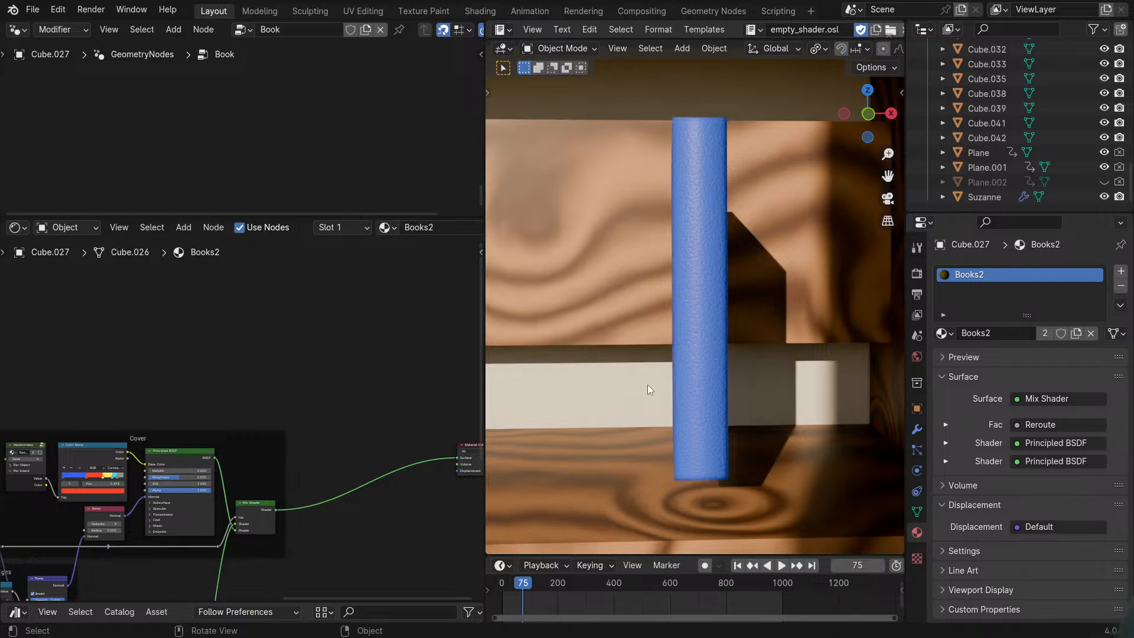
# Step: Enlarge the 3D viewport and examine the nearly empty bookshelf holding the single blue book
pyautogui.moveTo(481, 316); pyautogui.dragTo(431, 315)
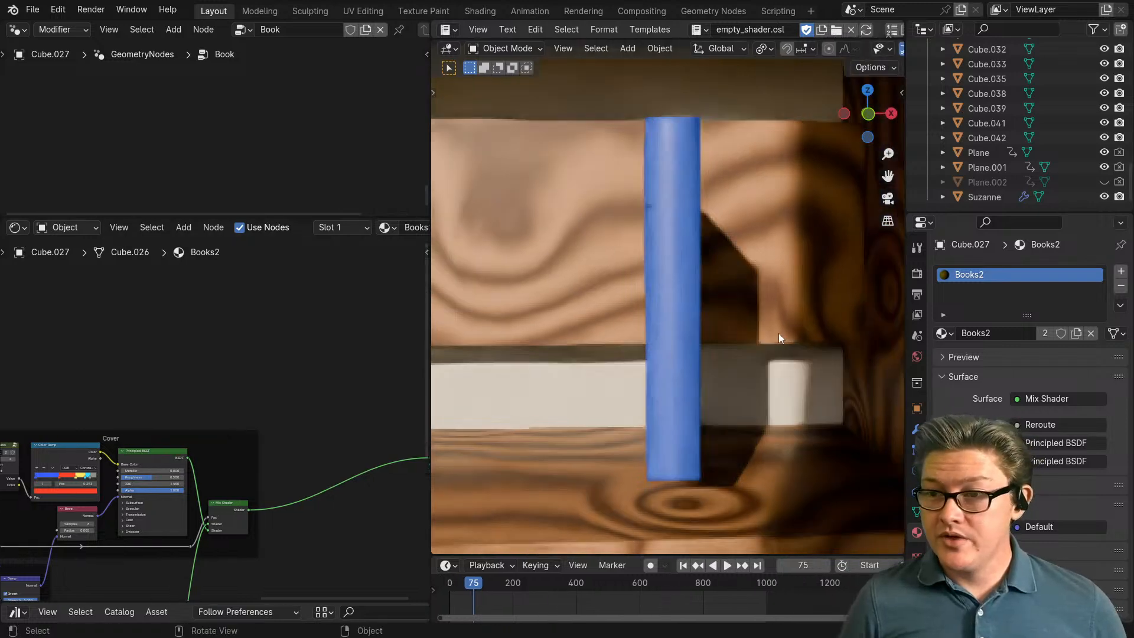
pyautogui.scroll(-5, 730, 353)
pyautogui.hotkey('ctrl', 'space')
pyautogui.scroll(4, 710, 353)
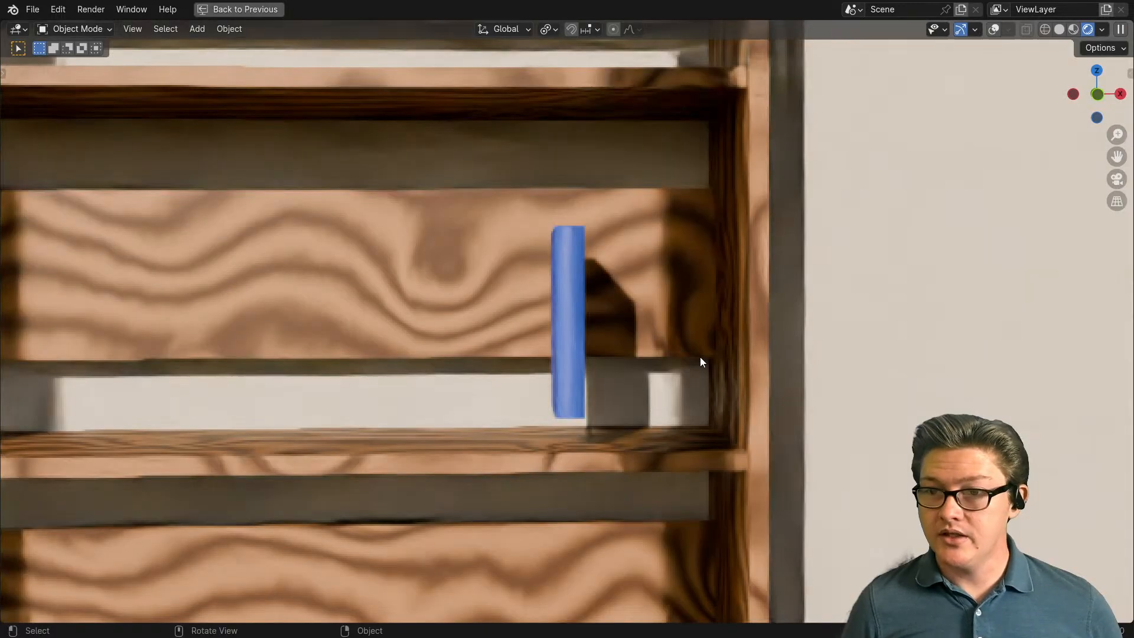
pyautogui.scroll(-3, 649, 356)
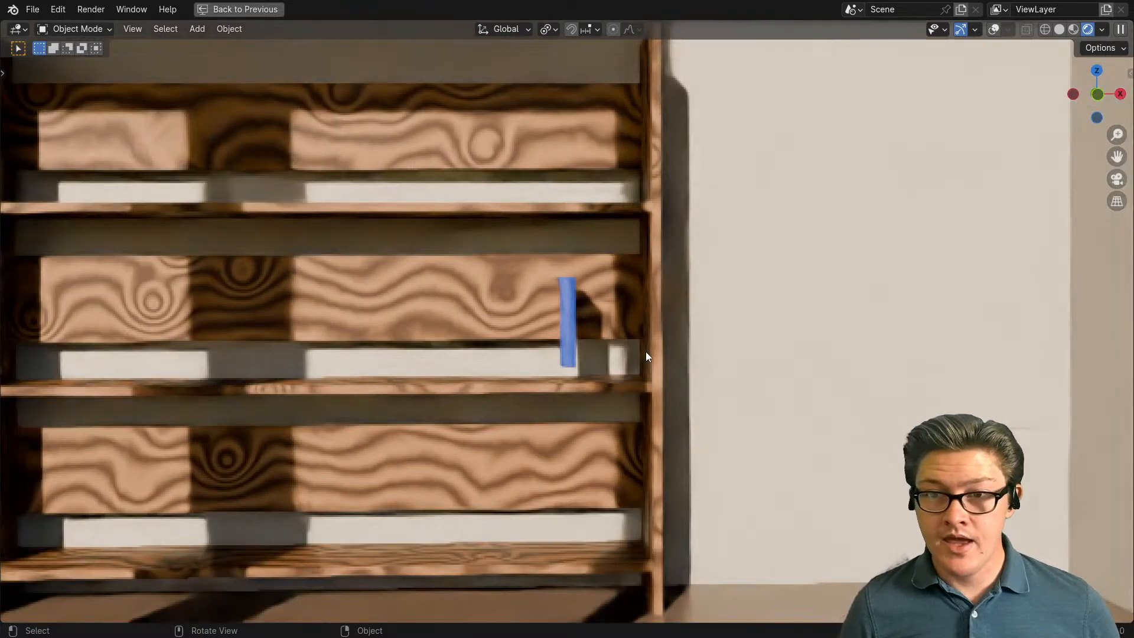
pyautogui.scroll(-5, 849, 363)
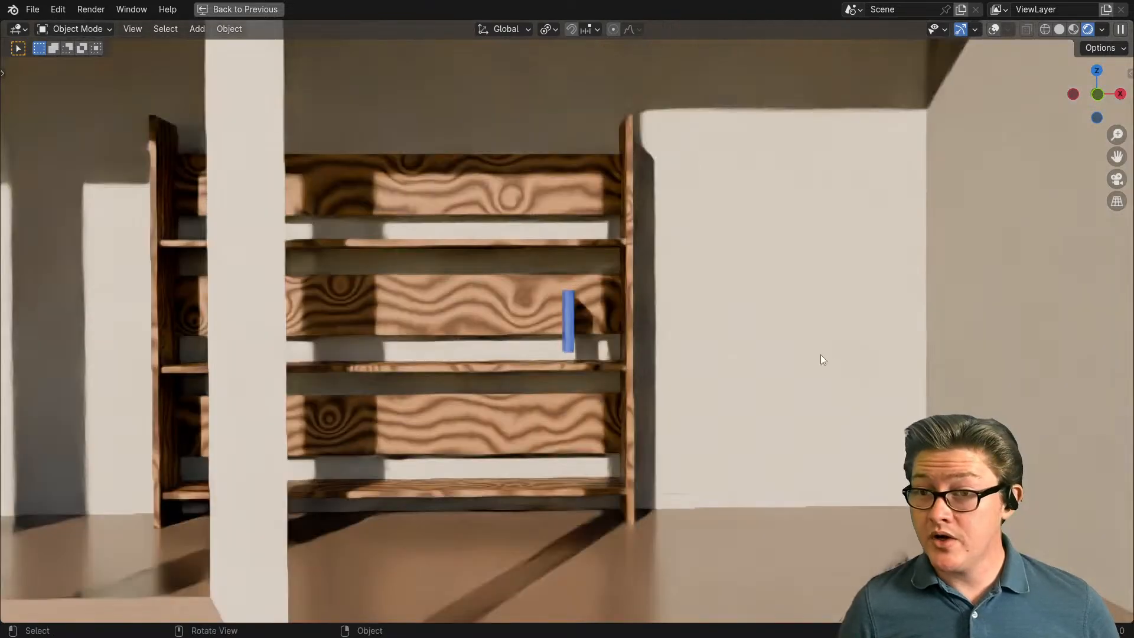
pyautogui.scroll(3, 738, 358)
pyautogui.keyDown('shift'); pyautogui.moveTo(473, 348); pyautogui.dragTo(486, 350, button='middle'); pyautogui.keyUp('shift')
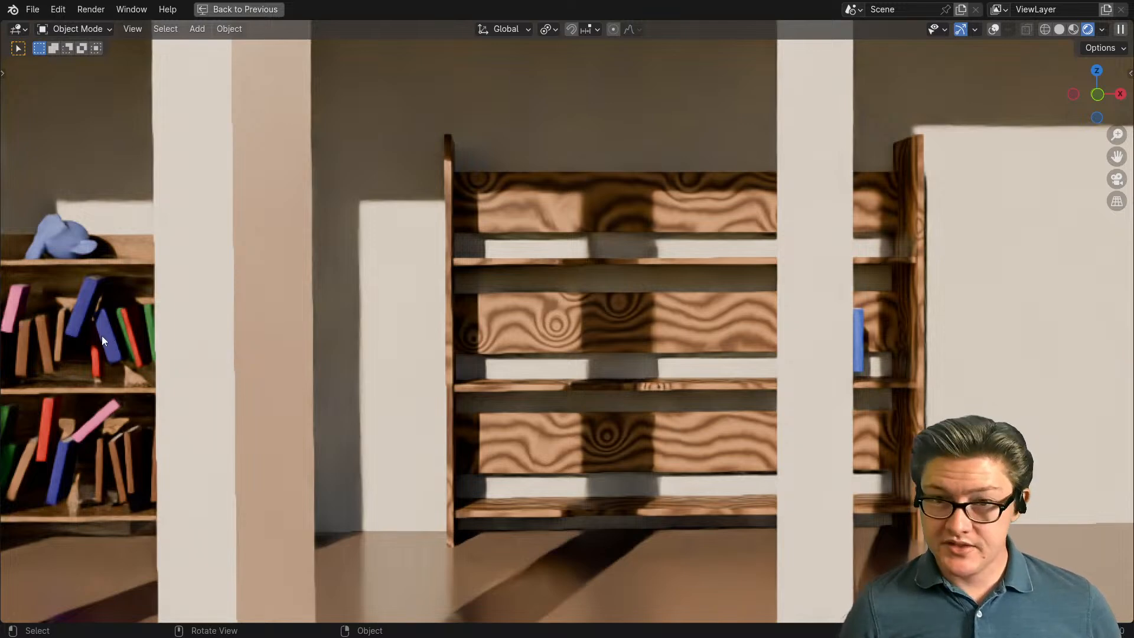
# Step: Examine the books on the neighbouring filled bookshelf, and return to the single blue book on the other shelf
pyautogui.press('KP_Decimal')
pyautogui.scroll(-2, 566, 338)
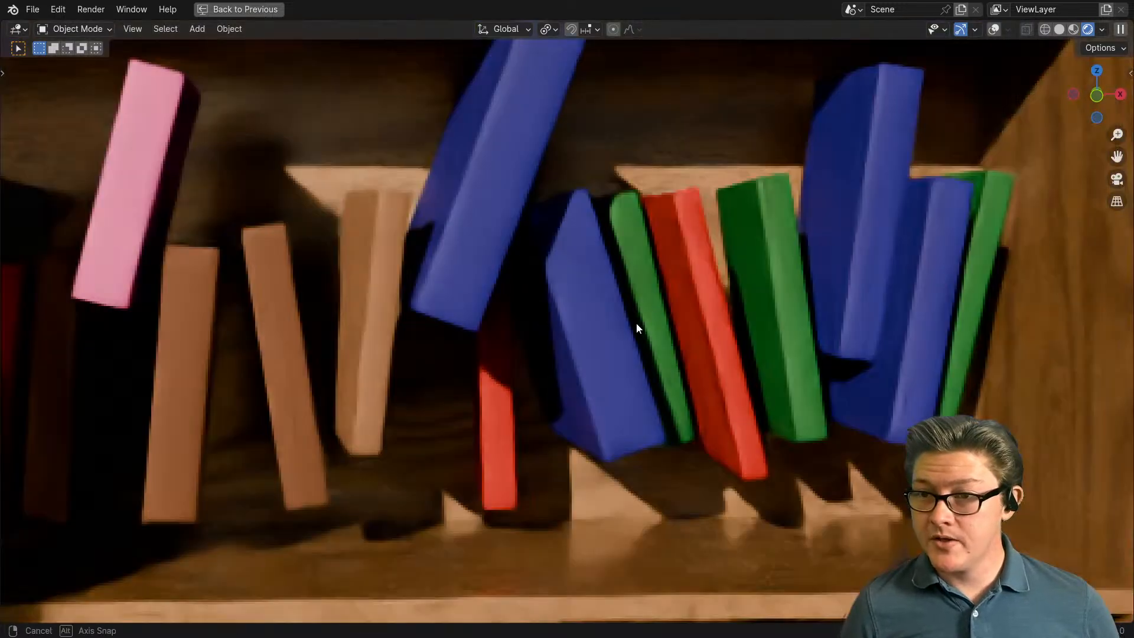
pyautogui.moveTo(636, 323); pyautogui.dragTo(573, 364, button='middle')
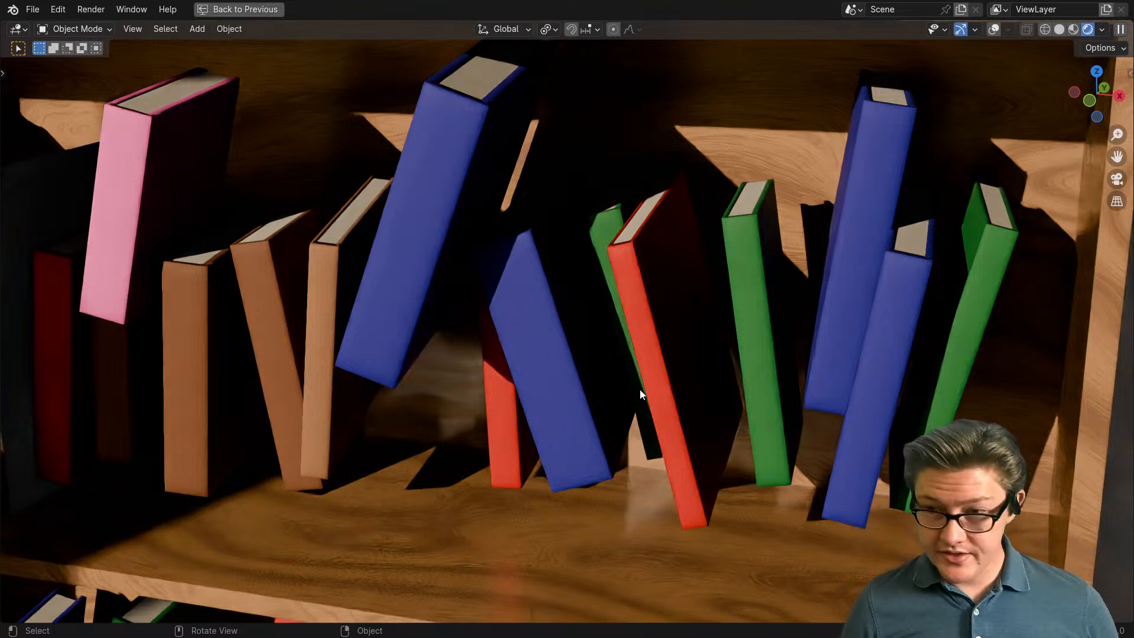
pyautogui.scroll(-4, 645, 389)
pyautogui.keyDown('shift'); pyautogui.moveTo(484, 317); pyautogui.dragTo(484, 316, button='middle'); pyautogui.keyUp('shift')
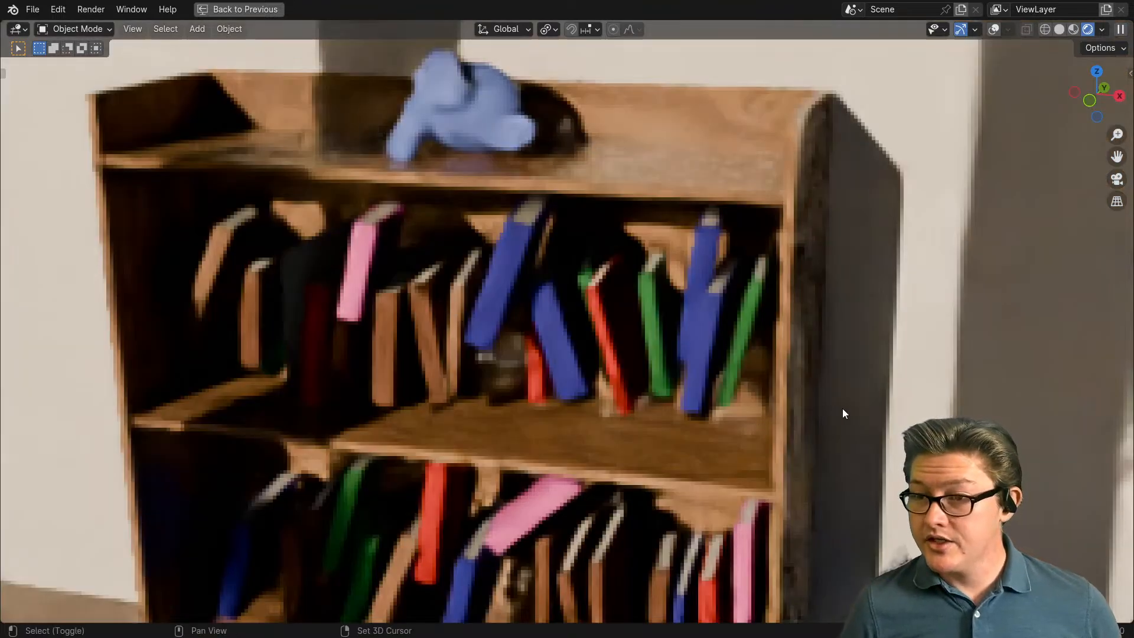
pyautogui.keyDown('shift'); pyautogui.moveTo(842, 409); pyautogui.dragTo(423, 330, button='middle'); pyautogui.keyUp('shift')
pyautogui.keyDown('shift'); pyautogui.moveTo(799, 378); pyautogui.dragTo(688, 371, button='middle'); pyautogui.keyUp('shift')
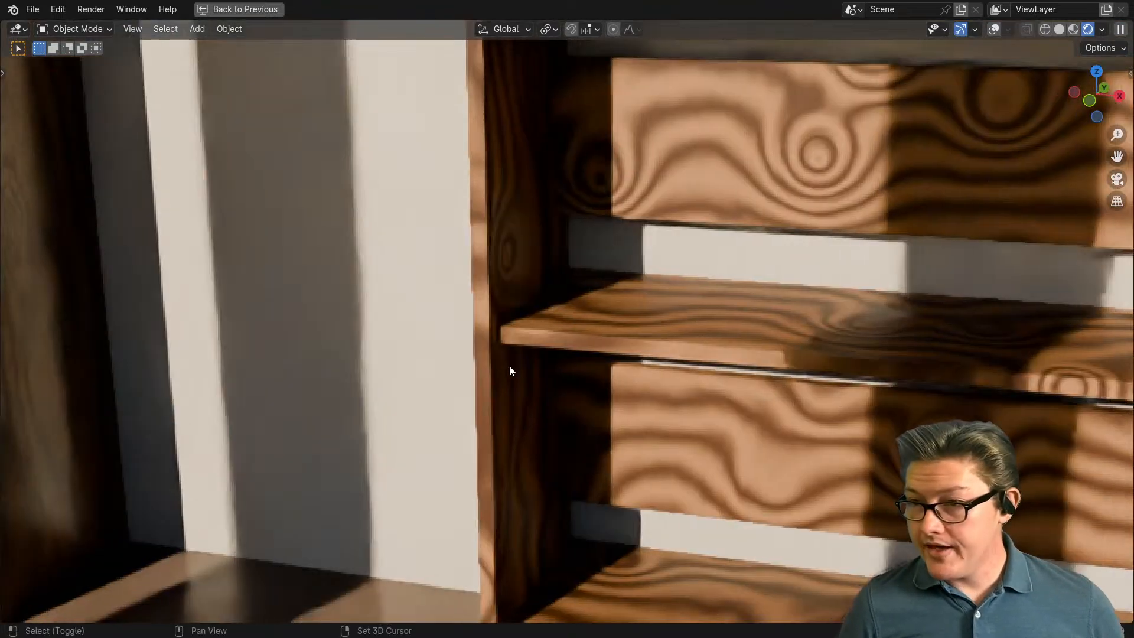
pyautogui.keyDown('shift'); pyautogui.moveTo(808, 378); pyautogui.dragTo(406, 356, button='middle'); pyautogui.keyUp('shift')
pyautogui.keyDown('shift'); pyautogui.moveTo(839, 369); pyautogui.dragTo(495, 351, button='middle'); pyautogui.keyUp('shift')
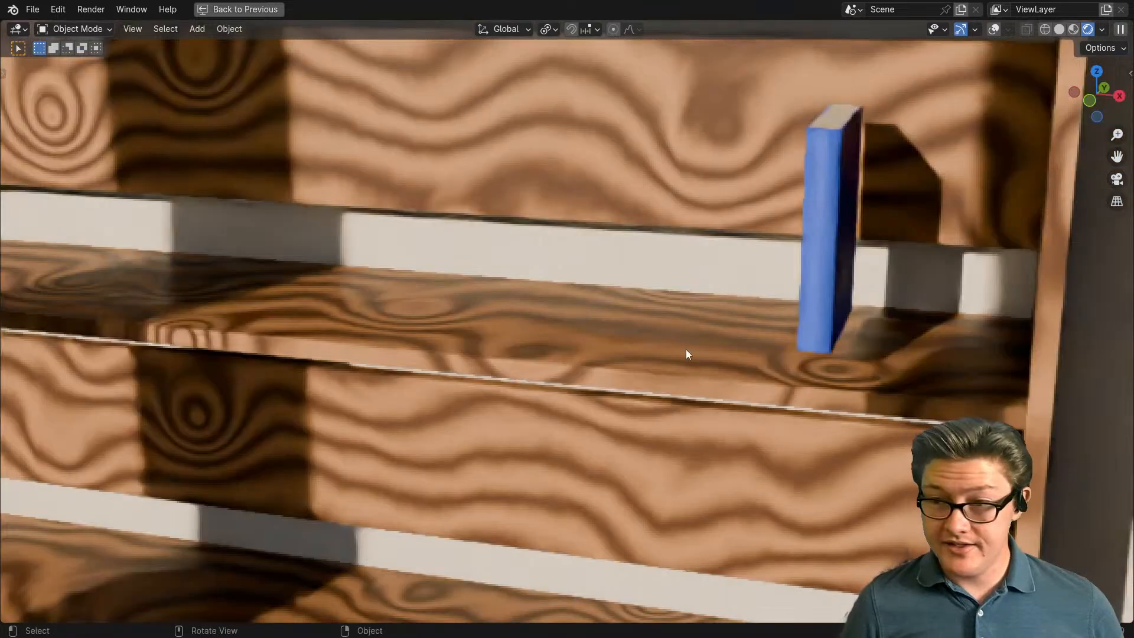
pyautogui.keyDown('shift'); pyautogui.moveTo(811, 258); pyautogui.dragTo(735, 261, button='middle'); pyautogui.keyUp('shift')
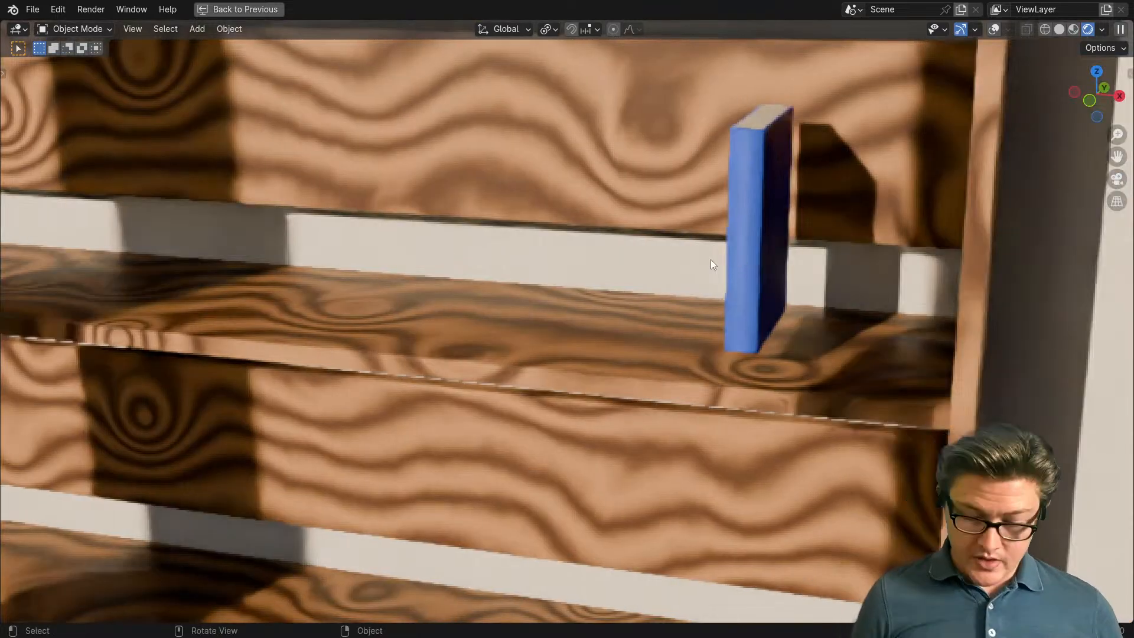
# Step: Move the blue book along the global X axis, away from the shelf's side panel
pyautogui.click(740, 295)
pyautogui.press('KP_Decimal')
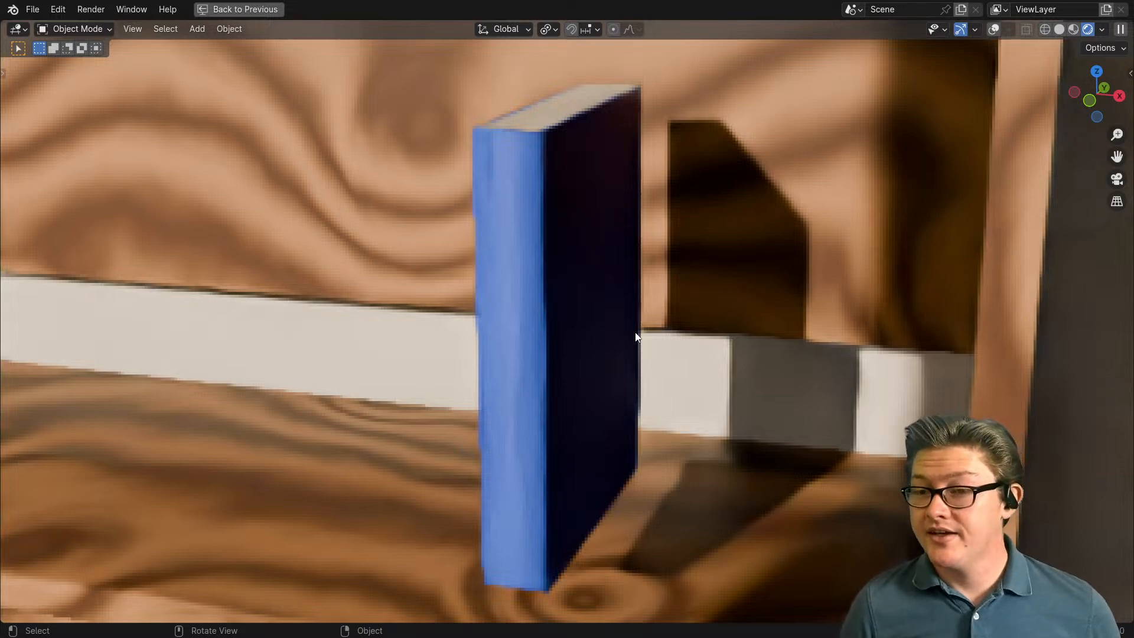
pyautogui.moveTo(529, 327); pyautogui.dragTo(651, 367, button='middle')
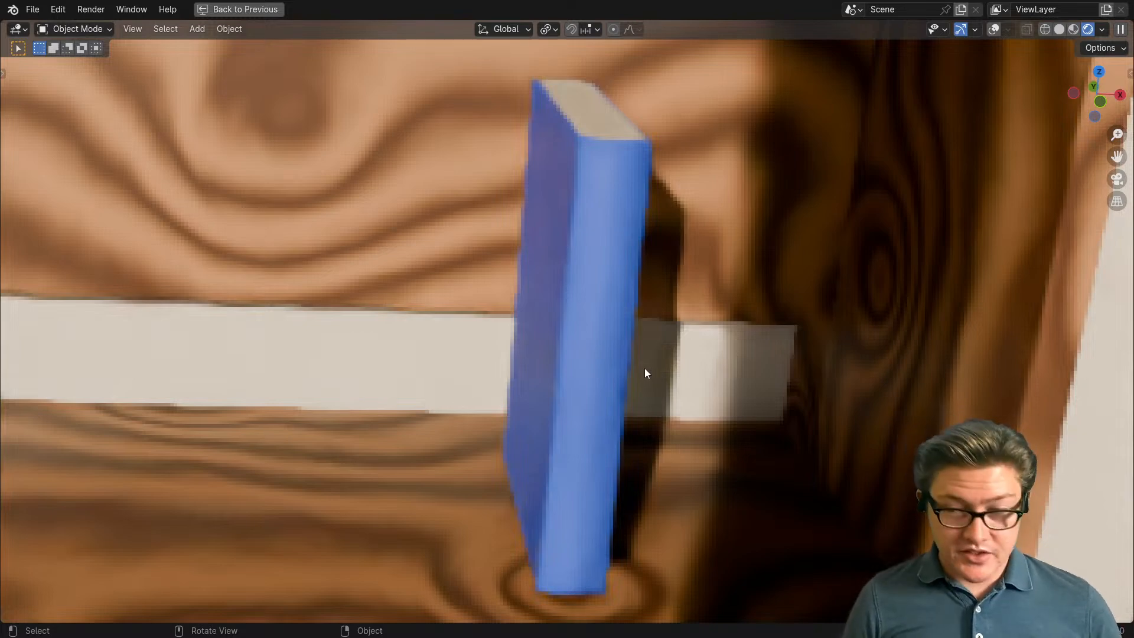
pyautogui.scroll(-2, 650, 371)
pyautogui.press('g')
pyautogui.press('x')
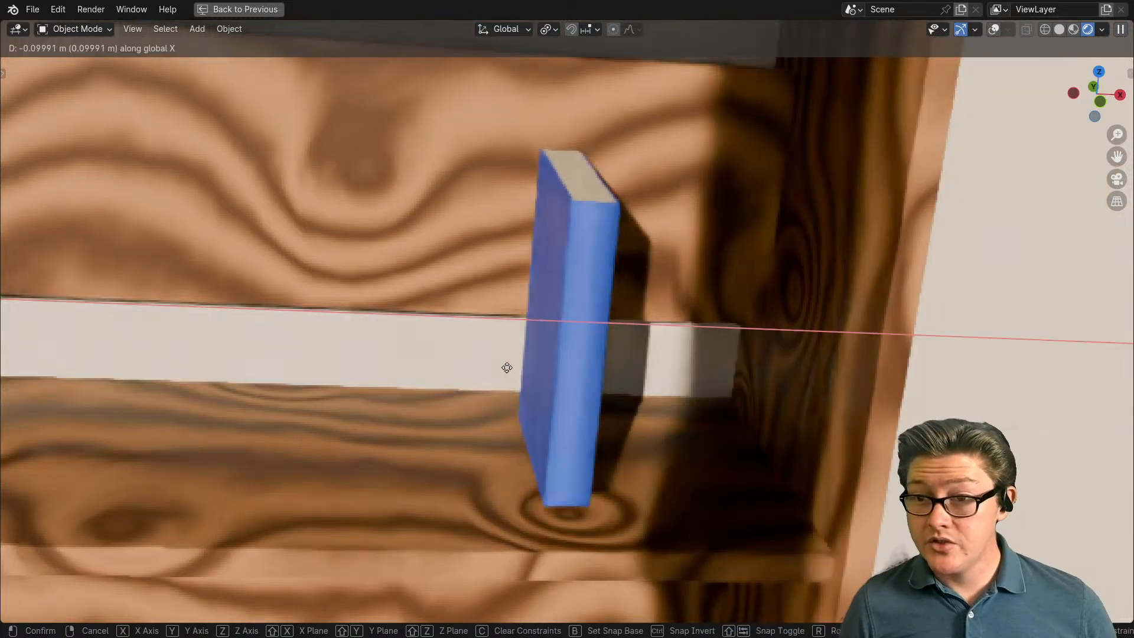
pyautogui.click(395, 363)
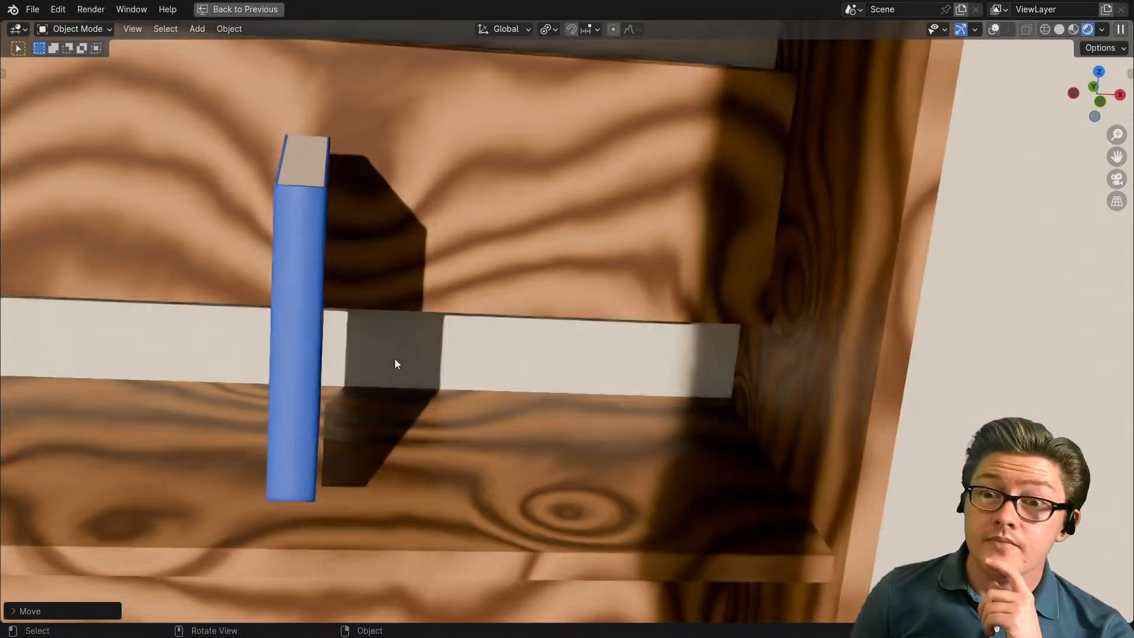
# Step: Compare the blue book's spine and page edges with the stacked hardcovers on the reference image board, and return to Blender
pyautogui.press('KP_Decimal')
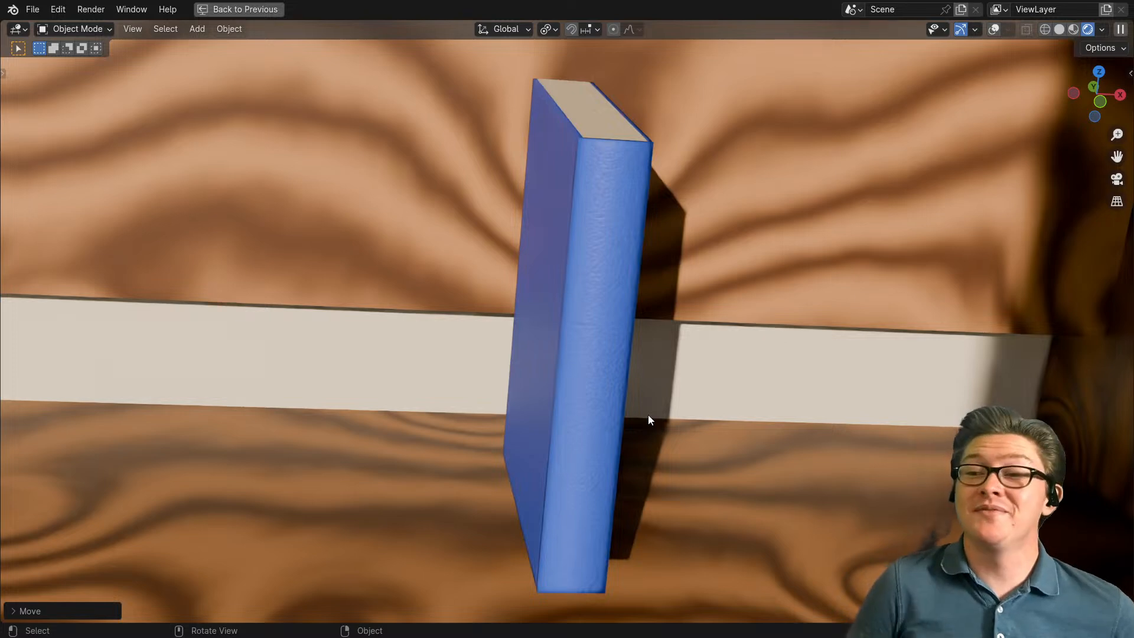
pyautogui.moveTo(671, 418); pyautogui.dragTo(624, 417, button='middle')
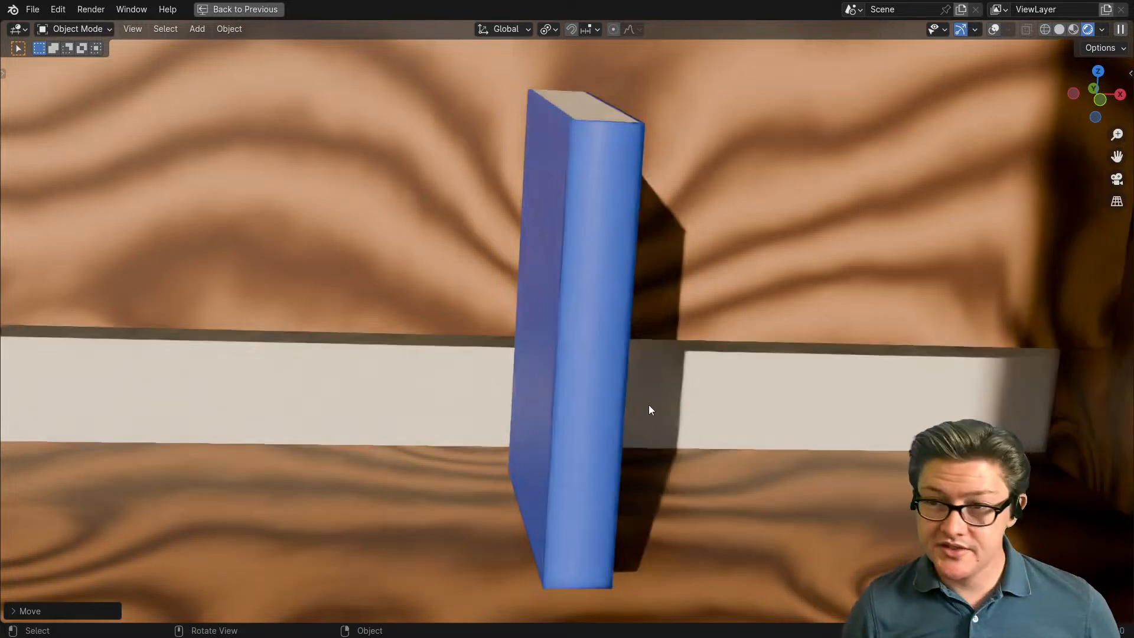
pyautogui.moveTo(652, 419); pyautogui.dragTo(597, 425, button='middle')
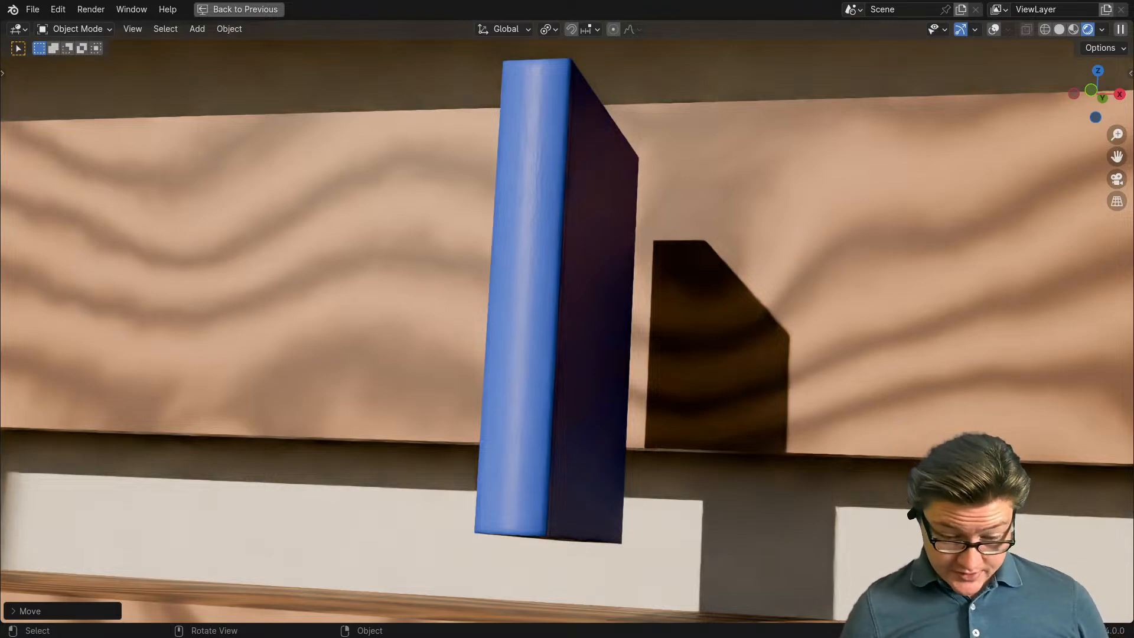
pyautogui.hotkey('alt', 'Tab')
pyautogui.scroll(12, 537, 220)
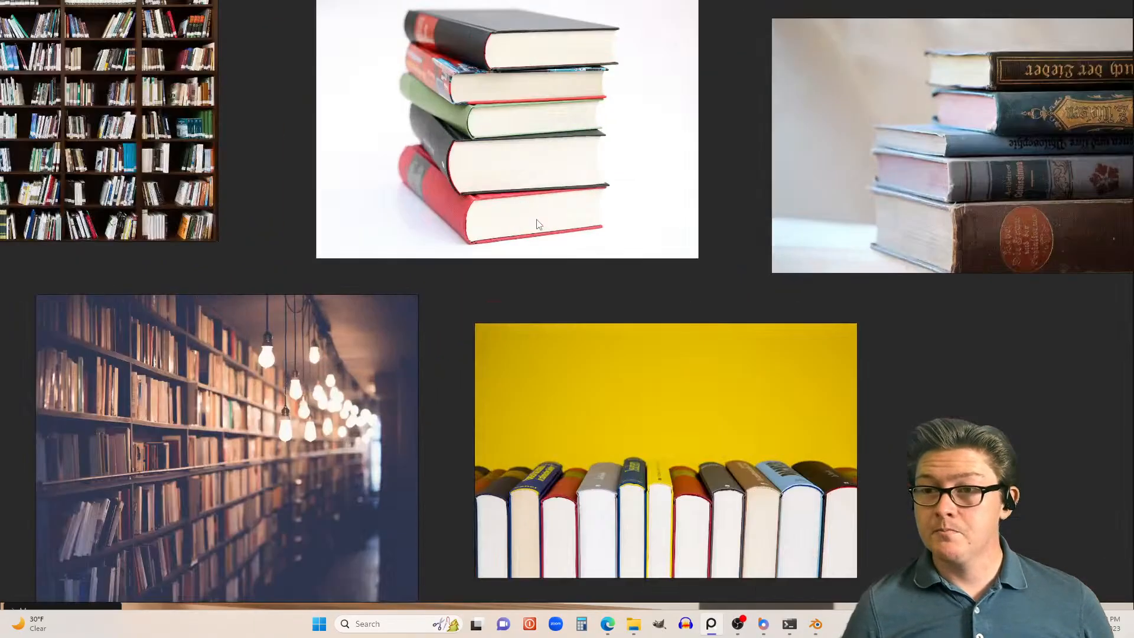
pyautogui.scroll(-4, 565, 186)
pyautogui.moveTo(604, 204); pyautogui.dragTo(662, 366, button='middle')
pyautogui.scroll(3, 635, 261)
pyautogui.moveTo(635, 261); pyautogui.dragTo(729, 446, button='middle')
pyautogui.scroll(-2, 729, 445)
pyautogui.moveTo(818, 626)
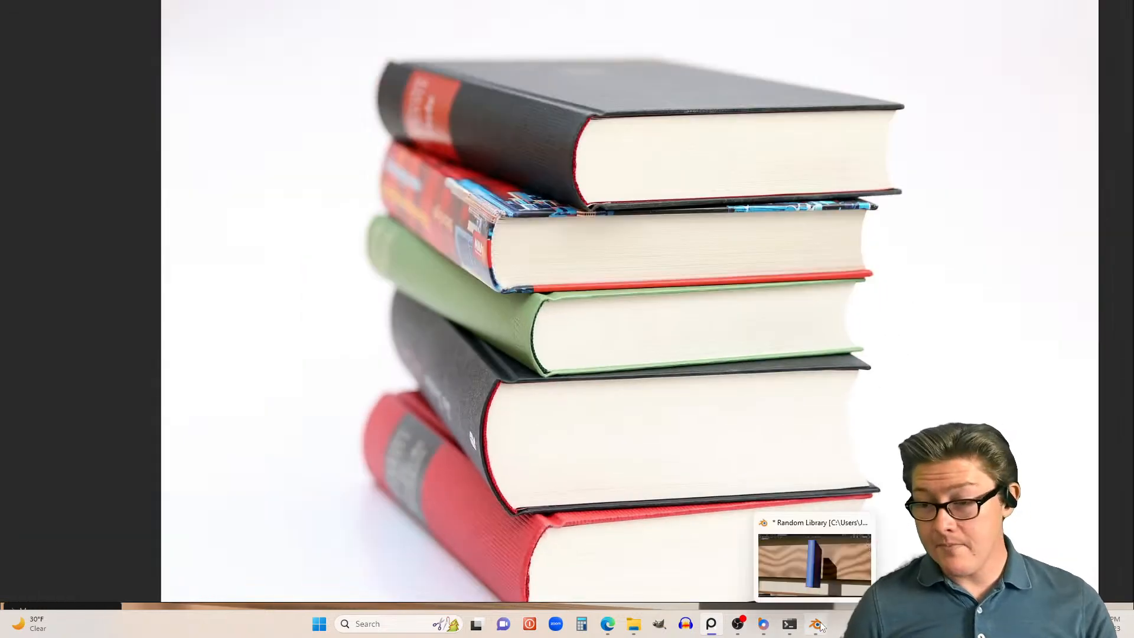
pyautogui.click(819, 589)
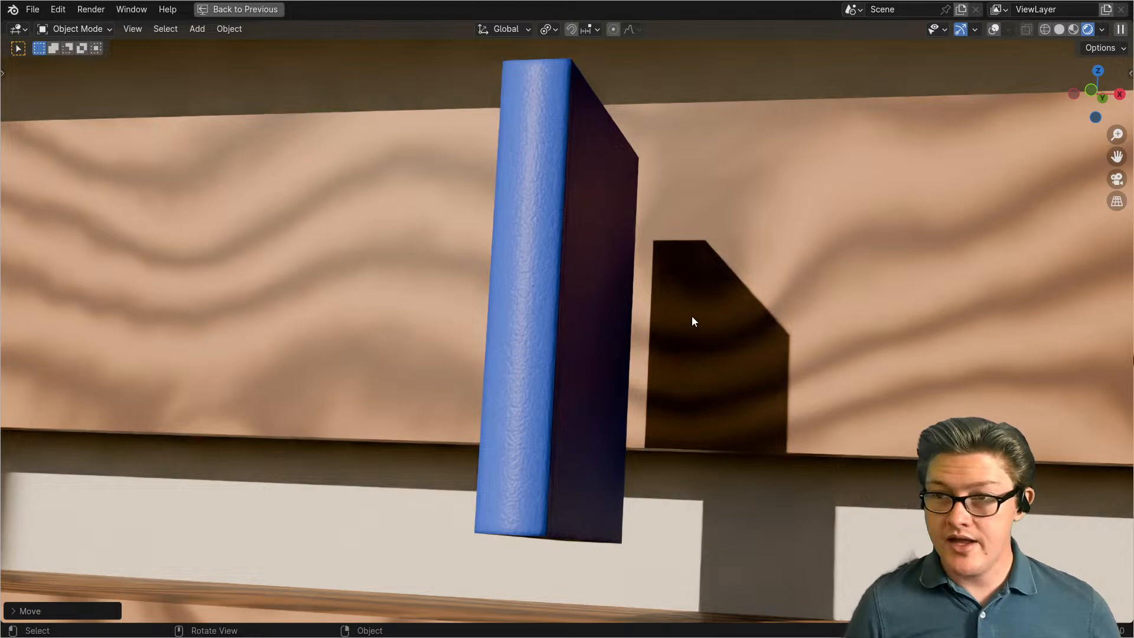
# Step: Examine the blue book's cover, spine and pages from above and its placement on the bookshelf
pyautogui.moveTo(639, 420); pyautogui.dragTo(622, 357, button='middle')
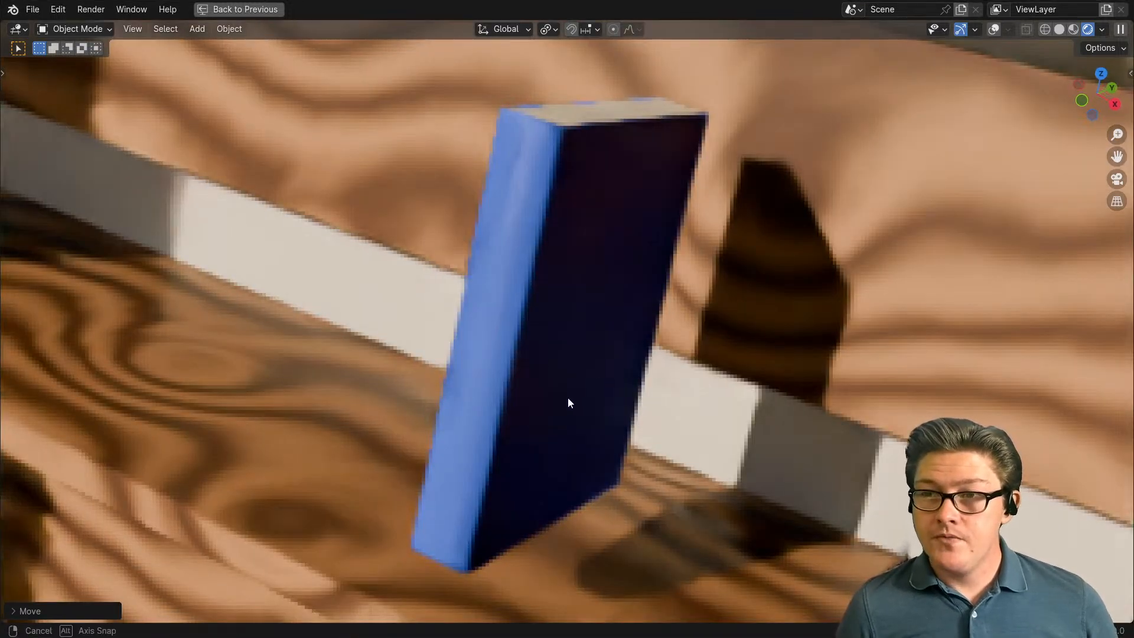
pyautogui.moveTo(568, 399); pyautogui.dragTo(541, 440, button='middle')
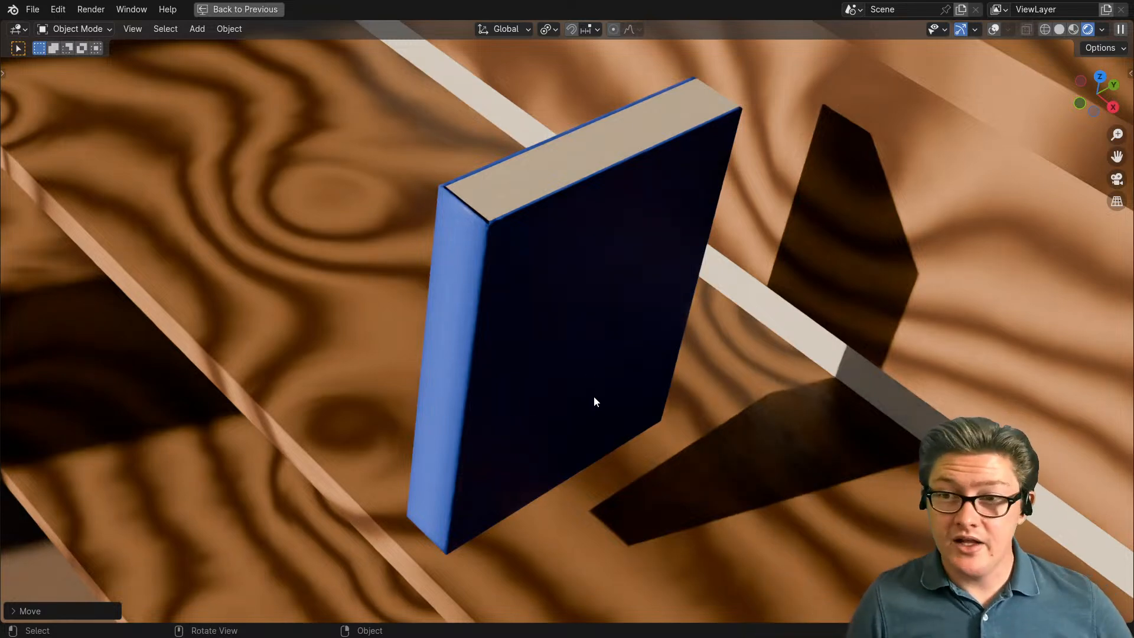
pyautogui.moveTo(596, 470); pyautogui.dragTo(671, 461, button='middle')
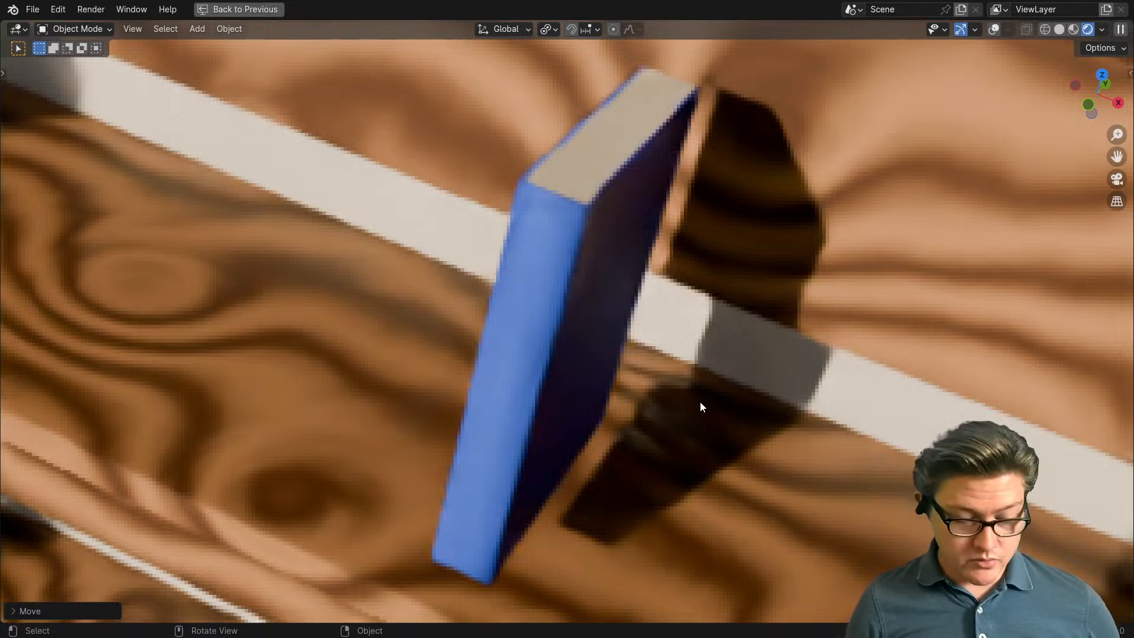
pyautogui.hotkey('ctrl', 'space')
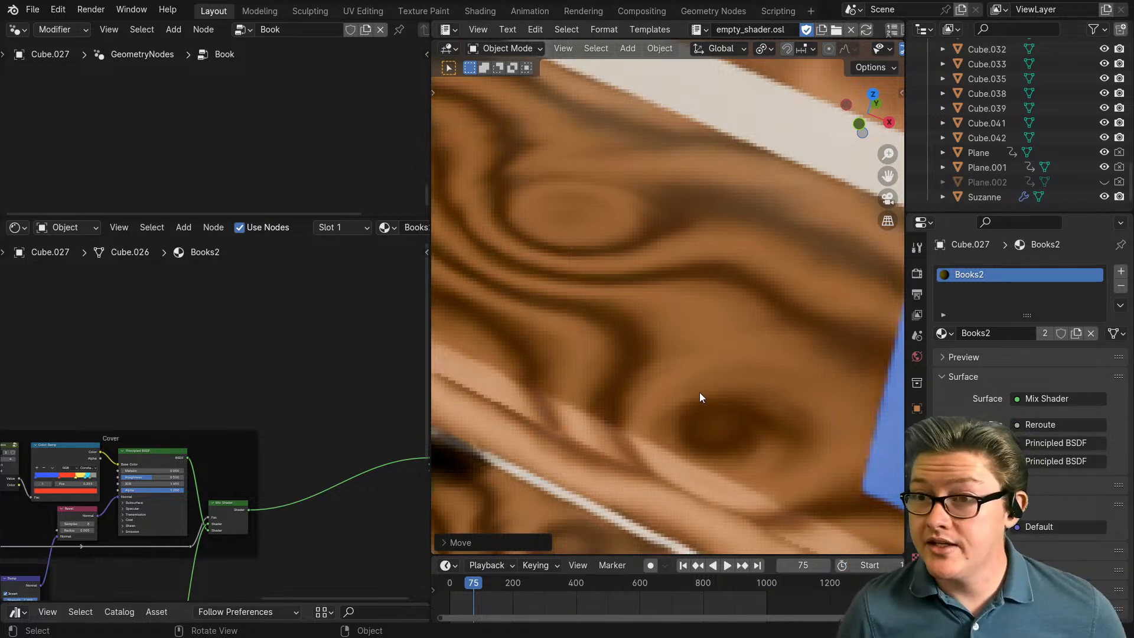
pyautogui.scroll(-8, 700, 392)
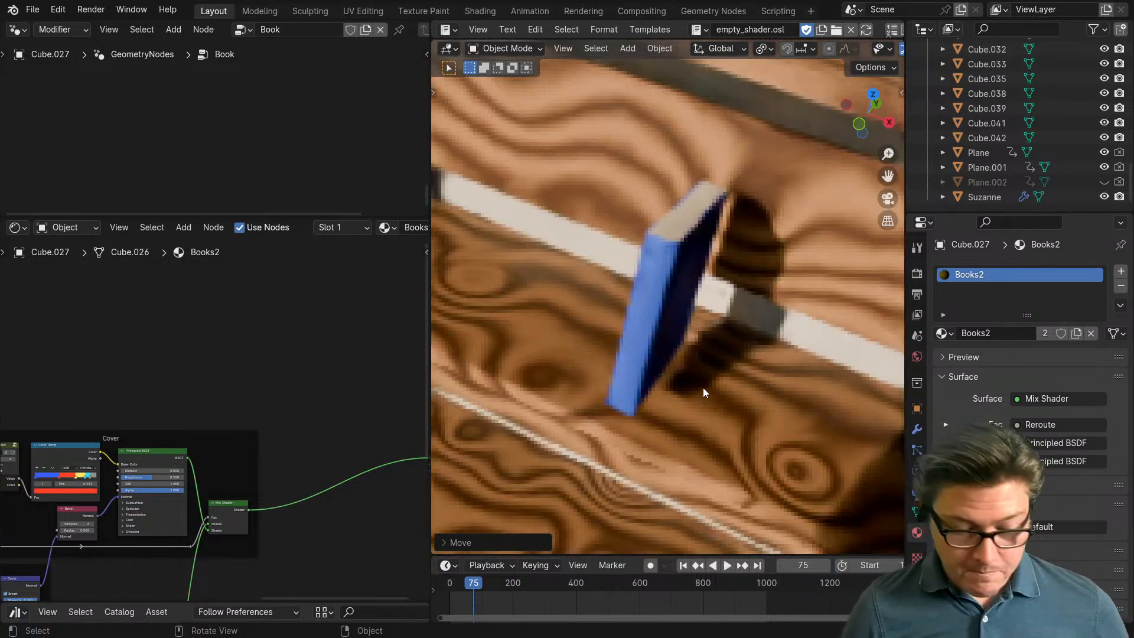
pyautogui.click(806, 280)
pyautogui.hotkey('ctrl', 'alt', 'space')
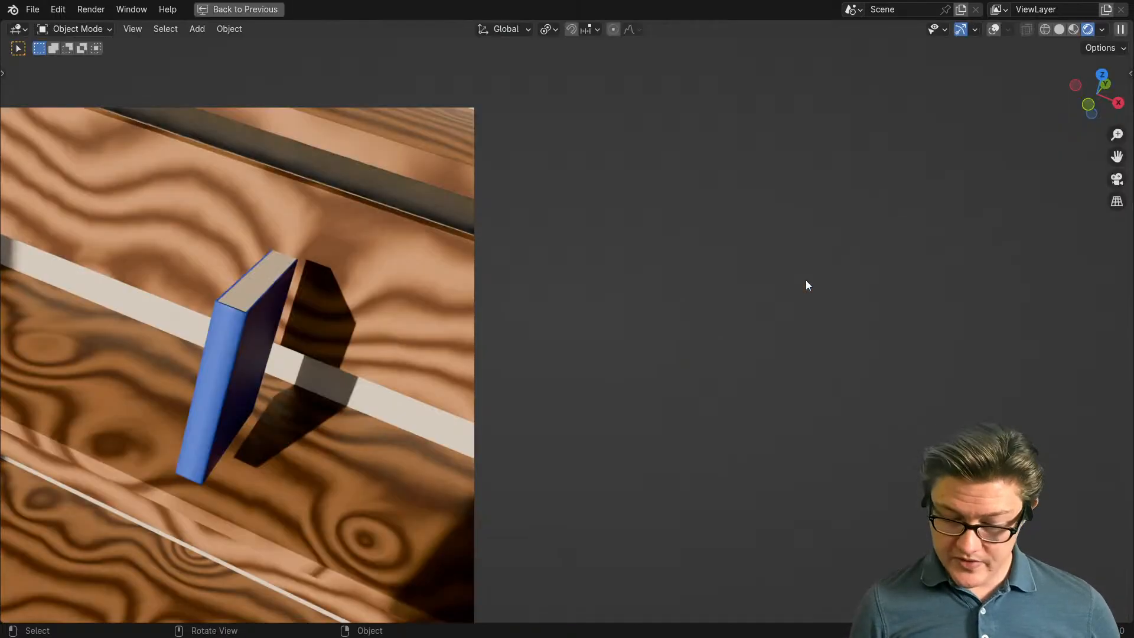
pyautogui.scroll(-8, 782, 320)
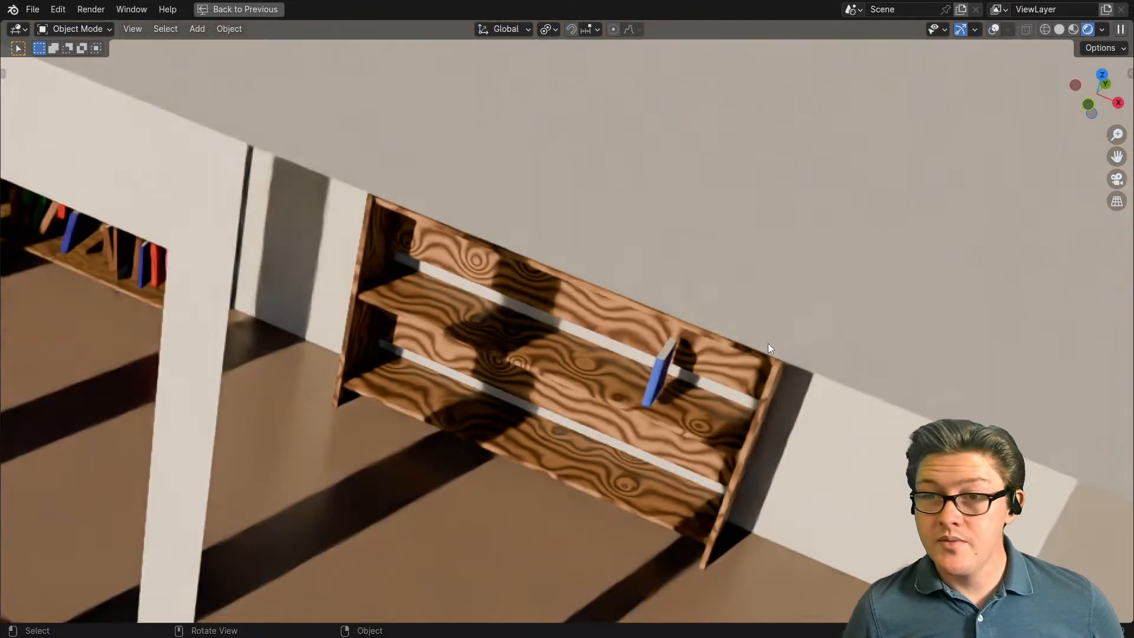
pyautogui.scroll(1, 729, 441)
pyautogui.moveTo(766, 455); pyautogui.dragTo(785, 376, button='middle')
pyautogui.scroll(4, 792, 378)
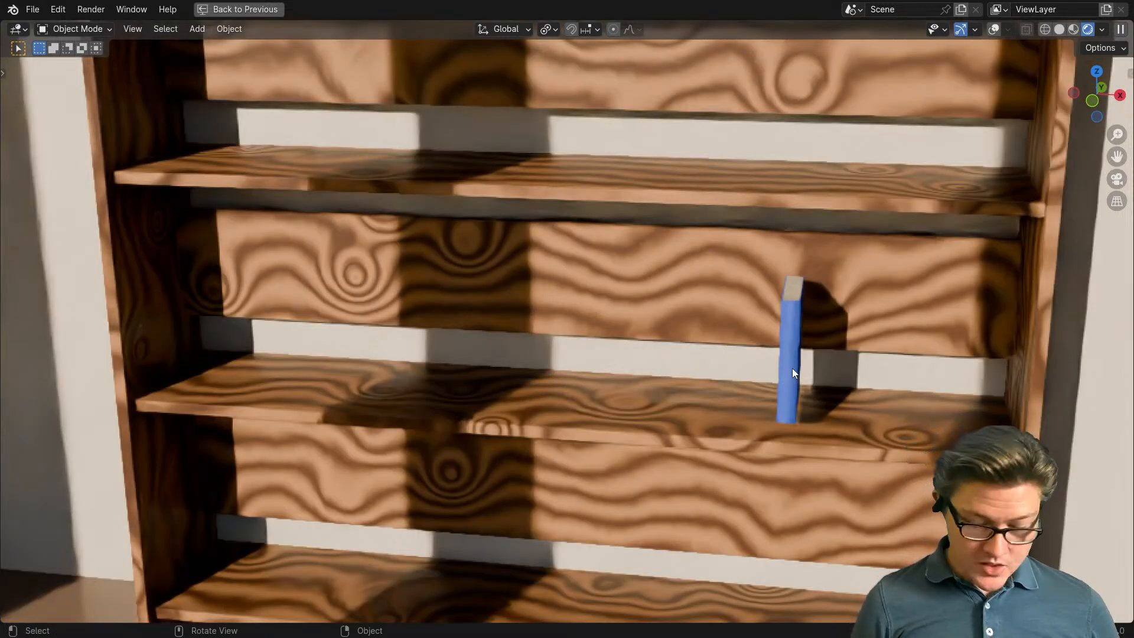
pyautogui.scroll(5, 792, 367)
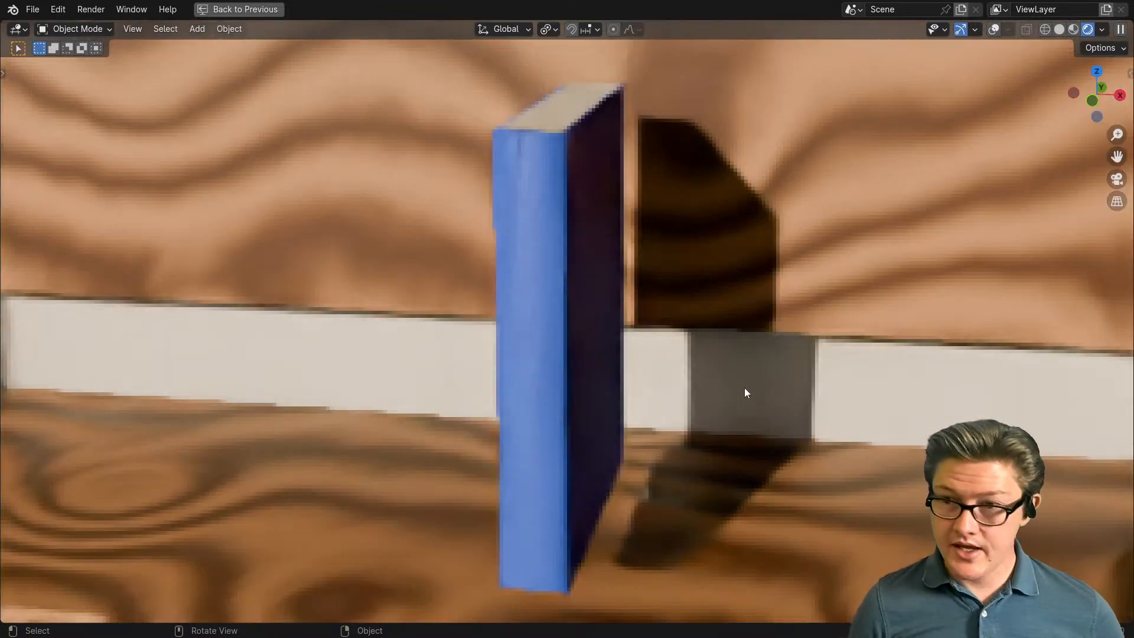
# Step: Restore the multi-editor layout and show the book up close in Solid shading with overlays on, seen from above
pyautogui.hotkey('ctrl', 'space')
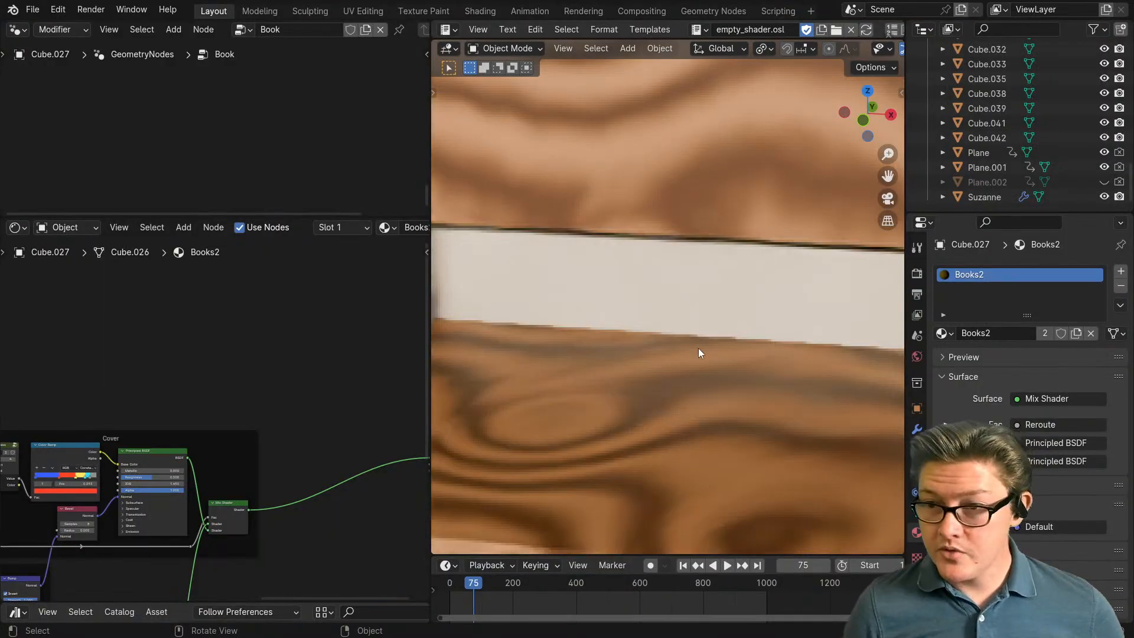
pyautogui.scroll(-2, 698, 352)
pyautogui.scroll(-1, 688, 333)
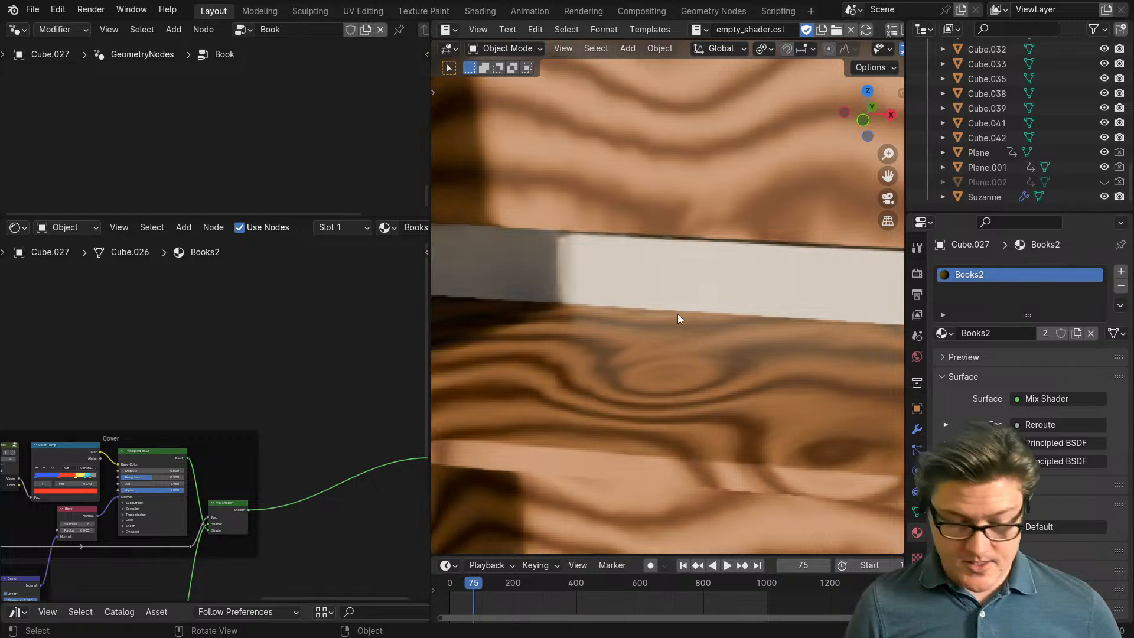
pyautogui.press('z')
pyautogui.click(781, 303)
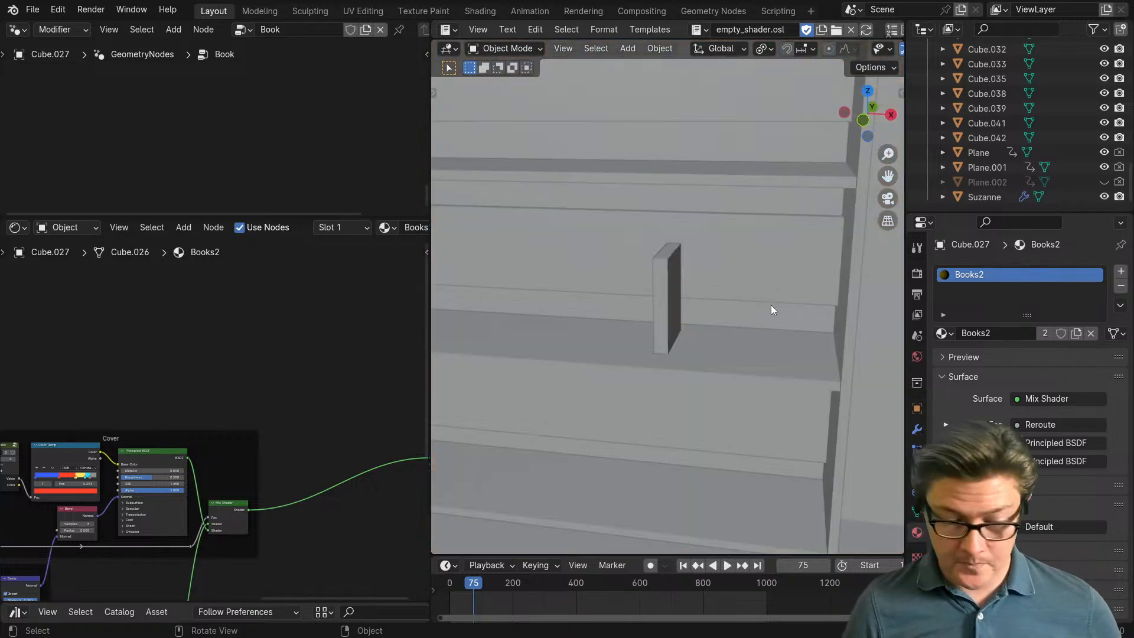
pyautogui.scroll(3, 753, 317)
pyautogui.moveTo(771, 316); pyautogui.dragTo(721, 386, button='middle')
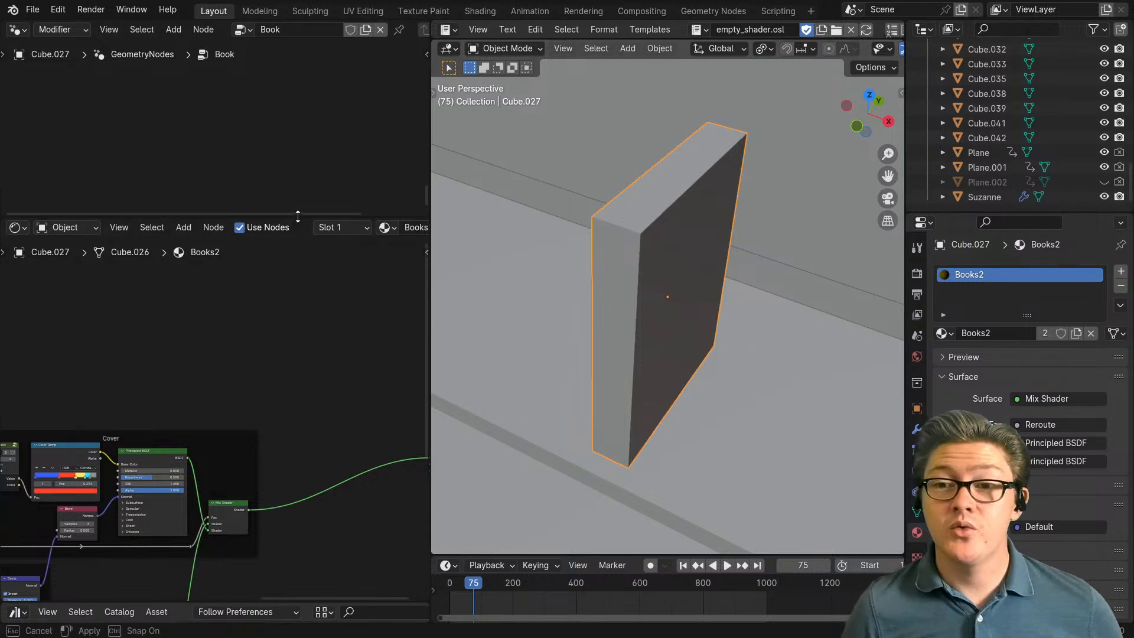
# Step: Enlarge the geometry node editor and bring the Book node tree into view
pyautogui.moveTo(298, 217); pyautogui.dragTo(298, 484)
pyautogui.scroll(-4, 276, 319)
pyautogui.moveTo(278, 242); pyautogui.dragTo(253, 367, button='middle')
pyautogui.scroll(4, 254, 363)
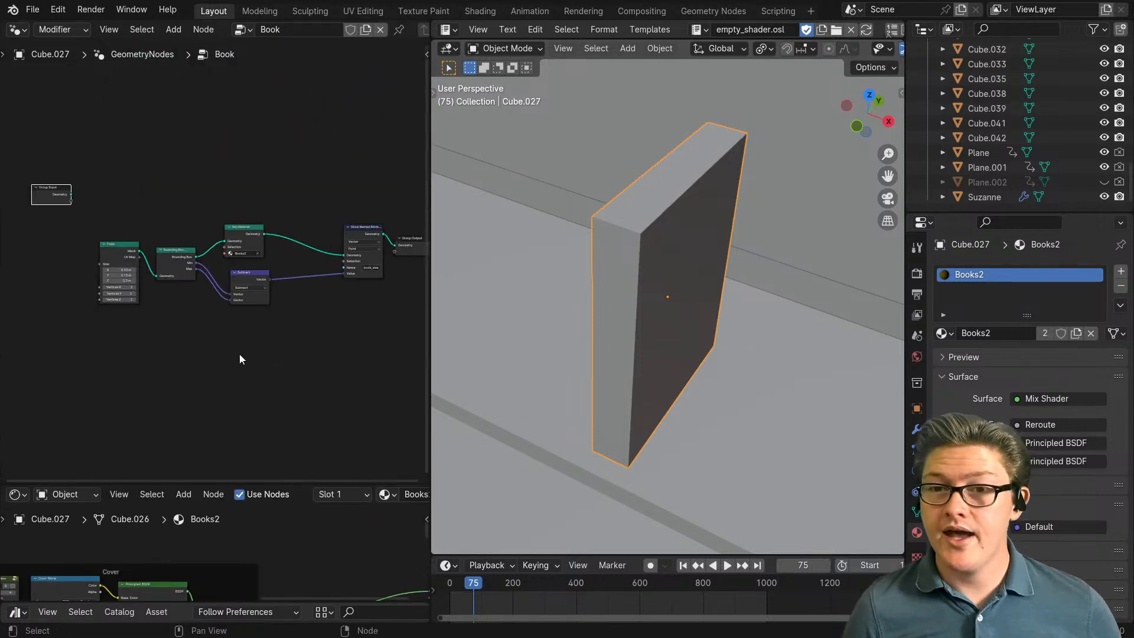
# Step: Examine the Book node tree from the Cube node through Bounding Box, Set Material and Subtract to the group output
pyautogui.scroll(3, 239, 359)
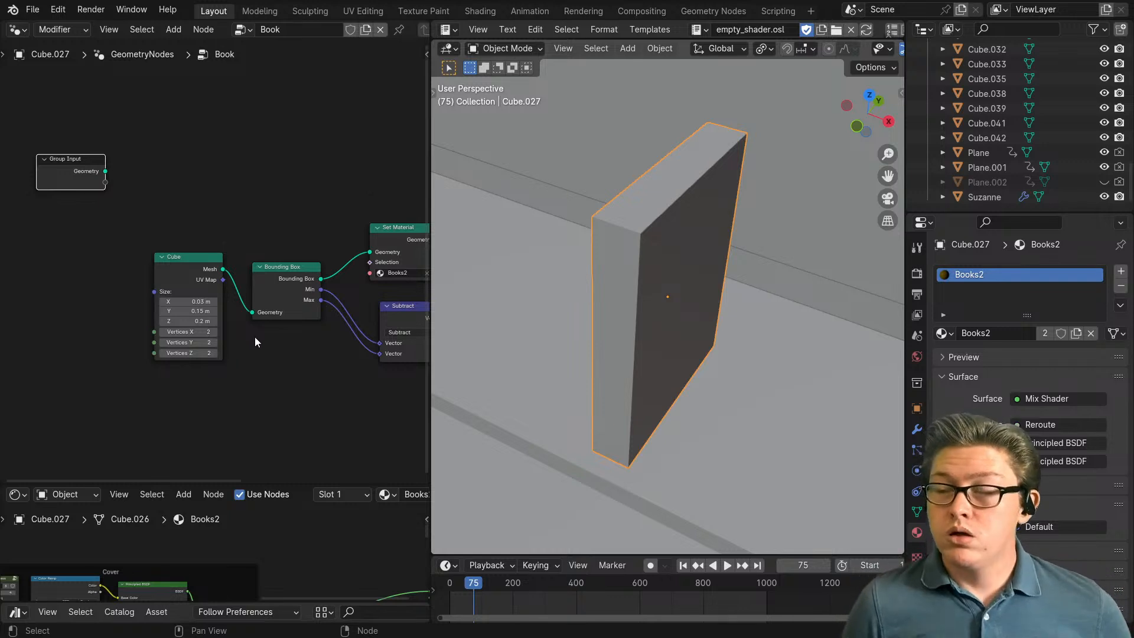
pyautogui.scroll(-3, 273, 351)
pyautogui.moveTo(275, 354); pyautogui.dragTo(146, 338, button='middle')
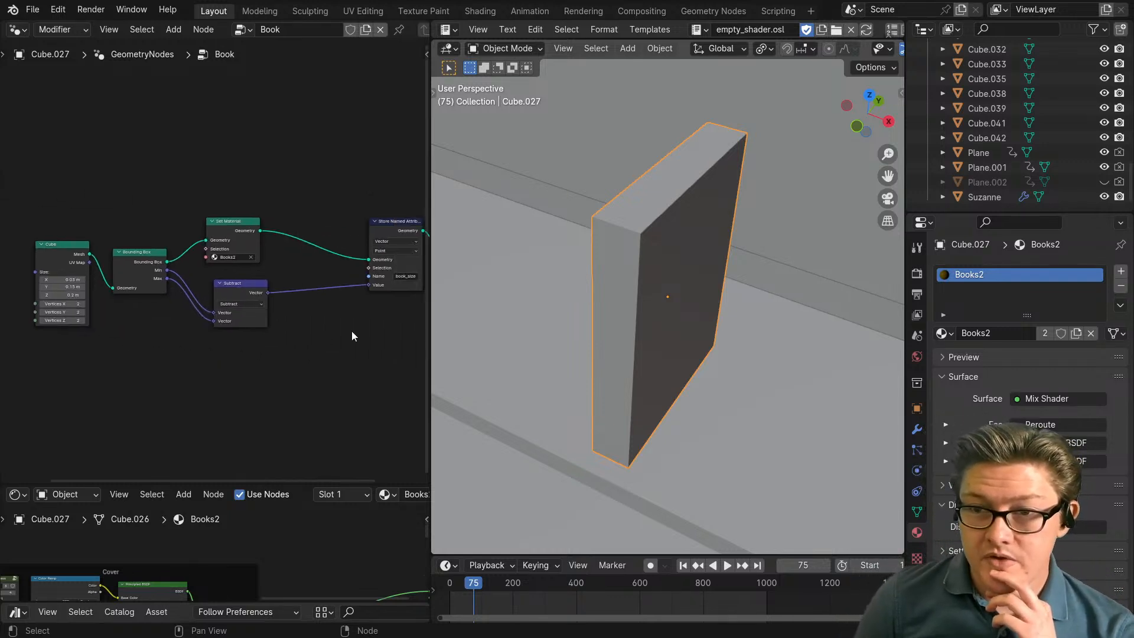
pyautogui.moveTo(352, 332); pyautogui.dragTo(228, 349, button='middle')
pyautogui.scroll(6, 264, 348)
pyautogui.scroll(1, 264, 353)
pyautogui.scroll(-2, 260, 357)
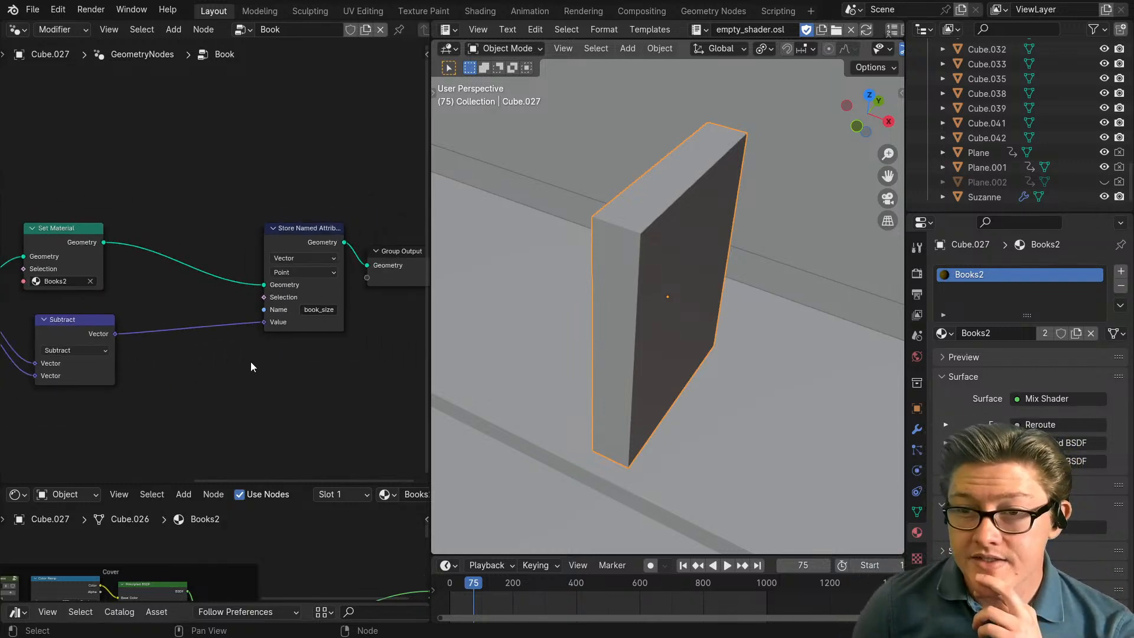
pyautogui.moveTo(213, 405); pyautogui.dragTo(311, 405, button='middle')
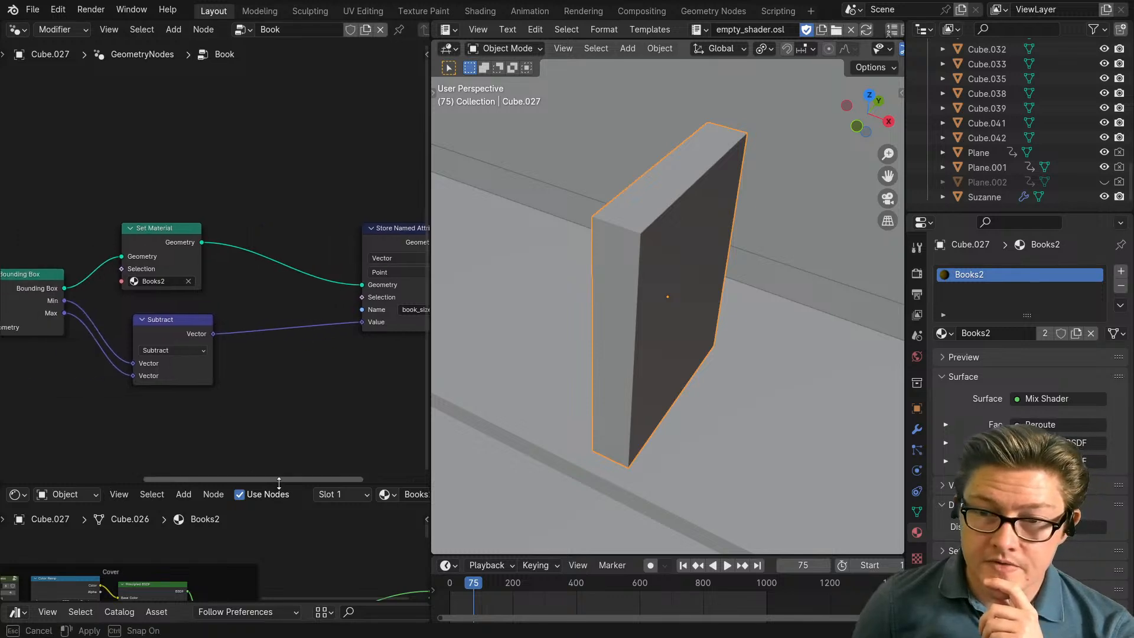
# Step: Move the Group Input node up and the Cube node farther from Bounding Box, and make the geometry node editor taller
pyautogui.moveTo(279, 483); pyautogui.dragTo(279, 324)
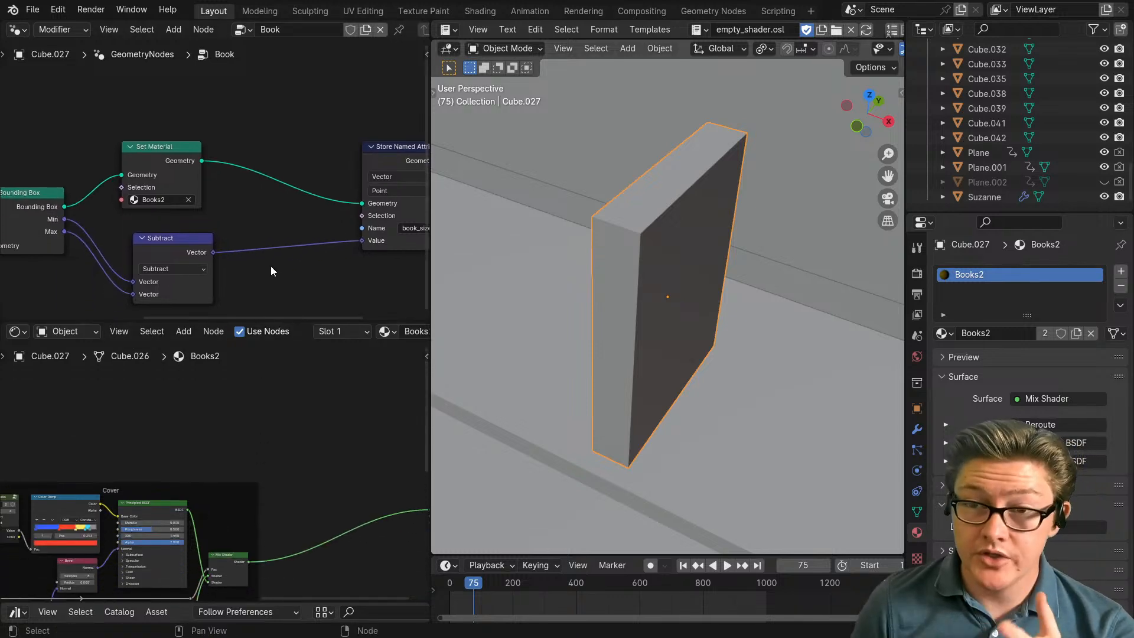
pyautogui.scroll(-1, 270, 266)
pyautogui.scroll(-1, 242, 269)
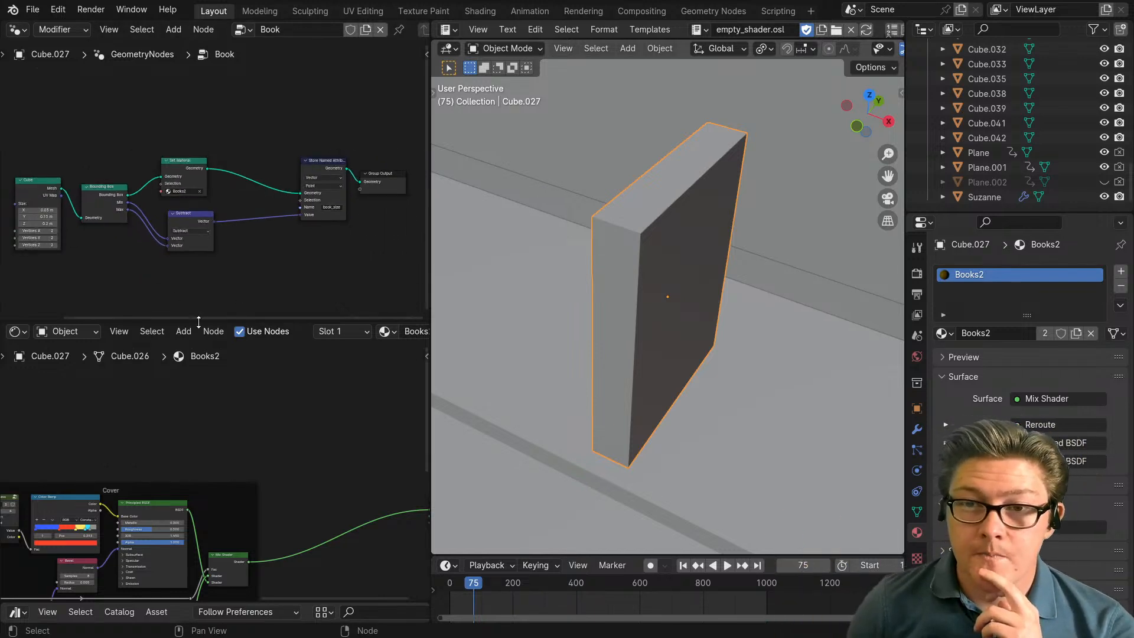
pyautogui.moveTo(198, 322); pyautogui.dragTo(200, 347)
pyautogui.moveTo(200, 332); pyautogui.dragTo(249, 302, button='middle')
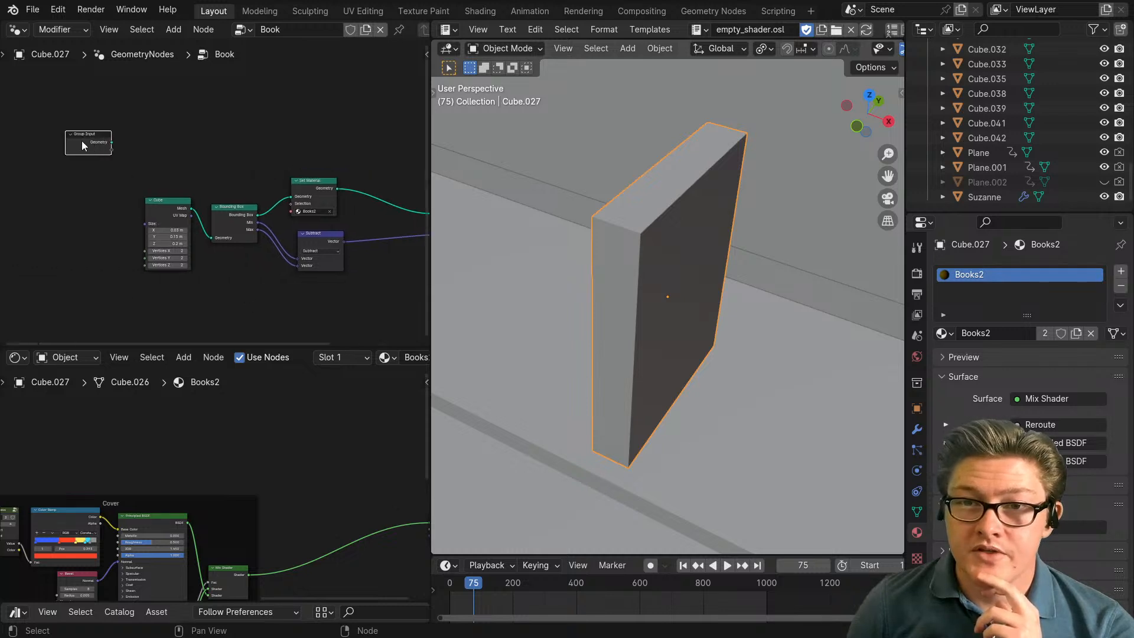
pyautogui.moveTo(83, 146); pyautogui.dragTo(122, 125)
pyautogui.moveTo(174, 210); pyautogui.dragTo(100, 210)
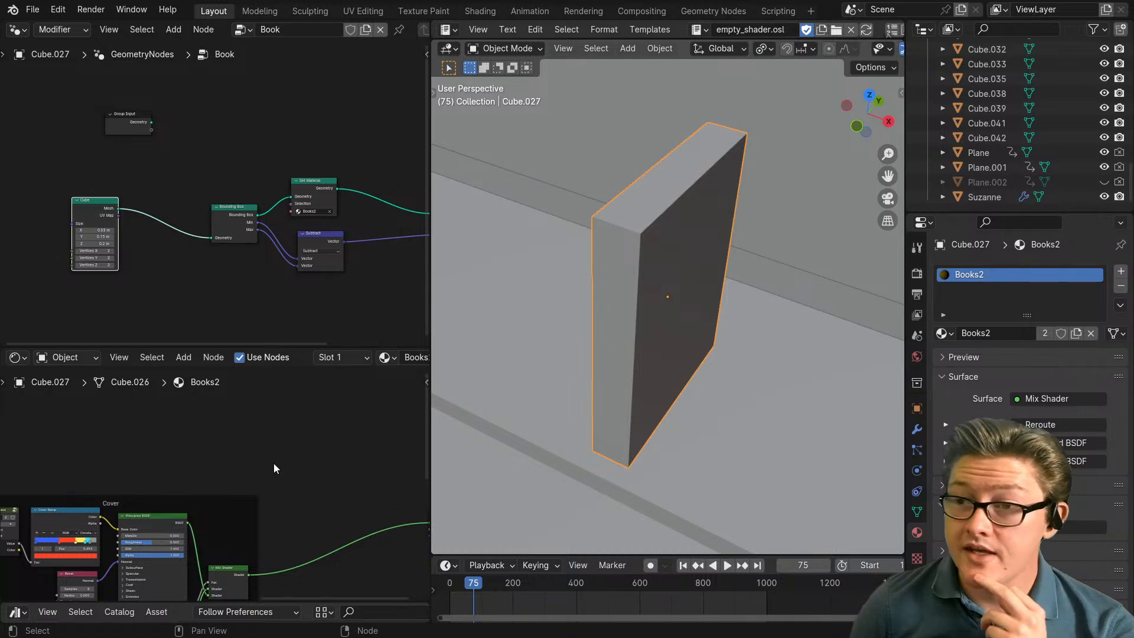
pyautogui.click(209, 356)
pyautogui.moveTo(209, 348); pyautogui.dragTo(236, 455)
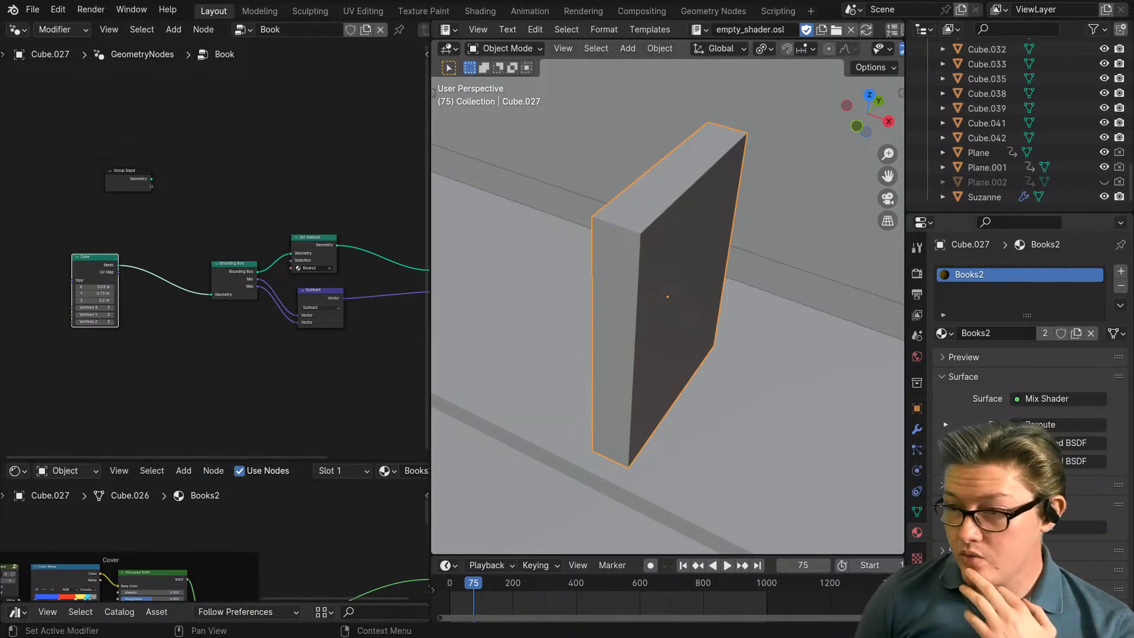
# Step: Switch the viewport to Rendered shading, enable the Array modifier's viewport display and view the row of books up close
pyautogui.click(916, 428)
pyautogui.press('z')
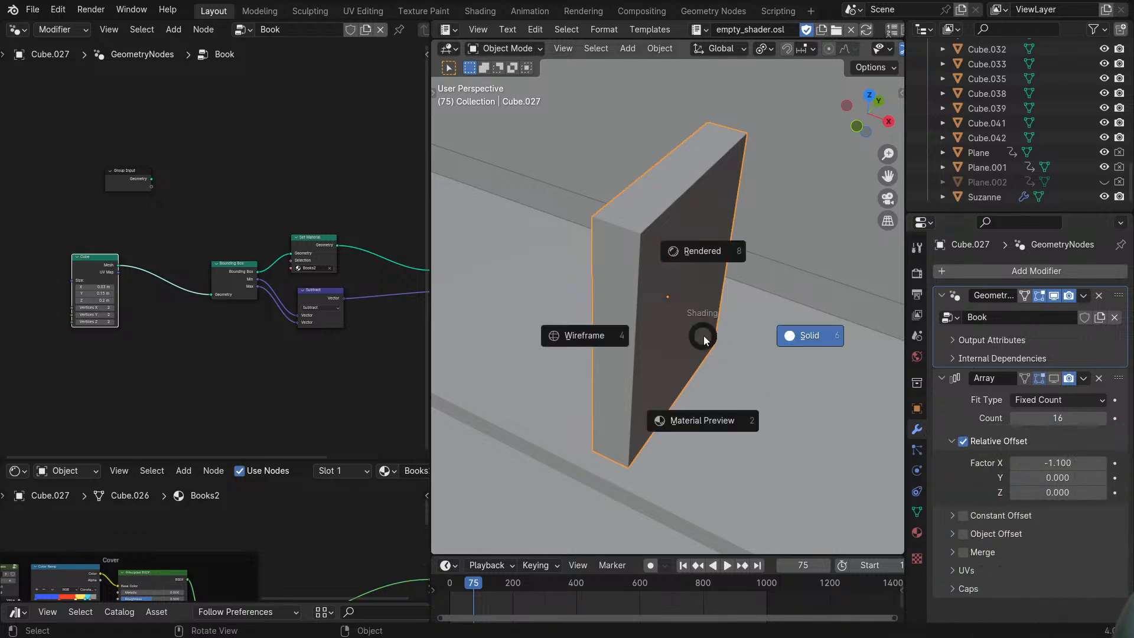
pyautogui.click(709, 254)
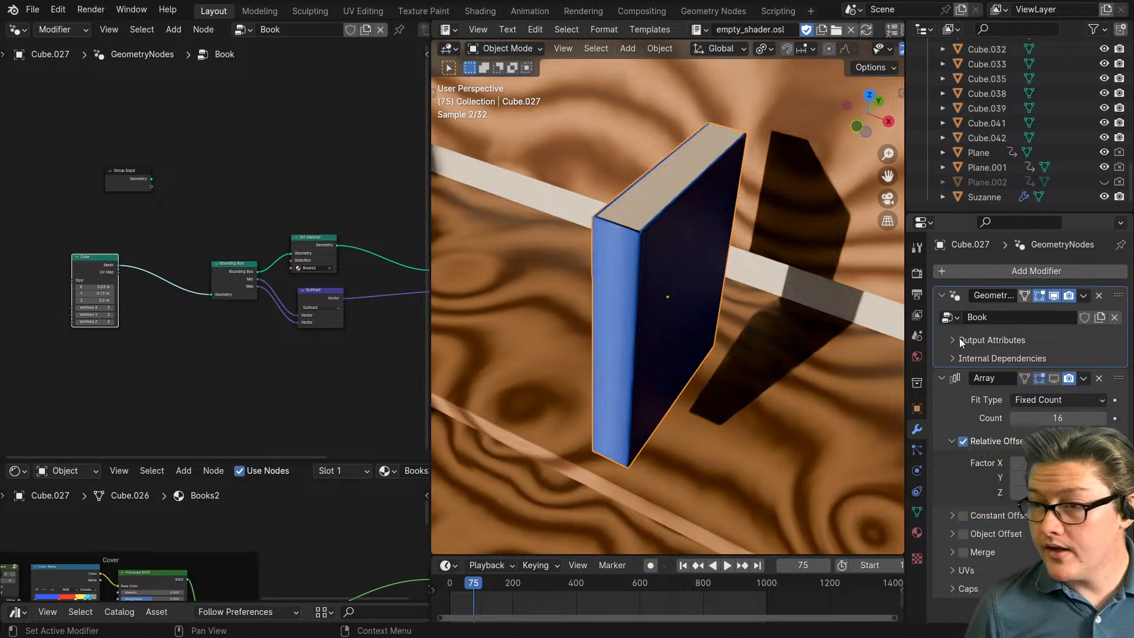
pyautogui.click(1054, 378)
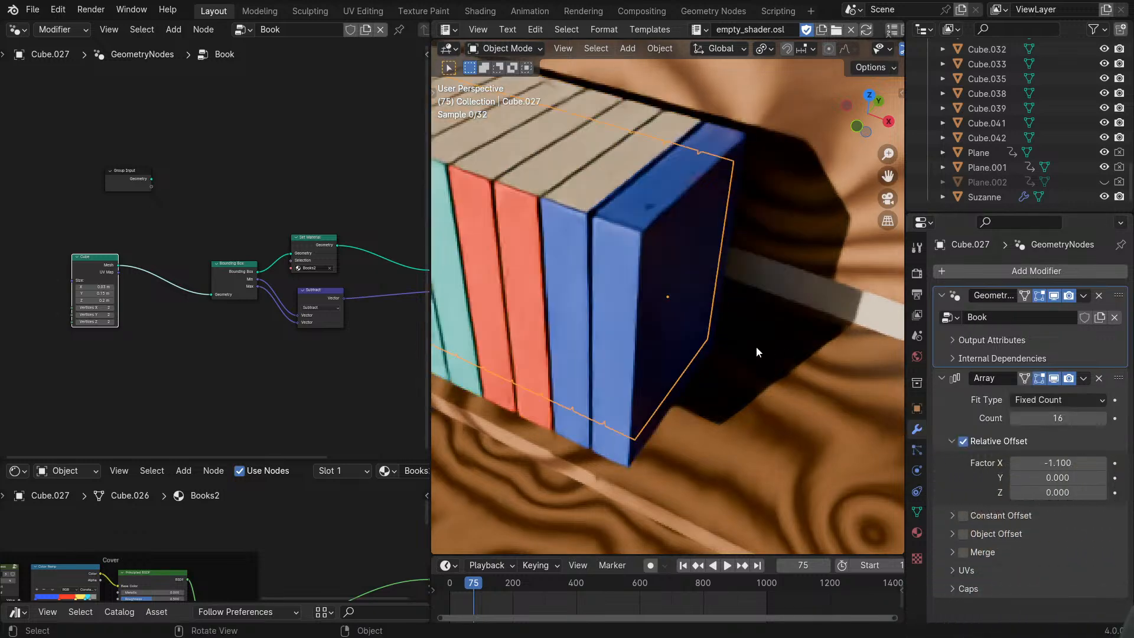
pyautogui.moveTo(756, 347); pyautogui.dragTo(726, 389, button='middle')
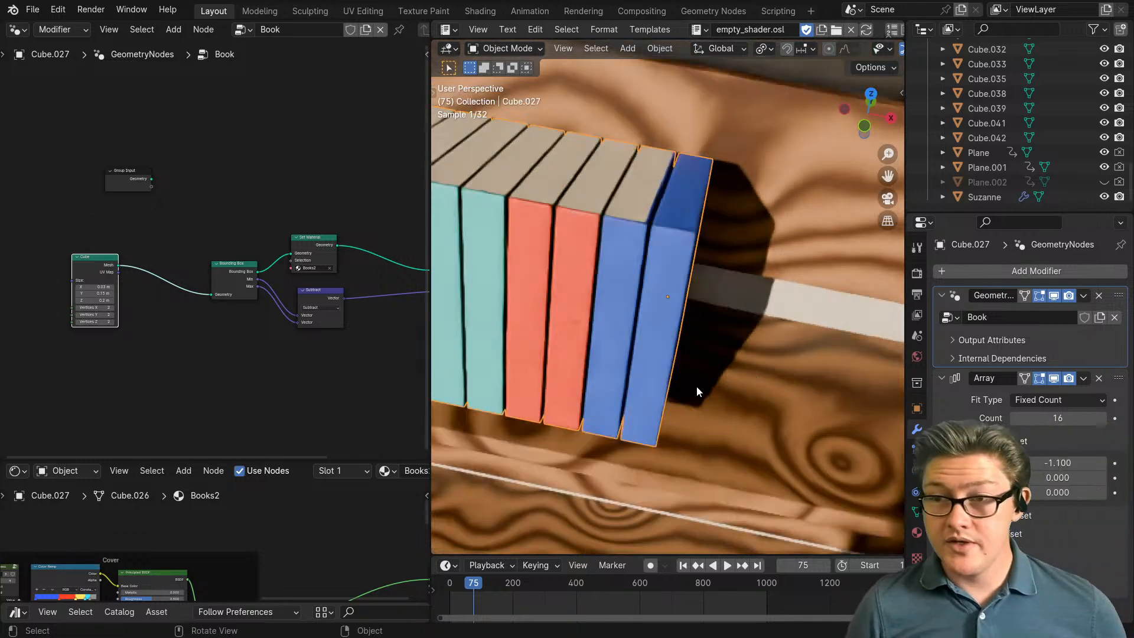
pyautogui.keyDown('shift'); pyautogui.moveTo(589, 371); pyautogui.dragTo(665, 439, button='middle'); pyautogui.keyUp('shift')
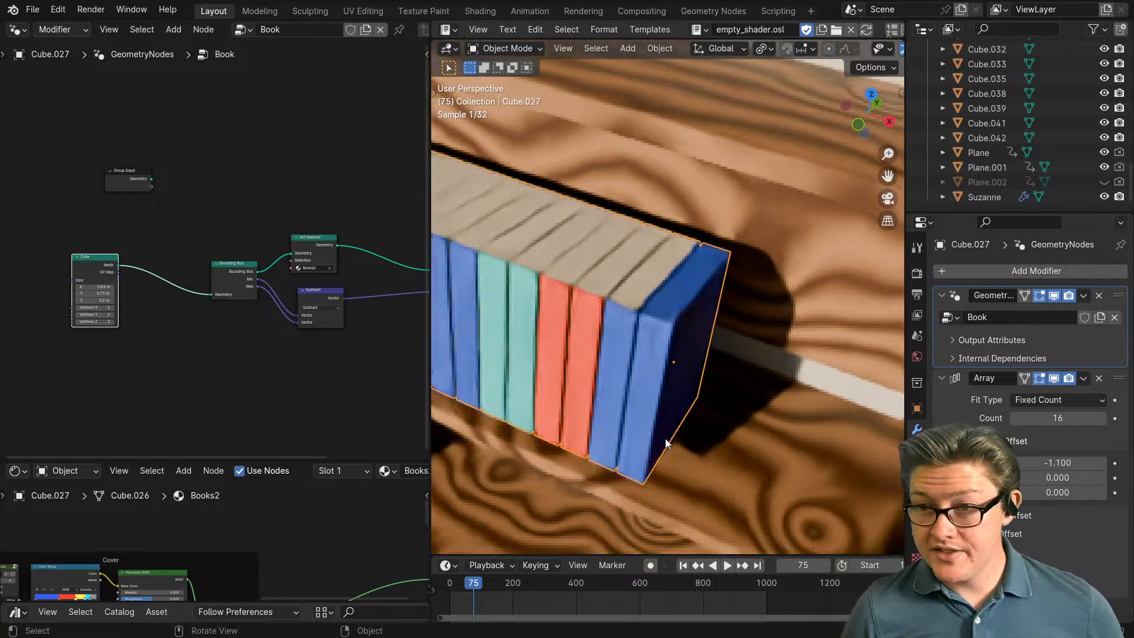
pyautogui.scroll(2, 681, 434)
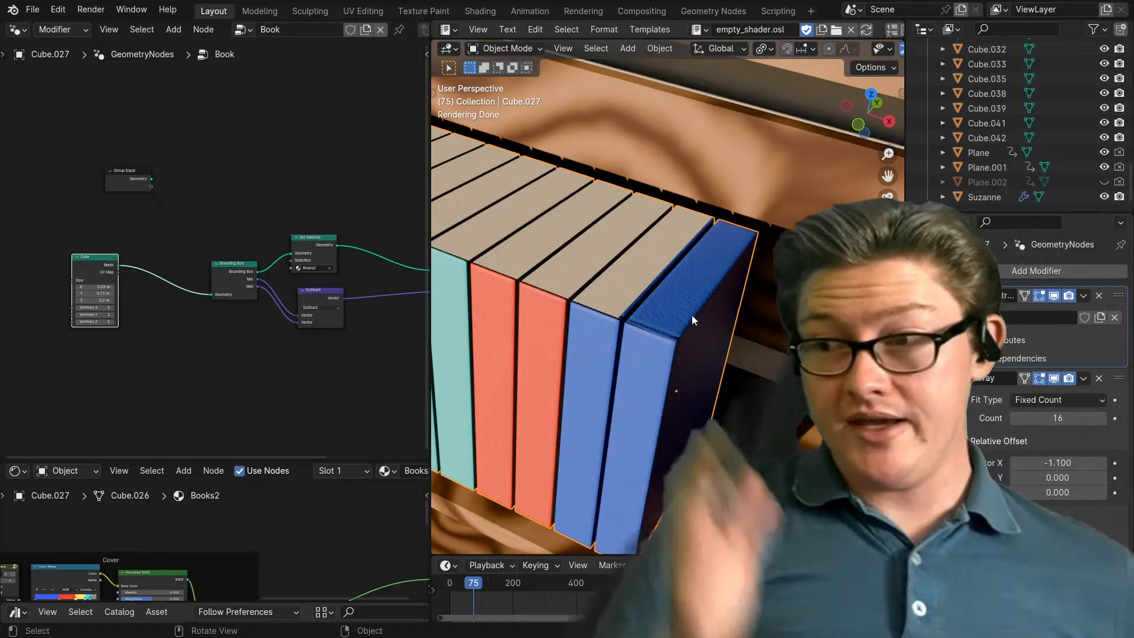
# Step: Try a count of 24 on the Array modifier, and reduce it to 6
pyautogui.click(1101, 418)
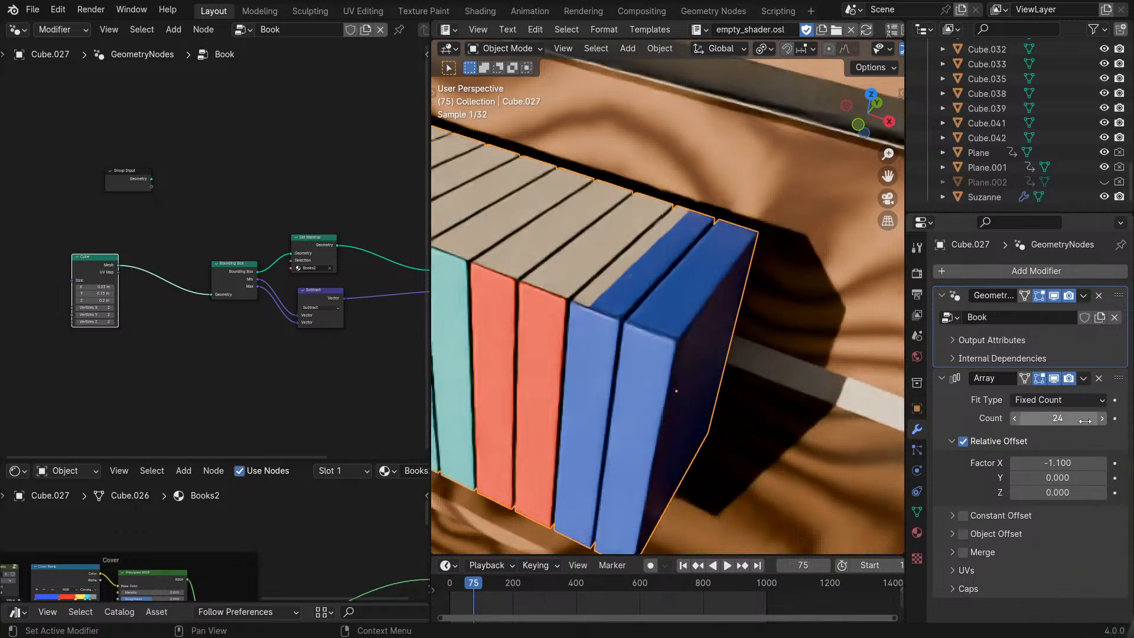
pyautogui.click(1015, 418)
pyautogui.click(1015, 418)
pyautogui.click(1015, 418)
pyautogui.click(1015, 418)
pyautogui.click(1015, 418)
pyautogui.click(1015, 418)
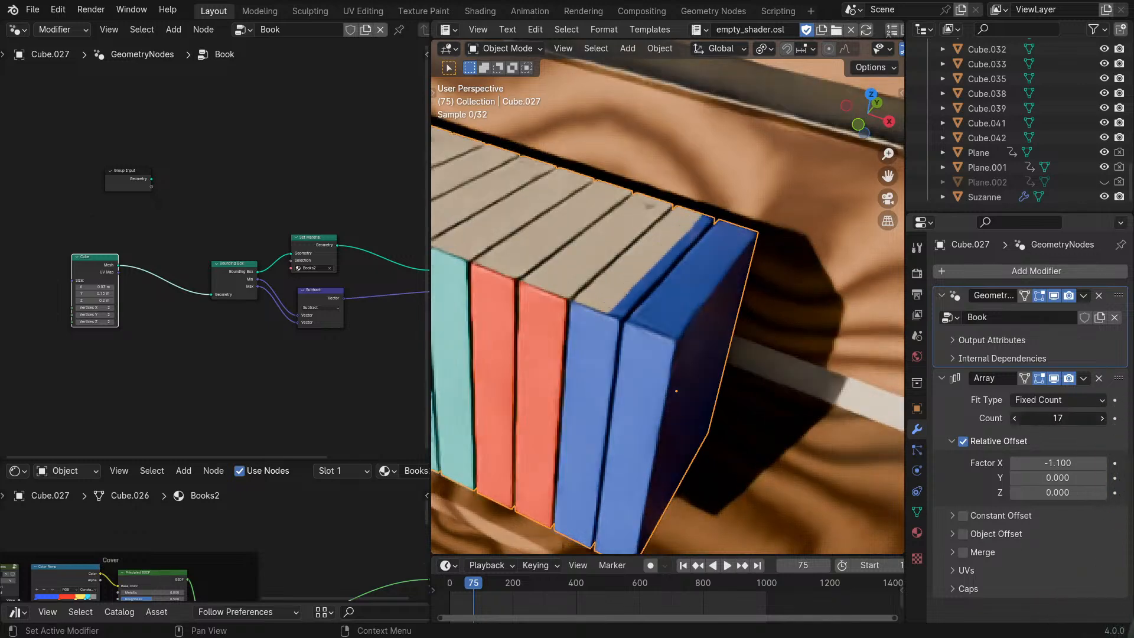
pyautogui.click(1015, 418)
pyautogui.click(1015, 418)
pyautogui.click(1015, 418)
pyautogui.click(1015, 418)
pyautogui.click(1016, 418)
pyautogui.click(1015, 418)
pyautogui.click(1015, 418)
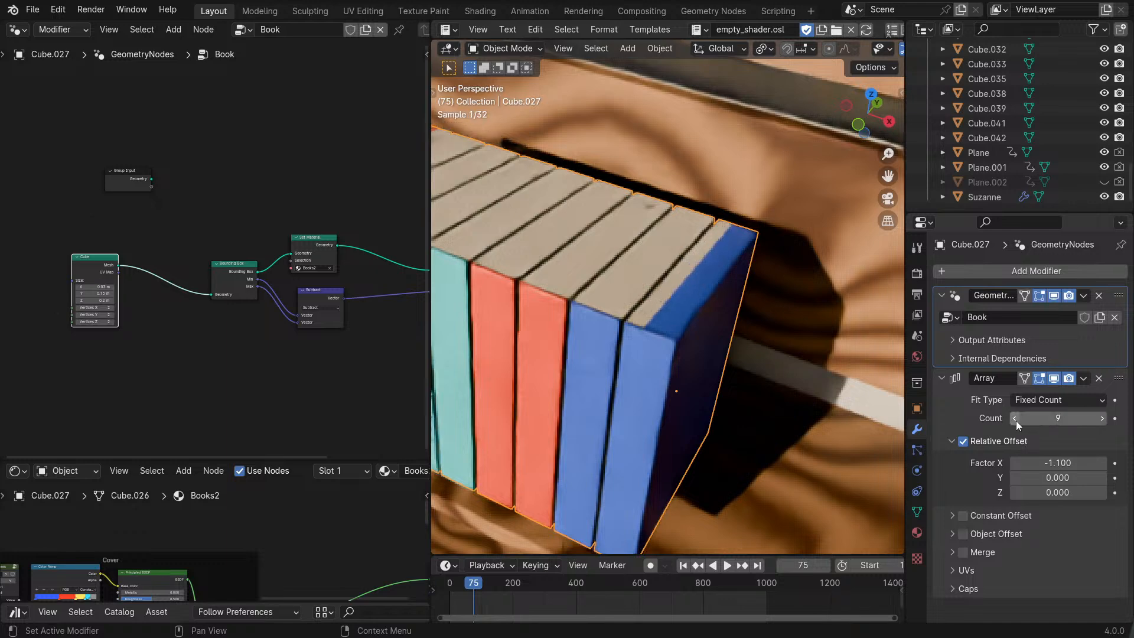
pyautogui.click(1015, 418)
pyautogui.click(1015, 418)
pyautogui.click(1015, 418)
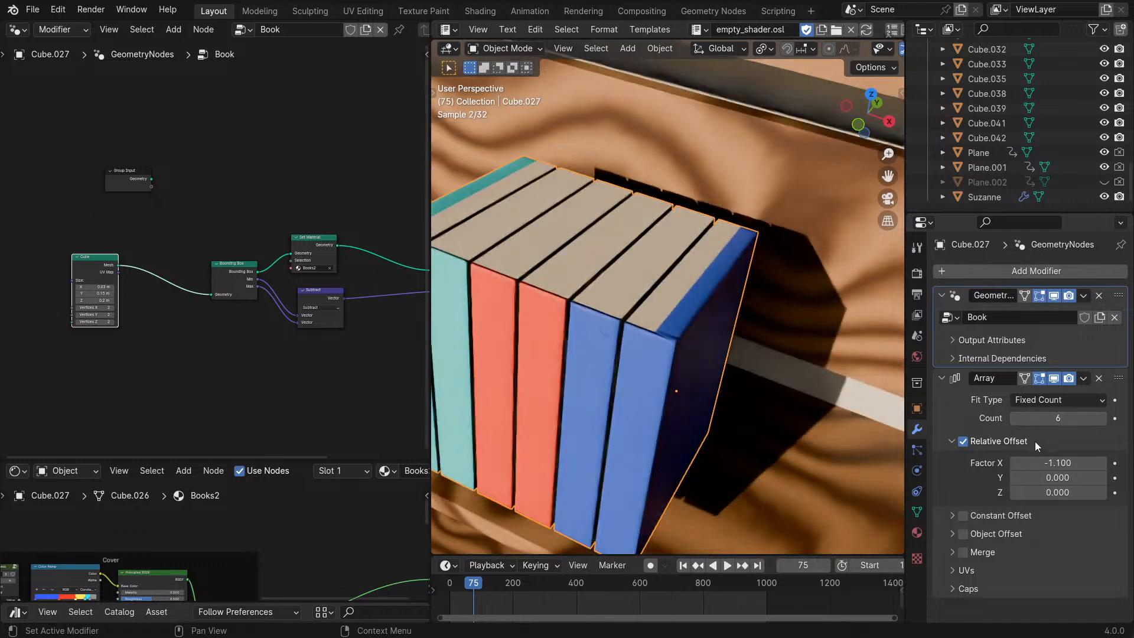
# Step: Remove the Array modifier from the book and widen the geometry node editor
pyautogui.click(1096, 381)
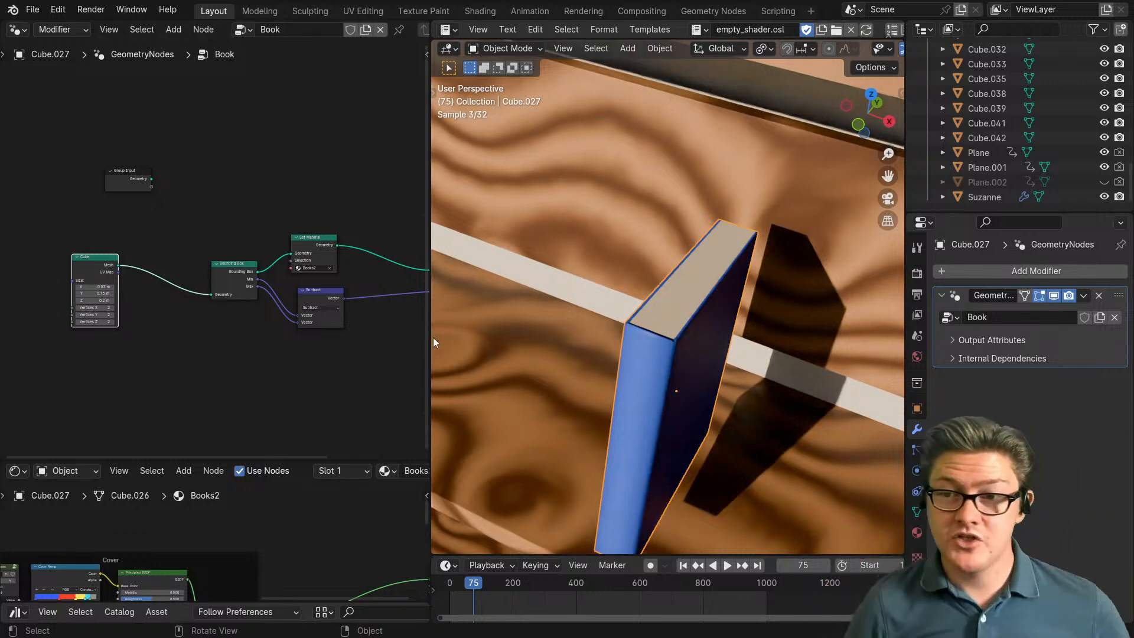
pyautogui.moveTo(431, 338); pyautogui.dragTo(457, 344)
pyautogui.scroll(-3, 232, 363)
pyautogui.moveTo(233, 363); pyautogui.dragTo(256, 304, button='middle')
pyautogui.scroll(1, 232, 308)
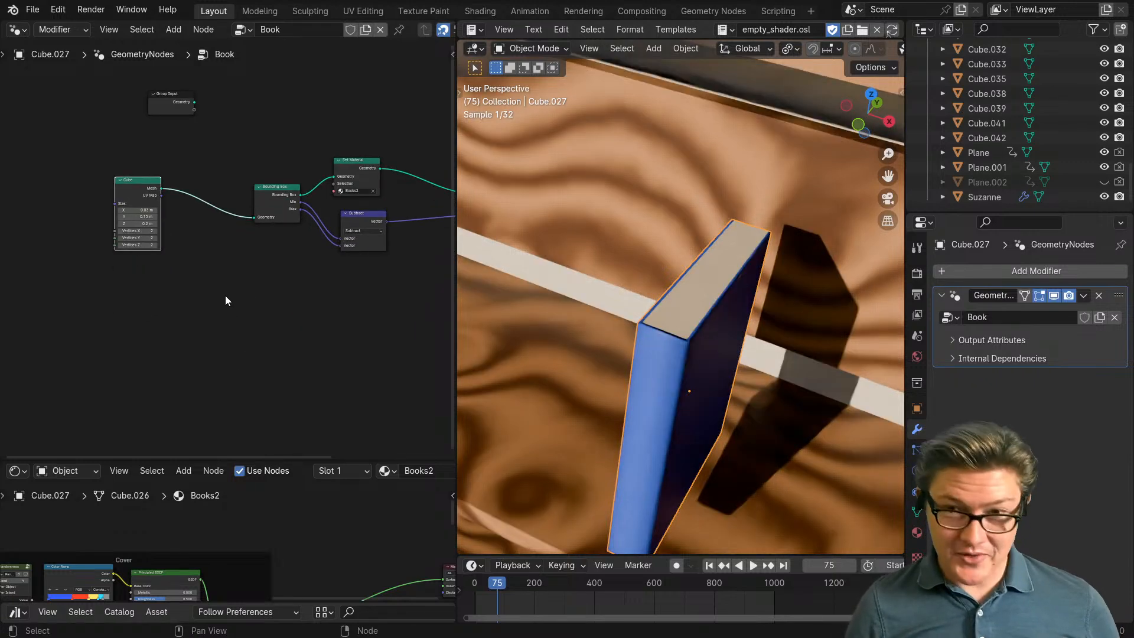
pyautogui.hotkey('shift', 'a')
pyautogui.click(284, 298)
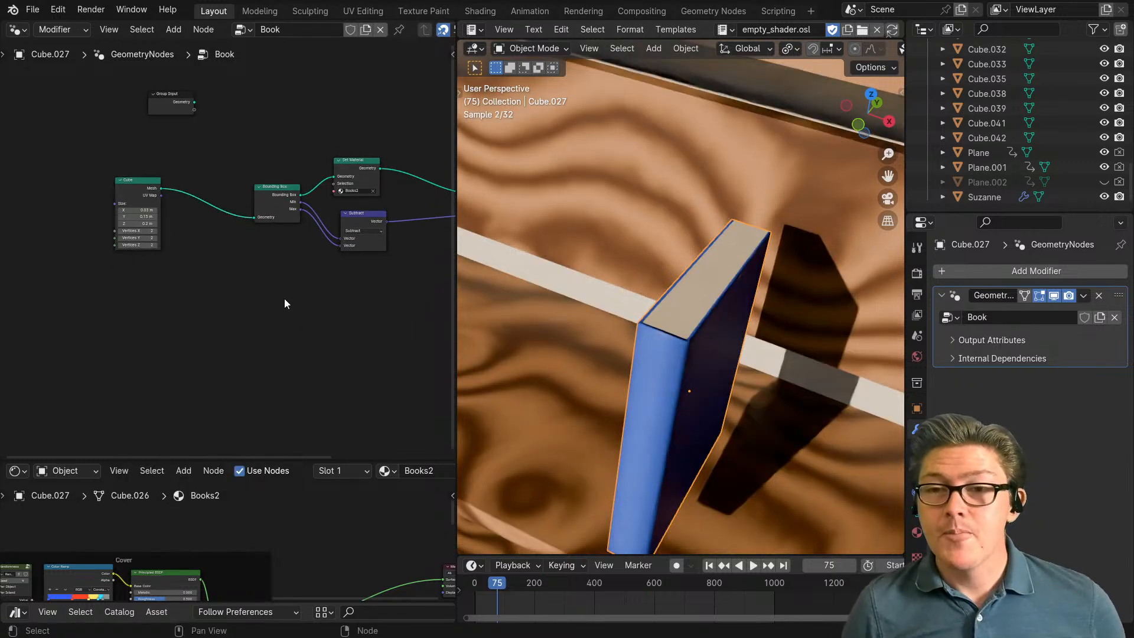
pyautogui.moveTo(285, 297); pyautogui.dragTo(189, 339, button='middle')
pyautogui.scroll(2, 252, 345)
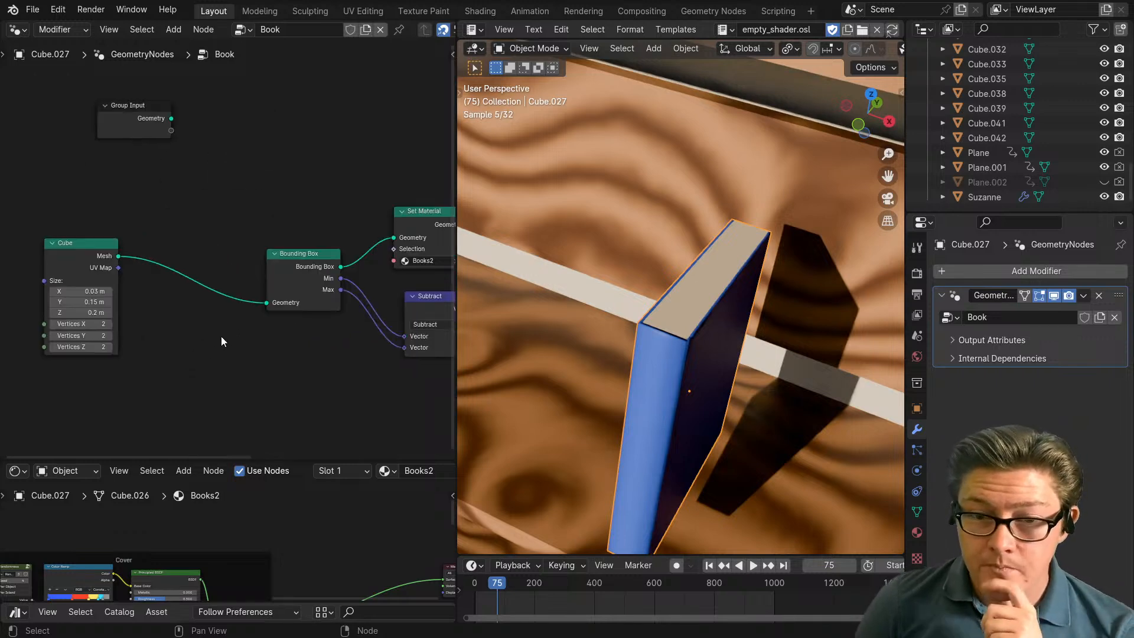
# Step: Maximize the geometry node editor and move the Cube node closer to Bounding Box
pyautogui.hotkey('ctrl', 'space')
pyautogui.scroll(-4, 460, 417)
pyautogui.moveTo(612, 470); pyautogui.dragTo(465, 444, button='middle')
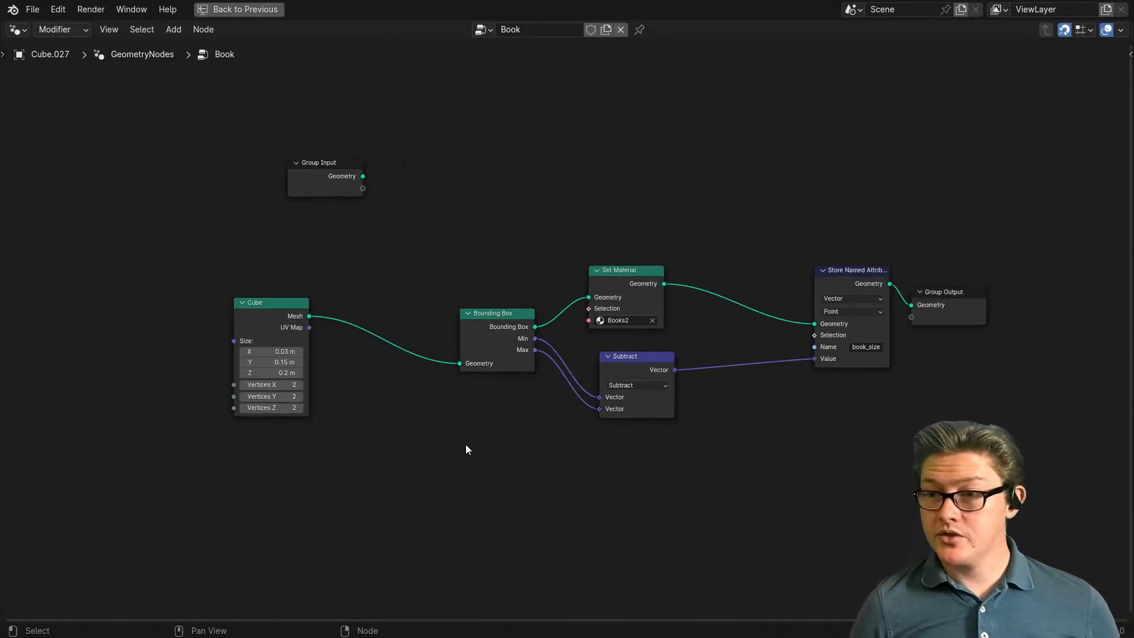
pyautogui.scroll(2, 407, 434)
pyautogui.scroll(2, 407, 433)
pyautogui.moveTo(397, 416); pyautogui.dragTo(485, 416, button='middle')
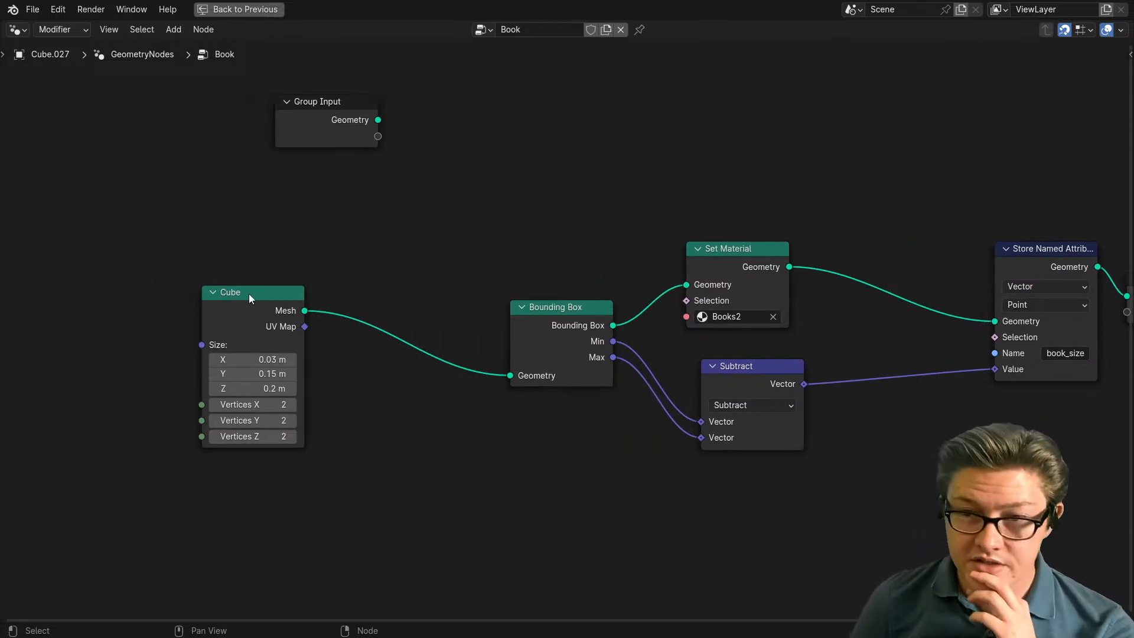
pyautogui.moveTo(249, 293); pyautogui.dragTo(332, 314)
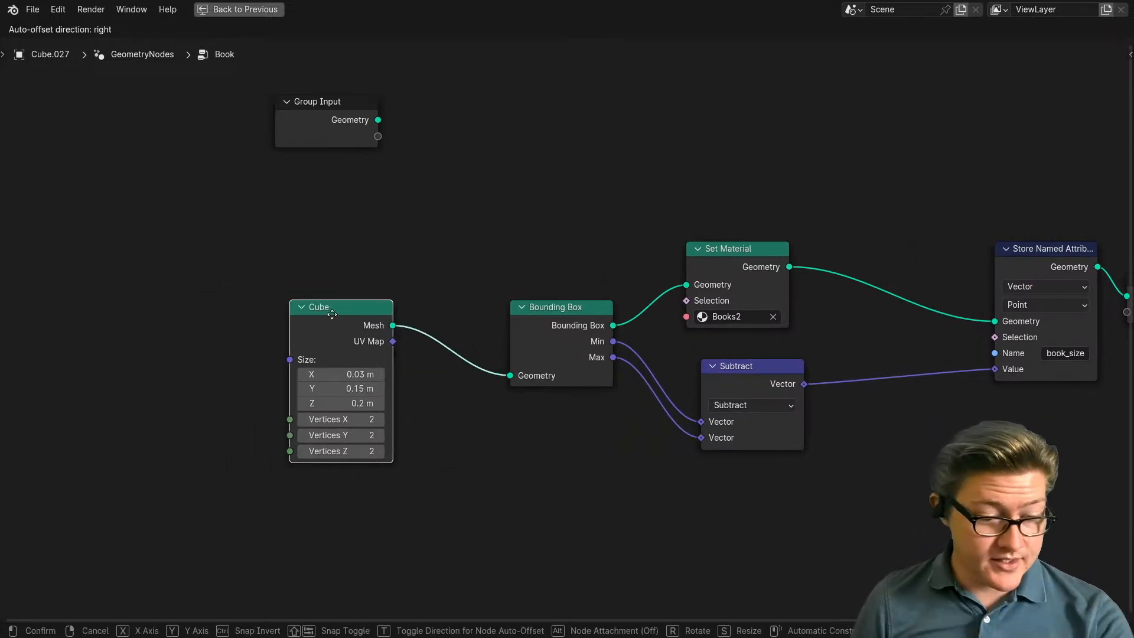
# Step: Rearrange the Bounding Box, Subtract, Set Material and Store Named Attribute nodes so that Set Material sits above and beyond Subtract
pyautogui.scroll(4, 542, 350)
pyautogui.moveTo(601, 417); pyautogui.dragTo(415, 377, button='middle')
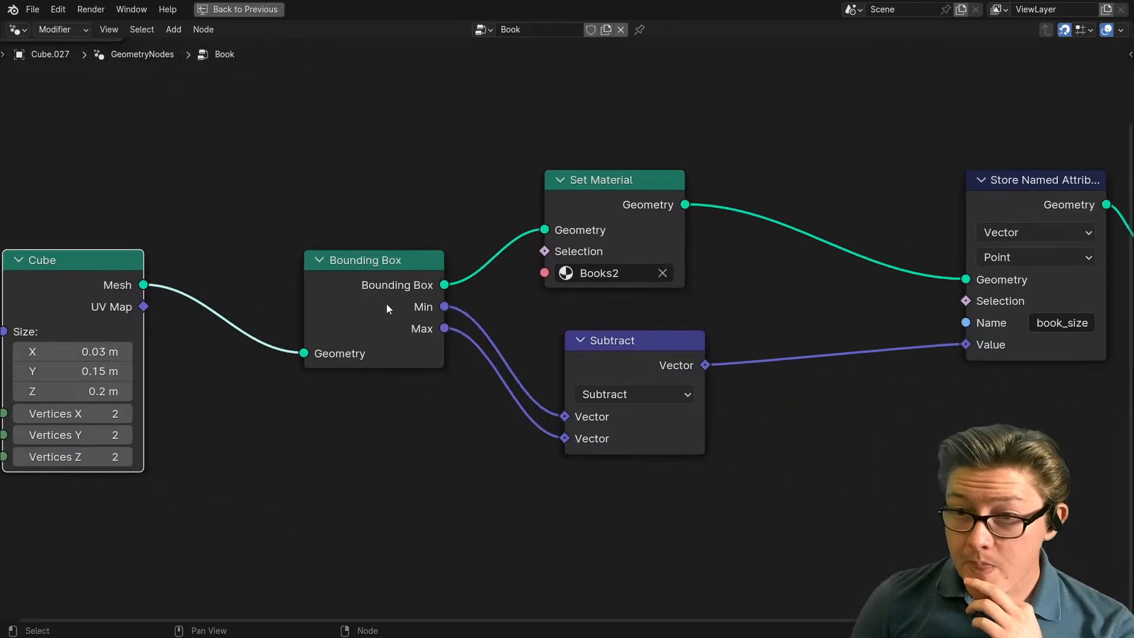
pyautogui.moveTo(391, 286); pyautogui.dragTo(312, 286)
pyautogui.moveTo(567, 344); pyautogui.dragTo(409, 324, button='middle')
pyautogui.moveTo(481, 334); pyautogui.dragTo(454, 340)
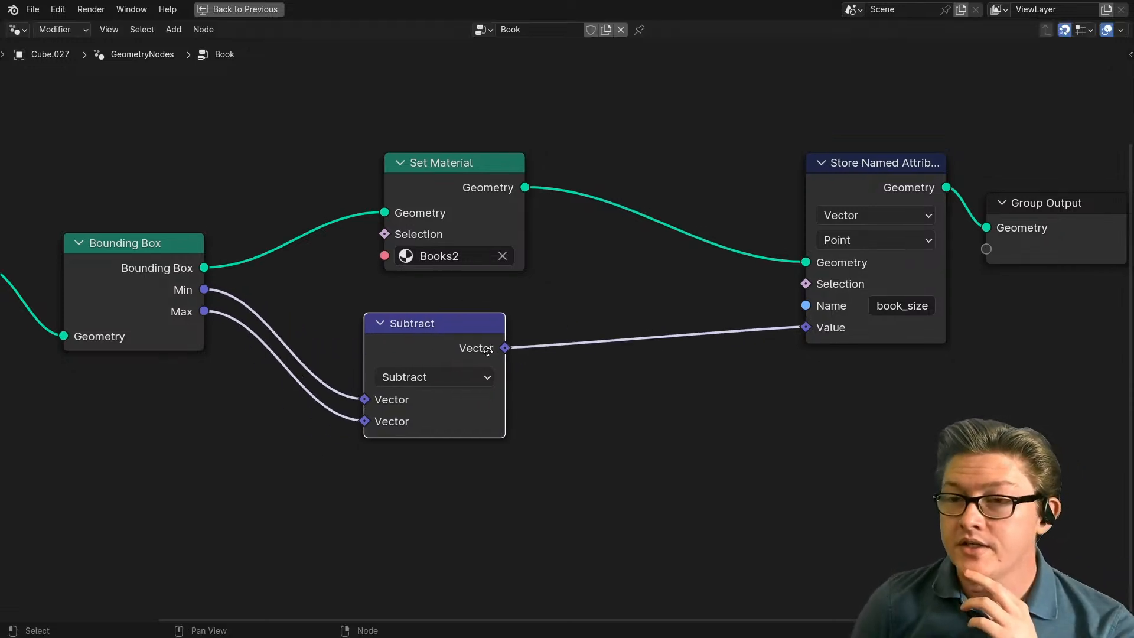
pyautogui.moveTo(451, 193); pyautogui.dragTo(407, 260, button='middle')
pyautogui.moveTo(407, 260); pyautogui.dragTo(508, 220)
pyautogui.moveTo(803, 228); pyautogui.dragTo(771, 232)
pyautogui.scroll(-4, 478, 435)
pyautogui.moveTo(478, 430); pyautogui.dragTo(537, 418, button='middle')
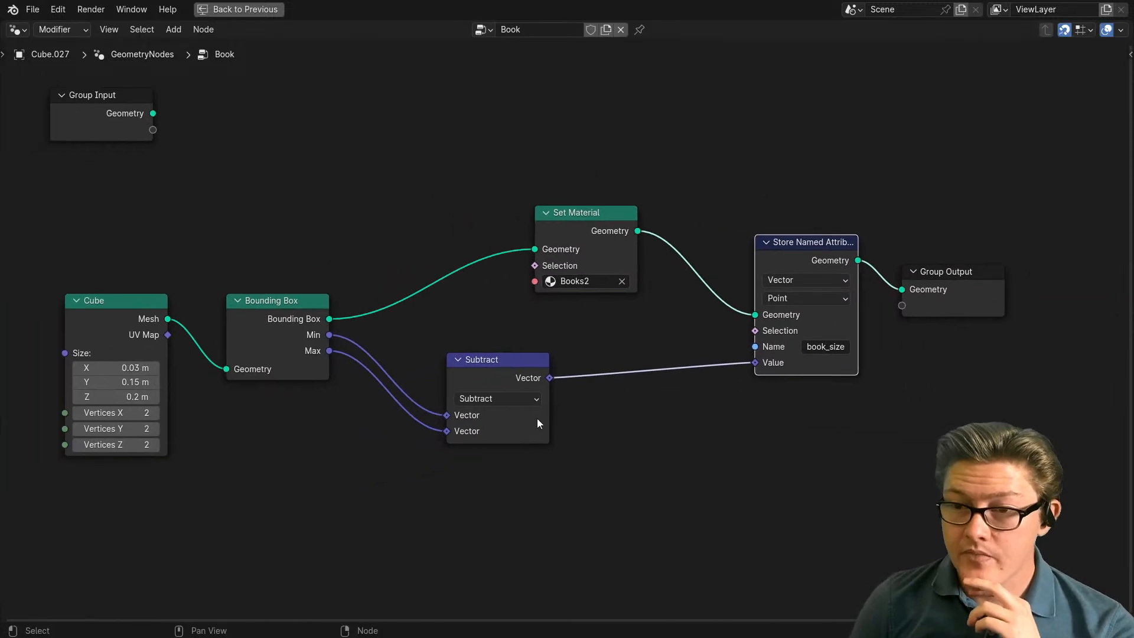
pyautogui.moveTo(505, 363); pyautogui.dragTo(587, 373, button='middle')
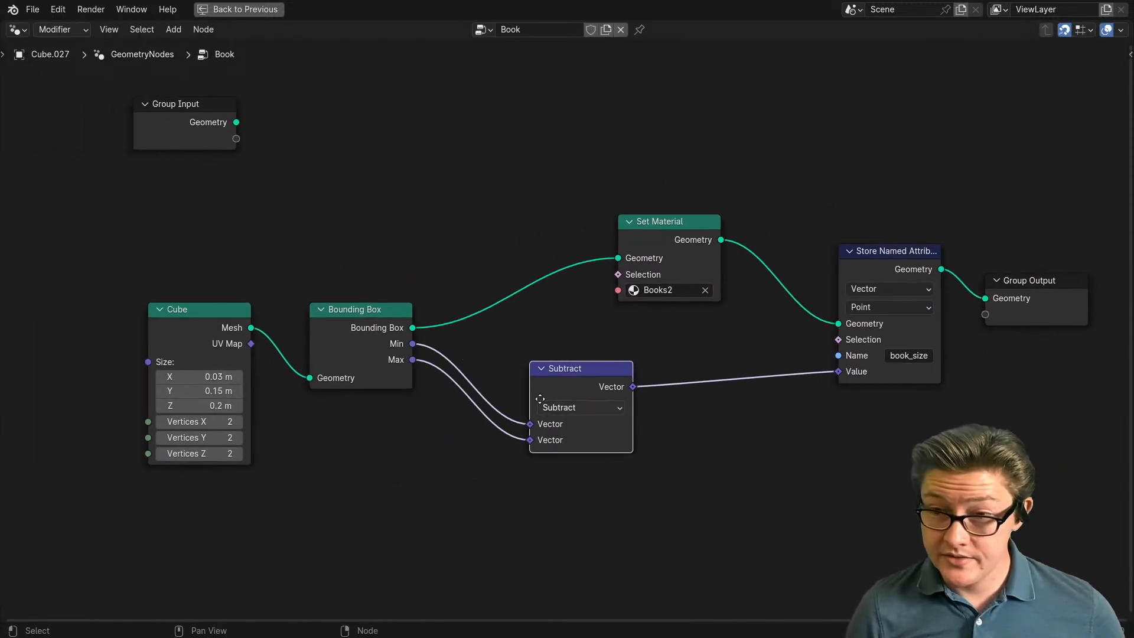
# Step: Bring Subtract and Set Material closer to Bounding Box, and shift the Cube and Bounding Box nodes together down and left
pyautogui.hotkey('ctrl', 'space')
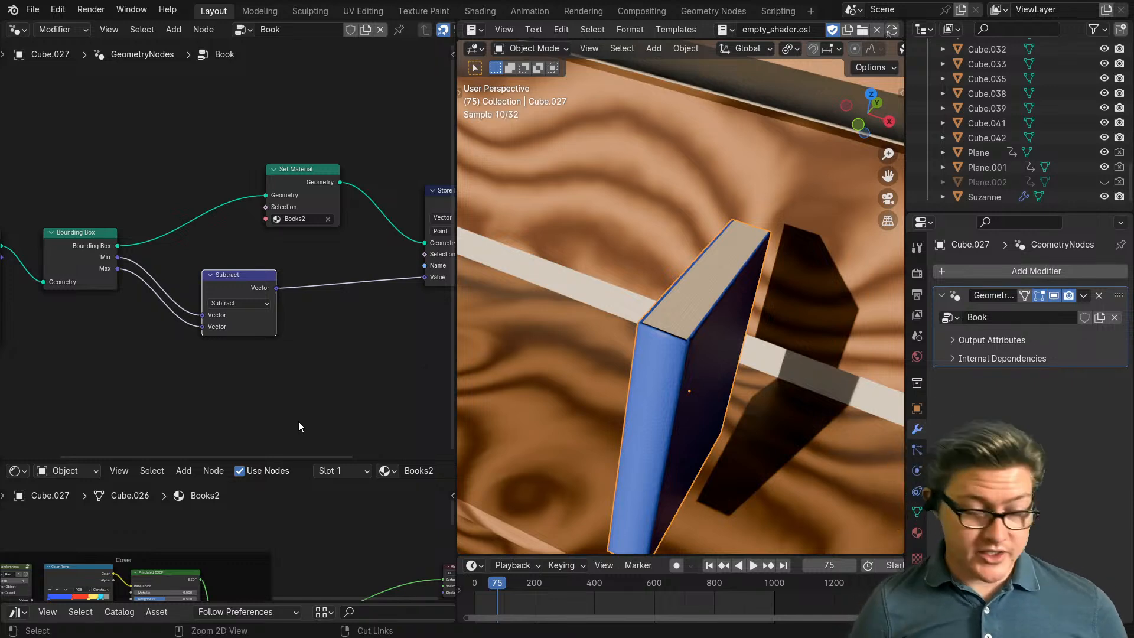
pyautogui.hotkey('ctrl', 'space')
pyautogui.moveTo(610, 383); pyautogui.dragTo(550, 354)
pyautogui.moveTo(702, 249); pyautogui.dragTo(592, 220)
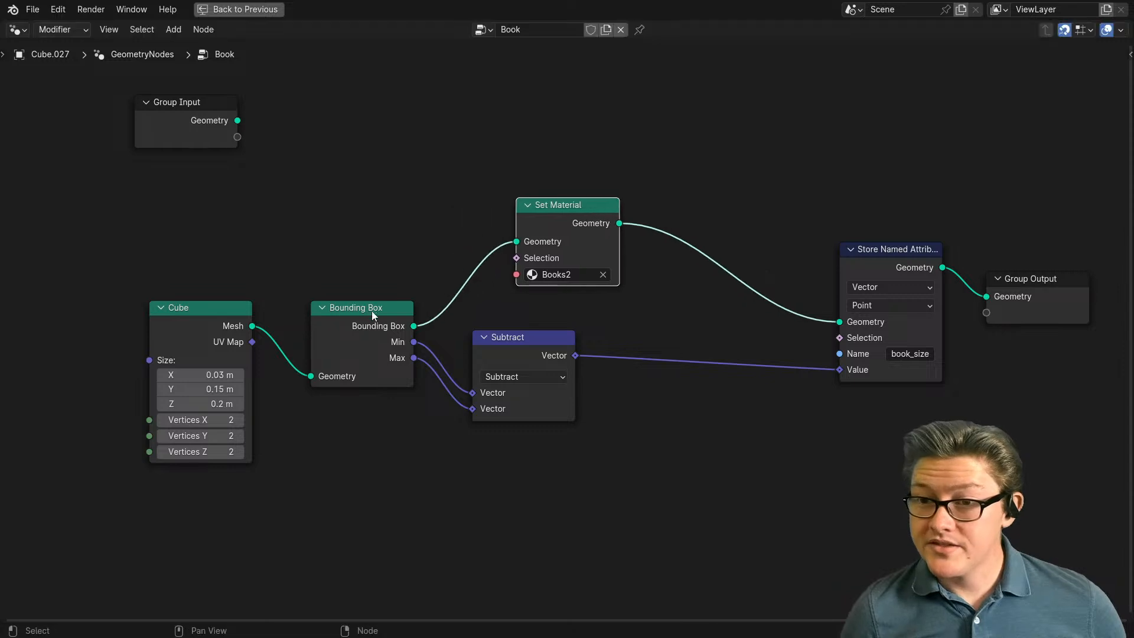
pyautogui.moveTo(376, 255); pyautogui.dragTo(113, 416)
pyautogui.moveTo(346, 372); pyautogui.dragTo(283, 398)
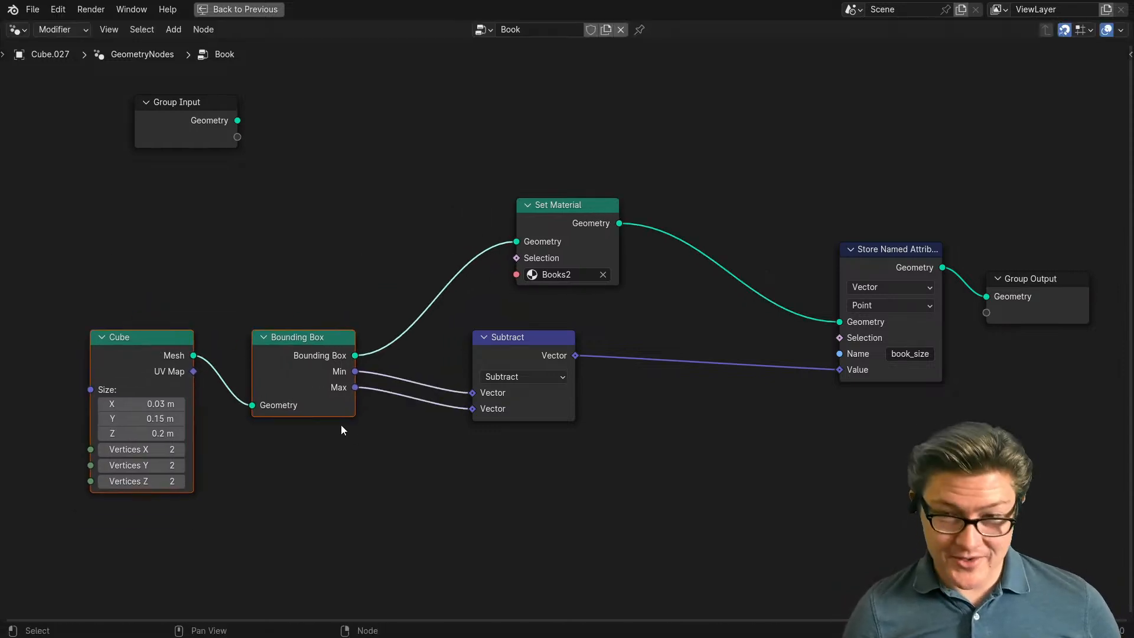
# Step: Move the Cube node up and away from Bounding Box to open a gap between them, and restore the multi-editor layout
pyautogui.moveTo(395, 419); pyautogui.dragTo(492, 374, button='middle')
pyautogui.scroll(-3, 404, 392)
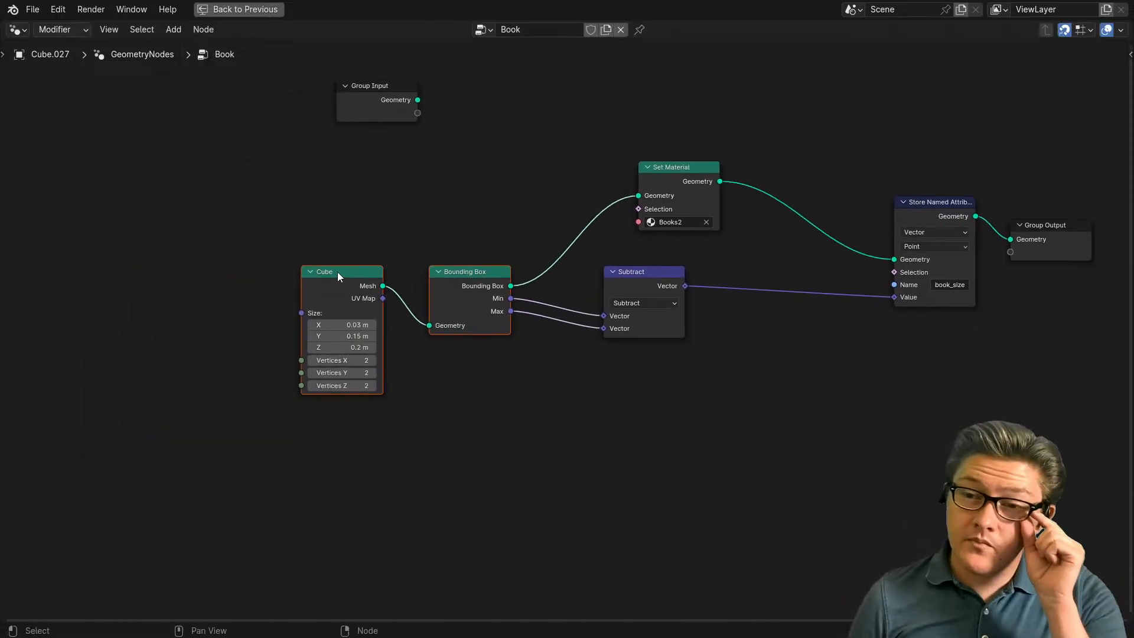
pyautogui.moveTo(334, 275); pyautogui.dragTo(195, 206)
pyautogui.hotkey('ctrl', 'space')
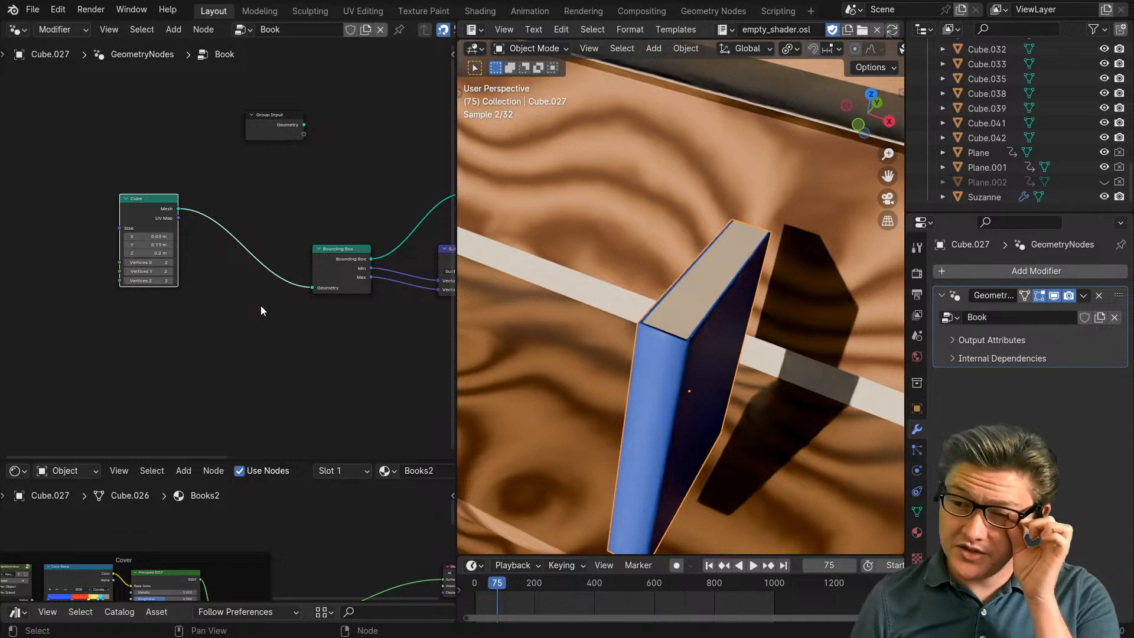
# Step: Duplicate the Cube node and place the copy directly below the original
pyautogui.hotkey('shift', 'd')
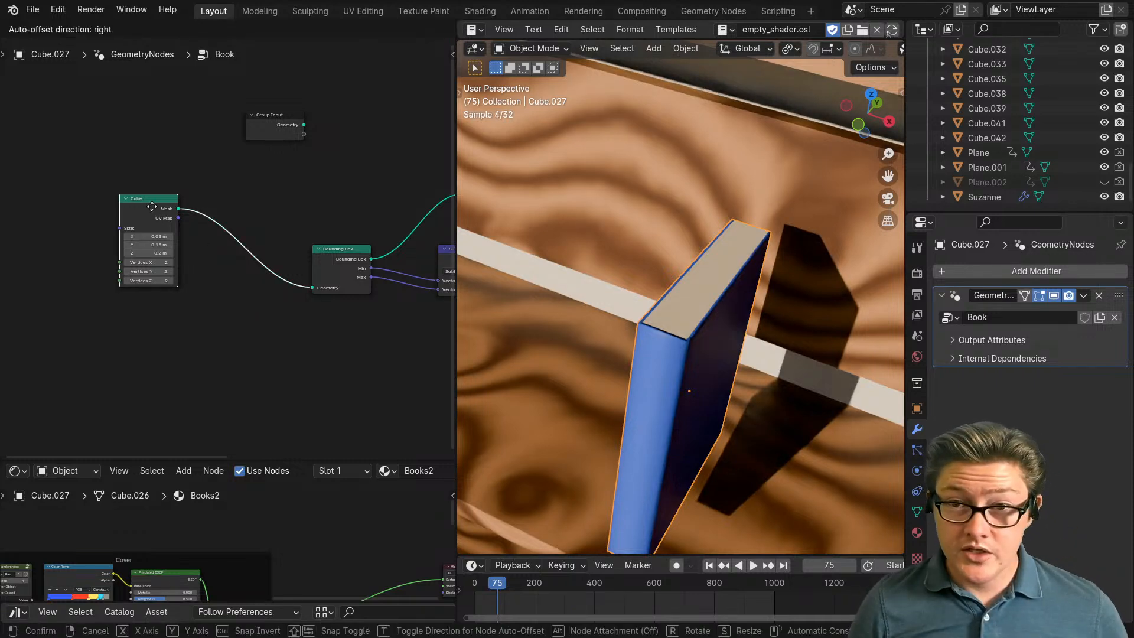
pyautogui.click(153, 320)
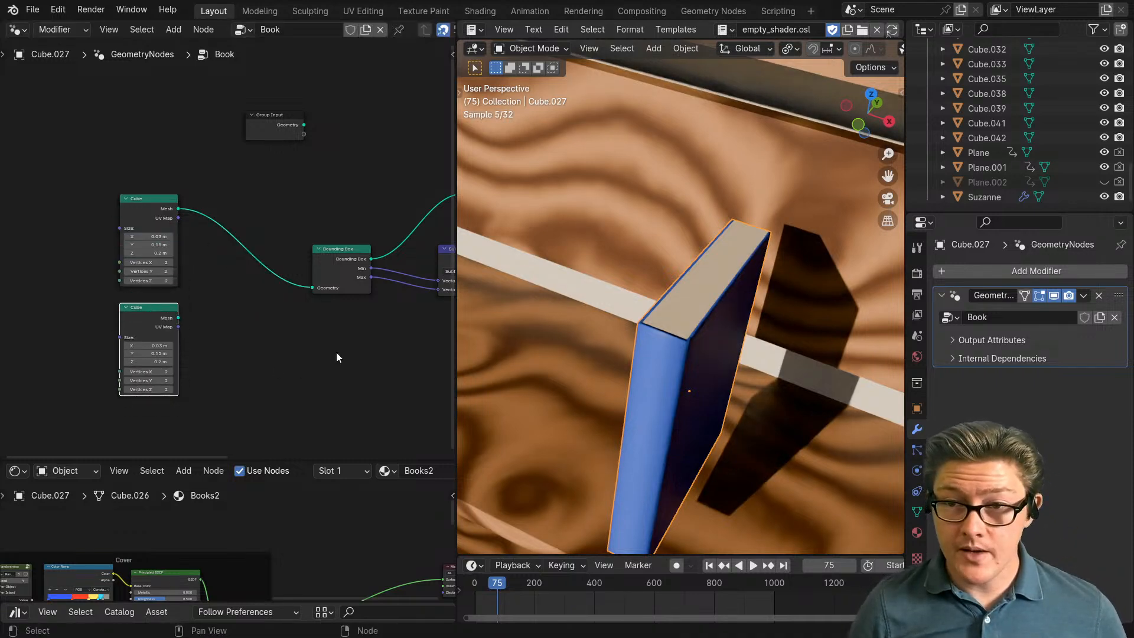
pyautogui.moveTo(335, 352); pyautogui.dragTo(228, 322, button='middle')
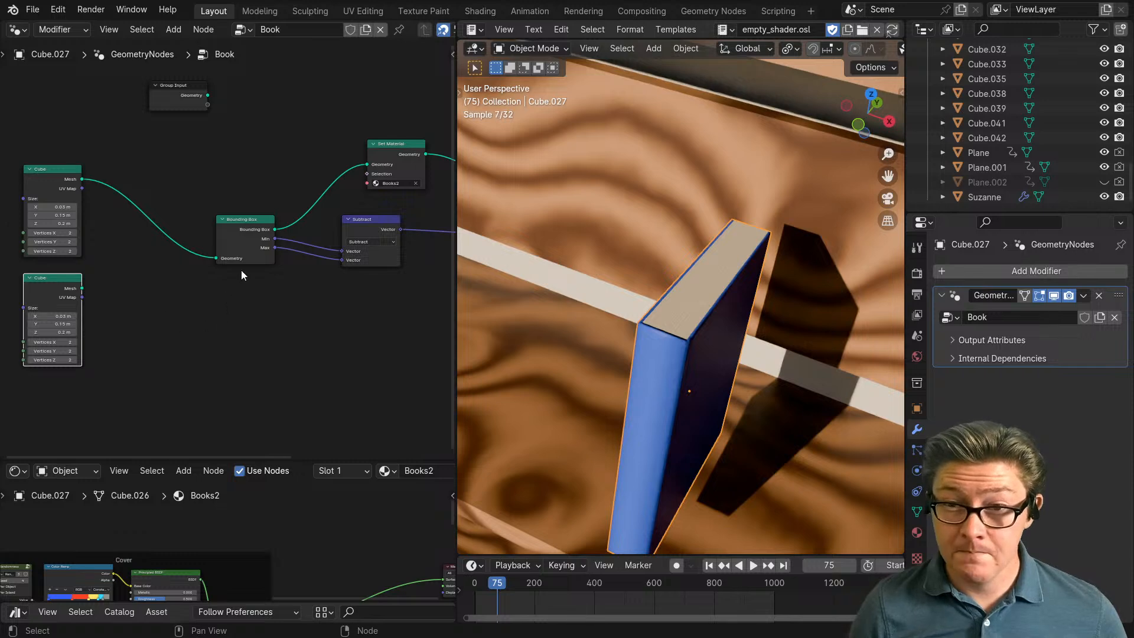
# Step: Detach the Set Material node from its links and move it up beyond the Subtract node
pyautogui.moveTo(392, 324); pyautogui.dragTo(238, 227)
pyautogui.moveTo(367, 251); pyautogui.dragTo(155, 308, button='middle')
pyautogui.scroll(2, 160, 285)
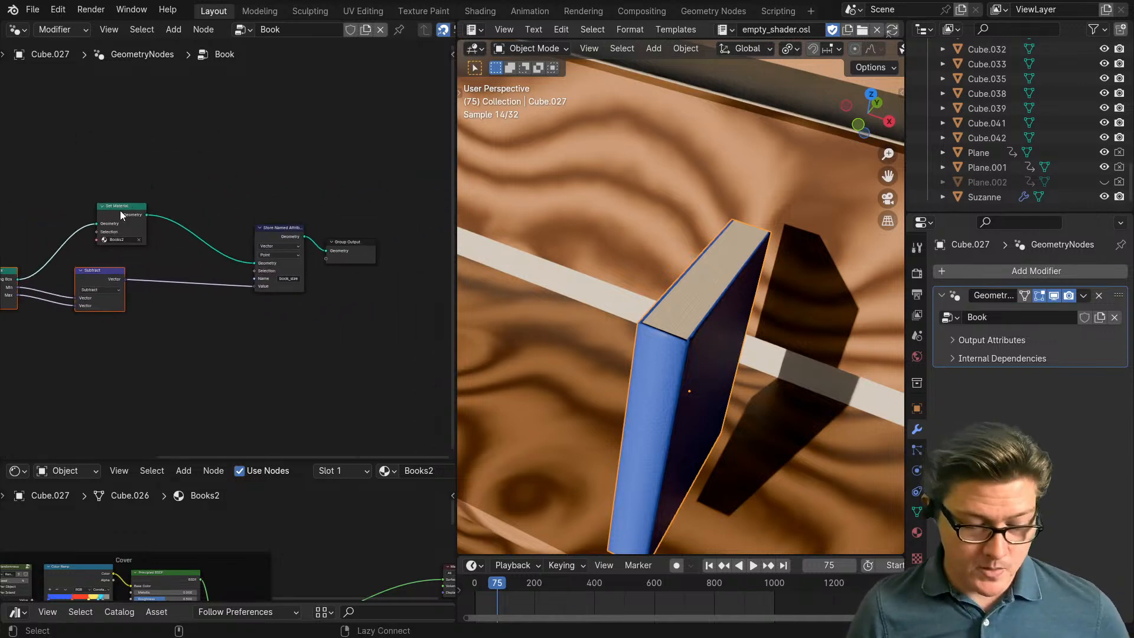
pyautogui.keyDown('alt'); pyautogui.moveTo(119, 210); pyautogui.dragTo(183, 185); pyautogui.keyUp('alt')
# Step: Enable the Screencast Keys display and close the 3D viewport's sidebar again
pyautogui.press('n')
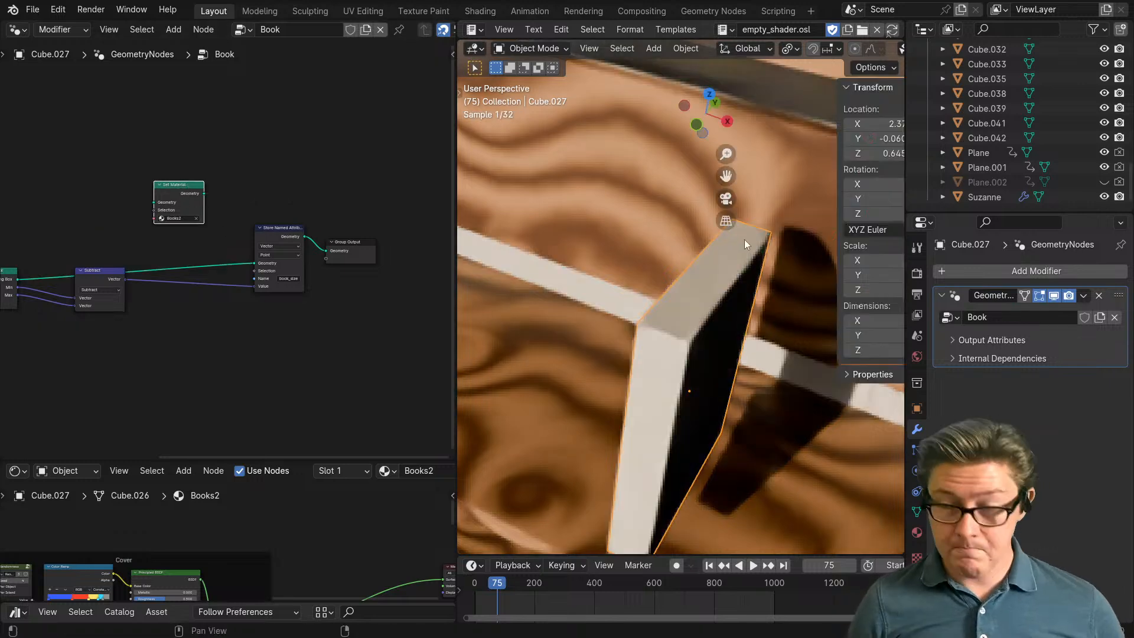
pyautogui.click(896, 286)
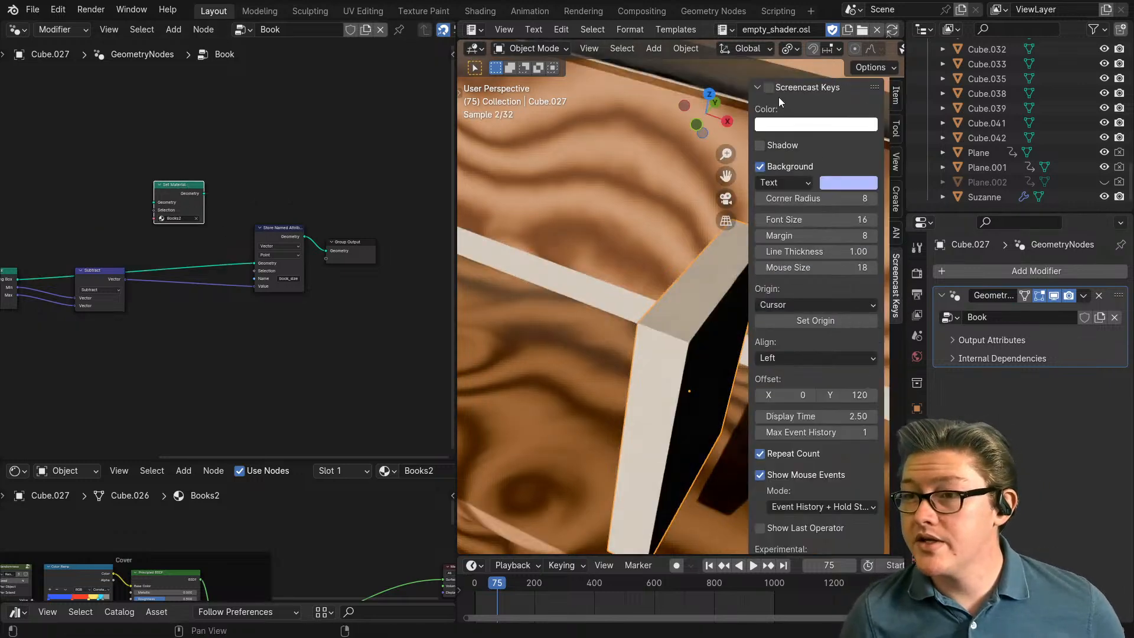
pyautogui.press('n')
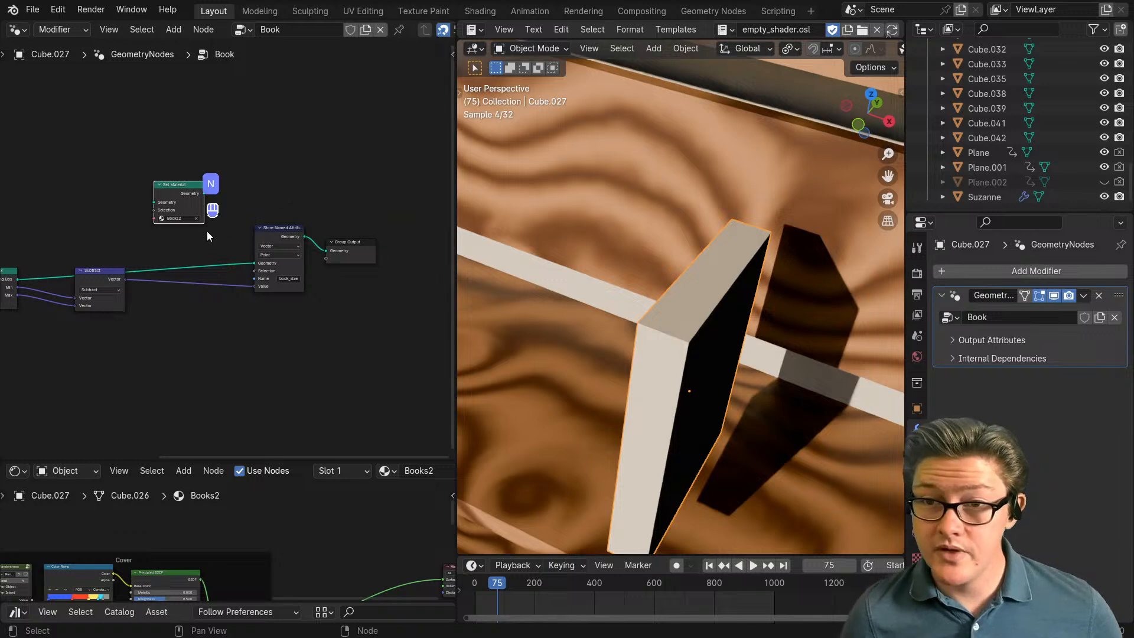
# Step: Insert Set Material just before Group Output, and add a Join Geometry node on the link between Bounding Box and Store Named Attribute
pyautogui.moveTo(176, 190); pyautogui.dragTo(341, 228)
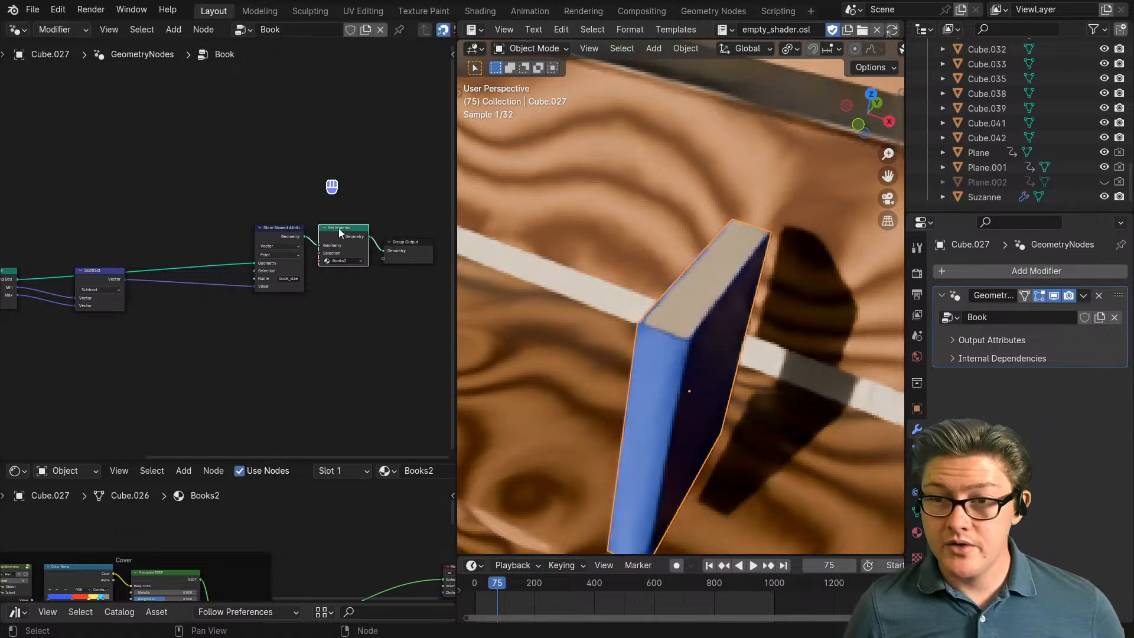
pyautogui.moveTo(142, 224); pyautogui.dragTo(290, 180, button='middle')
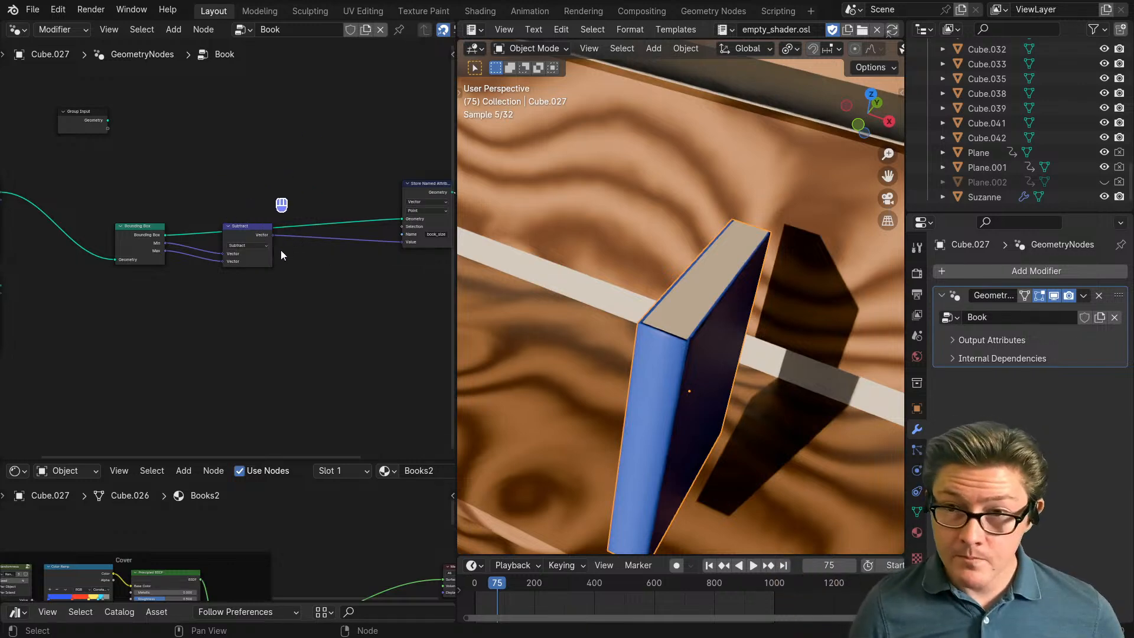
pyautogui.scroll(-2, 278, 248)
pyautogui.hotkey('shift', 'a')
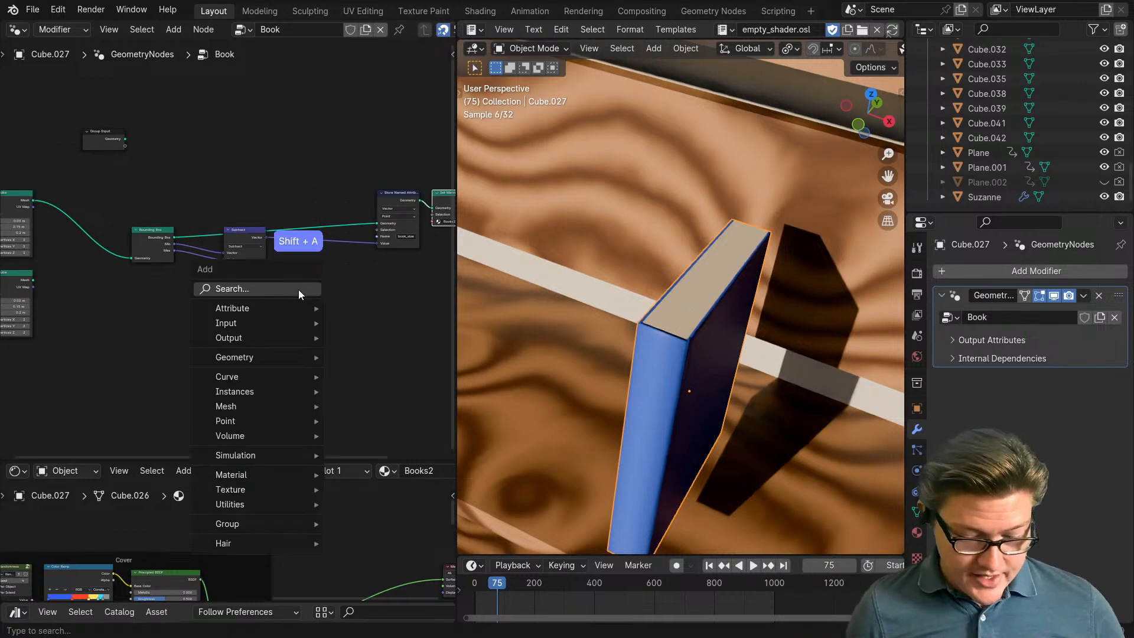
pyautogui.write('join')
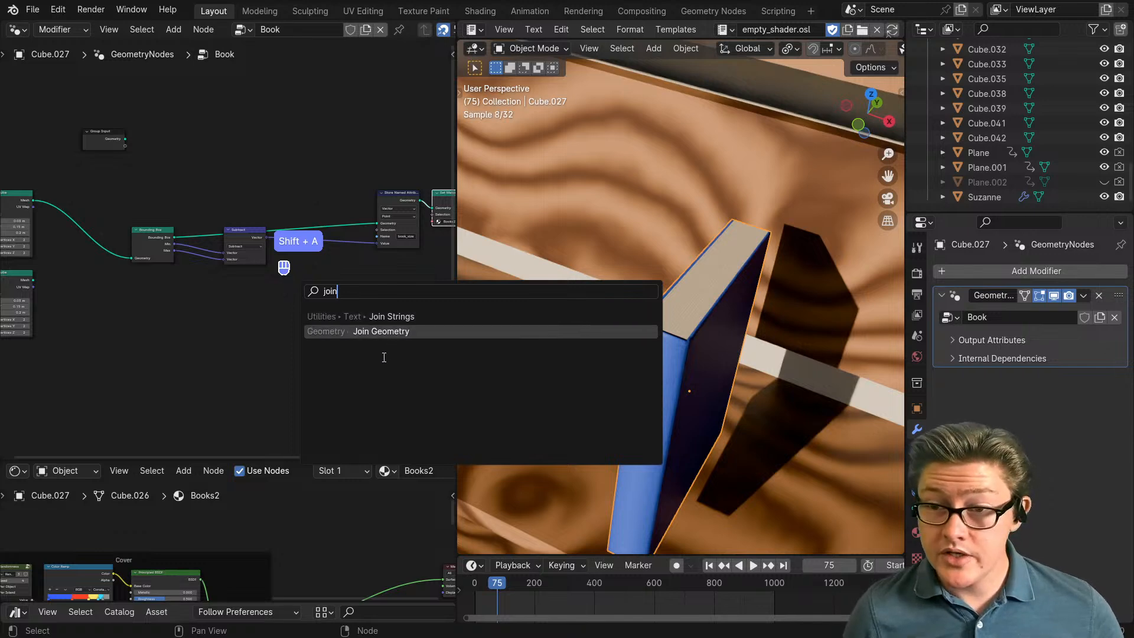
pyautogui.click(388, 334)
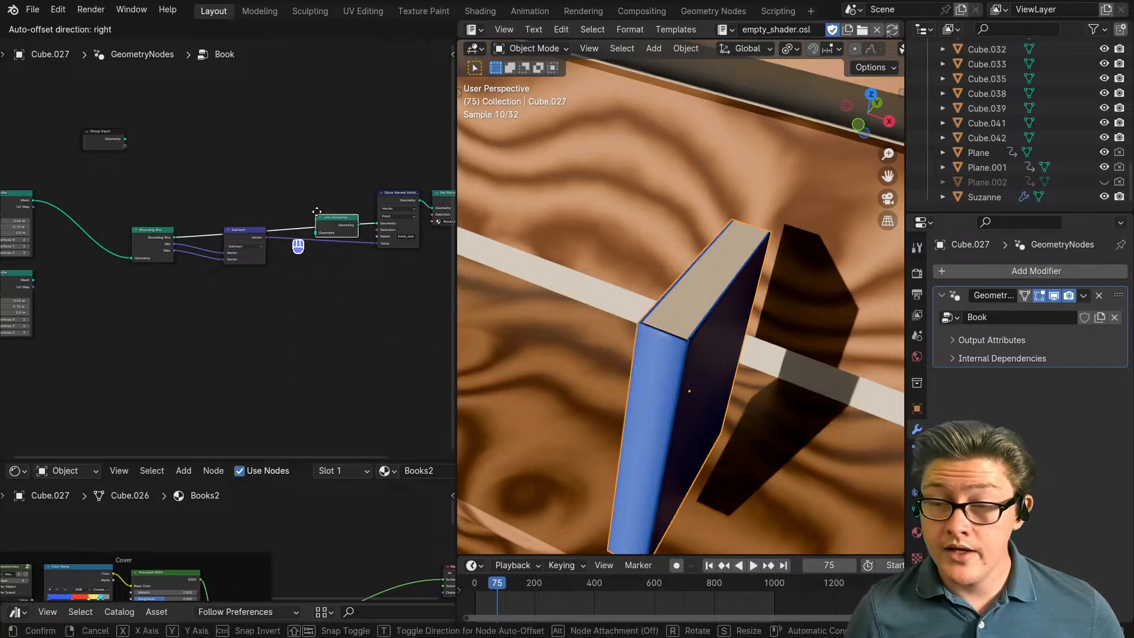
pyautogui.click(316, 211)
# Step: Move the Bounding Box and Subtract nodes up together and place a duplicate of the pair below them
pyautogui.moveTo(253, 308); pyautogui.dragTo(152, 219)
pyautogui.press('g')
pyautogui.click(196, 220)
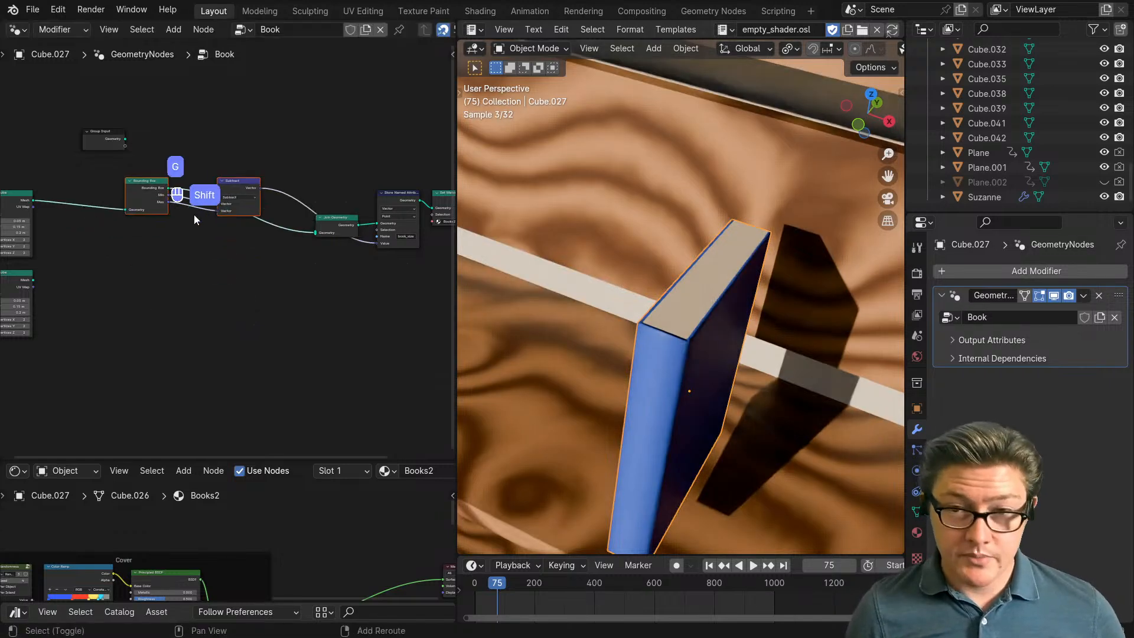
pyautogui.hotkey('shift', 'd')
pyautogui.click(189, 292)
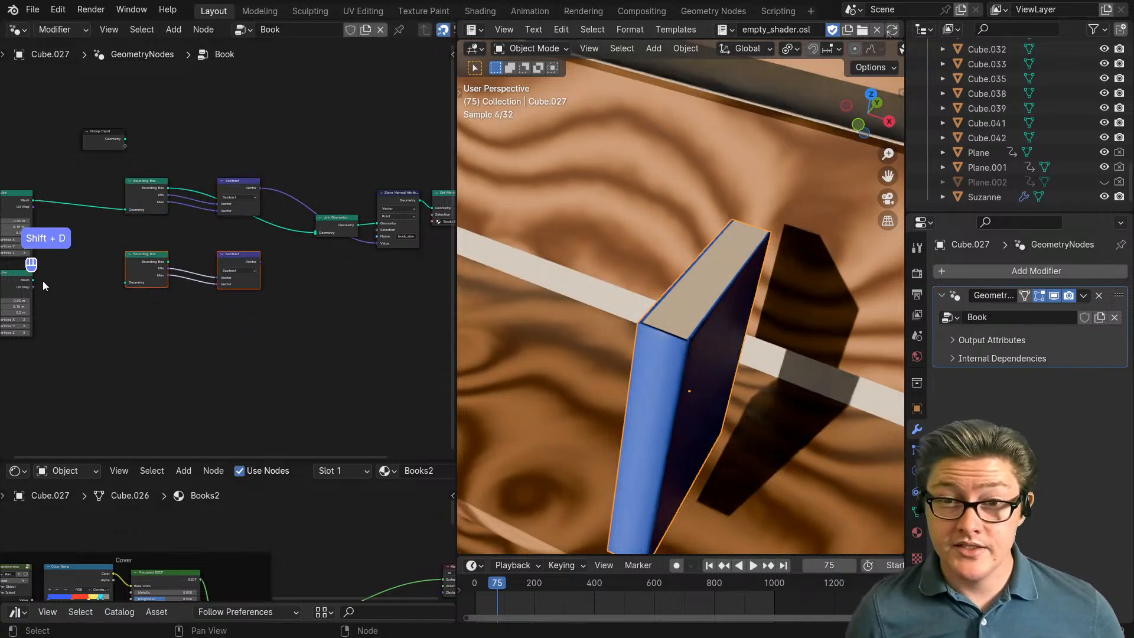
# Step: Link the second Cube's Mesh output to the duplicated Bounding Box and shift the duplicated Subtract node down
pyautogui.moveTo(33, 280); pyautogui.dragTo(126, 282)
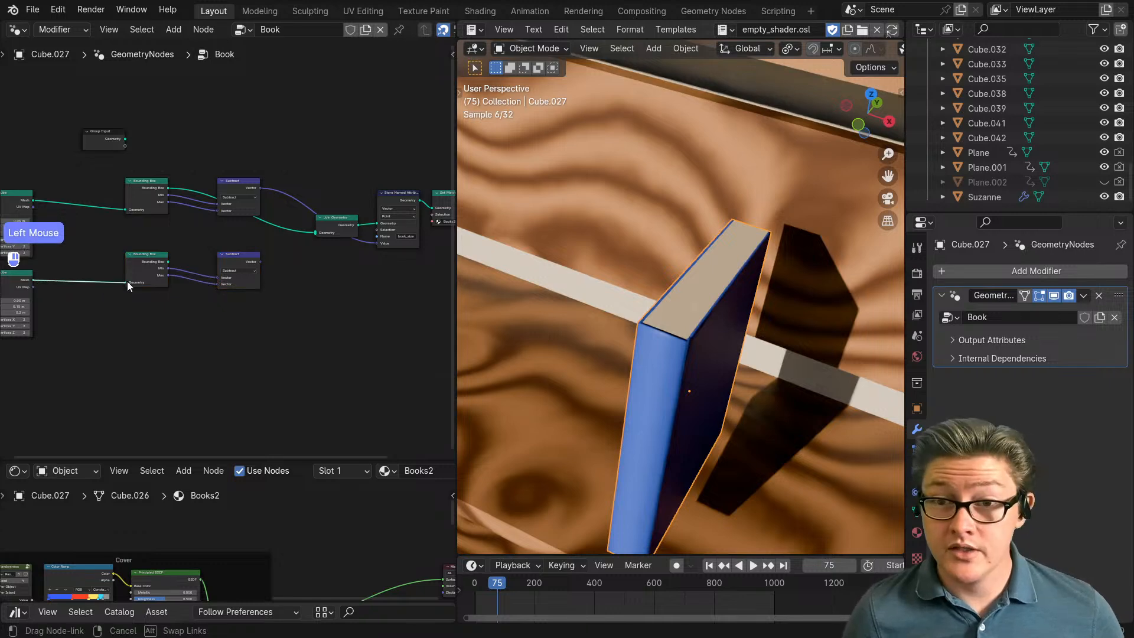
pyautogui.click(289, 280)
pyautogui.scroll(4, 253, 303)
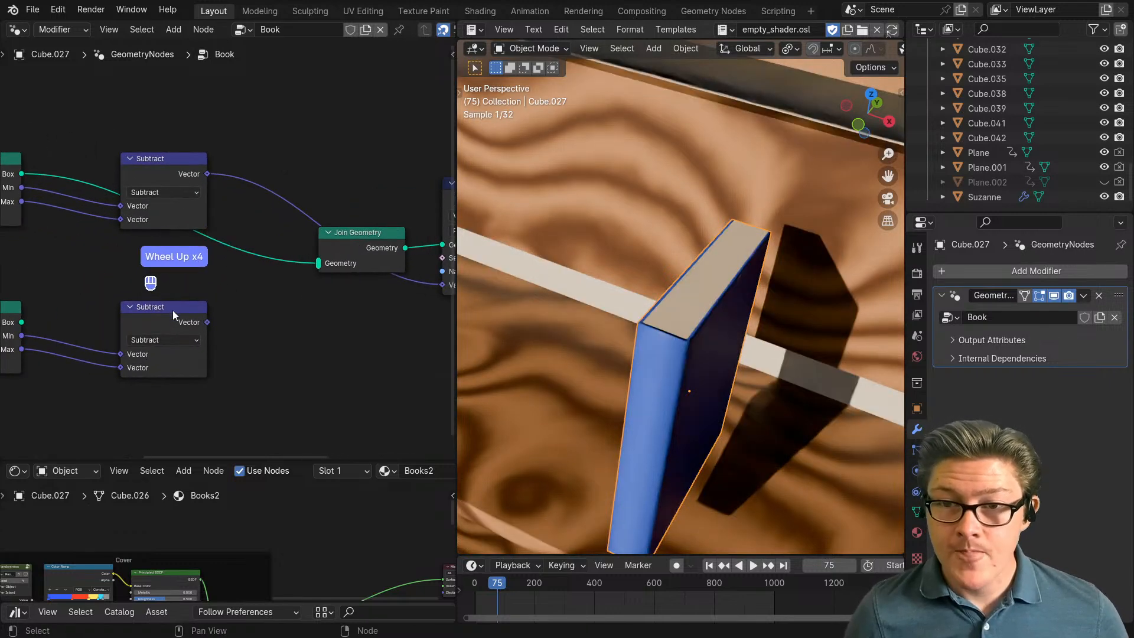
pyautogui.click(141, 378)
pyautogui.scroll(-4, 141, 374)
# Step: Move Join Geometry and Store Named Attribute up, and lower the original Subtract node beneath the geometry link
pyautogui.moveTo(216, 321); pyautogui.dragTo(280, 267, button='middle')
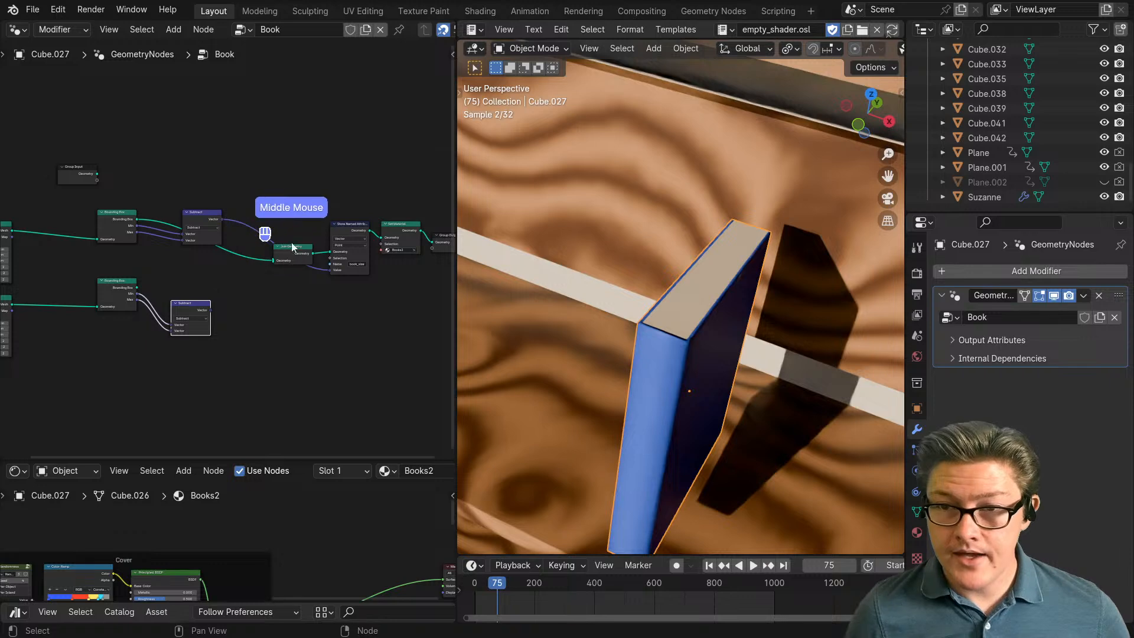
pyautogui.moveTo(292, 245); pyautogui.dragTo(275, 187)
pyautogui.moveTo(345, 226); pyautogui.dragTo(324, 188)
pyautogui.scroll(2, 289, 244)
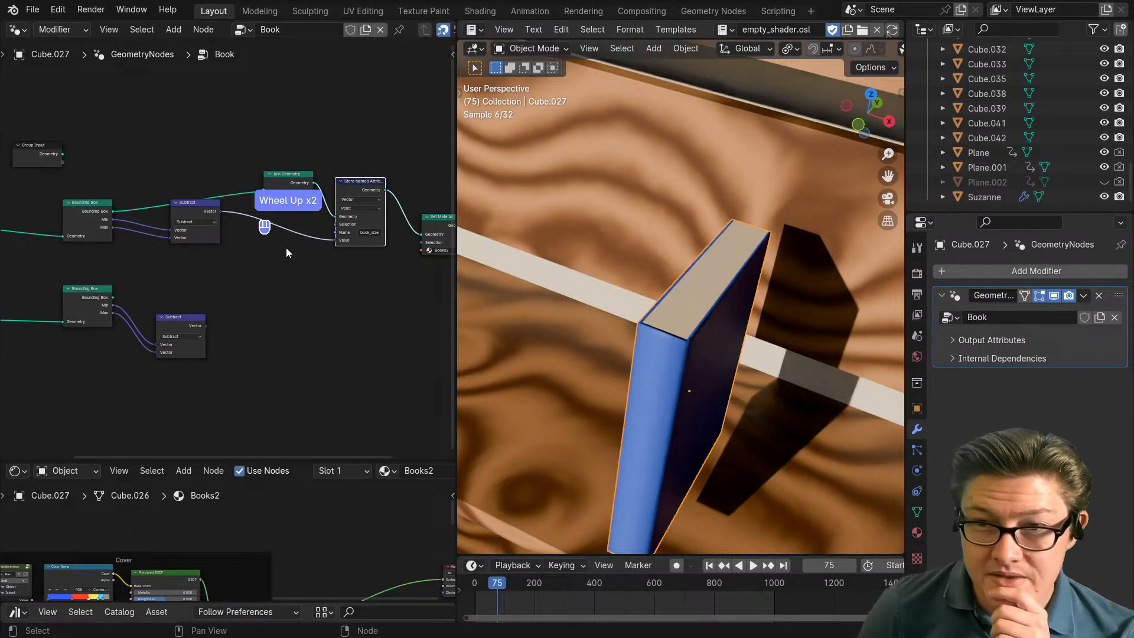
pyautogui.moveTo(199, 214); pyautogui.dragTo(190, 240)
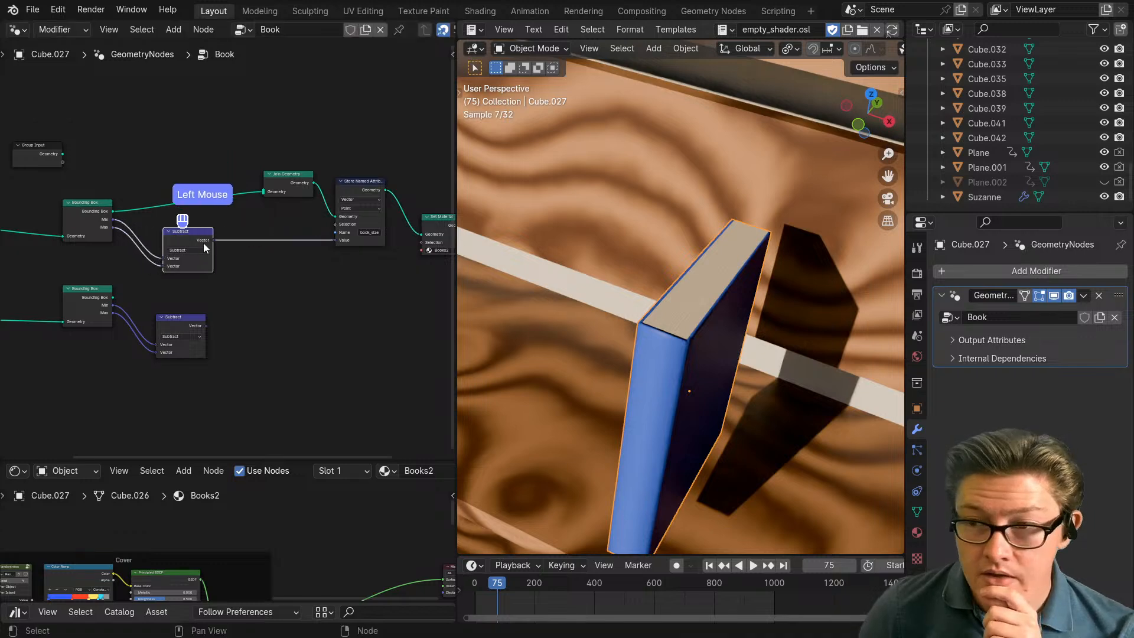
# Step: Move Join Geometry out of its place before Store Named Attribute and insert it between Store Named Attribute and Set Material
pyautogui.scroll(-1, 204, 242)
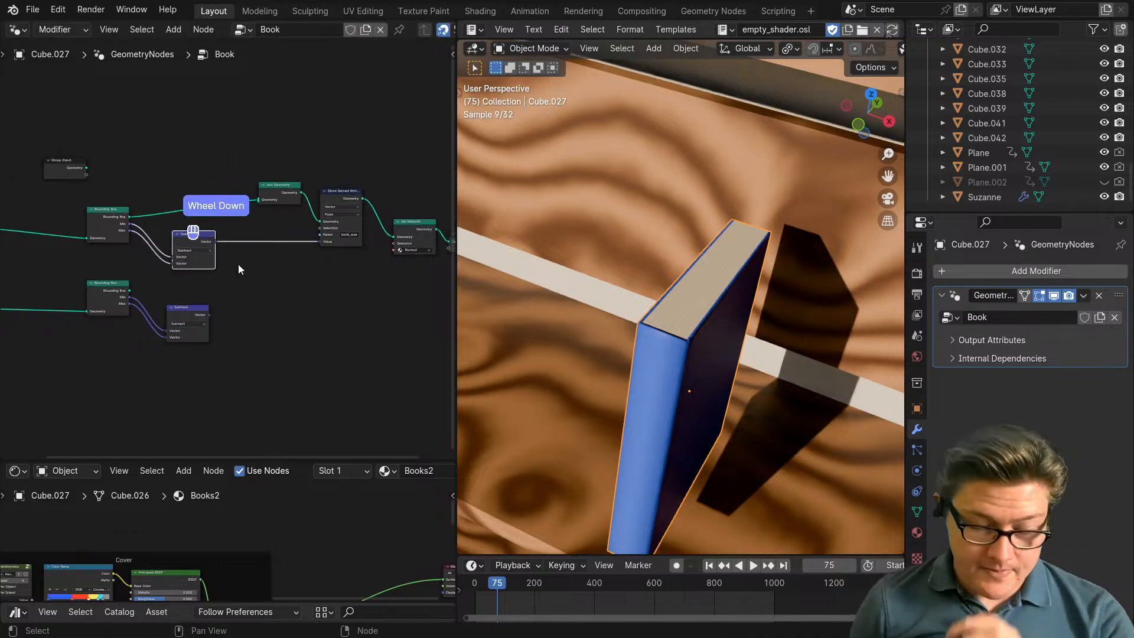
pyautogui.keyDown('alt'); pyautogui.moveTo(211, 222); pyautogui.dragTo(320, 231); pyautogui.keyUp('alt')
pyautogui.scroll(-2, 289, 270)
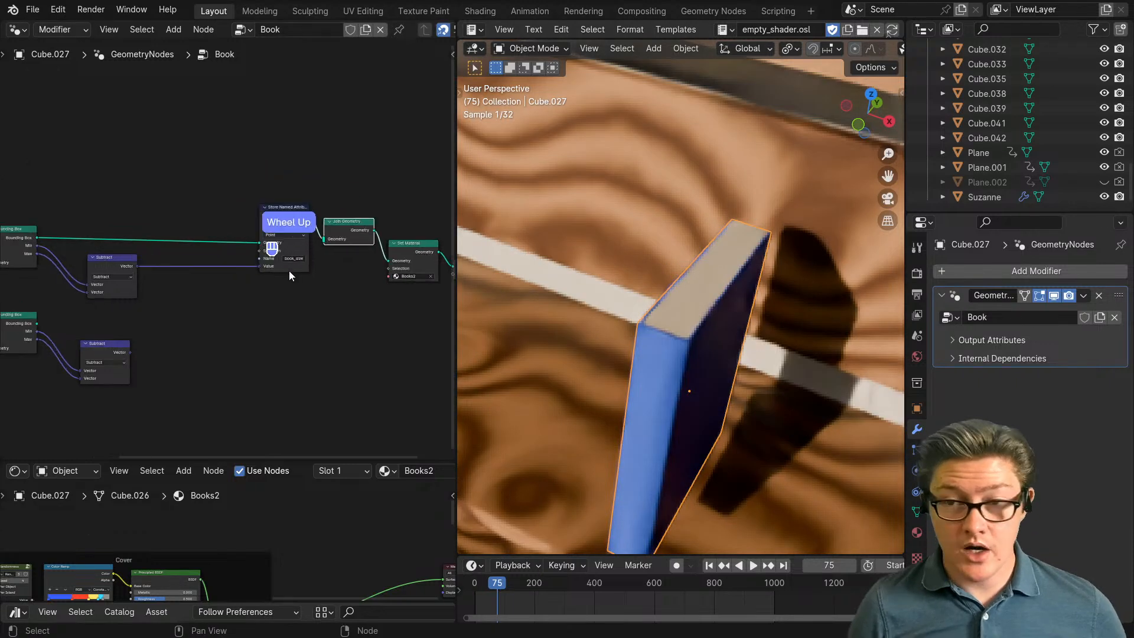
# Step: Move Store Named Attribute away from Join Geometry and place a duplicate of it below
pyautogui.moveTo(247, 224); pyautogui.dragTo(299, 228, button='middle')
pyautogui.moveTo(312, 233); pyautogui.dragTo(256, 226)
pyautogui.hotkey('shift', 'd')
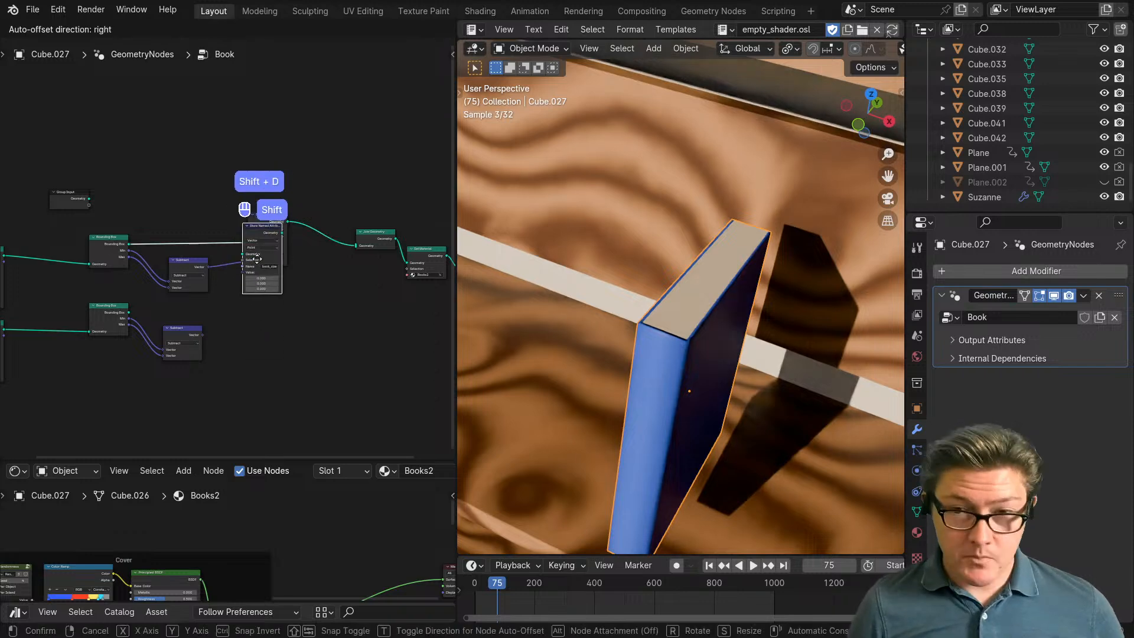
pyautogui.click(258, 304)
# Step: In the maximized node editor, link the duplicated Bounding Box and Subtract outputs to the duplicated Store Named Attribute's Geometry and Value inputs
pyautogui.hotkey('ctrl', 'space')
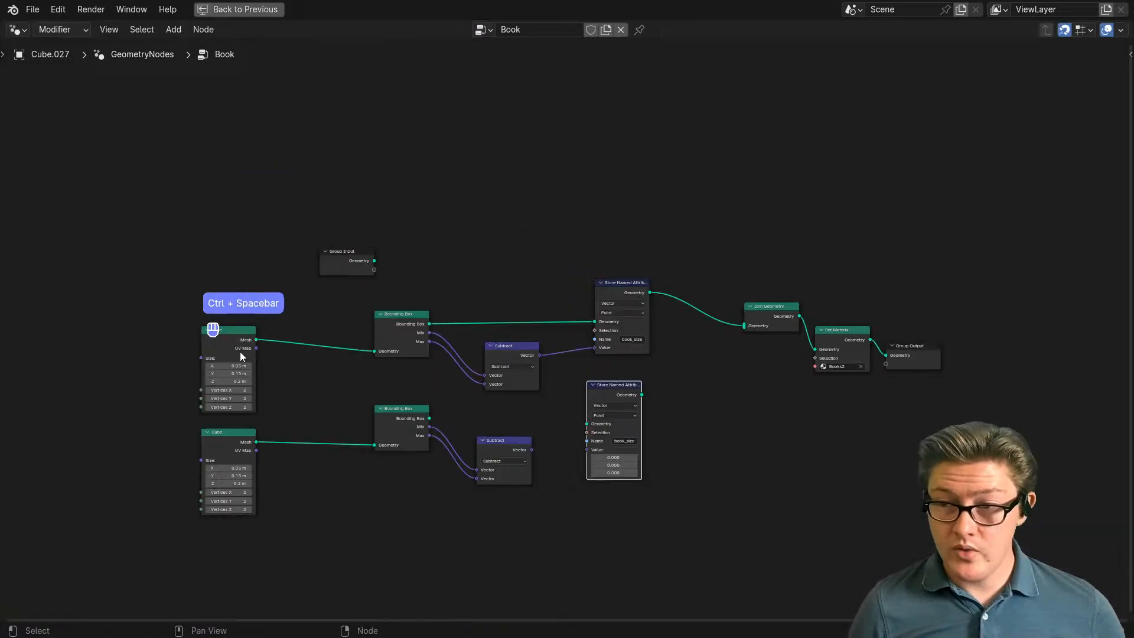
pyautogui.scroll(3, 334, 416)
pyautogui.moveTo(329, 488); pyautogui.dragTo(245, 368, button='middle')
pyautogui.moveTo(225, 374); pyautogui.dragTo(517, 384)
pyautogui.click(416, 433)
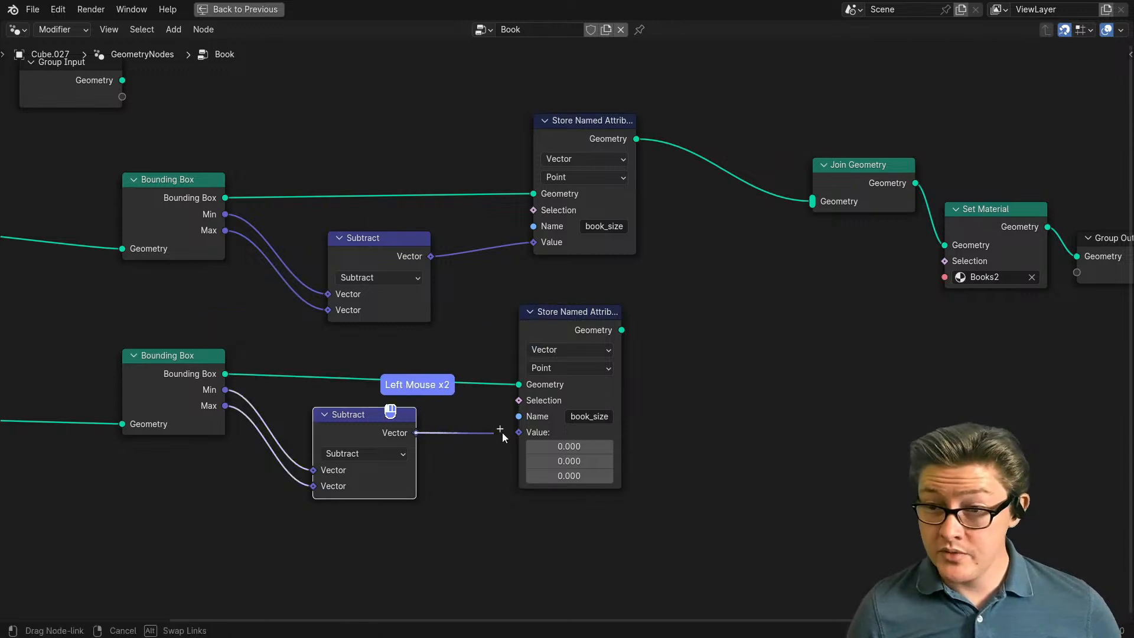
pyautogui.moveTo(502, 433); pyautogui.dragTo(518, 432)
# Step: Link the duplicated Store Named Attribute's Geometry output to the Join Geometry node as a second input
pyautogui.scroll(-3, 696, 448)
pyautogui.moveTo(670, 400); pyautogui.dragTo(575, 456, button='middle')
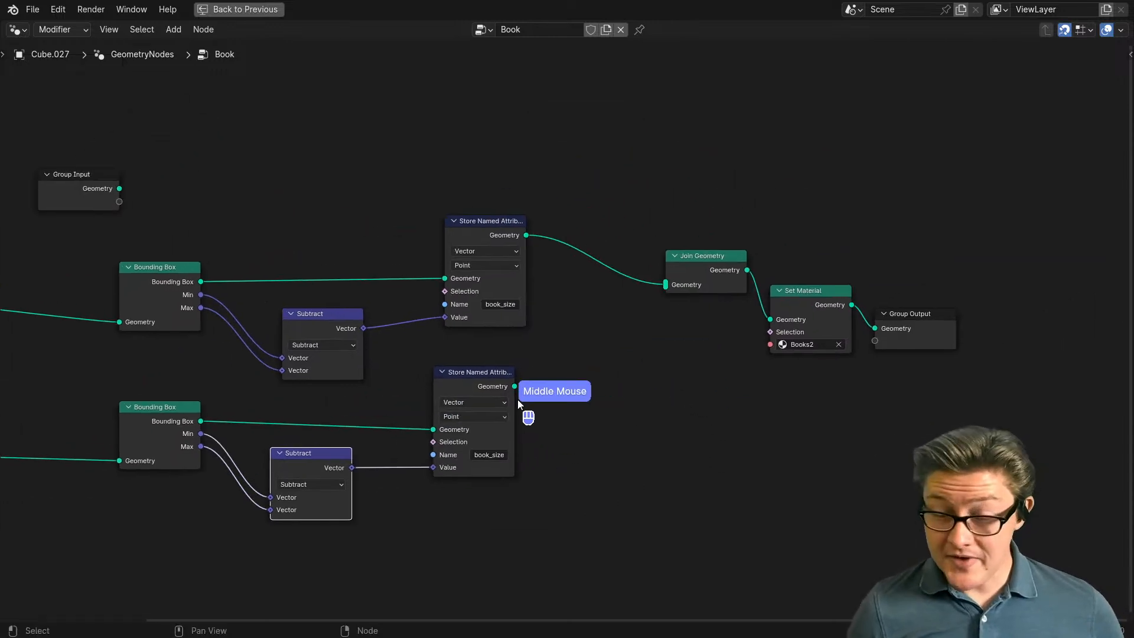
pyautogui.moveTo(515, 386); pyautogui.dragTo(658, 331)
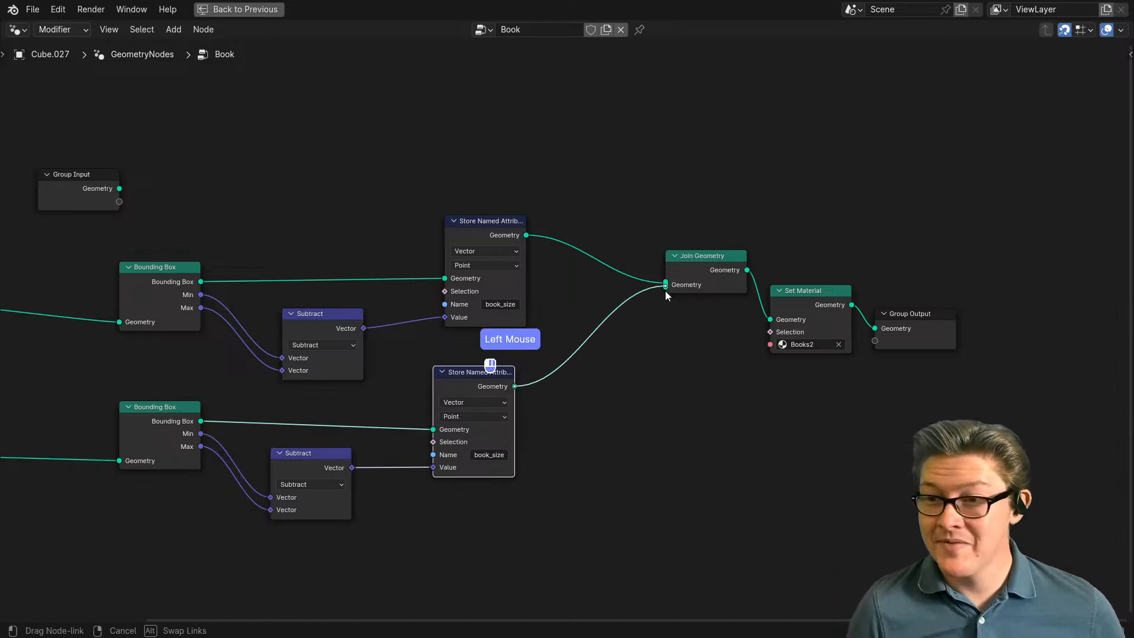
pyautogui.moveTo(666, 290); pyautogui.dragTo(666, 287)
pyautogui.click(396, 369)
# Step: Restore the multi-editor layout and hide the overlays in the 3D viewport
pyautogui.hotkey('ctrl', 'space')
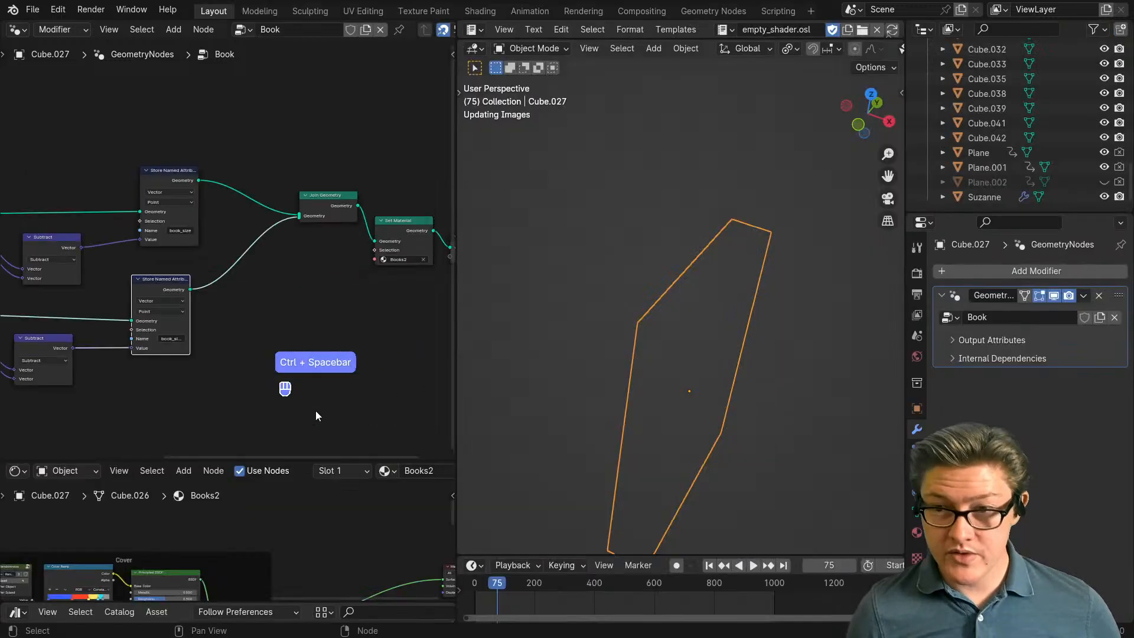
pyautogui.moveTo(668, 368)
pyautogui.mouseDown(button='middle')
pyautogui.moveTo(668, 420)
pyautogui.moveTo(760, 400)
pyautogui.moveTo(759, 412)
pyautogui.moveTo(707, 367)
pyautogui.moveTo(667, 359)
pyautogui.mouseUp(button='middle')
pyautogui.hotkey('shift', 'alt', 'z')
# Step: Add a Transform Geometry node on the link between the second Cube and its Bounding Box
pyautogui.moveTo(171, 381); pyautogui.dragTo(347, 355, button='middle')
pyautogui.moveTo(145, 353); pyautogui.dragTo(211, 351, button='middle')
pyautogui.hotkey('shift', 'a')
pyautogui.write('trans')
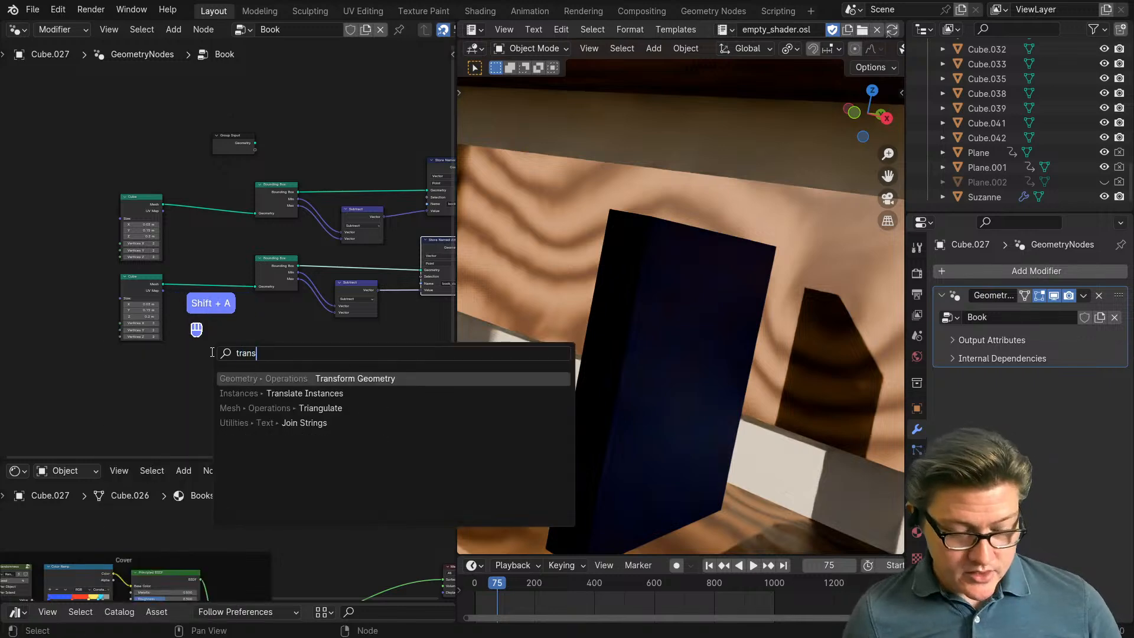
pyautogui.click(357, 378)
pyautogui.click(184, 269)
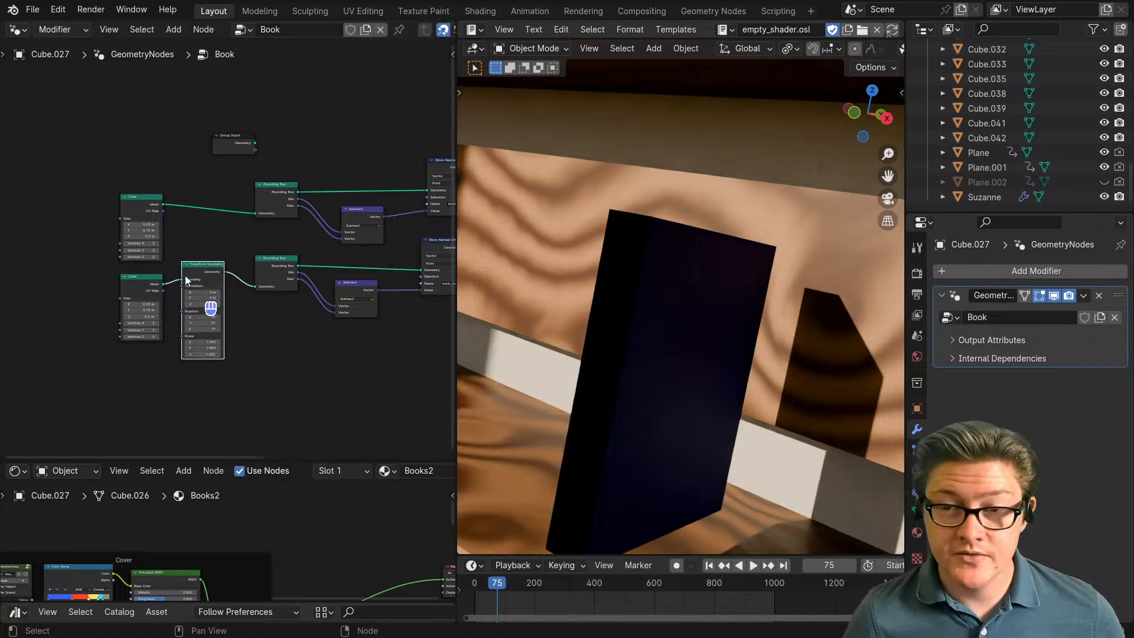
# Step: Set the Transform Geometry node's X translation to -0.1 m
pyautogui.scroll(3, 227, 310)
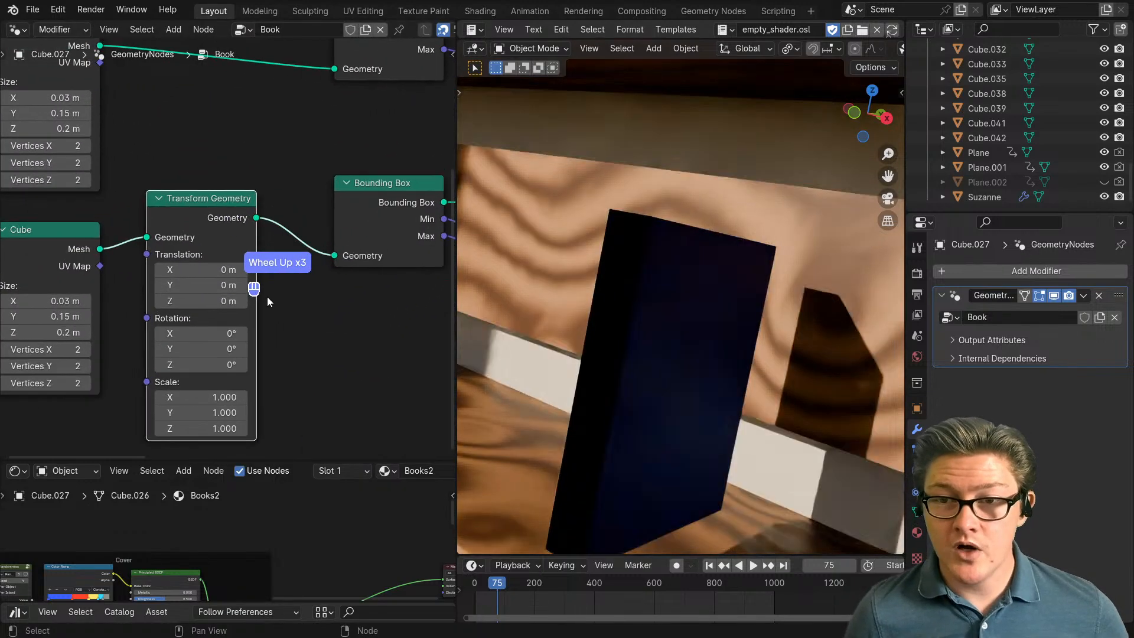
pyautogui.click(244, 270)
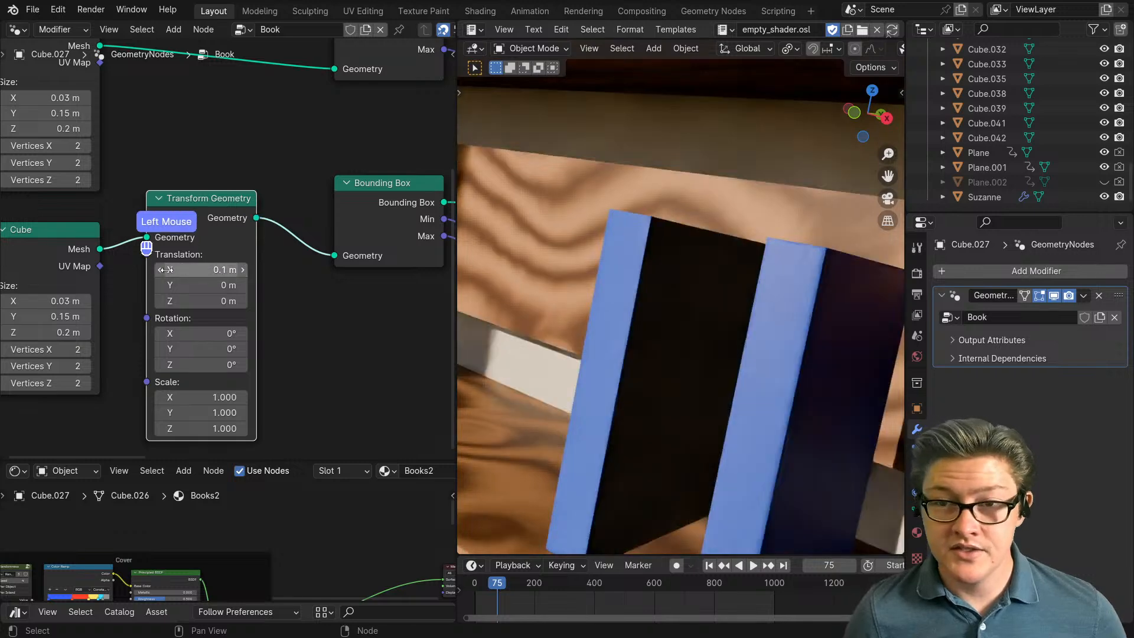
pyautogui.click(162, 270)
pyautogui.click(162, 271)
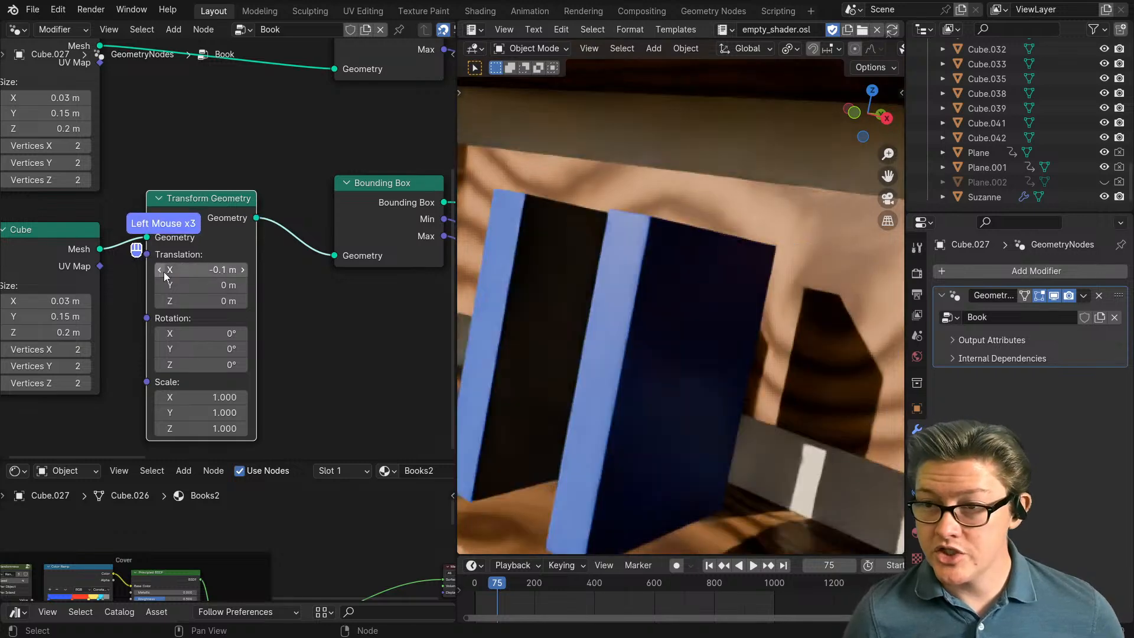
pyautogui.click(192, 270)
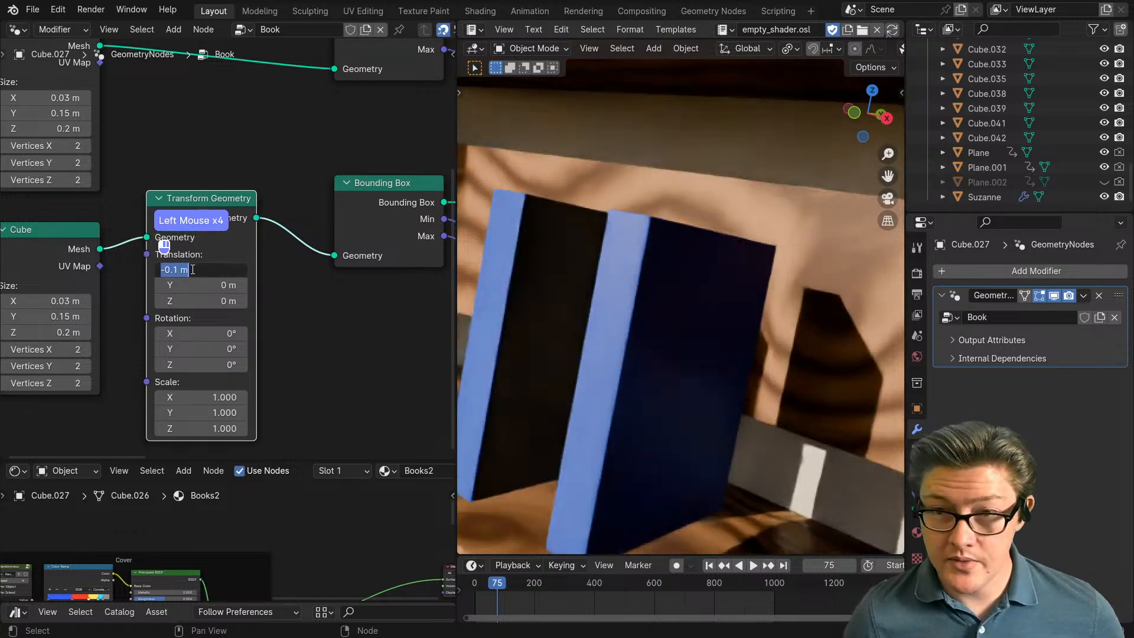
pyautogui.click(318, 364)
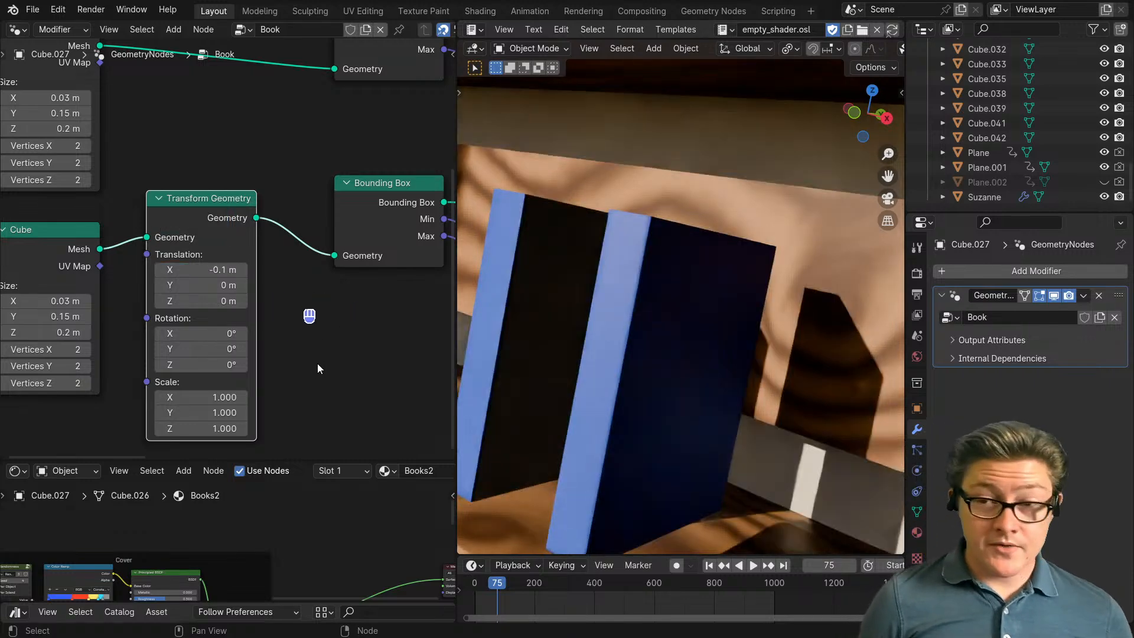
# Step: Enable Separate Units in the scene's unit settings
pyautogui.click(916, 335)
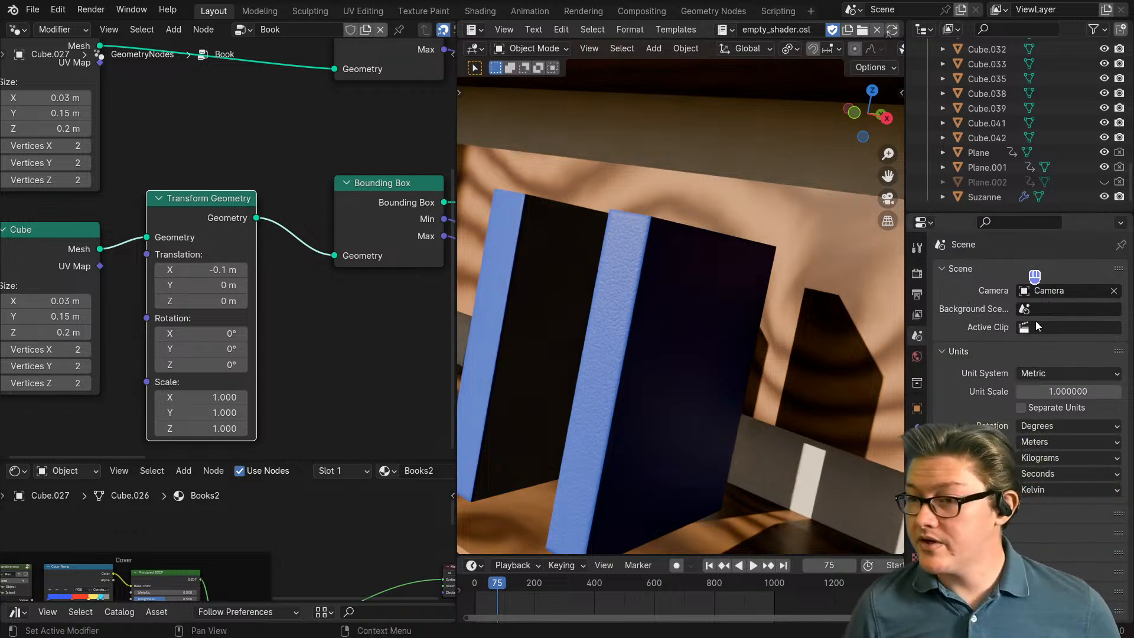
pyautogui.scroll(-3, 1025, 310)
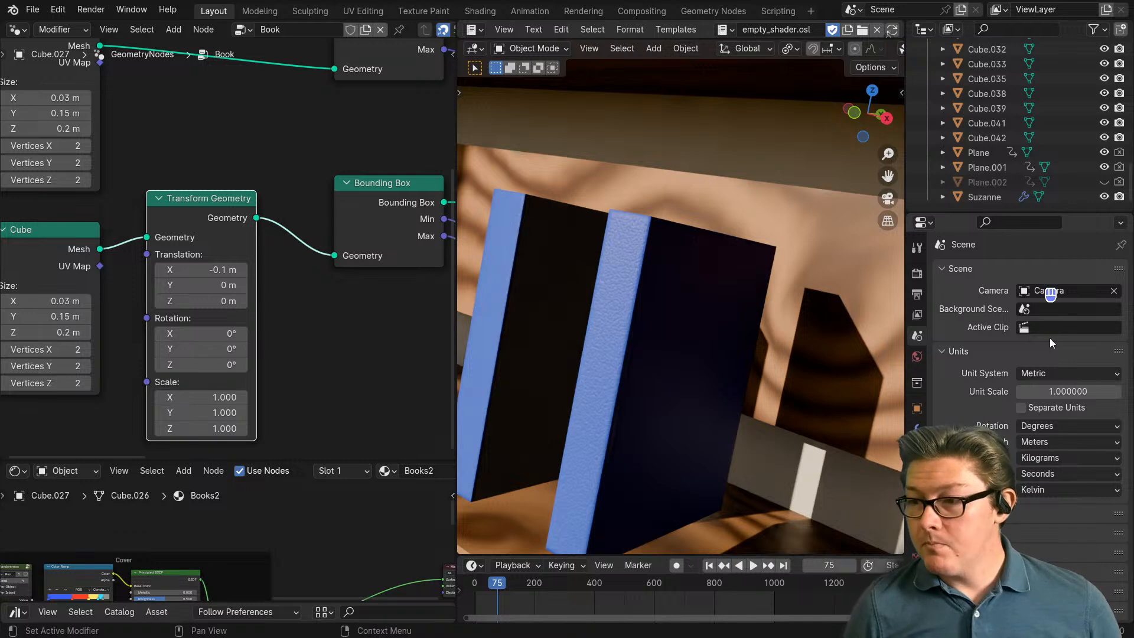
pyautogui.click(1021, 408)
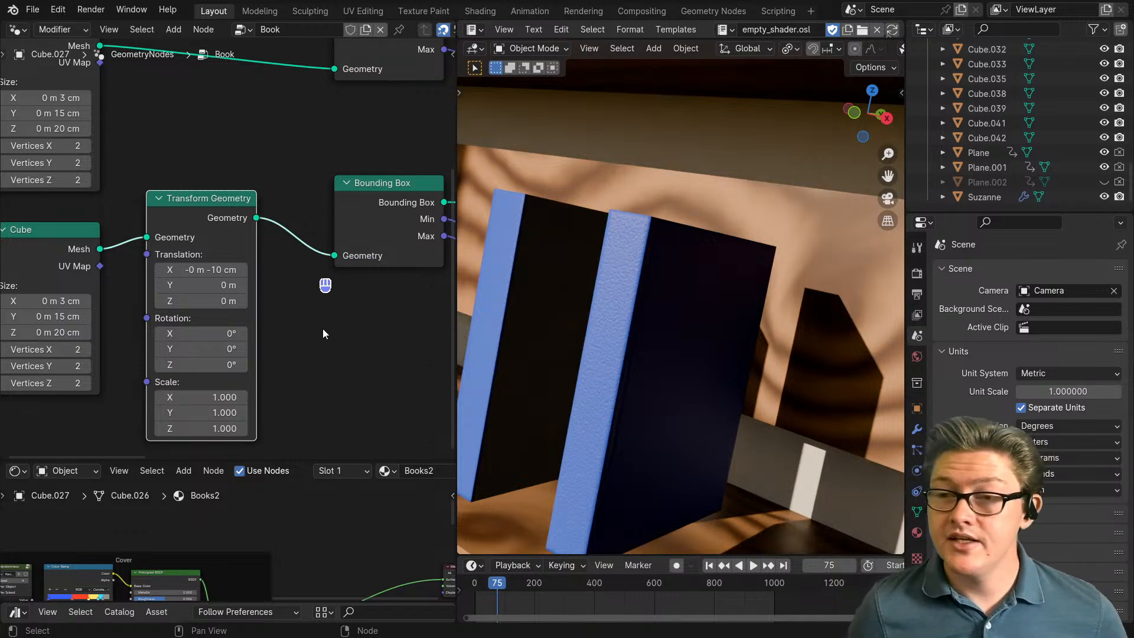
# Step: Set the Transform Geometry node's X translation to -5 cm
pyautogui.moveTo(234, 286)
pyautogui.mouseDown(button='middle')
pyautogui.moveTo(351, 308)
pyautogui.moveTo(242, 281)
pyautogui.mouseUp(button='middle')
pyautogui.click(233, 280)
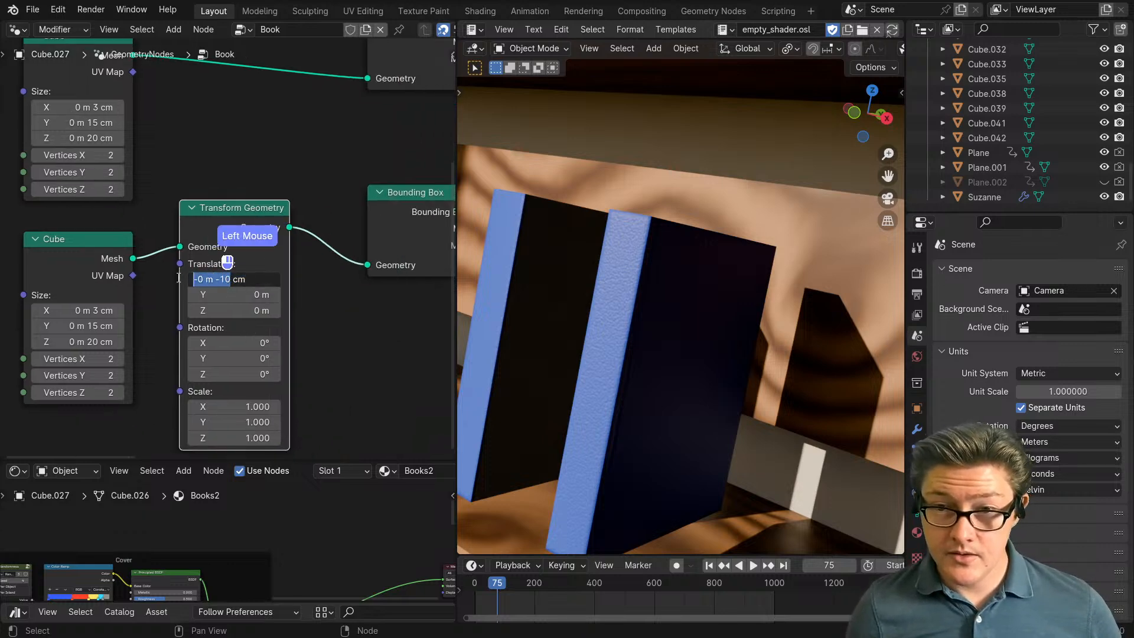
pyautogui.write('-5')
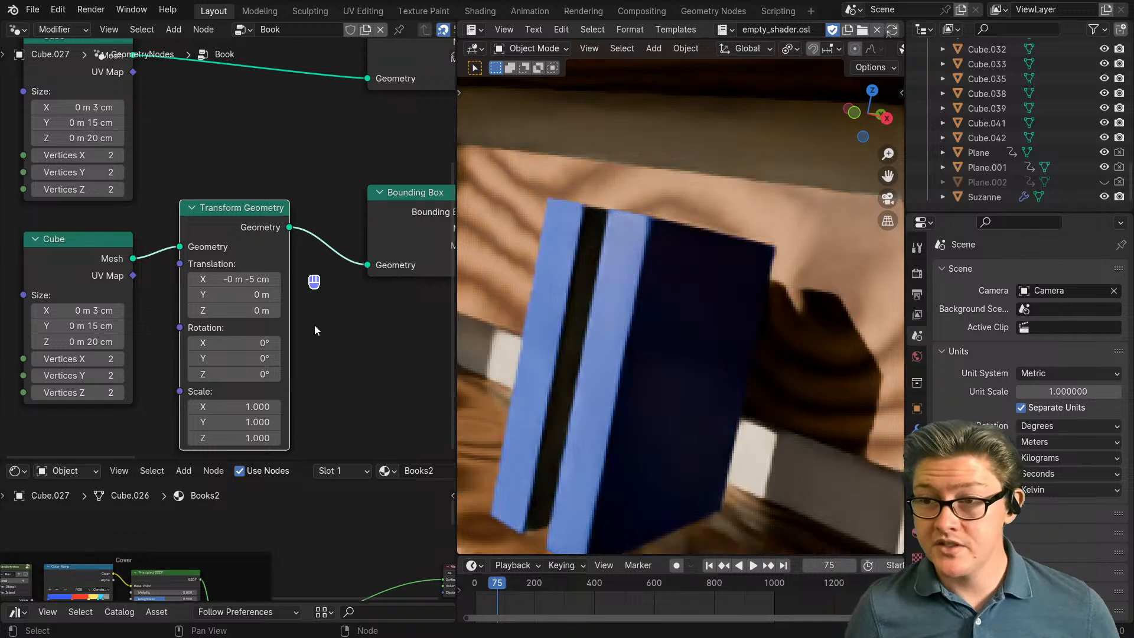
# Step: Set the second Cube node's X size to 5 cm and view both books from above
pyautogui.scroll(-3, 325, 341)
pyautogui.moveTo(195, 344); pyautogui.dragTo(307, 337, button='middle')
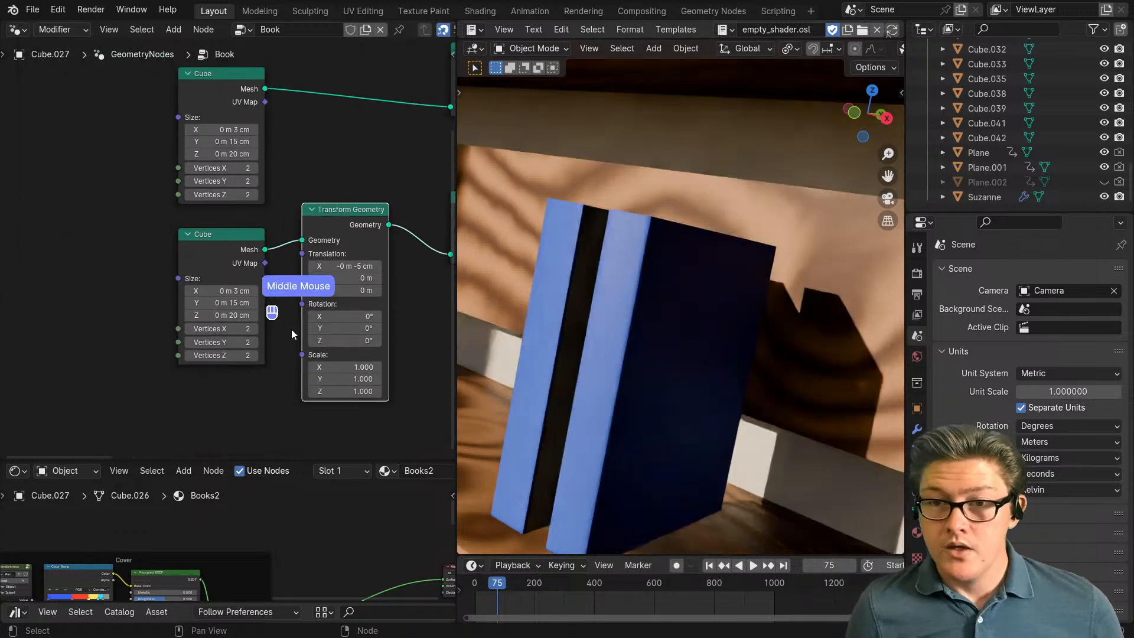
pyautogui.scroll(2, 219, 291)
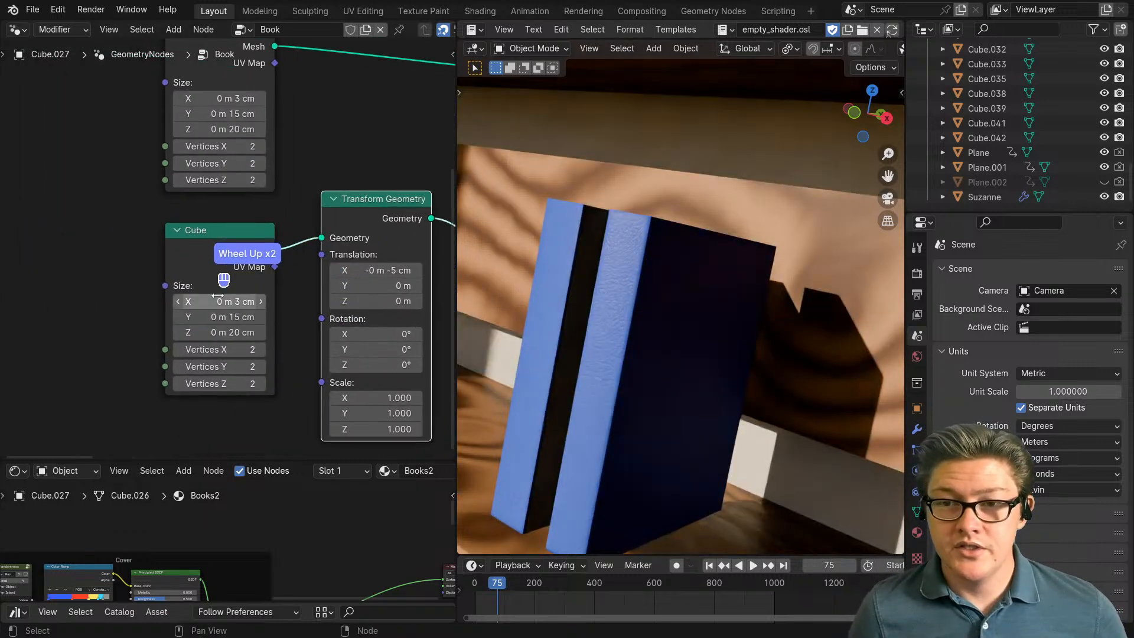
pyautogui.click(219, 290)
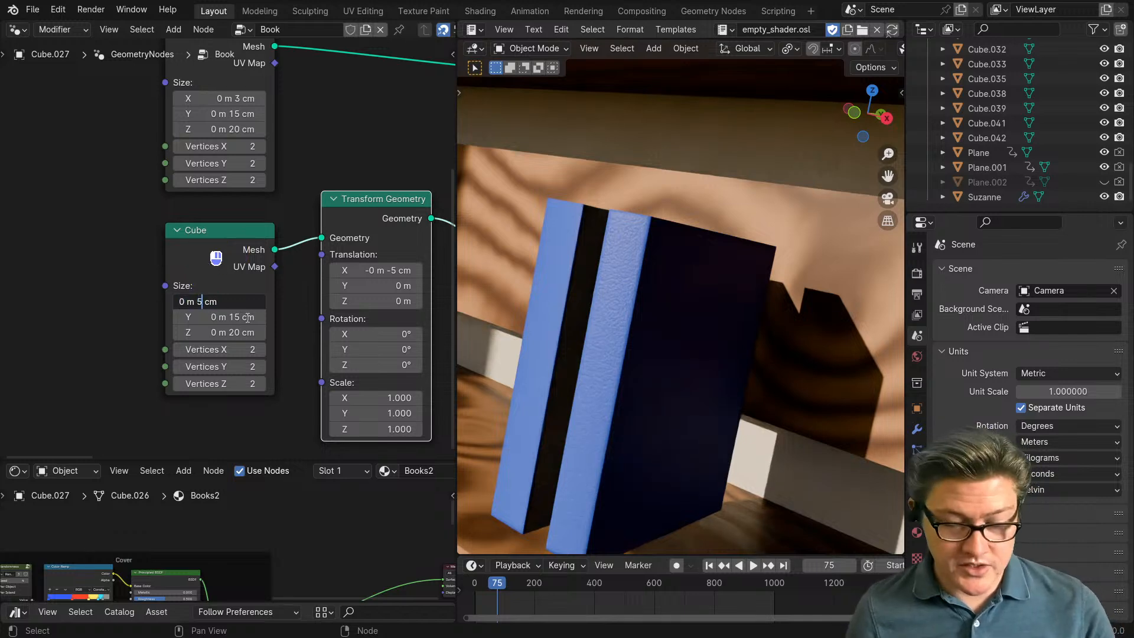
pyautogui.click(291, 319)
pyautogui.moveTo(576, 325)
pyautogui.mouseDown(button='middle')
pyautogui.moveTo(637, 432)
pyautogui.moveTo(650, 434)
pyautogui.moveTo(607, 376)
pyautogui.moveTo(561, 341)
pyautogui.mouseUp(button='middle')
pyautogui.scroll(2, 613, 400)
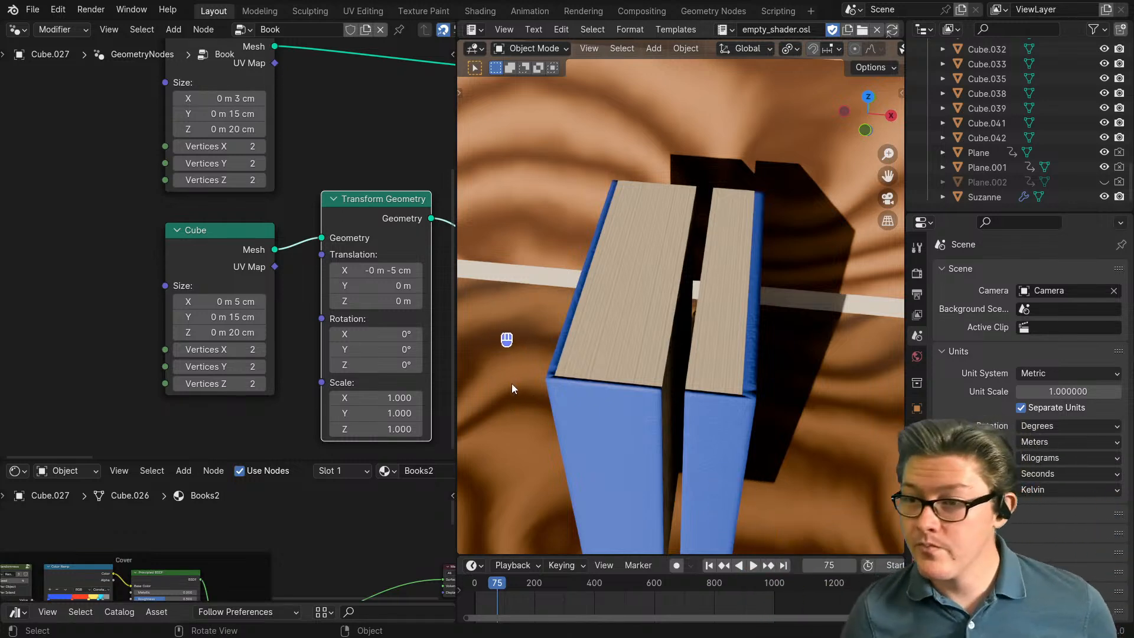
# Step: Move the Transform Geometry node slightly down so it lines up beside the second Cube node
pyautogui.scroll(-3, 280, 363)
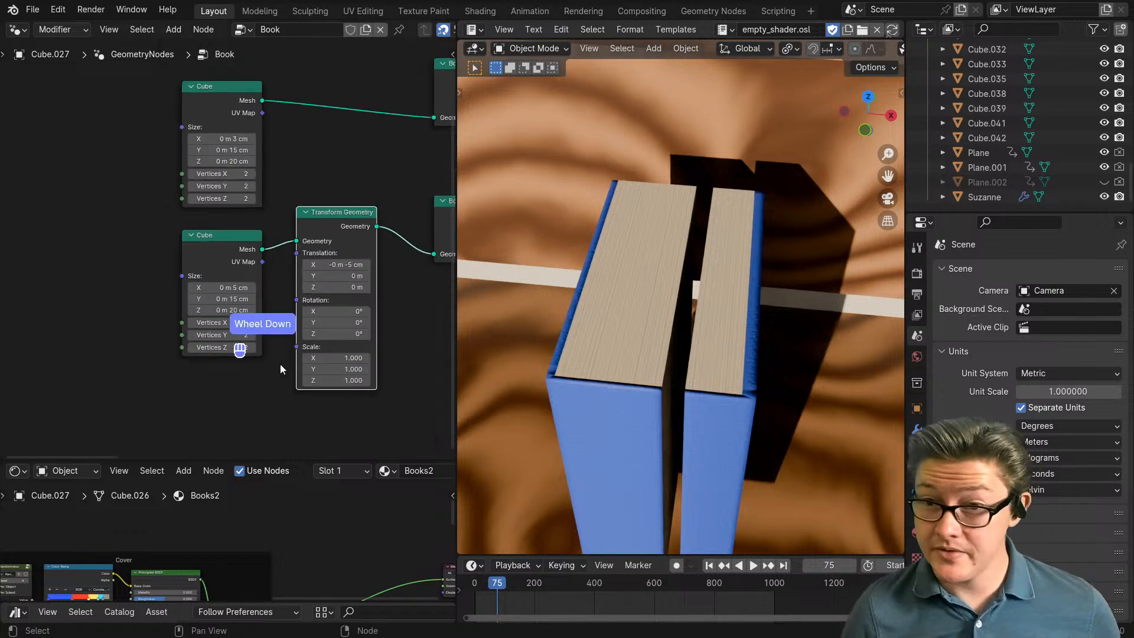
pyautogui.moveTo(335, 251); pyautogui.dragTo(279, 260, button='middle')
pyautogui.click(279, 235)
pyautogui.moveTo(279, 235); pyautogui.dragTo(279, 258)
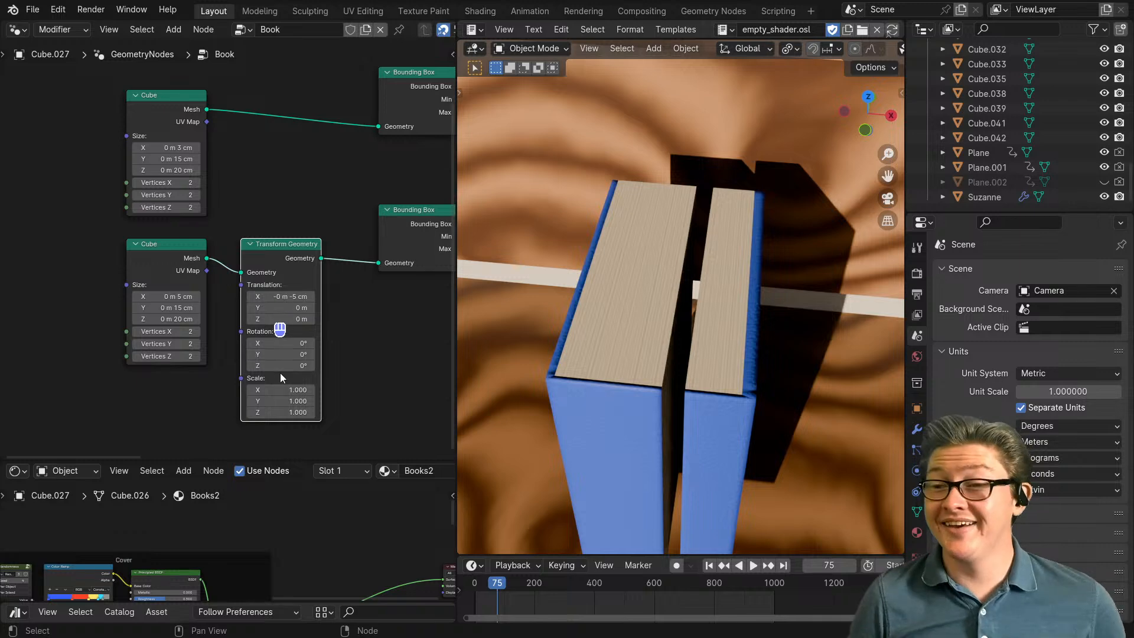
pyautogui.scroll(3, 325, 376)
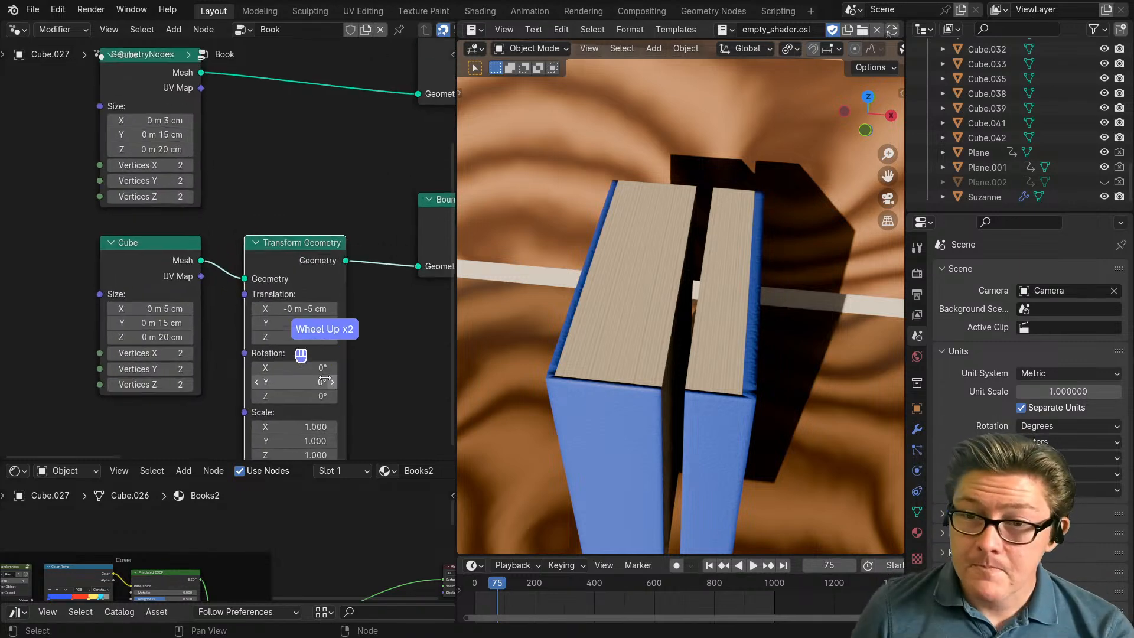
# Step: Shift the lower Store Named Attribute node slightly toward the Join Geometry node
pyautogui.moveTo(353, 377); pyautogui.dragTo(249, 376, button='middle')
pyautogui.scroll(-2, 274, 375)
pyautogui.scroll(-5, 274, 376)
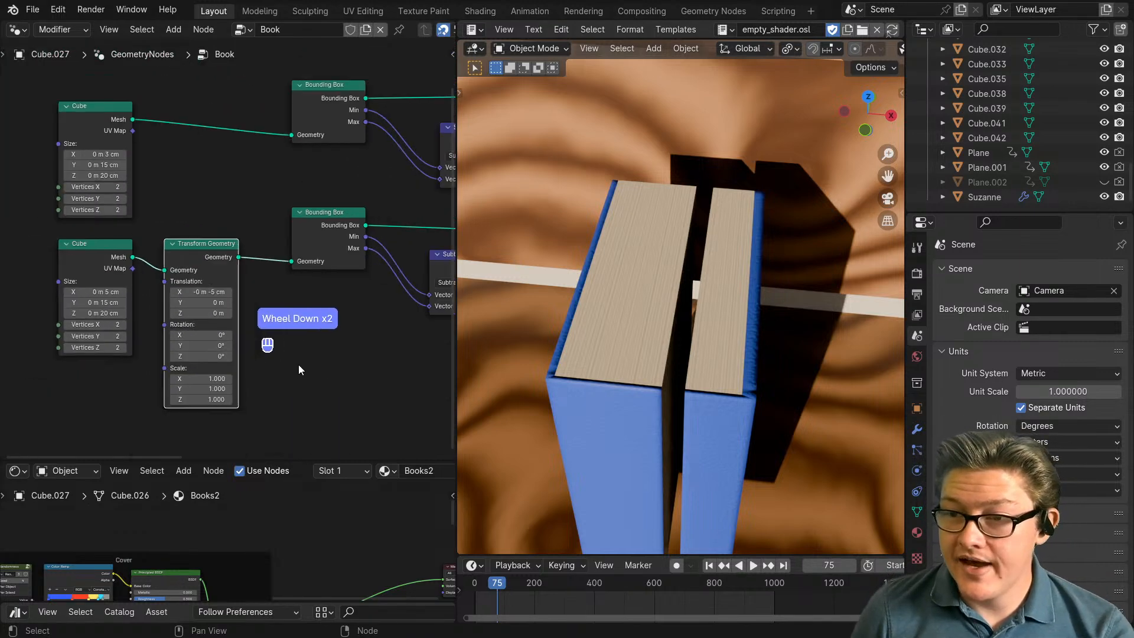
pyautogui.moveTo(366, 333); pyautogui.dragTo(234, 357, button='middle')
pyautogui.moveTo(302, 347); pyautogui.dragTo(210, 376, button='middle')
pyautogui.moveTo(326, 291); pyautogui.dragTo(284, 313, button='middle')
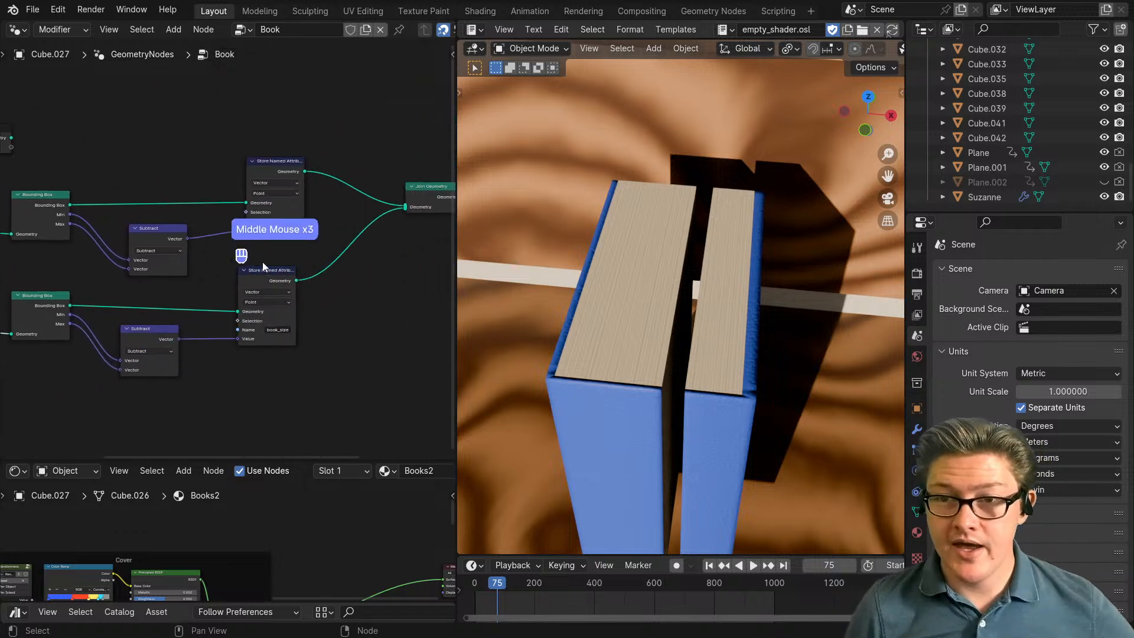
pyautogui.moveTo(261, 279); pyautogui.dragTo(277, 279)
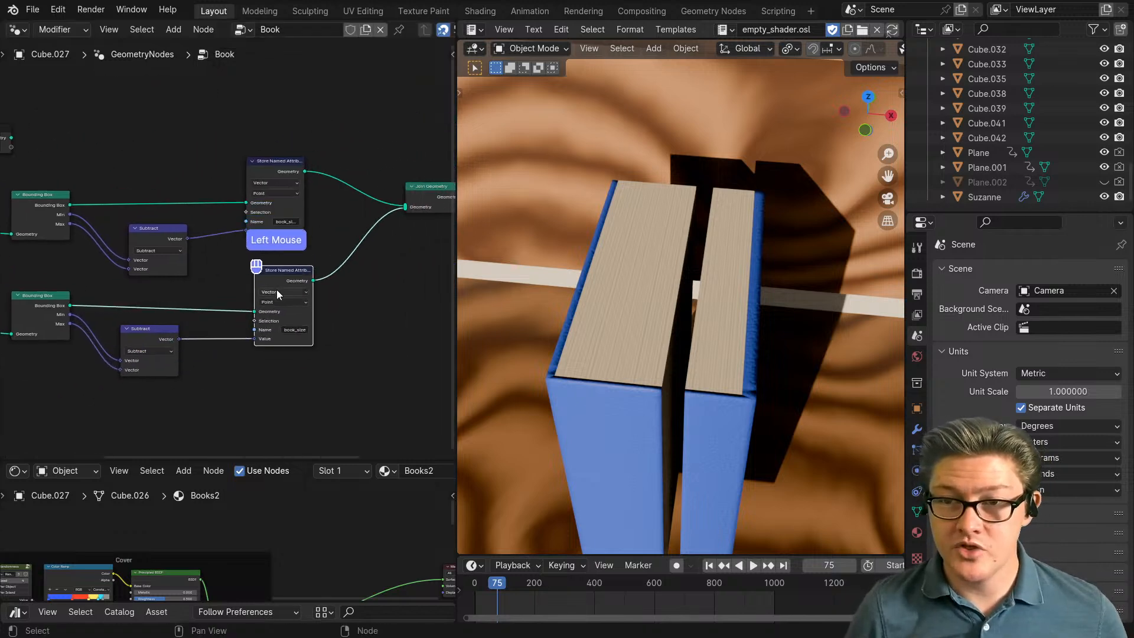
pyautogui.moveTo(295, 296); pyautogui.dragTo(345, 323, button='middle')
pyautogui.moveTo(170, 327)
pyautogui.mouseDown(button='middle')
pyautogui.moveTo(329, 327)
pyautogui.moveTo(189, 334)
pyautogui.mouseUp(button='middle')
# Step: Maximize the geometry node editor and dissolve the lower Store Named Attribute node, keeping its Bounding Box geometry linked to Join Geometry
pyautogui.hotkey('ctrl', 'space')
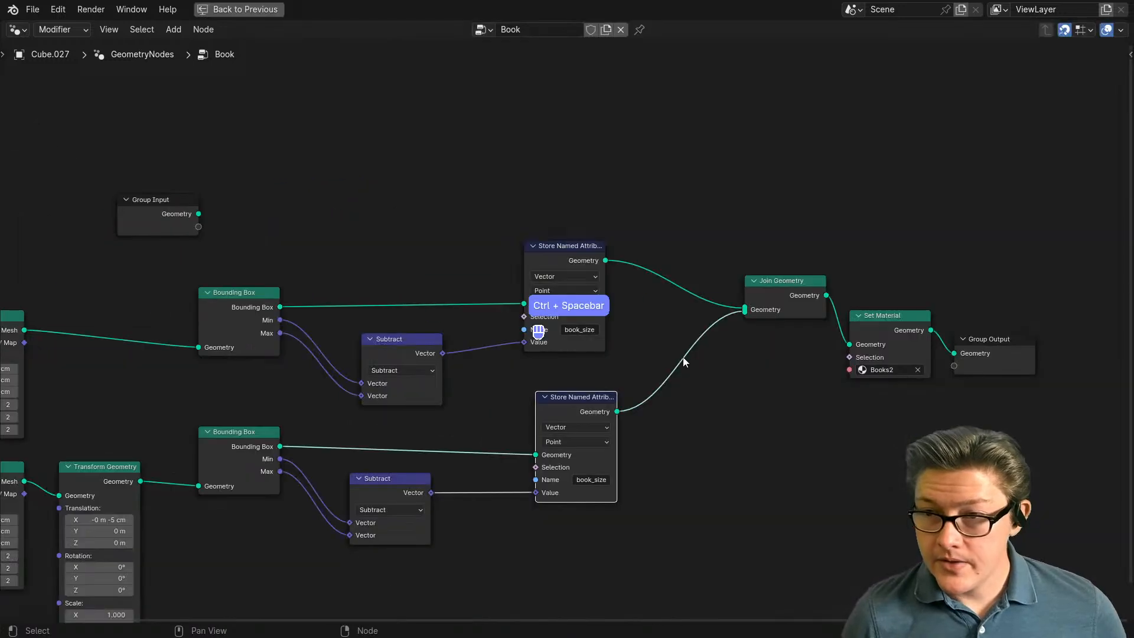
pyautogui.moveTo(679, 357); pyautogui.dragTo(597, 368, button='middle')
pyautogui.moveTo(493, 269); pyautogui.dragTo(515, 260)
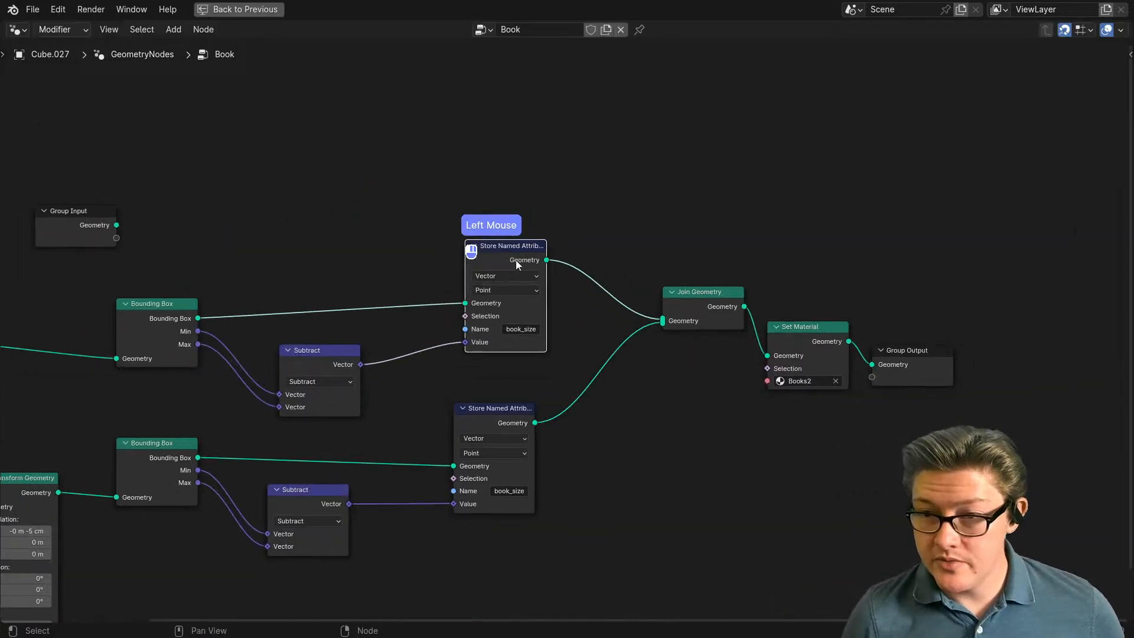
pyautogui.click(500, 417)
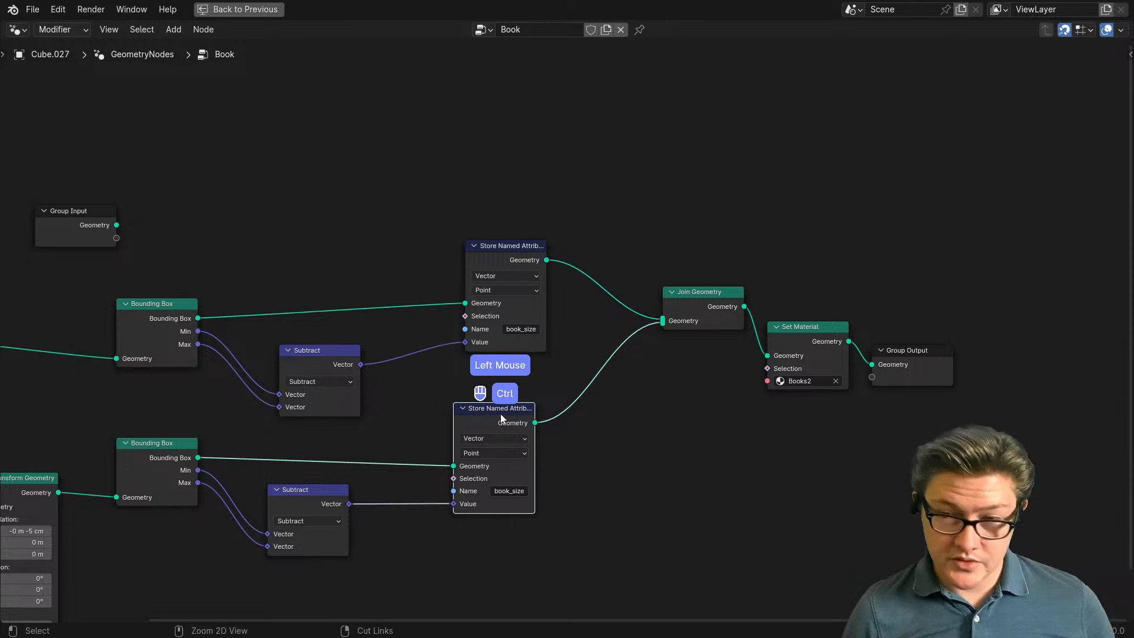
pyautogui.hotkey('ctrl', 'x')
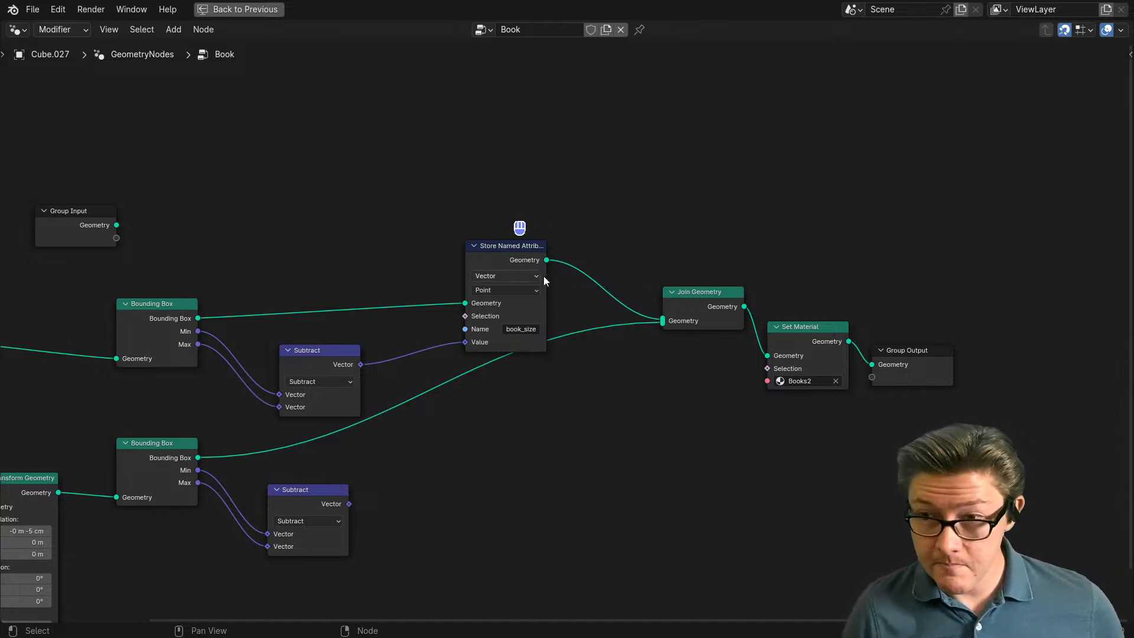
# Step: Move Join Geometry back and reinsert the remaining book_size Store Named Attribute node between Join Geometry and Set Material
pyautogui.moveTo(687, 292); pyautogui.dragTo(570, 291)
pyautogui.moveTo(494, 261); pyautogui.dragTo(701, 260)
pyautogui.scroll(2, 625, 401)
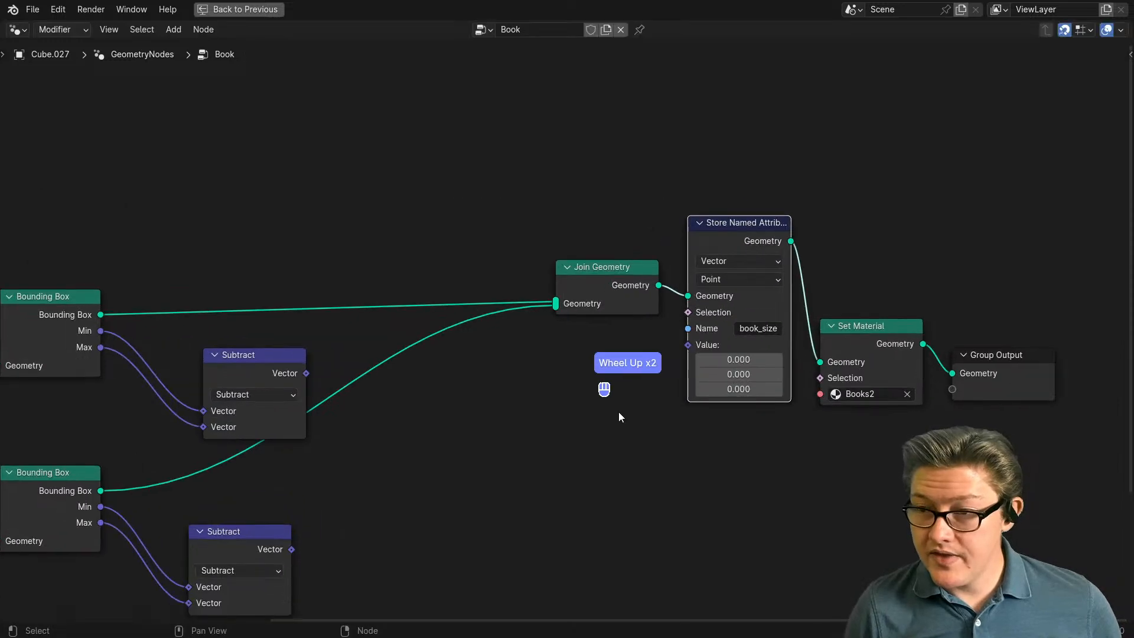
# Step: Add a Capture Attribute node on the link between the upper Bounding Box and Join Geometry
pyautogui.scroll(-2, 471, 436)
pyautogui.moveTo(427, 484); pyautogui.dragTo(607, 458, button='middle')
pyautogui.middleClick(577, 532)
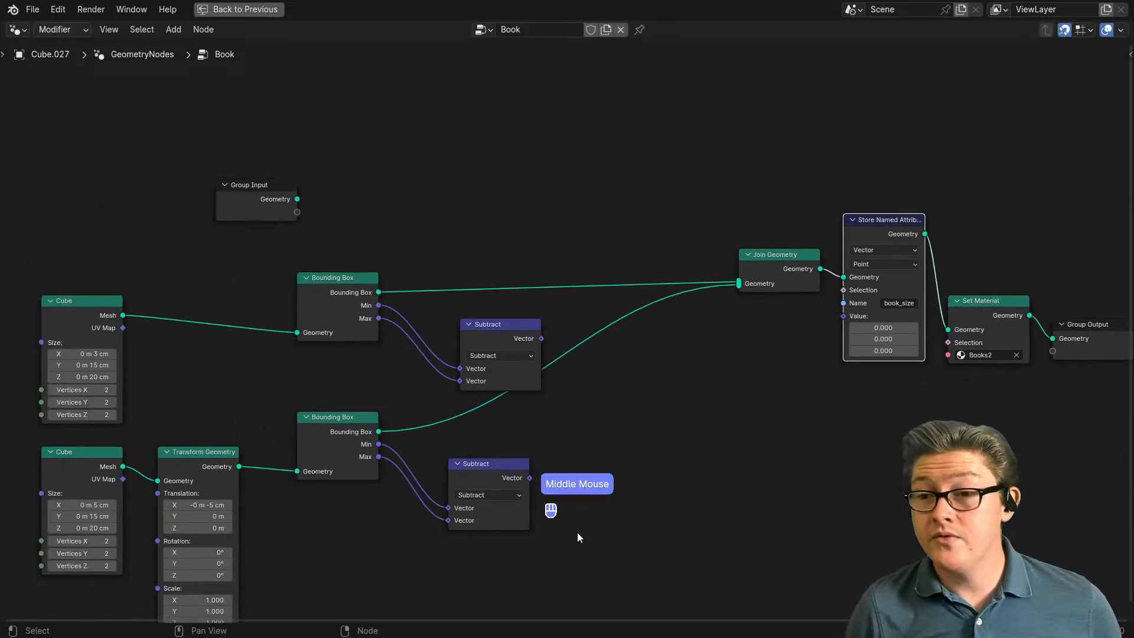
pyautogui.middleClick(643, 475)
pyautogui.hotkey('shift', 'a')
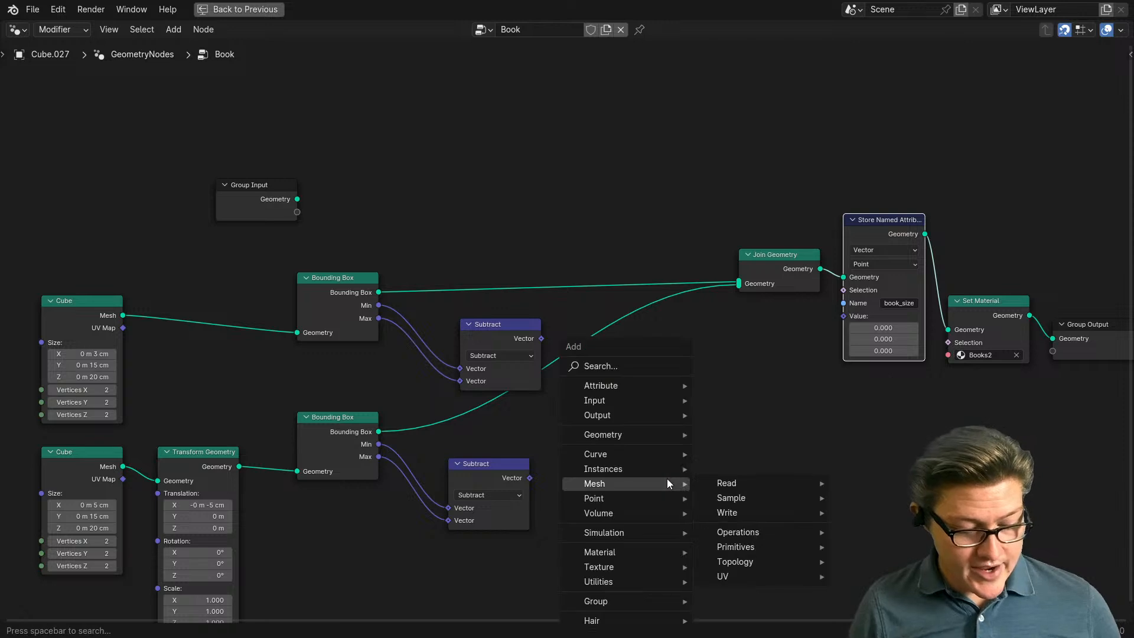
pyautogui.write('captu')
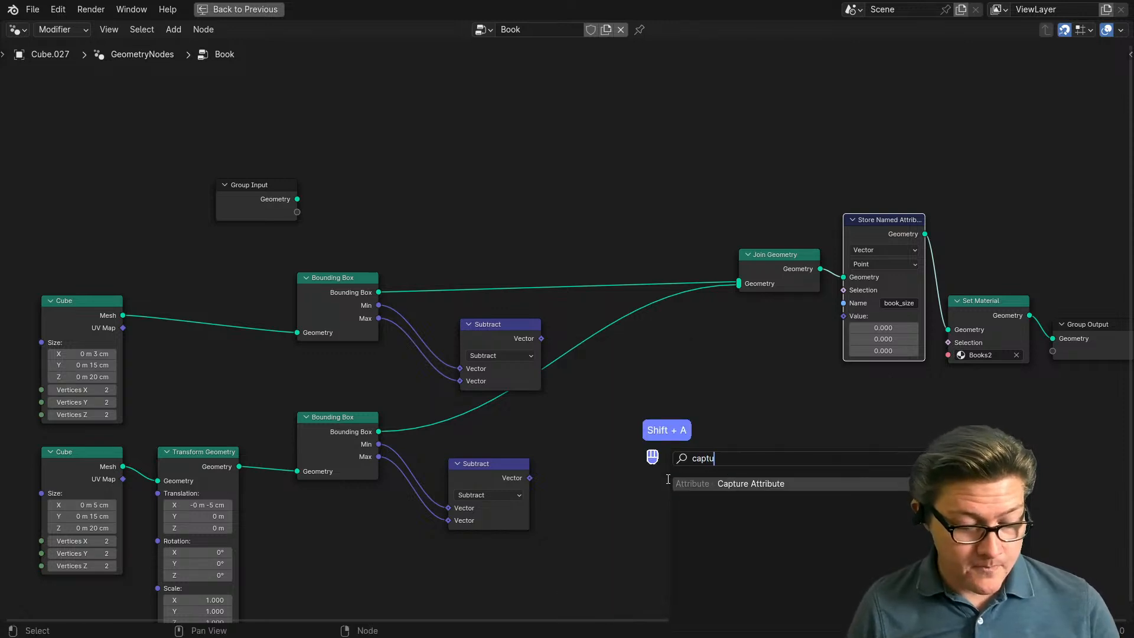
pyautogui.press('Return')
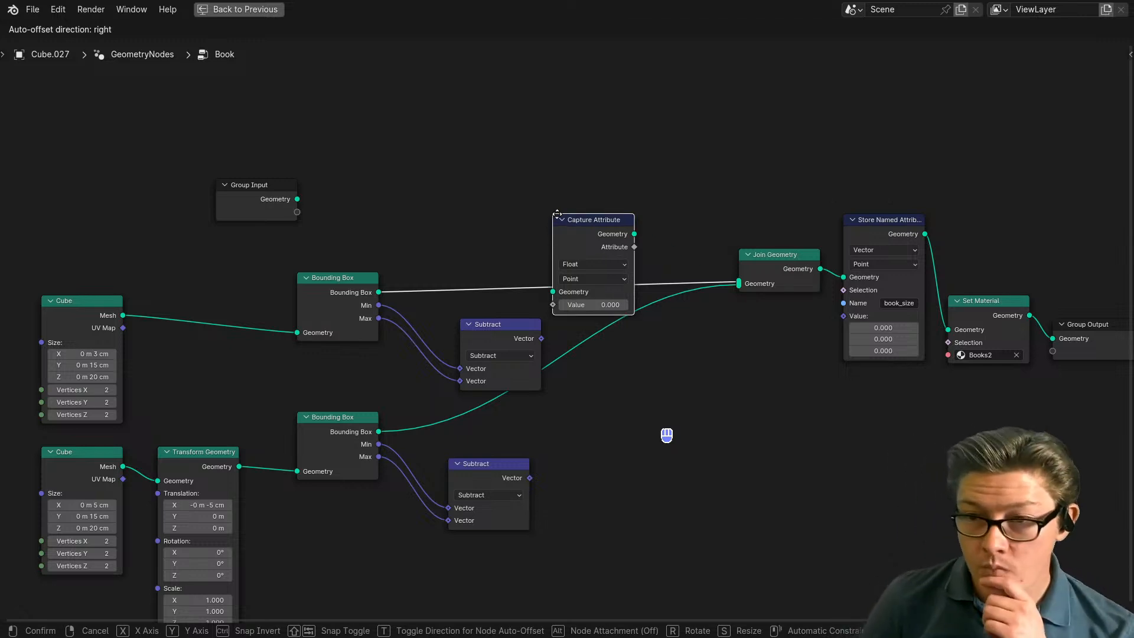
pyautogui.click(551, 213)
# Step: Duplicate the Capture Attribute node onto the link from the lower Bounding Box to Join Geometry, spacing out the neighbouring nodes
pyautogui.moveTo(333, 420); pyautogui.dragTo(307, 421)
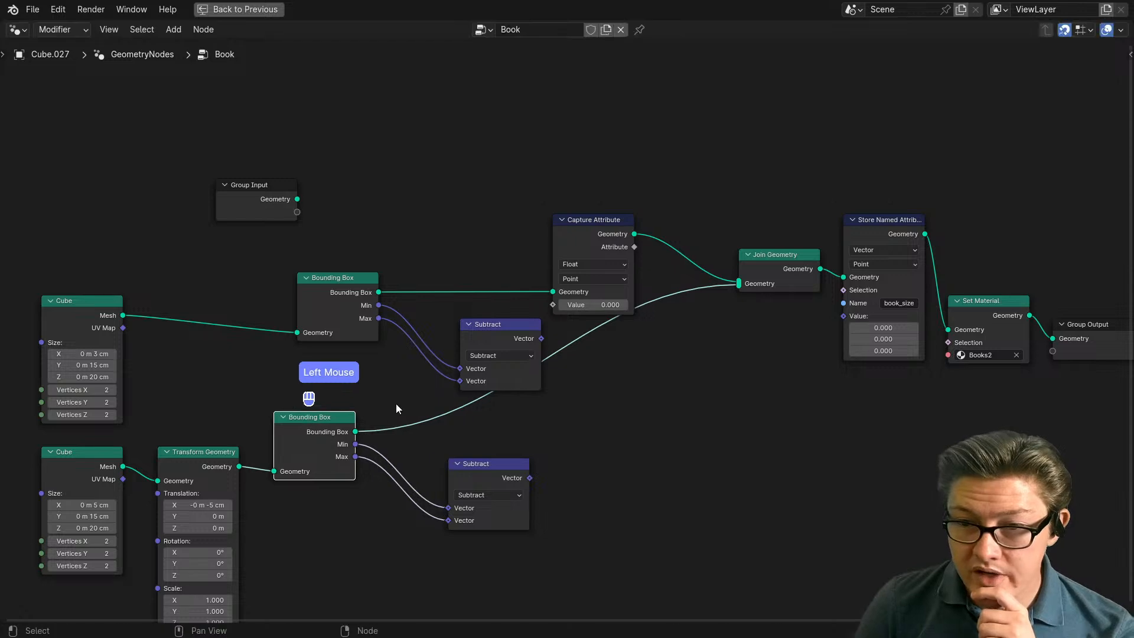
pyautogui.click(590, 236)
pyautogui.hotkey('shift', 'd')
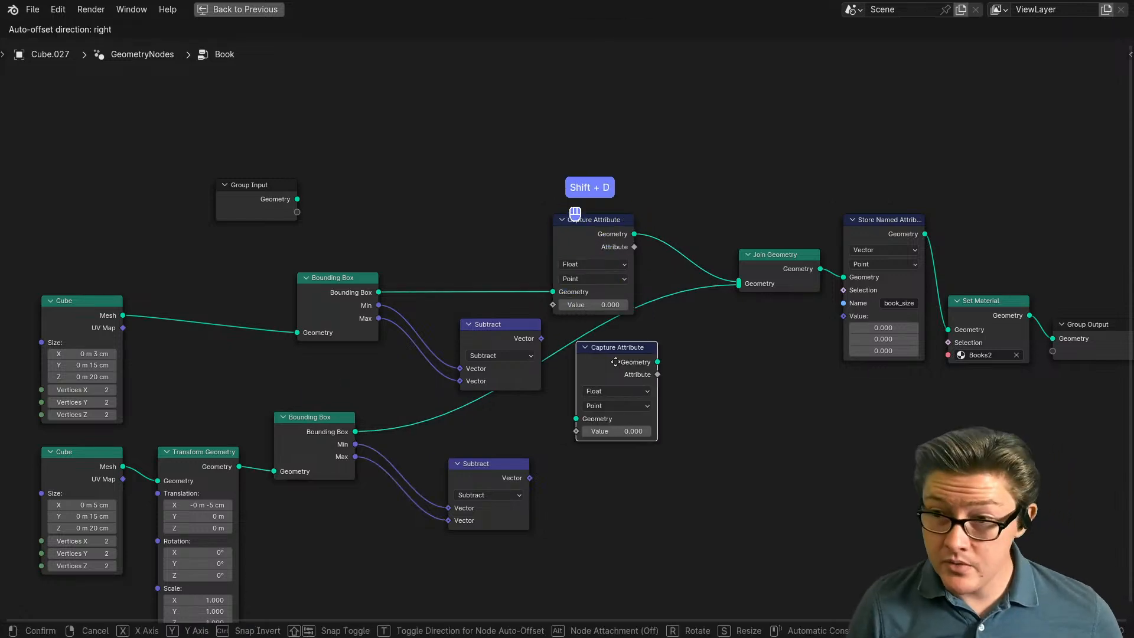
pyautogui.click(613, 351)
pyautogui.click(519, 343)
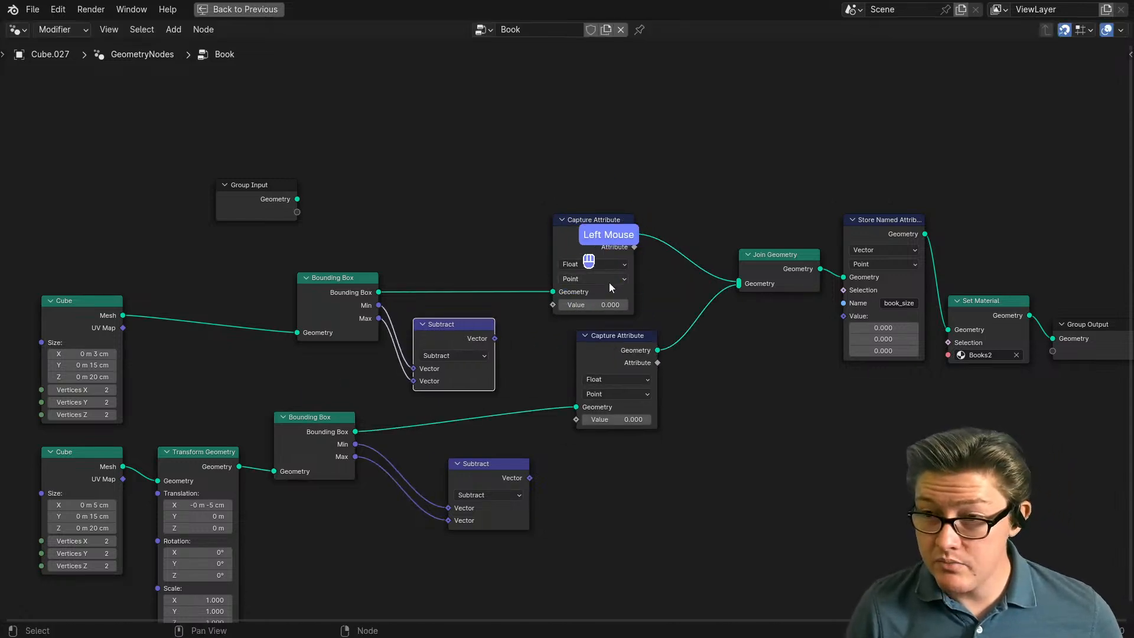
# Step: Set the data type of both Capture Attribute nodes to Vector
pyautogui.scroll(1, 608, 282)
pyautogui.click(602, 269)
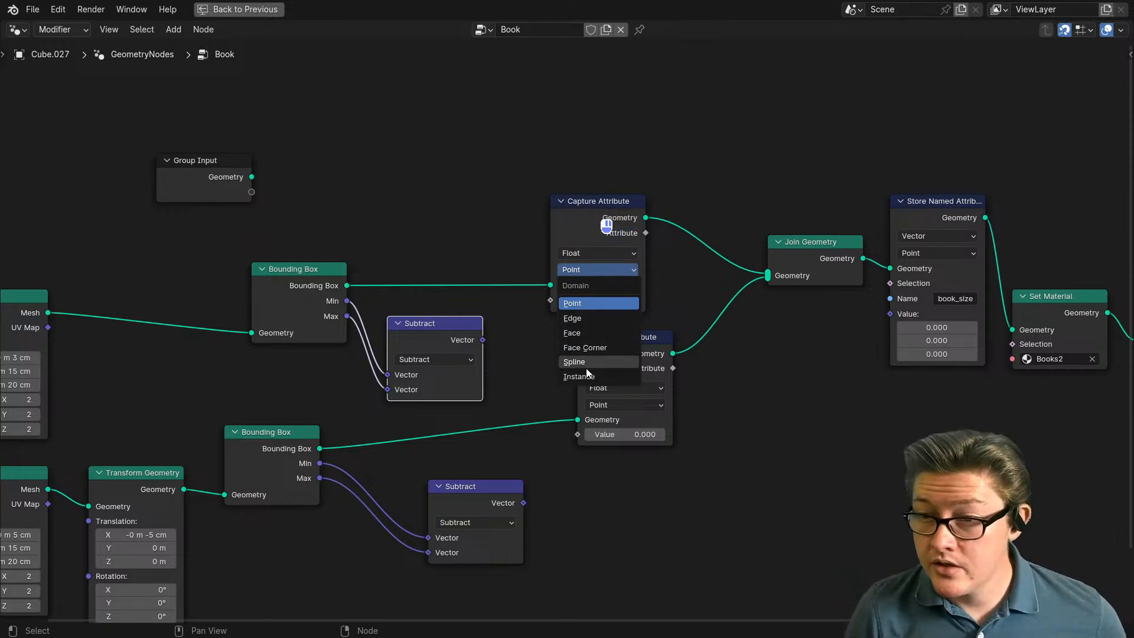
pyautogui.click(599, 252)
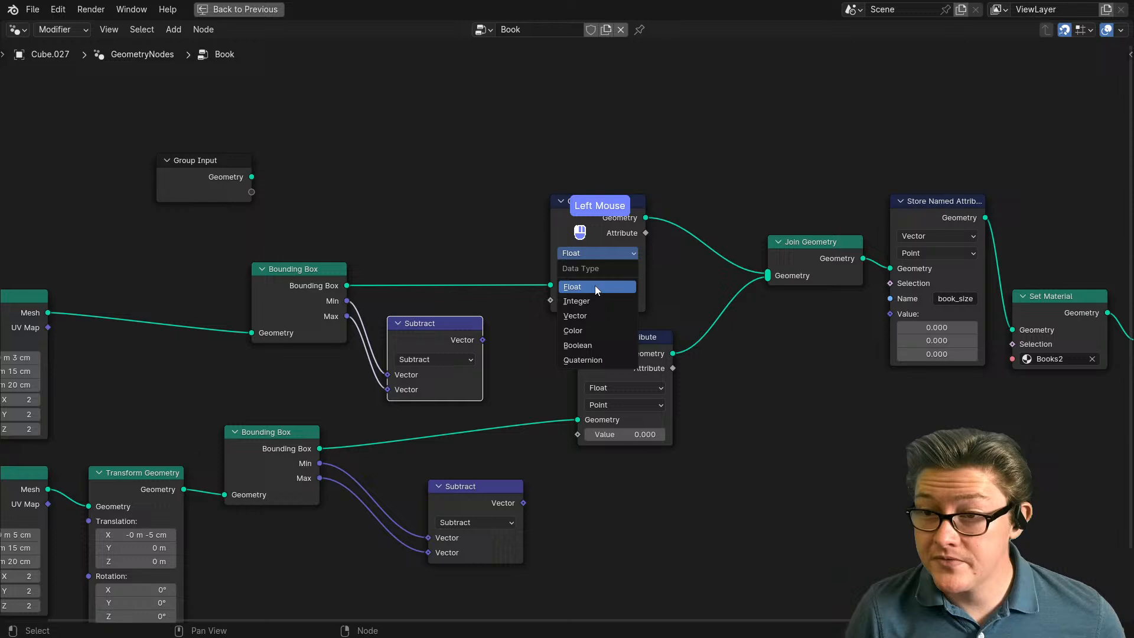
pyautogui.click(586, 319)
pyautogui.click(619, 387)
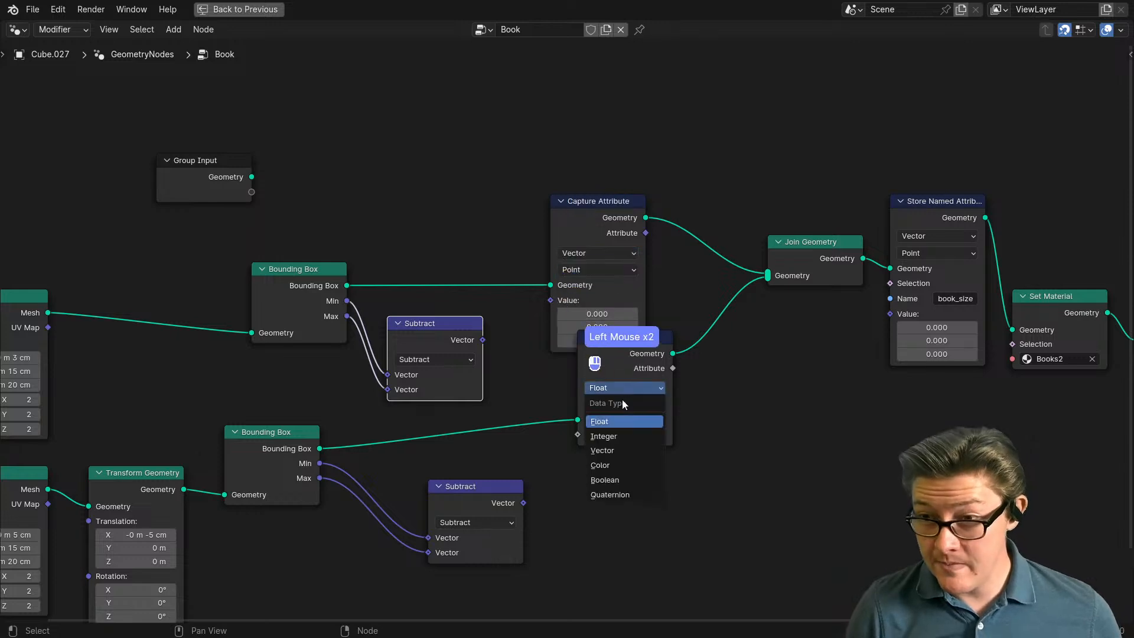
pyautogui.click(611, 451)
# Step: Raise the upper Capture Attribute node and link each Subtract node's Vector output to its matching Capture Attribute's Value input
pyautogui.moveTo(604, 231); pyautogui.dragTo(630, 149)
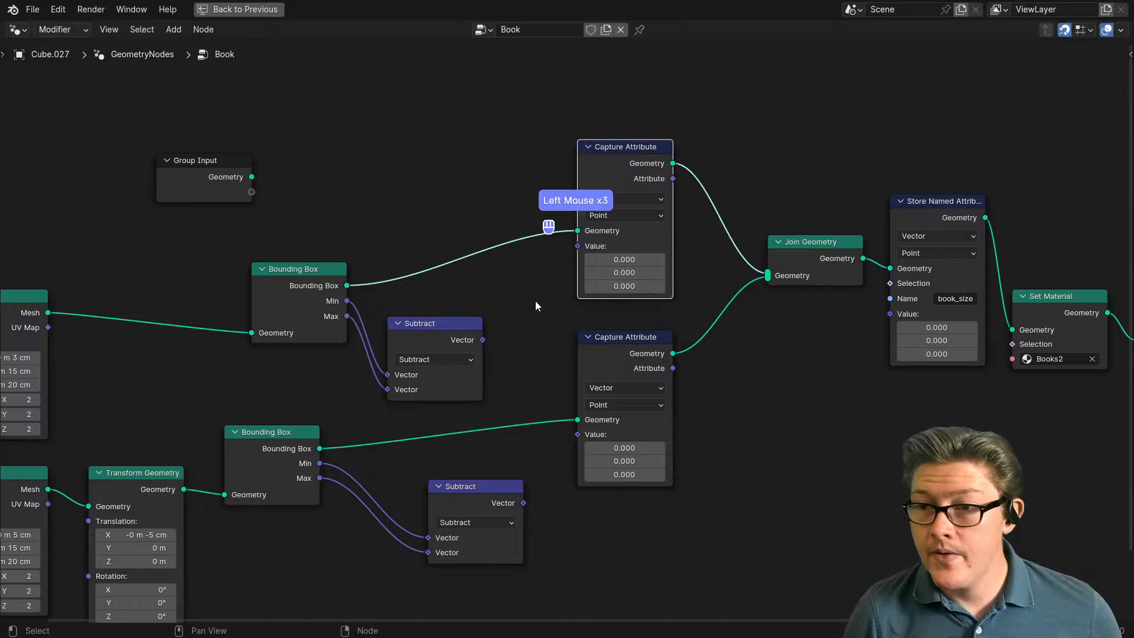
pyautogui.moveTo(486, 342); pyautogui.dragTo(502, 326)
pyautogui.moveTo(576, 247); pyautogui.dragTo(578, 246)
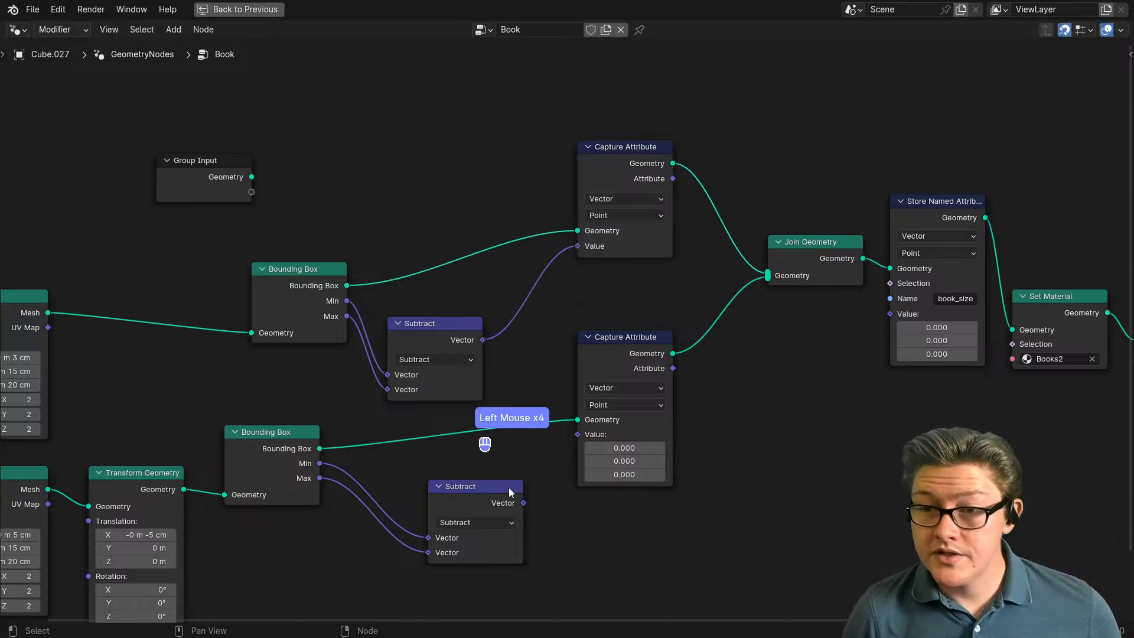
pyautogui.moveTo(523, 502); pyautogui.dragTo(577, 435)
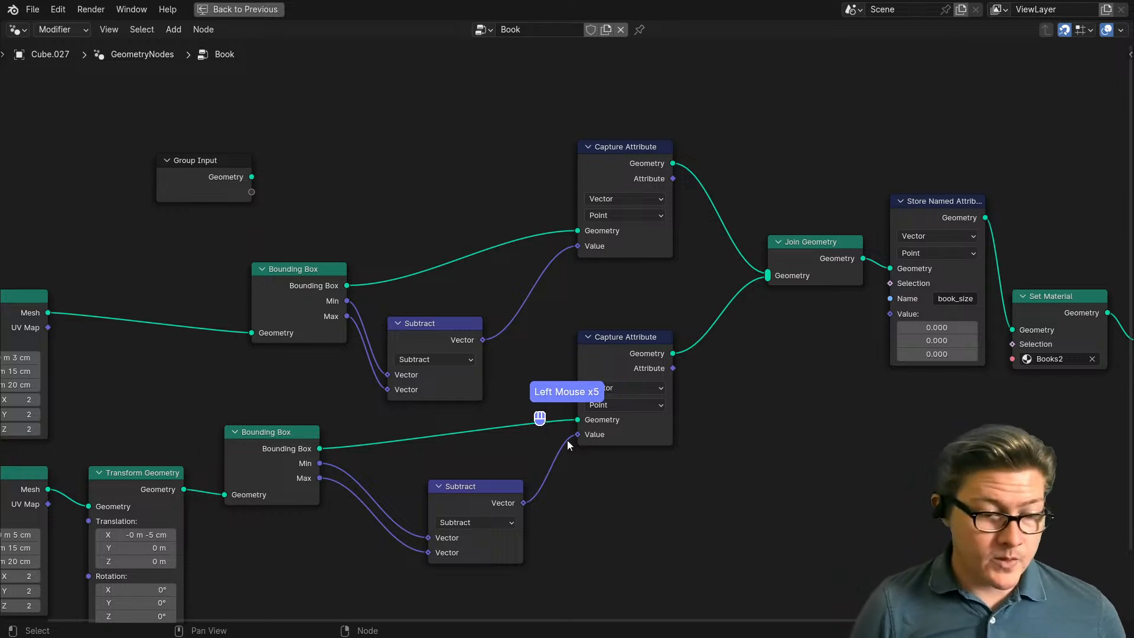
# Step: Reposition the upper Bounding Box toward its Cube and raise the upper Subtract node to tidy the row
pyautogui.moveTo(438, 373); pyautogui.dragTo(499, 377, button='middle')
pyautogui.moveTo(380, 320); pyautogui.dragTo(299, 320)
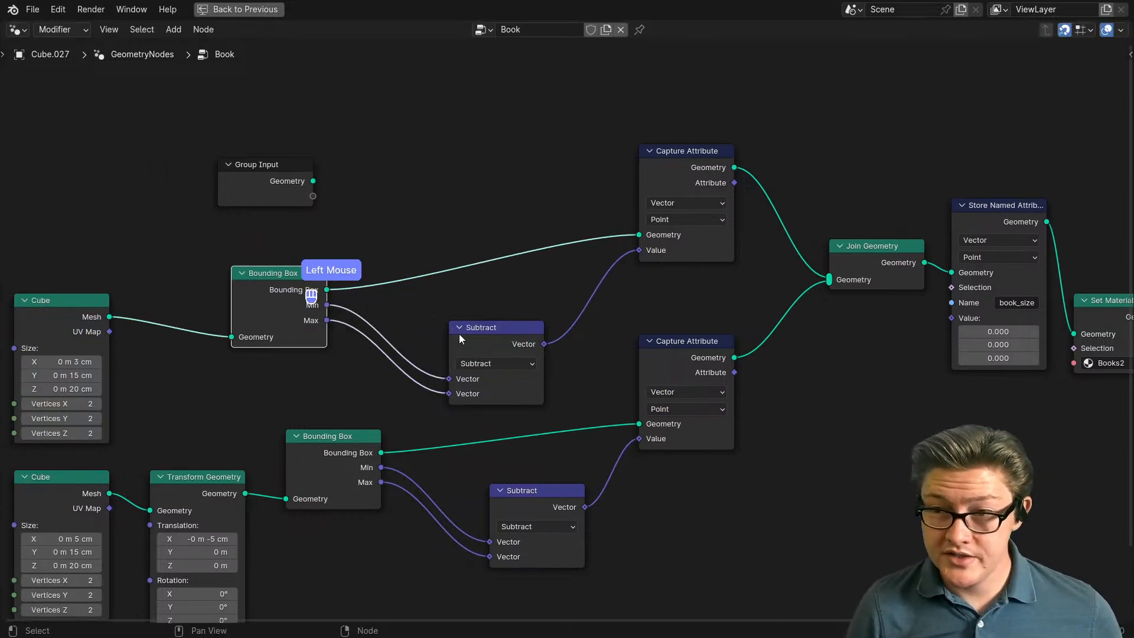
pyautogui.moveTo(509, 335)
pyautogui.mouseDown()
pyautogui.moveTo(509, 308)
pyautogui.moveTo(520, 316)
pyautogui.mouseUp()
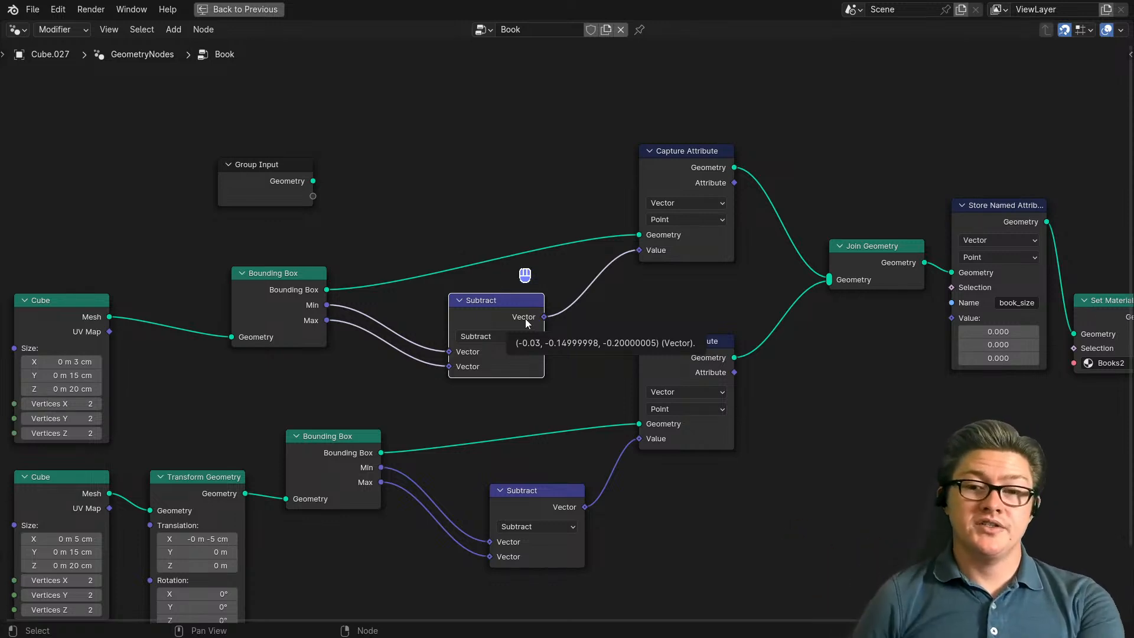
# Step: Lower both Capture Attribute nodes and the upper Subtract node, and line up the lower Subtract node beneath the upper one
pyautogui.moveTo(267, 414); pyautogui.dragTo(409, 359, button='middle')
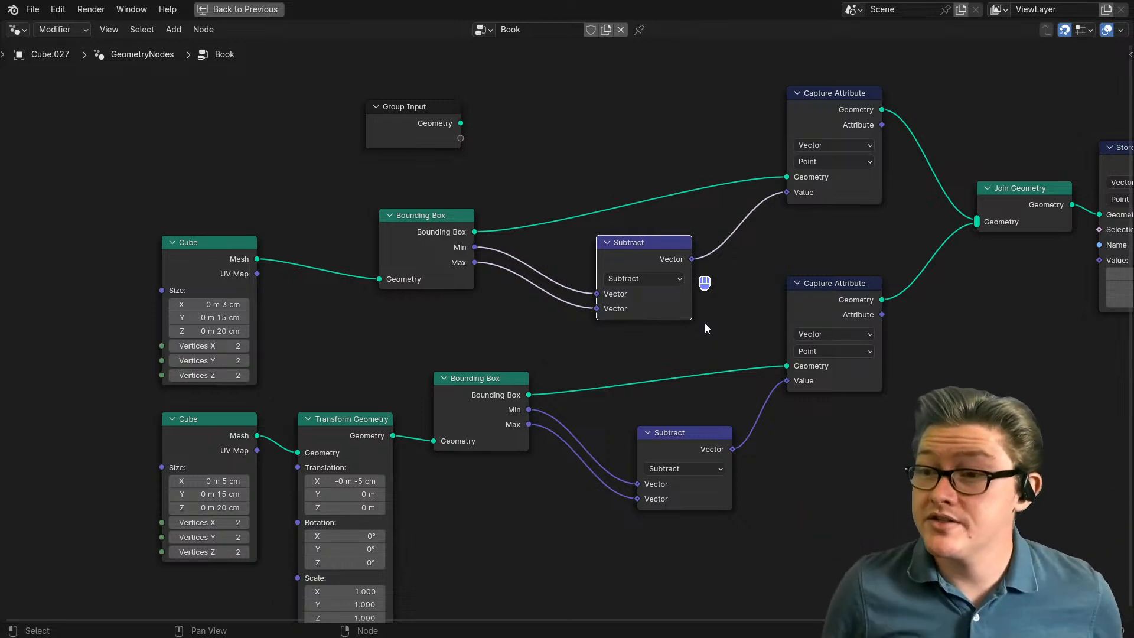
pyautogui.moveTo(791, 310); pyautogui.dragTo(626, 351, button='middle')
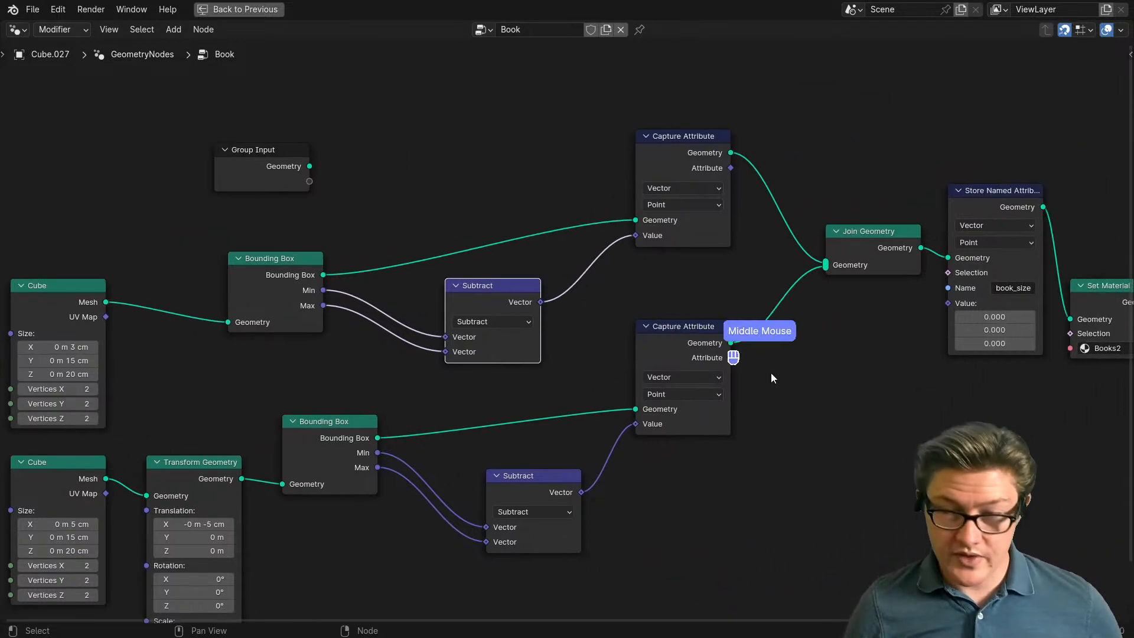
pyautogui.moveTo(714, 357); pyautogui.dragTo(653, 396, button='middle')
pyautogui.moveTo(584, 402); pyautogui.dragTo(571, 456)
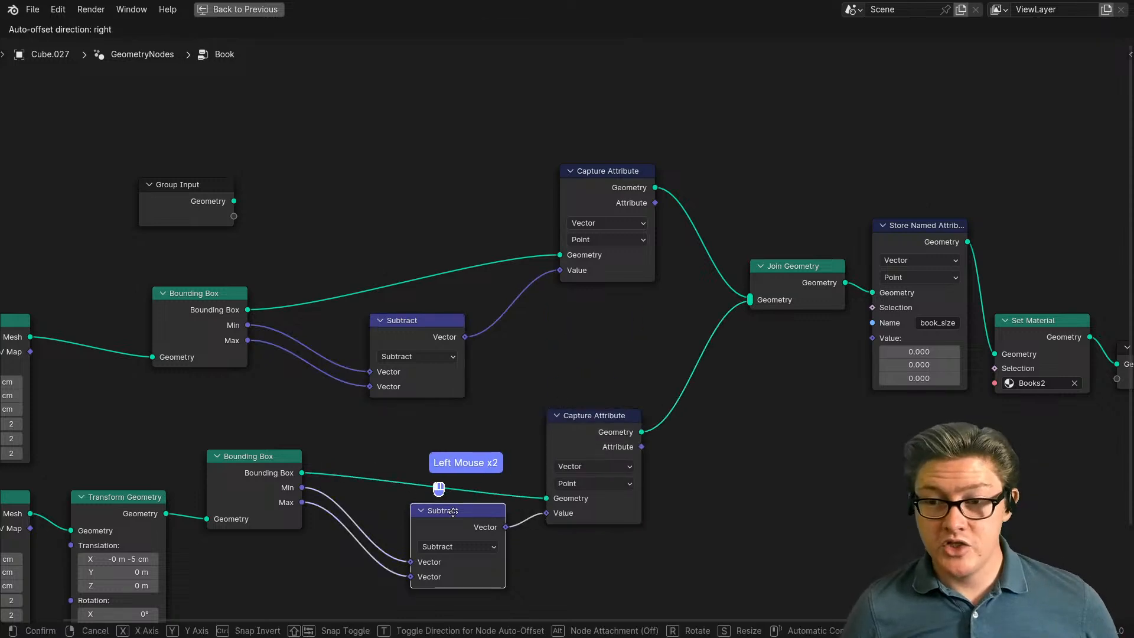
pyautogui.click(411, 522)
pyautogui.moveTo(600, 189); pyautogui.dragTo(600, 259)
pyautogui.click(422, 337)
pyautogui.moveTo(422, 337); pyautogui.dragTo(408, 377)
# Step: Restore the full workspace layout and add an Add vector math node below Join Geometry
pyautogui.moveTo(606, 386); pyautogui.dragTo(471, 386, button='middle')
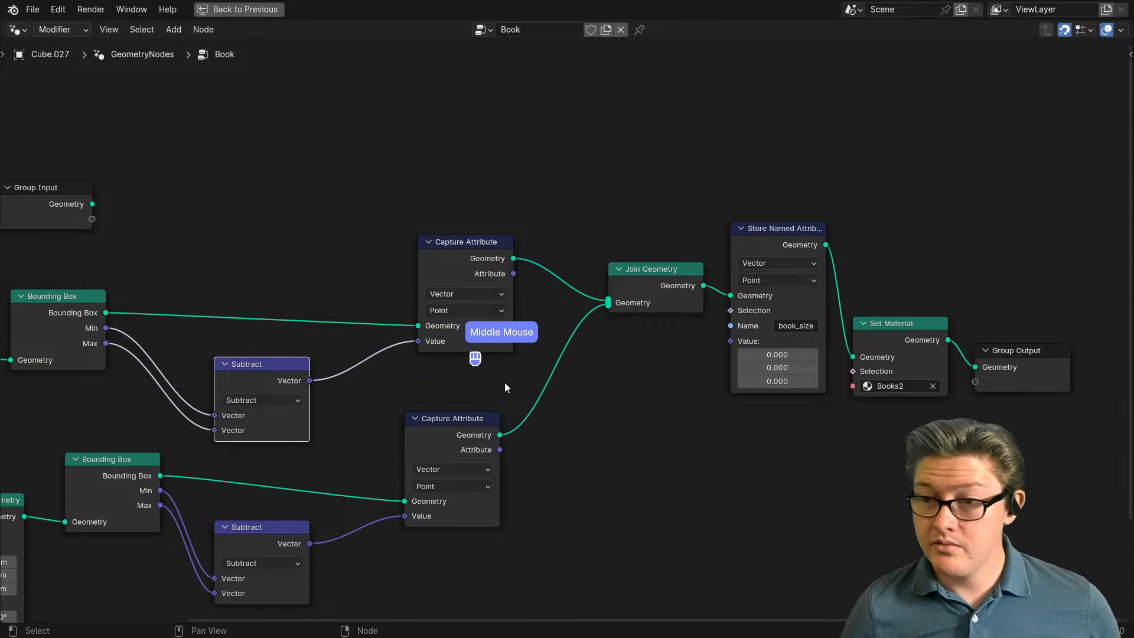
pyautogui.moveTo(535, 355); pyautogui.dragTo(419, 352, button='middle')
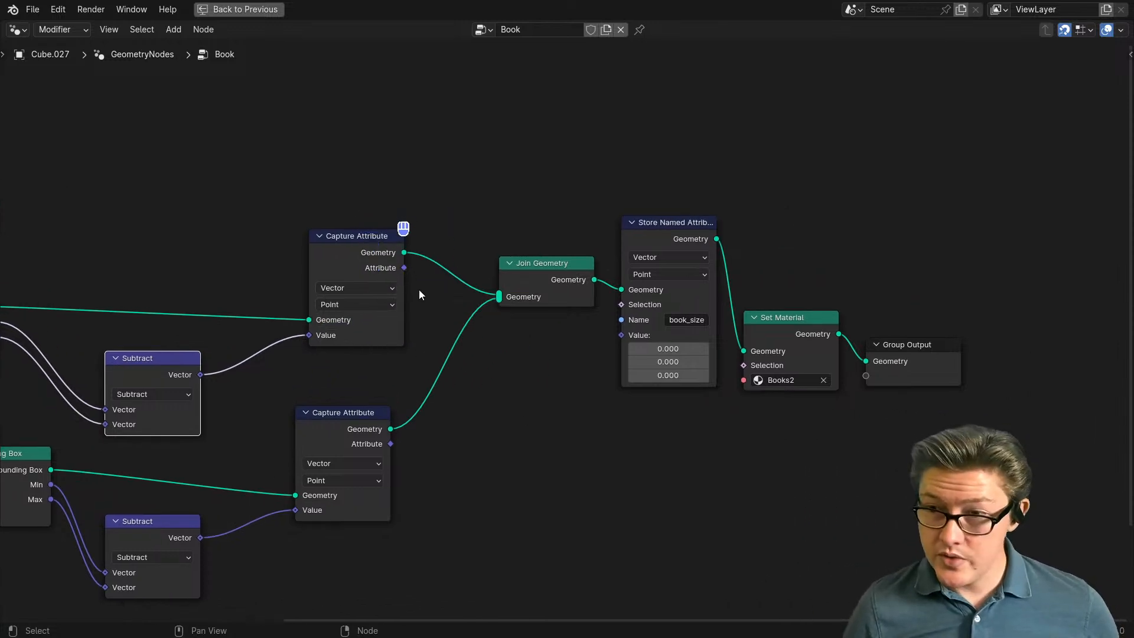
pyautogui.hotkey('ctrl', 'space')
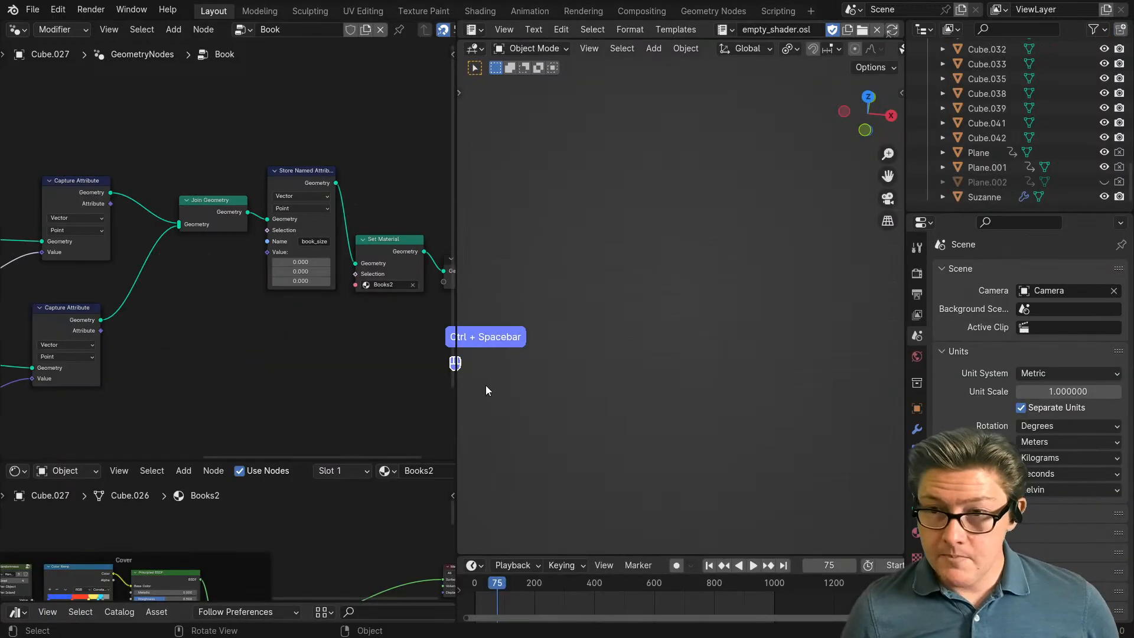
pyautogui.moveTo(225, 358); pyautogui.dragTo(261, 324, button='middle')
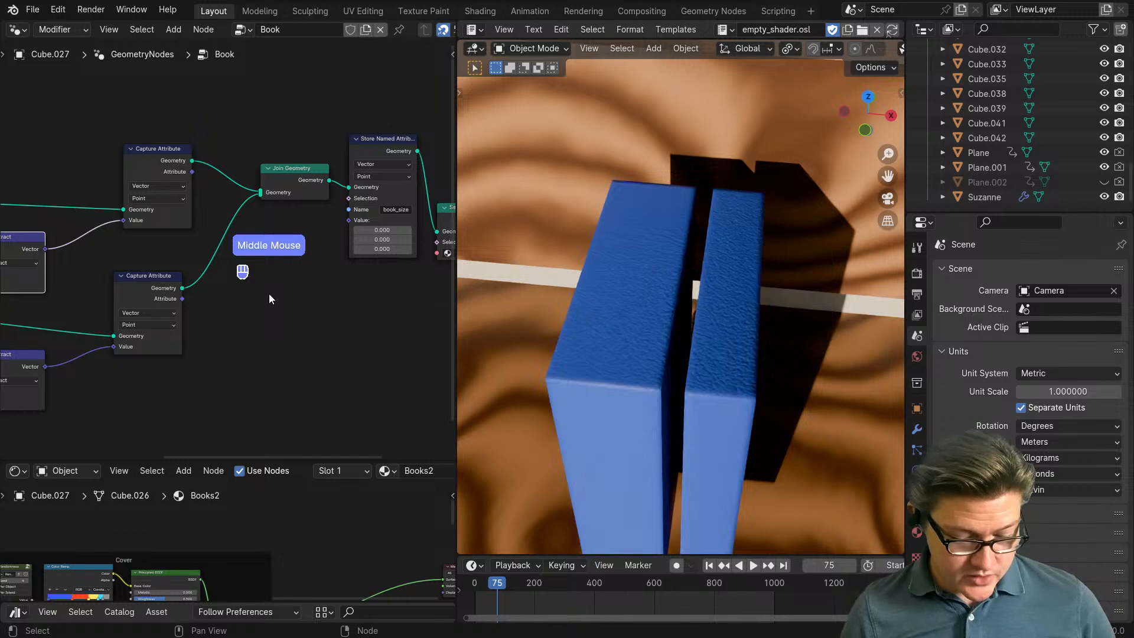
pyautogui.hotkey('alt', 'm')
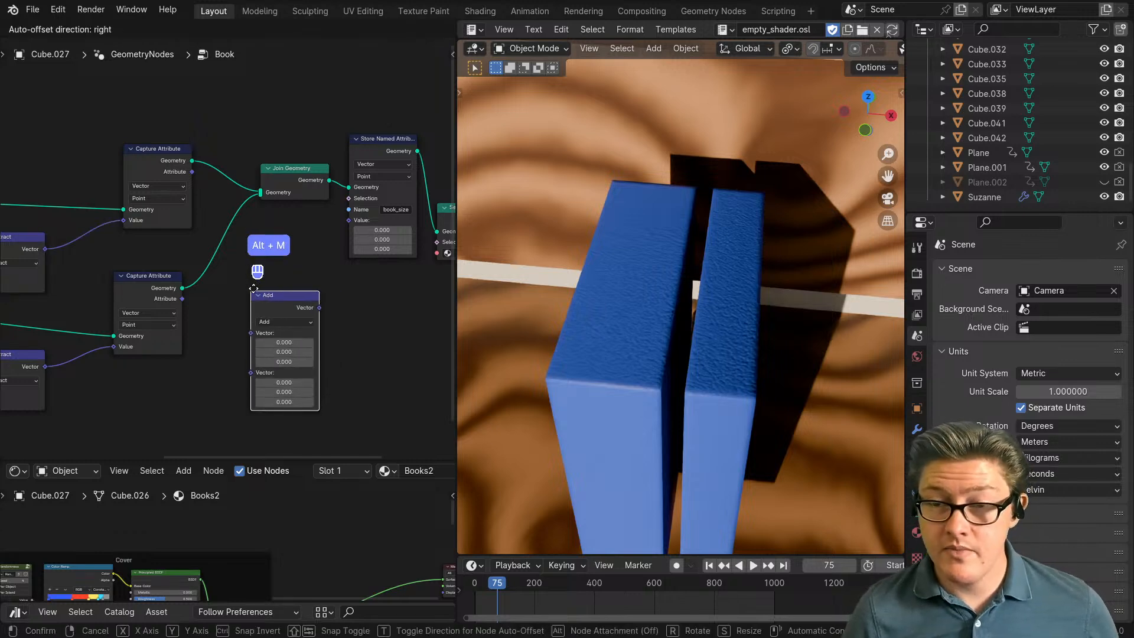
pyautogui.click(254, 288)
pyautogui.scroll(2, 231, 247)
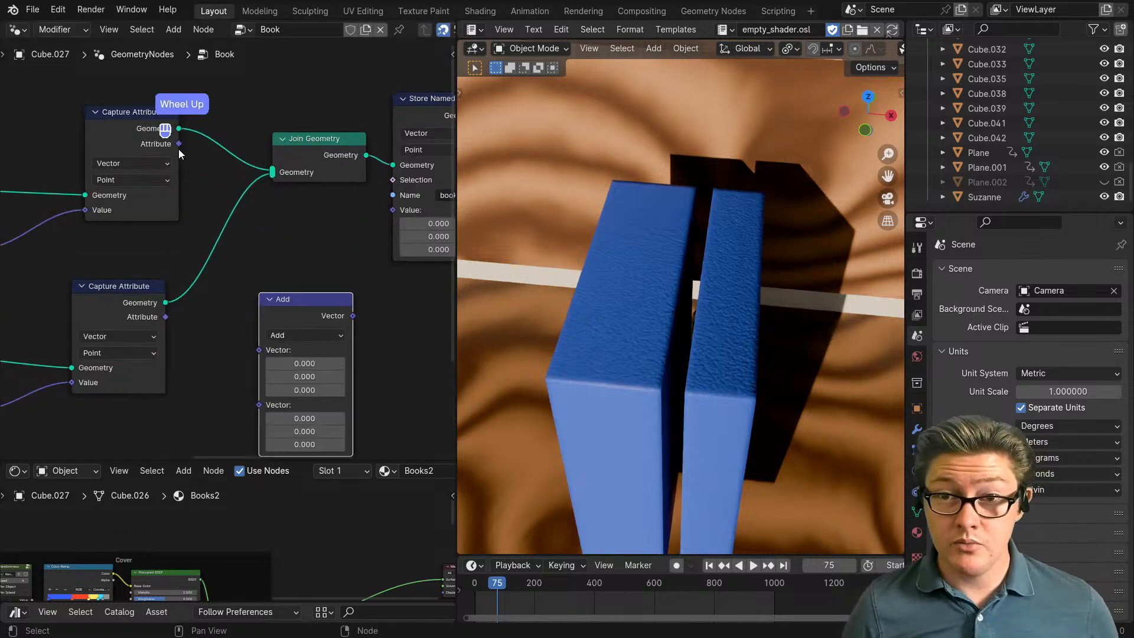
# Step: Link both Capture Attribute nodes' Attribute outputs to the Add node's Vector inputs, and its Vector output to Store Named Attribute's Value
pyautogui.moveTo(179, 145); pyautogui.dragTo(261, 351)
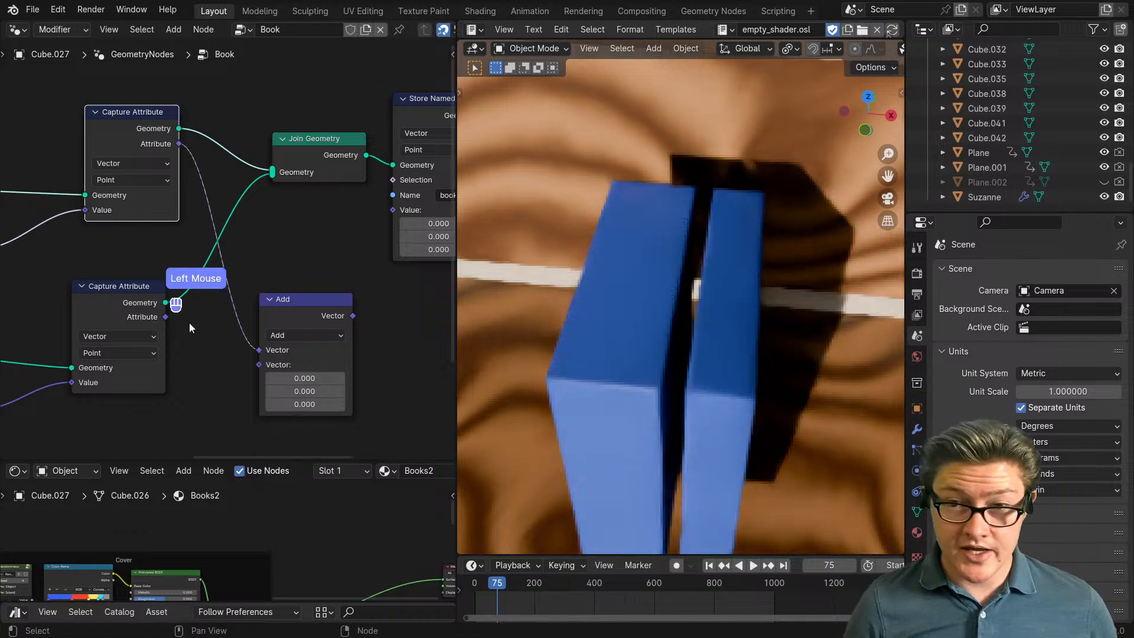
pyautogui.moveTo(165, 316); pyautogui.dragTo(213, 392)
pyautogui.moveTo(256, 359); pyautogui.dragTo(260, 364)
pyautogui.moveTo(306, 319); pyautogui.dragTo(266, 277)
pyautogui.moveTo(329, 276); pyautogui.dragTo(247, 318, button='middle')
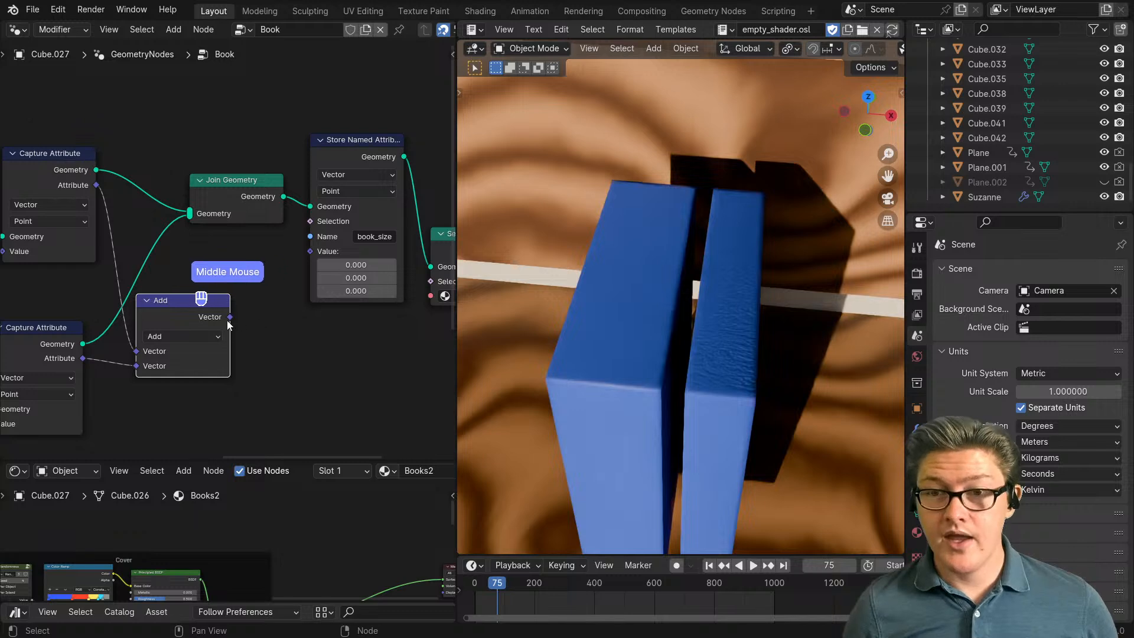
pyautogui.moveTo(230, 316); pyautogui.dragTo(310, 253)
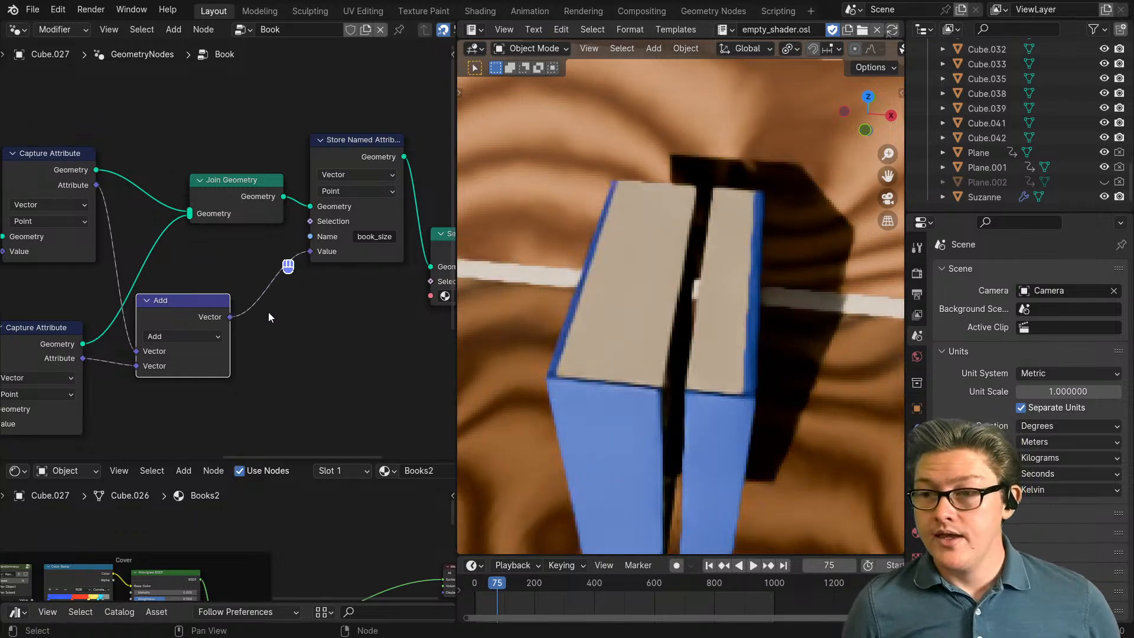
# Step: Lower the Bounding Box, Subtract and Capture Attribute nodes of both books into two compact rows
pyautogui.scroll(-3, 266, 314)
pyautogui.moveTo(98, 337); pyautogui.dragTo(318, 367, button='middle')
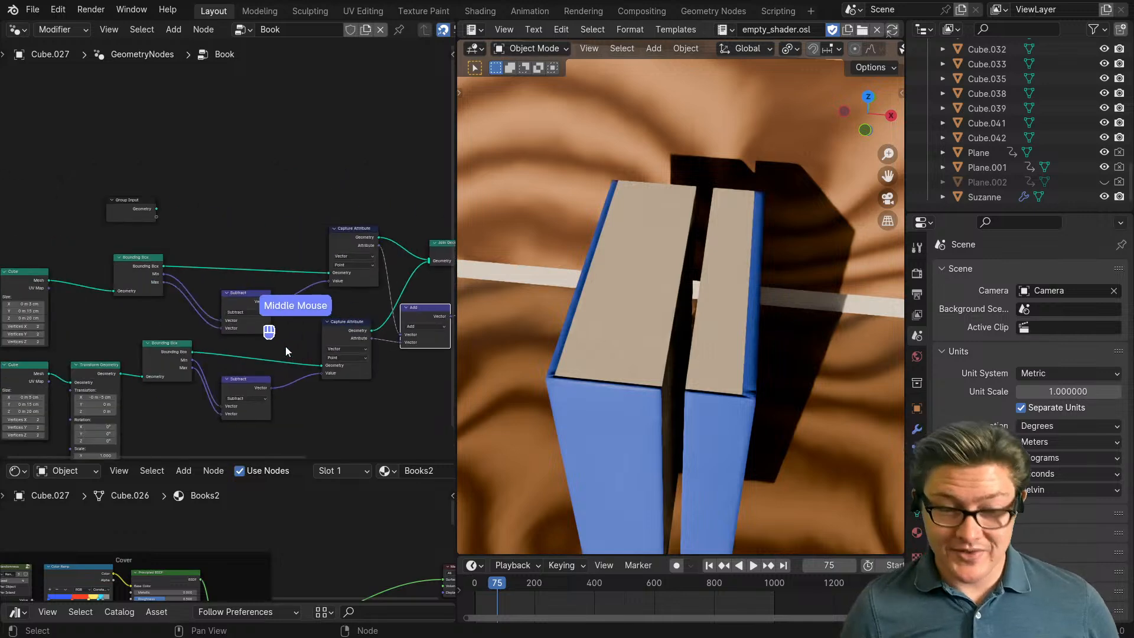
pyautogui.moveTo(164, 347); pyautogui.dragTo(156, 390)
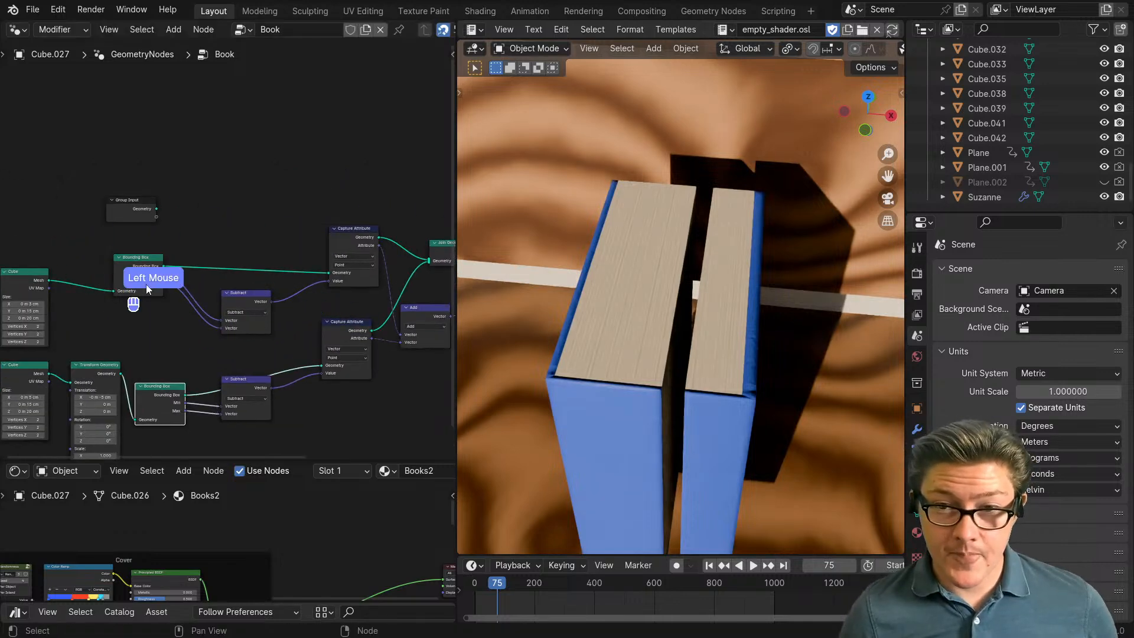
pyautogui.moveTo(141, 269); pyautogui.dragTo(149, 318)
pyautogui.moveTo(258, 302); pyautogui.dragTo(256, 324)
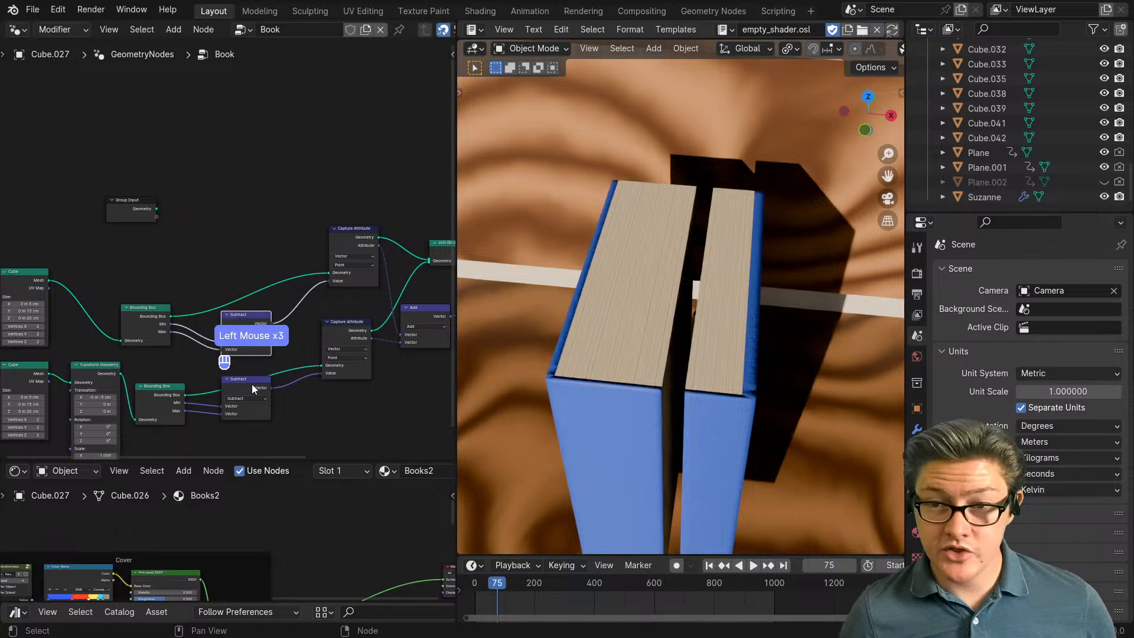
pyautogui.moveTo(252, 384); pyautogui.dragTo(244, 406)
pyautogui.moveTo(348, 323); pyautogui.dragTo(333, 344)
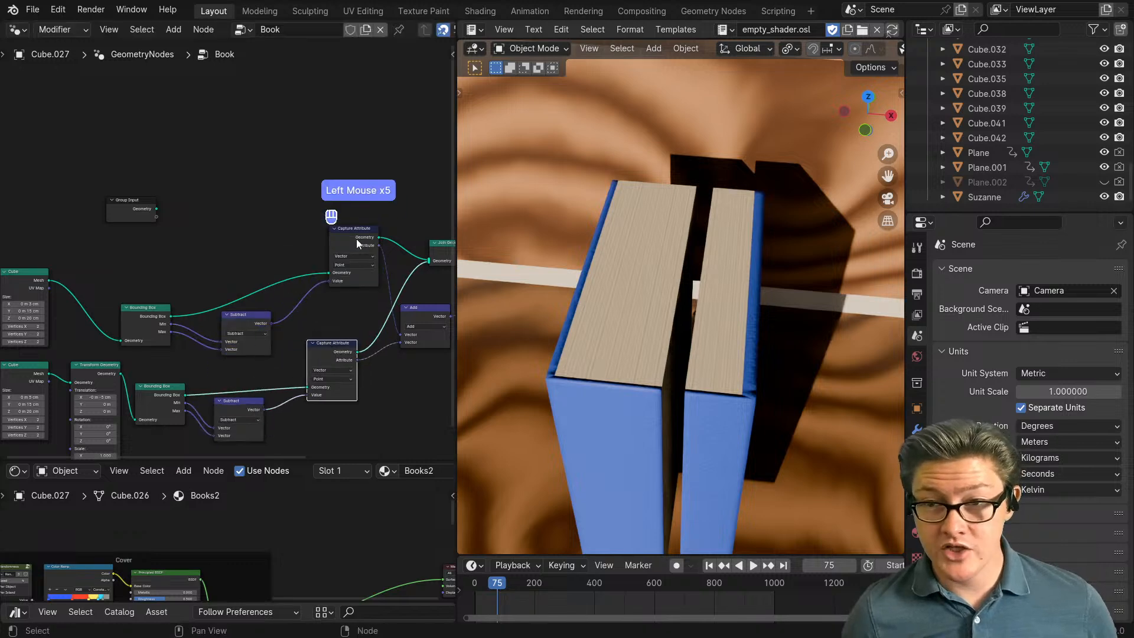
pyautogui.moveTo(356, 238); pyautogui.dragTo(341, 267)
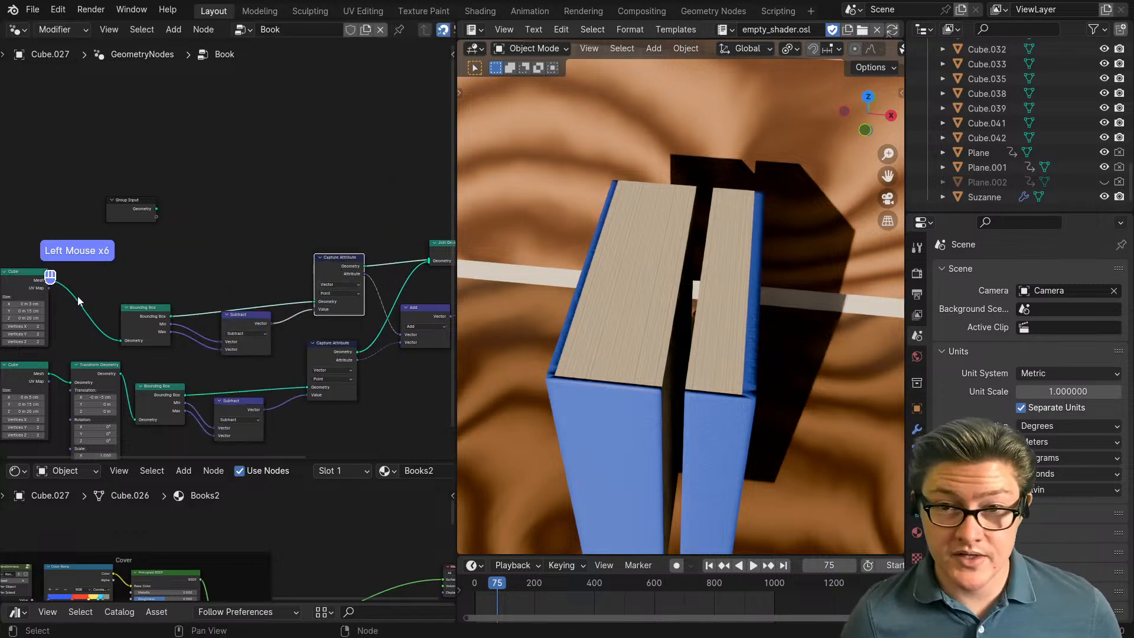
# Step: Maximize the node editor, spread both Cube nodes and Transform Geometry away from the Bounding Boxes, and nudge the upper Bounding Box
pyautogui.moveTo(168, 330); pyautogui.dragTo(261, 290, button='middle')
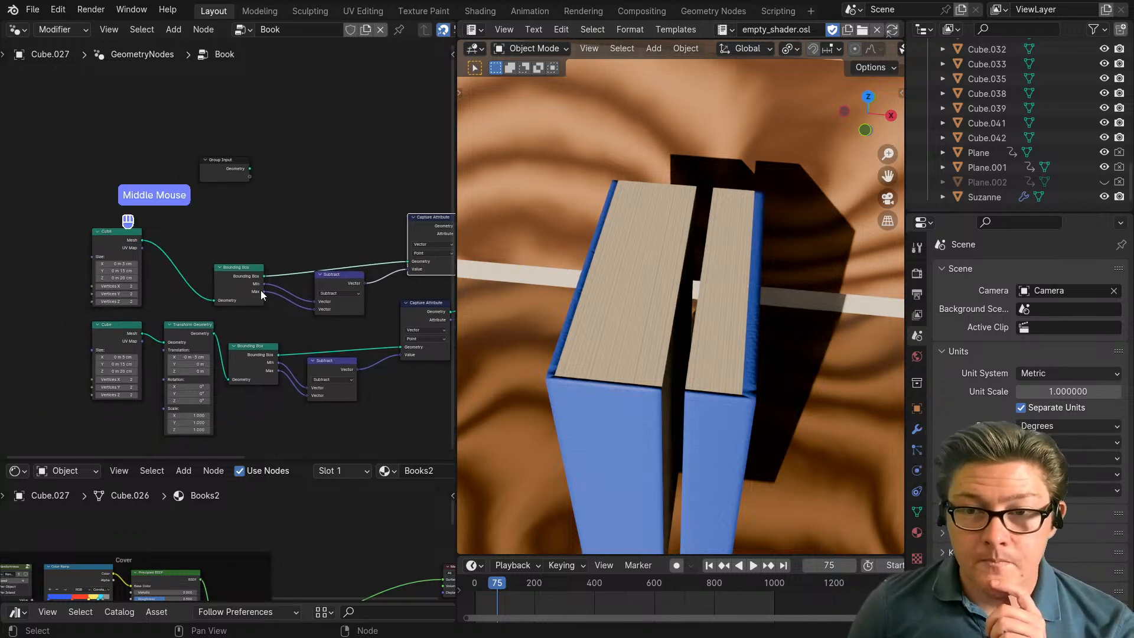
pyautogui.hotkey('ctrl', 'space')
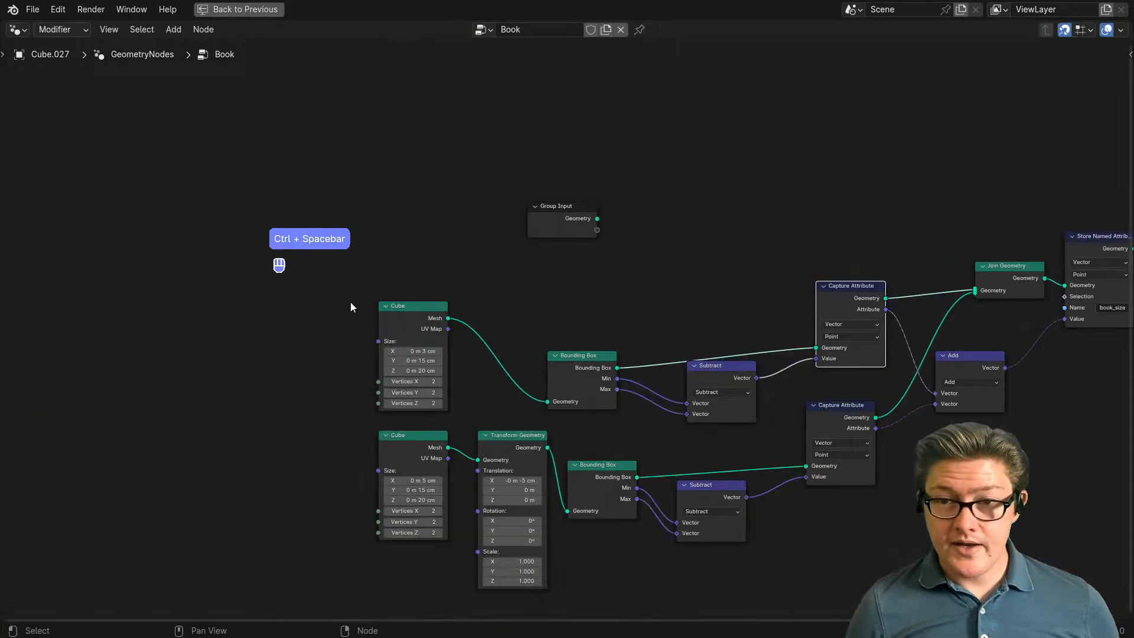
pyautogui.moveTo(417, 437); pyautogui.dragTo(317, 437)
pyautogui.moveTo(498, 435); pyautogui.dragTo(399, 425)
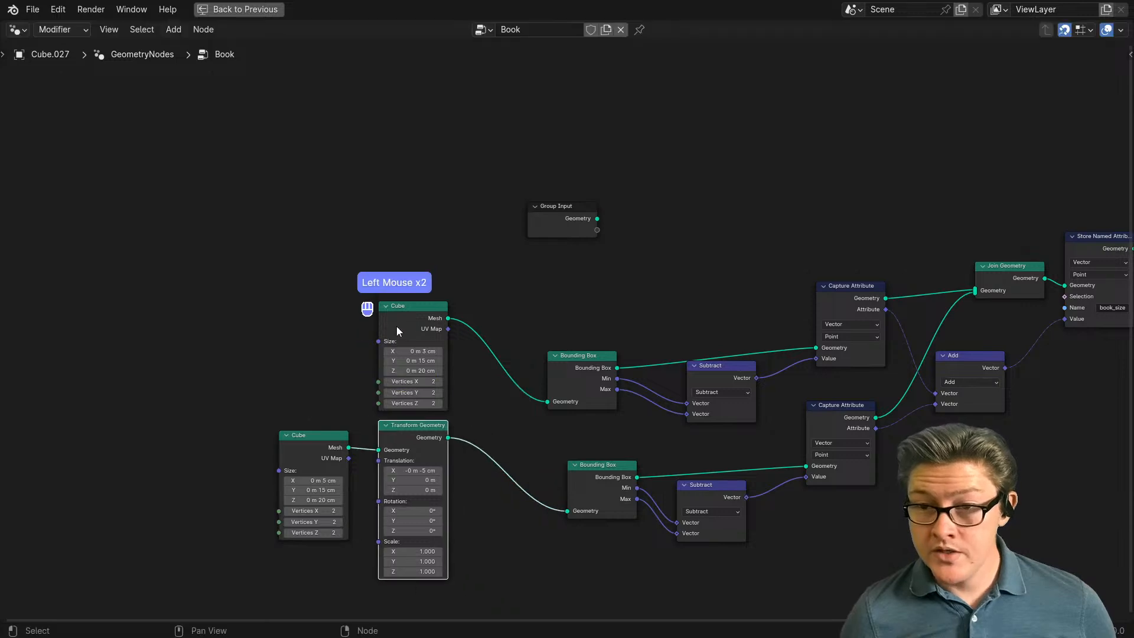
pyautogui.moveTo(421, 322); pyautogui.dragTo(408, 311)
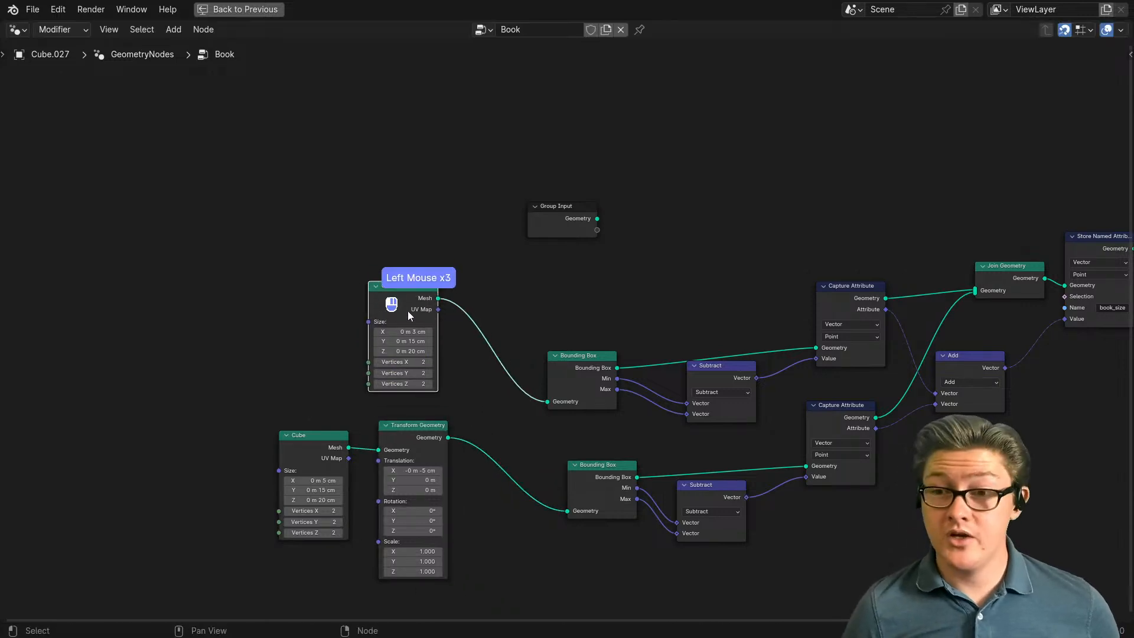
pyautogui.moveTo(407, 311); pyautogui.dragTo(405, 366, button='middle')
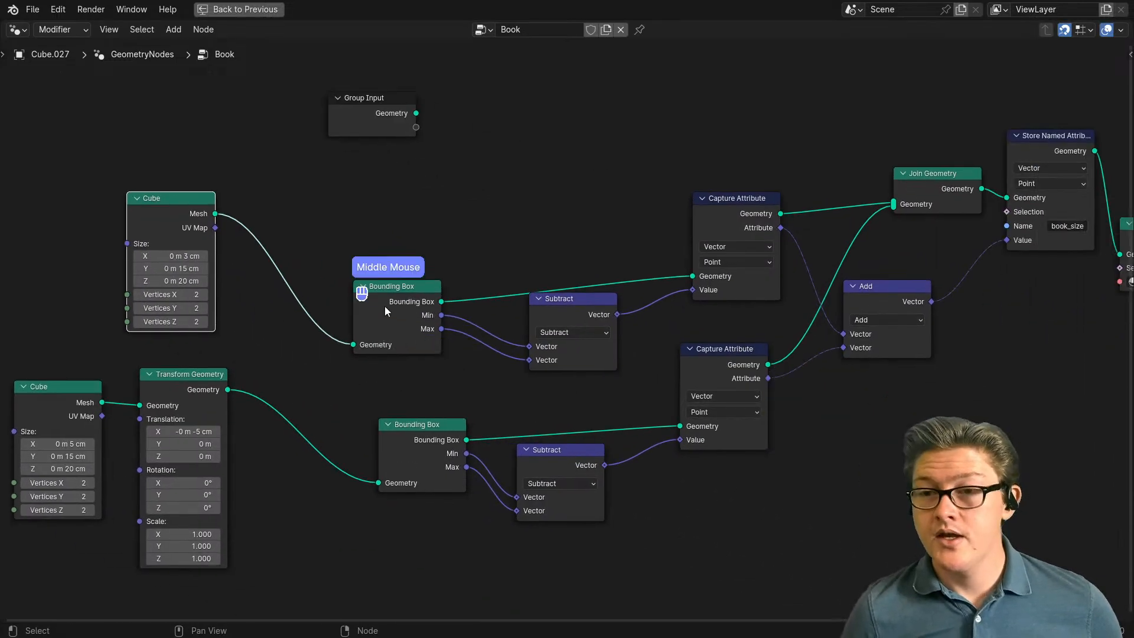
pyautogui.moveTo(384, 310)
pyautogui.mouseDown()
pyautogui.moveTo(402, 281)
pyautogui.moveTo(394, 297)
pyautogui.mouseUp()
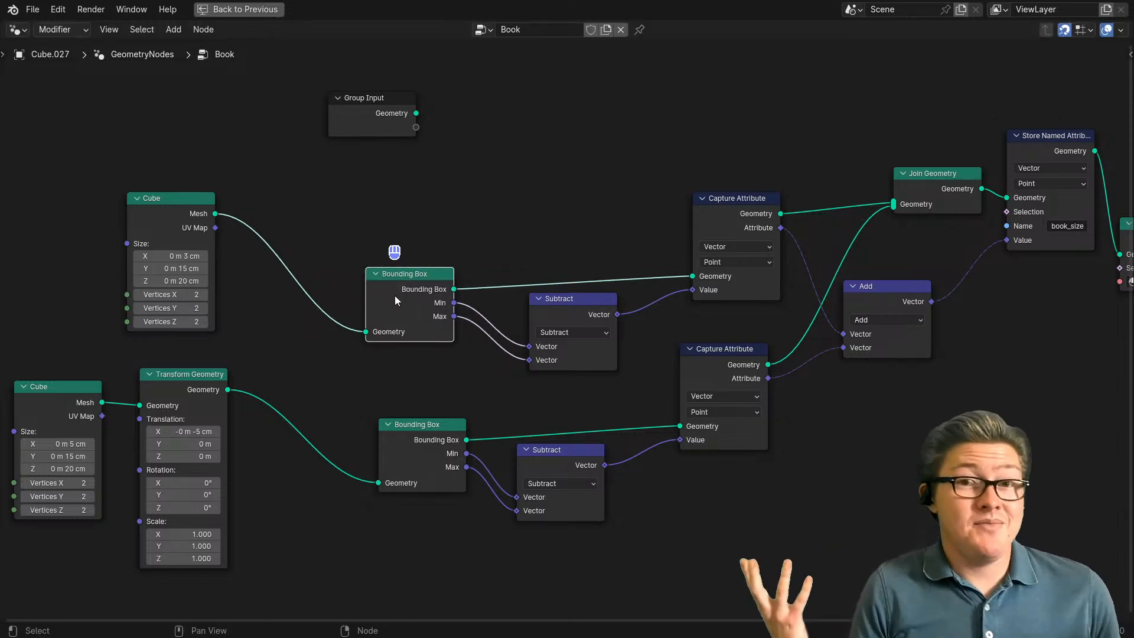
pyautogui.scroll(4, 395, 298)
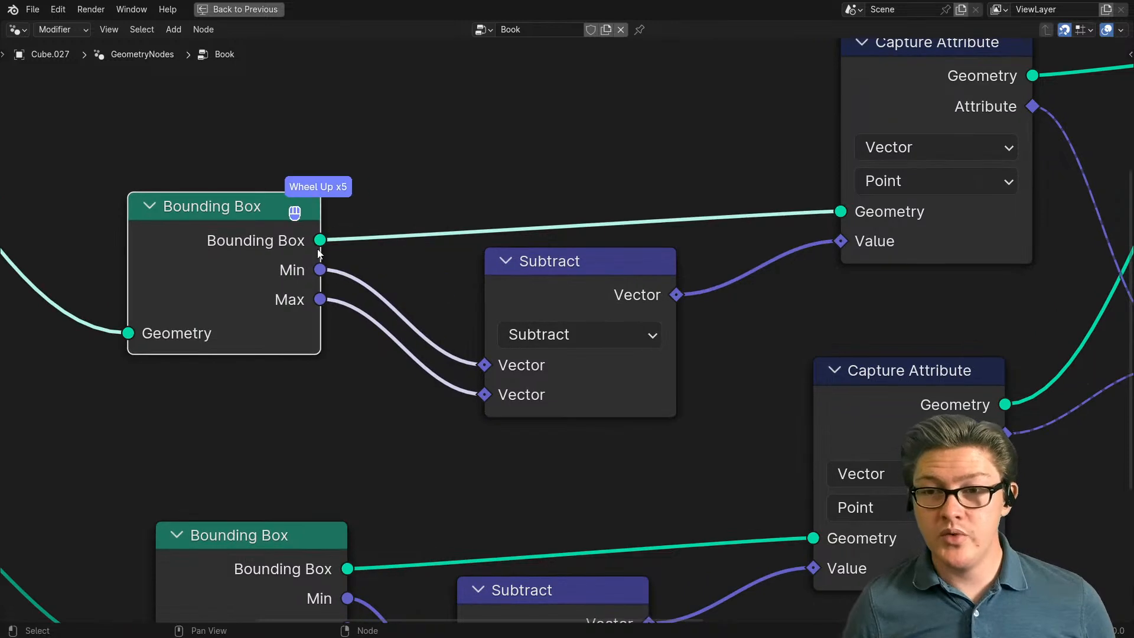
pyautogui.moveTo(319, 270); pyautogui.dragTo(410, 293)
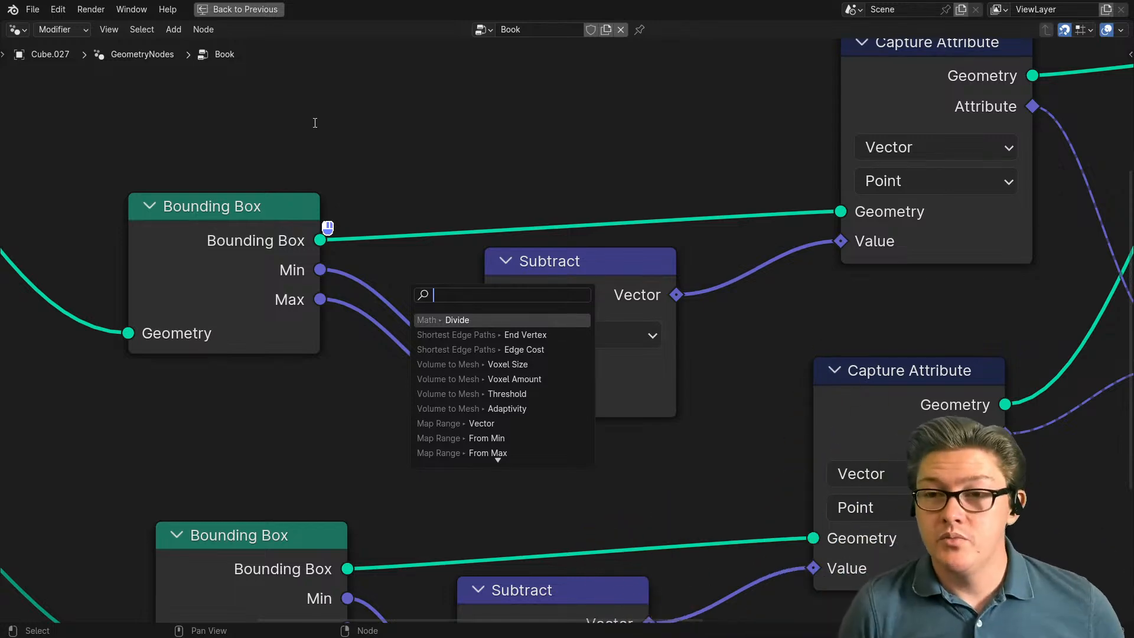
pyautogui.scroll(-3, 378, 195)
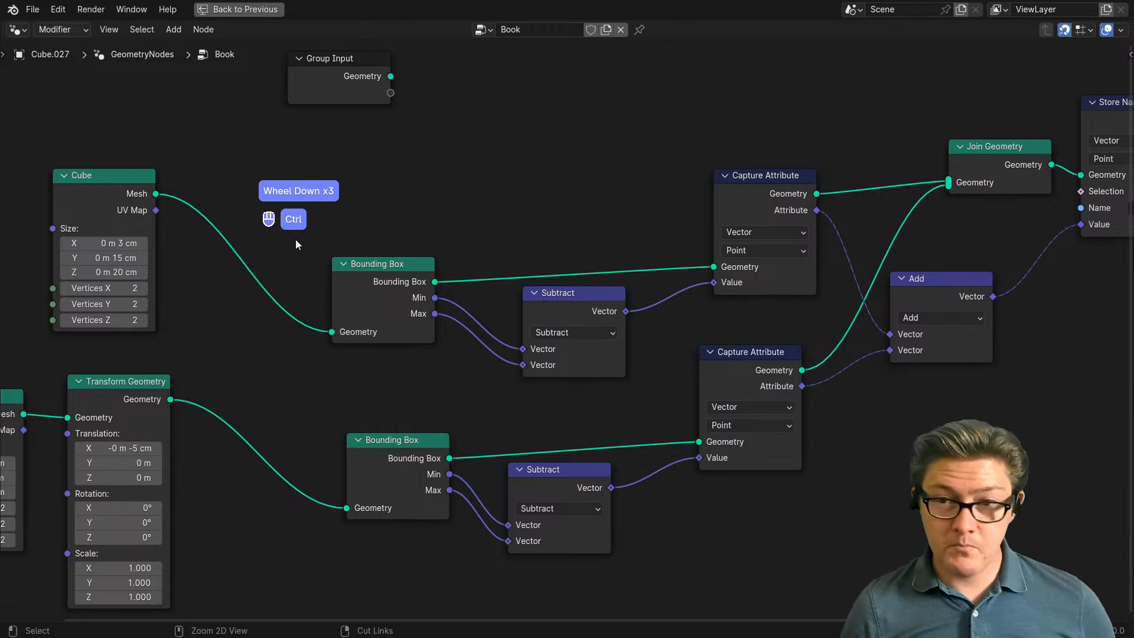
# Step: Restore the workspace layout and link the upper Cube's Mesh and Transform Geometry's output directly to their matching Capture Attribute Geometry inputs
pyautogui.hotkey('ctrl', 'space')
pyautogui.moveTo(213, 269); pyautogui.dragTo(254, 307, button='middle')
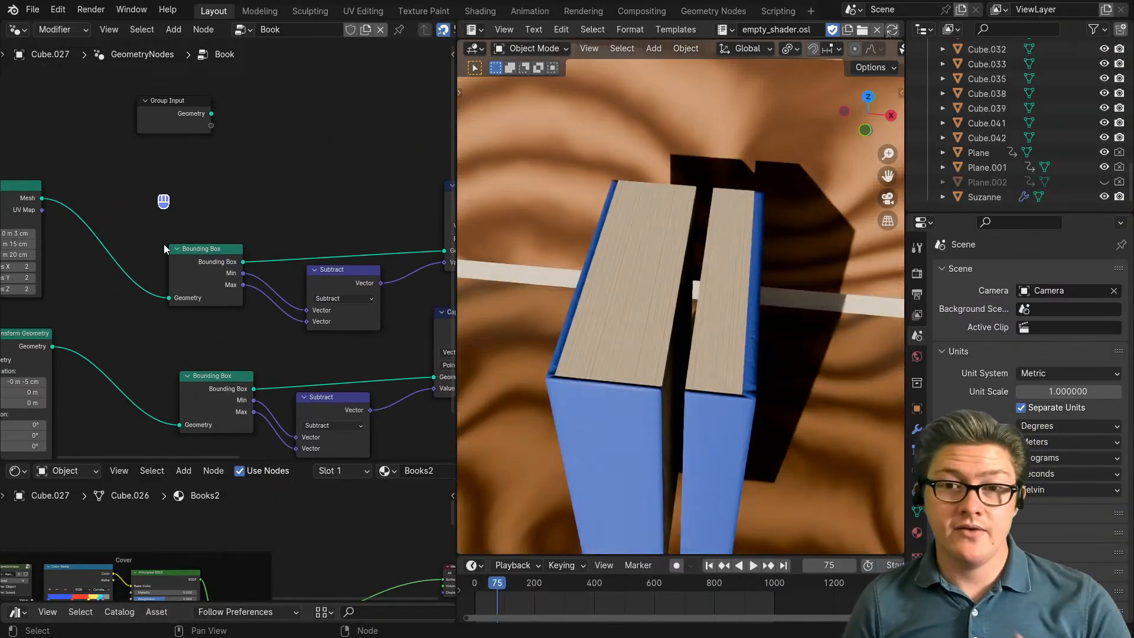
pyautogui.scroll(-1, 124, 249)
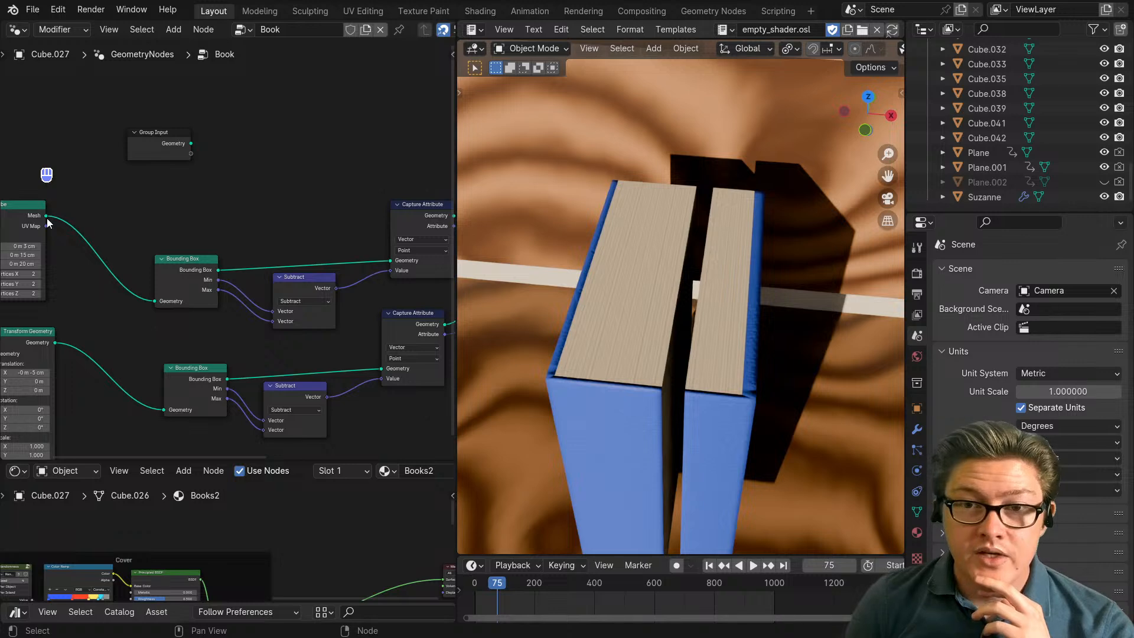
pyautogui.moveTo(48, 218); pyautogui.dragTo(389, 260)
pyautogui.moveTo(52, 342); pyautogui.dragTo(383, 368)
pyautogui.moveTo(388, 372); pyautogui.dragTo(271, 372, button='middle')
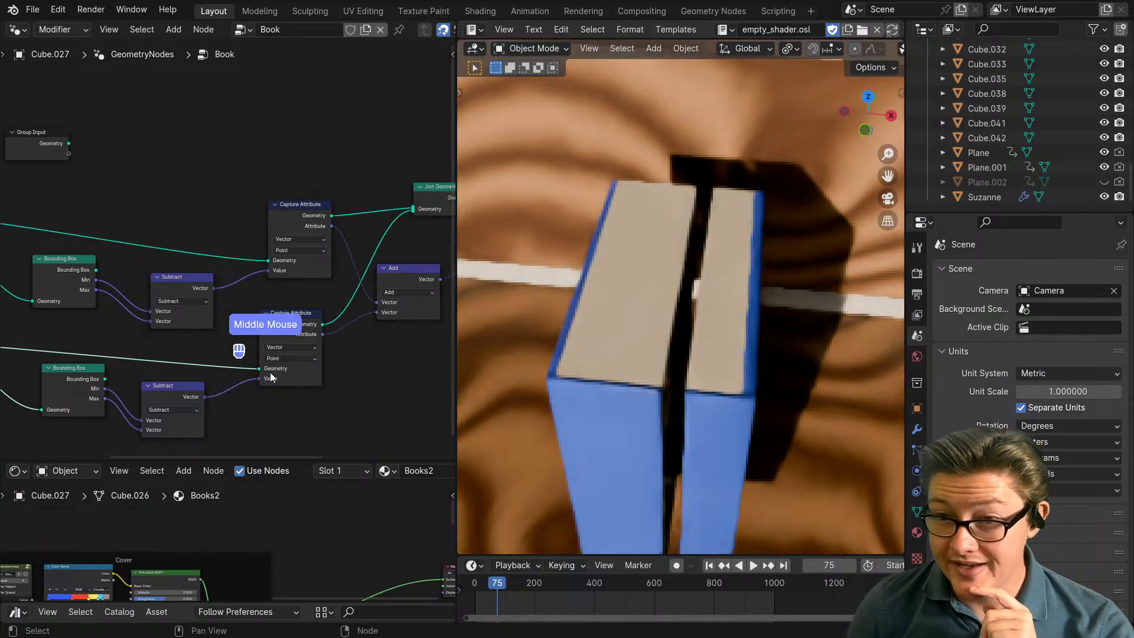
# Step: Lower Store Named Attribute slightly, shift the upper Bounding Box toward its Cube, and move the Add node beneath Join Geometry
pyautogui.scroll(3, 320, 359)
pyautogui.scroll(-6, 322, 356)
pyautogui.moveTo(381, 314); pyautogui.dragTo(242, 309, button='middle')
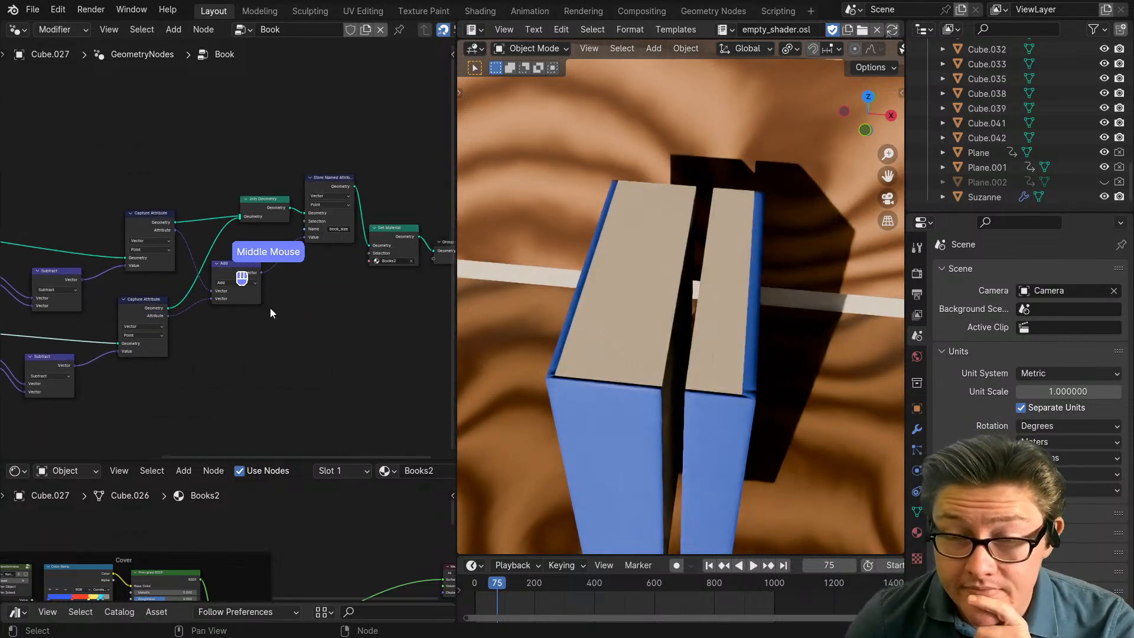
pyautogui.moveTo(328, 178); pyautogui.dragTo(328, 192)
pyautogui.moveTo(70, 278); pyautogui.dragTo(194, 279, button='middle')
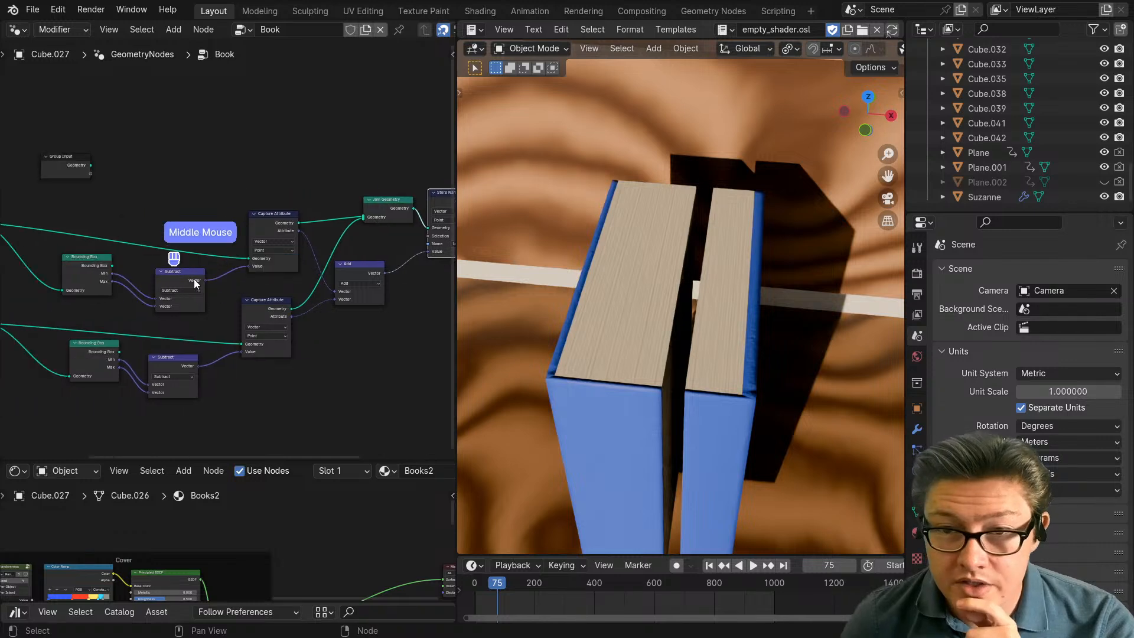
pyautogui.moveTo(180, 284)
pyautogui.mouseDown()
pyautogui.moveTo(157, 288)
pyautogui.moveTo(180, 283)
pyautogui.mouseUp()
pyautogui.moveTo(64, 270); pyautogui.dragTo(50, 270)
pyautogui.moveTo(362, 277); pyautogui.dragTo(391, 290)
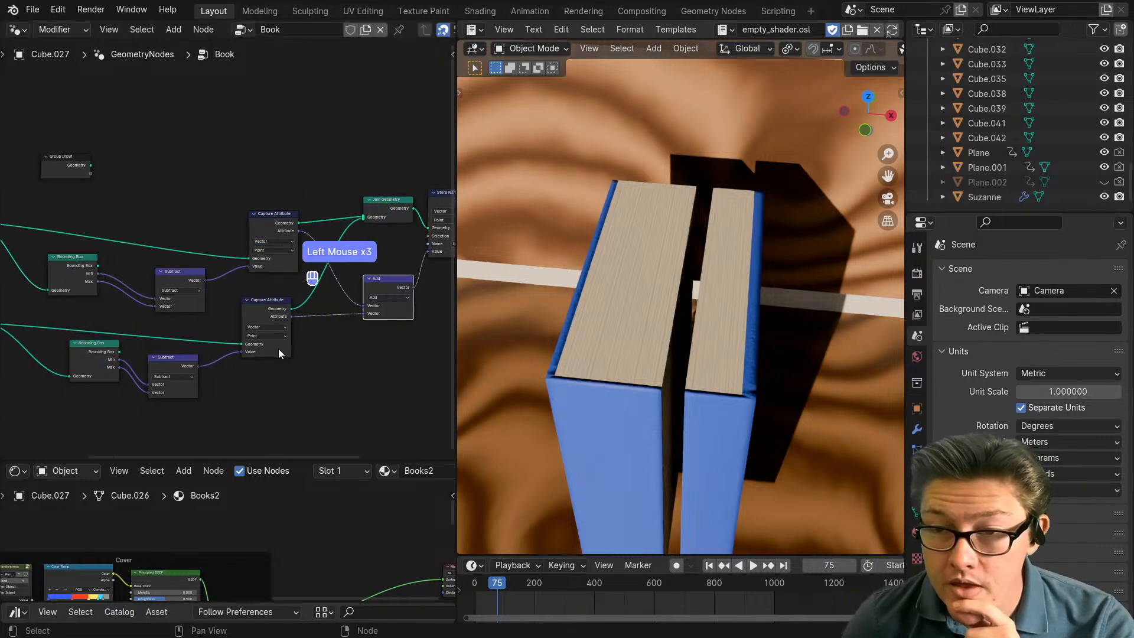
# Step: Space the lower Bounding Box and Subtract nodes evenly between Transform Geometry and the lower Capture Attribute
pyautogui.moveTo(148, 372); pyautogui.dragTo(229, 359, button='middle')
pyautogui.moveTo(174, 339); pyautogui.dragTo(146, 339)
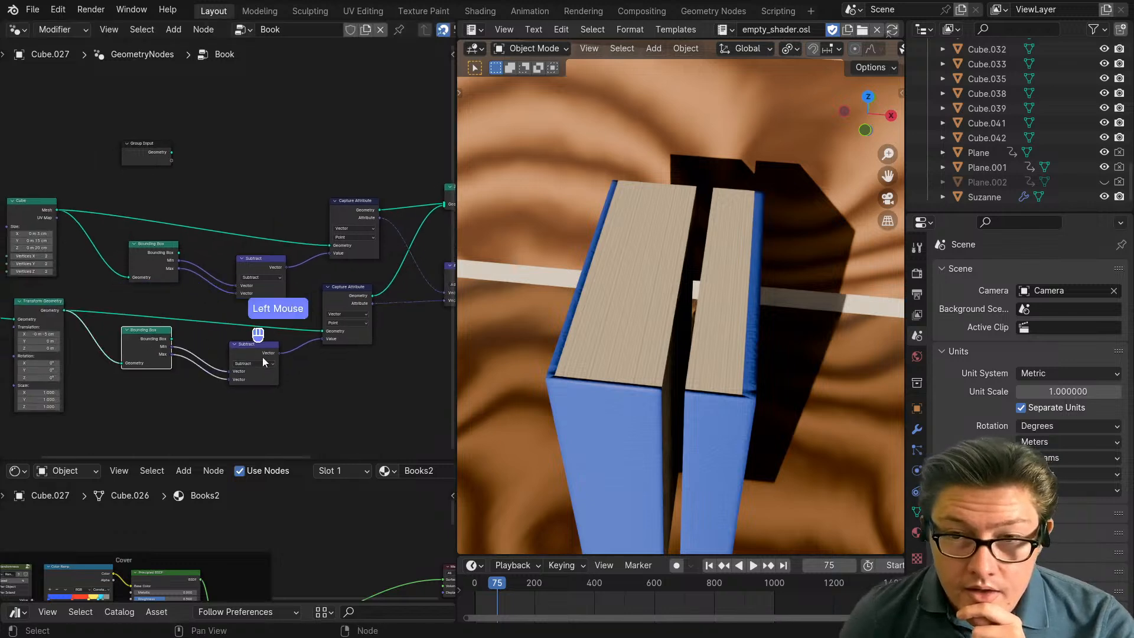
pyautogui.moveTo(262, 357); pyautogui.dragTo(276, 357)
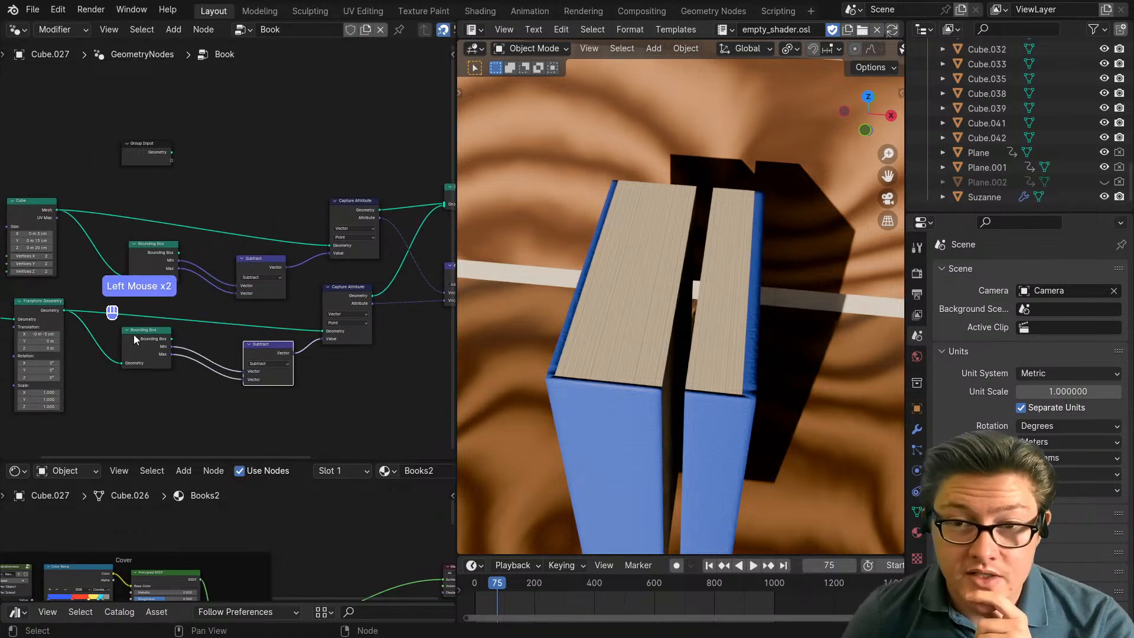
pyautogui.moveTo(133, 335); pyautogui.dragTo(148, 338)
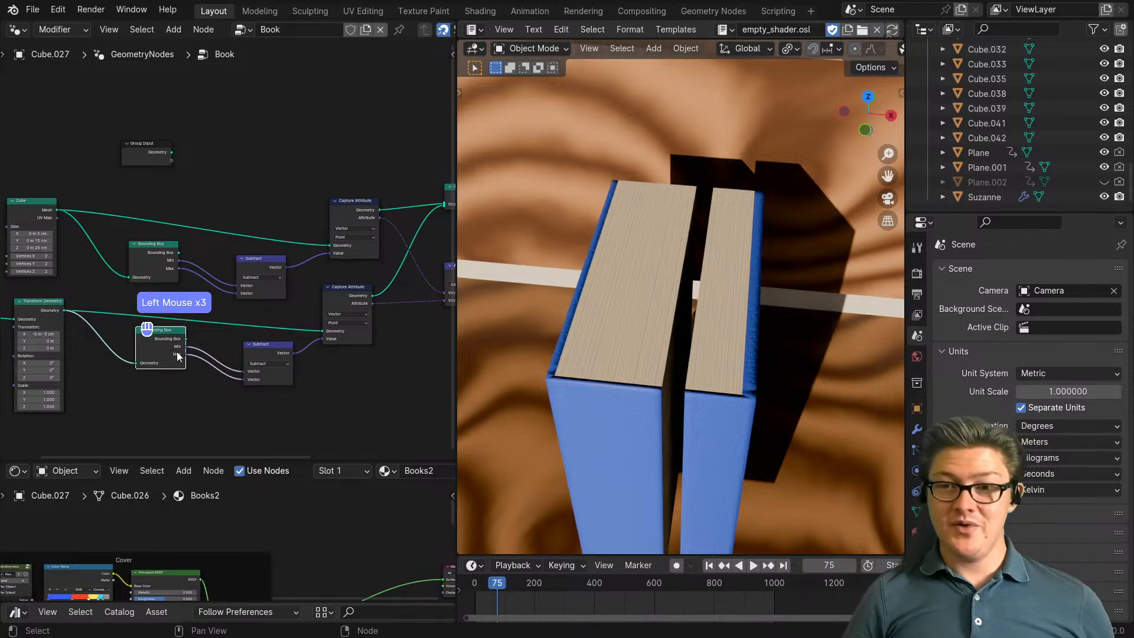
# Step: Move the Add and Join Geometry nodes slightly closer to the two Capture Attribute nodes
pyautogui.scroll(2, 246, 374)
pyautogui.moveTo(275, 369); pyautogui.dragTo(288, 345, button='middle')
pyautogui.scroll(-2, 269, 350)
pyautogui.scroll(2, 271, 358)
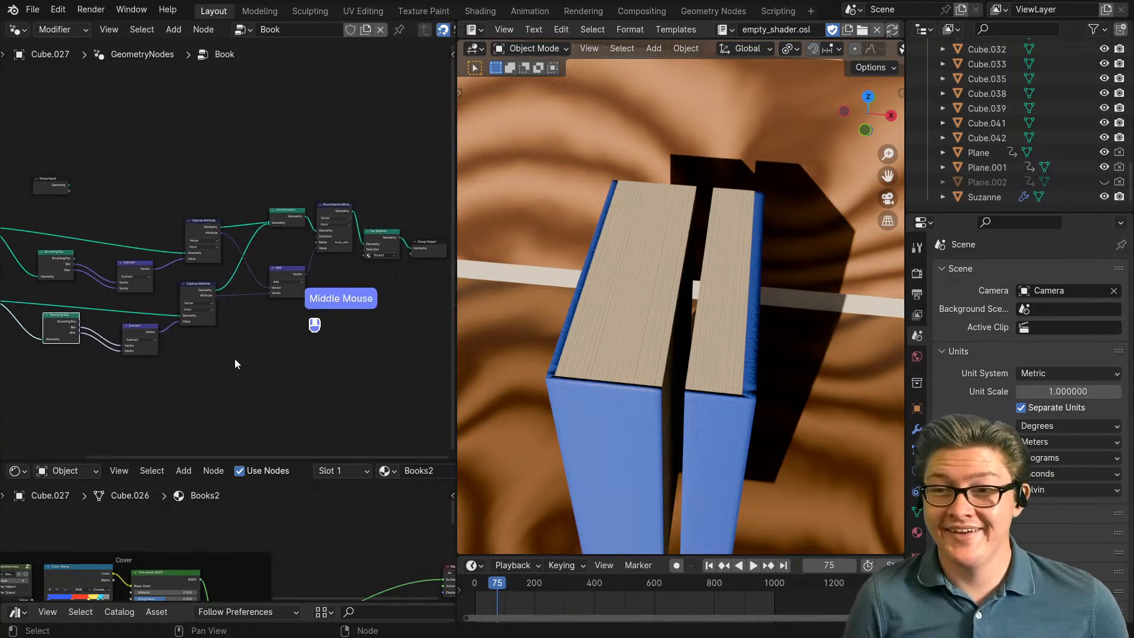
pyautogui.moveTo(300, 285); pyautogui.dragTo(283, 260)
pyautogui.moveTo(287, 278); pyautogui.dragTo(258, 297, button='middle')
pyautogui.moveTo(271, 226); pyautogui.dragTo(258, 232)
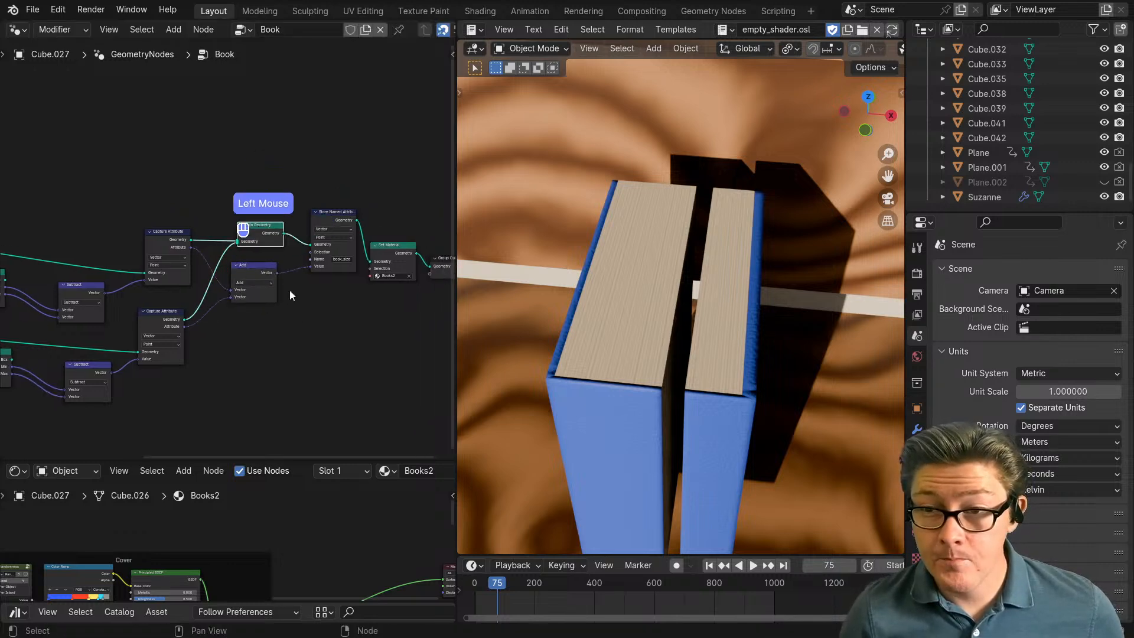
# Step: Shift Set Material and Group Output together, farther from Store Named Attribute and slightly higher
pyautogui.moveTo(375, 340); pyautogui.dragTo(299, 355, button='middle')
pyautogui.moveTo(398, 320); pyautogui.dragTo(313, 269)
pyautogui.press('g')
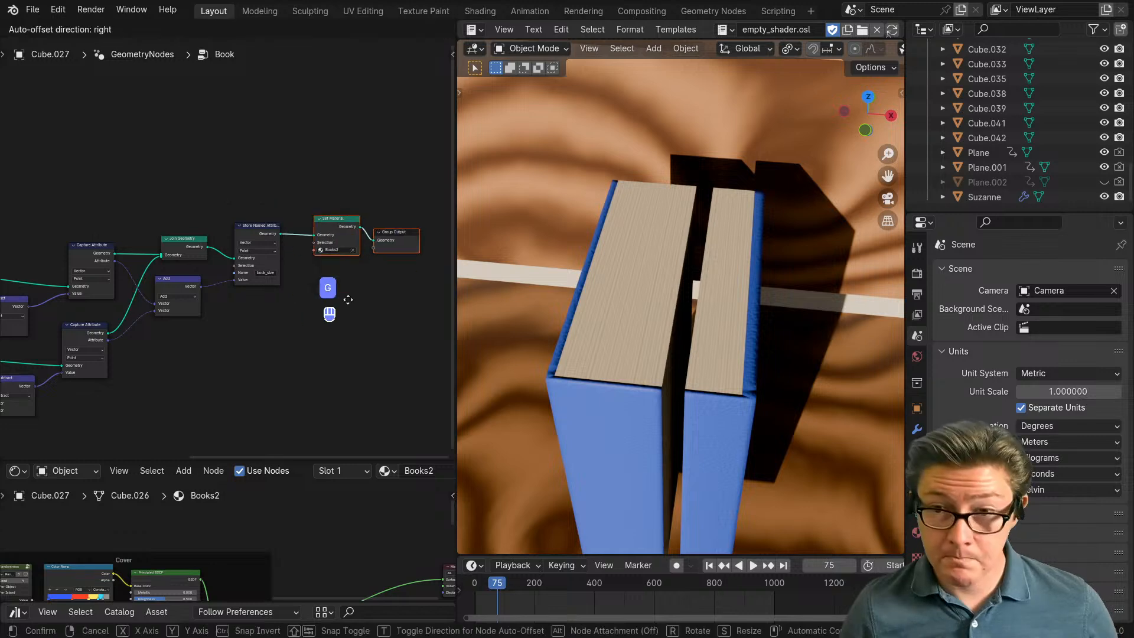
pyautogui.click(346, 299)
# Step: Maximize the node editor and move the unconnected Group Input node well away from the rest of the node chain, beyond the Cube nodes
pyautogui.scroll(-3, 176, 371)
pyautogui.moveTo(176, 371); pyautogui.dragTo(317, 376, button='middle')
pyautogui.hotkey('ctrl', 'space')
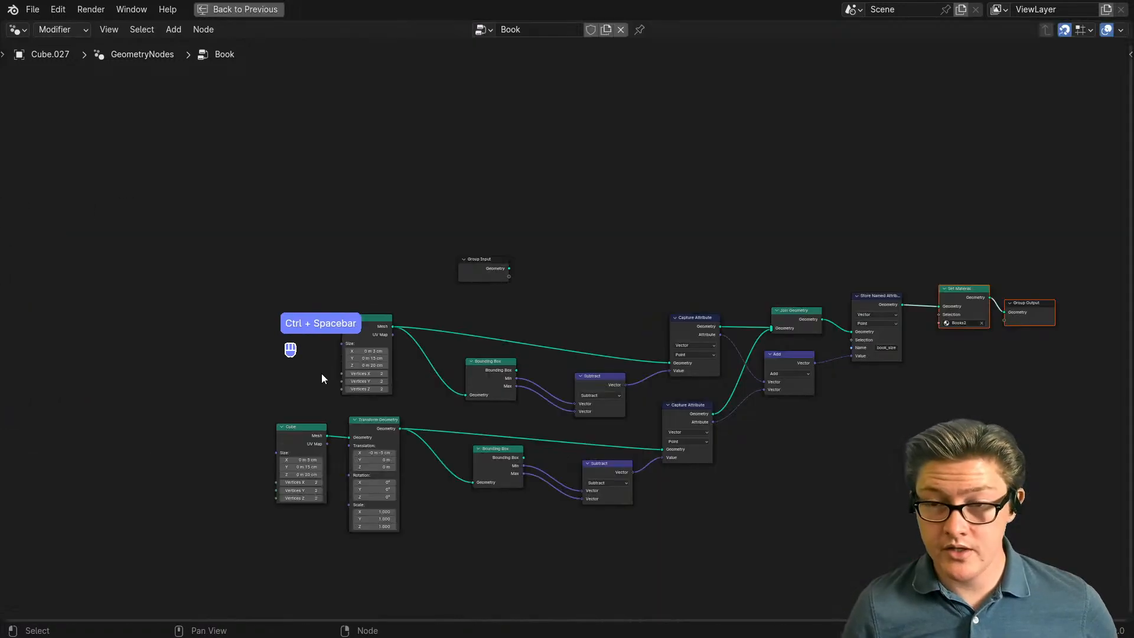
pyautogui.scroll(2, 464, 408)
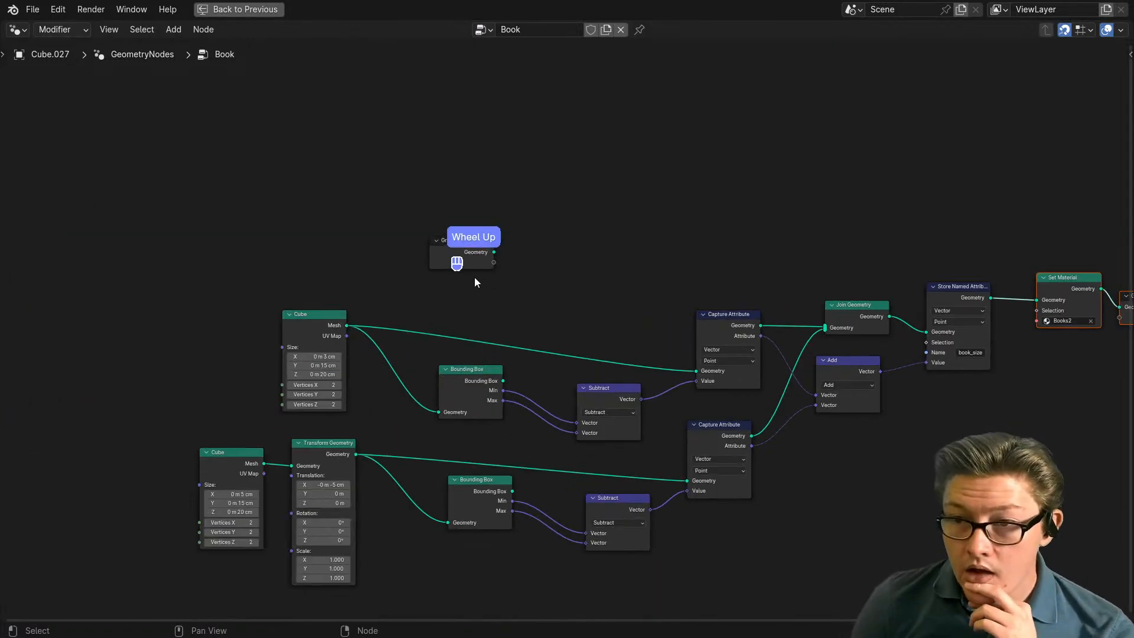
pyautogui.moveTo(466, 257); pyautogui.dragTo(61, 247)
pyautogui.moveTo(382, 385); pyautogui.dragTo(293, 356, button='middle')
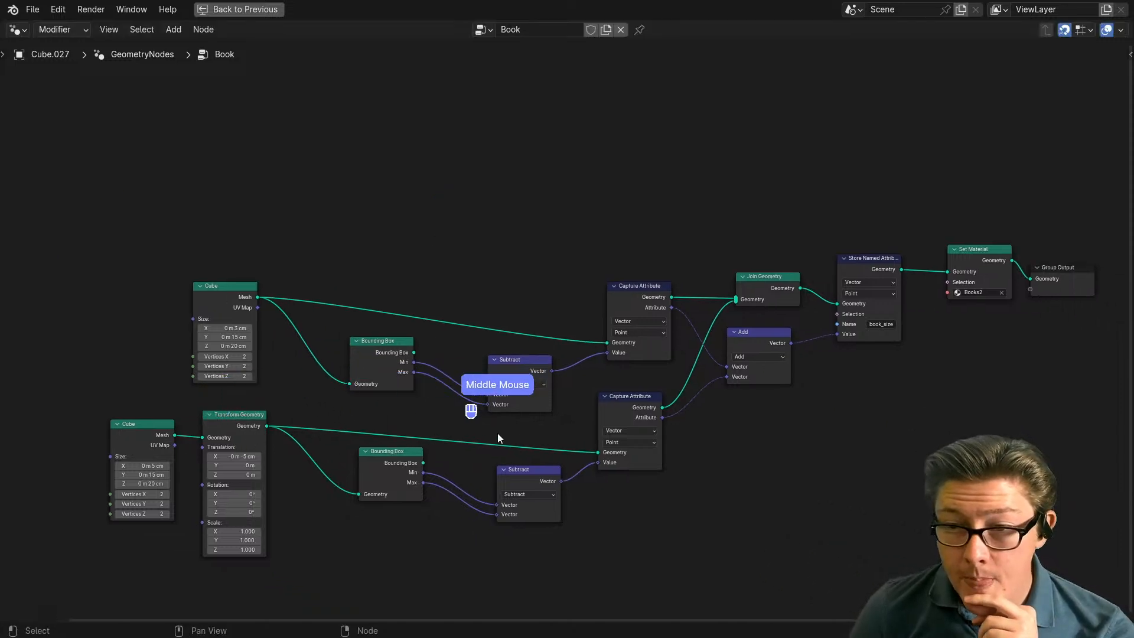
pyautogui.scroll(2, 497, 433)
pyautogui.moveTo(479, 451); pyautogui.dragTo(508, 466, button='middle')
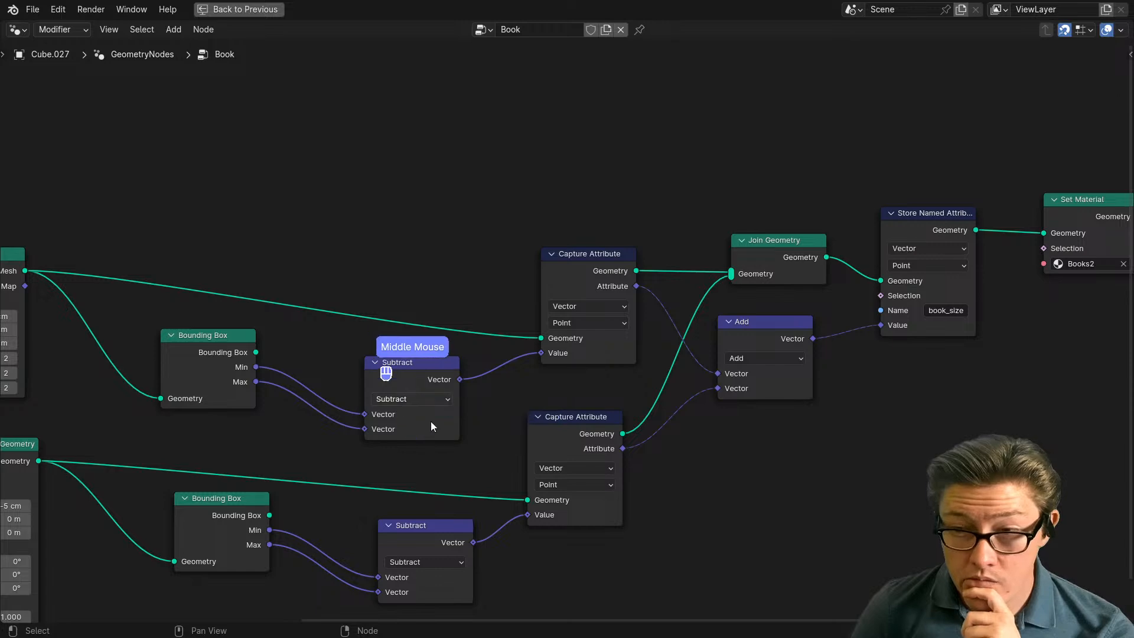
pyautogui.scroll(-3, 732, 484)
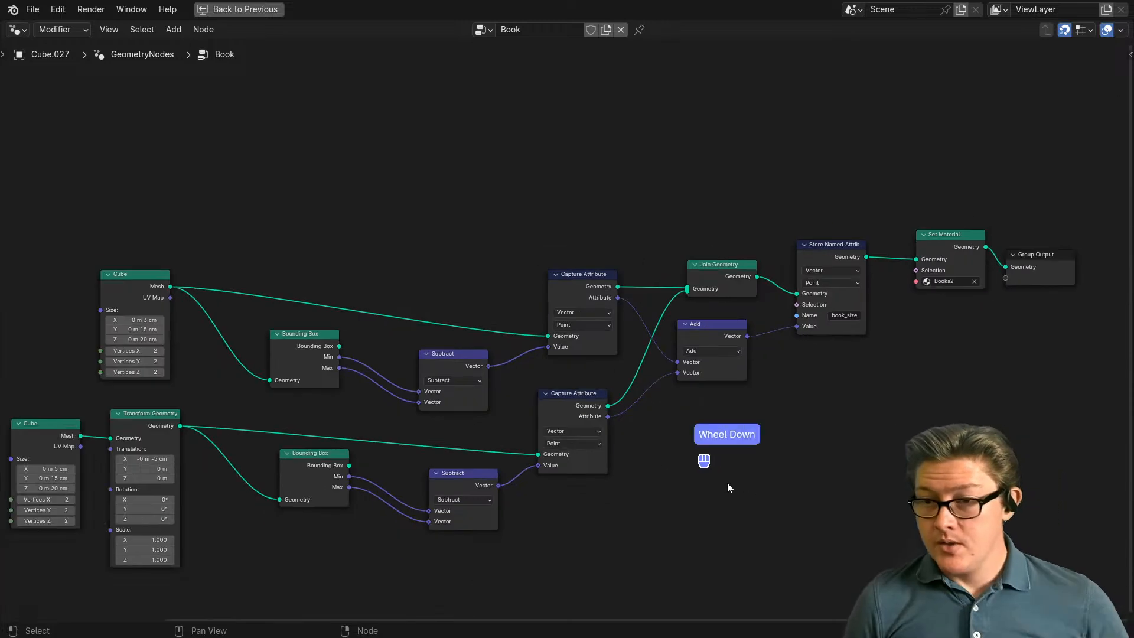
pyautogui.hotkey('shift', 'a')
pyautogui.moveTo(649, 415)
pyautogui.write('tranf')
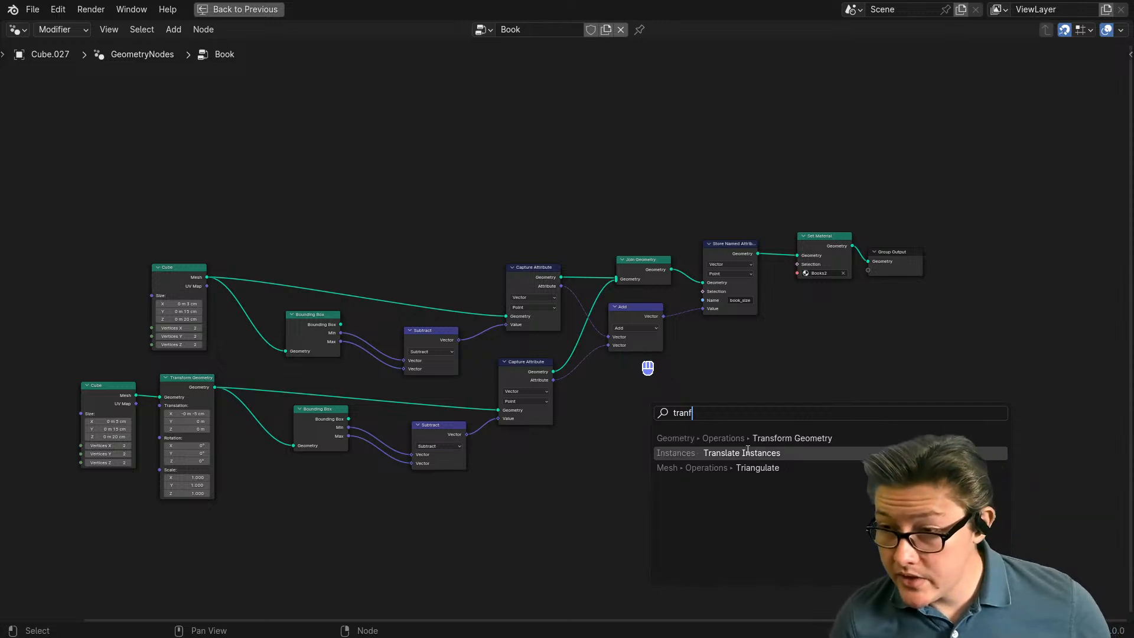
pyautogui.press('Escape')
# Step: Lower the Add node beneath Join Geometry and shift the upper Capture Attribute slightly up and toward its Subtract node
pyautogui.scroll(2, 709, 426)
pyautogui.moveTo(713, 424); pyautogui.dragTo(693, 453, button='middle')
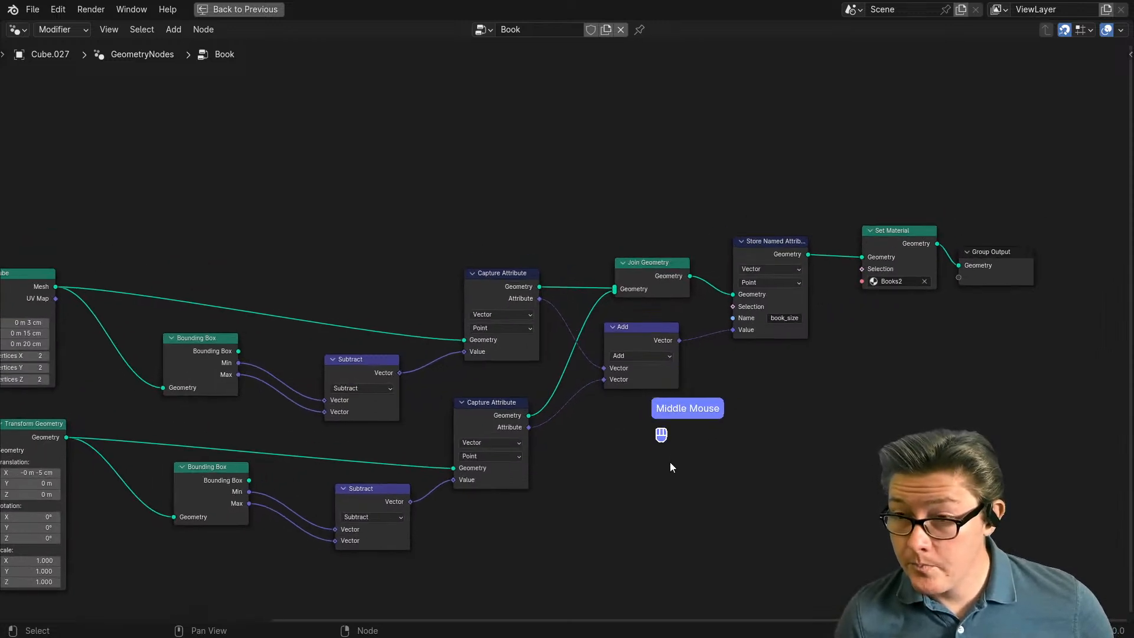
pyautogui.moveTo(638, 340); pyautogui.dragTo(644, 363)
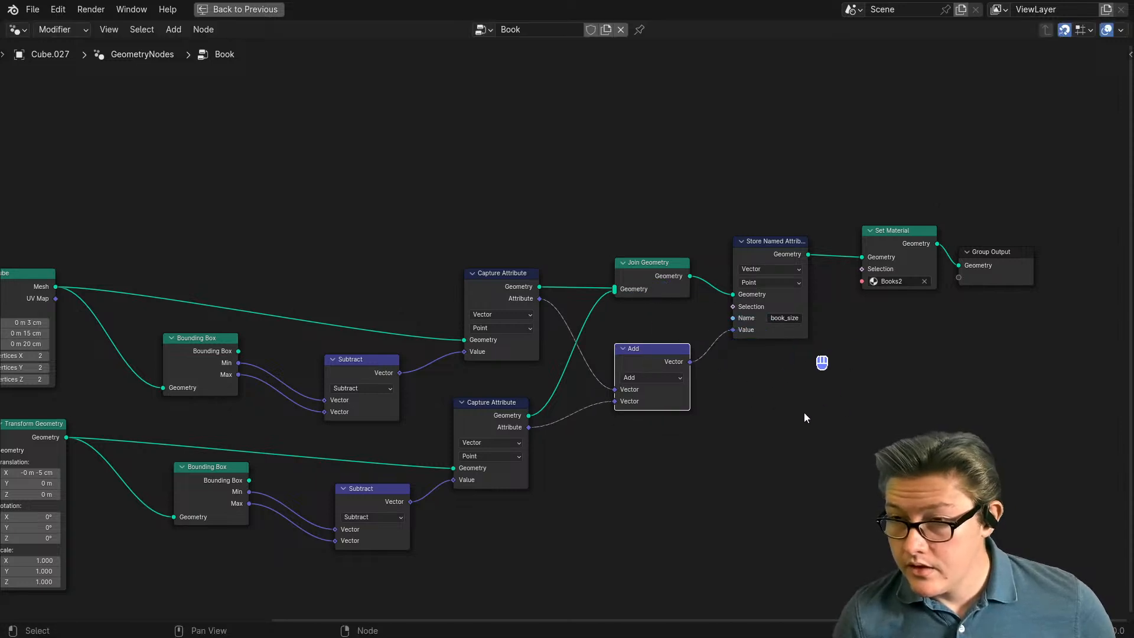
pyautogui.moveTo(497, 288); pyautogui.dragTo(475, 277)
pyautogui.hotkey('shift', 'a')
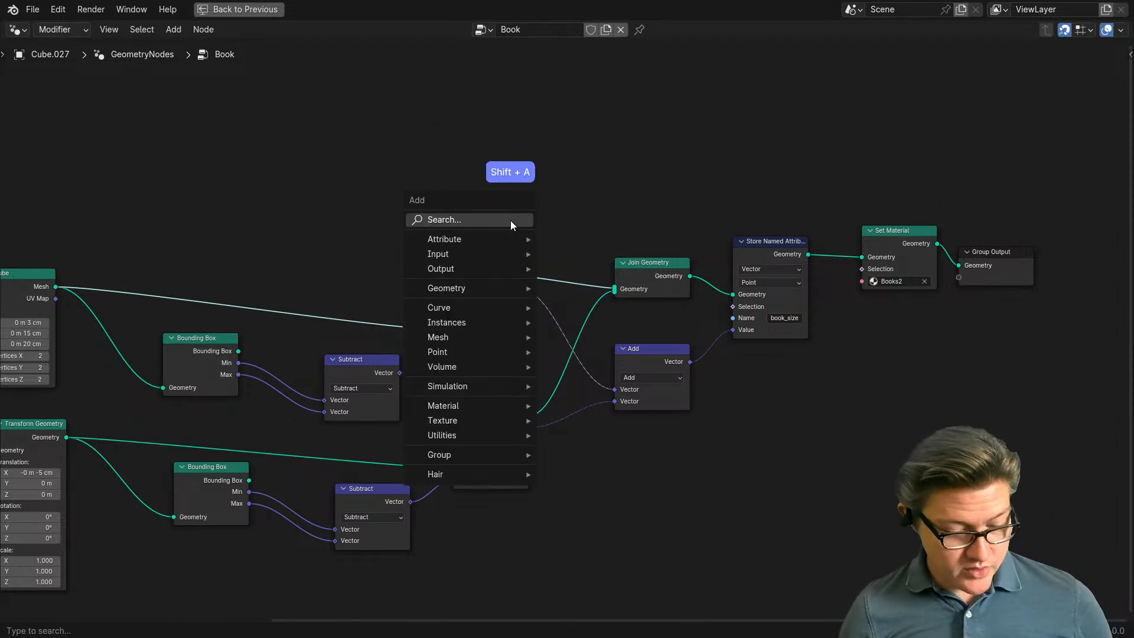
pyautogui.write('attr')
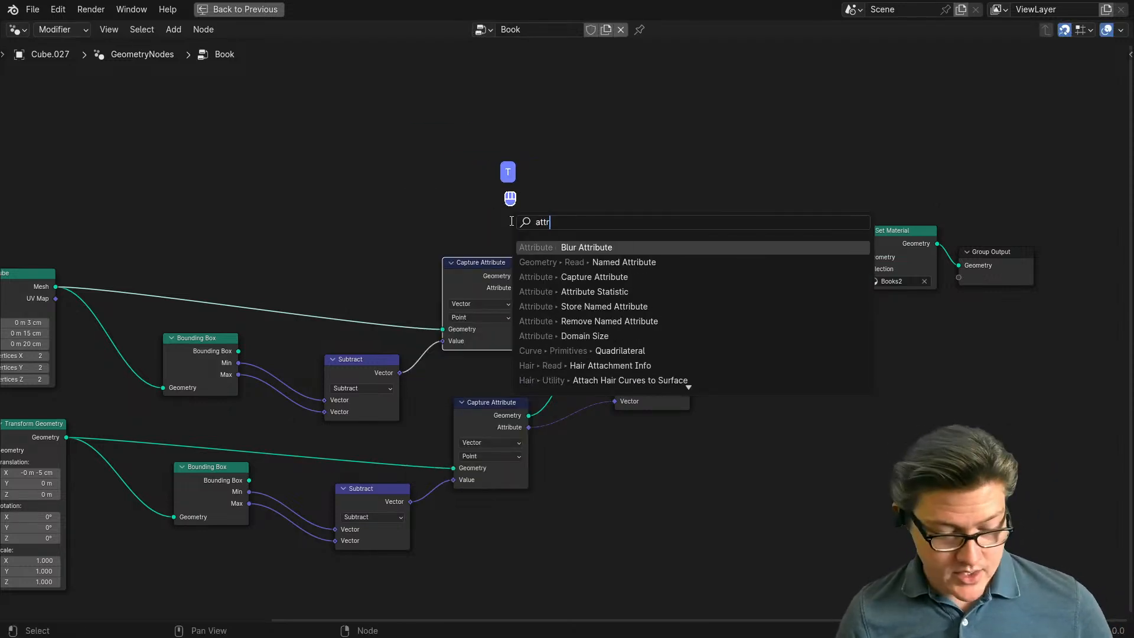
pyautogui.write('ibut')
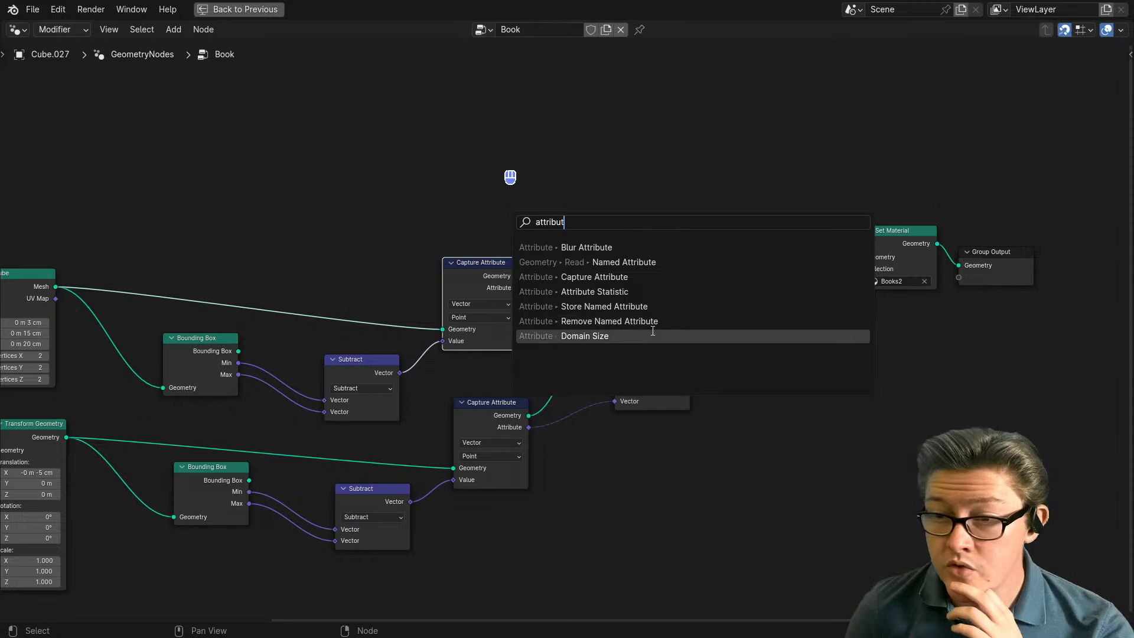
pyautogui.click(627, 307)
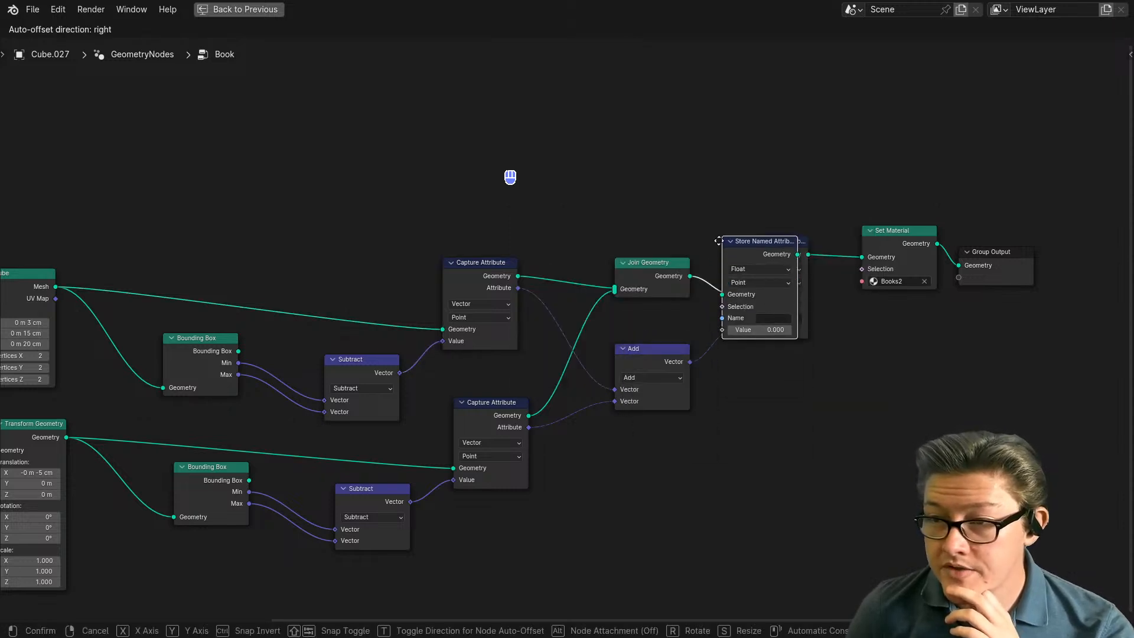
pyautogui.rightClick(731, 380)
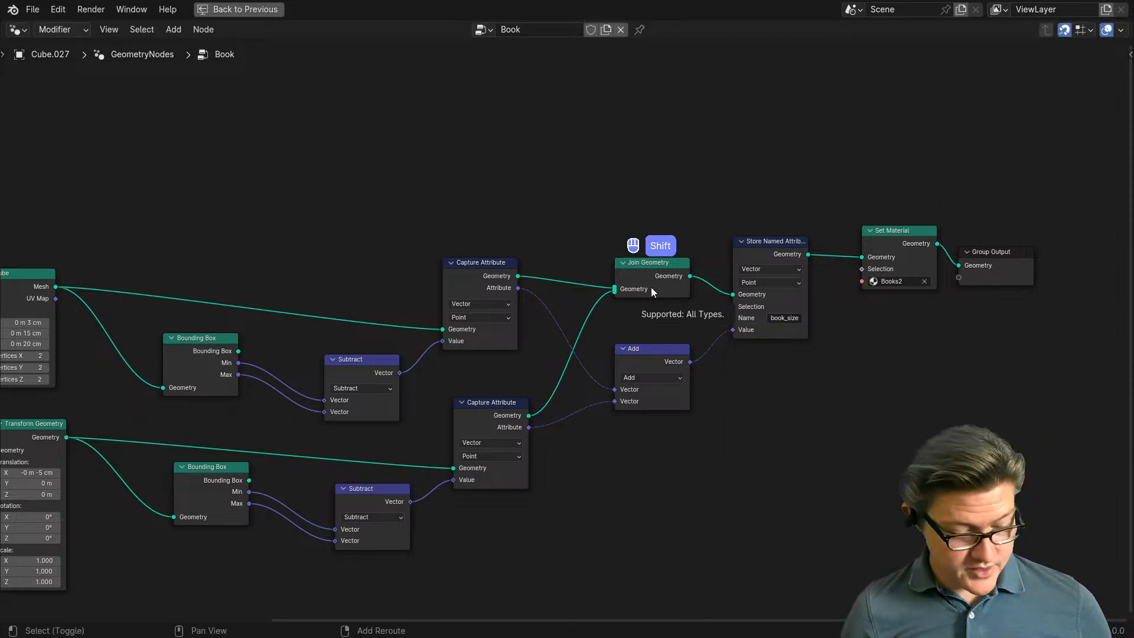
pyautogui.hotkey('shift', 'a')
pyautogui.write('attribut')
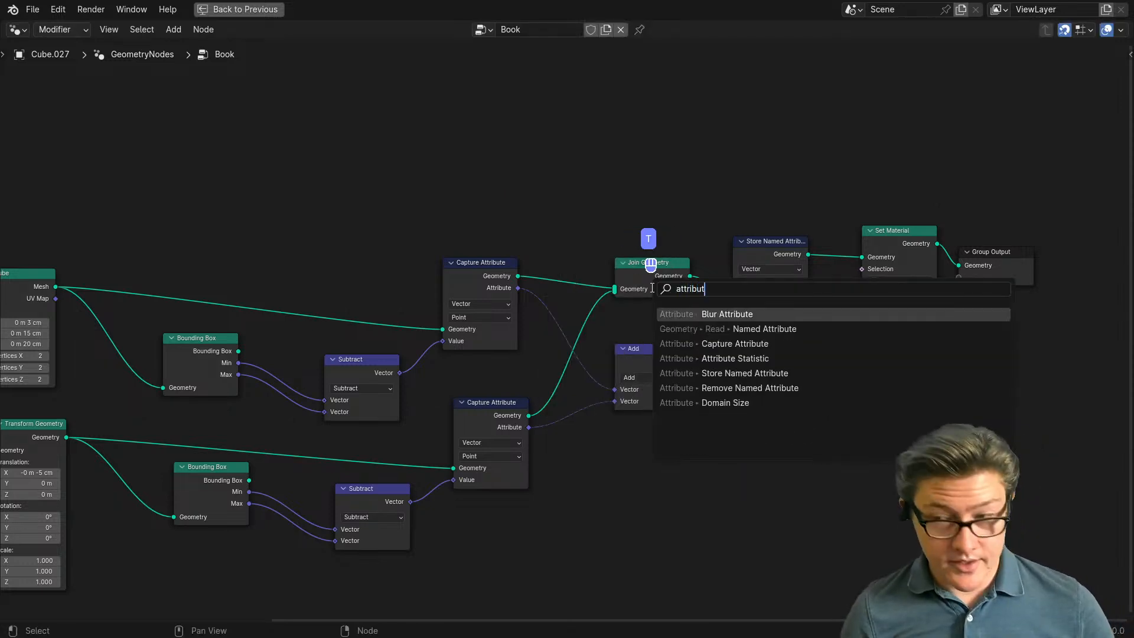
pyautogui.click(773, 329)
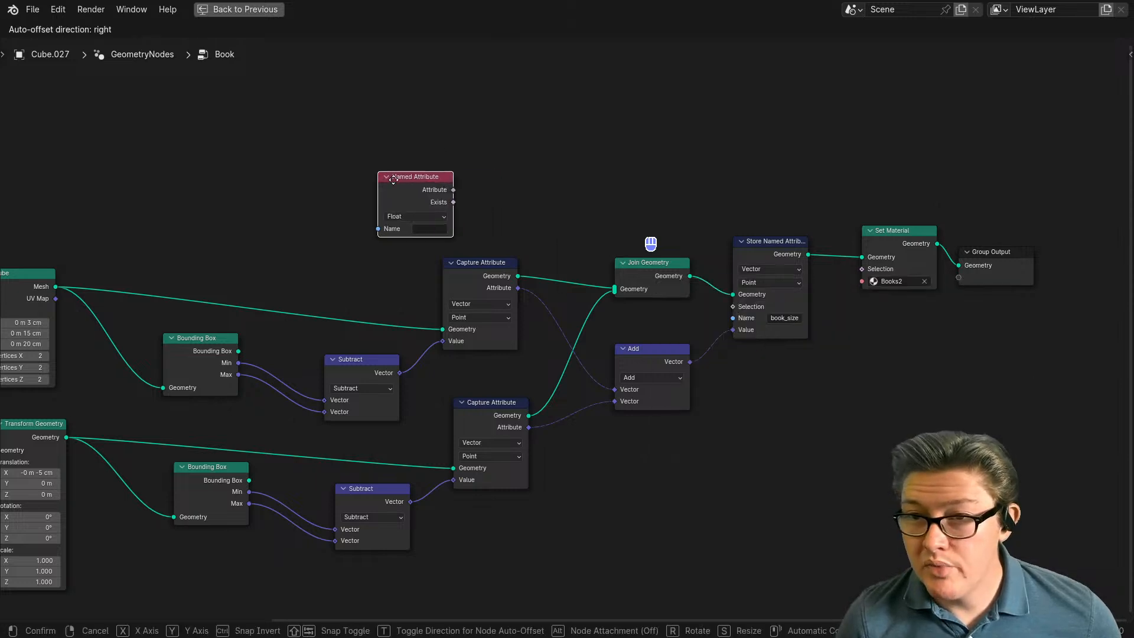
pyautogui.rightClick(431, 159)
pyautogui.hotkey('shift', 'a')
pyautogui.write('attrib')
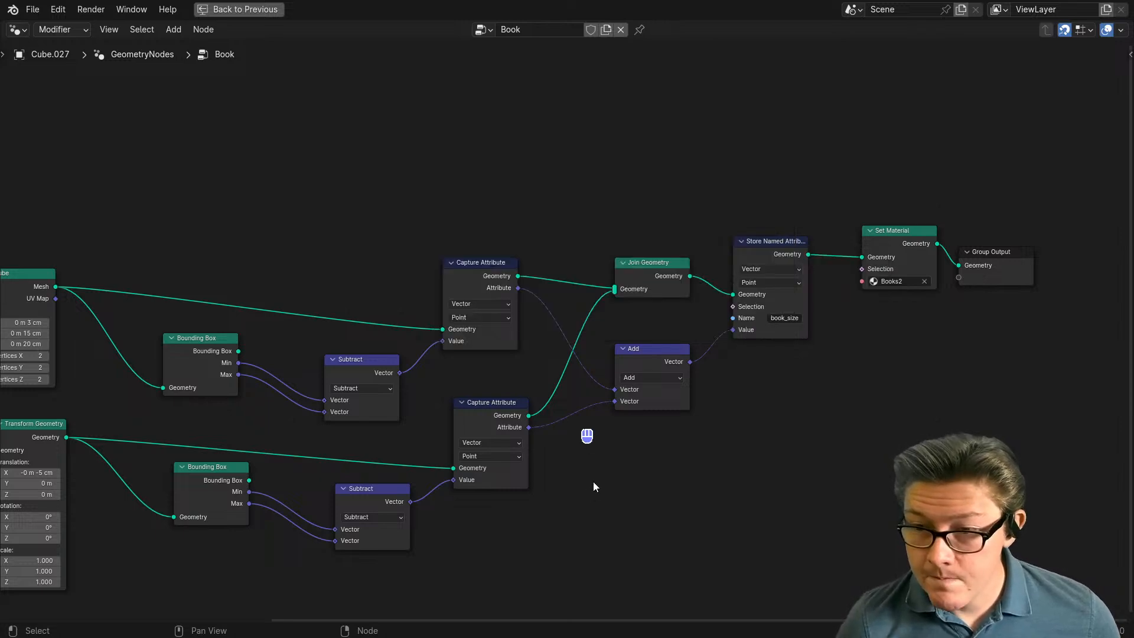
# Step: Restore the workspace layout from the maximized node editor, keeping the Capture Attribute nodes in view
pyautogui.scroll(2, 585, 472)
pyautogui.hotkey('ctrl', 'space')
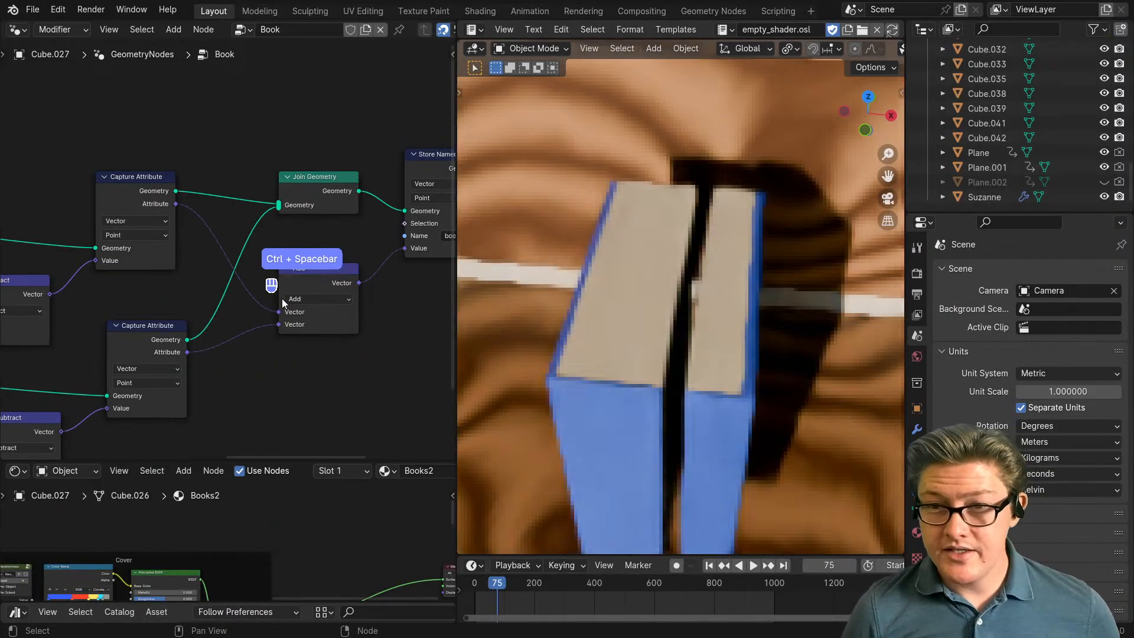
pyautogui.moveTo(281, 299); pyautogui.dragTo(250, 255, button='middle')
# Step: Try the Instance domain on both Capture Attribute nodes
pyautogui.click(250, 253)
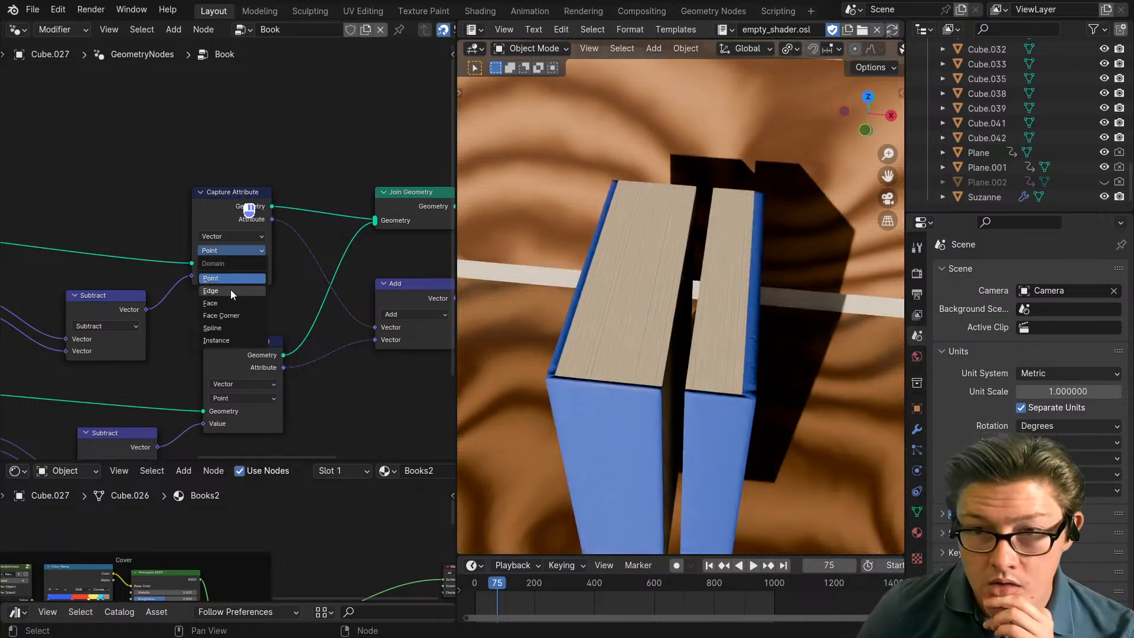
pyautogui.click(232, 342)
pyautogui.click(239, 399)
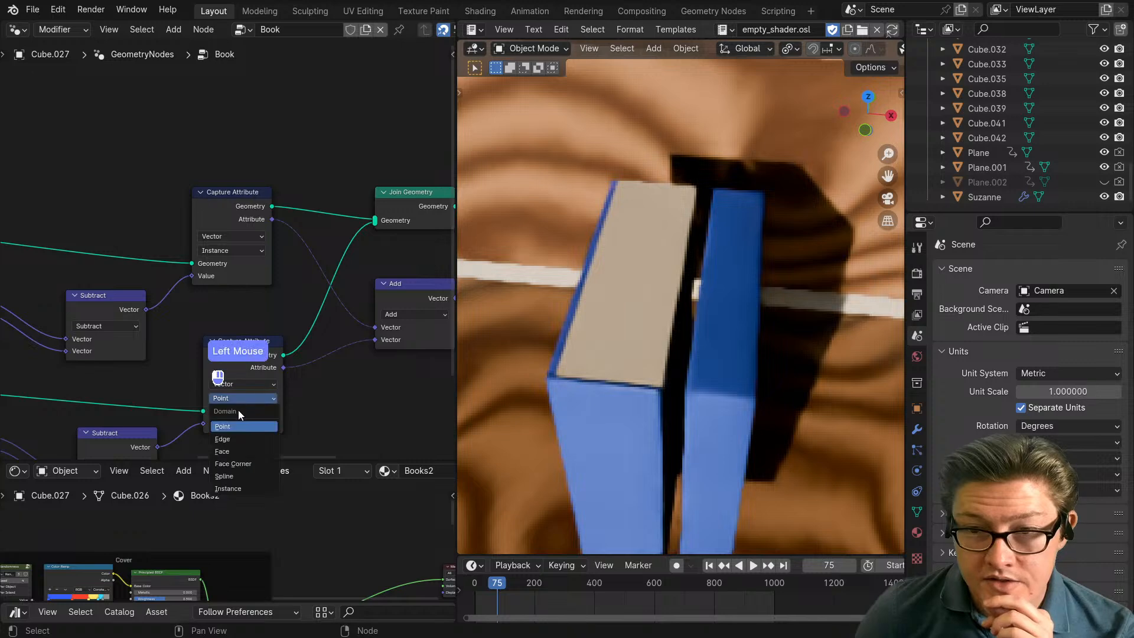
pyautogui.click(236, 488)
pyautogui.keyDown('shift'); pyautogui.scroll(-2, 278, 289); pyautogui.keyUp('shift')
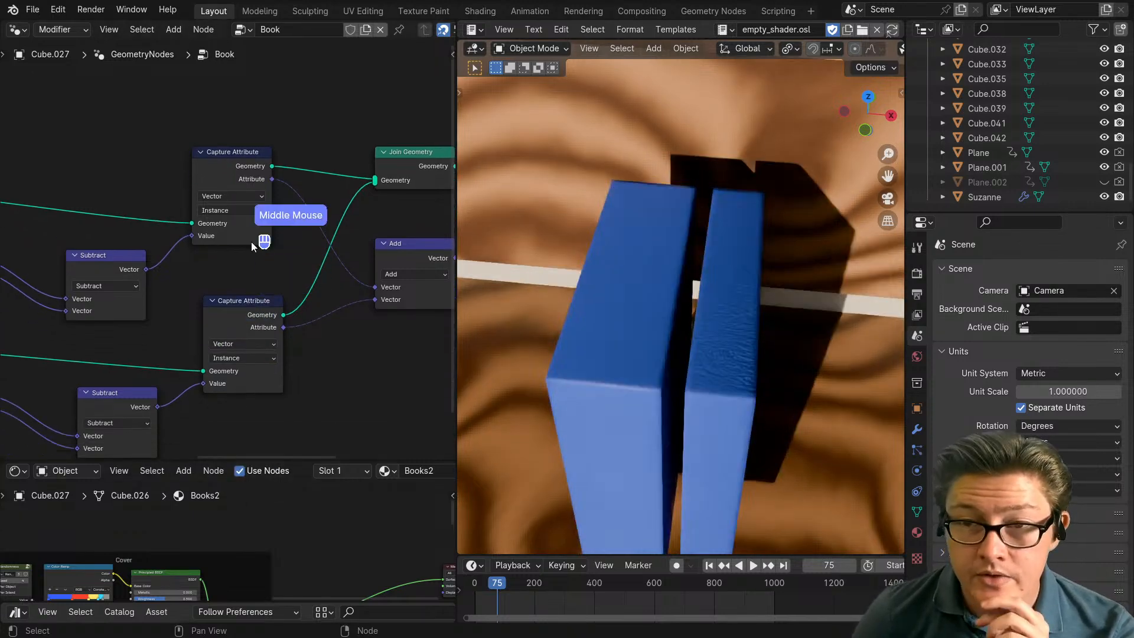
# Step: Try the Edge and Face domains on the upper Capture Attribute, and return both Capture Attribute nodes to the Point domain
pyautogui.click(229, 208)
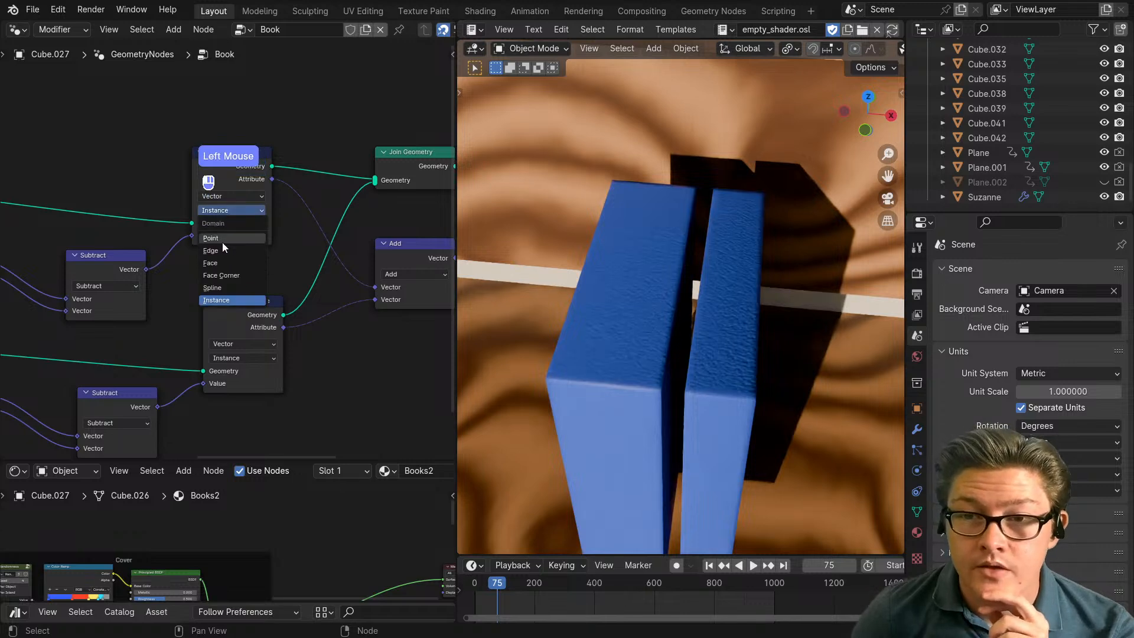
pyautogui.click(222, 239)
pyautogui.click(229, 212)
pyautogui.click(224, 249)
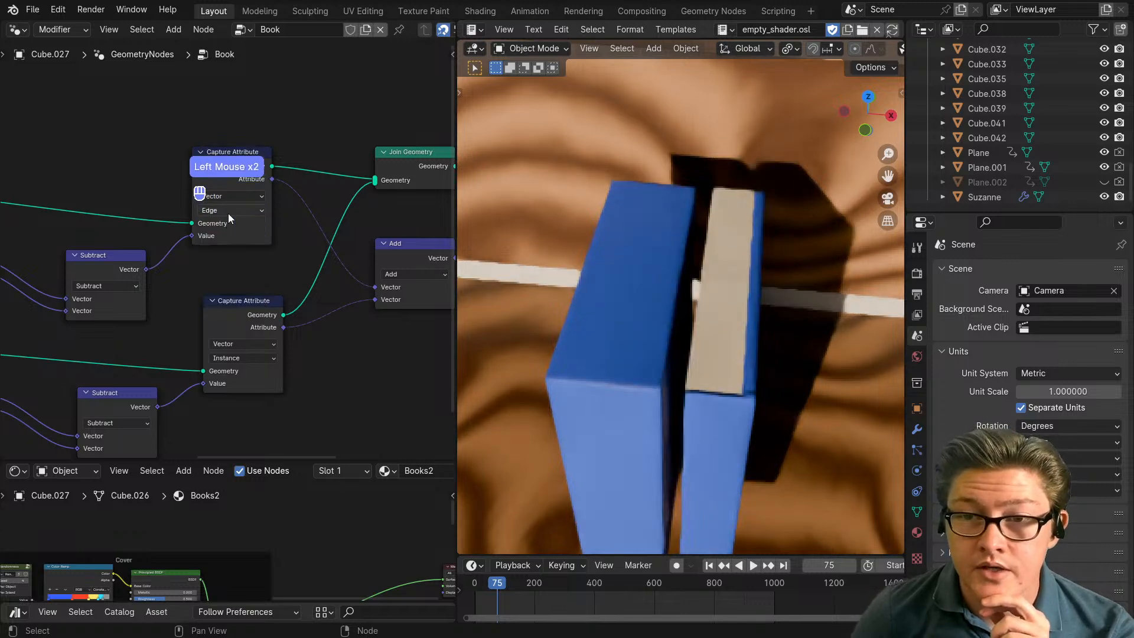
pyautogui.click(228, 212)
pyautogui.click(225, 238)
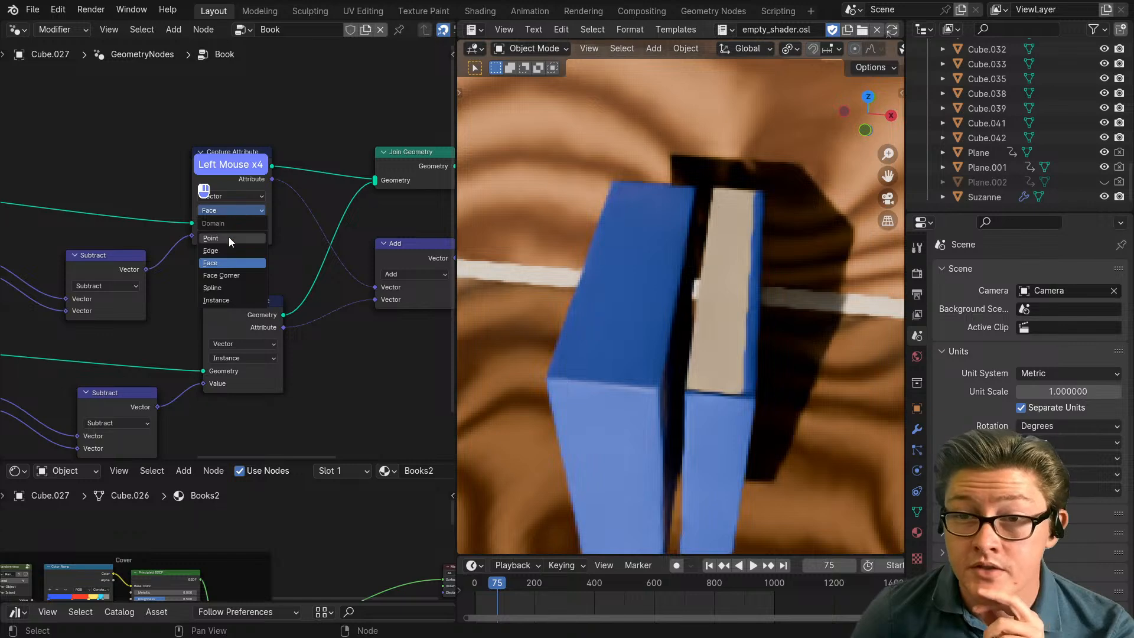
pyautogui.click(250, 358)
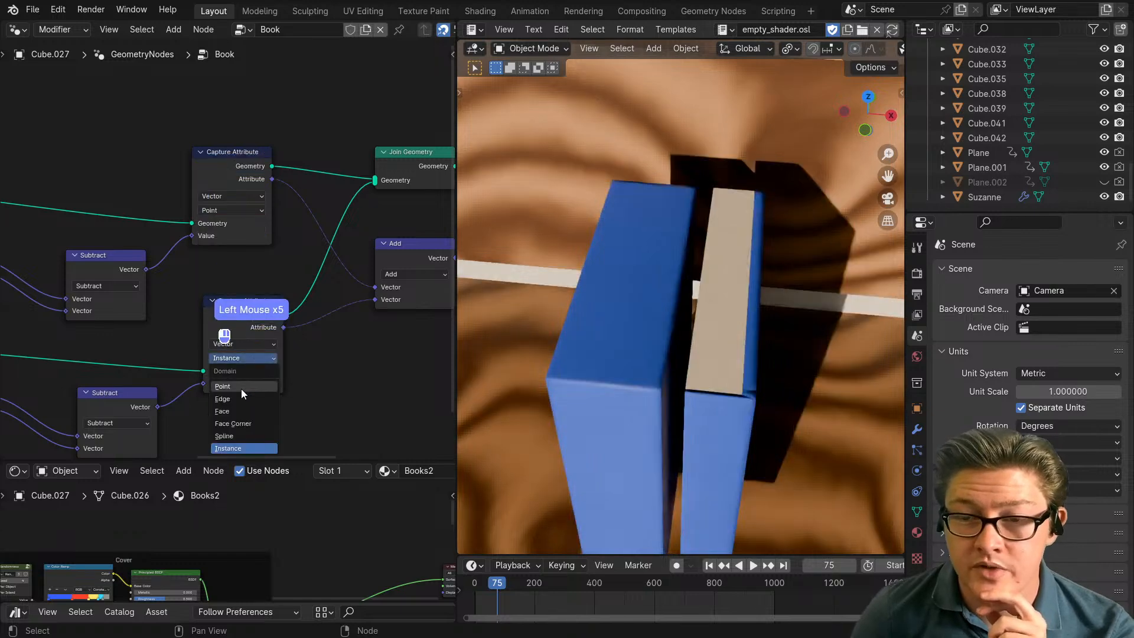
pyautogui.click(241, 388)
# Step: Mute the Join Geometry node to preview a single book
pyautogui.scroll(-3, 236, 378)
pyautogui.moveTo(231, 373); pyautogui.dragTo(175, 372, button='middle')
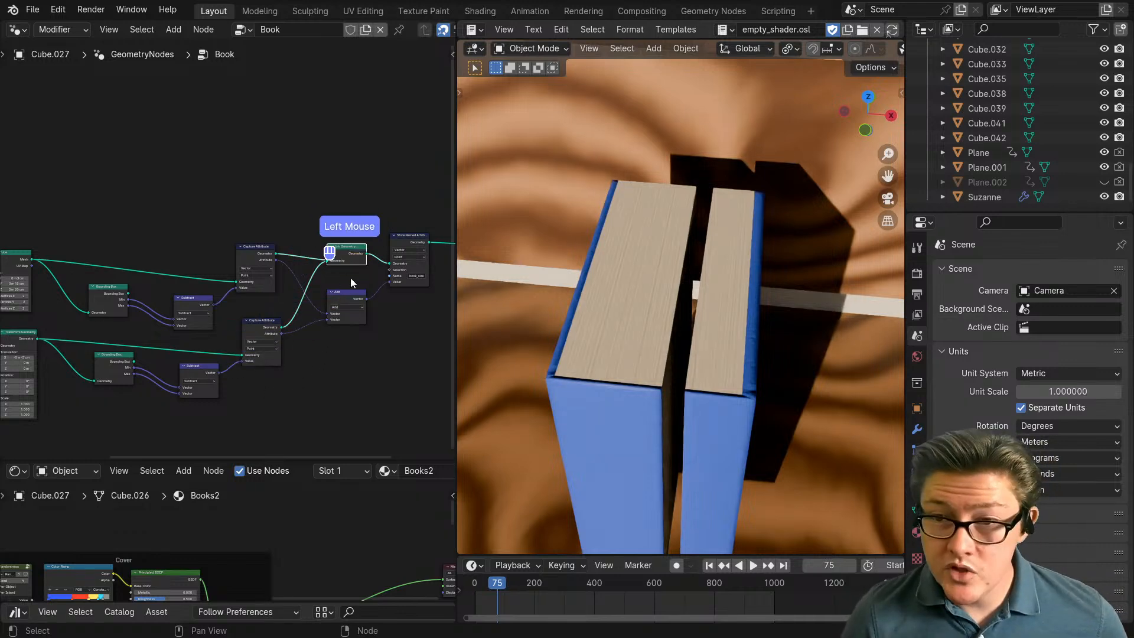
pyautogui.moveTo(349, 278); pyautogui.dragTo(197, 339, button='middle')
pyautogui.scroll(3, 197, 339)
pyautogui.press('m')
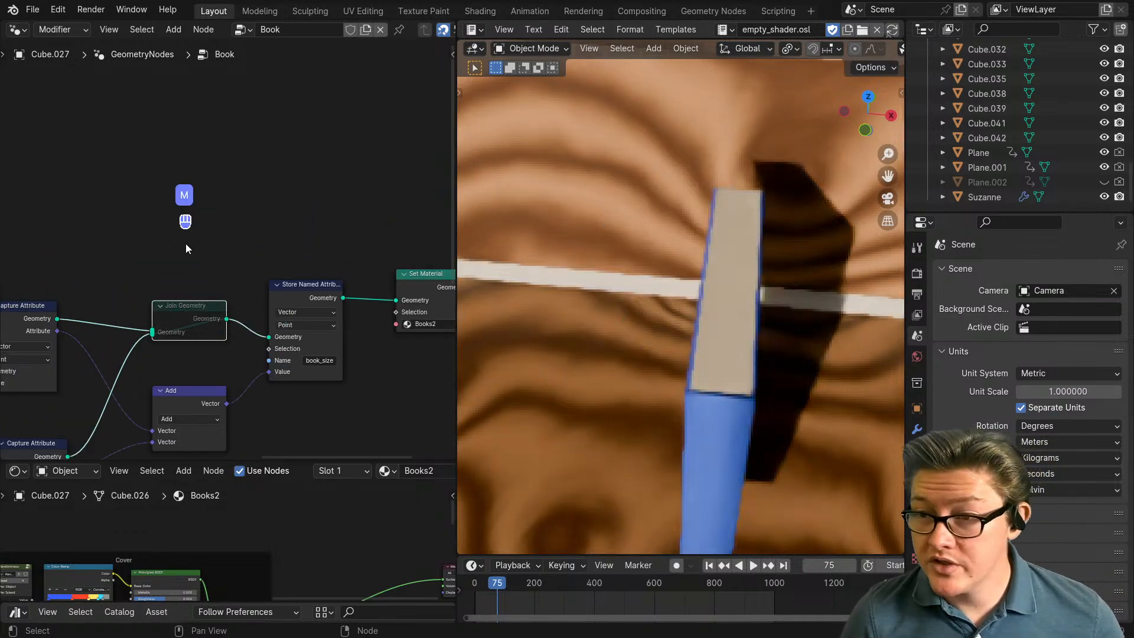
# Step: Step the upper Cube's X size up by one increment and return it to 3 cm
pyautogui.scroll(-1, 181, 343)
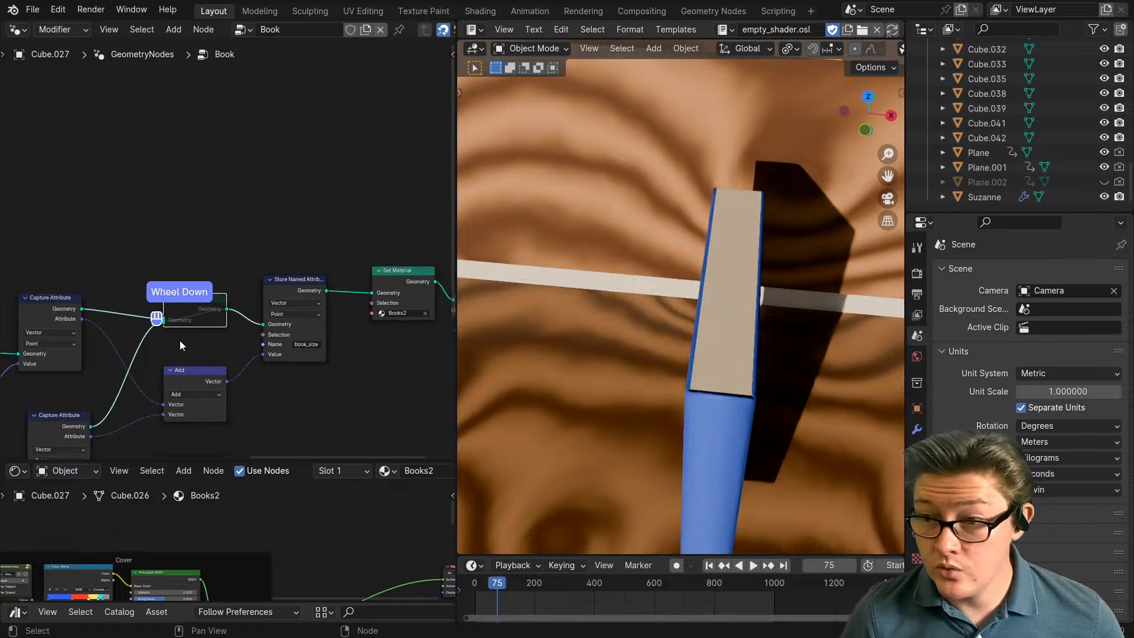
pyautogui.scroll(-1, 179, 340)
pyautogui.moveTo(136, 352); pyautogui.dragTo(280, 295, button='middle')
pyautogui.scroll(2, 173, 335)
pyautogui.scroll(2, 260, 277)
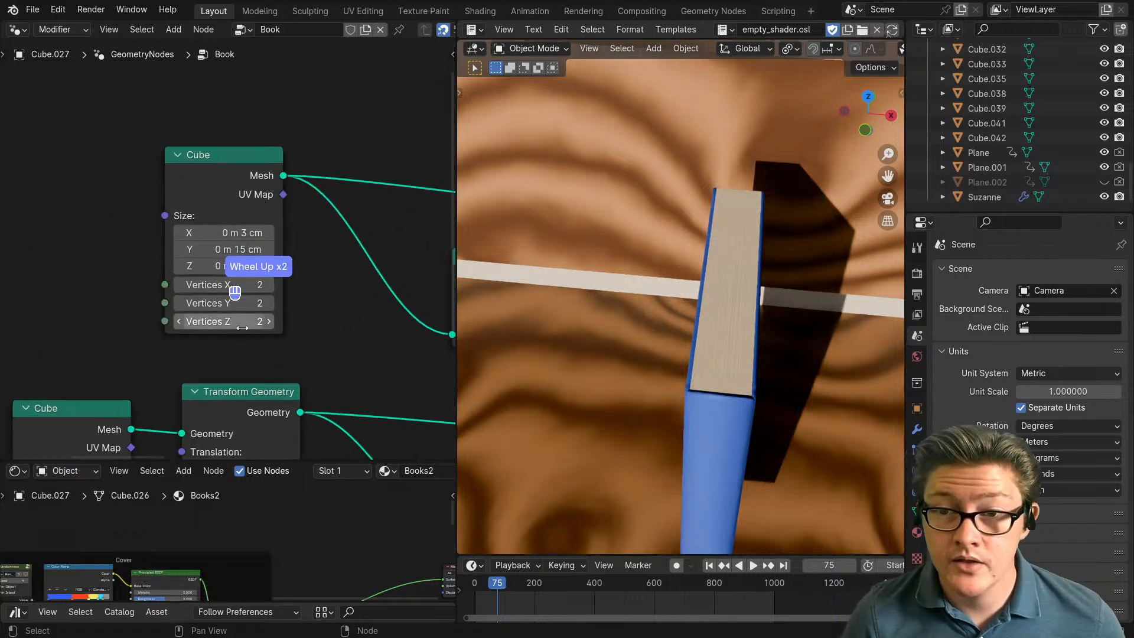
pyautogui.click(268, 233)
pyautogui.click(179, 234)
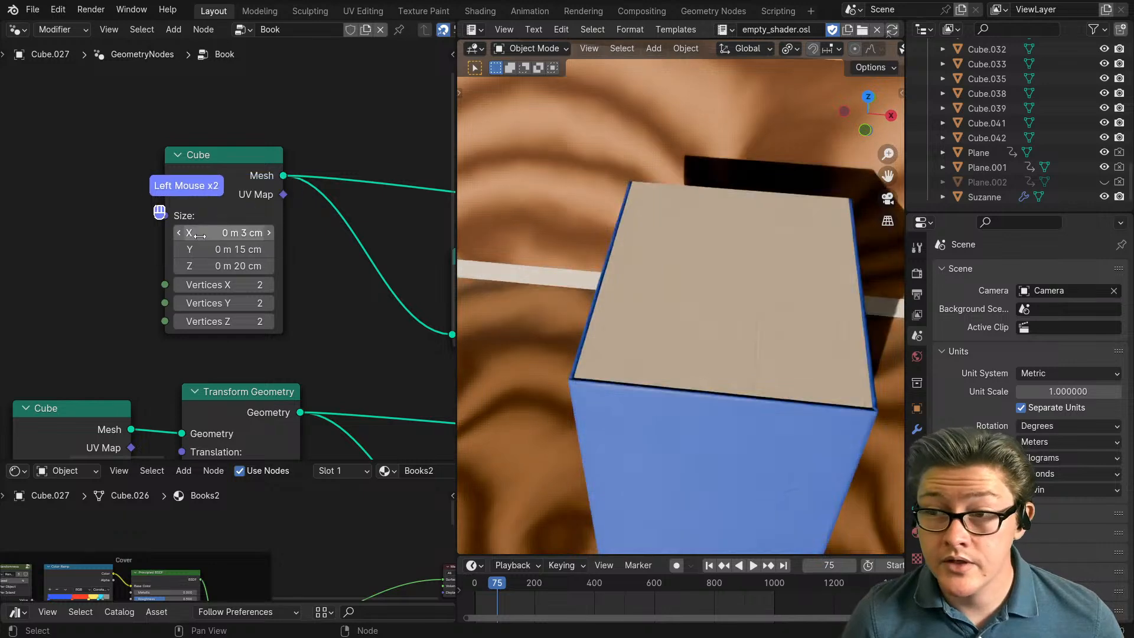
# Step: Unmute the Join Geometry node
pyautogui.scroll(-4, 289, 282)
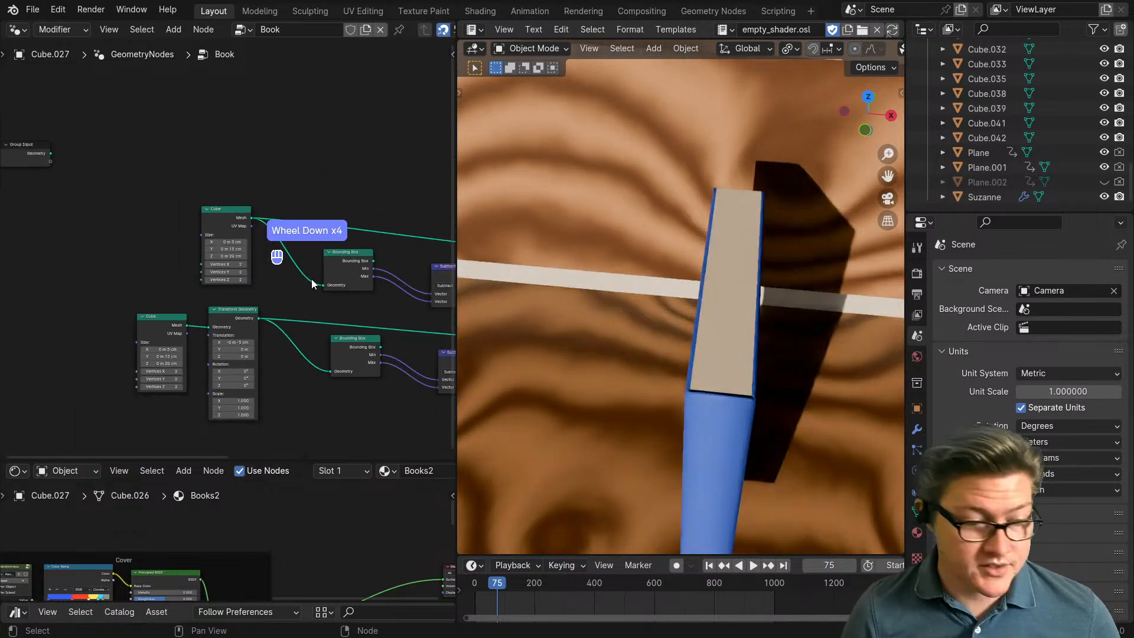
pyautogui.moveTo(307, 285); pyautogui.dragTo(113, 305, button='middle')
pyautogui.moveTo(252, 311); pyautogui.dragTo(184, 318, button='middle')
pyautogui.scroll(3, 331, 286)
pyautogui.moveTo(314, 272); pyautogui.dragTo(277, 294, button='middle')
pyautogui.scroll(1, 289, 246)
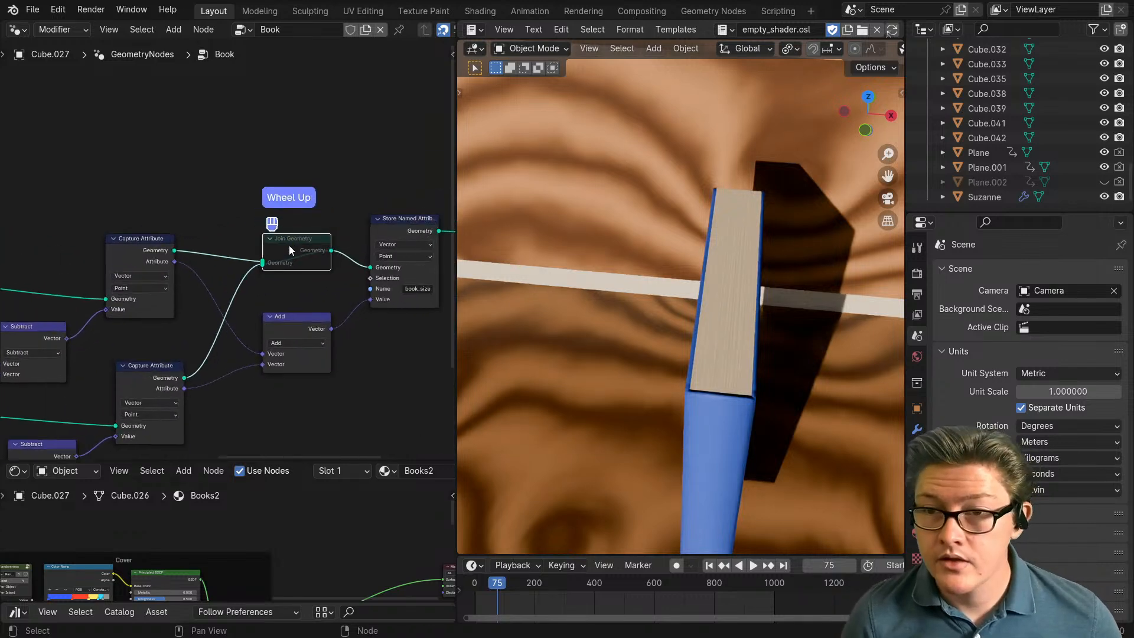
pyautogui.click(305, 250)
pyautogui.press('m')
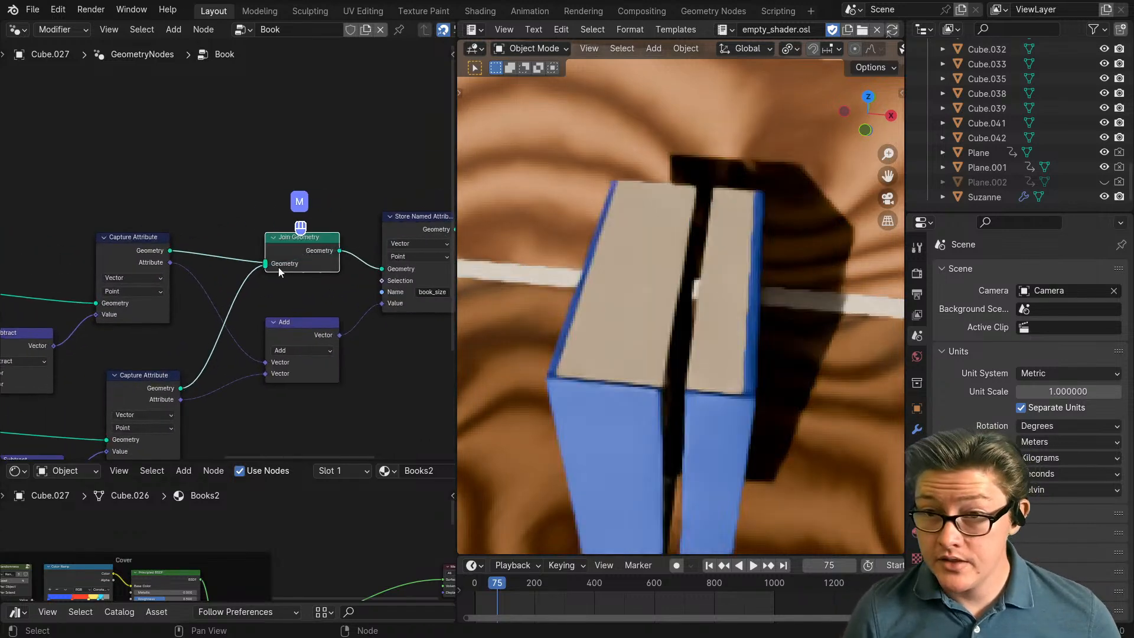
# Step: Move the Add node up slightly, closer beneath the Join Geometry node
pyautogui.moveTo(172, 347); pyautogui.dragTo(294, 290, button='middle')
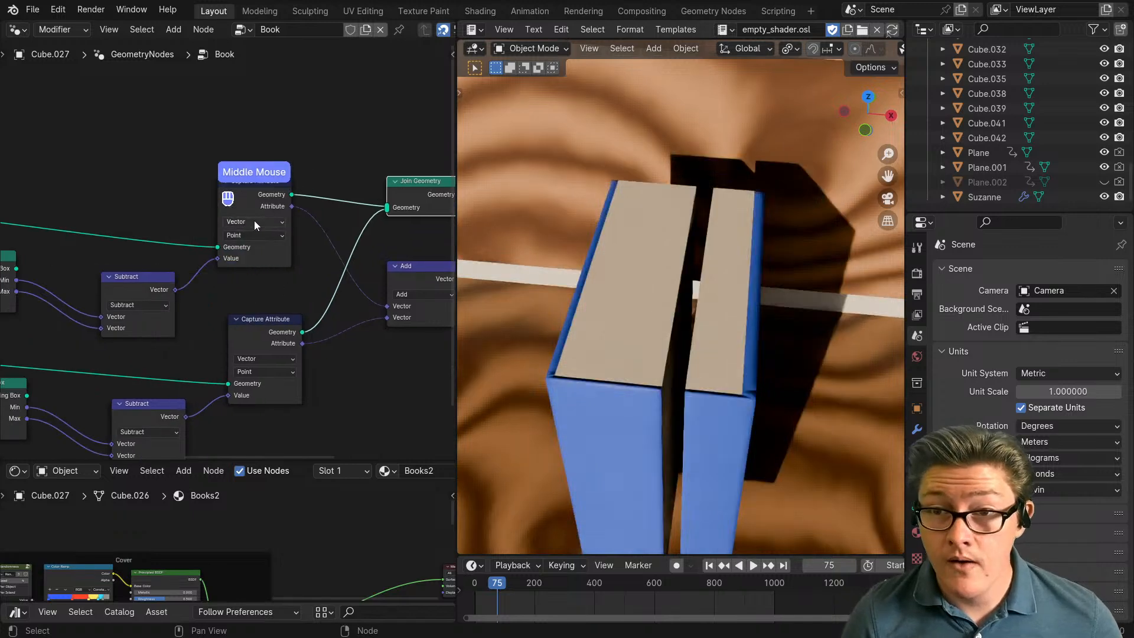
pyautogui.moveTo(161, 317); pyautogui.dragTo(254, 265, button='middle')
pyautogui.scroll(-3, 334, 268)
pyautogui.moveTo(345, 260); pyautogui.dragTo(209, 299, button='middle')
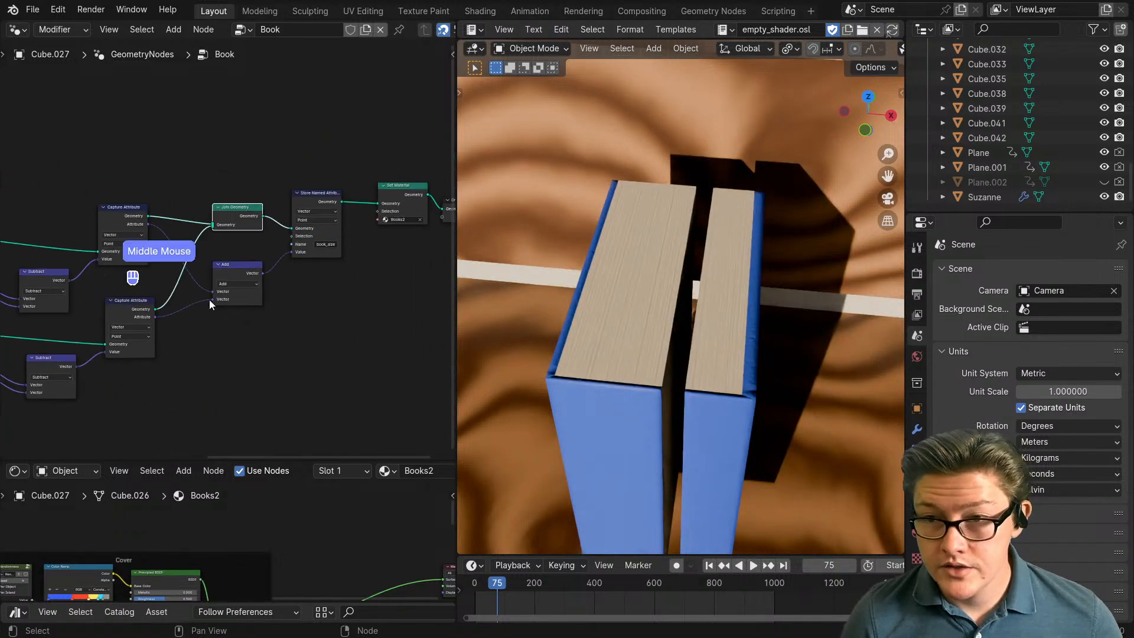
pyautogui.scroll(3, 228, 249)
pyautogui.moveTo(239, 276); pyautogui.dragTo(230, 258)
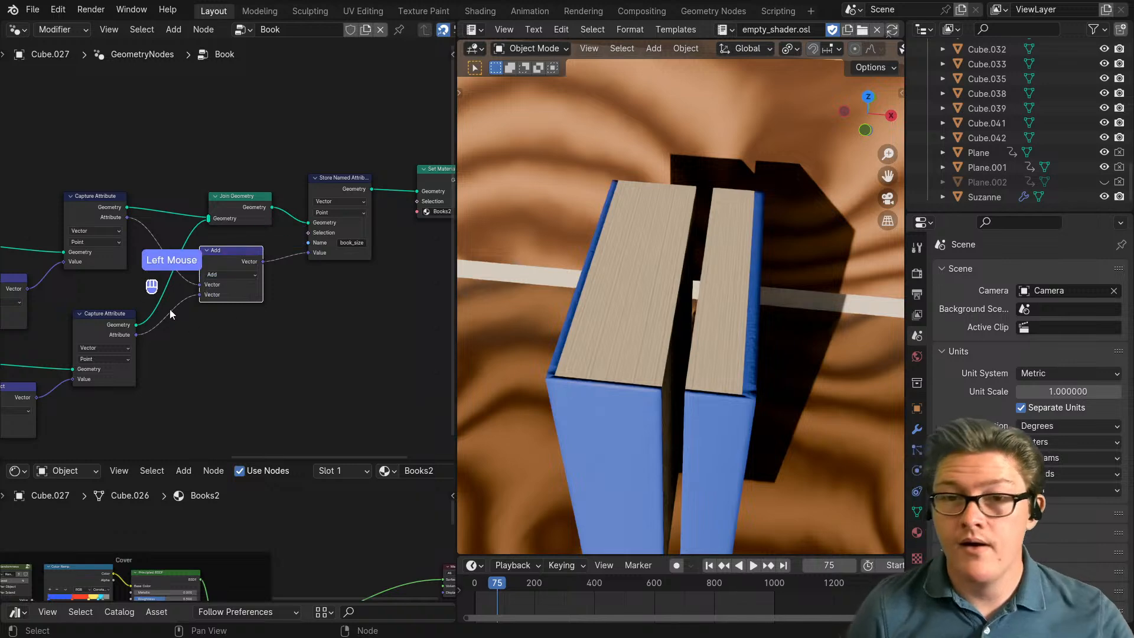
# Step: Move the Add node lower so it sits well clear of the Join Geometry node
pyautogui.moveTo(120, 331); pyautogui.dragTo(231, 314, button='middle')
pyautogui.moveTo(156, 304); pyautogui.dragTo(203, 304, button='middle')
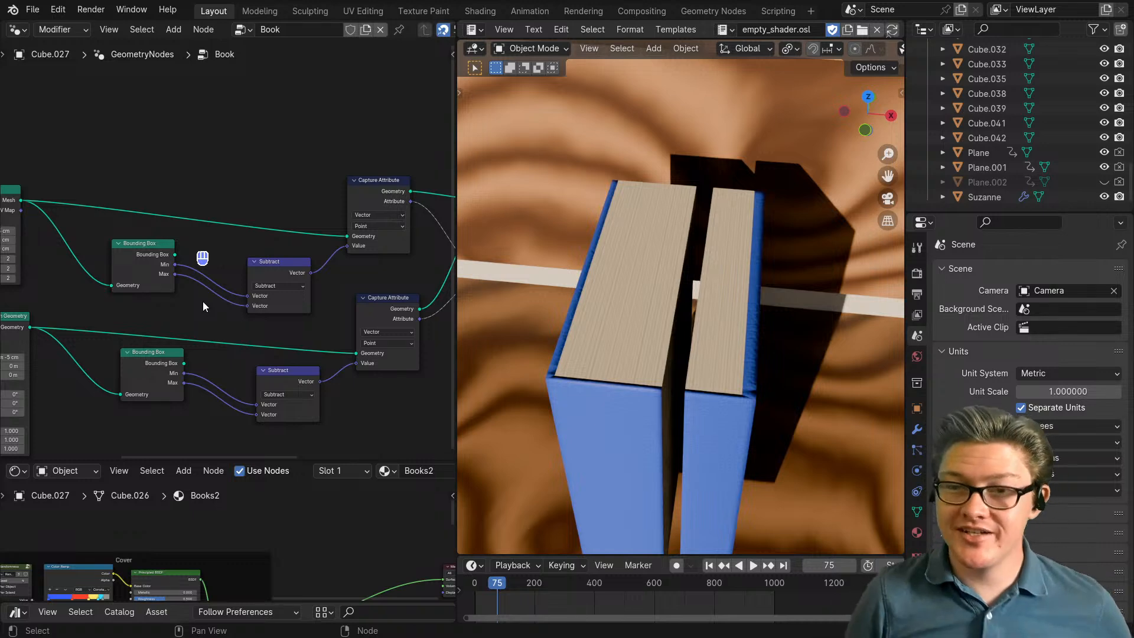
pyautogui.scroll(3, 254, 322)
pyautogui.moveTo(359, 316); pyautogui.dragTo(307, 299, button='middle')
pyautogui.moveTo(194, 283); pyautogui.dragTo(301, 285, button='middle')
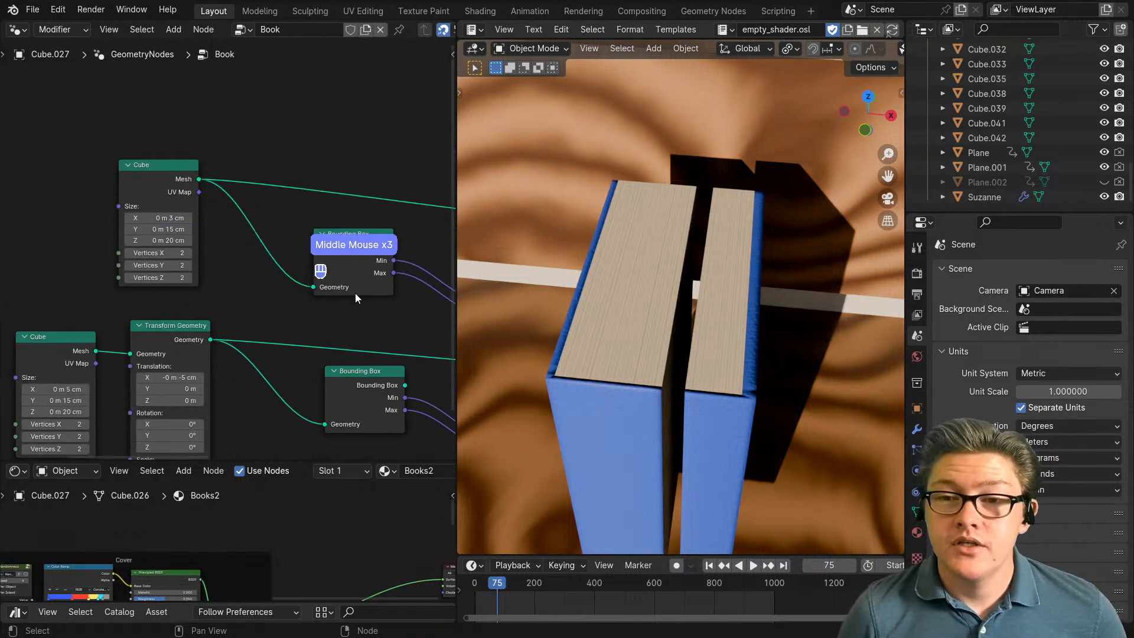
pyautogui.moveTo(423, 285); pyautogui.dragTo(156, 300, button='middle')
pyautogui.moveTo(289, 331); pyautogui.dragTo(198, 301, button='middle')
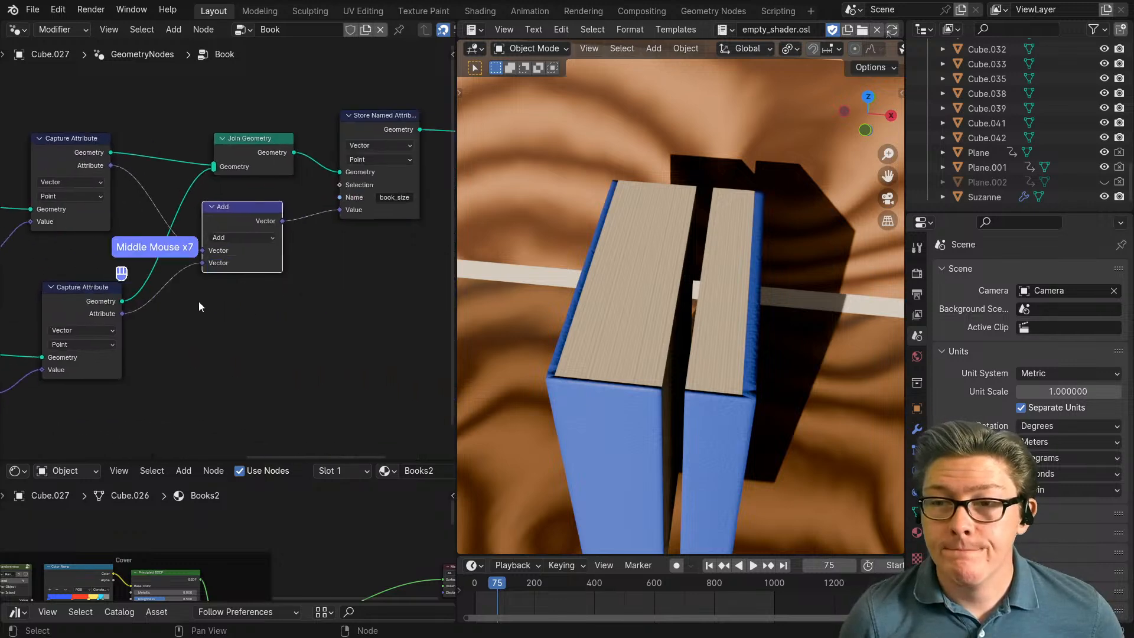
pyautogui.scroll(-3, 219, 266)
pyautogui.moveTo(242, 229); pyautogui.dragTo(252, 278)
pyautogui.moveTo(336, 205); pyautogui.dragTo(260, 236, button='middle')
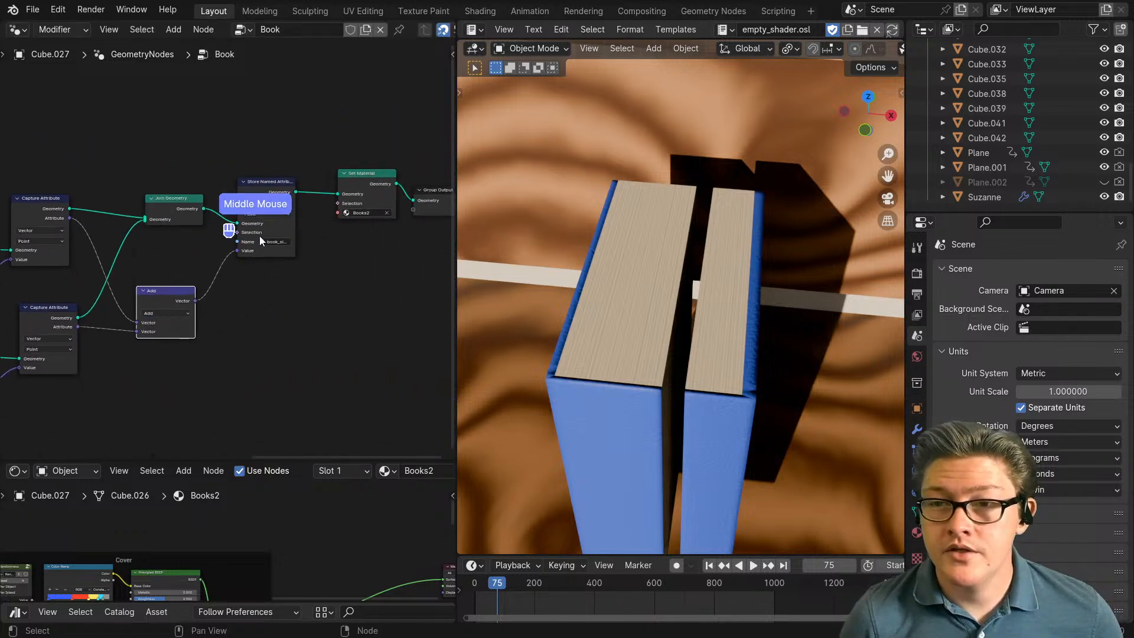
# Step: Try Store Named Attribute after Set Material with Add feeding its Value, and return it between Join Geometry and Set Material
pyautogui.moveTo(267, 196); pyautogui.dragTo(275, 204)
pyautogui.moveTo(275, 204); pyautogui.dragTo(204, 220, button='middle')
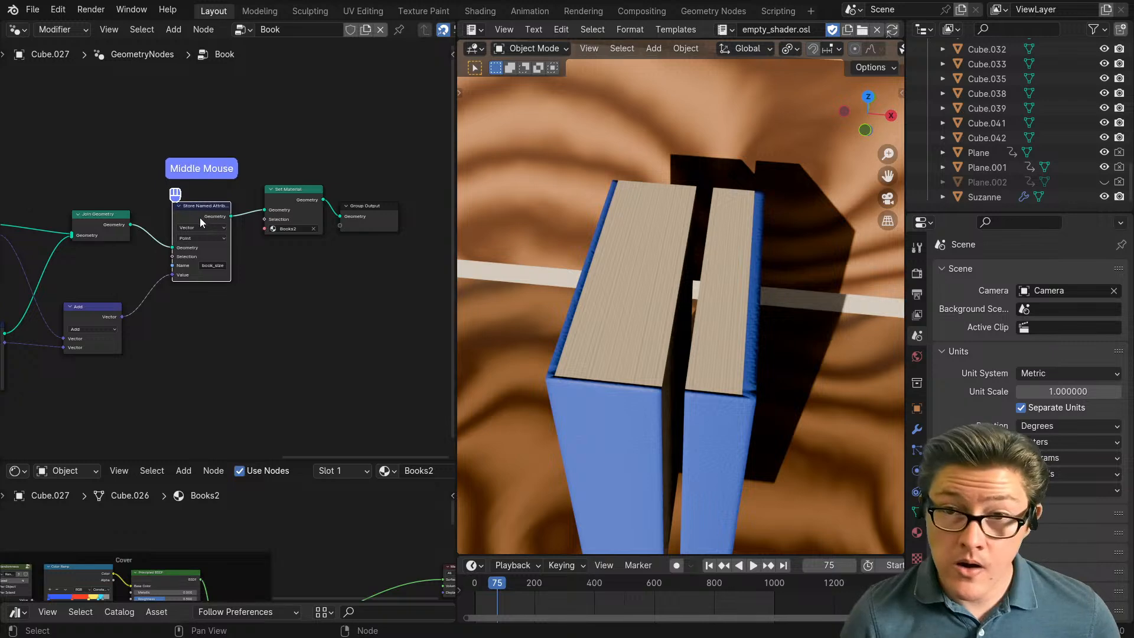
pyautogui.keyDown('alt'); pyautogui.moveTo(201, 215); pyautogui.dragTo(349, 190); pyautogui.keyUp('alt')
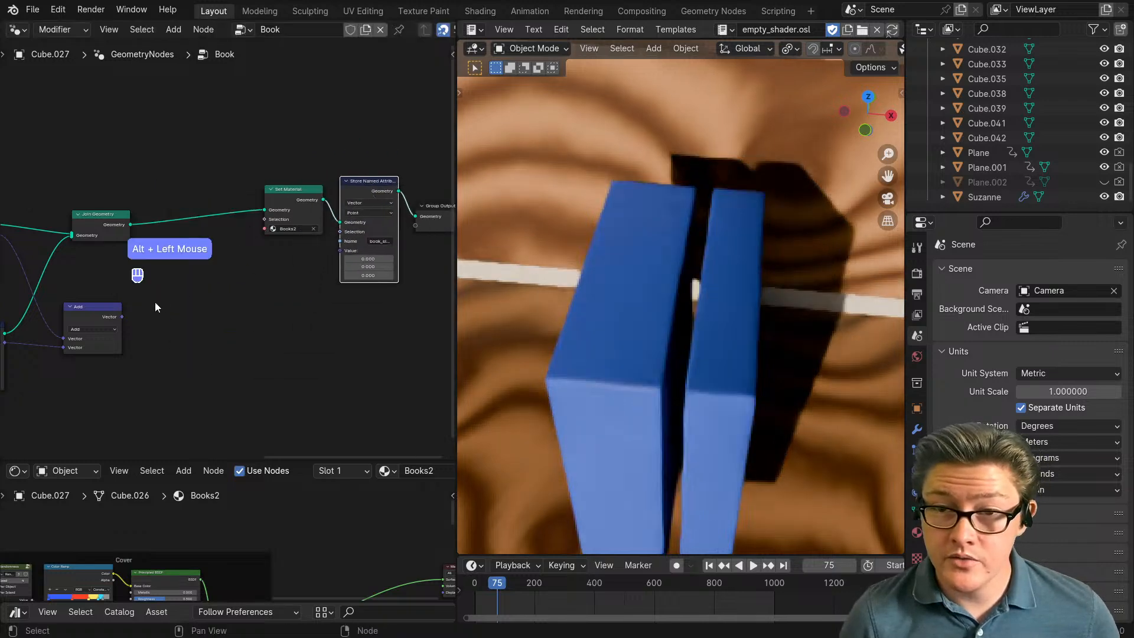
pyautogui.moveTo(111, 317); pyautogui.dragTo(341, 250)
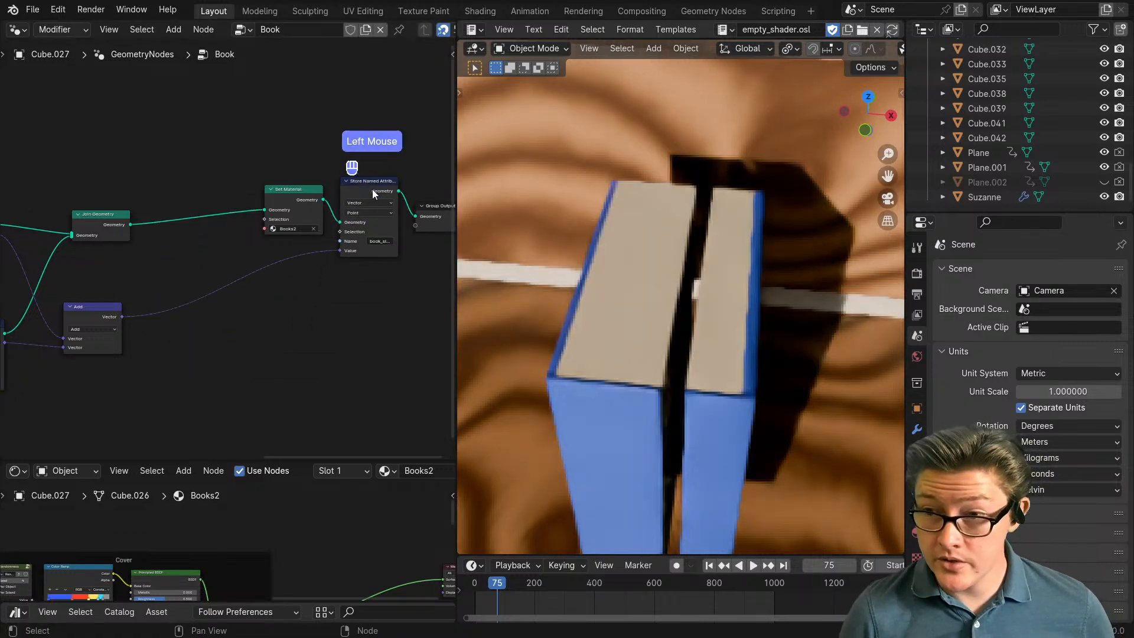
pyautogui.keyDown('alt'); pyautogui.moveTo(372, 189); pyautogui.dragTo(195, 201); pyautogui.keyUp('alt')
pyautogui.moveTo(122, 317); pyautogui.dragTo(155, 273)
# Step: Try the upper Capture Attribute's Attribute output as the book_size Value, and reconnect the Add output instead
pyautogui.moveTo(152, 275); pyautogui.dragTo(285, 279, button='middle')
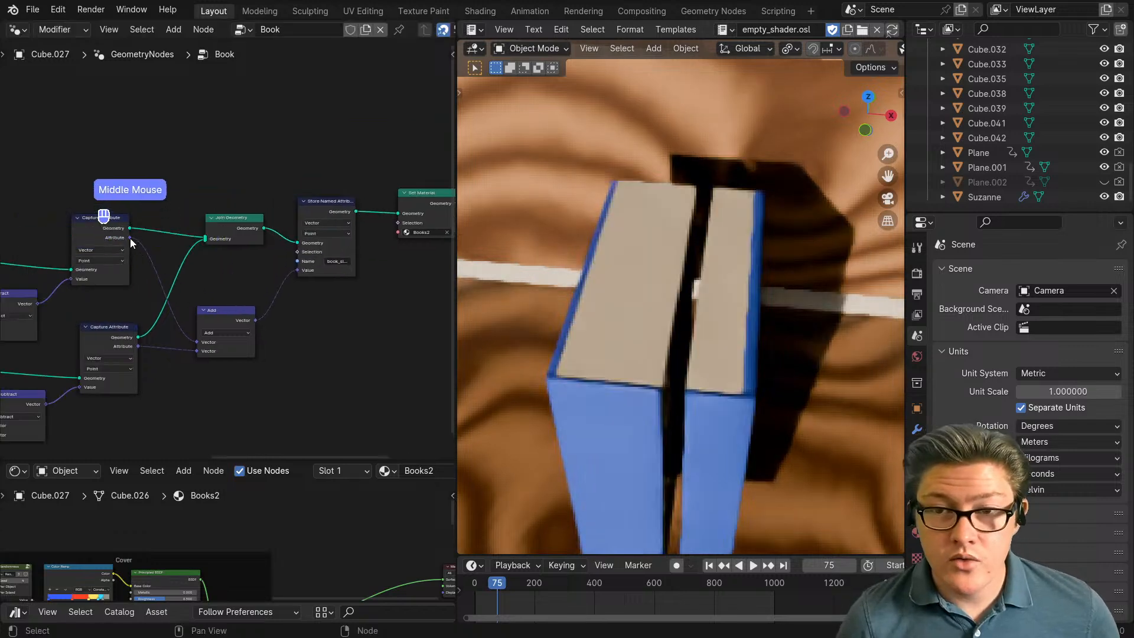
pyautogui.moveTo(130, 238); pyautogui.dragTo(295, 271)
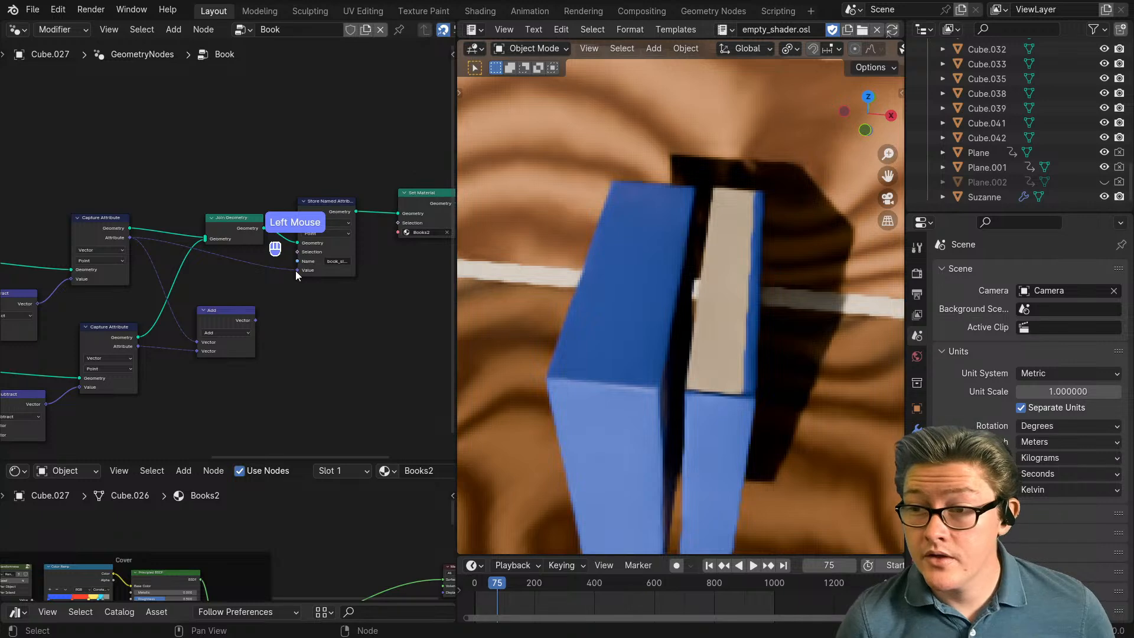
pyautogui.moveTo(255, 320); pyautogui.dragTo(307, 268)
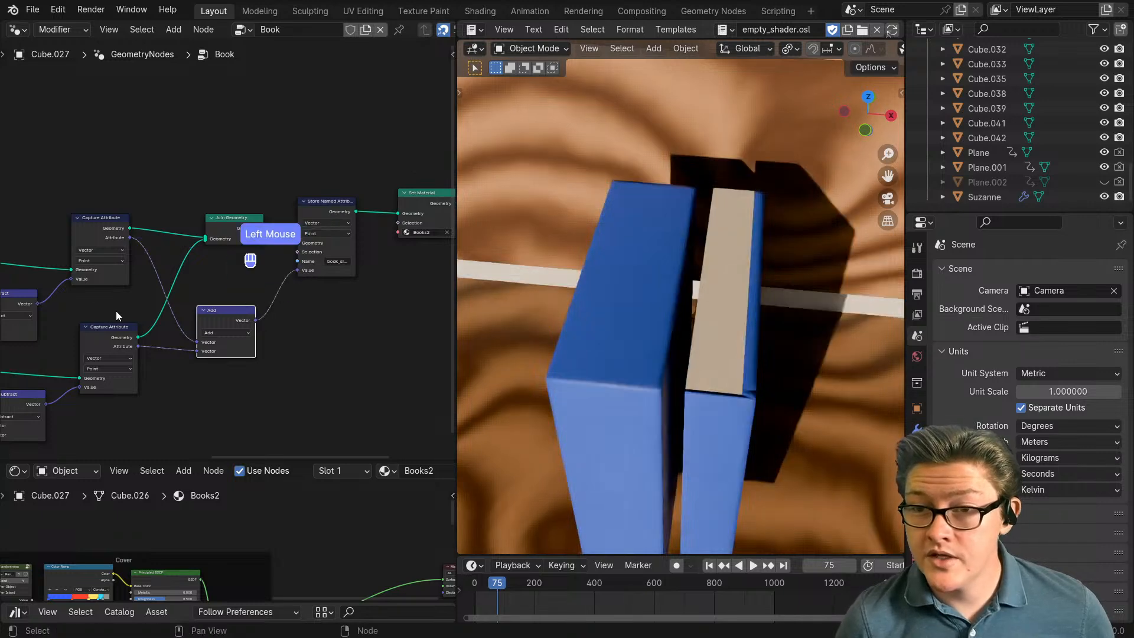
# Step: Feed Join Geometry from the two Bounding Box geometry outputs, and cut both Capture Attribute geometry links
pyautogui.moveTo(71, 304); pyautogui.dragTo(261, 296, button='middle')
pyautogui.moveTo(104, 306); pyautogui.dragTo(134, 328, button='middle')
pyautogui.moveTo(161, 301); pyautogui.dragTo(106, 301, button='middle')
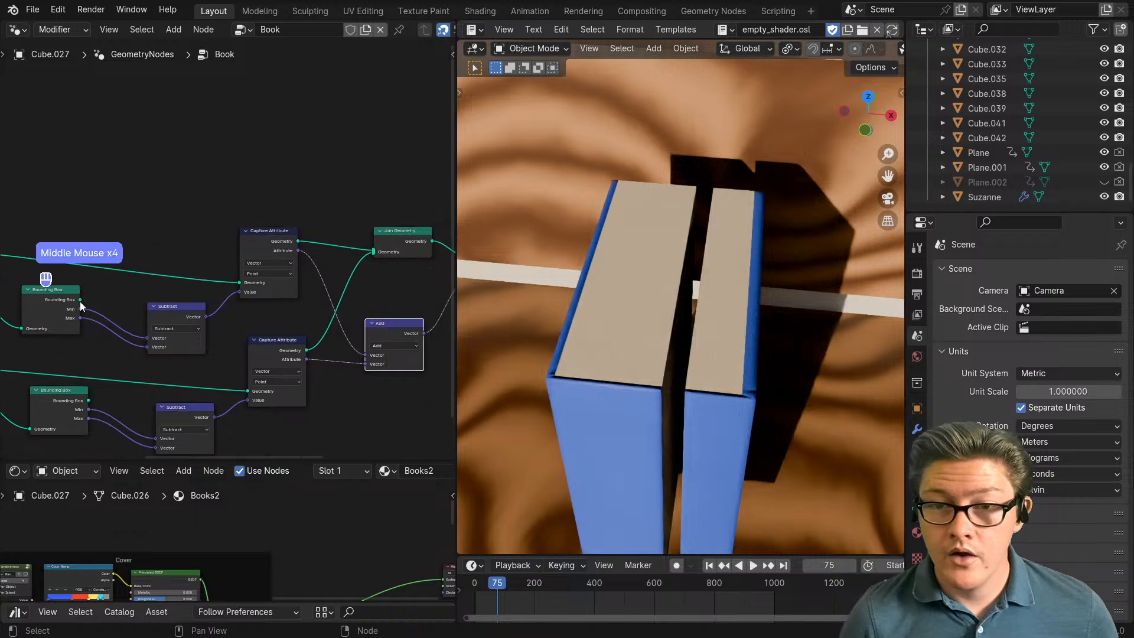
pyautogui.moveTo(80, 300); pyautogui.dragTo(373, 250)
pyautogui.keyDown('ctrl'); pyautogui.moveTo(320, 247); pyautogui.dragTo(320, 224, button='right'); pyautogui.keyUp('ctrl')
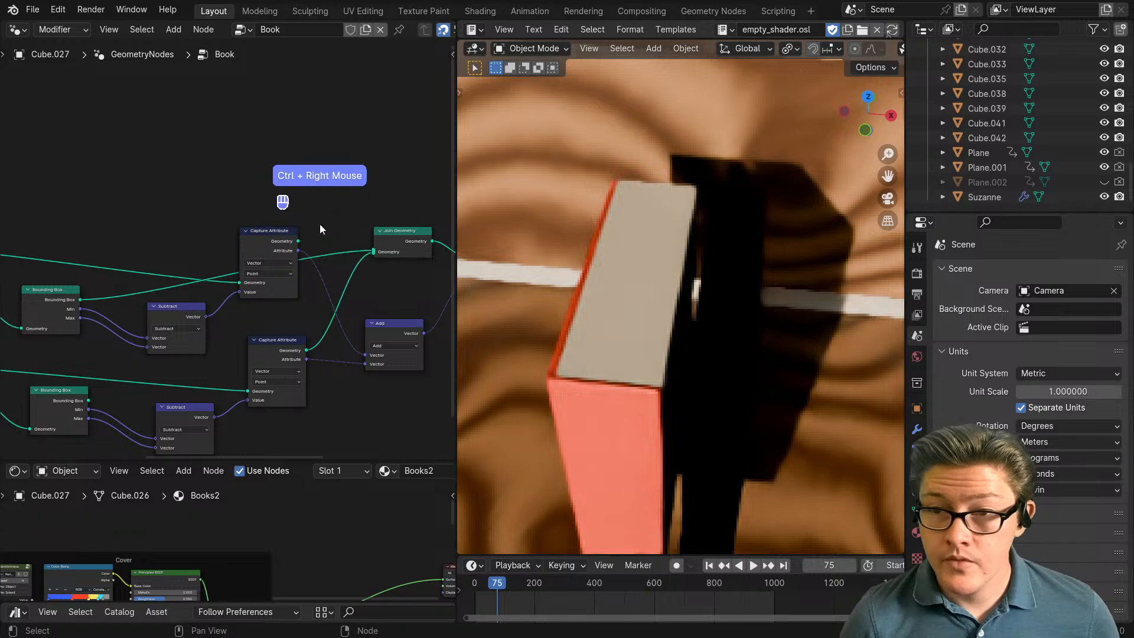
pyautogui.moveTo(341, 278)
pyautogui.keyDown('ctrl'); pyautogui.mouseDown(button='right')
pyautogui.moveTo(357, 311)
pyautogui.moveTo(349, 316)
pyautogui.mouseUp(button='right'); pyautogui.keyUp('ctrl')
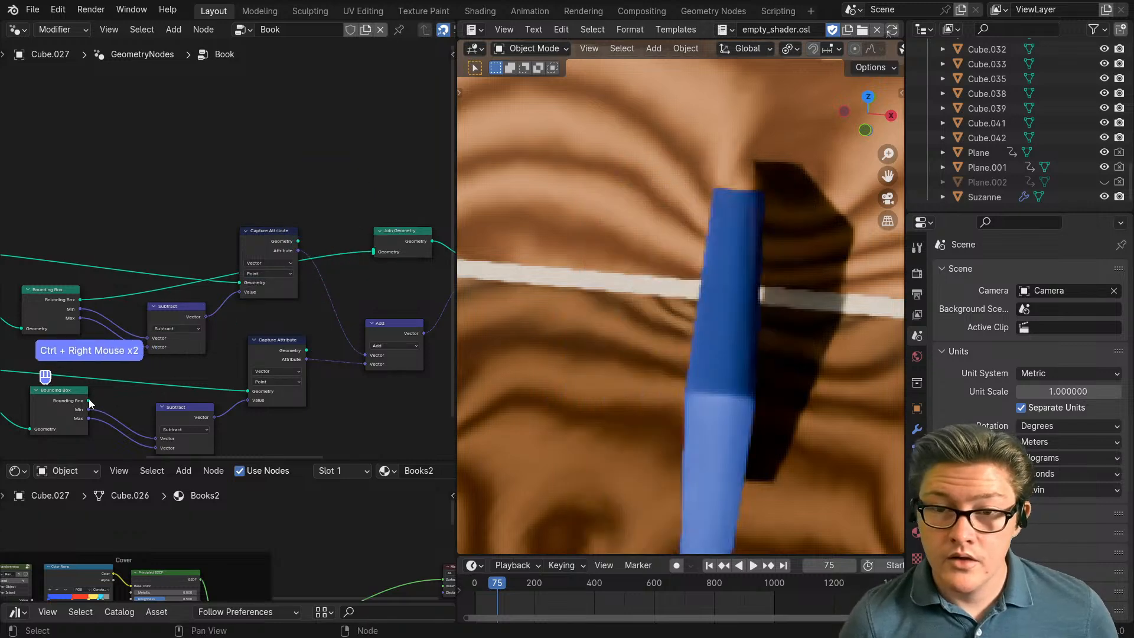
pyautogui.moveTo(88, 401); pyautogui.dragTo(373, 251)
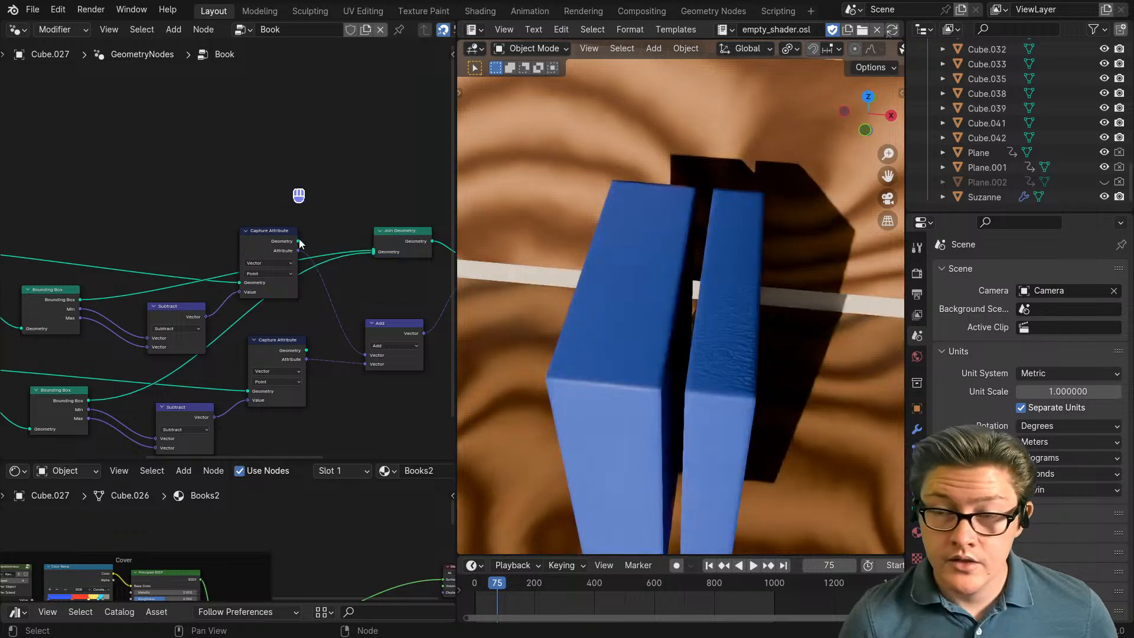
# Step: Cut the Bounding Box links to Join Geometry and reconnect the Geometry outputs of both Capture Attribute nodes
pyautogui.moveTo(208, 282); pyautogui.dragTo(294, 284, button='middle')
pyautogui.scroll(-2, 136, 269)
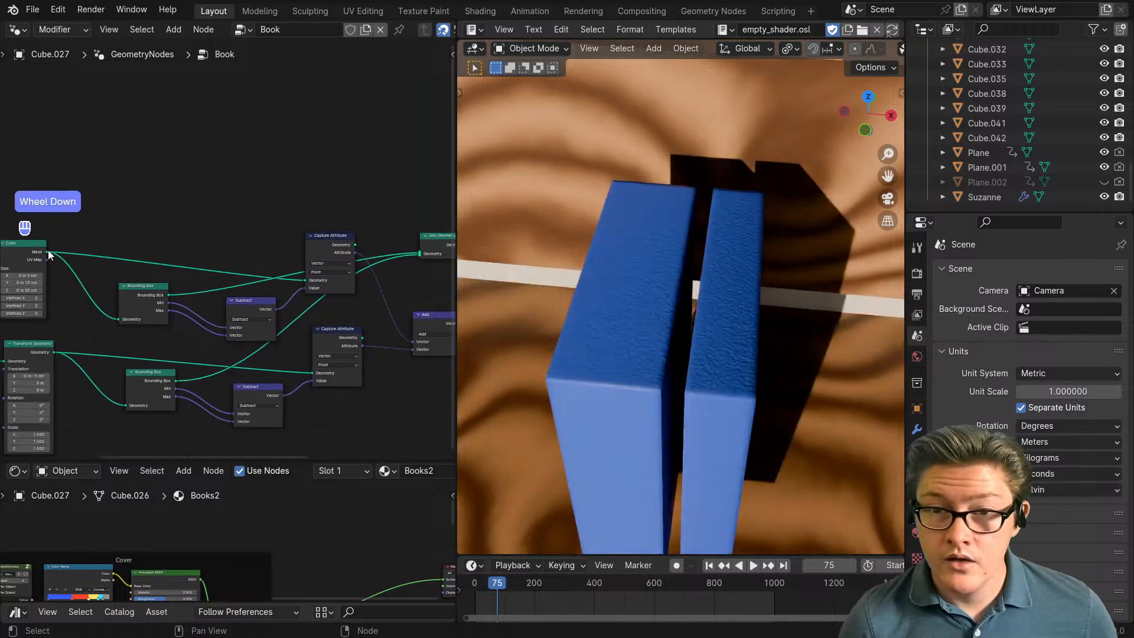
pyautogui.moveTo(384, 251); pyautogui.dragTo(326, 248, button='middle')
pyautogui.keyDown('ctrl'); pyautogui.moveTo(340, 242); pyautogui.dragTo(300, 240, button='right'); pyautogui.keyUp('ctrl')
pyautogui.moveTo(297, 242); pyautogui.dragTo(364, 250)
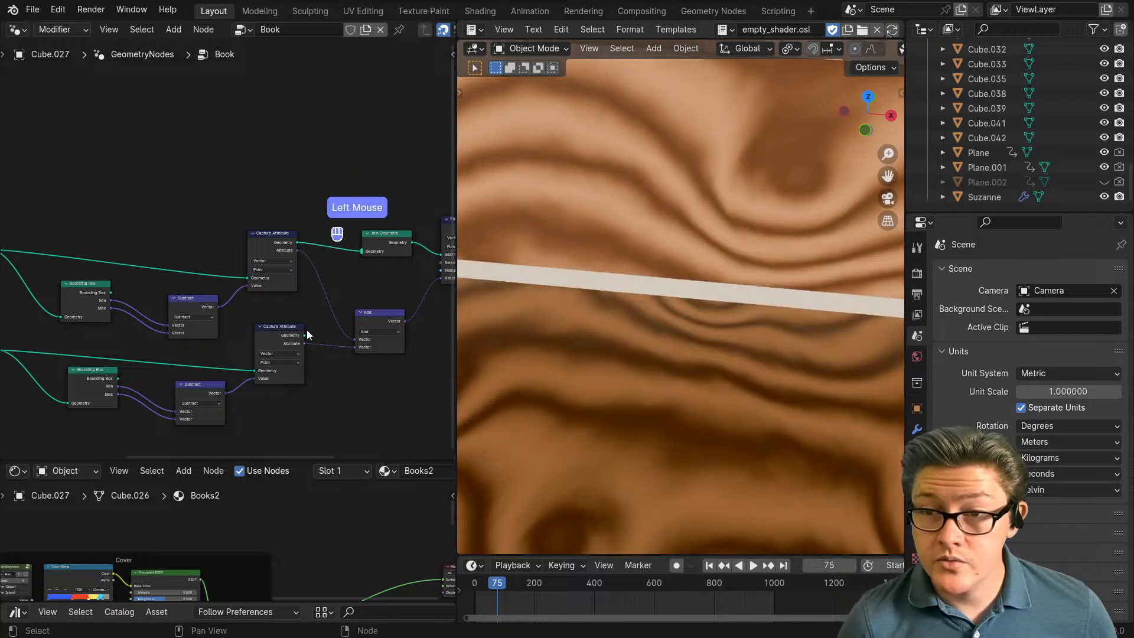
pyautogui.moveTo(307, 333); pyautogui.dragTo(366, 257)
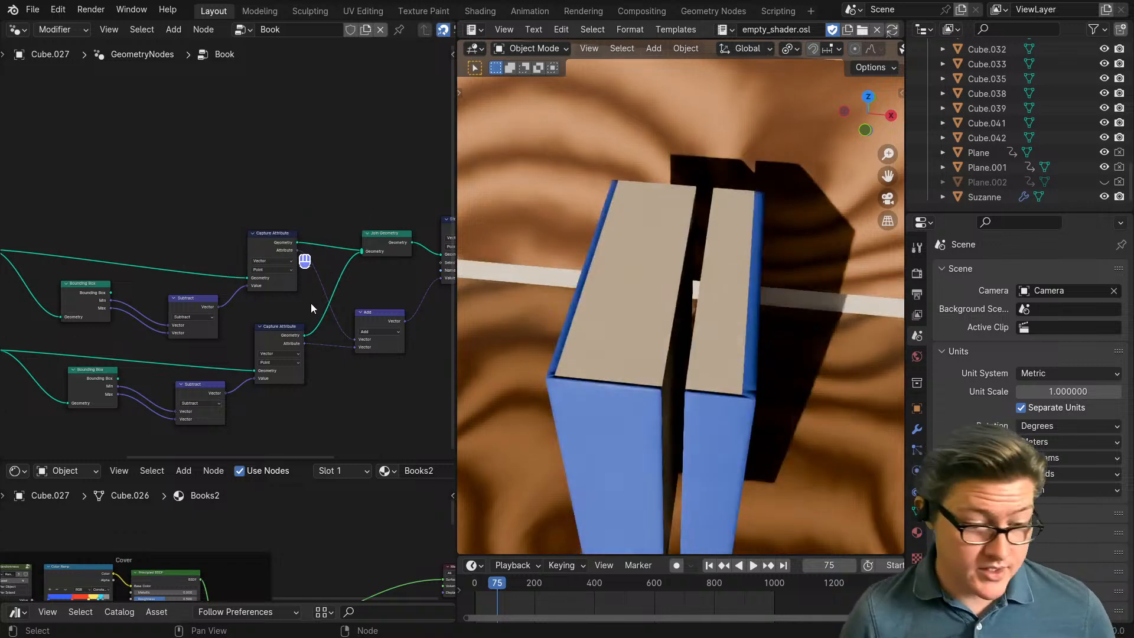
# Step: Add a reroute point on each of the two geometry links between the Capture Attribute nodes and Join Geometry
pyautogui.moveTo(248, 298); pyautogui.dragTo(335, 285, button='middle')
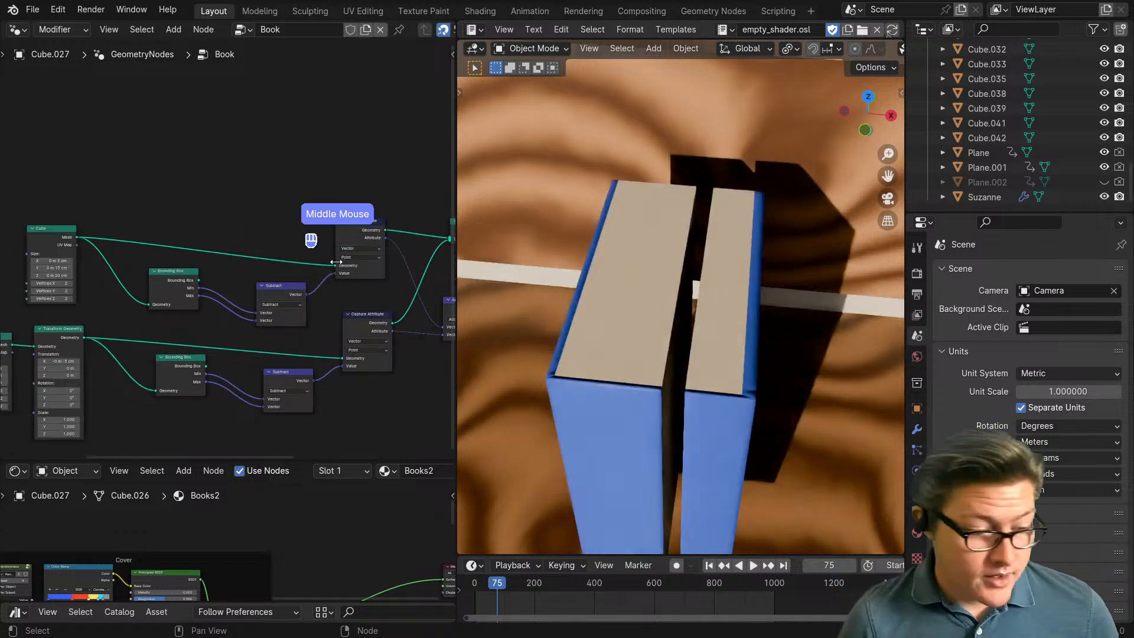
pyautogui.moveTo(247, 273); pyautogui.dragTo(138, 276, button='middle')
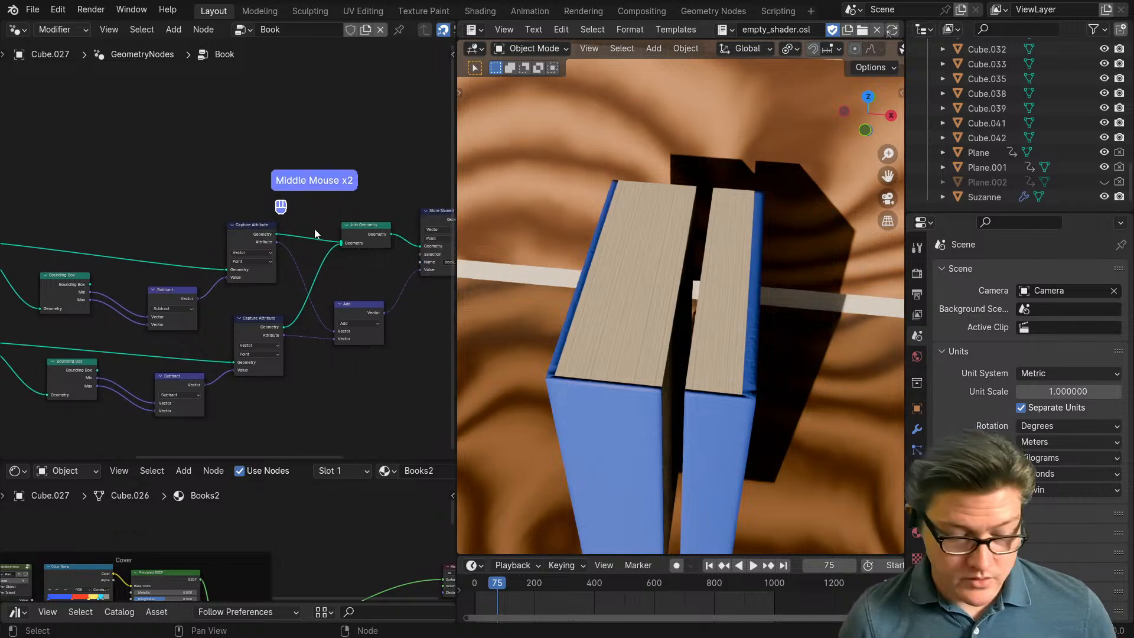
pyautogui.scroll(2, 316, 229)
pyautogui.keyDown('shift'); pyautogui.moveTo(316, 228); pyautogui.dragTo(343, 277, button='right'); pyautogui.keyUp('shift')
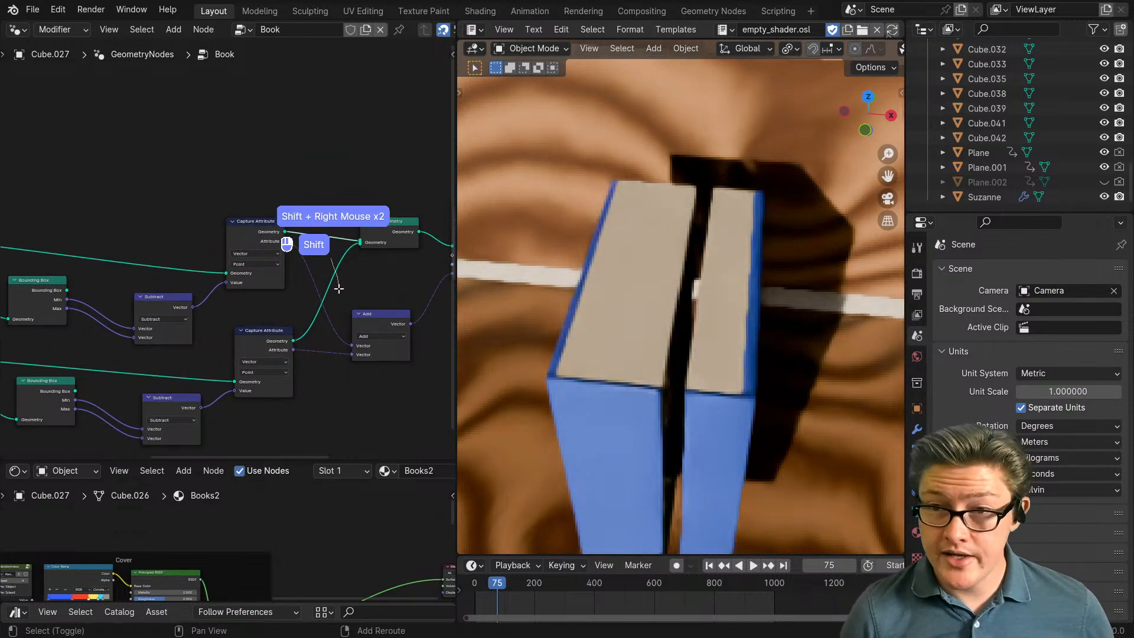
# Step: Try both Bounding Box outputs through the reroutes into Join Geometry, and reconnect the Capture Attribute Geometry outputs
pyautogui.click(70, 290)
pyautogui.moveTo(73, 290); pyautogui.dragTo(323, 237)
pyautogui.click(76, 390)
pyautogui.moveTo(76, 389); pyautogui.dragTo(331, 287)
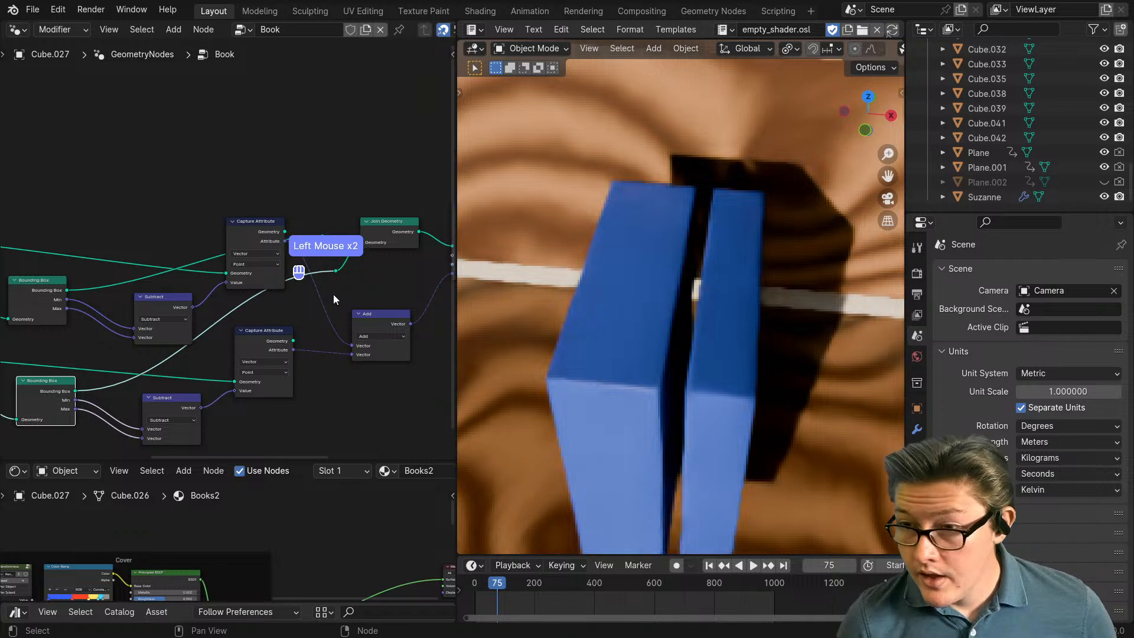
pyautogui.scroll(-1, 300, 321)
pyautogui.moveTo(289, 334); pyautogui.dragTo(327, 269)
pyautogui.moveTo(280, 232); pyautogui.dragTo(315, 242)
# Step: Mute the Join Geometry node to show only one book
pyautogui.scroll(-1, 349, 234)
pyautogui.click(346, 236)
pyautogui.press('m')
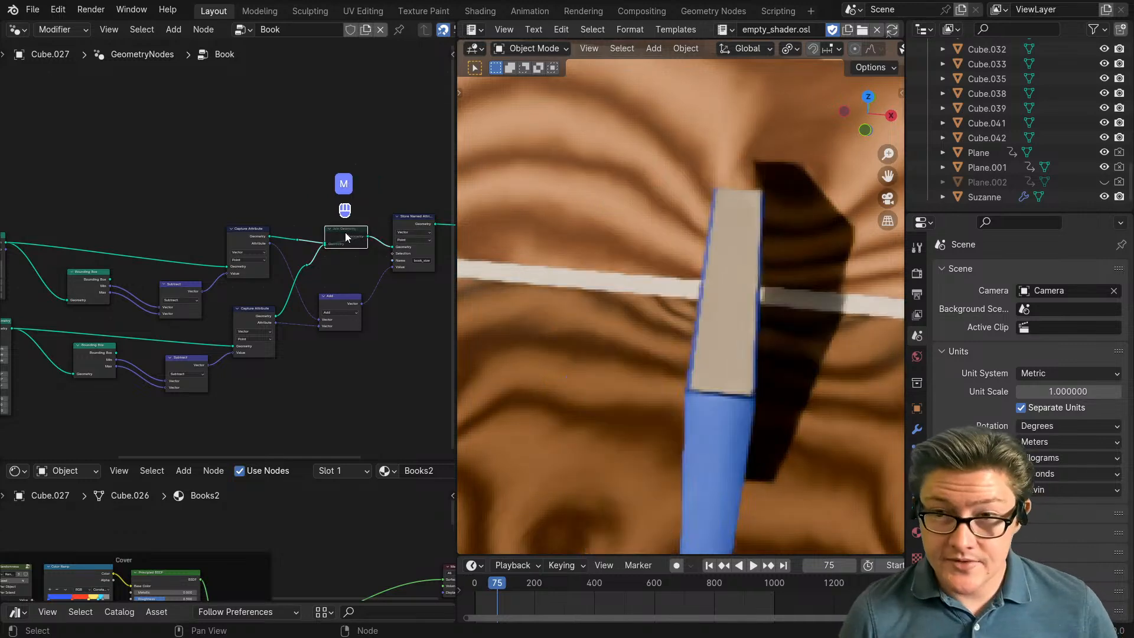
# Step: Delete the lower book's node chain, from its Cube through its Capture Attribute, together with the Add node
pyautogui.hotkey('ctrl', 'space')
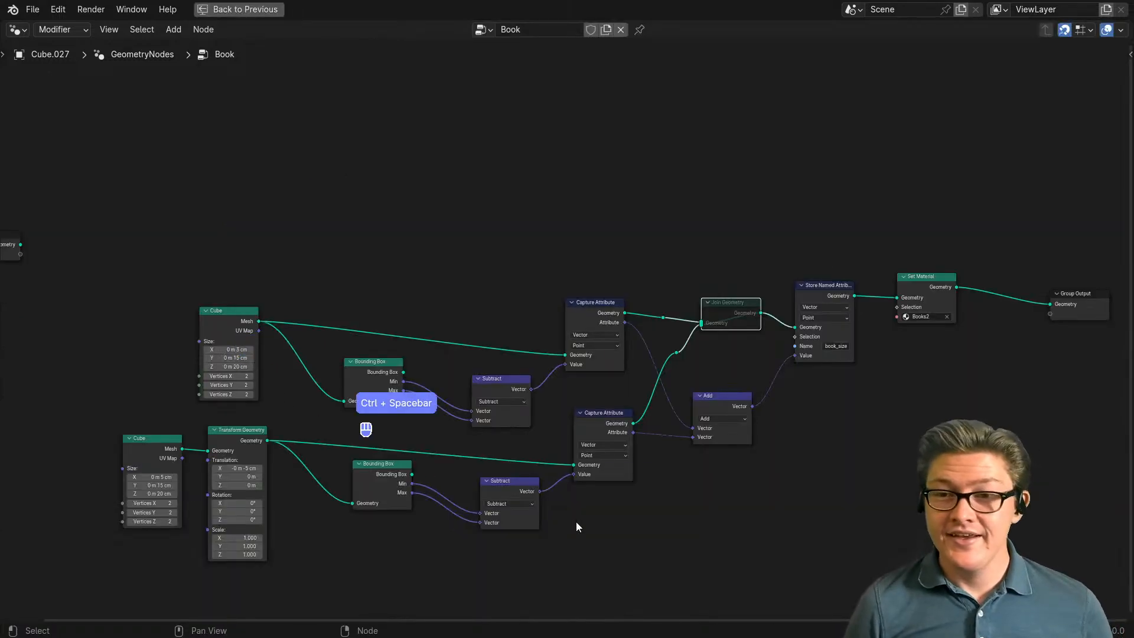
pyautogui.moveTo(653, 547); pyautogui.dragTo(128, 434)
pyautogui.press('x')
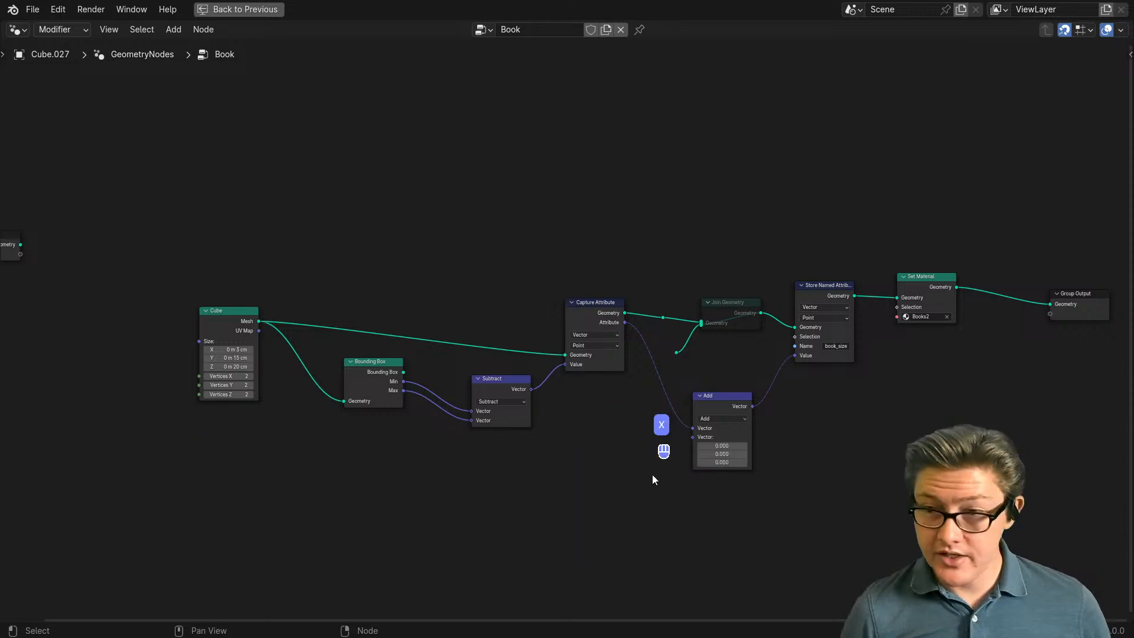
pyautogui.scroll(2, 656, 446)
pyautogui.moveTo(659, 441); pyautogui.dragTo(559, 456, button='middle')
pyautogui.click(632, 439)
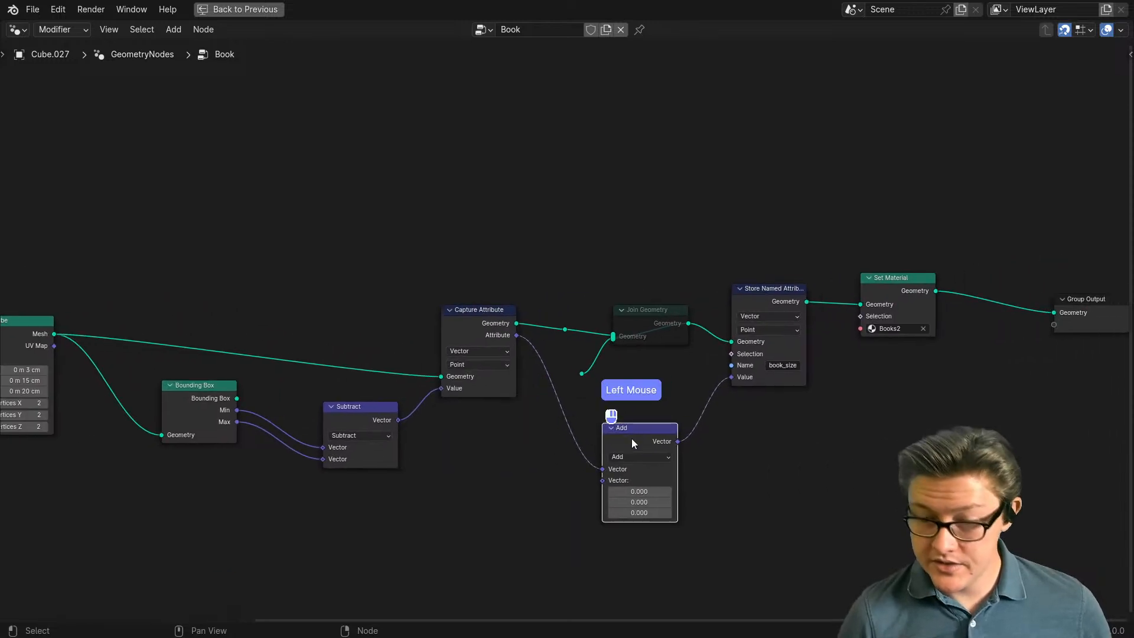
pyautogui.press('x')
# Step: Dissolve the two reroute points before Join Geometry and unmute the Join Geometry node
pyautogui.moveTo(611, 378); pyautogui.dragTo(549, 323)
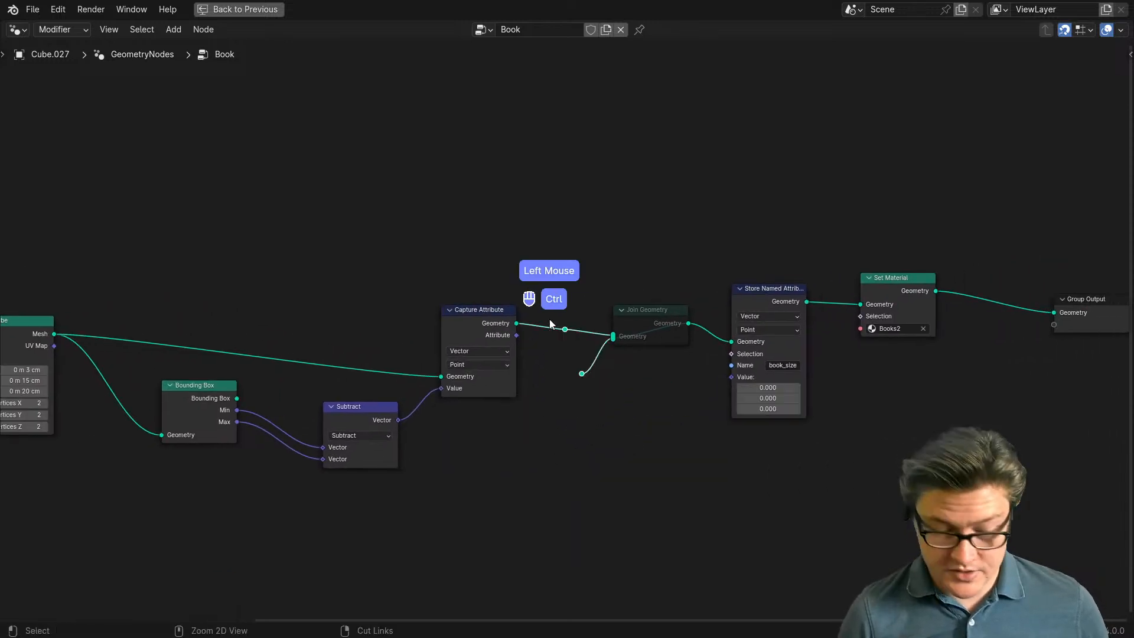
pyautogui.hotkey('ctrl', 'x')
pyautogui.click(643, 315)
pyautogui.hotkey('ctrl', 'space')
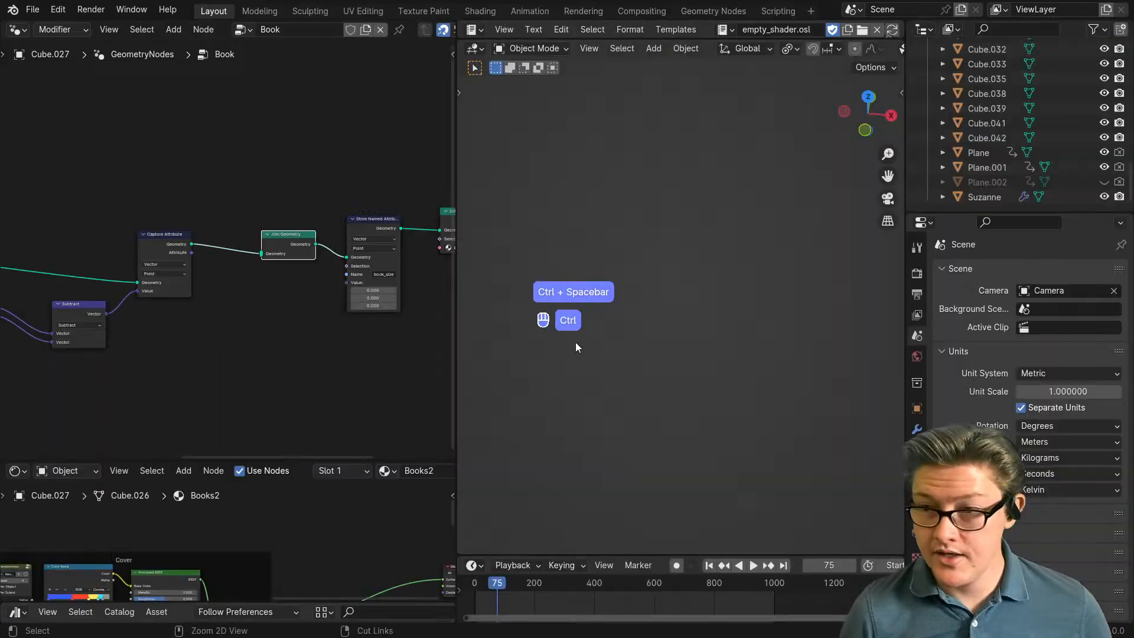
# Step: Compare the Capture Attribute and Subtract outputs as the book_size Value, leaving the Subtract vector connected directly
pyautogui.scroll(-2, 410, 396)
pyautogui.moveTo(338, 382); pyautogui.dragTo(207, 299, button='middle')
pyautogui.scroll(2, 207, 301)
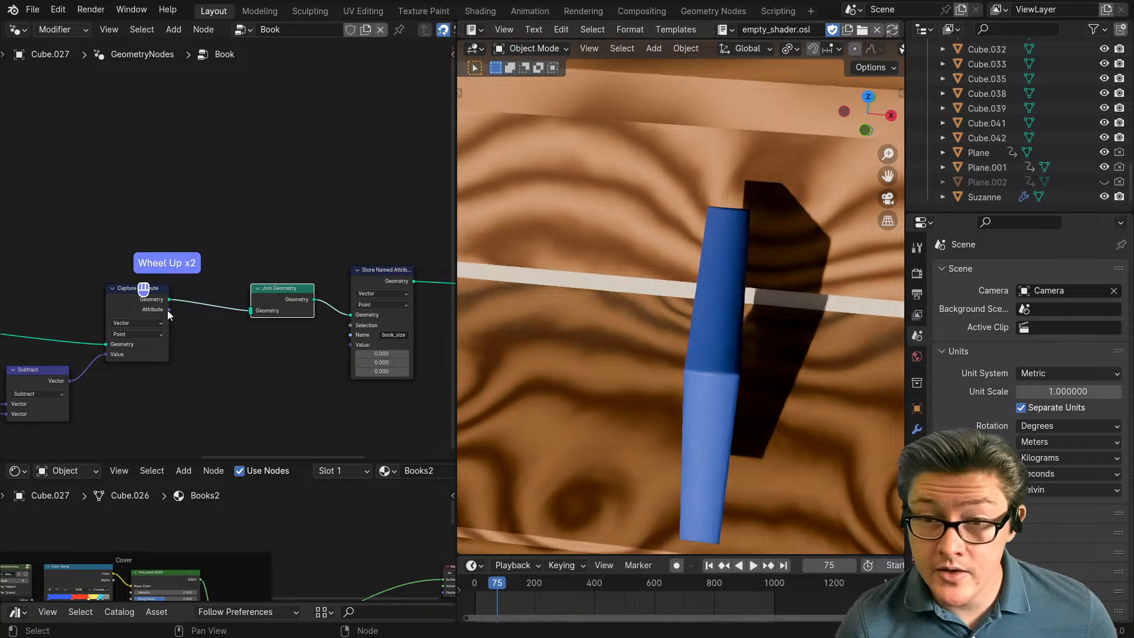
pyautogui.moveTo(169, 310); pyautogui.dragTo(344, 347)
pyautogui.moveTo(69, 381); pyautogui.dragTo(350, 345)
pyautogui.moveTo(169, 309); pyautogui.dragTo(350, 344)
pyautogui.moveTo(70, 380); pyautogui.dragTo(350, 345)
# Step: Detach the Capture Attribute node from the chain and place it above, keeping the Cube linked to Join Geometry
pyautogui.moveTo(146, 306); pyautogui.dragTo(238, 326, button='middle')
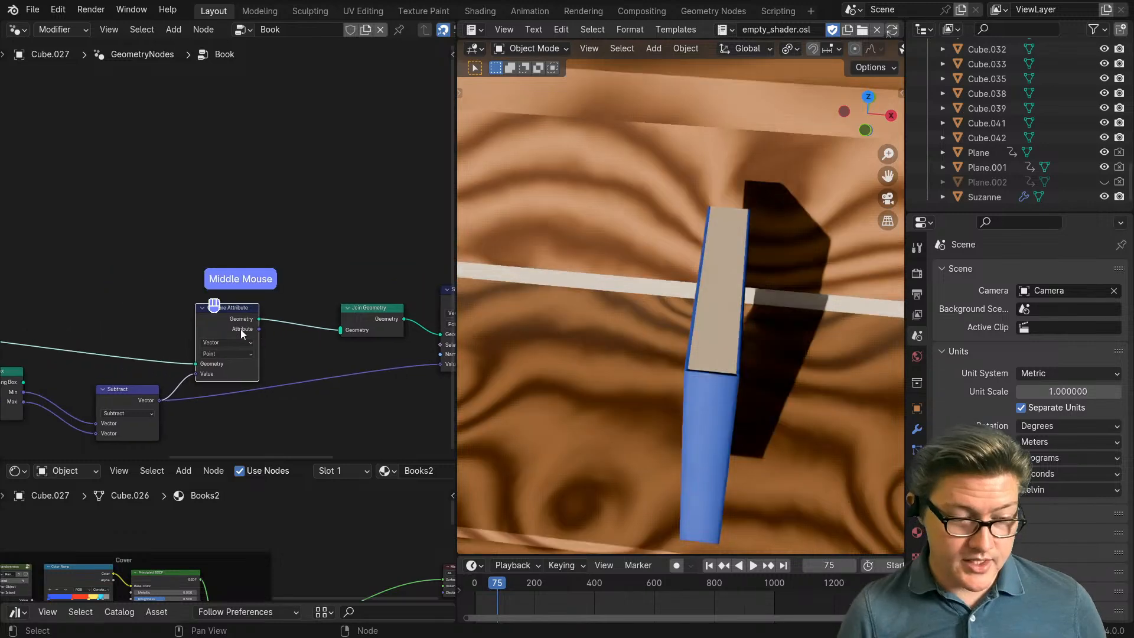
pyautogui.keyDown('alt'); pyautogui.moveTo(230, 318); pyautogui.dragTo(211, 198); pyautogui.keyUp('alt')
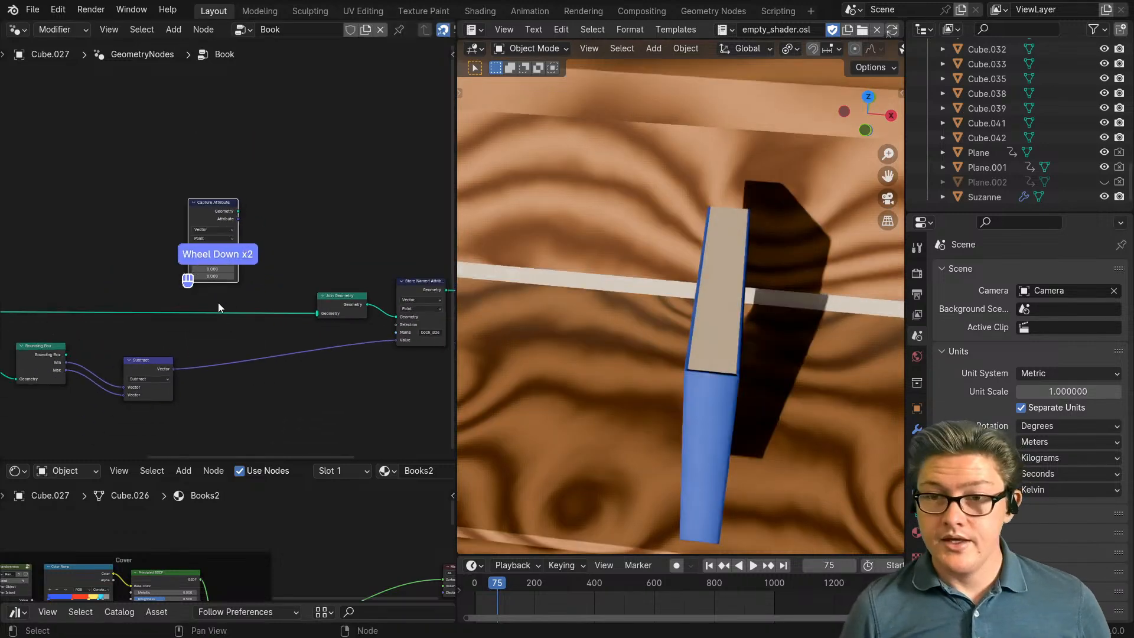
pyautogui.hotkey('ctrl', 'space')
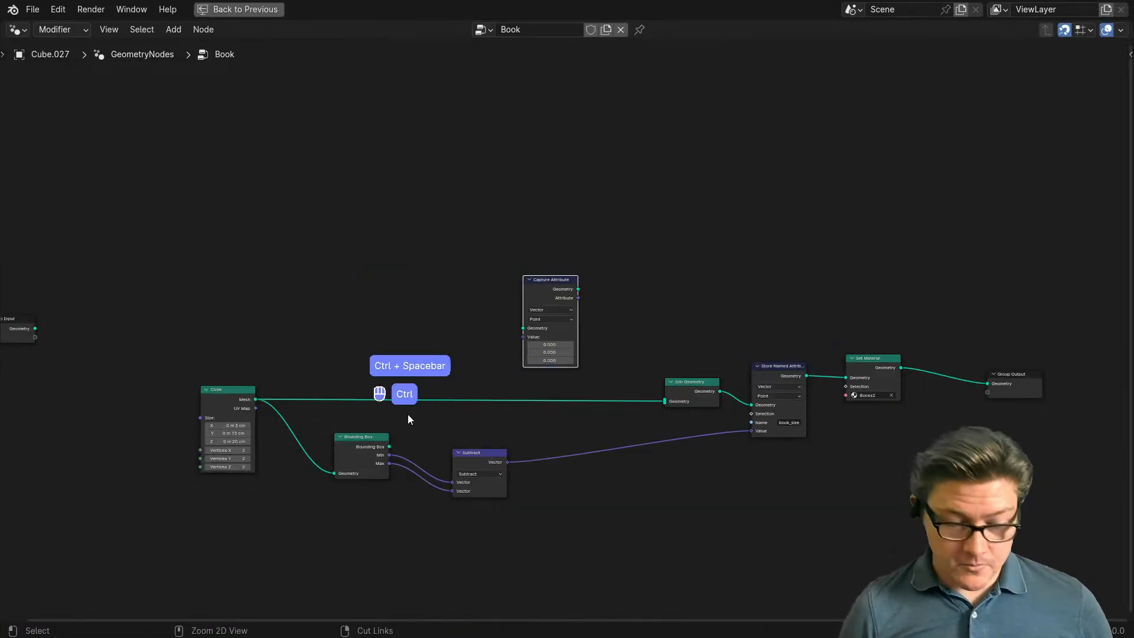
pyautogui.hotkey('ctrl', 'space')
pyautogui.moveTo(263, 400); pyautogui.dragTo(284, 405, button='middle')
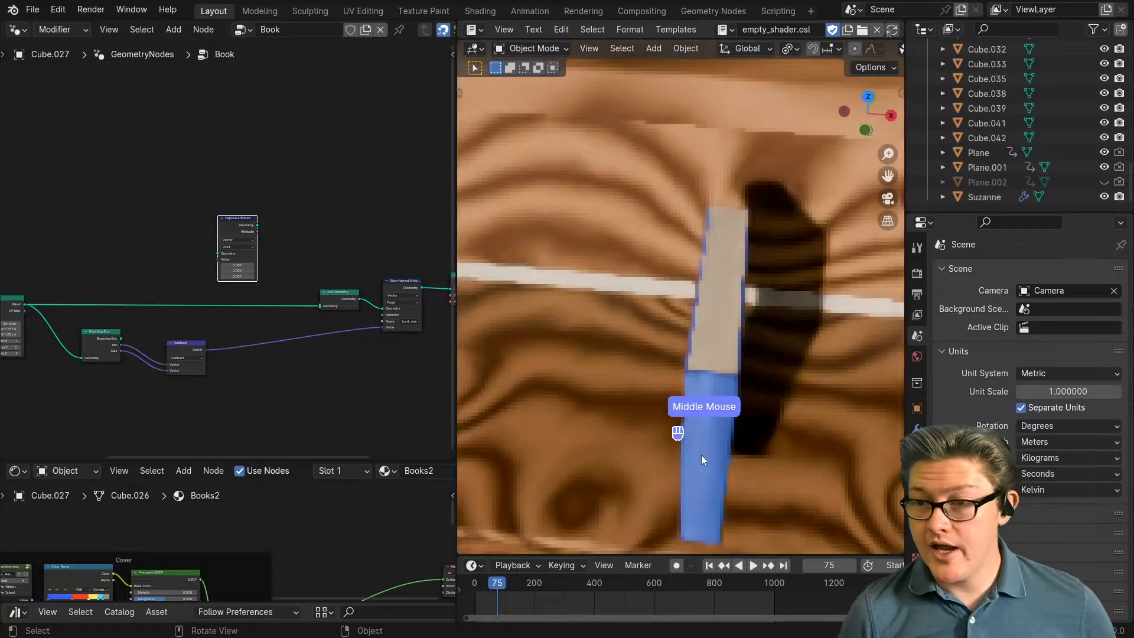
# Step: Frame the selected book from its spine side and enlarge the Books2 shader node area
pyautogui.moveTo(701, 455); pyautogui.dragTo(700, 391, button='middle')
pyautogui.press('KP_Decimal')
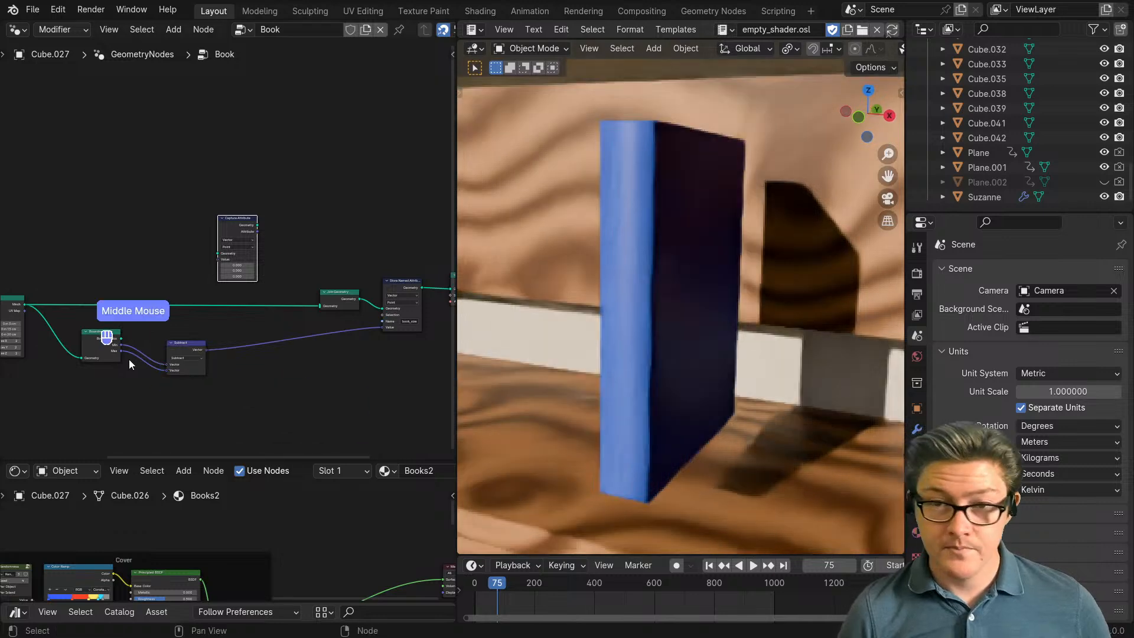
pyautogui.moveTo(129, 359); pyautogui.dragTo(163, 365, button='middle')
pyautogui.scroll(2, 189, 373)
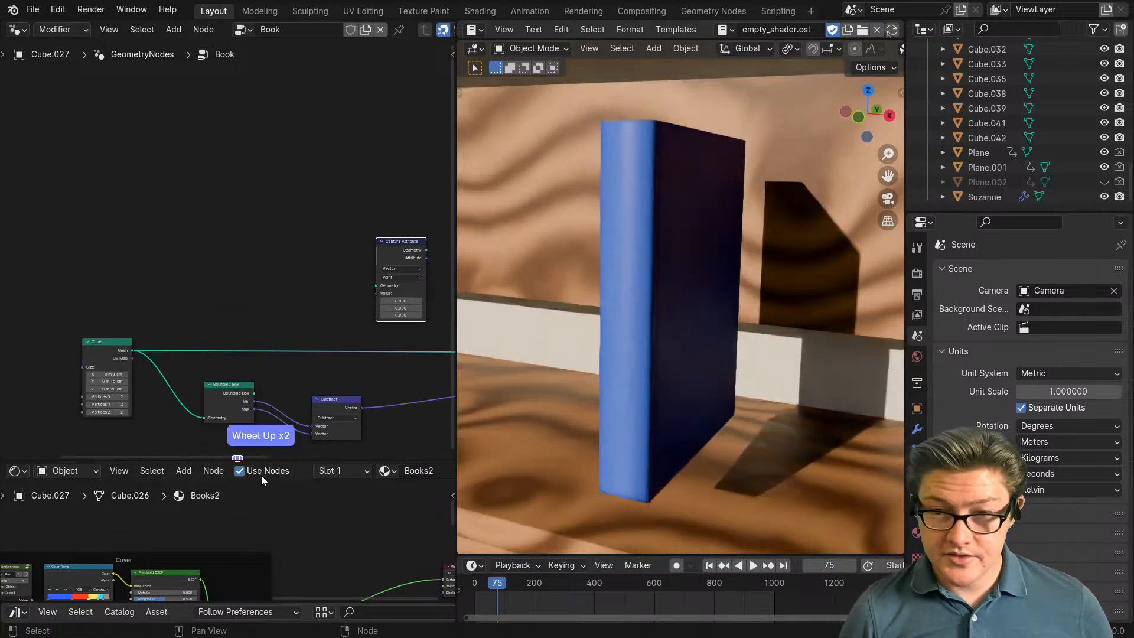
pyautogui.moveTo(260, 459); pyautogui.dragTo(281, 130)
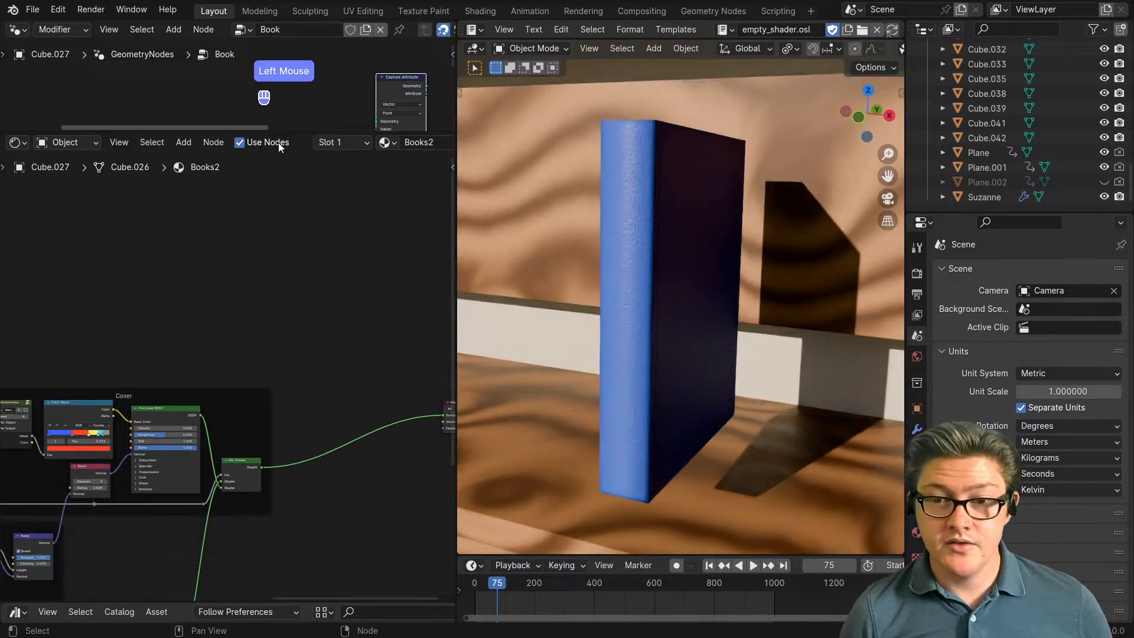
# Step: Mute the Bump node that ends the Spine Curve frame in the Books2 material
pyautogui.scroll(-4, 192, 398)
pyautogui.moveTo(112, 459); pyautogui.dragTo(275, 457, button='middle')
pyautogui.moveTo(152, 450); pyautogui.dragTo(271, 480, button='middle')
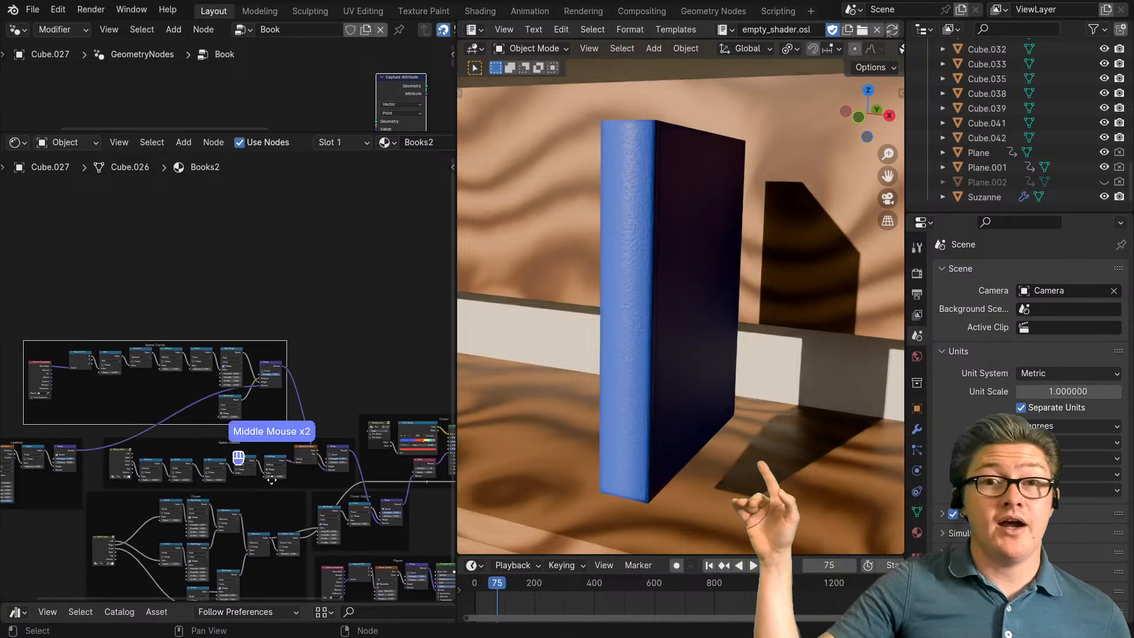
pyautogui.moveTo(271, 476); pyautogui.dragTo(253, 442, button='middle')
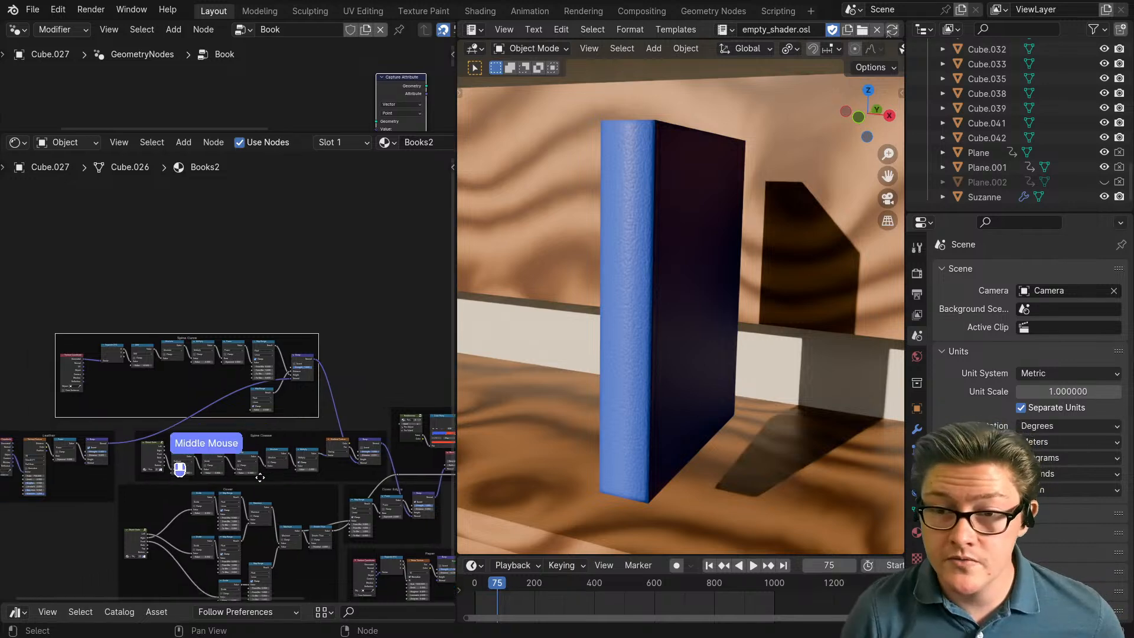
pyautogui.scroll(2, 253, 442)
pyautogui.scroll(4, 201, 325)
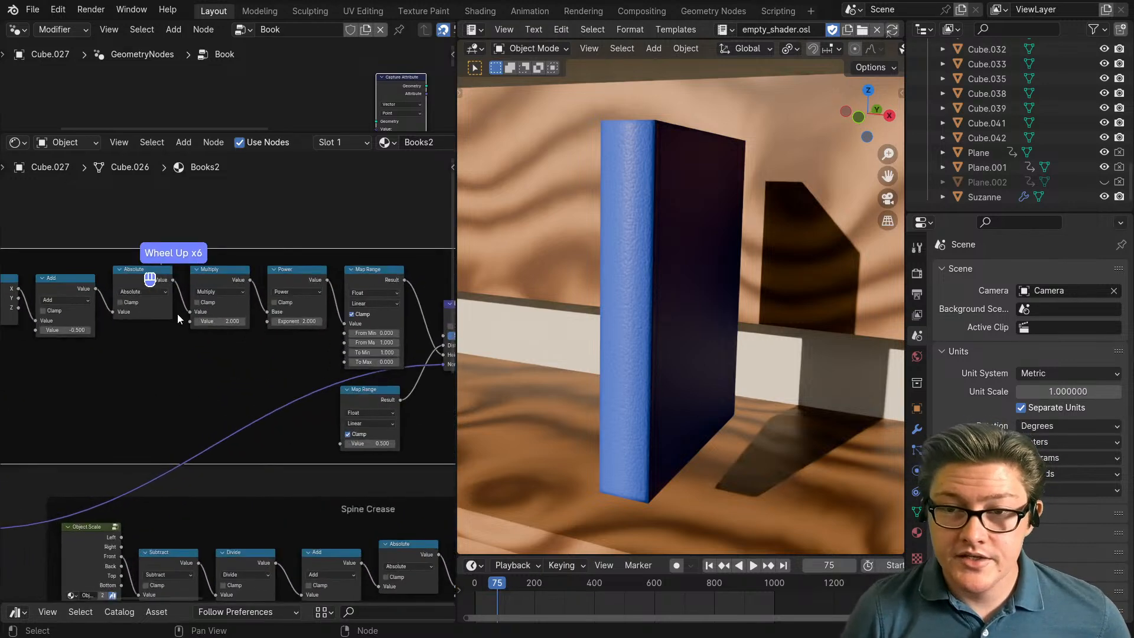
pyautogui.moveTo(197, 298); pyautogui.dragTo(197, 329, button='middle')
pyautogui.scroll(-5, 319, 413)
pyautogui.moveTo(334, 421); pyautogui.dragTo(154, 416, button='middle')
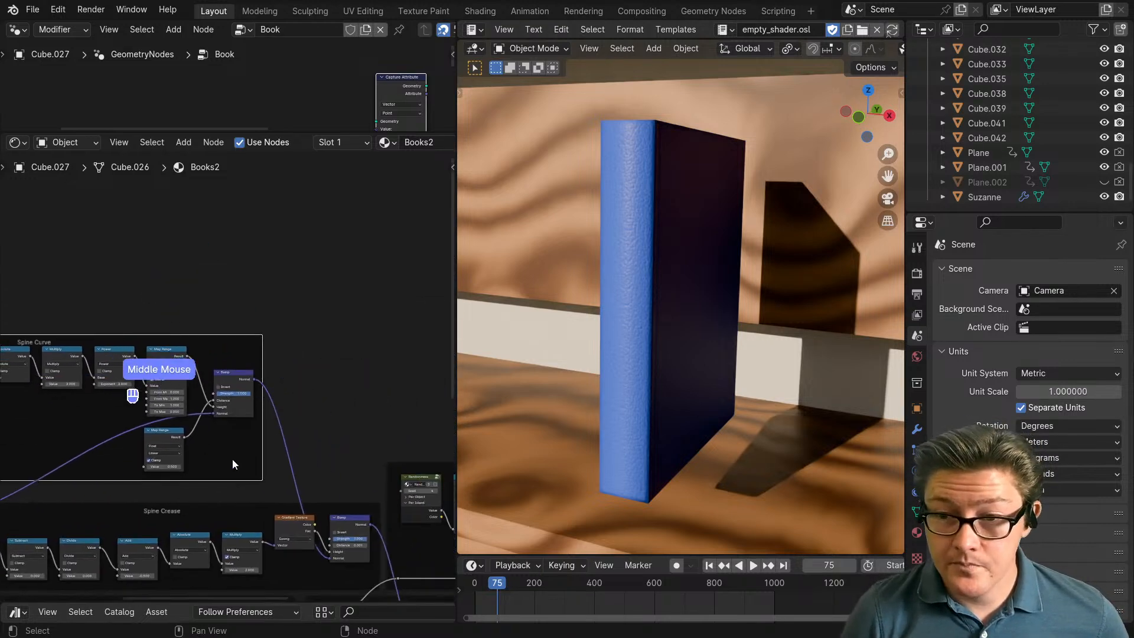
pyautogui.scroll(4, 248, 457)
pyautogui.moveTo(258, 455); pyautogui.dragTo(257, 406, button='middle')
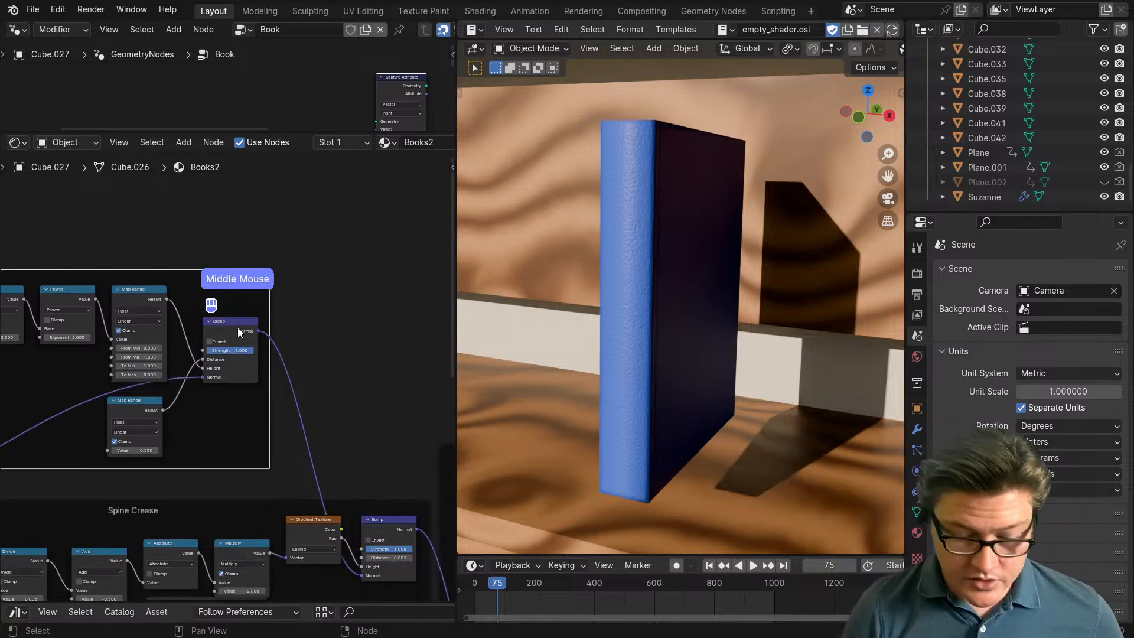
pyautogui.click(237, 329)
pyautogui.press('m')
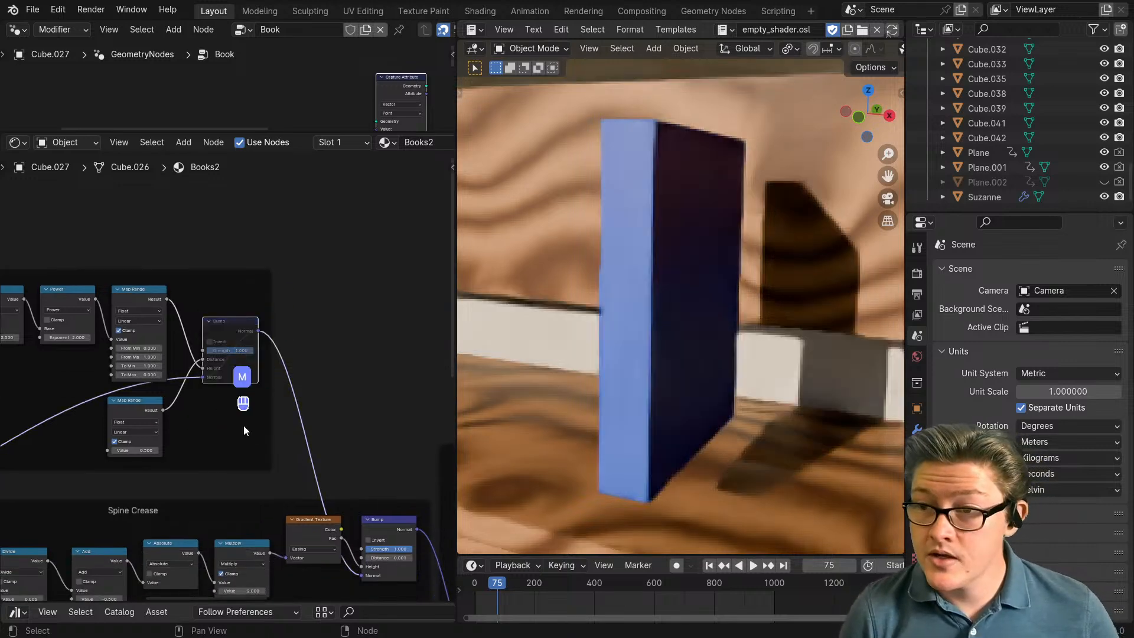
# Step: Shrink the shader node area to give the Book geometry node tree more room
pyautogui.scroll(-4, 231, 395)
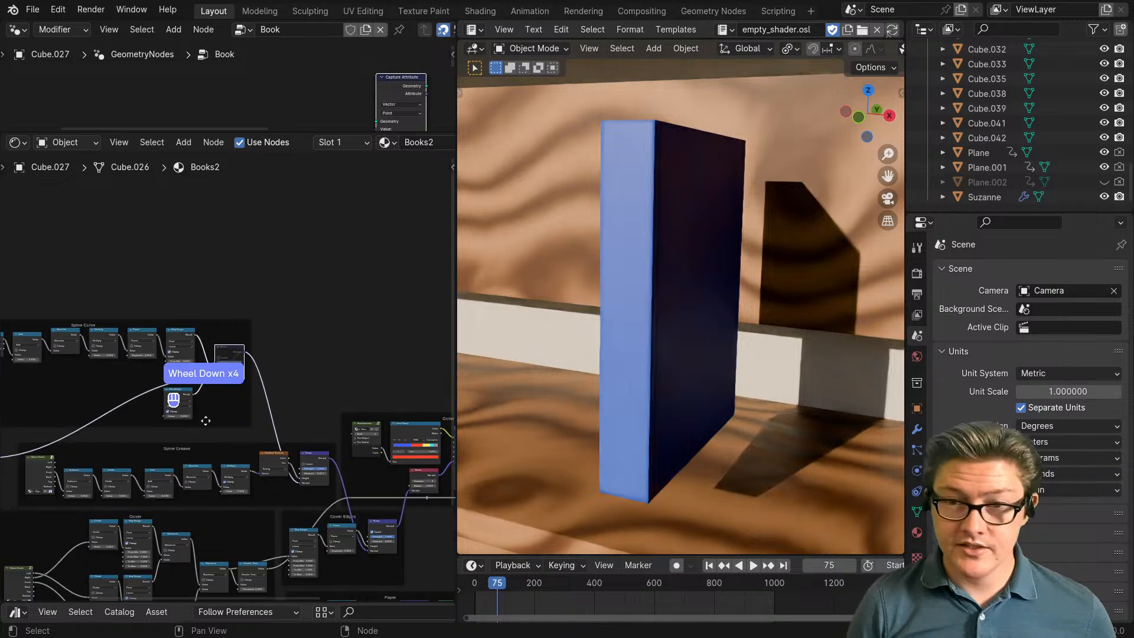
pyautogui.moveTo(186, 306); pyautogui.dragTo(227, 315, button='middle')
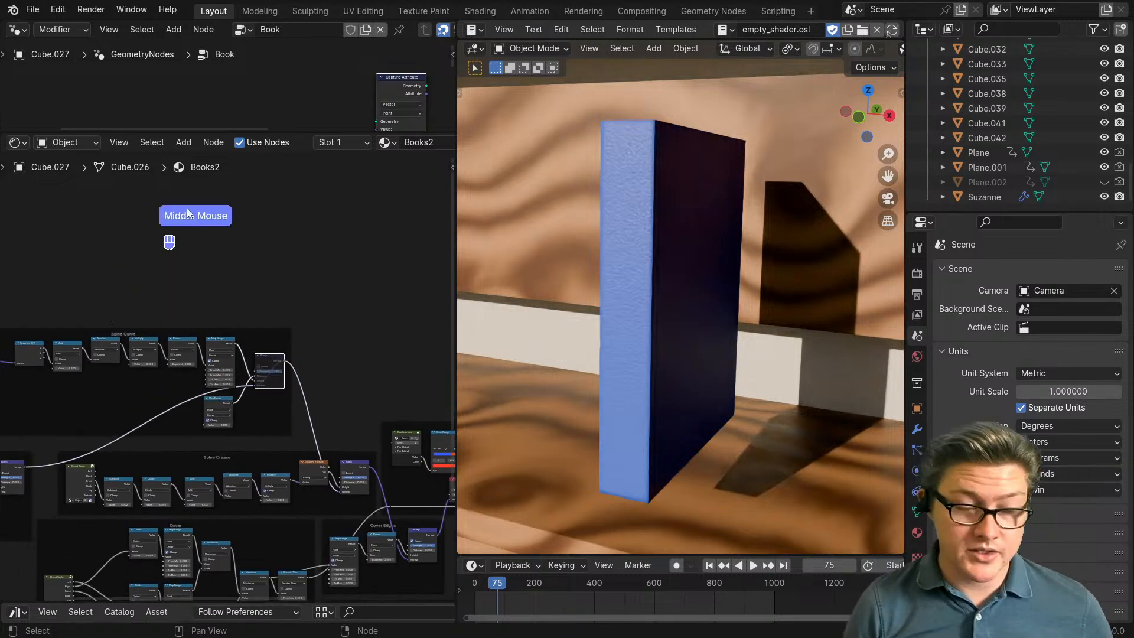
pyautogui.click(213, 142)
pyautogui.click(211, 378)
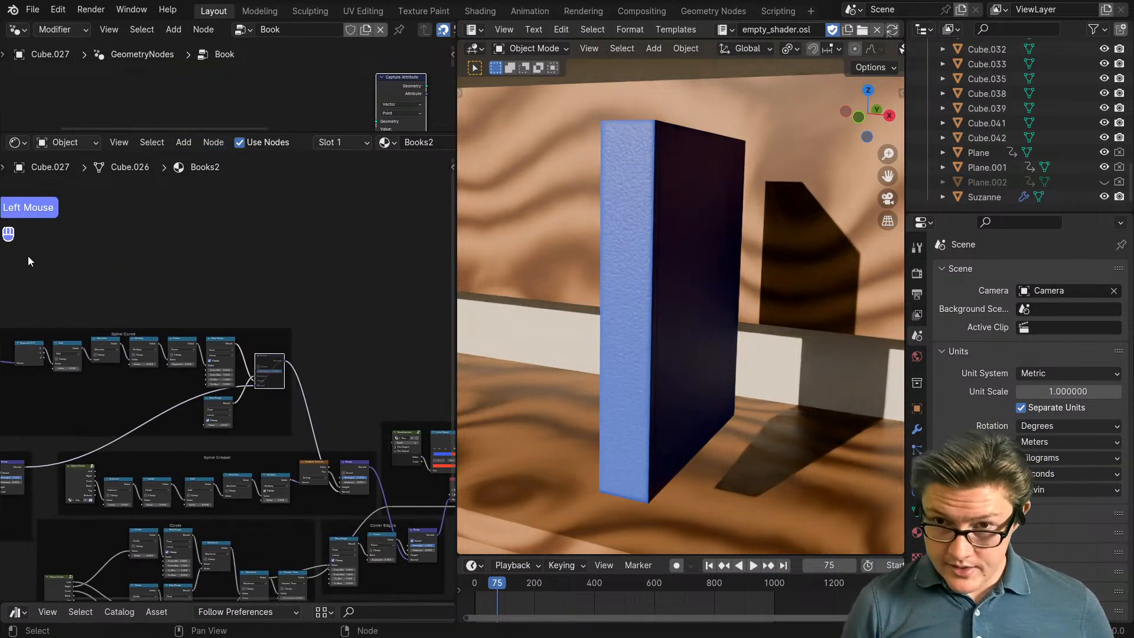
pyautogui.moveTo(169, 127); pyautogui.dragTo(200, 387)
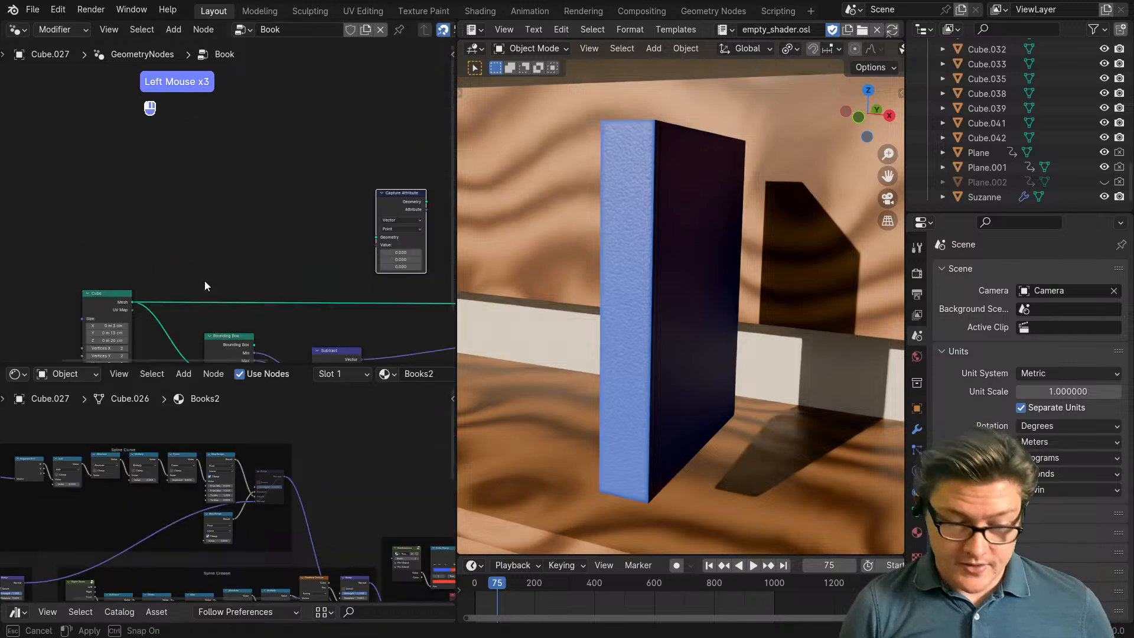
# Step: Insert a Set Position node between the Cube and Join Geometry, and try nudging its Y offset, leaving it at 0 m
pyautogui.scroll(-1, 215, 256)
pyautogui.moveTo(216, 261); pyautogui.dragTo(205, 281, button='middle')
pyautogui.scroll(2, 159, 319)
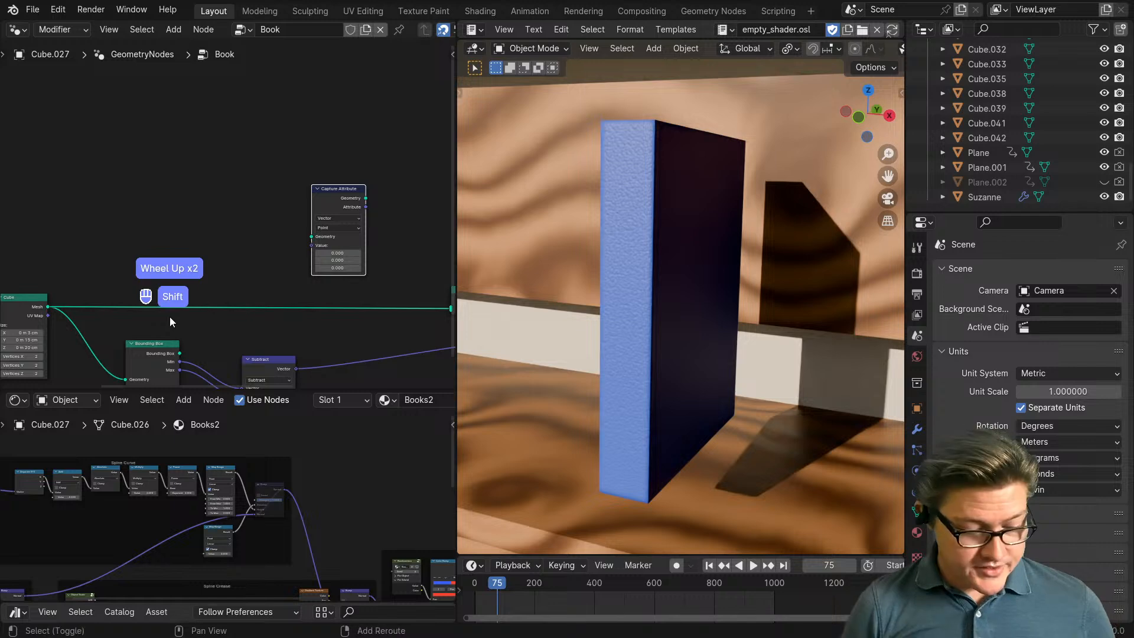
pyautogui.hotkey('shift', 'a')
pyautogui.write('set po')
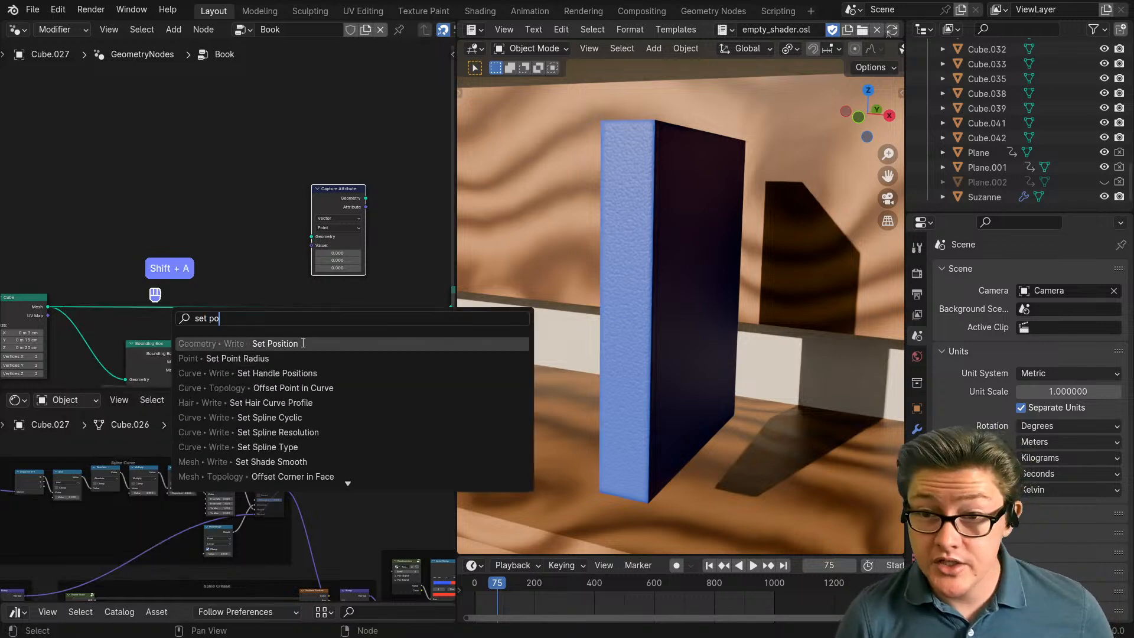
pyautogui.click(302, 343)
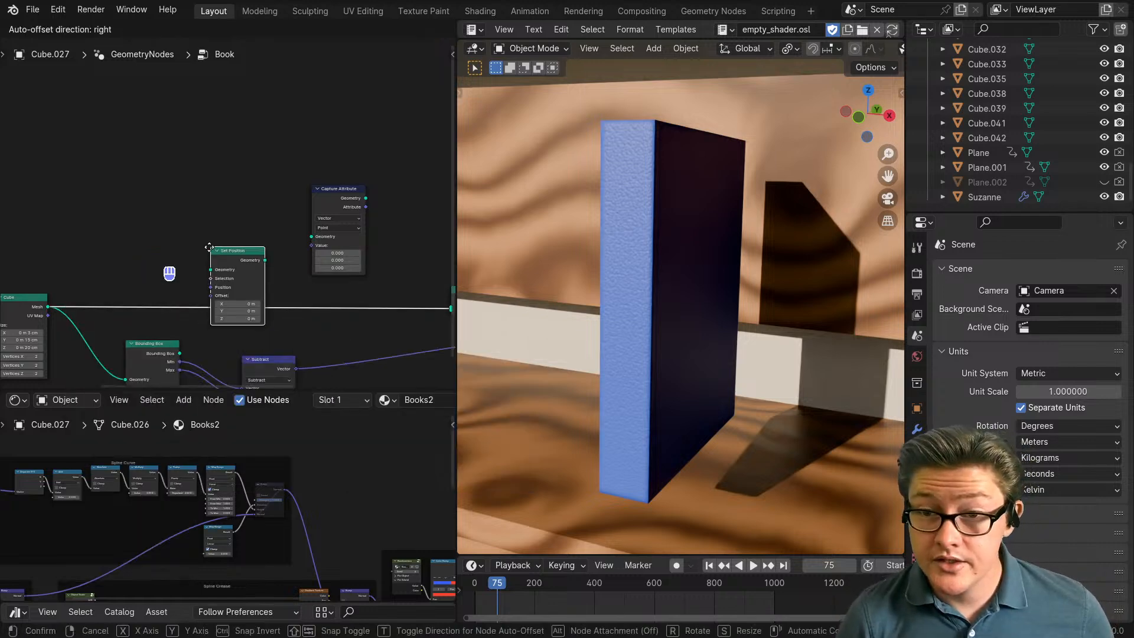
pyautogui.click(232, 267)
pyautogui.scroll(4, 222, 312)
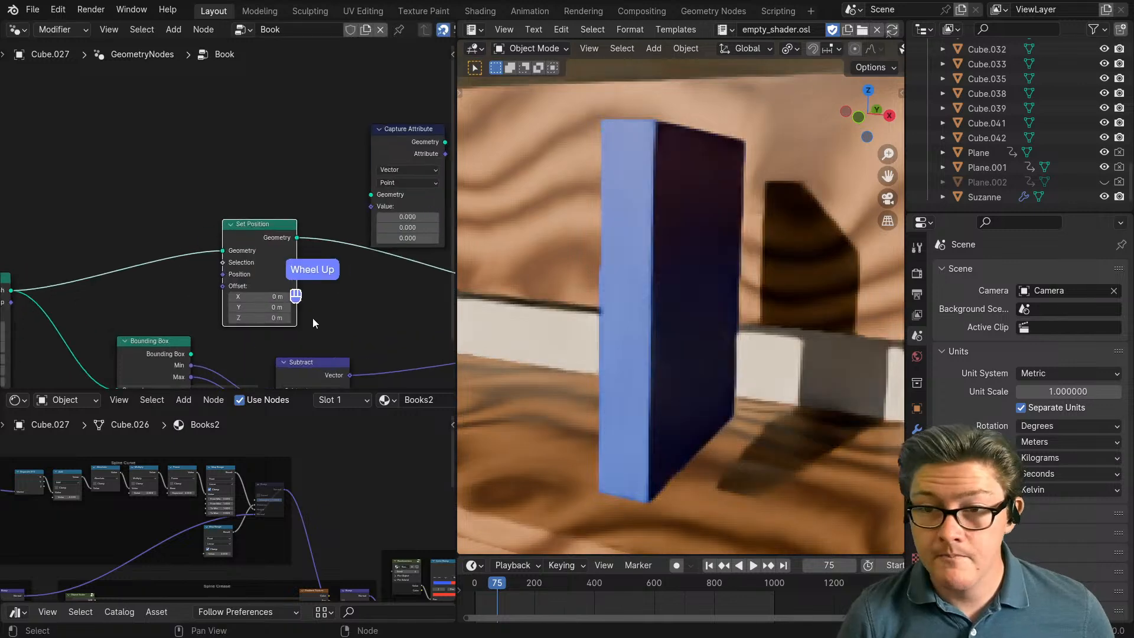
pyautogui.click(316, 352)
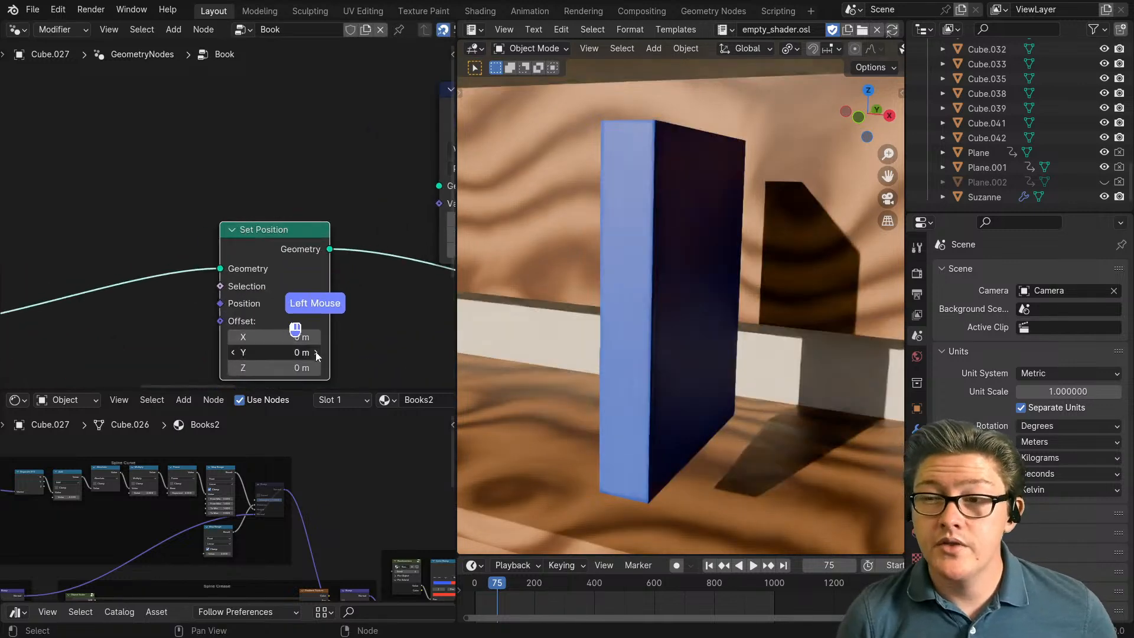
pyautogui.click(233, 352)
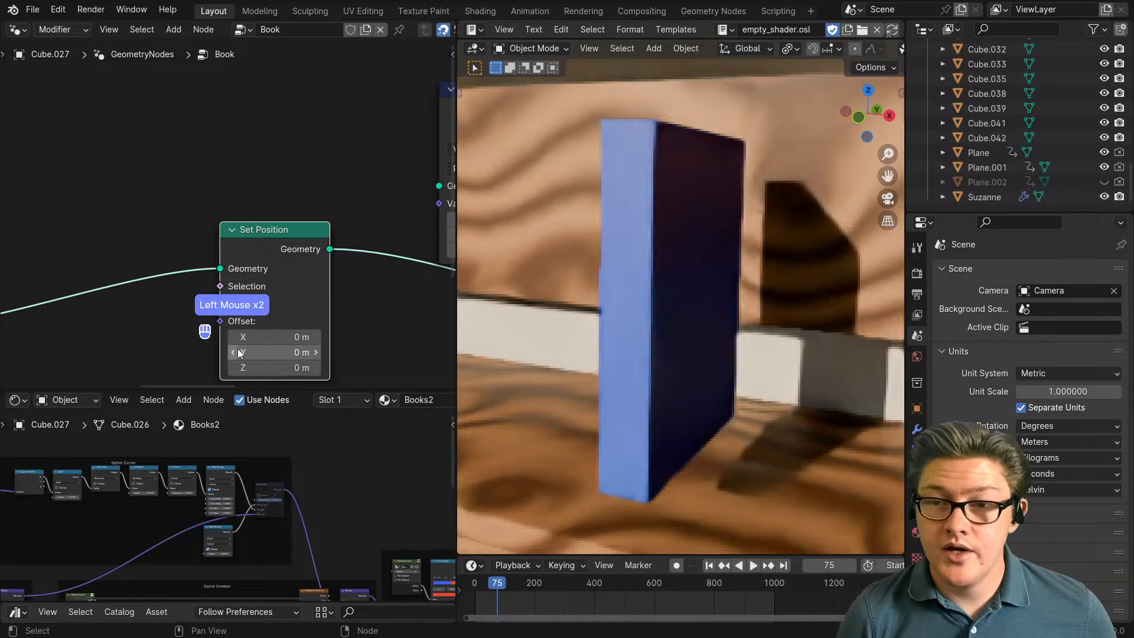
# Step: Spread out the Book nodes by moving Capture Attribute farther up and Set Position closer to Join Geometry
pyautogui.scroll(-2, 307, 268)
pyautogui.moveTo(258, 232); pyautogui.dragTo(291, 232)
pyautogui.scroll(-1, 358, 172)
pyautogui.moveTo(366, 164); pyautogui.dragTo(273, 81)
pyautogui.moveTo(271, 226); pyautogui.dragTo(363, 229)
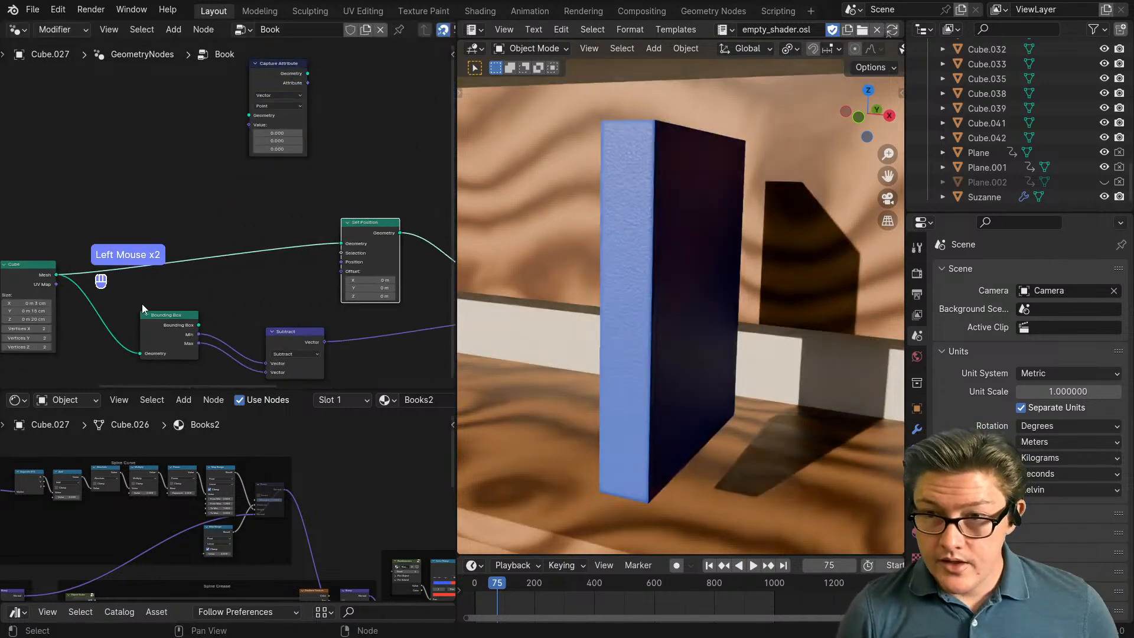
# Step: Move the Group Input node down beside the Cube node
pyautogui.scroll(-2, 148, 243)
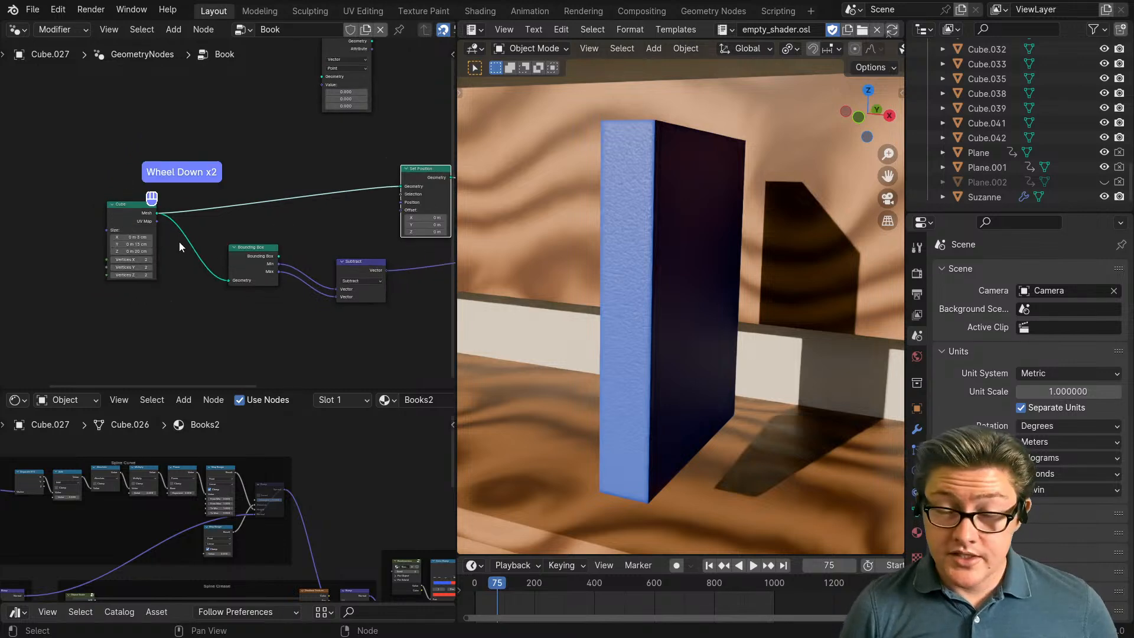
pyautogui.scroll(2, 179, 242)
pyautogui.moveTo(211, 293); pyautogui.dragTo(296, 291, button='middle')
pyautogui.scroll(-3, 297, 291)
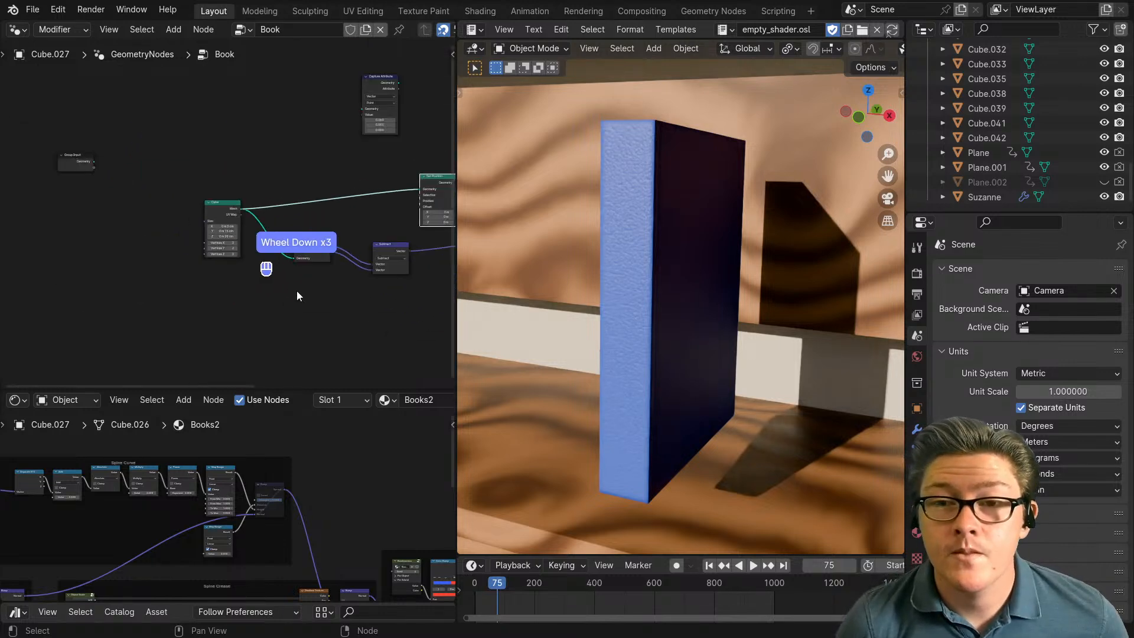
pyautogui.moveTo(79, 166); pyautogui.dragTo(154, 243)
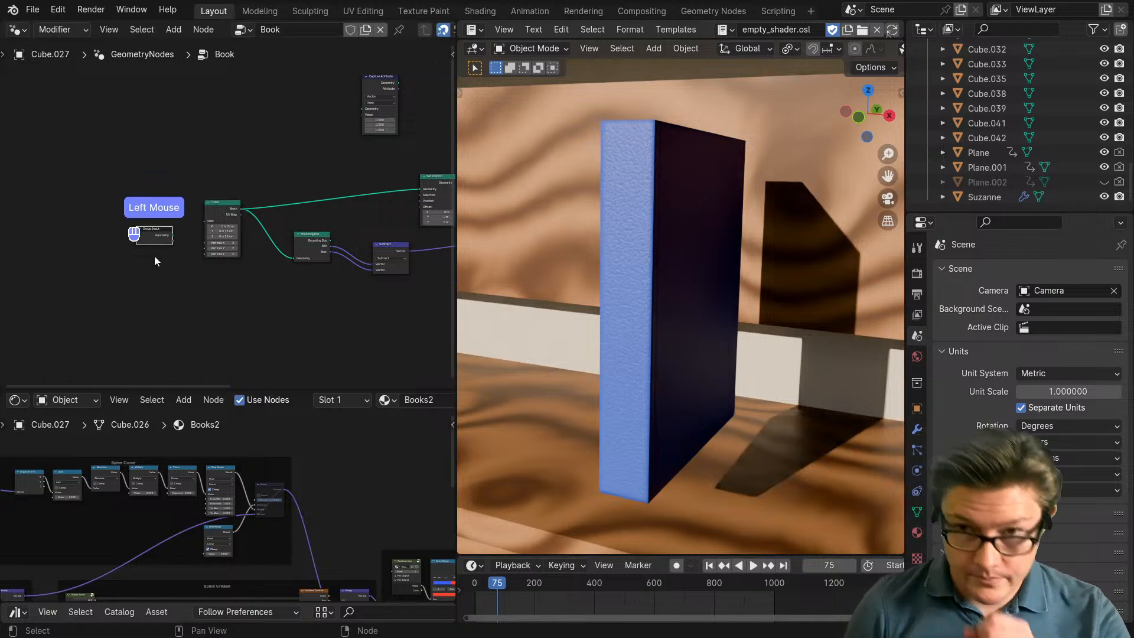
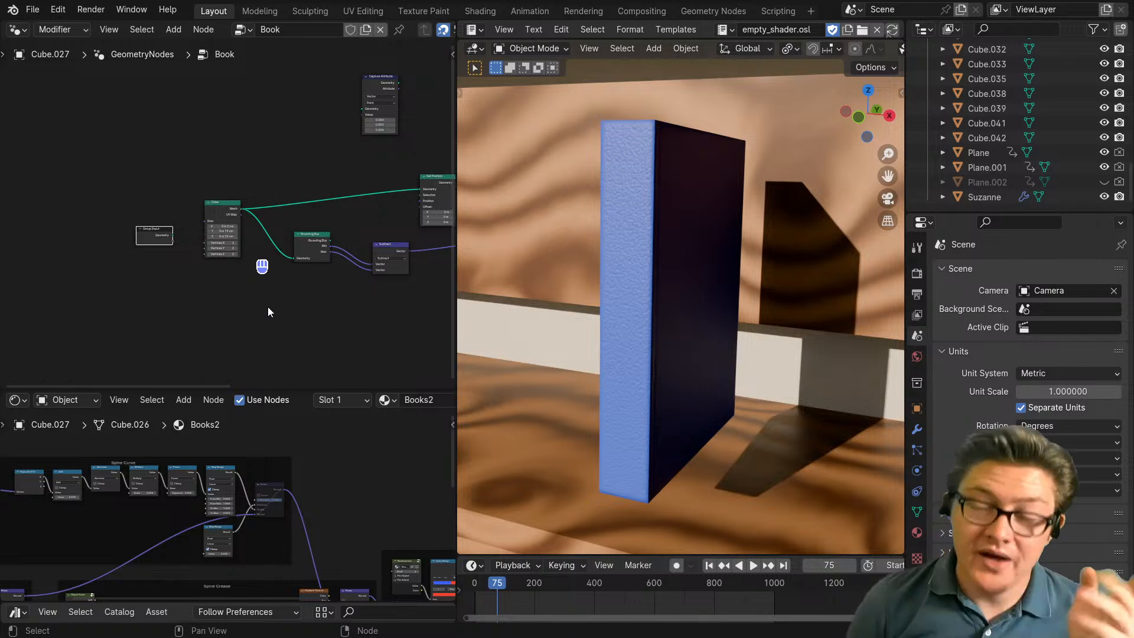
pyautogui.moveTo(286, 302); pyautogui.dragTo(256, 320, button='middle')
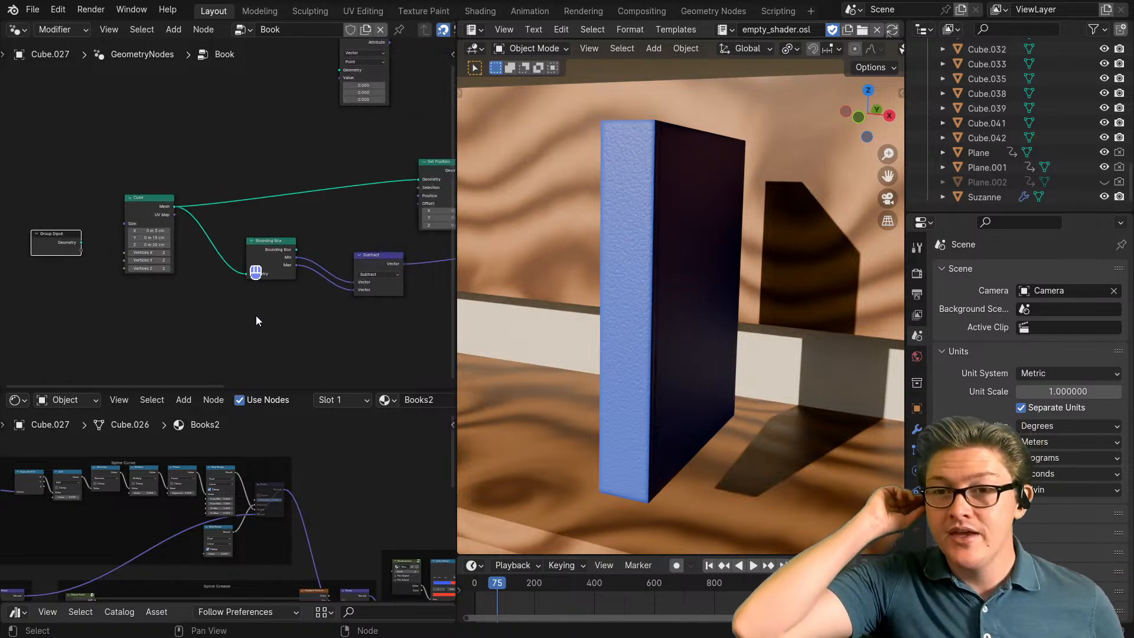
pyautogui.scroll(2, 257, 320)
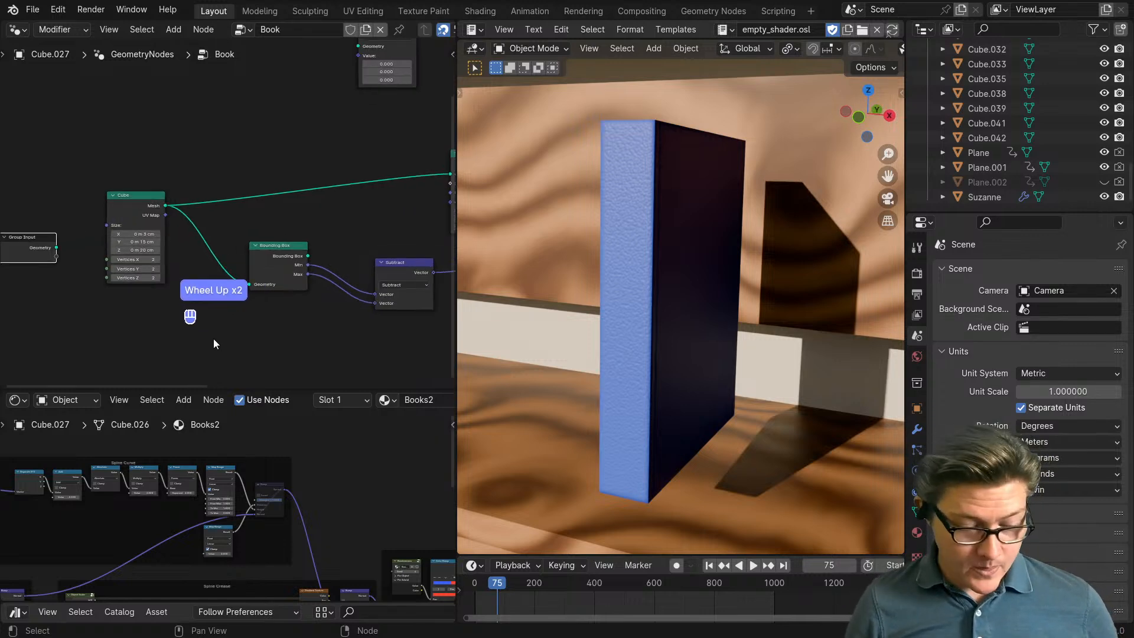
# Step: Align the Texture Coordinate node with Separate XYZ in the Spine Curve frame, using a temporarily maximized shader editor
pyautogui.moveTo(682, 265); pyautogui.dragTo(673, 325, button='middle')
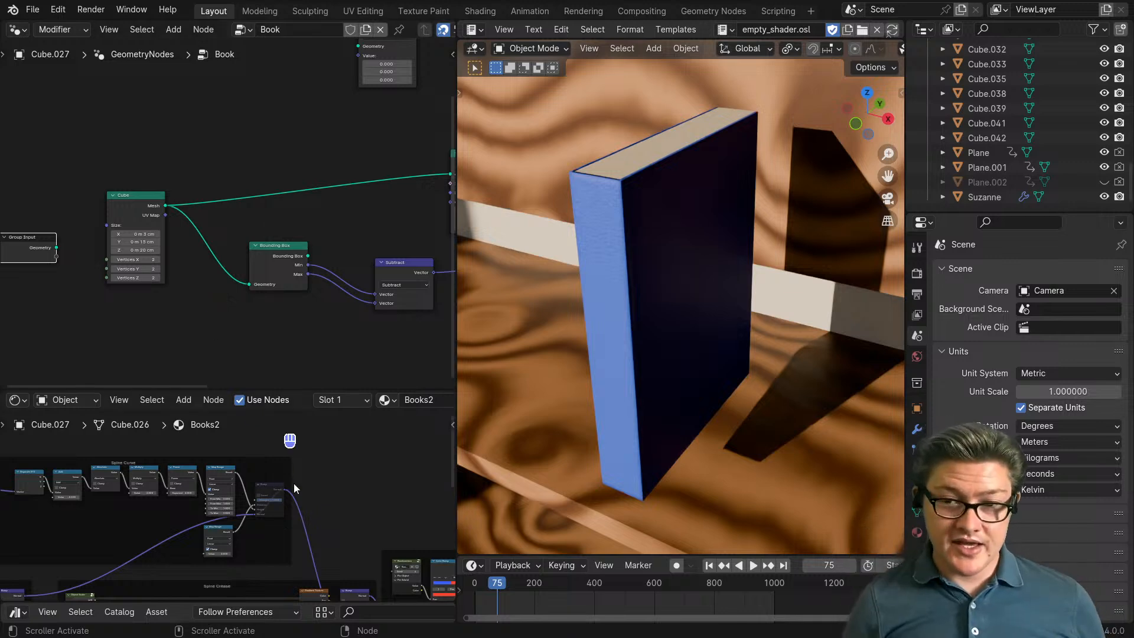
pyautogui.hotkey('ctrl', 'space')
pyautogui.scroll(-3, 253, 442)
pyautogui.moveTo(253, 441); pyautogui.dragTo(303, 451, button='middle')
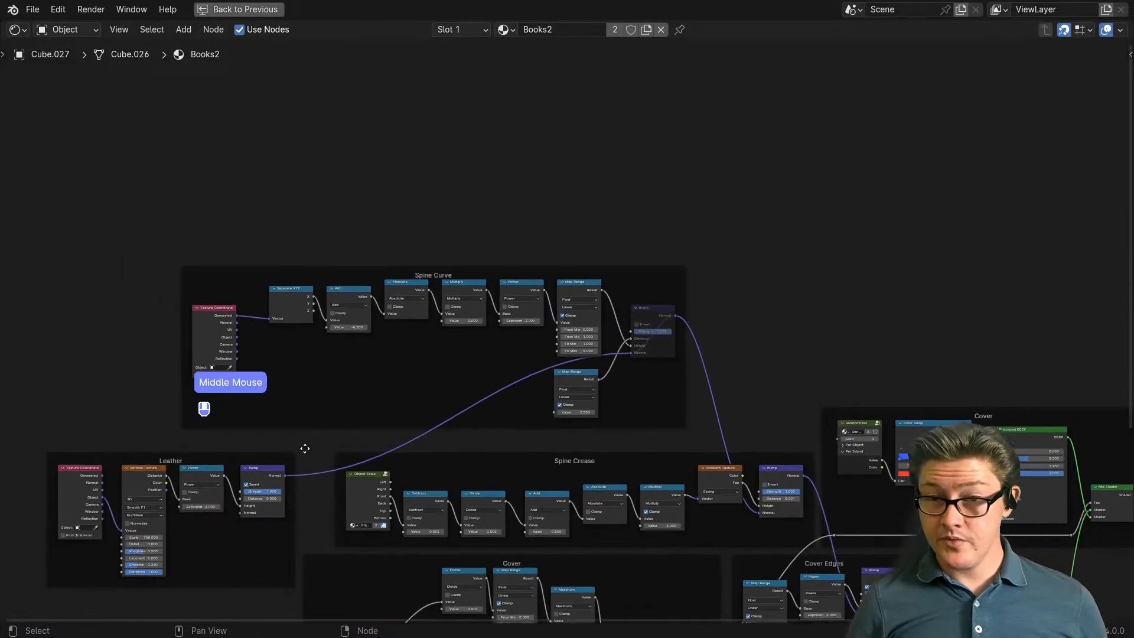
pyautogui.scroll(3, 367, 455)
pyautogui.click(130, 337)
pyautogui.moveTo(125, 337); pyautogui.dragTo(156, 301)
pyautogui.scroll(2, 306, 428)
pyautogui.moveTo(307, 428); pyautogui.dragTo(357, 480, button='middle')
pyautogui.scroll(1, 276, 362)
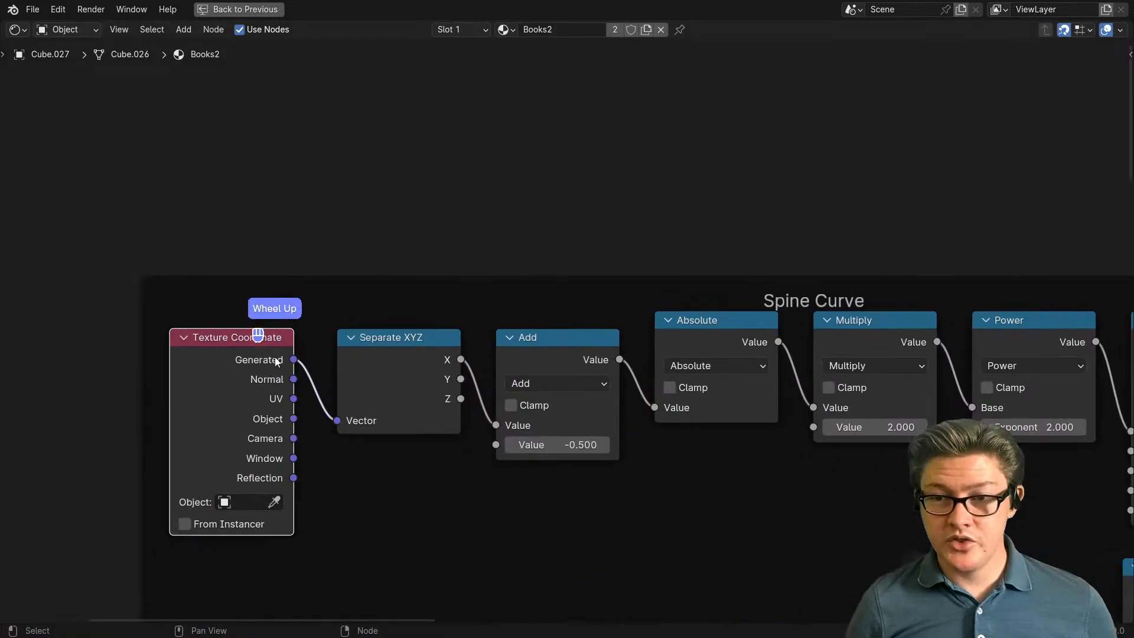
pyautogui.moveTo(432, 437); pyautogui.dragTo(306, 361, button='middle')
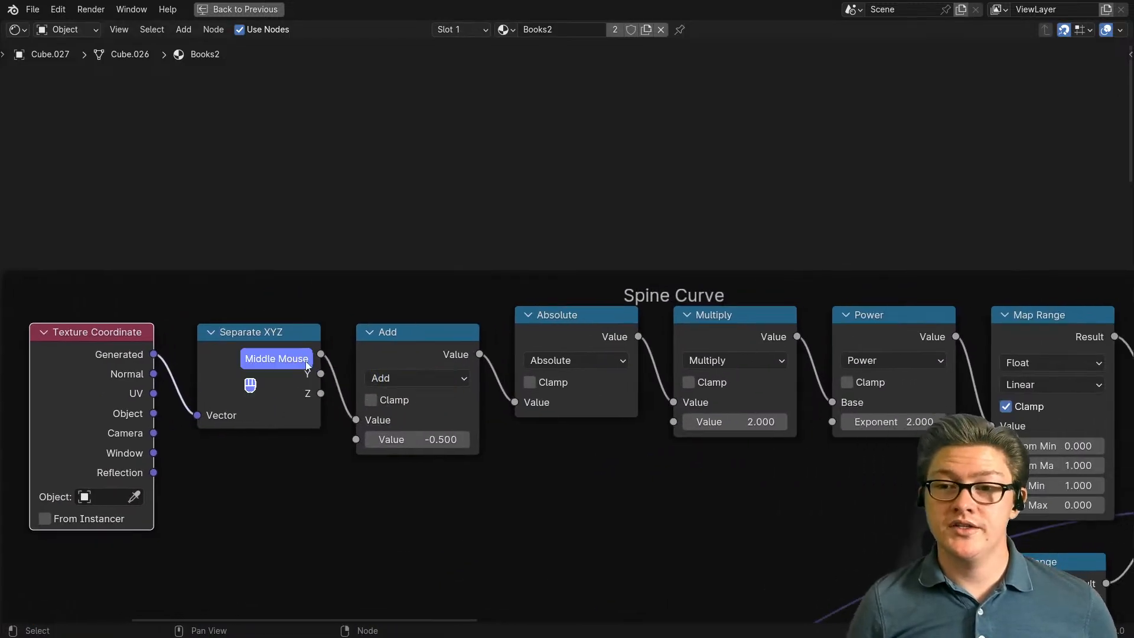
pyautogui.hotkey('ctrl', 'space')
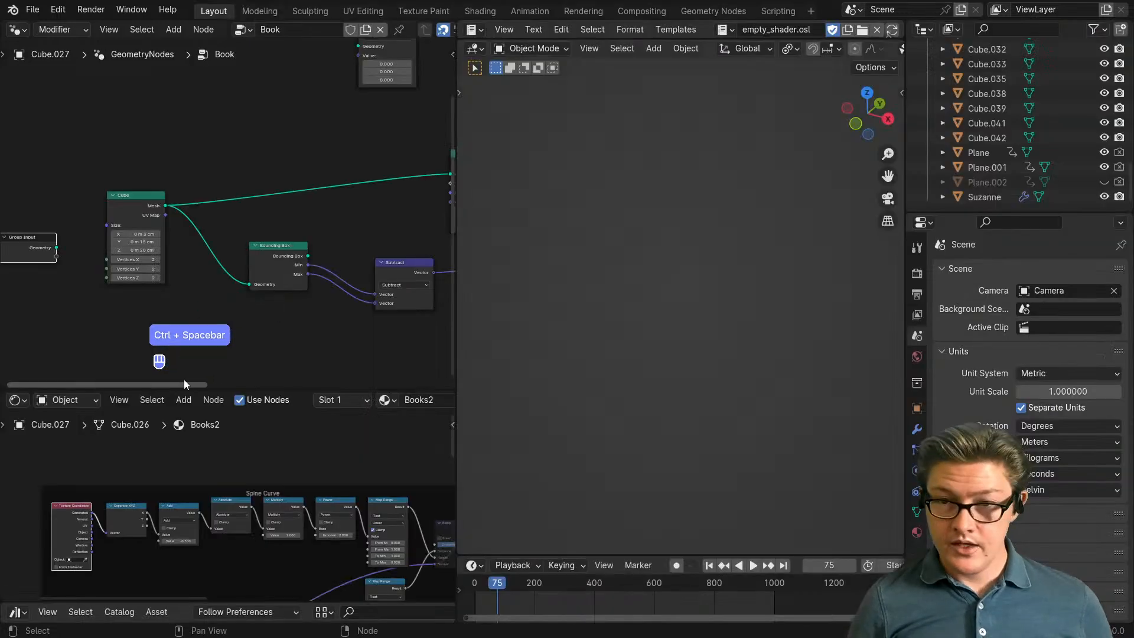
# Step: Preview the Separate XYZ output and the Add output of the Spine Curve chain on the book's spine
pyautogui.keyDown('ctrl'); pyautogui.keyDown('shift'); pyautogui.click(132, 518); pyautogui.keyUp('shift'); pyautogui.keyUp('ctrl')
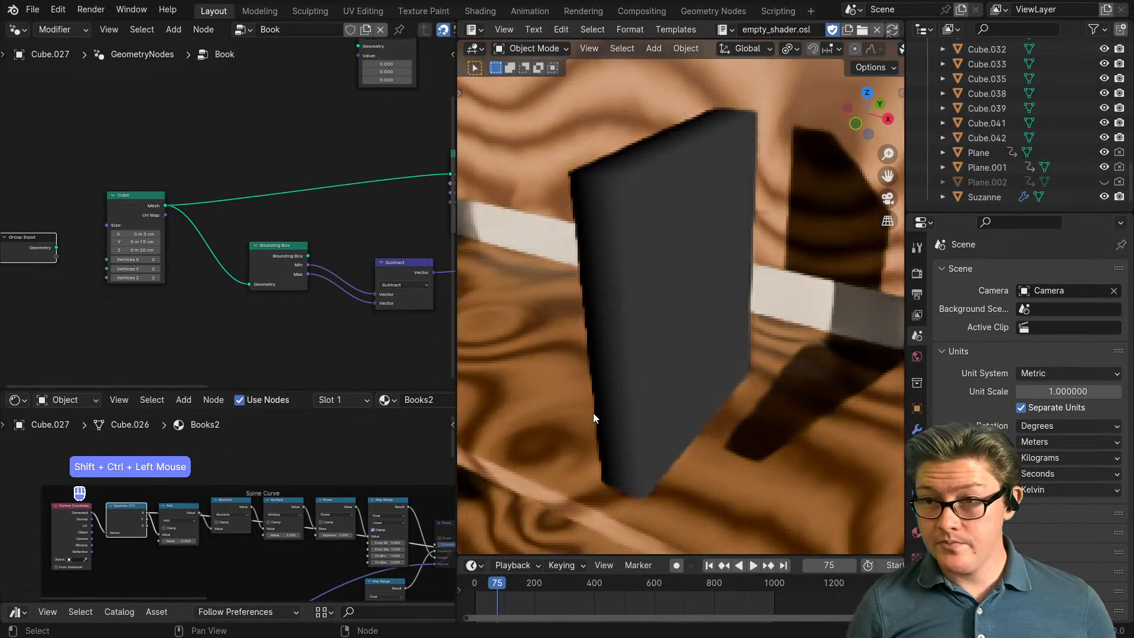
pyautogui.moveTo(618, 427); pyautogui.dragTo(669, 433, button='middle')
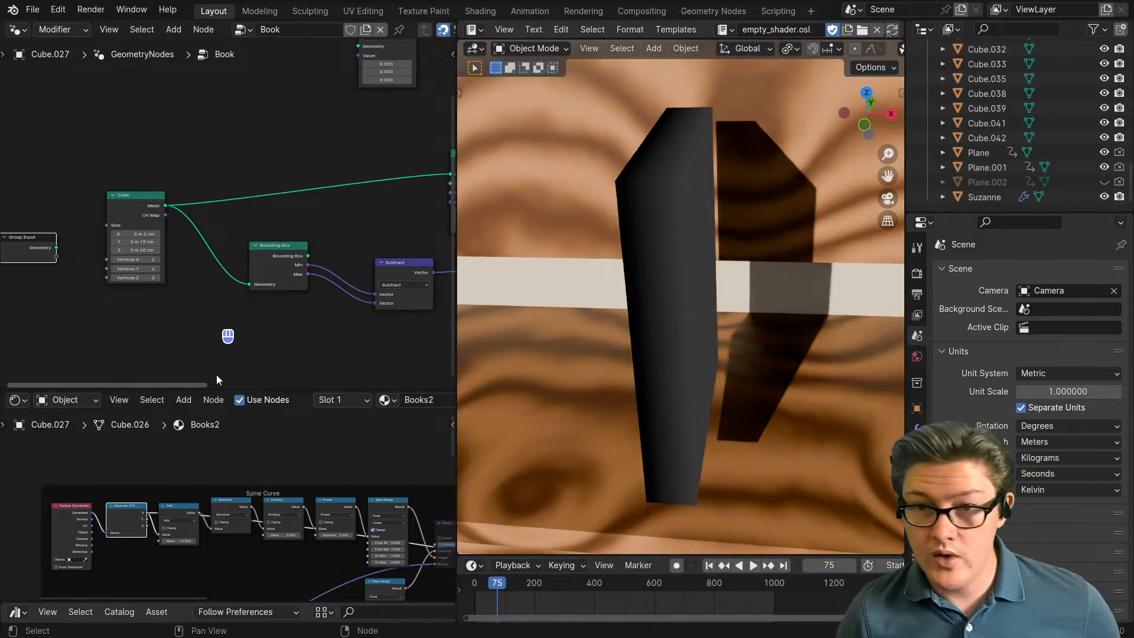
pyautogui.scroll(2, 236, 522)
pyautogui.moveTo(225, 542); pyautogui.dragTo(203, 527, button='middle')
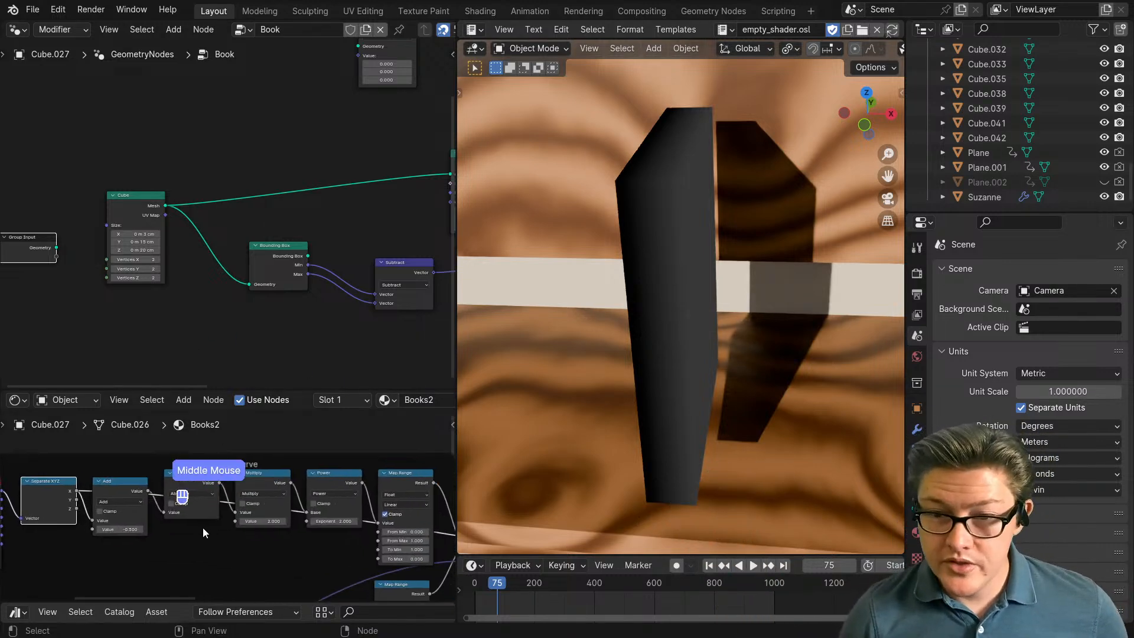
pyautogui.keyDown('ctrl'); pyautogui.keyDown('shift'); pyautogui.click(120, 490); pyautogui.keyUp('shift'); pyautogui.keyUp('ctrl')
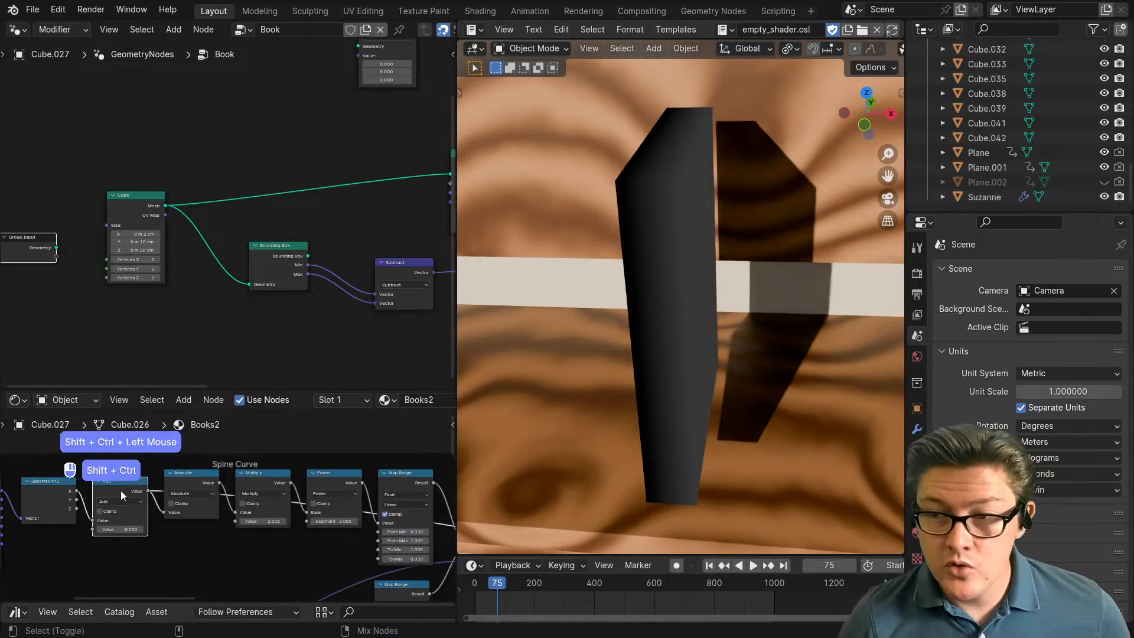
# Step: Preview the Absolute, Multiply, Power and Map Range outputs of the Spine Curve chain one after another on the book
pyautogui.keyDown('ctrl'); pyautogui.keyDown('shift'); pyautogui.click(193, 477); pyautogui.keyUp('shift'); pyautogui.keyUp('ctrl')
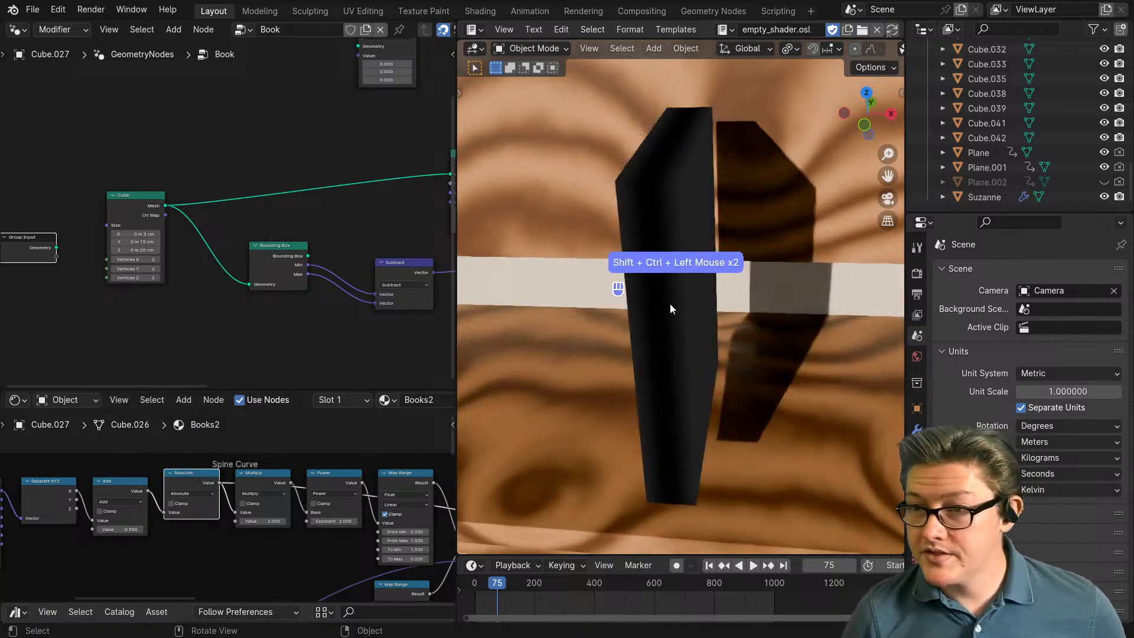
pyautogui.keyDown('ctrl'); pyautogui.keyDown('shift'); pyautogui.click(264, 478); pyautogui.keyUp('shift'); pyautogui.keyUp('ctrl')
pyautogui.moveTo(279, 490); pyautogui.dragTo(161, 489, button='middle')
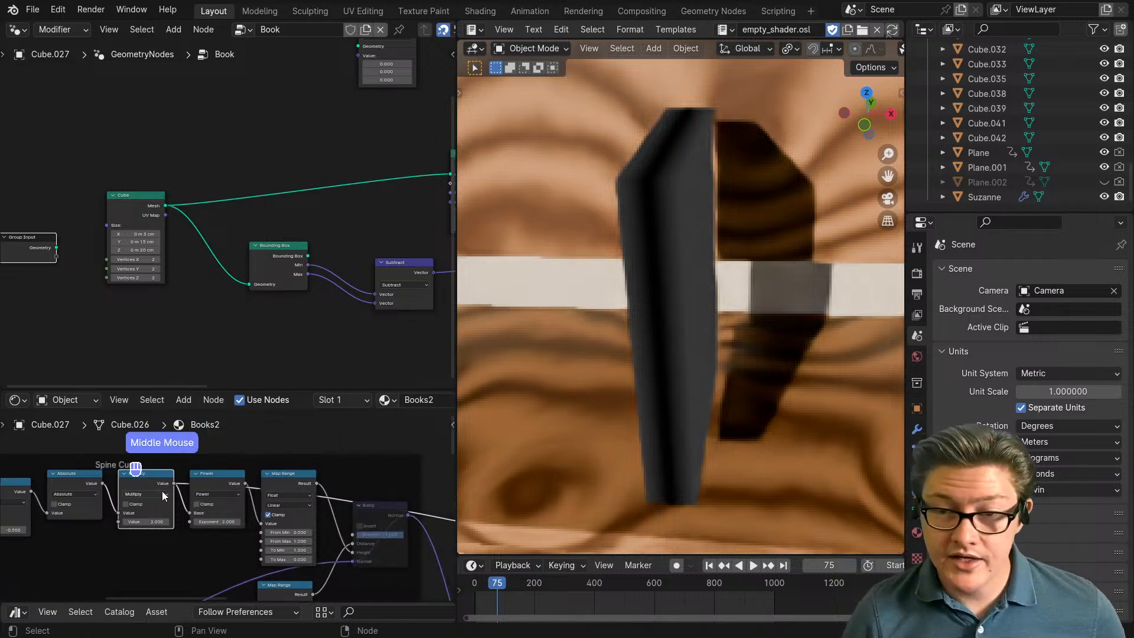
pyautogui.keyDown('ctrl'); pyautogui.keyDown('shift'); pyautogui.click(214, 480); pyautogui.keyUp('shift'); pyautogui.keyUp('ctrl')
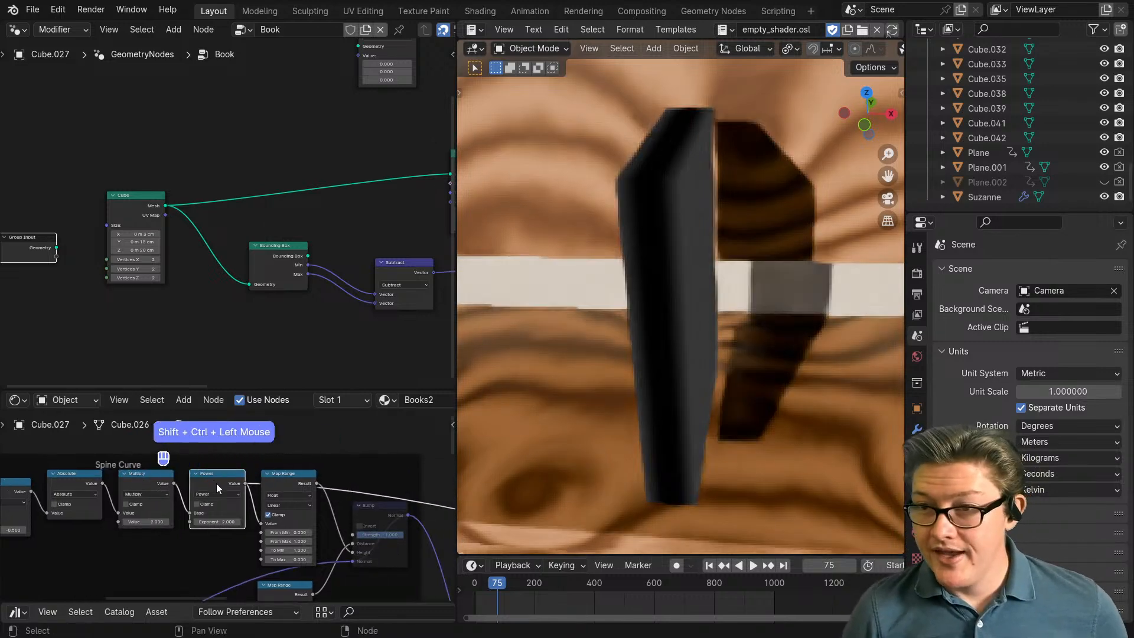
pyautogui.scroll(2, 229, 507)
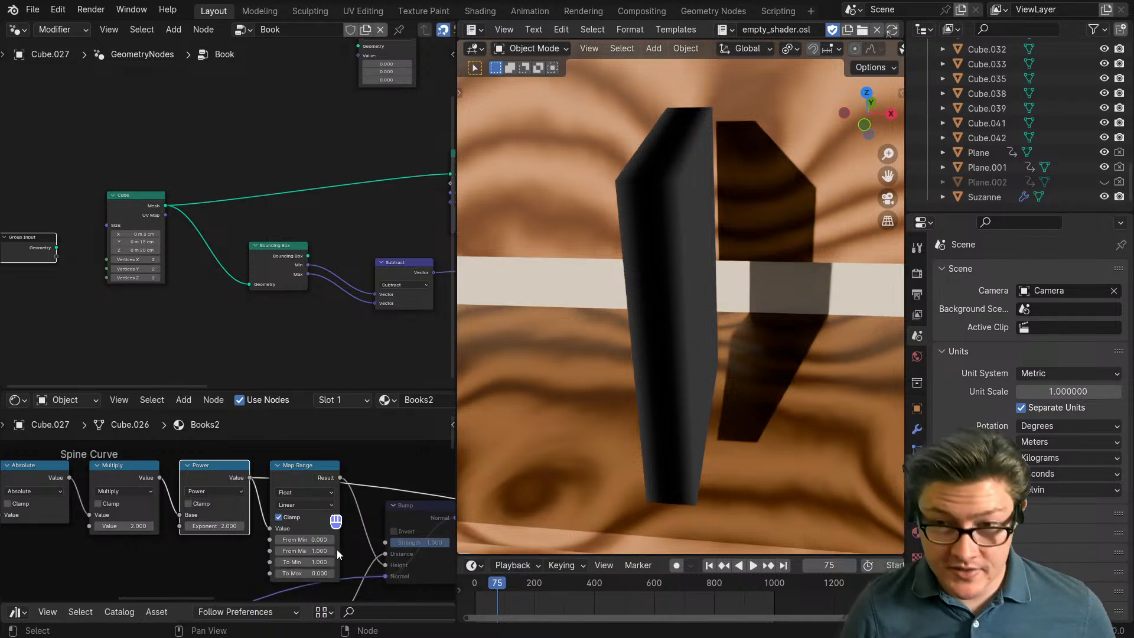
pyautogui.keyDown('ctrl'); pyautogui.keyDown('shift'); pyautogui.click(295, 476); pyautogui.keyUp('shift'); pyautogui.keyUp('ctrl')
pyautogui.moveTo(288, 483); pyautogui.dragTo(195, 489, button='middle')
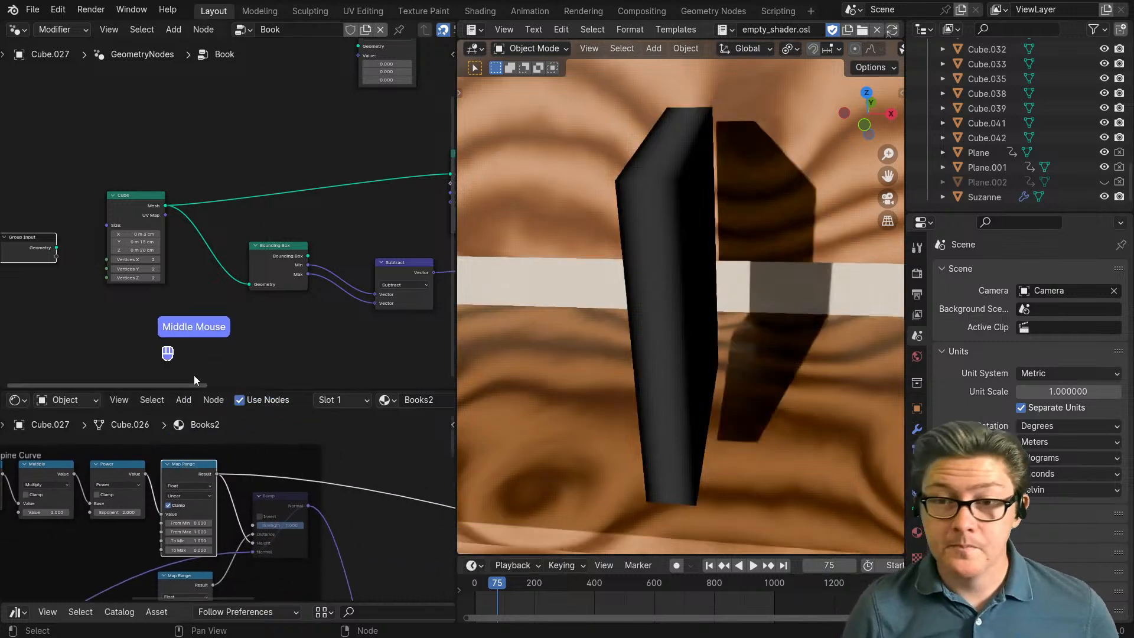
# Step: Move the Group Input node up, clear above the Cube node in the Book node tree
pyautogui.scroll(-2, 189, 339)
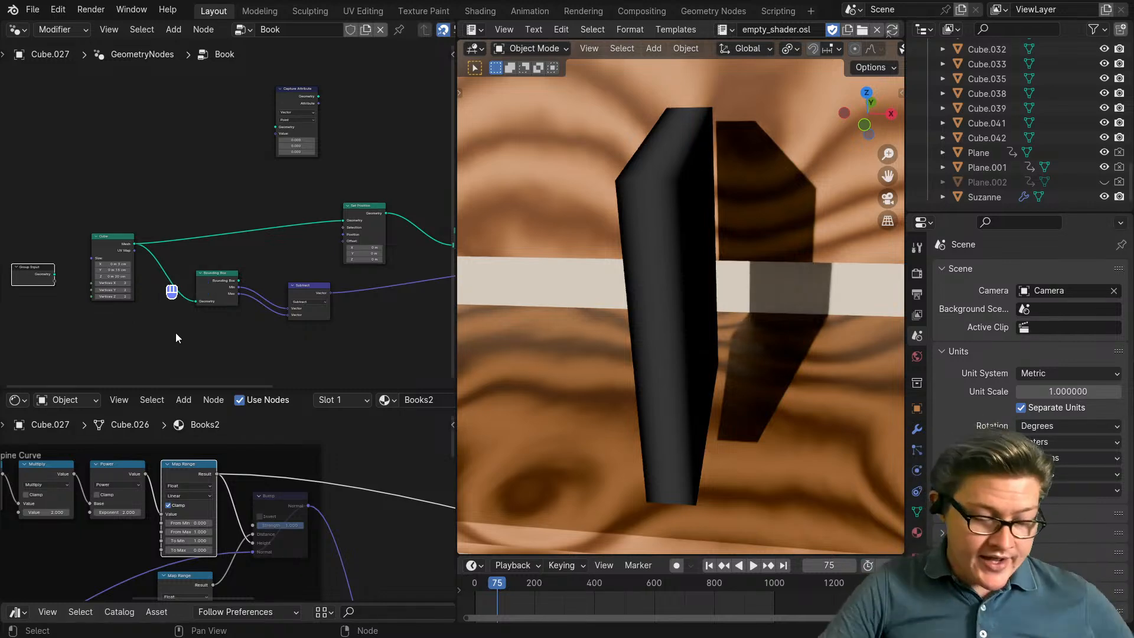
pyautogui.scroll(-2, 175, 332)
pyautogui.moveTo(90, 266); pyautogui.dragTo(105, 143)
pyautogui.click(122, 215)
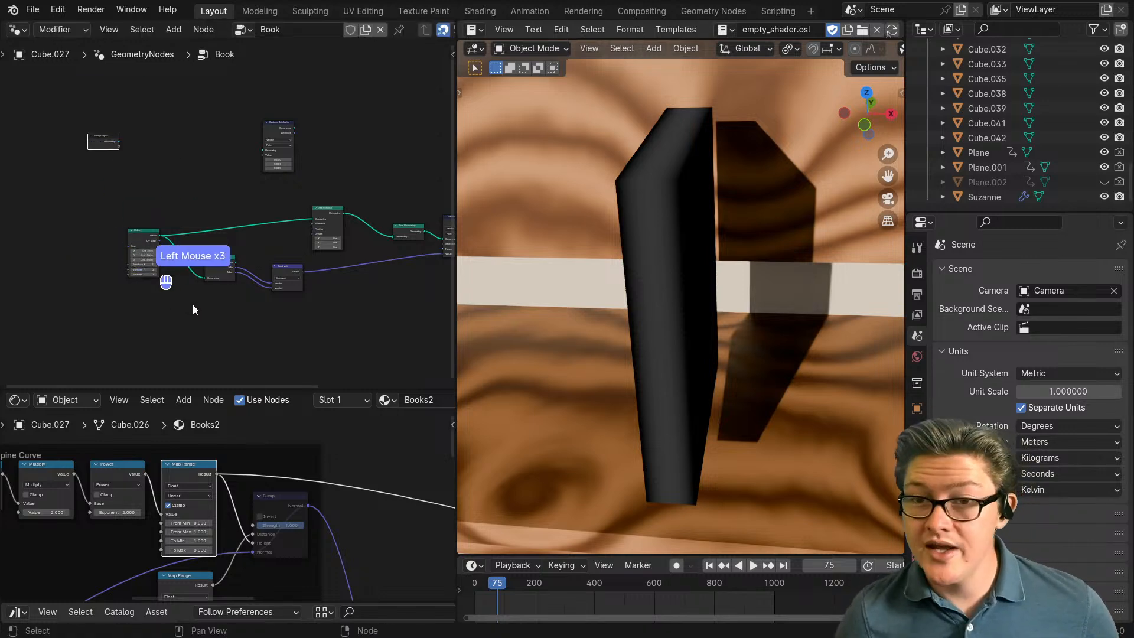
# Step: Maximize the geometry node editor and move the Cube node farther away from the Bounding Box node
pyautogui.scroll(1, 193, 304)
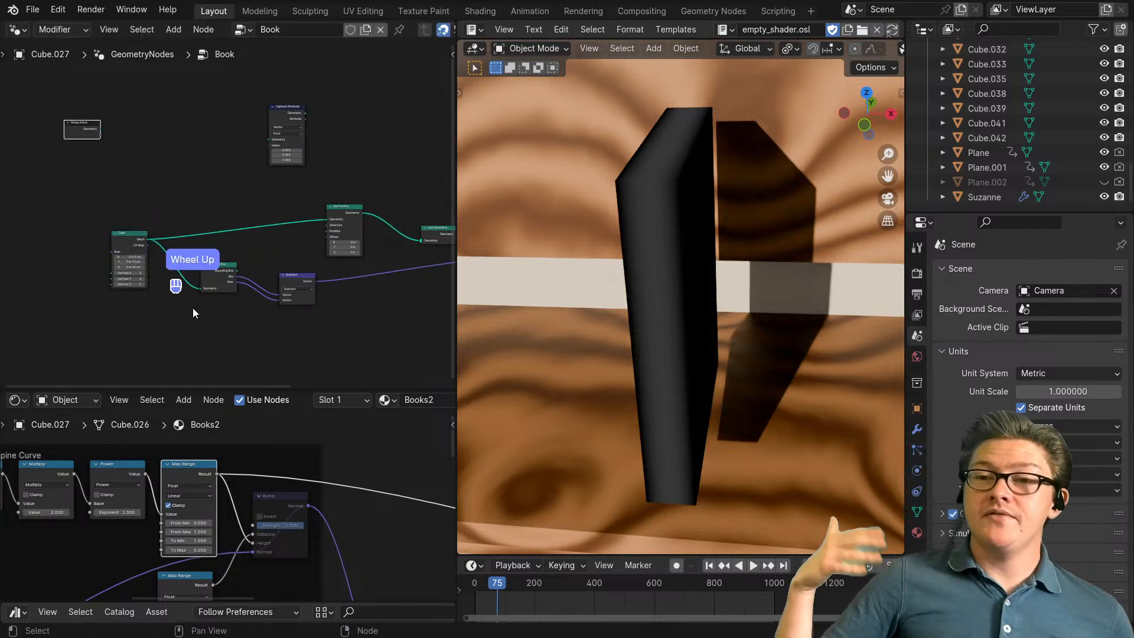
pyautogui.scroll(2, 192, 310)
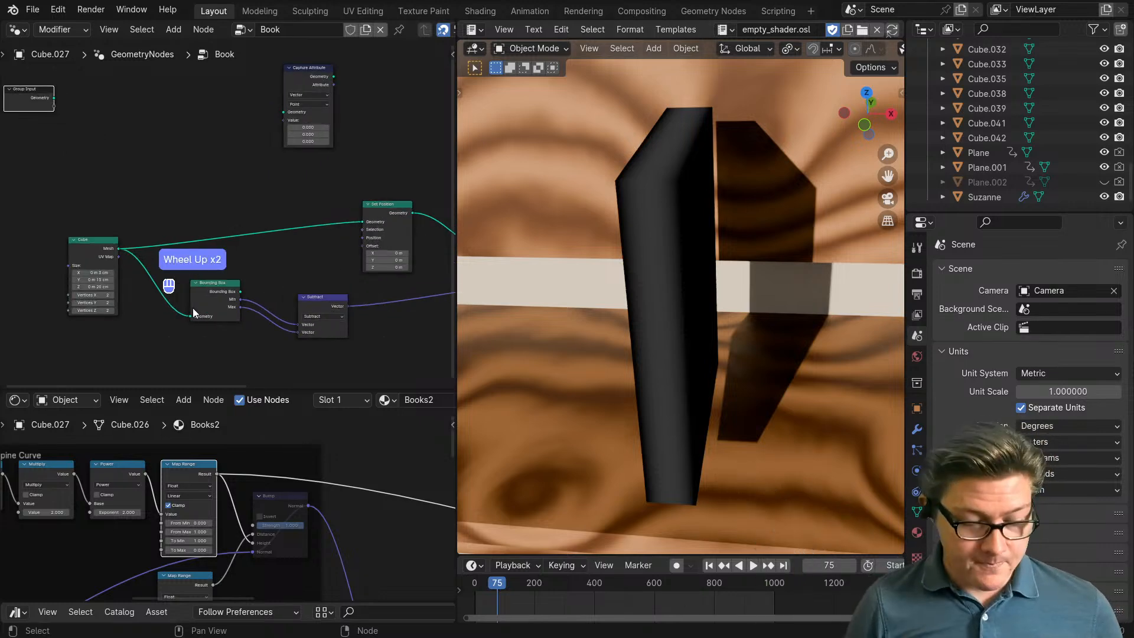
pyautogui.hotkey('ctrl', 'space')
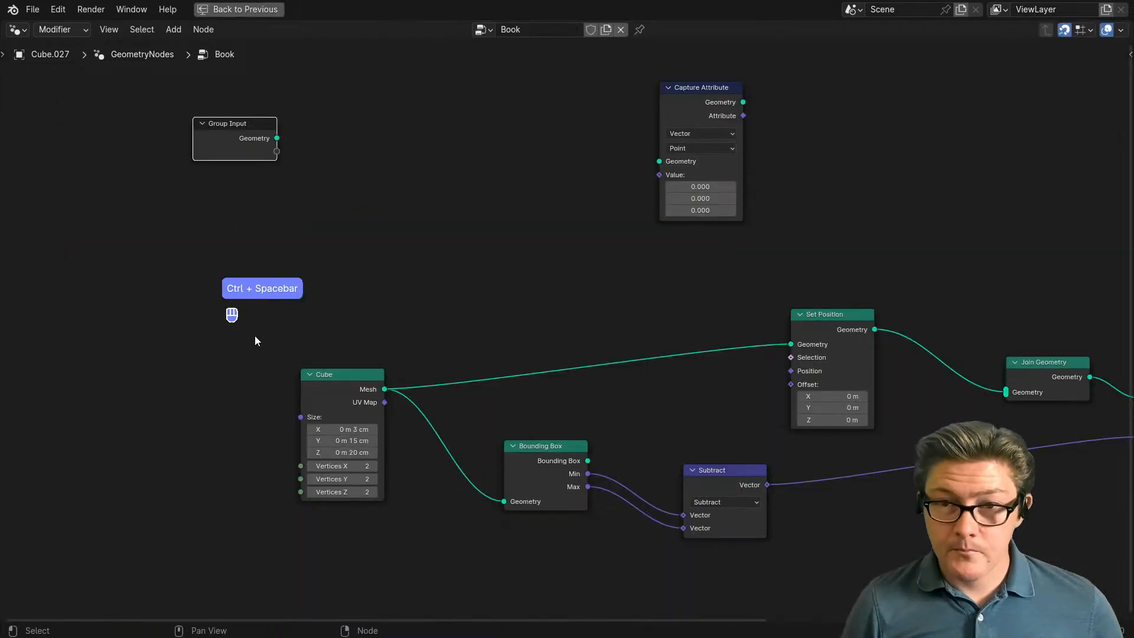
pyautogui.moveTo(294, 430); pyautogui.dragTo(306, 274, button='middle')
pyautogui.click(321, 269)
pyautogui.moveTo(321, 269); pyautogui.dragTo(141, 258)
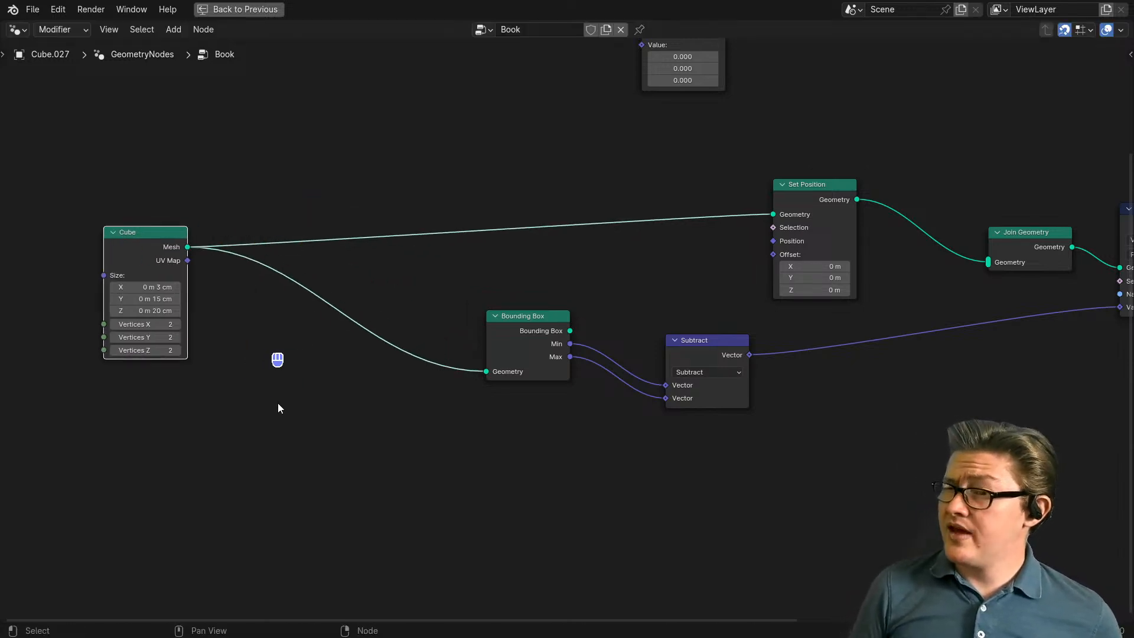
# Step: Add a second Capture Attribute node in the free space below the link from Cube to Bounding Box
pyautogui.hotkey('shift', 'a')
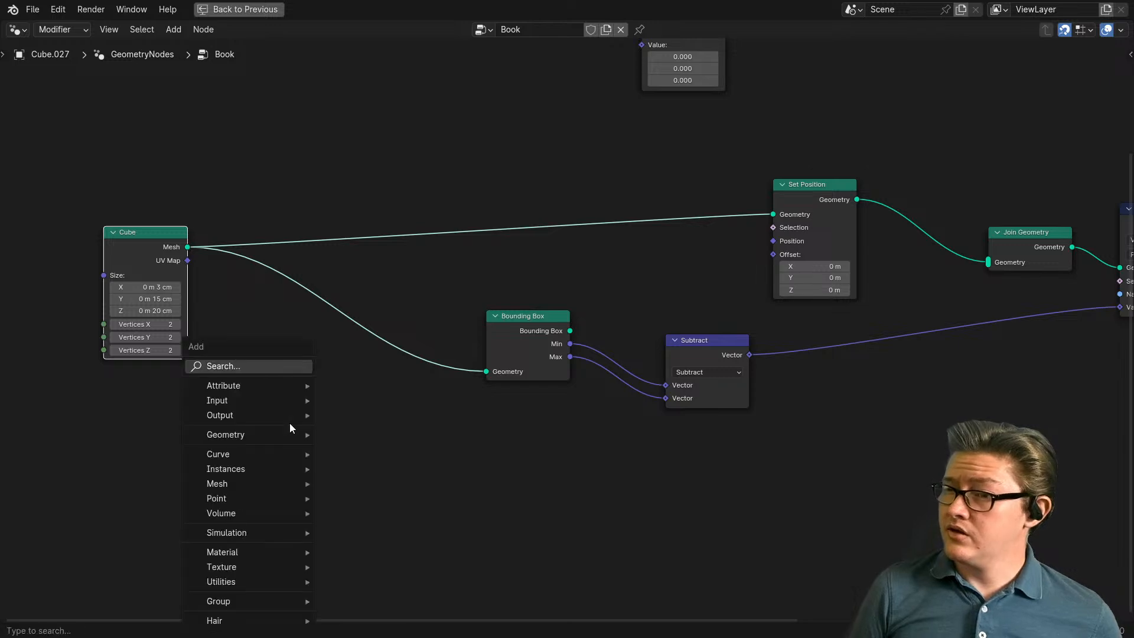
pyautogui.write('attrib')
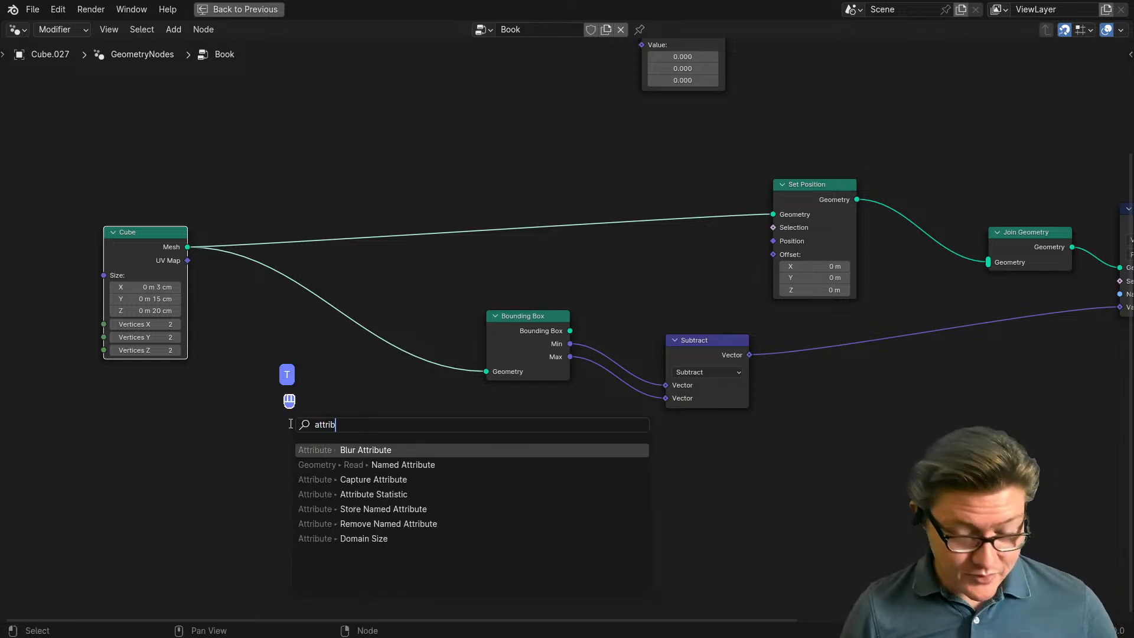
pyautogui.click(407, 481)
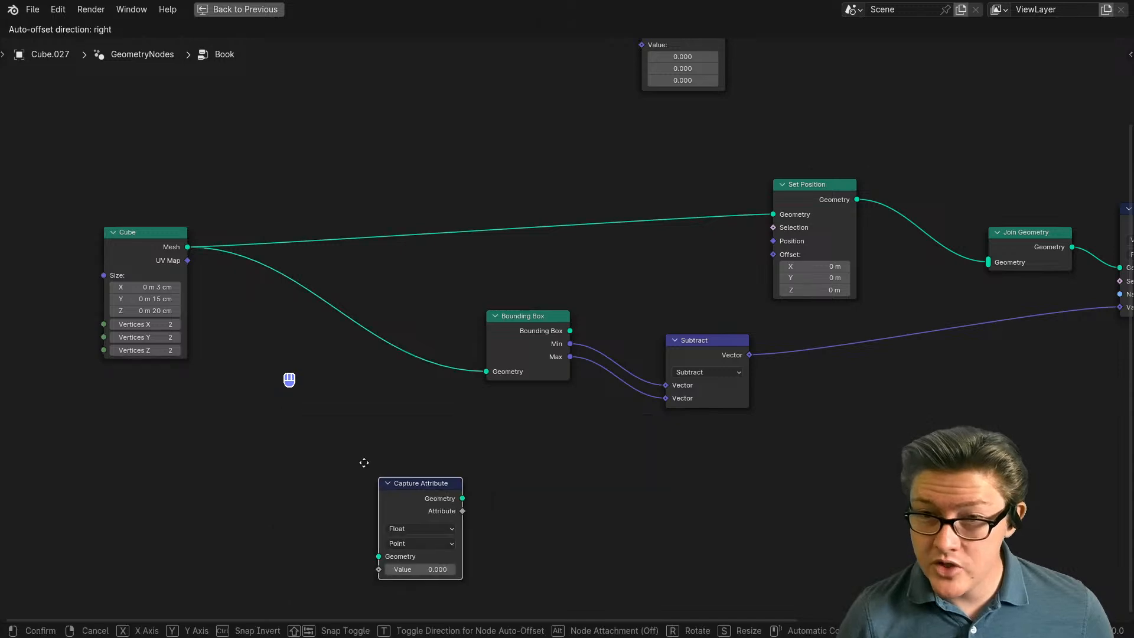
pyautogui.click(307, 364)
pyautogui.scroll(-1, 271, 335)
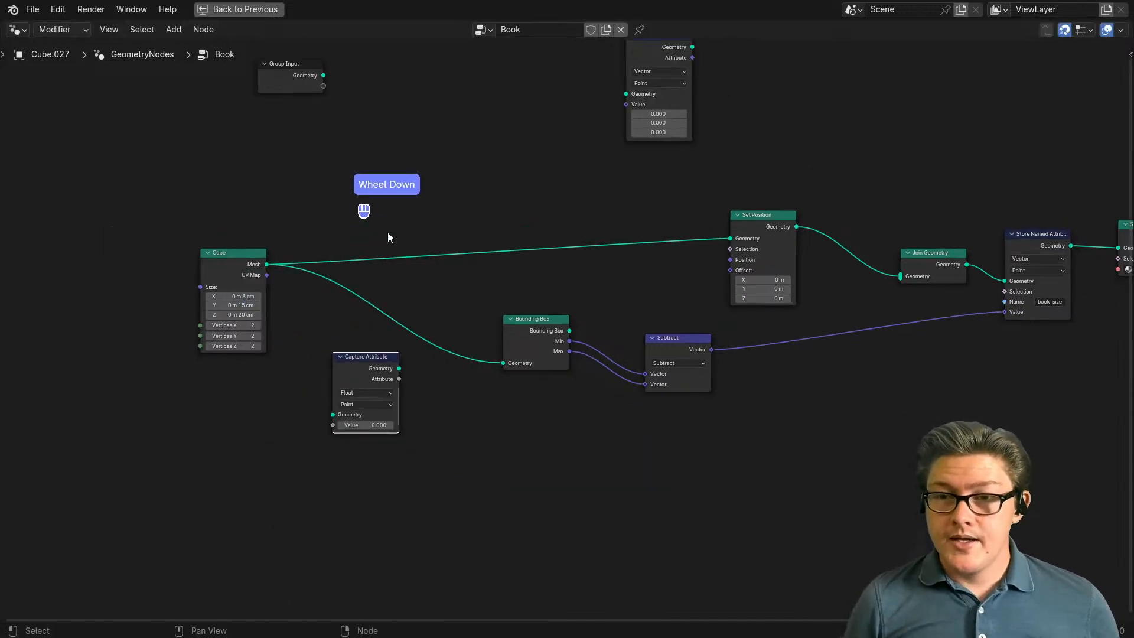
# Step: Merge the Cube's two Mesh links through a reroute, then space out the reroute, Cube and new Capture Attribute to make room
pyautogui.keyDown('shift'); pyautogui.moveTo(391, 235); pyautogui.dragTo(355, 324, button='right'); pyautogui.keyUp('shift')
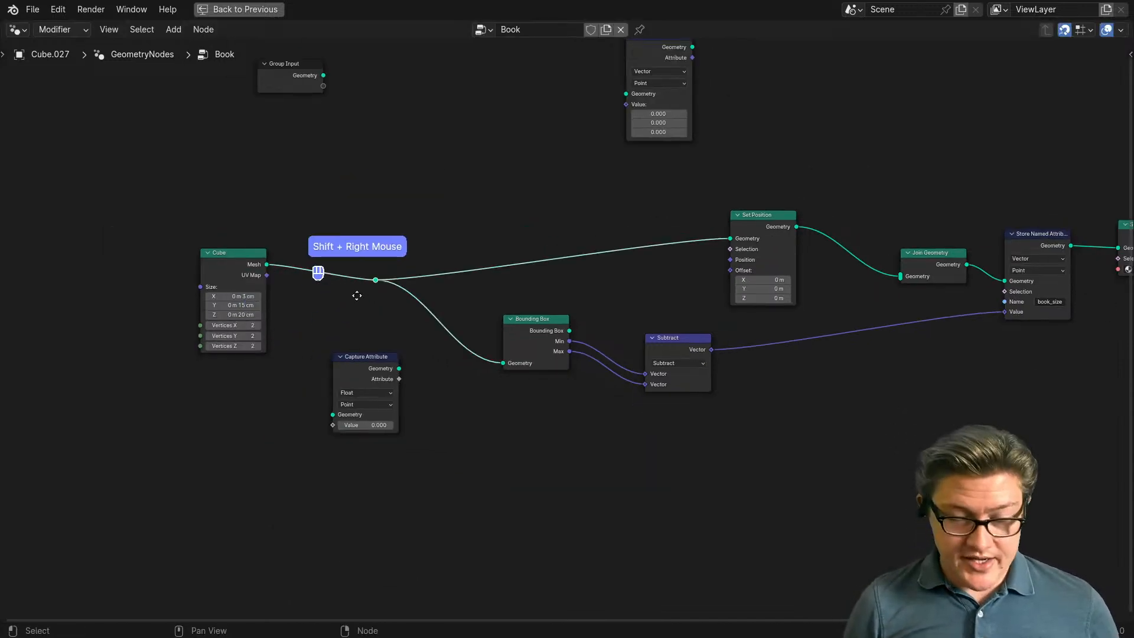
pyautogui.moveTo(375, 279); pyautogui.dragTo(425, 273)
pyautogui.moveTo(229, 270); pyautogui.dragTo(154, 289)
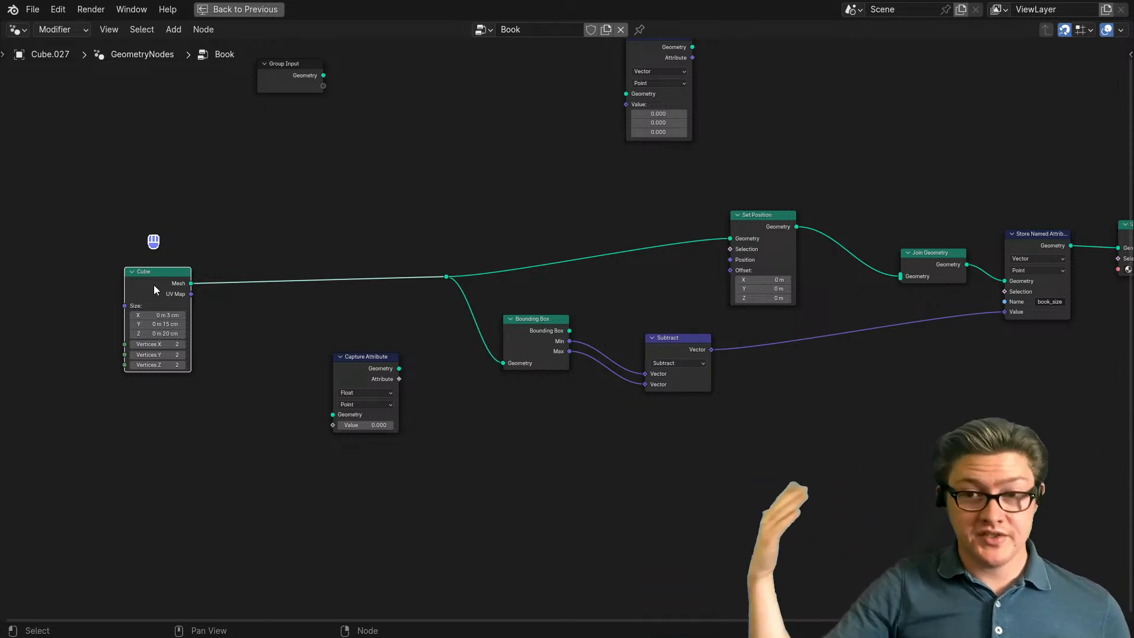
pyautogui.scroll(2, 195, 301)
pyautogui.moveTo(272, 363); pyautogui.dragTo(310, 426)
# Step: Insert a Transform Geometry node on the link between the Cube and the reroute
pyautogui.moveTo(221, 321); pyautogui.dragTo(441, 358, button='middle')
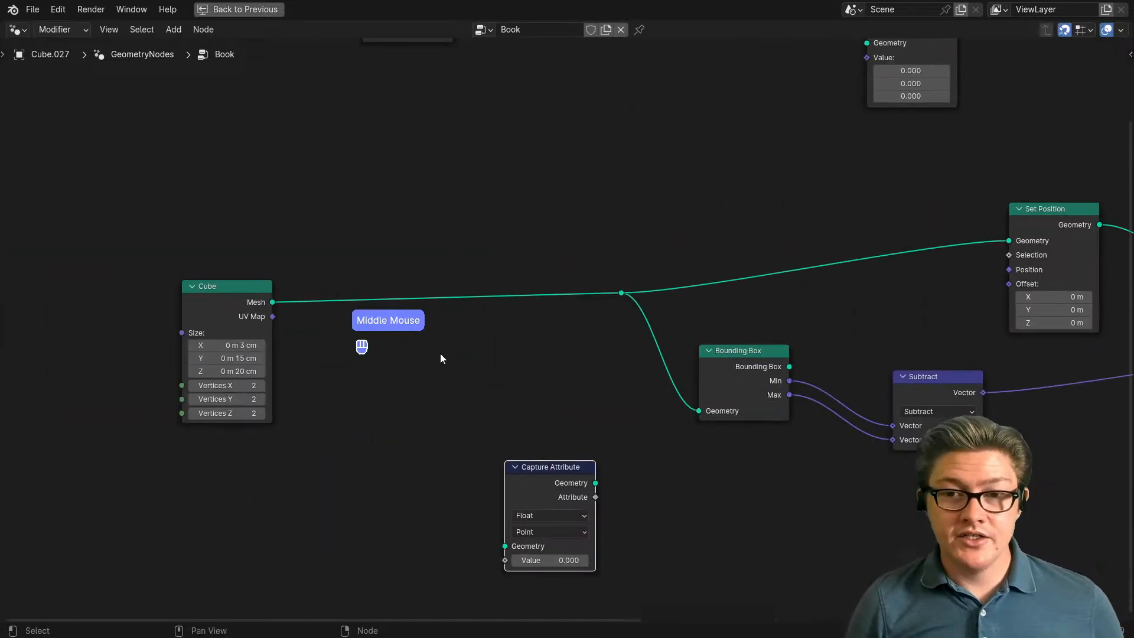
pyautogui.scroll(2, 197, 372)
pyautogui.moveTo(197, 372); pyautogui.dragTo(570, 354, button='middle')
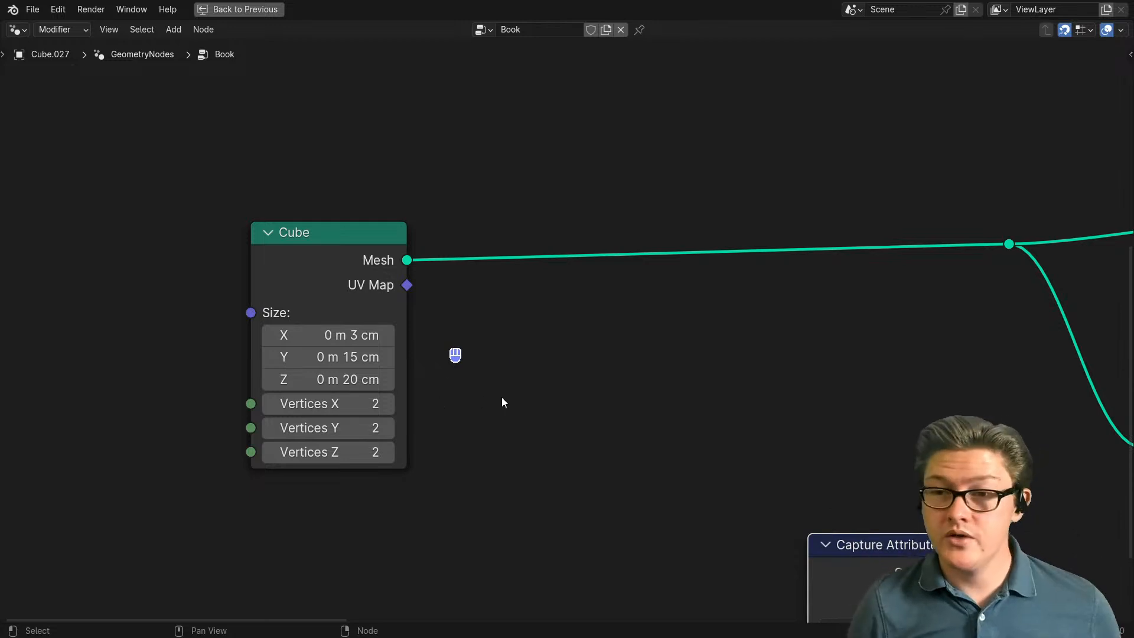
pyautogui.scroll(-2, 502, 402)
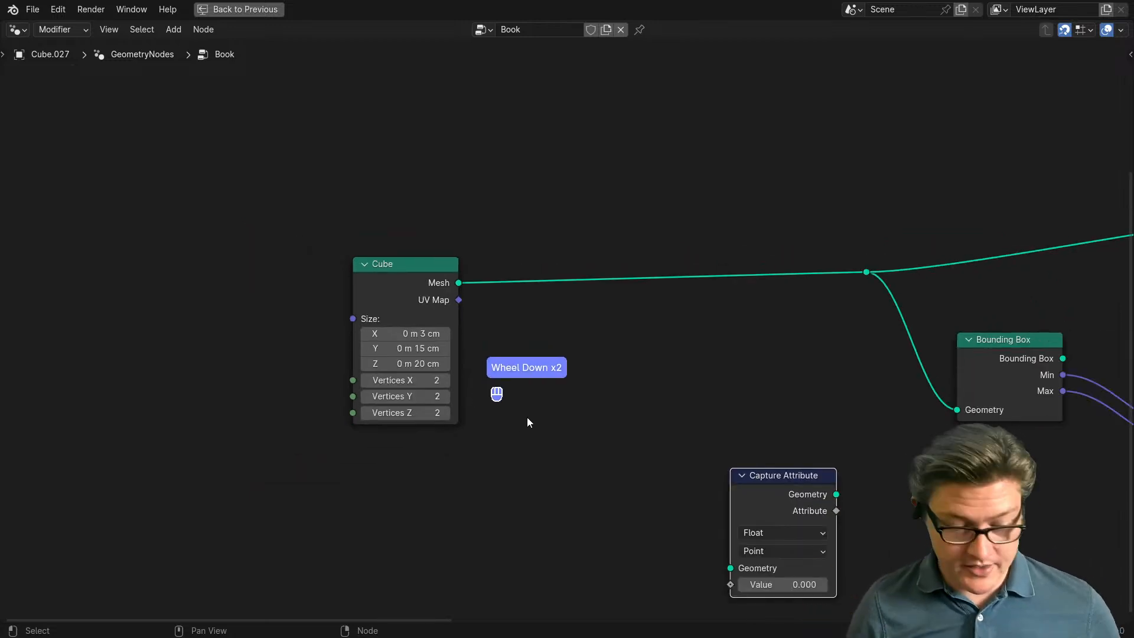
pyautogui.moveTo(620, 418); pyautogui.dragTo(539, 421, button='middle')
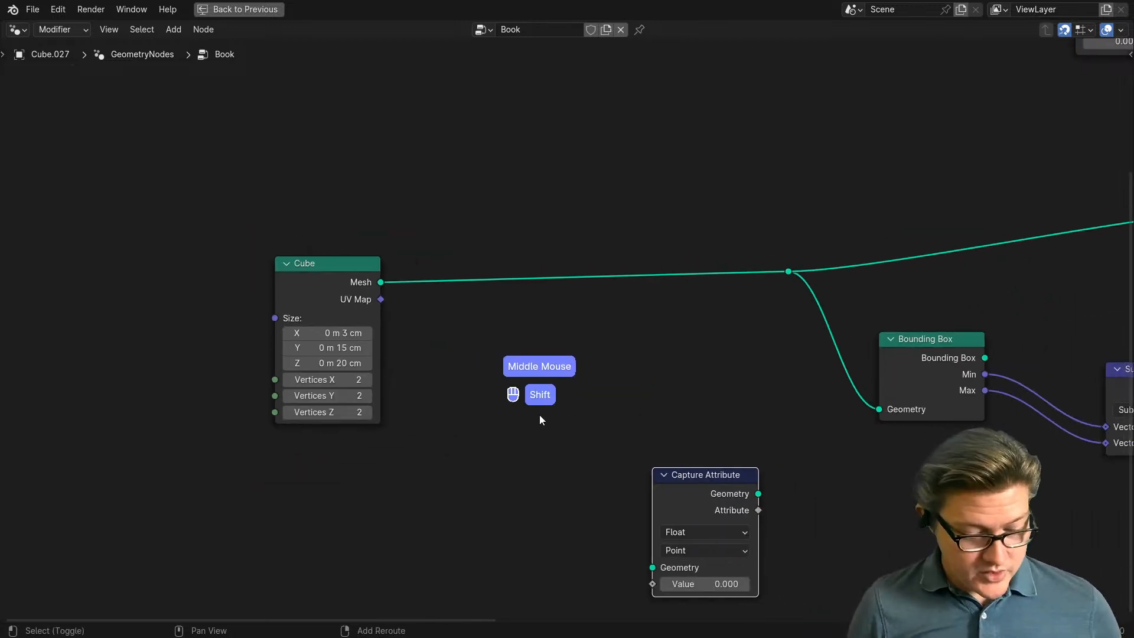
pyautogui.hotkey('shift', 'a')
pyautogui.write('trans')
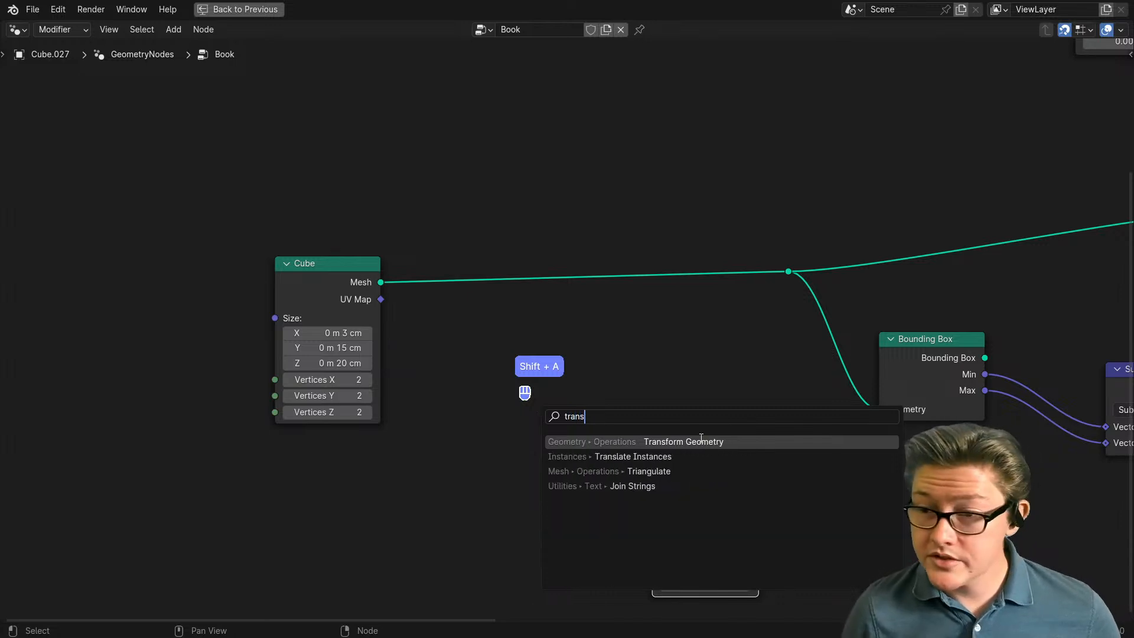
pyautogui.click(706, 443)
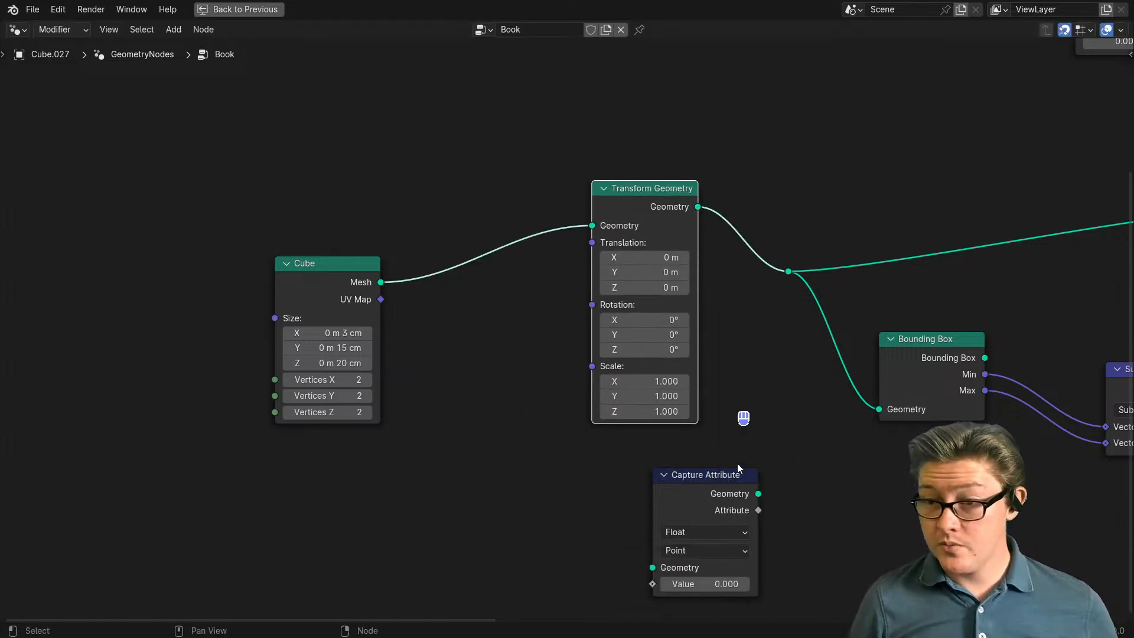
pyautogui.click(719, 534)
pyautogui.scroll(1, 531, 455)
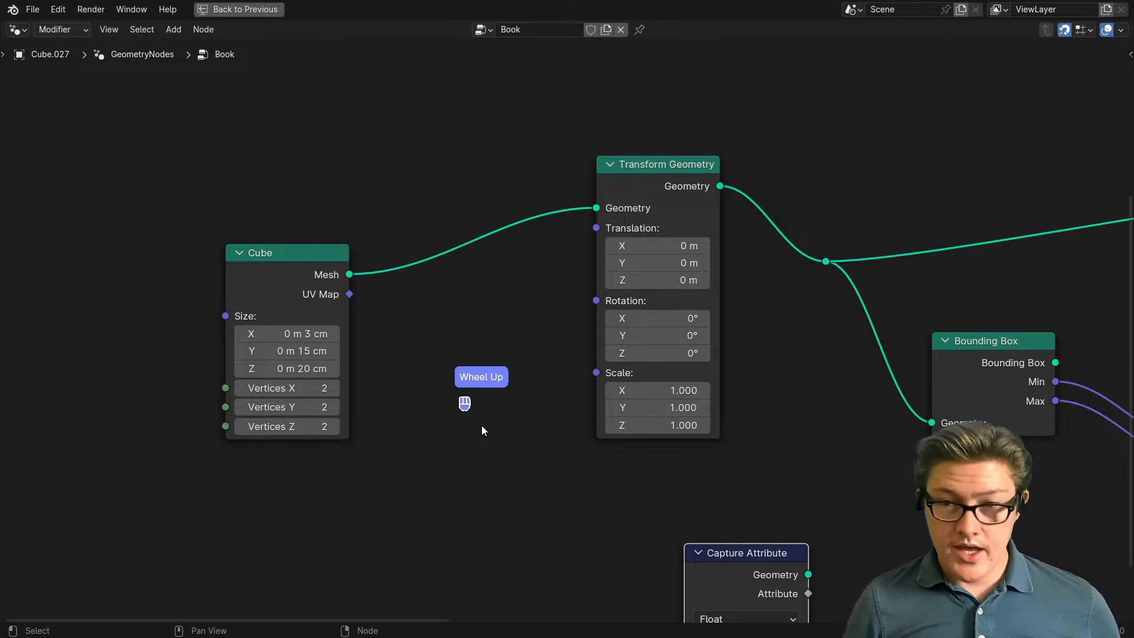
# Step: Restore the full workspace layout and try to copy and paste the Cube node's Size values
pyautogui.hotkey('ctrl', 'space')
pyautogui.moveTo(256, 318); pyautogui.dragTo(209, 281, button='middle')
pyautogui.hotkey('ctrl', 'c')
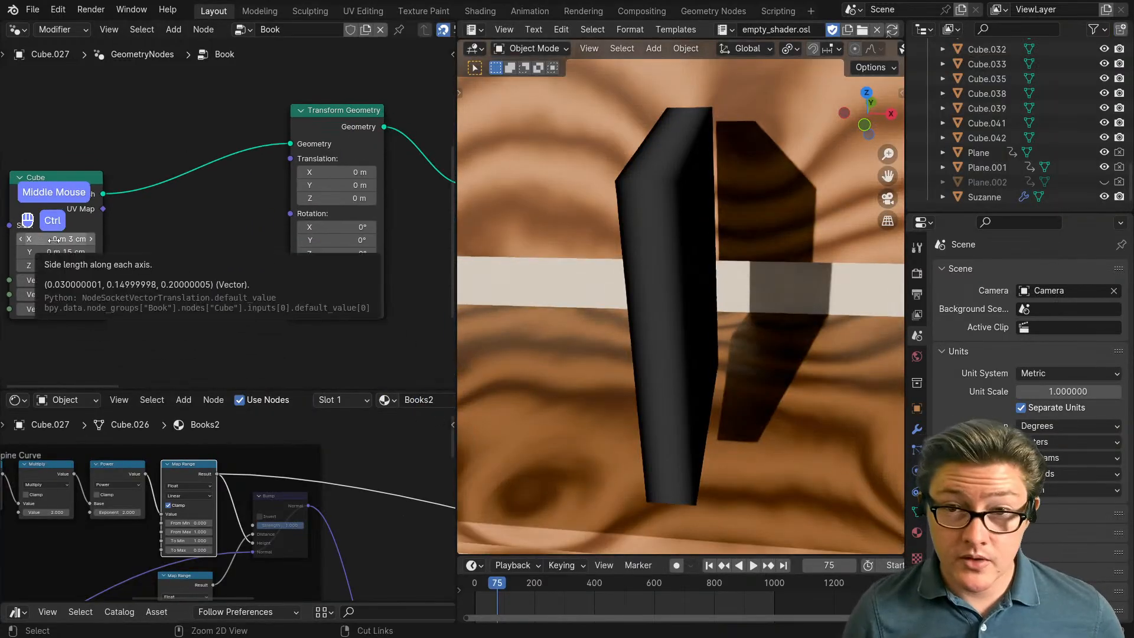
pyautogui.hotkey('ctrl', 'v')
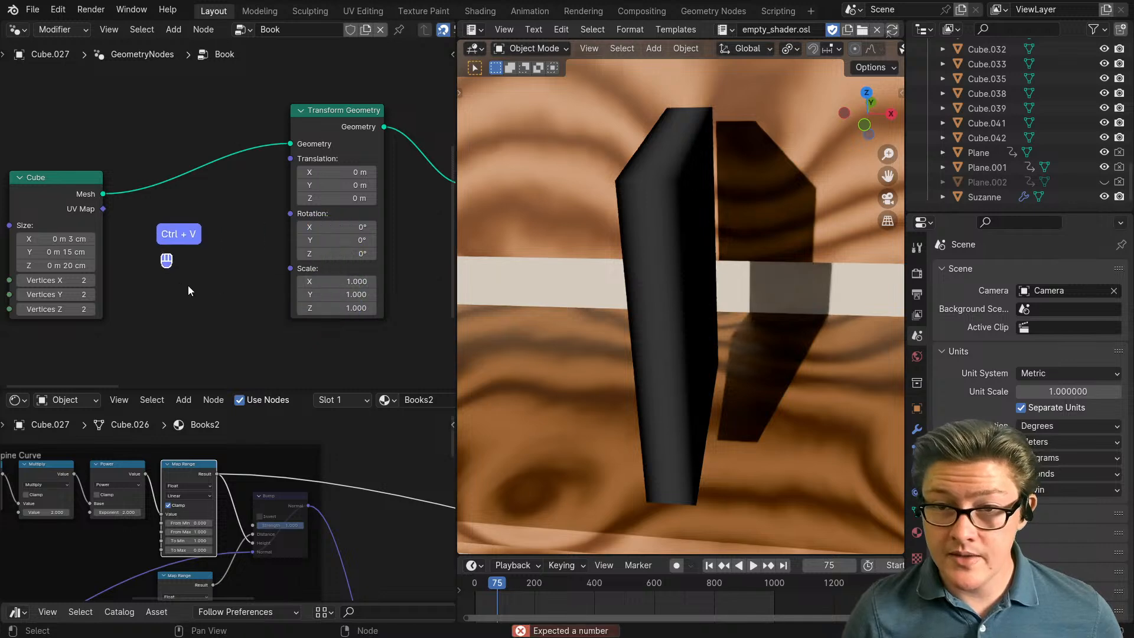
# Step: Maximize the node editor and set the Transform Geometry scale to X 0.003, Y 0.15 and Z 0.2
pyautogui.hotkey('ctrl', 'space')
pyautogui.scroll(2, 691, 484)
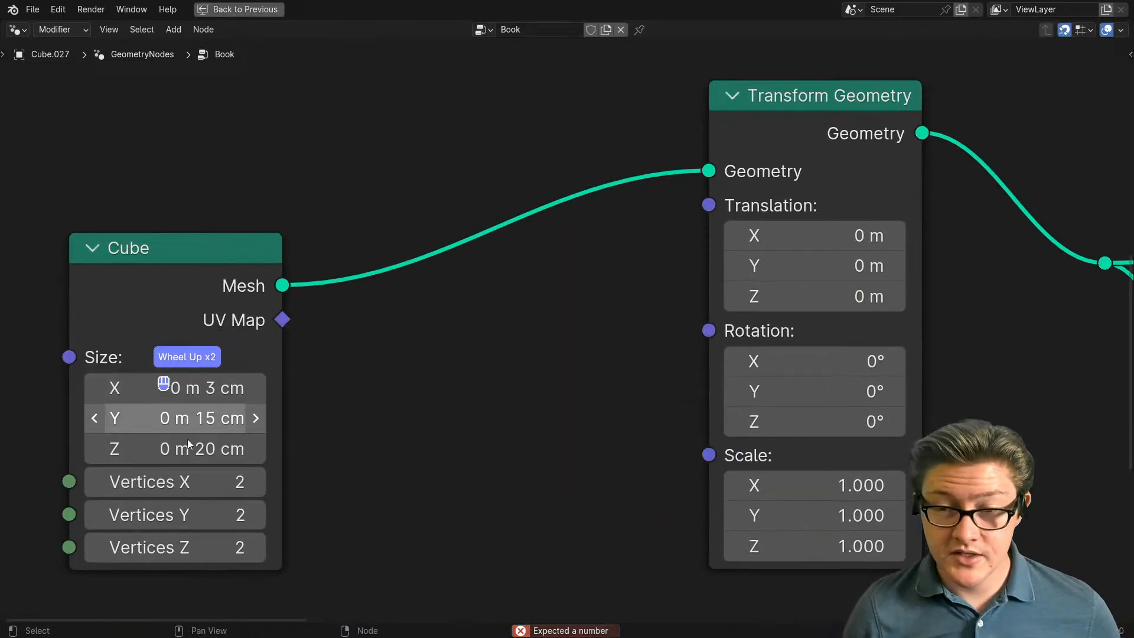
pyautogui.moveTo(415, 416); pyautogui.dragTo(399, 353, button='middle')
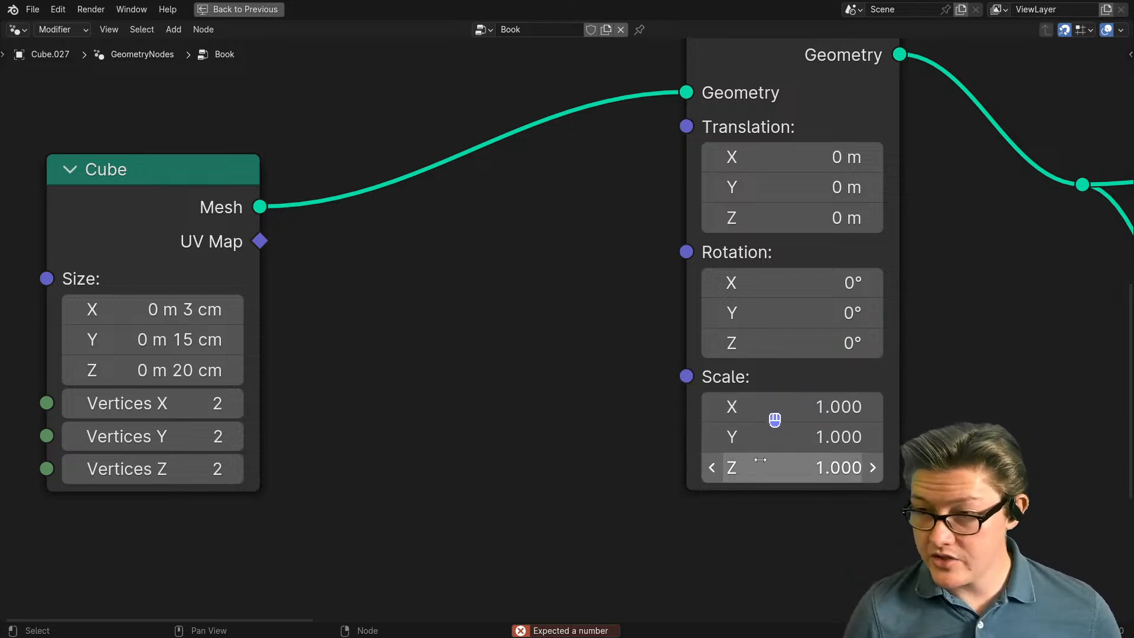
pyautogui.moveTo(609, 442); pyautogui.dragTo(558, 400, button='middle')
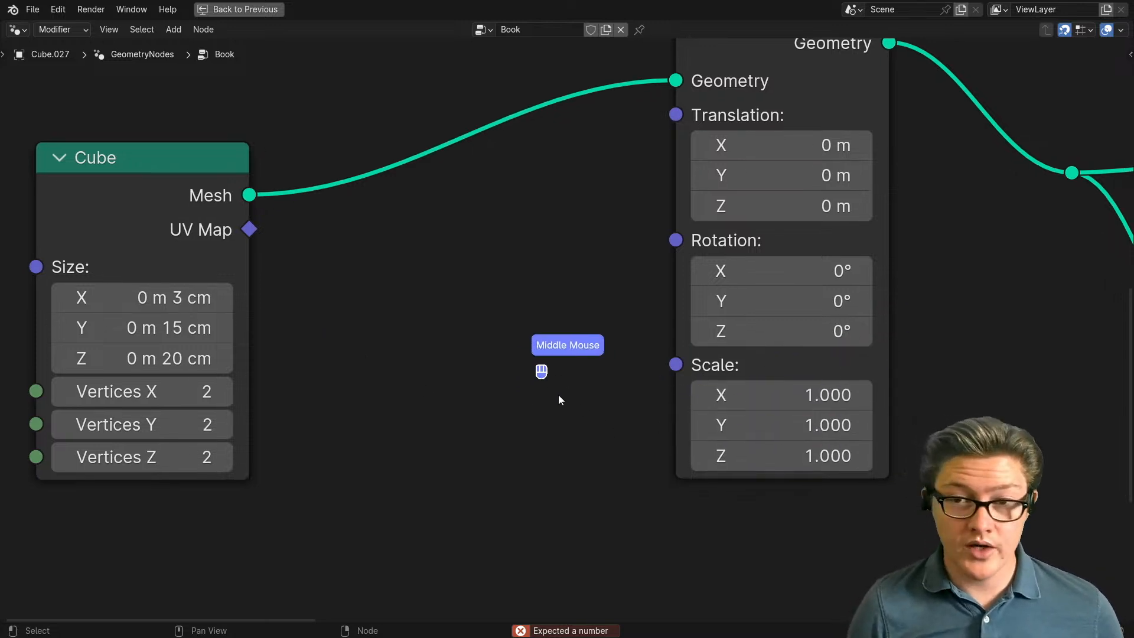
pyautogui.click(788, 396)
pyautogui.write('.003')
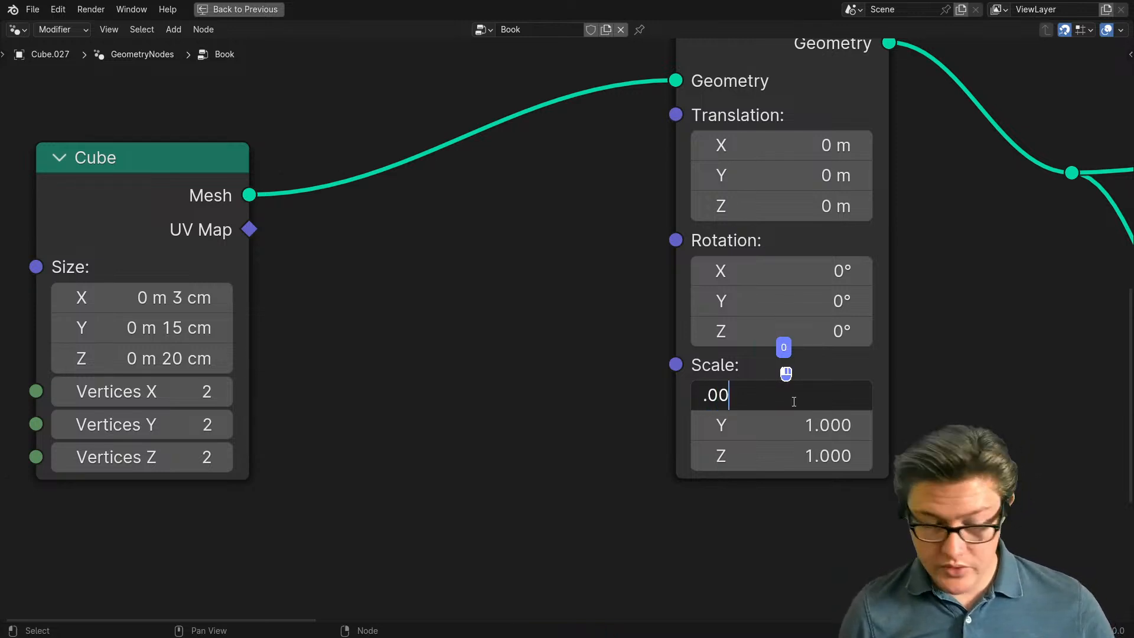
pyautogui.press('Return')
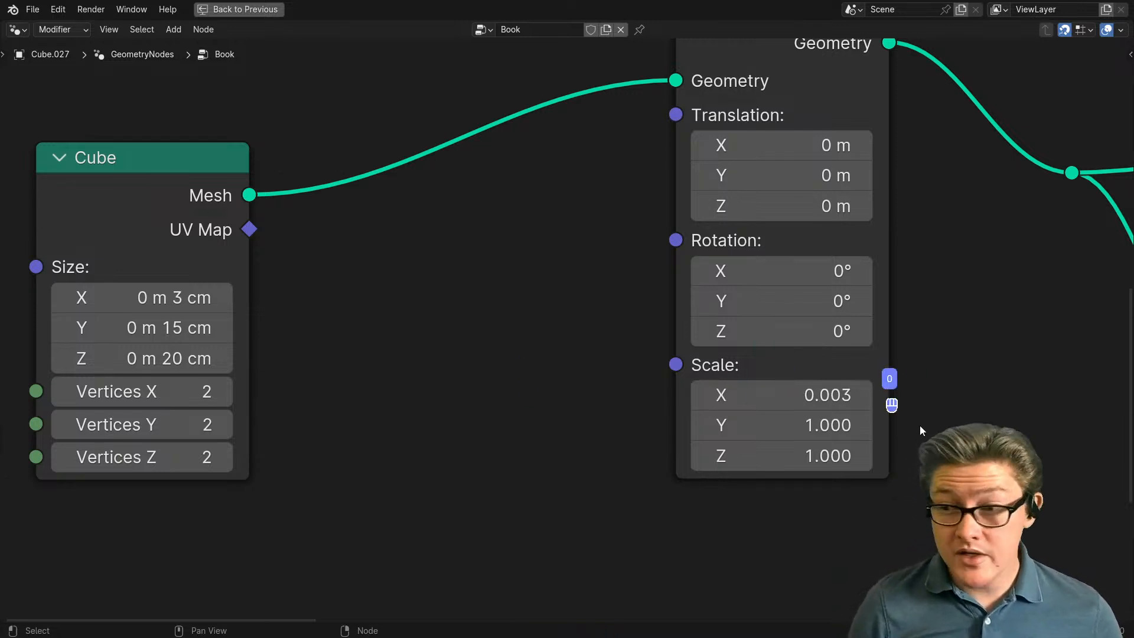
pyautogui.click(797, 426)
pyautogui.write('.15')
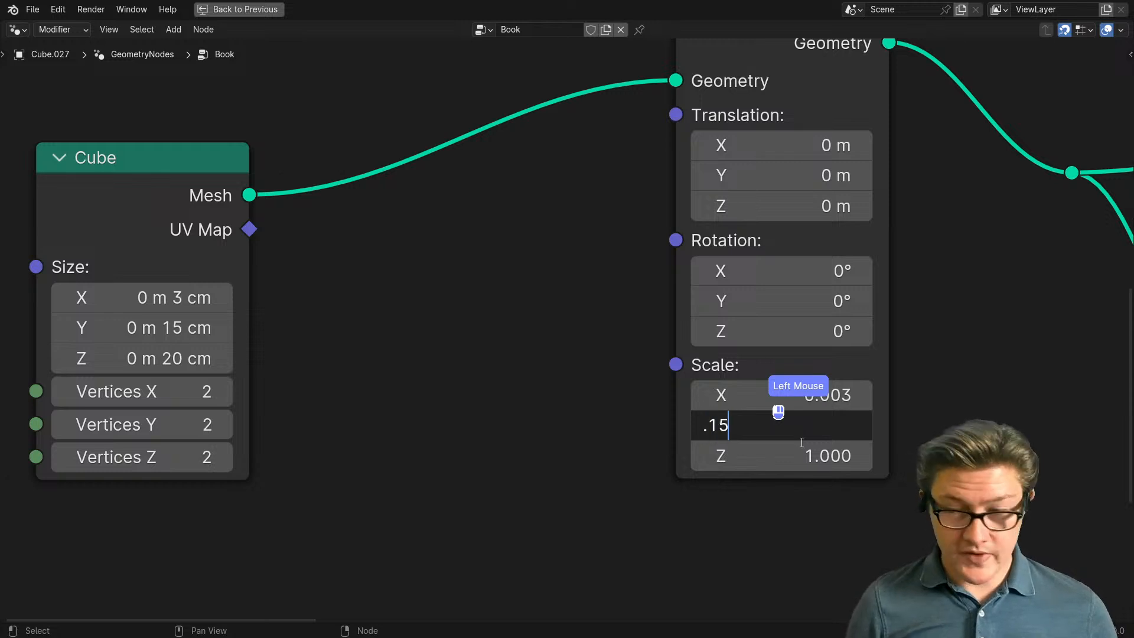
pyautogui.press('Return')
pyautogui.click(801, 453)
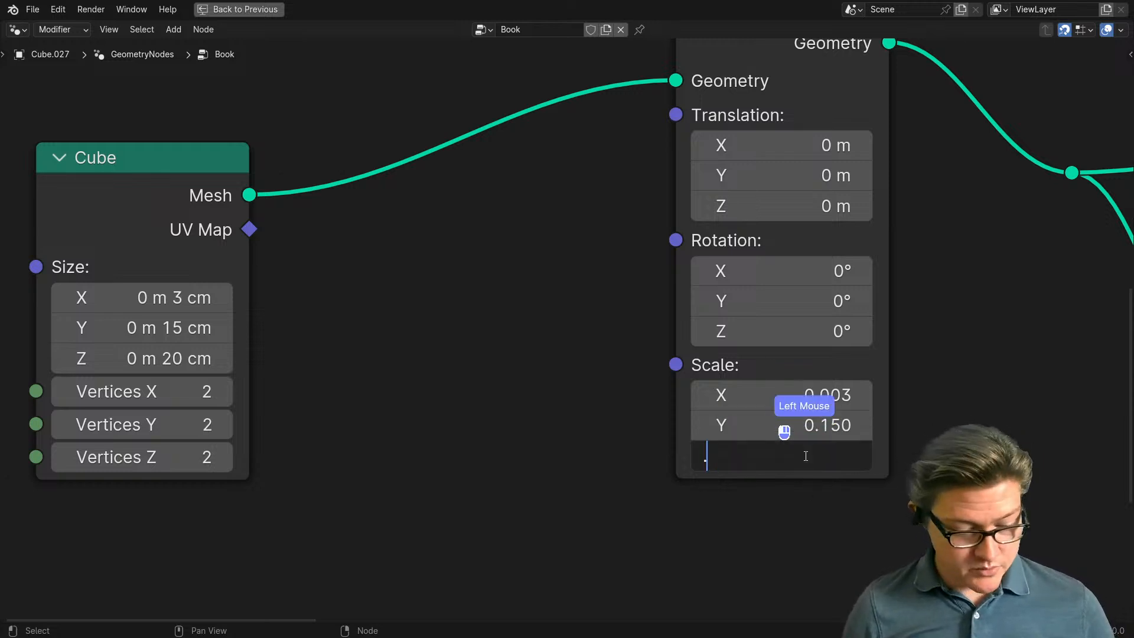
pyautogui.write('.2')
pyautogui.press('Return')
# Step: Set the Cube node's X, Y and Z size all to 1 m
pyautogui.moveTo(154, 303); pyautogui.dragTo(154, 358)
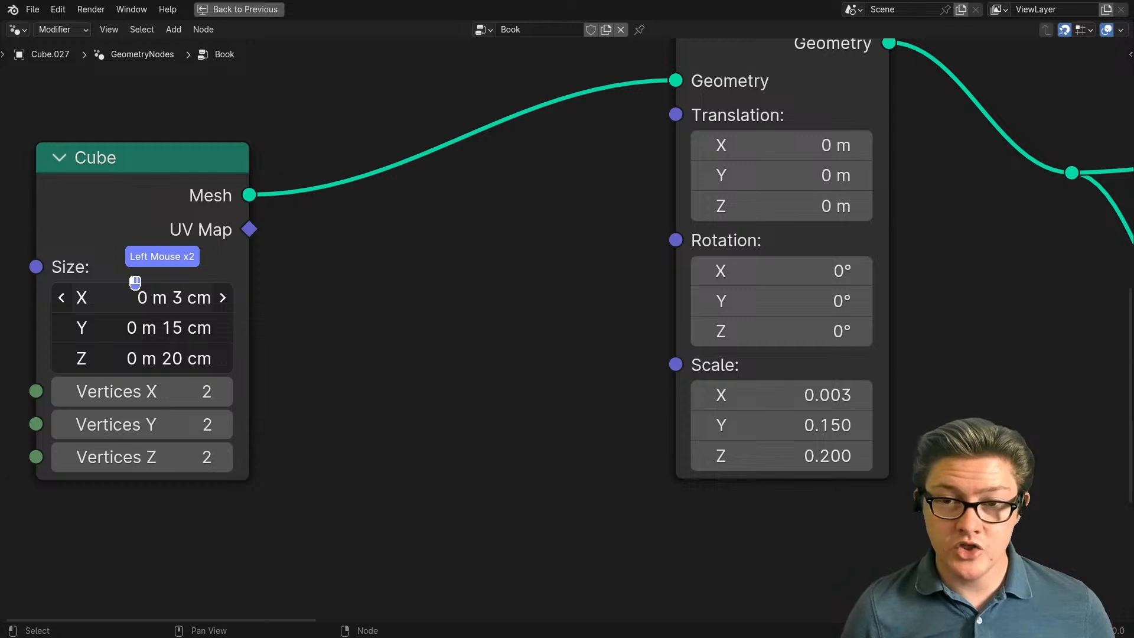
pyautogui.write('1')
pyautogui.press('Return')
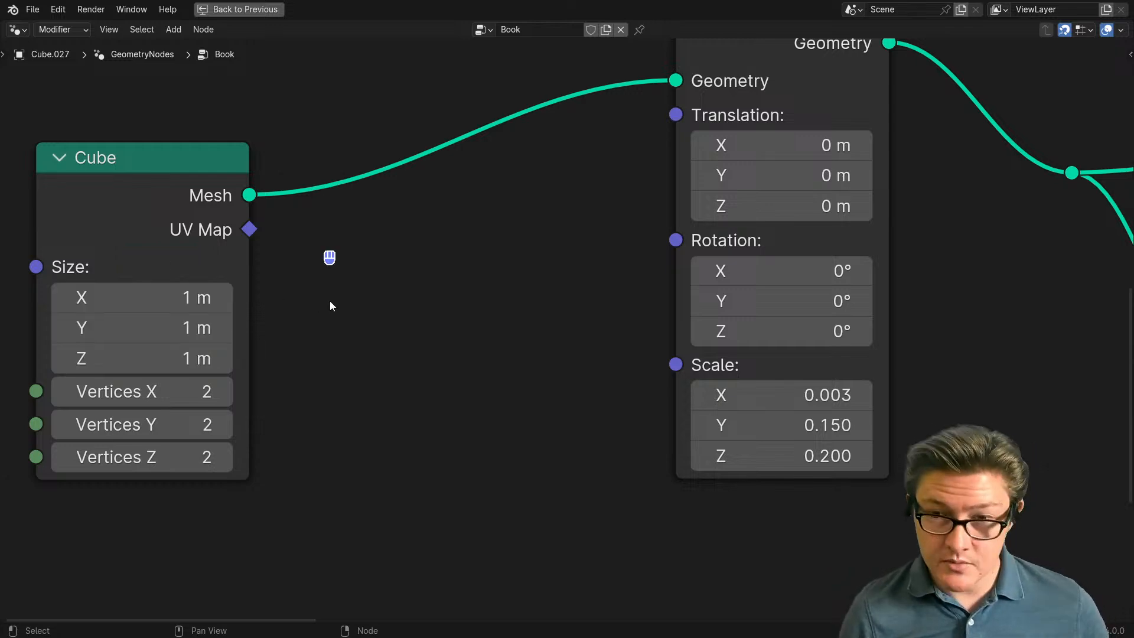
# Step: Restore the full workspace layout and set the Transform Geometry node's X scale to 0.03
pyautogui.hotkey('ctrl', 'space')
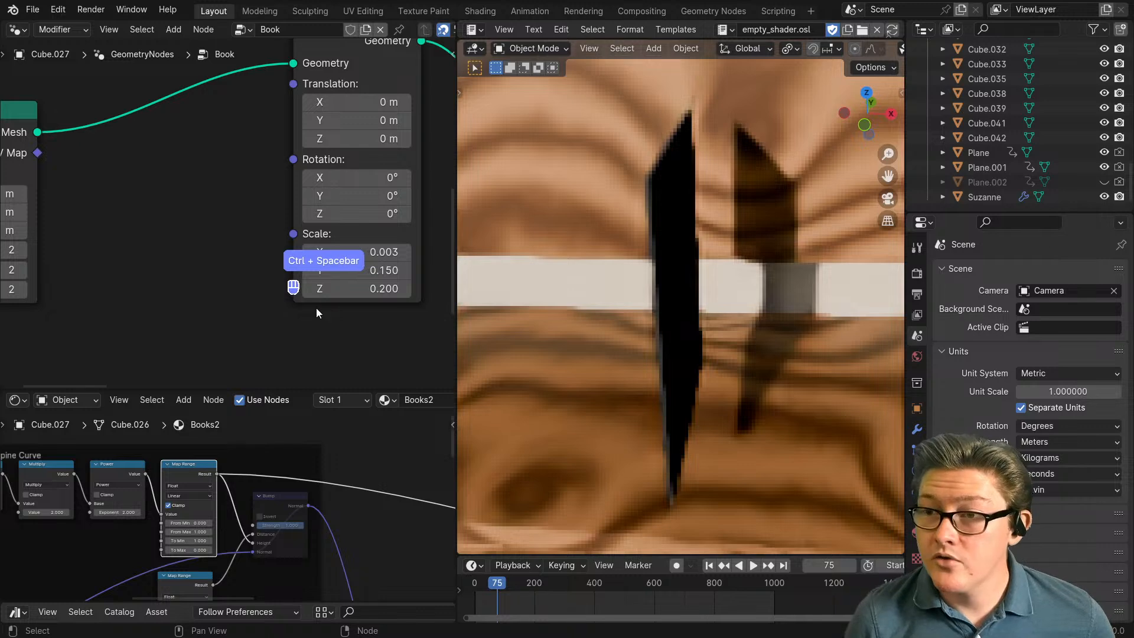
pyautogui.click(338, 253)
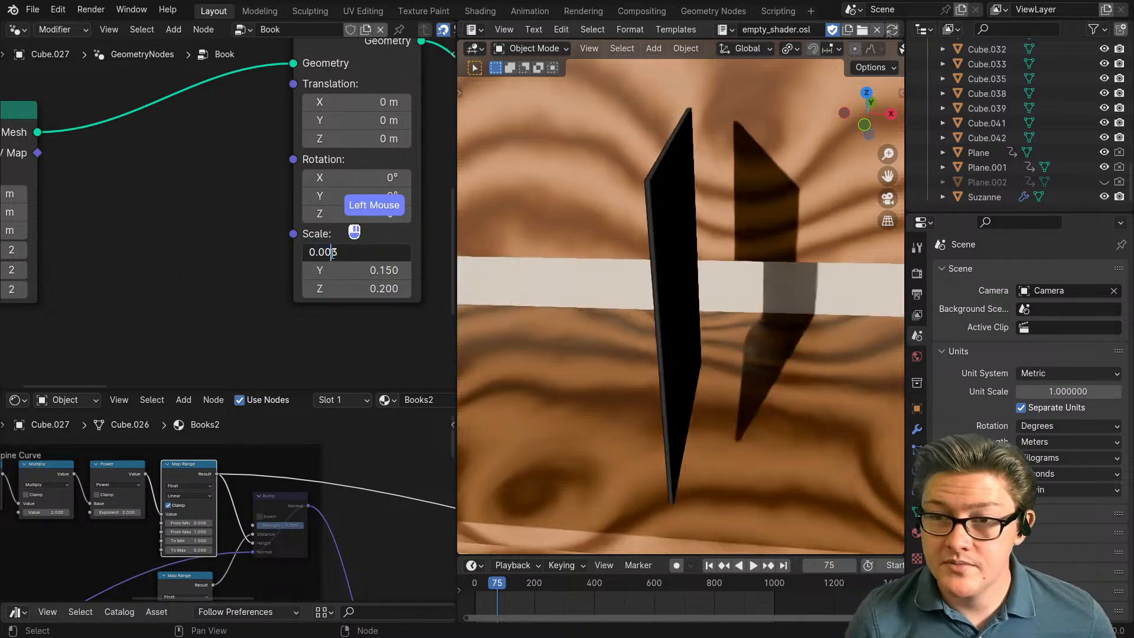
pyautogui.click(242, 281)
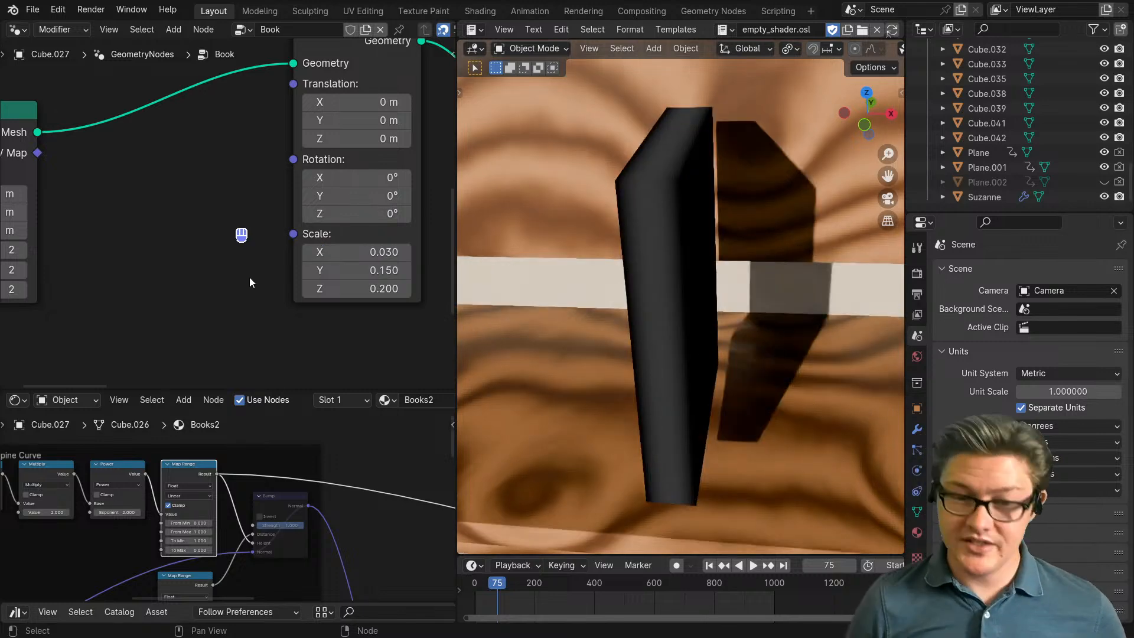
# Step: Connect the final Mix Shader of the Books2 material to the Material Output to show the full book shading
pyautogui.scroll(-6, 298, 564)
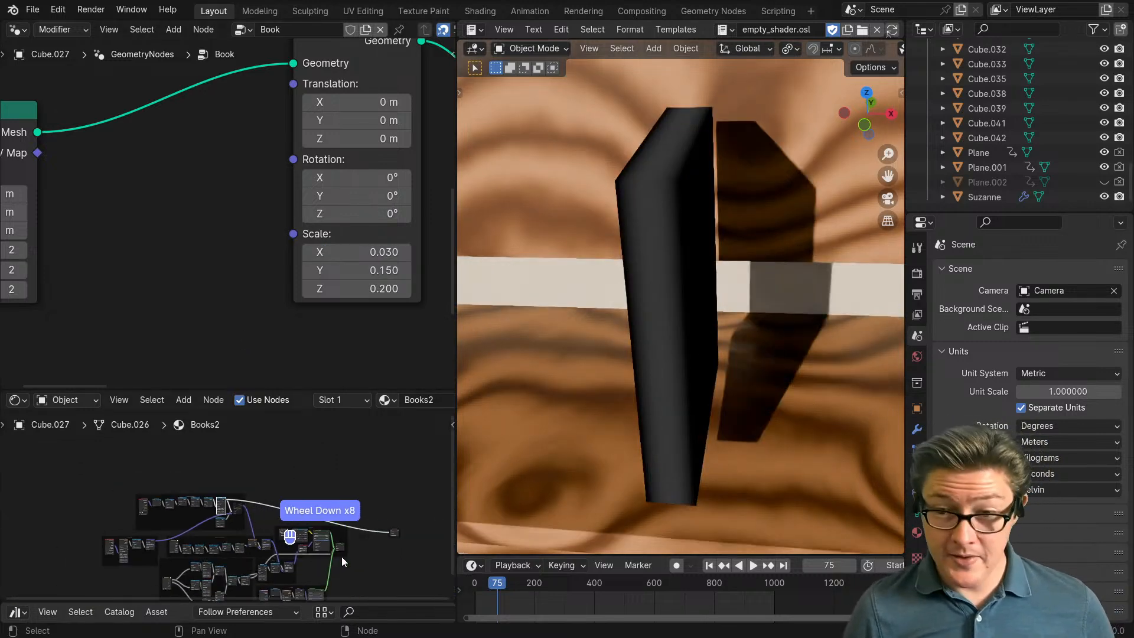
pyautogui.scroll(6, 269, 536)
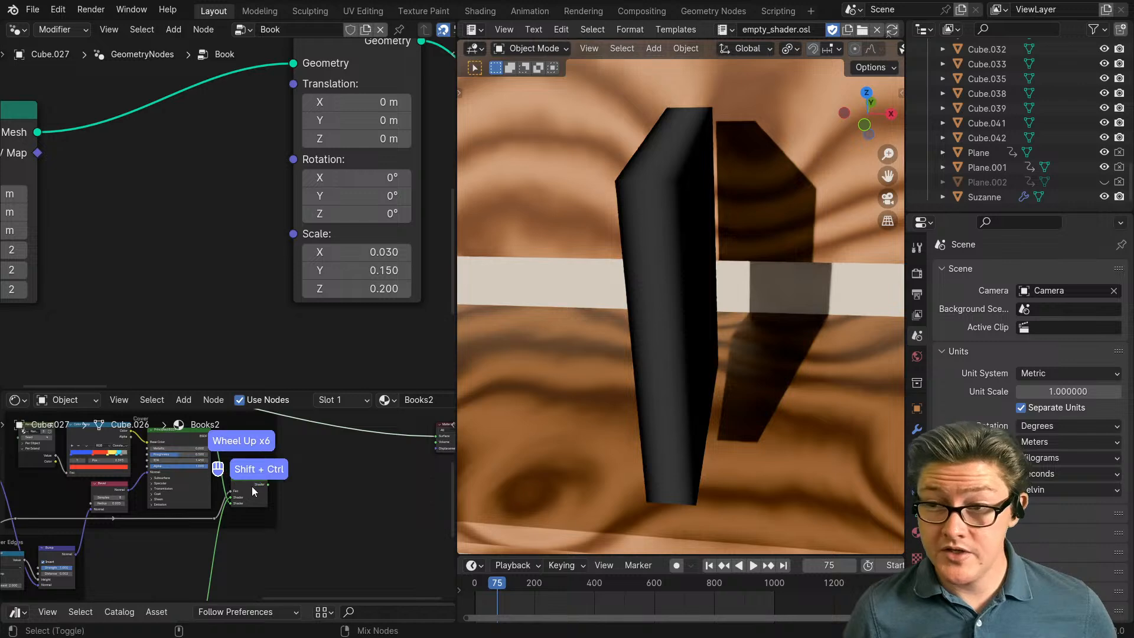
pyautogui.keyDown('ctrl'); pyautogui.keyDown('shift'); pyautogui.click(251, 487); pyautogui.keyUp('shift'); pyautogui.keyUp('ctrl')
pyautogui.moveTo(104, 424); pyautogui.dragTo(228, 528, button='middle')
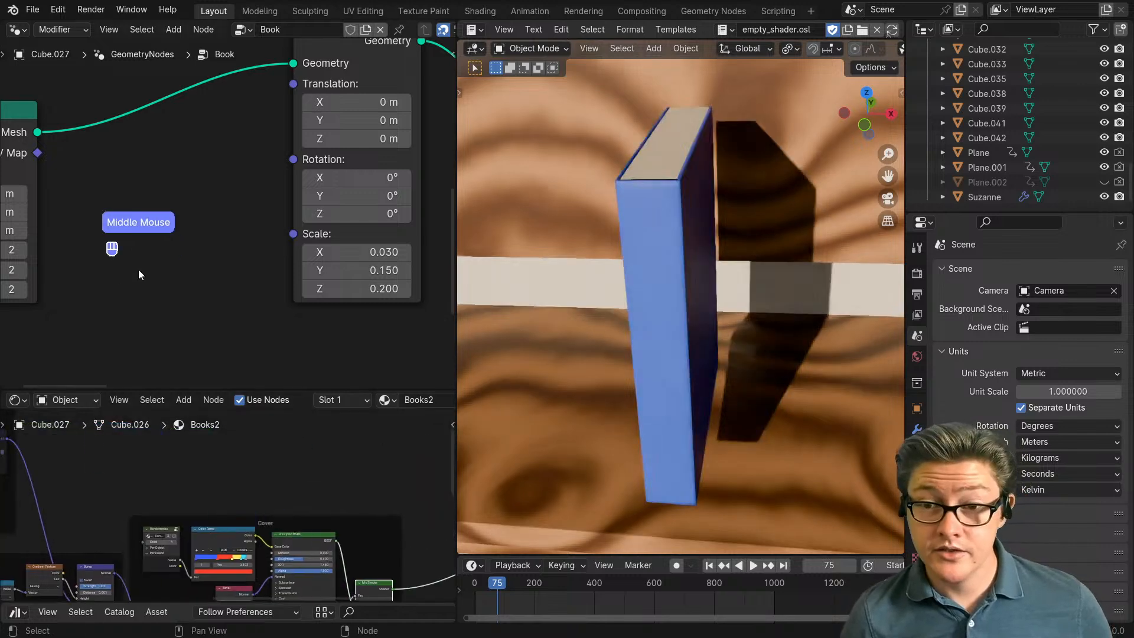
# Step: Make room between the Cube and Transform Geometry nodes and insert the Capture Attribute node on their link
pyautogui.scroll(-3, 138, 270)
pyautogui.moveTo(152, 264); pyautogui.dragTo(147, 283, button='middle')
pyautogui.scroll(-2, 258, 335)
pyautogui.moveTo(216, 190); pyautogui.dragTo(311, 212, button='middle')
pyautogui.moveTo(308, 206); pyautogui.dragTo(322, 219)
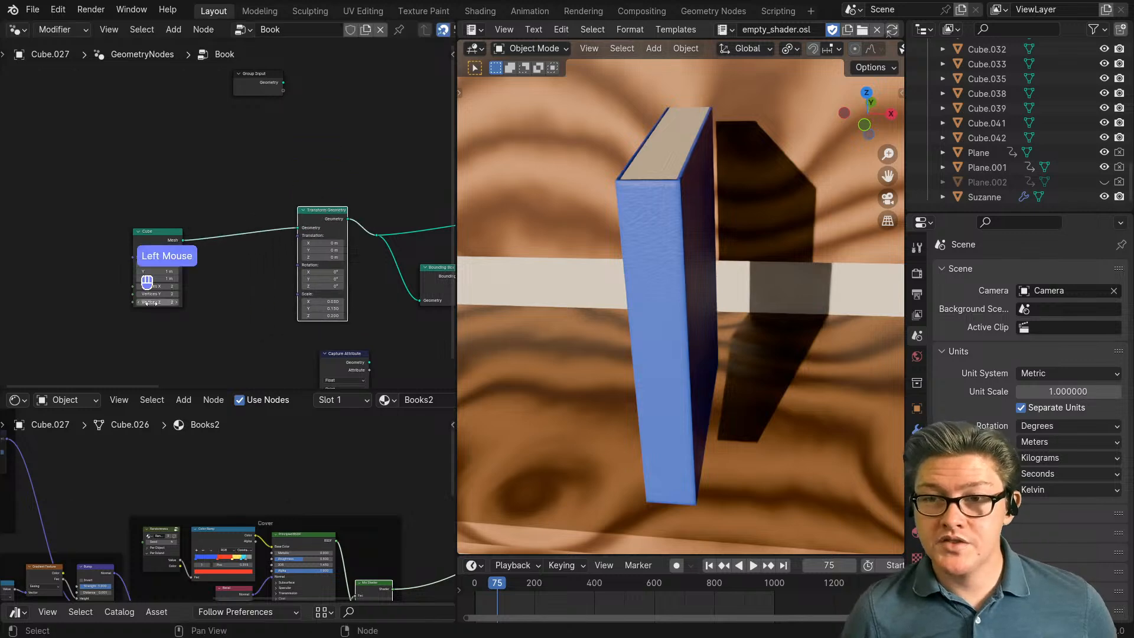
pyautogui.moveTo(155, 304); pyautogui.dragTo(185, 300, button='middle')
pyautogui.moveTo(194, 236); pyautogui.dragTo(107, 235)
pyautogui.moveTo(377, 362); pyautogui.dragTo(203, 226)
# Step: Add a Position node below the Cube node
pyautogui.hotkey('shift', 'a')
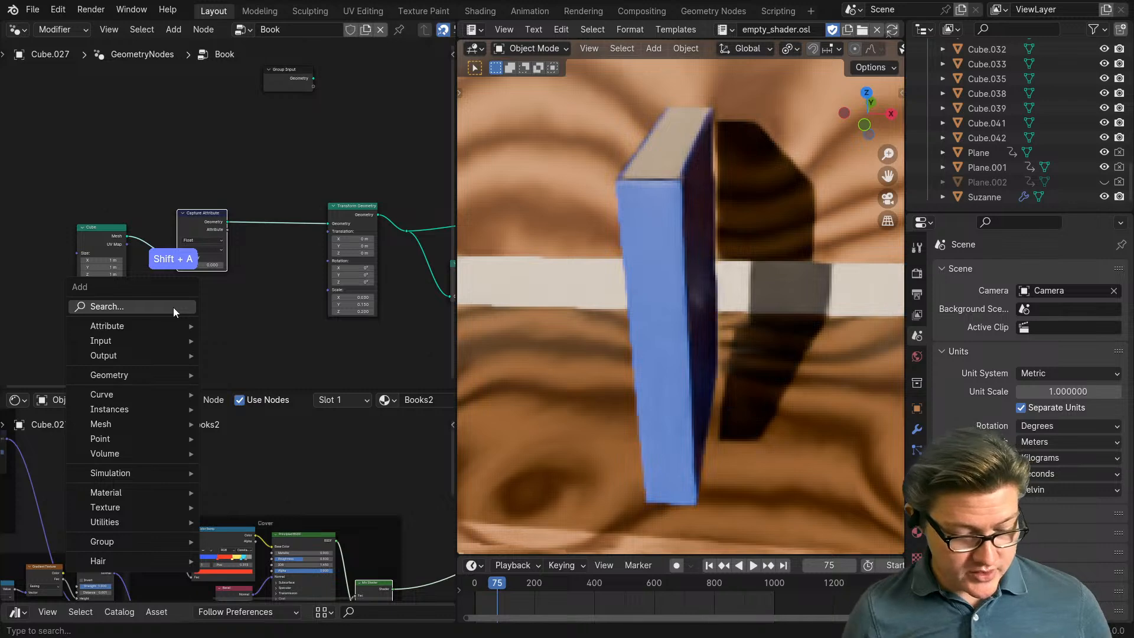
pyautogui.click(172, 307)
pyautogui.write('pos')
pyautogui.press('Down')
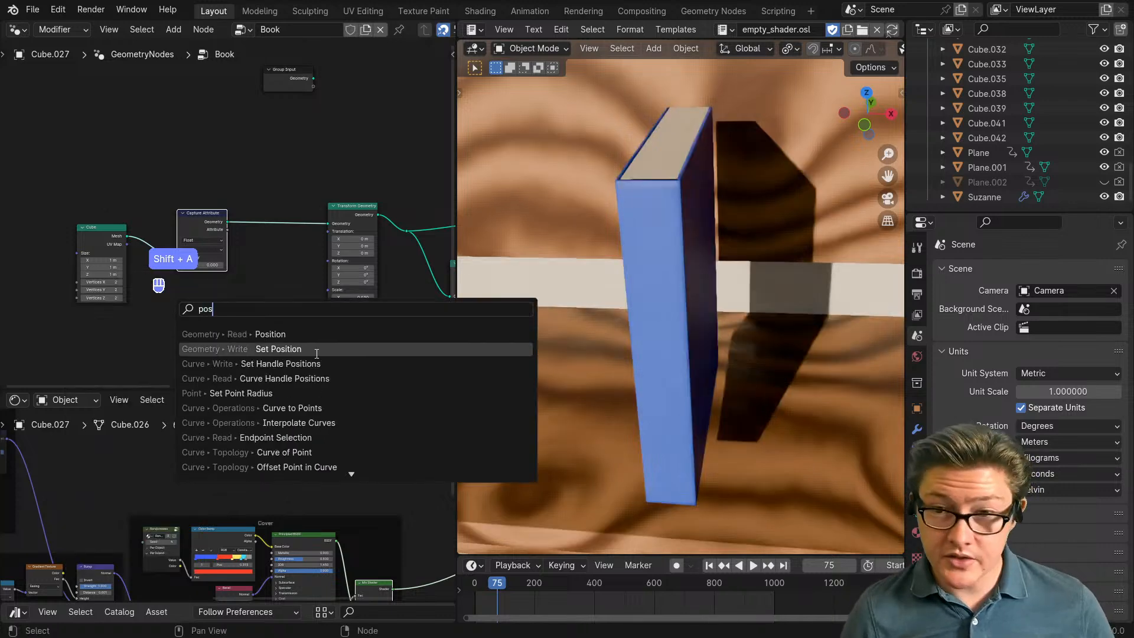
pyautogui.press('Up')
pyautogui.press('Return')
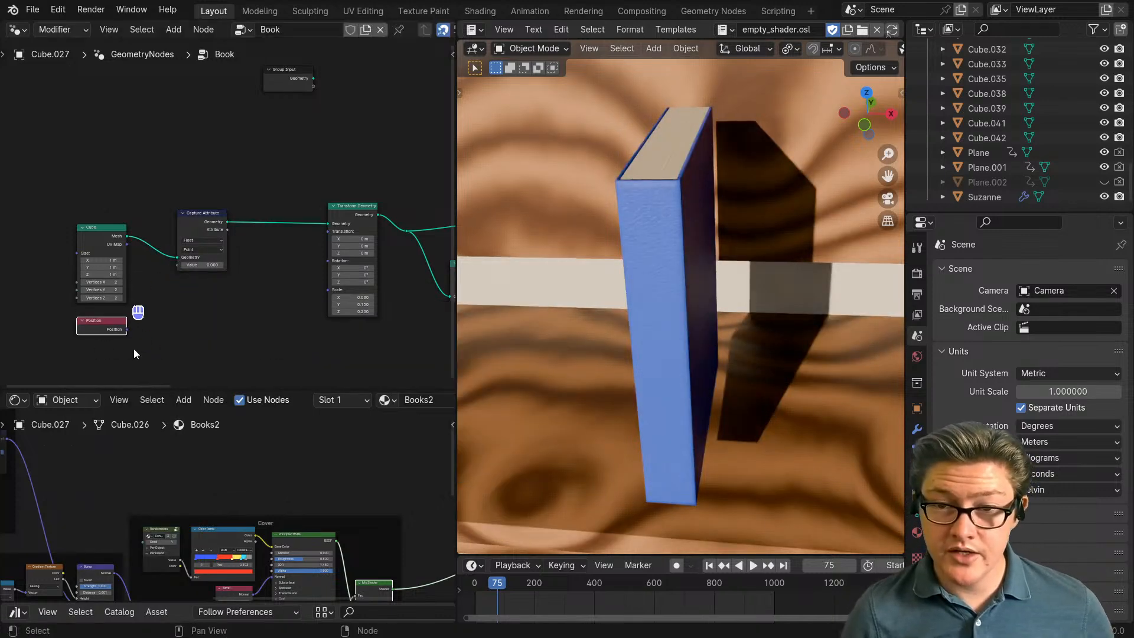
# Step: Preview the spine curve's Texture Coordinate output on the book and examine the coordinate colours from several angles
pyautogui.scroll(-4, 126, 504)
pyautogui.moveTo(103, 519); pyautogui.dragTo(146, 524, button='middle')
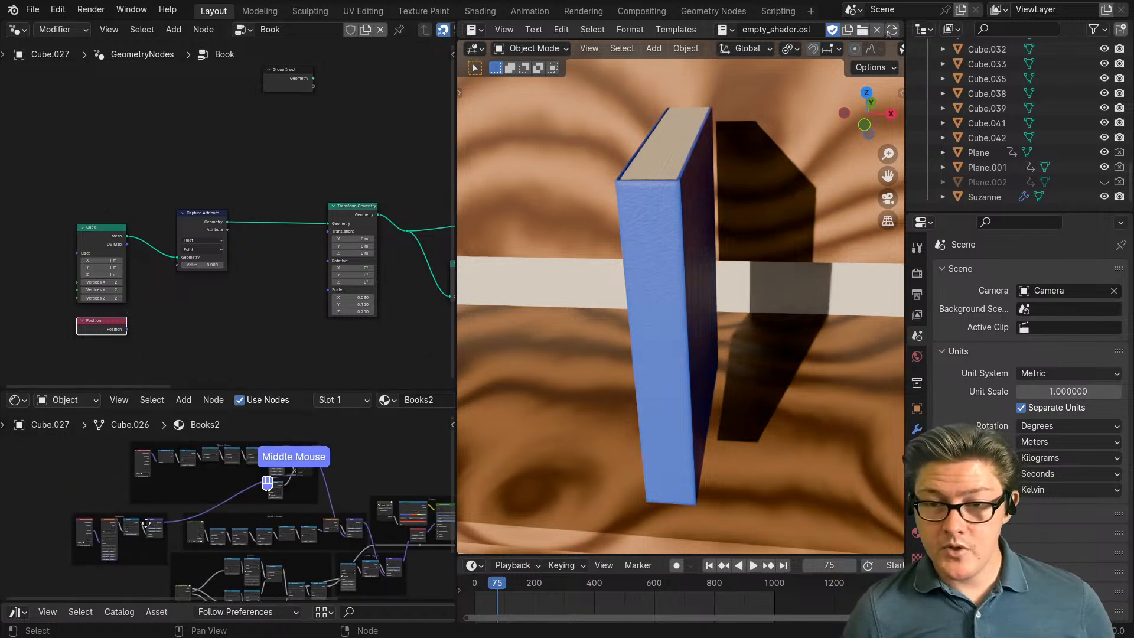
pyautogui.moveTo(268, 482); pyautogui.dragTo(158, 485, button='middle')
pyautogui.scroll(5, 159, 482)
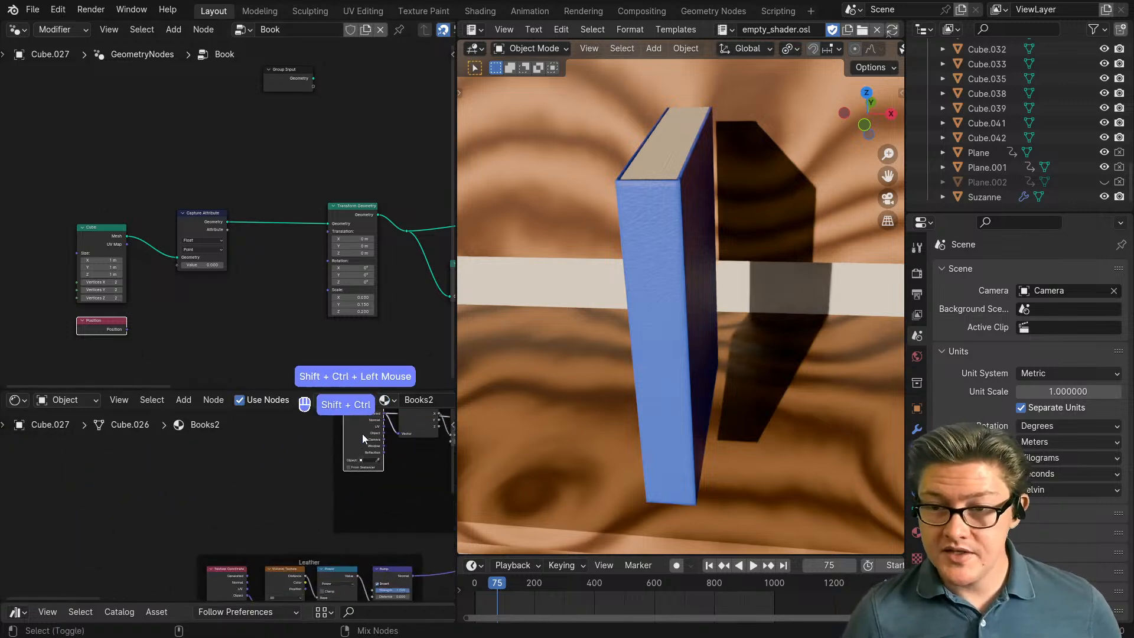
pyautogui.moveTo(682, 337); pyautogui.dragTo(706, 335, button='middle')
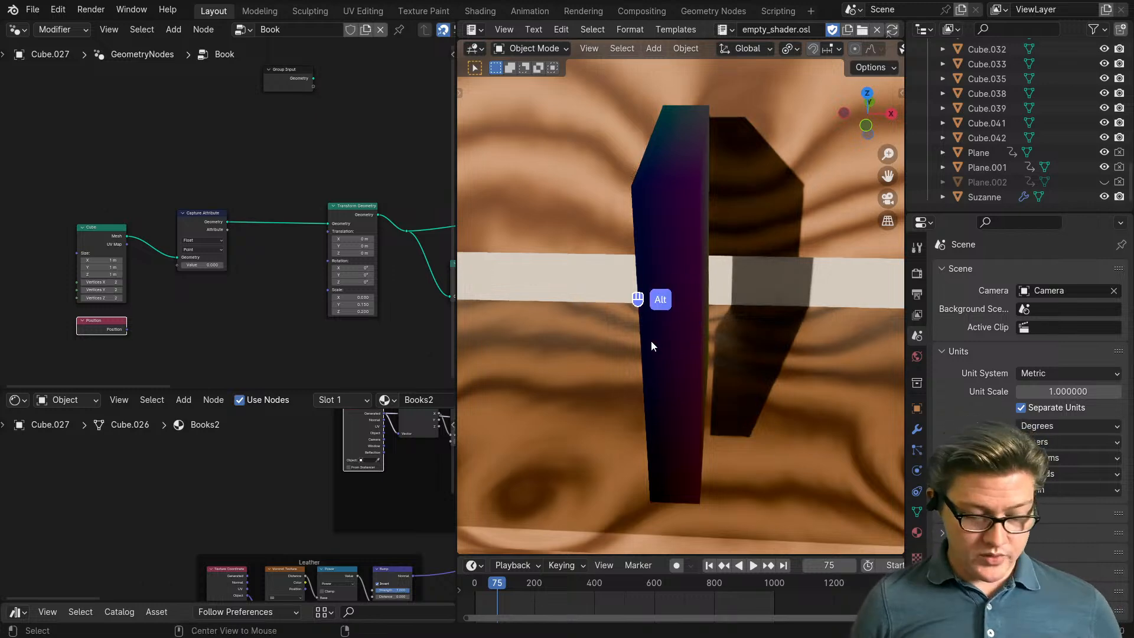
pyautogui.keyDown('alt'); pyautogui.scroll(-1, 650, 341); pyautogui.keyUp('alt')
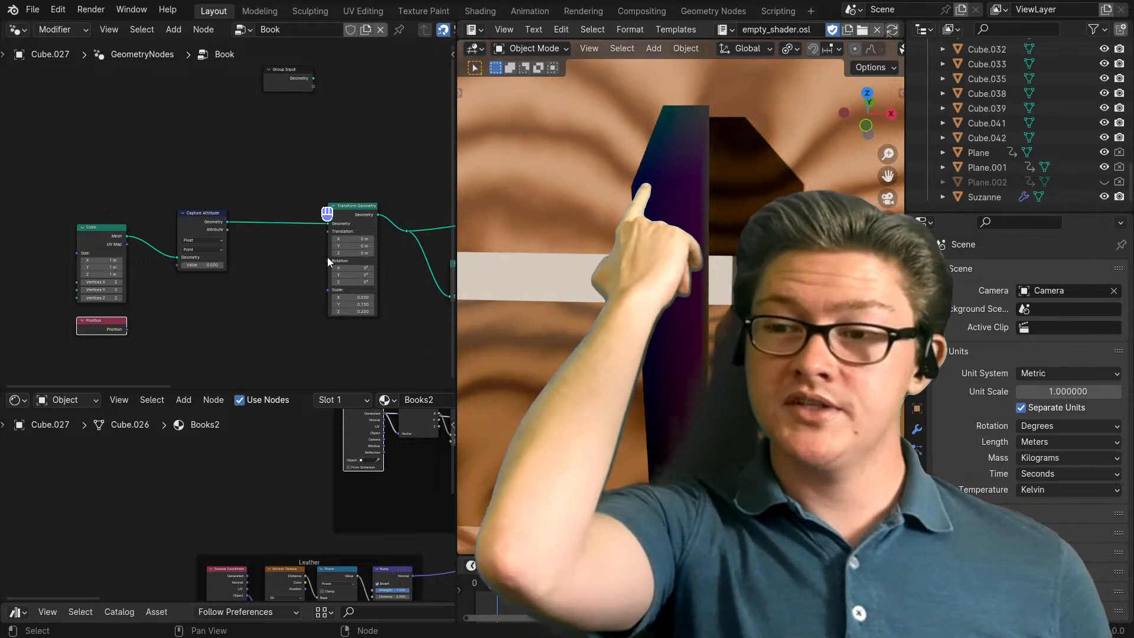
pyautogui.moveTo(611, 393); pyautogui.dragTo(702, 376, button='middle')
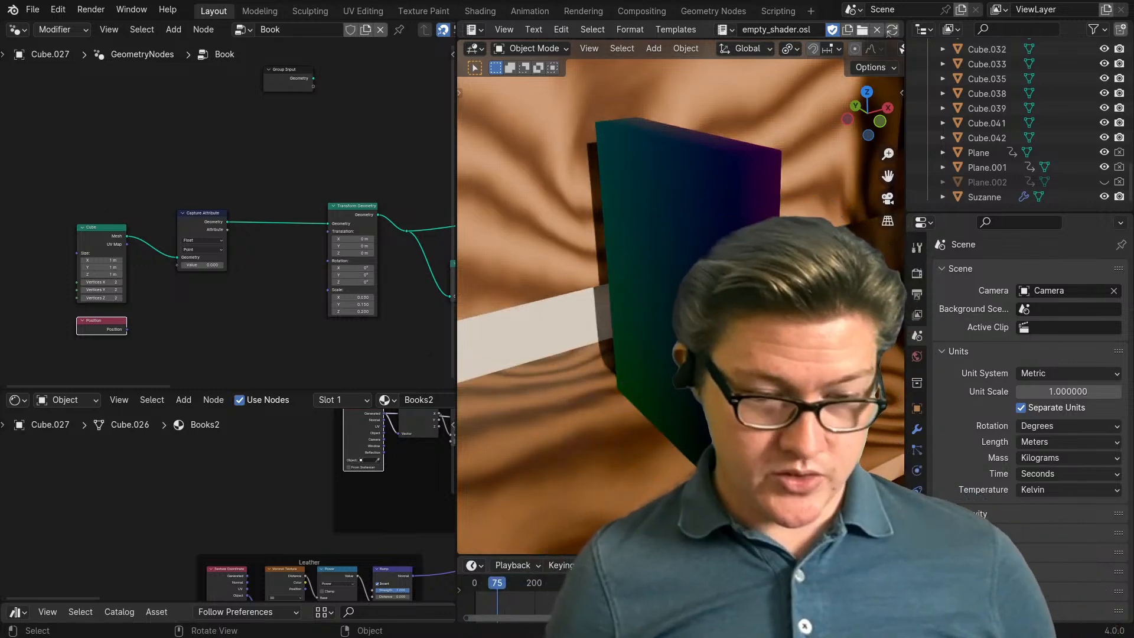
pyautogui.moveTo(728, 398); pyautogui.dragTo(521, 412, button='middle')
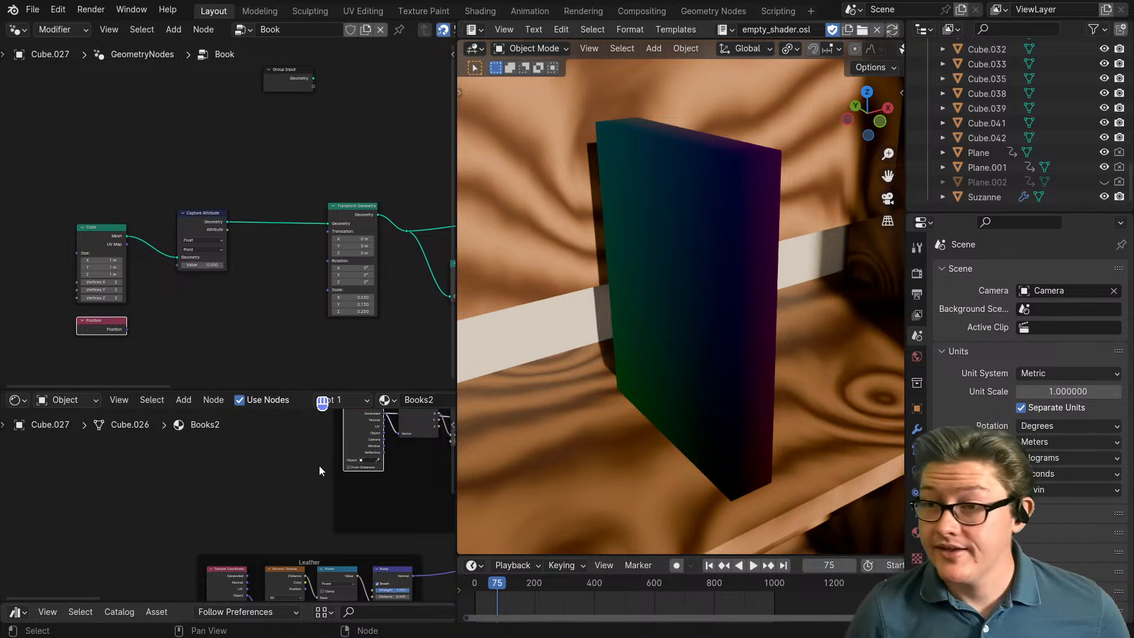
# Step: Reconnect the Books2 material's final Mix Shader to the Material Output in place of the coordinate preview
pyautogui.scroll(-3, 313, 494)
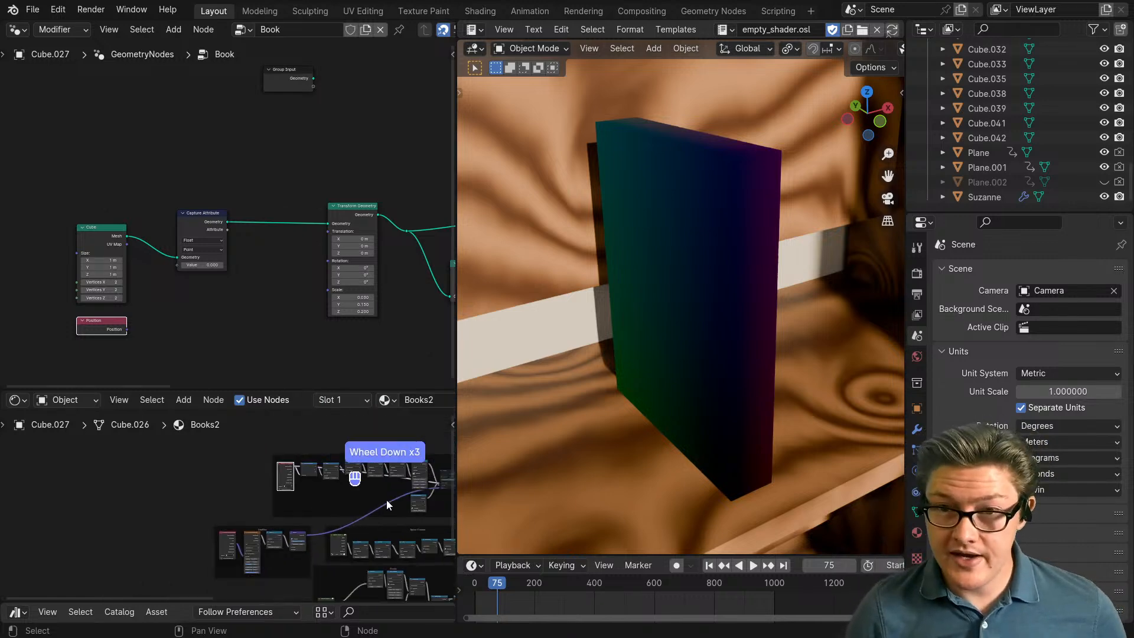
pyautogui.moveTo(386, 500); pyautogui.dragTo(248, 502, button='middle')
pyautogui.moveTo(298, 512); pyautogui.dragTo(227, 514, button='middle')
pyautogui.moveTo(353, 519); pyautogui.dragTo(270, 522, button='middle')
pyautogui.keyDown('ctrl'); pyautogui.keyDown('shift'); pyautogui.click(333, 547); pyautogui.keyUp('shift'); pyautogui.keyUp('ctrl')
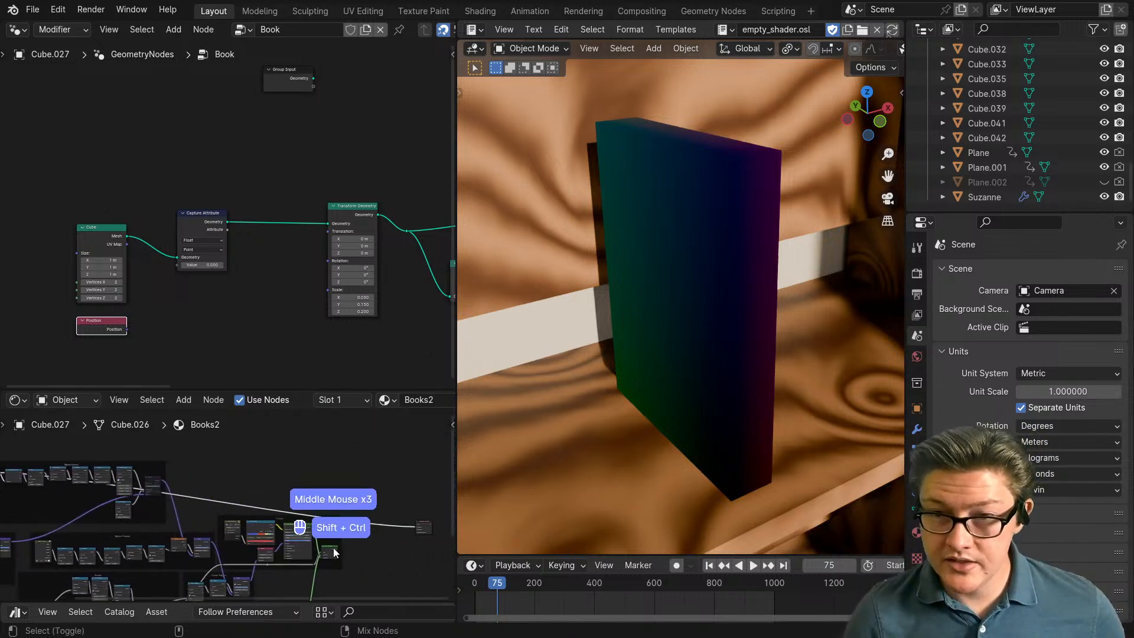
# Step: Maximize the geometry node editor and move the Position and Cube nodes away from Capture Attribute
pyautogui.scroll(2, 213, 358)
pyautogui.scroll(2, 210, 348)
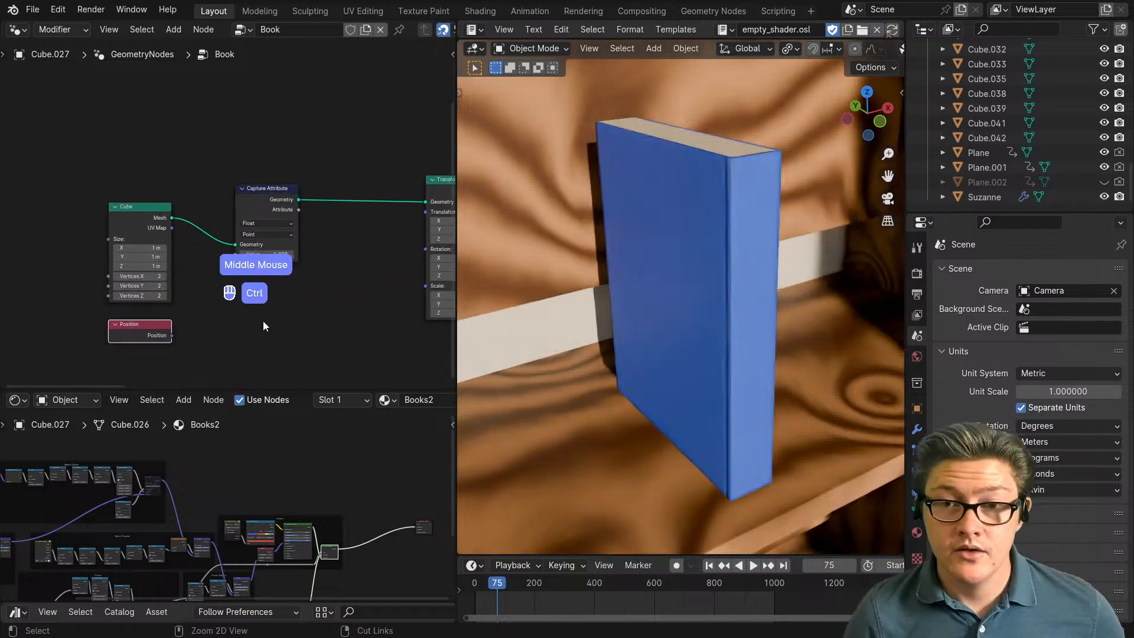
pyautogui.hotkey('ctrl', 'space')
pyautogui.moveTo(521, 489); pyautogui.dragTo(457, 480, button='middle')
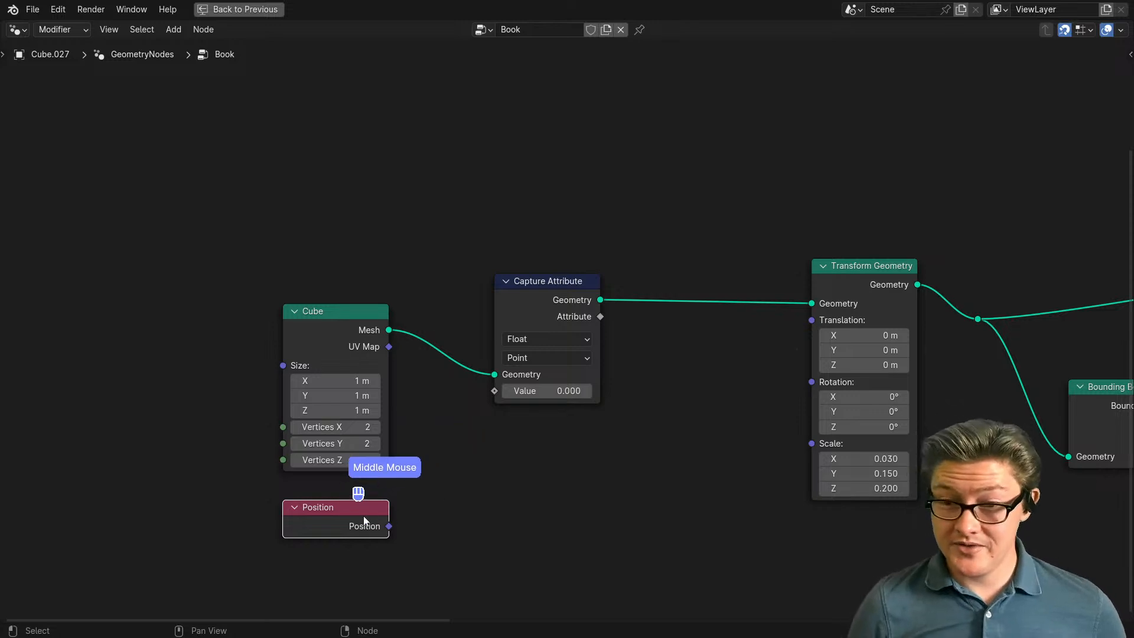
pyautogui.moveTo(348, 525); pyautogui.dragTo(318, 540)
pyautogui.moveTo(347, 369); pyautogui.dragTo(301, 353)
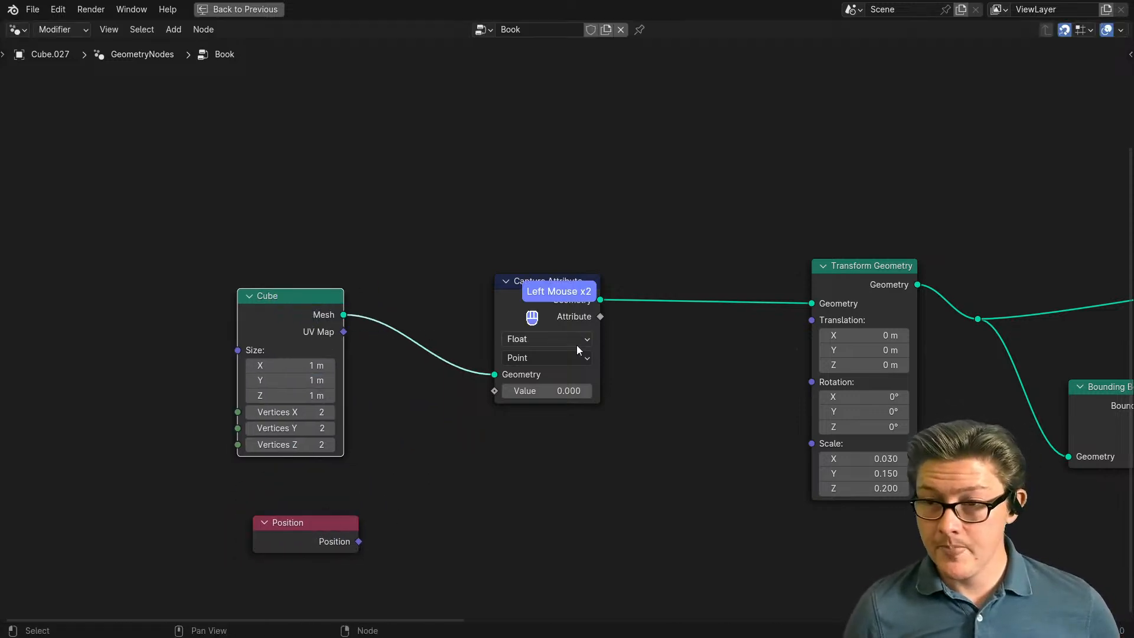
# Step: Set the Capture Attribute data type to Vector, connect Position to its Value and move the Position node further out
pyautogui.click(547, 357)
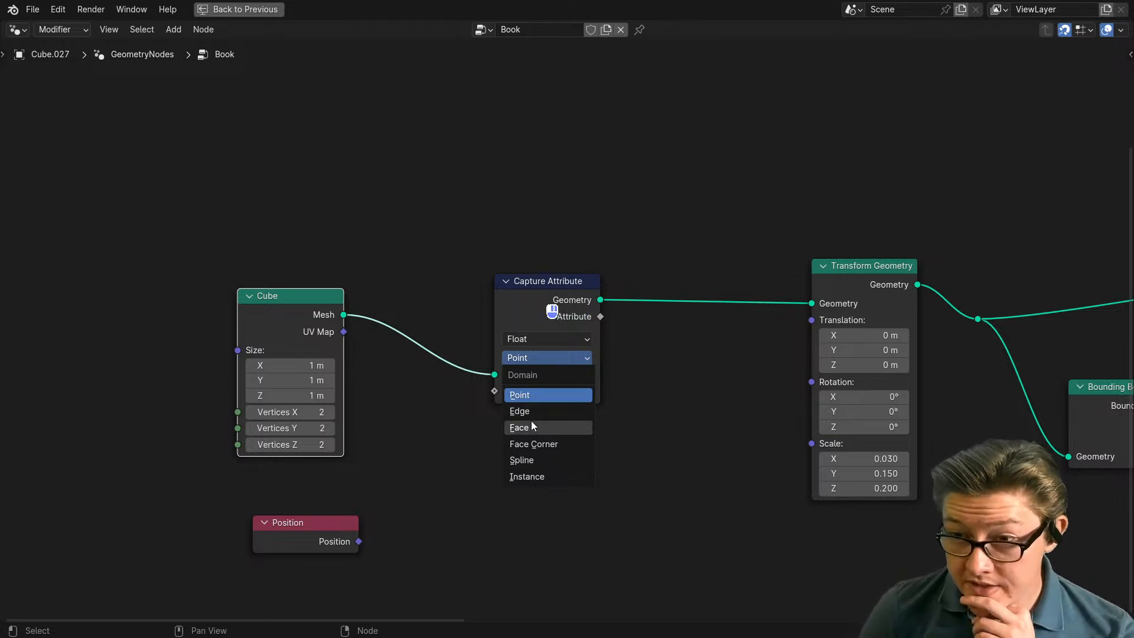
pyautogui.click(547, 339)
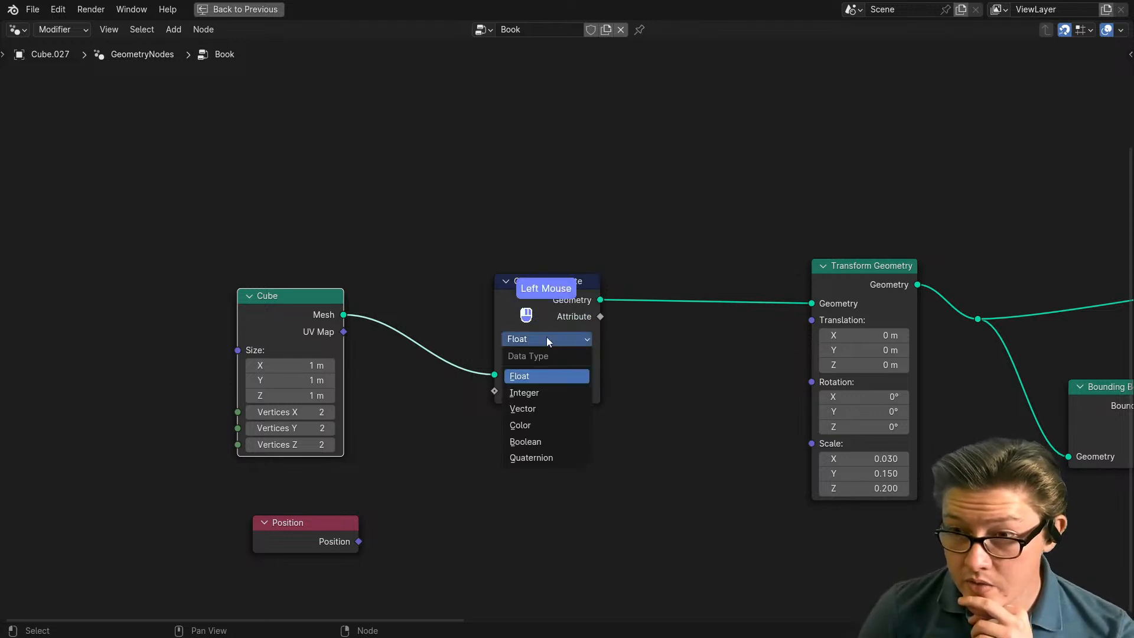
pyautogui.click(543, 413)
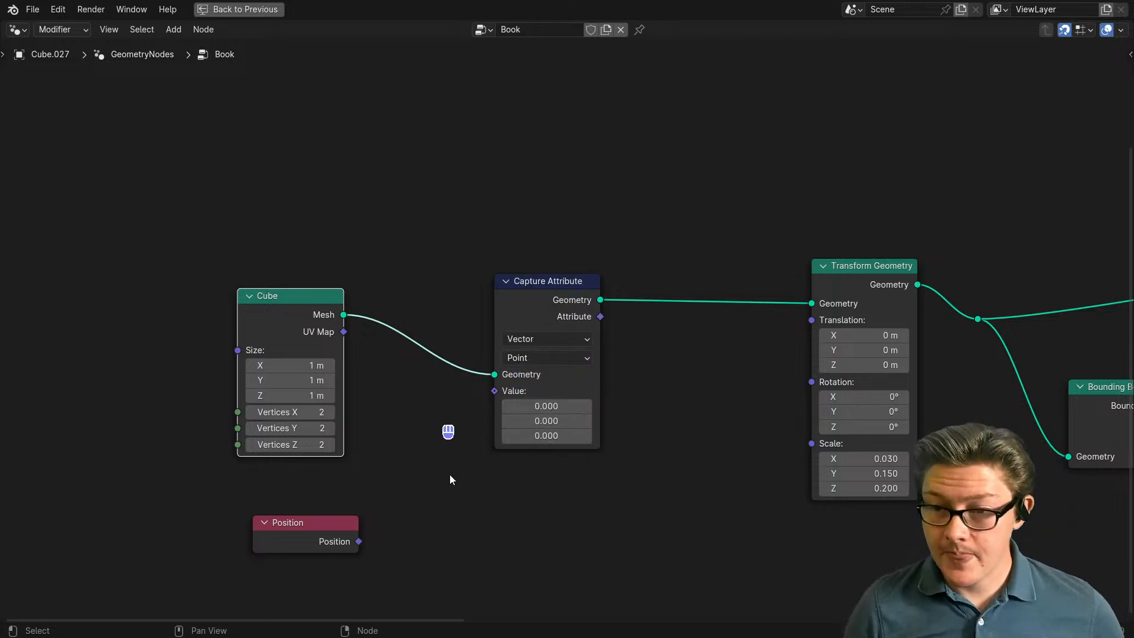
pyautogui.moveTo(357, 544); pyautogui.dragTo(452, 442)
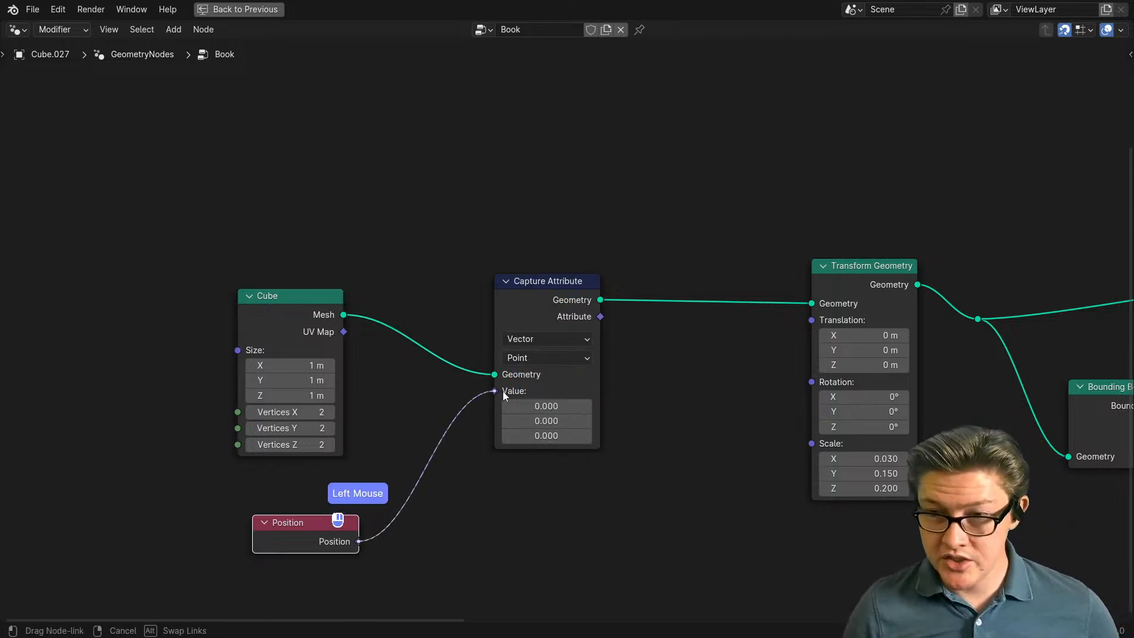
pyautogui.moveTo(503, 394); pyautogui.dragTo(496, 391)
pyautogui.moveTo(311, 534); pyautogui.dragTo(190, 534)
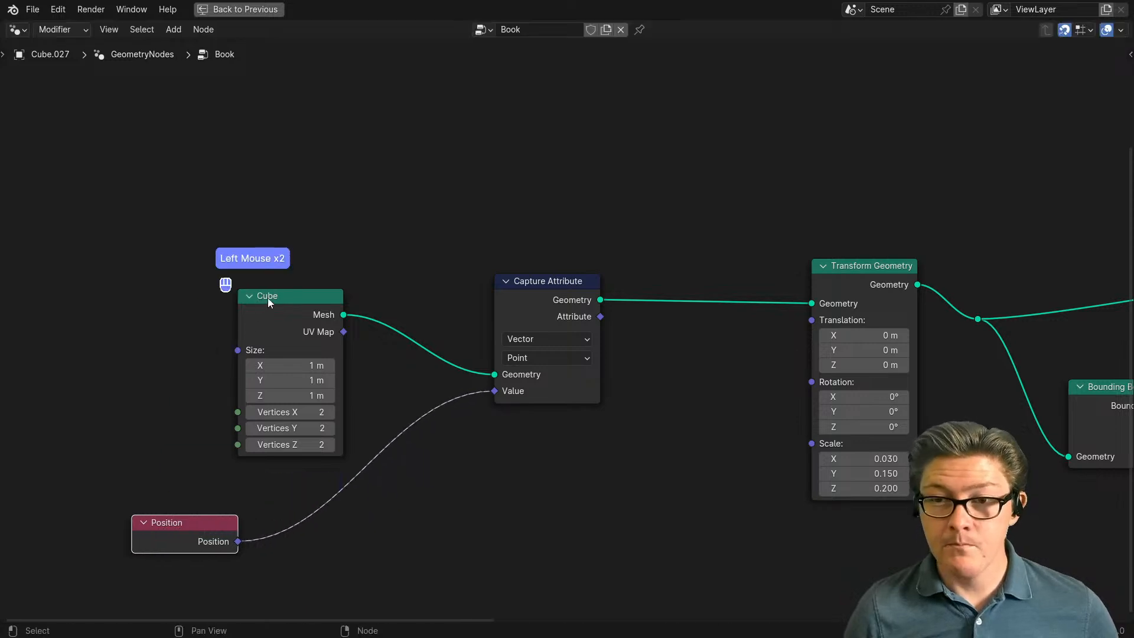
# Step: Move the Cube and Position nodes farther away from Capture Attribute and restore the full multi-editor workspace layout
pyautogui.moveTo(268, 298); pyautogui.dragTo(116, 252)
pyautogui.moveTo(195, 523); pyautogui.dragTo(135, 474)
pyautogui.scroll(-1, 434, 509)
pyautogui.hotkey('ctrl', 'space')
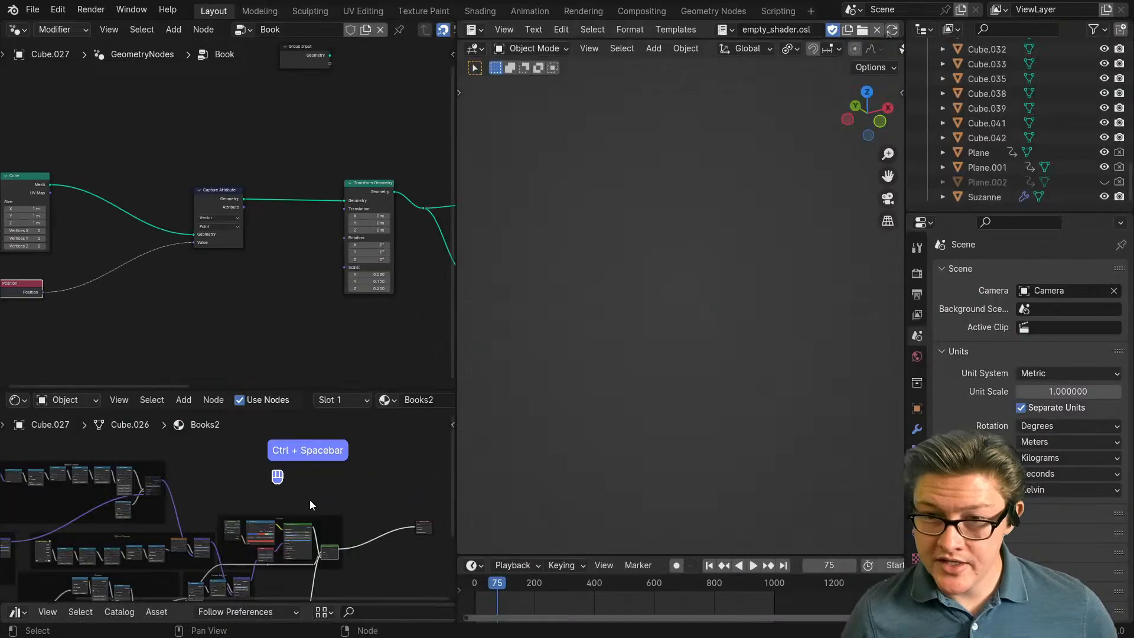
# Step: Switch the 3D viewport to Solid shading and preview the Capture Attribute node's output through a Viewer node
pyautogui.press('z')
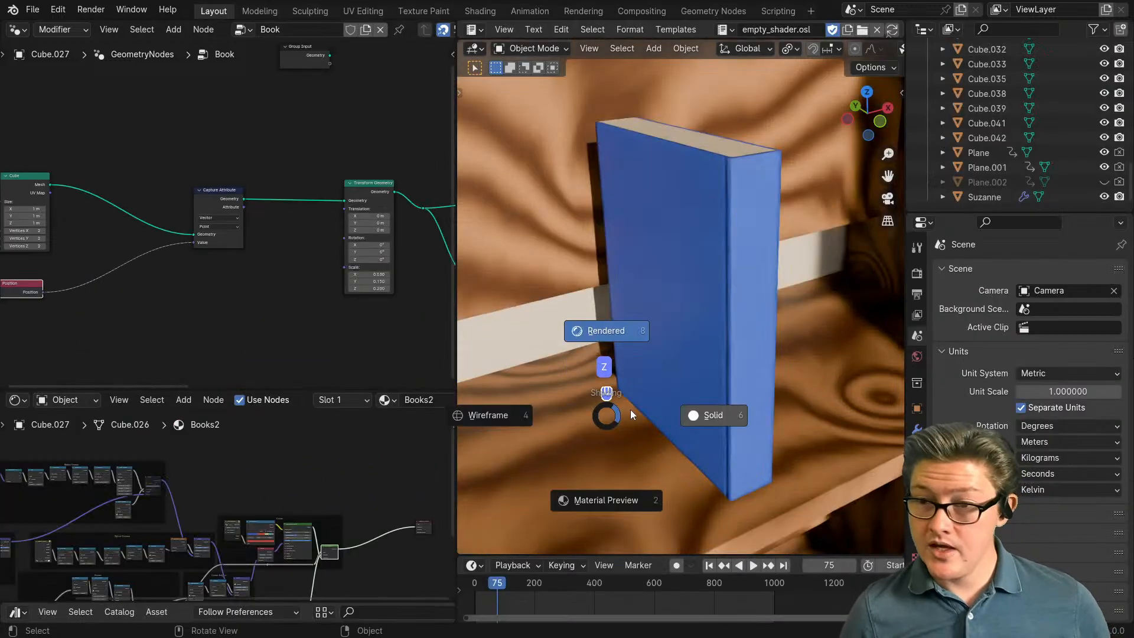
pyautogui.click(753, 415)
pyautogui.moveTo(118, 315); pyautogui.dragTo(237, 318, button='middle')
pyautogui.scroll(1, 220, 317)
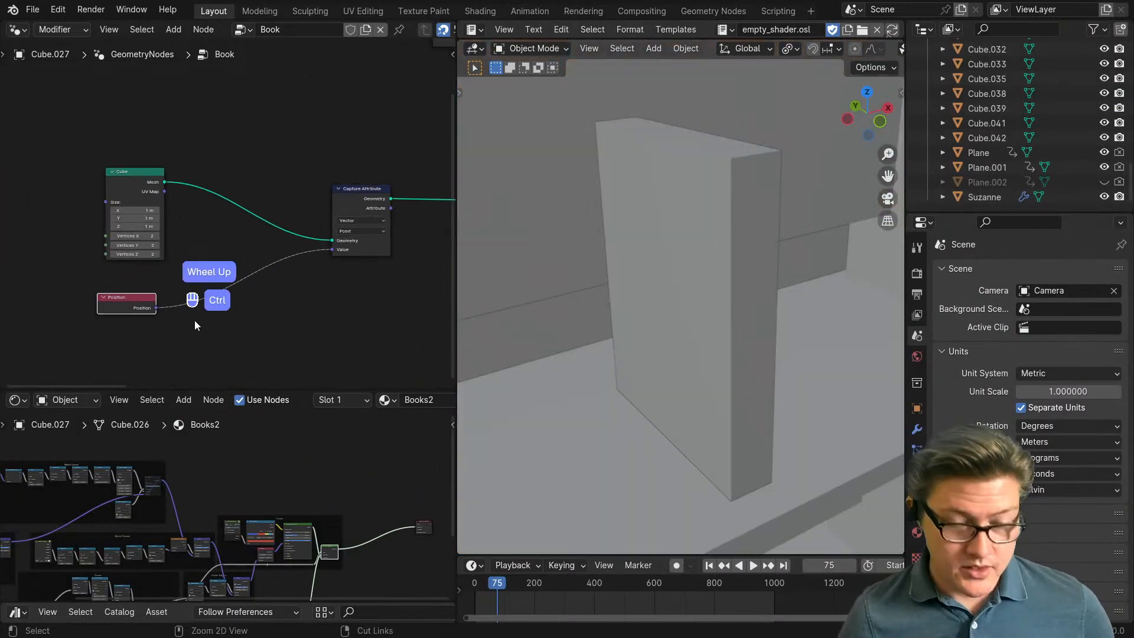
pyautogui.keyDown('ctrl'); pyautogui.keyDown('shift'); pyautogui.click(359, 198); pyautogui.keyUp('shift'); pyautogui.keyUp('ctrl')
pyautogui.keyDown('ctrl'); pyautogui.keyDown('shift'); pyautogui.click(359, 198); pyautogui.keyUp('shift'); pyautogui.keyUp('ctrl')
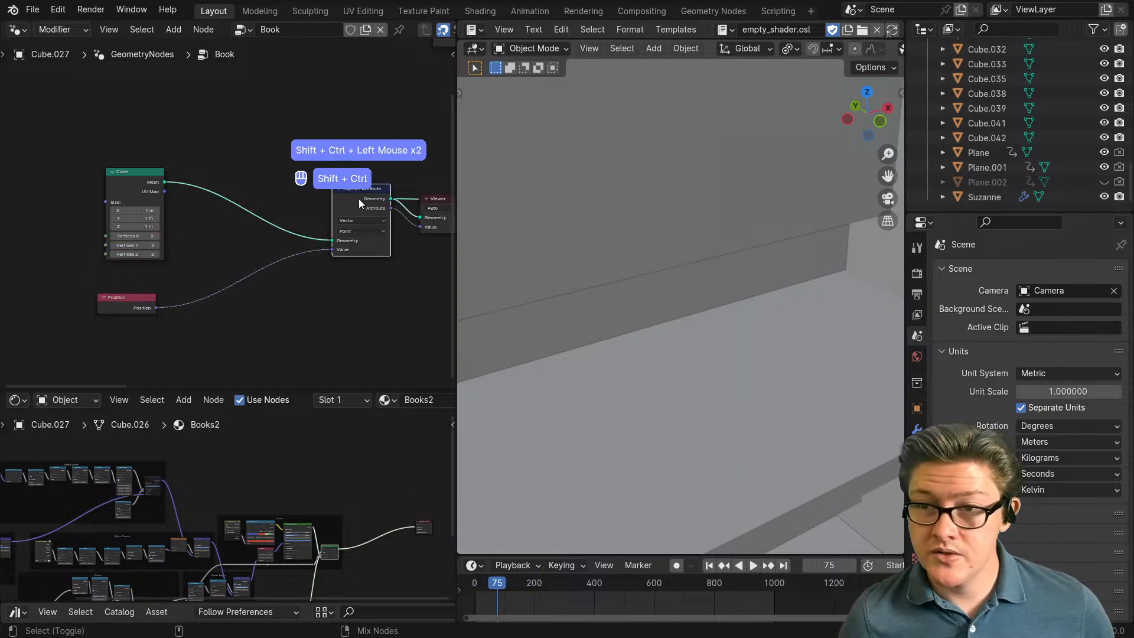
pyautogui.scroll(3, 711, 366)
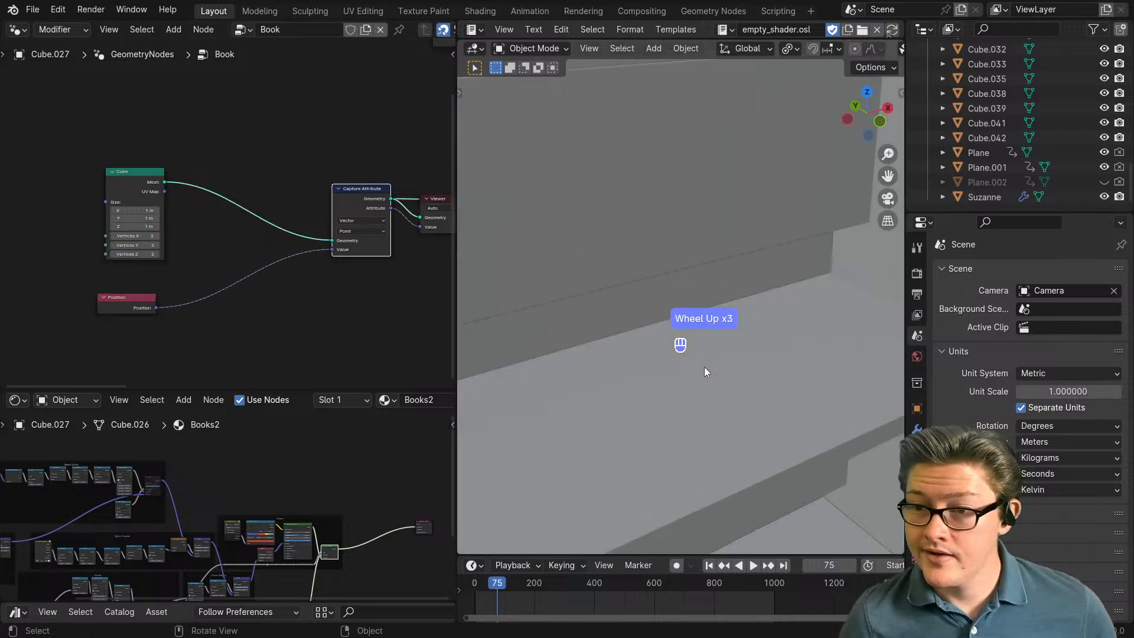
# Step: Feed the Position output into the Viewer's value, and preview the Set Material node's geometry
pyautogui.keyDown('ctrl'); pyautogui.keyDown('shift'); pyautogui.click(135, 313); pyautogui.keyUp('shift'); pyautogui.keyUp('ctrl')
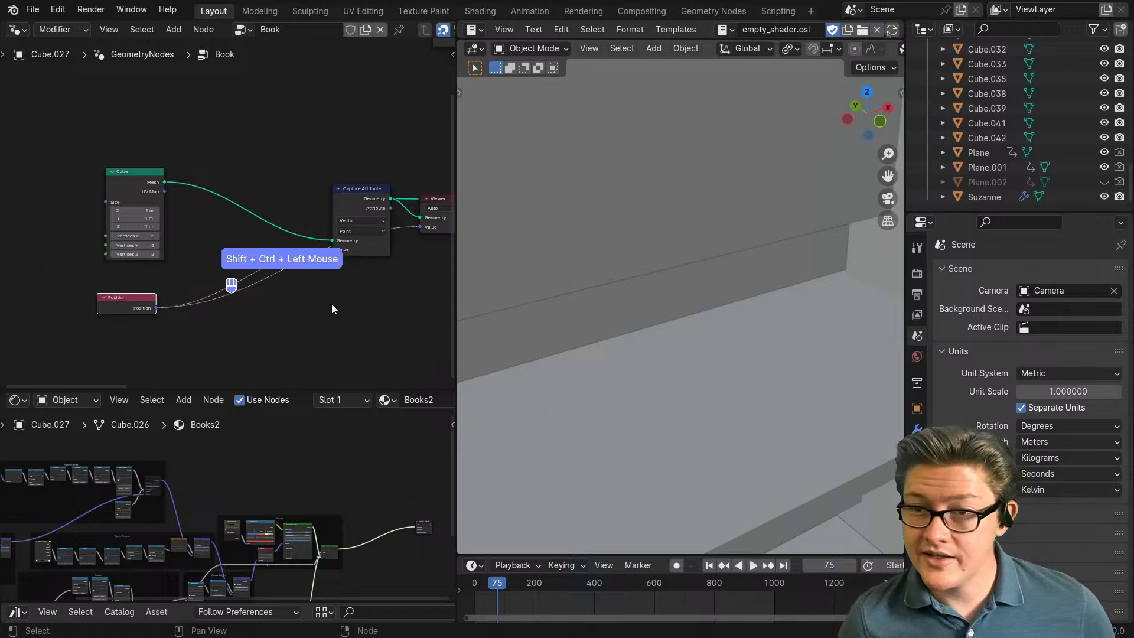
pyautogui.scroll(-4, 208, 308)
pyautogui.moveTo(320, 299); pyautogui.dragTo(240, 284, button='middle')
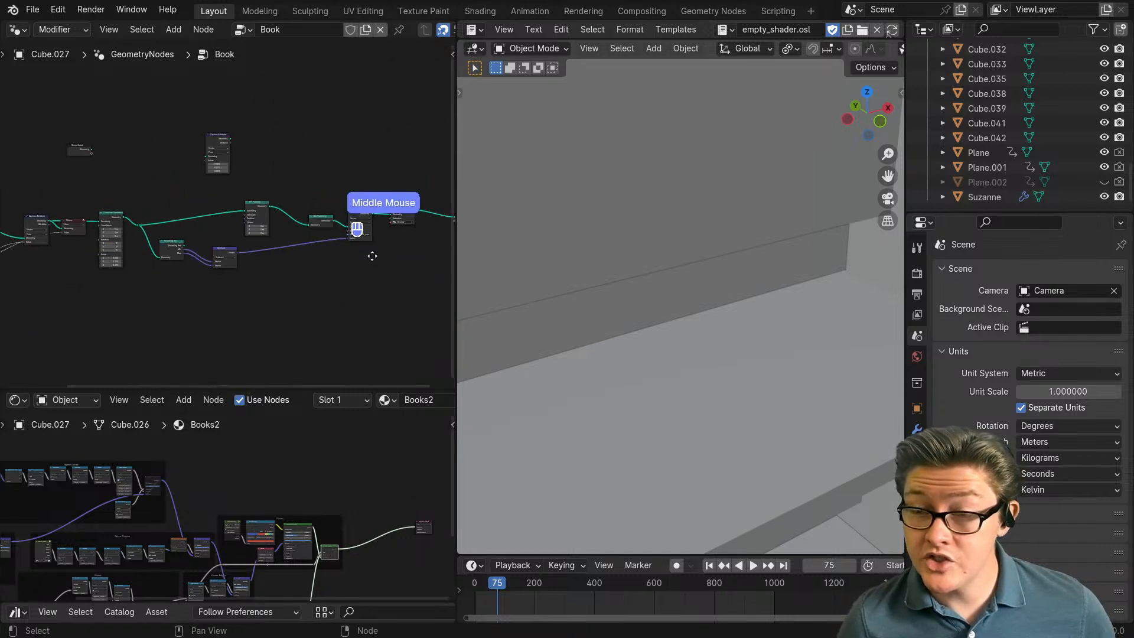
pyautogui.moveTo(380, 256); pyautogui.dragTo(263, 241, button='middle')
pyautogui.keyDown('ctrl'); pyautogui.keyDown('shift'); pyautogui.click(263, 241); pyautogui.keyUp('shift'); pyautogui.keyUp('ctrl')
pyautogui.scroll(2, 270, 256)
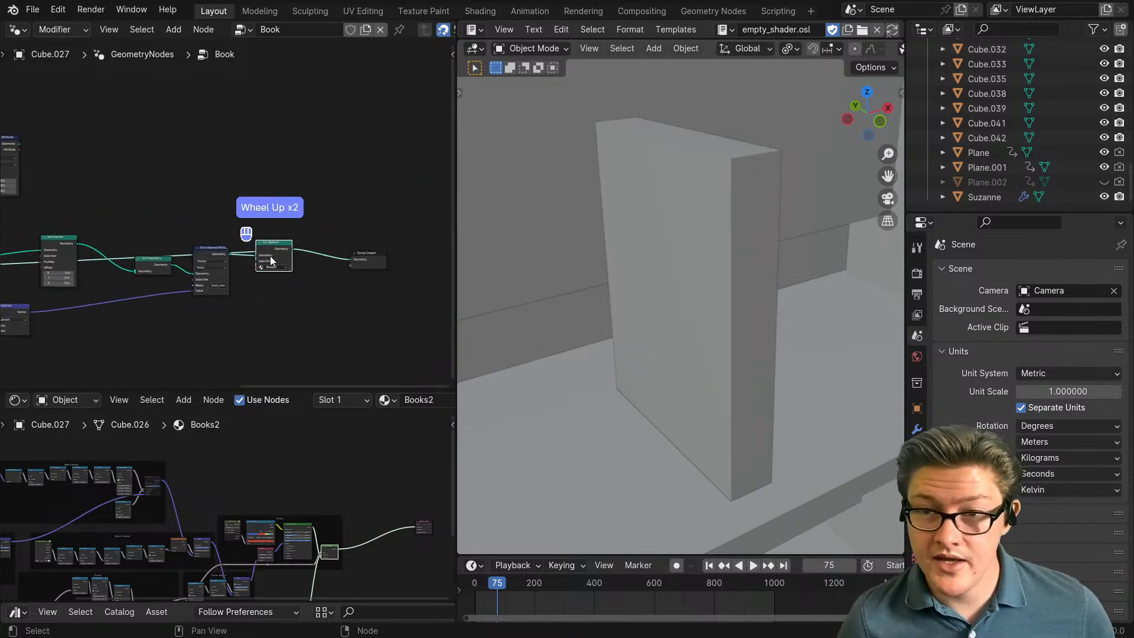
# Step: Delete the Viewer node between Capture Attribute and Transform Geometry
pyautogui.scroll(-1, 254, 269)
pyautogui.moveTo(65, 320); pyautogui.dragTo(283, 295, button='middle')
pyautogui.scroll(2, 229, 287)
pyautogui.moveTo(77, 298); pyautogui.dragTo(321, 276, button='middle')
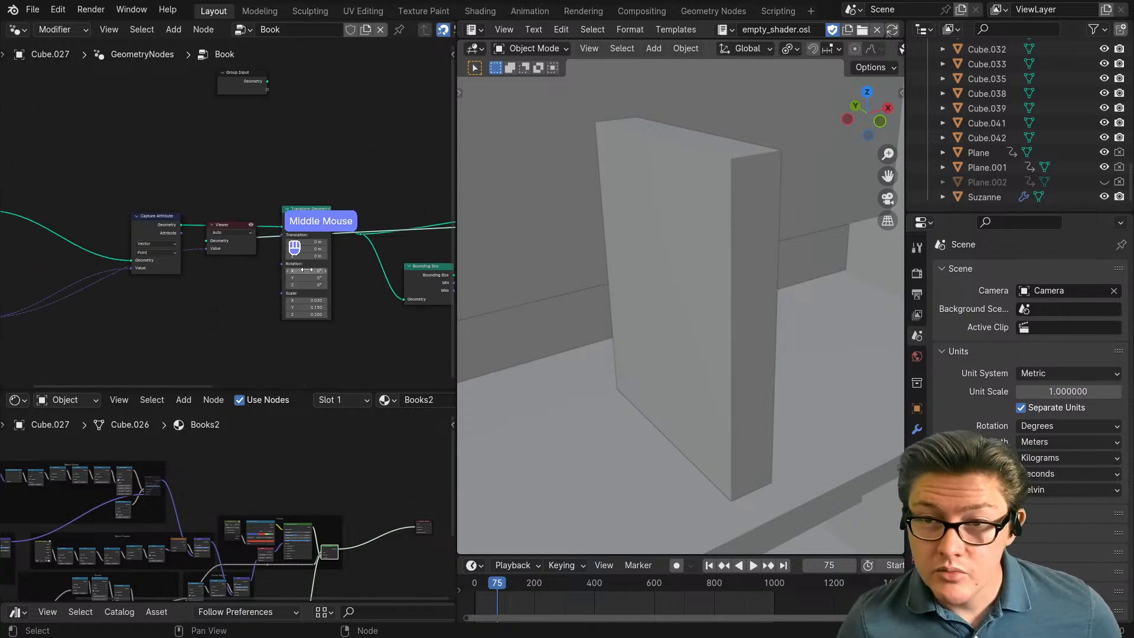
pyautogui.click(228, 224)
pyautogui.press('x')
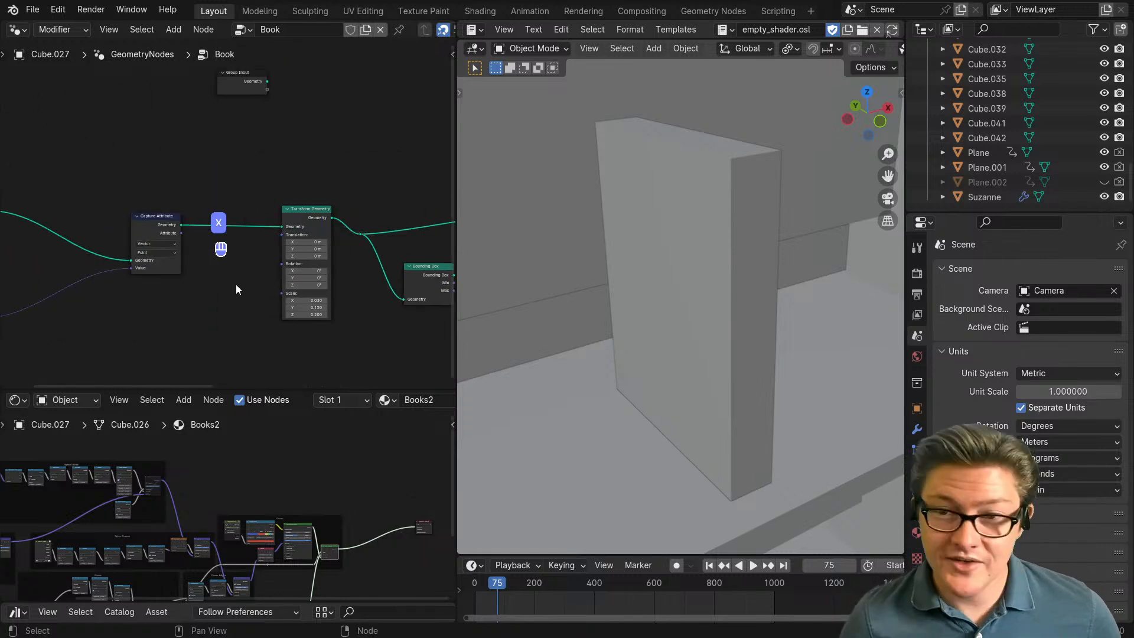
# Step: Set the 3D viewport shading to Material Preview
pyautogui.scroll(-5, 268, 285)
pyautogui.moveTo(354, 270); pyautogui.dragTo(308, 284, button='middle')
pyautogui.press('z')
pyautogui.click(685, 225)
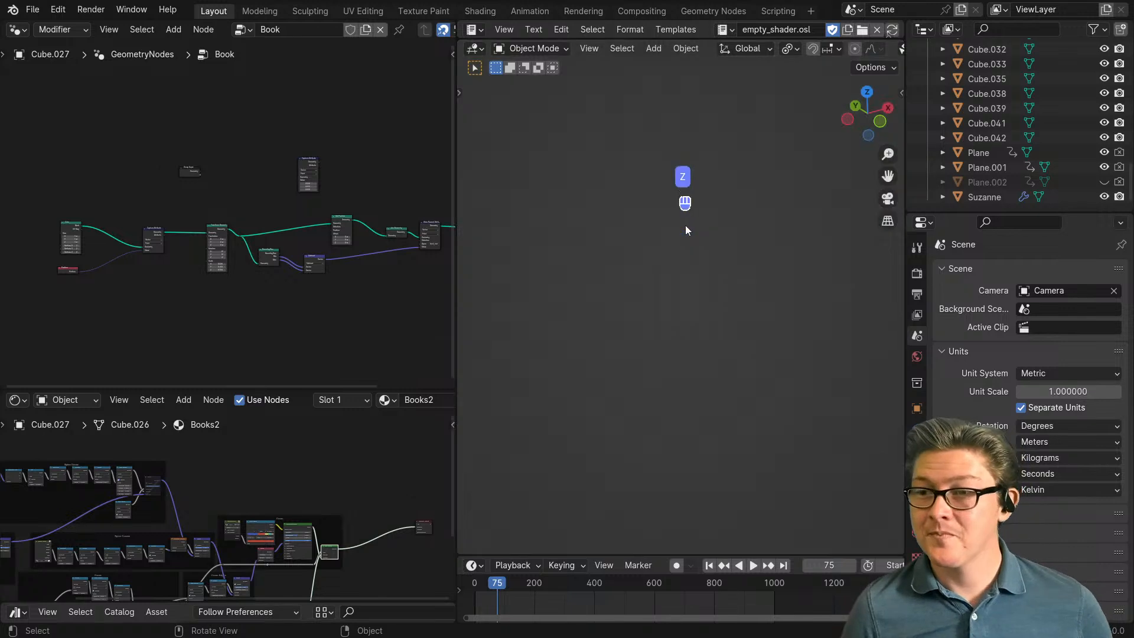
pyautogui.press('z')
pyautogui.click(800, 248)
pyautogui.press('z')
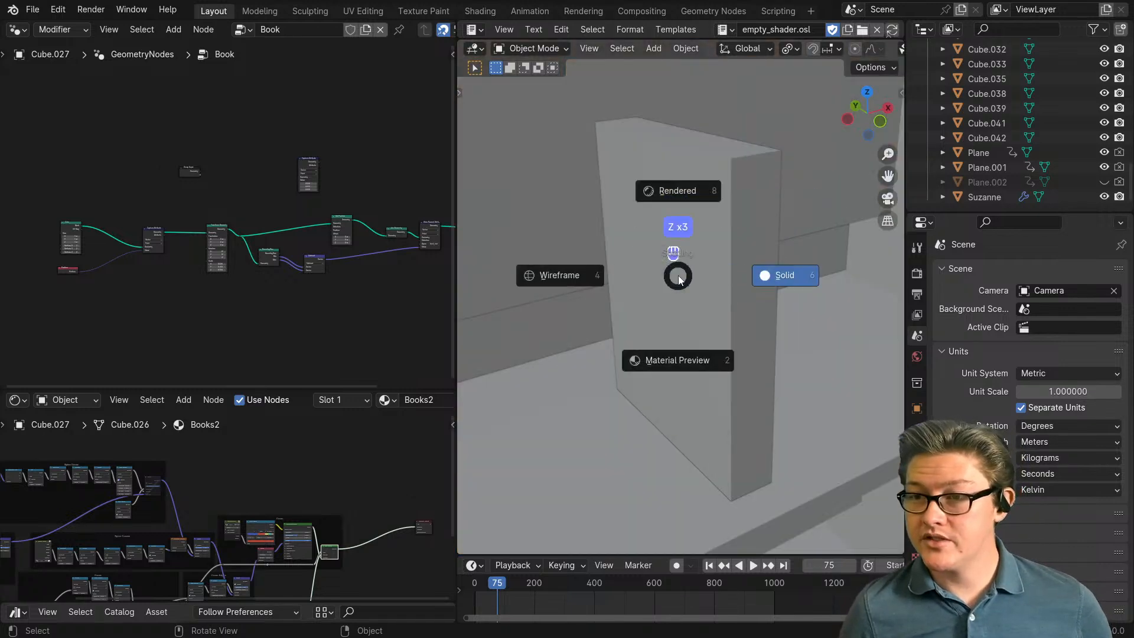
pyautogui.click(673, 371)
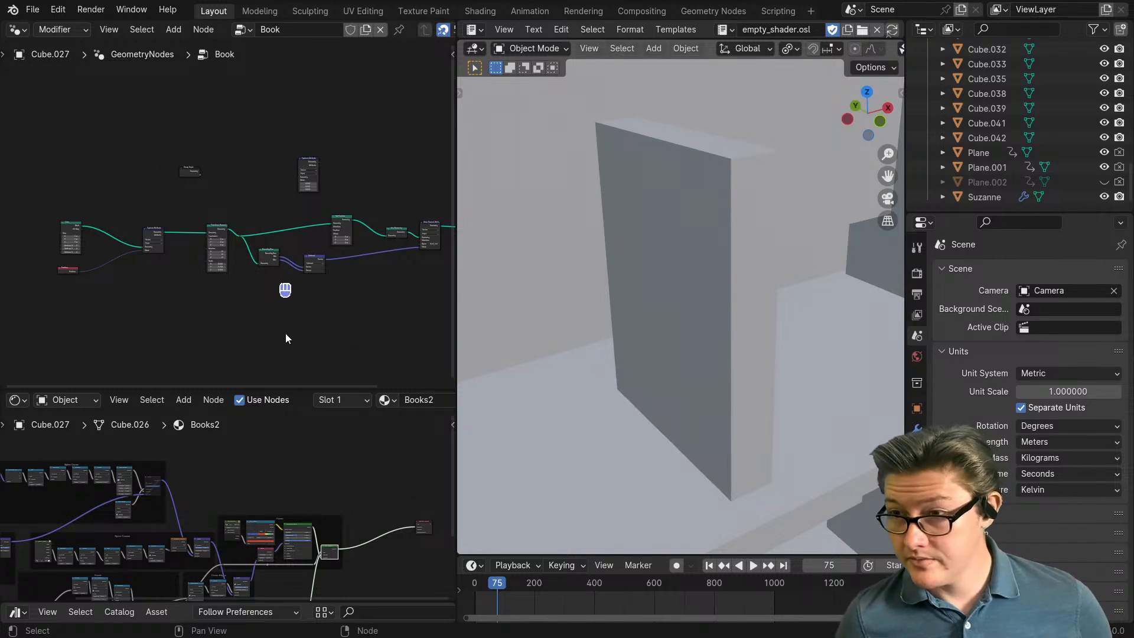
# Step: Move the connected Capture Attribute node closer to the Cube node, leaving more space before Transform Geometry
pyautogui.scroll(4, 224, 320)
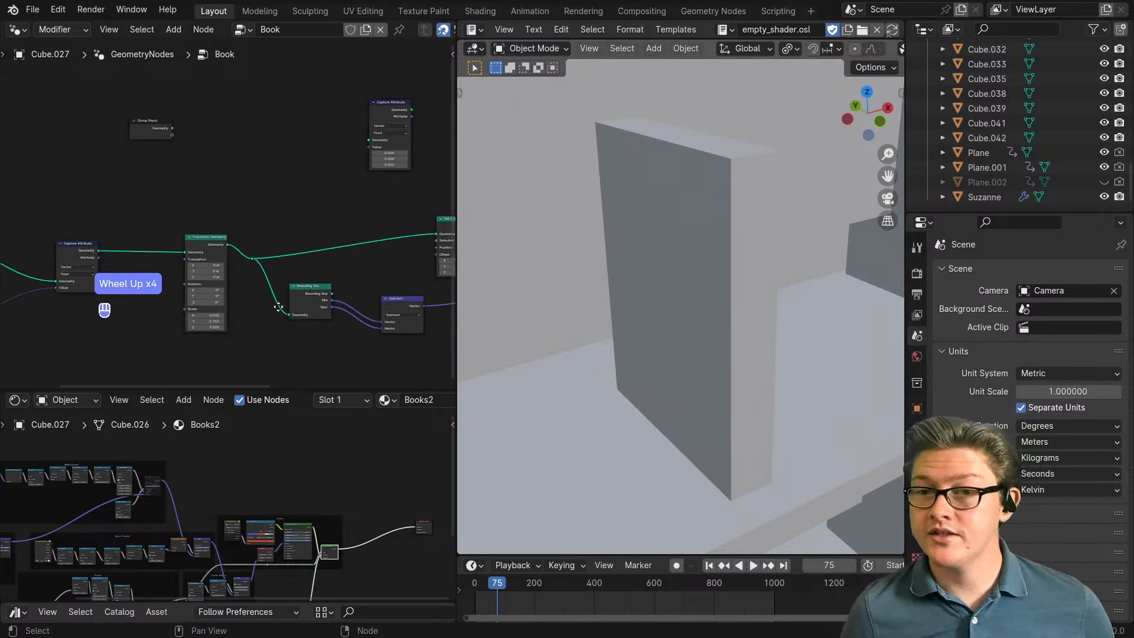
pyautogui.moveTo(150, 332); pyautogui.dragTo(239, 306, button='middle')
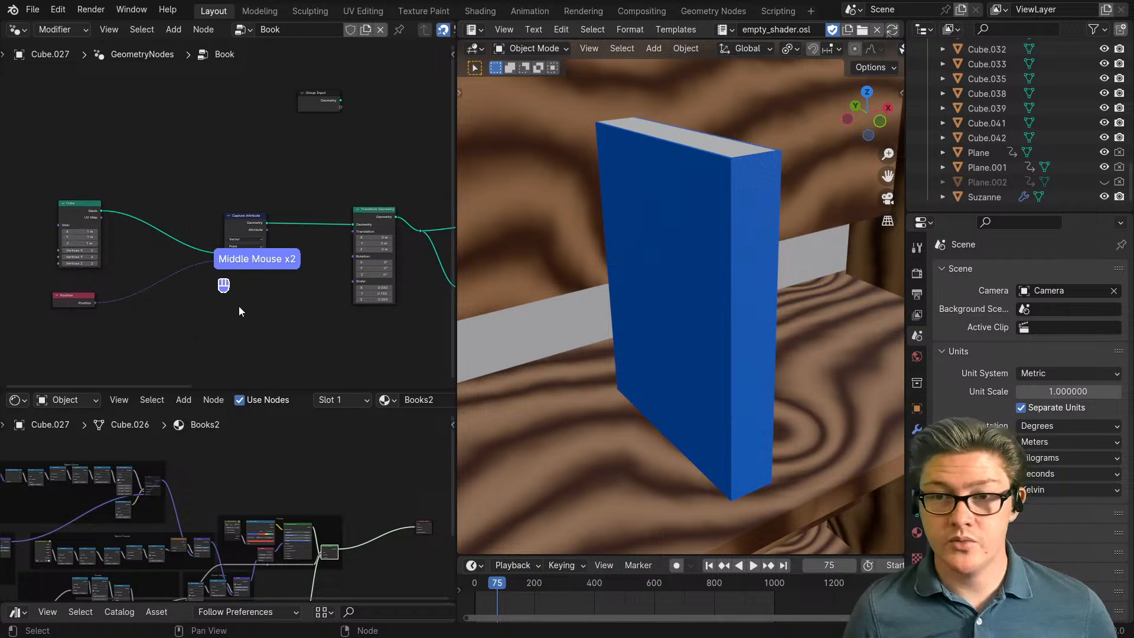
pyautogui.scroll(3, 240, 307)
pyautogui.moveTo(248, 219); pyautogui.dragTo(186, 211)
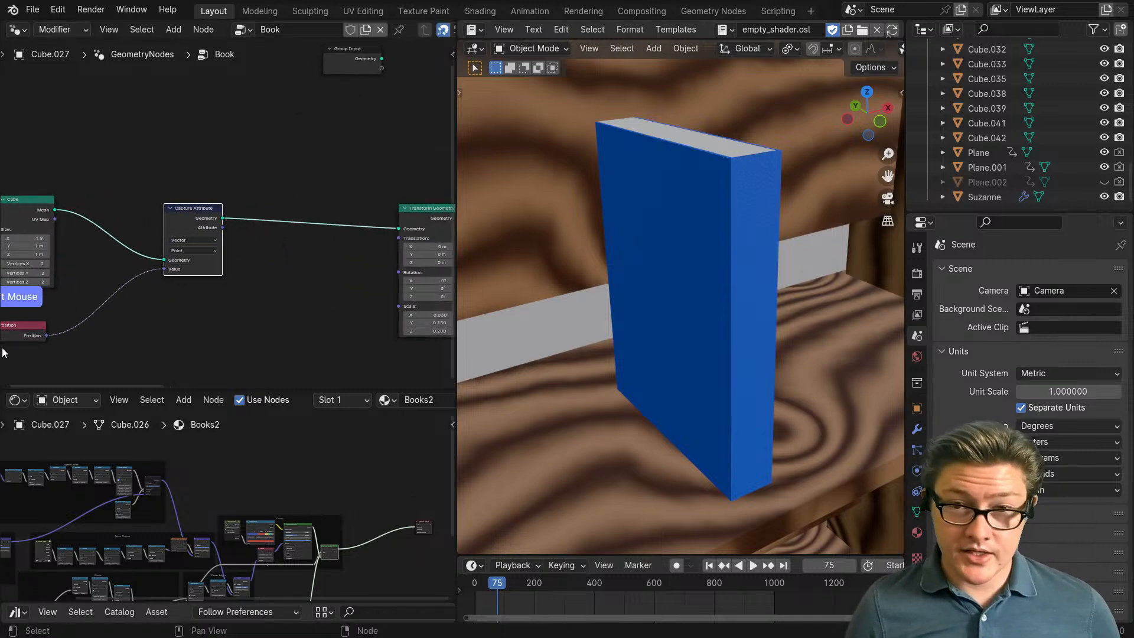
# Step: Add a Separate XYZ node below Capture Attribute and connect the Position output to its Vector input
pyautogui.moveTo(243, 297); pyautogui.dragTo(247, 229, button='middle')
pyautogui.hotkey('shift', 'a')
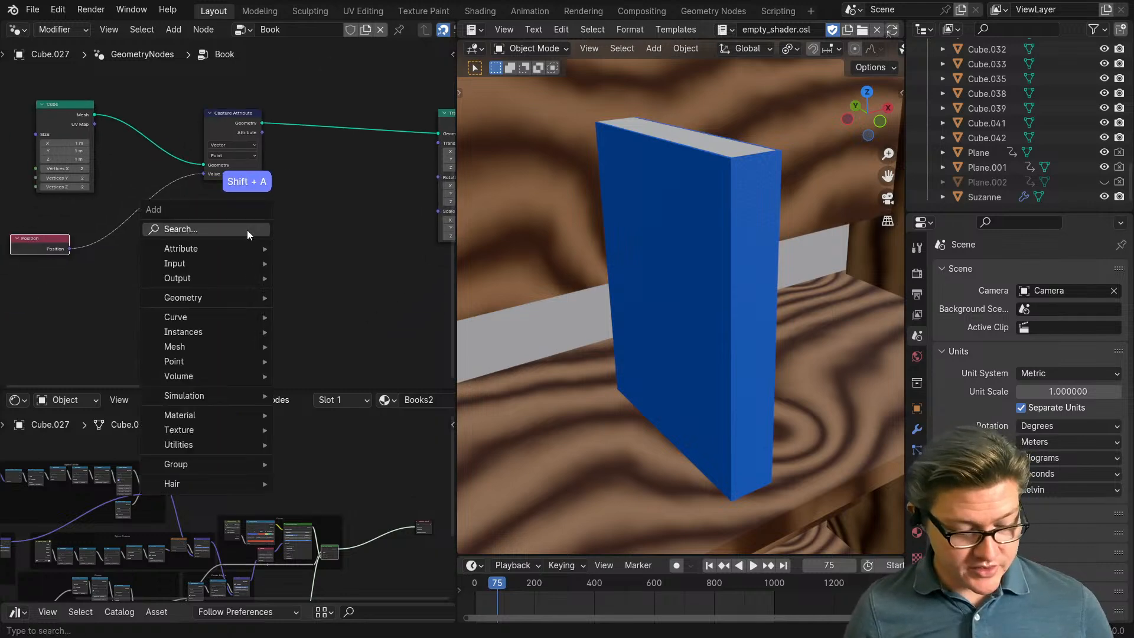
pyautogui.write('x')
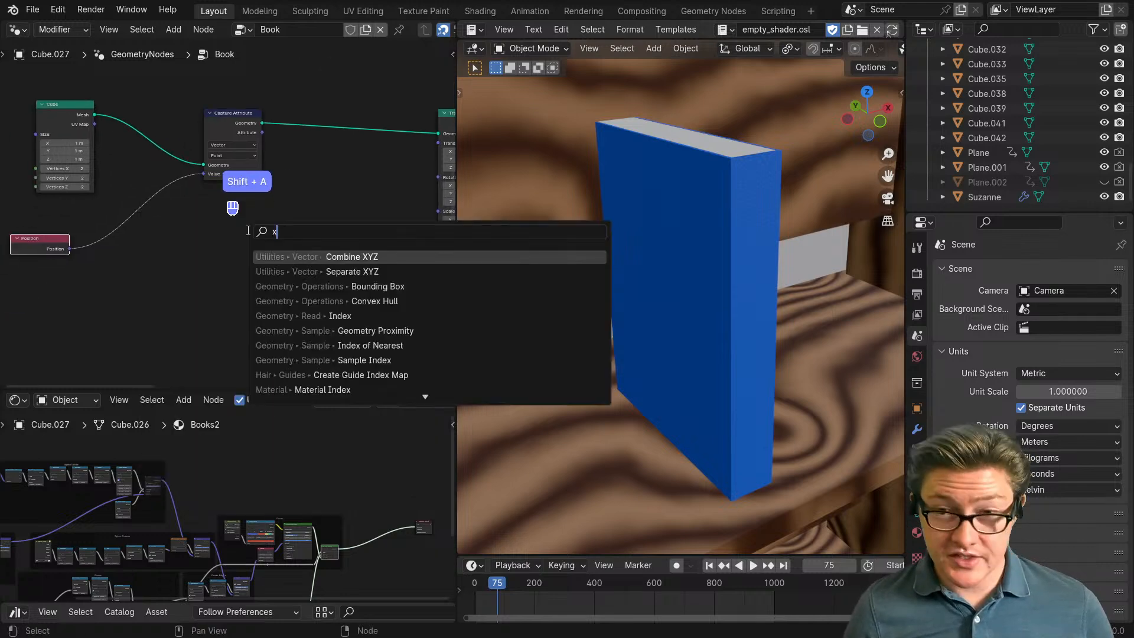
pyautogui.click(354, 272)
pyautogui.click(143, 248)
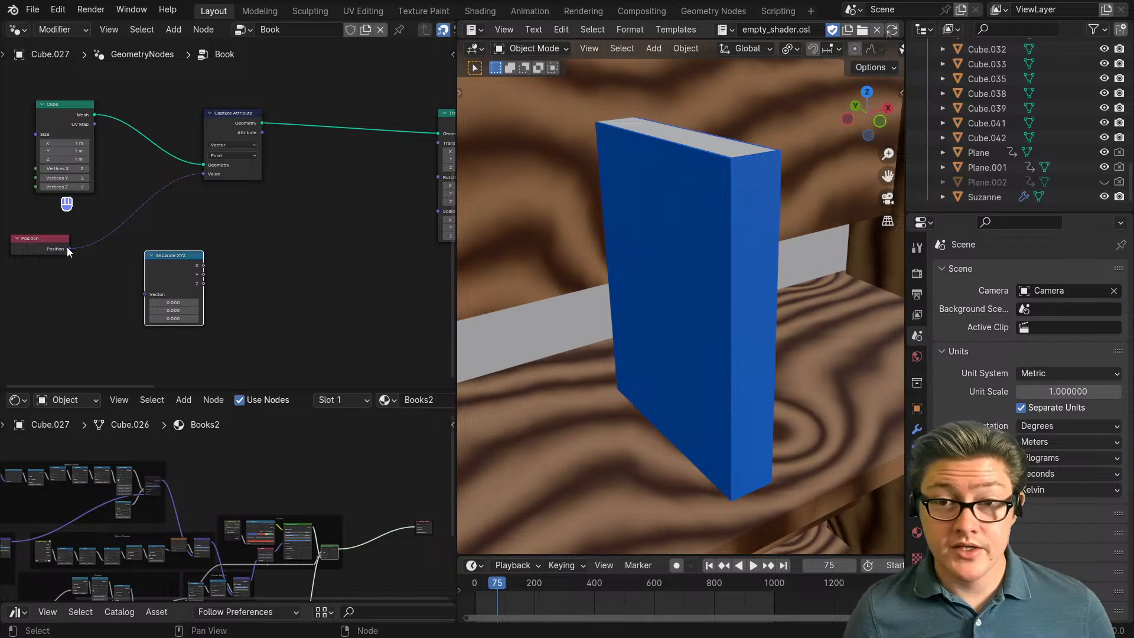
pyautogui.moveTo(66, 247); pyautogui.dragTo(157, 303)
pyautogui.moveTo(205, 268); pyautogui.dragTo(148, 287, button='middle')
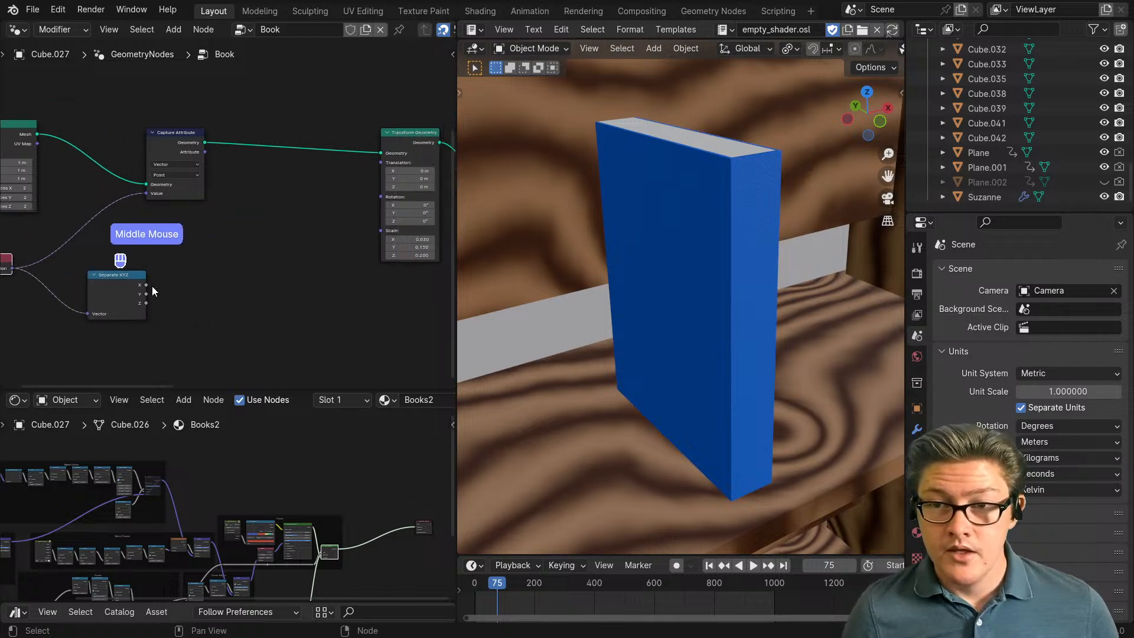
pyautogui.click(175, 149)
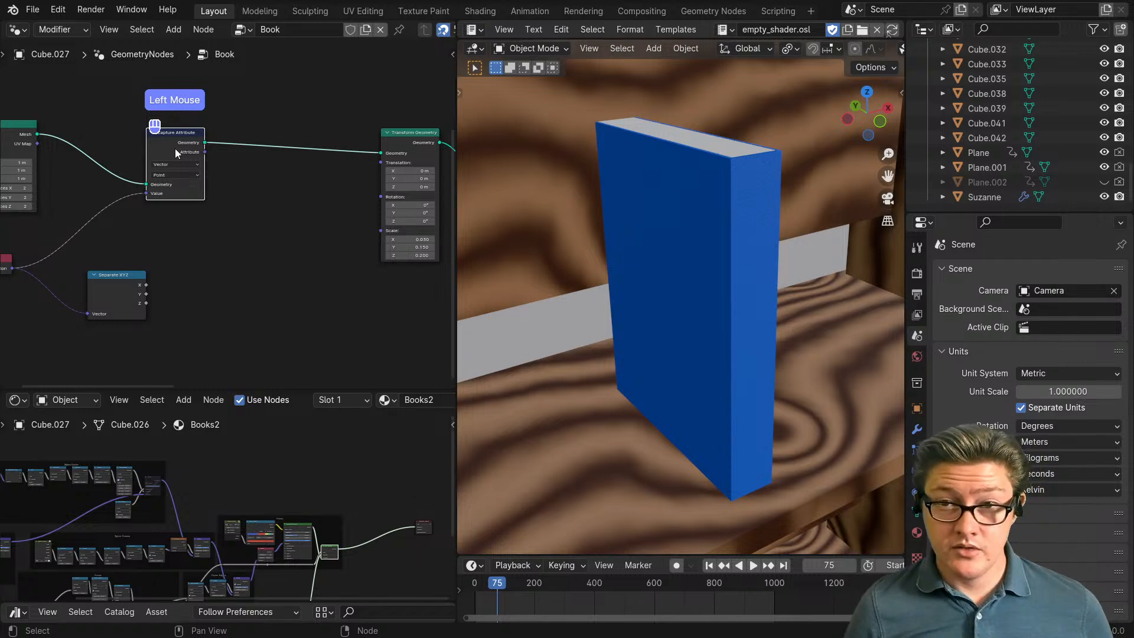
pyautogui.click(145, 289)
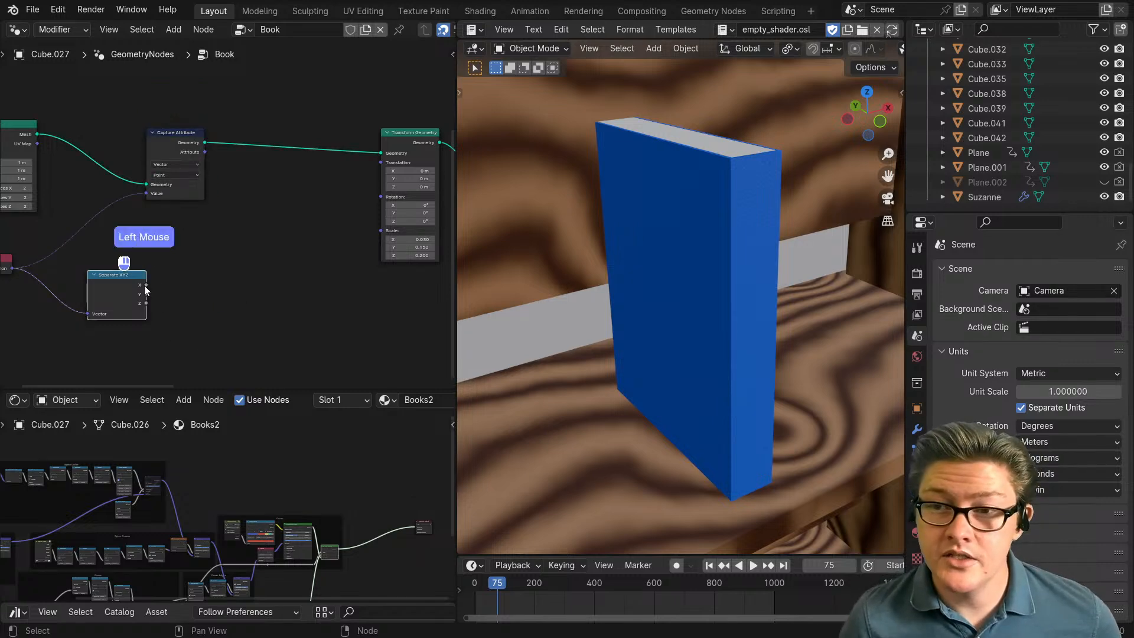
pyautogui.moveTo(281, 328)
pyautogui.mouseDown()
pyautogui.moveTo(296, 327)
pyautogui.moveTo(286, 346)
pyautogui.mouseUp()
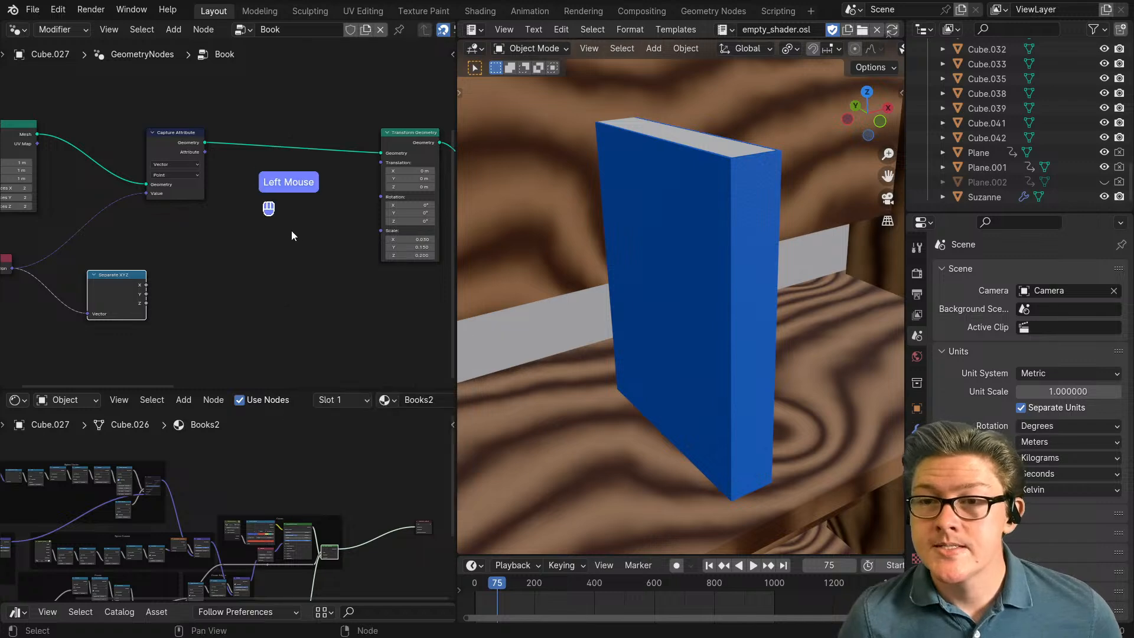
# Step: Try a Y translation of 10 cm on the Transform Geometry node and return it to 0 m
pyautogui.moveTo(295, 231); pyautogui.dragTo(221, 255, button='middle')
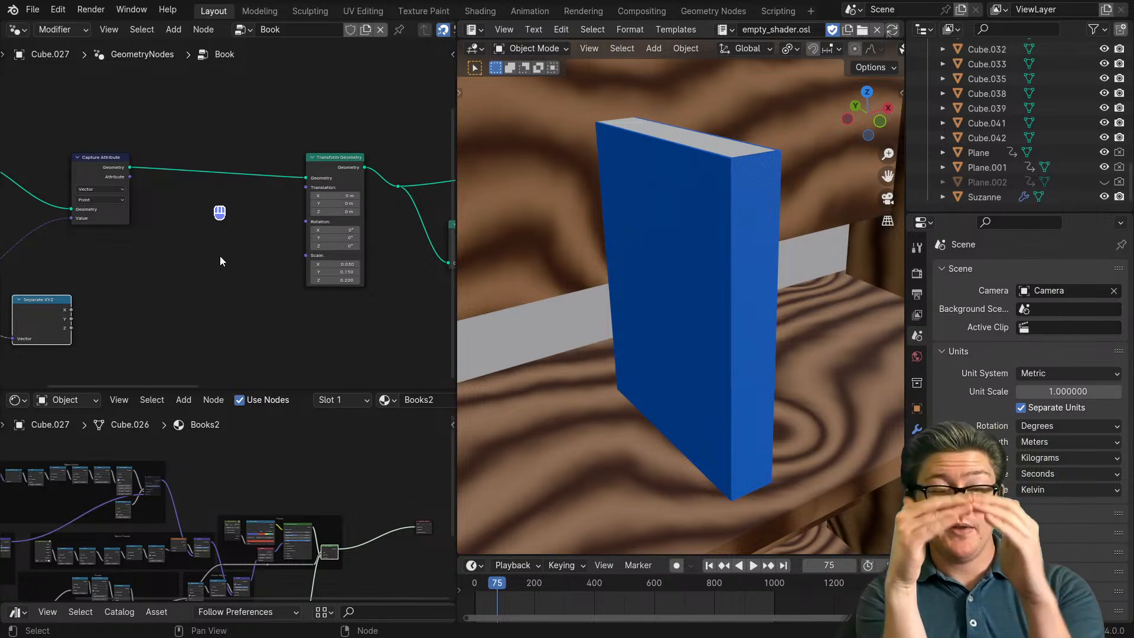
pyautogui.scroll(4, 288, 254)
pyautogui.moveTo(378, 269); pyautogui.dragTo(312, 272, button='middle')
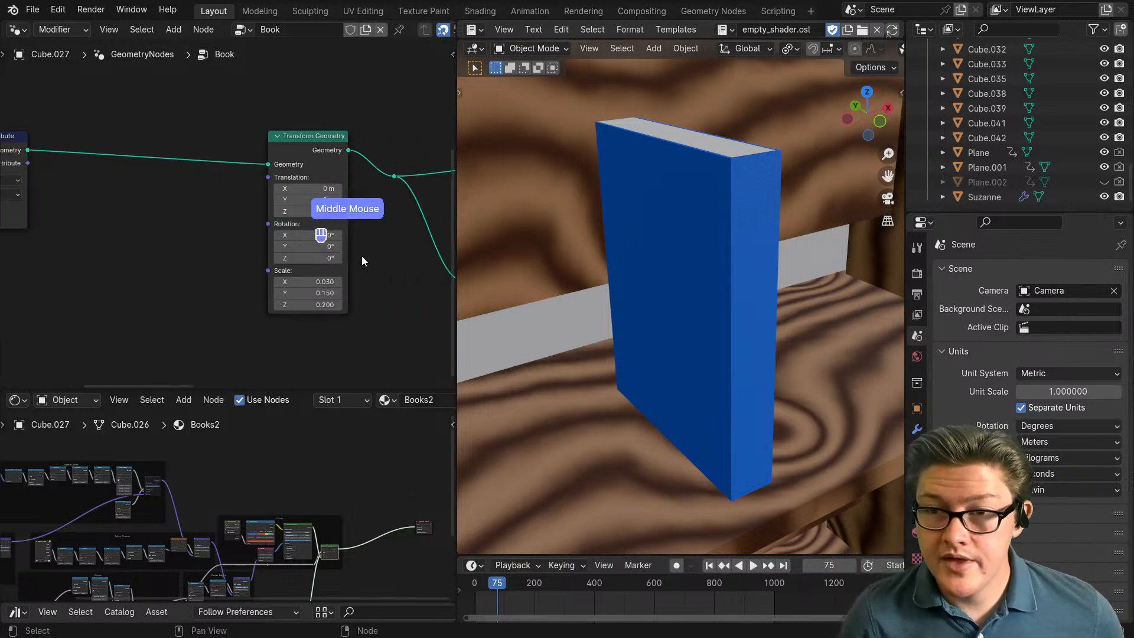
pyautogui.scroll(1, 381, 301)
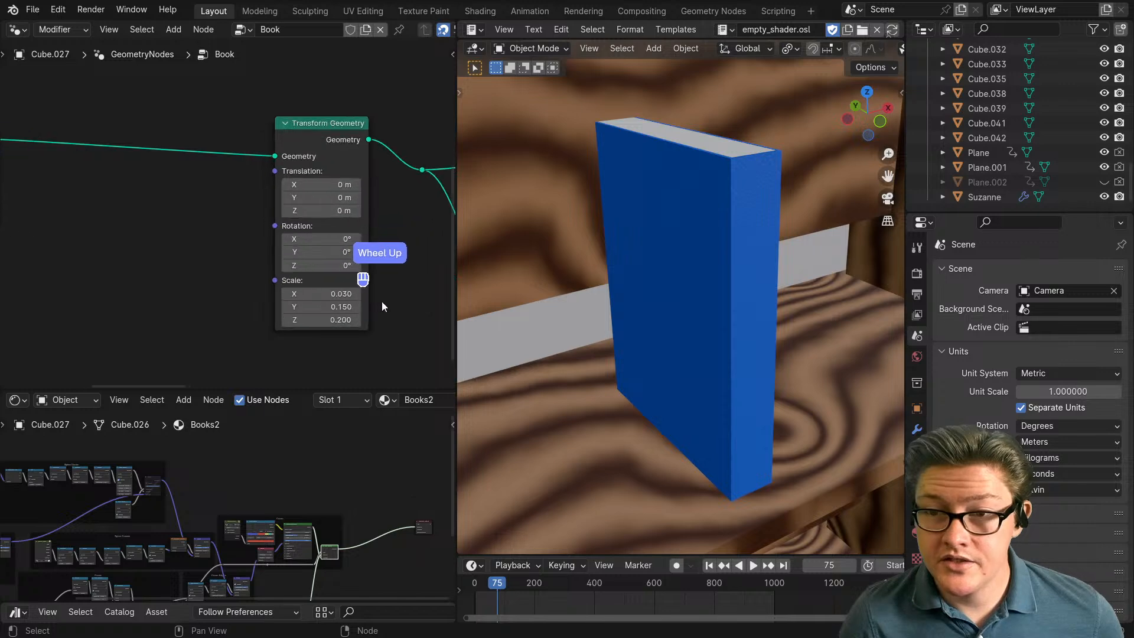
pyautogui.click(356, 197)
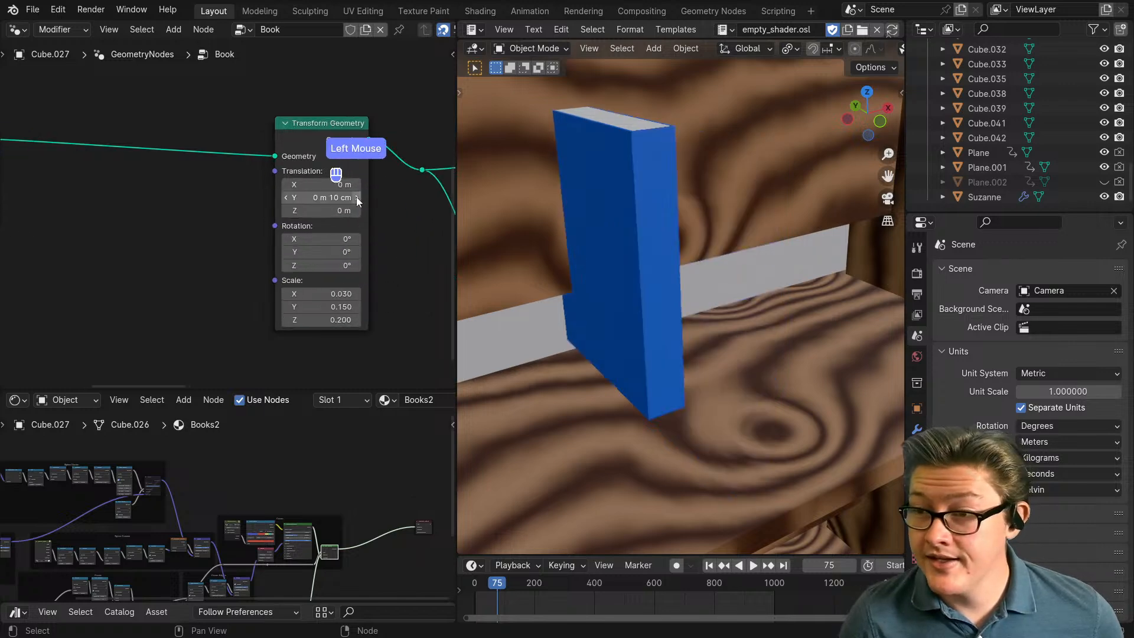
pyautogui.click(286, 198)
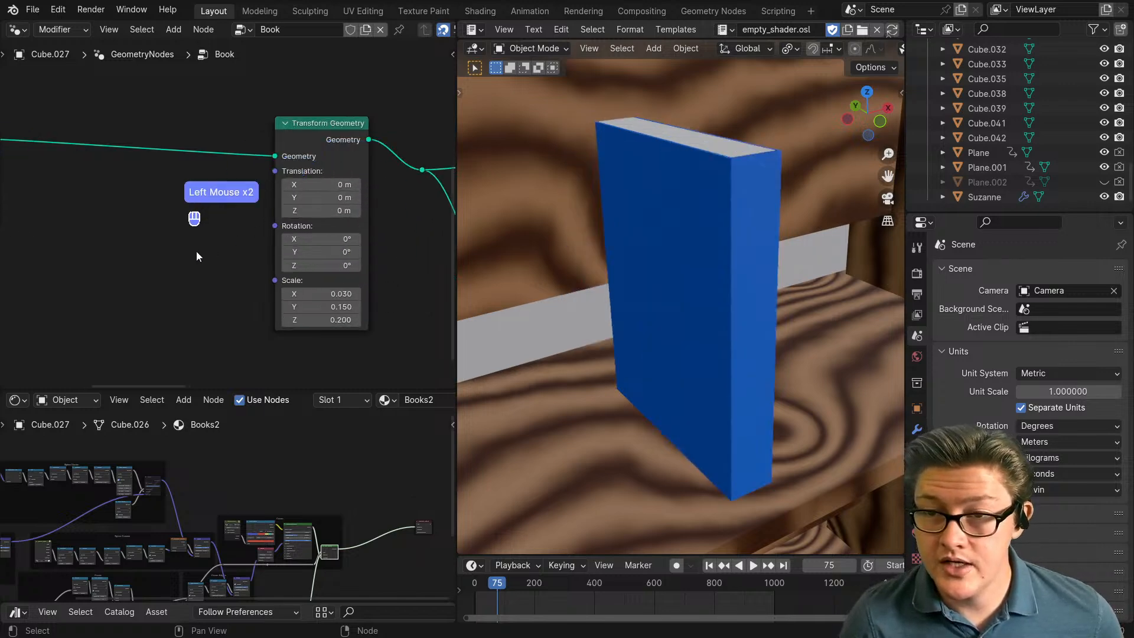
# Step: Add a Combine XYZ node before Transform Geometry and connect its Vector output to the Translation input
pyautogui.scroll(-2, 196, 251)
pyautogui.moveTo(220, 301); pyautogui.dragTo(250, 300, button='middle')
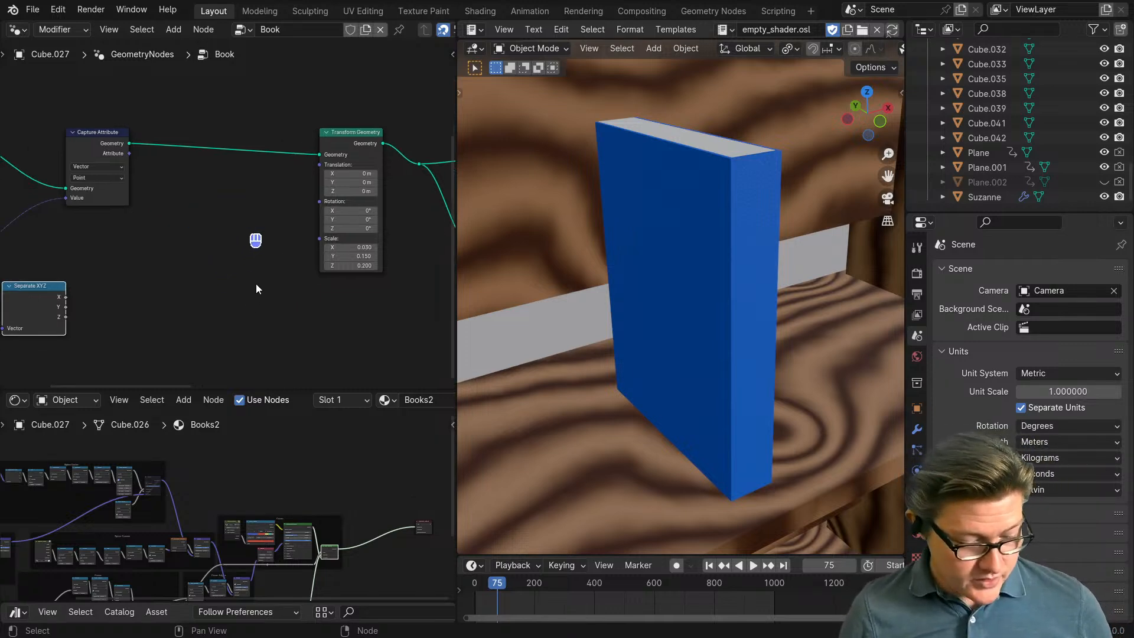
pyautogui.press('q')
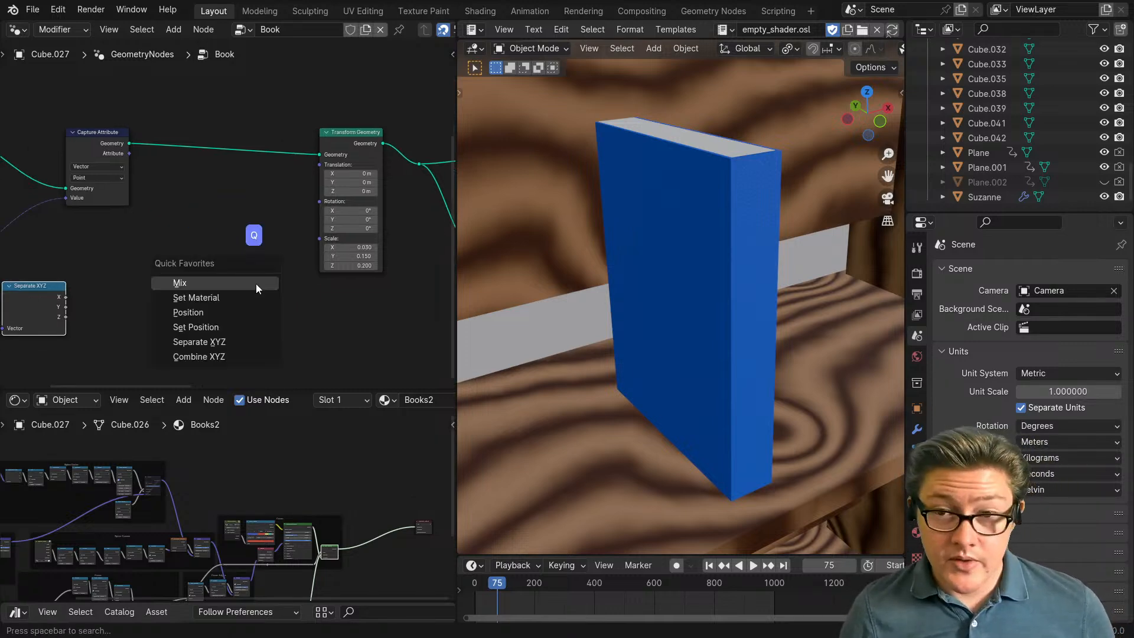
pyautogui.click(204, 356)
pyautogui.click(197, 182)
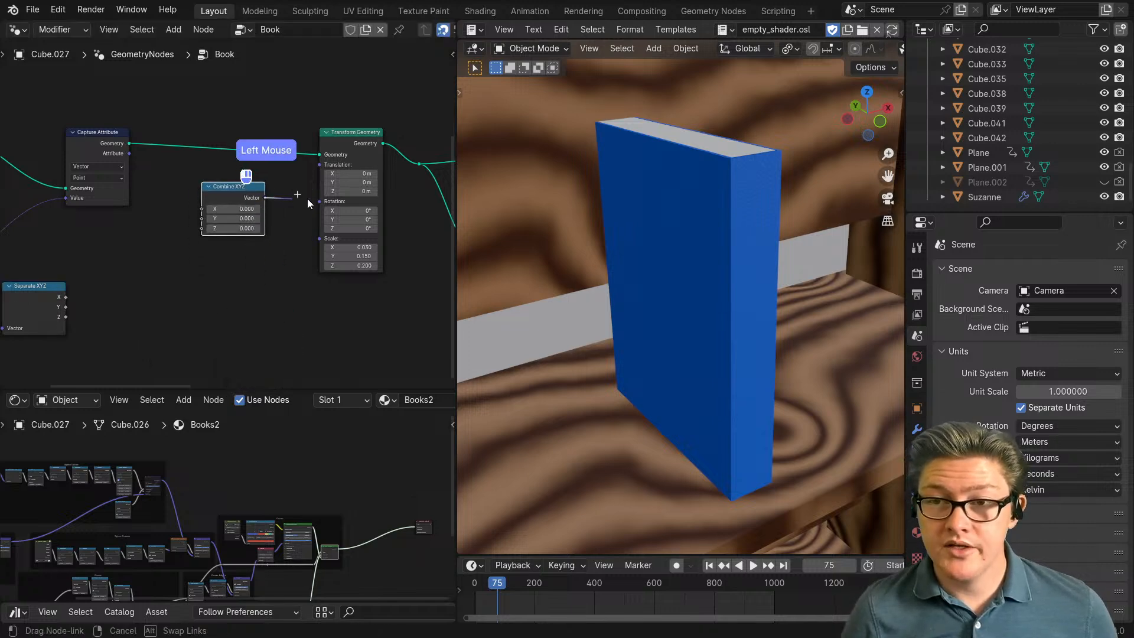
pyautogui.moveTo(307, 198); pyautogui.dragTo(321, 166)
pyautogui.moveTo(236, 186); pyautogui.dragTo(254, 187)
# Step: Connect the X output of Separate XYZ to the Y input of Combine XYZ
pyautogui.middleClick(157, 302)
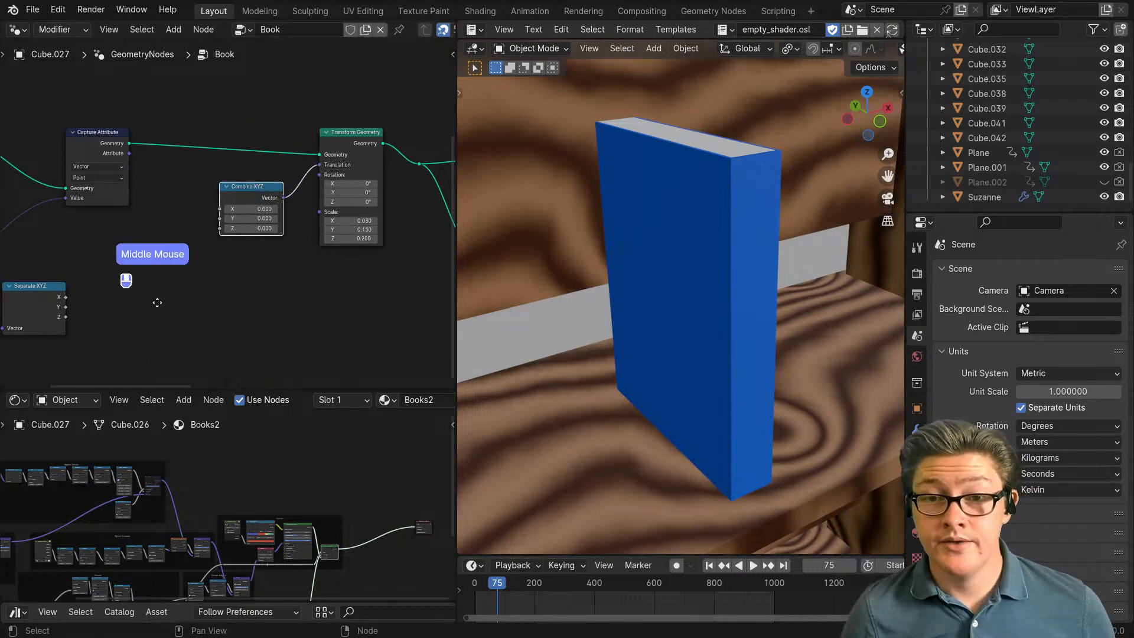
pyautogui.moveTo(157, 302); pyautogui.dragTo(210, 290, button='middle')
pyautogui.moveTo(137, 274); pyautogui.dragTo(289, 195)
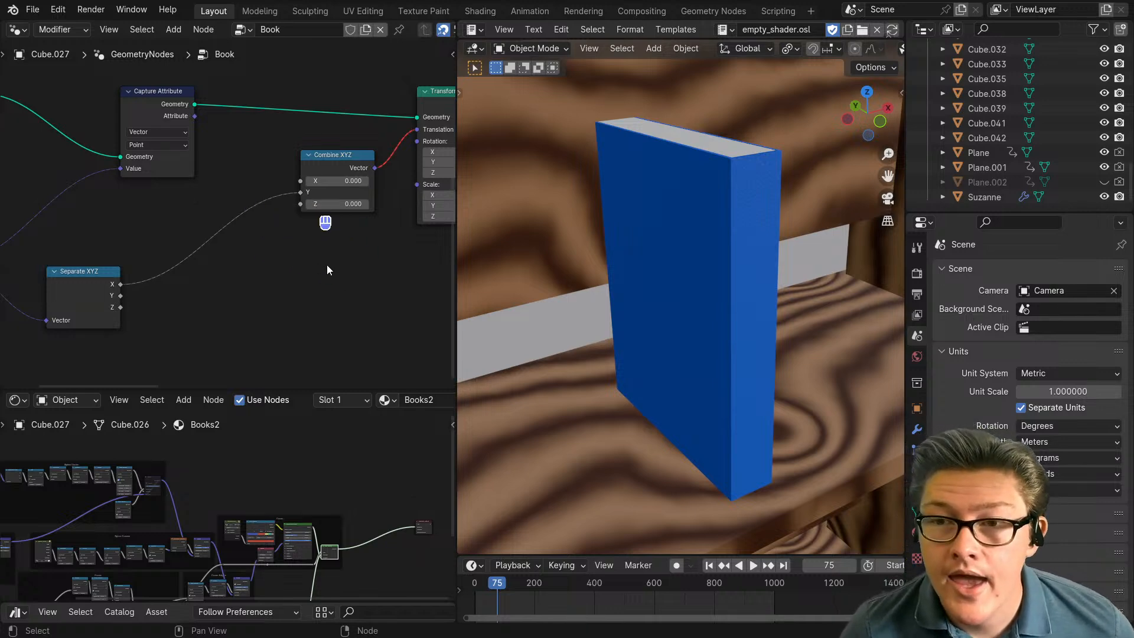
pyautogui.moveTo(327, 264); pyautogui.dragTo(243, 285, button='middle')
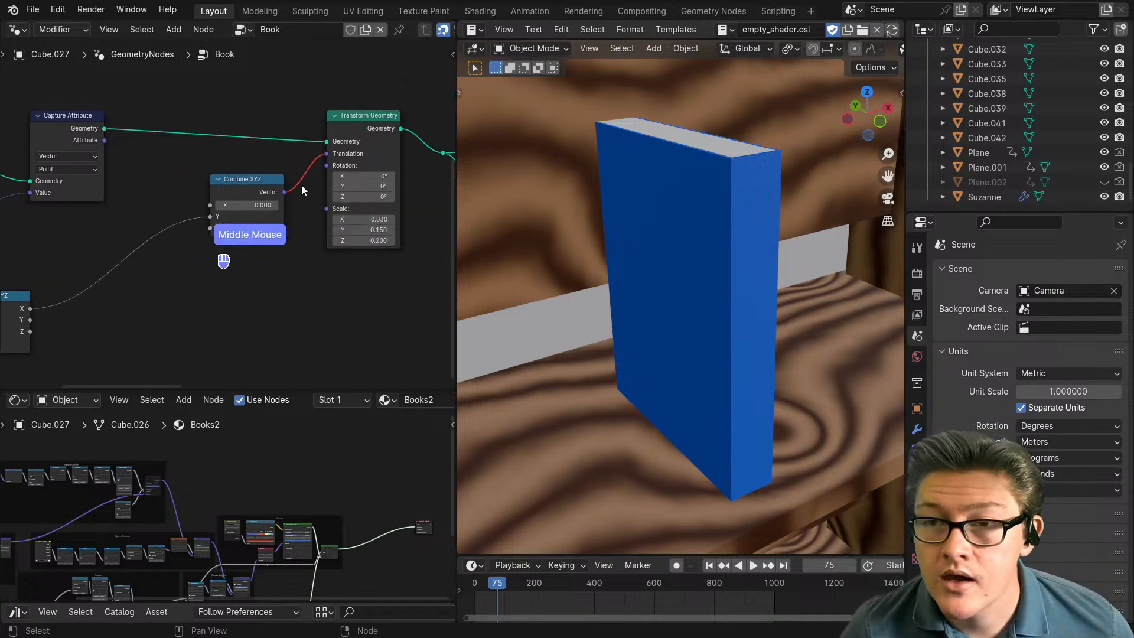
pyautogui.scroll(-2, 295, 177)
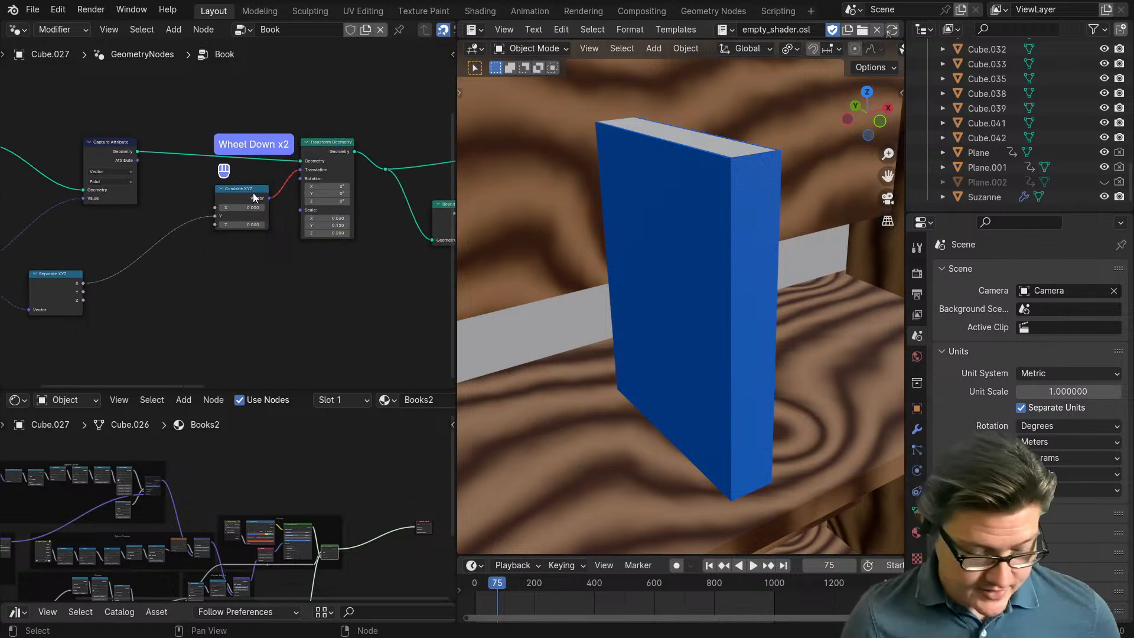
# Step: Detach Combine XYZ from Separate XYZ and Transform Geometry, and move Capture Attribute and Transform Geometry closer to the Cube node
pyautogui.keyDown('alt'); pyautogui.moveTo(244, 198); pyautogui.dragTo(229, 307); pyautogui.keyUp('alt')
pyautogui.moveTo(198, 192)
pyautogui.keyDown('ctrl'); pyautogui.mouseDown(button='right')
pyautogui.moveTo(231, 195)
pyautogui.moveTo(256, 240)
pyautogui.mouseUp(button='right'); pyautogui.keyUp('ctrl')
pyautogui.moveTo(328, 141); pyautogui.dragTo(177, 139)
pyautogui.moveTo(177, 150); pyautogui.dragTo(301, 183, button='middle')
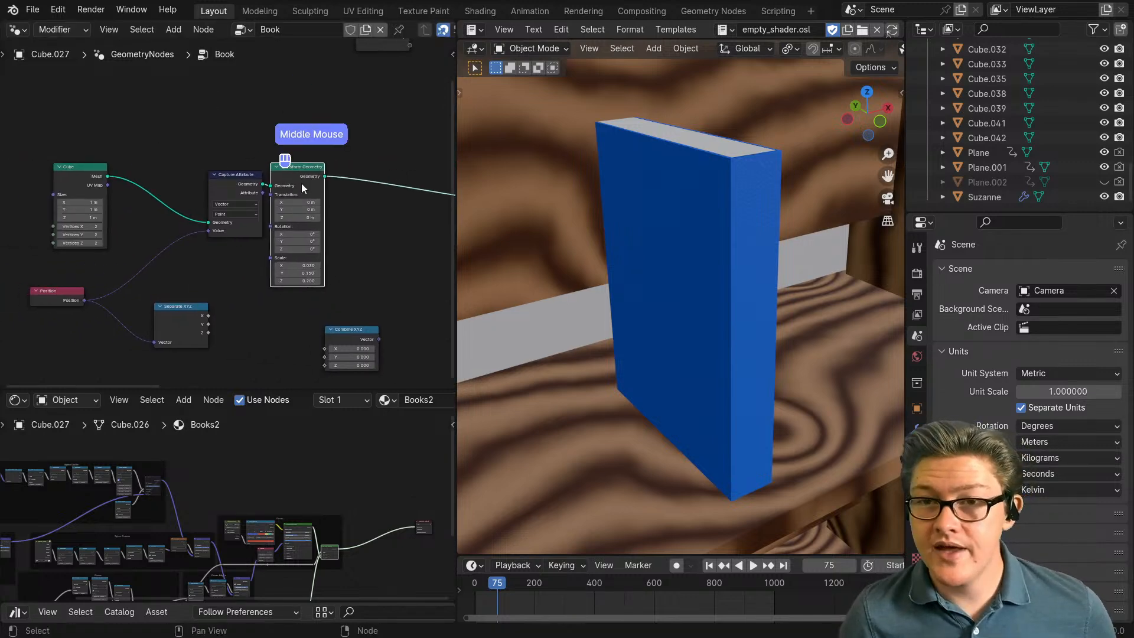
pyautogui.moveTo(235, 176); pyautogui.dragTo(180, 168)
pyautogui.moveTo(319, 180); pyautogui.dragTo(279, 181)
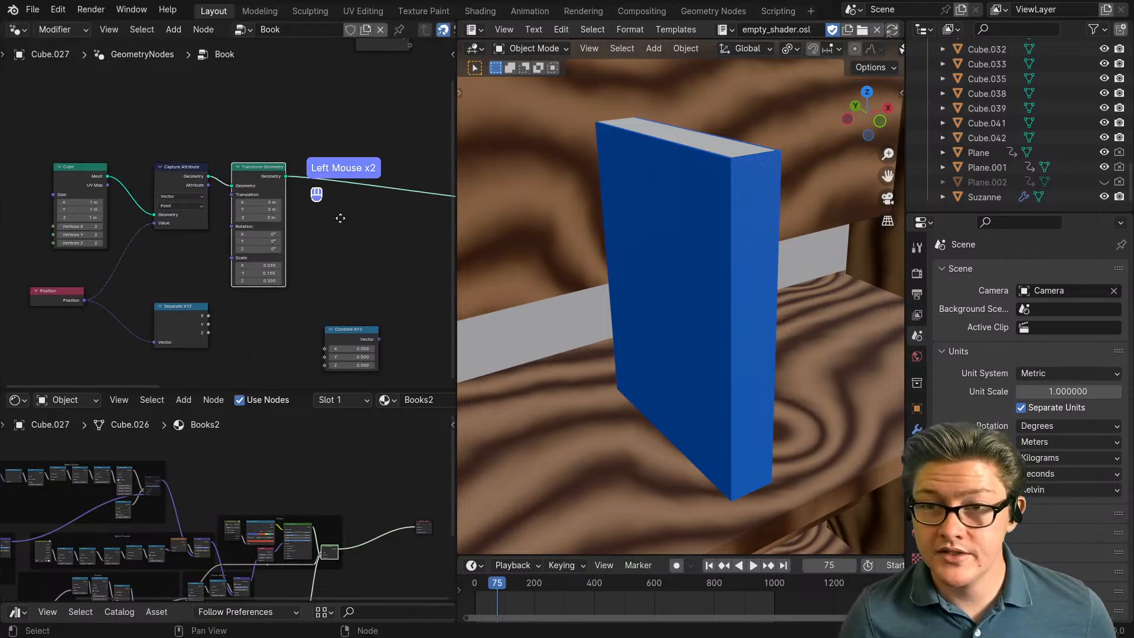
# Step: Add a Set Position node on the geometry link after Transform Geometry
pyautogui.moveTo(364, 229); pyautogui.dragTo(258, 225, button='middle')
pyautogui.hotkey('shift', 'a')
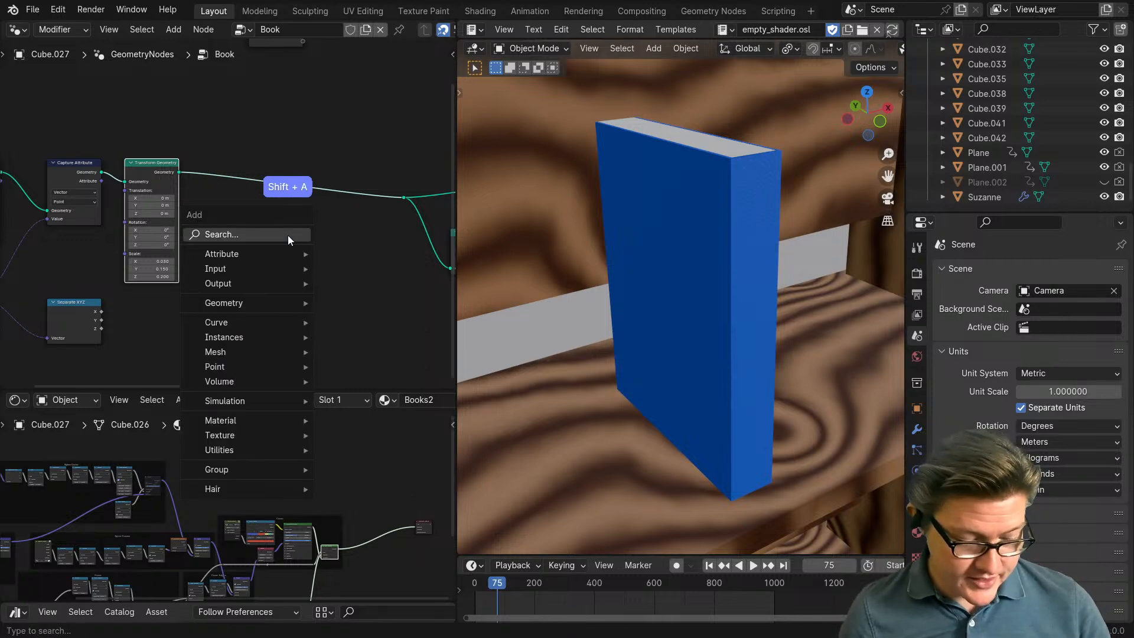
pyautogui.write('set pi')
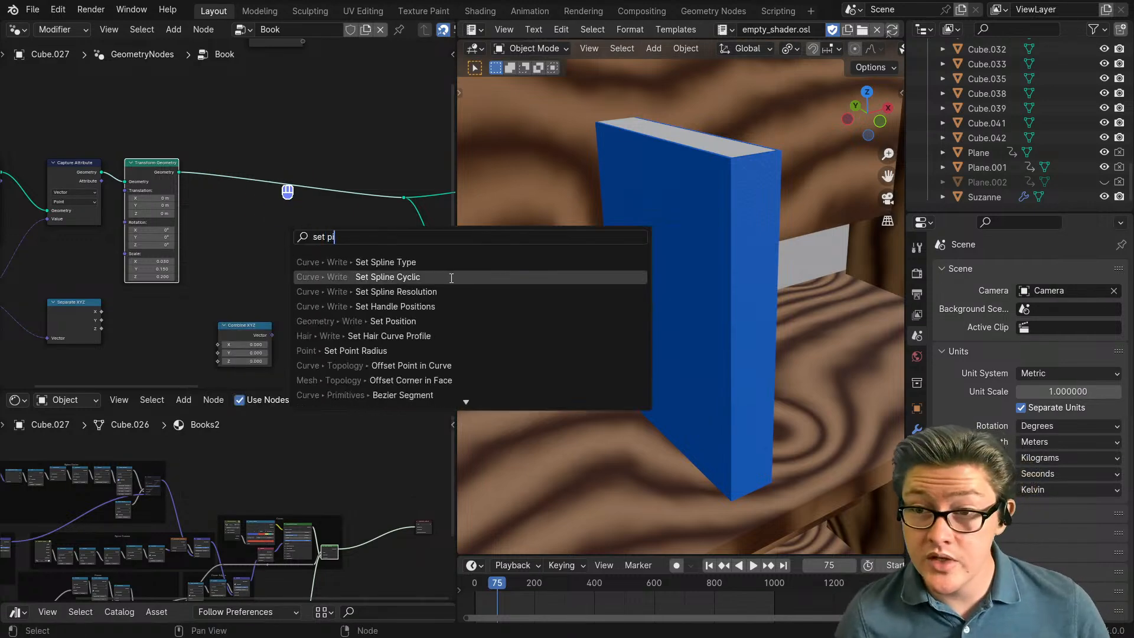
pyautogui.press('BackSpace')
pyautogui.write('o')
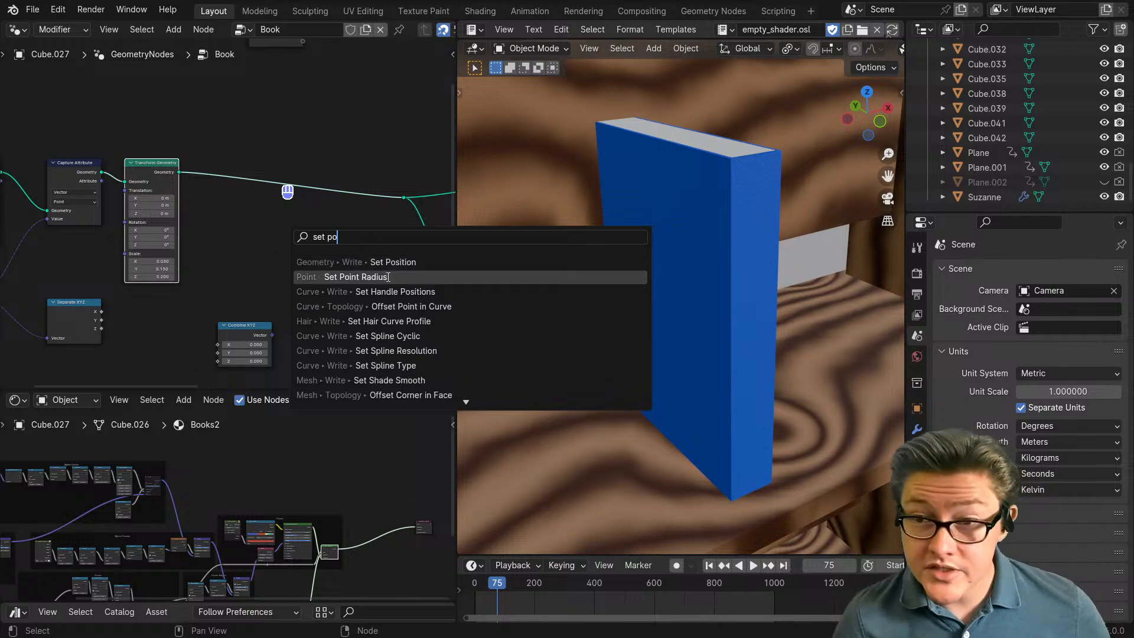
pyautogui.click(391, 264)
pyautogui.click(276, 167)
# Step: Examine the Translation values of Transform Geometry and the Cube and Capture Attribute nodes feeding it
pyautogui.moveTo(191, 199); pyautogui.dragTo(258, 208, button='middle')
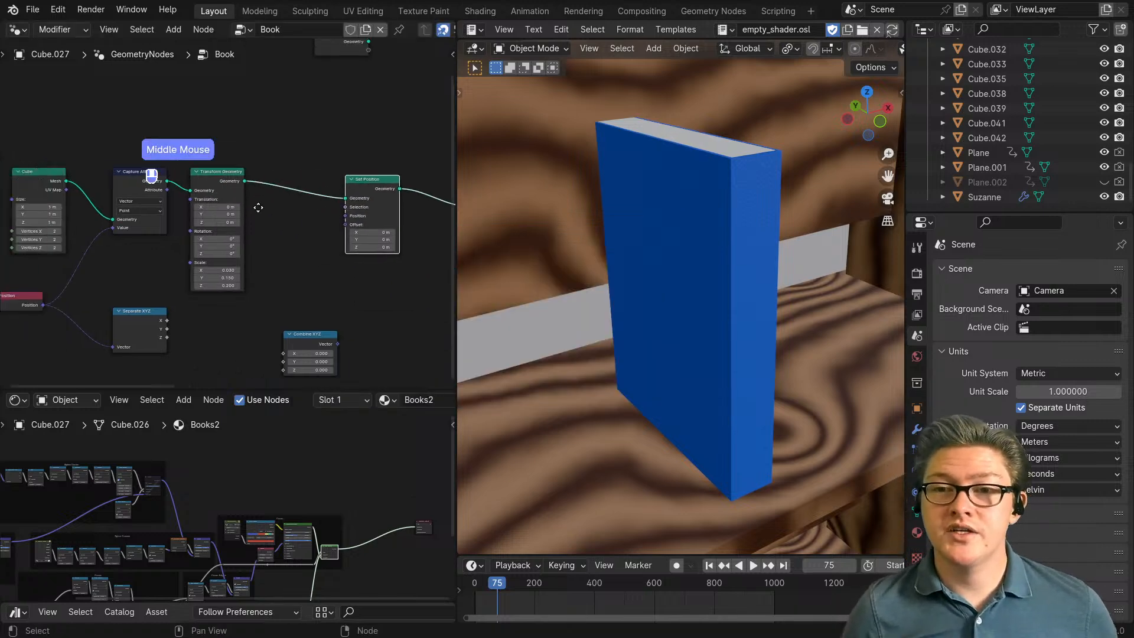
pyautogui.scroll(8, 233, 215)
pyautogui.click(235, 202)
pyautogui.moveTo(235, 202)
pyautogui.mouseDown()
pyautogui.moveTo(266, 202)
pyautogui.moveTo(201, 202)
pyautogui.moveTo(229, 202)
pyautogui.mouseUp()
pyautogui.rightClick(235, 202)
pyautogui.rightClick(231, 202)
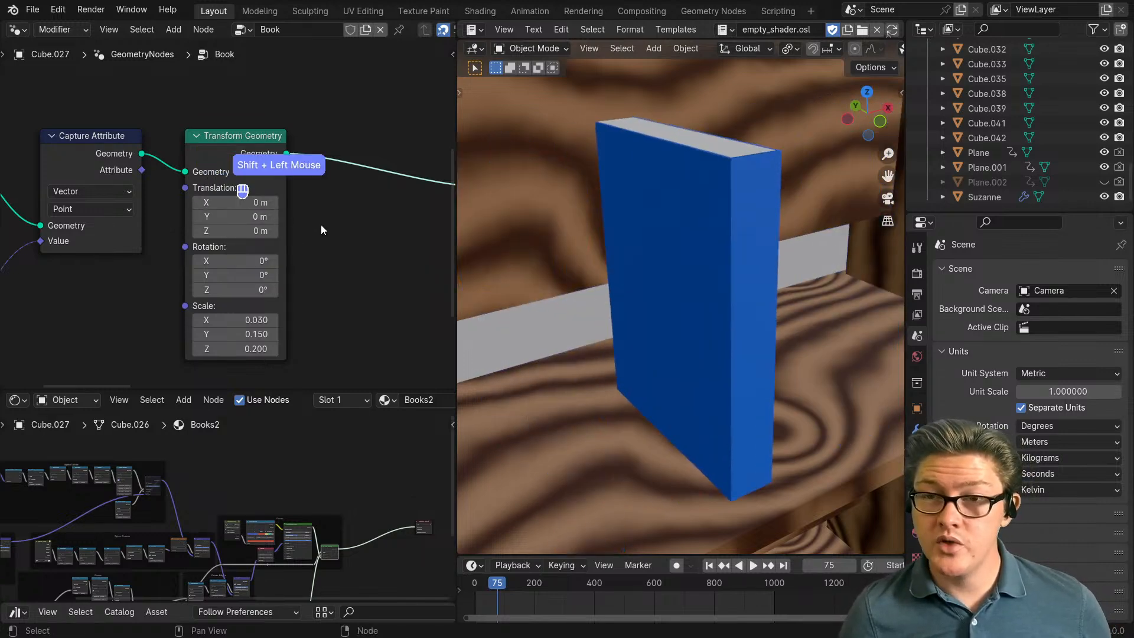
pyautogui.scroll(-3, 321, 229)
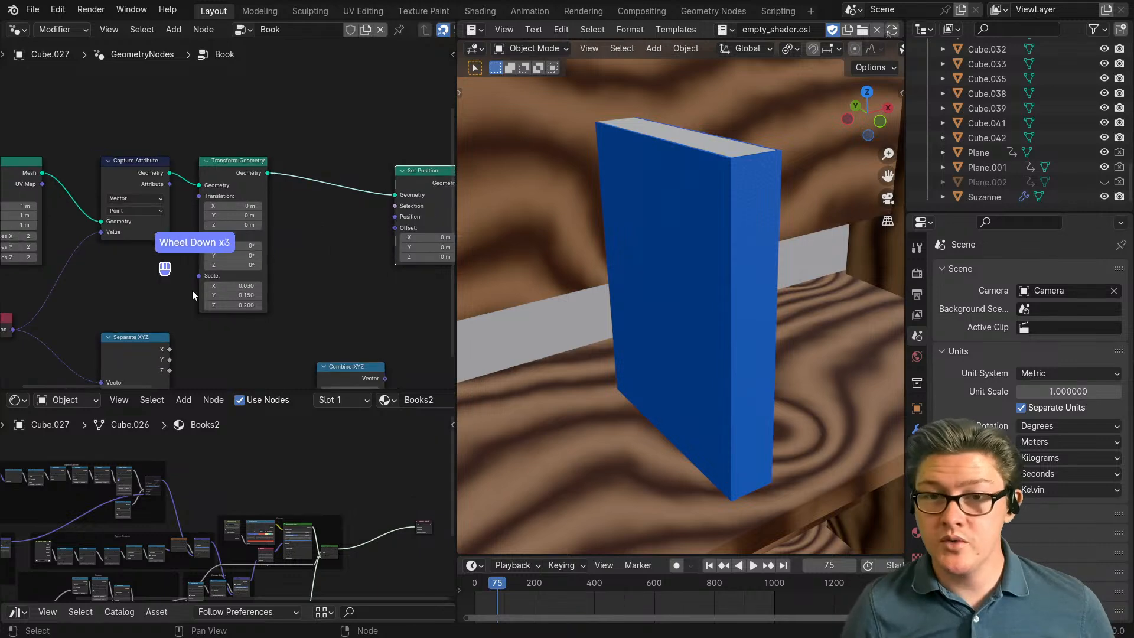
pyautogui.moveTo(96, 280); pyautogui.dragTo(230, 285, button='middle')
pyautogui.scroll(5, 229, 284)
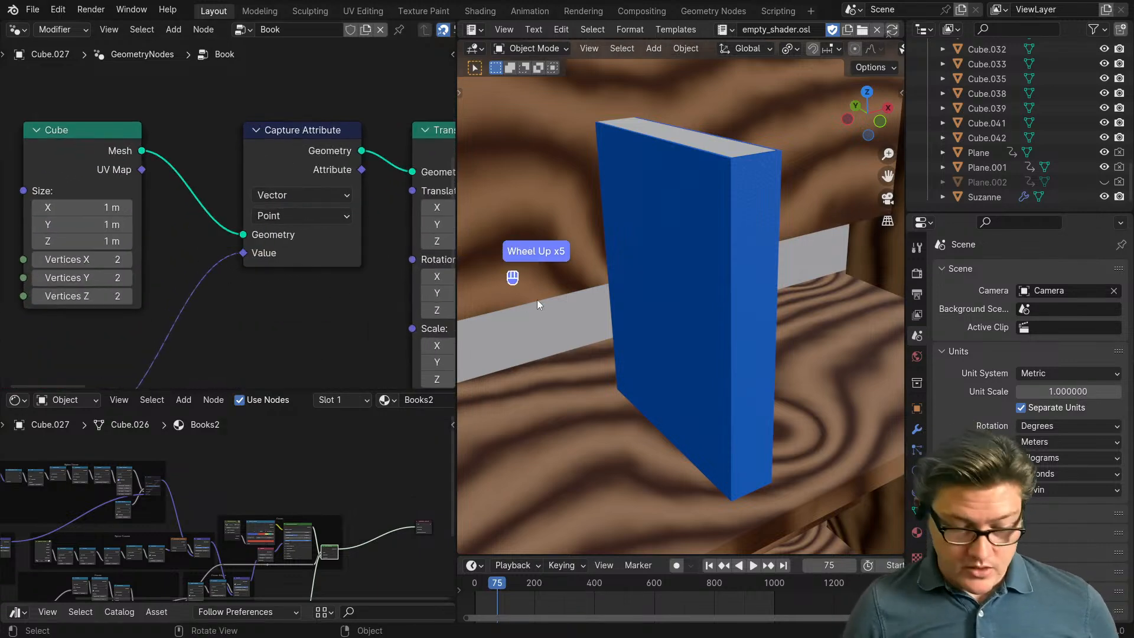
# Step: Reposition Set Position and Combine XYZ, and connect Combine XYZ's Vector output to Set Position's Offset input
pyautogui.scroll(-2, 197, 299)
pyautogui.moveTo(251, 295); pyautogui.dragTo(209, 277, button='middle')
pyautogui.moveTo(395, 170); pyautogui.dragTo(415, 229)
pyautogui.moveTo(379, 275); pyautogui.dragTo(348, 224, button='middle')
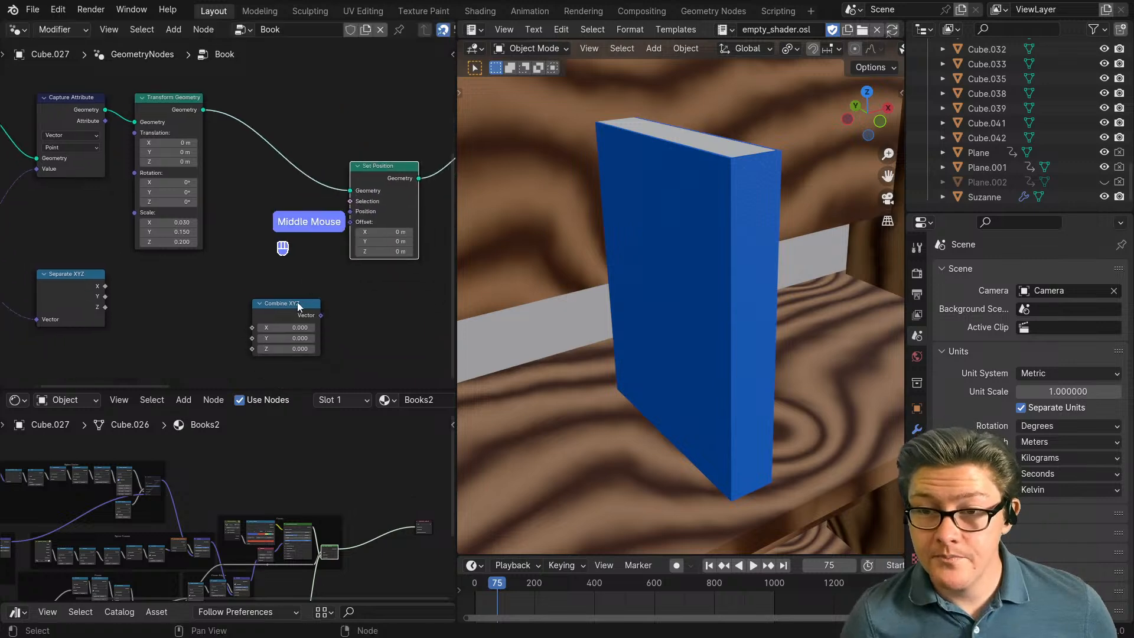
pyautogui.moveTo(298, 305); pyautogui.dragTo(311, 260)
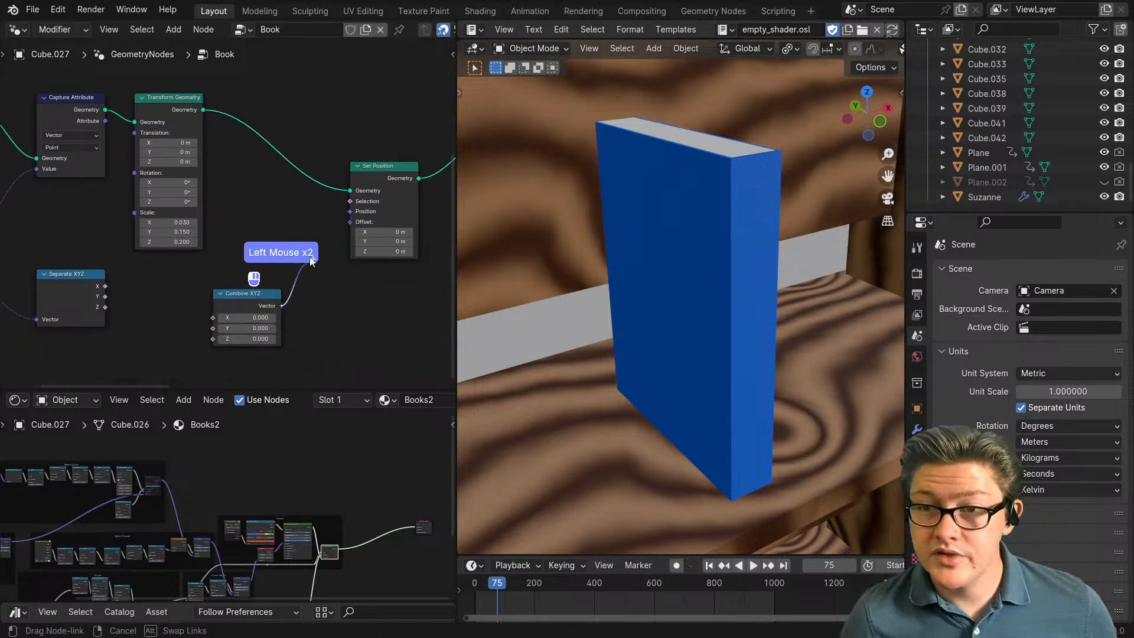
pyautogui.moveTo(346, 221); pyautogui.dragTo(346, 219)
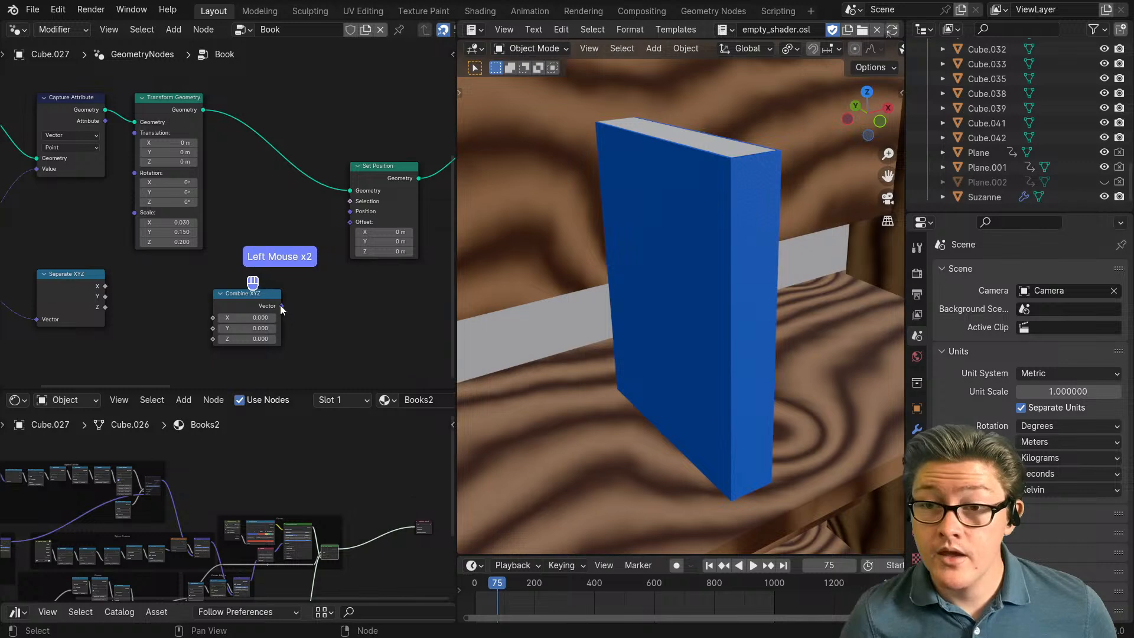
pyautogui.moveTo(281, 305); pyautogui.dragTo(358, 224)
pyautogui.scroll(1, 314, 323)
pyautogui.click(359, 212)
# Step: Try a Y value of 0.1 on Combine XYZ and return it to 0
pyautogui.moveTo(334, 310); pyautogui.dragTo(312, 256, button='middle')
pyautogui.click(297, 270)
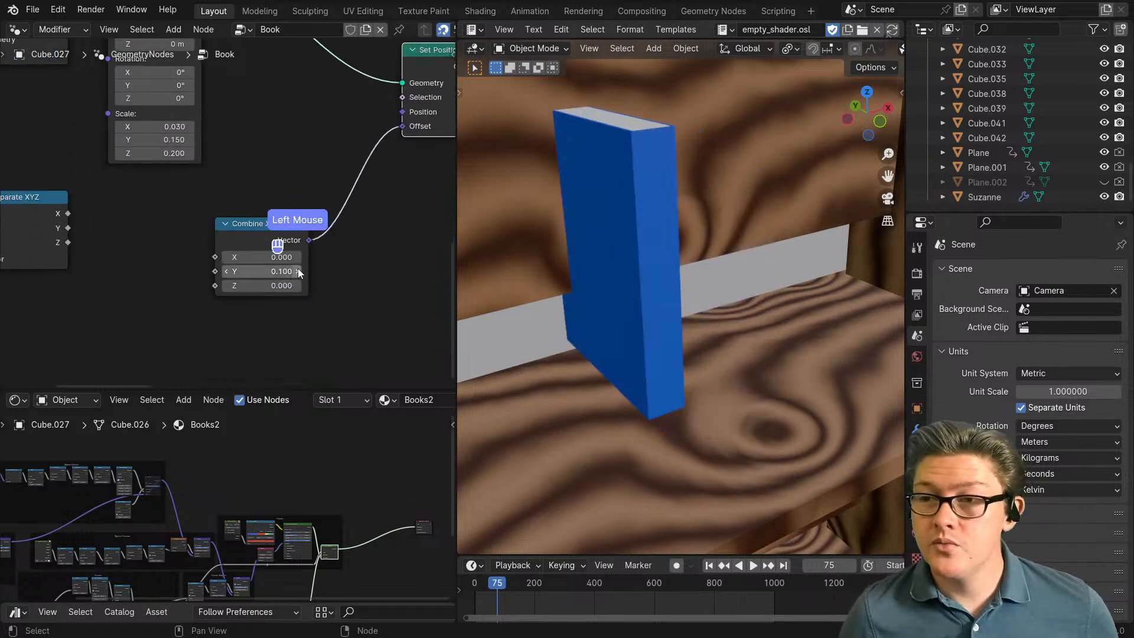
pyautogui.click(228, 272)
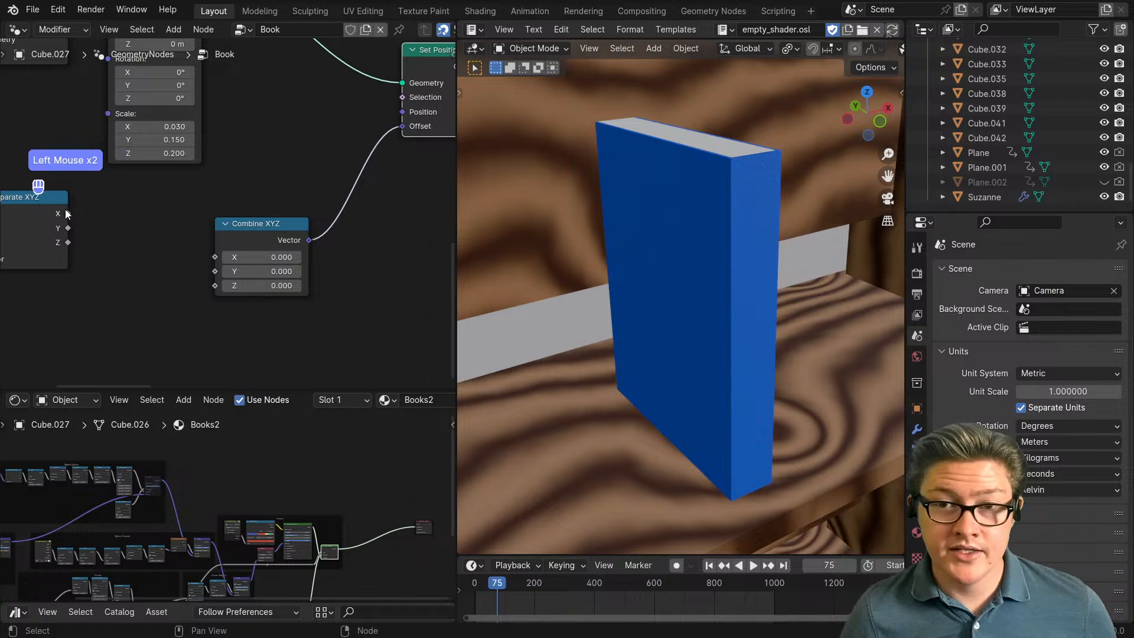
# Step: Connect the X output of Separate XYZ to Combine XYZ's Y input and inspect the sheared book from above
pyautogui.moveTo(68, 213); pyautogui.dragTo(218, 275)
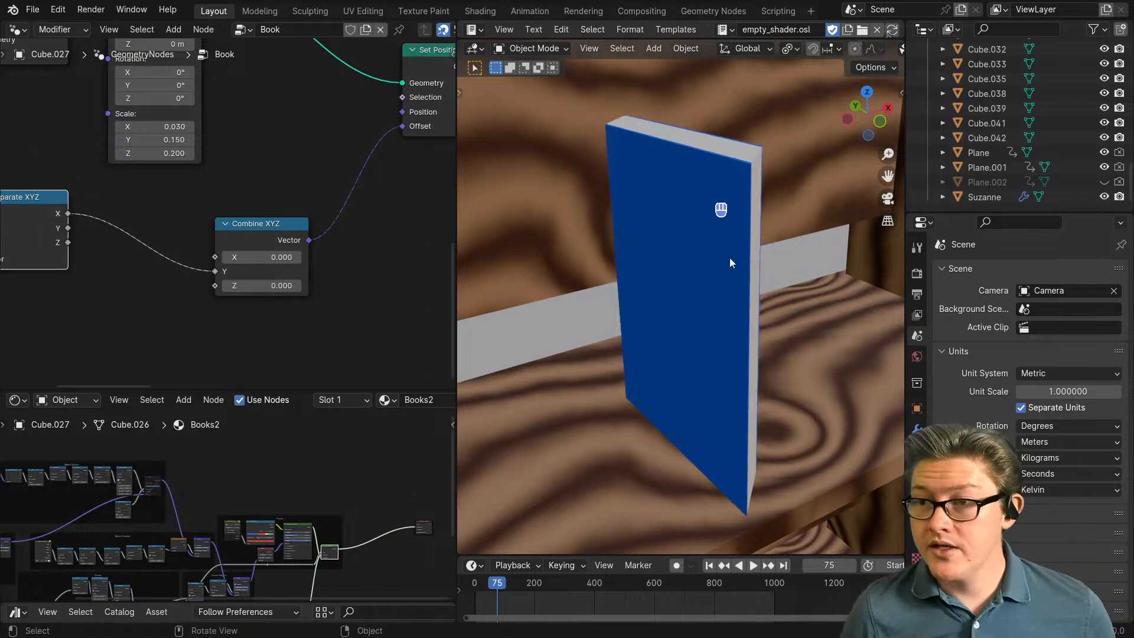
pyautogui.moveTo(729, 262); pyautogui.dragTo(713, 349, button='middle')
pyautogui.scroll(1, 253, 344)
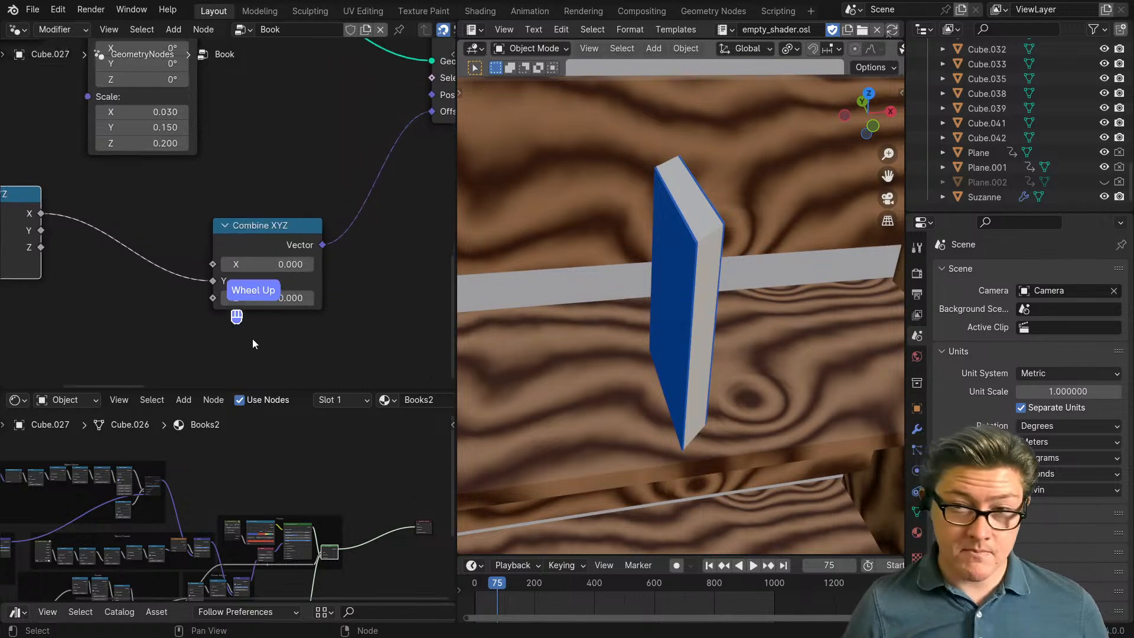
# Step: Spread the Combine XYZ, Position and Separate XYZ nodes apart to make room for additional nodes
pyautogui.scroll(2, 253, 339)
pyautogui.moveTo(235, 329); pyautogui.dragTo(333, 306, button='middle')
pyautogui.moveTo(355, 231); pyautogui.dragTo(386, 251)
pyautogui.scroll(-4, 306, 247)
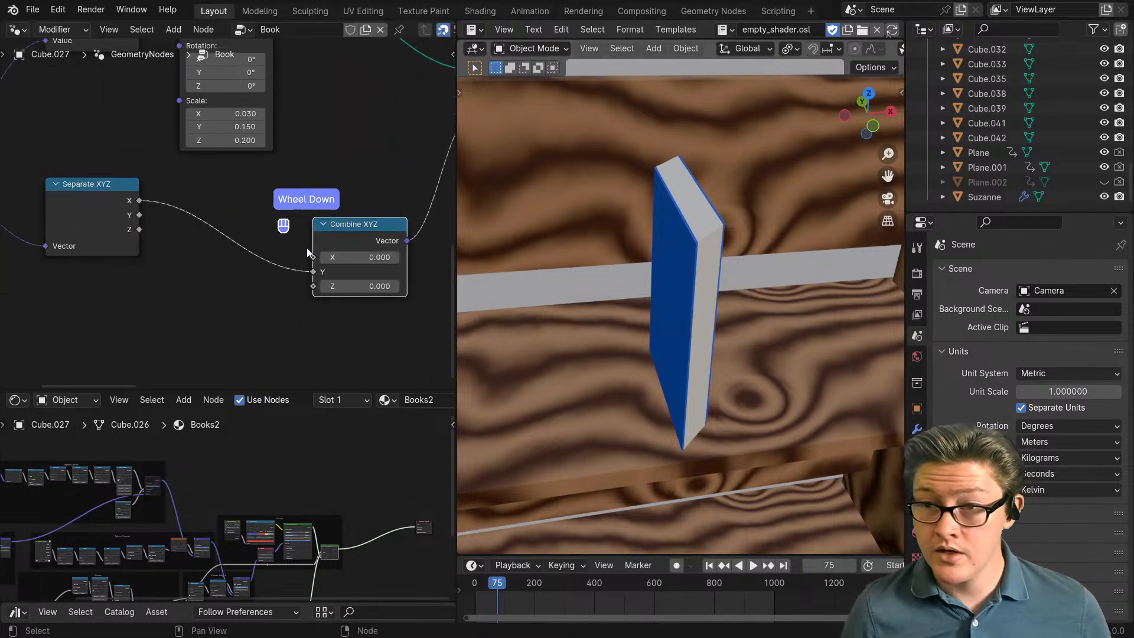
pyautogui.scroll(-4, 265, 266)
pyautogui.moveTo(186, 248); pyautogui.dragTo(318, 259, button='middle')
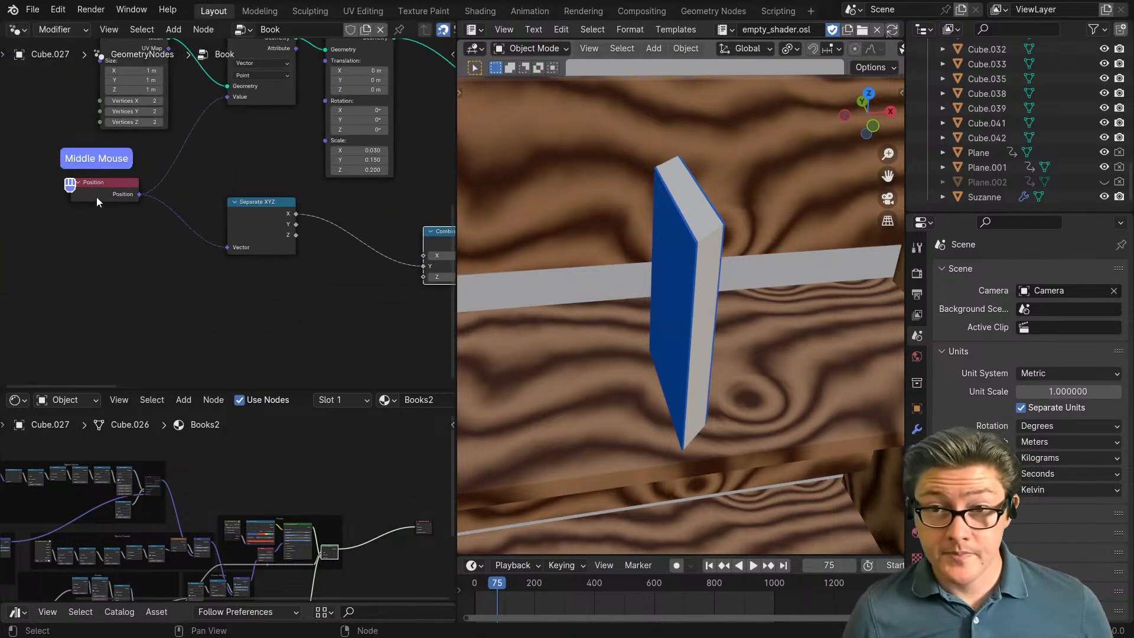
pyautogui.moveTo(97, 197); pyautogui.dragTo(1, 207)
pyautogui.moveTo(242, 210); pyautogui.dragTo(105, 229)
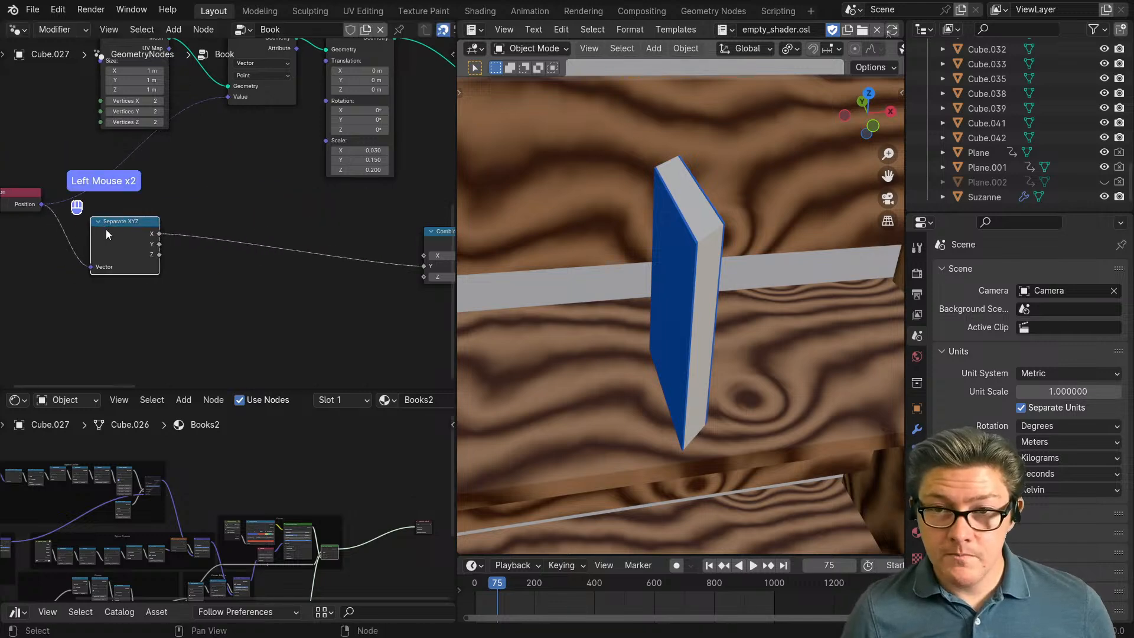
pyautogui.click(228, 320)
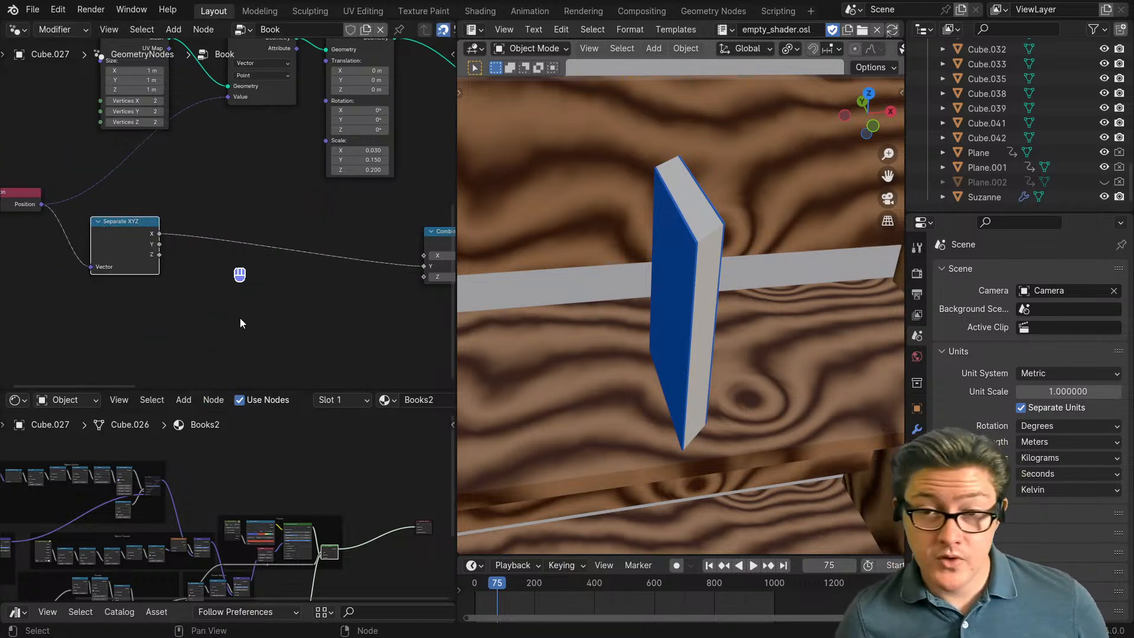
# Step: Inspect the sheared book's shape in Solid shading and return the viewport to Material Preview
pyautogui.press('z')
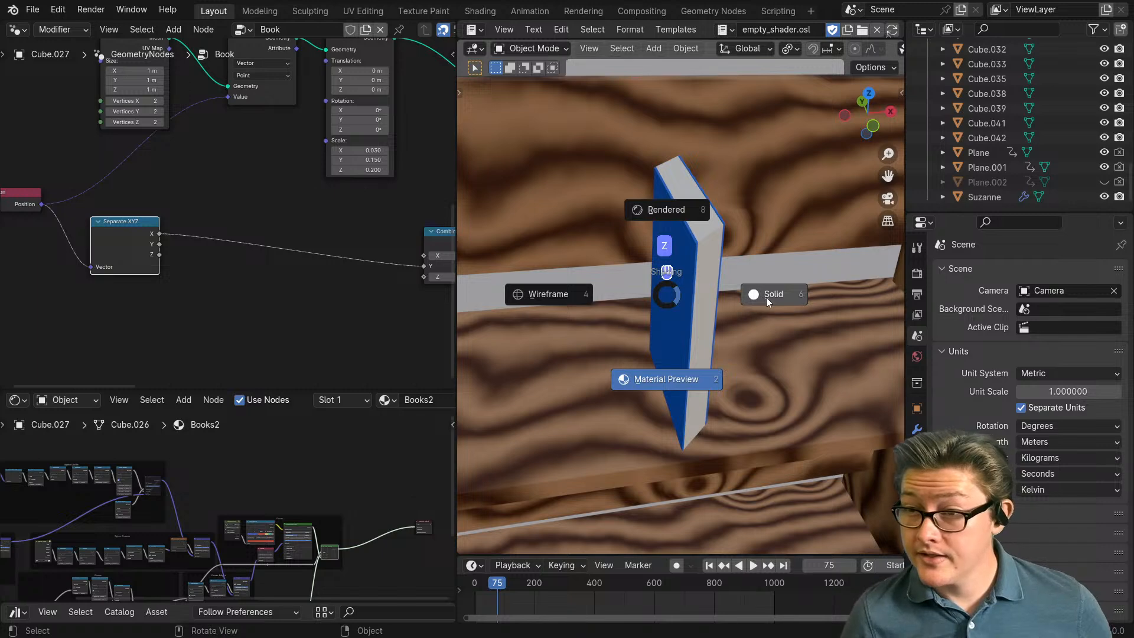
pyautogui.click(767, 298)
pyautogui.moveTo(746, 372); pyautogui.dragTo(732, 396, button='middle')
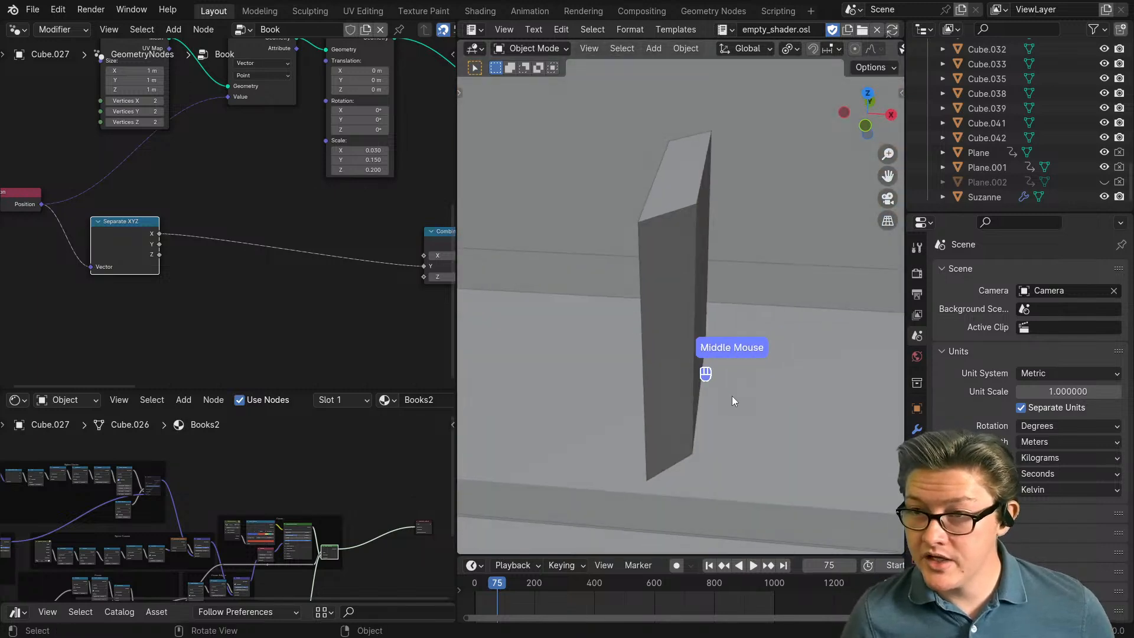
pyautogui.press('z')
pyautogui.click(719, 473)
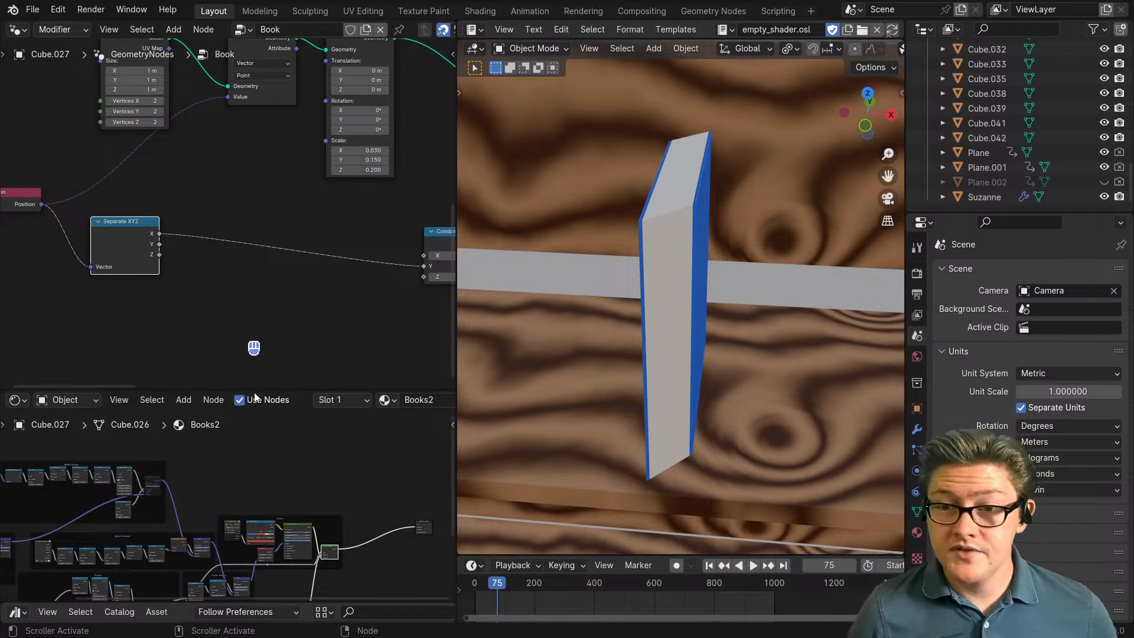
# Step: Enlarge the shader editor slightly and bring the material's Spine Curve frame into view
pyautogui.moveTo(255, 389); pyautogui.dragTo(254, 364)
pyautogui.moveTo(76, 480); pyautogui.dragTo(254, 505, button='middle')
pyautogui.scroll(2, 238, 507)
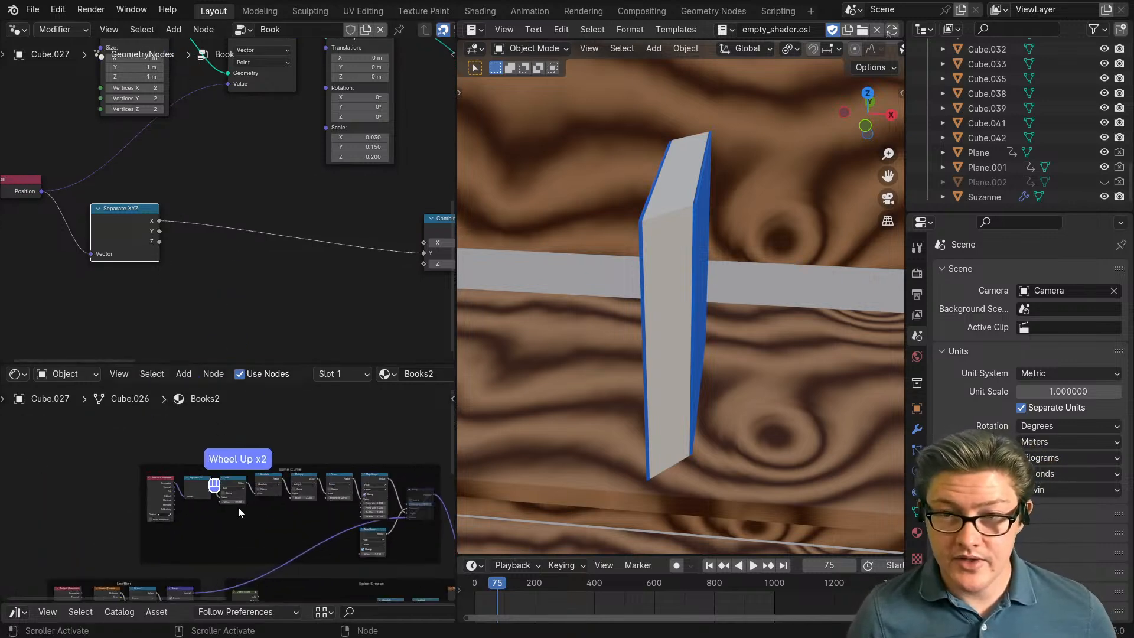
# Step: Add a Math node set to Add below the field nodes and move Separate XYZ closer to Combine XYZ
pyautogui.hotkey('ctrl', 'm')
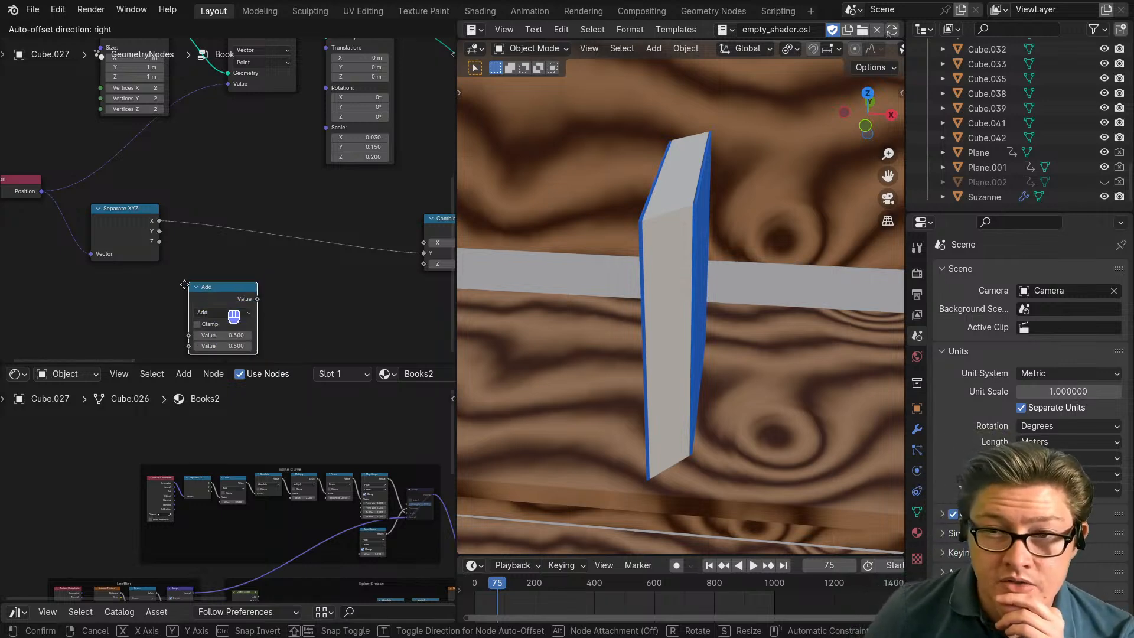
pyautogui.click(184, 284)
pyautogui.moveTo(122, 223); pyautogui.dragTo(278, 223)
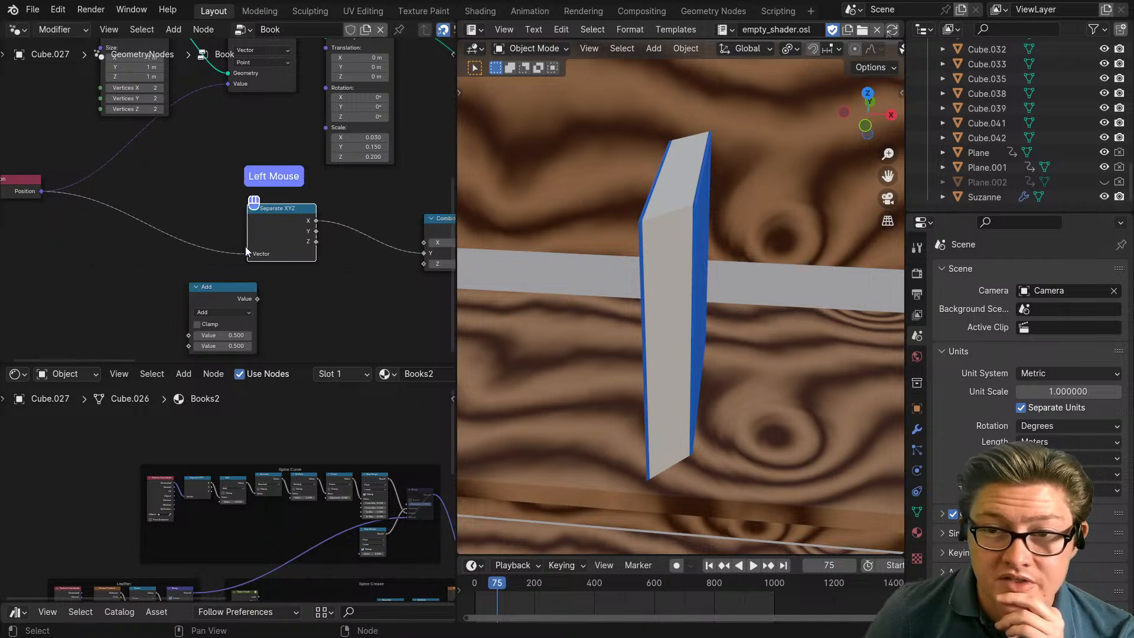
pyautogui.moveTo(223, 289); pyautogui.dragTo(311, 309)
# Step: Insert a Vector Math node set to Add on the link between Position and Separate XYZ
pyautogui.hotkey('alt', 'm')
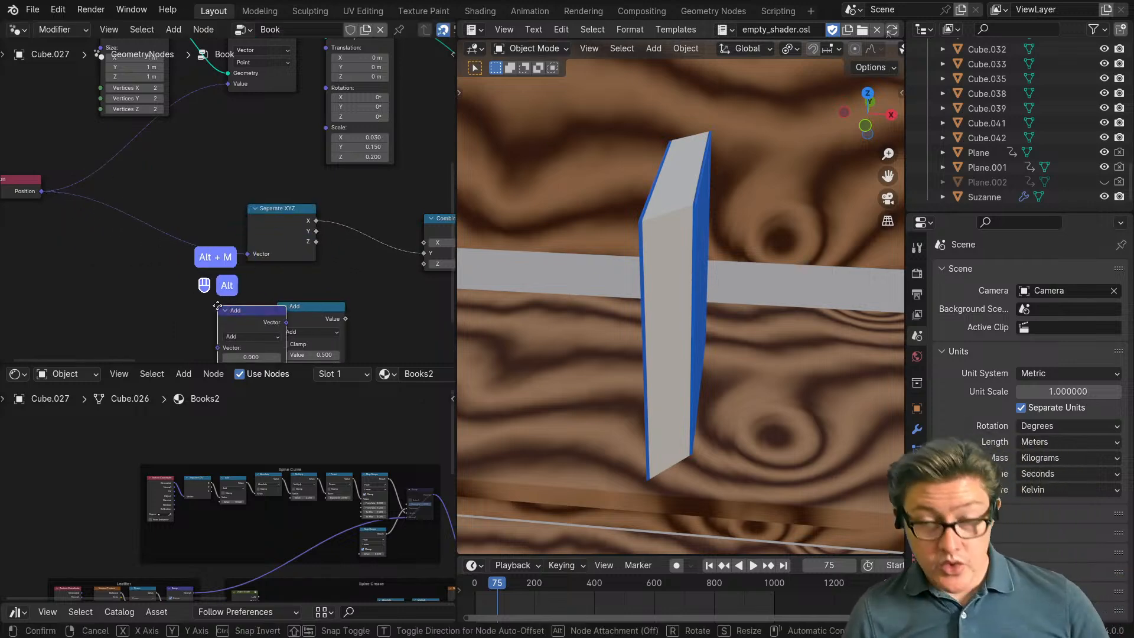
pyautogui.click(101, 191)
pyautogui.moveTo(93, 206); pyautogui.dragTo(141, 267, button='middle')
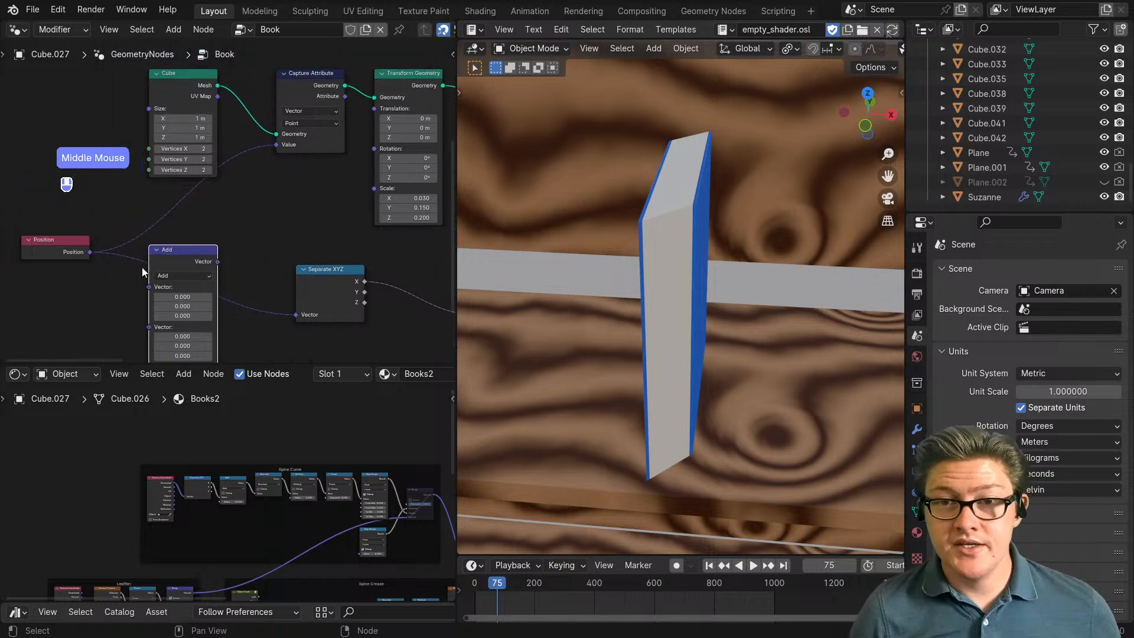
pyautogui.moveTo(158, 265); pyautogui.dragTo(192, 253)
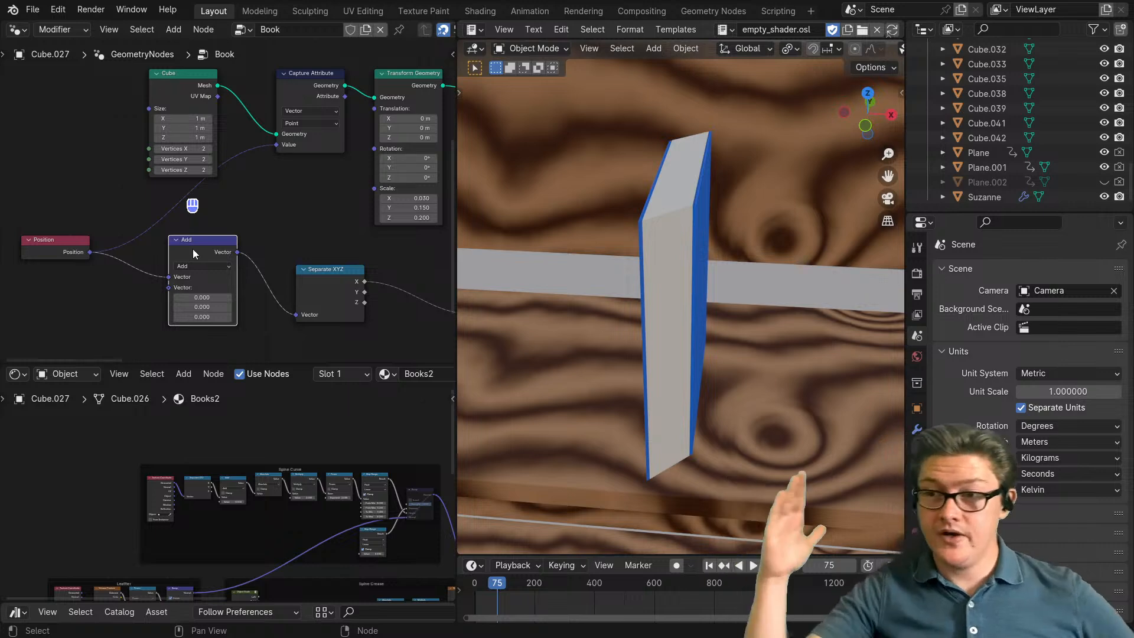
# Step: Move the Cube node farther away from Capture Attribute
pyautogui.scroll(4, 211, 213)
pyautogui.moveTo(213, 208); pyautogui.dragTo(249, 295, button='middle')
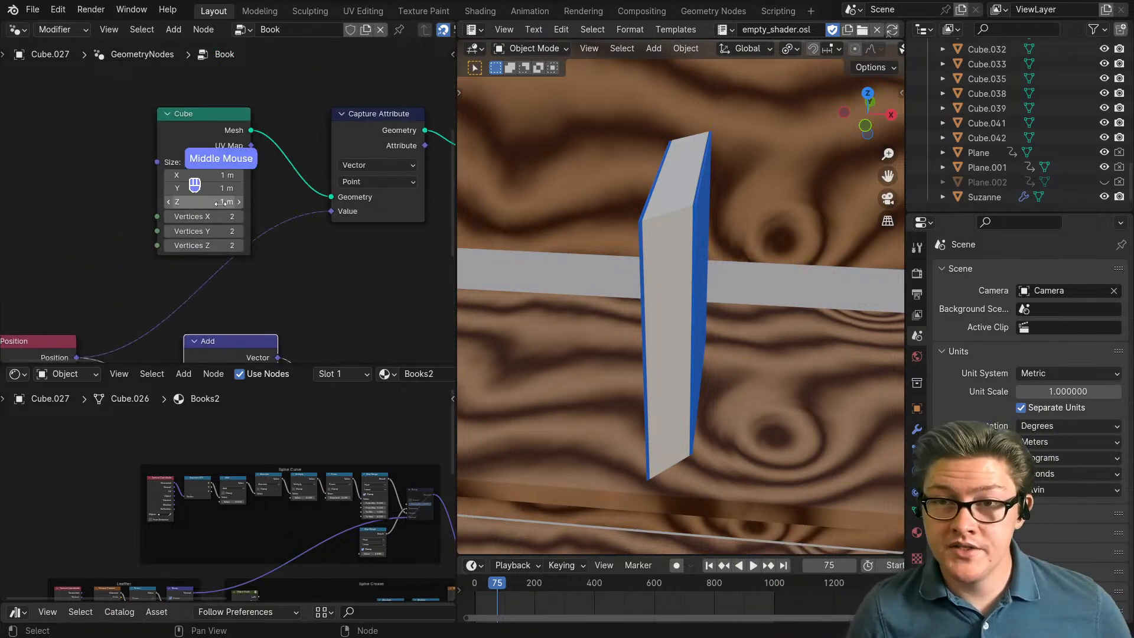
pyautogui.moveTo(223, 134); pyautogui.dragTo(131, 111)
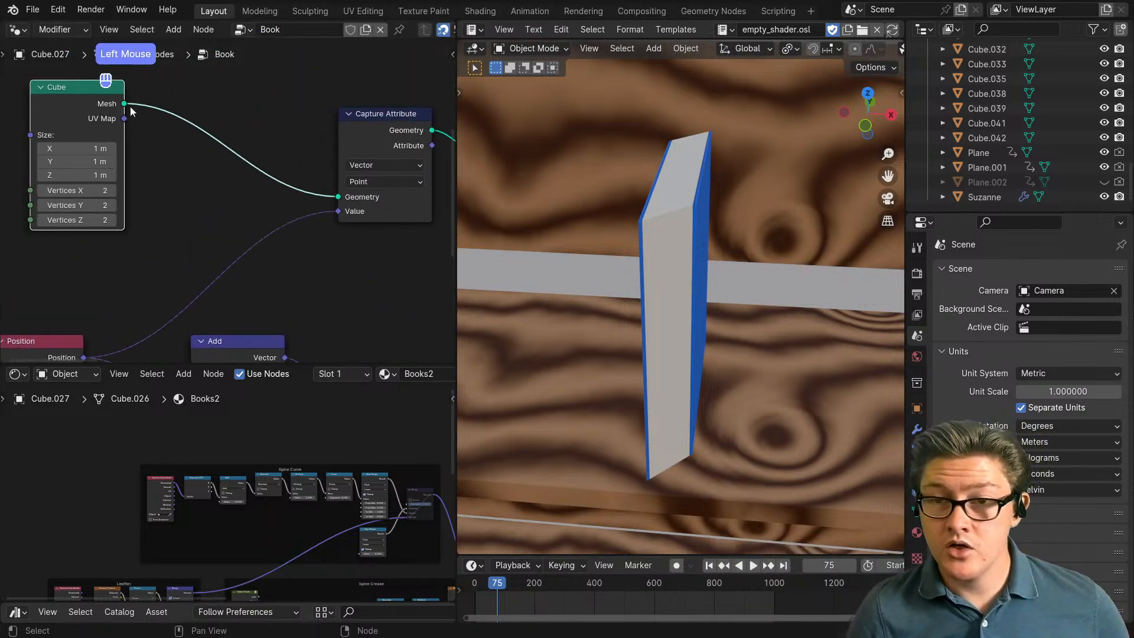
# Step: Set all three components of the vector Add node's second vector to -0.5
pyautogui.scroll(-3, 236, 227)
pyautogui.moveTo(228, 263); pyautogui.dragTo(216, 154, button='middle')
pyautogui.moveTo(233, 265); pyautogui.dragTo(232, 286)
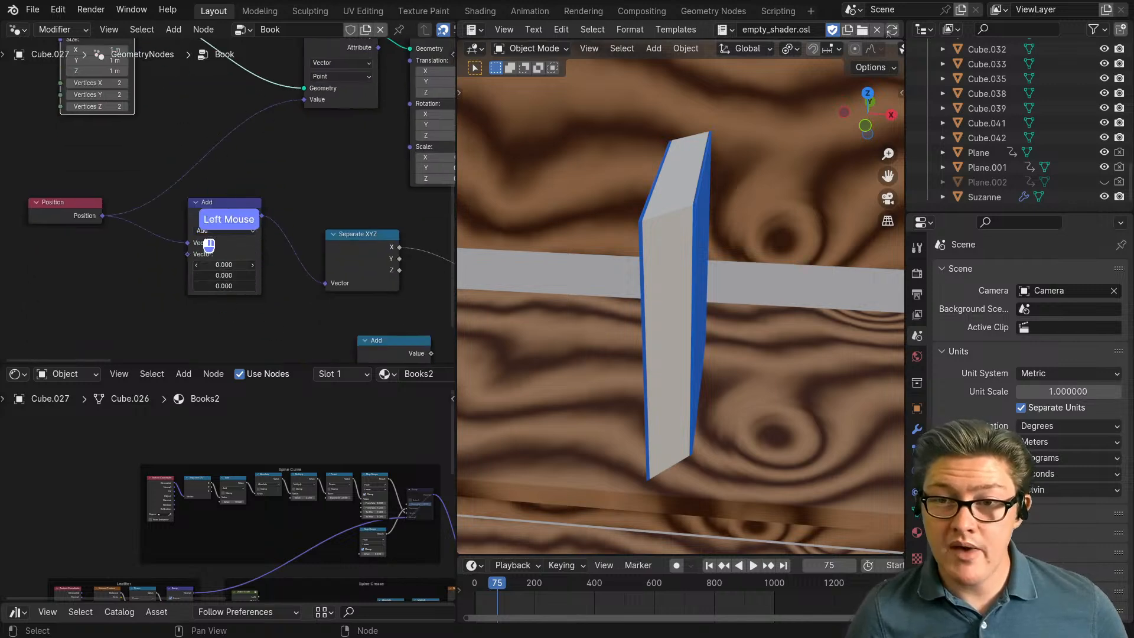
pyautogui.write('-0.5')
pyautogui.press('Return')
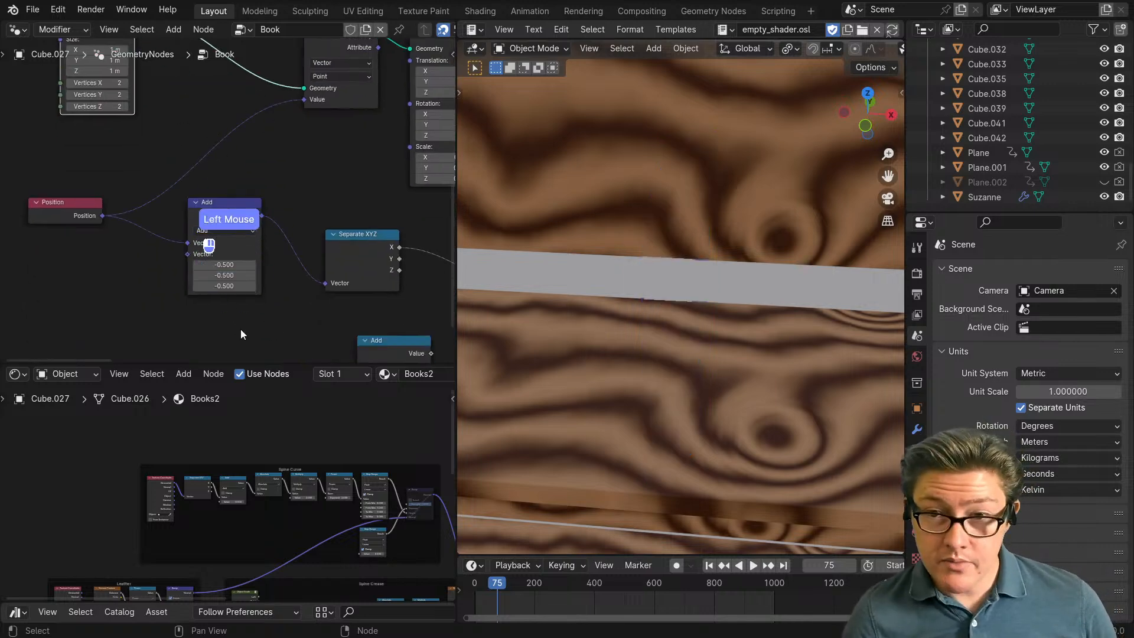
# Step: Move Combine XYZ farther from Separate XYZ to leave space between the two nodes
pyautogui.scroll(1, 253, 261)
pyautogui.scroll(-1, 253, 277)
pyautogui.moveTo(253, 276); pyautogui.dragTo(190, 261, button='middle')
pyautogui.moveTo(293, 292); pyautogui.dragTo(179, 283, button='middle')
pyautogui.scroll(-2, 201, 282)
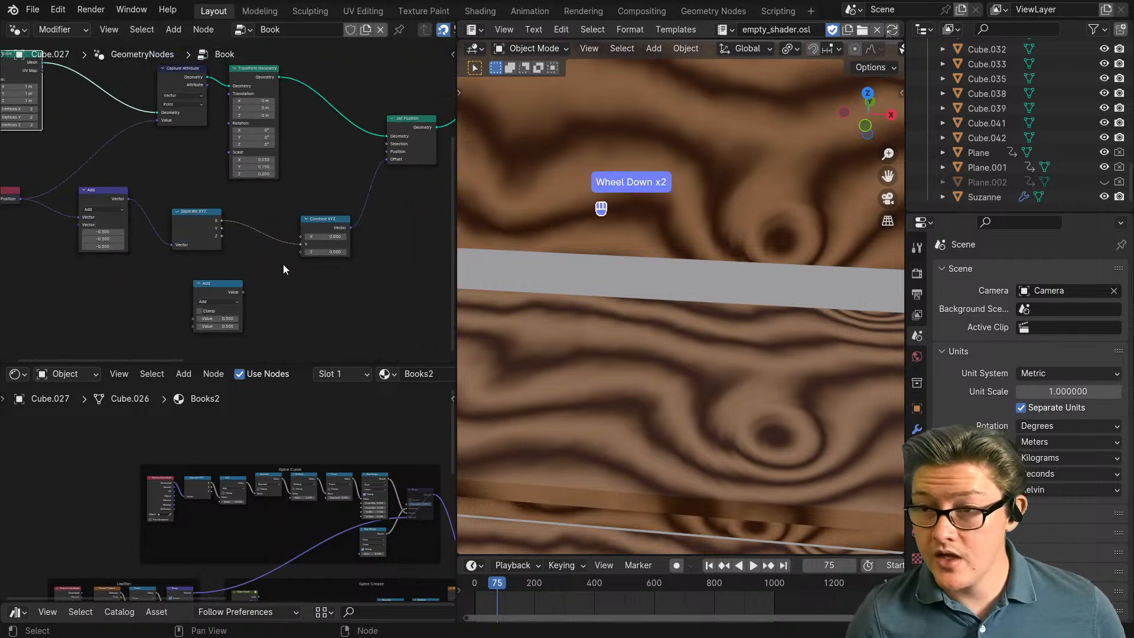
pyautogui.scroll(3, 337, 260)
pyautogui.moveTo(376, 260); pyautogui.dragTo(219, 227)
pyautogui.scroll(-2, 234, 248)
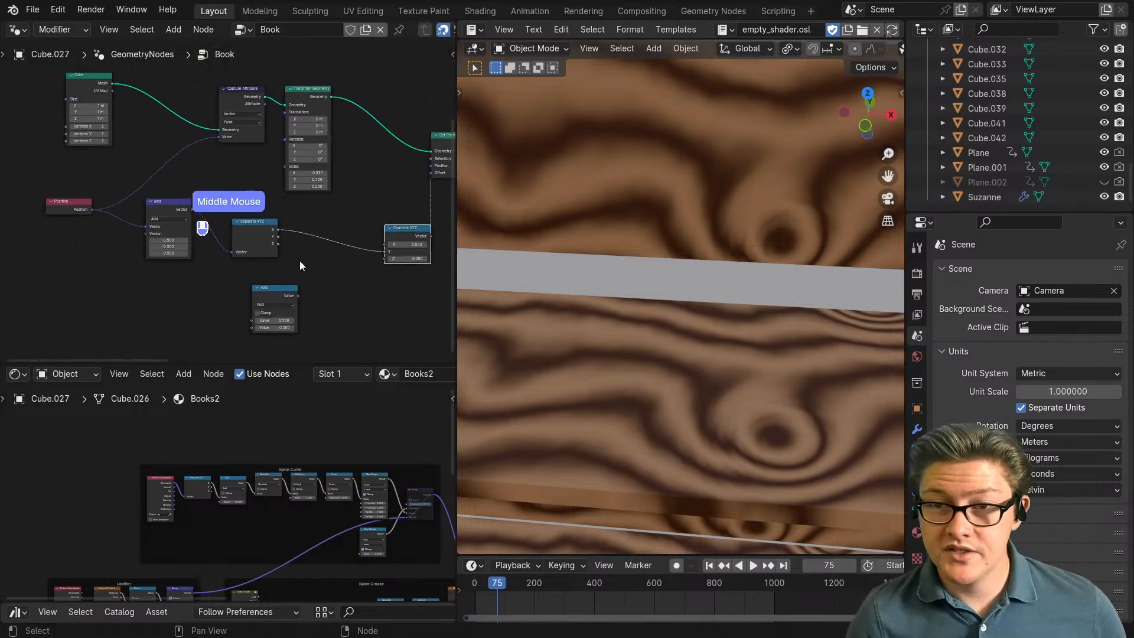
# Step: Move the nodes up to and including Separate XYZ farther away from Combine XYZ to make room between them
pyautogui.moveTo(300, 261); pyautogui.dragTo(23, 118)
pyautogui.press('g')
pyautogui.click(165, 221)
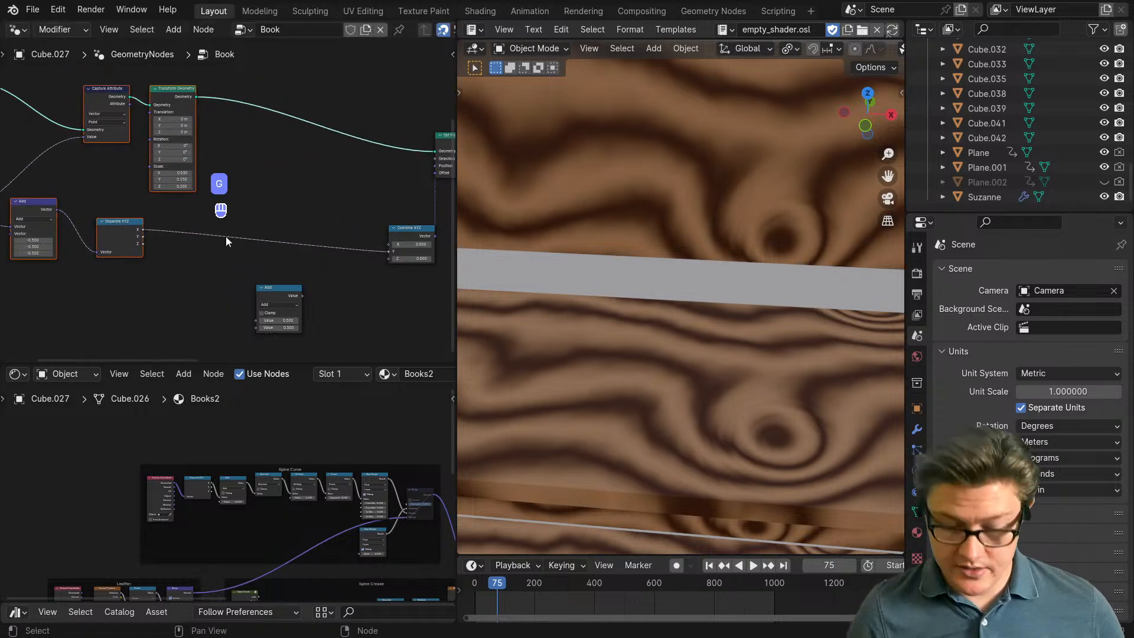
# Step: Duplicate the loose Add math node and insert the copy on the link between Separate XYZ and Combine XYZ
pyautogui.click(275, 288)
pyautogui.hotkey('shift', 'd')
pyautogui.click(331, 239)
pyautogui.scroll(2, 344, 264)
pyautogui.moveTo(344, 264); pyautogui.dragTo(261, 263, button='middle')
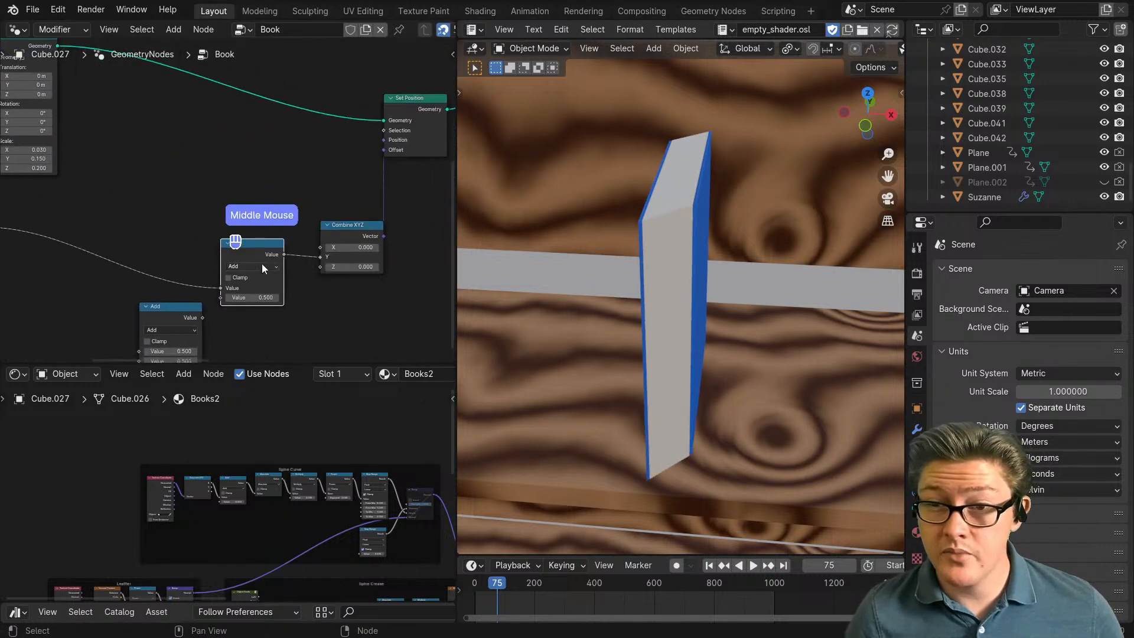
# Step: Switch the inserted math node to Multiply and set its second value to -0.1
pyautogui.click(261, 265)
pyautogui.click(245, 312)
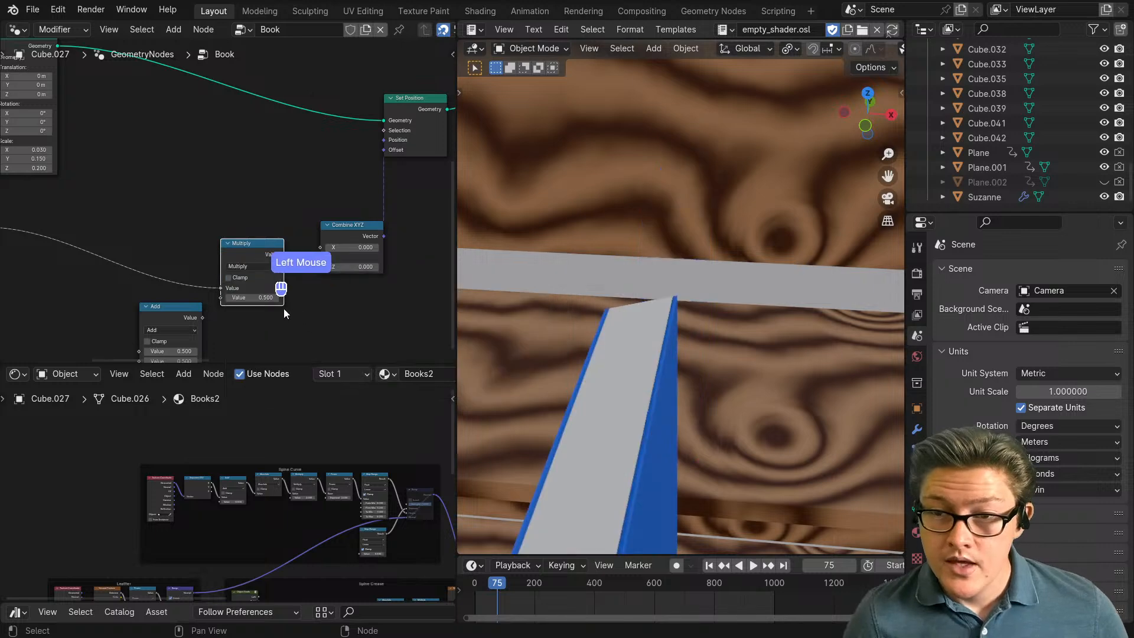
pyautogui.scroll(2, 260, 323)
pyautogui.write('-')
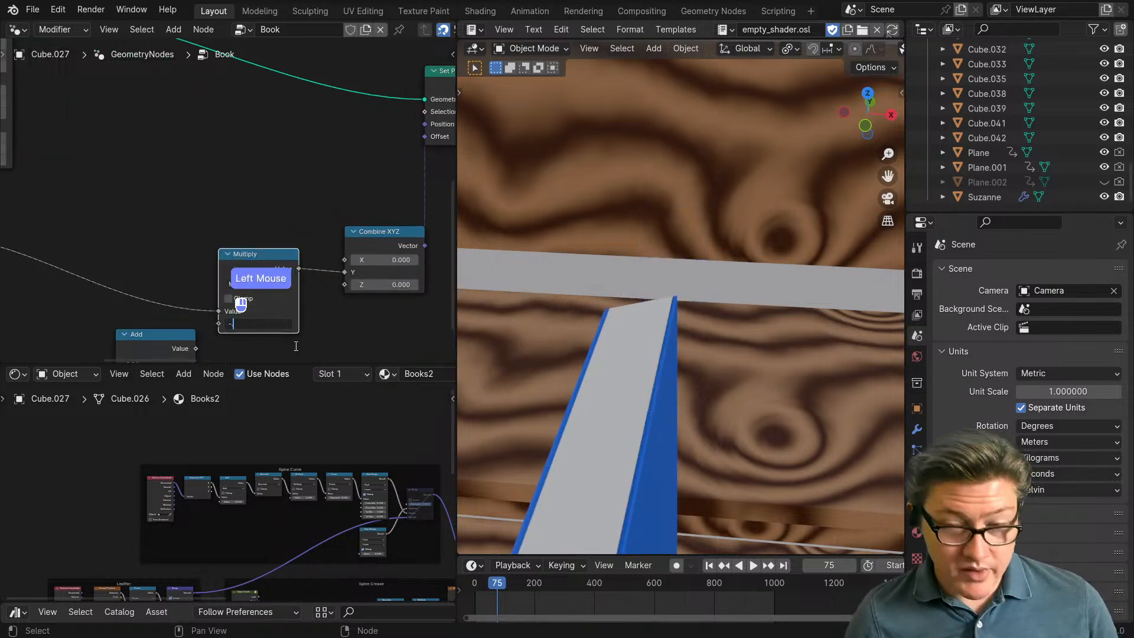
pyautogui.write('0.1')
pyautogui.click(317, 341)
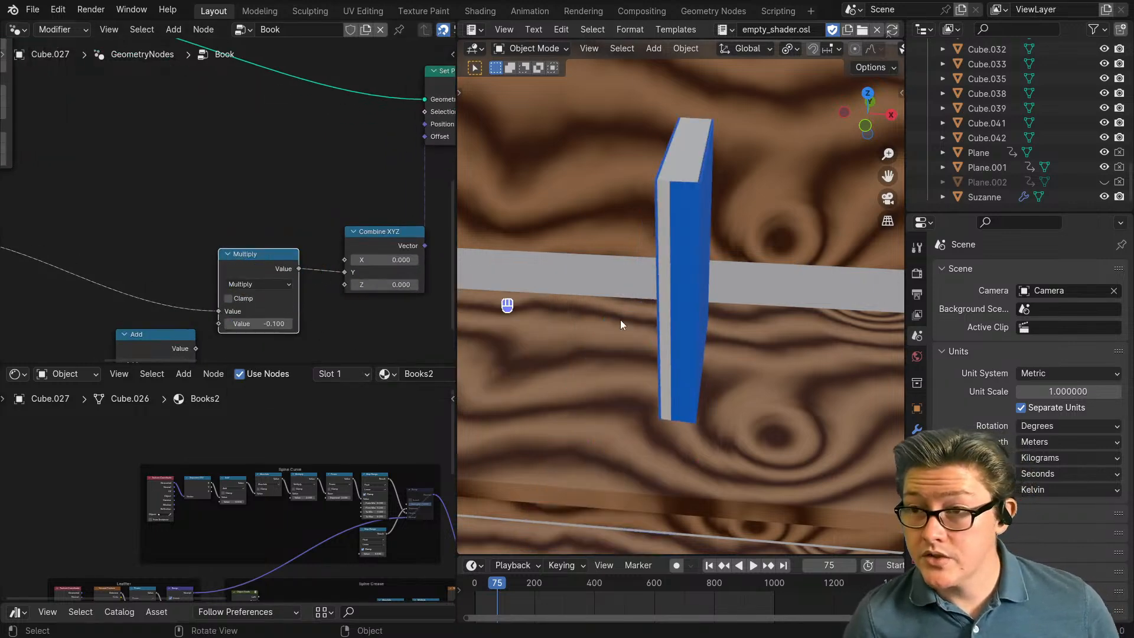
pyautogui.moveTo(615, 311); pyautogui.dragTo(679, 398, button='middle')
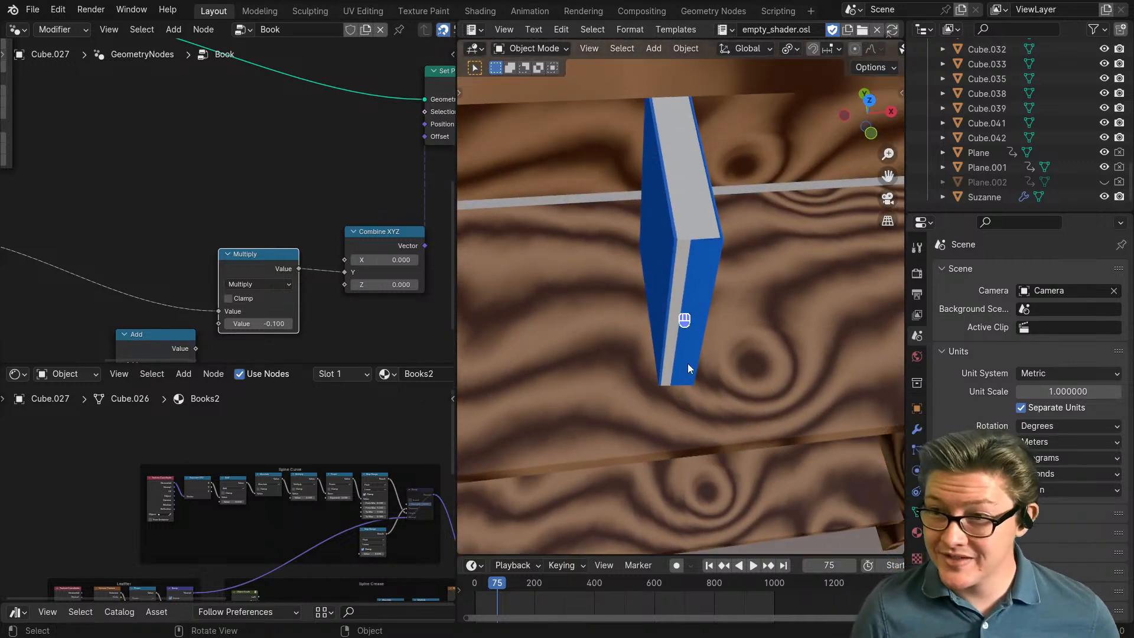
# Step: Insert the loose Add math node between Separate XYZ and Multiply and set its second value to -0.5
pyautogui.scroll(-6, 303, 317)
pyautogui.moveTo(337, 259); pyautogui.dragTo(215, 300, button='middle')
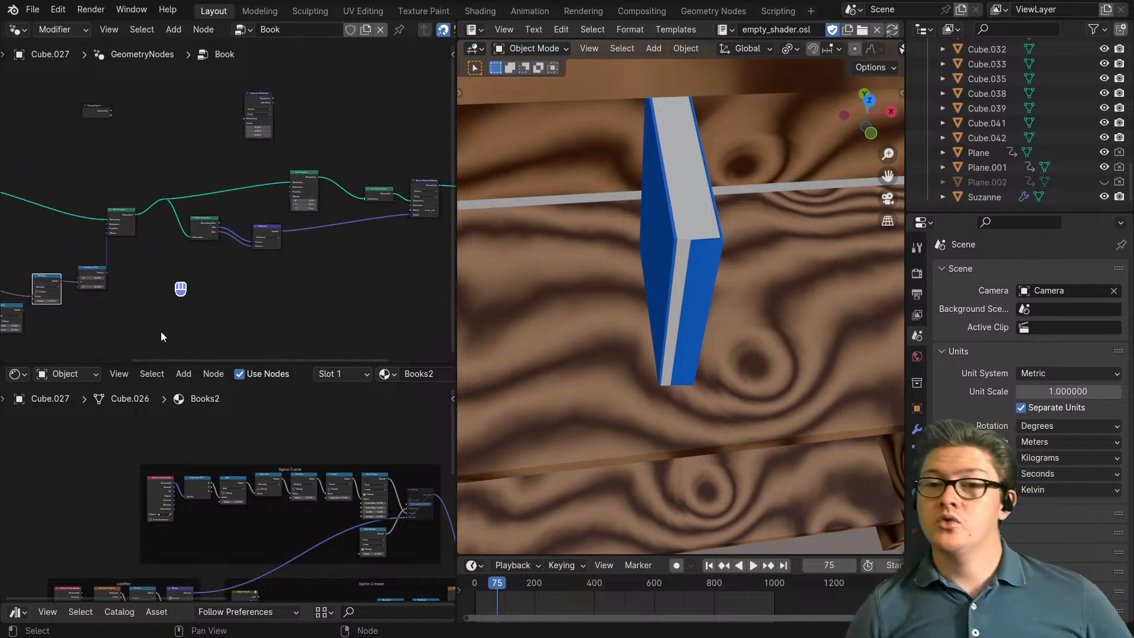
pyautogui.scroll(4, 161, 328)
pyautogui.moveTo(277, 291); pyautogui.dragTo(374, 294, button='middle')
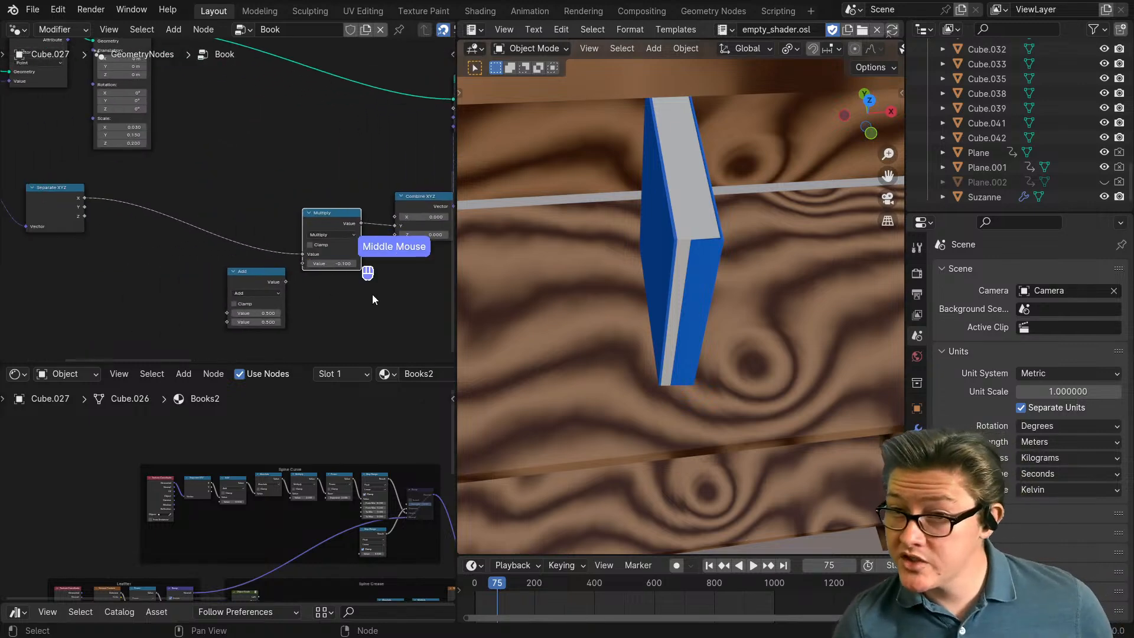
pyautogui.scroll(2, 319, 295)
pyautogui.moveTo(256, 292); pyautogui.dragTo(129, 269)
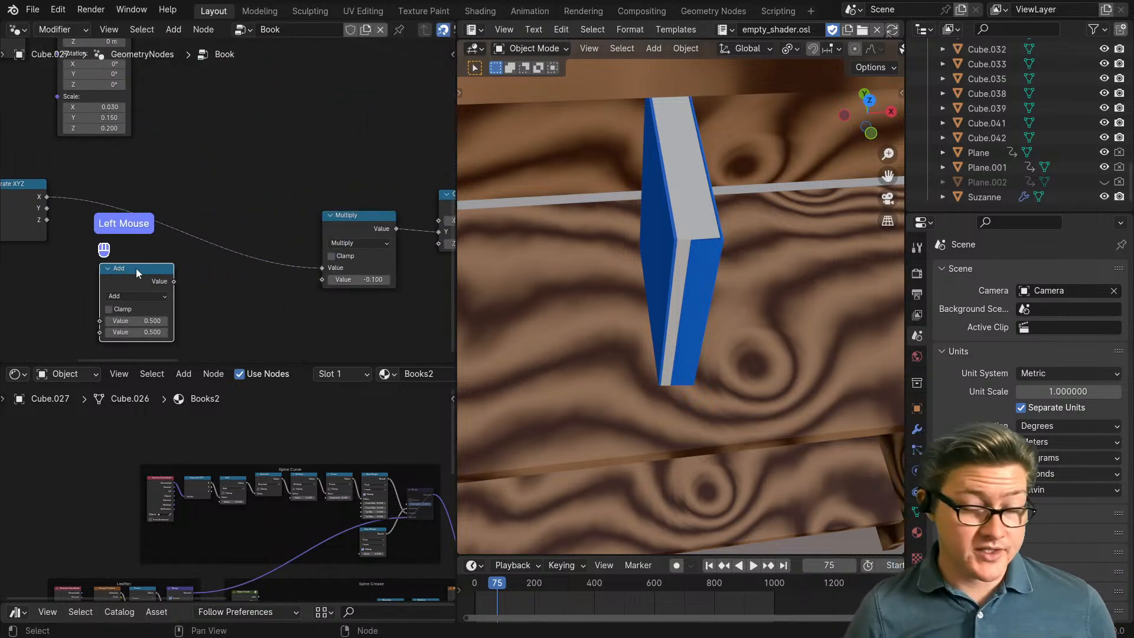
pyautogui.moveTo(175, 263); pyautogui.dragTo(258, 253, button='middle')
pyautogui.moveTo(199, 225); pyautogui.dragTo(176, 222)
pyautogui.scroll(-2, 288, 273)
pyautogui.moveTo(299, 267); pyautogui.dragTo(281, 204)
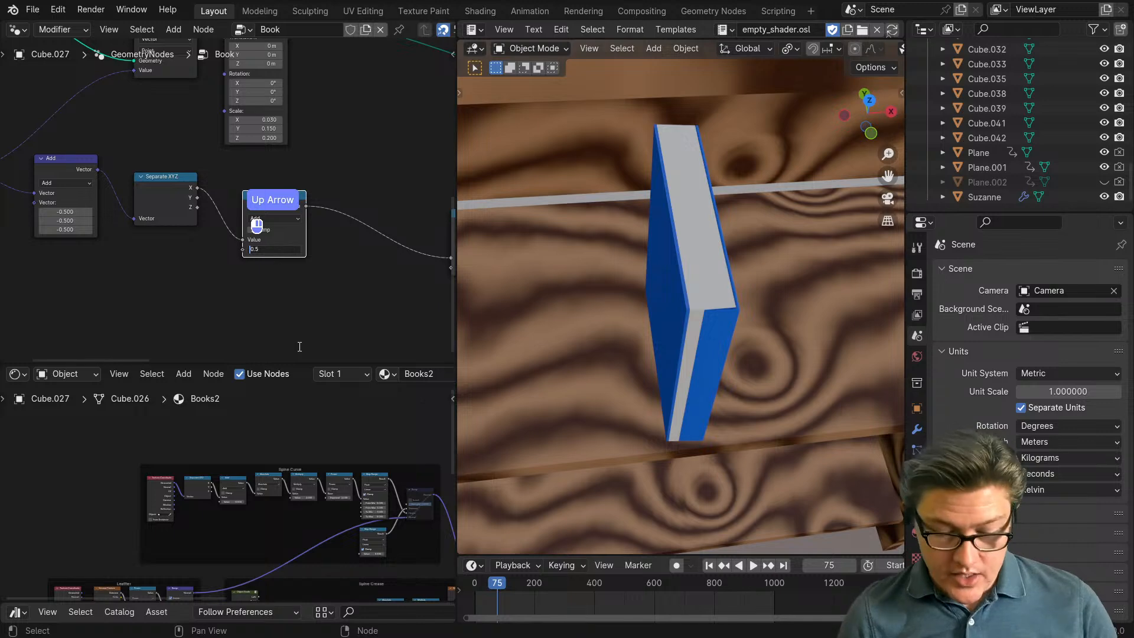
pyautogui.press('Return')
# Step: Examine the Spine Curve node chain of the Books2 material, giving the shader editor more height
pyautogui.scroll(-3, 308, 290)
pyautogui.moveTo(311, 271); pyautogui.dragTo(264, 273, button='middle')
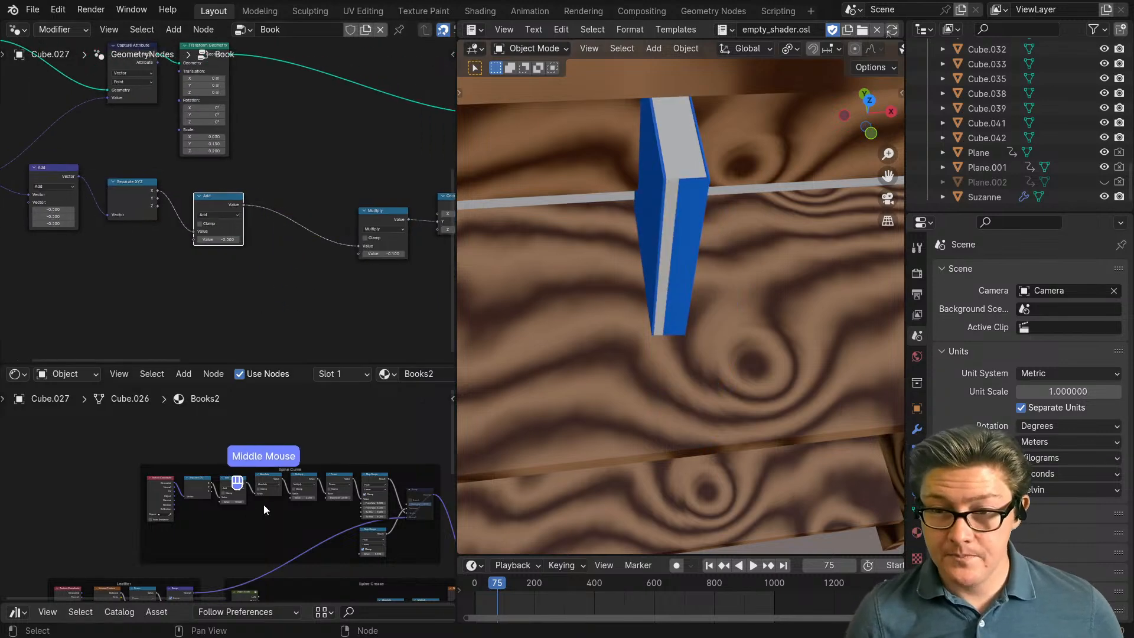
pyautogui.scroll(6, 267, 508)
pyautogui.scroll(3, 268, 510)
pyautogui.moveTo(318, 502); pyautogui.dragTo(220, 505, button='middle')
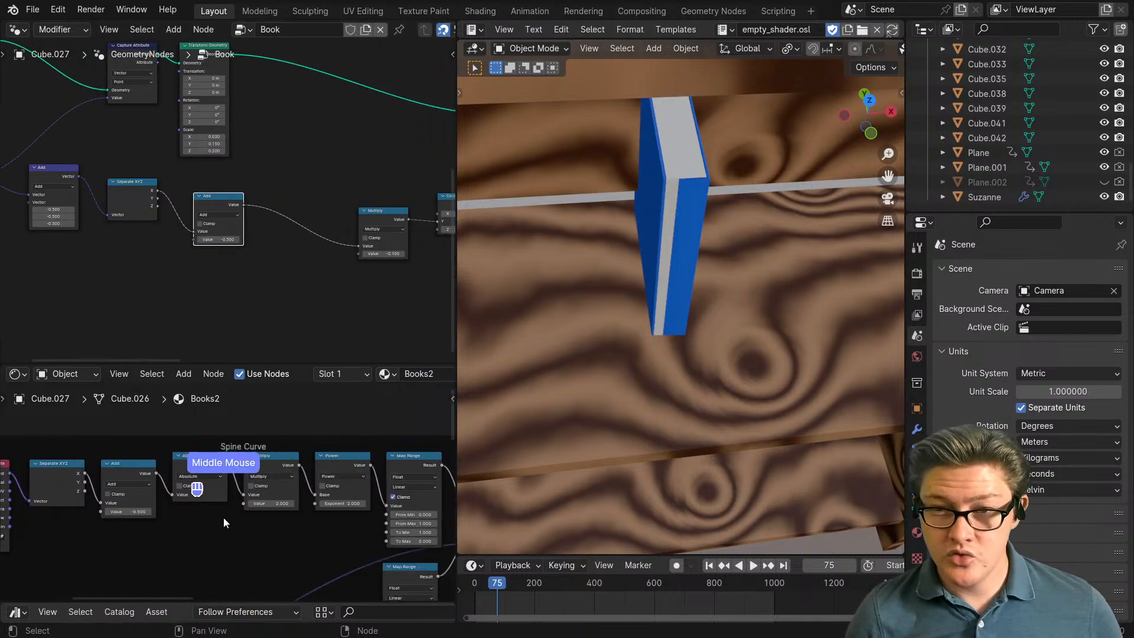
pyautogui.moveTo(209, 362); pyautogui.dragTo(210, 318)
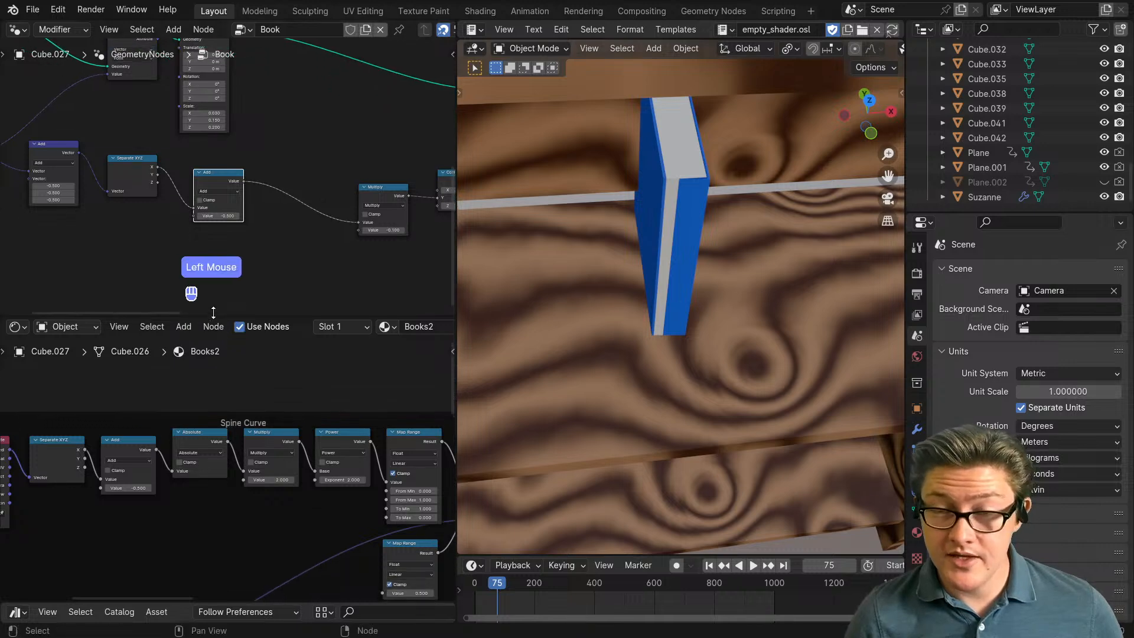
# Step: Move all nodes from Cube through the -0.5 Add node farther away from Multiply to free up space
pyautogui.moveTo(285, 278); pyautogui.dragTo(289, 245, button='middle')
pyautogui.scroll(-3, 219, 238)
pyautogui.moveTo(289, 246); pyautogui.dragTo(89, 103)
pyautogui.press('g')
pyautogui.click(183, 153)
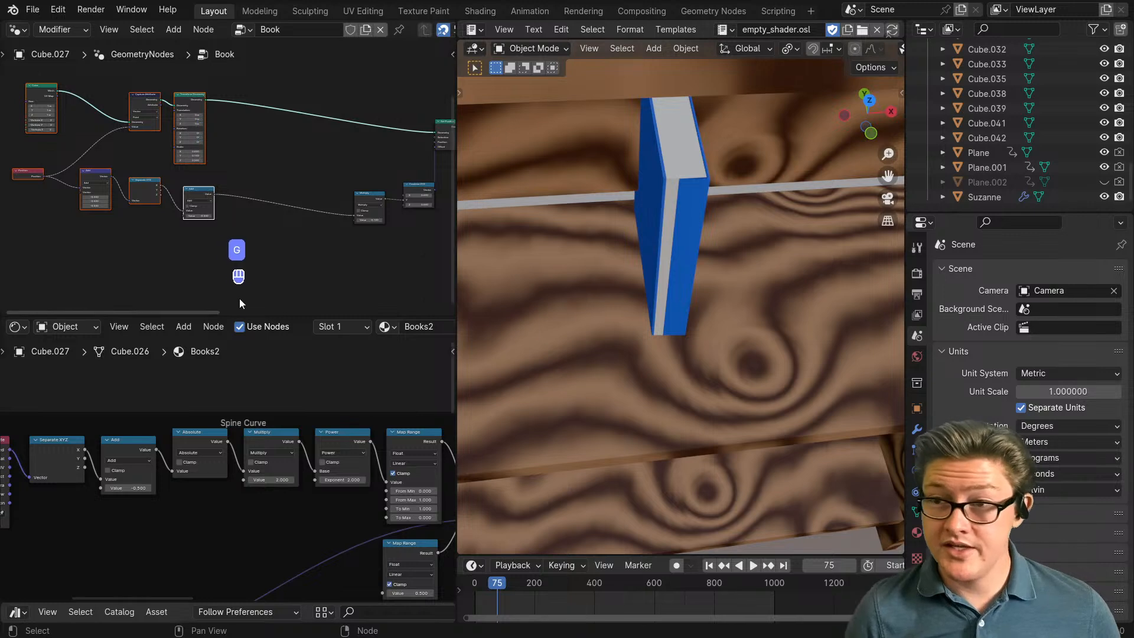
# Step: Add a new Math node beneath the link between Add and Multiply, and give the geometry node editor more height
pyautogui.scroll(3, 221, 463)
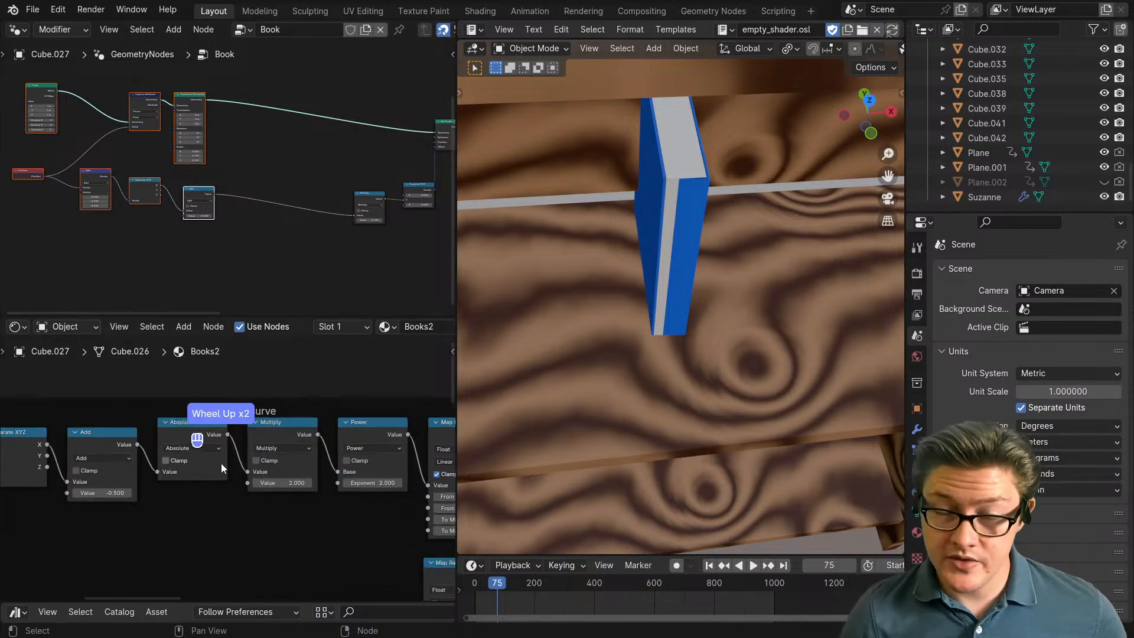
pyautogui.scroll(3, 180, 485)
pyautogui.moveTo(145, 498); pyautogui.dragTo(235, 496, button='middle')
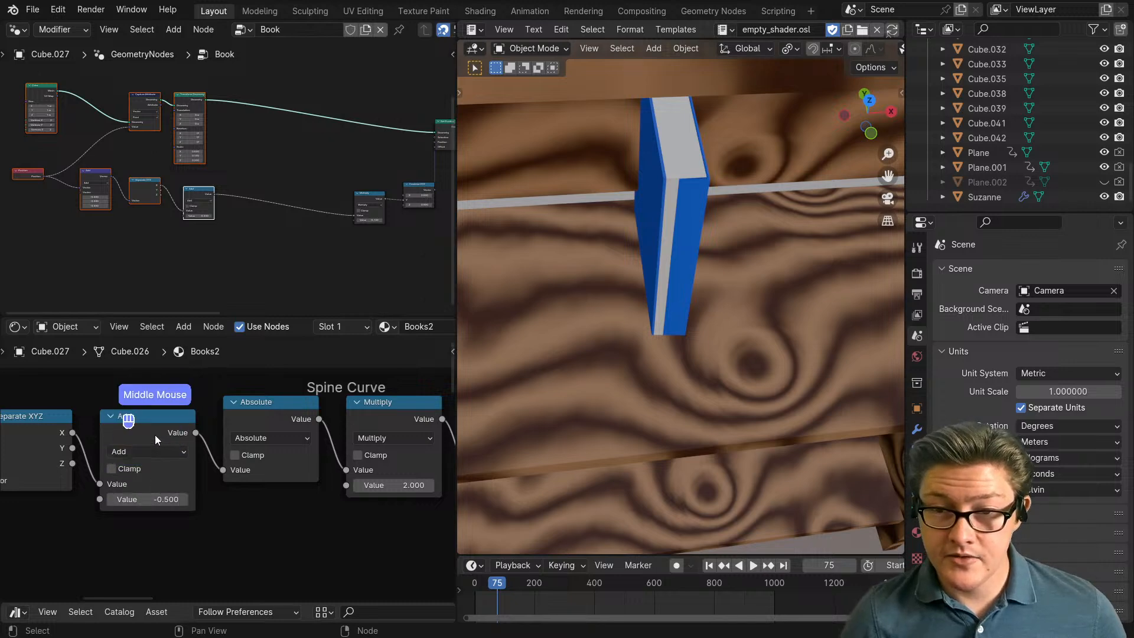
pyautogui.scroll(3, 195, 263)
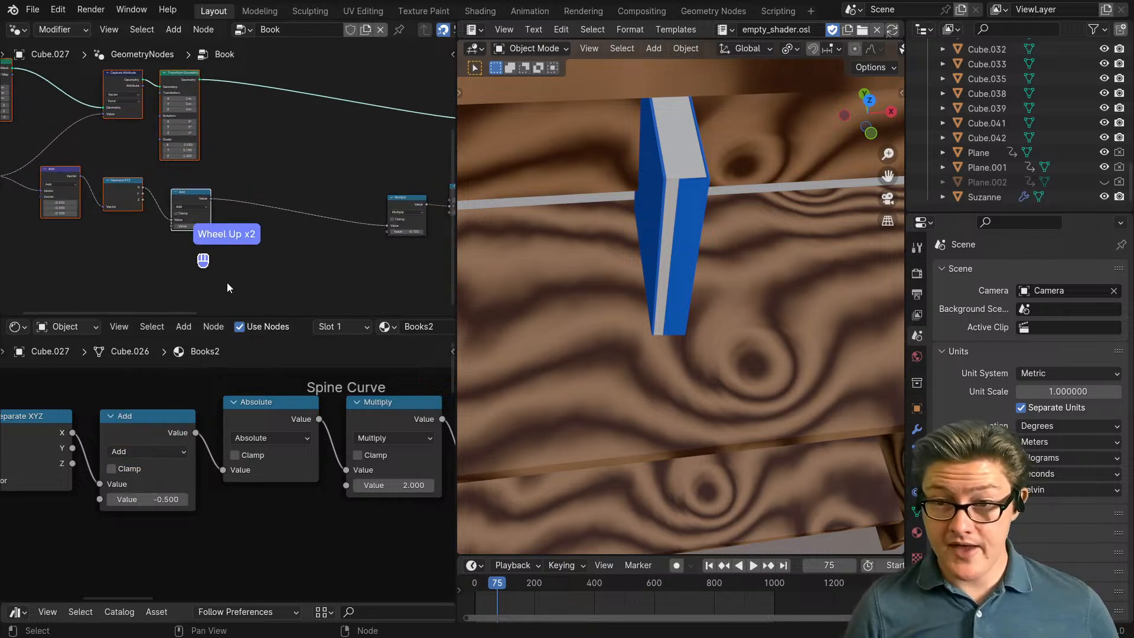
pyautogui.hotkey('alt', 'm')
pyautogui.rightClick(260, 253)
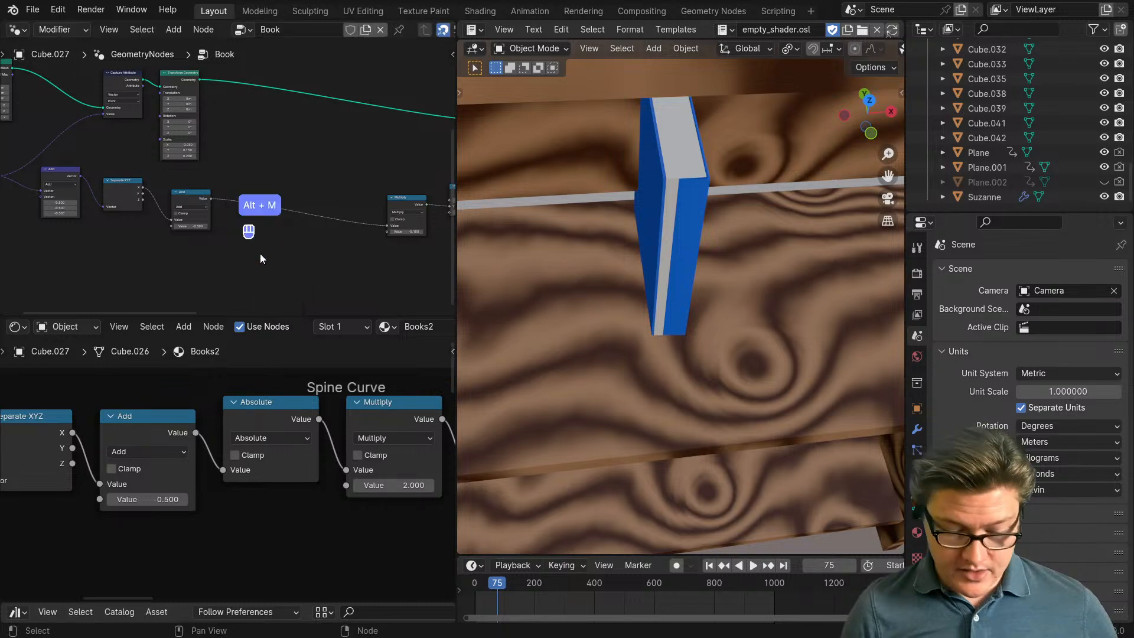
pyautogui.hotkey('ctrl', 'm')
pyautogui.click(233, 235)
pyautogui.scroll(2, 254, 260)
pyautogui.moveTo(259, 271); pyautogui.dragTo(251, 242, button='middle')
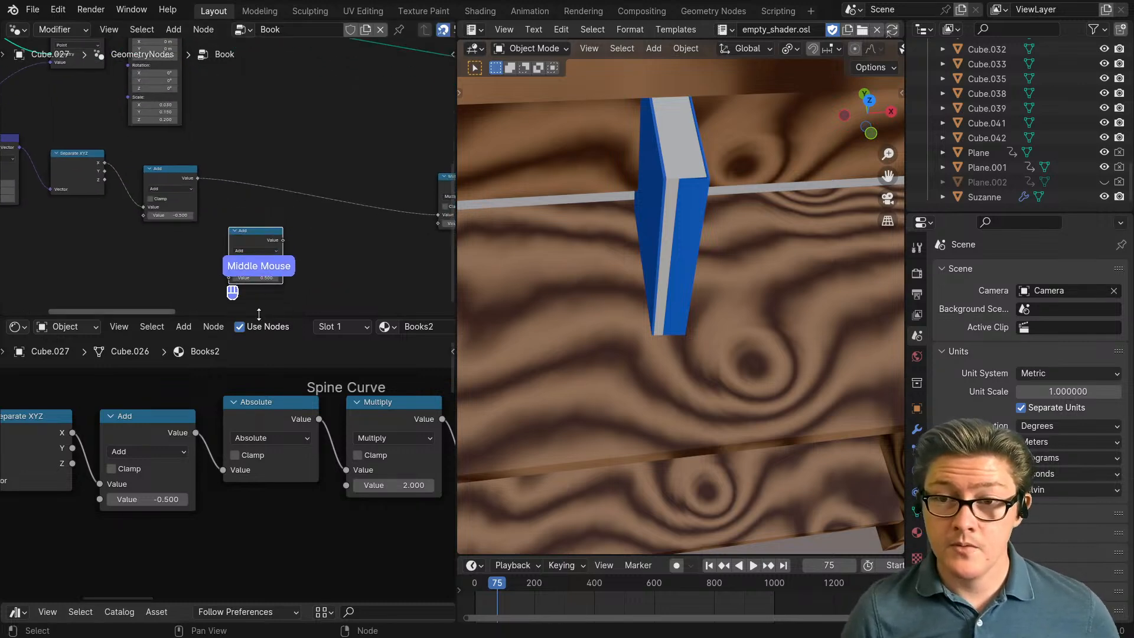
pyautogui.moveTo(259, 317); pyautogui.dragTo(263, 441)
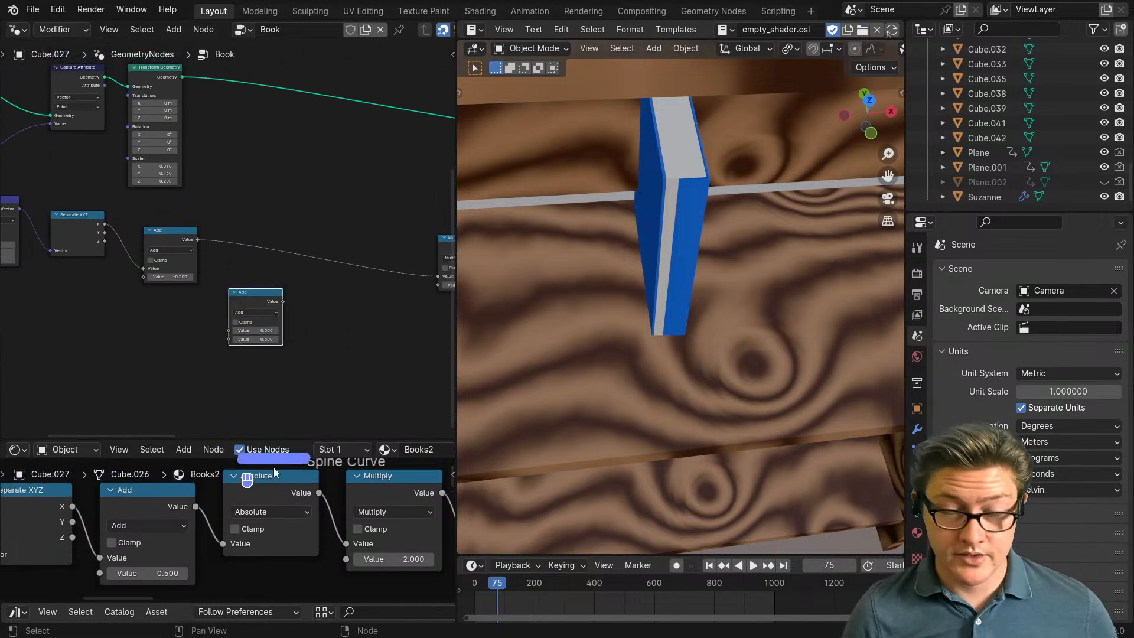
# Step: Set the new Math node to Absolute and insert it on the link between Add and Multiply
pyautogui.scroll(2, 259, 313)
pyautogui.click(257, 331)
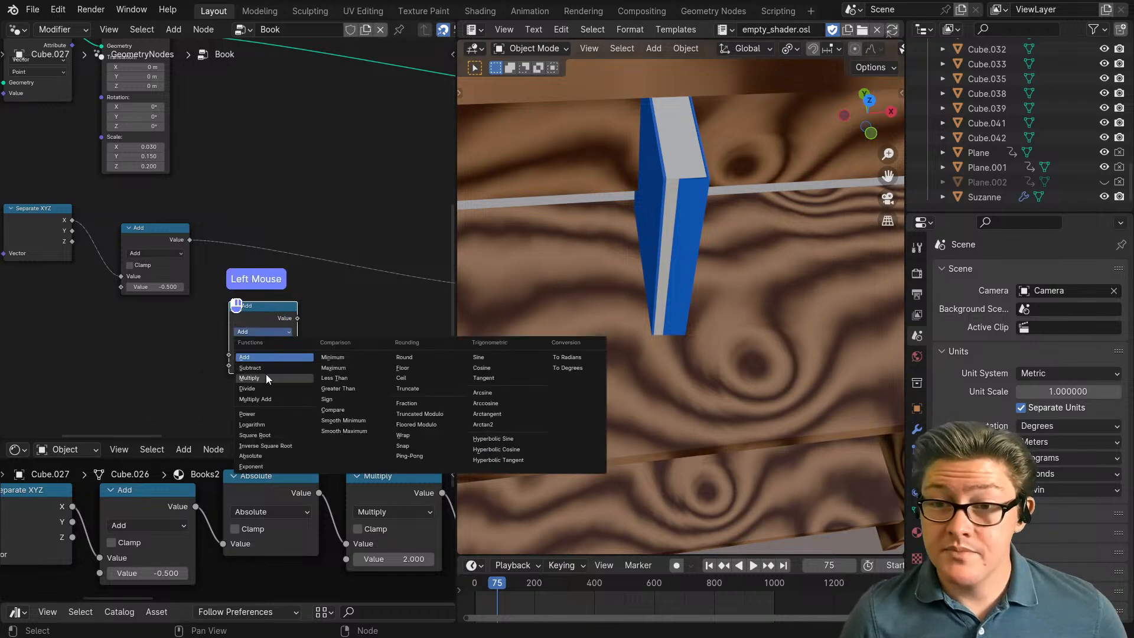
pyautogui.click(261, 446)
pyautogui.click(263, 332)
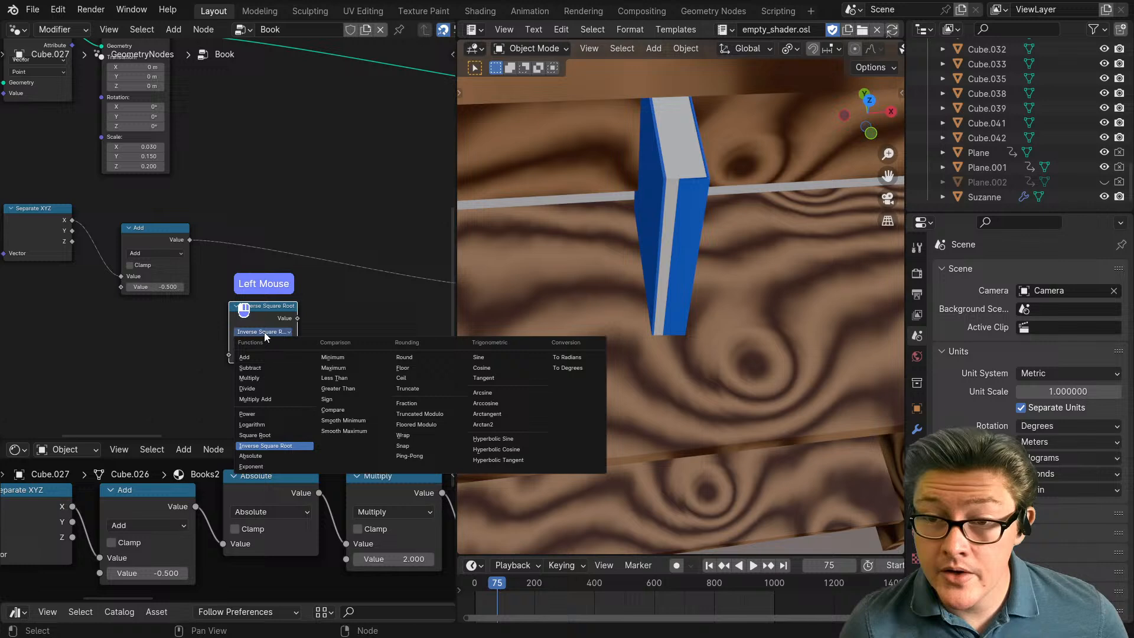
pyautogui.click(263, 461)
pyautogui.moveTo(265, 317); pyautogui.dragTo(266, 241)
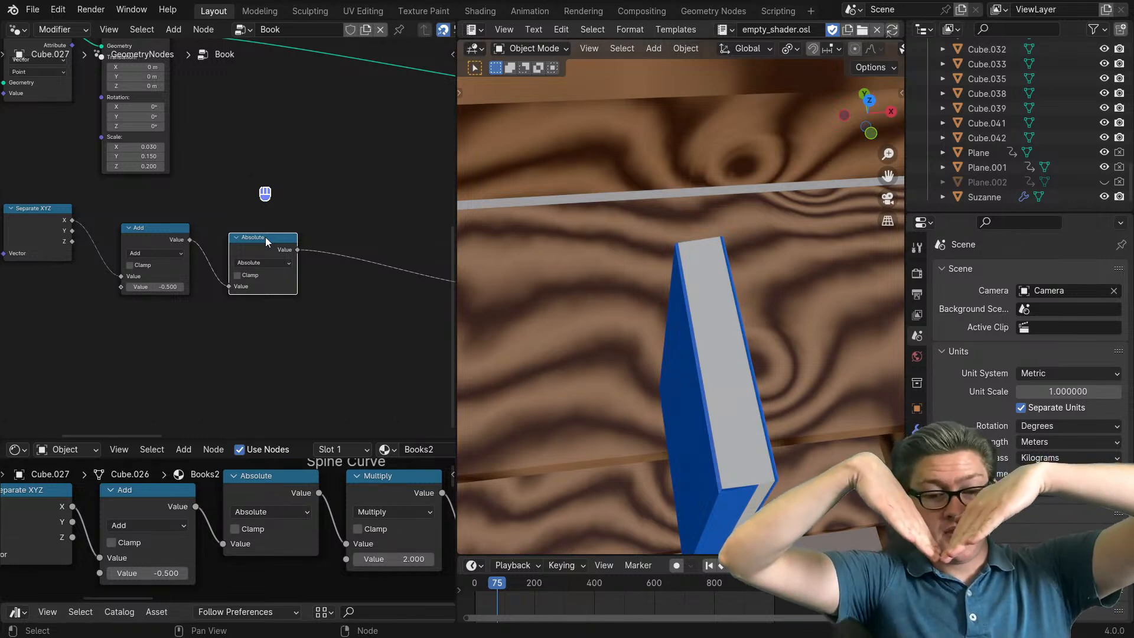
# Step: Insert a Math node right after Absolute, set to Multiply with a second value of 2
pyautogui.scroll(-2, 330, 339)
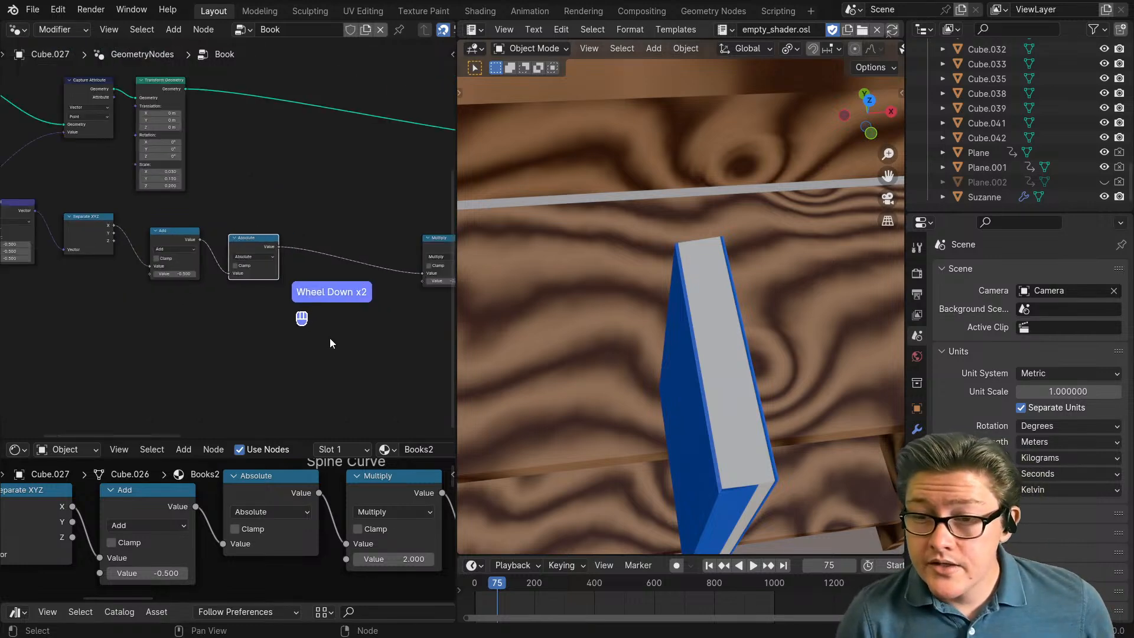
pyautogui.moveTo(330, 338); pyautogui.dragTo(298, 331, button='middle')
pyautogui.hotkey('ctrl', 'm')
pyautogui.click(261, 220)
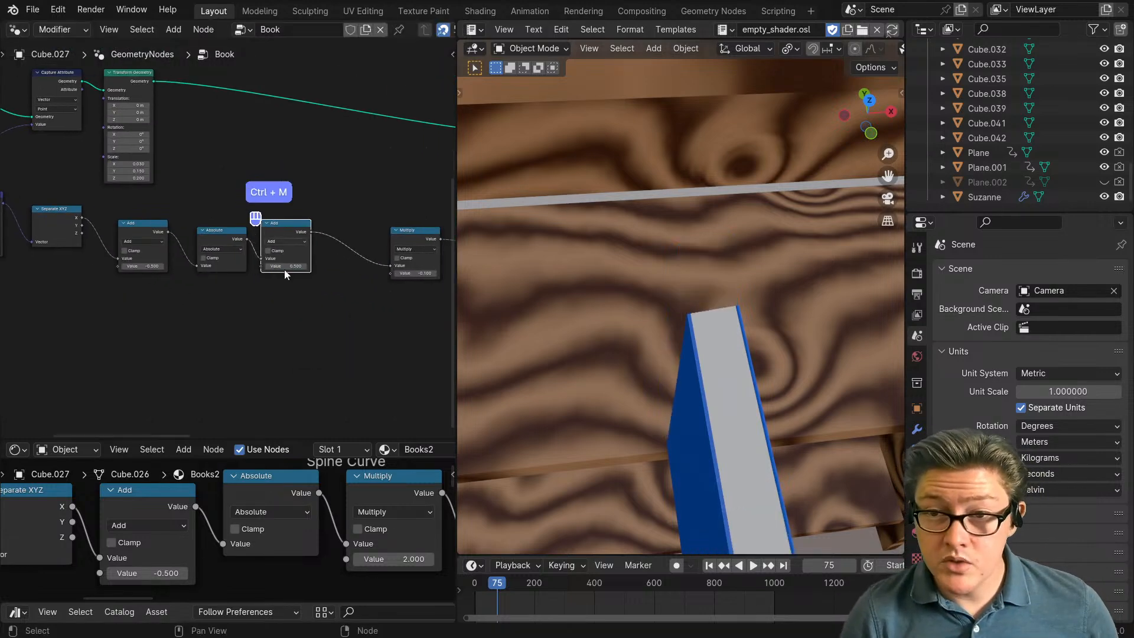
pyautogui.scroll(2, 314, 238)
pyautogui.click(302, 239)
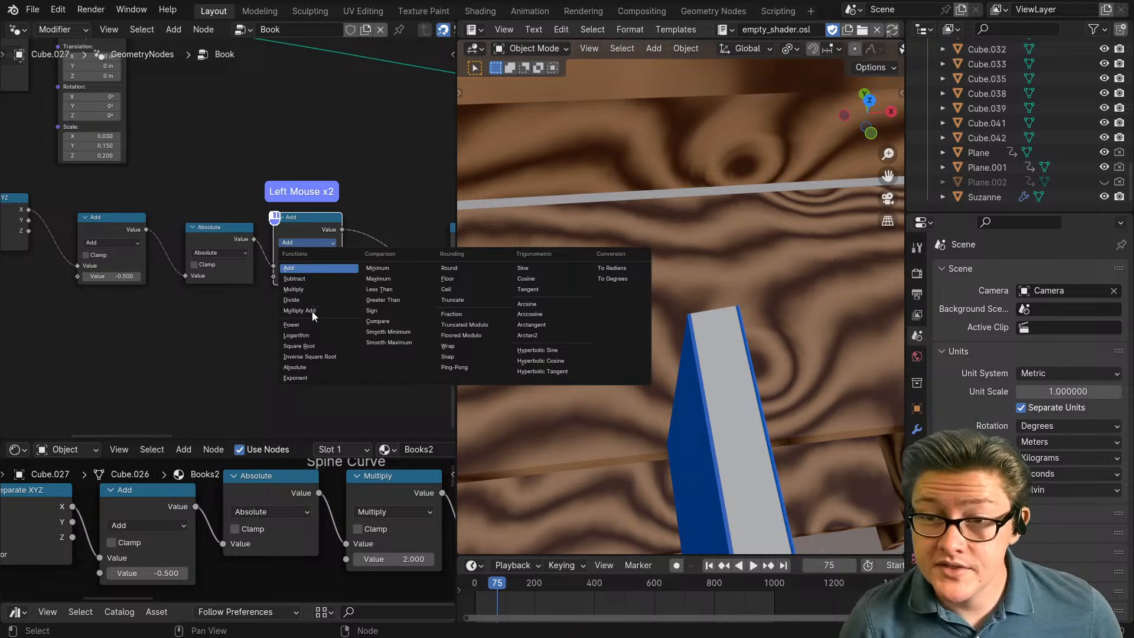
pyautogui.click(299, 288)
pyautogui.moveTo(302, 226); pyautogui.dragTo(302, 222)
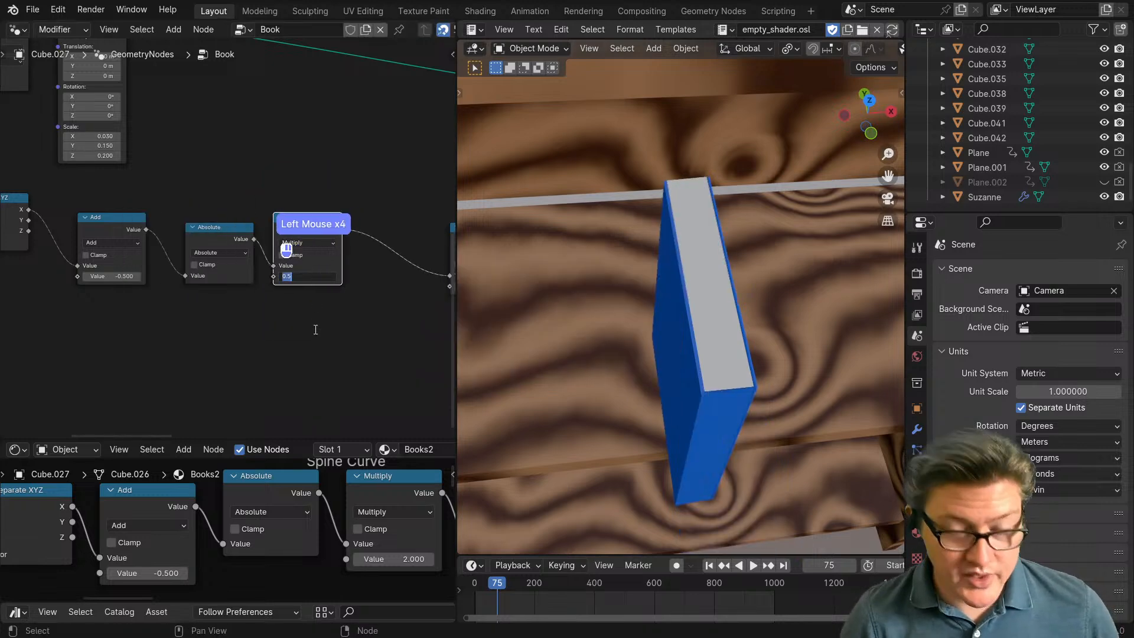
pyautogui.write('2')
pyautogui.press('Return')
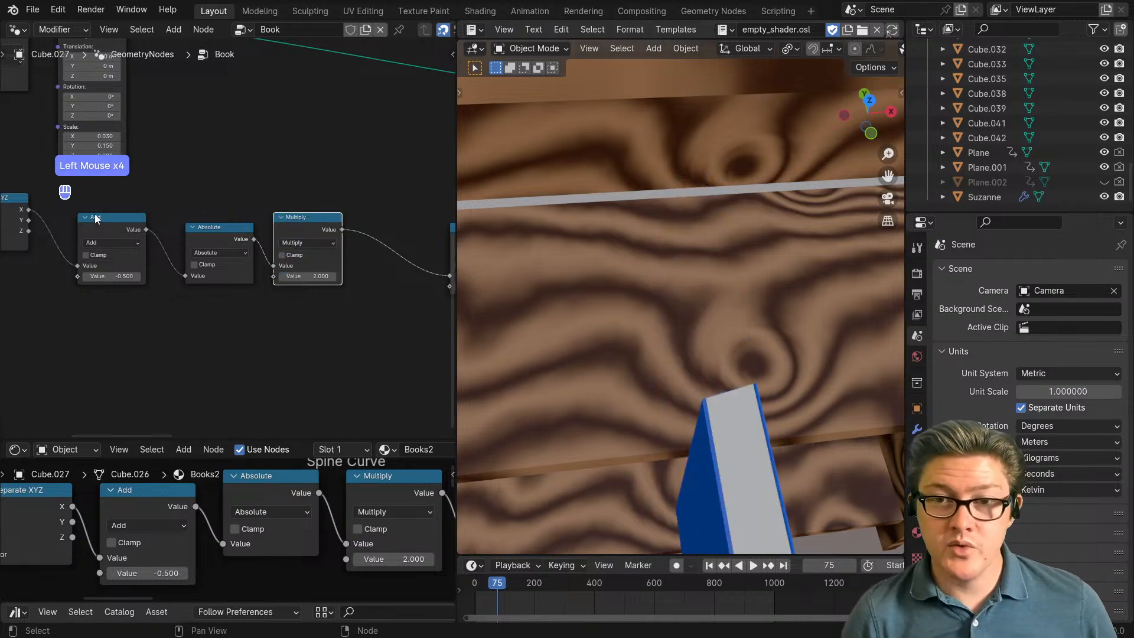
# Step: Move the Absolute node and the Multiply node after it closer to the -0.5 Add node
pyautogui.moveTo(104, 221); pyautogui.dragTo(104, 214)
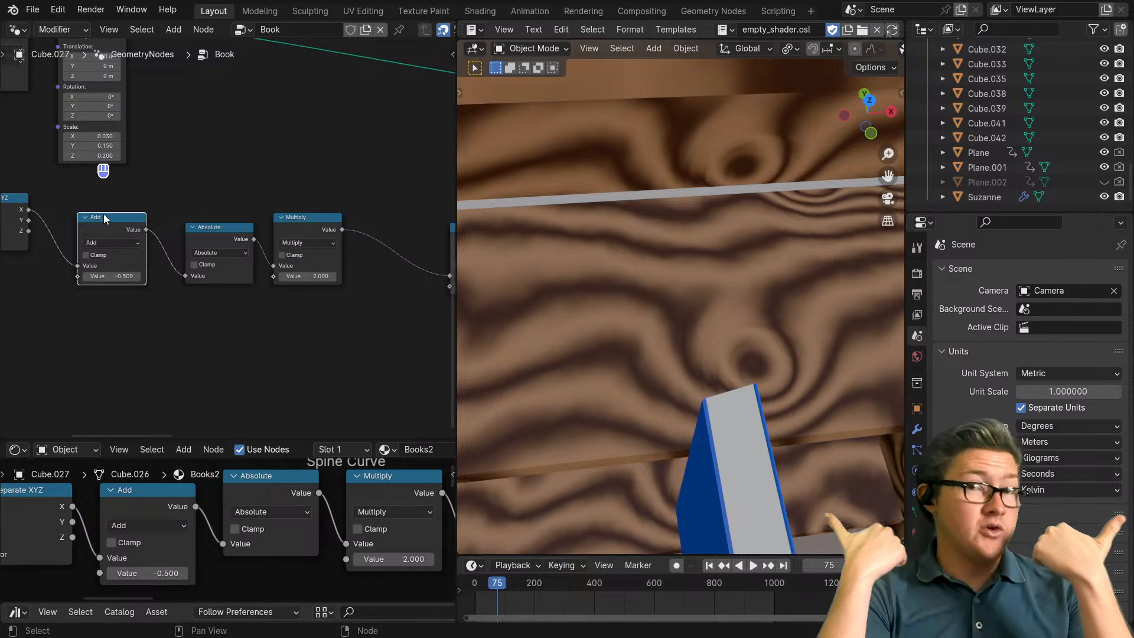
pyautogui.scroll(-2, 295, 276)
pyautogui.click(288, 291)
pyautogui.moveTo(288, 295); pyautogui.dragTo(142, 236)
pyautogui.scroll(-2, 165, 239)
pyautogui.moveTo(166, 239); pyautogui.dragTo(226, 257, button='middle')
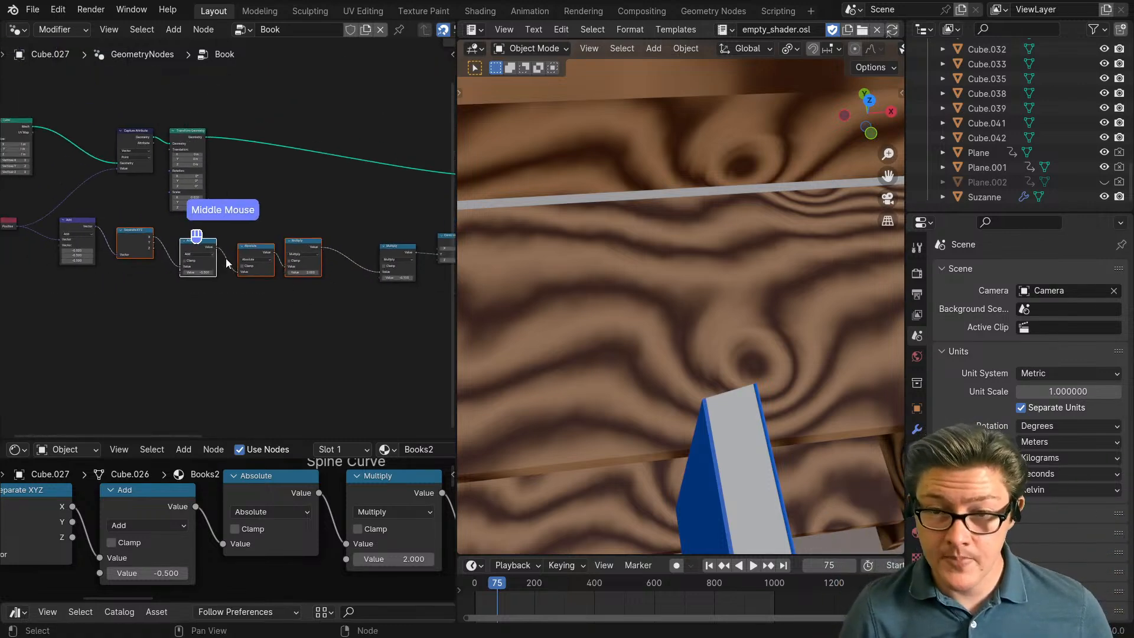
pyautogui.press('g')
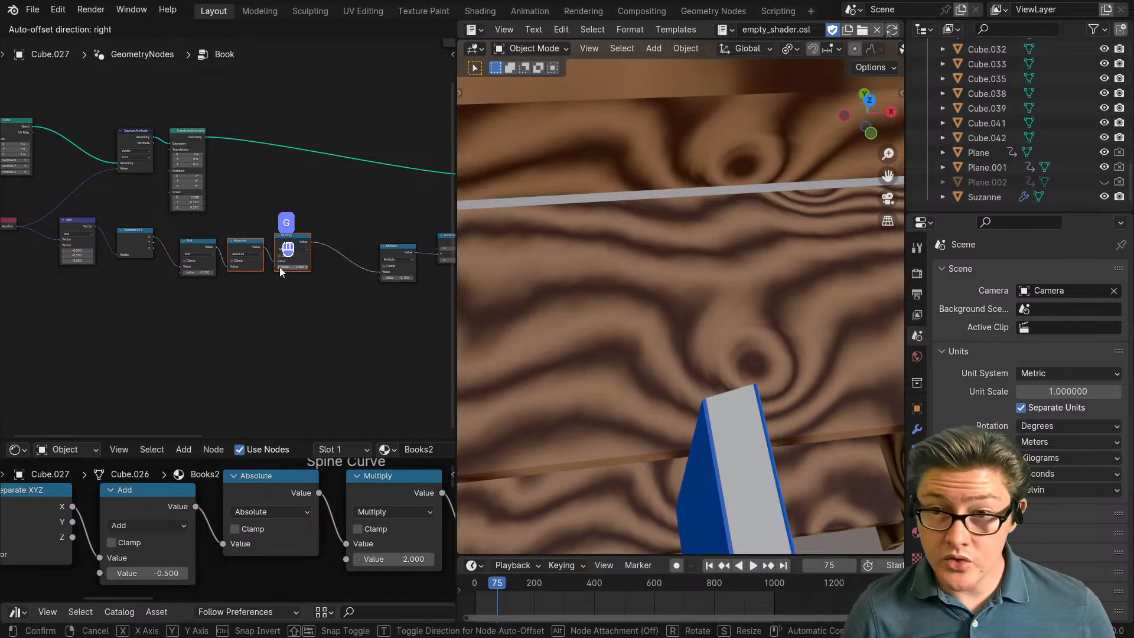
pyautogui.click(278, 266)
# Step: Close the gaps along the chain from Separate XYZ to the 2.0 Multiply, bringing it nearer the vector Add node
pyautogui.moveTo(357, 307); pyautogui.dragTo(201, 248)
pyautogui.press('g')
pyautogui.click(197, 247)
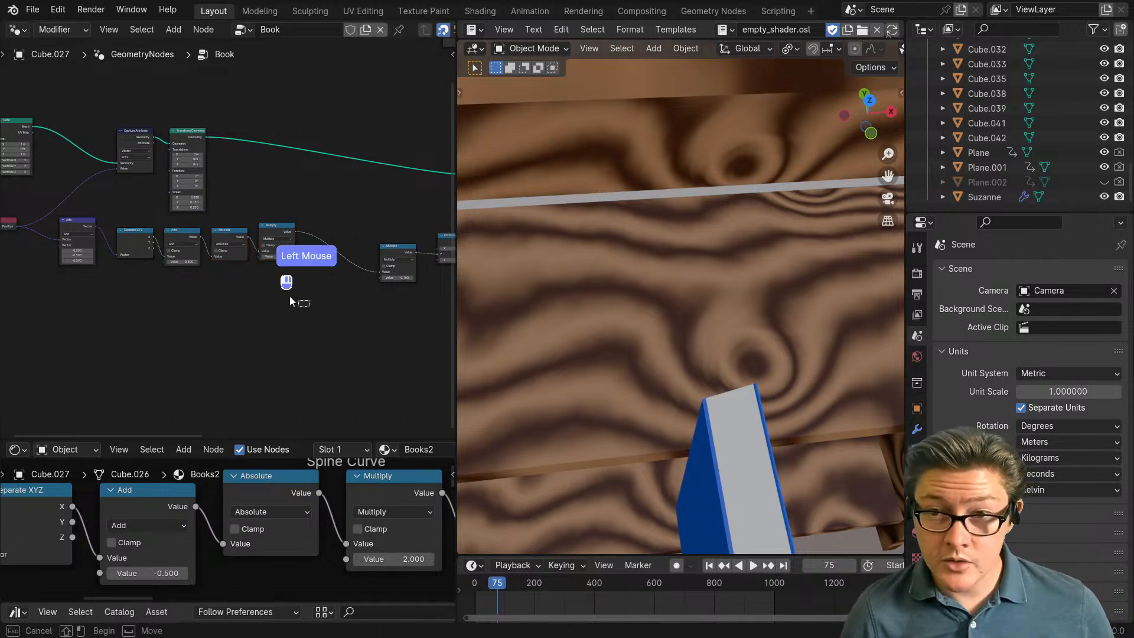
pyautogui.moveTo(290, 301); pyautogui.dragTo(139, 237)
pyautogui.press('g')
pyautogui.click(172, 235)
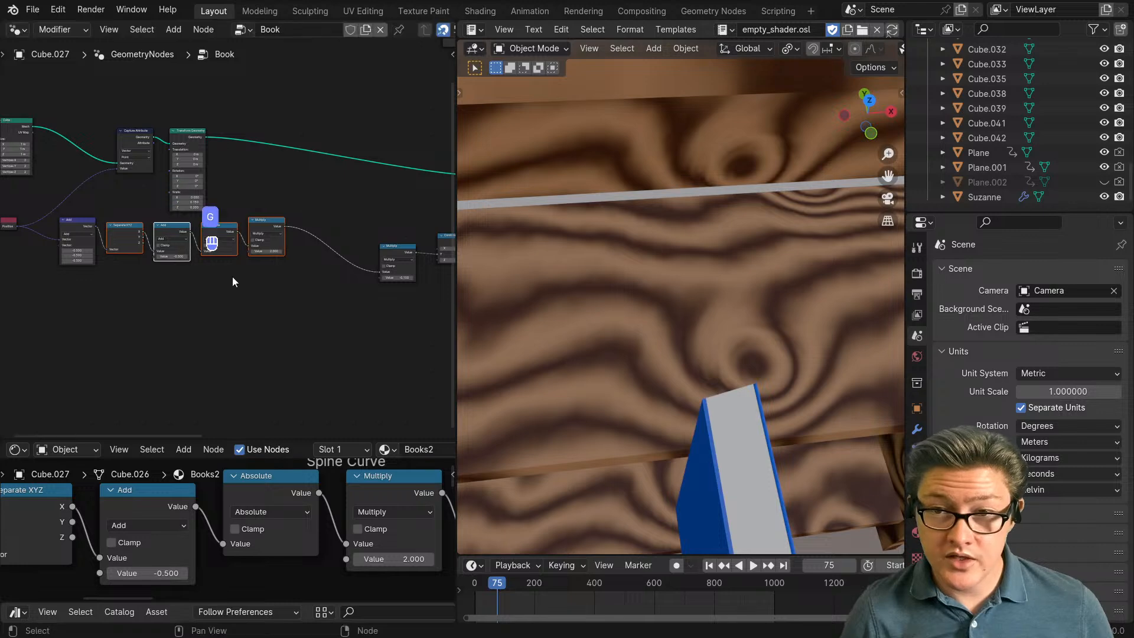
# Step: Move Transform Geometry and the math chain together farther away from the -0.1 Multiply node
pyautogui.moveTo(287, 306); pyautogui.dragTo(24, 195)
pyautogui.moveTo(227, 261); pyautogui.dragTo(301, 281, button='middle')
pyautogui.press('g')
pyautogui.click(301, 295)
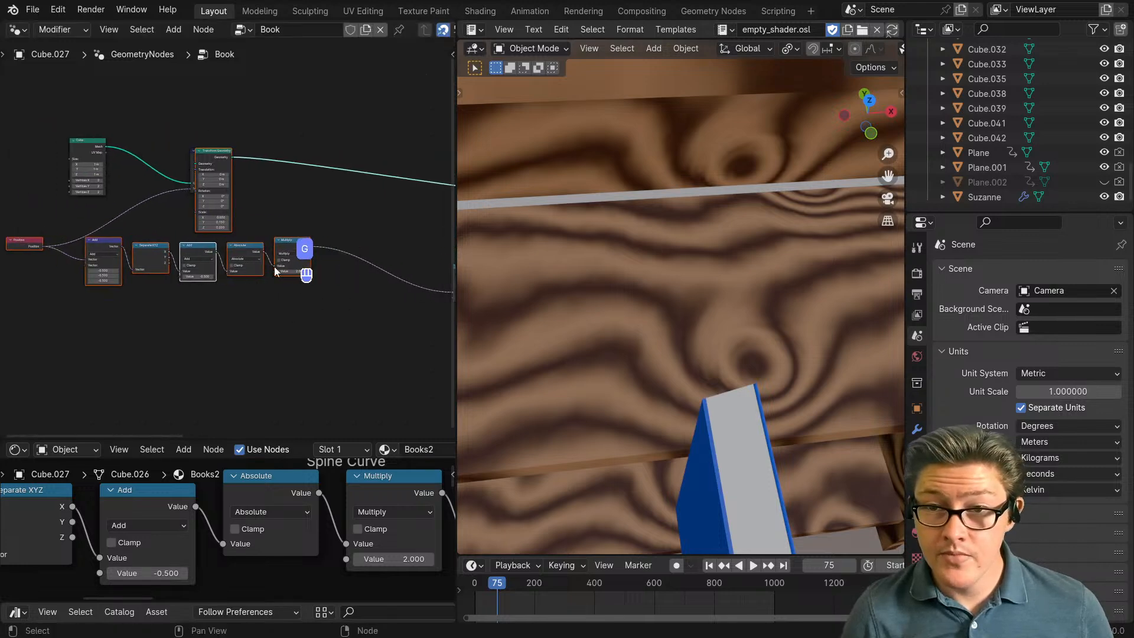
pyautogui.click(189, 159)
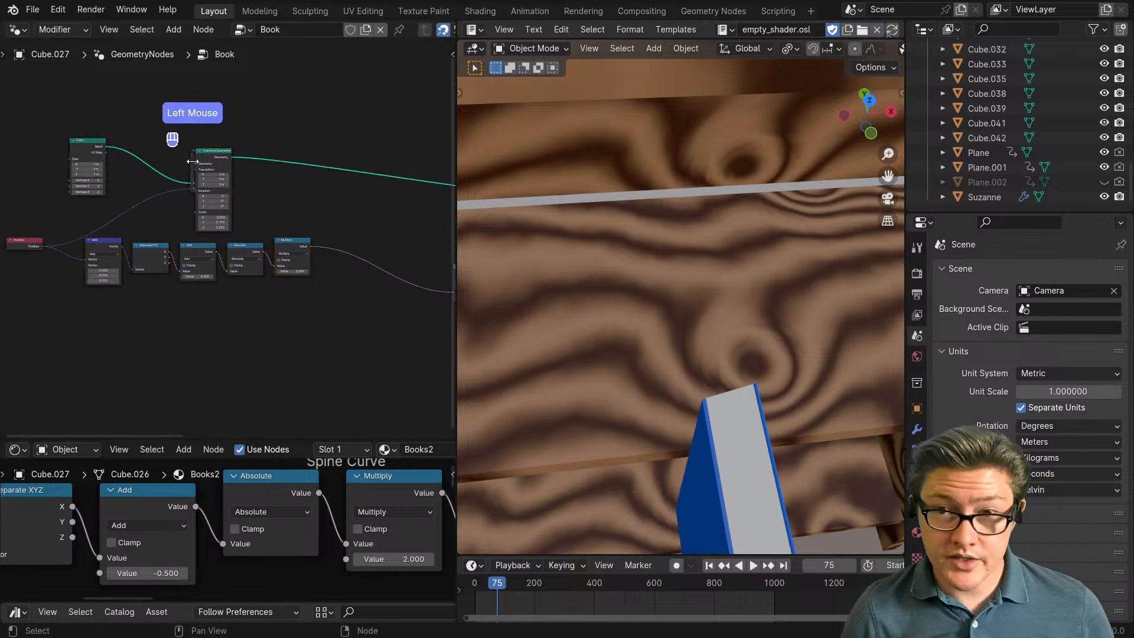
# Step: Detach the Capture Attribute node from between Cube and Transform Geometry, and park it unlinked beneath the Group Input node
pyautogui.scroll(1, 219, 192)
pyautogui.press('g')
pyautogui.click(155, 180)
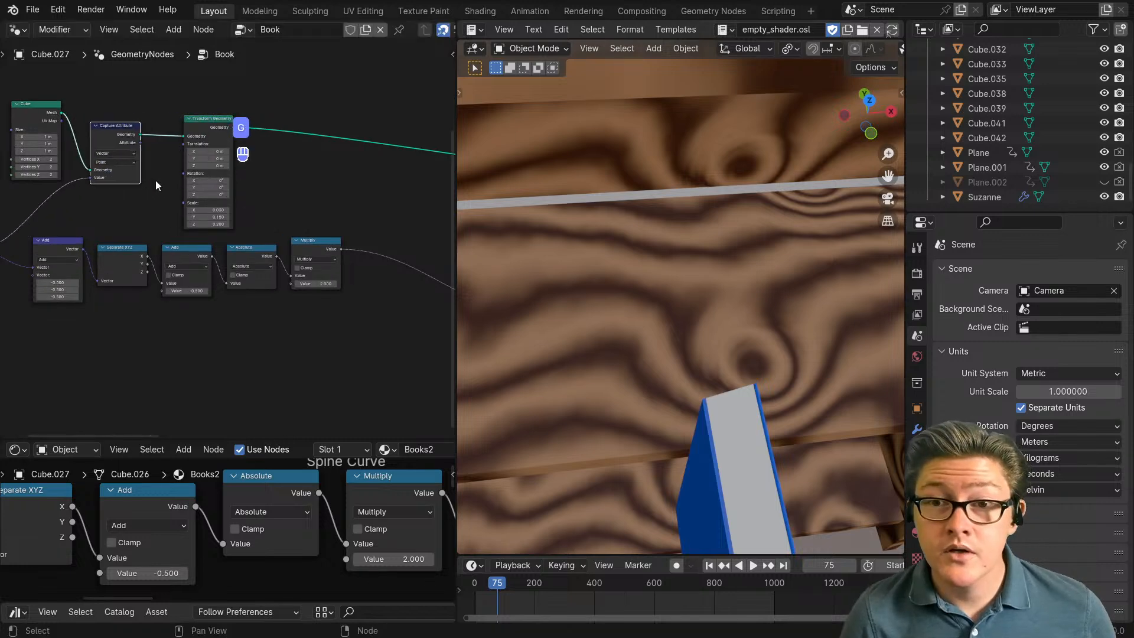
pyautogui.moveTo(155, 179); pyautogui.dragTo(184, 208, button='middle')
pyautogui.scroll(3, 159, 202)
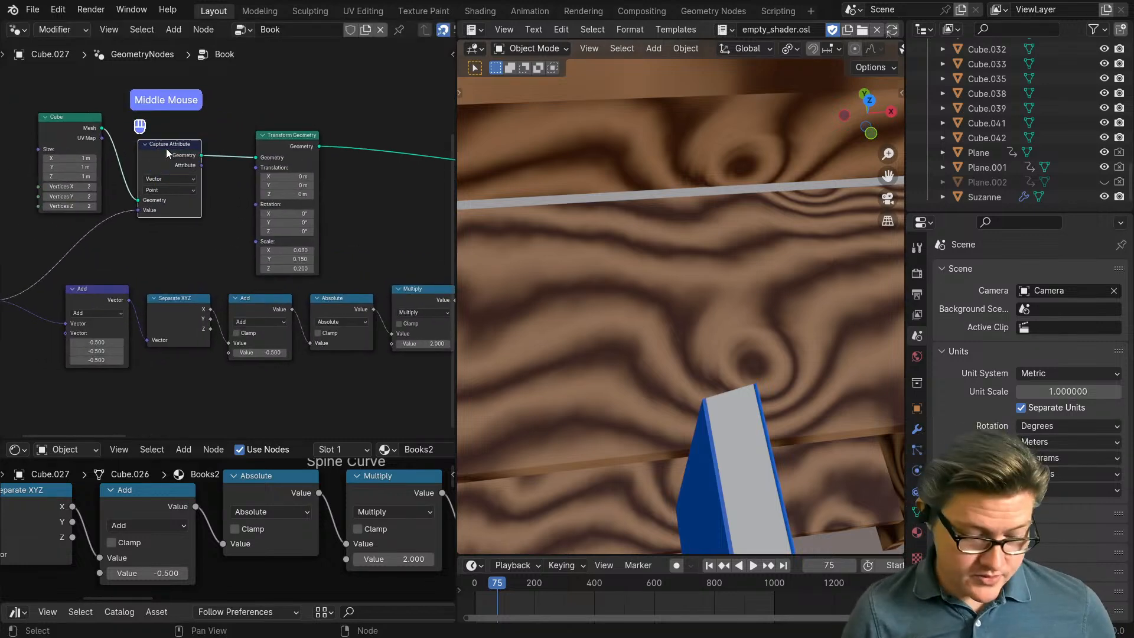
pyautogui.keyDown('alt'); pyautogui.moveTo(166, 147); pyautogui.dragTo(388, 83); pyautogui.keyUp('alt')
pyautogui.scroll(-6, 356, 165)
pyautogui.moveTo(355, 165); pyautogui.dragTo(211, 197, button='middle')
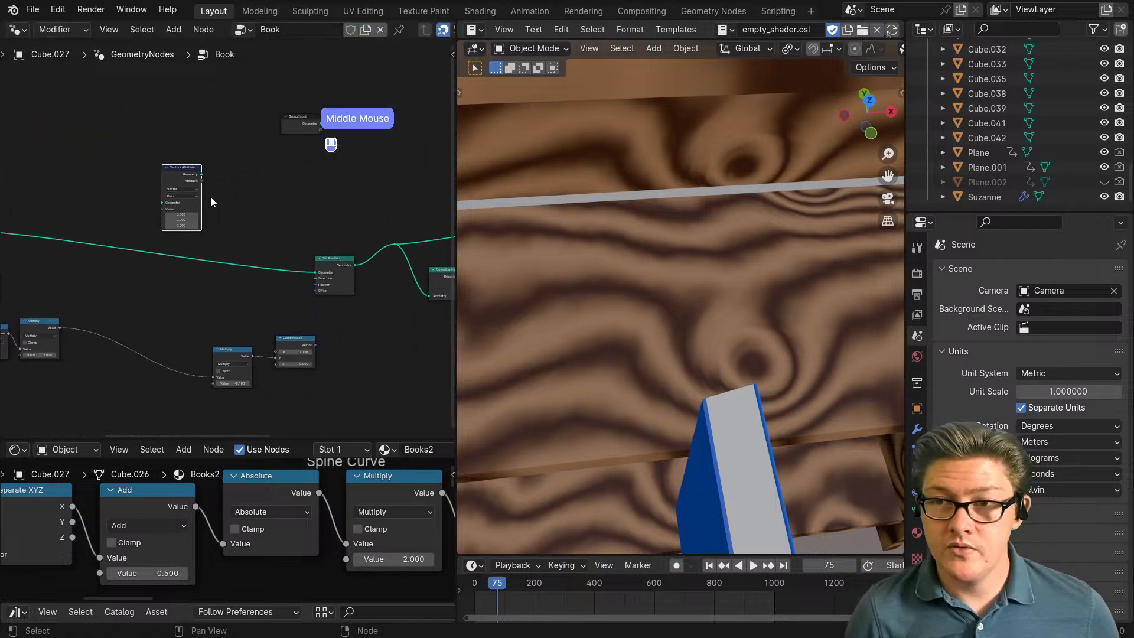
pyautogui.scroll(-1, 277, 203)
pyautogui.moveTo(277, 203); pyautogui.dragTo(75, 213, button='middle')
pyautogui.moveTo(307, 122); pyautogui.dragTo(75, 186)
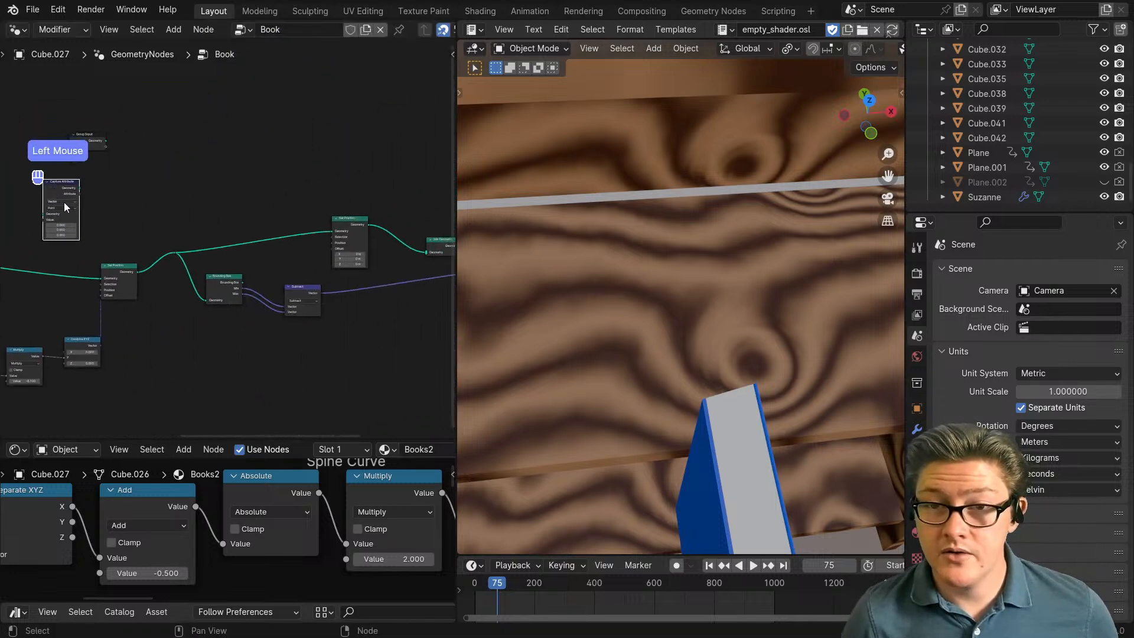
# Step: Insert a Math node after the 2.0 Multiply, matching the material's Spine Curve chain, set to Power with an exponent of 2
pyautogui.moveTo(74, 186); pyautogui.dragTo(291, 152, button='middle')
pyautogui.moveTo(62, 290); pyautogui.dragTo(222, 264, button='middle')
pyautogui.scroll(4, 222, 264)
pyautogui.moveTo(342, 324); pyautogui.dragTo(306, 292, button='middle')
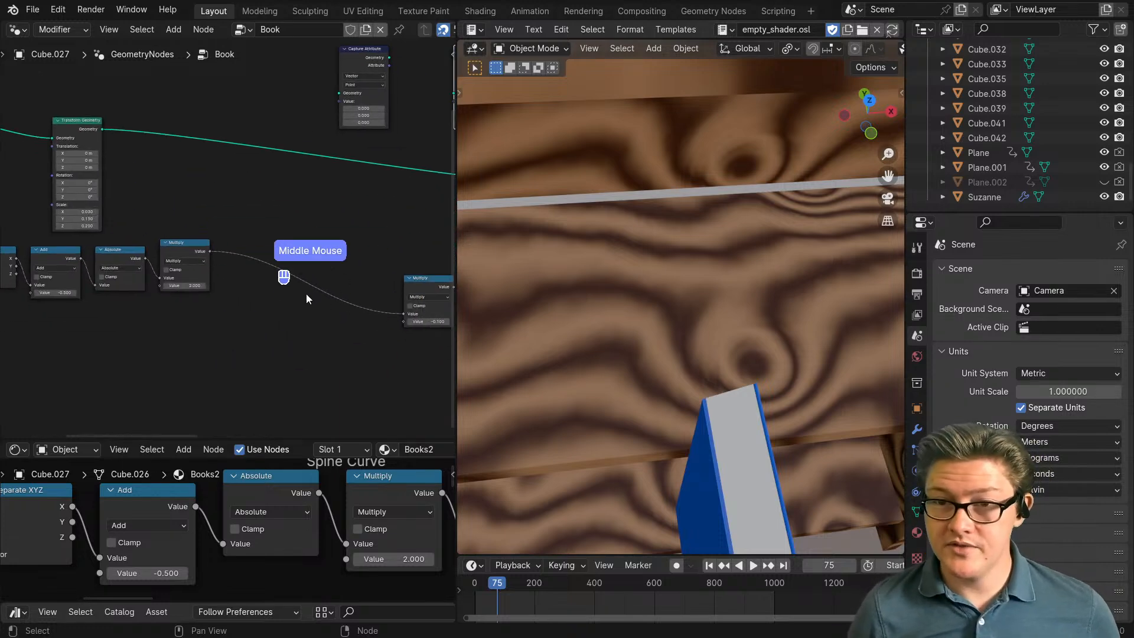
pyautogui.moveTo(358, 512); pyautogui.dragTo(173, 524, button='middle')
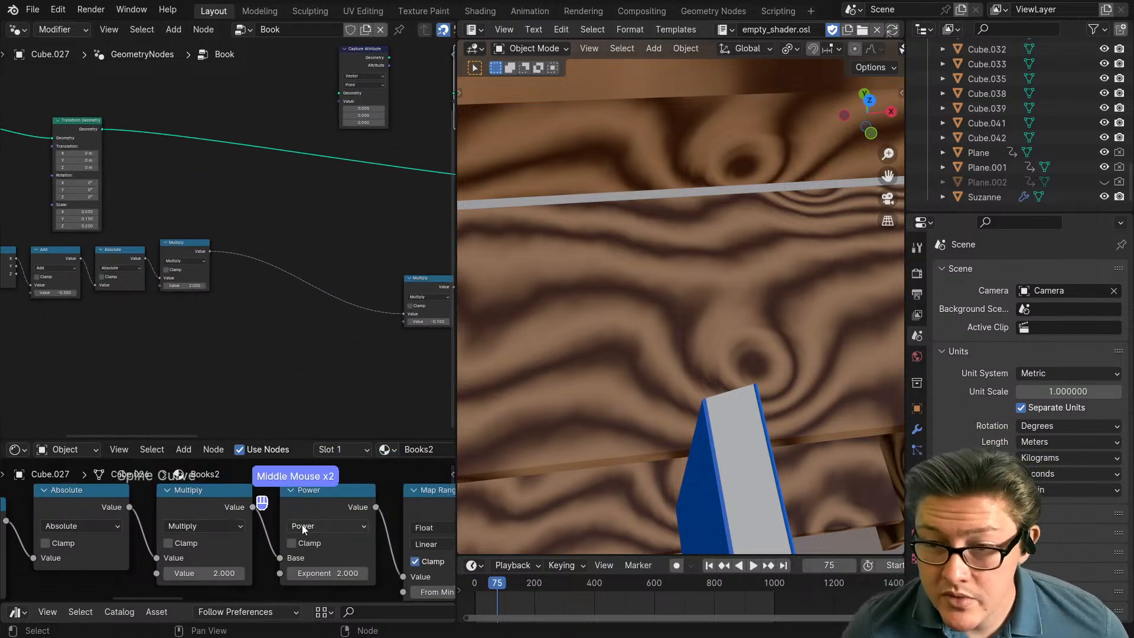
pyautogui.moveTo(300, 524); pyautogui.dragTo(215, 515, button='middle')
pyautogui.scroll(3, 246, 351)
pyautogui.hotkey('ctrl', 'm')
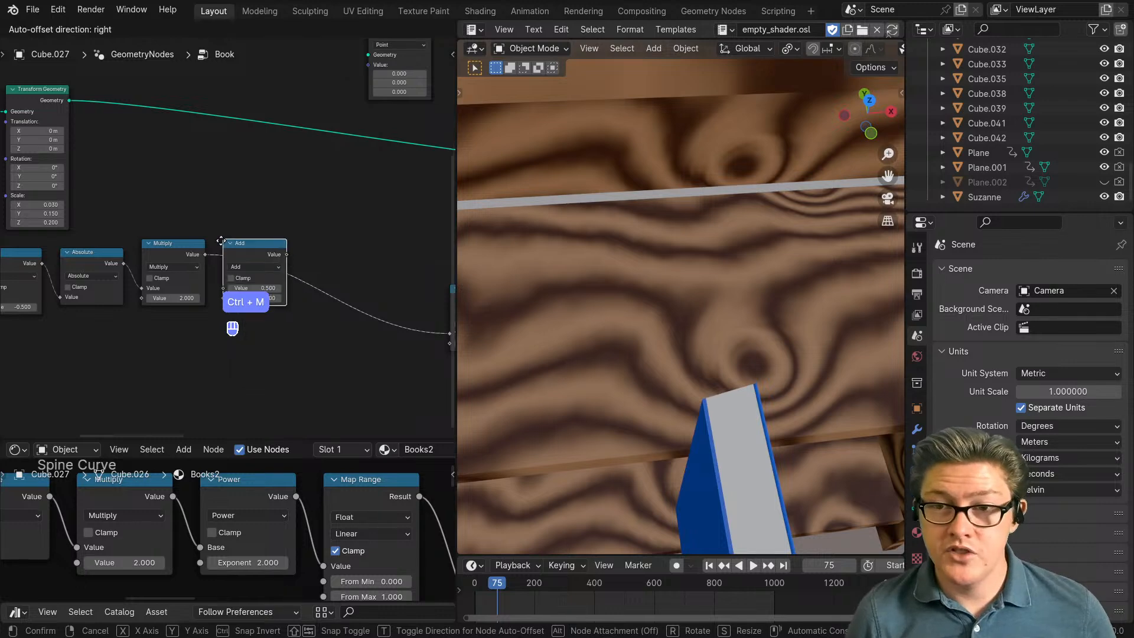
pyautogui.click(225, 239)
pyautogui.scroll(3, 225, 239)
pyautogui.click(265, 274)
pyautogui.click(260, 370)
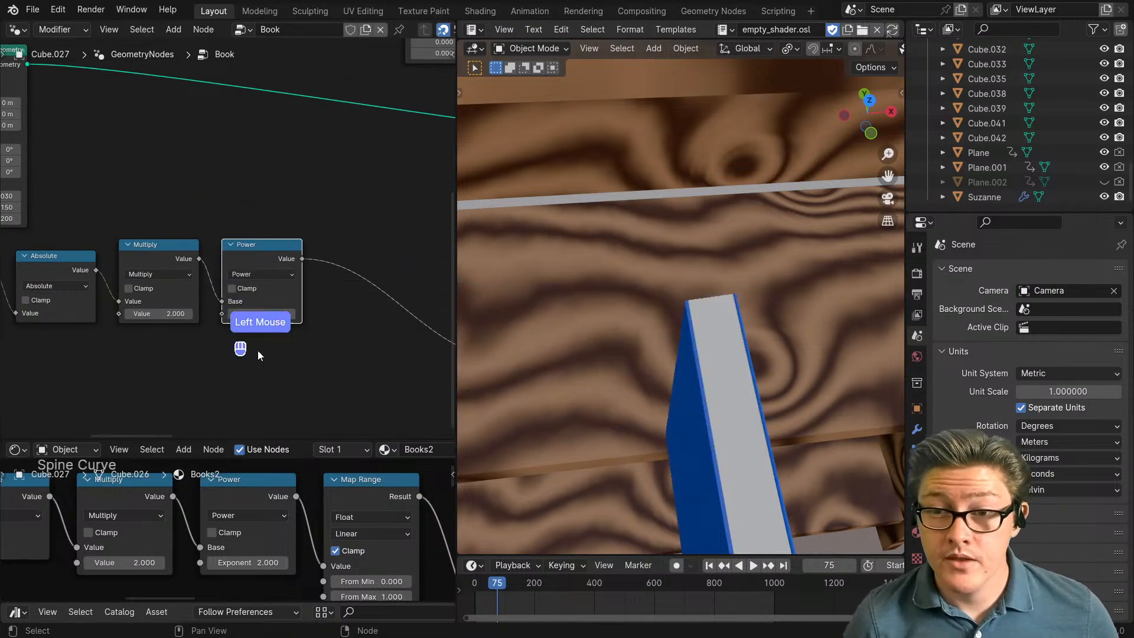
pyautogui.click(264, 377)
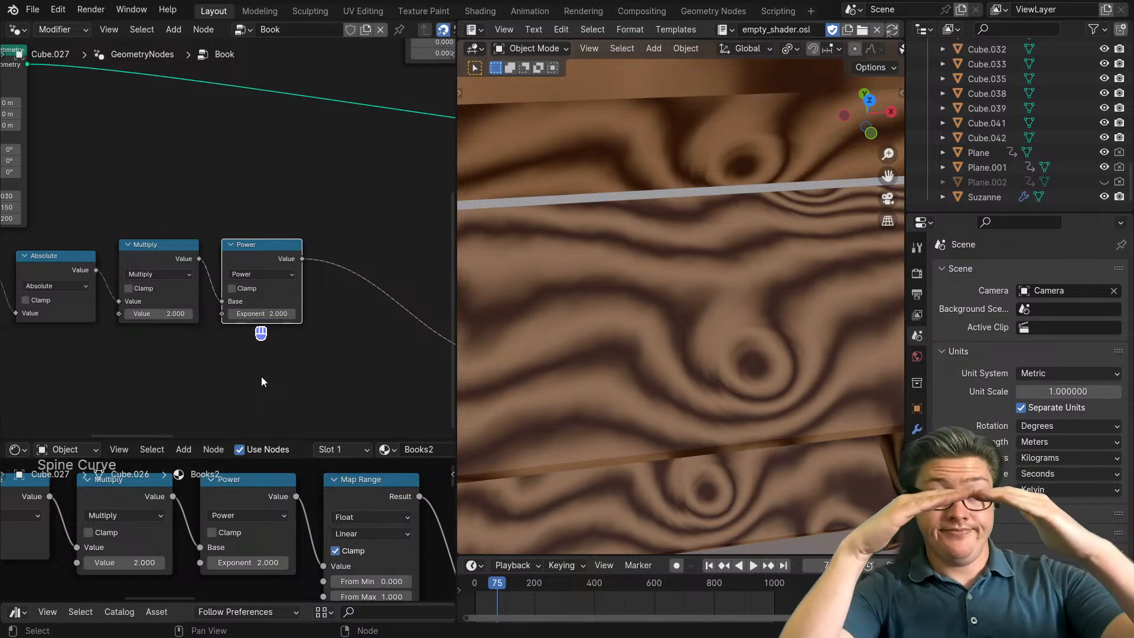
pyautogui.scroll(-2, 265, 374)
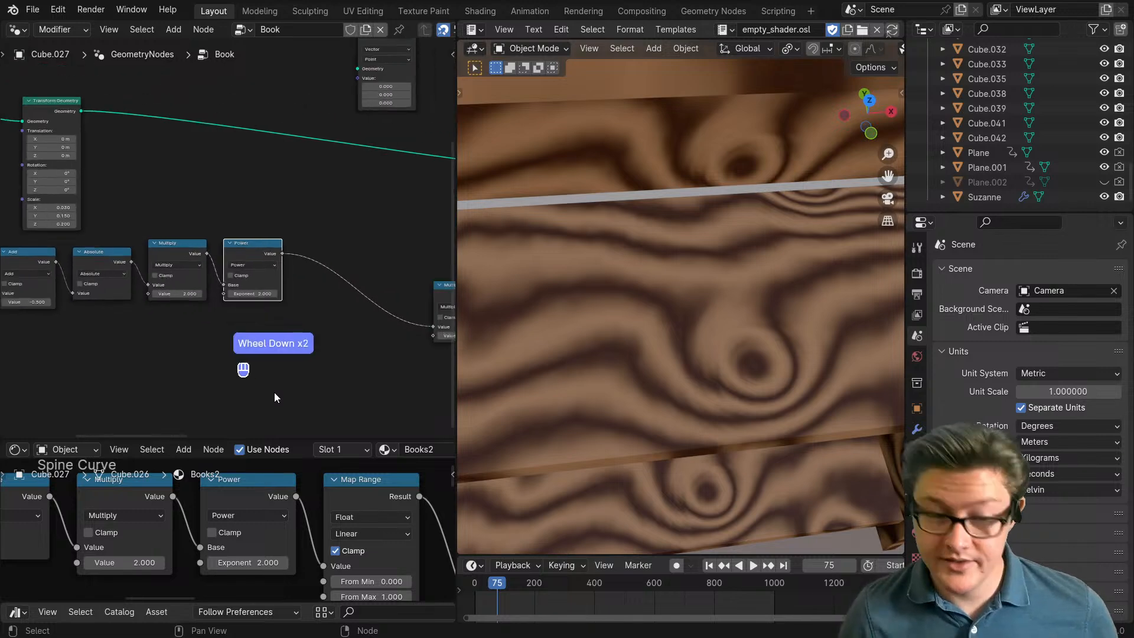
# Step: Move the -0.1 Multiply node closer to the Power node
pyautogui.moveTo(308, 362); pyautogui.dragTo(266, 384, button='middle')
pyautogui.moveTo(387, 513); pyautogui.dragTo(324, 485, button='middle')
pyautogui.scroll(-3, 251, 524)
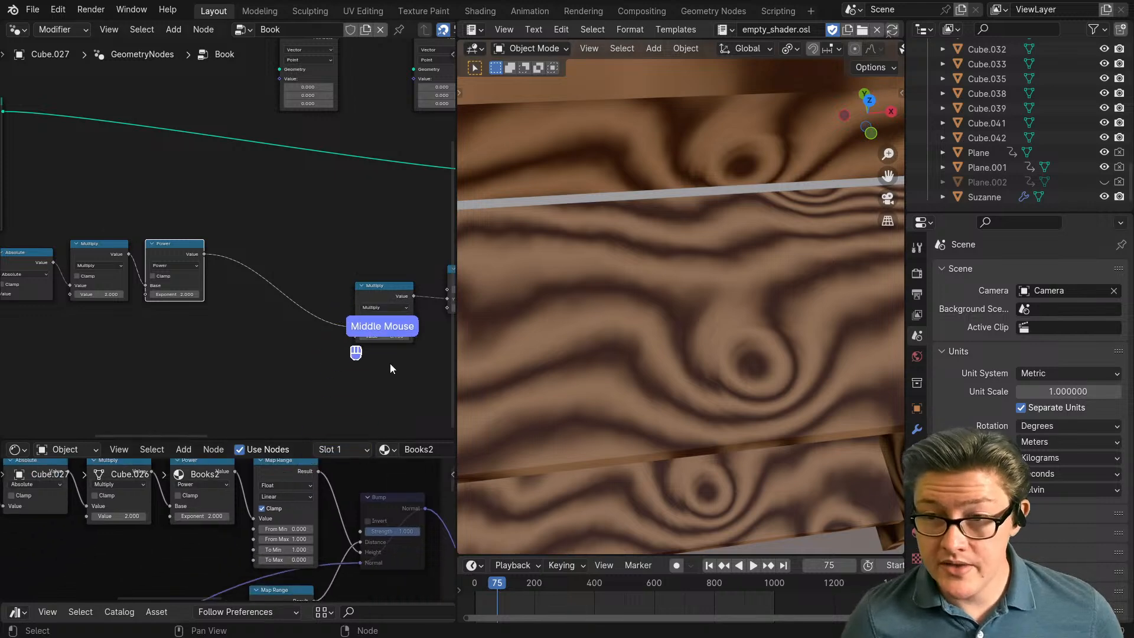
pyautogui.moveTo(388, 288); pyautogui.dragTo(331, 271)
pyautogui.scroll(-4, 367, 320)
pyautogui.moveTo(366, 320); pyautogui.dragTo(273, 340, button='middle')
# Step: Set the second value of the Multiply node feeding Combine XYZ to -0.01
pyautogui.moveTo(751, 328); pyautogui.dragTo(708, 451, button='middle')
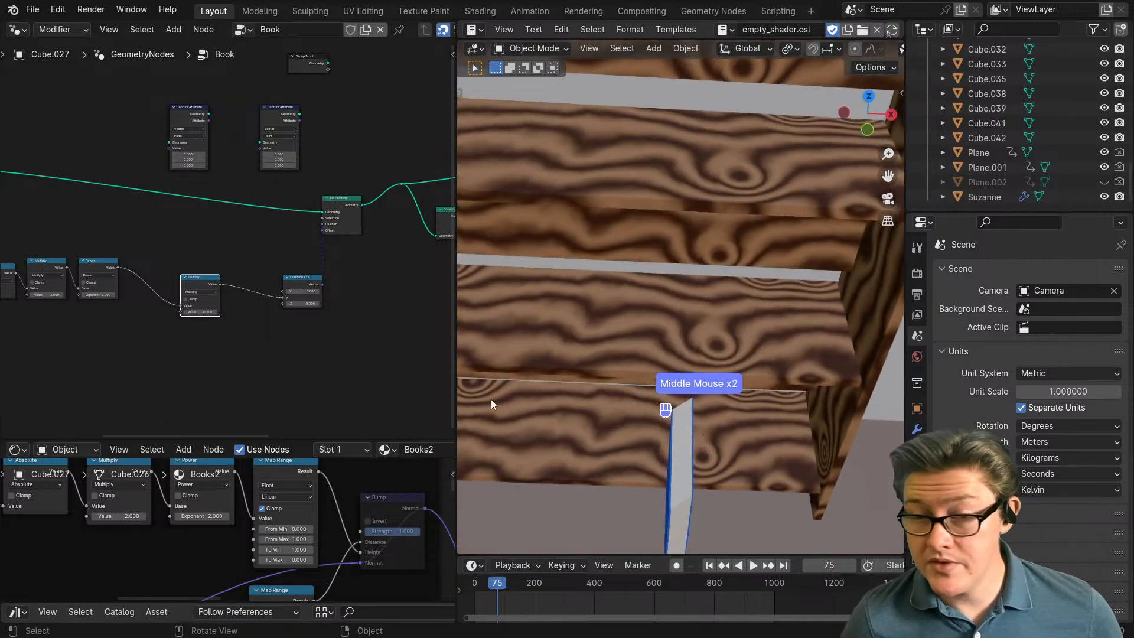
pyautogui.moveTo(188, 334); pyautogui.dragTo(254, 280, button='middle')
pyautogui.scroll(2, 254, 279)
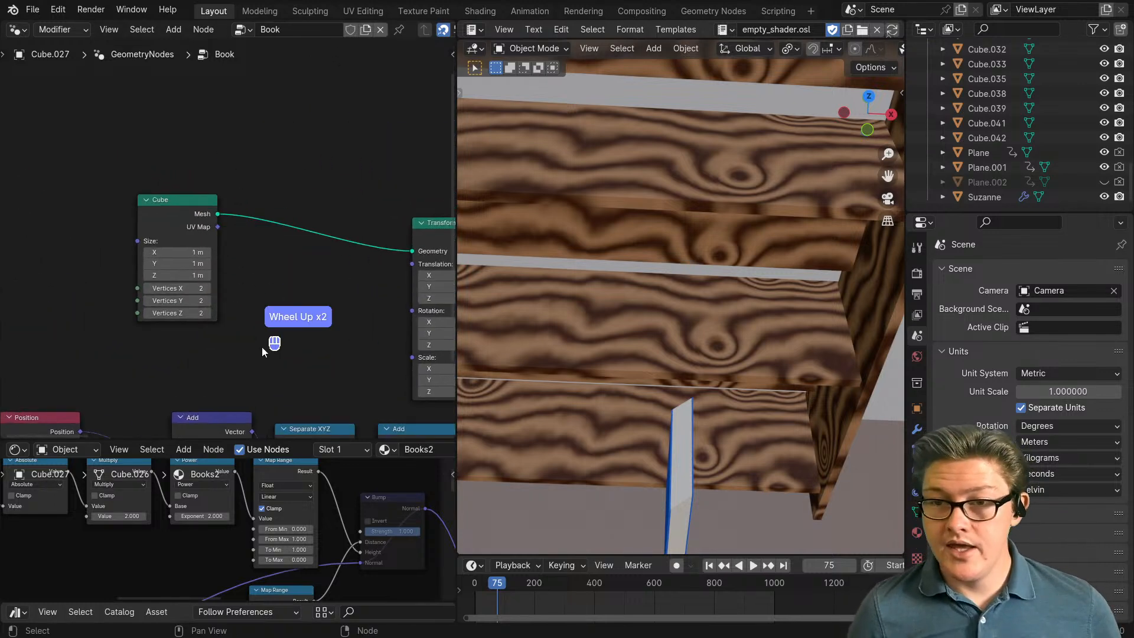
pyautogui.scroll(-3, 319, 351)
pyautogui.moveTo(328, 351); pyautogui.dragTo(259, 318, button='middle')
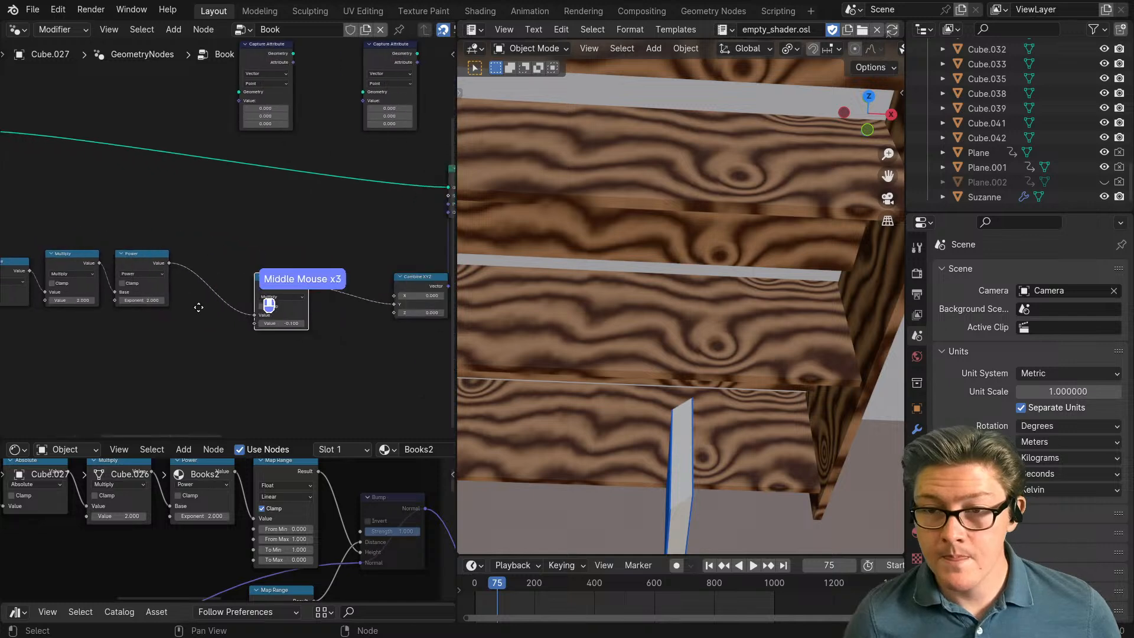
pyautogui.scroll(3, 256, 366)
pyautogui.scroll(2, 256, 366)
pyautogui.click(192, 396)
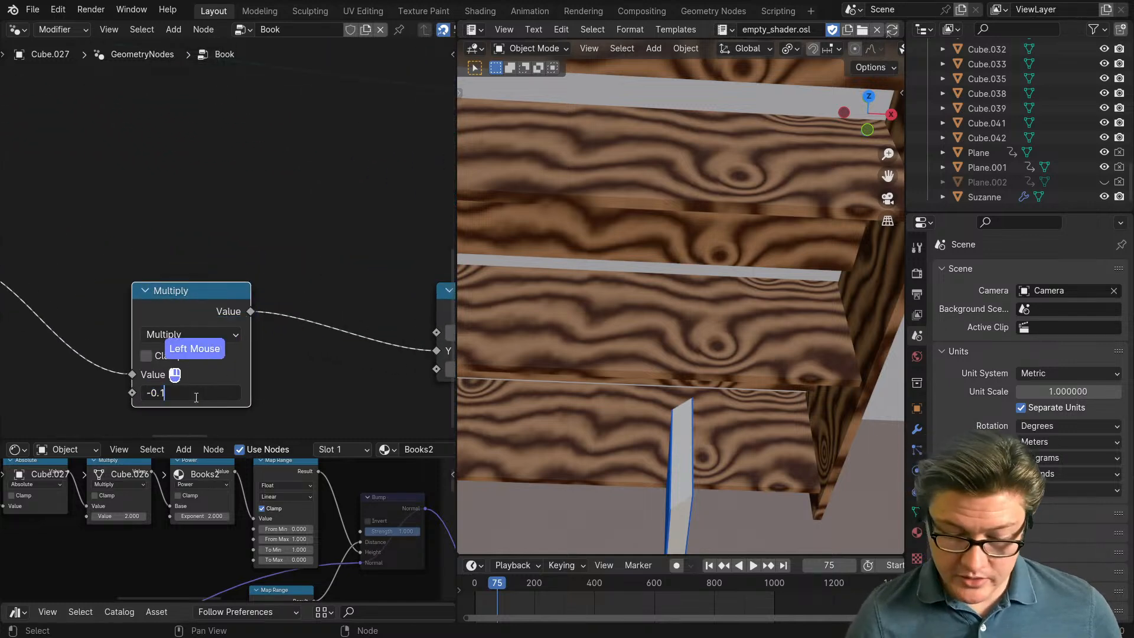
pyautogui.press('Return')
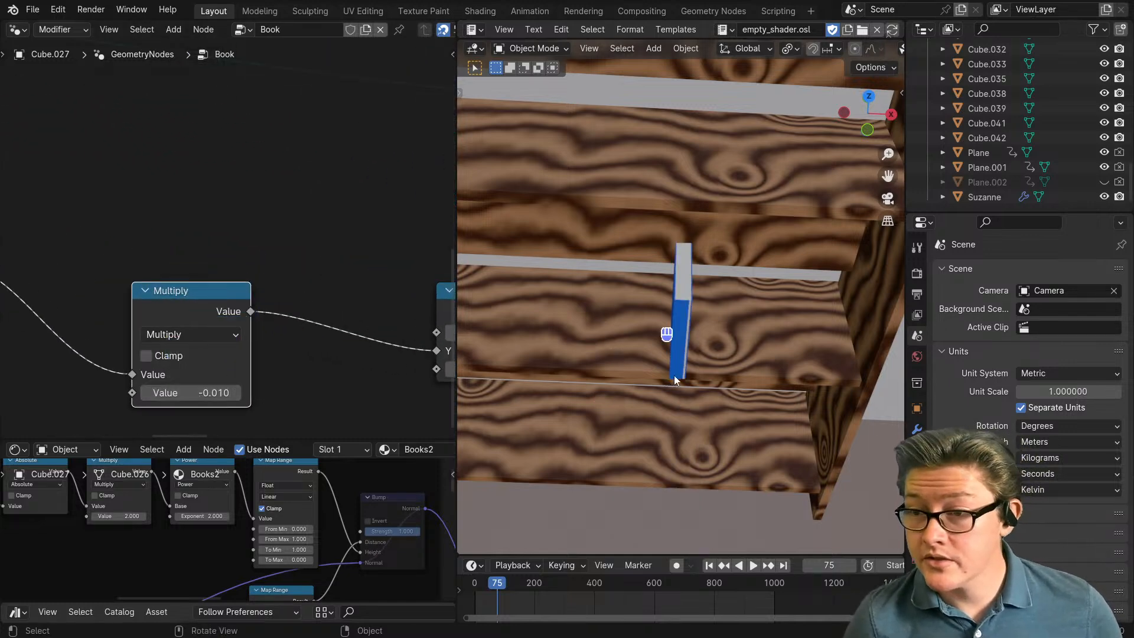
# Step: Check the book from another angle and set the second value of the Multiply node before Combine XYZ to -0.05
pyautogui.scroll(2, 674, 376)
pyautogui.moveTo(710, 374); pyautogui.dragTo(688, 413, button='middle')
pyautogui.scroll(-5, 225, 416)
pyautogui.scroll(2, 195, 383)
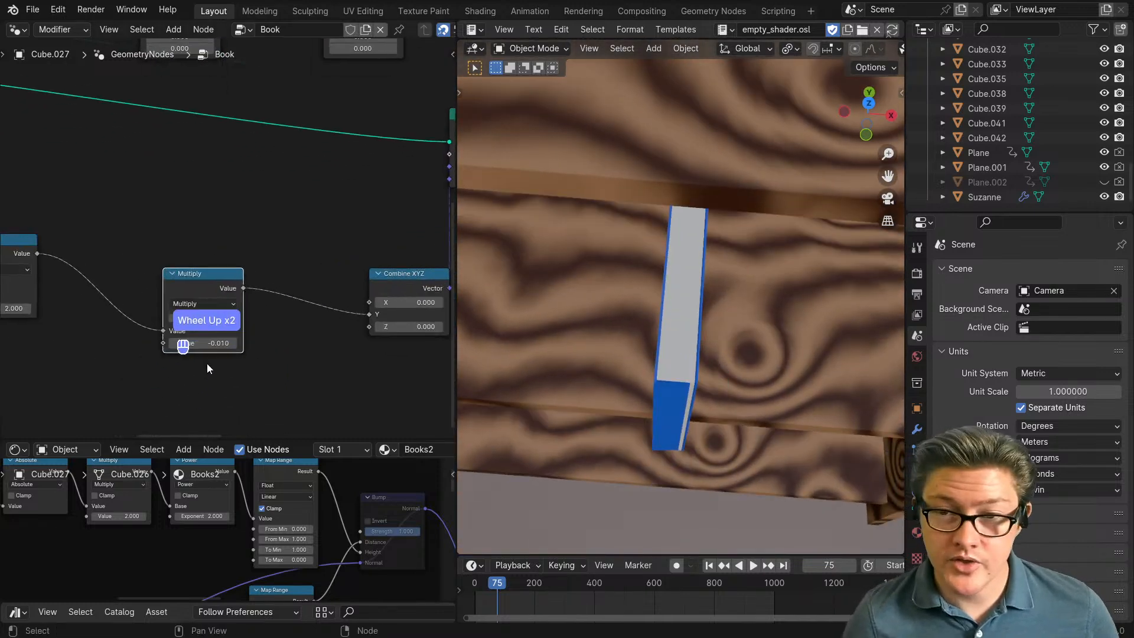
pyautogui.doubleClick(215, 344)
pyautogui.write('-0.05')
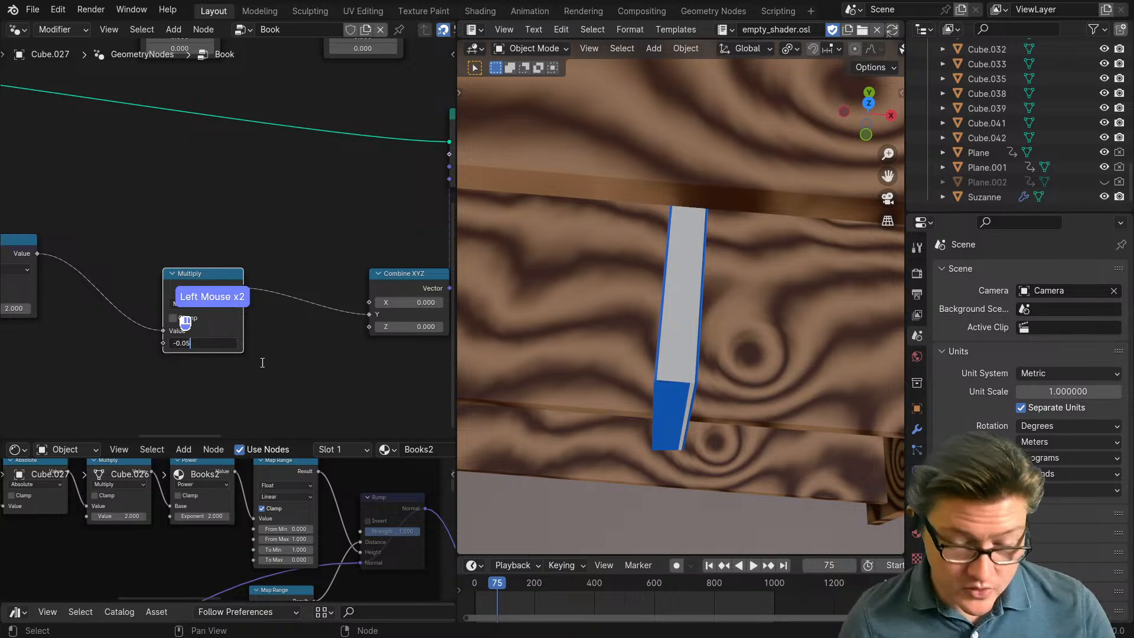
pyautogui.press('Return')
# Step: Set the Cube node's Vertices Y to 8
pyautogui.scroll(-4, 230, 366)
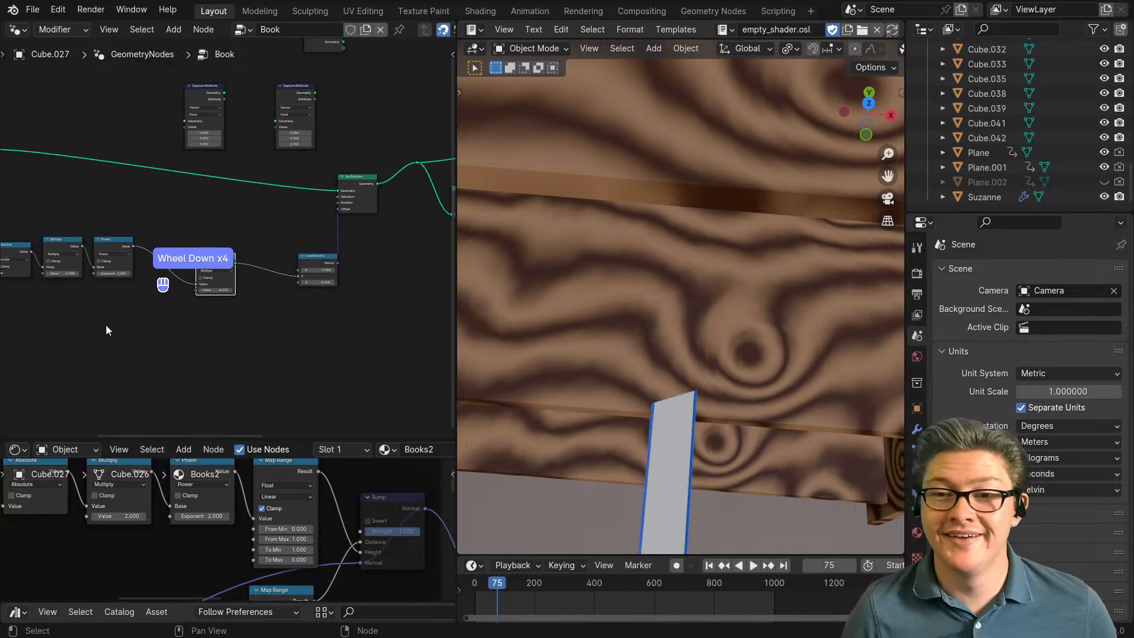
pyautogui.moveTo(77, 281); pyautogui.dragTo(307, 338, button='middle')
pyautogui.scroll(3, 289, 298)
pyautogui.moveTo(187, 221); pyautogui.dragTo(266, 299, button='middle')
pyautogui.scroll(2, 295, 316)
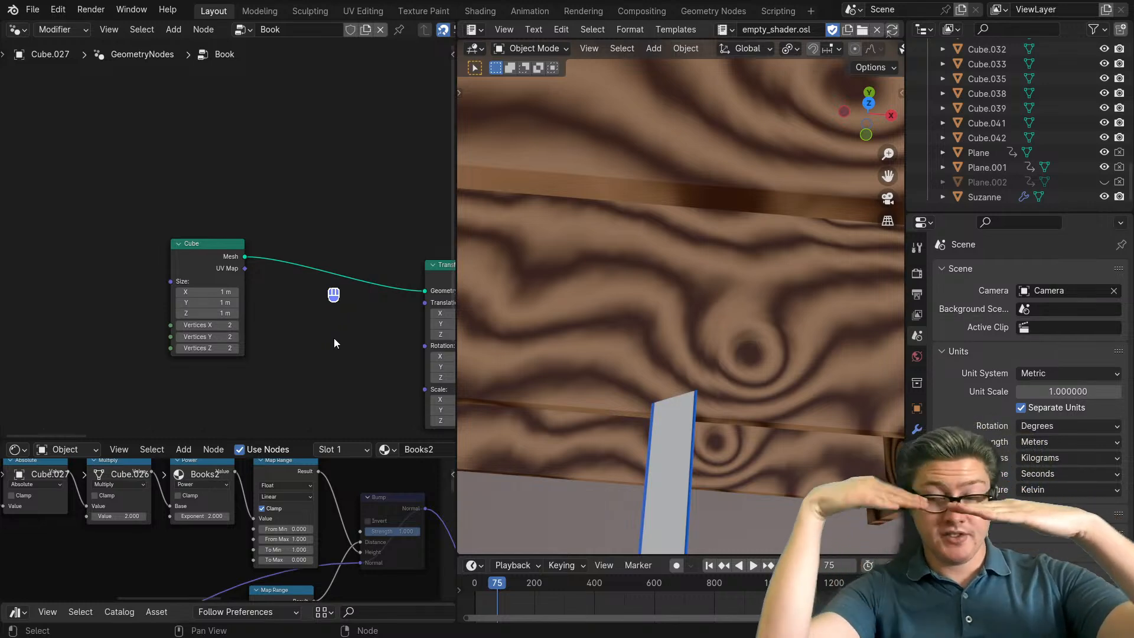
pyautogui.scroll(3, 330, 334)
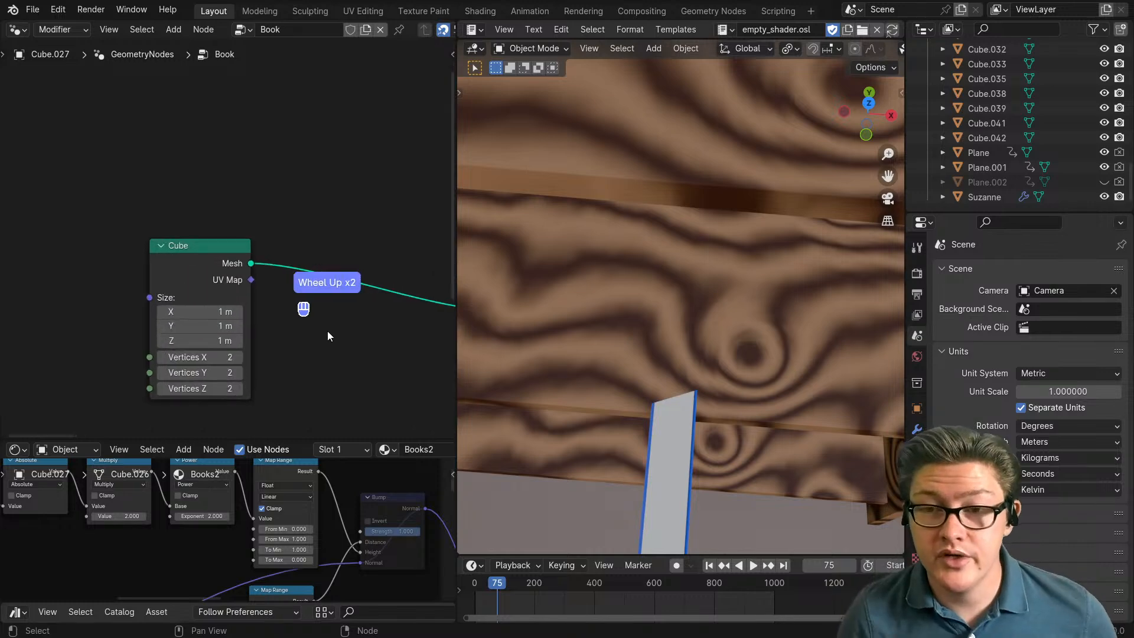
pyautogui.moveTo(297, 367); pyautogui.dragTo(297, 324, button='middle')
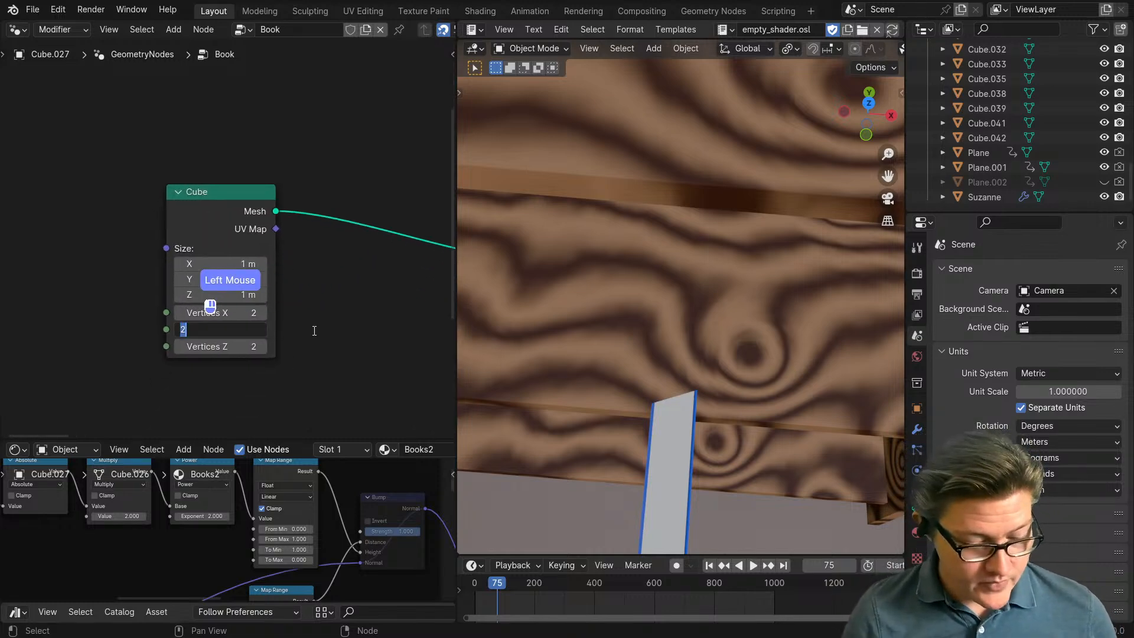
pyautogui.press('Return')
pyautogui.scroll(-5, 303, 329)
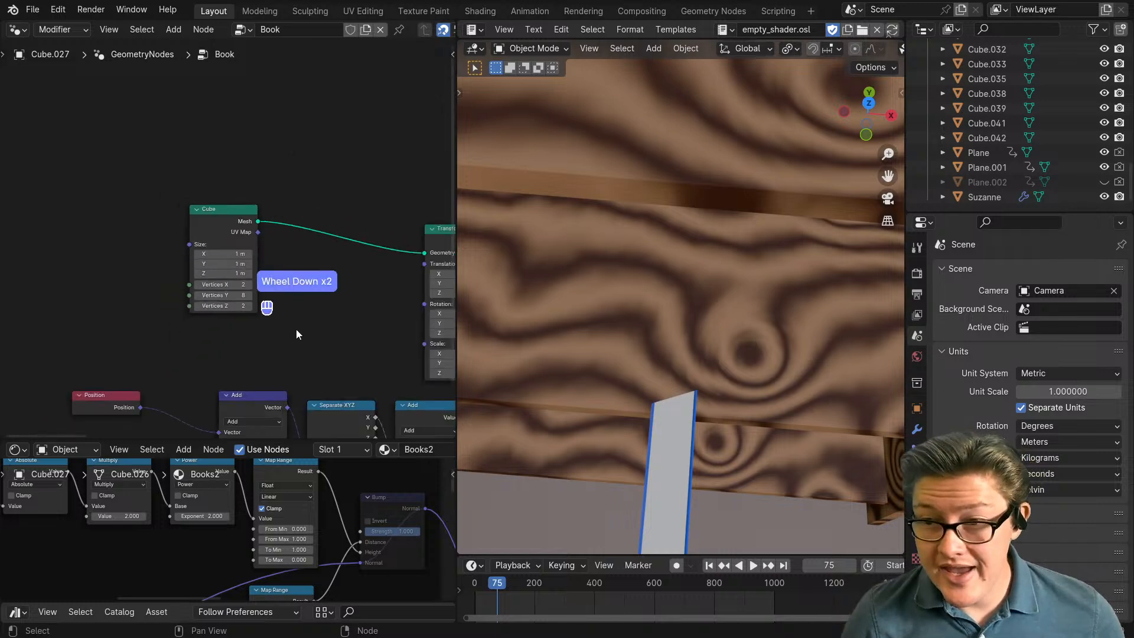
# Step: Switch the 3D viewport to wireframe shading to inspect the book's subdivisions
pyautogui.moveTo(636, 434)
pyautogui.mouseDown(button='middle')
pyautogui.moveTo(664, 338)
pyautogui.moveTo(706, 327)
pyautogui.moveTo(670, 364)
pyautogui.moveTo(714, 384)
pyautogui.mouseUp(button='middle')
pyautogui.press('z')
pyautogui.click(629, 339)
# Step: Set the Cube node's Vertices X to 8 and its Vertices Y to 2
pyautogui.scroll(6, 181, 287)
pyautogui.moveTo(184, 279); pyautogui.dragTo(286, 281, button='middle')
pyautogui.scroll(5, 225, 279)
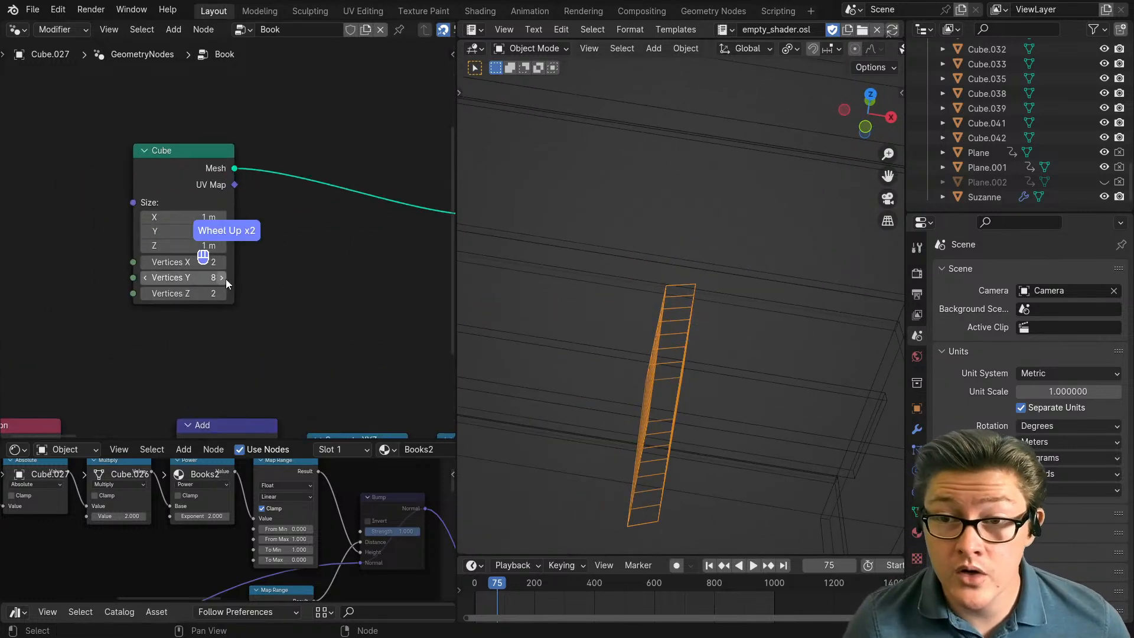
pyautogui.click(202, 263)
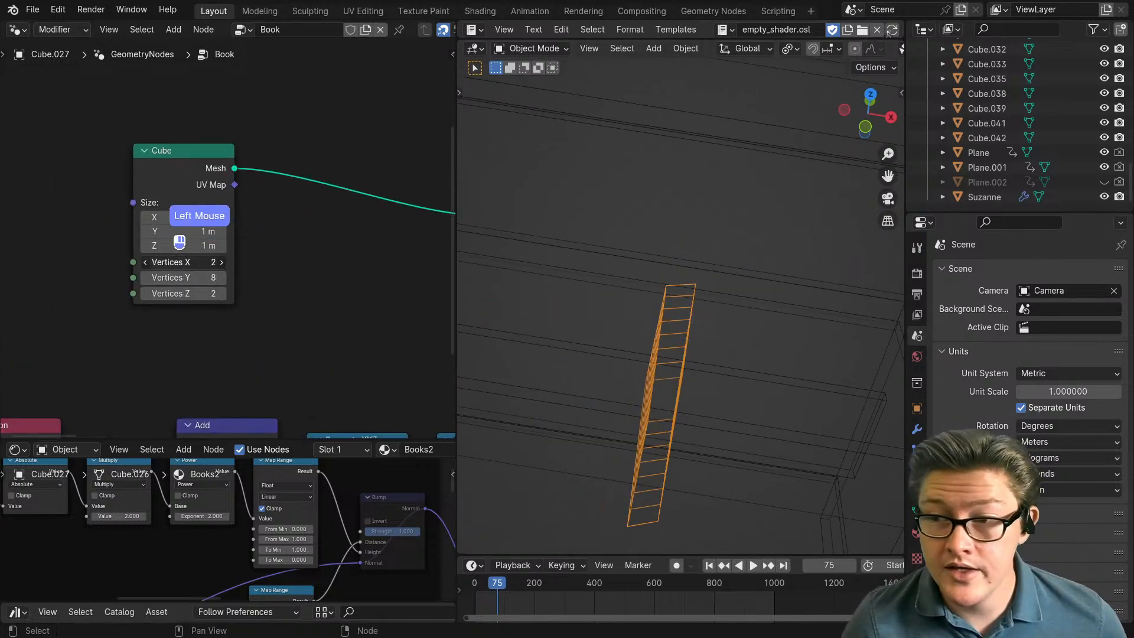
pyautogui.doubleClick(198, 263)
pyautogui.write('8')
pyautogui.press('Return')
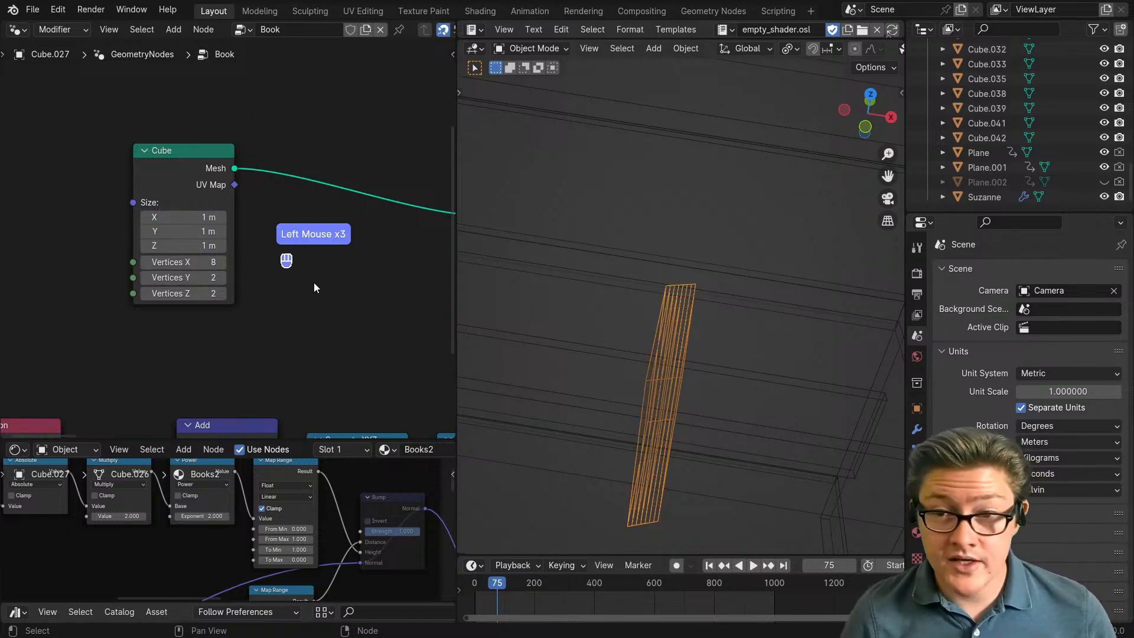
# Step: Move the Transform Geometry node slightly farther from the Cube node
pyautogui.scroll(-5, 313, 282)
pyautogui.moveTo(304, 291); pyautogui.dragTo(234, 285, button='middle')
pyautogui.scroll(4, 235, 277)
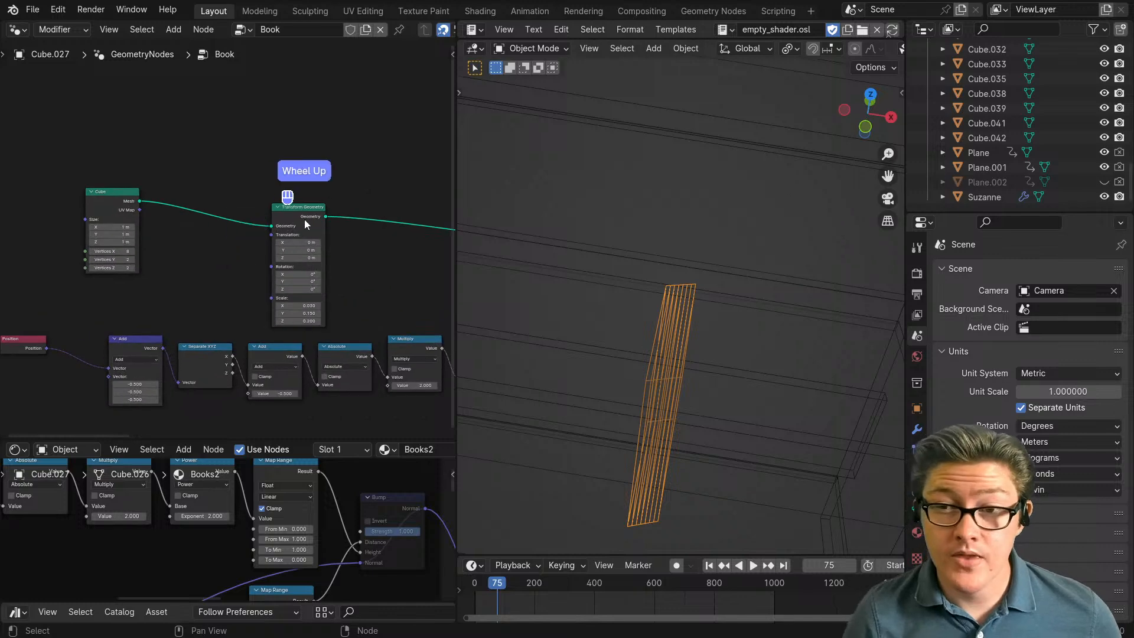
pyautogui.moveTo(306, 215); pyautogui.dragTo(328, 191)
# Step: Return the 3D viewport to Material Preview shading
pyautogui.moveTo(260, 252); pyautogui.dragTo(70, 251, button='middle')
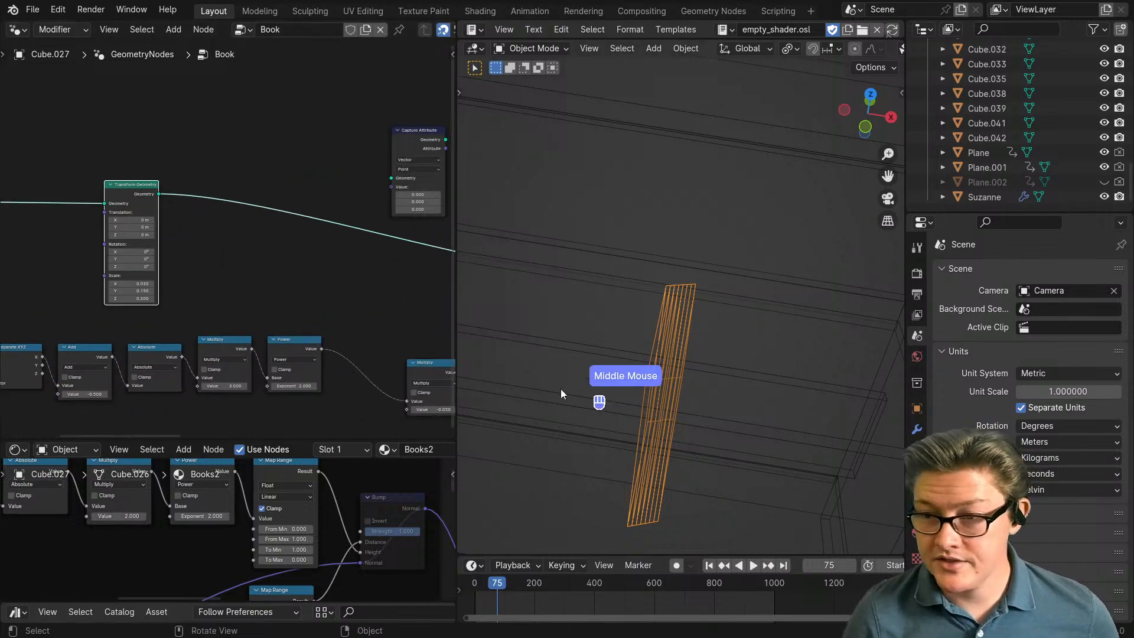
pyautogui.scroll(-3, 211, 364)
pyautogui.press('z')
pyautogui.click(565, 427)
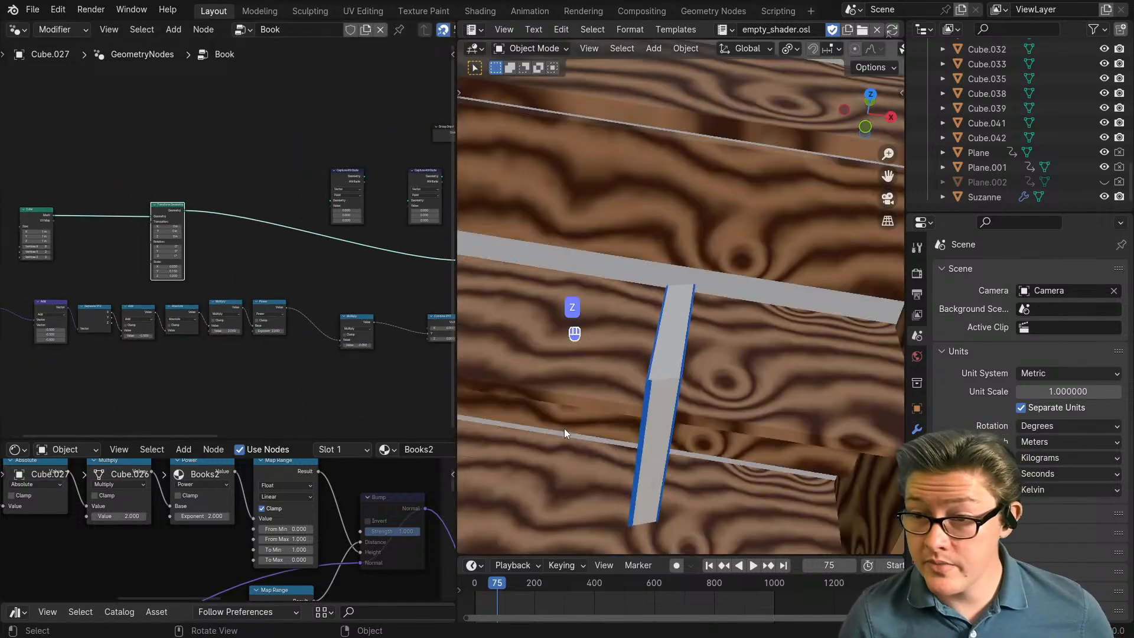
# Step: Link Separate XYZ directly to the -0.05 Multiply node, bypassing the Add, Absolute, 2.0 Multiply and Power nodes, and shift that Multiply node lower
pyautogui.moveTo(279, 350); pyautogui.dragTo(295, 382, button='middle')
pyautogui.scroll(2, 196, 381)
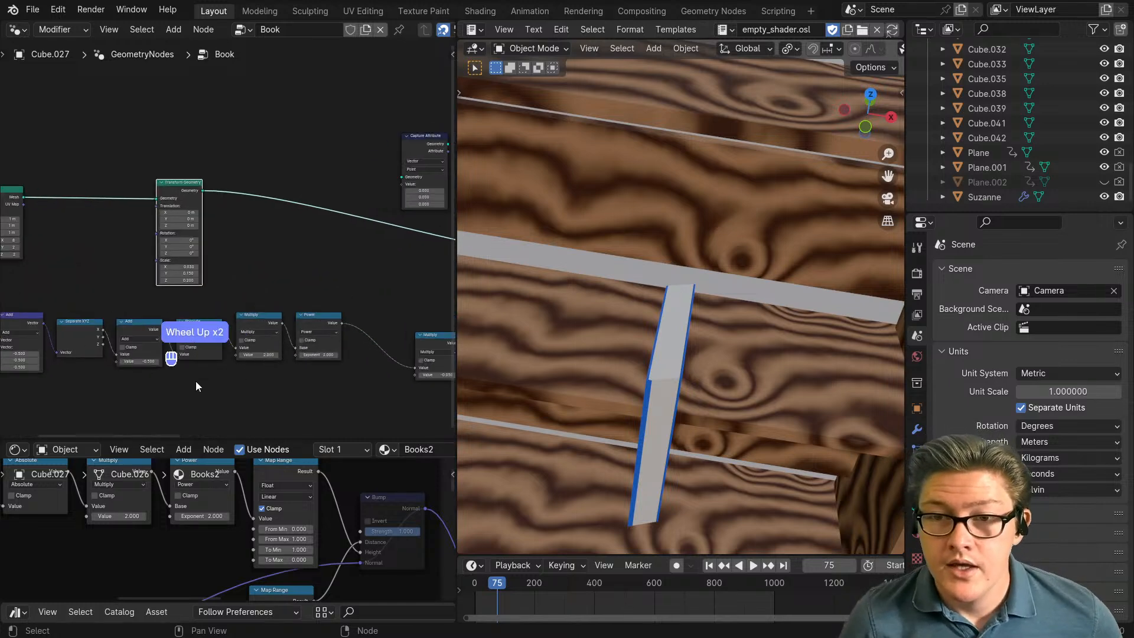
pyautogui.moveTo(215, 386); pyautogui.dragTo(263, 339, button='middle')
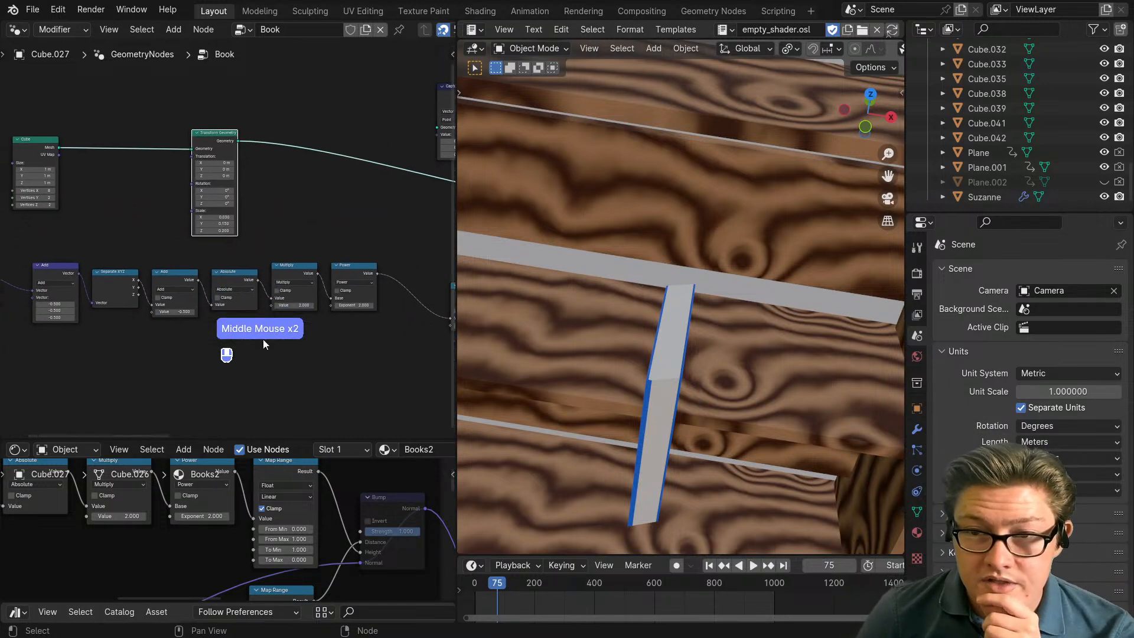
pyautogui.scroll(2, 221, 371)
pyautogui.scroll(-4, 214, 378)
pyautogui.moveTo(206, 376); pyautogui.dragTo(175, 372, button='middle')
pyautogui.scroll(3, 199, 370)
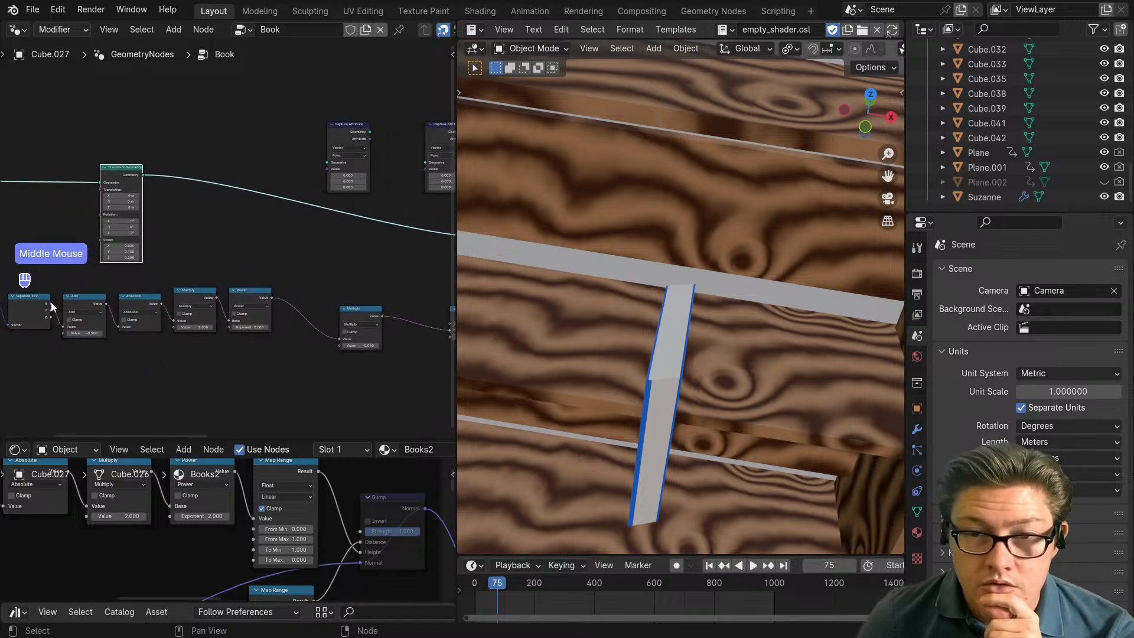
pyautogui.moveTo(474, 350); pyautogui.dragTo(384, 331)
pyautogui.moveTo(285, 313); pyautogui.dragTo(310, 333)
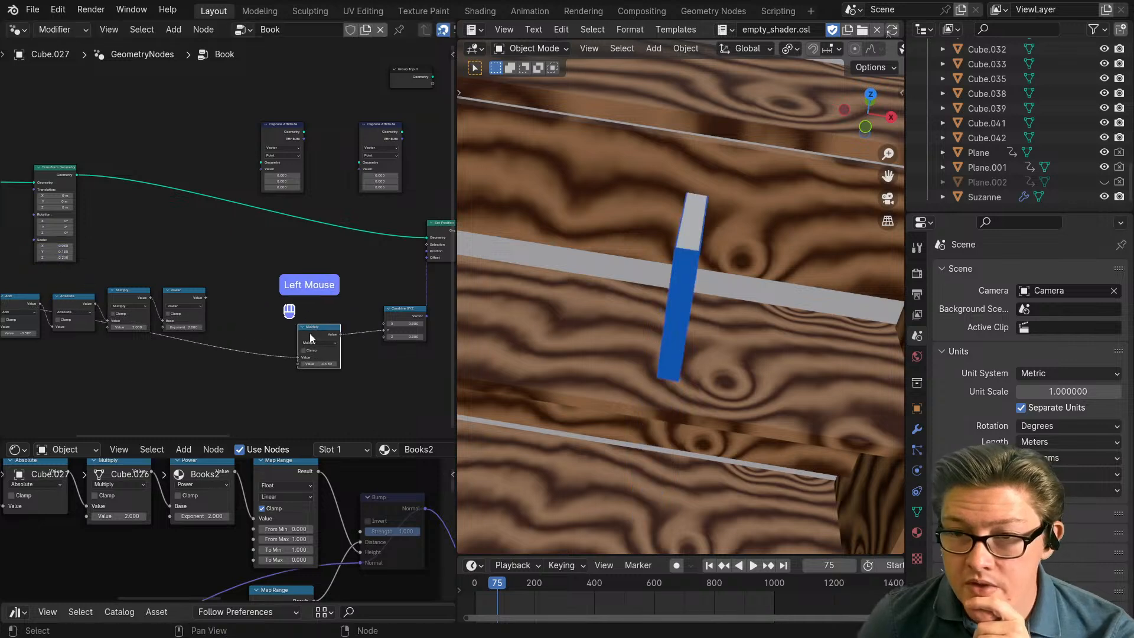
pyautogui.scroll(2, 309, 334)
pyautogui.moveTo(351, 409)
pyautogui.mouseDown()
pyautogui.moveTo(384, 409)
pyautogui.moveTo(328, 409)
pyautogui.moveTo(383, 409)
pyautogui.moveTo(351, 409)
pyautogui.mouseUp()
# Step: Move the Cube node farther away from the Transform Geometry node
pyautogui.moveTo(138, 316); pyautogui.dragTo(331, 328, button='middle')
pyautogui.moveTo(83, 284); pyautogui.dragTo(261, 296, button='middle')
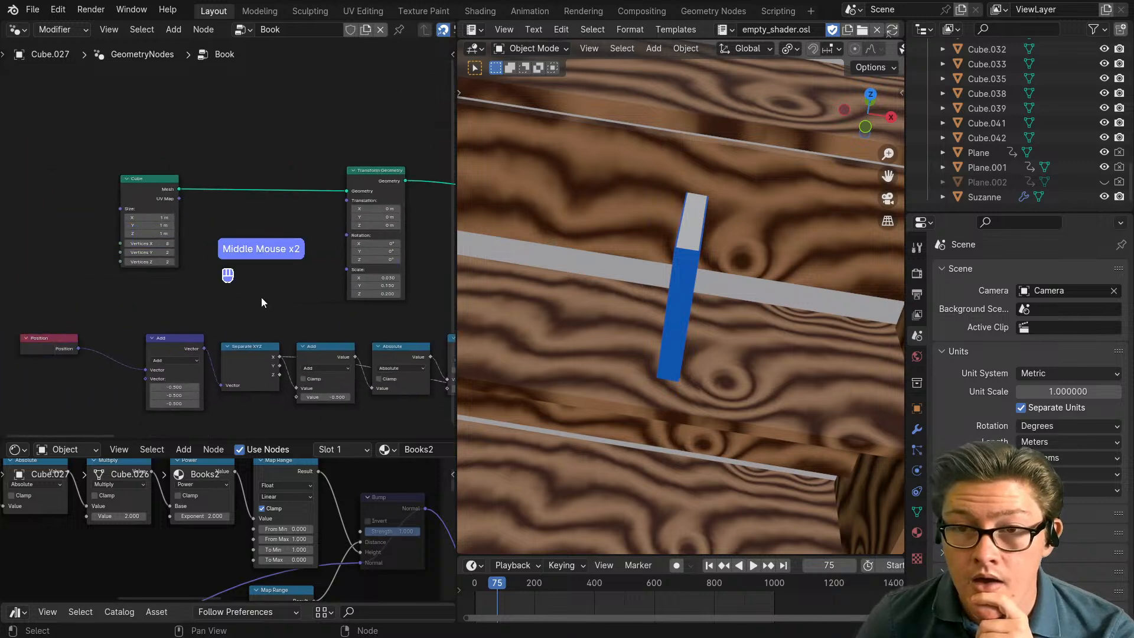
pyautogui.moveTo(157, 197); pyautogui.dragTo(101, 203)
pyautogui.scroll(-3, 219, 250)
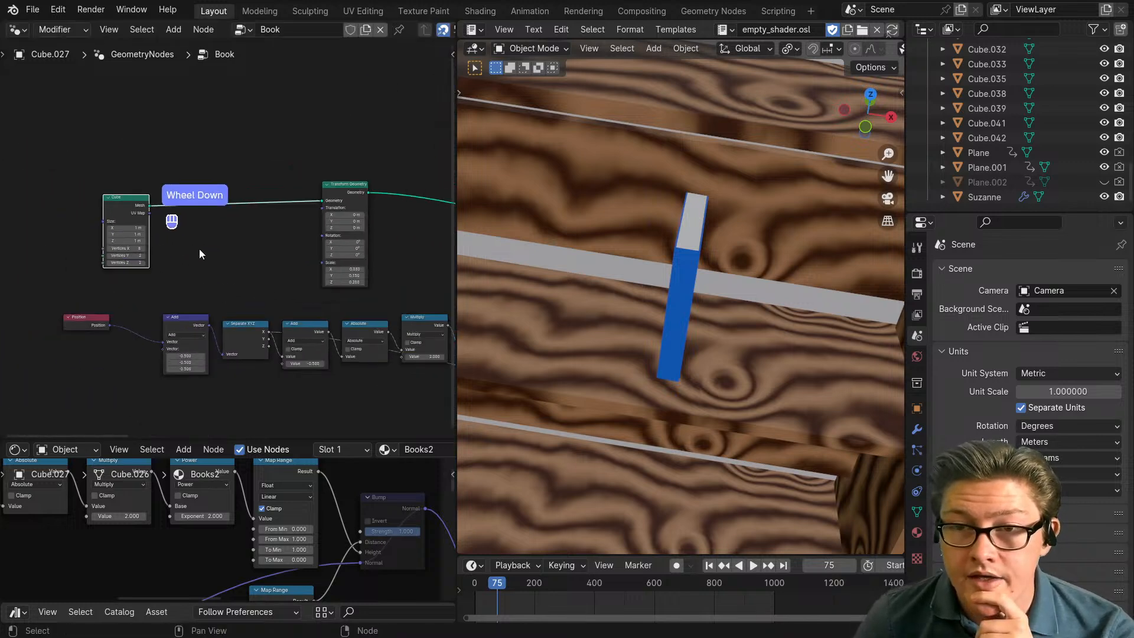
# Step: Insert the unused Capture Attribute node between the Cube and Transform Geometry nodes, and move the Cube node away from it
pyautogui.moveTo(276, 256); pyautogui.dragTo(119, 270, button='middle')
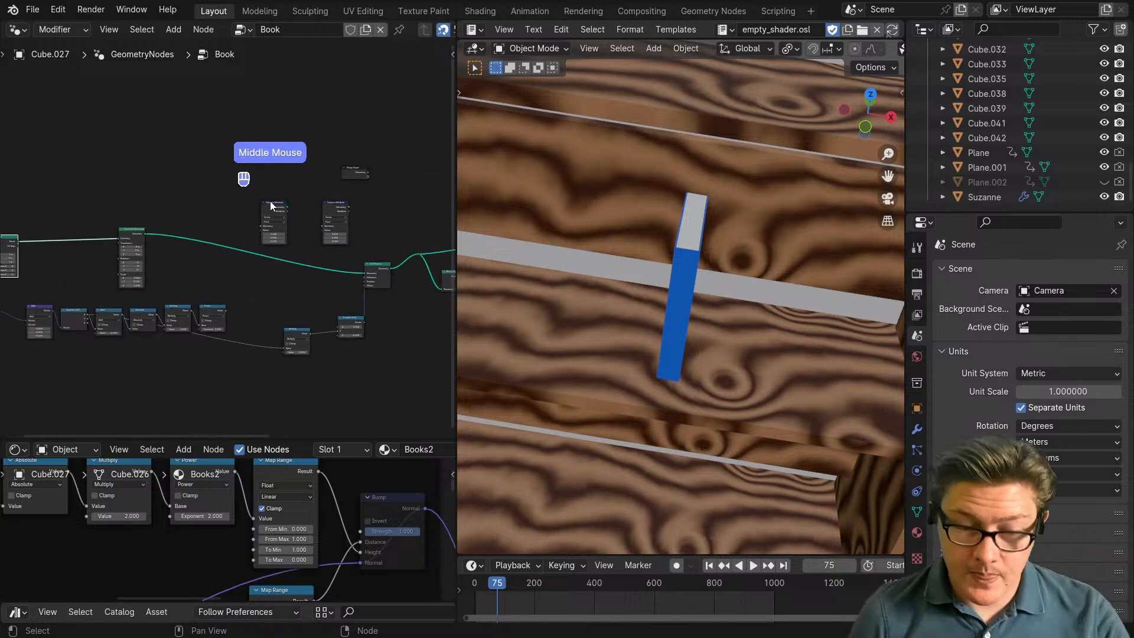
pyautogui.moveTo(271, 204); pyautogui.dragTo(322, 208, button='middle')
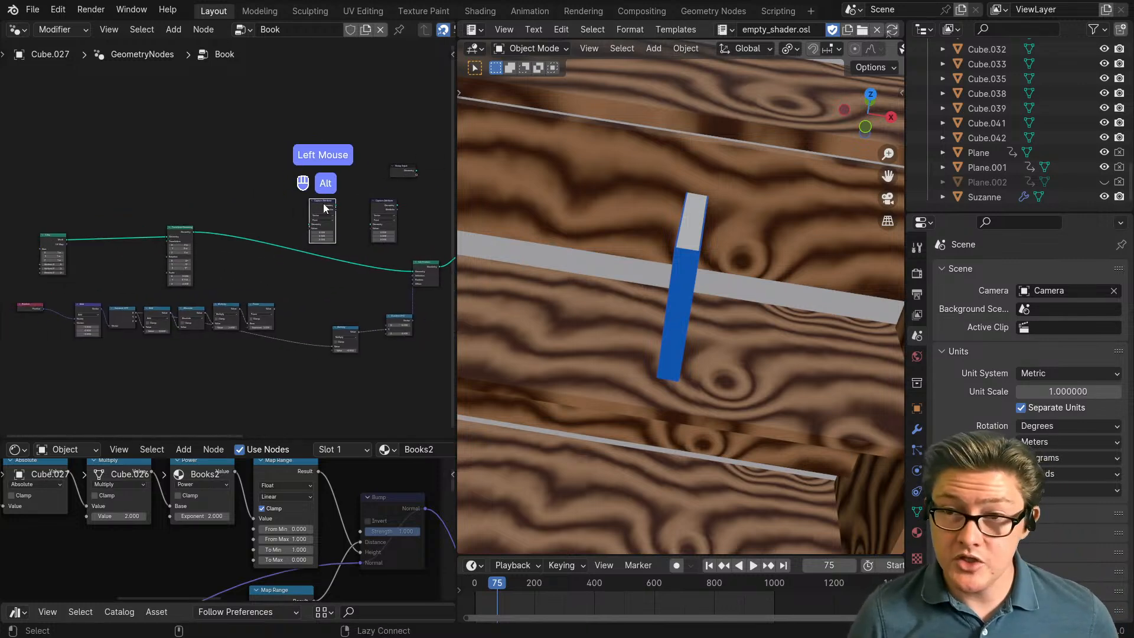
pyautogui.keyDown('alt'); pyautogui.moveTo(323, 208); pyautogui.dragTo(94, 233); pyautogui.keyUp('alt')
pyautogui.scroll(2, 115, 237)
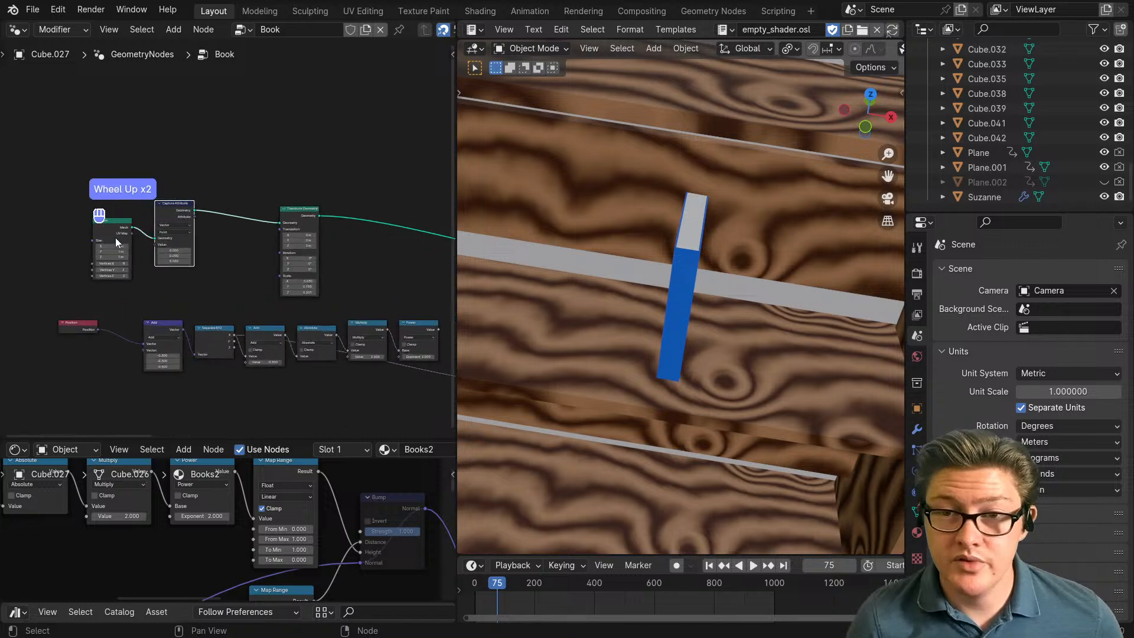
pyautogui.moveTo(115, 237); pyautogui.dragTo(207, 235, button='middle')
pyautogui.moveTo(207, 235); pyautogui.dragTo(117, 238)
# Step: Link the Position node's output to the Value input of the Capture Attribute node after the Cube
pyautogui.moveTo(192, 344); pyautogui.dragTo(251, 258)
pyautogui.moveTo(173, 344); pyautogui.dragTo(121, 350)
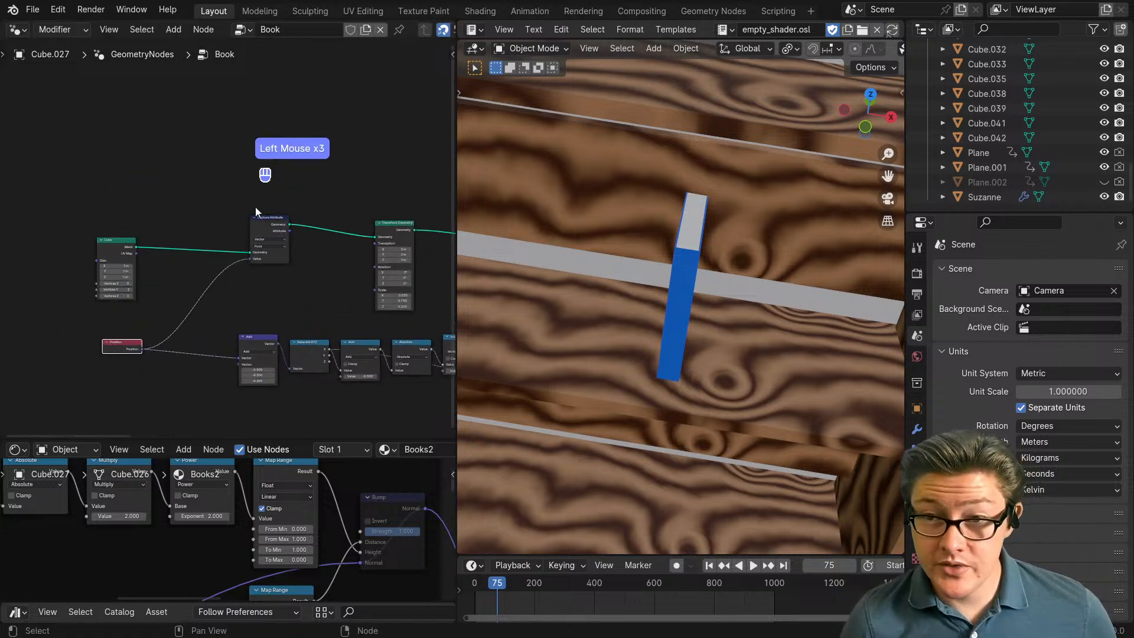
pyautogui.moveTo(283, 197); pyautogui.dragTo(124, 288)
pyautogui.scroll(4, 254, 283)
pyautogui.moveTo(249, 303); pyautogui.dragTo(277, 306, button='middle')
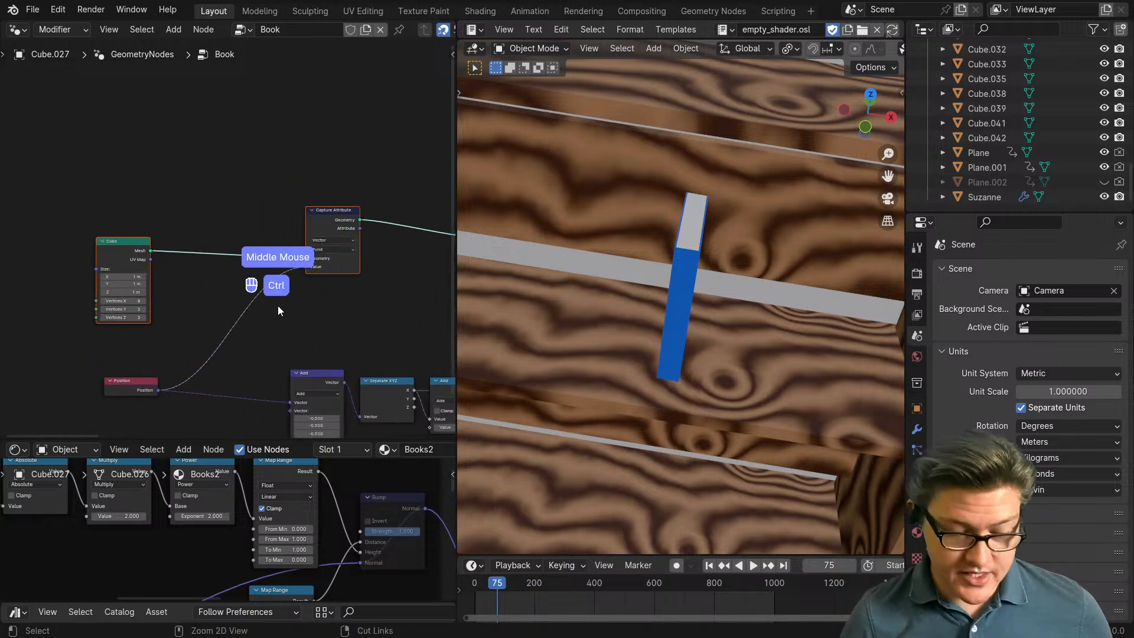
# Step: Maximize the node editor, arrange the Cube, Position and Capture Attribute nodes closer together, and link the captured Attribute to the vector Add node
pyautogui.hotkey('ctrl', 'space')
pyautogui.moveTo(556, 417); pyautogui.dragTo(504, 335, button='middle')
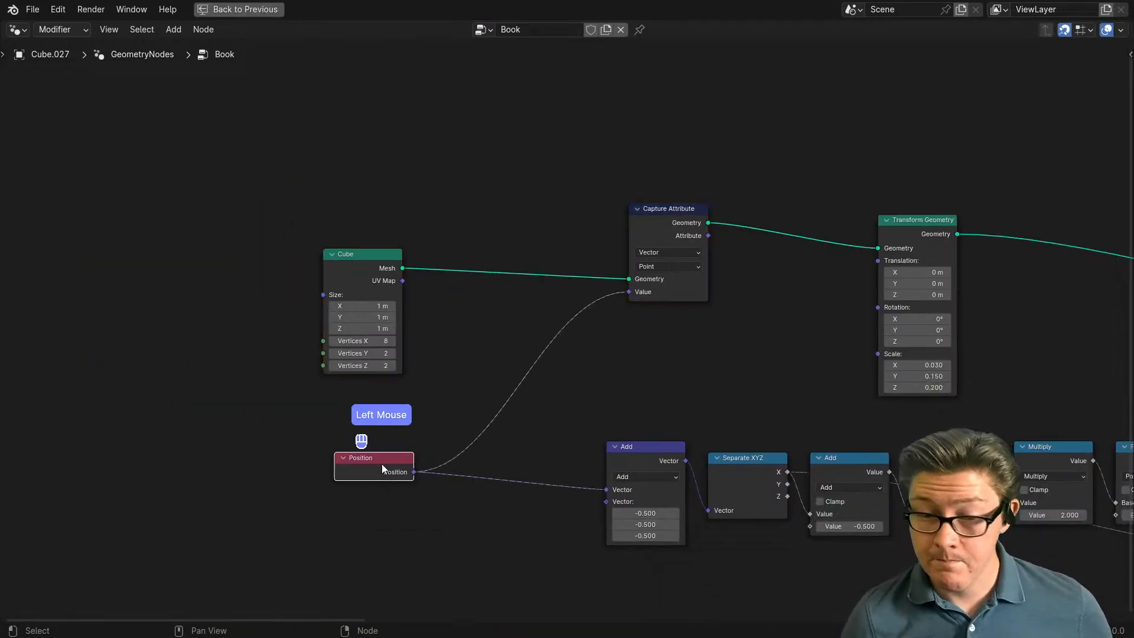
pyautogui.moveTo(382, 463); pyautogui.dragTo(302, 418)
pyautogui.moveTo(392, 252); pyautogui.dragTo(301, 252)
pyautogui.moveTo(653, 208); pyautogui.dragTo(426, 288)
pyautogui.moveTo(607, 488); pyautogui.dragTo(607, 489)
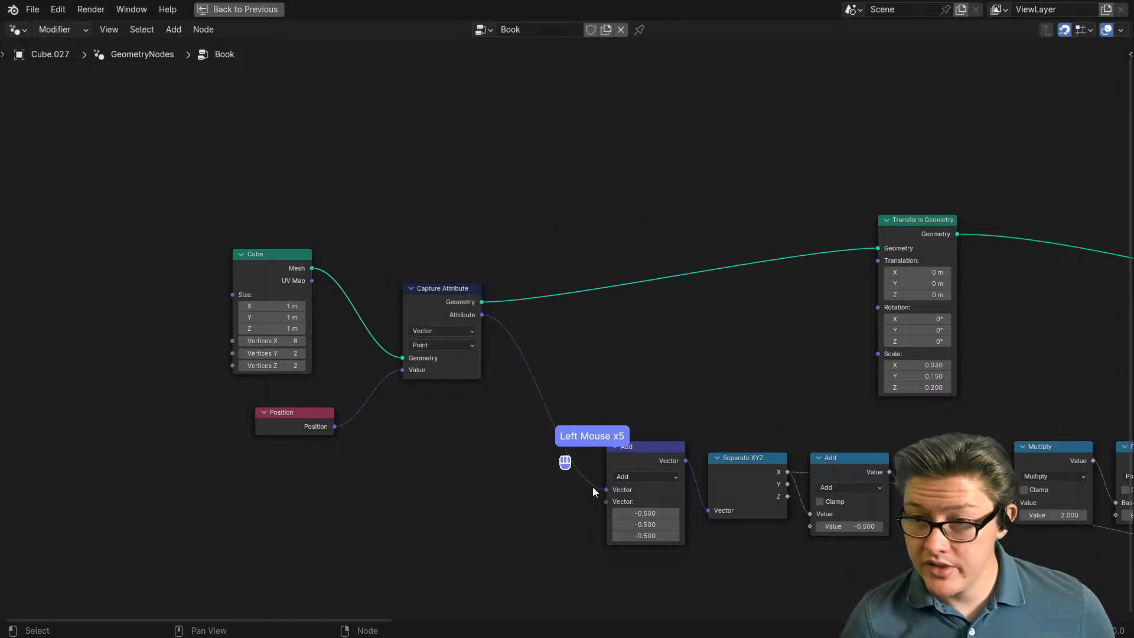
pyautogui.scroll(2, 459, 461)
pyautogui.scroll(1, 413, 431)
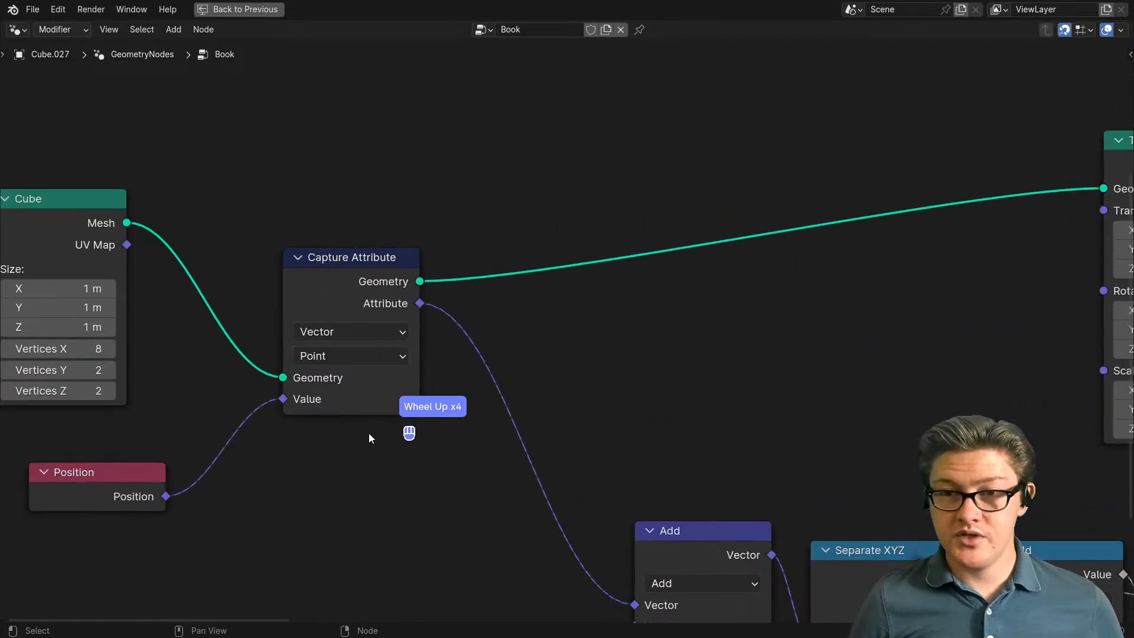
pyautogui.moveTo(178, 486); pyautogui.dragTo(300, 475, button='middle')
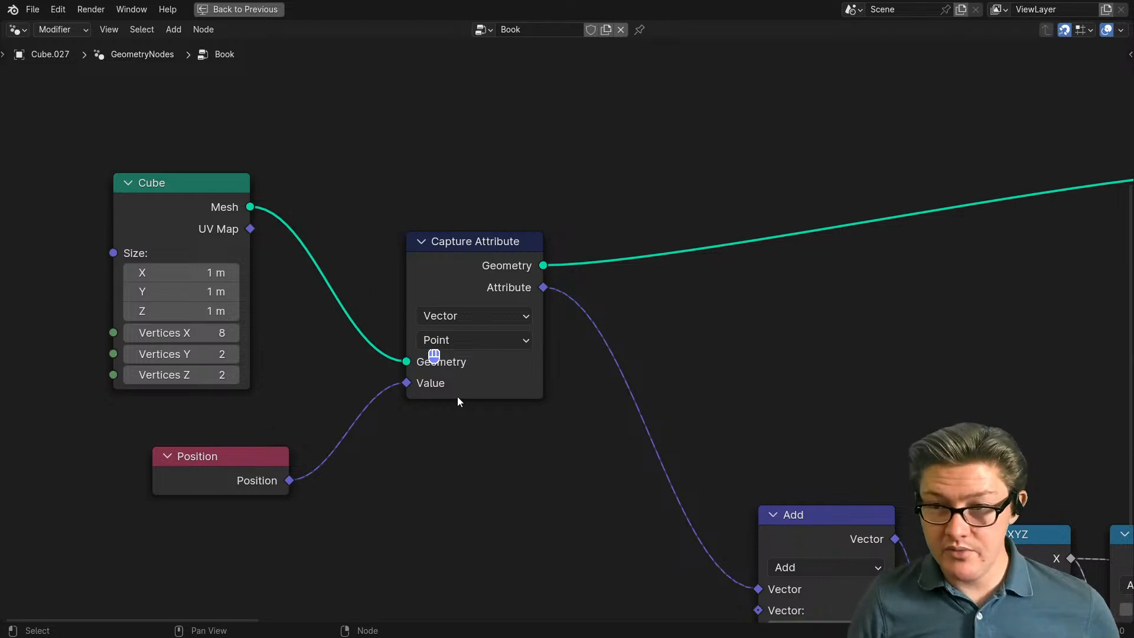
# Step: Restore the multi-editor layout and link the Power node's output to the last Multiply node before Combine XYZ
pyautogui.scroll(-2, 458, 399)
pyautogui.hotkey('ctrl', 'space')
pyautogui.moveTo(721, 360); pyautogui.dragTo(478, 391, button='middle')
pyautogui.scroll(-2, 324, 340)
pyautogui.scroll(-4, 318, 372)
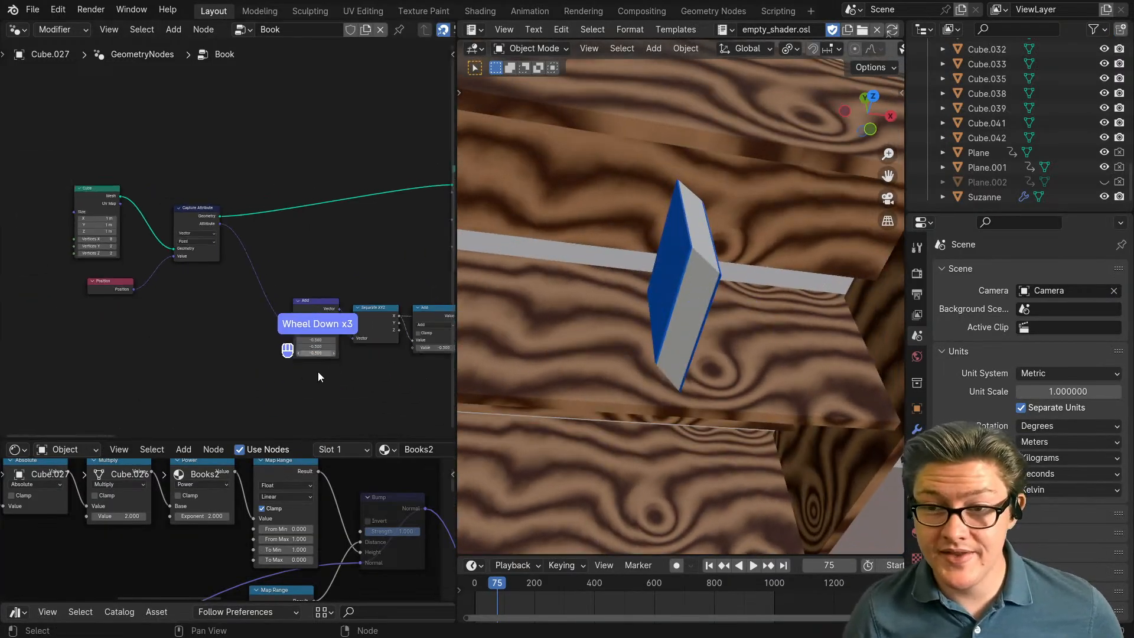
pyautogui.moveTo(382, 359); pyautogui.dragTo(242, 354, button='middle')
pyautogui.moveTo(315, 354); pyautogui.dragTo(215, 349, button='middle')
pyautogui.moveTo(363, 325); pyautogui.dragTo(224, 315, button='middle')
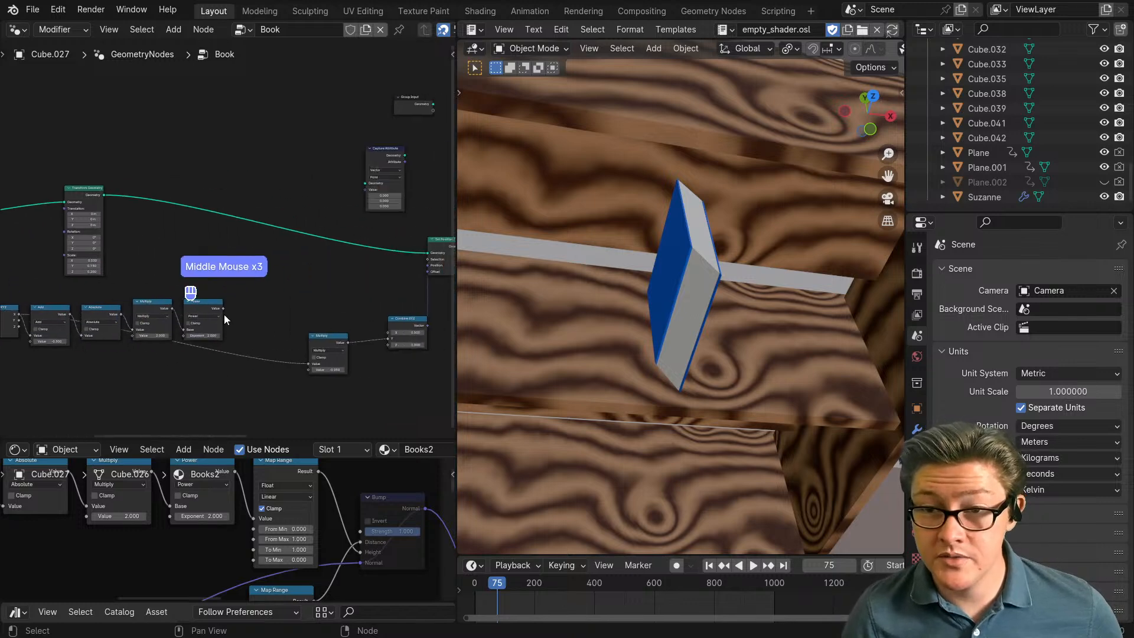
pyautogui.moveTo(307, 361); pyautogui.dragTo(307, 362)
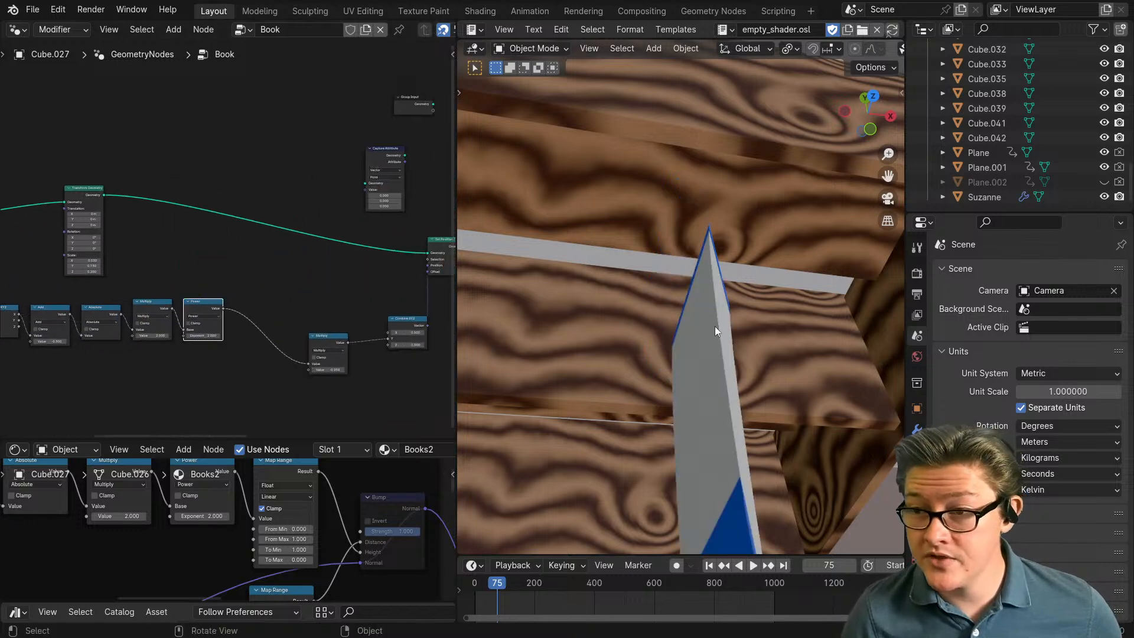
pyautogui.moveTo(715, 326); pyautogui.dragTo(684, 345, button='middle')
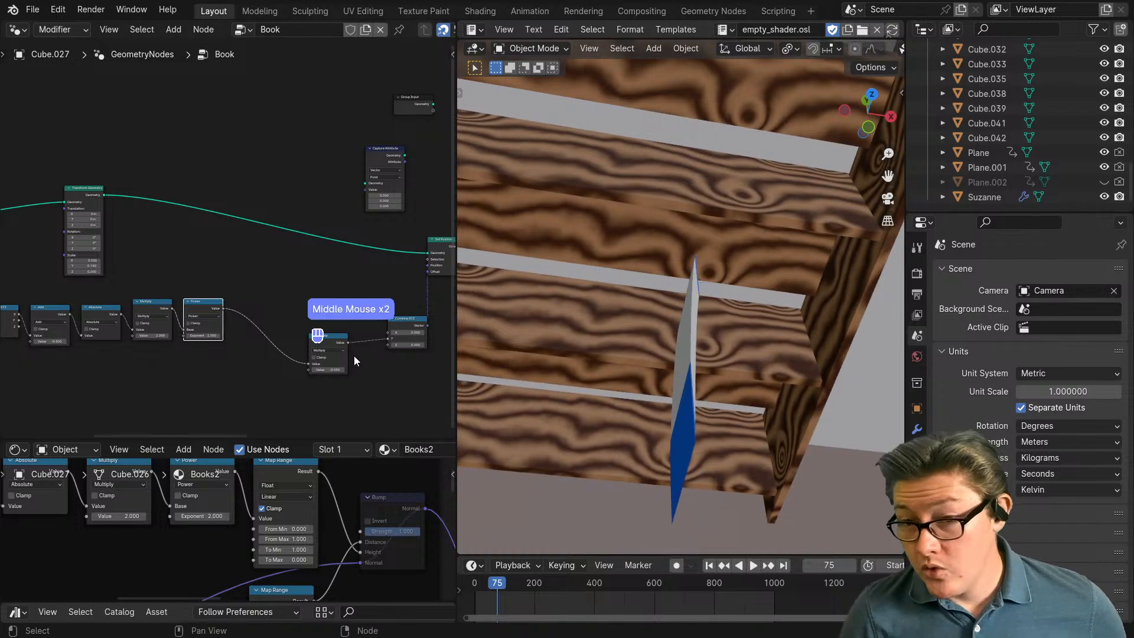
# Step: Set the value of the last Multiply node before Combine XYZ to -0.01 and check the book's shape
pyautogui.scroll(2, 341, 399)
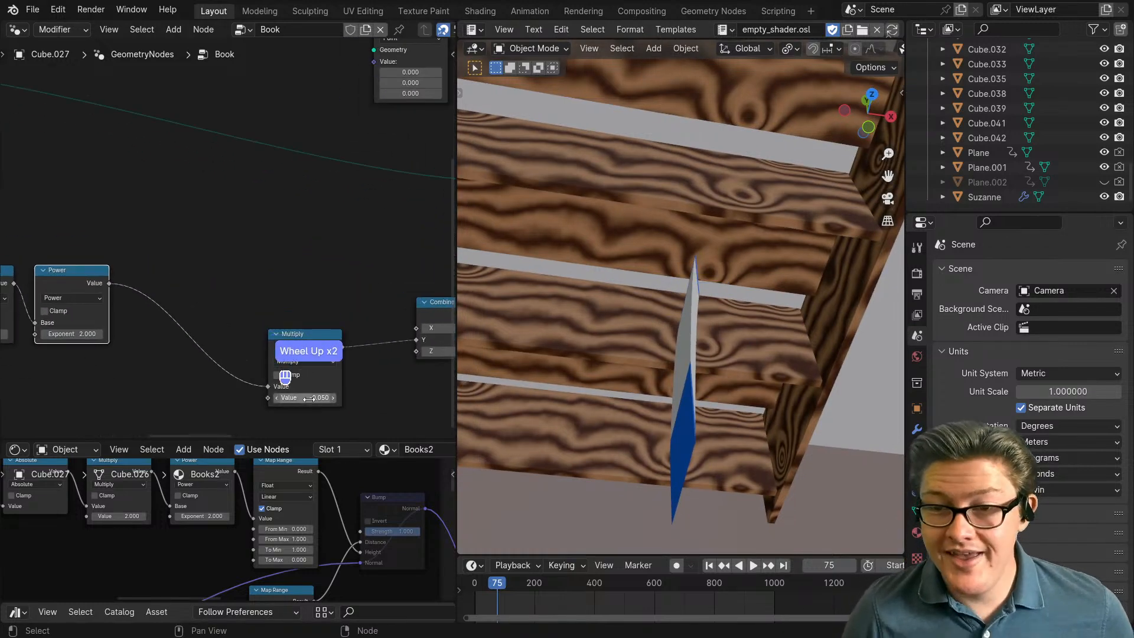
pyautogui.click(309, 399)
pyautogui.write('-0.01')
pyautogui.click(374, 395)
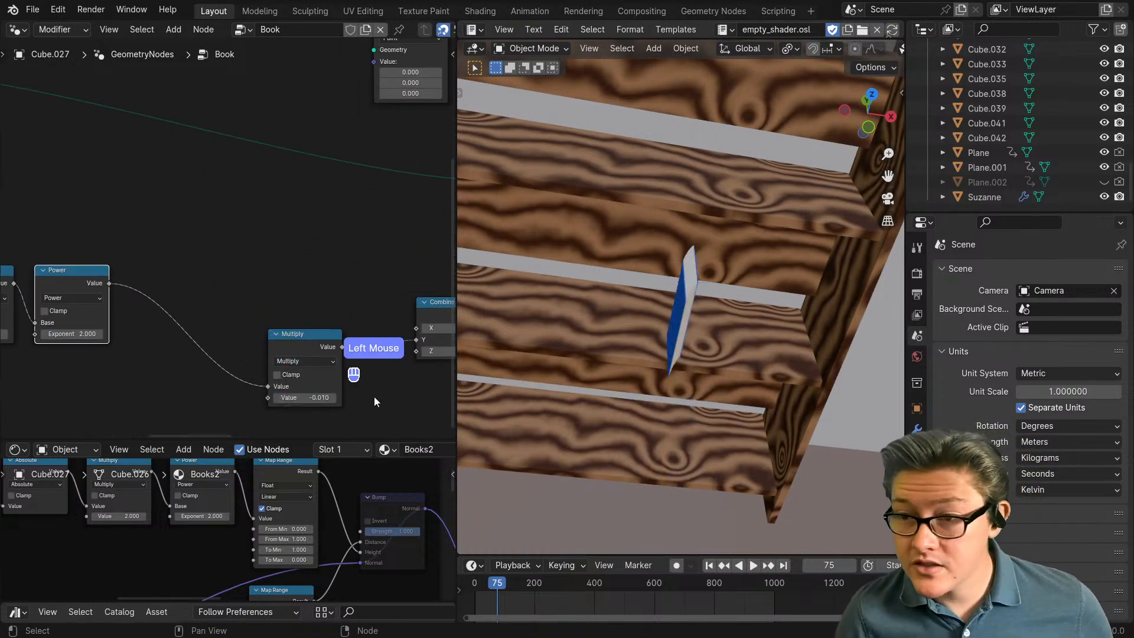
pyautogui.moveTo(287, 398); pyautogui.dragTo(355, 366, button='middle')
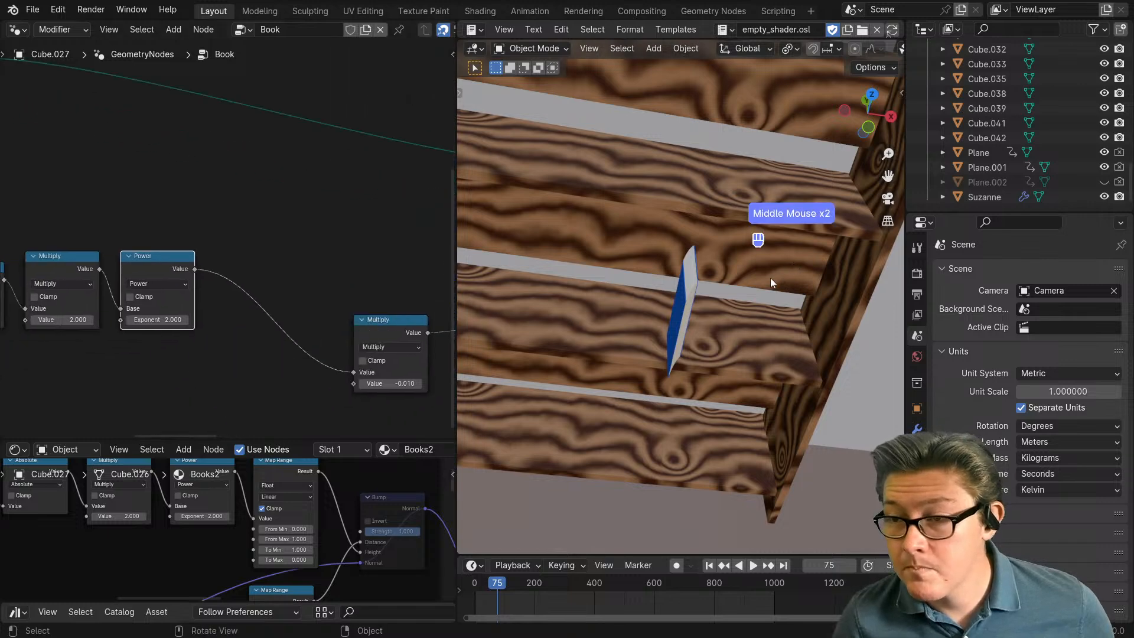
pyautogui.scroll(4, 720, 299)
pyautogui.moveTo(721, 299); pyautogui.dragTo(692, 337, button='middle')
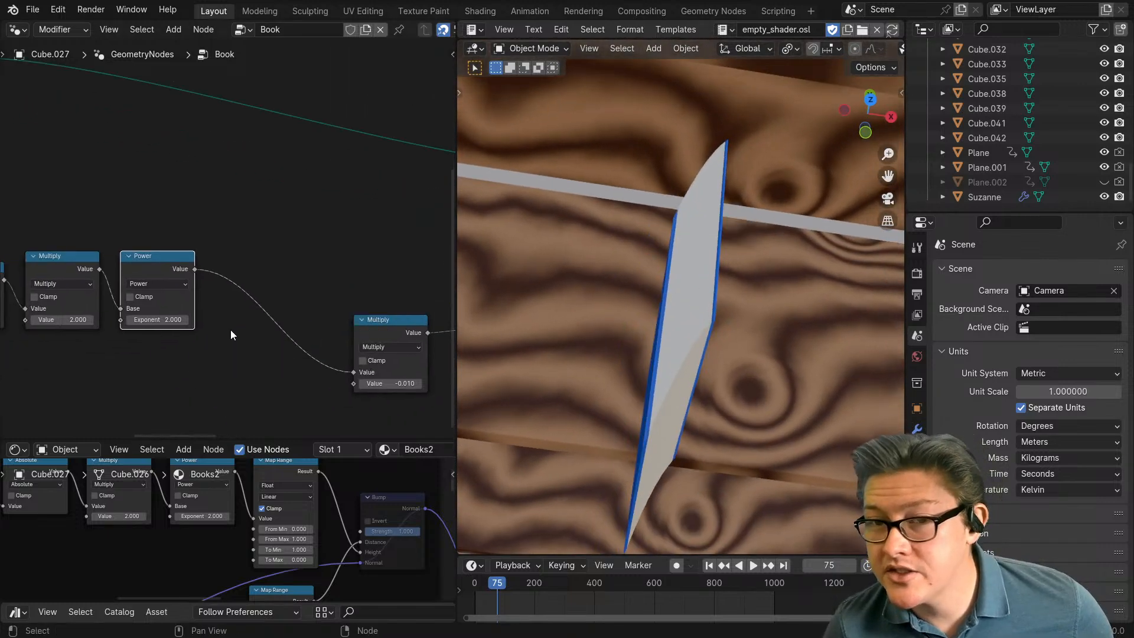
# Step: Raise the value of the Add node between Separate XYZ and Absolute to 0.5
pyautogui.scroll(-3, 231, 335)
pyautogui.moveTo(177, 367); pyautogui.dragTo(296, 354, button='middle')
pyautogui.scroll(3, 189, 344)
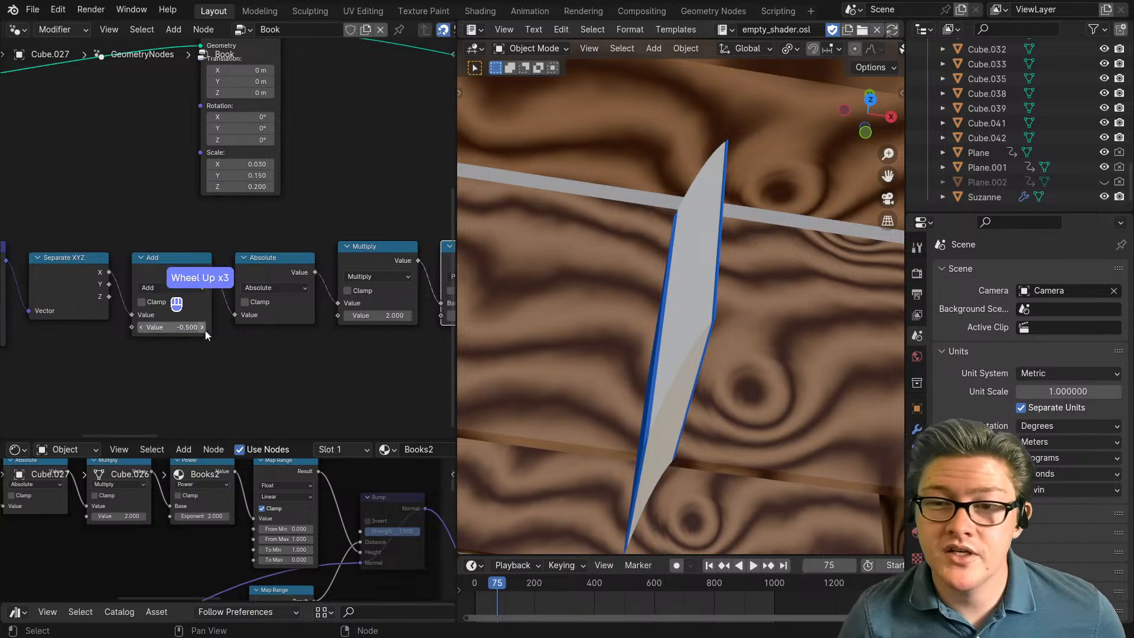
pyautogui.click(202, 327)
pyautogui.click(202, 328)
pyautogui.click(201, 328)
pyautogui.click(202, 328)
pyautogui.click(202, 328)
pyautogui.click(202, 328)
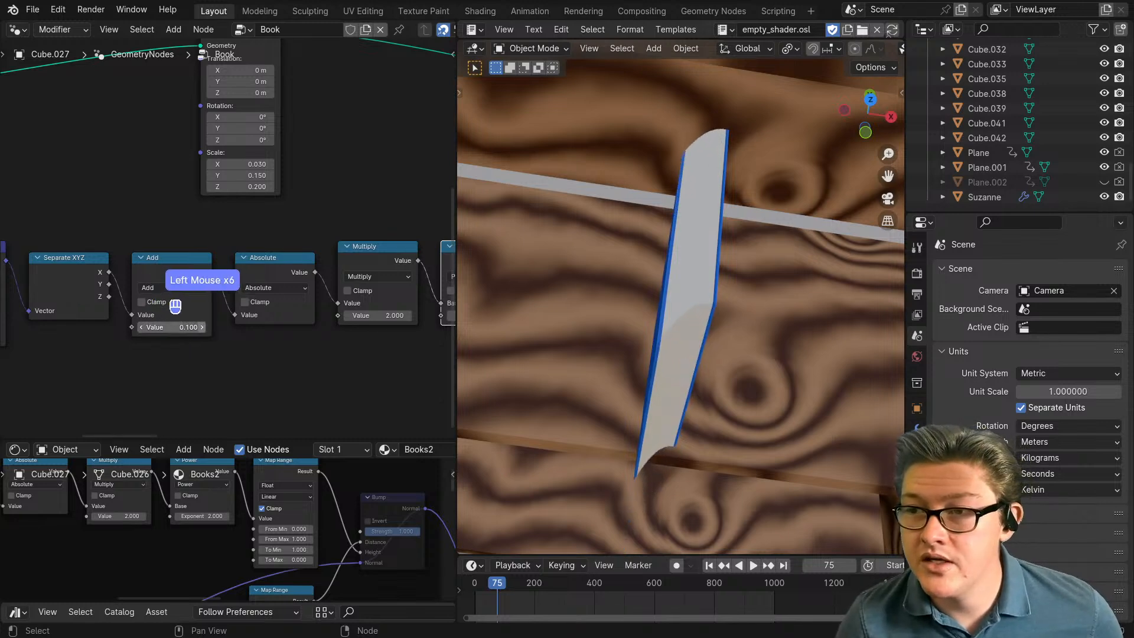
pyautogui.click(202, 327)
pyautogui.click(202, 328)
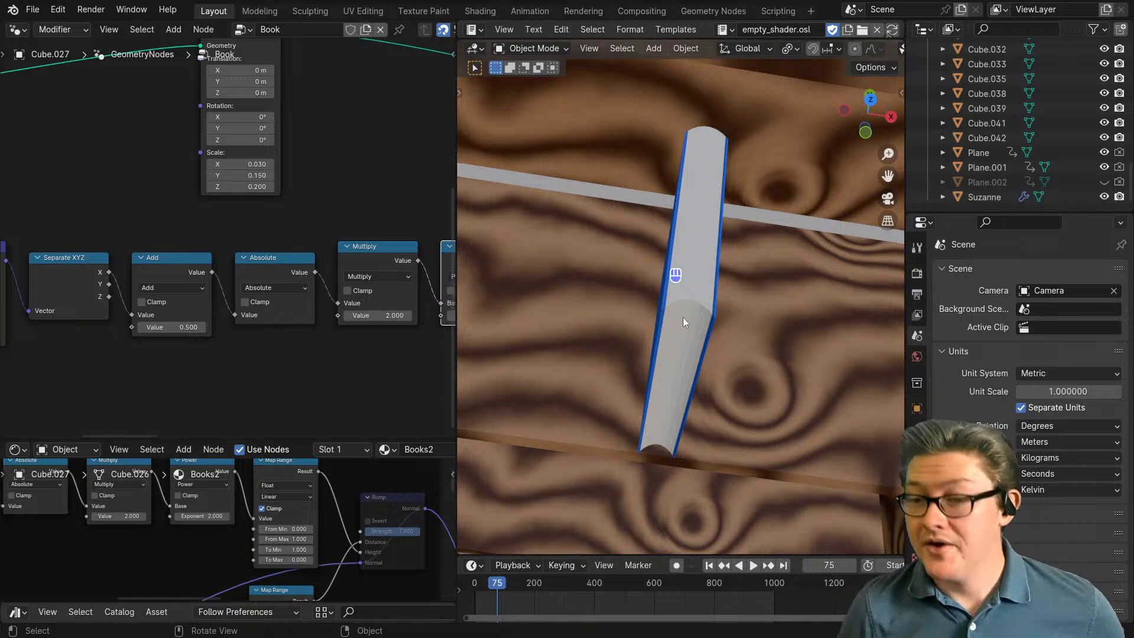
# Step: Set the value of the last Multiply node before Combine XYZ to 0
pyautogui.scroll(-2, 340, 360)
pyautogui.scroll(-2, 340, 360)
pyautogui.moveTo(331, 328); pyautogui.dragTo(241, 331, button='middle')
pyautogui.moveTo(322, 331); pyautogui.dragTo(216, 339, button='middle')
pyautogui.scroll(3, 307, 354)
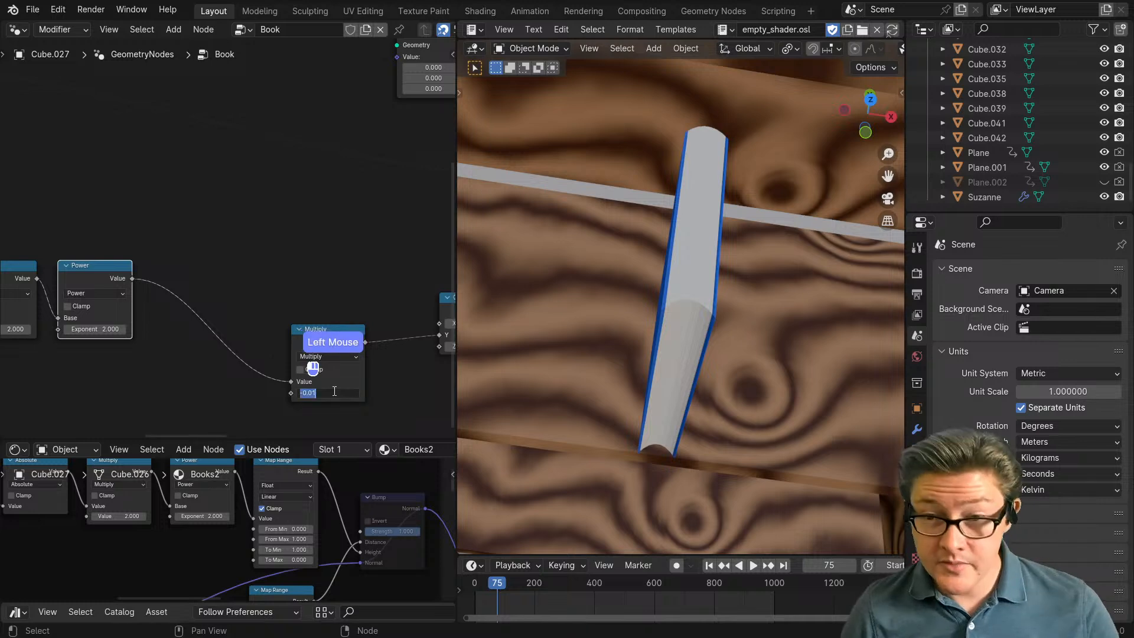
pyautogui.write('0')
pyautogui.press('Return')
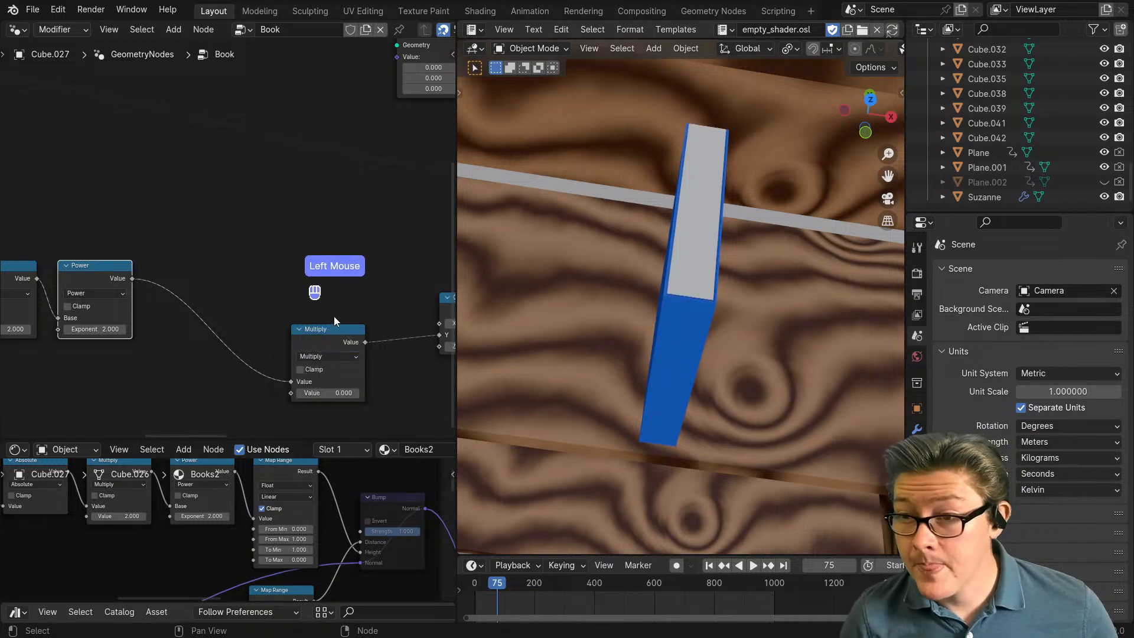
# Step: Set the value of the last Multiply node before Combine XYZ to a positive 0.01
pyautogui.scroll(-5, 319, 324)
pyautogui.scroll(3, 308, 333)
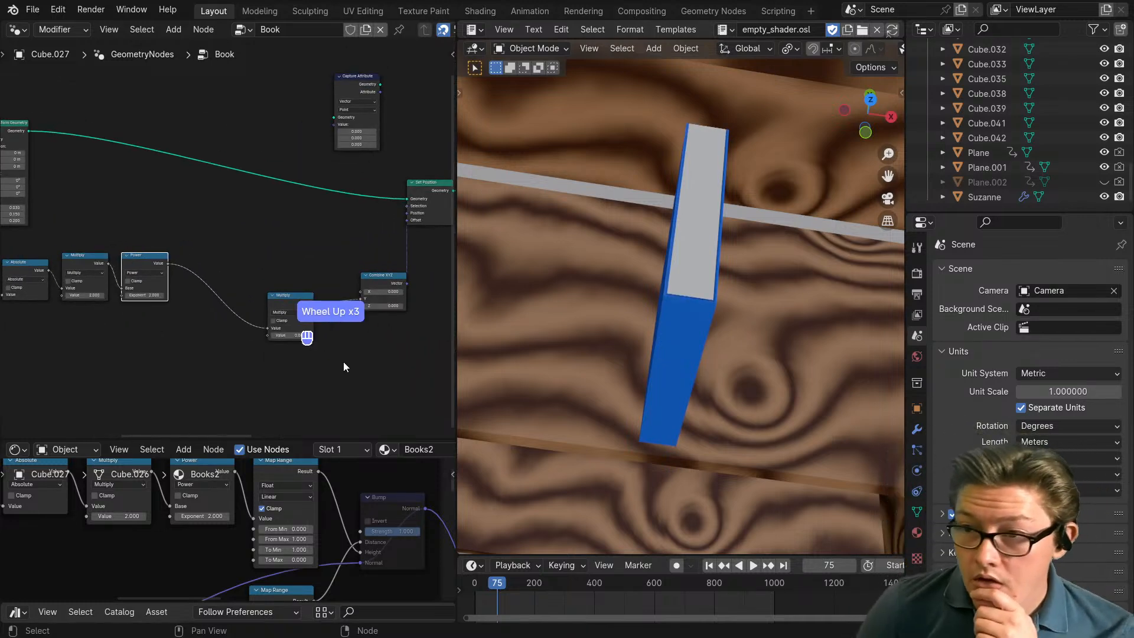
pyautogui.scroll(3, 344, 367)
pyautogui.moveTo(358, 356); pyautogui.dragTo(310, 331, button='middle')
pyautogui.scroll(2, 309, 334)
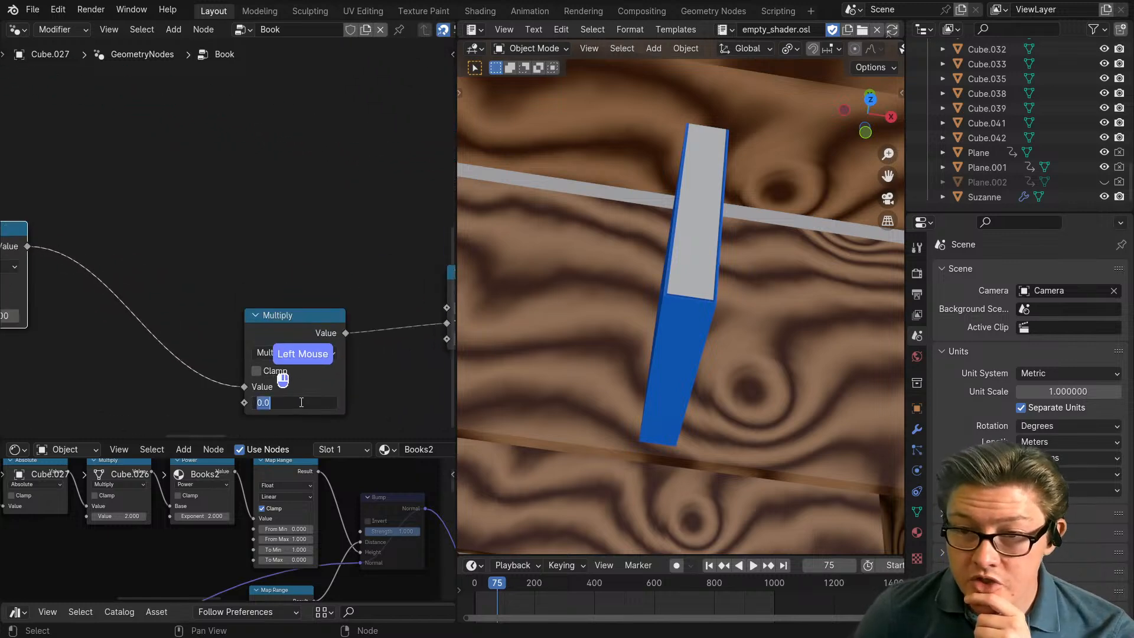
pyautogui.click(378, 397)
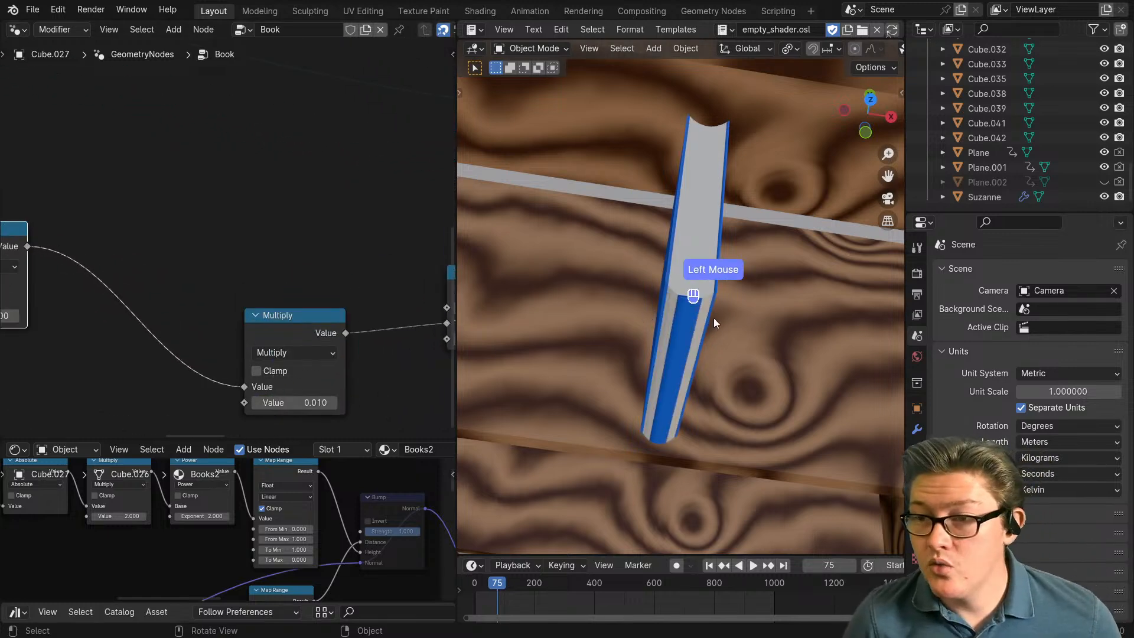
# Step: Switch the 3D viewport to Solid shading and examine the book's curved spine up close
pyautogui.moveTo(713, 319); pyautogui.dragTo(705, 408, button='middle')
pyautogui.moveTo(719, 350)
pyautogui.mouseDown(button='middle')
pyautogui.moveTo(721, 340)
pyautogui.moveTo(732, 415)
pyautogui.mouseUp(button='middle')
pyautogui.click(867, 317)
pyautogui.scroll(4, 753, 356)
pyautogui.moveTo(678, 458); pyautogui.dragTo(691, 406, button='middle')
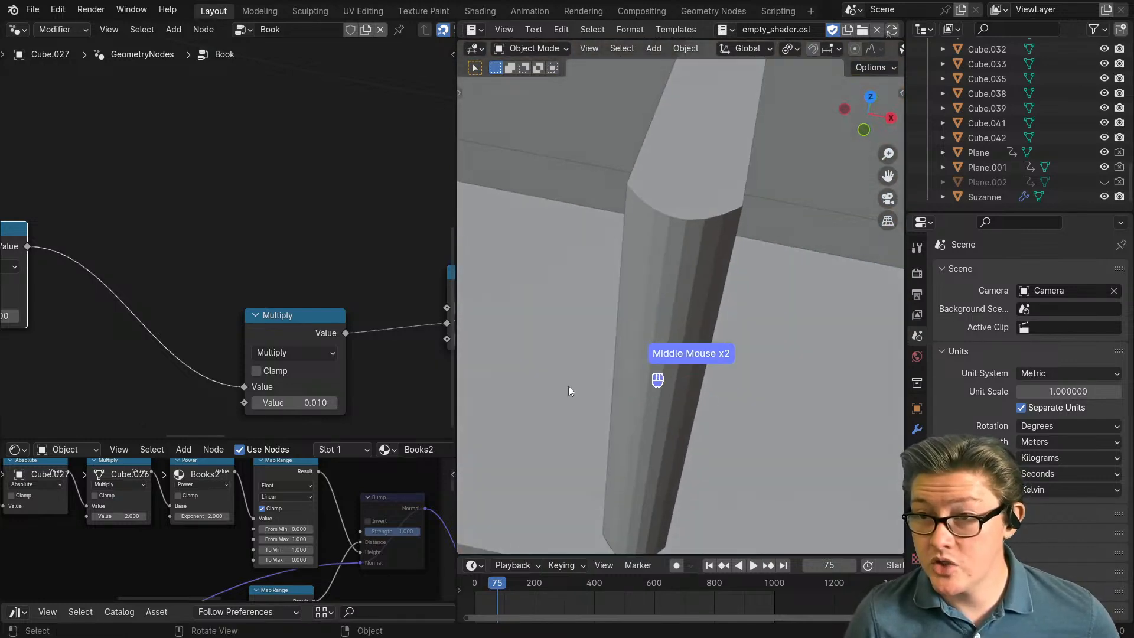
# Step: Try a value of 0.05 in the last Multiply node before Combine XYZ
pyautogui.moveTo(401, 403); pyautogui.dragTo(367, 353, button='middle')
pyautogui.scroll(1, 368, 353)
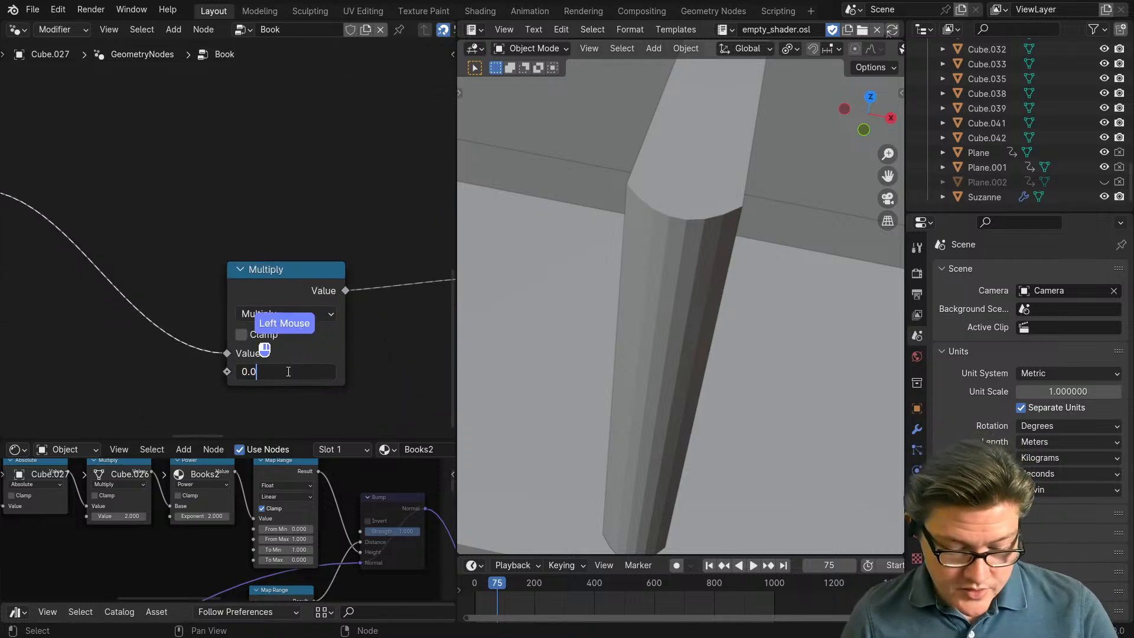
pyautogui.write('5')
pyautogui.press('Return')
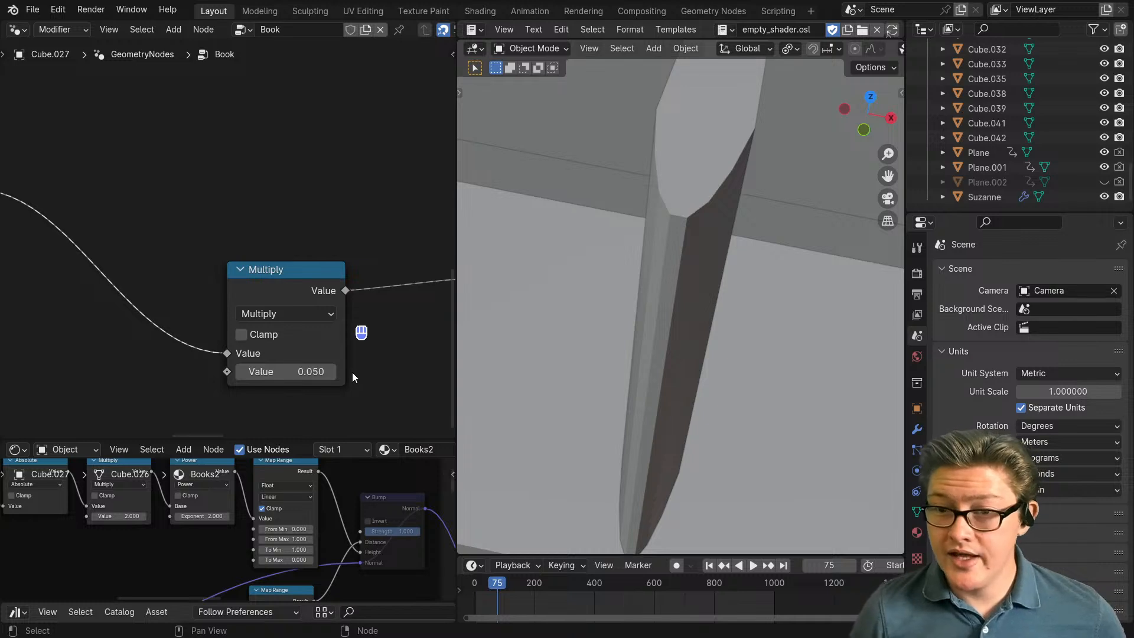
# Step: Set the last Multiply node's value to 0.005 and check the spine curve on the book
pyautogui.click(275, 371)
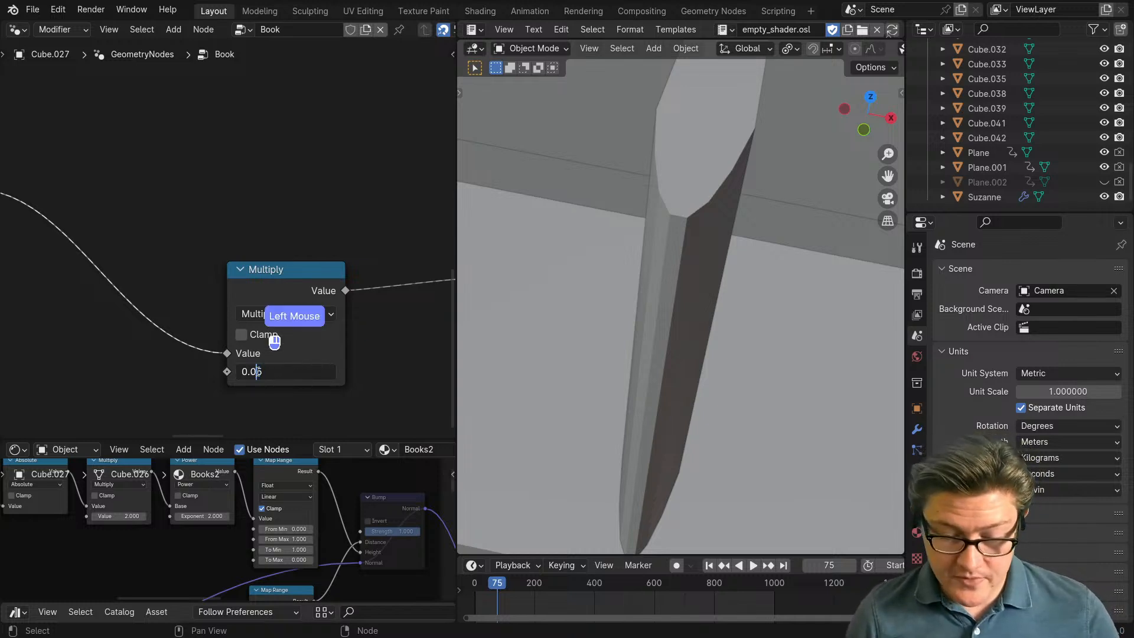
pyautogui.write('0')
pyautogui.press('Return')
pyautogui.click(361, 376)
pyautogui.moveTo(649, 355); pyautogui.dragTo(681, 433, button='middle')
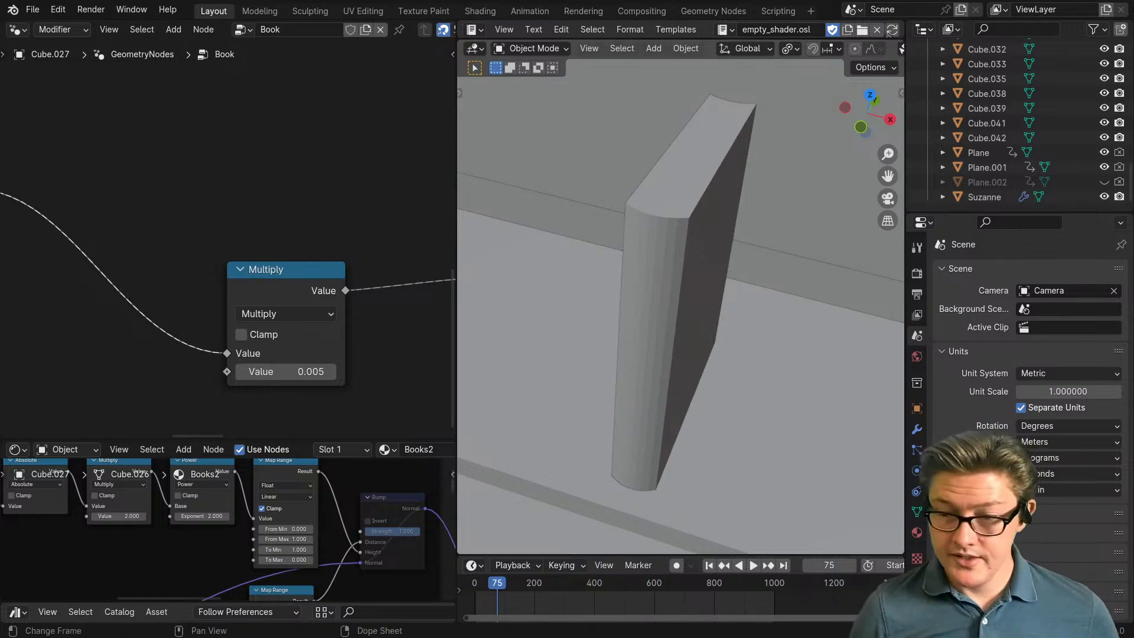
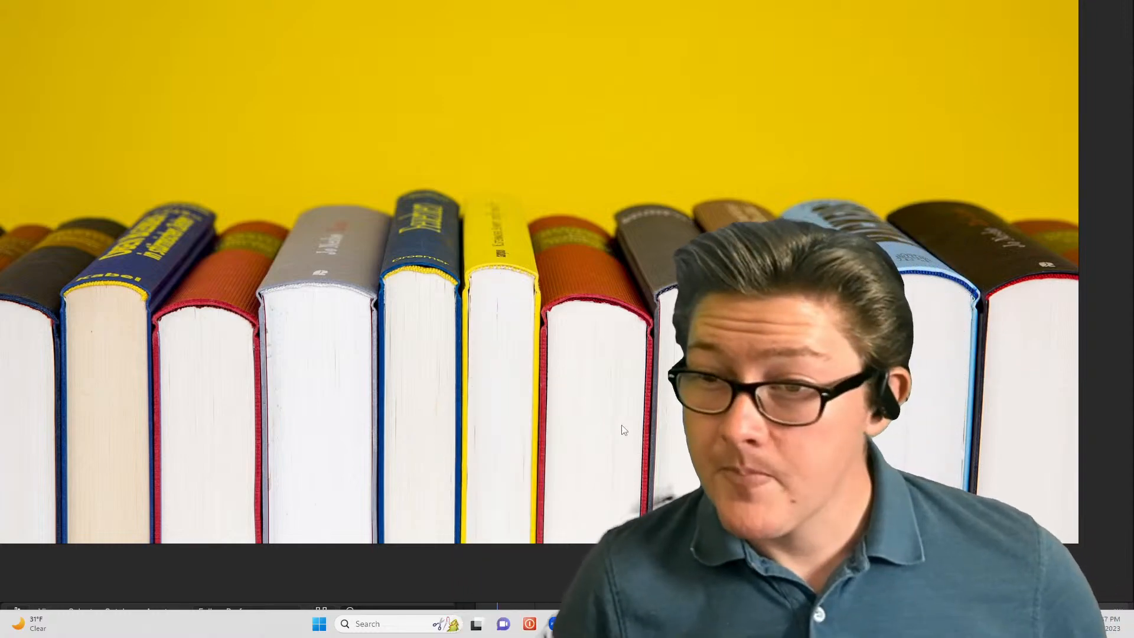
# Step: Switch back from the book reference photo to Blender and set the 3D viewport to Rendered shading
pyautogui.hotkey('alt', 'Tab')
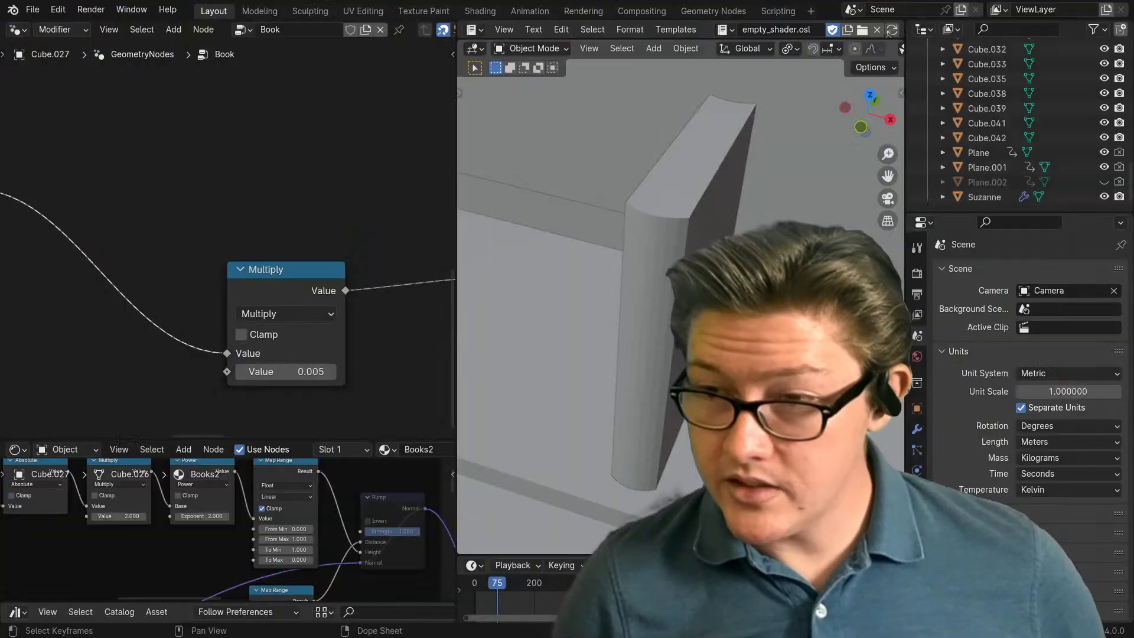
pyautogui.moveTo(643, 373); pyautogui.dragTo(762, 378, button='middle')
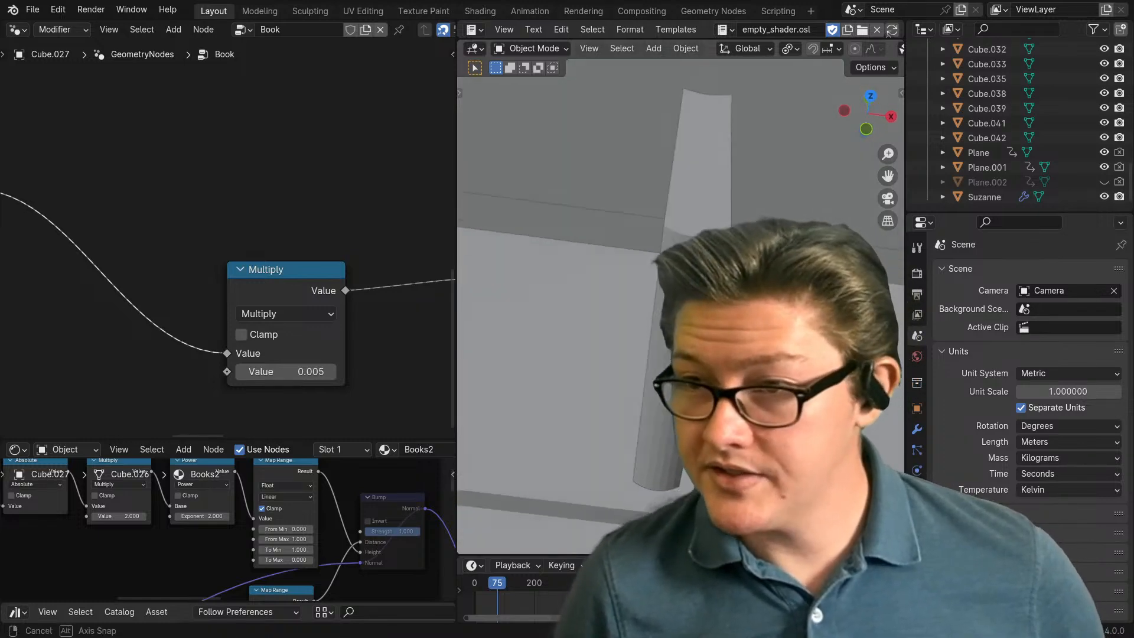
pyautogui.press('z')
pyautogui.click(762, 293)
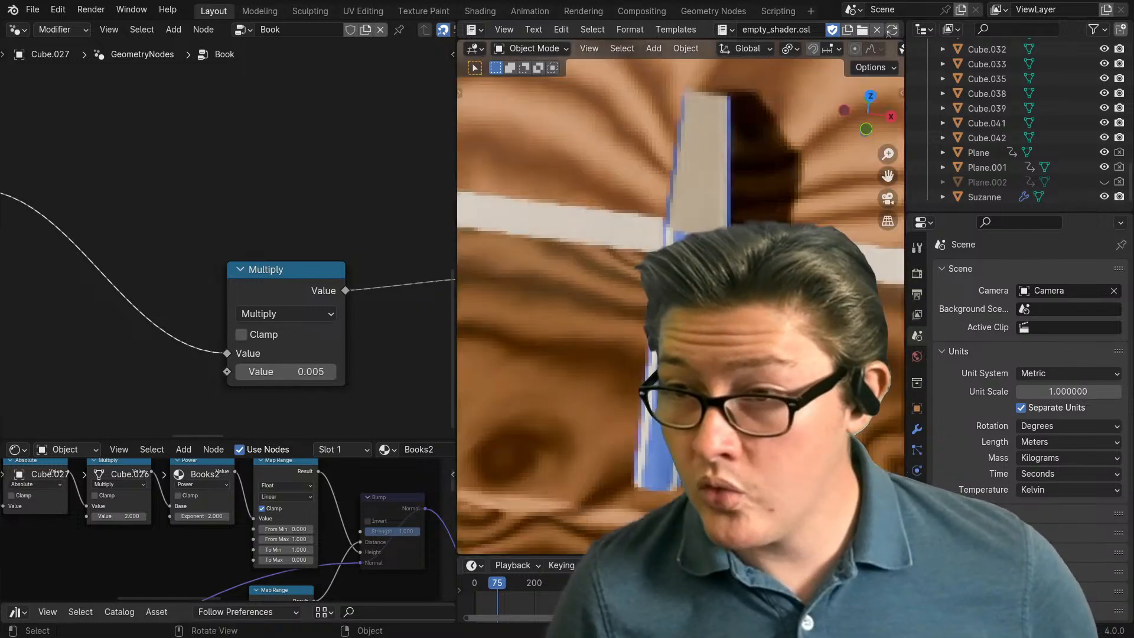
pyautogui.scroll(-7, 335, 344)
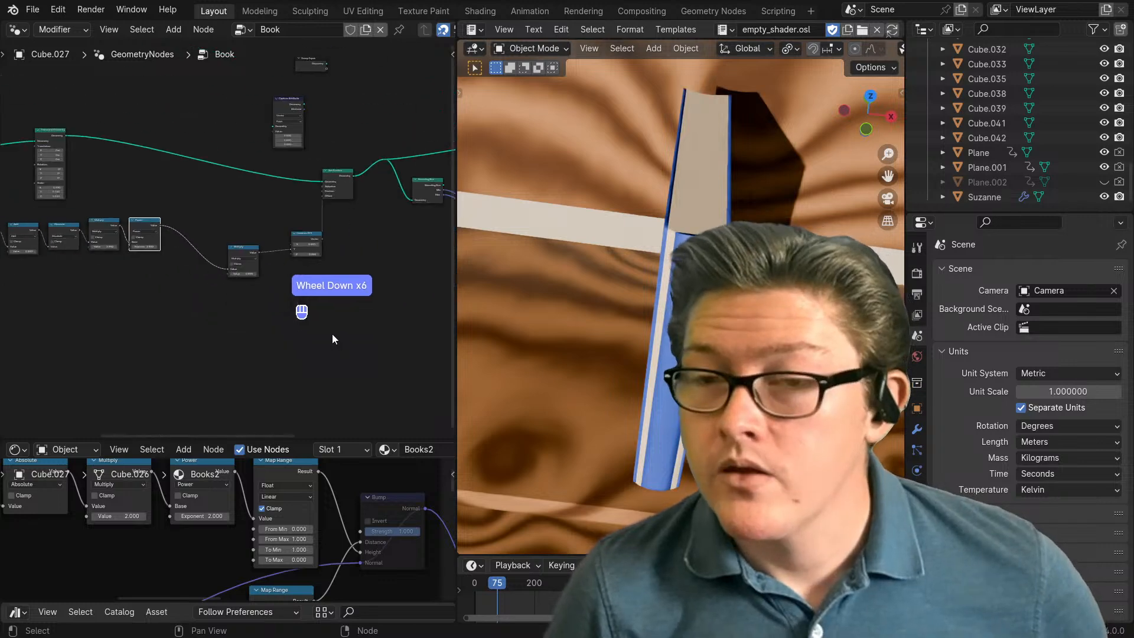
# Step: Move the last Multiply node and the Combine XYZ node closer to the Power node
pyautogui.moveTo(370, 301); pyautogui.dragTo(322, 337, button='middle')
pyautogui.scroll(2, 284, 348)
pyautogui.moveTo(186, 308); pyautogui.dragTo(129, 286)
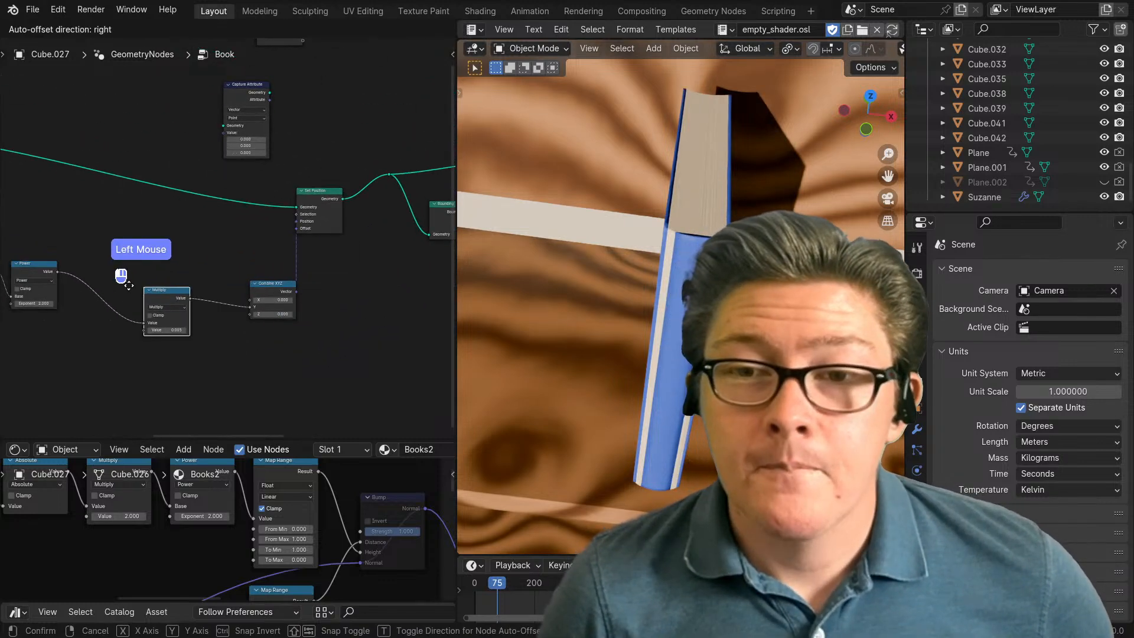
pyautogui.moveTo(270, 292); pyautogui.dragTo(212, 279)
pyautogui.moveTo(178, 294); pyautogui.dragTo(296, 325, button='middle')
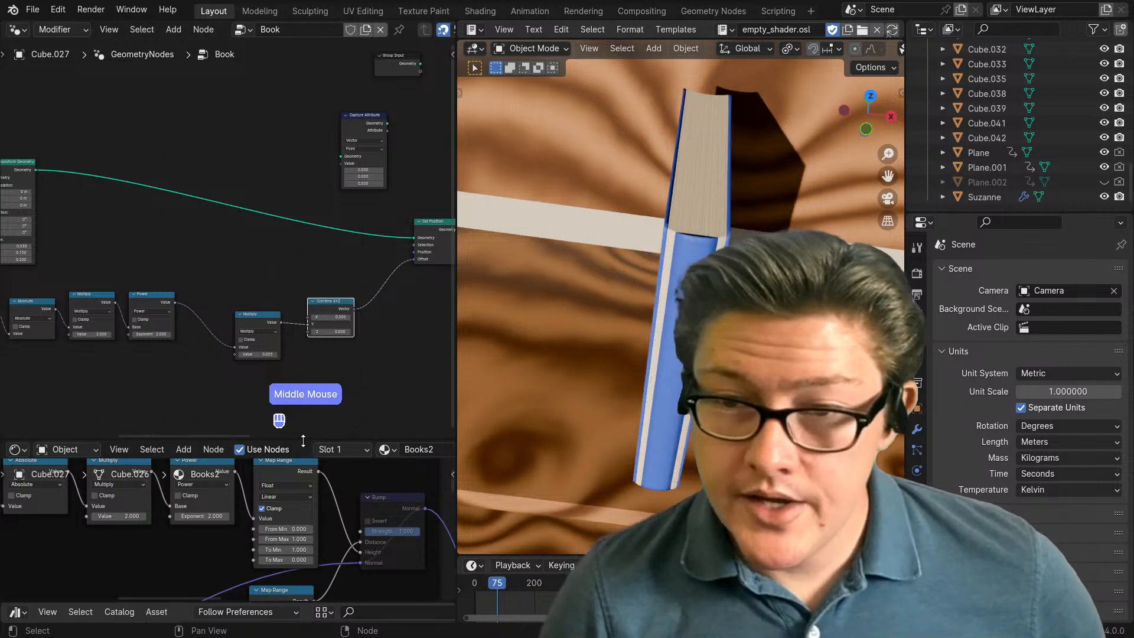
# Step: Look at the book from above its top edge and examine the Spine Curve nodes in the Books2 material
pyautogui.moveTo(304, 441)
pyautogui.mouseDown()
pyautogui.moveTo(303, 369)
pyautogui.moveTo(305, 448)
pyautogui.mouseUp()
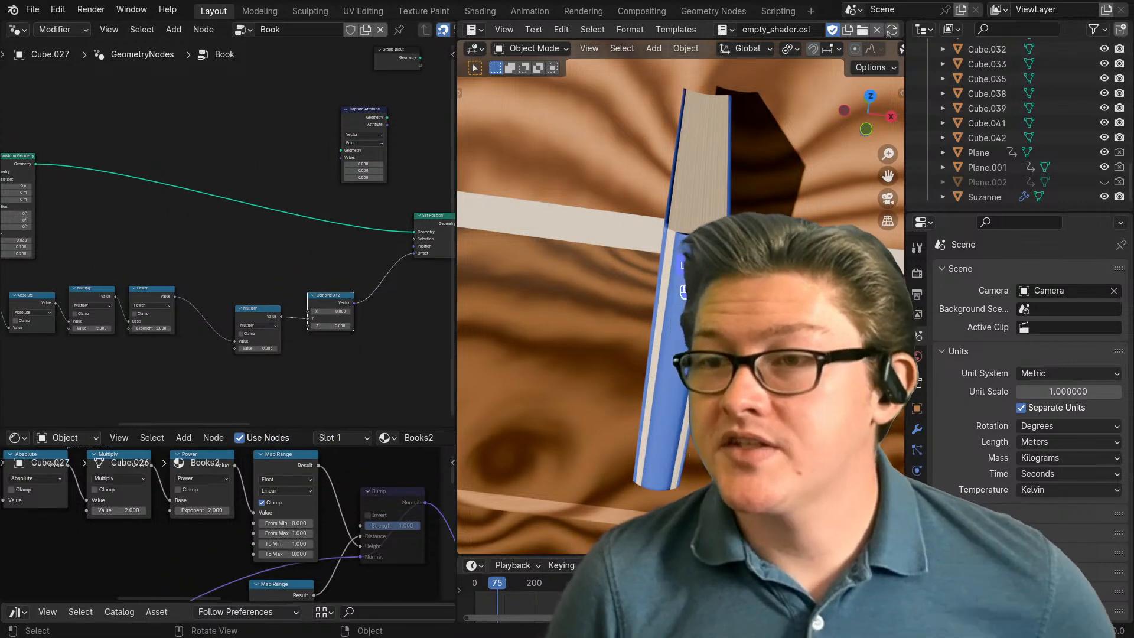
pyautogui.moveTo(785, 306); pyautogui.dragTo(466, 446, button='middle')
pyautogui.moveTo(311, 430); pyautogui.dragTo(315, 281)
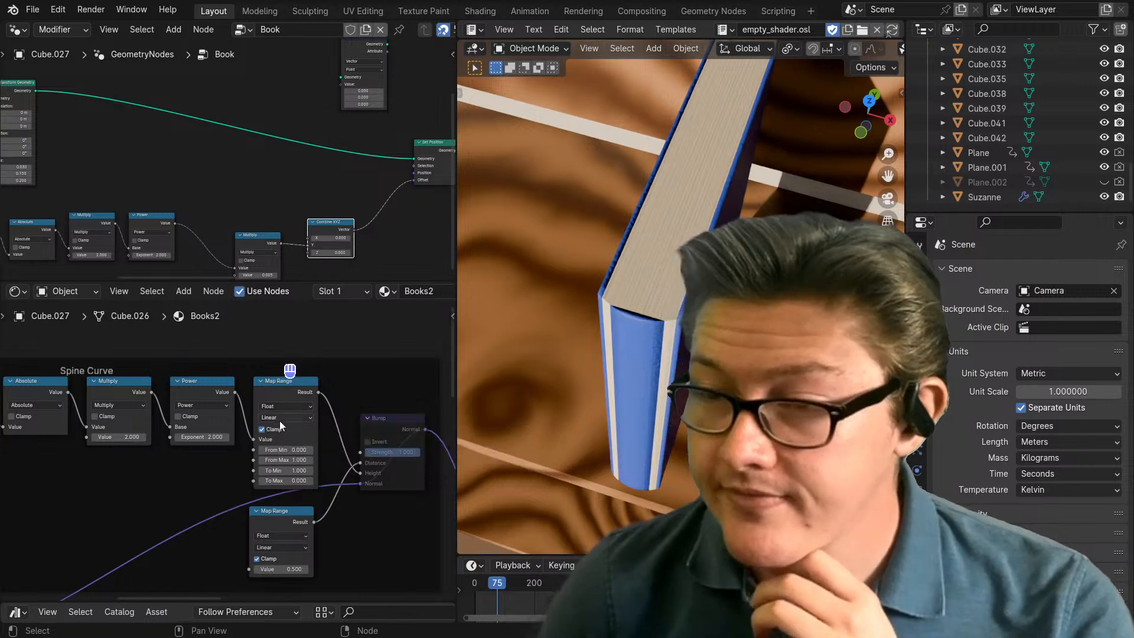
pyautogui.moveTo(322, 284); pyautogui.dragTo(323, 515)
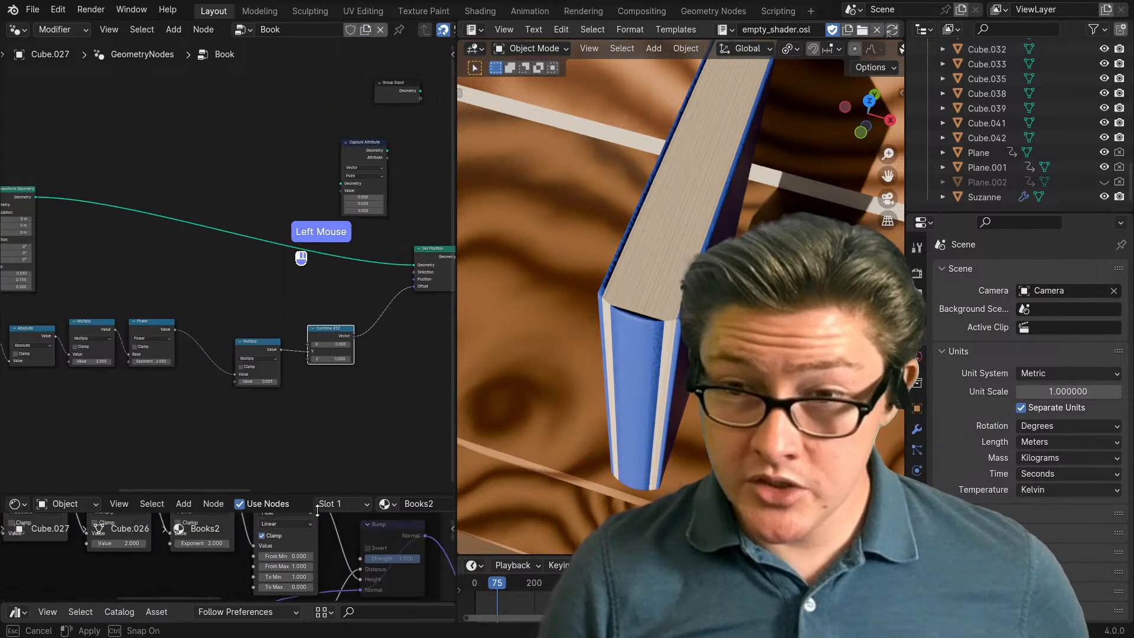
# Step: Maximize the Book geometry node tree and line up the last Multiply and Combine XYZ nodes beside Power
pyautogui.scroll(-4, 147, 353)
pyautogui.moveTo(146, 353); pyautogui.dragTo(230, 390, button='middle')
pyautogui.scroll(3, 198, 368)
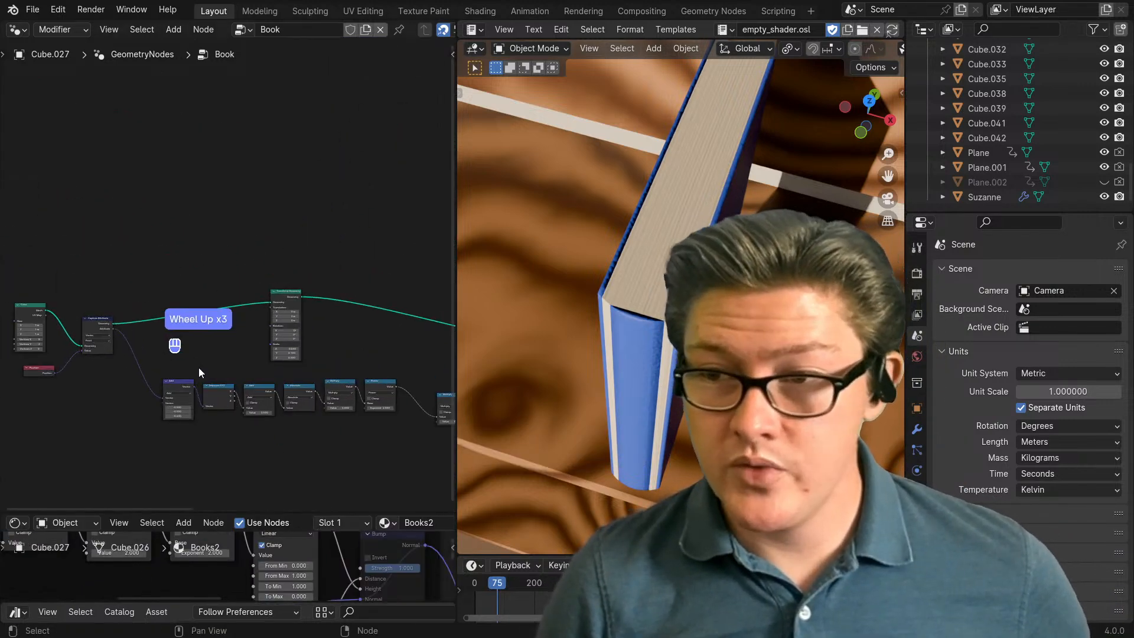
pyautogui.hotkey('ctrl', 'space')
pyautogui.scroll(-3, 472, 367)
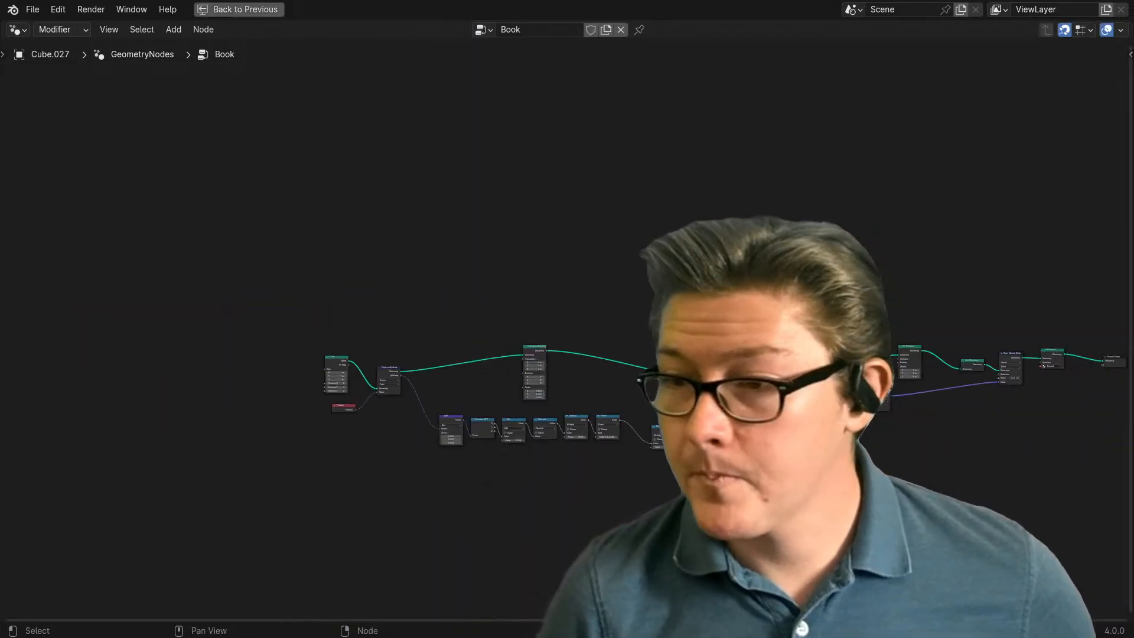
pyautogui.moveTo(839, 437); pyautogui.dragTo(611, 441, button='middle')
pyautogui.scroll(4, 644, 429)
pyautogui.scroll(3, 643, 430)
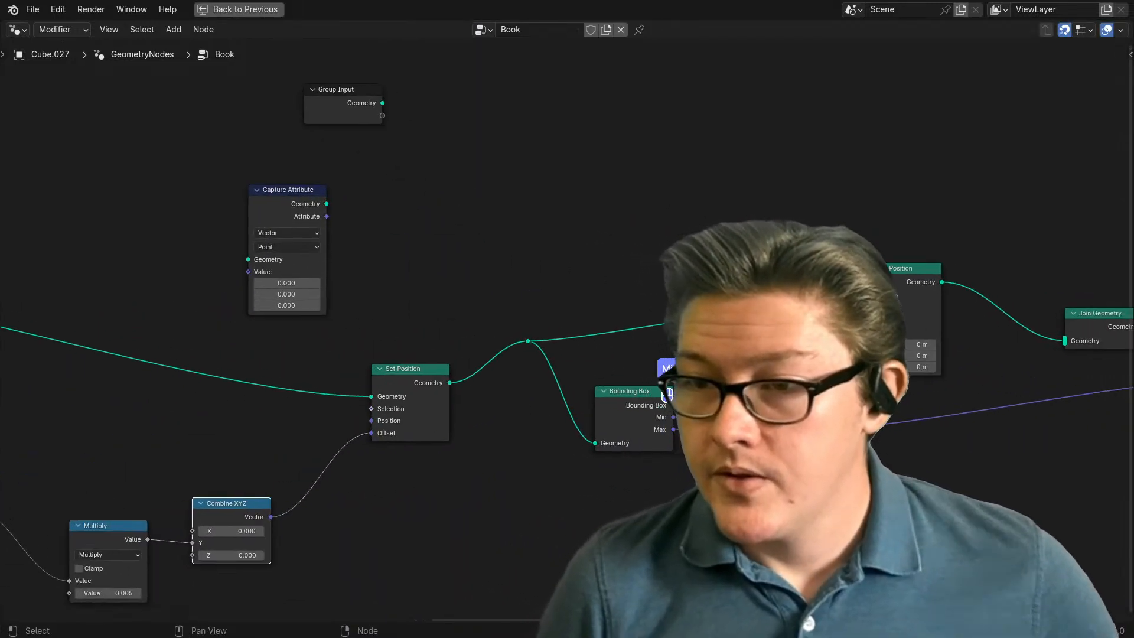
pyautogui.scroll(-2, 672, 416)
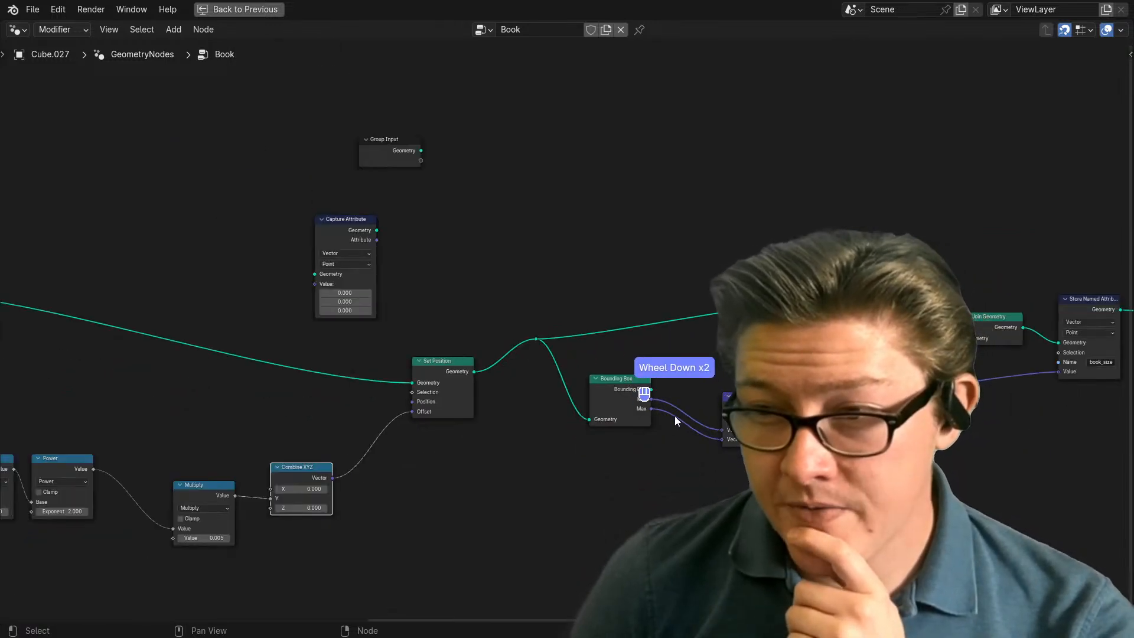
pyautogui.scroll(-2, 362, 450)
pyautogui.moveTo(317, 444); pyautogui.dragTo(566, 419, button='middle')
pyautogui.moveTo(563, 412); pyautogui.dragTo(521, 394)
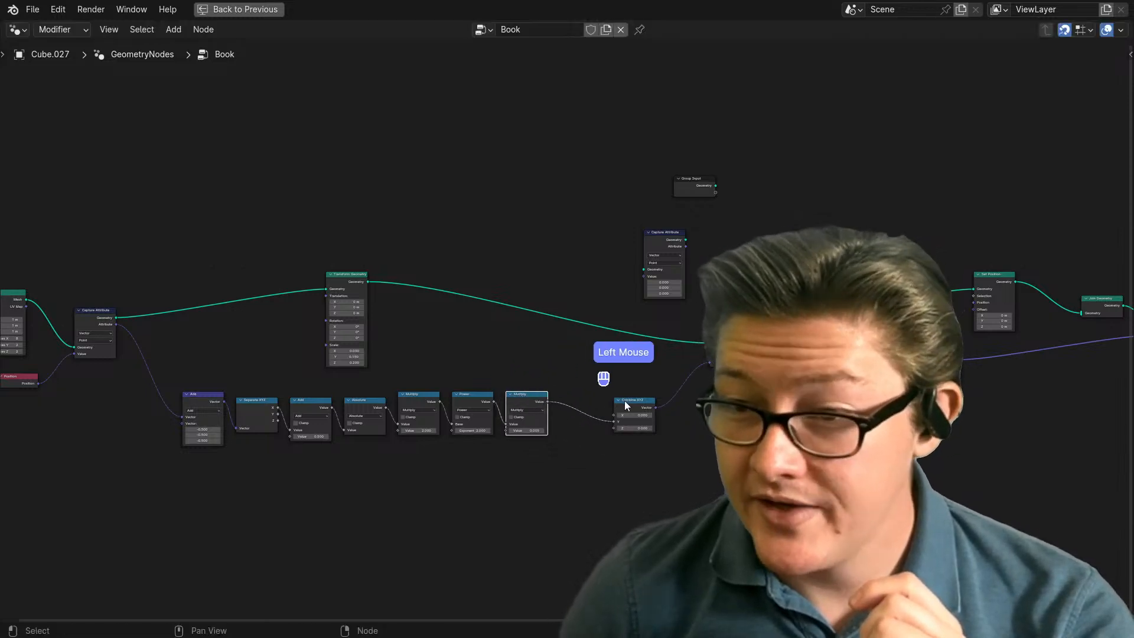
pyautogui.moveTo(625, 400); pyautogui.dragTo(571, 394)
# Step: Align the Separate XYZ, Add and Absolute nodes with the rest of the offset math row
pyautogui.moveTo(578, 474); pyautogui.dragTo(340, 437)
pyautogui.moveTo(236, 401); pyautogui.dragTo(234, 400)
pyautogui.press('g')
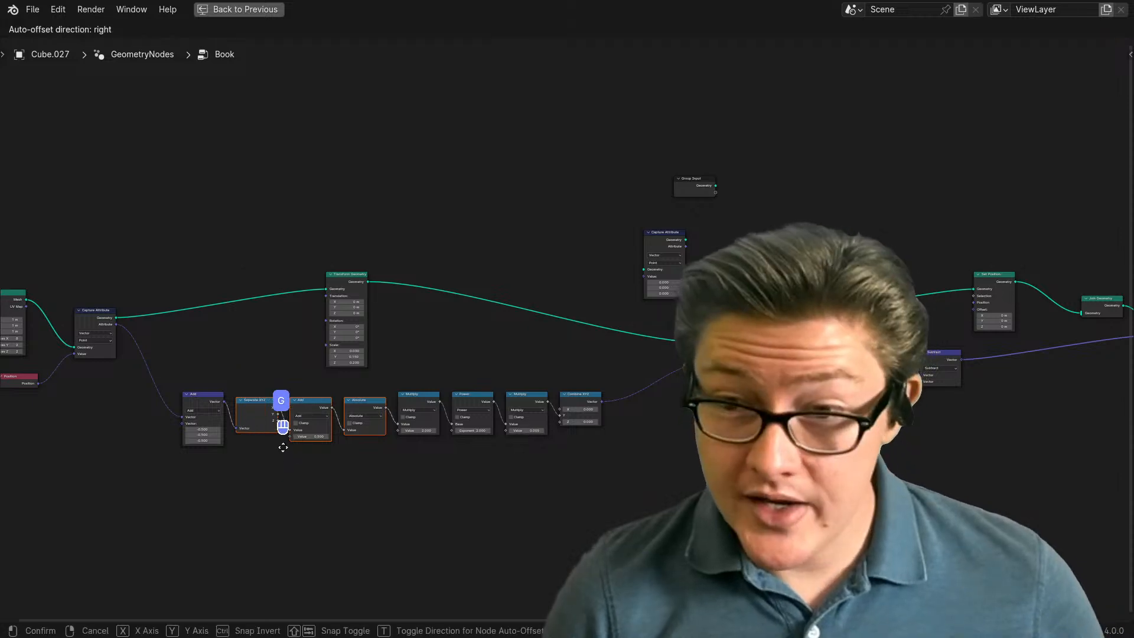
pyautogui.click(284, 443)
# Step: Move the whole offset math row, from the vector Add to Combine XYZ, closer to the Set Position node it drives
pyautogui.moveTo(620, 505); pyautogui.dragTo(197, 399)
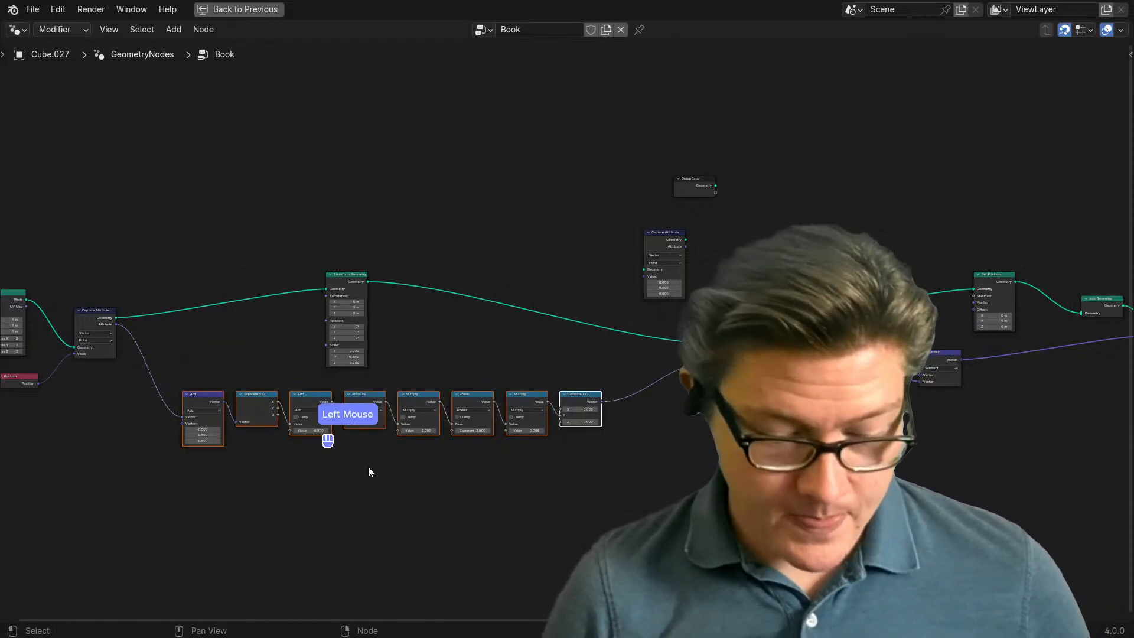
pyautogui.press('g')
pyautogui.click(437, 486)
pyautogui.scroll(-2, 449, 437)
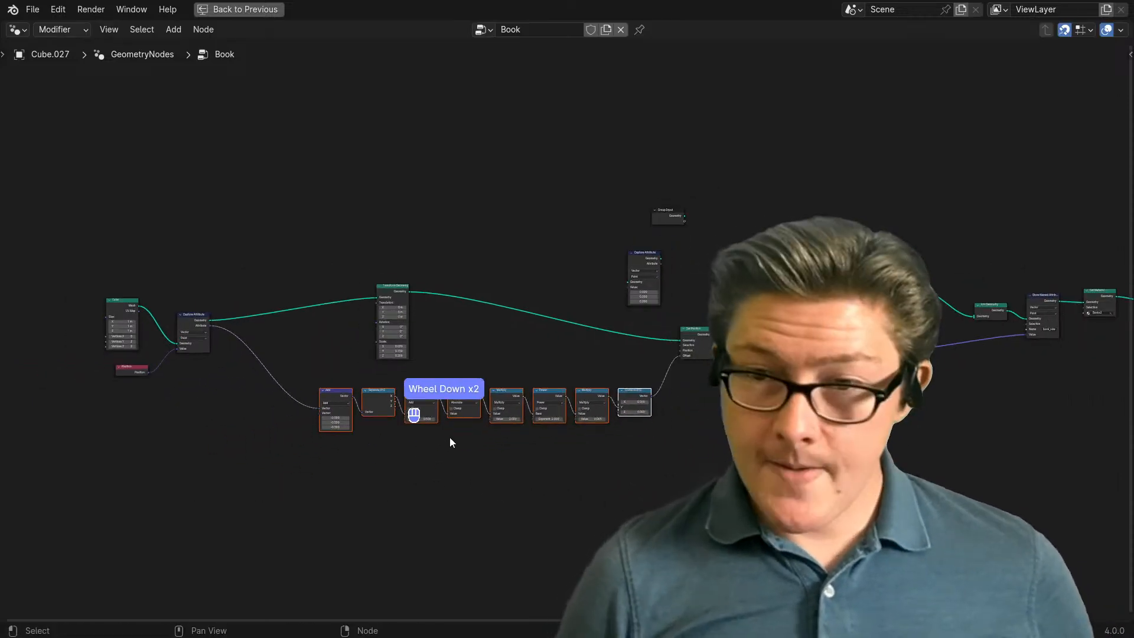
pyautogui.scroll(2, 392, 380)
pyautogui.scroll(2, 428, 409)
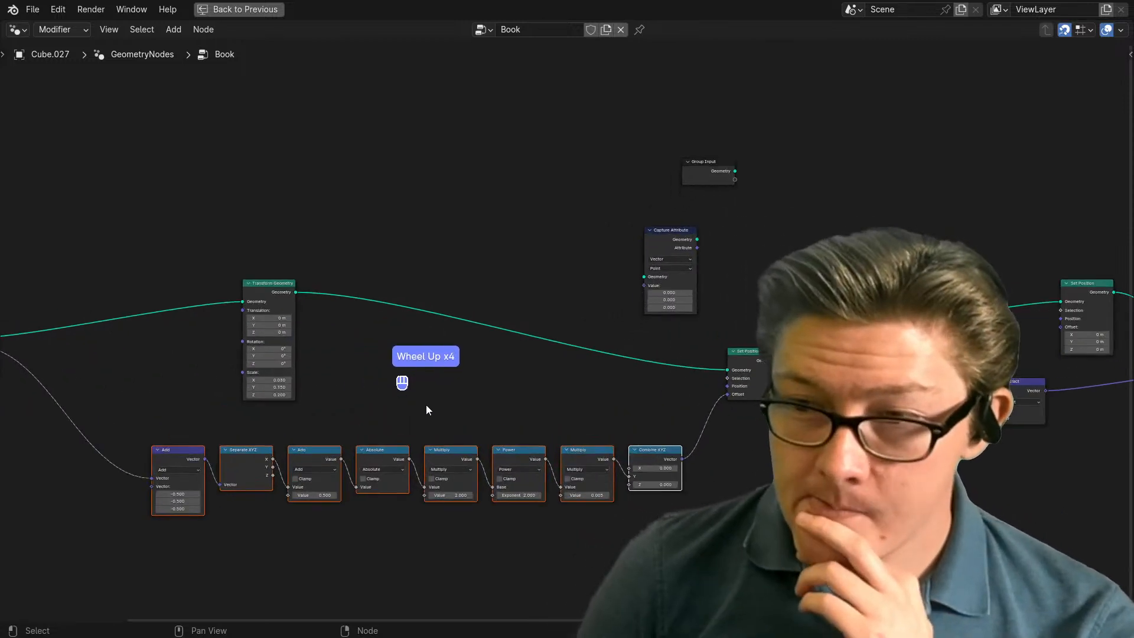
# Step: Set the unused Capture Attribute aside and bring Transform Geometry, Cube, Position and the connected Capture Attribute closer to the offset math row
pyautogui.moveTo(280, 297); pyautogui.dragTo(590, 312)
pyautogui.moveTo(675, 241); pyautogui.dragTo(443, 126)
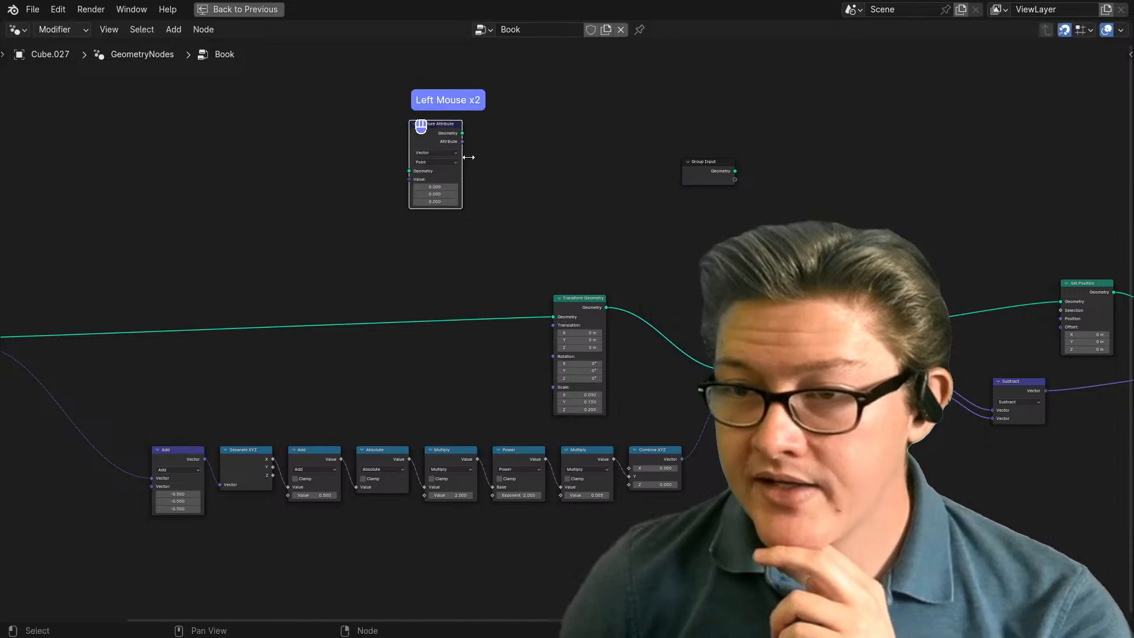
pyautogui.scroll(-2, 480, 293)
pyautogui.moveTo(196, 331); pyautogui.dragTo(356, 314, button='middle')
pyautogui.moveTo(355, 309); pyautogui.dragTo(198, 416)
pyautogui.press('g')
pyautogui.click(512, 406)
pyautogui.scroll(3, 468, 396)
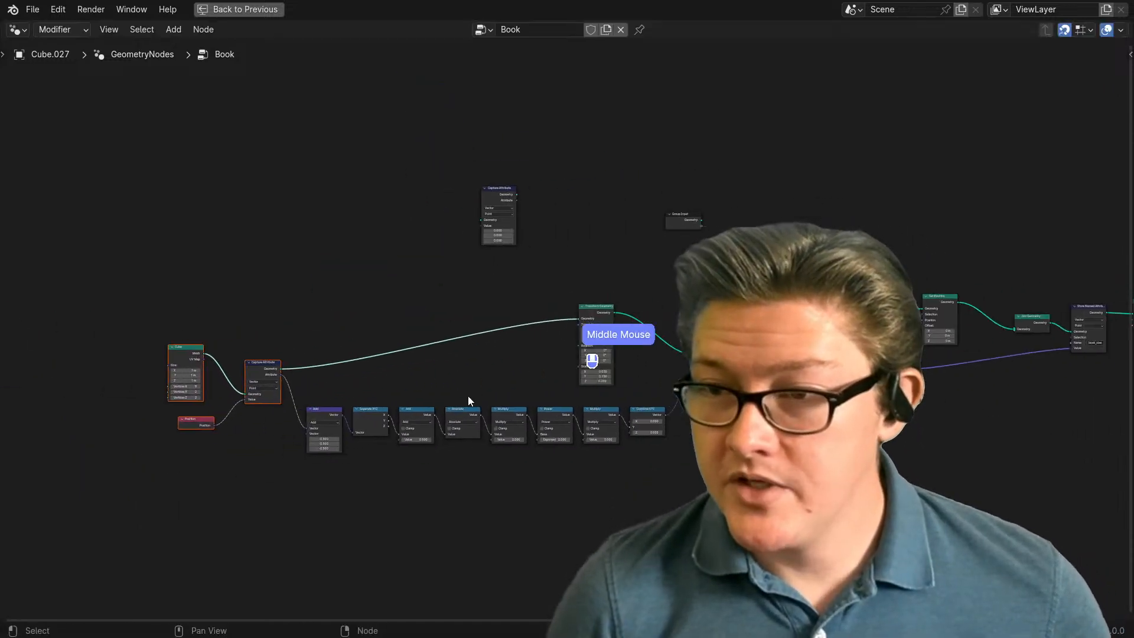
pyautogui.scroll(2, 610, 345)
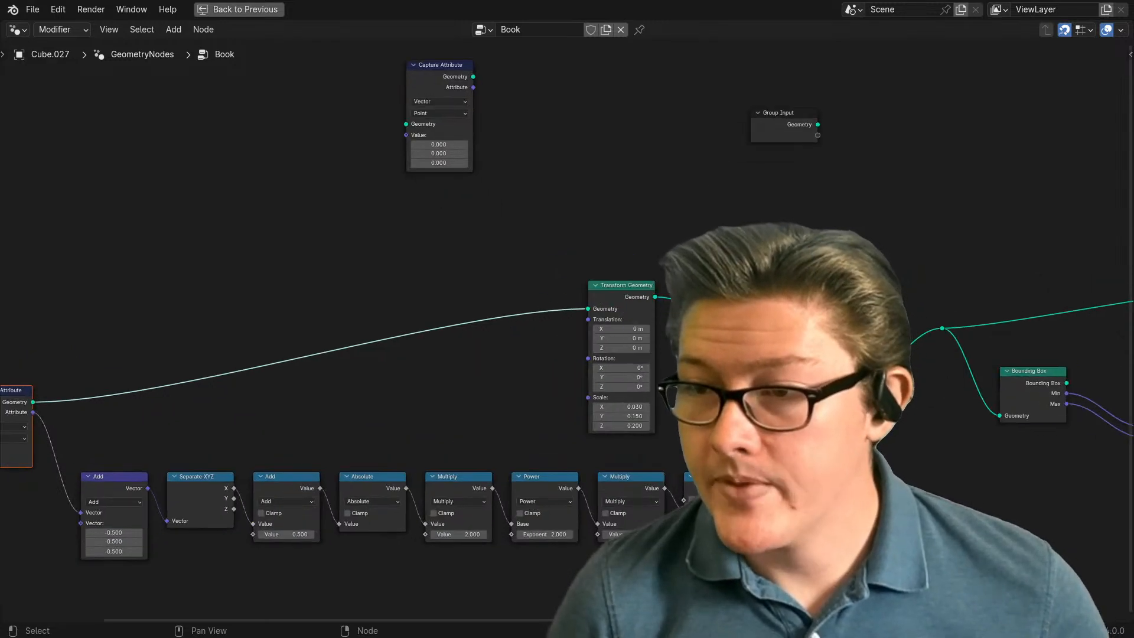
# Step: Place Transform Geometry just after the connected Capture Attribute and tuck the Set Position node in beside Combine XYZ
pyautogui.moveTo(818, 404); pyautogui.dragTo(815, 405)
pyautogui.moveTo(623, 286); pyautogui.dragTo(188, 291)
pyautogui.scroll(-2, 575, 337)
pyautogui.moveTo(738, 520); pyautogui.dragTo(91, 328)
pyautogui.moveTo(652, 387); pyautogui.dragTo(584, 379)
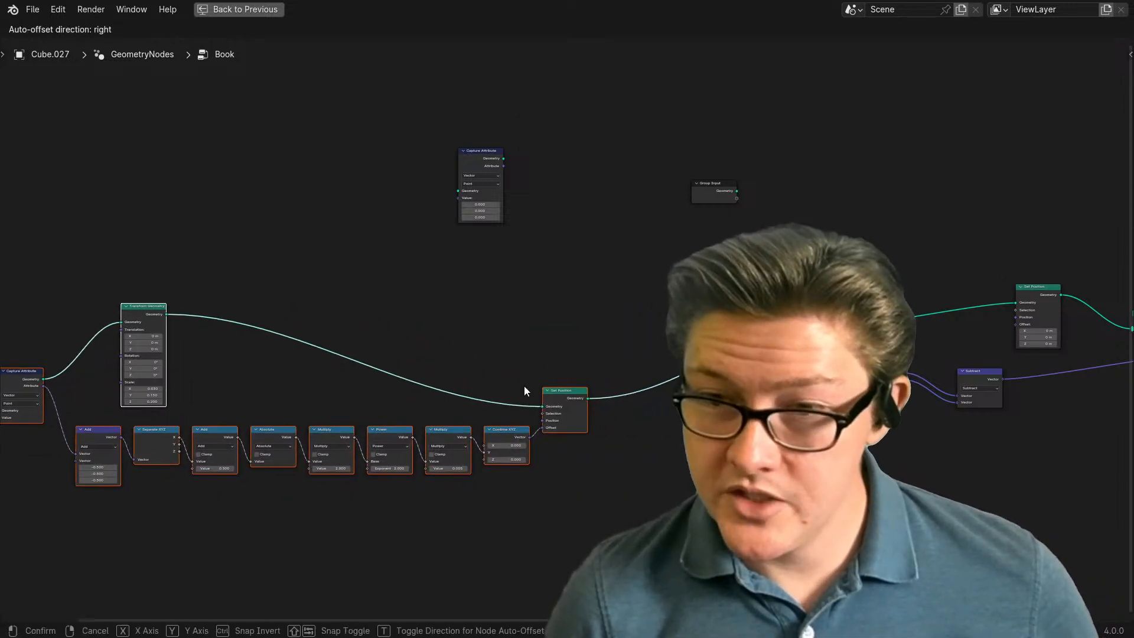
pyautogui.click(523, 387)
pyautogui.press('g')
pyautogui.click(576, 370)
pyautogui.scroll(4, 589, 404)
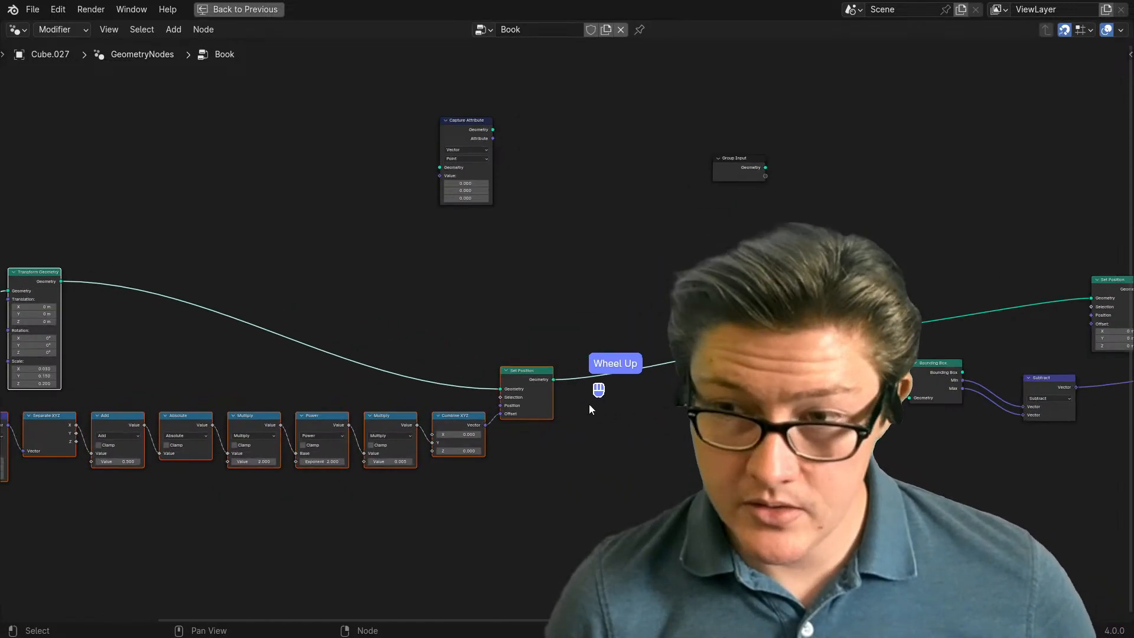
# Step: Add a second Transform Geometry node and feed it the geometry output of the spine's Set Position node
pyautogui.hotkey('shift', 'a')
pyautogui.write('trans')
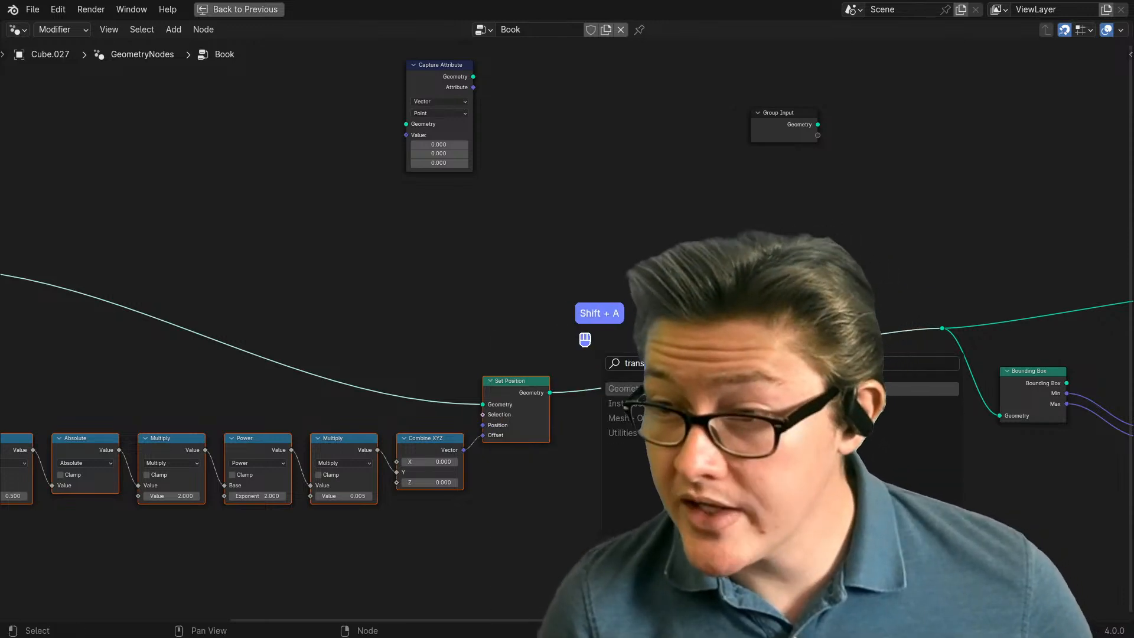
pyautogui.press('Return')
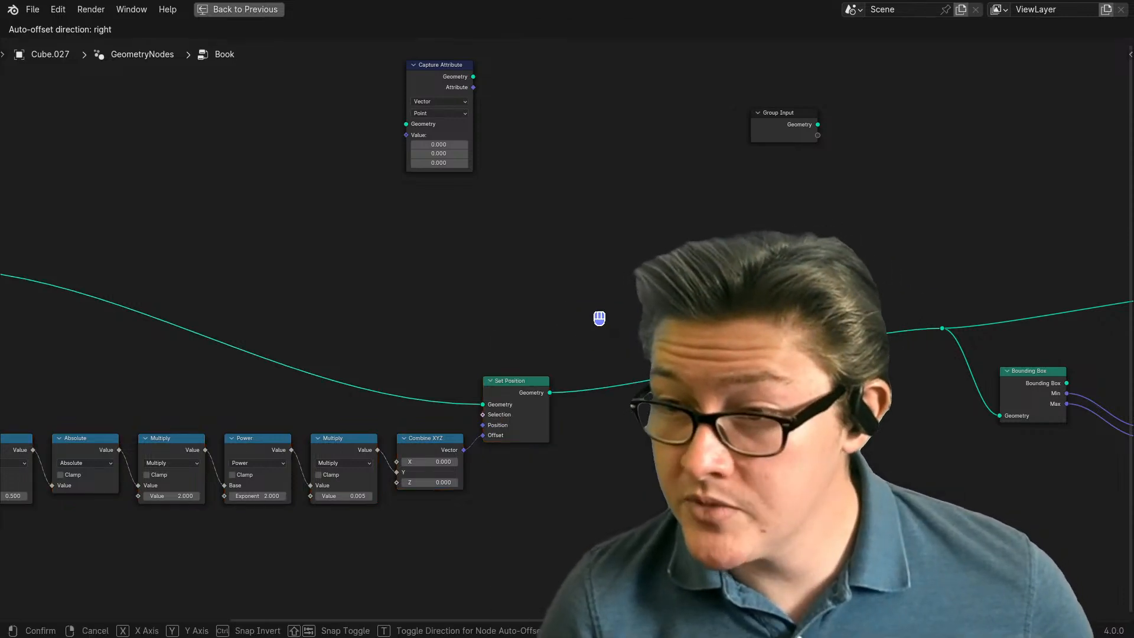
pyautogui.click(611, 420)
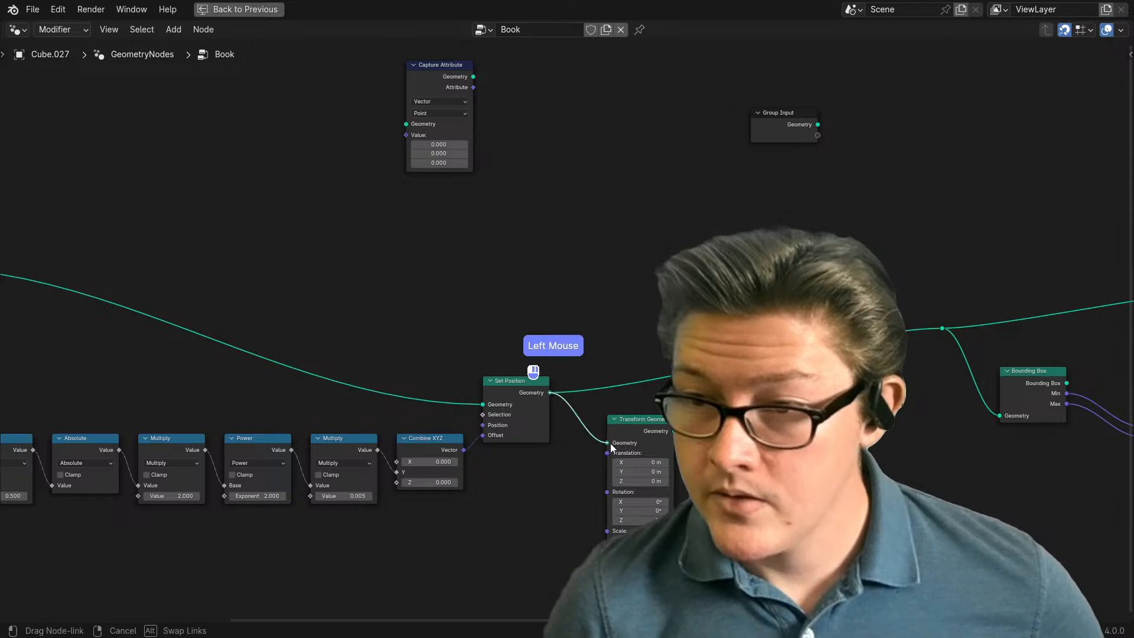
pyautogui.moveTo(611, 442); pyautogui.dragTo(611, 442)
pyautogui.scroll(-5, 612, 442)
pyautogui.moveTo(924, 431); pyautogui.dragTo(640, 446, button='middle')
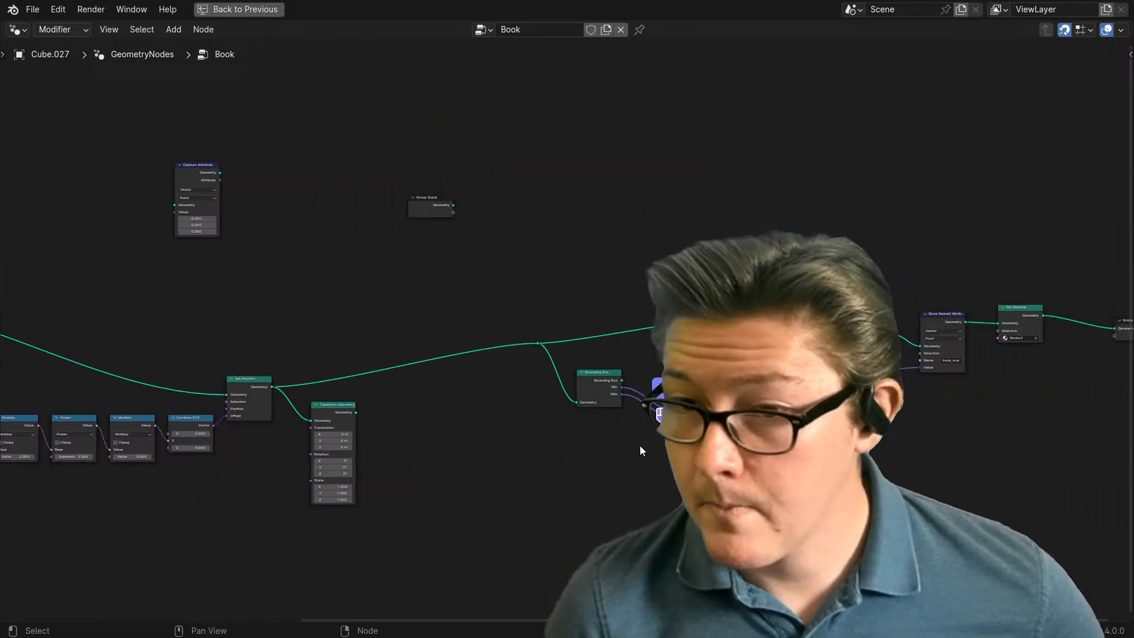
# Step: Delete the unused Set Position node before Join Geometry while keeping its geometry link connected
pyautogui.hotkey('ctrl', 'space')
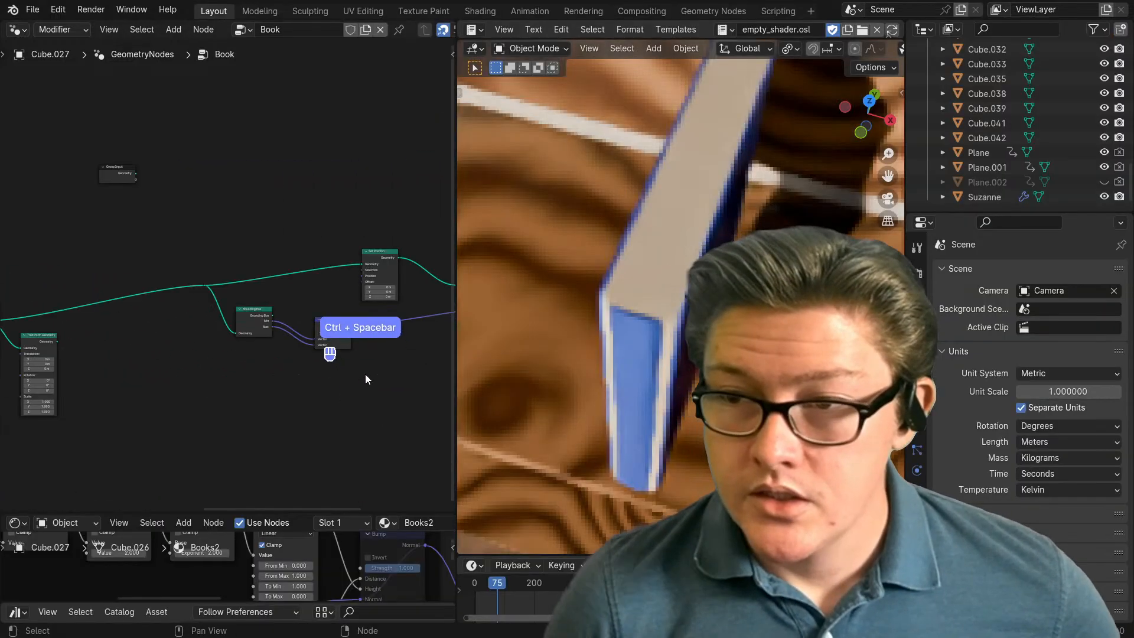
pyautogui.moveTo(365, 374); pyautogui.dragTo(206, 358, button='middle')
pyautogui.moveTo(111, 349); pyautogui.dragTo(240, 365, button='middle')
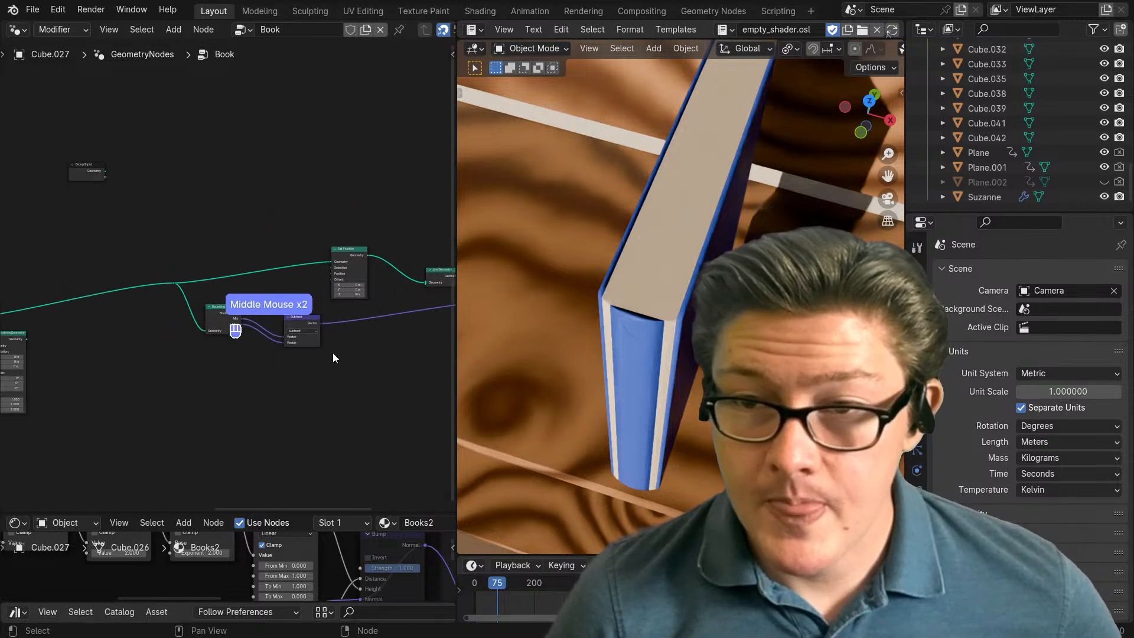
pyautogui.scroll(2, 347, 344)
pyautogui.moveTo(349, 343); pyautogui.dragTo(192, 385, button='middle')
pyautogui.scroll(3, 257, 376)
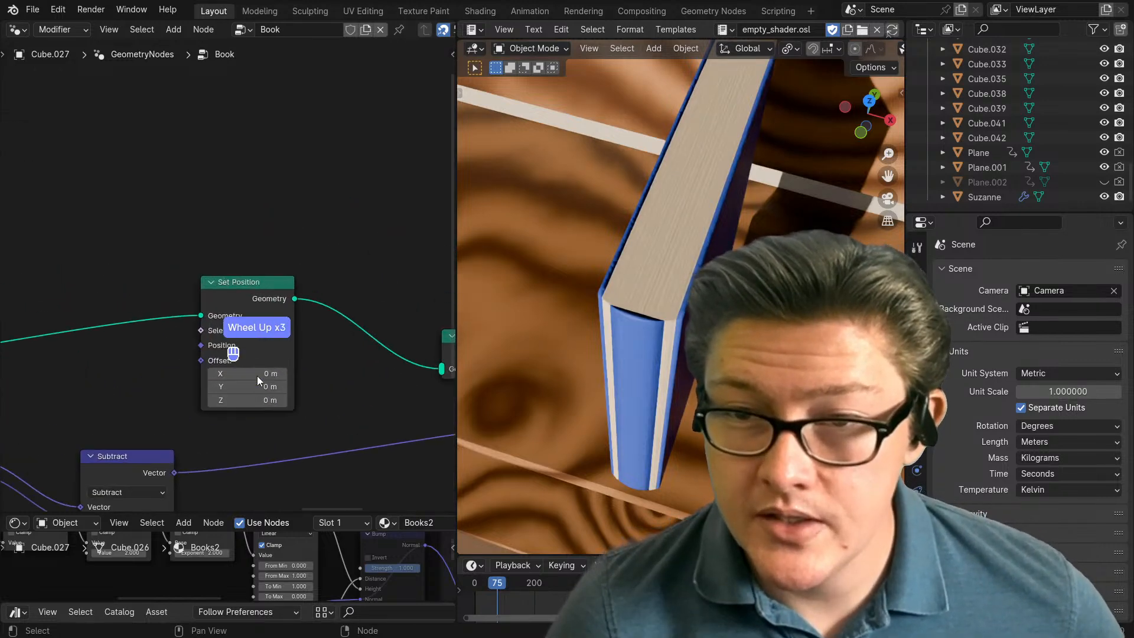
pyautogui.click(243, 287)
pyautogui.hotkey('ctrl', 'x')
# Step: Duplicate the Bounding Box and Subtract nodes with their reroute and place the copies below the originals
pyautogui.scroll(-2, 231, 296)
pyautogui.scroll(-3, 231, 296)
pyautogui.moveTo(151, 340); pyautogui.dragTo(295, 328, button='middle')
pyautogui.scroll(-4, 169, 322)
pyautogui.scroll(-3, 270, 363)
pyautogui.hotkey('ctrl', 'space')
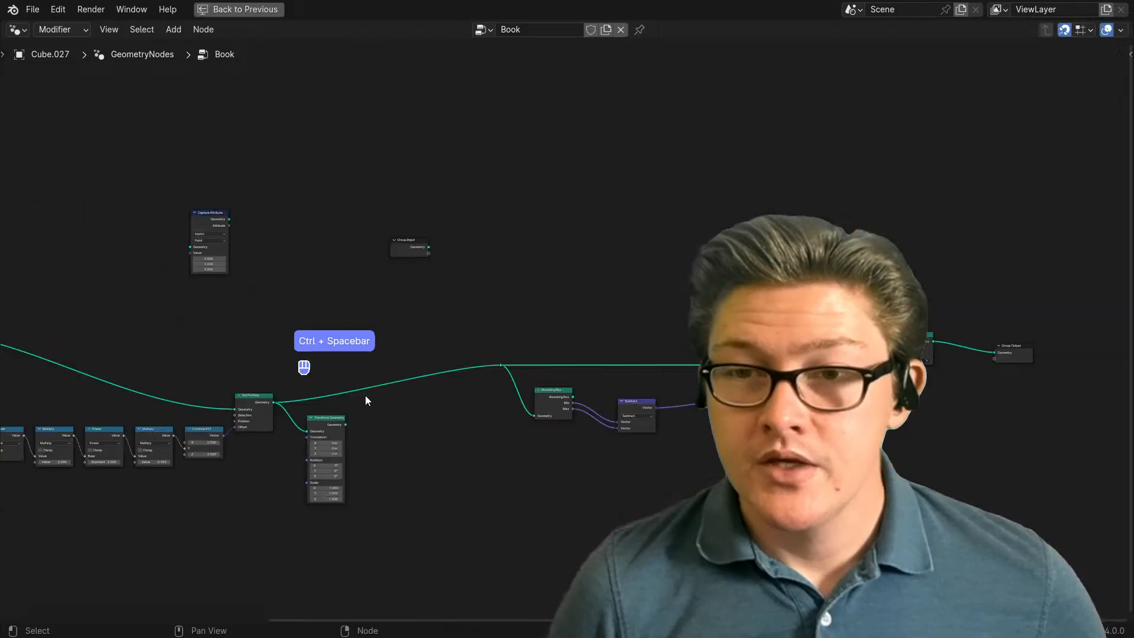
pyautogui.scroll(2, 662, 490)
pyautogui.moveTo(667, 494); pyautogui.dragTo(562, 424, button='middle')
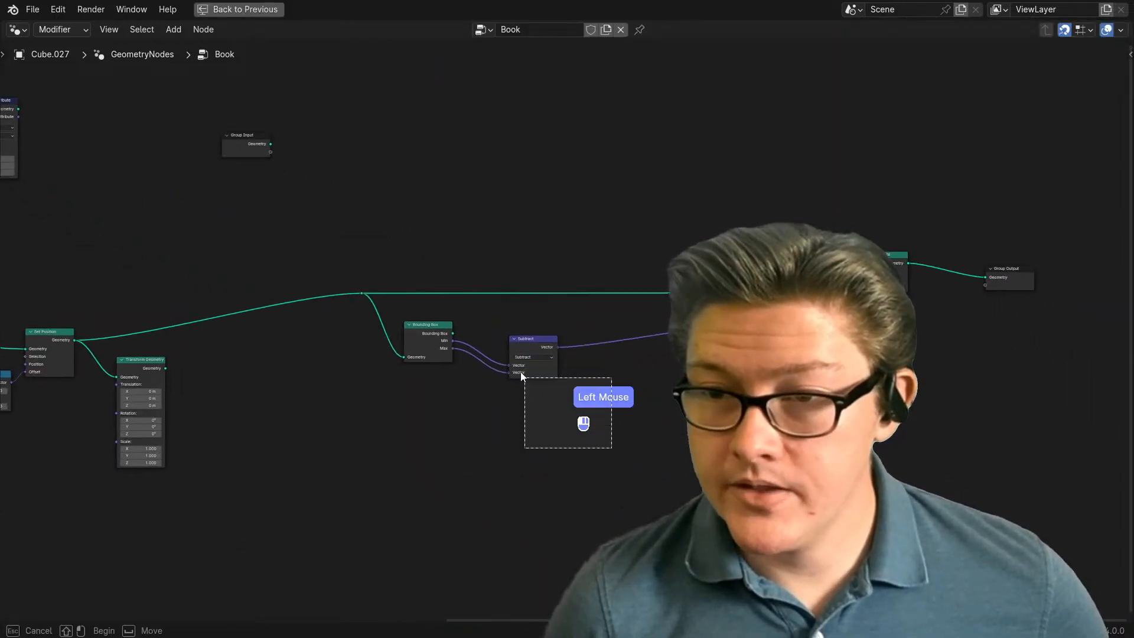
pyautogui.moveTo(521, 376); pyautogui.dragTo(437, 296)
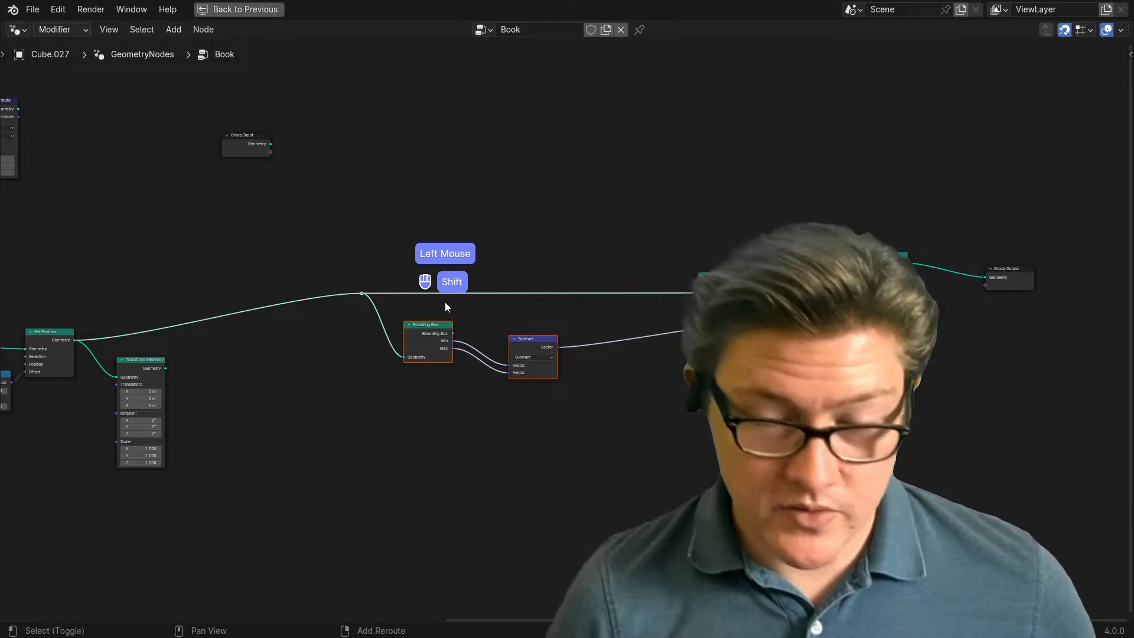
pyautogui.hotkey('shift', 'd')
pyautogui.click(405, 395)
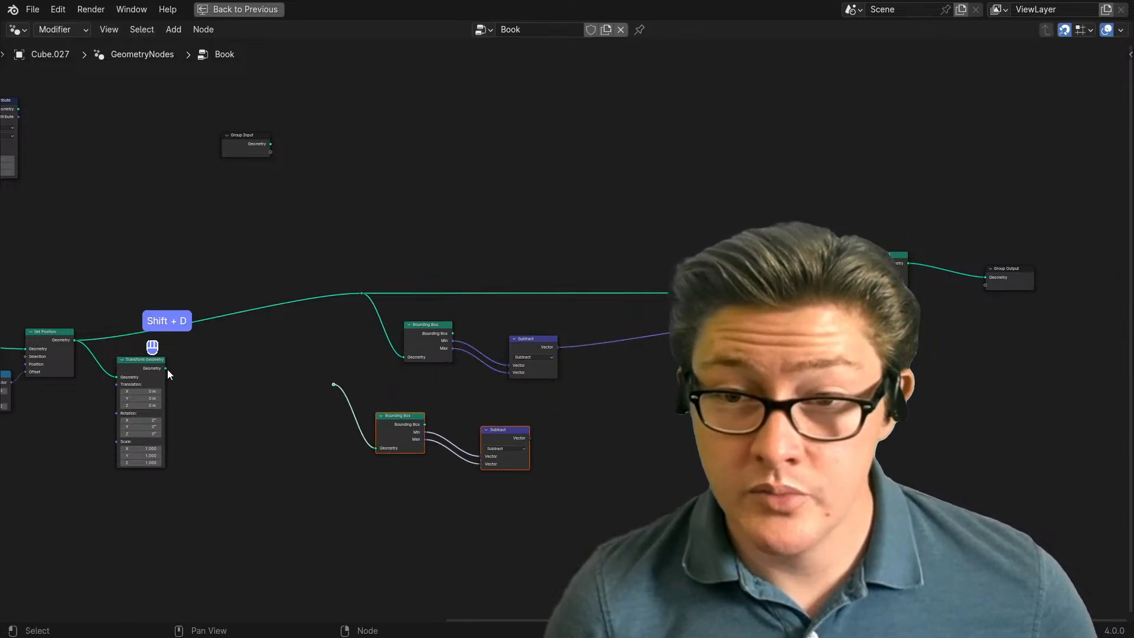
# Step: Connect the second Transform Geometry through the duplicated reroute into Join Geometry, and move the original Subtract closer to its Bounding Box
pyautogui.moveTo(165, 368); pyautogui.dragTo(797, 275)
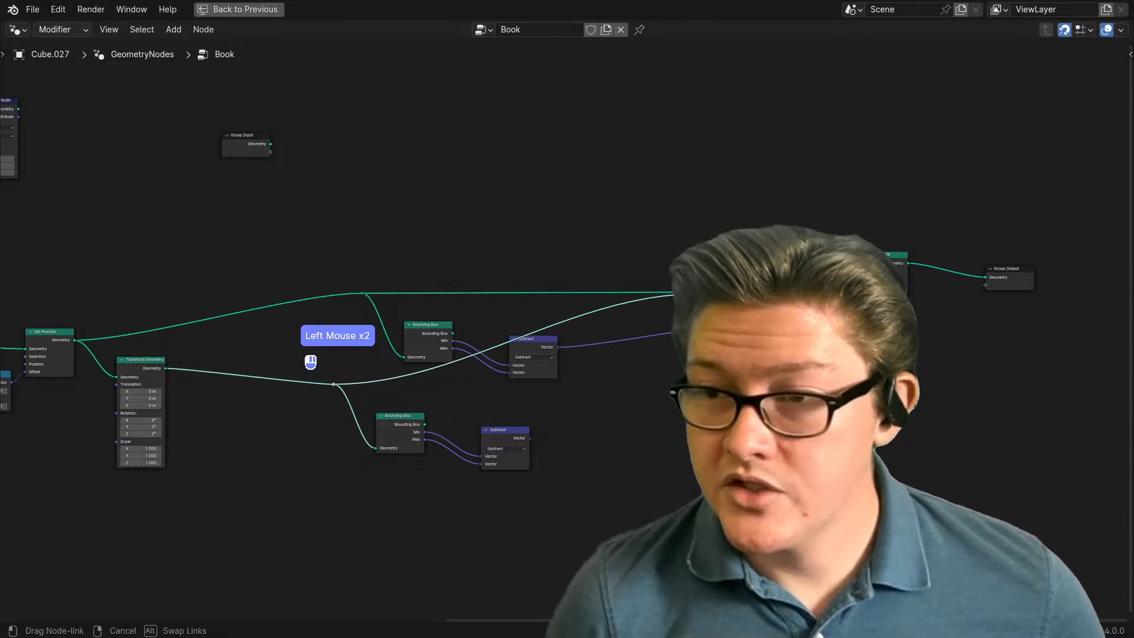
pyautogui.scroll(3, 664, 375)
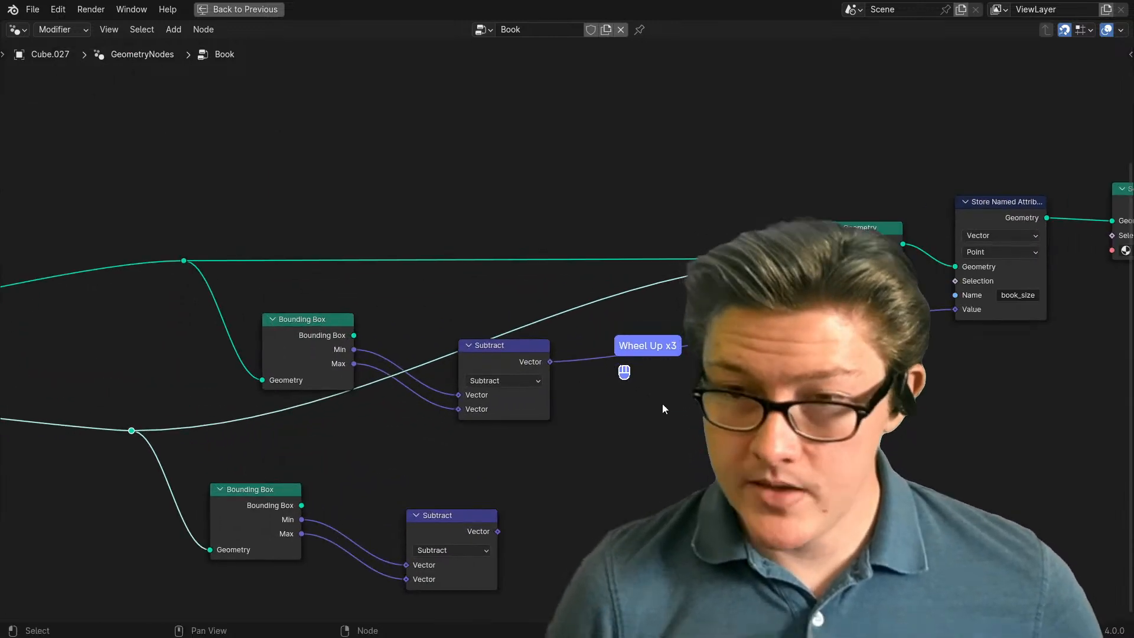
pyautogui.moveTo(662, 403); pyautogui.dragTo(501, 405, button='middle')
pyautogui.click(405, 352)
pyautogui.moveTo(405, 352); pyautogui.dragTo(341, 339)
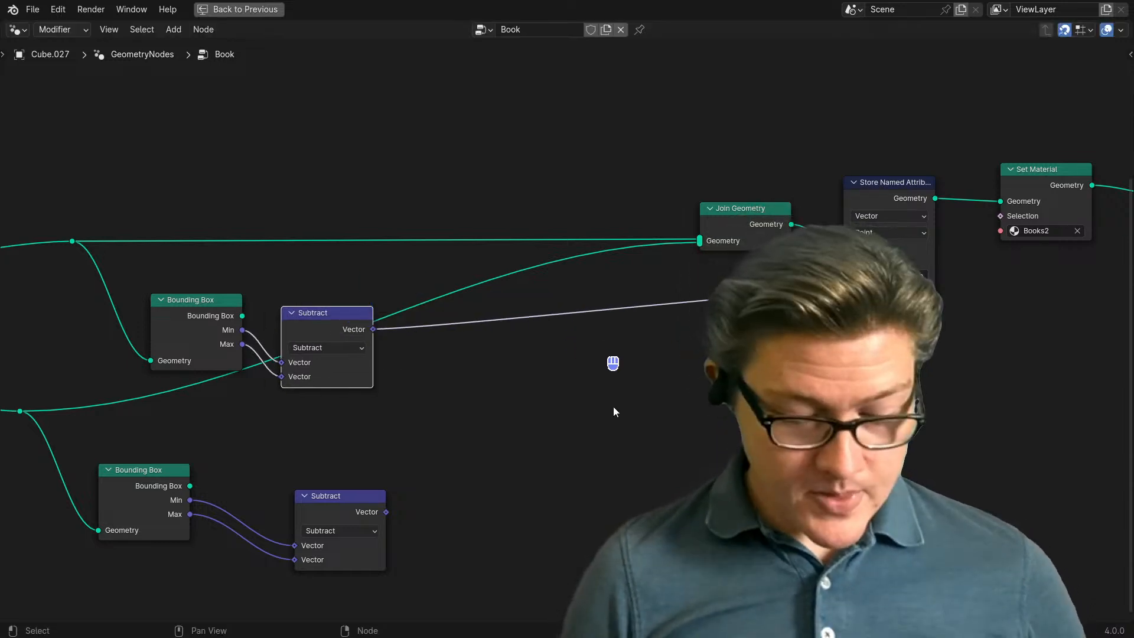
pyautogui.hotkey('ctrl', 'm')
pyautogui.click(604, 371)
pyautogui.hotkey('alt', 'm')
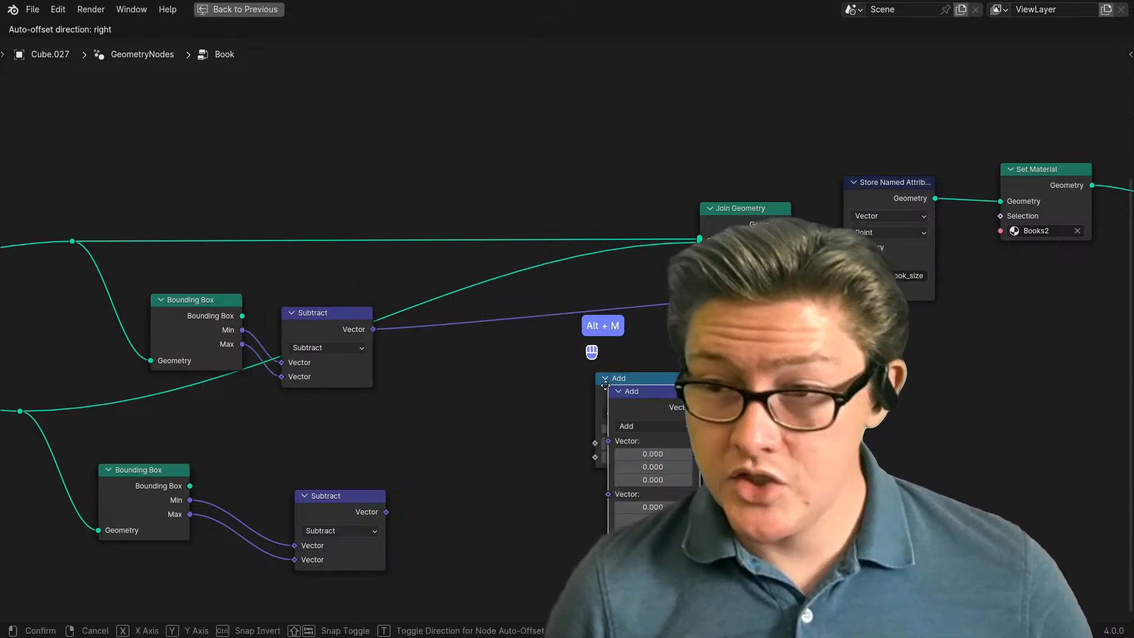
pyautogui.click(709, 378)
pyautogui.click(620, 388)
pyautogui.press('x')
# Step: Insert a vector Add node between the upper Subtract and Store Named Attribute, and connect the lower Subtract to its second input
pyautogui.hotkey('alt', 'm')
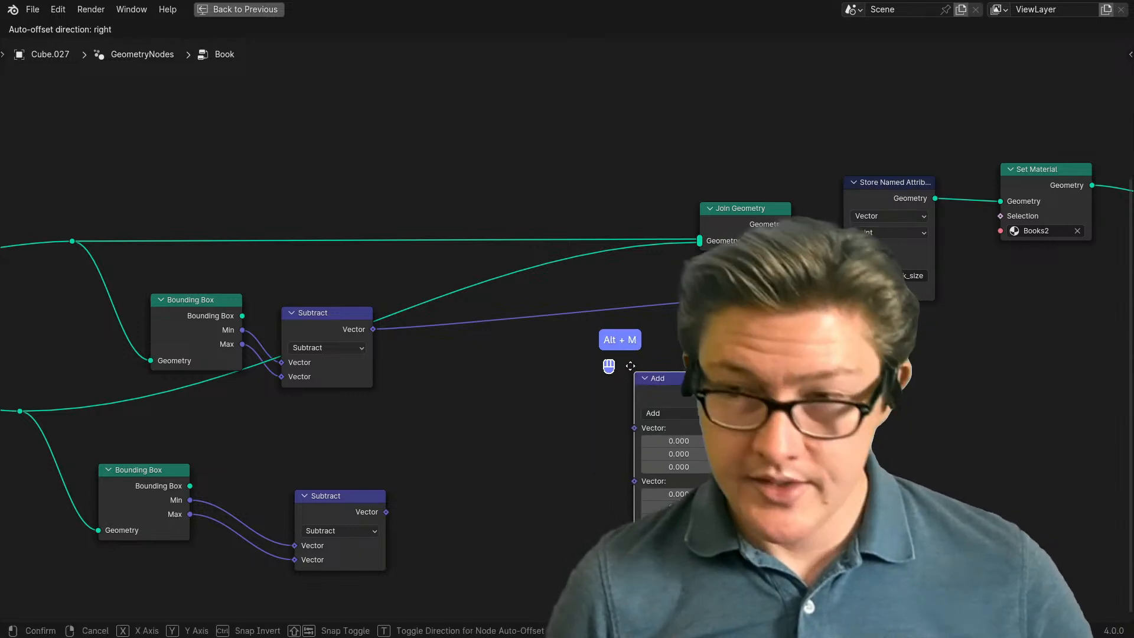
pyautogui.click(608, 297)
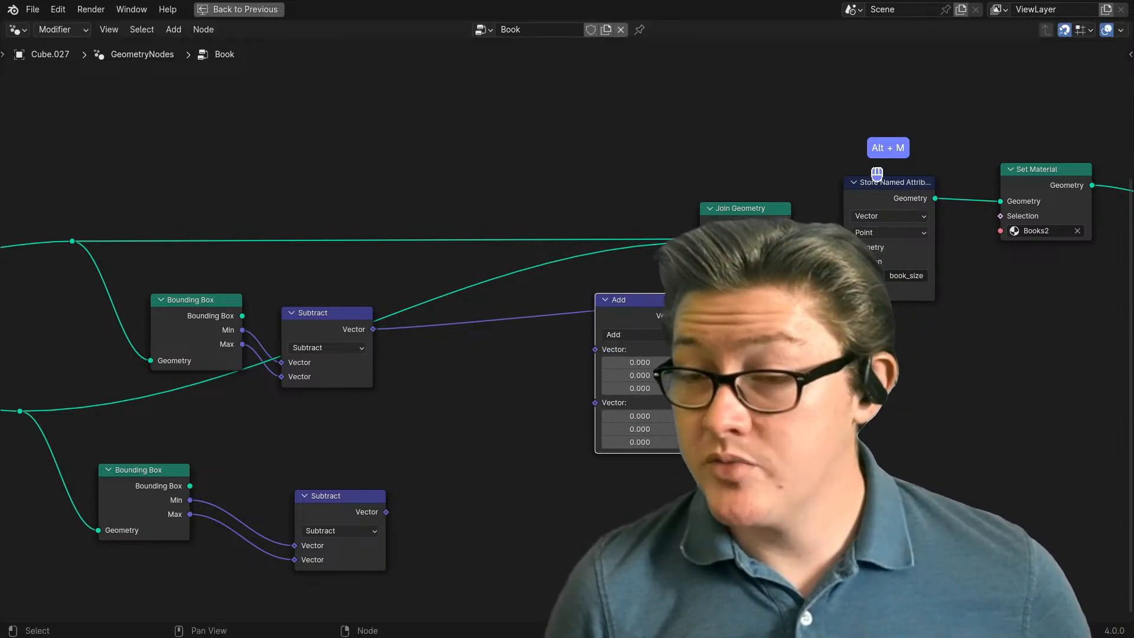
pyautogui.moveTo(628, 322); pyautogui.dragTo(629, 309)
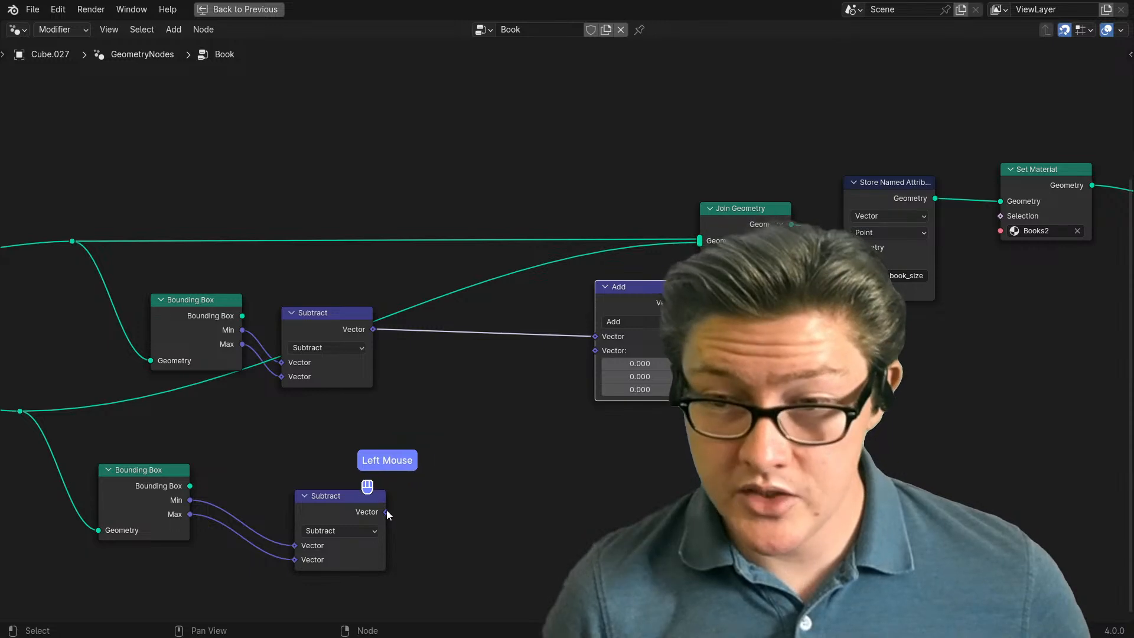
pyautogui.moveTo(596, 349); pyautogui.dragTo(595, 350)
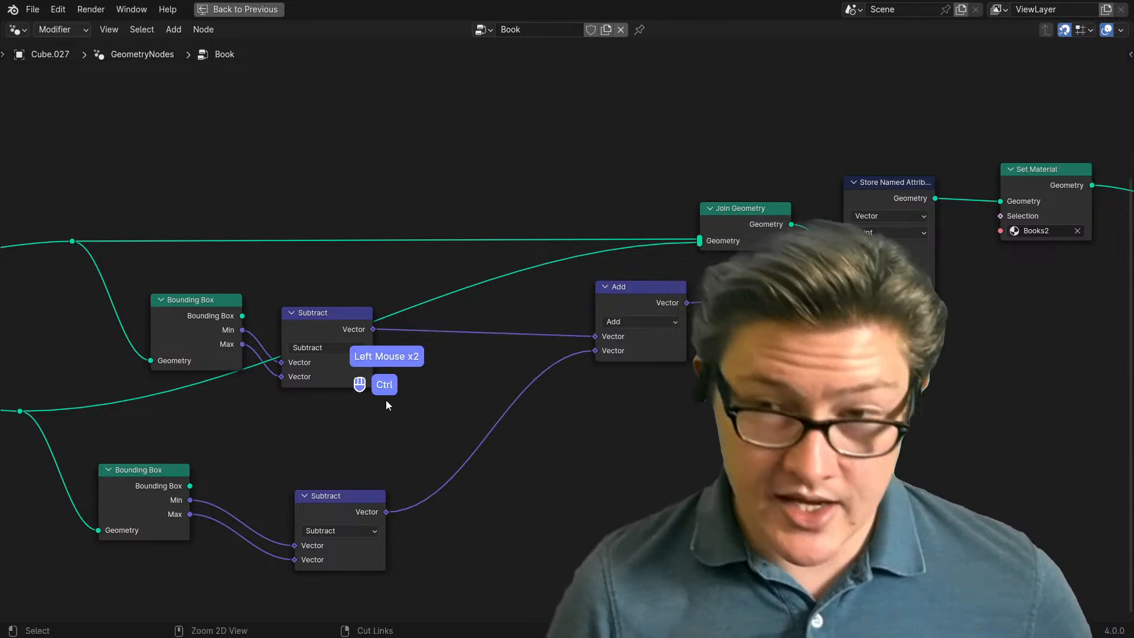
# Step: Set the second Transform Geometry node's X translation to -5 cm
pyautogui.hotkey('ctrl', 'space')
pyautogui.scroll(-4, 273, 417)
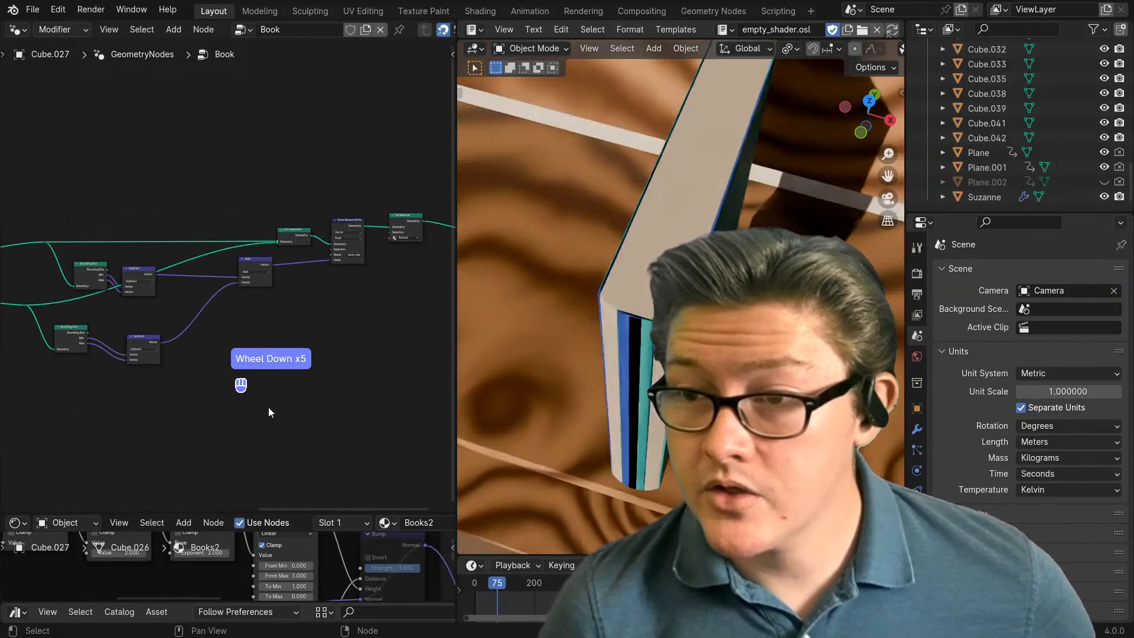
pyautogui.moveTo(268, 406); pyautogui.dragTo(298, 426, button='middle')
pyautogui.scroll(1, 144, 420)
pyautogui.moveTo(144, 420); pyautogui.dragTo(297, 386, button='middle')
pyautogui.scroll(3, 288, 431)
pyautogui.scroll(2, 291, 414)
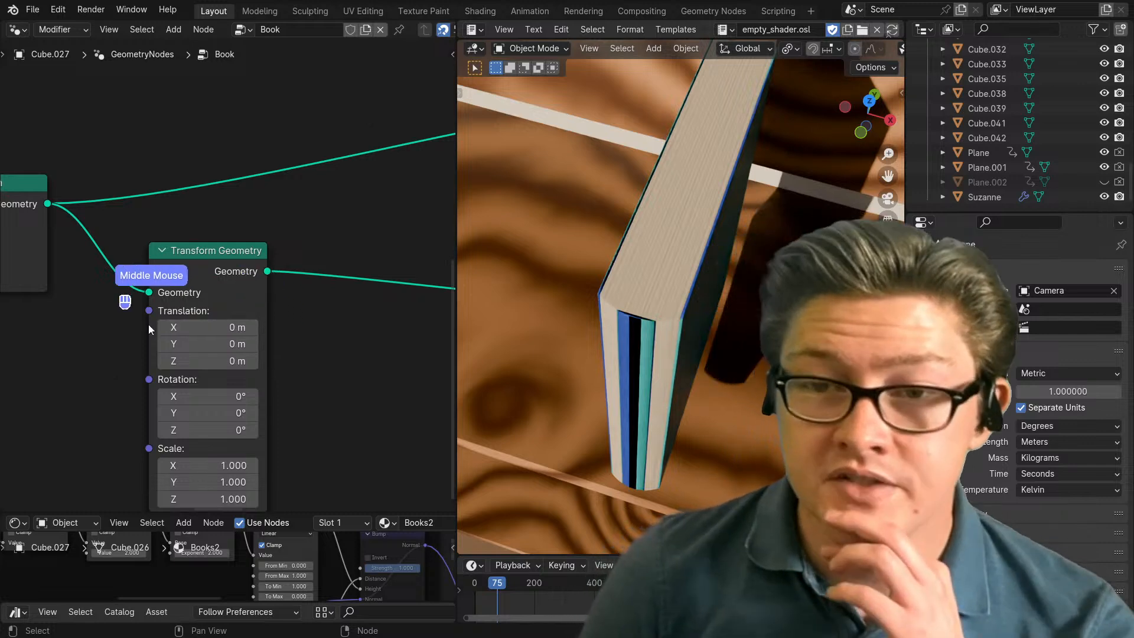
pyautogui.click(164, 327)
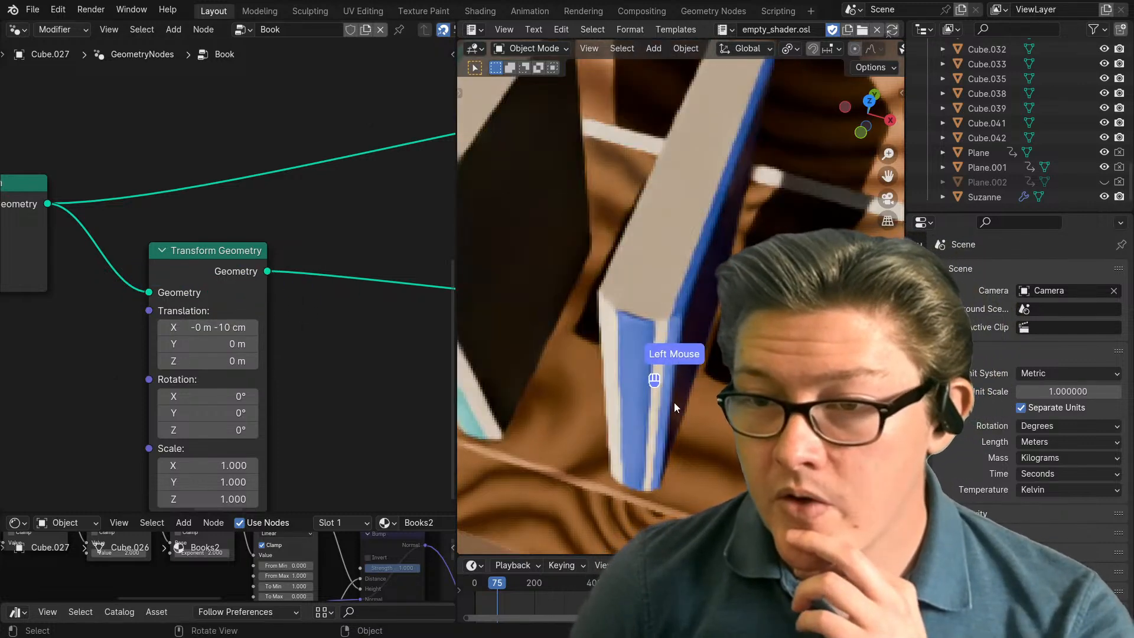
pyautogui.scroll(-3, 674, 403)
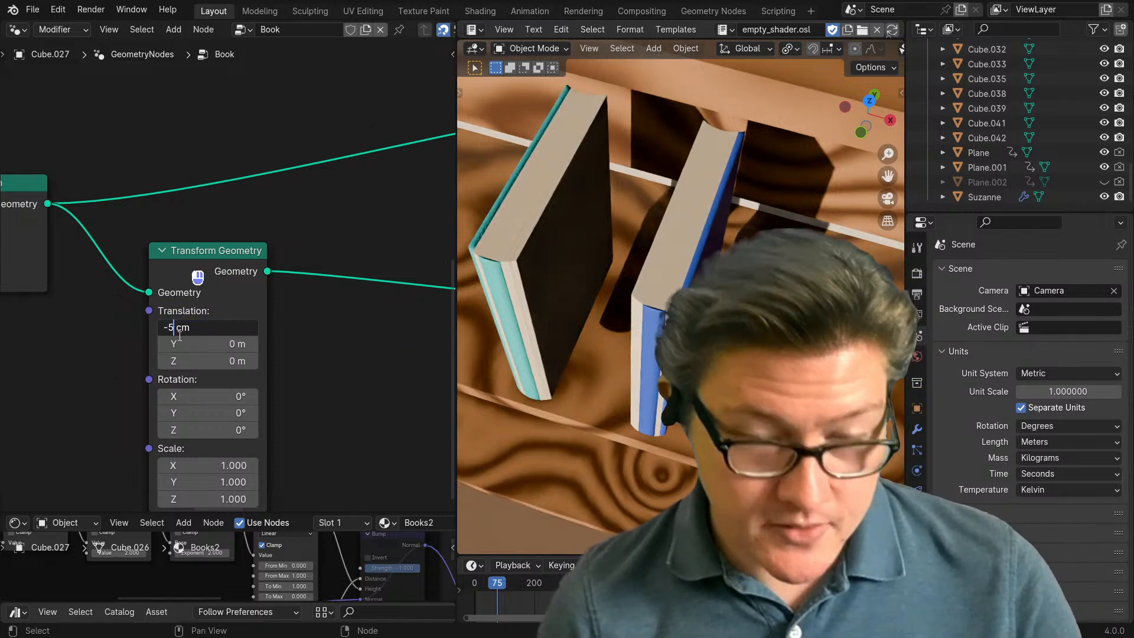
pyautogui.click(289, 361)
# Step: Move the second Transform Geometry node lower, further away from the spine's Set Position node
pyautogui.scroll(-6, 290, 360)
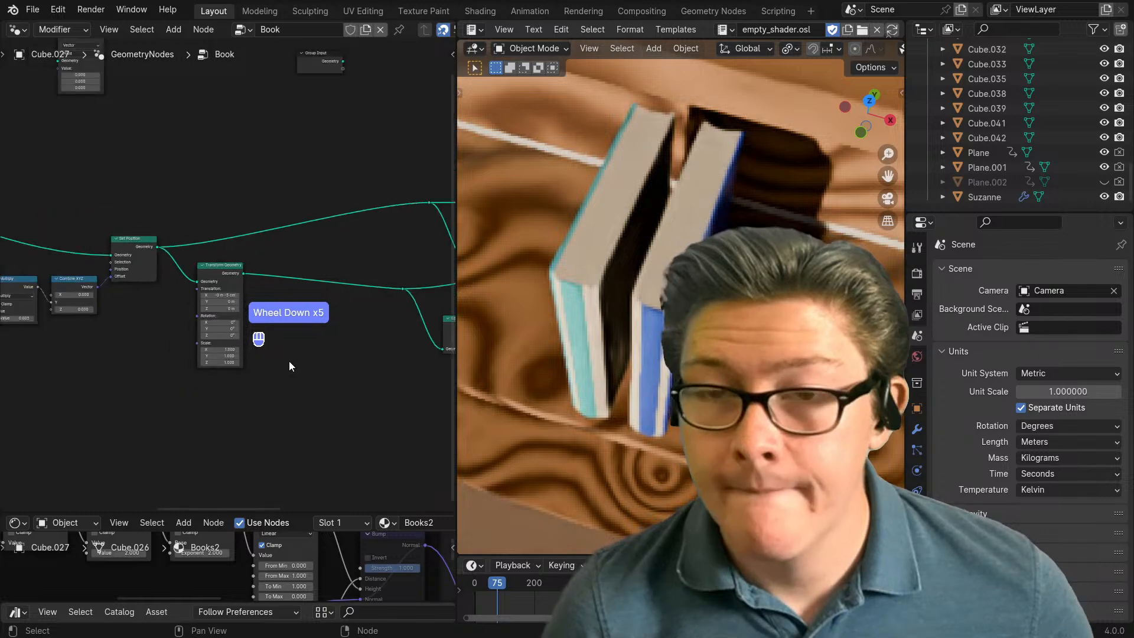
pyautogui.moveTo(176, 375); pyautogui.dragTo(293, 418, button='middle')
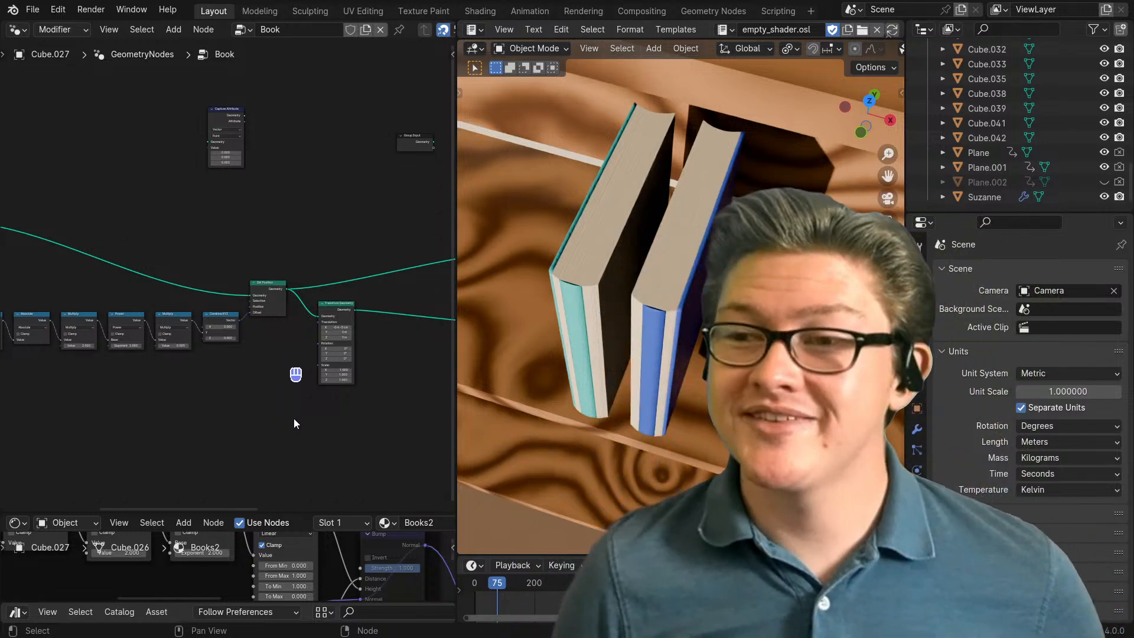
pyautogui.scroll(1, 313, 434)
pyautogui.scroll(1, 320, 441)
pyautogui.moveTo(312, 402); pyautogui.dragTo(301, 363, button='middle')
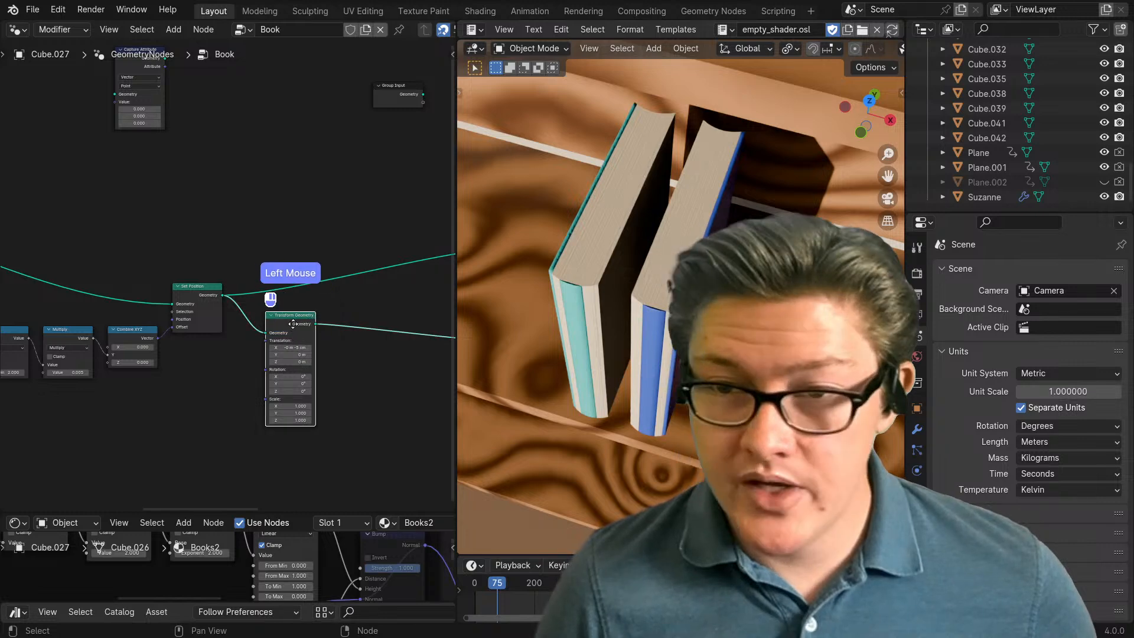
pyautogui.moveTo(293, 324); pyautogui.dragTo(316, 345)
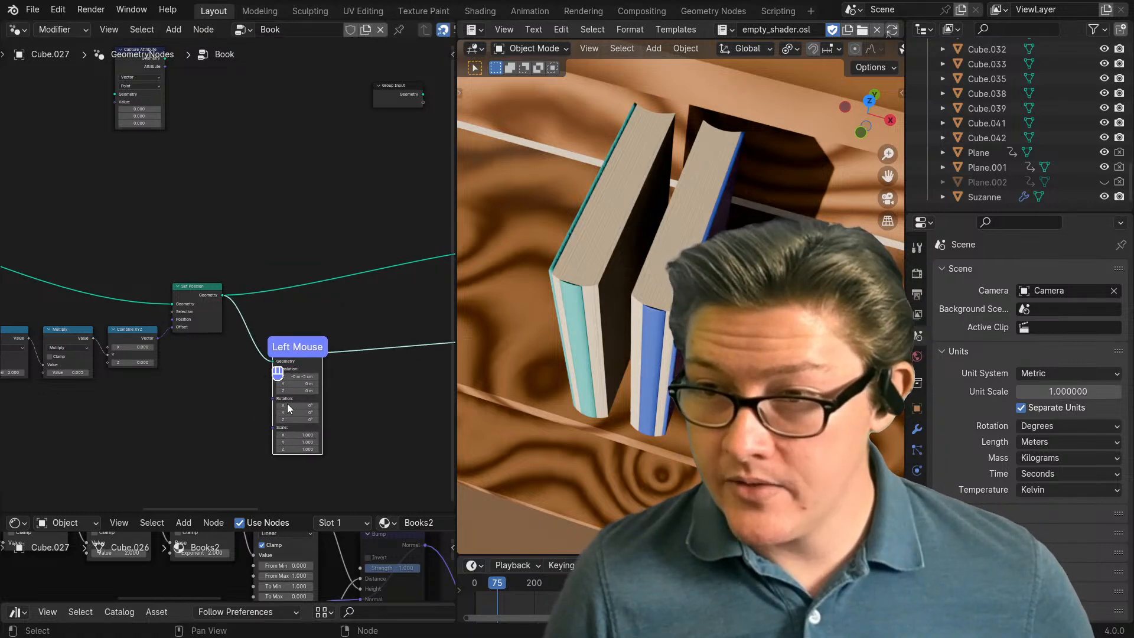
pyautogui.moveTo(263, 424); pyautogui.dragTo(268, 396, button='middle')
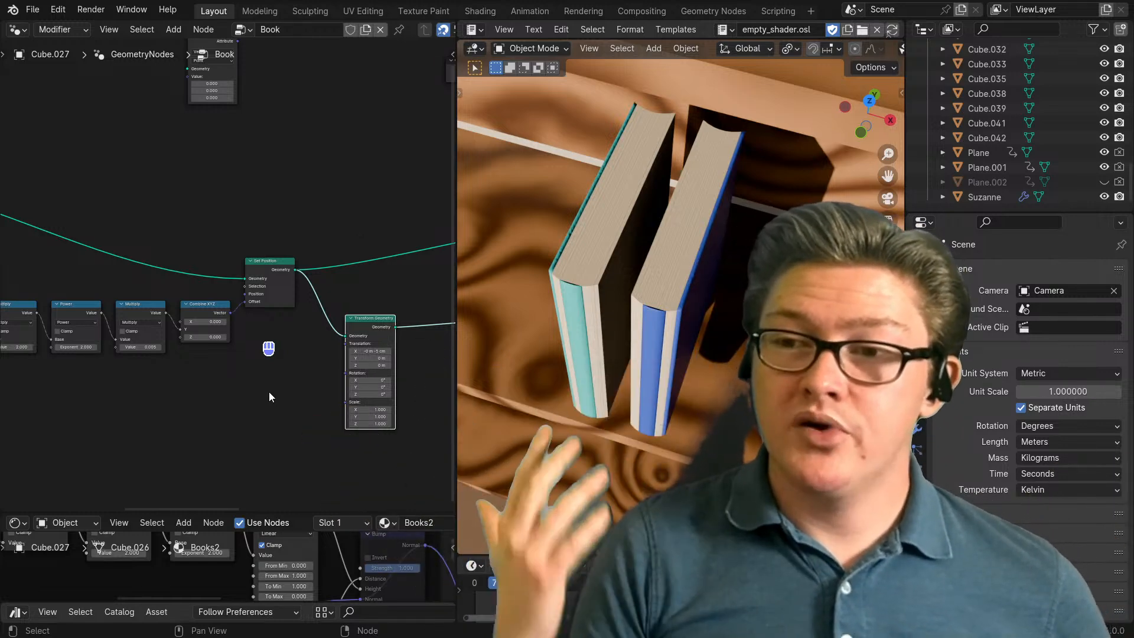
# Step: Enlarge the shader editor and preview the Spine Curve Texture Coordinate's Generated output on both books
pyautogui.scroll(-4, 270, 393)
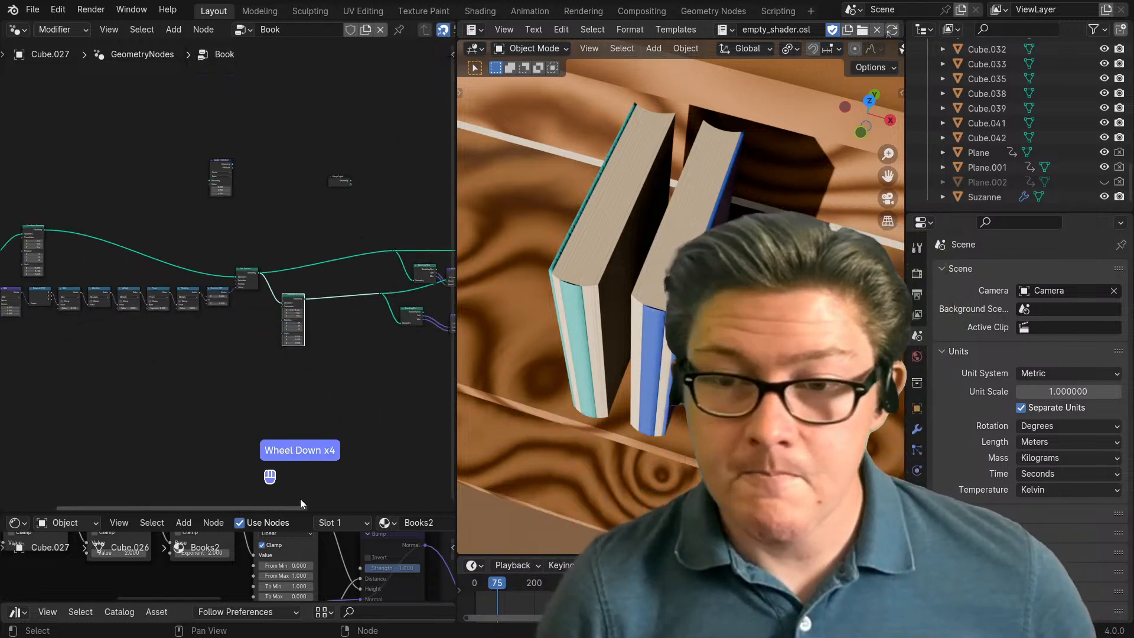
pyautogui.moveTo(295, 512); pyautogui.dragTo(296, 222)
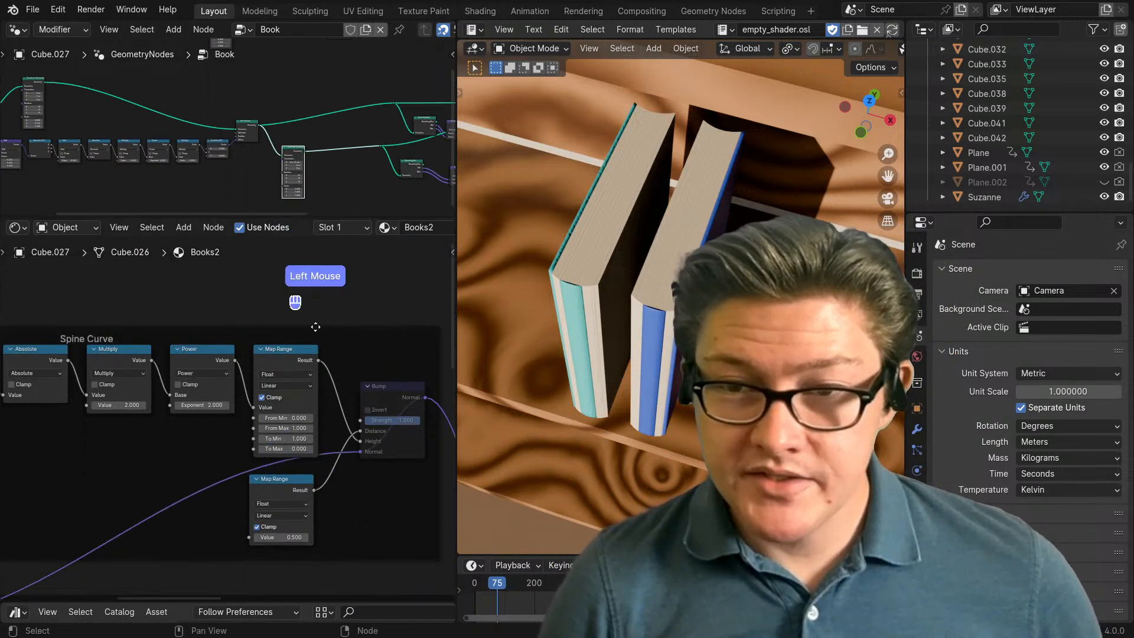
pyautogui.scroll(-3, 197, 438)
pyautogui.moveTo(198, 439); pyautogui.dragTo(327, 402, button='middle')
pyautogui.scroll(3, 189, 421)
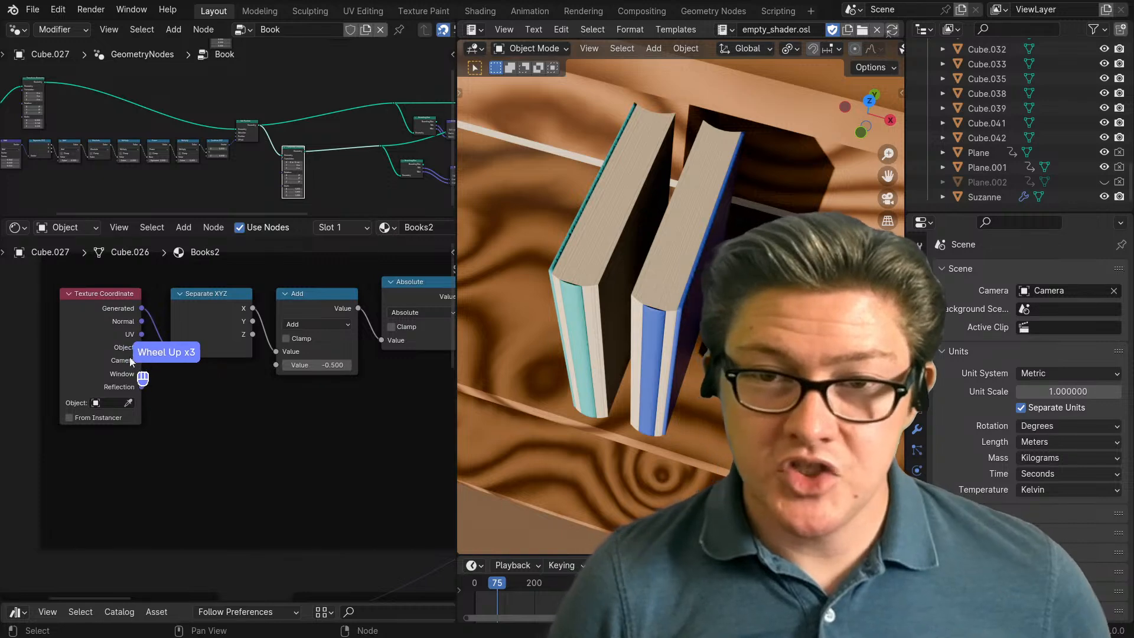
pyautogui.moveTo(129, 356); pyautogui.dragTo(144, 353, button='middle')
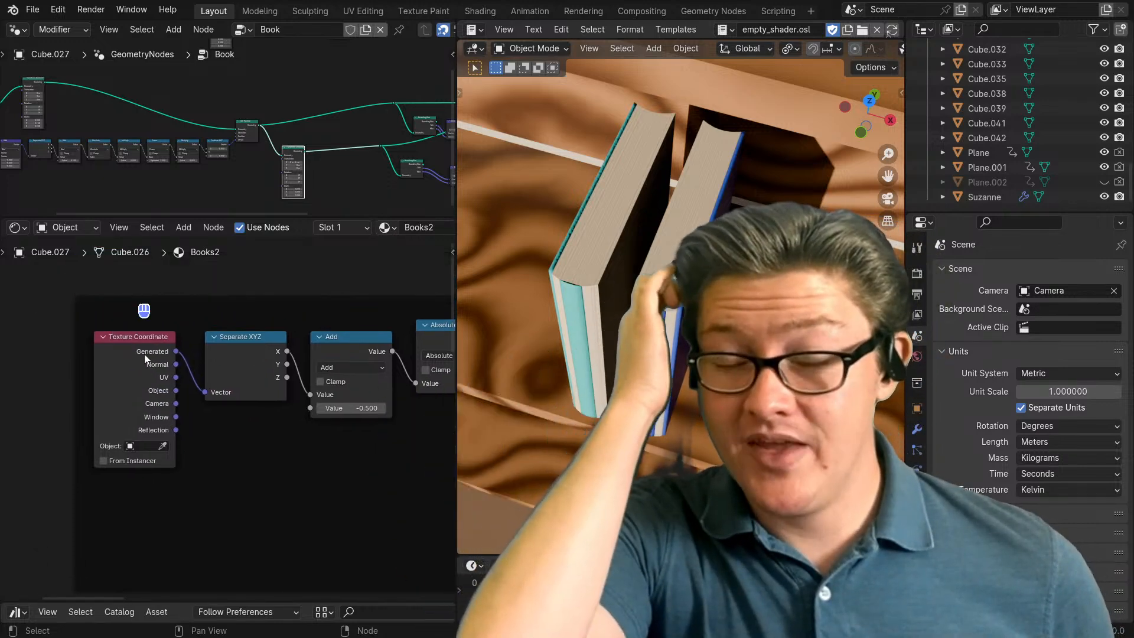
pyautogui.keyDown('ctrl'); pyautogui.keyDown('shift'); pyautogui.click(144, 353); pyautogui.keyUp('shift'); pyautogui.keyUp('ctrl')
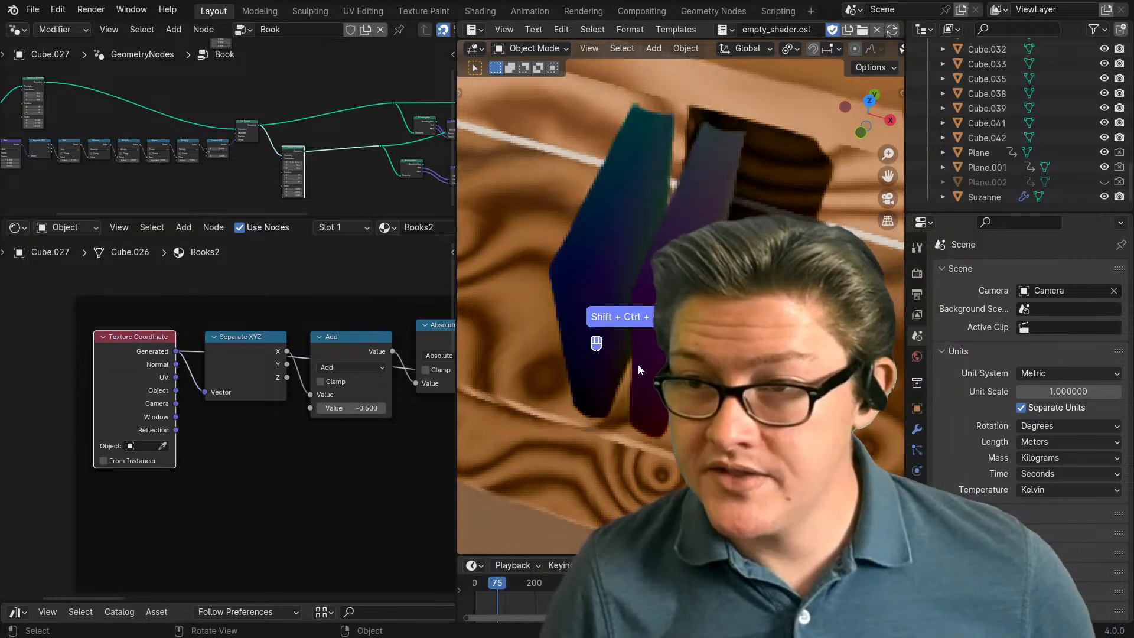
pyautogui.moveTo(645, 419); pyautogui.dragTo(626, 389, button='middle')
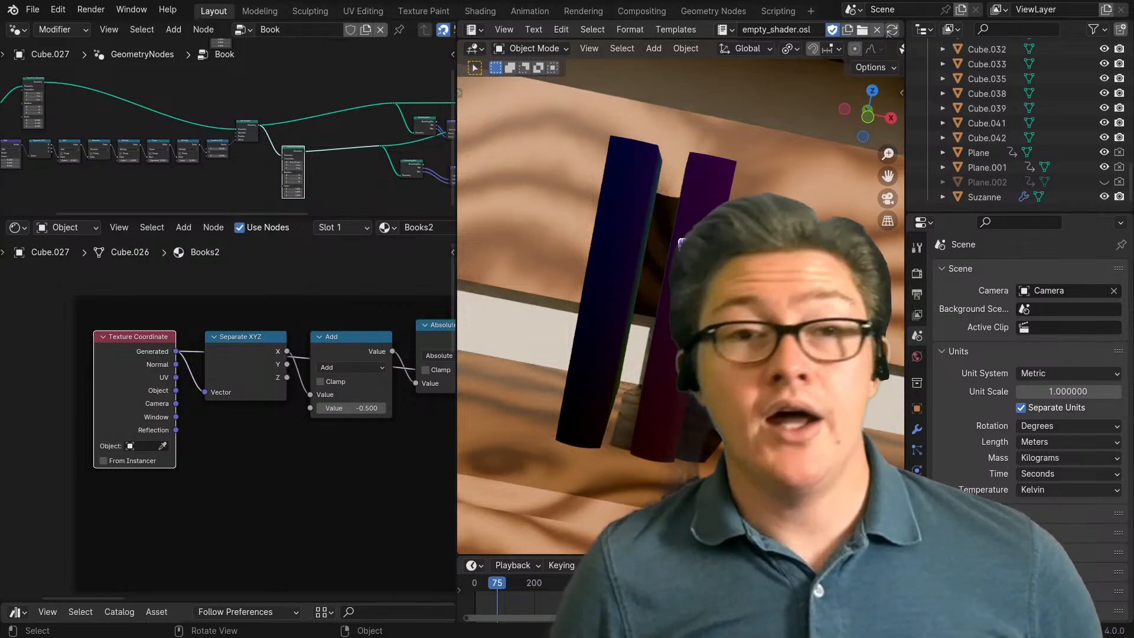
# Step: Duplicate the book_size Store Named Attribute node in the Book geometry nodes and place the copy below the original
pyautogui.moveTo(302, 218); pyautogui.dragTo(303, 442)
pyautogui.keyDown('ctrl'); pyautogui.moveTo(305, 355); pyautogui.dragTo(255, 338, button='middle'); pyautogui.keyUp('ctrl')
pyautogui.hotkey('ctrl', 'space')
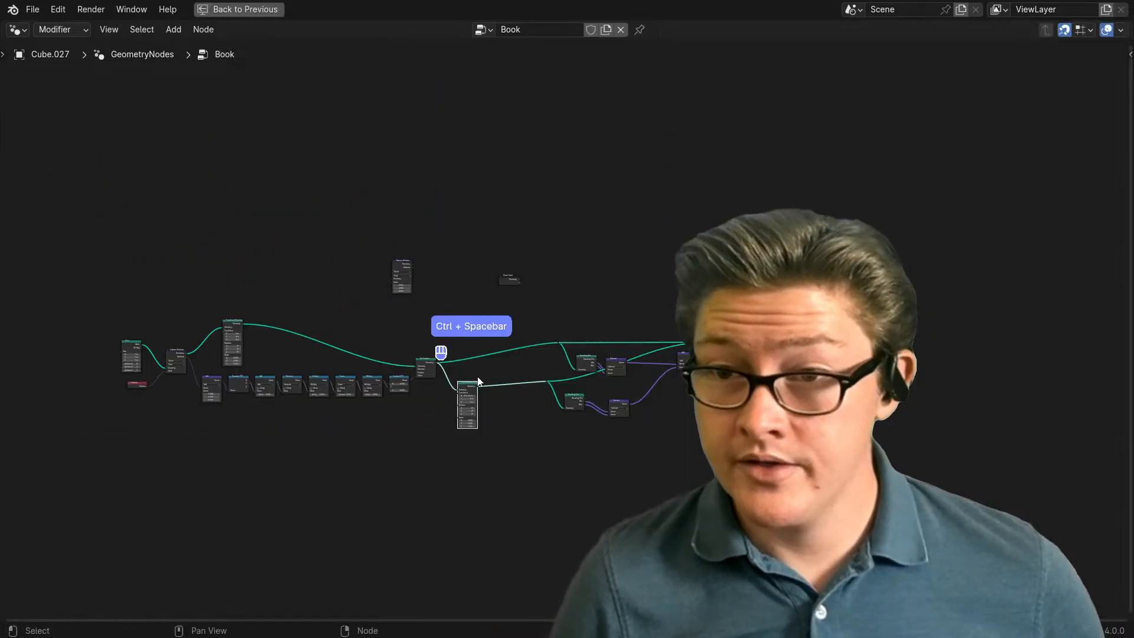
pyautogui.scroll(8, 676, 439)
pyautogui.scroll(1, 720, 445)
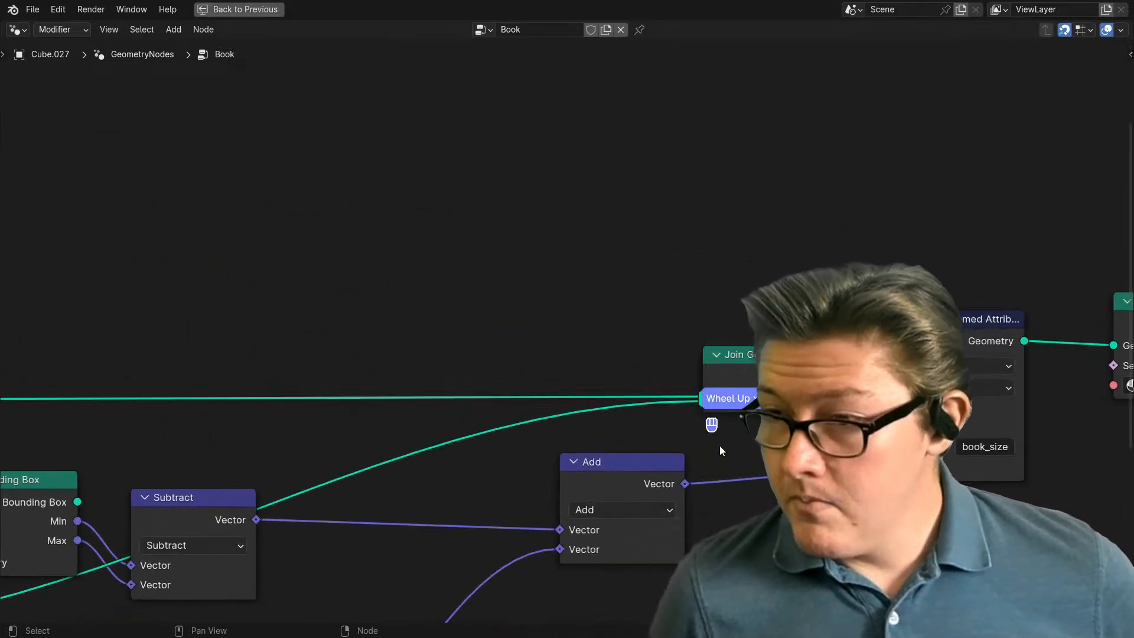
pyautogui.scroll(-4, 722, 481)
pyautogui.moveTo(664, 468); pyautogui.dragTo(804, 456, button='middle')
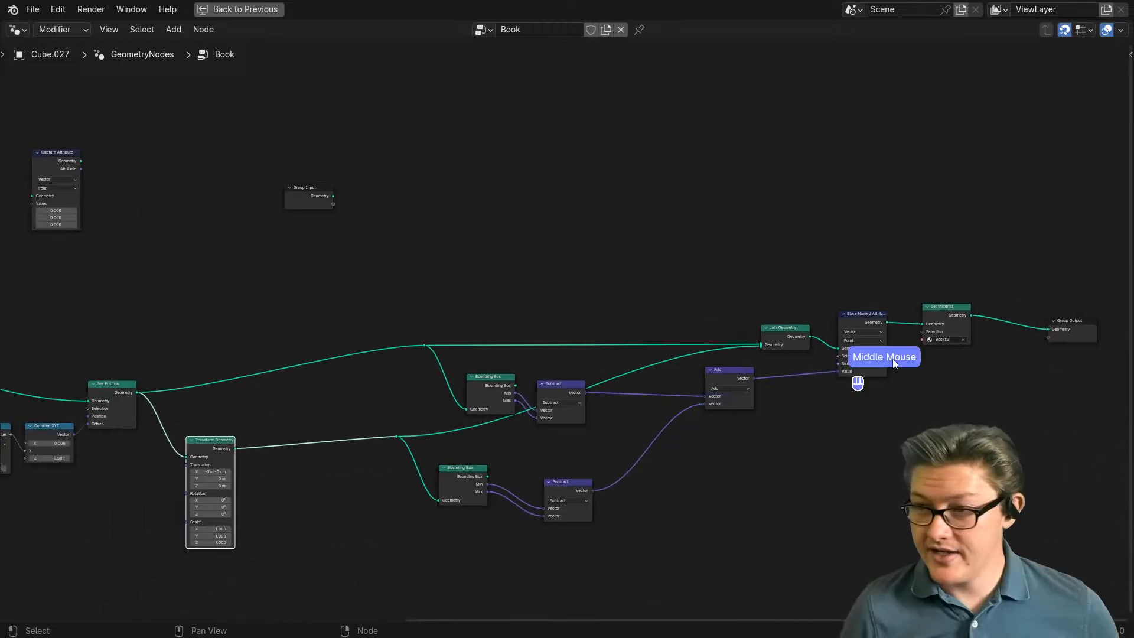
pyautogui.click(722, 335)
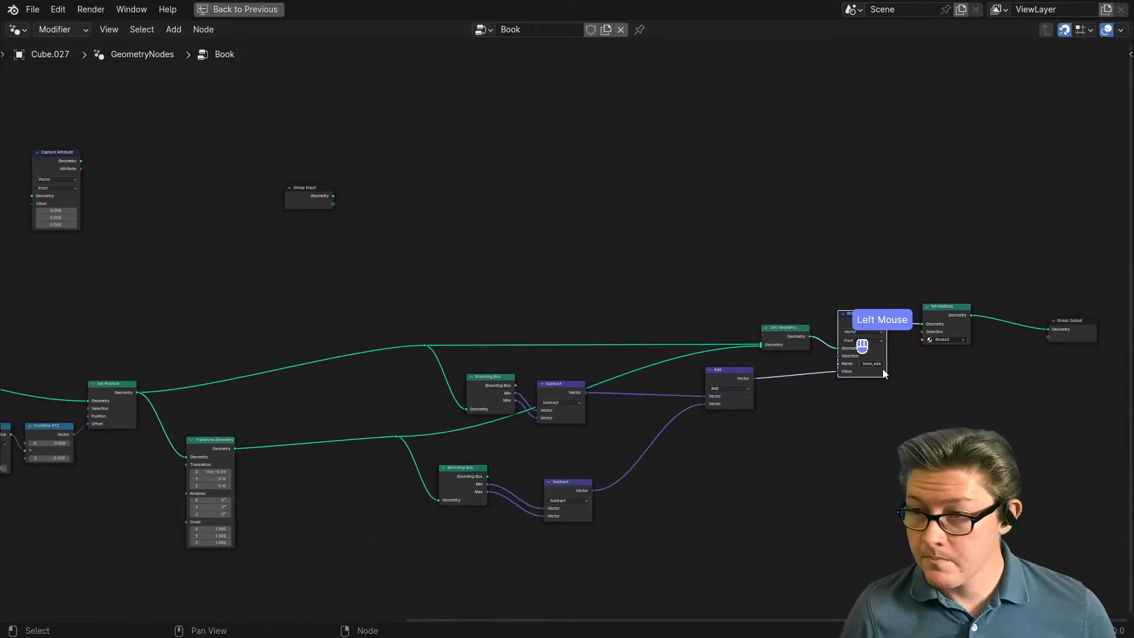
pyautogui.scroll(2, 879, 367)
pyautogui.moveTo(874, 372); pyautogui.dragTo(835, 332, button='middle')
pyautogui.hotkey('shift', 'd')
pyautogui.click(848, 461)
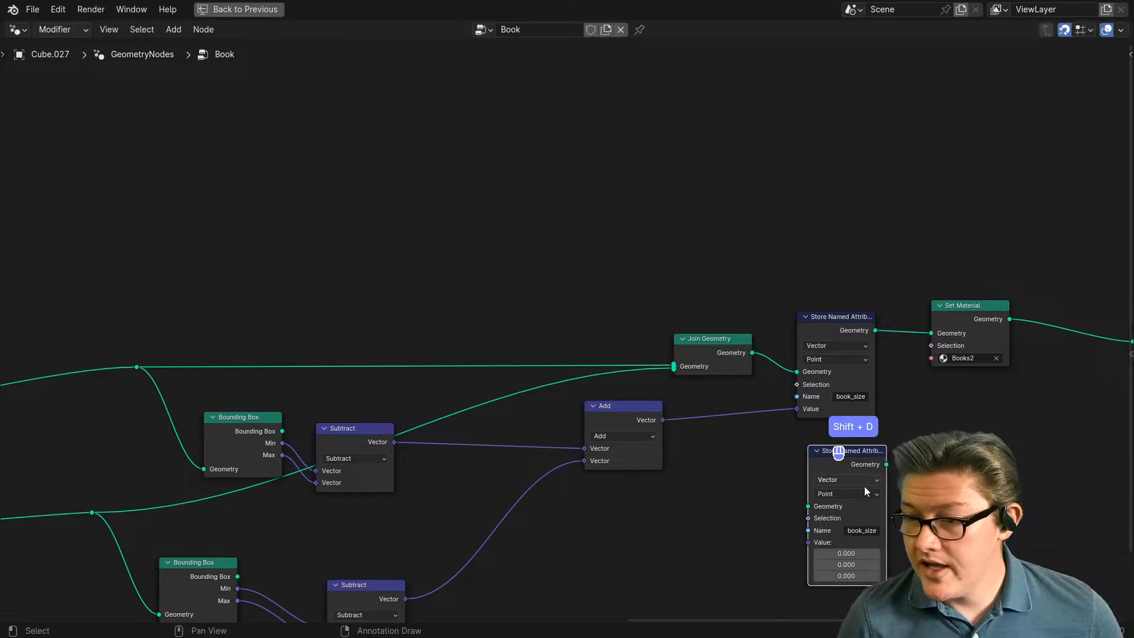
# Step: Change the duplicated Store Named Attribute node's attribute name to book
pyautogui.moveTo(863, 487); pyautogui.dragTo(701, 425, button='middle')
pyautogui.scroll(2, 697, 431)
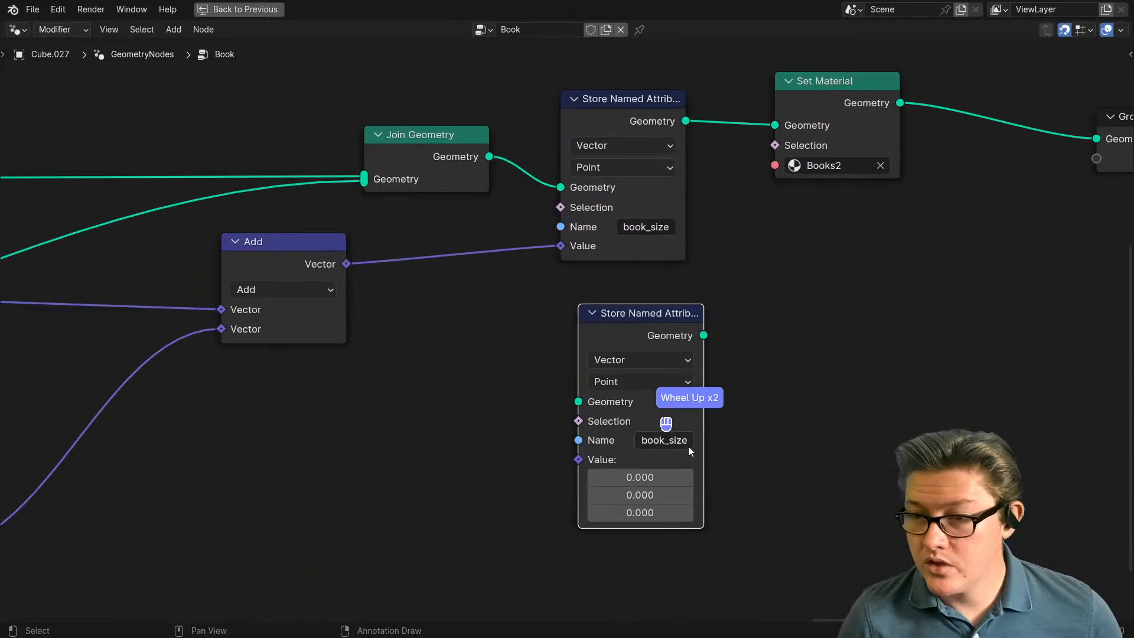
pyautogui.click(670, 440)
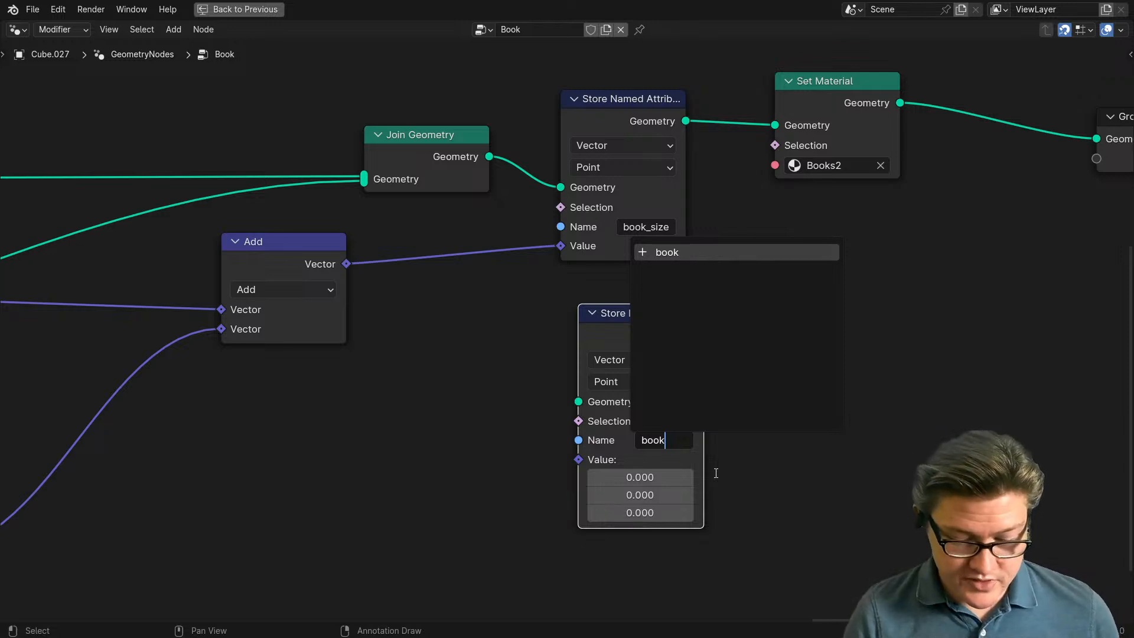
pyautogui.press('Return')
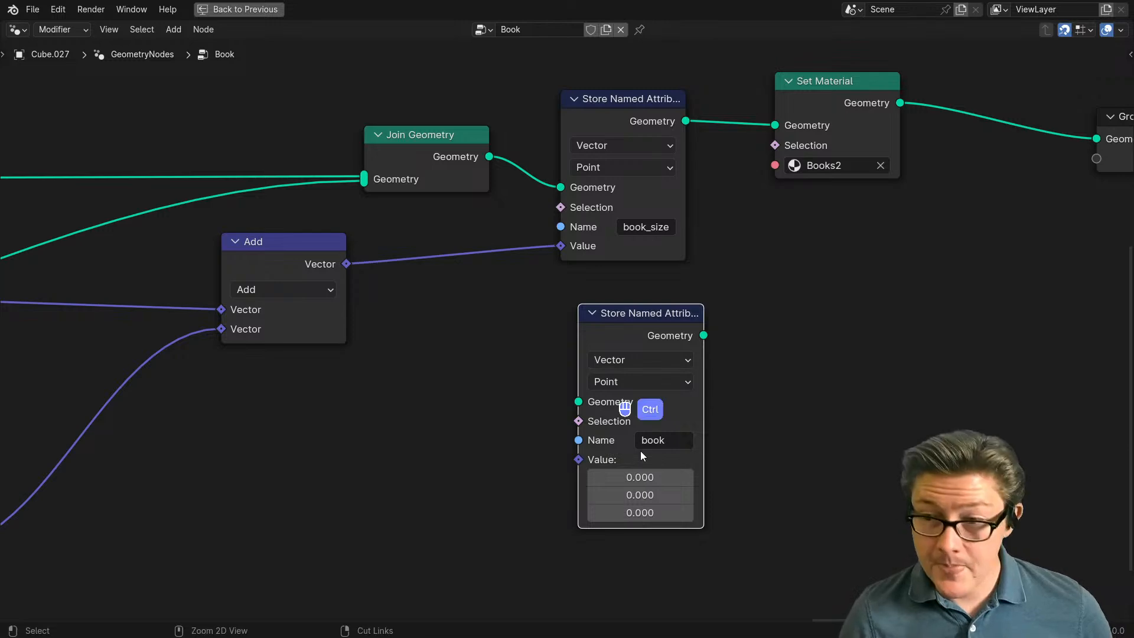
pyautogui.hotkey('ctrl', 'space')
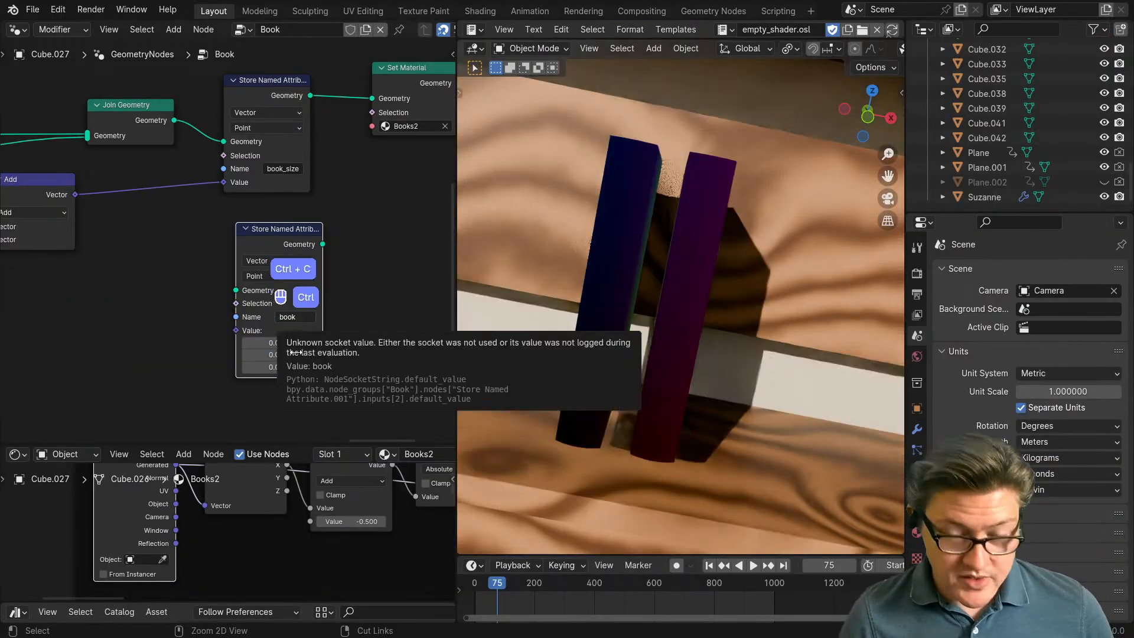
# Step: Enlarge the shader editor again and add an Attribute node to the Books2 material, in the empty space below the Leather frame
pyautogui.moveTo(307, 444); pyautogui.dragTo(306, 235)
pyautogui.scroll(-4, 220, 486)
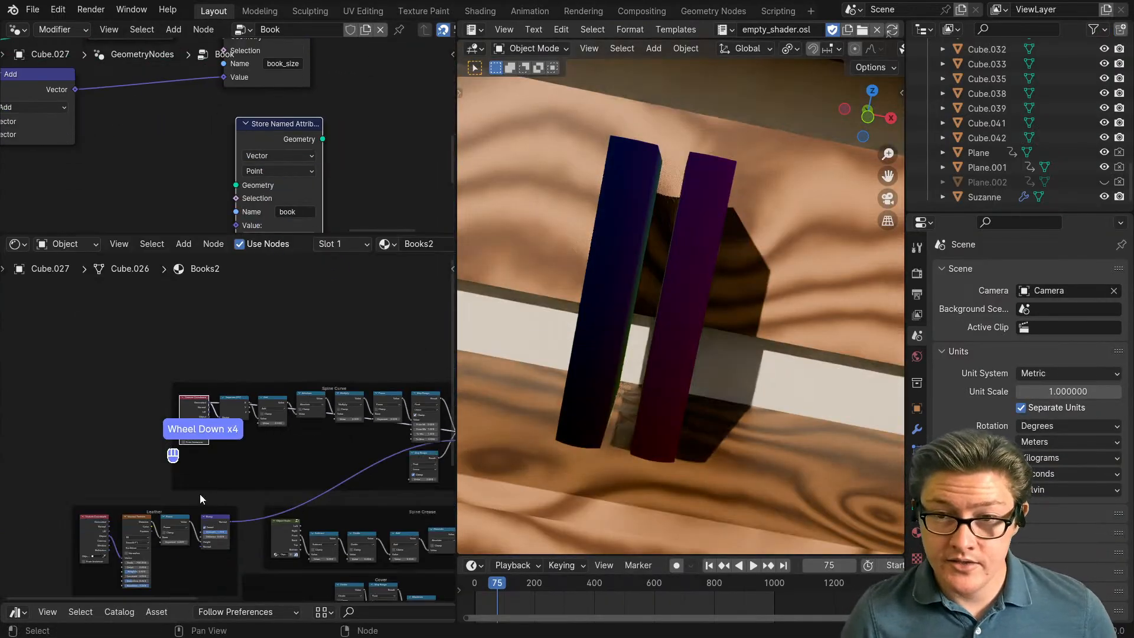
pyautogui.moveTo(223, 491); pyautogui.dragTo(204, 427, button='middle')
pyautogui.scroll(1, 148, 441)
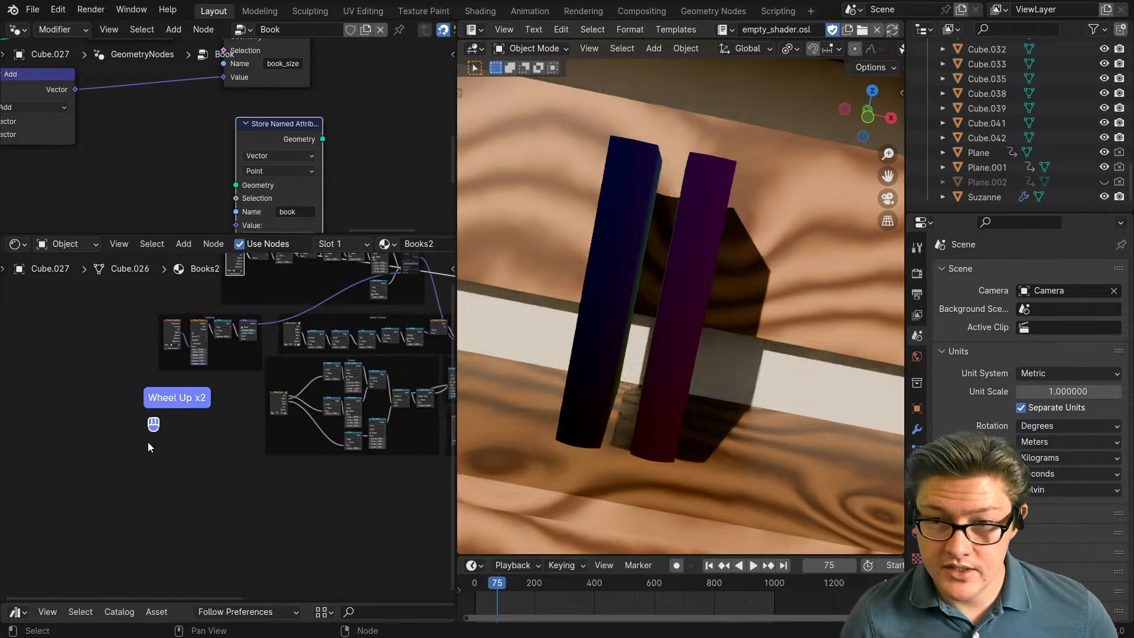
pyautogui.hotkey('shift', 'a')
pyautogui.write('att')
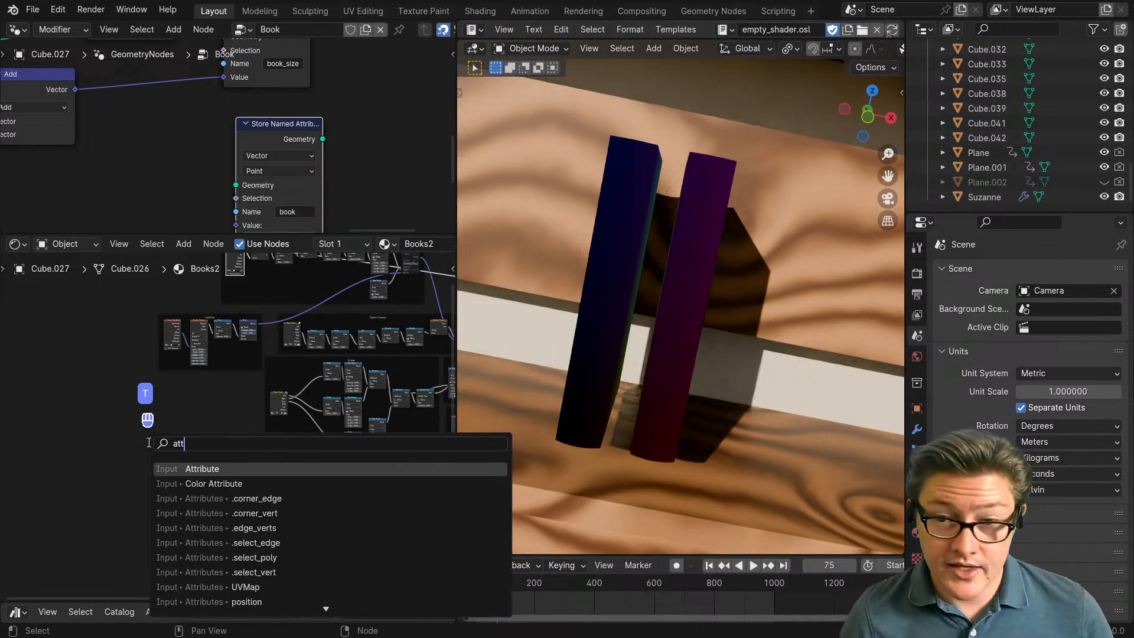
pyautogui.click(214, 469)
pyautogui.scroll(2, 111, 459)
pyautogui.moveTo(109, 460); pyautogui.dragTo(247, 443, button='middle')
pyautogui.scroll(5, 244, 443)
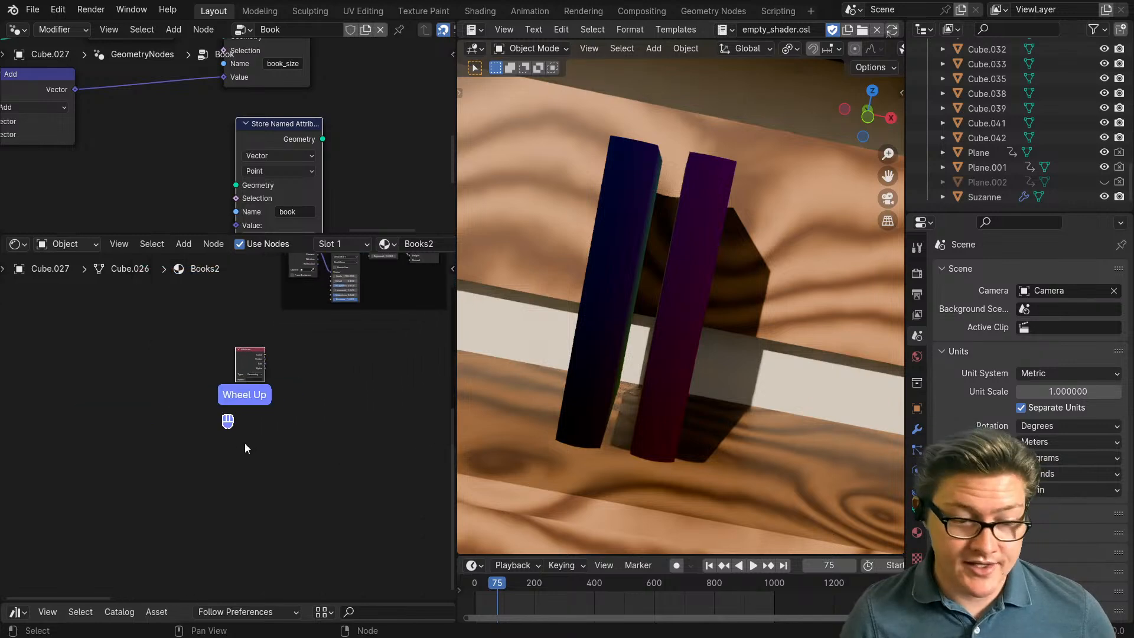
pyautogui.moveTo(303, 334); pyautogui.dragTo(256, 396, button='middle')
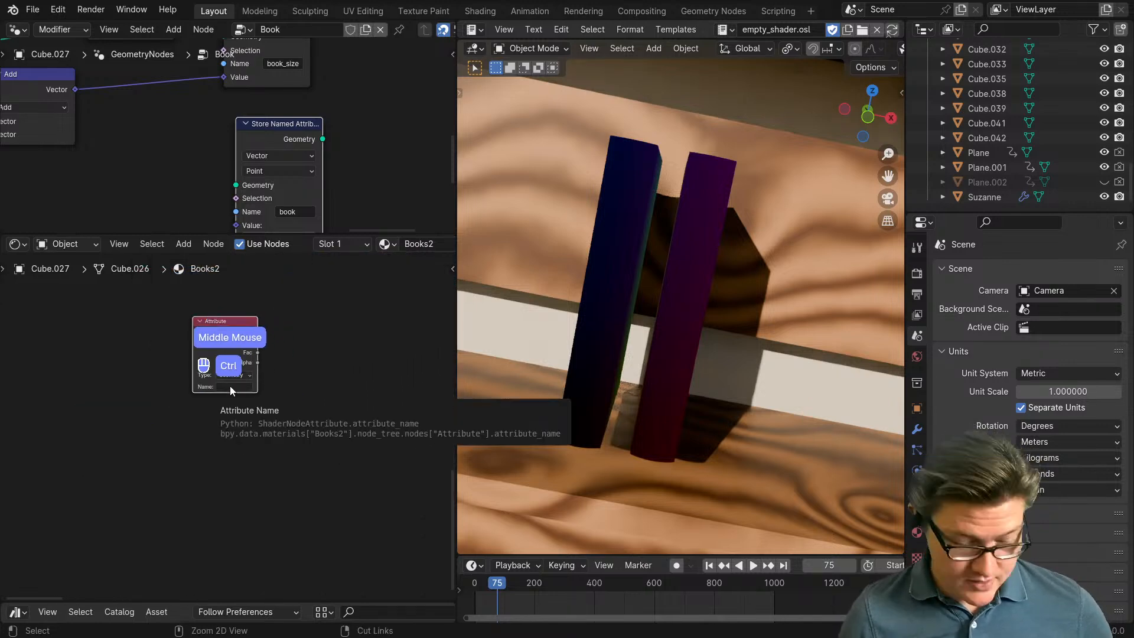
pyautogui.scroll(-5, 230, 385)
pyautogui.scroll(-2, 290, 423)
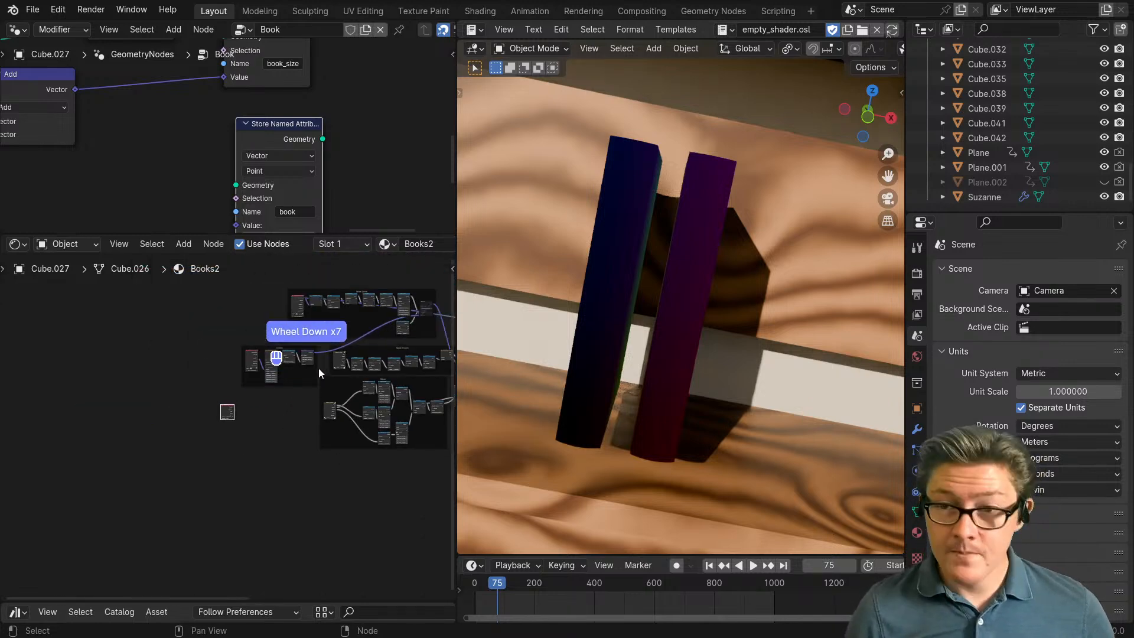
# Step: Insert the book Store Named Attribute node between the book_size Store Named Attribute node and Set Material
pyautogui.moveTo(340, 354); pyautogui.dragTo(257, 481, button='middle')
pyautogui.moveTo(269, 233); pyautogui.dragTo(291, 412)
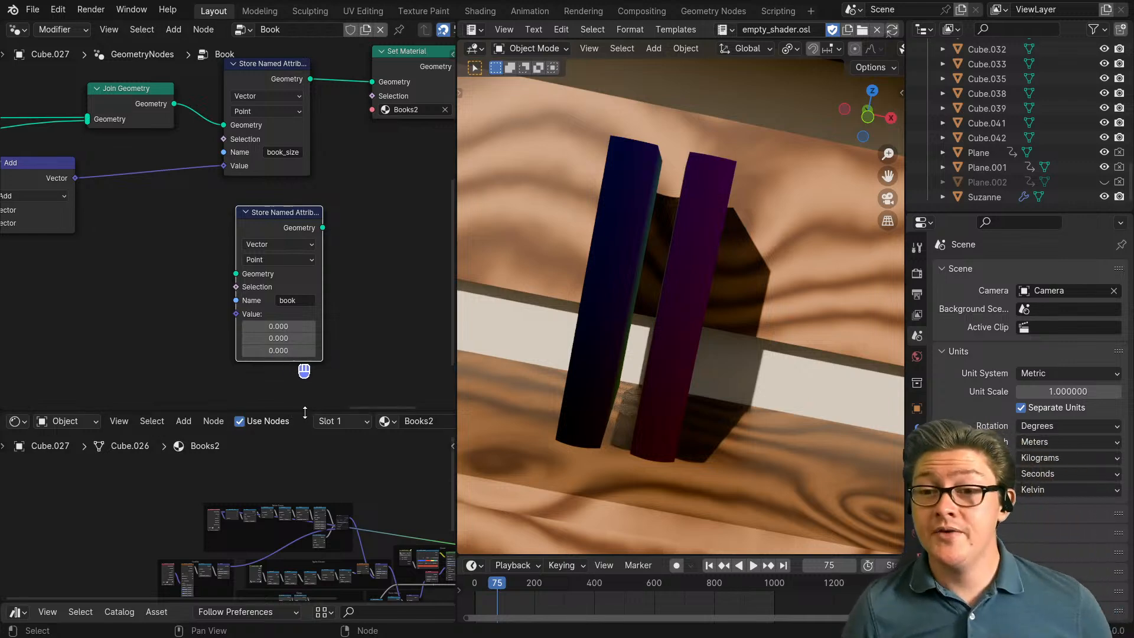
pyautogui.moveTo(304, 412); pyautogui.dragTo(301, 496)
pyautogui.scroll(-9, 301, 363)
pyautogui.moveTo(264, 324); pyautogui.dragTo(338, 379, button='middle')
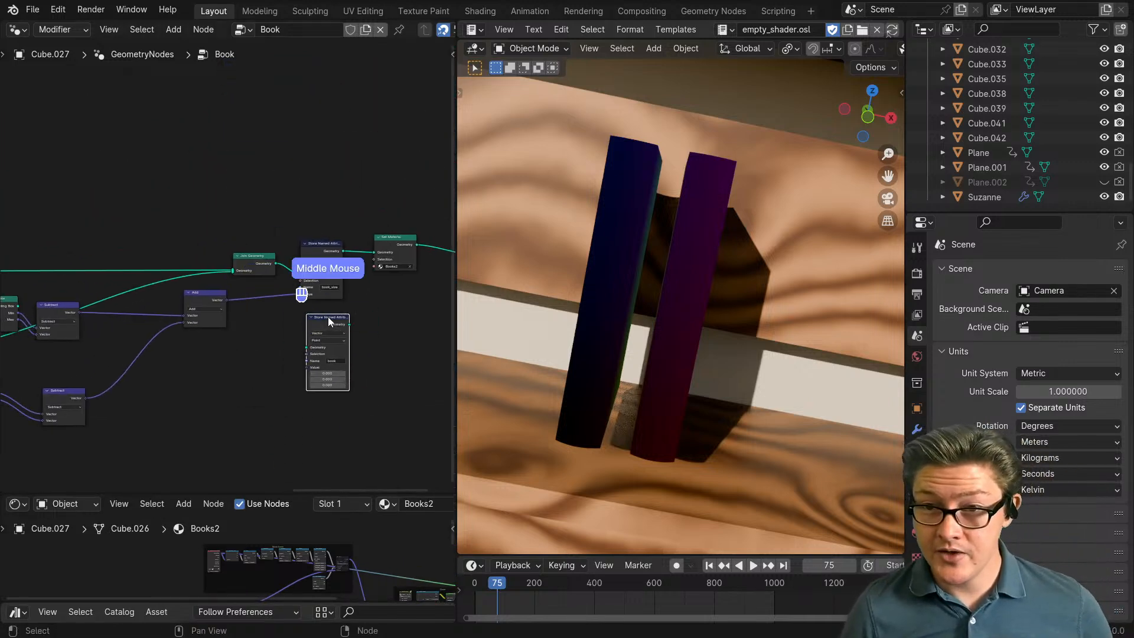
pyautogui.moveTo(329, 321); pyautogui.dragTo(204, 360)
pyautogui.hotkey('ctrl', 'space')
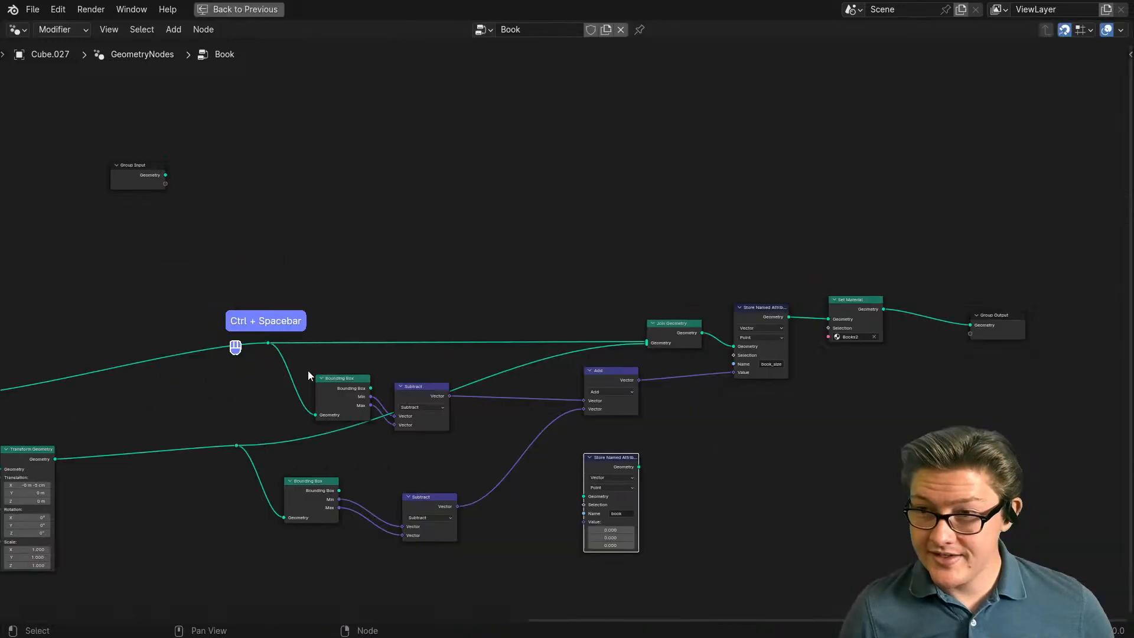
pyautogui.moveTo(619, 468); pyautogui.dragTo(732, 467)
pyautogui.moveTo(733, 467); pyautogui.dragTo(572, 444, button='middle')
pyautogui.moveTo(572, 444); pyautogui.dragTo(616, 395)
pyautogui.moveTo(657, 273); pyautogui.dragTo(656, 274)
pyautogui.moveTo(646, 356); pyautogui.dragTo(593, 405, button='middle')
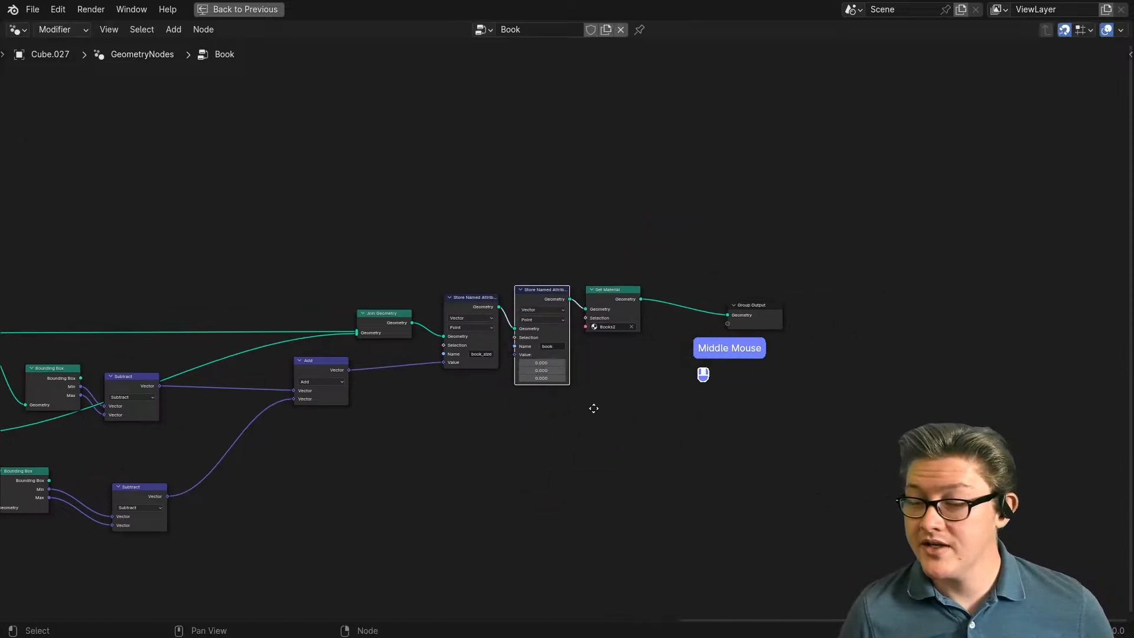
pyautogui.scroll(4, 535, 429)
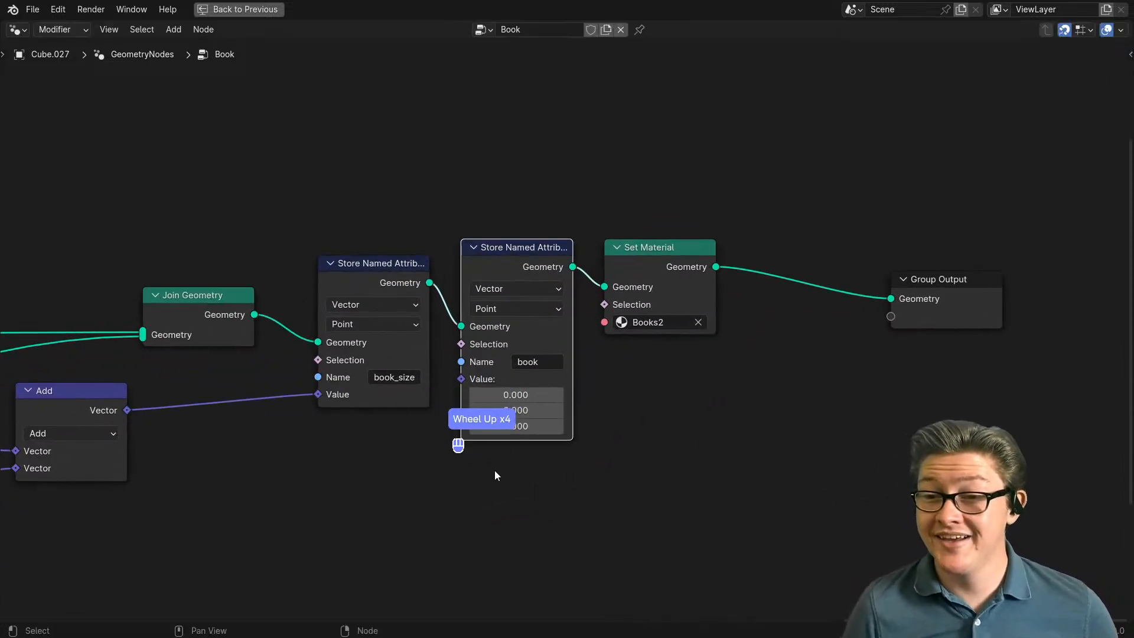
pyautogui.scroll(2, 533, 399)
# Step: Link the Capture Attribute node's Attribute output to the Value input of the book Store Named Attribute node
pyautogui.scroll(-5, 291, 468)
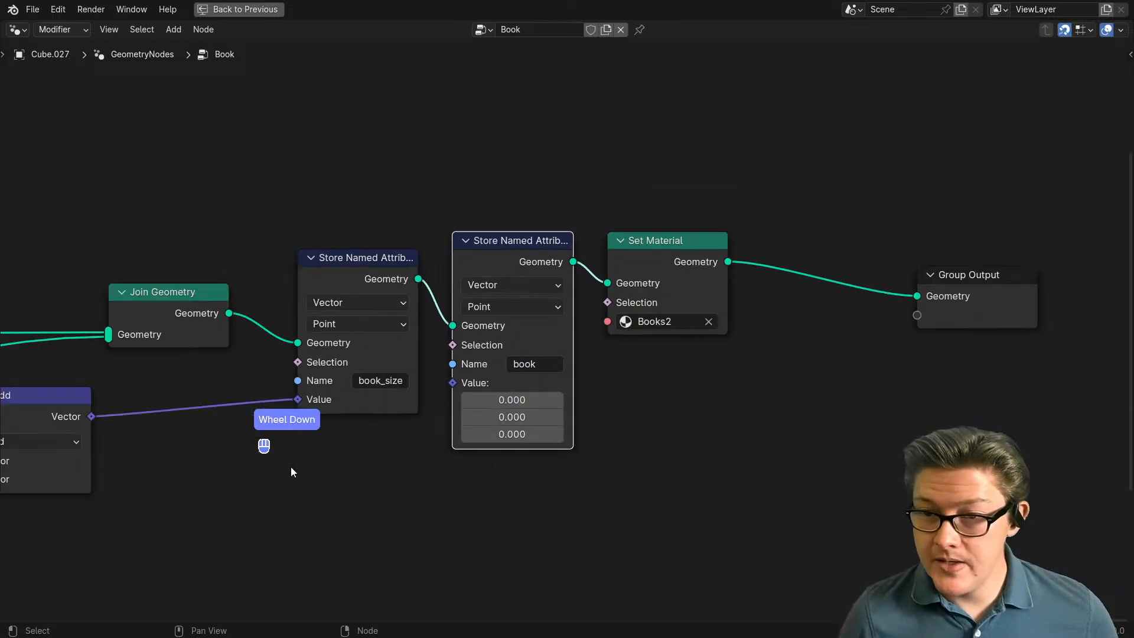
pyautogui.moveTo(229, 492); pyautogui.dragTo(613, 443, button='middle')
pyautogui.scroll(-2, 470, 459)
pyautogui.scroll(-2, 470, 459)
pyautogui.moveTo(266, 456); pyautogui.dragTo(791, 429, button='middle')
pyautogui.scroll(2, 365, 438)
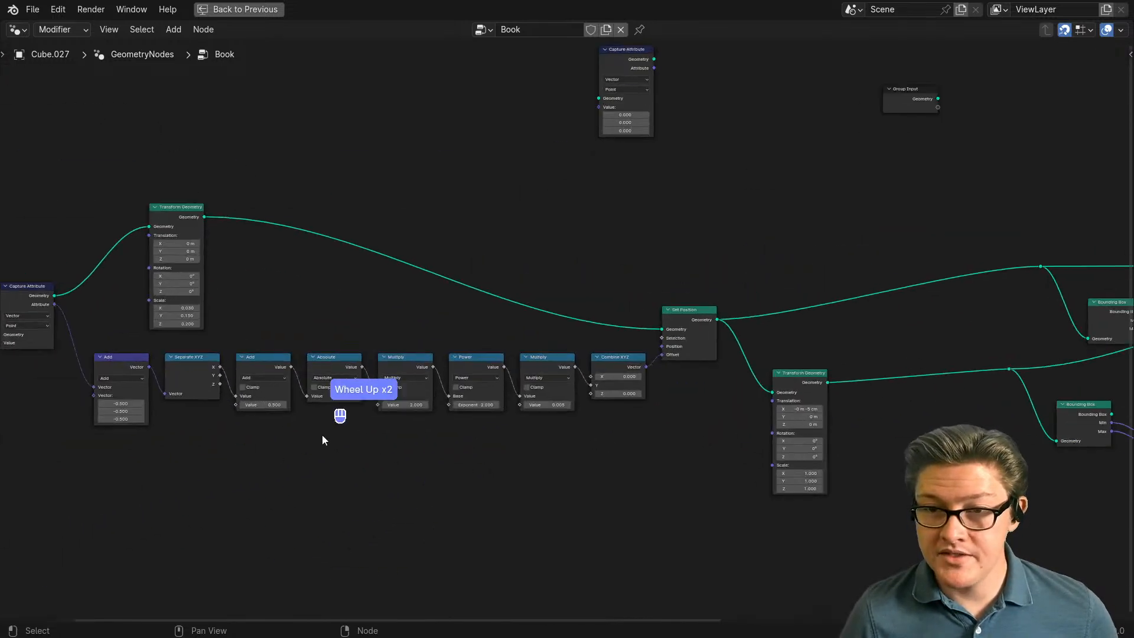
pyautogui.moveTo(288, 414); pyautogui.dragTo(682, 436, button='middle')
pyautogui.scroll(2, 456, 405)
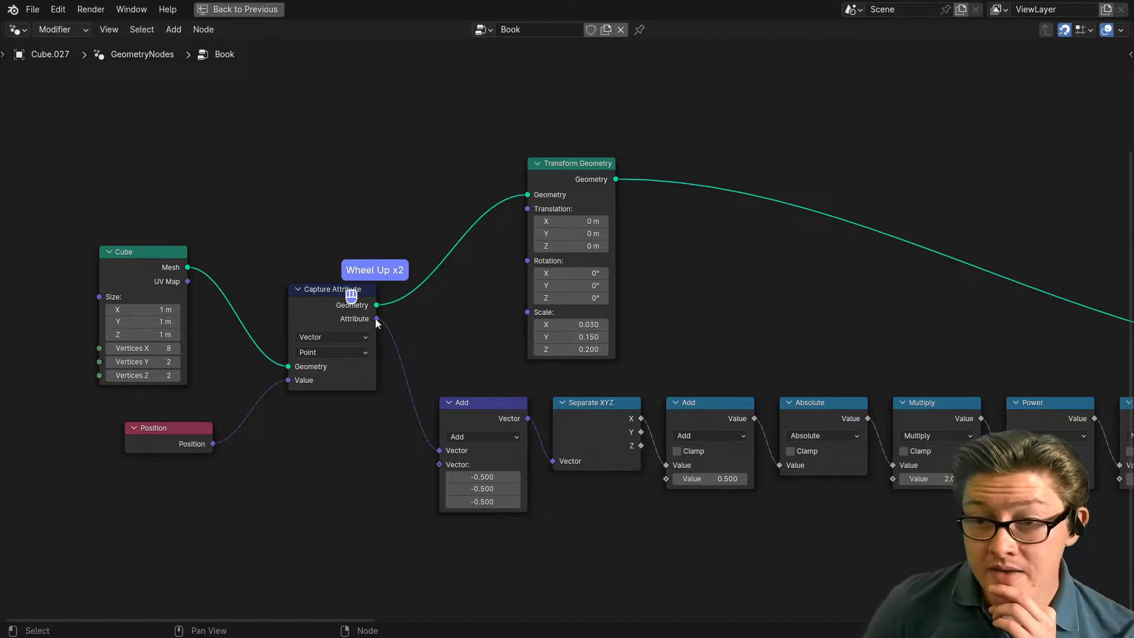
pyautogui.moveTo(376, 319)
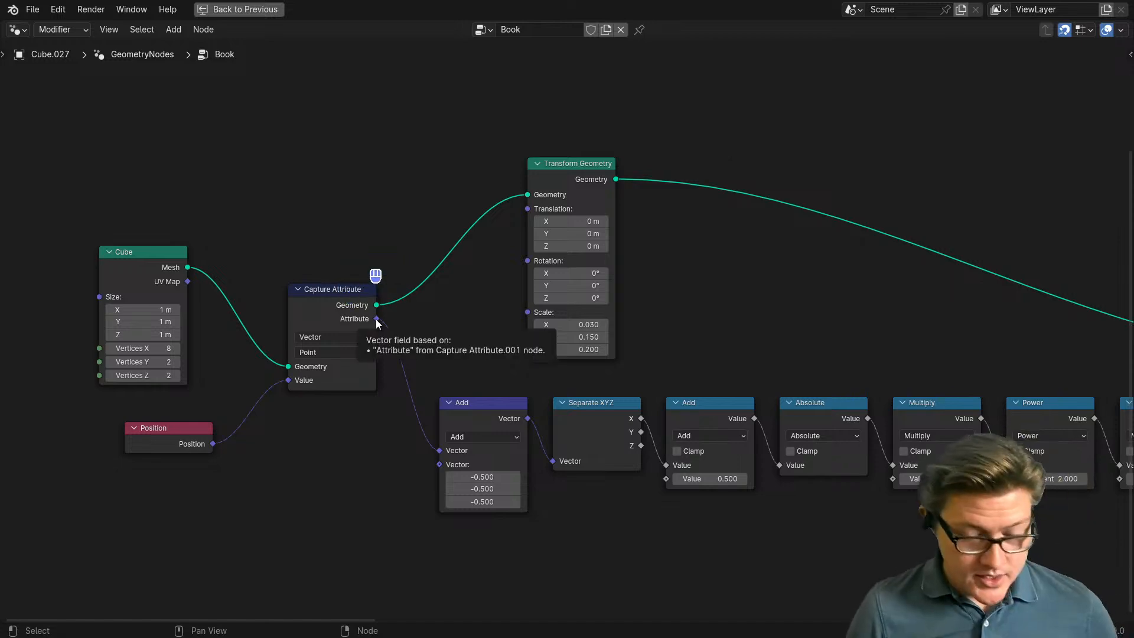
pyautogui.hotkey('ctrl', 'space')
pyautogui.scroll(-3, 260, 331)
pyautogui.moveTo(259, 331); pyautogui.dragTo(273, 346, button='middle')
pyautogui.moveTo(126, 253); pyautogui.dragTo(69, 267, button='middle')
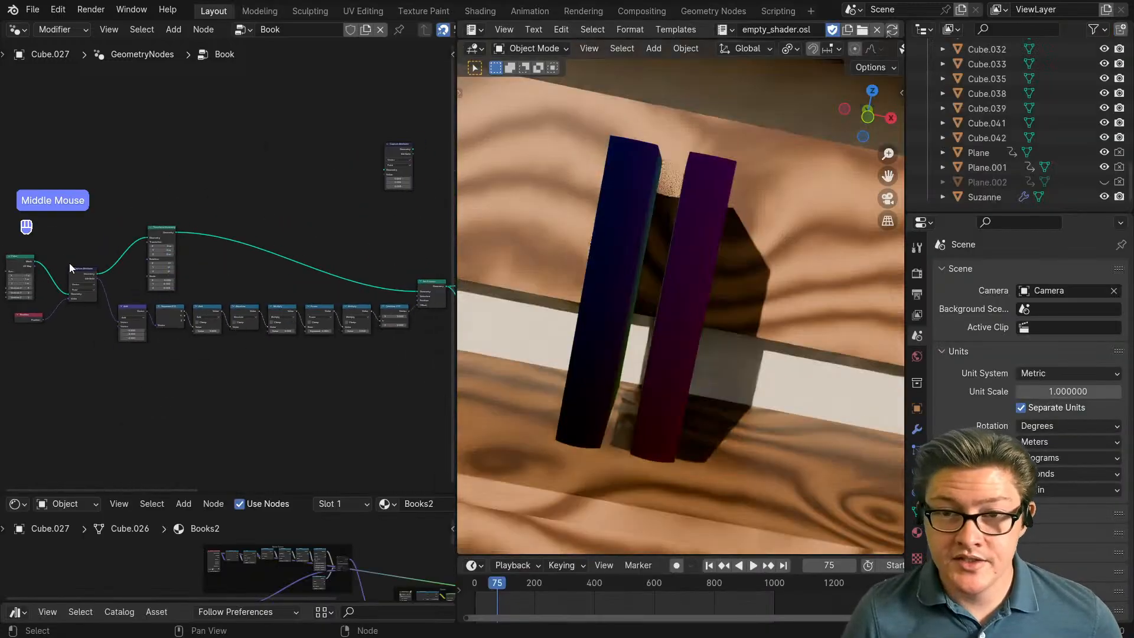
pyautogui.moveTo(98, 279); pyautogui.dragTo(270, 269)
pyautogui.scroll(4, 277, 297)
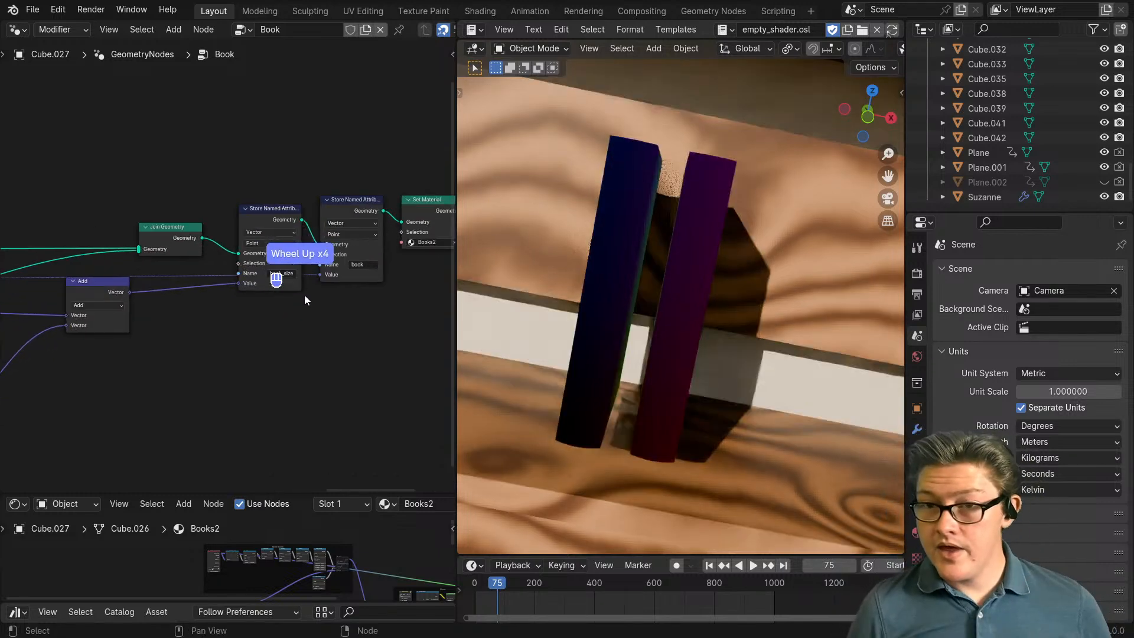
# Step: Move the Cube node at the start of the Book geometry nodes farther away from Capture Attribute
pyautogui.scroll(4, 244, 326)
pyautogui.scroll(-3, 202, 390)
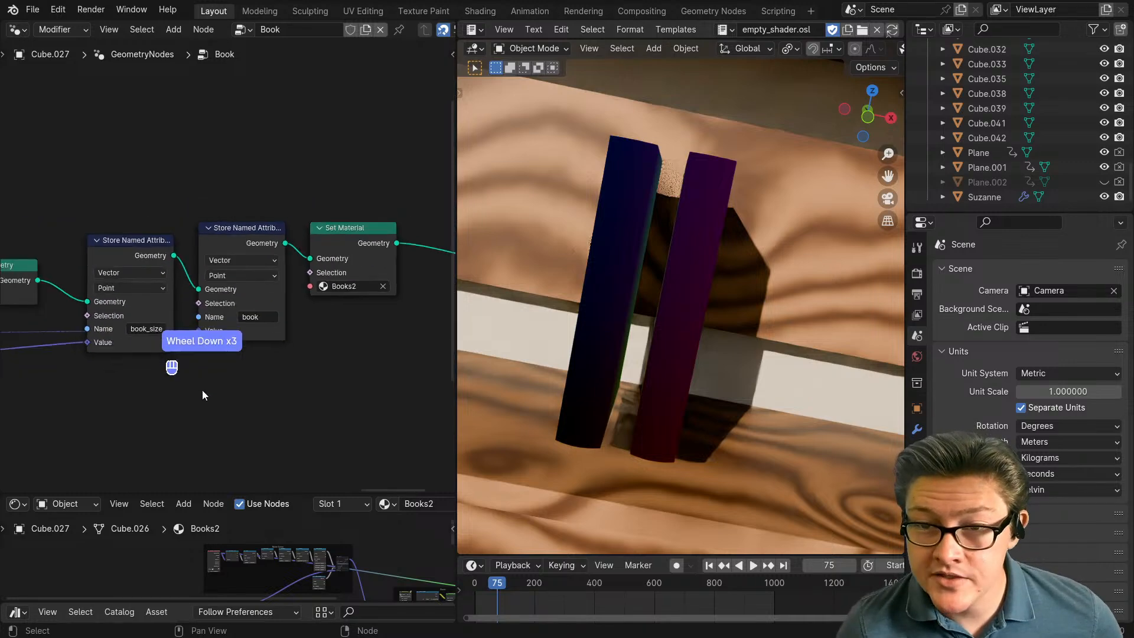
pyautogui.scroll(-5, 215, 394)
pyautogui.hotkey('ctrl', 'space')
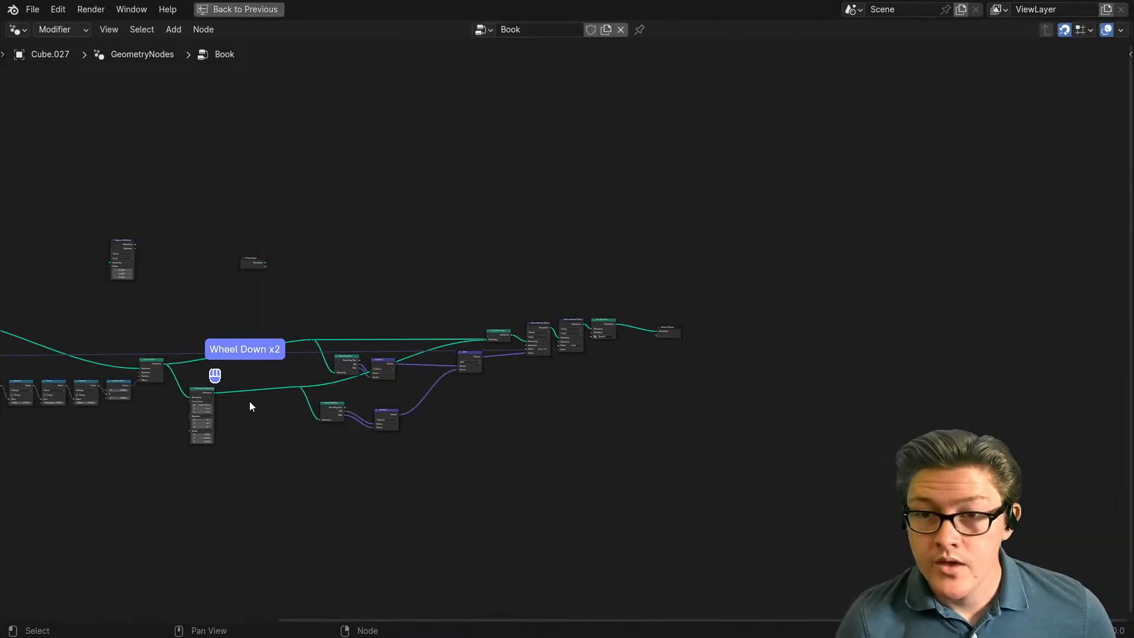
pyautogui.moveTo(177, 421); pyautogui.dragTo(557, 388, button='middle')
pyautogui.scroll(2, 304, 435)
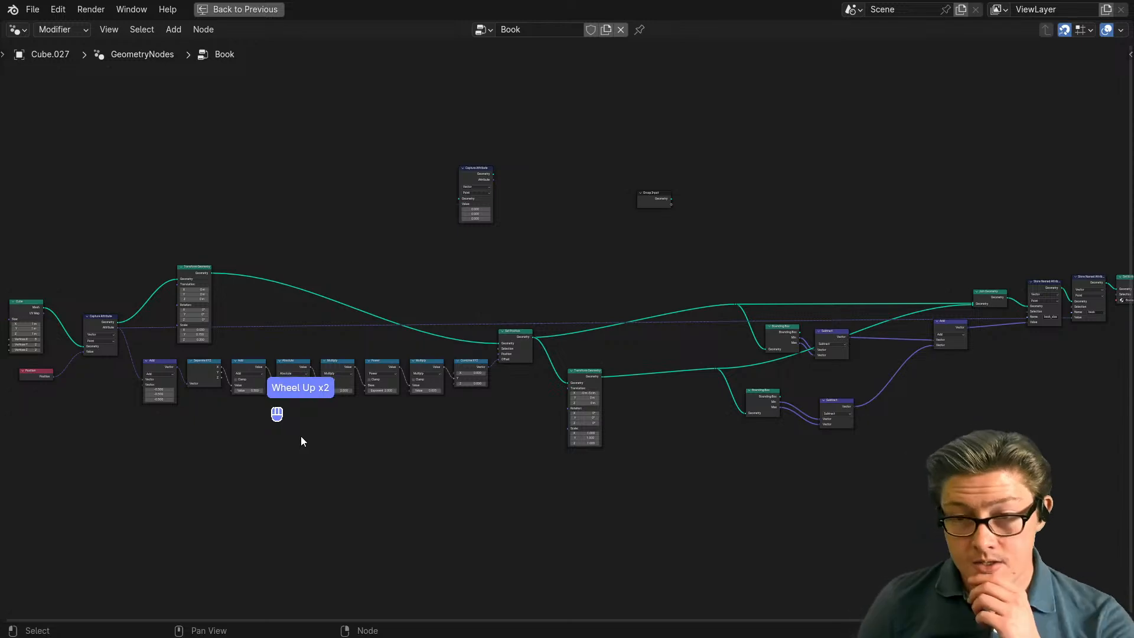
pyautogui.moveTo(171, 425); pyautogui.dragTo(397, 430, button='middle')
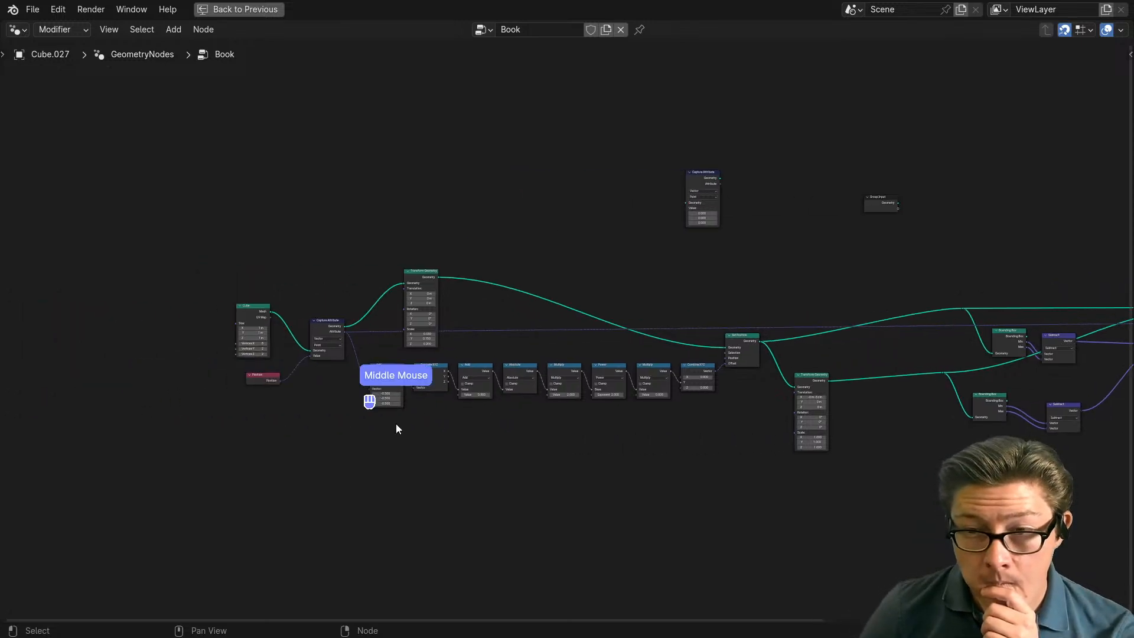
pyautogui.scroll(4, 303, 426)
pyautogui.moveTo(208, 380); pyautogui.dragTo(375, 371, button='middle')
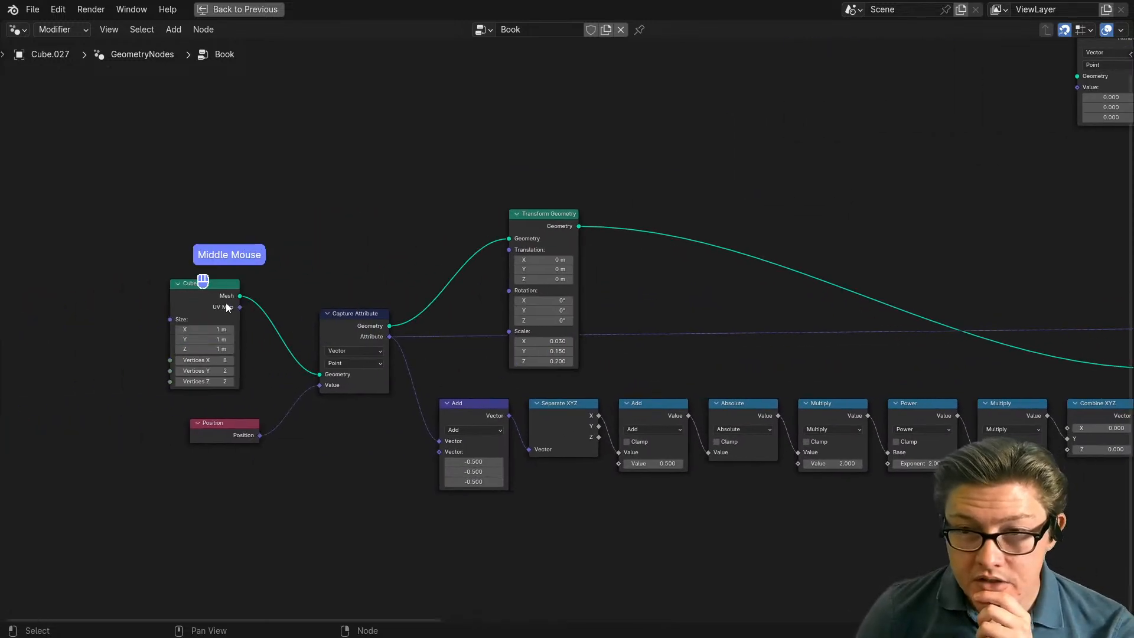
pyautogui.moveTo(207, 302); pyautogui.dragTo(155, 321)
# Step: Move both Bounding Box and Subtract pairs with their reroutes closer to Set Position and the second Transform Geometry node
pyautogui.scroll(-10, 487, 370)
pyautogui.moveTo(617, 364); pyautogui.dragTo(302, 350, button='middle')
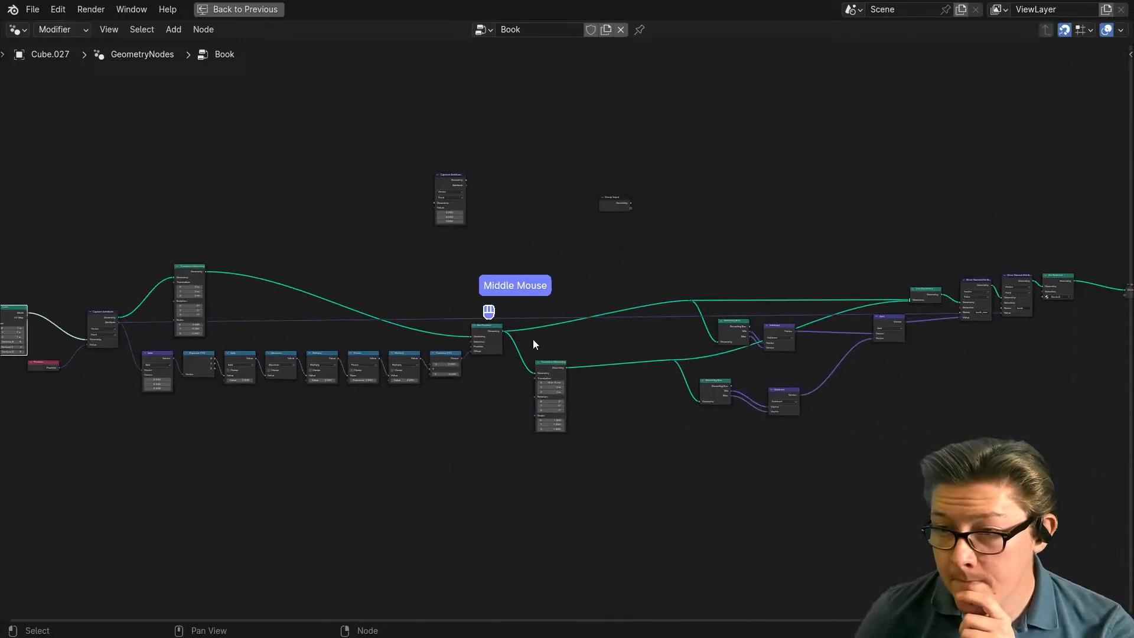
pyautogui.moveTo(484, 334)
pyautogui.mouseDown()
pyautogui.moveTo(484, 348)
pyautogui.moveTo(492, 332)
pyautogui.mouseUp()
pyautogui.scroll(-4, 448, 371)
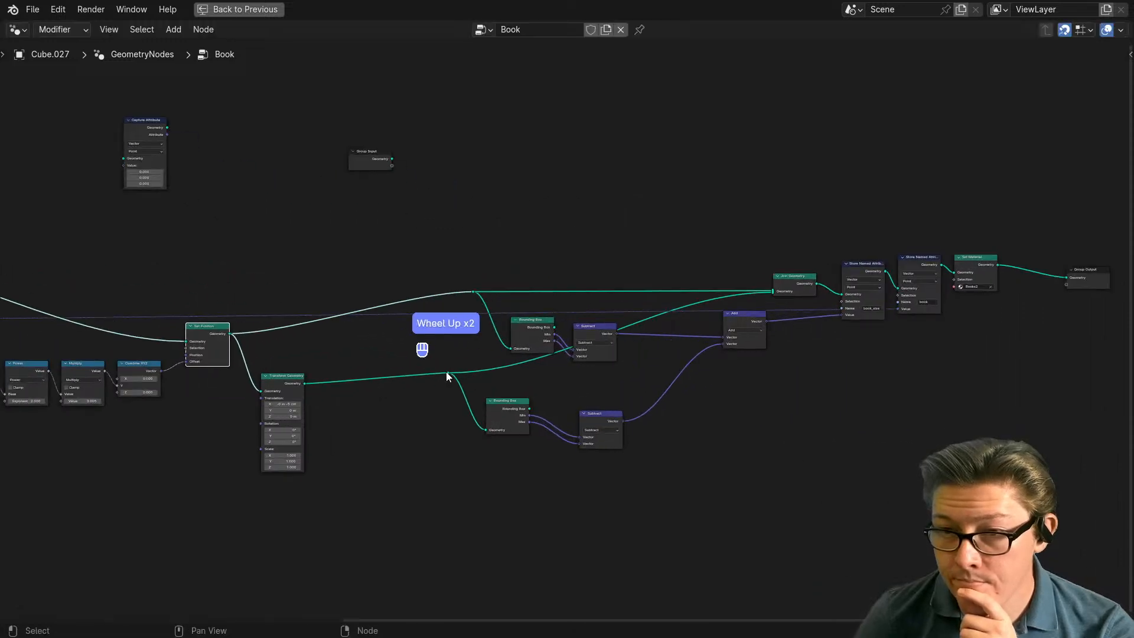
pyautogui.scroll(-2, 679, 416)
pyautogui.scroll(3, 650, 434)
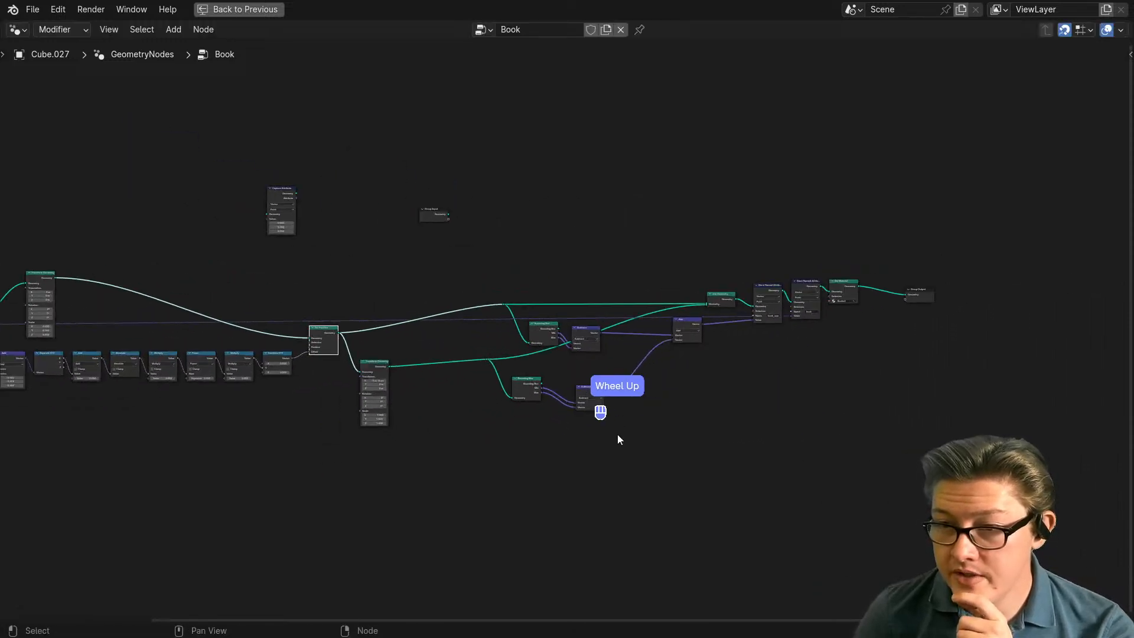
pyautogui.moveTo(632, 456); pyautogui.dragTo(493, 328)
pyautogui.moveTo(466, 287); pyautogui.dragTo(467, 286)
pyautogui.press('g')
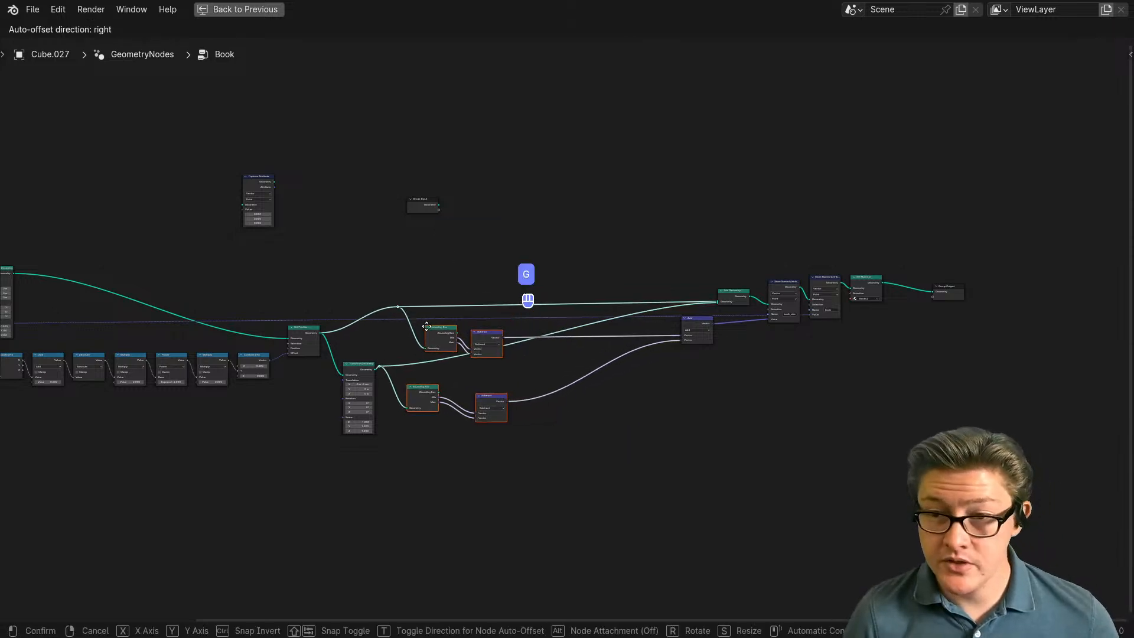
pyautogui.click(435, 306)
# Step: Shift the Bounding Box and Subtract nodes nearer their reroutes and align the two Bounding Box nodes vertically
pyautogui.moveTo(450, 431); pyautogui.dragTo(452, 466)
pyautogui.moveTo(549, 451); pyautogui.dragTo(423, 319)
pyautogui.press('g')
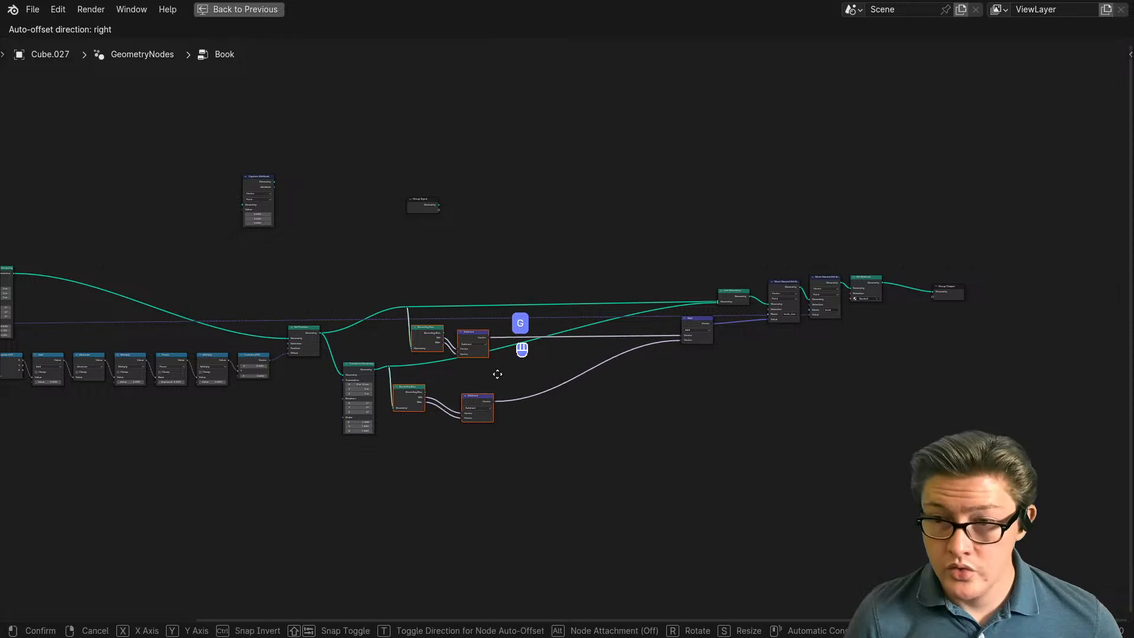
pyautogui.click(499, 384)
pyautogui.click(399, 392)
pyautogui.press('g')
pyautogui.click(417, 395)
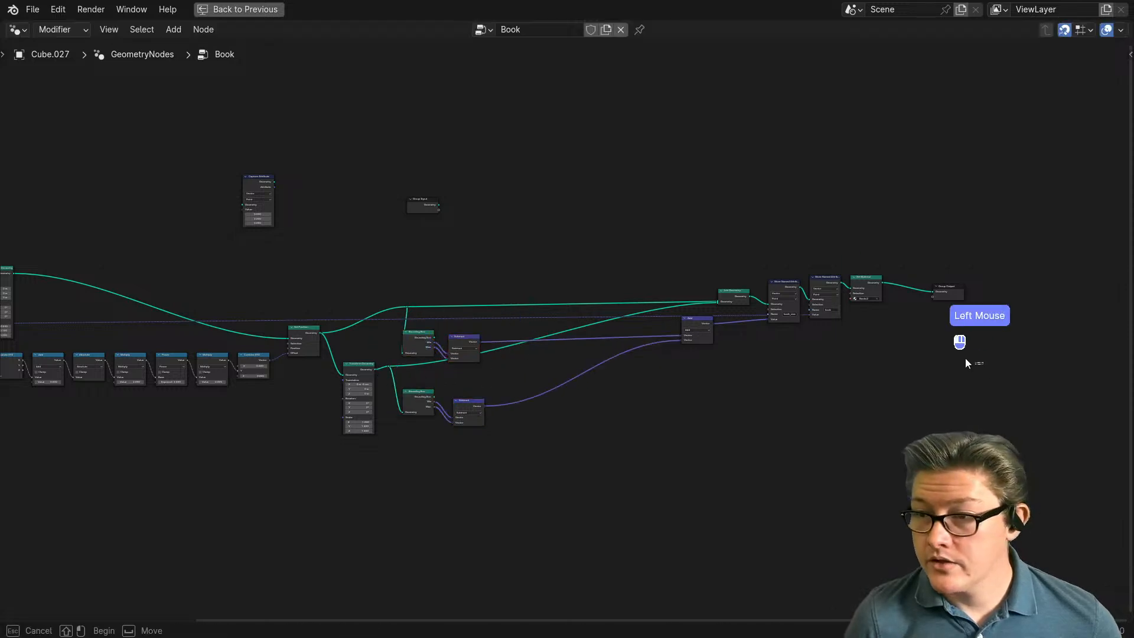
# Step: Move the Join Geometry, Add, Store Named Attribute, Set Material and Group Output nodes closer to the Subtract nodes
pyautogui.moveTo(969, 361); pyautogui.dragTo(668, 234)
pyautogui.press('g')
pyautogui.click(478, 277)
pyautogui.moveTo(477, 278); pyautogui.dragTo(763, 276, button='middle')
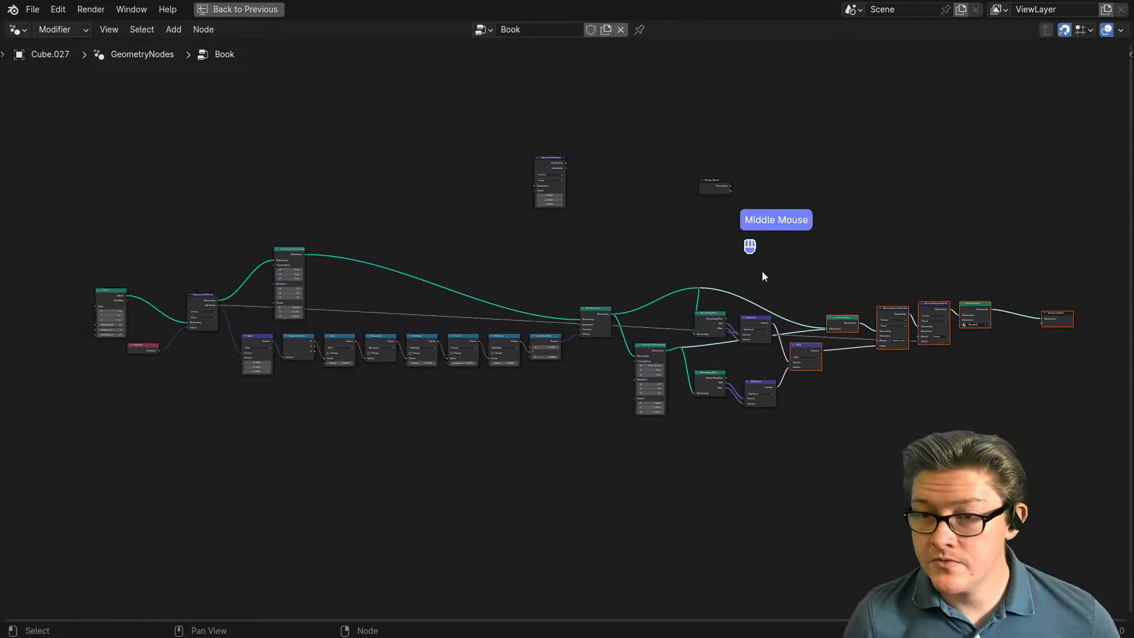
pyautogui.scroll(3, 188, 394)
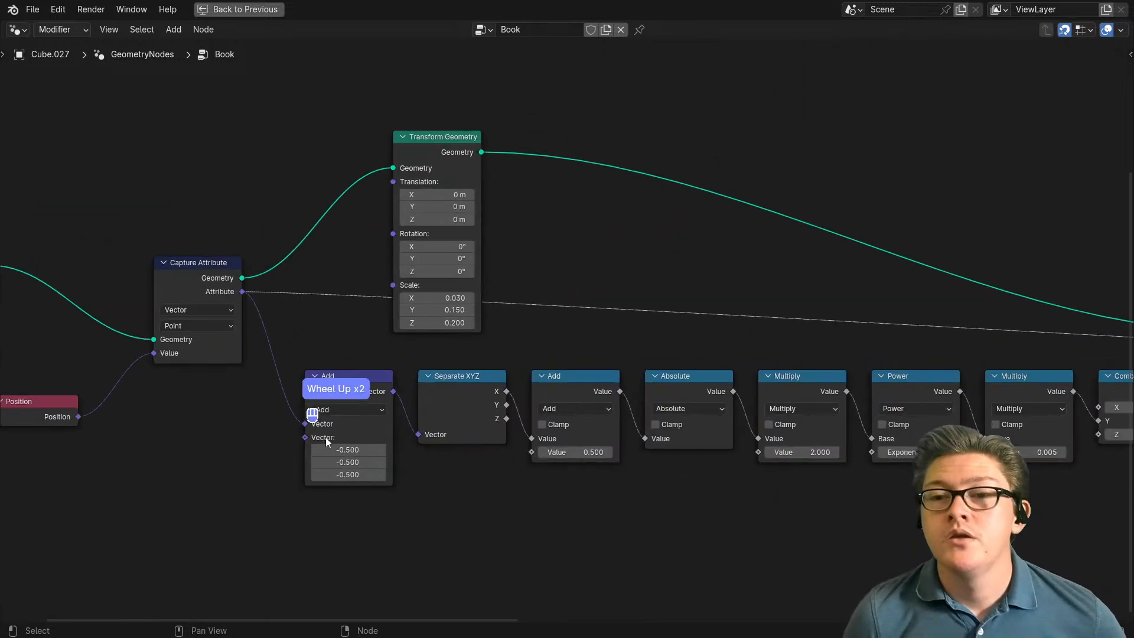
pyautogui.moveTo(143, 384); pyautogui.dragTo(509, 361, button='middle')
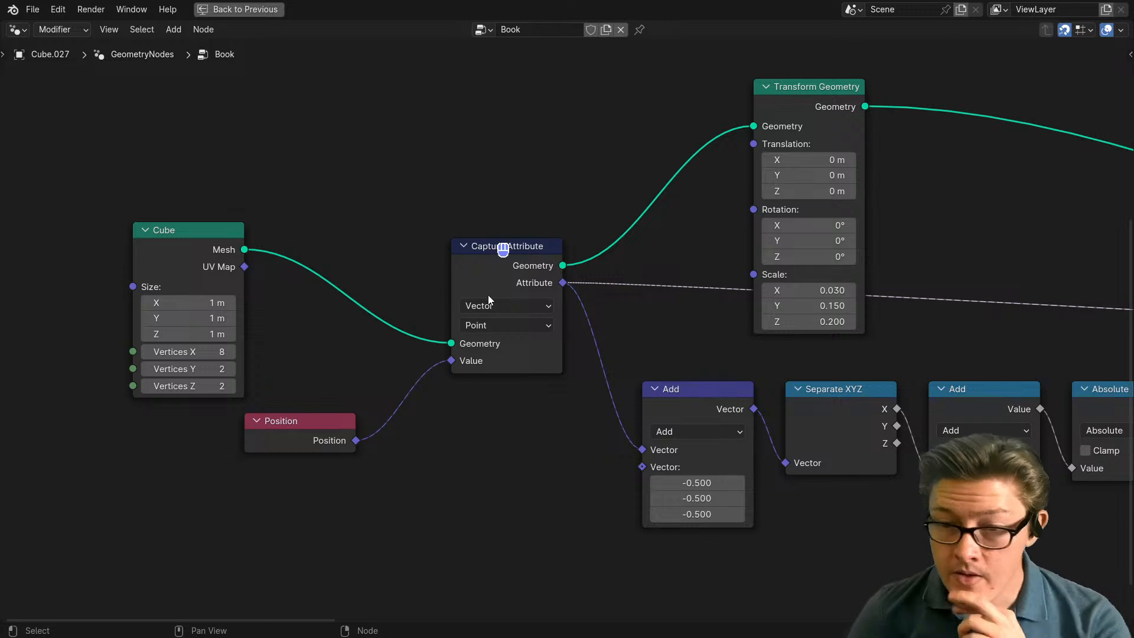
# Step: Restore the split layout, enlarge the Books2 shader editor and bring its book Attribute node into view
pyautogui.hotkey('ctrl', 'space')
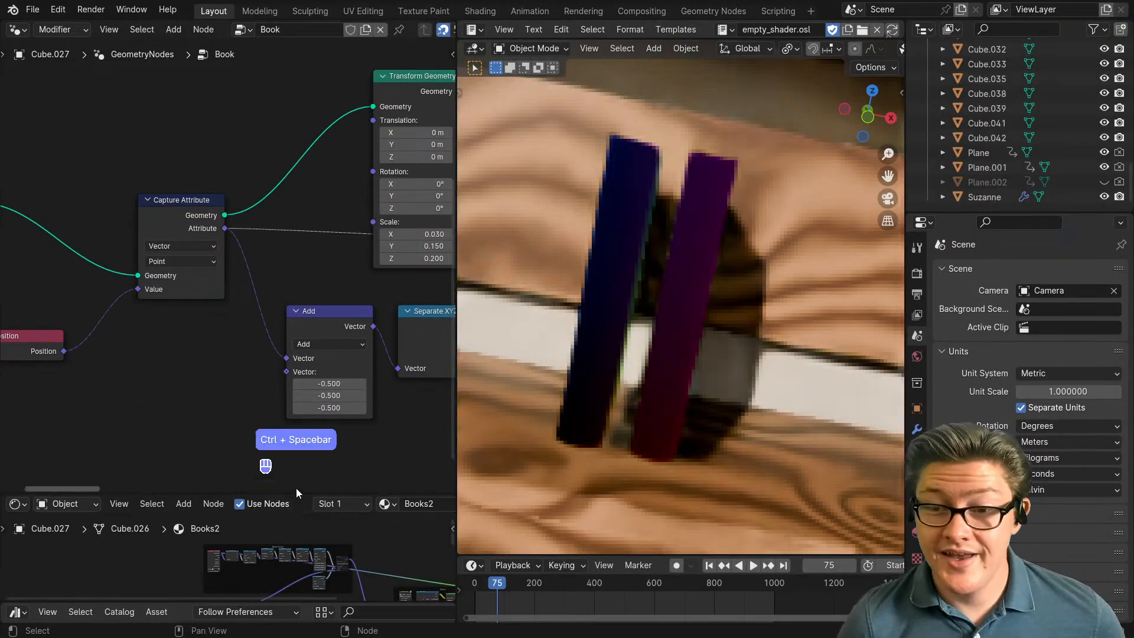
pyautogui.moveTo(295, 494); pyautogui.dragTo(277, 276)
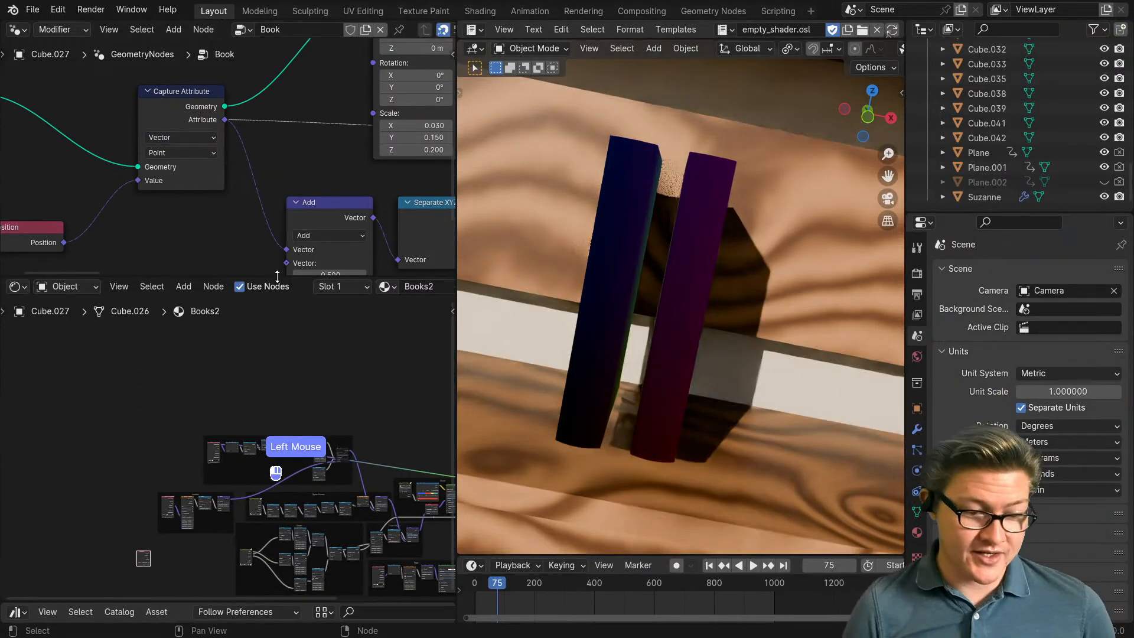
pyautogui.scroll(-10, 292, 410)
pyautogui.moveTo(254, 513); pyautogui.dragTo(217, 434, button='middle')
pyautogui.scroll(10, 163, 486)
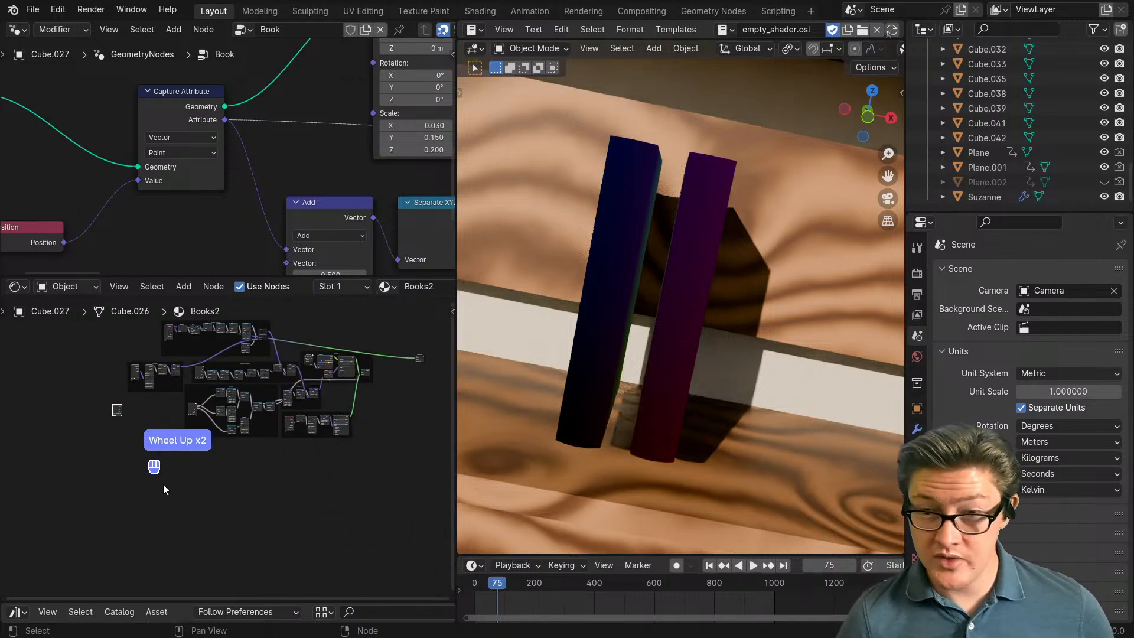
pyautogui.moveTo(153, 472); pyautogui.dragTo(356, 558, button='middle')
pyautogui.scroll(10, 271, 511)
pyautogui.scroll(6, 338, 482)
pyautogui.moveTo(292, 473); pyautogui.dragTo(235, 454, button='middle')
pyautogui.scroll(5, 235, 454)
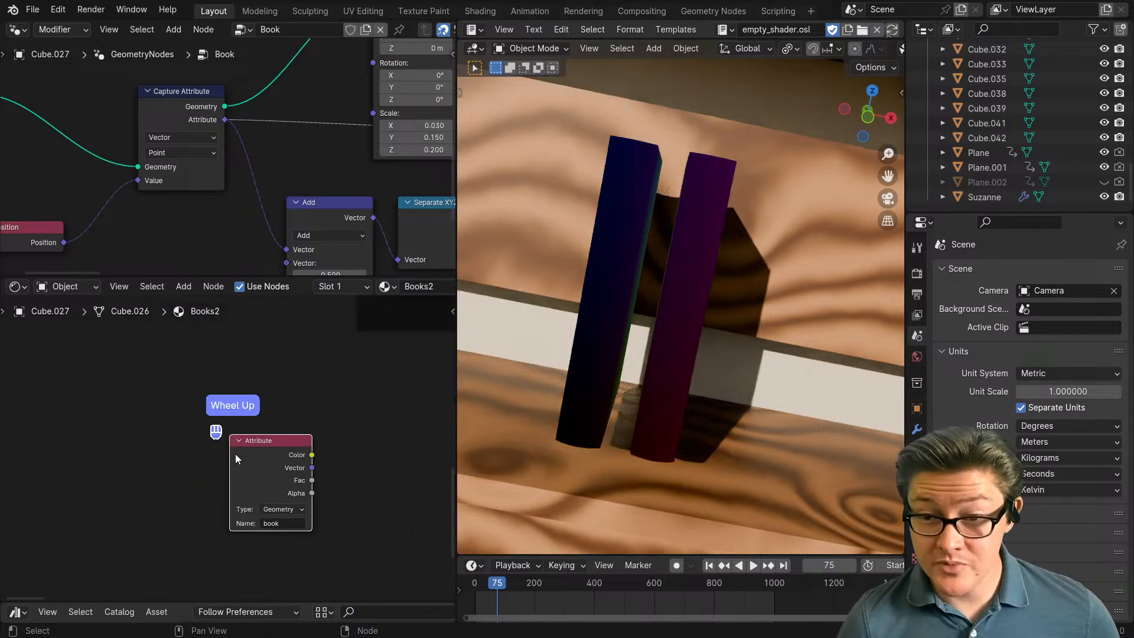
# Step: Examine the Texture Coordinate nodes in the Books2 material's frames and the book Attribute node's settings
pyautogui.scroll(-6, 313, 195)
pyautogui.moveTo(354, 197); pyautogui.dragTo(310, 305, button='middle')
pyautogui.scroll(-3, 356, 382)
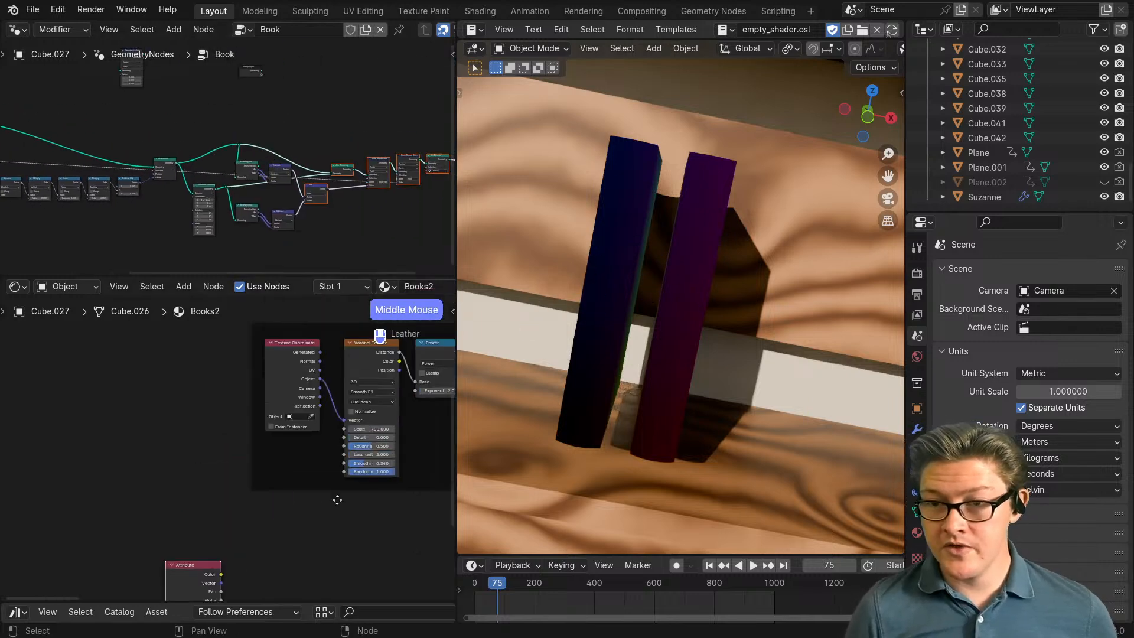
pyautogui.moveTo(408, 359); pyautogui.dragTo(349, 440, button='middle')
pyautogui.scroll(2, 303, 399)
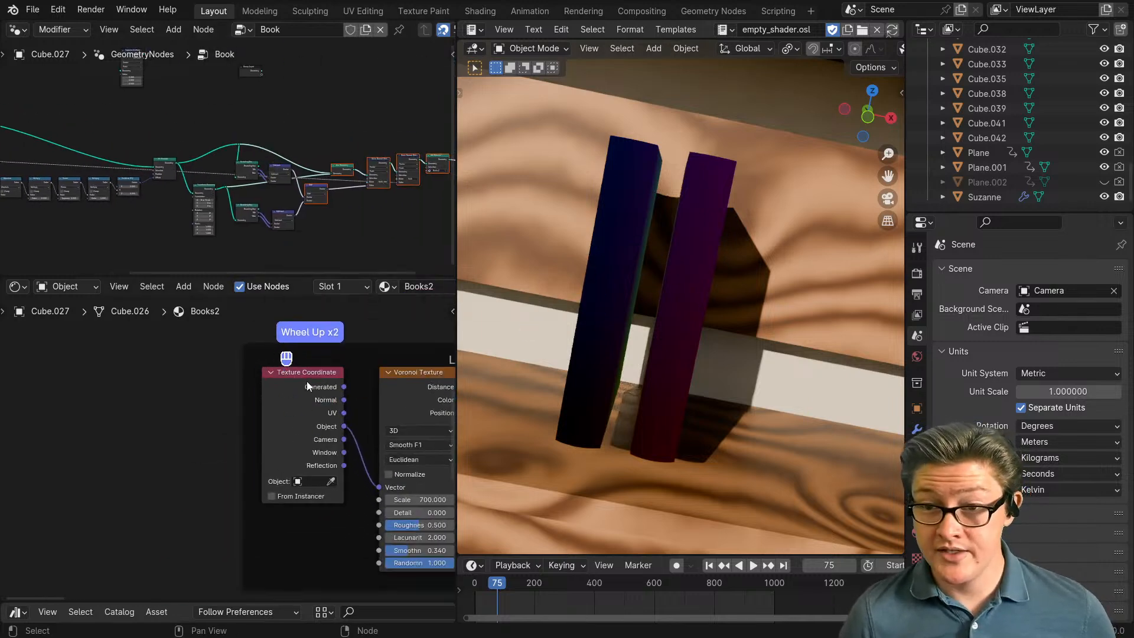
pyautogui.scroll(-8, 295, 420)
pyautogui.moveTo(326, 385); pyautogui.dragTo(310, 425, button='middle')
pyautogui.scroll(4, 316, 378)
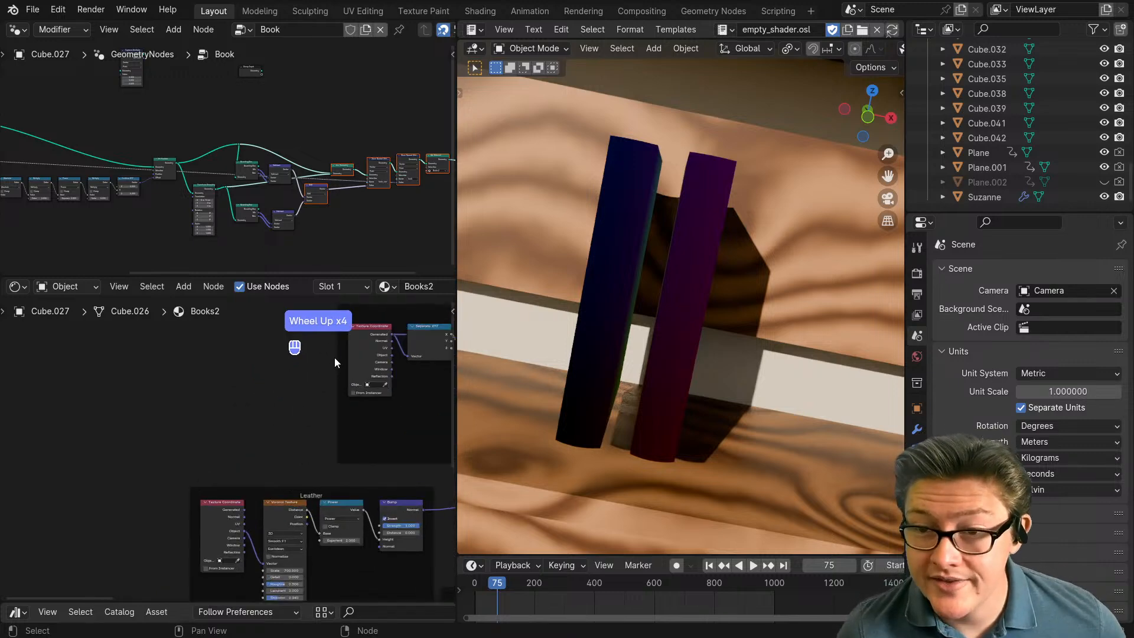
pyautogui.moveTo(361, 342); pyautogui.dragTo(213, 431, button='middle')
pyautogui.scroll(1, 229, 524)
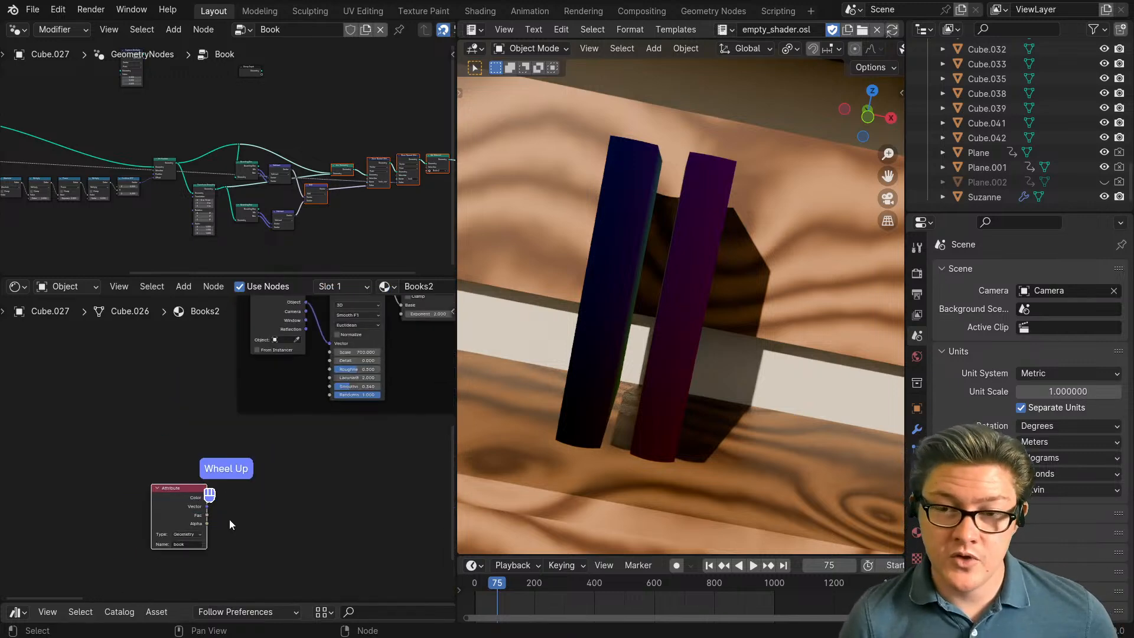
pyautogui.scroll(2, 229, 519)
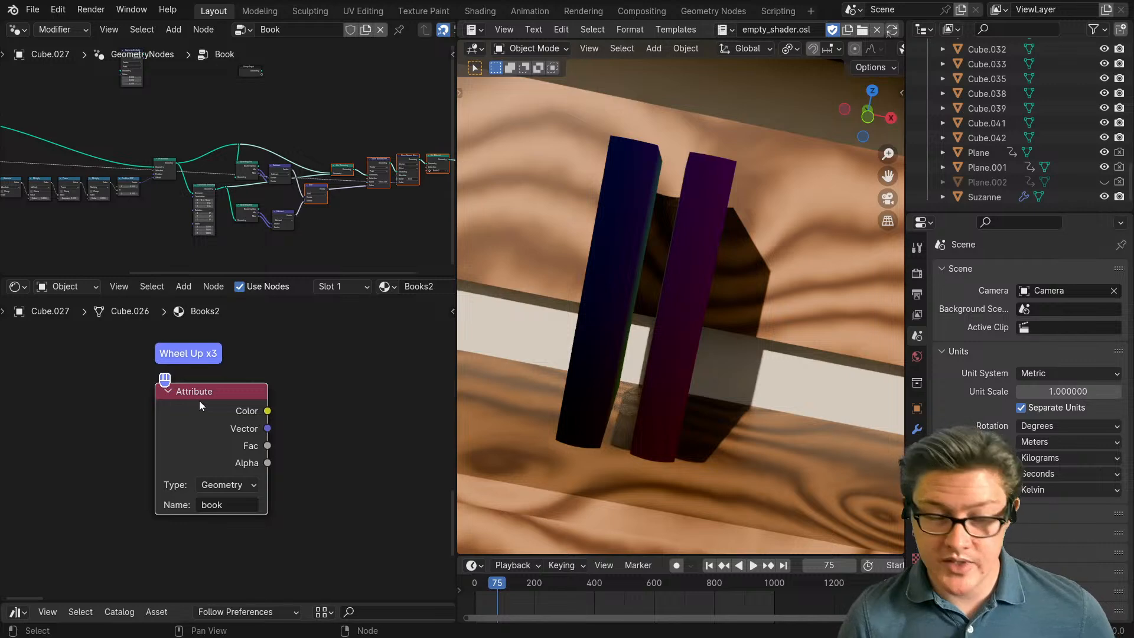
pyautogui.press('ctrl')
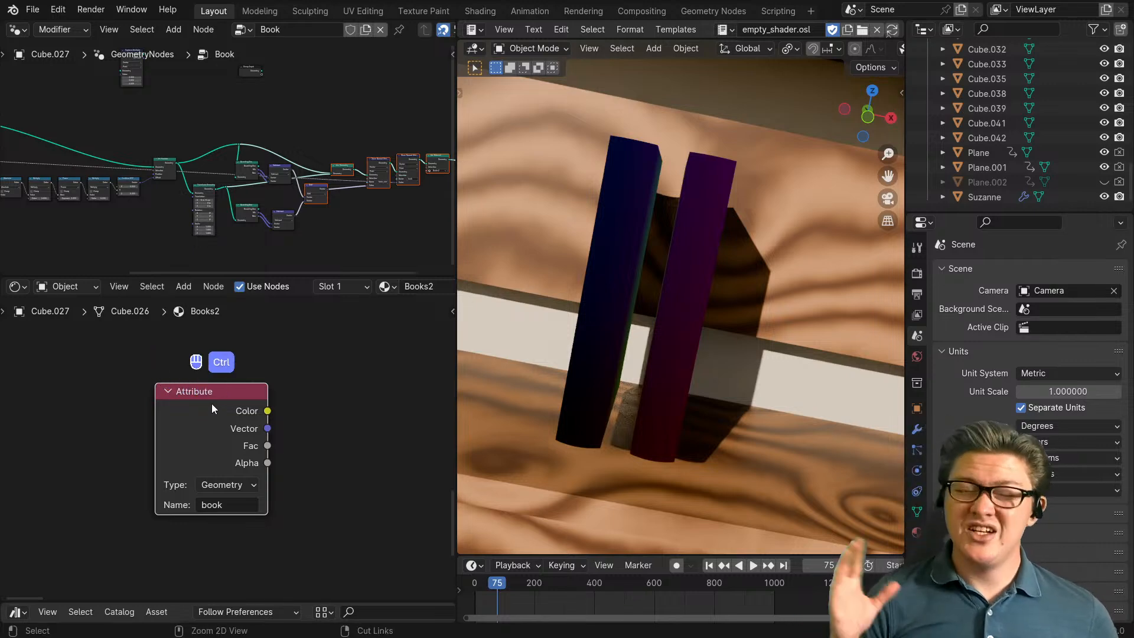
# Step: Preview the book Attribute node's Vector output on the two books
pyautogui.keyDown('ctrl'); pyautogui.keyDown('shift'); pyautogui.click(211, 403); pyautogui.keyUp('shift'); pyautogui.keyUp('ctrl')
pyautogui.keyDown('ctrl'); pyautogui.keyDown('shift'); pyautogui.click(212, 403); pyautogui.keyUp('shift'); pyautogui.keyUp('ctrl')
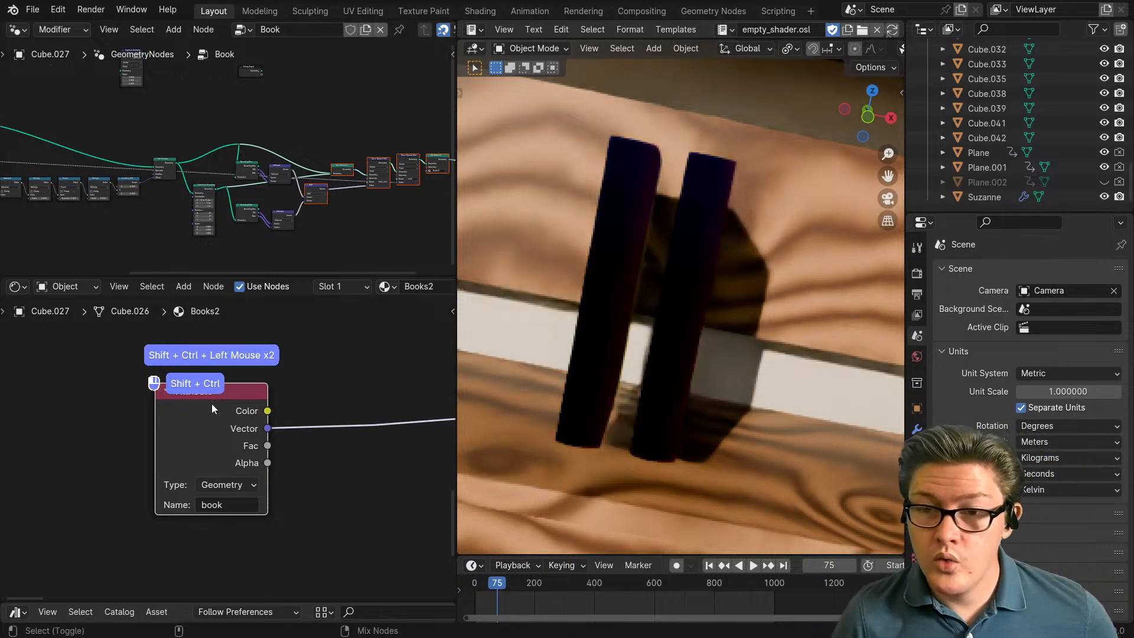
pyautogui.moveTo(682, 353); pyautogui.dragTo(651, 451, button='middle')
pyautogui.scroll(2, 697, 440)
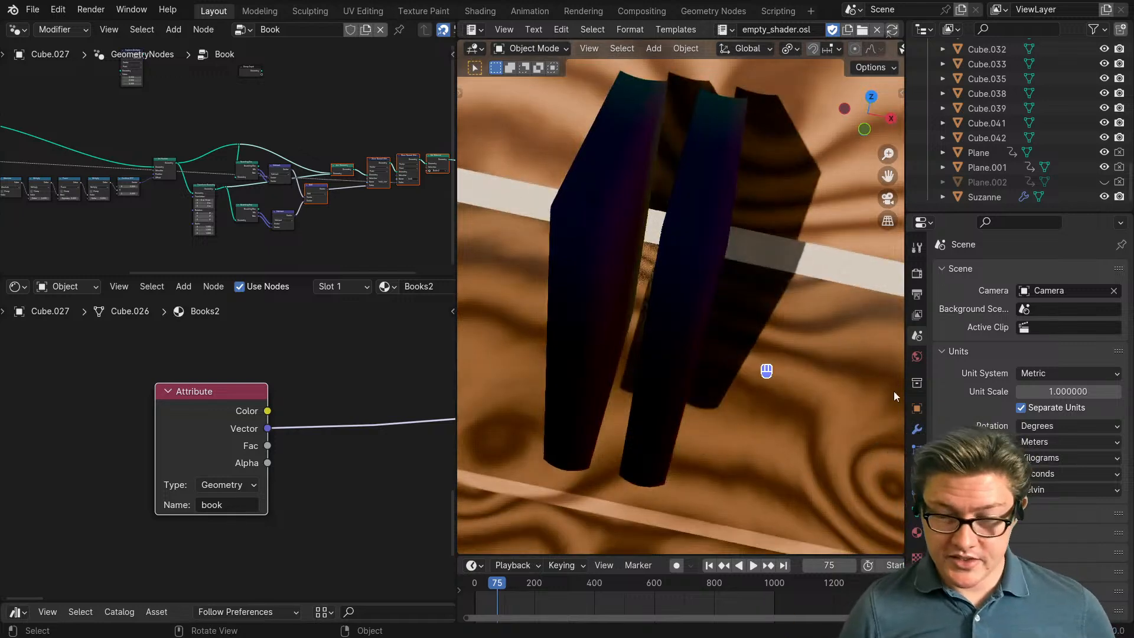
# Step: Set the render's color management exposure to -3.5
pyautogui.click(917, 275)
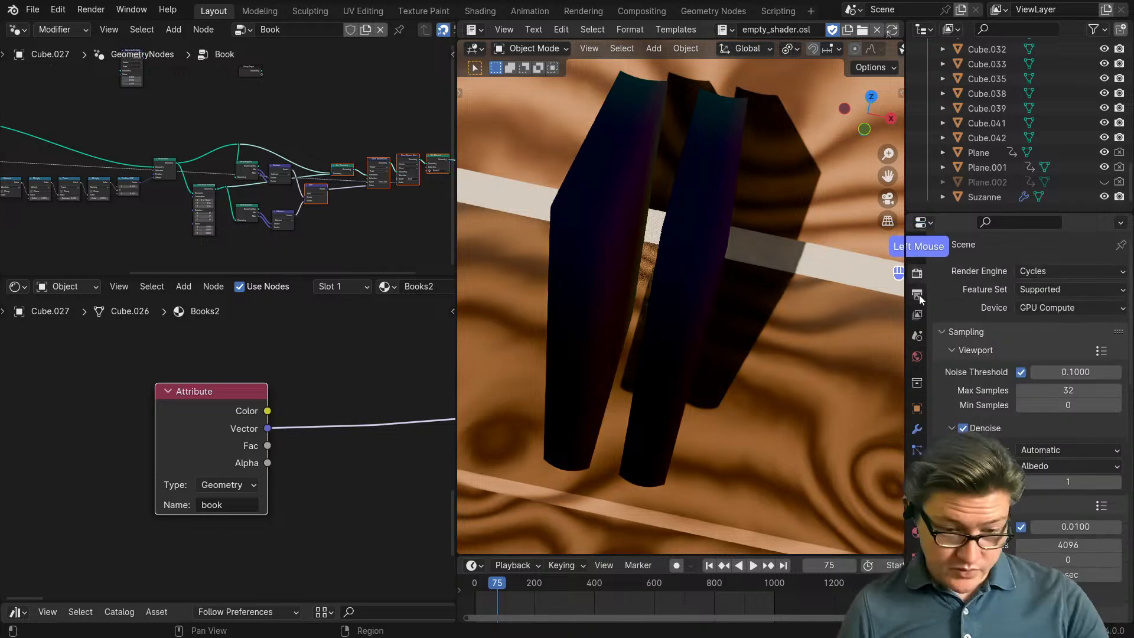
pyautogui.scroll(-8, 1067, 525)
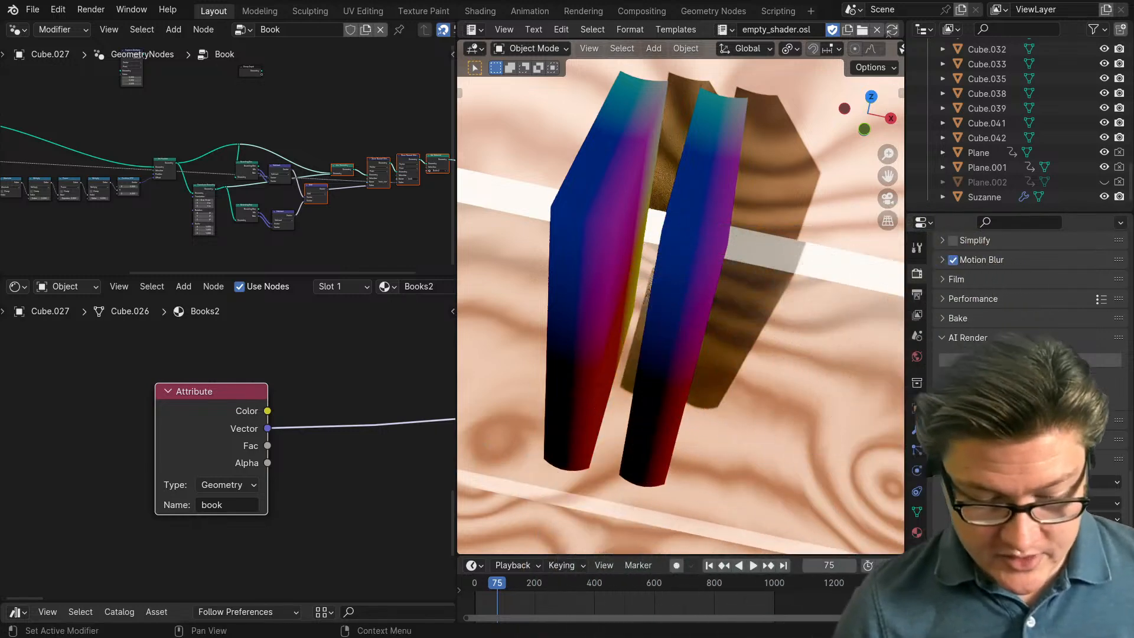
pyautogui.click(1048, 534)
pyautogui.write('-3.5')
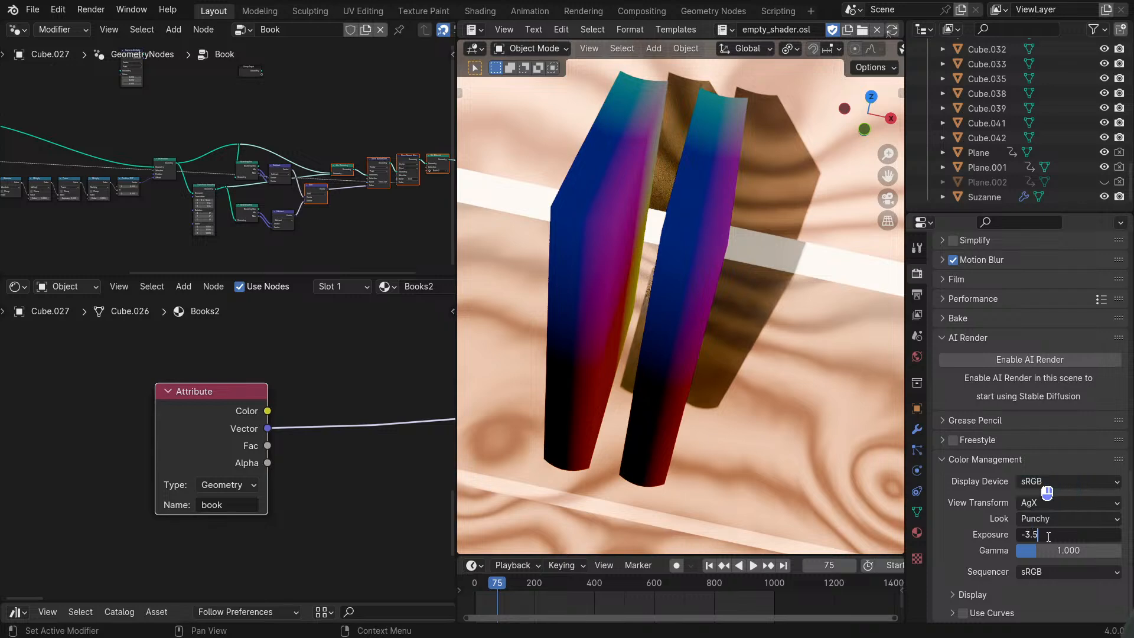
pyautogui.press('Return')
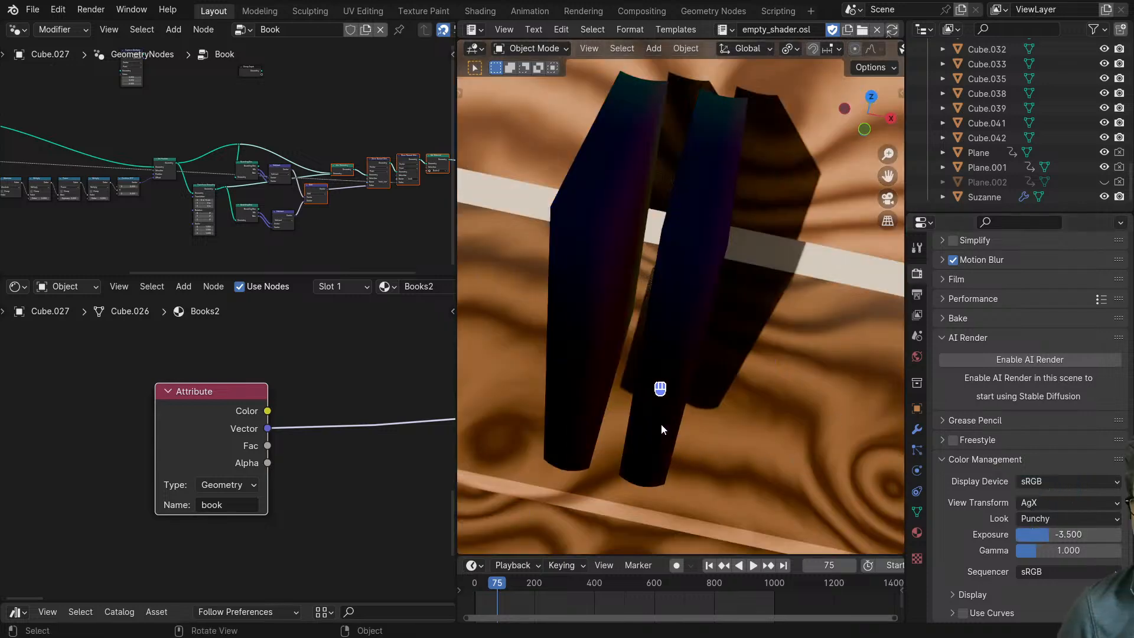
# Step: Enlarge the Book geometry nodes and align the Cube and Position nodes vertically, just before Capture Attribute
pyautogui.scroll(-4, 269, 444)
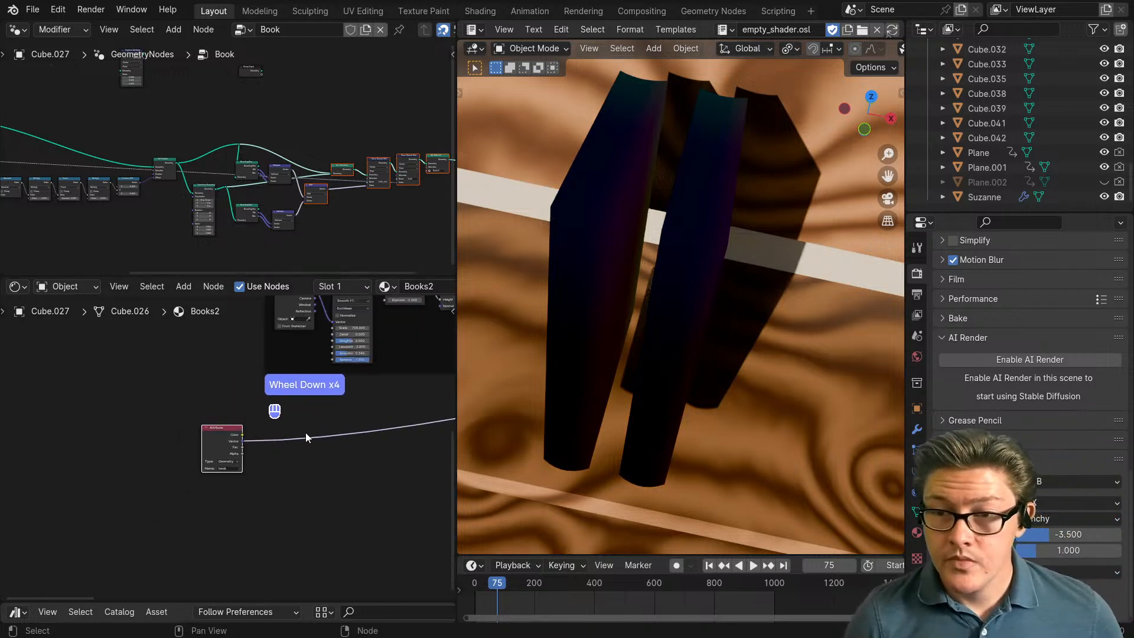
pyautogui.scroll(-2, 306, 437)
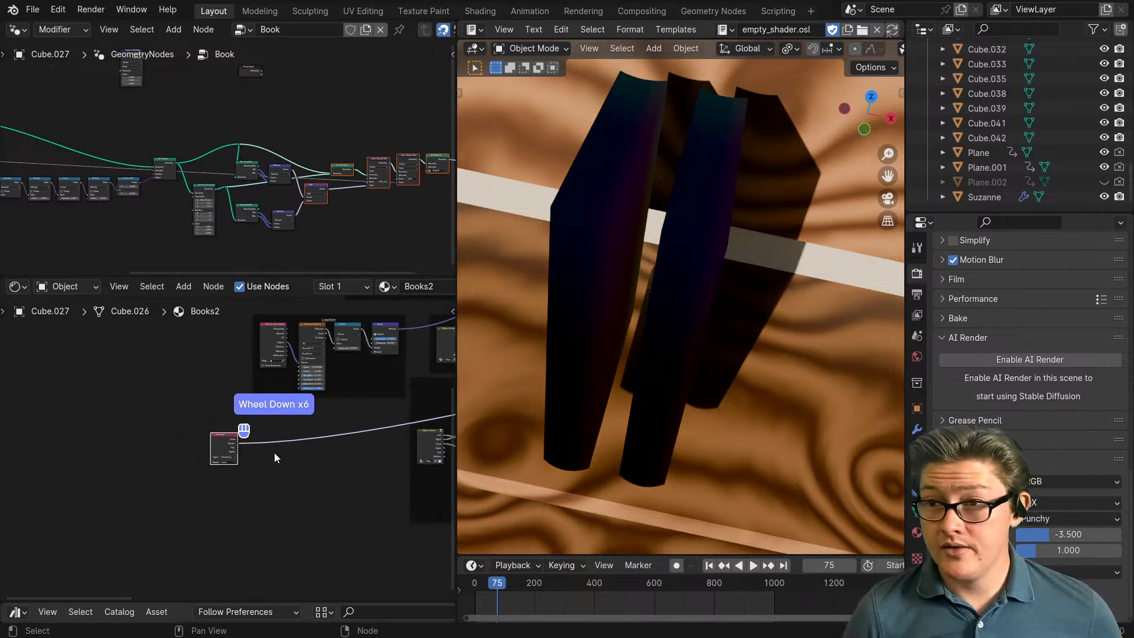
pyautogui.moveTo(301, 453); pyautogui.dragTo(261, 482, button='middle')
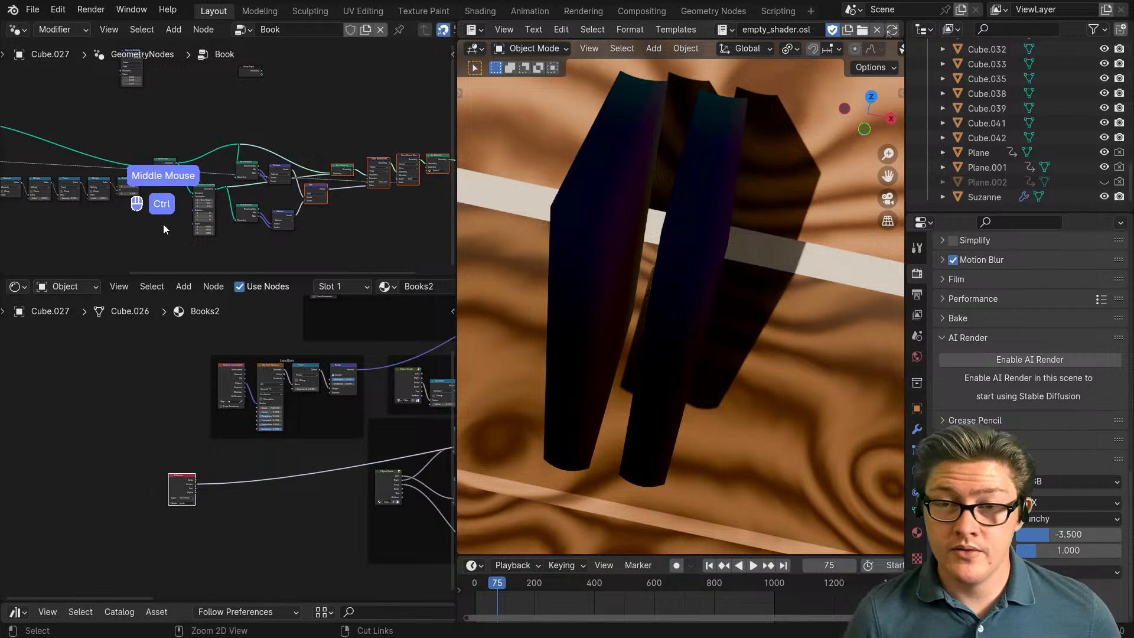
pyautogui.hotkey('ctrl', 'space')
pyautogui.scroll(2, 201, 369)
pyautogui.scroll(-2, 214, 367)
pyautogui.moveTo(215, 367); pyautogui.dragTo(459, 367, button='middle')
pyautogui.scroll(4, 335, 352)
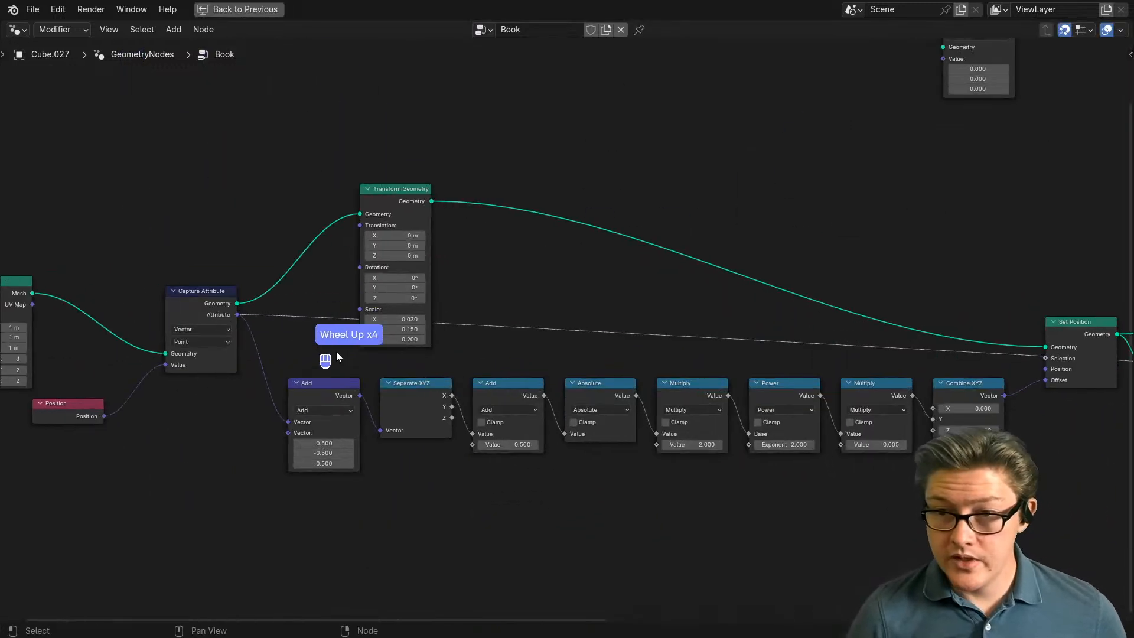
pyautogui.moveTo(275, 320); pyautogui.dragTo(547, 356, button='middle')
pyautogui.moveTo(274, 333); pyautogui.dragTo(336, 311)
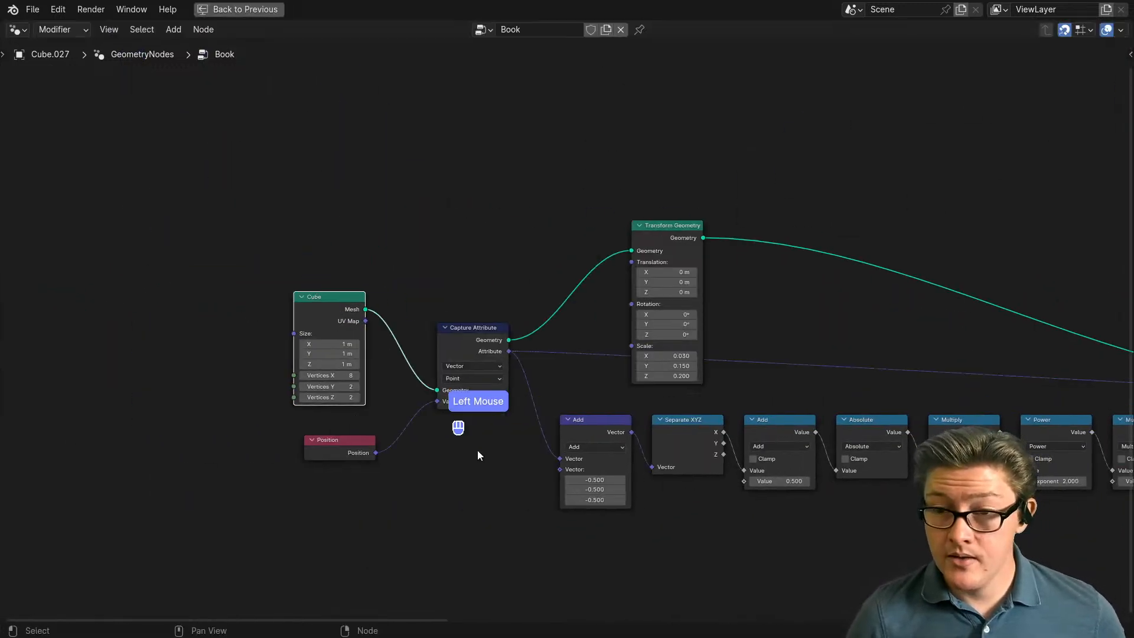
pyautogui.moveTo(477, 450); pyautogui.dragTo(390, 441, button='middle')
pyautogui.scroll(6, 338, 470)
pyautogui.moveTo(103, 515); pyautogui.dragTo(263, 506, button='middle')
pyautogui.moveTo(240, 506); pyautogui.dragTo(222, 506)
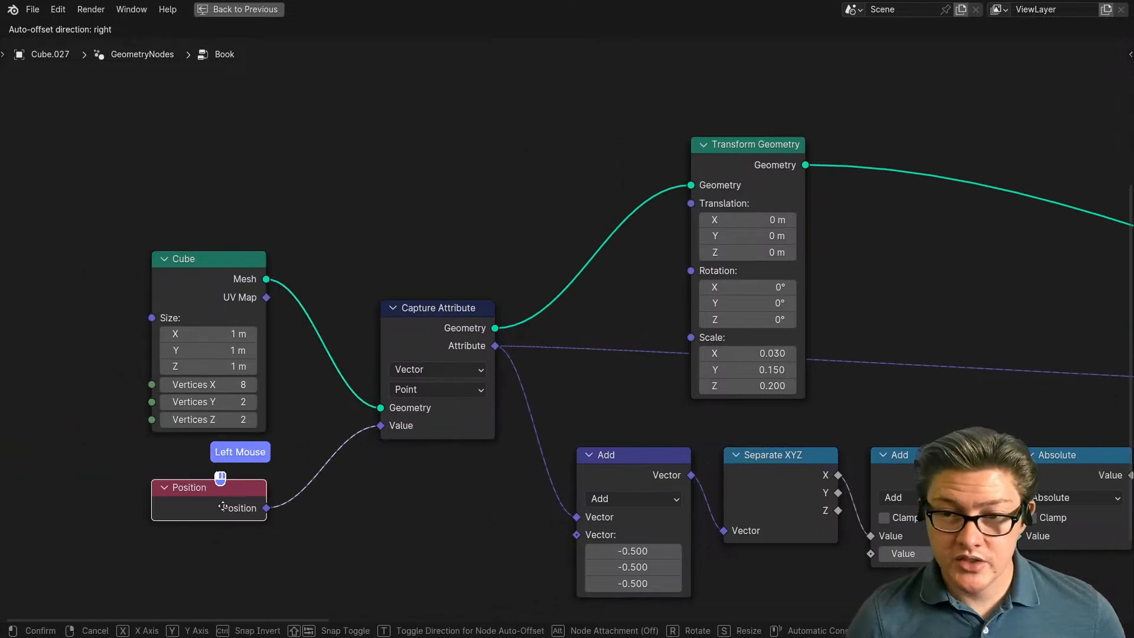
# Step: Lower the book Store Named Attribute node level with the book_size one, and shift the Books2 material's Attribute node slightly up and left
pyautogui.scroll(-3, 572, 345)
pyautogui.scroll(-2, 682, 413)
pyautogui.moveTo(914, 411); pyautogui.dragTo(507, 431, button='middle')
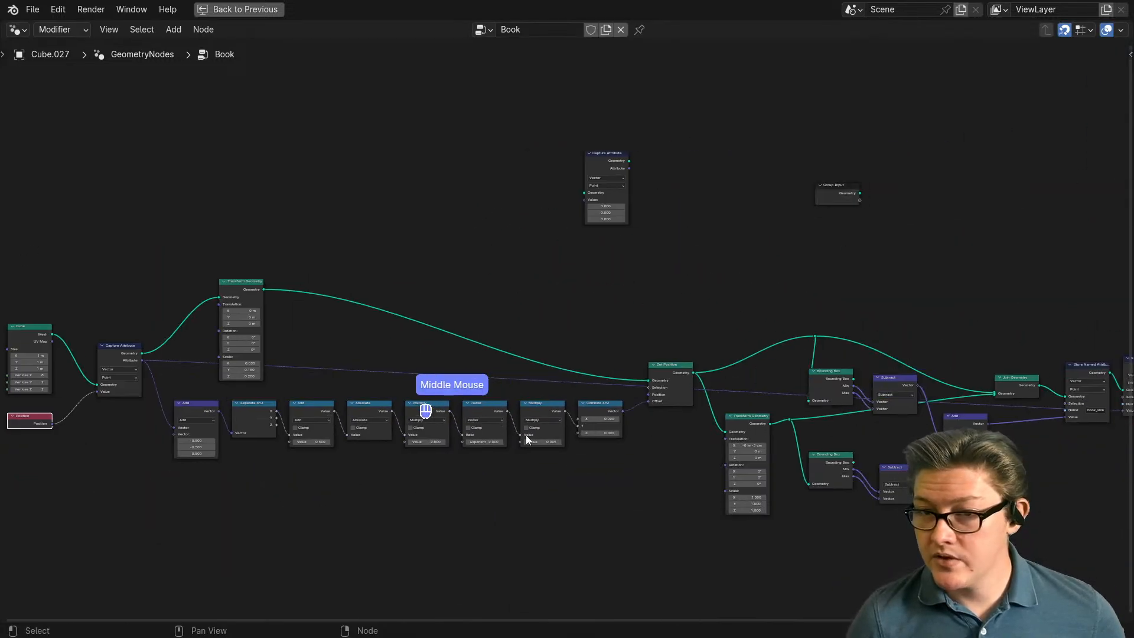
pyautogui.moveTo(1129, 428); pyautogui.dragTo(724, 429, button='middle')
pyautogui.scroll(5, 743, 442)
pyautogui.moveTo(824, 434); pyautogui.dragTo(547, 349, button='middle')
pyautogui.scroll(2, 639, 346)
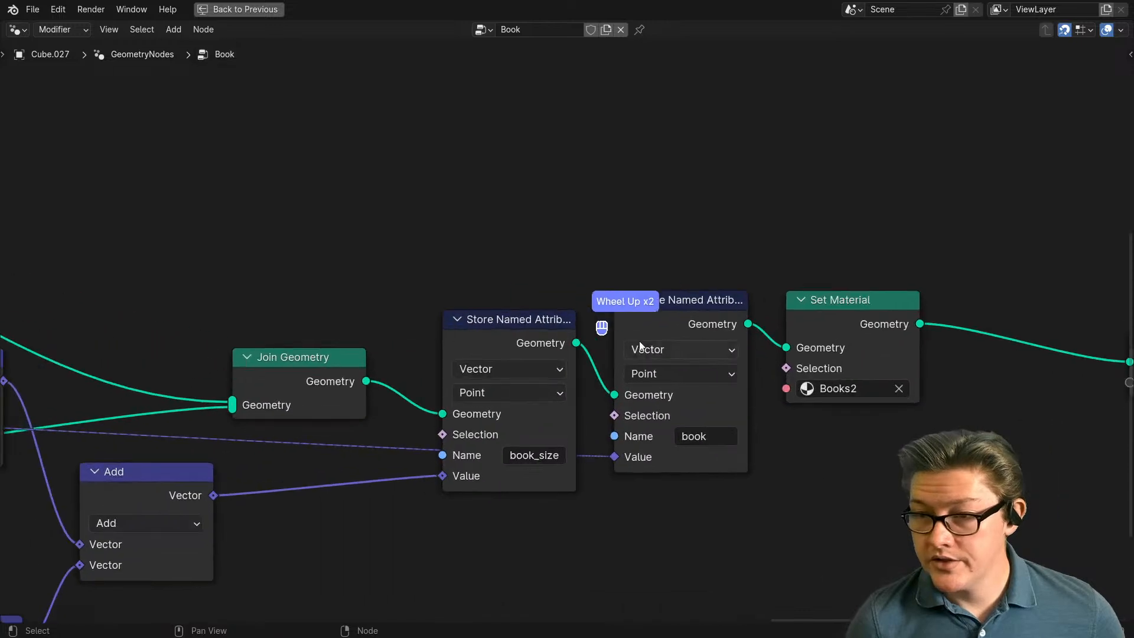
pyautogui.moveTo(665, 292)
pyautogui.mouseDown()
pyautogui.moveTo(645, 325)
pyautogui.moveTo(665, 309)
pyautogui.mouseUp()
pyautogui.hotkey('ctrl', 'space')
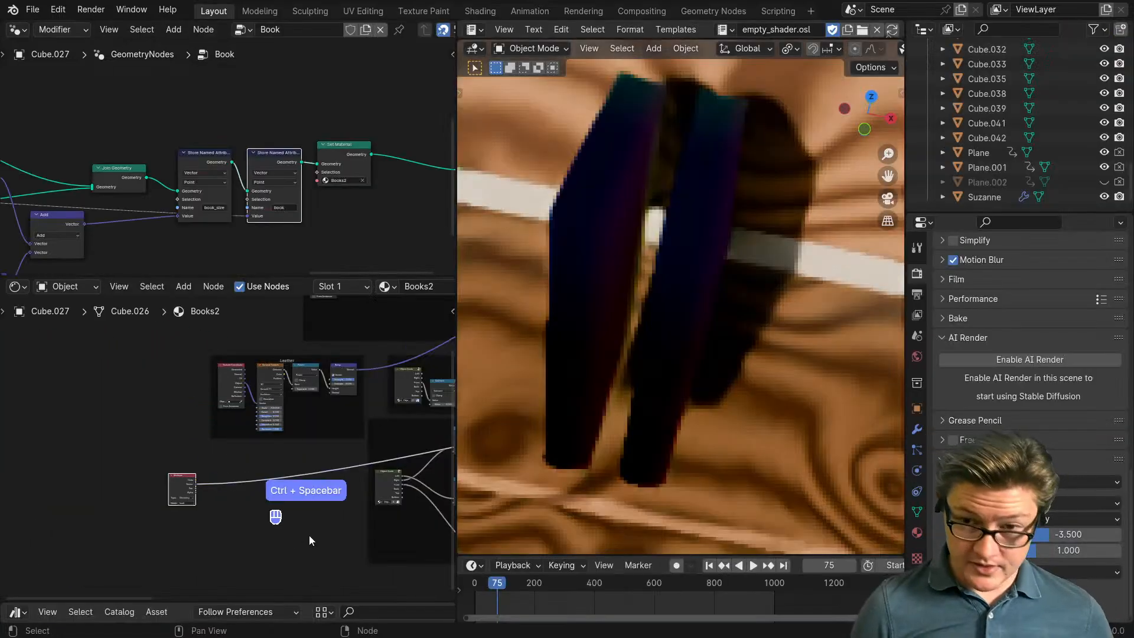
pyautogui.moveTo(181, 480); pyautogui.dragTo(145, 449)
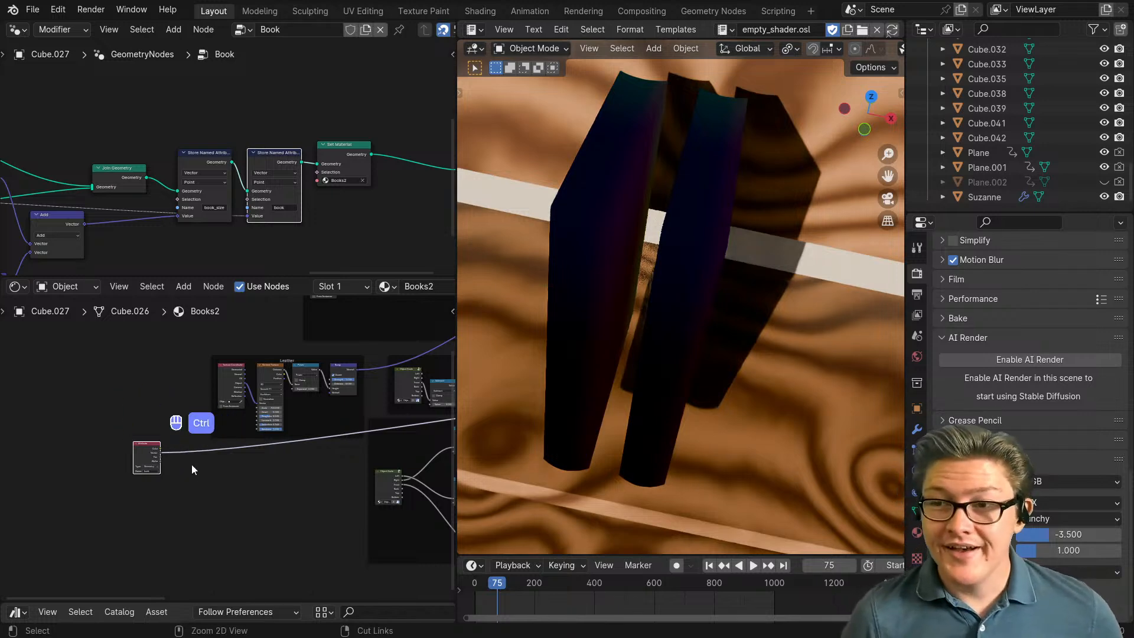
# Step: Reconnect the Books2 material's final shader to the Material Output and move the output node closer to it
pyautogui.hotkey('ctrl', 'space')
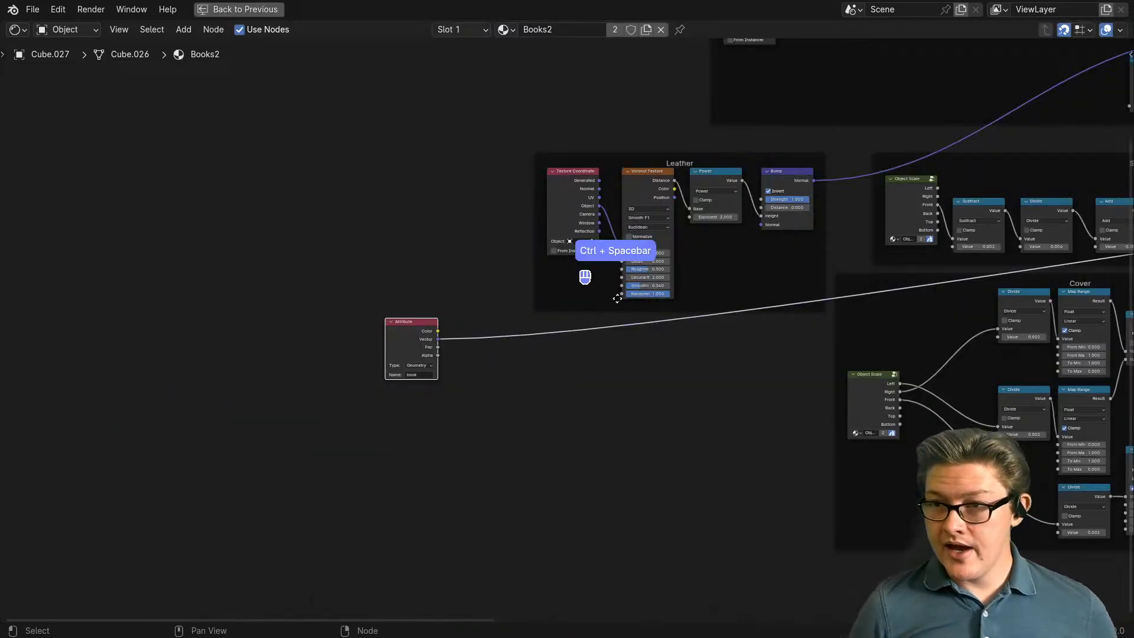
pyautogui.moveTo(615, 297)
pyautogui.mouseDown(button='middle')
pyautogui.moveTo(415, 460)
pyautogui.moveTo(343, 478)
pyautogui.moveTo(273, 459)
pyautogui.mouseUp(button='middle')
pyautogui.hotkey('ctrl', 'space')
pyautogui.scroll(-4, 319, 491)
pyautogui.scroll(4, 354, 476)
pyautogui.keyDown('ctrl'); pyautogui.keyDown('shift'); pyautogui.click(383, 457); pyautogui.keyUp('shift'); pyautogui.keyUp('ctrl')
pyautogui.click(348, 437)
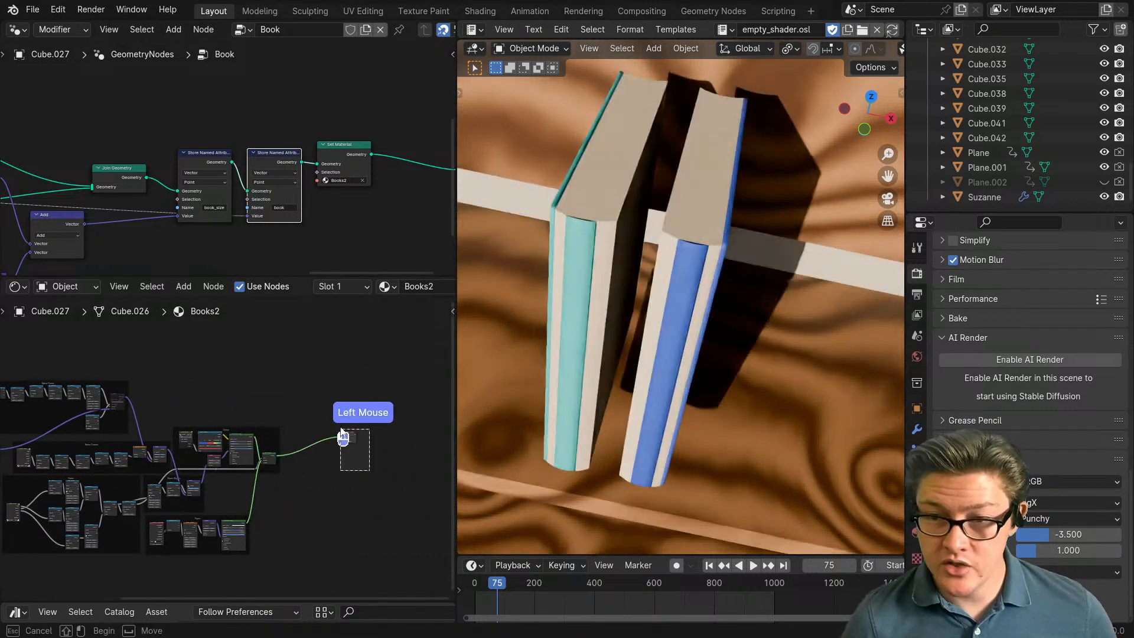
pyautogui.press('g')
pyautogui.click(293, 444)
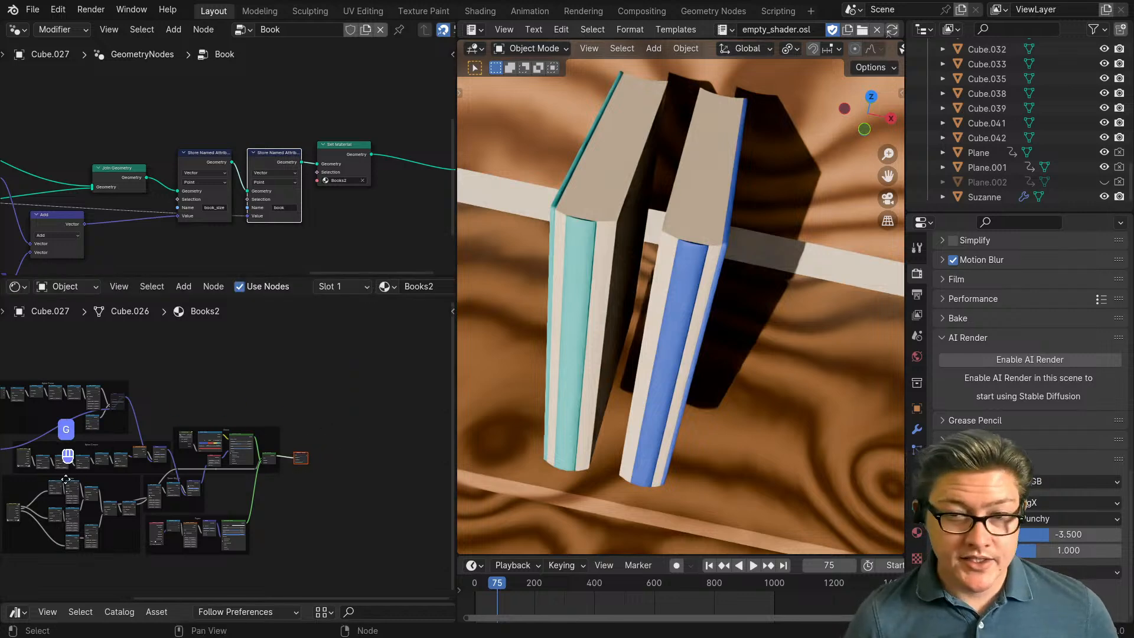
# Step: Examine the Texture Coordinate node in the Leather frame and the output feeding its Voronoi Texture
pyautogui.moveTo(65, 480); pyautogui.dragTo(112, 508, button='middle')
pyautogui.scroll(6, 192, 480)
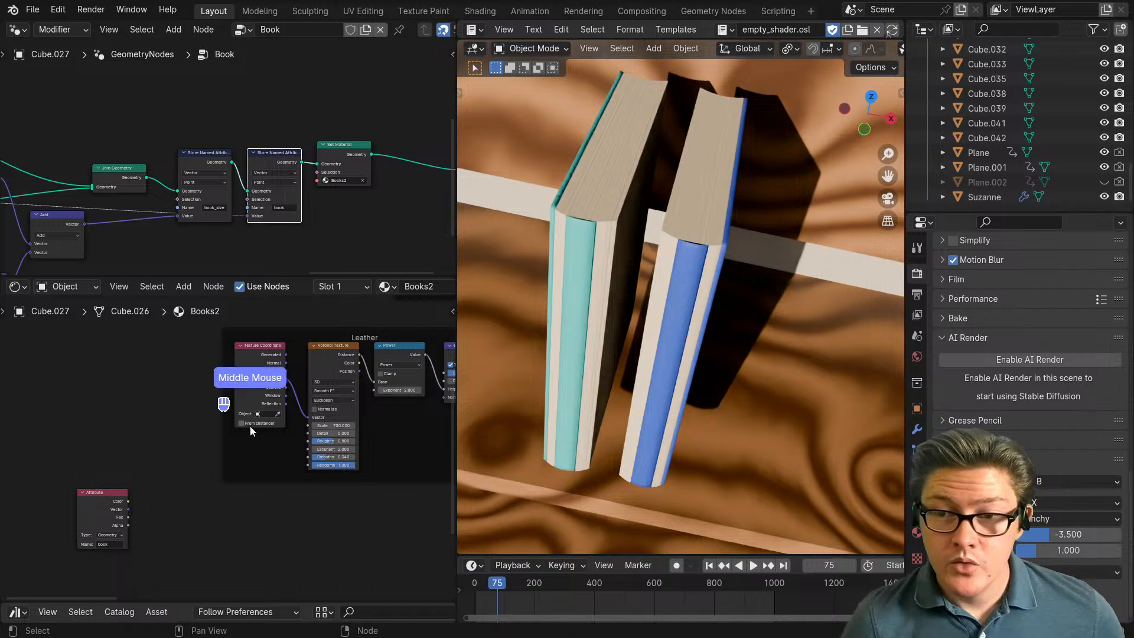
pyautogui.scroll(2, 283, 394)
pyautogui.scroll(-2, 224, 420)
pyautogui.hotkey('ctrl', 'space')
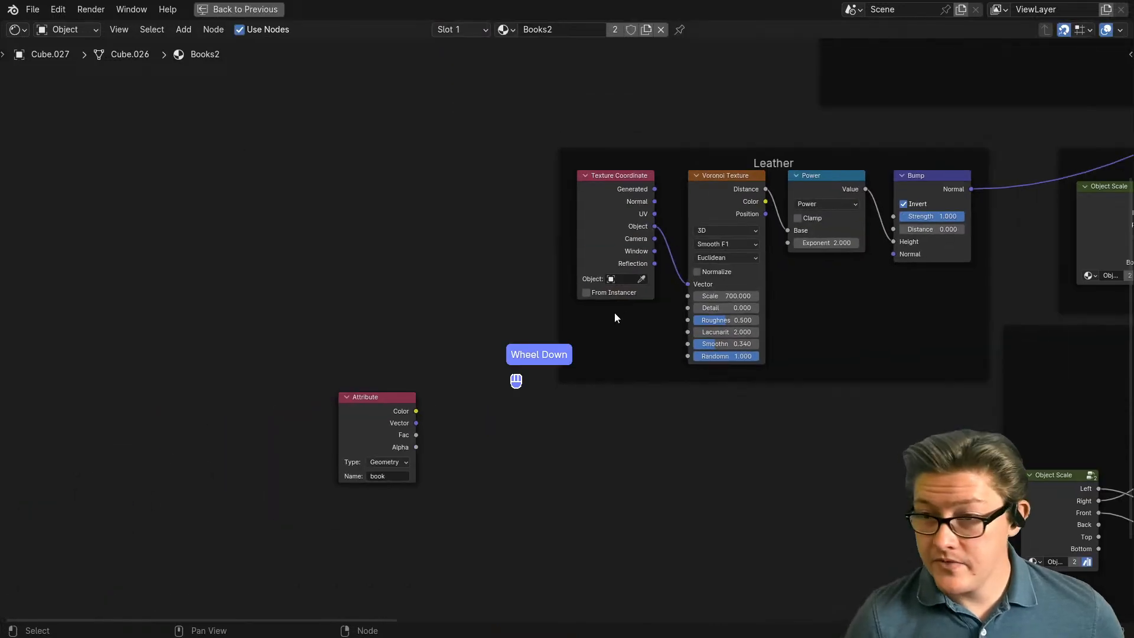
pyautogui.moveTo(517, 379); pyautogui.dragTo(392, 430, button='middle')
pyautogui.scroll(2, 367, 418)
pyautogui.click(355, 447)
pyautogui.click(504, 391)
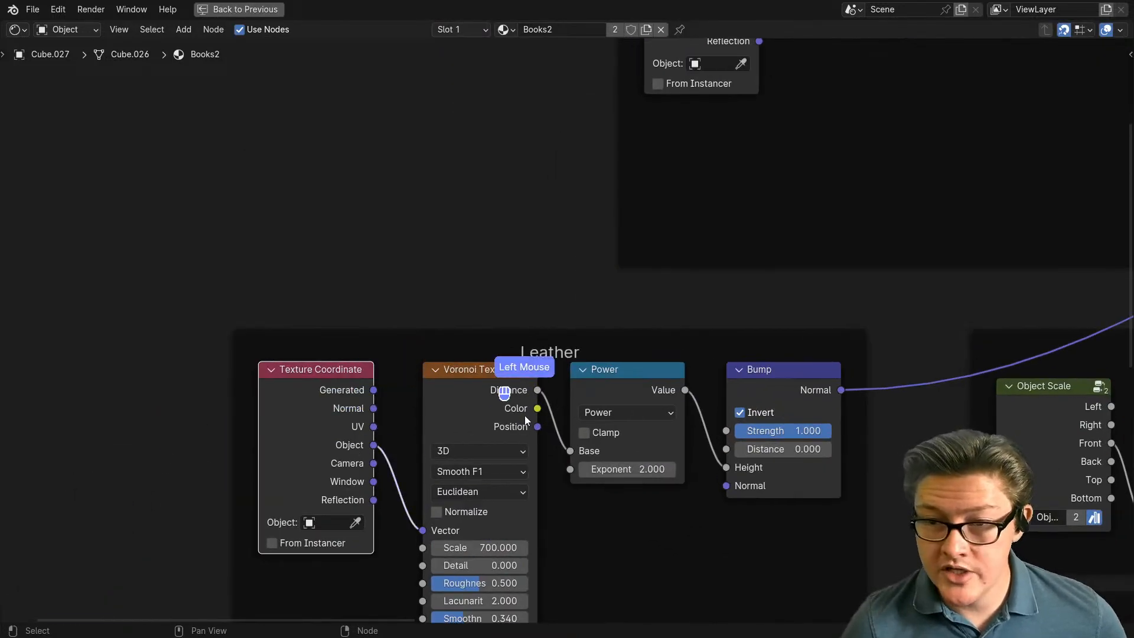
# Step: Move the book Attribute node beside the Spine Curve frame and connect its Vector output to that frame's Separate XYZ node
pyautogui.scroll(-11, 227, 496)
pyautogui.moveTo(278, 522); pyautogui.dragTo(425, 181)
pyautogui.moveTo(525, 168); pyautogui.dragTo(356, 291, button='middle')
pyautogui.scroll(4, 387, 257)
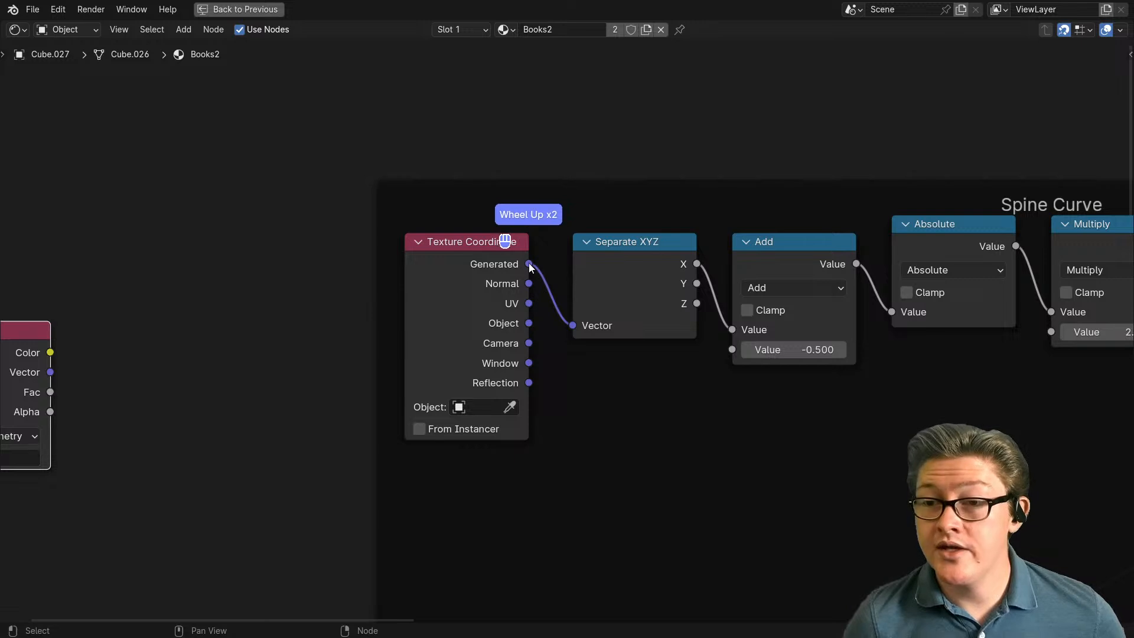
pyautogui.moveTo(91, 349); pyautogui.dragTo(162, 360, button='middle')
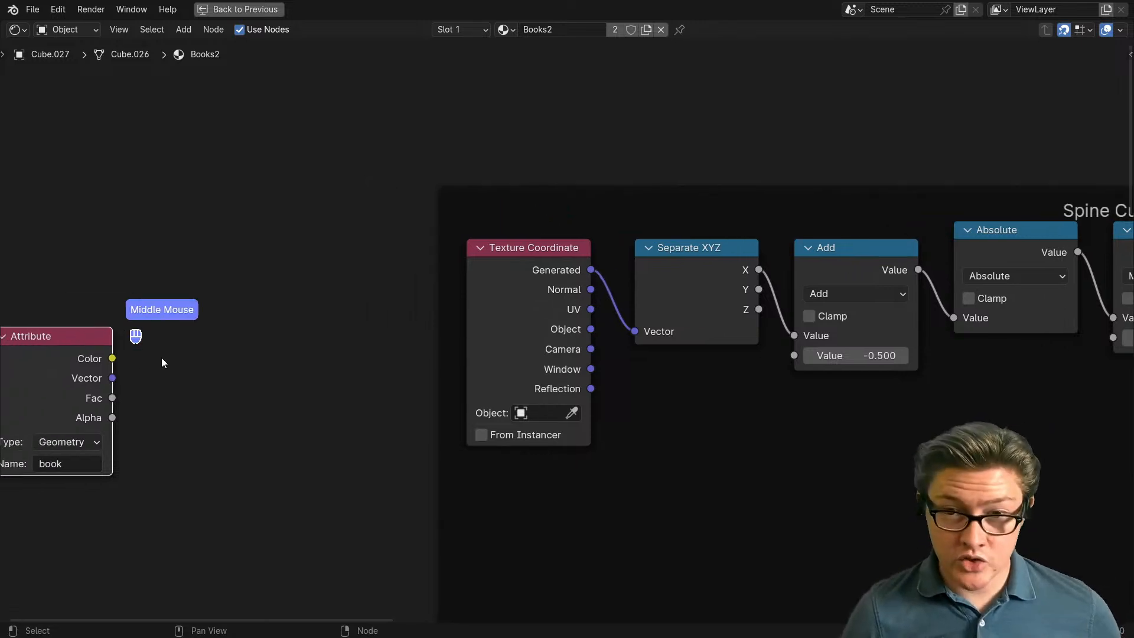
pyautogui.moveTo(112, 377); pyautogui.dragTo(641, 326)
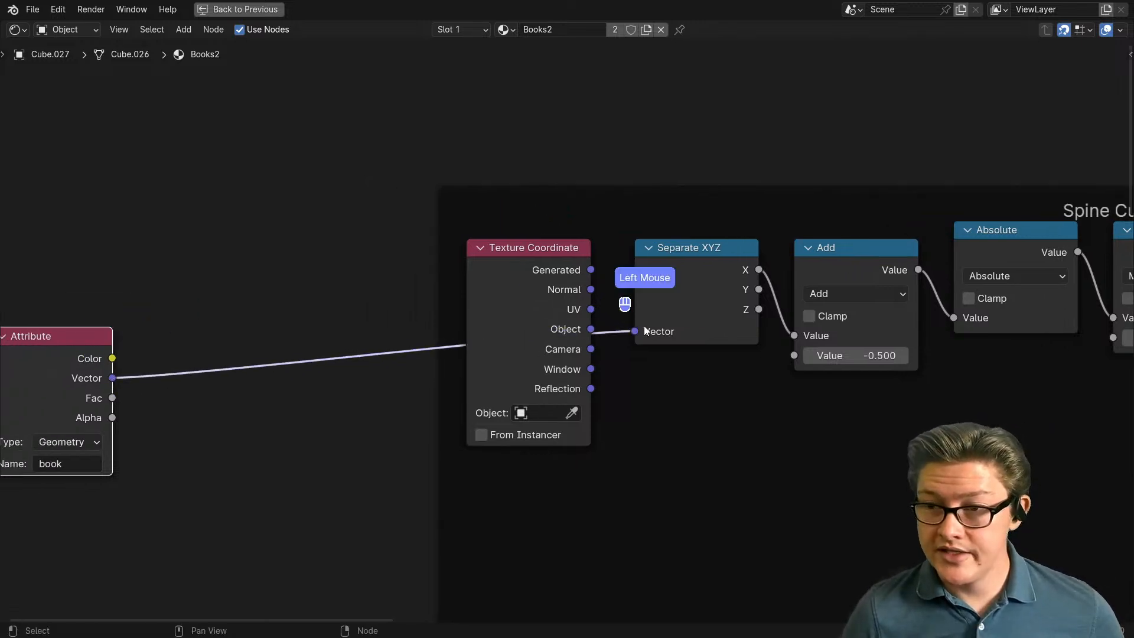
# Step: Move the Leather frame further left, away from the Spine Crease frame
pyautogui.scroll(-3, 232, 381)
pyautogui.moveTo(318, 338); pyautogui.dragTo(200, 250, button='middle')
pyautogui.scroll(-4, 331, 342)
pyautogui.moveTo(542, 416); pyautogui.dragTo(430, 283, button='middle')
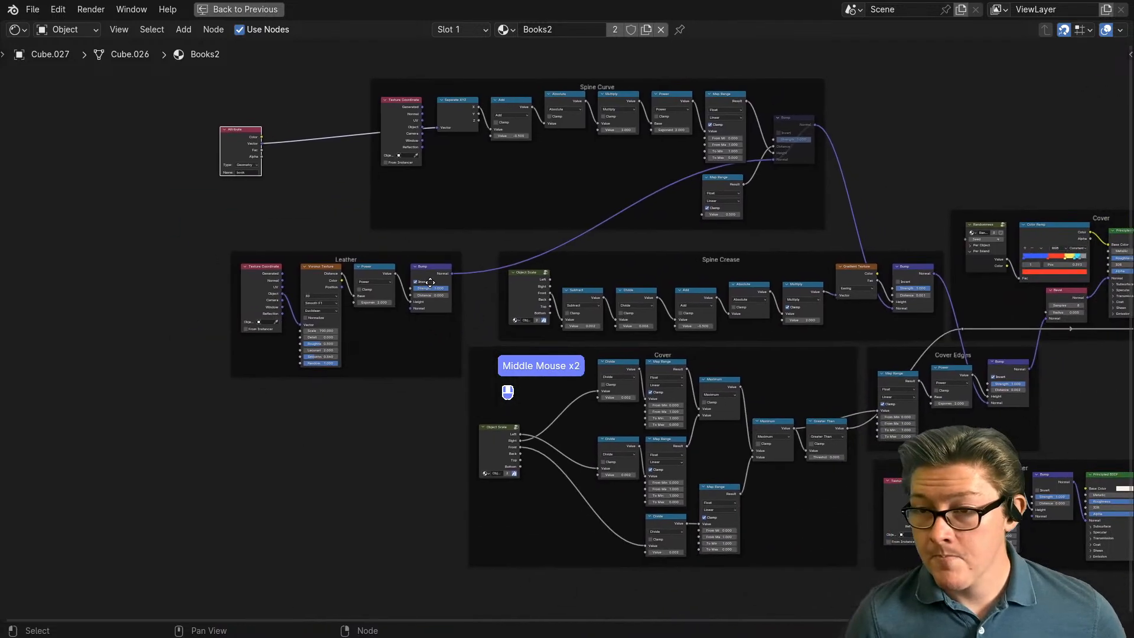
pyautogui.moveTo(342, 264); pyautogui.dragTo(279, 254)
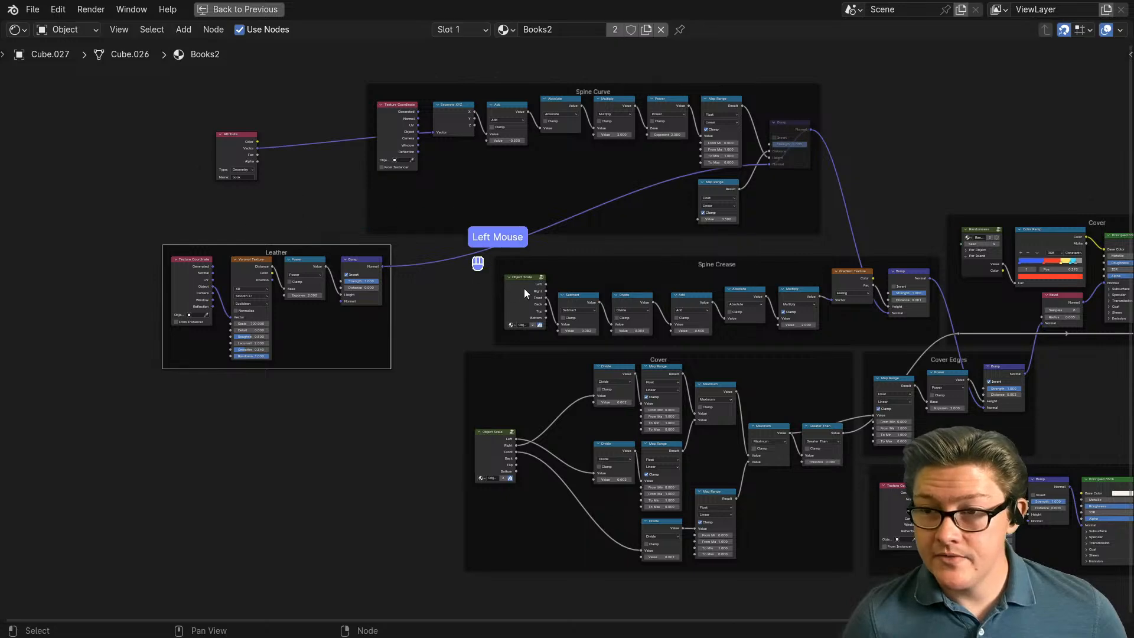
# Step: Cut the link between the book Attribute node and the Spine Curve frame's Separate XYZ node
pyautogui.moveTo(407, 200); pyautogui.dragTo(457, 304, button='middle')
pyautogui.scroll(1, 457, 304)
pyautogui.scroll(1, 531, 251)
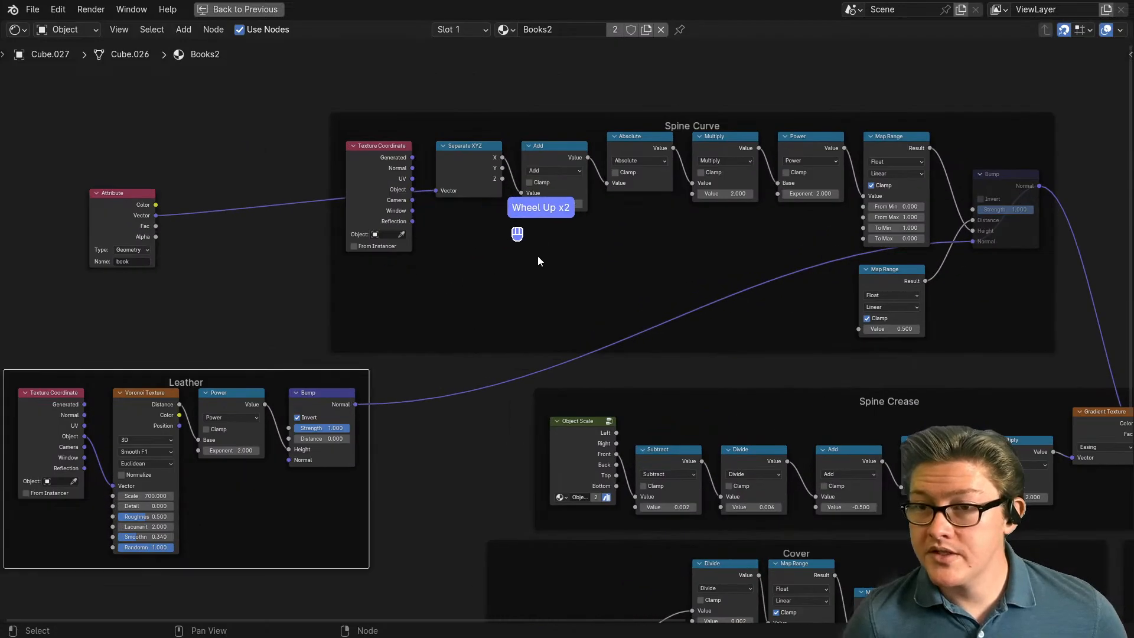
pyautogui.scroll(-2, 274, 210)
pyautogui.keyDown('ctrl'); pyautogui.moveTo(313, 211); pyautogui.dragTo(334, 259, button='right'); pyautogui.keyUp('ctrl')
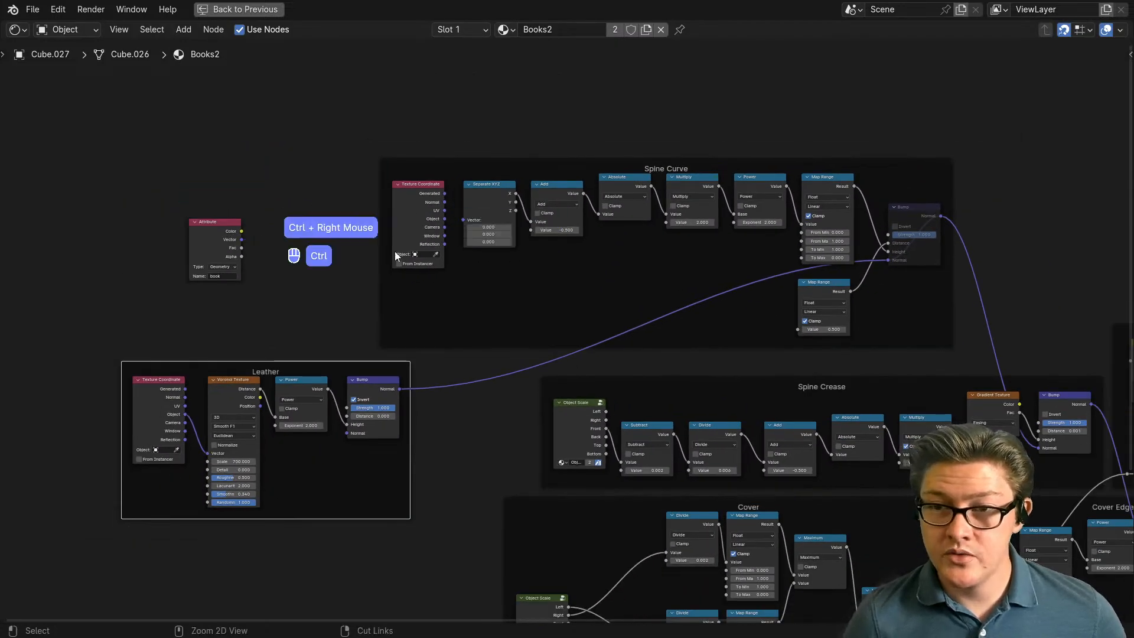
# Step: Connect the Leather Bump's Normal output directly to the Spine Crease Bump's Normal input, bypassing the Spine Curve frame
pyautogui.click(661, 169)
pyautogui.moveTo(633, 215); pyautogui.dragTo(442, 251, button='middle')
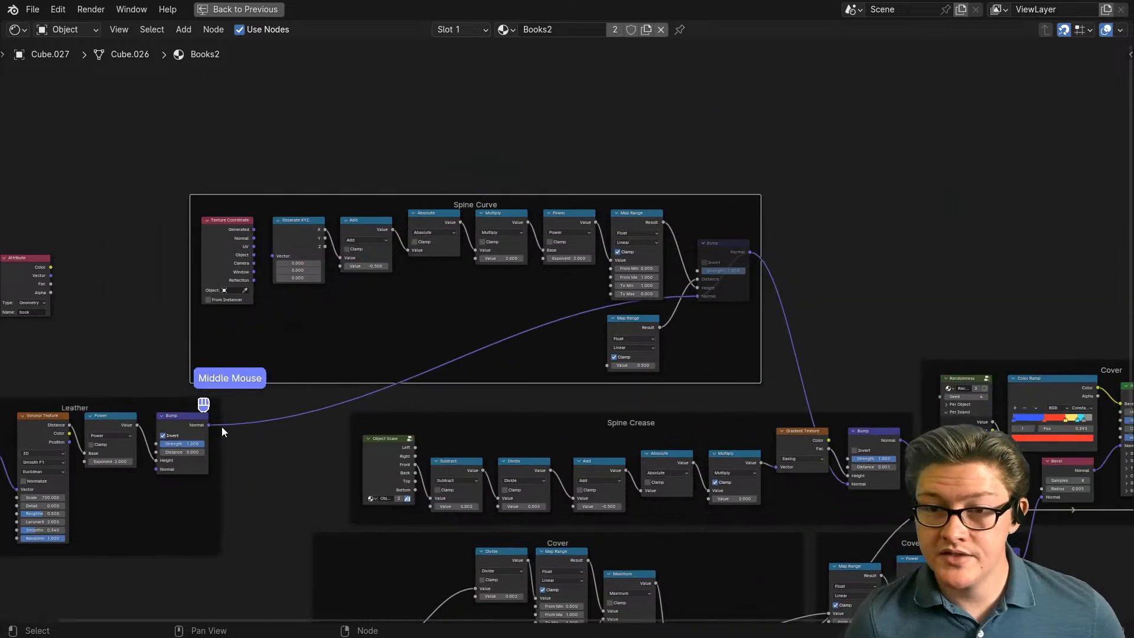
pyautogui.moveTo(208, 425); pyautogui.dragTo(846, 484)
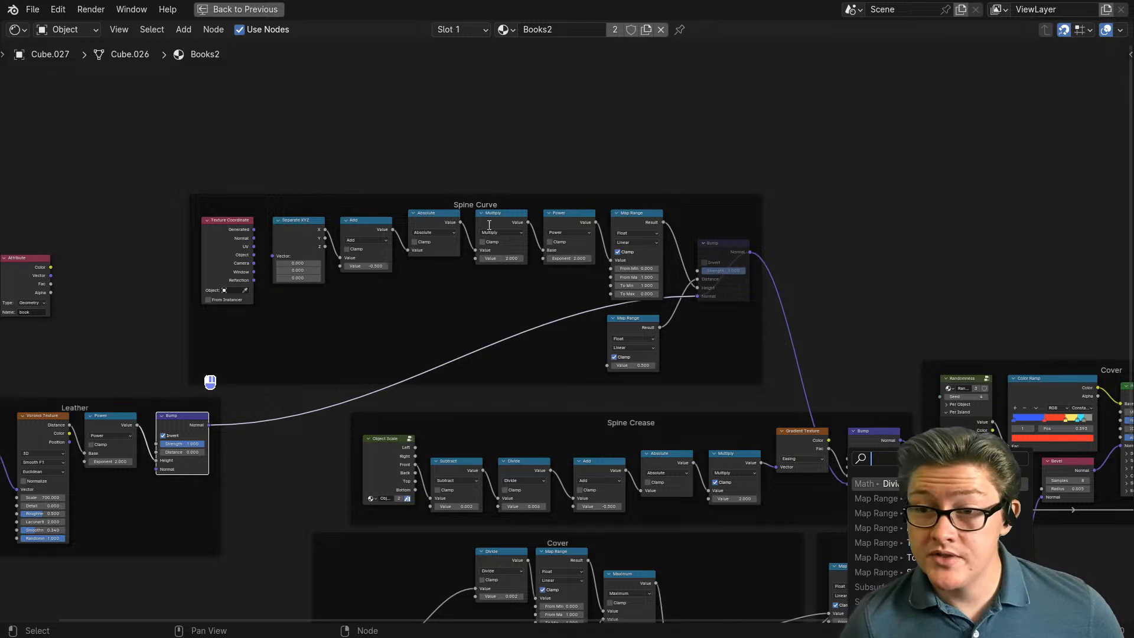
pyautogui.click(515, 381)
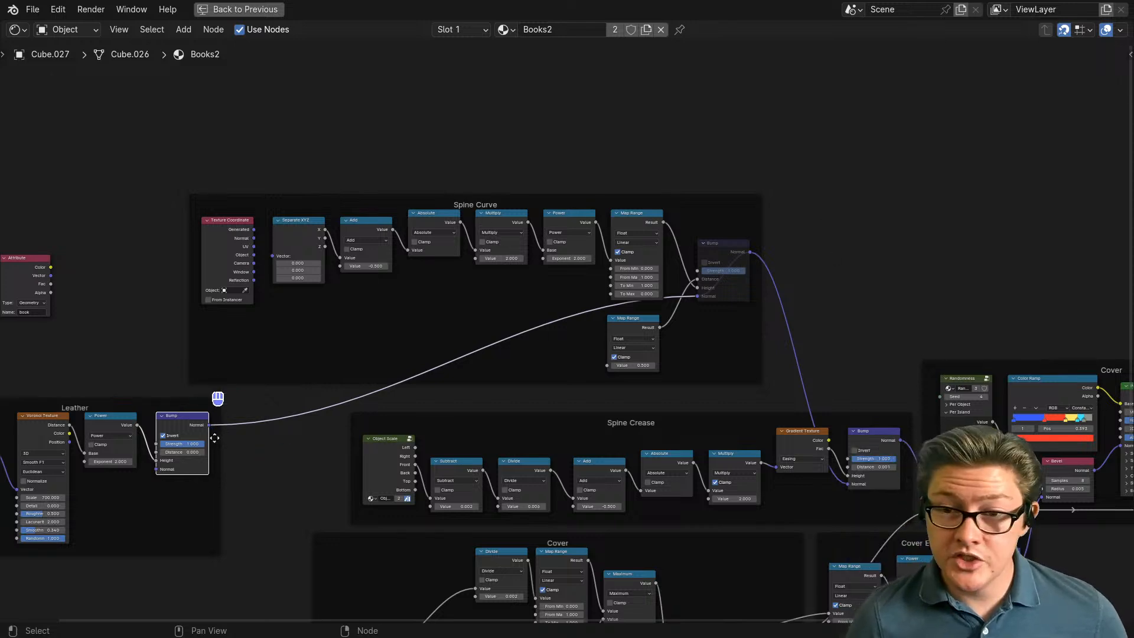
pyautogui.moveTo(209, 429); pyautogui.dragTo(847, 483)
pyautogui.hotkey('ctrl', 'space')
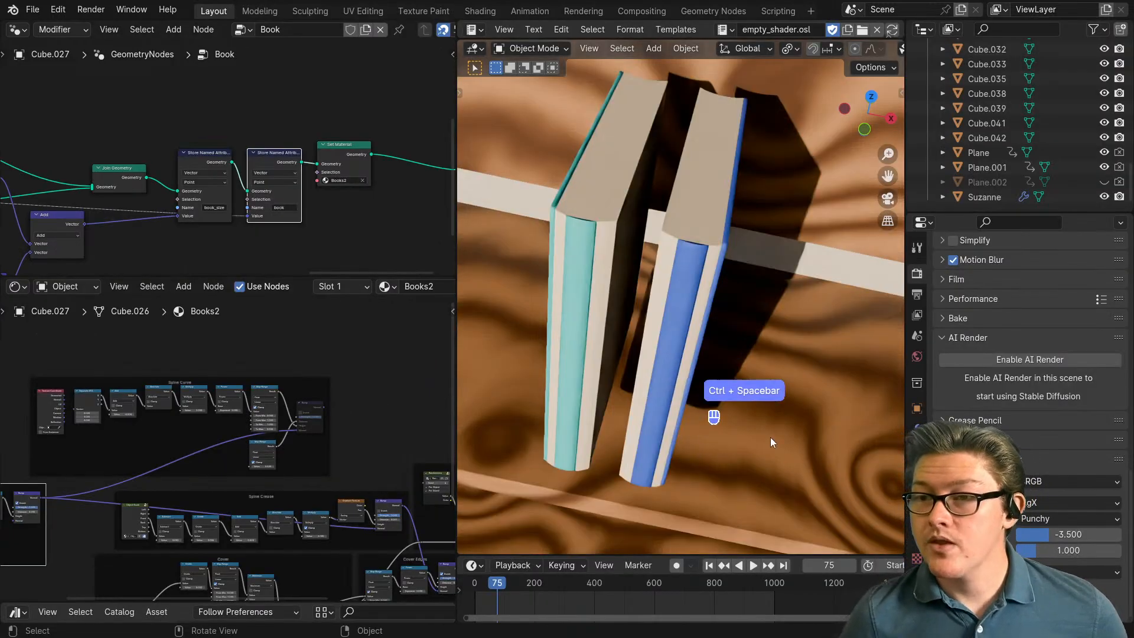
# Step: Delete the Spine Curve frame together with all its nodes from the Books2 material
pyautogui.moveTo(770, 437); pyautogui.dragTo(732, 355, button='middle')
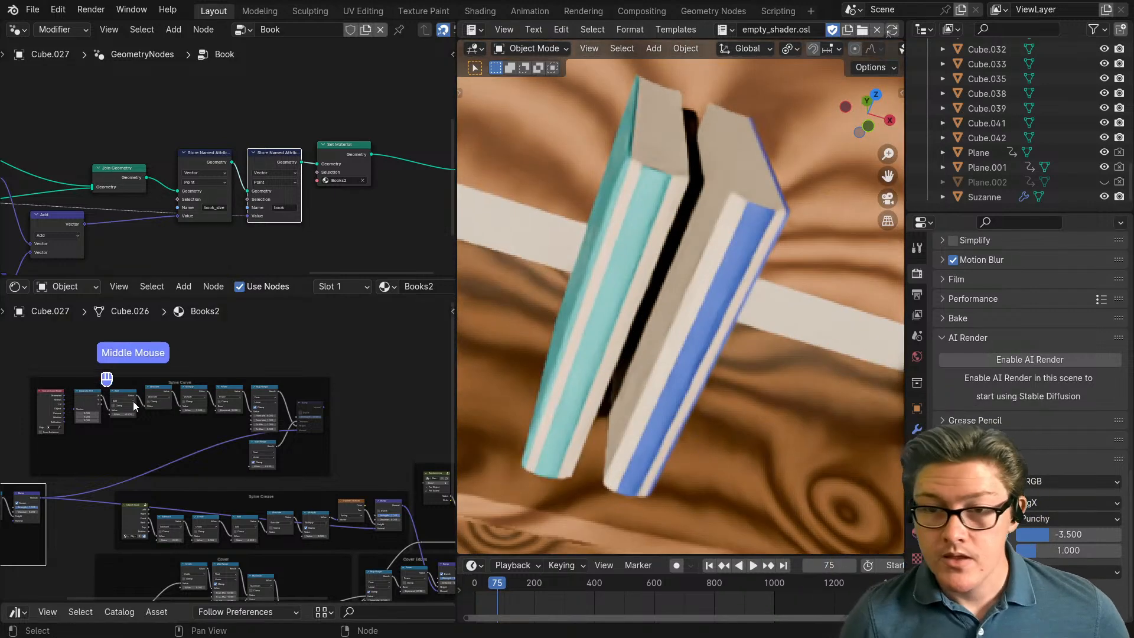
pyautogui.click(181, 381)
pyautogui.moveTo(181, 382); pyautogui.dragTo(258, 372, button='middle')
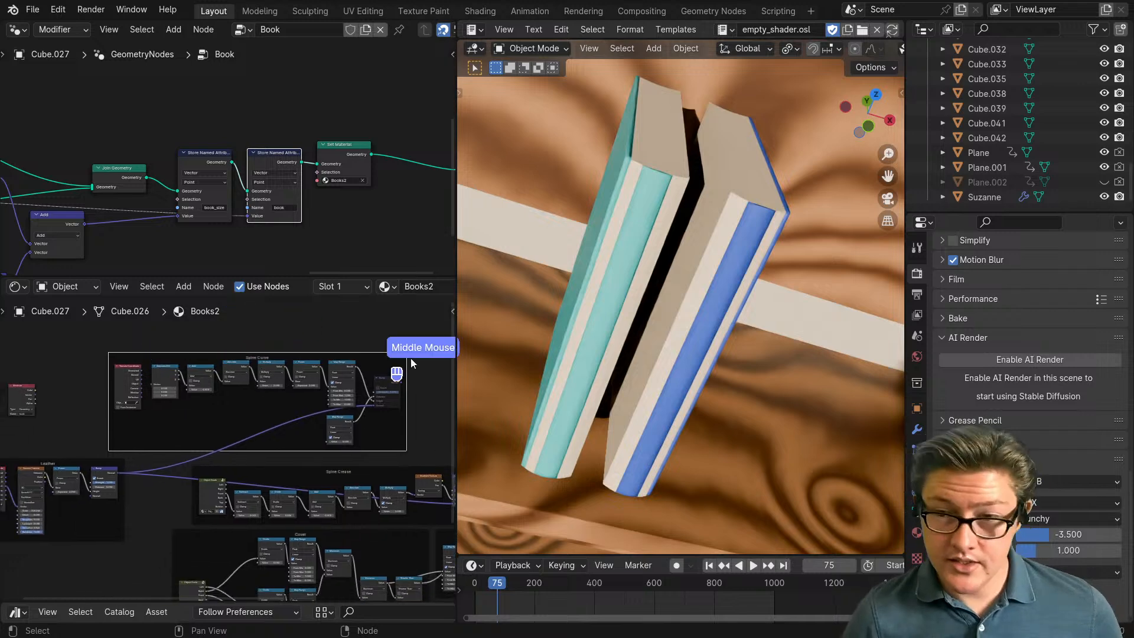
pyautogui.press('x')
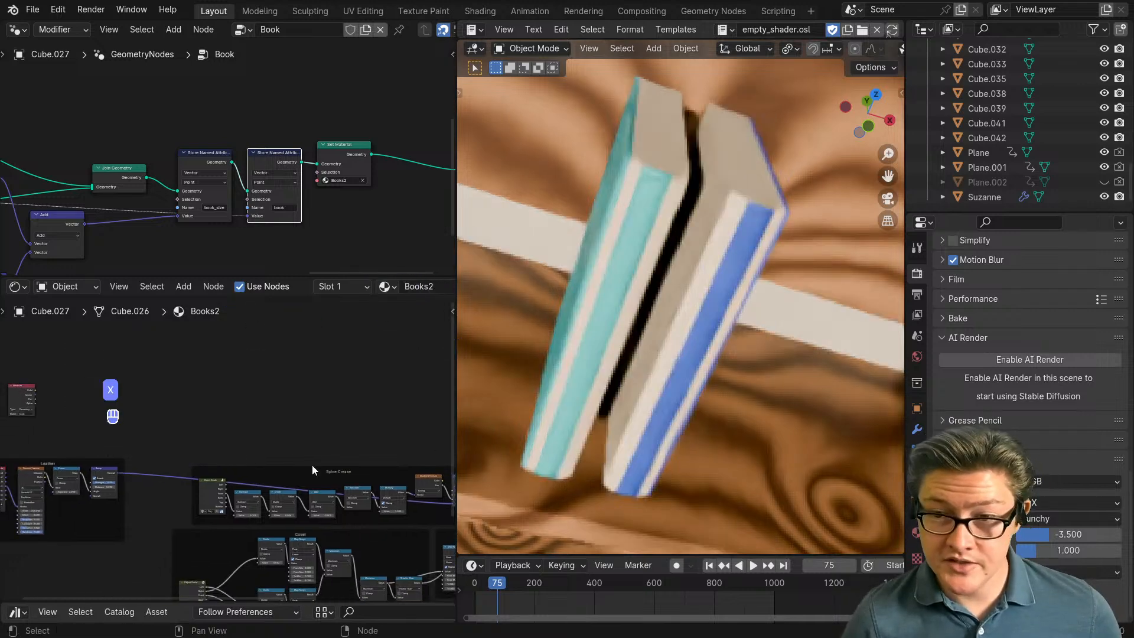
# Step: Move the Leather frame into the free space directly above the Spine Crease frame
pyautogui.scroll(-3, 172, 476)
pyautogui.moveTo(109, 454); pyautogui.dragTo(307, 381)
pyautogui.moveTo(358, 452); pyautogui.dragTo(293, 404, button='middle')
pyautogui.scroll(3, 229, 449)
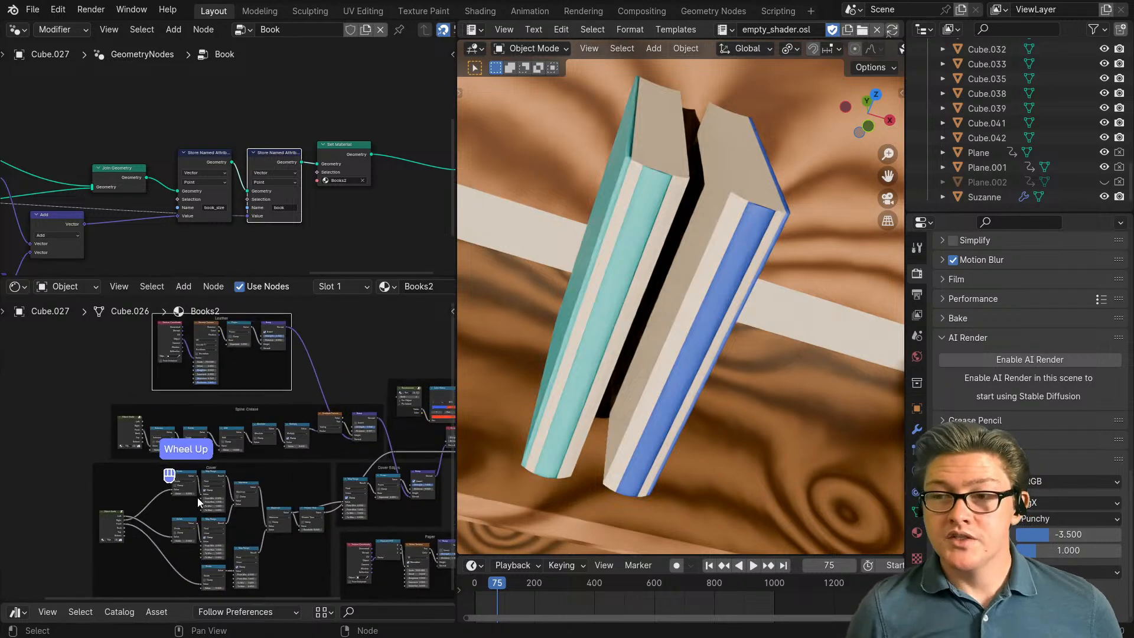
# Step: Maximize the shader editor and open the Spine Crease frame's Object Scale node group for editing
pyautogui.moveTo(137, 544); pyautogui.dragTo(268, 493, button='middle')
pyautogui.scroll(3, 243, 483)
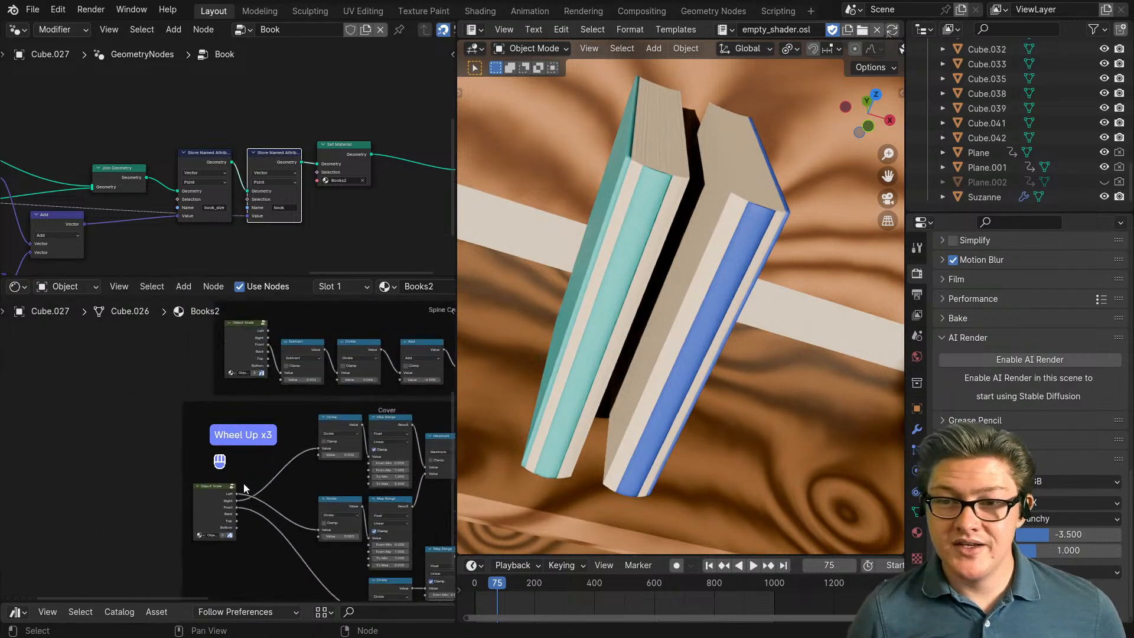
pyautogui.scroll(2, 243, 483)
pyautogui.moveTo(258, 343); pyautogui.dragTo(231, 509, button='middle')
pyautogui.scroll(2, 228, 509)
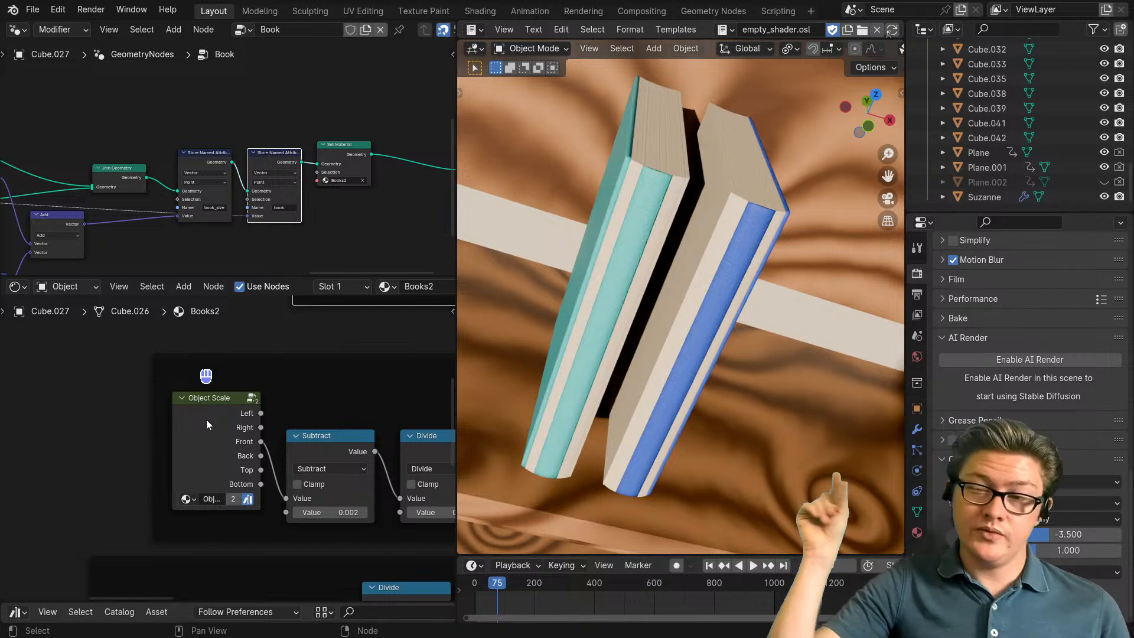
pyautogui.scroll(-3, 203, 420)
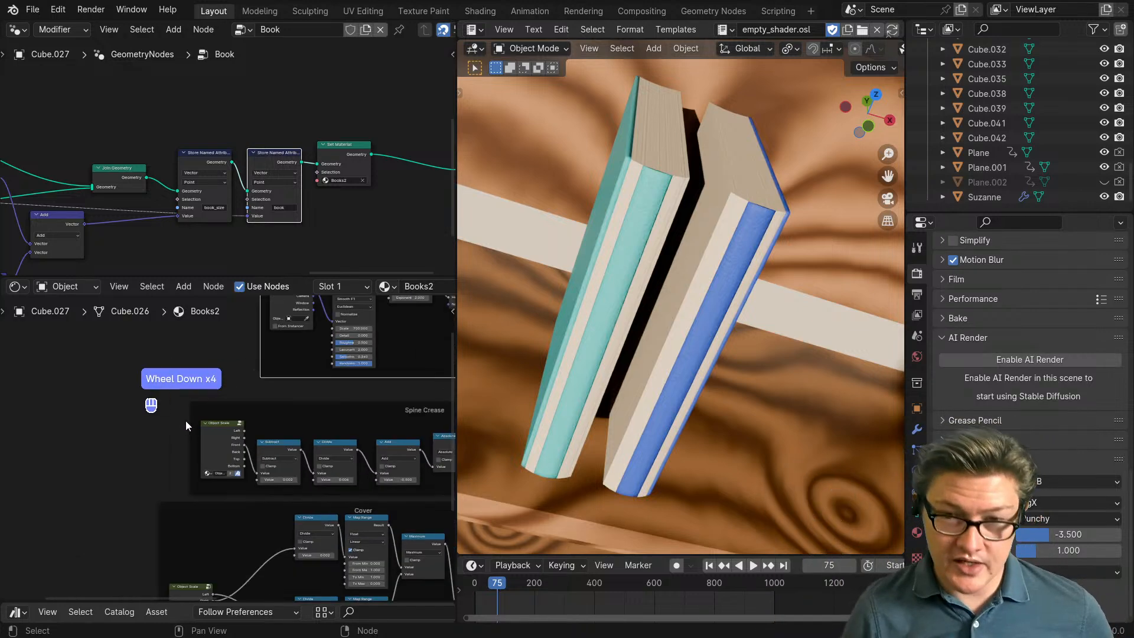
pyautogui.hotkey('ctrl', 'space')
pyautogui.click(548, 286)
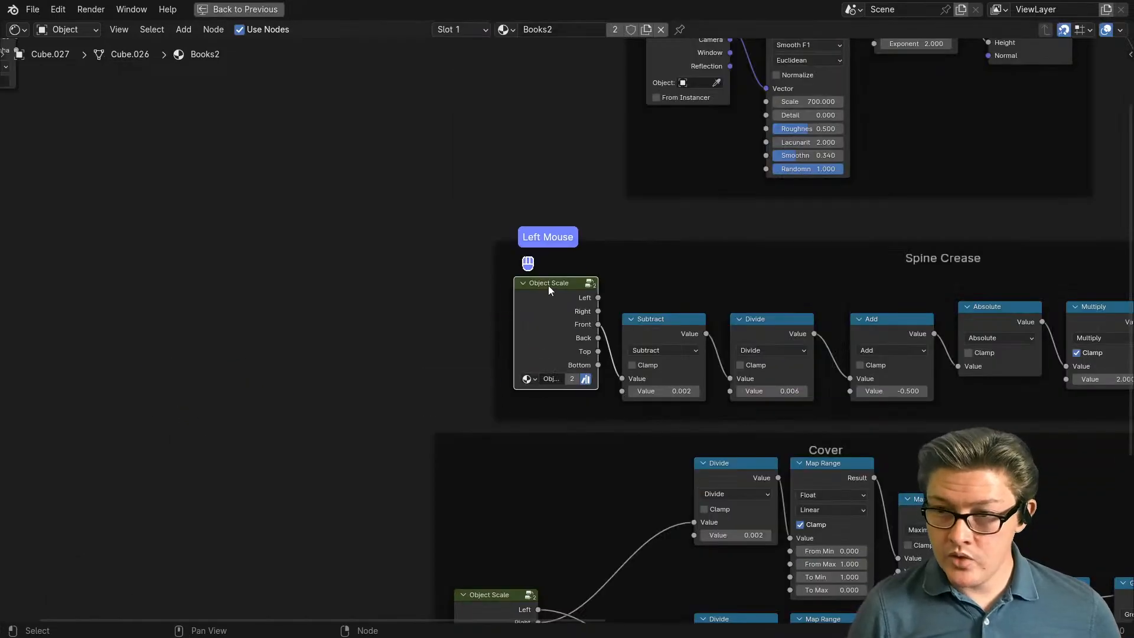
pyautogui.press('Tab')
# Step: Move the group's Texture Coordinate node aside and add a Group Input node below it
pyautogui.scroll(-2, 485, 315)
pyautogui.moveTo(486, 310); pyautogui.dragTo(665, 402, button='middle')
pyautogui.scroll(2, 497, 324)
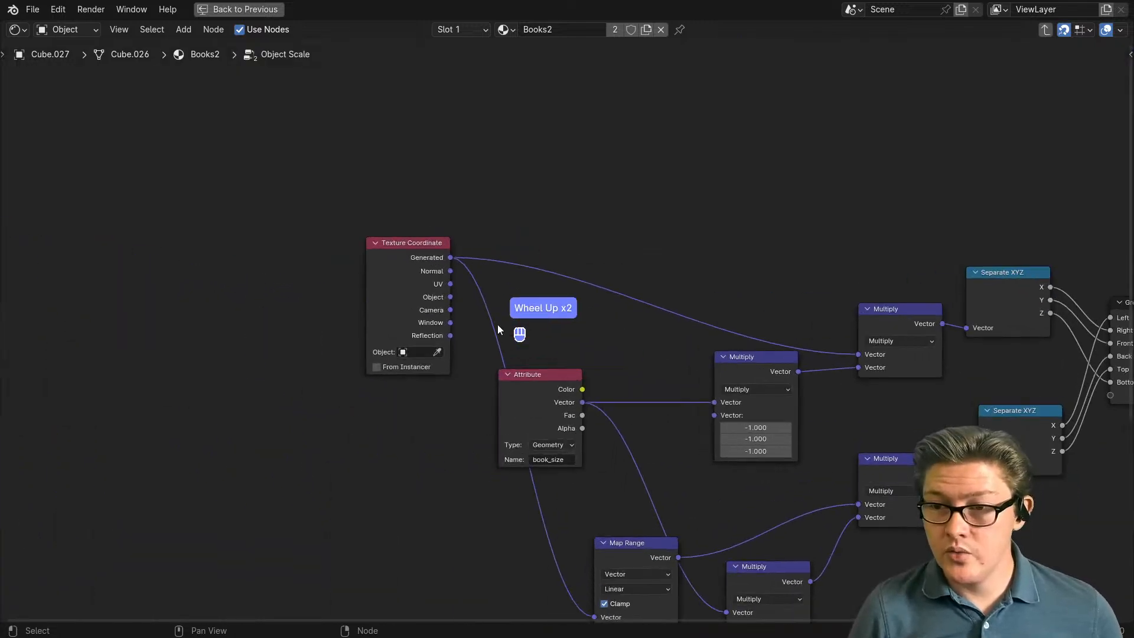
pyautogui.moveTo(430, 294); pyautogui.dragTo(382, 278)
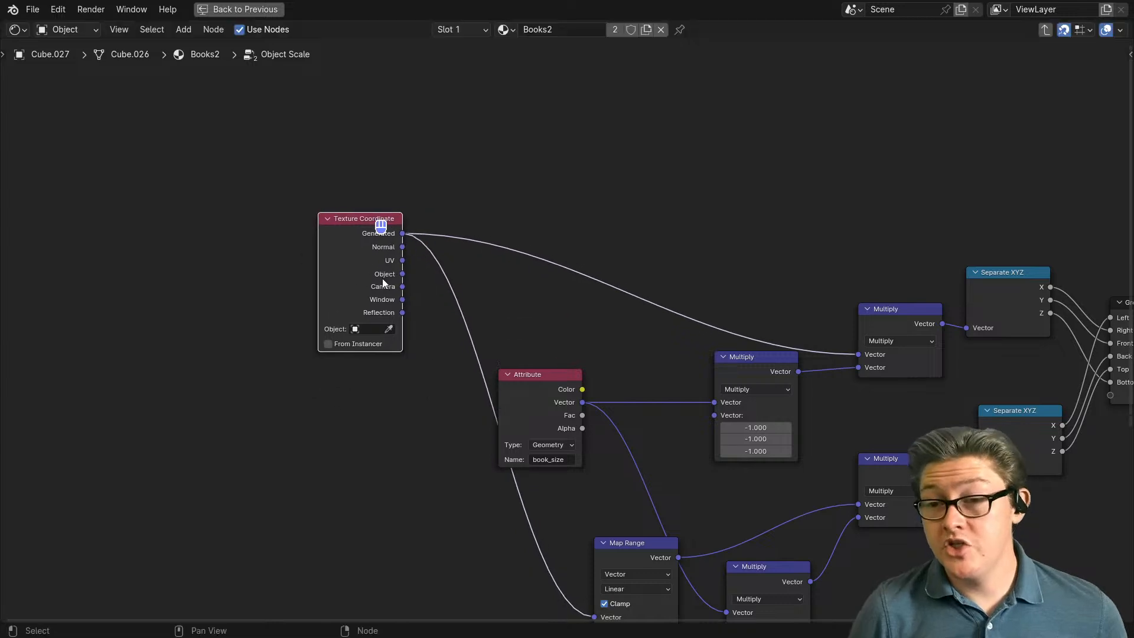
pyautogui.scroll(-1, 381, 278)
pyautogui.scroll(-1, 404, 289)
pyautogui.moveTo(504, 373); pyautogui.dragTo(459, 260, button='middle')
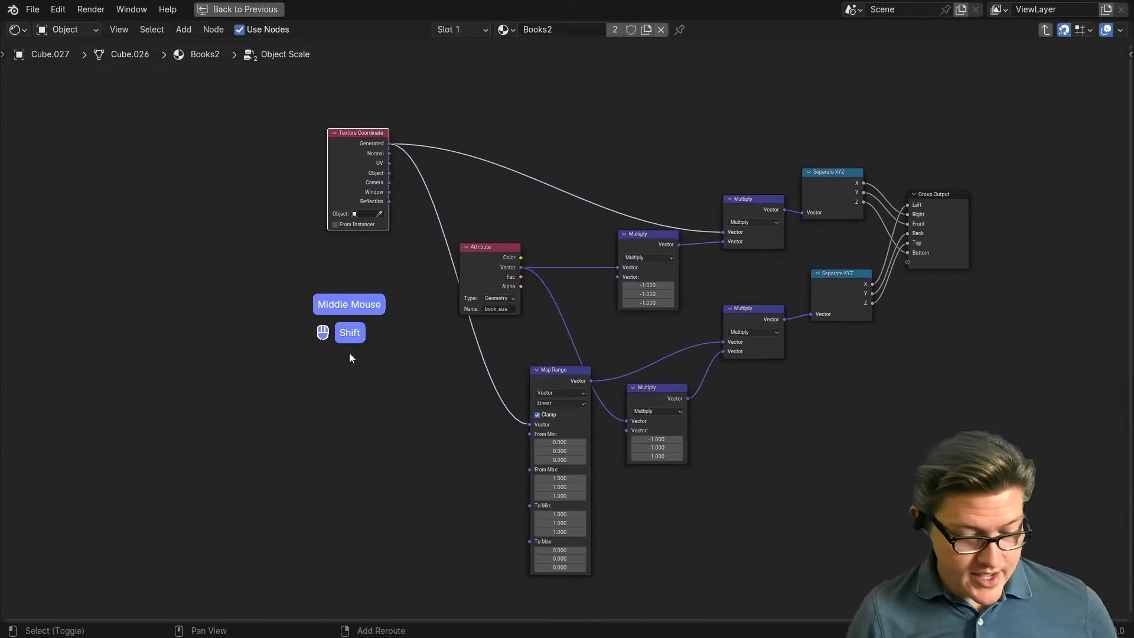
pyautogui.hotkey('shift', 'a')
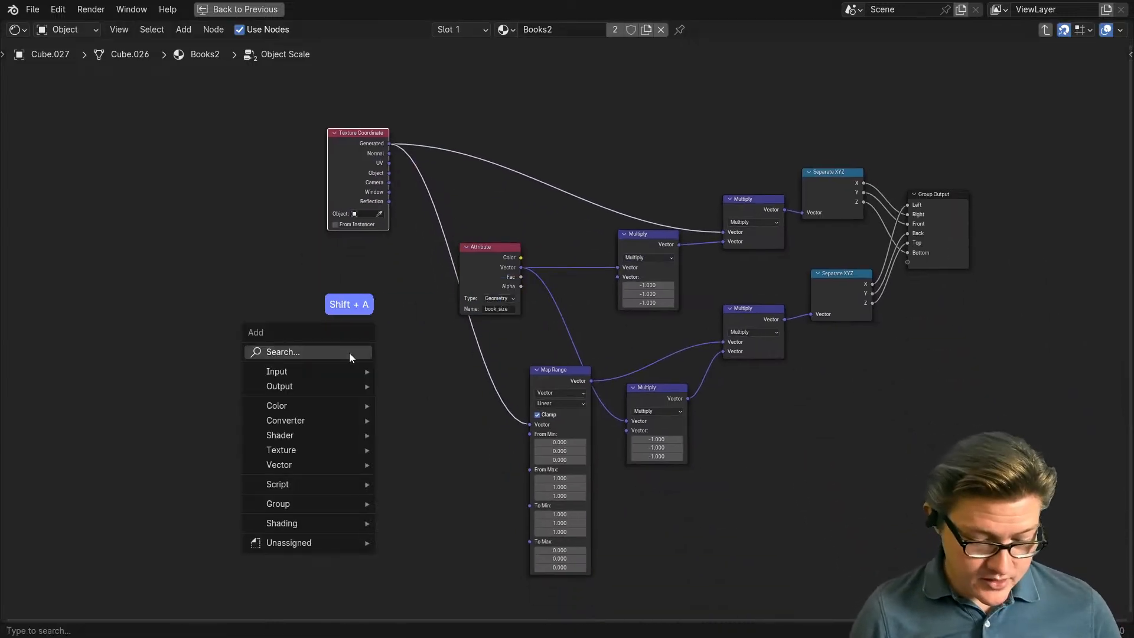
pyautogui.write('inp')
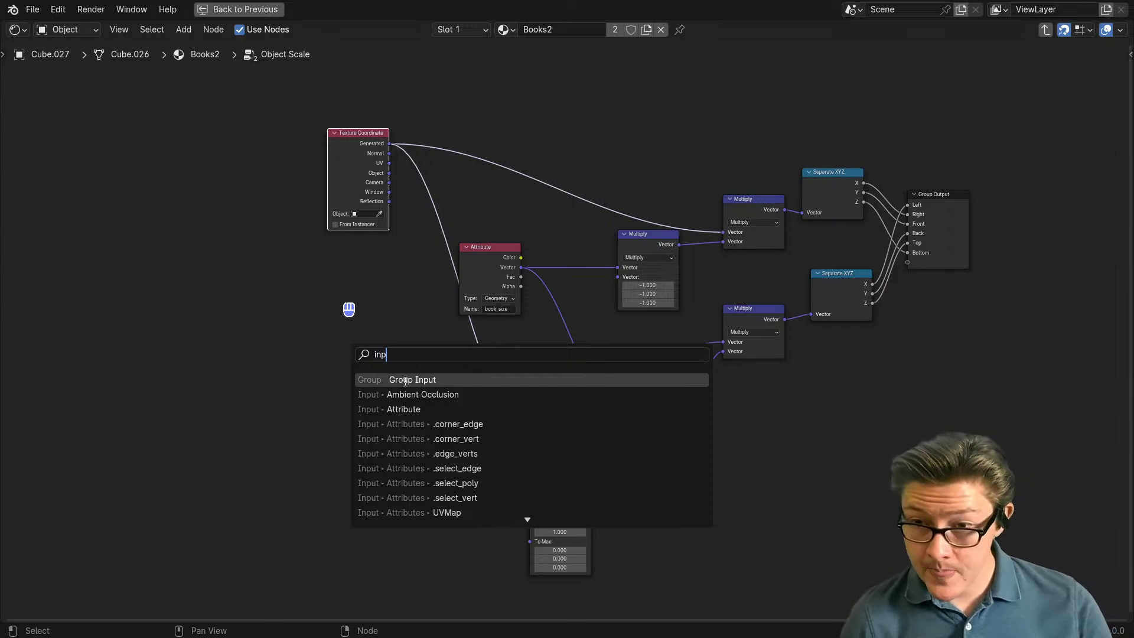
pyautogui.click(422, 383)
pyautogui.click(349, 304)
pyautogui.scroll(2, 429, 329)
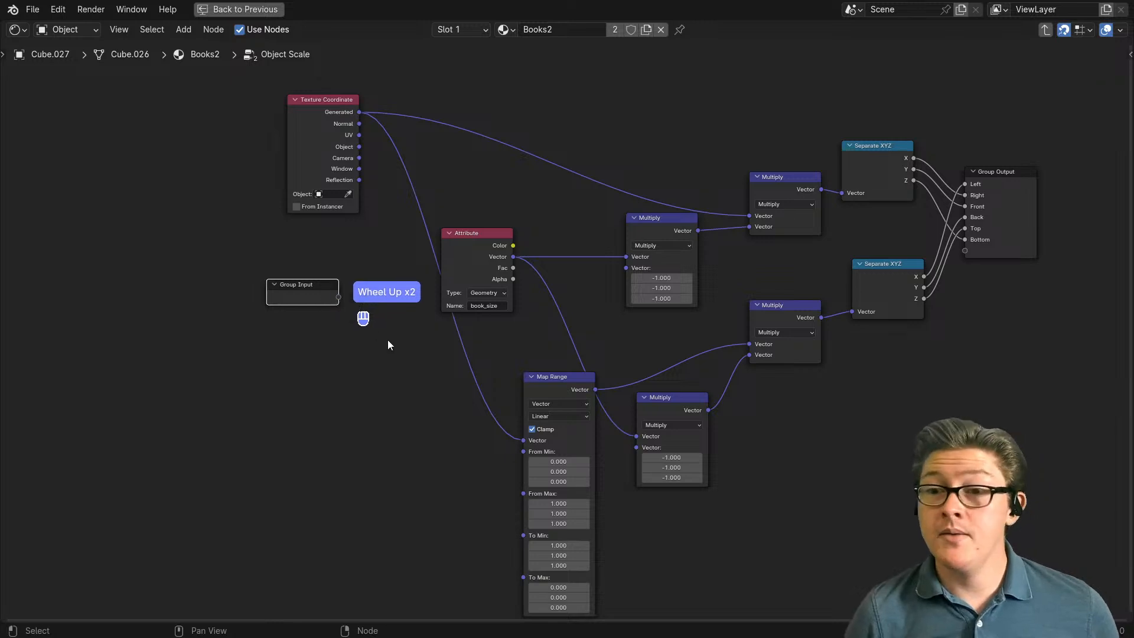
# Step: Connect the Group Input to the upper final Multiply and the Map Range Vector inputs, and delete the replaced Texture Coordinate node
pyautogui.moveTo(375, 317); pyautogui.dragTo(347, 362, button='middle')
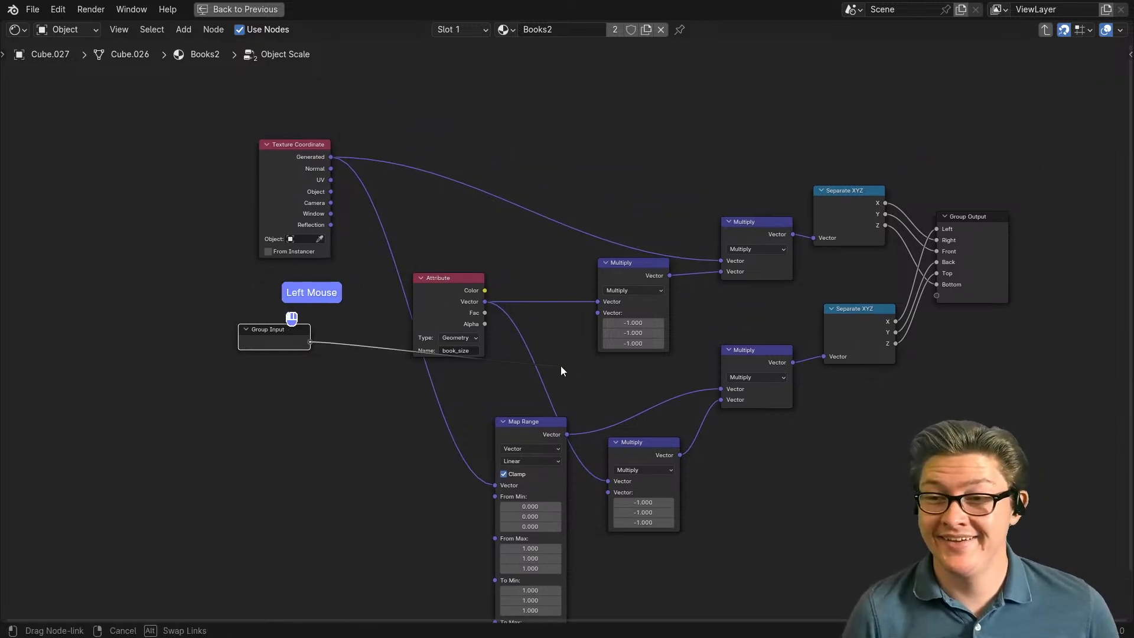
pyautogui.moveTo(720, 262); pyautogui.dragTo(721, 262)
pyautogui.moveTo(310, 342); pyautogui.dragTo(444, 455)
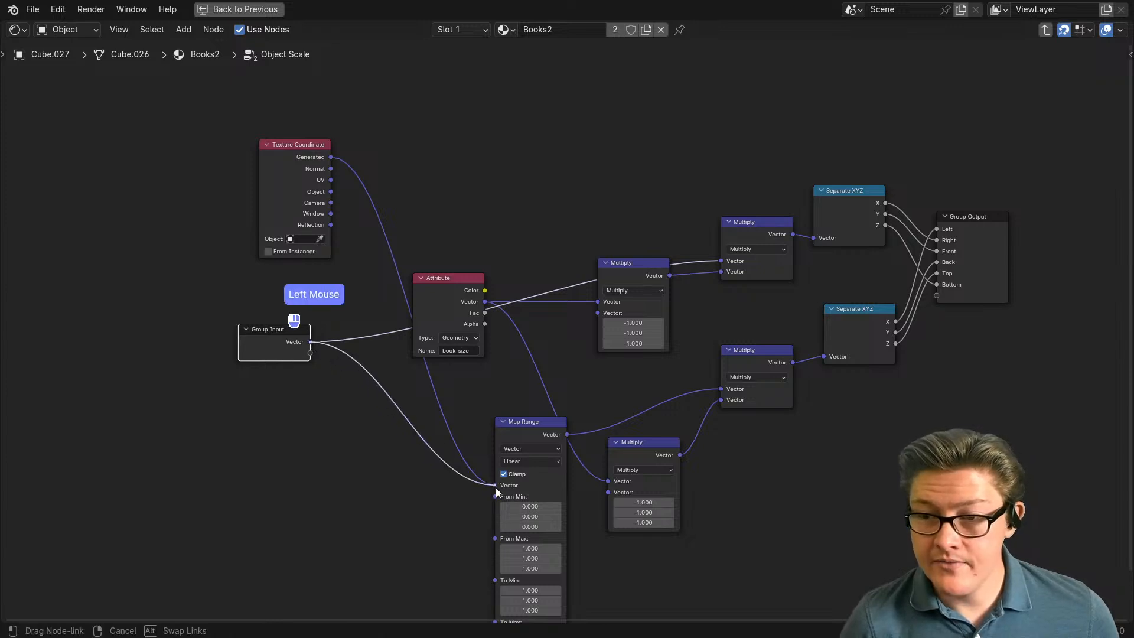
pyautogui.moveTo(495, 487); pyautogui.dragTo(495, 485)
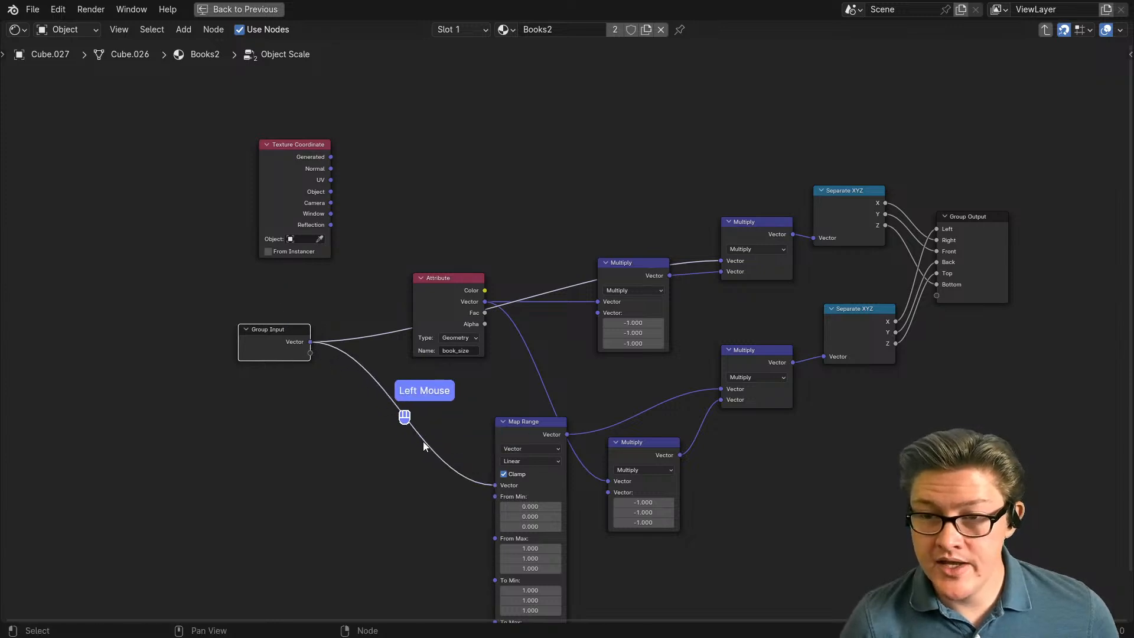
pyautogui.click(292, 179)
pyautogui.press('x')
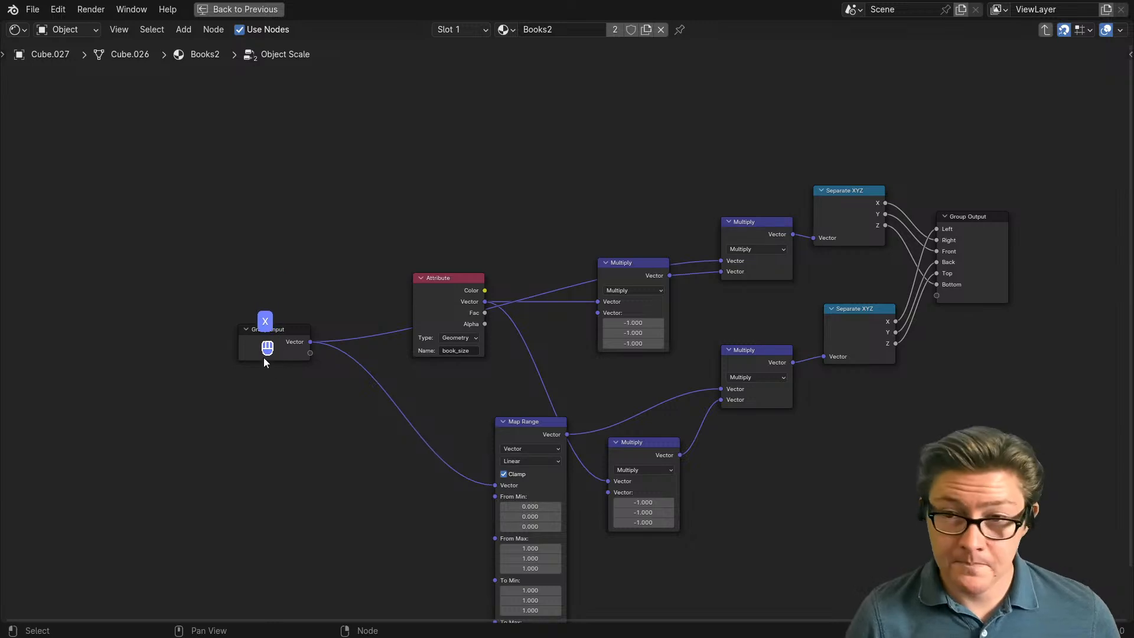
# Step: Enable Hide Value for the Object Scale group's Vector input and return to the main material tree
pyautogui.press('Tab')
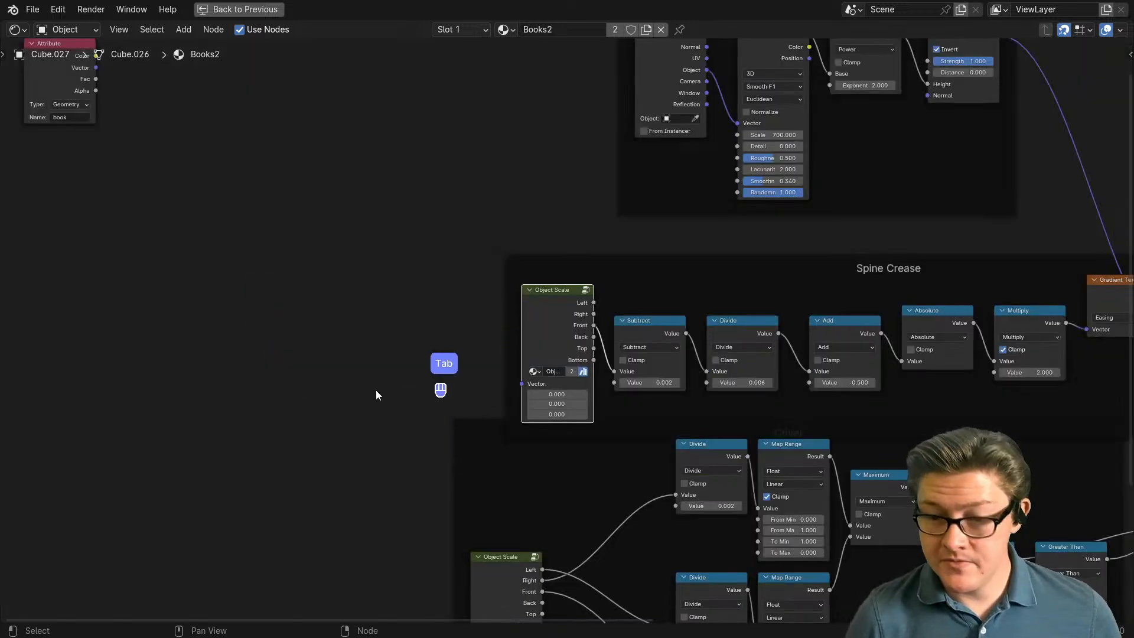
pyautogui.press('Tab')
pyautogui.press('n')
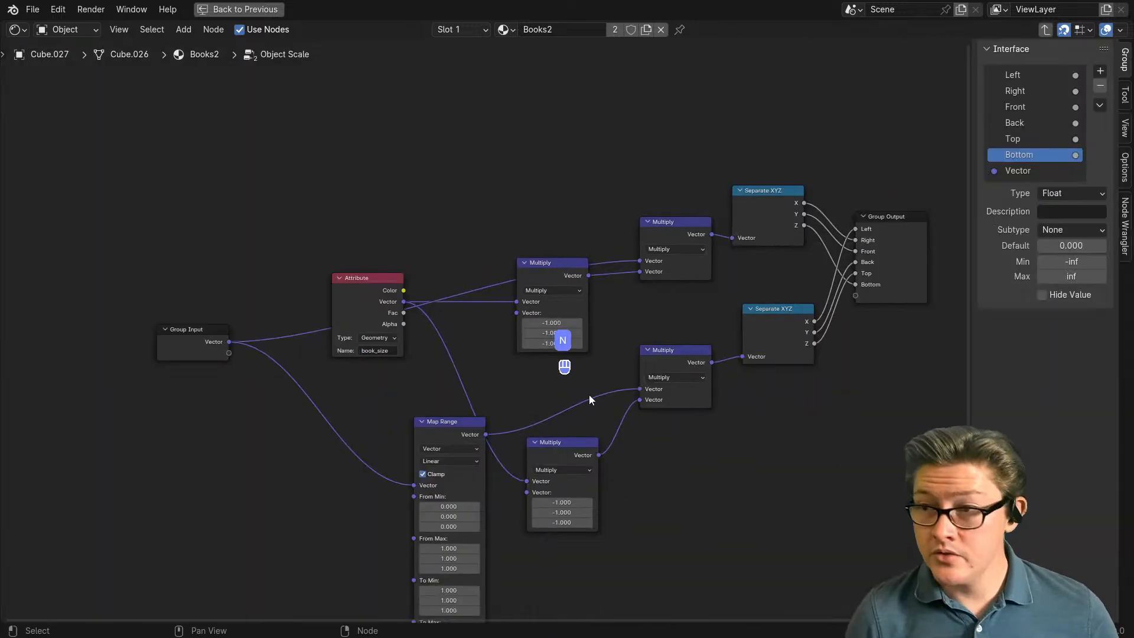
pyautogui.click(1012, 171)
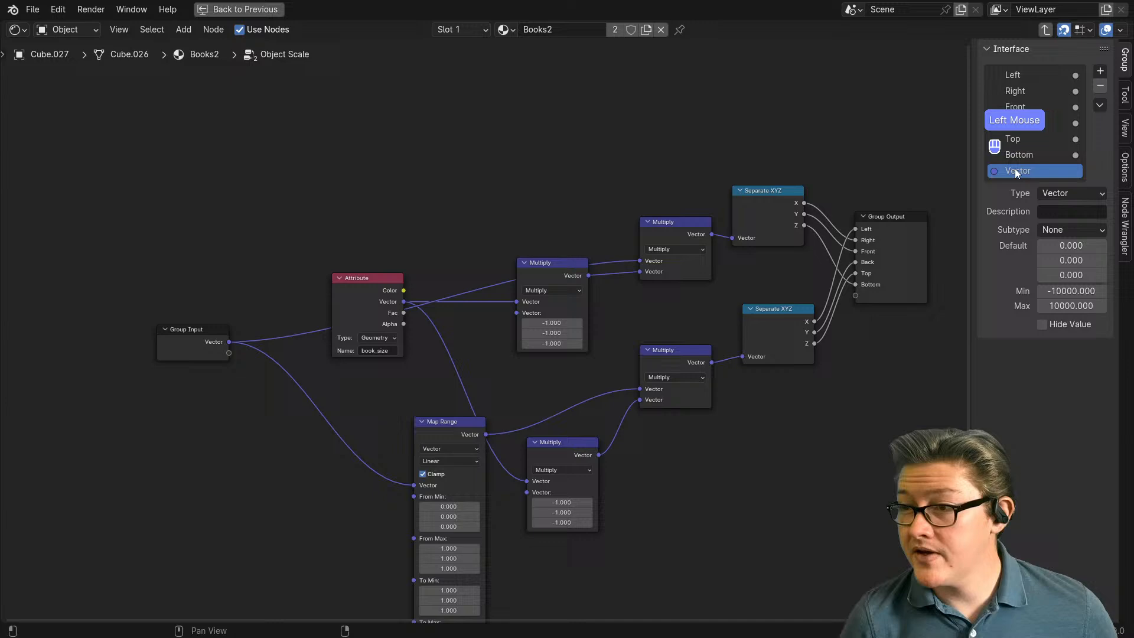
pyautogui.click(1042, 324)
pyautogui.press('Tab')
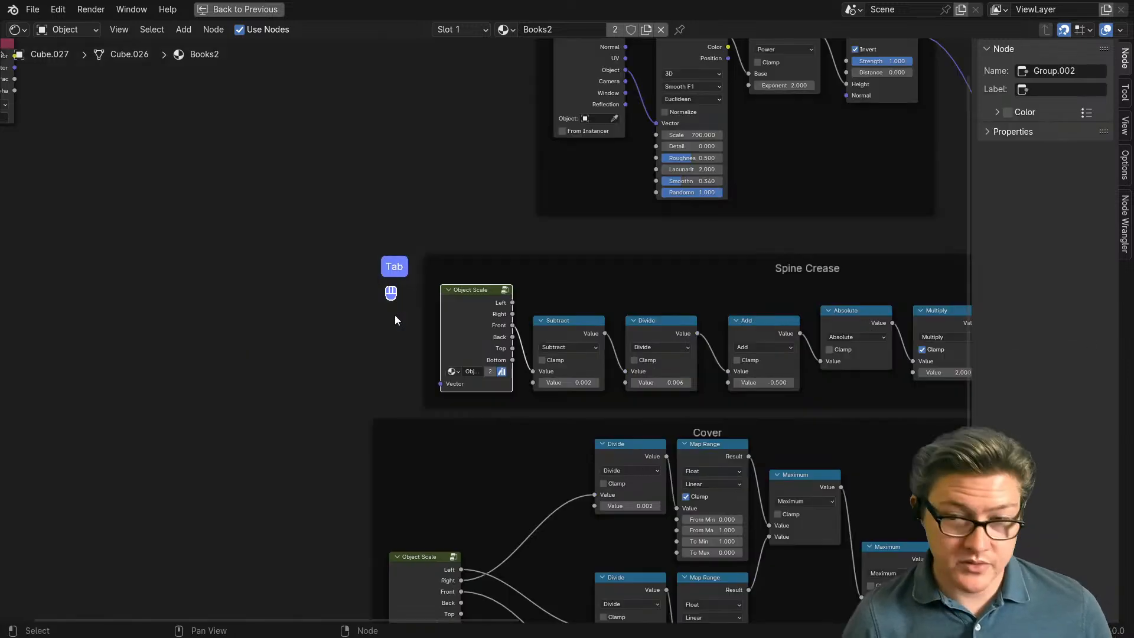
# Step: Examine the Object Scale group's Vector input and the Leather frame's Texture Coordinate link to the Voronoi Texture
pyautogui.scroll(3, 472, 407)
pyautogui.scroll(-3, 484, 322)
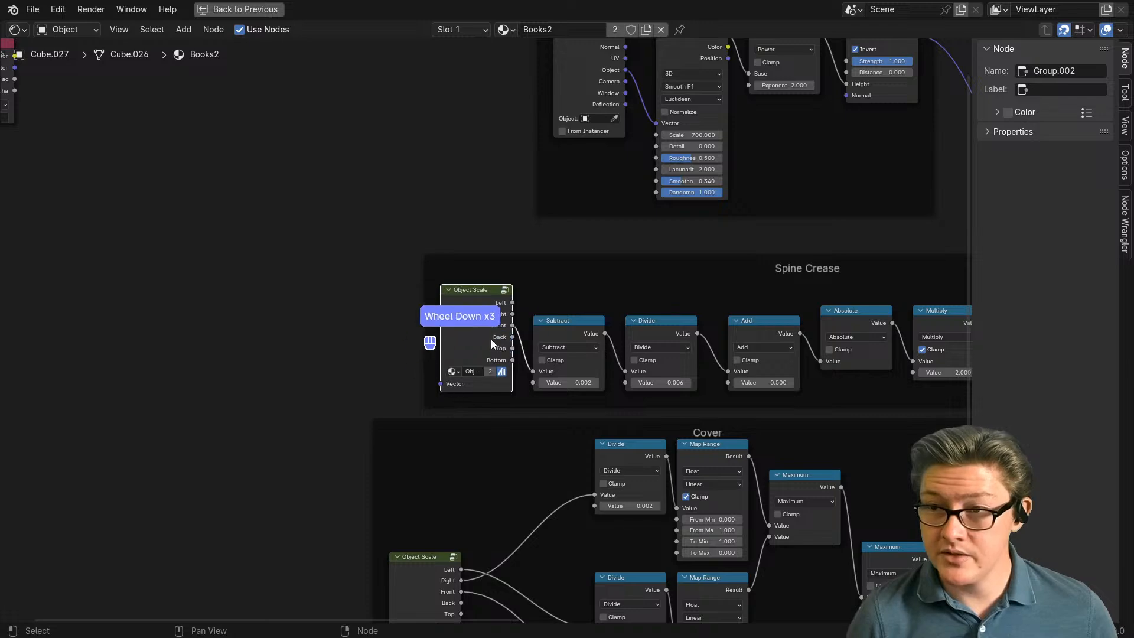
pyautogui.moveTo(430, 426); pyautogui.dragTo(473, 426, button='middle')
pyautogui.moveTo(666, 256); pyautogui.dragTo(565, 418, button='middle')
pyautogui.scroll(2, 606, 289)
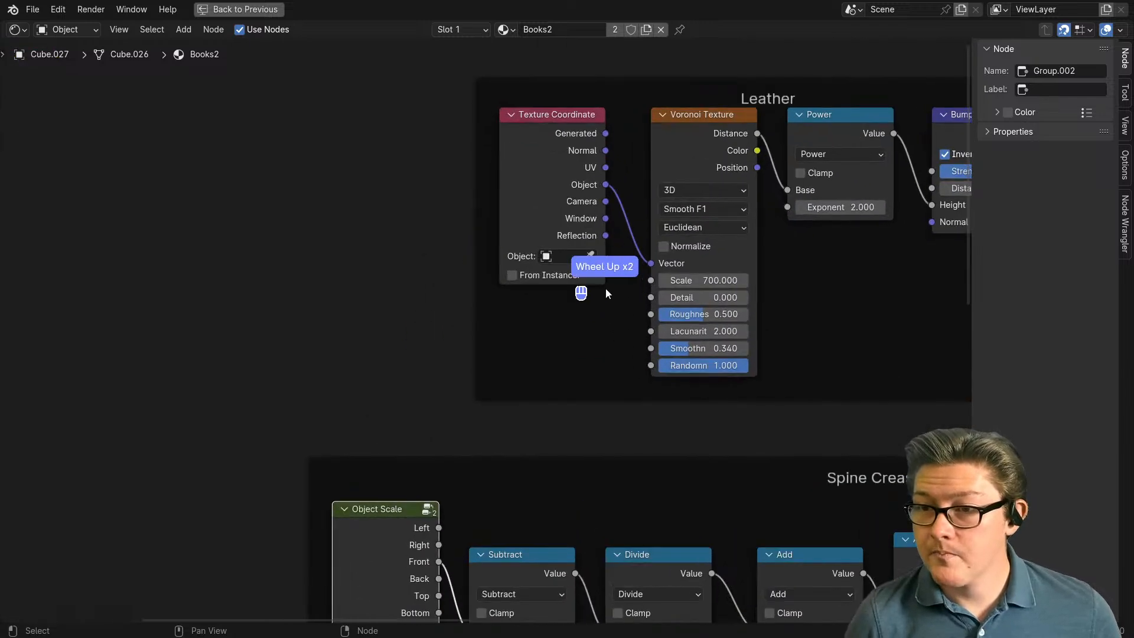
pyautogui.moveTo(651, 263)
pyautogui.mouseDown()
pyautogui.moveTo(615, 260)
pyautogui.moveTo(607, 207)
pyautogui.moveTo(650, 263)
pyautogui.mouseUp()
pyautogui.scroll(-2, 266, 354)
pyautogui.moveTo(309, 405); pyautogui.dragTo(448, 287, button='middle')
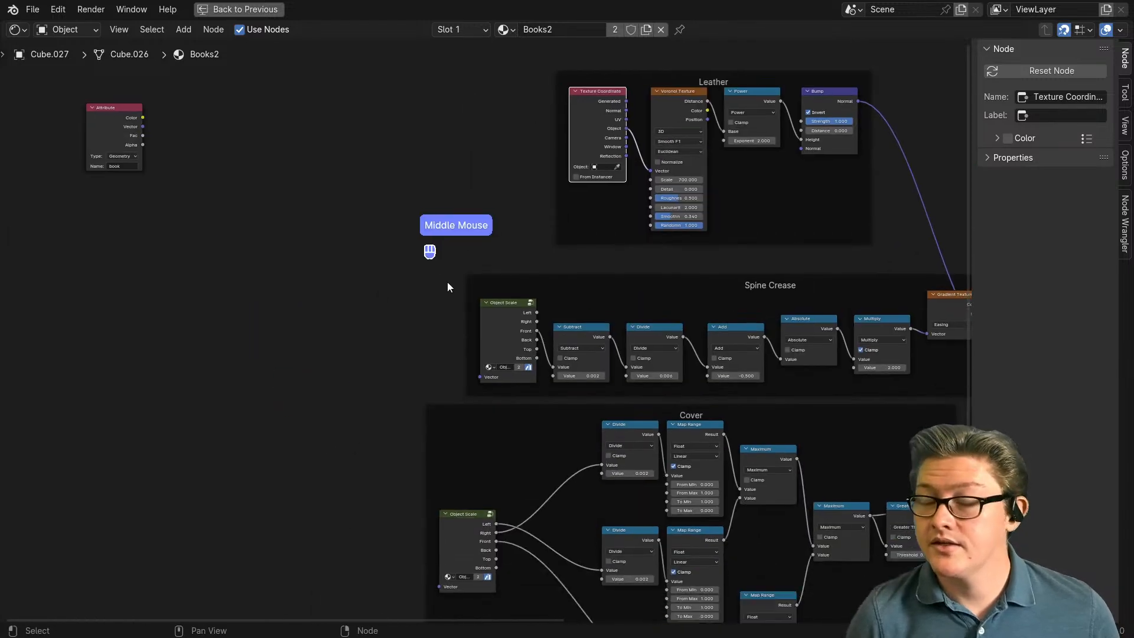
# Step: Move the book Attribute node down beside the Cover frame and shift the Leather frame's Texture Coordinate node slightly away from the Voronoi Texture
pyautogui.scroll(2, 460, 340)
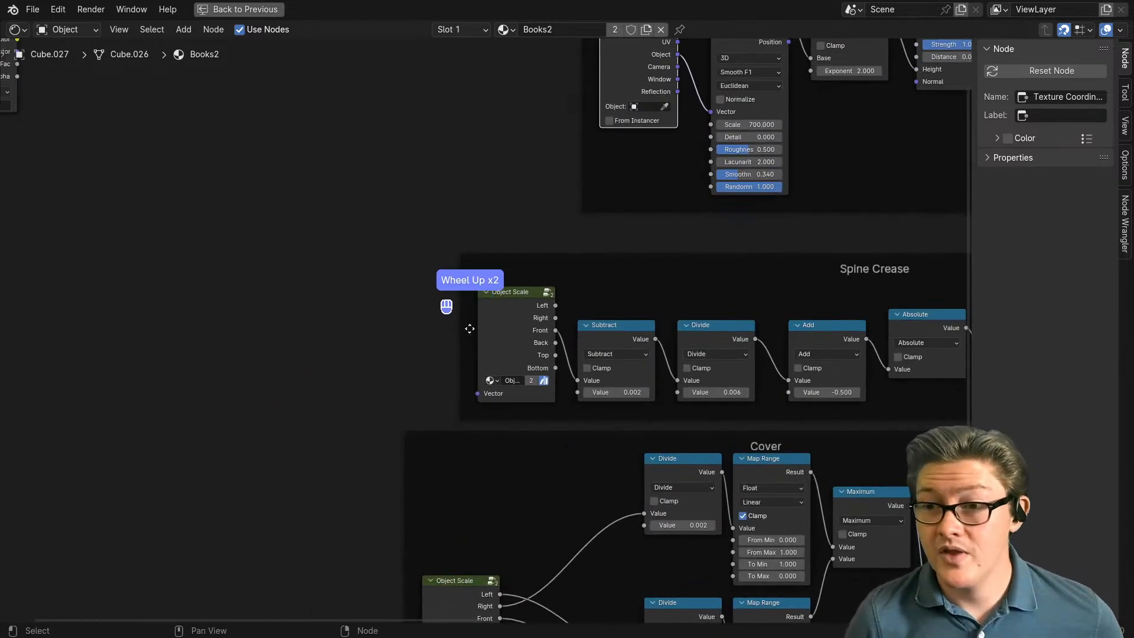
pyautogui.scroll(-2, 309, 321)
pyautogui.moveTo(173, 111); pyautogui.dragTo(298, 456)
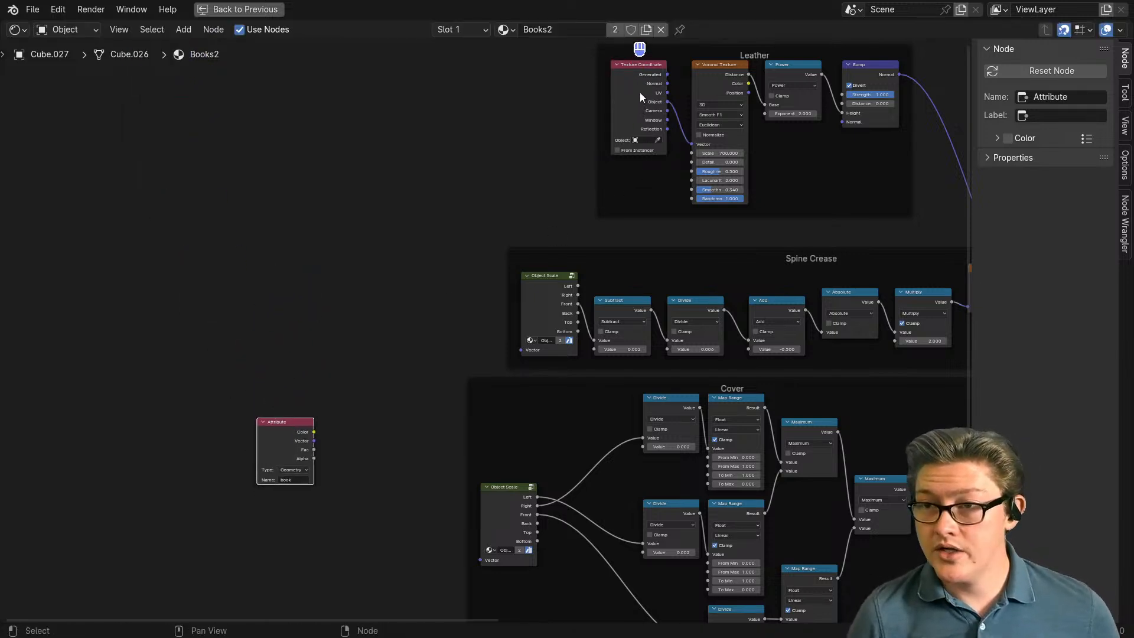
pyautogui.moveTo(639, 92); pyautogui.dragTo(626, 113)
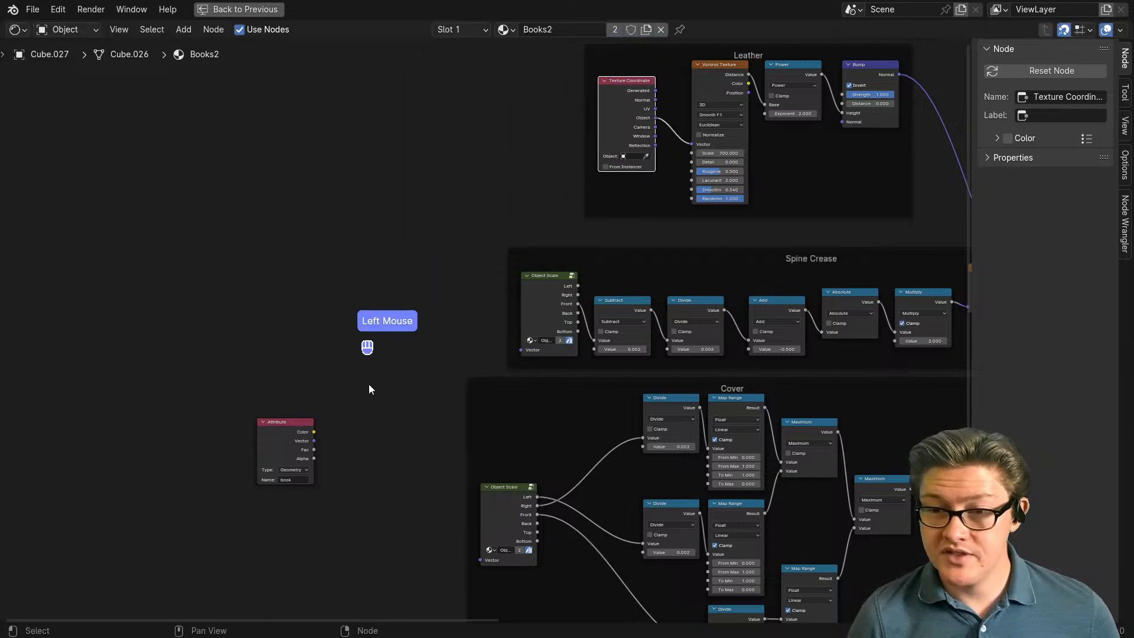
# Step: Connect the book Attribute node's Vector output to the Vector input of the Spine Crease frame's Object Scale group
pyautogui.scroll(2, 355, 396)
pyautogui.moveTo(251, 481); pyautogui.dragTo(534, 357)
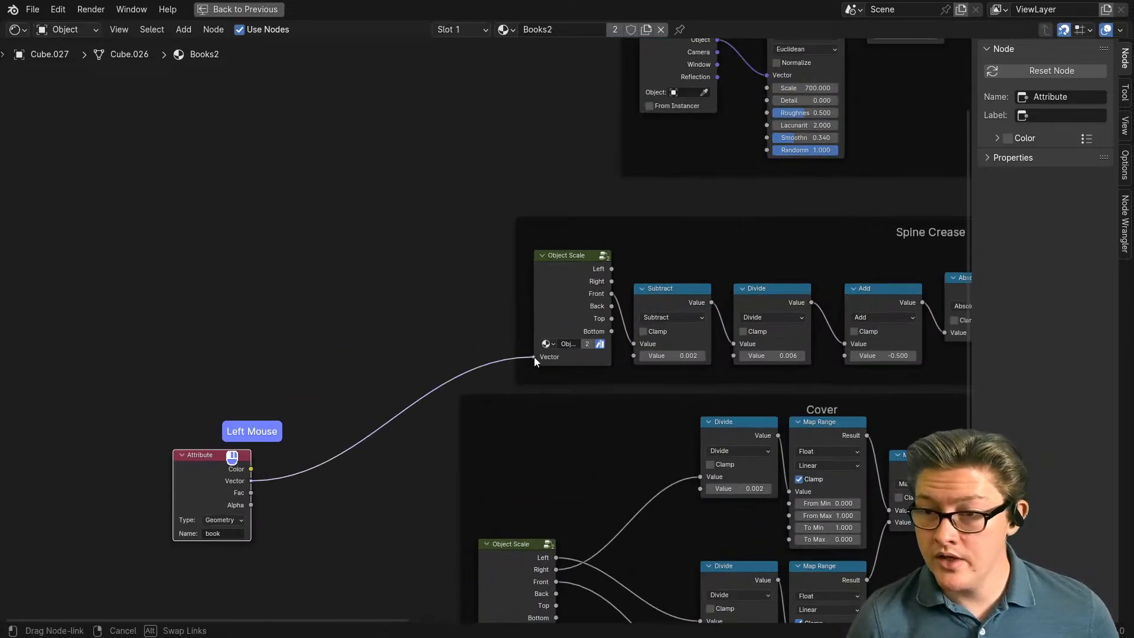
# Step: Connect the book Attribute node's Vector output to the Object Scale node's Vector input in the Cover frame
pyautogui.moveTo(349, 463); pyautogui.dragTo(255, 361, button='middle')
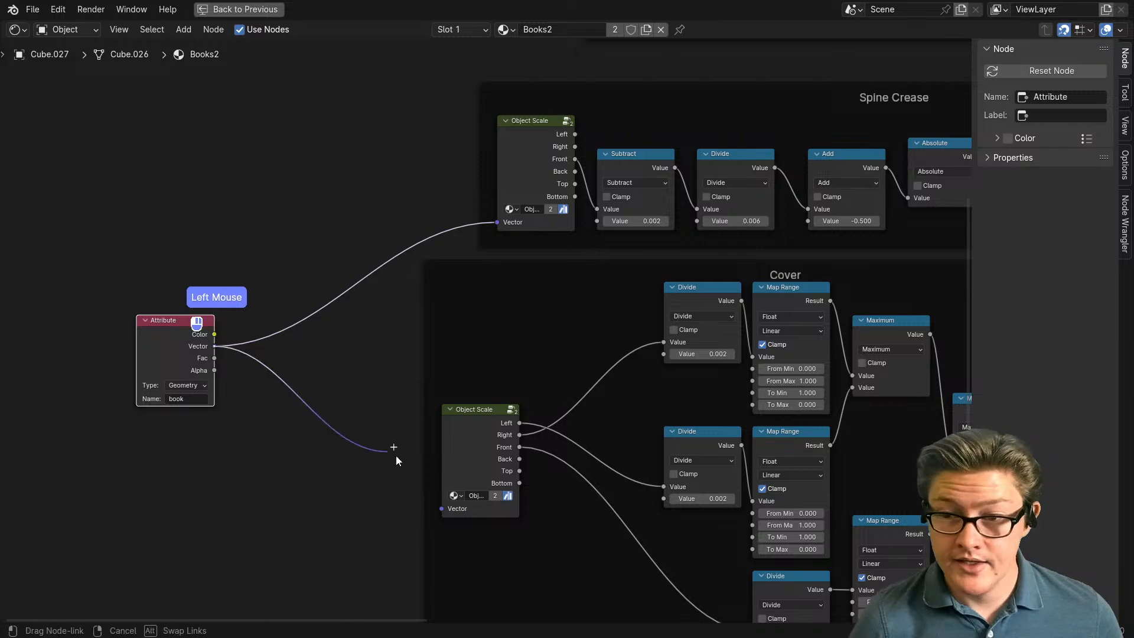
pyautogui.moveTo(441, 498); pyautogui.dragTo(442, 503)
pyautogui.press('n')
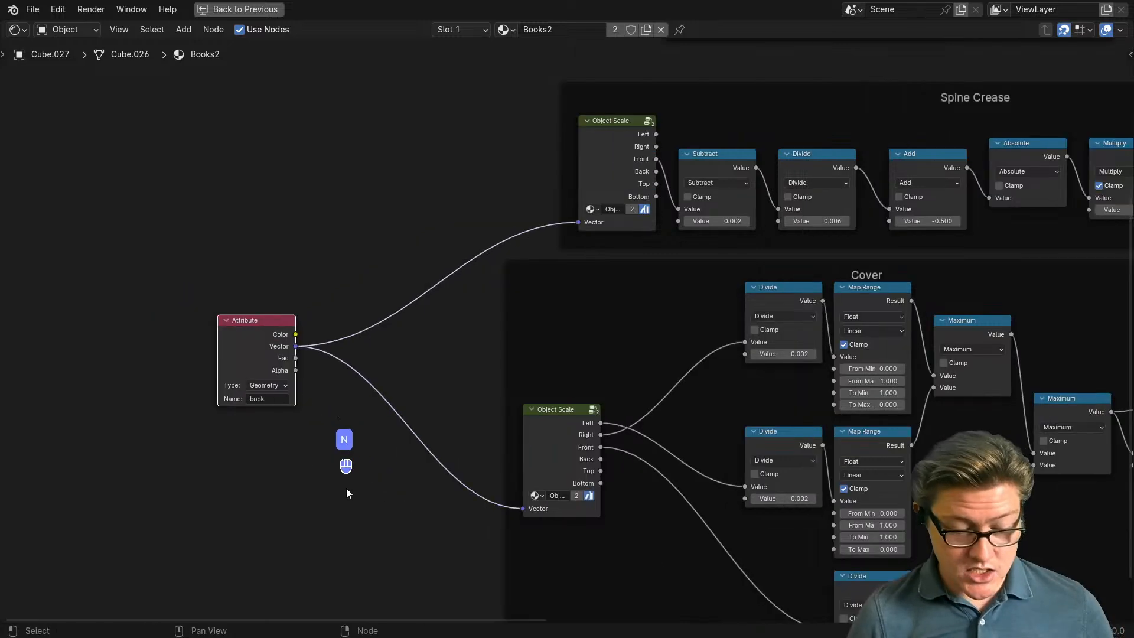
pyautogui.hotkey('ctrl', 'space')
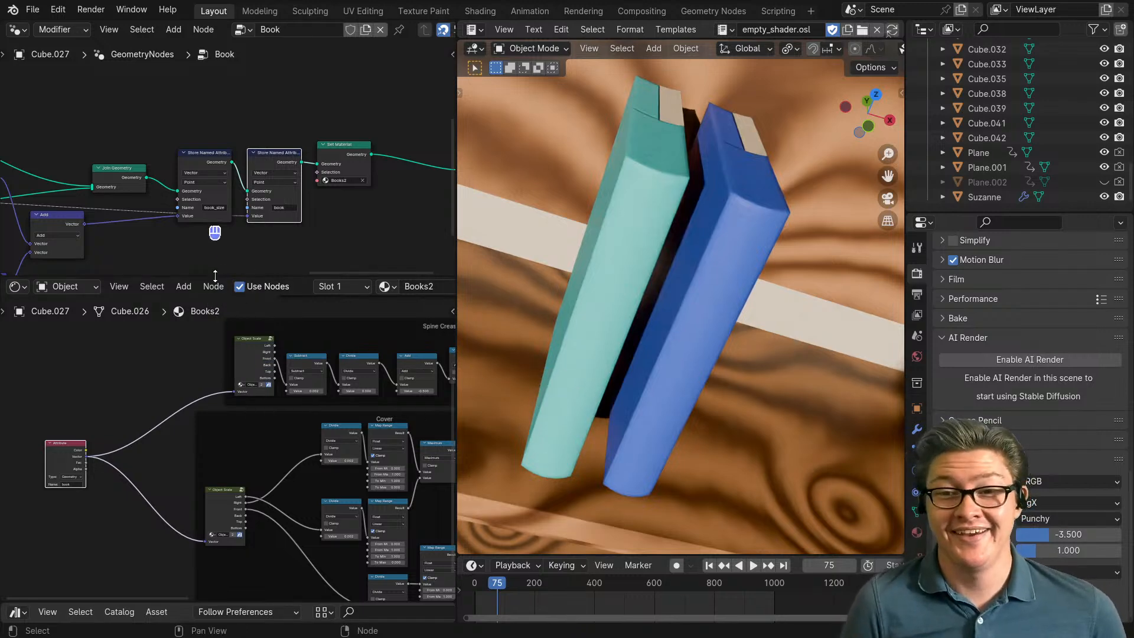
# Step: Join the Attribute node's two vector links at a shared reroute point in the Books2 shader
pyautogui.moveTo(223, 277); pyautogui.dragTo(219, 442)
pyautogui.scroll(-9, 204, 351)
pyautogui.moveTo(174, 353); pyautogui.dragTo(261, 288, button='middle')
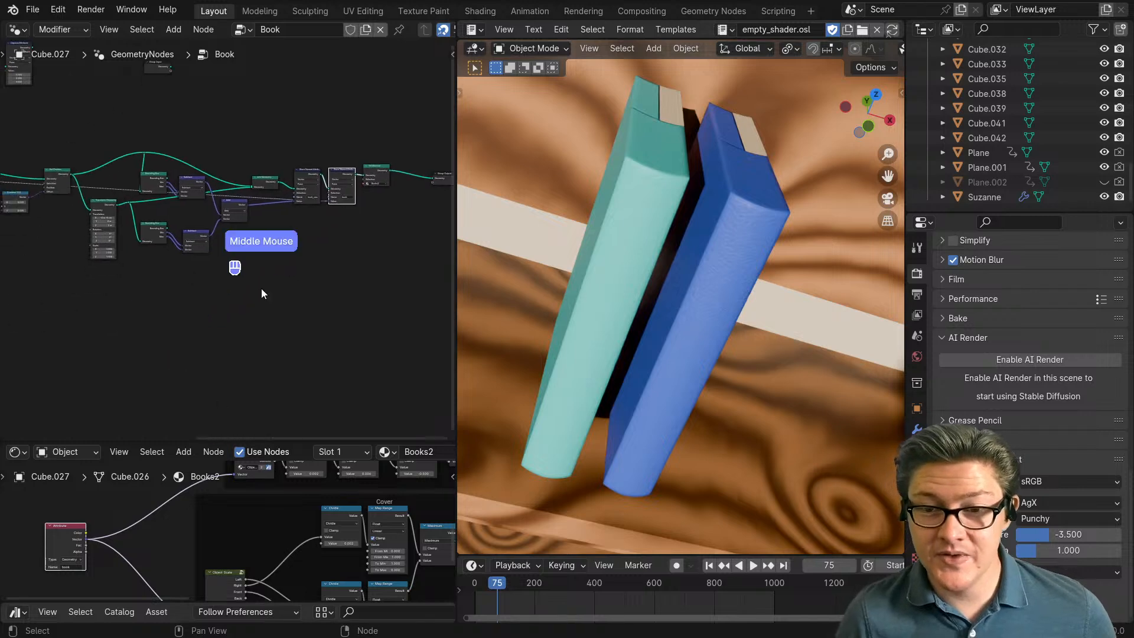
pyautogui.moveTo(130, 568); pyautogui.dragTo(216, 550, button='middle')
pyautogui.moveTo(148, 518); pyautogui.dragTo(78, 540)
pyautogui.keyDown('shift'); pyautogui.moveTo(158, 575); pyautogui.dragTo(157, 570, button='right'); pyautogui.keyUp('shift')
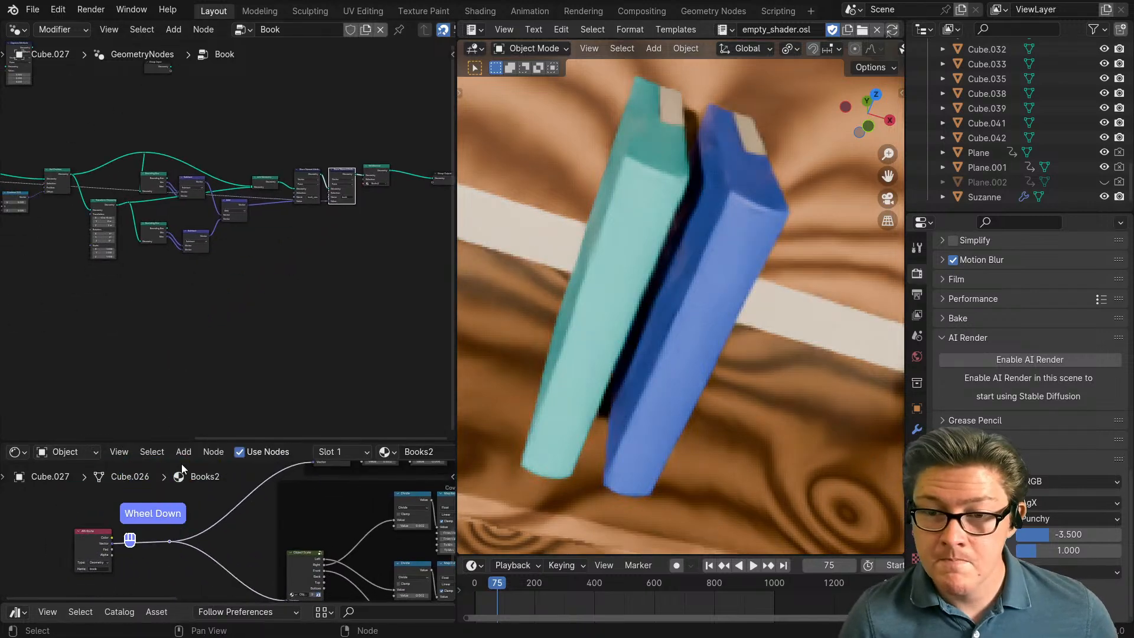
pyautogui.scroll(-1, 182, 463)
pyautogui.moveTo(171, 438); pyautogui.dragTo(195, 286)
# Step: Insert a vector Add node between the book Attribute node and the reroute point
pyautogui.moveTo(98, 451); pyautogui.dragTo(180, 462, button='middle')
pyautogui.click(172, 470)
pyautogui.moveTo(172, 467); pyautogui.dragTo(92, 463)
pyautogui.hotkey('alt', 'm')
pyautogui.click(152, 443)
pyautogui.scroll(9, 204, 529)
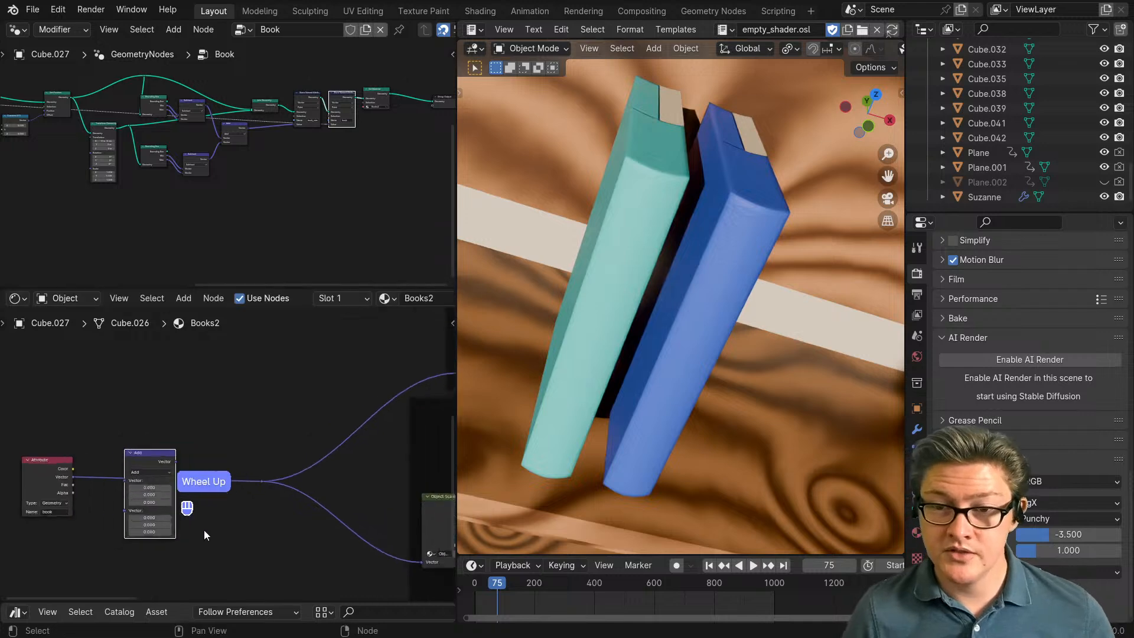
pyautogui.moveTo(125, 485); pyautogui.dragTo(219, 456, button='middle')
pyautogui.moveTo(215, 428); pyautogui.dragTo(247, 417)
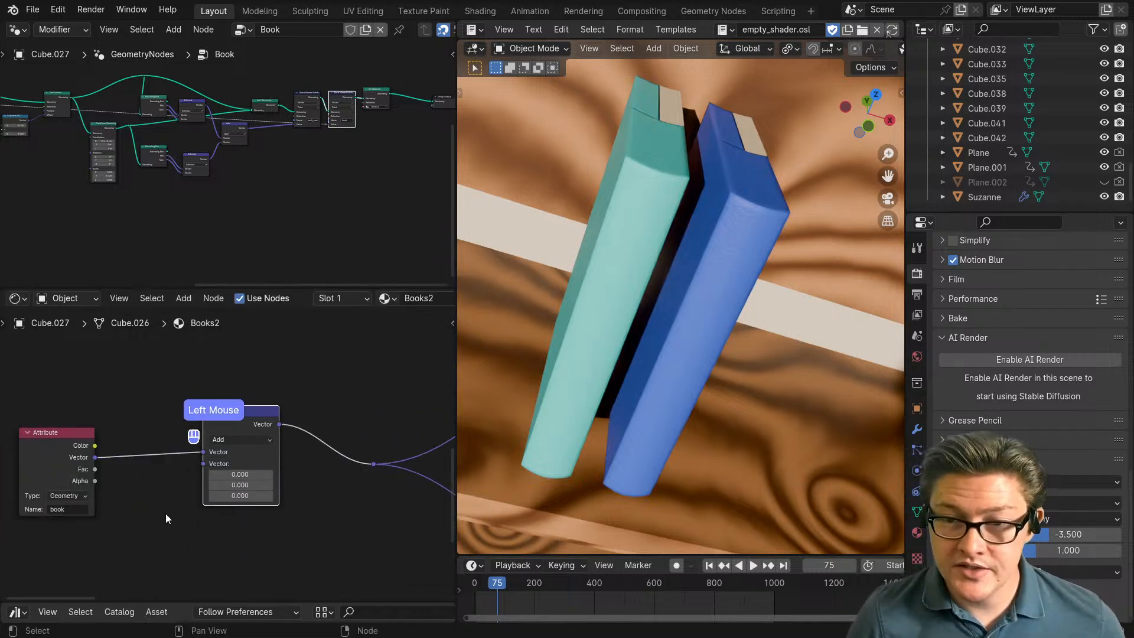
# Step: Add a Value node and connect it to the vector Add node's second Vector input
pyautogui.moveTo(165, 513); pyautogui.dragTo(274, 472, button='middle')
pyautogui.hotkey('shift', 'a')
pyautogui.write('valu')
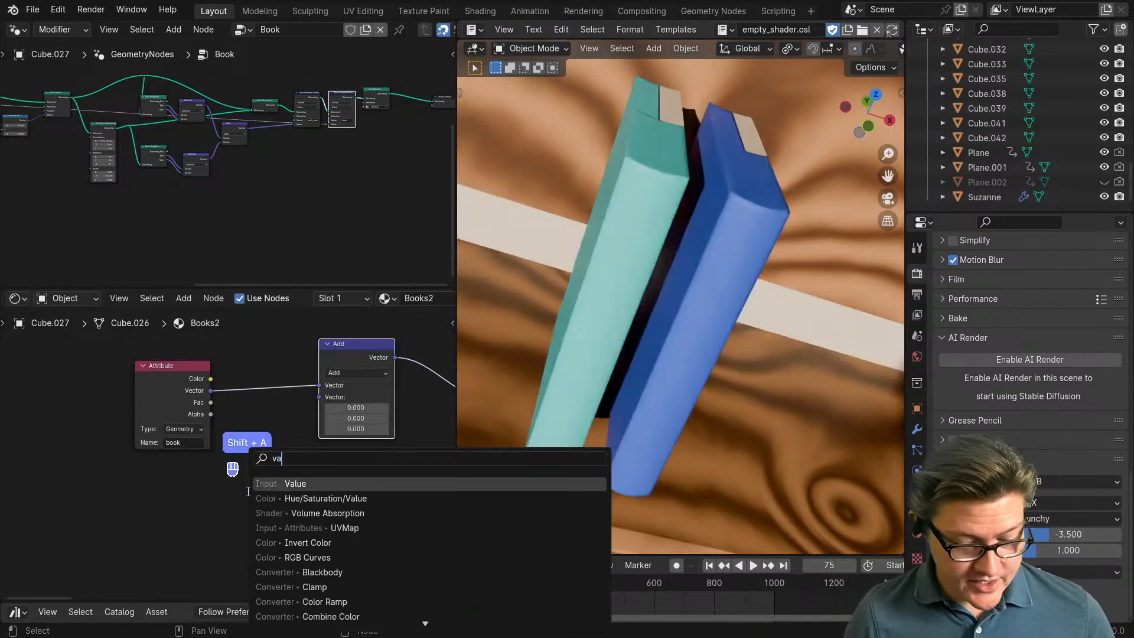
pyautogui.click(331, 484)
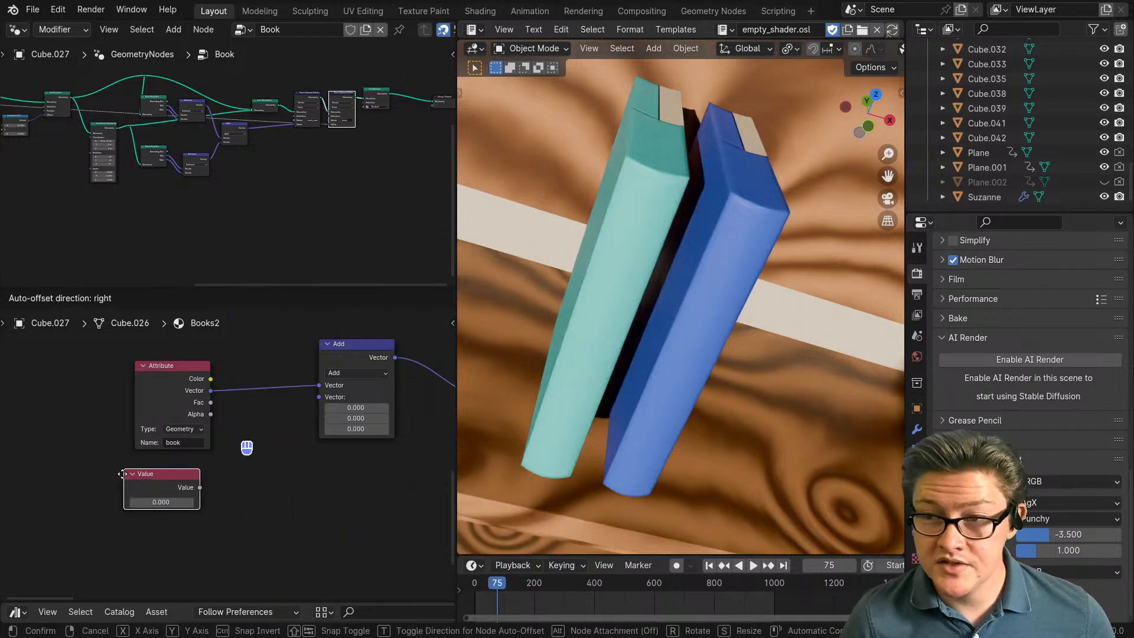
pyautogui.click(221, 493)
pyautogui.moveTo(200, 498); pyautogui.dragTo(320, 397)
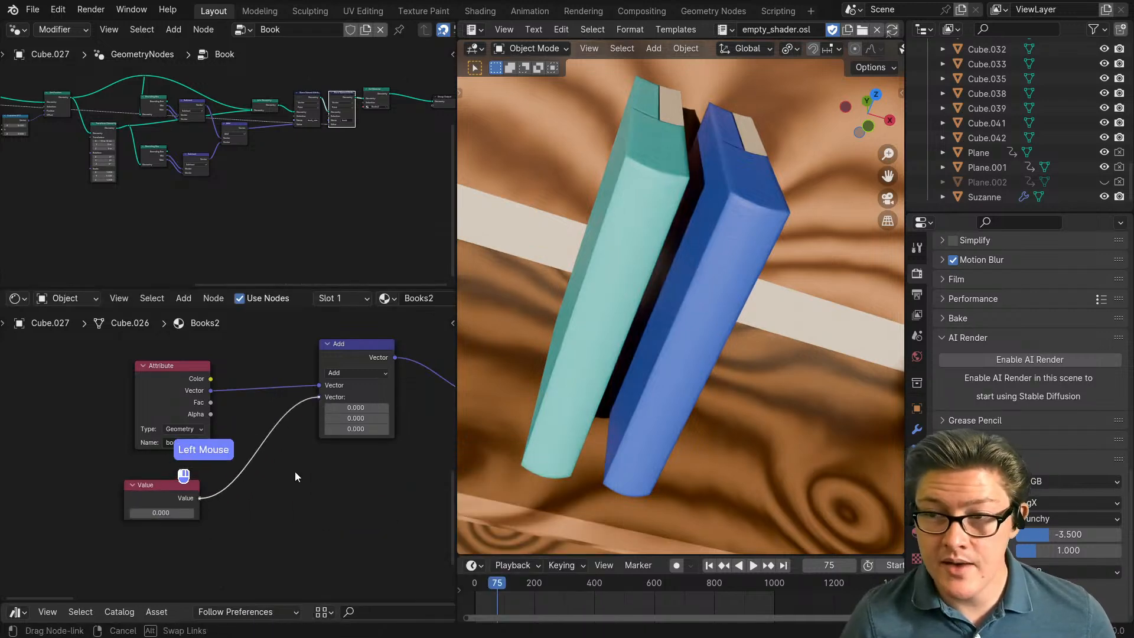
# Step: Raise the Value node to 0.500 to offset the book coordinates on all axes
pyautogui.scroll(2, 232, 477)
pyautogui.click(194, 483)
pyautogui.click(193, 483)
pyautogui.click(193, 483)
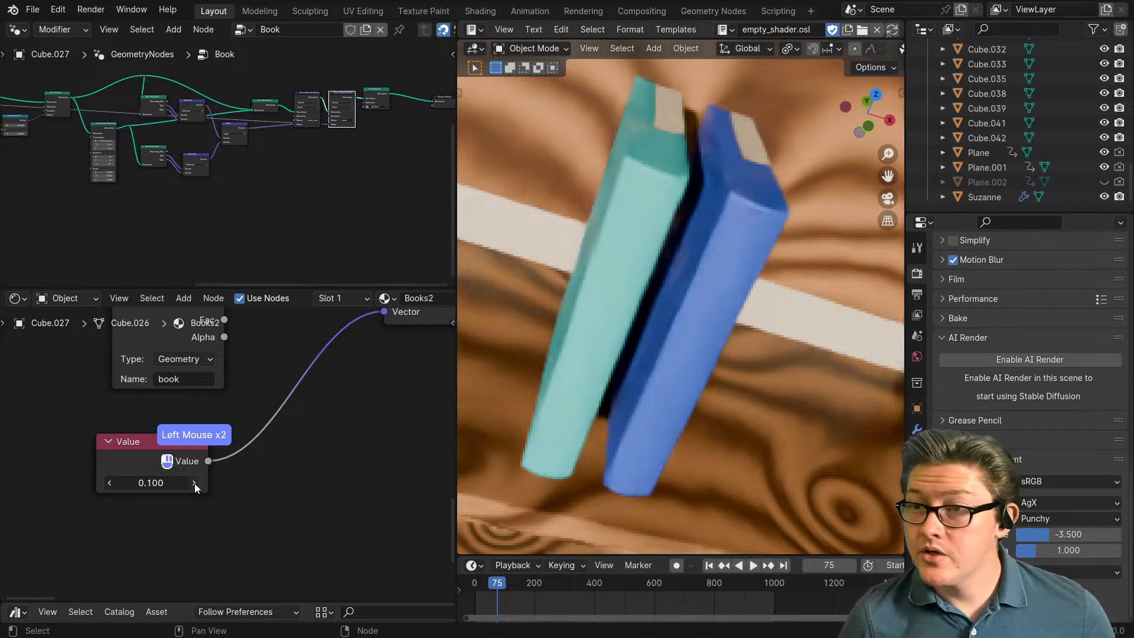
pyautogui.click(194, 483)
pyautogui.click(194, 483)
pyautogui.click(194, 483)
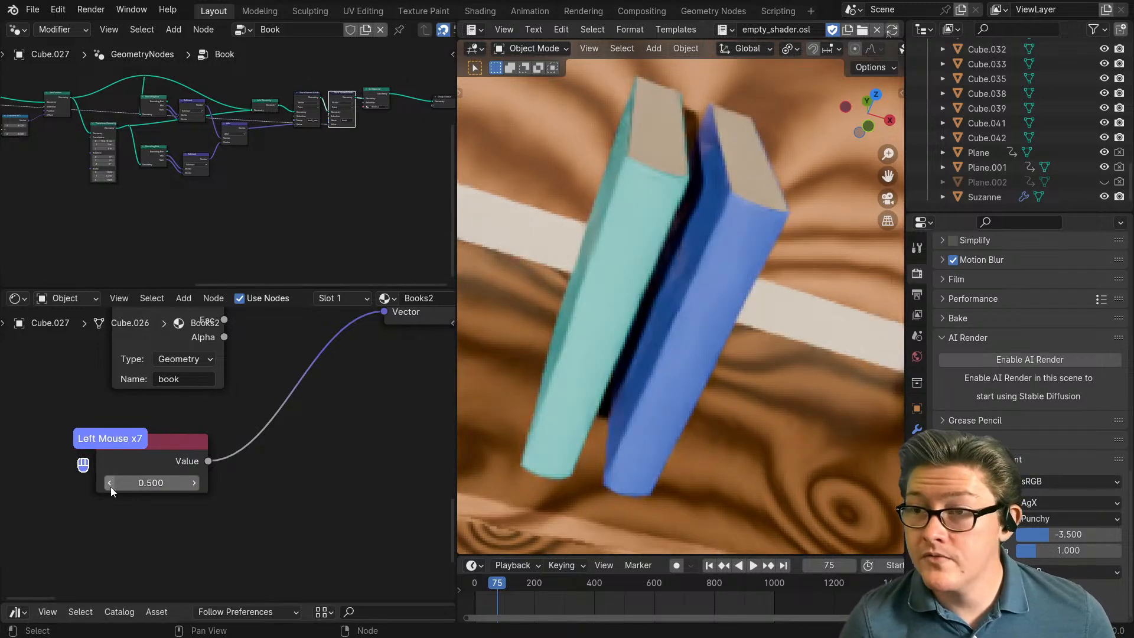
pyautogui.scroll(-4, 330, 475)
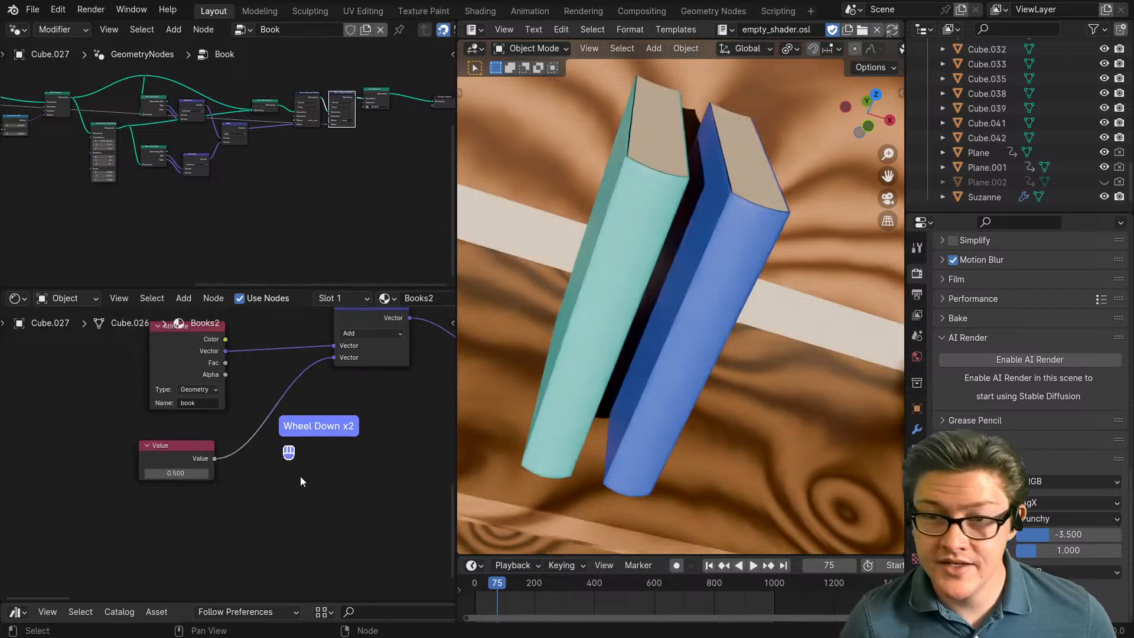
pyautogui.moveTo(320, 410); pyautogui.dragTo(318, 441, button='middle')
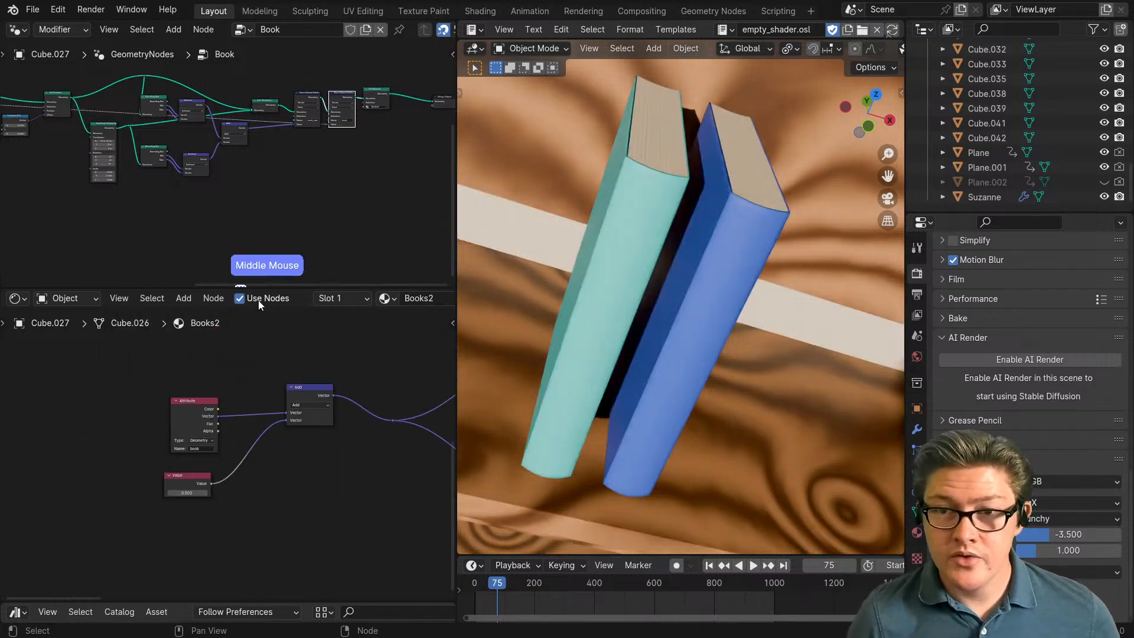
# Step: Link the Attribute's Vector output directly to the reroute point and delete the Add and Value nodes
pyautogui.moveTo(143, 217); pyautogui.dragTo(207, 203, button='middle')
pyautogui.scroll(6, 211, 225)
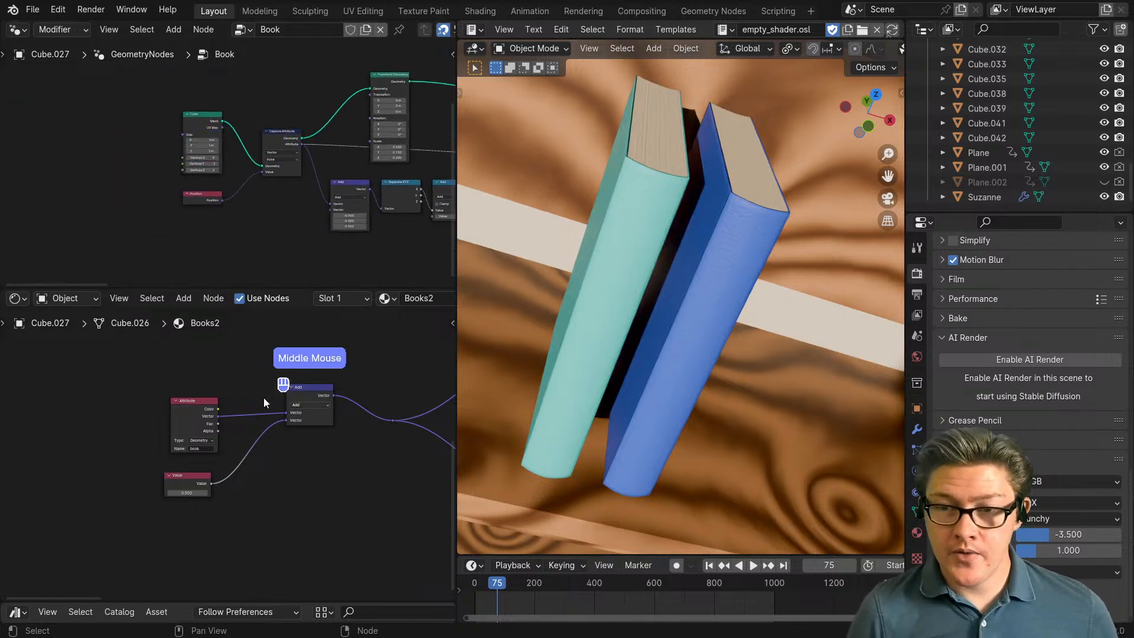
pyautogui.moveTo(218, 416); pyautogui.dragTo(389, 419)
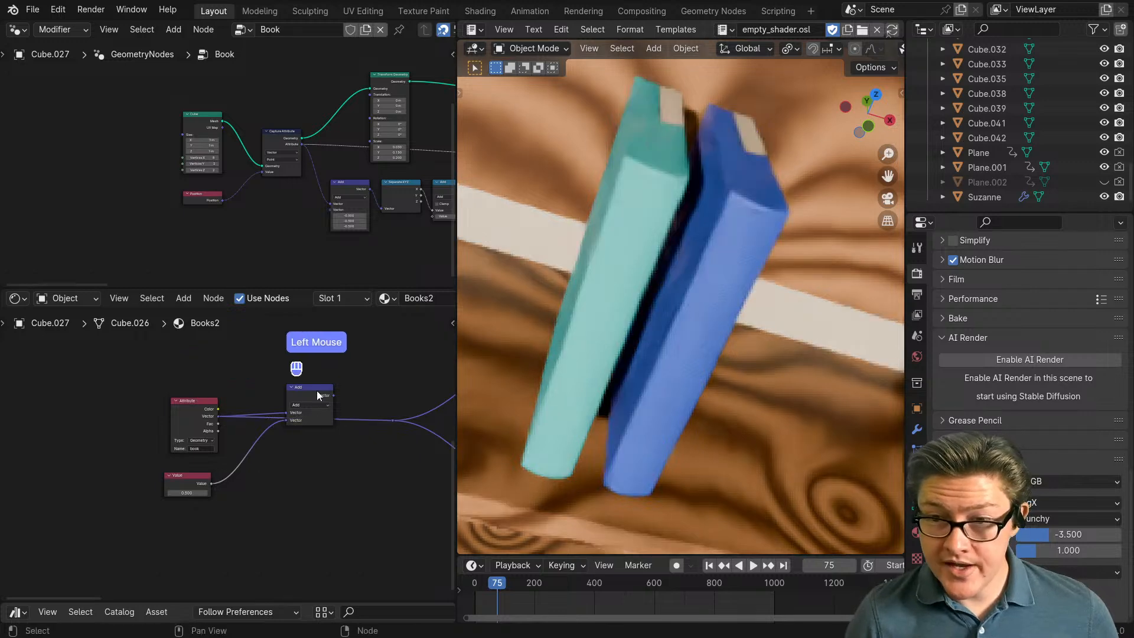
pyautogui.moveTo(317, 391); pyautogui.dragTo(303, 492)
pyautogui.click(179, 483)
pyautogui.press('x')
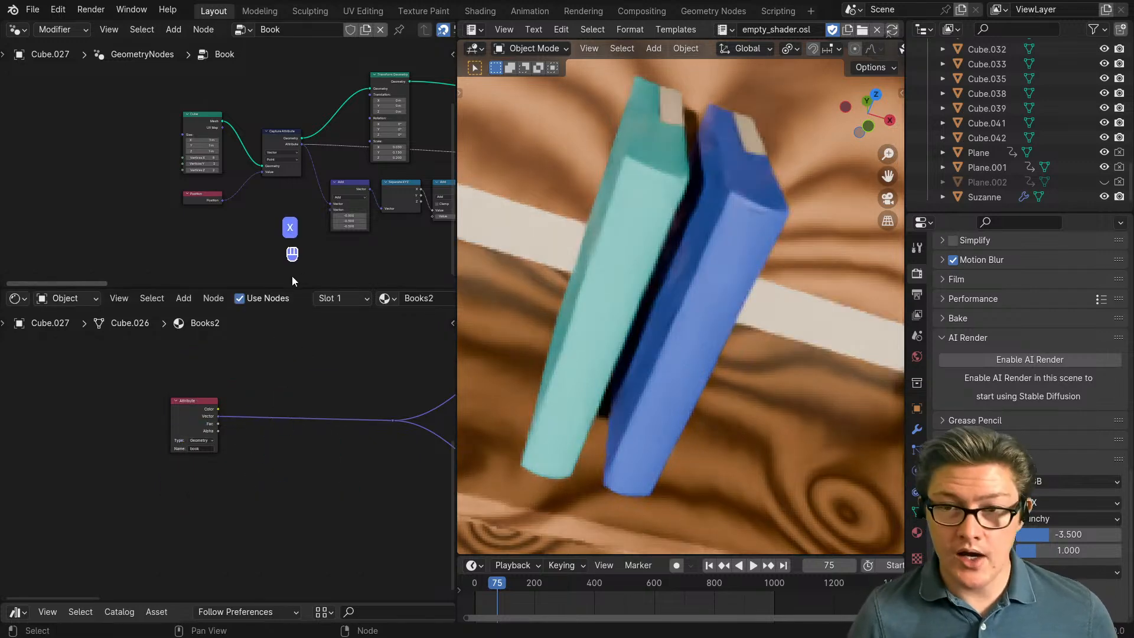
# Step: Make room before Capture Attribute in the Book geometry nodes by moving the Position node farther away
pyautogui.hotkey('ctrl', 'space')
pyautogui.scroll(3, 657, 469)
pyautogui.scroll(-2, 588, 443)
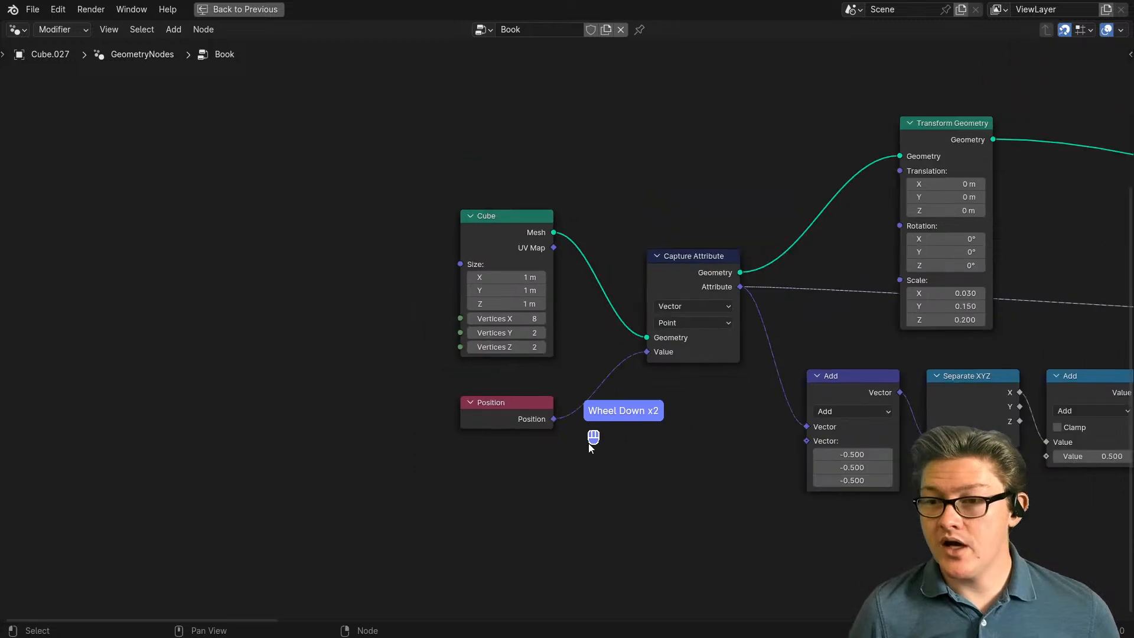
pyautogui.moveTo(485, 411); pyautogui.dragTo(417, 415)
pyautogui.moveTo(844, 416); pyautogui.dragTo(621, 393, button='middle')
pyautogui.moveTo(615, 362); pyautogui.dragTo(601, 348)
# Step: Move the vector Add node from before Separate XYZ to between Position and Capture Attribute, and space out the nodes
pyautogui.moveTo(762, 393); pyautogui.dragTo(483, 372, button='middle')
pyautogui.moveTo(833, 453); pyautogui.dragTo(544, 433, button='middle')
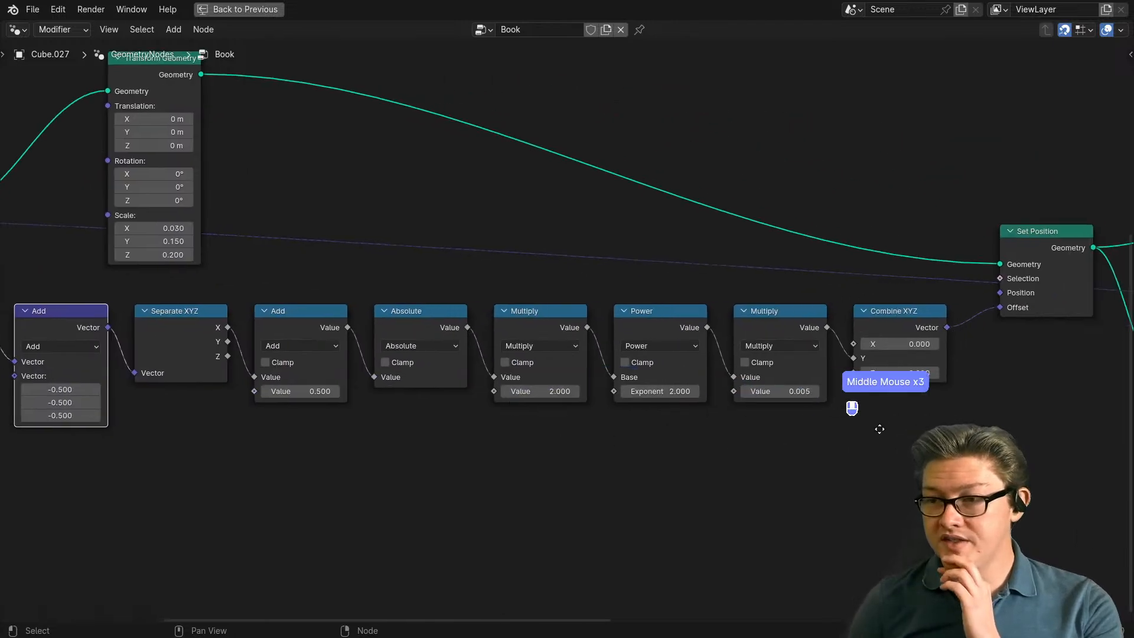
pyautogui.moveTo(915, 435); pyautogui.dragTo(822, 434, button='middle')
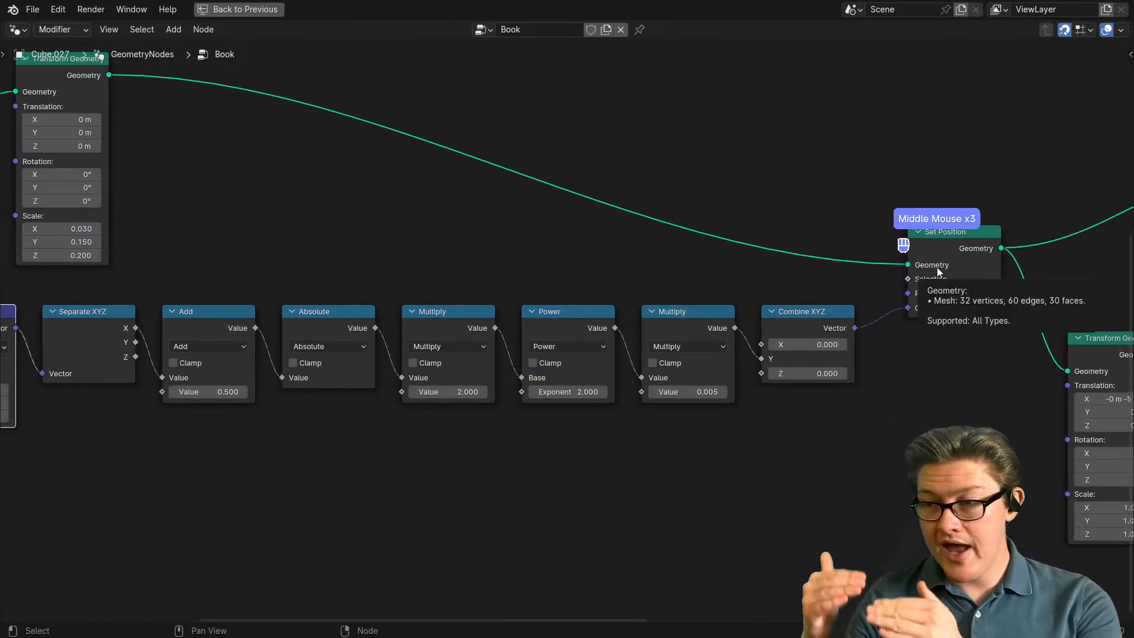
pyautogui.moveTo(152, 415); pyautogui.dragTo(689, 407, button='middle')
pyautogui.keyDown('alt'); pyautogui.moveTo(596, 337); pyautogui.dragTo(315, 324); pyautogui.keyUp('alt')
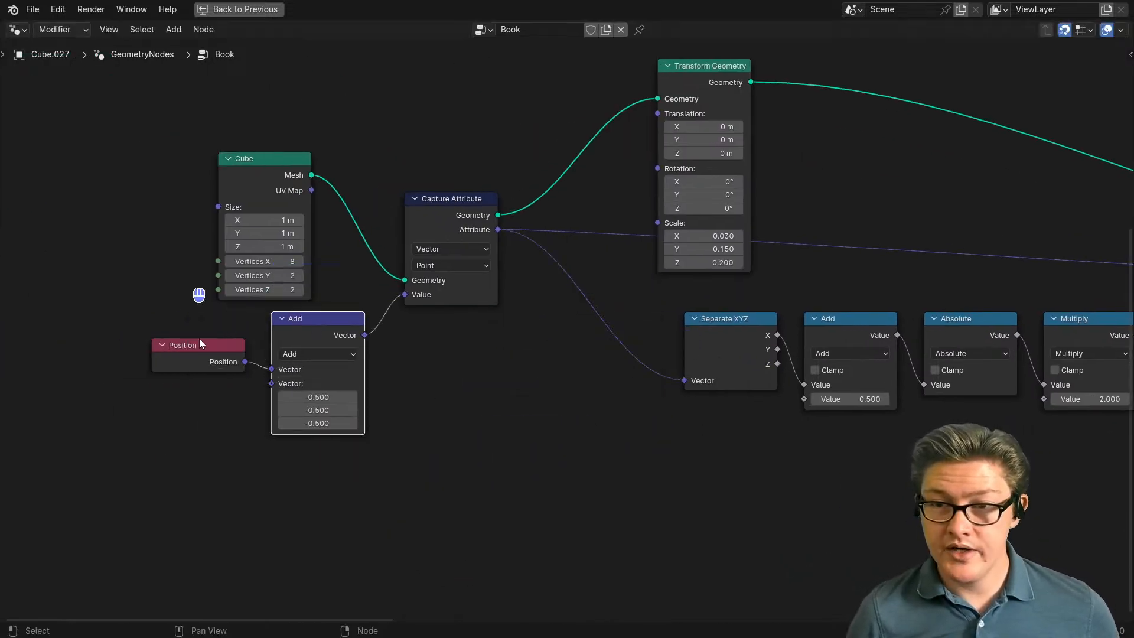
pyautogui.moveTo(201, 342); pyautogui.dragTo(147, 356)
pyautogui.moveTo(311, 334); pyautogui.dragTo(278, 380)
pyautogui.moveTo(714, 335)
pyautogui.mouseDown()
pyautogui.moveTo(744, 332)
pyautogui.moveTo(701, 346)
pyautogui.moveTo(701, 324)
pyautogui.moveTo(719, 335)
pyautogui.mouseUp()
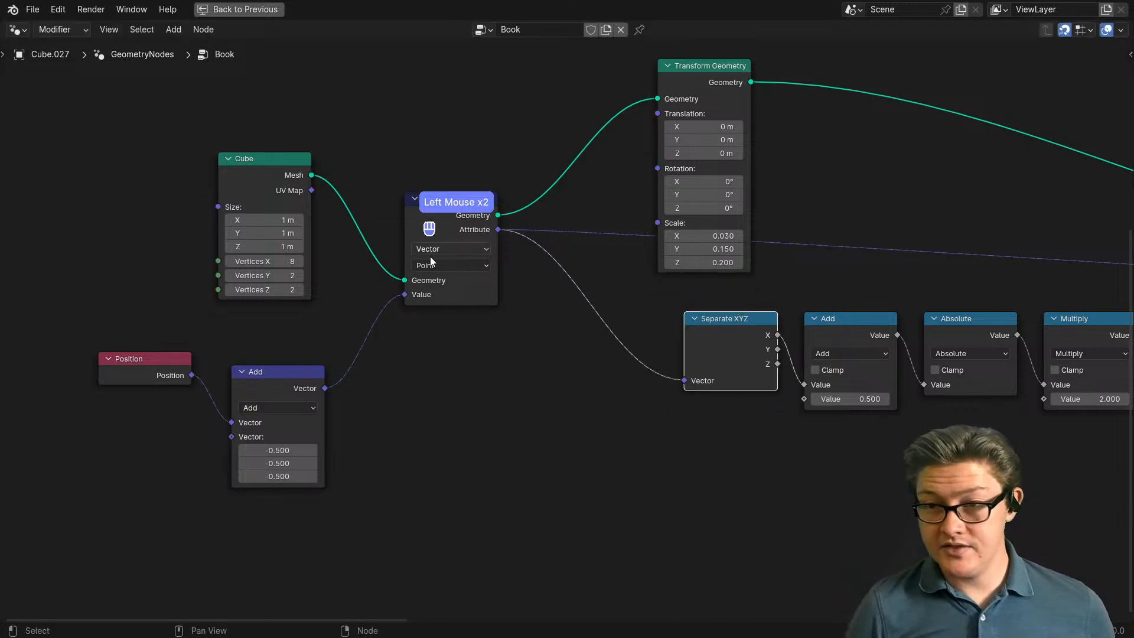
pyautogui.hotkey('ctrl', 'space')
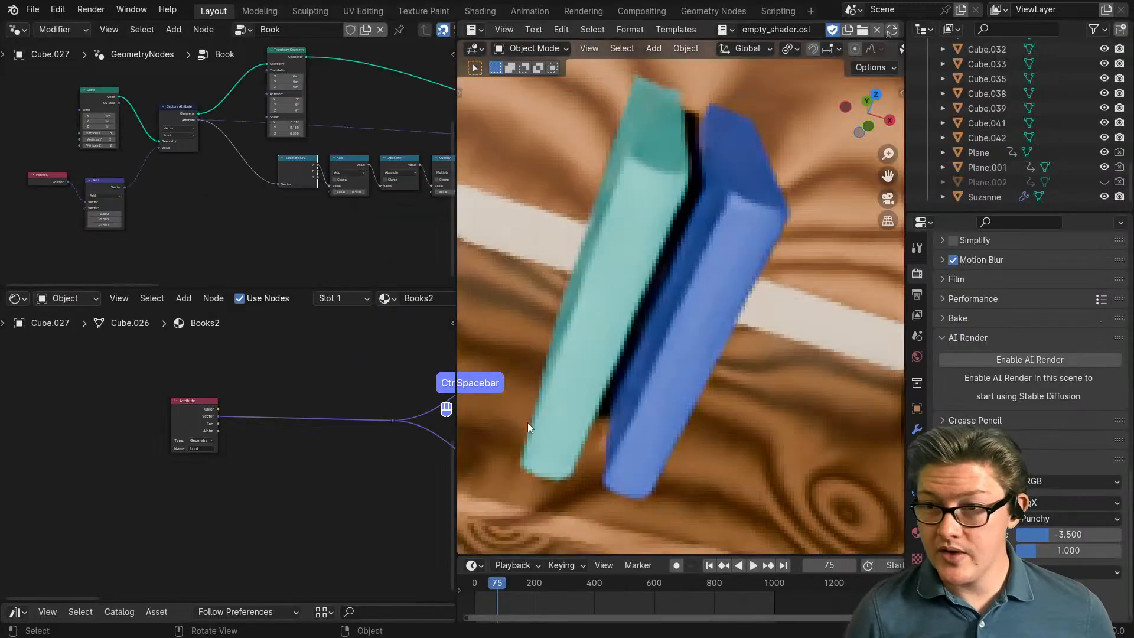
# Step: Set all three vector components of the Add node after Position to 0.5
pyautogui.scroll(3, 93, 215)
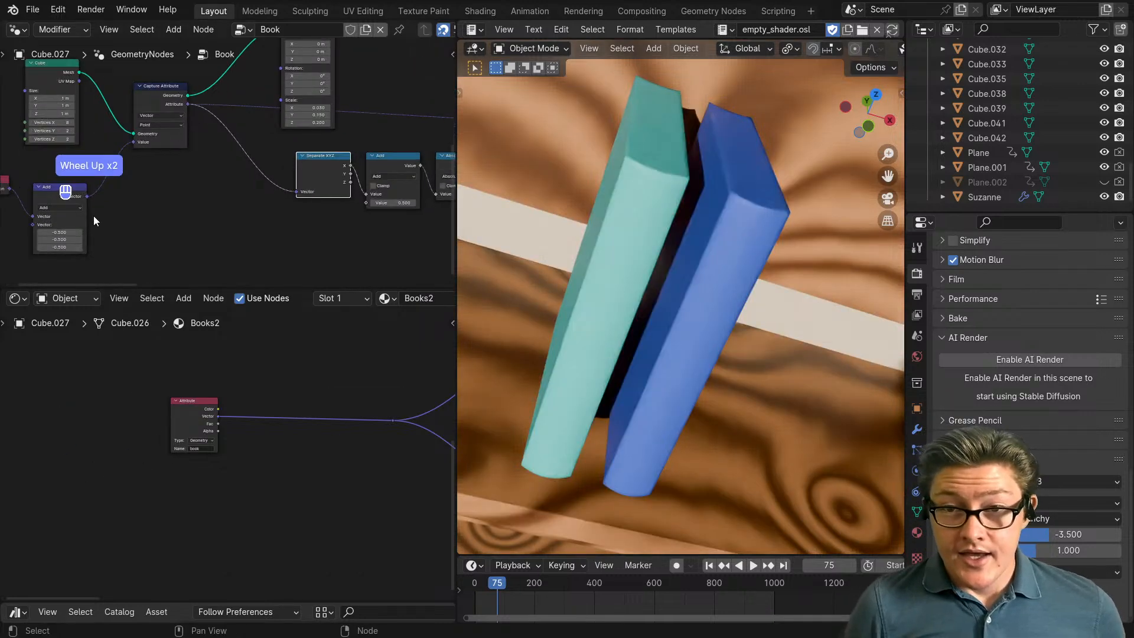
pyautogui.moveTo(93, 215); pyautogui.dragTo(221, 207, button='middle')
pyautogui.scroll(-2, 201, 208)
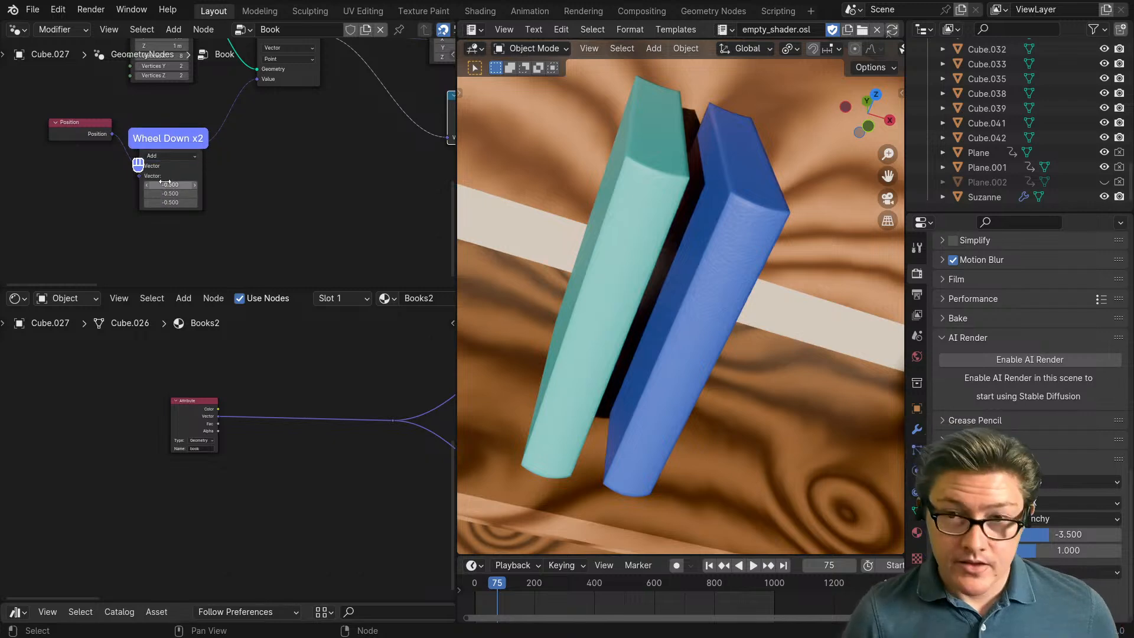
pyautogui.click(144, 158)
pyautogui.write('.5')
pyautogui.press('Return')
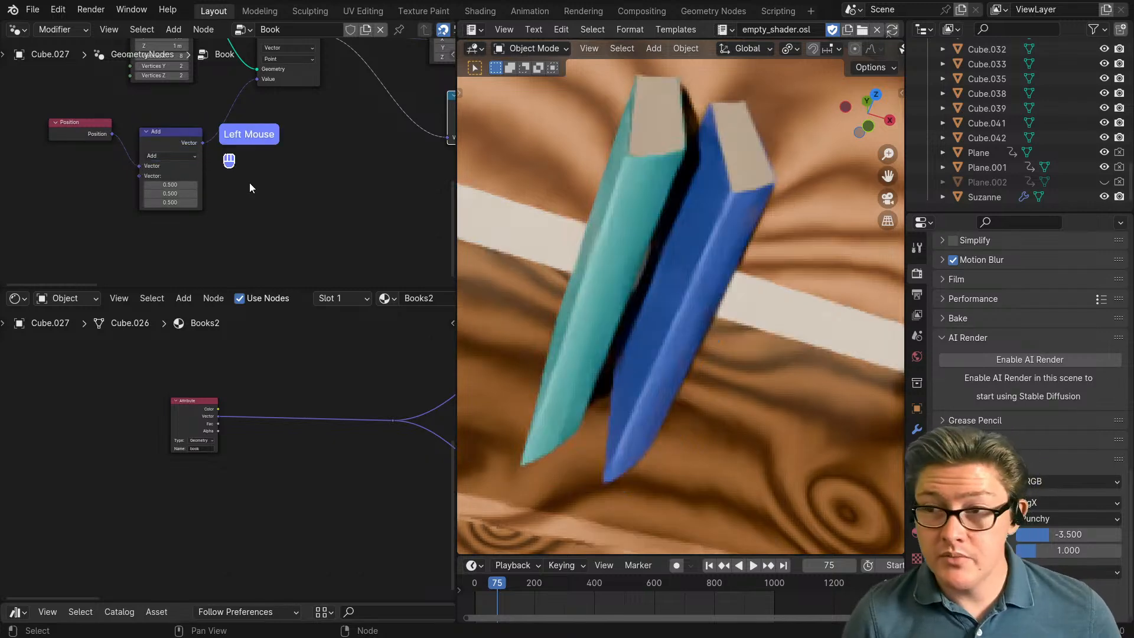
# Step: Insert a math Add node on the X link between Separate XYZ and the existing Add node
pyautogui.moveTo(249, 182); pyautogui.dragTo(45, 203, button='middle')
pyautogui.moveTo(274, 154); pyautogui.dragTo(183, 173)
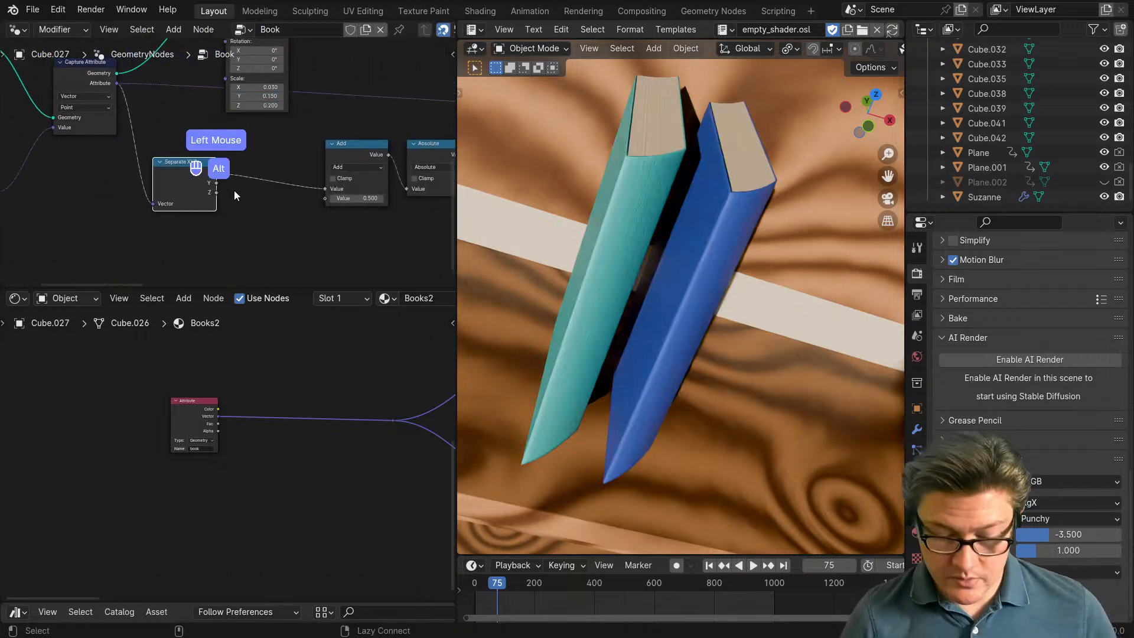
pyautogui.hotkey('alt', 'm')
pyautogui.rightClick(241, 217)
pyautogui.hotkey('ctrl', 'm')
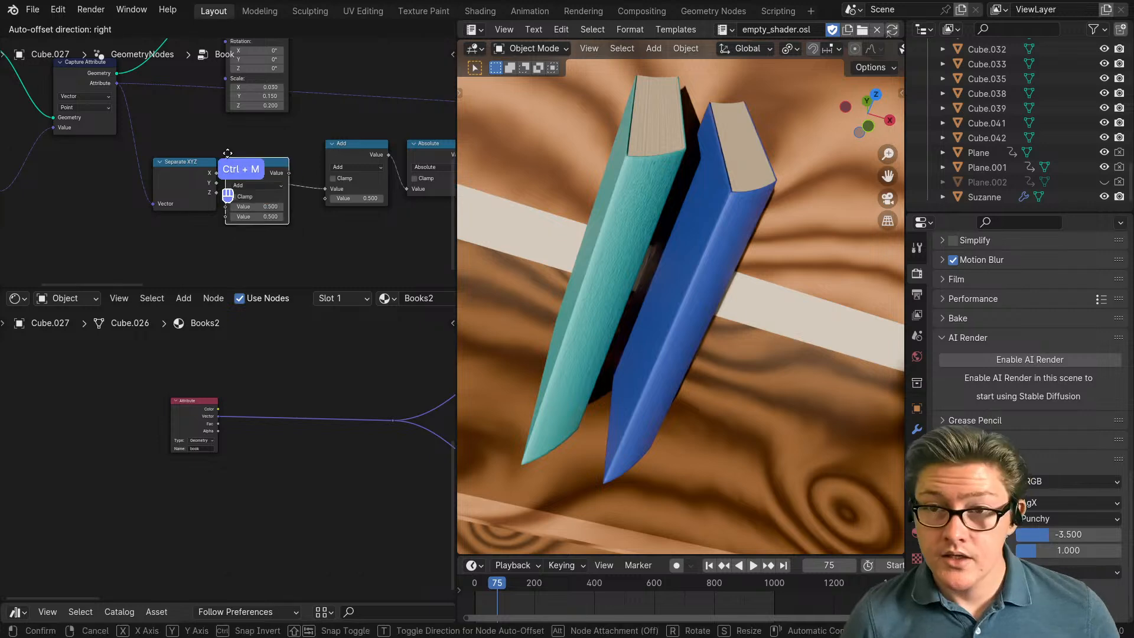
pyautogui.click(235, 165)
pyautogui.scroll(4, 269, 218)
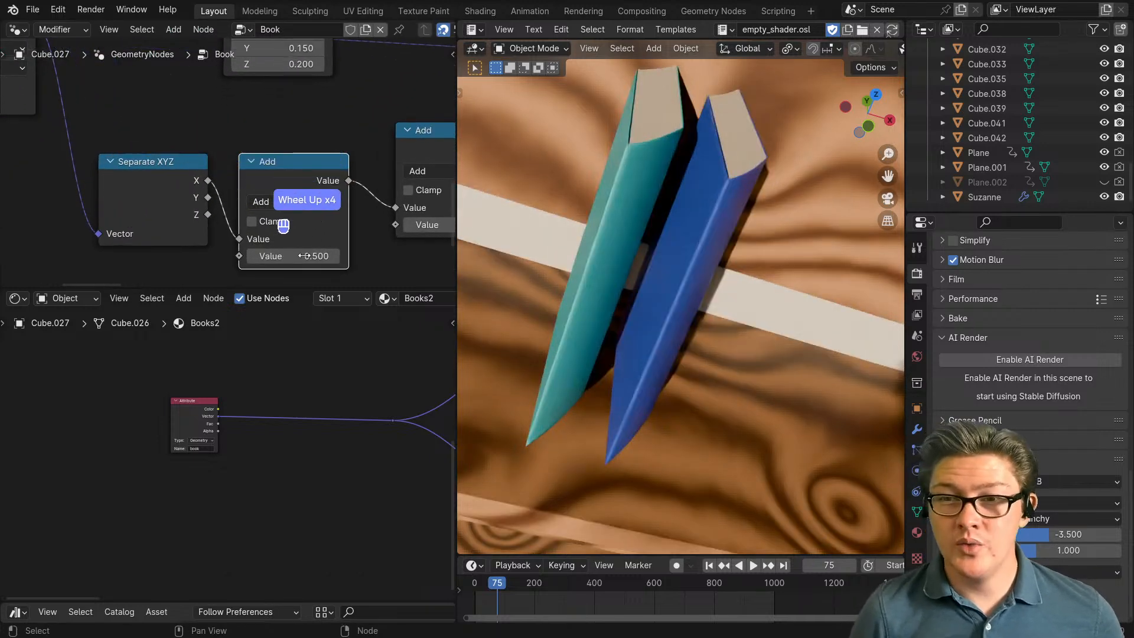
# Step: Lower the value of the math Add node after Separate XYZ to -1.000
pyautogui.click(257, 257)
pyautogui.doubleClick(256, 257)
pyautogui.doubleClick(257, 257)
pyautogui.click(256, 258)
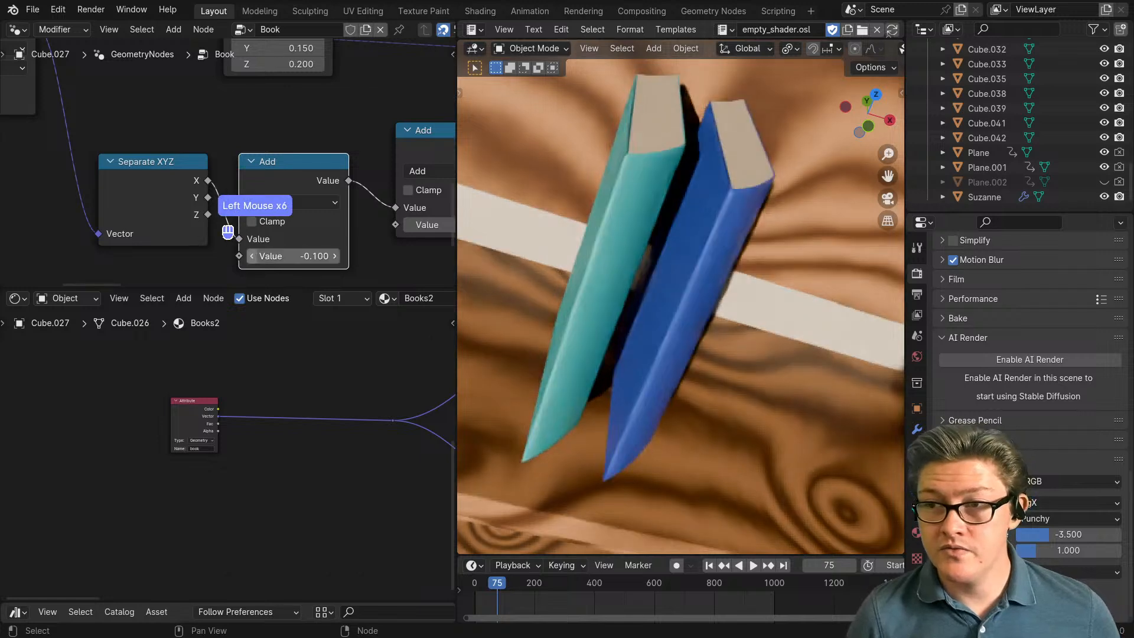
pyautogui.doubleClick(257, 257)
pyautogui.doubleClick(256, 258)
pyautogui.doubleClick(256, 258)
pyautogui.doubleClick(256, 257)
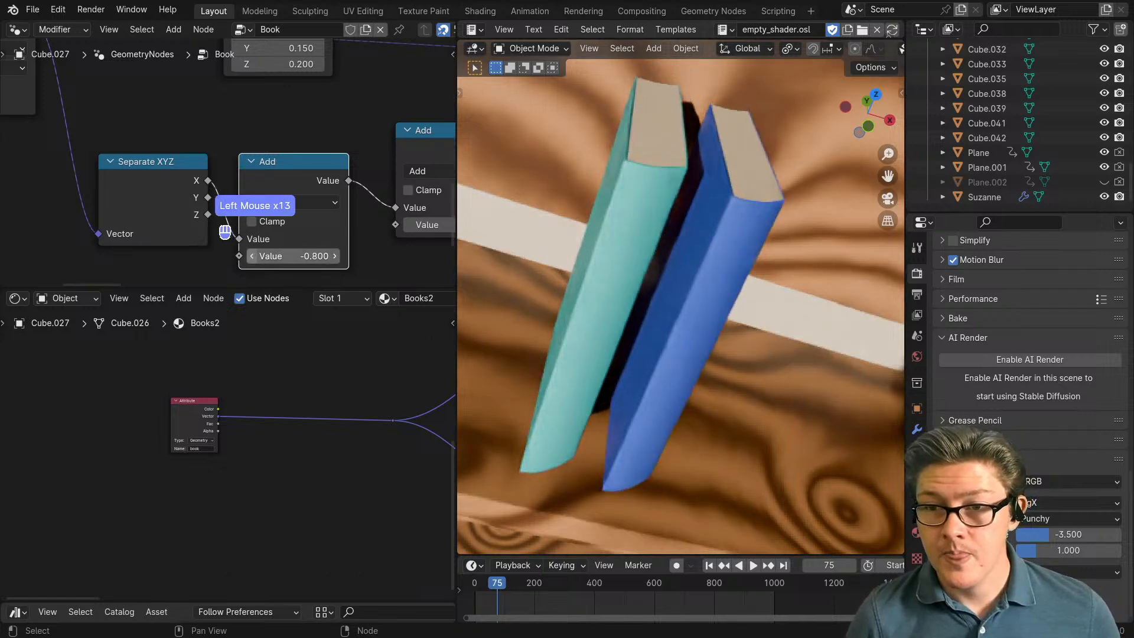
pyautogui.doubleClick(257, 257)
pyautogui.click(335, 256)
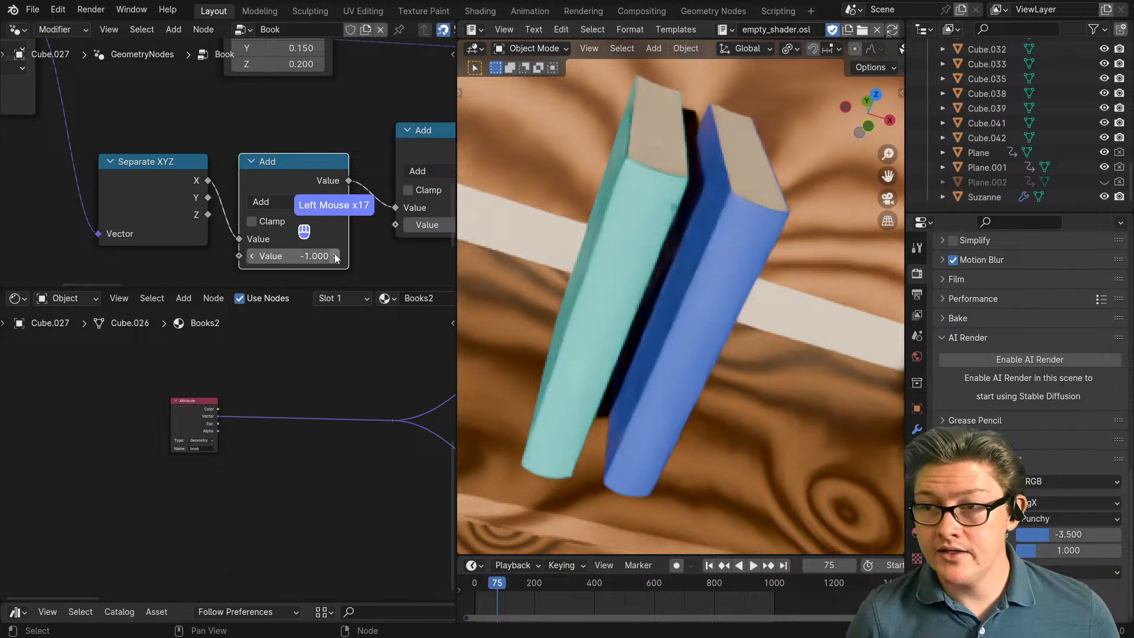
# Step: Examine the books' spines, page edges and covers up close in the rendered view
pyautogui.moveTo(721, 299); pyautogui.dragTo(627, 351, button='middle')
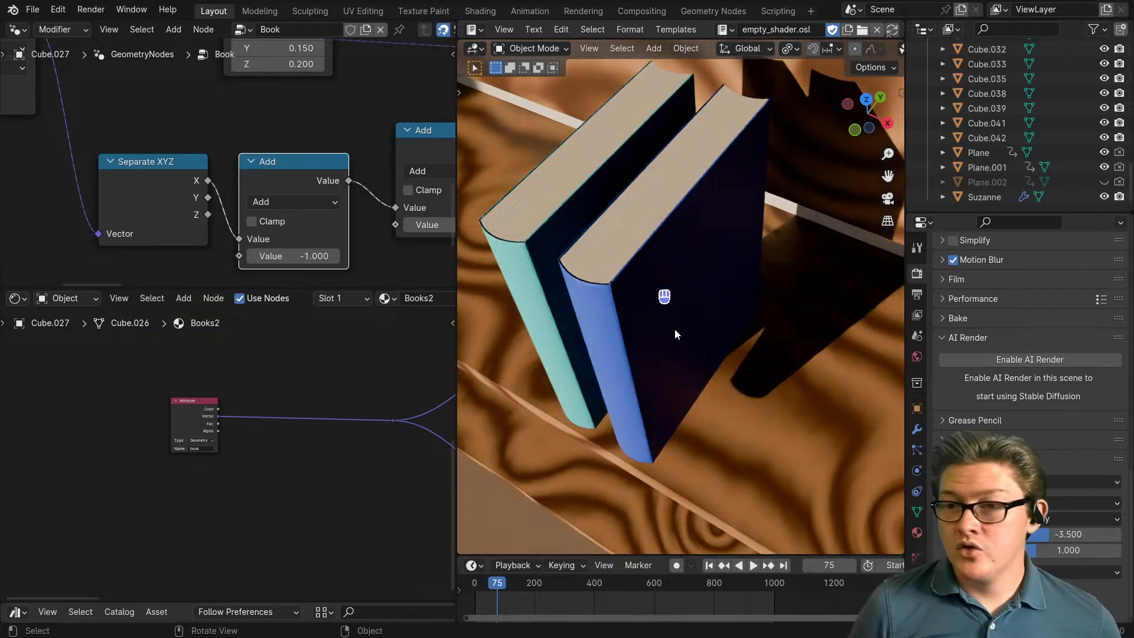
pyautogui.hotkey('ctrl', 'space')
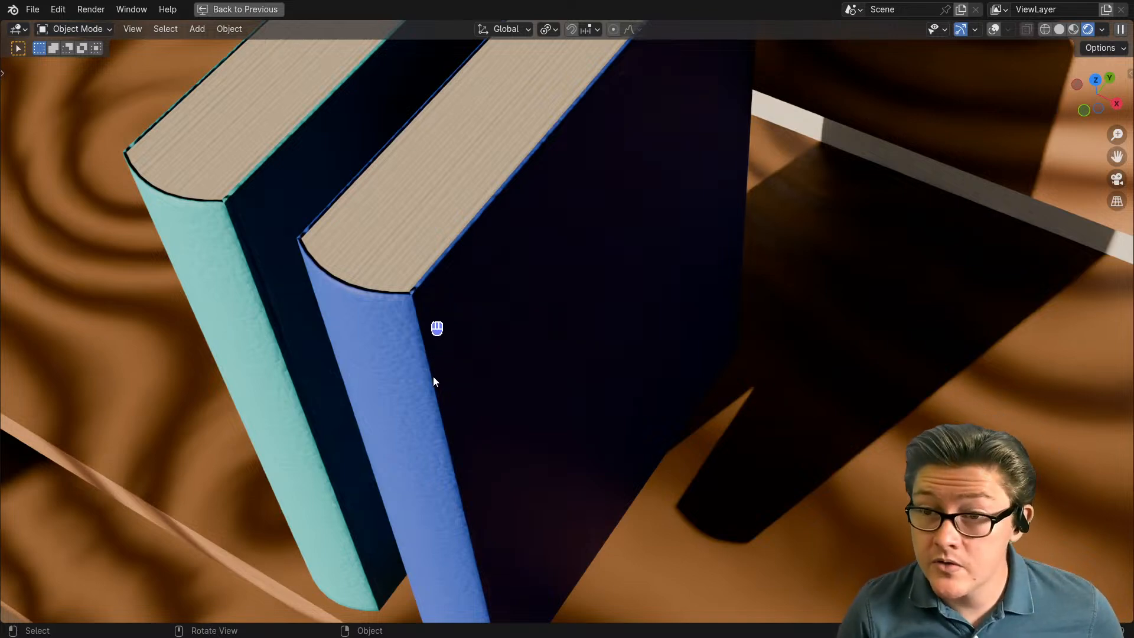
pyautogui.moveTo(524, 410); pyautogui.dragTo(529, 407, button='middle')
pyautogui.hotkey('ctrl', 'space')
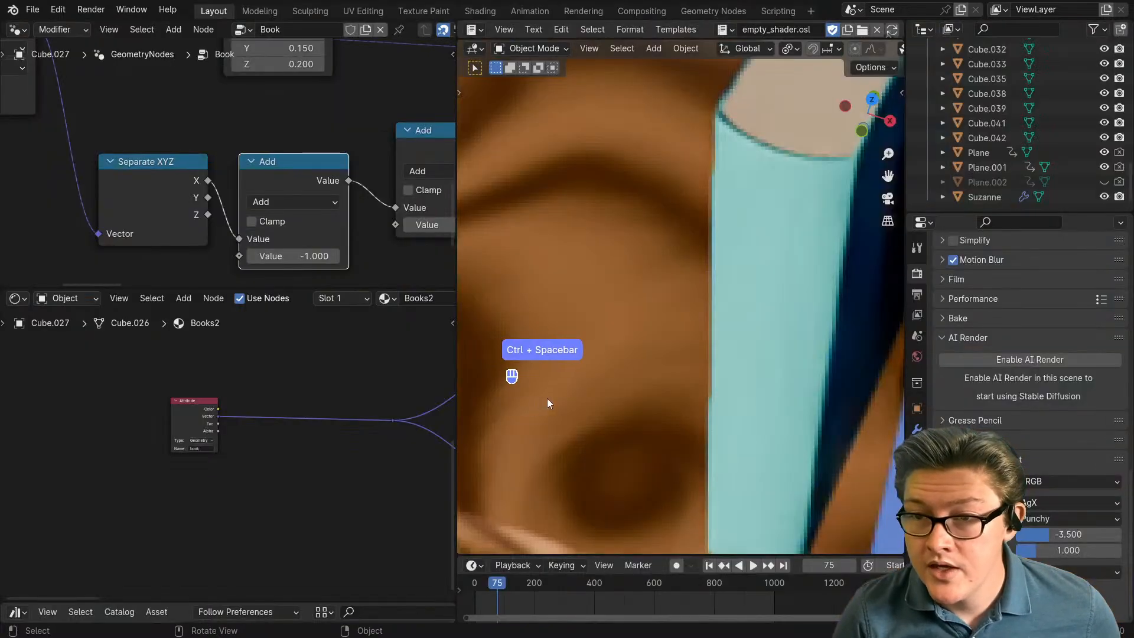
# Step: Enlarge the geometry node editor area and set Vertices X of the book's Cube node to 4
pyautogui.moveTo(270, 288); pyautogui.dragTo(274, 478)
pyautogui.scroll(-2, 266, 136)
pyautogui.moveTo(319, 173); pyautogui.dragTo(324, 324, button='middle')
pyautogui.scroll(4, 286, 314)
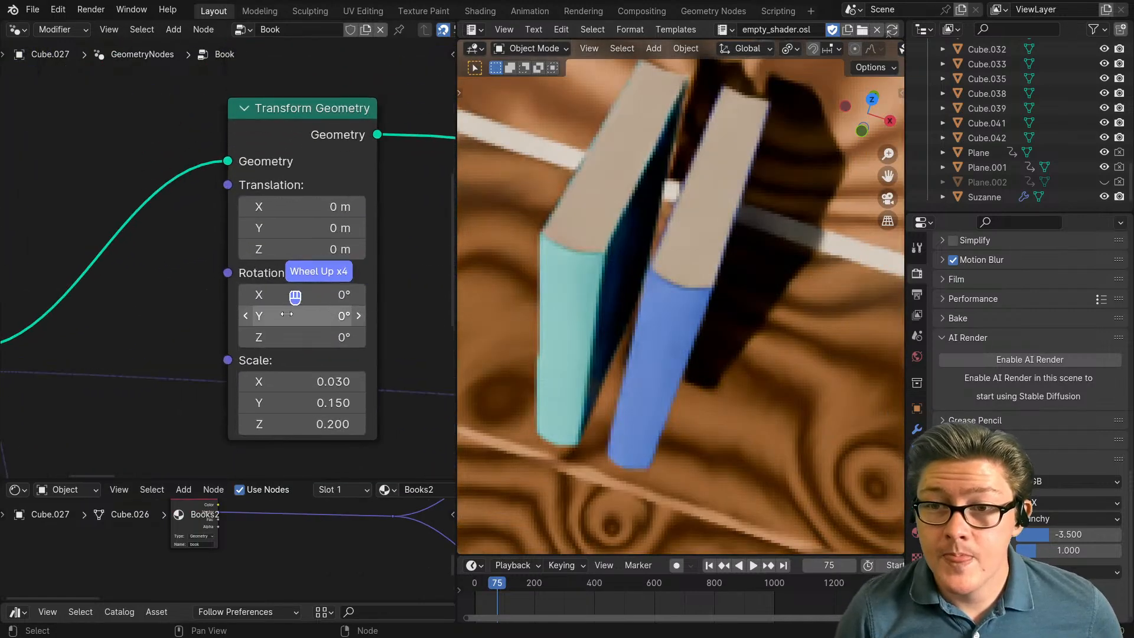
pyautogui.scroll(-8, 286, 314)
pyautogui.scroll(6, 275, 280)
pyautogui.moveTo(81, 301); pyautogui.dragTo(277, 342, button='middle')
pyautogui.scroll(3, 278, 342)
pyautogui.click(290, 343)
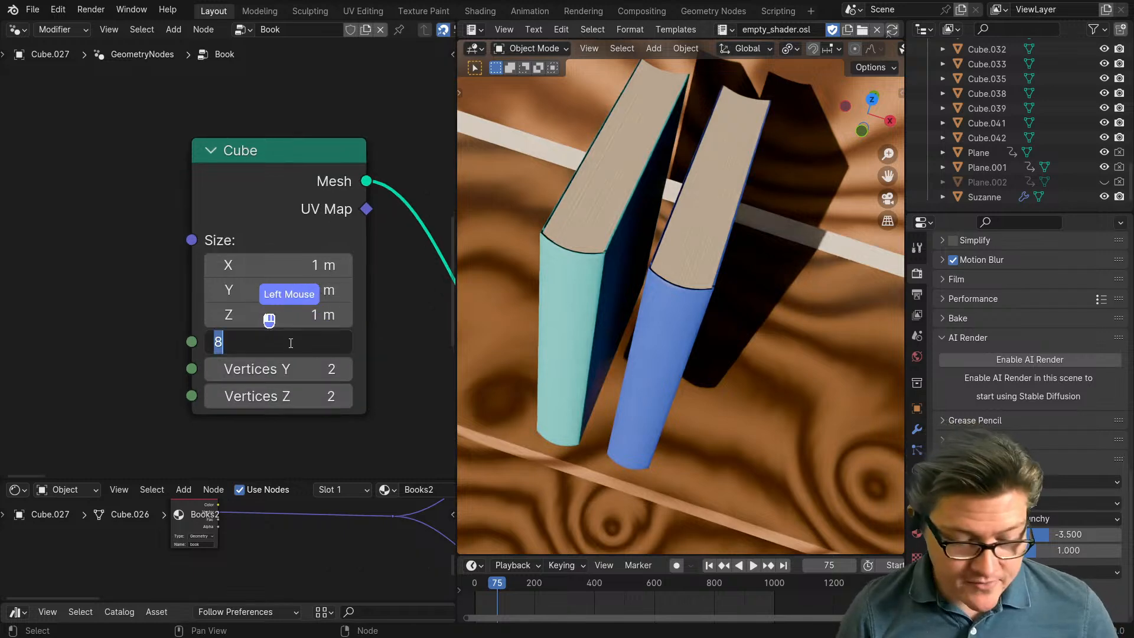
pyautogui.click(402, 347)
pyautogui.scroll(3, 688, 366)
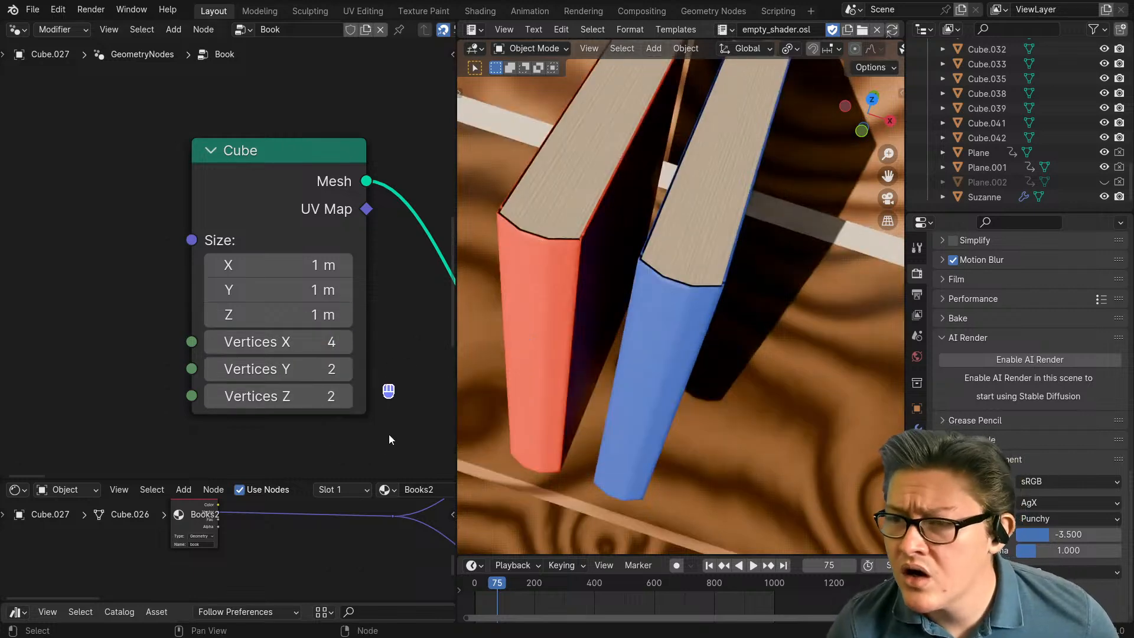
# Step: Switch the viewport to Wireframe shading and increase the Cube node's Vertices X to 5
pyautogui.press('z')
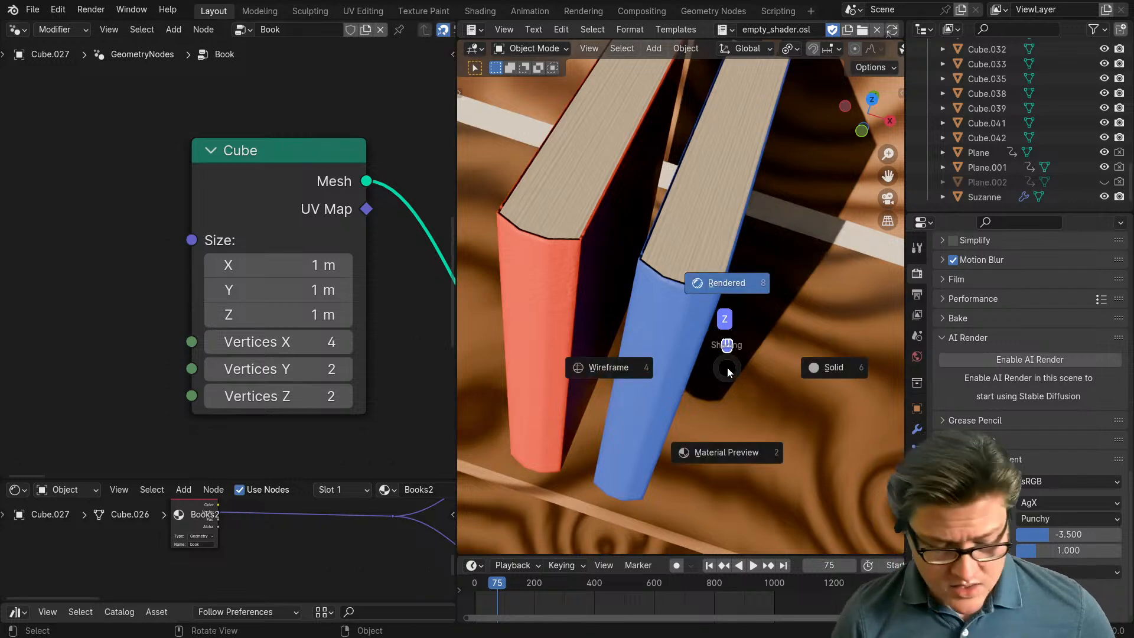
pyautogui.click(650, 377)
pyautogui.moveTo(732, 458); pyautogui.dragTo(760, 450, button='middle')
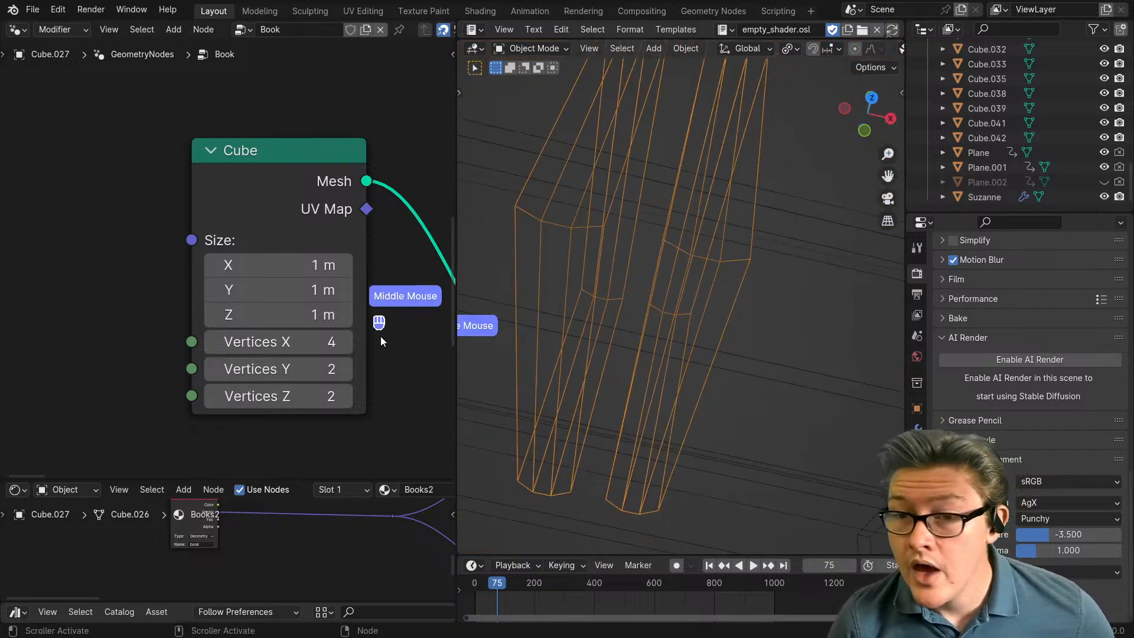
pyautogui.click(345, 342)
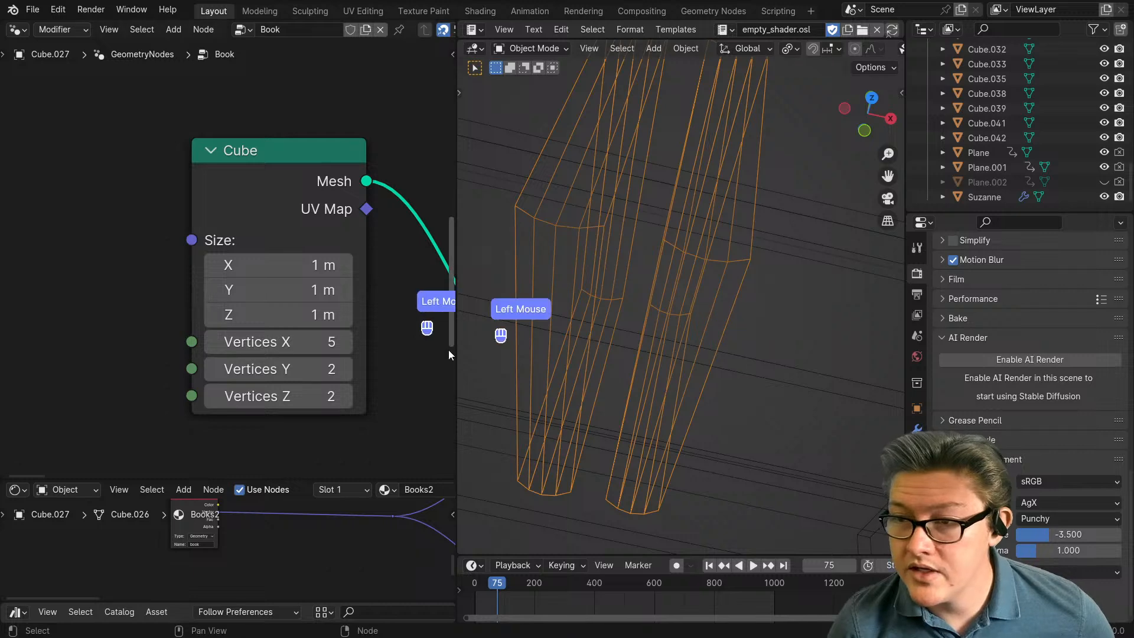
pyautogui.moveTo(502, 336); pyautogui.dragTo(731, 372, button='middle')
# Step: Return the viewport to Rendered shading and set the Cube node's Vertices X to 7
pyautogui.press('z')
pyautogui.click(755, 324)
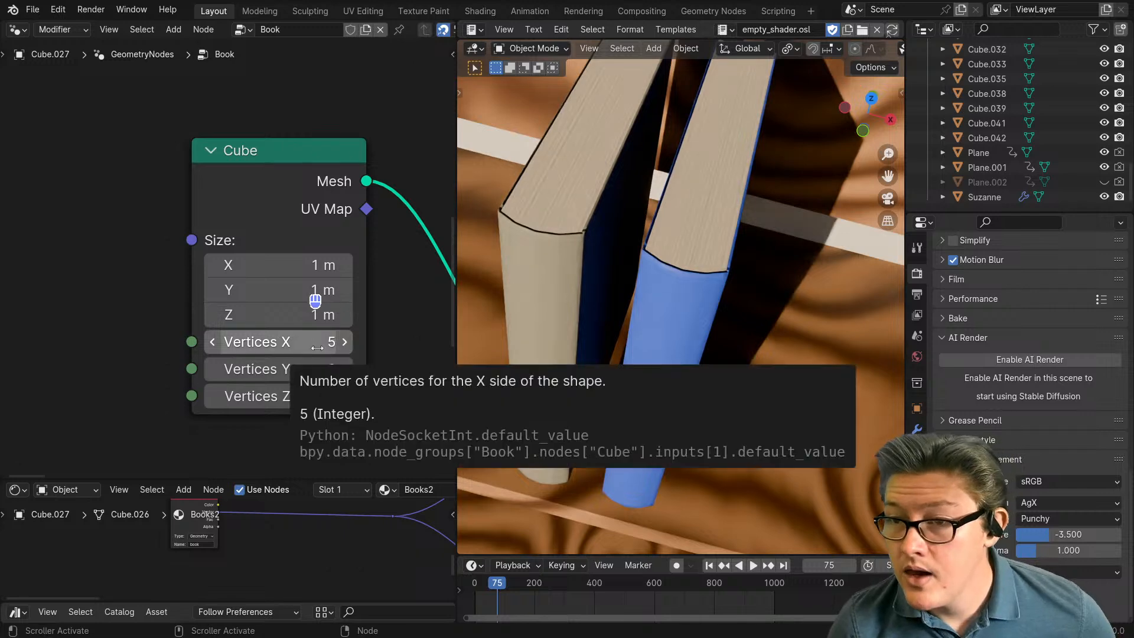
pyautogui.click(300, 348)
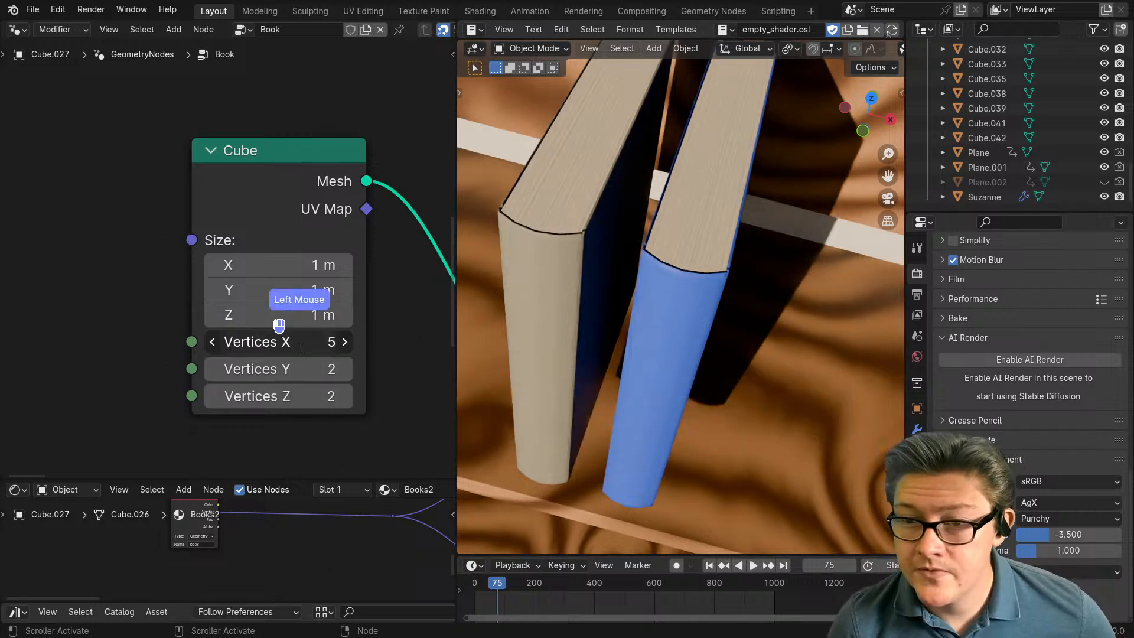
pyautogui.click(398, 367)
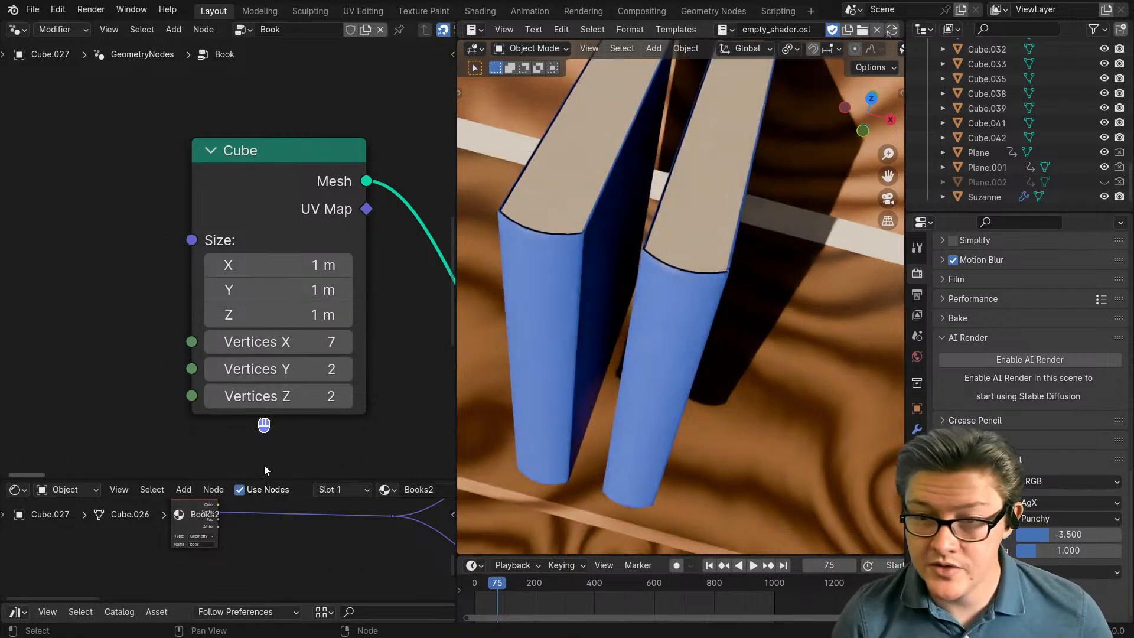
# Step: Maximize the geometry node editor and move the reroute on the Set Position to Join Geometry link closer to Set Position
pyautogui.scroll(-5, 284, 416)
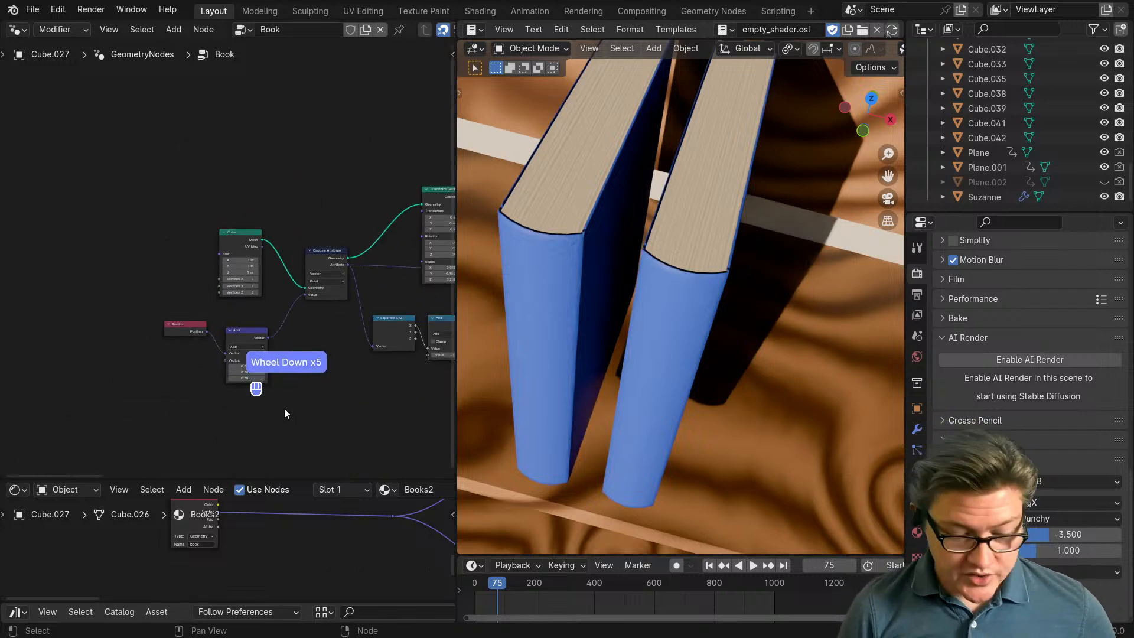
pyautogui.hotkey('ctrl', 'space')
pyautogui.scroll(-3, 310, 378)
pyautogui.moveTo(839, 449); pyautogui.dragTo(437, 418, button='middle')
pyautogui.scroll(1, 502, 444)
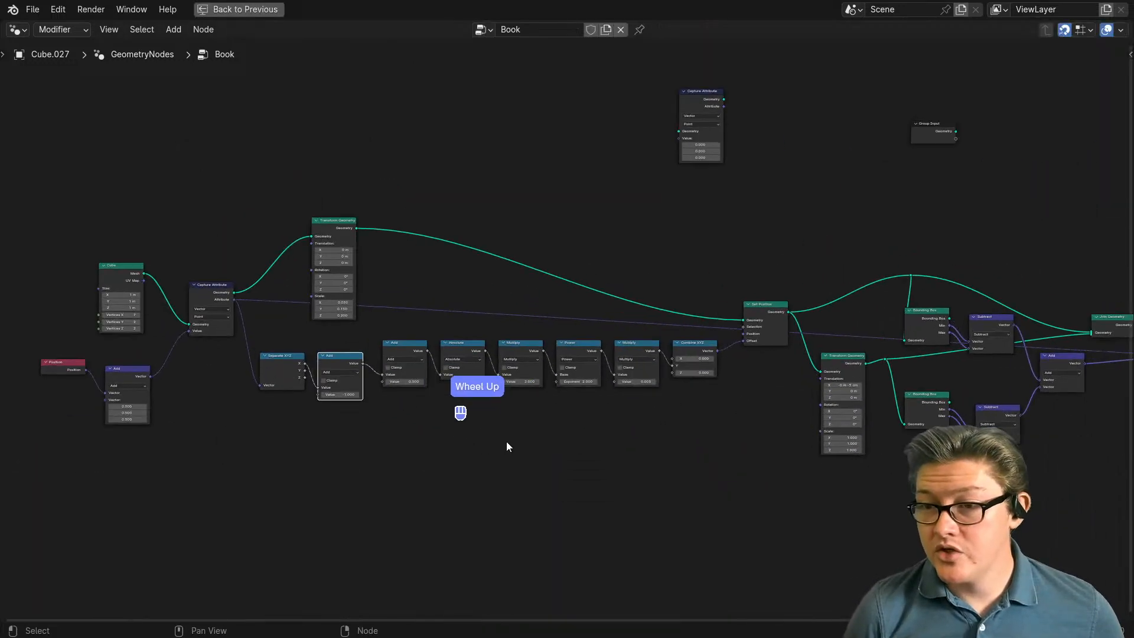
pyautogui.moveTo(652, 452); pyautogui.dragTo(329, 410, button='middle')
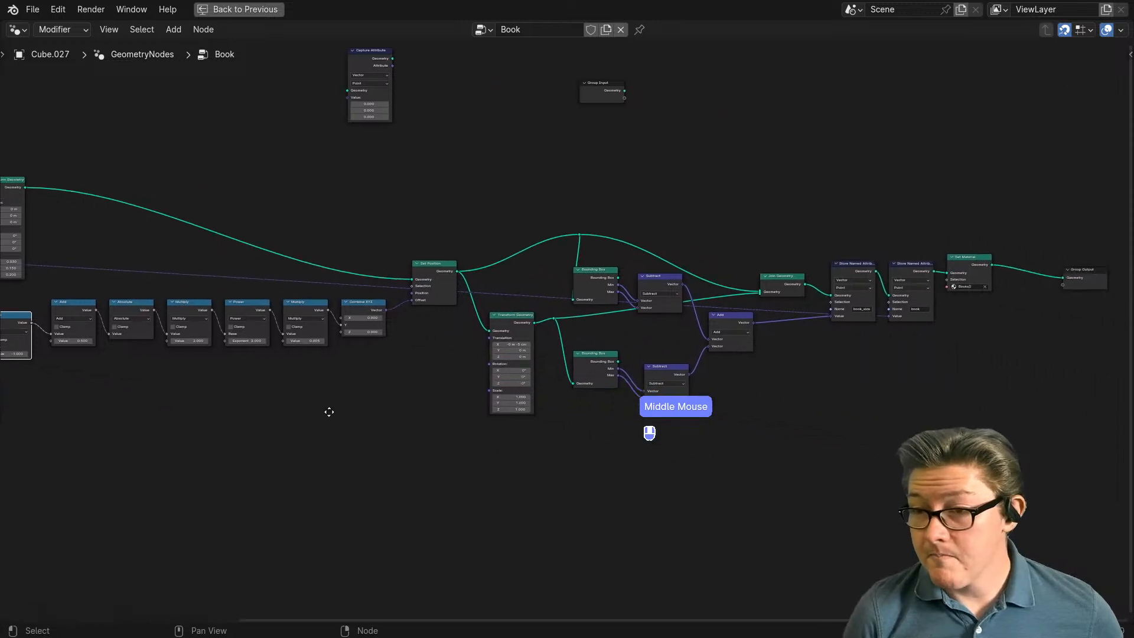
pyautogui.scroll(1, 560, 437)
pyautogui.moveTo(618, 438); pyautogui.dragTo(539, 464, button='middle')
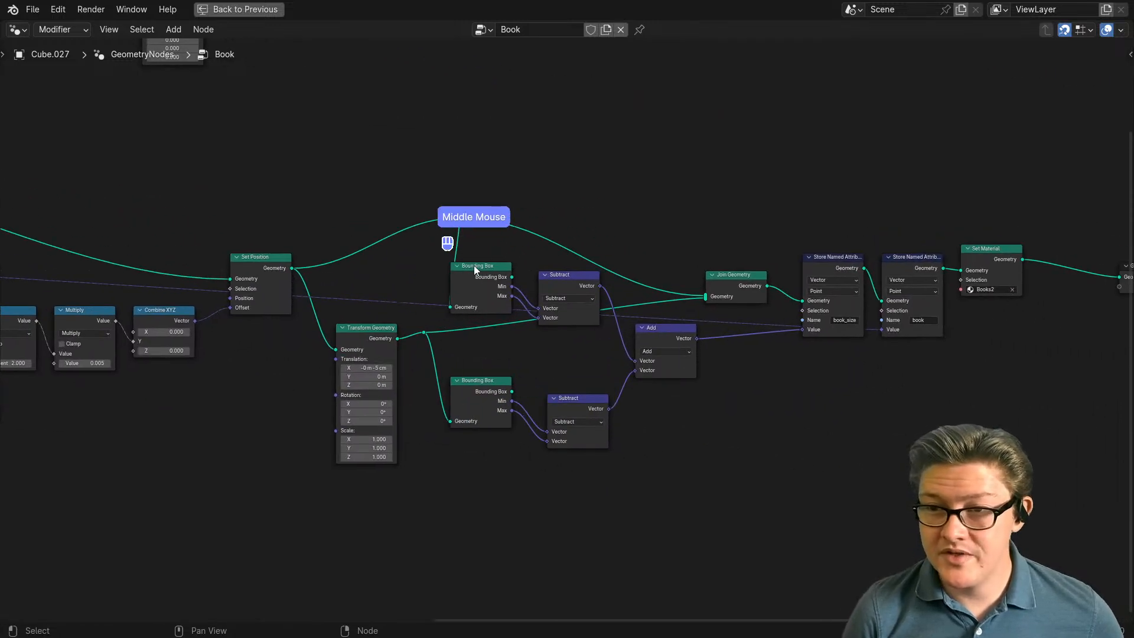
pyautogui.click(460, 217)
pyautogui.press('g')
pyautogui.click(438, 249)
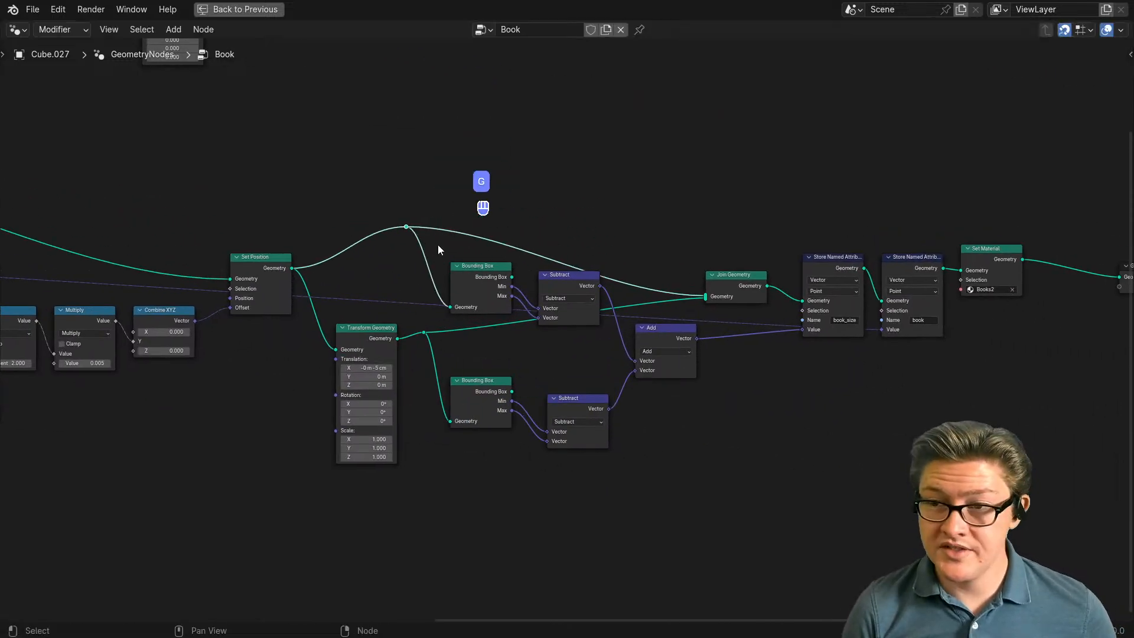
# Step: Examine the node chain from Set Position through the Bounding Box and Join Geometry nodes to the Group Output
pyautogui.scroll(1, 494, 289)
pyautogui.scroll(2, 470, 313)
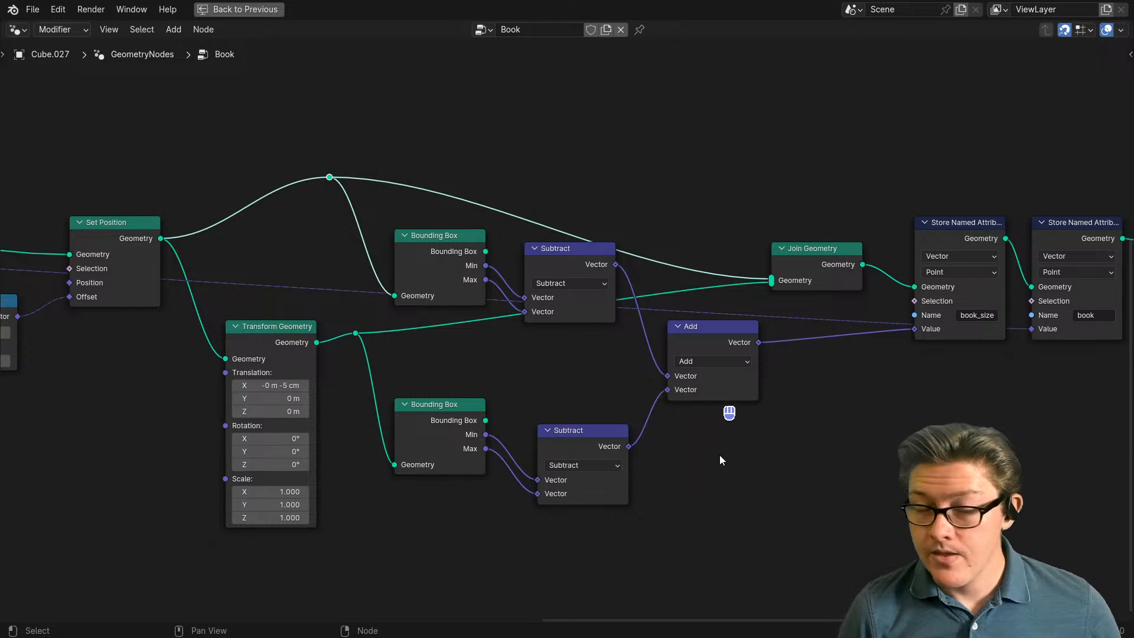
pyautogui.scroll(-3, 505, 423)
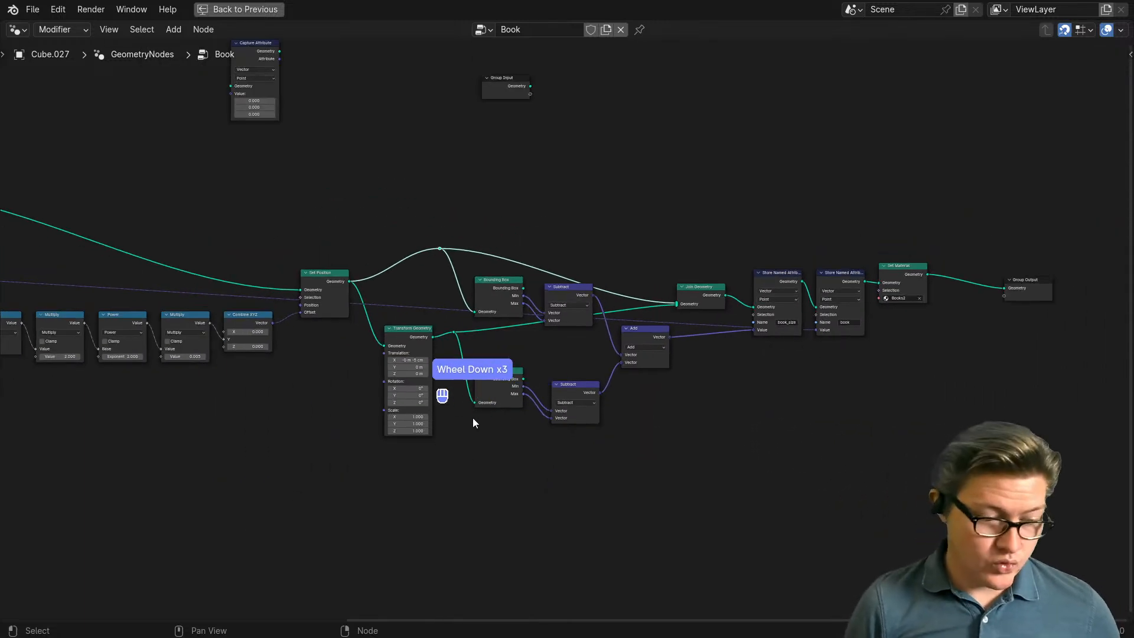
pyautogui.moveTo(603, 435); pyautogui.dragTo(526, 453, button='middle')
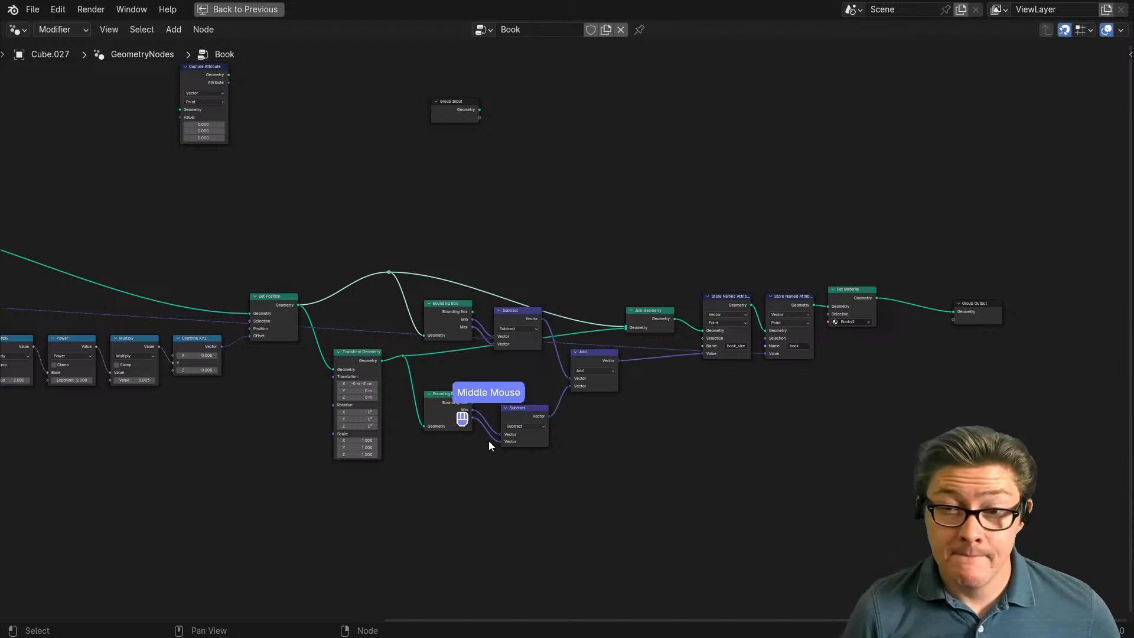
pyautogui.scroll(2, 407, 460)
pyautogui.moveTo(408, 459); pyautogui.dragTo(504, 456, button='middle')
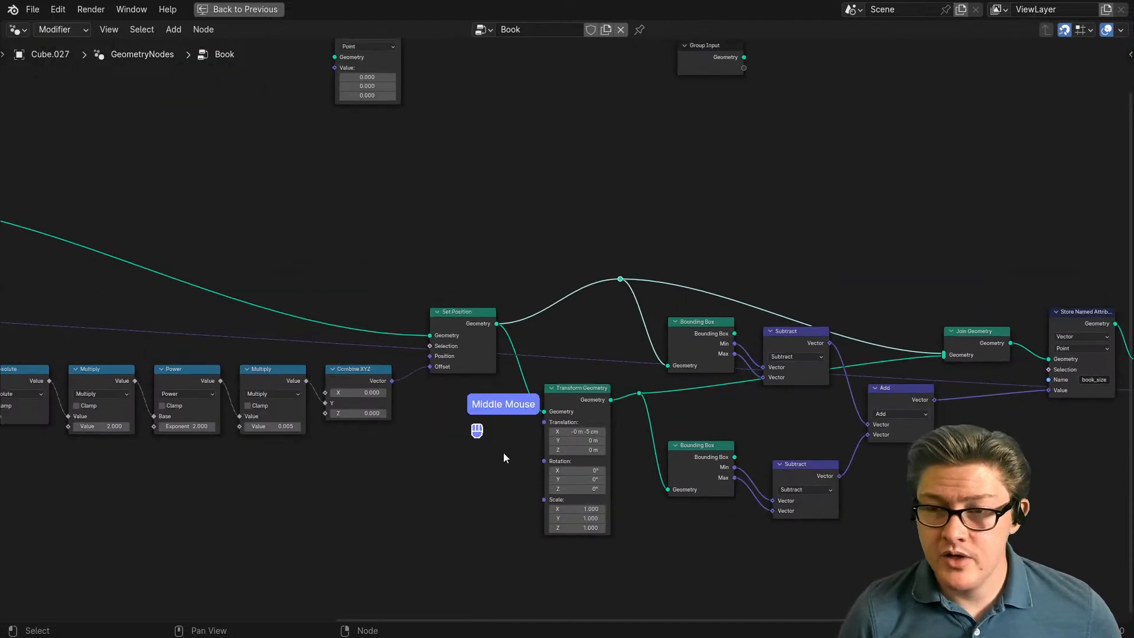
pyautogui.scroll(-2, 629, 434)
pyautogui.moveTo(628, 434); pyautogui.dragTo(547, 460, button='middle')
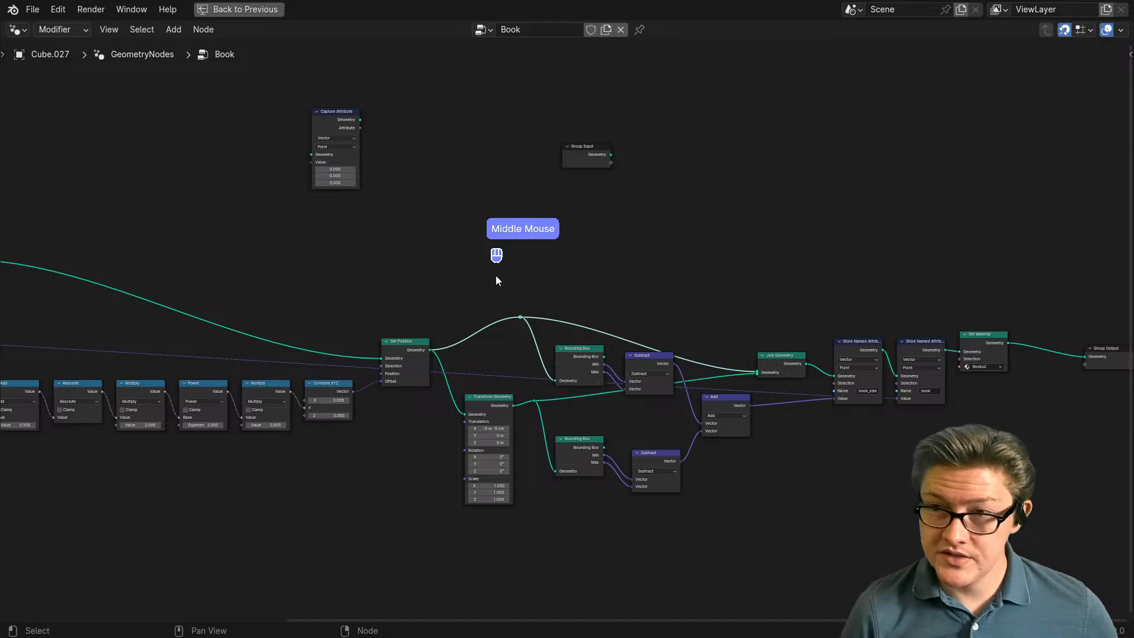
# Step: Add a Mesh Line node in the empty space above the reroute after Set Position
pyautogui.hotkey('shift', 'a')
pyautogui.write('mash')
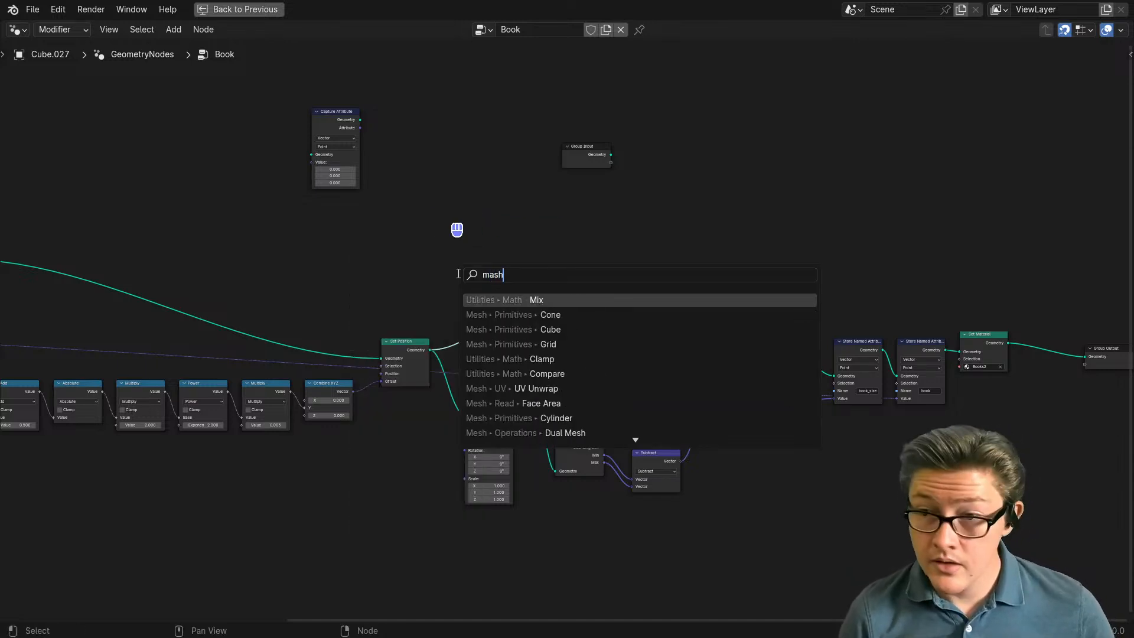
pyautogui.press('BackSpace')
pyautogui.press('BackSpace')
pyautogui.press('BackSpace')
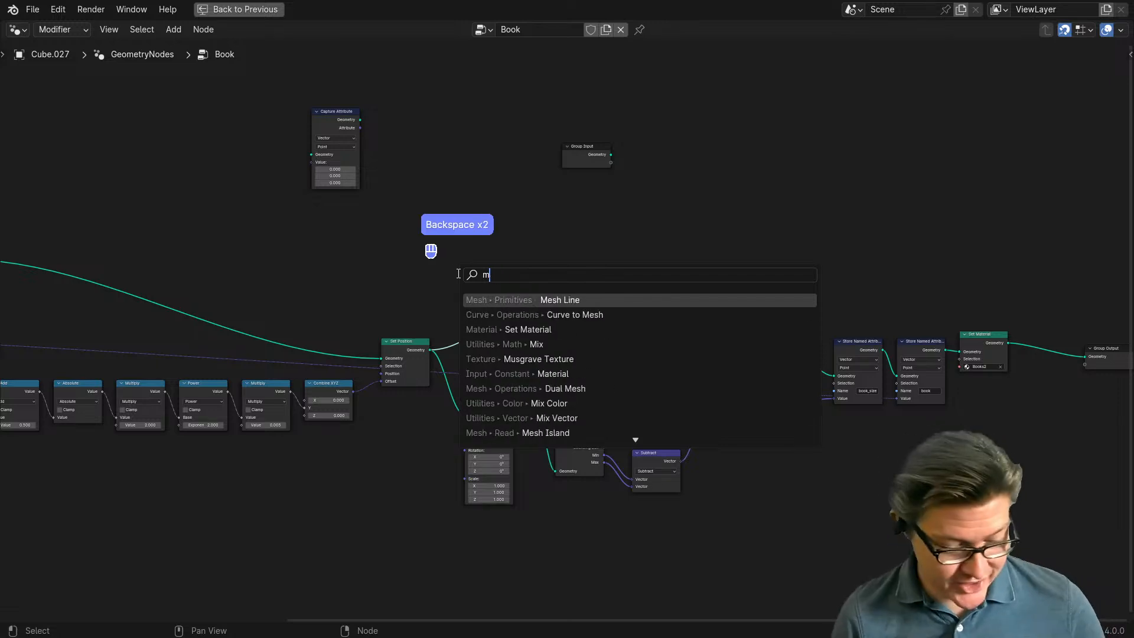
pyautogui.write('esh line')
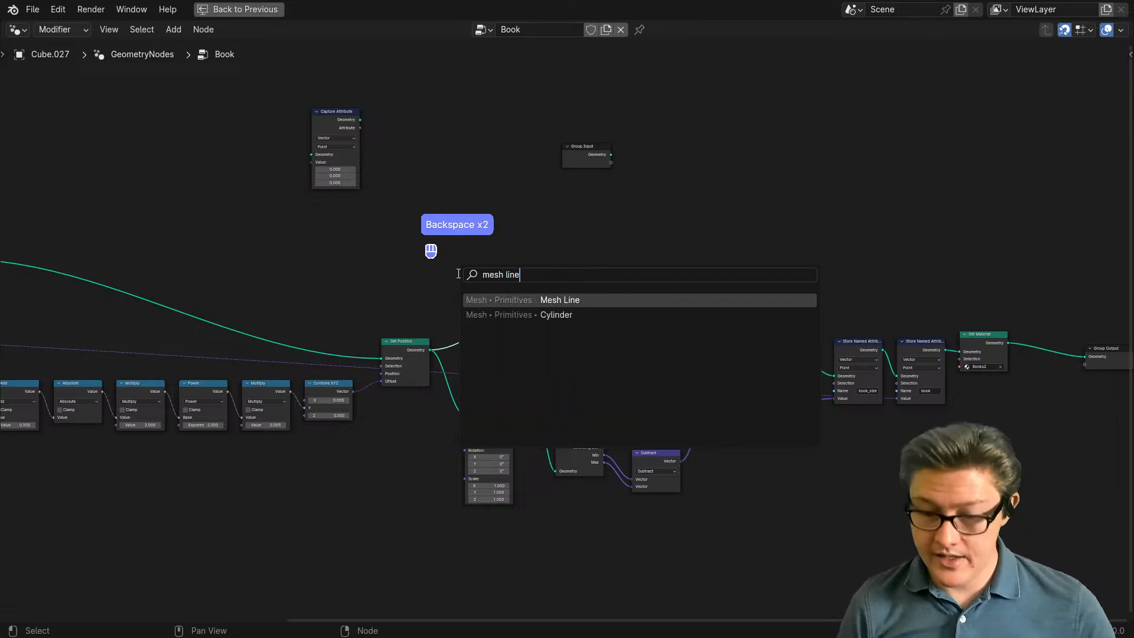
pyautogui.press('Return')
pyautogui.click(545, 198)
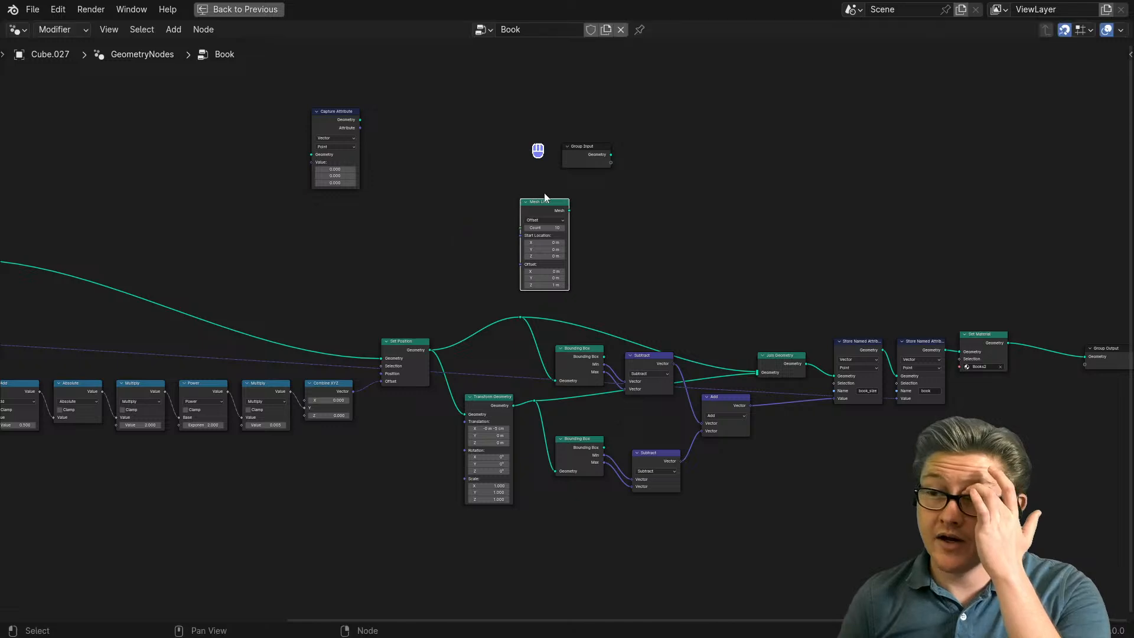
# Step: Delete the unconnected Capture Attribute and Group Input nodes and move the Mesh Line node above Set Position
pyautogui.moveTo(645, 144); pyautogui.dragTo(286, 156)
pyautogui.press('x')
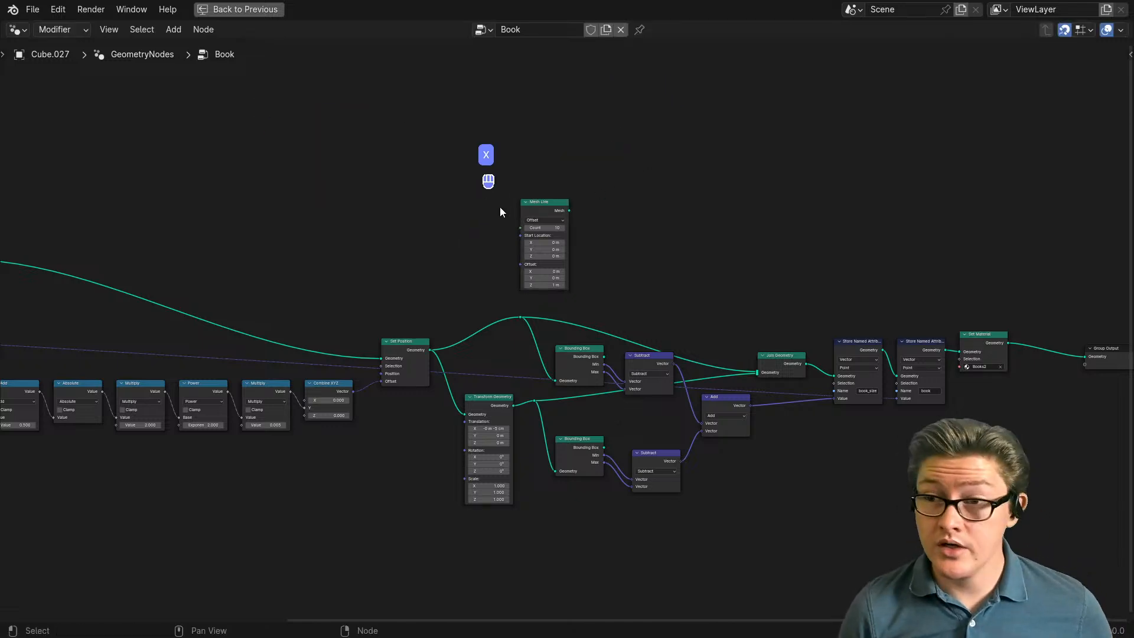
pyautogui.moveTo(620, 240); pyautogui.dragTo(537, 240, button='middle')
pyautogui.scroll(-2, 487, 240)
pyautogui.moveTo(266, 311); pyautogui.dragTo(192, 317, button='middle')
pyautogui.scroll(2, 275, 368)
pyautogui.scroll(2, 275, 369)
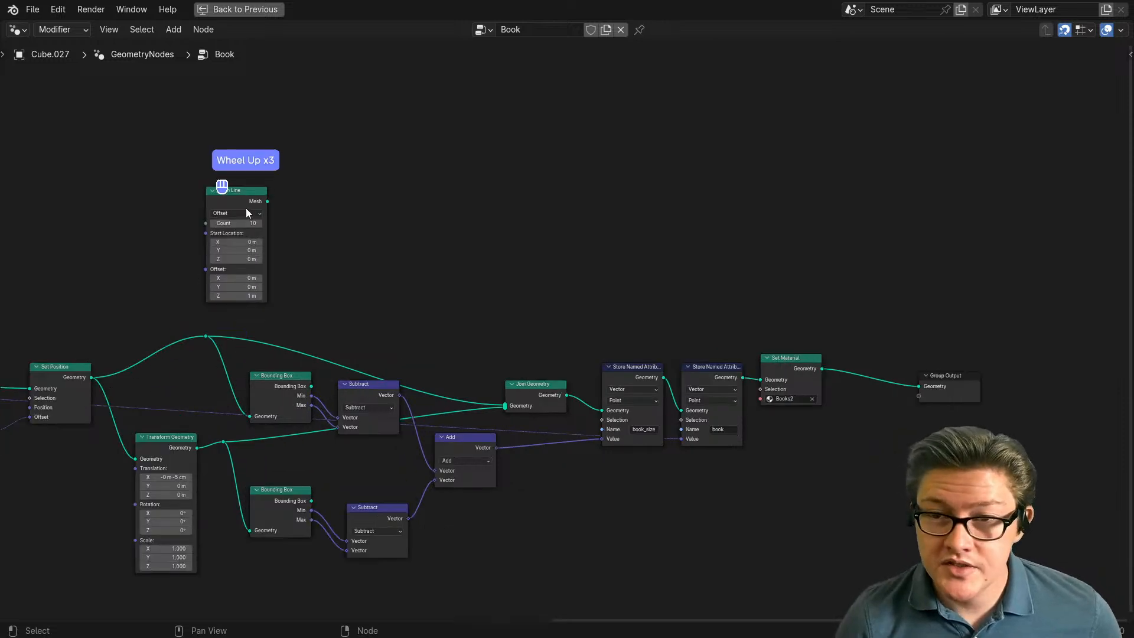
pyautogui.moveTo(232, 193); pyautogui.dragTo(90, 186)
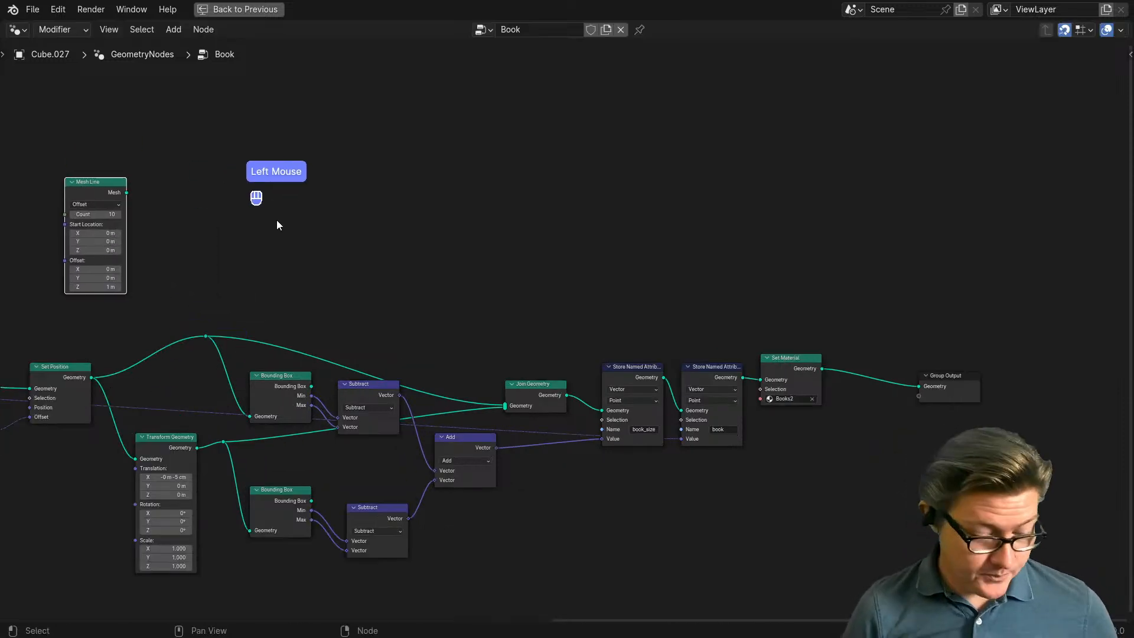
# Step: Add an Instance on Points node beside the Mesh Line node
pyautogui.hotkey('shift', 'a')
pyautogui.write('insta')
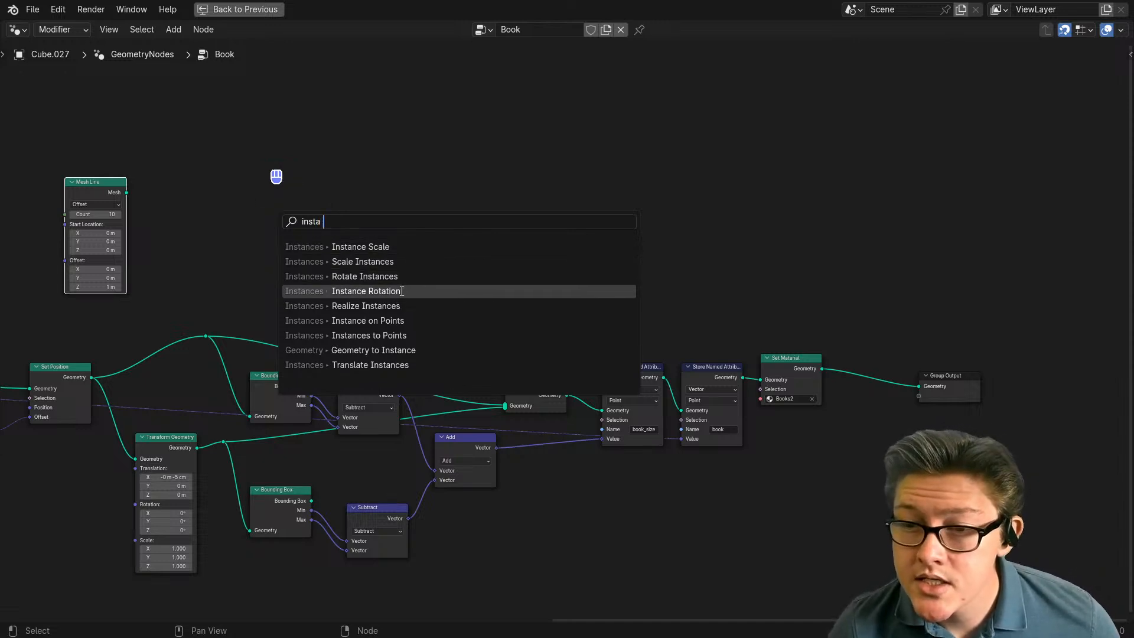
pyautogui.press('BackSpace')
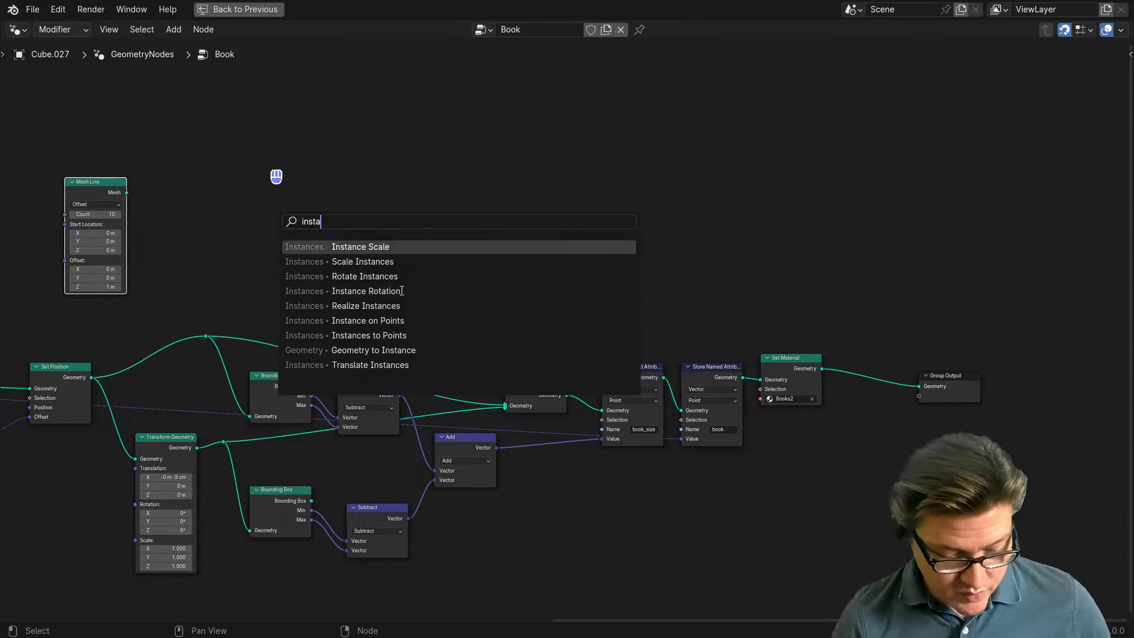
pyautogui.write('nce')
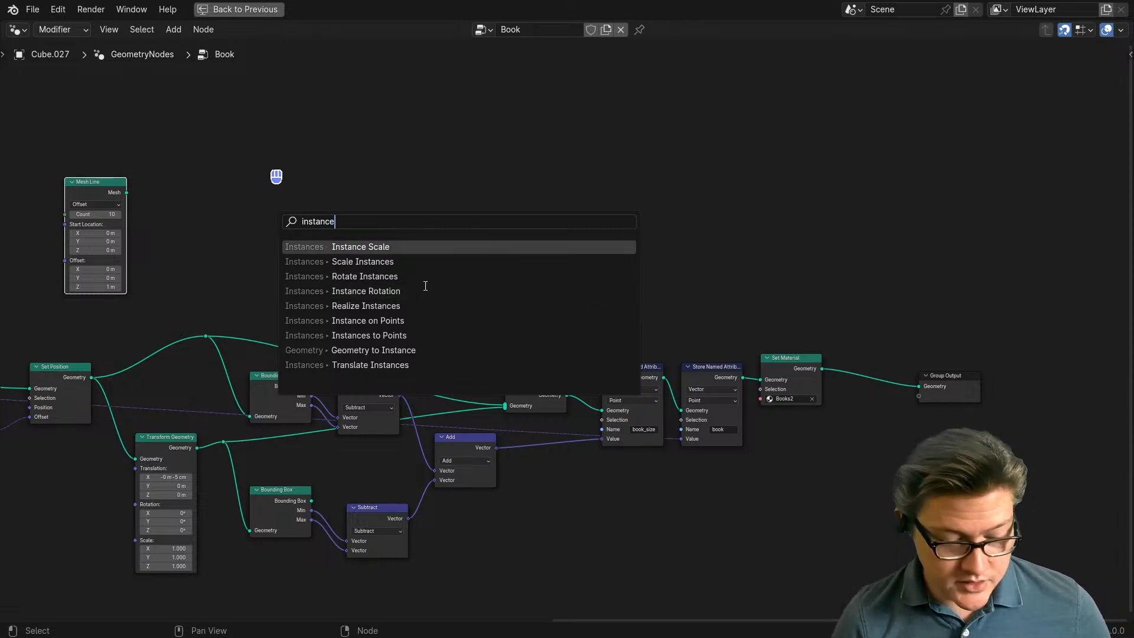
pyautogui.write('s on')
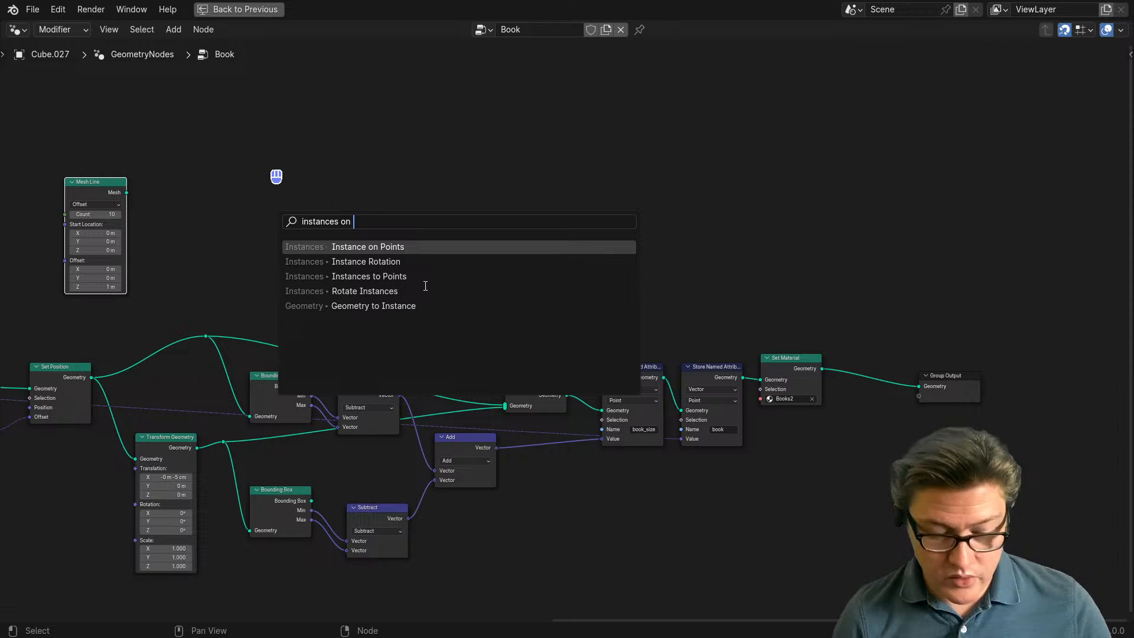
pyautogui.write('po')
pyautogui.press('Return')
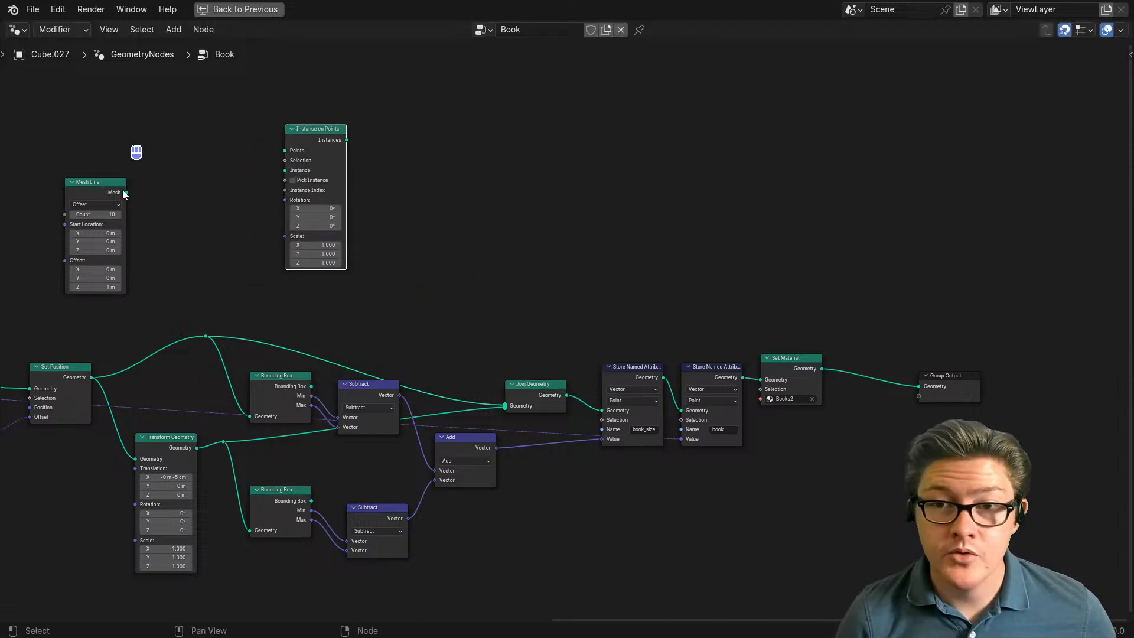
# Step: Connect the Mesh Line node's Mesh output to the Points input of Instance on Points
pyautogui.moveTo(126, 192); pyautogui.dragTo(251, 196)
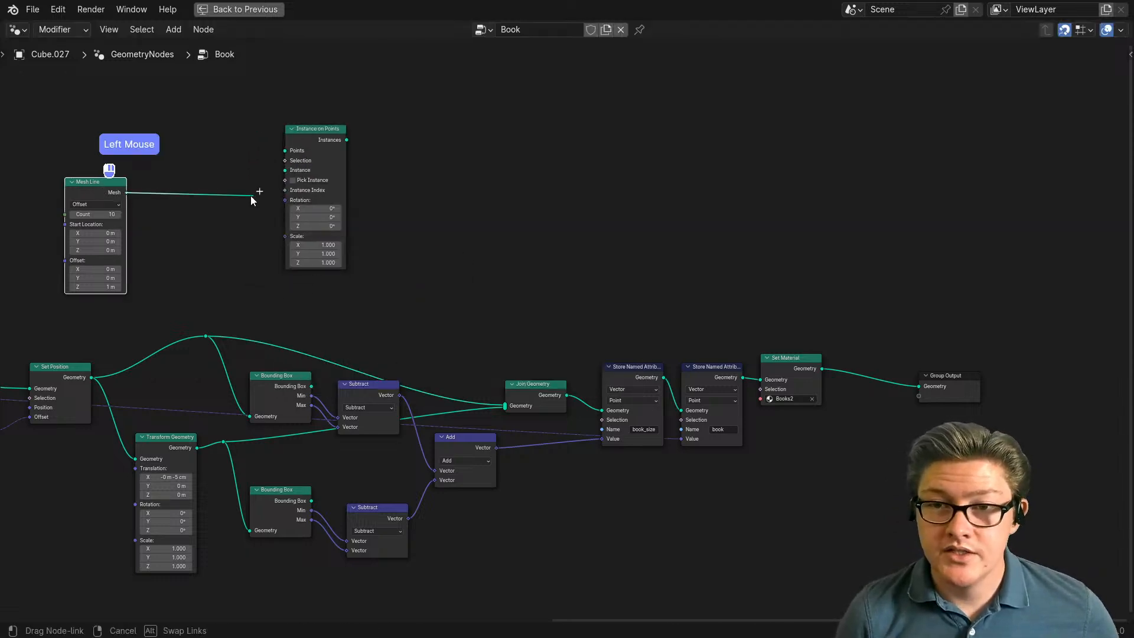
pyautogui.moveTo(289, 151); pyautogui.dragTo(212, 190)
pyautogui.click(519, 250)
# Step: Restore the multi-editor layout and switch the 3D viewport to Solid shading
pyautogui.hotkey('ctrl', 'space')
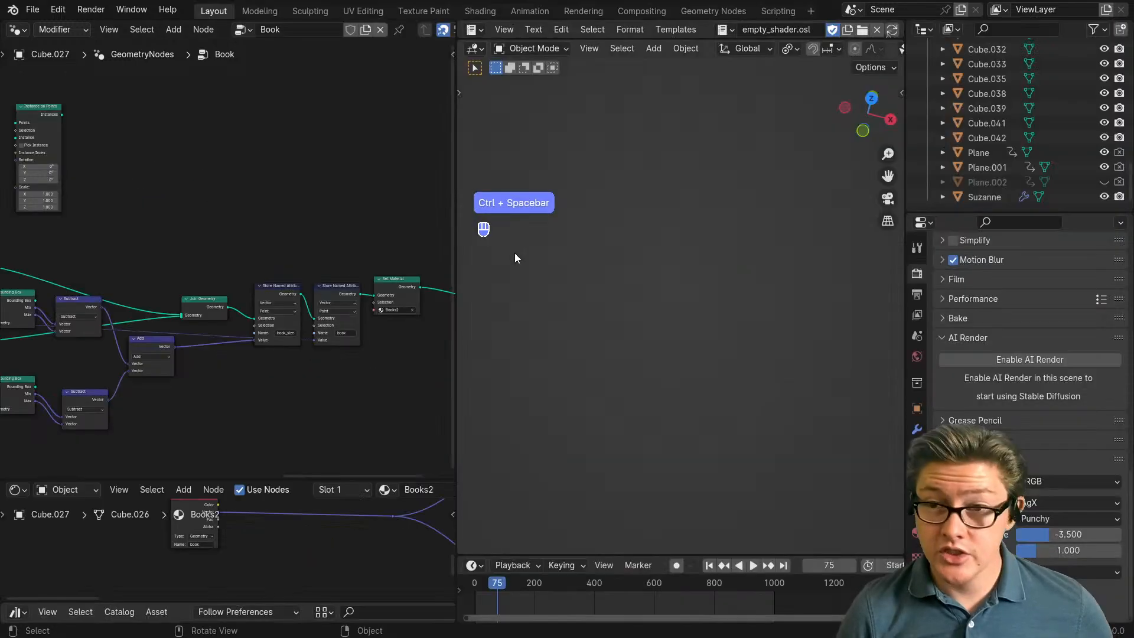
pyautogui.press('z')
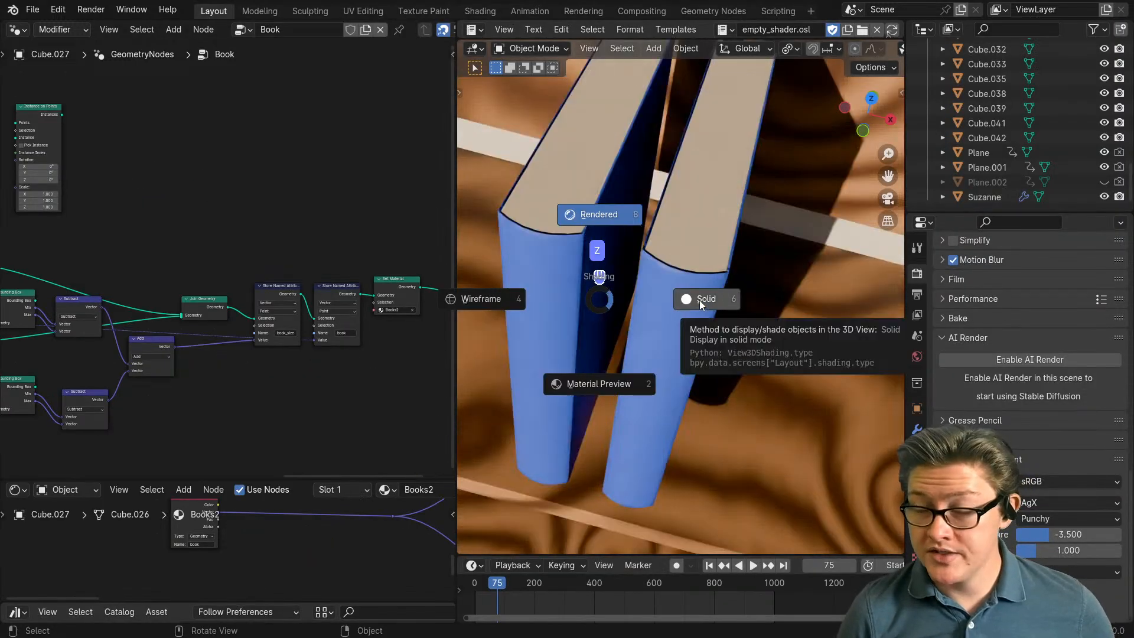
pyautogui.click(699, 300)
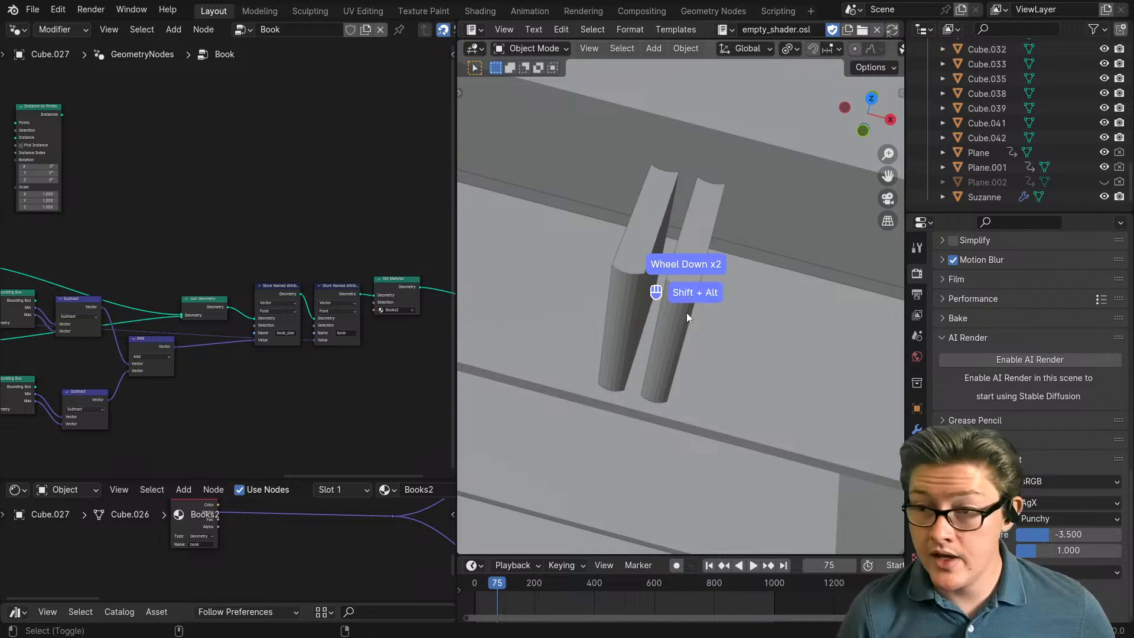
# Step: Select the book object and connect the Instances output of Instance on Points to the Group Output's Geometry input
pyautogui.click(686, 313)
pyautogui.moveTo(697, 328); pyautogui.dragTo(628, 328, button='middle')
pyautogui.scroll(1, 79, 143)
pyautogui.moveTo(63, 116); pyautogui.dragTo(313, 255)
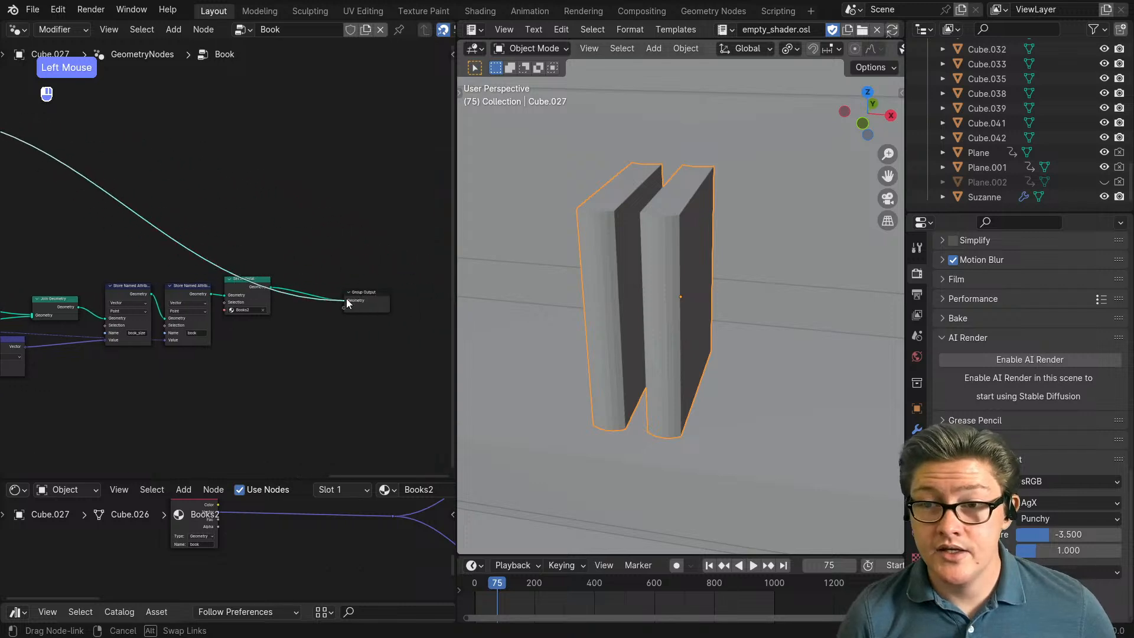
pyautogui.moveTo(347, 303); pyautogui.dragTo(346, 301)
# Step: Connect the Mesh Line node's Mesh output to the Points input of Instance on Points
pyautogui.moveTo(691, 345)
pyautogui.mouseDown(button='middle')
pyautogui.moveTo(714, 356)
pyautogui.moveTo(523, 300)
pyautogui.moveTo(678, 363)
pyautogui.mouseUp(button='middle')
pyautogui.scroll(2, 646, 360)
pyautogui.moveTo(175, 209); pyautogui.dragTo(176, 276, button='middle')
pyautogui.scroll(1, 177, 276)
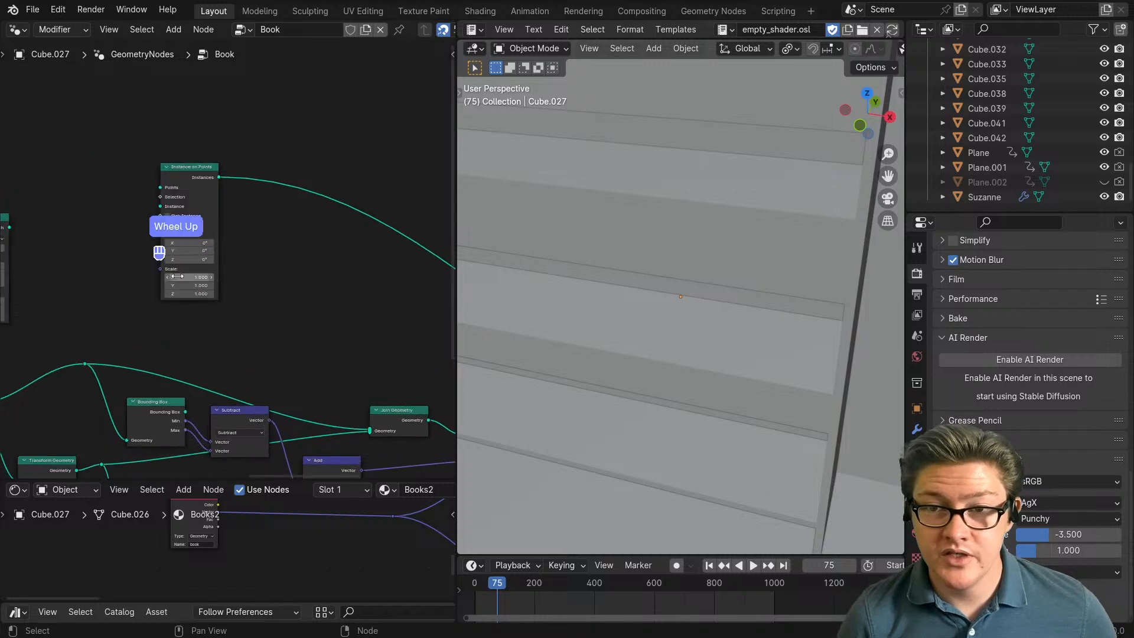
pyautogui.scroll(7, 247, 306)
pyautogui.scroll(-5, 239, 306)
pyautogui.moveTo(5, 234); pyautogui.dragTo(115, 261, button='middle')
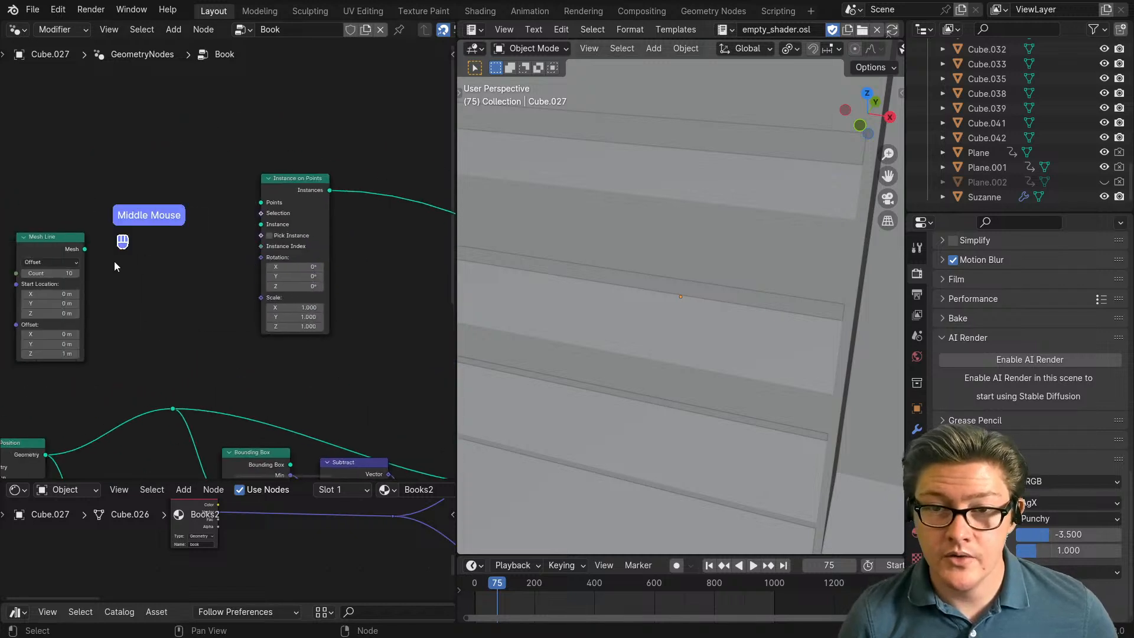
pyautogui.moveTo(84, 248); pyautogui.dragTo(268, 202)
# Step: Mute the Instance on Points node to check the mesh line's direction in the 3D viewport
pyautogui.click(293, 197)
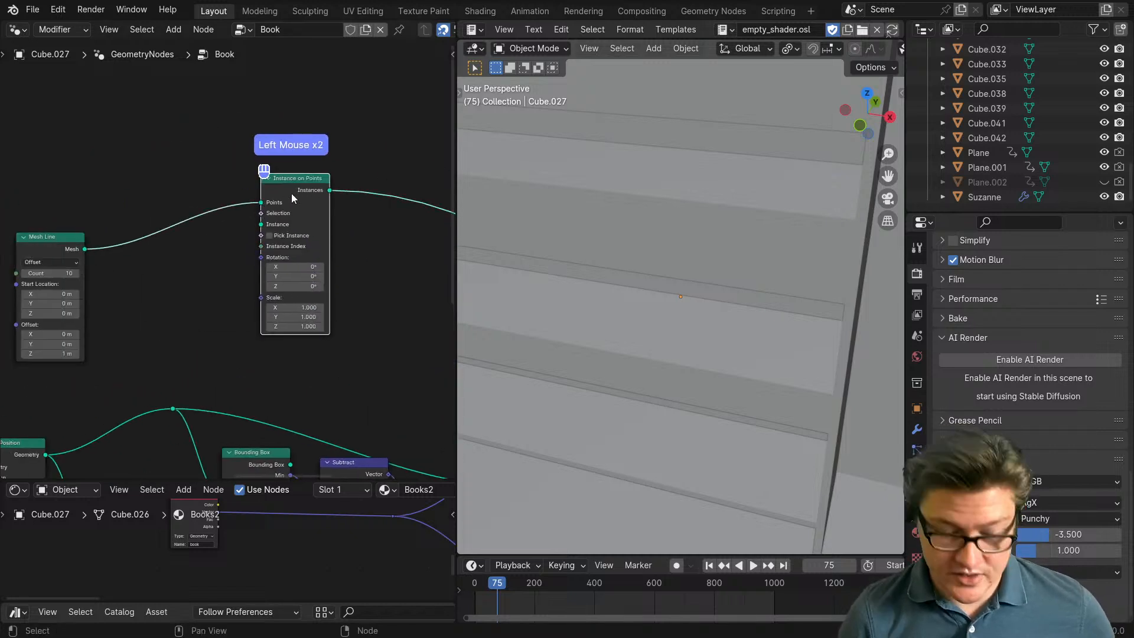
pyautogui.press('m')
pyautogui.moveTo(265, 311); pyautogui.dragTo(330, 321, button='middle')
pyautogui.scroll(-3, 705, 359)
pyautogui.moveTo(706, 362); pyautogui.dragTo(712, 346, button='middle')
pyautogui.scroll(3, 236, 283)
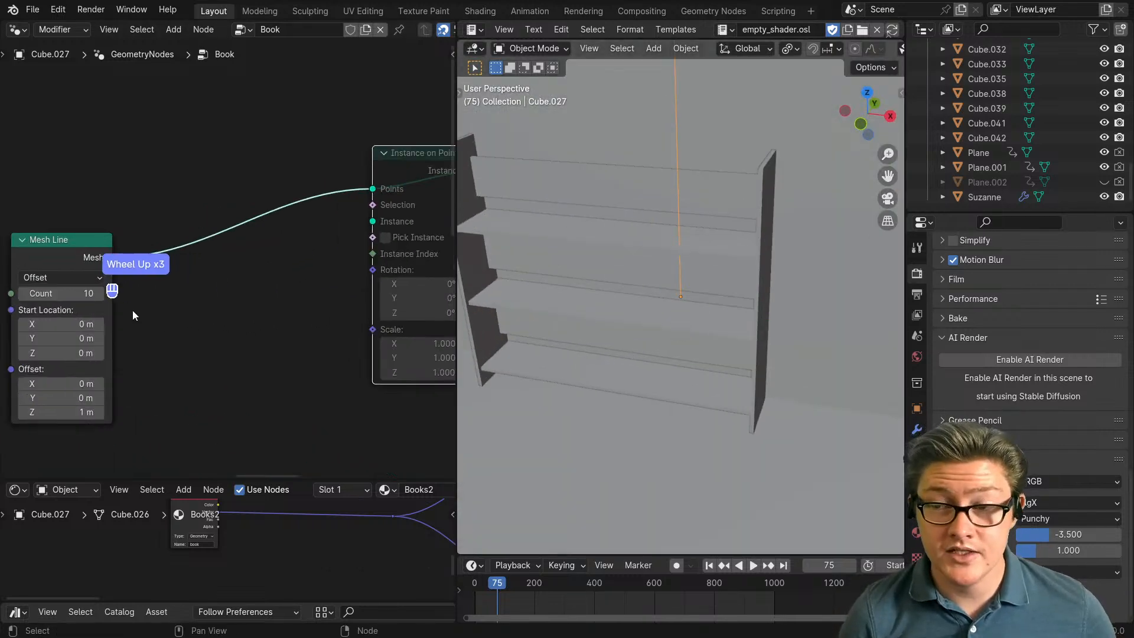
pyautogui.scroll(-3, 260, 342)
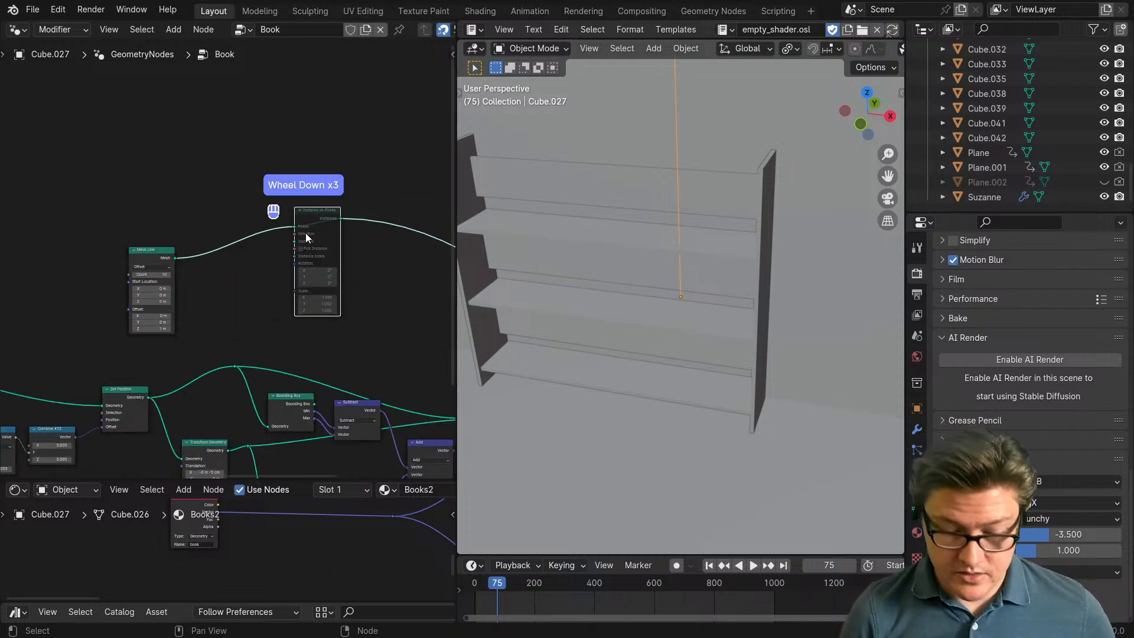
# Step: Connect the Set Position node's Geometry output to the Instance input of Instance on Points
pyautogui.scroll(1, 126, 427)
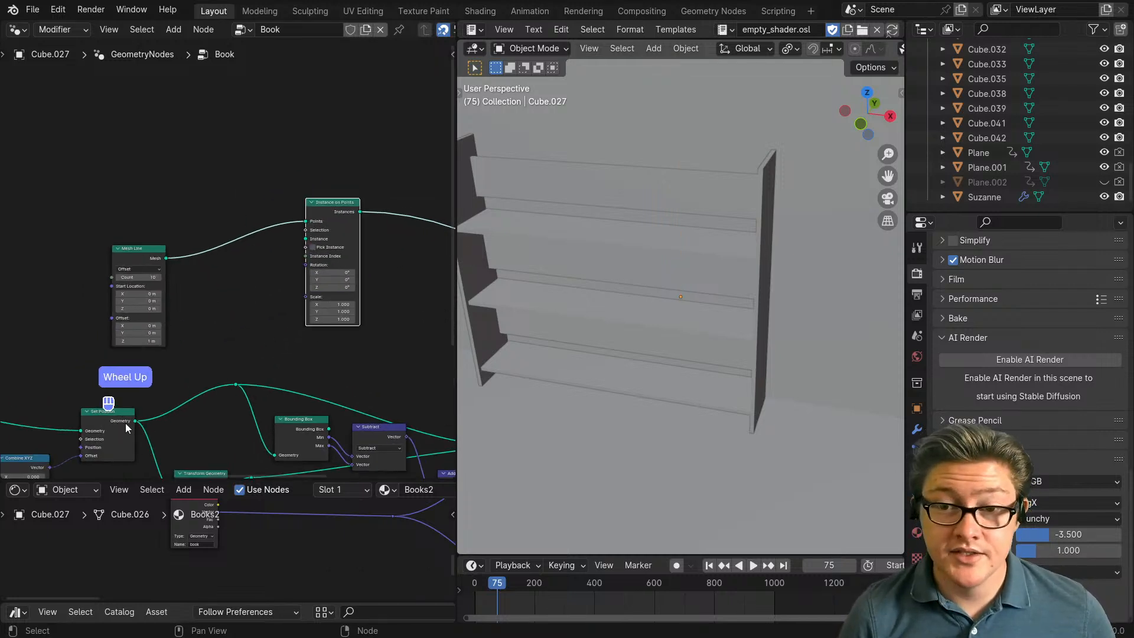
pyautogui.moveTo(145, 416); pyautogui.dragTo(124, 384, button='middle')
pyautogui.moveTo(121, 384); pyautogui.dragTo(183, 371)
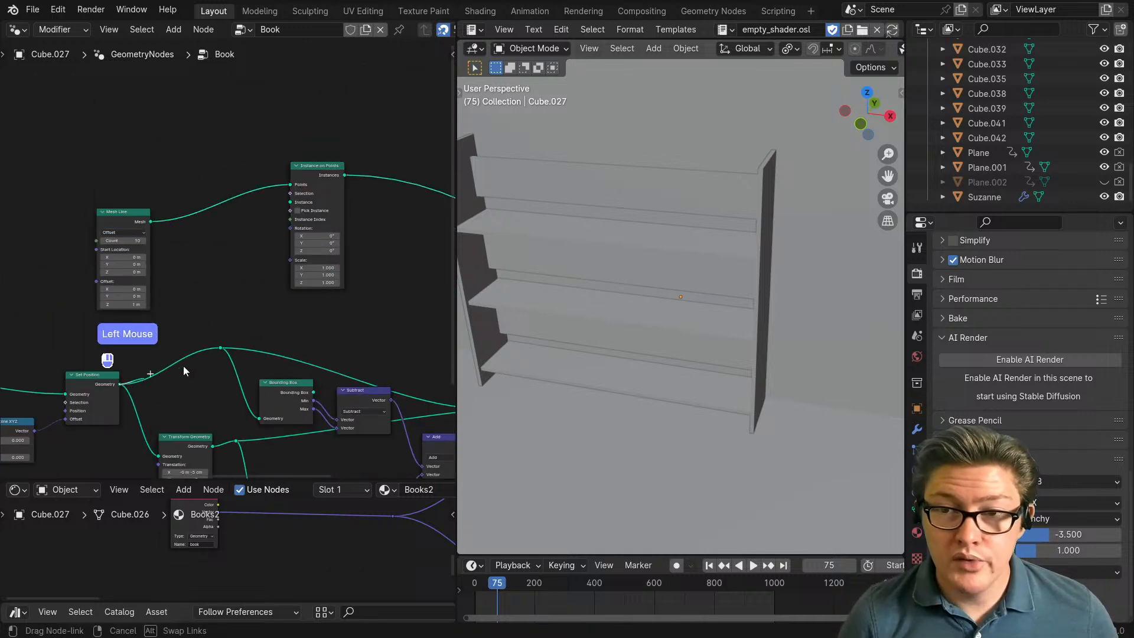
pyautogui.moveTo(291, 201); pyautogui.dragTo(290, 202)
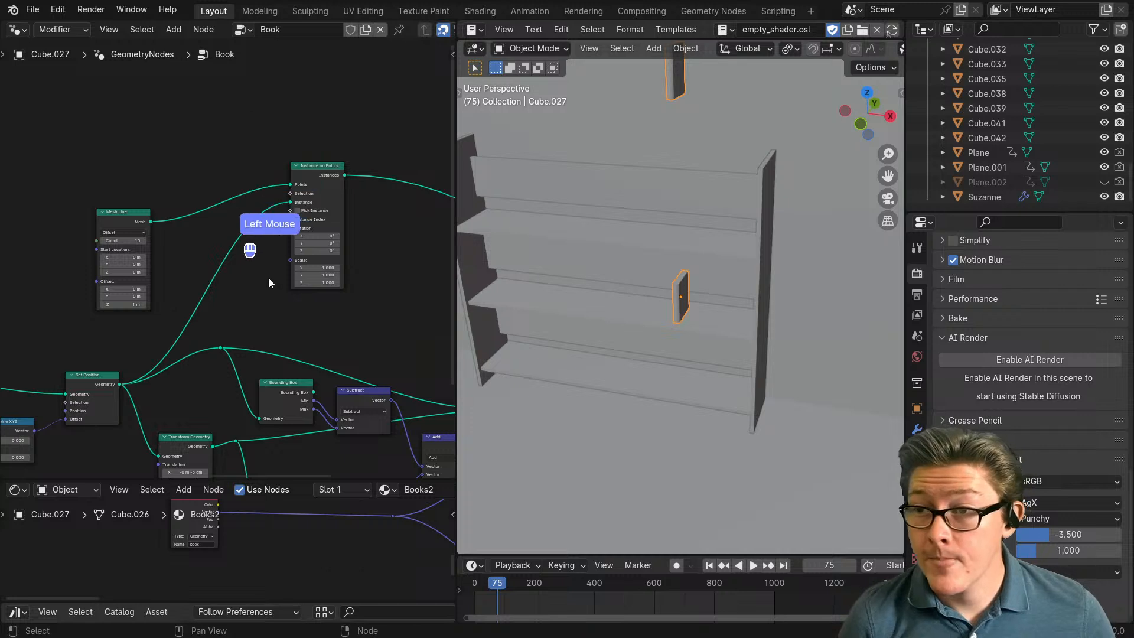
# Step: Set the Mesh Line node's offset to 0 m in Z and -5 cm in X
pyautogui.moveTo(159, 306); pyautogui.dragTo(240, 231, button='middle')
pyautogui.scroll(12, 269, 348)
pyautogui.click(235, 372)
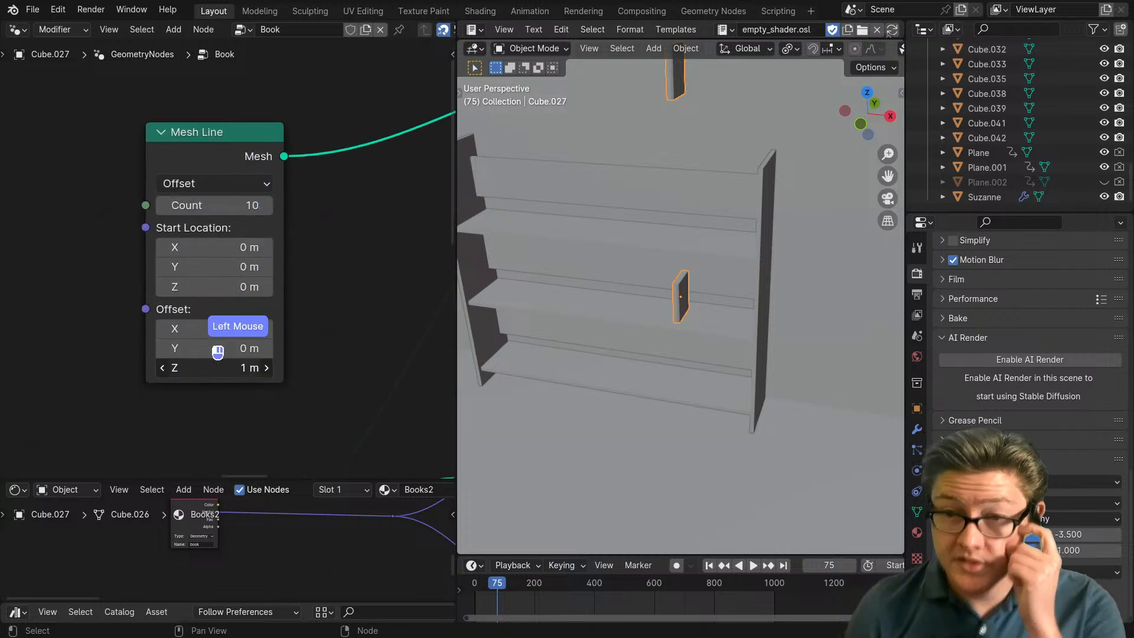
pyautogui.write('0')
pyautogui.click(303, 348)
pyautogui.scroll(2, 248, 360)
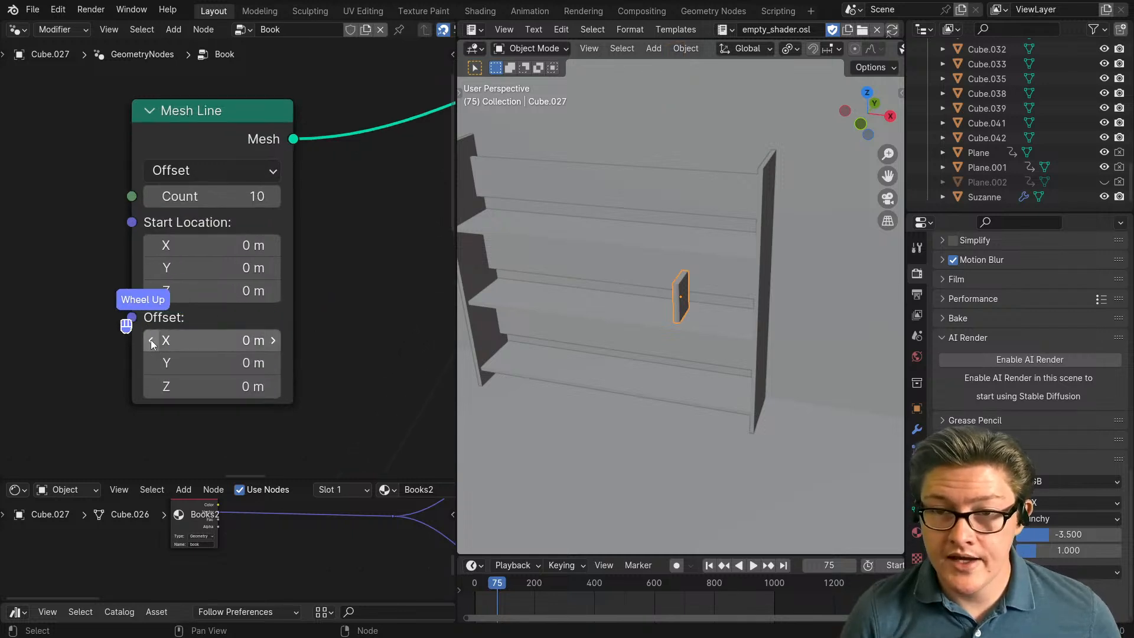
pyautogui.click(151, 342)
pyautogui.doubleClick(196, 341)
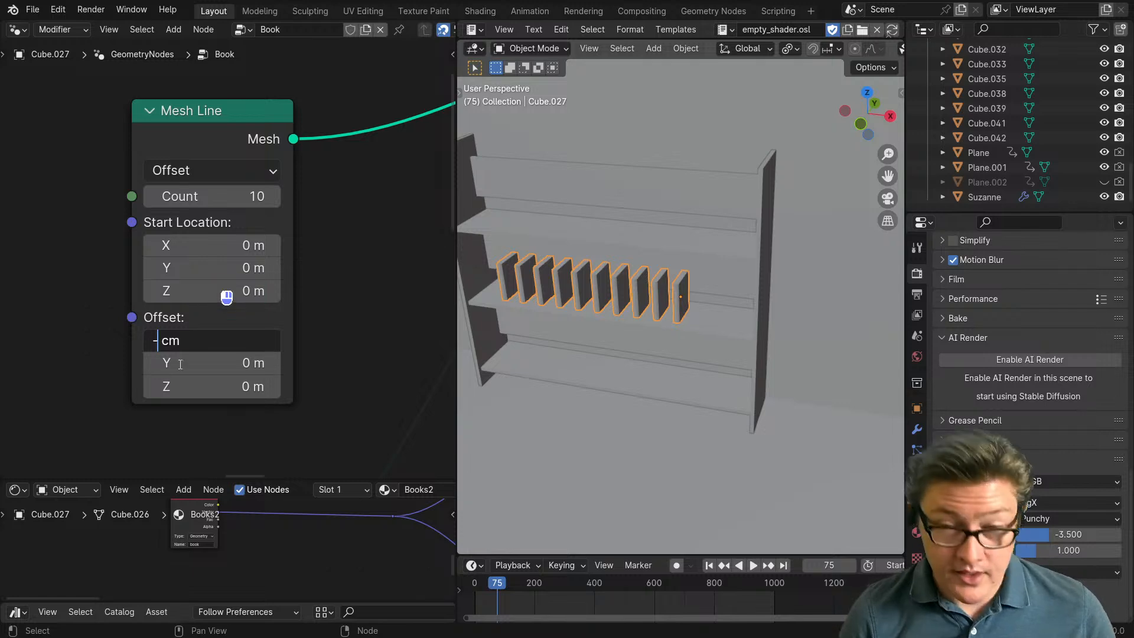
pyautogui.press('Return')
# Step: Switch the 3D viewport to Rendered shading and inspect the row of instanced books up close
pyautogui.scroll(5, 697, 359)
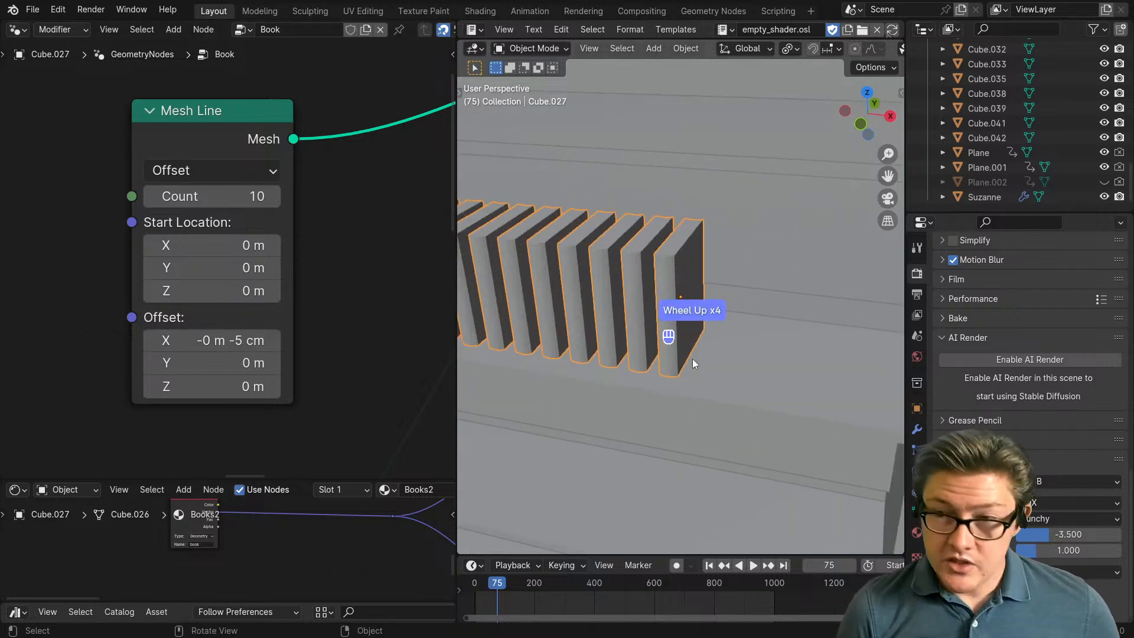
pyautogui.keyDown('shift'); pyautogui.moveTo(692, 359); pyautogui.dragTo(682, 367, button='middle'); pyautogui.keyUp('shift')
pyautogui.press('z')
pyautogui.click(702, 275)
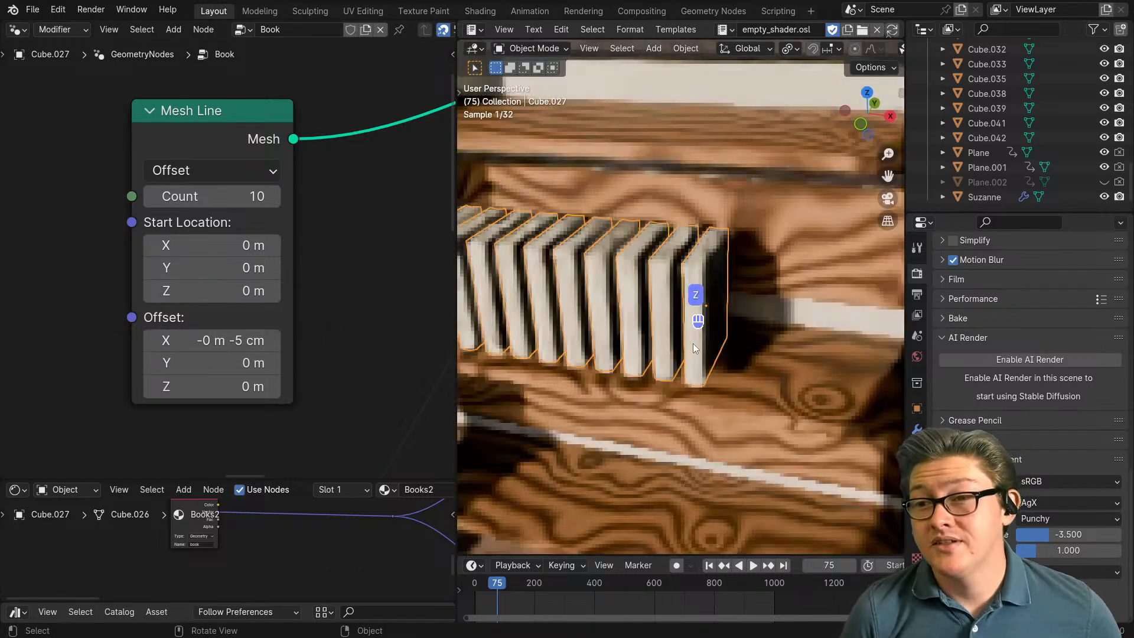
pyautogui.scroll(3, 707, 350)
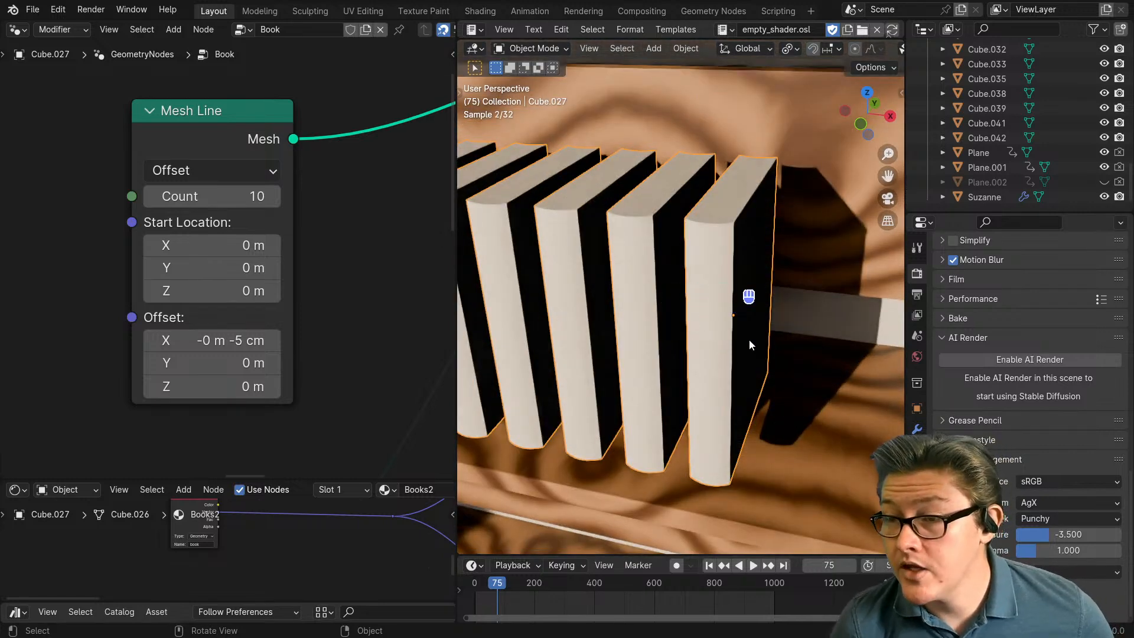
pyautogui.moveTo(746, 339); pyautogui.dragTo(765, 378, button='middle')
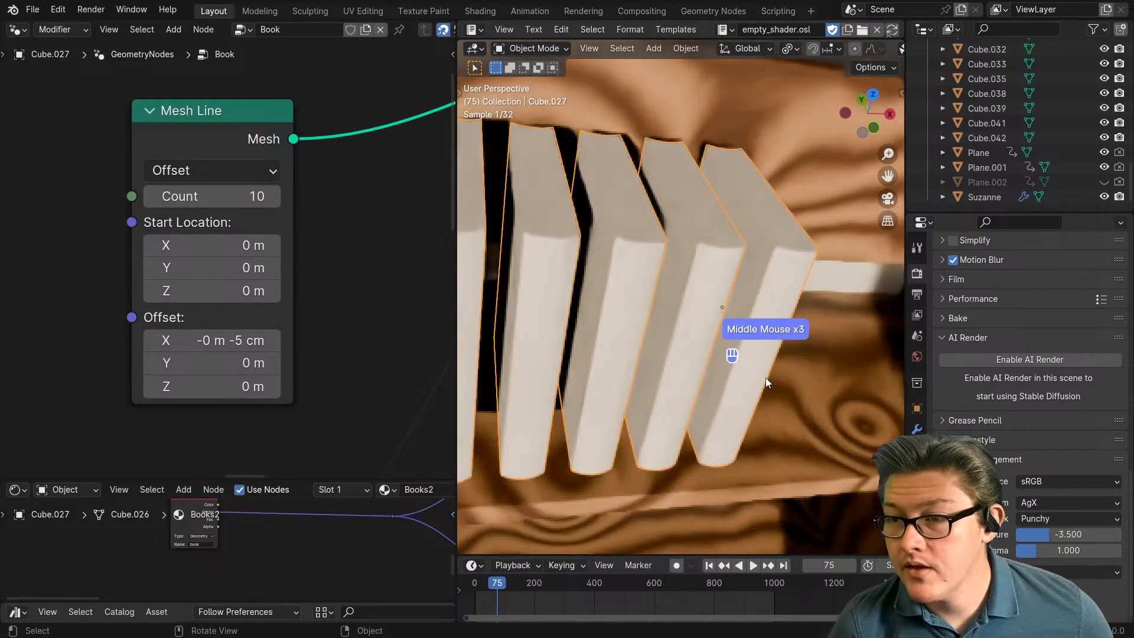
# Step: Reconnect the Set Material node's Geometry output to the Group Output's Geometry input
pyautogui.scroll(-8, 201, 331)
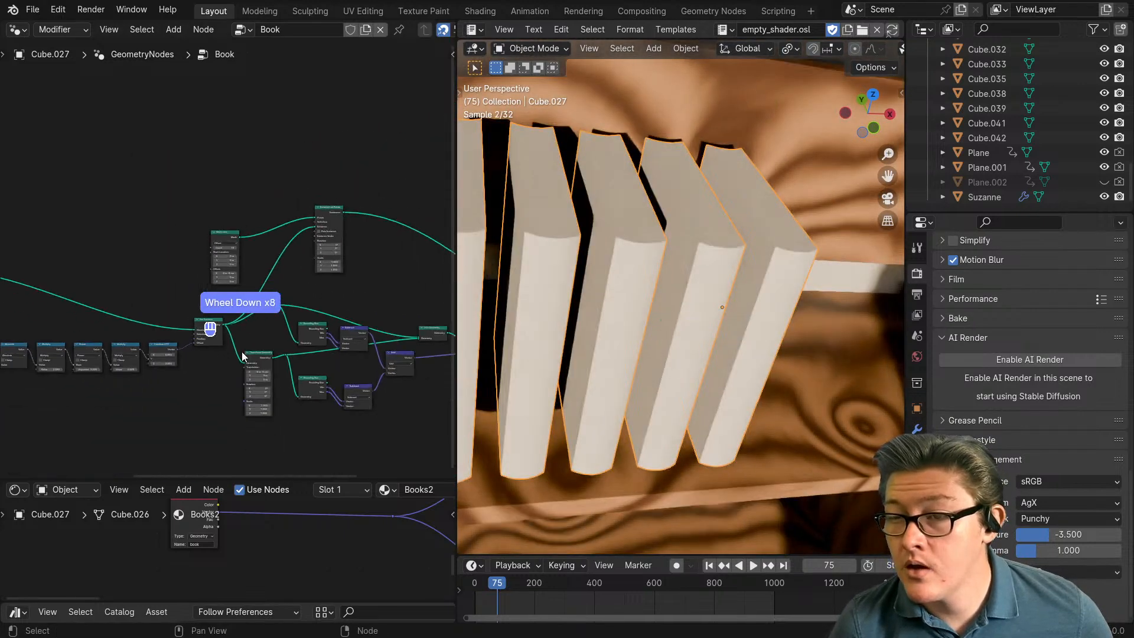
pyautogui.moveTo(260, 372); pyautogui.dragTo(168, 355, button='middle')
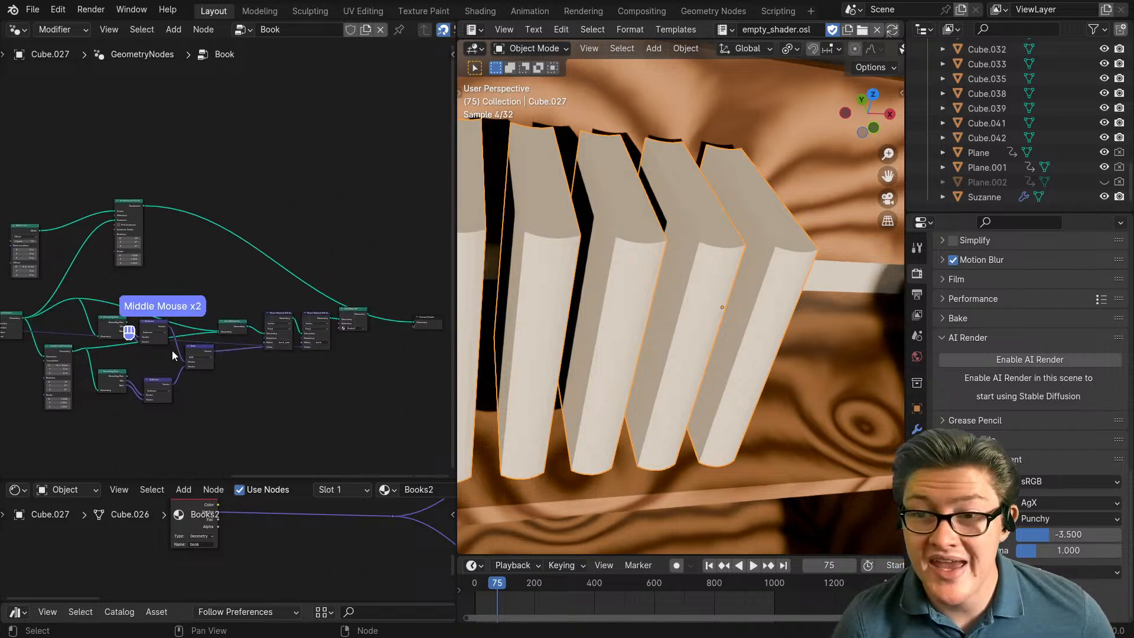
pyautogui.moveTo(322, 356); pyautogui.dragTo(122, 327, button='middle')
pyautogui.scroll(7, 348, 356)
pyautogui.scroll(2, 164, 338)
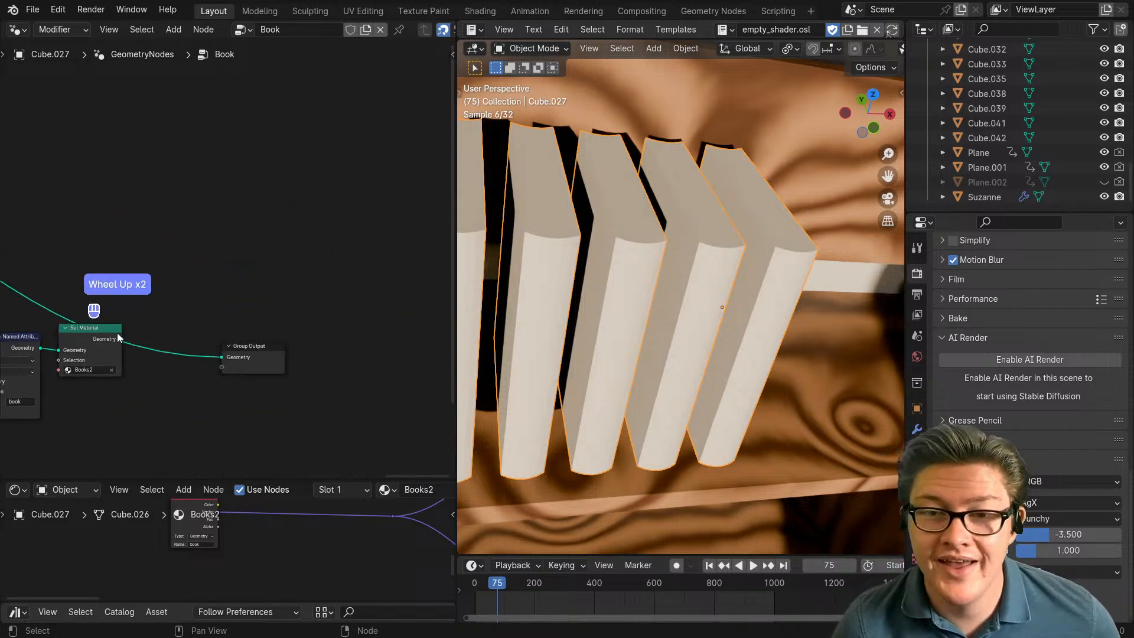
pyautogui.moveTo(122, 340); pyautogui.dragTo(228, 357)
pyautogui.moveTo(36, 354); pyautogui.dragTo(263, 364, button='middle')
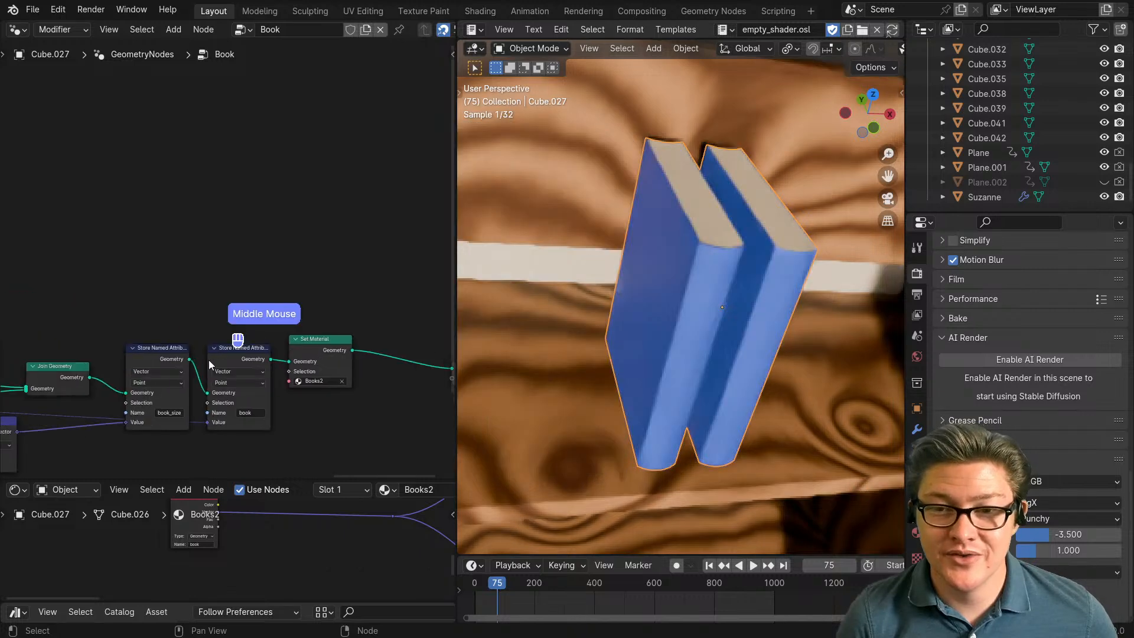
# Step: Move the Transform Geometry, Bounding Box, Subtract, Add and Join Geometry nodes down, clear of the main node chain
pyautogui.scroll(-3, 110, 344)
pyautogui.moveTo(110, 347); pyautogui.dragTo(215, 270, button='middle')
pyautogui.scroll(1, 300, 310)
pyautogui.moveTo(276, 322); pyautogui.dragTo(213, 310)
pyautogui.moveTo(159, 337); pyautogui.dragTo(313, 278, button='middle')
pyautogui.scroll(-2, 313, 277)
pyautogui.moveTo(367, 373); pyautogui.dragTo(148, 228)
pyautogui.scroll(-1, 229, 254)
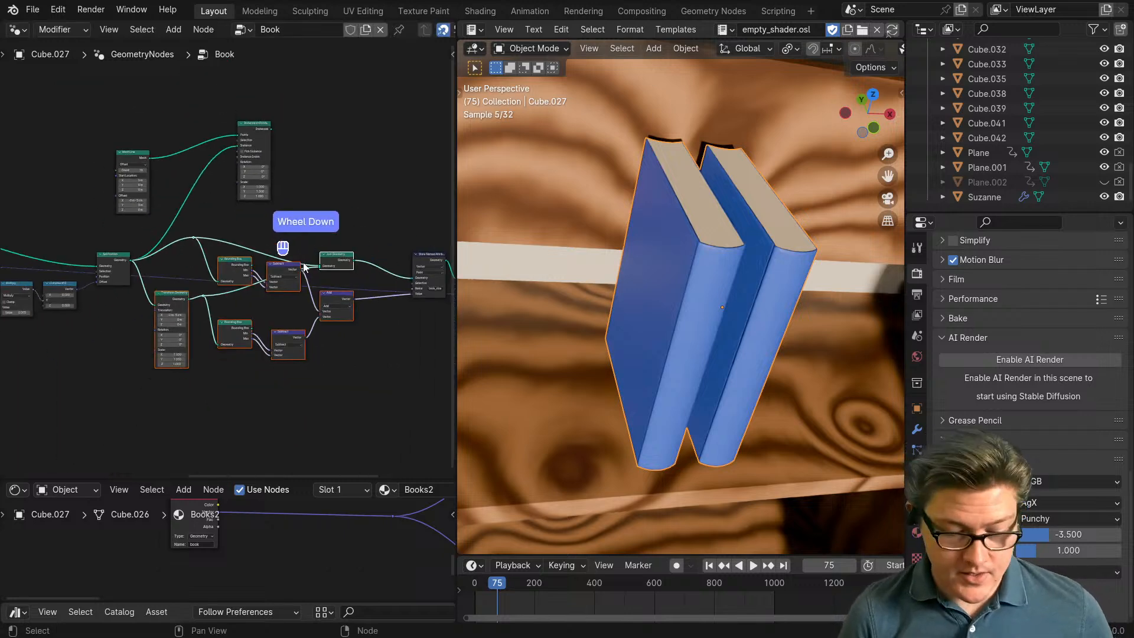
pyautogui.press('g')
pyautogui.click(274, 383)
# Step: Connect the Instances output of Instance on Points to the Geometry input of the book_size Store Named Attribute node
pyautogui.scroll(3, 275, 299)
pyautogui.moveTo(305, 288); pyautogui.dragTo(204, 297, button='middle')
pyautogui.moveTo(180, 103); pyautogui.dragTo(358, 291)
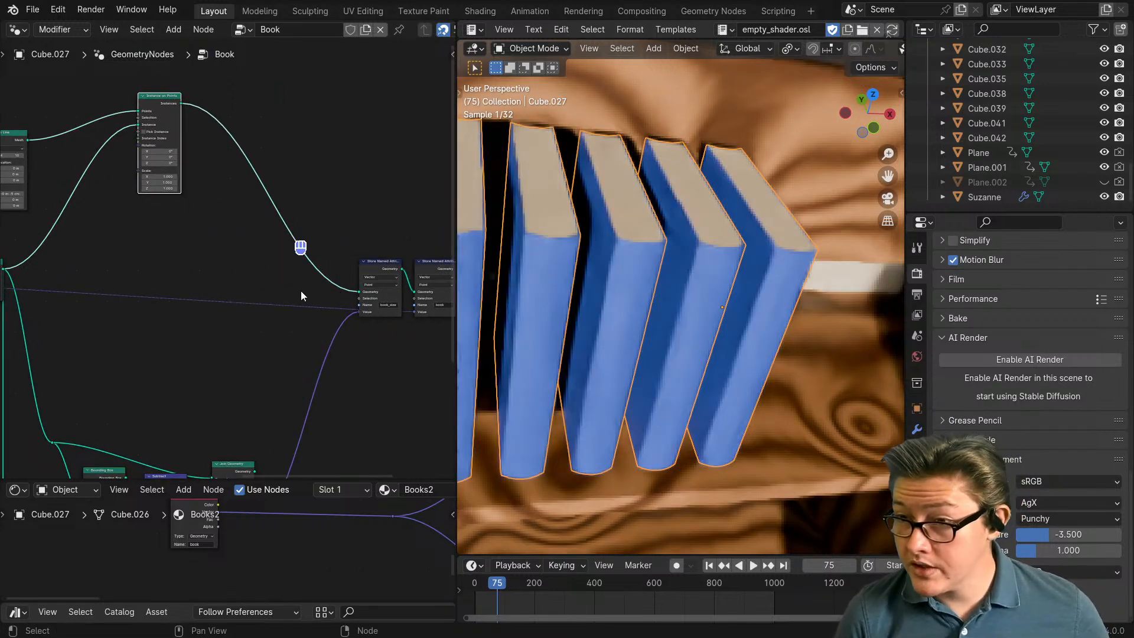
pyautogui.scroll(-1, 698, 382)
pyautogui.scroll(-2, 698, 383)
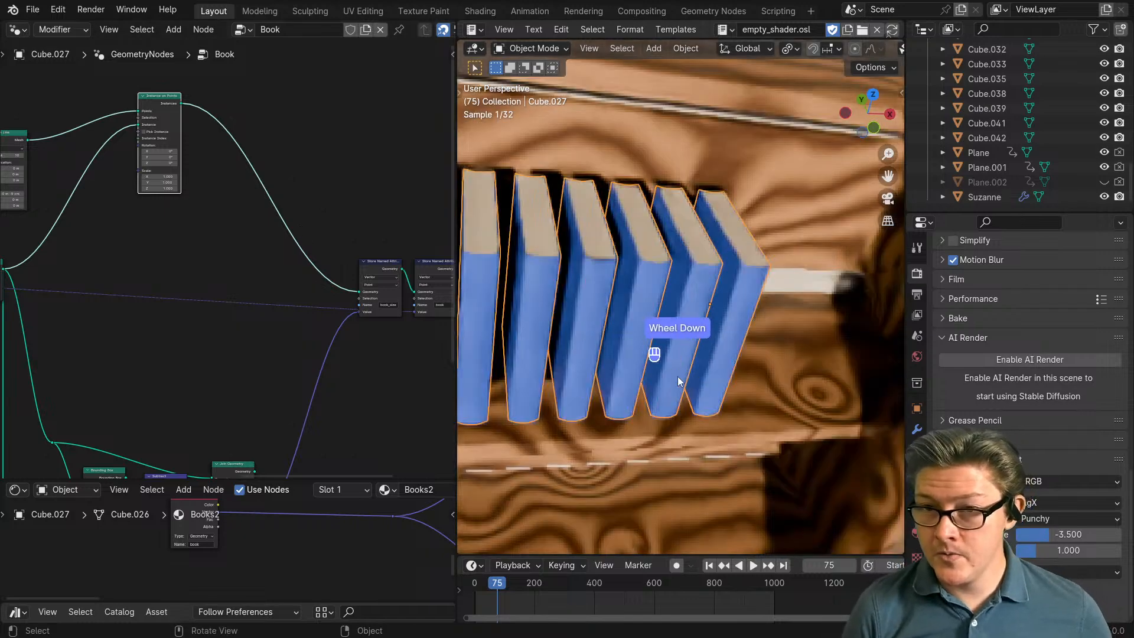
pyautogui.keyDown('shift'); pyautogui.scroll(-2, 677, 377); pyautogui.keyUp('shift')
pyautogui.keyDown('shift'); pyautogui.moveTo(614, 378); pyautogui.dragTo(596, 520, button='middle'); pyautogui.keyUp('shift')
pyautogui.scroll(-2, 727, 461)
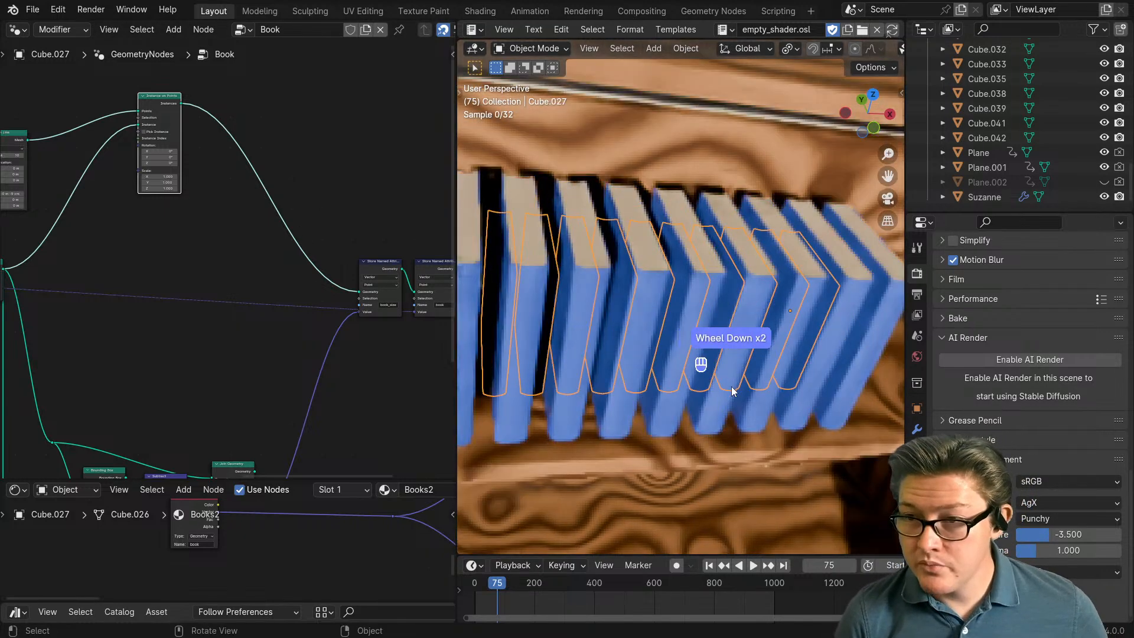
pyautogui.scroll(1, 716, 389)
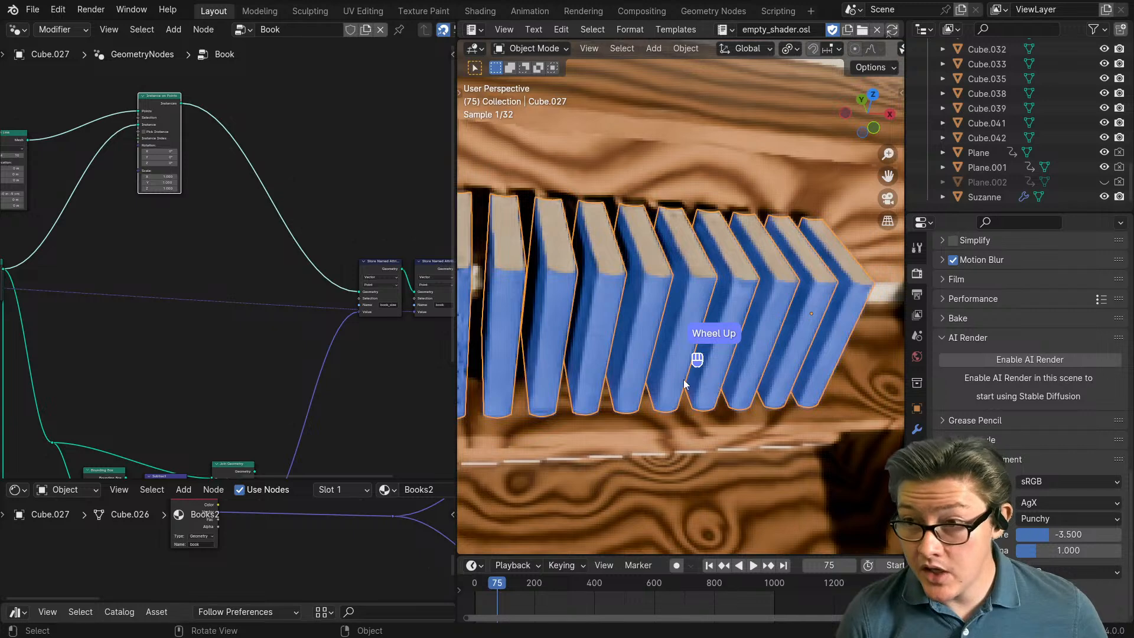
# Step: Enlarge the shader editor and bring the Books2 material's Randomness and Color Ramp nodes into view
pyautogui.moveTo(273, 481); pyautogui.dragTo(265, 253)
pyautogui.scroll(-4, 282, 396)
pyautogui.moveTo(348, 437); pyautogui.dragTo(321, 437, button='middle')
pyautogui.scroll(6, 225, 425)
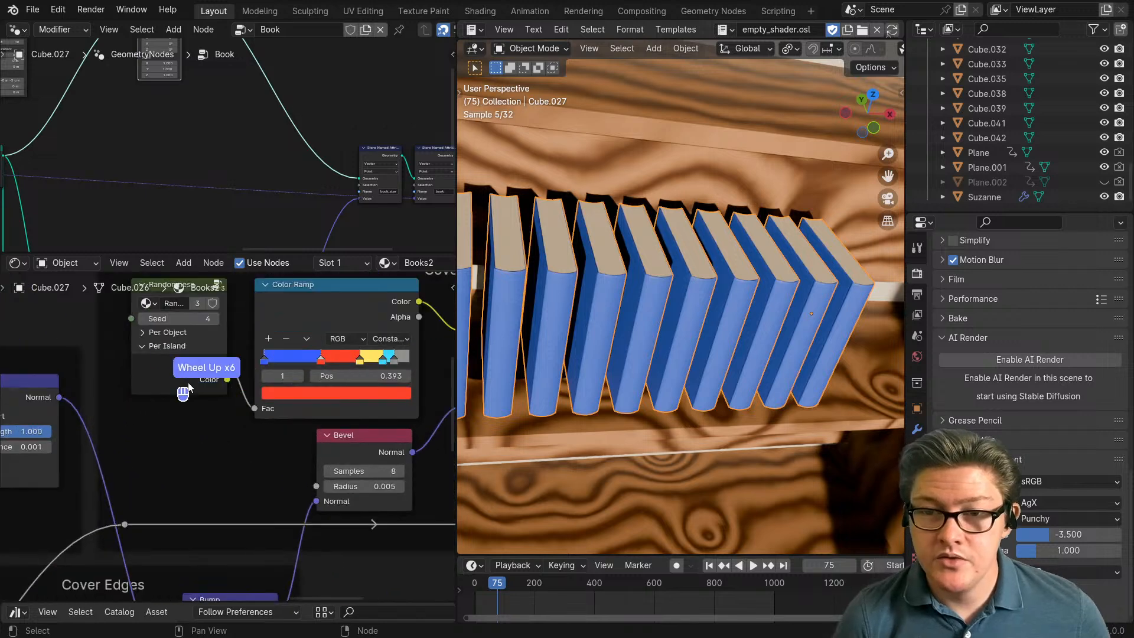
pyautogui.moveTo(188, 387); pyautogui.dragTo(258, 464, button='middle')
pyautogui.scroll(2, 253, 456)
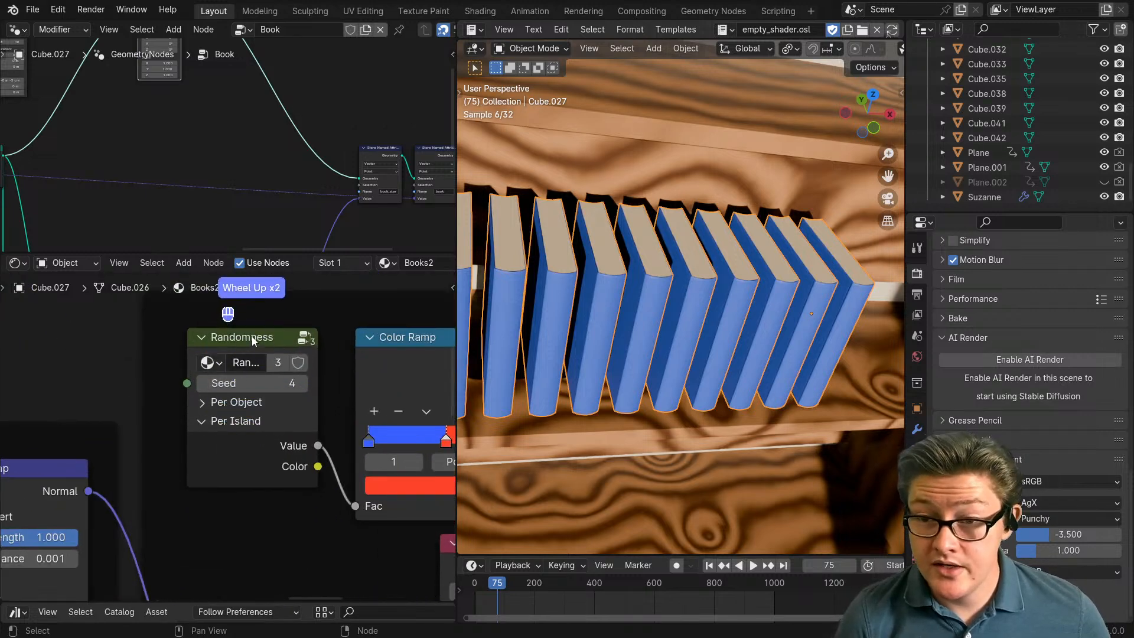
# Step: Collapse Per Island on the Randomness node, expand Per Object and connect its Value output to the Color Ramp's Fac input
pyautogui.click(198, 423)
pyautogui.click(200, 402)
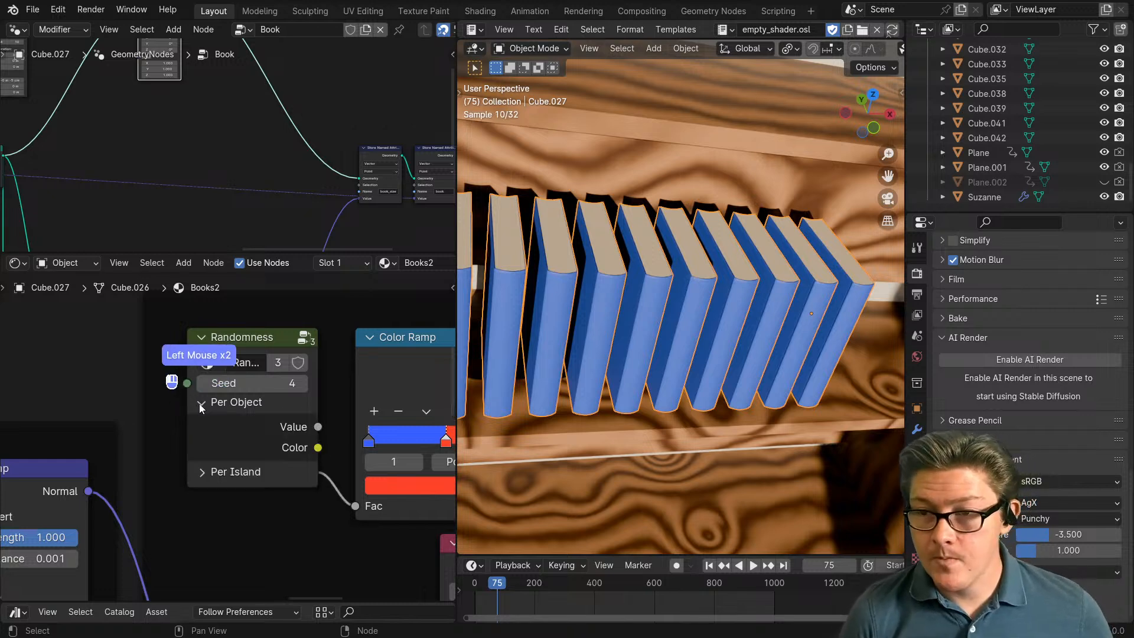
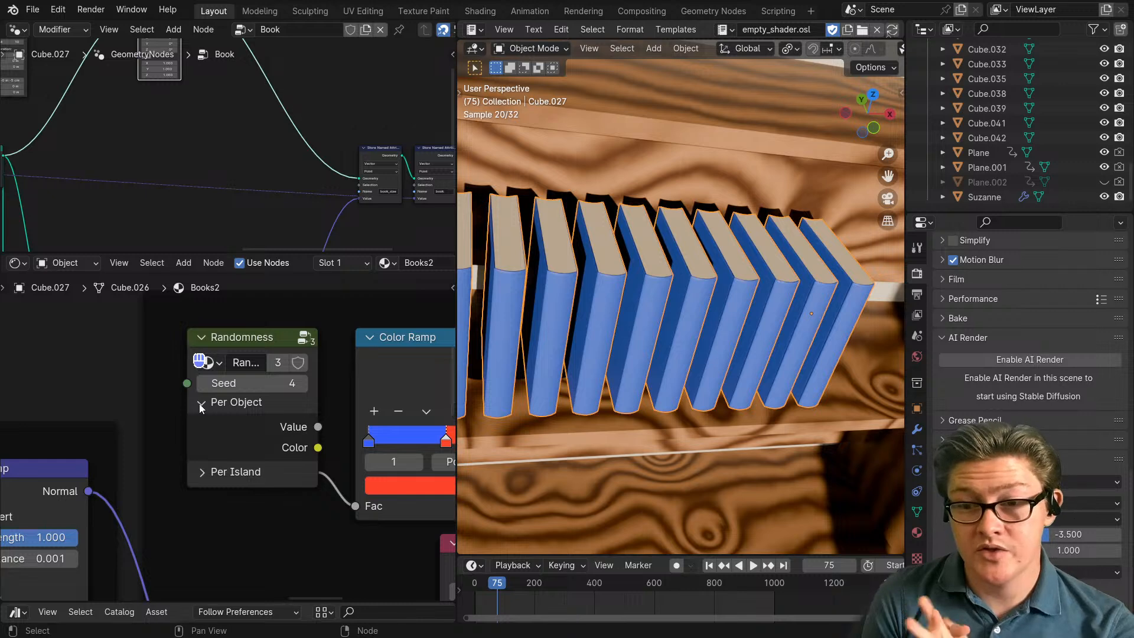
pyautogui.moveTo(313, 433); pyautogui.dragTo(236, 404, button='middle')
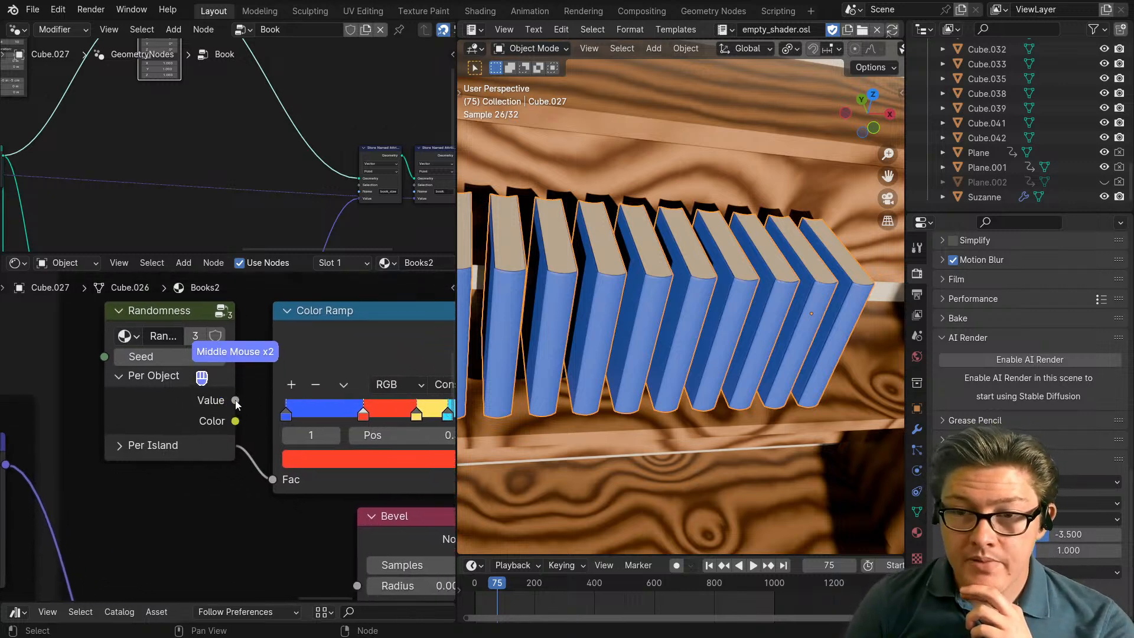
pyautogui.moveTo(236, 401); pyautogui.dragTo(274, 480)
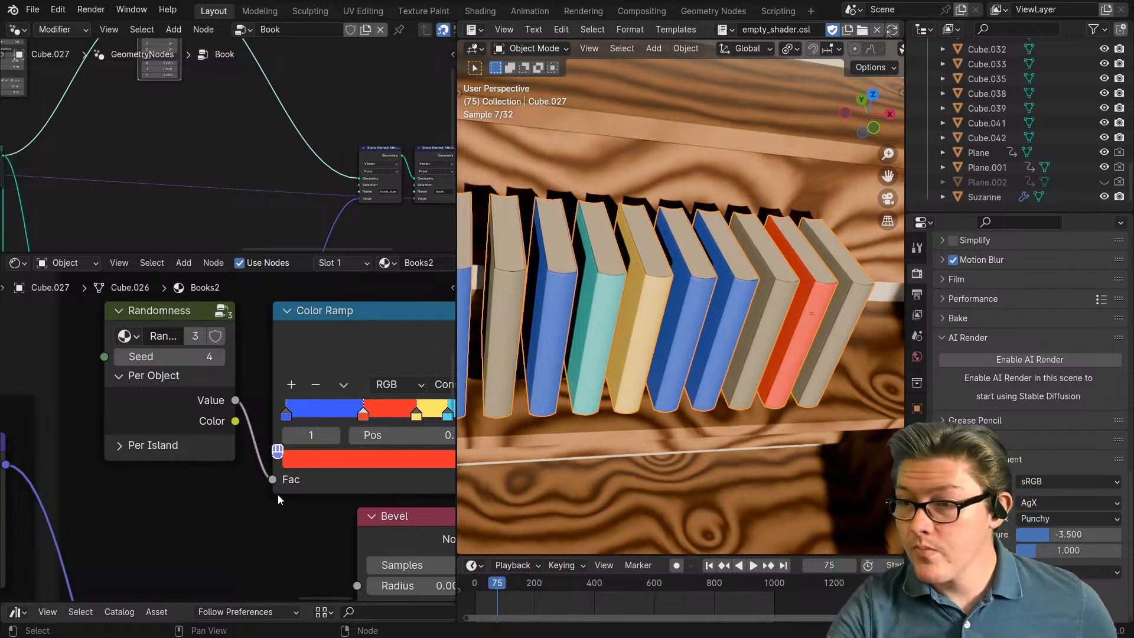
# Step: Hide the viewport overlays and maximize the 3D viewport on the row of coloured books
pyautogui.moveTo(232, 110); pyautogui.dragTo(269, 216, button='middle')
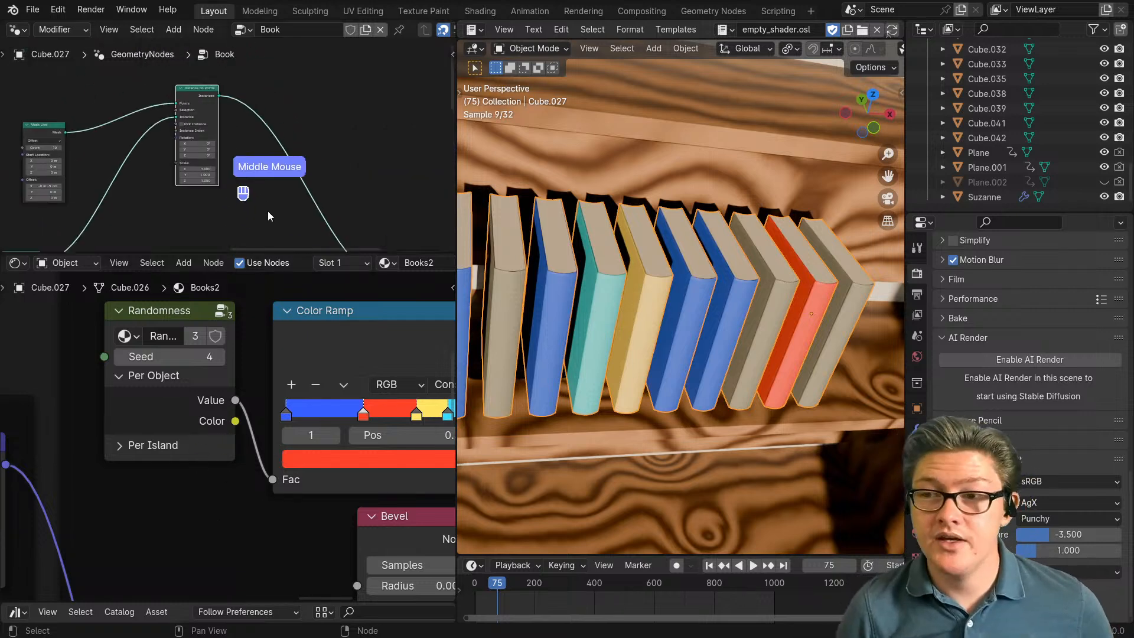
pyautogui.middleClick(685, 383)
pyautogui.moveTo(685, 384); pyautogui.dragTo(661, 407, button='middle')
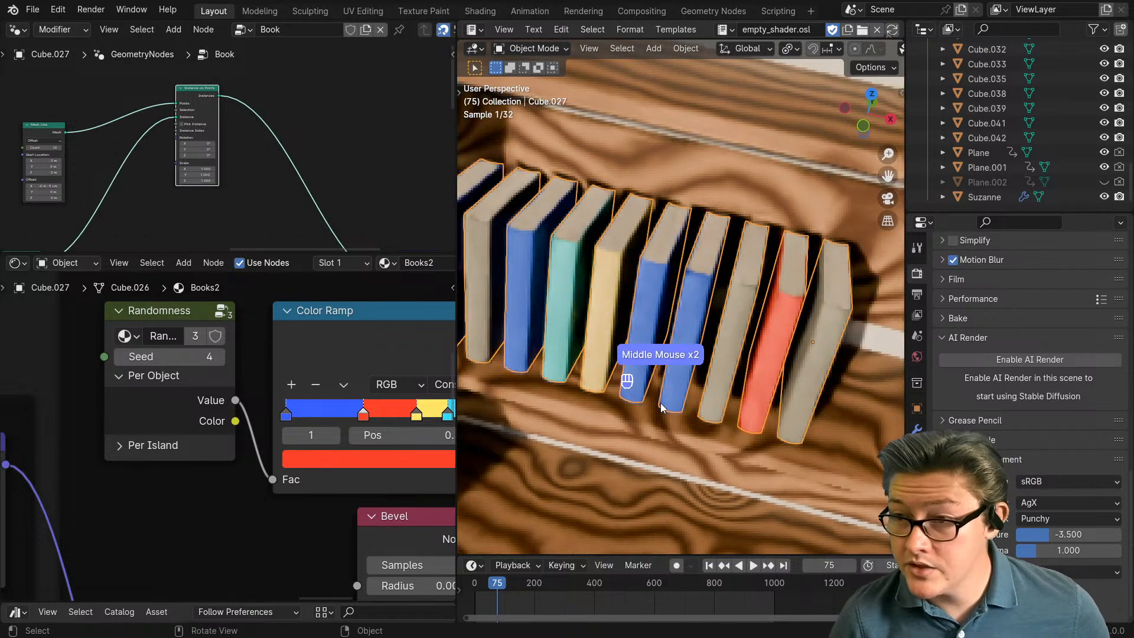
pyautogui.hotkey('shift', 'alt', 'z')
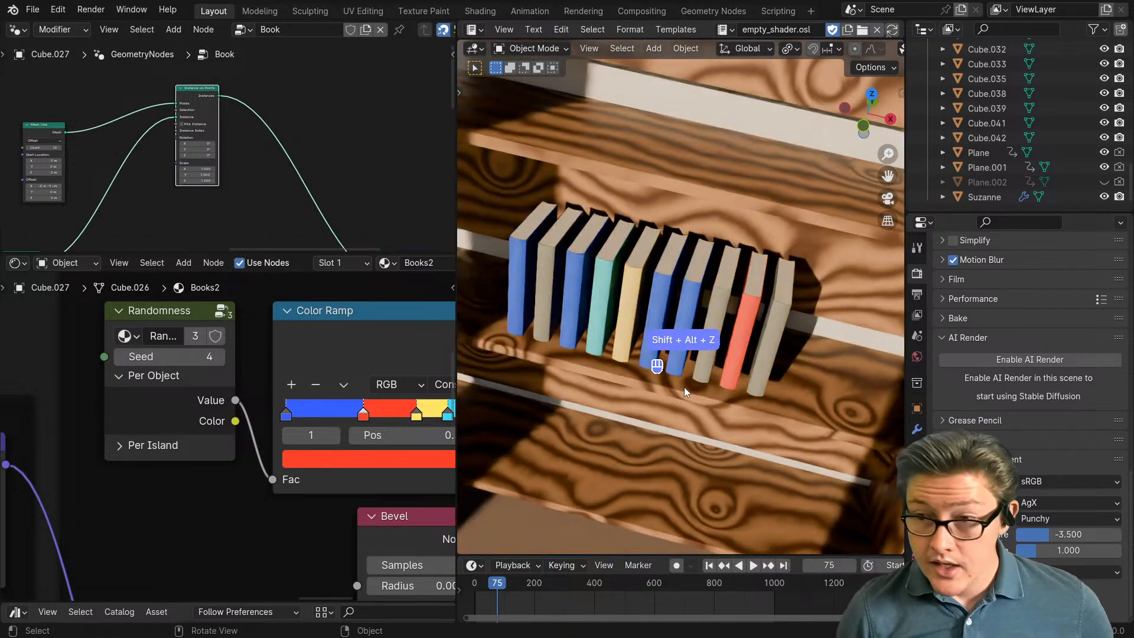
pyautogui.hotkey('ctrl', 'space')
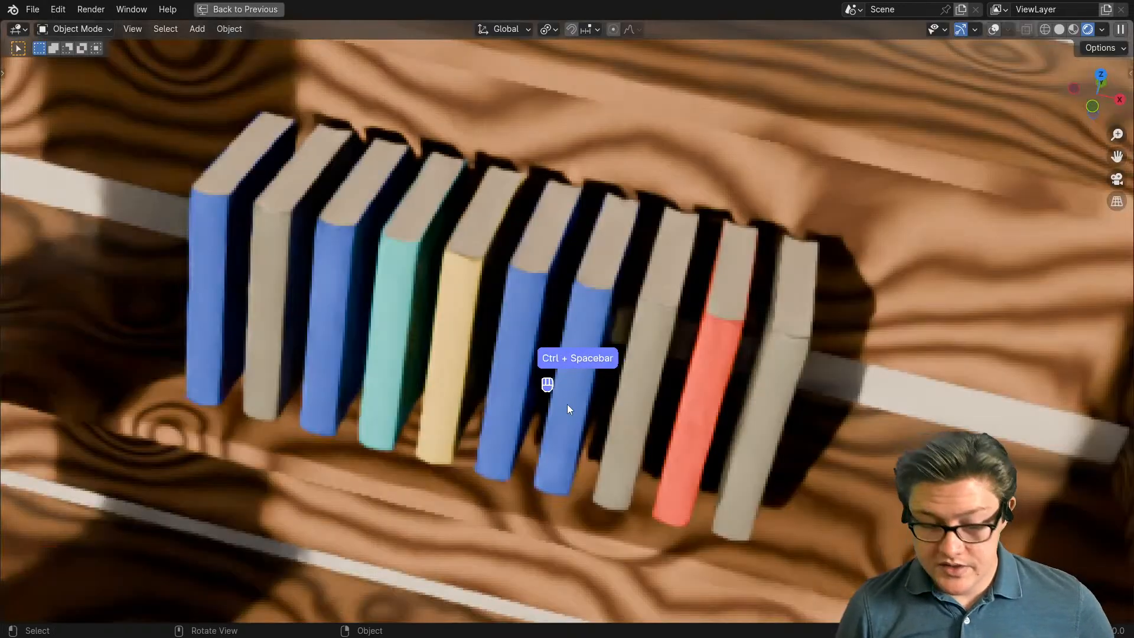
# Step: Slide the row of books along the X axis towards the right end of the shelf and restore the full workspace layout
pyautogui.scroll(-2, 569, 407)
pyautogui.press('g')
pyautogui.press('x')
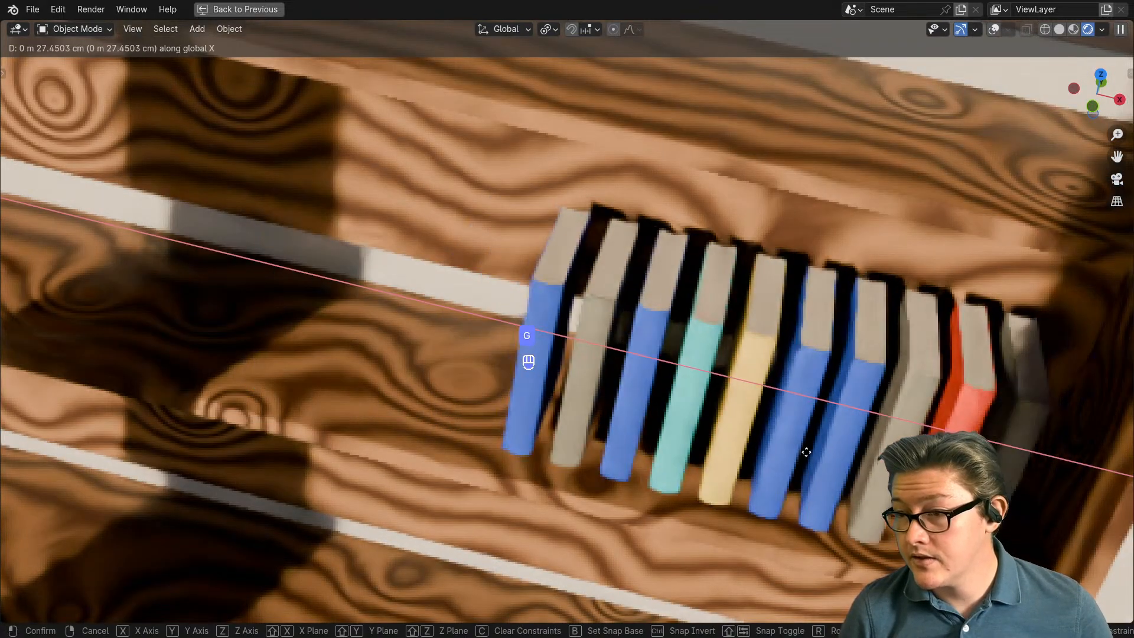
pyautogui.click(810, 462)
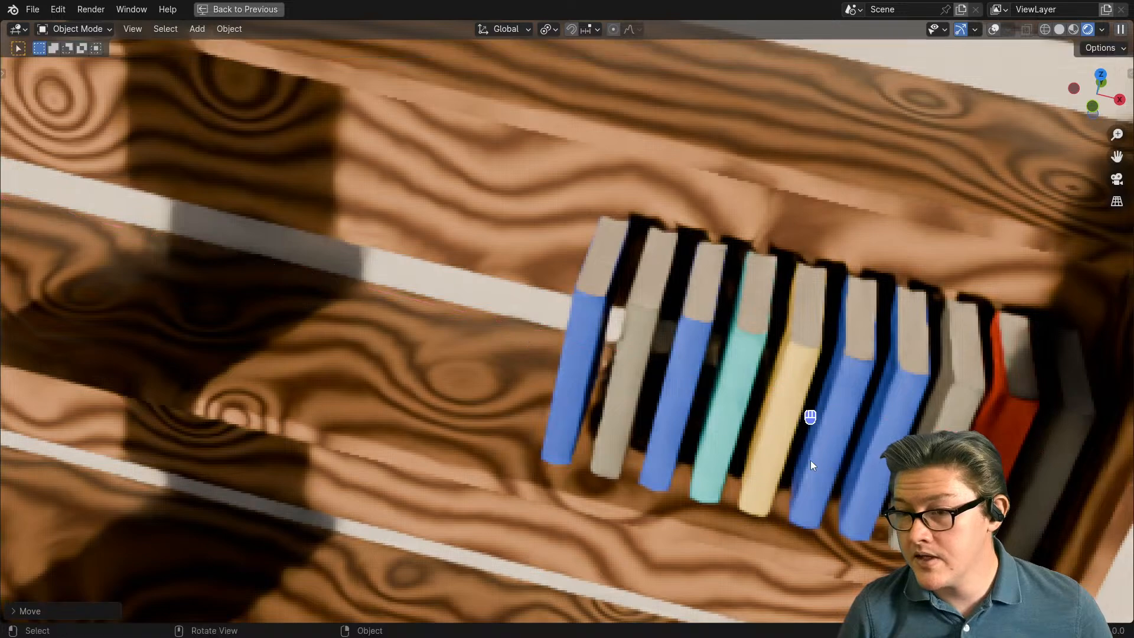
pyautogui.moveTo(811, 461)
pyautogui.mouseDown(button='middle')
pyautogui.moveTo(794, 459)
pyautogui.moveTo(836, 455)
pyautogui.moveTo(827, 476)
pyautogui.moveTo(855, 455)
pyautogui.moveTo(799, 458)
pyautogui.mouseUp(button='middle')
pyautogui.scroll(1, 762, 455)
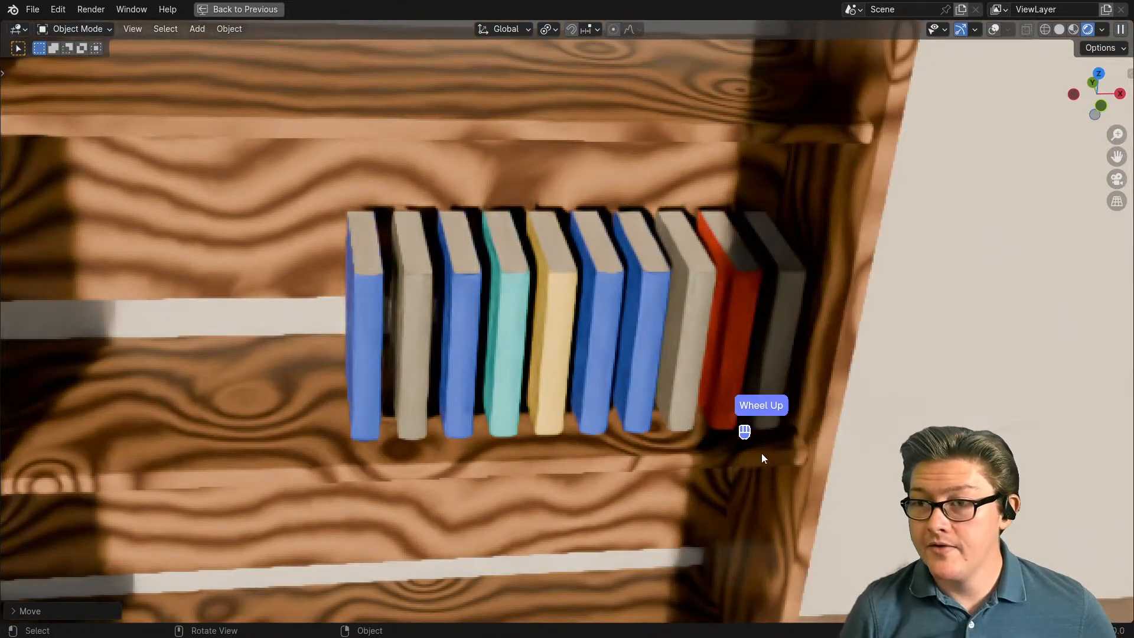
pyautogui.scroll(1, 745, 455)
pyautogui.hotkey('ctrl', 'space')
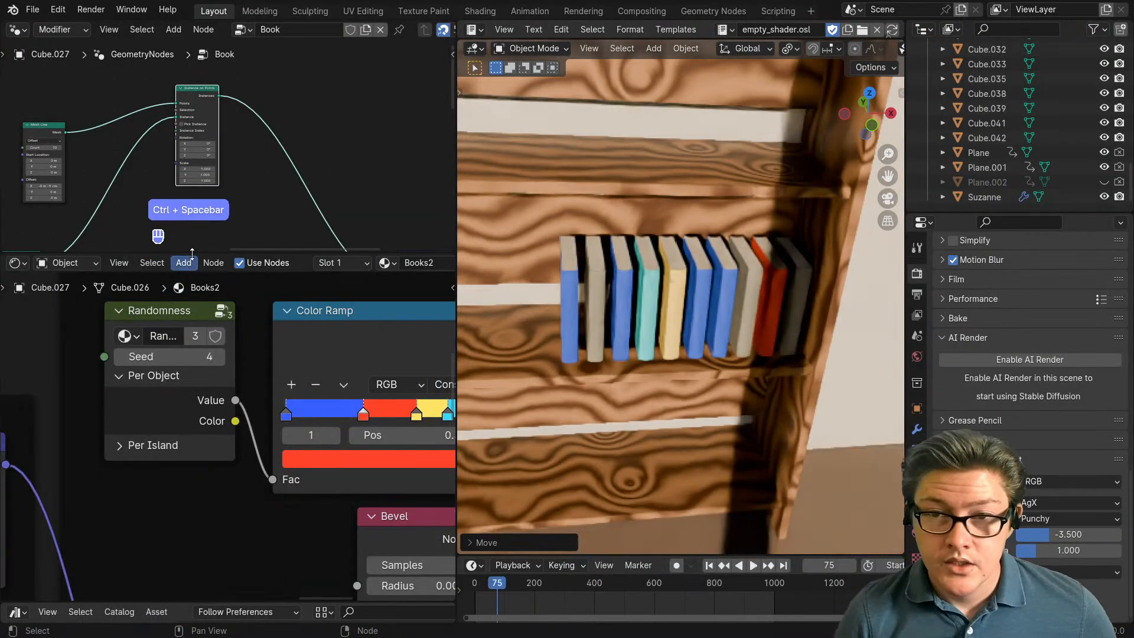
# Step: Enlarge the geometry node editor and move the Instance on Points and Mesh Line nodes closer to the book_size Store Named Attribute node
pyautogui.moveTo(195, 254); pyautogui.dragTo(205, 446)
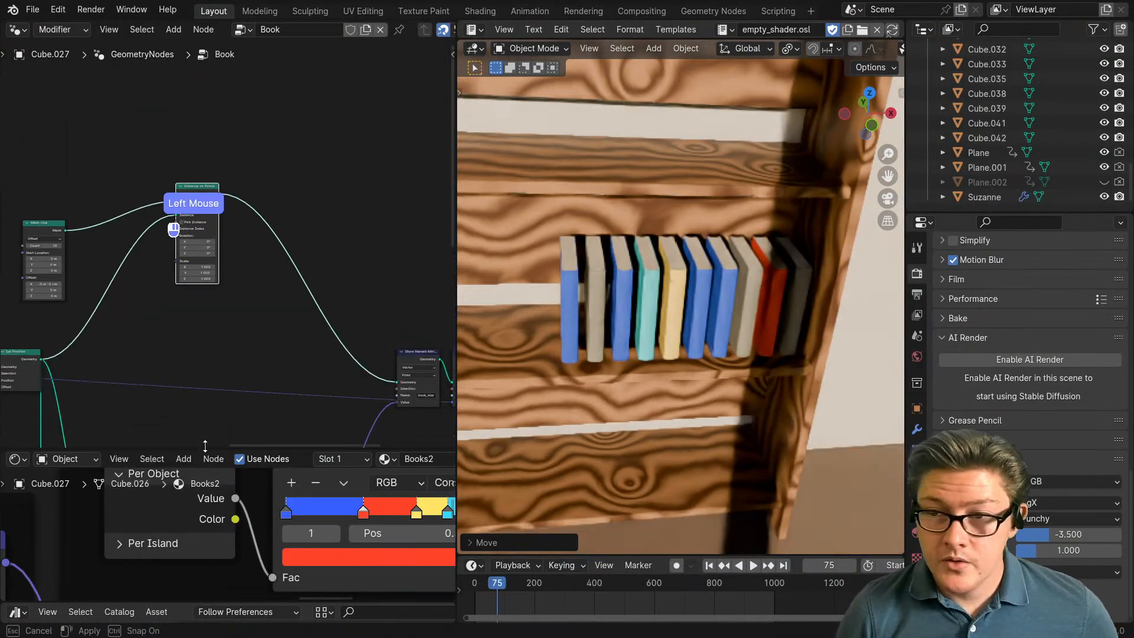
pyautogui.scroll(-4, 192, 343)
pyautogui.moveTo(192, 342); pyautogui.dragTo(304, 372, button='middle')
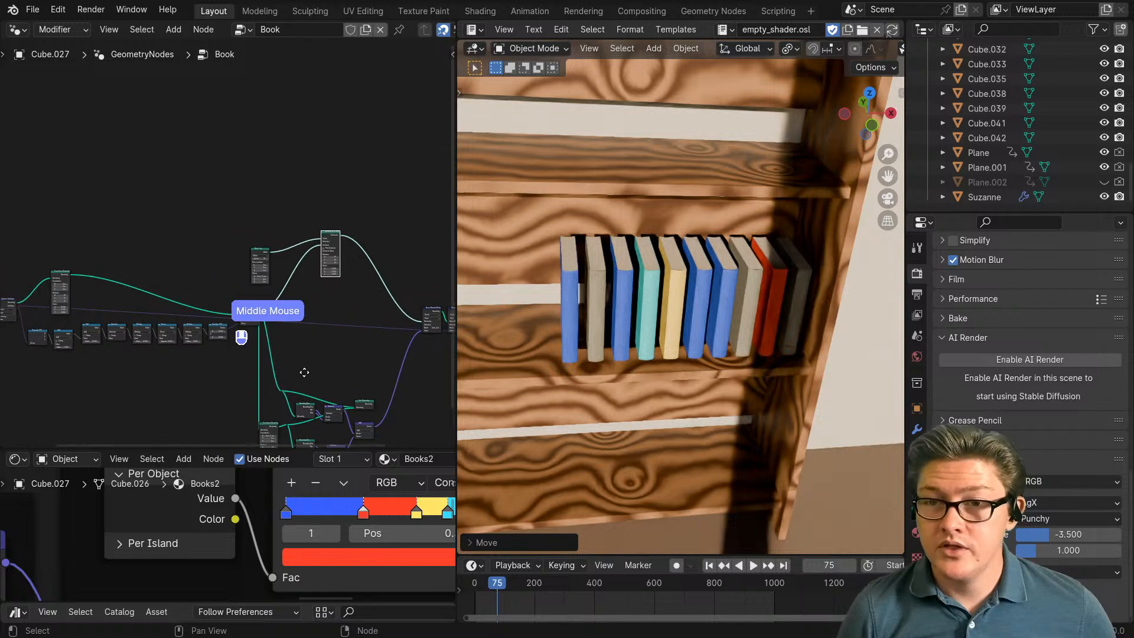
pyautogui.moveTo(336, 232); pyautogui.dragTo(383, 276)
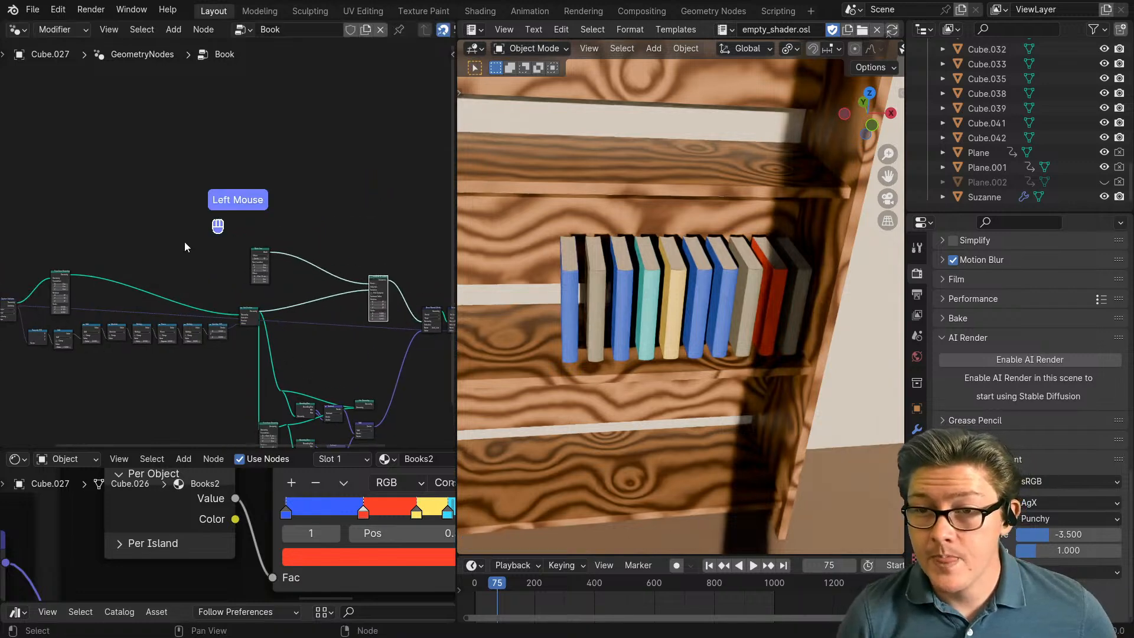
pyautogui.moveTo(259, 256); pyautogui.dragTo(306, 243)
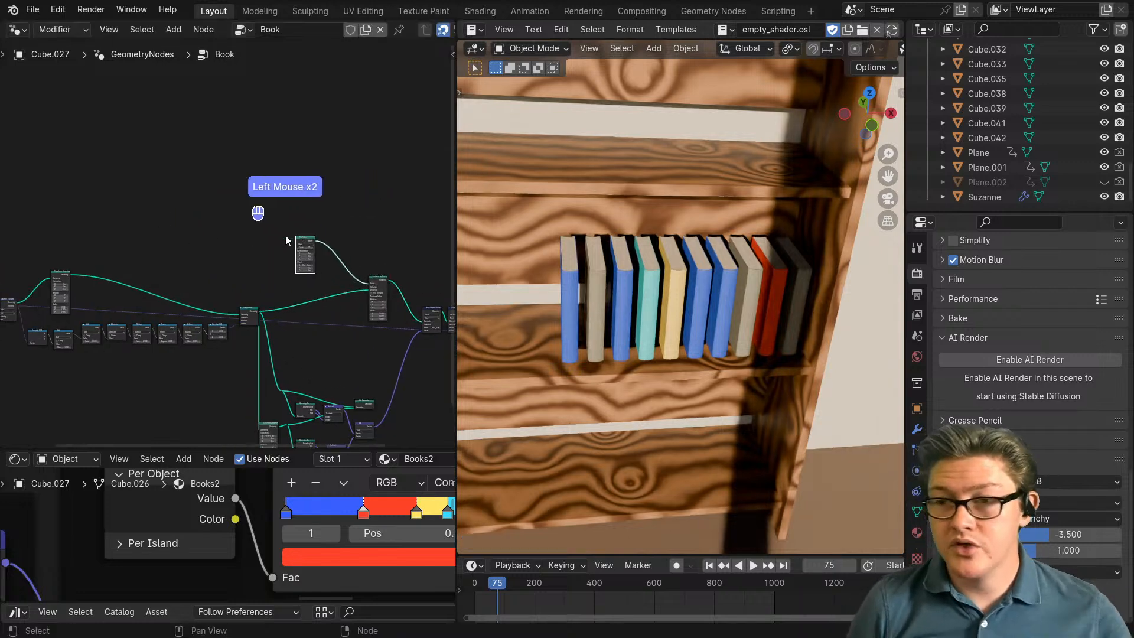
# Step: Shift the Transform Geometry node right so it sits above the middle of the math node chain
pyautogui.moveTo(140, 290); pyautogui.dragTo(266, 267, button='middle')
pyautogui.scroll(6, 266, 267)
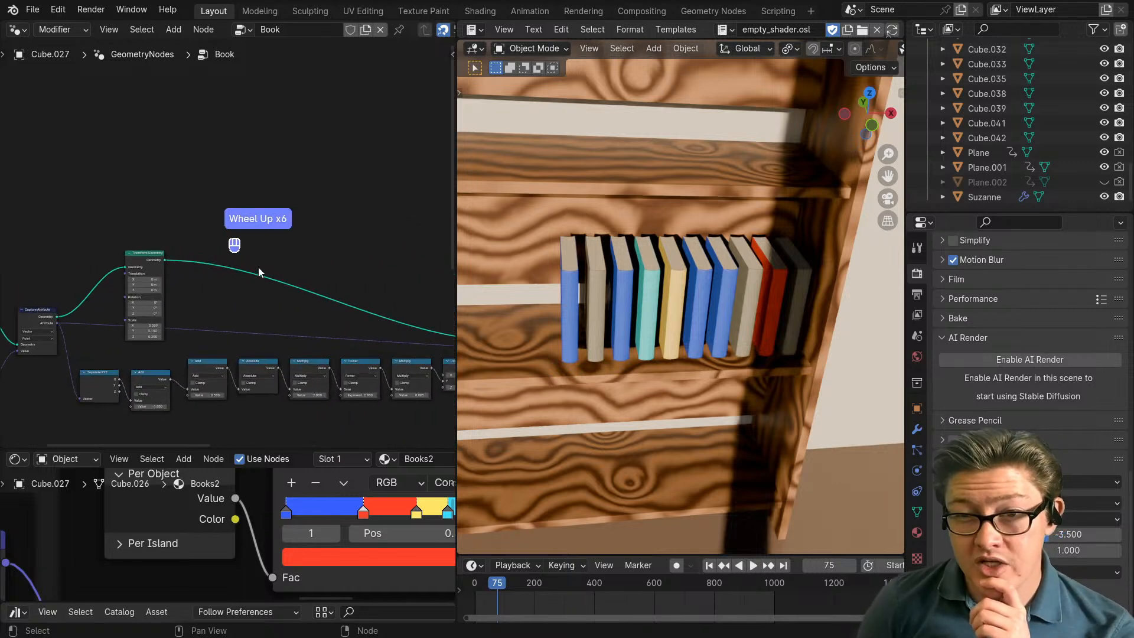
pyautogui.scroll(2, 231, 277)
pyautogui.moveTo(284, 317)
pyautogui.mouseDown(button='middle')
pyautogui.moveTo(152, 291)
pyautogui.moveTo(287, 312)
pyautogui.mouseUp(button='middle')
pyautogui.scroll(-1, 163, 307)
pyautogui.scroll(-1, 162, 307)
pyautogui.moveTo(144, 247); pyautogui.dragTo(267, 205)
pyautogui.moveTo(267, 205); pyautogui.dragTo(120, 225, button='middle')
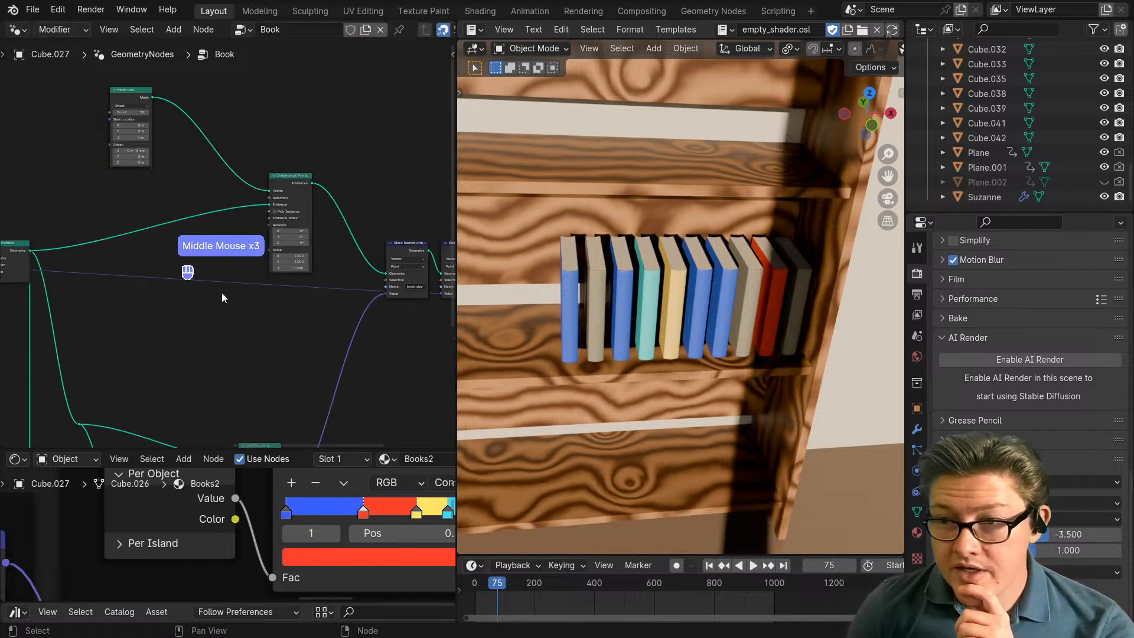
# Step: Delete the lower Transform Geometry, Bounding Box and Subtract branch together with the Add node feeding the book_size attribute
pyautogui.scroll(1, 627, 317)
pyautogui.moveTo(399, 348); pyautogui.dragTo(375, 254, button='middle')
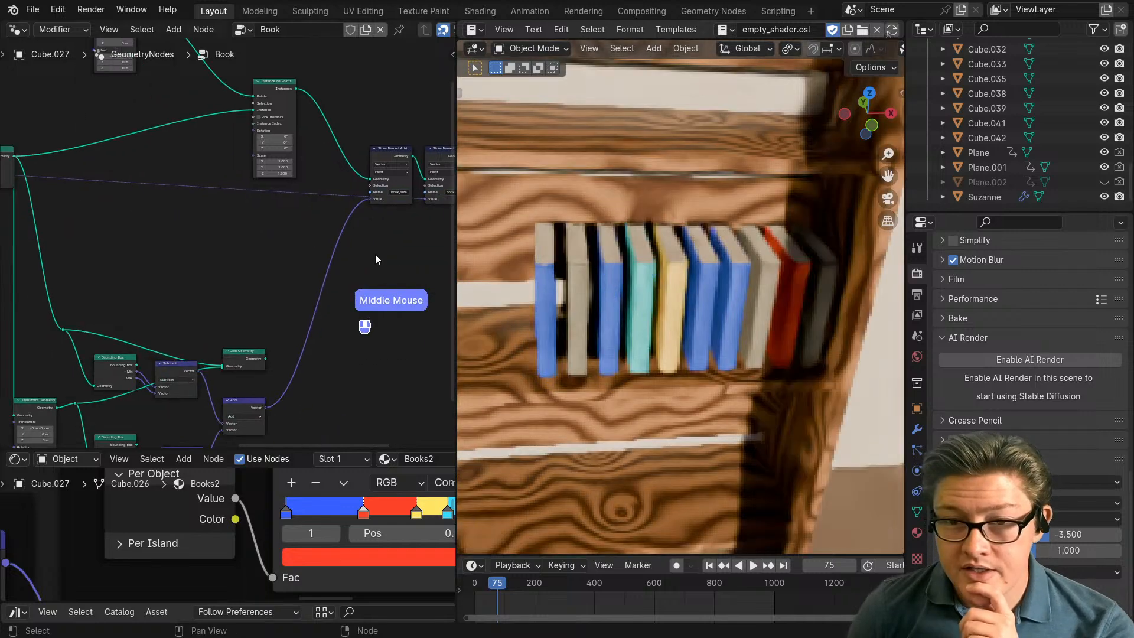
pyautogui.scroll(-3, 313, 328)
pyautogui.moveTo(188, 347); pyautogui.dragTo(246, 333, button='middle')
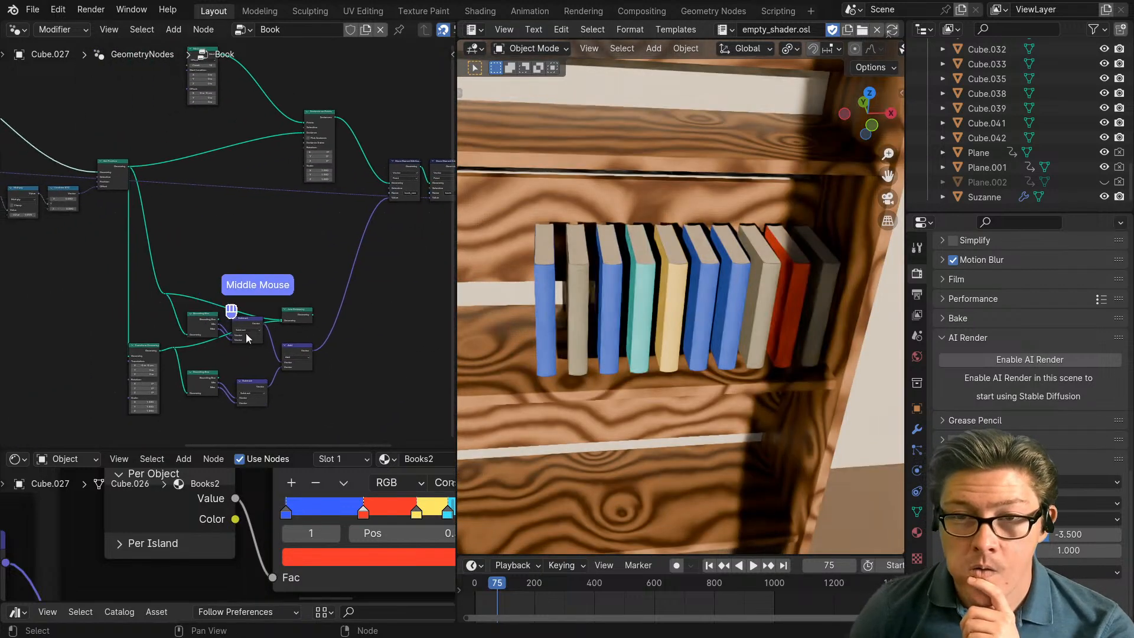
pyautogui.moveTo(322, 410); pyautogui.dragTo(120, 351)
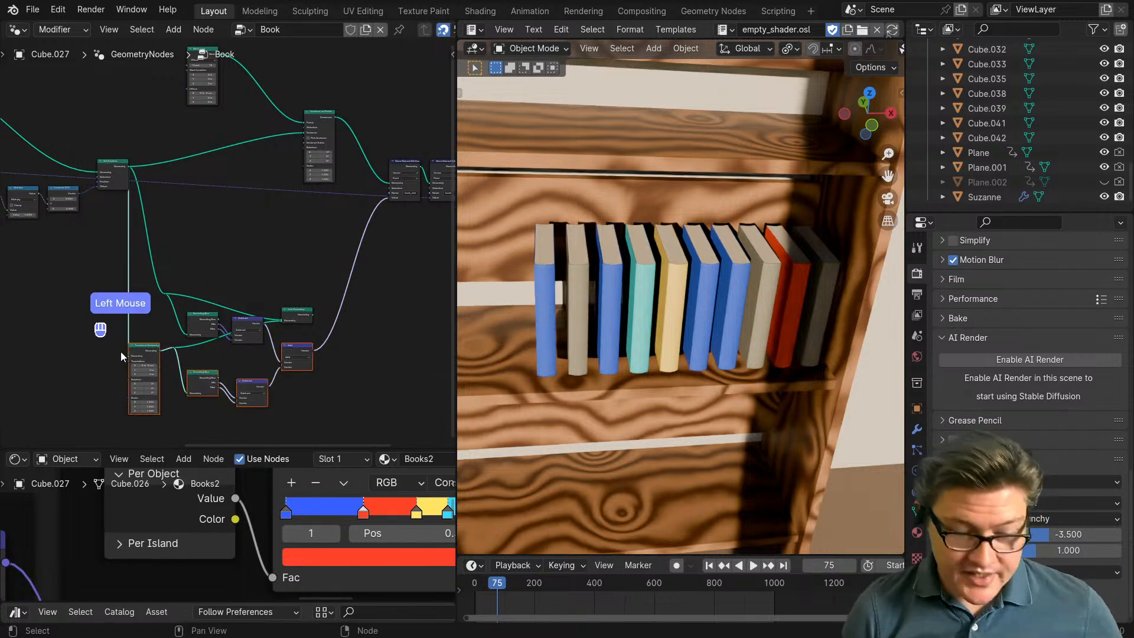
pyautogui.press('x')
pyautogui.click(152, 377)
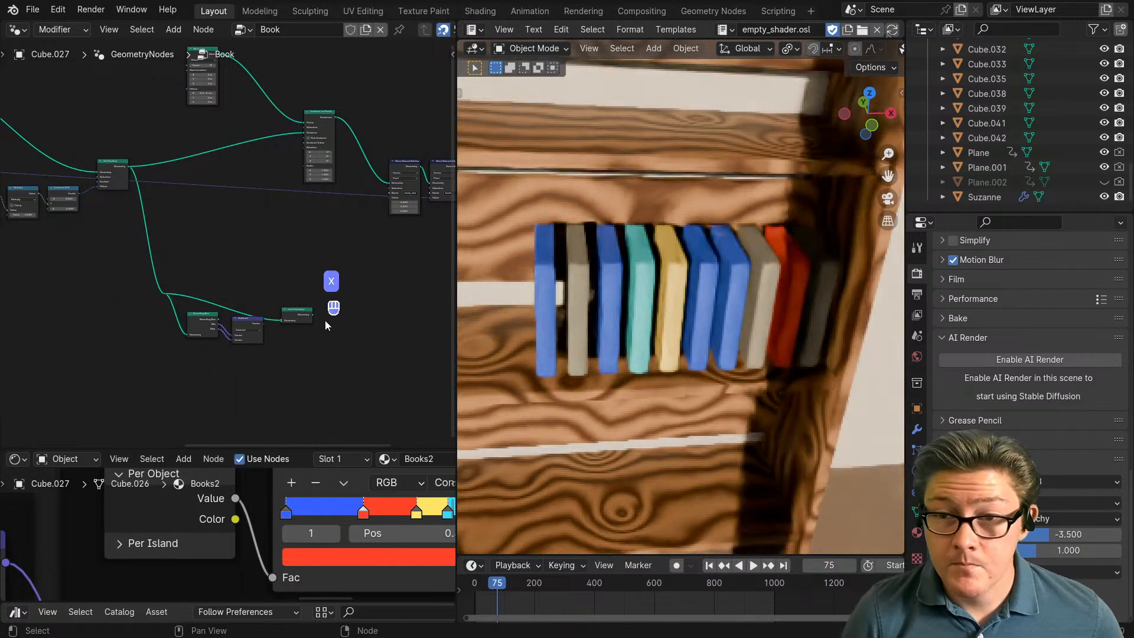
# Step: Delete the unused Join Geometry node and dissolve the reroute so Set Position feeds the Bounding Box directly
pyautogui.scroll(2, 342, 352)
pyautogui.click(328, 354)
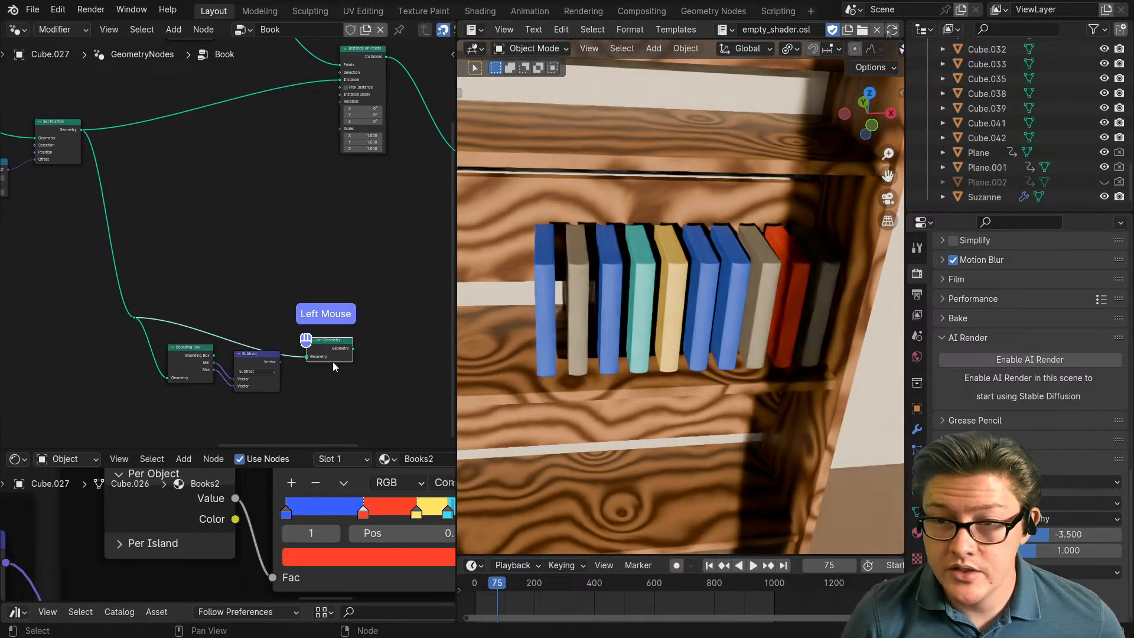
pyautogui.moveTo(332, 361); pyautogui.dragTo(210, 350, button='middle')
pyautogui.press('x')
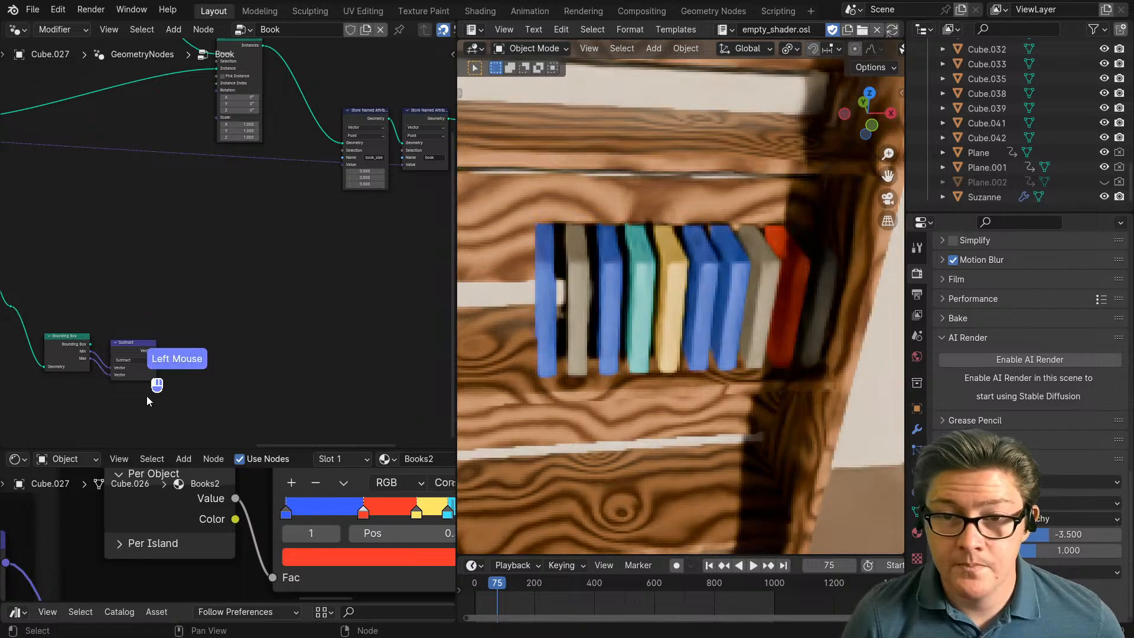
pyautogui.doubleClick(21, 319)
pyautogui.moveTo(1, 302); pyautogui.dragTo(0, 302)
pyautogui.moveTo(97, 323); pyautogui.dragTo(168, 324, button='middle')
pyautogui.hotkey('ctrl', 'x')
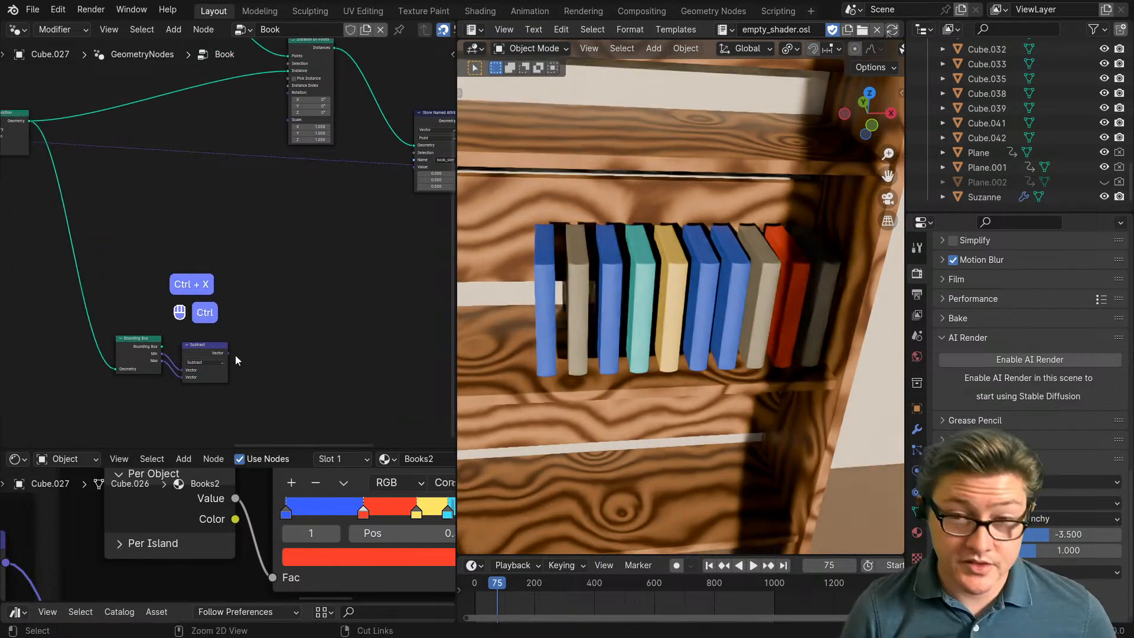
# Step: Move the remaining Bounding Box and Subtract nodes up beneath the Instance on Points node
pyautogui.moveTo(294, 410); pyautogui.dragTo(105, 330)
pyautogui.scroll(-4, 198, 338)
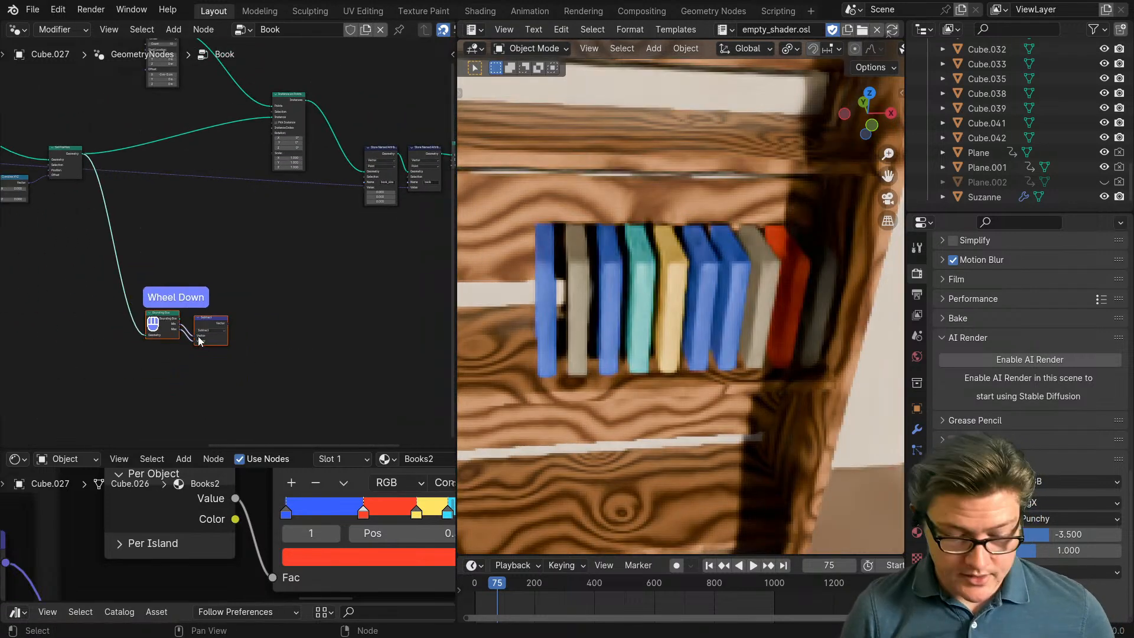
pyautogui.moveTo(199, 337); pyautogui.dragTo(148, 387, button='middle')
pyautogui.press('g')
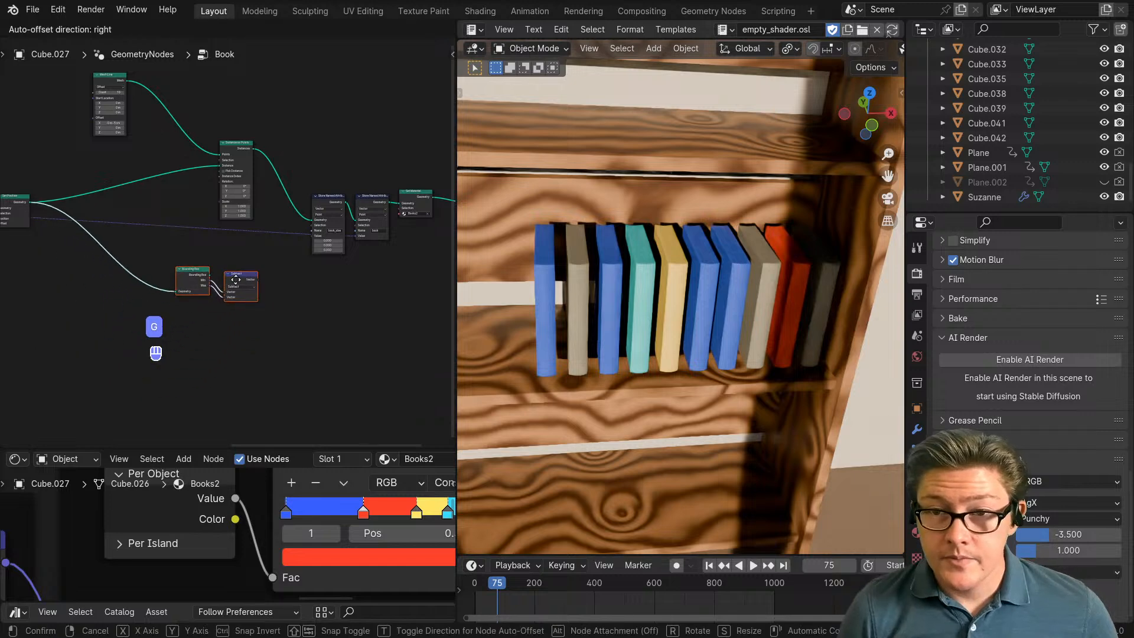
pyautogui.click(232, 290)
# Step: Connect the Subtract node's Vector output to the Value input of the book_size Store Named Attribute node
pyautogui.scroll(3, 326, 323)
pyautogui.moveTo(323, 292); pyautogui.dragTo(143, 347, button='middle')
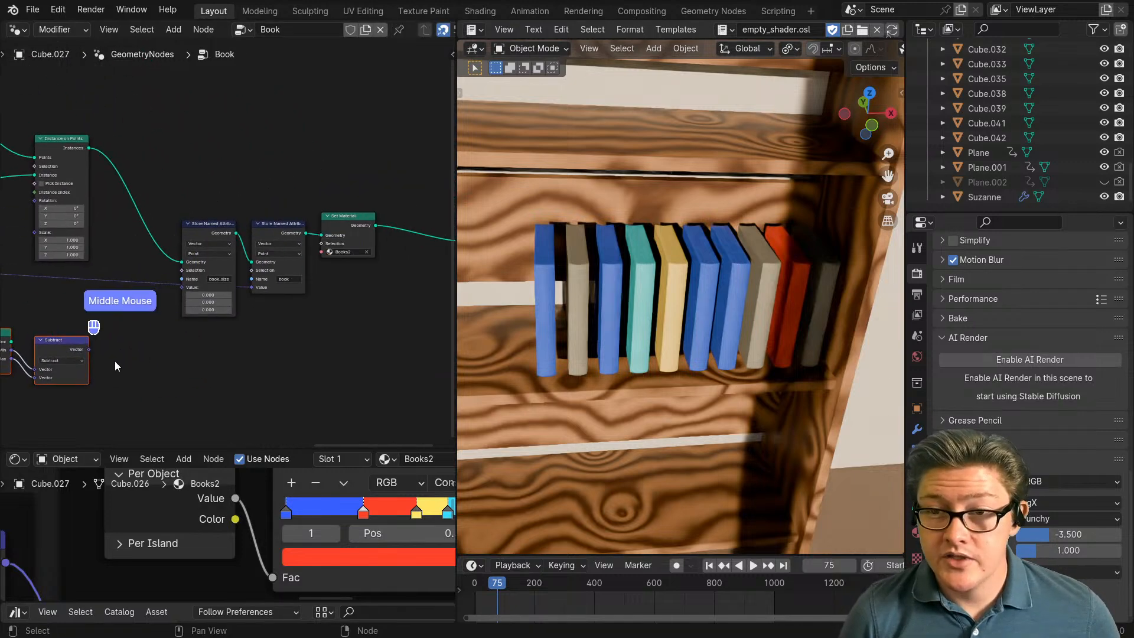
pyautogui.moveTo(88, 350); pyautogui.dragTo(149, 351)
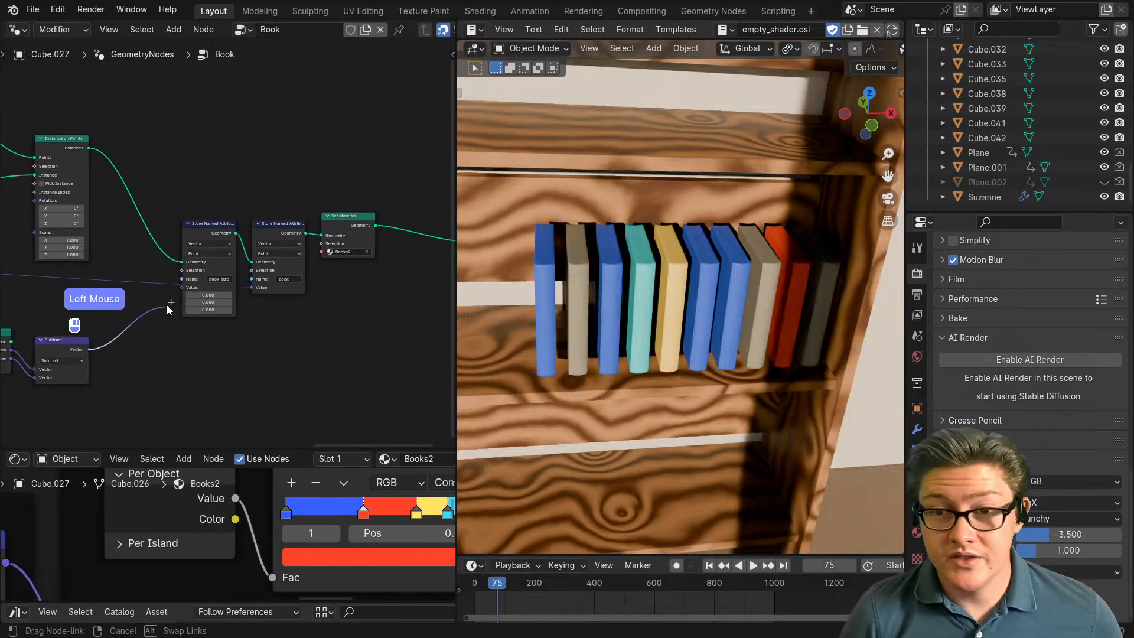
pyautogui.moveTo(183, 286); pyautogui.dragTo(181, 288)
# Step: Set the Transform Geometry node's X scale to 0.05 and inspect the thicker books up close
pyautogui.moveTo(83, 350); pyautogui.dragTo(217, 357, button='middle')
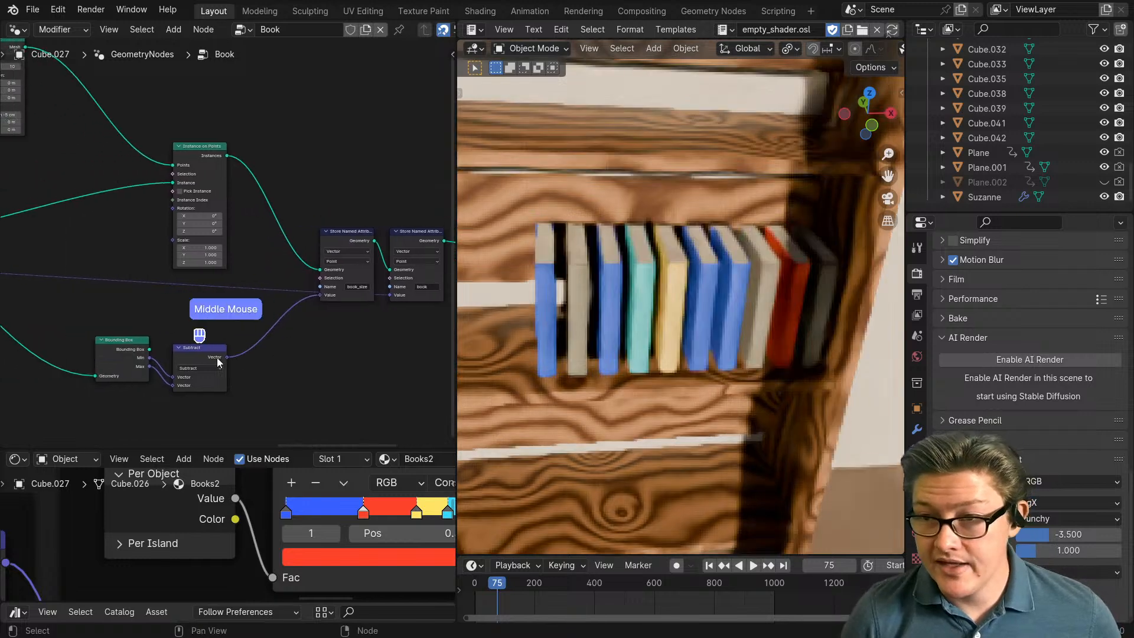
pyautogui.scroll(-2, 173, 357)
pyautogui.moveTo(97, 351); pyautogui.dragTo(250, 366, button='middle')
pyautogui.moveTo(79, 323); pyautogui.dragTo(273, 360, button='middle')
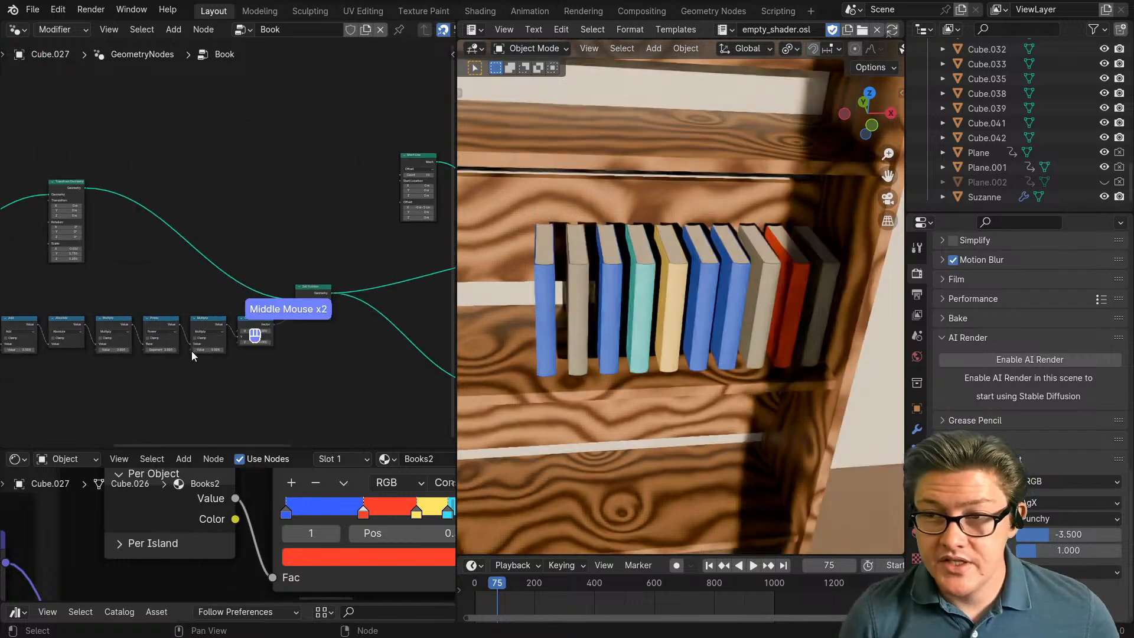
pyautogui.moveTo(135, 292); pyautogui.dragTo(285, 272, button='middle')
pyautogui.scroll(6, 274, 324)
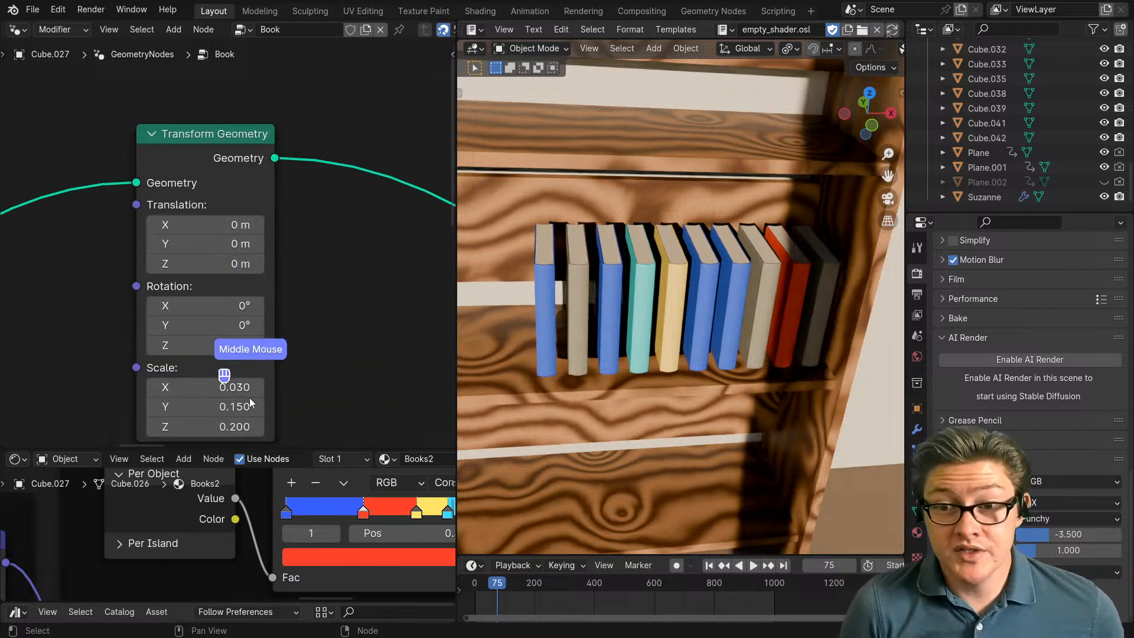
pyautogui.click(212, 387)
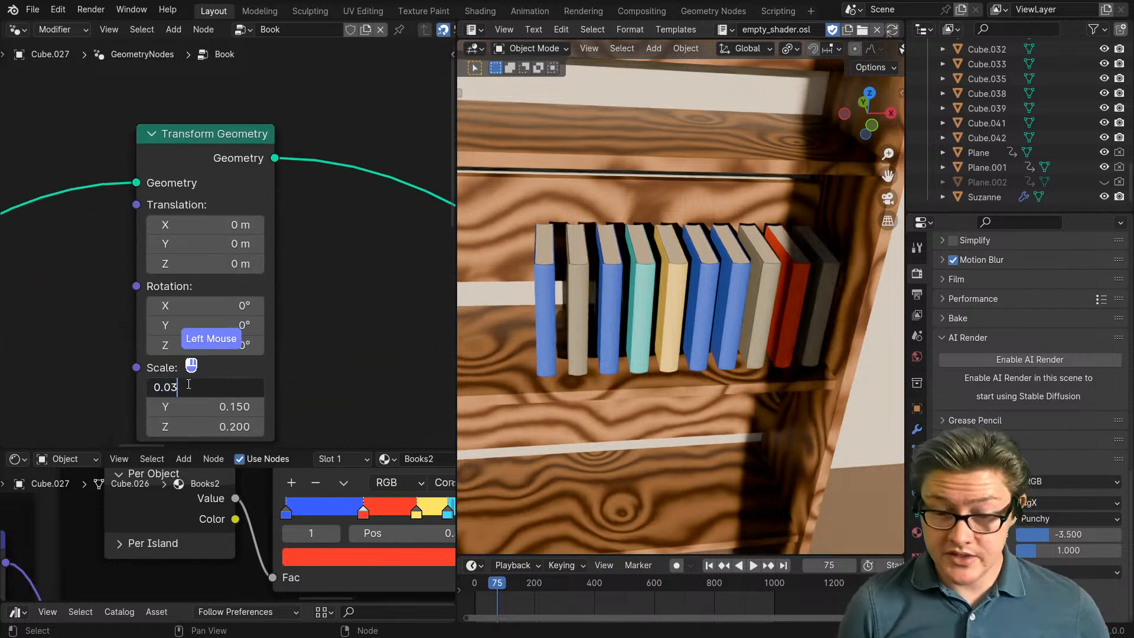
pyautogui.write('0.05')
pyautogui.click(335, 367)
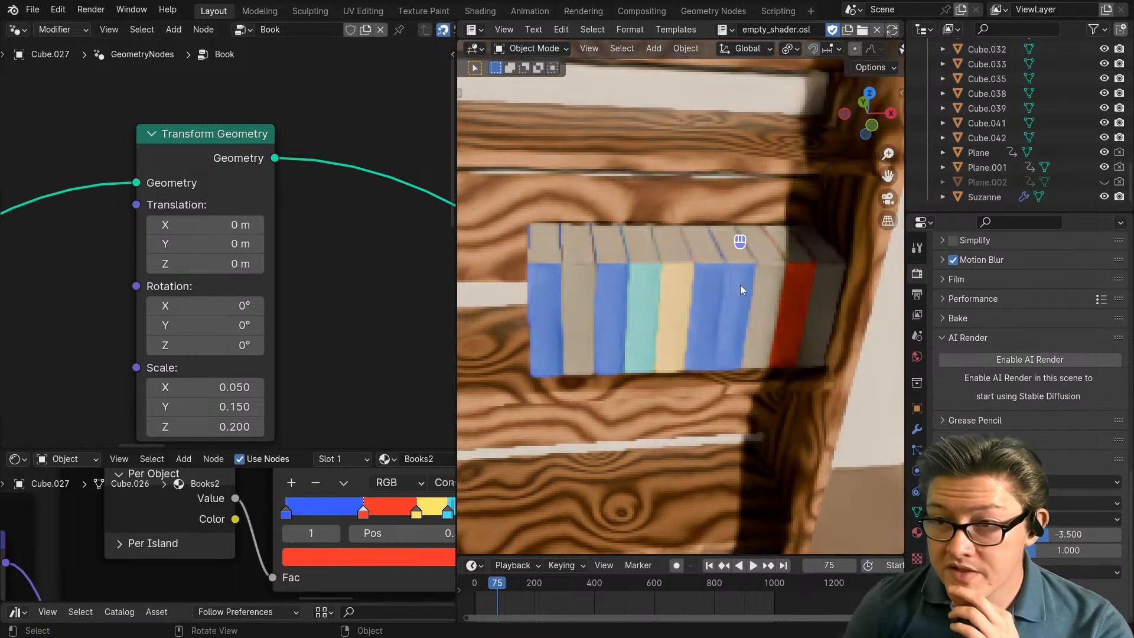
pyautogui.scroll(3, 743, 288)
pyautogui.scroll(1, 735, 279)
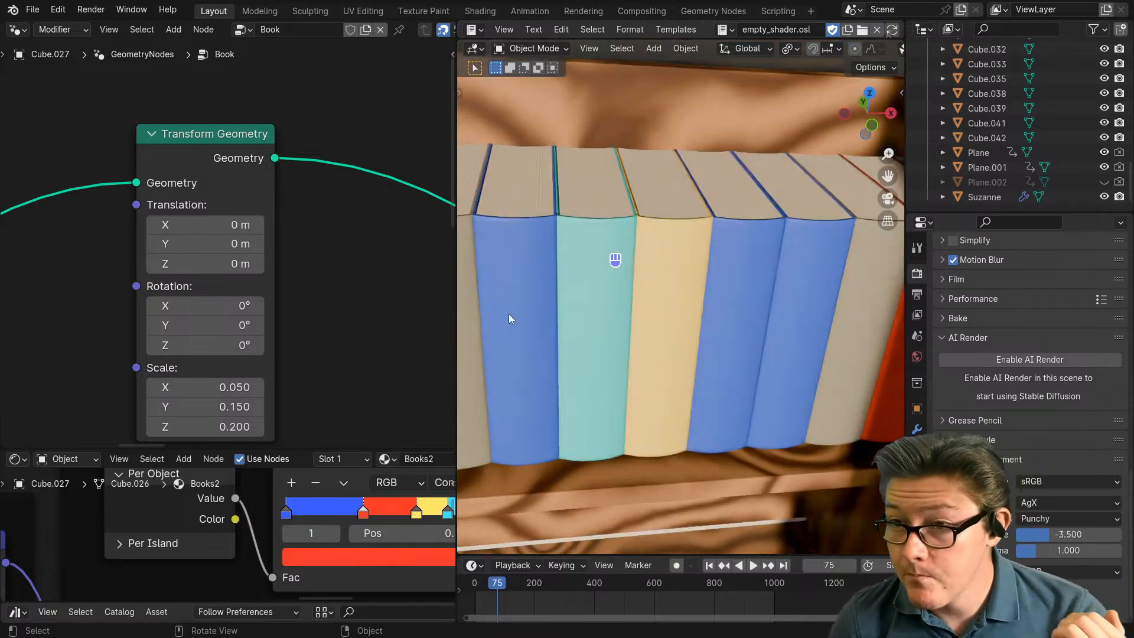
# Step: Set the Transform Geometry node's X scale to 0.03
pyautogui.click(215, 390)
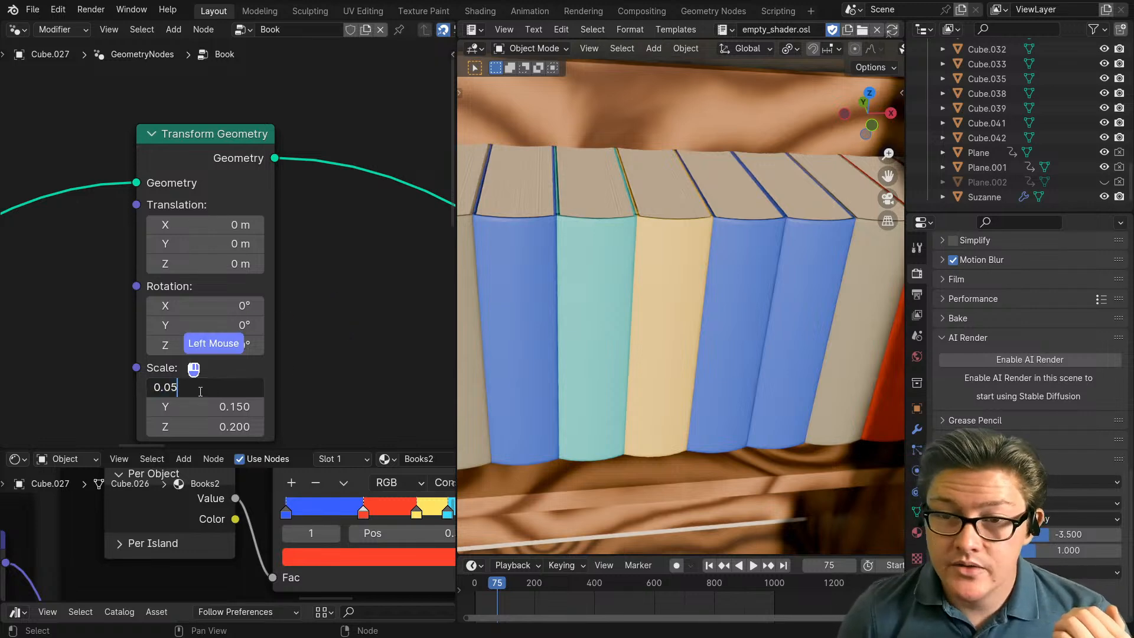
pyautogui.write('0.03')
pyautogui.click(344, 371)
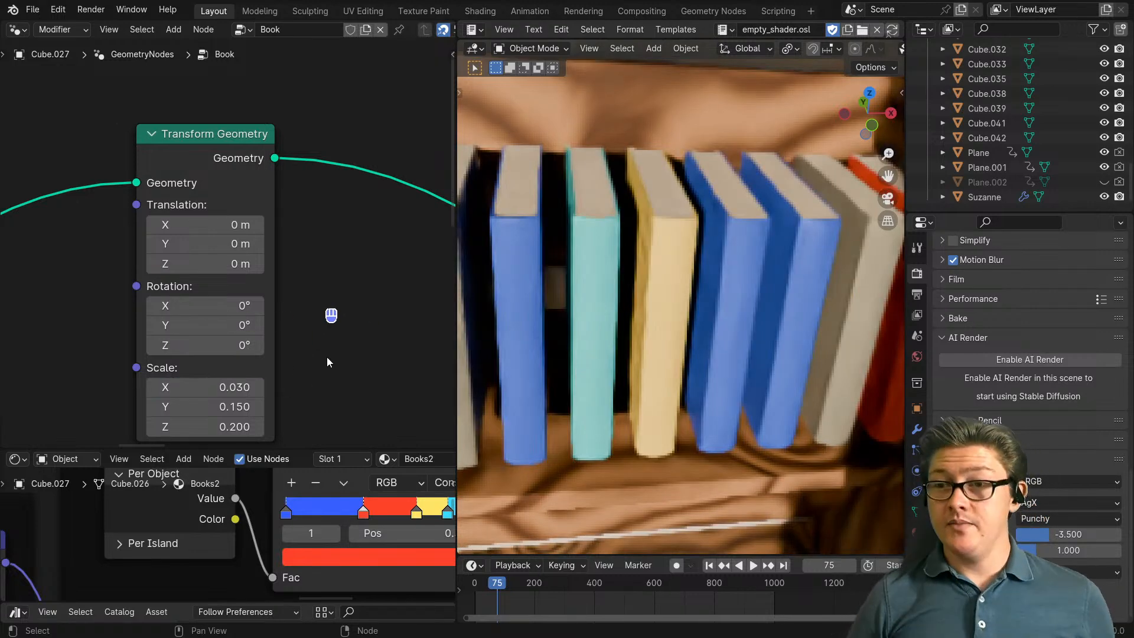
# Step: Maximize the node editor and move all nodes downstream of Set Position closer to it as a group
pyautogui.scroll(-2, 342, 348)
pyautogui.moveTo(324, 341); pyautogui.dragTo(351, 309, button='middle')
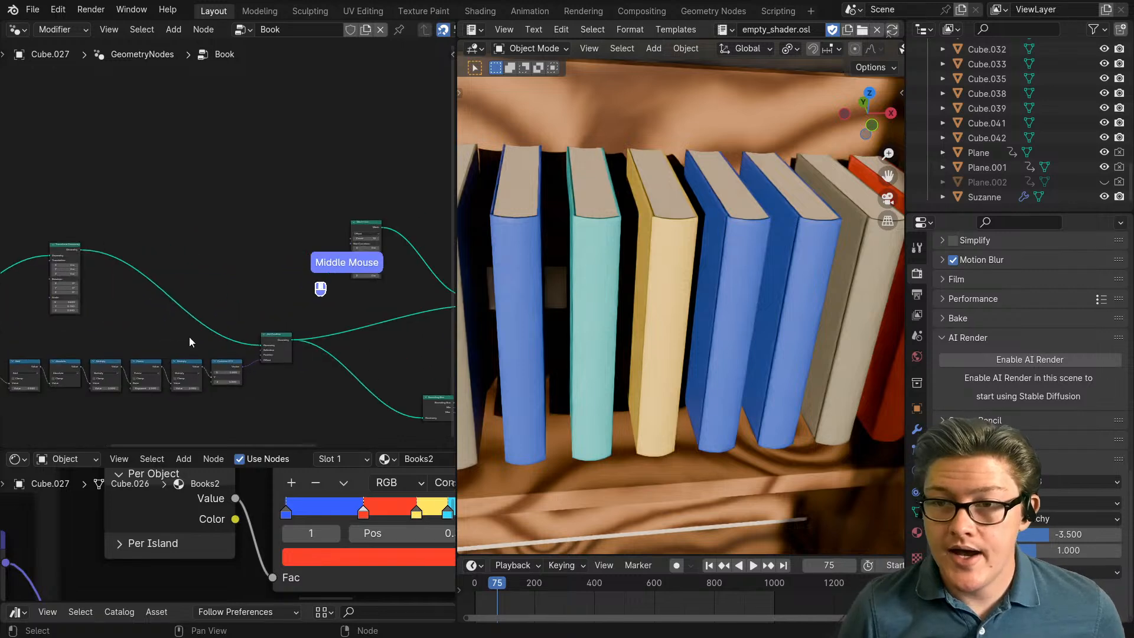
pyautogui.scroll(-4, 275, 342)
pyautogui.hotkey('ctrl', 'space')
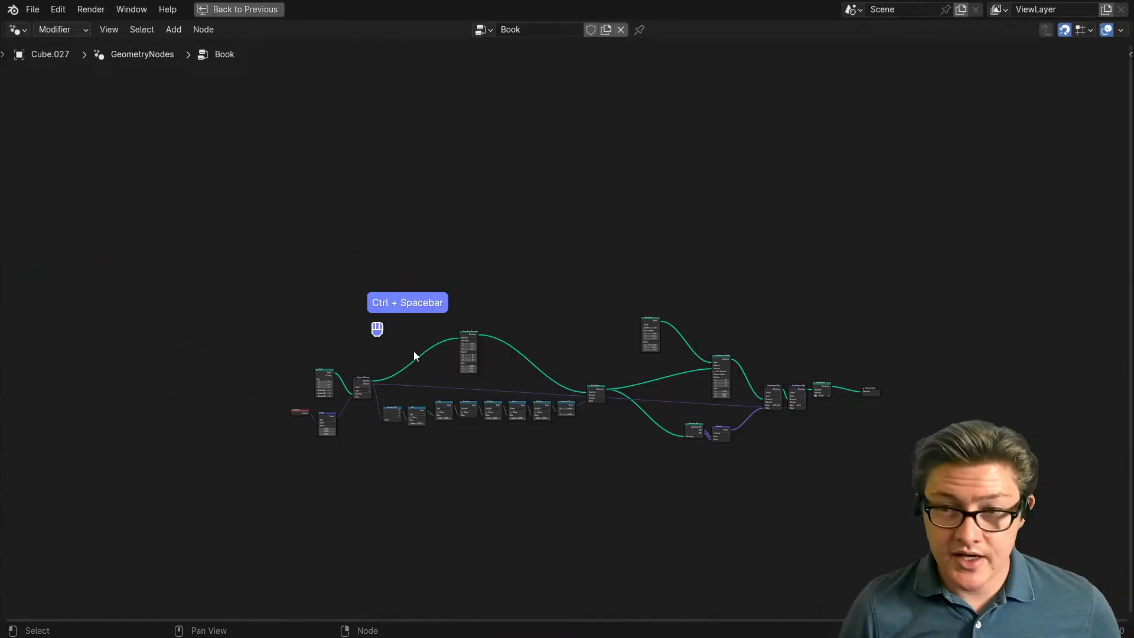
pyautogui.scroll(4, 809, 477)
pyautogui.moveTo(1017, 519); pyautogui.dragTo(658, 301)
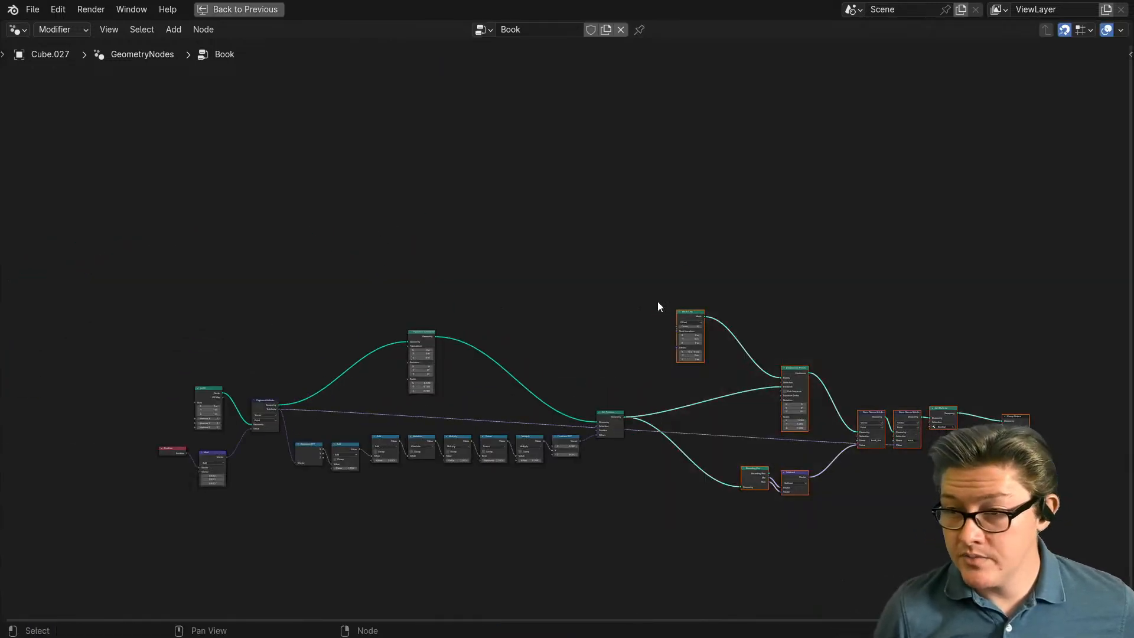
pyautogui.press('g')
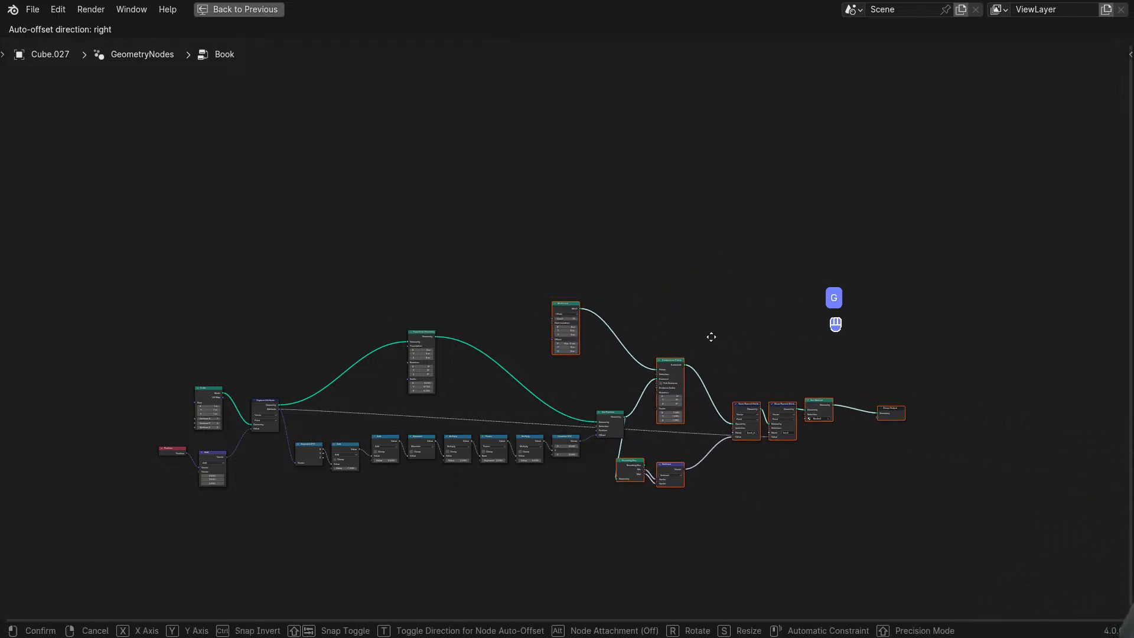
pyautogui.click(739, 322)
# Step: Lower the Instance on Points and Mesh Line nodes to tidy the layout after Set Position
pyautogui.click(702, 339)
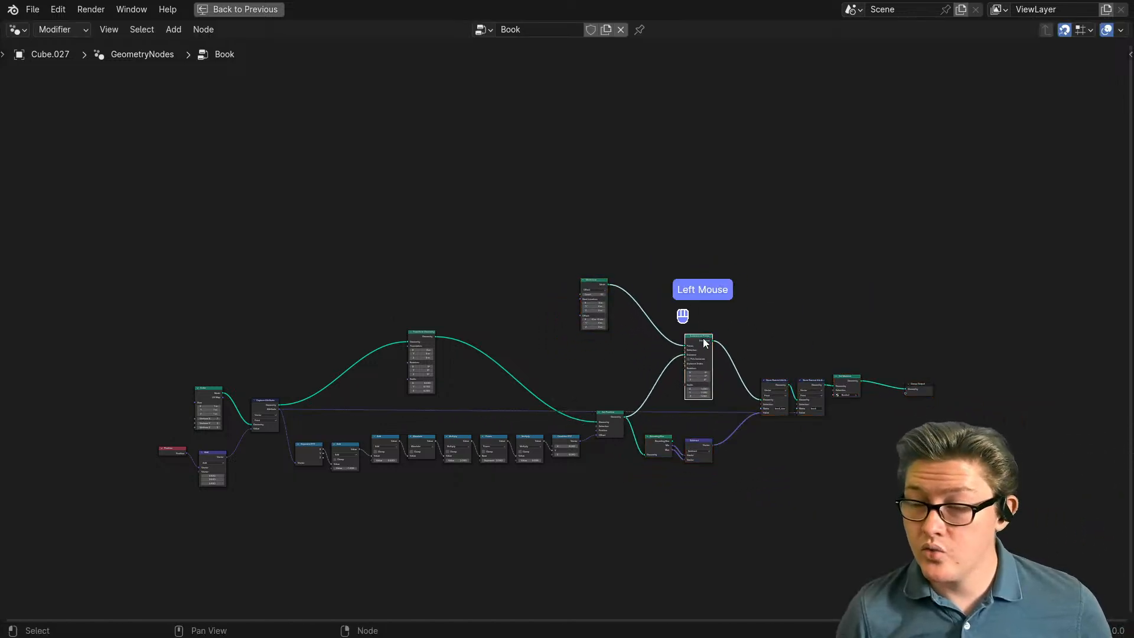
pyautogui.moveTo(702, 339); pyautogui.dragTo(702, 364)
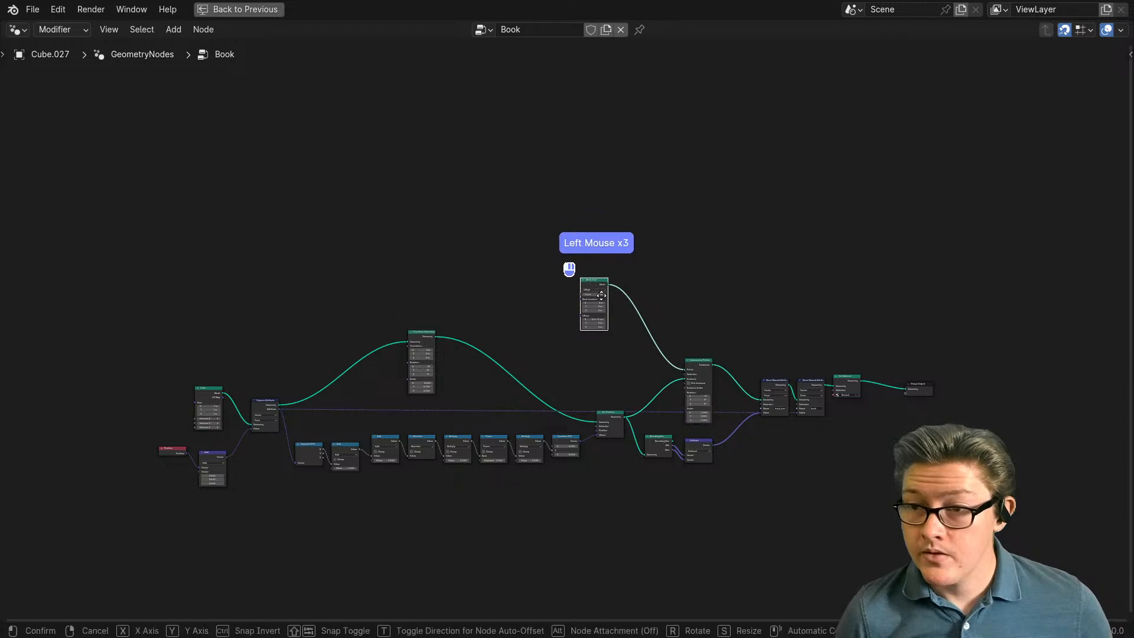
pyautogui.moveTo(592, 284); pyautogui.dragTo(616, 330)
# Step: Add a Random Value node above the Capture Attribute node, keeping its data type as Float
pyautogui.scroll(1, 417, 383)
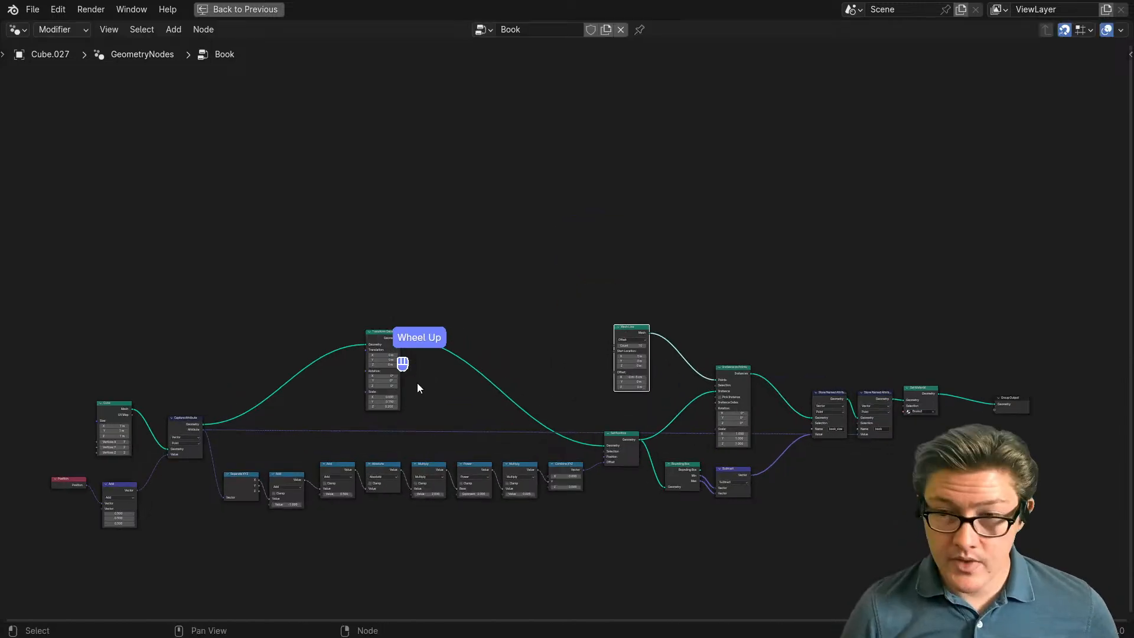
pyautogui.moveTo(417, 382); pyautogui.dragTo(473, 362, button='middle')
pyautogui.scroll(2, 385, 339)
pyautogui.moveTo(350, 364); pyautogui.dragTo(451, 352, button='middle')
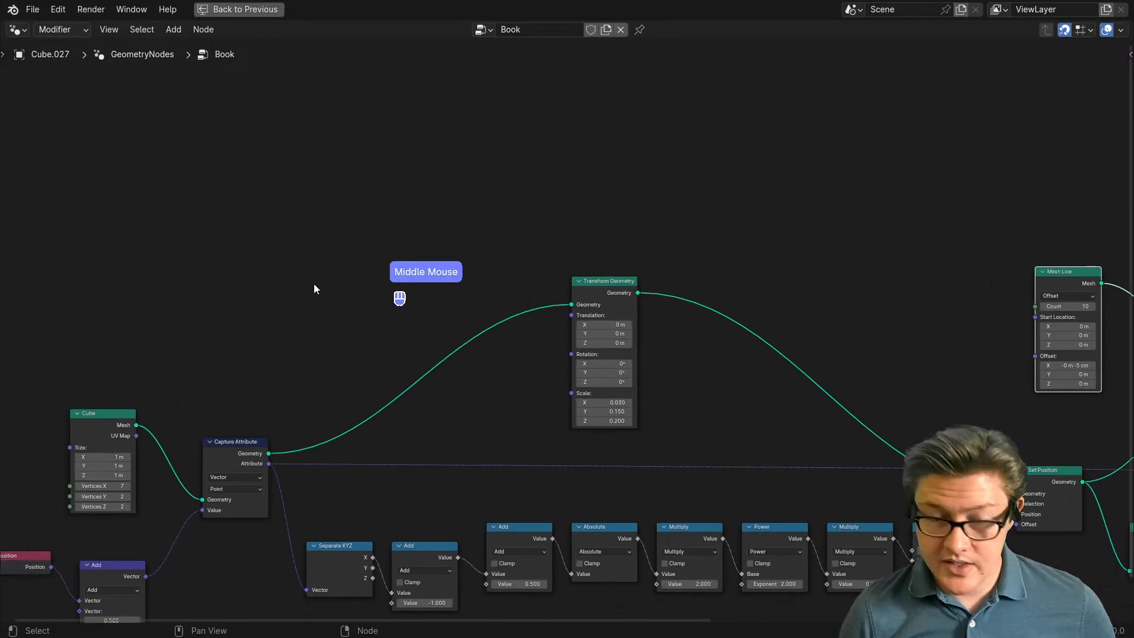
pyautogui.hotkey('shift', 'a')
pyautogui.write('random')
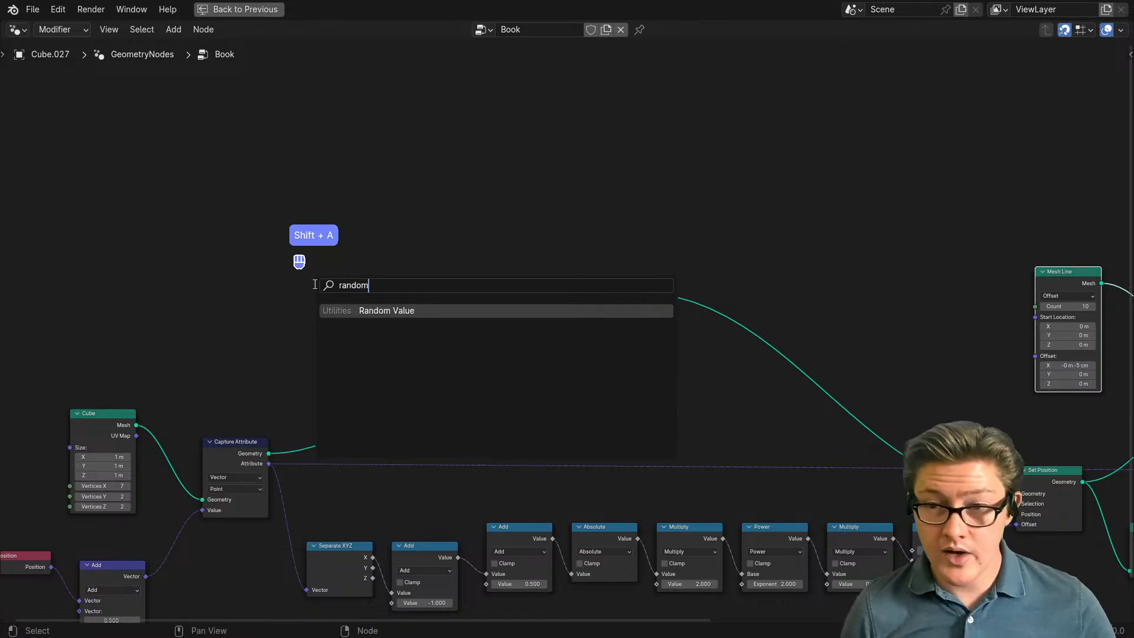
pyautogui.press('Return')
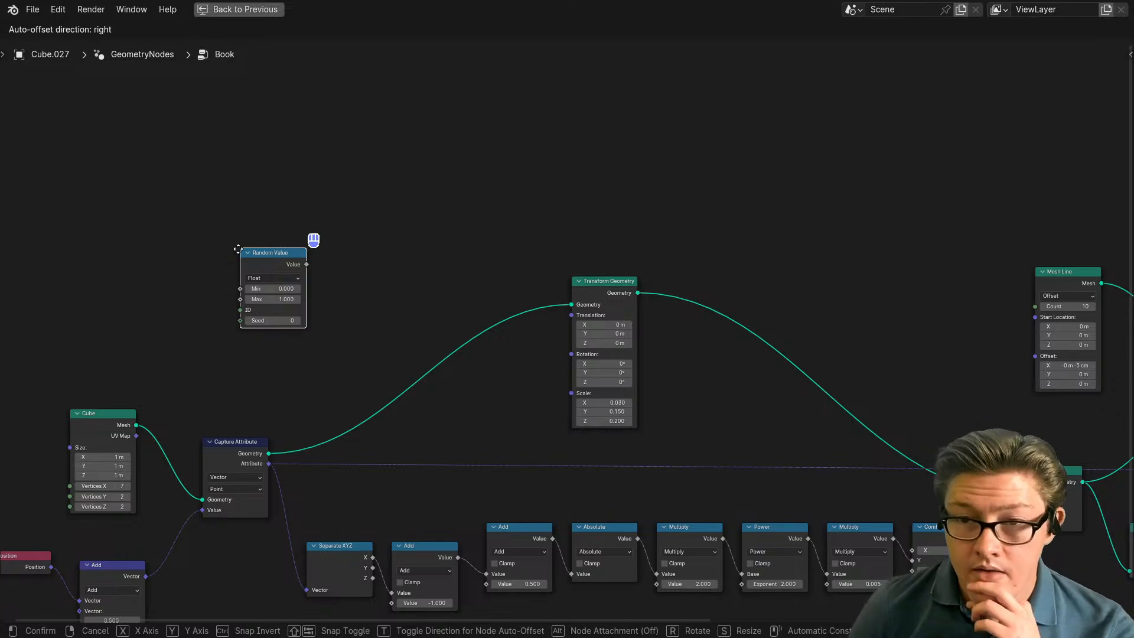
pyautogui.click(238, 250)
pyautogui.scroll(4, 222, 262)
pyautogui.click(291, 251)
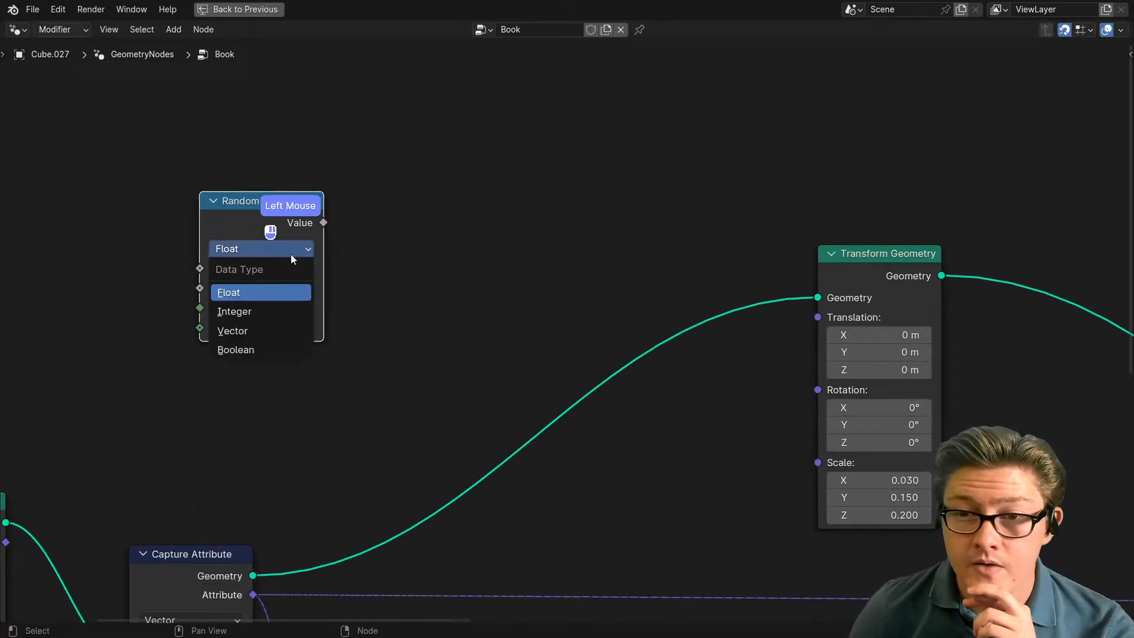
pyautogui.click(413, 269)
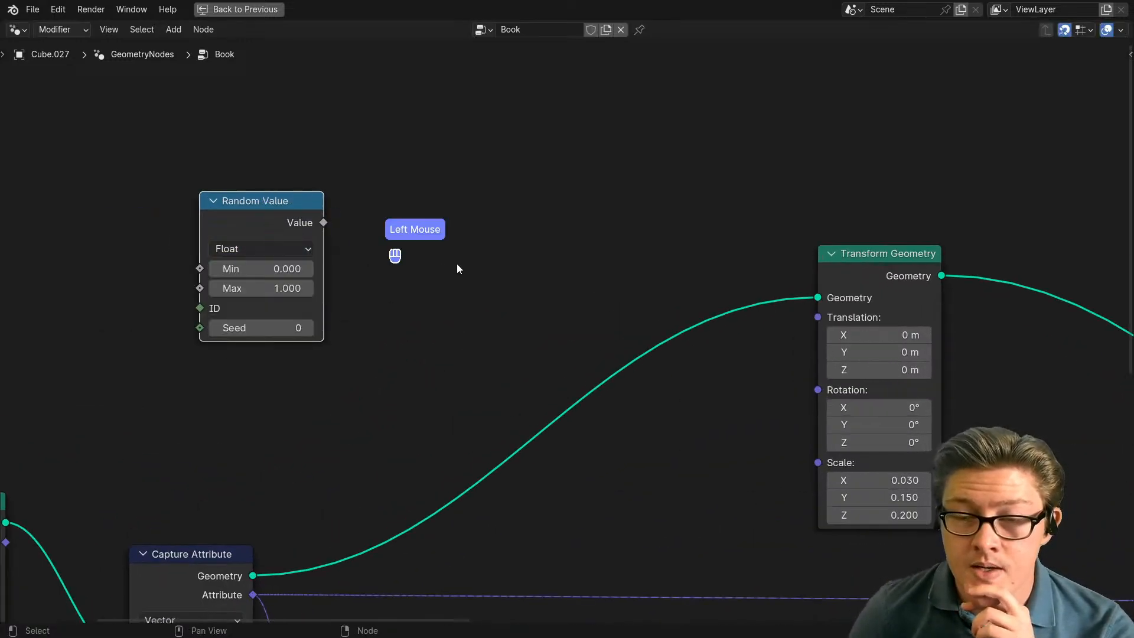
# Step: Move the Random Value node closer to the Transform Geometry node, above the Capture Attribute geometry link
pyautogui.scroll(-2, 457, 270)
pyautogui.moveTo(356, 258); pyautogui.dragTo(522, 268)
pyautogui.scroll(2, 522, 265)
pyautogui.moveTo(516, 230); pyautogui.dragTo(485, 245)
pyautogui.scroll(-2, 781, 343)
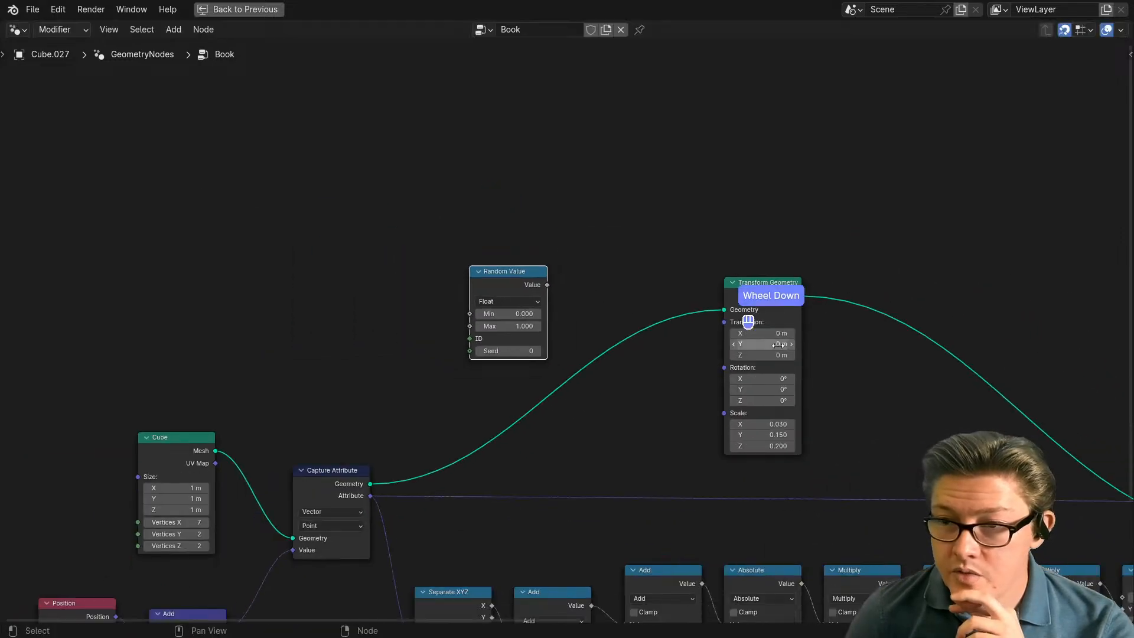
pyautogui.moveTo(809, 350); pyautogui.dragTo(721, 332, button='middle')
# Step: Search the available nodes and node categories for one that provides an instance index
pyautogui.moveTo(187, 316); pyautogui.dragTo(298, 324, button='middle')
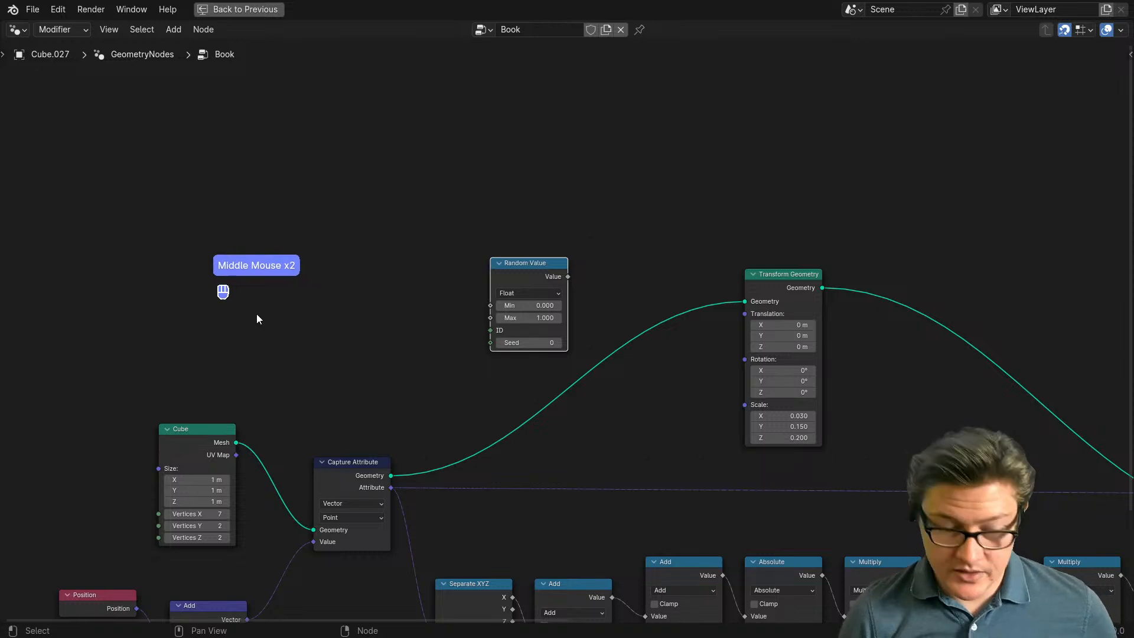
pyautogui.hotkey('shift', 'a')
pyautogui.write('inde')
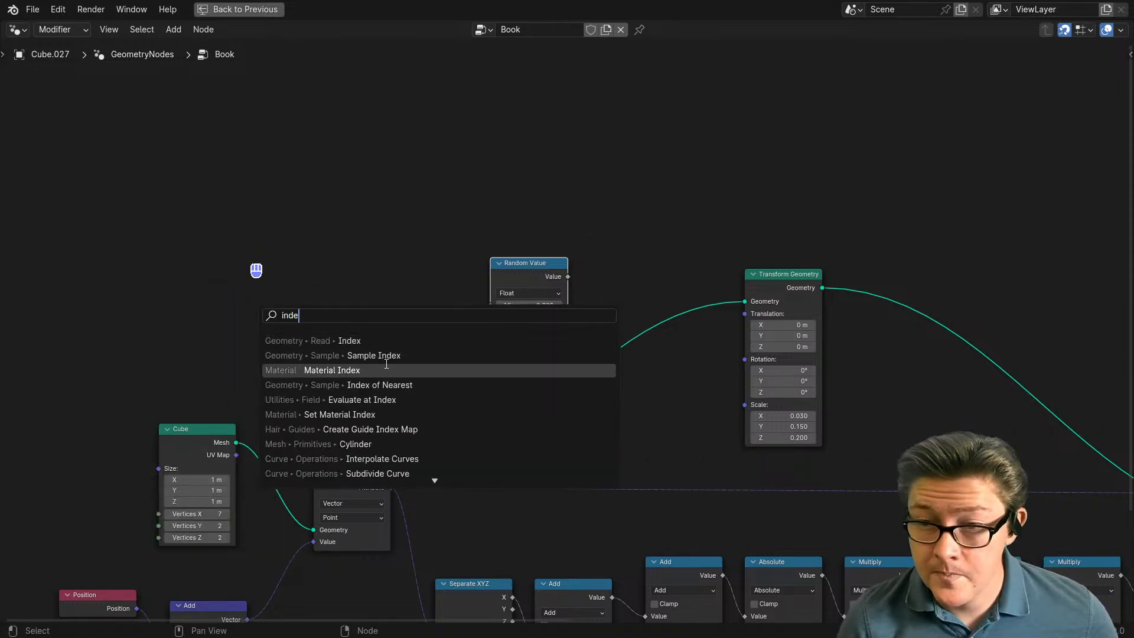
pyautogui.write('x')
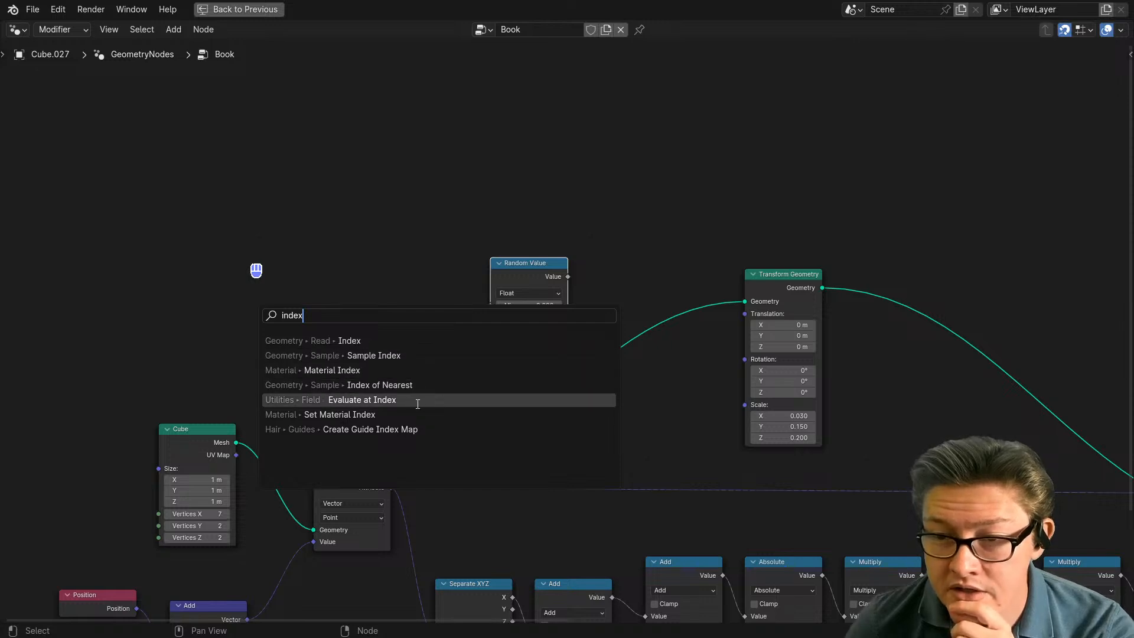
pyautogui.hotkey('shift', 'a')
pyautogui.click(287, 236)
pyautogui.write('inst')
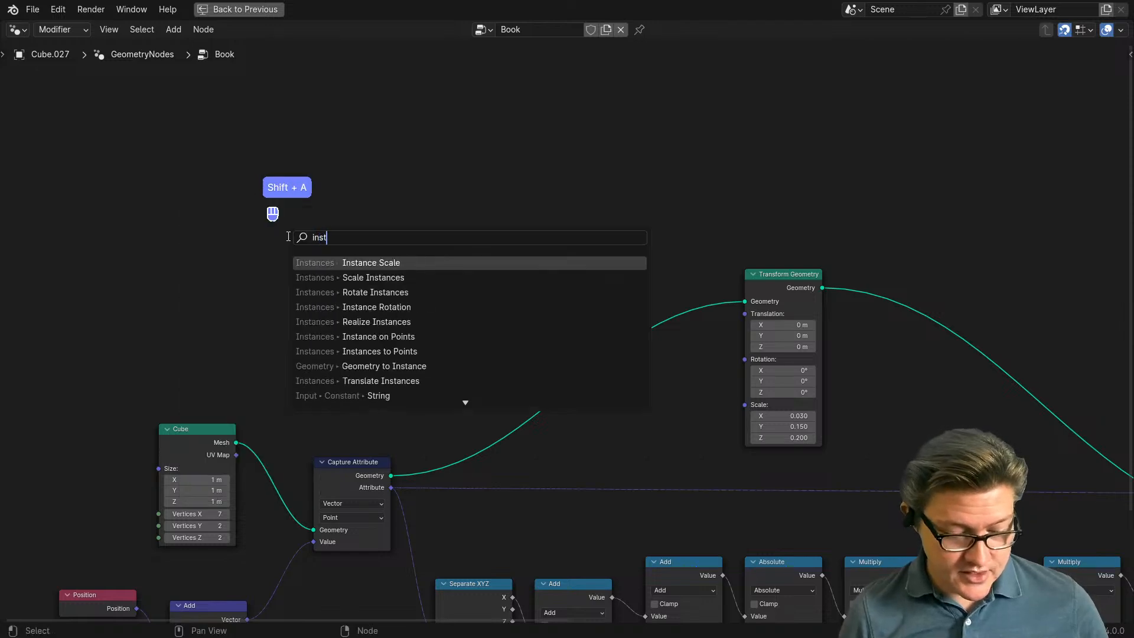
pyautogui.hotkey('shift', 'a')
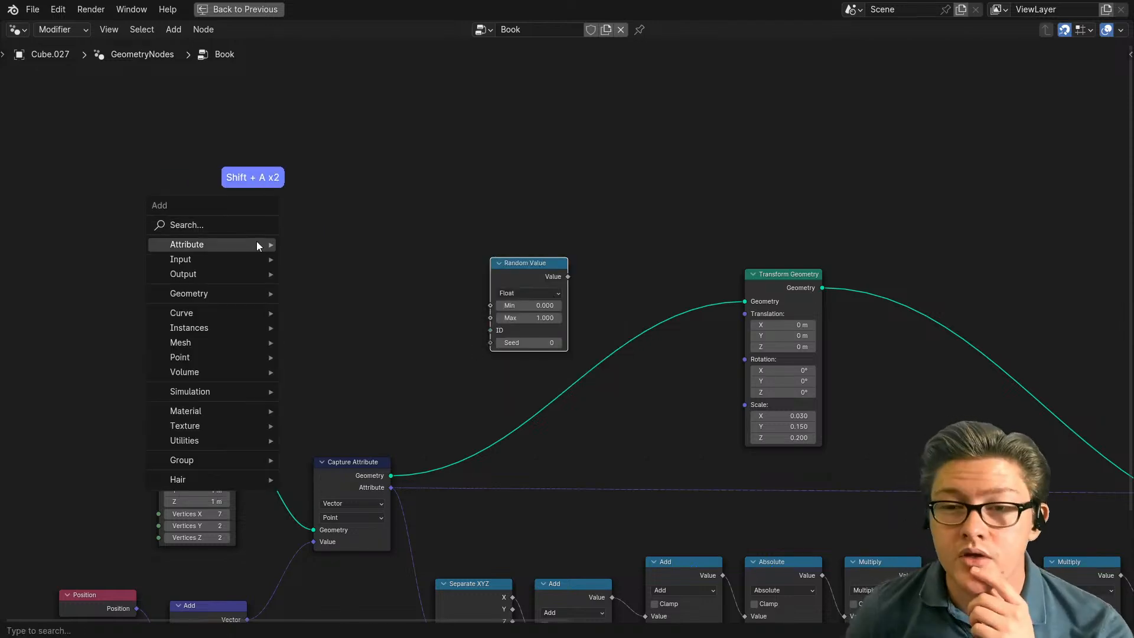
pyautogui.moveTo(251, 243)
pyautogui.click(241, 258)
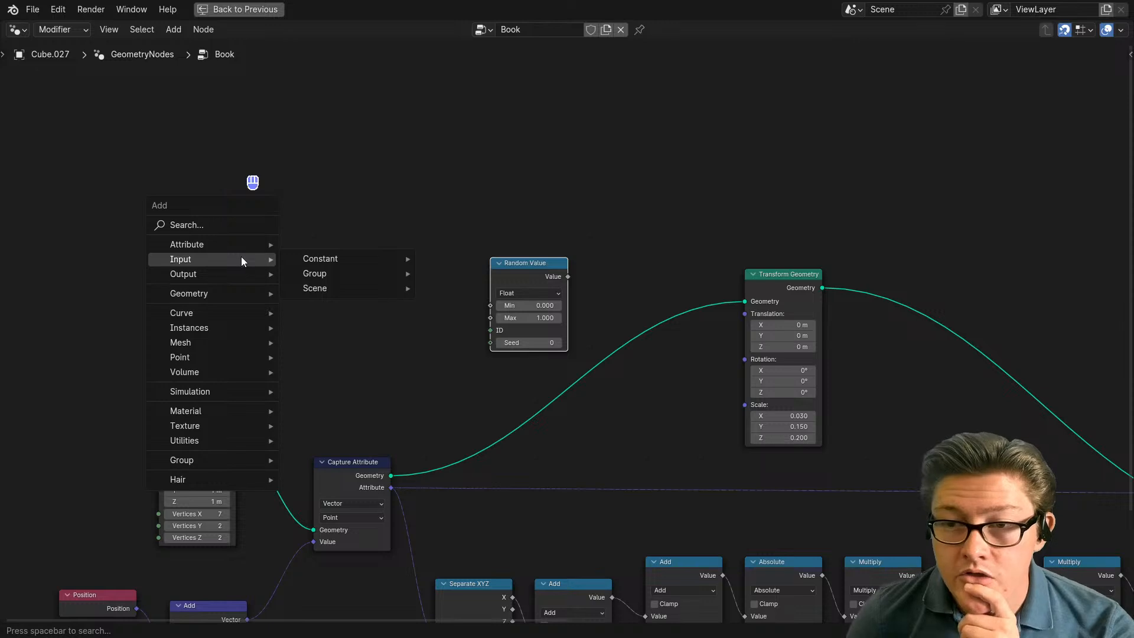
pyautogui.moveTo(359, 258)
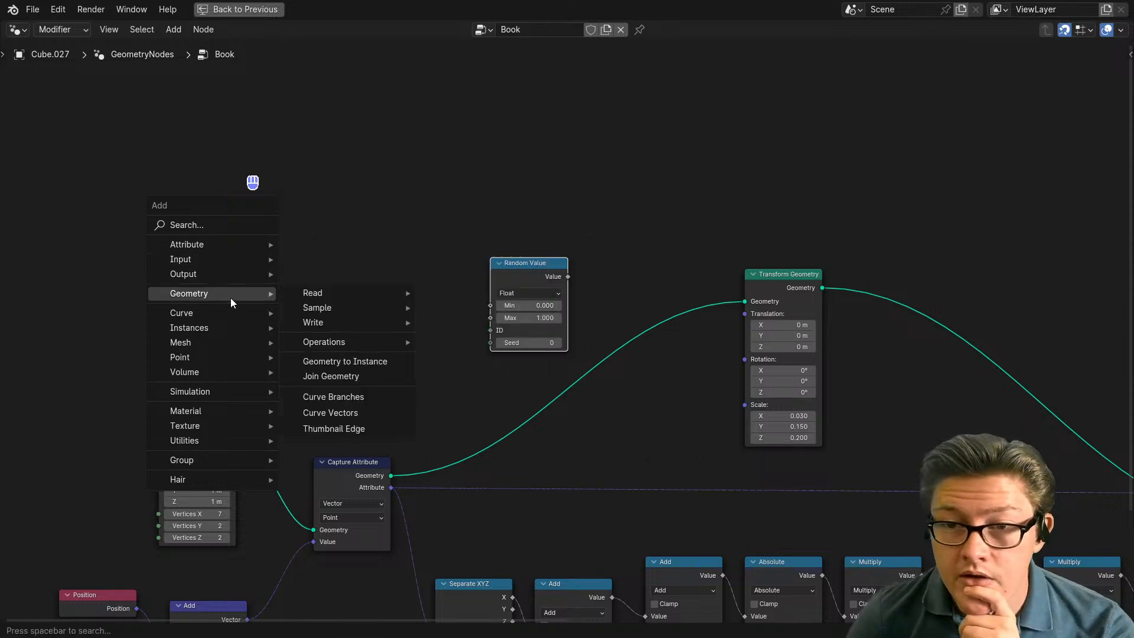
pyautogui.moveTo(226, 315)
pyautogui.moveTo(341, 313)
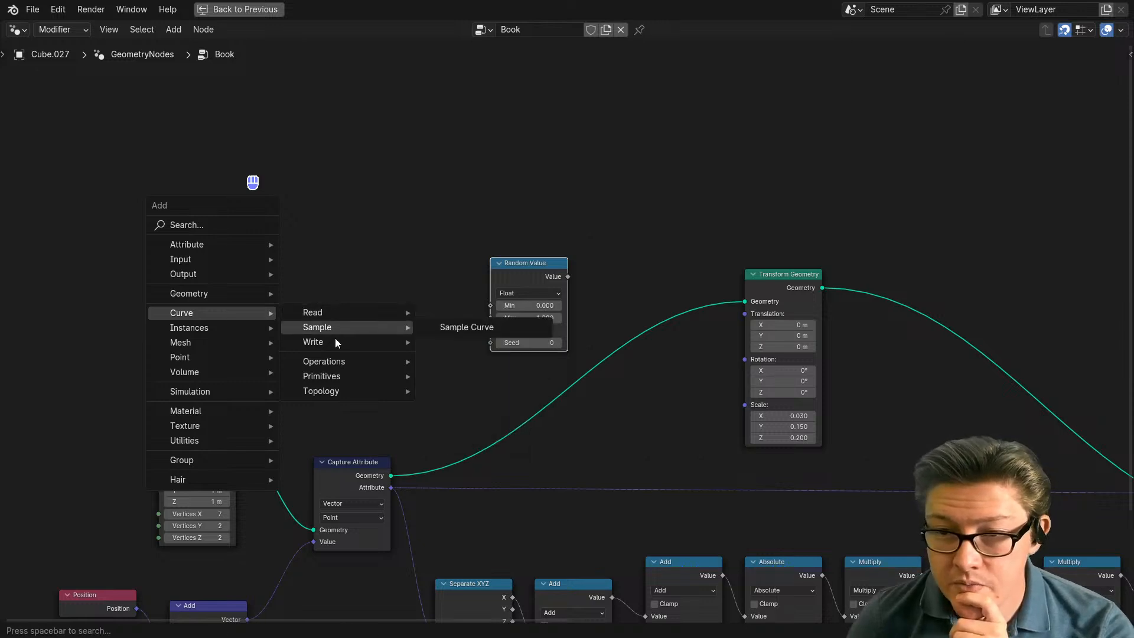
pyautogui.moveTo(344, 345)
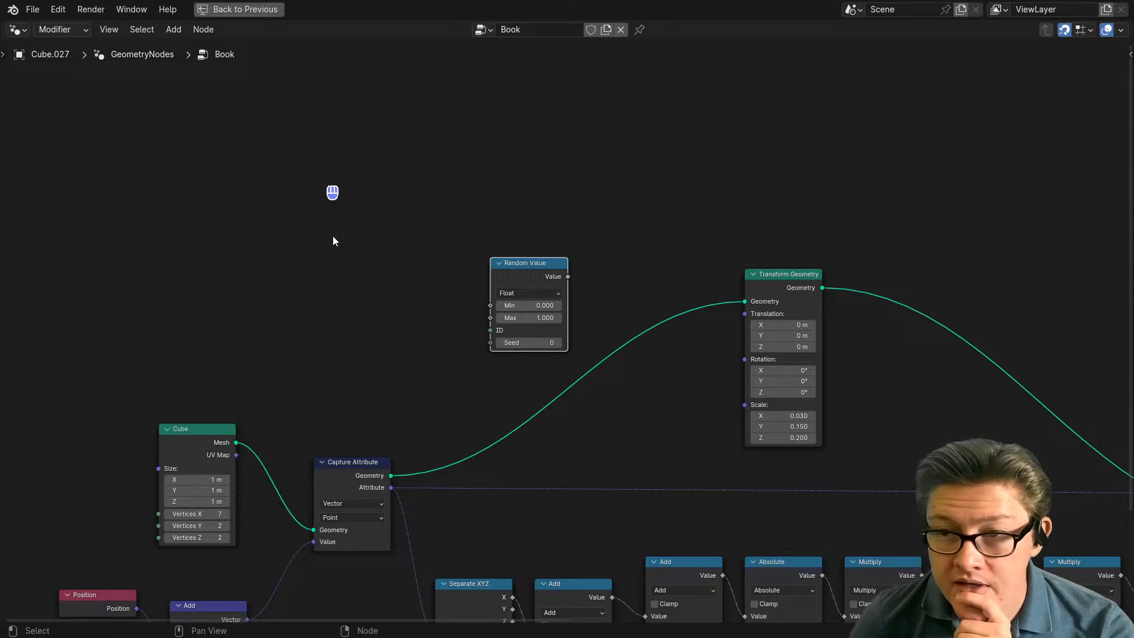
pyautogui.hotkey('shift', 'a')
pyautogui.write('in')
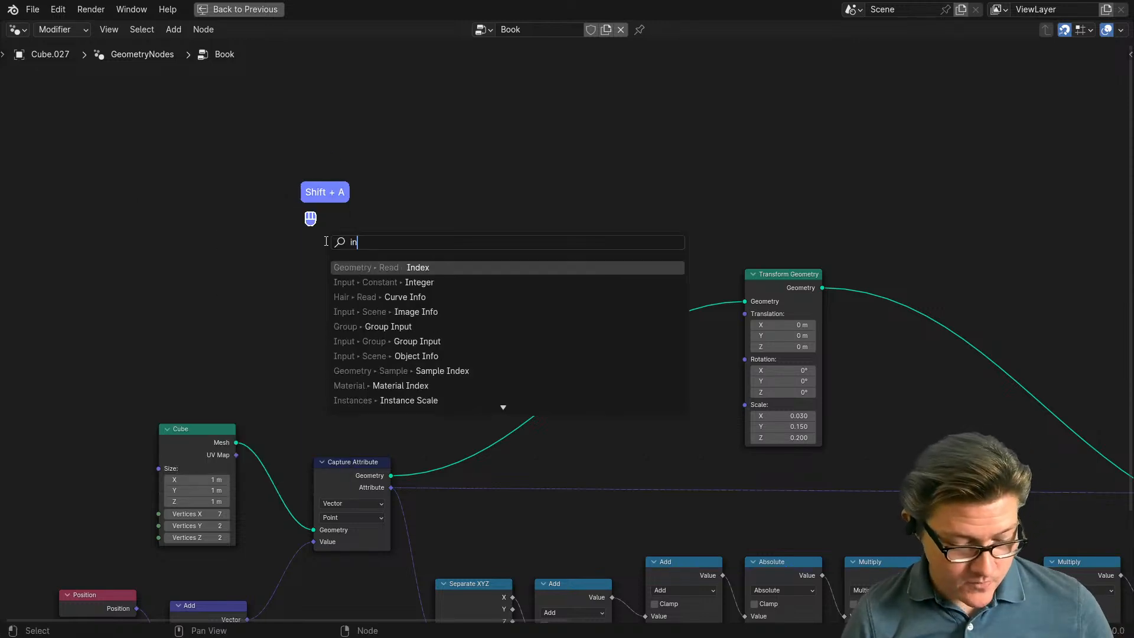
pyautogui.write('dex ')
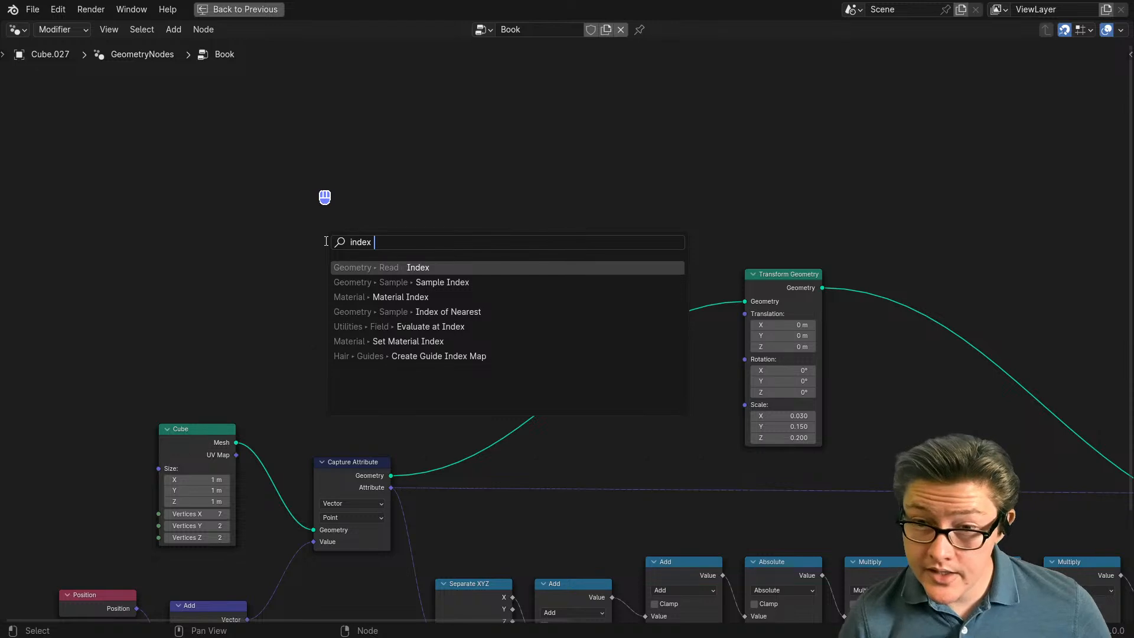
pyautogui.write('insa')
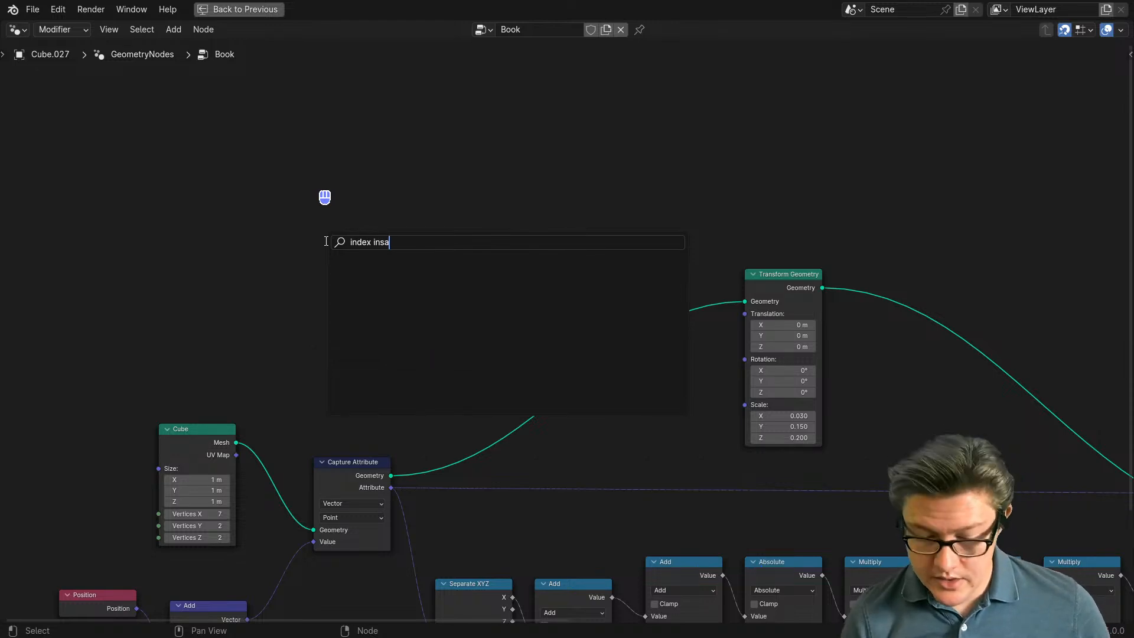
pyautogui.press('BackSpace')
pyautogui.write('t')
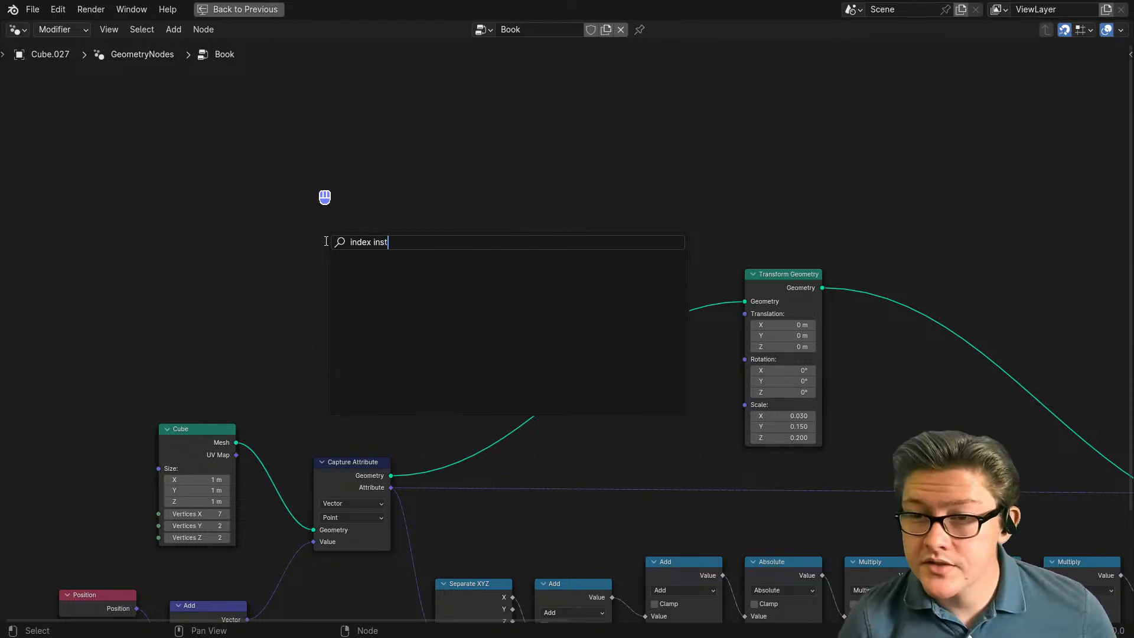
pyautogui.press('BackSpace')
pyautogui.click(444, 272)
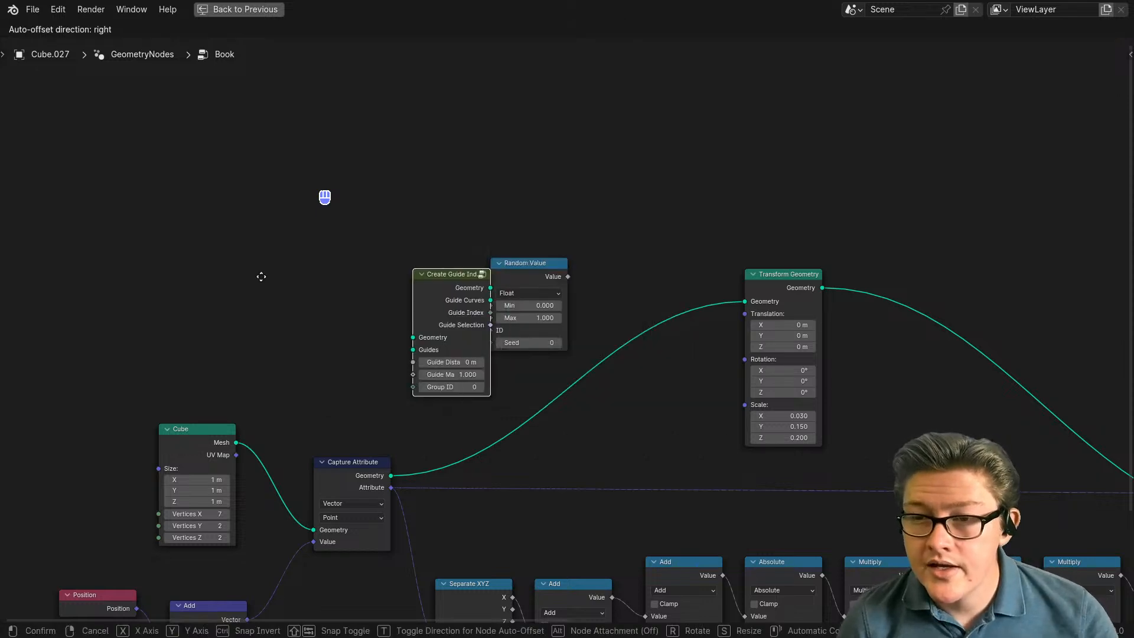
pyautogui.click(245, 273)
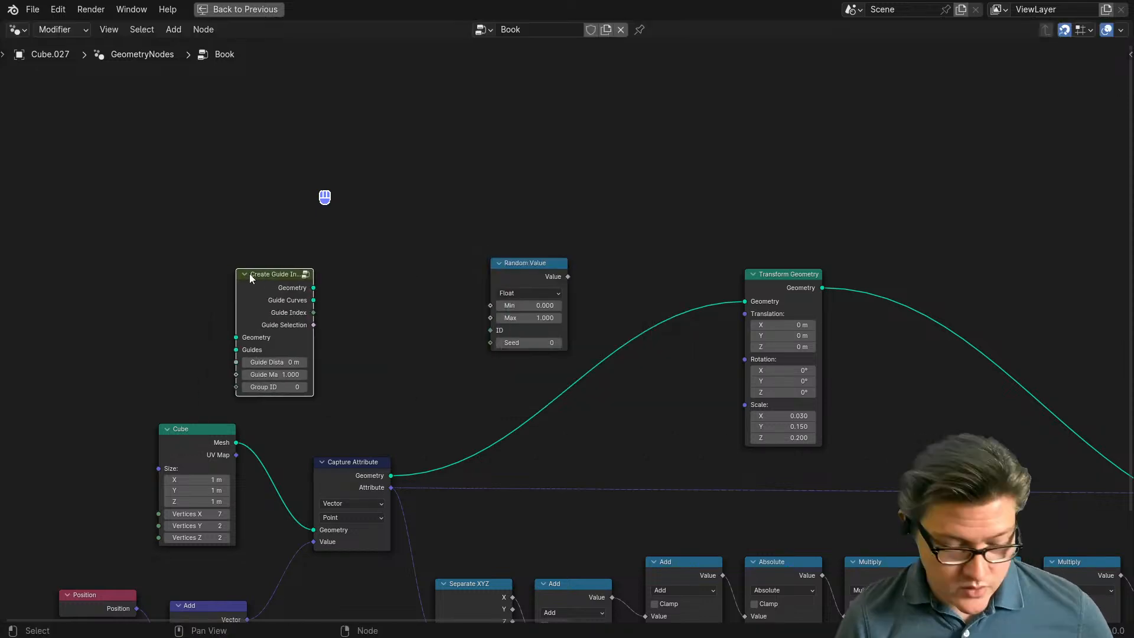
pyautogui.press('x')
# Step: Restore the split layout, move Random Value farther from Transform Geometry, and add a Map Range node between them
pyautogui.hotkey('ctrl', 'space')
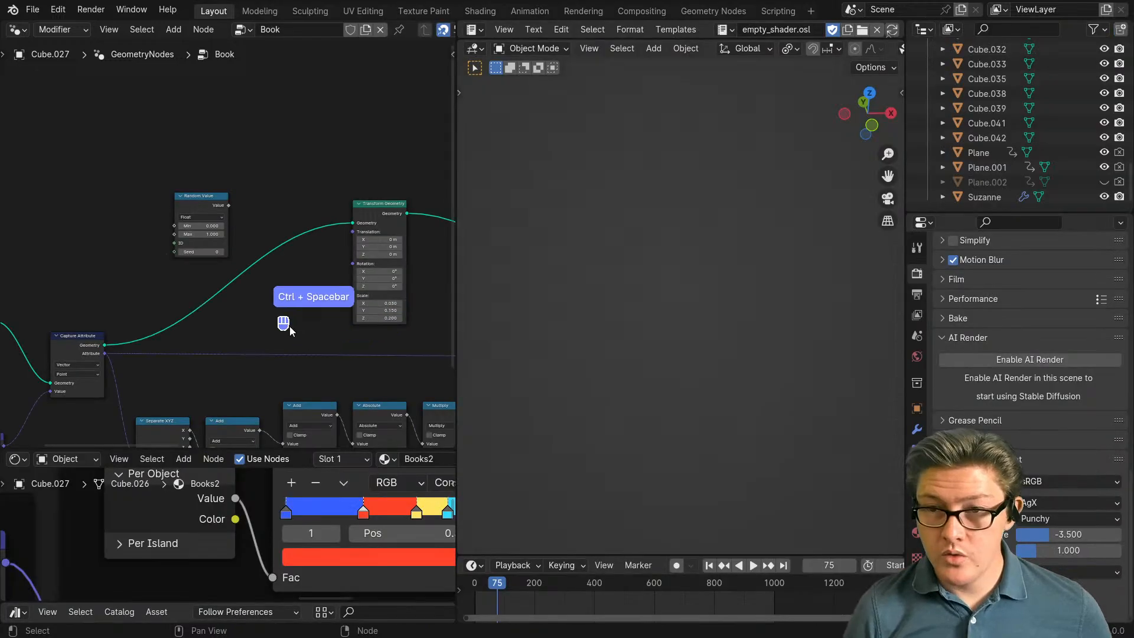
pyautogui.scroll(2, 254, 213)
pyautogui.moveTo(201, 197); pyautogui.dragTo(128, 197)
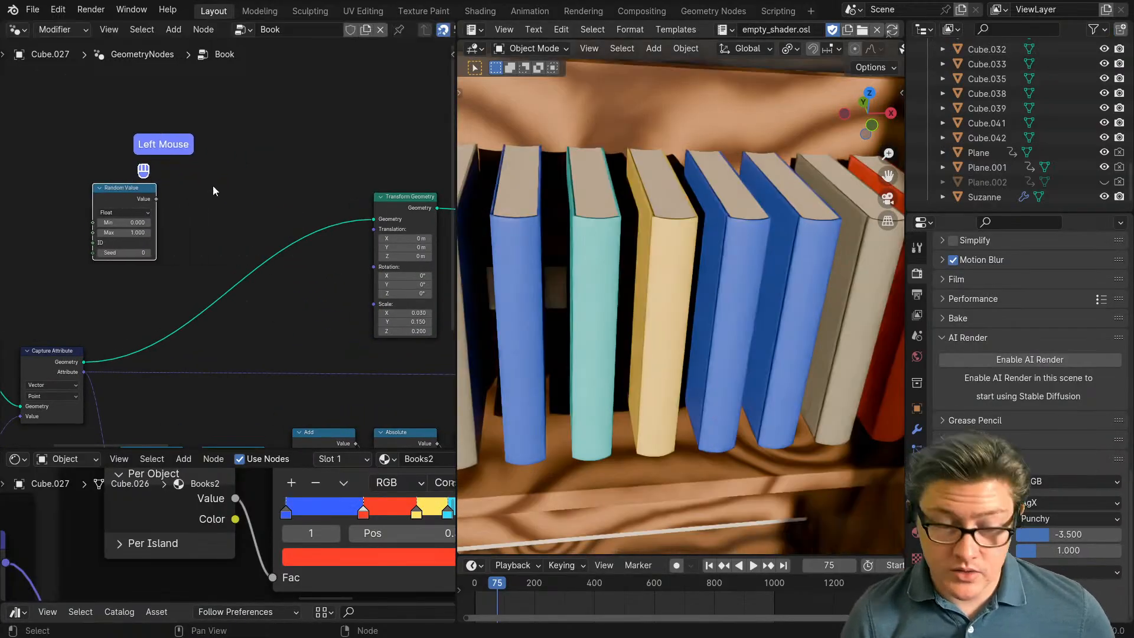
pyautogui.hotkey('shift', 'm')
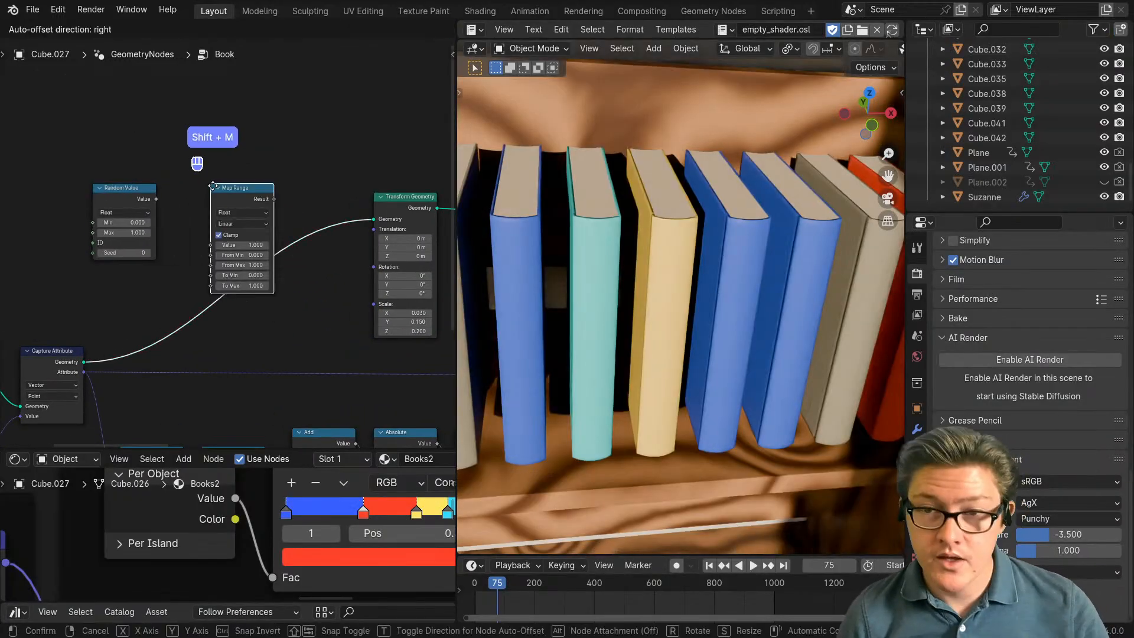
pyautogui.click(231, 104)
pyautogui.scroll(1, 292, 261)
pyautogui.scroll(1, 293, 261)
pyautogui.moveTo(293, 261); pyautogui.dragTo(192, 274, button='middle')
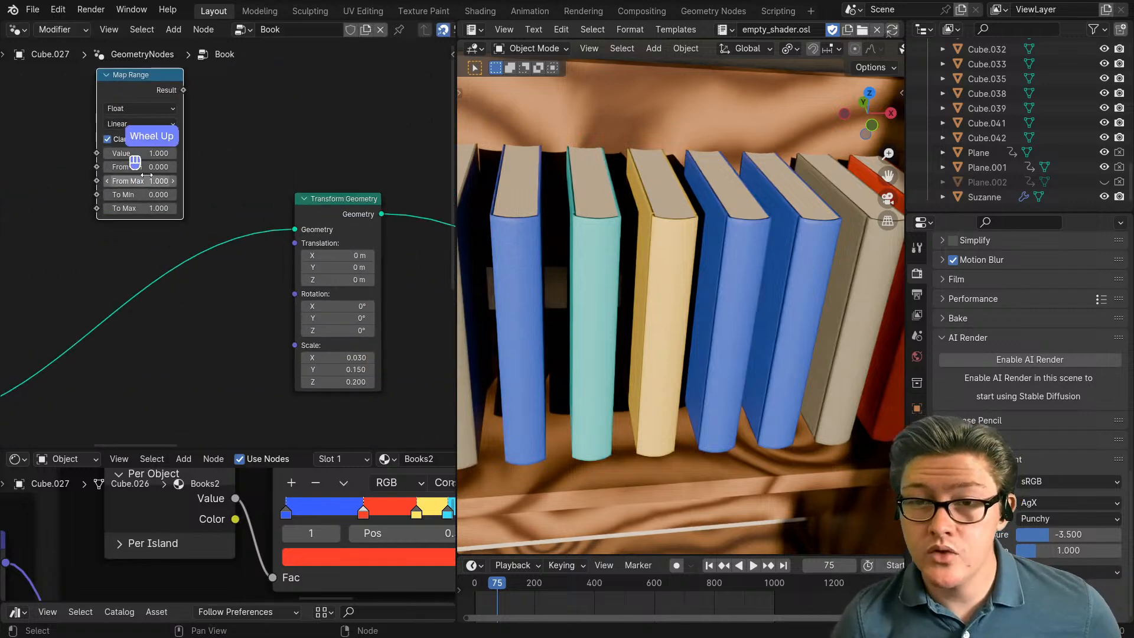
pyautogui.scroll(1, 152, 107)
# Step: Make room before the Transform Geometry node and add a Combine XYZ node beside its inputs
pyautogui.scroll(-5, 285, 263)
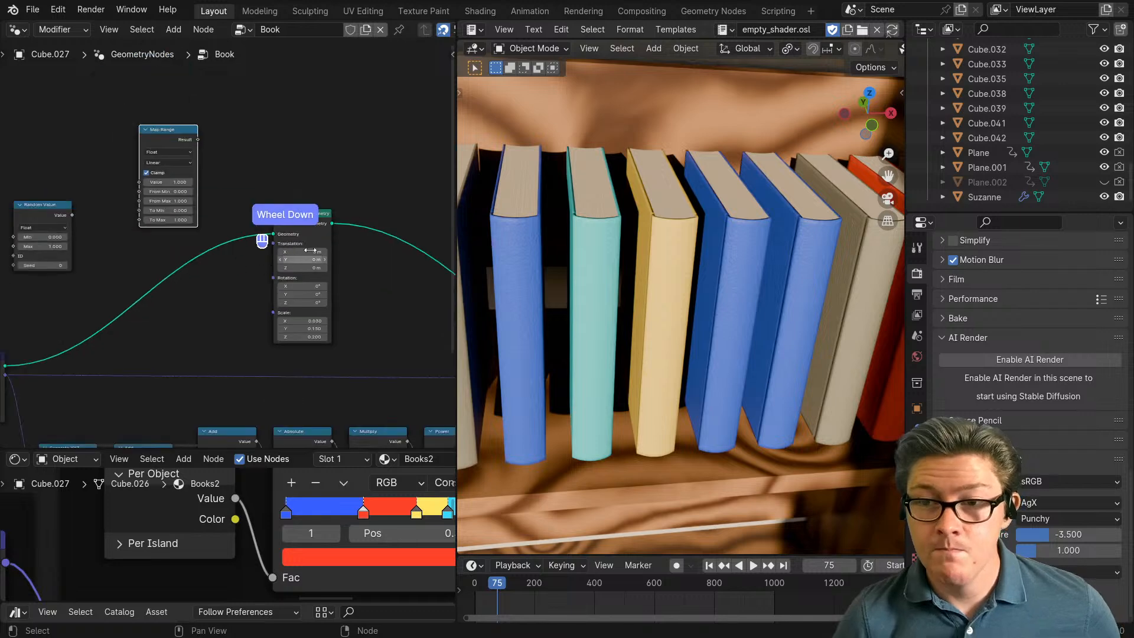
pyautogui.moveTo(293, 218); pyautogui.dragTo(385, 236)
pyautogui.press('q')
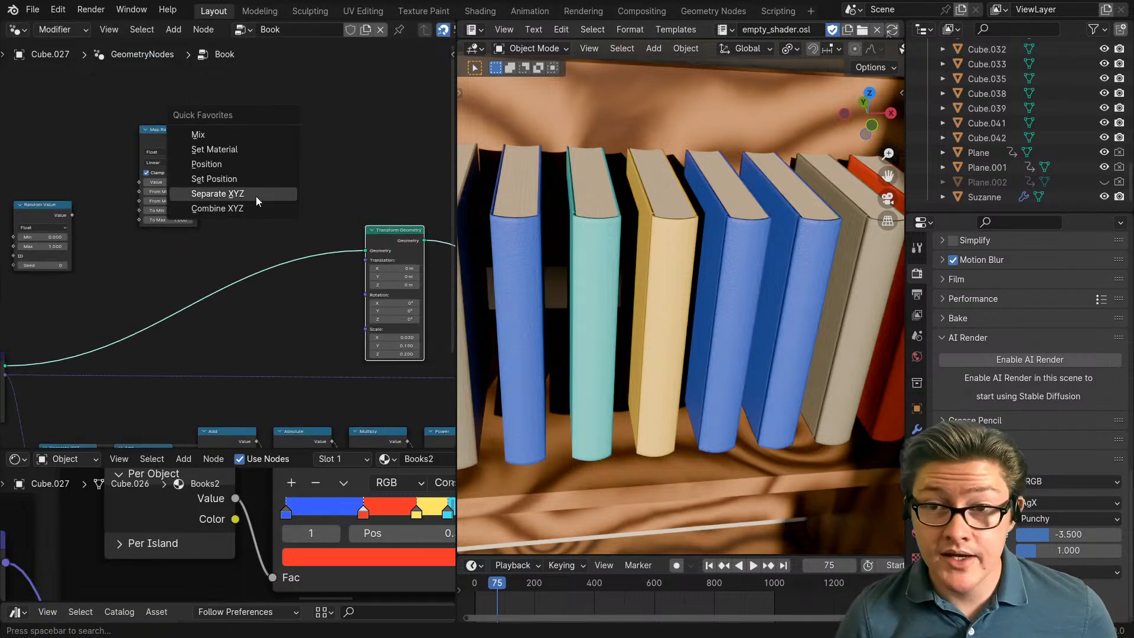
pyautogui.click(243, 206)
pyautogui.click(258, 292)
pyautogui.scroll(2, 272, 302)
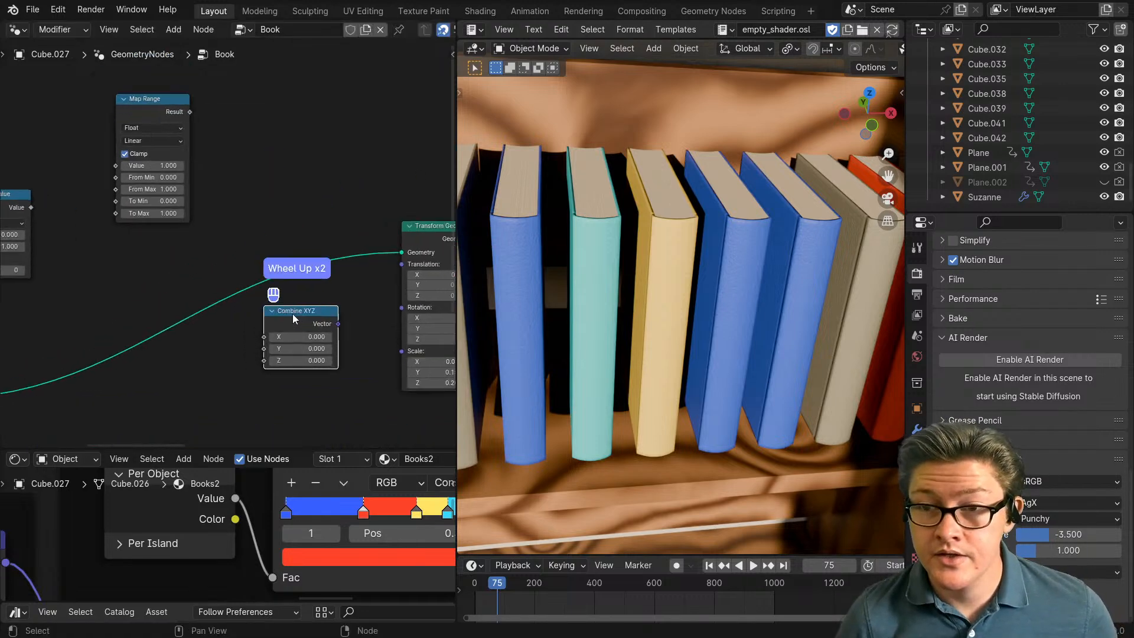
# Step: Copy Transform Geometry's scale values 0.030, 0.150 and 0.200 into the Combine XYZ node and connect its Vector output to Scale
pyautogui.moveTo(358, 333); pyautogui.dragTo(231, 300, button='middle')
pyautogui.moveTo(213, 291); pyautogui.dragTo(283, 323)
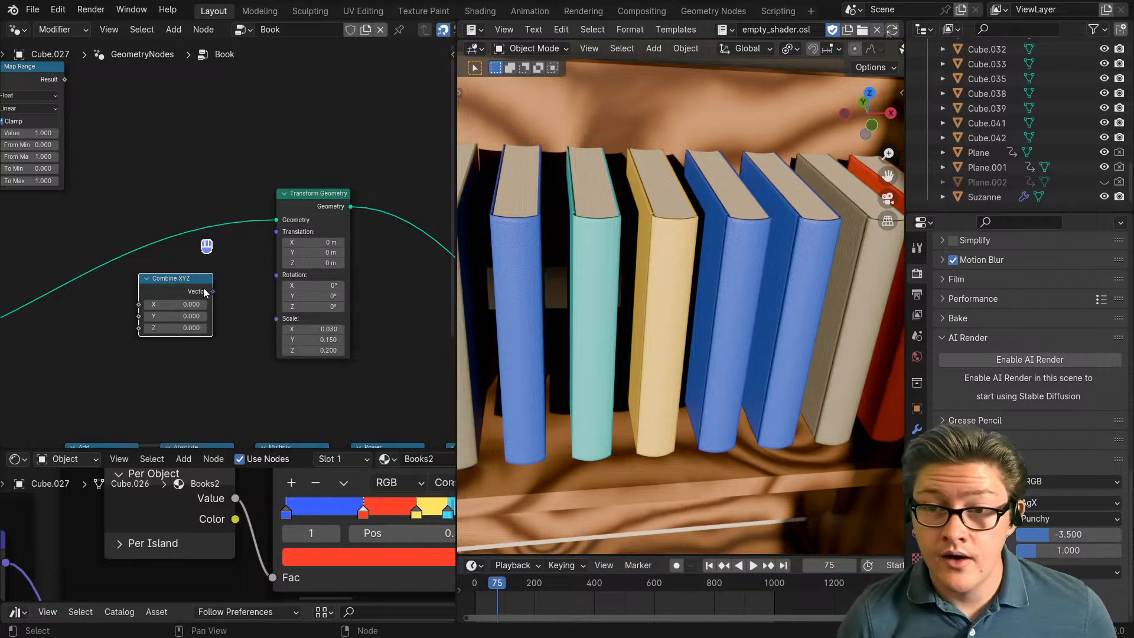
pyautogui.moveTo(212, 291); pyautogui.dragTo(267, 320)
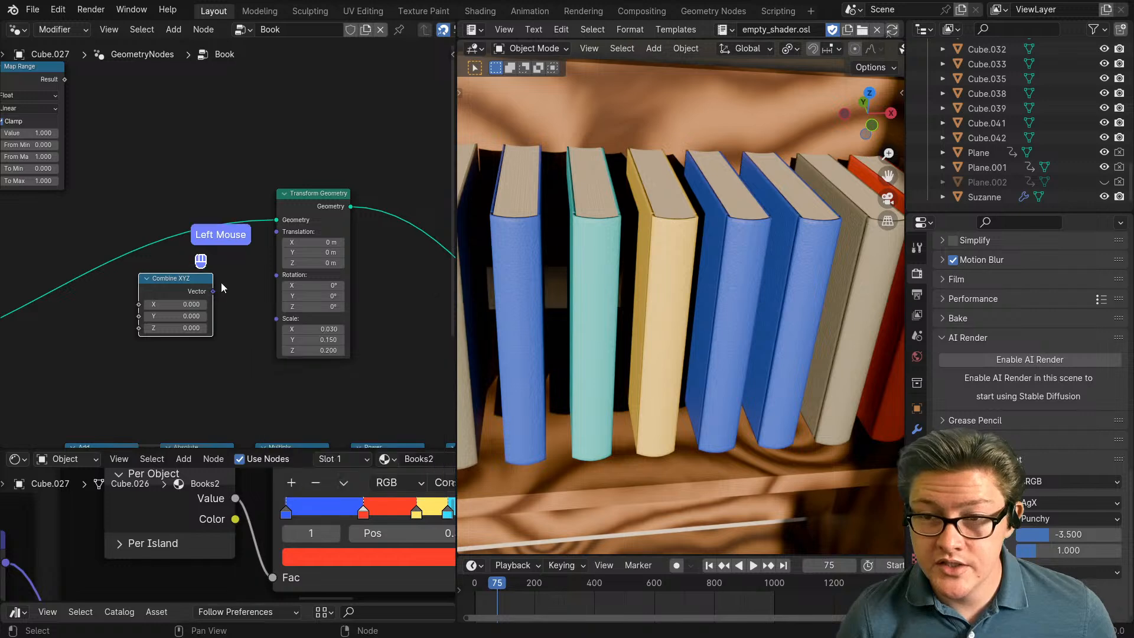
pyautogui.moveTo(249, 337); pyautogui.dragTo(217, 287, button='middle')
pyautogui.scroll(2, 218, 286)
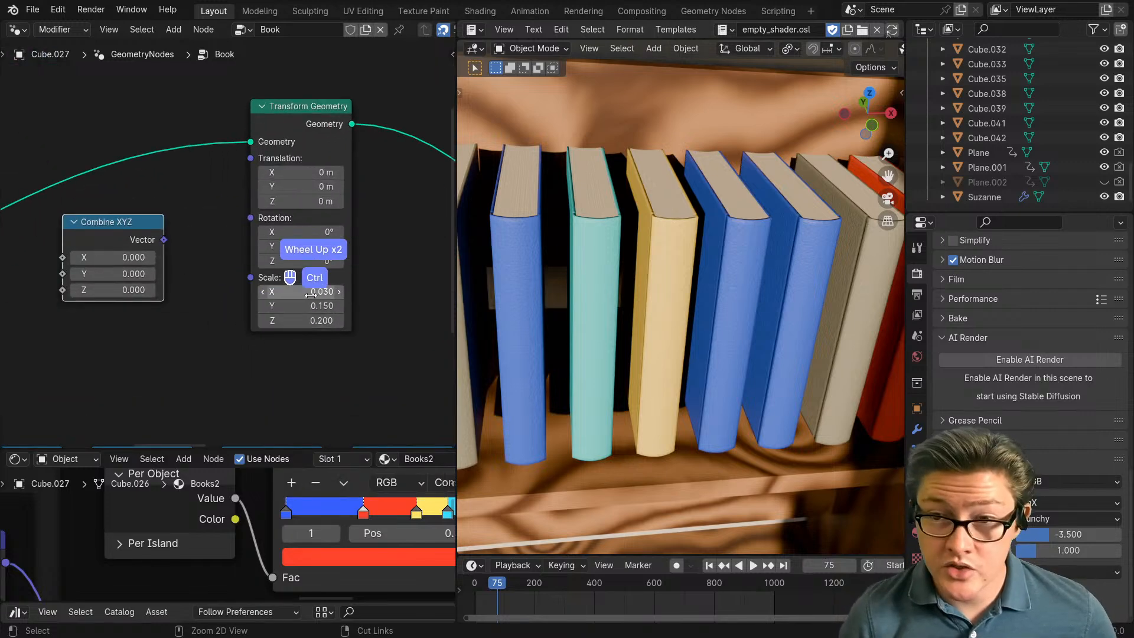
pyautogui.hotkey('ctrl', 'c')
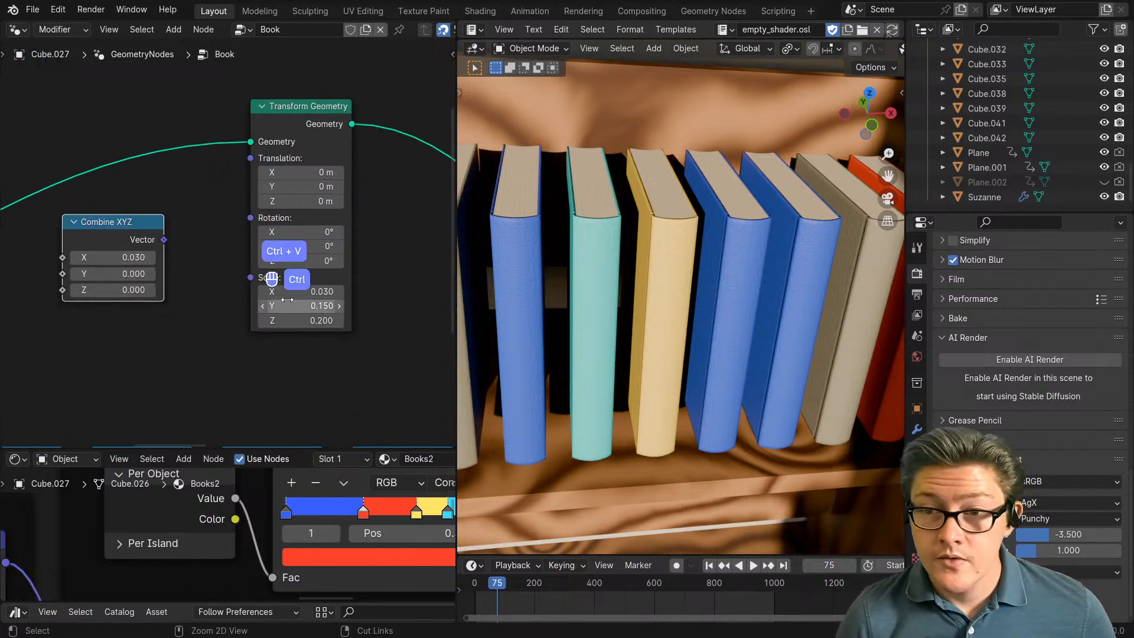
pyautogui.hotkey('ctrl', 'c')
pyautogui.hotkey('ctrl', 'v')
pyautogui.hotkey('ctrl', 'c')
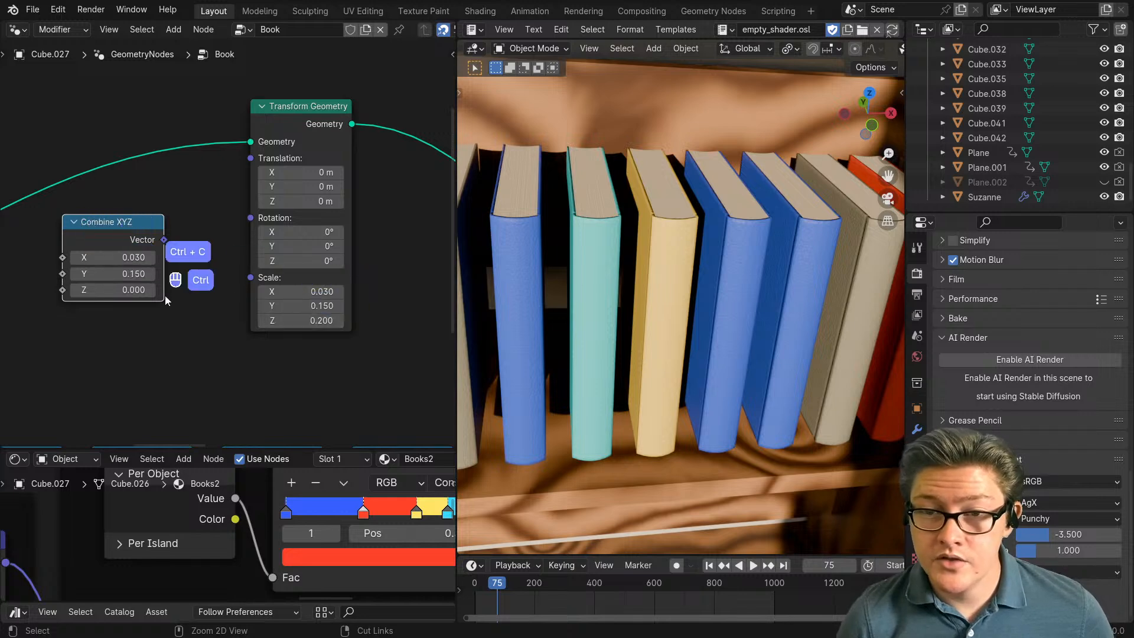
pyautogui.hotkey('ctrl', 'v')
pyautogui.moveTo(164, 239); pyautogui.dragTo(250, 277)
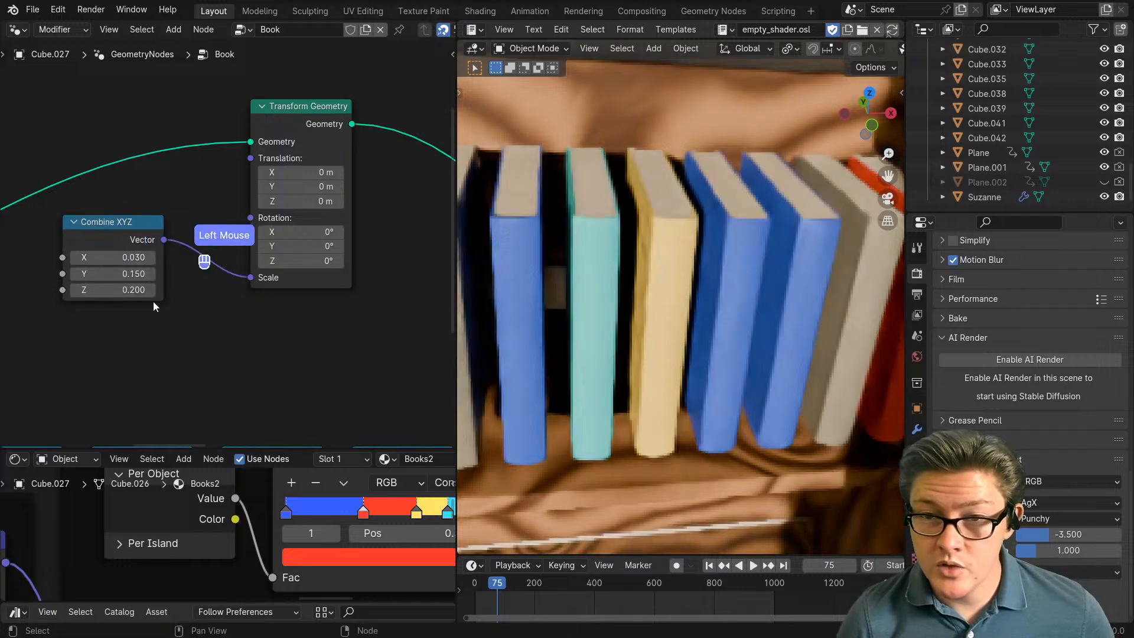
# Step: Reposition the Map Range node closer to Combine XYZ and set its To Min to 0.02 and To Max to 0.05
pyautogui.moveTo(154, 301); pyautogui.dragTo(288, 345, button='middle')
pyautogui.scroll(-2, 288, 346)
pyautogui.moveTo(255, 263); pyautogui.dragTo(268, 275)
pyautogui.moveTo(152, 187); pyautogui.dragTo(211, 255, button='middle')
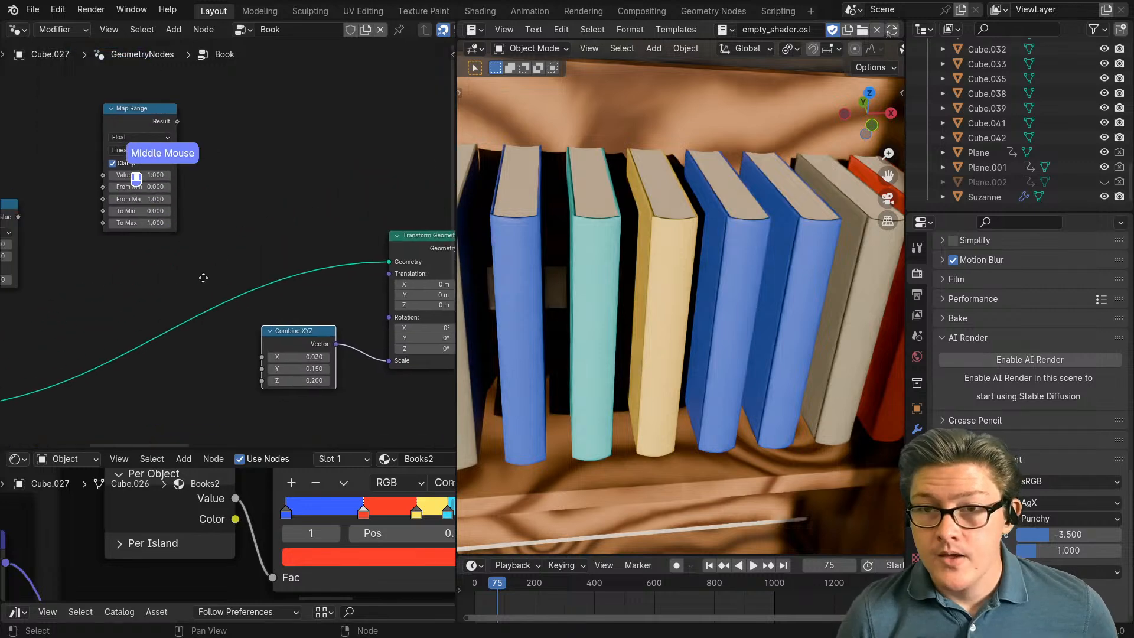
pyautogui.scroll(2, 182, 233)
pyautogui.moveTo(132, 97); pyautogui.dragTo(108, 185)
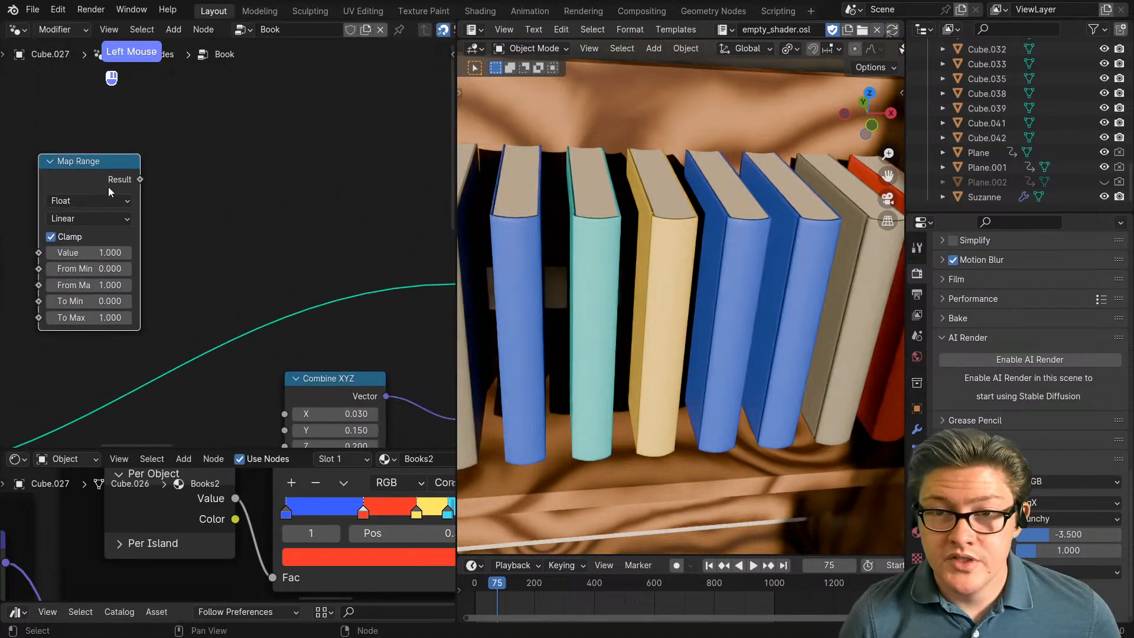
pyautogui.moveTo(102, 294); pyautogui.dragTo(142, 248, button='middle')
pyautogui.click(146, 253)
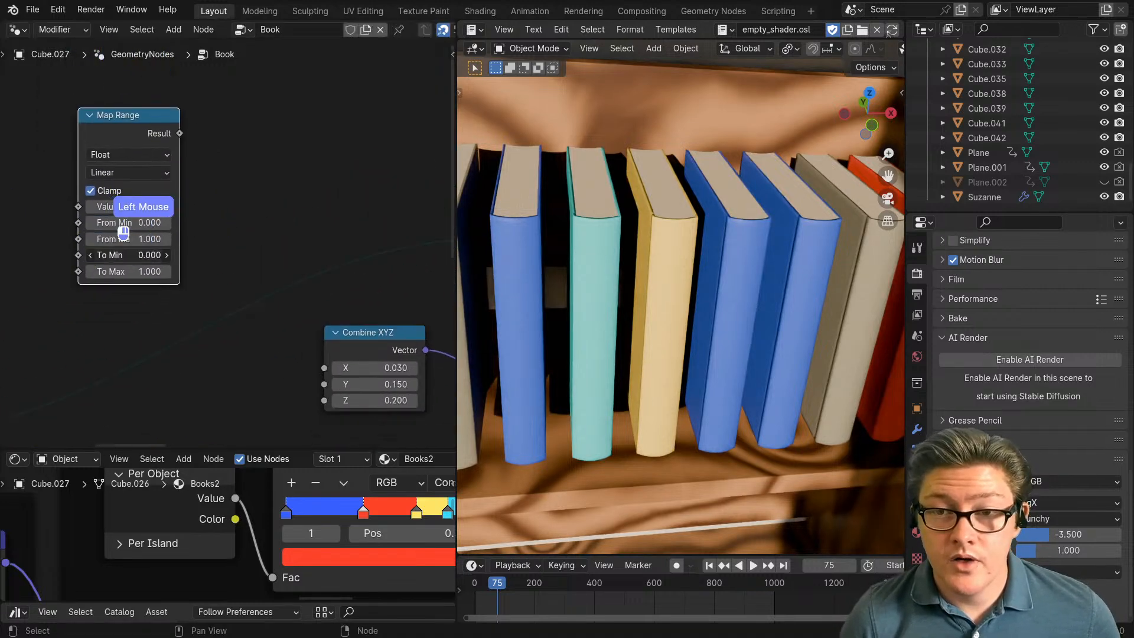
pyautogui.write('.02')
pyautogui.doubleClick(139, 271)
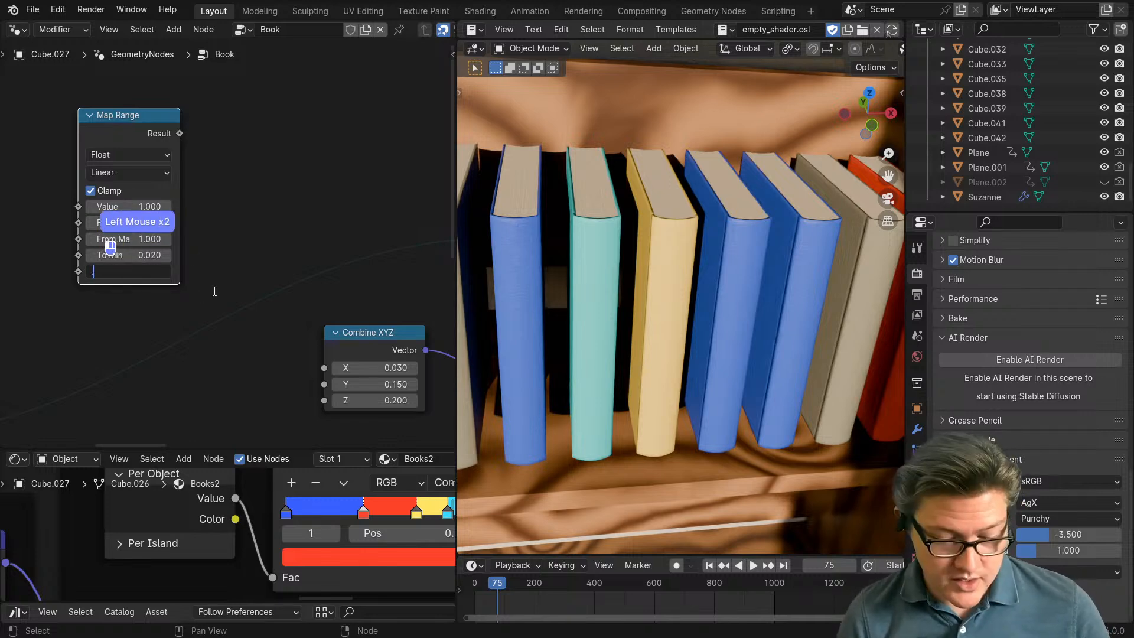
pyautogui.write('.05')
pyautogui.press('Return')
# Step: Connect the Map Range result to Combine XYZ's X input and feed the Random Value output into Map Range's Value
pyautogui.moveTo(180, 134); pyautogui.dragTo(325, 368)
pyautogui.moveTo(222, 344); pyautogui.dragTo(322, 378, button='middle')
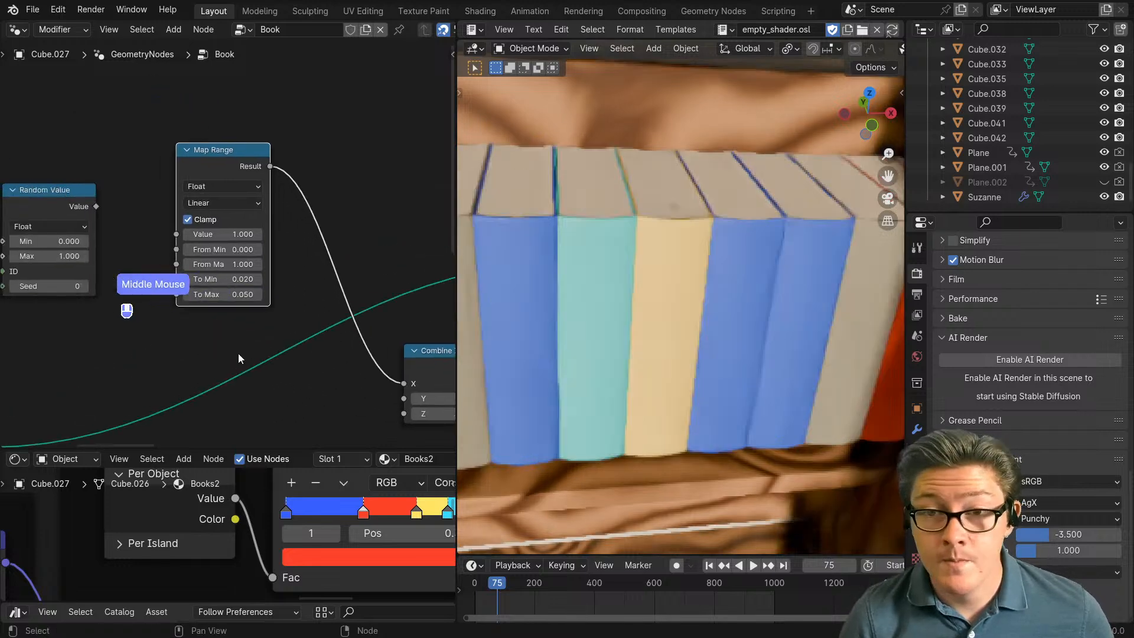
pyautogui.moveTo(98, 206); pyautogui.dragTo(176, 235)
# Step: Test a seed of 2 on the Random Value node and restore the seed to 0
pyautogui.scroll(3, 154, 250)
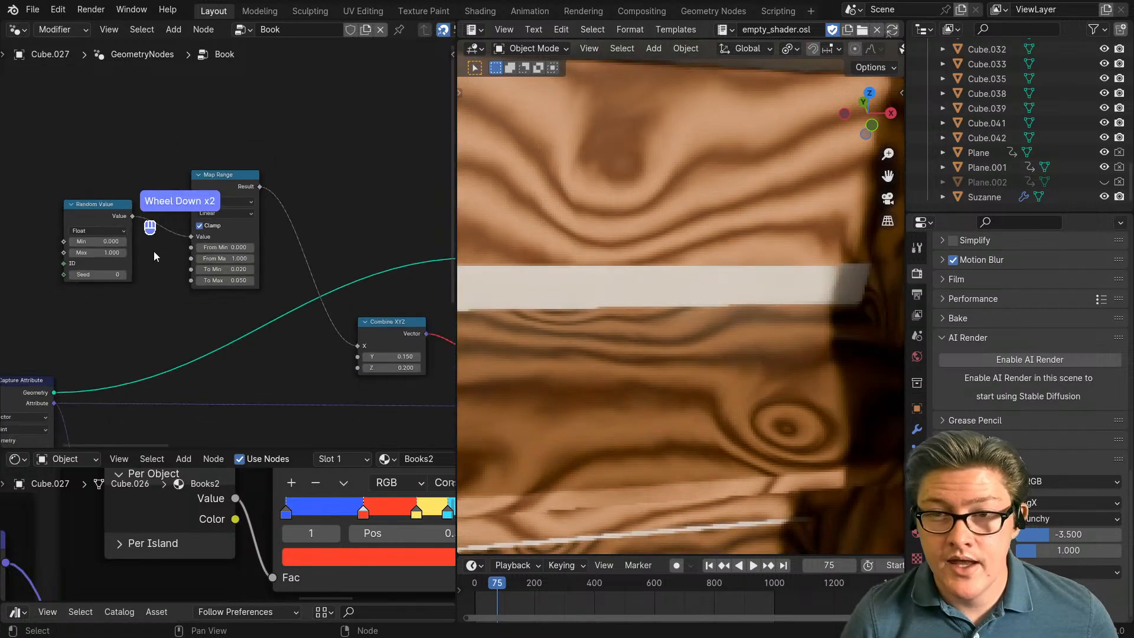
pyautogui.scroll(5, 227, 289)
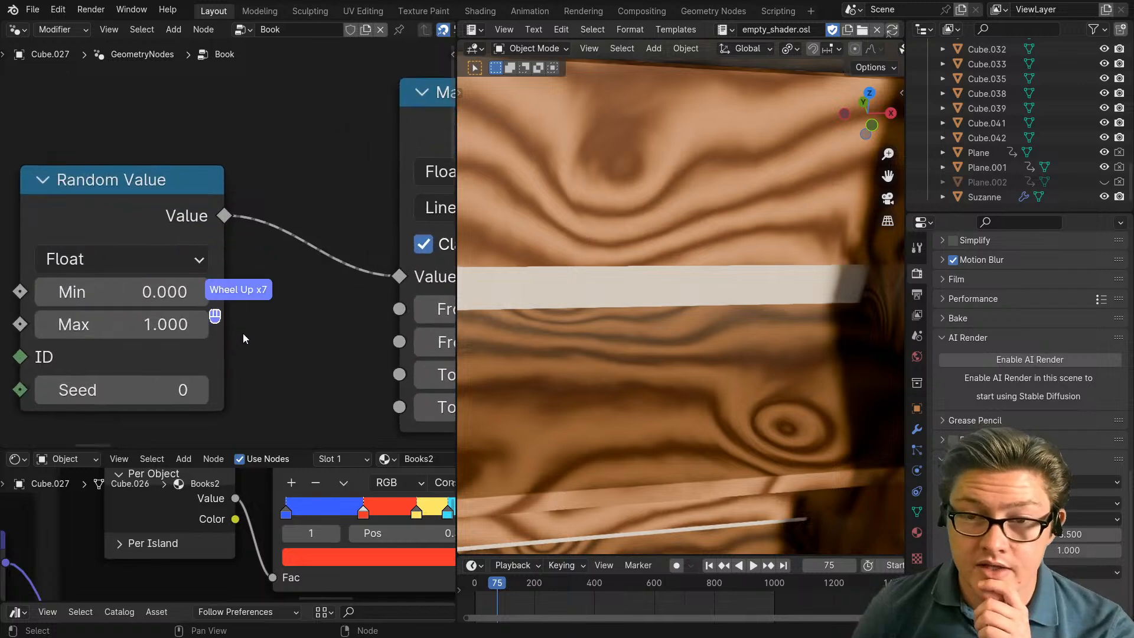
pyautogui.moveTo(243, 333); pyautogui.dragTo(288, 292, button='middle')
pyautogui.click(236, 351)
pyautogui.click(237, 350)
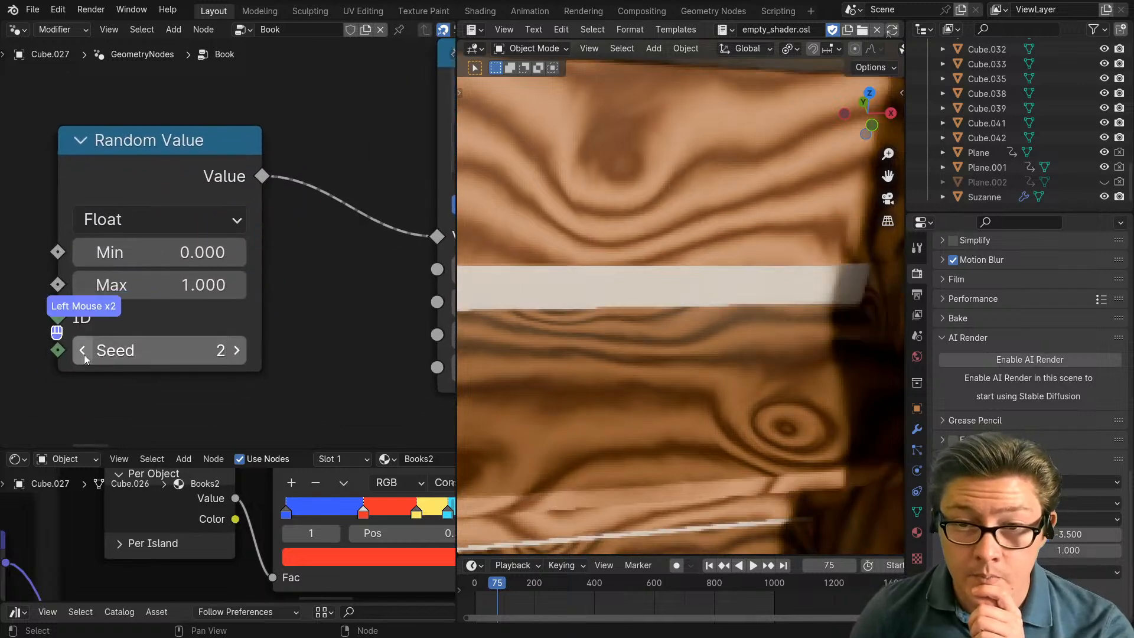
pyautogui.click(82, 351)
pyautogui.click(83, 351)
pyautogui.scroll(-4, 282, 337)
pyautogui.moveTo(155, 355); pyautogui.dragTo(261, 339, button='middle')
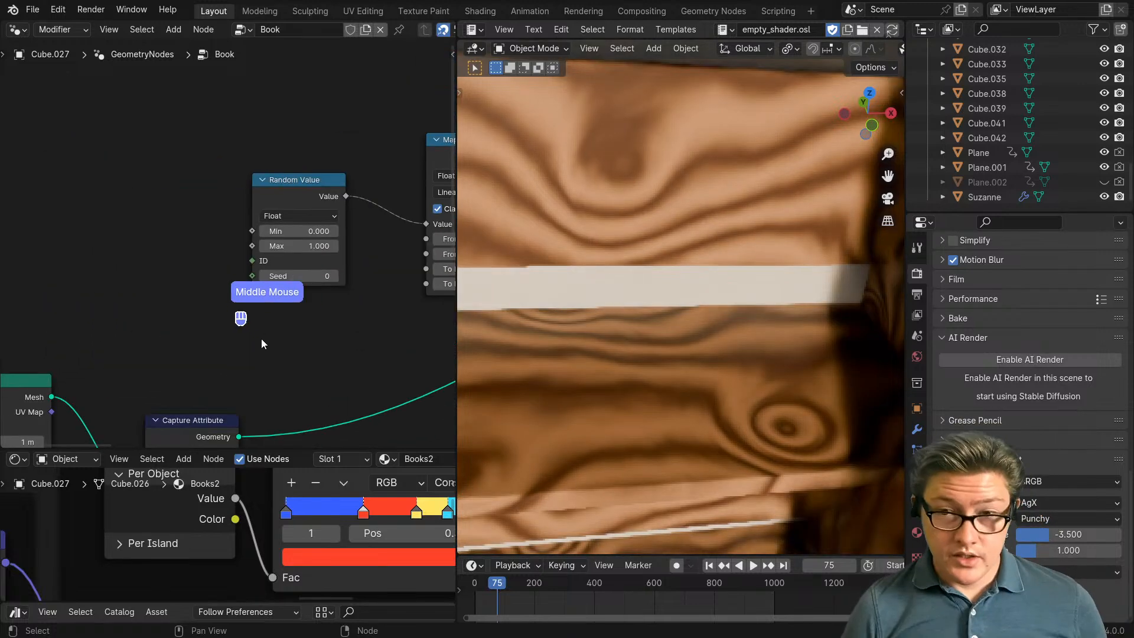
# Step: Maximize the node editor and browse the Instances and Attribute node categories for a source to drive Random Value's ID
pyautogui.moveTo(188, 305); pyautogui.dragTo(220, 316, button='middle')
pyautogui.hotkey('ctrl', 'space')
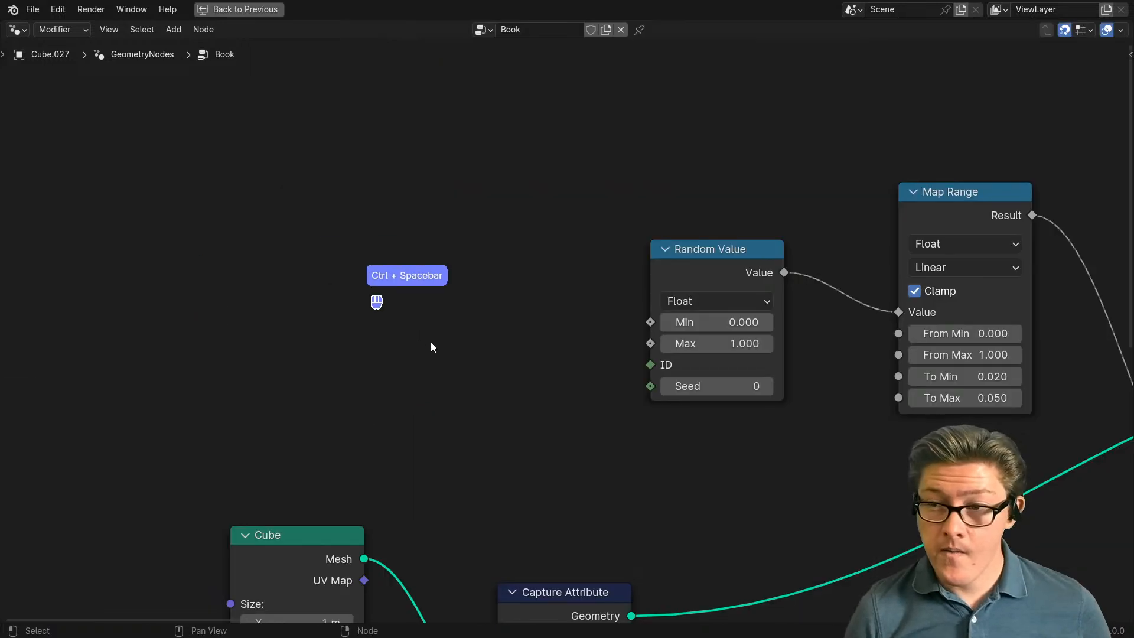
pyautogui.moveTo(431, 345); pyautogui.dragTo(374, 338, button='middle')
pyautogui.scroll(2, 373, 333)
pyautogui.moveTo(513, 355); pyautogui.dragTo(245, 338)
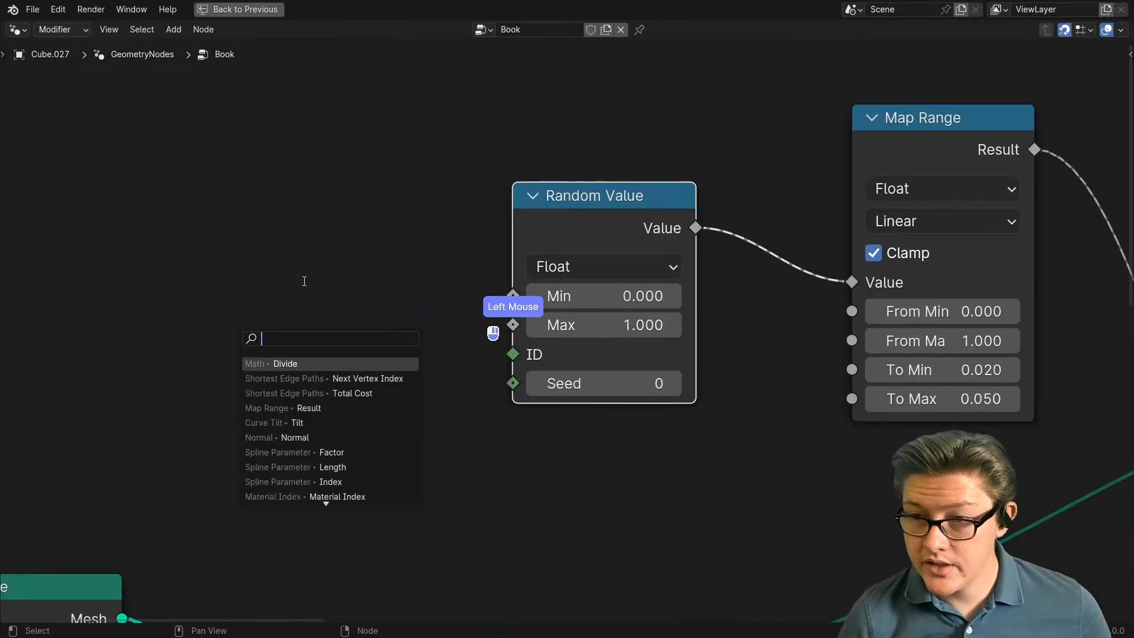
pyautogui.hotkey('shift', 'a')
pyautogui.moveTo(218, 359)
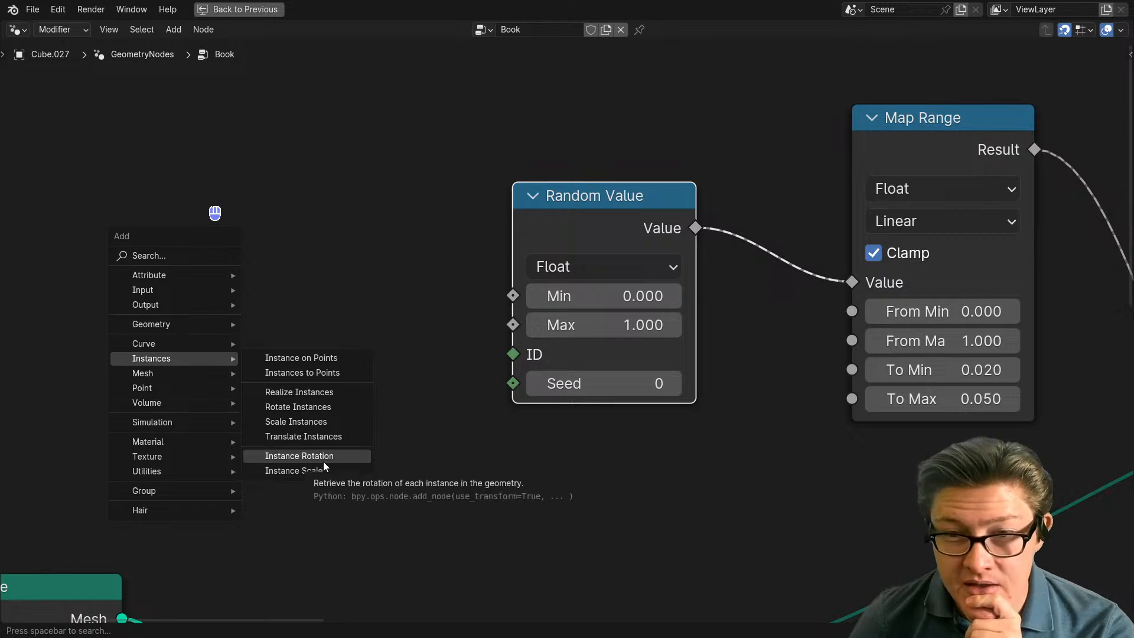
pyautogui.moveTo(176, 275)
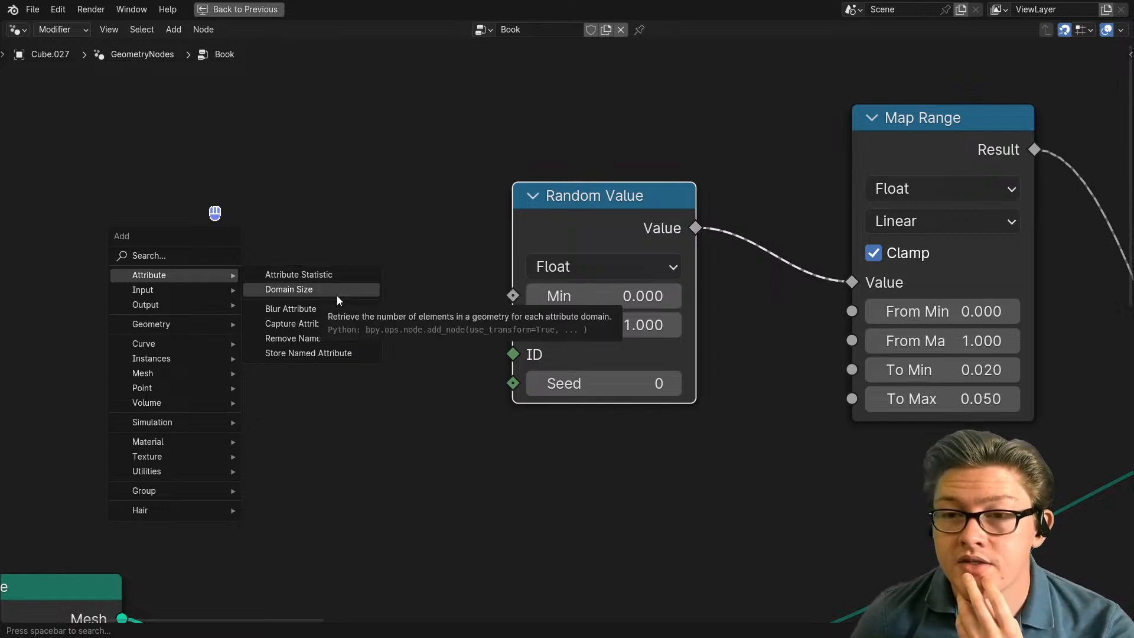
pyautogui.click(331, 275)
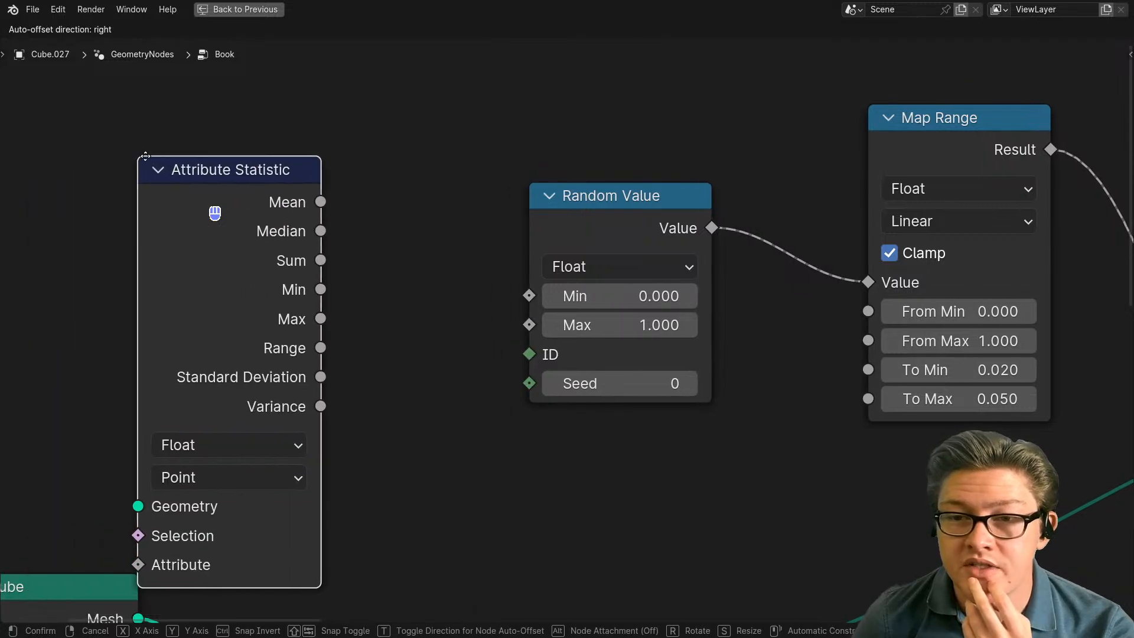
pyautogui.rightClick(149, 158)
# Step: Add an ID node beside the Random Value node and connect it to Random Value's ID input
pyautogui.hotkey('shift', 'a')
pyautogui.moveTo(187, 172)
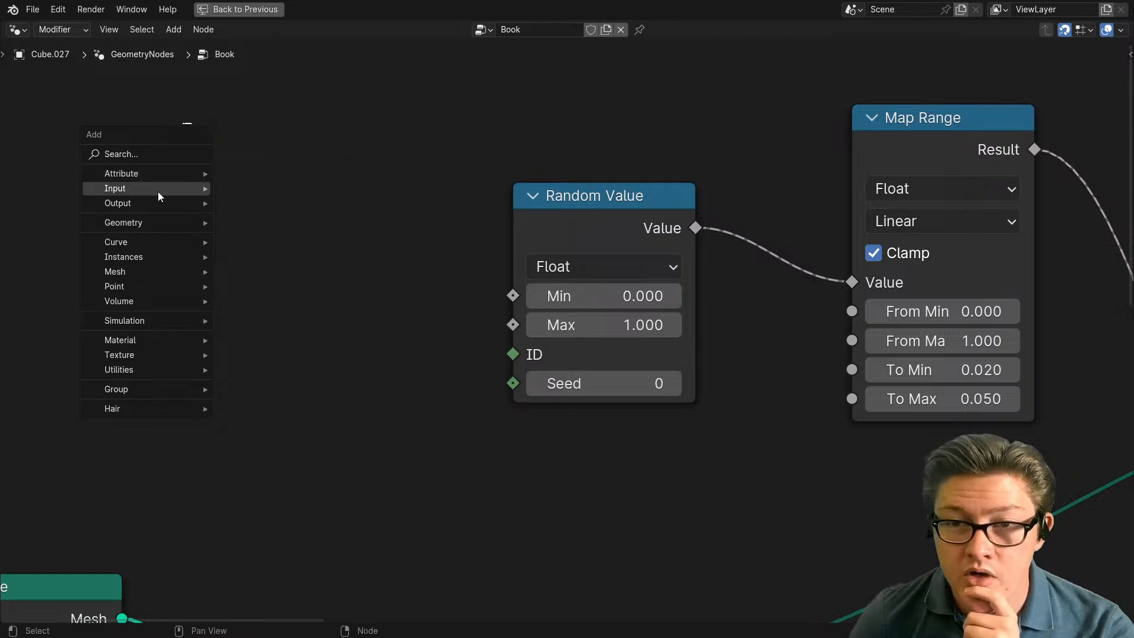
pyautogui.moveTo(157, 194)
pyautogui.moveTo(296, 187)
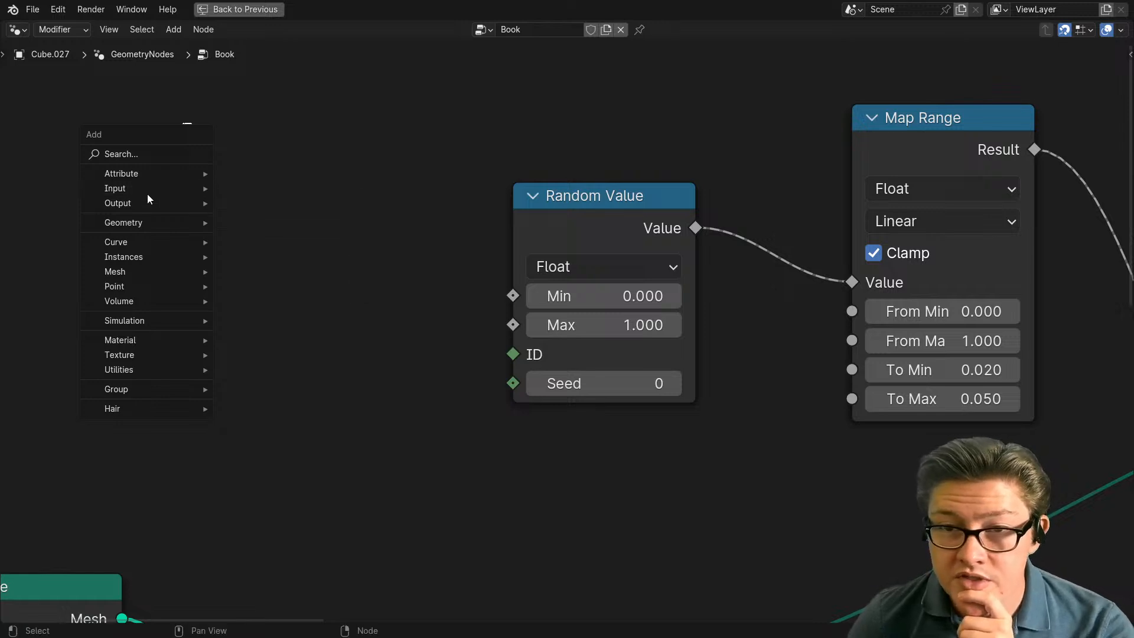
pyautogui.moveTo(164, 226)
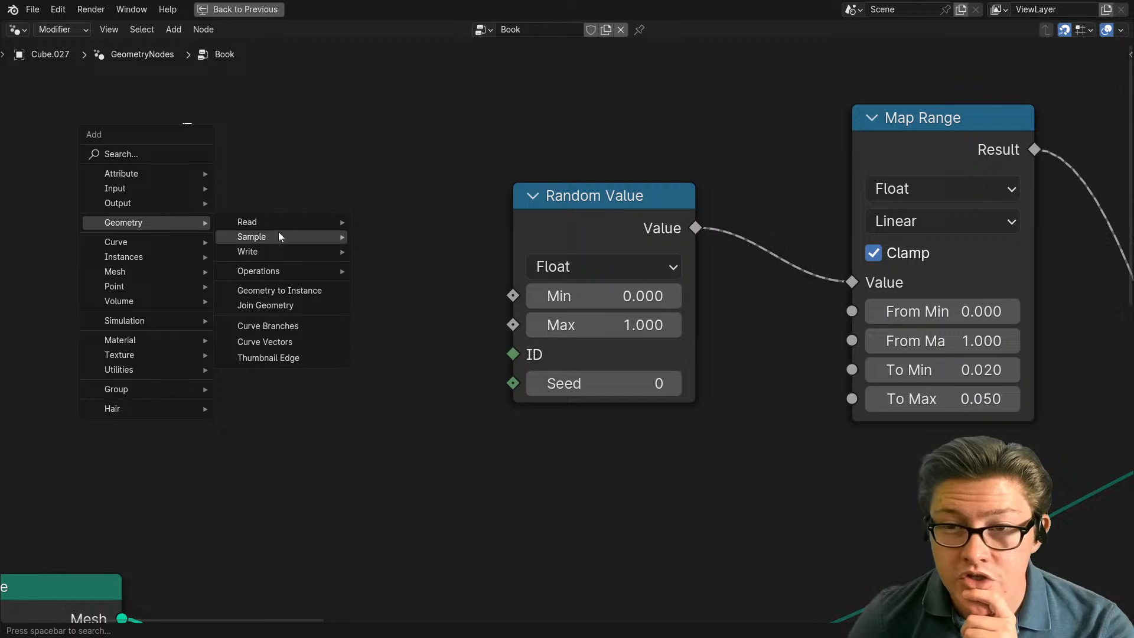
pyautogui.moveTo(291, 223)
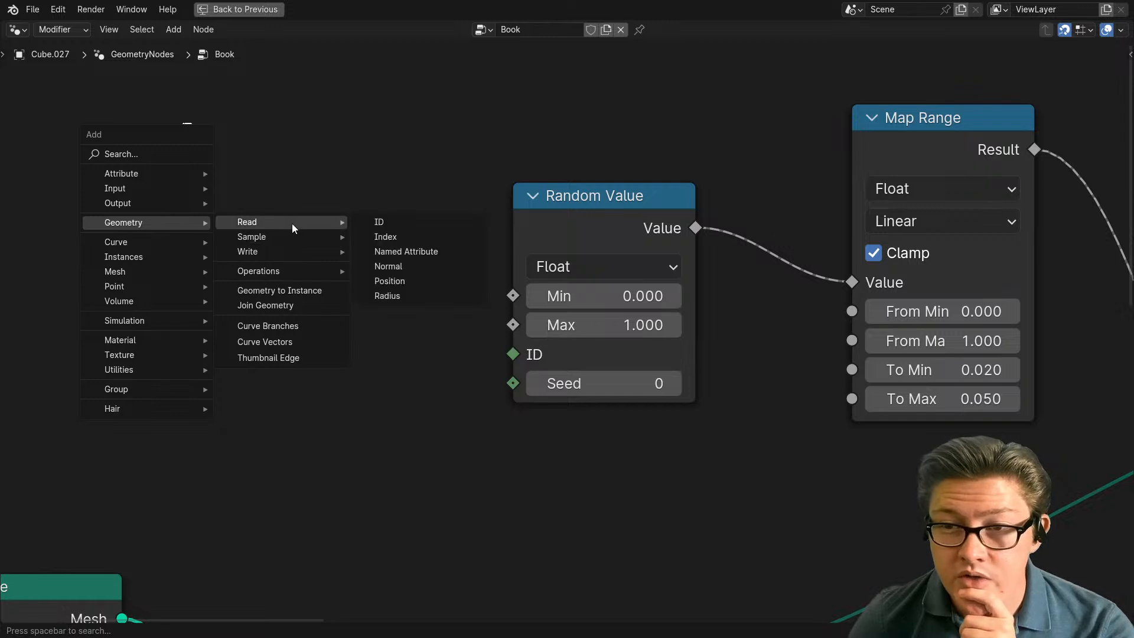
pyautogui.click(389, 224)
pyautogui.click(242, 265)
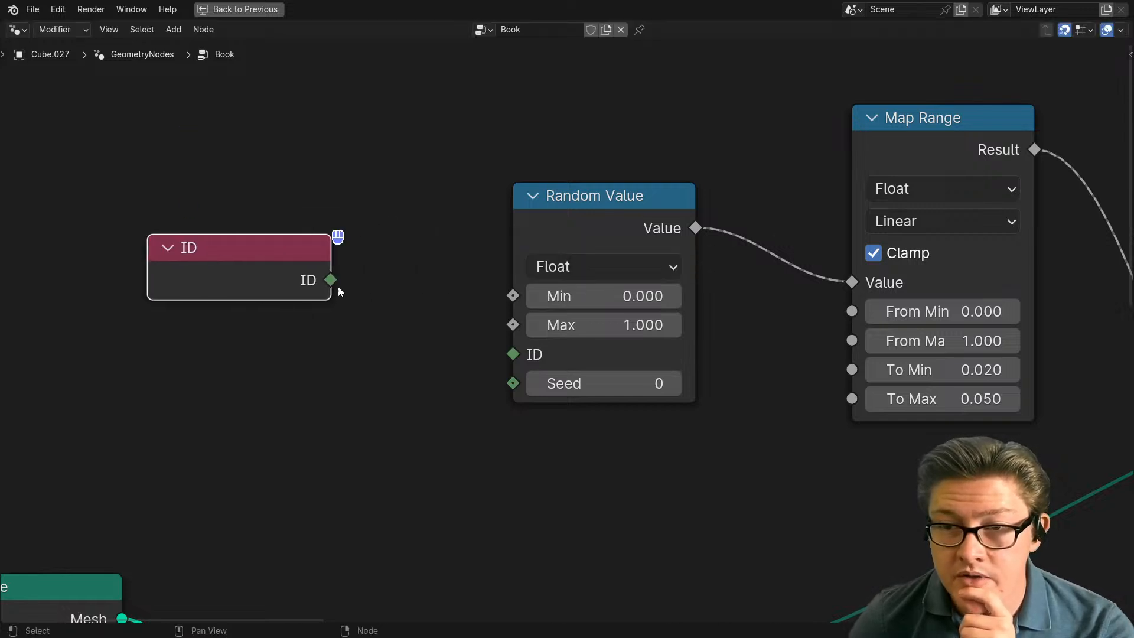
pyautogui.moveTo(334, 282); pyautogui.dragTo(513, 353)
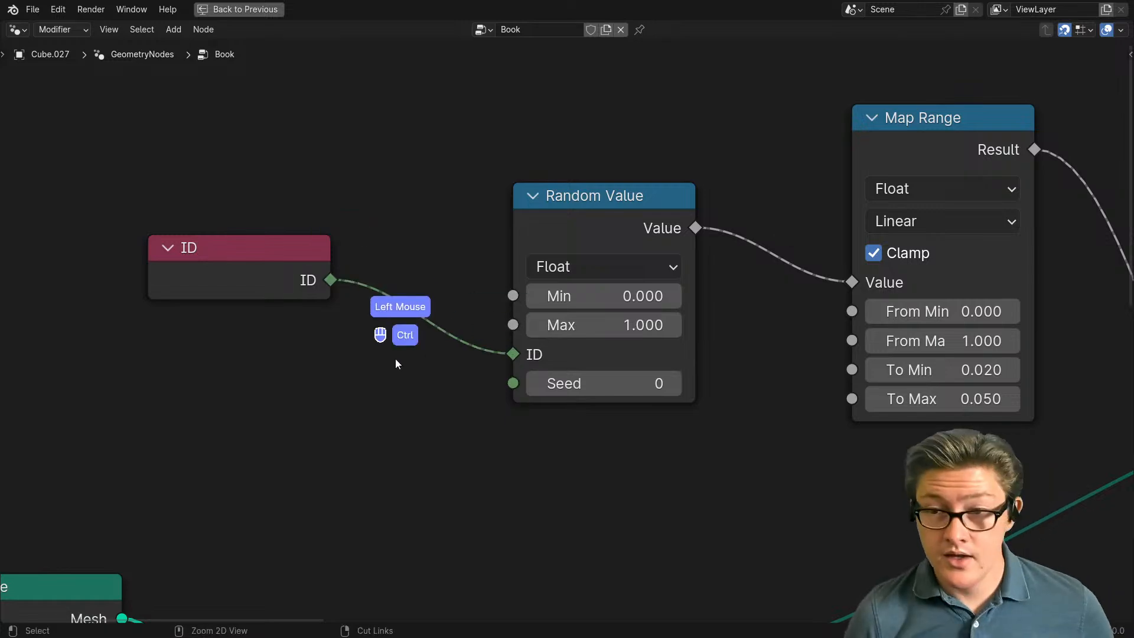
# Step: Add a Position node below the ID node and connect it to Random Value's ID input in place of the ID node
pyautogui.hotkey('ctrl', 'space')
pyautogui.moveTo(195, 349); pyautogui.dragTo(179, 242, button='middle')
pyautogui.hotkey('ctrl', 'space')
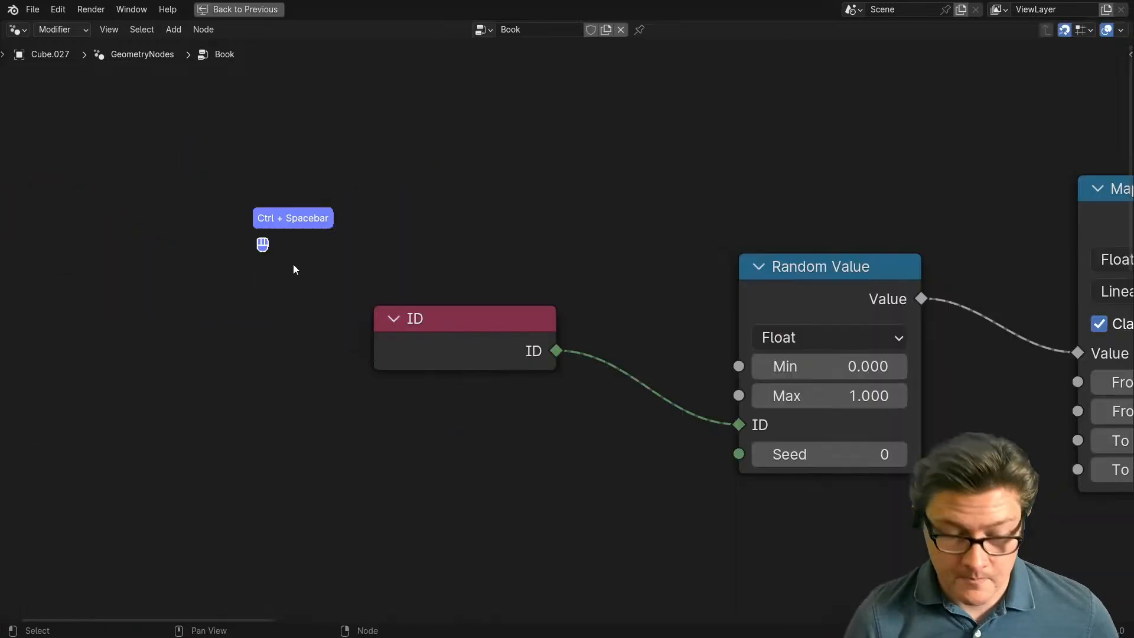
pyautogui.hotkey('shift', 'a')
pyautogui.moveTo(293, 264)
pyautogui.moveTo(394, 271)
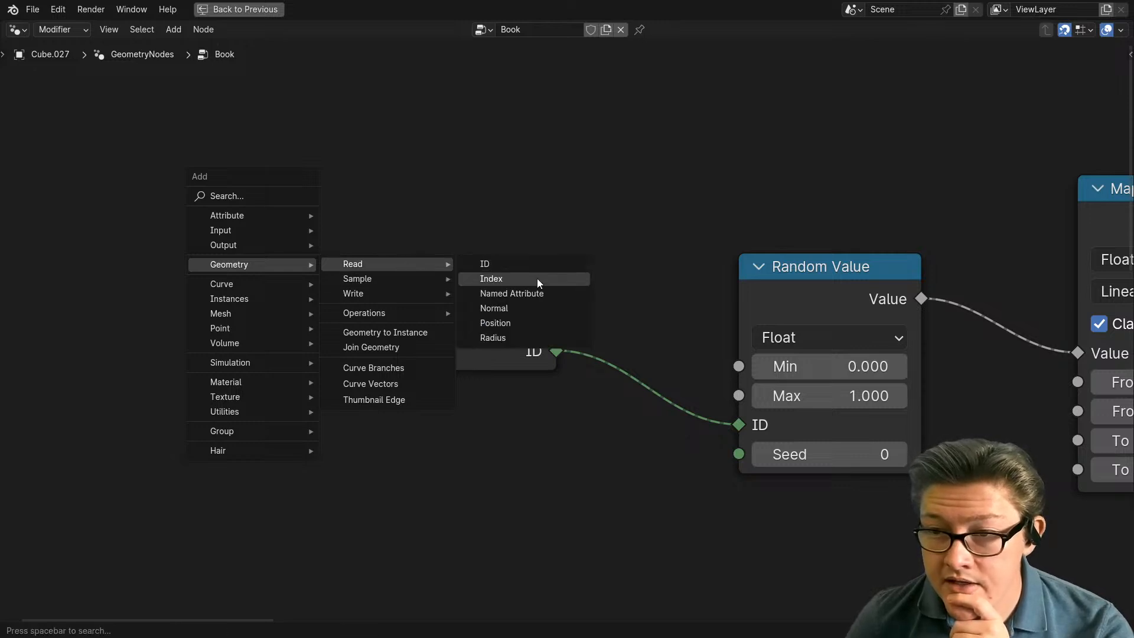
pyautogui.click(513, 324)
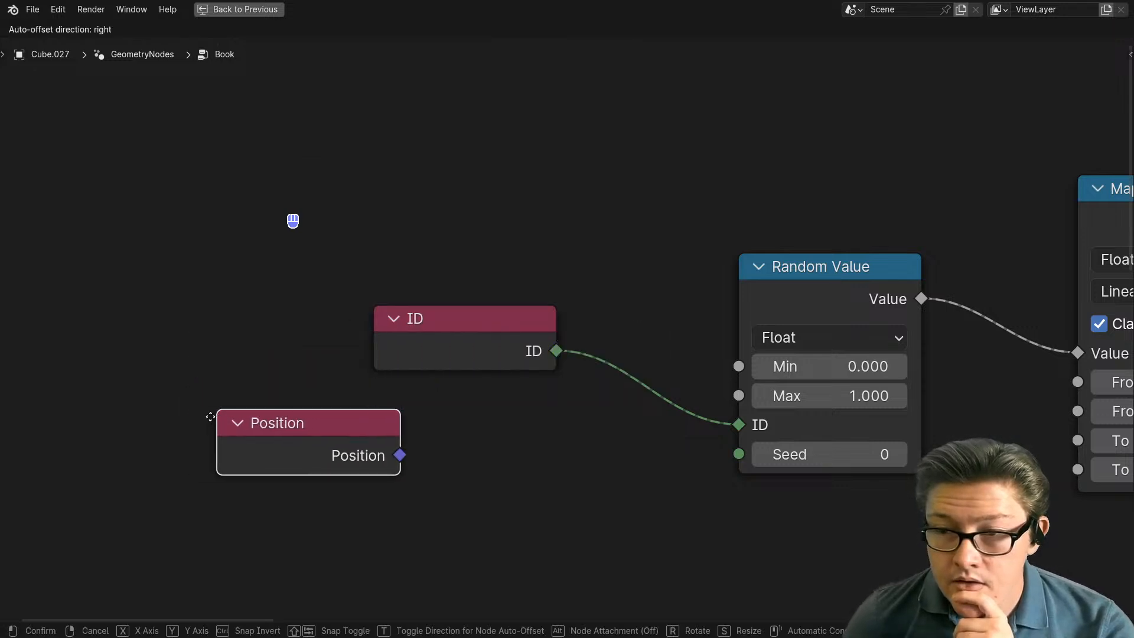
pyautogui.click(219, 413)
pyautogui.moveTo(402, 453); pyautogui.dragTo(736, 423)
pyautogui.hotkey('ctrl', 'space')
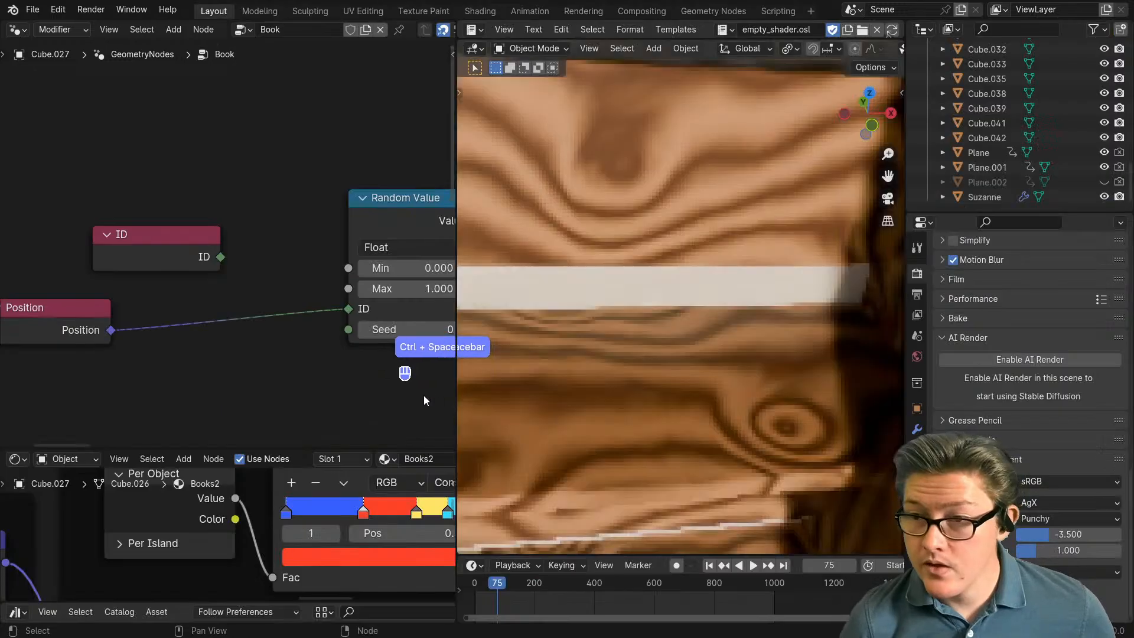
# Step: Browse the geometry Read, Sample and Write nodes for another ID source and review the whole Book node tree in the maximized editor
pyautogui.hotkey('shift', 'a')
pyautogui.moveTo(252, 285)
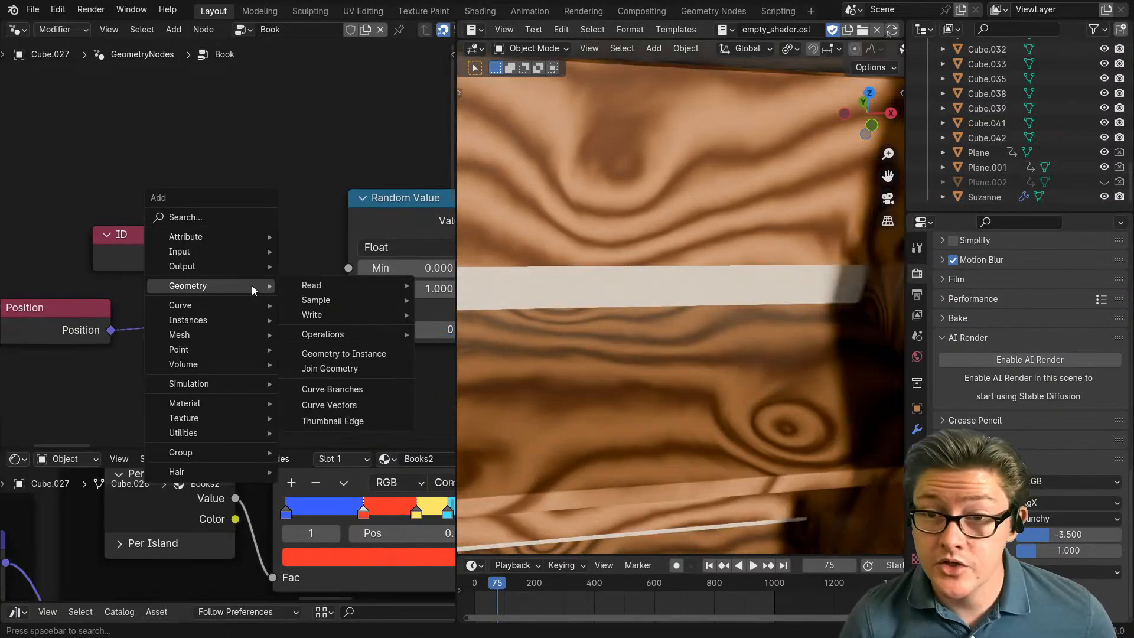
pyautogui.moveTo(363, 289)
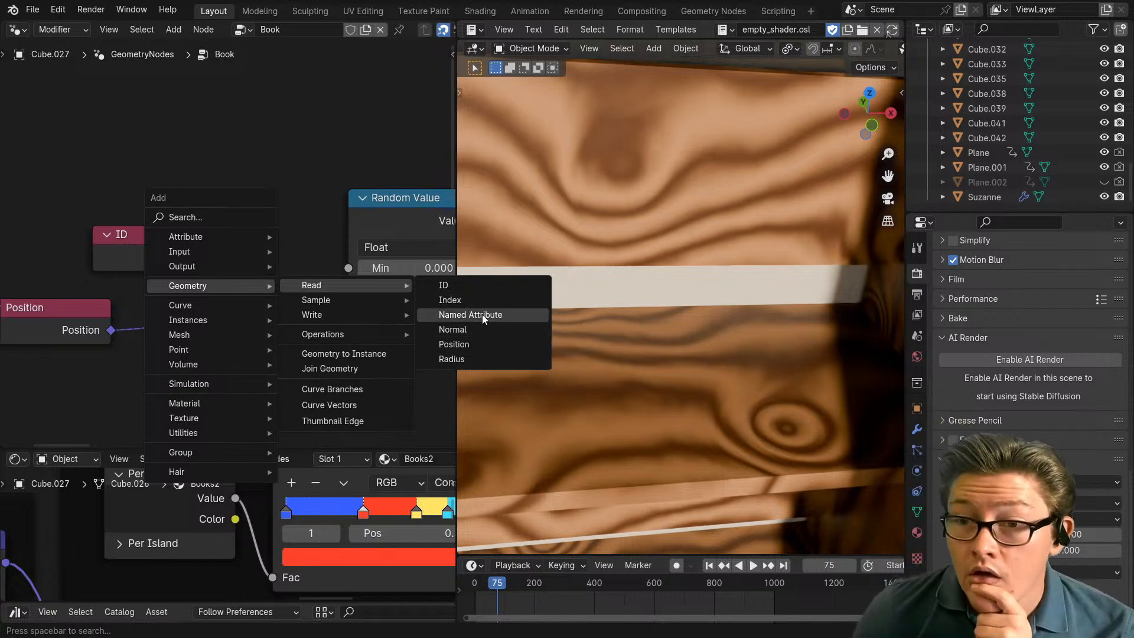
pyautogui.moveTo(330, 301)
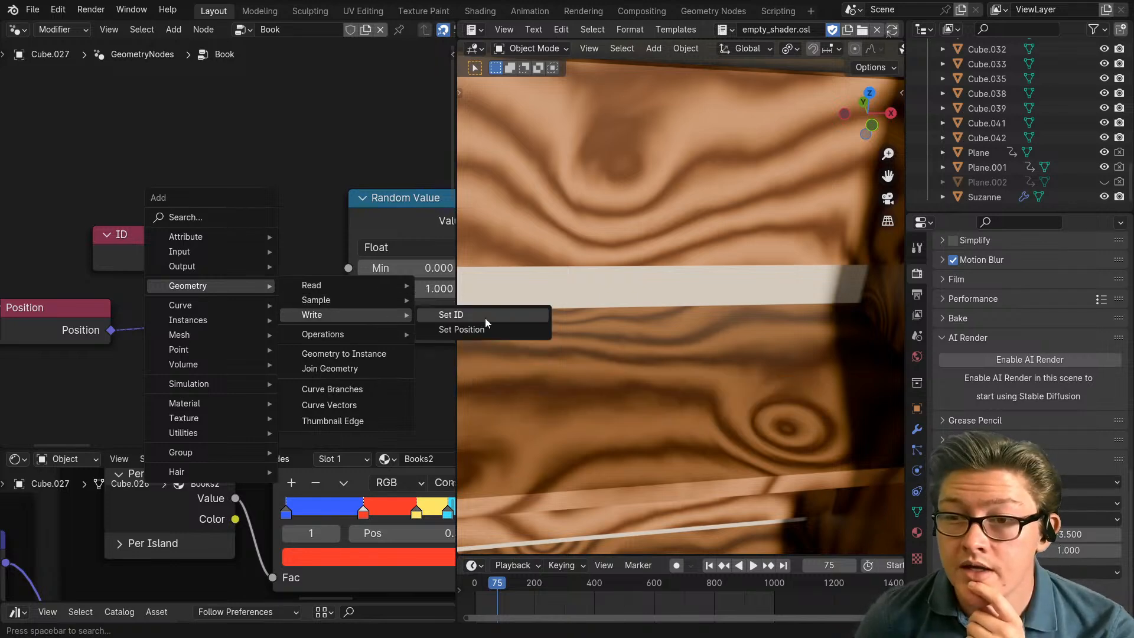
pyautogui.moveTo(362, 335)
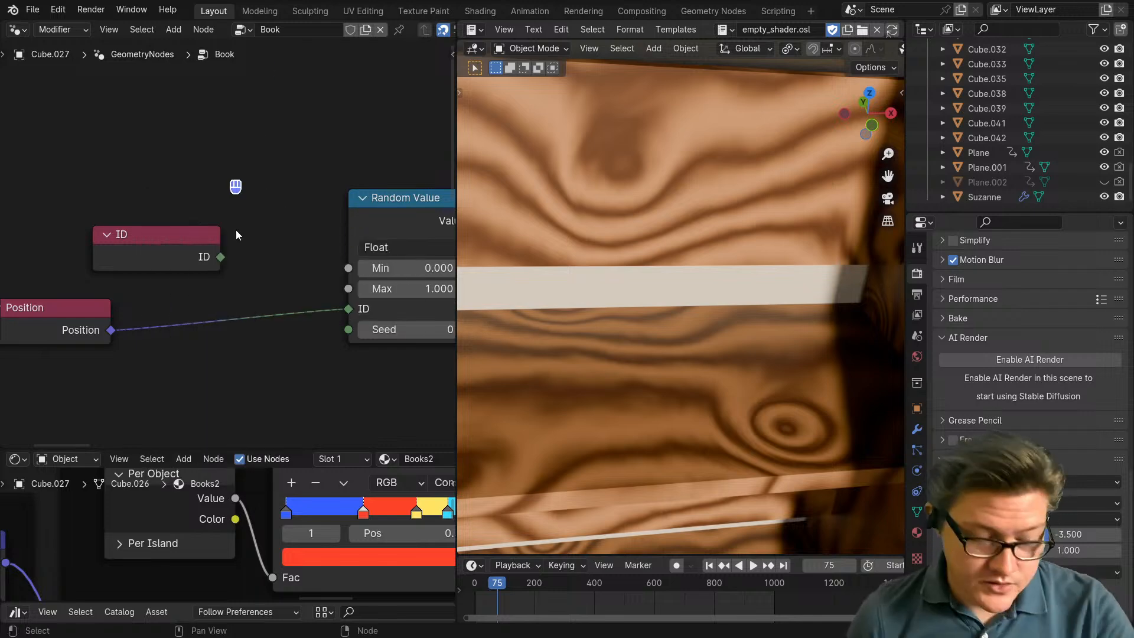
pyautogui.scroll(-4, 236, 186)
pyautogui.moveTo(248, 286); pyautogui.dragTo(189, 259, button='middle')
pyautogui.hotkey('ctrl', 'space')
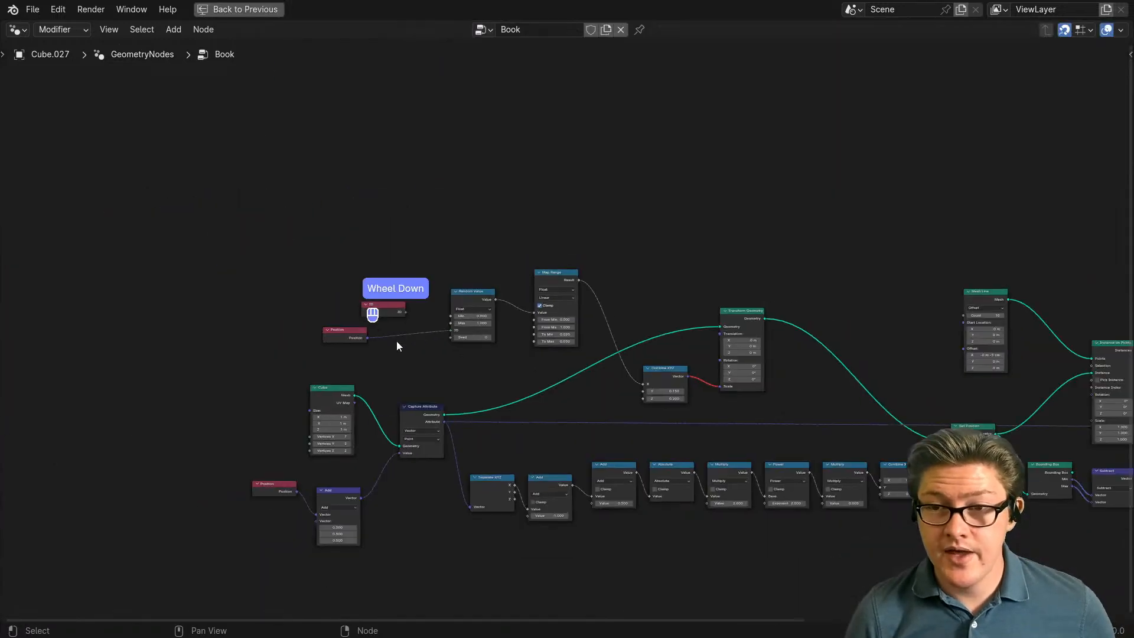
# Step: Delete the Position, ID, Random Value, Map Range and Combine XYZ nodes that feed Transform Geometry's scale
pyautogui.scroll(3, 475, 377)
pyautogui.moveTo(573, 437); pyautogui.dragTo(140, 355)
pyautogui.keyDown('shift'); pyautogui.click(418, 233); pyautogui.keyUp('shift')
pyautogui.press('x')
pyautogui.press('x')
pyautogui.scroll(-4, 480, 381)
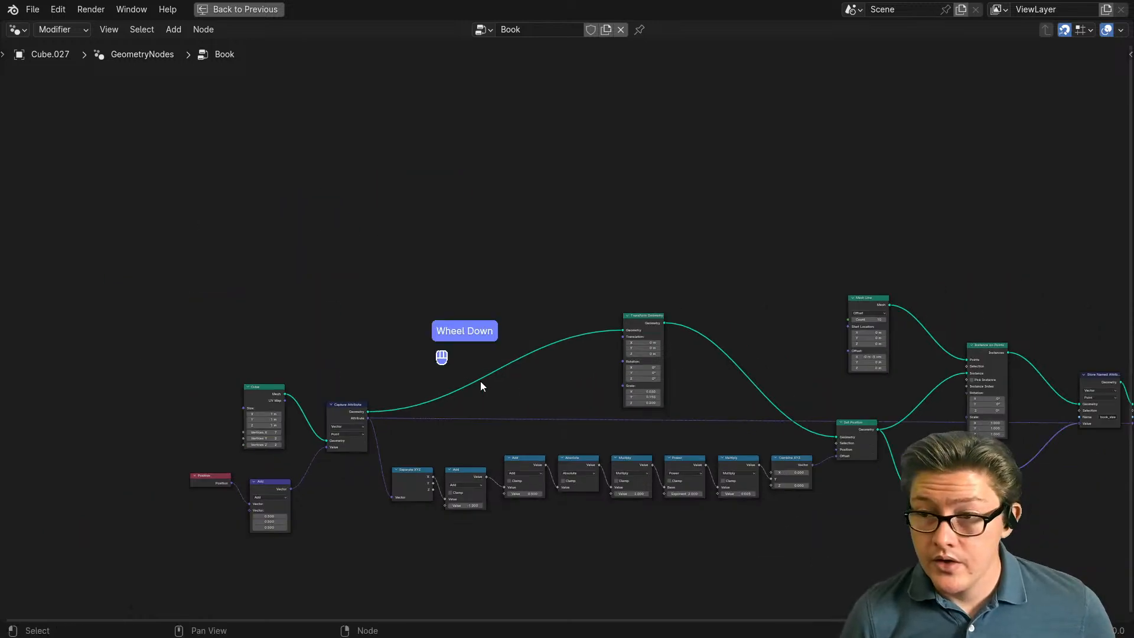
# Step: Move the book-building nodes through Set Position away from the instancing nodes to open a wide gap between them
pyautogui.moveTo(575, 391); pyautogui.dragTo(329, 371, button='middle')
pyautogui.scroll(1, 465, 402)
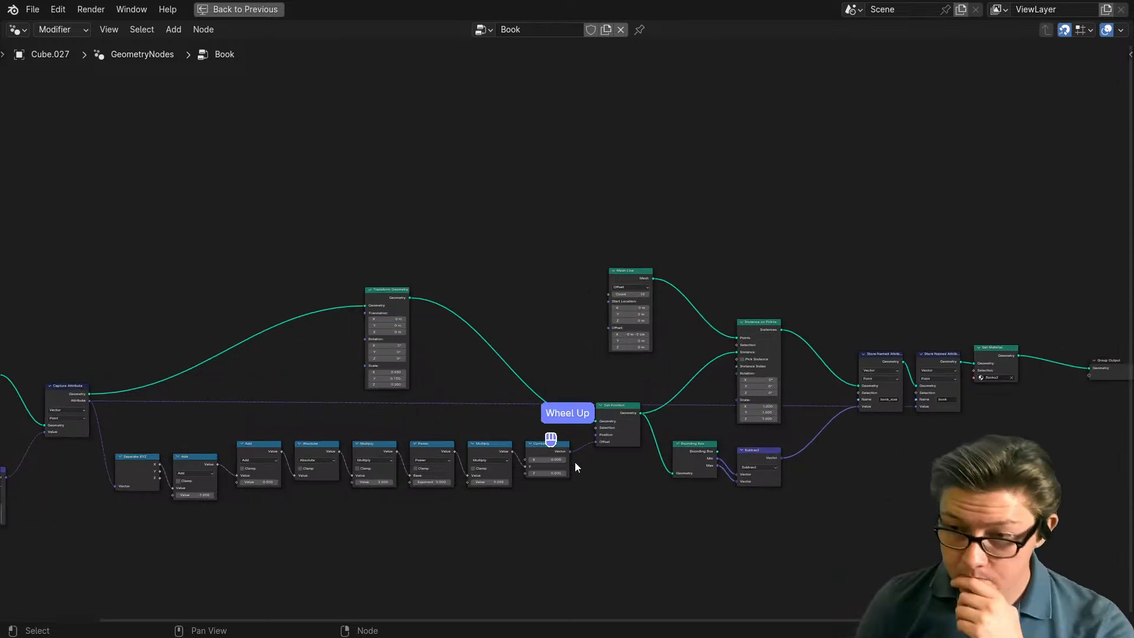
pyautogui.scroll(-2, 576, 467)
pyautogui.moveTo(566, 471); pyautogui.dragTo(651, 425, button='middle')
pyautogui.moveTo(652, 384); pyautogui.dragTo(643, 380)
pyautogui.moveTo(642, 467); pyautogui.dragTo(133, 317)
pyautogui.press('g')
pyautogui.click(388, 421)
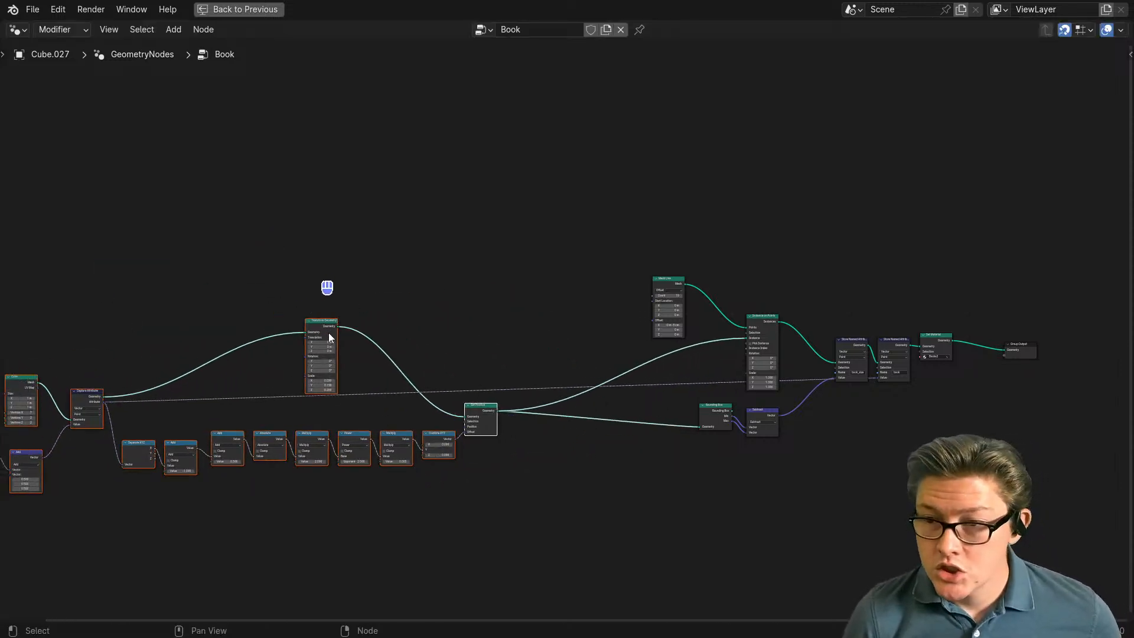
# Step: Move the Mesh Line and Instance on Points nodes together into the gap, closer to Set Position
pyautogui.moveTo(523, 412); pyautogui.dragTo(475, 406, button='middle')
pyautogui.scroll(2, 475, 406)
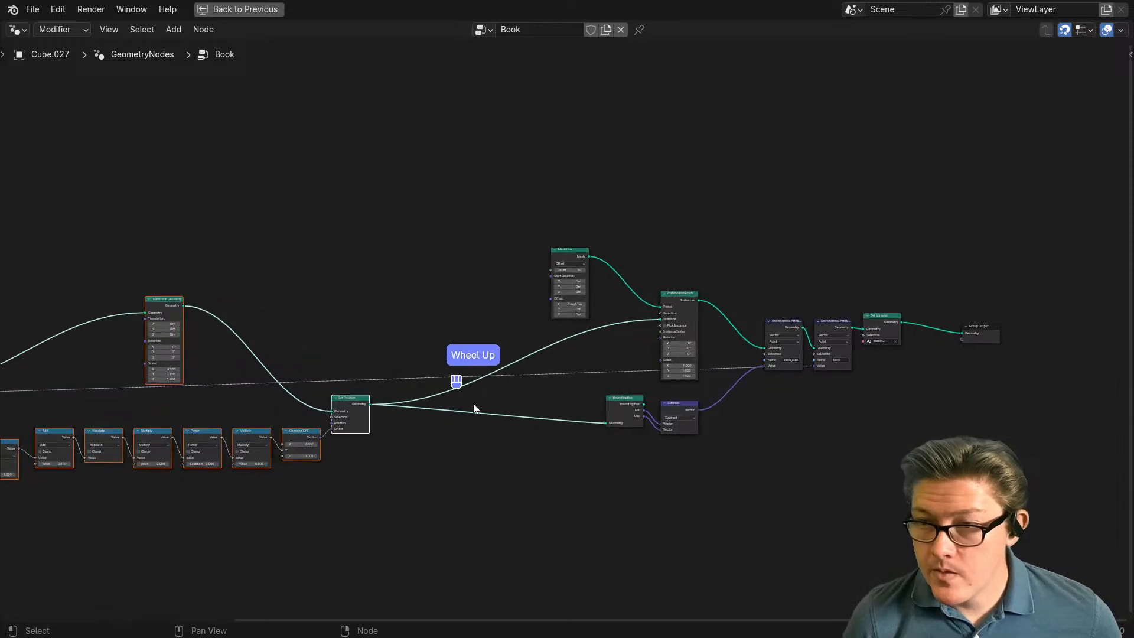
pyautogui.scroll(1, 473, 405)
pyautogui.moveTo(735, 243); pyautogui.dragTo(588, 304)
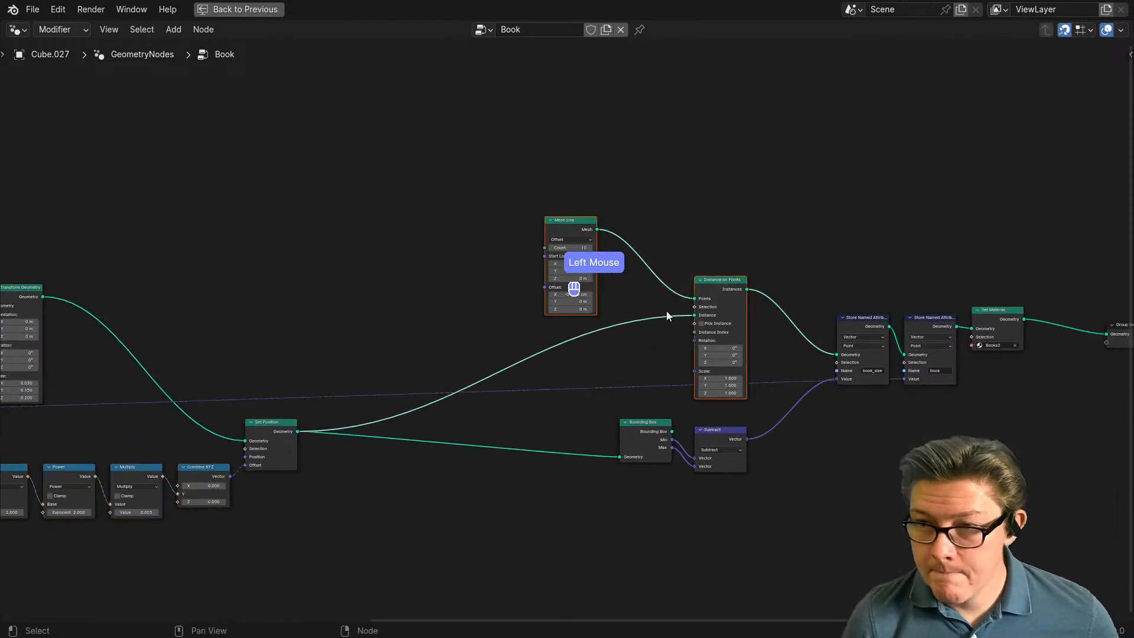
pyautogui.press('g')
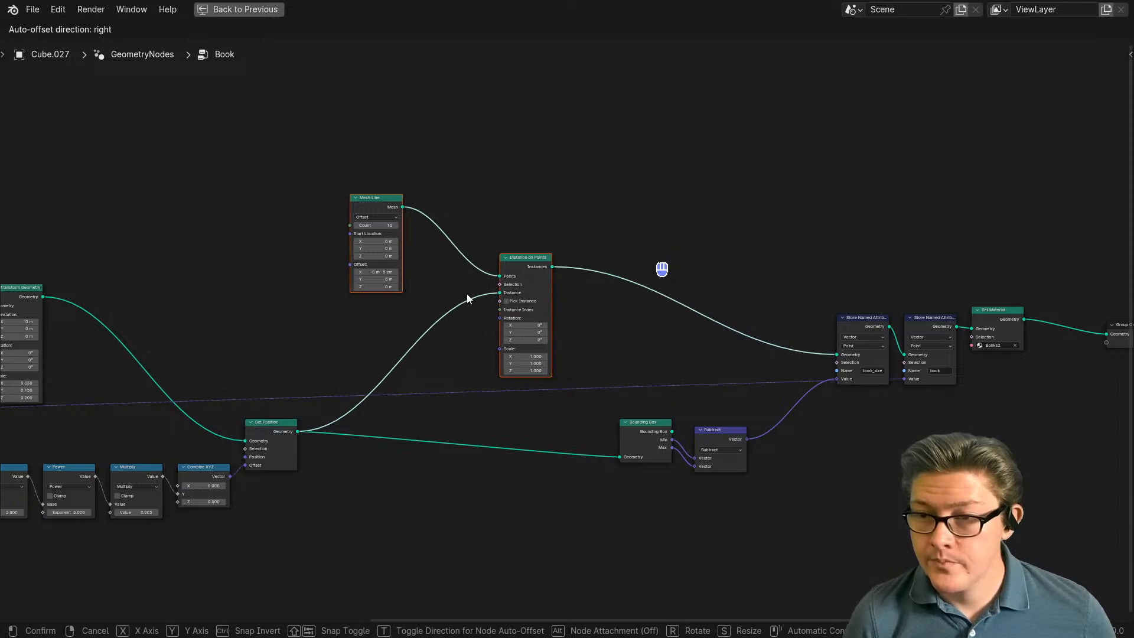
pyautogui.click(467, 293)
# Step: Place Mesh Line directly above Set Position and bring Instance on Points in close beside them
pyautogui.scroll(6, 575, 325)
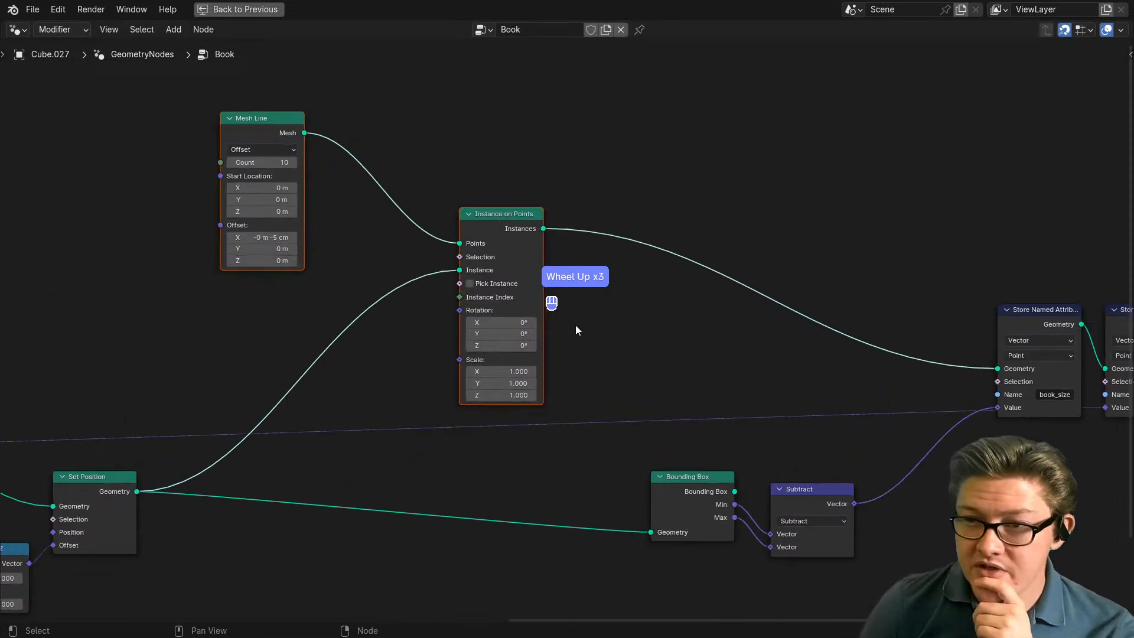
pyautogui.scroll(-4, 567, 290)
pyautogui.moveTo(567, 290); pyautogui.dragTo(715, 303, button='middle')
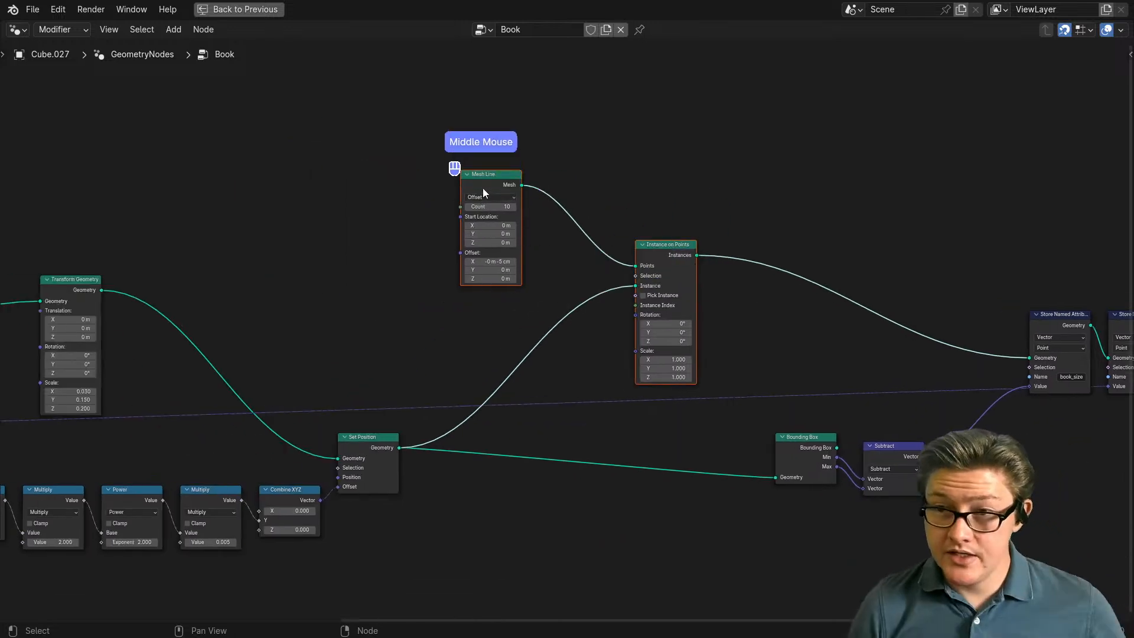
pyautogui.moveTo(484, 185); pyautogui.dragTo(364, 314)
pyautogui.moveTo(556, 290); pyautogui.dragTo(547, 281)
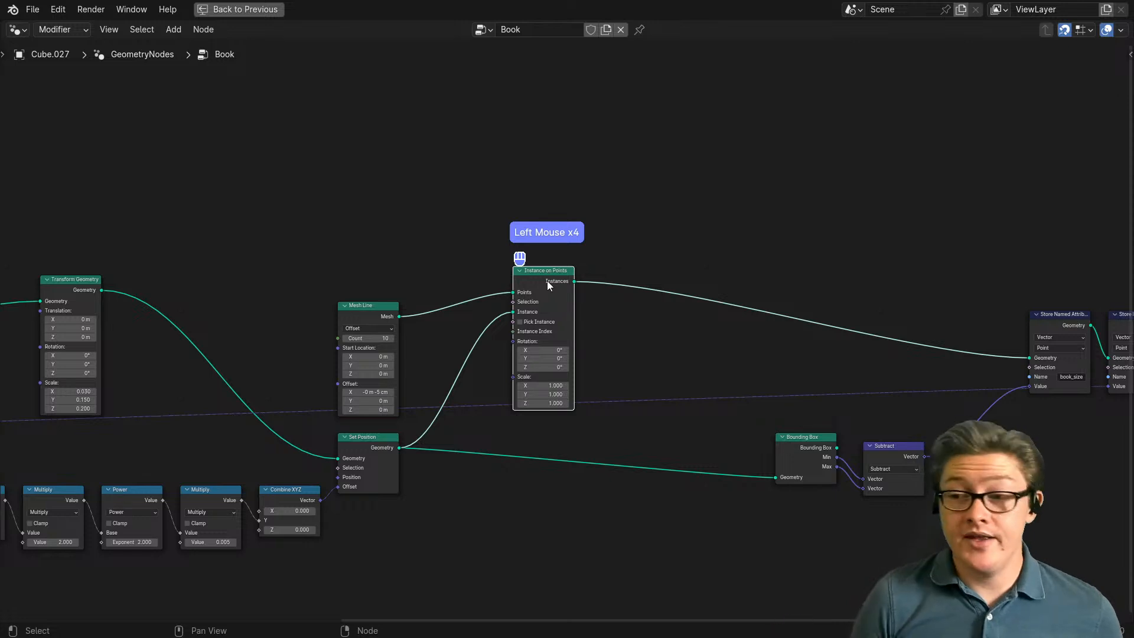
# Step: Lower the Bounding Box node slightly, try linking Instance on Points to it, and restore the node editor from its maximized view
pyautogui.scroll(2, 728, 403)
pyautogui.moveTo(728, 403); pyautogui.dragTo(626, 334, button='middle')
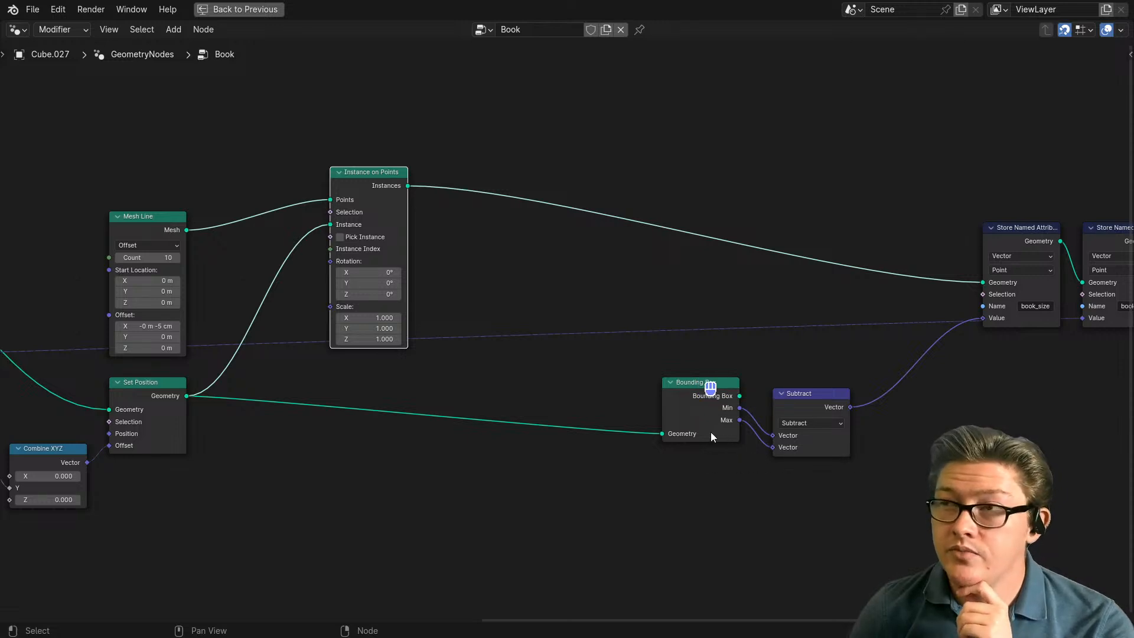
pyautogui.moveTo(711, 433)
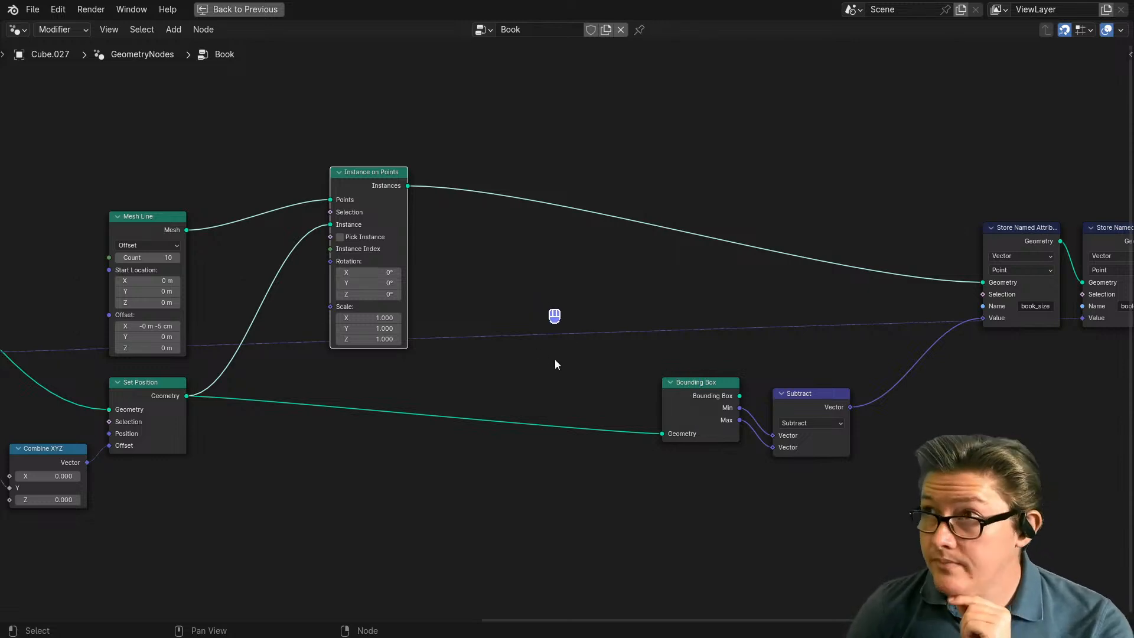
pyautogui.click(699, 397)
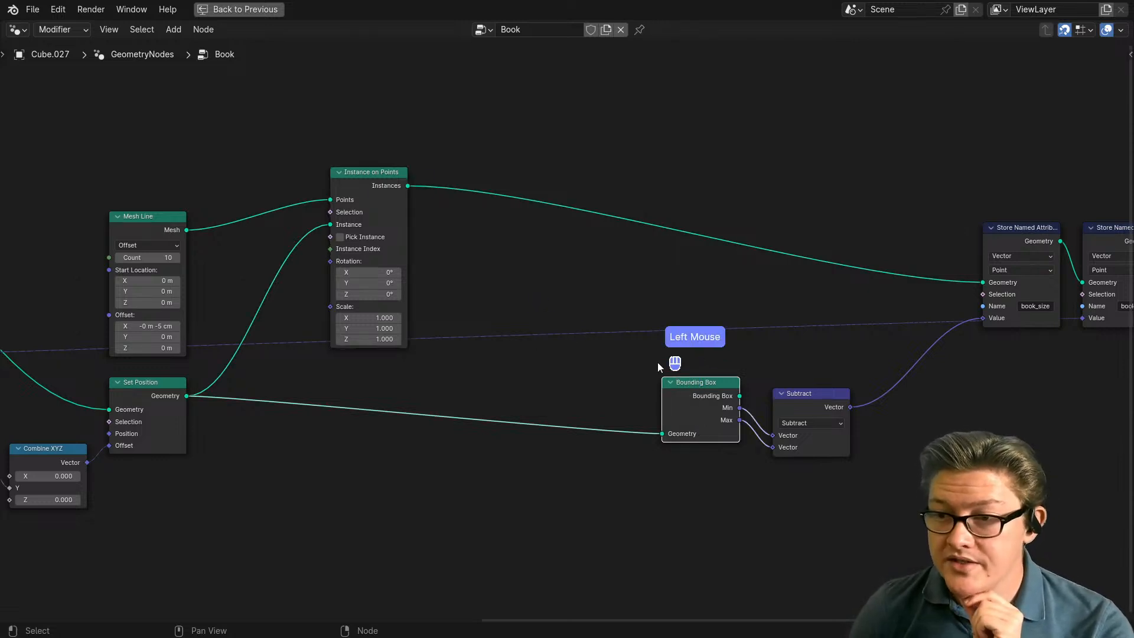
pyautogui.moveTo(722, 381)
pyautogui.mouseDown()
pyautogui.moveTo(688, 447)
pyautogui.moveTo(722, 404)
pyautogui.mouseUp()
pyautogui.moveTo(407, 186); pyautogui.dragTo(606, 375)
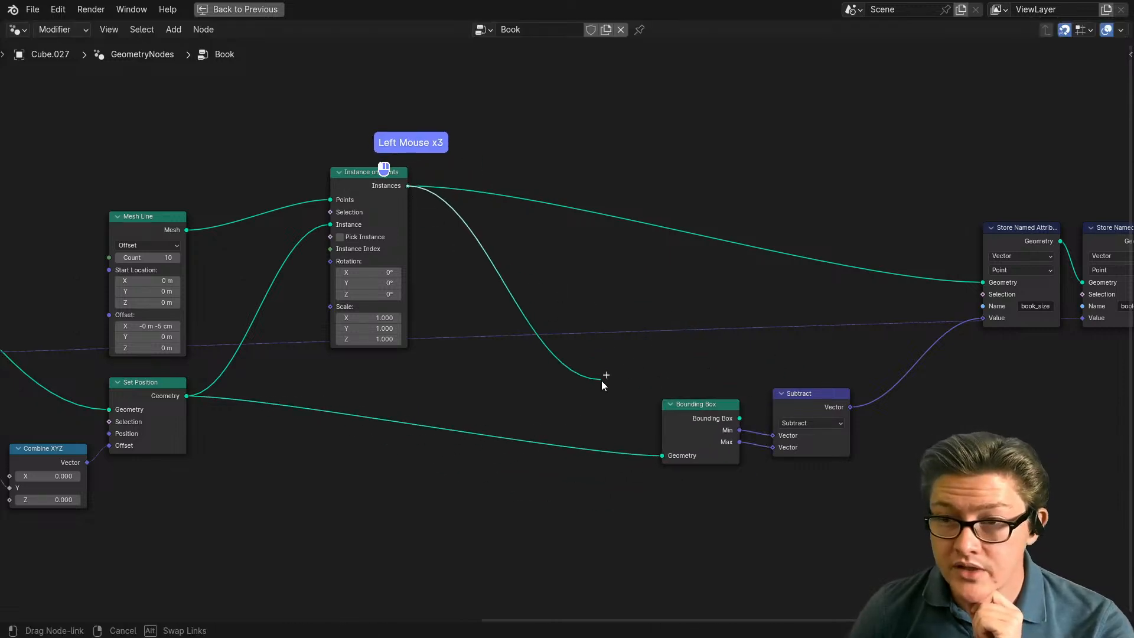
pyautogui.moveTo(664, 456); pyautogui.dragTo(671, 456)
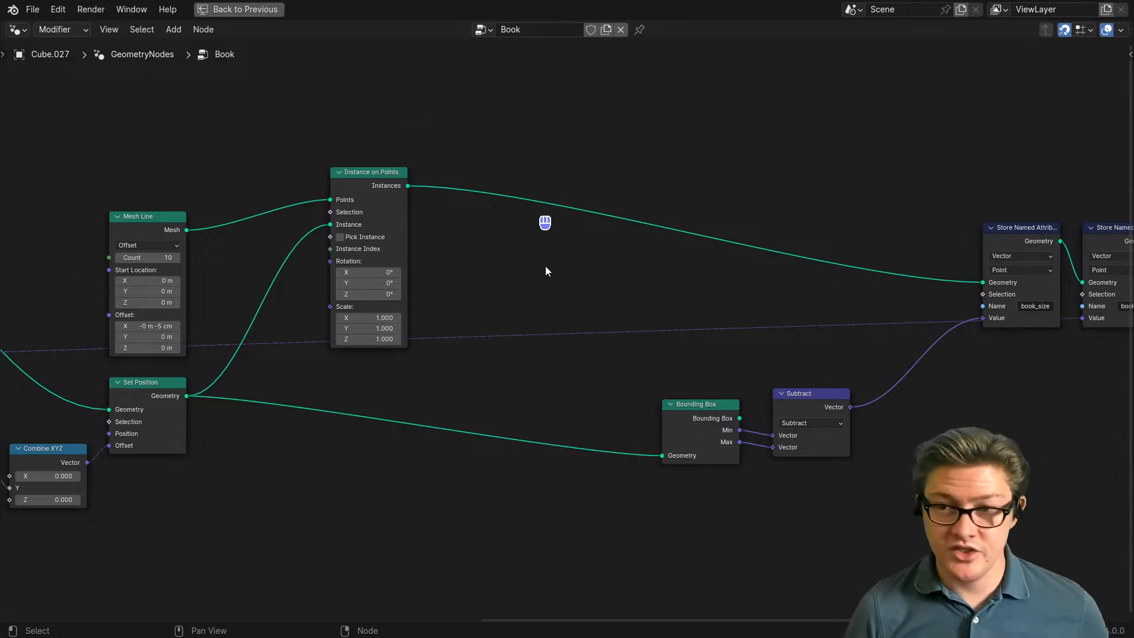
pyautogui.hotkey('ctrl', 'space')
# Step: Connect the Instances output of Instance on Points to Bounding Box's Geometry input and check the books in the viewport
pyautogui.moveTo(120, 142); pyautogui.dragTo(296, 349)
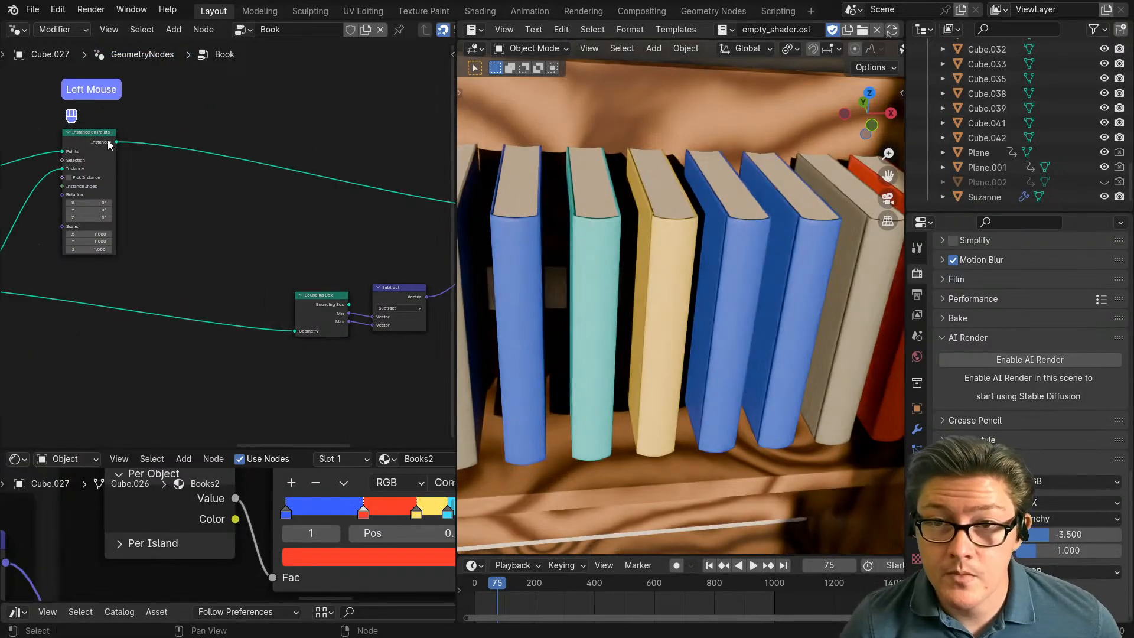
pyautogui.moveTo(117, 142); pyautogui.dragTo(157, 186)
pyautogui.moveTo(301, 331); pyautogui.dragTo(301, 330)
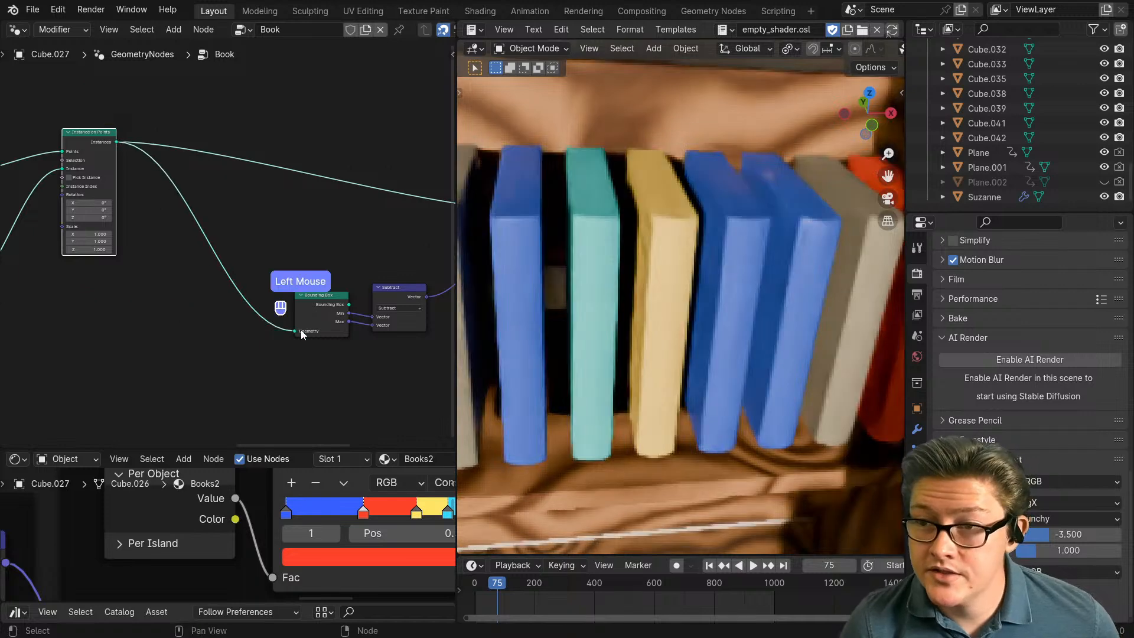
pyautogui.scroll(-3, 632, 333)
pyautogui.scroll(1, 659, 343)
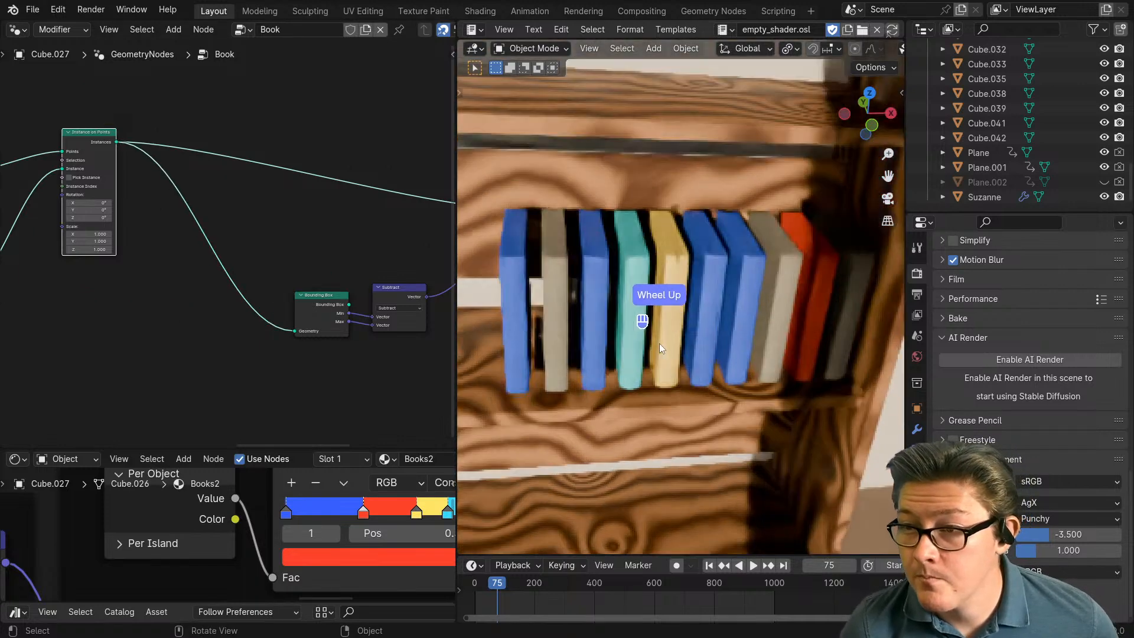
# Step: Reconnect Set Position's Geometry output to Bounding Box in place of the Instances link
pyautogui.moveTo(82, 370); pyautogui.dragTo(88, 285, button='middle')
pyautogui.moveTo(85, 264); pyautogui.dragTo(399, 360)
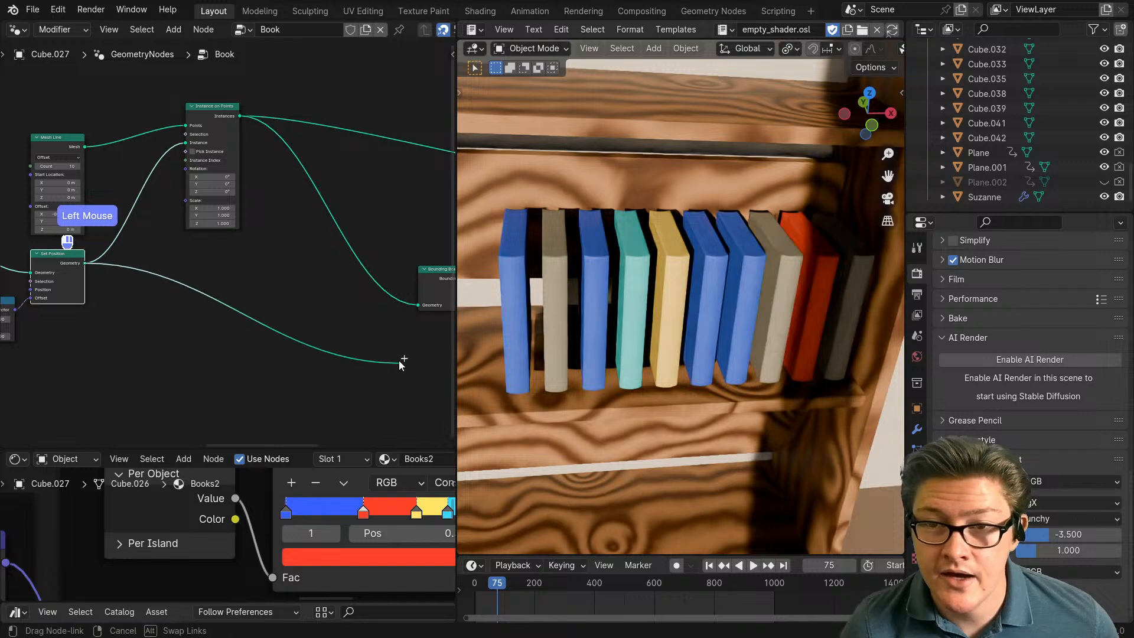
pyautogui.moveTo(420, 309); pyautogui.dragTo(419, 306)
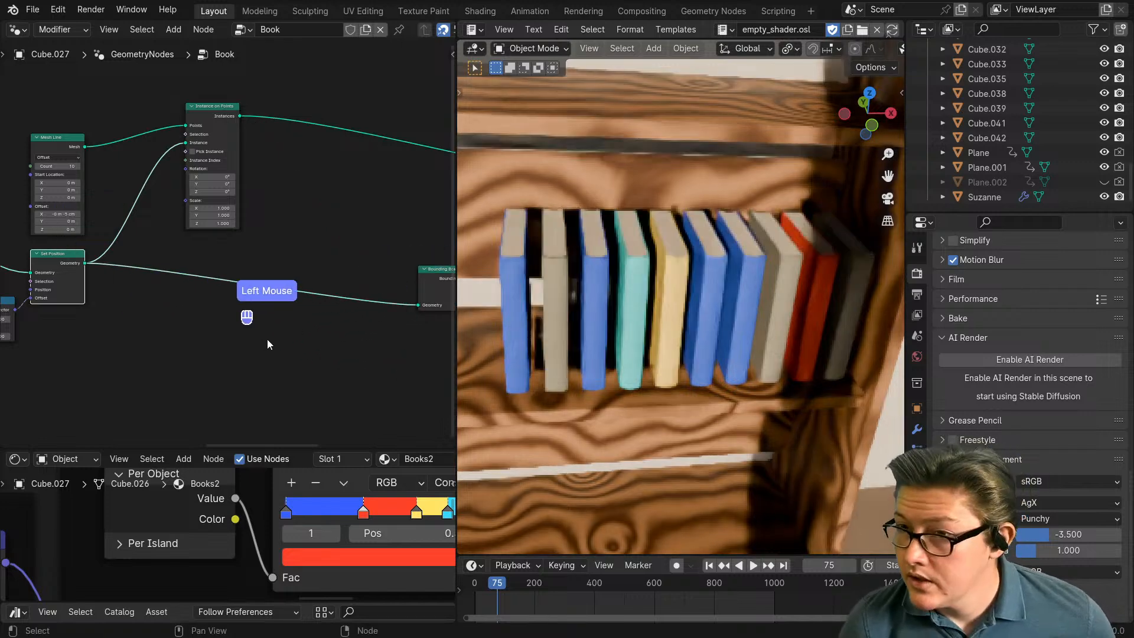
# Step: Move the Transform Geometry node closer to Set Position and Mesh Line
pyautogui.moveTo(163, 299); pyautogui.dragTo(195, 285, button='middle')
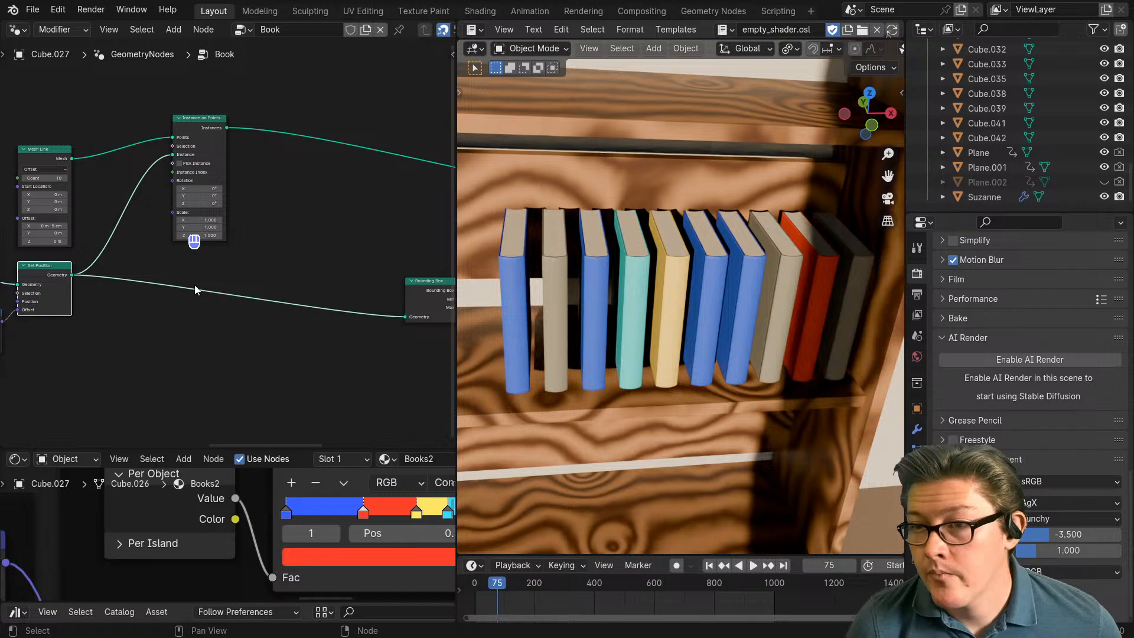
pyautogui.moveTo(195, 289); pyautogui.dragTo(314, 316, button='middle')
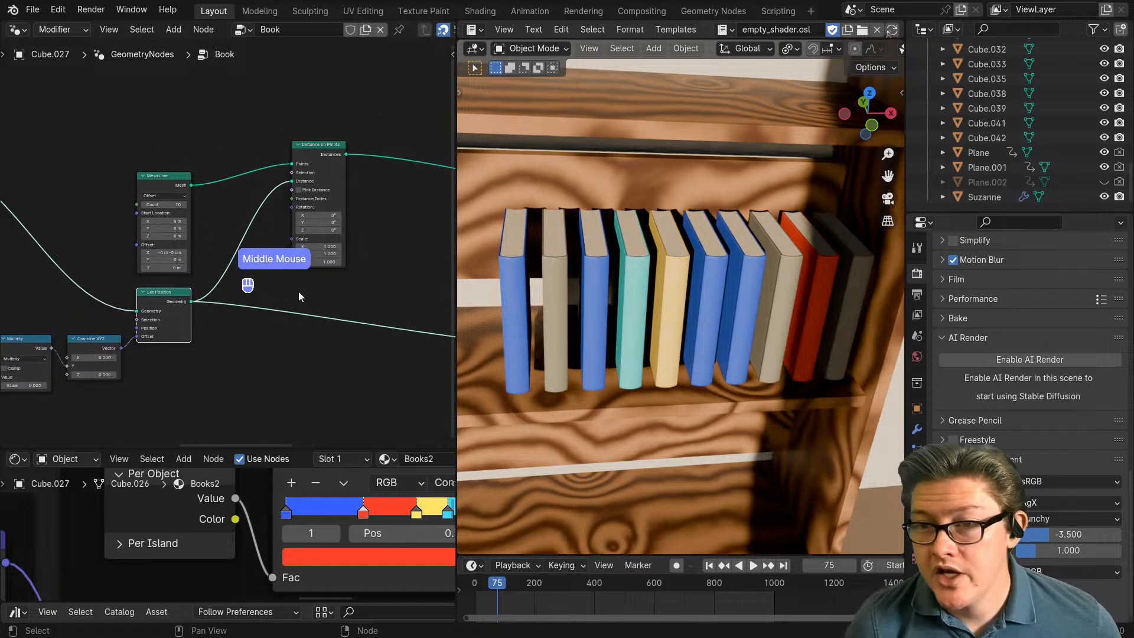
pyautogui.click(185, 211)
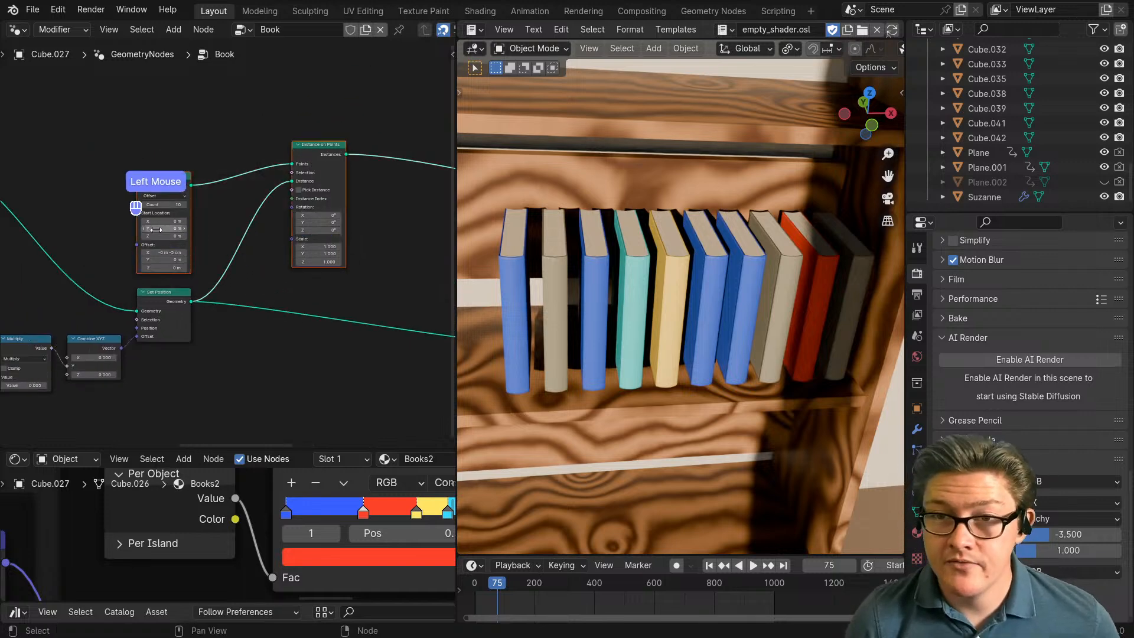
pyautogui.scroll(-10, 193, 260)
pyautogui.moveTo(109, 266); pyautogui.dragTo(225, 292, button='middle')
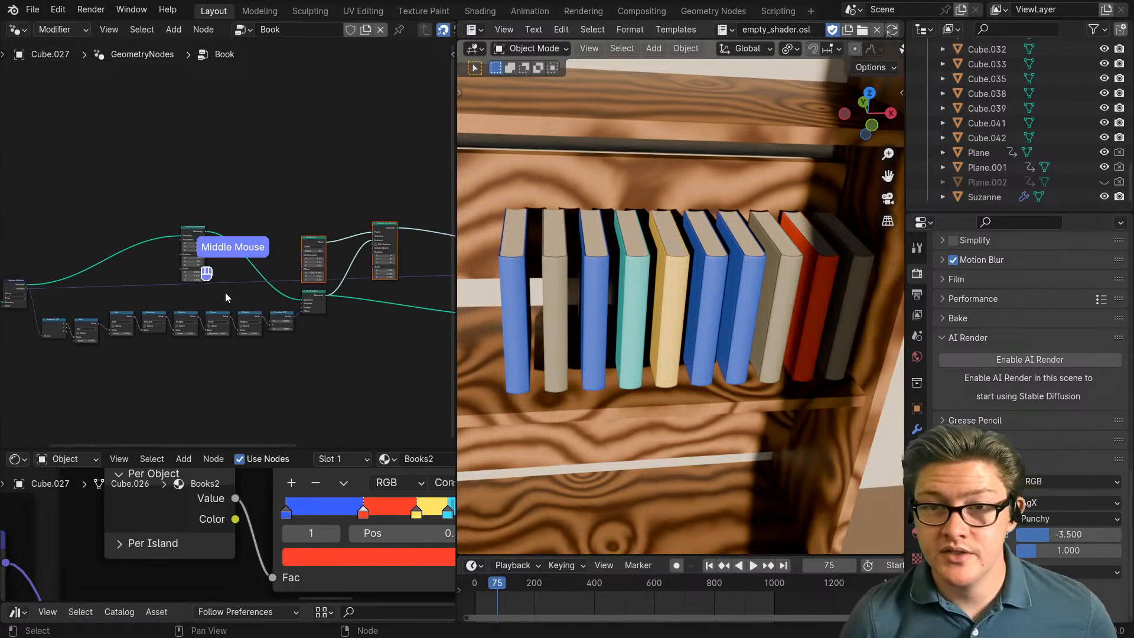
pyautogui.moveTo(198, 223); pyautogui.dragTo(241, 241)
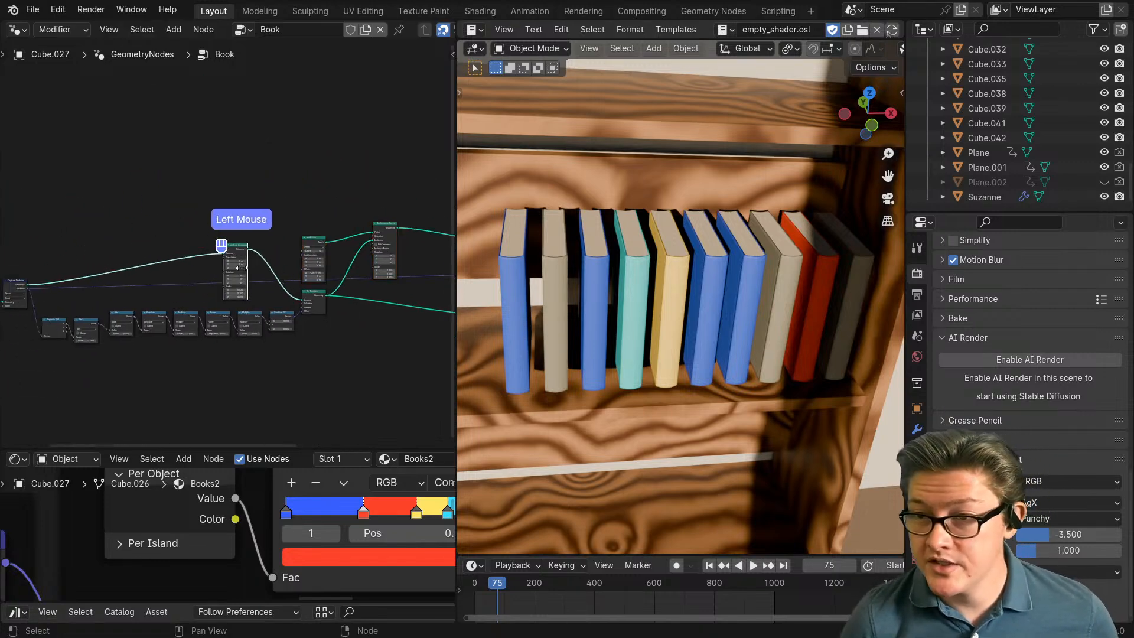
pyautogui.moveTo(310, 364); pyautogui.dragTo(213, 360, button='middle')
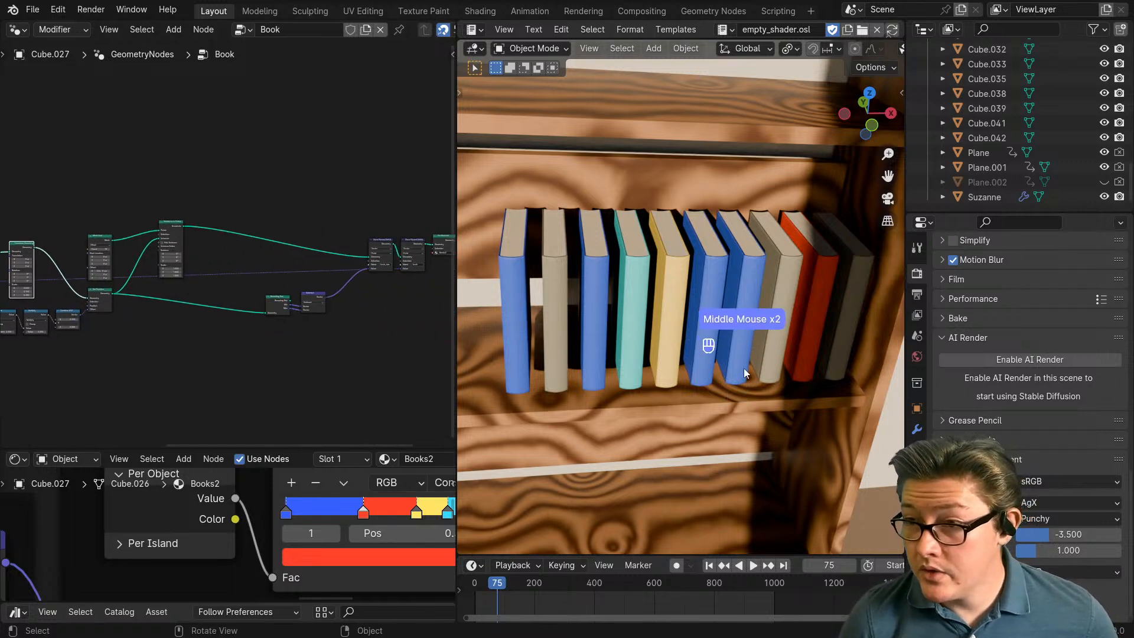
# Step: Resize the editors to give the shader node editor more height, and view the row of books at an angle from its near end
pyautogui.moveTo(752, 370); pyautogui.dragTo(706, 367, button='middle')
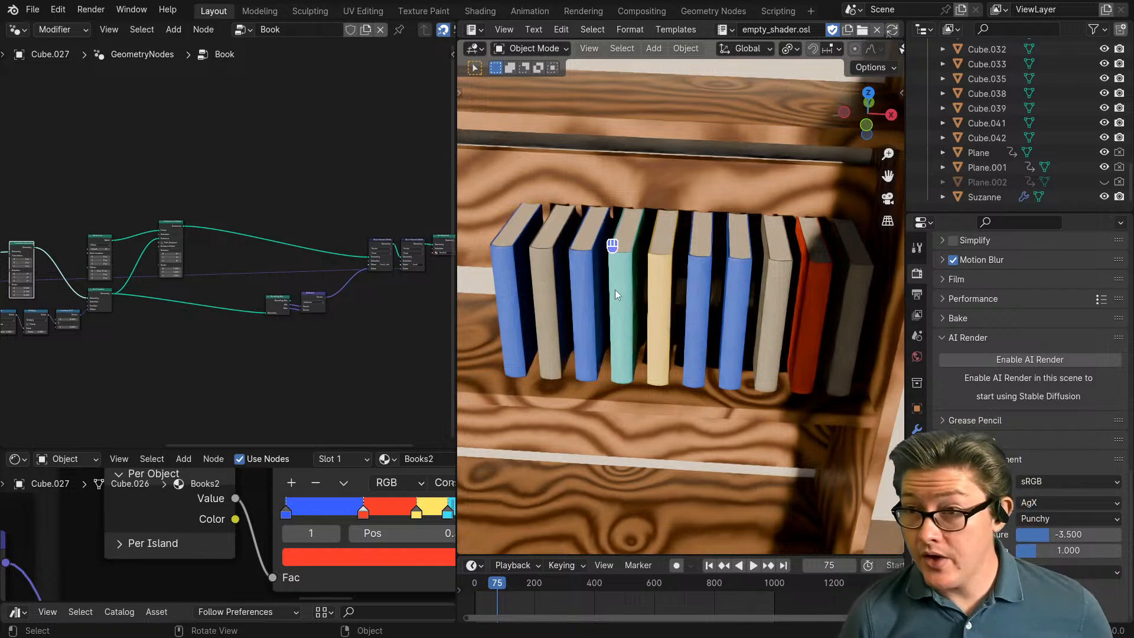
pyautogui.moveTo(455, 293); pyautogui.dragTo(297, 298)
pyautogui.moveTo(568, 353); pyautogui.dragTo(674, 333, button='middle')
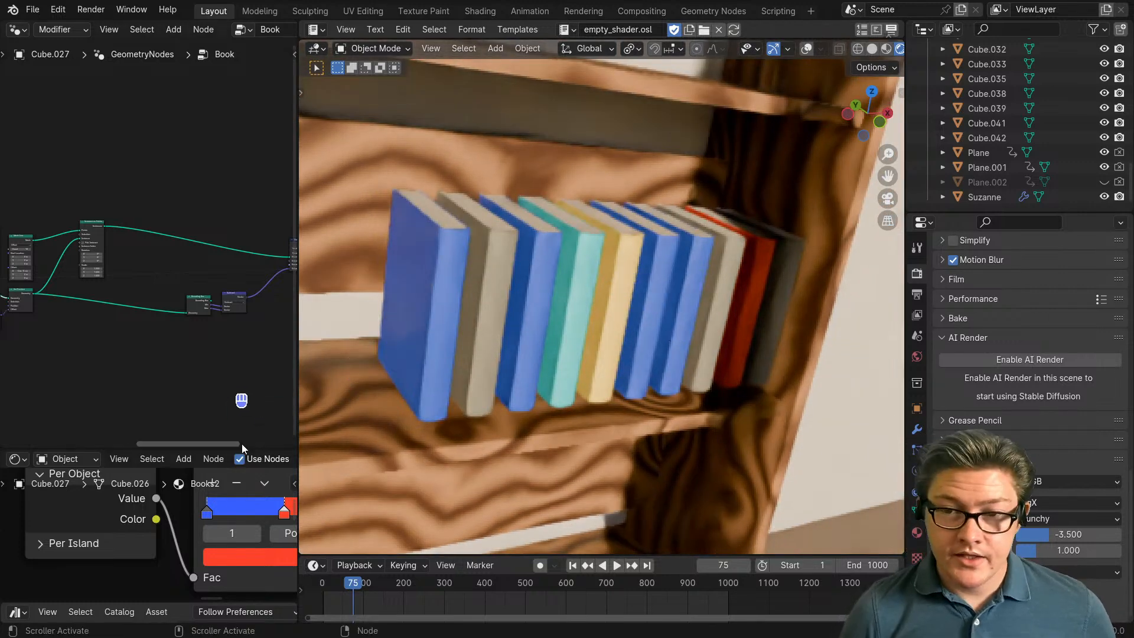
pyautogui.moveTo(242, 447); pyautogui.dragTo(430, 226)
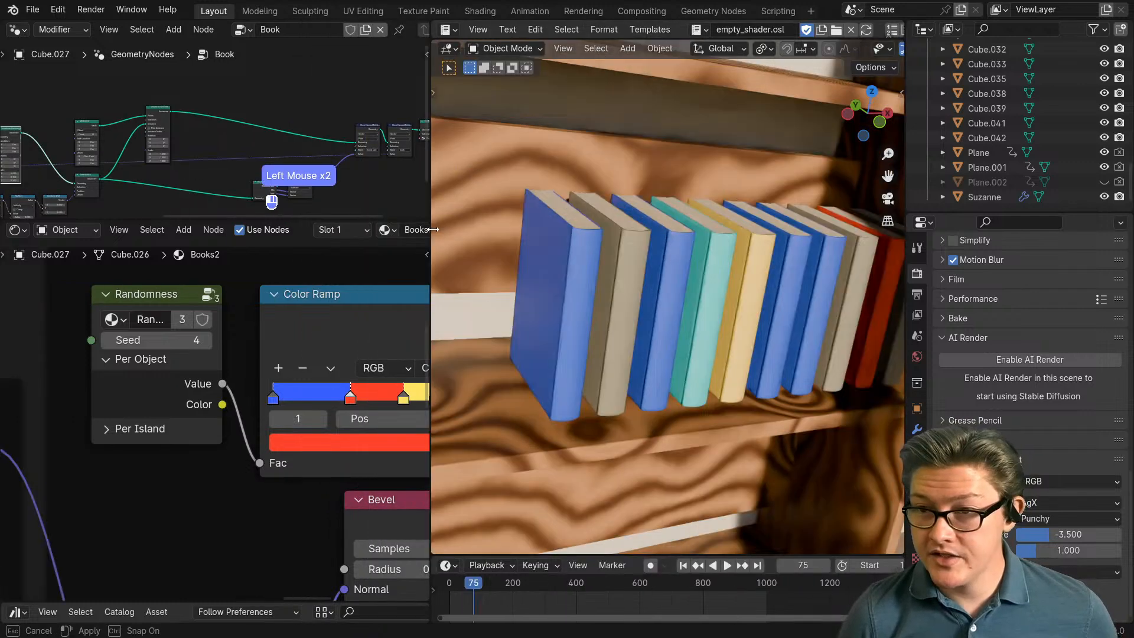
pyautogui.scroll(-3, 284, 321)
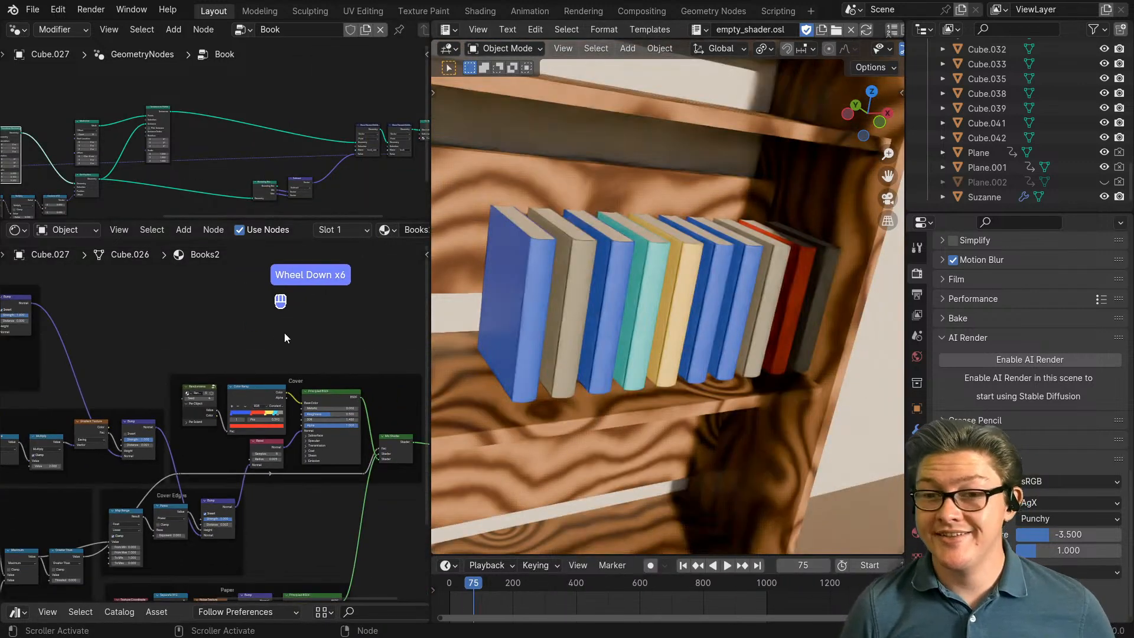
# Step: Delete the reroute after the Books2 shader's starting input node, keeping its links, and move that node closer to the frames it feeds
pyautogui.scroll(-6, 285, 332)
pyautogui.moveTo(198, 476); pyautogui.dragTo(256, 452, button='middle')
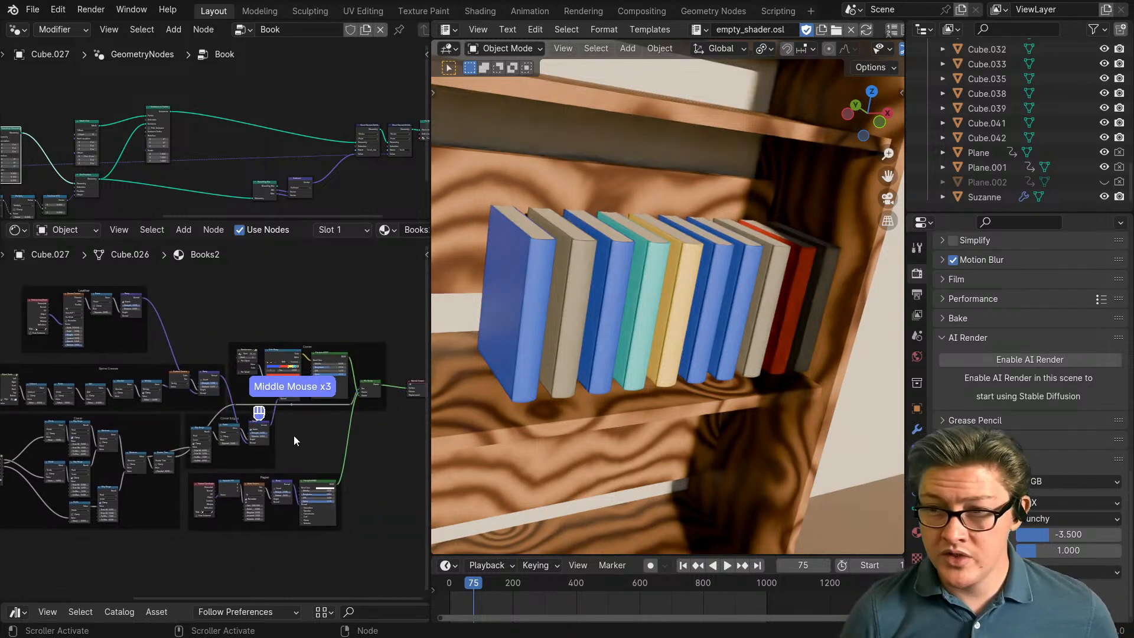
pyautogui.moveTo(52, 453); pyautogui.dragTo(197, 444, button='middle')
pyautogui.moveTo(87, 436); pyautogui.dragTo(182, 427, button='middle')
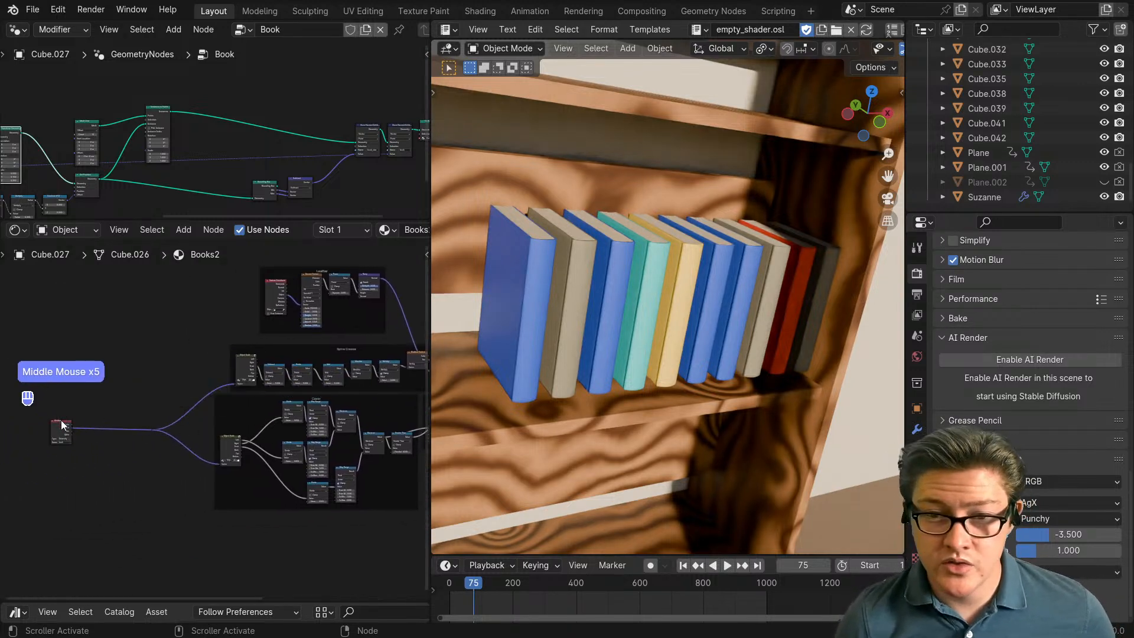
pyautogui.moveTo(62, 424); pyautogui.dragTo(127, 424)
pyautogui.click(150, 433)
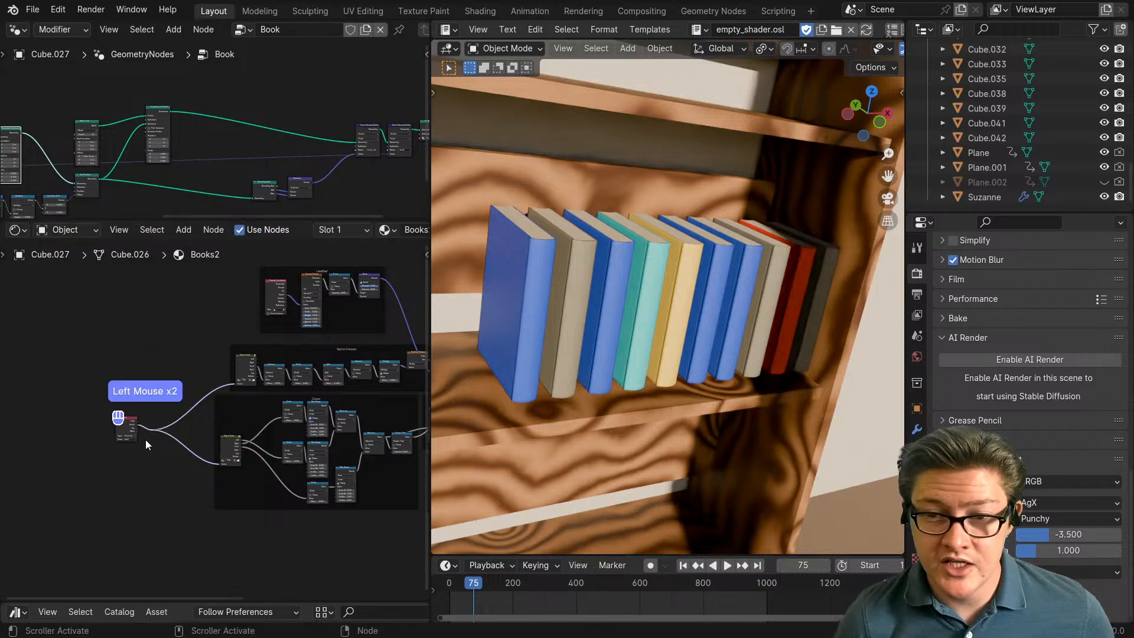
pyautogui.hotkey('ctrl', 'x')
pyautogui.moveTo(130, 428); pyautogui.dragTo(191, 410)
# Step: Examine the Books2 shader node tree, especially the Randomness group and Color Ramp feeding the book cover's base color
pyautogui.moveTo(306, 428); pyautogui.dragTo(148, 431, button='middle')
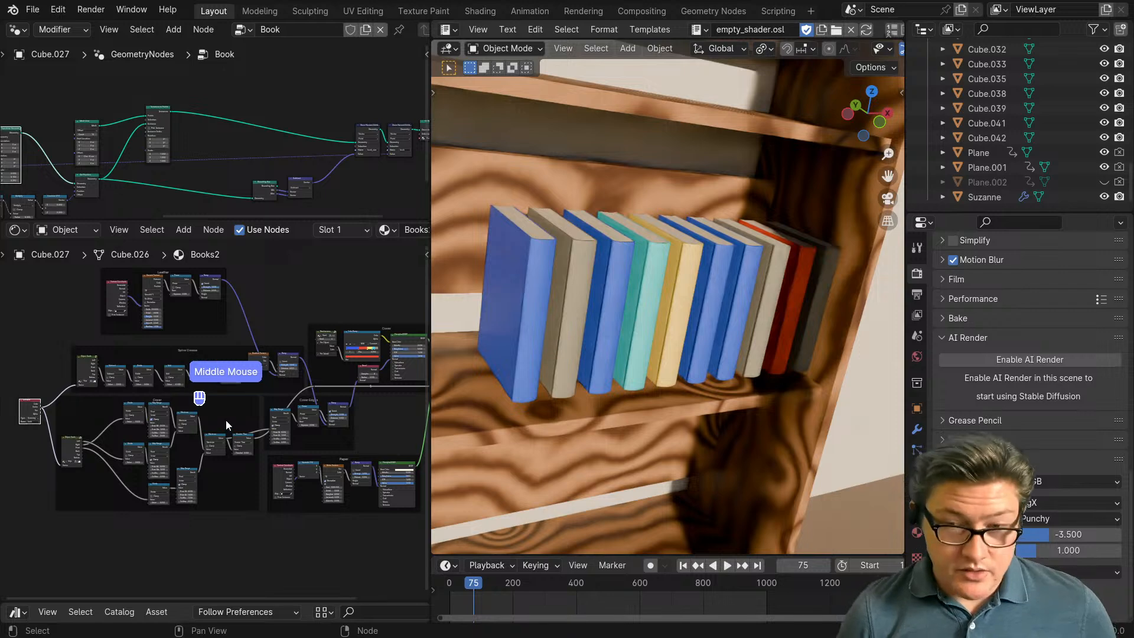
pyautogui.moveTo(323, 440); pyautogui.dragTo(233, 447, button='middle')
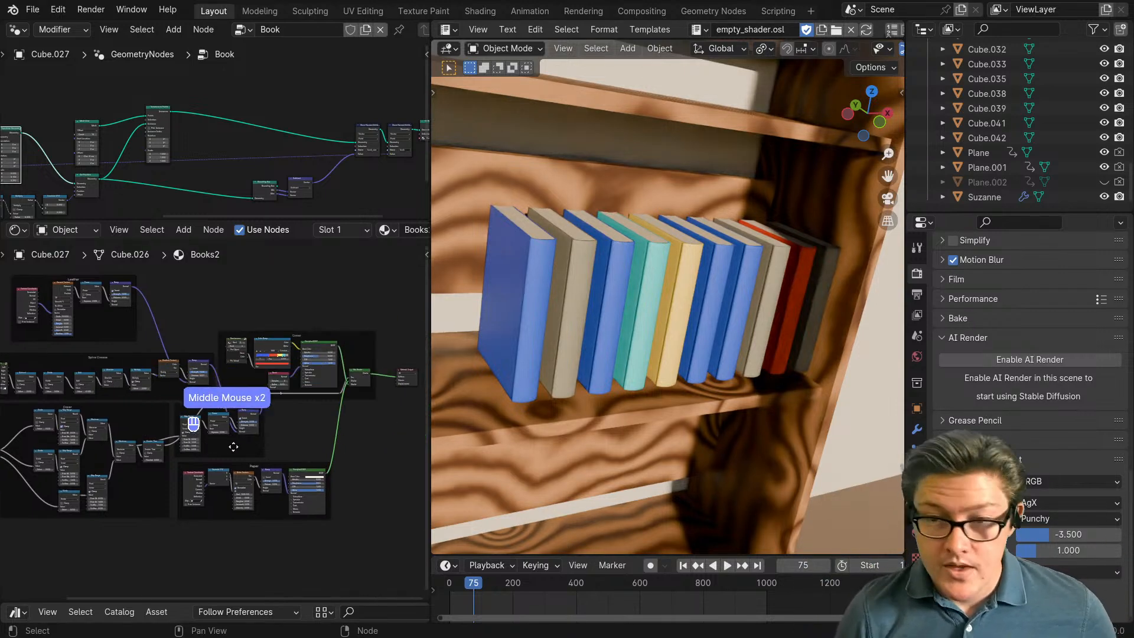
pyautogui.scroll(4, 271, 383)
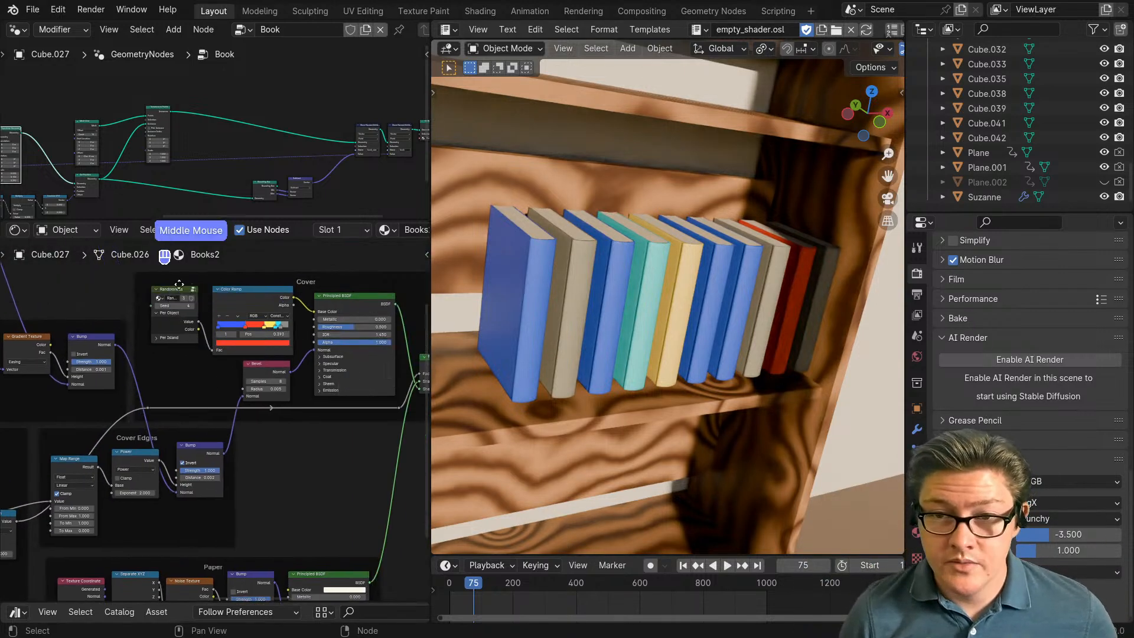
pyautogui.scroll(3, 174, 299)
pyautogui.click(145, 315)
pyautogui.moveTo(167, 320); pyautogui.dragTo(181, 321, button='middle')
pyautogui.scroll(3, 171, 322)
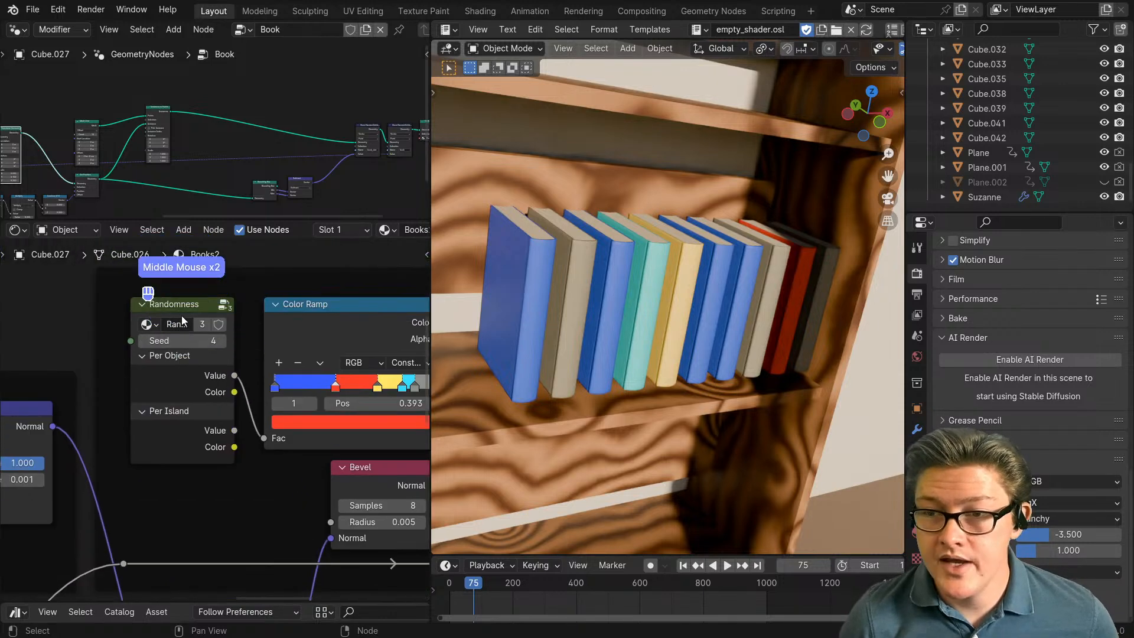
pyautogui.scroll(-4, 180, 363)
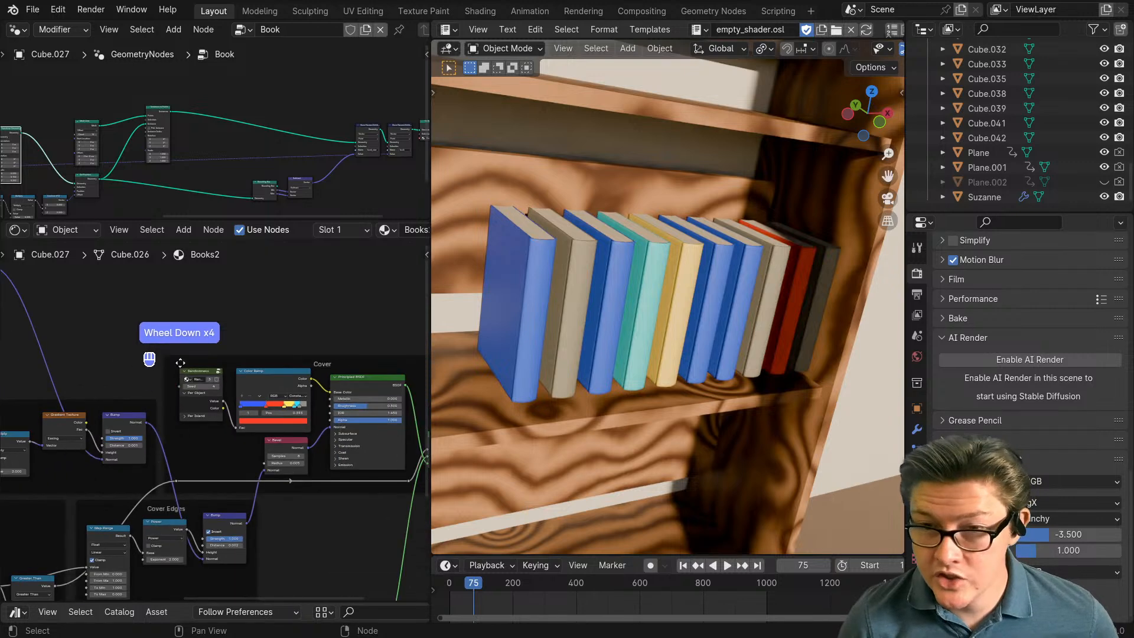
pyautogui.click(199, 375)
pyautogui.scroll(-2, 230, 394)
pyautogui.moveTo(295, 406); pyautogui.dragTo(160, 344, button='middle')
pyautogui.scroll(-1, 241, 407)
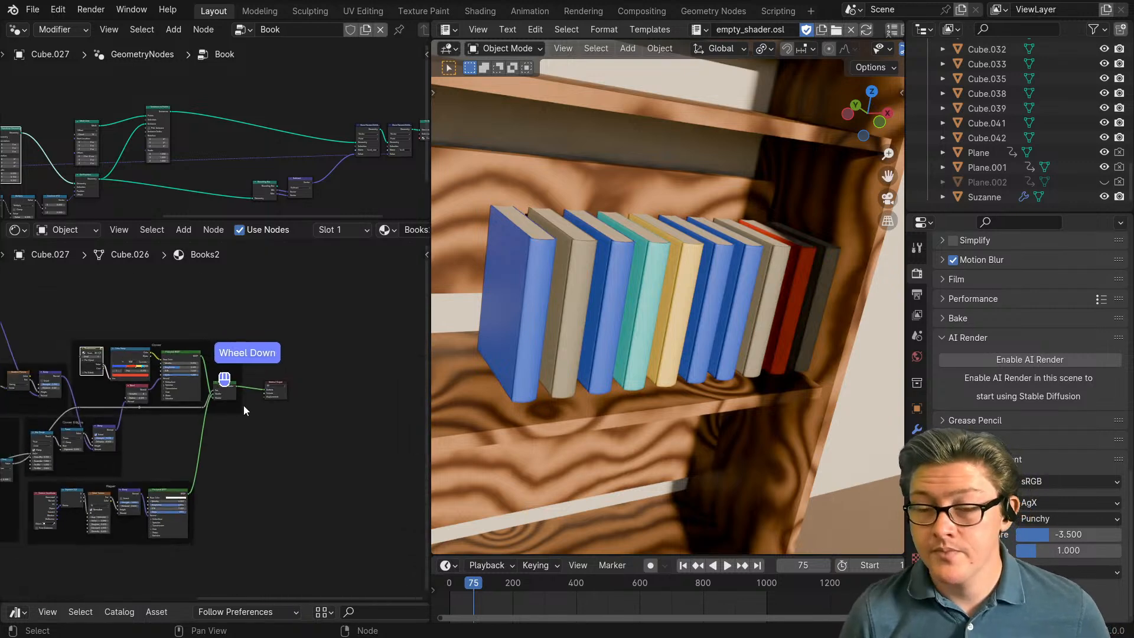
pyautogui.moveTo(231, 484); pyautogui.dragTo(268, 401, button='middle')
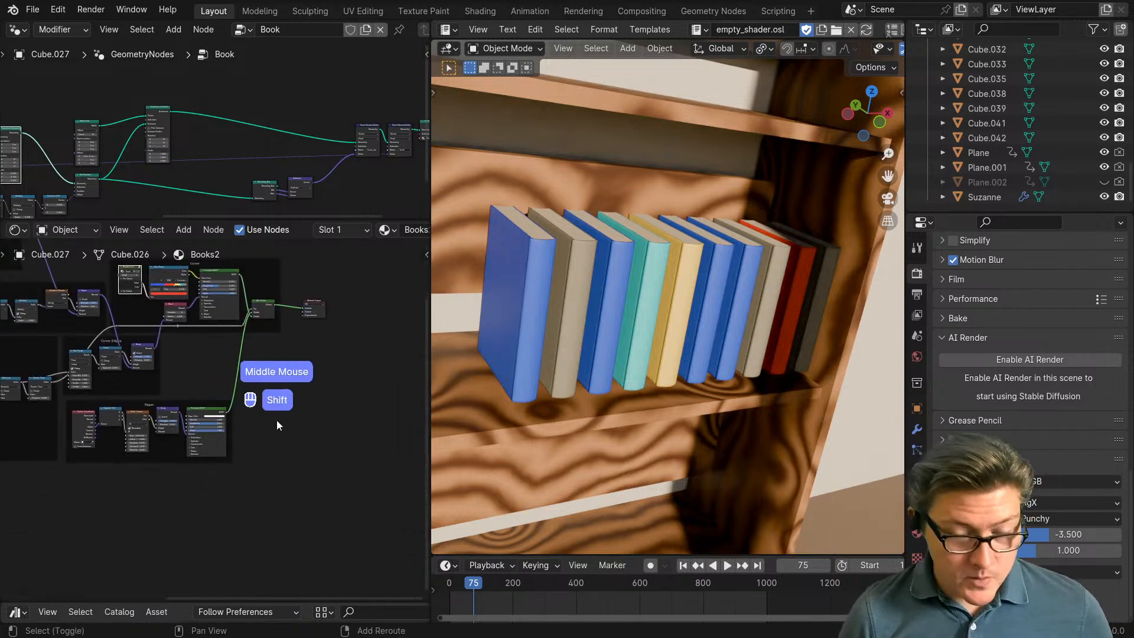
pyautogui.hotkey('shift', 'a')
pyautogui.write('pat')
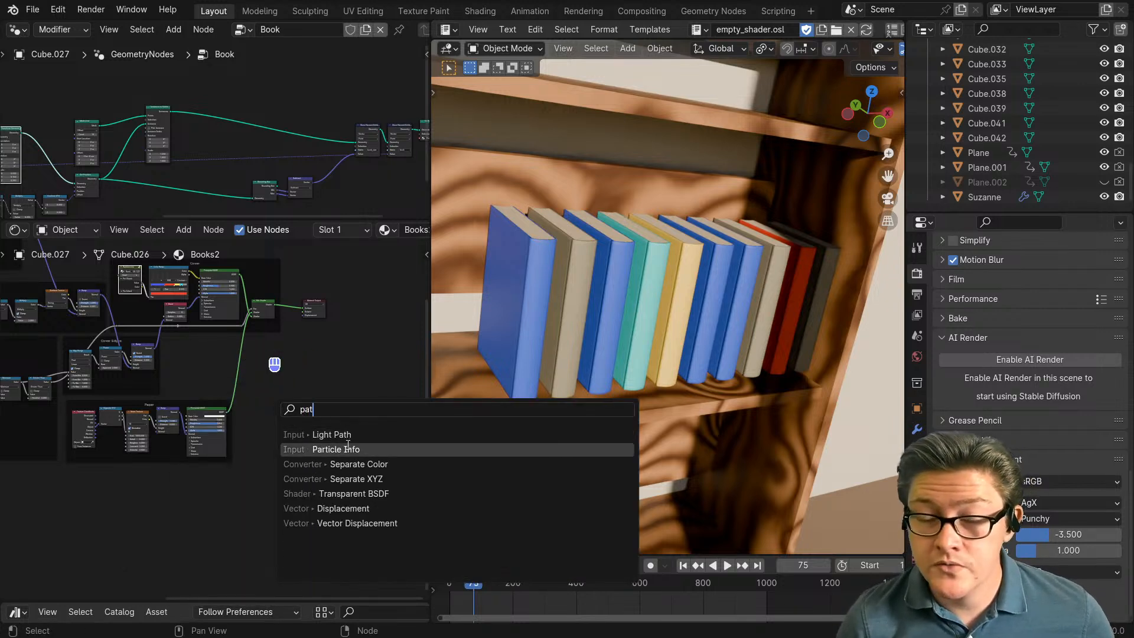
pyautogui.click(333, 347)
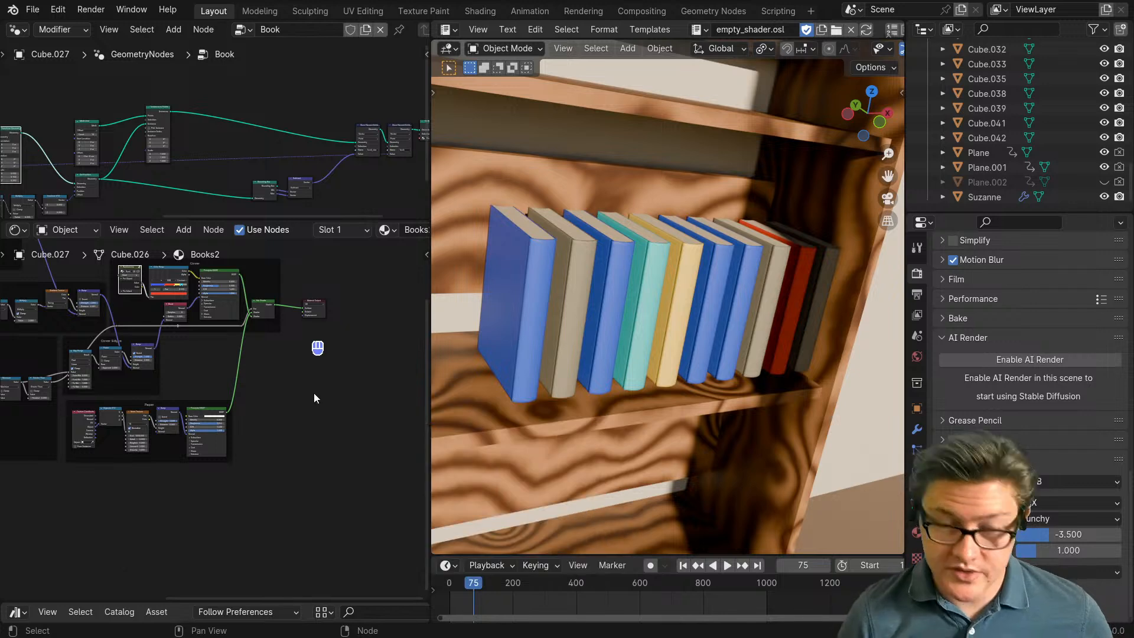
# Step: Add a Principled BSDF node in the empty area beneath Material Output, outside the frames
pyautogui.hotkey('shift', 'a')
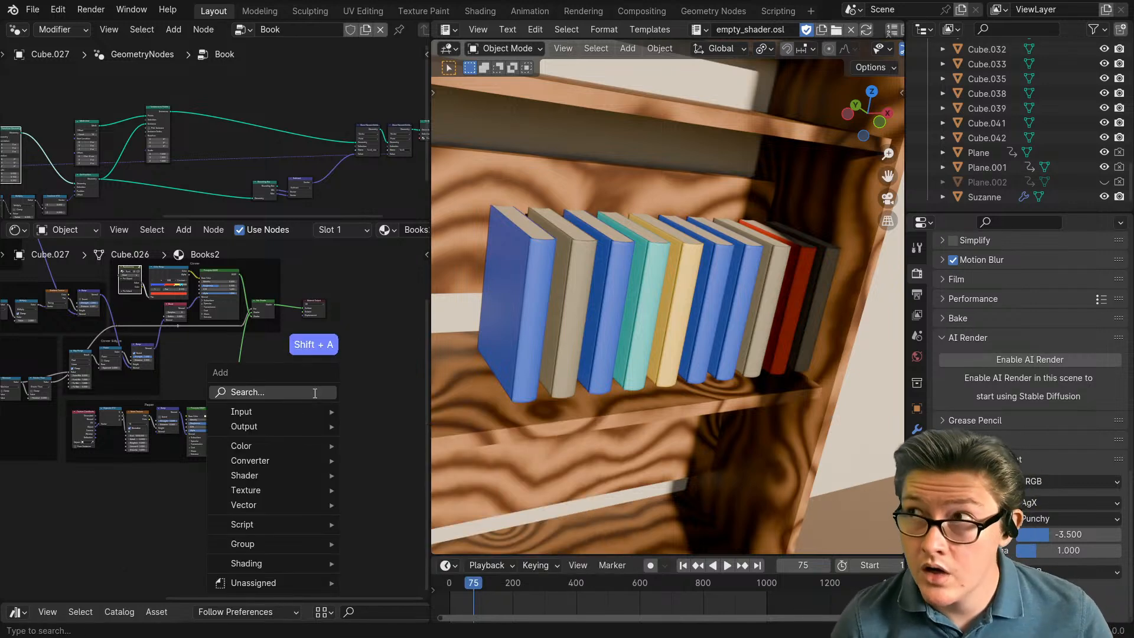
pyautogui.click(314, 392)
pyautogui.write('prin')
pyautogui.click(356, 425)
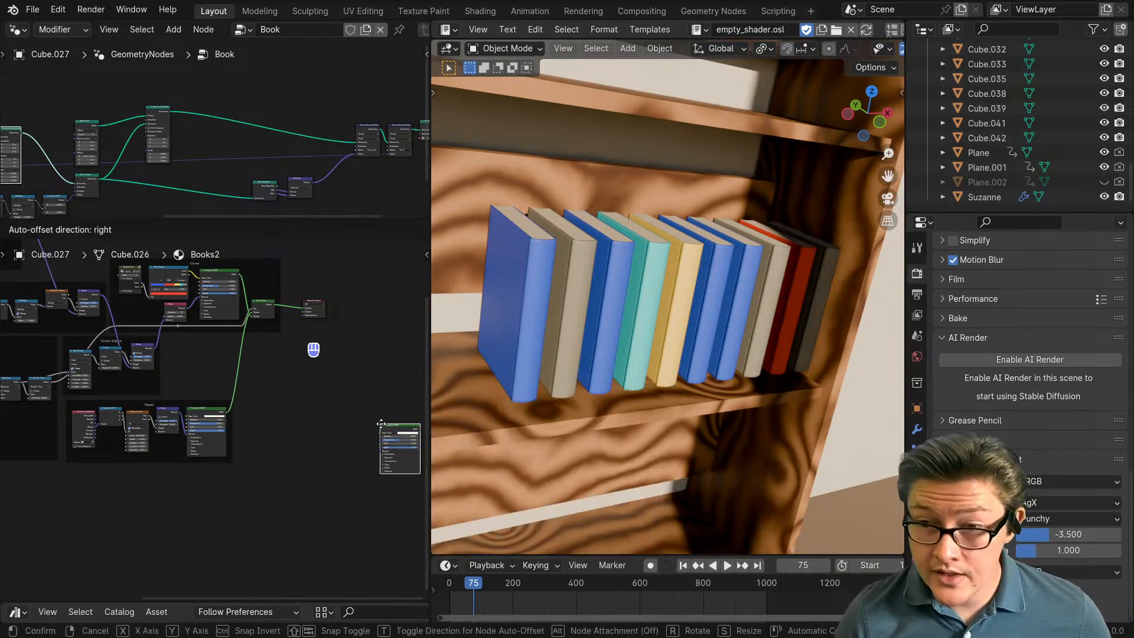
pyautogui.click(245, 373)
# Step: Give the new Principled BSDF a golden-orange base color and increase its roughness
pyautogui.scroll(4, 317, 424)
pyautogui.moveTo(319, 375); pyautogui.dragTo(188, 439, button='middle')
pyautogui.scroll(2, 187, 440)
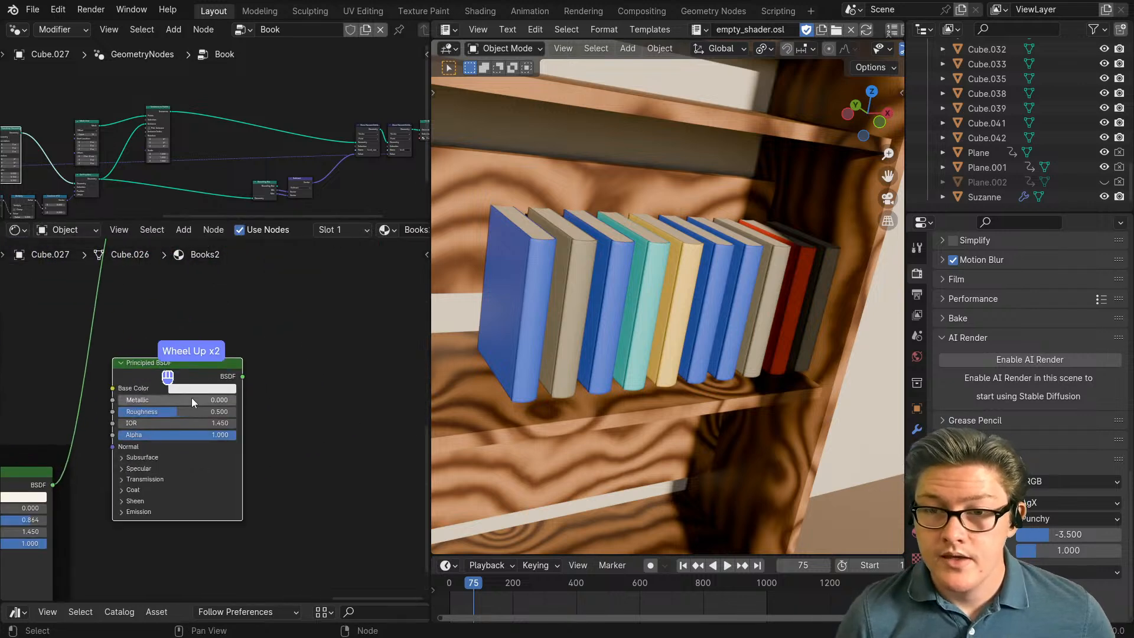
pyautogui.click(196, 388)
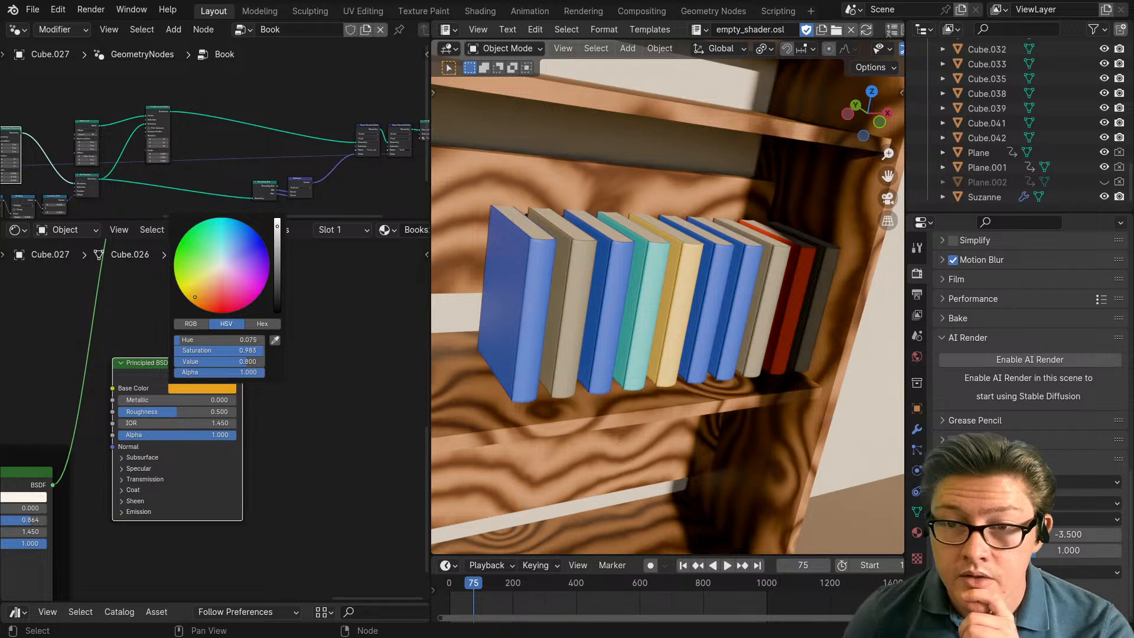
pyautogui.scroll(2, 213, 419)
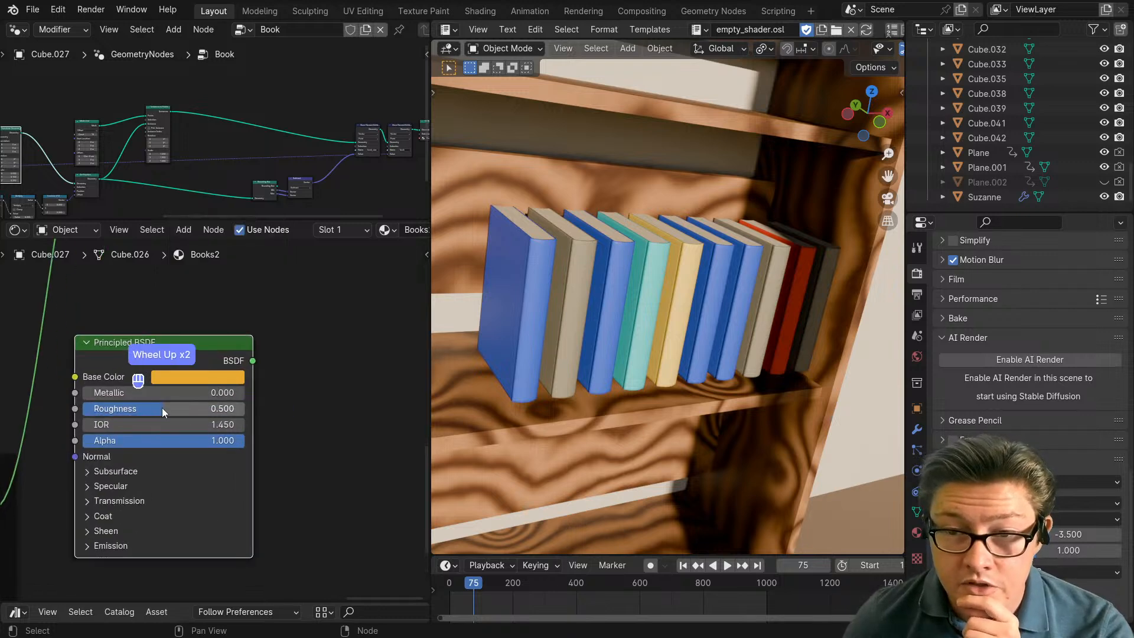
pyautogui.moveTo(162, 407); pyautogui.dragTo(190, 408)
# Step: Move the golden Principled BSDF node above the Cover frame
pyautogui.scroll(-15, 289, 447)
pyautogui.moveTo(248, 368); pyautogui.dragTo(281, 423, button='middle')
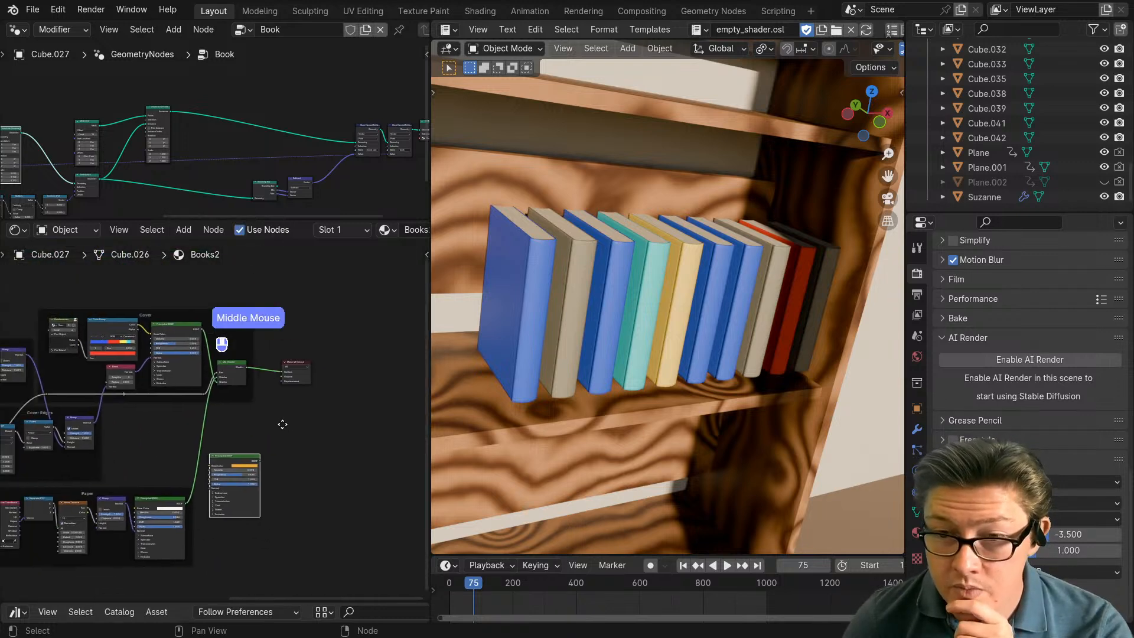
pyautogui.scroll(4, 253, 467)
pyautogui.scroll(-2, 241, 466)
pyautogui.moveTo(241, 466); pyautogui.dragTo(267, 498, button='middle')
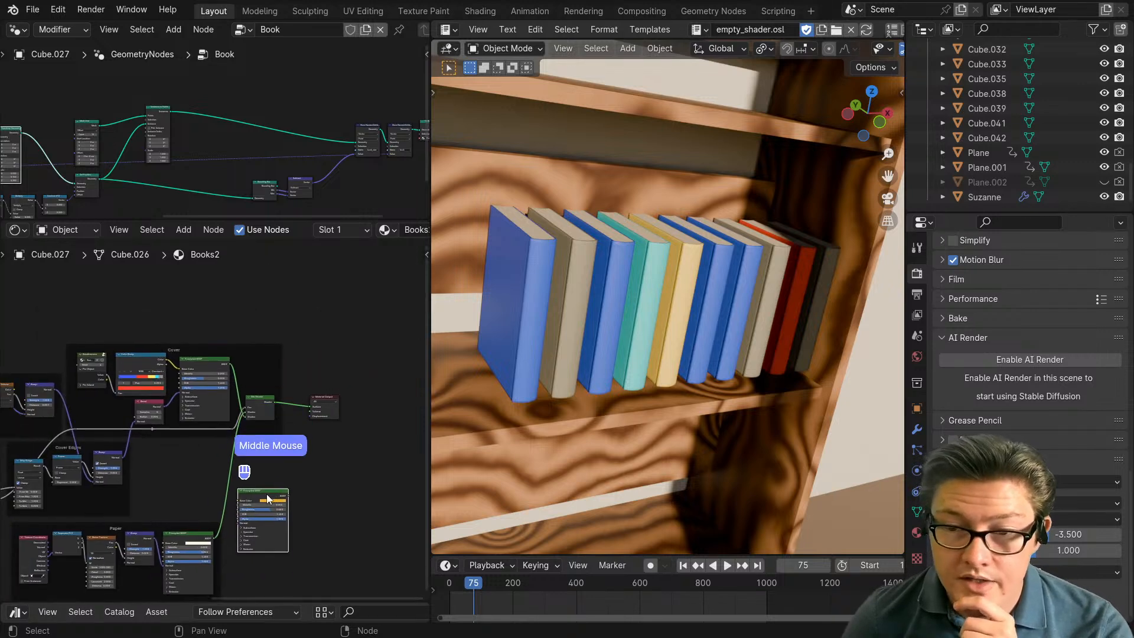
pyautogui.moveTo(264, 494); pyautogui.dragTo(197, 266)
pyautogui.moveTo(218, 327); pyautogui.dragTo(237, 359, button='middle')
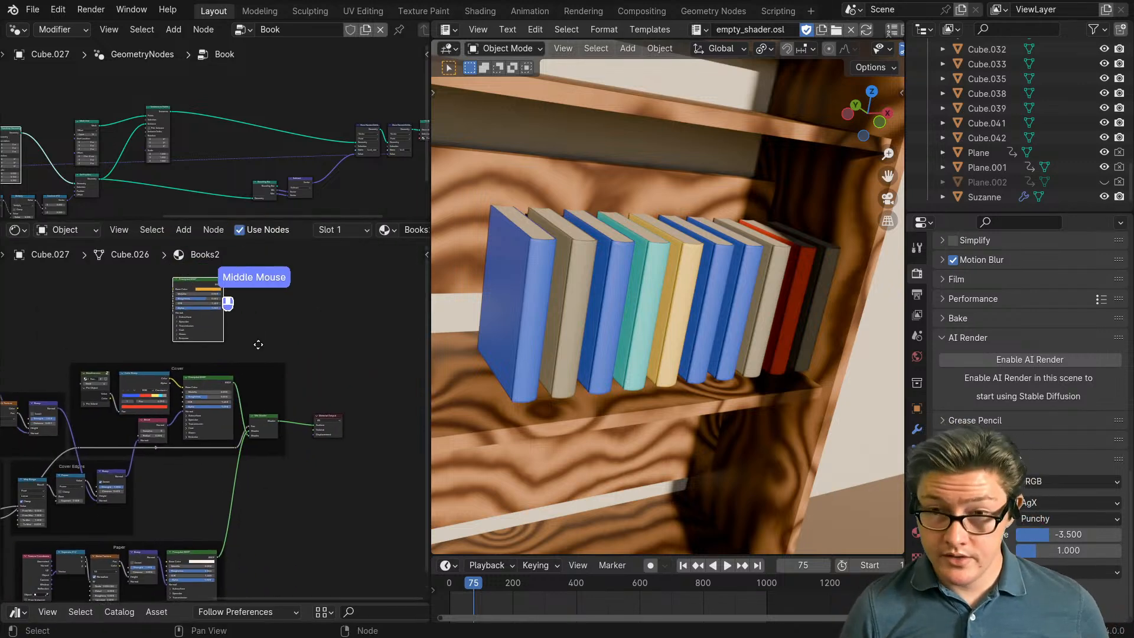
# Step: Move Material Output farther from the Cover frame and insert an unframed duplicate of the Cover Mix Shader just before it
pyautogui.scroll(2, 270, 375)
pyautogui.moveTo(365, 449); pyautogui.dragTo(430, 459)
pyautogui.click(264, 456)
pyautogui.moveTo(274, 462); pyautogui.dragTo(198, 413, button='middle')
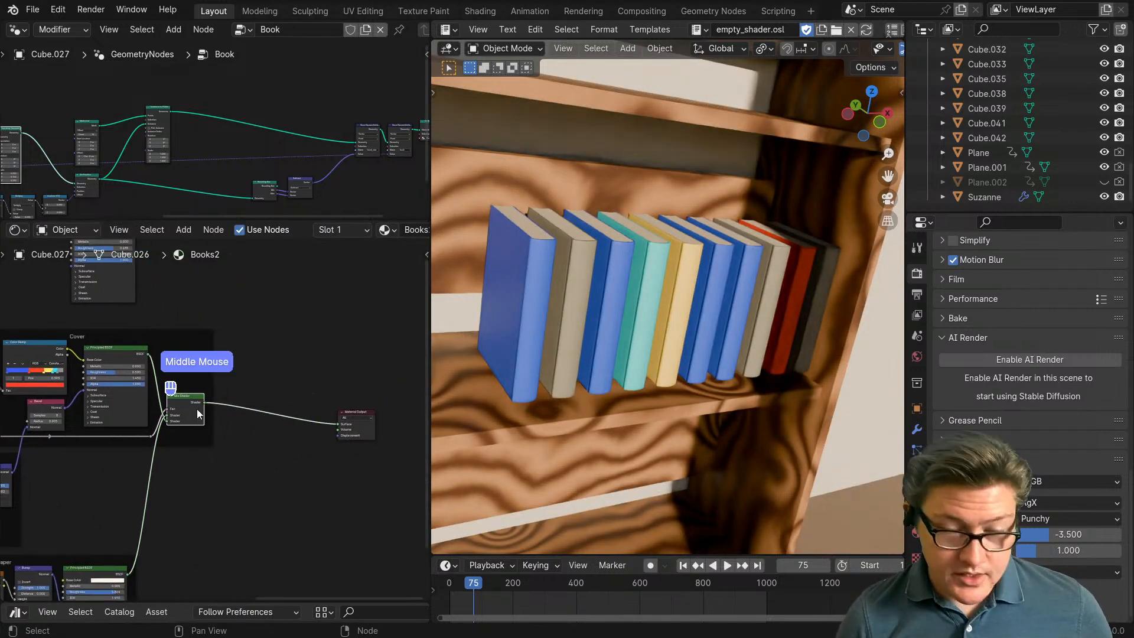
pyautogui.hotkey('shift', 'd')
pyautogui.click(284, 462)
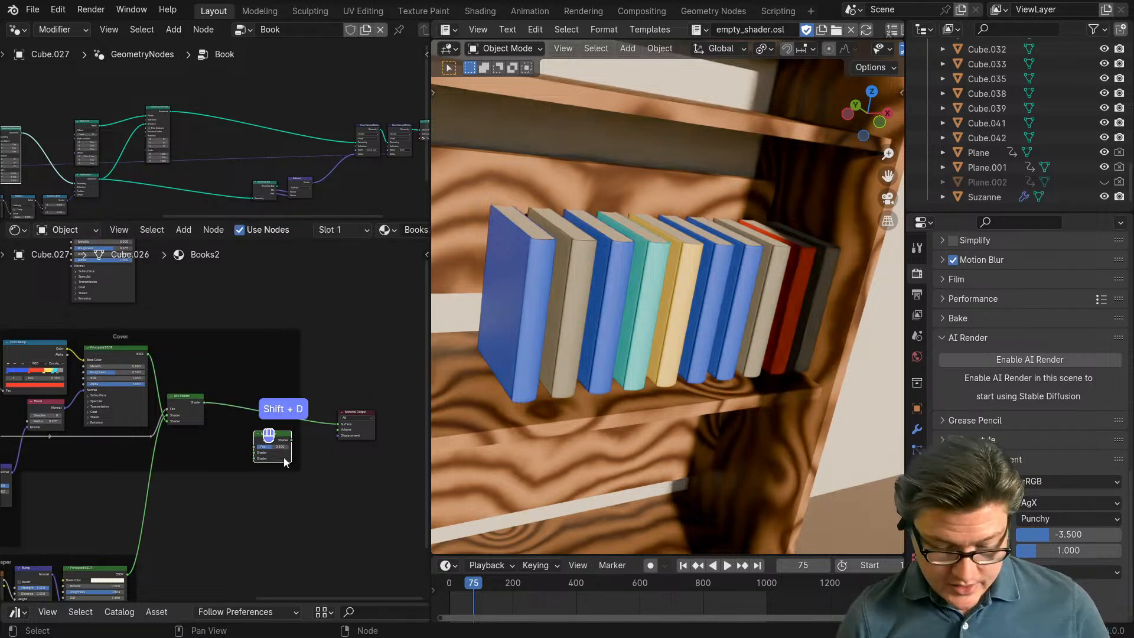
pyautogui.hotkey('alt', 'p')
pyautogui.moveTo(271, 436); pyautogui.dragTo(282, 404)
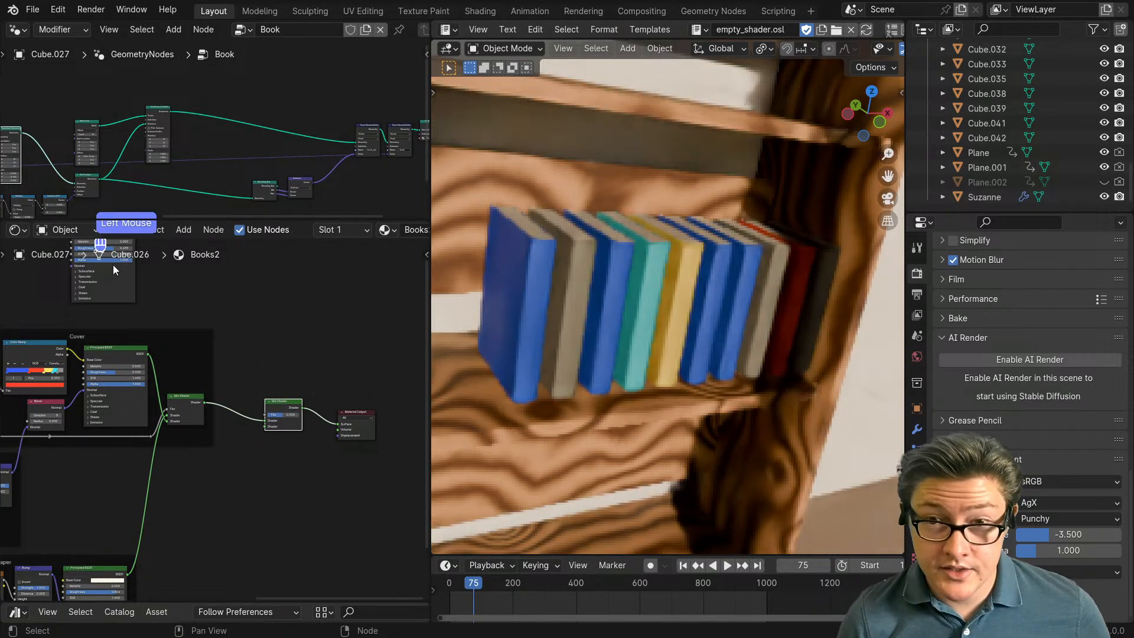
pyautogui.click(107, 288)
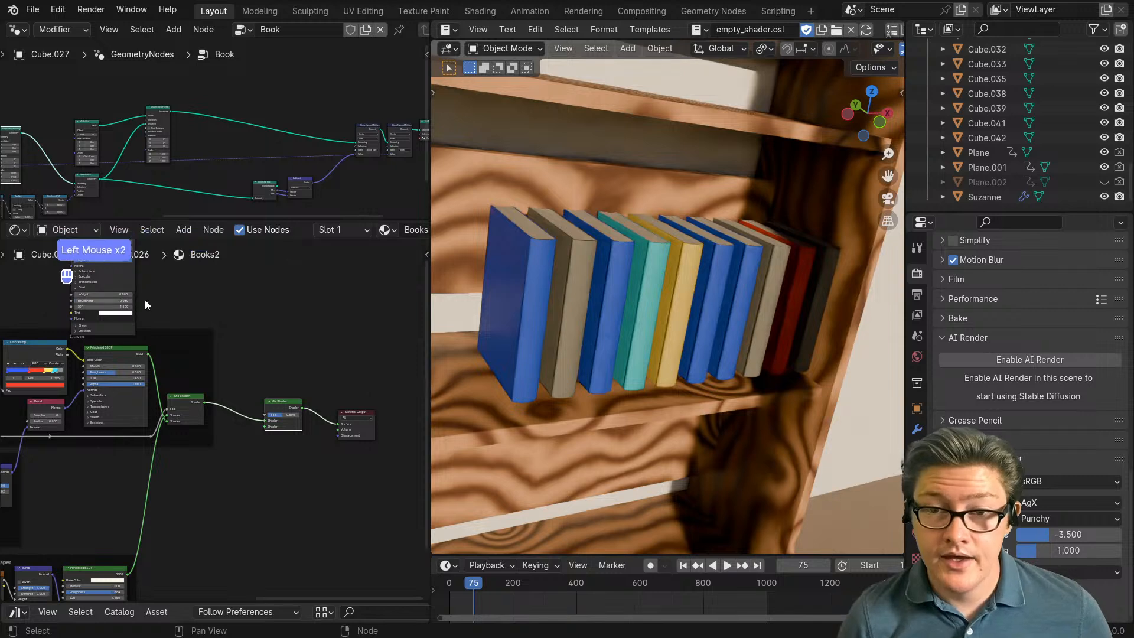
pyautogui.scroll(4, 88, 299)
pyautogui.click(74, 295)
pyautogui.scroll(-2, 154, 336)
# Step: Connect the golden Principled BSDF to the second Shader input of the new Mix Shader and place it beneath the Cover frame
pyautogui.moveTo(193, 298); pyautogui.dragTo(225, 365, button='middle')
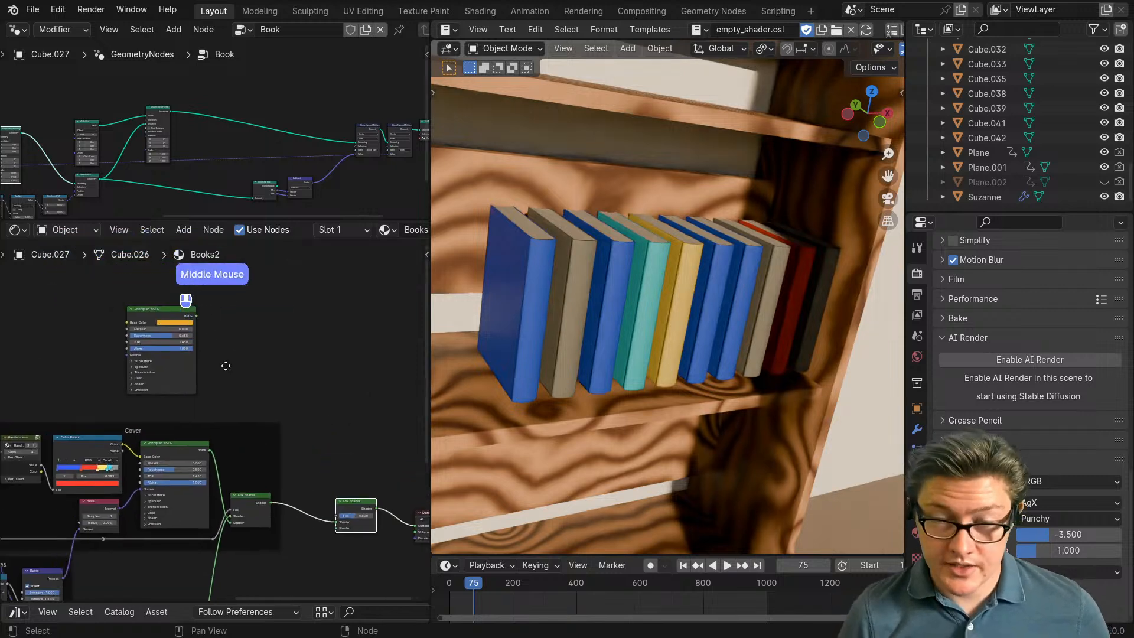
pyautogui.moveTo(151, 309); pyautogui.dragTo(342, 454)
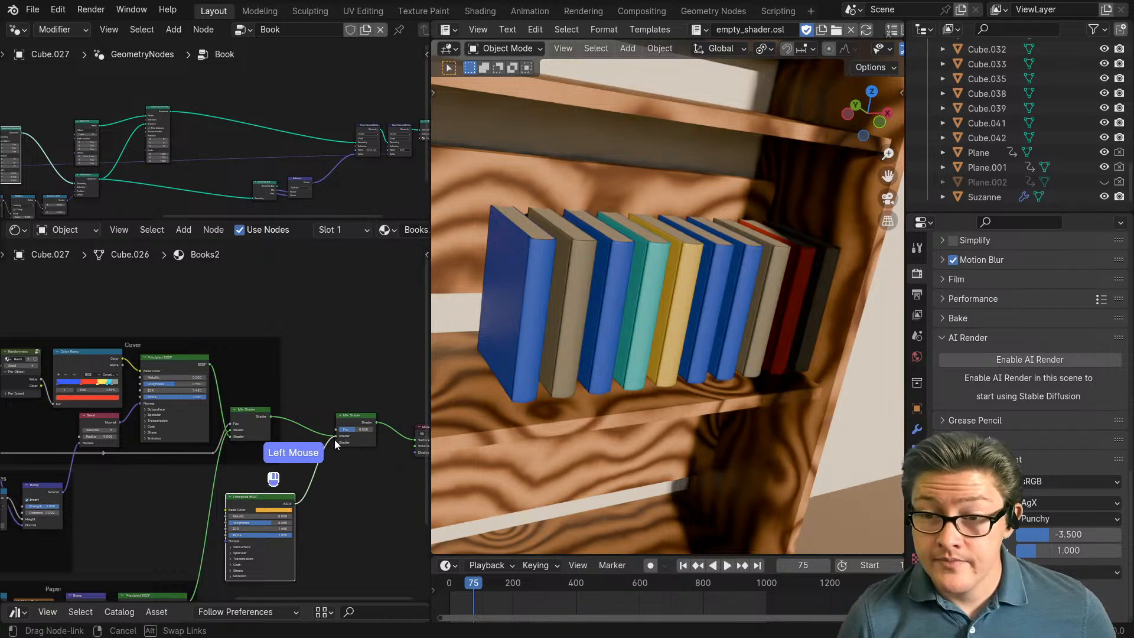
pyautogui.moveTo(316, 499); pyautogui.dragTo(249, 508)
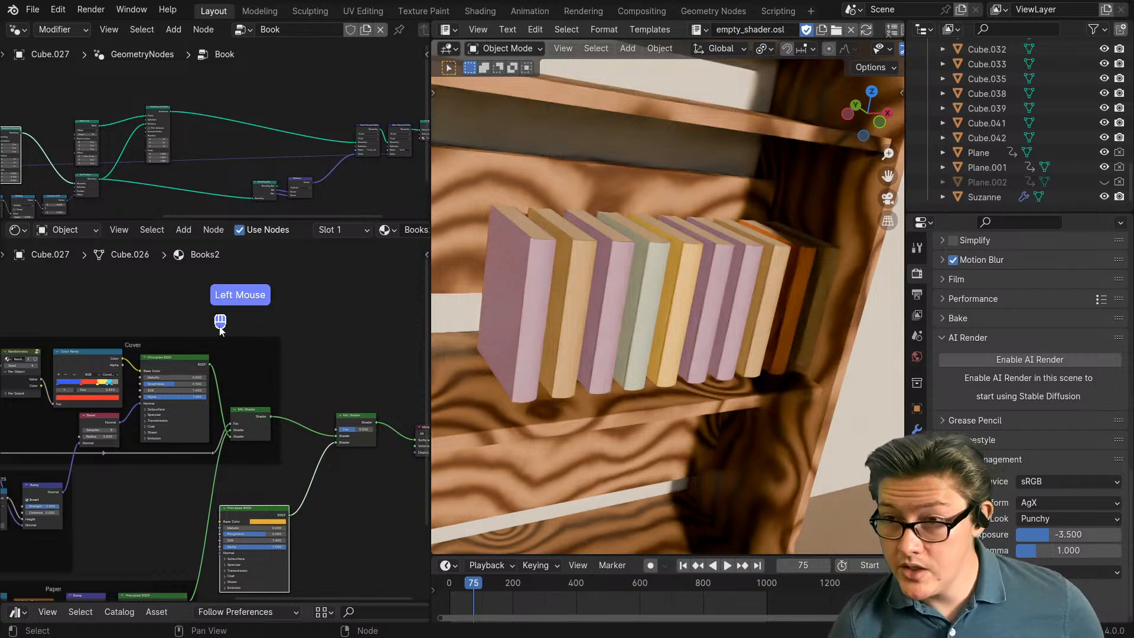
# Step: Add a Voronoi Texture node above the Cover frame and preview its Distance output on the books
pyautogui.moveTo(240, 366); pyautogui.dragTo(266, 417, button='middle')
pyautogui.hotkey('shift', 'a')
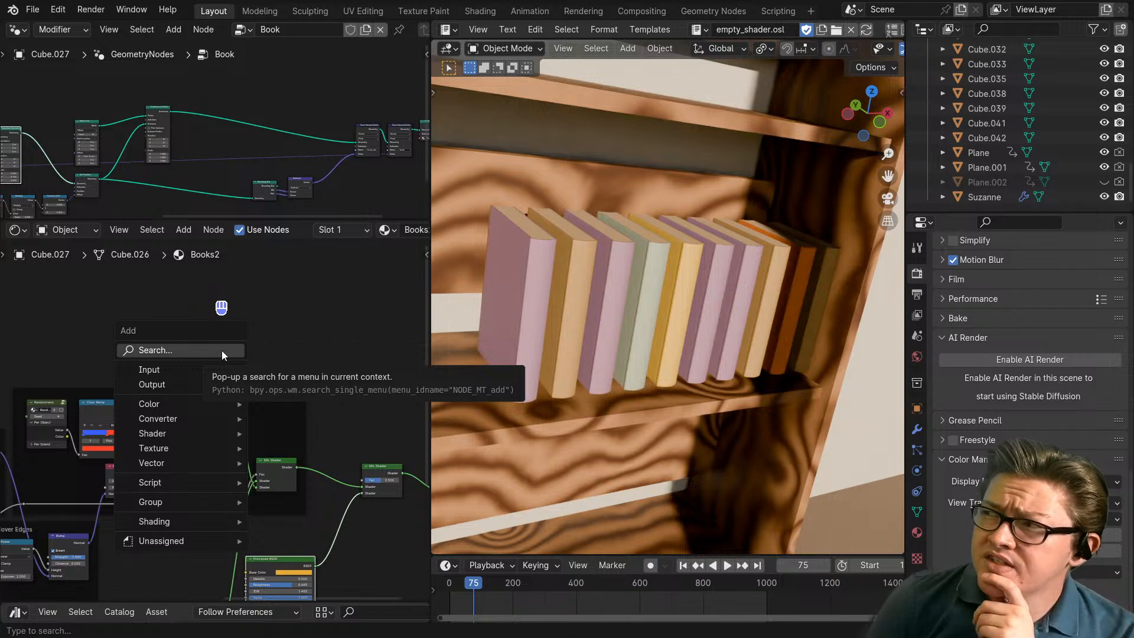
pyautogui.write('vor')
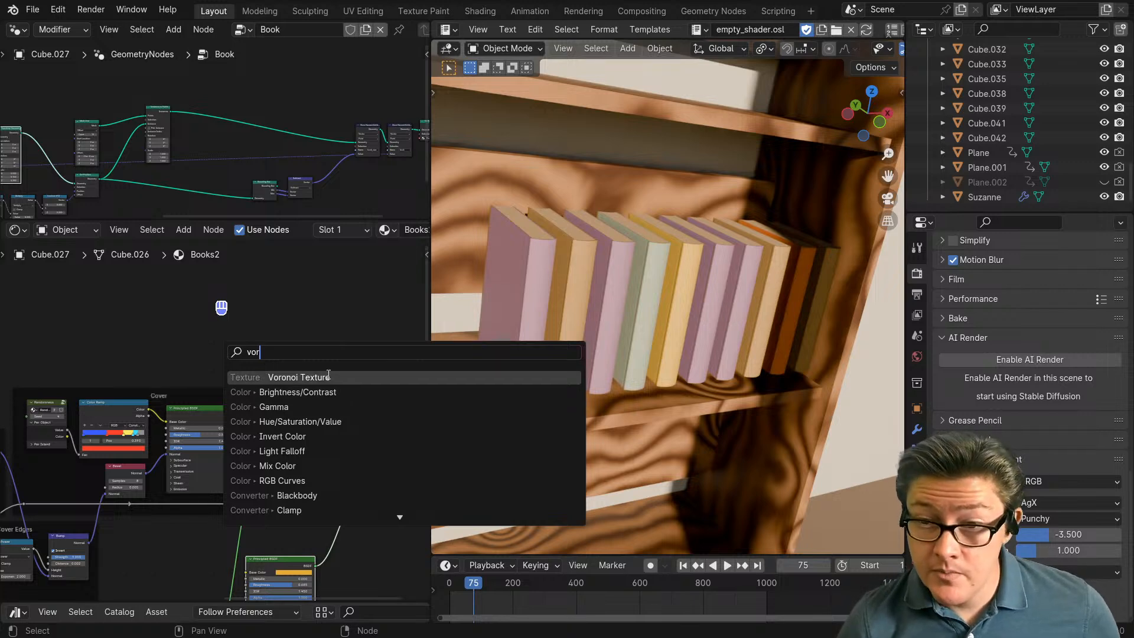
pyautogui.press('Return')
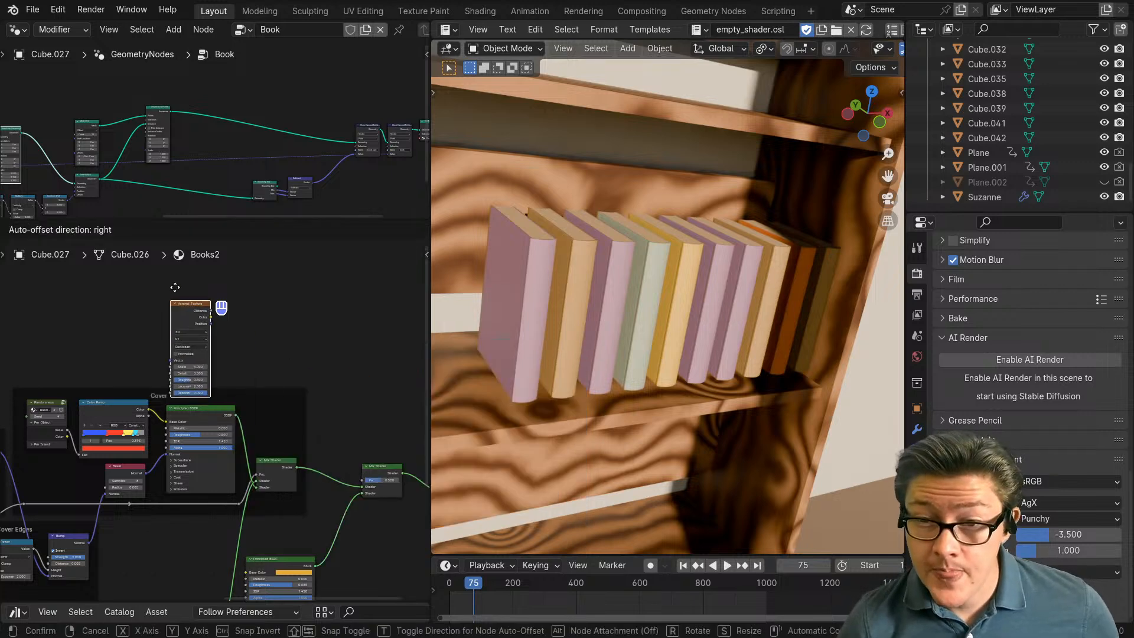
pyautogui.click(184, 282)
pyautogui.scroll(2, 239, 294)
pyautogui.moveTo(239, 294); pyautogui.dragTo(182, 340, button='middle')
pyautogui.keyDown('ctrl'); pyautogui.keyDown('shift'); pyautogui.click(144, 309); pyautogui.keyUp('shift'); pyautogui.keyUp('ctrl')
pyautogui.scroll(-2, 226, 351)
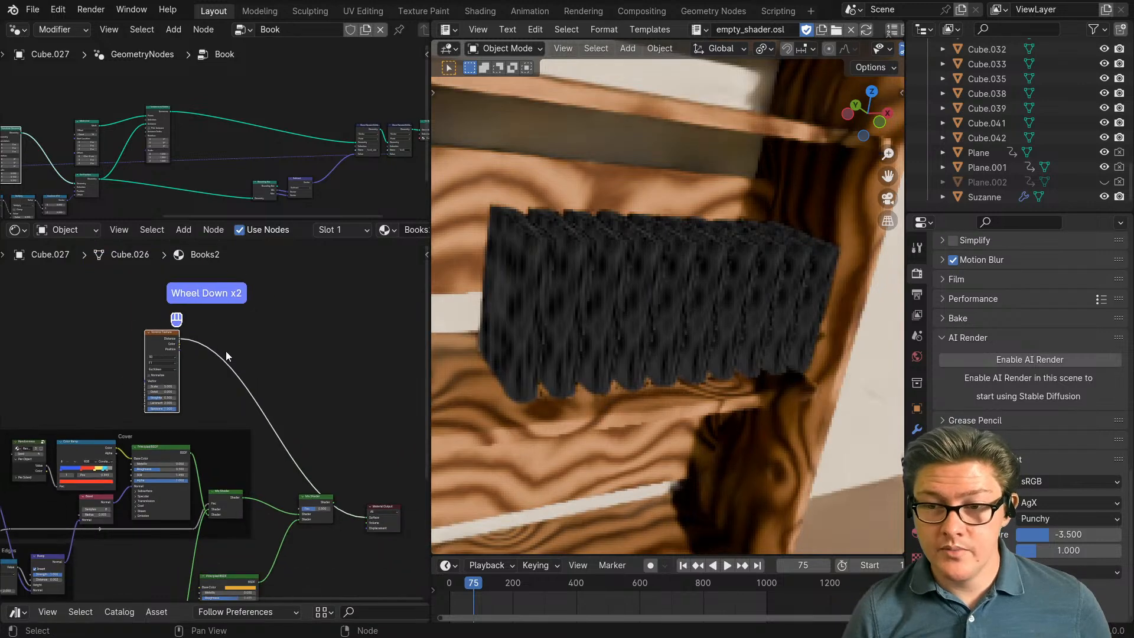
# Step: Set the Voronoi Texture's Randomness to 0
pyautogui.moveTo(187, 390); pyautogui.dragTo(271, 457, button='middle')
pyautogui.scroll(3, 271, 457)
pyautogui.scroll(4, 271, 457)
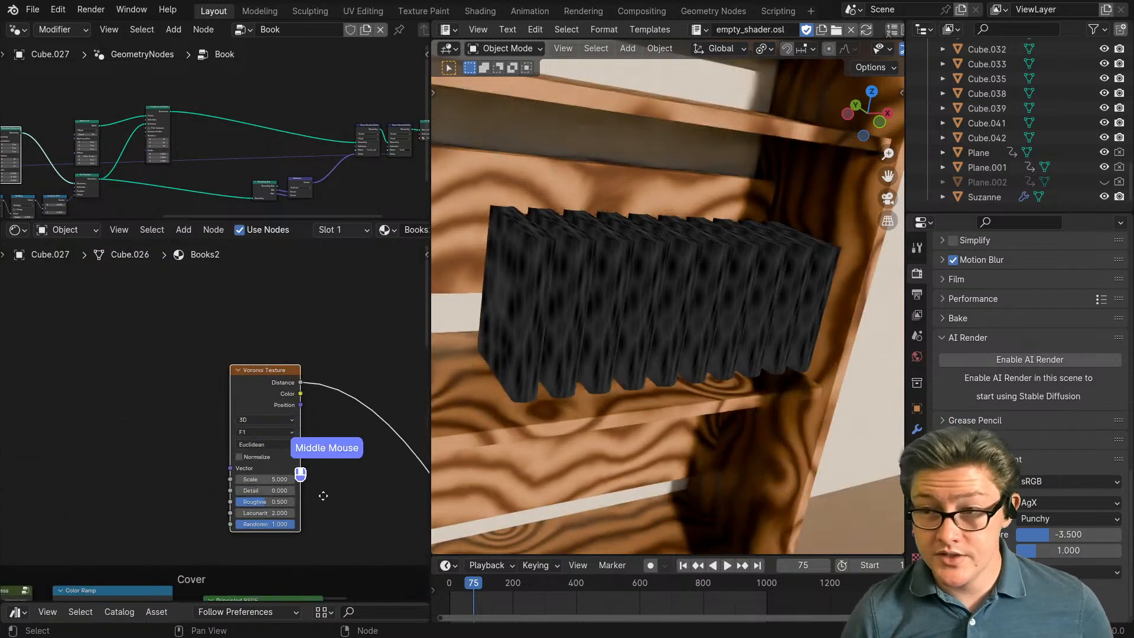
pyautogui.moveTo(142, 428); pyautogui.dragTo(268, 478, button='middle')
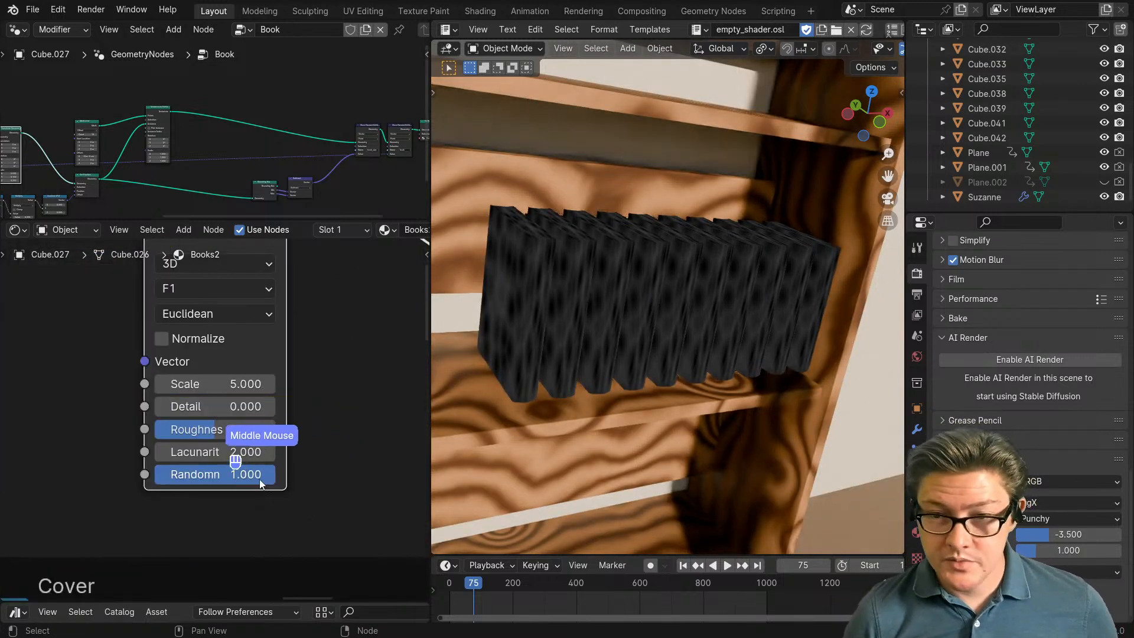
pyautogui.moveTo(259, 476); pyautogui.dragTo(132, 476)
pyautogui.scroll(1, 239, 498)
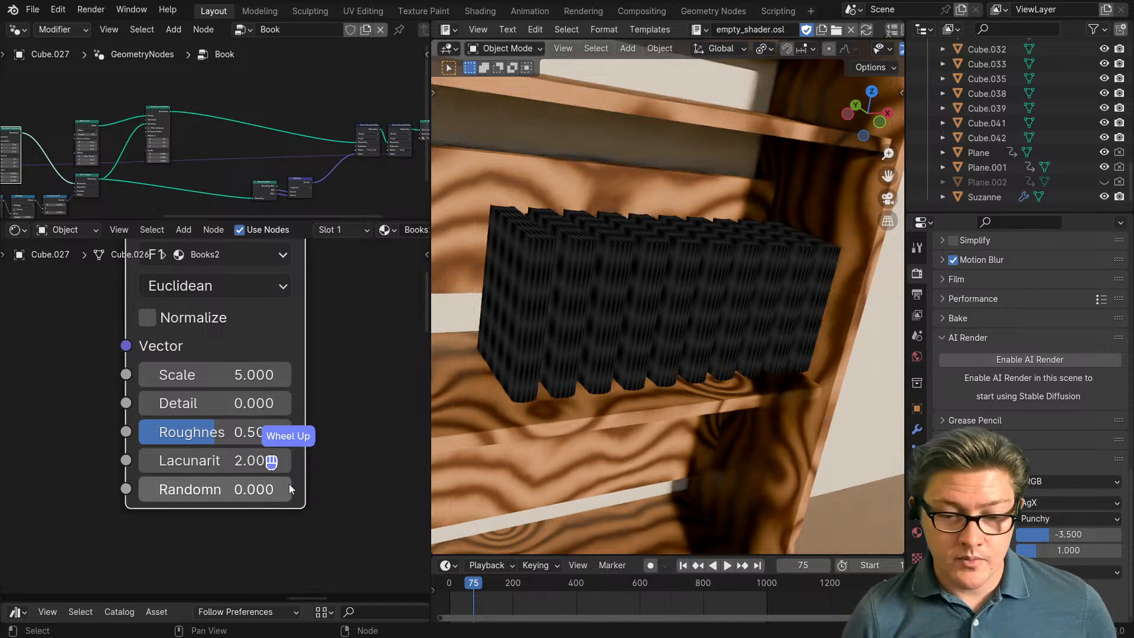
# Step: Switch the preview on the books to the Voronoi Texture's Color output
pyautogui.scroll(1, 600, 413)
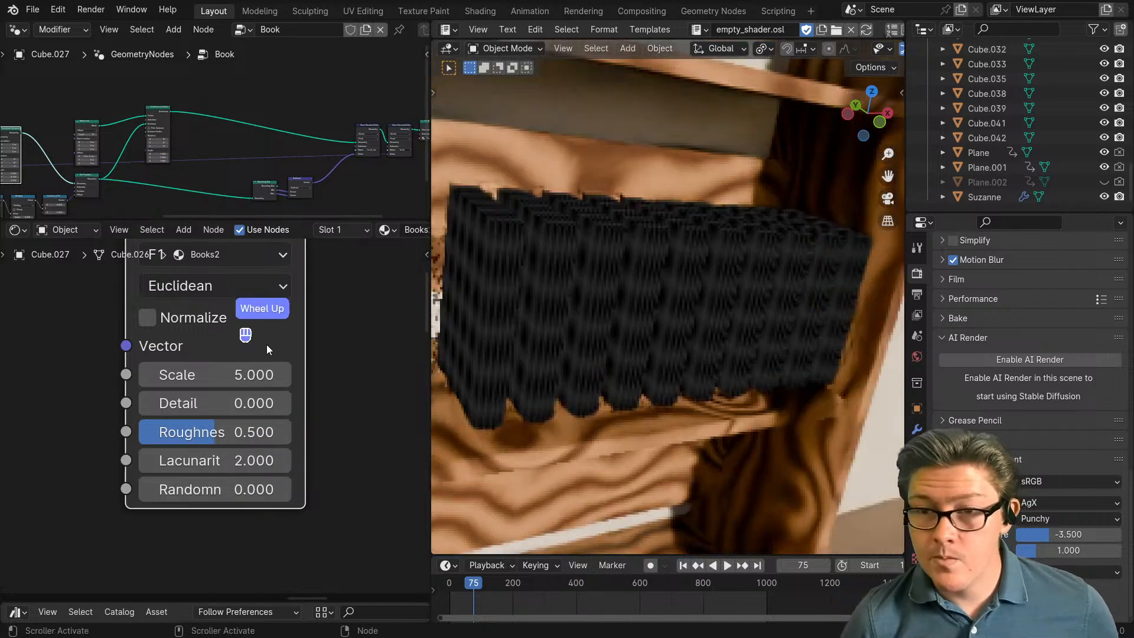
pyautogui.moveTo(272, 295); pyautogui.dragTo(273, 426, button='middle')
pyautogui.moveTo(304, 330); pyautogui.dragTo(298, 381, button='middle')
pyautogui.keyDown('ctrl'); pyautogui.keyDown('shift'); pyautogui.click(248, 308); pyautogui.keyUp('shift'); pyautogui.keyUp('ctrl')
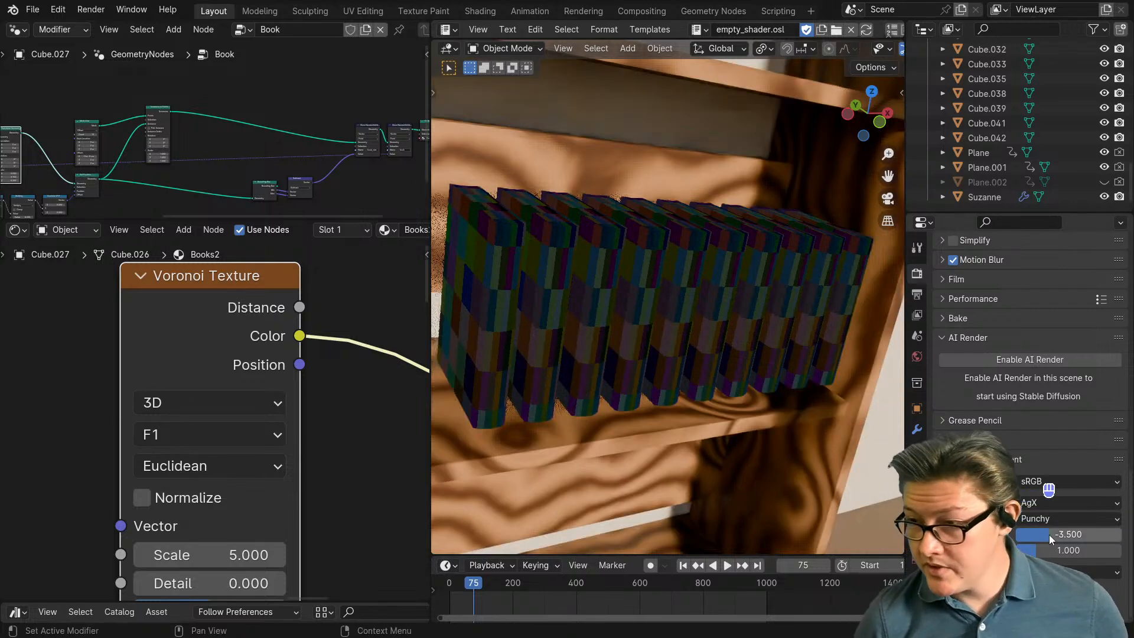
# Step: Set the Color Management Exposure to -1 and view the previewed colour cells on the first book's cover
pyautogui.moveTo(1048, 533); pyautogui.dragTo(1068, 534)
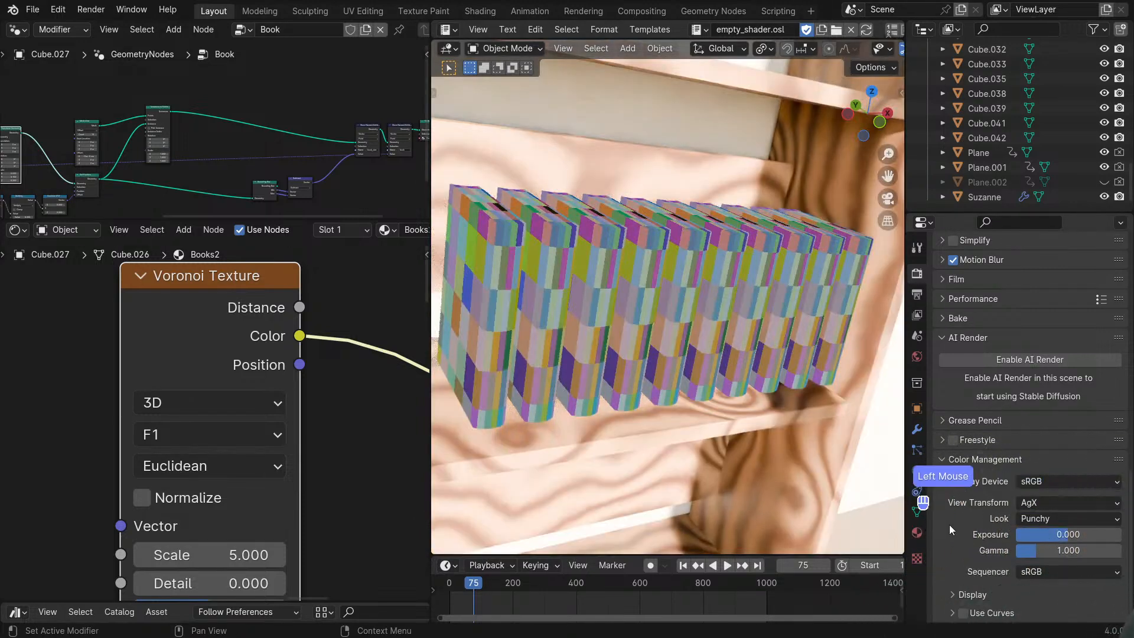
pyautogui.click(1056, 535)
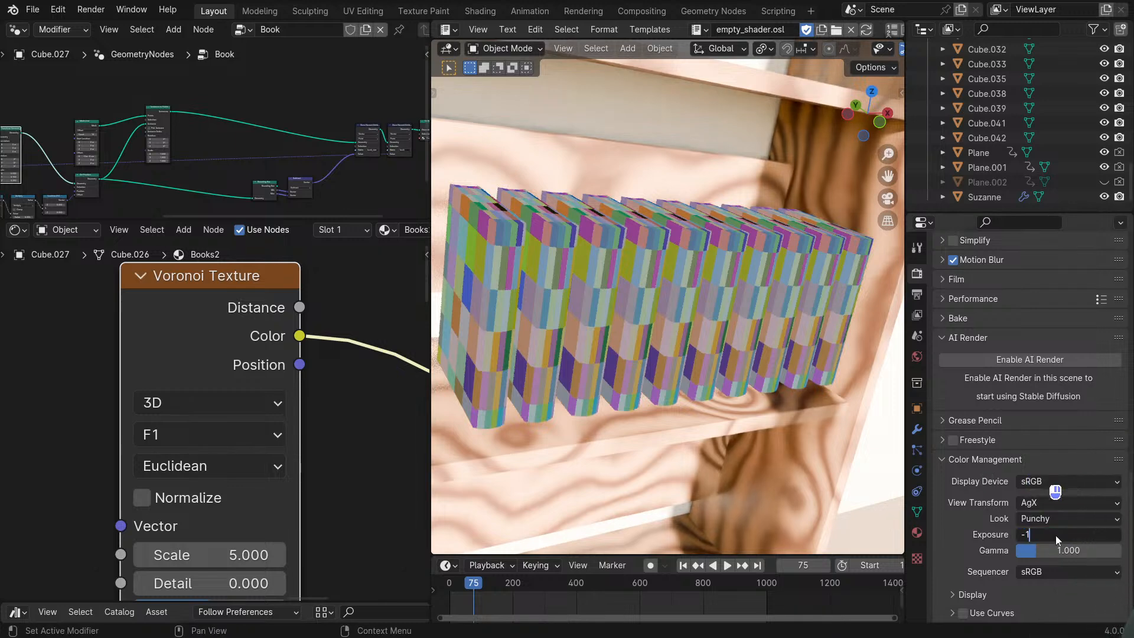
pyautogui.write('-1')
pyautogui.press('Return')
pyautogui.moveTo(535, 375); pyautogui.dragTo(762, 416, button='middle')
pyautogui.moveTo(688, 397); pyautogui.dragTo(602, 374, button='middle')
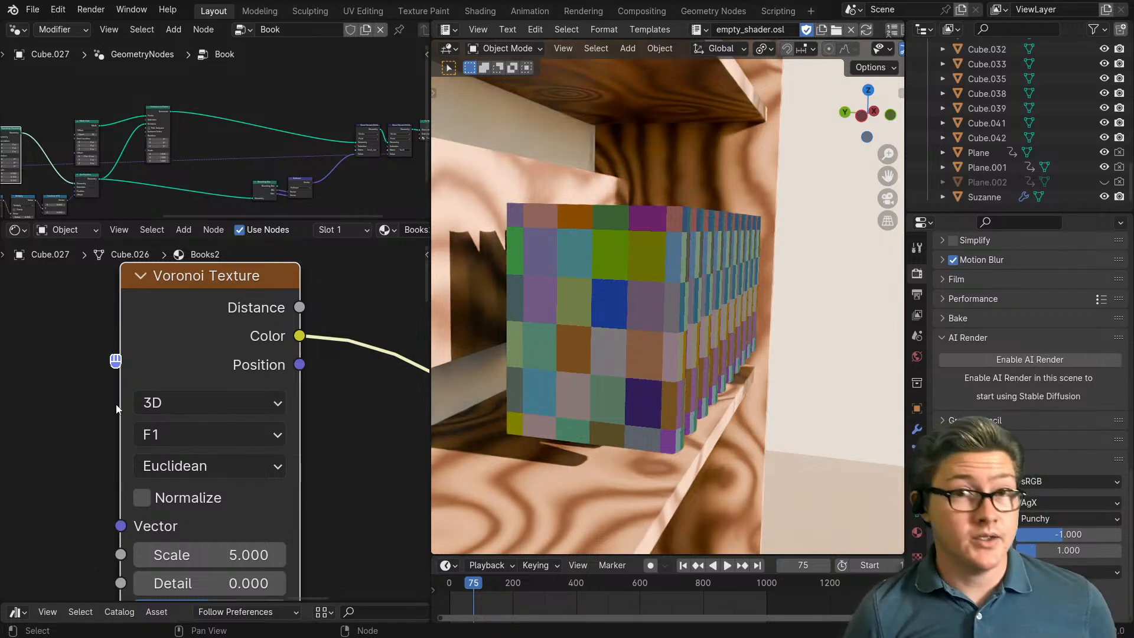
# Step: Move the Voronoi Texture node farther up and away from the Cover frame
pyautogui.scroll(-3, 212, 437)
pyautogui.scroll(-3, 210, 461)
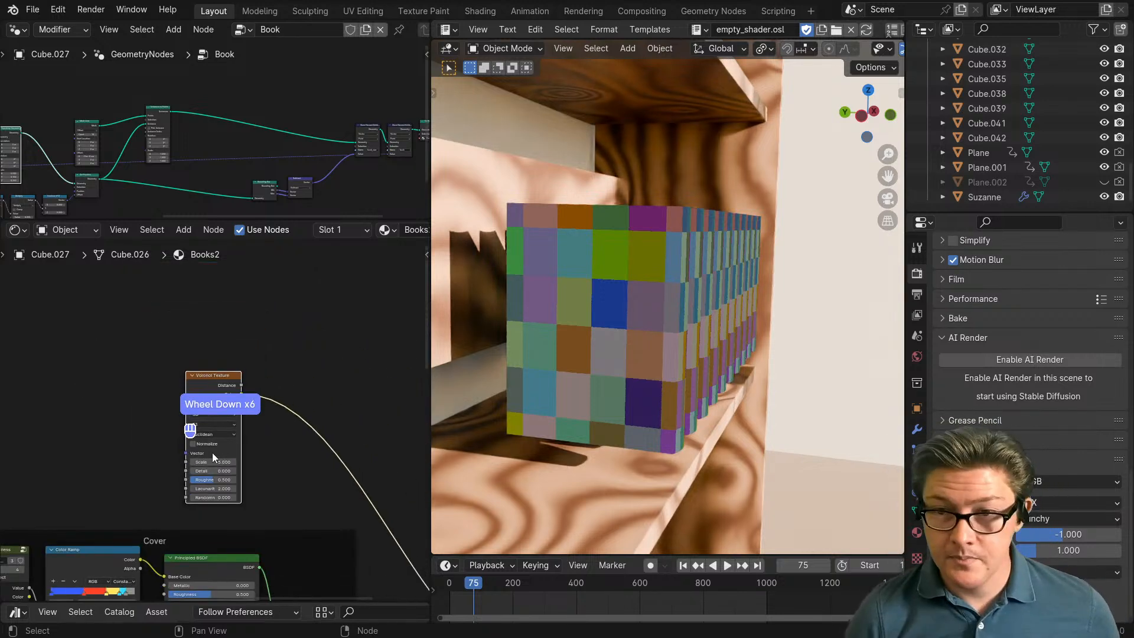
pyautogui.moveTo(212, 453); pyautogui.dragTo(278, 420, button='middle')
pyautogui.moveTo(284, 369); pyautogui.dragTo(197, 297)
pyautogui.scroll(-3, 235, 392)
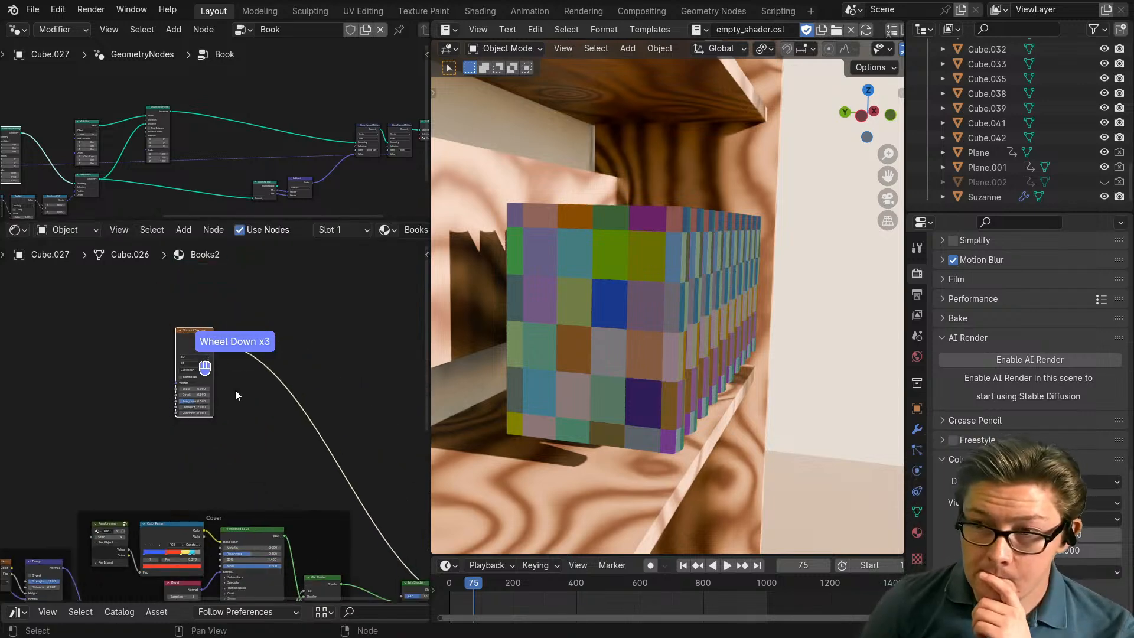
pyautogui.scroll(1, 236, 392)
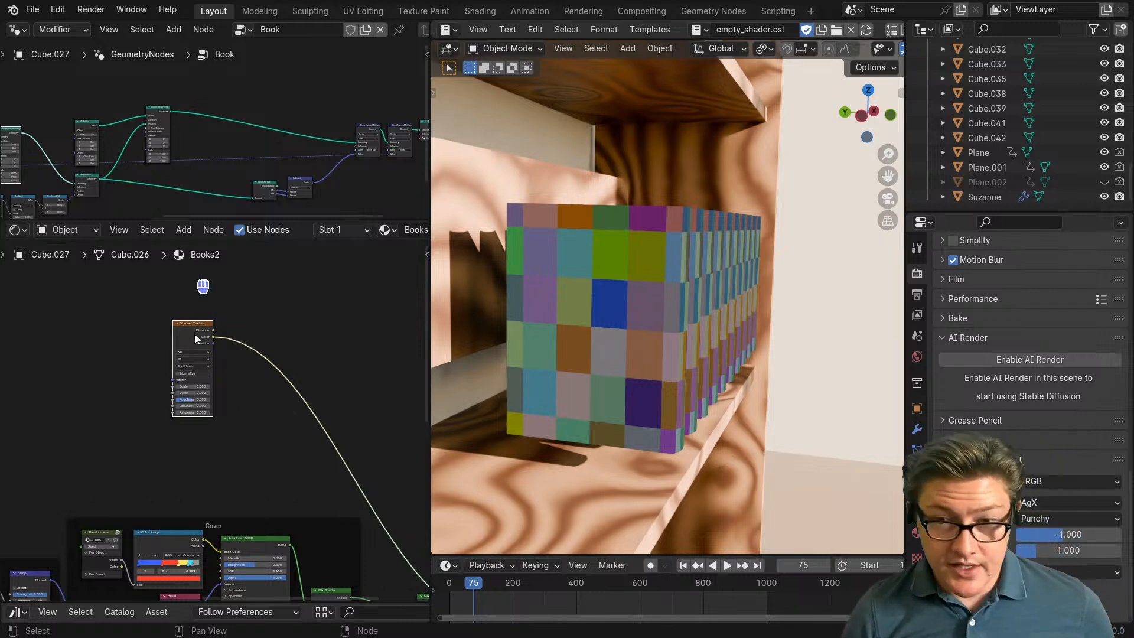
# Step: Add Texture Coordinate and Mapping nodes to the Voronoi Texture, then delete the Mapping node
pyautogui.hotkey('ctrl', 't')
pyautogui.scroll(2, 190, 335)
pyautogui.moveTo(127, 343); pyautogui.dragTo(308, 402, button='middle')
pyautogui.click(260, 368)
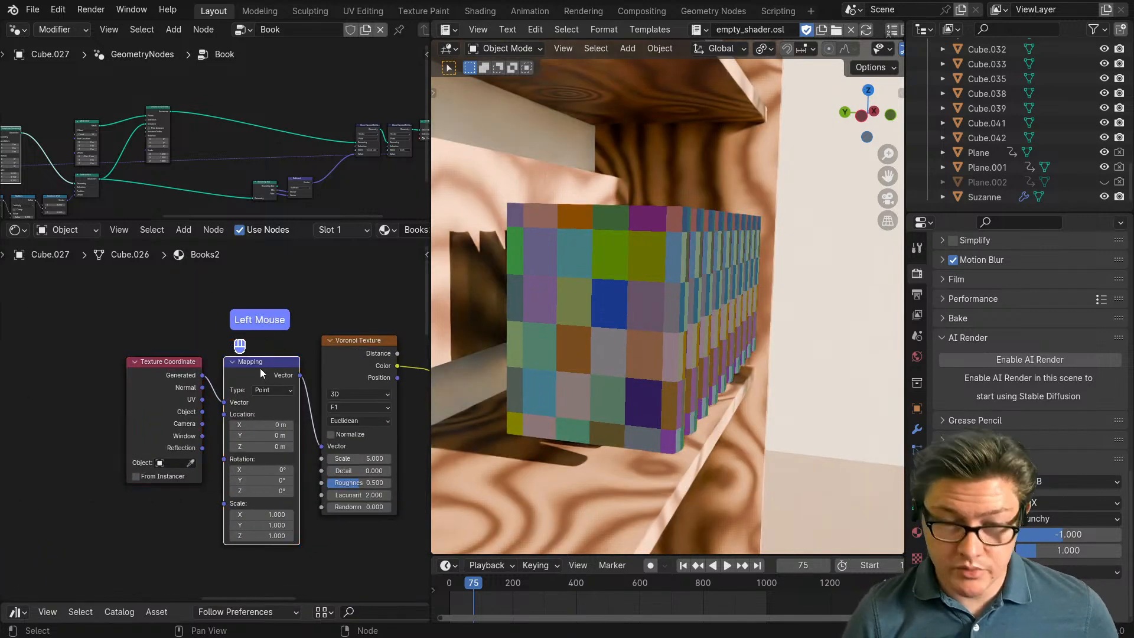
pyautogui.press('x')
# Step: Raise the Voronoi Texture node and place the Texture Coordinate node beneath it, above the Cover frame
pyautogui.scroll(-4, 259, 367)
pyautogui.moveTo(260, 367); pyautogui.dragTo(170, 356, button='middle')
pyautogui.moveTo(248, 358); pyautogui.dragTo(284, 305)
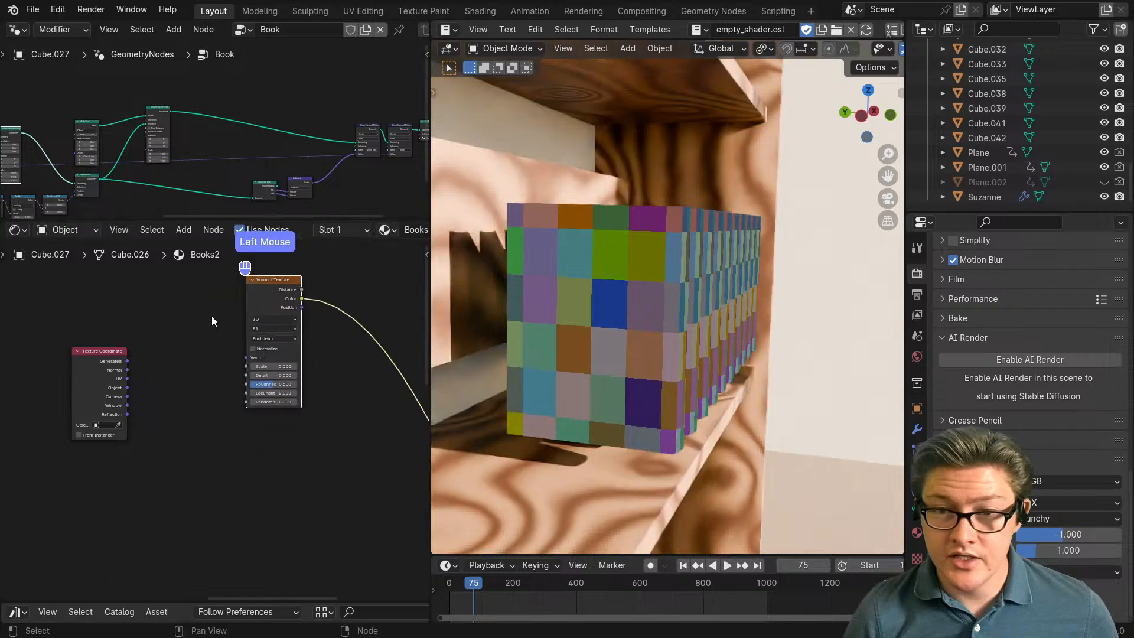
pyautogui.moveTo(108, 382); pyautogui.dragTo(298, 472)
pyautogui.moveTo(326, 486); pyautogui.dragTo(201, 471, button='middle')
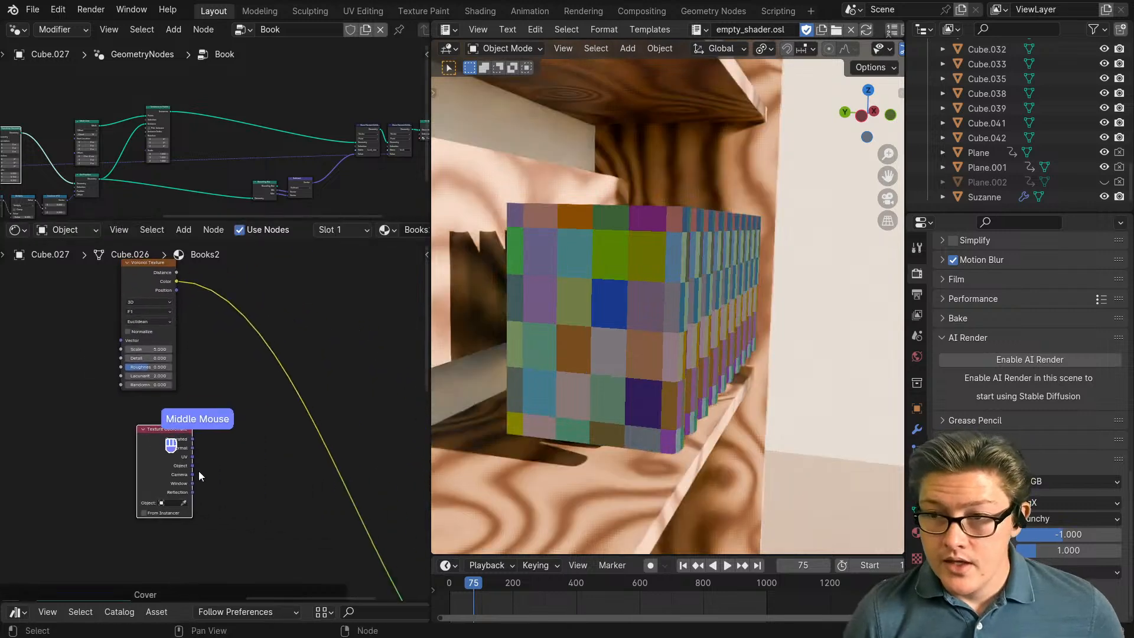
# Step: Cycle the preview through the Texture Coordinate outputs until the Object output shows on the books
pyautogui.scroll(2, 201, 472)
pyautogui.keyDown('ctrl'); pyautogui.keyDown('shift'); pyautogui.click(148, 475); pyautogui.keyUp('shift'); pyautogui.keyUp('ctrl')
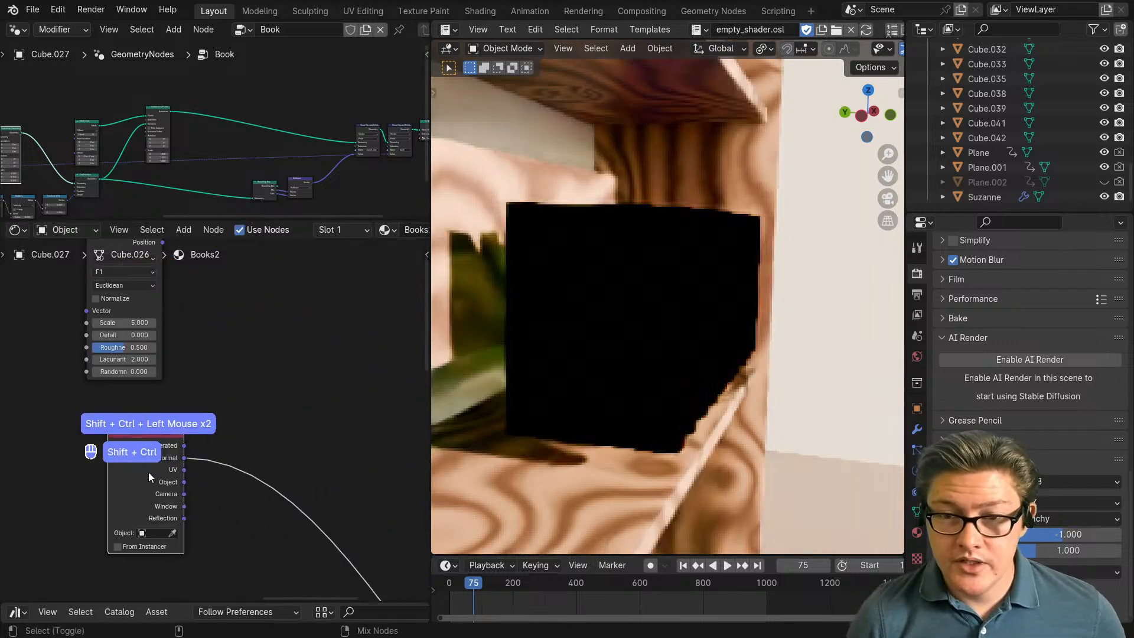
pyautogui.keyDown('ctrl'); pyautogui.keyDown('shift'); pyautogui.click(148, 475); pyautogui.keyUp('shift'); pyautogui.keyUp('ctrl')
pyautogui.keyDown('ctrl'); pyautogui.keyDown('shift'); pyautogui.click(149, 474); pyautogui.keyUp('shift'); pyautogui.keyUp('ctrl')
pyautogui.keyDown('ctrl'); pyautogui.keyDown('shift'); pyautogui.click(148, 475); pyautogui.keyUp('shift'); pyautogui.keyUp('ctrl')
pyautogui.scroll(-3, 169, 475)
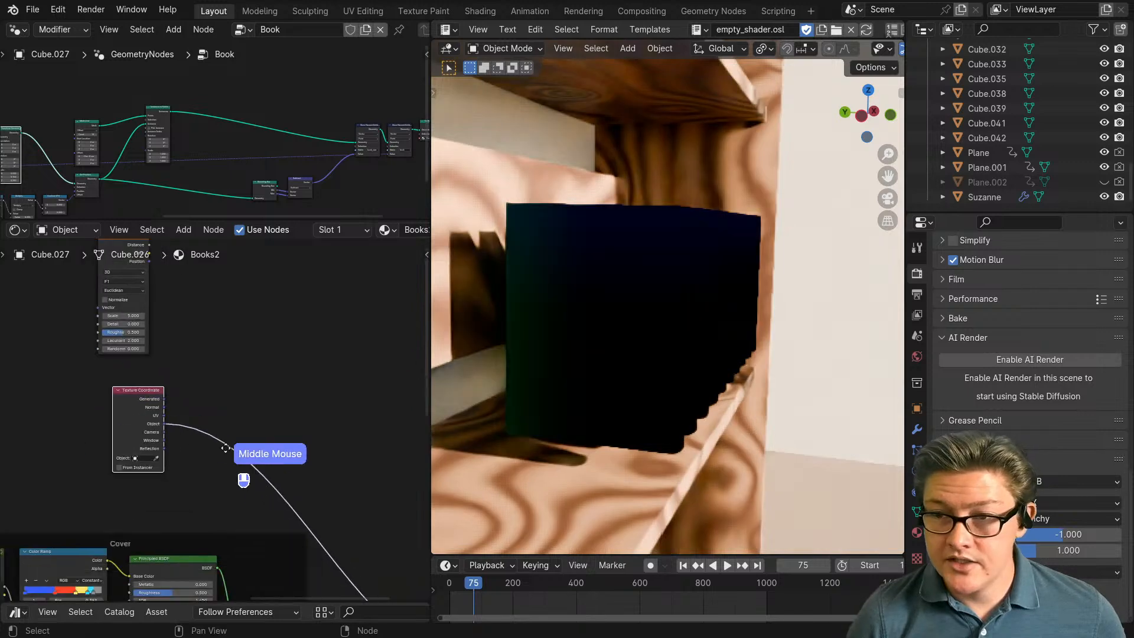
pyautogui.moveTo(240, 468); pyautogui.dragTo(214, 436, button='middle')
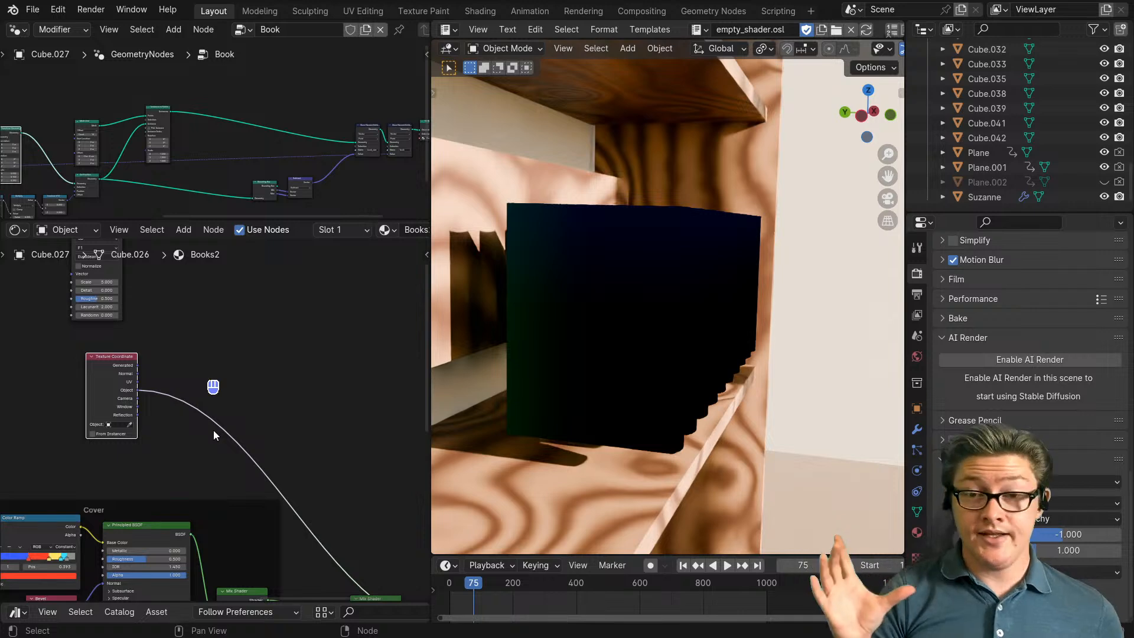
# Step: Shift the Voronoi Texture node to the right and the Texture Coordinate node to the left
pyautogui.moveTo(127, 312); pyautogui.dragTo(159, 346, button='middle')
pyautogui.moveTo(170, 307); pyautogui.dragTo(211, 349, button='middle')
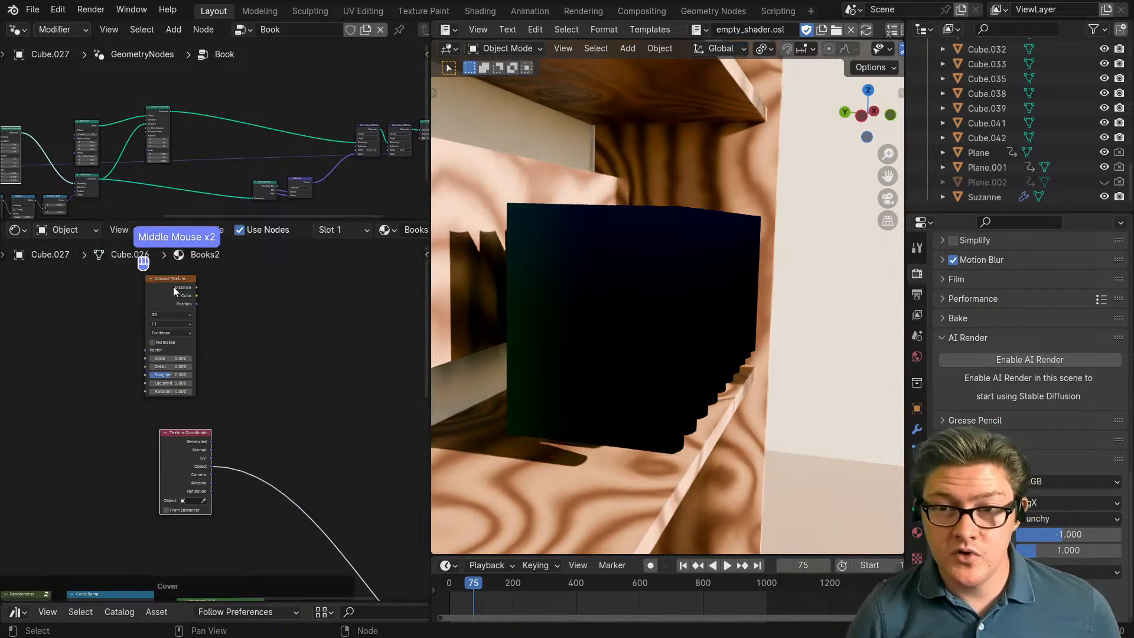
pyautogui.moveTo(174, 291); pyautogui.dragTo(210, 298)
pyautogui.moveTo(190, 456); pyautogui.dragTo(168, 456)
pyautogui.moveTo(219, 489); pyautogui.dragTo(187, 418, button='middle')
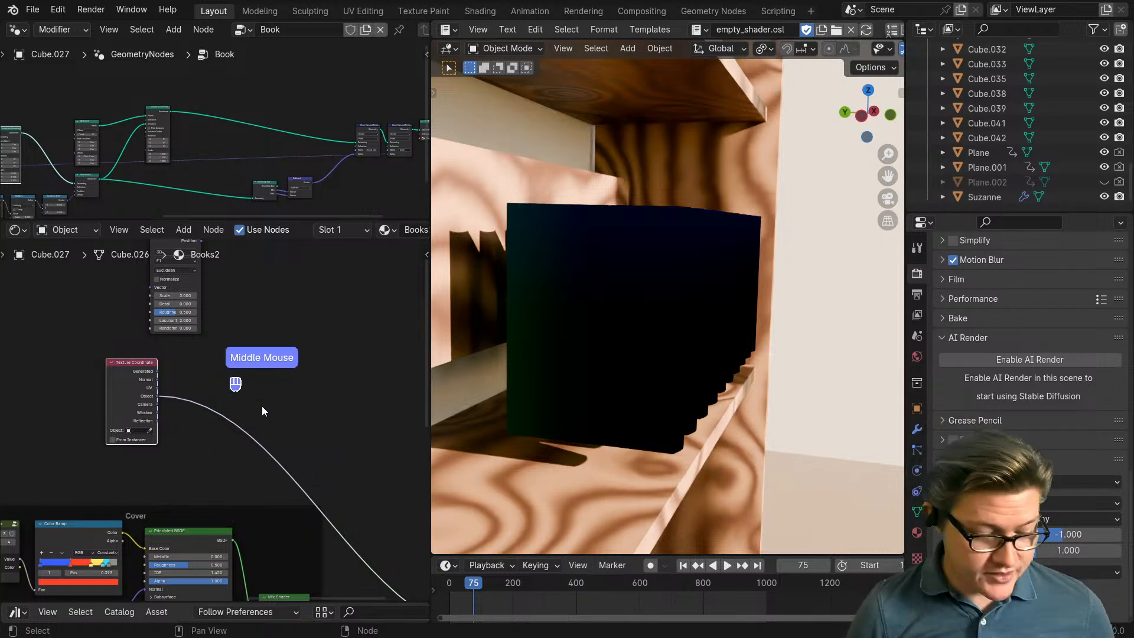
pyautogui.hotkey('shift', 'a')
pyautogui.write('sa')
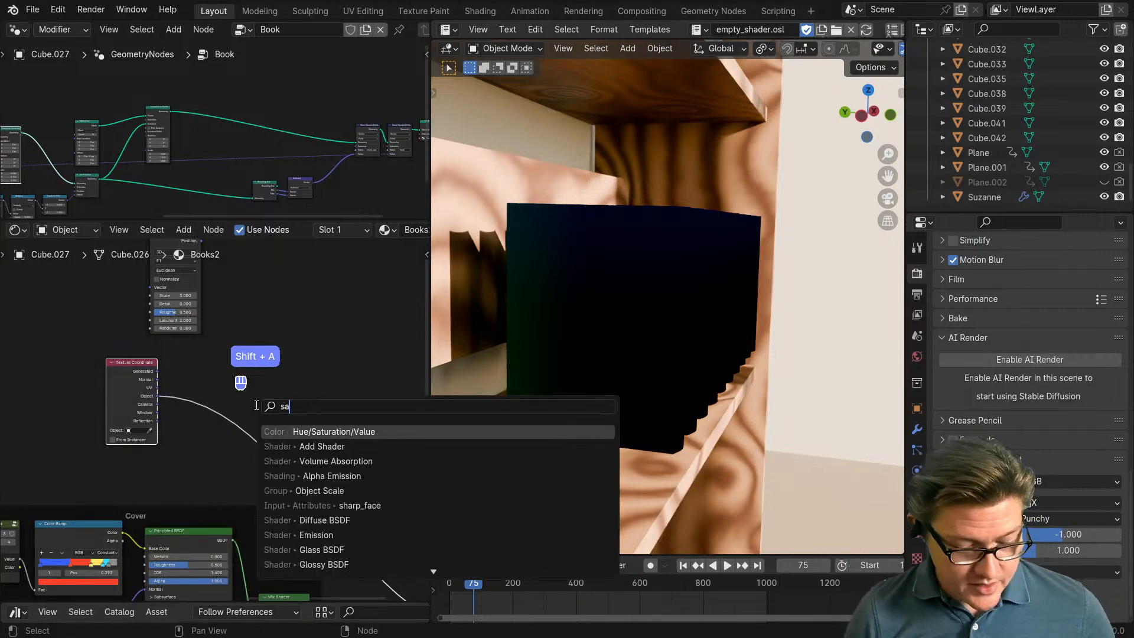
pyautogui.press('Escape')
# Step: Insert a Separate XYZ node on the previewed Object link and place it well to the right of Texture Coordinate
pyautogui.press('q')
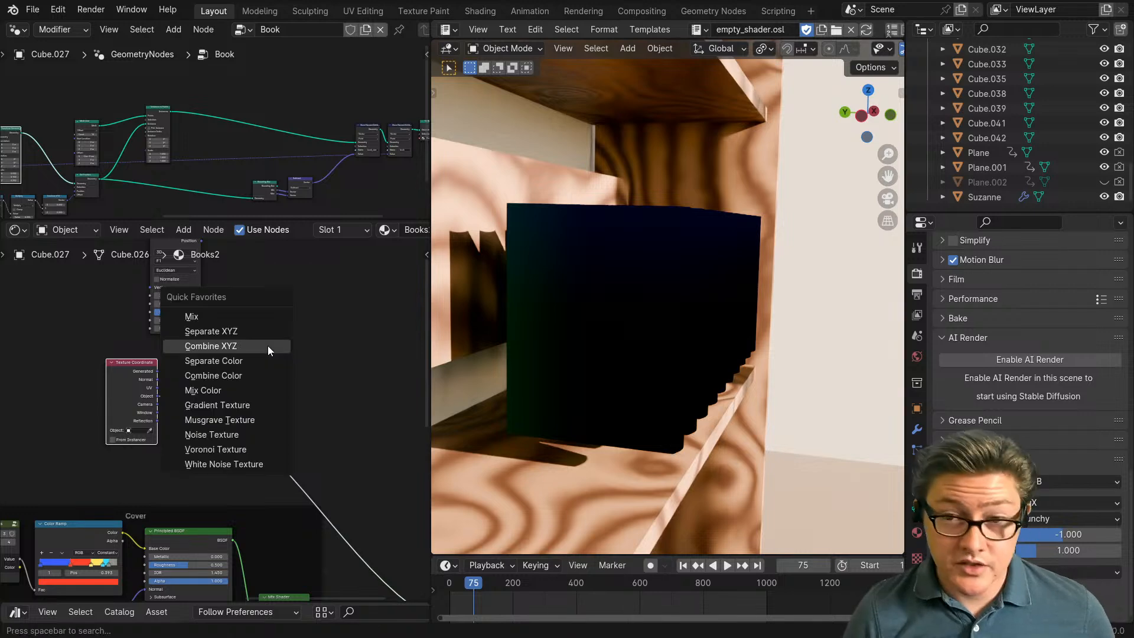
pyautogui.click(211, 332)
pyautogui.click(225, 418)
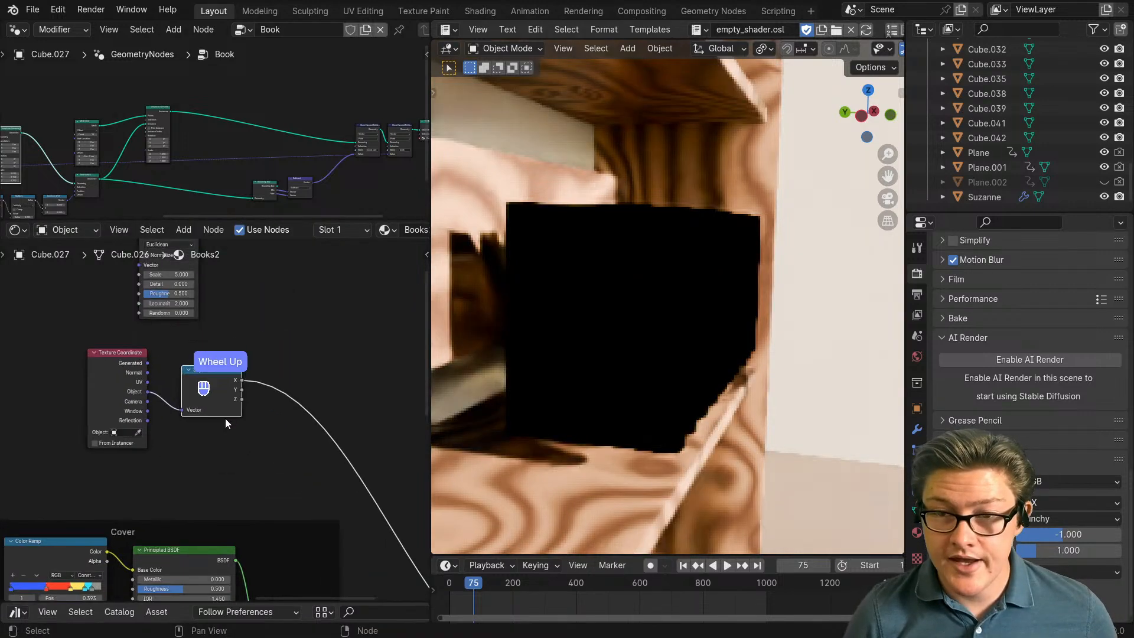
pyautogui.moveTo(225, 418)
pyautogui.mouseDown(button='middle')
pyautogui.moveTo(155, 414)
pyautogui.moveTo(190, 412)
pyautogui.moveTo(217, 437)
pyautogui.mouseUp(button='middle')
pyautogui.scroll(-4, 178, 400)
pyautogui.moveTo(172, 420); pyautogui.dragTo(232, 425)
pyautogui.scroll(2, 102, 403)
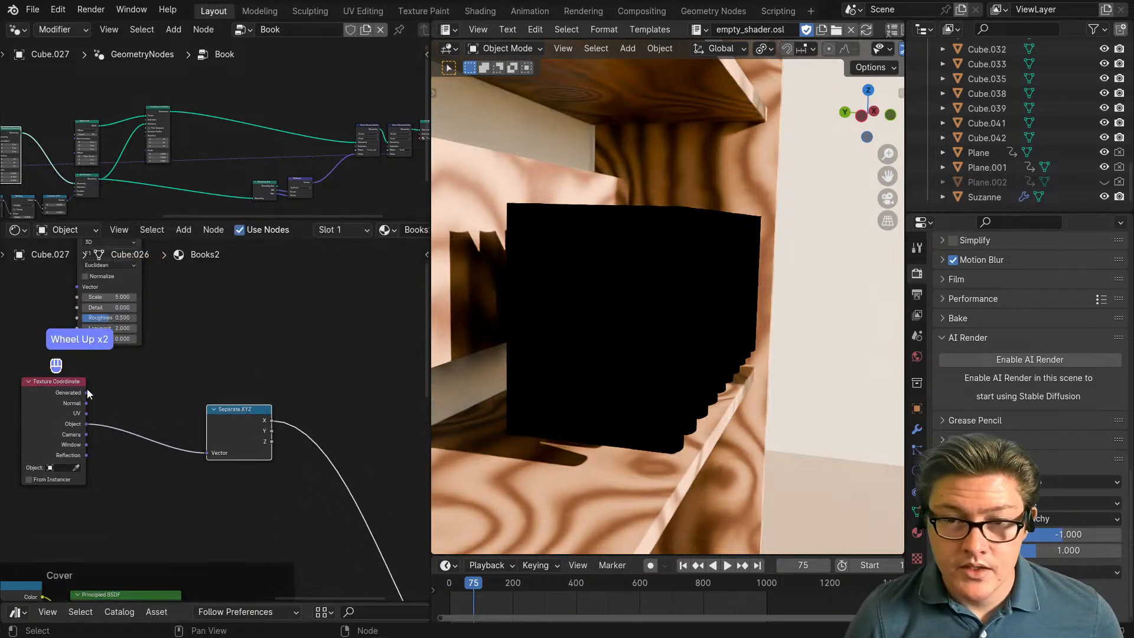
# Step: Connect Texture Coordinate's Generated output to the Separate XYZ Vector input and inspect the X gradient around the books
pyautogui.moveTo(87, 391); pyautogui.dragTo(207, 452)
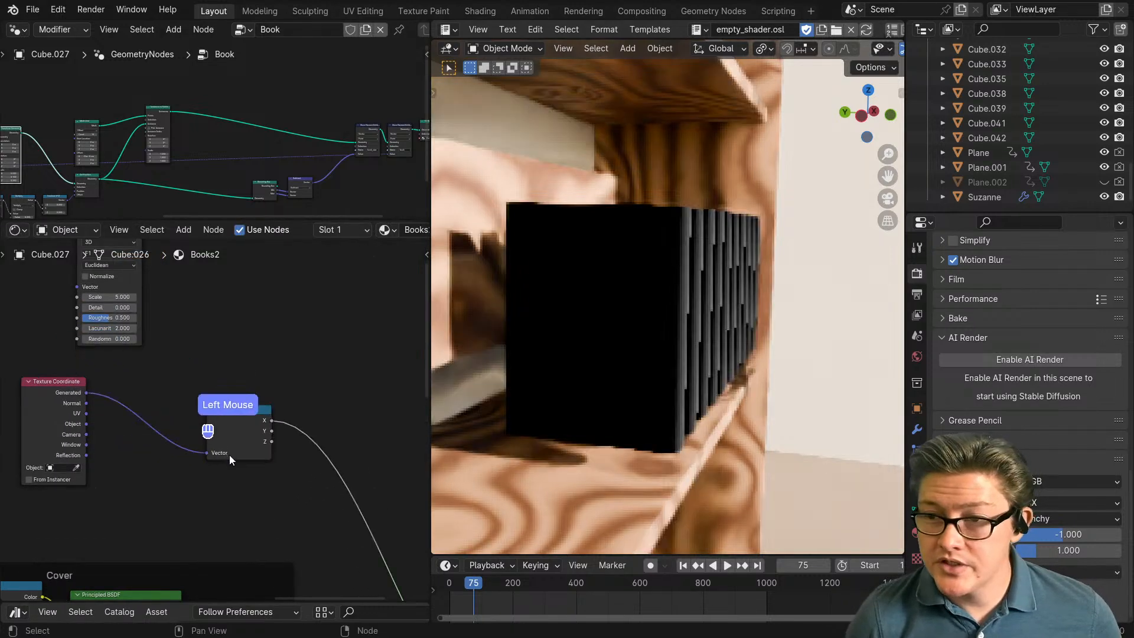
pyautogui.moveTo(649, 397); pyautogui.dragTo(683, 418, button='middle')
pyautogui.moveTo(314, 473); pyautogui.dragTo(302, 452, button='middle')
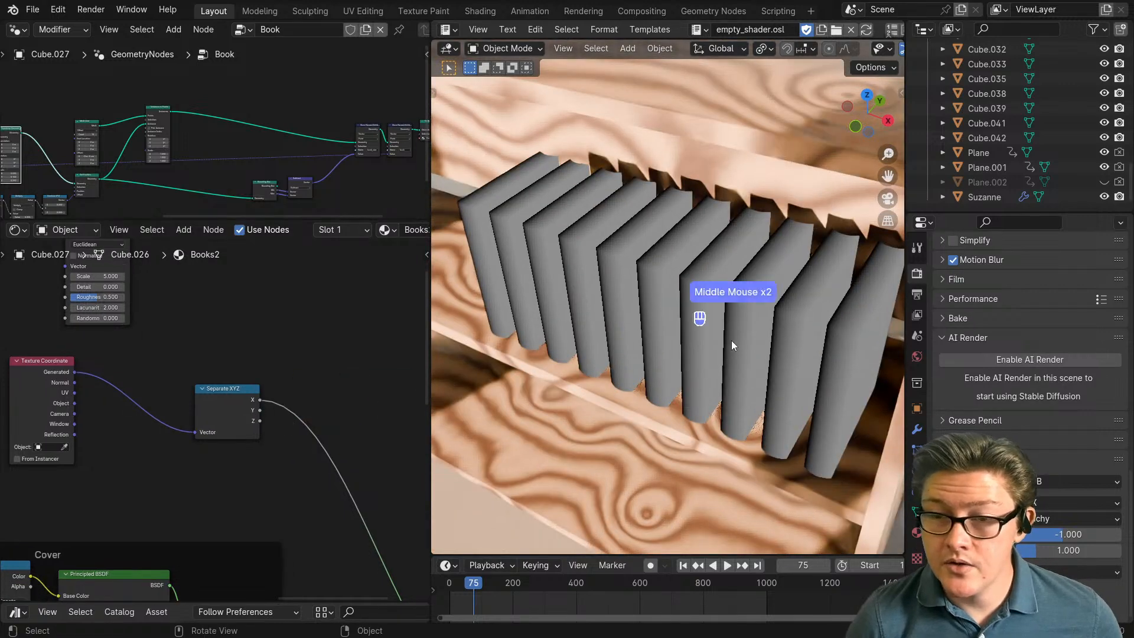
pyautogui.moveTo(590, 401); pyautogui.dragTo(738, 382, button='middle')
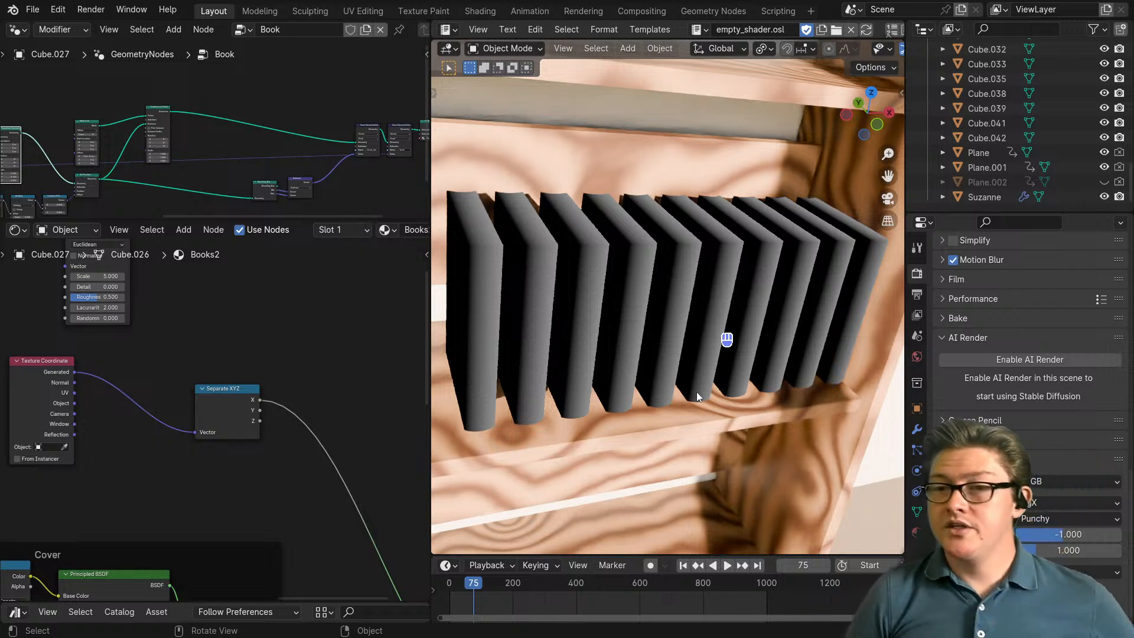
pyautogui.moveTo(290, 440); pyautogui.dragTo(245, 417, button='middle')
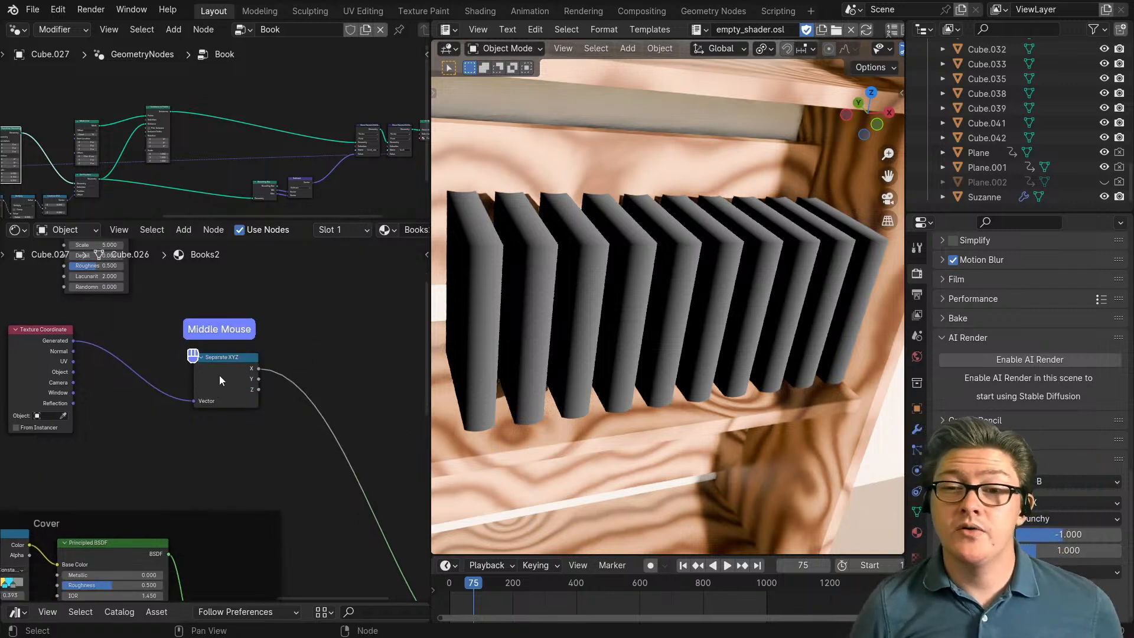
# Step: Tidy the layout by moving the Separate XYZ node closer to Texture Coordinate and nudging both nodes
pyautogui.moveTo(219, 374); pyautogui.dragTo(158, 383)
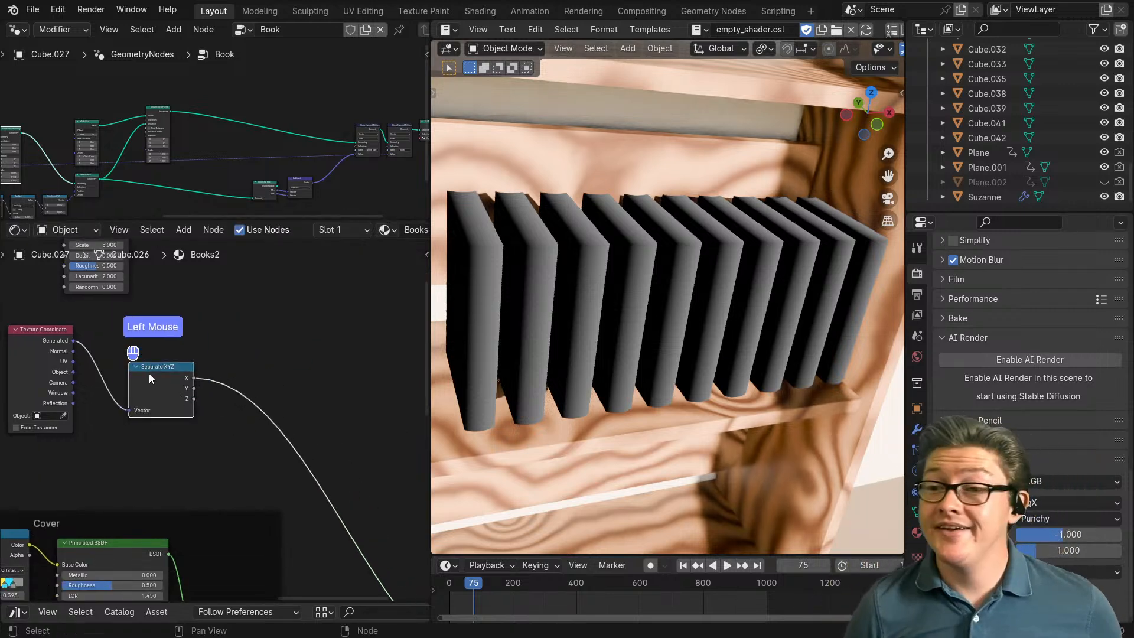
pyautogui.moveTo(199, 423); pyautogui.dragTo(240, 385, button='middle')
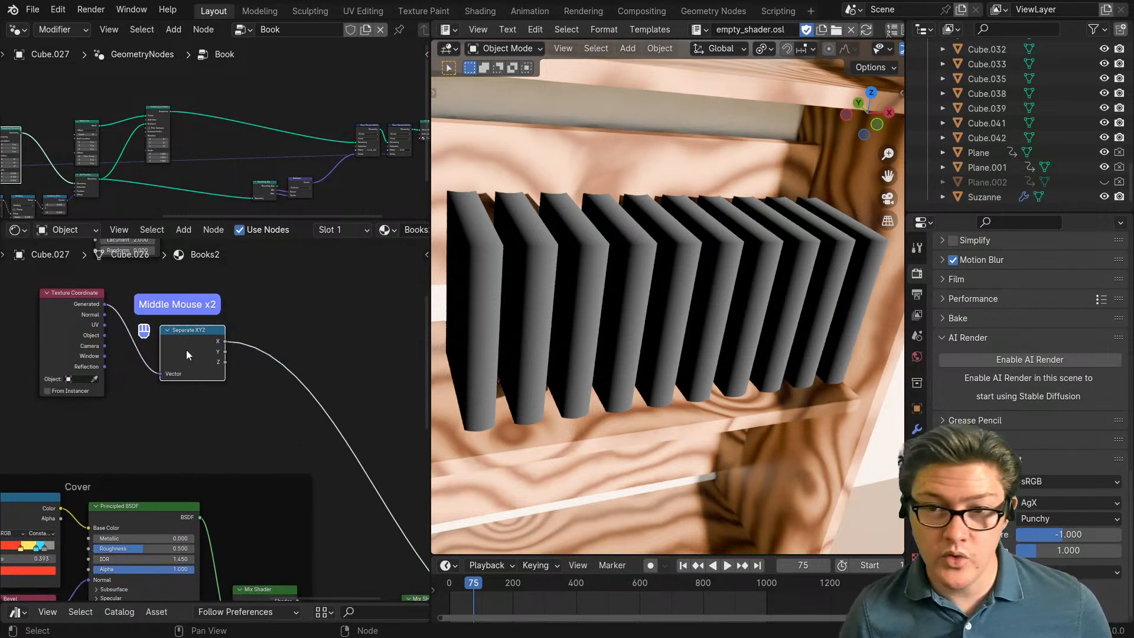
pyautogui.moveTo(186, 350); pyautogui.dragTo(195, 350)
pyautogui.moveTo(66, 323); pyautogui.dragTo(38, 342)
pyautogui.click(212, 354)
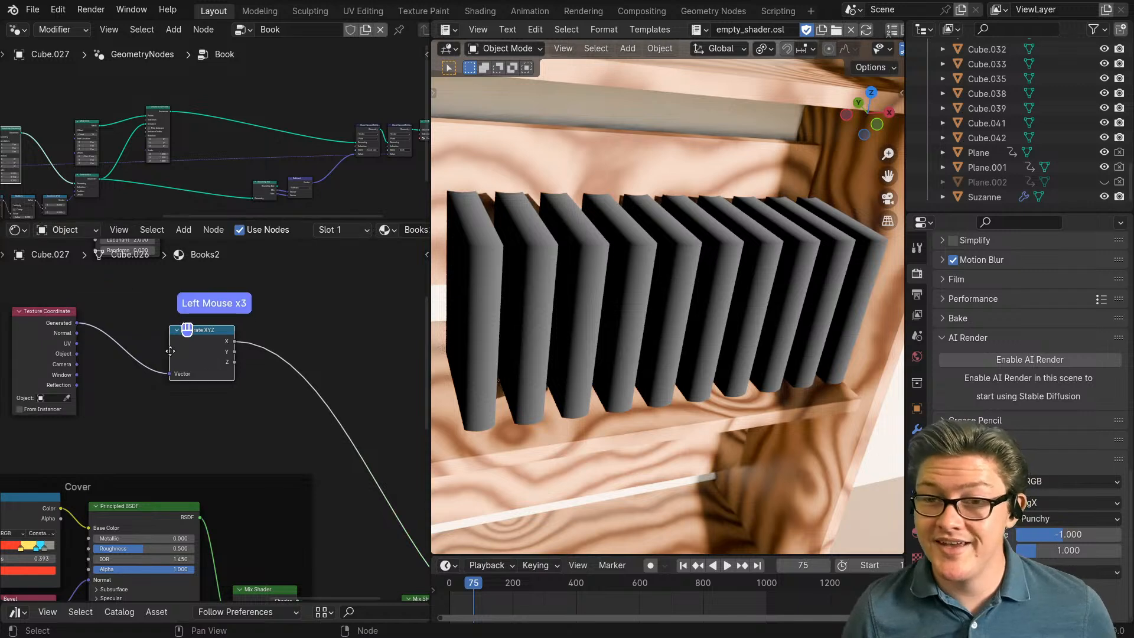
pyautogui.moveTo(213, 355); pyautogui.dragTo(175, 336)
# Step: Insert a Math node set to Add on the link leaving the Separate XYZ node's X output
pyautogui.scroll(-2, 271, 407)
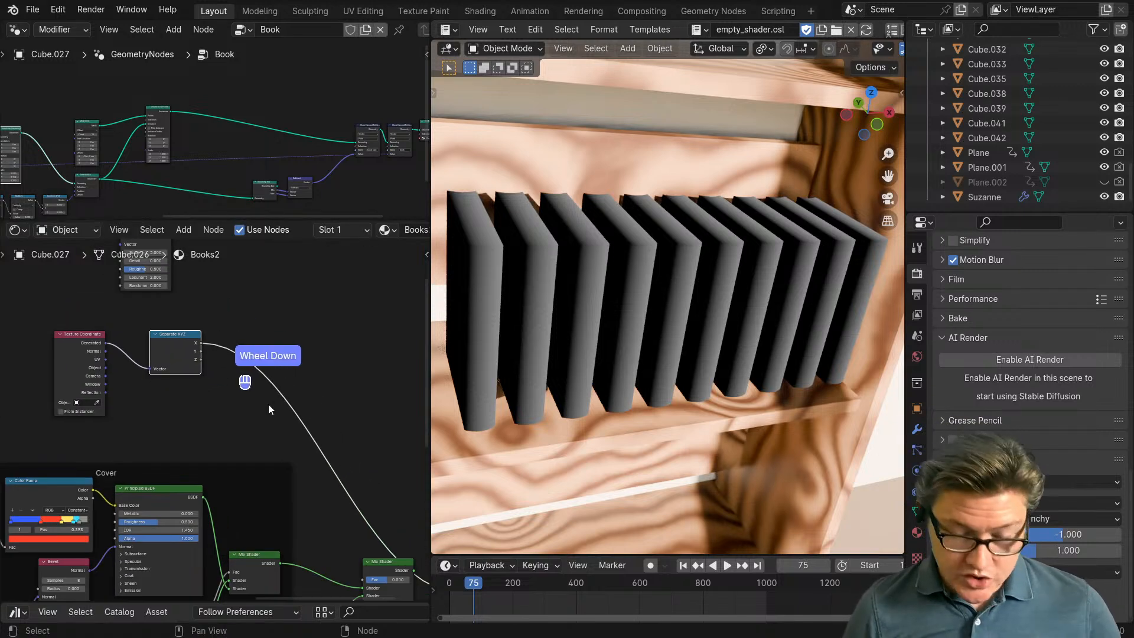
pyautogui.moveTo(268, 404); pyautogui.dragTo(224, 398, button='middle')
pyautogui.hotkey('ctrl', 'm')
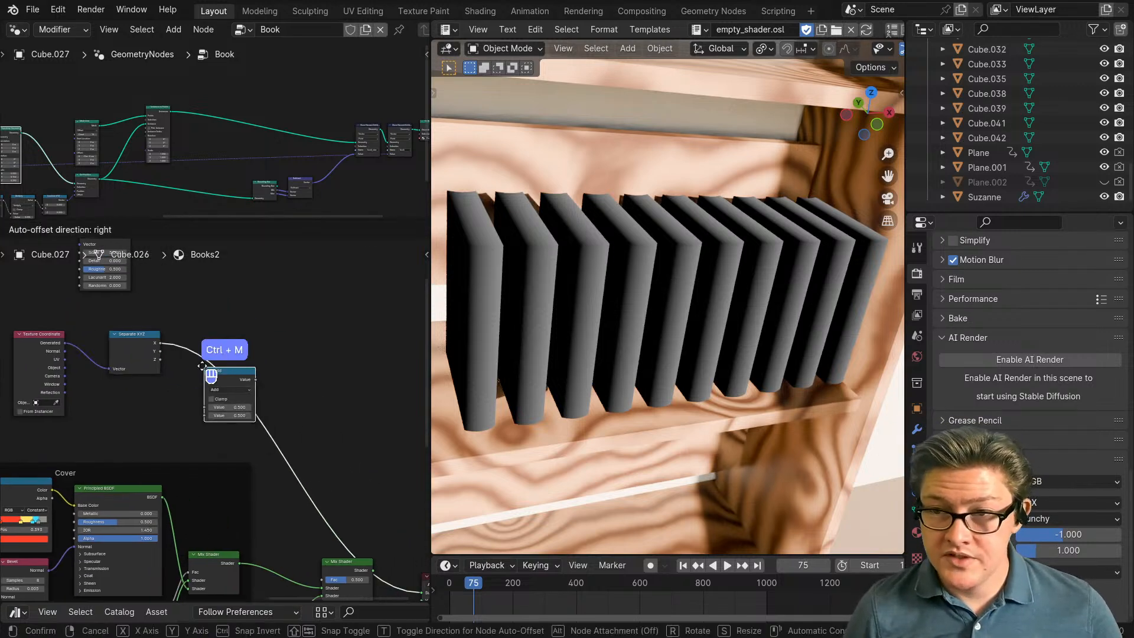
pyautogui.click(211, 361)
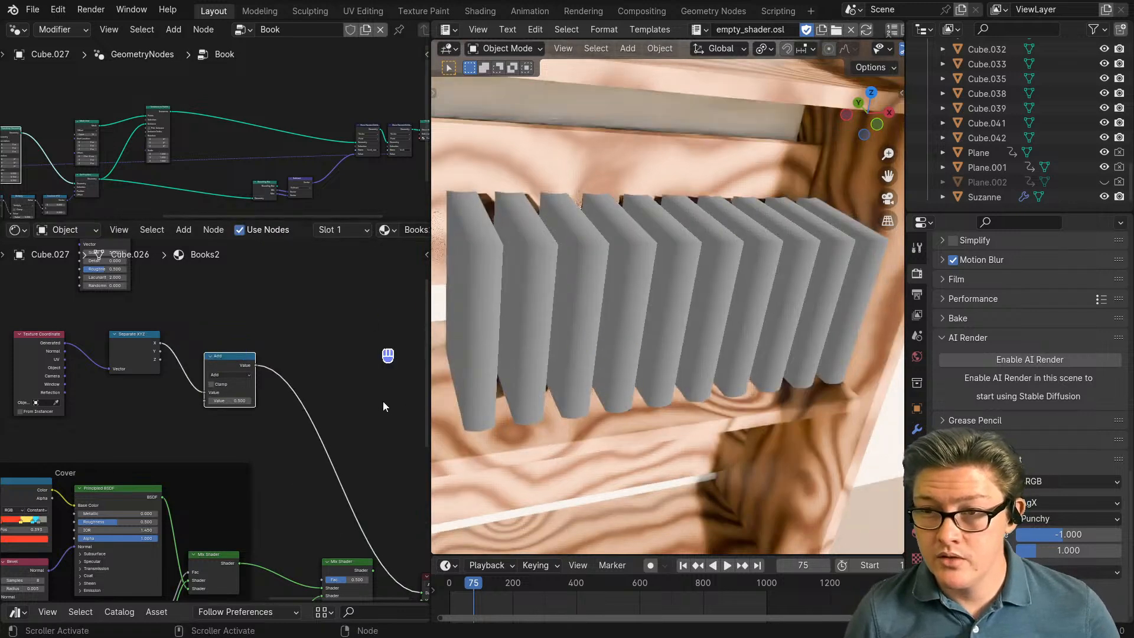
pyautogui.moveTo(311, 449)
pyautogui.mouseDown(button='middle')
pyautogui.moveTo(237, 366)
pyautogui.moveTo(307, 450)
pyautogui.mouseUp(button='middle')
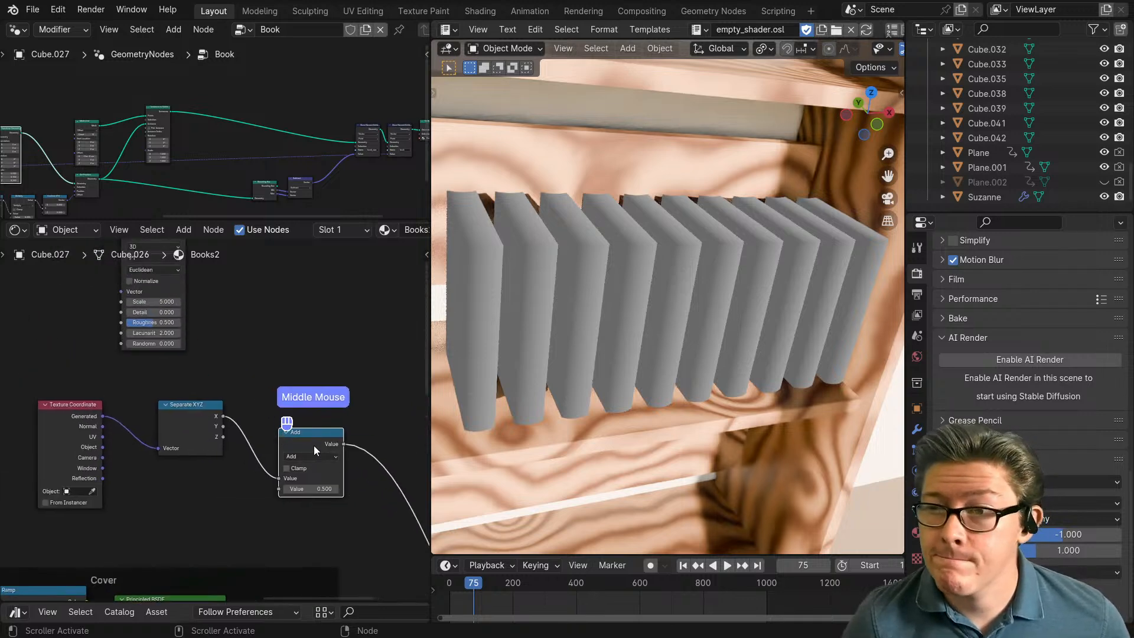
# Step: Move the row of books along the global X axis to the left end of its shelf
pyautogui.middleClick(668, 447)
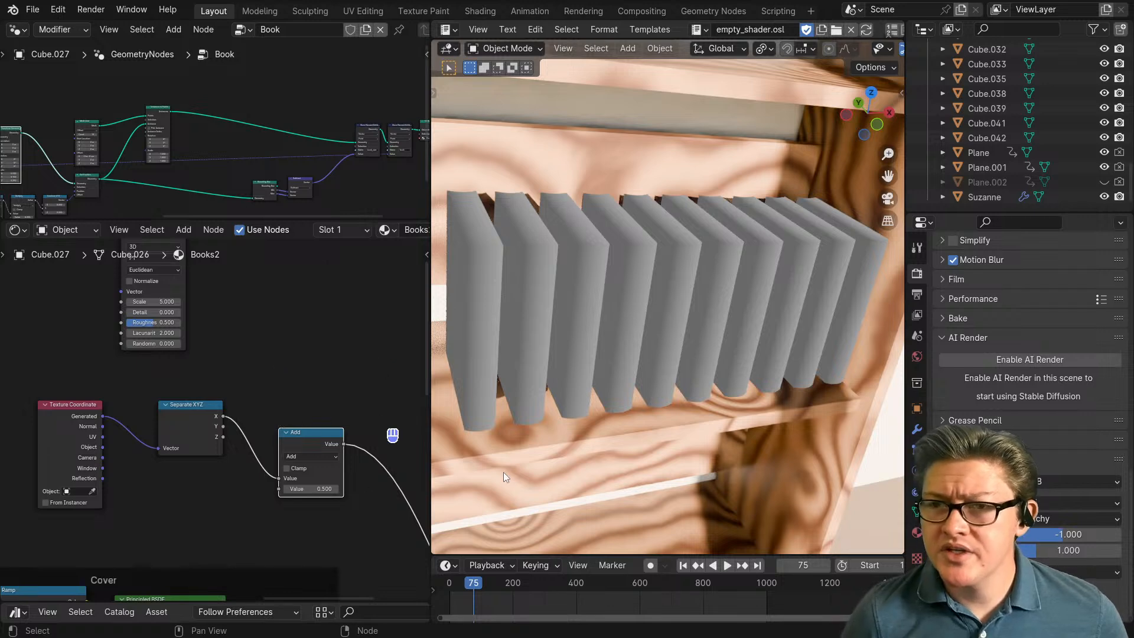
pyautogui.moveTo(540, 466); pyautogui.dragTo(682, 454, button='middle')
pyautogui.moveTo(536, 470); pyautogui.dragTo(646, 437, button='middle')
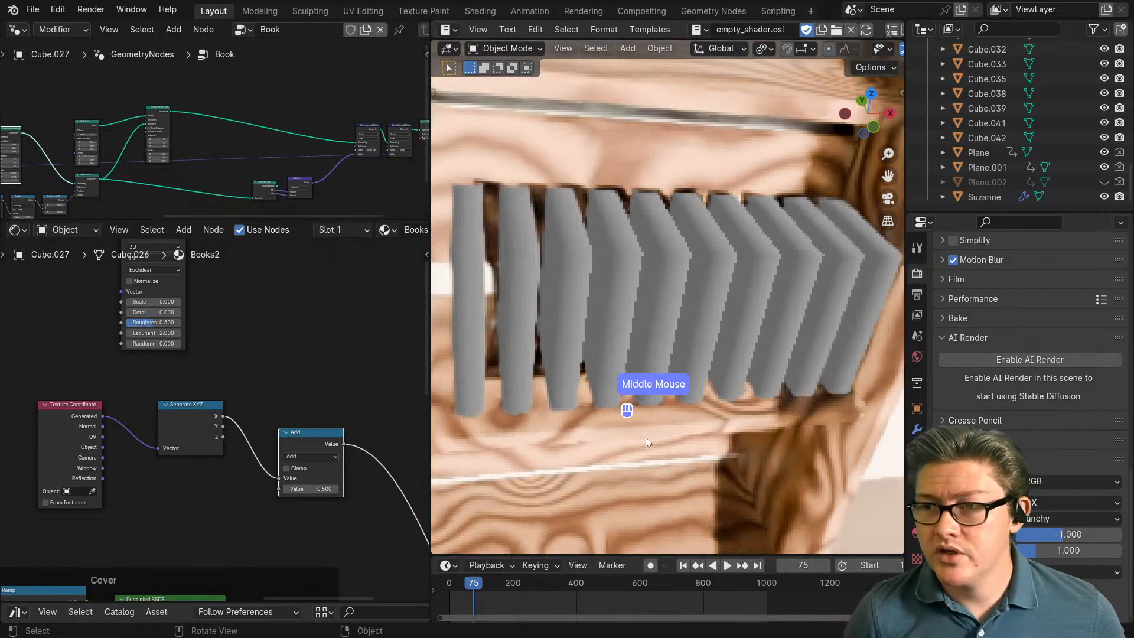
pyautogui.scroll(-2, 664, 435)
pyautogui.keyDown('shift'); pyautogui.moveTo(564, 402); pyautogui.dragTo(757, 421, button='middle'); pyautogui.keyUp('shift')
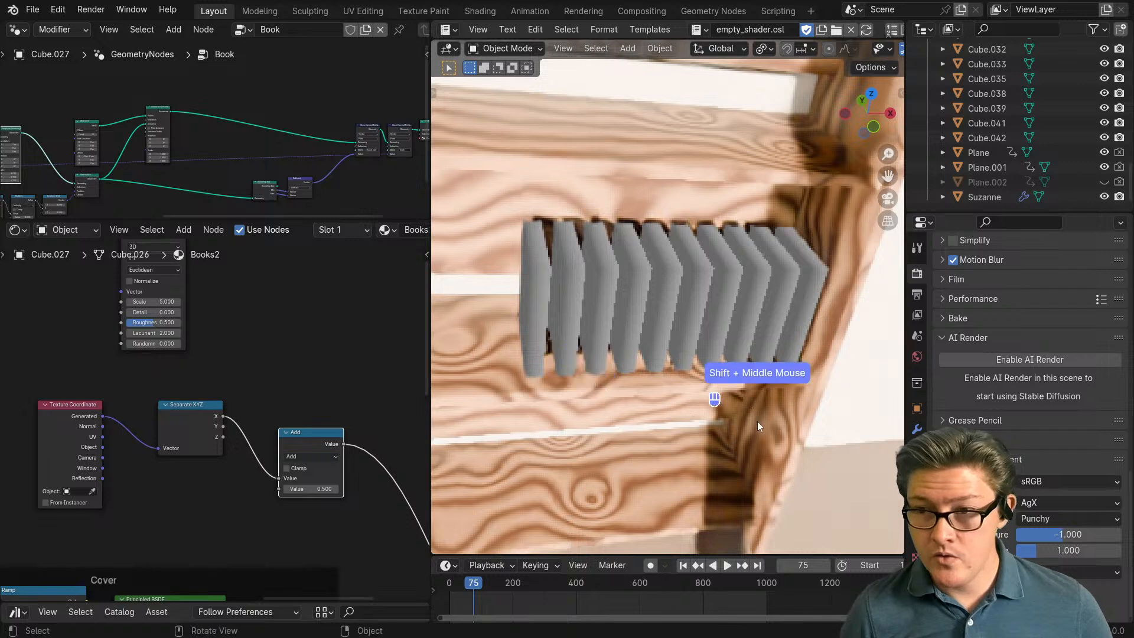
pyautogui.press('g')
pyautogui.press('x')
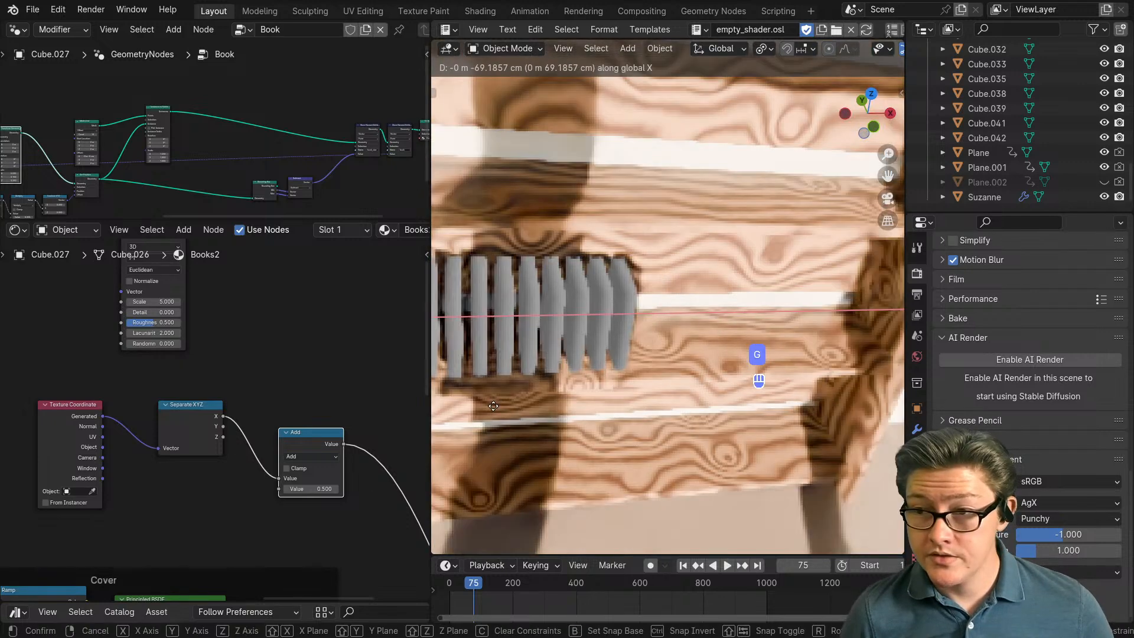
pyautogui.click(452, 411)
pyautogui.keyDown('shift'); pyautogui.moveTo(493, 420); pyautogui.dragTo(759, 354, button='middle'); pyautogui.keyUp('shift')
pyautogui.press('g')
pyautogui.press('x')
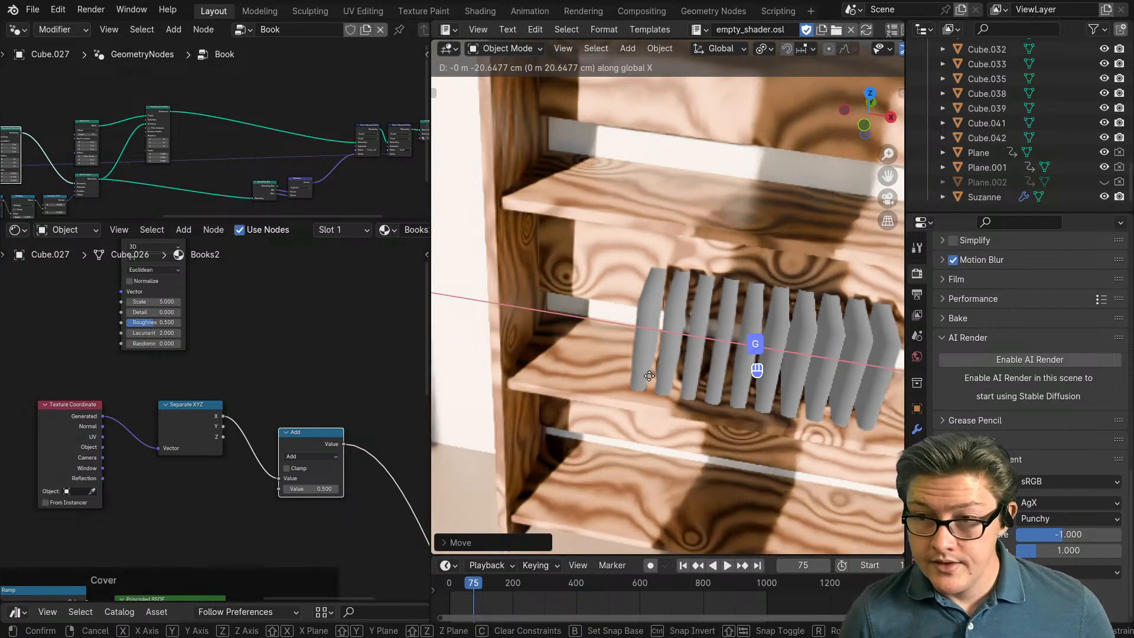
pyautogui.click(633, 374)
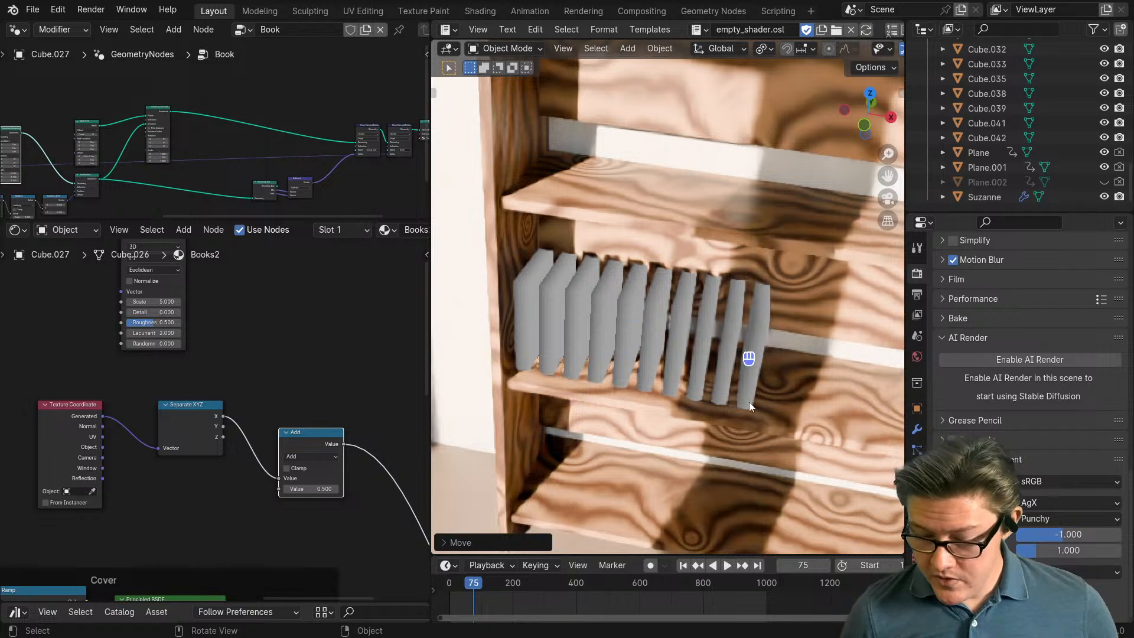
# Step: Move the Add node closer to Separate XYZ and align the Voronoi Texture node above Separate XYZ
pyautogui.press('KP_Decimal')
pyautogui.keyDown('shift'); pyautogui.moveTo(798, 371); pyautogui.dragTo(519, 366, button='middle'); pyautogui.keyUp('shift')
pyautogui.scroll(3, 664, 364)
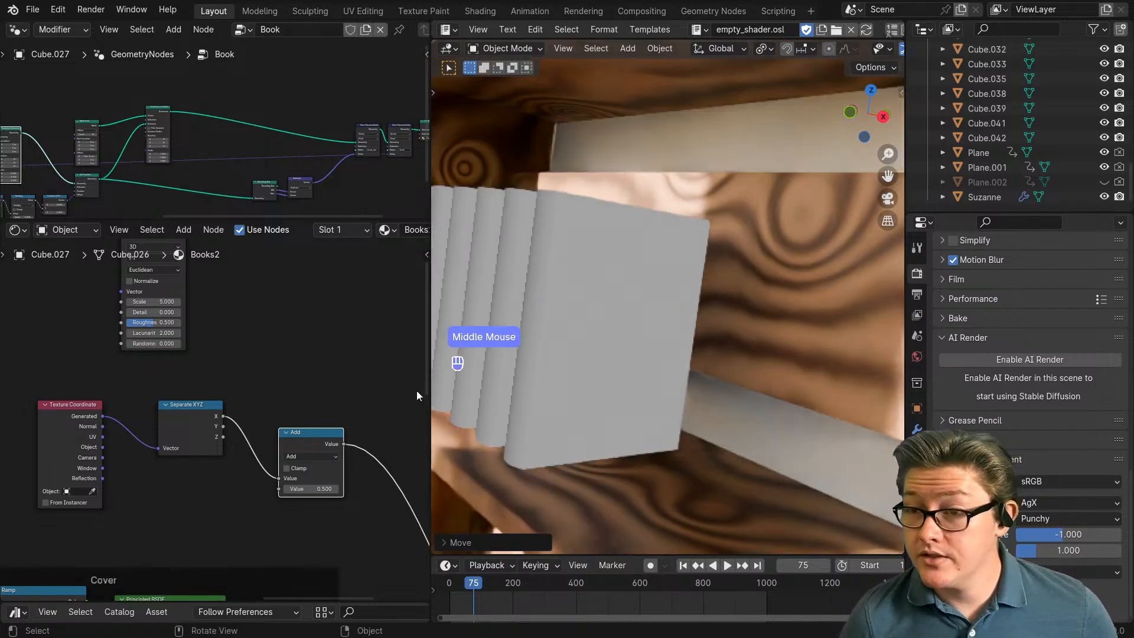
pyautogui.click(313, 444)
pyautogui.moveTo(317, 450); pyautogui.dragTo(298, 422)
pyautogui.moveTo(246, 324); pyautogui.dragTo(285, 427, button='middle')
pyautogui.moveTo(193, 331); pyautogui.dragTo(230, 322)
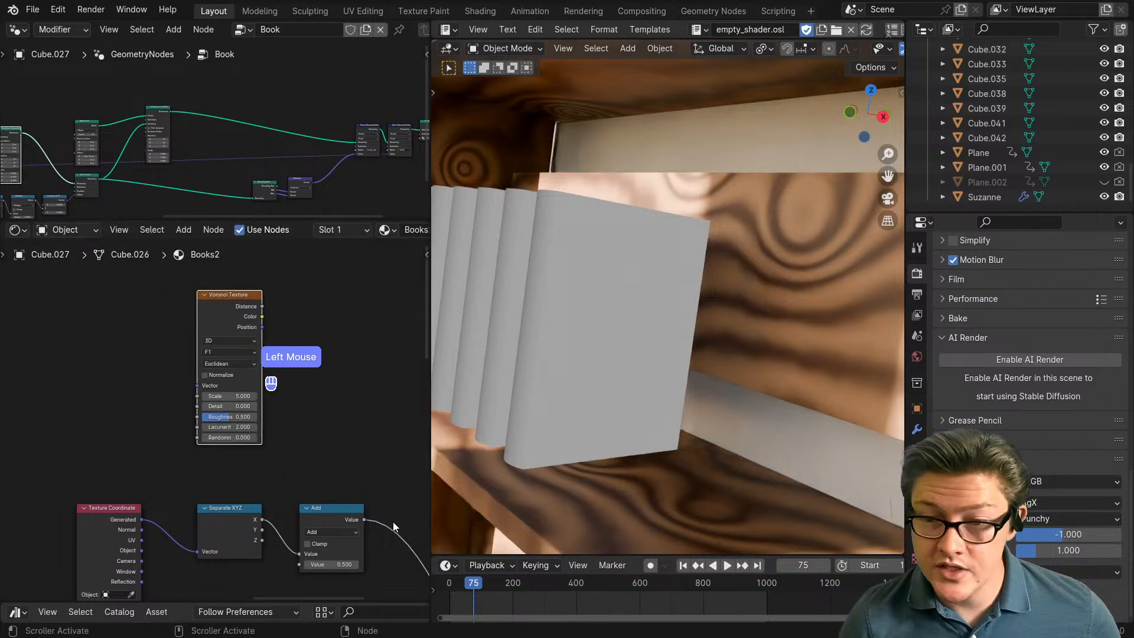
# Step: Set the Add node's value to -0.500 and feed it from Separate XYZ's Y output
pyautogui.moveTo(387, 511); pyautogui.dragTo(225, 387, button='middle')
pyautogui.scroll(-1, 216, 402)
pyautogui.scroll(2, 193, 421)
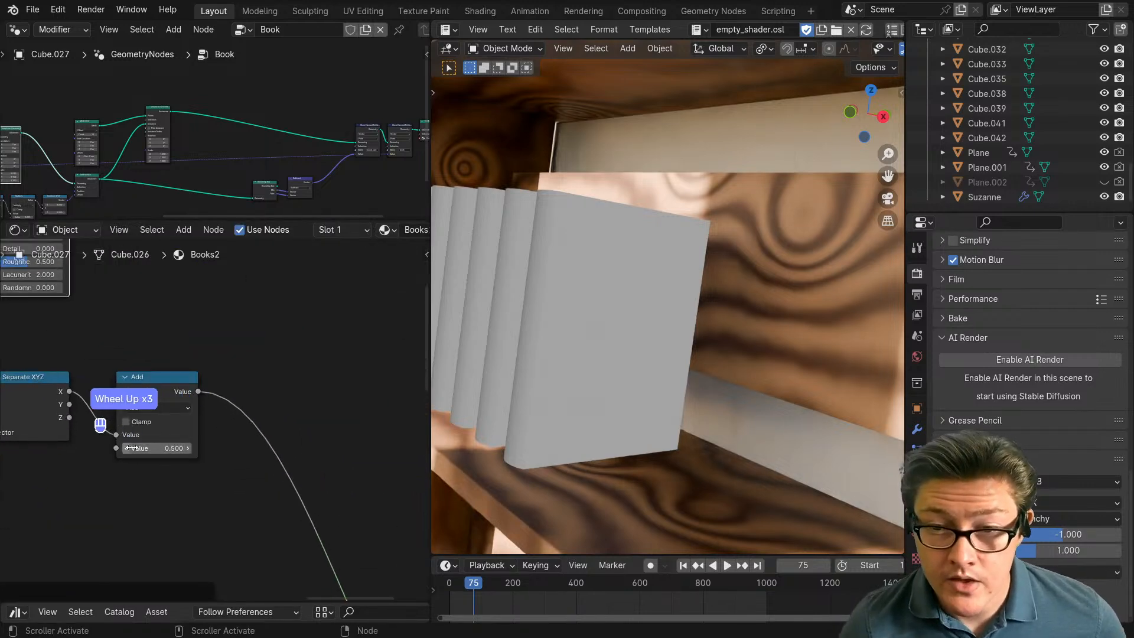
pyautogui.click(174, 439)
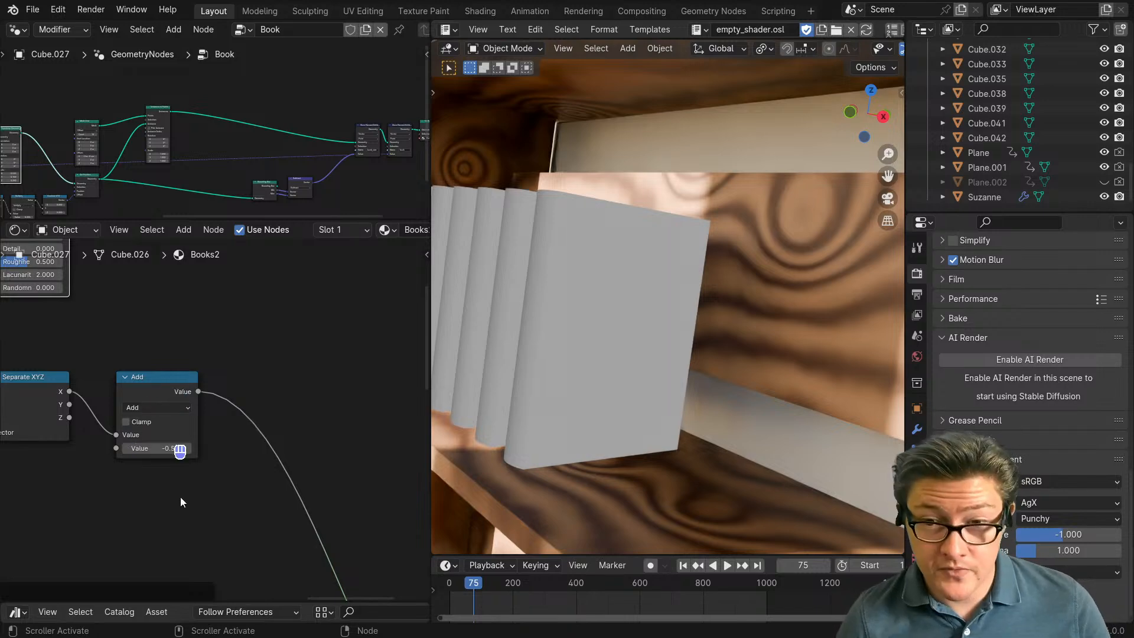
pyautogui.scroll(-1, 213, 470)
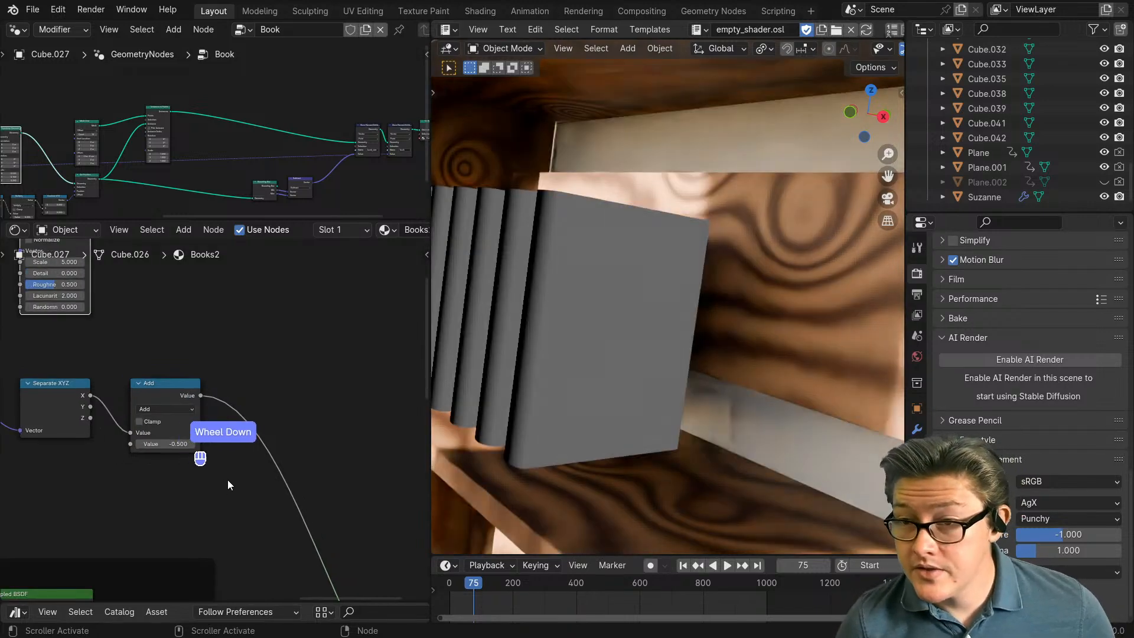
pyautogui.moveTo(90, 406); pyautogui.dragTo(131, 433)
pyautogui.moveTo(176, 388); pyautogui.dragTo(186, 360)
# Step: Duplicate the Add node onto its output link, set the copy to Absolute, and move both nodes up
pyautogui.hotkey('shift', 'd')
pyautogui.click(276, 396)
pyautogui.click(285, 399)
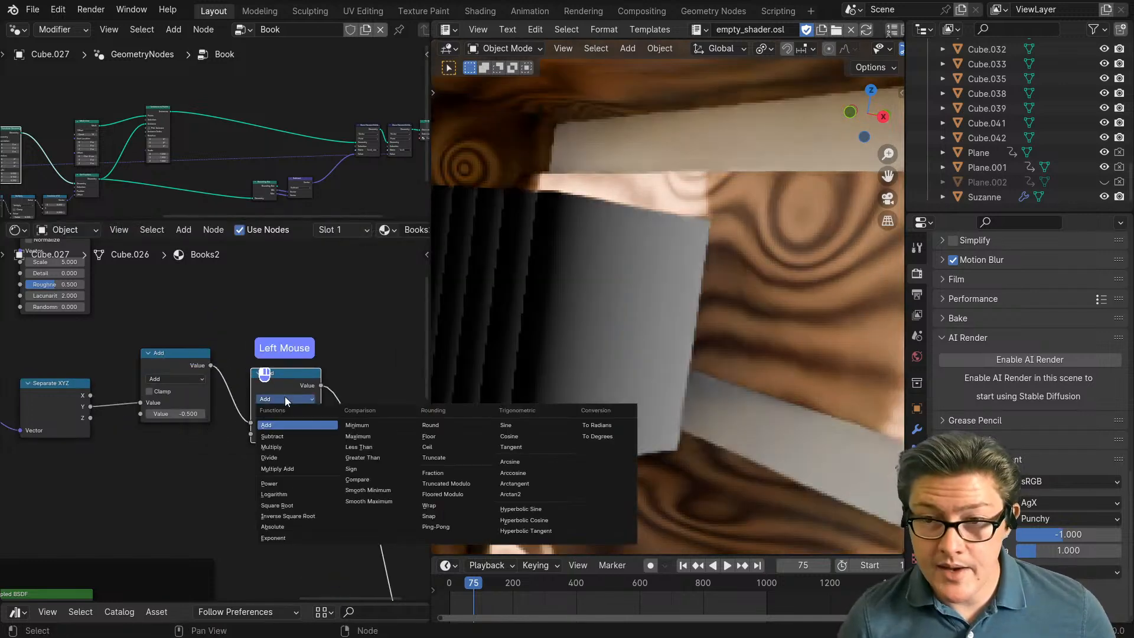
pyautogui.click(286, 529)
pyautogui.moveTo(282, 387); pyautogui.dragTo(282, 316)
pyautogui.moveTo(176, 355); pyautogui.dragTo(165, 296)
# Step: Duplicate the Add and Absolute pair below the original and feed the copy from Separate XYZ's Z output
pyautogui.moveTo(294, 391); pyautogui.dragTo(140, 293)
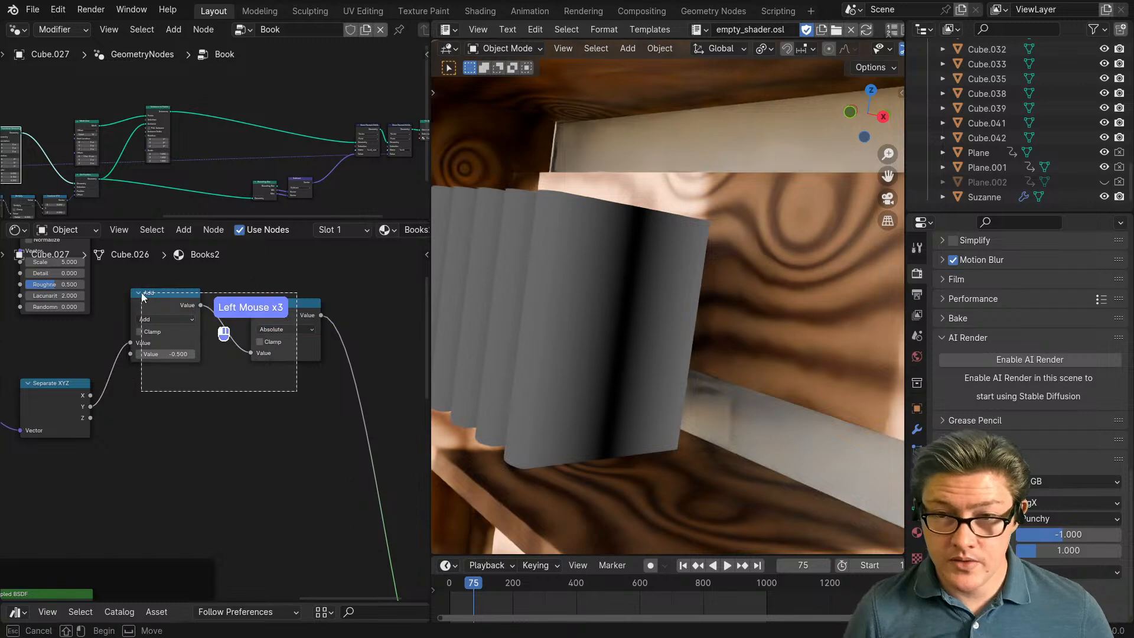
pyautogui.hotkey('shift', 'd')
pyautogui.click(86, 405)
pyautogui.moveTo(90, 418); pyautogui.dragTo(139, 442)
# Step: Add a Math node set to Maximum after the upper Absolute node and connect the lower Absolute to its second input
pyautogui.scroll(-4, 229, 438)
pyautogui.moveTo(278, 439); pyautogui.dragTo(156, 437, button='middle')
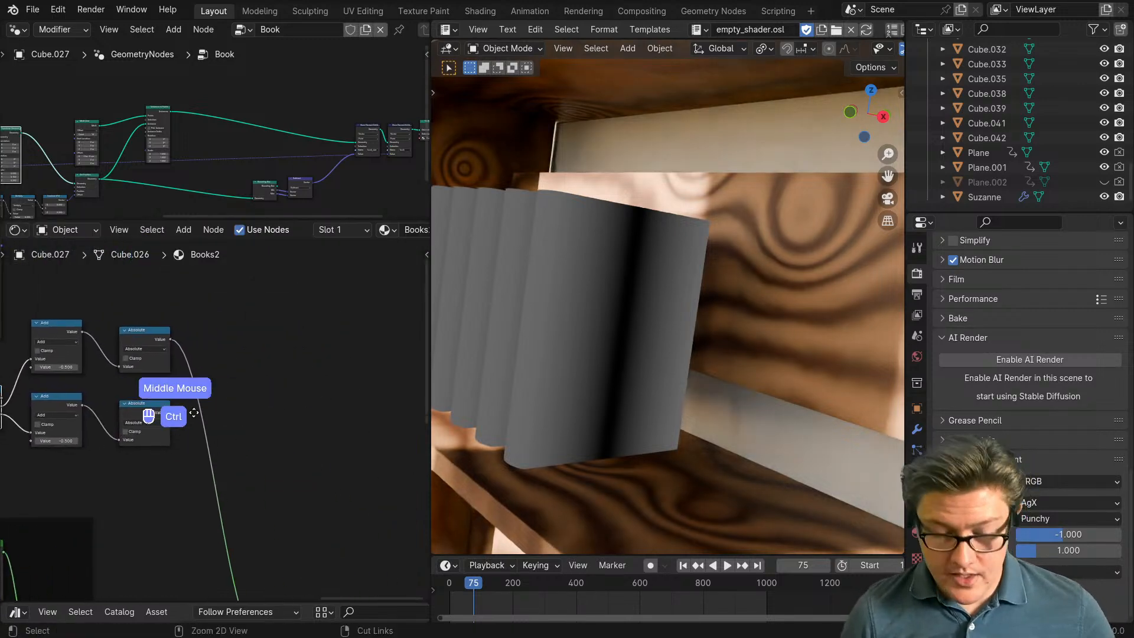
pyautogui.hotkey('ctrl', 'm')
pyautogui.click(161, 412)
pyautogui.scroll(2, 235, 434)
pyautogui.click(204, 376)
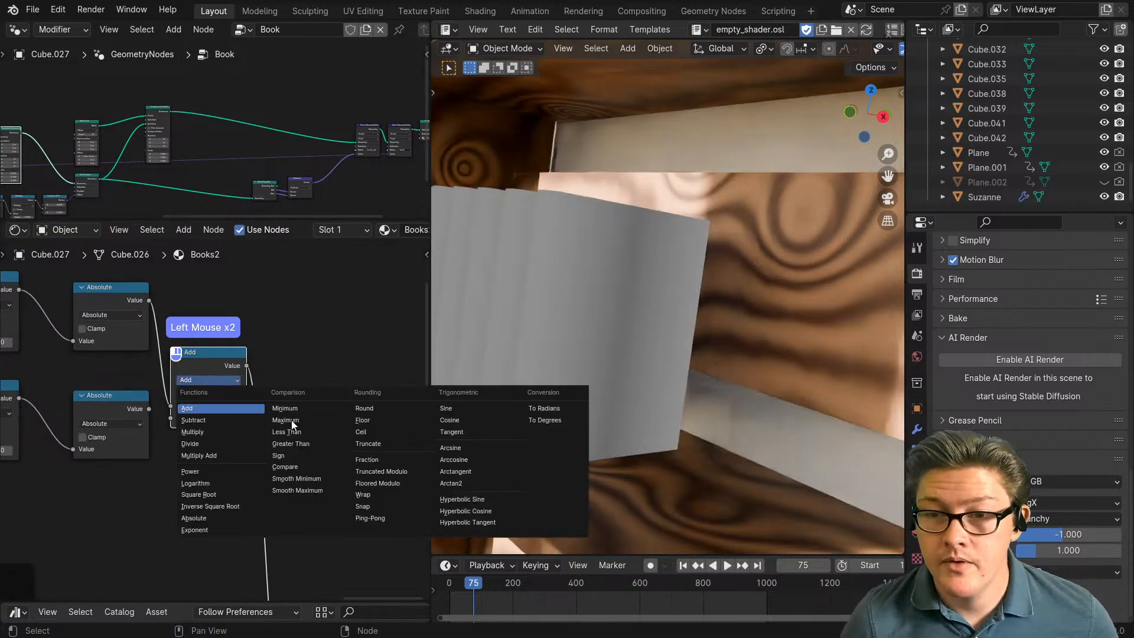
pyautogui.moveTo(148, 409); pyautogui.dragTo(171, 417)
# Step: Shift the Voronoi and mask nodes away from Material Output, then raise Material Output to their level
pyautogui.scroll(-6, 214, 453)
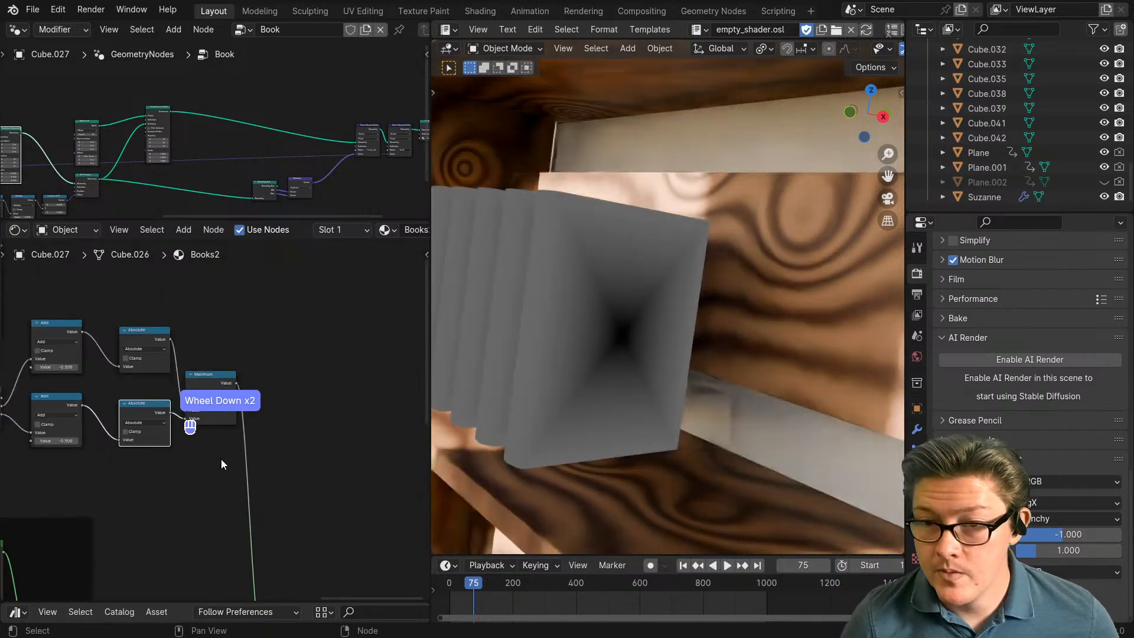
pyautogui.moveTo(214, 452); pyautogui.dragTo(306, 444, button='middle')
pyautogui.moveTo(322, 452); pyautogui.dragTo(157, 378)
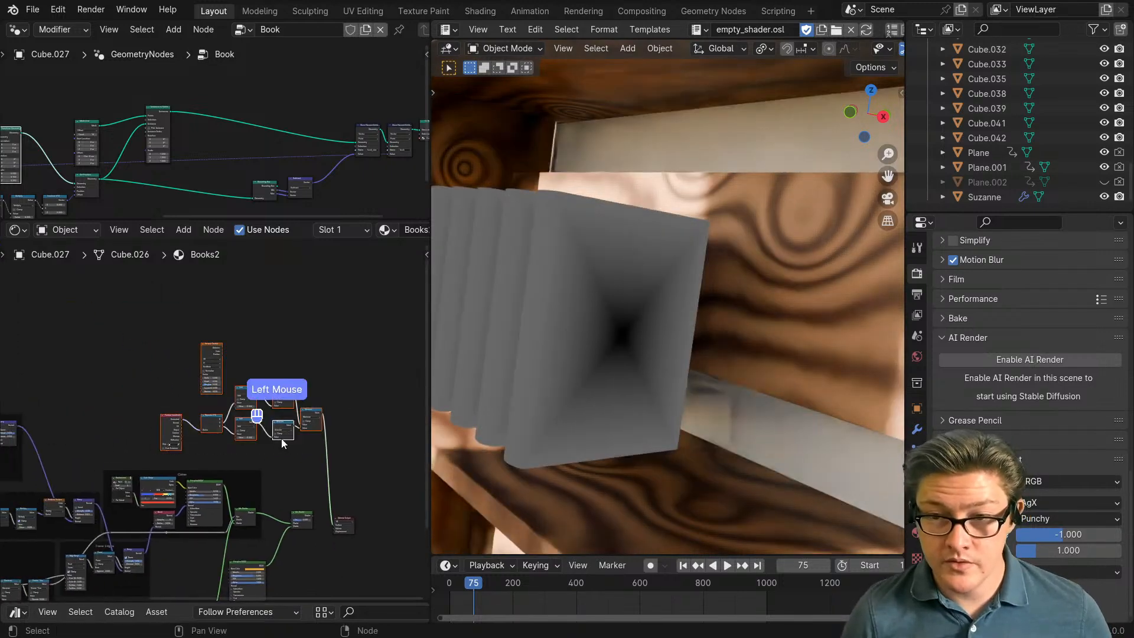
pyautogui.press('g')
pyautogui.click(262, 481)
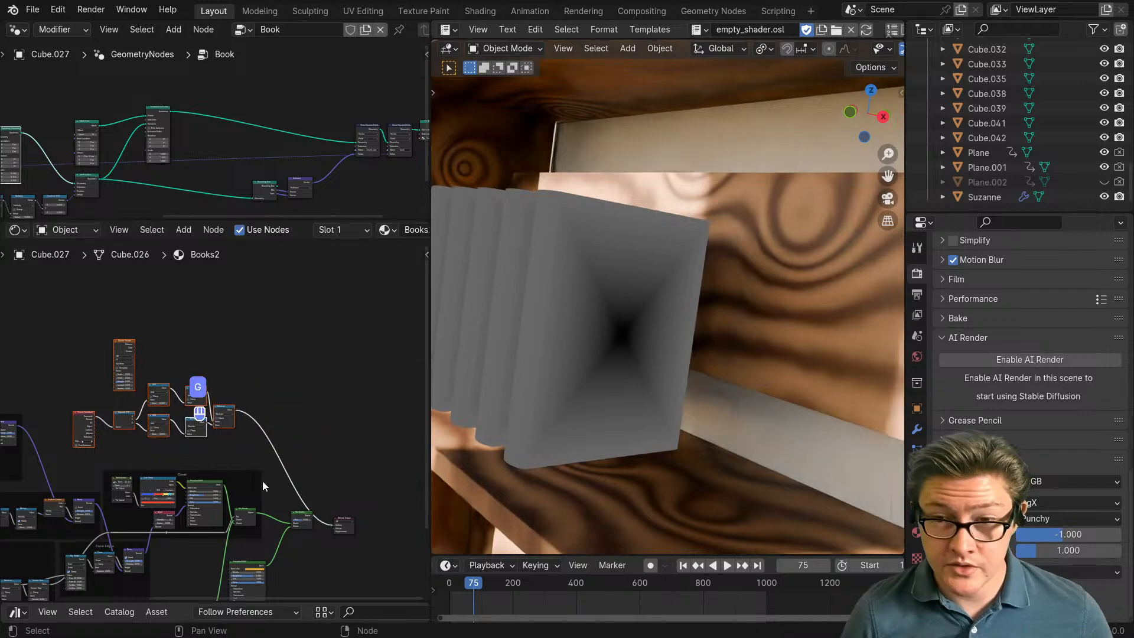
pyautogui.click(348, 526)
# Step: Insert a Math node set to Greater Than on the link leaving the Maximum node
pyautogui.scroll(5, 249, 459)
pyautogui.scroll(2, 278, 491)
pyautogui.moveTo(313, 463); pyautogui.dragTo(272, 436, button='middle')
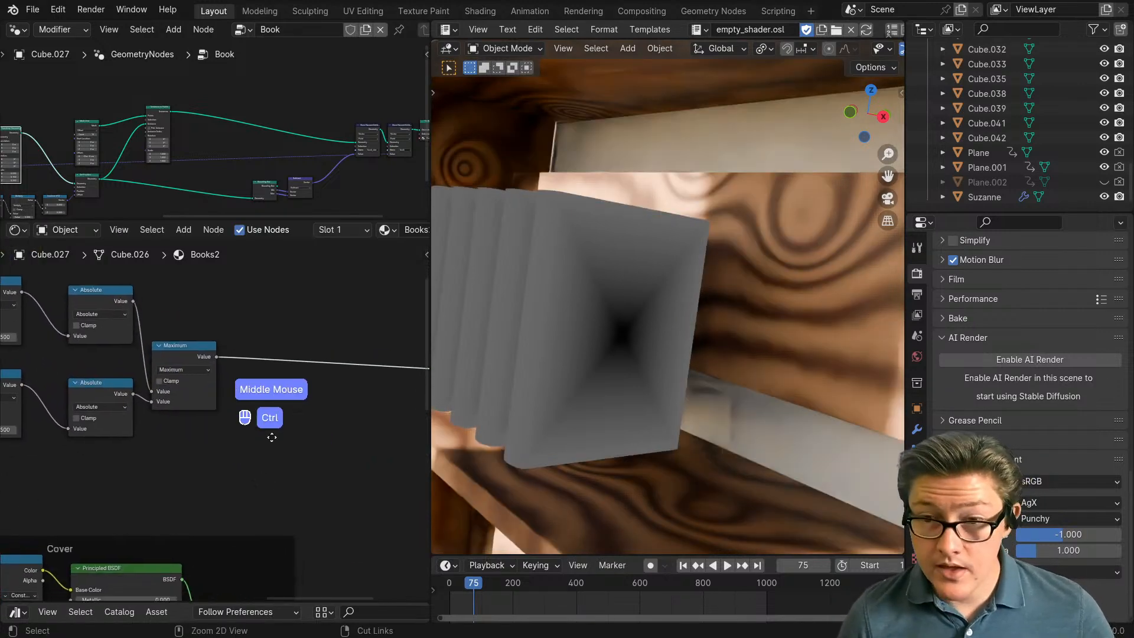
pyautogui.hotkey('ctrl', 'm')
pyautogui.click(292, 405)
pyautogui.click(325, 437)
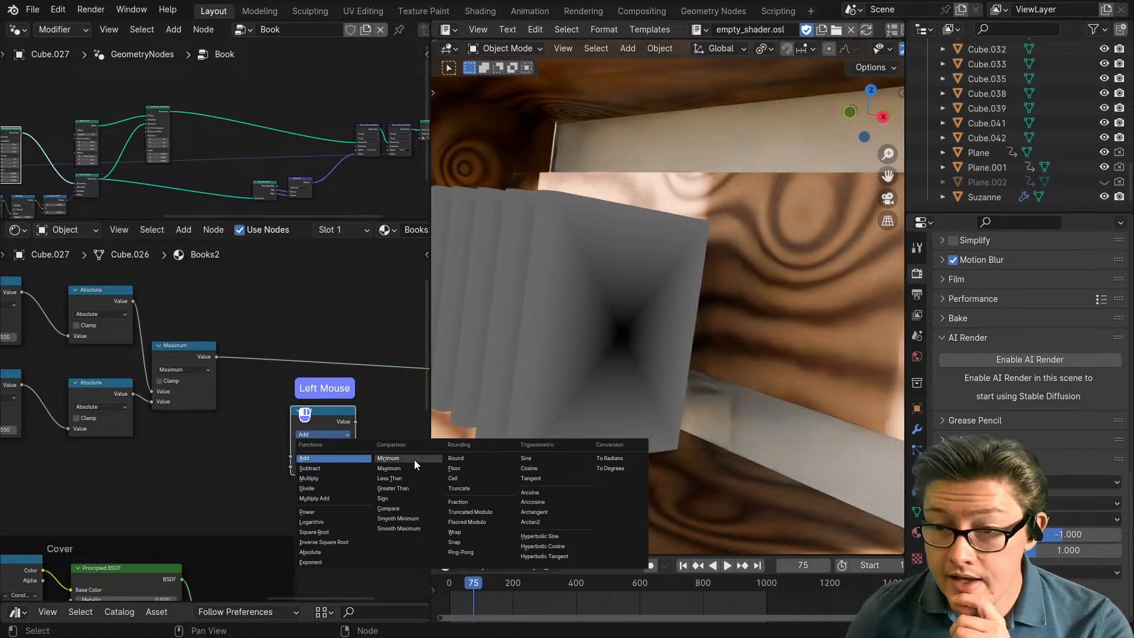
pyautogui.click(402, 492)
pyautogui.moveTo(316, 415); pyautogui.dragTo(307, 334)
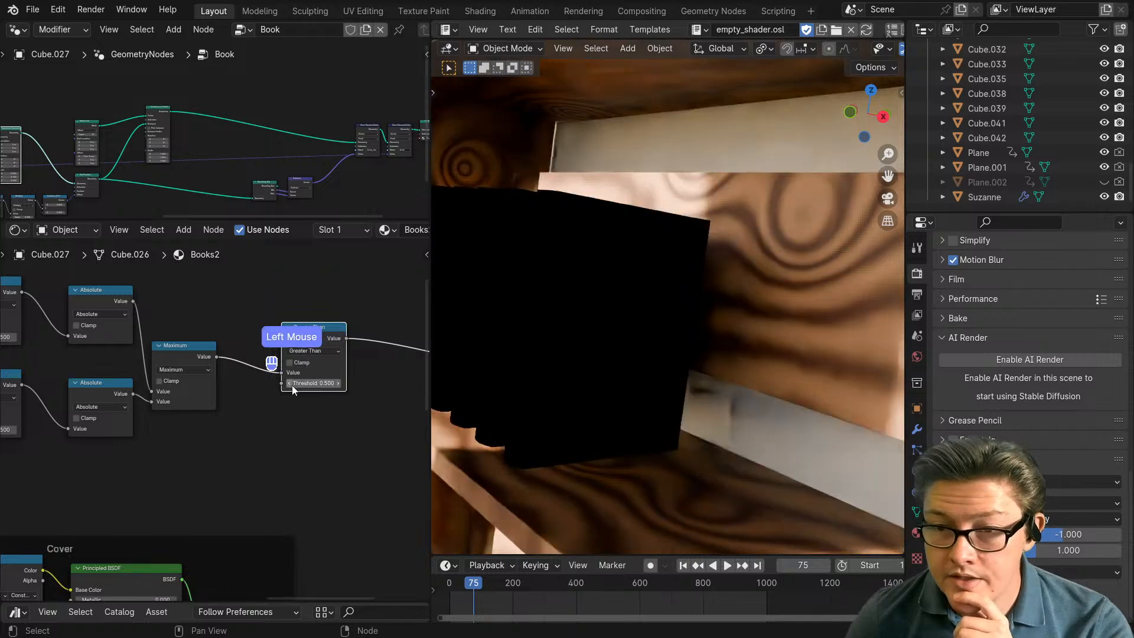
# Step: Set the Greater Than node's threshold to 0.250, trying 0.300 first
pyautogui.click(293, 387)
pyautogui.click(293, 387)
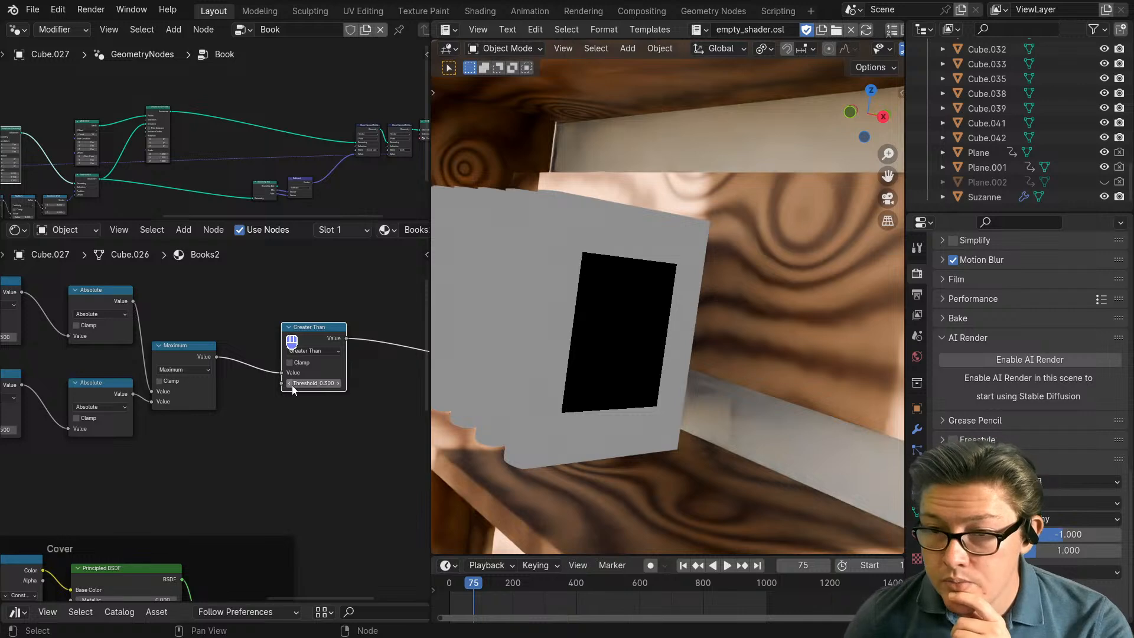
pyautogui.click(313, 383)
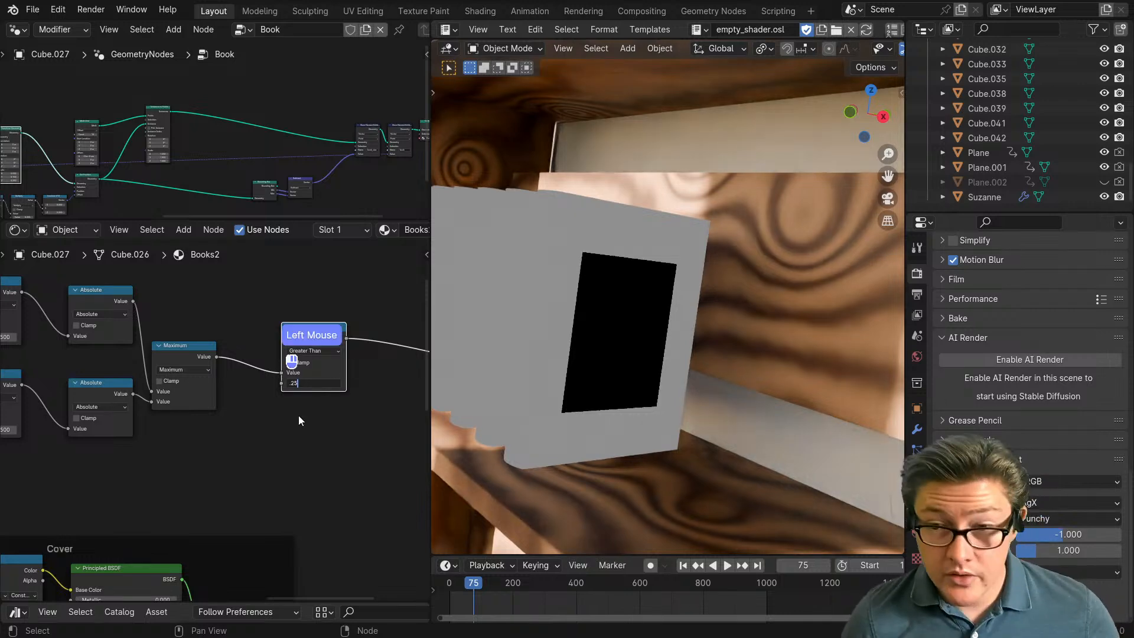
pyautogui.press('Return')
# Step: Move the Texture Coordinate node up and away from Separate XYZ to make room before the mask chain
pyautogui.scroll(-6, 299, 420)
pyautogui.moveTo(299, 425)
pyautogui.mouseDown(button='middle')
pyautogui.moveTo(331, 427)
pyautogui.moveTo(310, 430)
pyautogui.mouseUp(button='middle')
pyautogui.scroll(2, 310, 431)
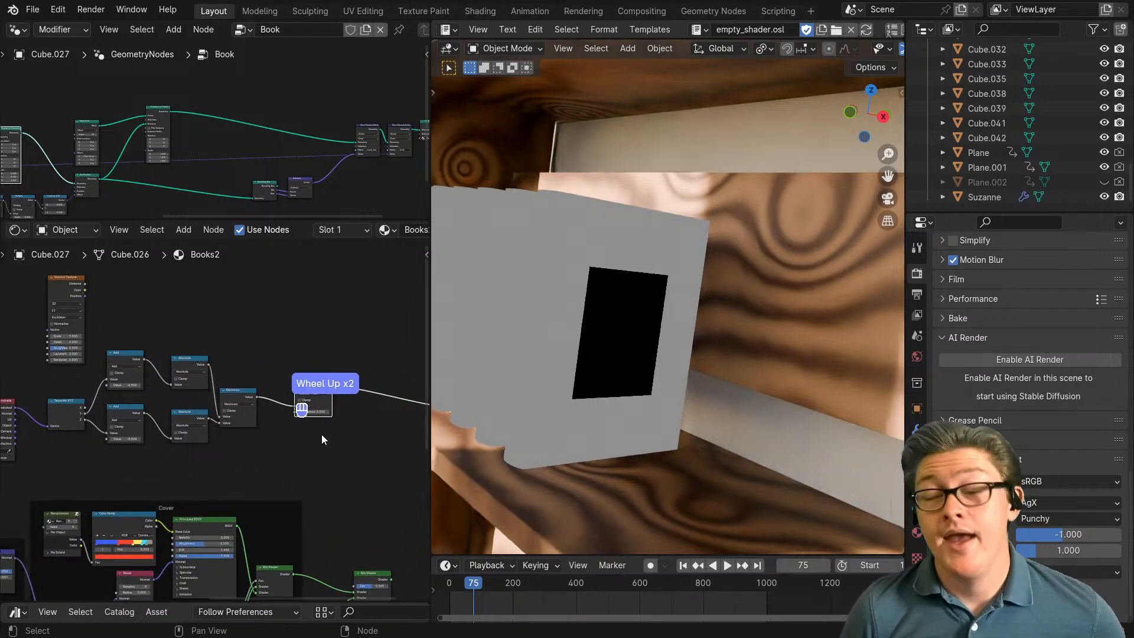
pyautogui.scroll(3, 279, 447)
pyautogui.moveTo(167, 436); pyautogui.dragTo(264, 437, button='middle')
pyautogui.scroll(-4, 225, 432)
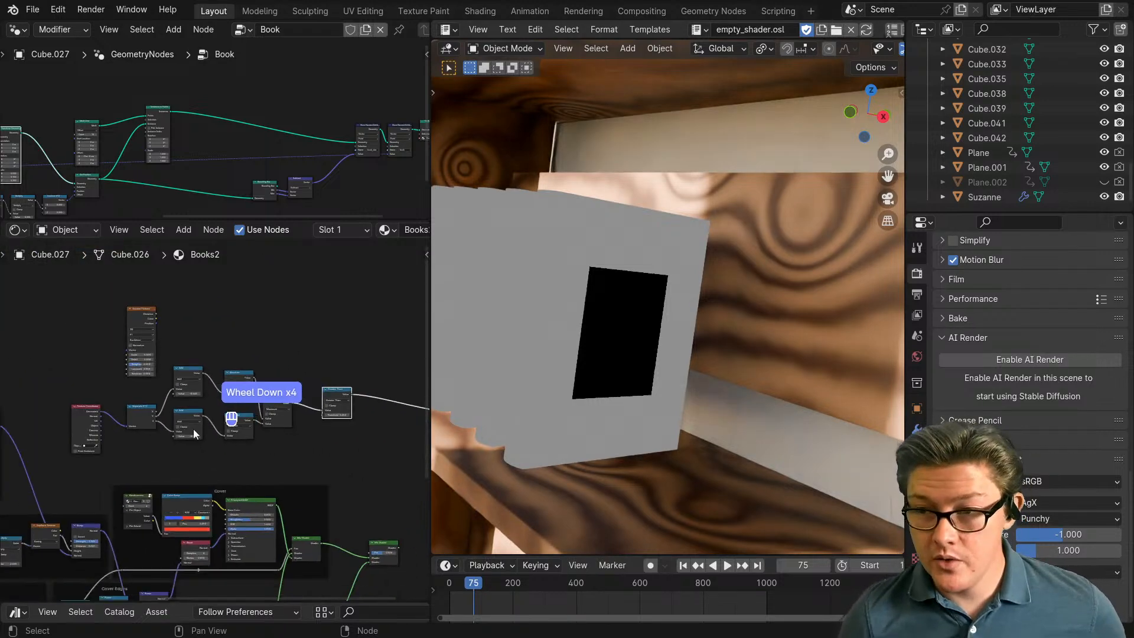
pyautogui.moveTo(136, 407); pyautogui.dragTo(182, 418, button='middle')
pyautogui.moveTo(147, 420); pyautogui.dragTo(93, 369)
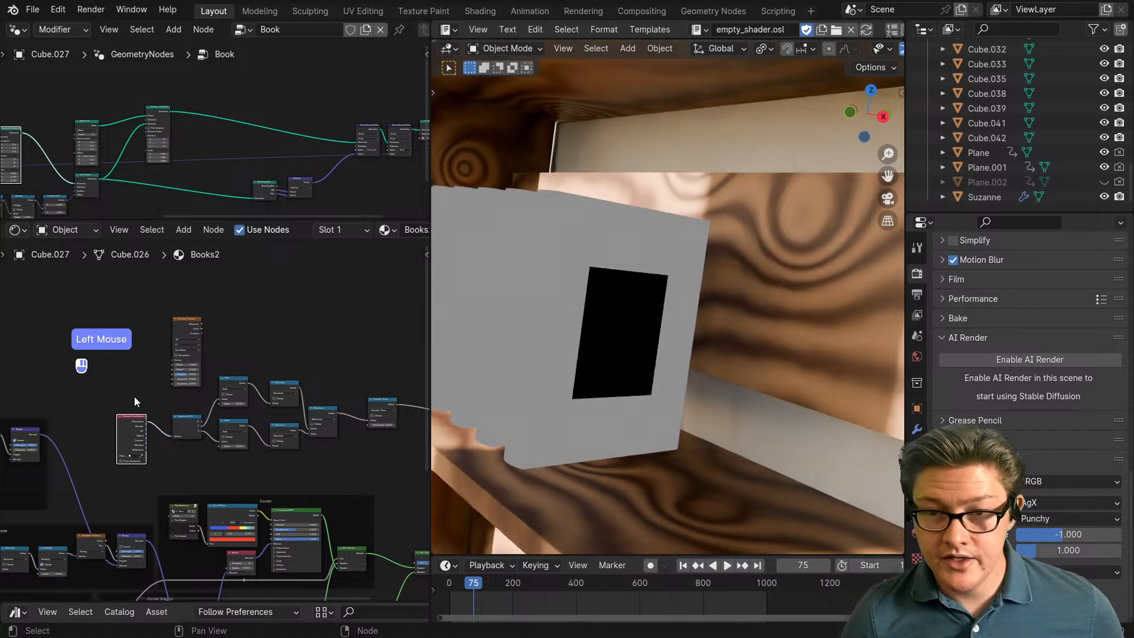
pyautogui.moveTo(137, 418); pyautogui.dragTo(77, 348)
# Step: Reposition Material Output, connect the final Mix Shader to it, and link the Greater Than mask to that shader's Fac
pyautogui.moveTo(356, 483); pyautogui.dragTo(187, 388, button='middle')
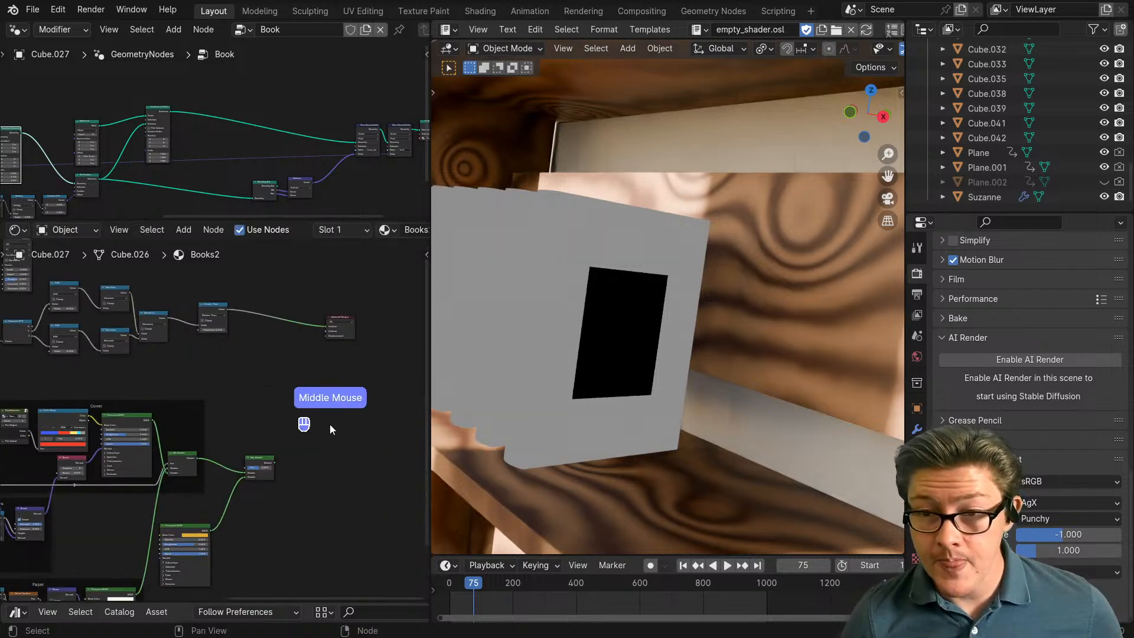
pyautogui.moveTo(340, 322); pyautogui.dragTo(389, 384)
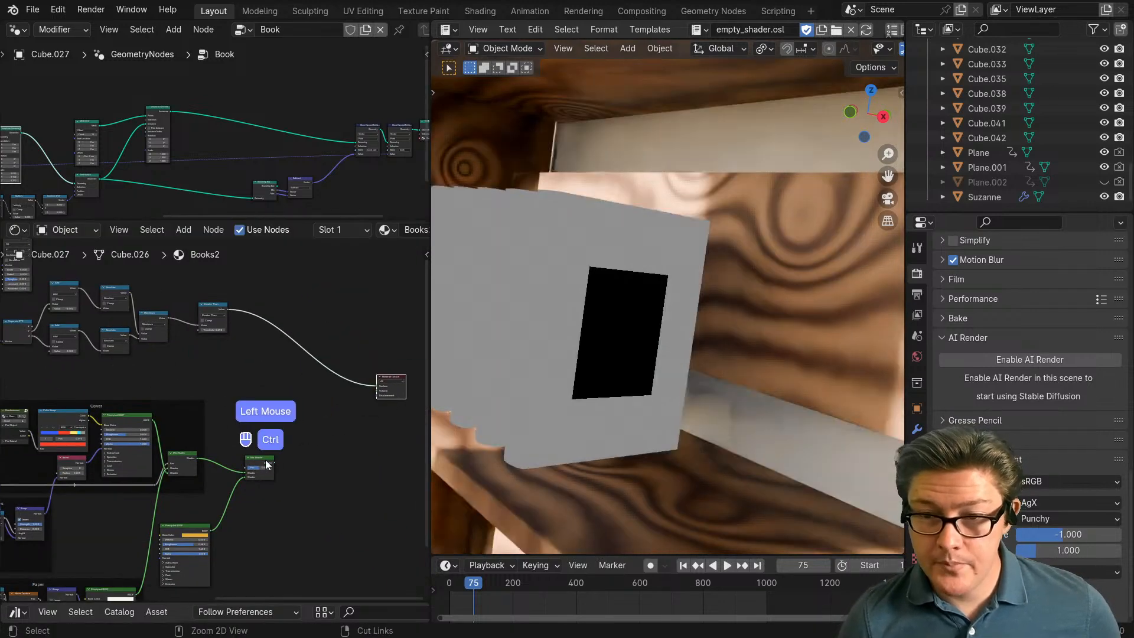
pyautogui.keyDown('ctrl'); pyautogui.keyDown('shift'); pyautogui.click(265, 459); pyautogui.keyUp('shift'); pyautogui.keyUp('ctrl')
pyautogui.moveTo(227, 308); pyautogui.dragTo(245, 467)
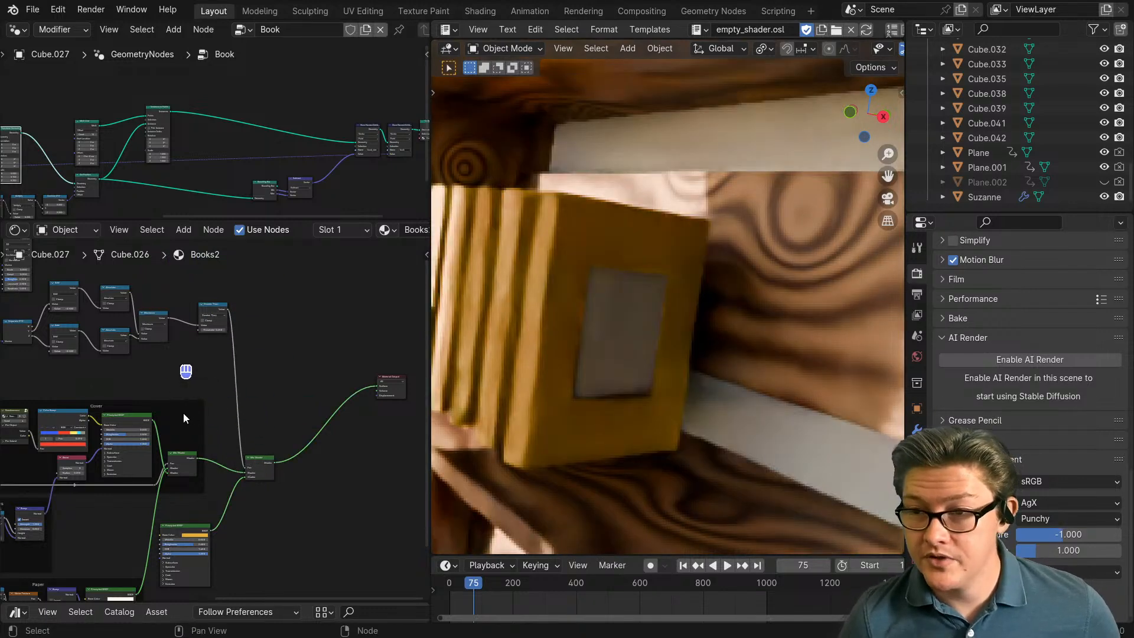
# Step: Preview the Greater Than mask on the books and switch its operation to Less Than
pyautogui.scroll(2, 268, 491)
pyautogui.keyDown('ctrl'); pyautogui.moveTo(268, 492); pyautogui.dragTo(225, 280, button='middle'); pyautogui.keyUp('ctrl')
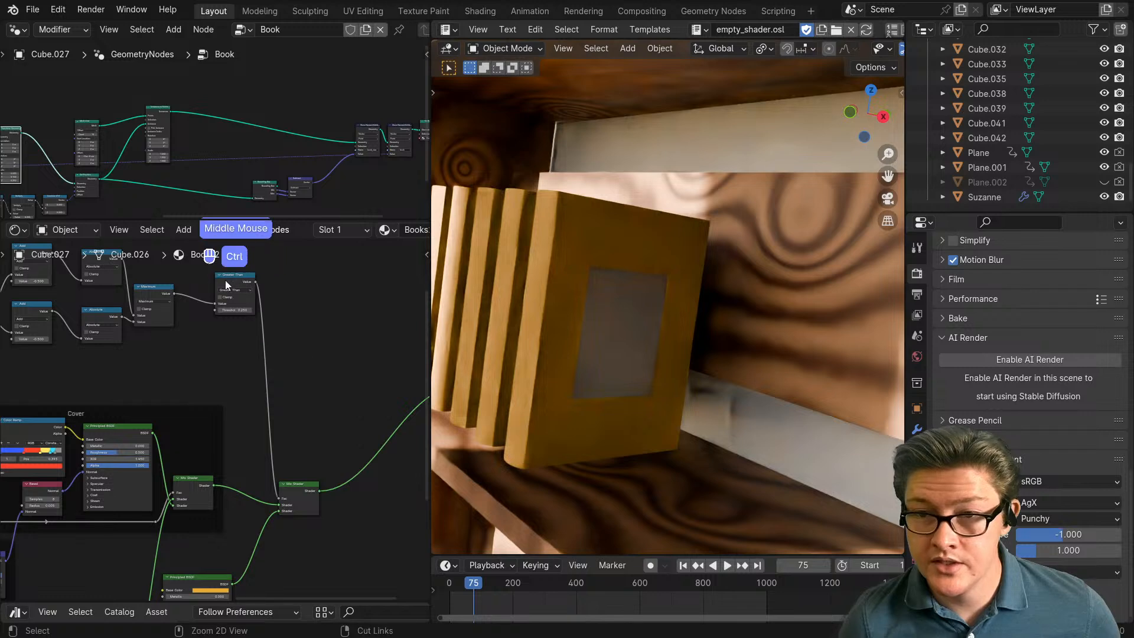
pyautogui.keyDown('ctrl'); pyautogui.keyDown('shift'); pyautogui.click(225, 281); pyautogui.keyUp('shift'); pyautogui.keyUp('ctrl')
pyautogui.scroll(2, 239, 335)
pyautogui.moveTo(240, 335); pyautogui.dragTo(190, 512, button='middle')
pyautogui.scroll(1, 186, 406)
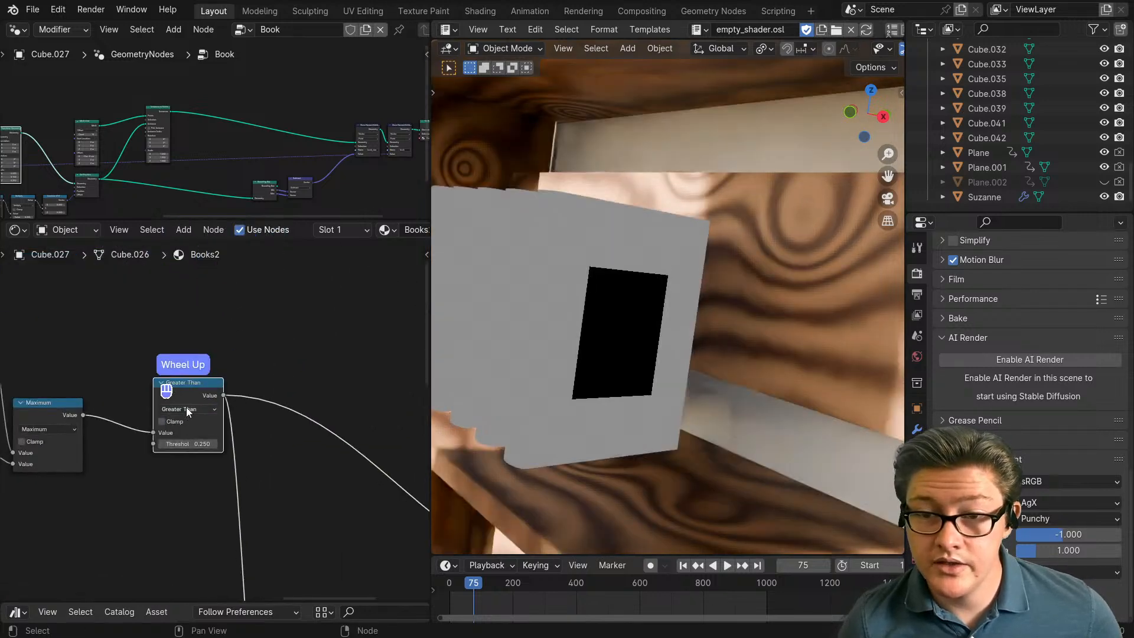
pyautogui.click(187, 409)
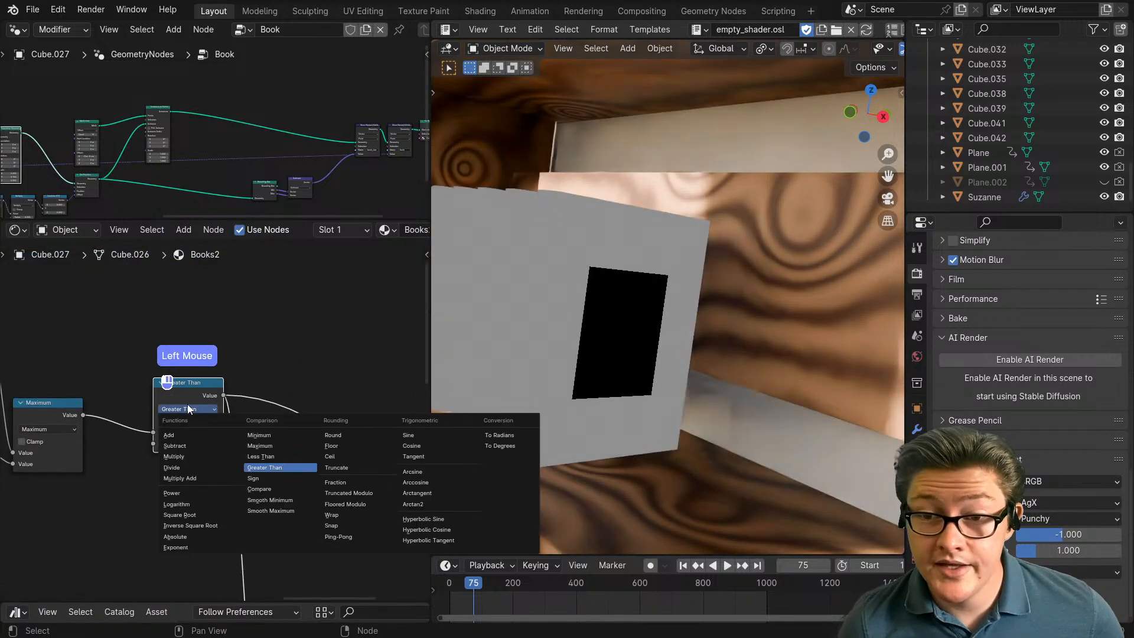
pyautogui.click(264, 457)
# Step: Route the final Mix Shader back to Material Output to preview the full book material
pyautogui.scroll(-2, 281, 482)
pyautogui.moveTo(281, 481); pyautogui.dragTo(246, 359, button='middle')
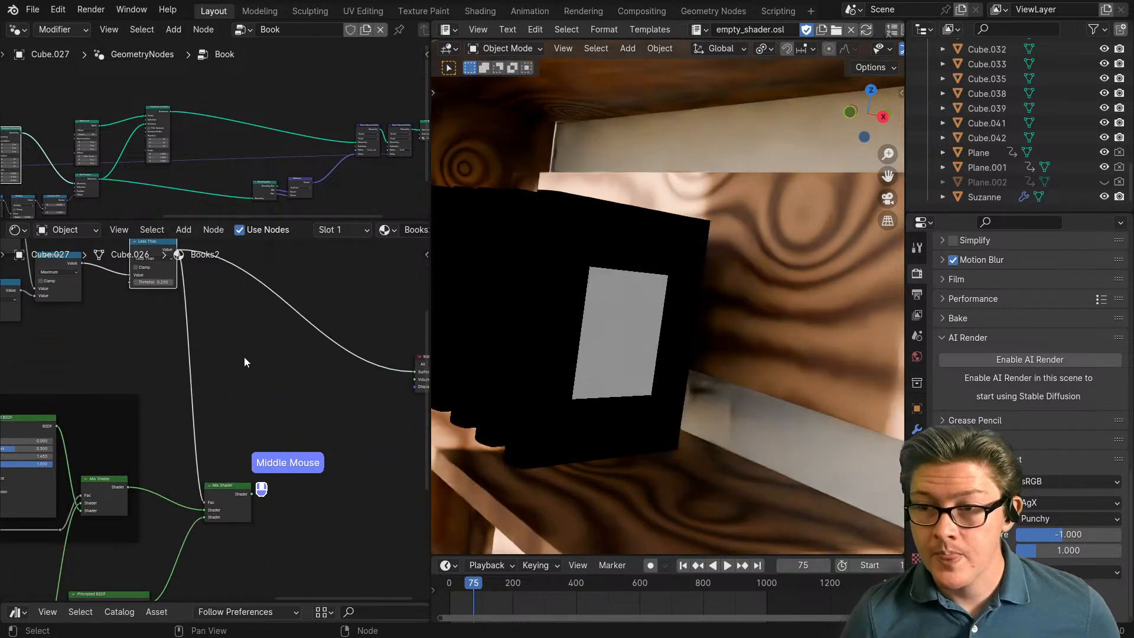
pyautogui.scroll(4, 248, 437)
pyautogui.keyDown('ctrl'); pyautogui.keyDown('shift'); pyautogui.click(268, 399); pyautogui.keyUp('shift'); pyautogui.keyUp('ctrl')
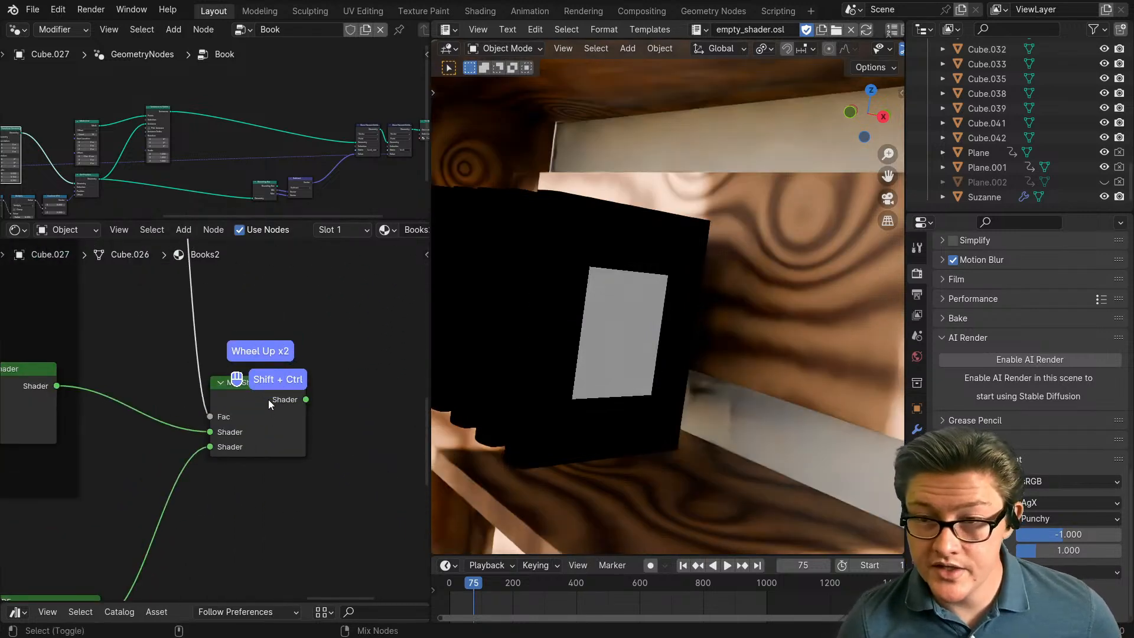
# Step: Set the Randomness node's Seed in the Cover frame to 5
pyautogui.scroll(-5, 264, 412)
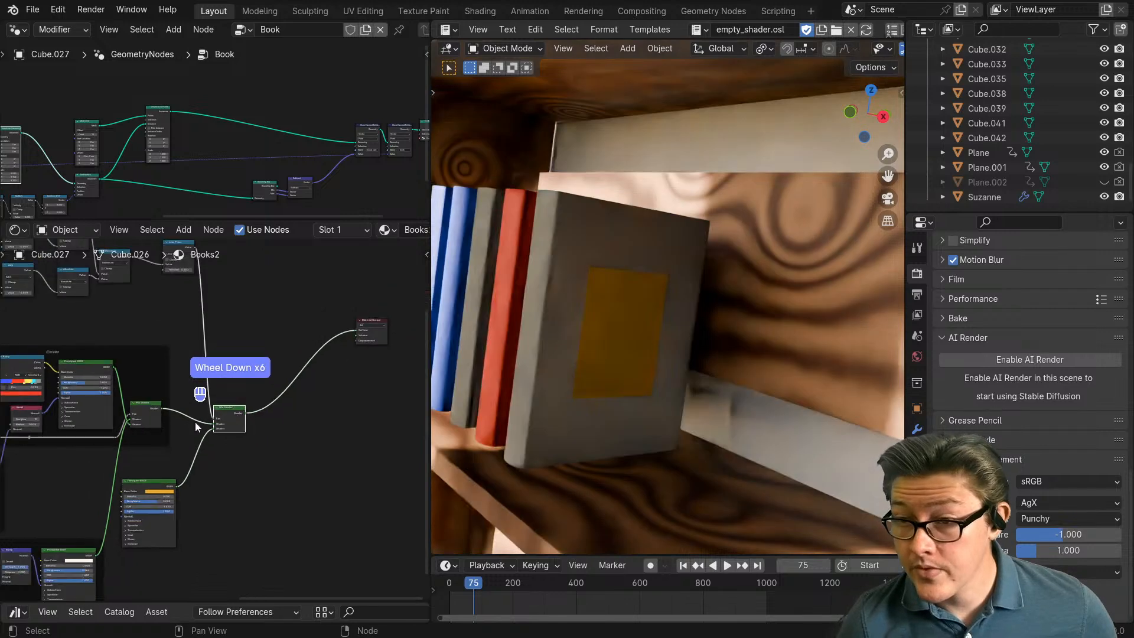
pyautogui.moveTo(195, 421); pyautogui.dragTo(171, 417, button='middle')
pyautogui.scroll(4, 160, 424)
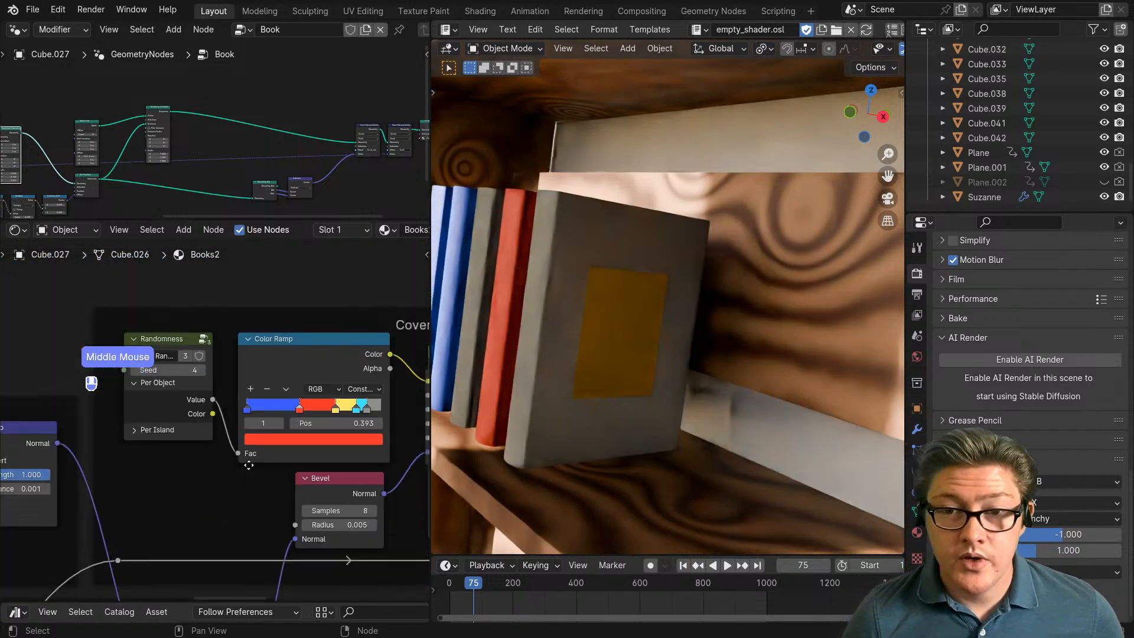
pyautogui.moveTo(201, 357); pyautogui.dragTo(213, 370, button='middle')
pyautogui.click(215, 373)
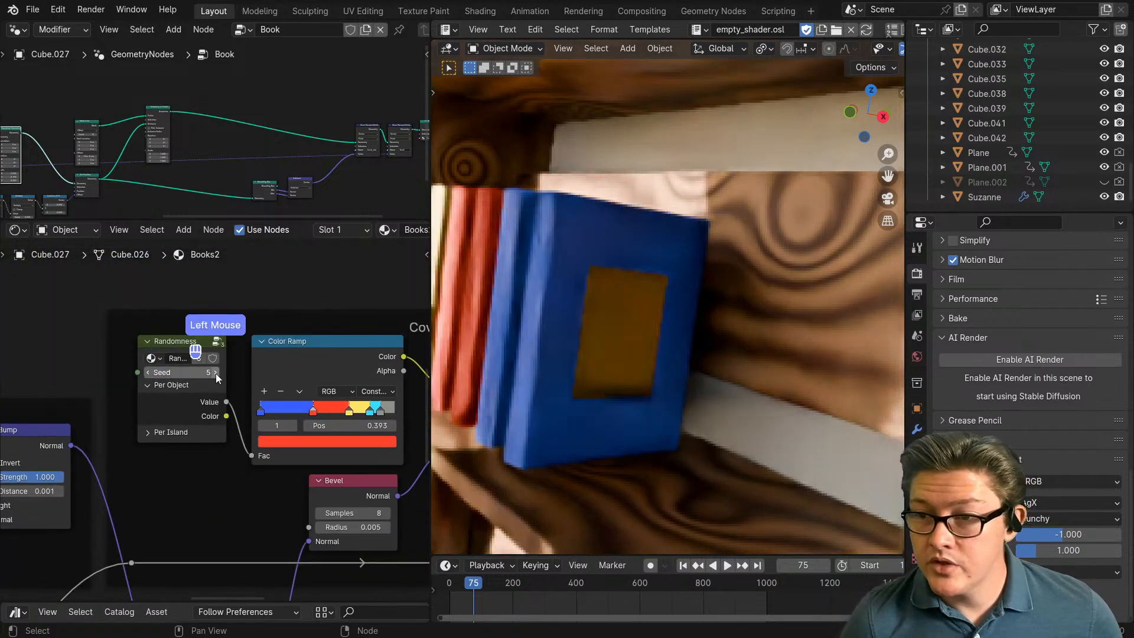
# Step: Widen the node editors by shifting their shared border with the 3D viewport
pyautogui.scroll(-4, 295, 371)
pyautogui.moveTo(295, 371); pyautogui.dragTo(235, 432, button='middle')
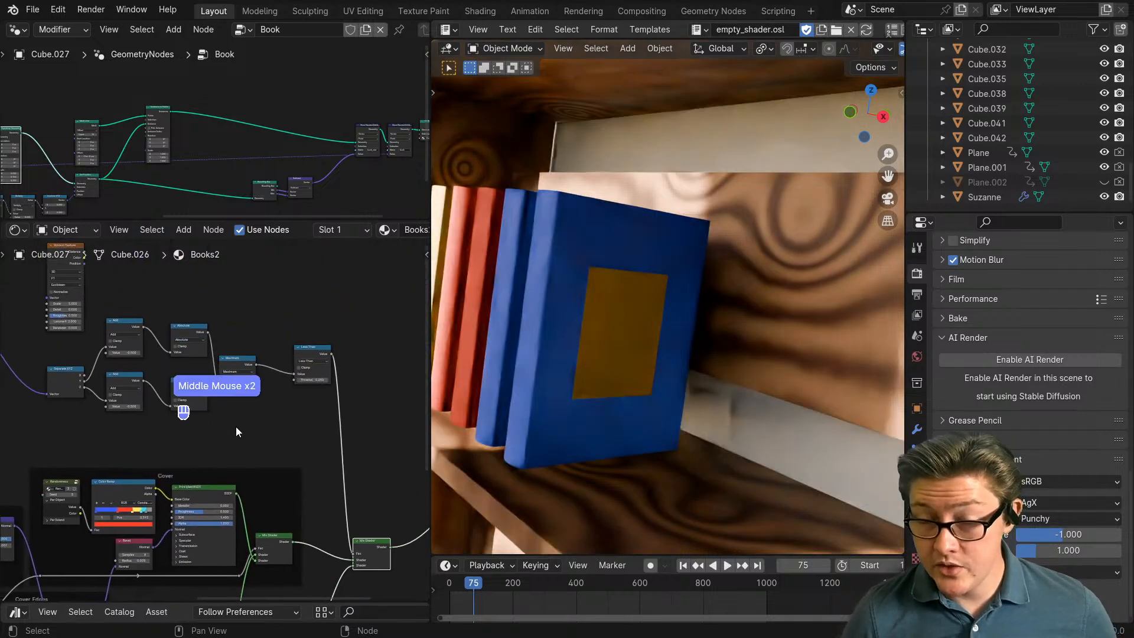
pyautogui.scroll(-1, 261, 413)
pyautogui.moveTo(431, 413); pyautogui.dragTo(551, 425)
pyautogui.scroll(-2, 175, 424)
pyautogui.moveTo(175, 424); pyautogui.dragTo(373, 438, button='middle')
# Step: Move the Texture Coordinate and Voronoi Texture nodes farther left of the mask chain
pyautogui.moveTo(373, 438); pyautogui.dragTo(186, 360)
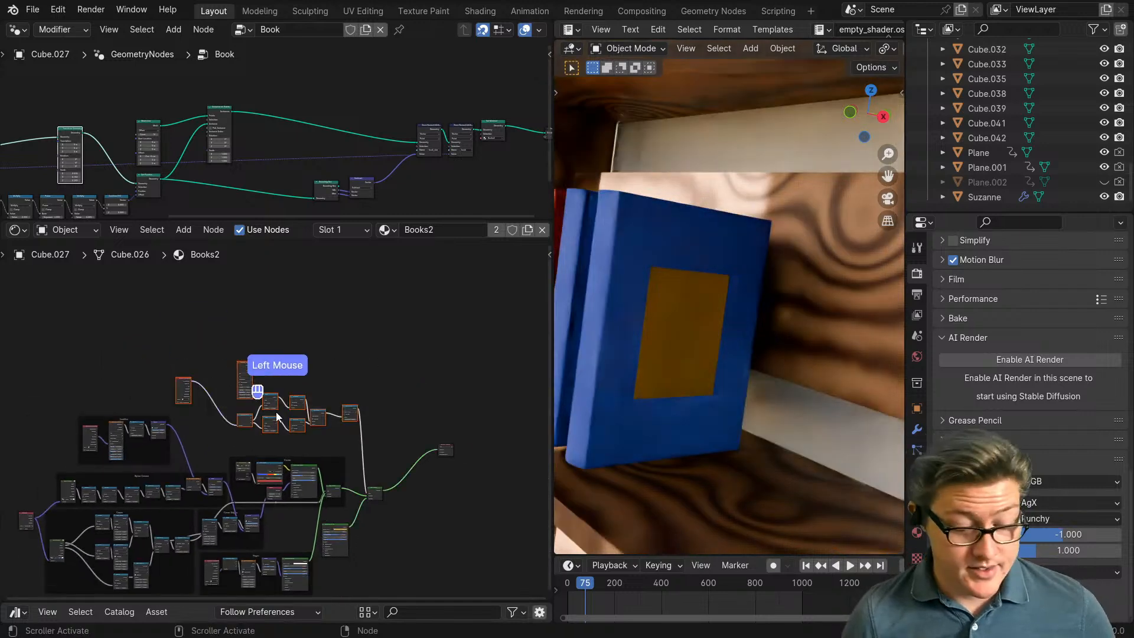
pyautogui.scroll(3, 277, 416)
pyautogui.moveTo(187, 380); pyautogui.dragTo(373, 505, button='middle')
pyautogui.click(166, 360)
pyautogui.moveTo(167, 360); pyautogui.dragTo(77, 439)
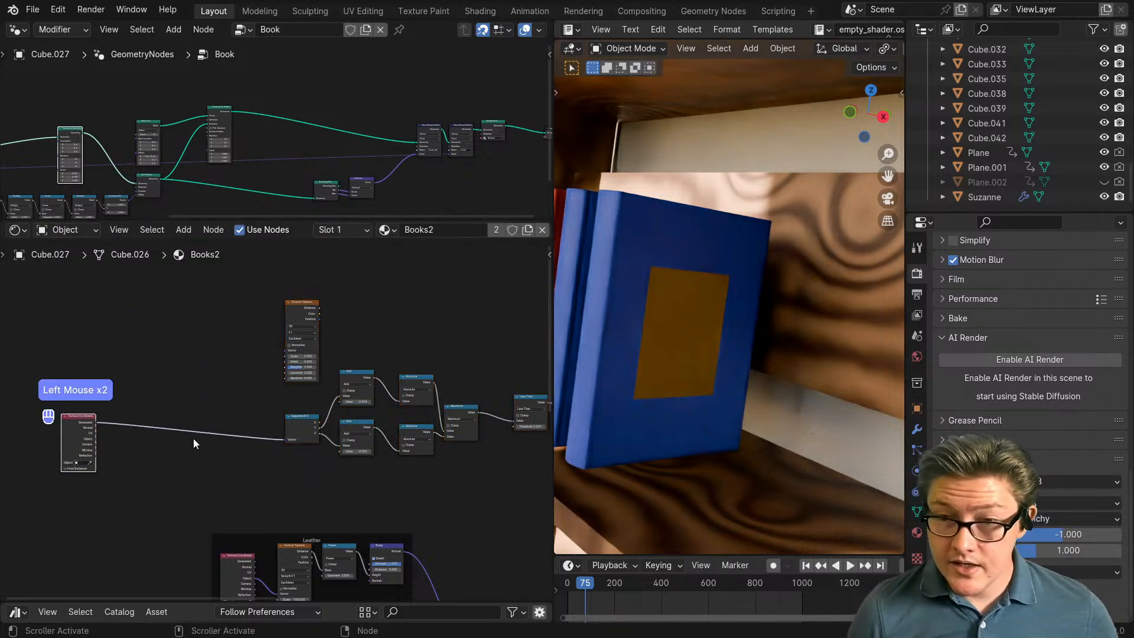
pyautogui.moveTo(304, 304); pyautogui.dragTo(62, 315)
# Step: Move the mask chain from Separate XYZ through Less Than closer to the Texture Coordinate node
pyautogui.moveTo(387, 413); pyautogui.dragTo(291, 405, button='middle')
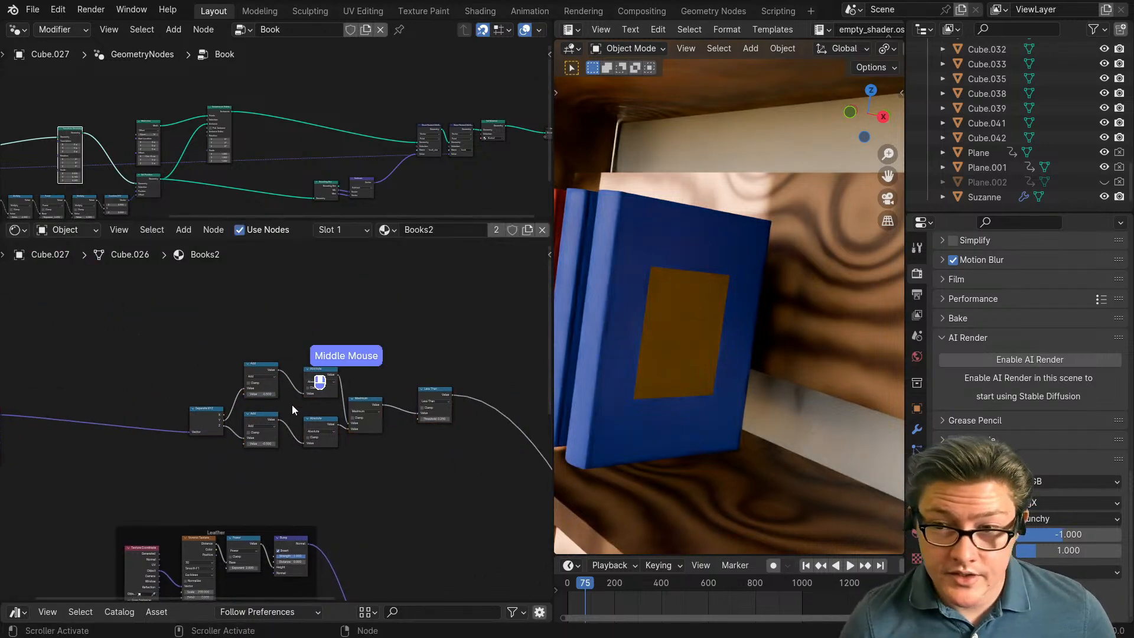
pyautogui.moveTo(460, 454); pyautogui.dragTo(201, 367)
pyautogui.press('g')
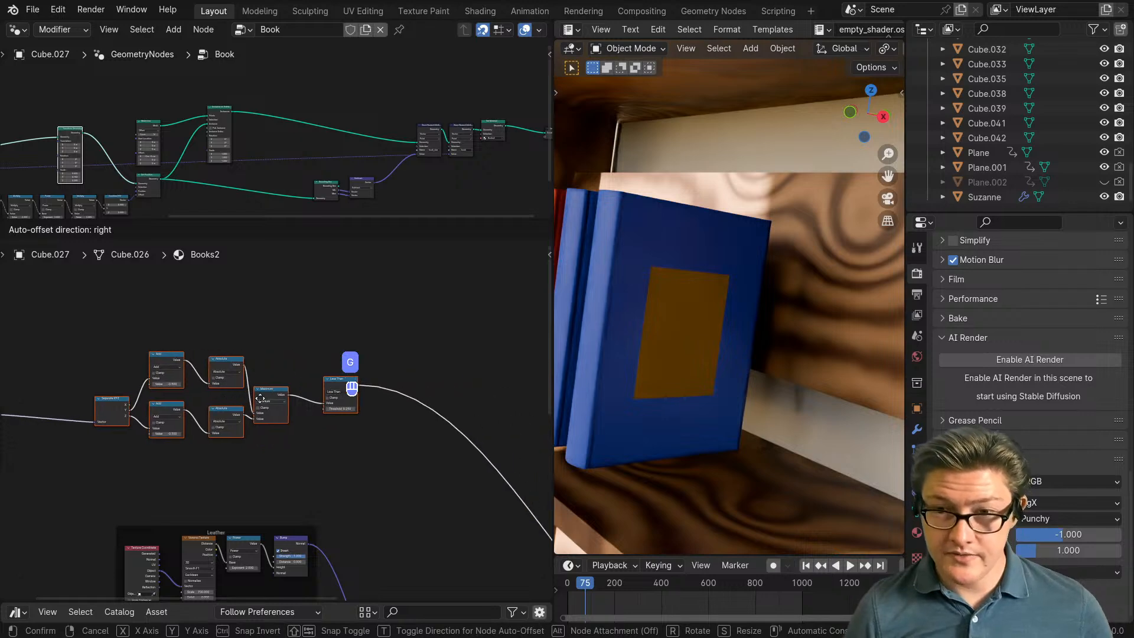
pyautogui.click(287, 454)
# Step: Select the Less Than node at the end of the mask chain
pyautogui.scroll(2, 355, 445)
pyautogui.click(392, 362)
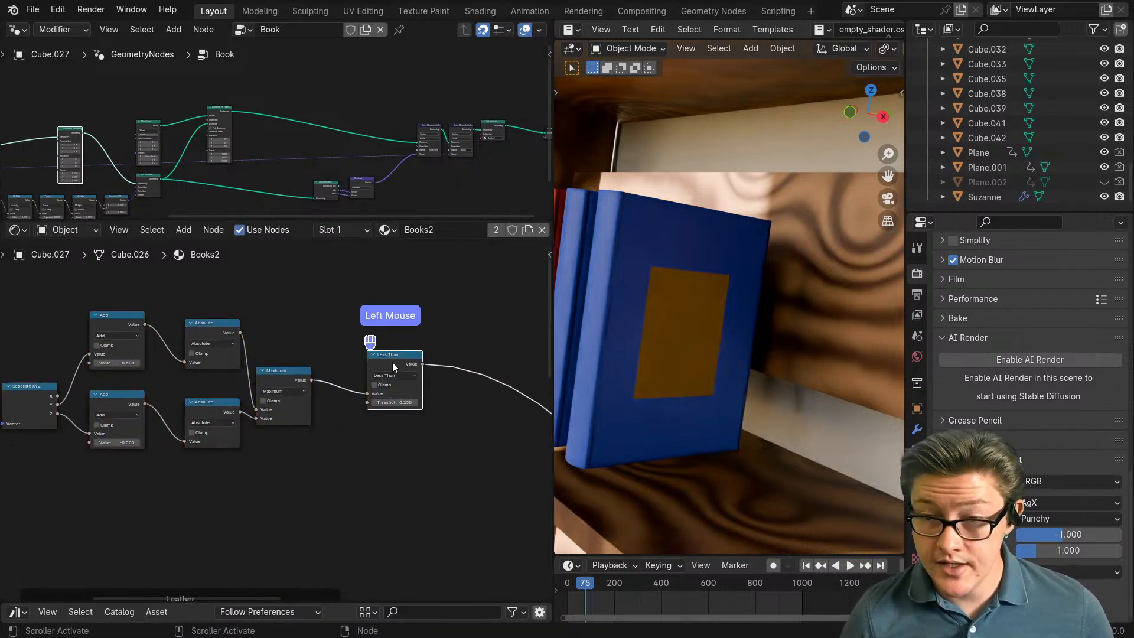
# Step: Move the Less Than node next to Maximum and lower the upper Add and Absolute nodes toward their lower counterparts
pyautogui.moveTo(392, 362); pyautogui.dragTo(353, 378)
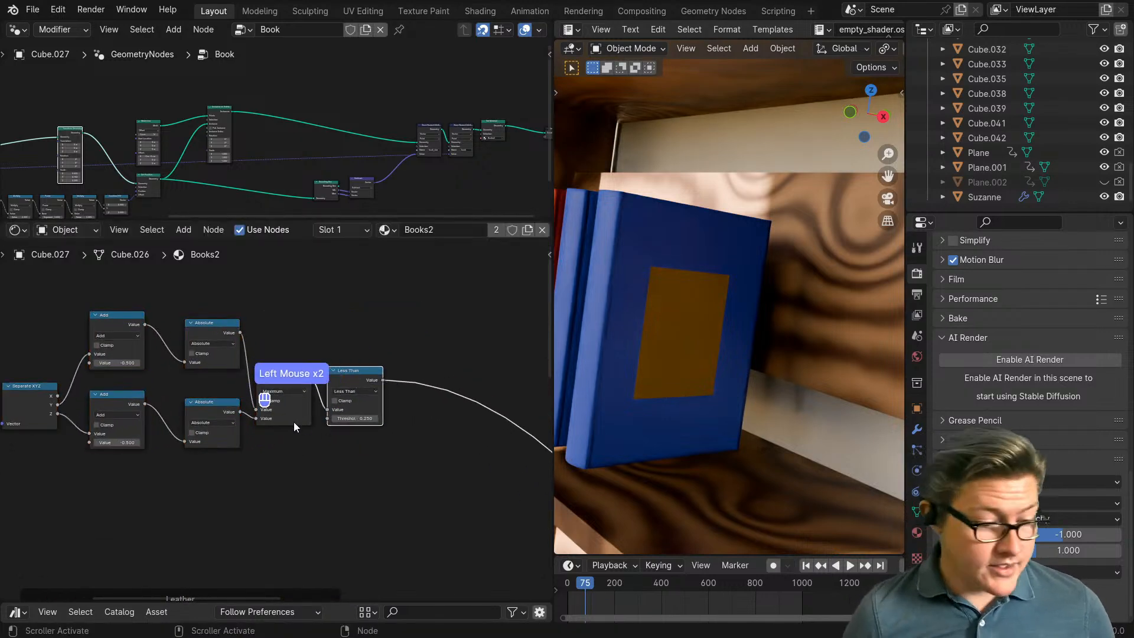
pyautogui.scroll(-2, 307, 437)
pyautogui.moveTo(307, 448); pyautogui.dragTo(344, 458, button='middle')
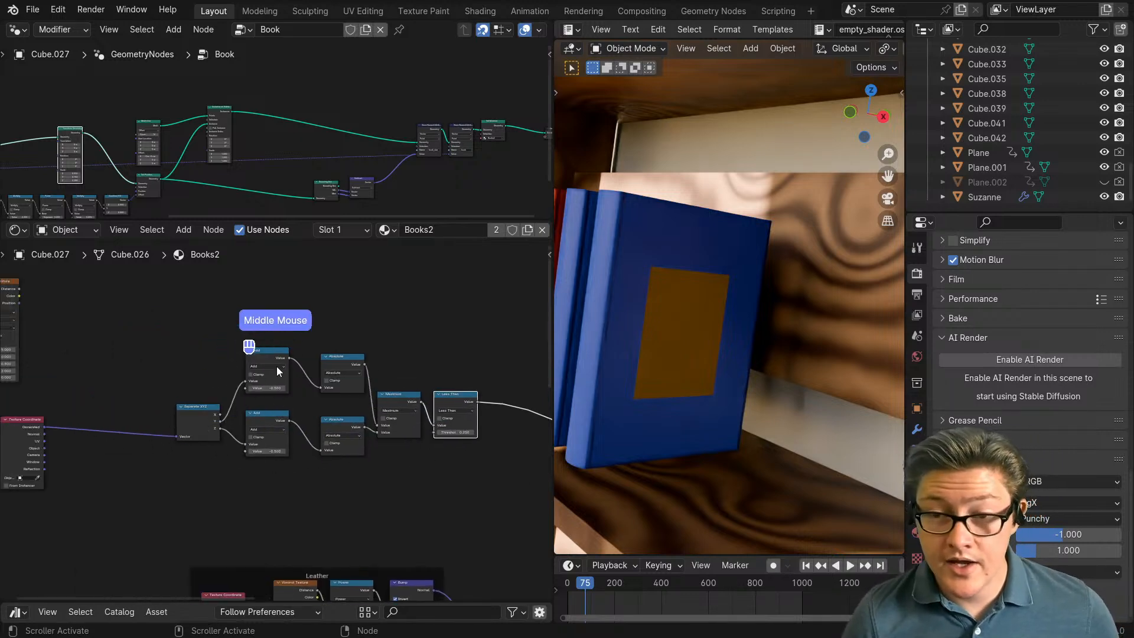
pyautogui.moveTo(277, 370); pyautogui.dragTo(276, 384)
pyautogui.moveTo(339, 364); pyautogui.dragTo(346, 378)
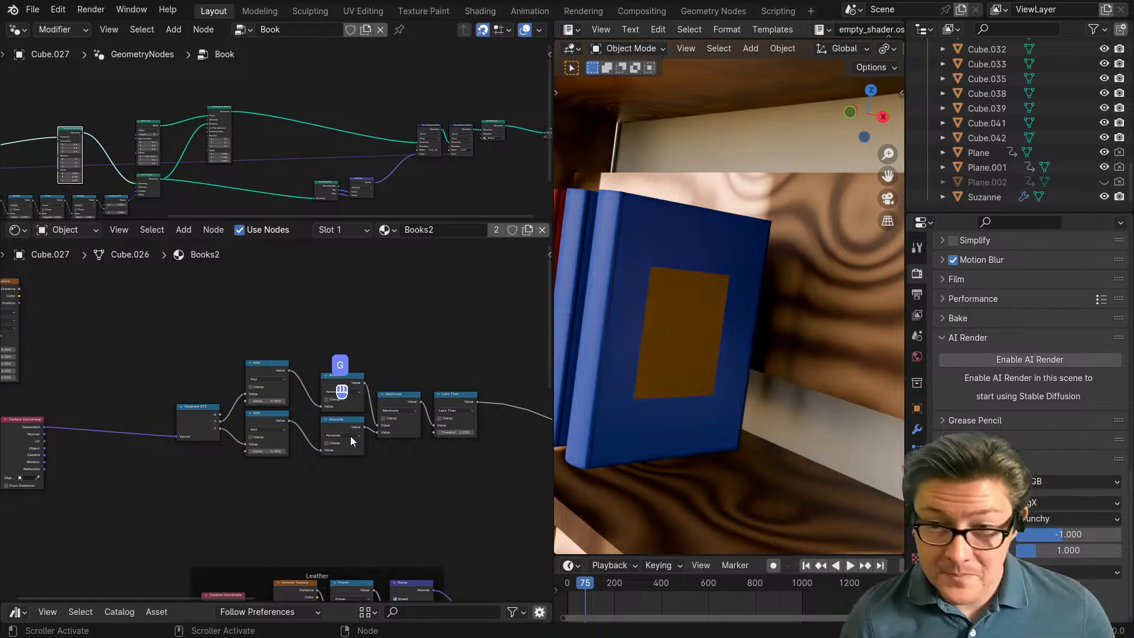
# Step: Shift the two Absolute nodes together, slightly closer to the Add nodes
pyautogui.click(354, 489)
pyautogui.moveTo(353, 489); pyautogui.dragTo(340, 406)
pyautogui.press('g')
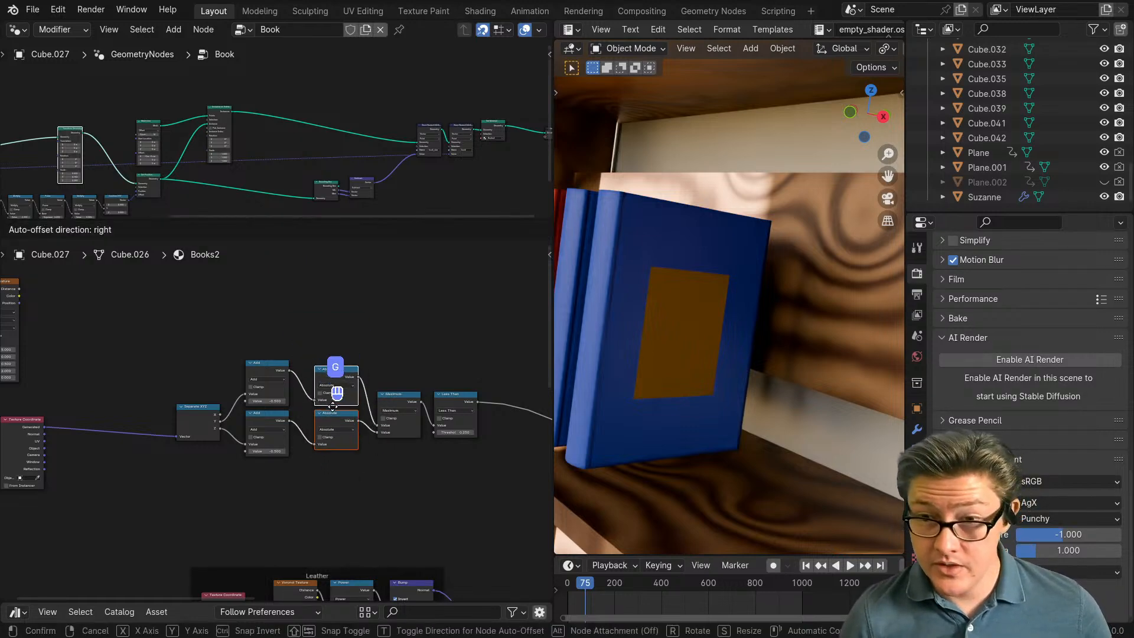
pyautogui.click(332, 400)
pyautogui.scroll(3, 363, 487)
pyautogui.moveTo(390, 493); pyautogui.dragTo(318, 462, button='middle')
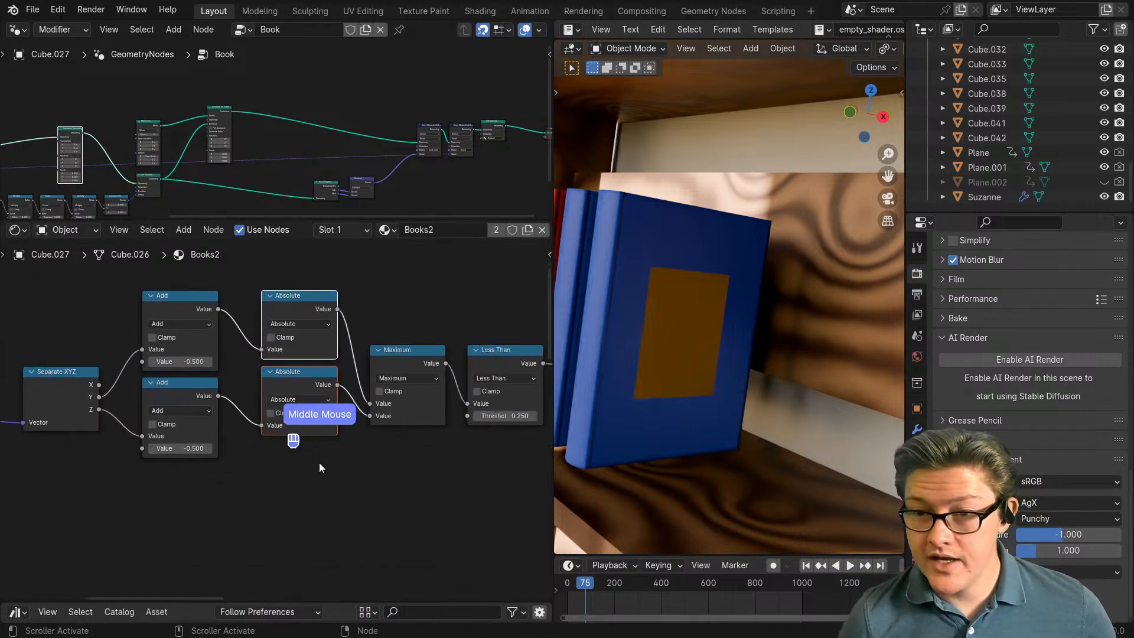
# Step: Move the Separate XYZ node next to the Texture Coordinate node
pyautogui.scroll(-2, 248, 450)
pyautogui.moveTo(195, 447); pyautogui.dragTo(376, 455, button='middle')
pyautogui.moveTo(321, 403); pyautogui.dragTo(196, 433)
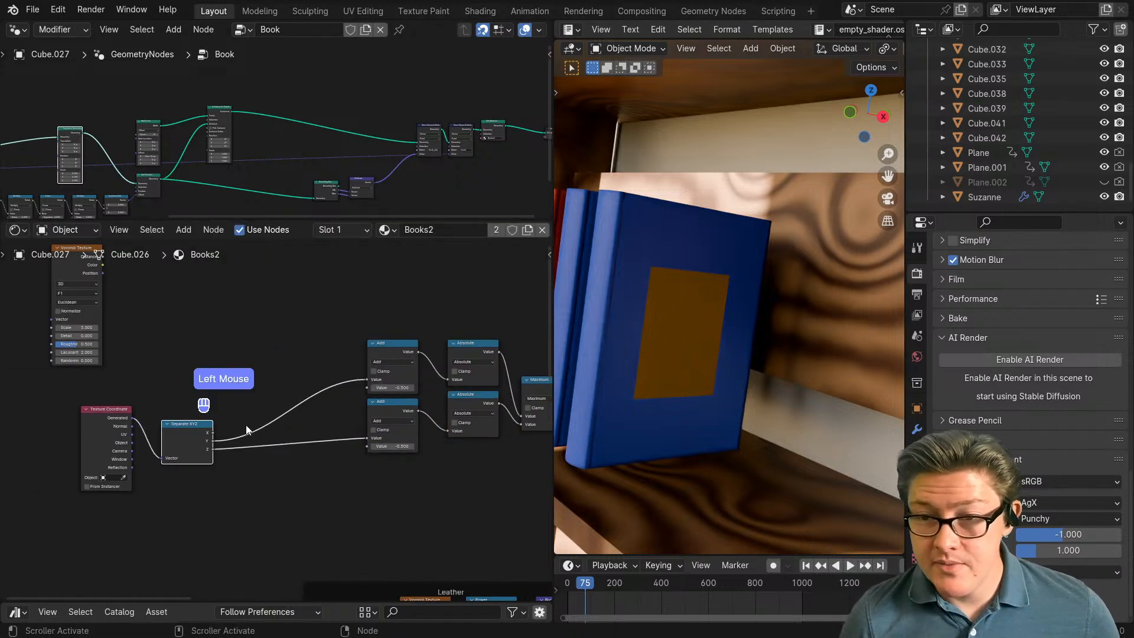
# Step: Move the two Add nodes together next to Separate XYZ, leaving space before the Absolute nodes
pyautogui.click(397, 352)
pyautogui.keyDown('shift'); pyautogui.click(369, 422); pyautogui.keyUp('shift')
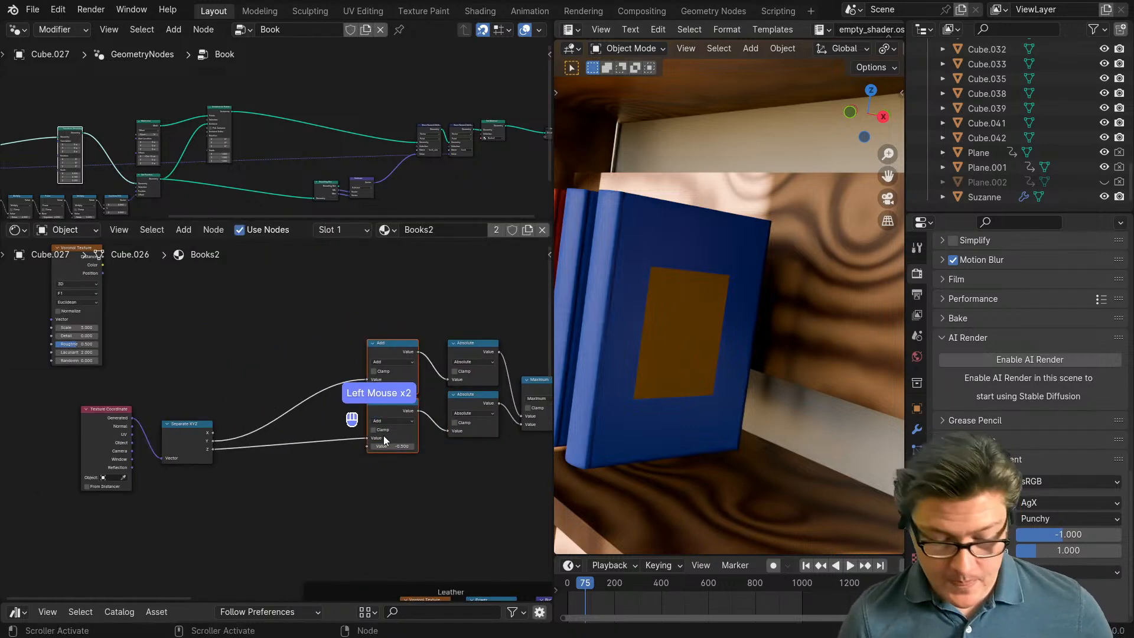
pyautogui.press('g')
pyautogui.click(252, 481)
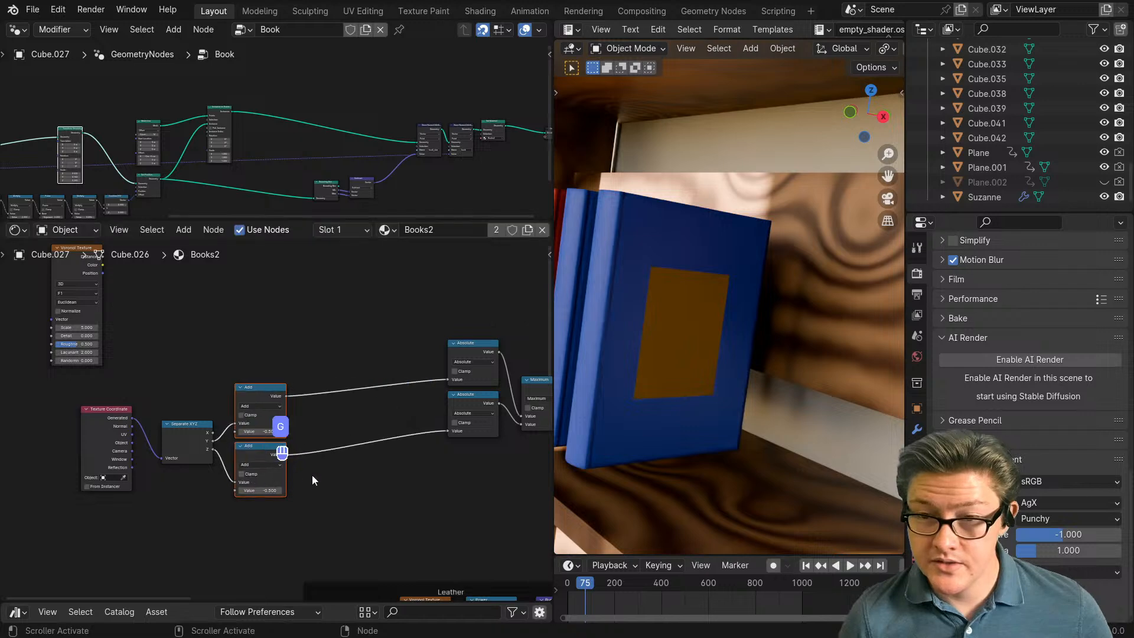
pyautogui.scroll(2, 311, 474)
pyautogui.press('g')
pyautogui.click(280, 405)
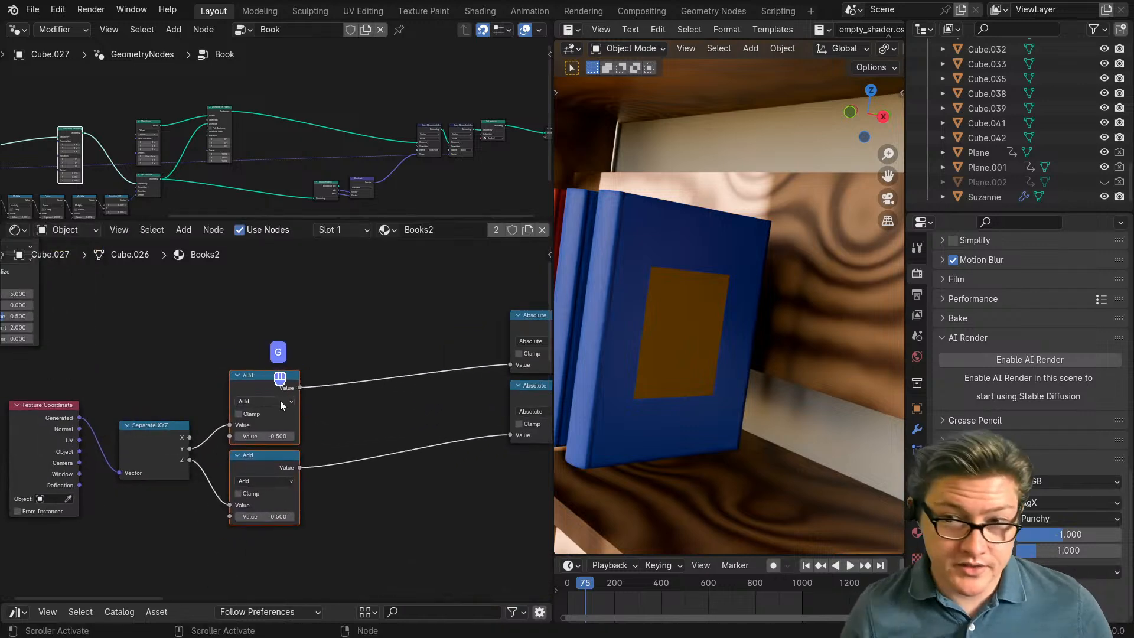
# Step: Insert a Math node between the upper Add and upper Absolute nodes and set its operation to Divide
pyautogui.moveTo(375, 460); pyautogui.dragTo(259, 439, button='middle')
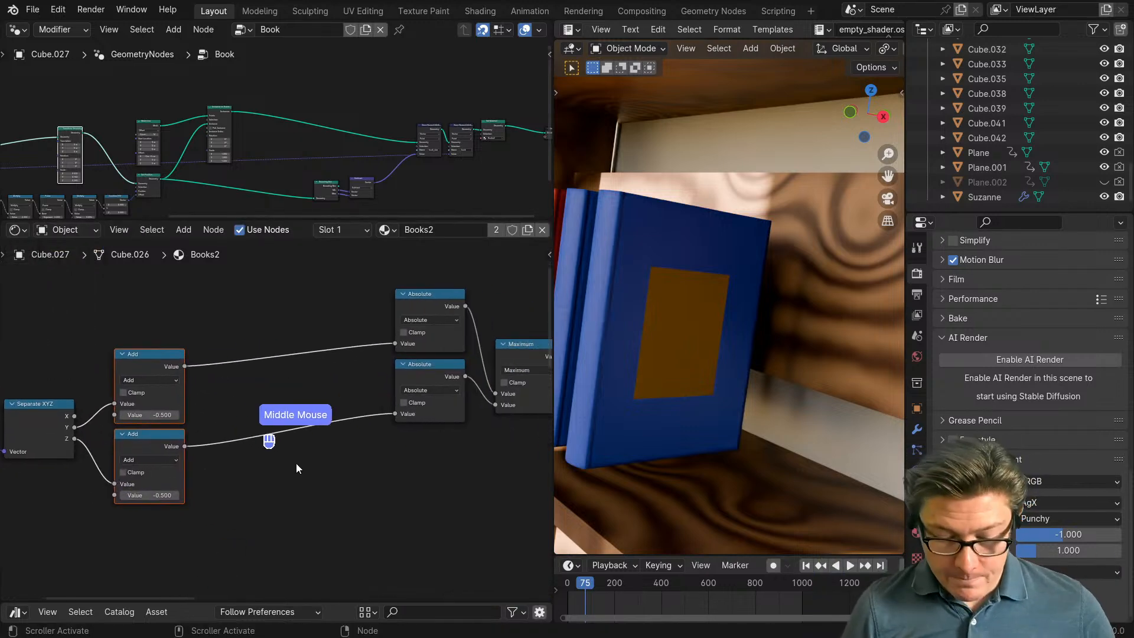
pyautogui.hotkey('ctrl', 'm')
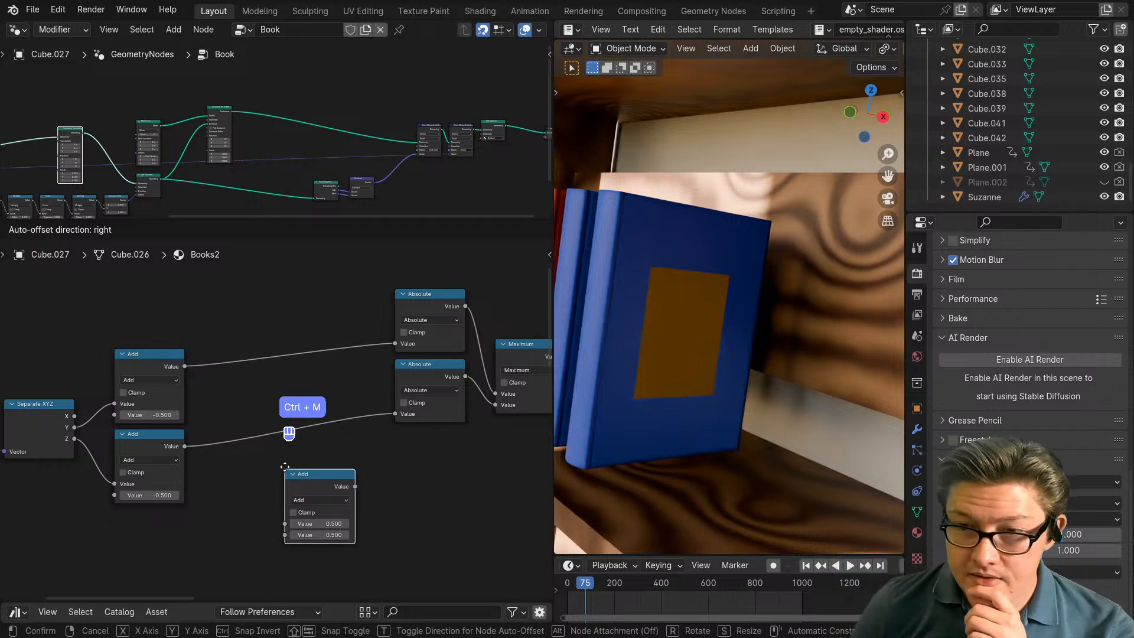
pyautogui.click(228, 321)
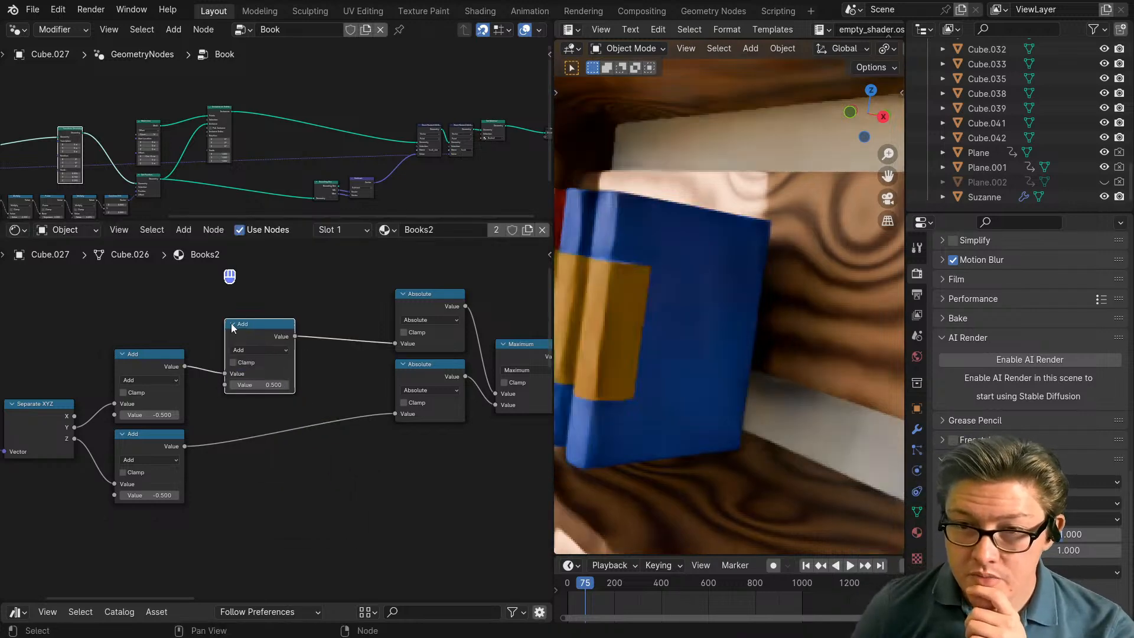
pyautogui.click(263, 348)
pyautogui.click(258, 382)
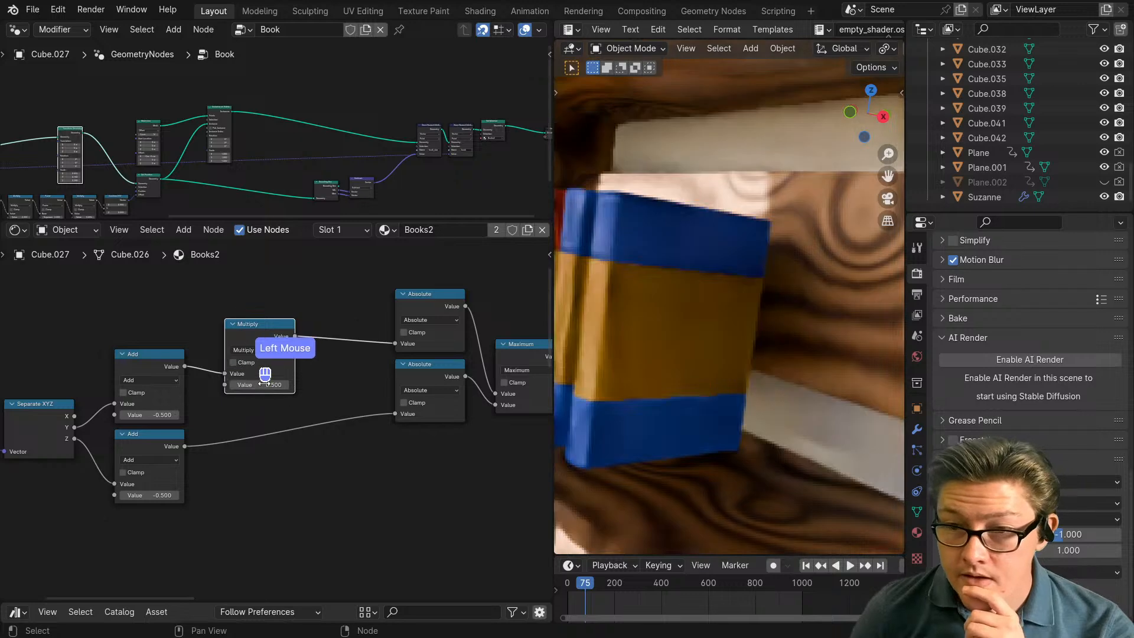
pyautogui.click(263, 349)
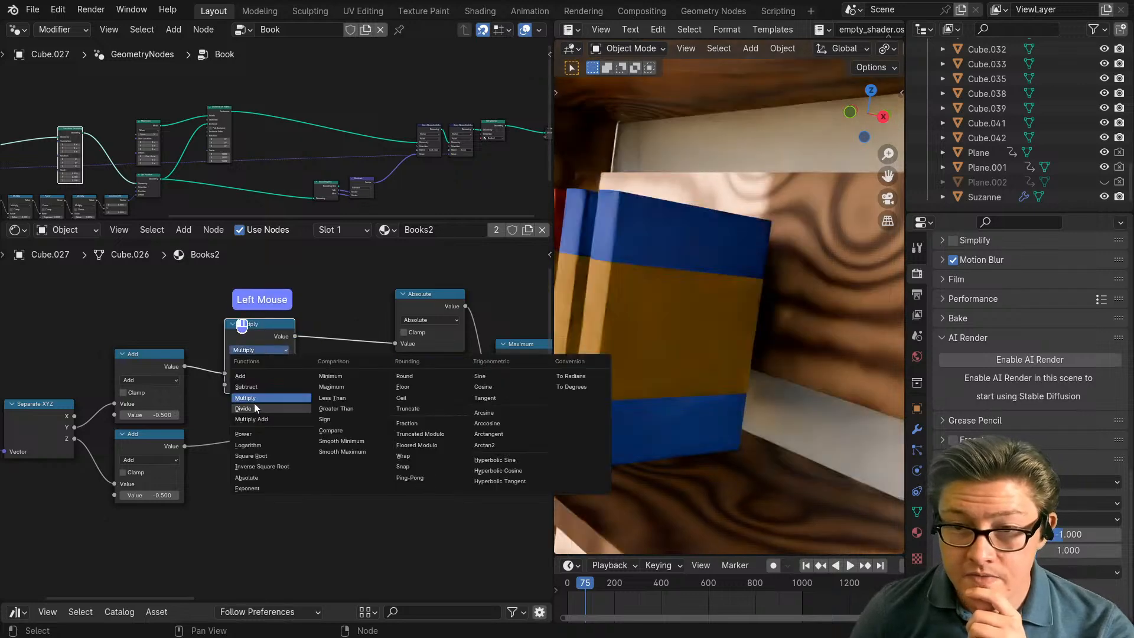
pyautogui.click(254, 405)
# Step: Set the Divide node's second value to 0.300
pyautogui.scroll(2, 237, 402)
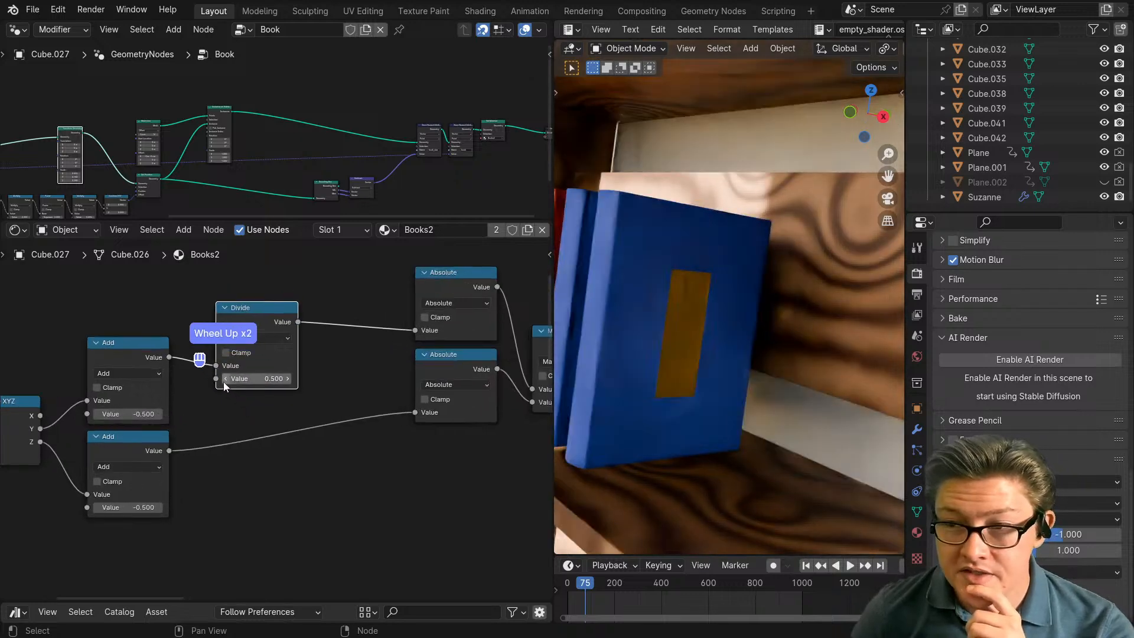
pyautogui.click(225, 380)
pyautogui.click(225, 383)
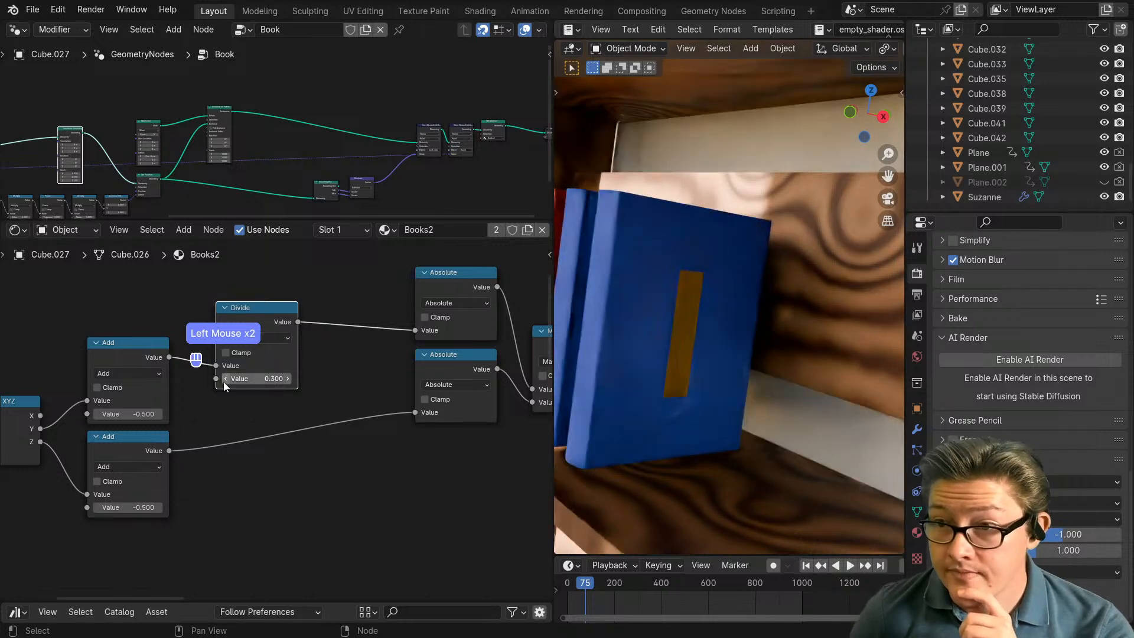
# Step: Delete the two Add nodes after Separate XYZ while keeping the links through them connected
pyautogui.scroll(-3, 260, 387)
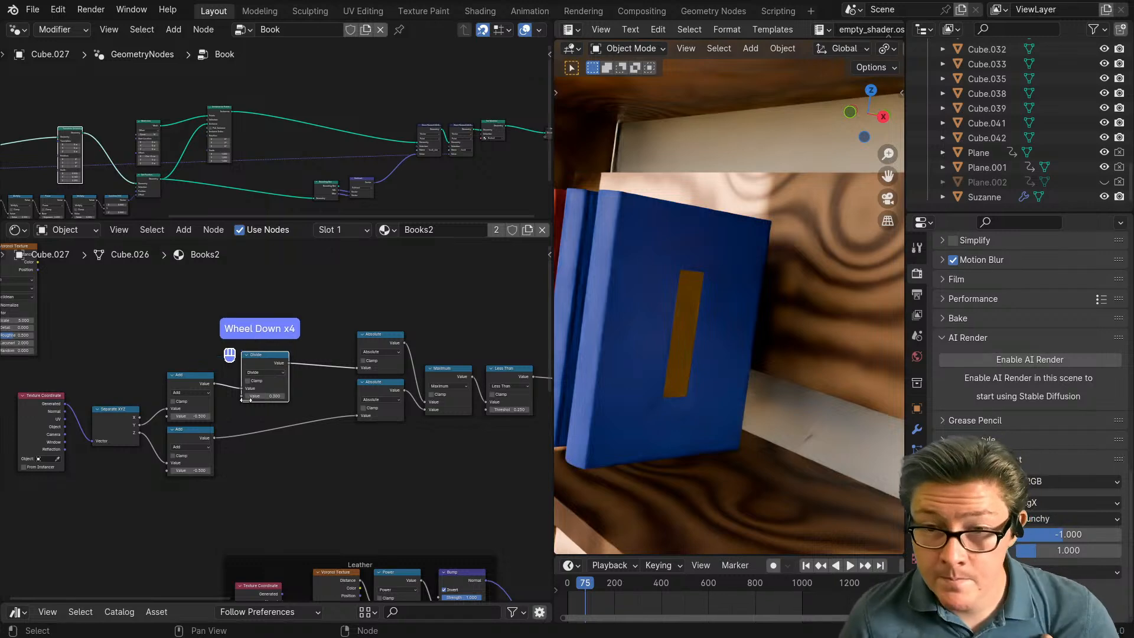
pyautogui.moveTo(219, 420); pyautogui.dragTo(258, 420, button='middle')
pyautogui.scroll(2, 286, 419)
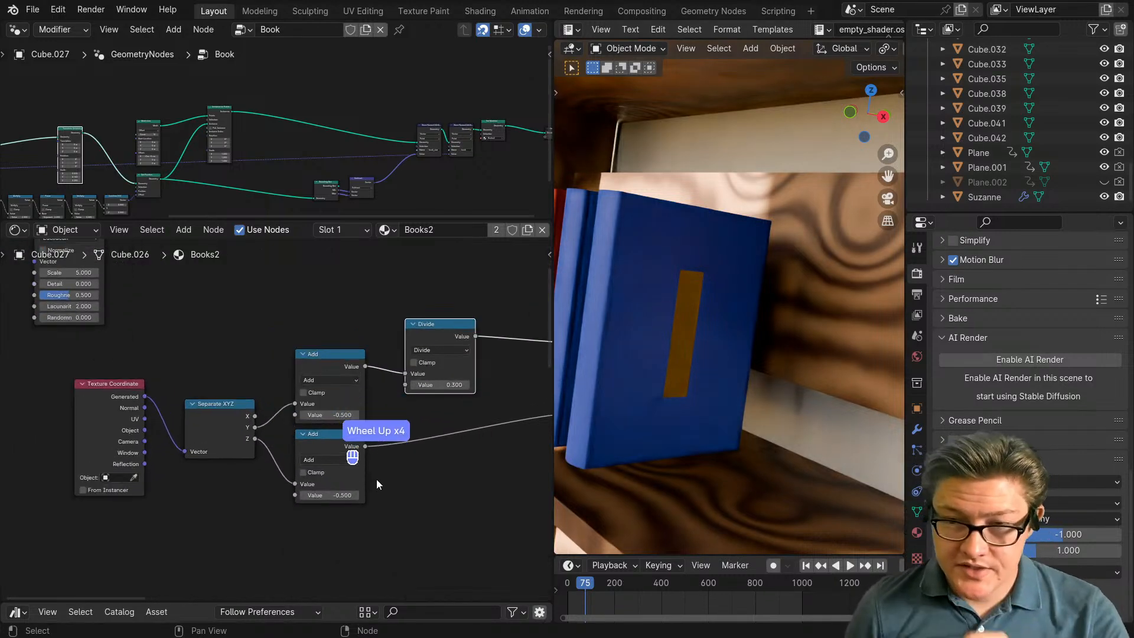
pyautogui.moveTo(376, 479); pyautogui.dragTo(308, 358)
pyautogui.hotkey('ctrl', 'x')
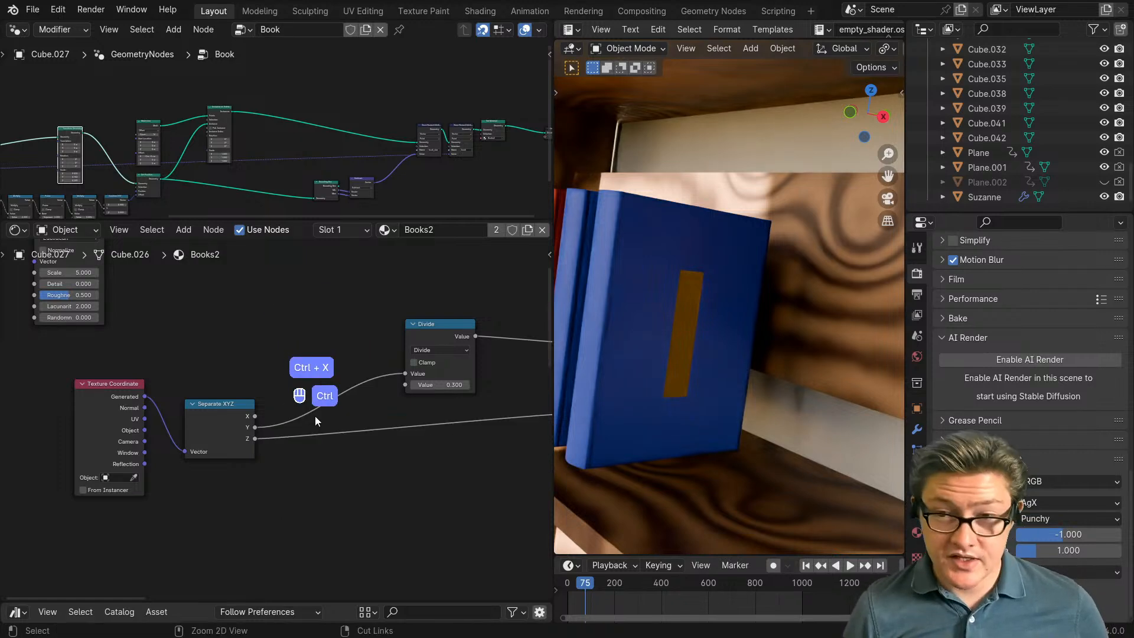
# Step: Insert a Vector Math node set to Add between Texture Coordinate and Separate XYZ, spacing the neighbouring nodes around it
pyautogui.moveTo(268, 418); pyautogui.dragTo(324, 425, button='middle')
pyautogui.moveTo(307, 417); pyautogui.dragTo(357, 397)
pyautogui.hotkey('alt', 'm')
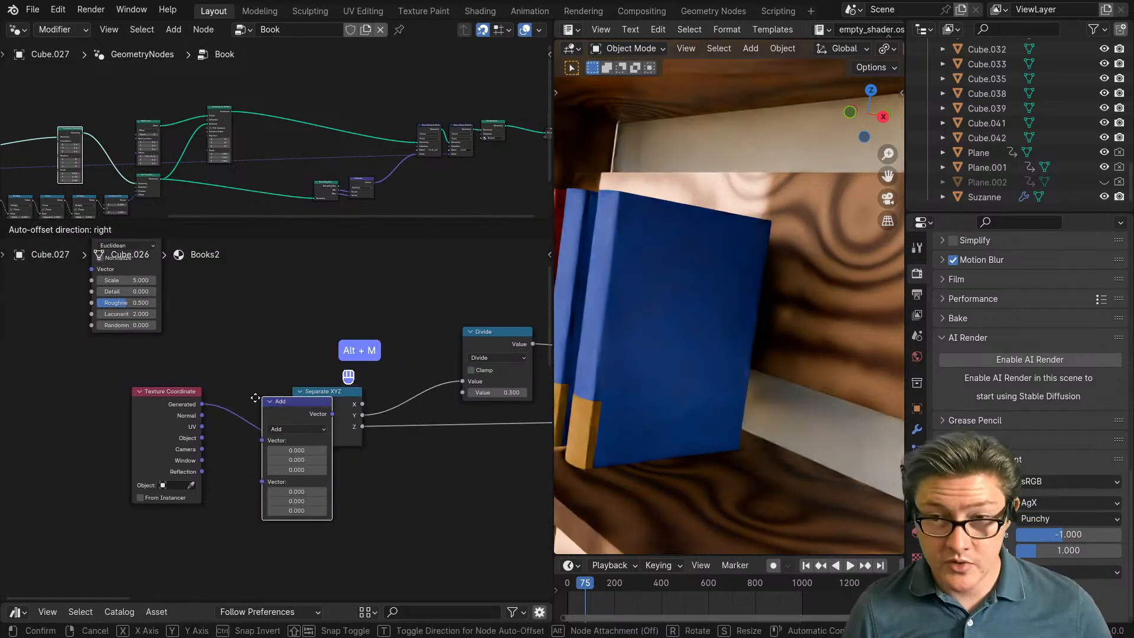
pyautogui.click(194, 389)
pyautogui.click(163, 405)
pyautogui.click(163, 406)
pyautogui.moveTo(165, 402); pyautogui.dragTo(82, 403)
pyautogui.moveTo(235, 395); pyautogui.dragTo(179, 384)
# Step: Set all three components of the vector Add node's second input to -0.5
pyautogui.scroll(2, 179, 383)
pyautogui.click(153, 448)
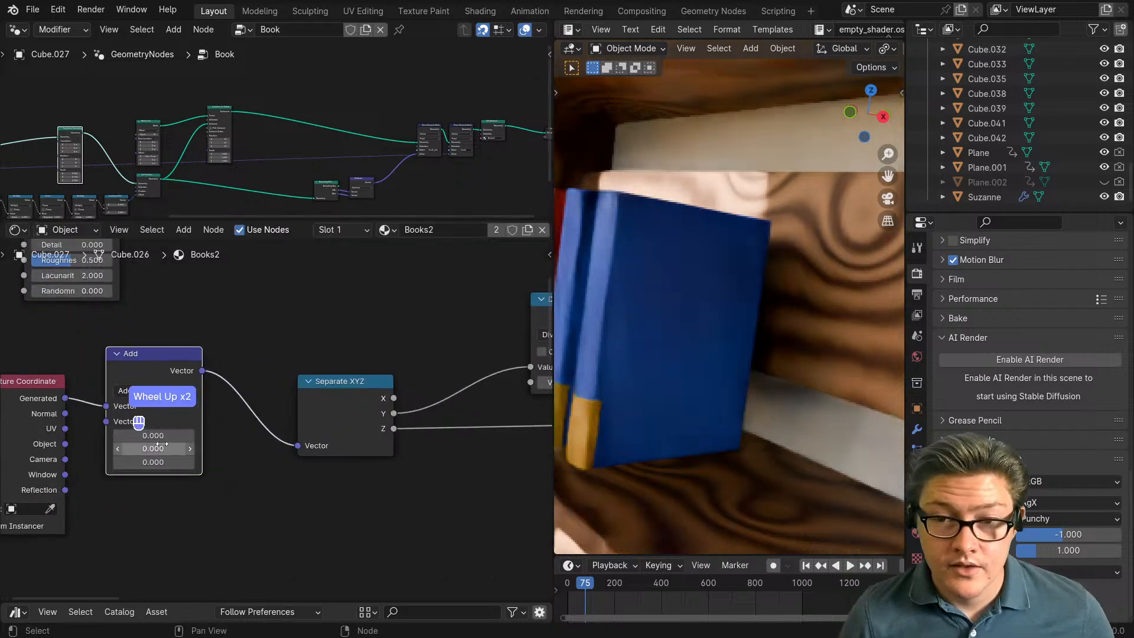
pyautogui.click(155, 455)
pyautogui.moveTo(155, 461); pyautogui.dragTo(160, 436)
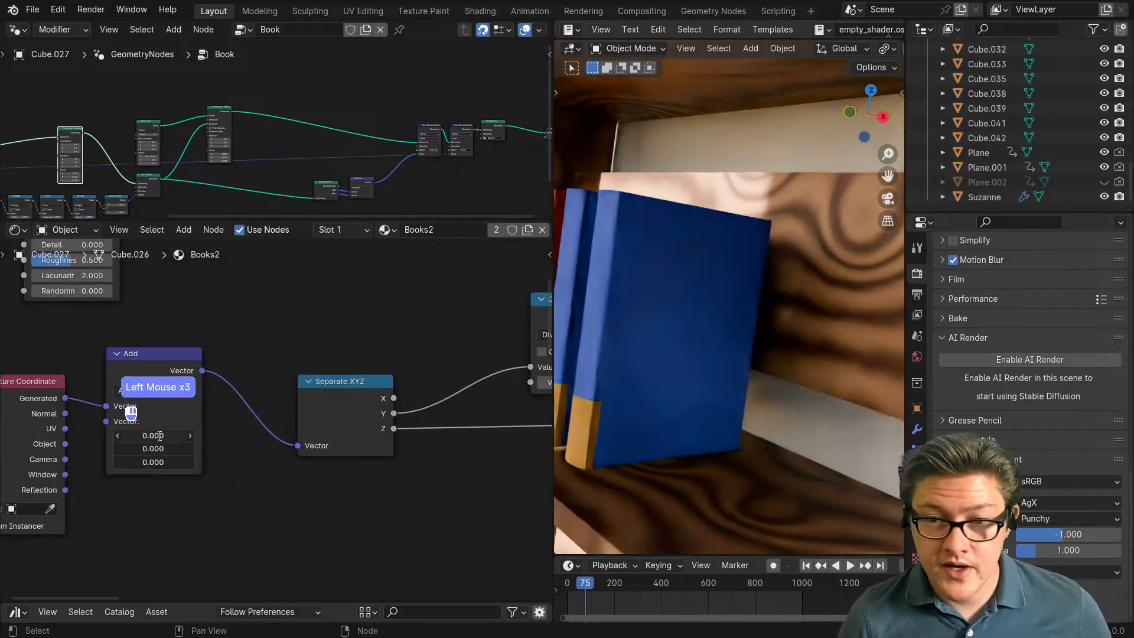
pyautogui.press('Return')
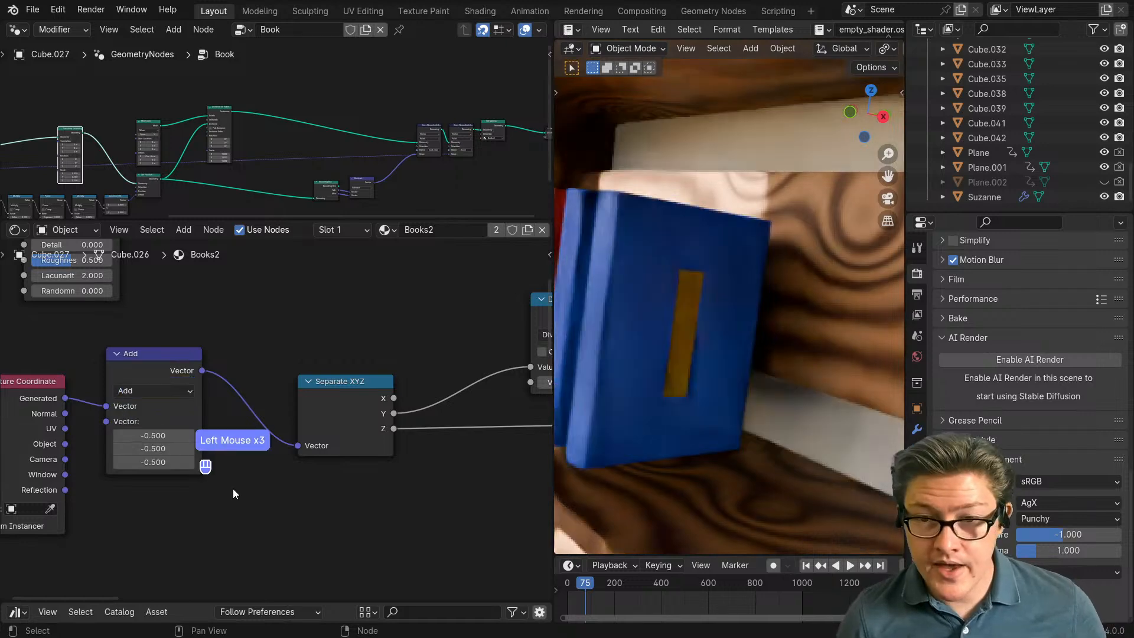
# Step: Reposition Separate XYZ and move Divide closer to the Absolute nodes, leaving room after the vector Add node
pyautogui.scroll(-2, 360, 440)
pyautogui.moveTo(291, 403); pyautogui.dragTo(245, 385)
pyautogui.moveTo(415, 469); pyautogui.dragTo(202, 455, button='middle')
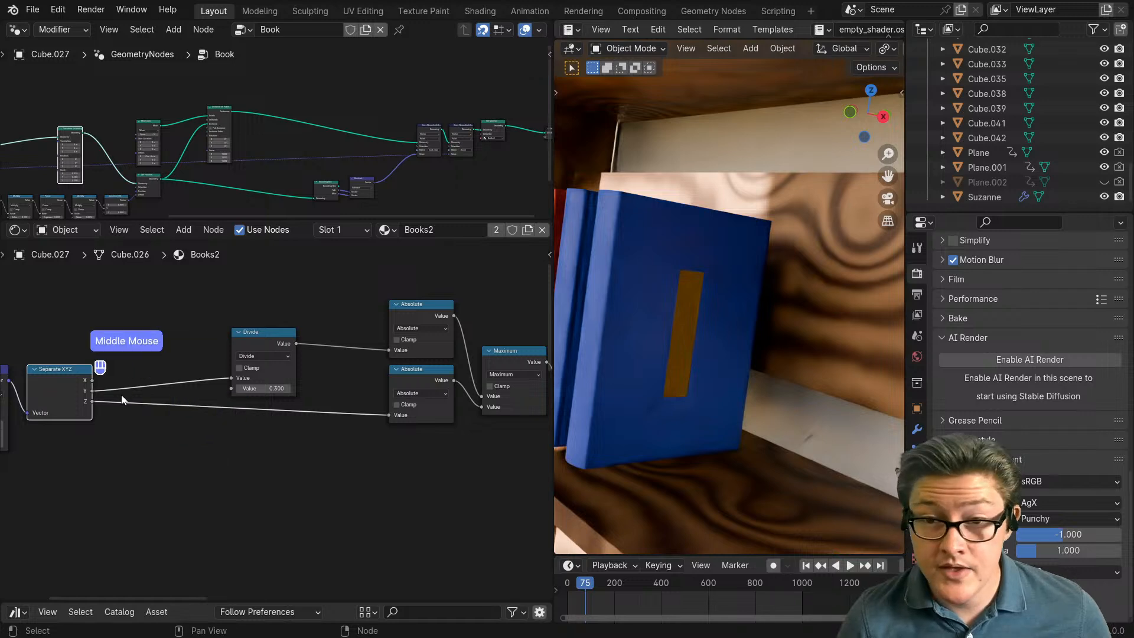
pyautogui.moveTo(122, 395); pyautogui.dragTo(176, 407, button='middle')
pyautogui.moveTo(323, 358); pyautogui.dragTo(370, 349)
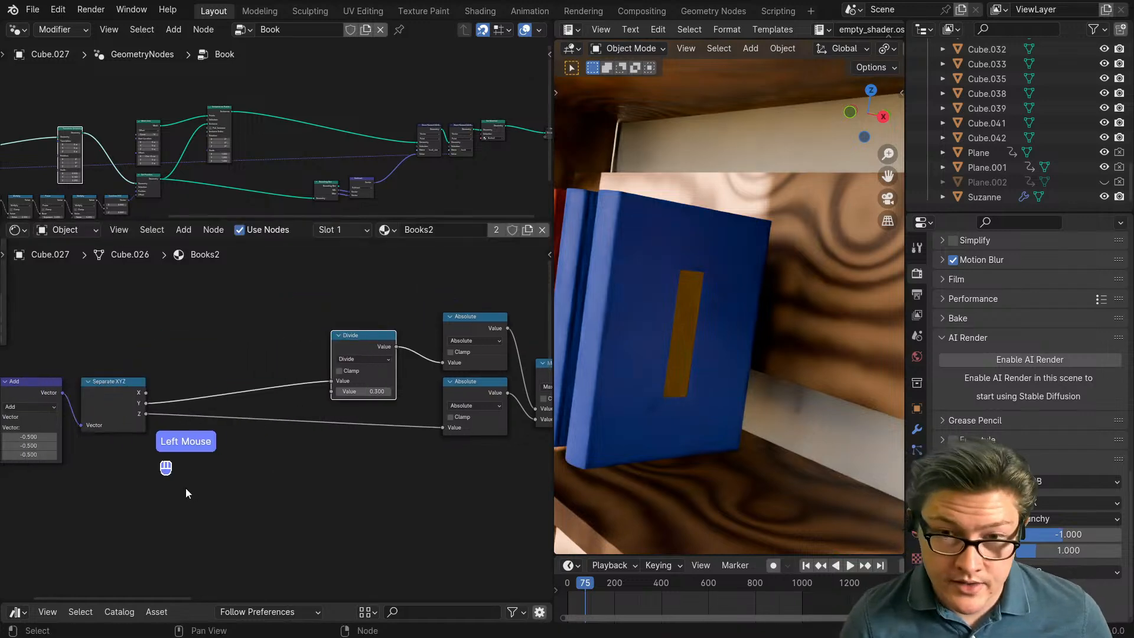
pyautogui.moveTo(102, 403); pyautogui.dragTo(233, 401)
# Step: Insert another Vector Math node between the vector Add node and Separate XYZ and set its operation to Divide
pyautogui.hotkey('alt', 'm')
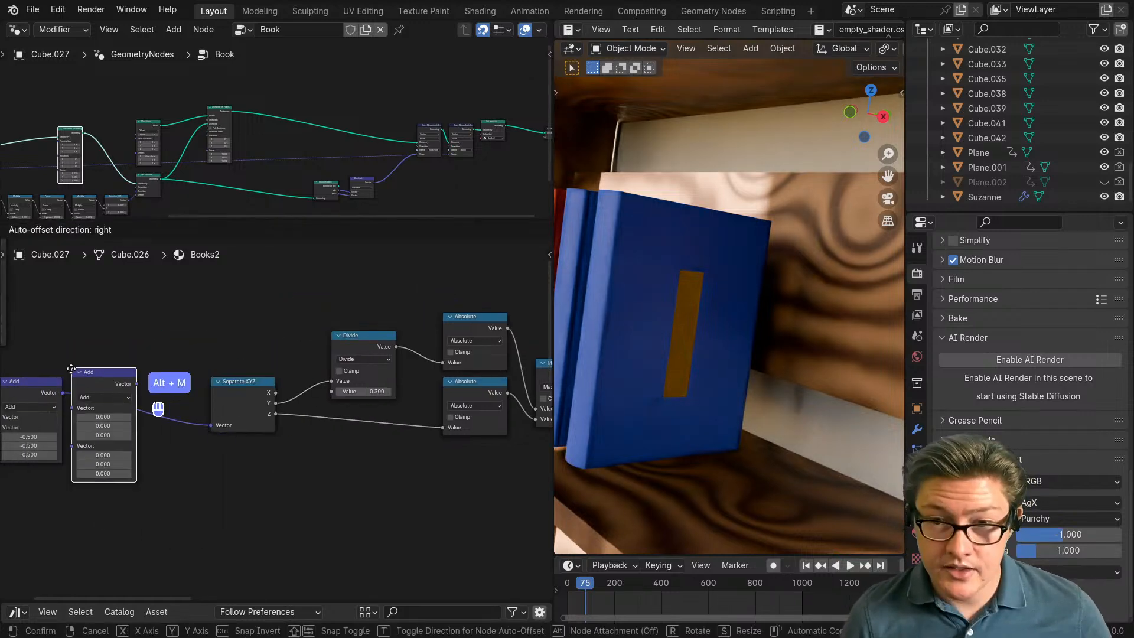
pyautogui.click(102, 367)
pyautogui.scroll(3, 114, 422)
pyautogui.moveTo(98, 415); pyautogui.dragTo(261, 430, button='middle')
pyautogui.moveTo(219, 376); pyautogui.dragTo(238, 396)
pyautogui.click(235, 400)
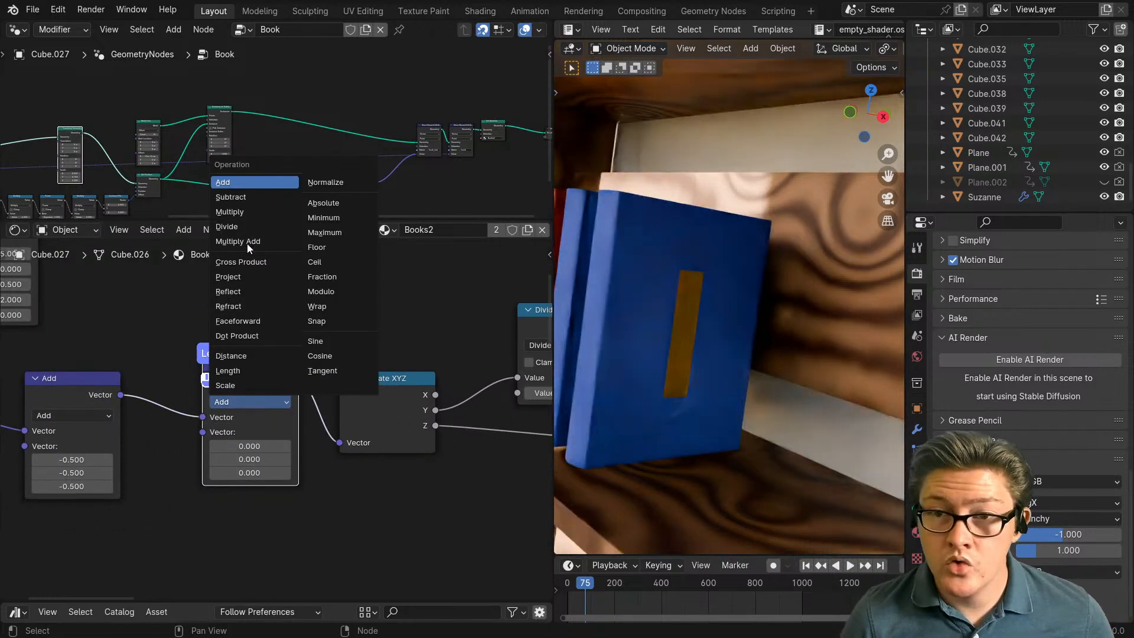
pyautogui.click(246, 225)
# Step: Set all three divisor components of the vector Divide node to 0.5
pyautogui.click(259, 451)
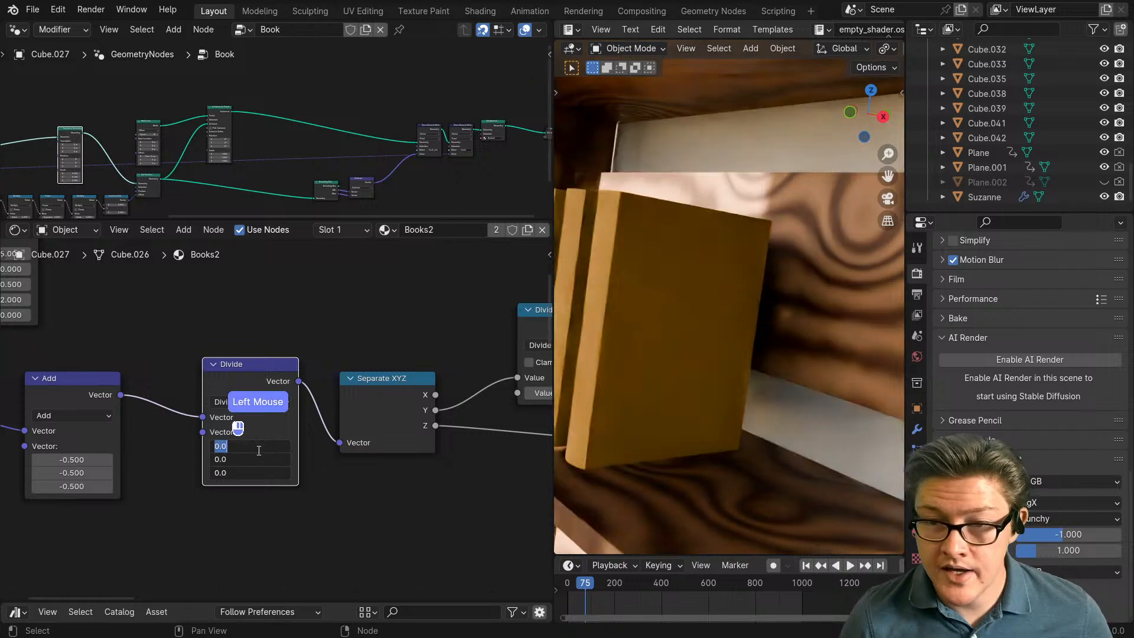
pyautogui.write('.5')
pyautogui.press('Return')
# Step: Search the addable nodes for "va" and add the Value node to Quick Favorites
pyautogui.scroll(-6, 286, 509)
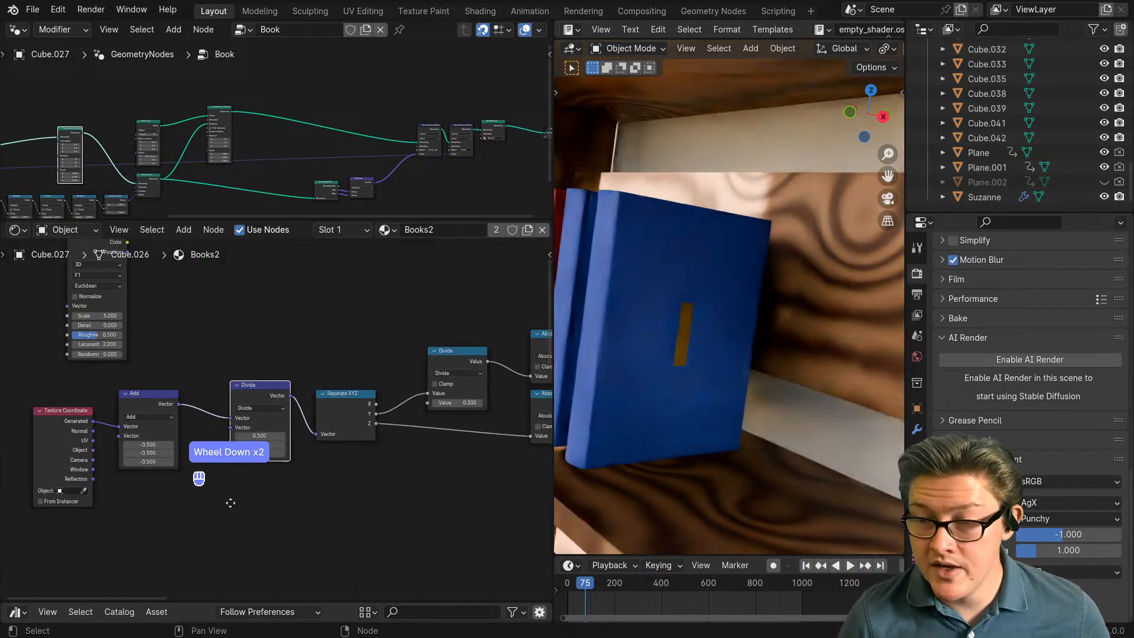
pyautogui.moveTo(228, 499); pyautogui.dragTo(277, 491, button='middle')
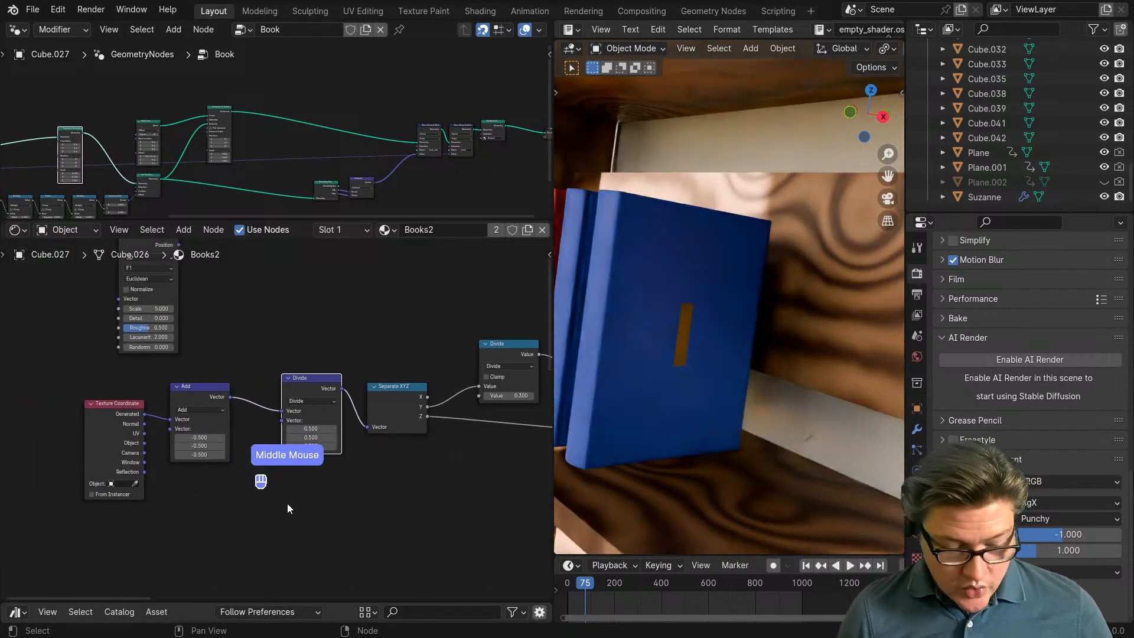
pyautogui.press('q')
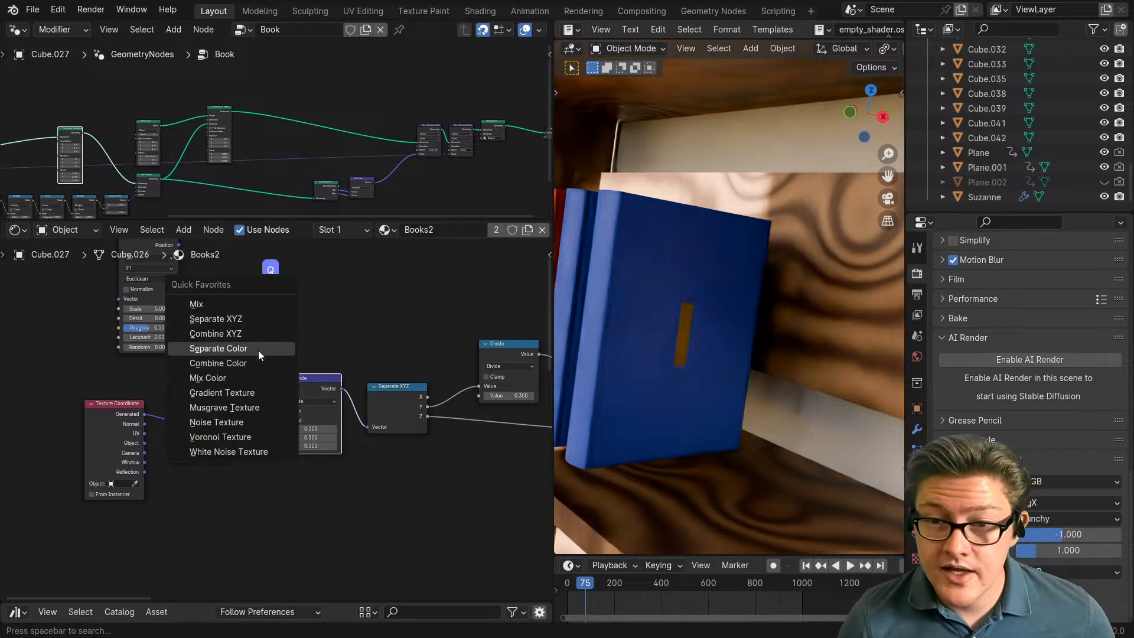
pyautogui.hotkey('shift', 'a')
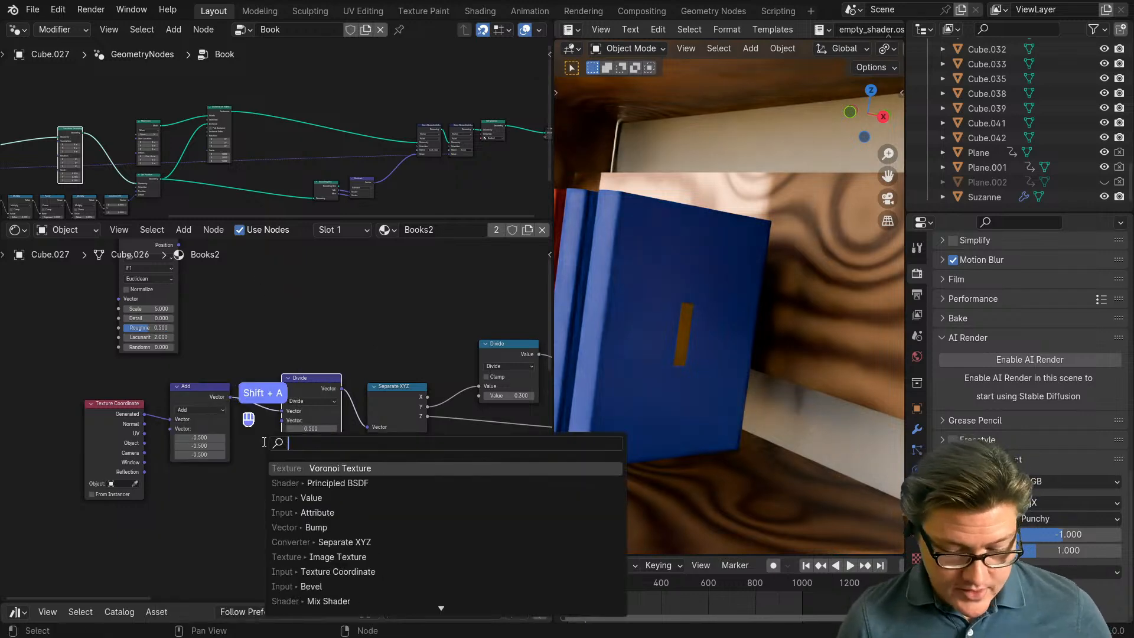
pyautogui.write('va')
pyautogui.rightClick(305, 466)
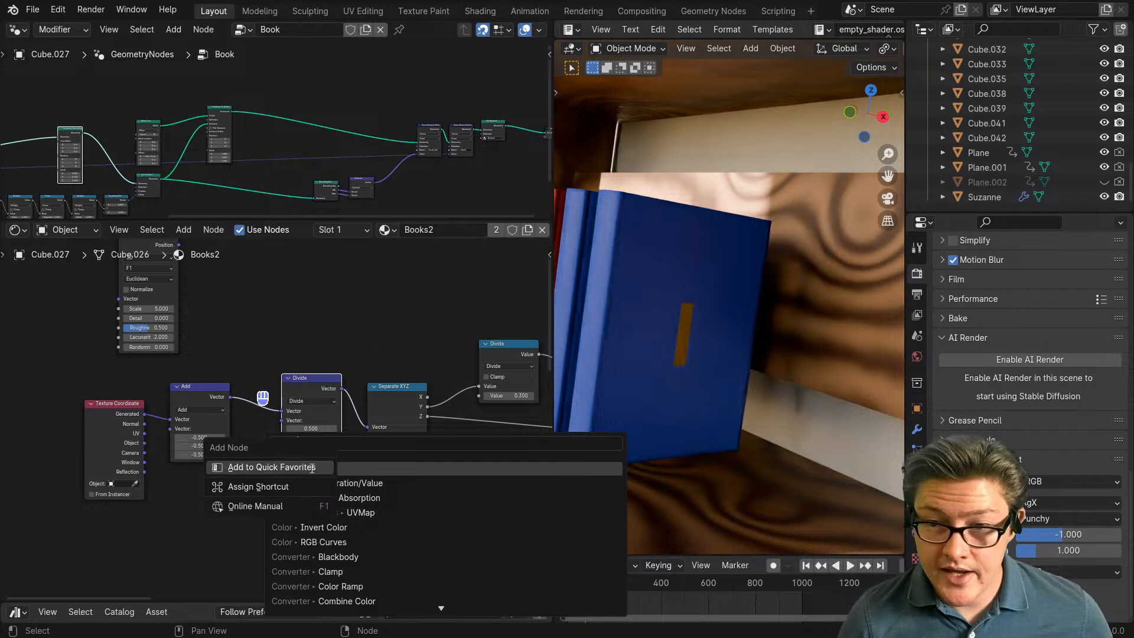
pyautogui.click(270, 469)
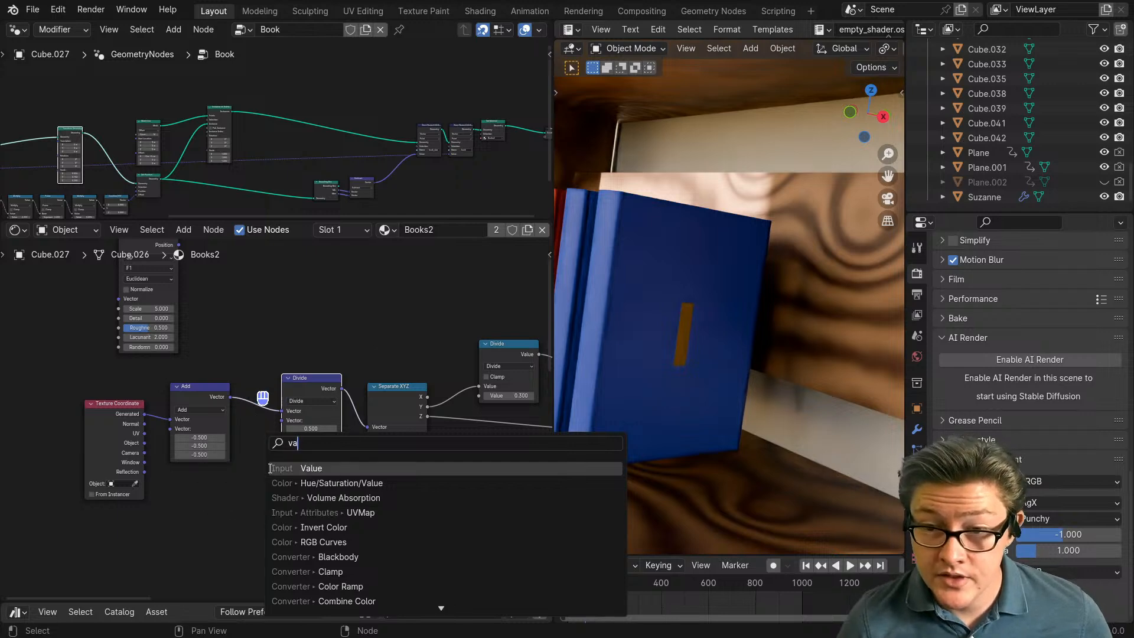
# Step: Add a Value node and place it below the vector Add node
pyautogui.click(311, 468)
pyautogui.click(178, 488)
pyautogui.press('q')
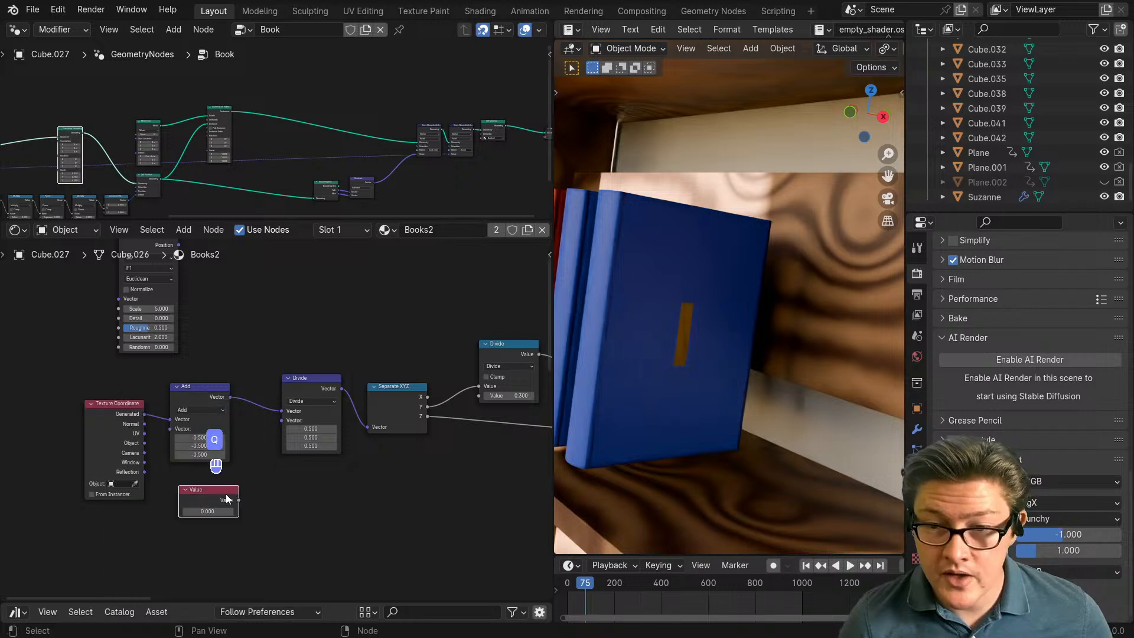
# Step: Connect the Value node to the second input of the vector Divide node and set its value to 0.5
pyautogui.moveTo(238, 501); pyautogui.dragTo(281, 421)
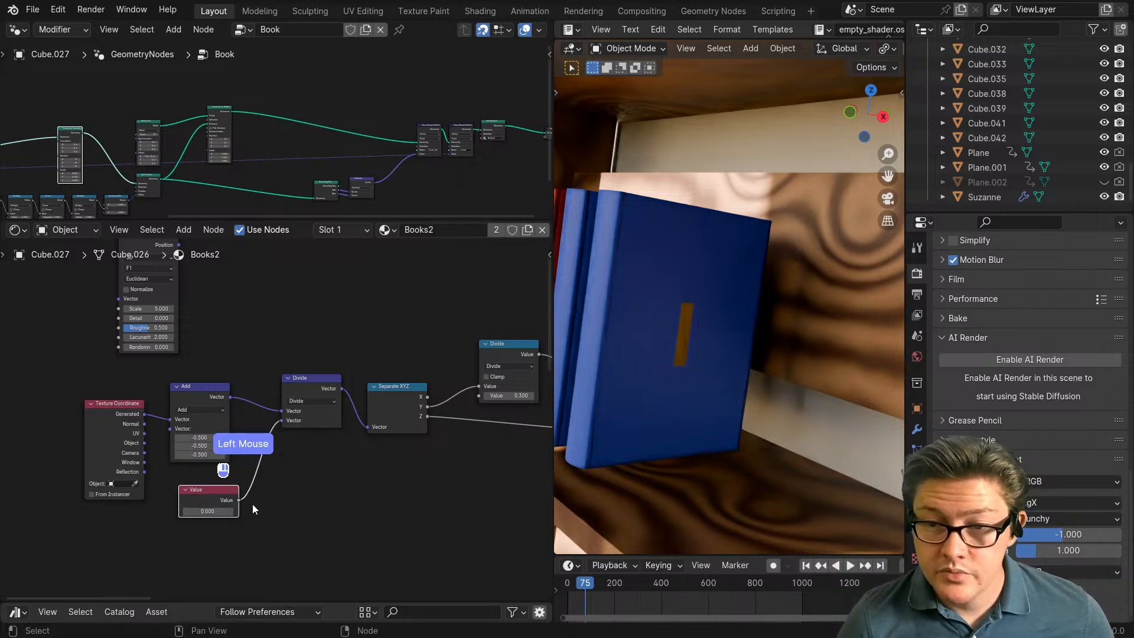
pyautogui.click(199, 509)
pyautogui.click(203, 511)
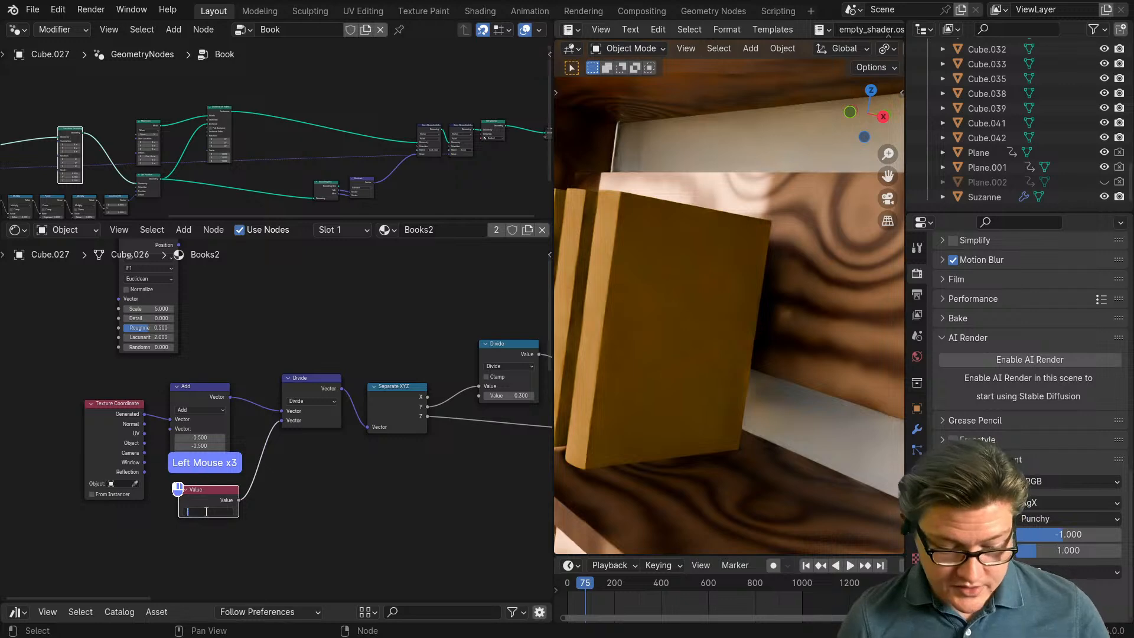
pyautogui.write('.5')
pyautogui.press('Return')
# Step: Set the divisor of the Divide node after Separate XYZ to 0.2 and reposition that node slightly higher
pyautogui.scroll(-3, 374, 499)
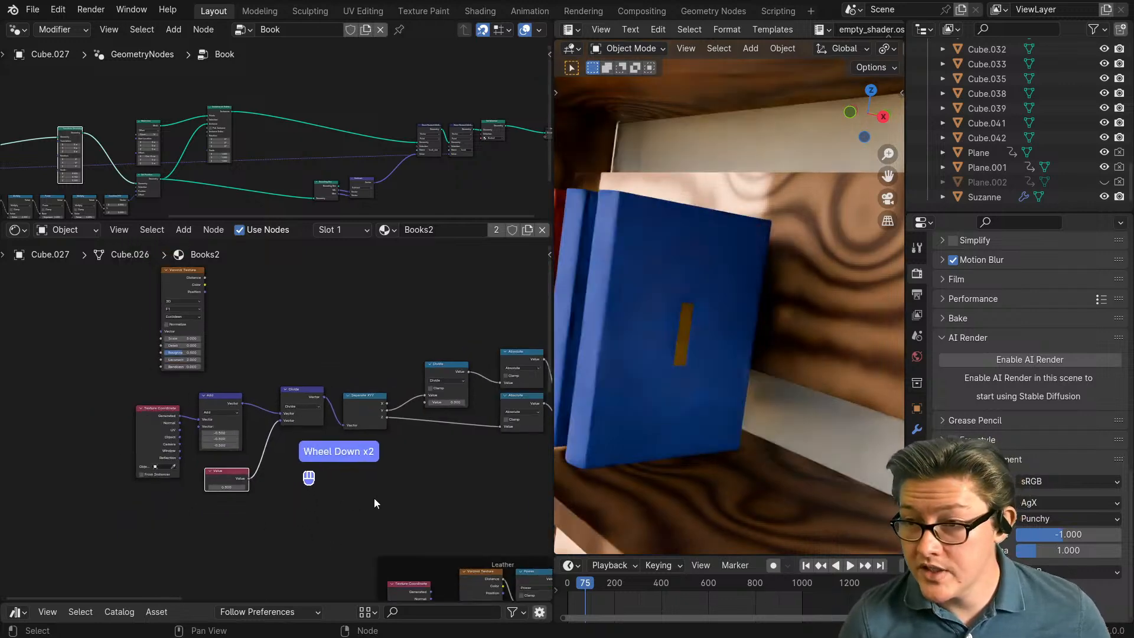
pyautogui.moveTo(374, 499); pyautogui.dragTo(312, 470, button='middle')
pyautogui.scroll(5, 314, 477)
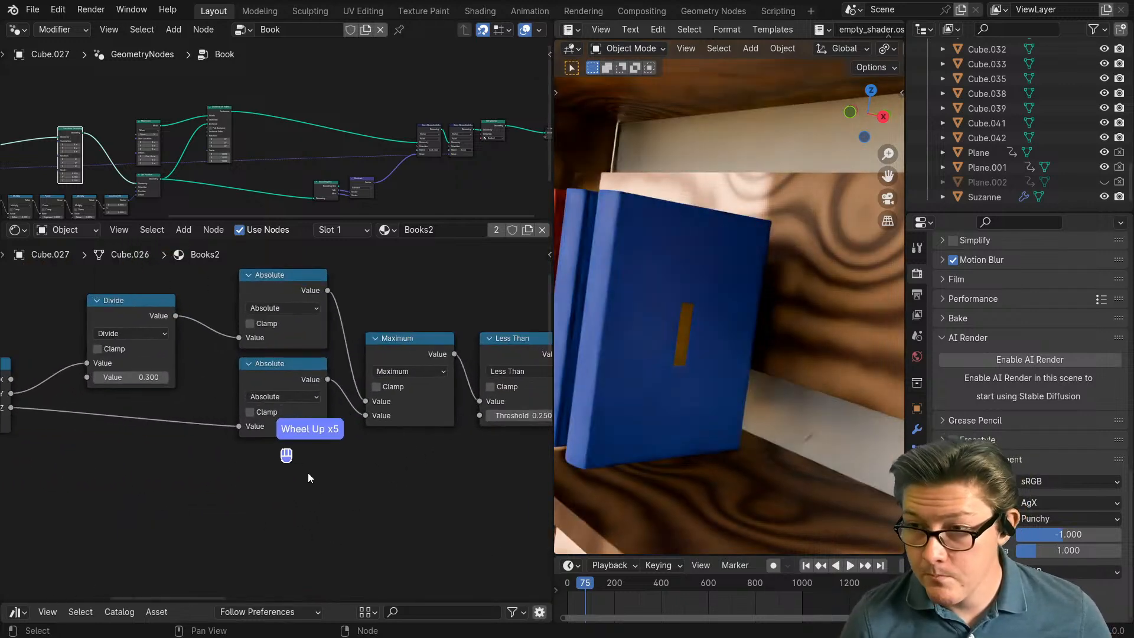
pyautogui.moveTo(125, 456); pyautogui.dragTo(208, 423, button='middle')
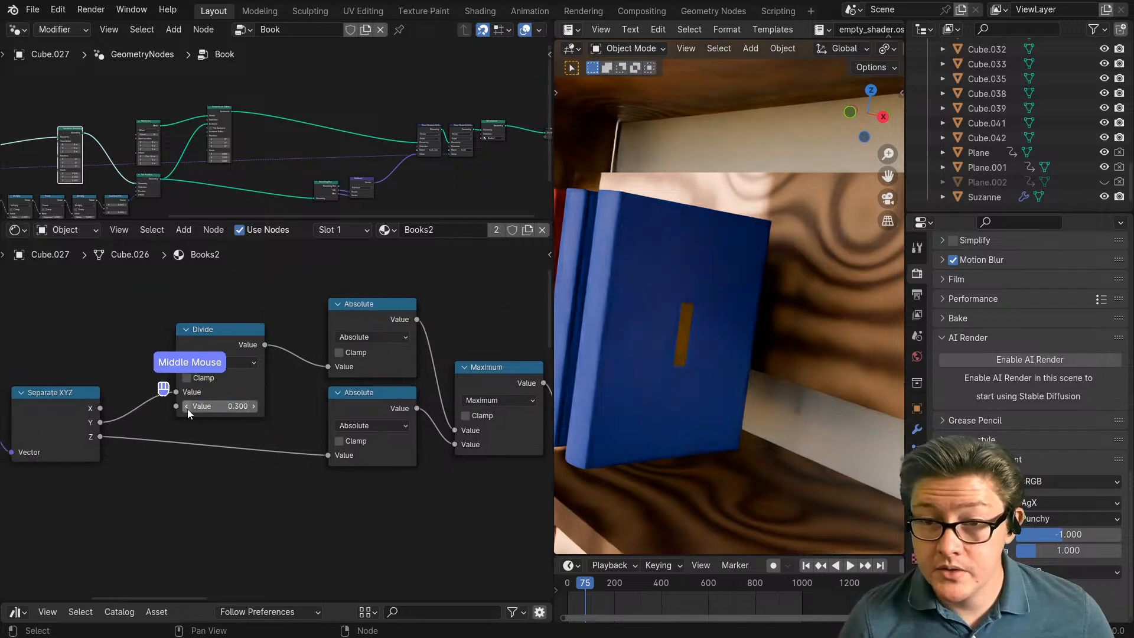
pyautogui.click(187, 409)
pyautogui.moveTo(207, 334); pyautogui.dragTo(182, 348)
pyautogui.scroll(-4, 257, 423)
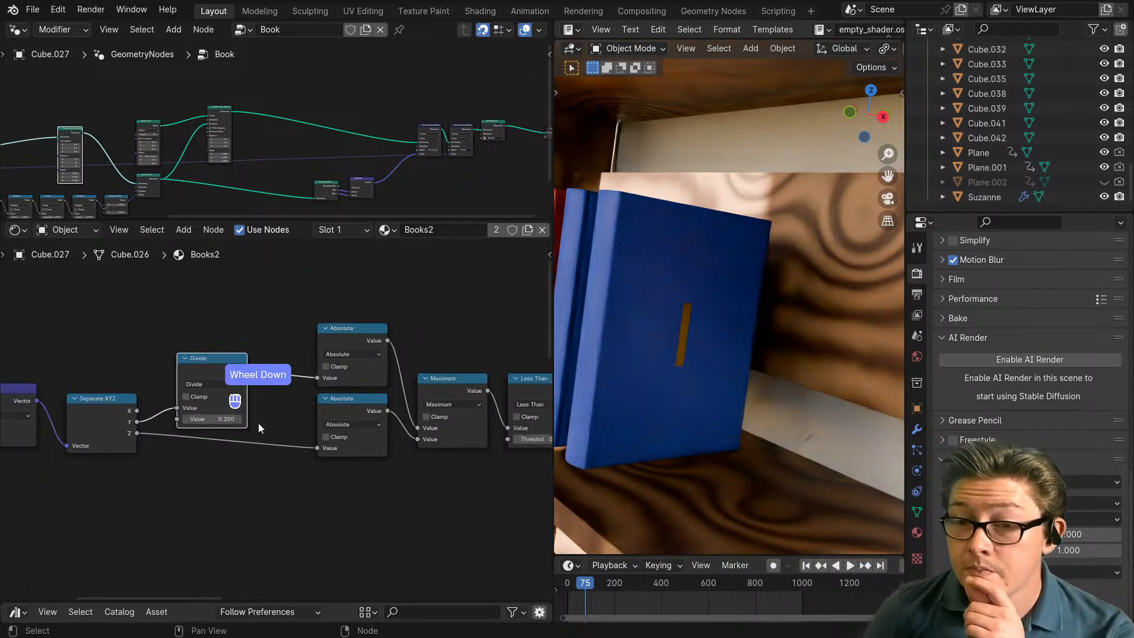
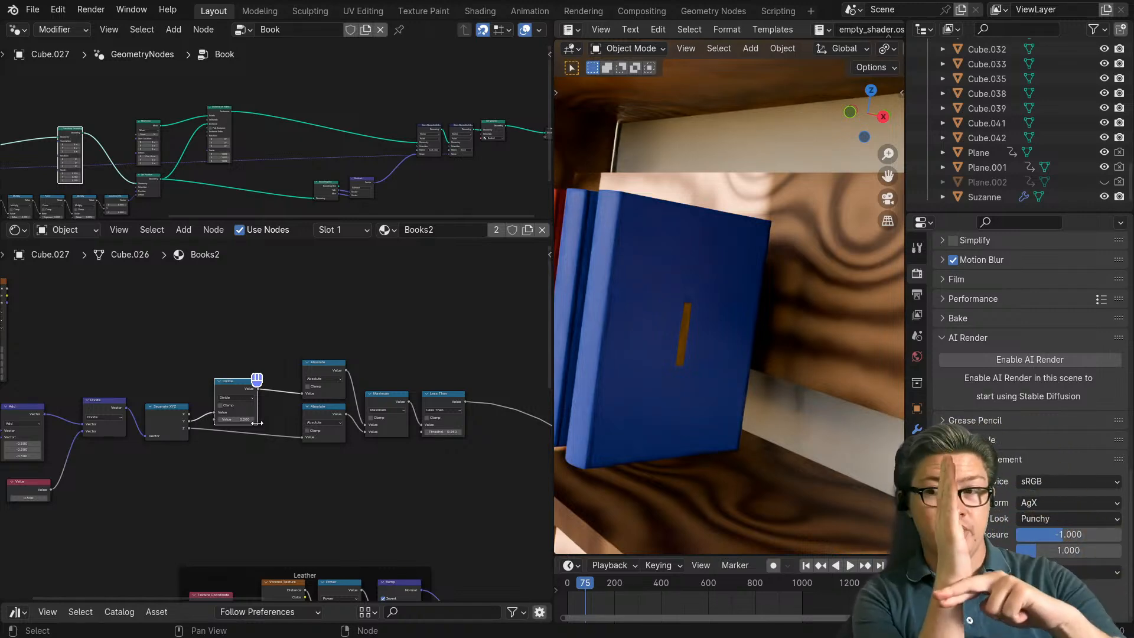
pyautogui.scroll(3, 266, 449)
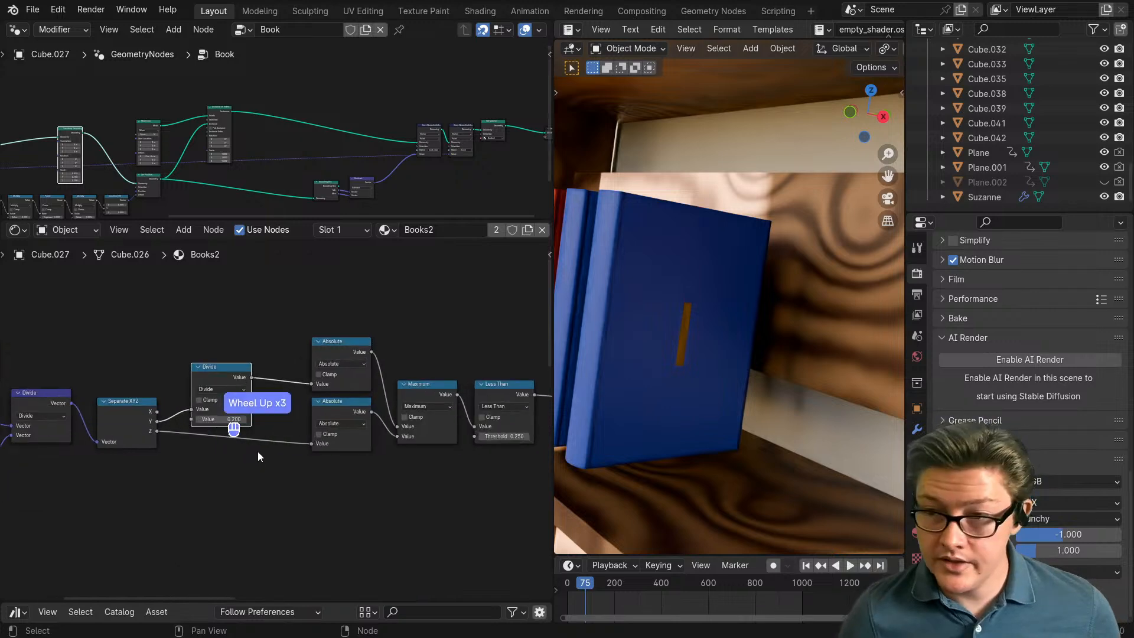
pyautogui.click(219, 351)
pyautogui.scroll(-3, 236, 444)
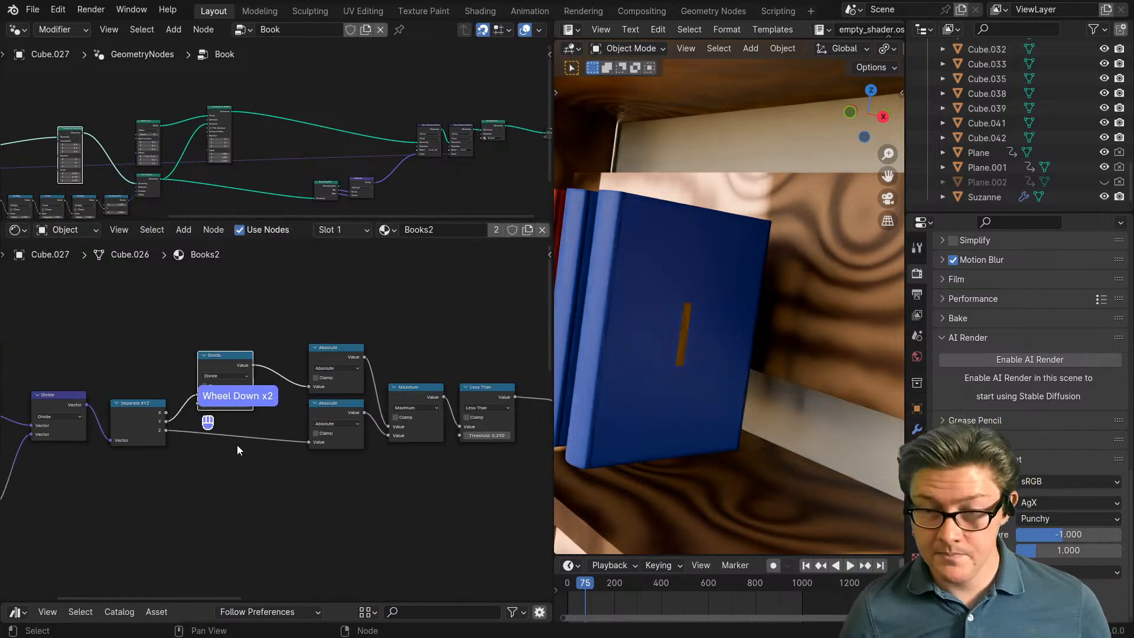
pyautogui.moveTo(215, 462); pyautogui.dragTo(307, 472, button='middle')
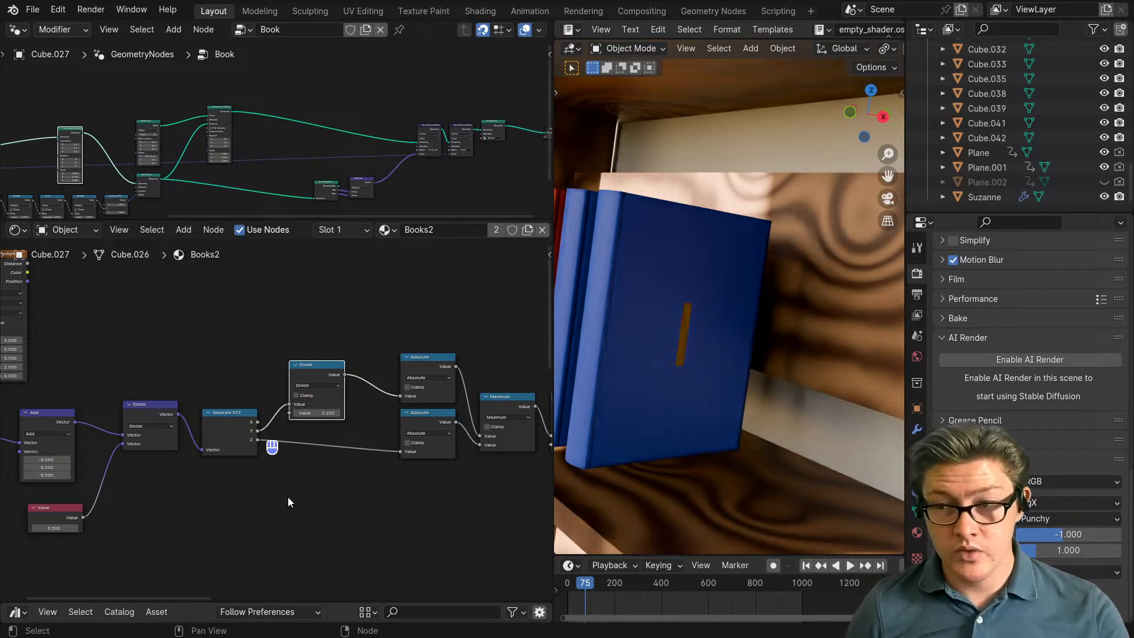
# Step: Set the threshold of the Less Than node to 1
pyautogui.scroll(2, 313, 491)
pyautogui.moveTo(388, 494); pyautogui.dragTo(232, 486, button='middle')
pyautogui.scroll(2, 362, 493)
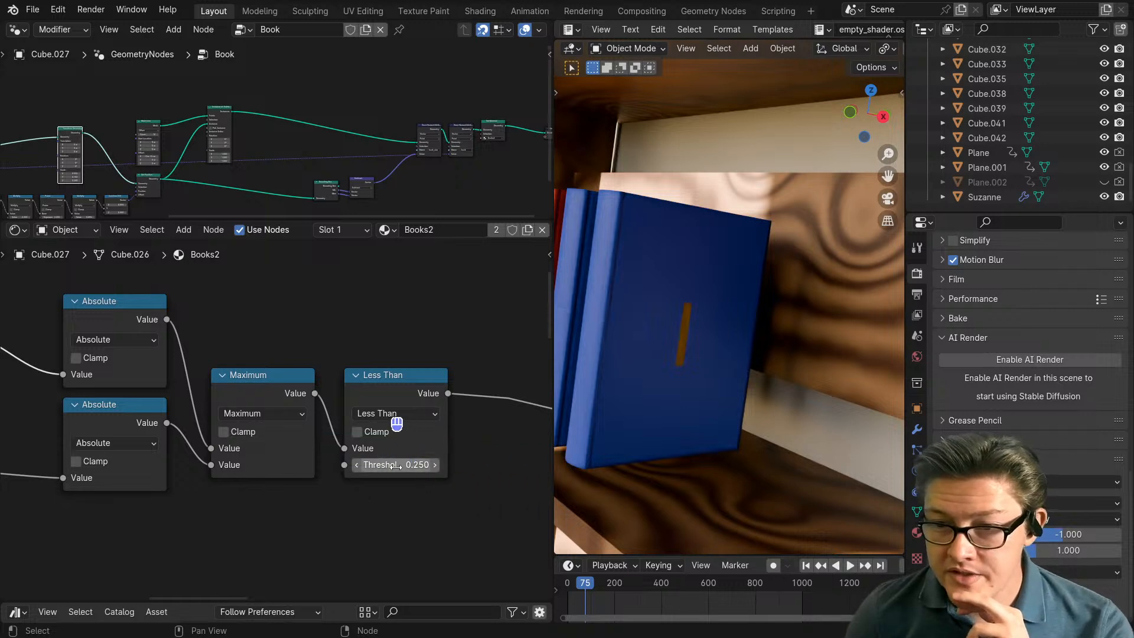
pyautogui.moveTo(397, 465); pyautogui.dragTo(395, 466)
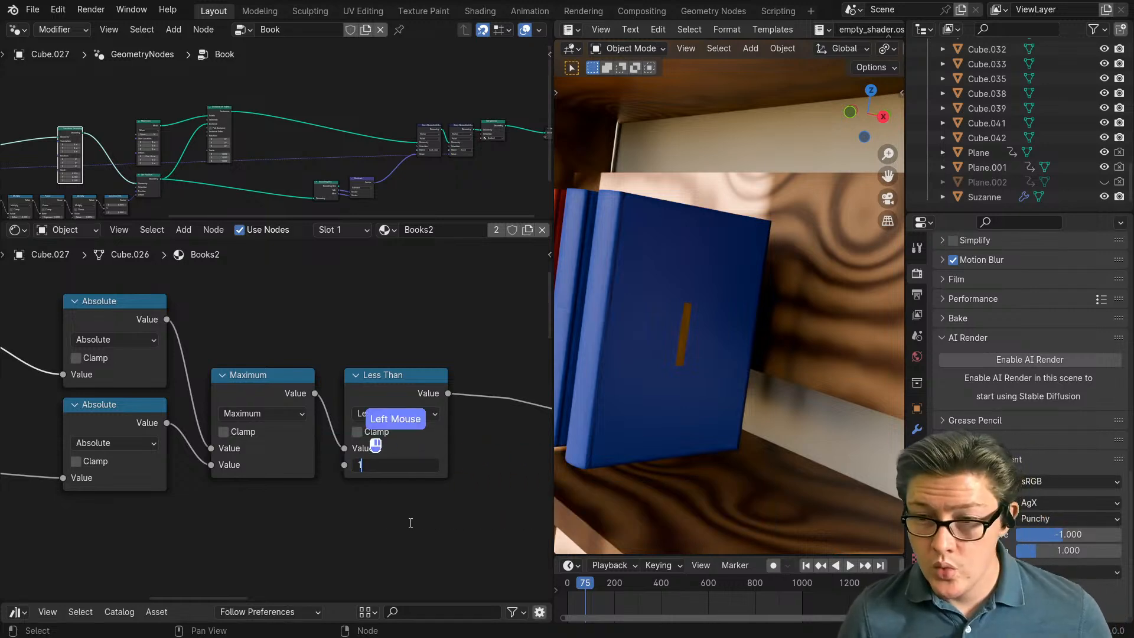
pyautogui.write('1')
pyautogui.press('Return')
# Step: Lower the Value node feeding the vector Divide to 0.2
pyautogui.scroll(-4, 410, 522)
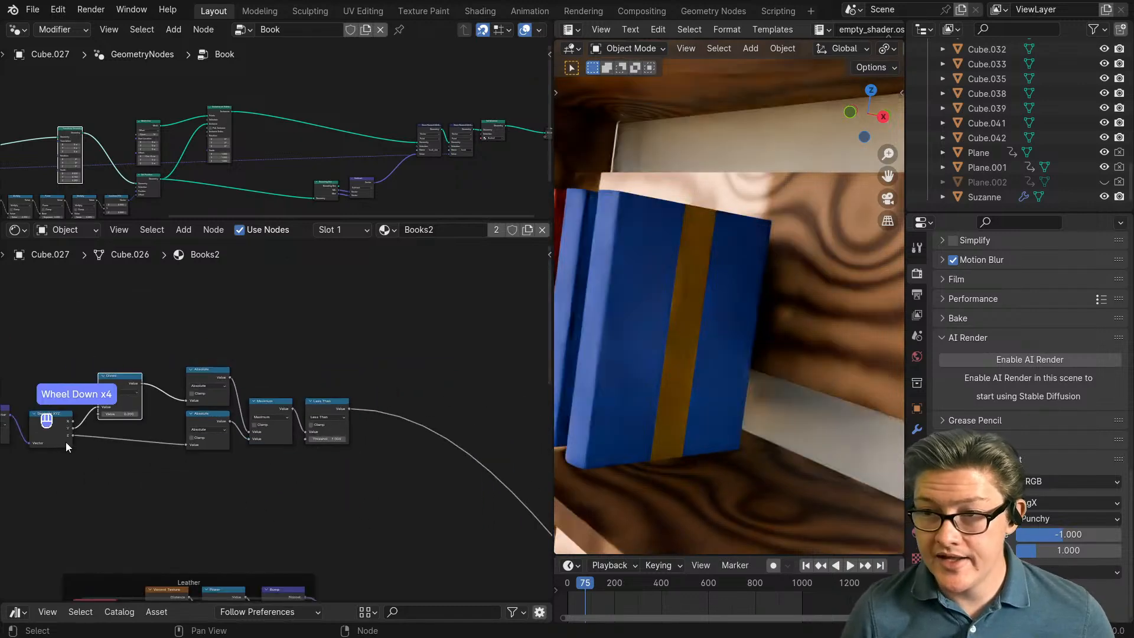
pyautogui.moveTo(65, 442); pyautogui.dragTo(231, 466, button='middle')
pyautogui.moveTo(97, 506); pyautogui.dragTo(308, 463, button='middle')
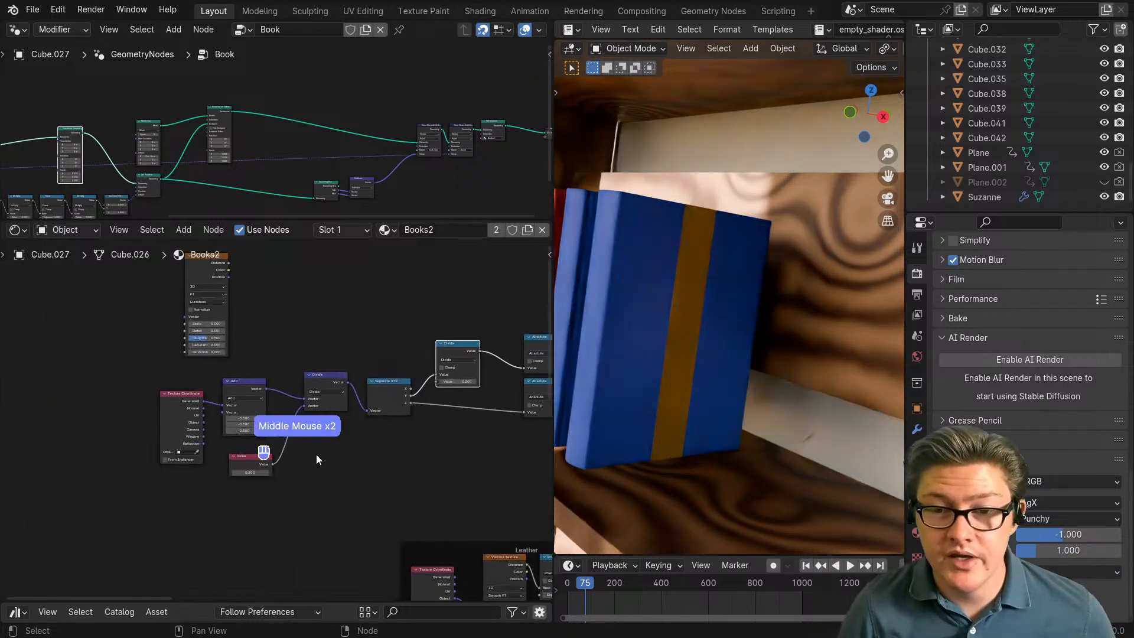
pyautogui.scroll(11, 304, 486)
pyautogui.moveTo(285, 511); pyautogui.dragTo(305, 462, button='middle')
pyautogui.click(201, 511)
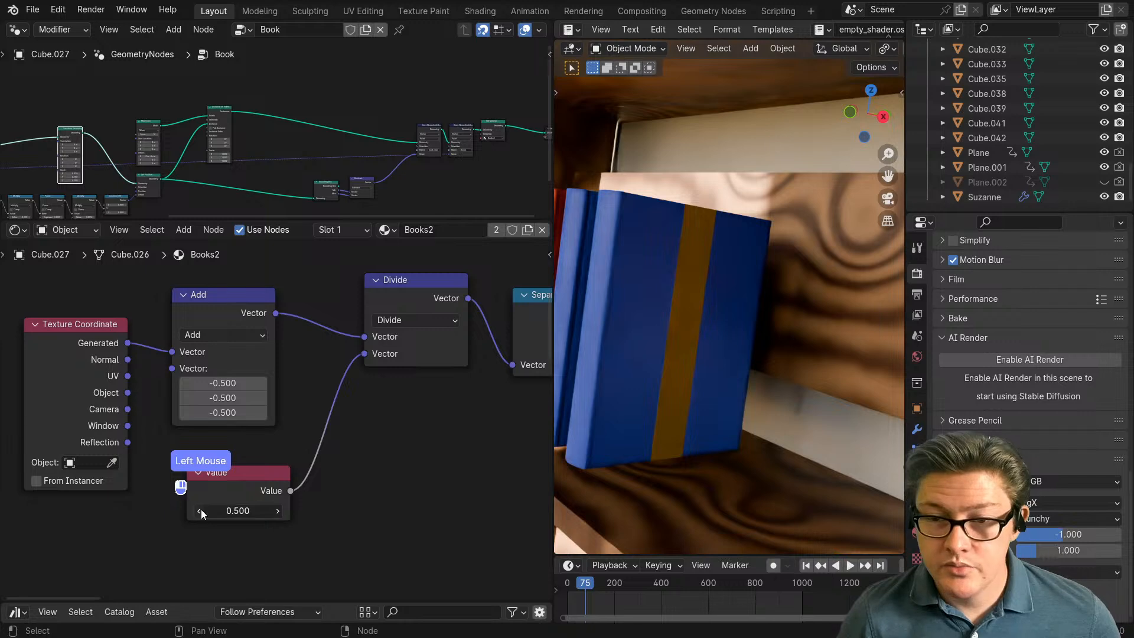
pyautogui.click(201, 510)
pyautogui.click(201, 511)
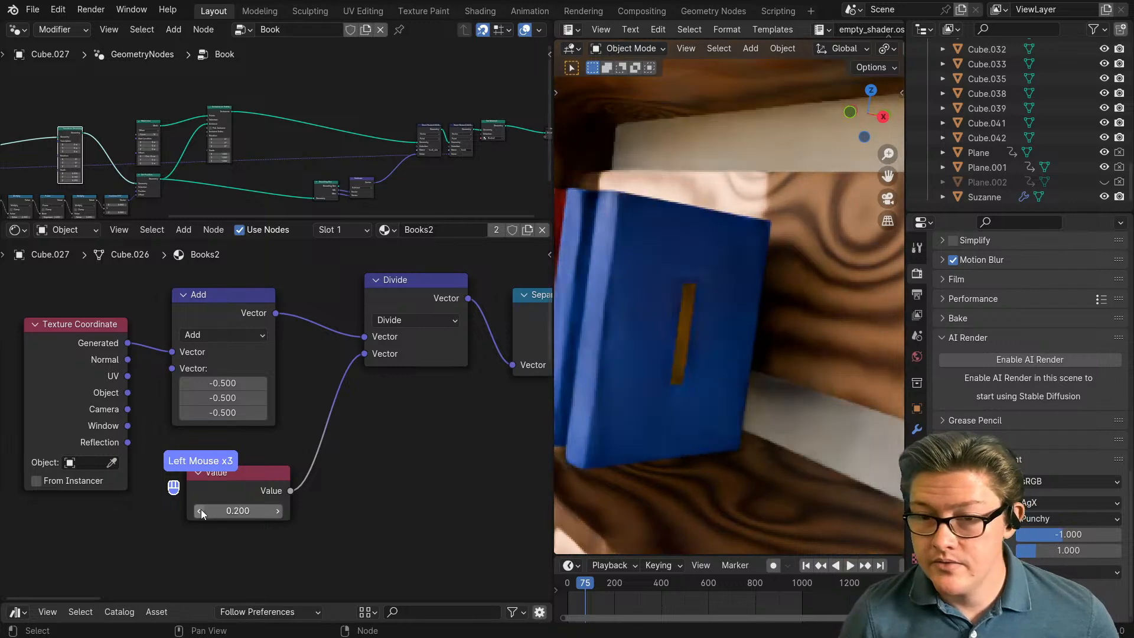
# Step: Move the Absolute node fed by the Z output beneath the Divide node and preview its output on the book
pyautogui.scroll(-1, 344, 476)
pyautogui.moveTo(378, 476); pyautogui.dragTo(144, 476, button='middle')
pyautogui.scroll(-2, 320, 460)
pyautogui.moveTo(320, 460); pyautogui.dragTo(76, 388, button='middle')
pyautogui.scroll(3, 235, 477)
pyautogui.scroll(-2, 236, 457)
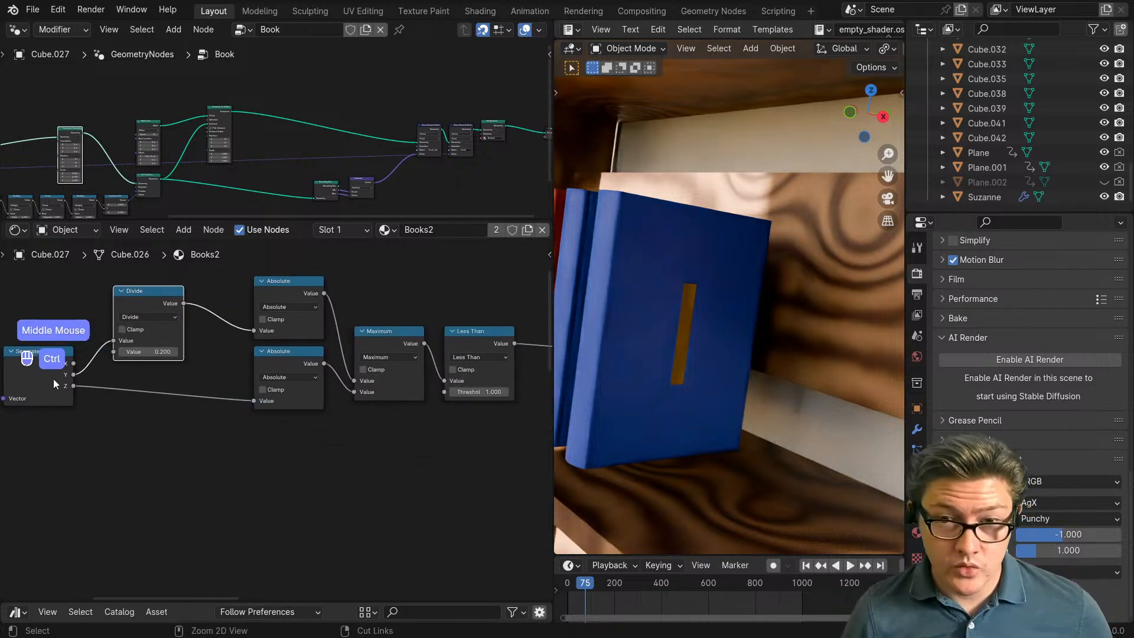
pyautogui.moveTo(282, 361); pyautogui.dragTo(150, 392)
pyautogui.keyDown('ctrl'); pyautogui.keyDown('shift'); pyautogui.click(150, 392); pyautogui.keyUp('shift'); pyautogui.keyUp('ctrl')
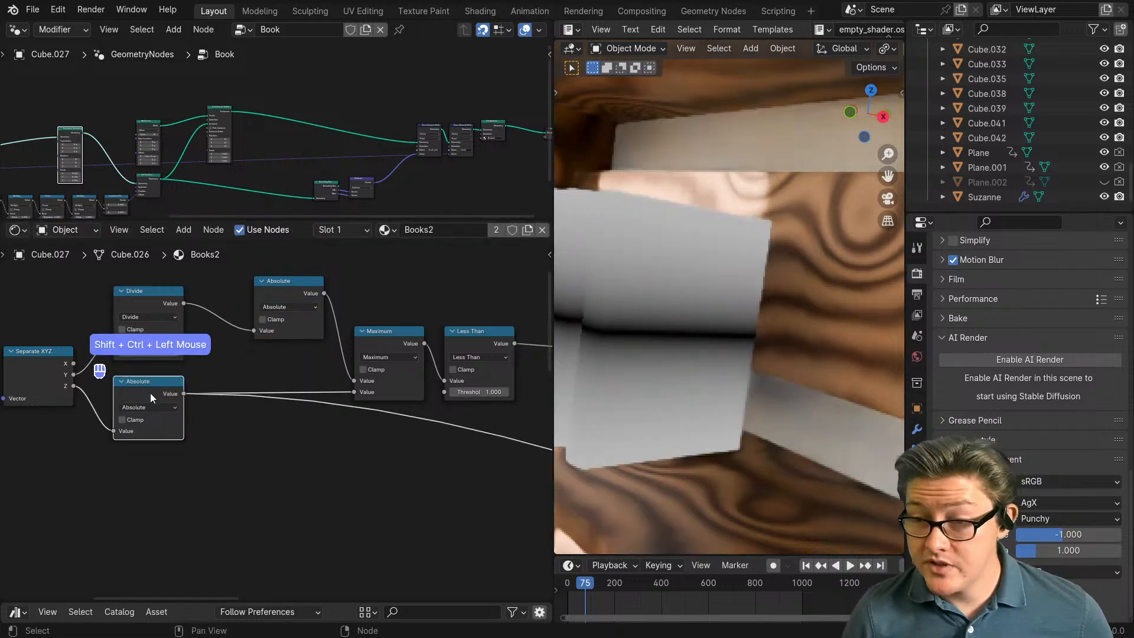
# Step: Add an unconnected Math node below the Maximum node and shift Less Than and Maximum farther along the chain to make room
pyautogui.moveTo(300, 429); pyautogui.dragTo(104, 419, button='middle')
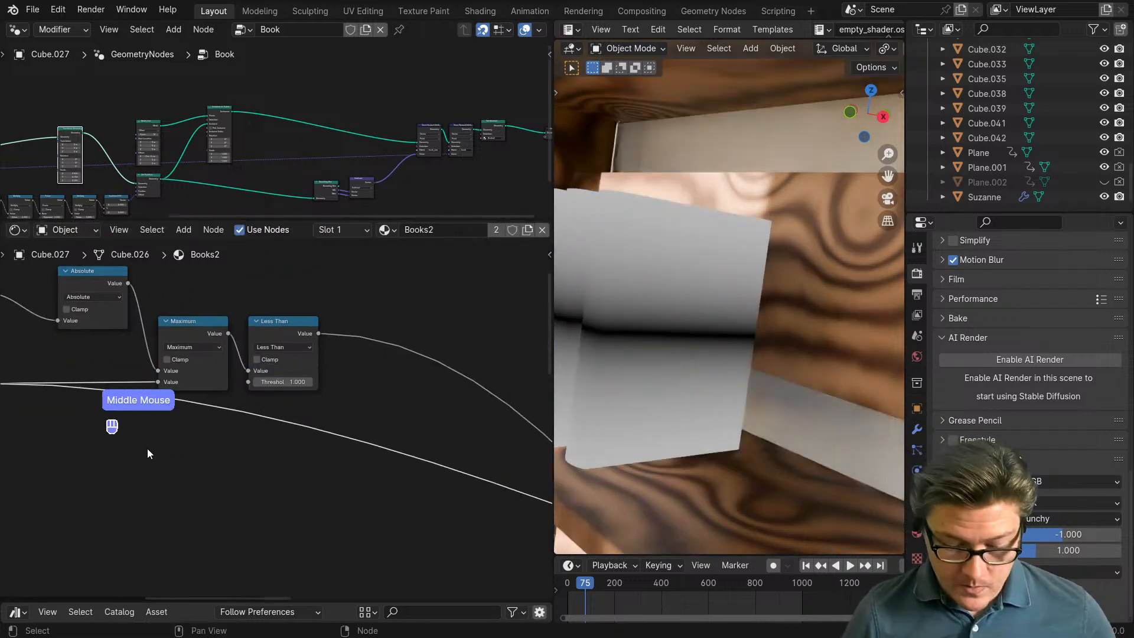
pyautogui.hotkey('ctrl', 'm')
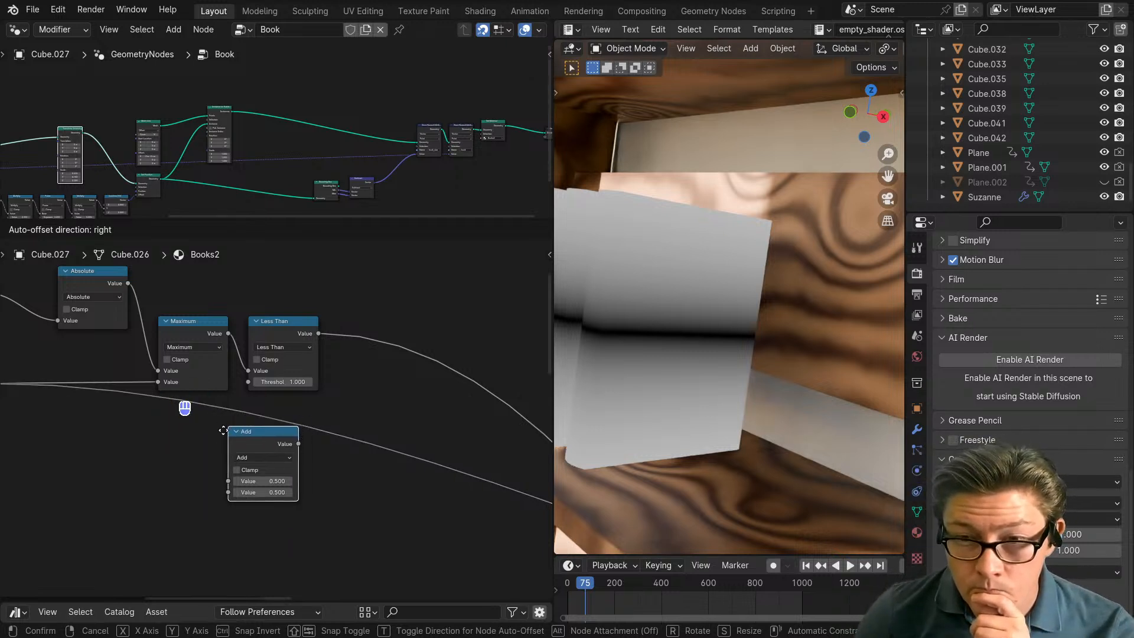
pyautogui.click(182, 450)
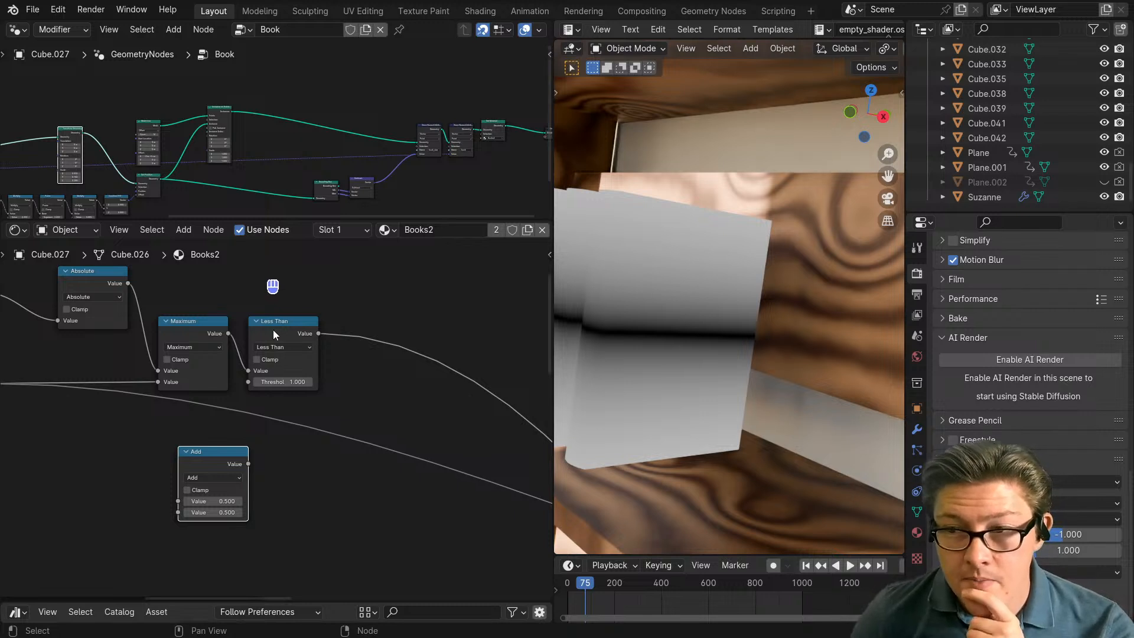
pyautogui.moveTo(273, 330); pyautogui.dragTo(544, 340)
pyautogui.moveTo(194, 334); pyautogui.dragTo(464, 346)
pyautogui.scroll(-3, 429, 413)
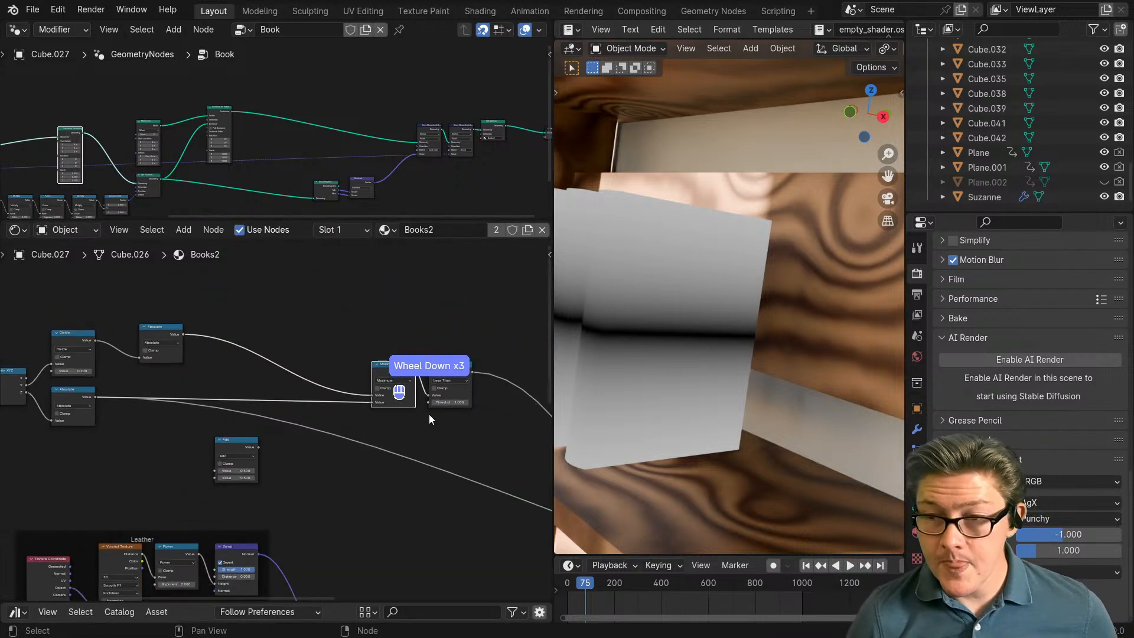
# Step: Switch the preview back to the final Mix Shader of the book material
pyautogui.moveTo(429, 413); pyautogui.dragTo(410, 457, button='middle')
pyautogui.keyDown('ctrl'); pyautogui.keyDown('shift'); pyautogui.click(257, 321); pyautogui.keyUp('shift'); pyautogui.keyUp('ctrl')
pyautogui.keyDown('ctrl'); pyautogui.keyDown('shift'); pyautogui.click(406, 529); pyautogui.keyUp('shift'); pyautogui.keyUp('ctrl')
pyautogui.scroll(1, 168, 352)
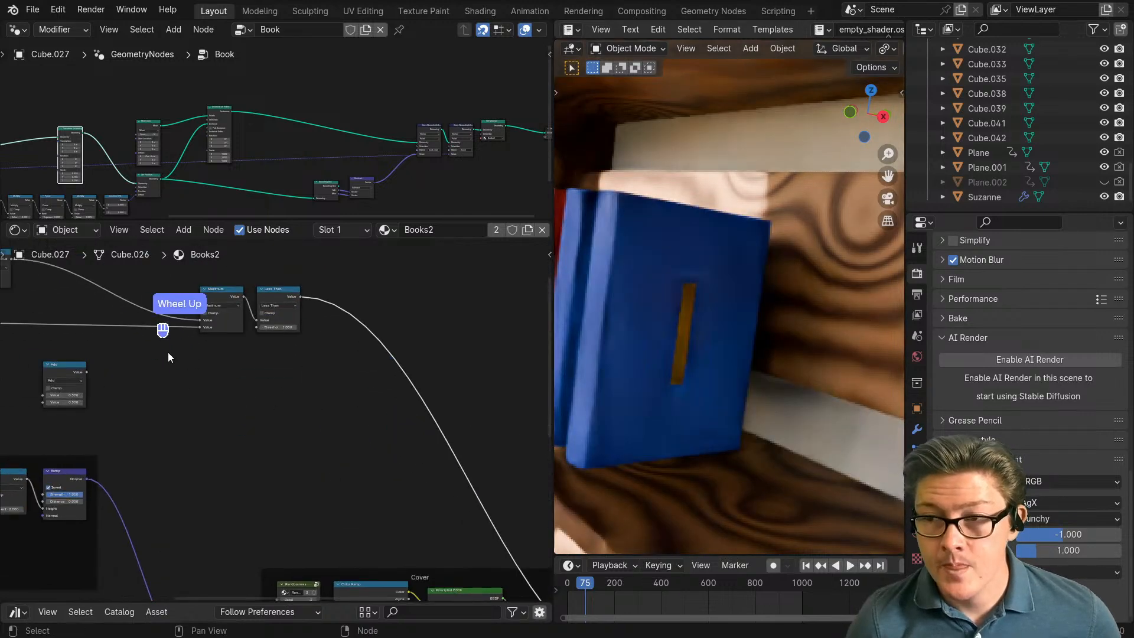
# Step: Insert a Math node on the link between the upper Absolute node and the Maximum node
pyautogui.scroll(1, 168, 352)
pyautogui.moveTo(115, 329); pyautogui.dragTo(294, 421, button='middle')
pyautogui.scroll(4, 290, 420)
pyautogui.moveTo(167, 353); pyautogui.dragTo(305, 418, button='middle')
pyautogui.moveTo(239, 378)
pyautogui.mouseDown()
pyautogui.moveTo(221, 384)
pyautogui.moveTo(235, 384)
pyautogui.mouseUp()
pyautogui.moveTo(346, 417); pyautogui.dragTo(274, 360, button='middle')
pyautogui.hotkey('ctrl', 'm')
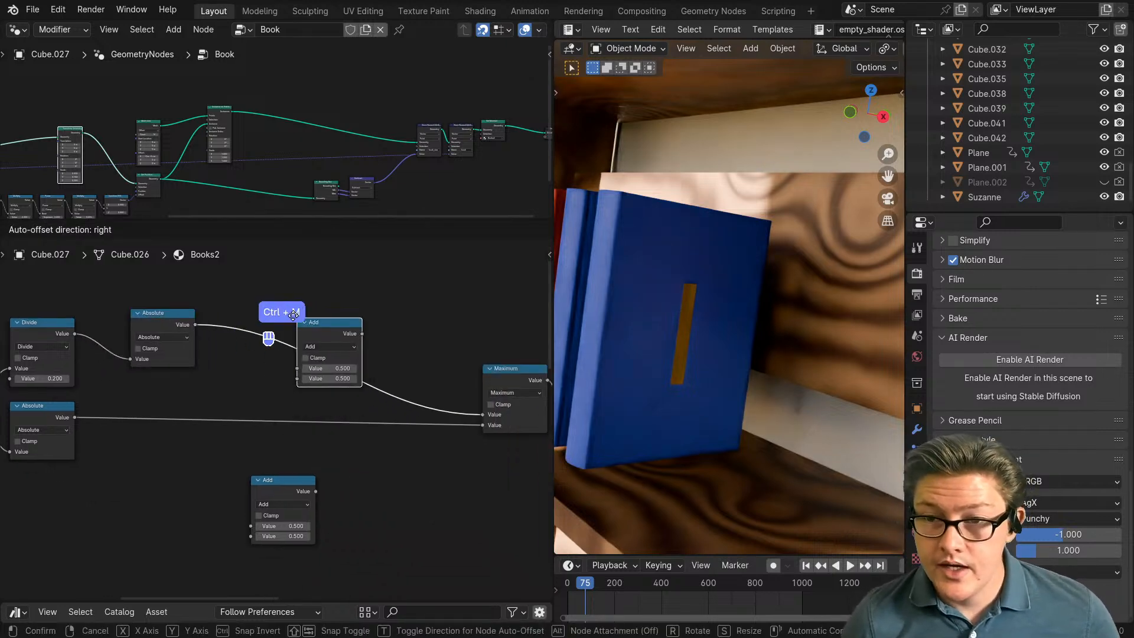
pyautogui.click(297, 321)
# Step: Set the inserted Math node's operation to Subtract with a value of 0.7
pyautogui.scroll(4, 385, 392)
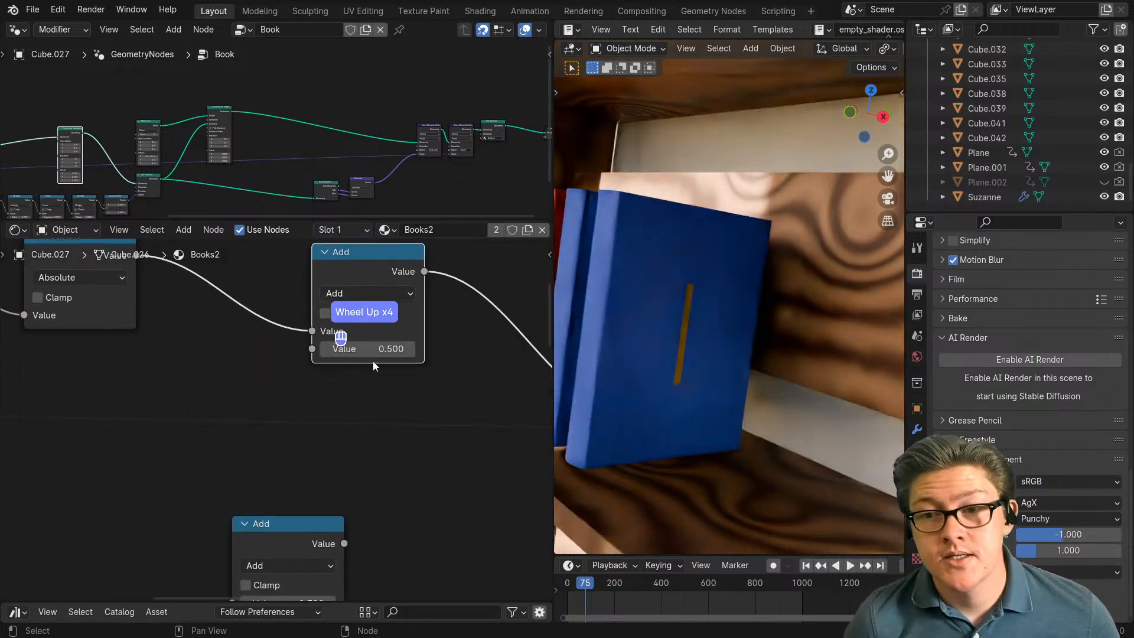
pyautogui.click(370, 294)
pyautogui.click(346, 352)
pyautogui.click(410, 349)
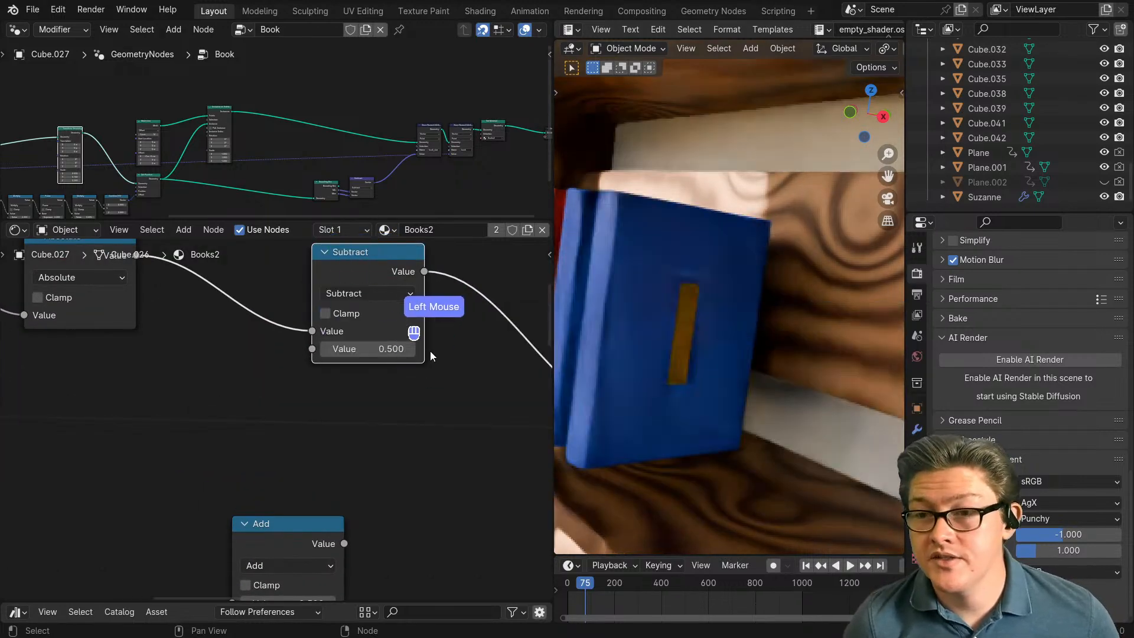
pyautogui.click(410, 349)
# Step: Feed the lower Absolute node's output into the spare Add node as well and preview the result on the book
pyautogui.scroll(-2, 412, 351)
pyautogui.moveTo(272, 444); pyautogui.dragTo(345, 429, button='middle')
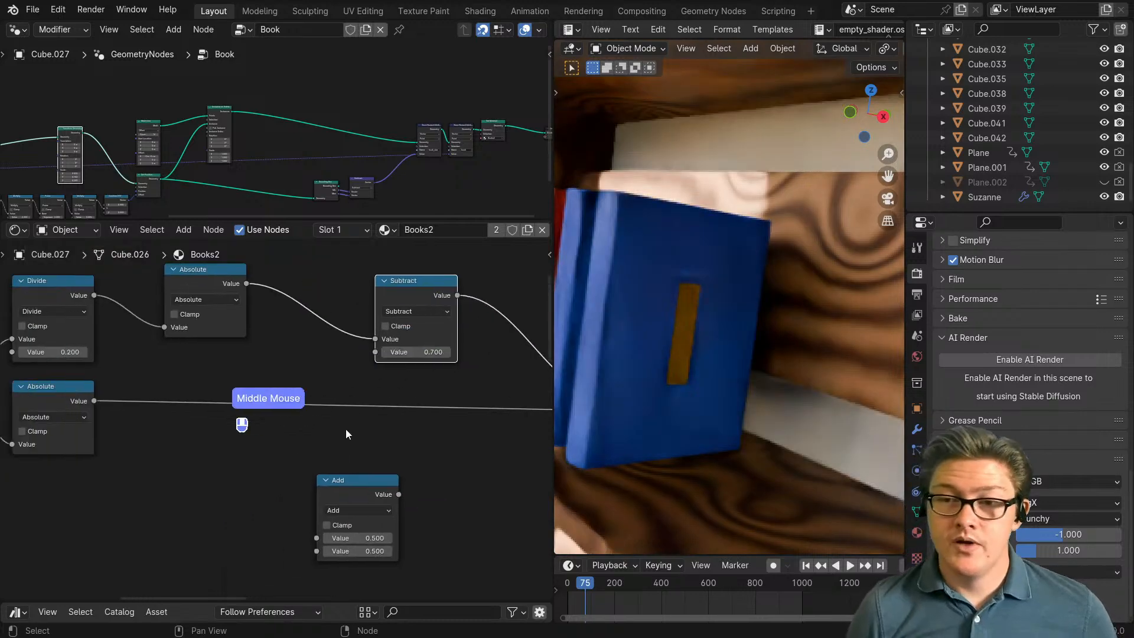
pyautogui.moveTo(353, 487); pyautogui.dragTo(212, 430)
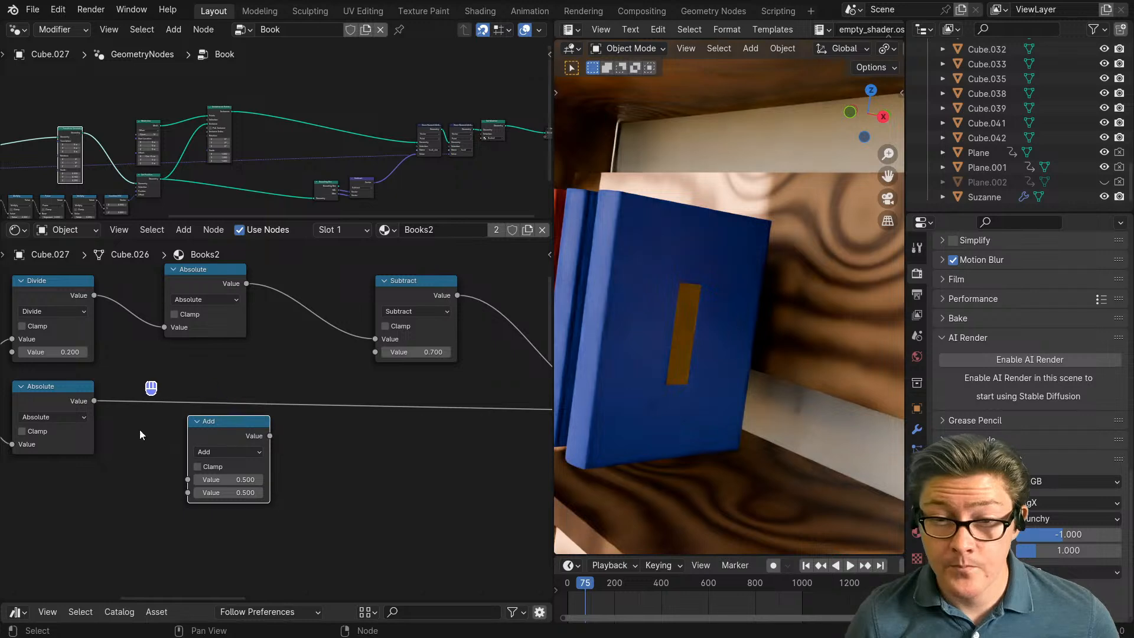
pyautogui.moveTo(210, 422); pyautogui.dragTo(278, 481)
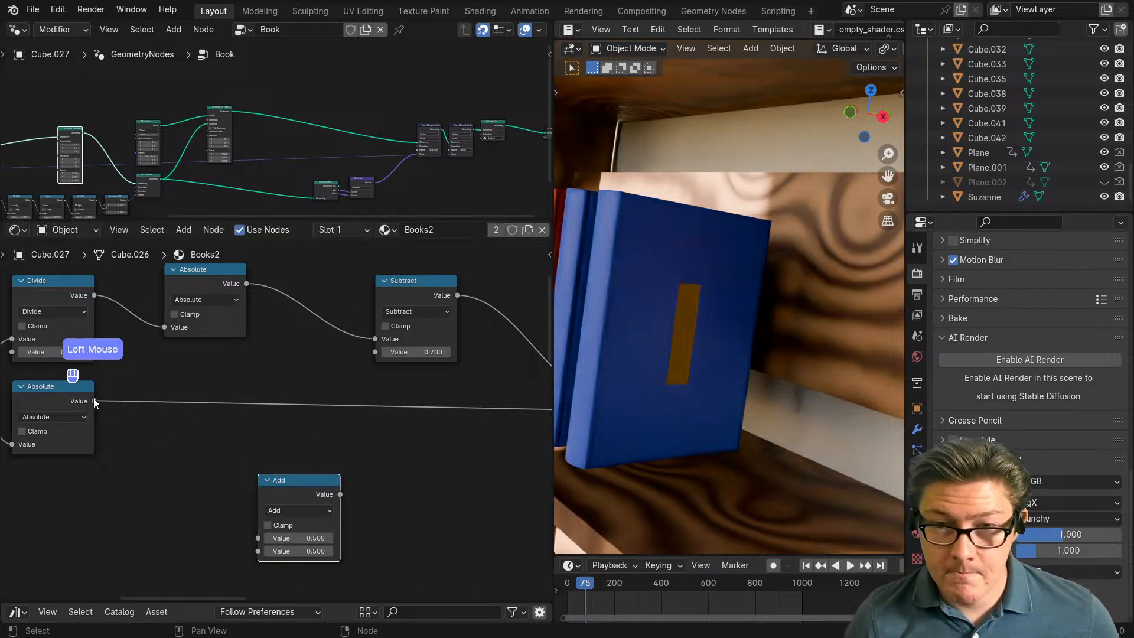
pyautogui.moveTo(93, 400); pyautogui.dragTo(258, 538)
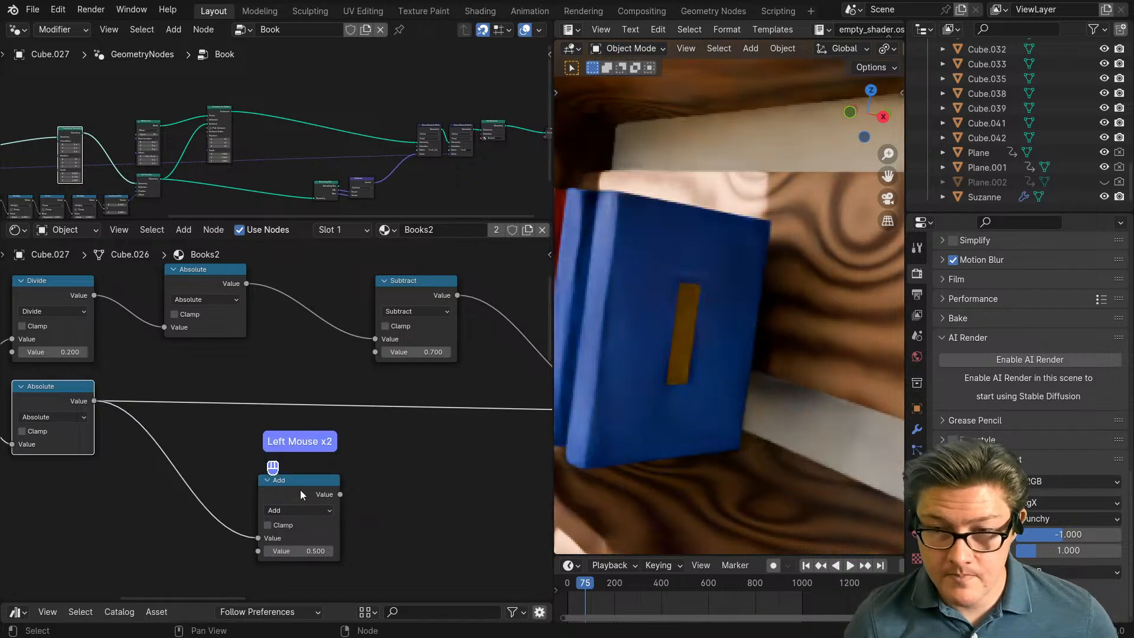
pyautogui.keyDown('ctrl'); pyautogui.keyDown('shift'); pyautogui.click(300, 490); pyautogui.keyUp('shift'); pyautogui.keyUp('ctrl')
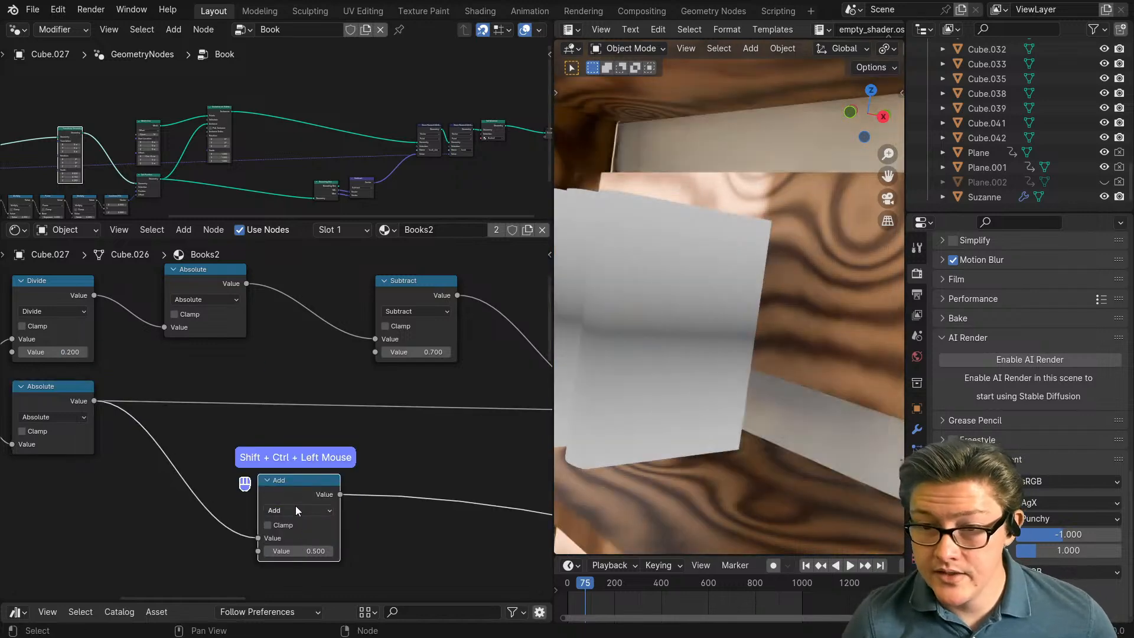
# Step: Try Less Than on the spare Math node, change its operation to Greater Than, and return the preview to the final Mix Shader
pyautogui.click(296, 509)
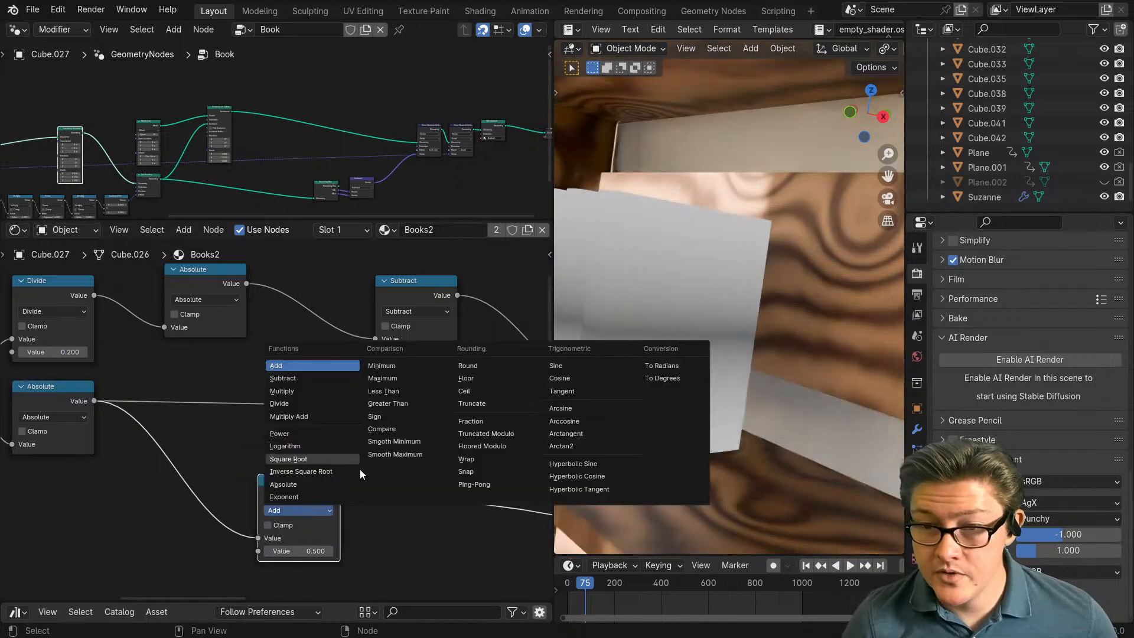
pyautogui.click(388, 391)
pyautogui.click(304, 510)
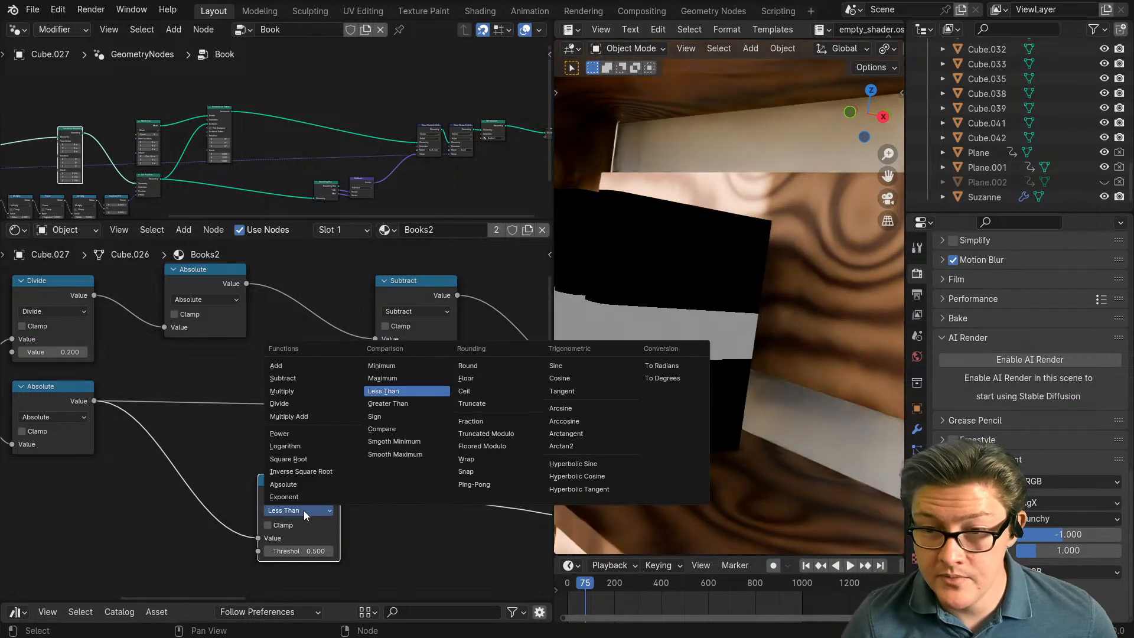
pyautogui.click(388, 403)
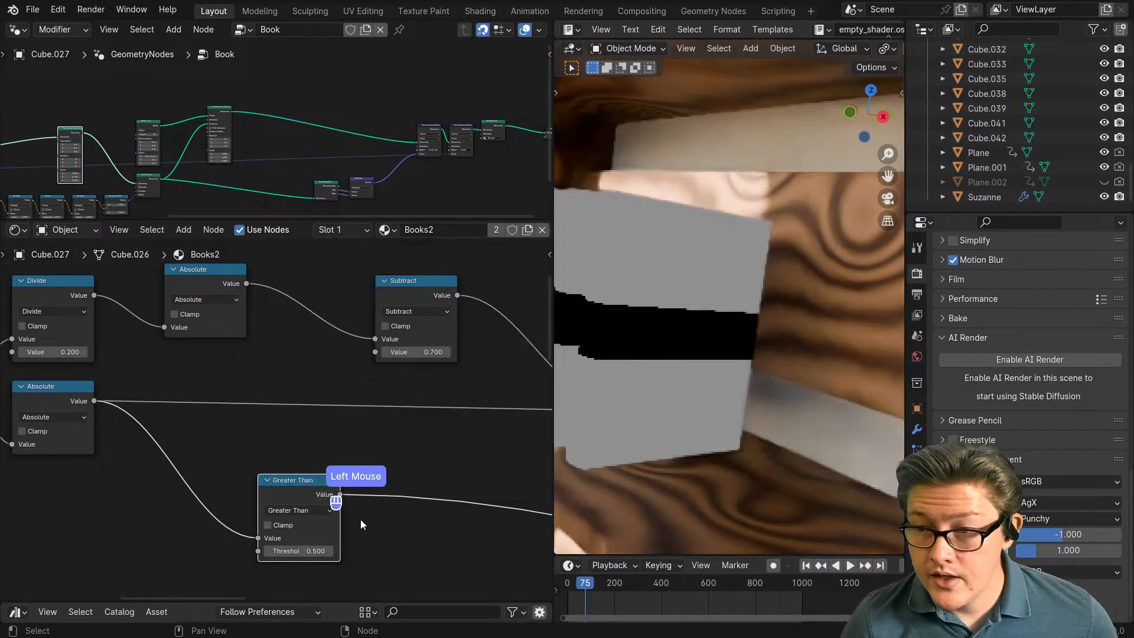
pyautogui.moveTo(396, 471); pyautogui.dragTo(444, 589, button='middle')
pyautogui.keyDown('ctrl'); pyautogui.keyDown('shift'); pyautogui.click(444, 589); pyautogui.keyUp('shift'); pyautogui.keyUp('ctrl')
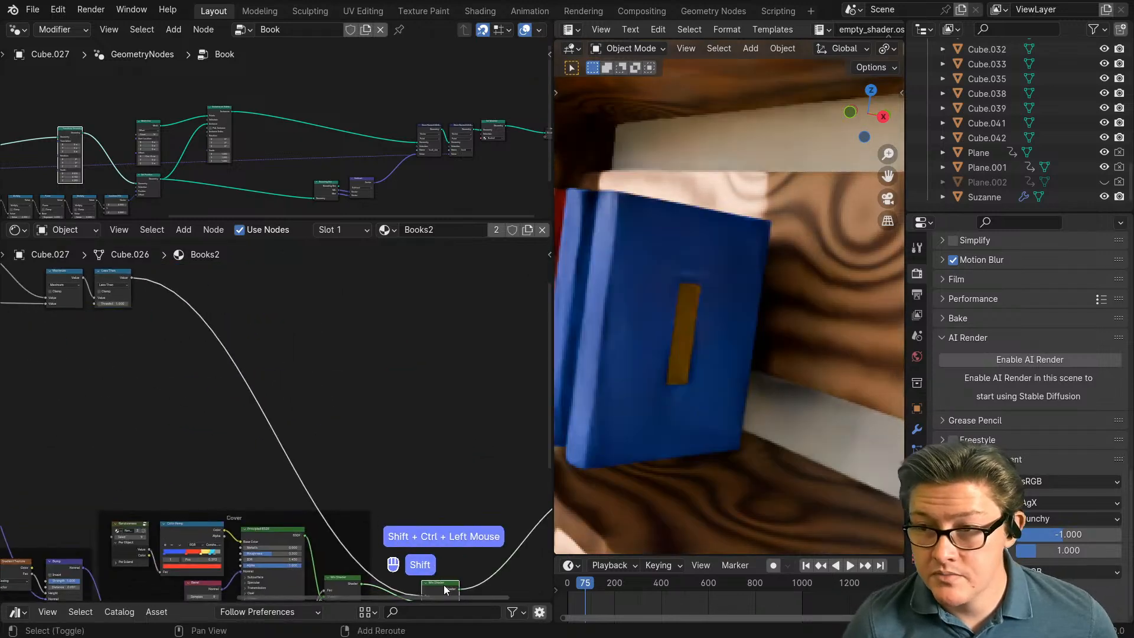
# Step: Set the Subtract node's value to 0.5 and feed the Greater Than node's output into that second input
pyautogui.moveTo(158, 420); pyautogui.dragTo(372, 452, button='middle')
pyautogui.scroll(3, 279, 431)
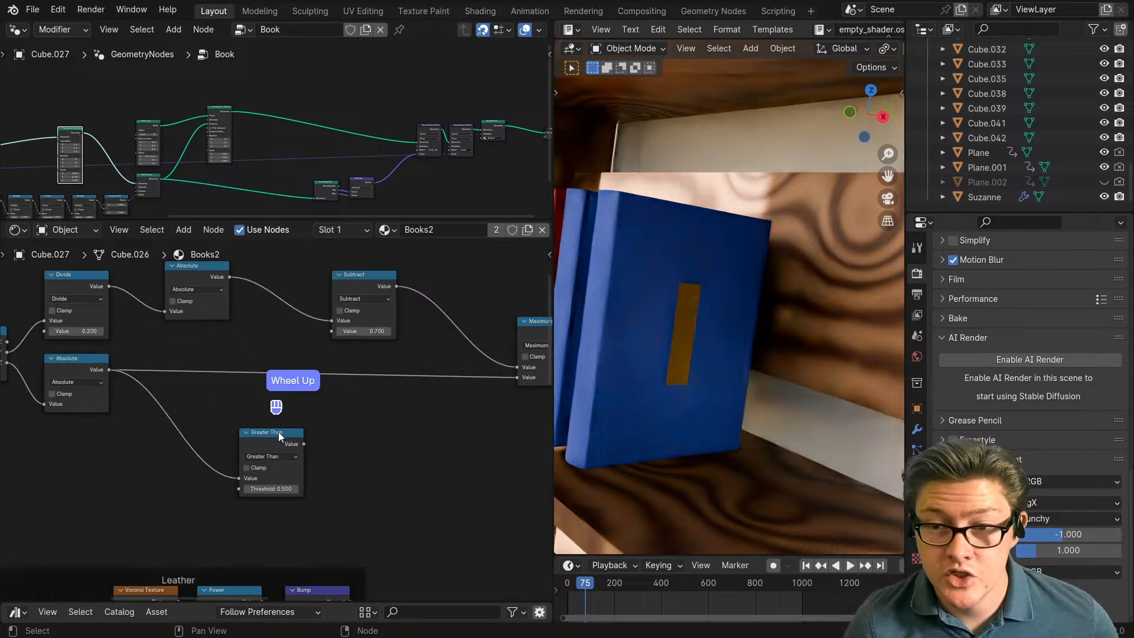
pyautogui.moveTo(266, 435); pyautogui.dragTo(341, 349)
pyautogui.scroll(2, 260, 406)
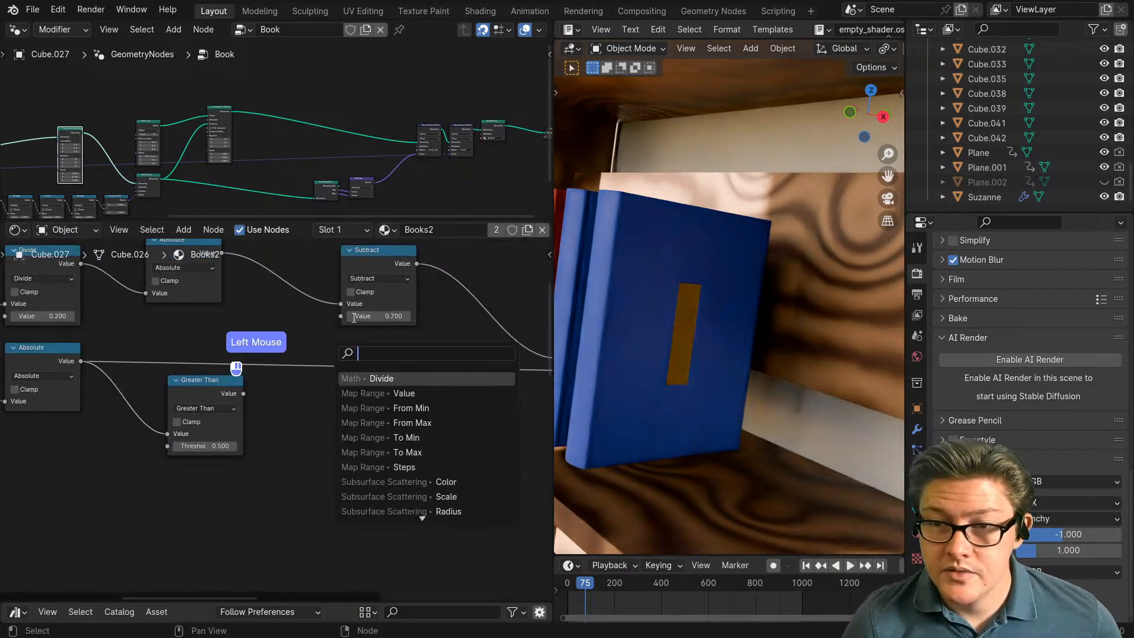
pyautogui.click(351, 316)
pyautogui.click(352, 316)
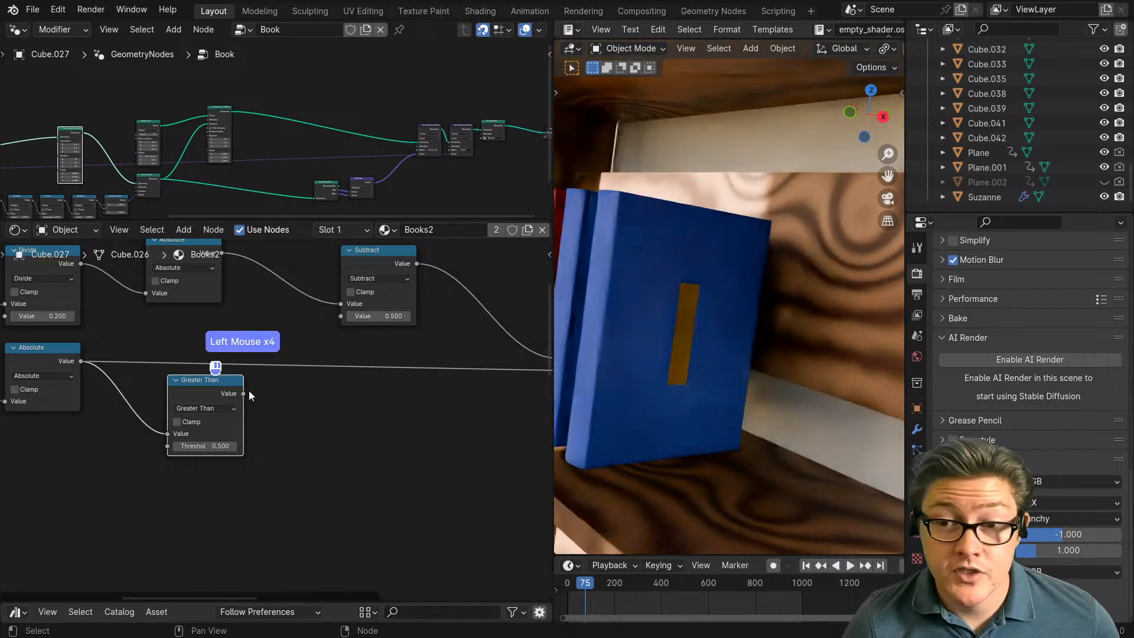
pyautogui.moveTo(243, 393); pyautogui.dragTo(340, 316)
pyautogui.scroll(-2, 339, 366)
pyautogui.moveTo(339, 366); pyautogui.dragTo(320, 391, button='middle')
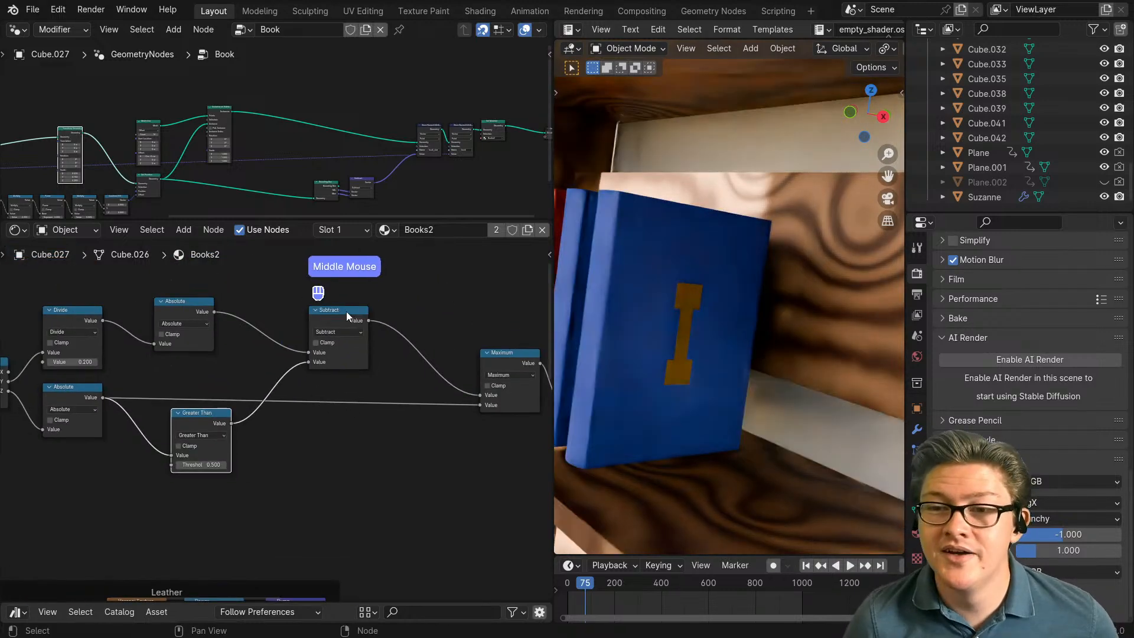
pyautogui.moveTo(340, 317); pyautogui.dragTo(424, 325)
# Step: Set the Greater Than node's threshold to 0.9 to thin the end bars of the cover patch
pyautogui.scroll(2, 415, 396)
pyautogui.scroll(2, 310, 401)
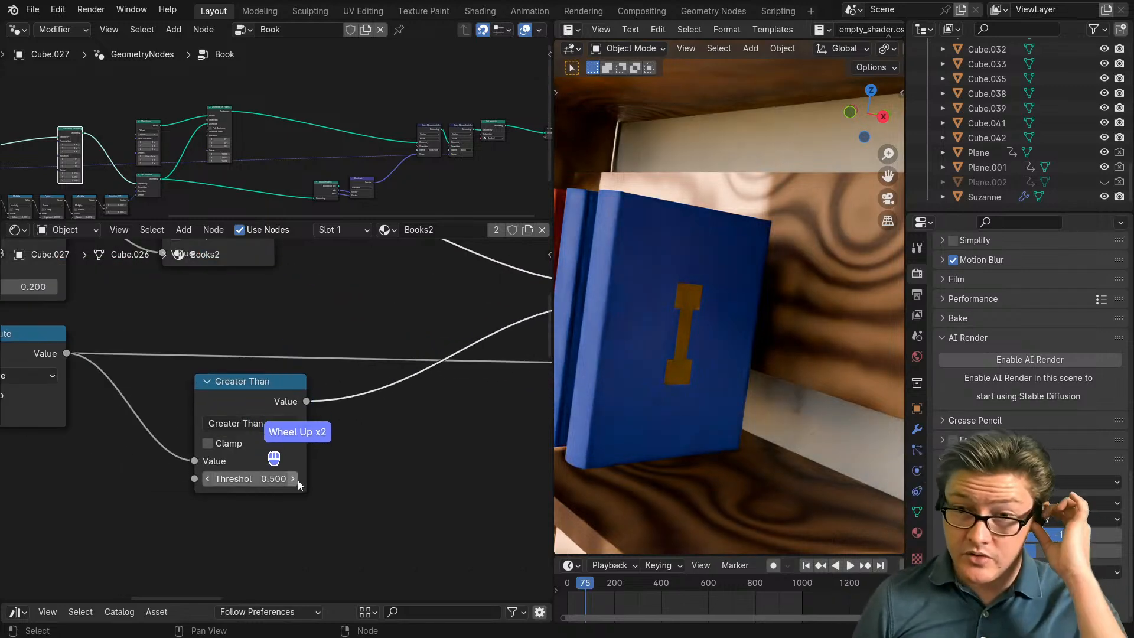
pyautogui.click(298, 481)
pyautogui.click(298, 480)
pyautogui.click(298, 481)
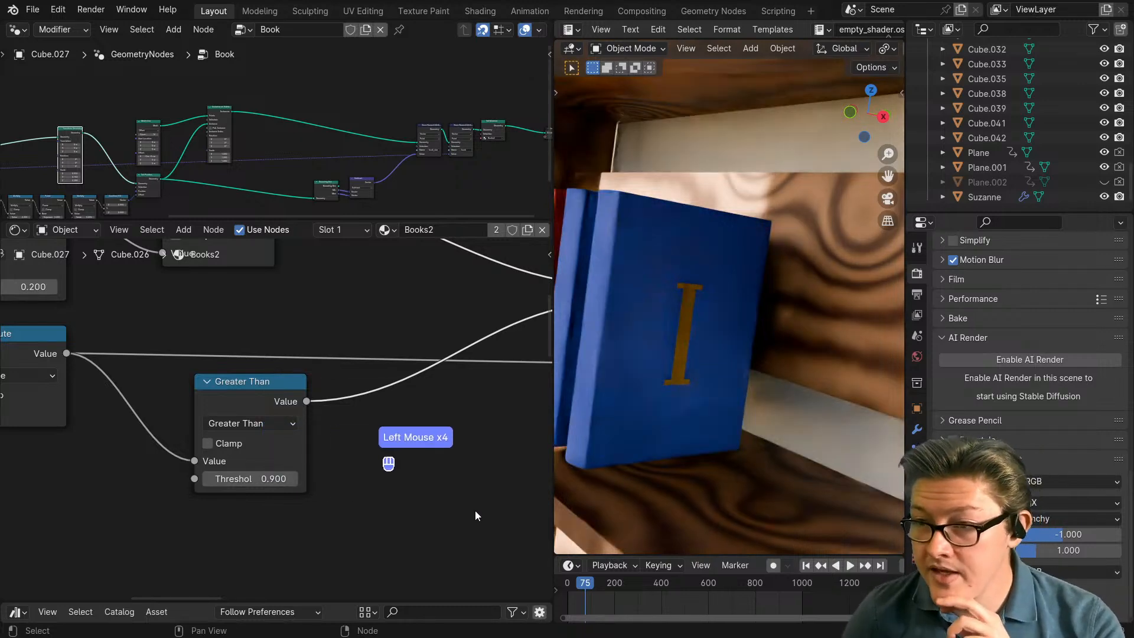
# Step: Examine the I-shaped patch on the book cover head-on and shift the Greater Than node slightly
pyautogui.scroll(2, 743, 361)
pyautogui.scroll(3, 744, 362)
pyautogui.moveTo(744, 362); pyautogui.dragTo(778, 334, button='middle')
pyautogui.moveTo(728, 306); pyautogui.dragTo(664, 301, button='middle')
pyautogui.moveTo(766, 378); pyautogui.dragTo(790, 324, button='middle')
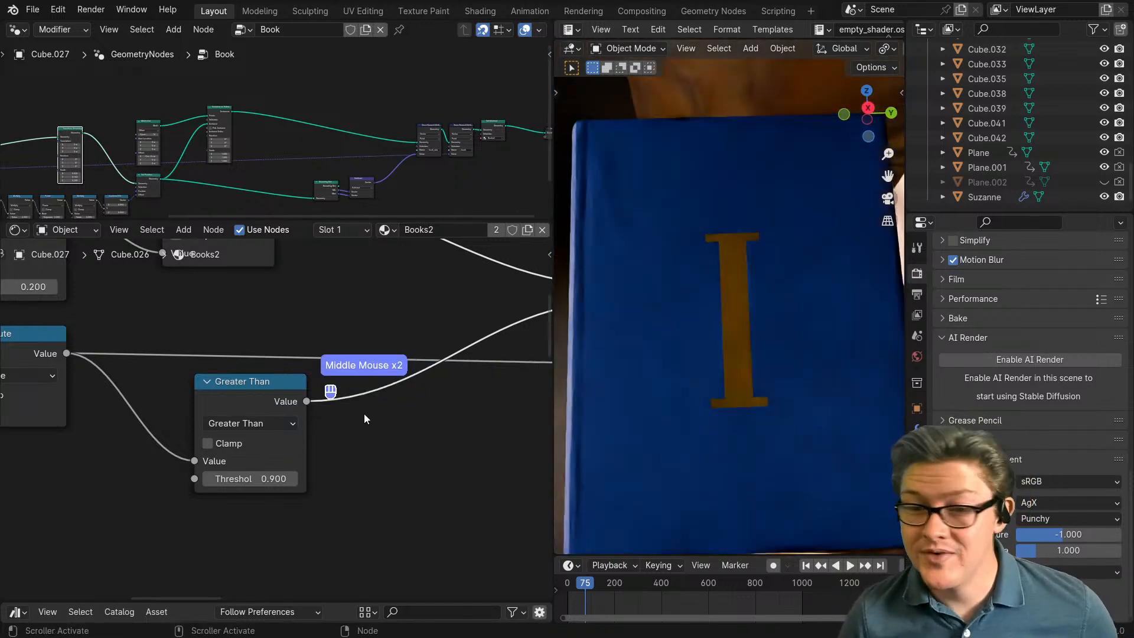
pyautogui.scroll(-2, 271, 424)
pyautogui.scroll(3, 298, 419)
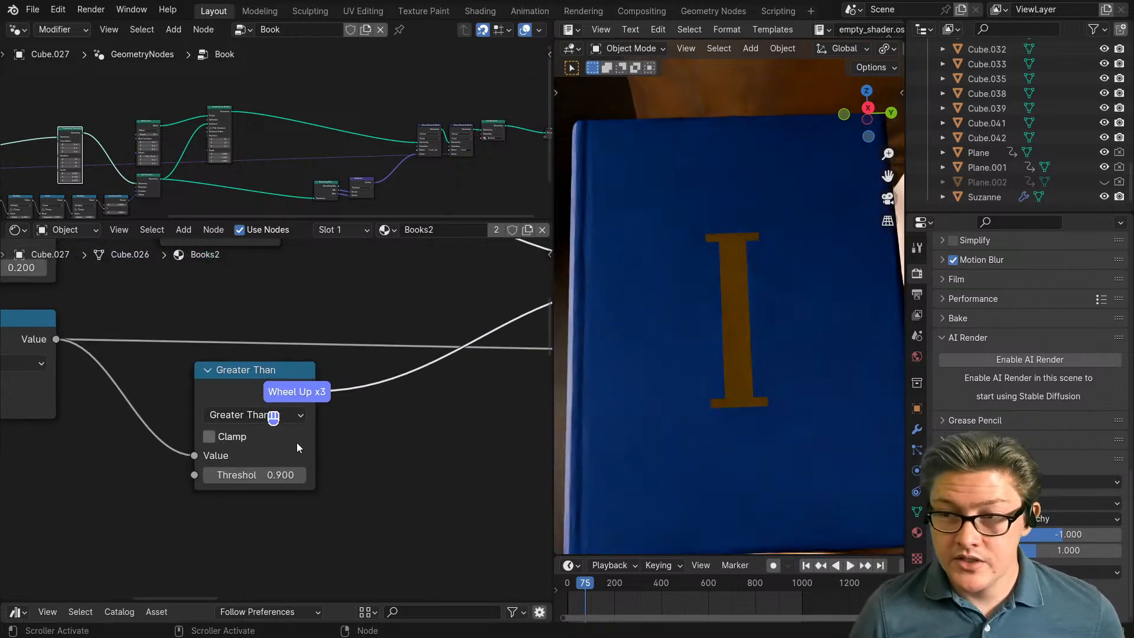
pyautogui.moveTo(257, 377); pyautogui.dragTo(317, 400)
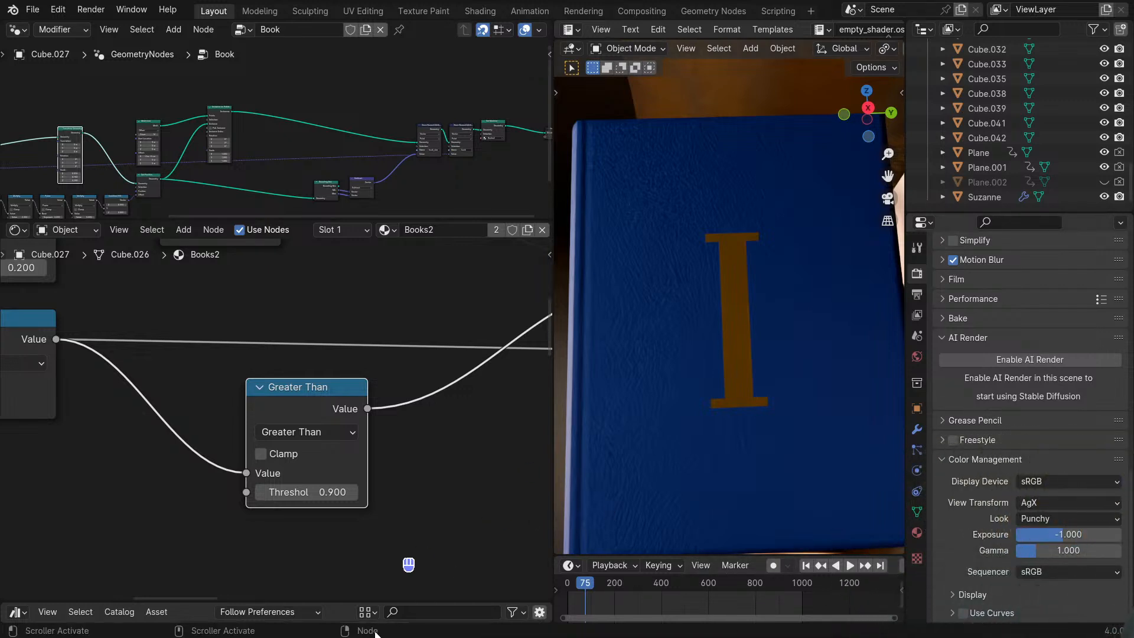
# Step: Switch to Book Cover.png in the image viewer, examine the serifs of the lettering up close, and close the image
pyautogui.moveTo(839, 635); pyautogui.dragTo(641, 162)
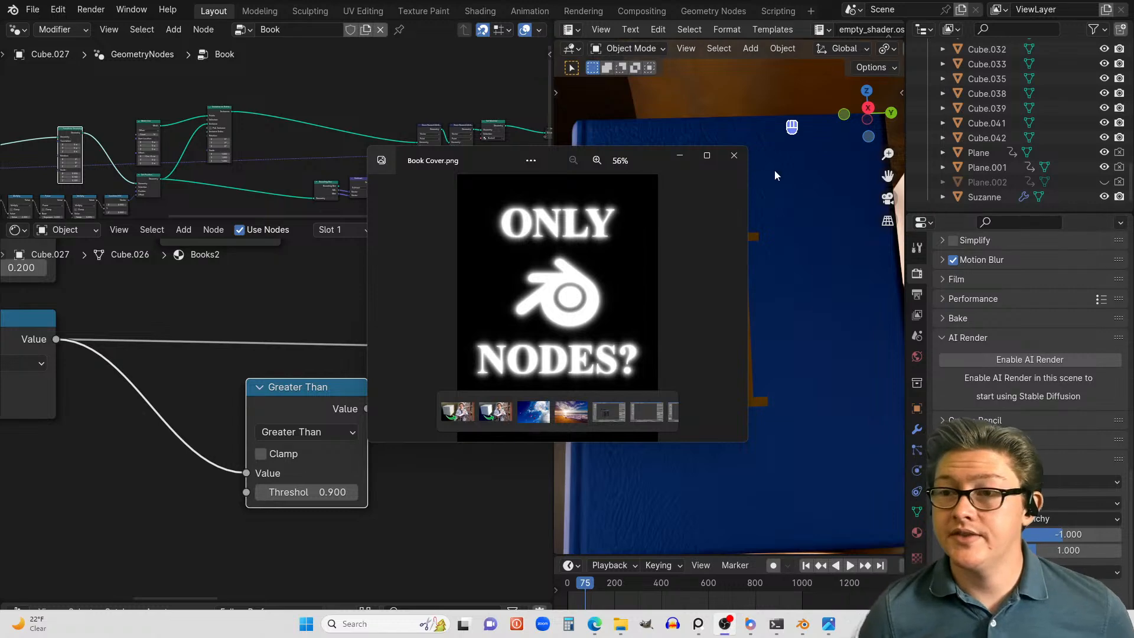
pyautogui.click(712, 158)
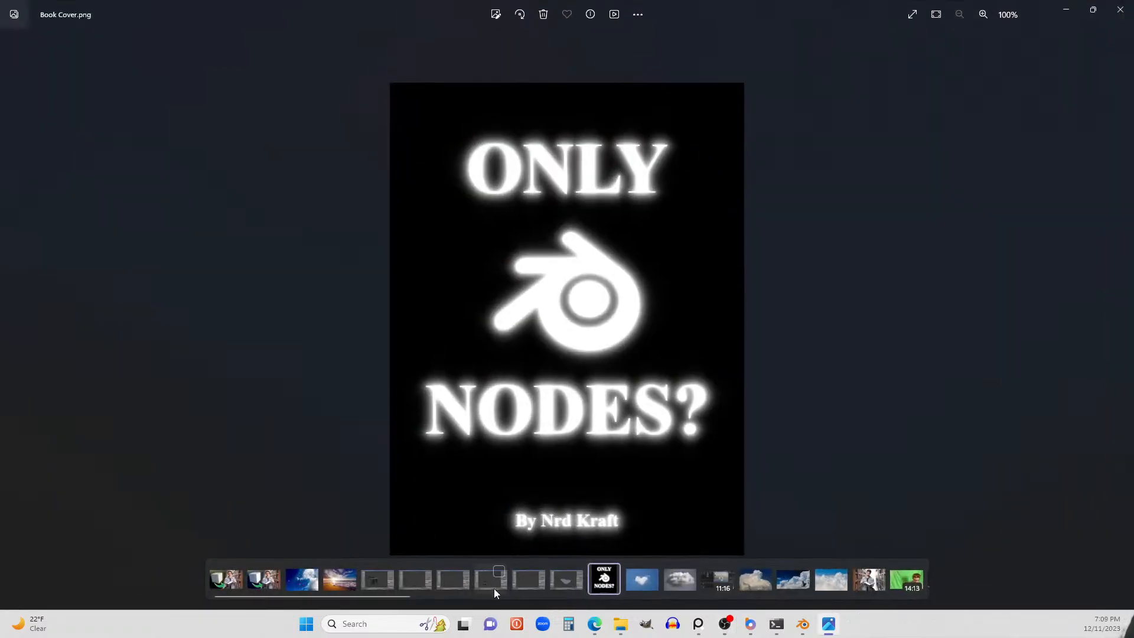
pyautogui.scroll(1, 613, 276)
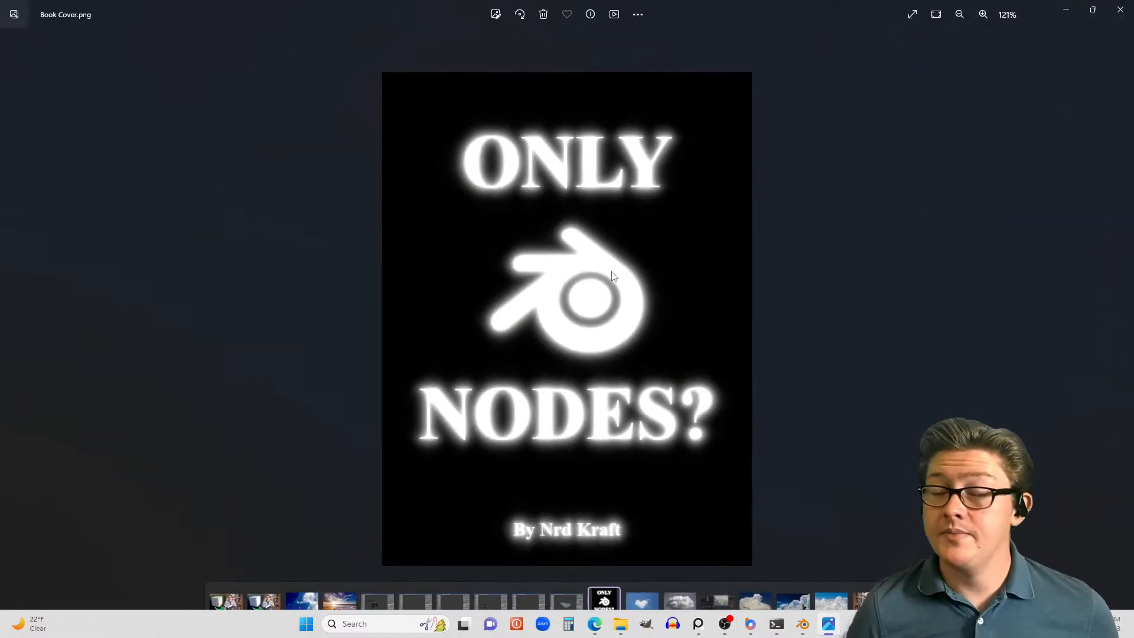
pyautogui.scroll(3, 612, 275)
pyautogui.scroll(-1, 537, 221)
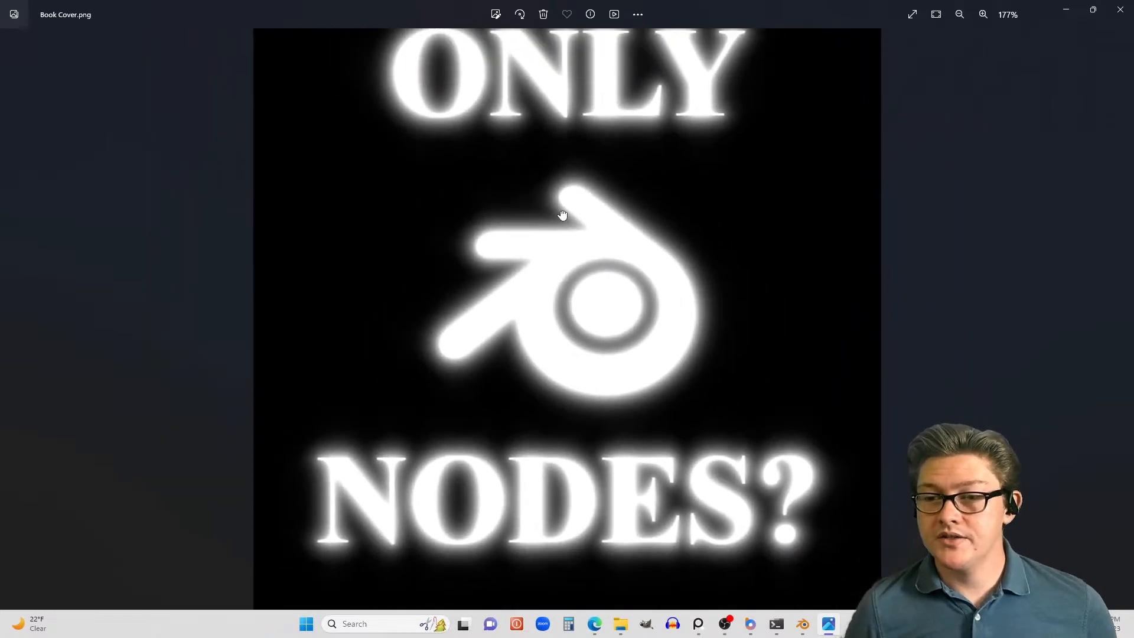
pyautogui.scroll(10, 489, 202)
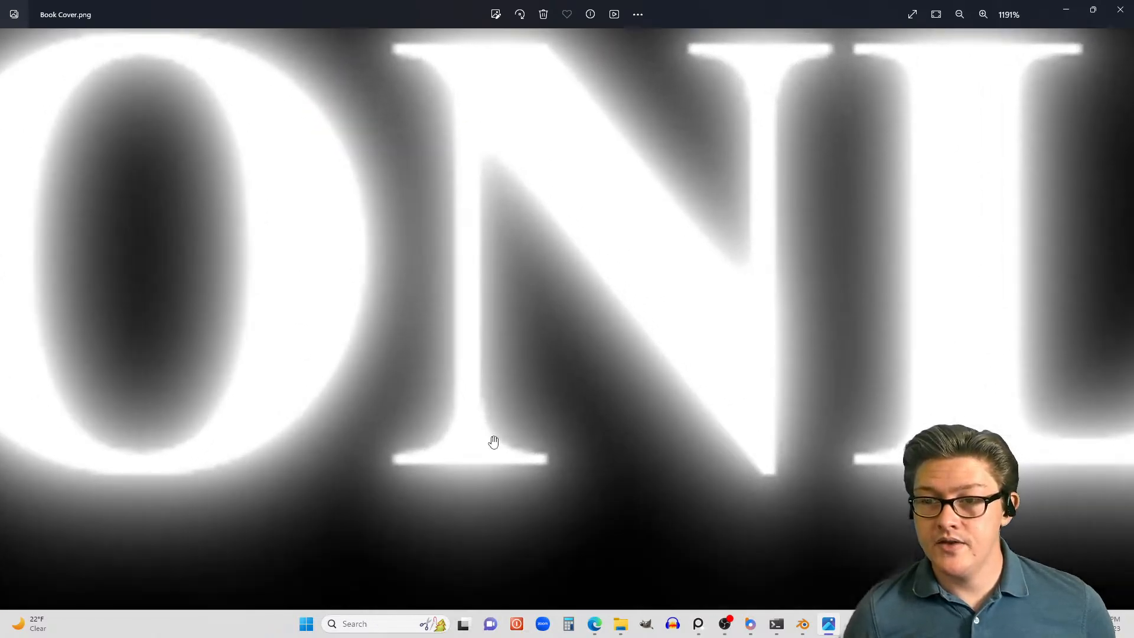
pyautogui.moveTo(491, 431); pyautogui.dragTo(494, 325)
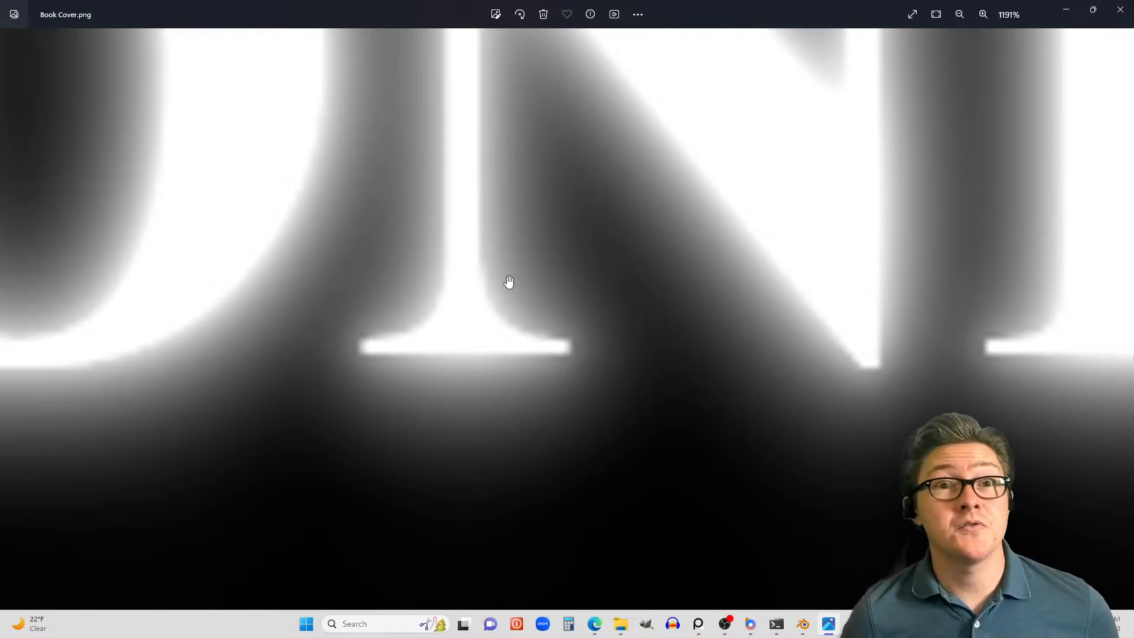
pyautogui.scroll(-6, 445, 315)
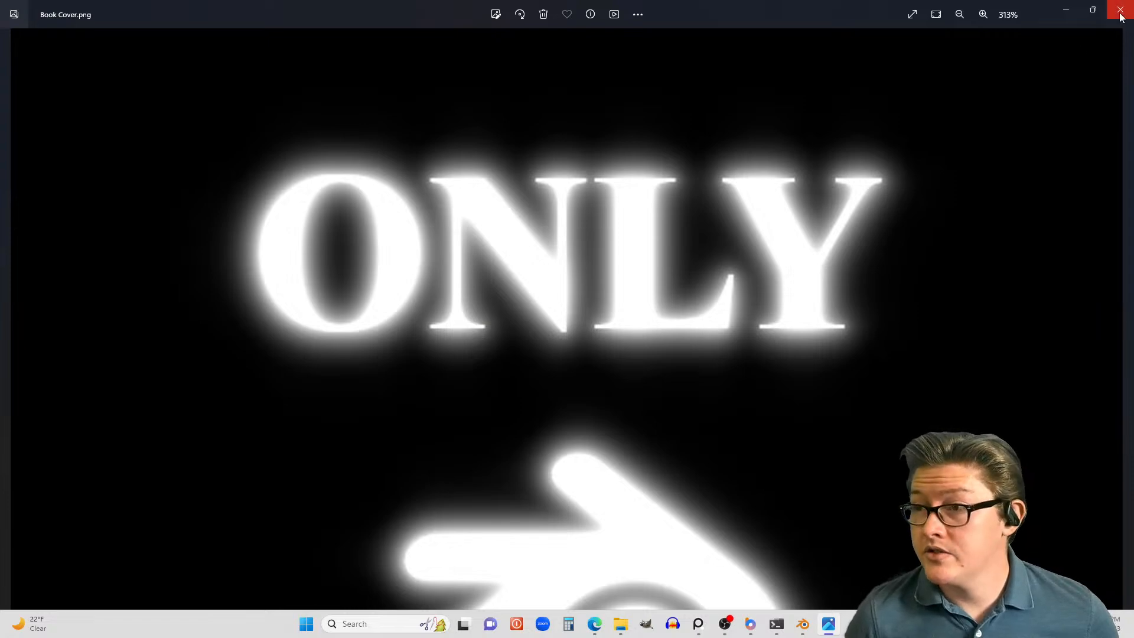
pyautogui.click(1120, 14)
# Step: Move the Greater Than node farther from the lower Absolute node, into the free space below the Subtract node
pyautogui.scroll(-8, 331, 423)
pyautogui.moveTo(298, 410); pyautogui.dragTo(313, 440)
pyautogui.scroll(4, 324, 427)
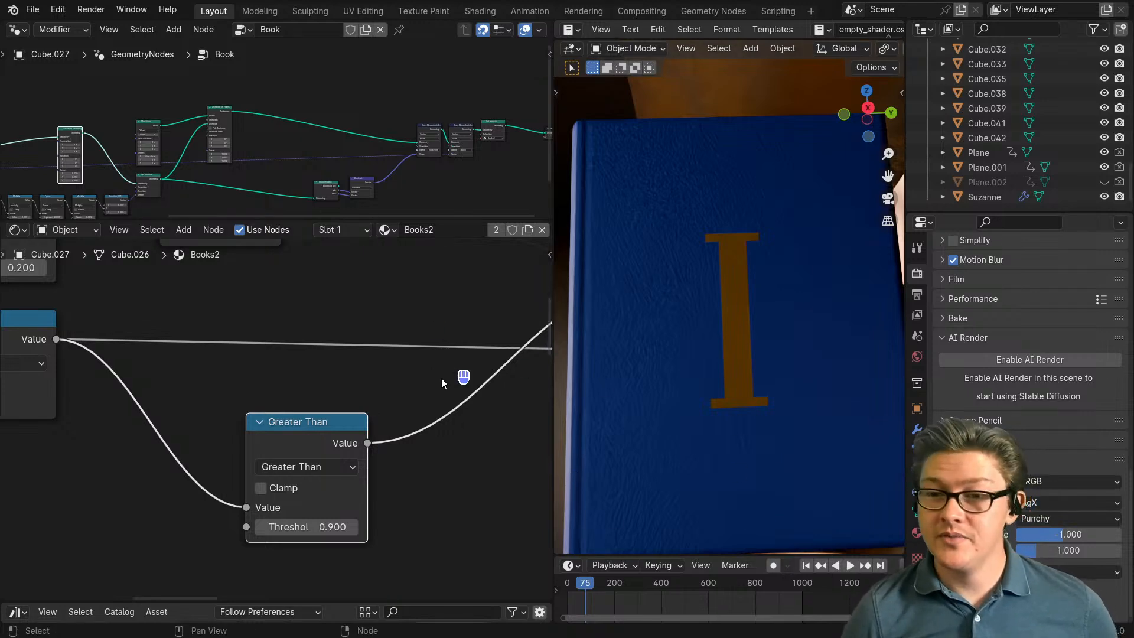
pyautogui.scroll(-4, 425, 369)
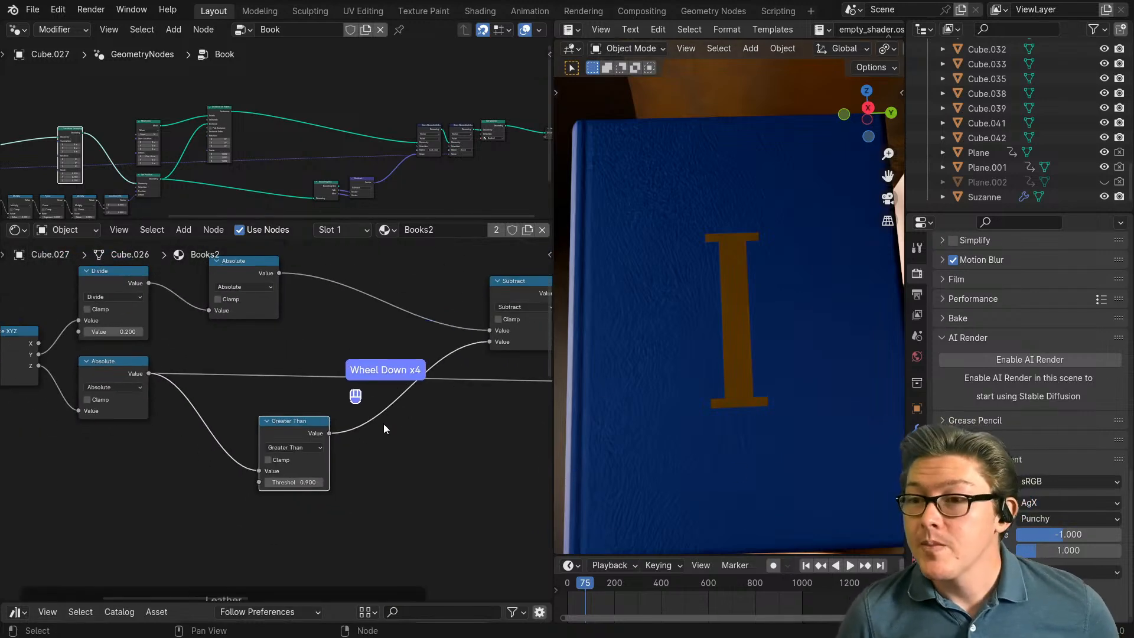
pyautogui.moveTo(290, 431); pyautogui.dragTo(362, 451)
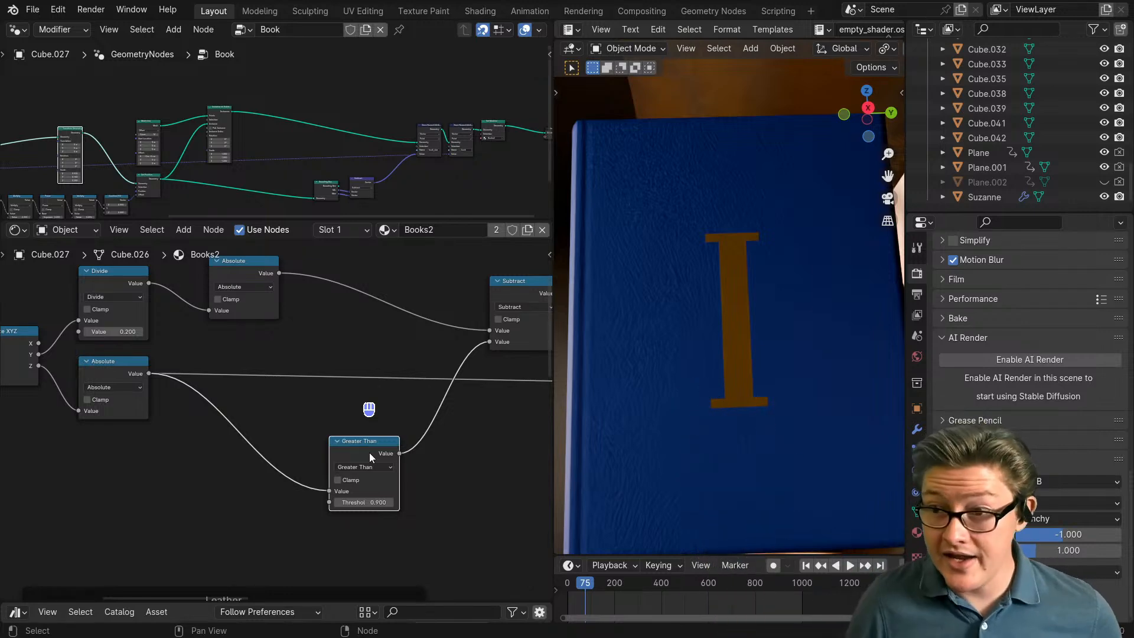
pyautogui.scroll(-2, 346, 445)
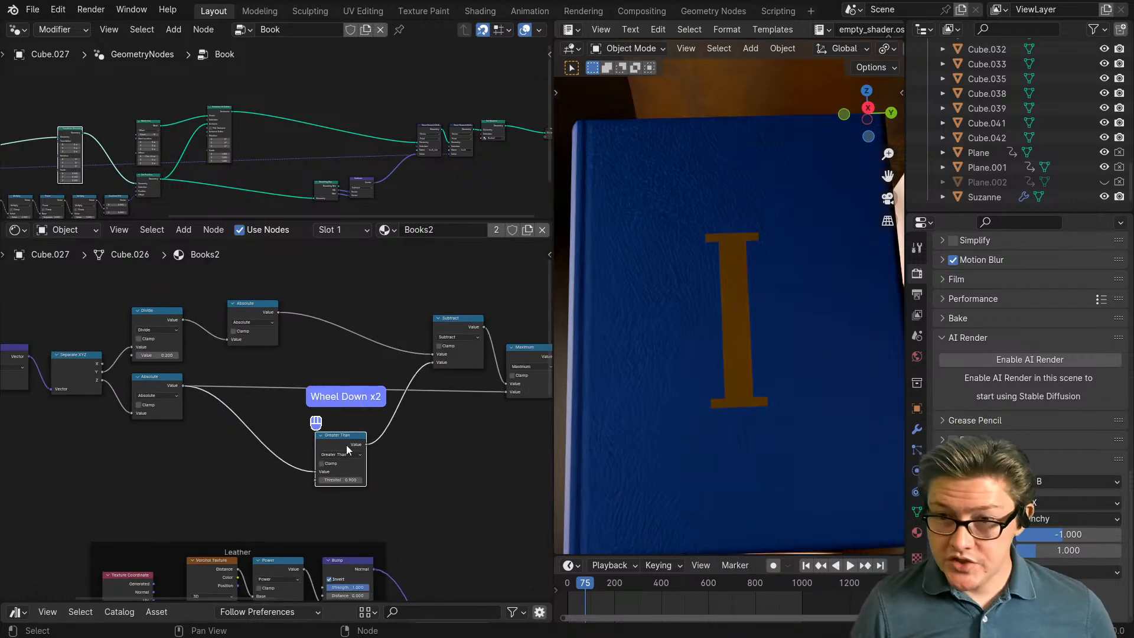
pyautogui.moveTo(346, 445); pyautogui.dragTo(307, 443, button='middle')
pyautogui.moveTo(316, 442); pyautogui.dragTo(365, 463)
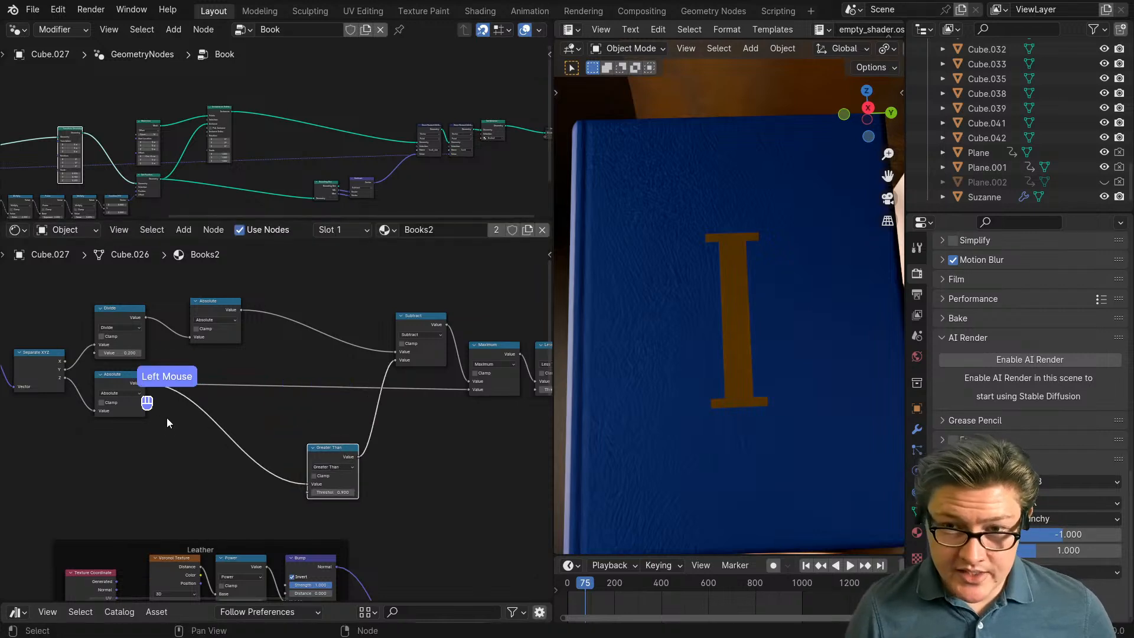
# Step: Preview the lower Absolute node, delete the Greater Than node, and insert a Map Range node on the Absolute node's preview link
pyautogui.keyDown('ctrl'); pyautogui.keyDown('shift'); pyautogui.click(120, 381); pyautogui.keyUp('shift'); pyautogui.keyUp('ctrl')
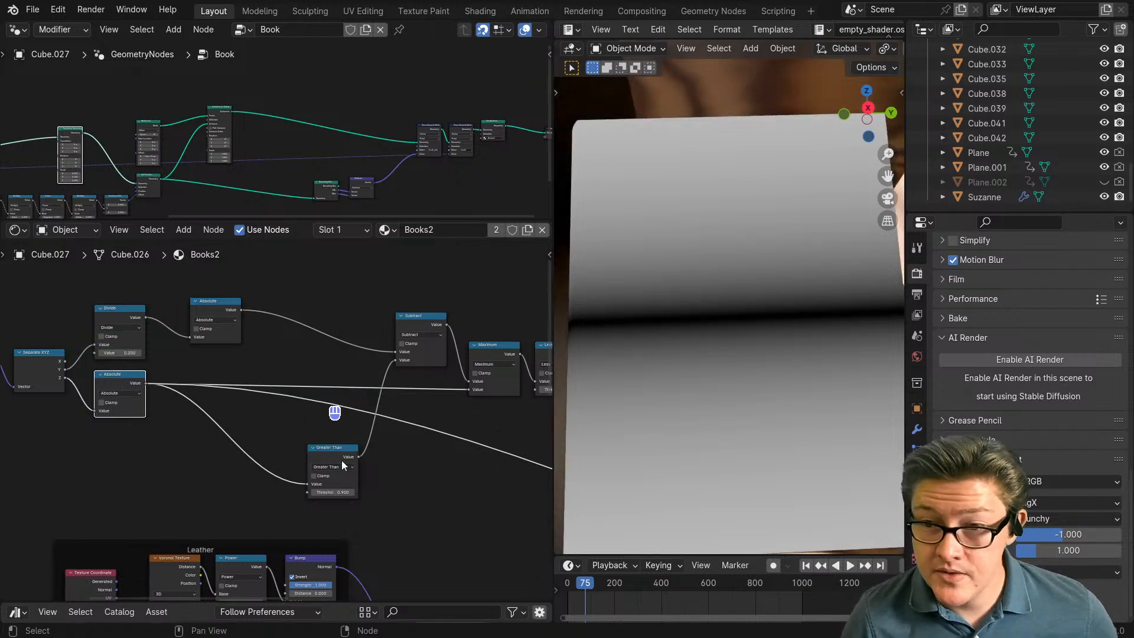
pyautogui.hotkey('shift', 'm')
pyautogui.click(405, 421)
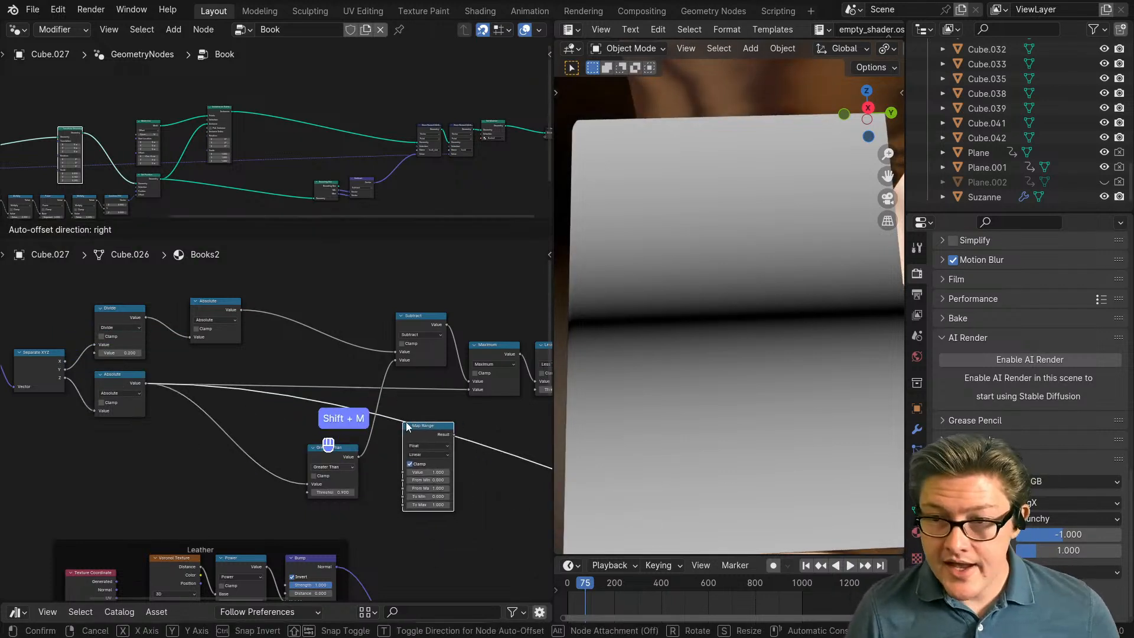
pyautogui.click(342, 453)
pyautogui.press('x')
pyautogui.moveTo(428, 440); pyautogui.dragTo(310, 455)
pyautogui.scroll(5, 408, 515)
pyautogui.moveTo(438, 531); pyautogui.dragTo(317, 426, button='middle')
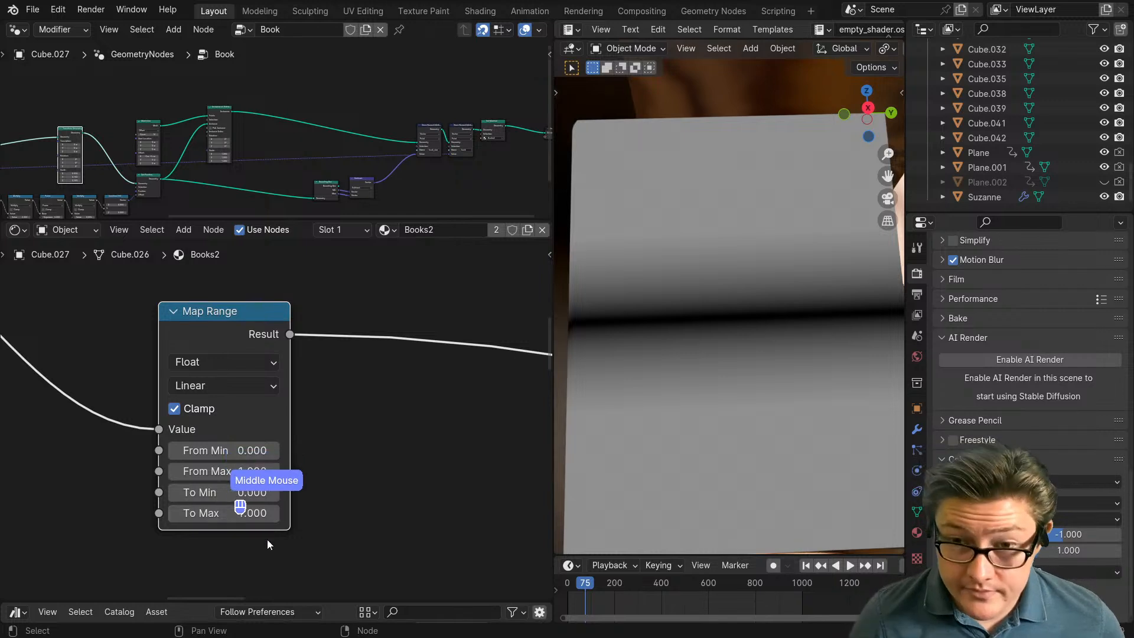
# Step: Set the Map Range node's From Min to 0.7 and From Max to 0.9
pyautogui.click(275, 455)
pyautogui.click(274, 455)
pyautogui.click(275, 455)
pyautogui.click(274, 455)
pyautogui.click(275, 455)
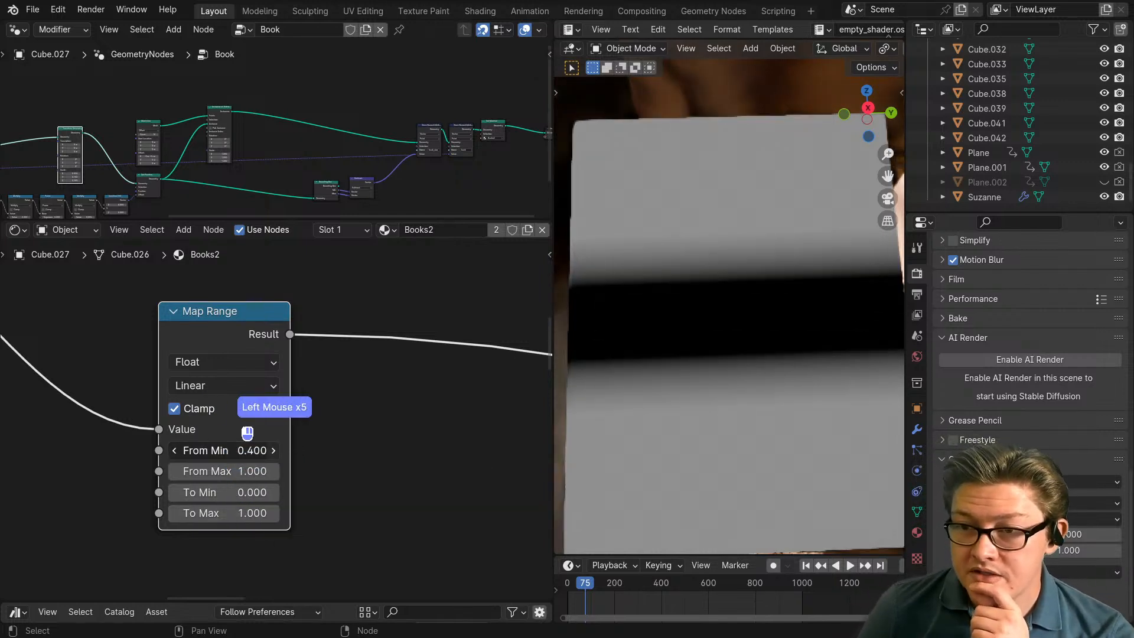
pyautogui.click(275, 456)
pyautogui.click(174, 471)
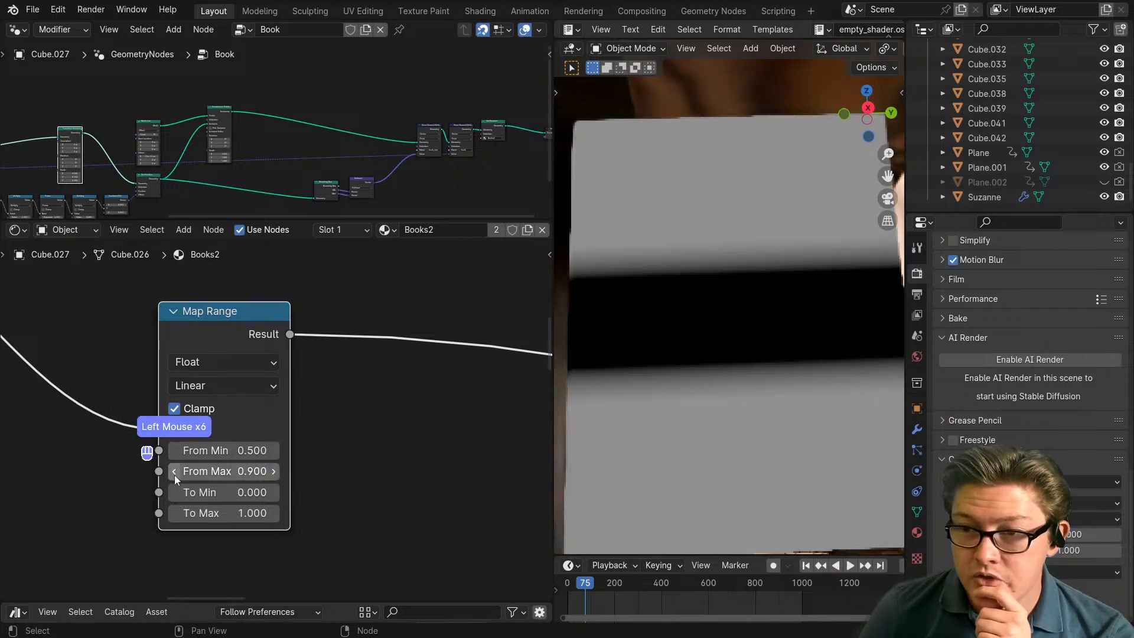
pyautogui.click(272, 451)
pyautogui.click(272, 452)
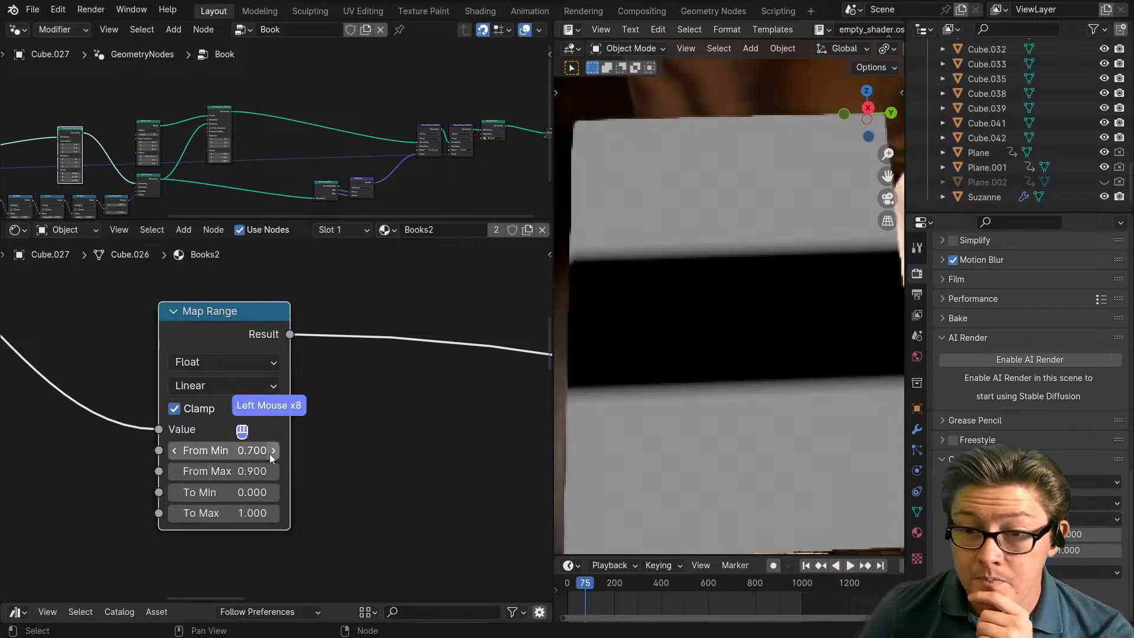
pyautogui.click(272, 451)
pyautogui.click(172, 451)
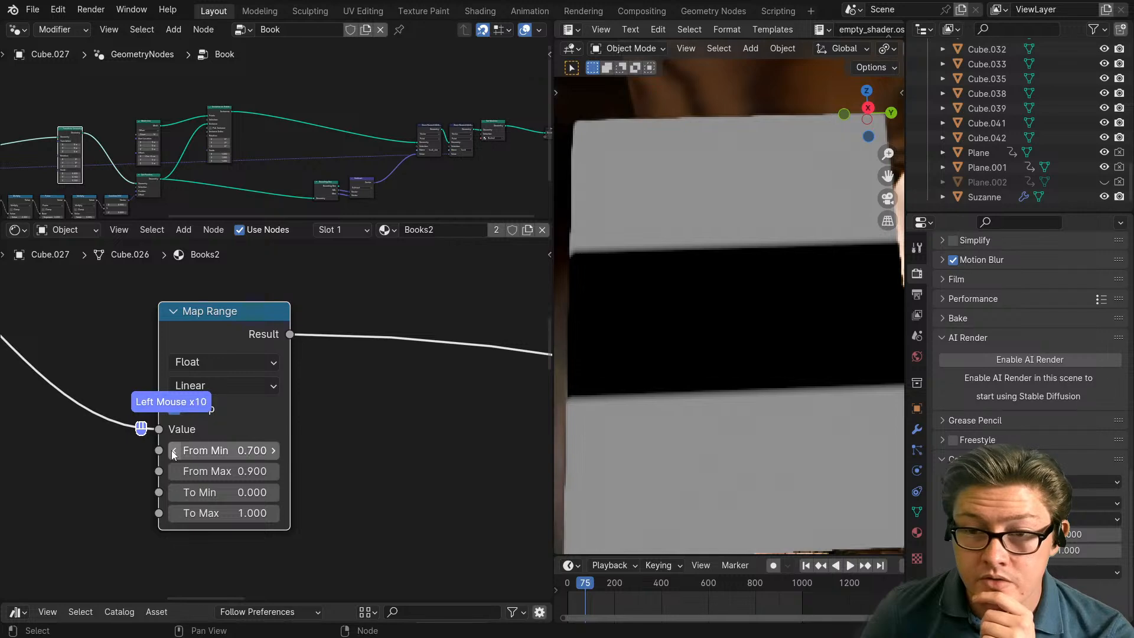
# Step: Connect the Map Range node's Result to the second value input of the Subtract node
pyautogui.scroll(-3, 312, 476)
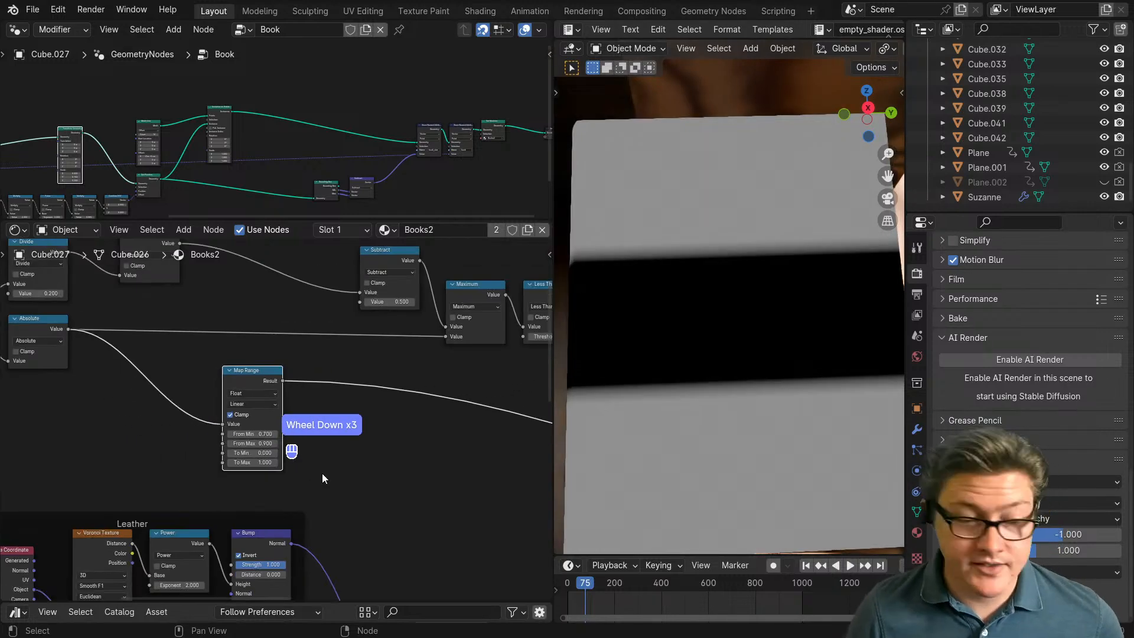
pyautogui.scroll(-3, 332, 470)
pyautogui.moveTo(385, 462); pyautogui.dragTo(304, 443, button='middle')
pyautogui.scroll(-1, 318, 470)
pyautogui.scroll(-3, 319, 471)
pyautogui.moveTo(144, 443); pyautogui.dragTo(364, 496, button='middle')
pyautogui.scroll(3, 363, 496)
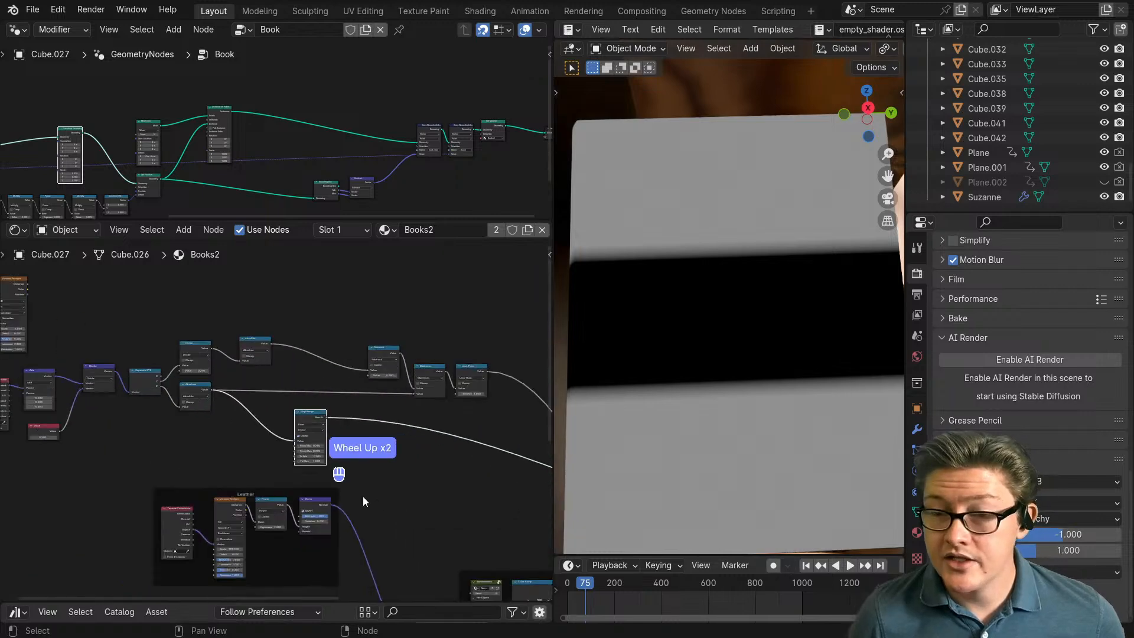
pyautogui.scroll(2, 361, 484)
pyautogui.moveTo(348, 419); pyautogui.dragTo(424, 348)
# Step: Return the preview to the final Mix Shader to show the Map Range shape on the cover
pyautogui.scroll(-2, 438, 403)
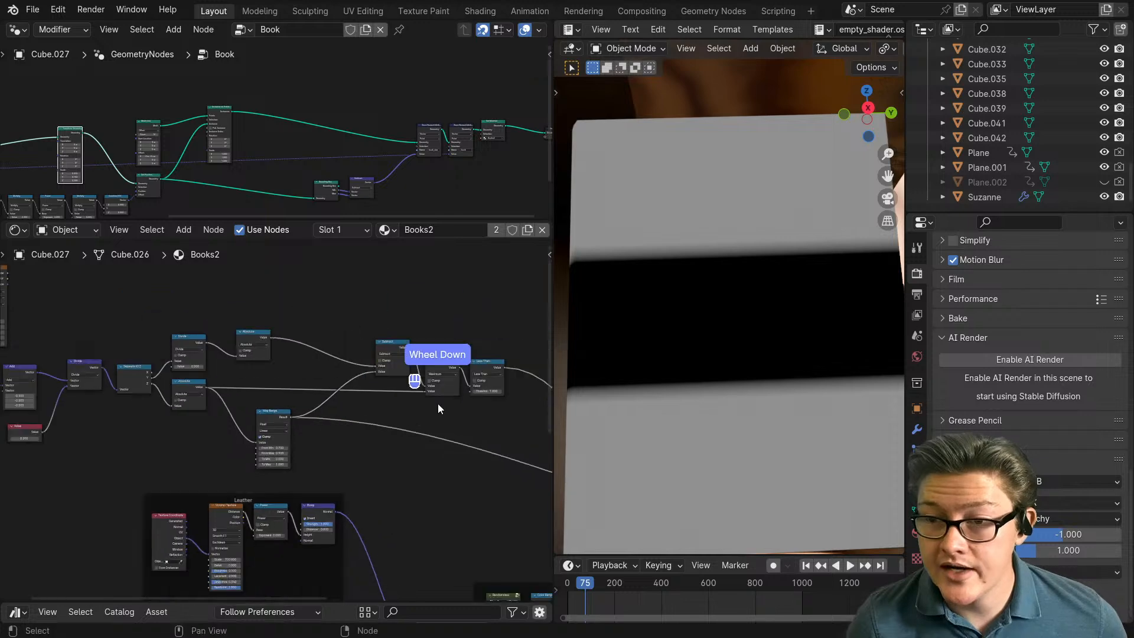
pyautogui.scroll(-2, 438, 405)
pyautogui.moveTo(455, 417); pyautogui.dragTo(380, 494, button='middle')
pyautogui.keyDown('ctrl'); pyautogui.keyDown('shift'); pyautogui.click(382, 498); pyautogui.keyUp('shift'); pyautogui.keyUp('ctrl')
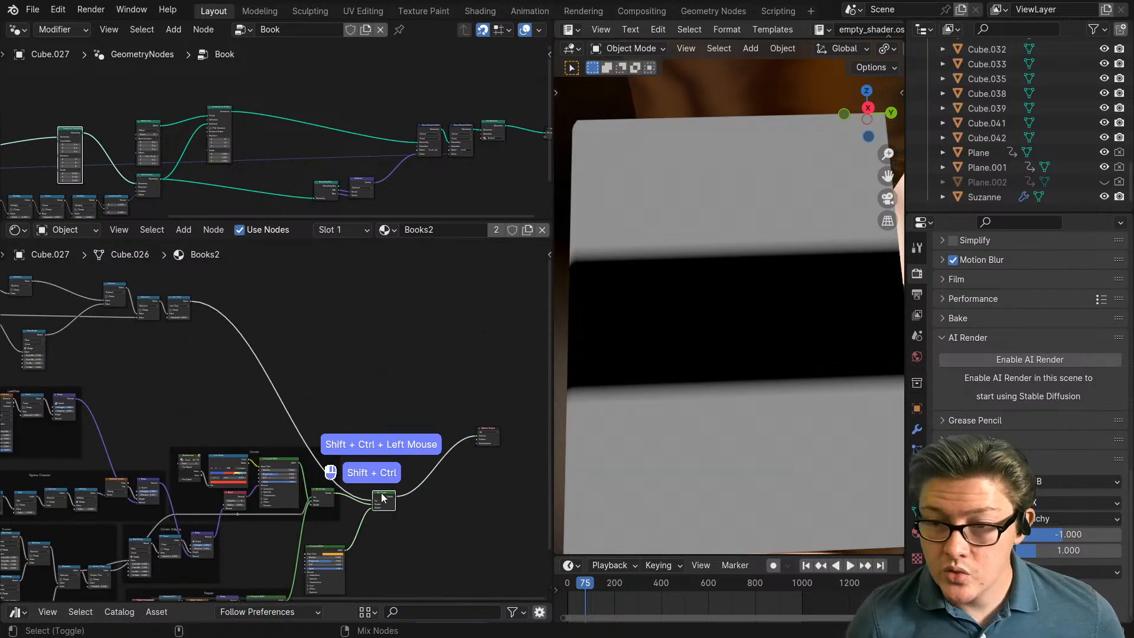
pyautogui.scroll(2, 144, 380)
pyautogui.moveTo(144, 380); pyautogui.dragTo(295, 406, button='middle')
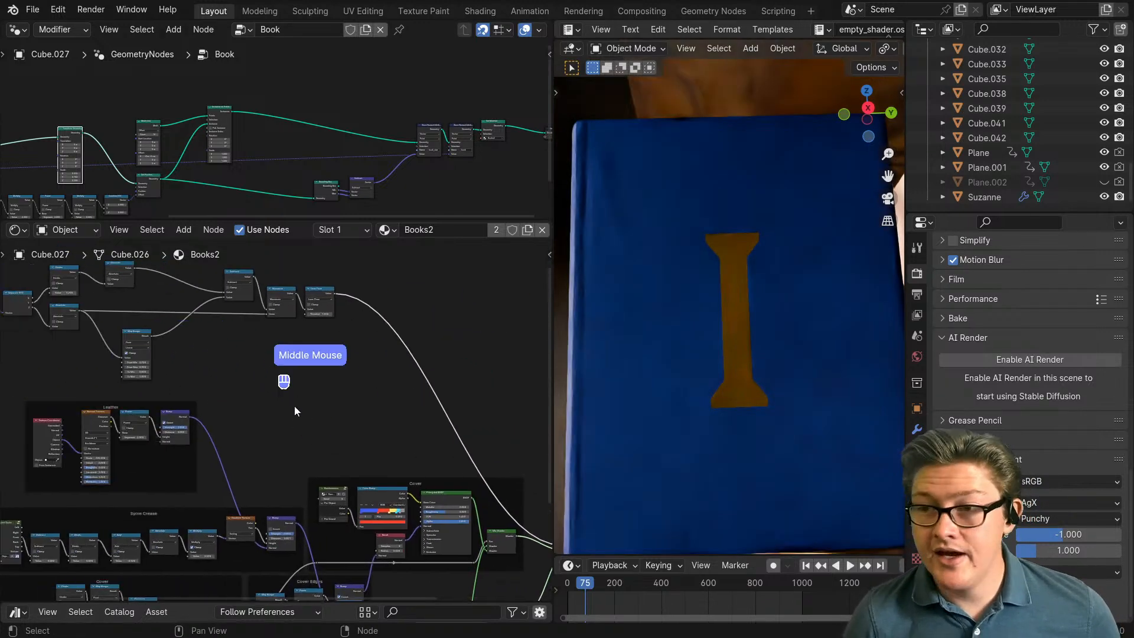
pyautogui.scroll(1, 293, 407)
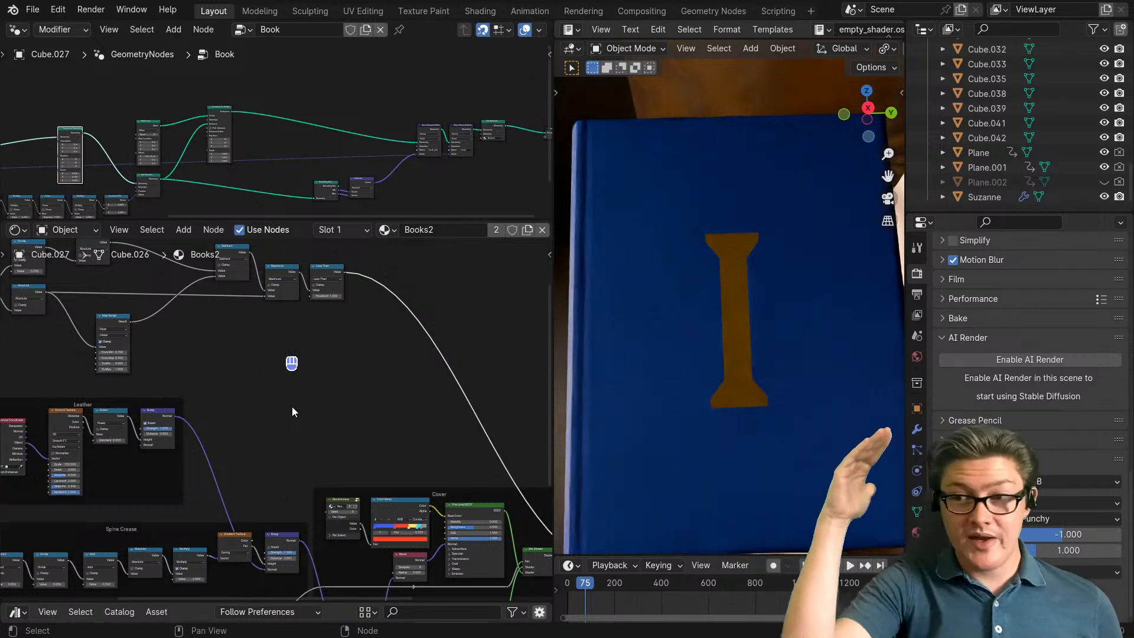
pyautogui.scroll(2, 259, 388)
pyautogui.moveTo(113, 333); pyautogui.dragTo(256, 391, button='middle')
pyautogui.scroll(2, 257, 391)
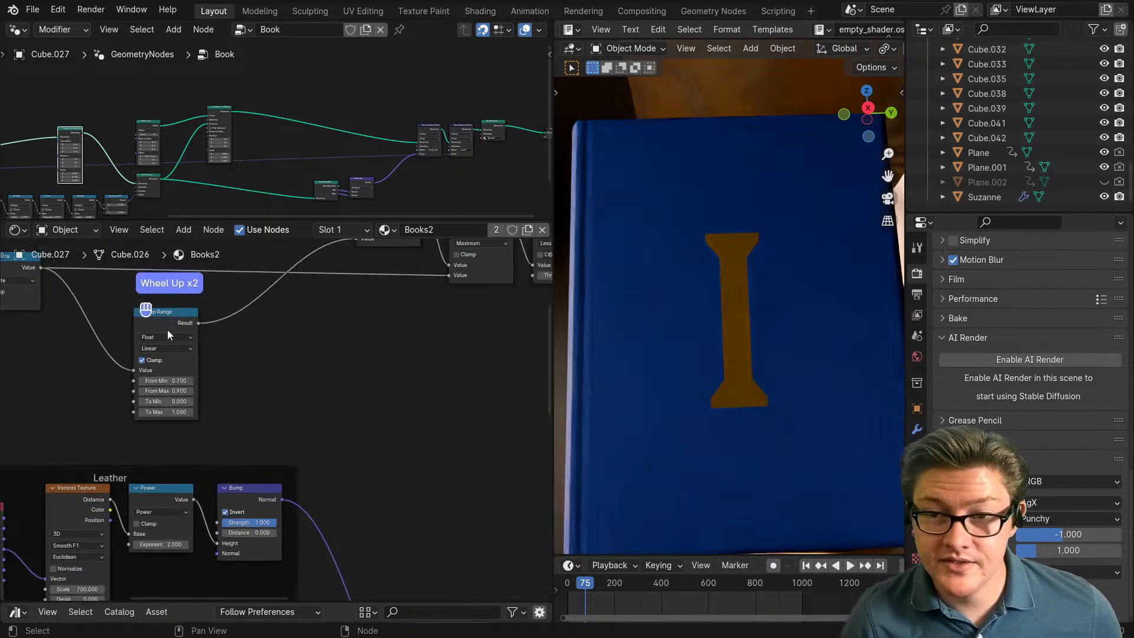
# Step: Preview the Map Range node and insert a Math node set to Power on its preview link
pyautogui.moveTo(185, 340); pyautogui.dragTo(229, 374, button='middle')
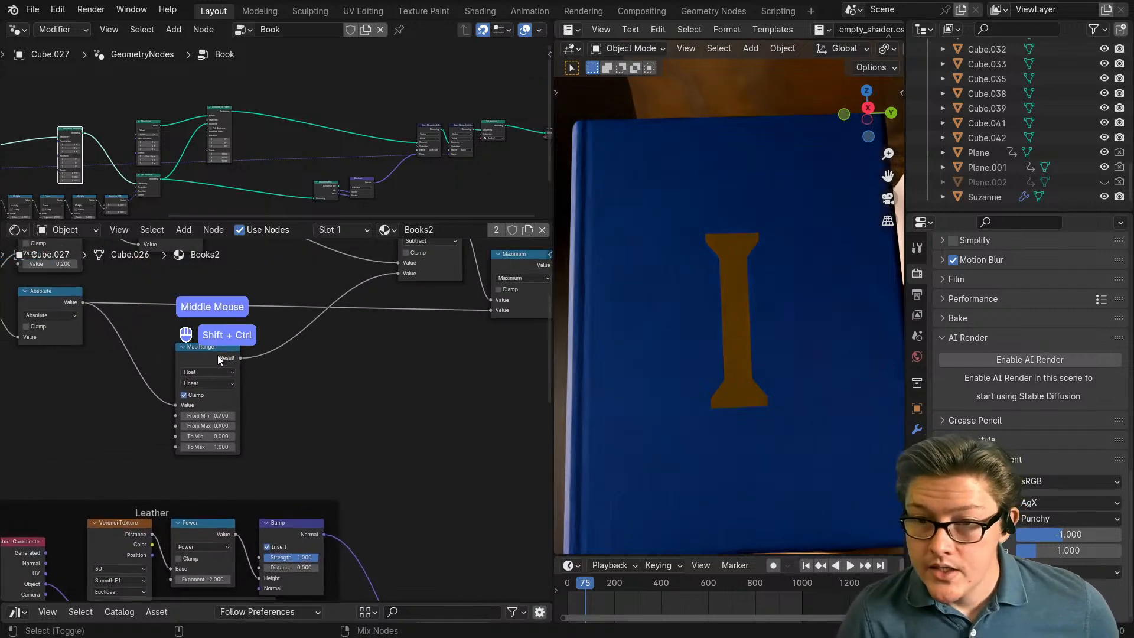
pyautogui.keyDown('ctrl'); pyautogui.keyDown('shift'); pyautogui.click(217, 356); pyautogui.keyUp('shift'); pyautogui.keyUp('ctrl')
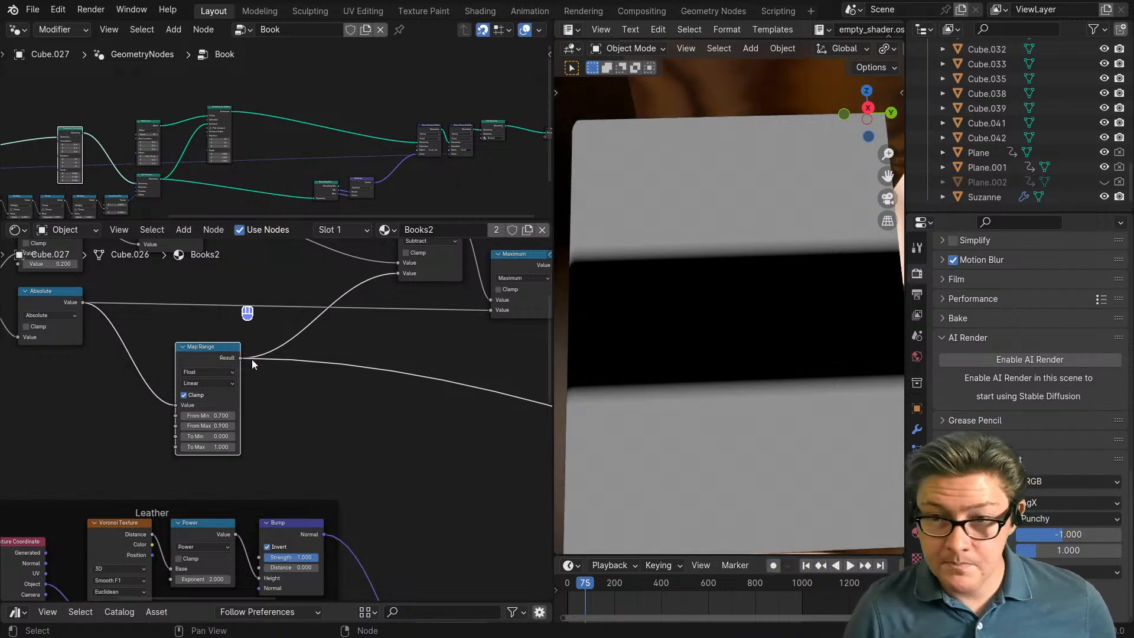
pyautogui.moveTo(211, 352); pyautogui.dragTo(146, 334)
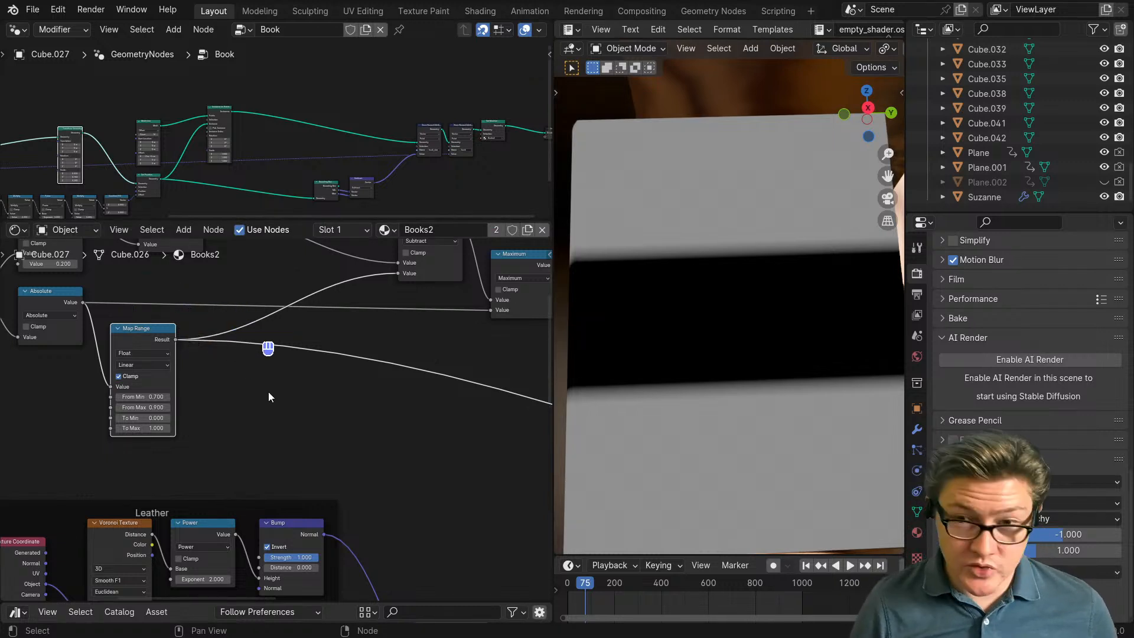
pyautogui.hotkey('ctrl', 'm')
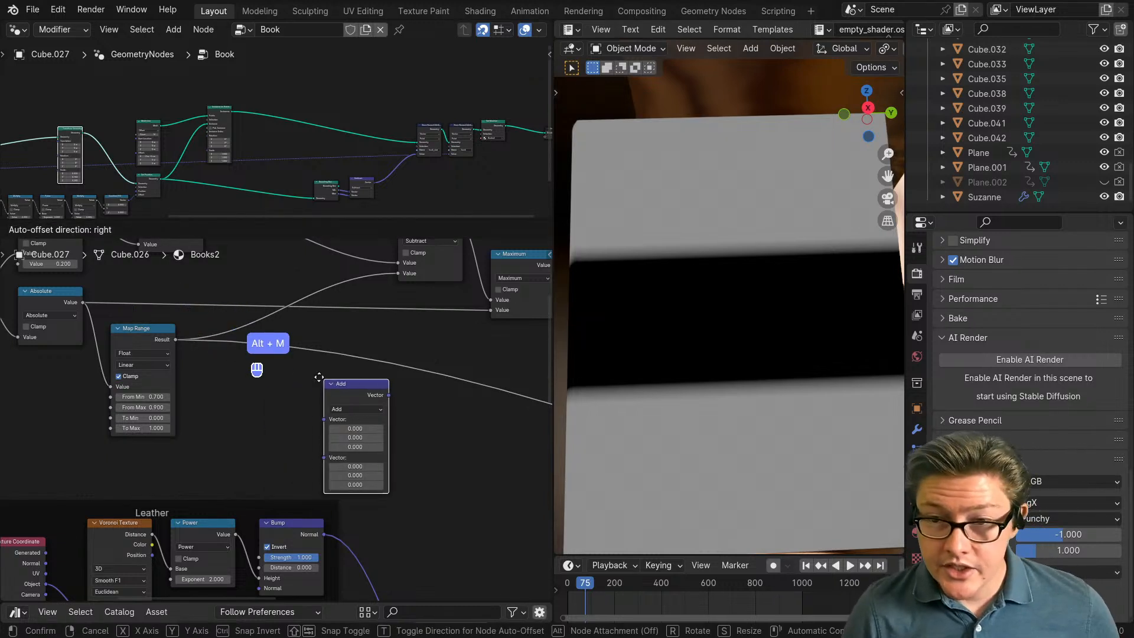
pyautogui.click(299, 362)
pyautogui.scroll(2, 331, 383)
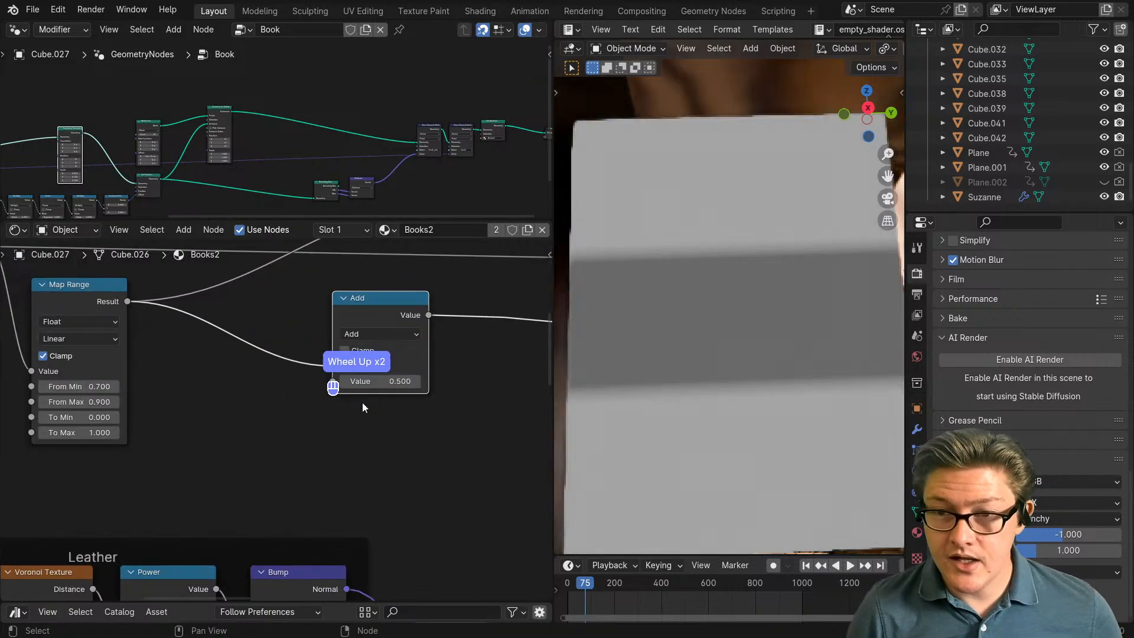
pyautogui.click(373, 333)
pyautogui.click(361, 449)
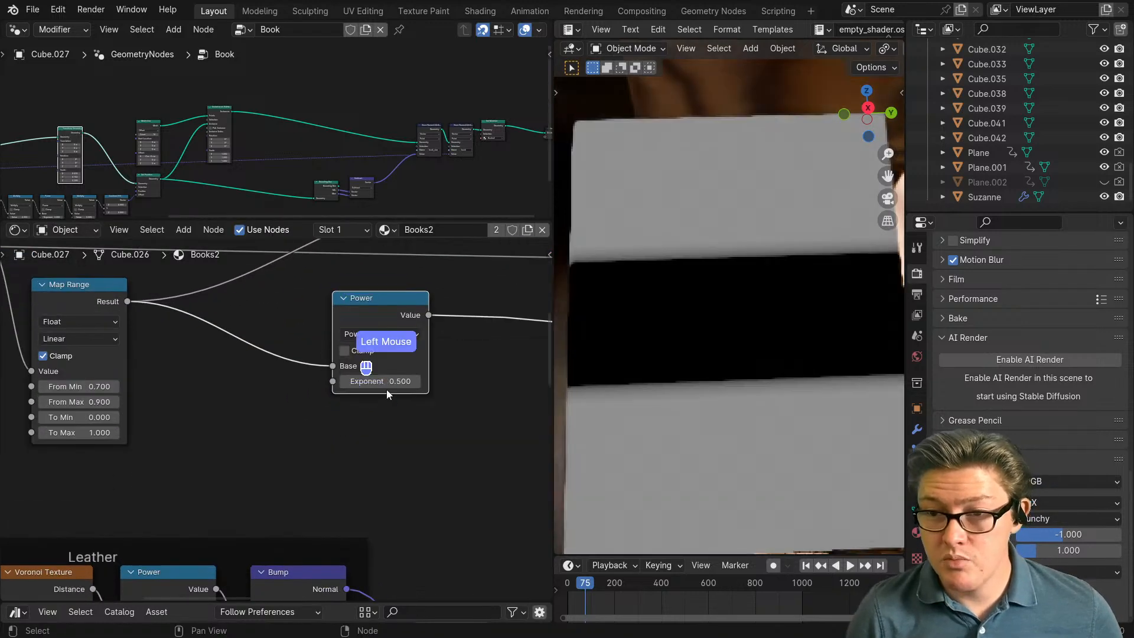
# Step: Try an Exponent of 1 on the new Power node and set it to 2
pyautogui.doubleClick(381, 382)
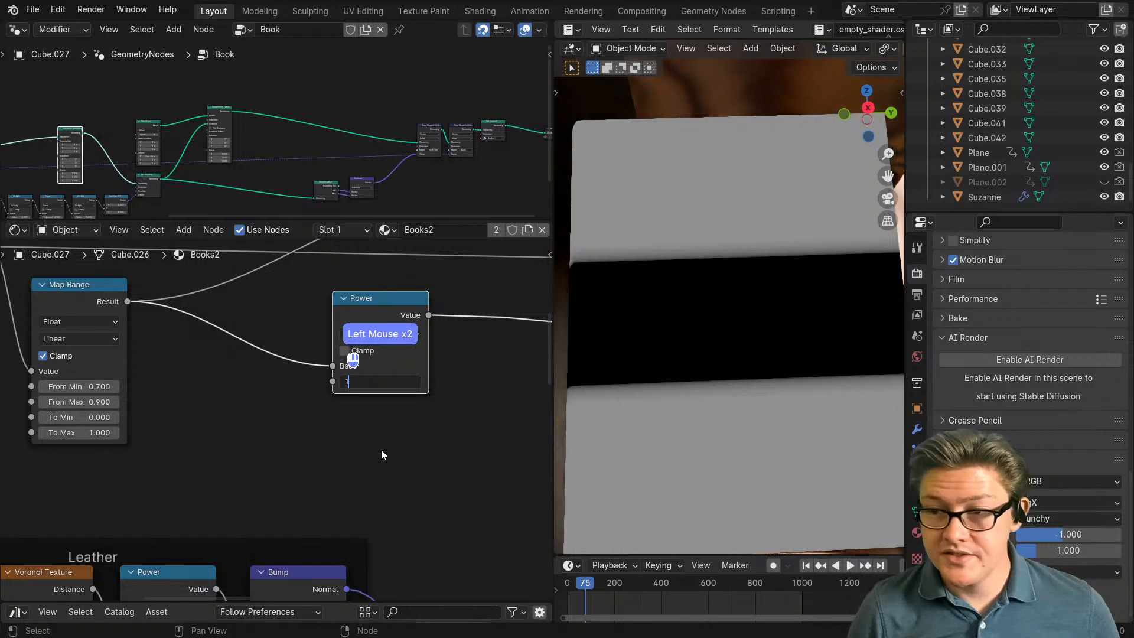
pyautogui.press('Return')
pyautogui.keyDown('shift'); pyautogui.moveTo(613, 446); pyautogui.dragTo(704, 401, button='middle'); pyautogui.keyUp('shift')
pyautogui.scroll(2, 700, 401)
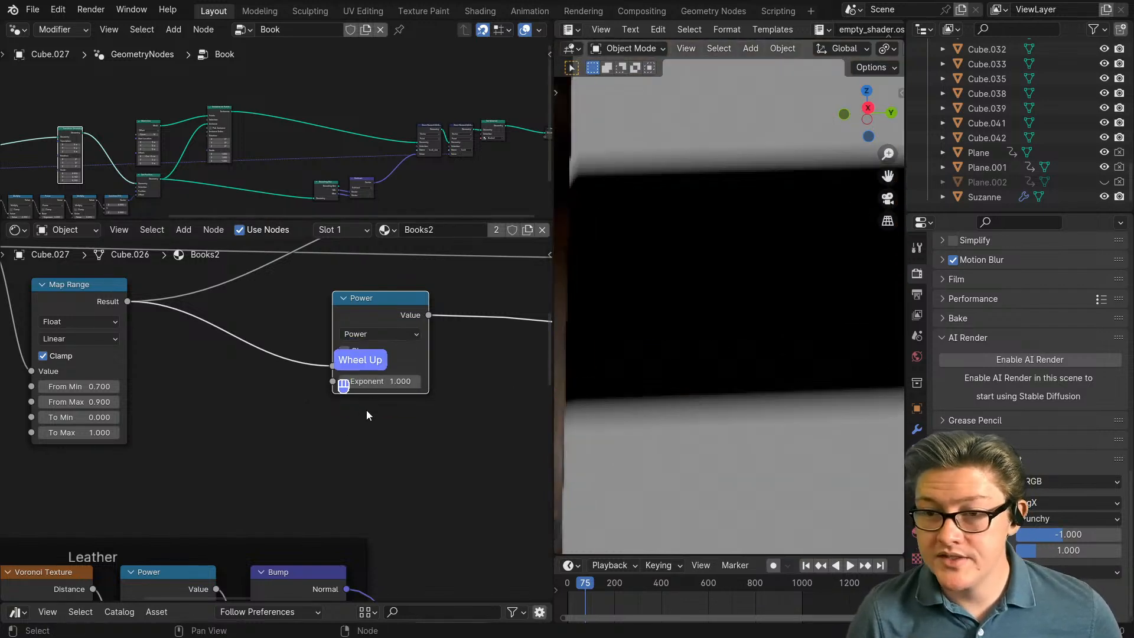
pyautogui.moveTo(366, 415); pyautogui.dragTo(236, 413, button='middle')
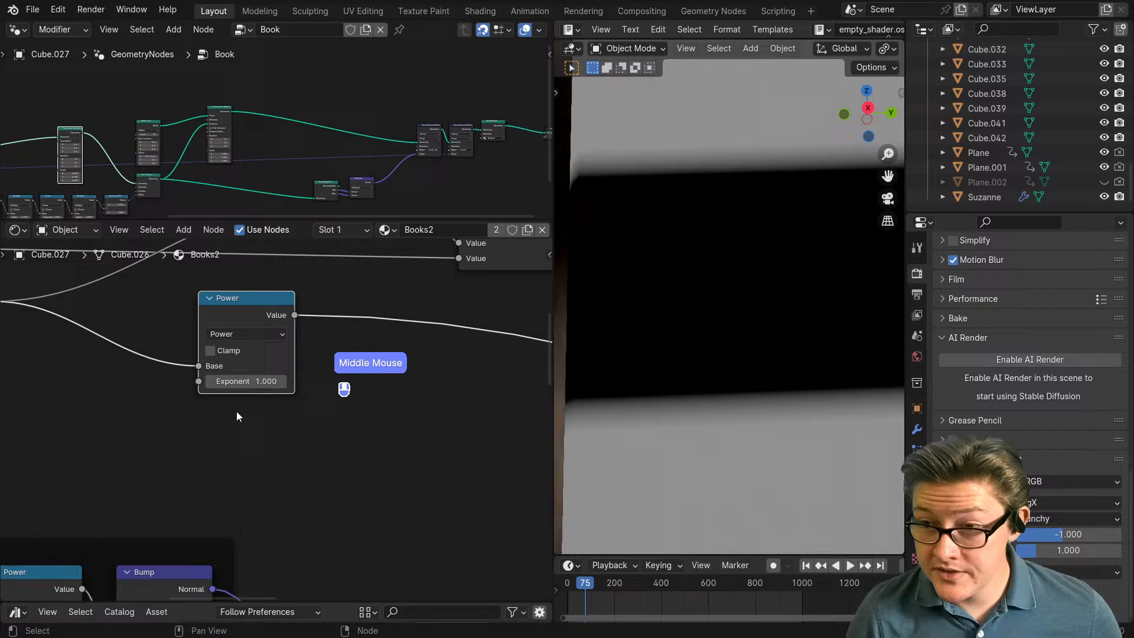
pyautogui.click(240, 381)
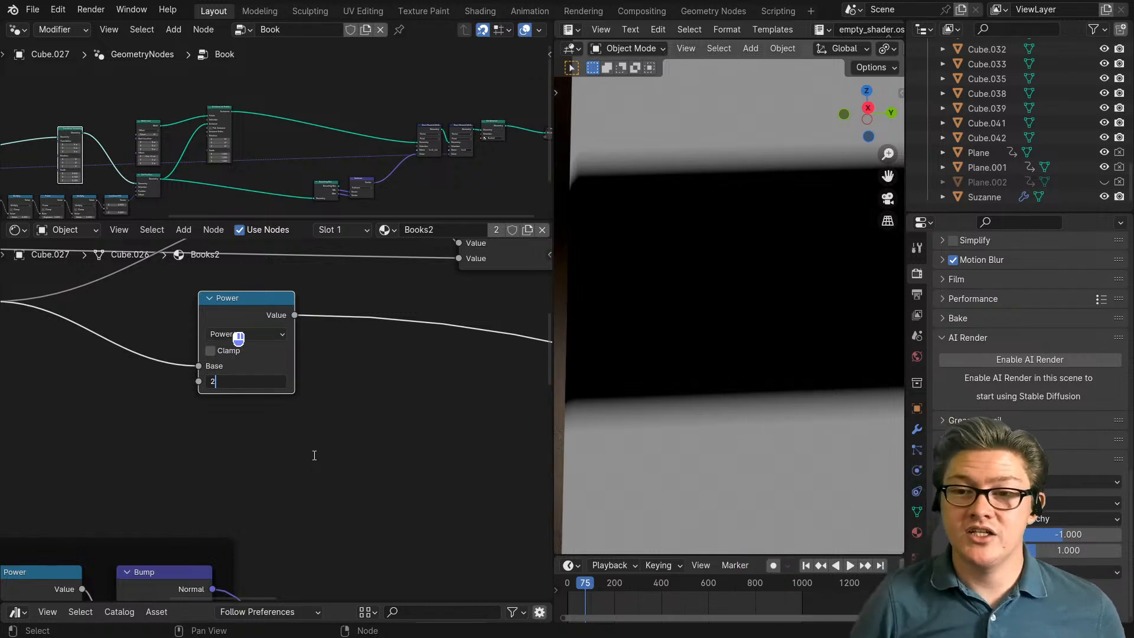
pyautogui.press('Return')
# Step: Return the preview to the final Mix Shader to show the letter on the cover
pyautogui.scroll(-5, 313, 455)
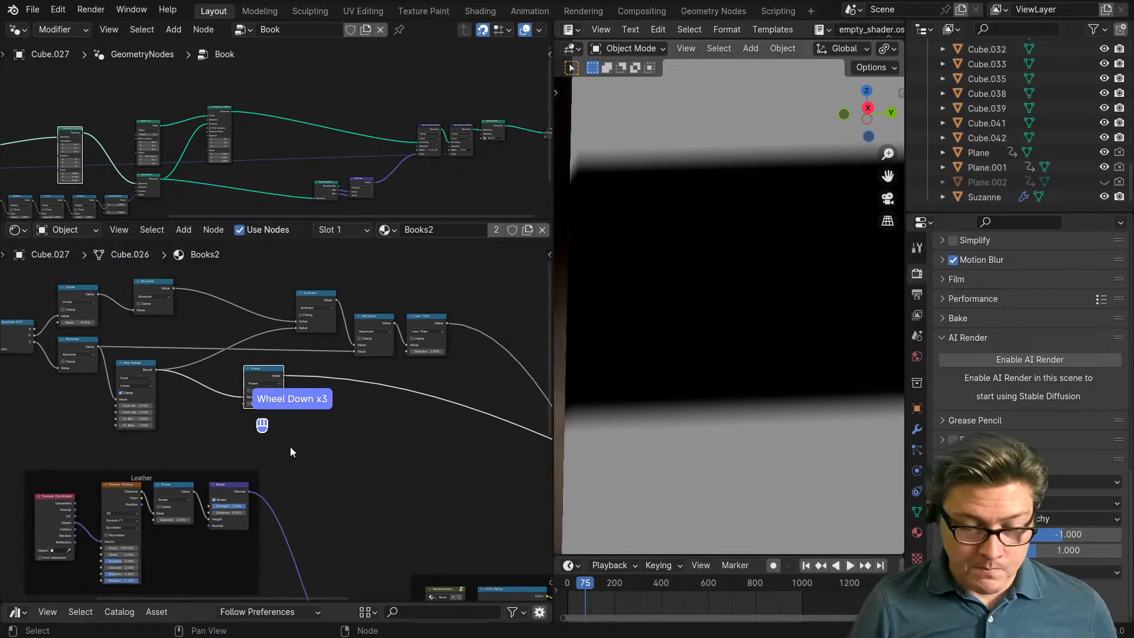
pyautogui.moveTo(406, 438); pyautogui.dragTo(273, 390, button='middle')
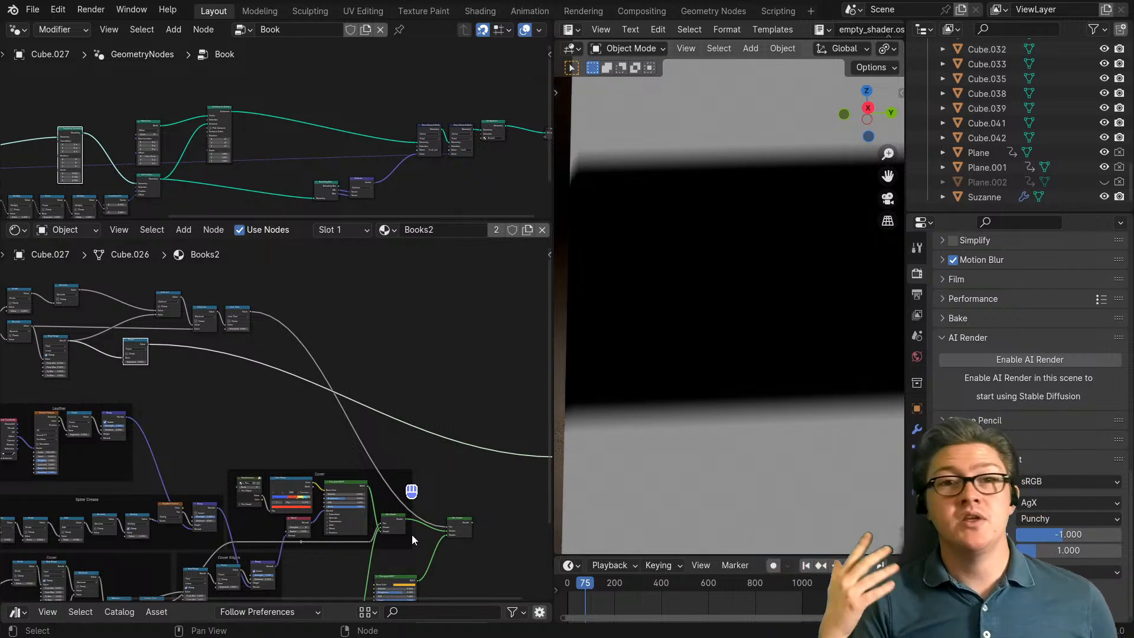
pyautogui.scroll(2, 412, 534)
pyautogui.moveTo(480, 533); pyautogui.dragTo(366, 480, button='middle')
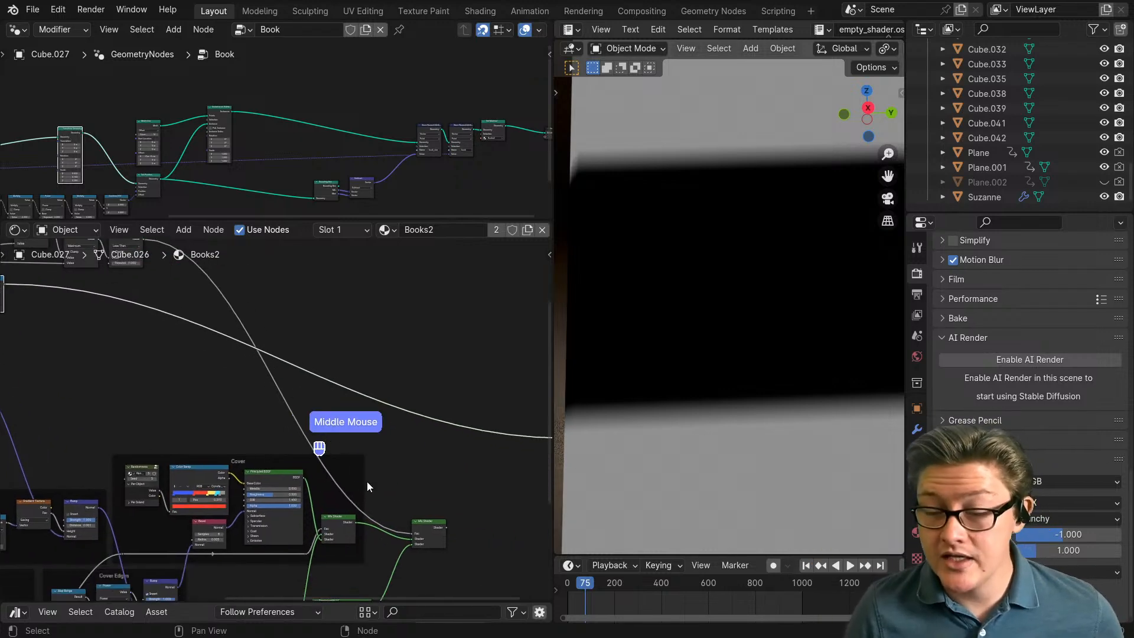
pyautogui.keyDown('ctrl'); pyautogui.keyDown('shift'); pyautogui.click(426, 522); pyautogui.keyUp('shift'); pyautogui.keyUp('ctrl')
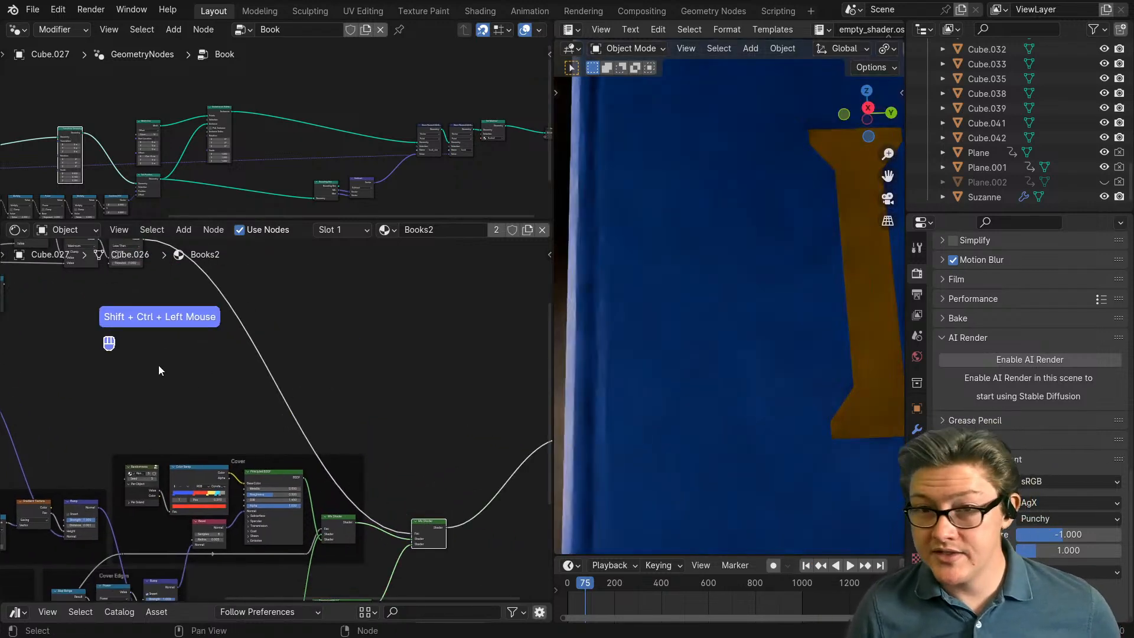
# Step: Connect the Power node's Value to the second value input of the Subtract node and inspect the whole letter on the cover
pyautogui.moveTo(59, 324); pyautogui.dragTo(293, 451, button='middle')
pyautogui.scroll(1, 293, 452)
pyautogui.scroll(3, 207, 443)
pyautogui.moveTo(207, 443); pyautogui.dragTo(324, 459, button='middle')
pyautogui.moveTo(324, 460); pyautogui.dragTo(377, 369)
pyautogui.click(806, 366)
pyautogui.keyDown('shift'); pyautogui.moveTo(827, 363); pyautogui.dragTo(664, 402, button='middle'); pyautogui.keyUp('shift')
pyautogui.scroll(2, 760, 401)
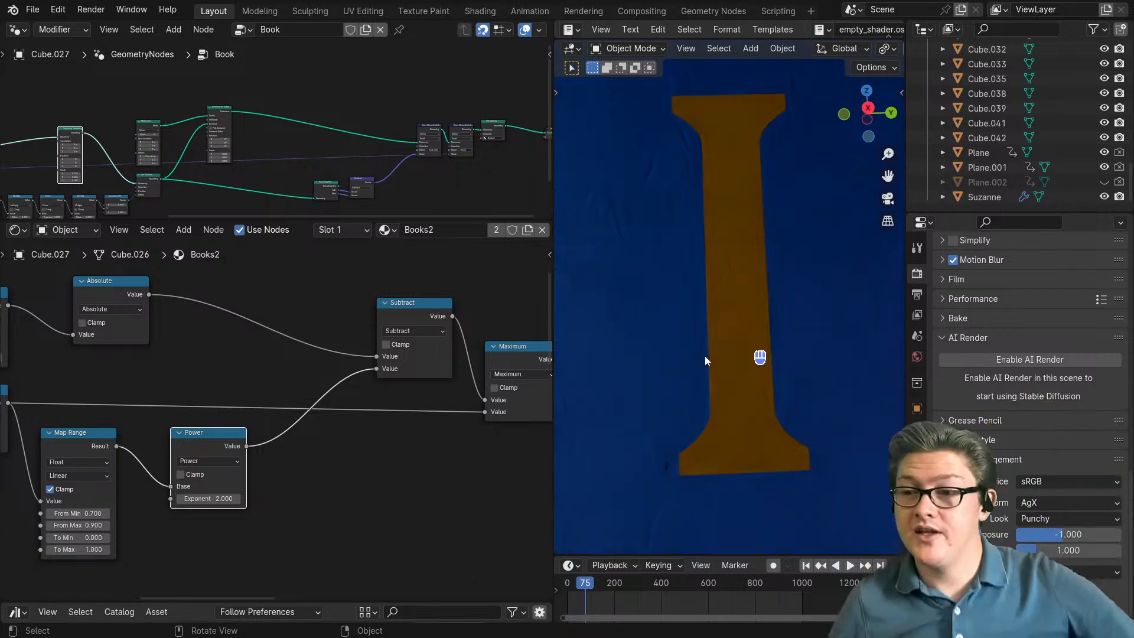
# Step: Try Exponents of 7.1, 10.1 and 1.6 on the Power node to compare the serif curves
pyautogui.moveTo(206, 498); pyautogui.dragTo(325, 498)
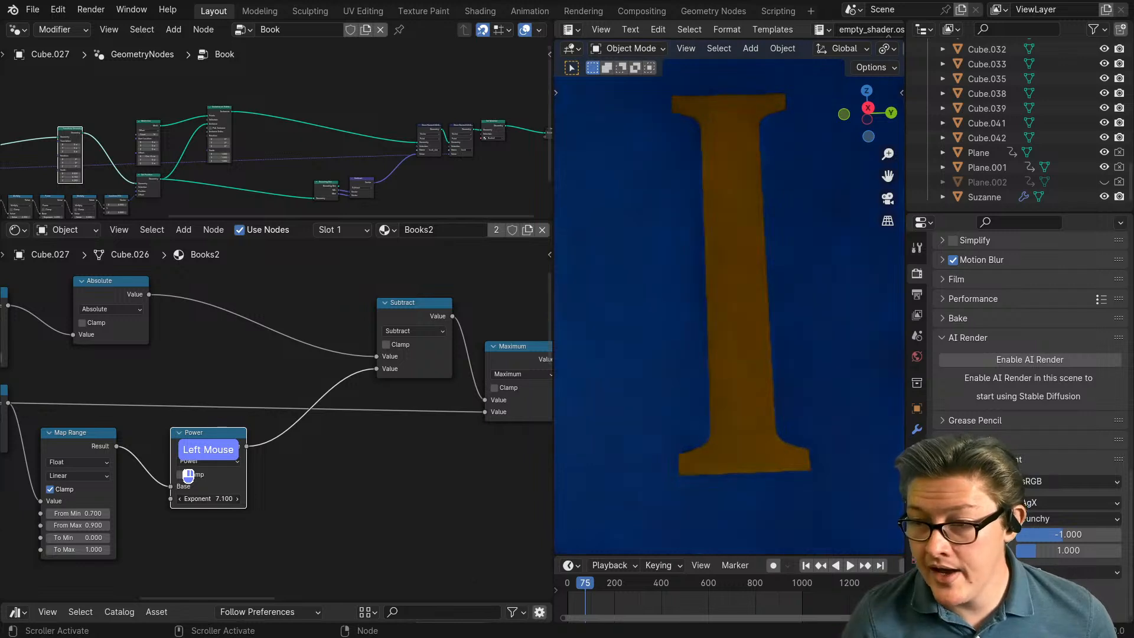
pyautogui.moveTo(188, 475); pyautogui.dragTo(208, 453)
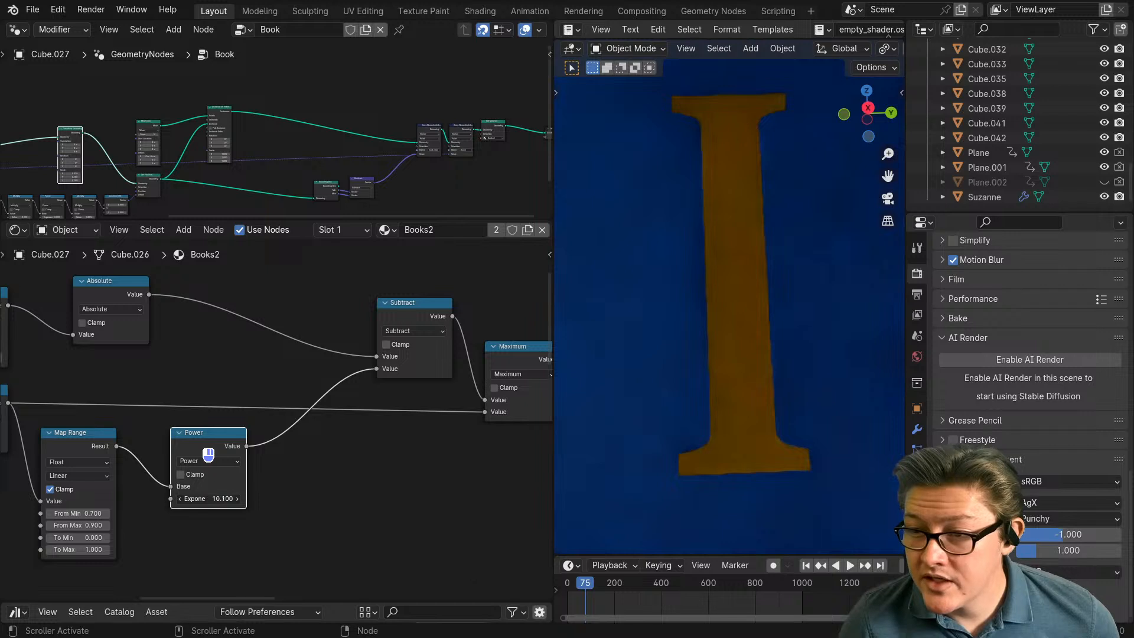
pyautogui.moveTo(208, 499); pyautogui.dragTo(190, 498)
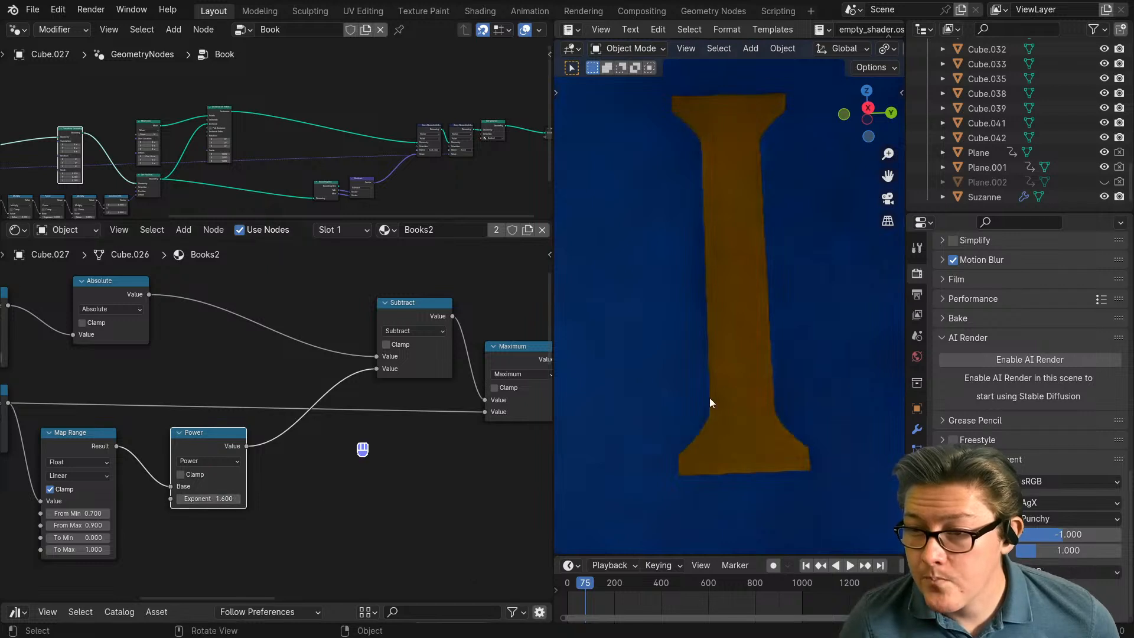
pyautogui.scroll(3, 722, 419)
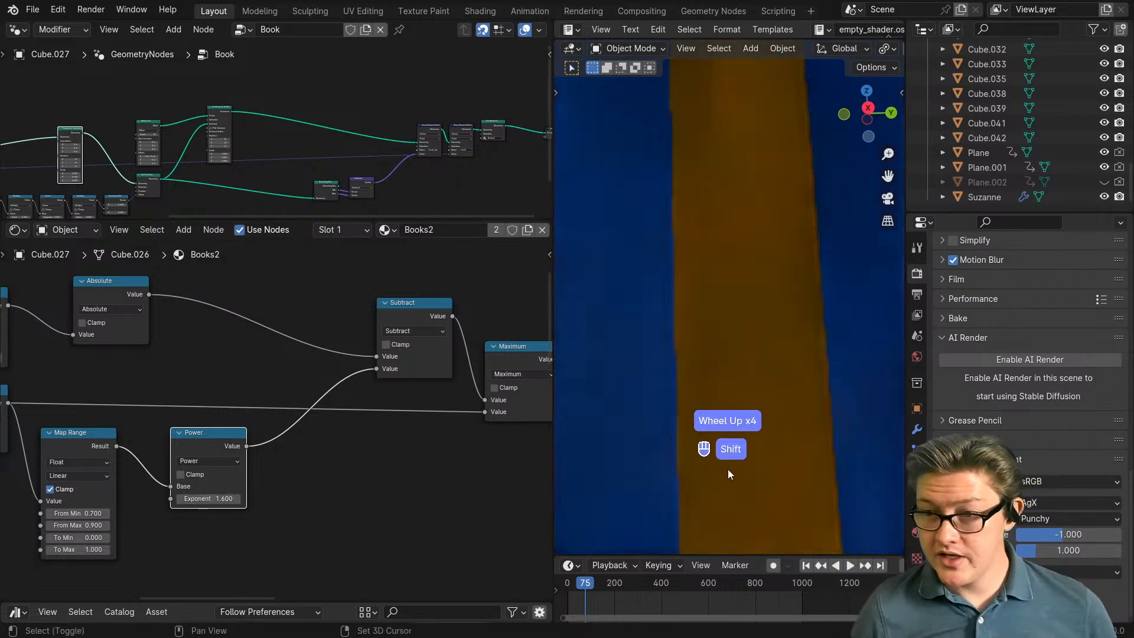
pyautogui.keyDown('shift'); pyautogui.moveTo(727, 469); pyautogui.dragTo(733, 274, button='middle'); pyautogui.keyUp('shift')
# Step: Set the Power node's Exponent to 2
pyautogui.click(209, 499)
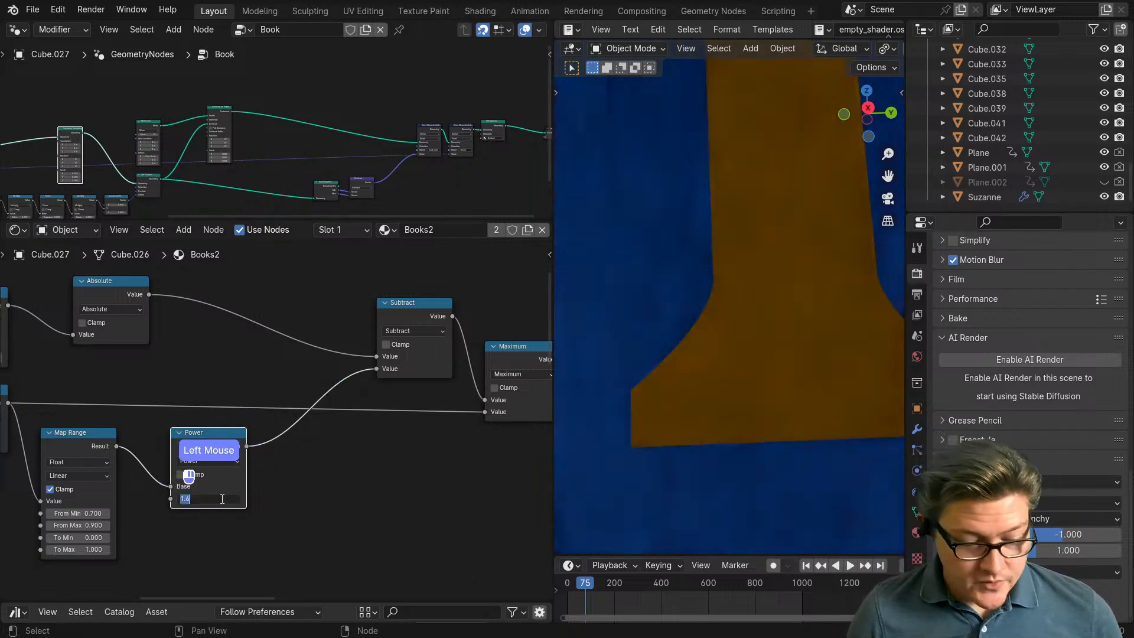
pyautogui.write('2')
pyautogui.press('Return')
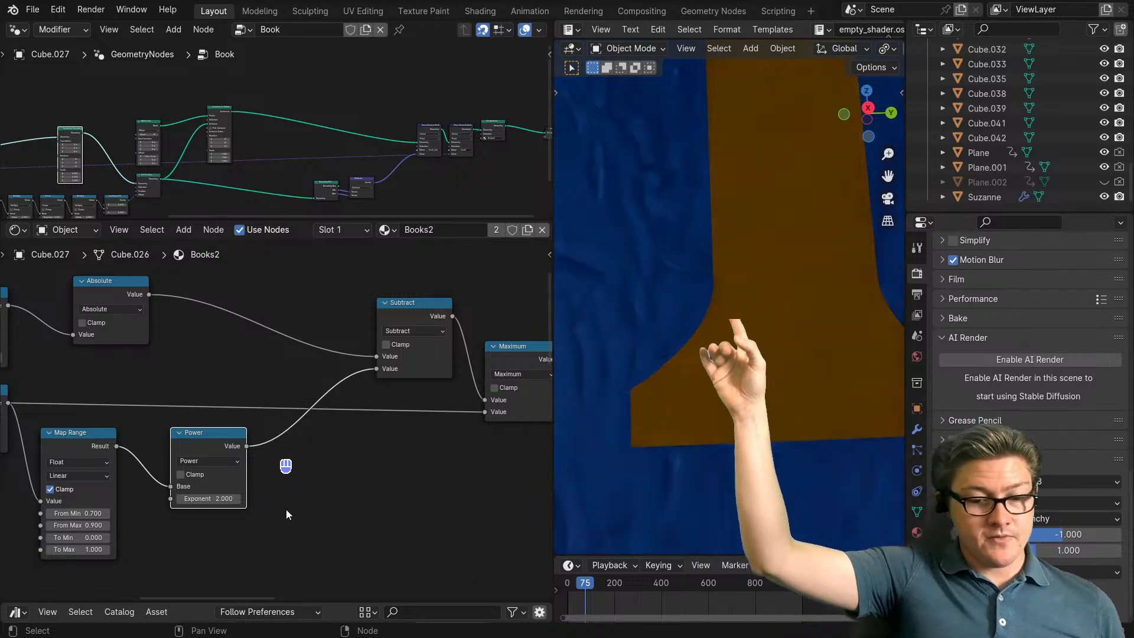
# Step: Add a second Map Range node beside the Power node with To Min 1 and To Max 0
pyautogui.keyDown('alt'); pyautogui.scroll(-1, 287, 510); pyautogui.keyUp('alt')
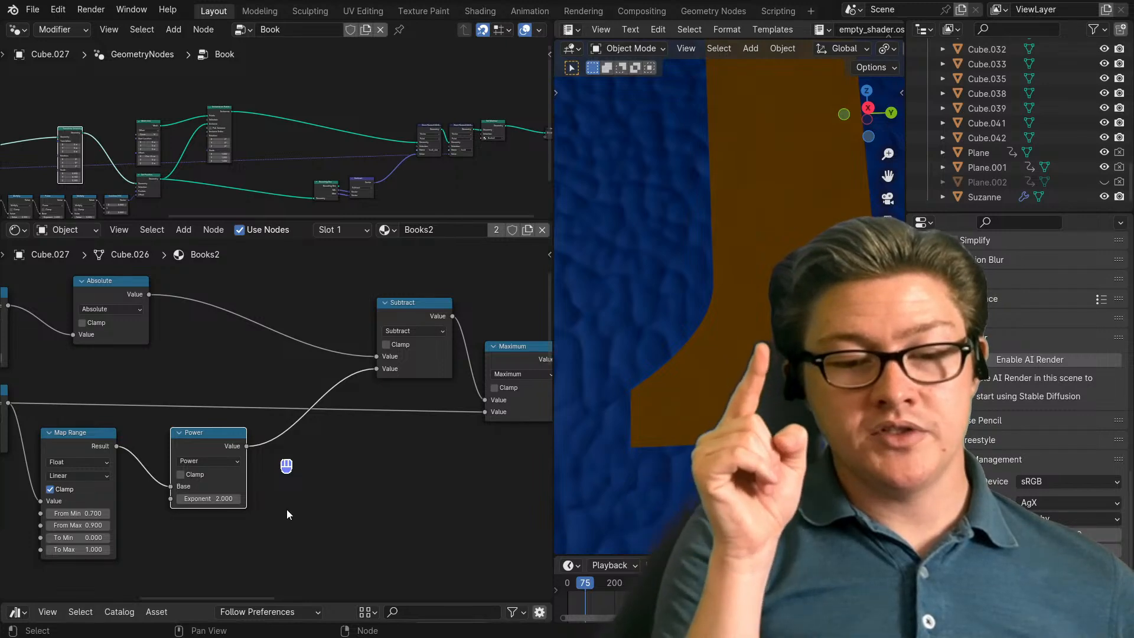
pyautogui.scroll(-4, 304, 499)
pyautogui.moveTo(258, 494); pyautogui.dragTo(261, 418, button='middle')
pyautogui.hotkey('shift', 'm')
pyautogui.click(439, 405)
pyautogui.scroll(4, 397, 414)
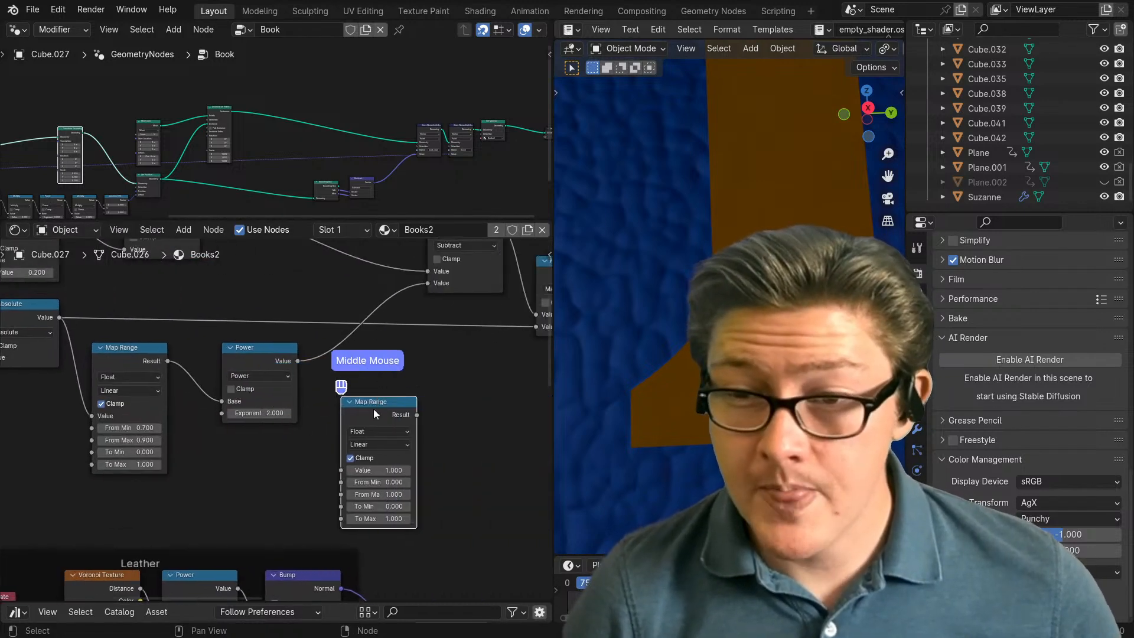
pyautogui.click(375, 507)
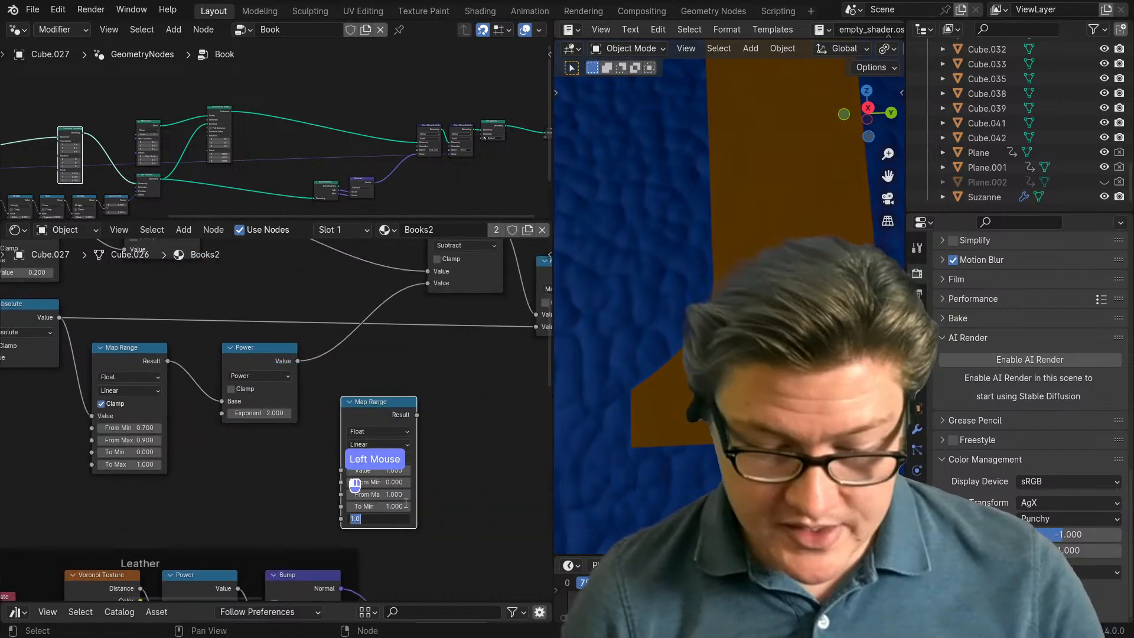
pyautogui.write('0')
pyautogui.click(446, 482)
# Step: Preview the Power node and insert the inverted Map Range node on its preview link
pyautogui.click(256, 364)
pyautogui.keyDown('ctrl'); pyautogui.keyDown('shift'); pyautogui.click(263, 357); pyautogui.keyUp('shift'); pyautogui.keyUp('ctrl')
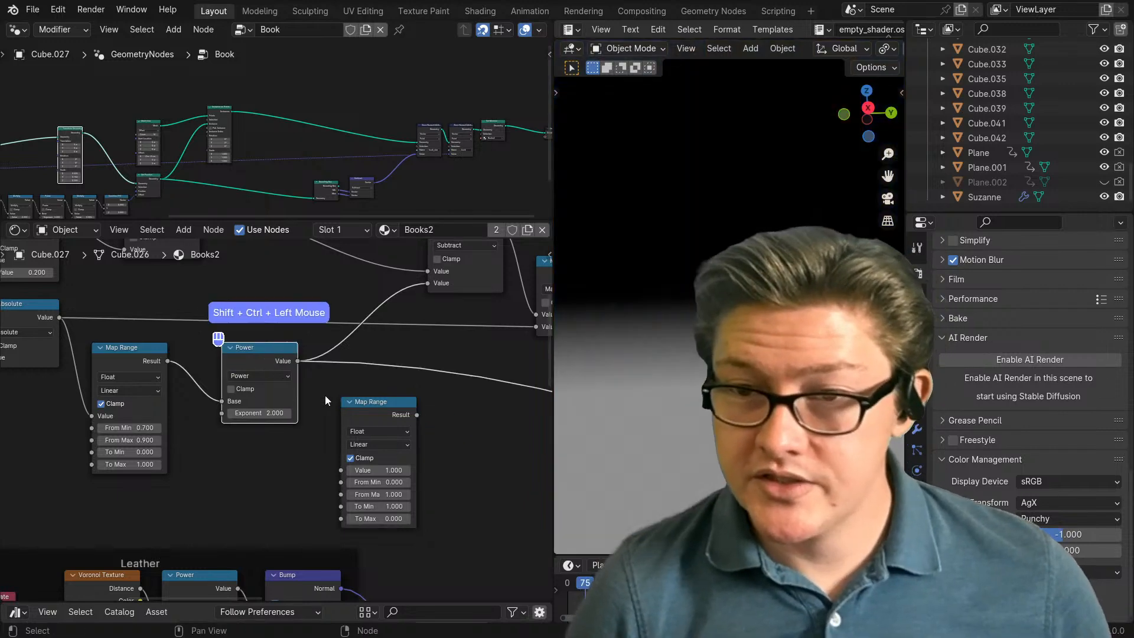
pyautogui.moveTo(363, 414); pyautogui.dragTo(385, 370)
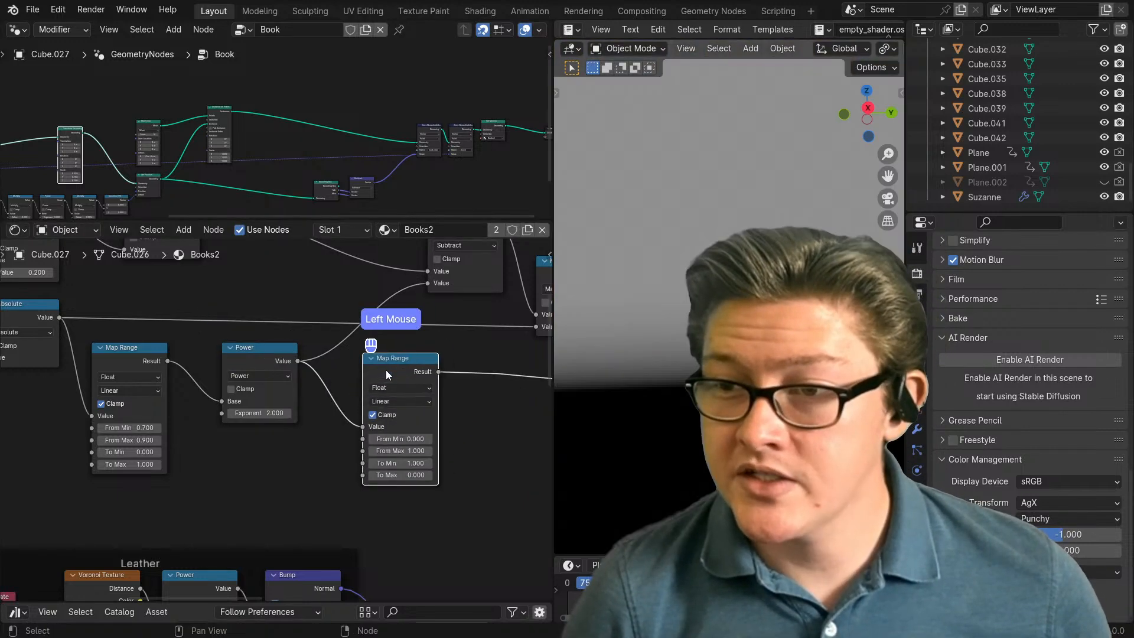
pyautogui.scroll(-3, 386, 371)
pyautogui.moveTo(403, 382); pyautogui.dragTo(316, 383, button='middle')
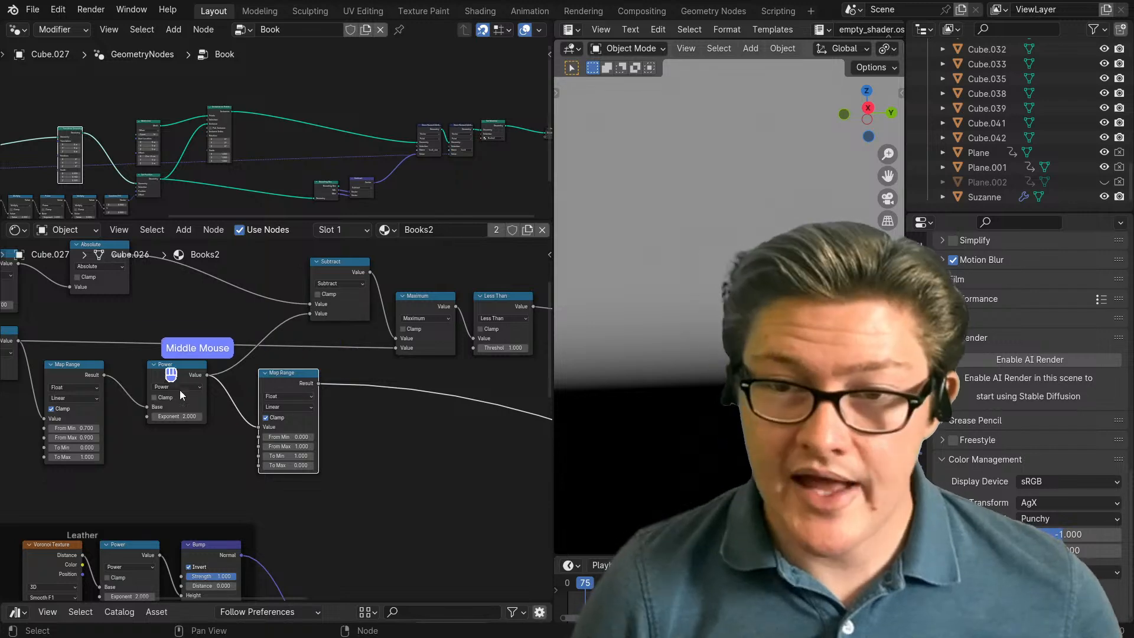
# Step: Duplicate the Power node with its Exponent of 2 and insert the copy after the inverted Map Range node
pyautogui.click(164, 371)
pyautogui.hotkey('shift', 'd')
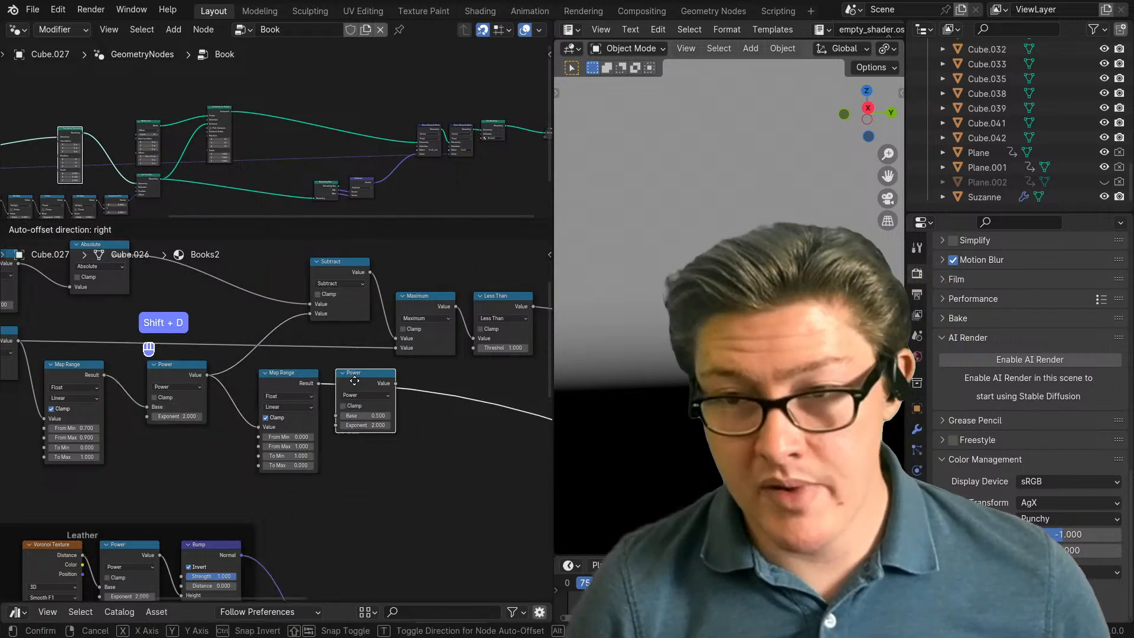
pyautogui.click(349, 357)
# Step: Select all the nodes that feed Subtract and move them away from it to make room
pyautogui.scroll(-6, 338, 413)
pyautogui.moveTo(339, 433); pyautogui.dragTo(419, 446, button='middle')
pyautogui.moveTo(429, 481); pyautogui.dragTo(192, 401)
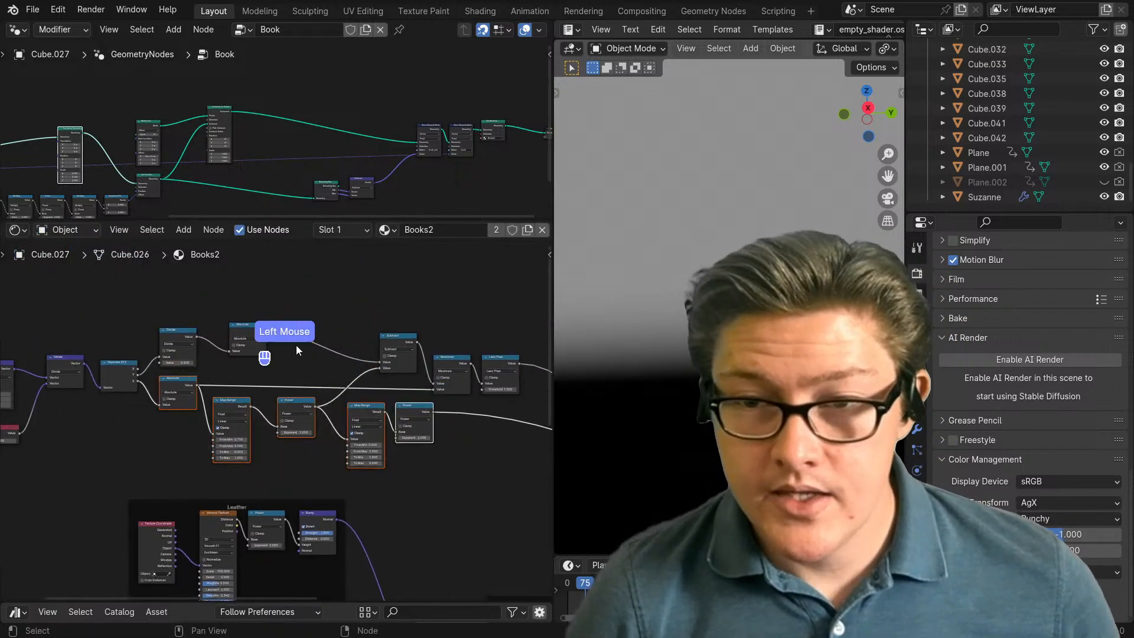
pyautogui.moveTo(260, 361); pyautogui.dragTo(357, 377, button='middle')
pyautogui.keyDown('shift'); pyautogui.moveTo(126, 412); pyautogui.dragTo(126, 412); pyautogui.keyUp('shift')
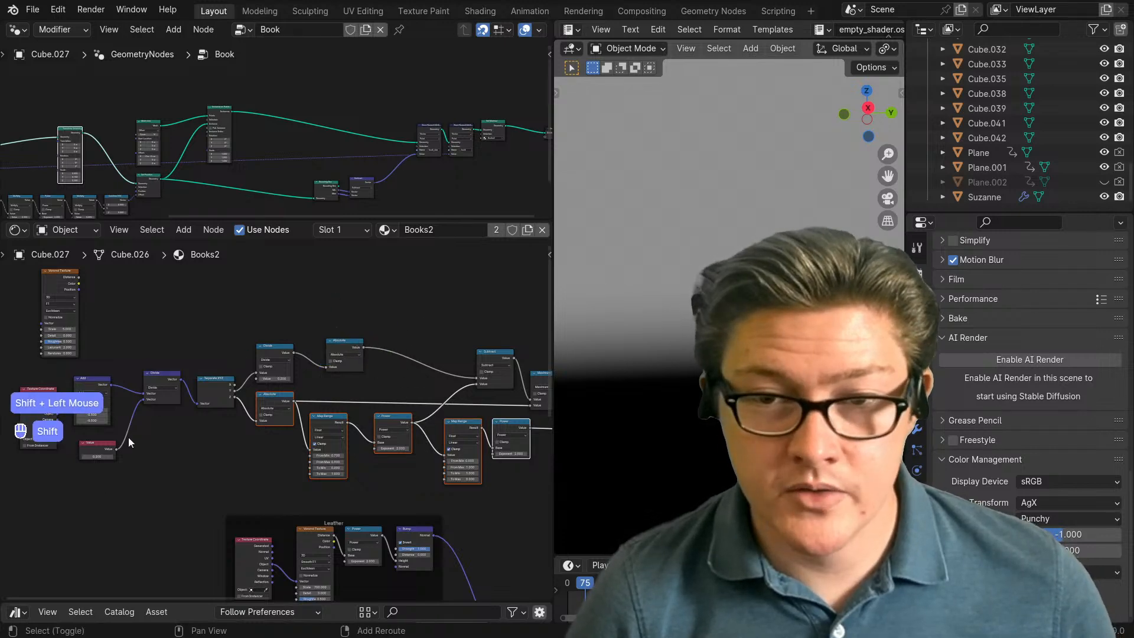
pyautogui.keyDown('shift'); pyautogui.click(381, 322); pyautogui.keyUp('shift')
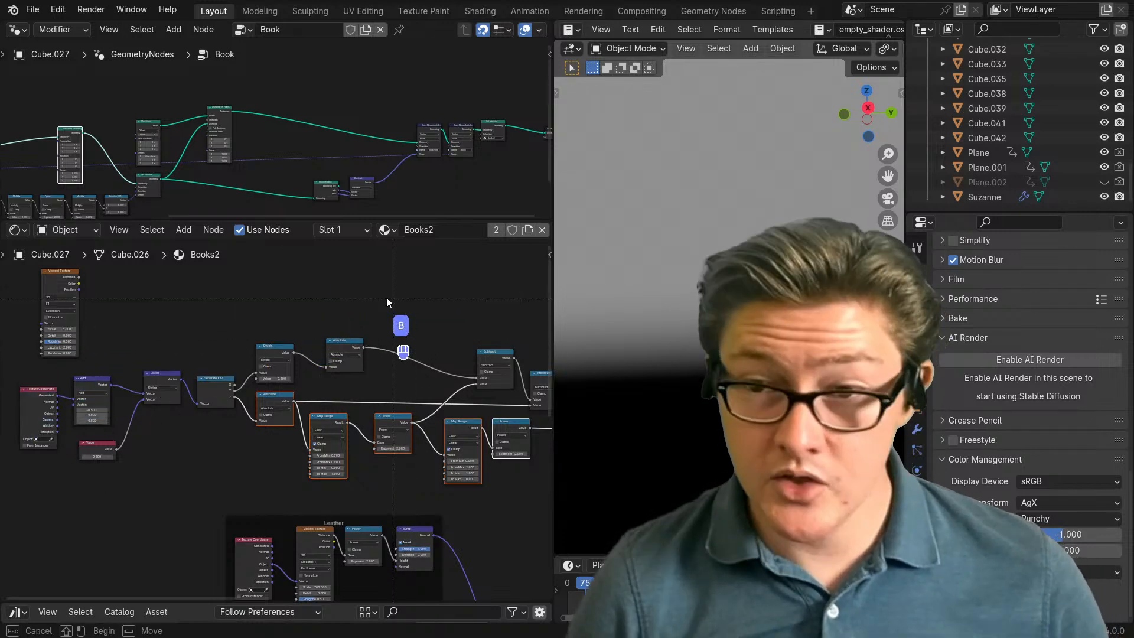
pyautogui.keyDown('shift'); pyautogui.moveTo(389, 298); pyautogui.dragTo(6, 413); pyautogui.keyUp('shift')
pyautogui.press('g')
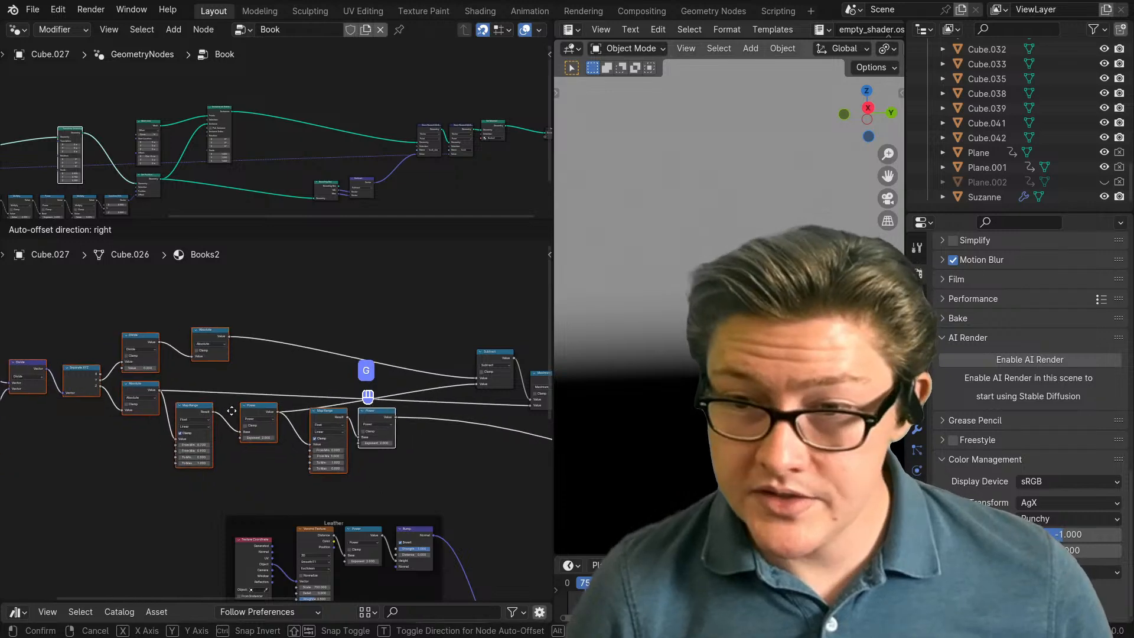
pyautogui.click(458, 429)
# Step: Connect the second Power node's Value to the Subtract node's second value input and return the preview to the final Mix Shader
pyautogui.scroll(2, 459, 428)
pyautogui.moveTo(458, 429); pyautogui.dragTo(342, 420, button='middle')
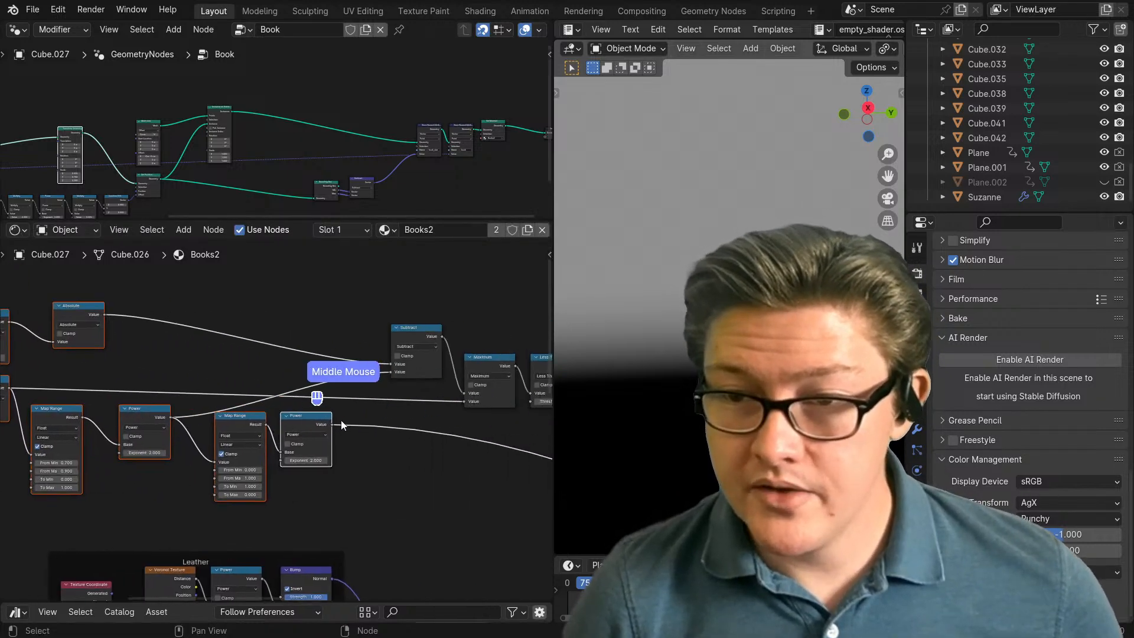
pyautogui.moveTo(332, 427); pyautogui.dragTo(390, 373)
pyautogui.scroll(-2, 406, 453)
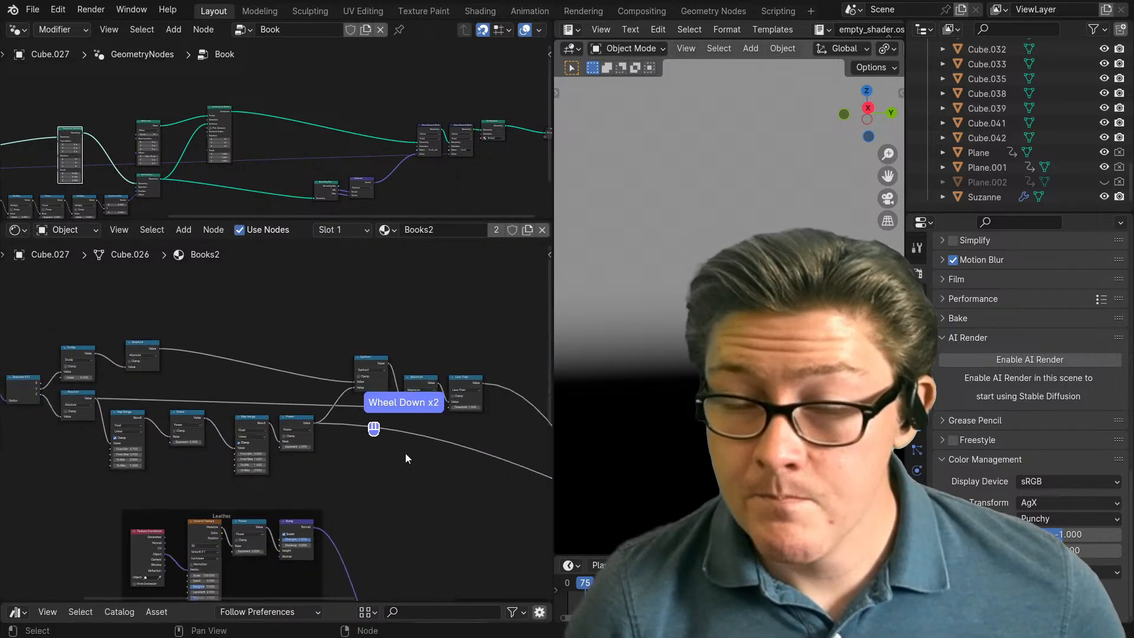
pyautogui.moveTo(405, 452); pyautogui.dragTo(361, 410, button='middle')
pyautogui.keyDown('ctrl'); pyautogui.keyDown('shift'); pyautogui.click(505, 565); pyautogui.keyUp('shift'); pyautogui.keyUp('ctrl')
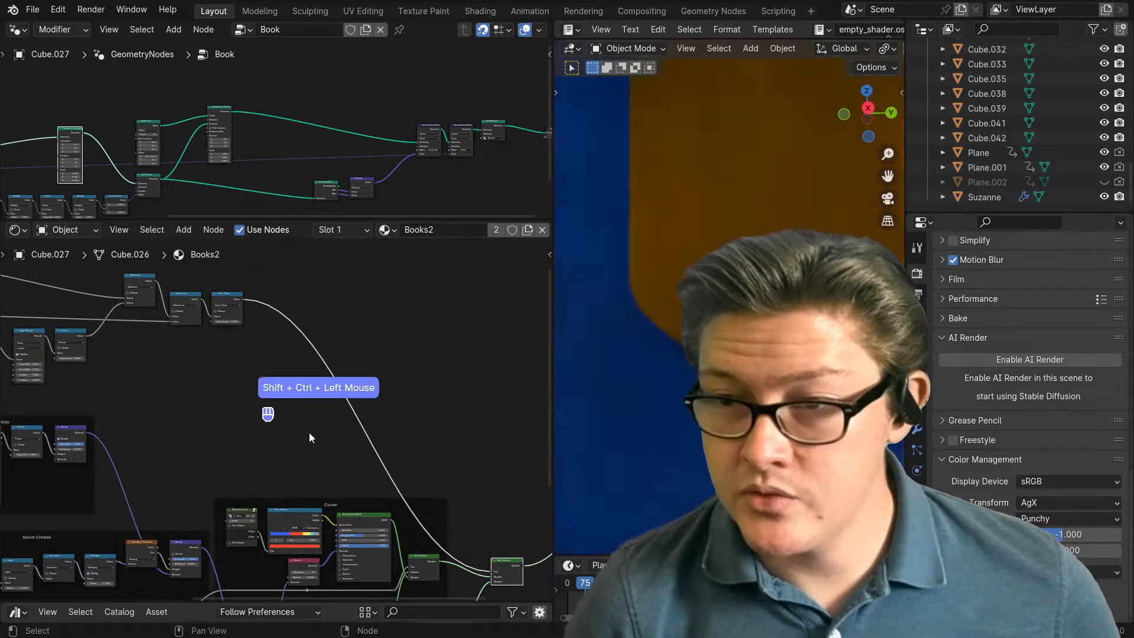
# Step: Move both Power nodes and the inverted Map Range node between them closer to the first Map Range node
pyautogui.moveTo(213, 409); pyautogui.dragTo(418, 460, button='middle')
pyautogui.scroll(3, 306, 444)
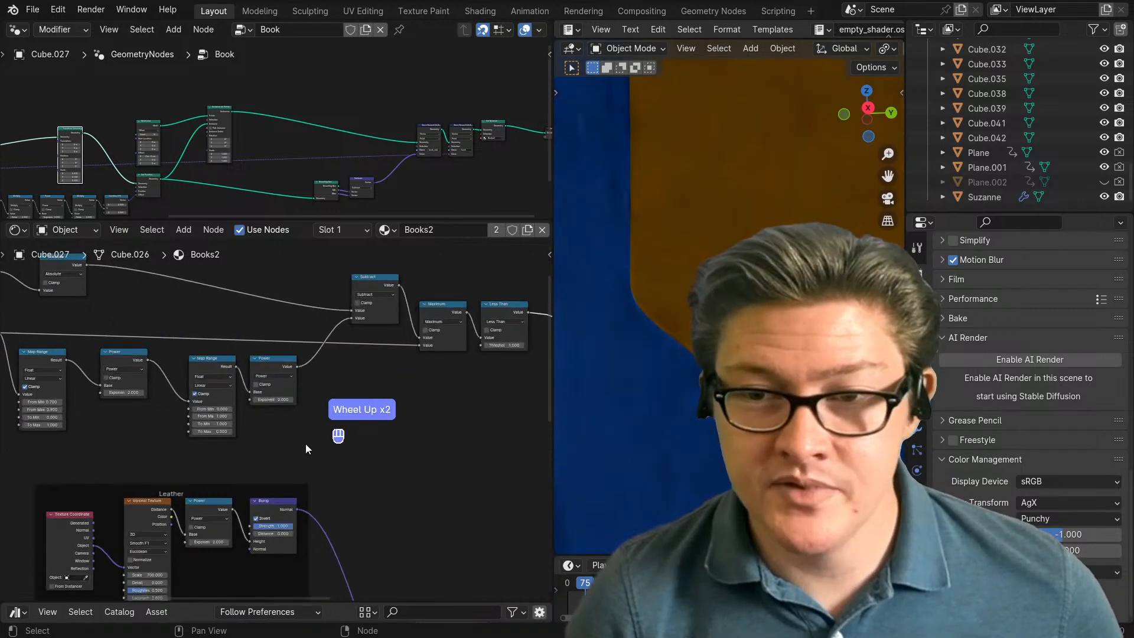
pyautogui.moveTo(301, 440); pyautogui.dragTo(402, 474, button='middle')
pyautogui.moveTo(394, 476); pyautogui.dragTo(310, 404)
pyautogui.press('g')
pyautogui.click(287, 399)
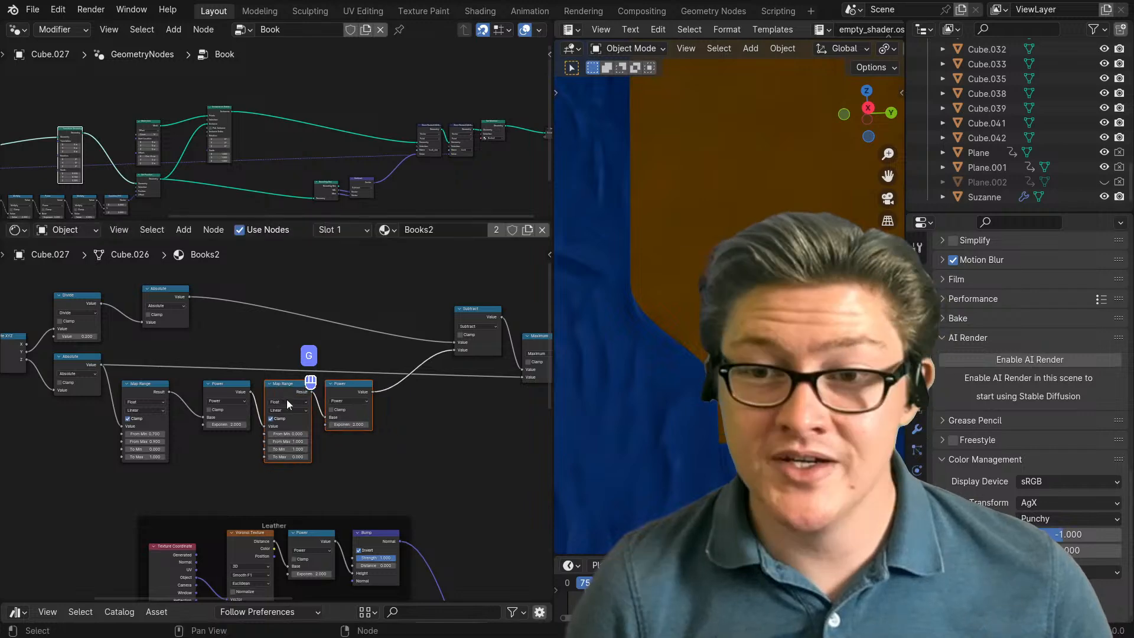
pyautogui.keyDown('shift'); pyautogui.click(222, 387); pyautogui.keyUp('shift')
pyautogui.press('g')
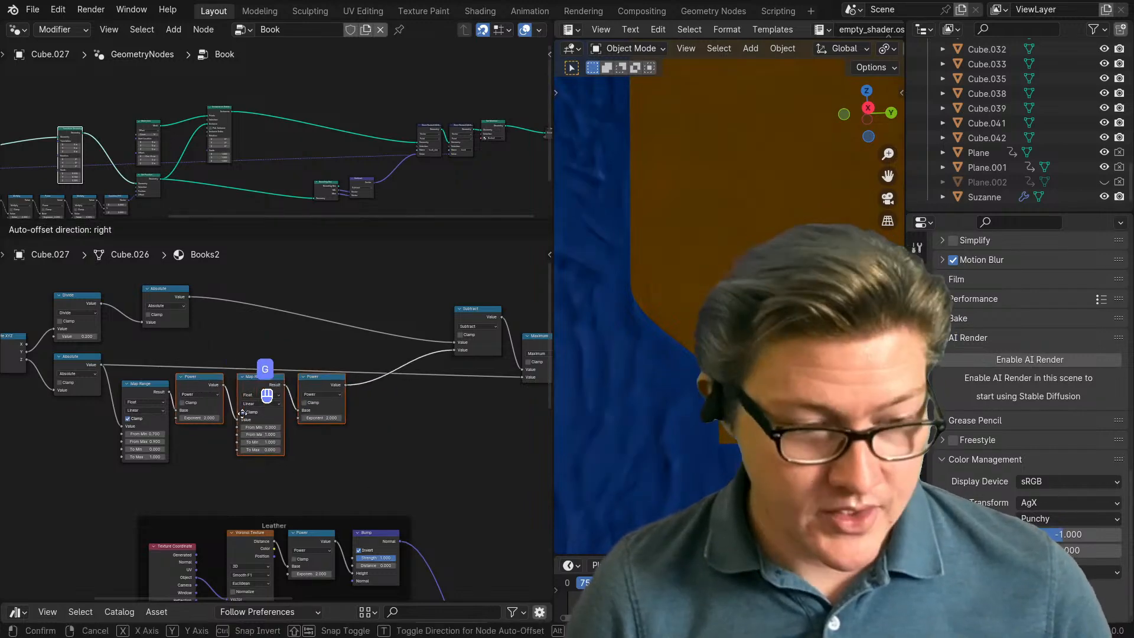
pyautogui.click(253, 424)
# Step: Duplicate the first Map Range node and insert the copy between the second Power node and the Subtract node
pyautogui.click(137, 384)
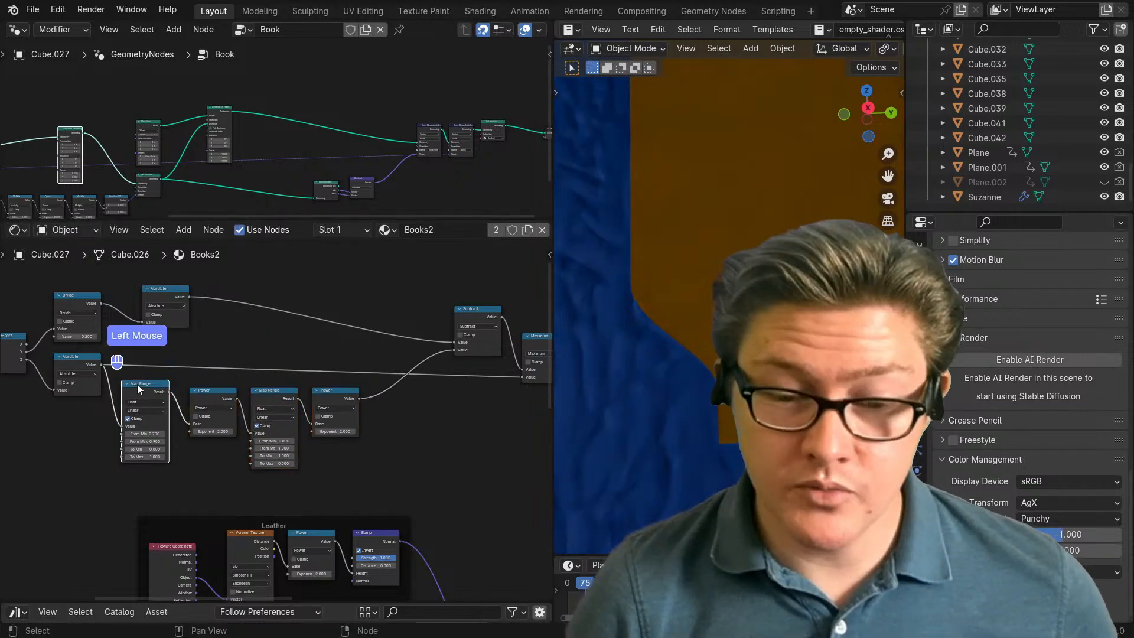
pyautogui.hotkey('shift', 'd')
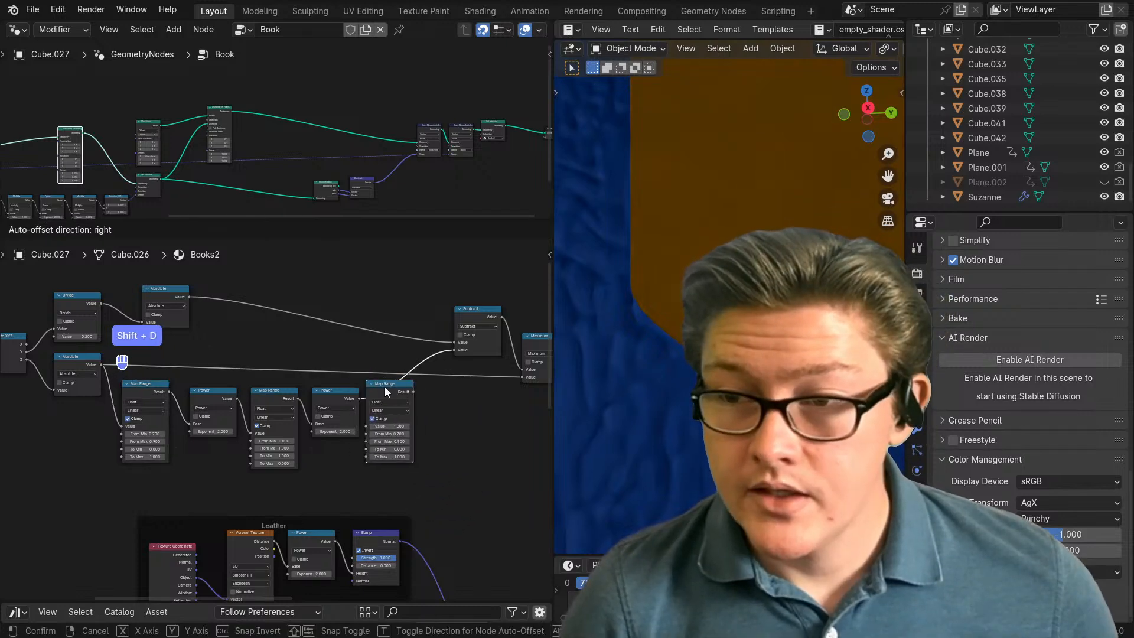
pyautogui.click(384, 387)
pyautogui.scroll(2, 433, 462)
pyautogui.moveTo(433, 463); pyautogui.dragTo(349, 451, button='middle')
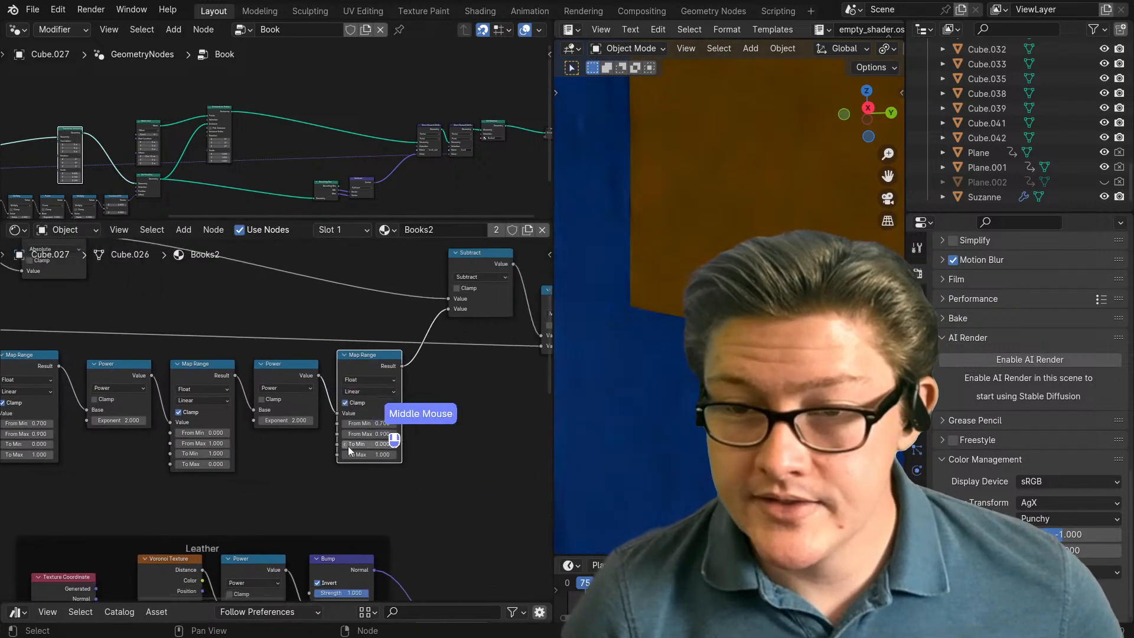
# Step: Invert the new Map Range node's output by setting To Min to 1 and To Max to 0
pyautogui.scroll(4, 348, 452)
pyautogui.moveTo(280, 480); pyautogui.dragTo(360, 477, button='middle')
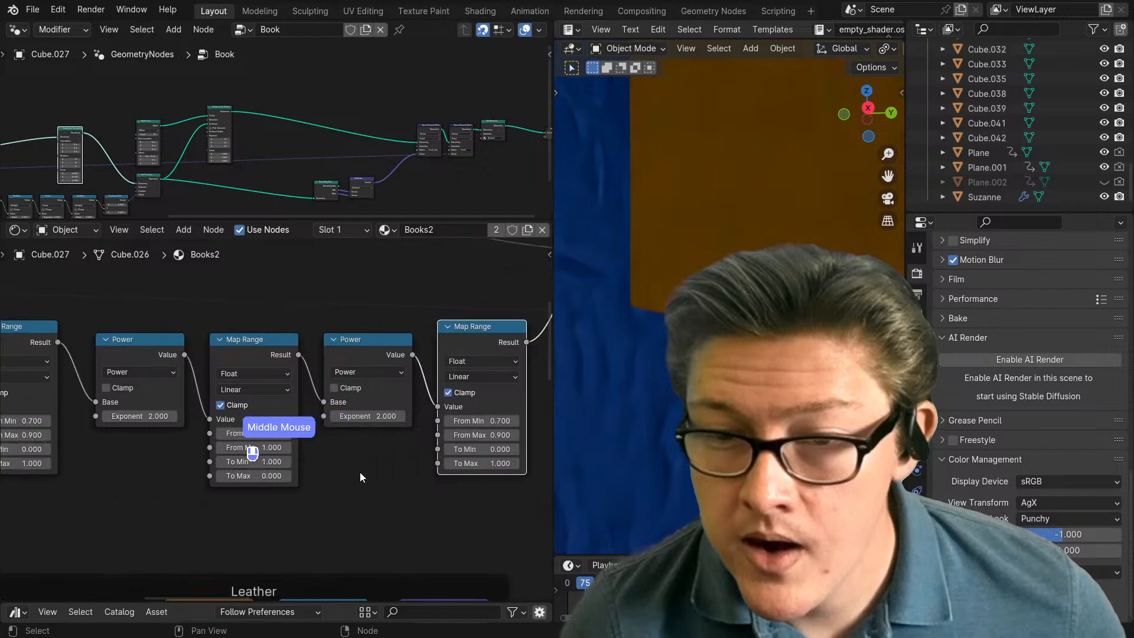
pyautogui.click(467, 449)
pyautogui.write('1')
pyautogui.press('Tab')
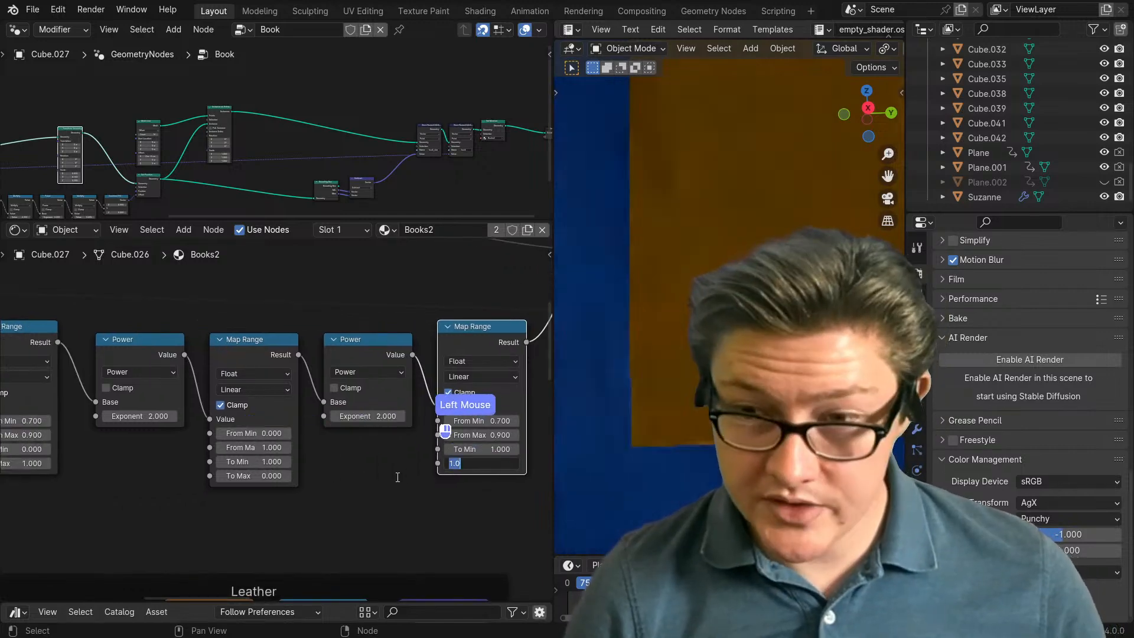
pyautogui.press('Return')
pyautogui.scroll(-2, 351, 487)
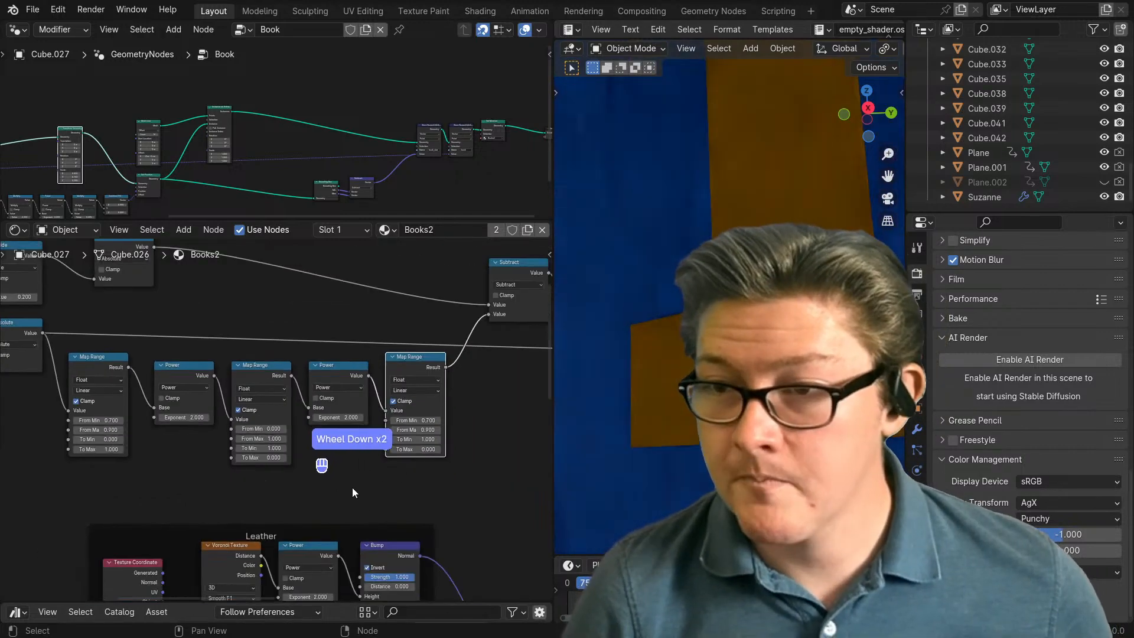
pyautogui.scroll(2, 292, 482)
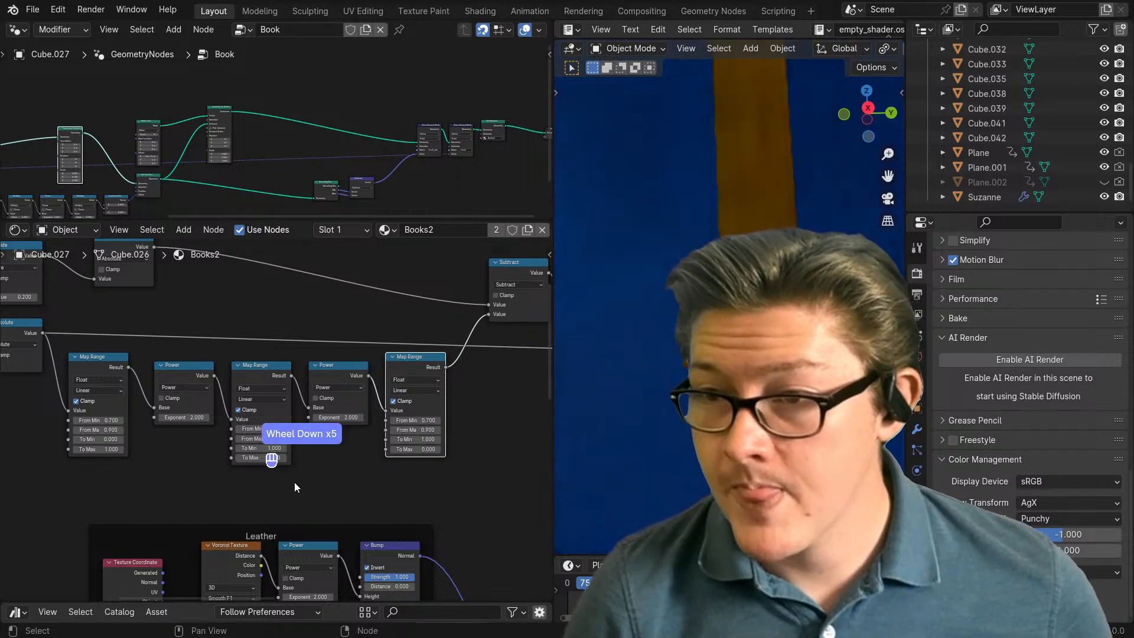
# Step: Add a Value node set to 2 and connect it to the Exponent inputs of both Power nodes
pyautogui.hotkey('shift', 'a')
pyautogui.write('val')
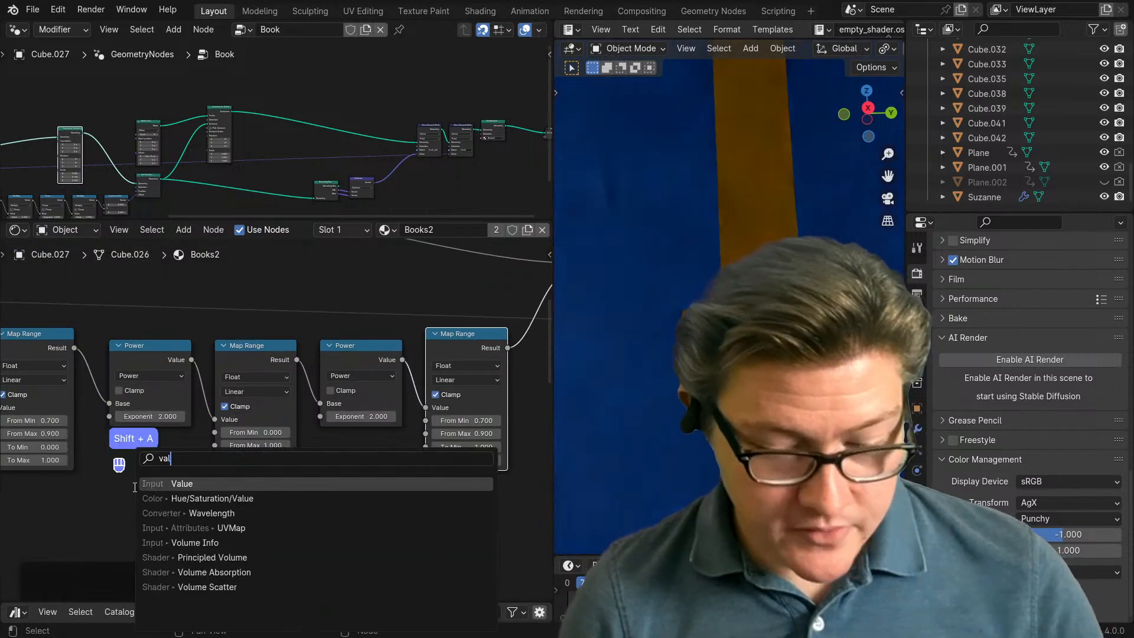
pyautogui.click(182, 483)
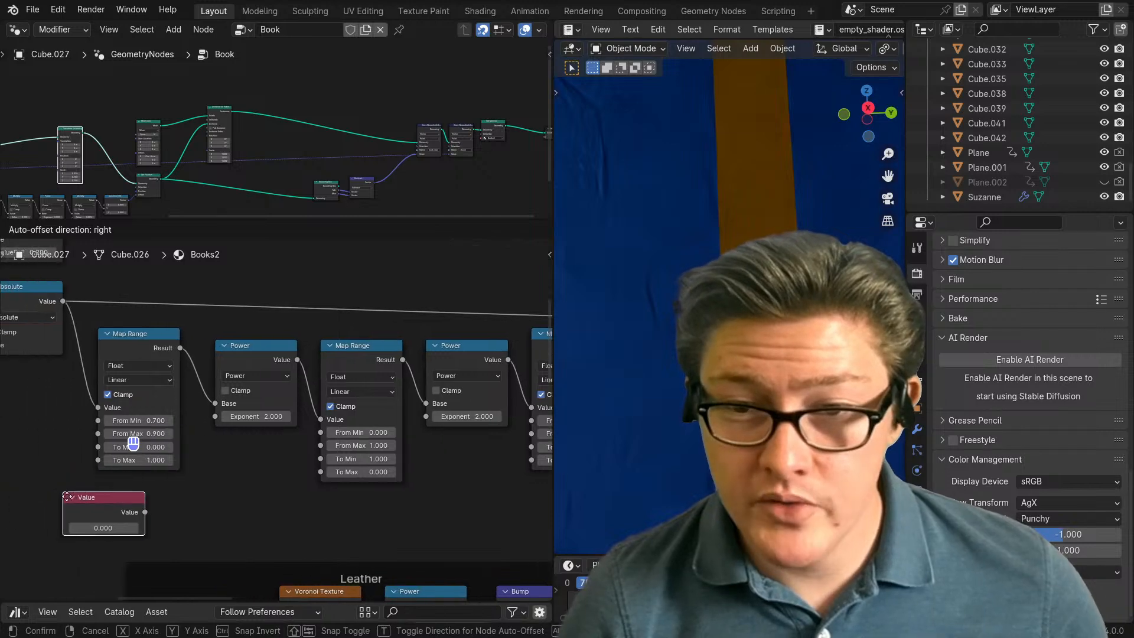
pyautogui.click(153, 507)
pyautogui.moveTo(157, 524); pyautogui.dragTo(216, 416)
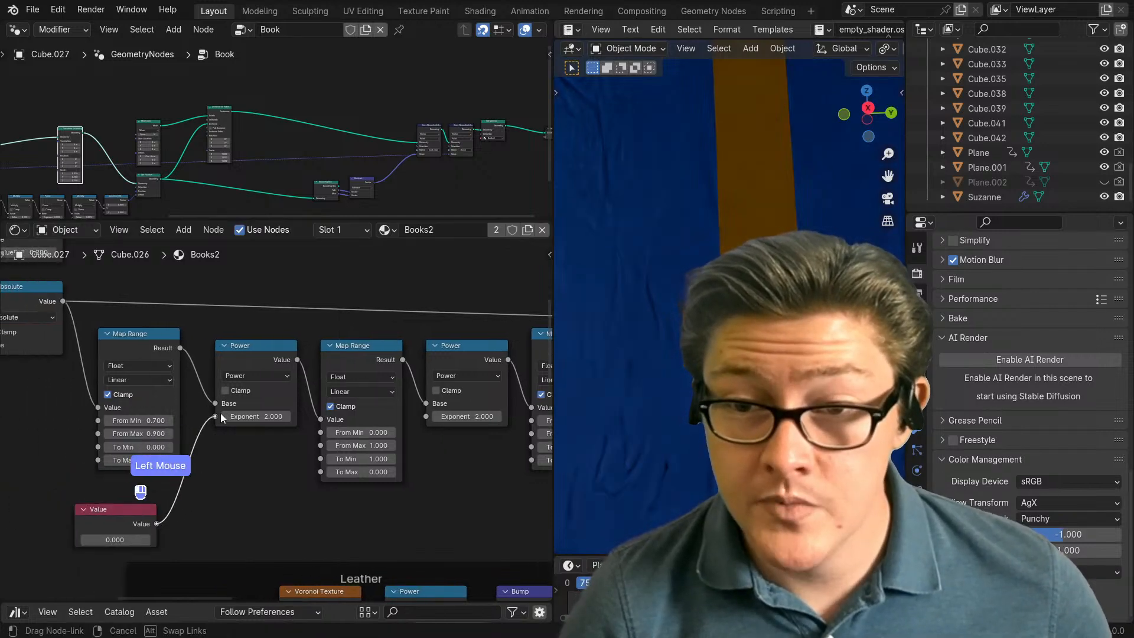
pyautogui.moveTo(157, 523); pyautogui.dragTo(426, 416)
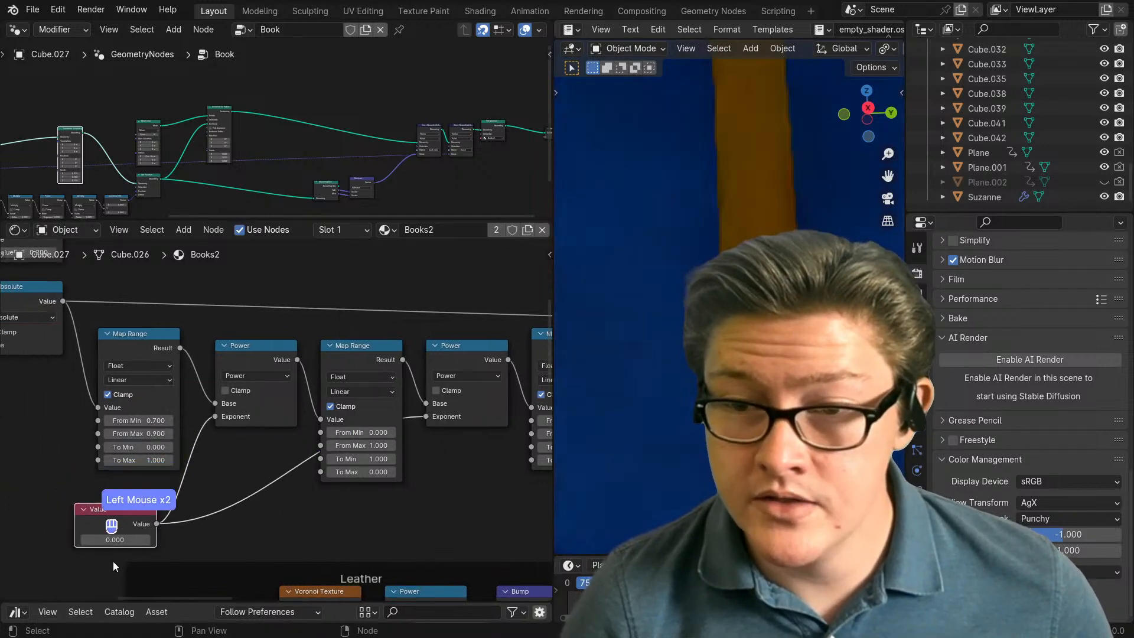
pyautogui.click(115, 539)
pyautogui.write('2')
pyautogui.press('Return')
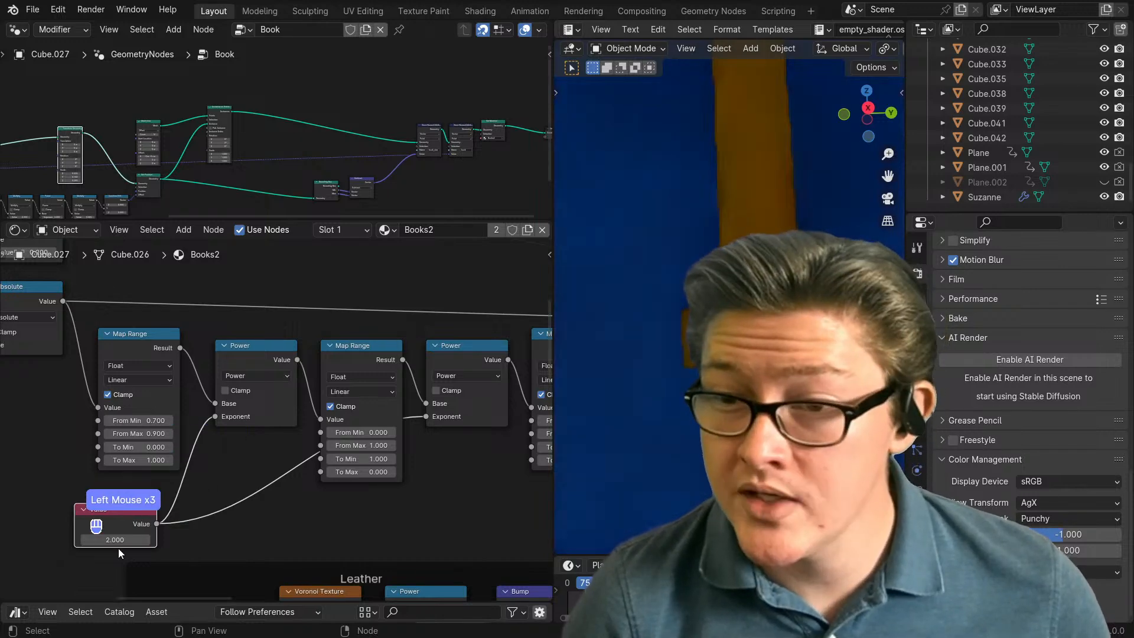
# Step: Try other values in the Value node, then reposition the node and set its value back to 2
pyautogui.moveTo(113, 540); pyautogui.dragTo(159, 539)
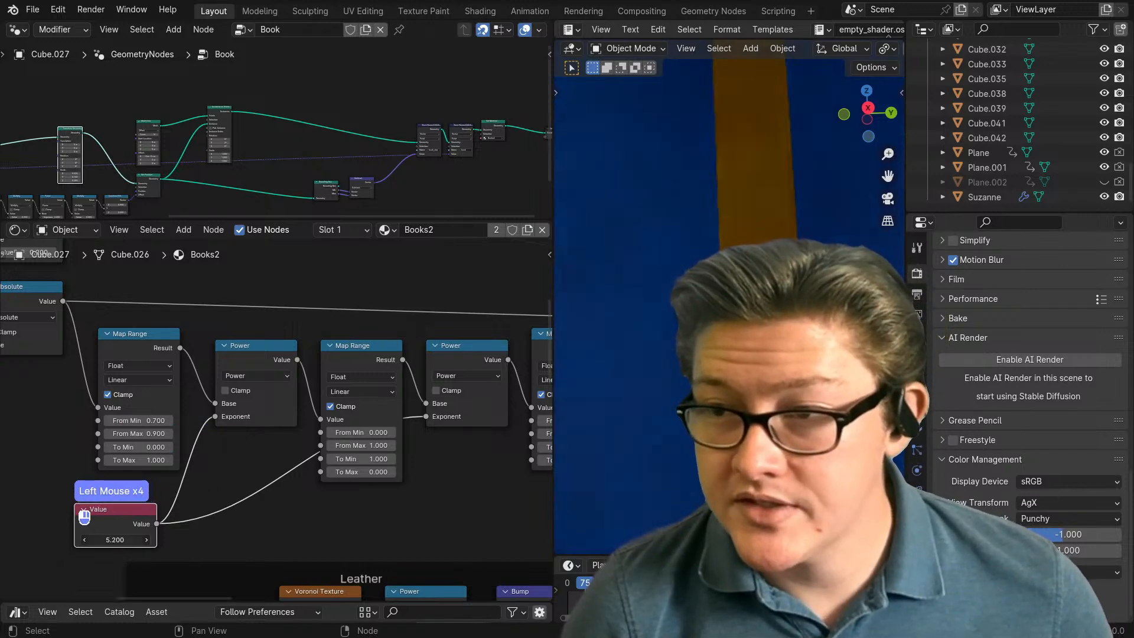
pyautogui.moveTo(84, 540); pyautogui.dragTo(144, 540)
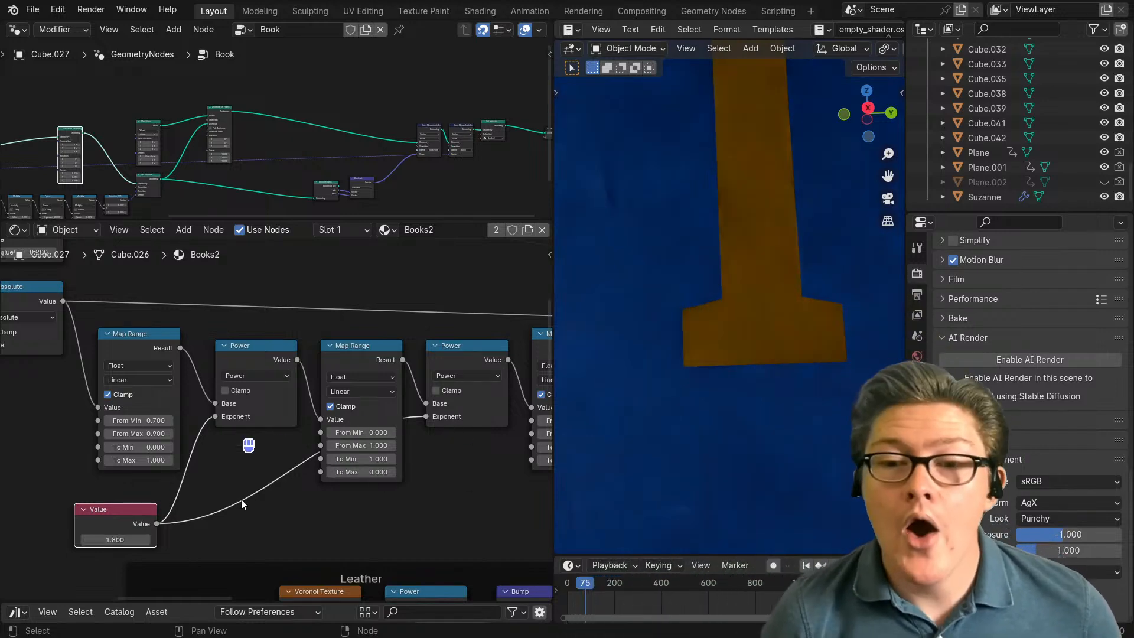
pyautogui.moveTo(152, 519); pyautogui.dragTo(199, 488, button='middle')
pyautogui.moveTo(177, 490); pyautogui.dragTo(111, 467)
pyautogui.doubleClick(149, 509)
pyautogui.press('Return')
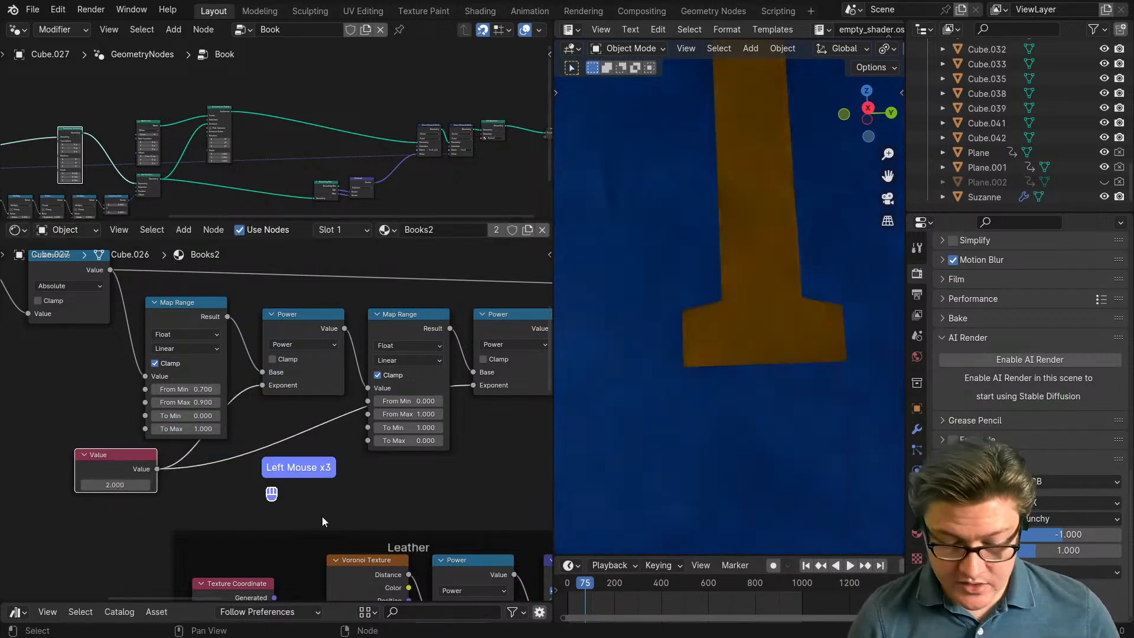
# Step: Insert a Divide node before the second Power node's Exponent so that it divides 1 by the Value node's output
pyautogui.moveTo(347, 482); pyautogui.dragTo(320, 482, button='middle')
pyautogui.hotkey('ctrl', 'm')
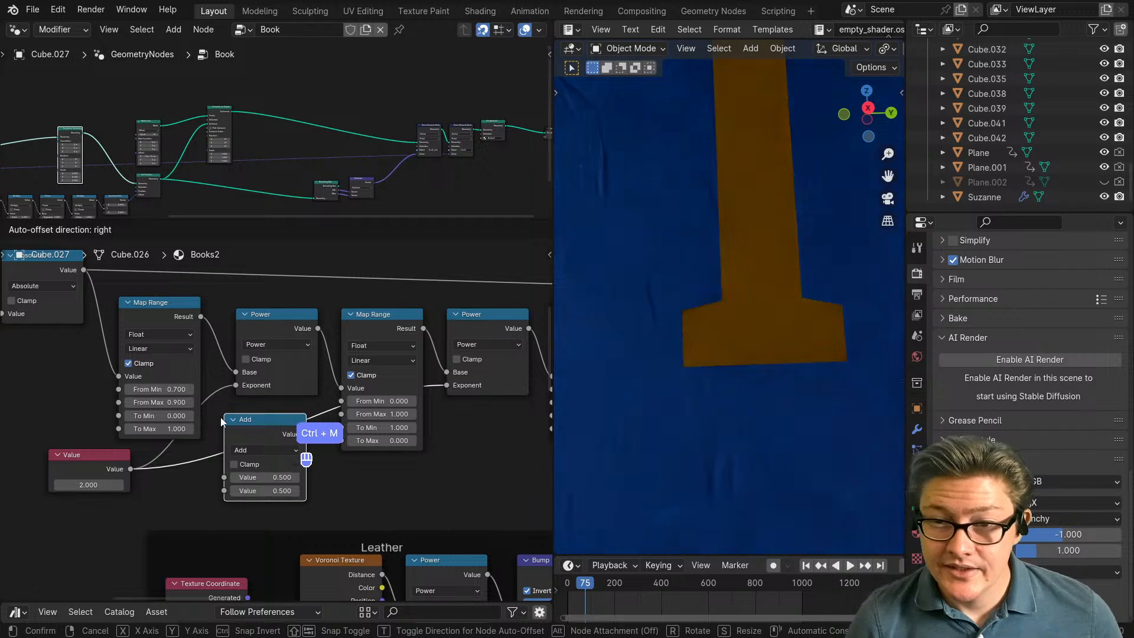
pyautogui.click(222, 415)
pyautogui.click(265, 446)
pyautogui.click(256, 518)
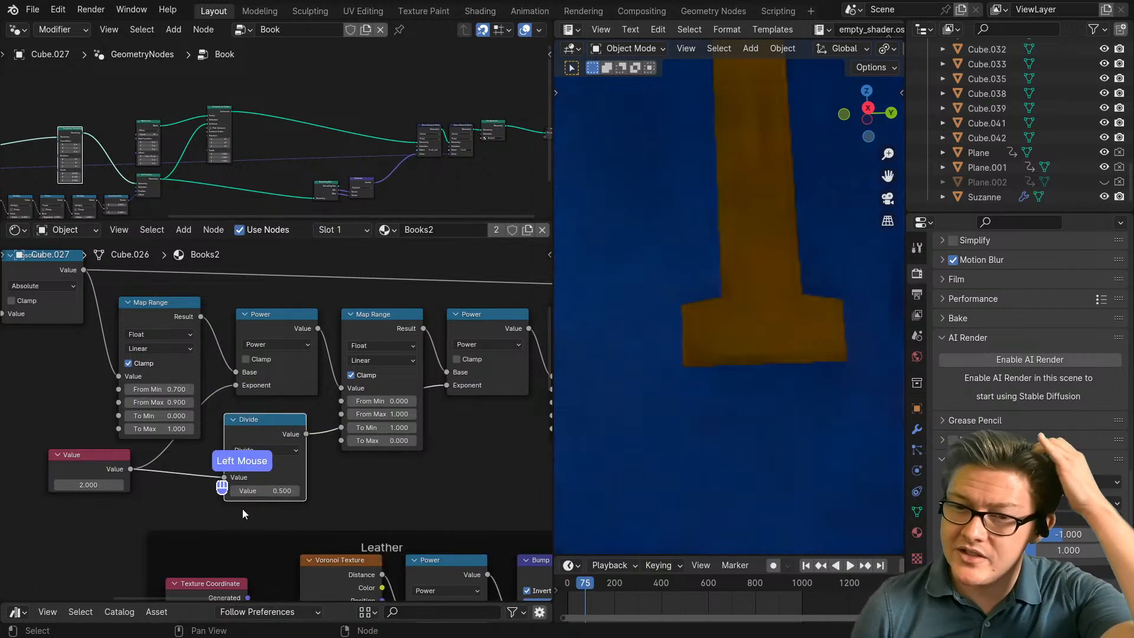
pyautogui.moveTo(222, 477); pyautogui.dragTo(223, 491)
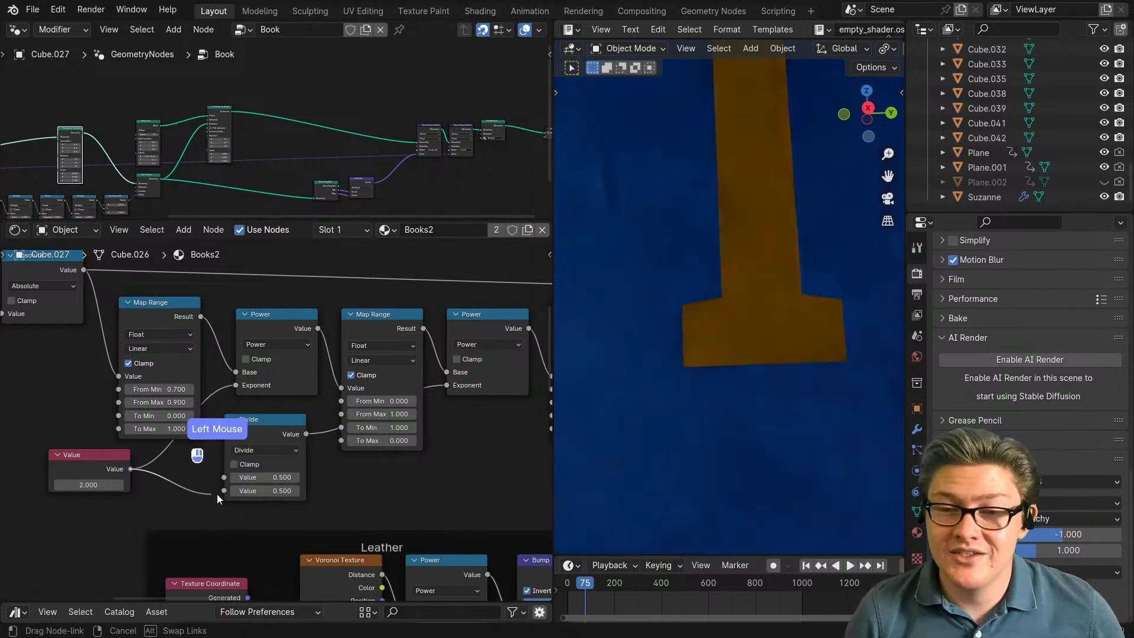
pyautogui.doubleClick(265, 479)
# Step: Cut the links into both Power nodes' Exponent inputs and set the second Power node's Exponent to 1
pyautogui.moveTo(449, 450); pyautogui.dragTo(336, 493, button='middle')
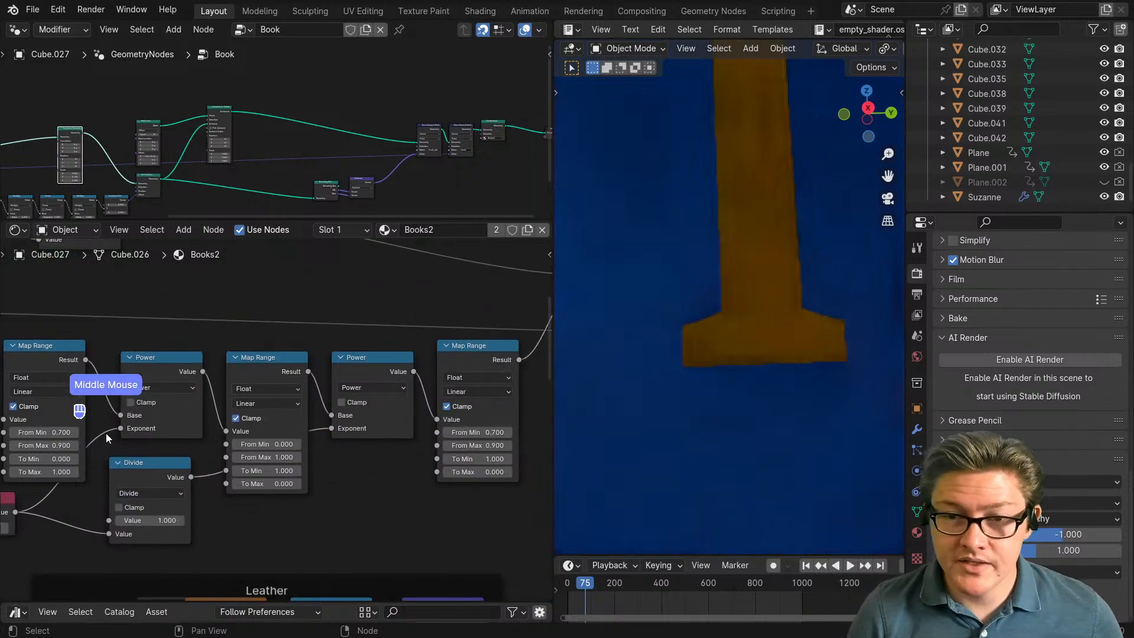
pyautogui.keyDown('ctrl'); pyautogui.moveTo(104, 431); pyautogui.dragTo(222, 488, button='right'); pyautogui.keyUp('ctrl')
pyautogui.scroll(2, 133, 469)
pyautogui.moveTo(112, 462); pyautogui.dragTo(243, 470, button='middle')
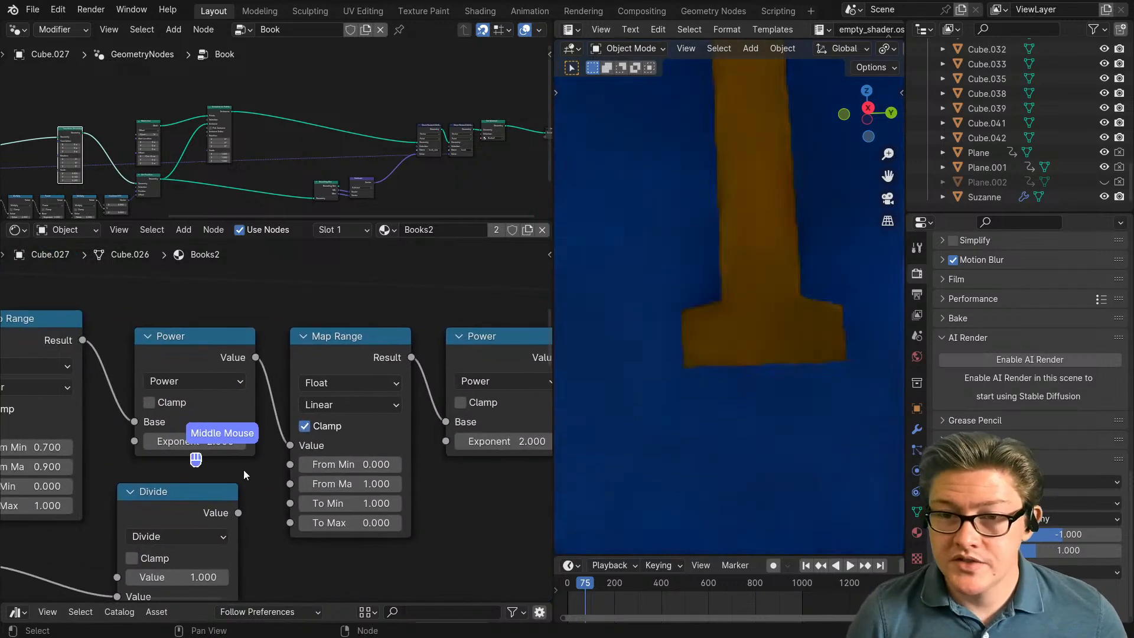
pyautogui.click(508, 438)
pyautogui.write('1')
pyautogui.press('Return')
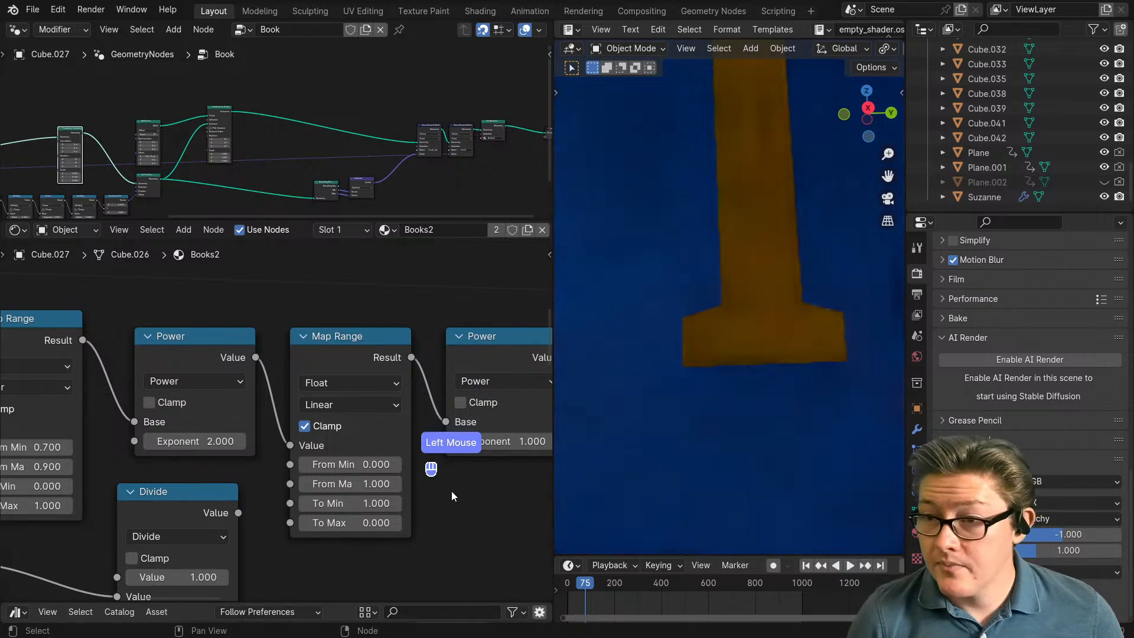
# Step: Try an Exponent of 1 on the first Power node, then set it back to 2
pyautogui.moveTo(469, 490); pyautogui.dragTo(360, 492, button='middle')
pyautogui.moveTo(135, 485); pyautogui.dragTo(291, 495, button='middle')
pyautogui.scroll(1, 289, 495)
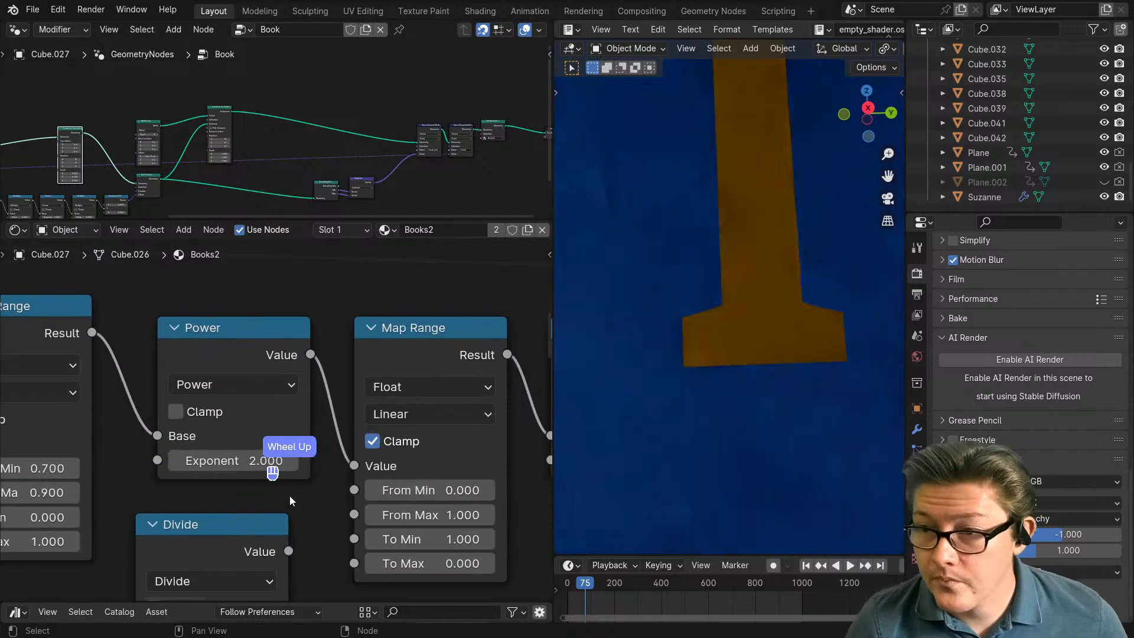
pyautogui.click(233, 460)
pyautogui.write('1')
pyautogui.press('Return')
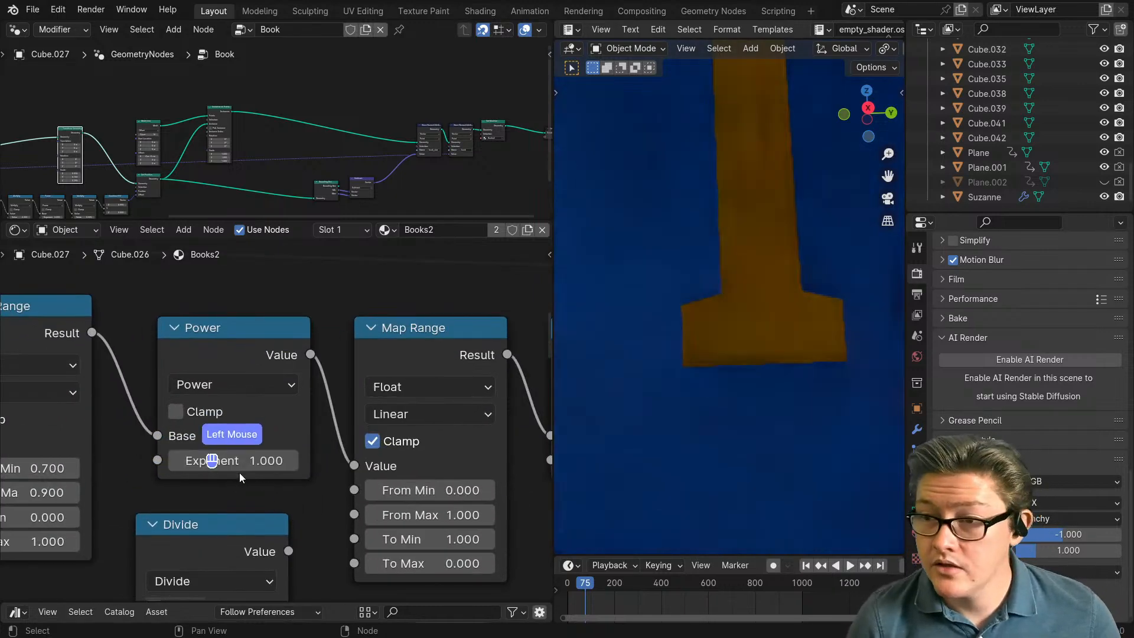
pyautogui.doubleClick(242, 465)
pyautogui.press('Return')
# Step: Lower the second Power node's Exponent in small increments to 0.3, then raise it to 0.4
pyautogui.scroll(-2, 354, 499)
pyautogui.moveTo(414, 497); pyautogui.dragTo(224, 484, button='middle')
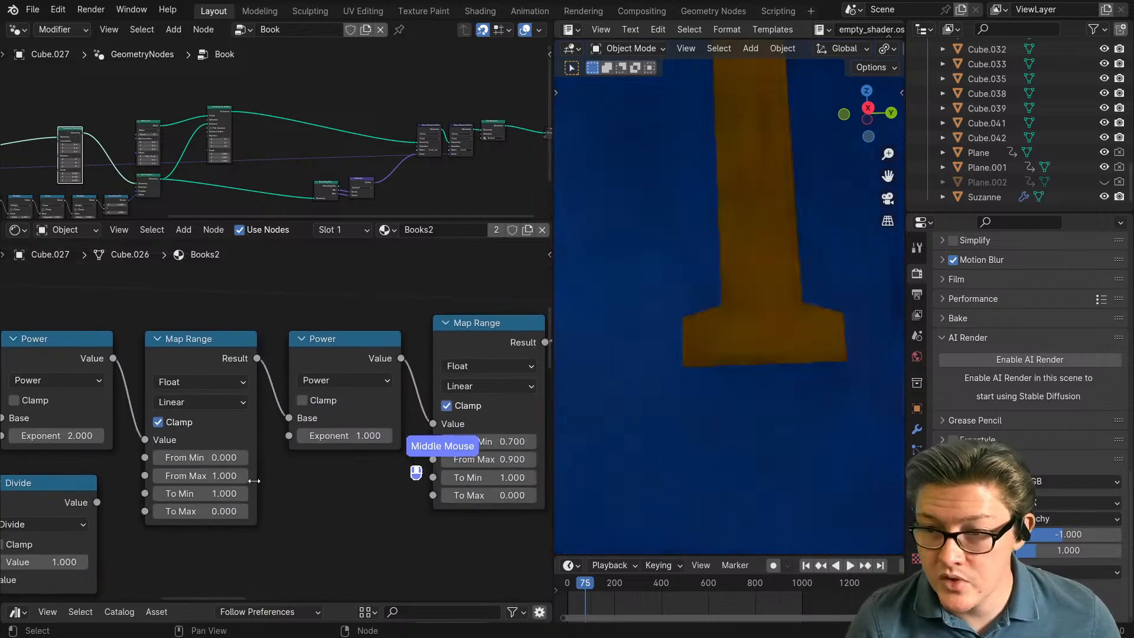
pyautogui.click(304, 438)
pyautogui.click(304, 438)
pyautogui.click(303, 438)
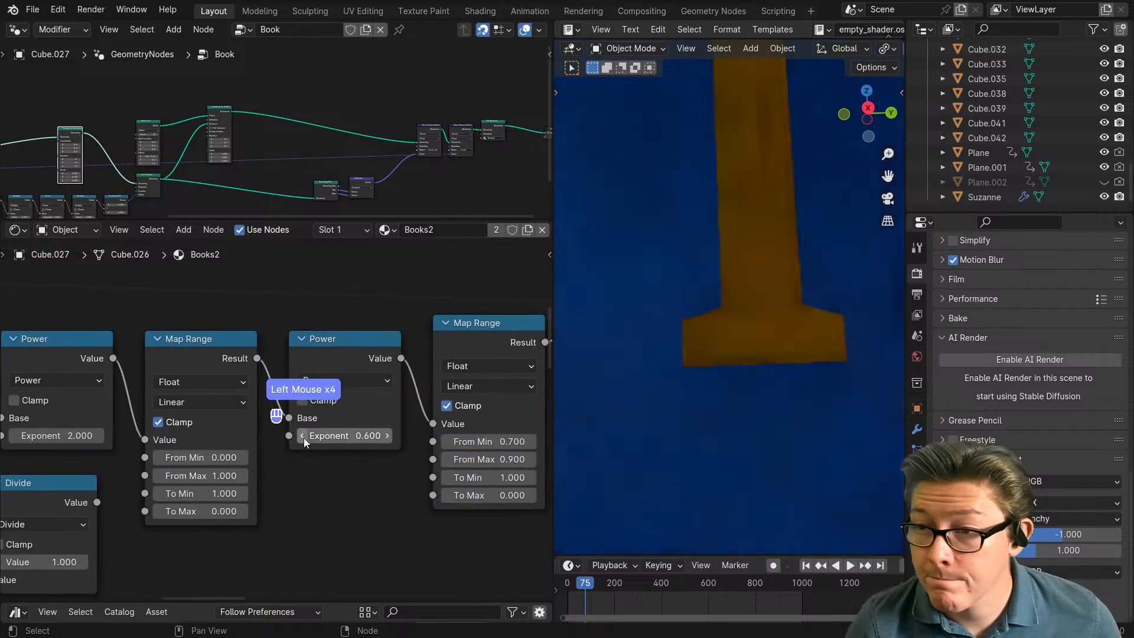
pyautogui.click(303, 437)
pyautogui.click(303, 438)
pyautogui.click(303, 438)
pyautogui.click(304, 438)
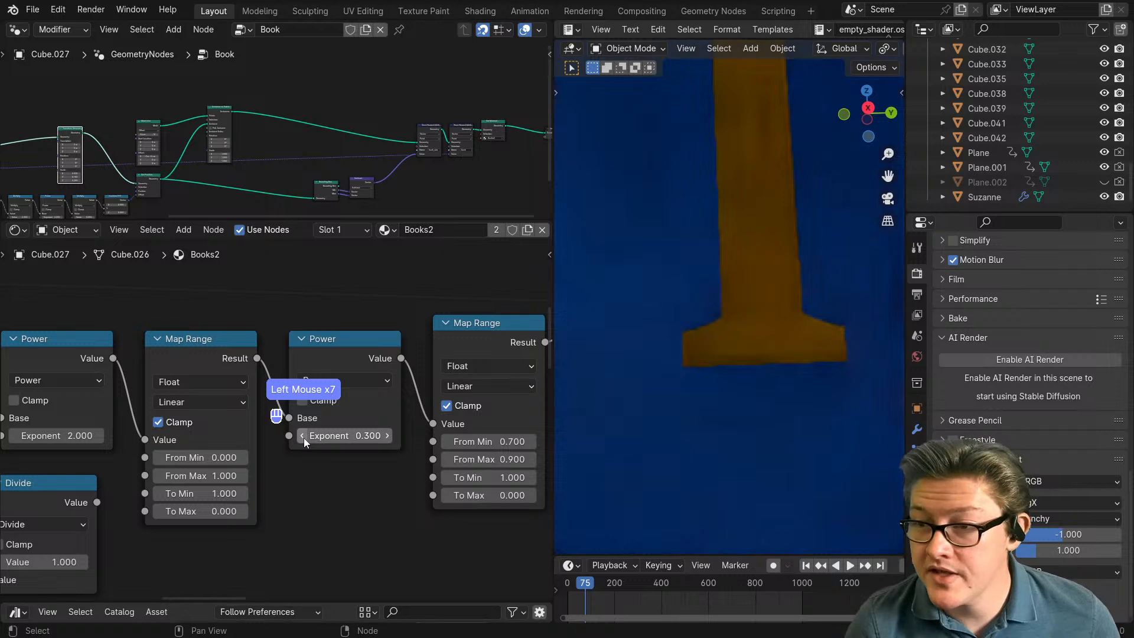
pyautogui.click(387, 436)
# Step: Set the last Map Range node's From Min to 0 and From Max to 1
pyautogui.scroll(-2, 367, 491)
pyautogui.moveTo(367, 490); pyautogui.dragTo(335, 493, button='middle')
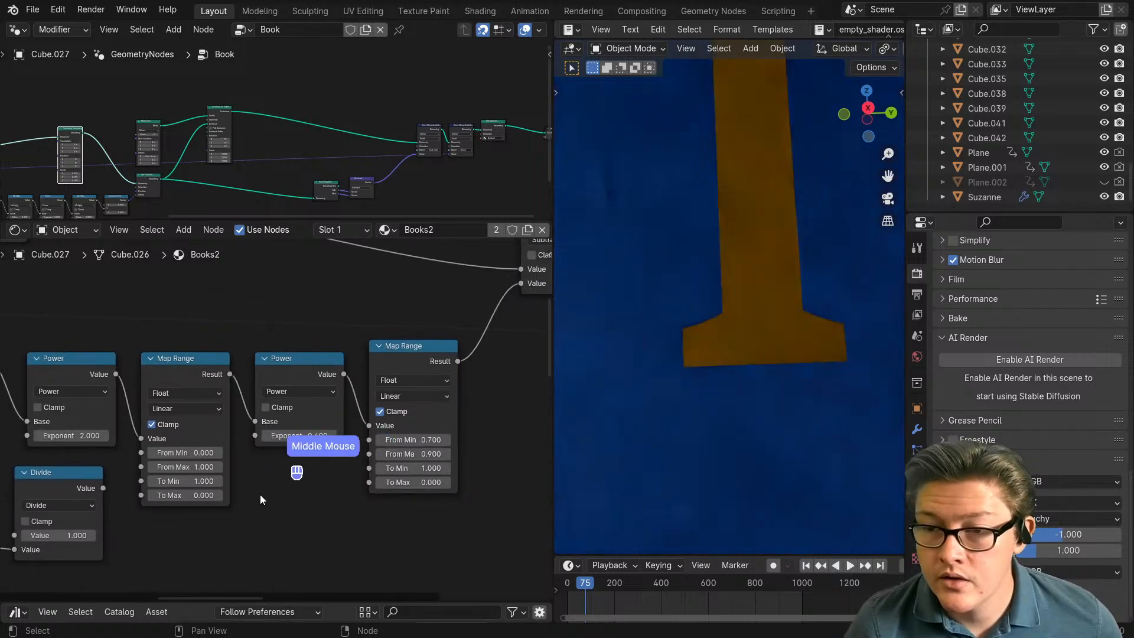
pyautogui.moveTo(402, 440); pyautogui.dragTo(402, 454)
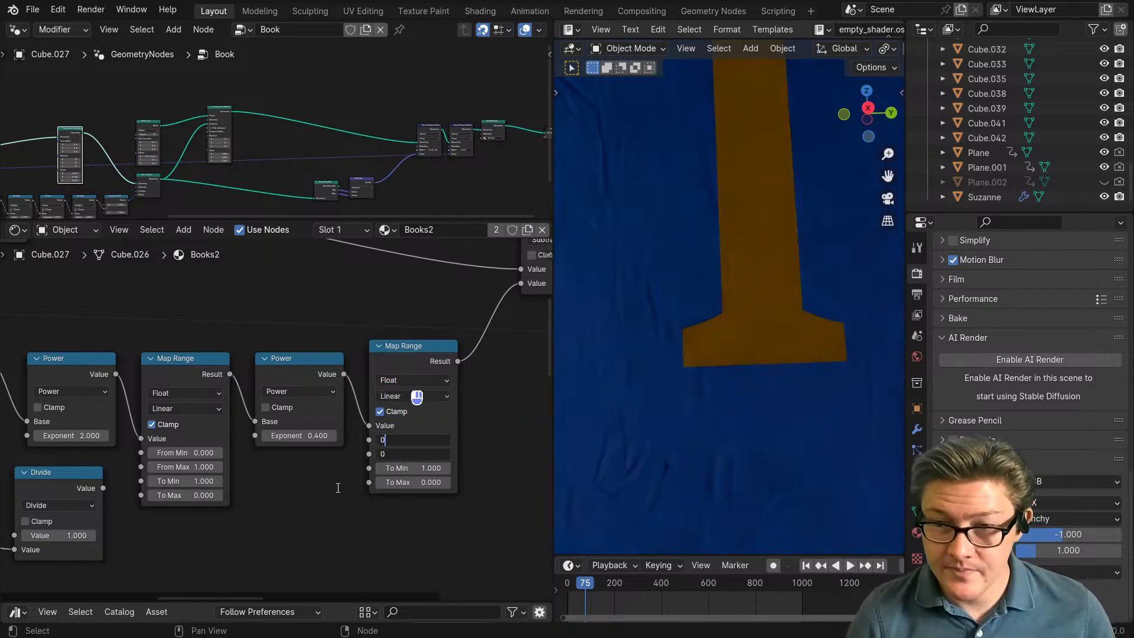
pyautogui.write('0')
pyautogui.press('Tab')
pyautogui.write('1')
pyautogui.press('Return')
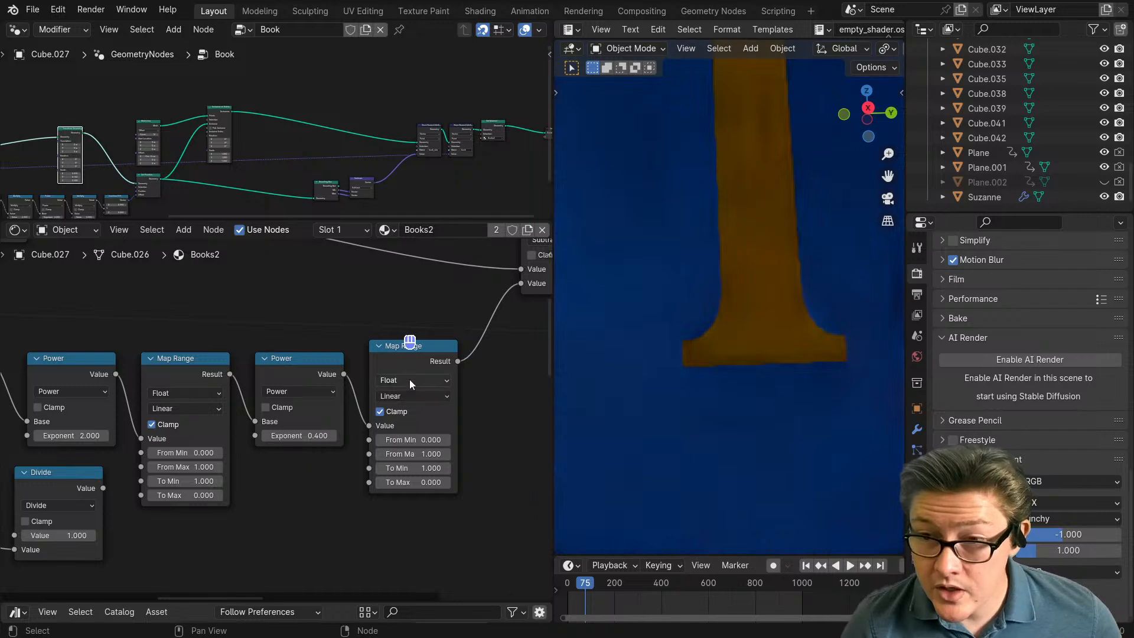
# Step: Set the second Power node's Exponent to 2
pyautogui.scroll(2, 403, 455)
pyautogui.moveTo(403, 455); pyautogui.dragTo(317, 427, button='middle')
pyautogui.scroll(-2, 264, 455)
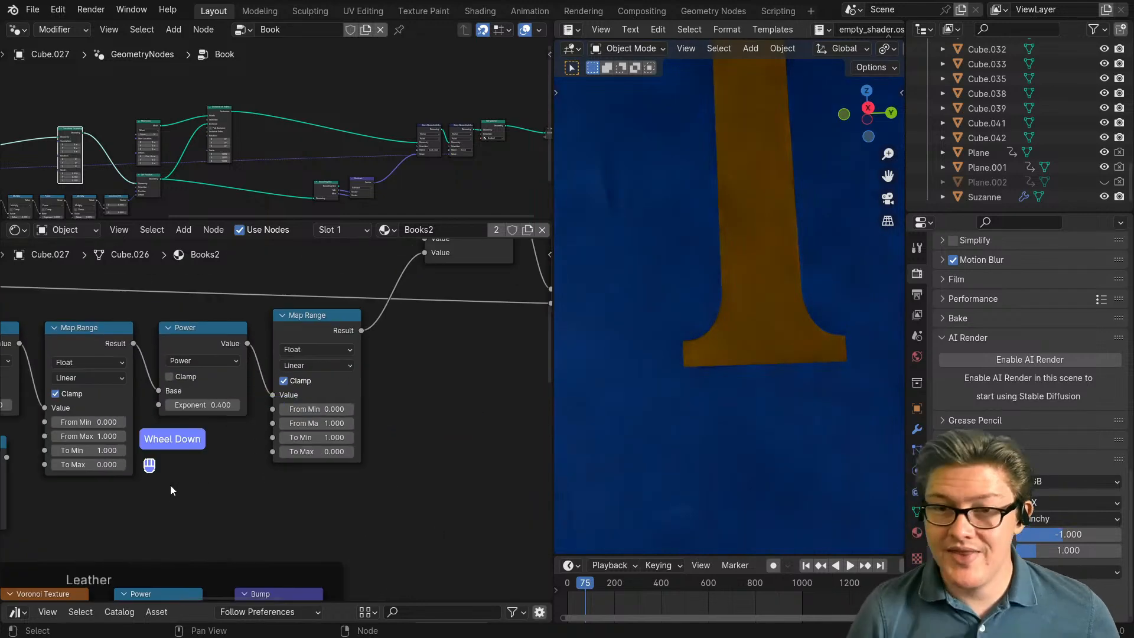
pyautogui.moveTo(165, 354); pyautogui.dragTo(312, 428, button='middle')
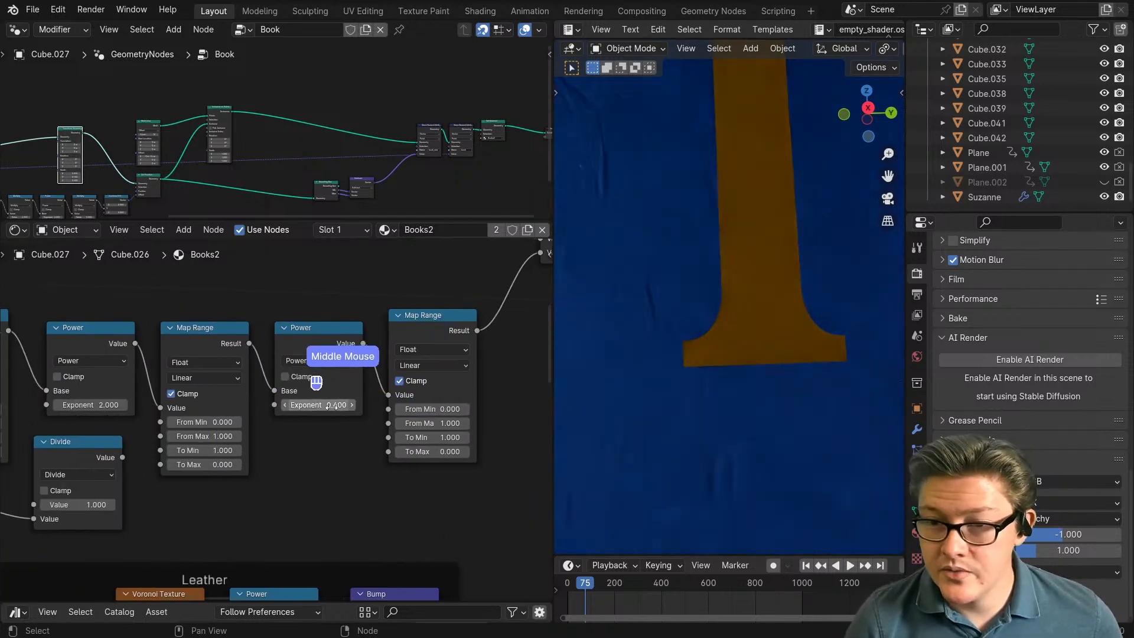
pyautogui.click(329, 405)
pyautogui.write('2')
pyautogui.press('Return')
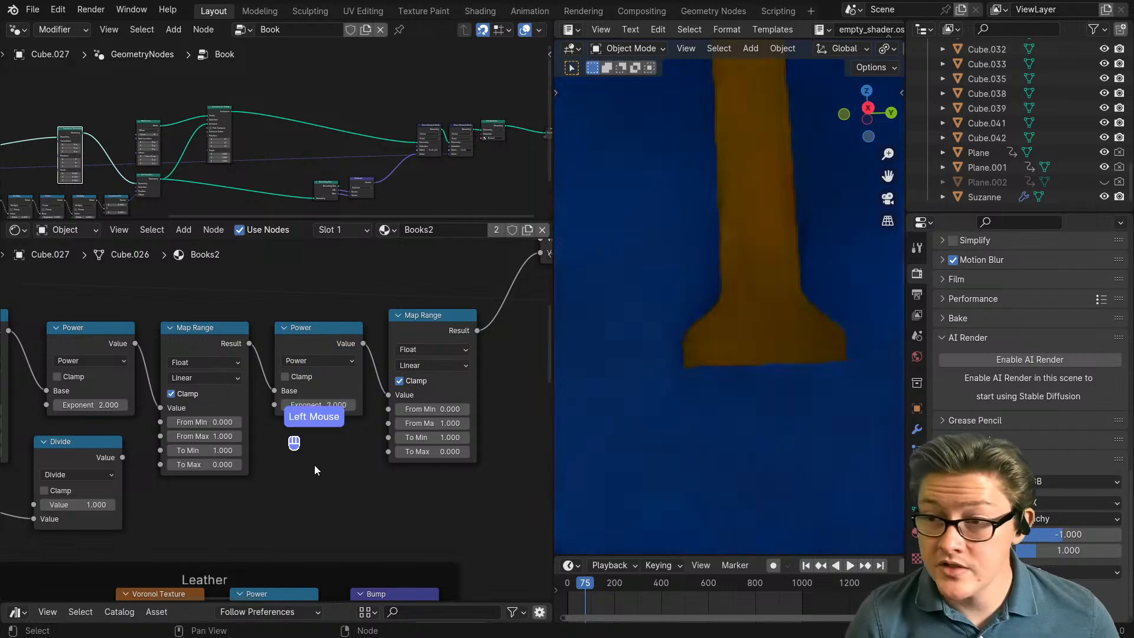
# Step: Set the second Power node's Exponent to 0.5
pyautogui.click(313, 405)
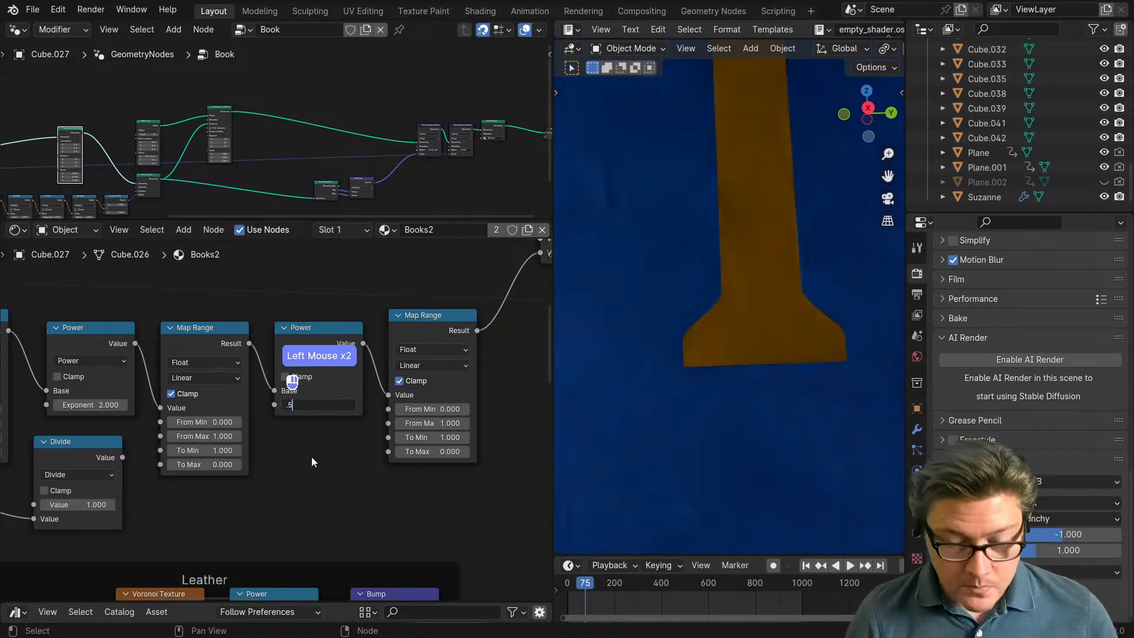
pyautogui.write('.5')
pyautogui.press('Return')
pyautogui.scroll(3, 296, 458)
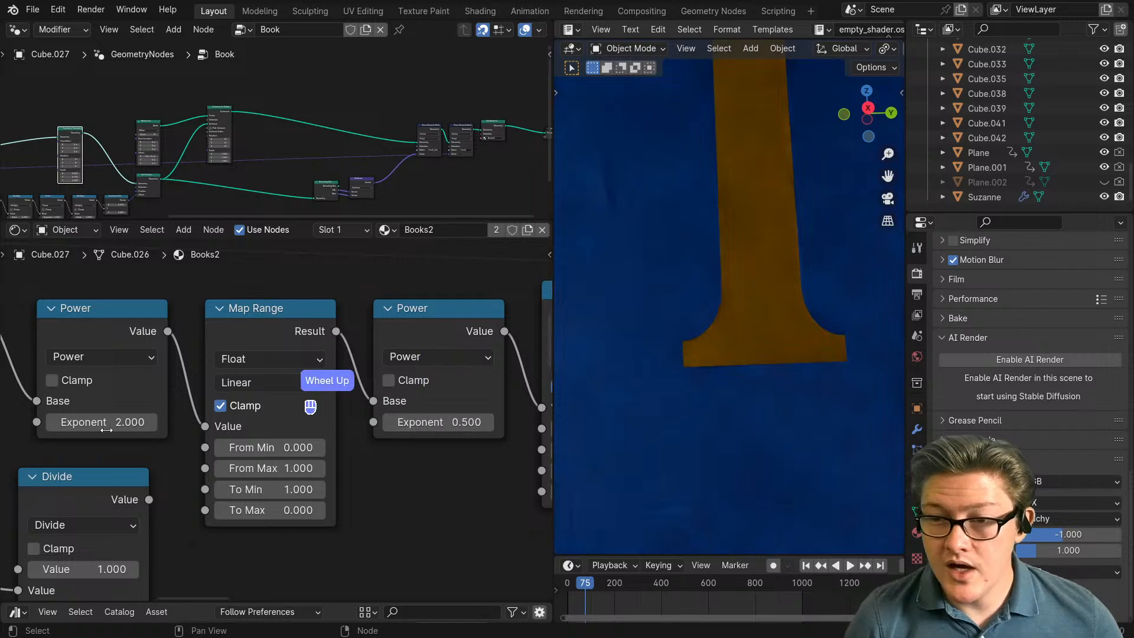
# Step: Try an Exponent of 3 on the first Power node and 1/3 on the second Power node
pyautogui.moveTo(104, 423)
pyautogui.mouseDown()
pyautogui.moveTo(148, 423)
pyautogui.moveTo(104, 423)
pyautogui.mouseUp()
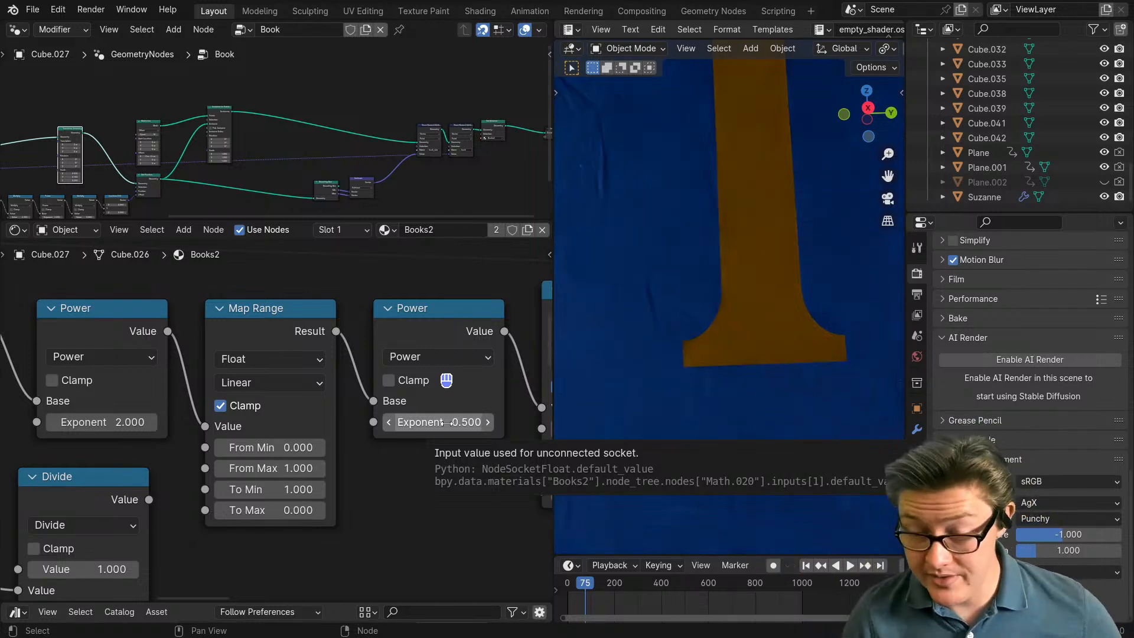
pyautogui.click(108, 421)
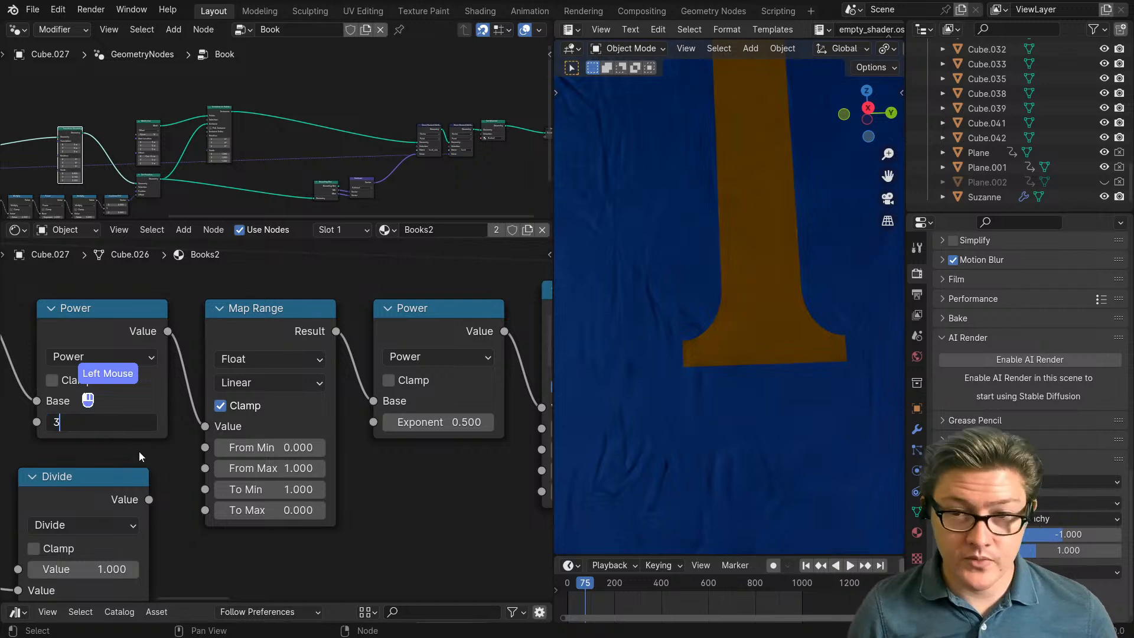
pyautogui.write('3')
pyautogui.click(422, 421)
pyautogui.click(422, 421)
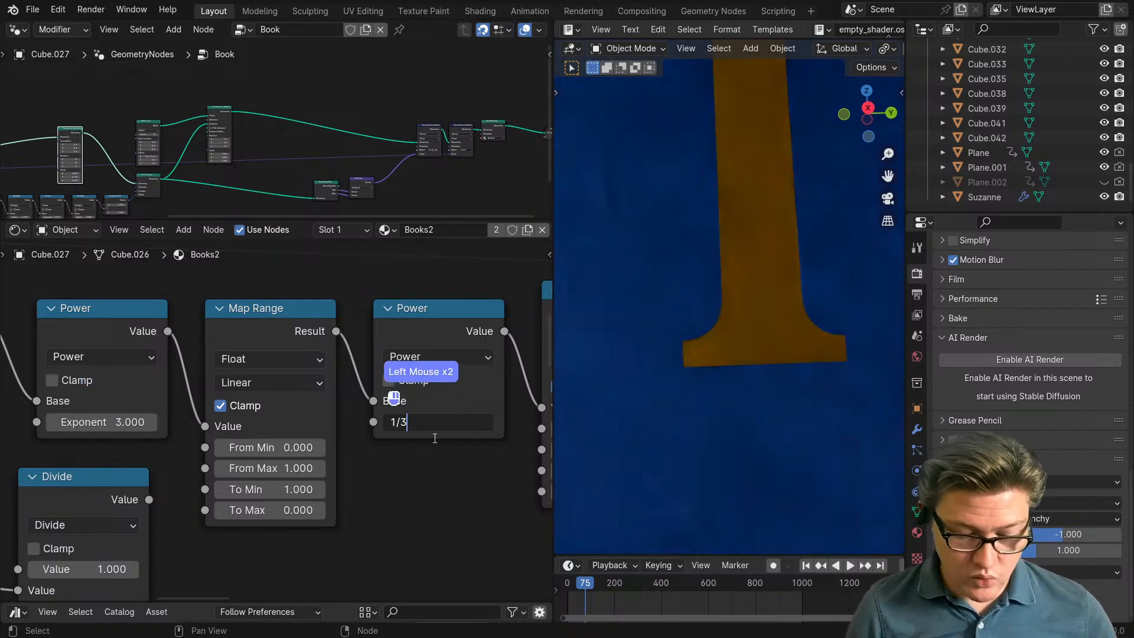
pyautogui.write('1/3')
pyautogui.press('Return')
# Step: Return the second Power node's Exponent to 0.5 and the first Power node's Exponent to 2
pyautogui.click(445, 425)
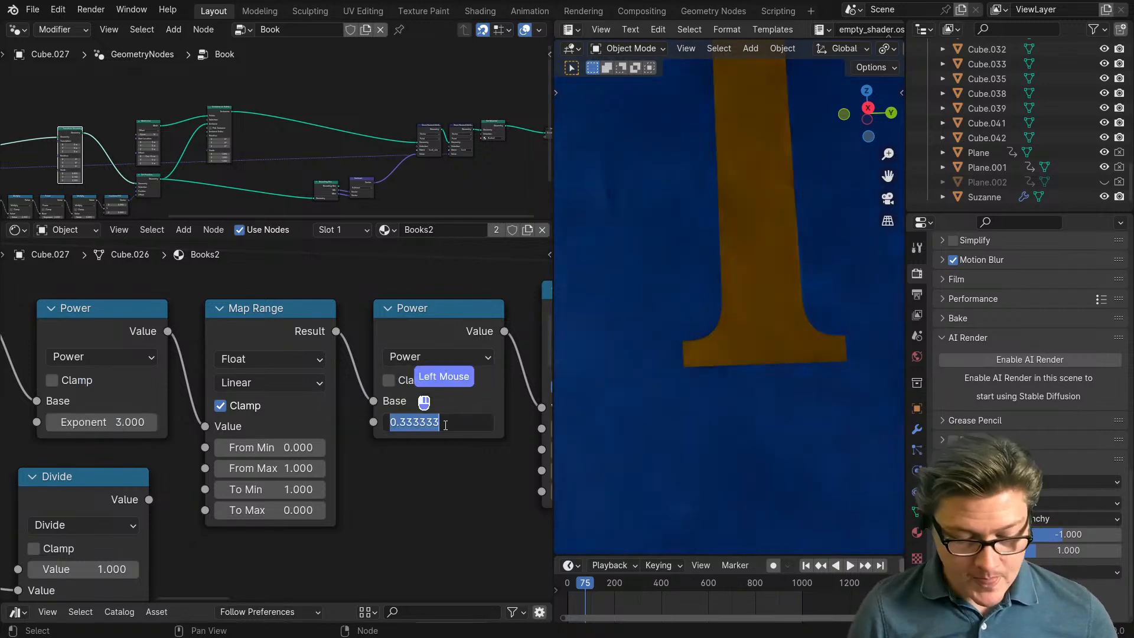
pyautogui.write('.5')
pyautogui.click(437, 481)
pyautogui.click(113, 426)
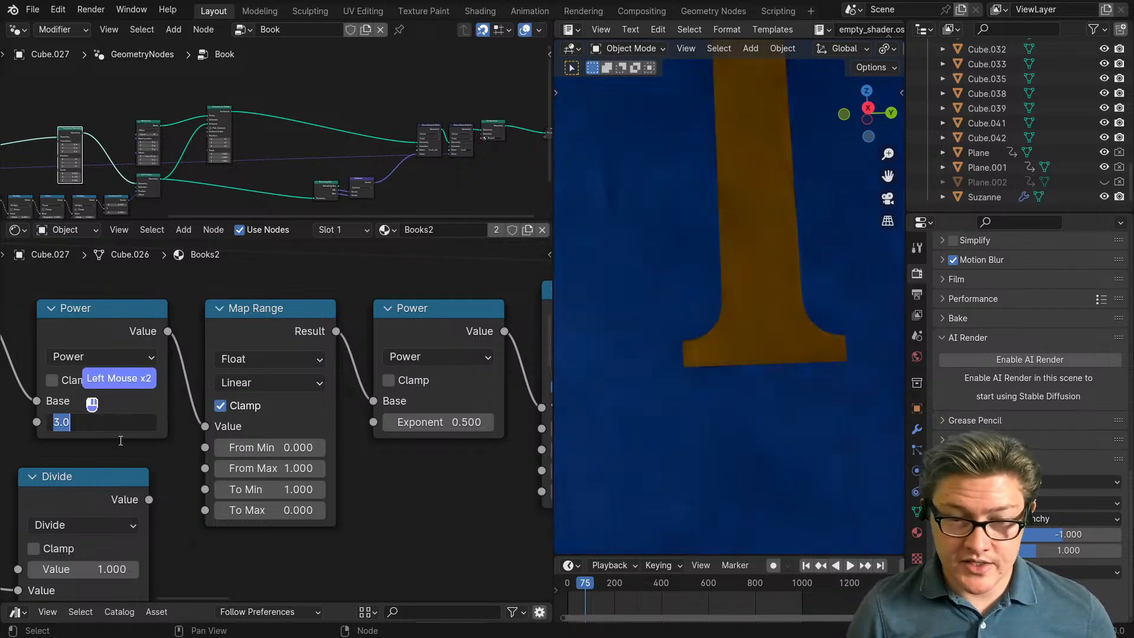
pyautogui.click(118, 460)
# Step: Connect the Value node to the first Power node's Exponent and the Divide node's output to the second Power node's Exponent
pyautogui.scroll(-3, 122, 461)
pyautogui.moveTo(132, 460); pyautogui.dragTo(284, 392, button='middle')
pyautogui.scroll(4, 281, 437)
pyautogui.moveTo(239, 436); pyautogui.dragTo(261, 418)
pyautogui.moveTo(24, 485); pyautogui.dragTo(117, 477, button='middle')
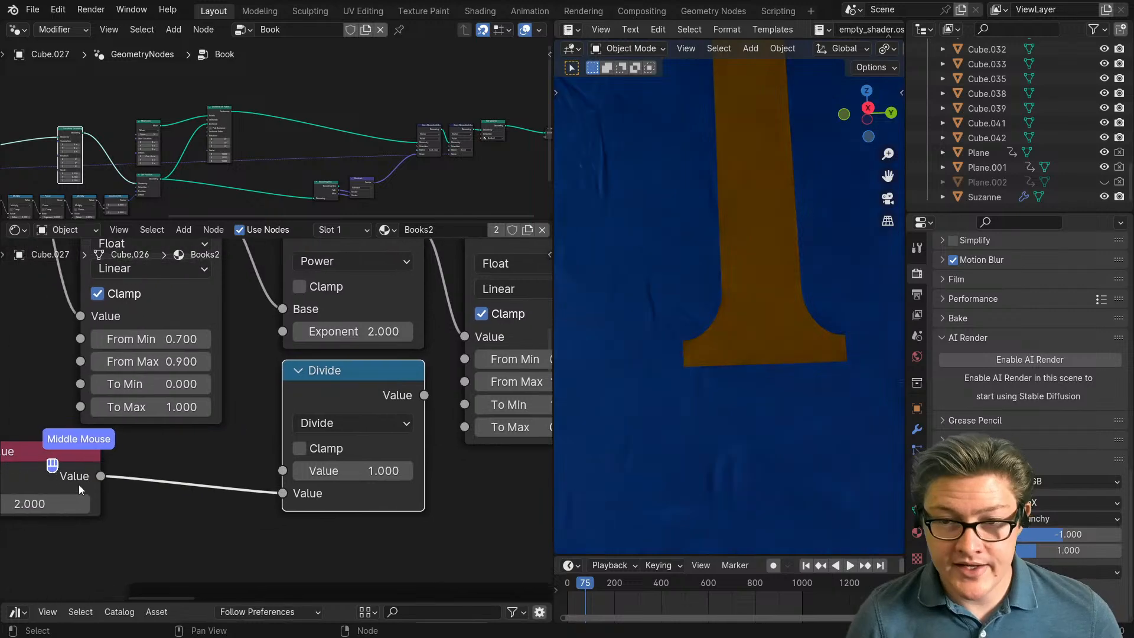
pyautogui.moveTo(101, 475); pyautogui.dragTo(294, 328)
pyautogui.scroll(-3, 323, 394)
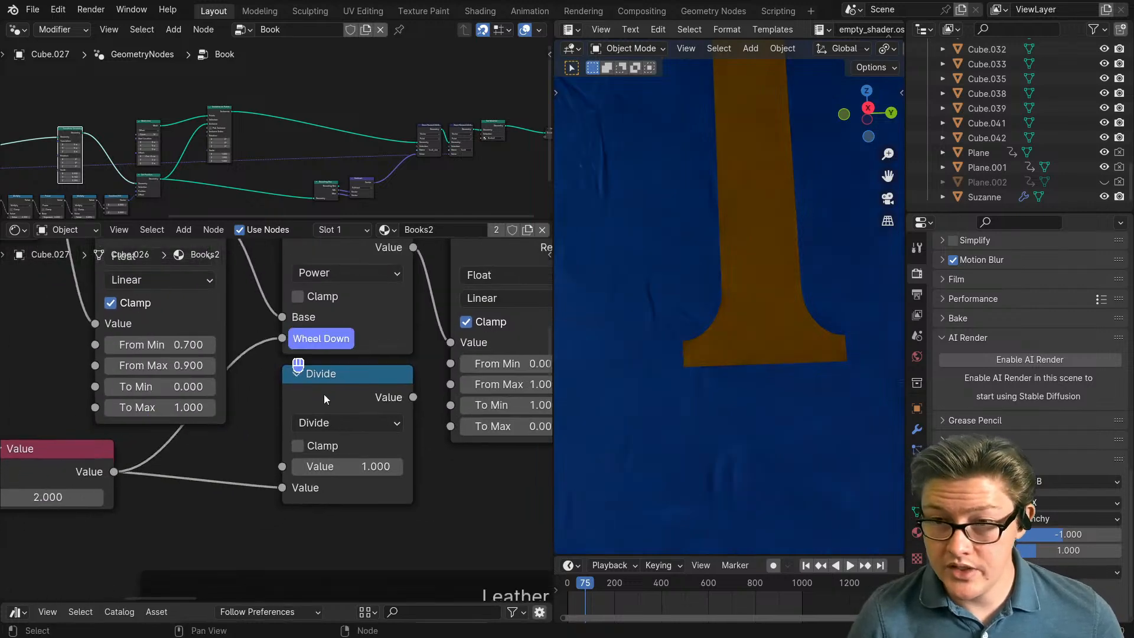
pyautogui.moveTo(393, 381); pyautogui.dragTo(294, 414, button='middle')
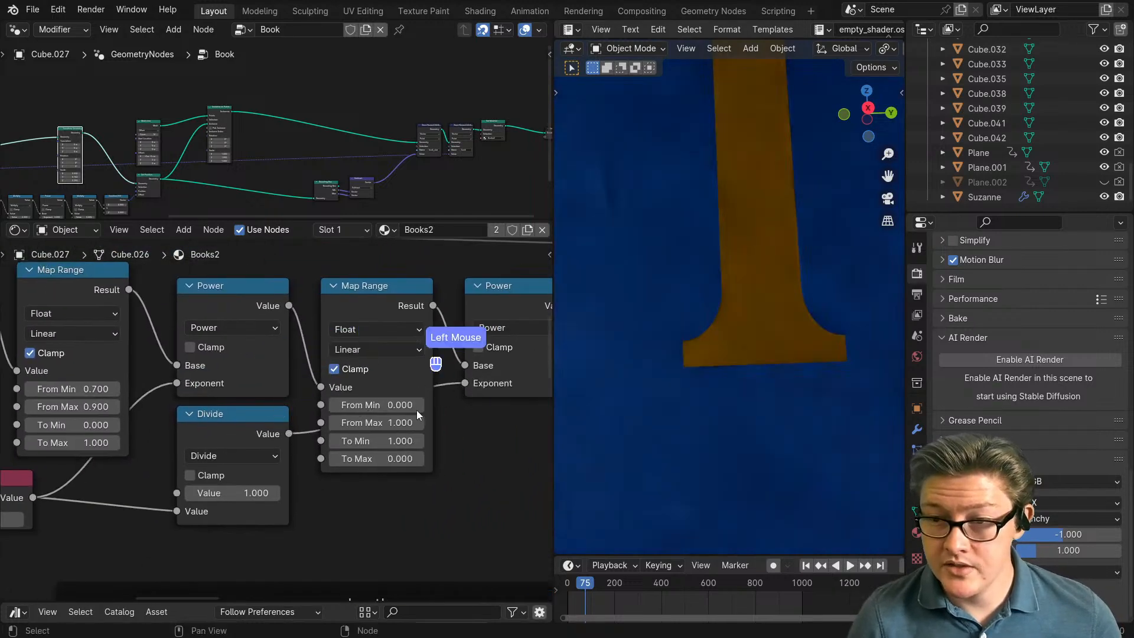
# Step: Rearrange the nodes by raising the Map Range between the two Power nodes and nudging the Divide and second Power nodes clear of the links
pyautogui.scroll(-2, 289, 419)
pyautogui.scroll(-3, 367, 402)
pyautogui.moveTo(338, 375); pyautogui.dragTo(327, 315)
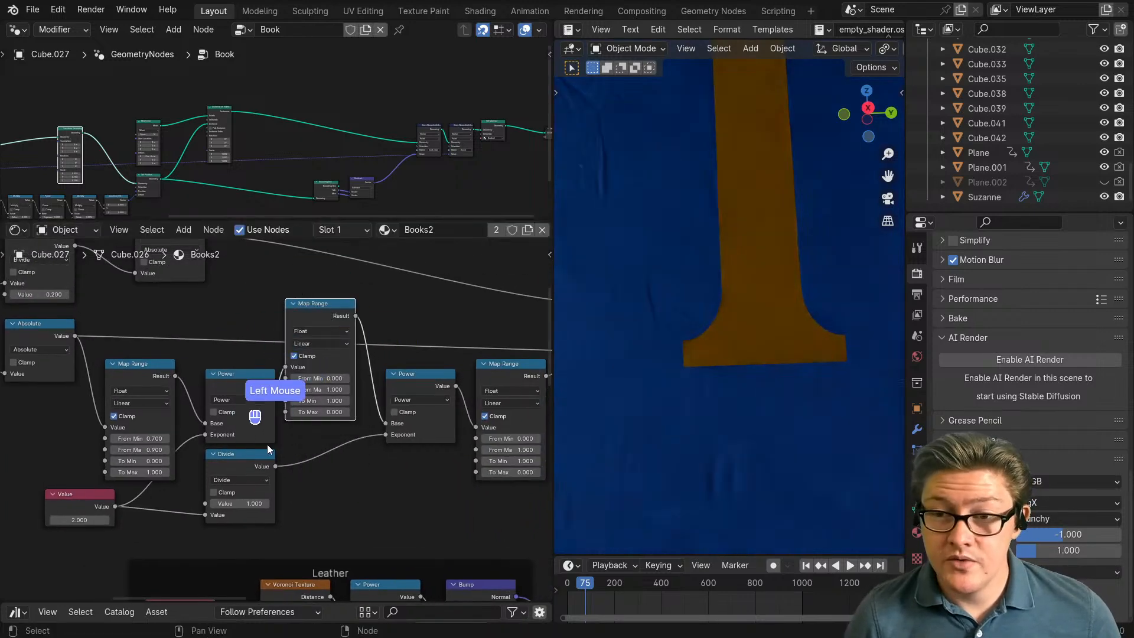
pyautogui.moveTo(234, 473)
pyautogui.mouseDown()
pyautogui.moveTo(222, 513)
pyautogui.moveTo(223, 472)
pyautogui.mouseUp()
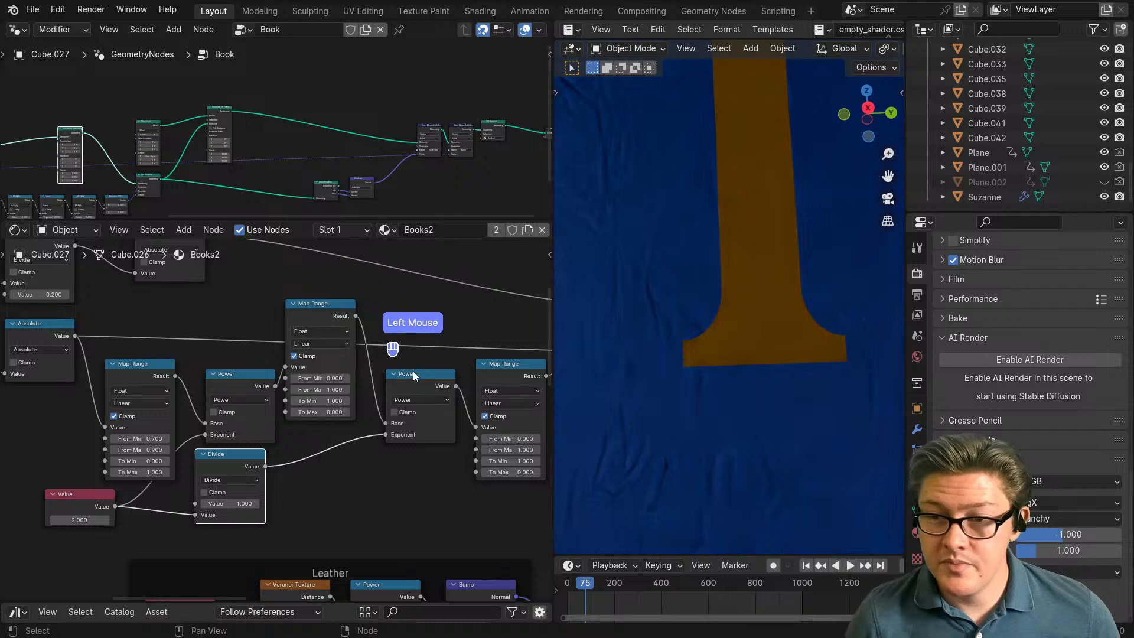
pyautogui.moveTo(413, 371)
pyautogui.mouseDown()
pyautogui.moveTo(426, 359)
pyautogui.moveTo(409, 378)
pyautogui.mouseUp()
# Step: Try a value of 1 in the Value node that drives both Power exponents
pyautogui.scroll(4, 306, 449)
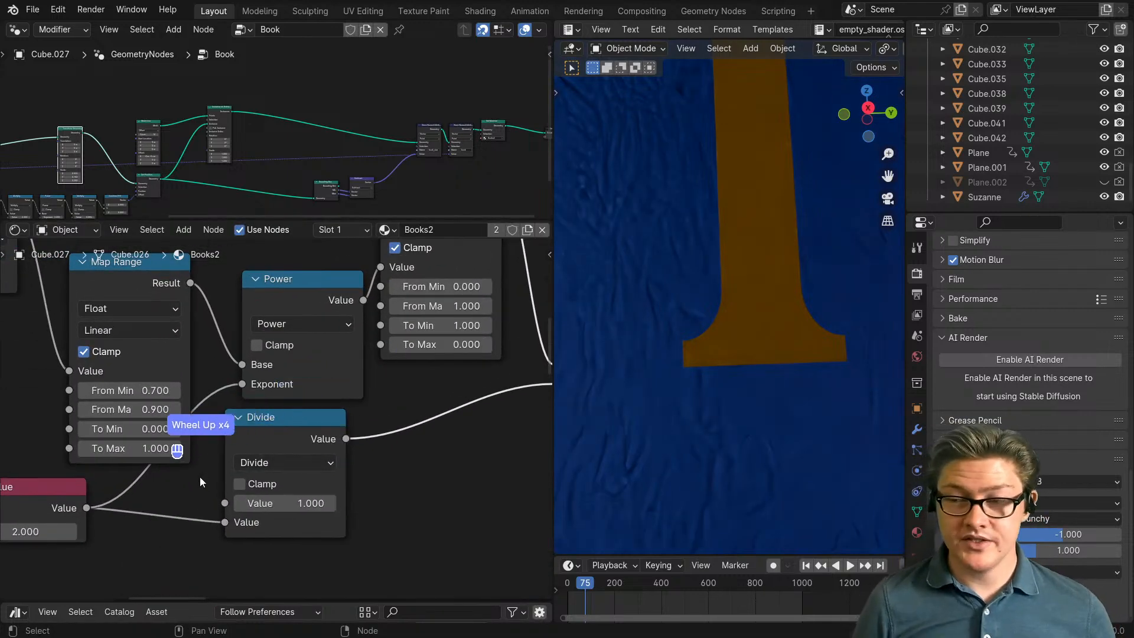
pyautogui.moveTo(165, 497); pyautogui.dragTo(342, 456, button='middle')
pyautogui.scroll(1, 355, 476)
pyautogui.scroll(-3, 268, 415)
pyautogui.moveTo(417, 440); pyautogui.dragTo(319, 459, button='middle')
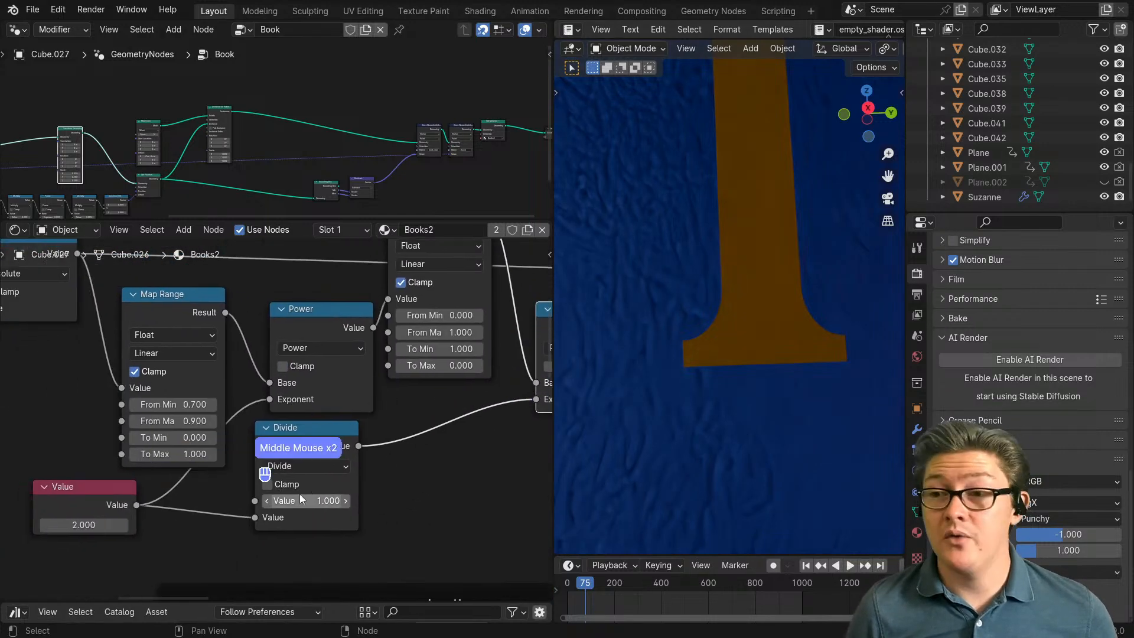
pyautogui.moveTo(245, 506); pyautogui.dragTo(395, 459, button='middle')
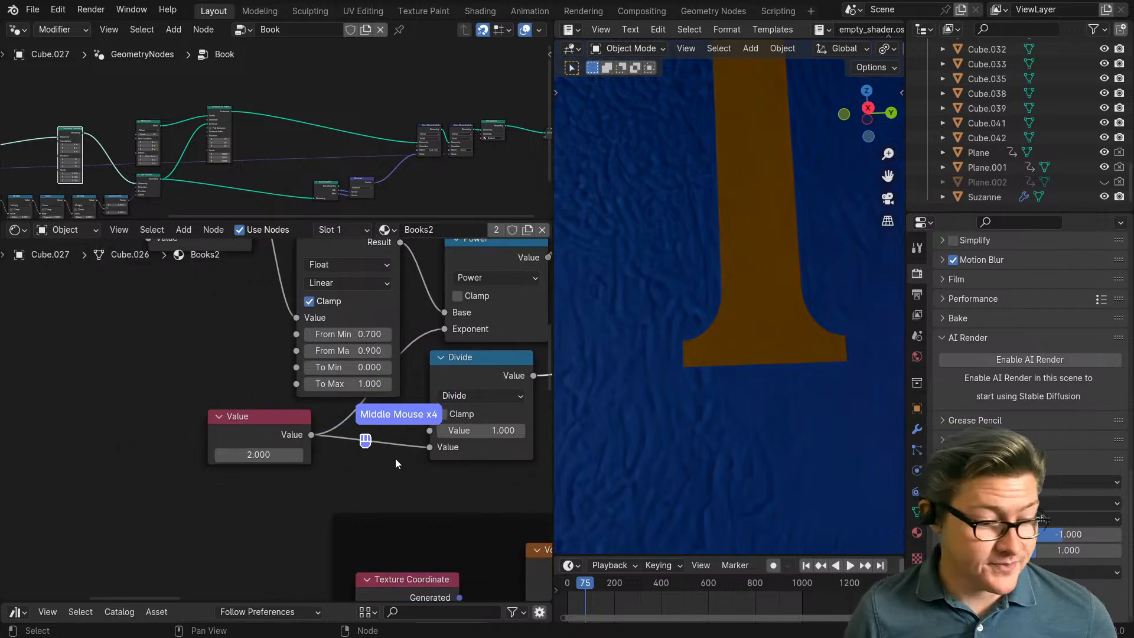
pyautogui.scroll(1, 248, 468)
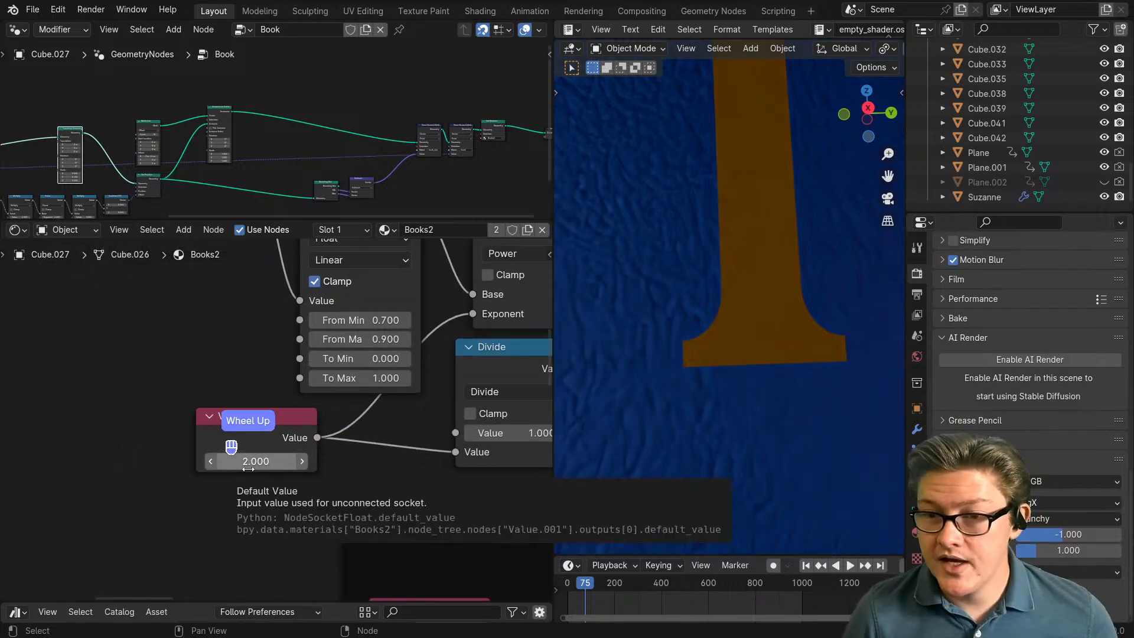
pyautogui.scroll(1, 248, 469)
pyautogui.click(250, 471)
pyautogui.write('1')
pyautogui.click(251, 505)
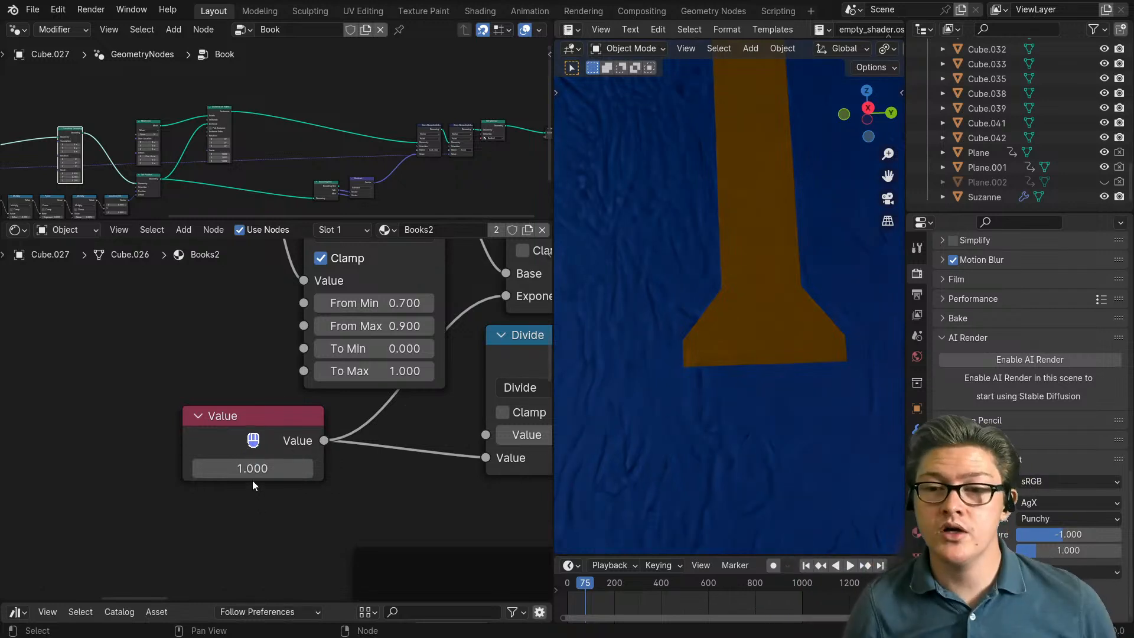
# Step: Try 1000 in the Value node driving the exponents, then set it to 2
pyautogui.click(255, 476)
pyautogui.write('100')
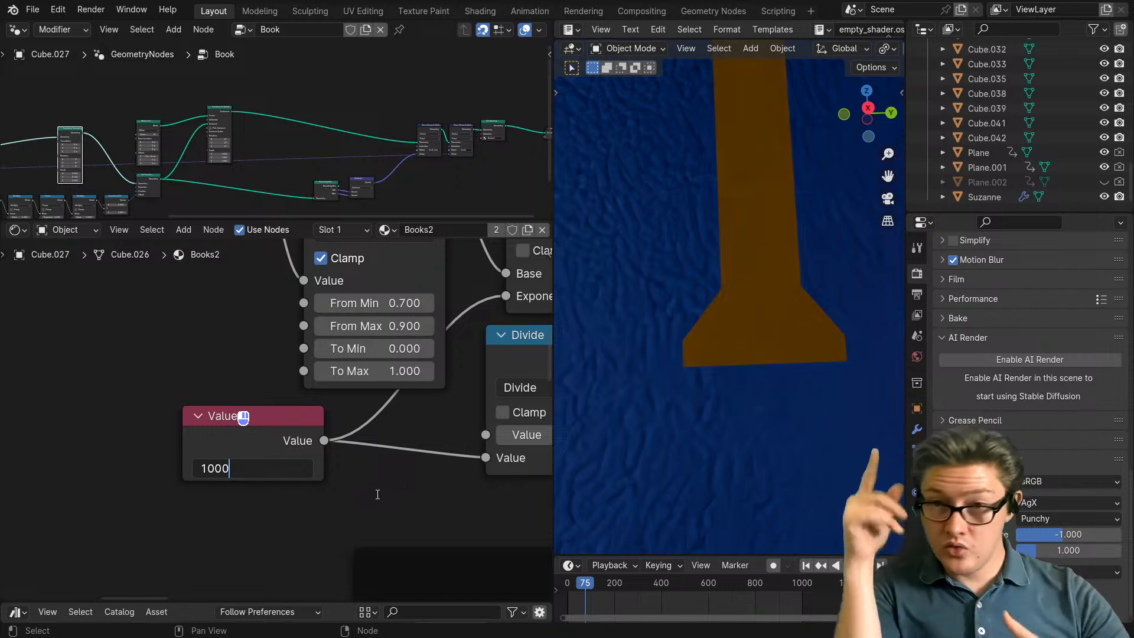
pyautogui.click(377, 494)
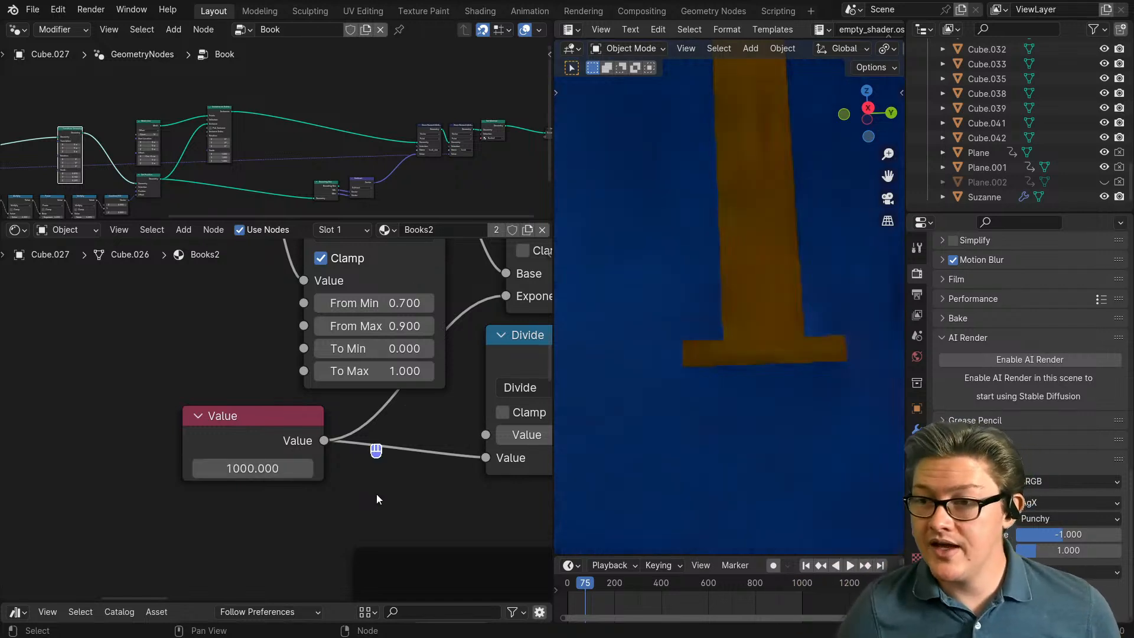
pyautogui.click(248, 468)
pyautogui.write('2')
pyautogui.click(284, 500)
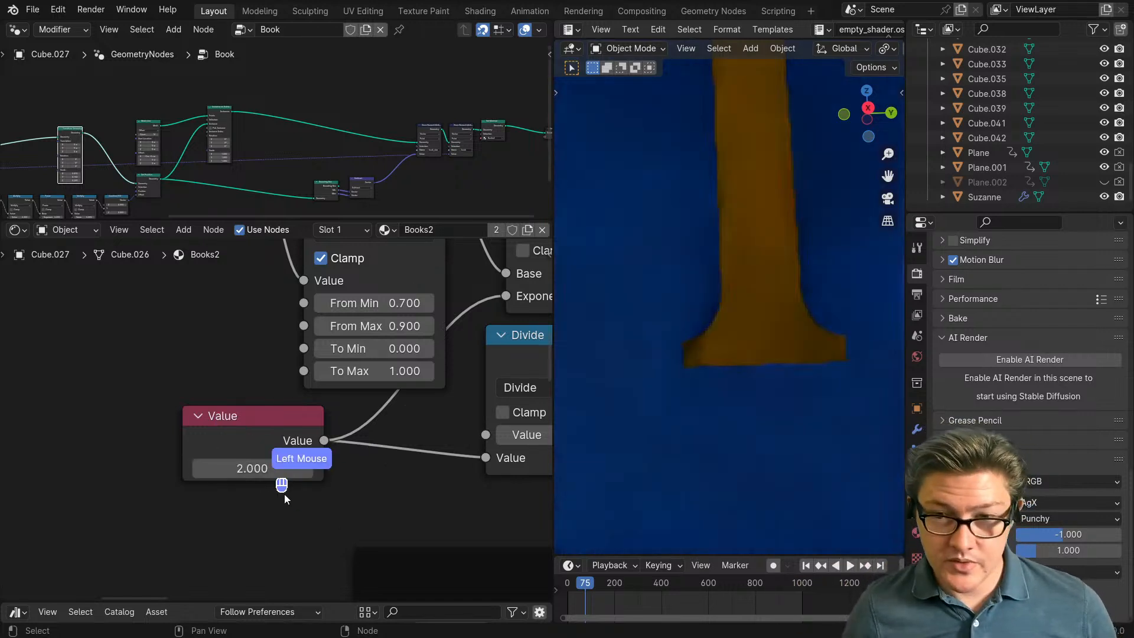
# Step: Set the Value node driving the exponents to 3 and check the whole letter on the book cover
pyautogui.click(234, 467)
pyautogui.write('3')
pyautogui.click(266, 508)
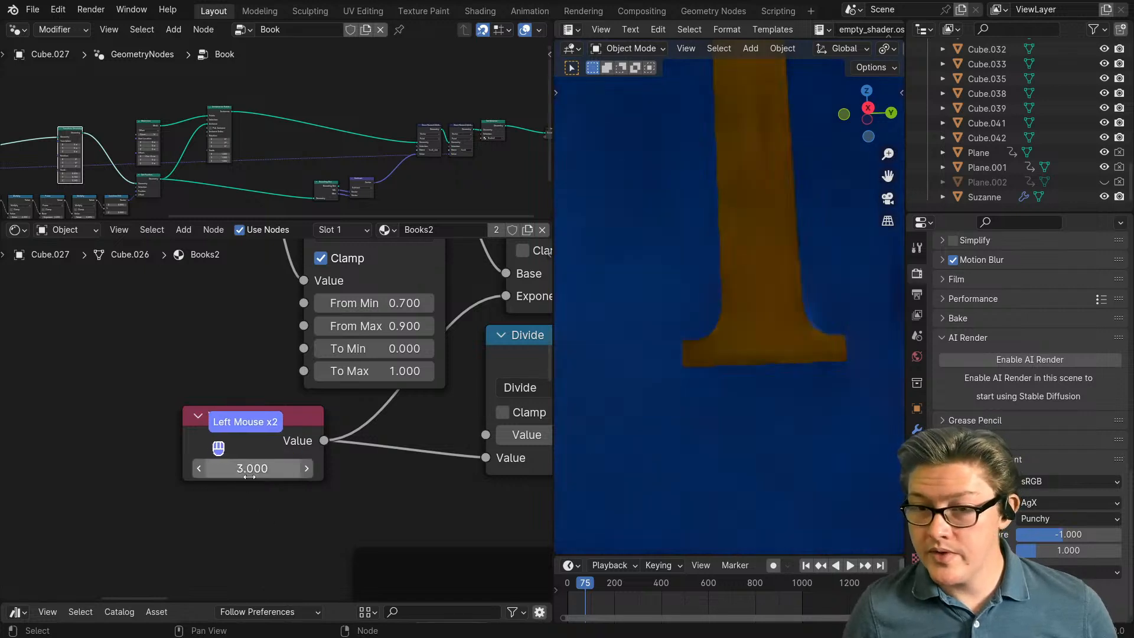
pyautogui.click(286, 522)
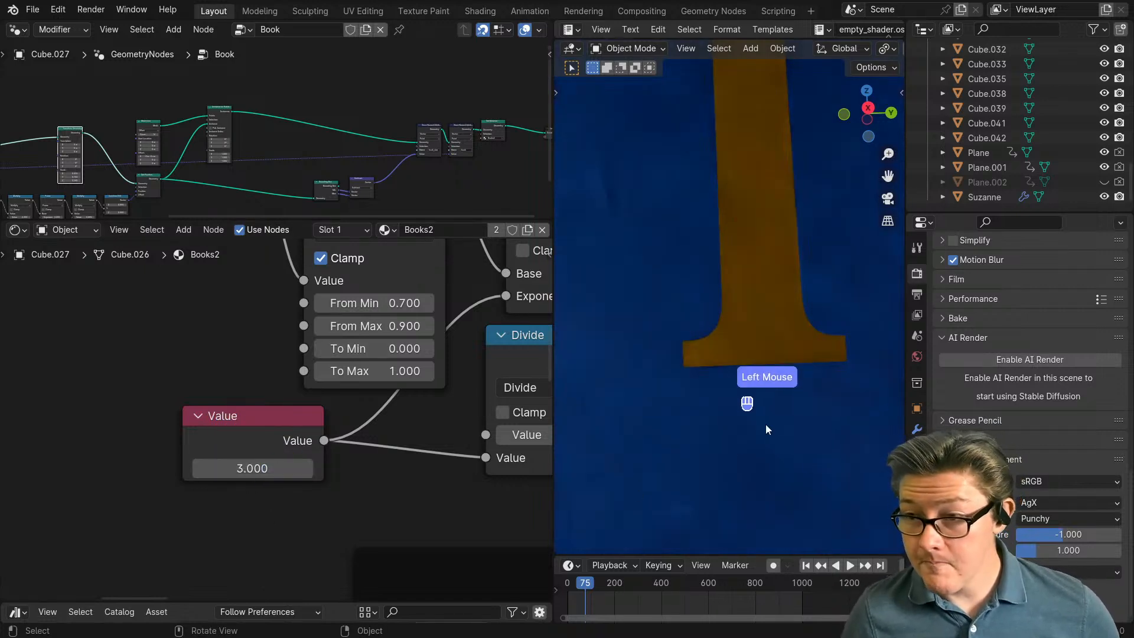
pyautogui.keyDown('shift'); pyautogui.moveTo(719, 395); pyautogui.dragTo(780, 414, button='middle'); pyautogui.keyUp('shift')
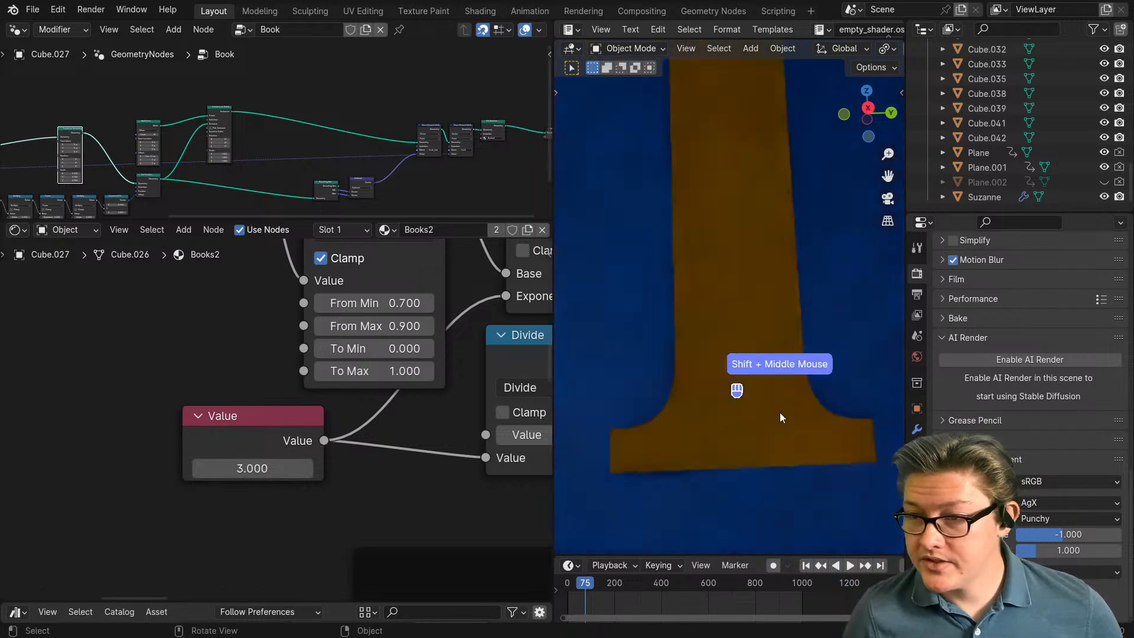
pyautogui.scroll(-4, 780, 412)
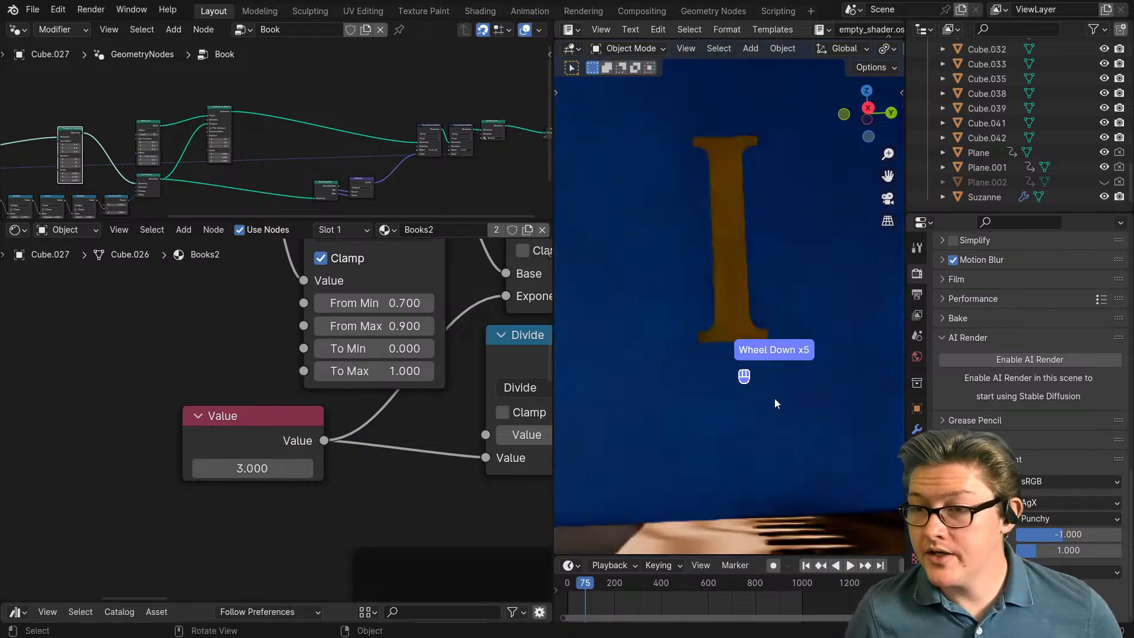
pyautogui.keyDown('shift'); pyautogui.moveTo(774, 398); pyautogui.dragTo(748, 399, button='middle'); pyautogui.keyUp('shift')
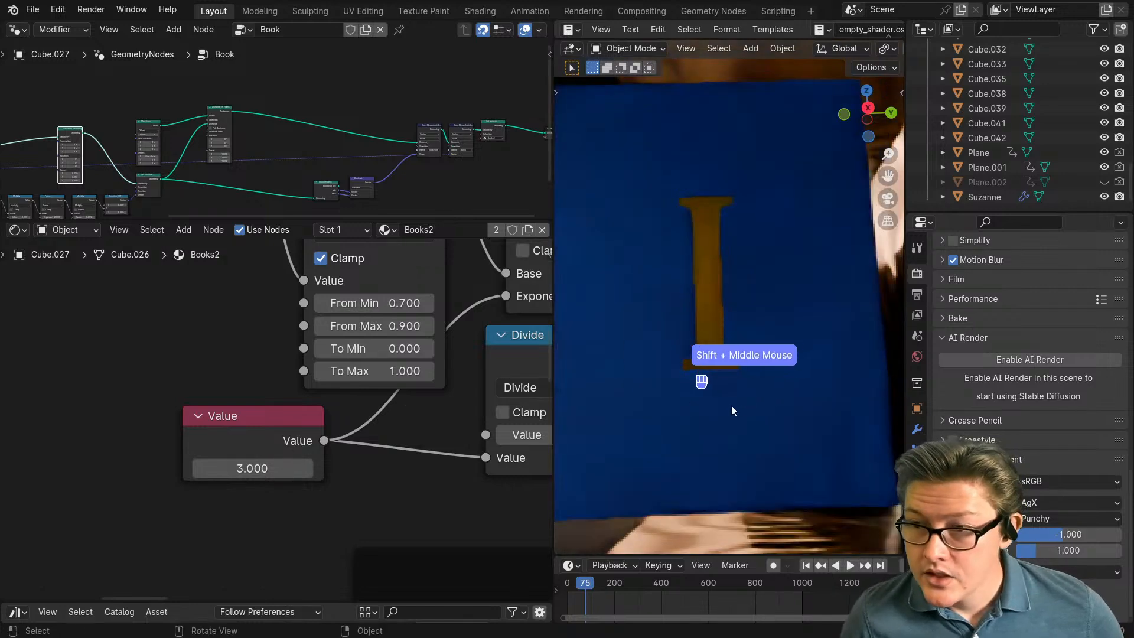
# Step: Move the Less Than node farther away from the Maximum node to leave space between them
pyautogui.scroll(-7, 394, 468)
pyautogui.moveTo(417, 458); pyautogui.dragTo(319, 455, button='middle')
pyautogui.scroll(1, 455, 431)
pyautogui.moveTo(456, 431); pyautogui.dragTo(292, 467, button='middle')
pyautogui.scroll(4, 292, 466)
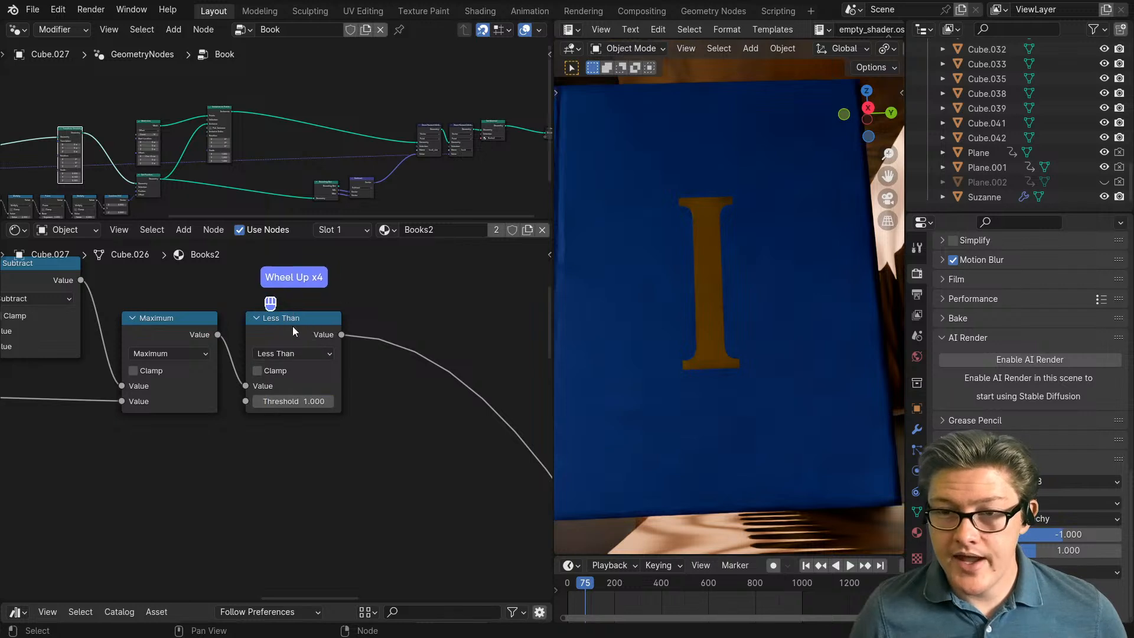
pyautogui.moveTo(293, 326); pyautogui.dragTo(374, 354)
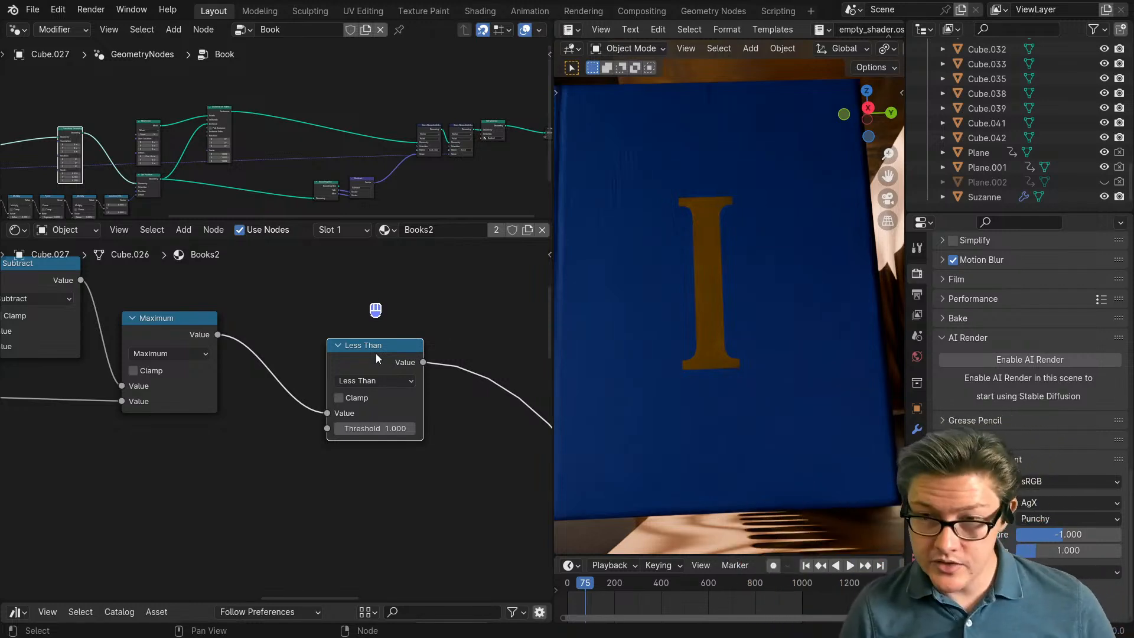
# Step: Mute the Less Than node, preview its output directly on the book, and unmute it
pyautogui.press('m')
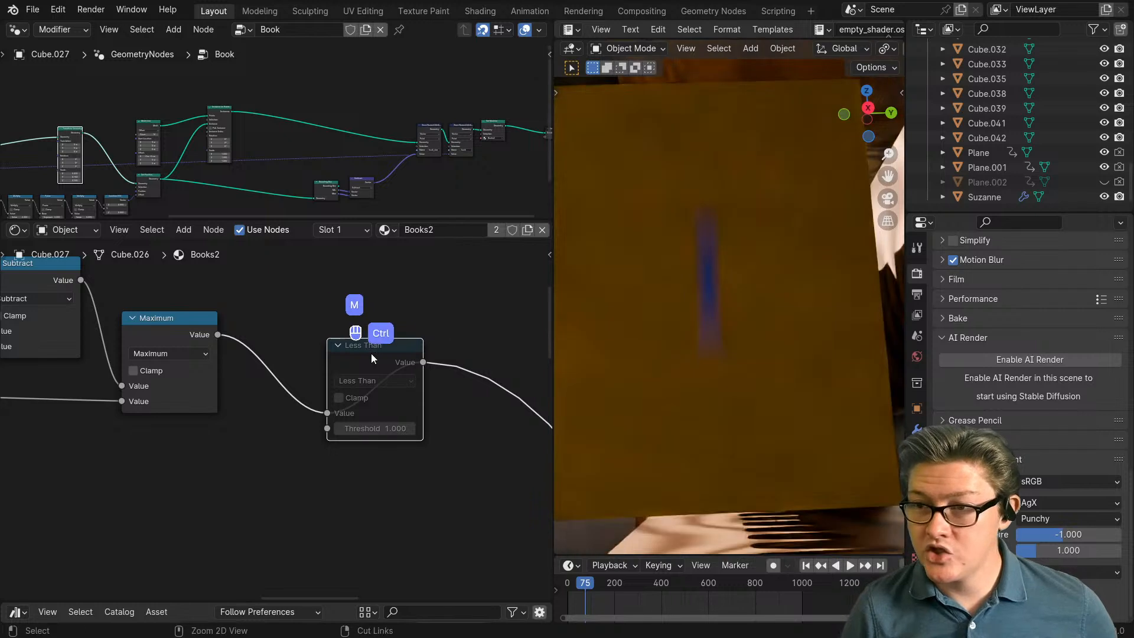
pyautogui.keyDown('ctrl'); pyautogui.keyDown('shift'); pyautogui.click(371, 353); pyautogui.keyUp('shift'); pyautogui.keyUp('ctrl')
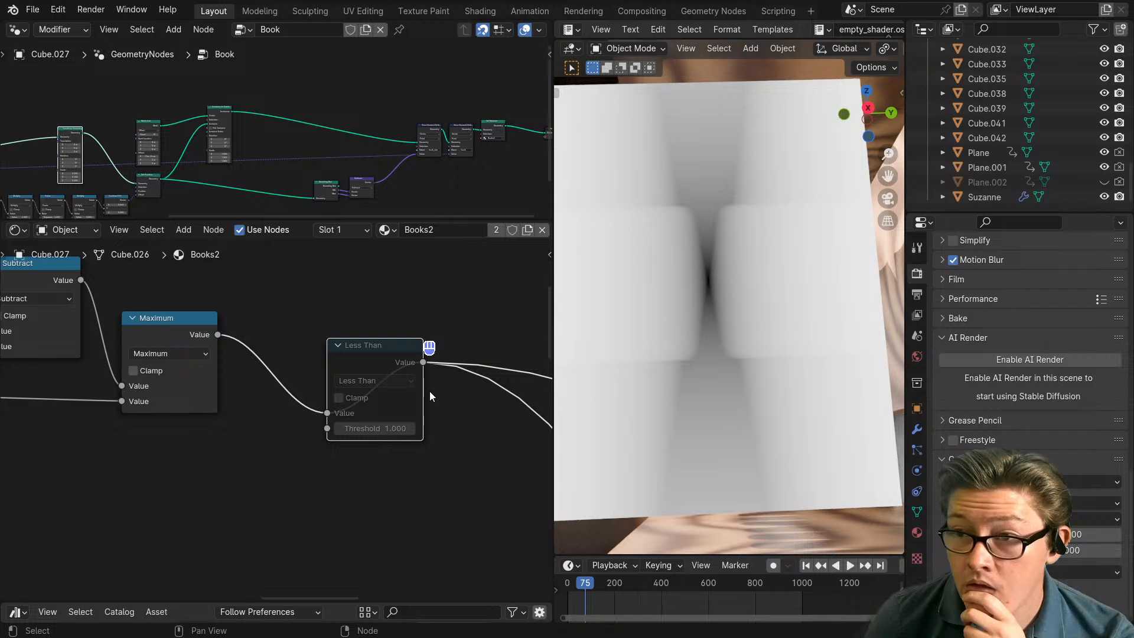
pyautogui.press('m')
# Step: Try a Less Than Threshold of 1.2, then step it back down to 1
pyautogui.scroll(4, 407, 454)
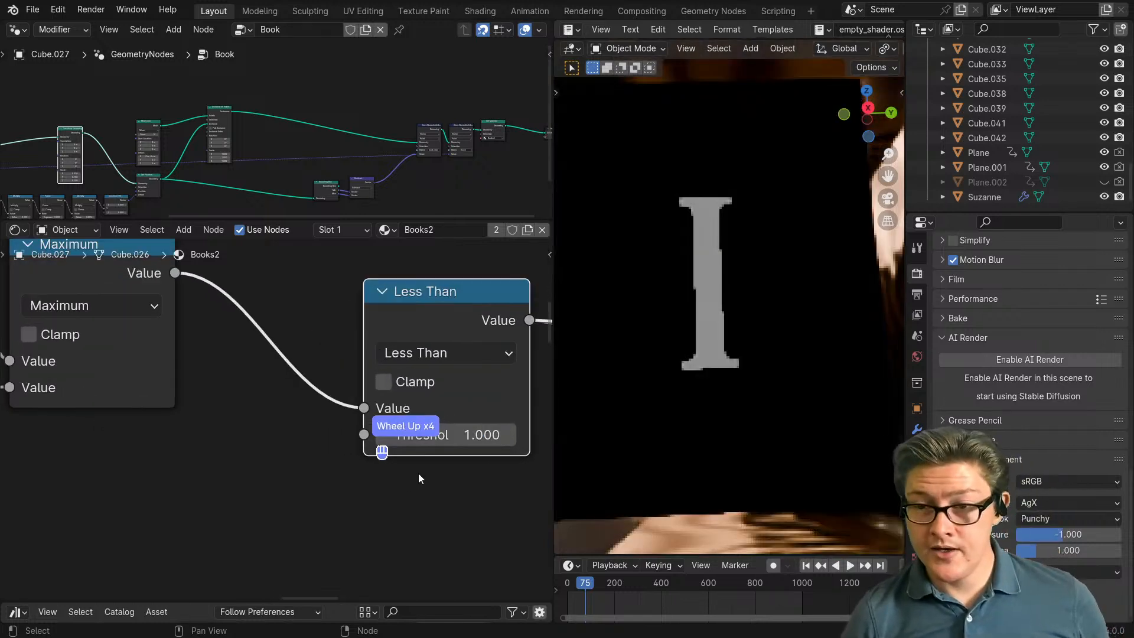
pyautogui.moveTo(418, 473); pyautogui.dragTo(266, 478, button='middle')
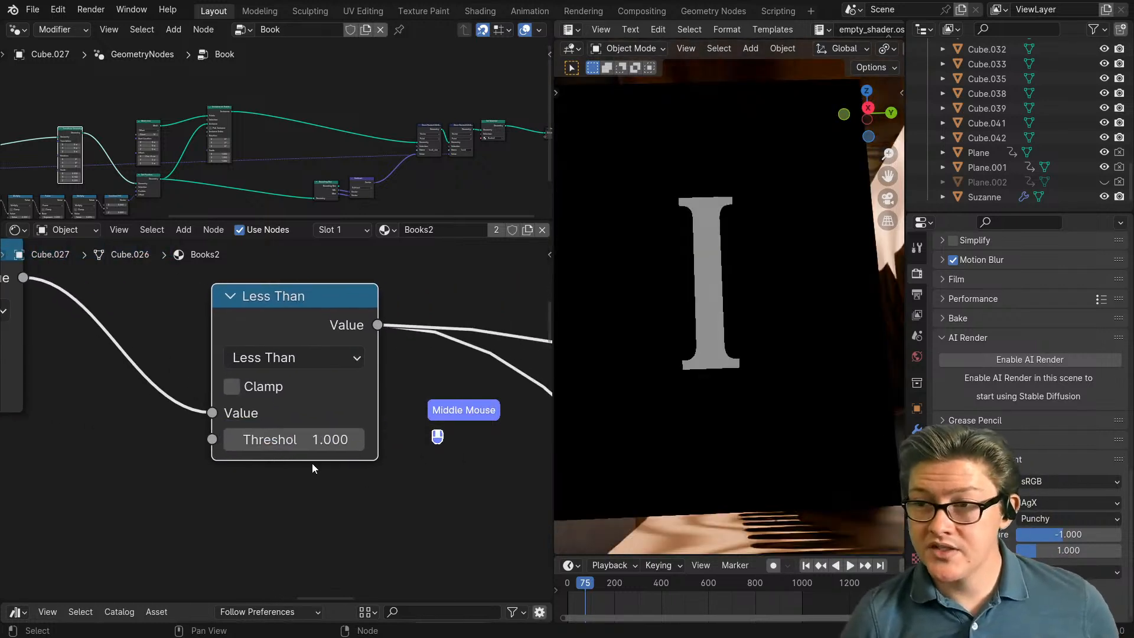
pyautogui.click(357, 440)
pyautogui.click(357, 441)
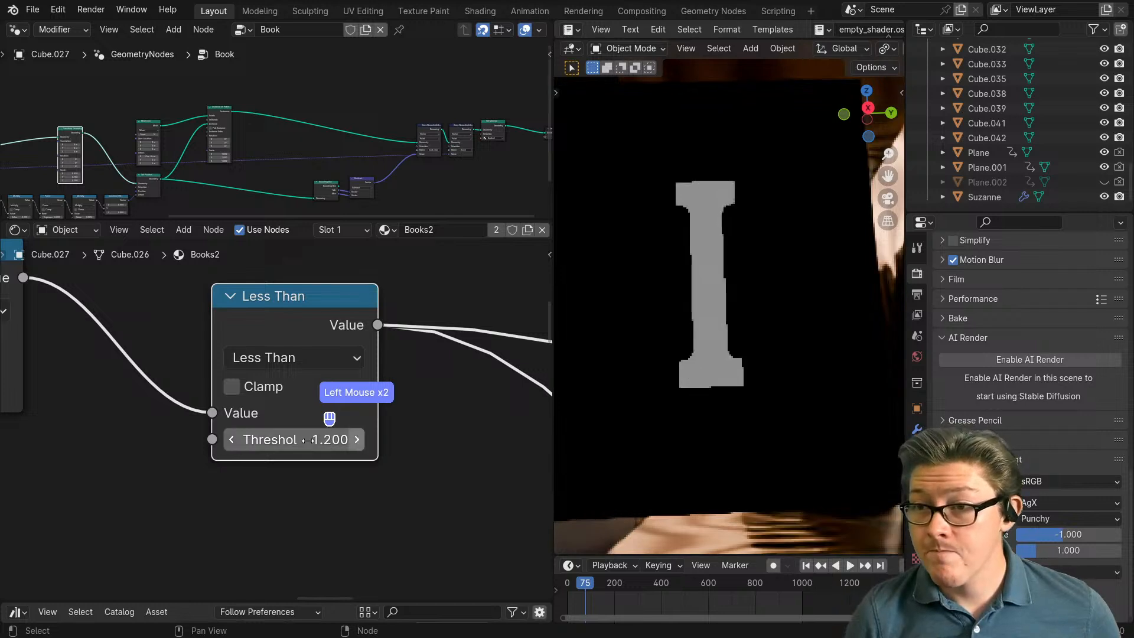
pyautogui.click(232, 443)
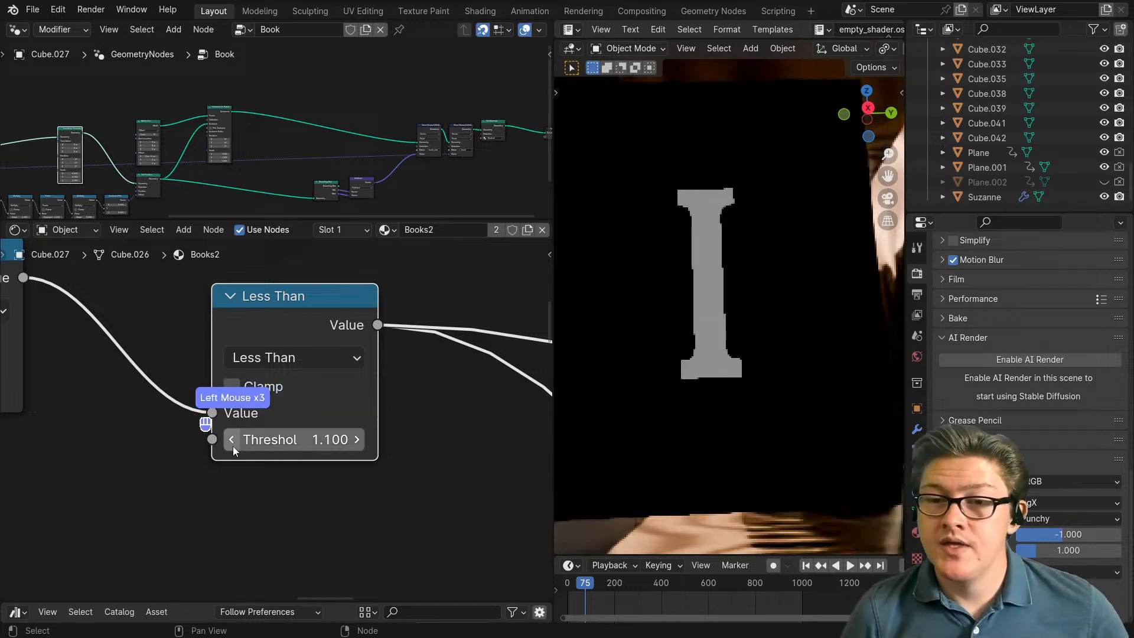
pyautogui.click(232, 443)
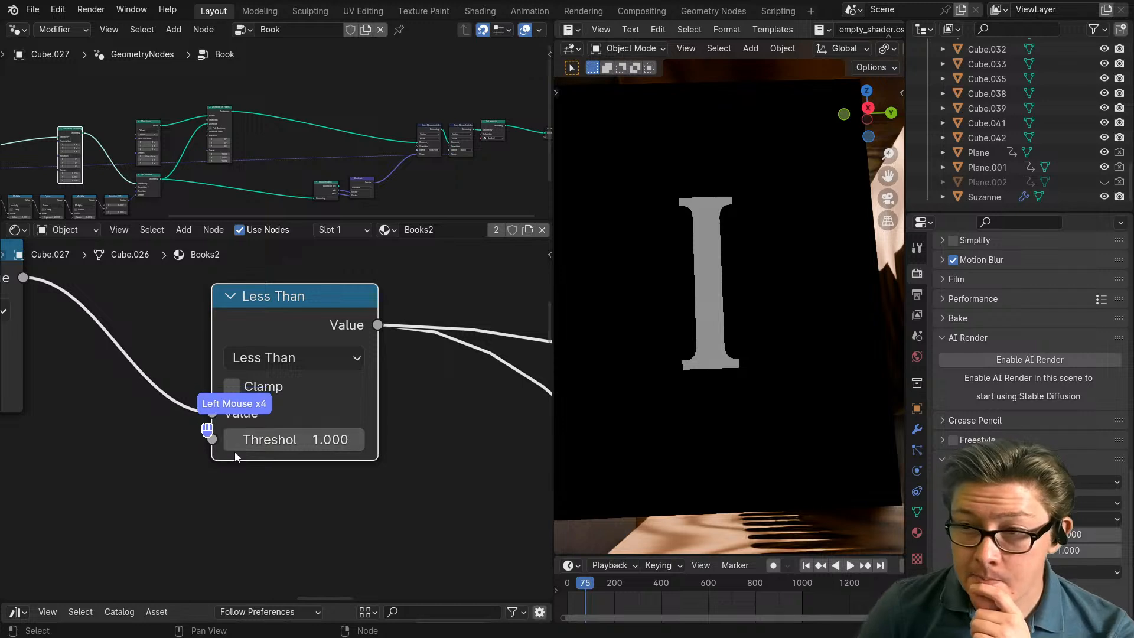
pyautogui.scroll(-5, 242, 456)
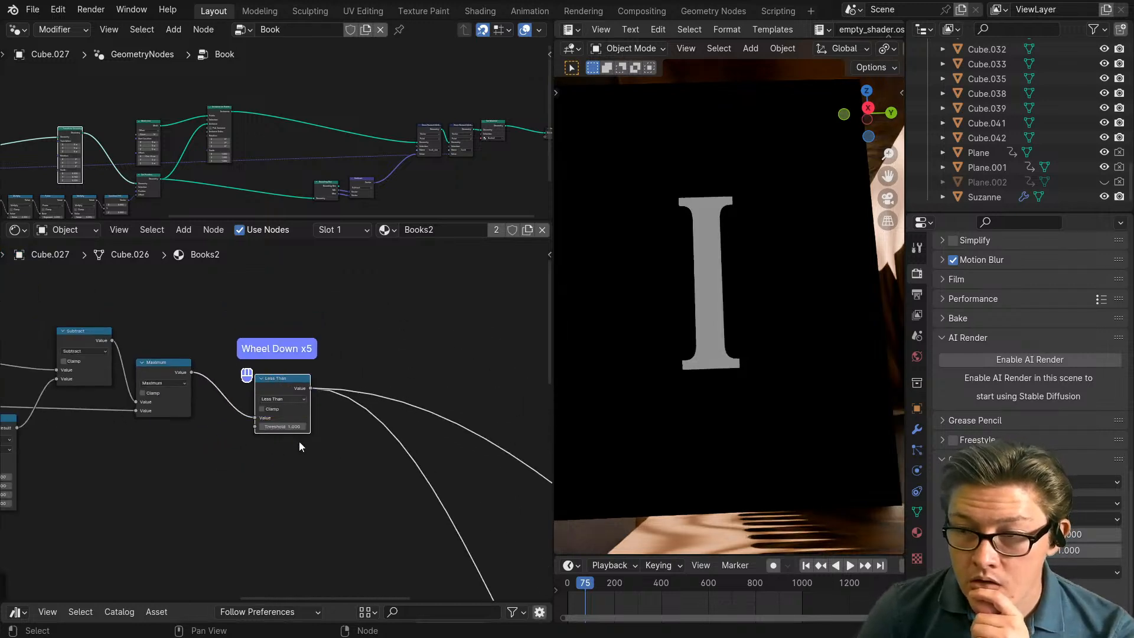
# Step: Raise the Less Than node's Threshold in small steps to 2.5
pyautogui.scroll(4, 299, 443)
pyautogui.click(320, 433)
pyautogui.click(331, 433)
pyautogui.click(331, 433)
pyautogui.click(331, 433)
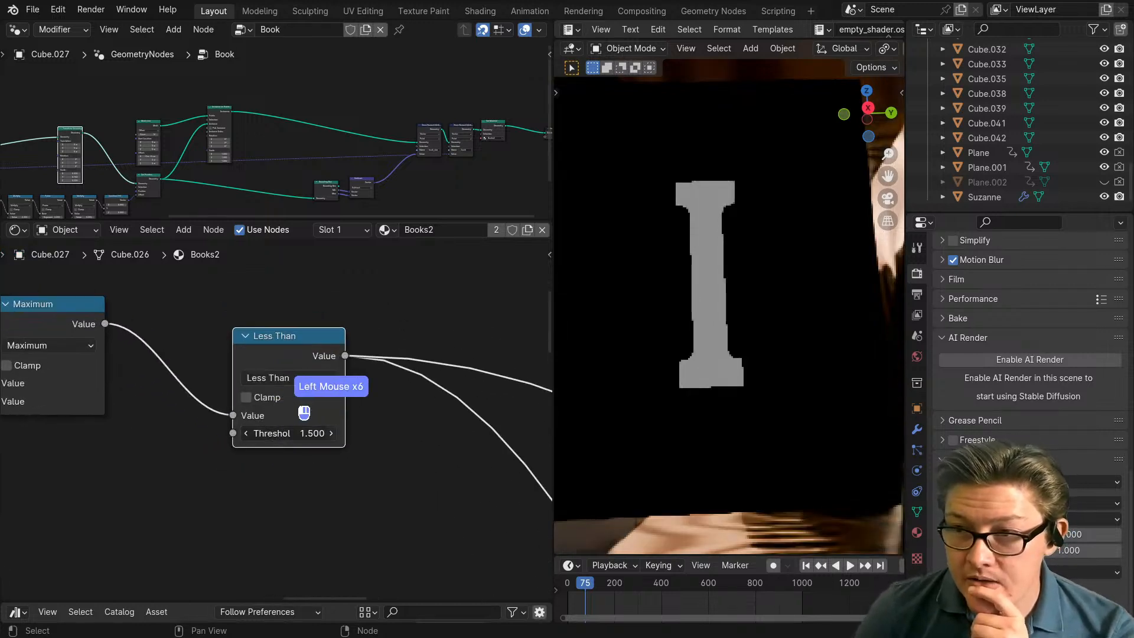
pyautogui.click(330, 433)
pyautogui.click(331, 433)
pyautogui.click(331, 433)
pyautogui.click(331, 433)
pyautogui.click(331, 433)
pyautogui.click(331, 433)
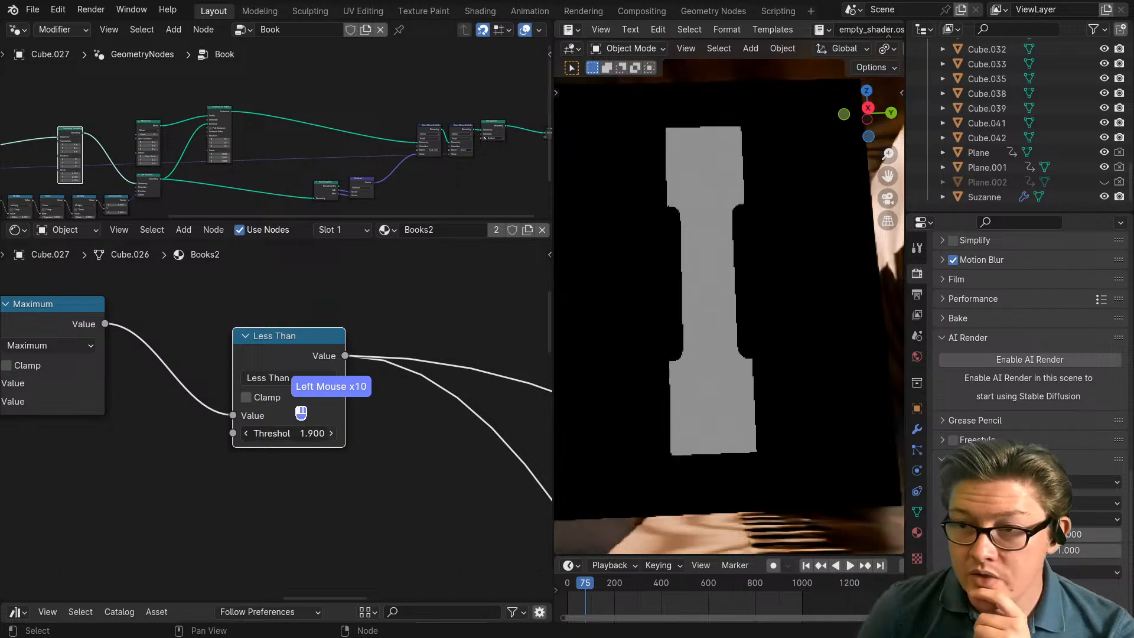
pyautogui.click(331, 433)
pyautogui.click(331, 435)
pyautogui.click(331, 435)
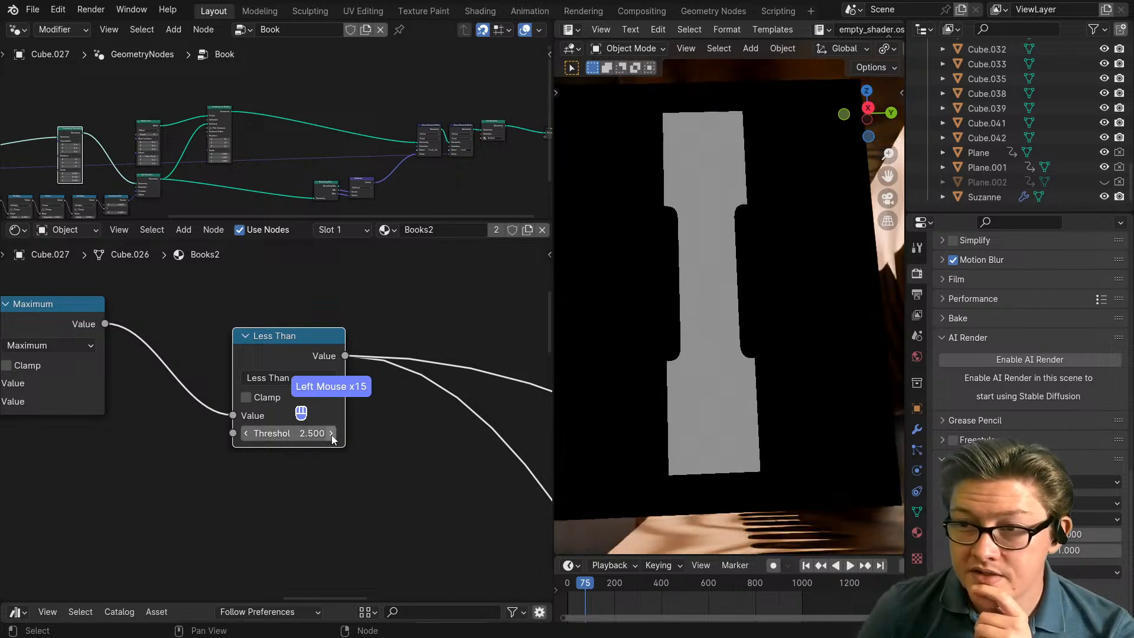
# Step: Lower the Less Than node's Threshold in small steps to below 2
pyautogui.click(245, 434)
pyautogui.click(246, 434)
pyautogui.click(246, 434)
pyautogui.click(246, 434)
pyautogui.click(245, 434)
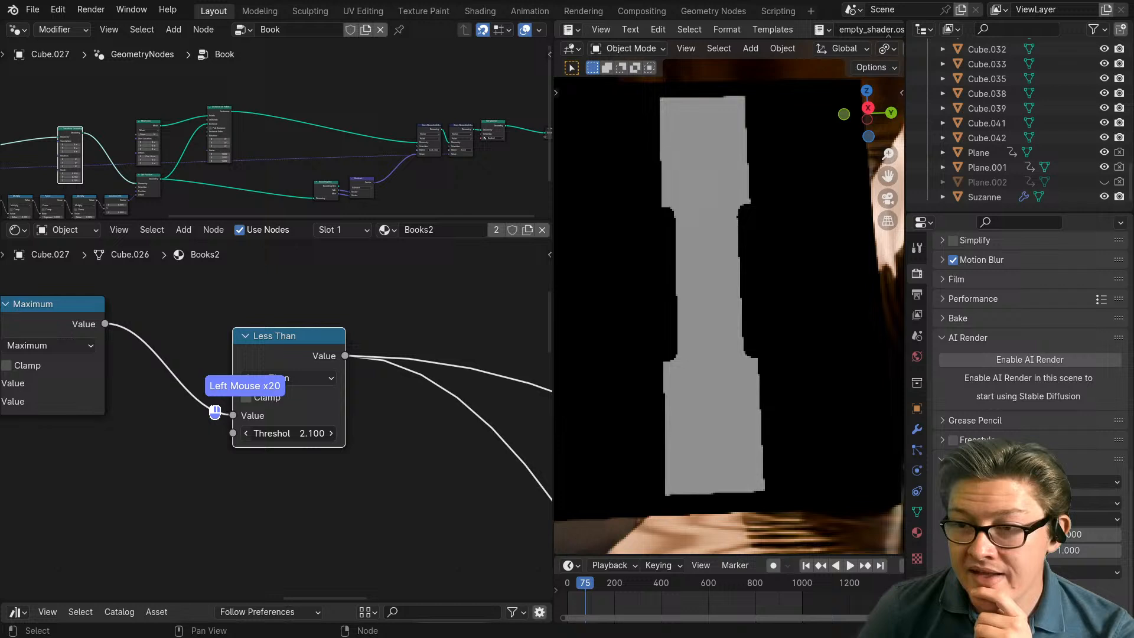
pyautogui.click(246, 434)
pyautogui.click(246, 434)
pyautogui.click(246, 434)
# Step: Mute the Less Than node and try toggling Clamp on the Map Range feeding the Subtract node and on the Power node before it
pyautogui.scroll(-4, 272, 431)
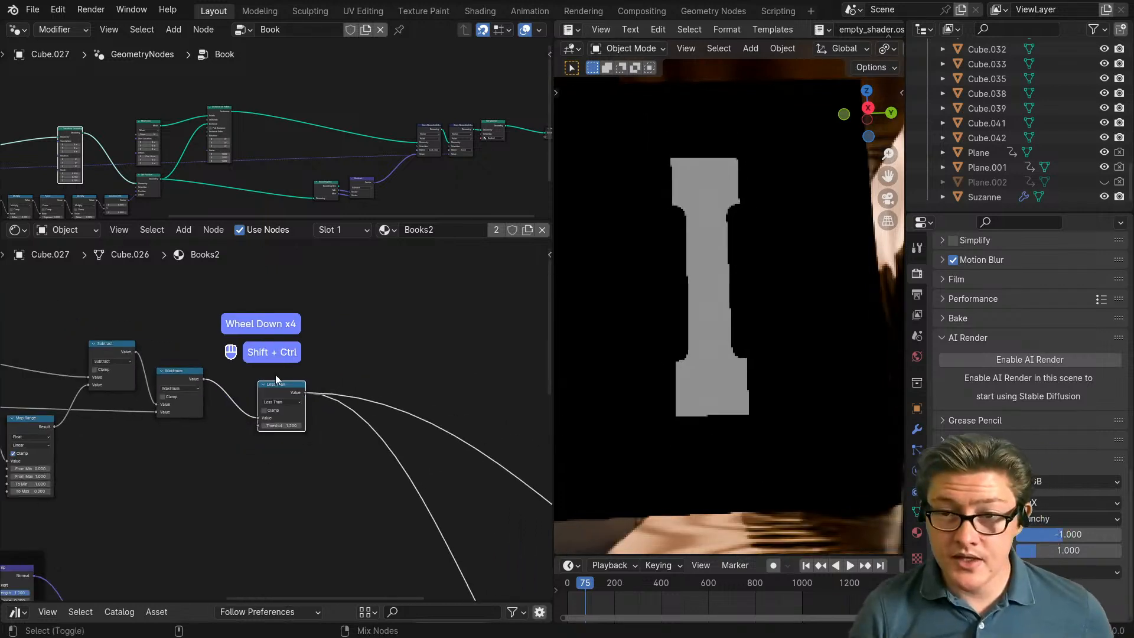
pyautogui.press('m')
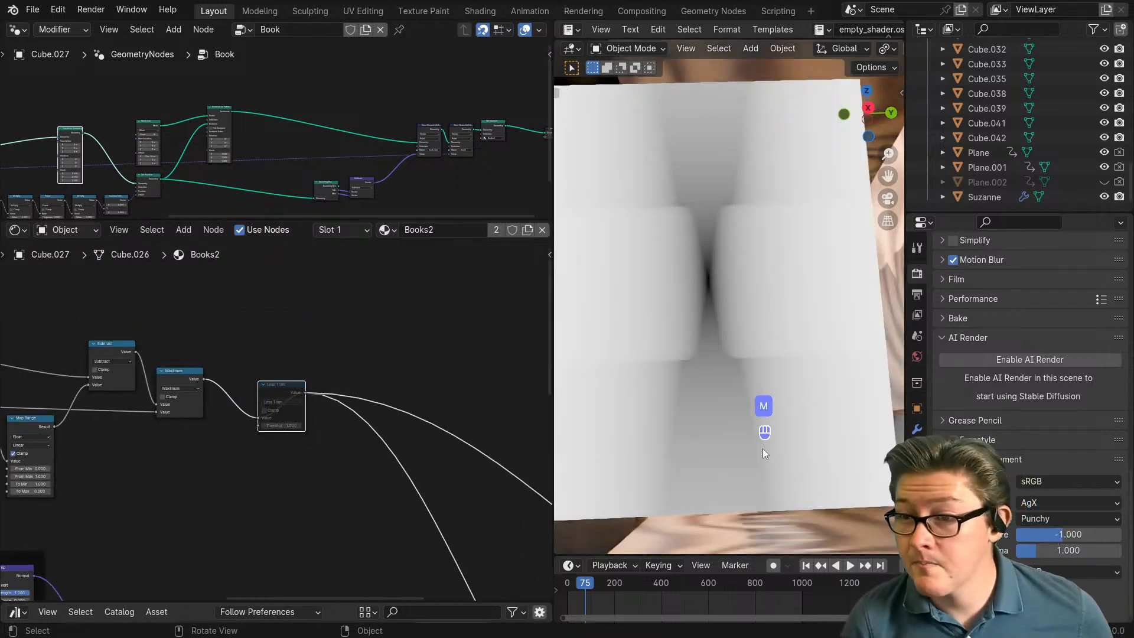
pyautogui.moveTo(118, 519); pyautogui.dragTo(306, 497, button='middle')
pyautogui.scroll(2, 306, 497)
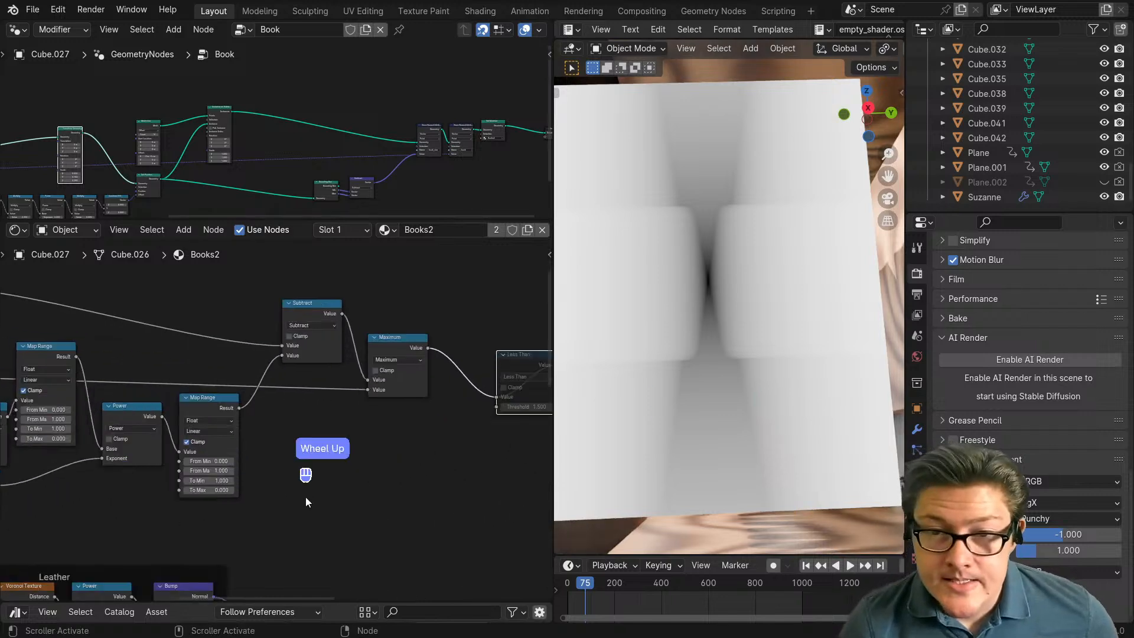
pyautogui.moveTo(192, 460); pyautogui.dragTo(368, 486, button='middle')
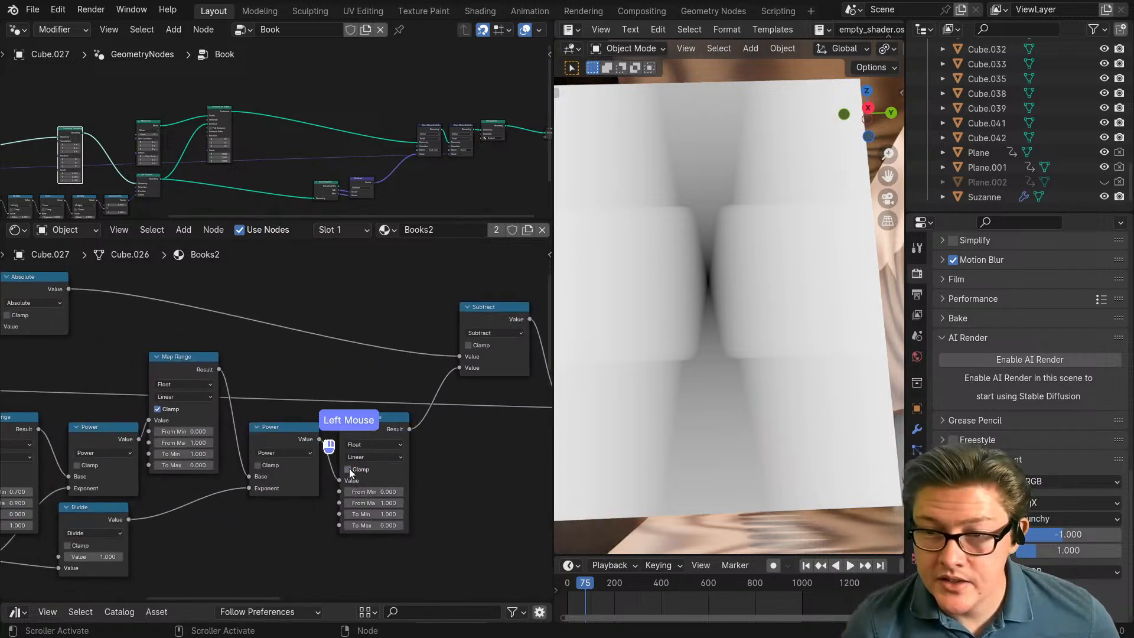
pyautogui.click(349, 469)
pyautogui.moveTo(263, 460); pyautogui.dragTo(503, 484, button='middle')
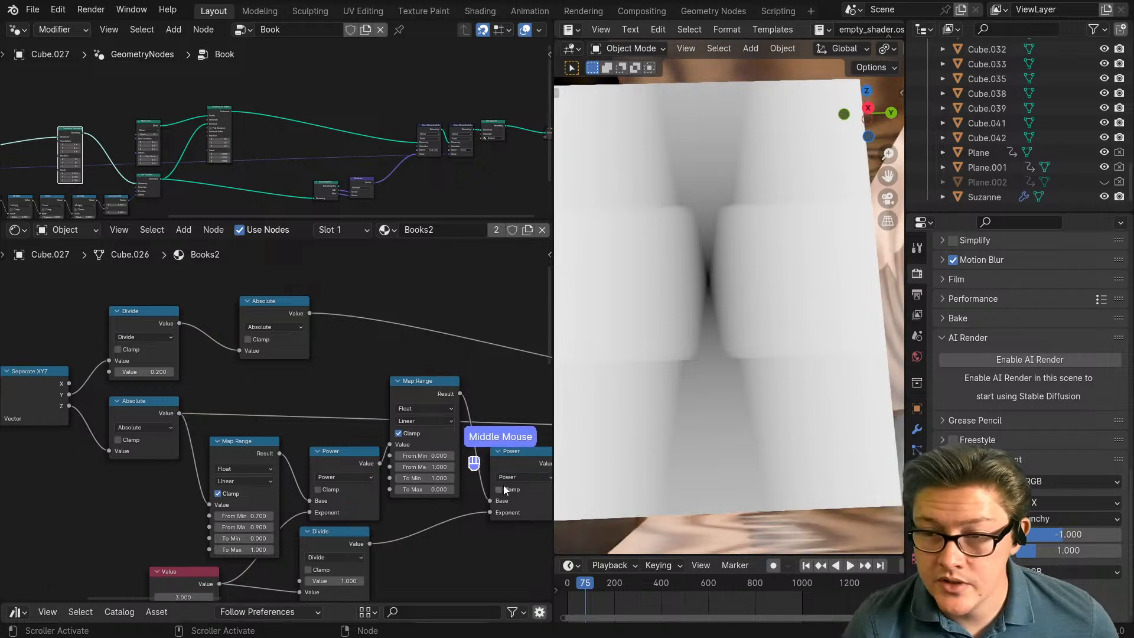
pyautogui.click(499, 490)
# Step: Try Clamp on the Absolute node fed by Separate XYZ's Z output and leave it enabled
pyautogui.click(117, 440)
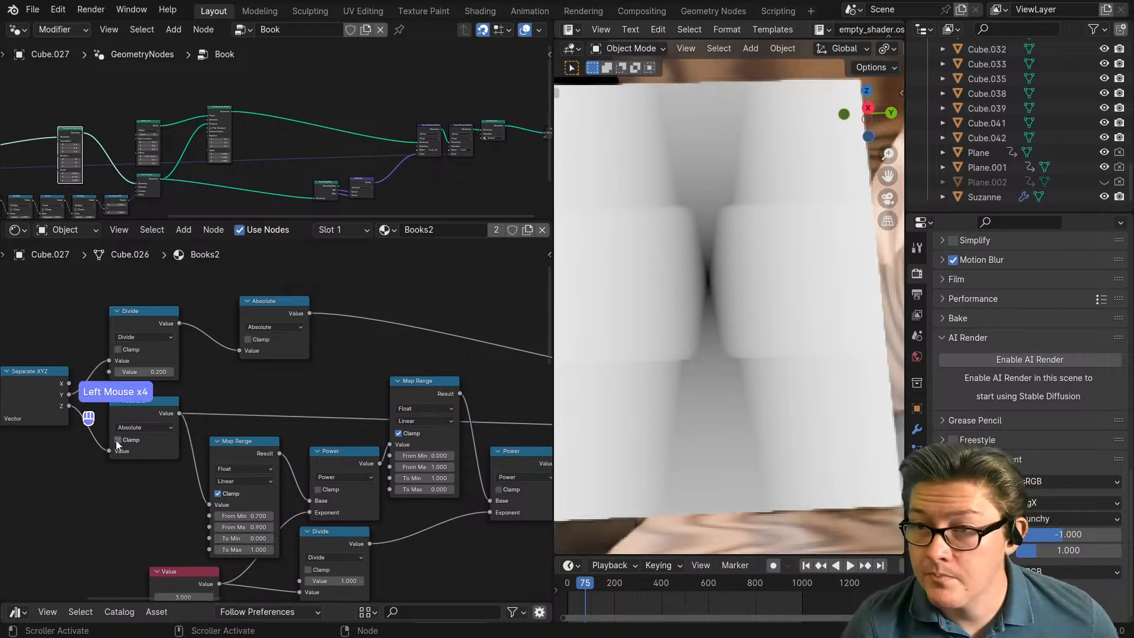
pyautogui.click(117, 440)
pyautogui.scroll(2, 117, 440)
pyautogui.moveTo(118, 453); pyautogui.dragTo(239, 444, button='middle')
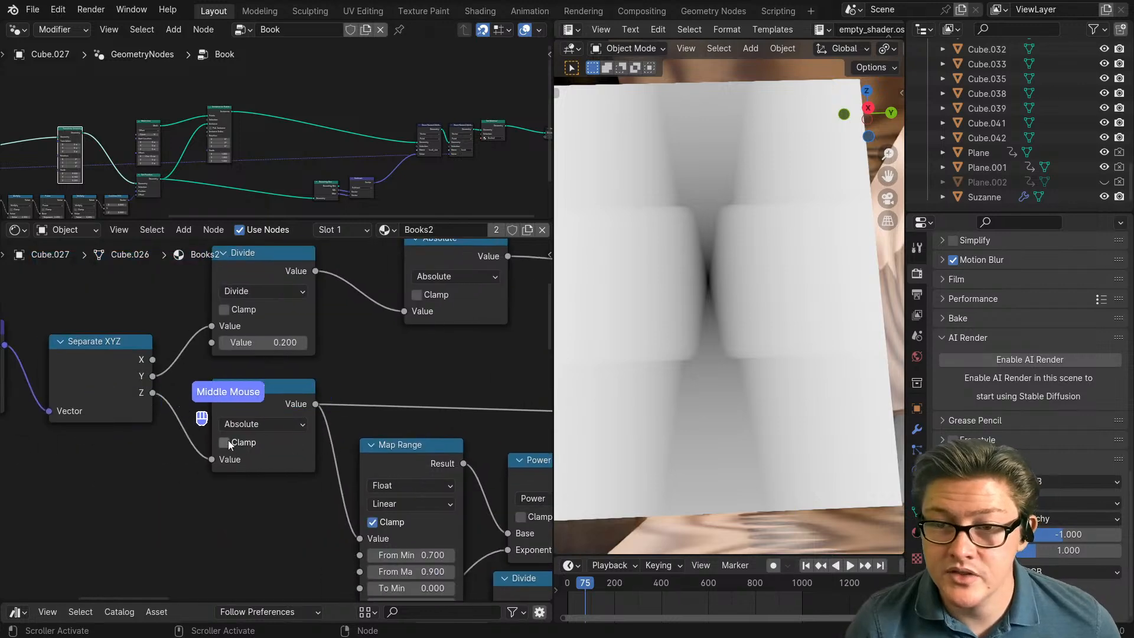
pyautogui.click(228, 440)
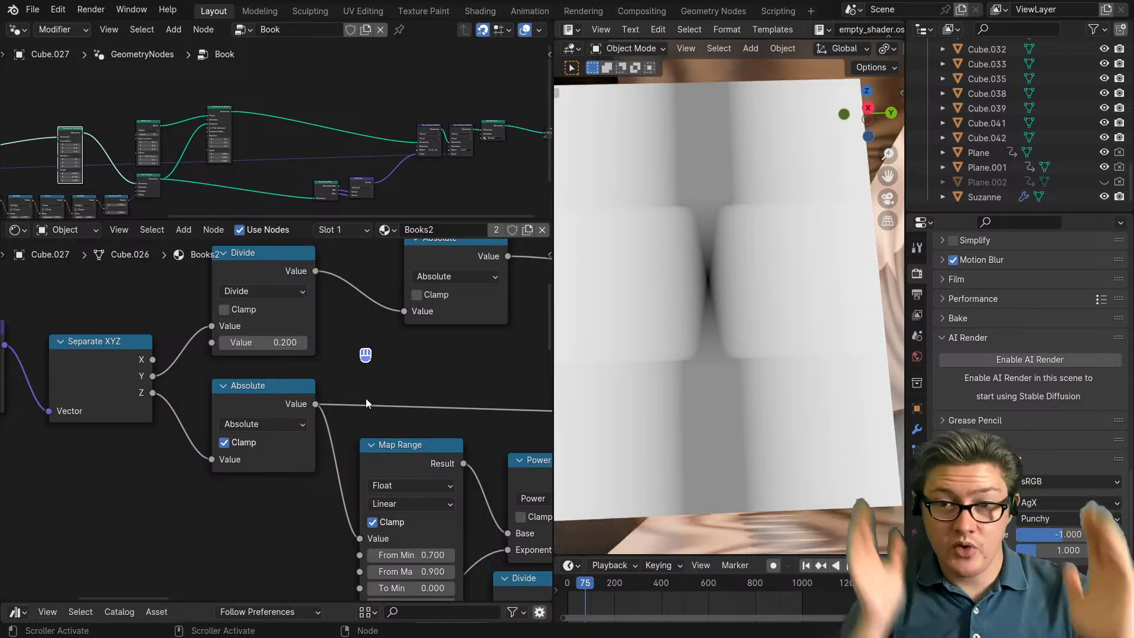
pyautogui.scroll(3, 357, 382)
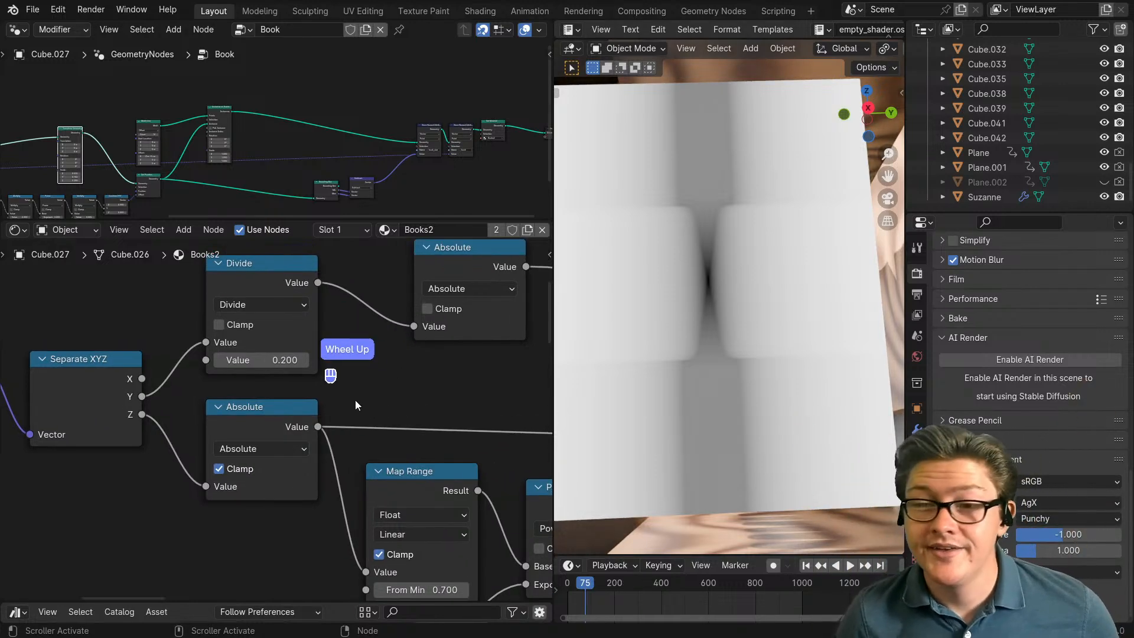
# Step: Examine the Absolute node after the 0.2 Divide, and disable Clamp on the Z branch's Absolute node
pyautogui.moveTo(357, 381); pyautogui.dragTo(220, 468, button='middle')
pyautogui.scroll(-3, 325, 455)
pyautogui.moveTo(442, 440); pyautogui.dragTo(281, 467, button='middle')
pyautogui.scroll(2, 282, 467)
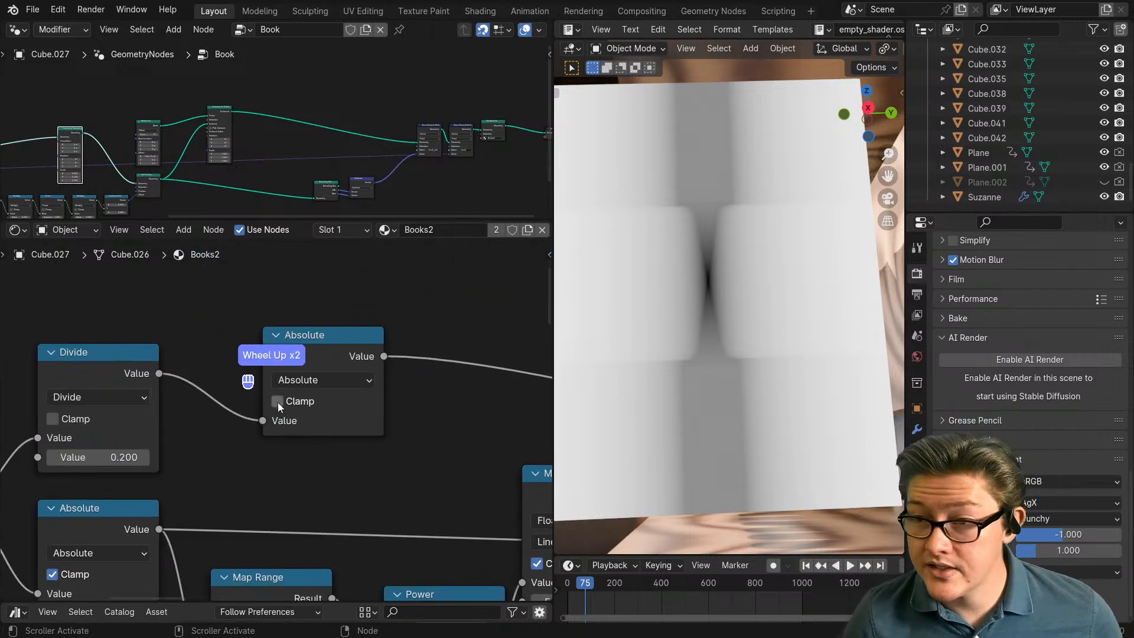
pyautogui.scroll(-2, 271, 476)
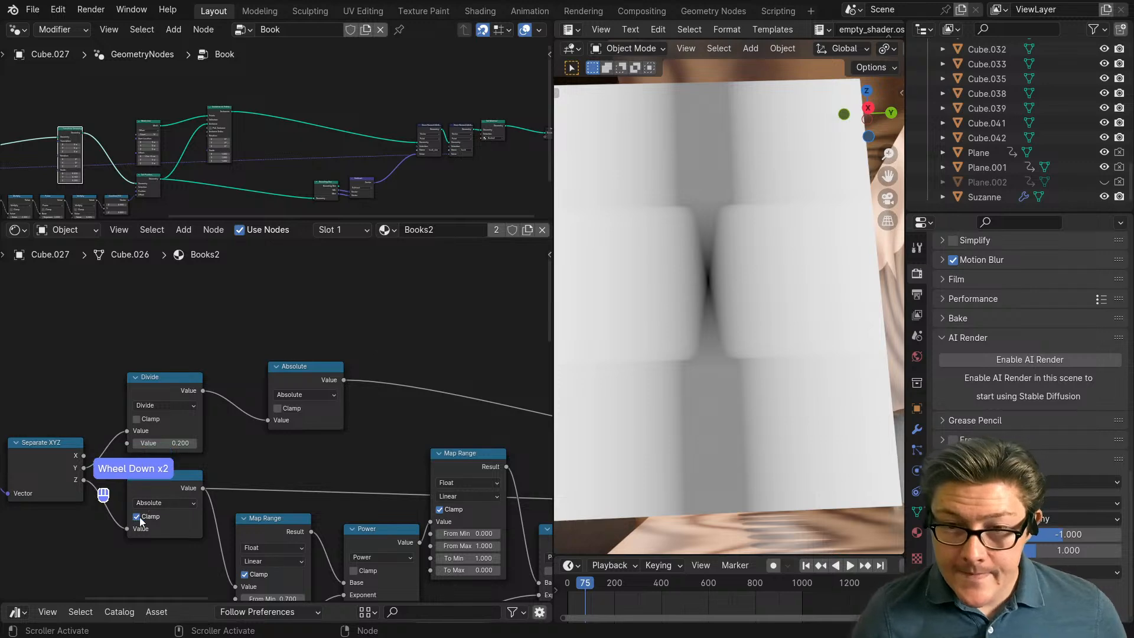
pyautogui.scroll(-1, 257, 496)
# Step: Try a Threshold of 3.5 on the unmuted Less Than node, then mute it again
pyautogui.moveTo(328, 485); pyautogui.dragTo(159, 466, button='middle')
pyautogui.moveTo(320, 465); pyautogui.dragTo(155, 452, button='middle')
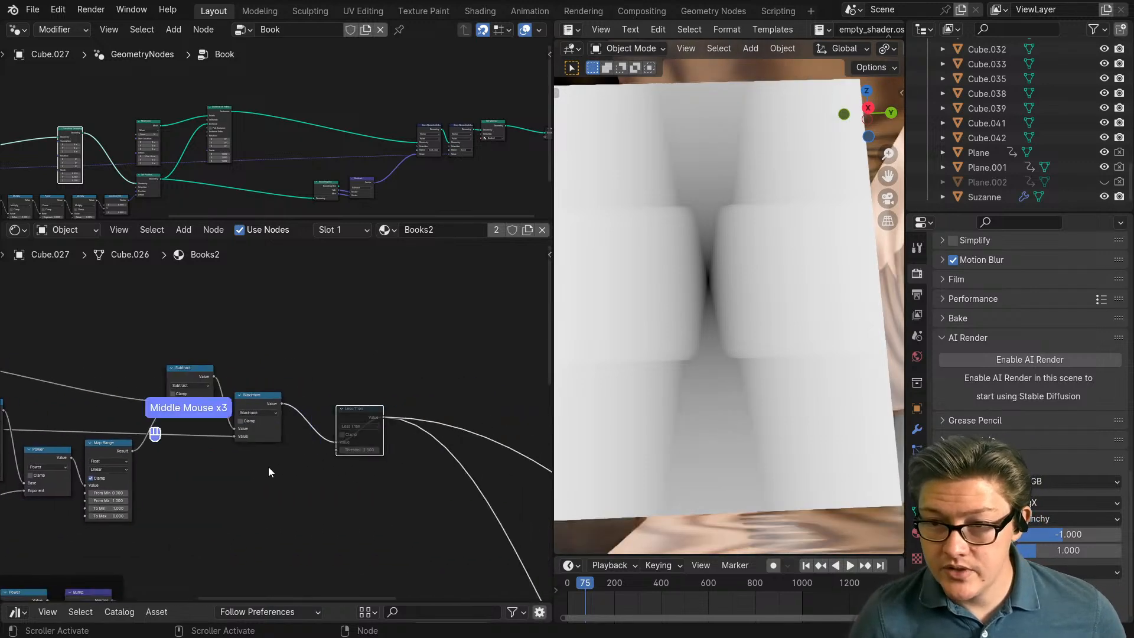
pyautogui.press('m')
pyautogui.scroll(3, 311, 495)
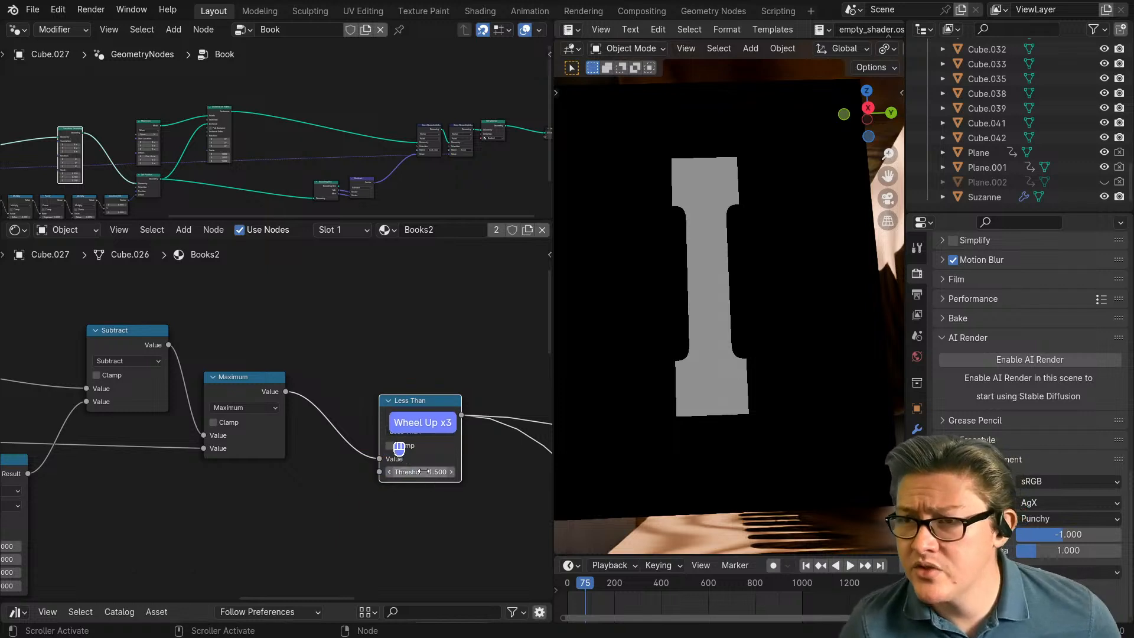
pyautogui.moveTo(423, 472); pyautogui.dragTo(458, 471)
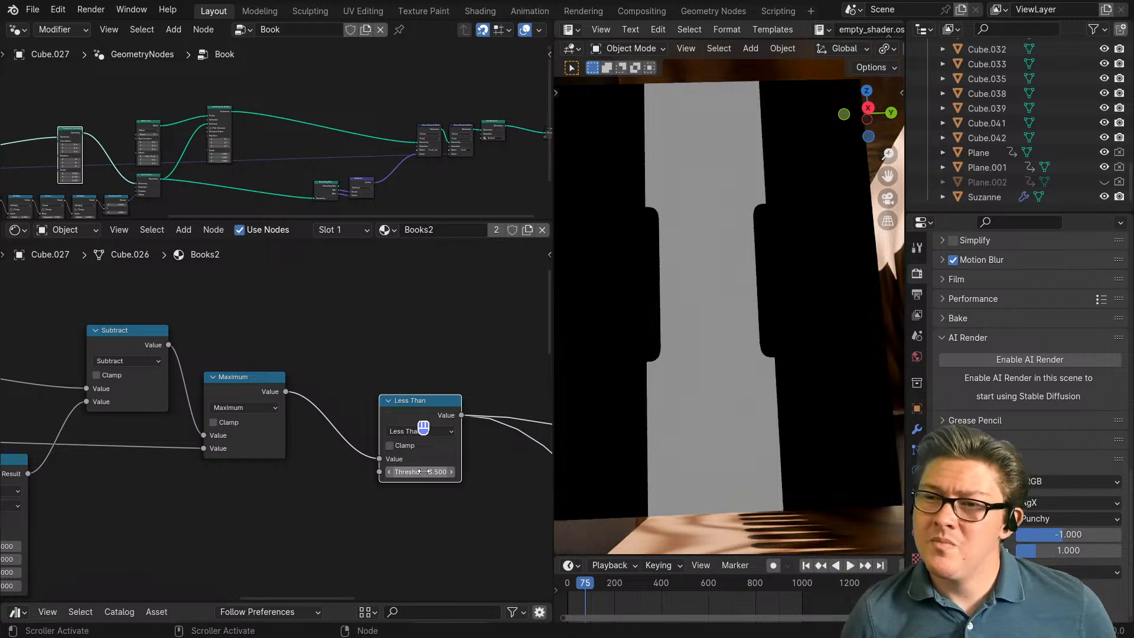
pyautogui.press('m')
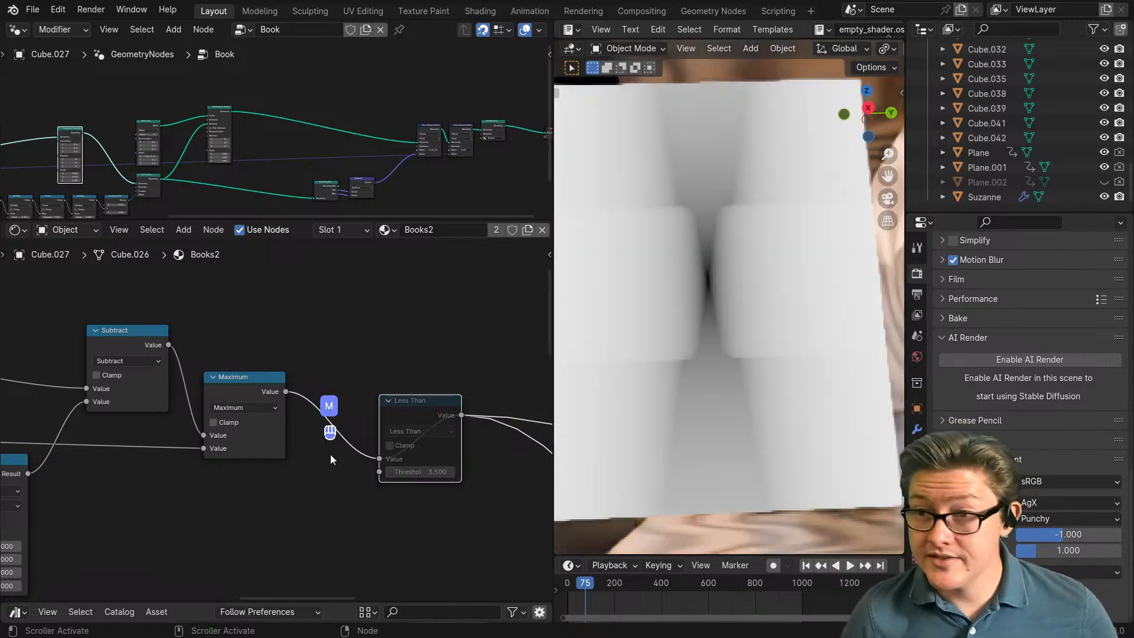
pyautogui.keyDown('alt'); pyautogui.scroll(-1, 326, 459); pyautogui.keyUp('alt')
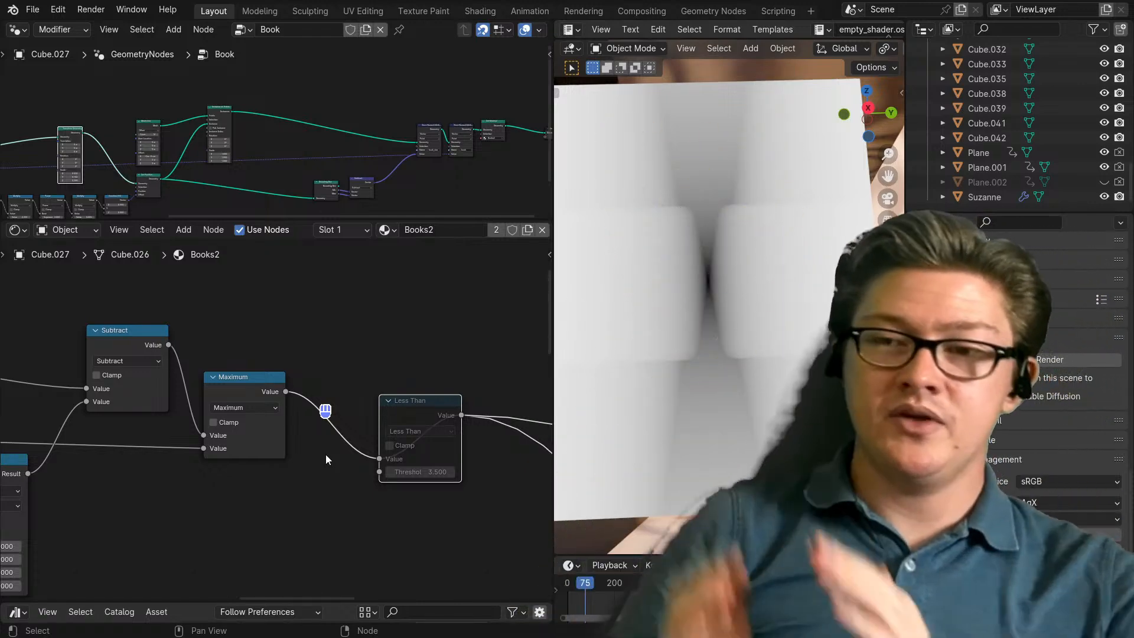
# Step: Enable Clamp on the Absolute node fed by the Z output of Separate XYZ
pyautogui.scroll(-4, 272, 472)
pyautogui.moveTo(236, 484); pyautogui.dragTo(377, 506, button='middle')
pyautogui.scroll(-1, 155, 480)
pyautogui.moveTo(155, 480); pyautogui.dragTo(118, 472, button='middle')
pyautogui.scroll(3, 256, 447)
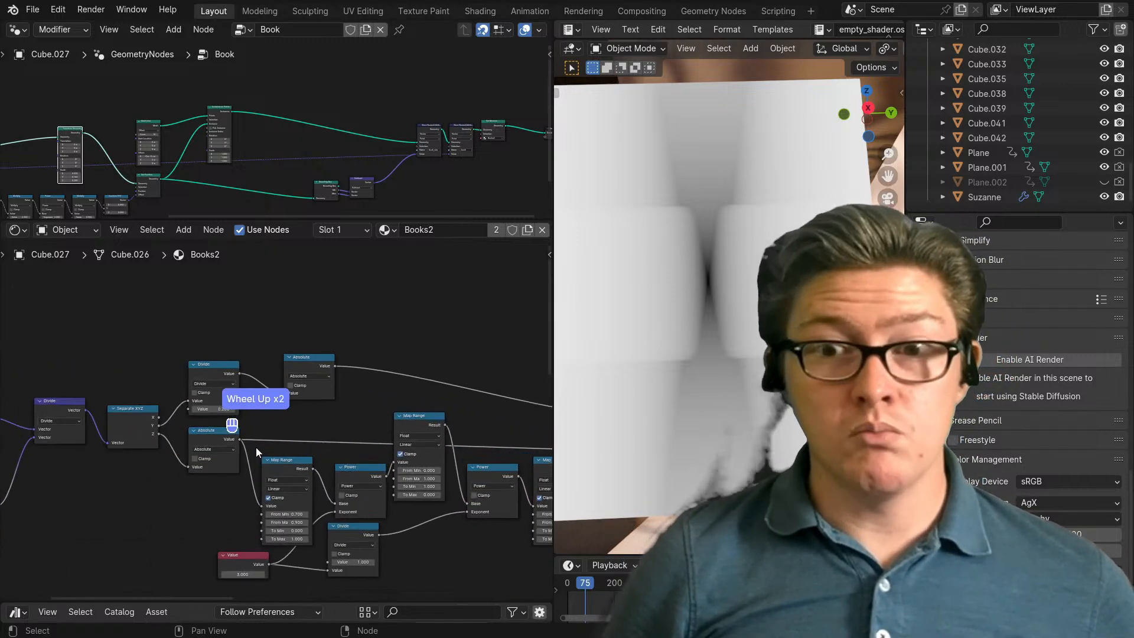
pyautogui.moveTo(256, 447); pyautogui.dragTo(360, 476, button='middle')
pyautogui.scroll(2, 360, 476)
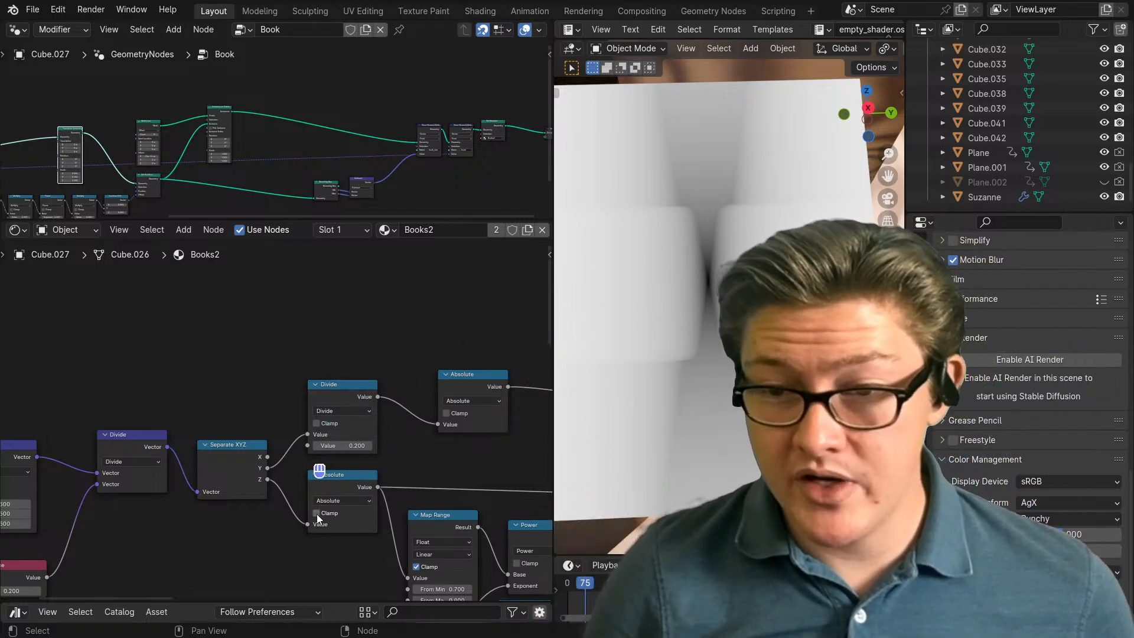
pyautogui.scroll(2, 316, 514)
pyautogui.moveTo(252, 523); pyautogui.dragTo(246, 467, button='middle')
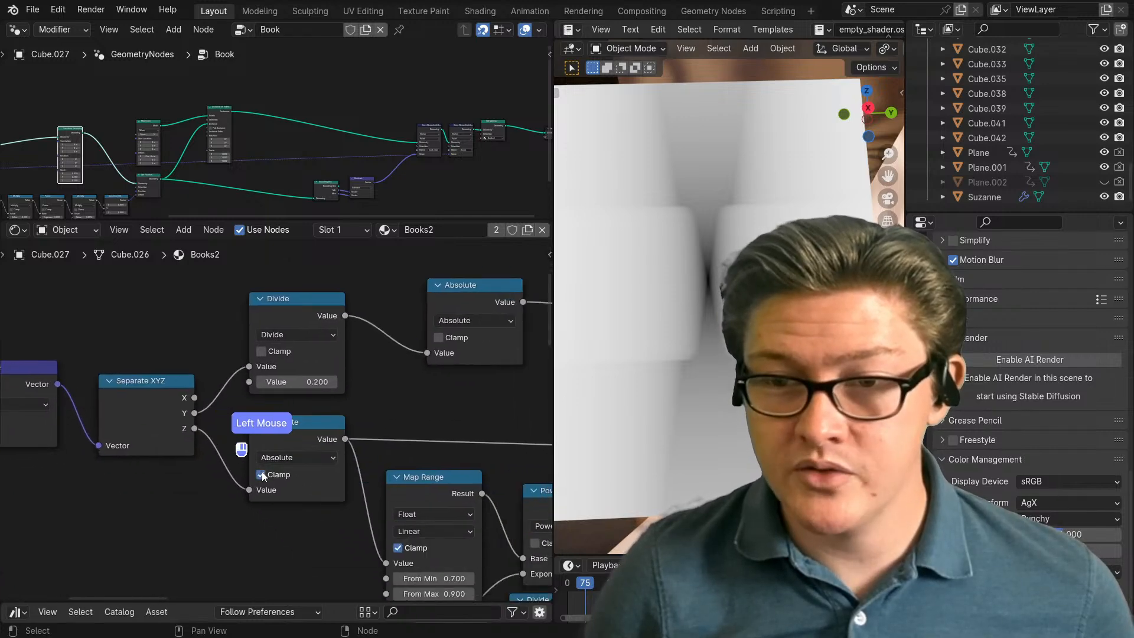
# Step: Enable Clamp on the Absolute node that follows the 0.2 Divide
pyautogui.scroll(-4, 264, 476)
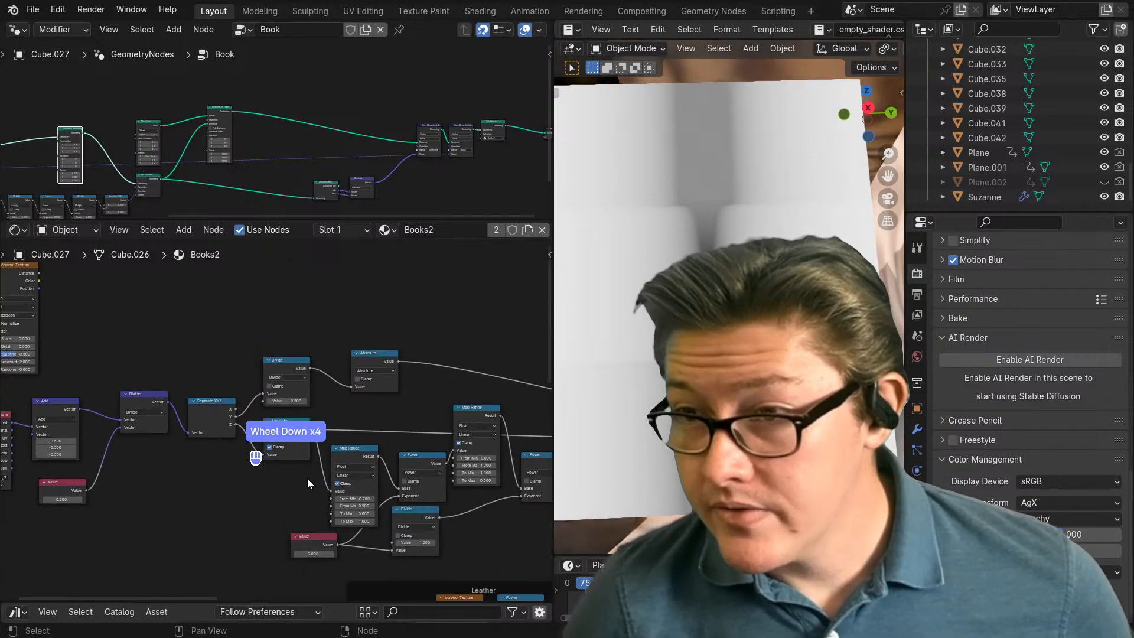
pyautogui.scroll(10, 364, 443)
pyautogui.moveTo(449, 405); pyautogui.dragTo(263, 482, button='middle')
pyautogui.scroll(1, 267, 423)
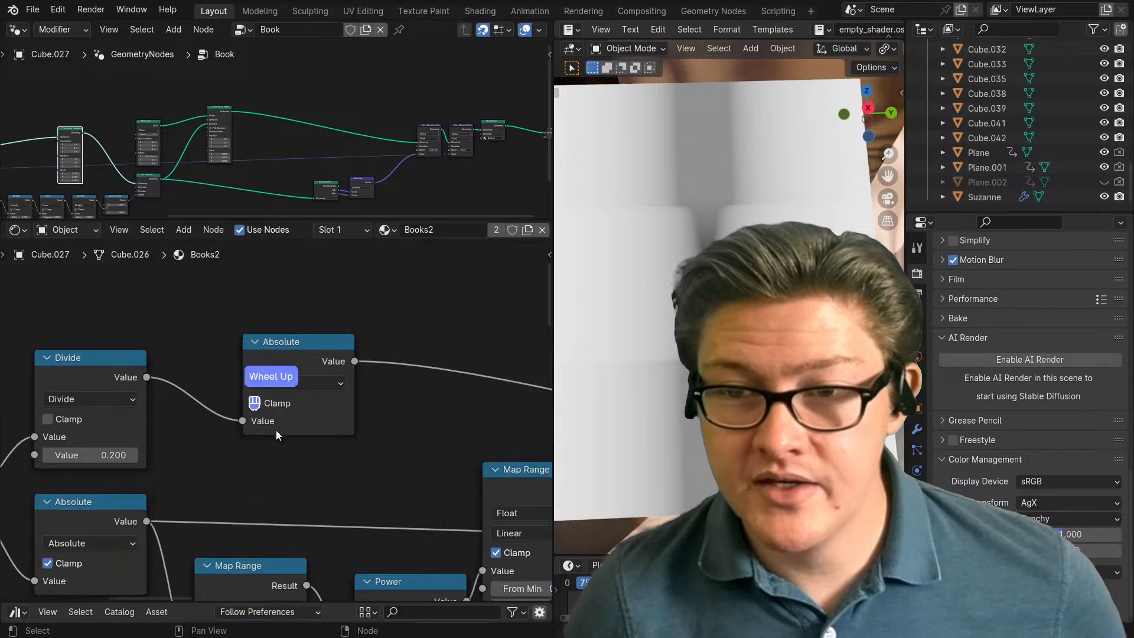
pyautogui.scroll(1, 275, 426)
pyautogui.click(251, 398)
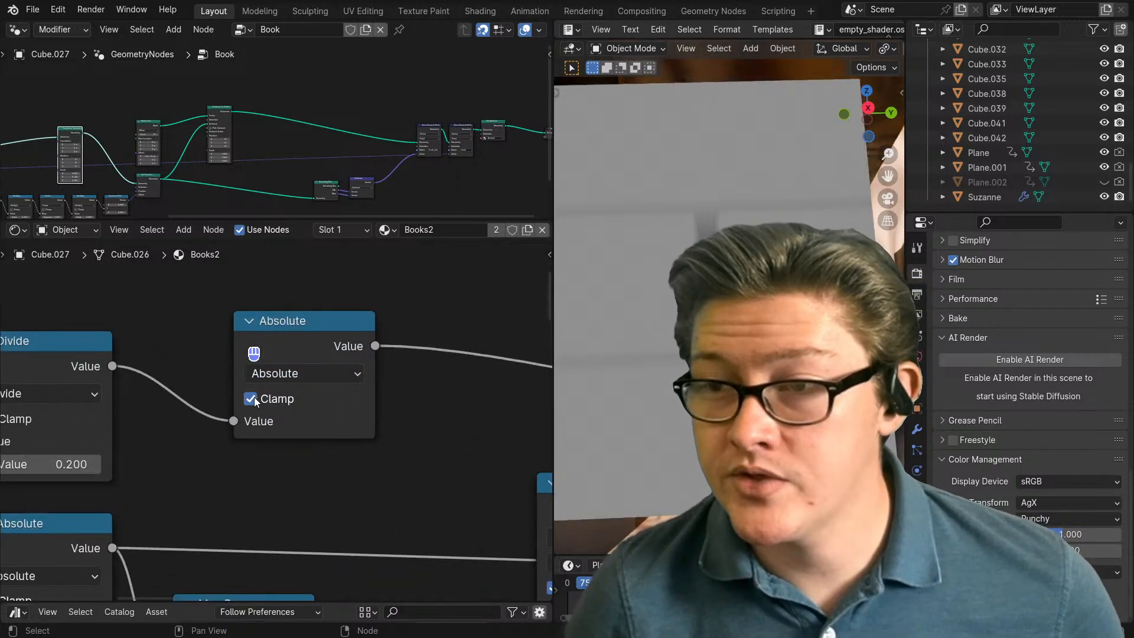
# Step: Unmute the Less Than node and disable Clamp on the Absolute node after the 0.2 Divide
pyautogui.scroll(-6, 300, 478)
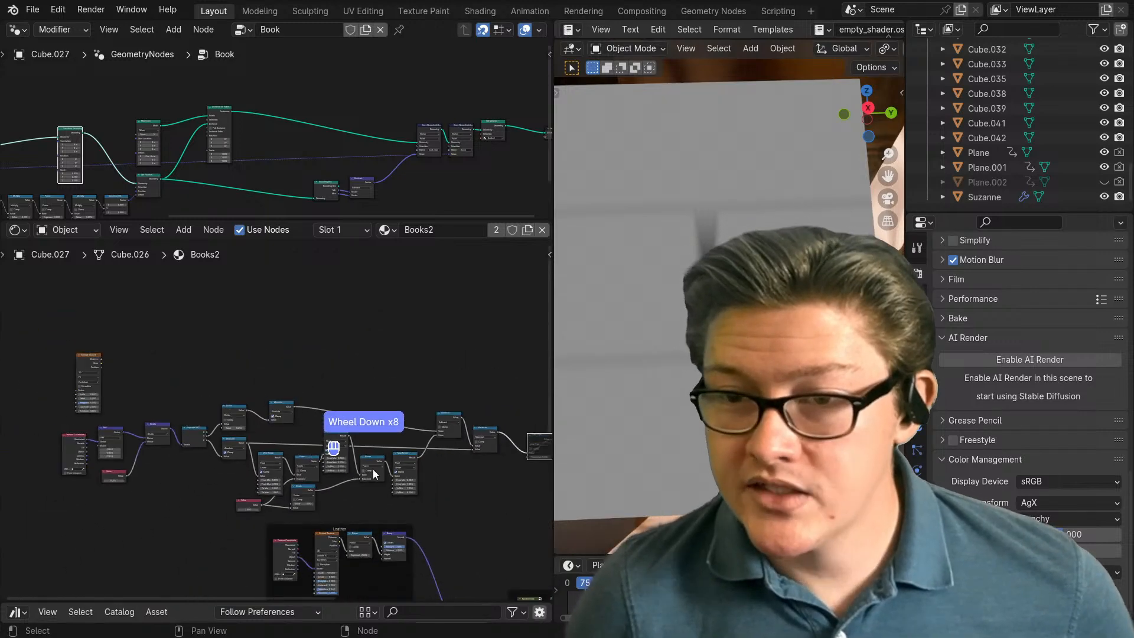
pyautogui.moveTo(373, 469); pyautogui.dragTo(239, 466, button='middle')
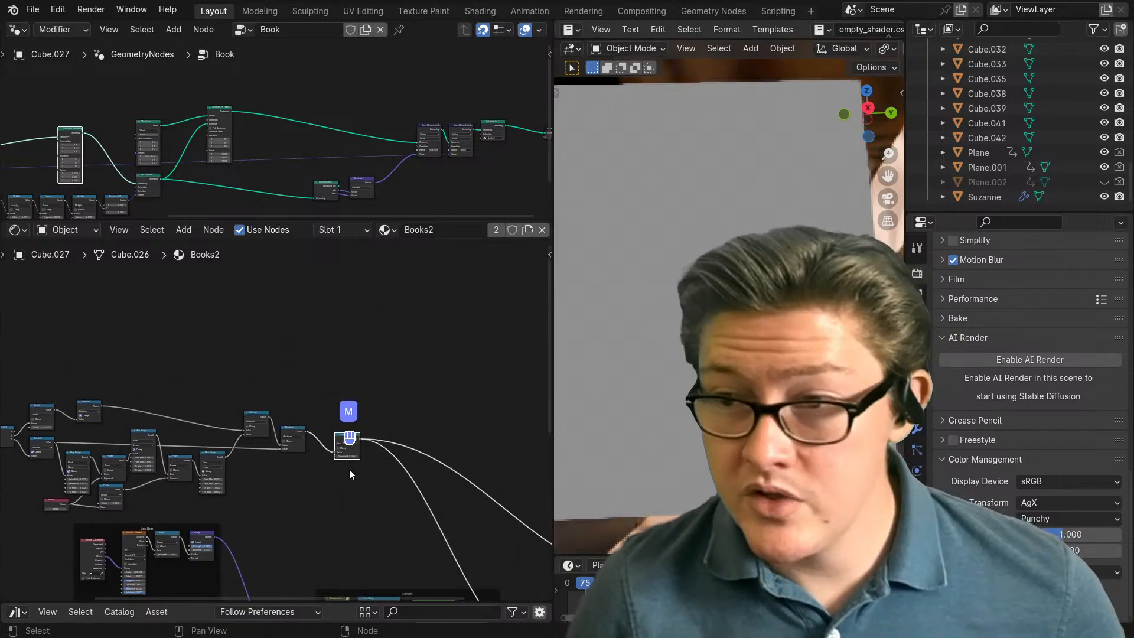
pyautogui.moveTo(315, 460); pyautogui.dragTo(314, 451, button='middle')
pyautogui.scroll(3, 82, 431)
pyautogui.moveTo(75, 429); pyautogui.dragTo(180, 443, button='middle')
pyautogui.click(183, 414)
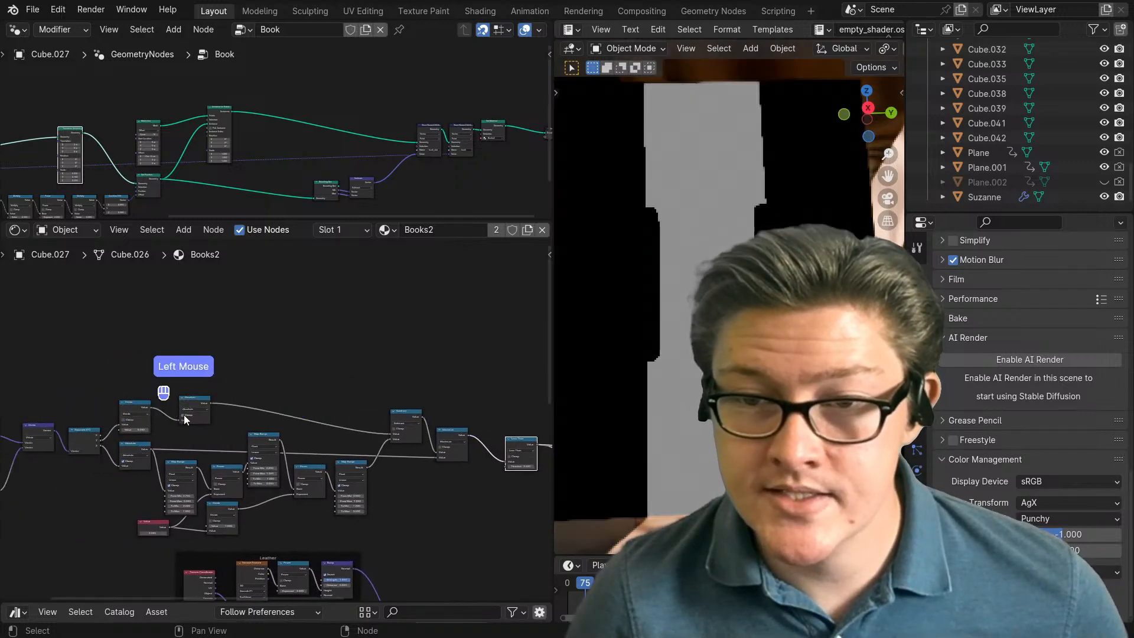
# Step: Set the Less Than node's Threshold to 1
pyautogui.scroll(7, 229, 430)
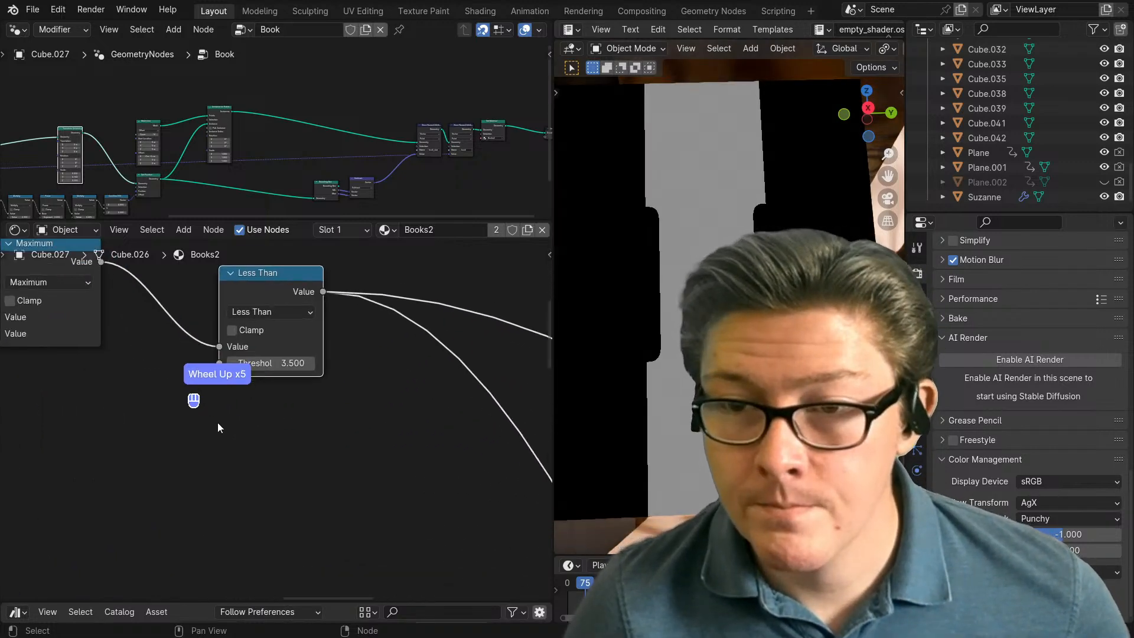
pyautogui.scroll(-1, 217, 423)
pyautogui.scroll(-2, 217, 423)
pyautogui.click(280, 379)
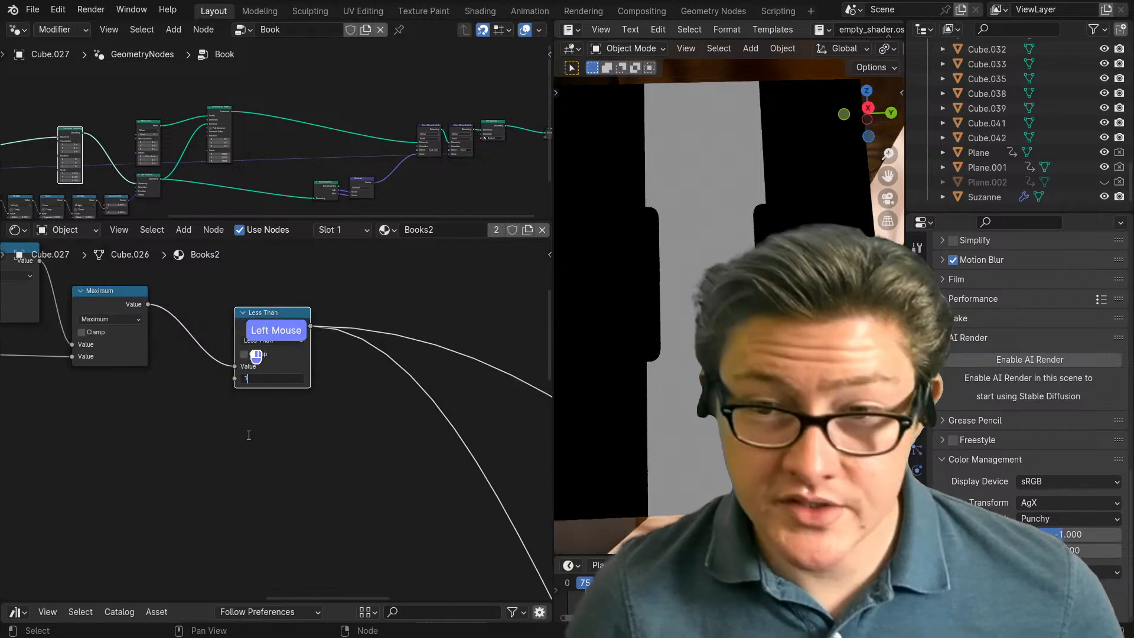
# Step: Re-enable Clamp on the Absolute node after the 0.2 Divide
pyautogui.scroll(-2, 250, 435)
pyautogui.moveTo(250, 436); pyautogui.dragTo(171, 414, button='middle')
pyautogui.click(189, 398)
# Step: Try Less Than Thresholds of 0.8 and 1.2, then set the Threshold back to 1
pyautogui.moveTo(444, 450); pyautogui.dragTo(207, 422, button='middle')
pyautogui.scroll(4, 293, 438)
pyautogui.click(362, 425)
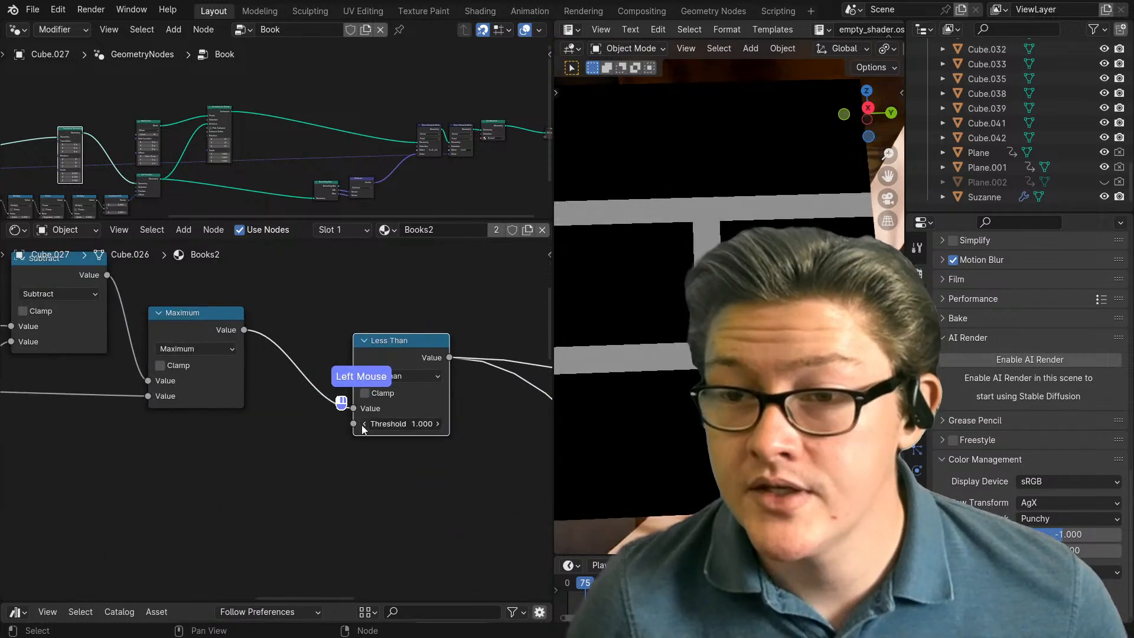
pyautogui.click(363, 425)
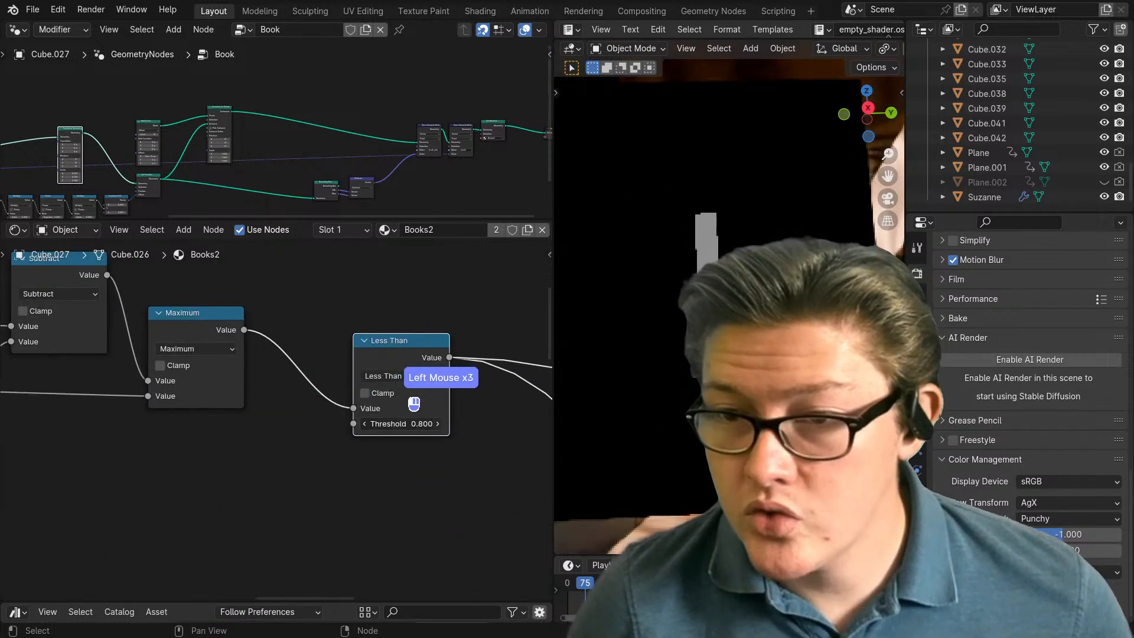
pyautogui.click(438, 425)
pyautogui.click(438, 425)
pyautogui.click(438, 425)
pyautogui.click(438, 424)
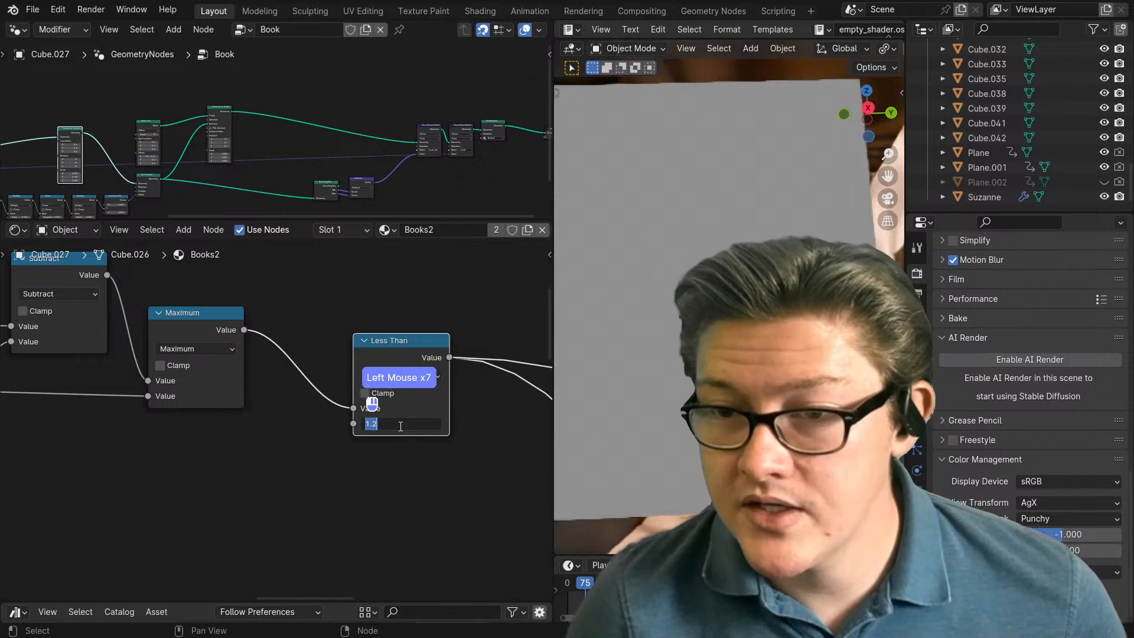
pyautogui.press('Return')
# Step: Turn off Clamp on the Absolute node that follows the 0.2 Divide
pyautogui.scroll(-5, 310, 480)
pyautogui.moveTo(236, 486); pyautogui.dragTo(413, 460, button='middle')
pyautogui.moveTo(100, 443); pyautogui.dragTo(265, 452, button='middle')
pyautogui.scroll(2, 272, 450)
pyautogui.scroll(2, 273, 421)
pyautogui.click(284, 348)
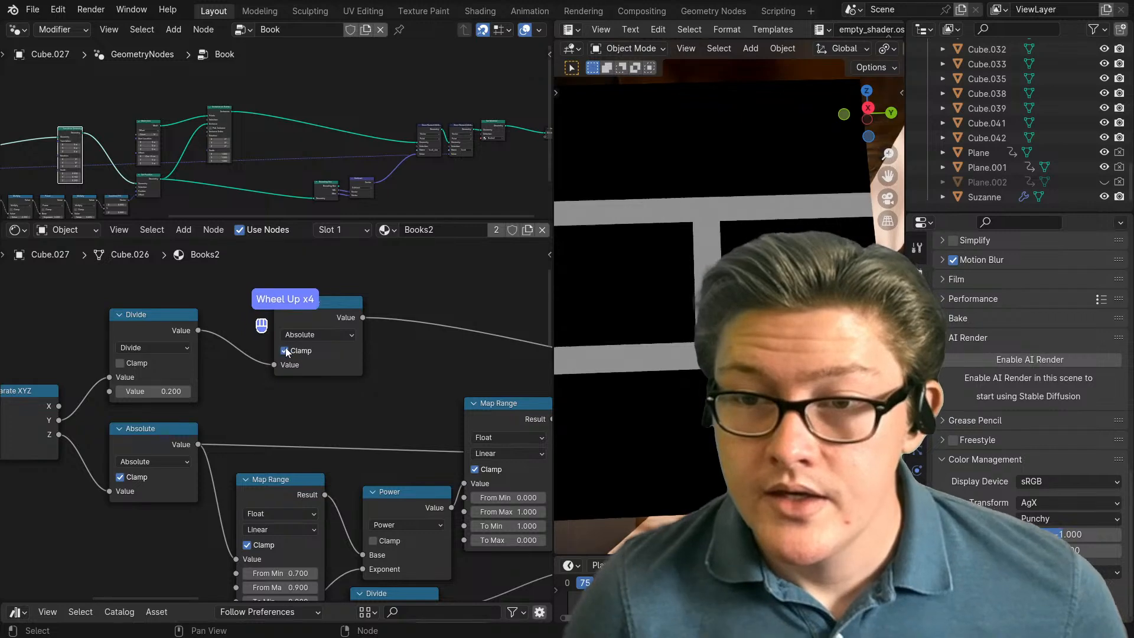
# Step: Move the upper Absolute node closer to the 0.2 Divide, and shift the second Power node and its following Map Range upward
pyautogui.scroll(-3, 365, 435)
pyautogui.moveTo(385, 427); pyautogui.dragTo(278, 425, button='middle')
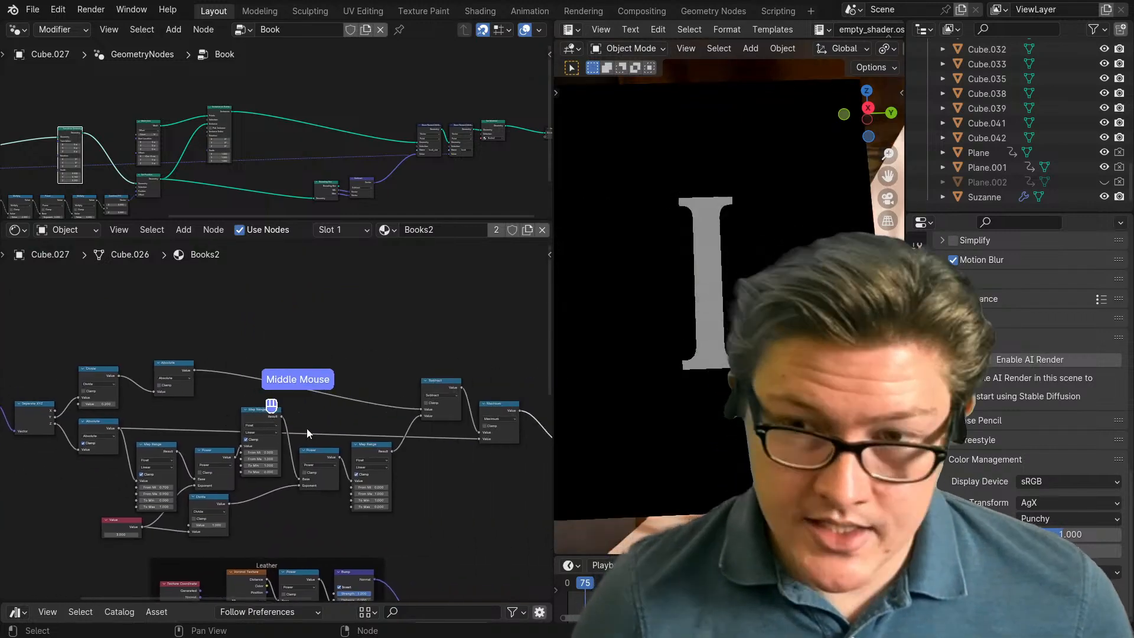
pyautogui.moveTo(173, 368); pyautogui.dragTo(148, 373)
pyautogui.scroll(2, 329, 416)
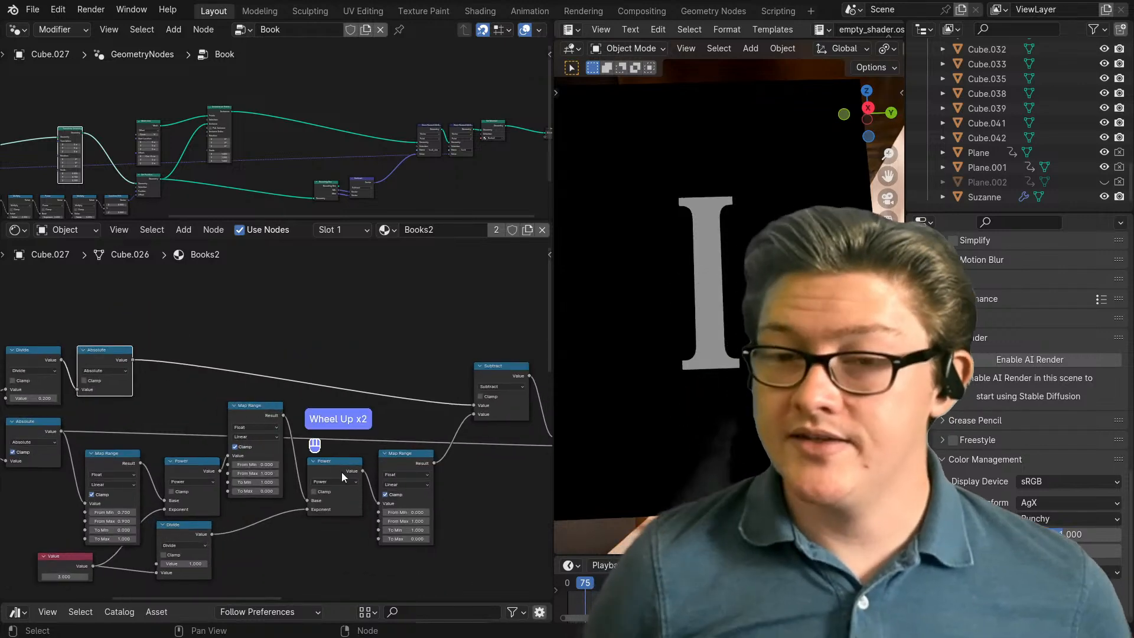
pyautogui.click(408, 531)
pyautogui.keyDown('shift'); pyautogui.click(349, 480); pyautogui.keyUp('shift')
pyautogui.press('g')
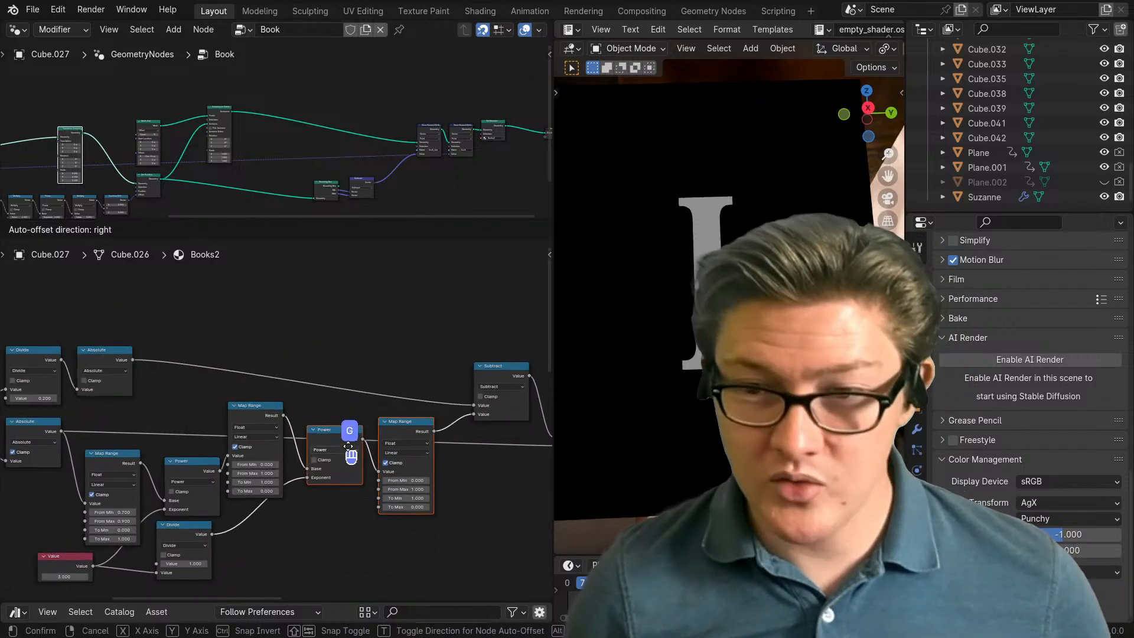
pyautogui.click(350, 444)
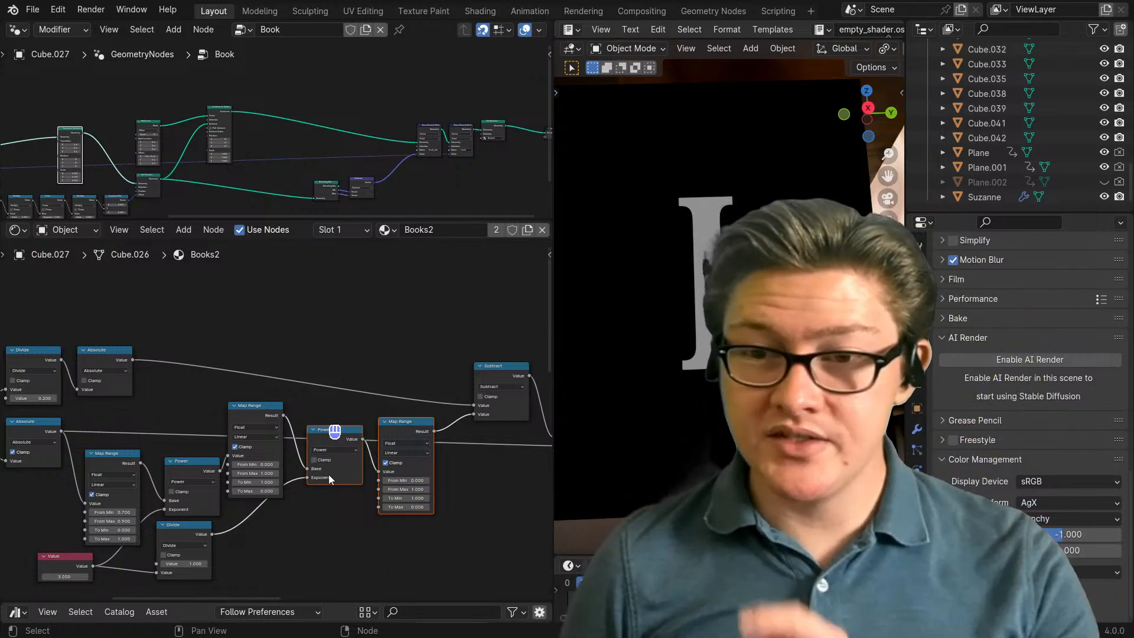
# Step: Move the Less Than node closer to the Maximum node
pyautogui.moveTo(411, 447); pyautogui.dragTo(219, 416, button='middle')
pyautogui.moveTo(367, 408); pyautogui.dragTo(297, 417, button='middle')
pyautogui.click(443, 405)
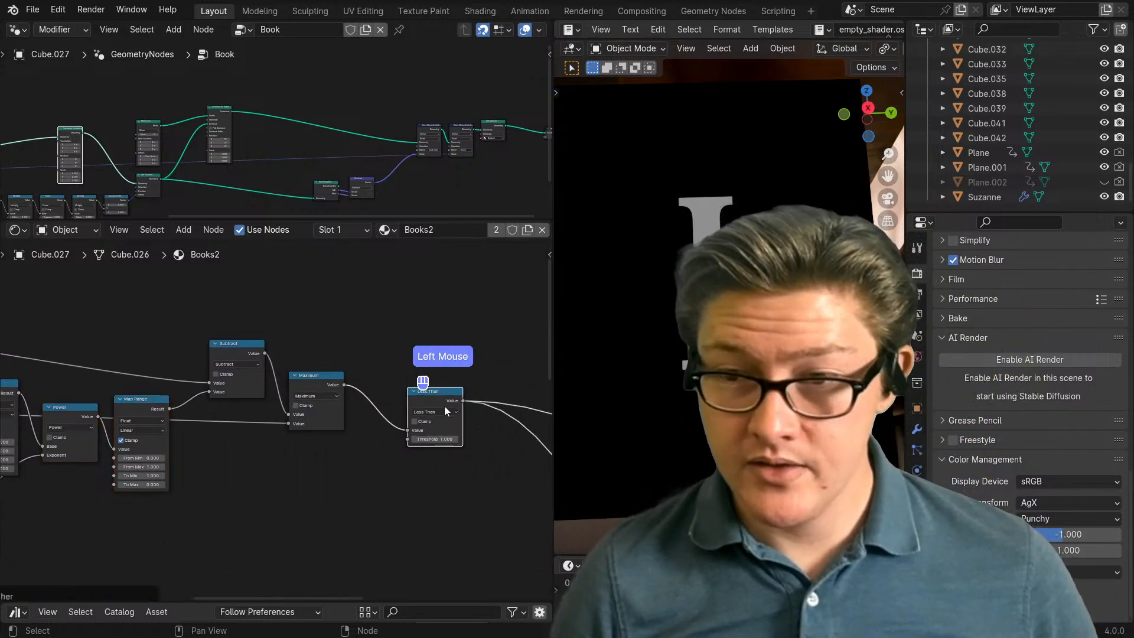
pyautogui.moveTo(441, 404); pyautogui.dragTo(405, 394)
pyautogui.scroll(5, 416, 422)
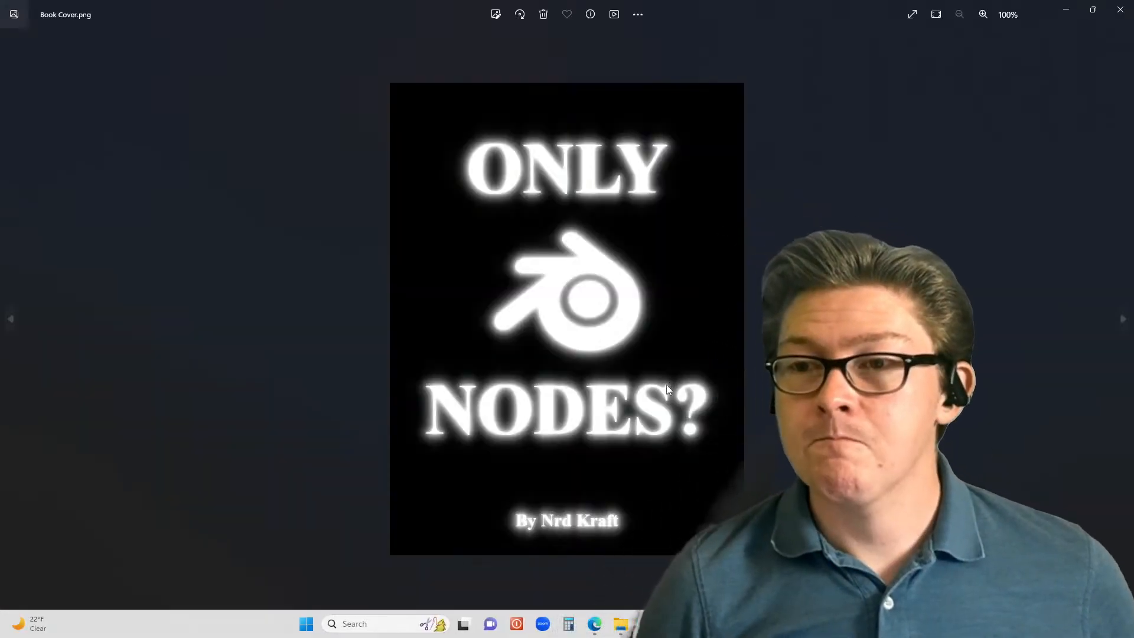
# Step: Switch to the image viewer and examine the glow around the ONLY lettering and the logo in Book Cover.png
pyautogui.scroll(4, 624, 279)
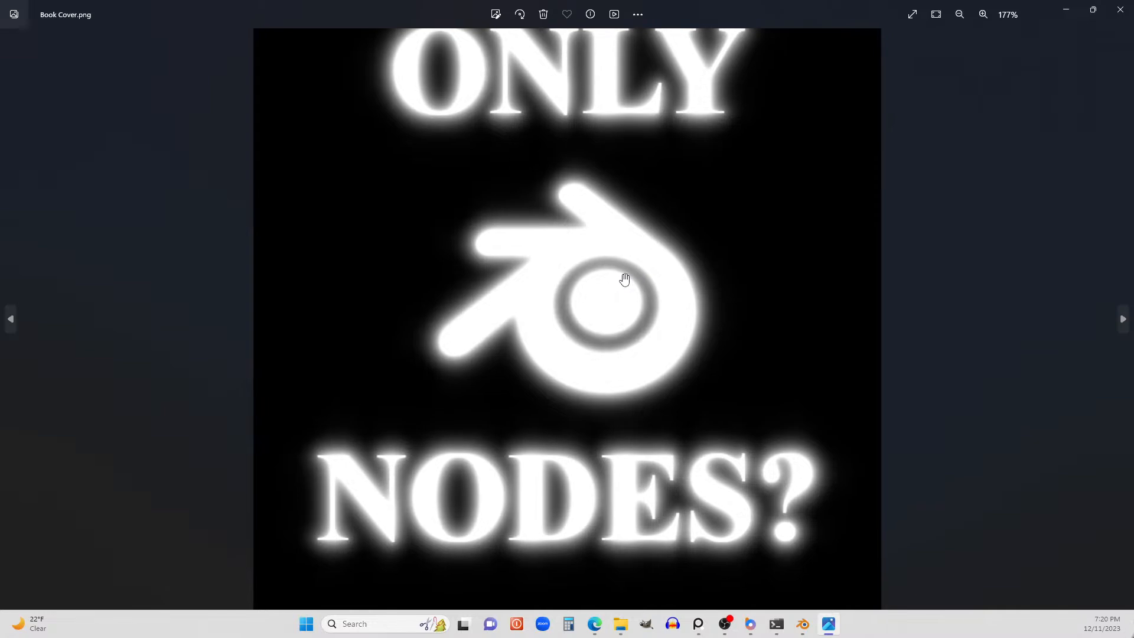
pyautogui.scroll(2, 624, 274)
pyautogui.moveTo(643, 217); pyautogui.dragTo(610, 369)
pyautogui.scroll(2, 613, 376)
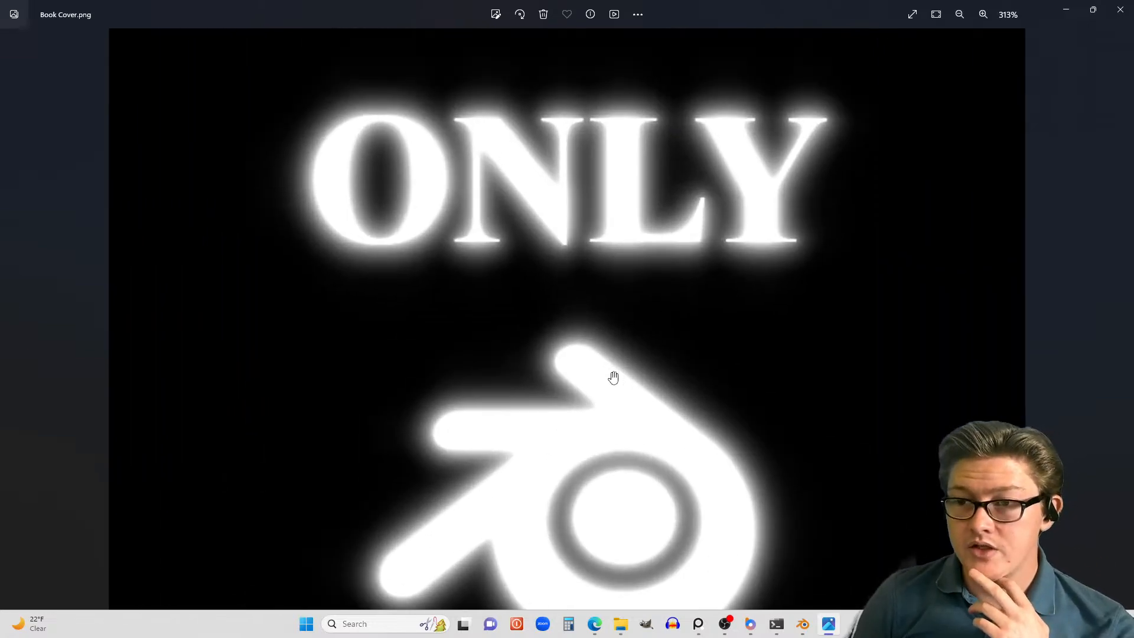
pyautogui.scroll(1, 614, 377)
pyautogui.moveTo(618, 197); pyautogui.dragTo(618, 349)
pyautogui.scroll(1, 587, 258)
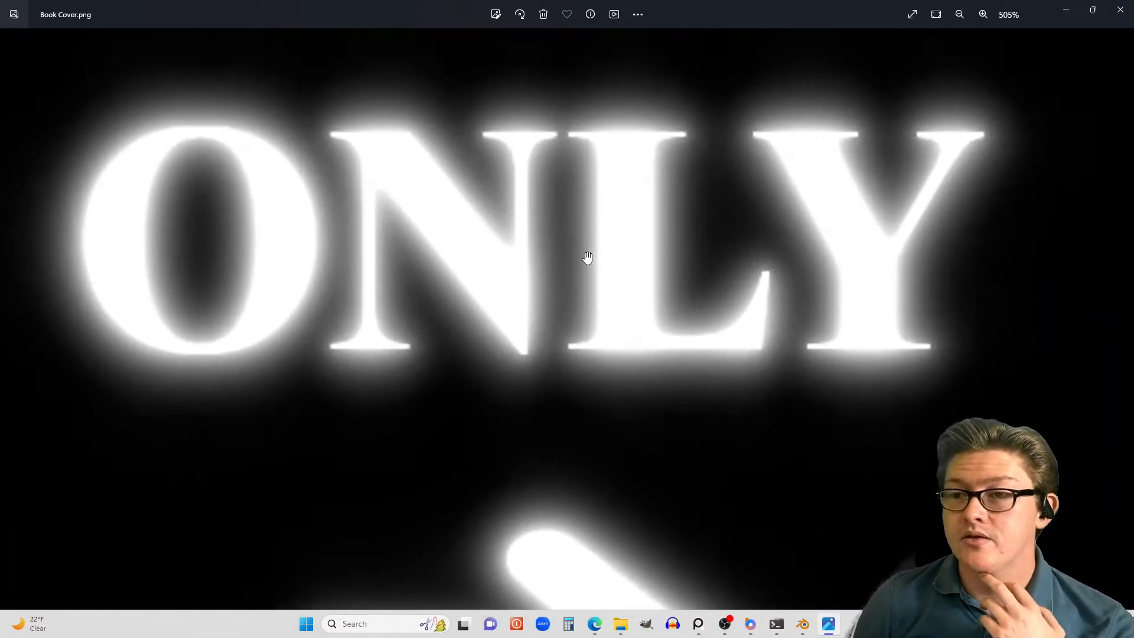
pyautogui.scroll(1, 597, 248)
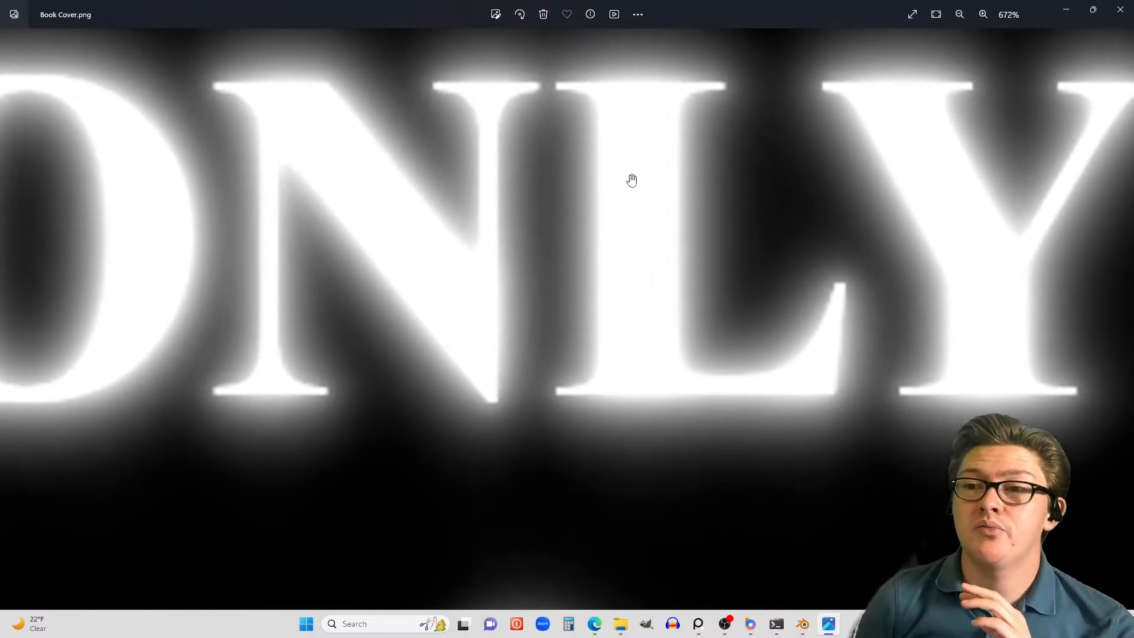
pyautogui.moveTo(613, 134); pyautogui.dragTo(661, 253)
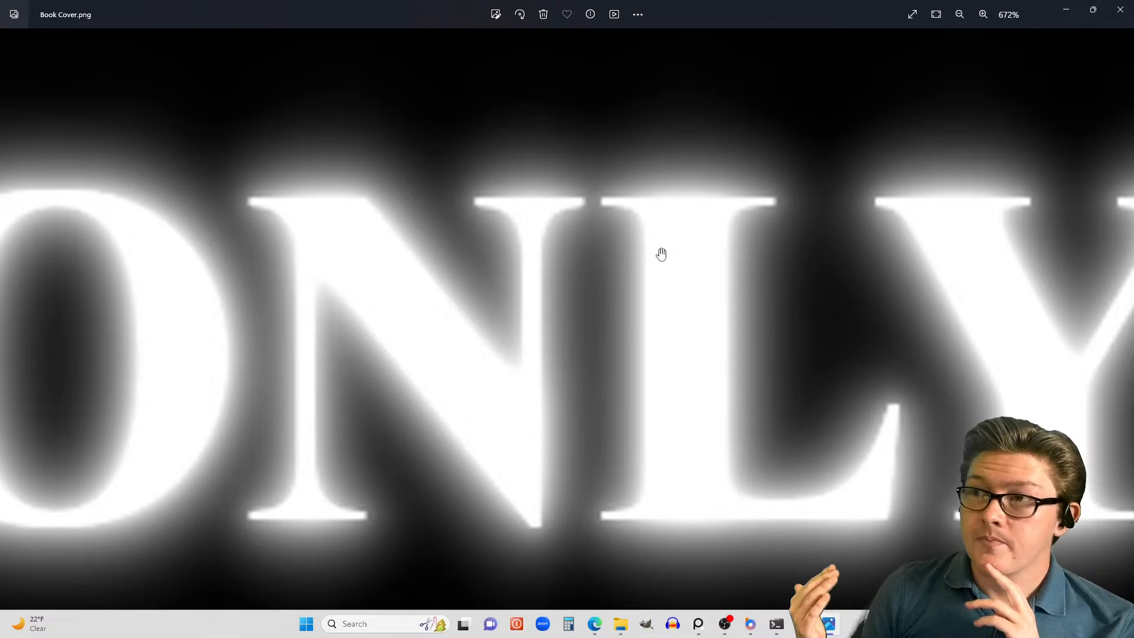
pyautogui.scroll(-3, 661, 254)
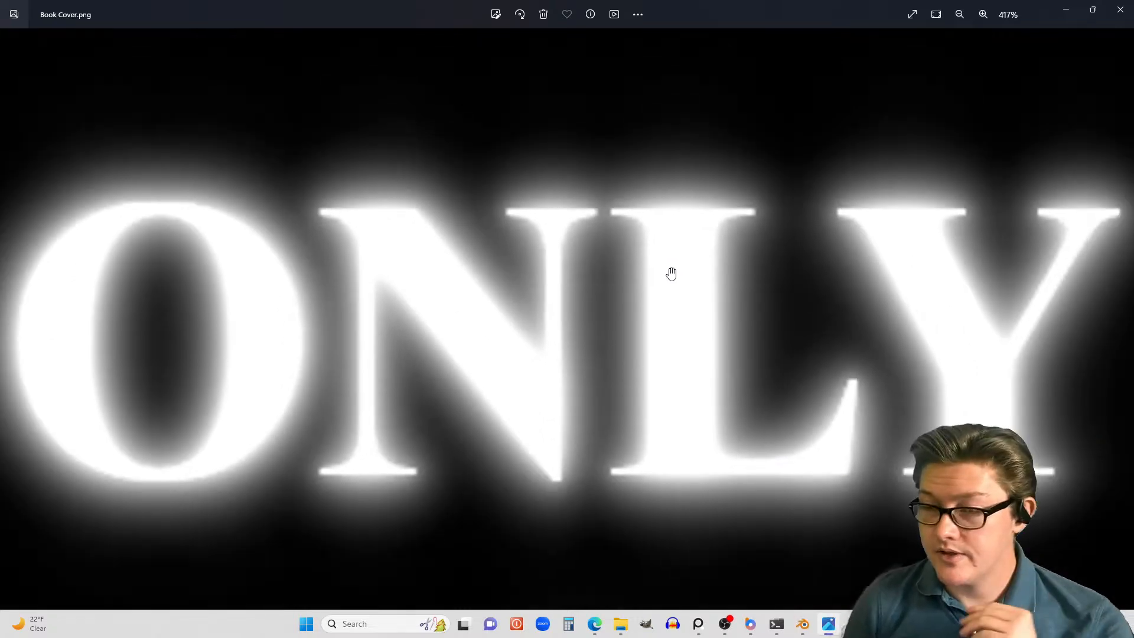
pyautogui.scroll(-2, 672, 273)
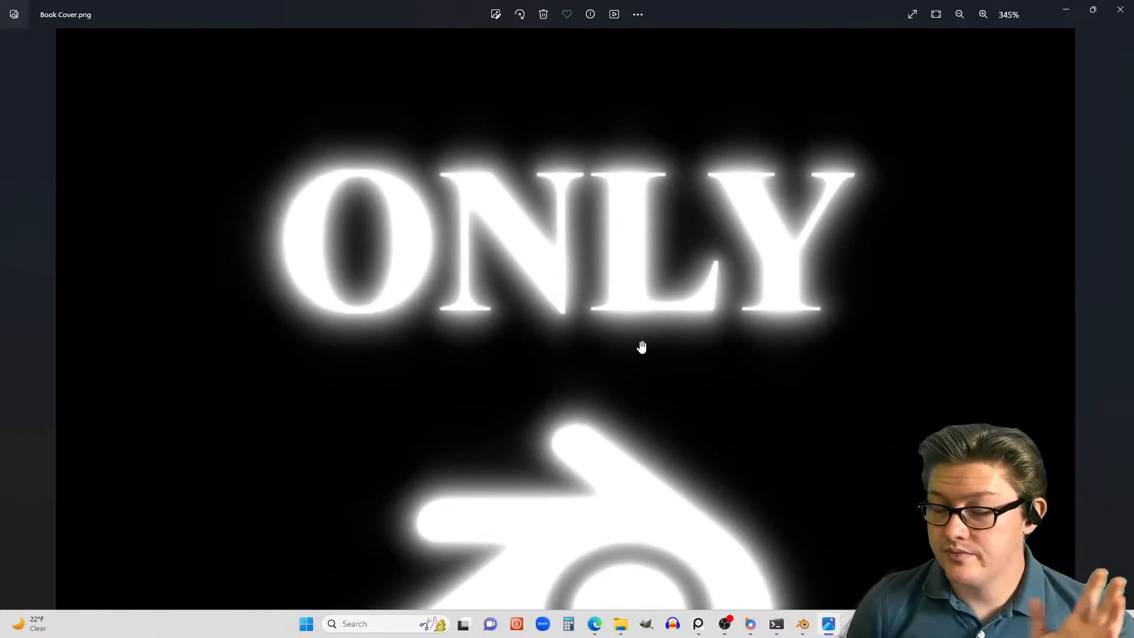
pyautogui.scroll(3, 642, 346)
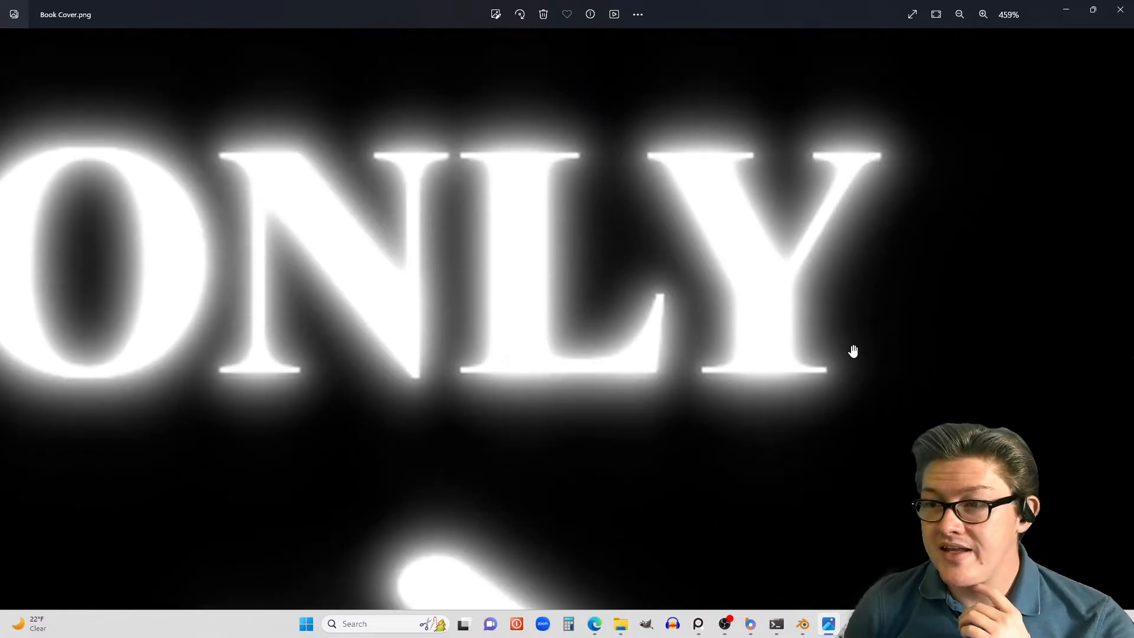
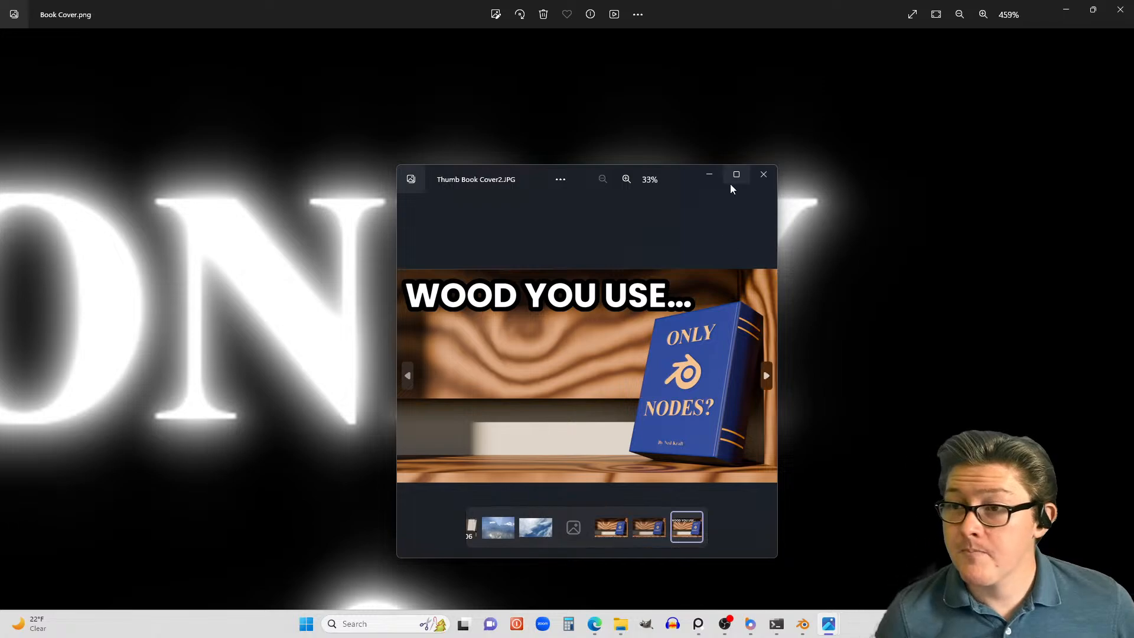
# Step: Enlarge Thumb Book Cover2.JPG and examine the embossed edges of the title lettering and the logo
pyautogui.click(732, 180)
pyautogui.scroll(6, 816, 221)
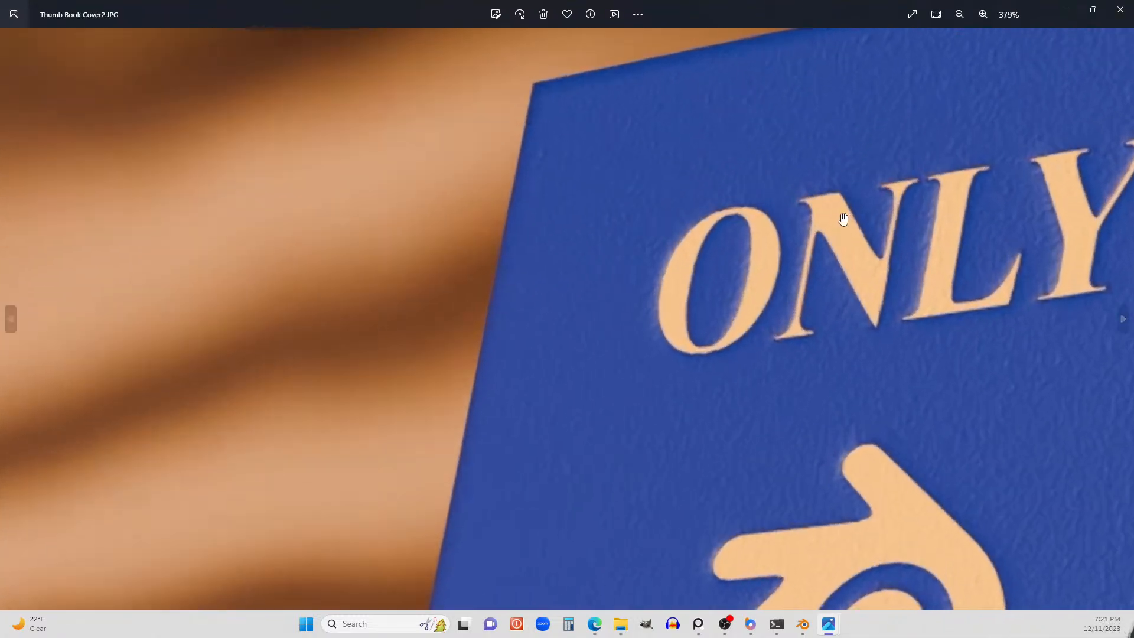
pyautogui.scroll(4, 843, 219)
pyautogui.moveTo(787, 357); pyautogui.dragTo(766, 345)
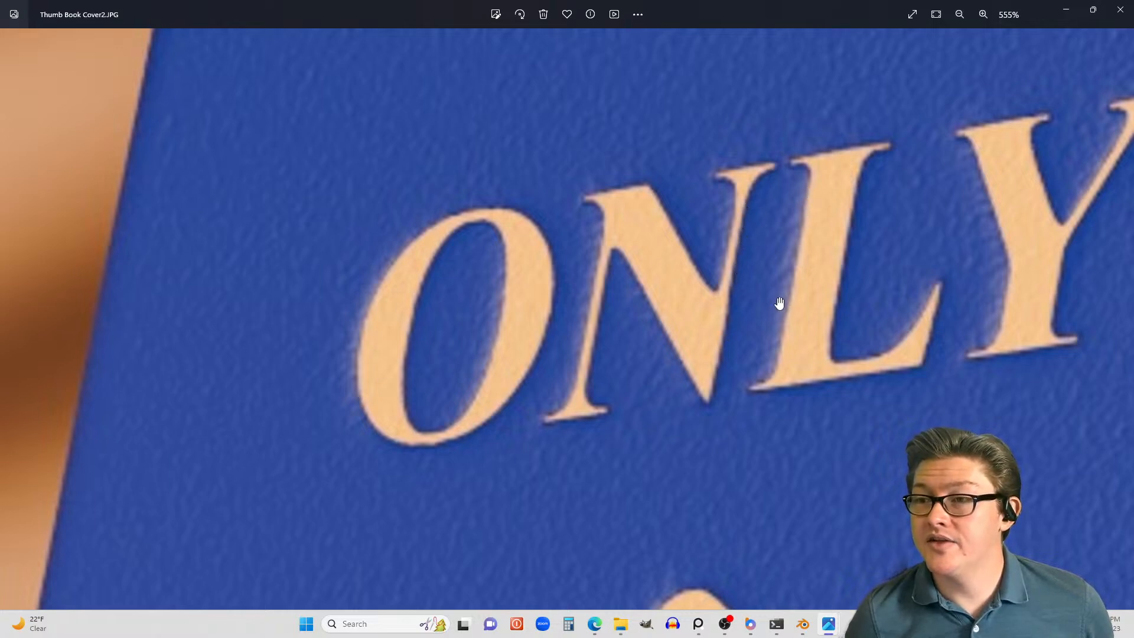
pyautogui.scroll(-4, 779, 301)
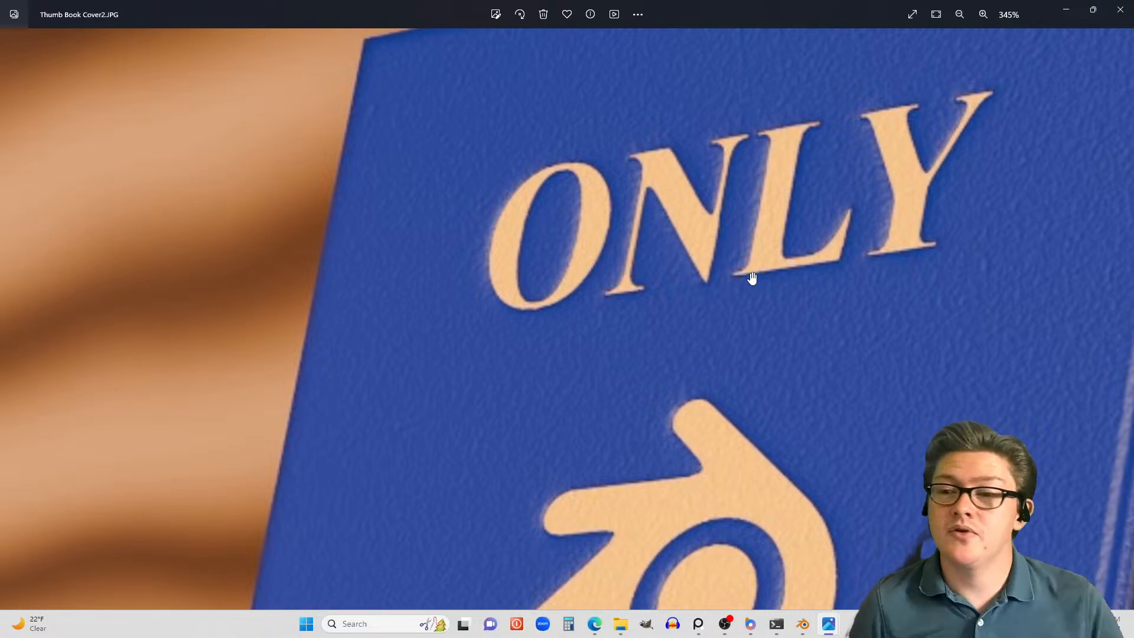
pyautogui.scroll(-2, 752, 279)
pyautogui.moveTo(749, 369); pyautogui.dragTo(730, 259)
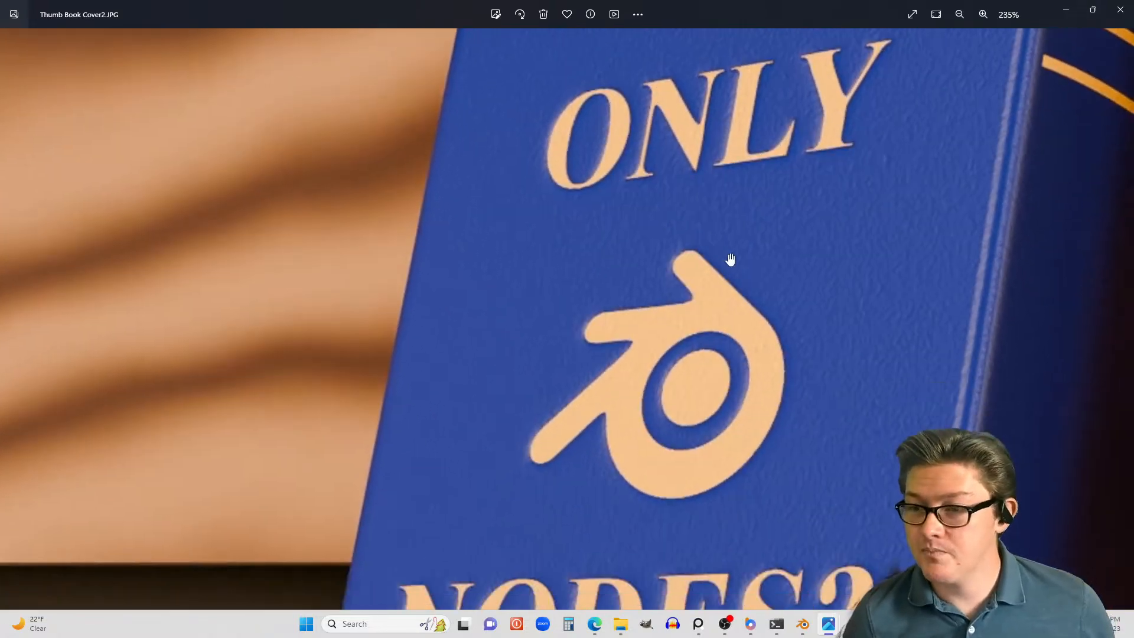
# Step: Close Thumb Book Cover2.JPG, Thumb Book Cover4.JPG and Book Cover.png to return to Blender
pyautogui.click(1119, 18)
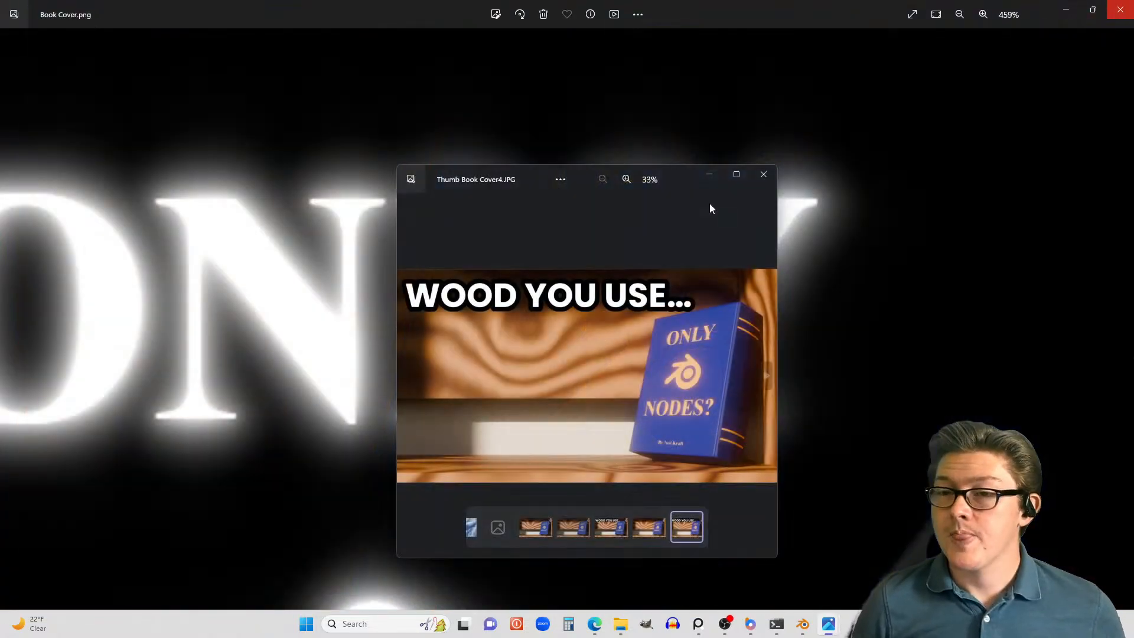
pyautogui.click(764, 176)
pyautogui.click(1121, 12)
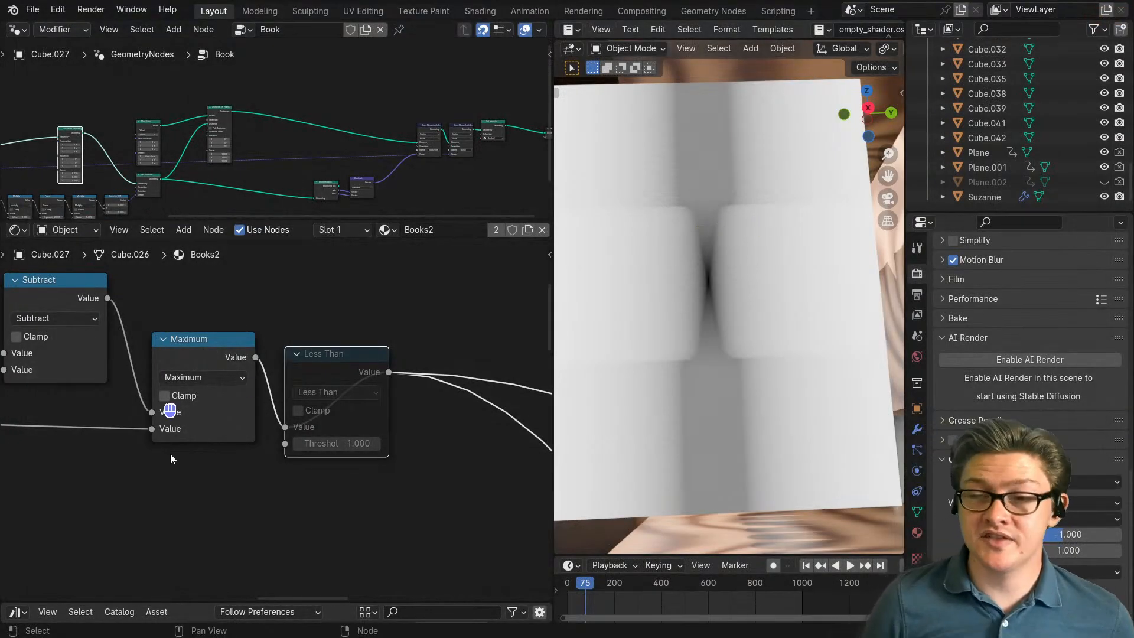
# Step: Make room before the Less Than node and insert an Add math node between Maximum and Less Than
pyautogui.scroll(-4, 172, 440)
pyautogui.scroll(-3, 331, 454)
pyautogui.moveTo(392, 482); pyautogui.dragTo(363, 484, button='middle')
pyautogui.scroll(1, 344, 472)
pyautogui.moveTo(261, 398); pyautogui.dragTo(365, 401)
pyautogui.hotkey('ctrl', 'm')
pyautogui.click(253, 387)
pyautogui.scroll(6, 243, 435)
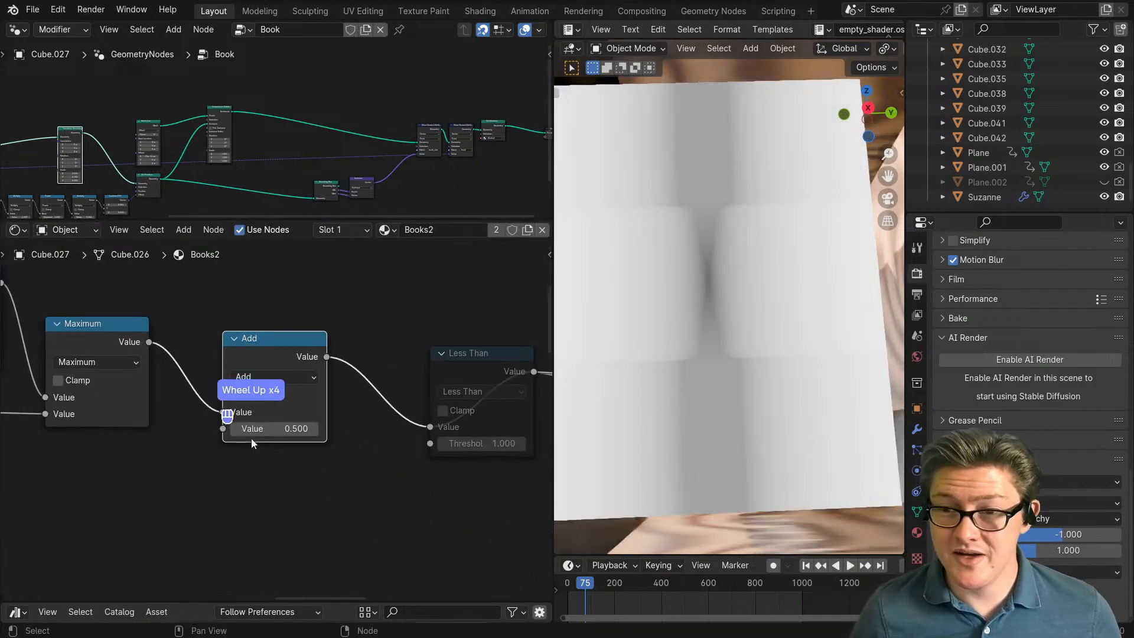
# Step: Lower the Add node's value in steps to -1
pyautogui.click(225, 430)
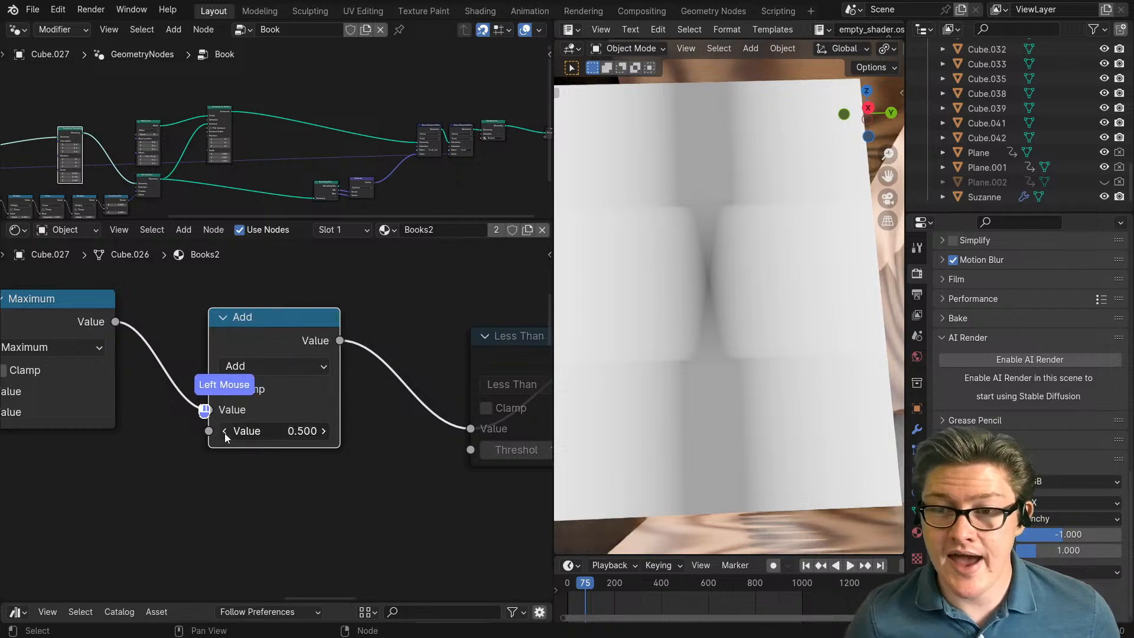
pyautogui.click(225, 431)
pyautogui.click(225, 430)
pyautogui.click(225, 430)
pyautogui.click(225, 431)
pyautogui.click(225, 430)
pyautogui.click(225, 431)
pyautogui.click(225, 431)
pyautogui.click(225, 431)
pyautogui.click(225, 430)
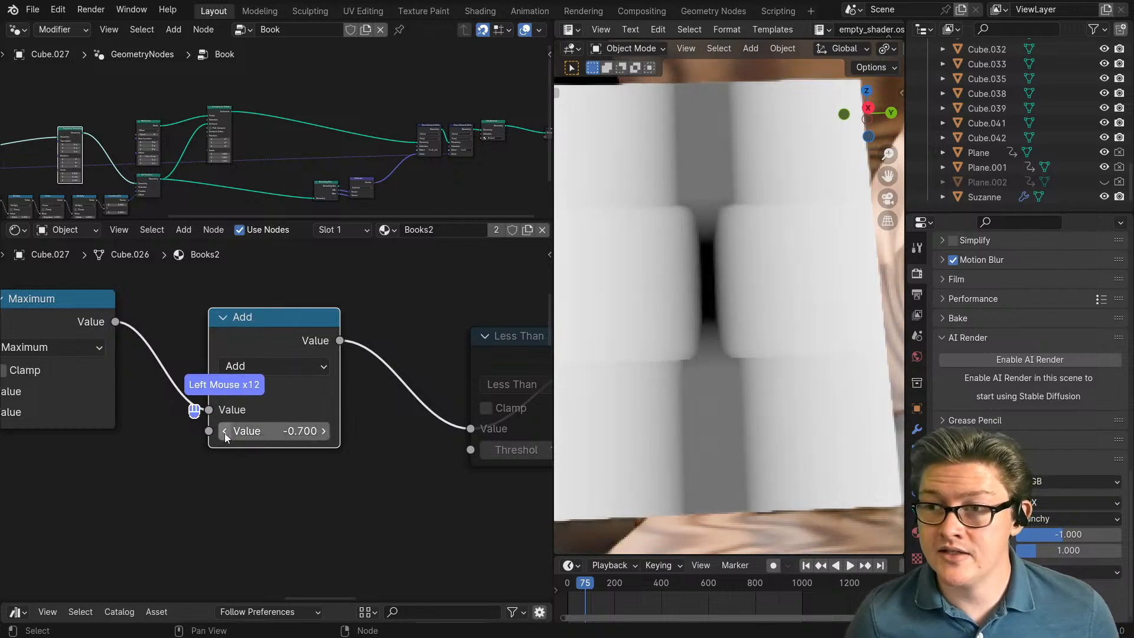
pyautogui.click(225, 431)
pyautogui.click(225, 431)
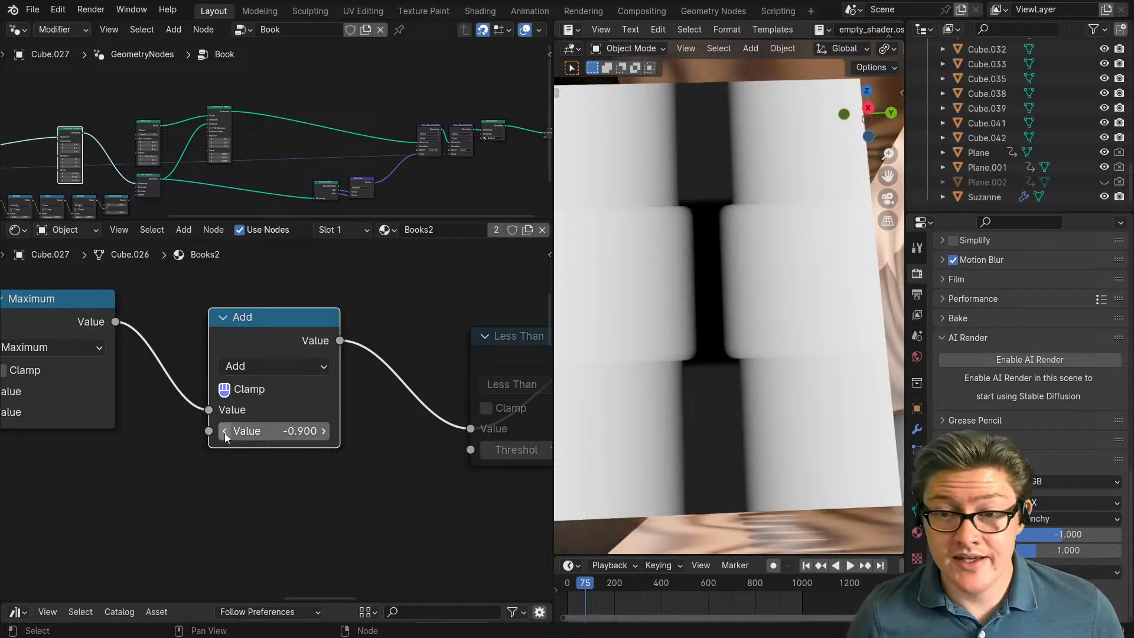
pyautogui.click(224, 431)
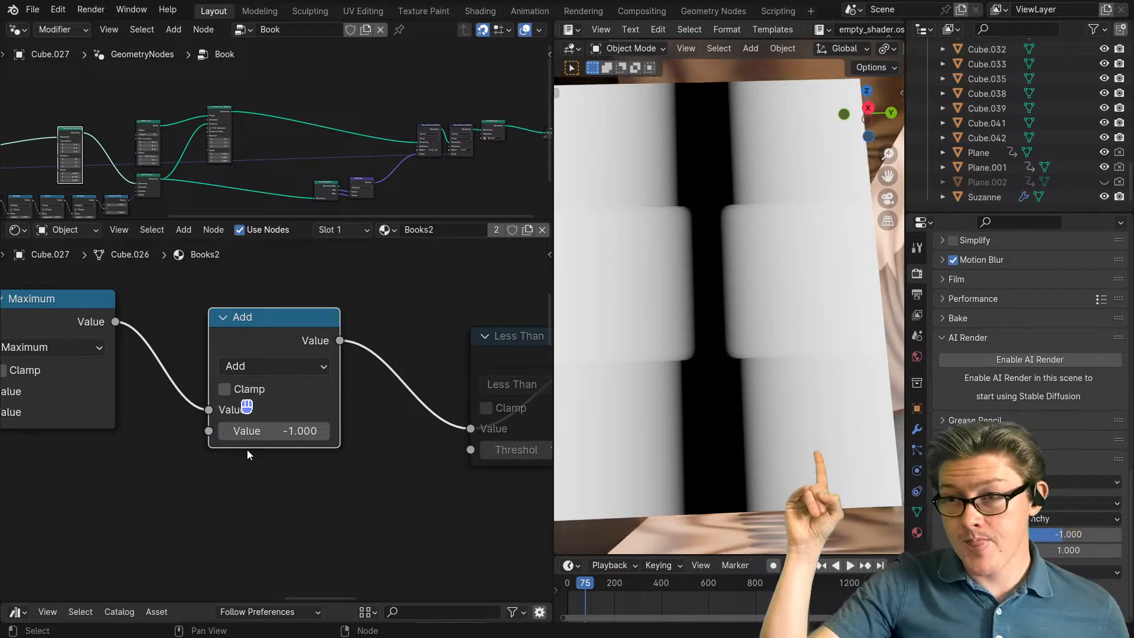
# Step: Preview the Mix Shader that combines the cover shaders and unmute the Less Than node
pyautogui.scroll(-2, 273, 395)
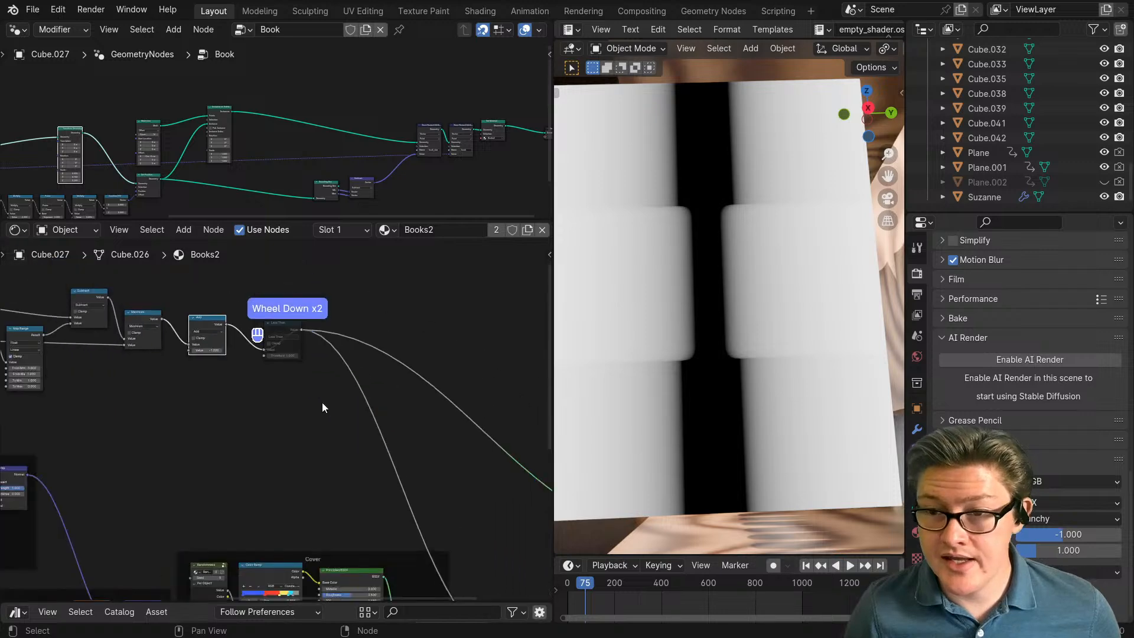
pyautogui.moveTo(322, 406); pyautogui.dragTo(347, 443, button='middle')
pyautogui.keyDown('ctrl'); pyautogui.keyDown('shift'); pyautogui.click(410, 509); pyautogui.keyUp('shift'); pyautogui.keyUp('ctrl')
pyautogui.scroll(2, 291, 298)
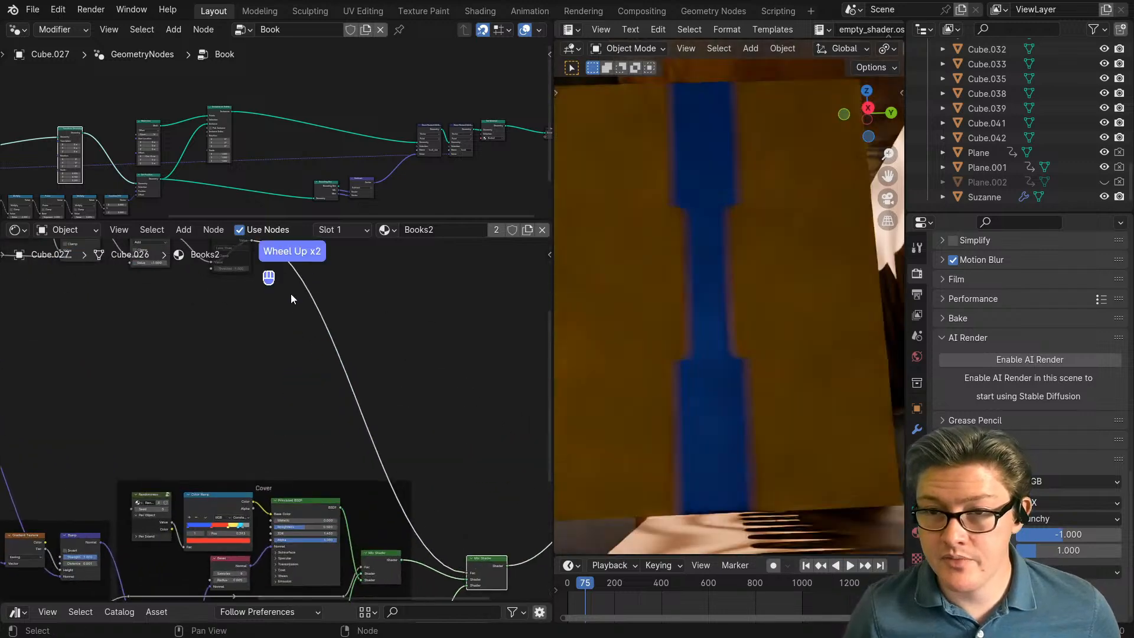
pyautogui.moveTo(291, 299); pyautogui.dragTo(300, 456, button='middle')
pyautogui.keyDown('ctrl'); pyautogui.keyDown('shift'); pyautogui.click(369, 416); pyautogui.keyUp('shift'); pyautogui.keyUp('ctrl')
pyautogui.scroll(1, 378, 462)
pyautogui.scroll(2, 369, 466)
pyautogui.scroll(2, 300, 456)
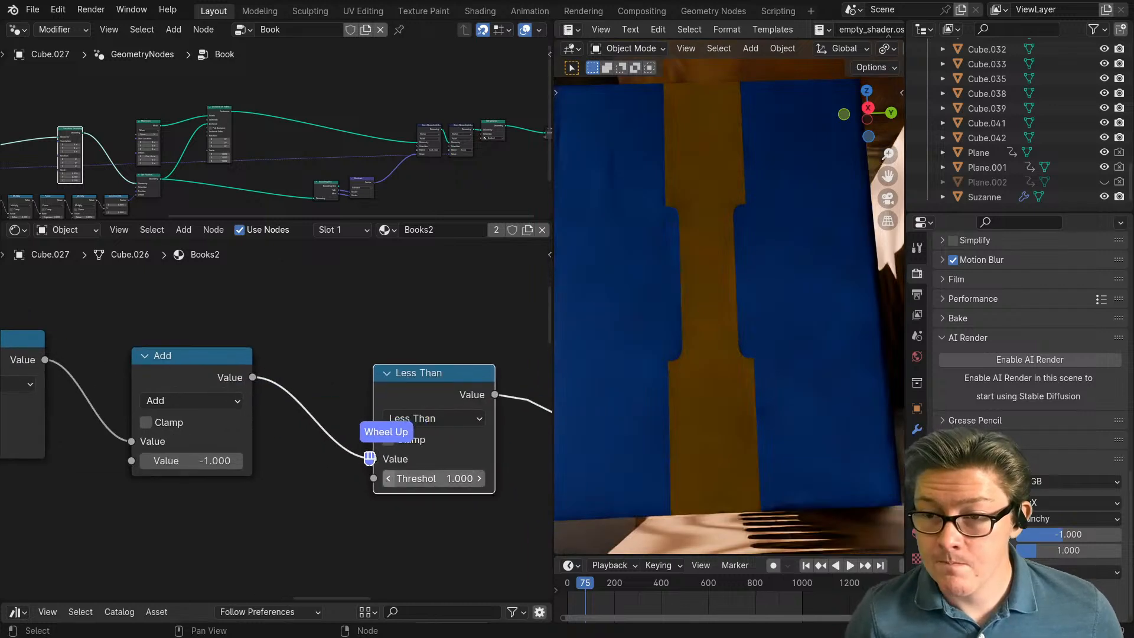
# Step: Try adjusting the Less Than node's Threshold
pyautogui.click(386, 477)
pyautogui.moveTo(417, 477)
pyautogui.mouseDown()
pyautogui.moveTo(301, 477)
pyautogui.moveTo(433, 479)
pyautogui.mouseUp()
pyautogui.click(433, 478)
pyautogui.click(424, 518)
# Step: Maximize the shader editor and bring the whole letter-mask node chain of Books2 into view
pyautogui.scroll(-6, 402, 506)
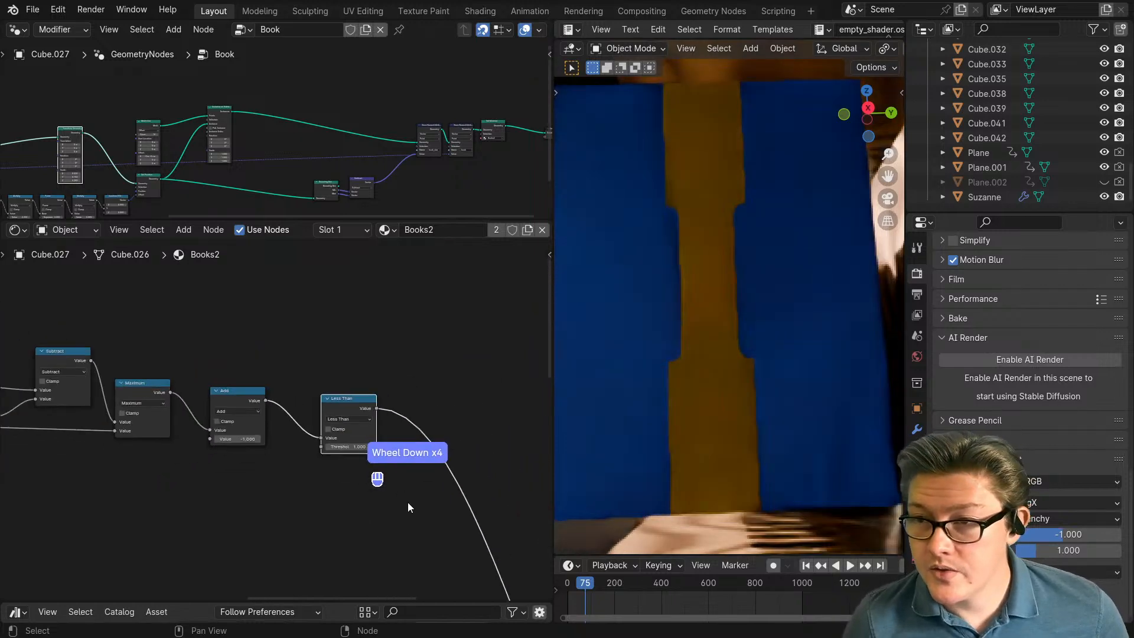
pyautogui.moveTo(356, 496); pyautogui.dragTo(431, 465, button='middle')
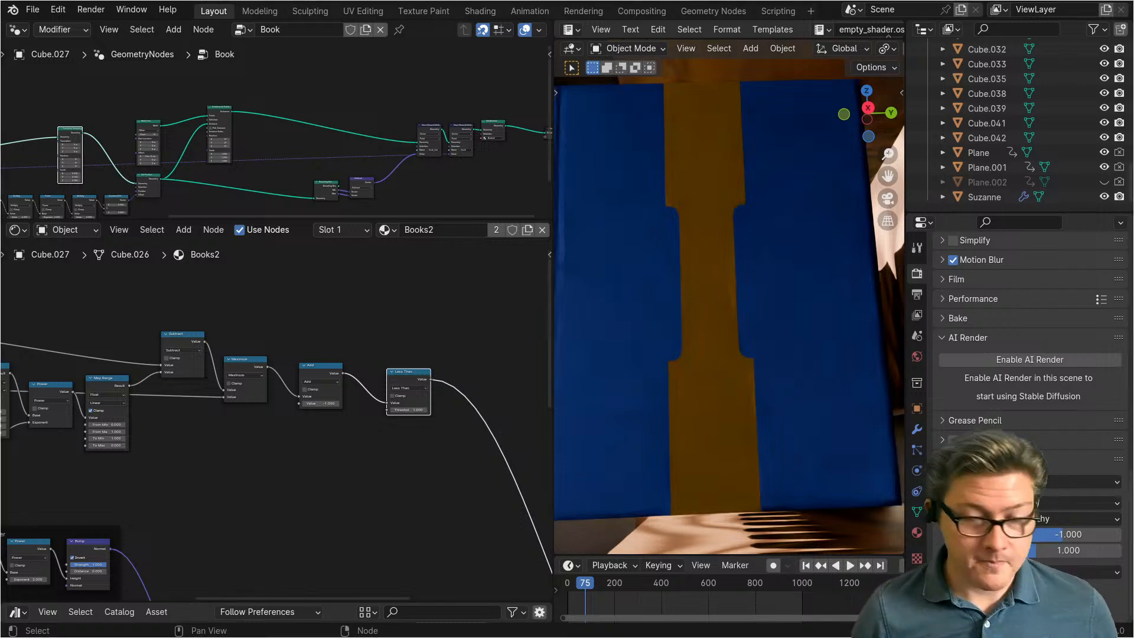
pyautogui.scroll(-2, 360, 519)
pyautogui.moveTo(360, 518); pyautogui.dragTo(416, 490, button='middle')
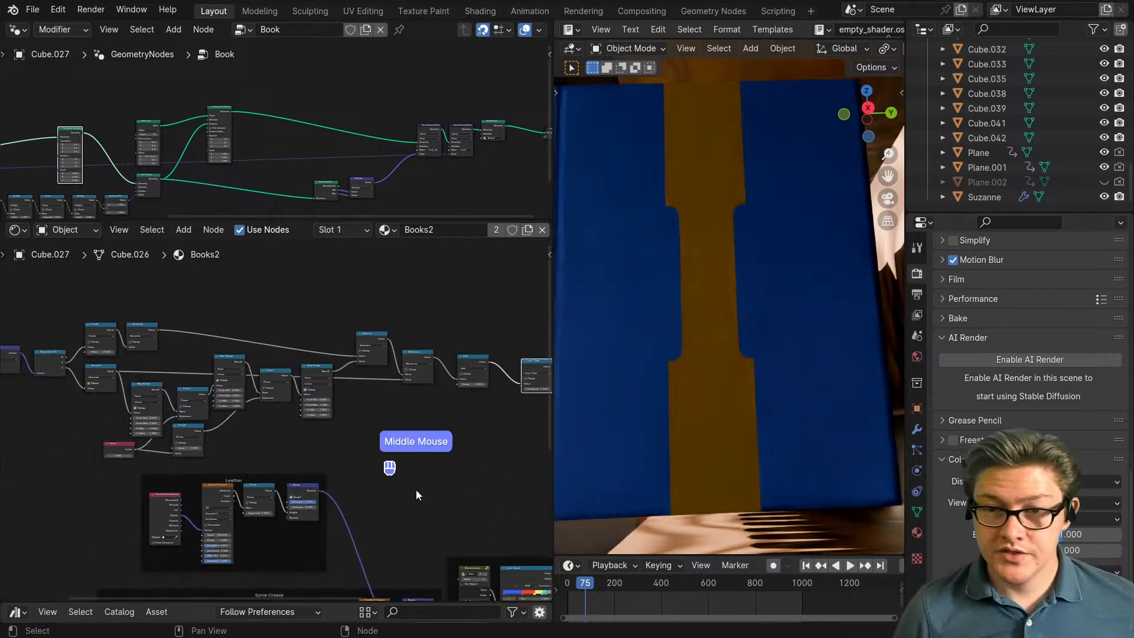
pyautogui.scroll(1, 416, 490)
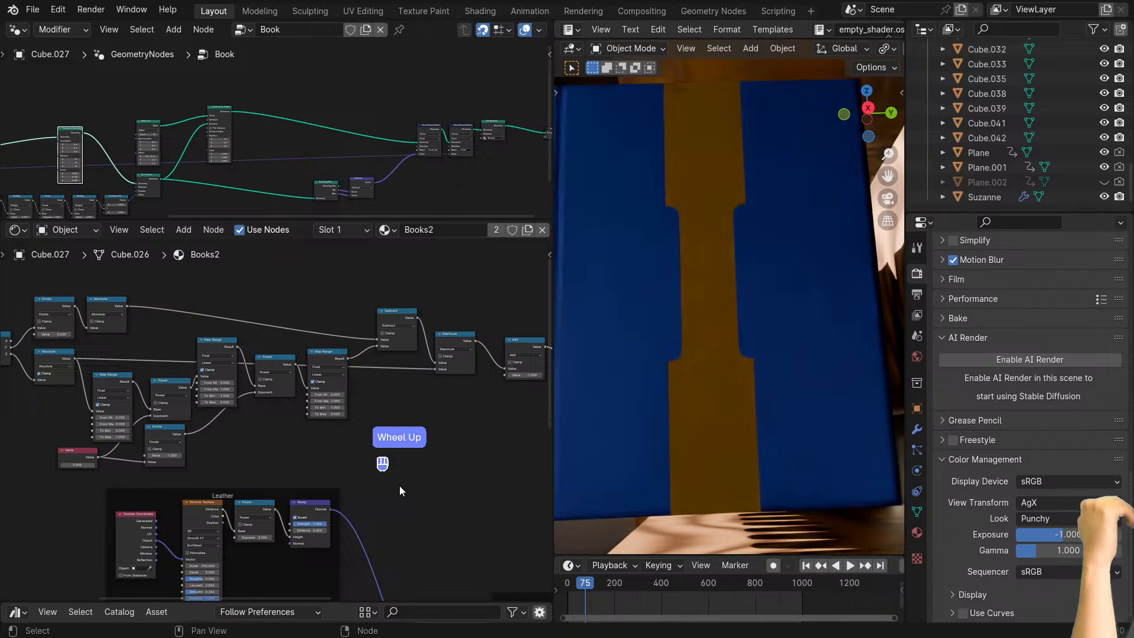
pyautogui.moveTo(249, 477); pyautogui.dragTo(332, 486, button='middle')
pyautogui.scroll(5, 330, 484)
pyautogui.scroll(-2, 332, 487)
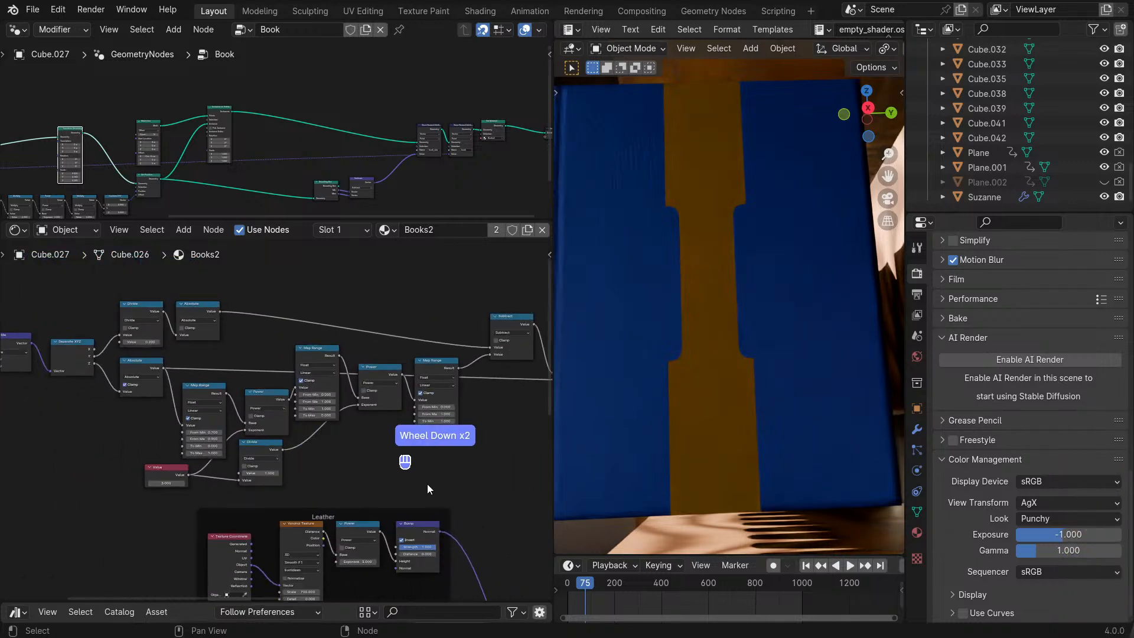
pyautogui.hotkey('ctrl', 'space')
pyautogui.scroll(-3, 528, 465)
pyautogui.moveTo(528, 465); pyautogui.dragTo(623, 449, button='middle')
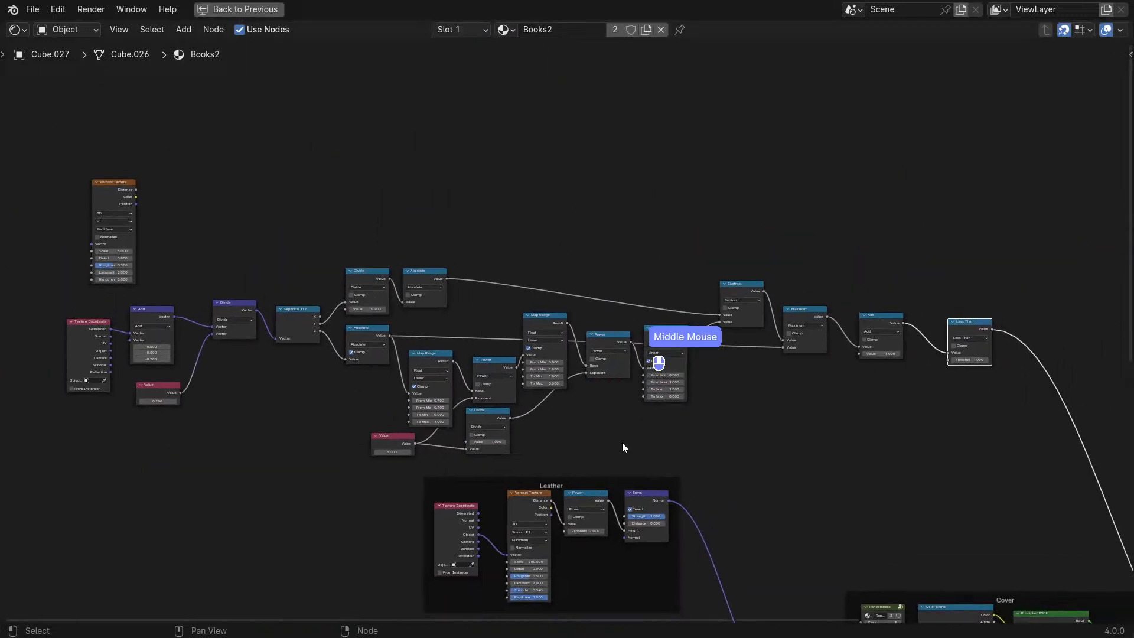
# Step: Frame the Value, Map Range, Power and lower Divide nodes together, and move the upper Divide and two Absolute nodes above the frame
pyautogui.moveTo(667, 453); pyautogui.dragTo(398, 347)
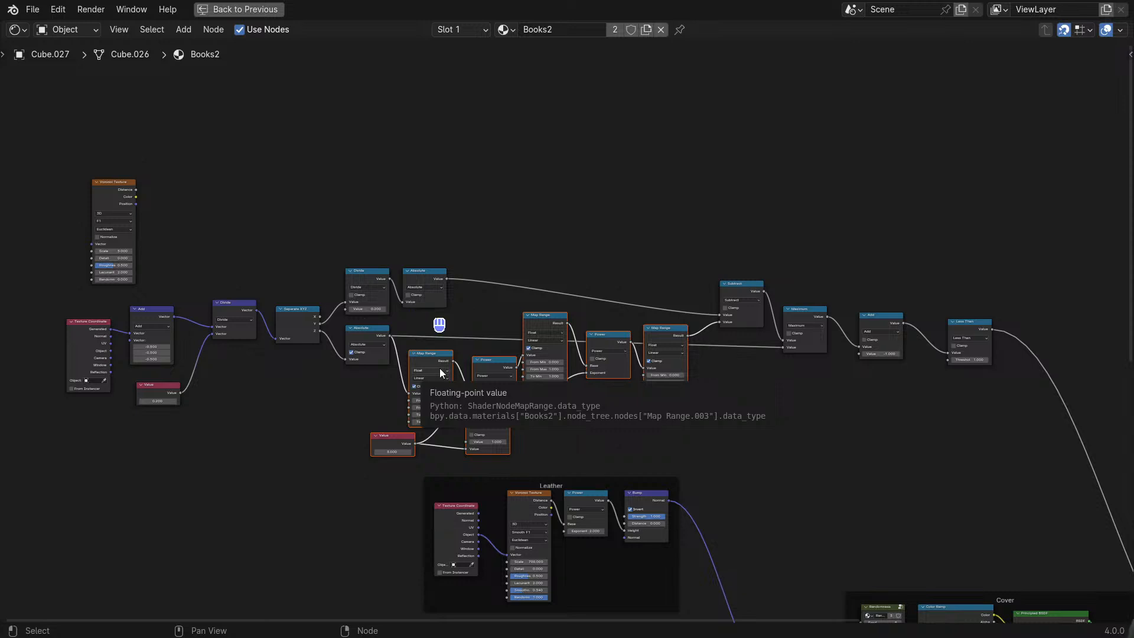
pyautogui.hotkey('ctrl', 'j')
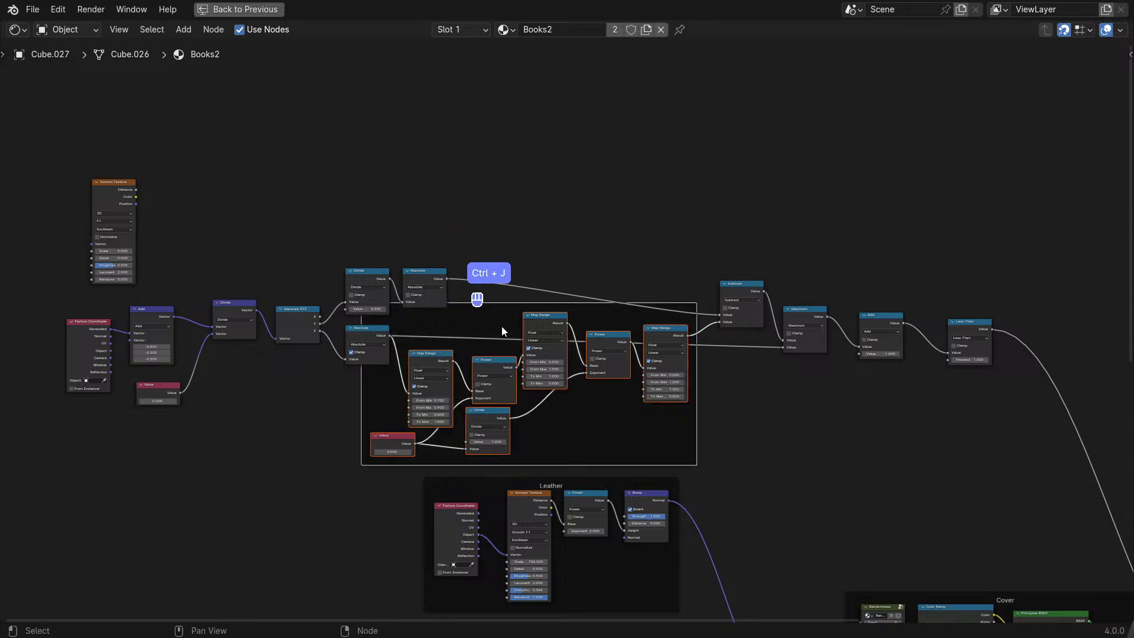
pyautogui.moveTo(462, 234); pyautogui.dragTo(286, 292)
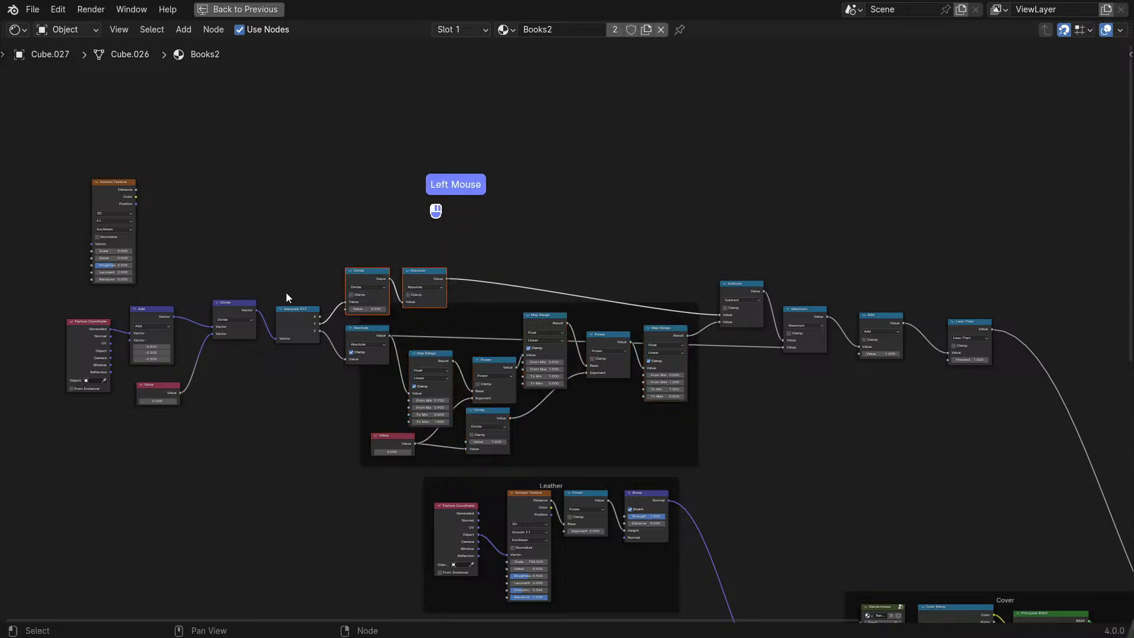
pyautogui.click(351, 352)
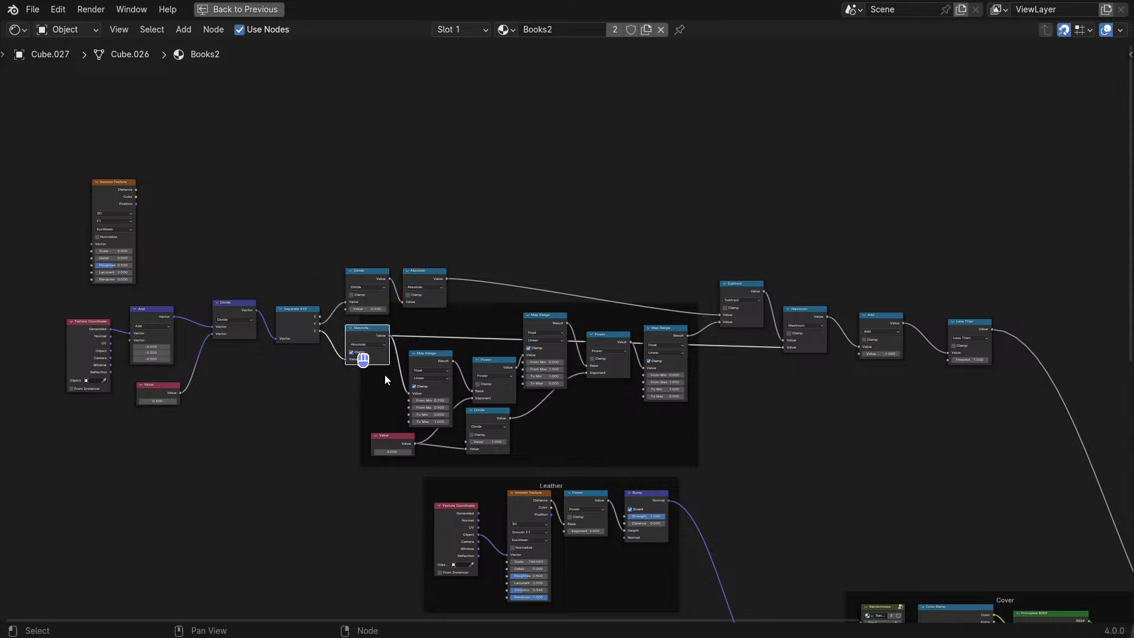
pyautogui.press('g')
pyautogui.rightClick(416, 271)
pyautogui.keyDown('shift'); pyautogui.click(406, 256); pyautogui.keyUp('shift')
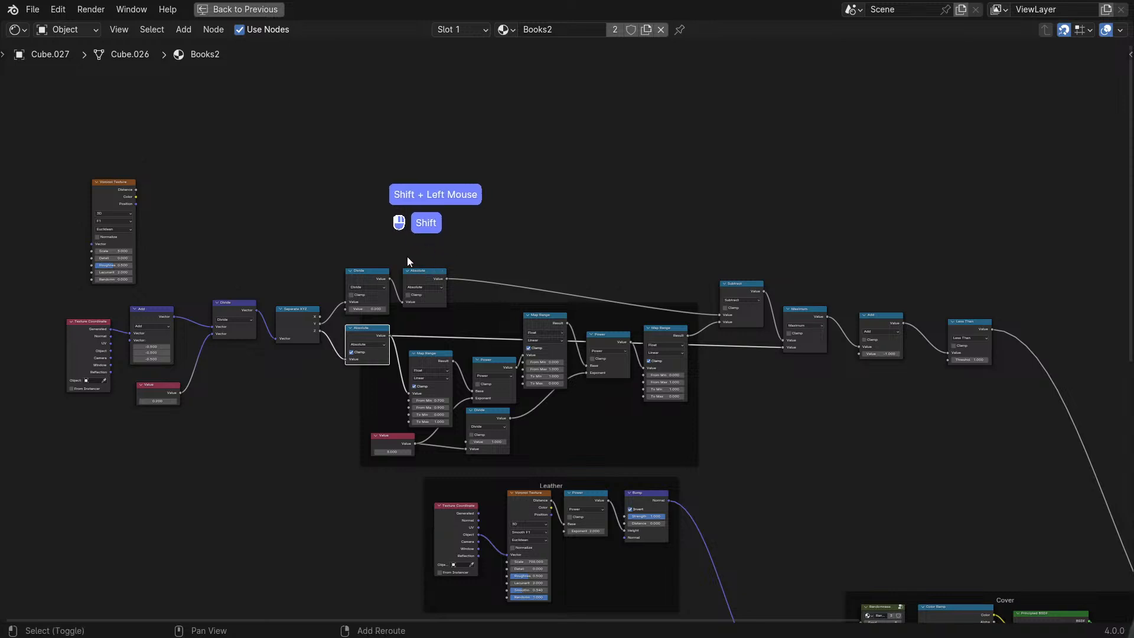
pyautogui.press('b')
pyautogui.moveTo(425, 246); pyautogui.dragTo(374, 294)
pyautogui.press('g')
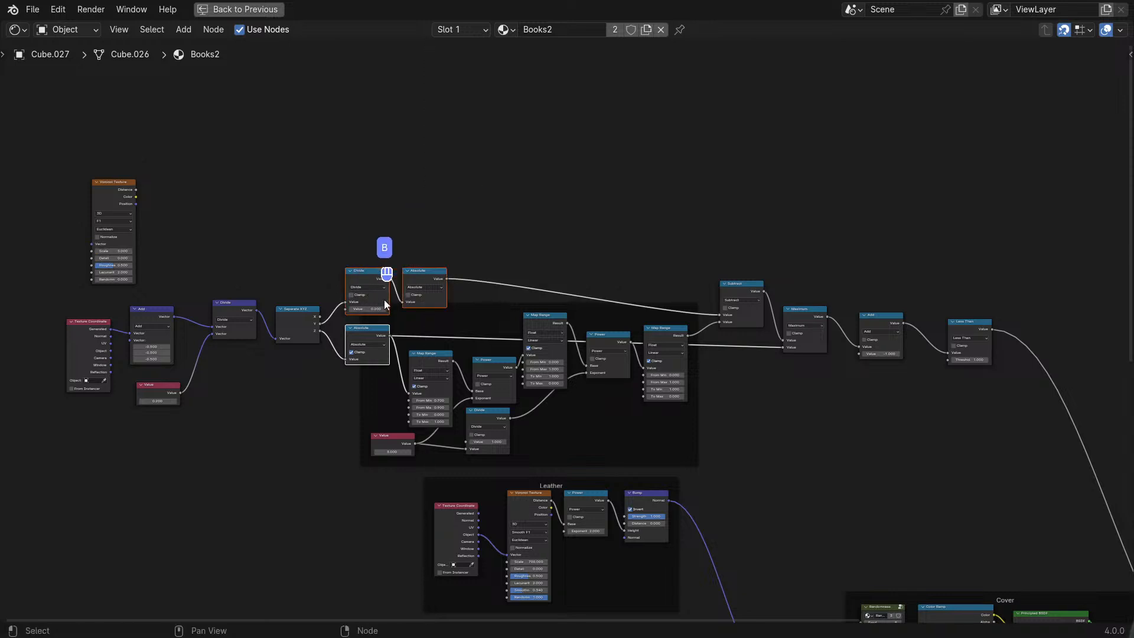
pyautogui.click(366, 201)
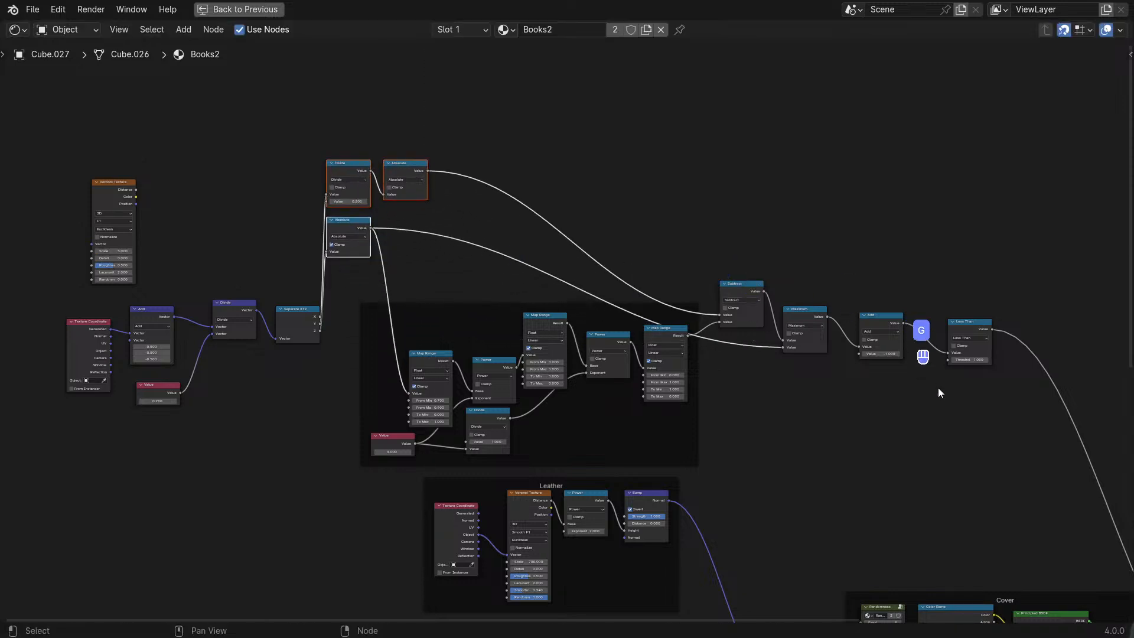
# Step: Move the Subtract, Maximum, Add and Less Than nodes up, level with the raised Absolute nodes
pyautogui.moveTo(939, 393); pyautogui.dragTo(739, 248)
pyautogui.press('g')
pyautogui.click(758, 175)
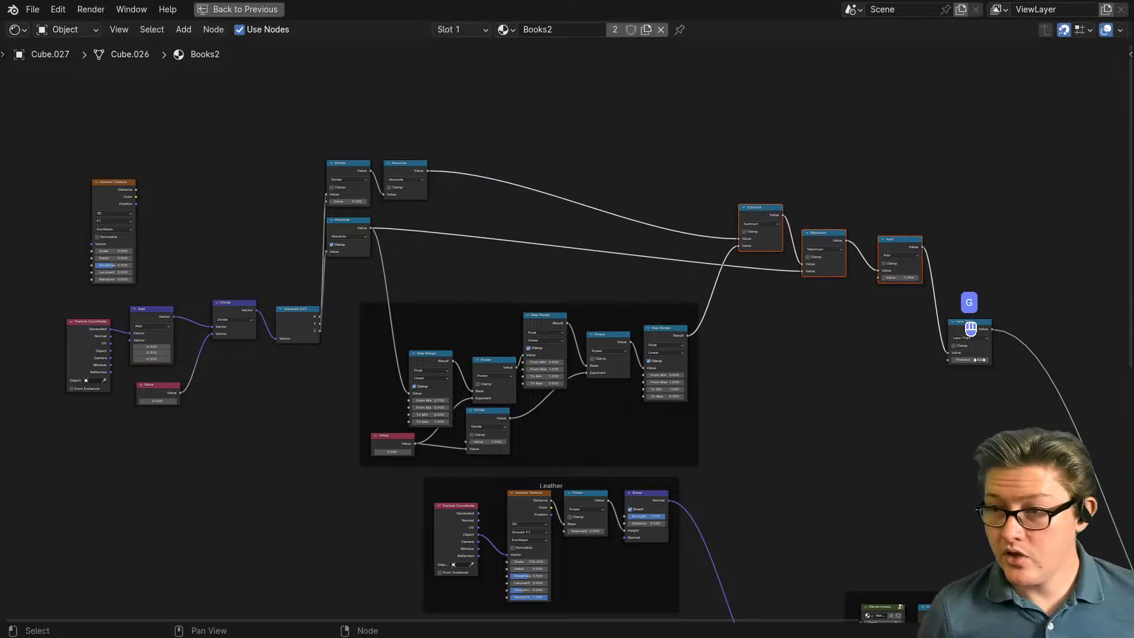
pyautogui.click(970, 328)
pyautogui.press('g')
pyautogui.click(965, 270)
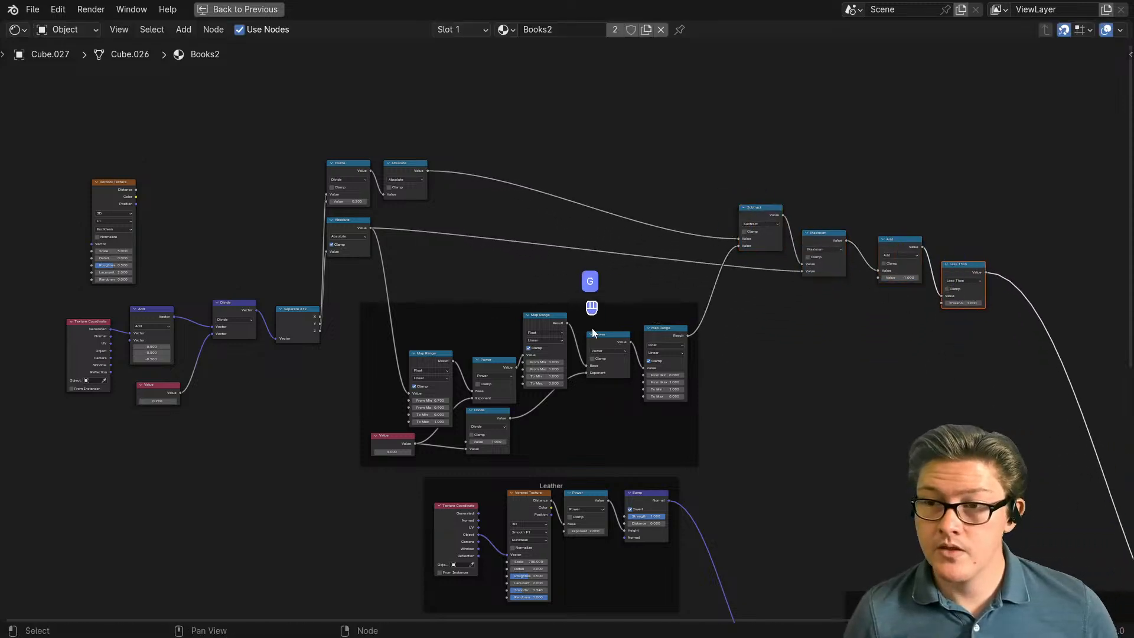
# Step: Label the new node frame "Seriff"
pyautogui.click(598, 309)
pyautogui.press('F2')
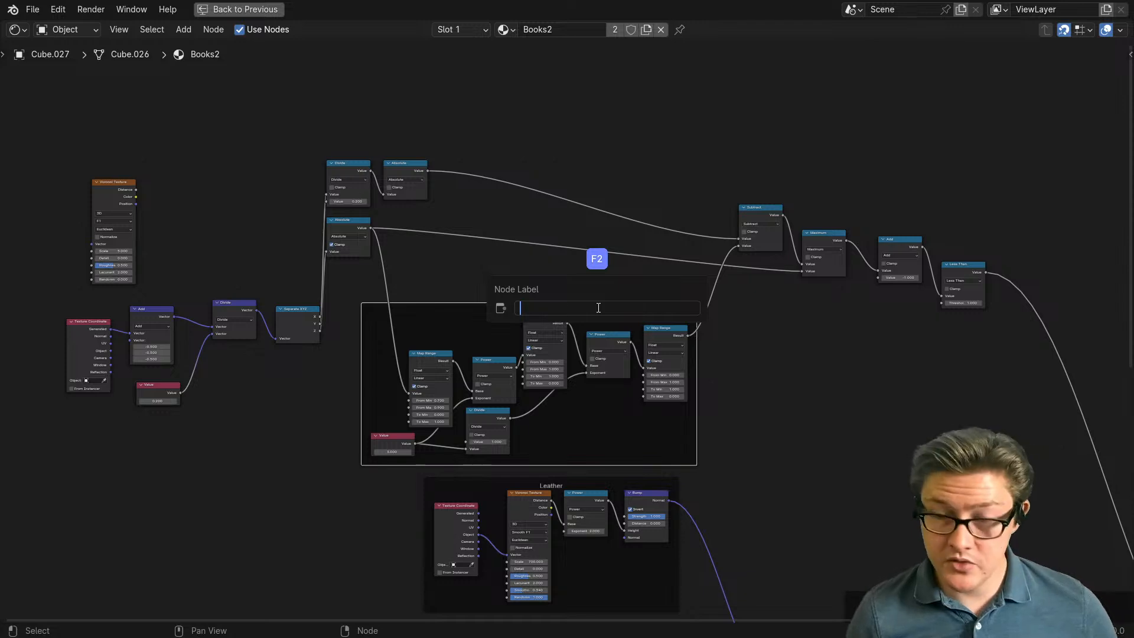
pyautogui.write('Serif')
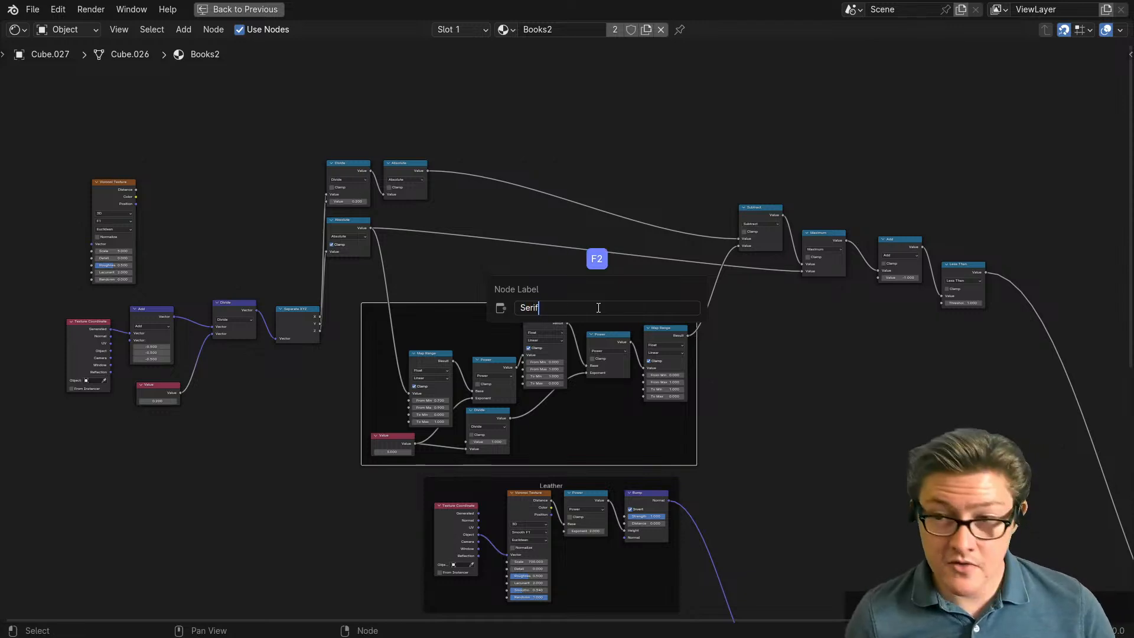
pyautogui.write('f')
pyautogui.press('Return')
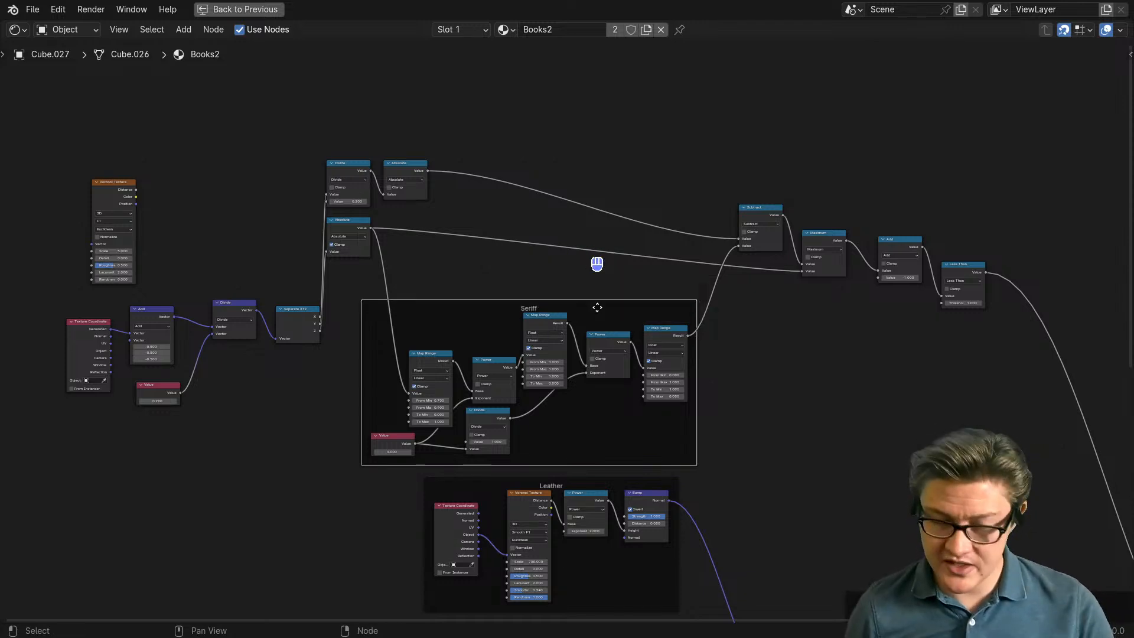
# Step: Move the Voronoi, Texture Coordinate, Add, Value, Divide and Separate XYZ nodes into line with the raised Divide and Absolute nodes
pyautogui.scroll(2, 566, 283)
pyautogui.scroll(-5, 490, 307)
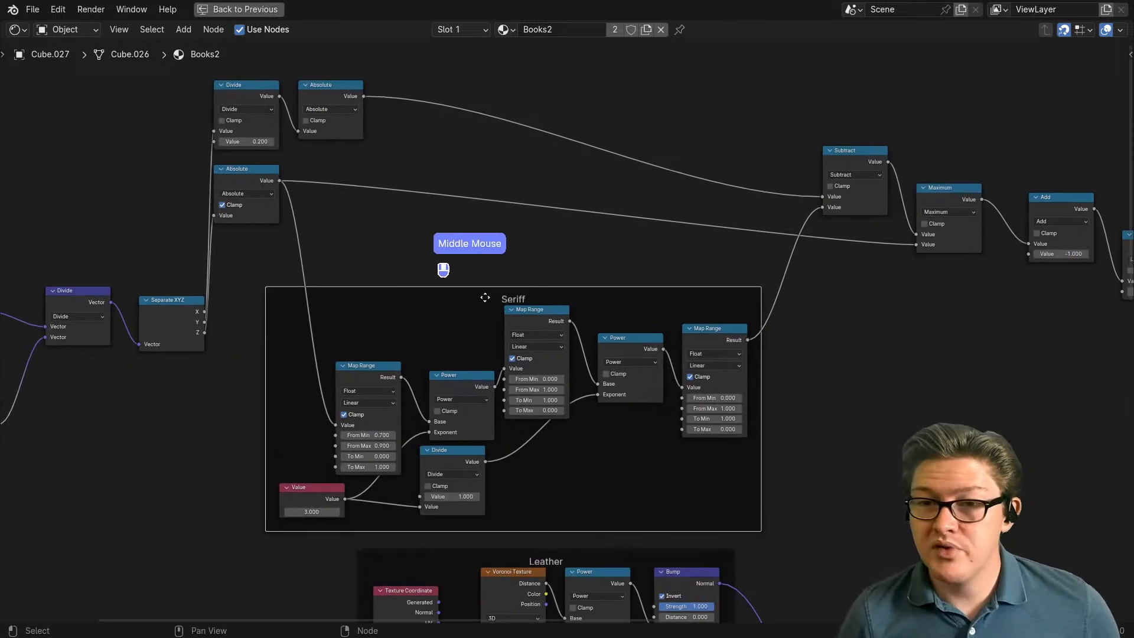
pyautogui.moveTo(396, 424); pyautogui.dragTo(467, 455, button='middle')
pyautogui.moveTo(463, 450); pyautogui.dragTo(269, 317)
pyautogui.press('g')
pyautogui.click(464, 355)
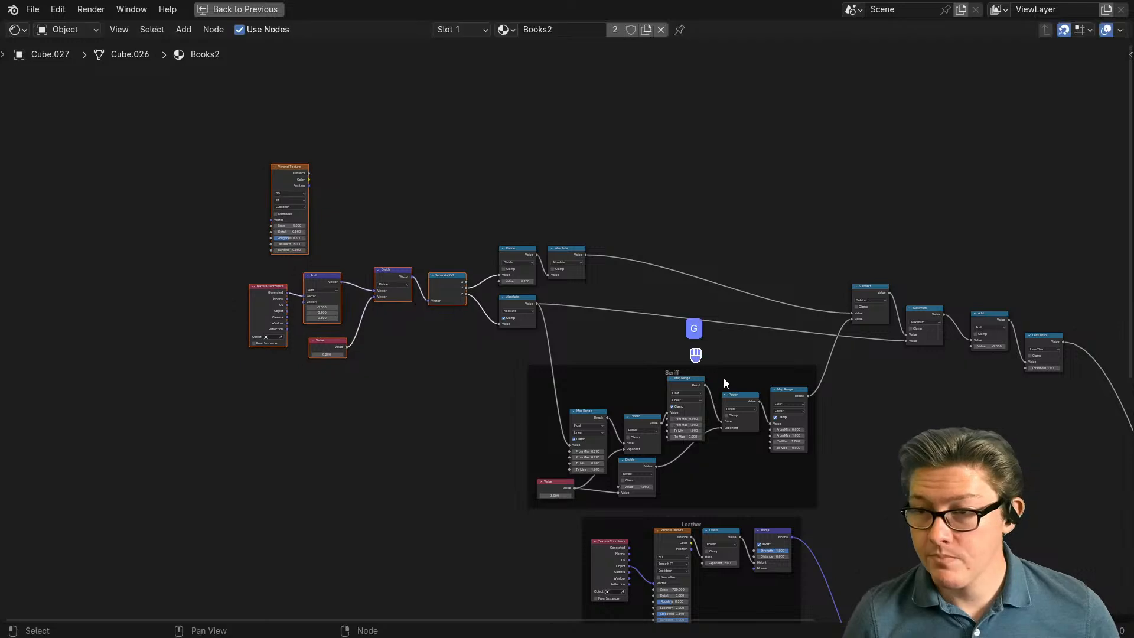
# Step: Place the Subtract node inside the Seriff frame after its last Map Range node, and reposition the frame slightly
pyautogui.moveTo(882, 410); pyautogui.dragTo(644, 433, button='middle')
pyautogui.scroll(3, 655, 431)
pyautogui.moveTo(838, 431); pyautogui.dragTo(721, 450, button='middle')
pyautogui.scroll(1, 770, 486)
pyautogui.scroll(1, 770, 489)
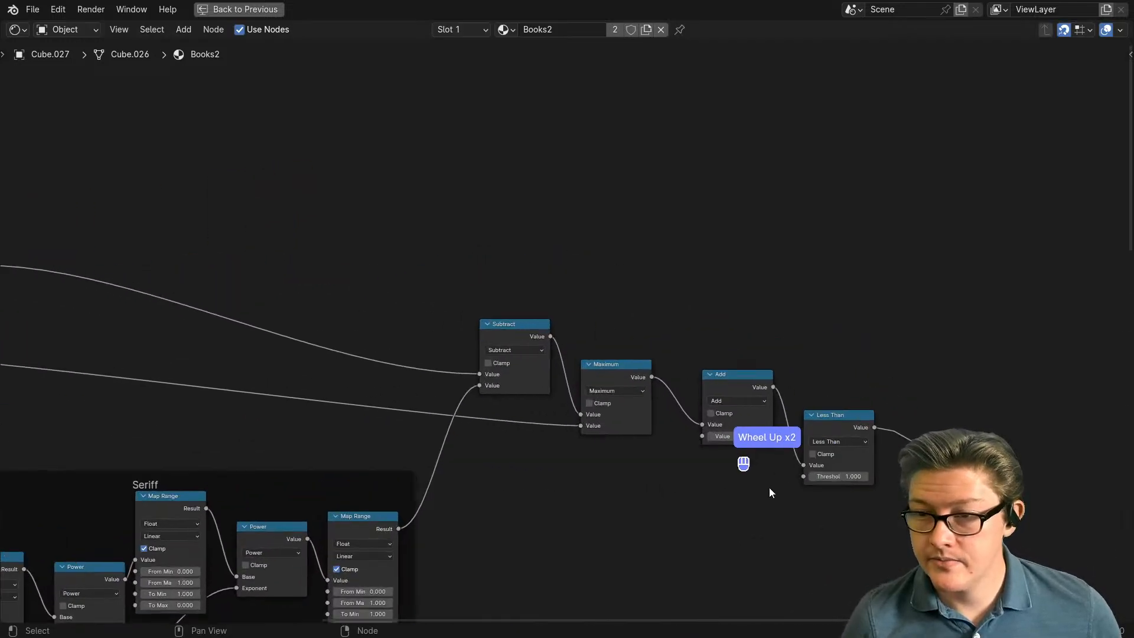
pyautogui.scroll(-1, 519, 391)
pyautogui.moveTo(518, 392); pyautogui.dragTo(545, 354, button='middle')
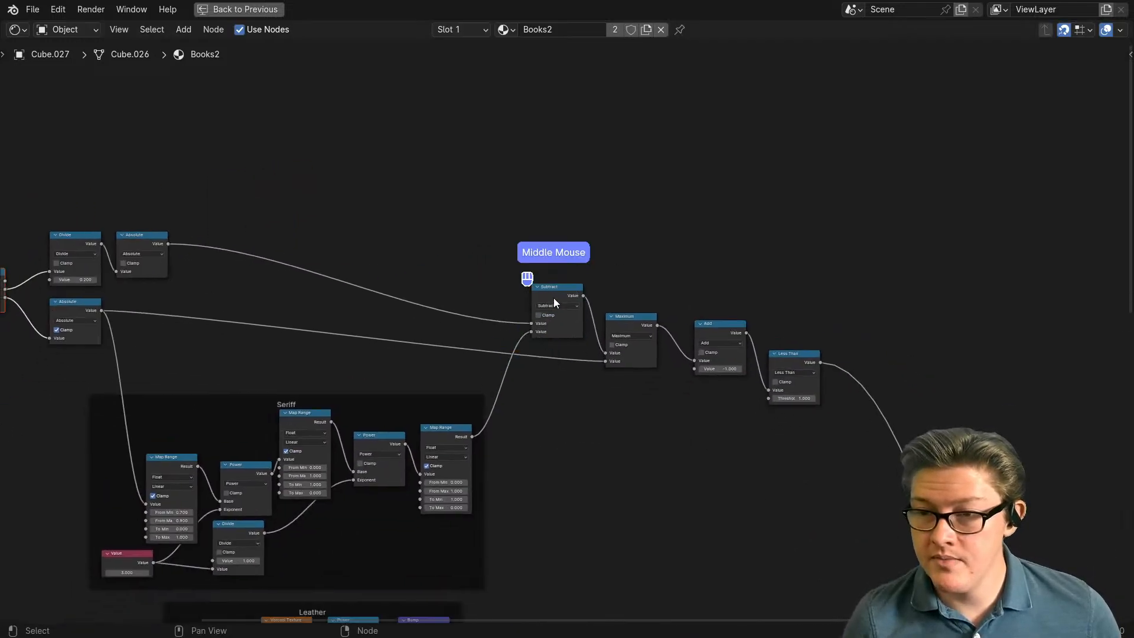
pyautogui.moveTo(553, 299); pyautogui.dragTo(519, 384)
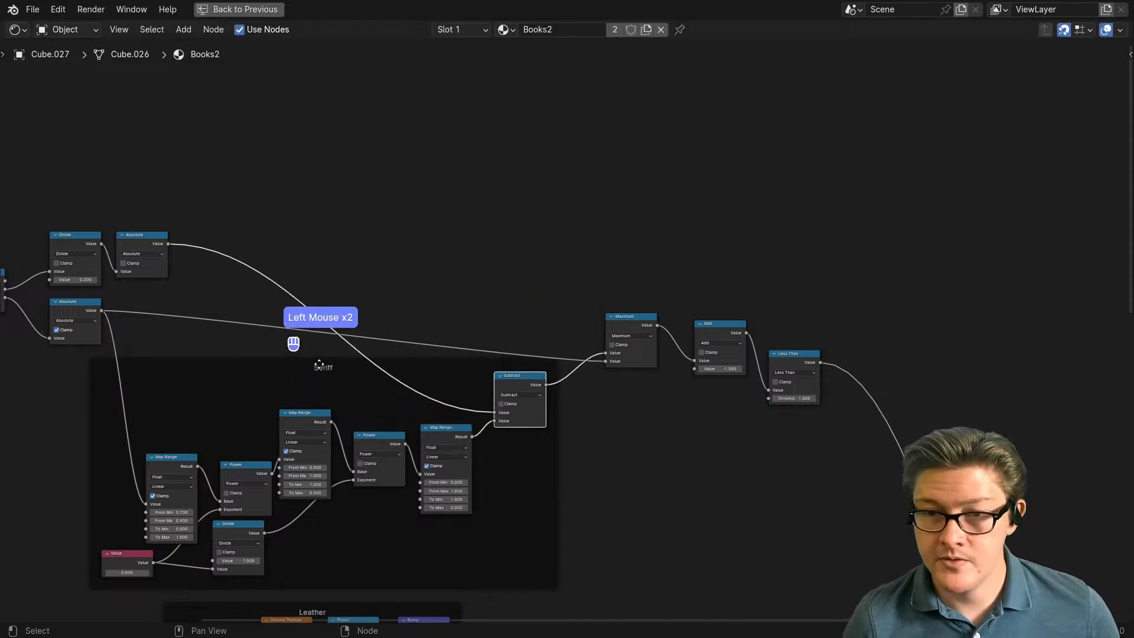
pyautogui.moveTo(333, 379); pyautogui.dragTo(358, 396)
# Step: Move the Maximum, Add and Less Than nodes farther away from the Seriff frame and restore the multi-editor layout
pyautogui.scroll(-1, 706, 352)
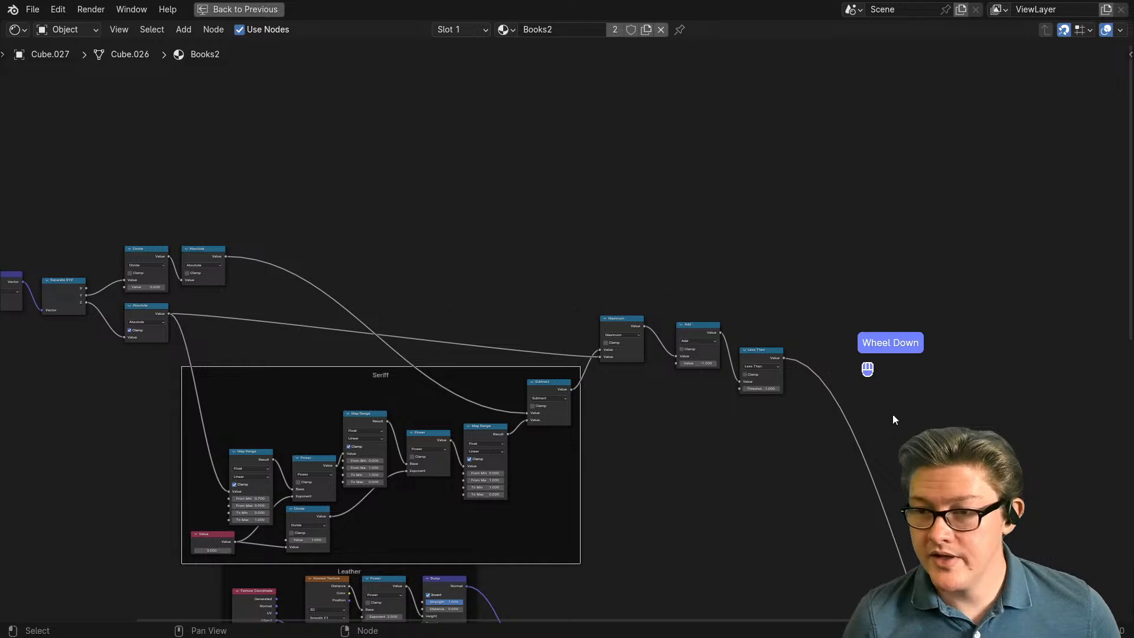
pyautogui.moveTo(919, 463); pyautogui.dragTo(622, 299)
pyautogui.press('g')
pyautogui.click(699, 273)
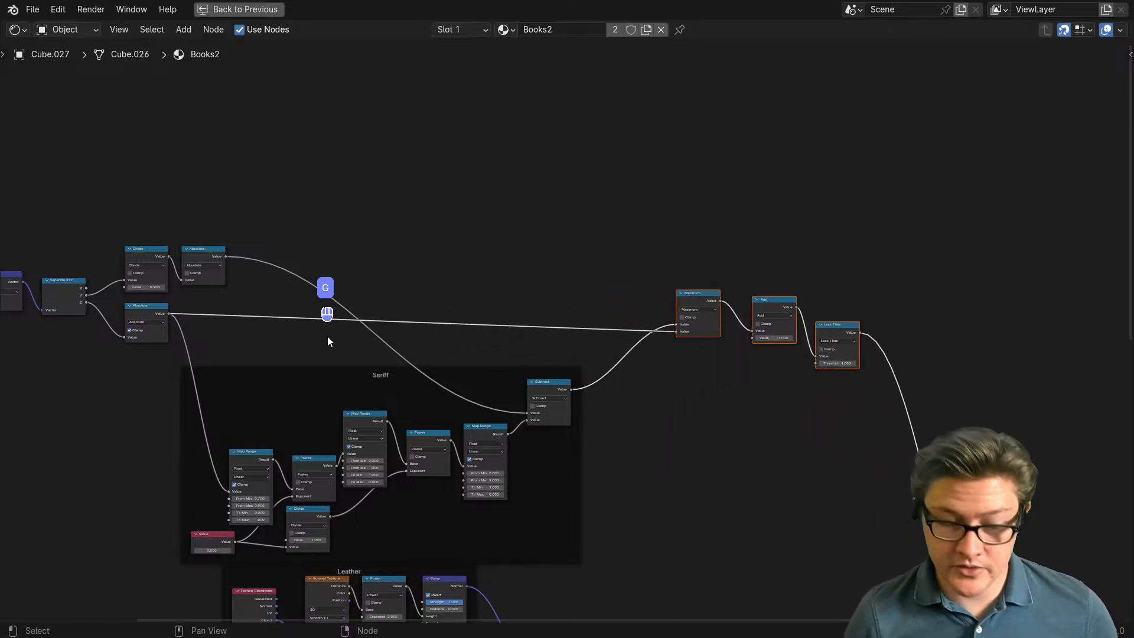
pyautogui.hotkey('ctrl', 'space')
# Step: Preview the Absolute node fed by Separate XYZ's Z output and turn off its Clamp
pyautogui.moveTo(190, 390); pyautogui.dragTo(311, 394, button='middle')
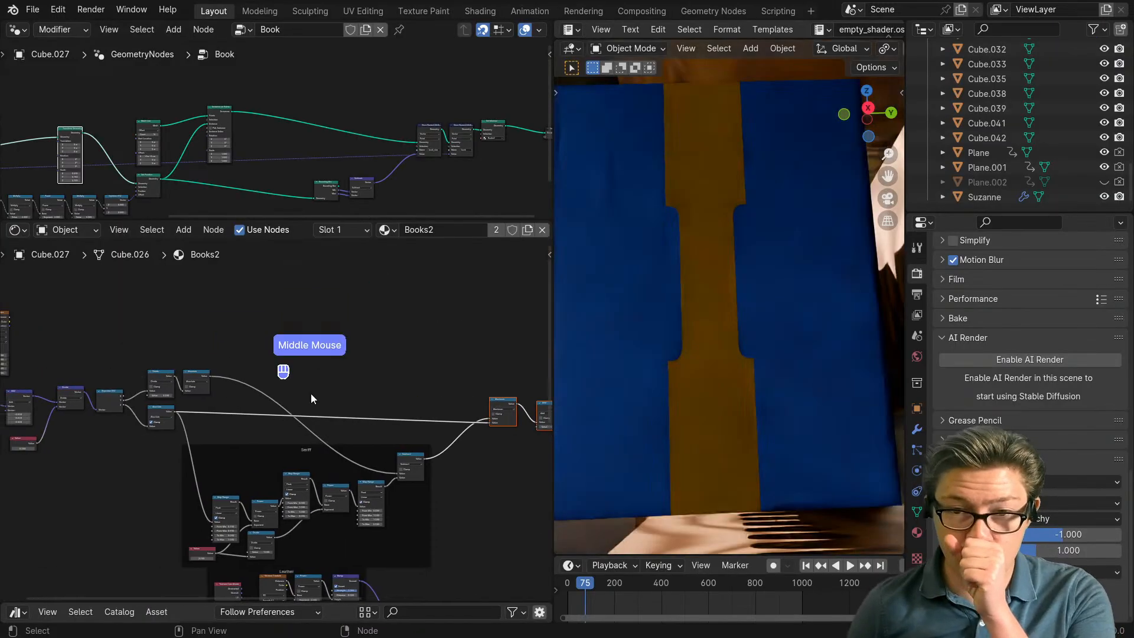
pyautogui.scroll(1, 178, 408)
pyautogui.keyDown('ctrl'); pyautogui.keyDown('shift'); pyautogui.click(130, 412); pyautogui.keyUp('shift'); pyautogui.keyUp('ctrl')
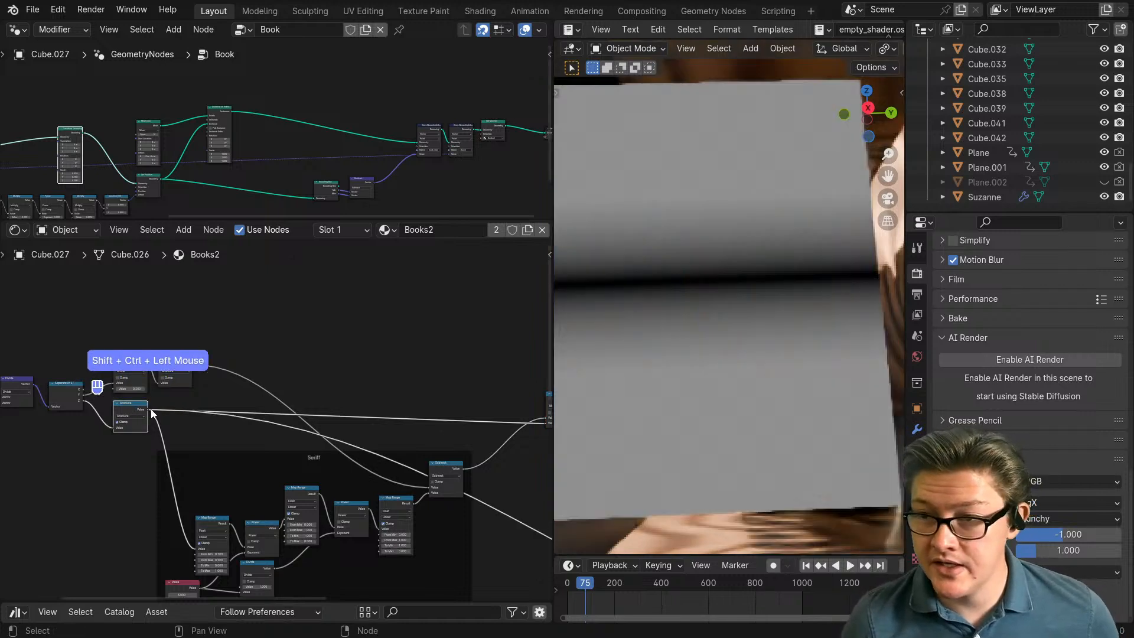
pyautogui.scroll(2, 99, 425)
pyautogui.click(76, 424)
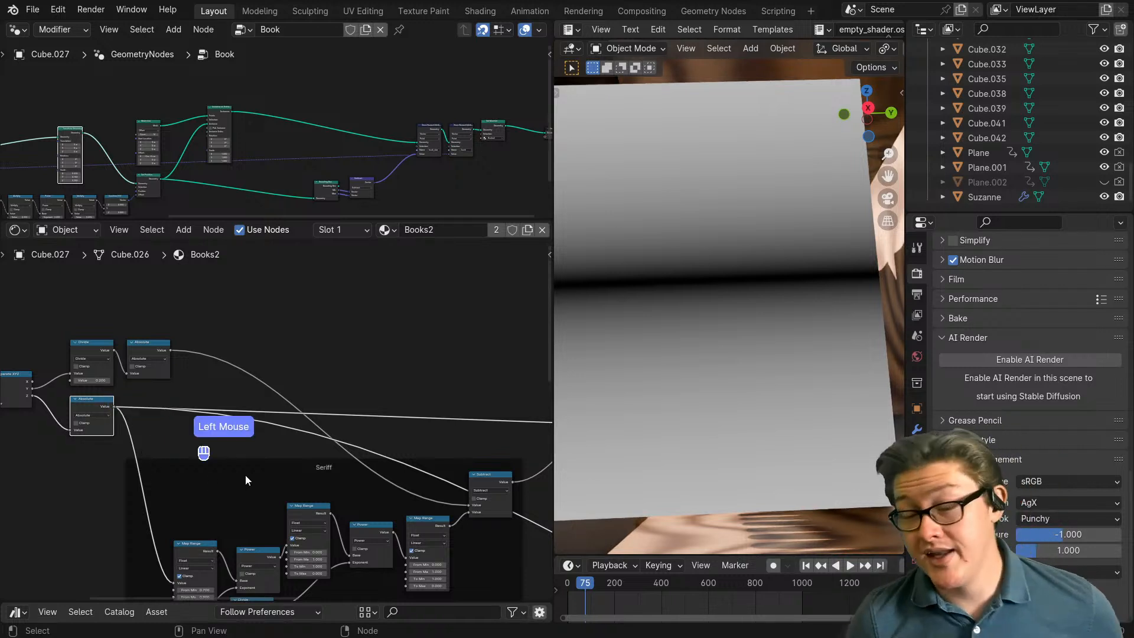
# Step: Insert an Add math node after the previewed Absolute node and place it below the Maximum node
pyautogui.scroll(-3, 295, 472)
pyautogui.moveTo(420, 448); pyautogui.dragTo(301, 442, button='middle')
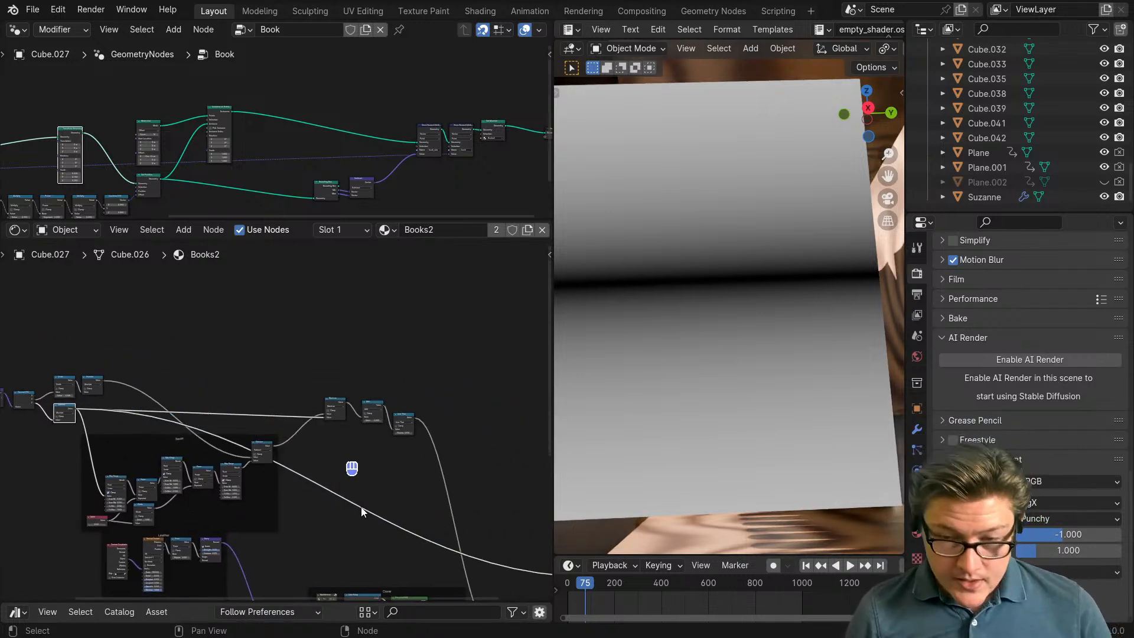
pyautogui.hotkey('ctrl', 'm')
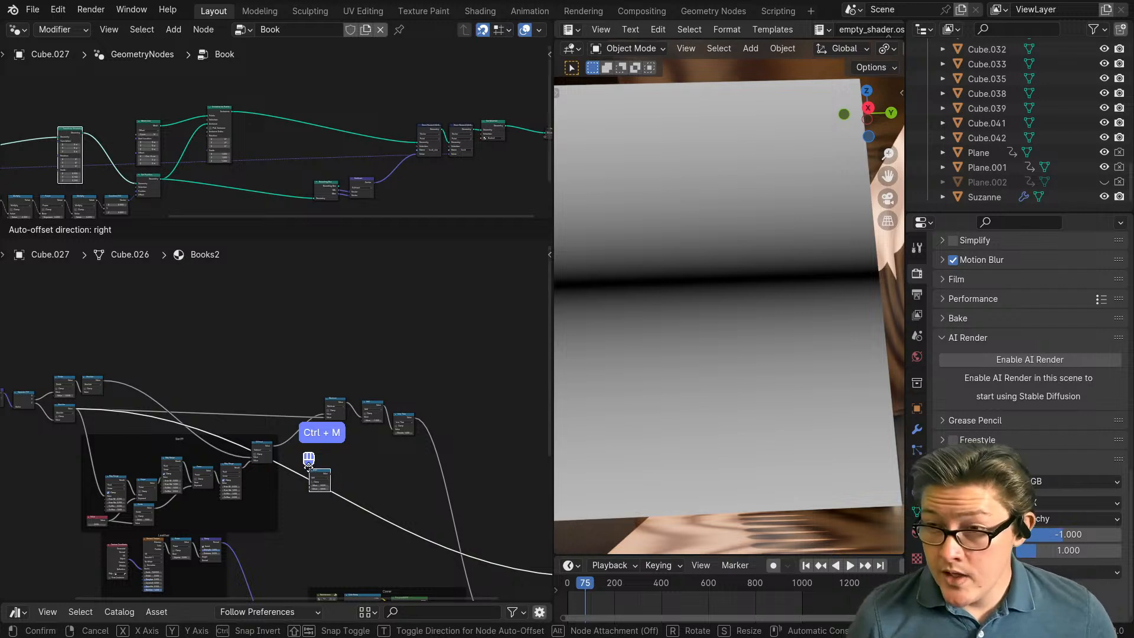
pyautogui.click(312, 479)
pyautogui.scroll(2, 330, 484)
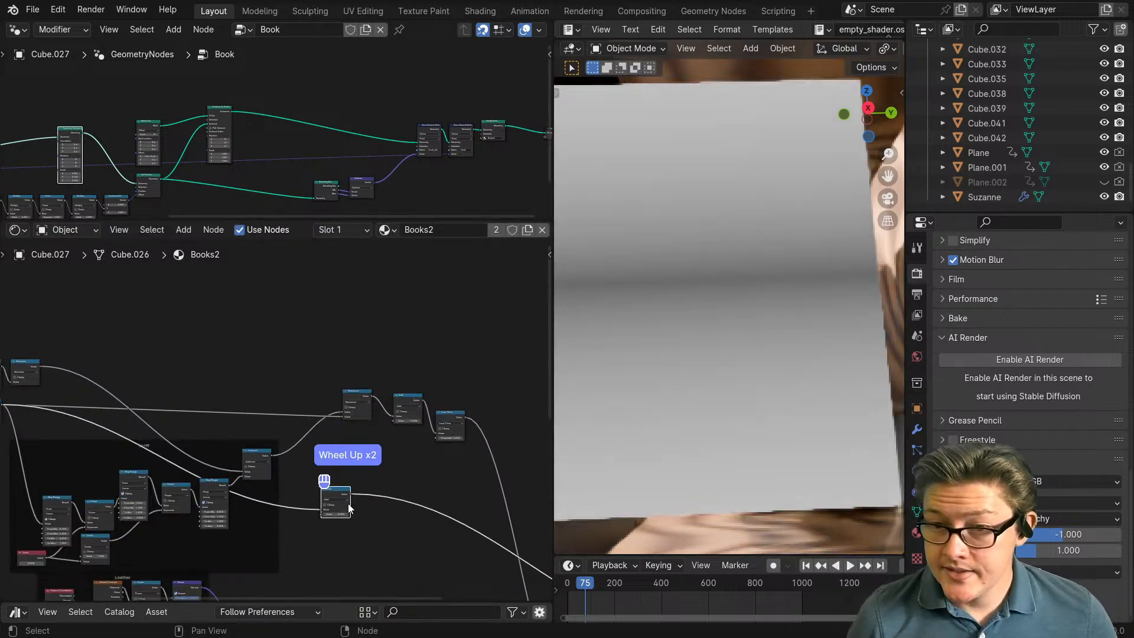
# Step: Preview the Less Than node, mute it, and turn Clamp back on for the Absolute node fed by Z
pyautogui.keyDown('ctrl'); pyautogui.keyDown('shift'); pyautogui.click(455, 416); pyautogui.keyUp('shift'); pyautogui.keyUp('ctrl')
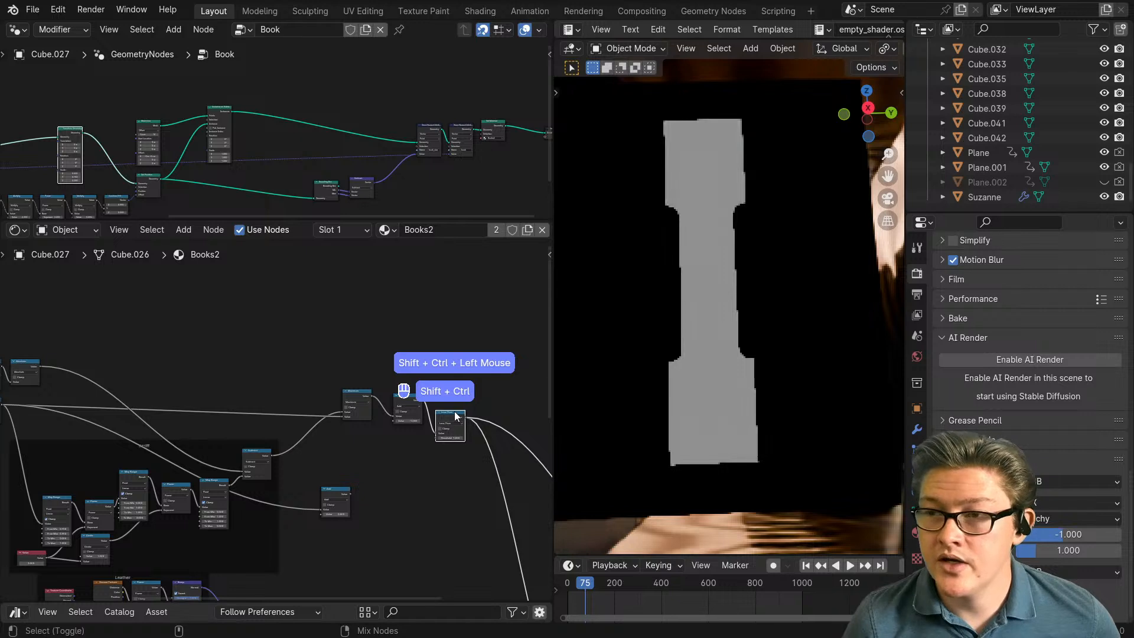
pyautogui.press('m')
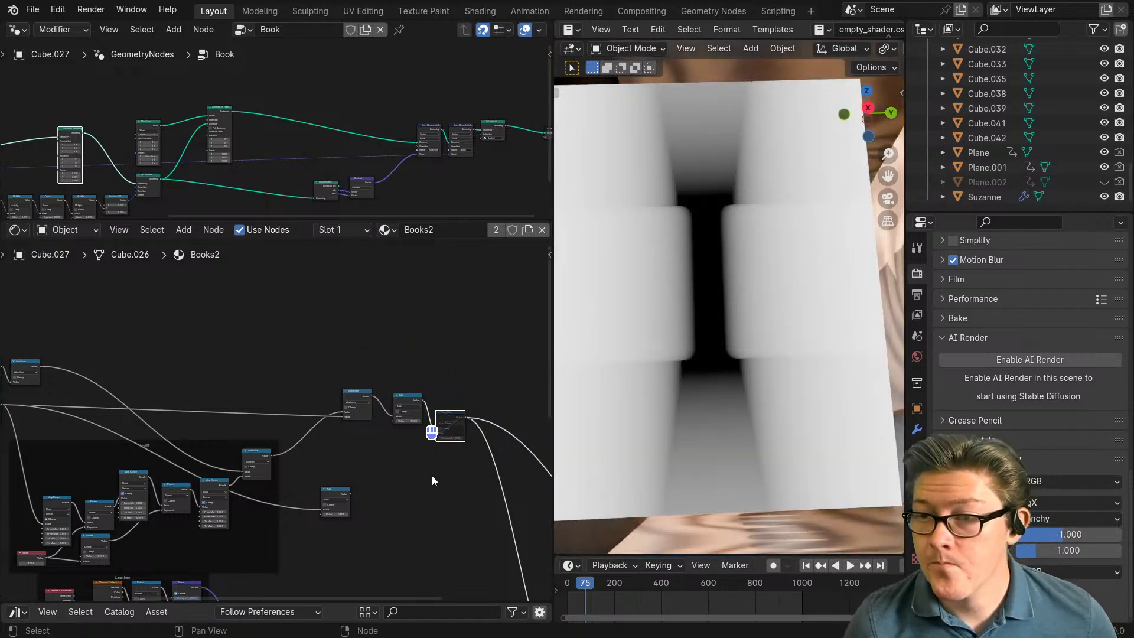
pyautogui.moveTo(296, 482); pyautogui.dragTo(269, 440, button='middle')
pyautogui.scroll(3, 272, 412)
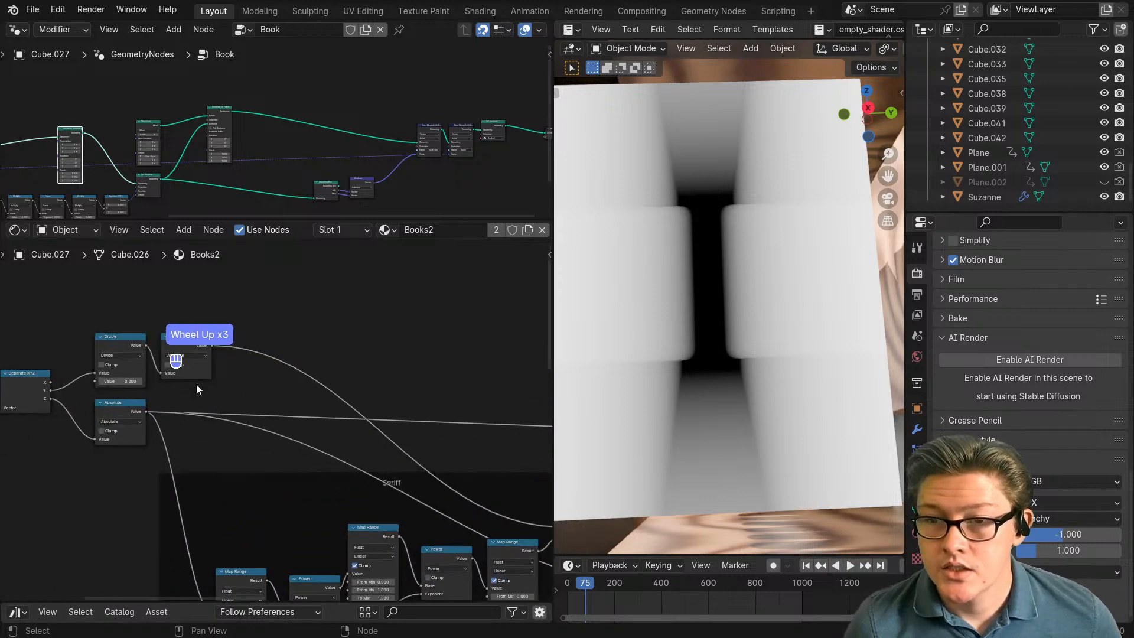
pyautogui.scroll(1, 149, 346)
pyautogui.click(148, 353)
pyautogui.click(149, 352)
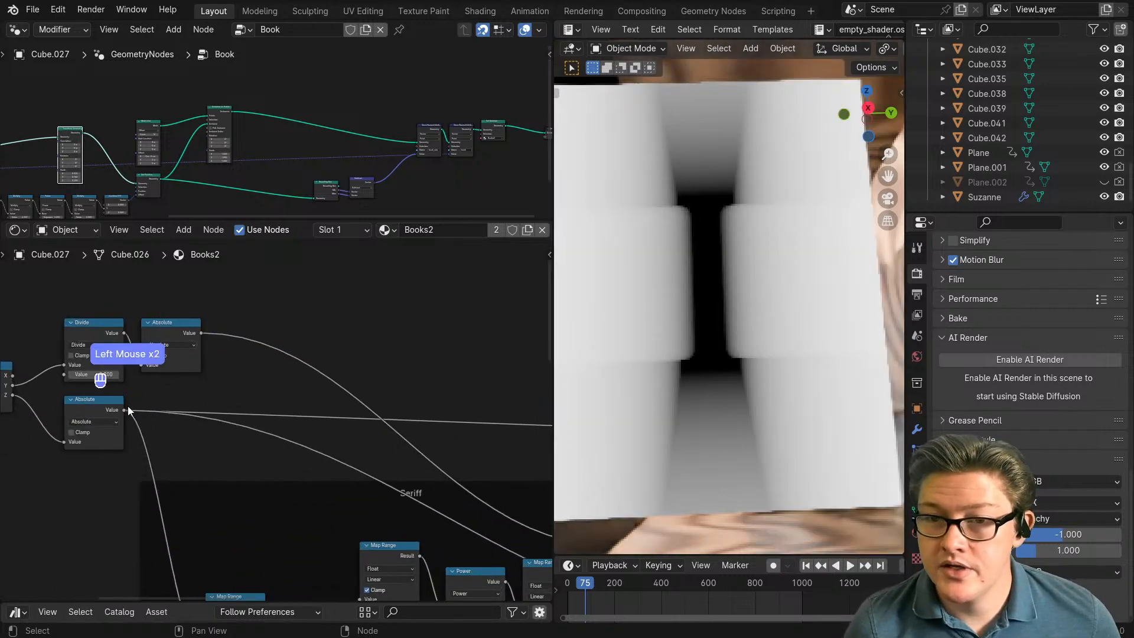
pyautogui.click(72, 433)
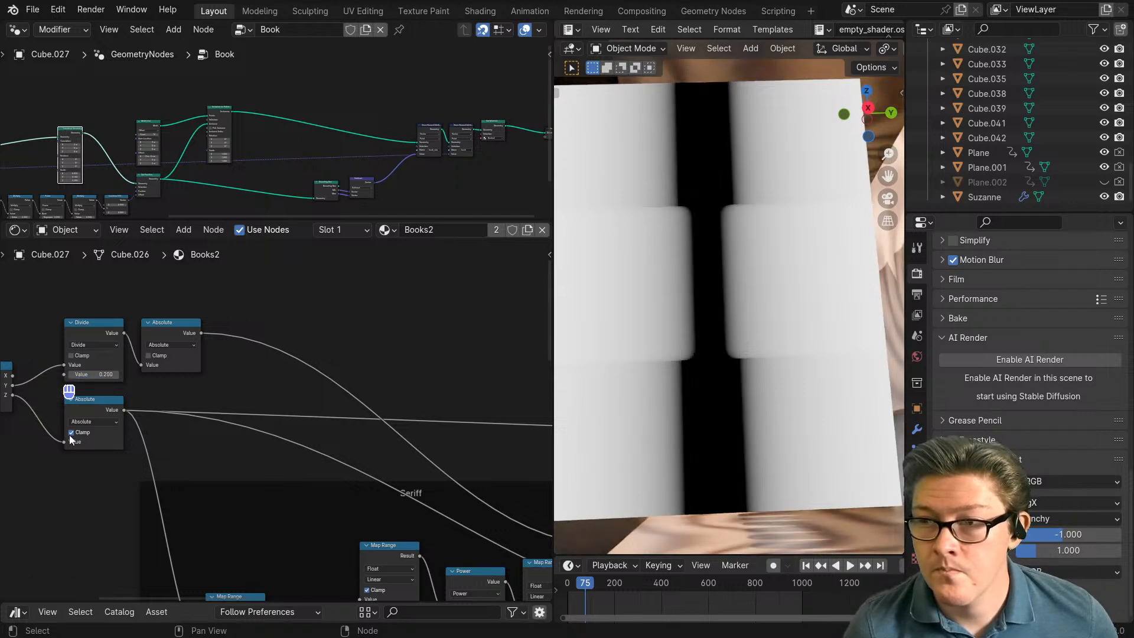
# Step: Preview the clamped Absolute node fed by Z and examine its gradient on the book cover
pyautogui.scroll(-4, 193, 431)
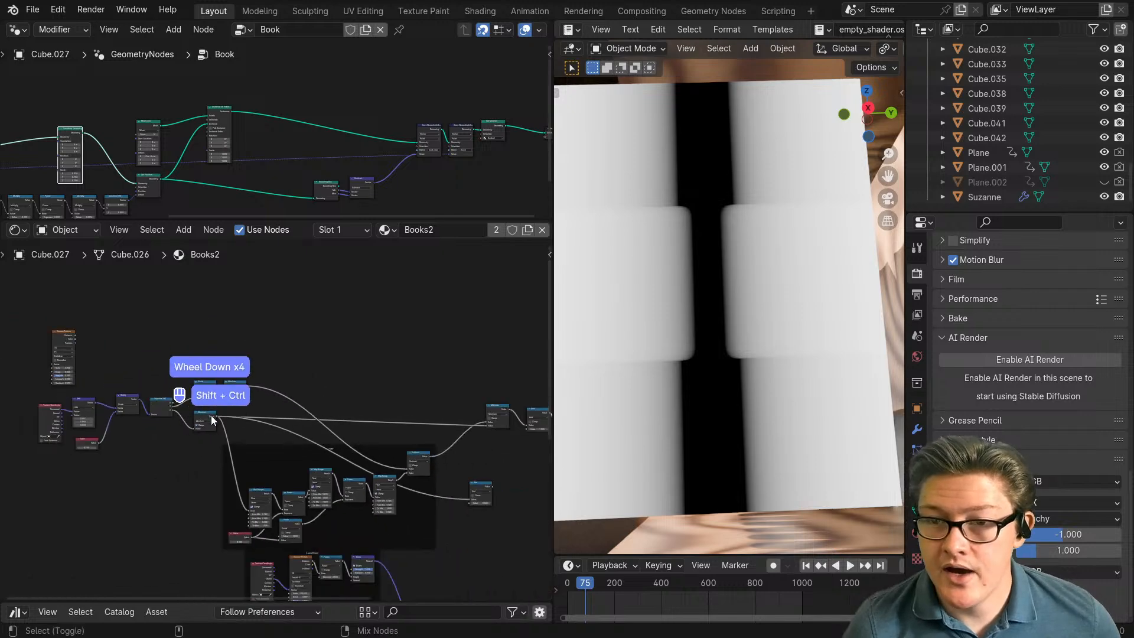
pyautogui.keyDown('ctrl'); pyautogui.keyDown('shift'); pyautogui.click(203, 421); pyautogui.keyUp('shift'); pyautogui.keyUp('ctrl')
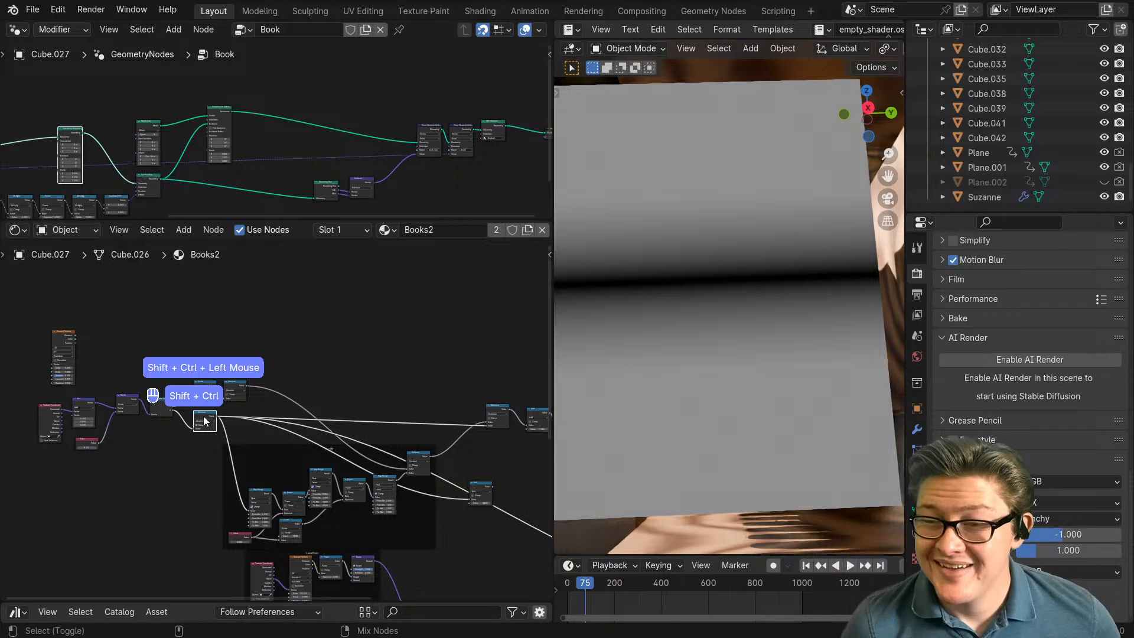
pyautogui.scroll(6, 212, 445)
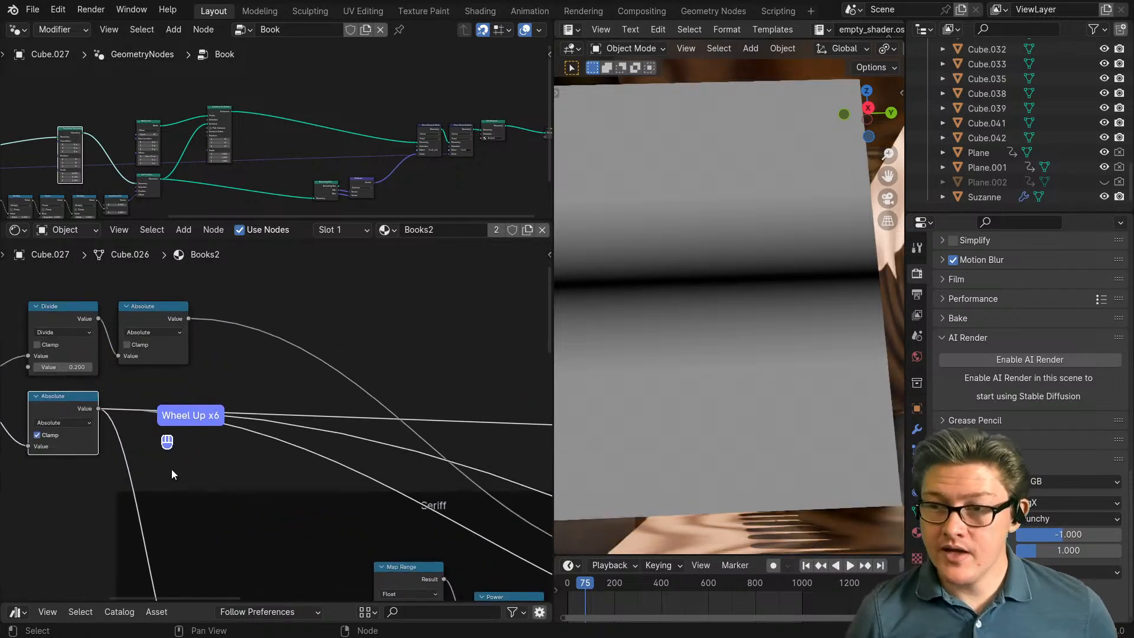
pyautogui.moveTo(172, 470); pyautogui.dragTo(331, 458, button='middle')
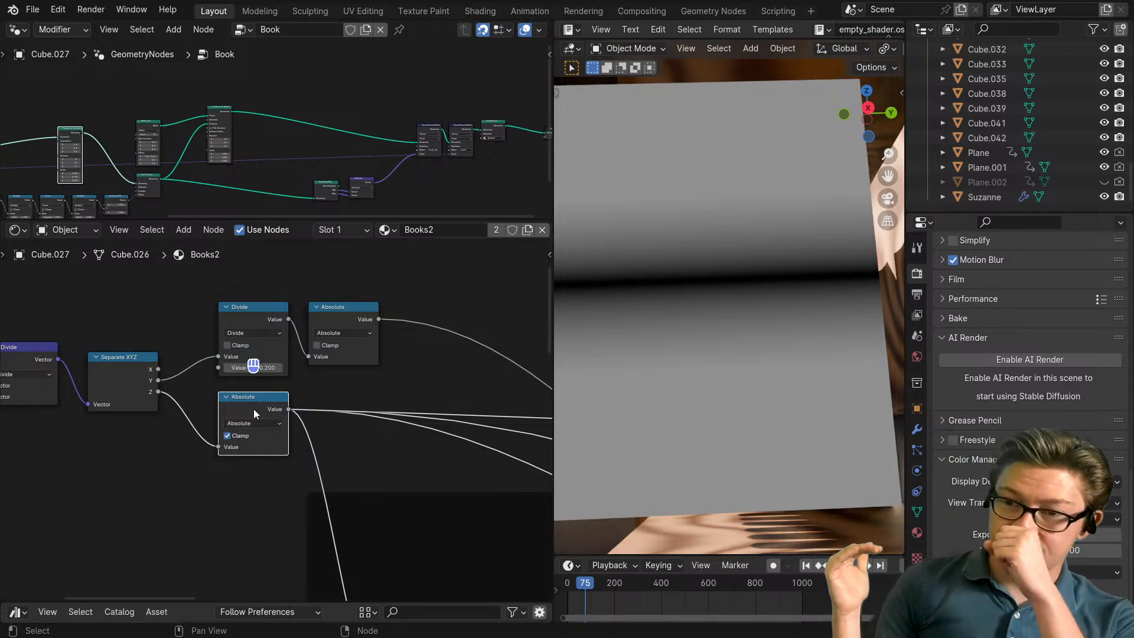
pyautogui.scroll(2, 743, 378)
pyautogui.scroll(-5, 331, 401)
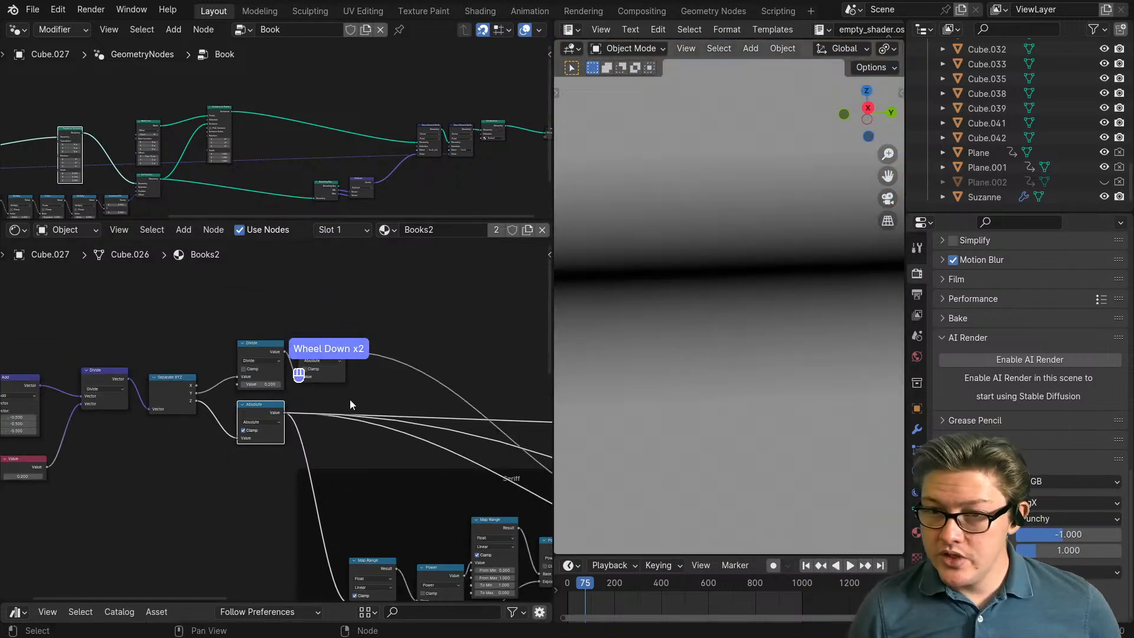
# Step: Insert a math node on the preview link from the Z Absolute node and place it beside the unconnected Add node
pyautogui.moveTo(445, 412); pyautogui.dragTo(216, 357, button='middle')
pyautogui.moveTo(346, 385); pyautogui.dragTo(329, 383, button='middle')
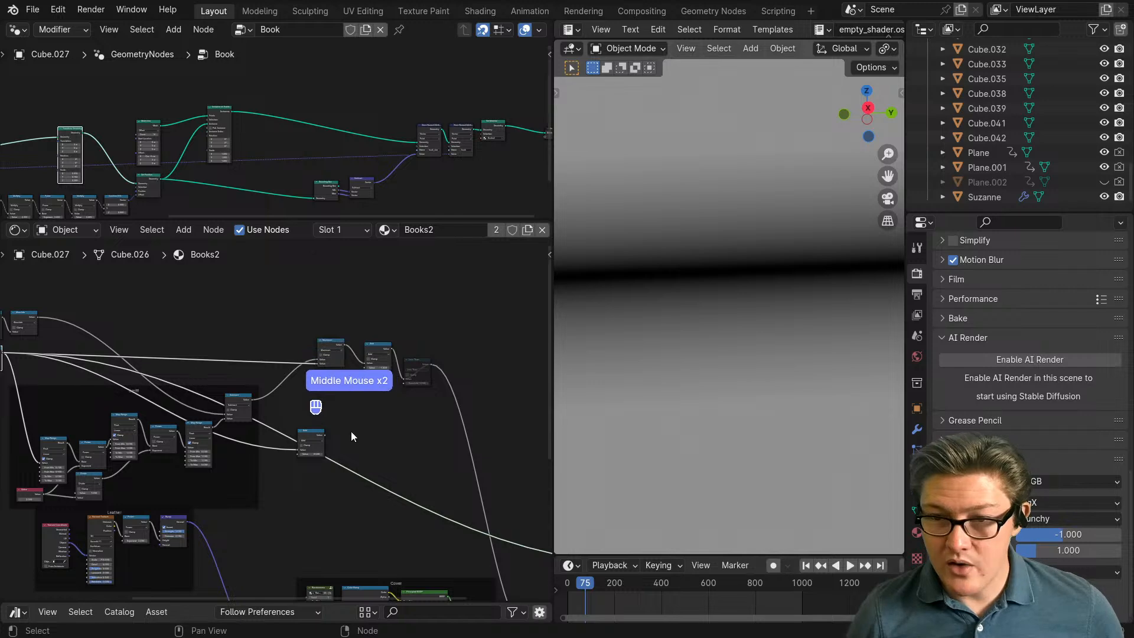
pyautogui.hotkey('ctrl', 'm')
pyautogui.click(352, 460)
pyautogui.scroll(2, 413, 507)
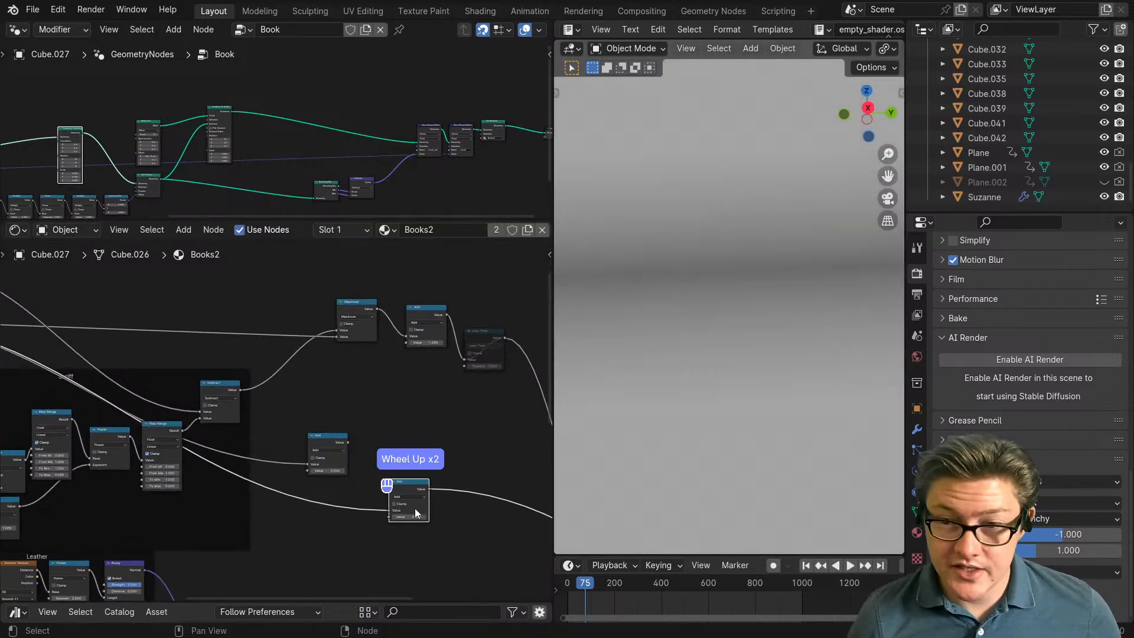
pyautogui.moveTo(413, 506); pyautogui.dragTo(324, 408, button='middle')
pyautogui.scroll(2, 339, 398)
# Step: Change the newly inserted math node to Power and raise its exponent to 19.7
pyautogui.click(339, 395)
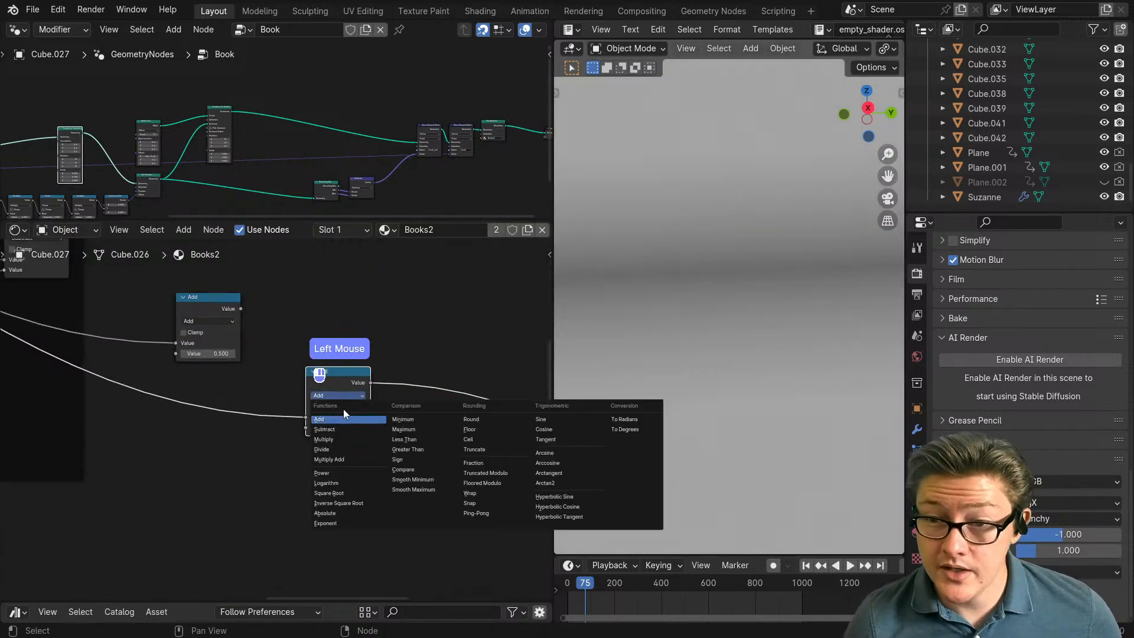
pyautogui.click(338, 474)
pyautogui.write('2')
pyautogui.click(341, 480)
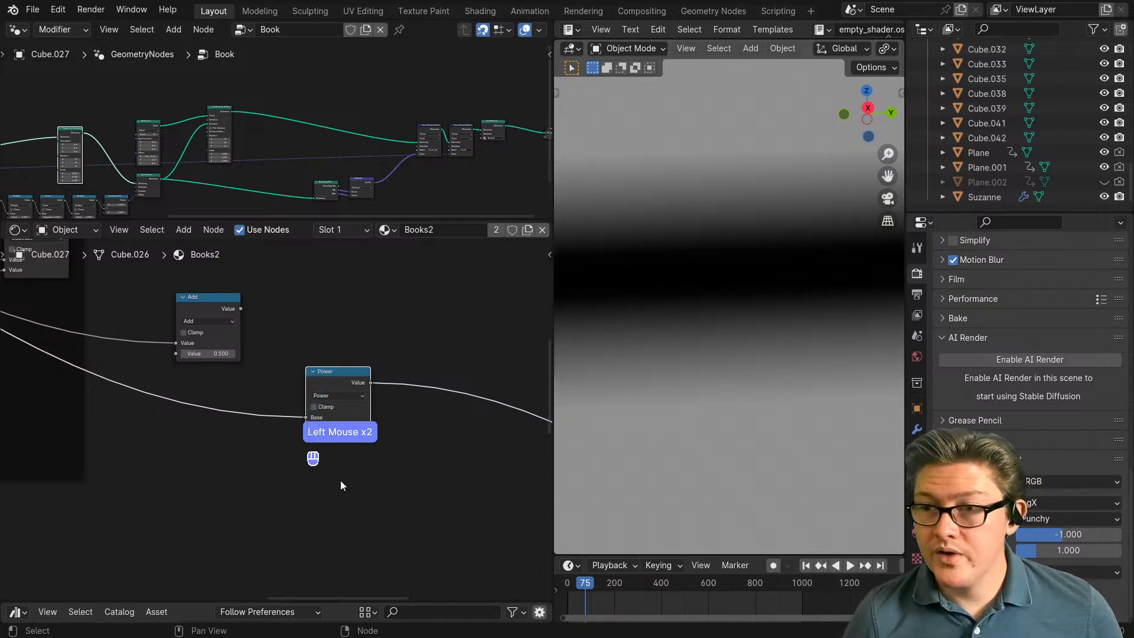
pyautogui.moveTo(338, 427); pyautogui.dragTo(443, 427)
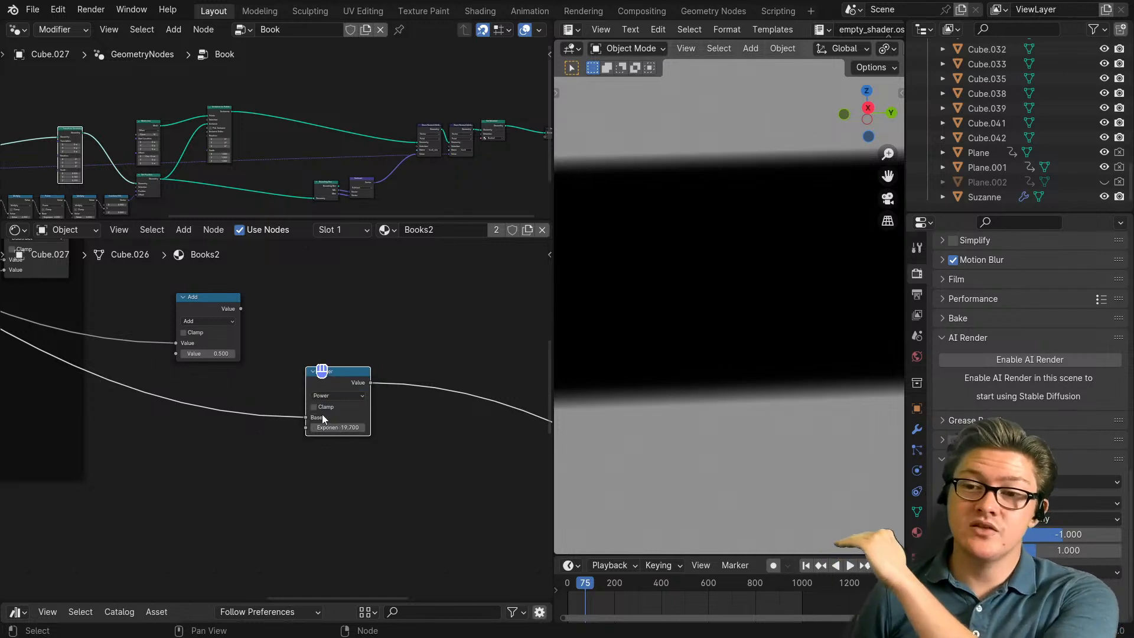
# Step: Turn off Clamp on the Z Absolute node to compare its effect on the Power gradient
pyautogui.scroll(-3, 179, 435)
pyautogui.moveTo(179, 435); pyautogui.dragTo(103, 384, button='middle')
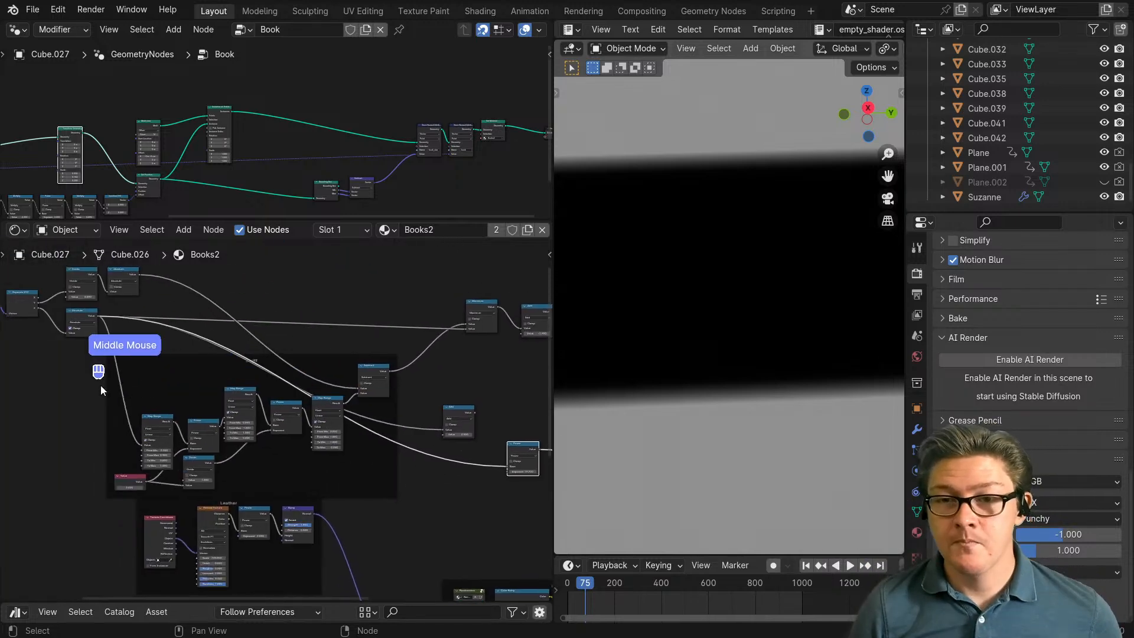
pyautogui.scroll(2, 230, 420)
pyautogui.scroll(2, 230, 418)
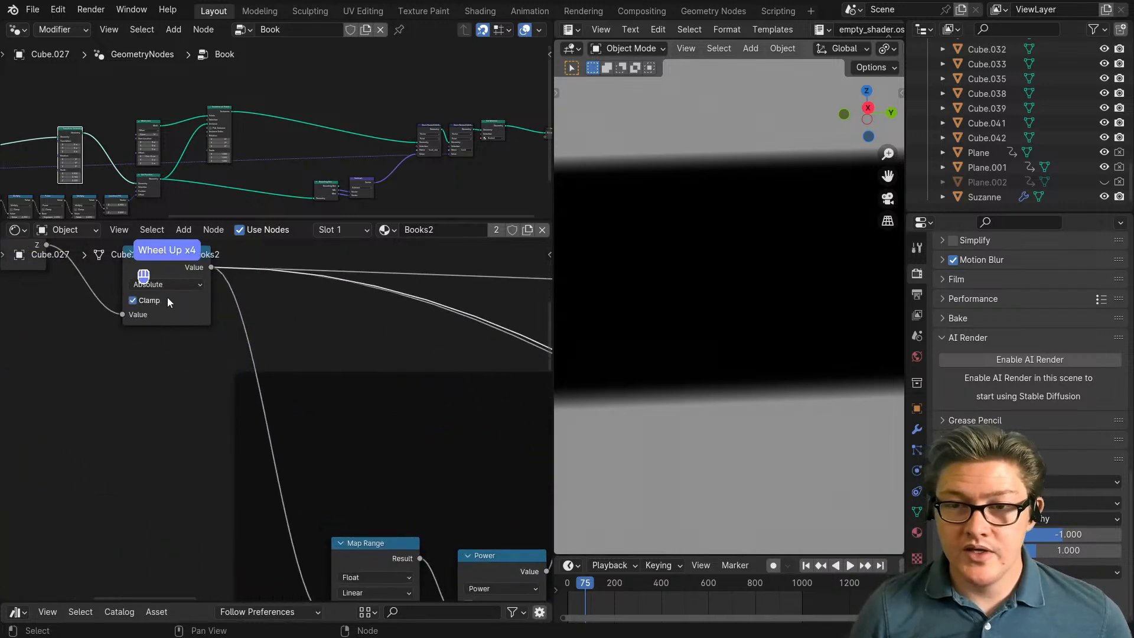
pyautogui.click(132, 300)
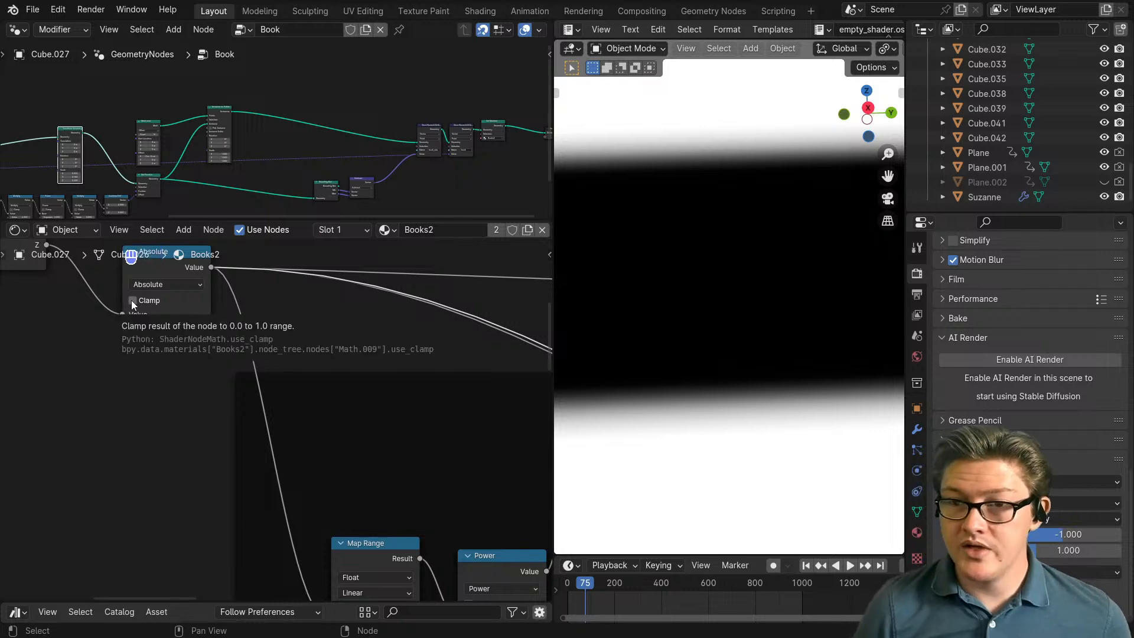
# Step: Restore Clamp on the Z Absolute node and preview the muted Less Than node on the cover
pyautogui.scroll(-5, 178, 342)
pyautogui.moveTo(289, 378); pyautogui.dragTo(314, 380, button='middle')
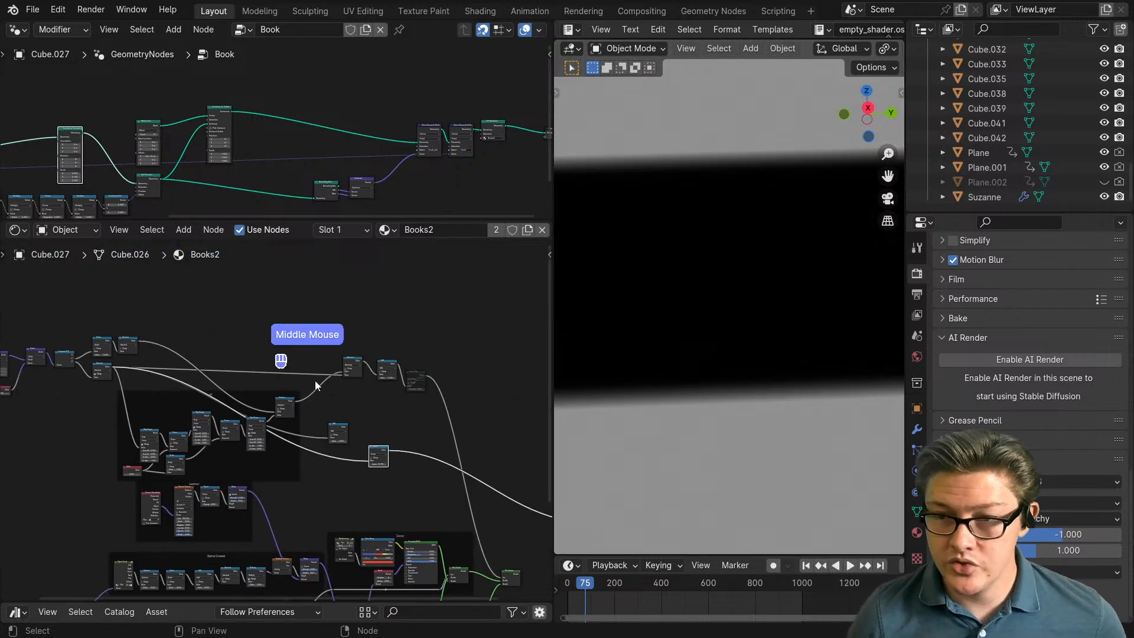
pyautogui.click(416, 372)
pyautogui.keyDown('ctrl'); pyautogui.keyDown('shift'); pyautogui.click(416, 375); pyautogui.keyUp('shift'); pyautogui.keyUp('ctrl')
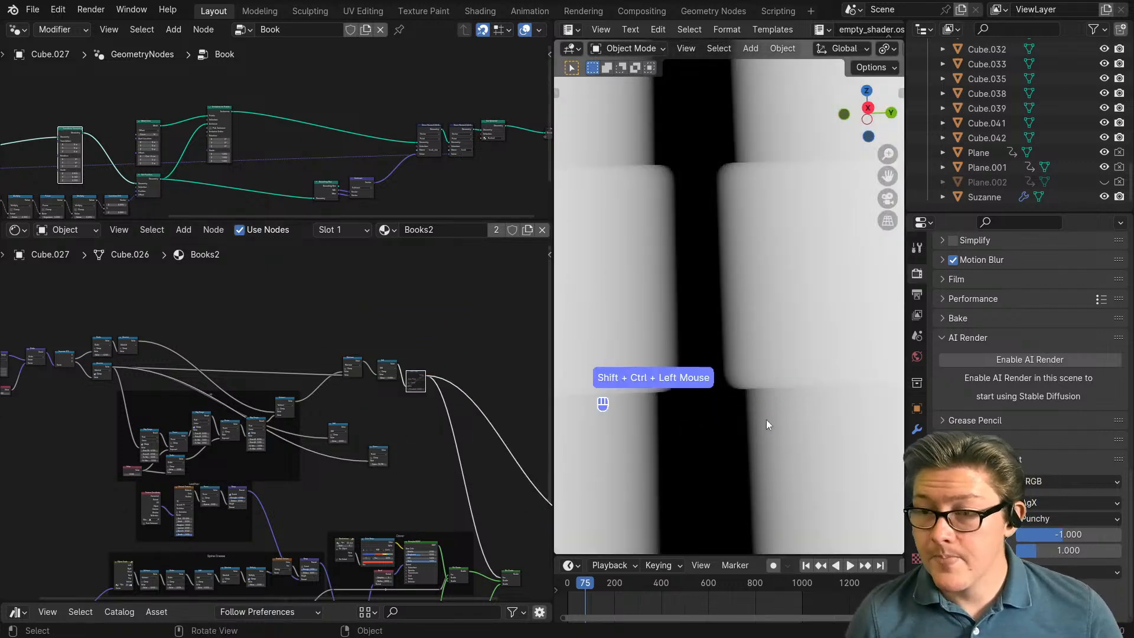
# Step: Toggle Clamp off and back on for the Z Absolute node to compare the letter gradient
pyautogui.scroll(3, 129, 411)
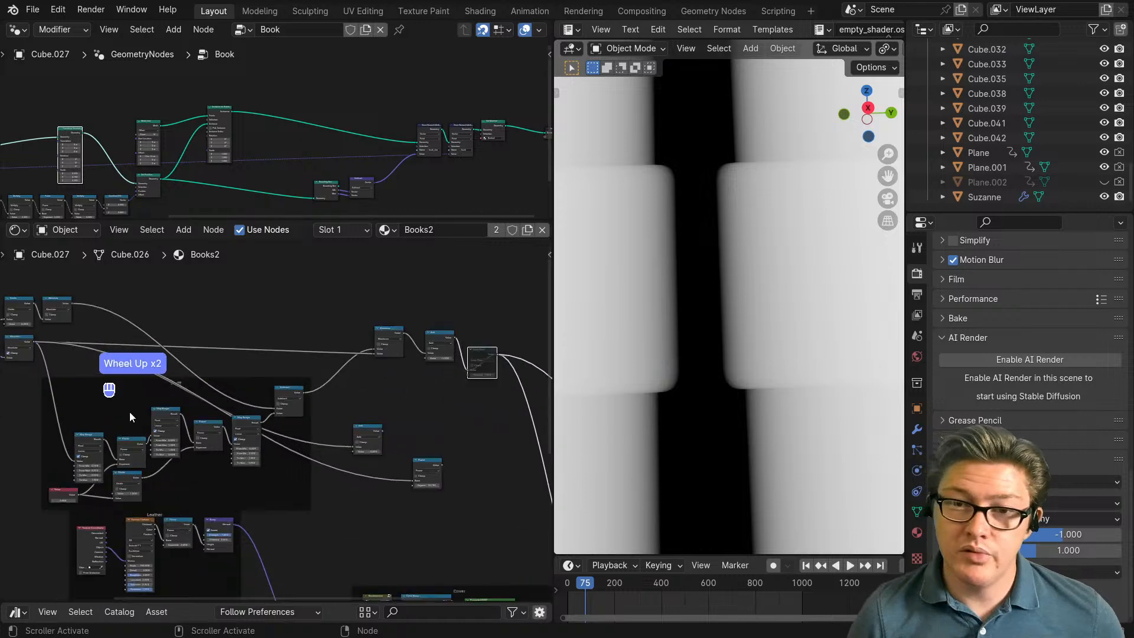
pyautogui.moveTo(129, 411); pyautogui.dragTo(332, 462, button='middle')
pyautogui.scroll(3, 218, 424)
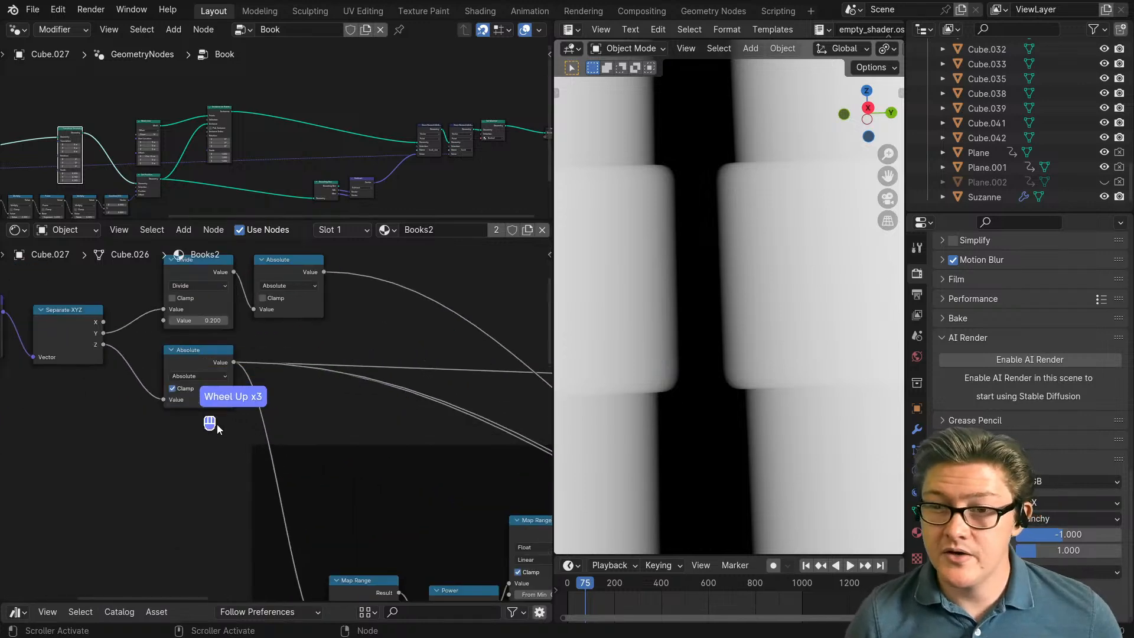
pyautogui.click(172, 389)
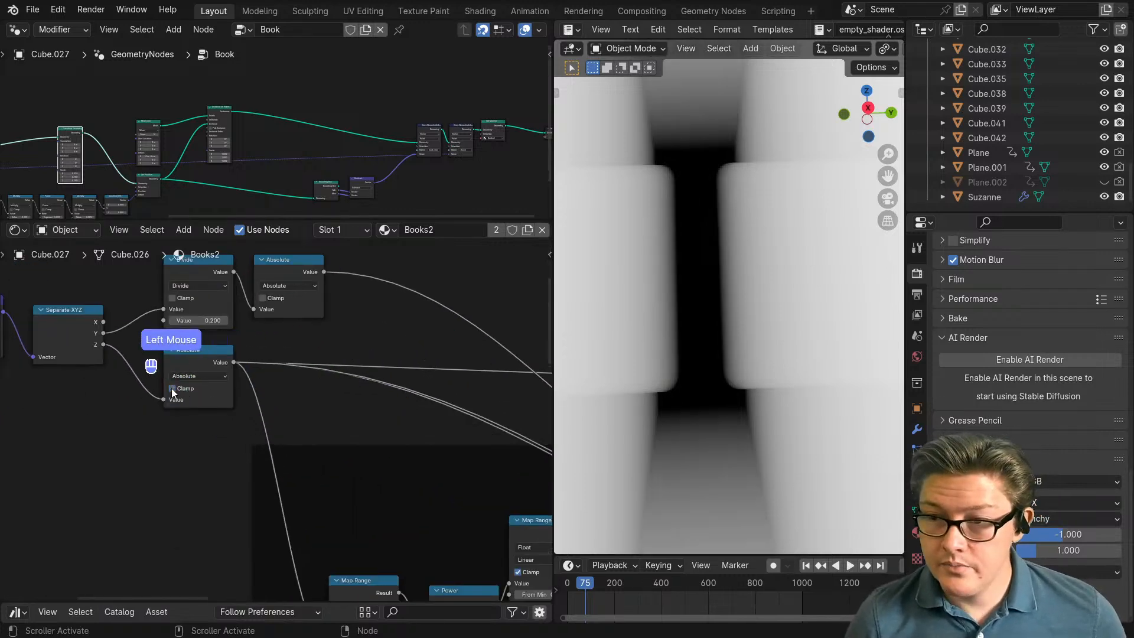
pyautogui.click(171, 388)
pyautogui.scroll(-2, 172, 388)
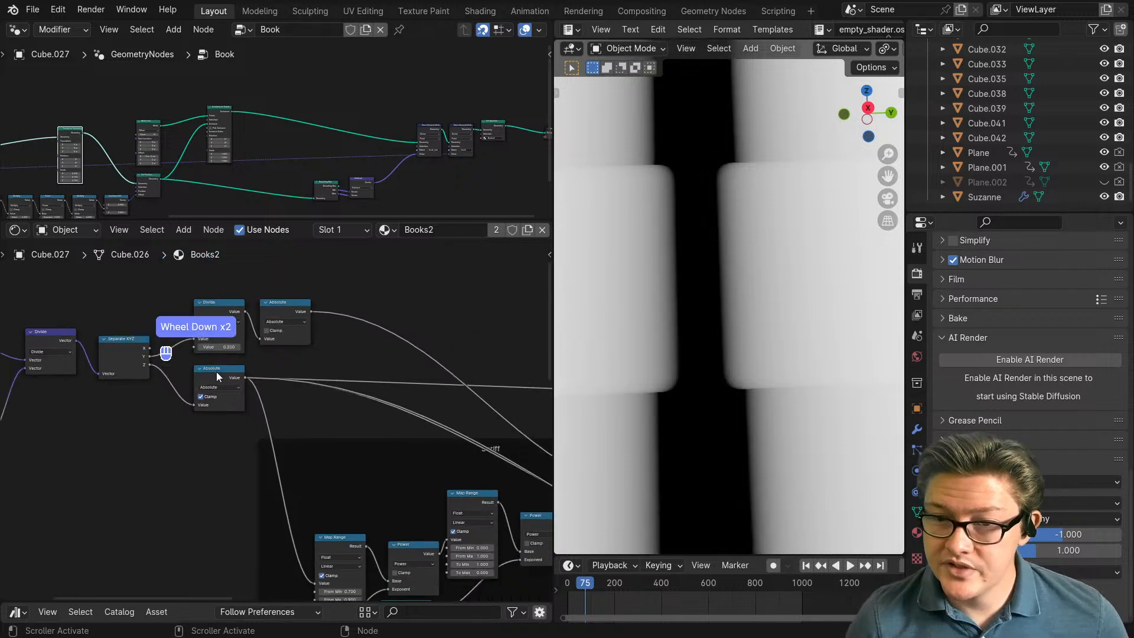
# Step: Move the Z Absolute node down and duplicate it with its input link kept, placing the copy above the original
pyautogui.moveTo(213, 381); pyautogui.dragTo(207, 497)
pyautogui.hotkey('shift', 'ctrl', 'd')
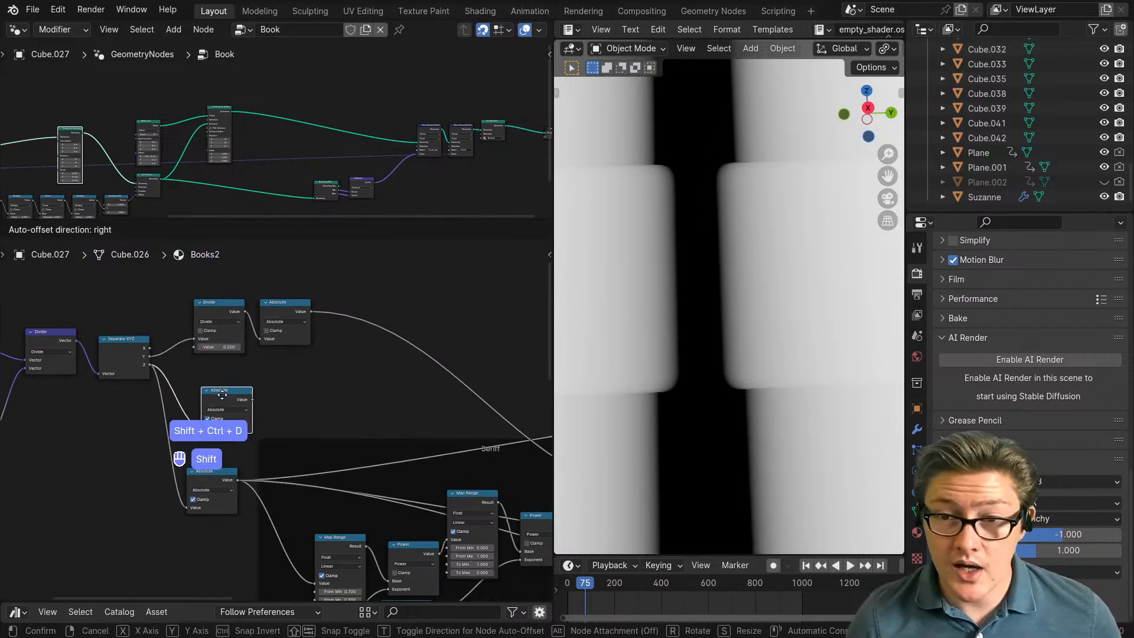
pyautogui.click(223, 390)
pyautogui.scroll(2, 223, 390)
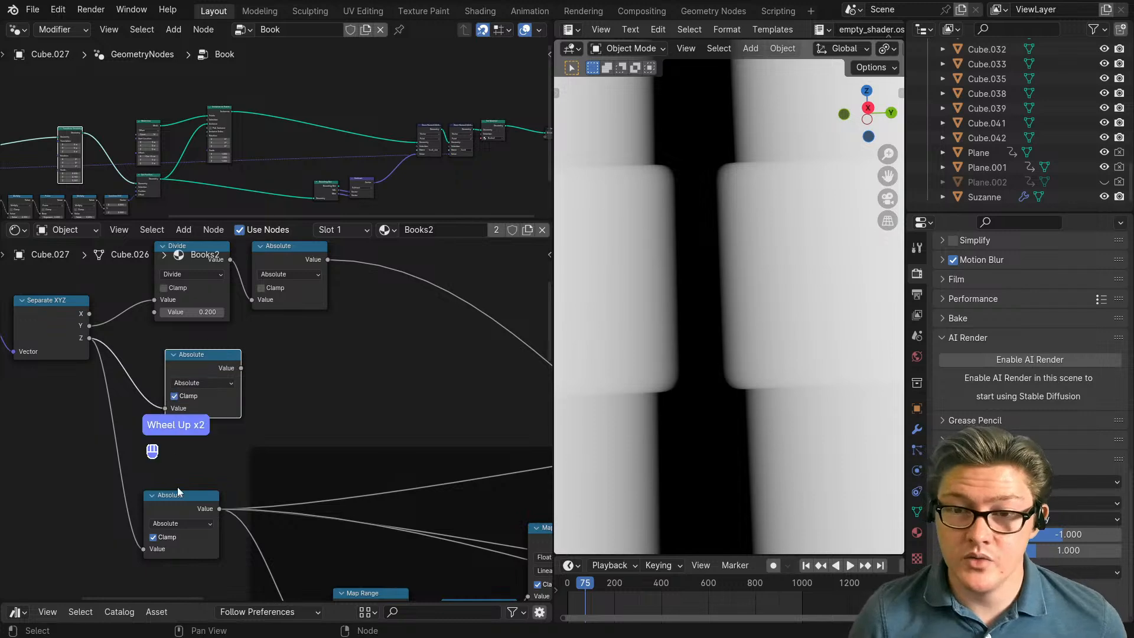
pyautogui.moveTo(170, 495); pyautogui.dragTo(171, 476)
# Step: Unmute the Less Than node at the end of the letter mask chain
pyautogui.scroll(-4, 250, 496)
pyautogui.moveTo(388, 504); pyautogui.dragTo(203, 495, button='middle')
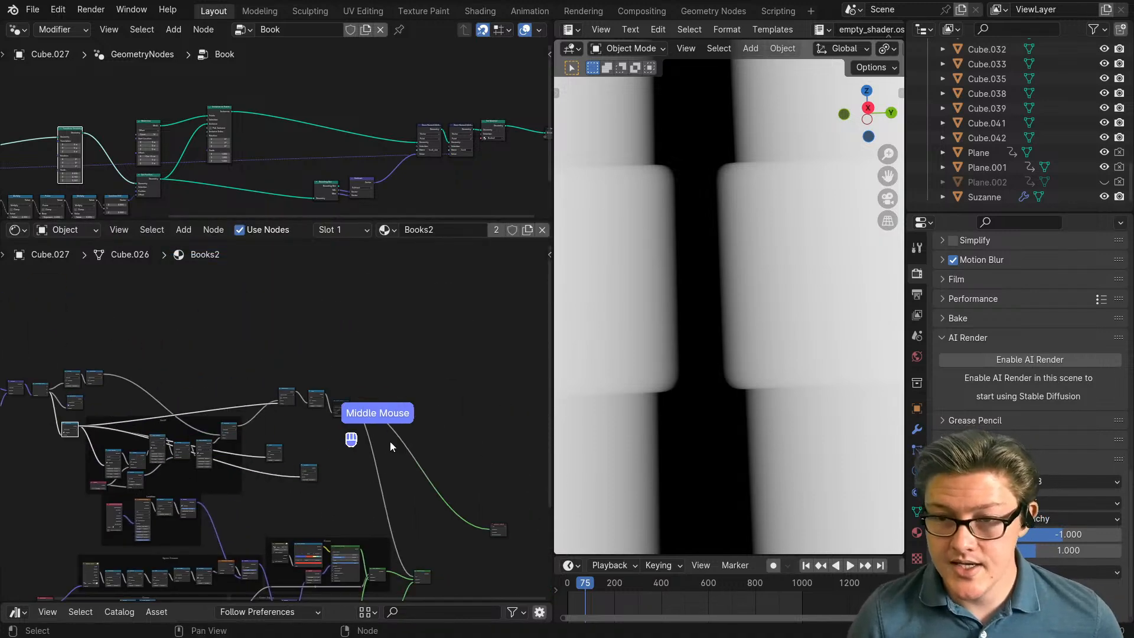
pyautogui.click(342, 407)
pyautogui.press('m')
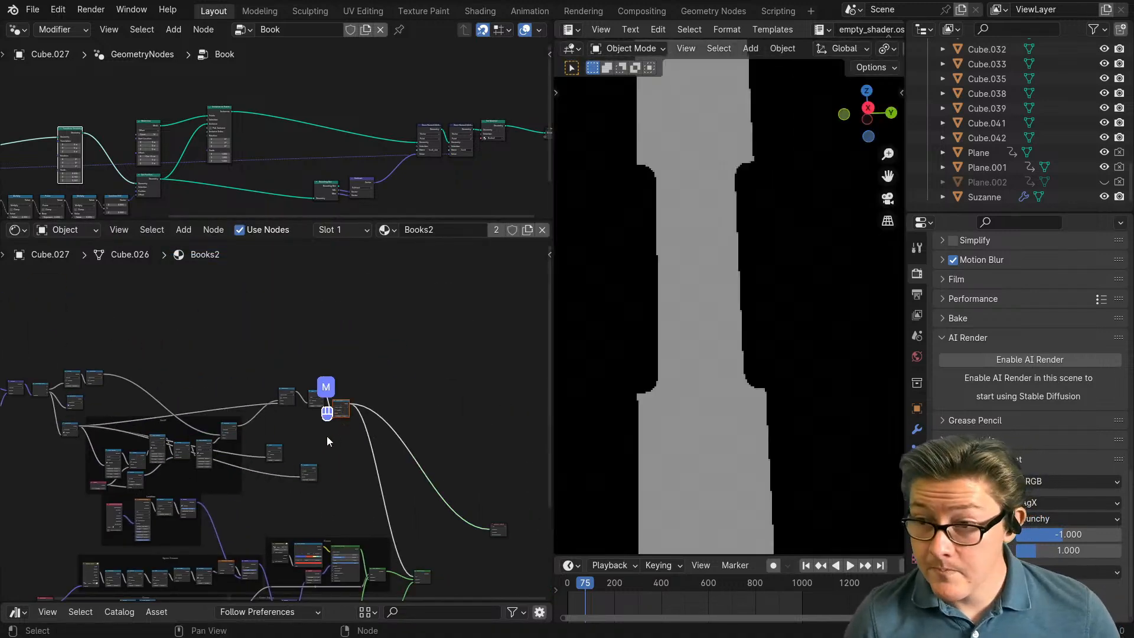
pyautogui.scroll(2, 281, 417)
pyautogui.moveTo(140, 459); pyautogui.dragTo(318, 470, button='middle')
pyautogui.scroll(4, 256, 451)
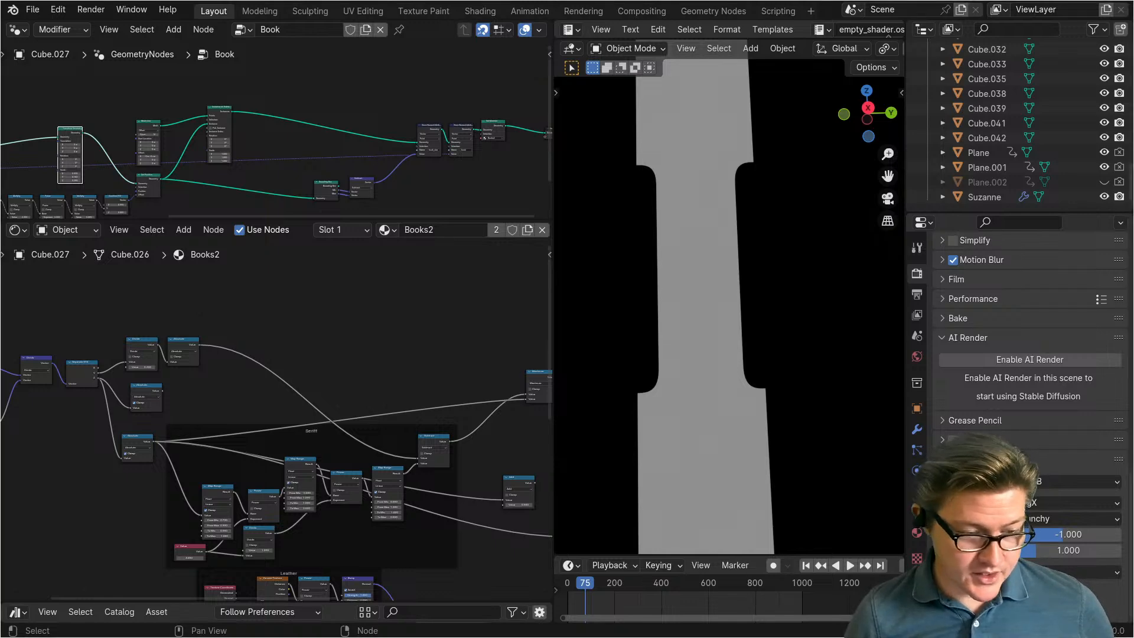
# Step: Switch to Book Cover.png in the image viewer, examine the gradient around the ONLY letters up close, and return to Blender
pyautogui.hotkey('alt', 'Tab')
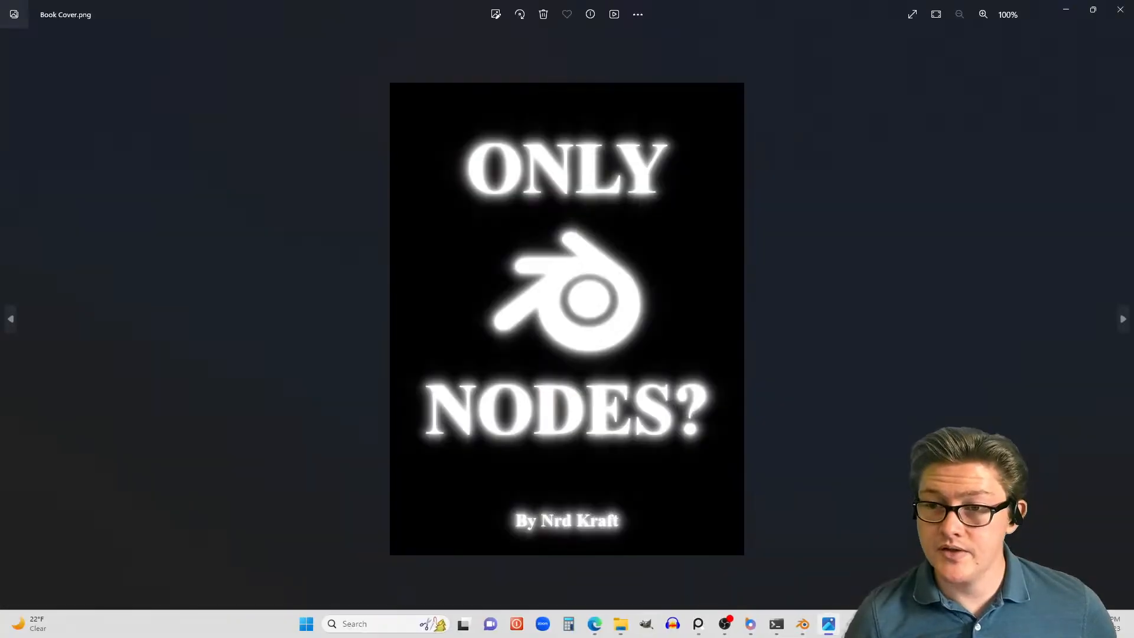
pyautogui.scroll(4, 707, 164)
pyautogui.scroll(10, 506, 278)
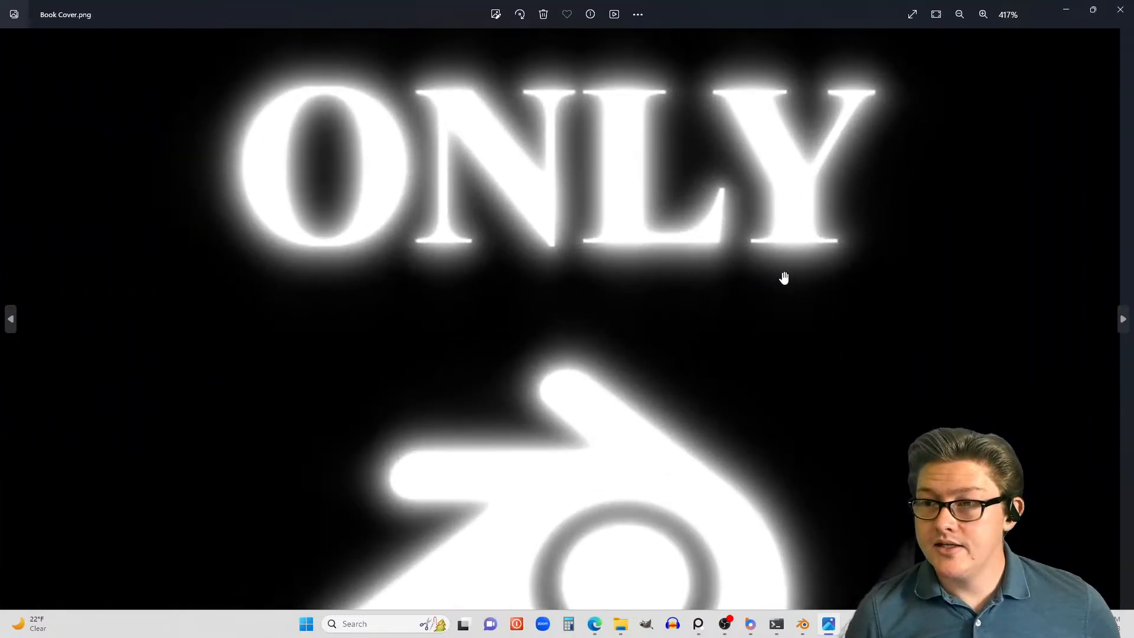
pyautogui.scroll(2, 610, 355)
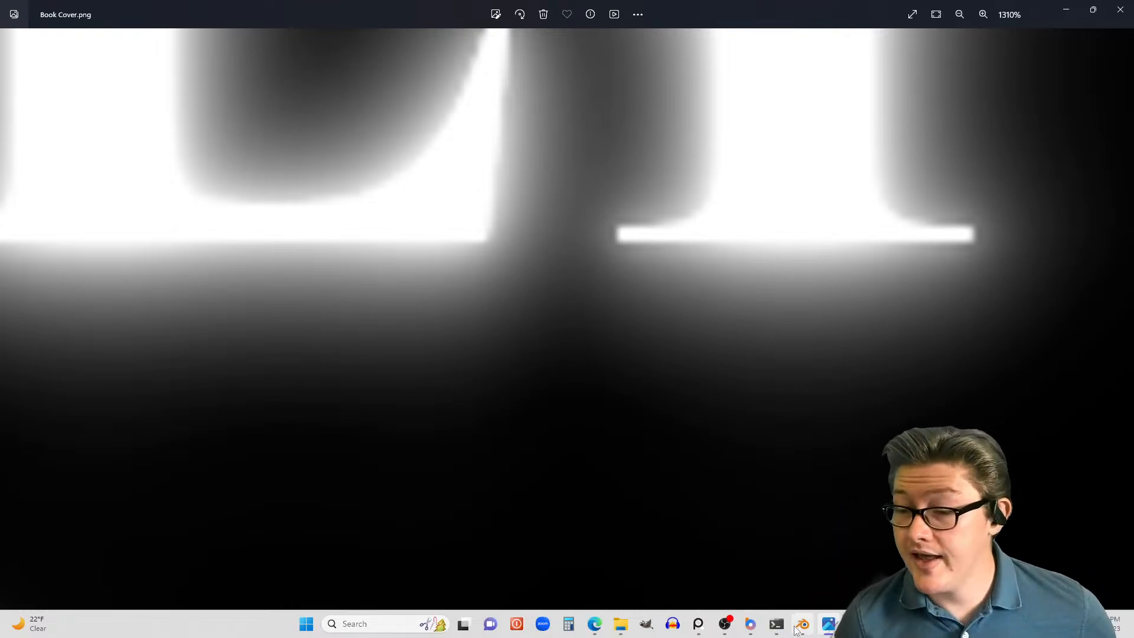
pyautogui.moveTo(800, 627)
pyautogui.click(810, 575)
# Step: Move the Power node directly below the unconnected Add node to the right of the Seriff frame
pyautogui.scroll(-4, 364, 417)
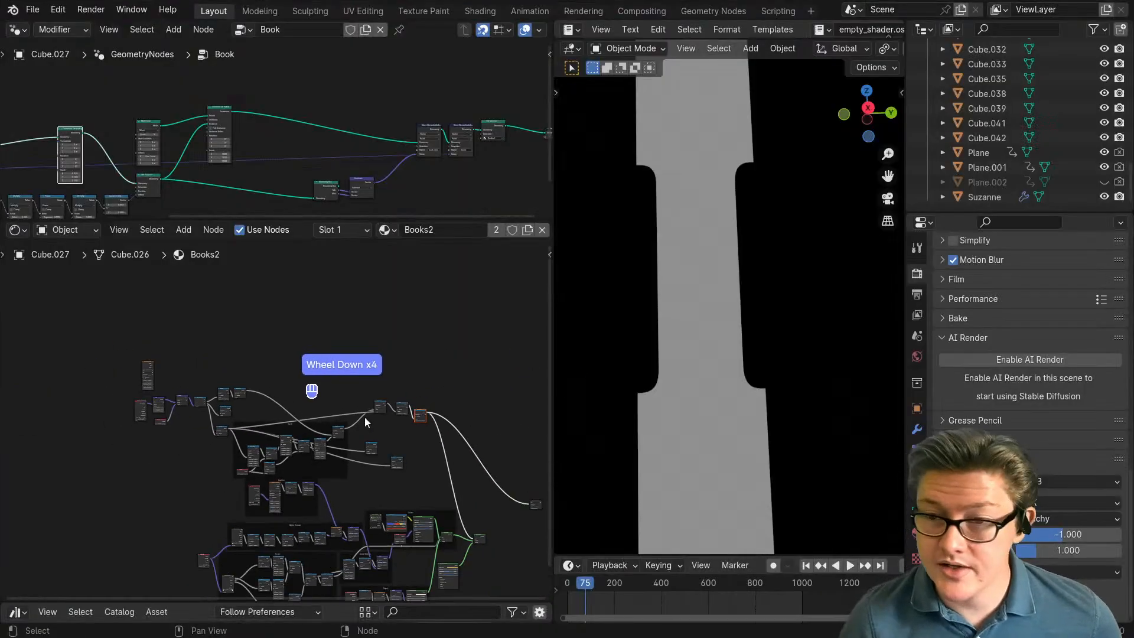
pyautogui.scroll(-4, 370, 418)
pyautogui.scroll(3, 378, 440)
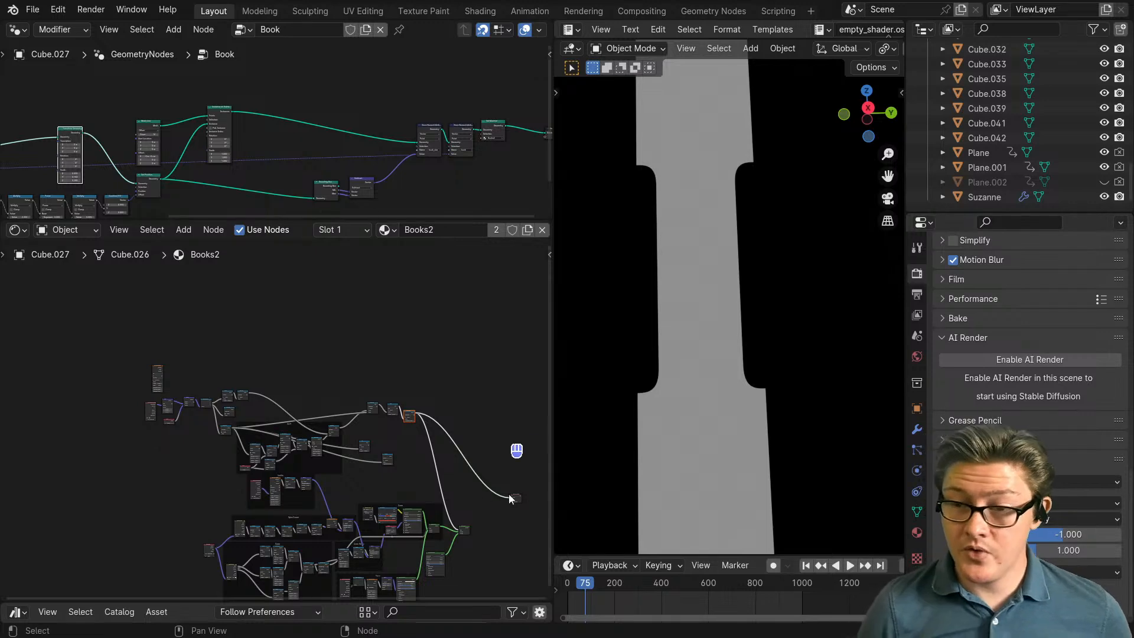
pyautogui.scroll(2, 414, 467)
pyautogui.moveTo(414, 466); pyautogui.dragTo(382, 459, button='middle')
pyautogui.scroll(3, 417, 523)
pyautogui.moveTo(417, 523); pyautogui.dragTo(328, 474)
pyautogui.scroll(3, 354, 469)
pyautogui.press('g')
pyautogui.click(361, 446)
pyautogui.click(387, 465)
pyautogui.scroll(4, 452, 488)
pyautogui.moveTo(400, 499); pyautogui.dragTo(429, 425, button='middle')
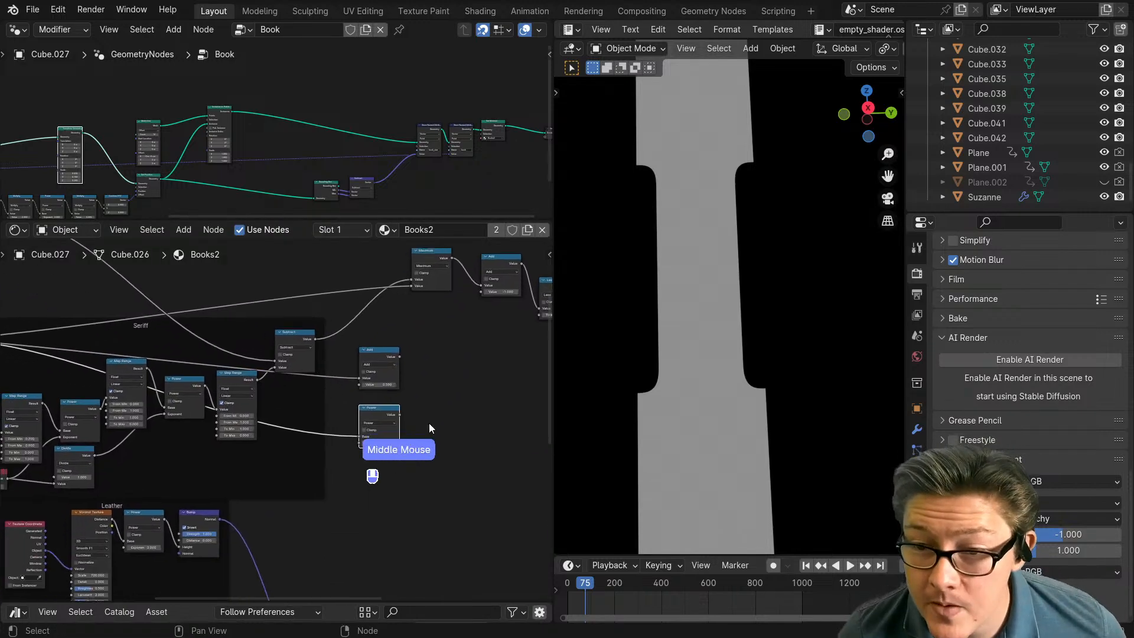
# Step: Preview the clamped Absolute node and remove the leftover Add and Power nodes beside the Seriff frame
pyautogui.scroll(-2, 437, 437)
pyautogui.scroll(-1, 402, 490)
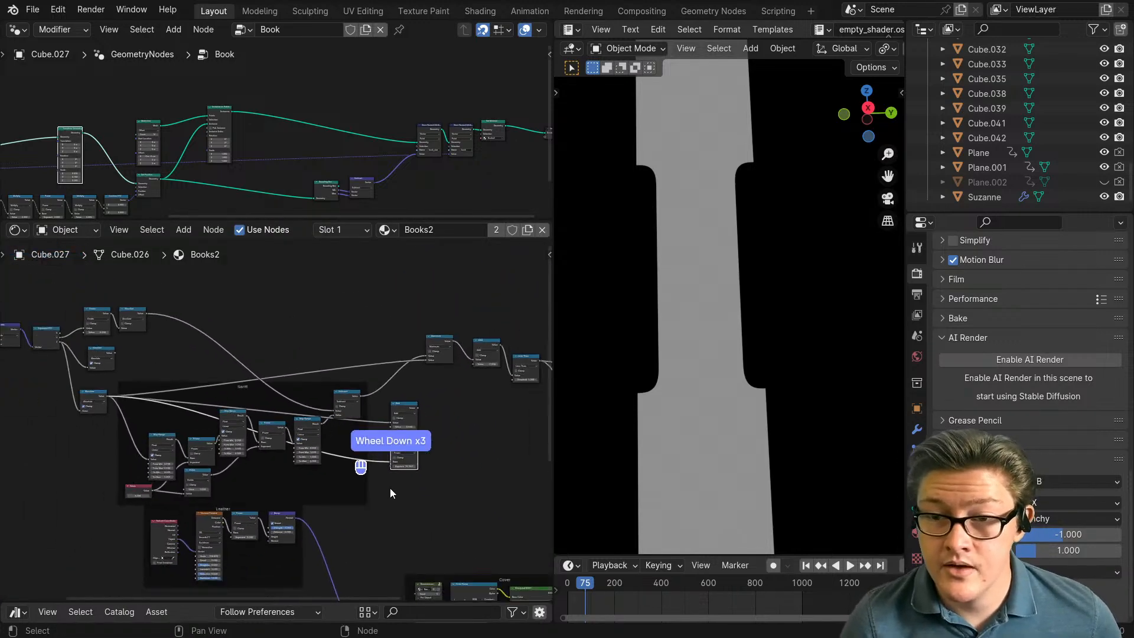
pyautogui.scroll(-5, 390, 488)
pyautogui.moveTo(312, 476); pyautogui.dragTo(335, 458, button='middle')
pyautogui.moveTo(281, 379); pyautogui.dragTo(288, 372)
pyautogui.scroll(2, 354, 422)
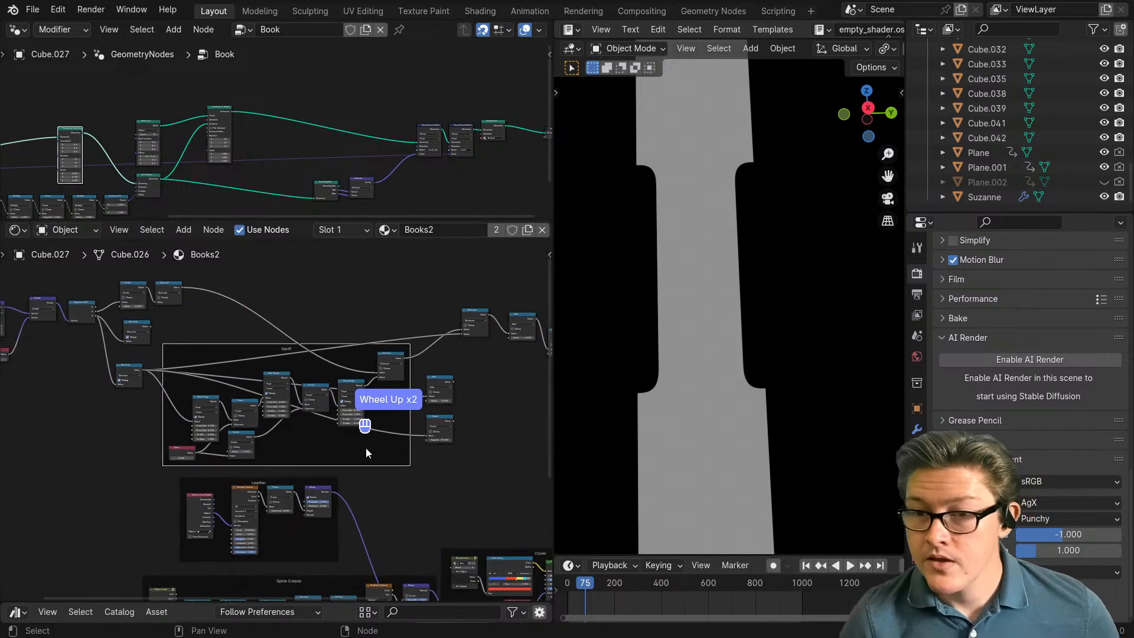
pyautogui.keyDown('ctrl'); pyautogui.keyDown('shift'); pyautogui.click(125, 374); pyautogui.keyUp('shift'); pyautogui.keyUp('ctrl')
pyautogui.moveTo(469, 442); pyautogui.dragTo(436, 387)
pyautogui.hotkey('ctrl', 'x')
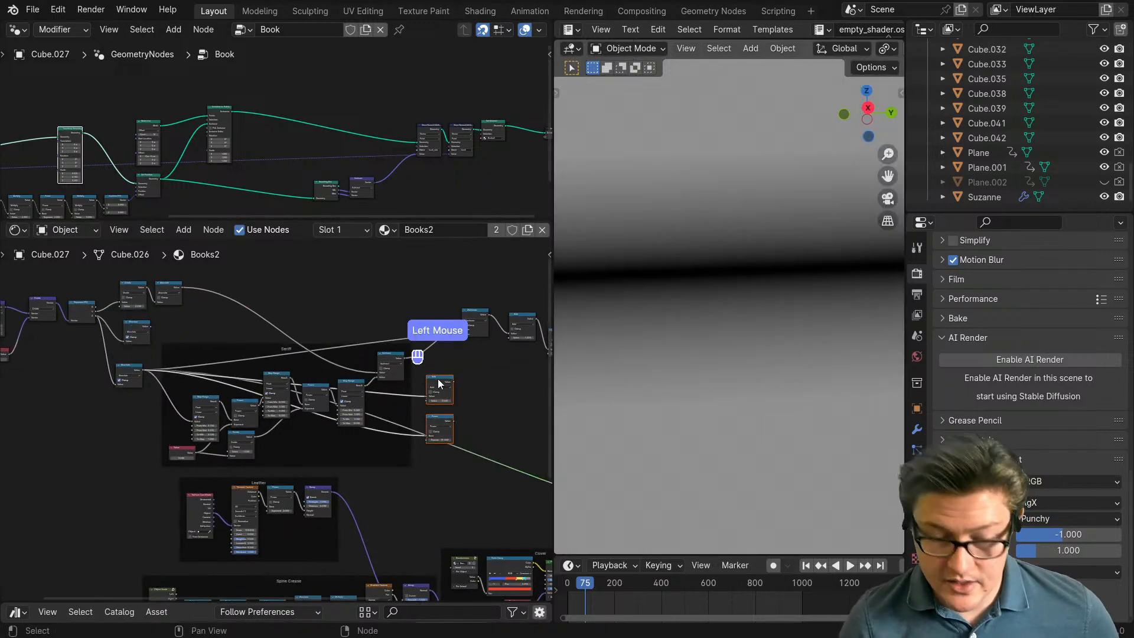
# Step: Insert an Add math node on the previewed Absolute output beside the Seriff frame and set its value to -1
pyautogui.moveTo(445, 426); pyautogui.dragTo(336, 419, button='middle')
pyautogui.hotkey('ctrl', 'm')
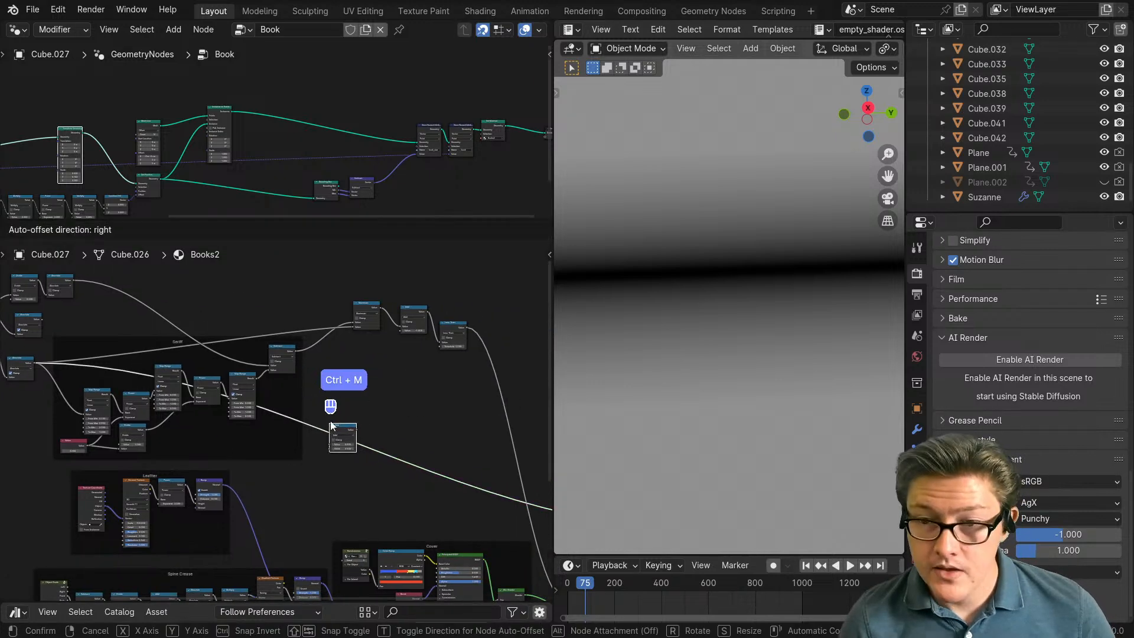
pyautogui.click(346, 437)
pyautogui.scroll(9, 361, 439)
pyautogui.moveTo(395, 458); pyautogui.dragTo(337, 448, button='middle')
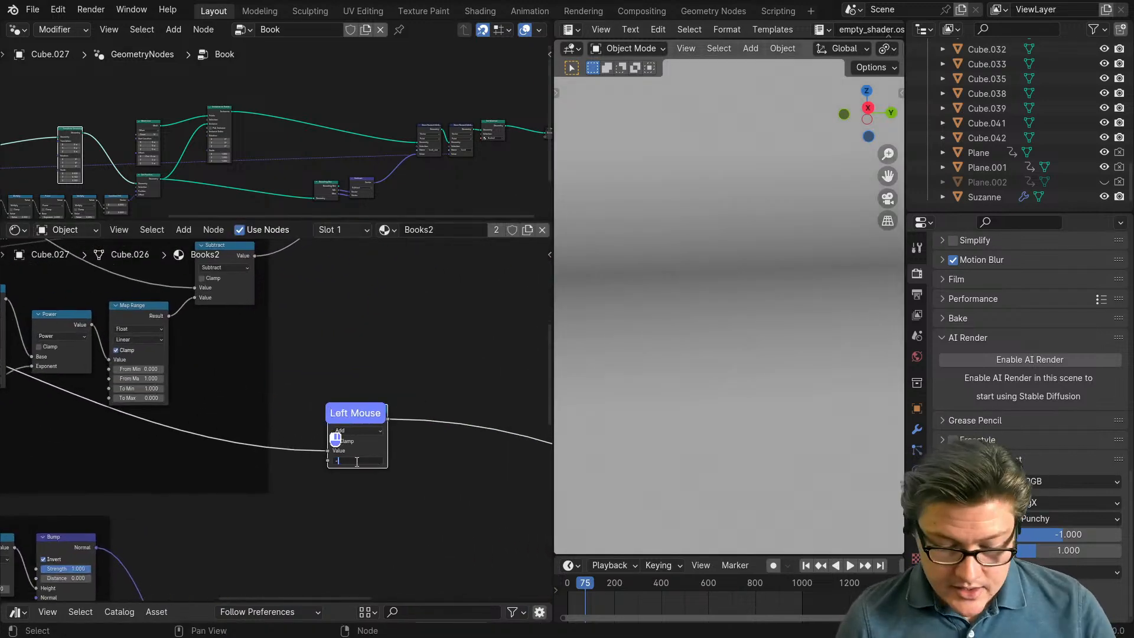
pyautogui.scroll(-1, 398, 485)
pyautogui.scroll(-1, 778, 435)
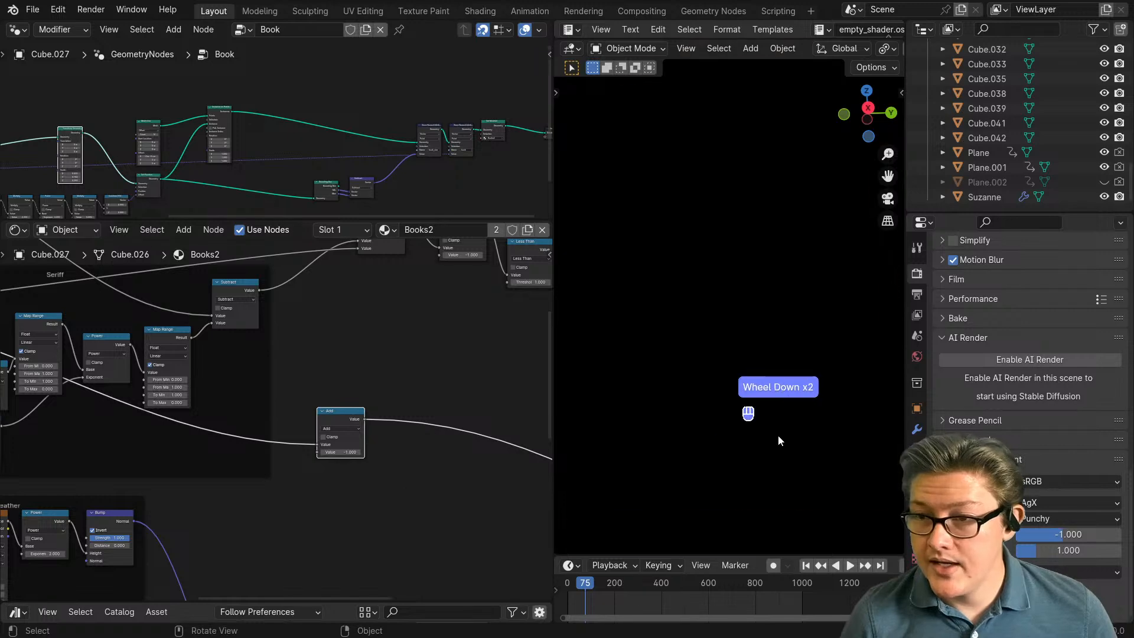
# Step: Set the new Add node's value to -0.5
pyautogui.scroll(2, 428, 459)
pyautogui.click(366, 462)
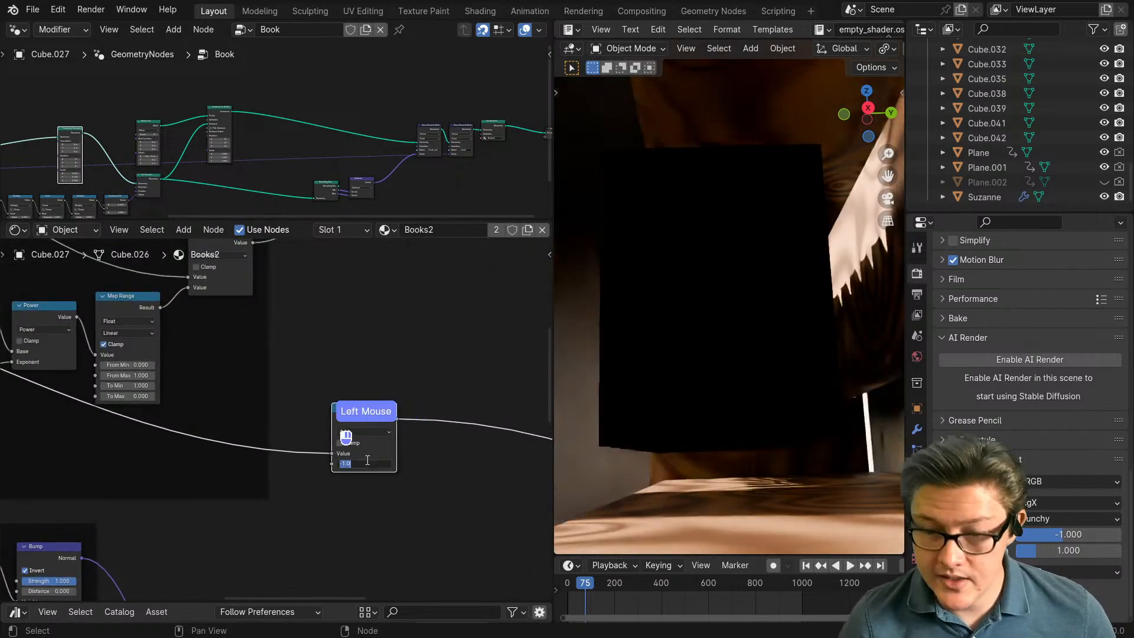
pyautogui.write('-.5')
pyautogui.press('Return')
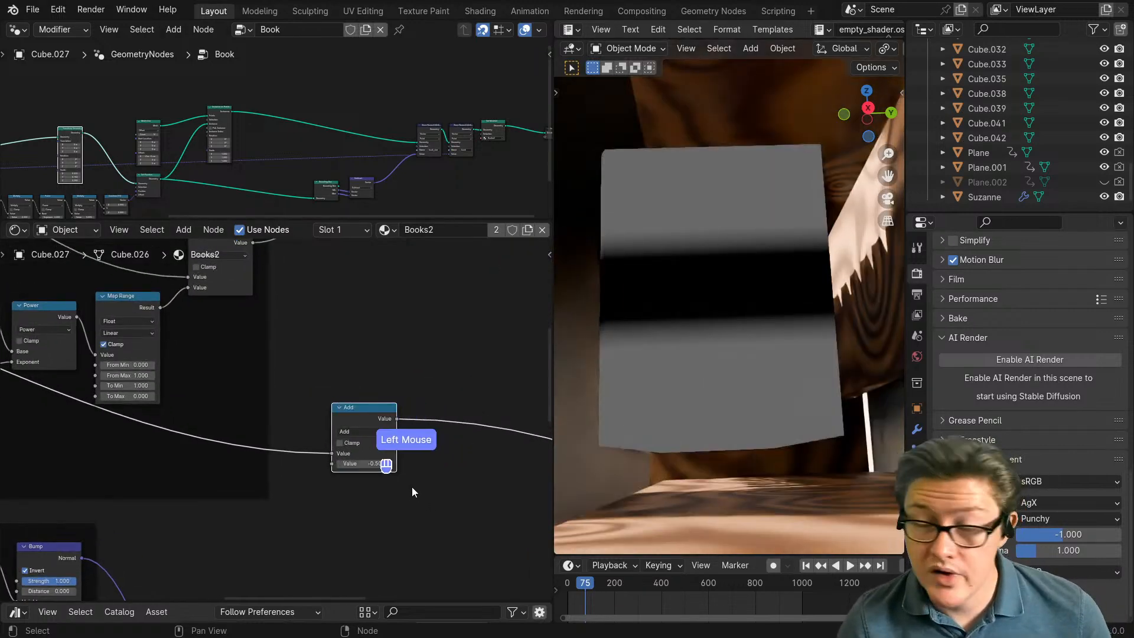
# Step: Compare the Less Than result with the new Add node's output by previewing each on the book
pyautogui.scroll(-4, 413, 481)
pyautogui.moveTo(422, 453); pyautogui.dragTo(354, 489, button='middle')
pyautogui.keyDown('ctrl'); pyautogui.keyDown('shift'); pyautogui.click(367, 336); pyautogui.keyUp('shift'); pyautogui.keyUp('ctrl')
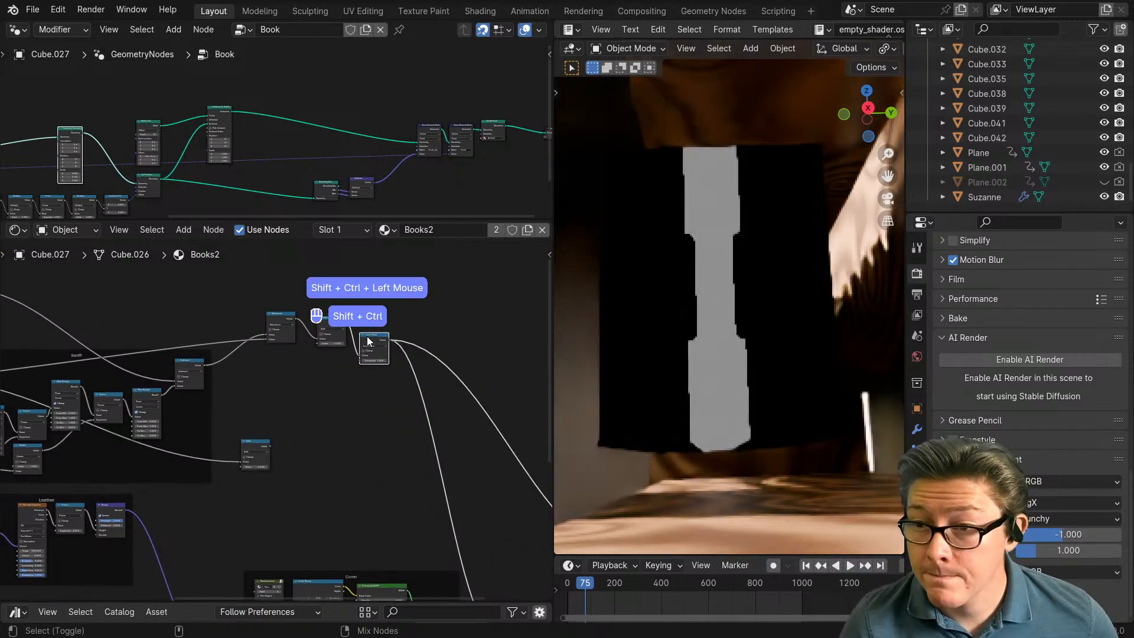
pyautogui.scroll(2, 760, 366)
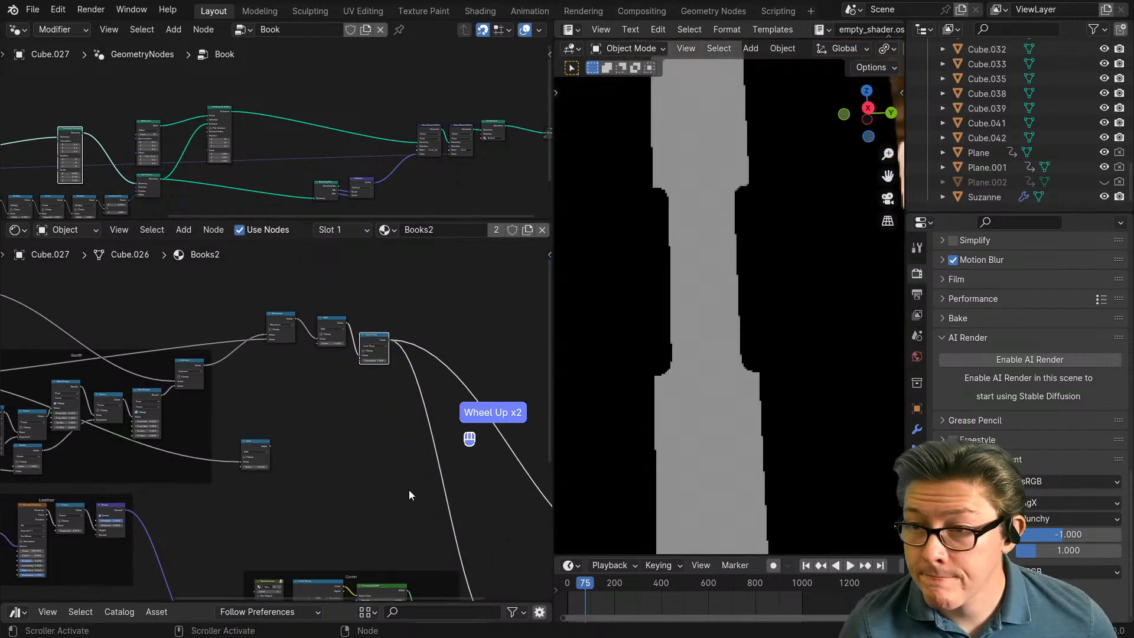
pyautogui.scroll(1, 254, 451)
pyautogui.scroll(2, 254, 451)
pyautogui.keyDown('ctrl'); pyautogui.keyDown('shift'); pyautogui.click(249, 452); pyautogui.keyUp('shift'); pyautogui.keyUp('ctrl')
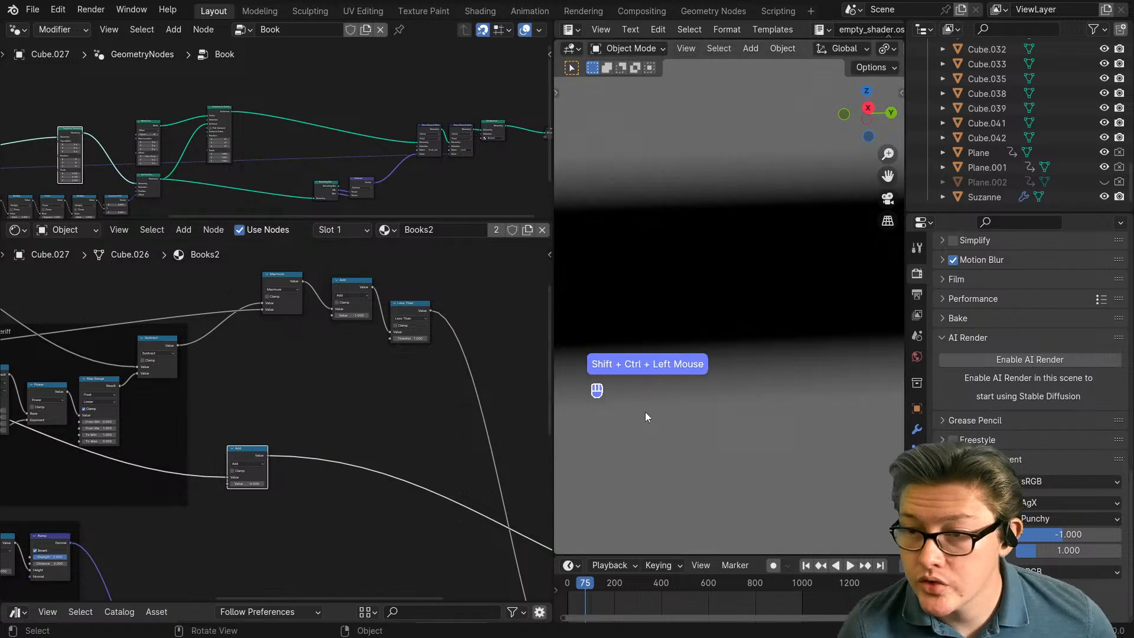
# Step: Lower the previewed Add node's value to -0.7
pyautogui.scroll(2, 195, 515)
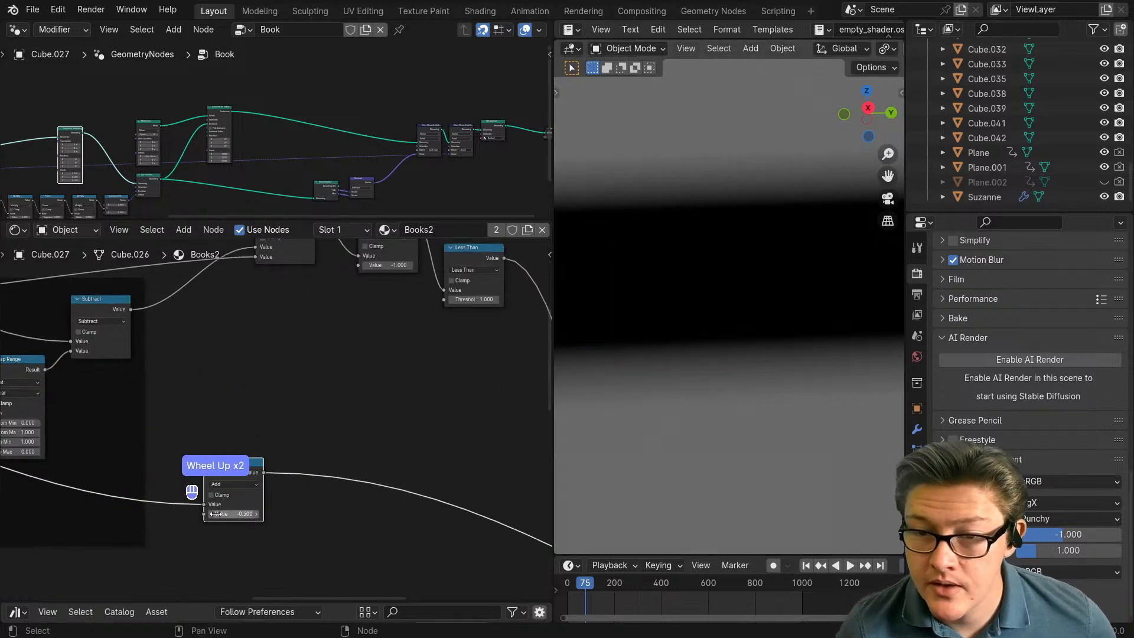
pyautogui.click(211, 515)
pyautogui.click(211, 514)
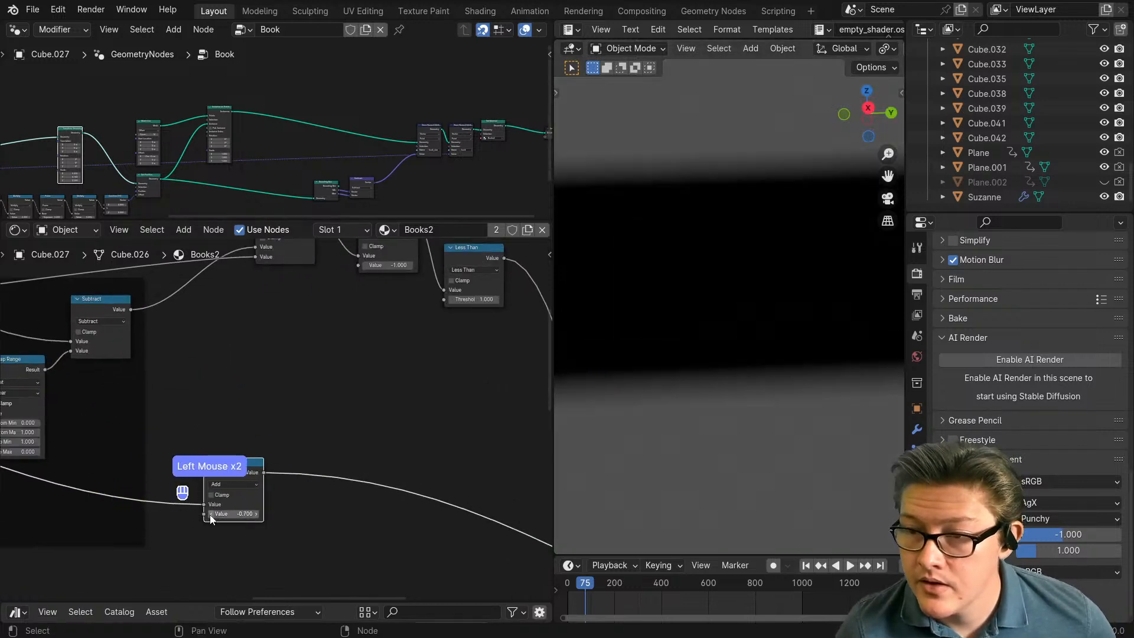
# Step: Turn off Clamp on the spare Absolute node and feed its output into the new Add node, with that node's value at -1
pyautogui.scroll(-3, 192, 510)
pyautogui.moveTo(108, 443); pyautogui.dragTo(326, 464, button='middle')
pyautogui.moveTo(130, 423); pyautogui.dragTo(232, 438, button='middle')
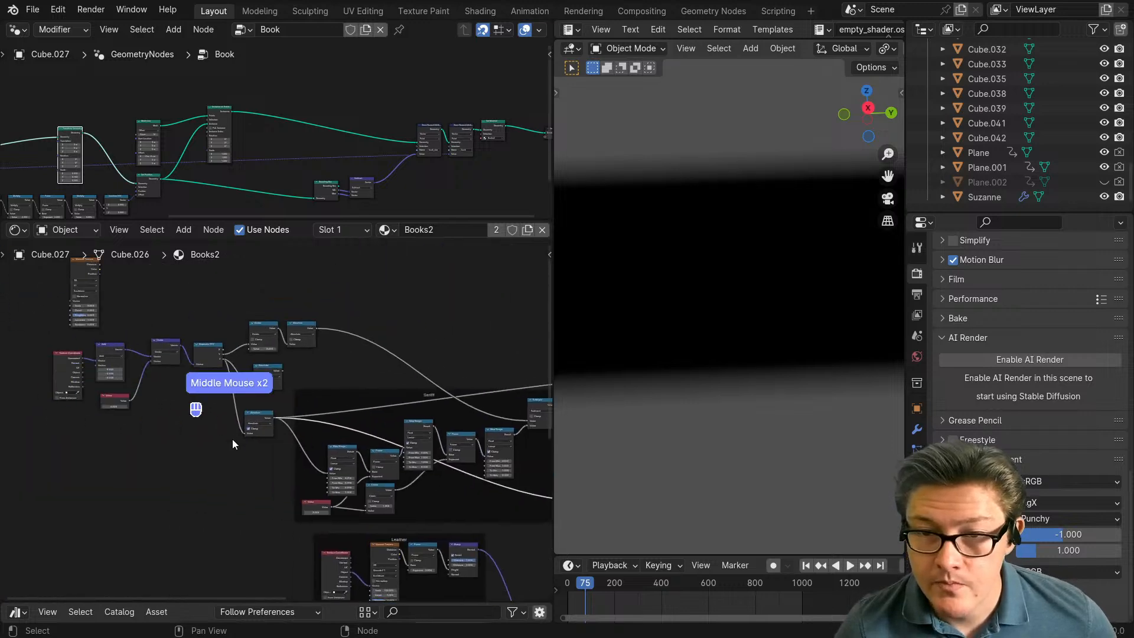
pyautogui.scroll(2, 231, 442)
pyautogui.click(241, 355)
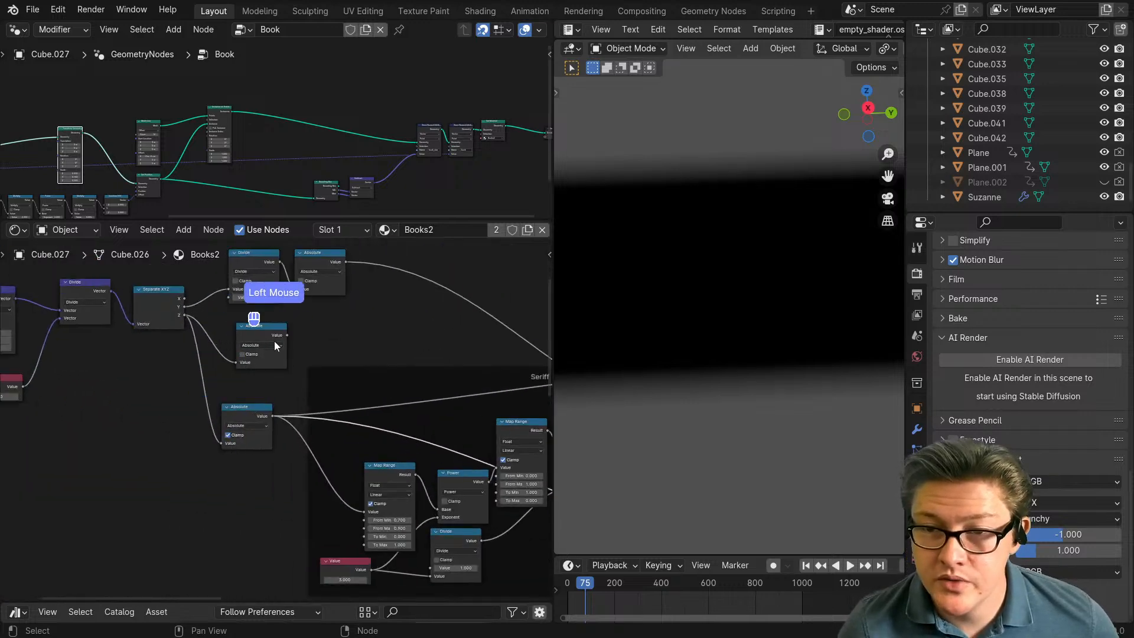
pyautogui.moveTo(287, 335); pyautogui.dragTo(371, 561)
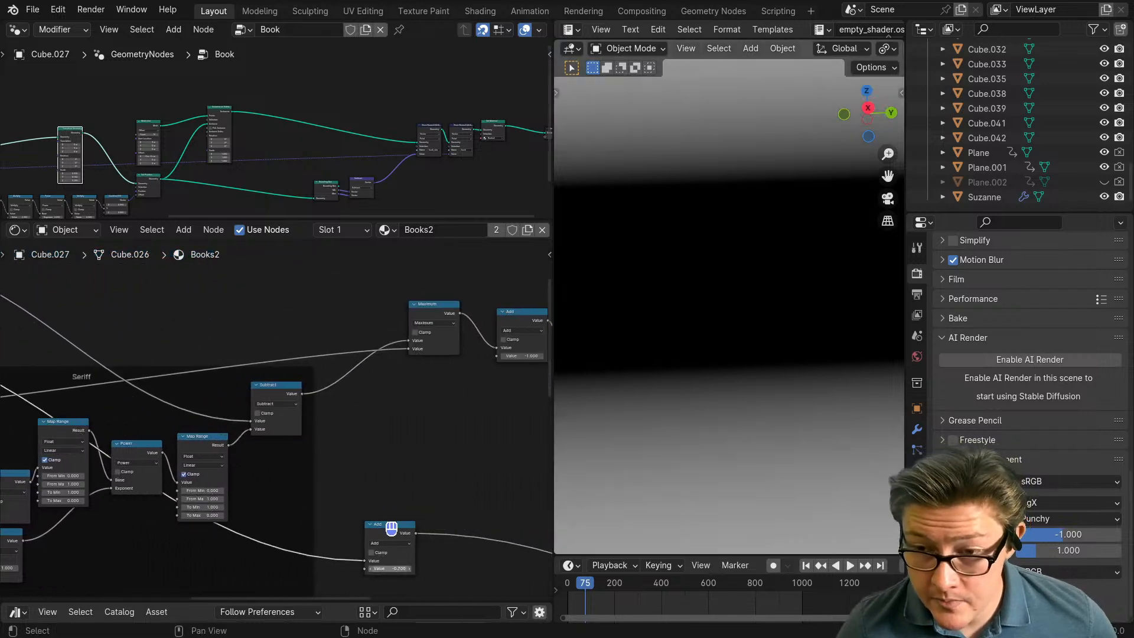
pyautogui.scroll(-1, 437, 472)
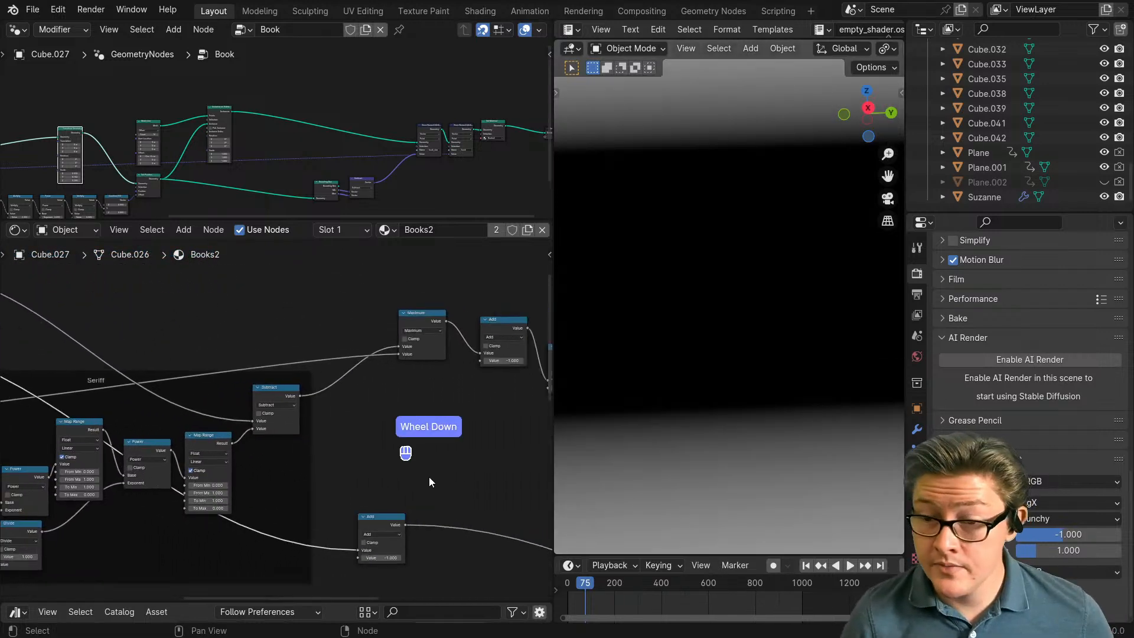
# Step: Preview the Less Than node's output, followed by the Add node that feeds it
pyautogui.moveTo(429, 476); pyautogui.dragTo(325, 462, button='middle')
pyautogui.scroll(-2, 387, 479)
pyautogui.moveTo(387, 480); pyautogui.dragTo(332, 455, button='middle')
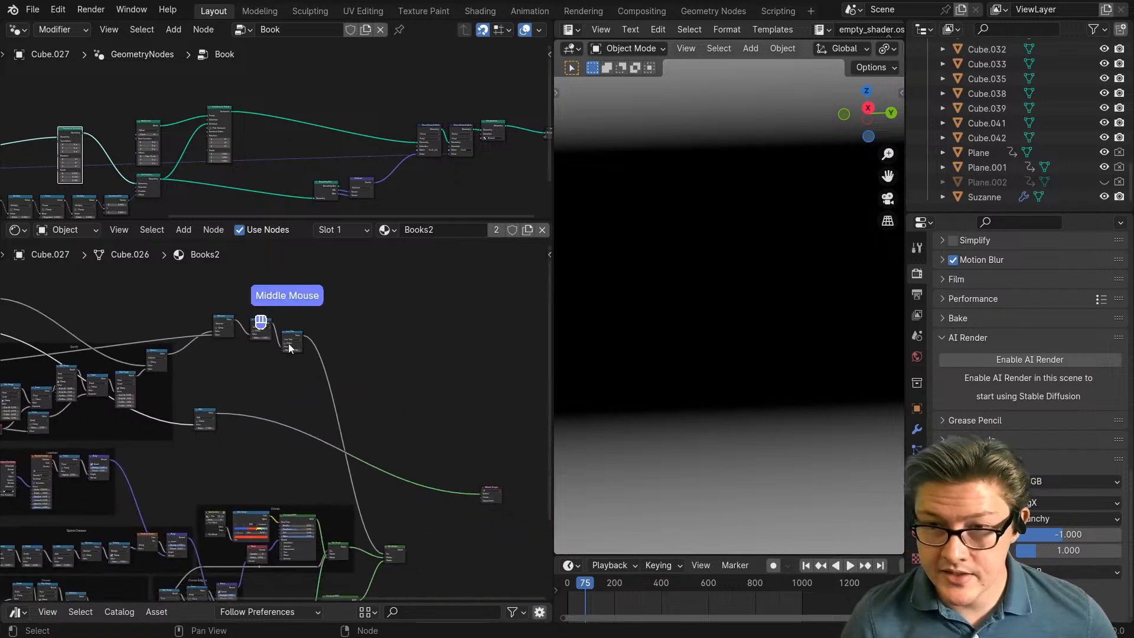
pyautogui.keyDown('ctrl'); pyautogui.keyDown('shift'); pyautogui.click(295, 341); pyautogui.keyUp('shift'); pyautogui.keyUp('ctrl')
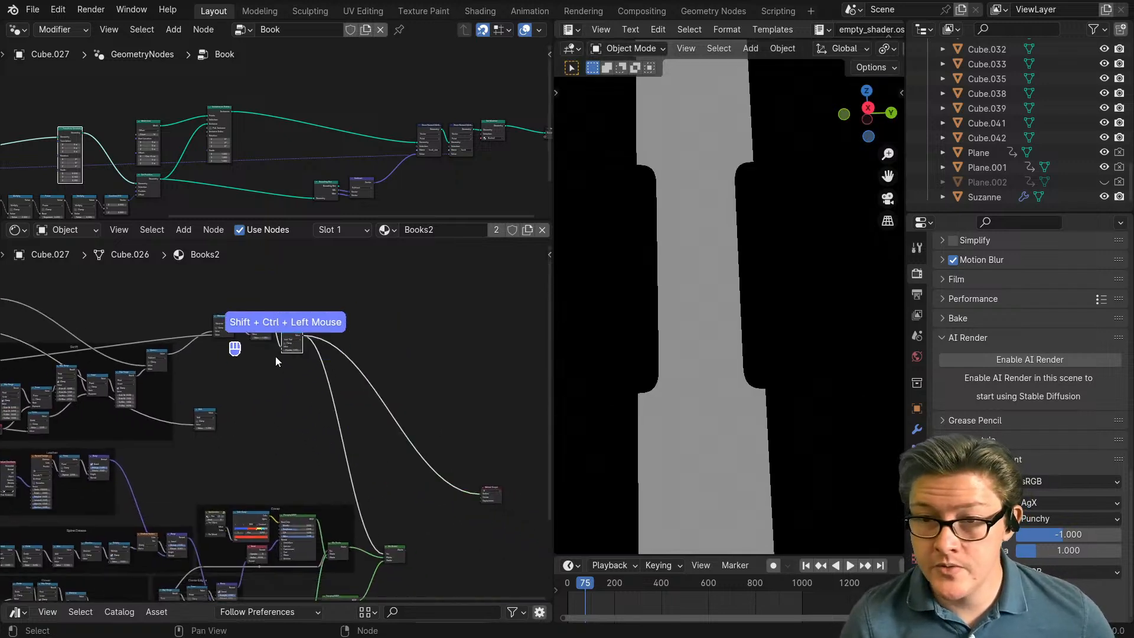
pyautogui.keyDown('ctrl'); pyautogui.keyDown('shift'); pyautogui.click(262, 333); pyautogui.keyUp('shift'); pyautogui.keyUp('ctrl')
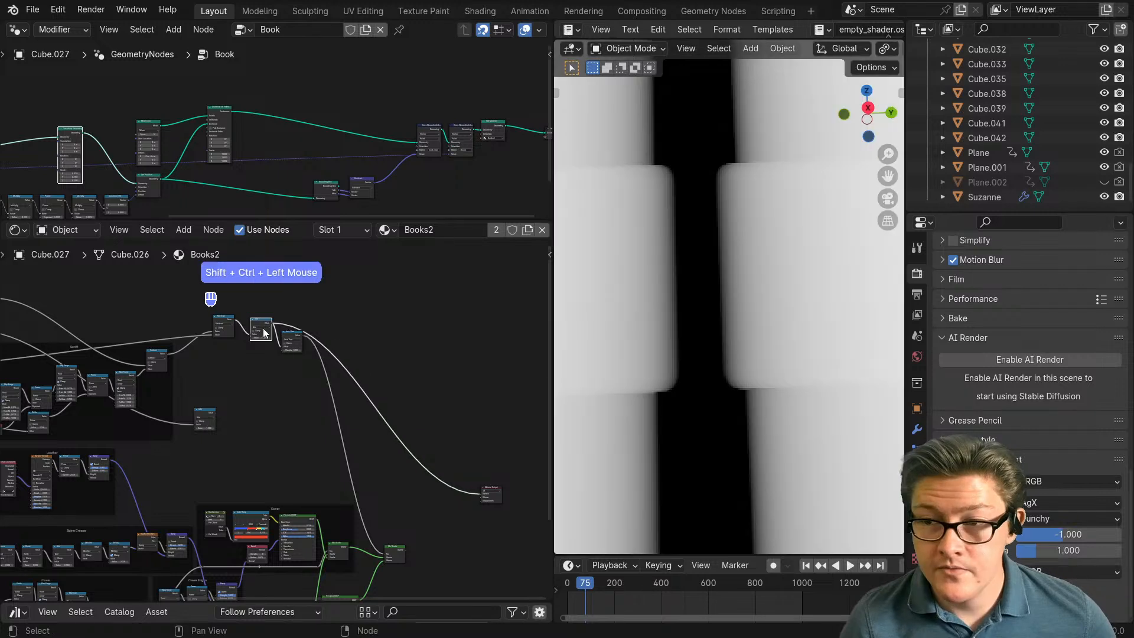
# Step: Rearrange the lower Add and Maximum nodes and insert an Add math node between Maximum and the Add node before Less Than
pyautogui.scroll(2, 254, 395)
pyautogui.moveTo(241, 394); pyautogui.dragTo(280, 482, button='middle')
pyautogui.scroll(2, 238, 497)
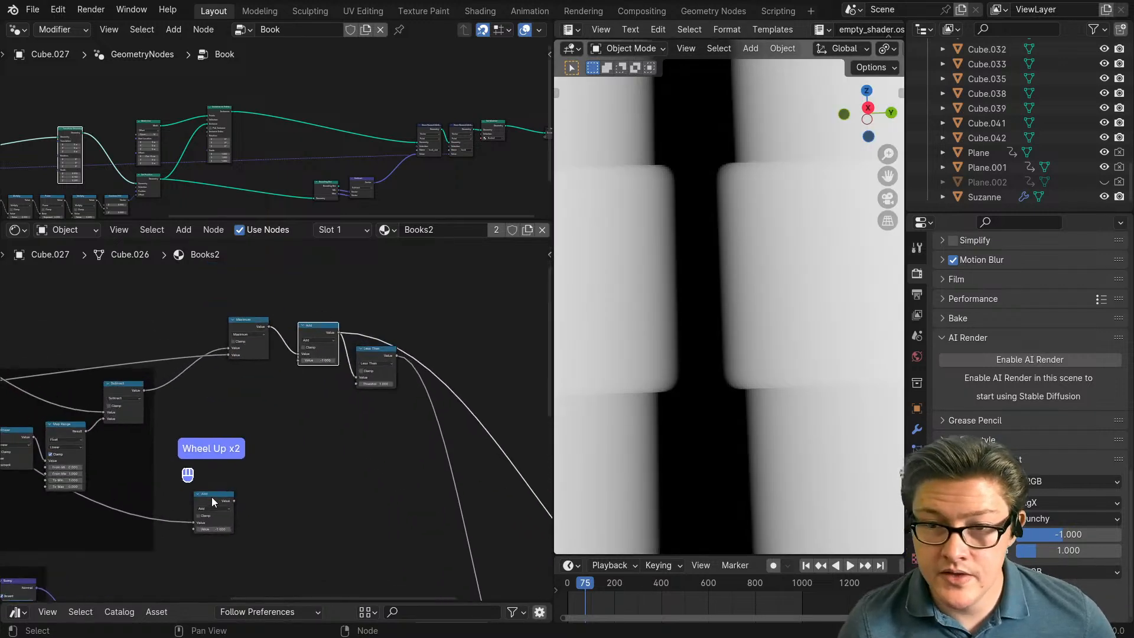
pyautogui.moveTo(214, 511); pyautogui.dragTo(206, 428)
pyautogui.scroll(1, 227, 331)
pyautogui.moveTo(238, 305); pyautogui.dragTo(179, 305)
pyautogui.moveTo(224, 390); pyautogui.dragTo(244, 425, button='middle')
pyautogui.hotkey('ctrl', 'm')
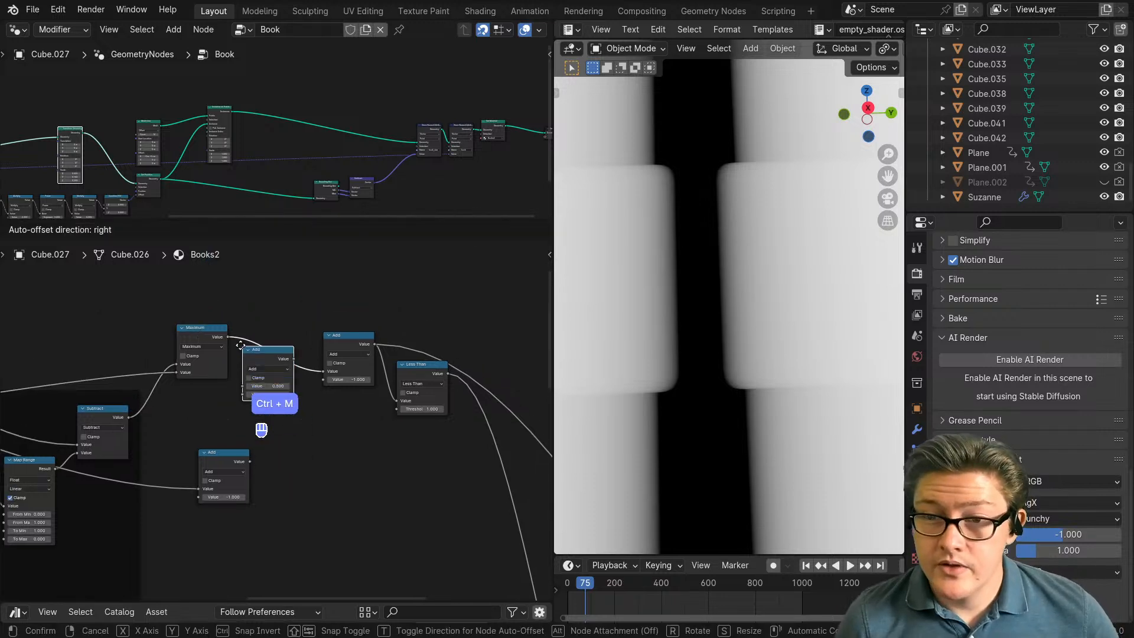
pyautogui.click(240, 331)
# Step: Connect the lower Add node's output to the second input of the inserted Add node and enable the lower node's Clamp
pyautogui.scroll(2, 276, 420)
pyautogui.moveTo(240, 476); pyautogui.dragTo(245, 471)
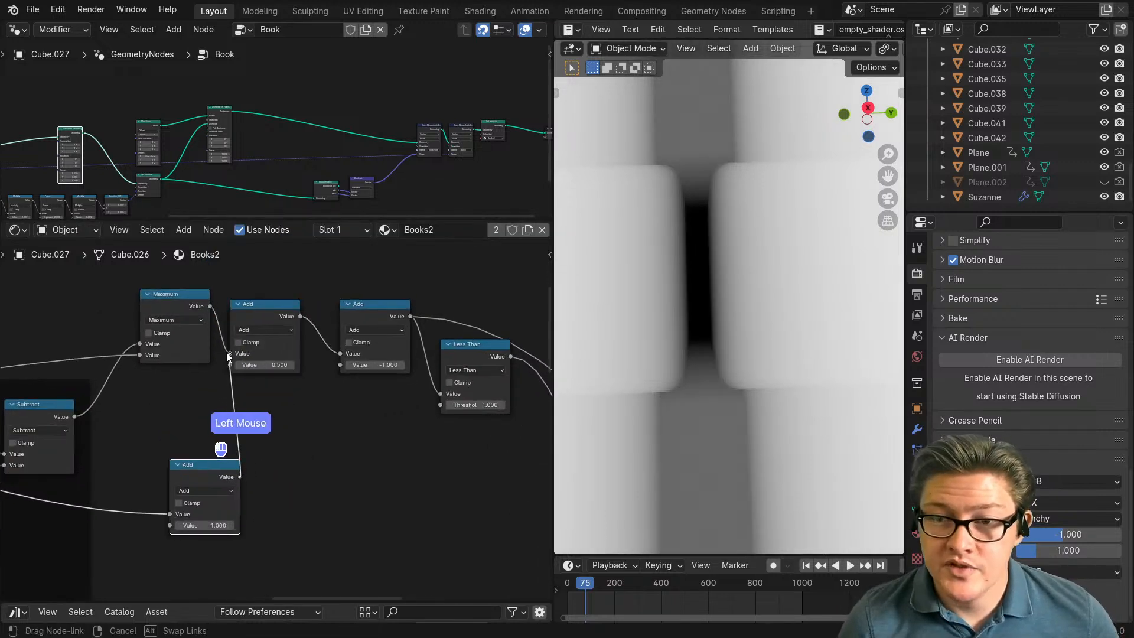
pyautogui.moveTo(230, 366); pyautogui.dragTo(230, 365)
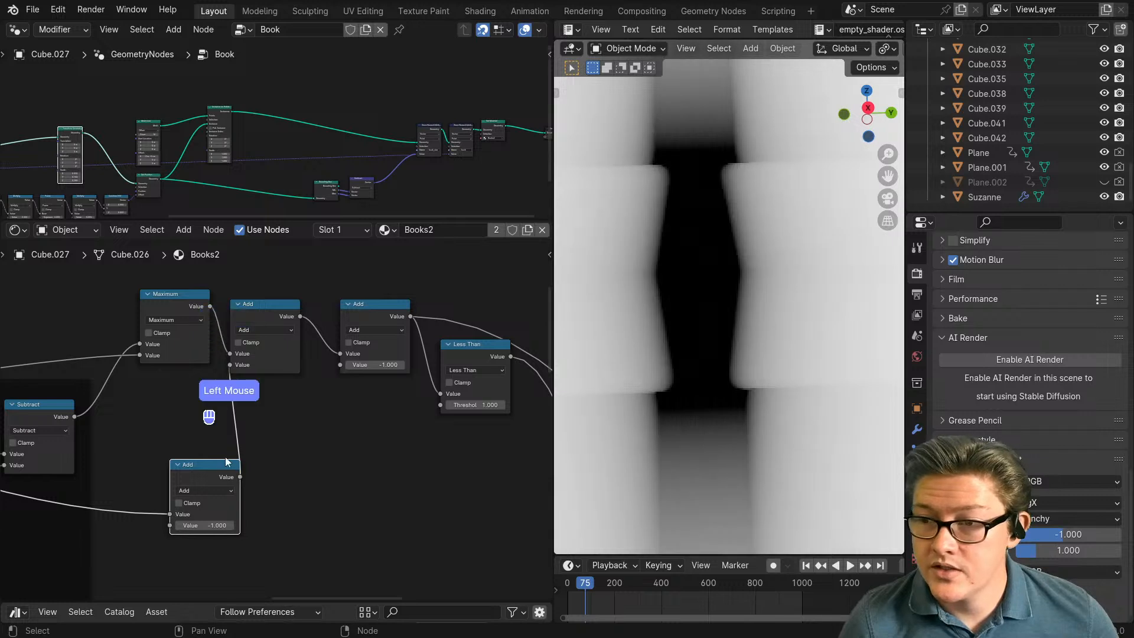
pyautogui.click(180, 502)
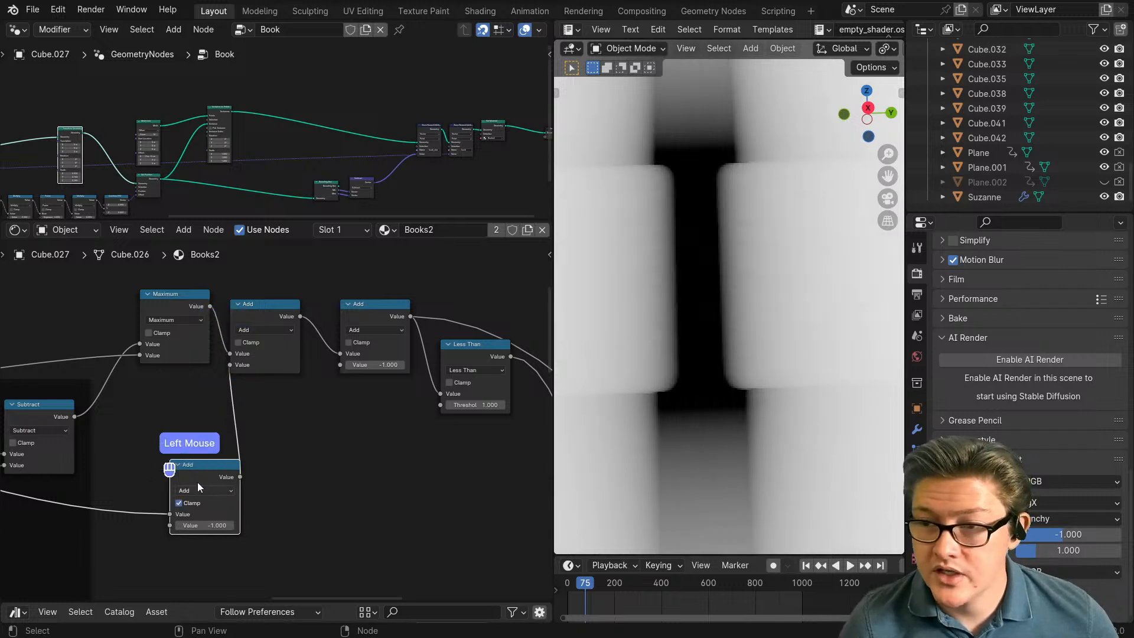
# Step: Move the lower Add node away from the combining Add node and turn off its Clamp
pyautogui.moveTo(202, 472); pyautogui.dragTo(173, 461)
pyautogui.scroll(-2, 173, 462)
pyautogui.moveTo(172, 462); pyautogui.dragTo(284, 435, button='middle')
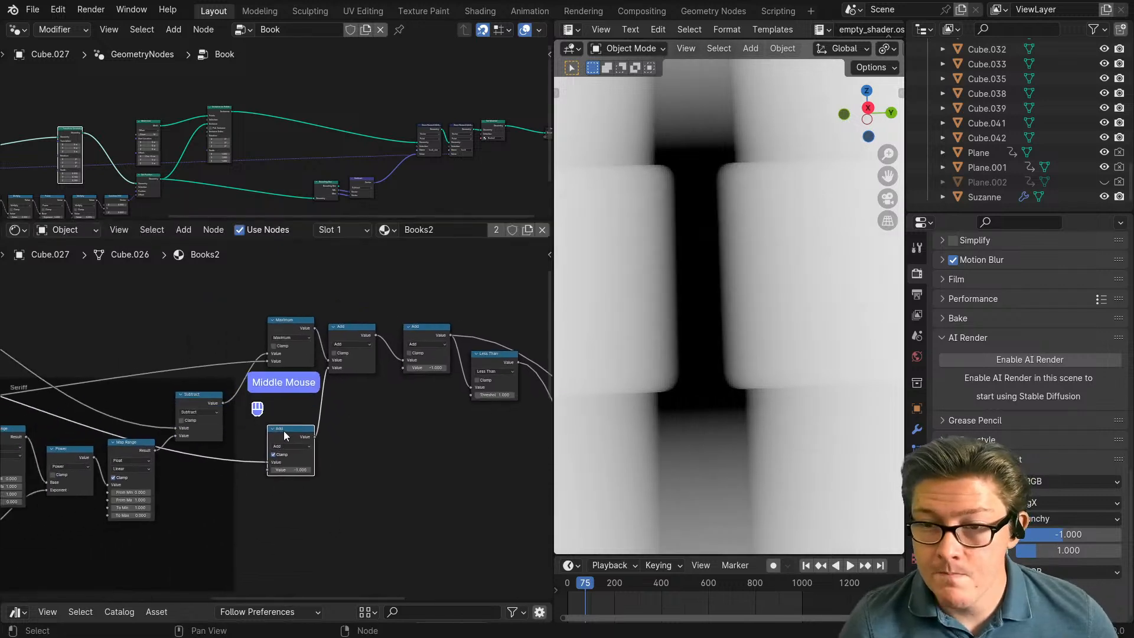
pyautogui.moveTo(295, 438); pyautogui.dragTo(268, 453)
pyautogui.hotkey('ctrl', 'm')
pyautogui.rightClick(301, 508)
pyautogui.click(265, 468)
# Step: Insert a clamped Multiply node between the lower Add and the combining Add, with a value of 7.6
pyautogui.hotkey('ctrl', 'm')
pyautogui.click(323, 442)
pyautogui.scroll(3, 323, 443)
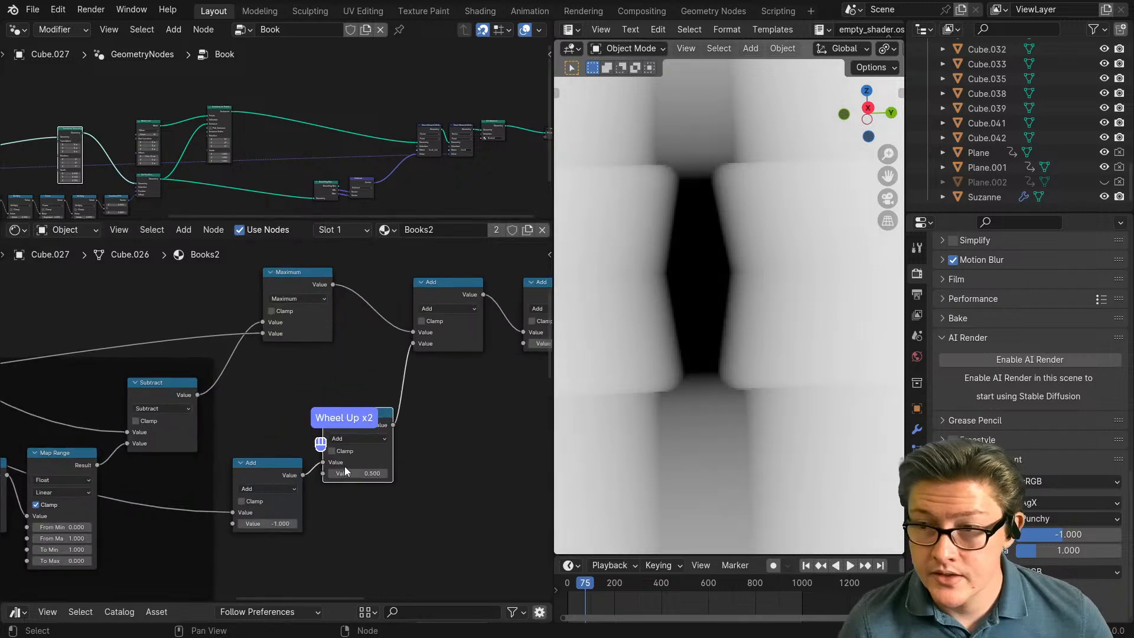
pyautogui.click(364, 445)
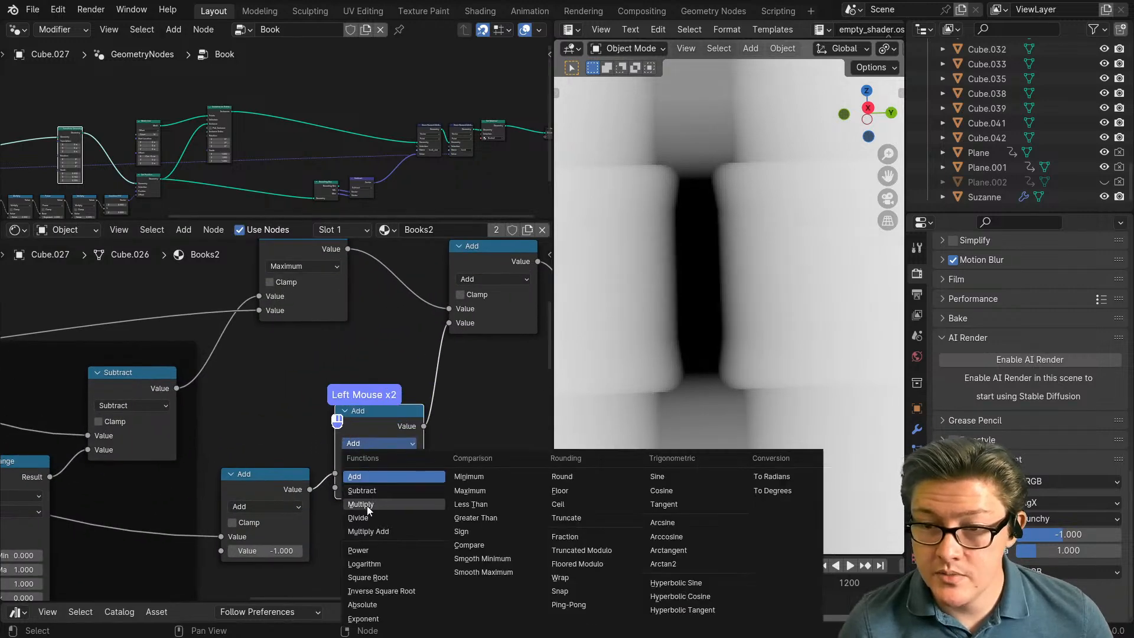
pyautogui.click(365, 503)
pyautogui.moveTo(372, 487); pyautogui.dragTo(413, 487)
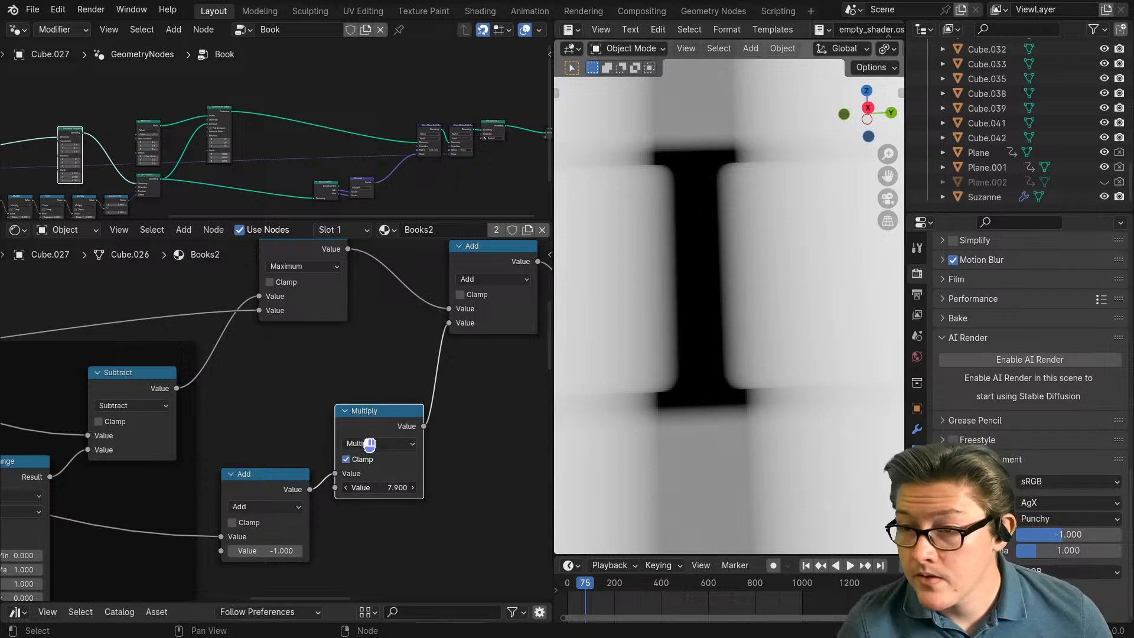
pyautogui.scroll(-2, 461, 353)
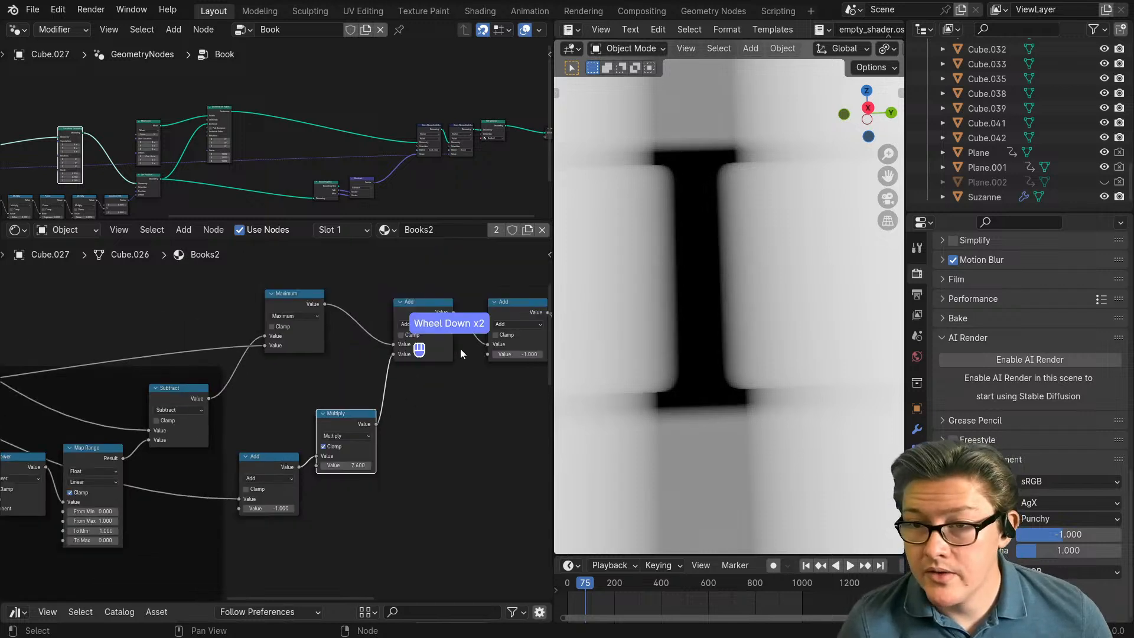
# Step: Try Clamp on the combining Add node, then enable Clamp on the Add node before Less Than instead
pyautogui.click(400, 335)
pyautogui.click(400, 335)
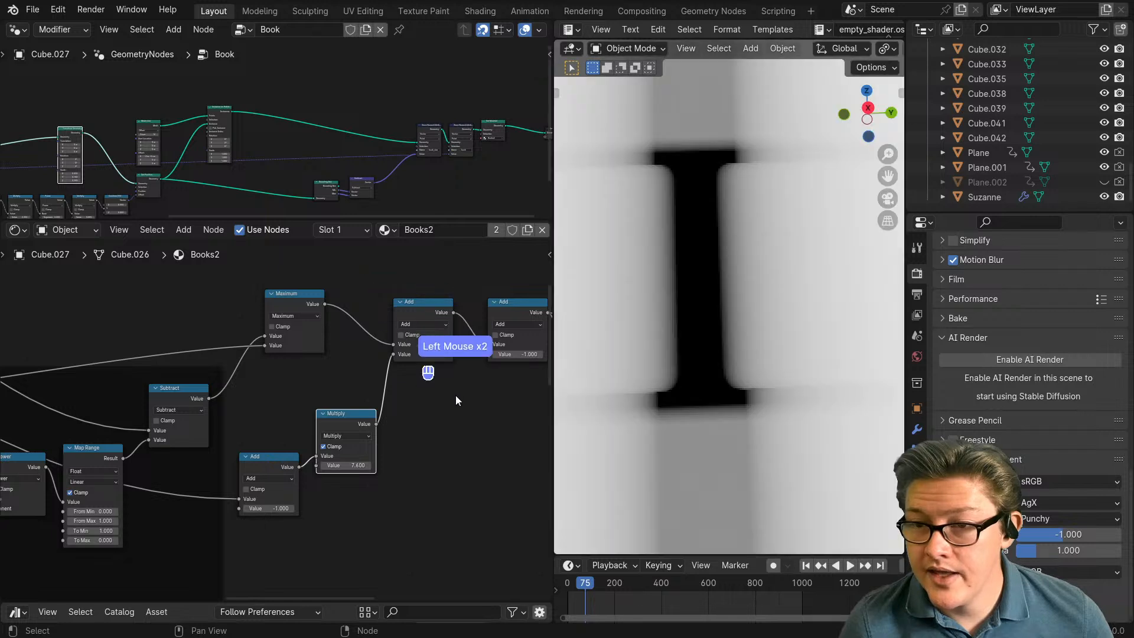
pyautogui.moveTo(460, 397); pyautogui.dragTo(332, 405, button='middle')
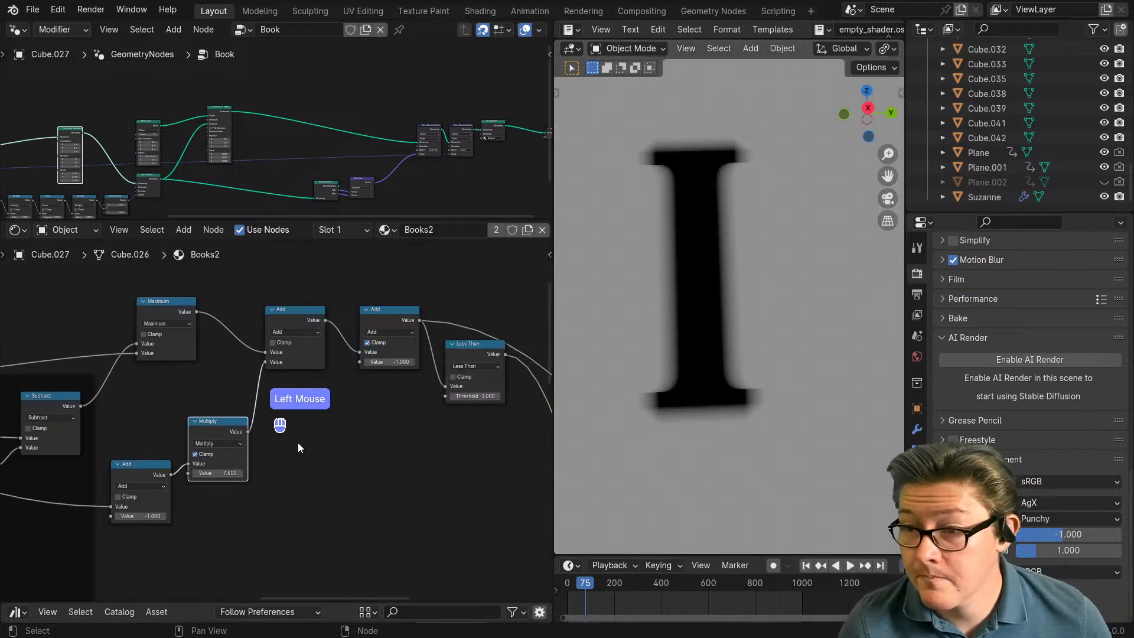
# Step: Set the Multiply node's value to 10
pyautogui.scroll(2, 298, 473)
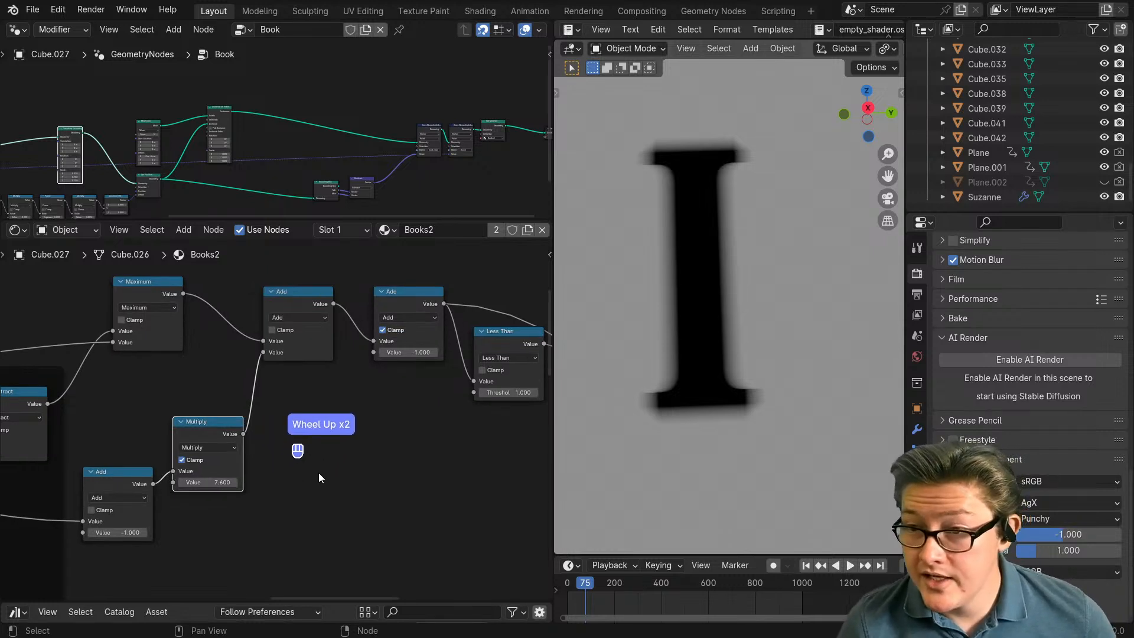
pyautogui.scroll(2, 310, 481)
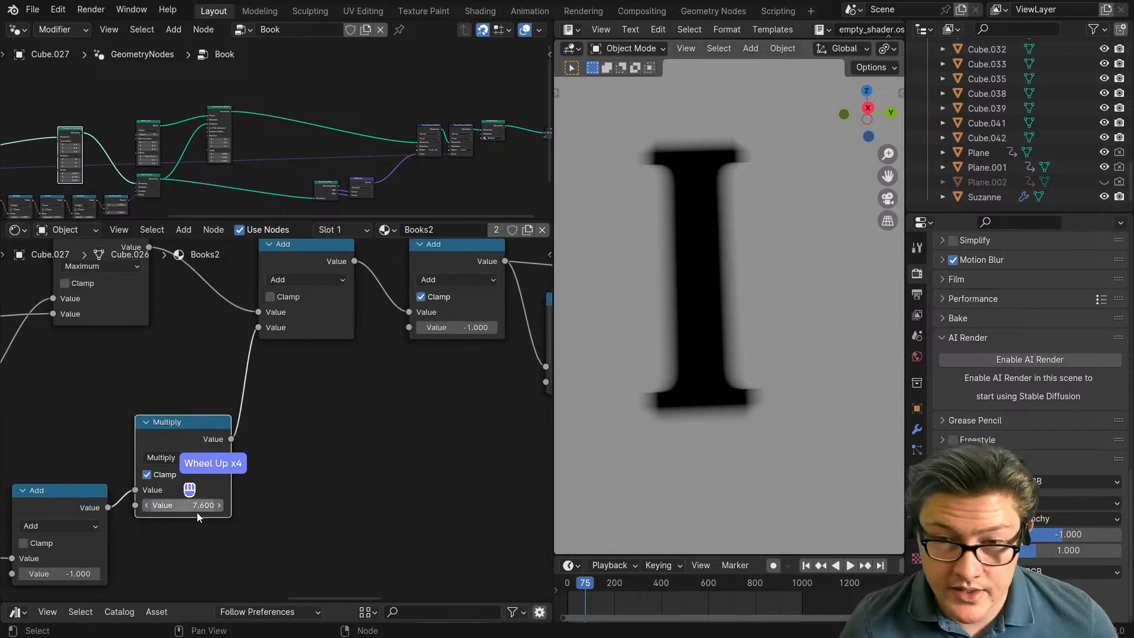
pyautogui.click(282, 549)
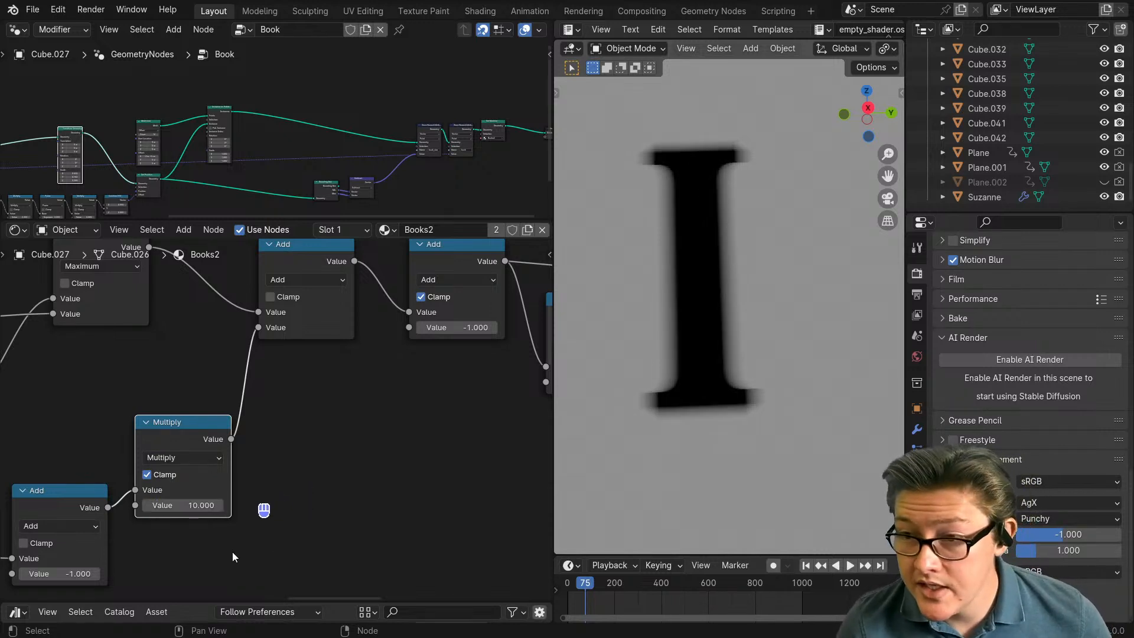
# Step: Try Multiply node values of 5 and 8, then set the value to 6
pyautogui.write('5')
pyautogui.click(312, 526)
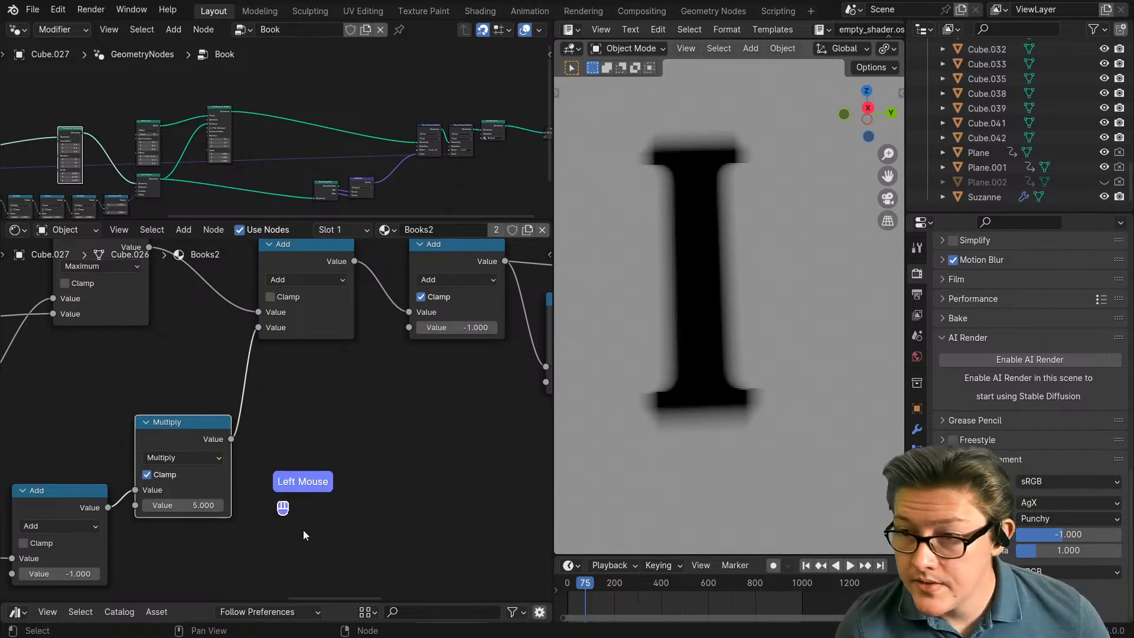
pyautogui.doubleClick(185, 507)
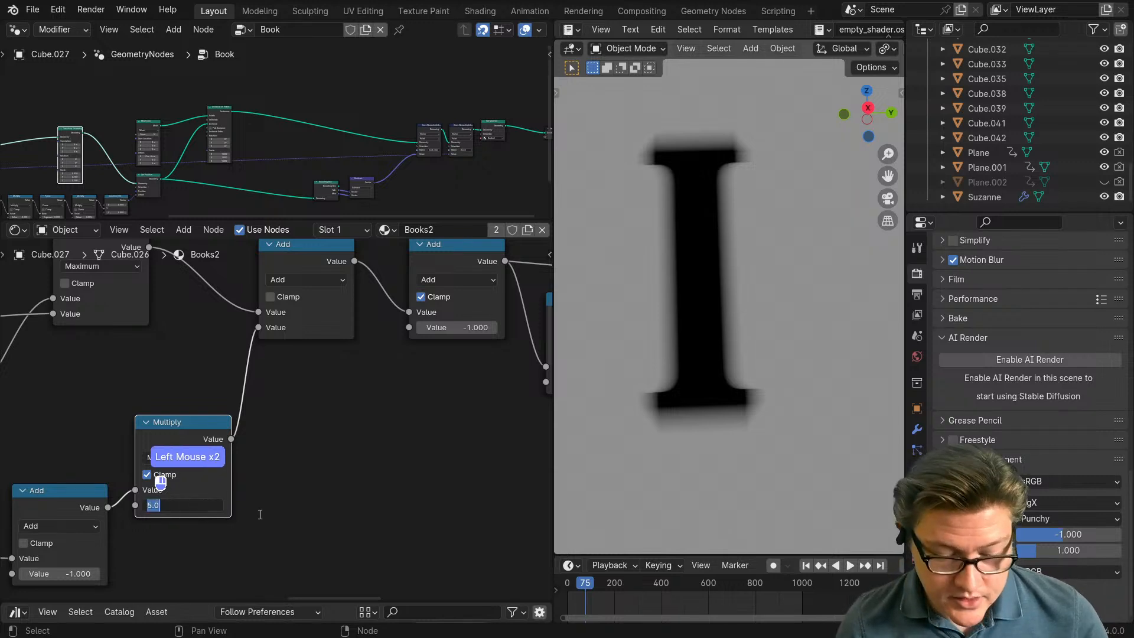
pyautogui.write('8')
pyautogui.click(193, 497)
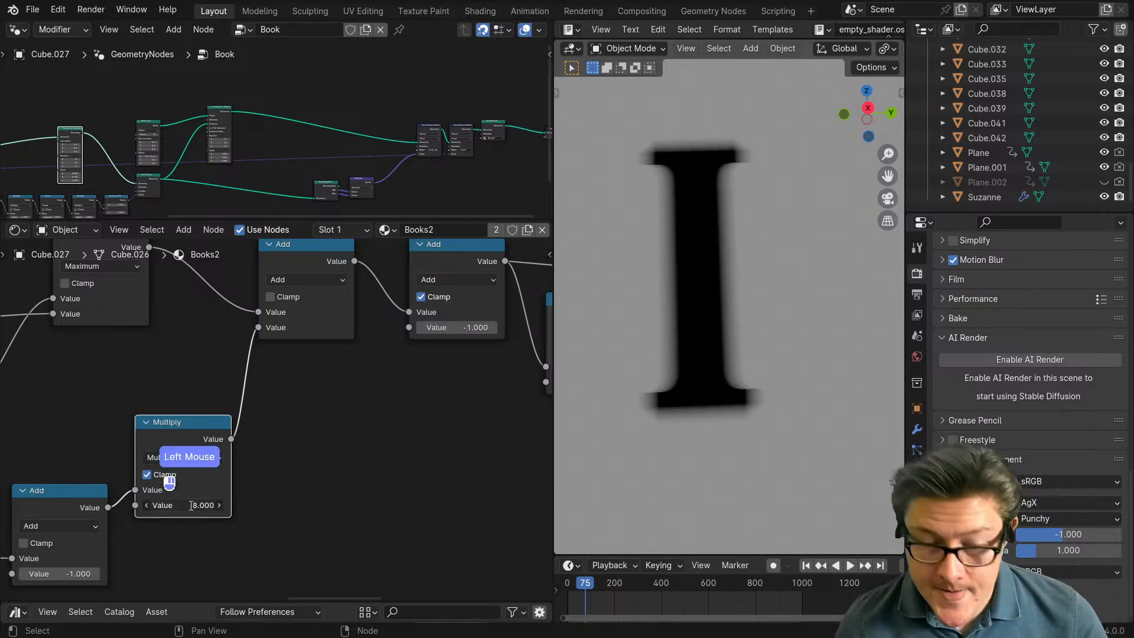
pyautogui.write('6')
pyautogui.click(282, 504)
# Step: Preview the final mix shader on the book cover and inspect the letter's shape against the mask nodes
pyautogui.scroll(-4, 298, 502)
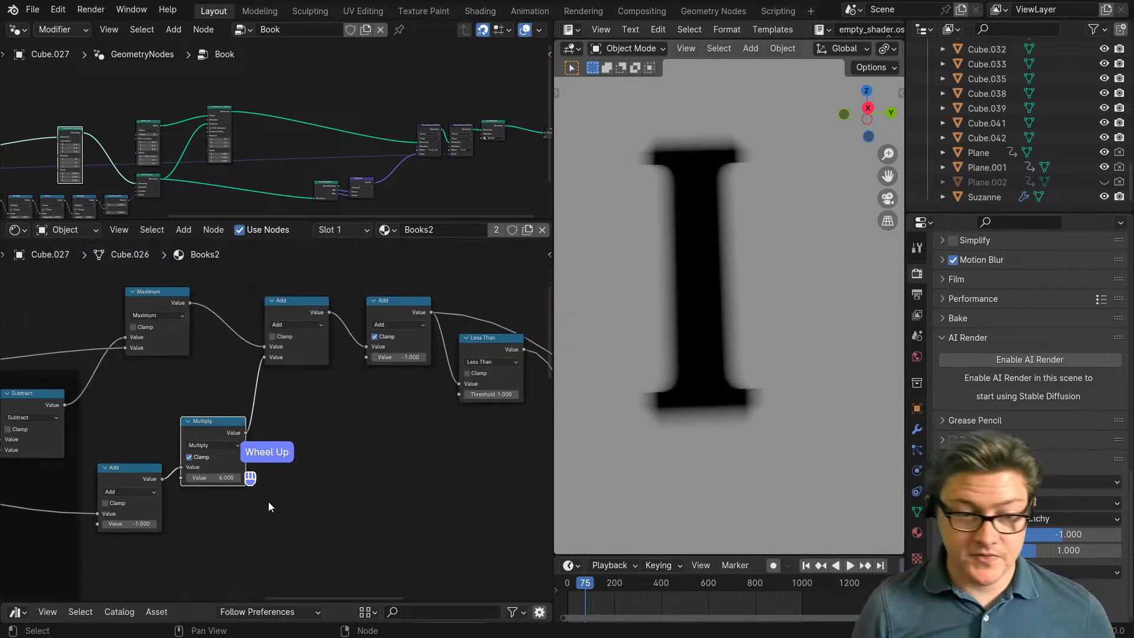
pyautogui.scroll(-4, 328, 509)
pyautogui.moveTo(334, 509); pyautogui.dragTo(221, 471, button='middle')
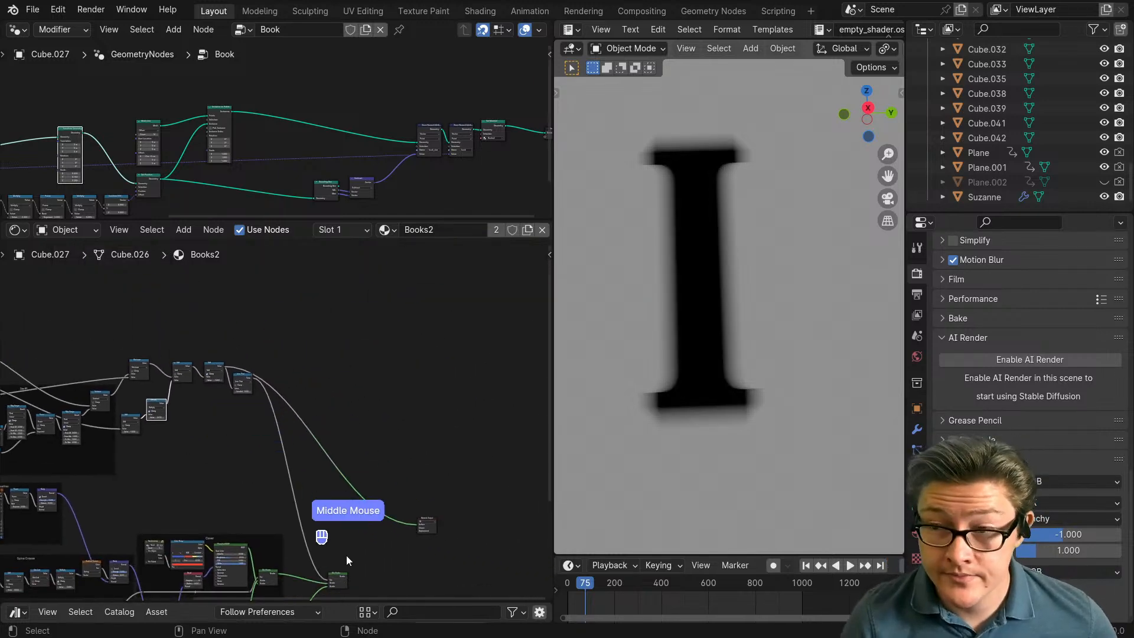
pyautogui.keyDown('ctrl'); pyautogui.keyDown('shift'); pyautogui.click(338, 575); pyautogui.keyUp('shift'); pyautogui.keyUp('ctrl')
pyautogui.moveTo(338, 576); pyautogui.dragTo(403, 492, button='middle')
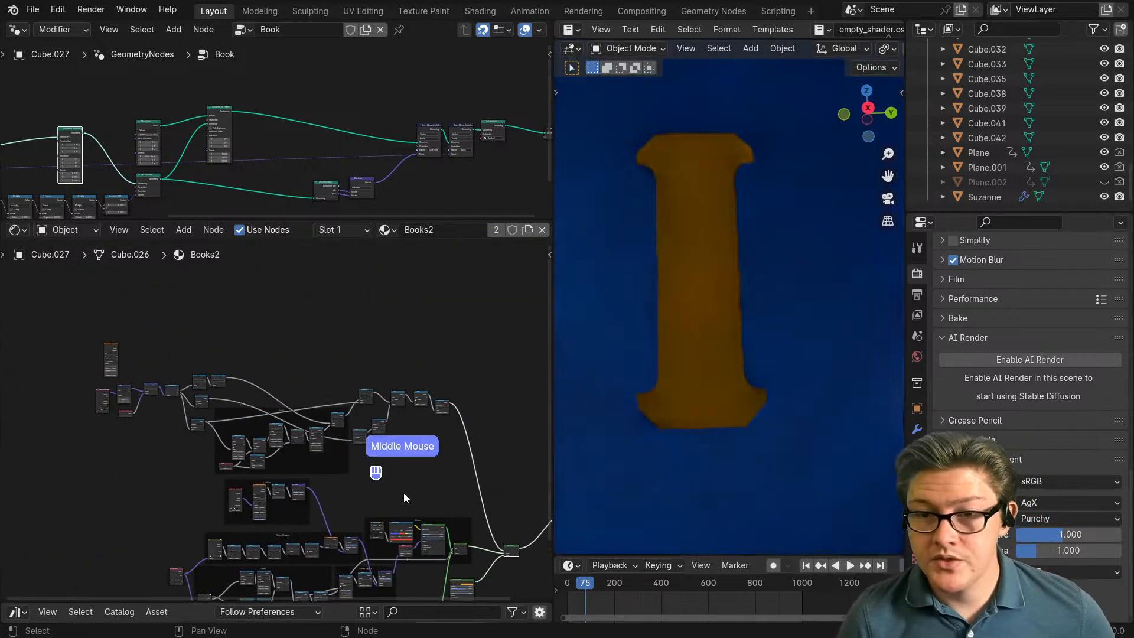
pyautogui.scroll(6, 411, 491)
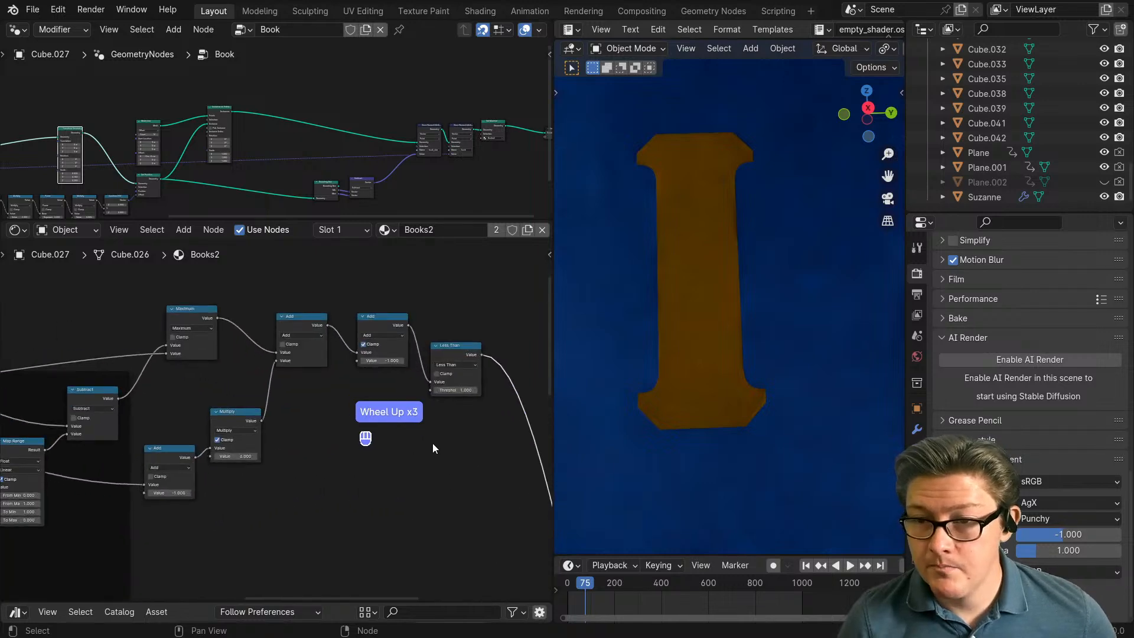
pyautogui.moveTo(432, 443); pyautogui.dragTo(290, 499, button='middle')
pyautogui.scroll(3, 290, 496)
pyautogui.scroll(-2, 300, 479)
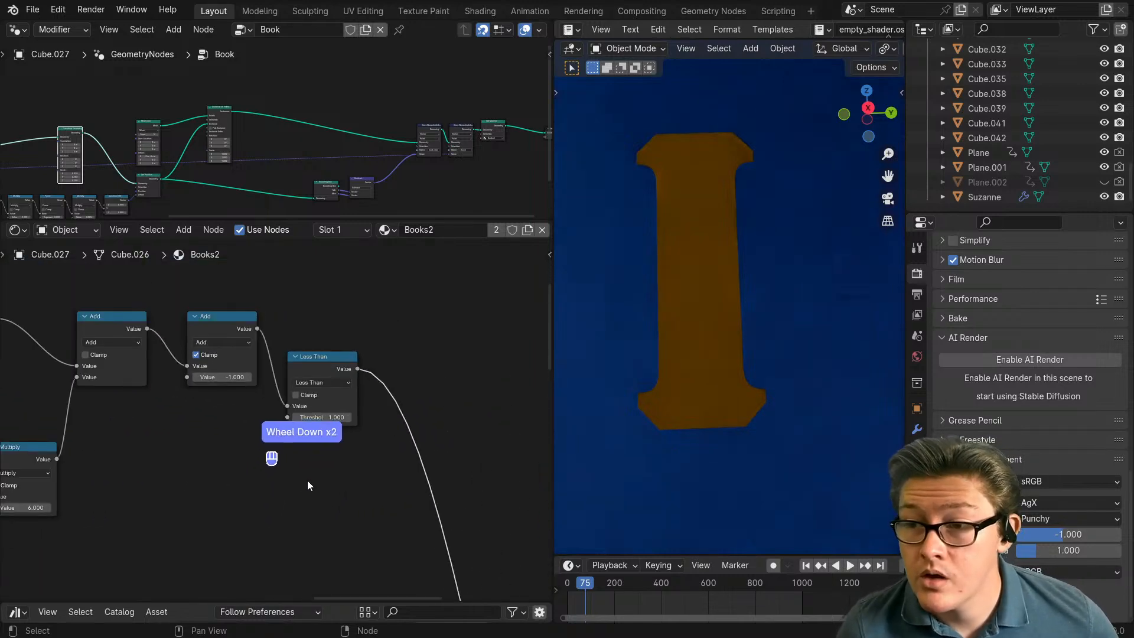
pyautogui.scroll(2, 313, 455)
pyautogui.moveTo(279, 470); pyautogui.dragTo(320, 481, button='middle')
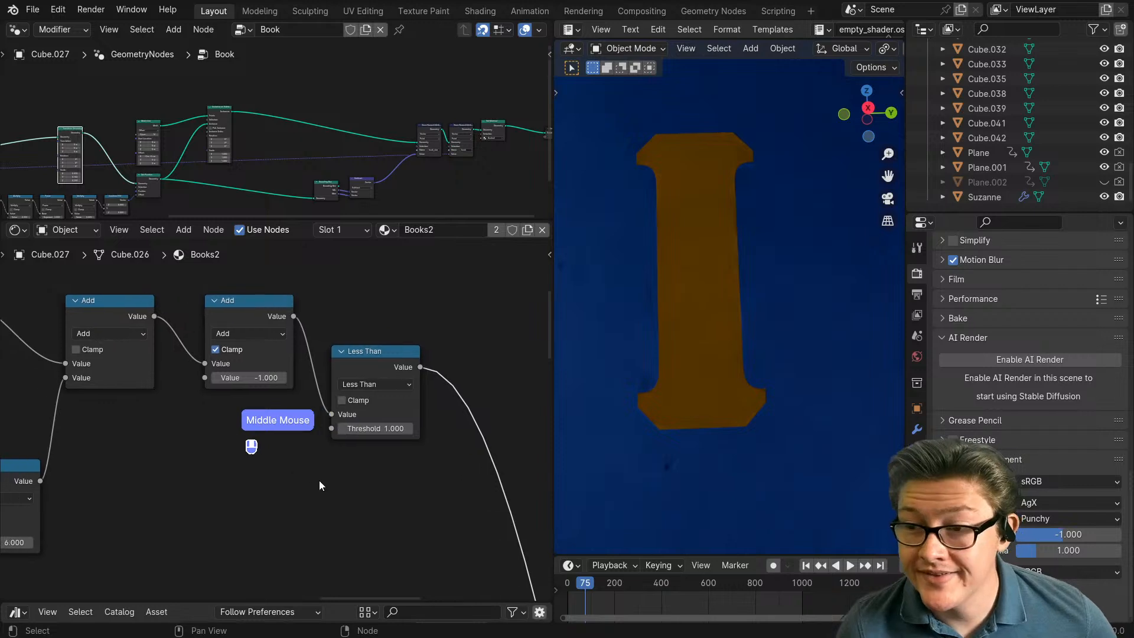
# Step: Preview the output of the clamped Add node, followed by the output of the Less Than node
pyautogui.keyDown('ctrl'); pyautogui.keyDown('shift'); pyautogui.click(268, 314); pyautogui.keyUp('shift'); pyautogui.keyUp('ctrl')
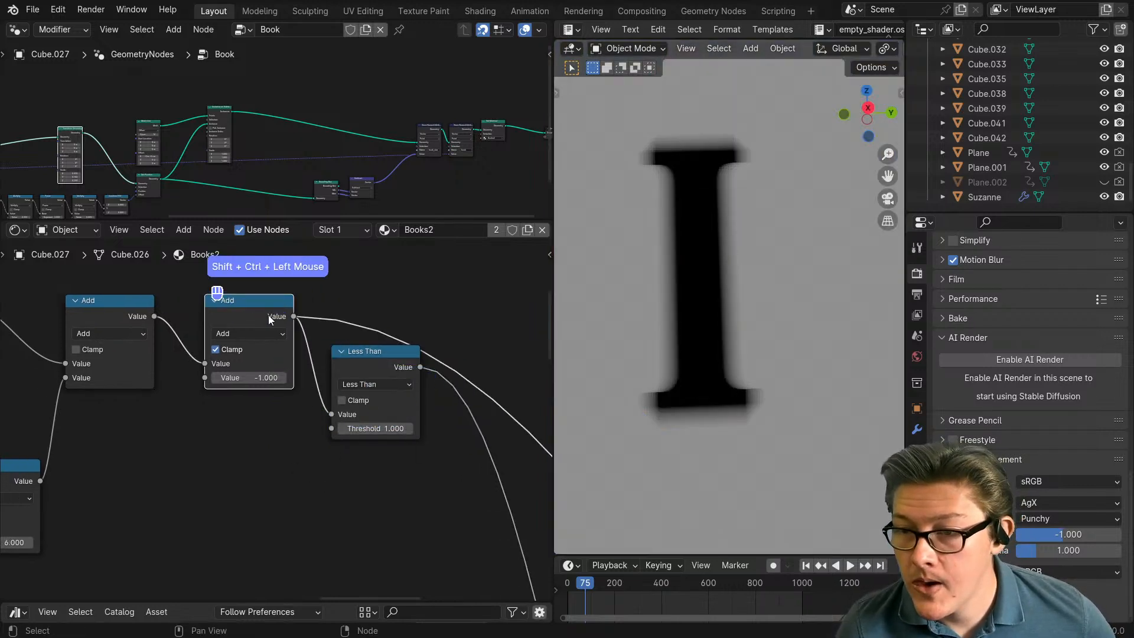
pyautogui.moveTo(336, 441); pyautogui.dragTo(371, 407, button='middle')
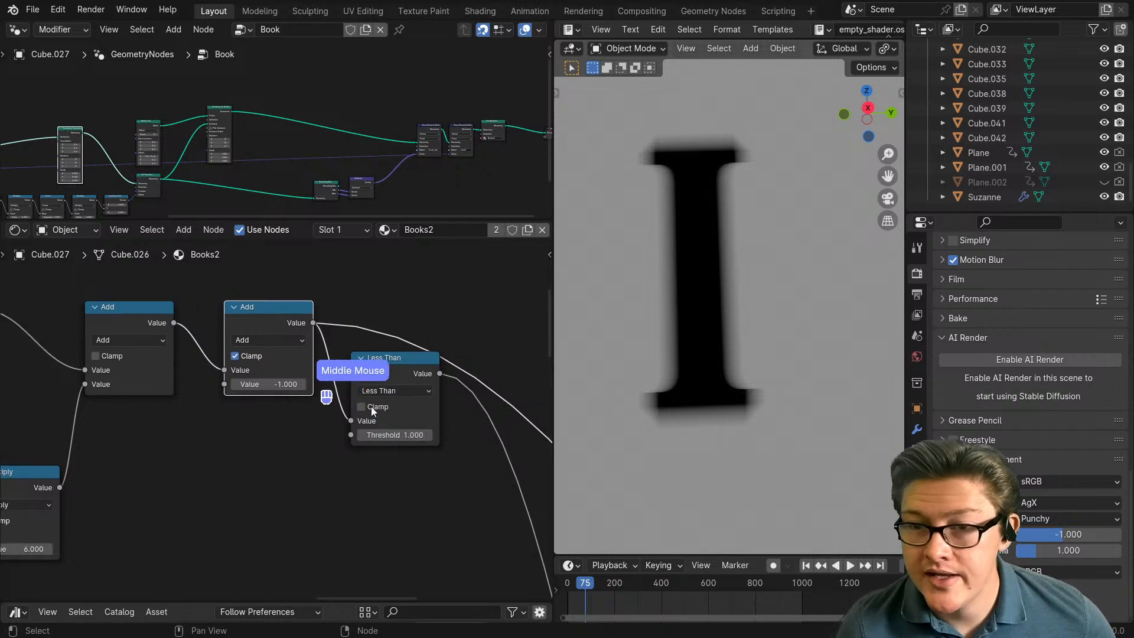
pyautogui.keyDown('ctrl'); pyautogui.keyDown('shift'); pyautogui.click(395, 372); pyautogui.keyUp('shift'); pyautogui.keyUp('ctrl')
# Step: Lower the Less Than node's threshold to 0 and turn off Clamp on the Add node feeding it
pyautogui.moveTo(389, 438)
pyautogui.mouseDown()
pyautogui.moveTo(402, 437)
pyautogui.moveTo(389, 438)
pyautogui.mouseUp()
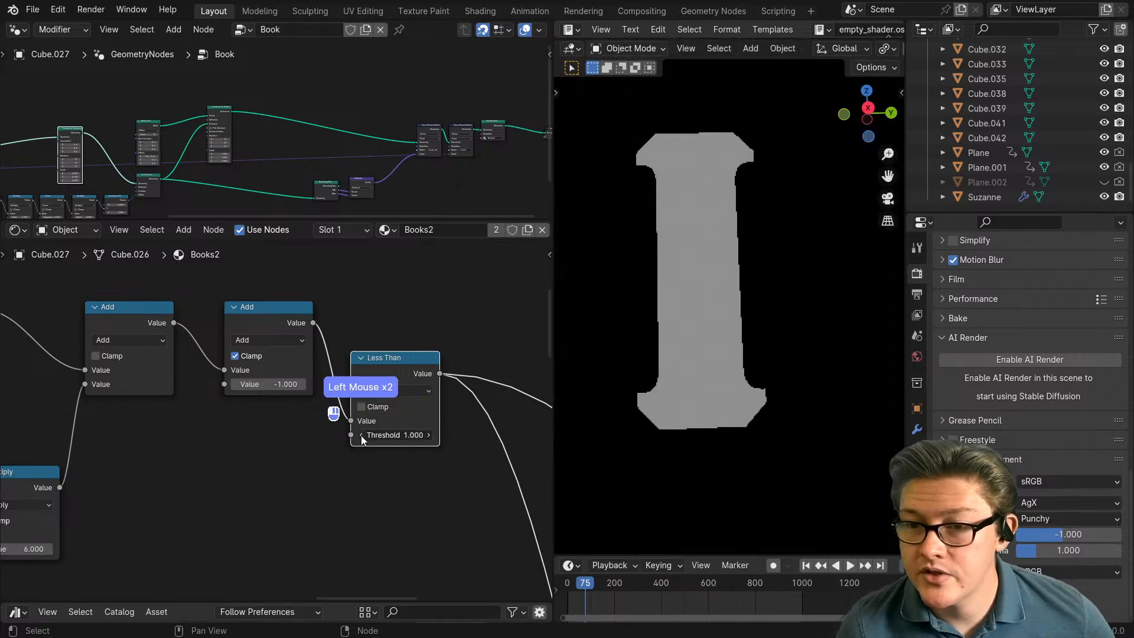
pyautogui.click(362, 440)
pyautogui.click(361, 439)
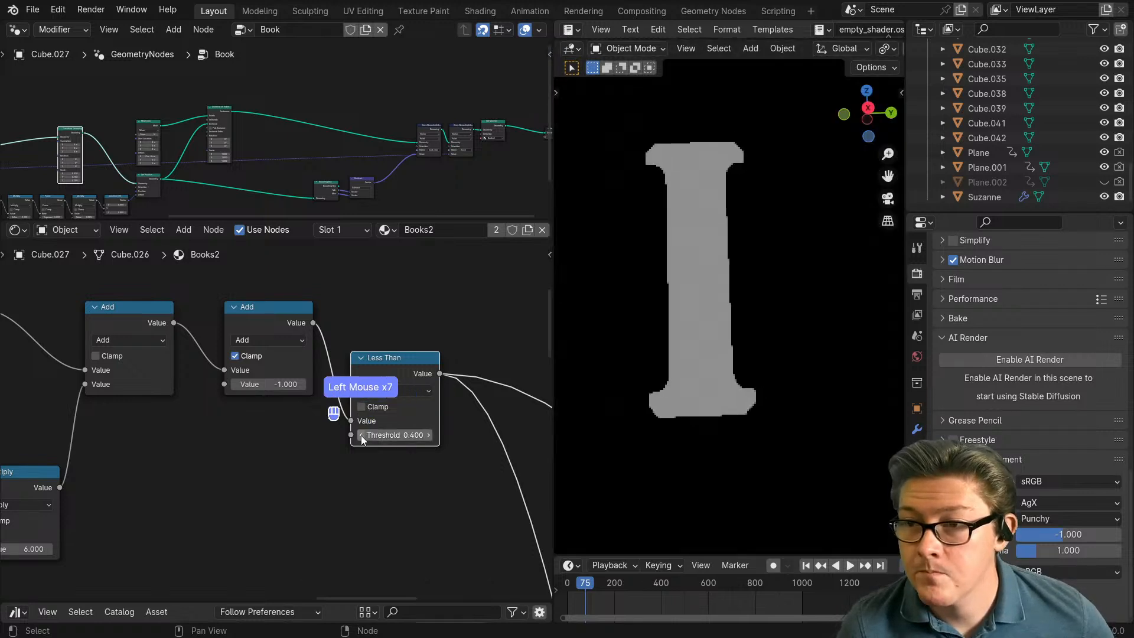
pyautogui.click(361, 439)
pyautogui.click(362, 440)
pyautogui.click(361, 437)
pyautogui.click(362, 437)
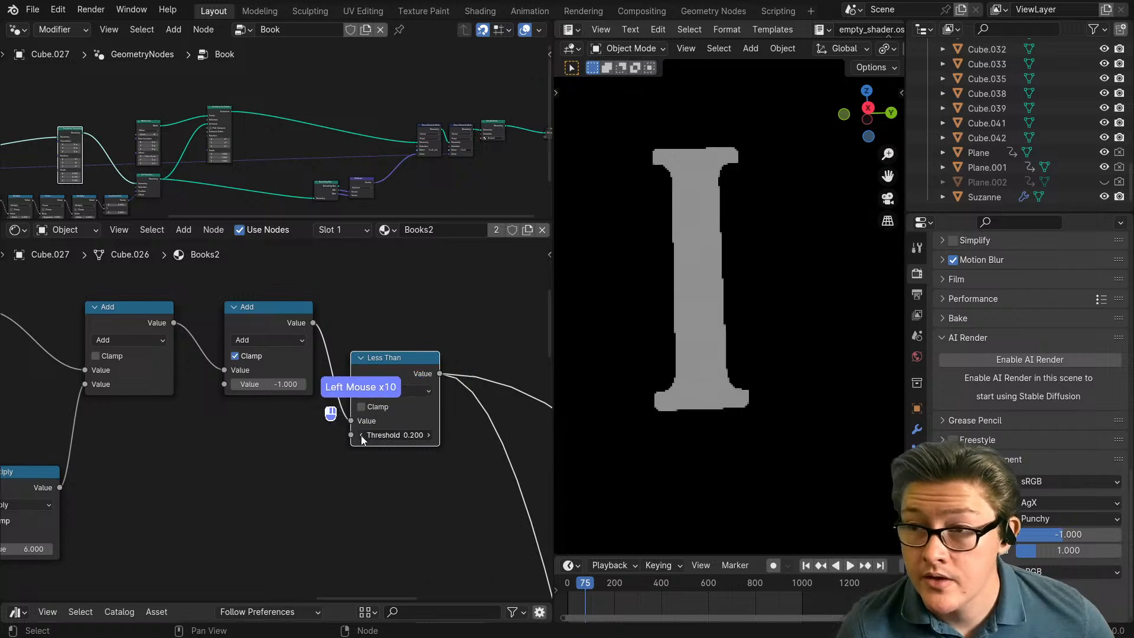
pyautogui.click(361, 437)
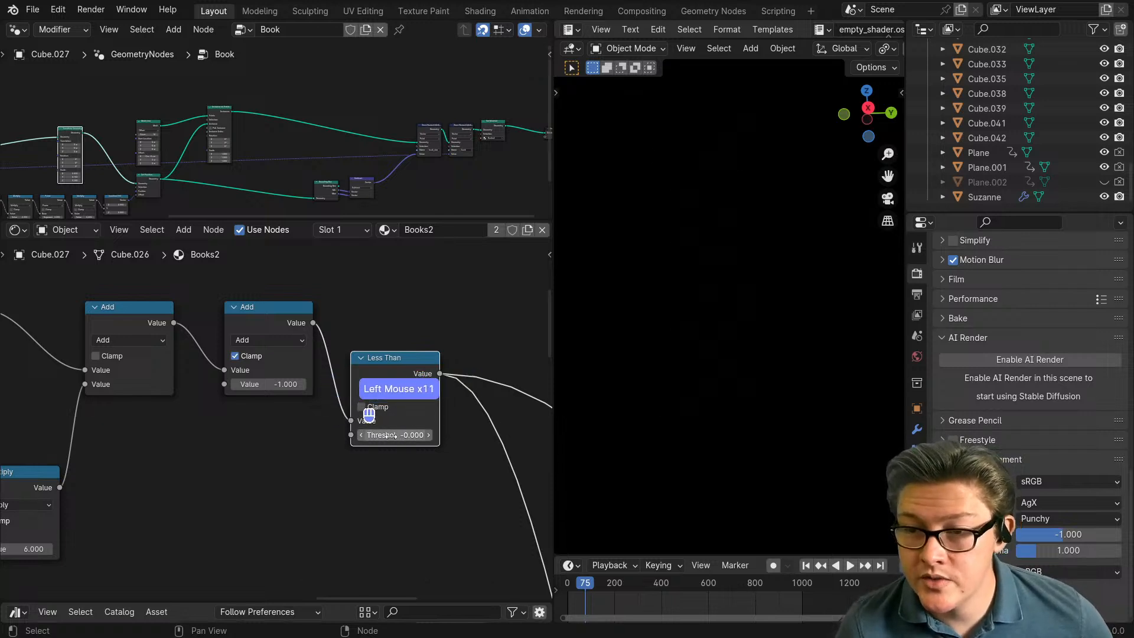
pyautogui.write('0')
pyautogui.press('Return')
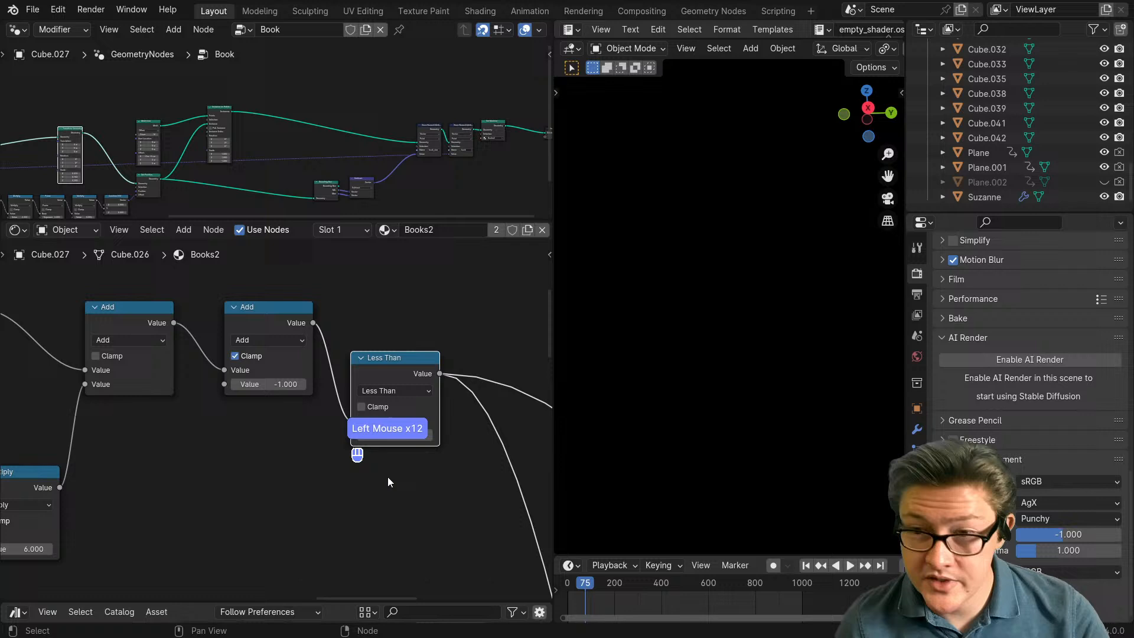
pyautogui.click(236, 355)
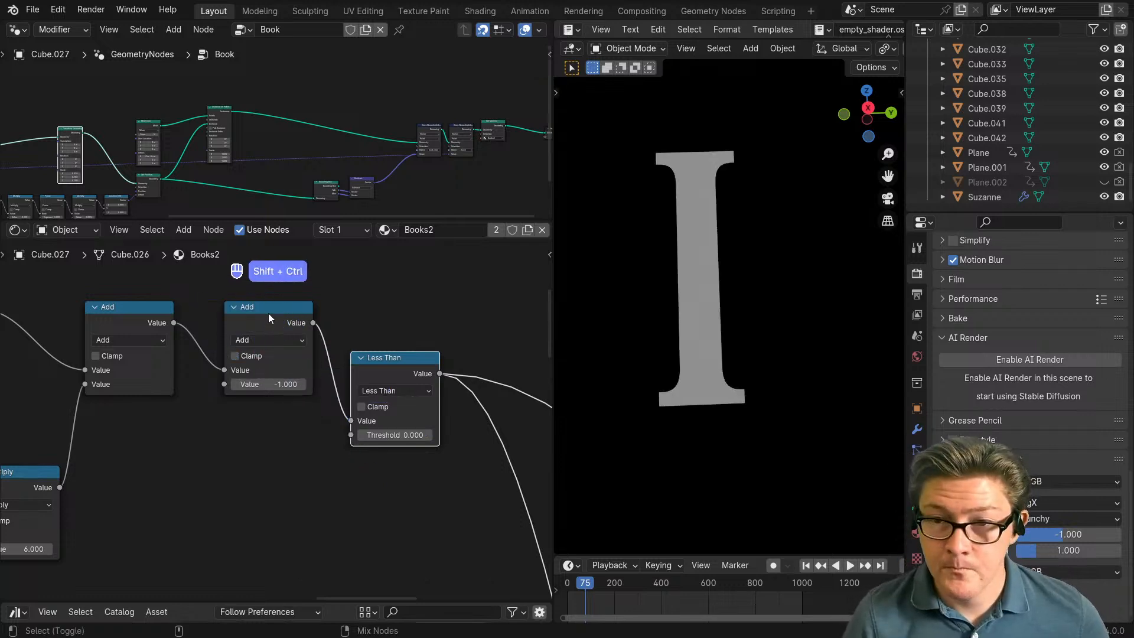
# Step: Preview the final mix shader again and examine the gold letter on the whole book
pyautogui.scroll(-6, 403, 403)
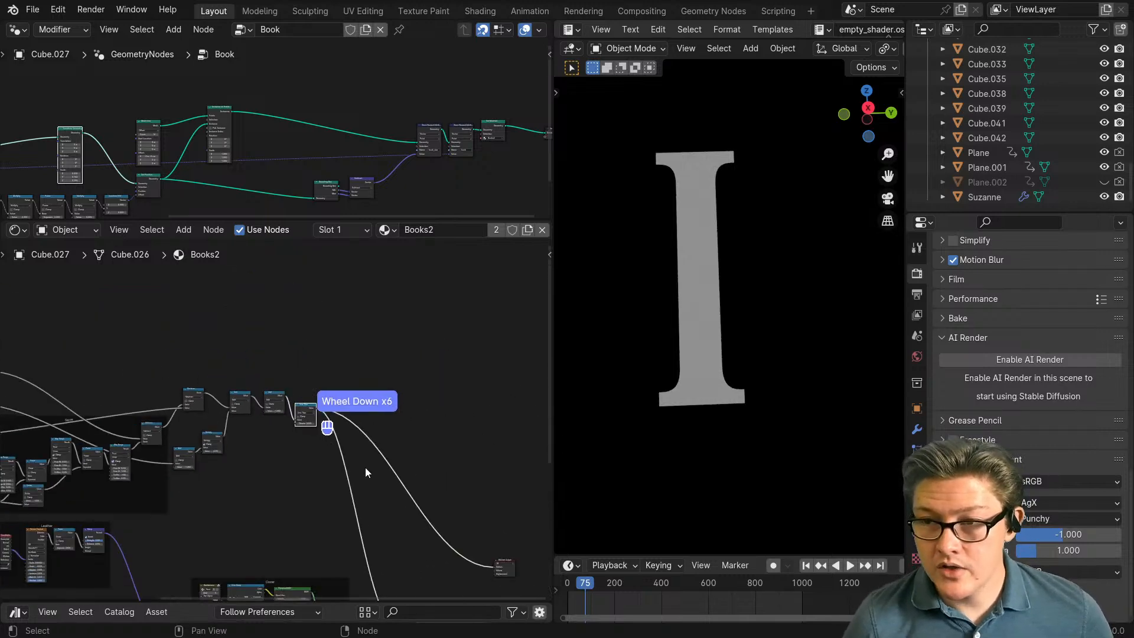
pyautogui.moveTo(365, 467); pyautogui.dragTo(348, 381, button='middle')
pyautogui.keyDown('ctrl'); pyautogui.keyDown('shift'); pyautogui.click(343, 476); pyautogui.keyUp('shift'); pyautogui.keyUp('ctrl')
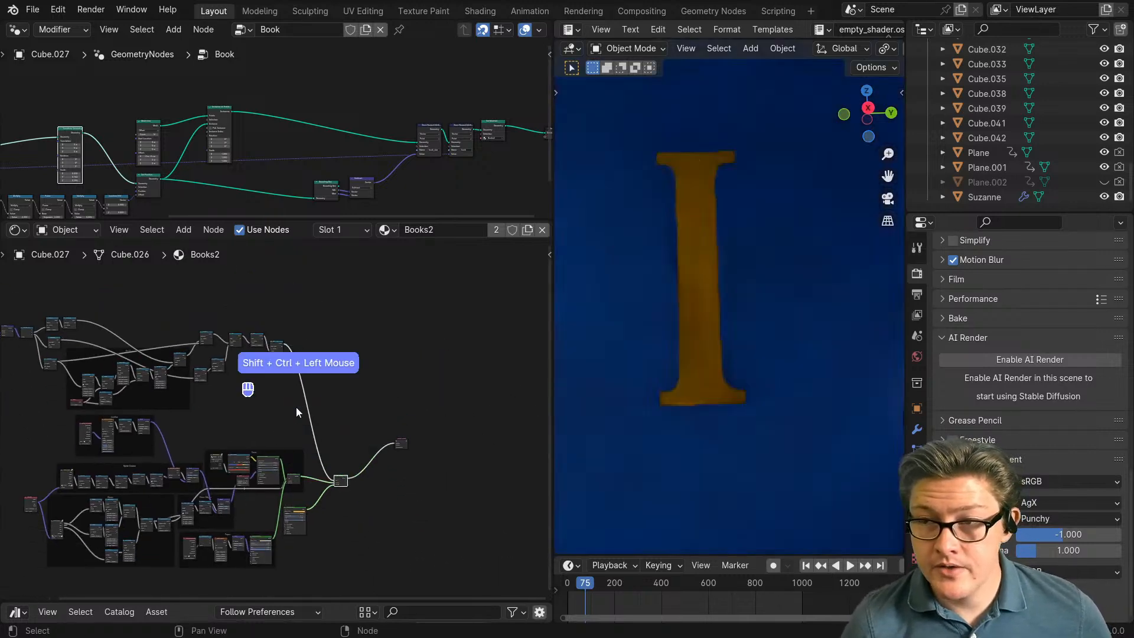
pyautogui.scroll(2, 296, 406)
pyautogui.scroll(2, 296, 406)
pyautogui.scroll(-4, 667, 407)
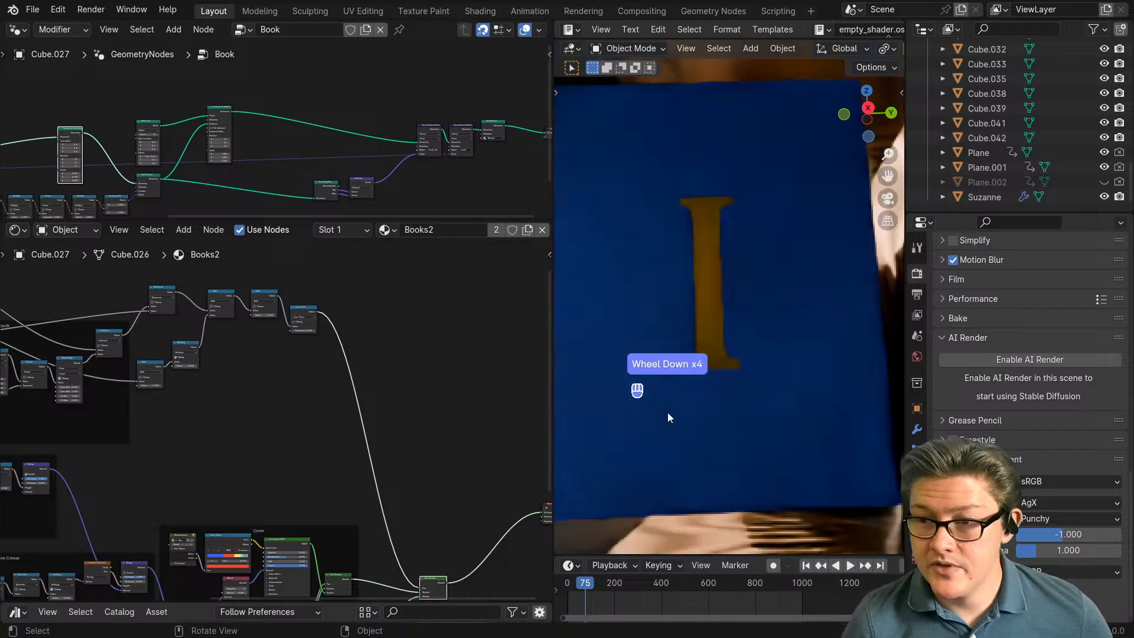
pyautogui.moveTo(657, 353); pyautogui.dragTo(708, 360, button='middle')
pyautogui.scroll(-2, 381, 158)
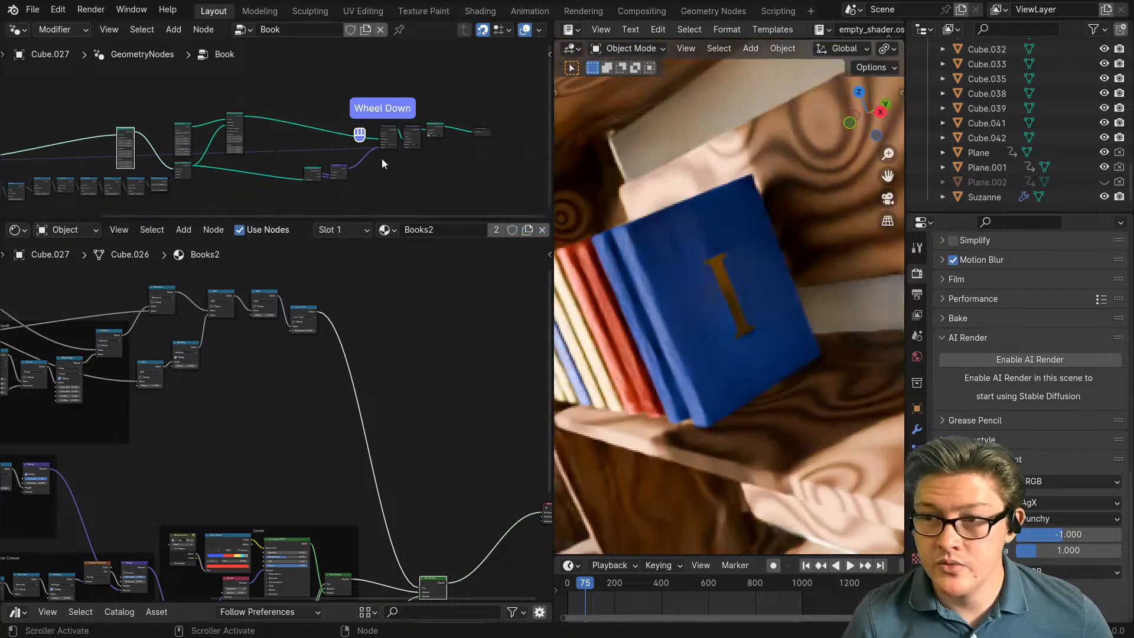
# Step: Set the Mesh Line node's count to 1 in the Book geometry nodes
pyautogui.moveTo(307, 136); pyautogui.dragTo(376, 173, button='middle')
pyautogui.scroll(9, 223, 181)
pyautogui.moveTo(257, 151); pyautogui.dragTo(263, 107, button='middle')
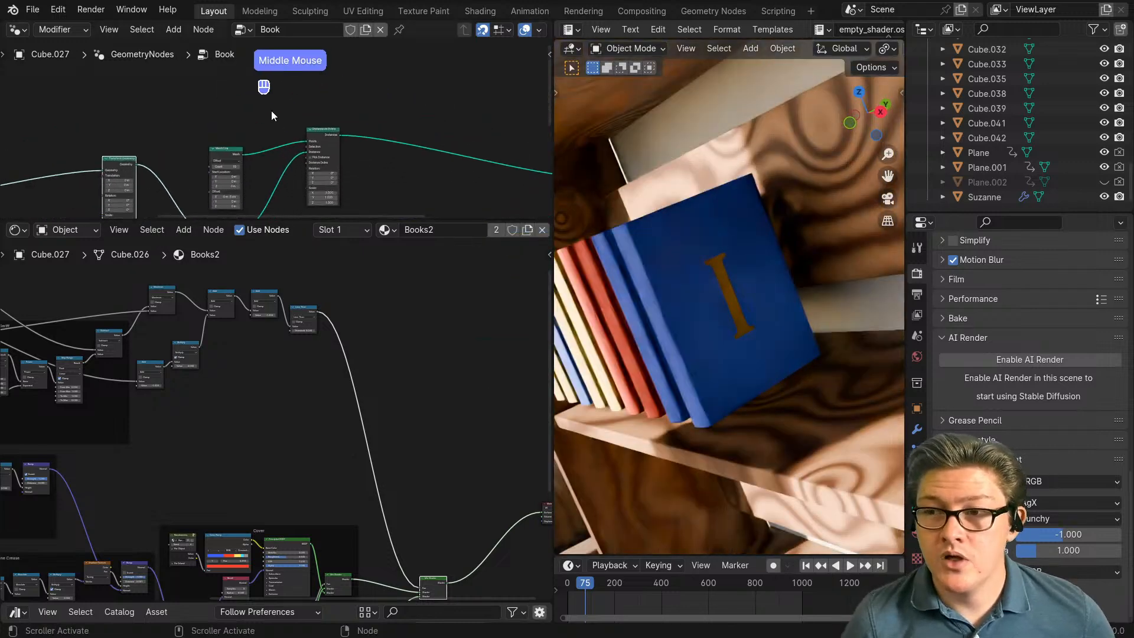
pyautogui.scroll(2, 228, 139)
pyautogui.moveTo(230, 155); pyautogui.dragTo(280, 85, button='middle')
pyautogui.scroll(2, 267, 99)
pyautogui.click(268, 100)
pyautogui.write('1')
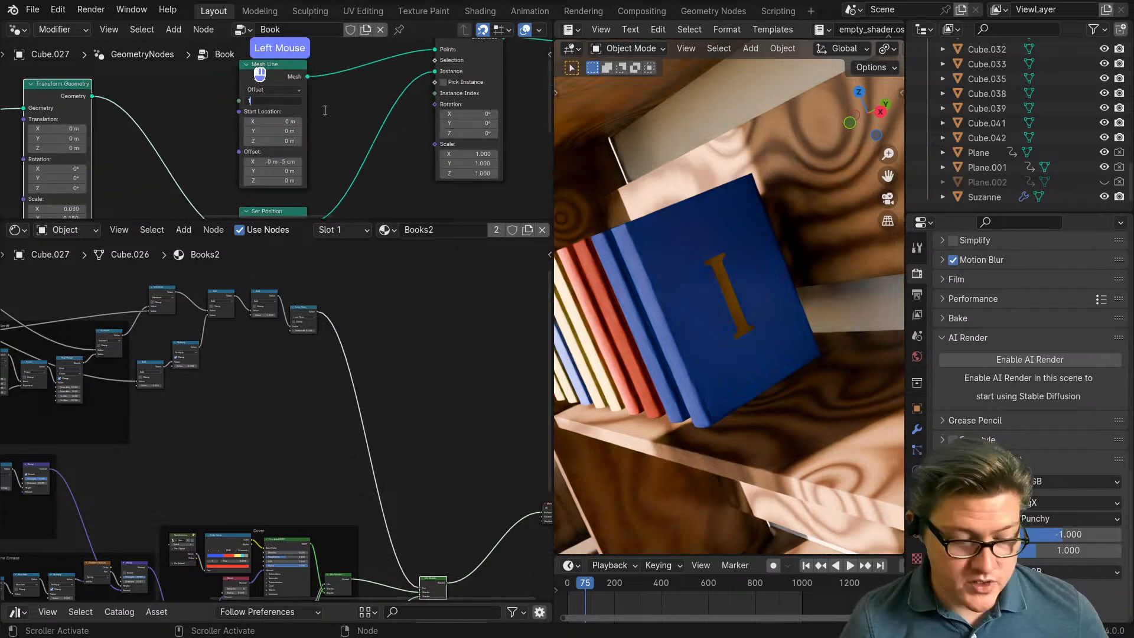
pyautogui.click(786, 305)
# Step: Rotate the single book about the global Z axis and slide it along global X out of the shadow
pyautogui.press('r')
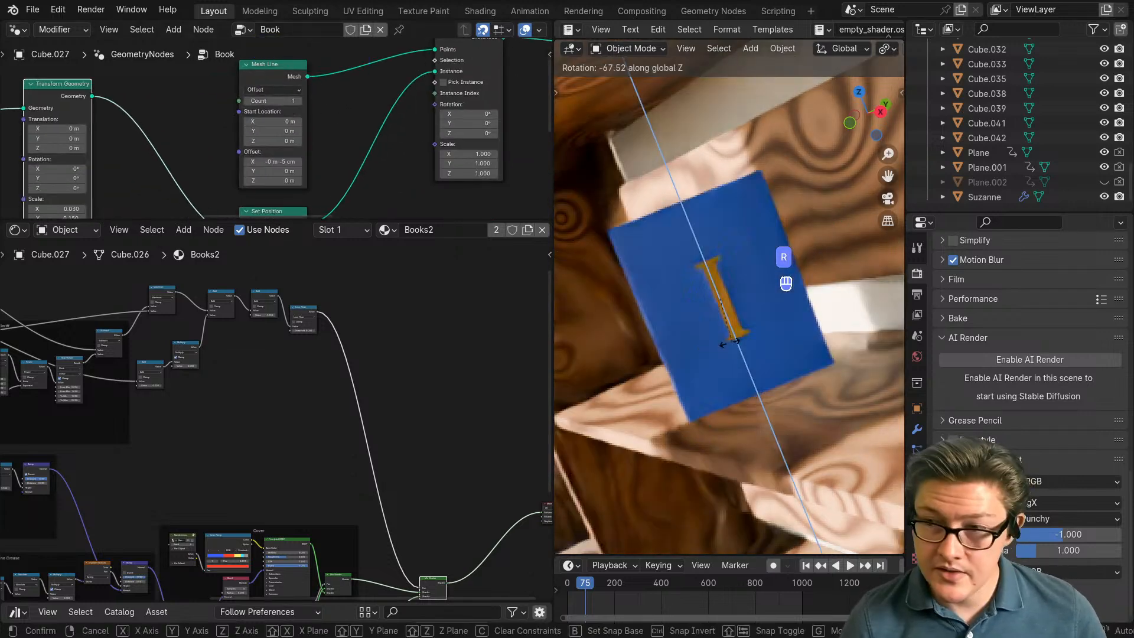
pyautogui.click(681, 331)
pyautogui.moveTo(629, 318); pyautogui.dragTo(815, 310, button='middle')
pyautogui.press('KP_Decimal')
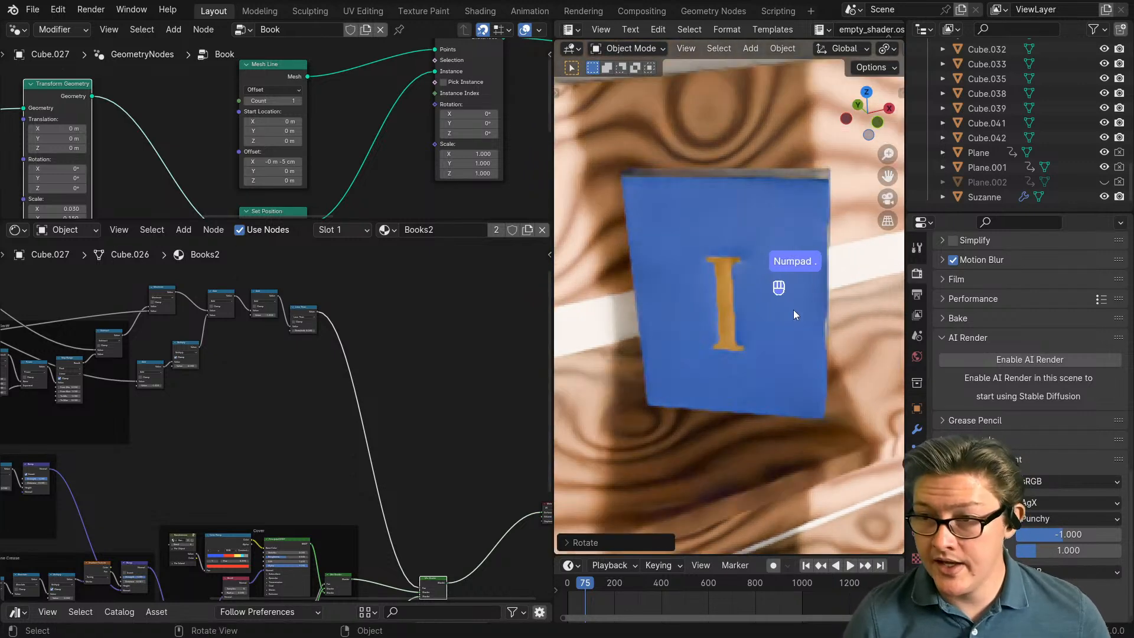
pyautogui.scroll(-5, 775, 314)
pyautogui.press('g')
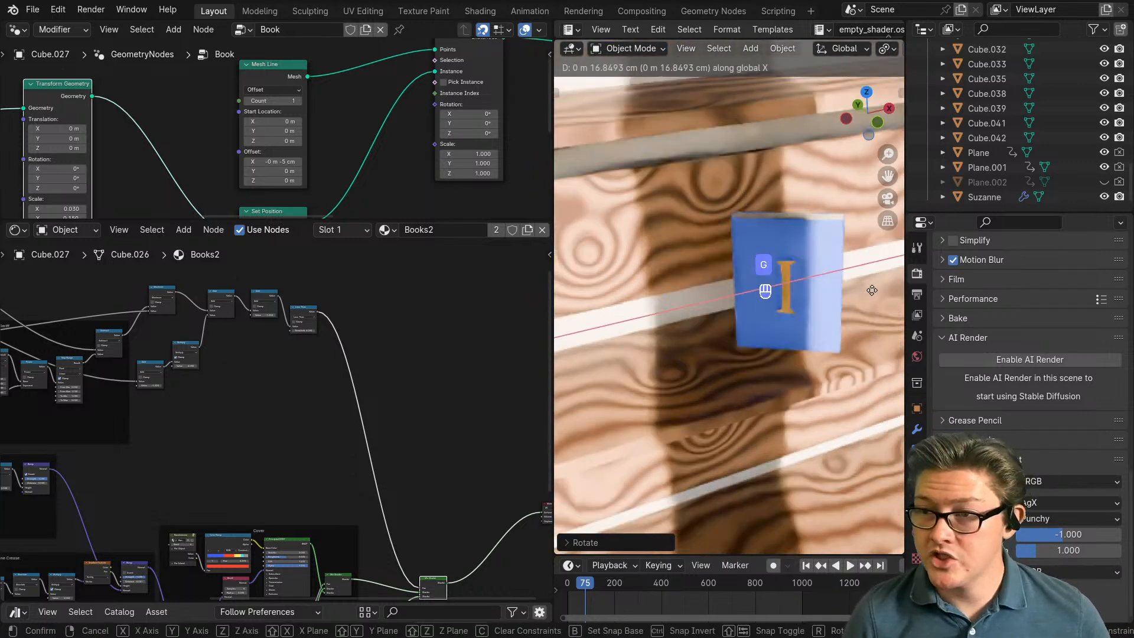
pyautogui.click(600, 282)
pyautogui.press('KP_Decimal')
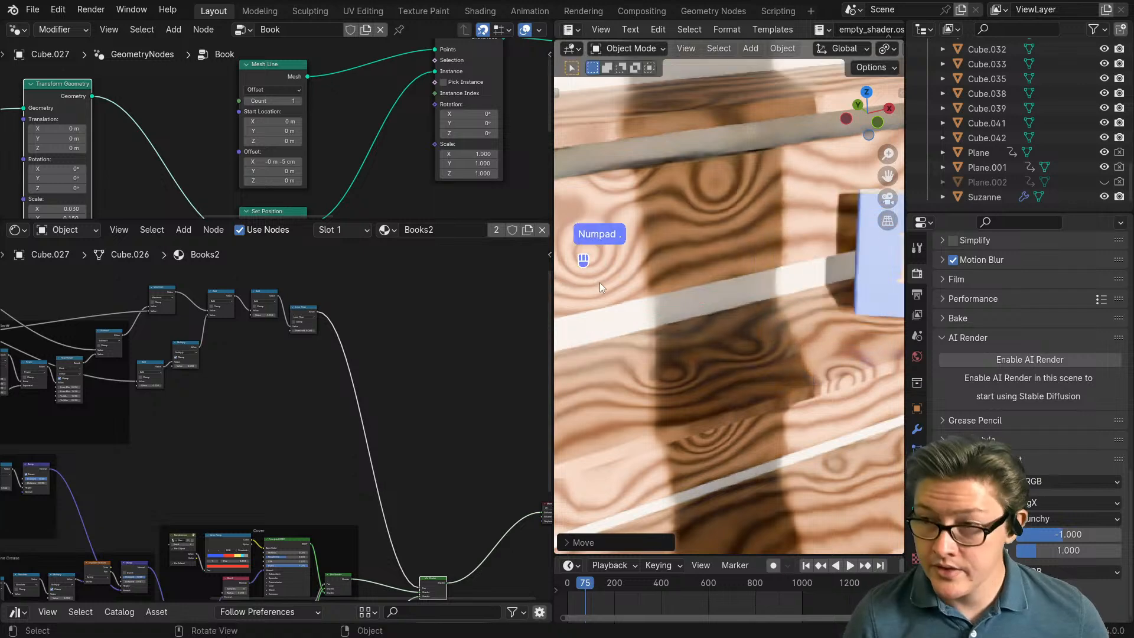
# Step: Rotate the repositioned book once more about the global Z axis to angle its front cover
pyautogui.press('r')
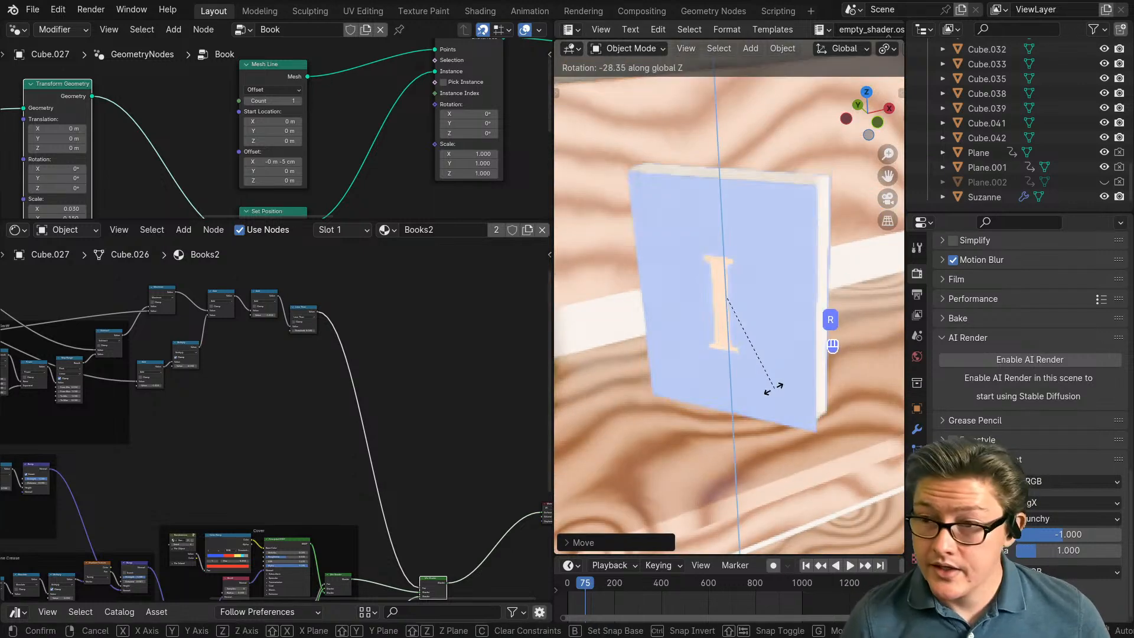
pyautogui.click(730, 393)
pyautogui.moveTo(728, 395); pyautogui.dragTo(798, 396, button='middle')
# Step: Set the scene's color management exposure to -3.5
pyautogui.click(1052, 531)
pyautogui.write('-')
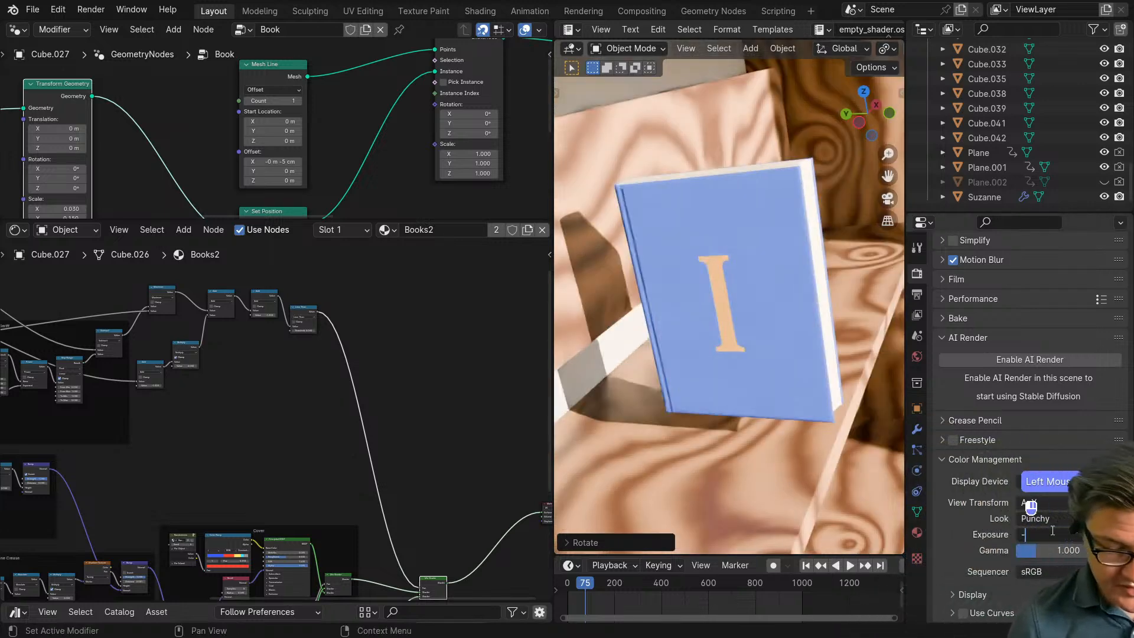
pyautogui.write('3.5')
pyautogui.press('Return')
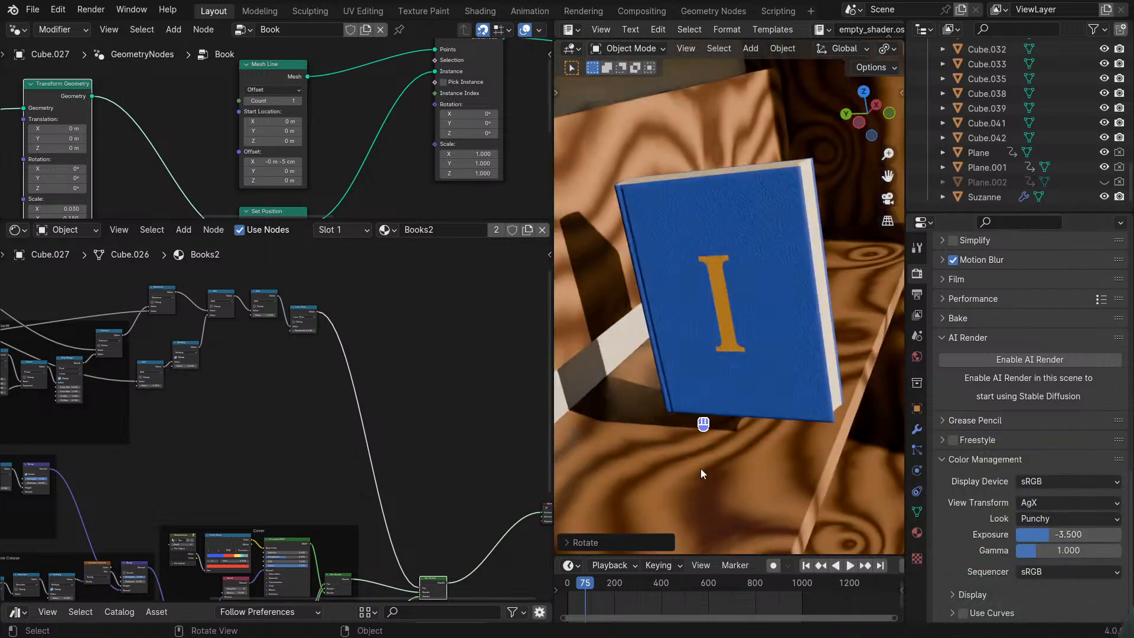
# Step: Preview the Add node before Less Than on the book and enable its Clamp
pyautogui.moveTo(724, 454); pyautogui.dragTo(686, 418, button='middle')
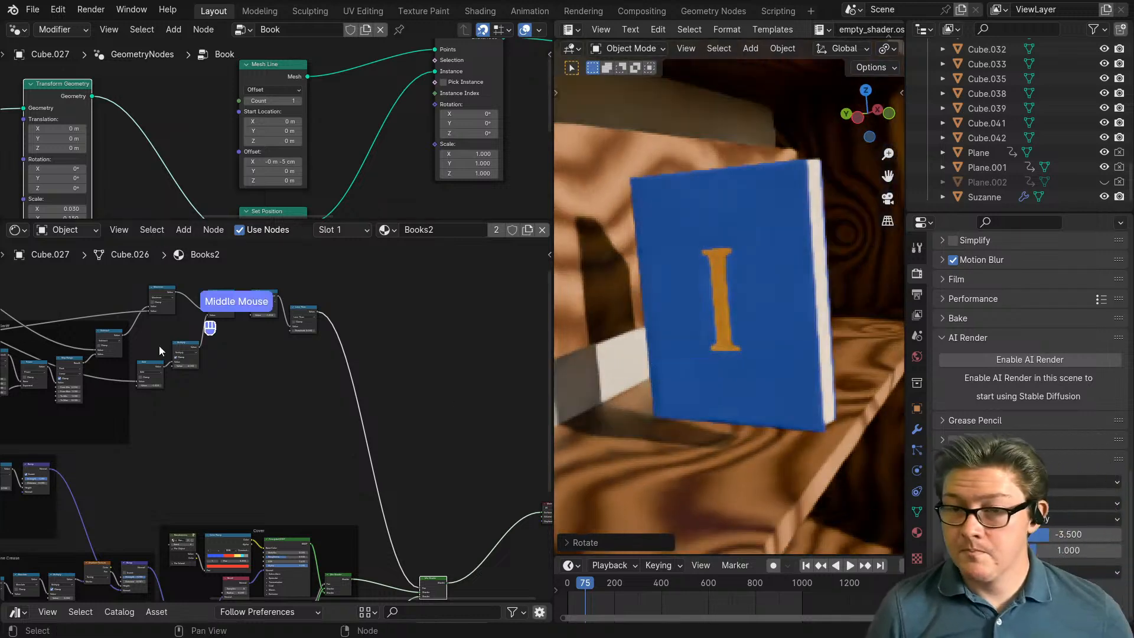
pyautogui.keyDown('ctrl'); pyautogui.keyDown('shift'); pyautogui.click(260, 296); pyautogui.keyUp('shift'); pyautogui.keyUp('ctrl')
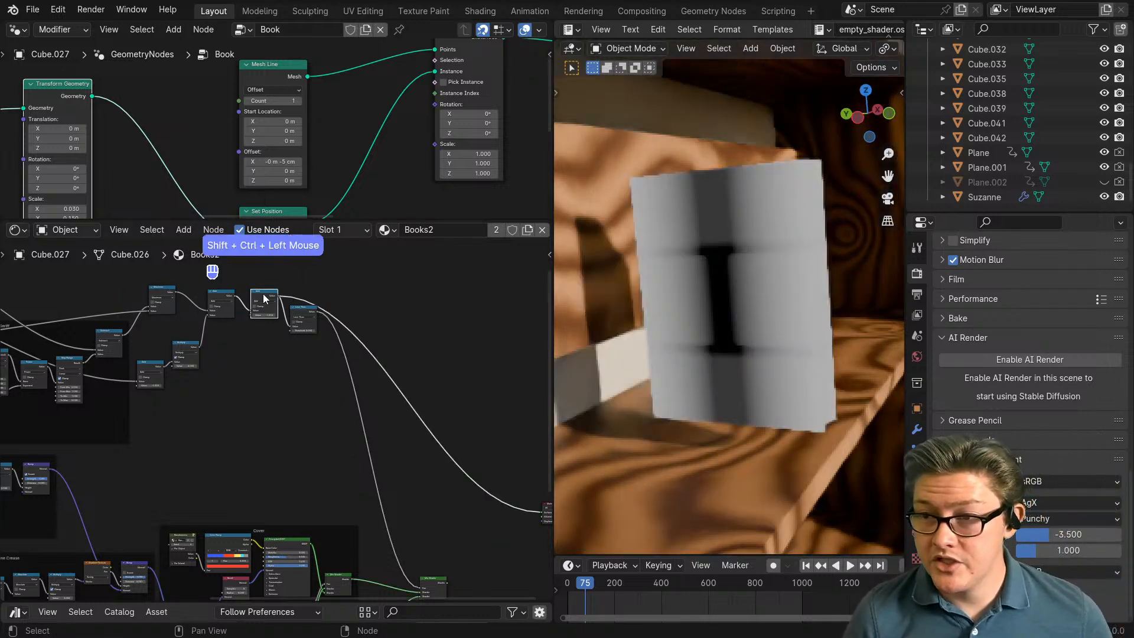
pyautogui.scroll(1, 281, 371)
pyautogui.scroll(2, 282, 370)
pyautogui.moveTo(301, 339); pyautogui.dragTo(326, 370, button='middle')
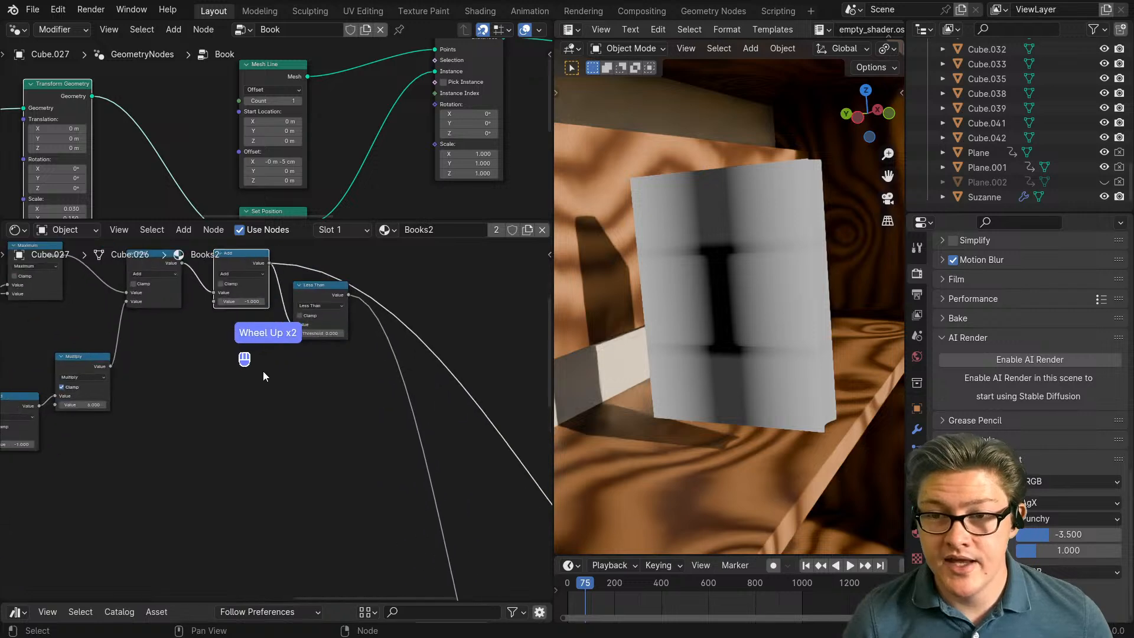
pyautogui.scroll(3, 295, 407)
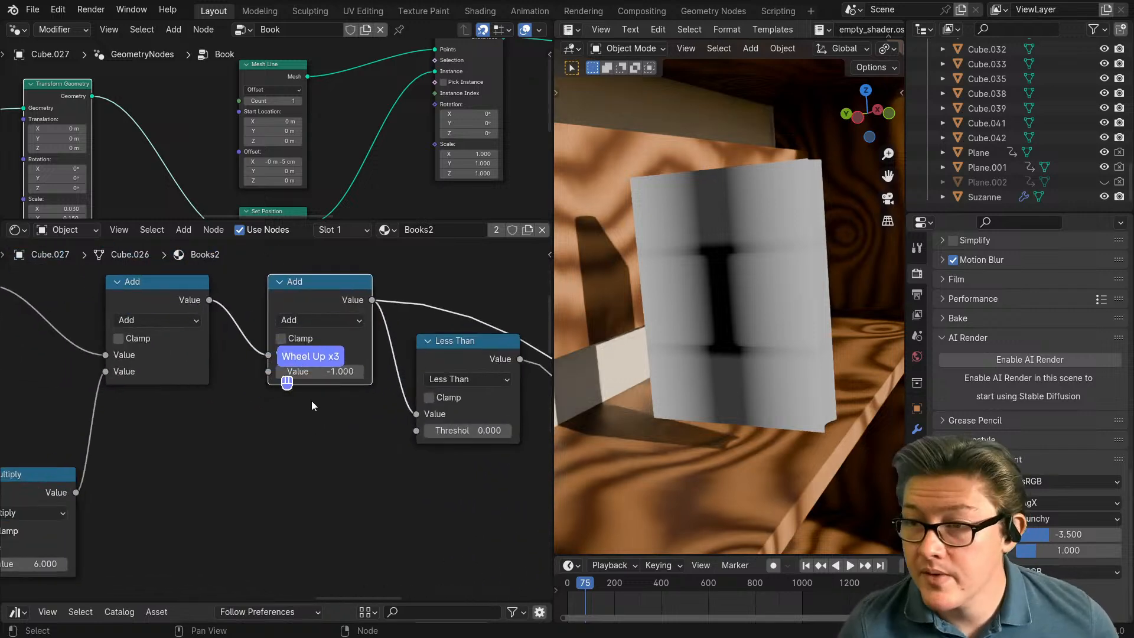
pyautogui.click(282, 340)
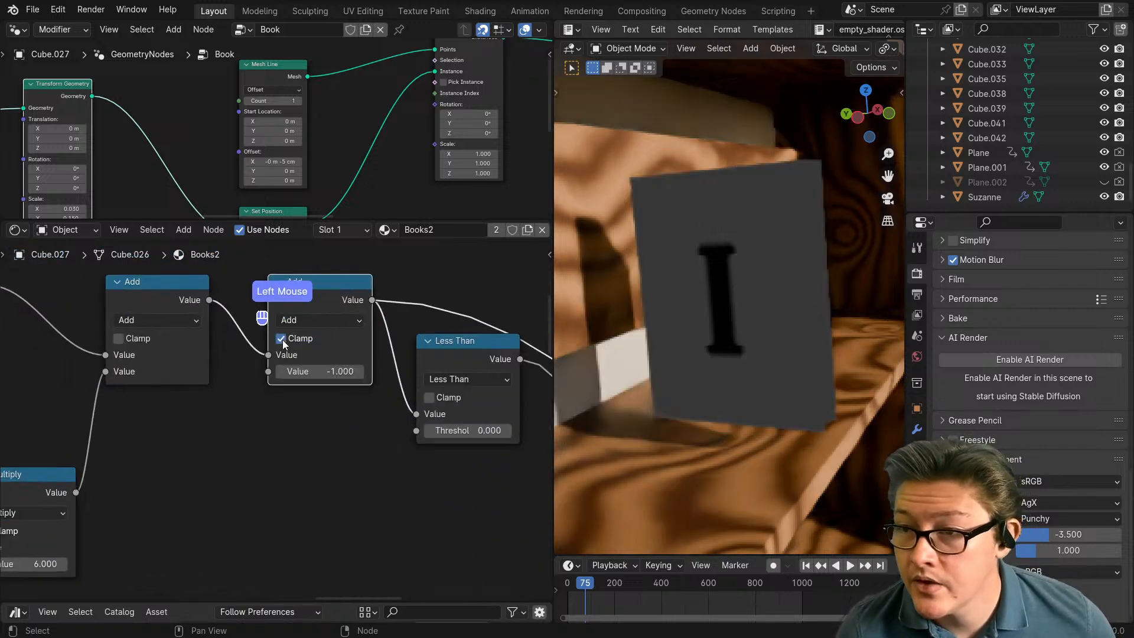
# Step: Disable Clamp on the Add node before Less Than and move the letter mask nodes away from the Less Than node
pyautogui.click(282, 340)
pyautogui.scroll(-4, 285, 353)
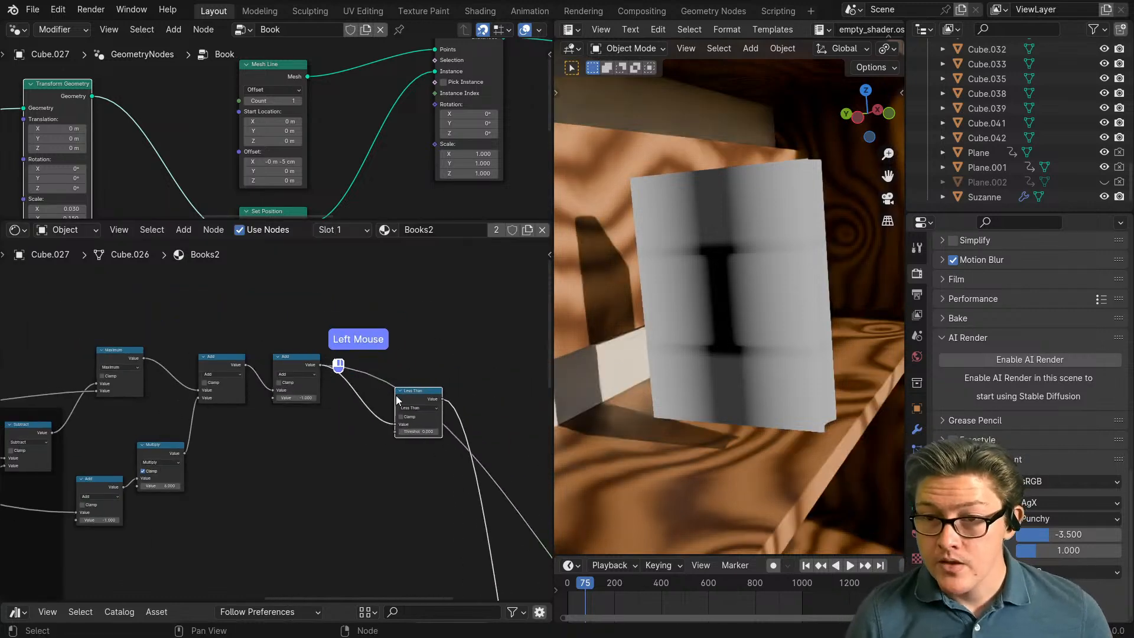
pyautogui.scroll(-5, 396, 395)
pyautogui.moveTo(417, 455); pyautogui.dragTo(33, 321)
pyautogui.press('g')
pyautogui.click(441, 400)
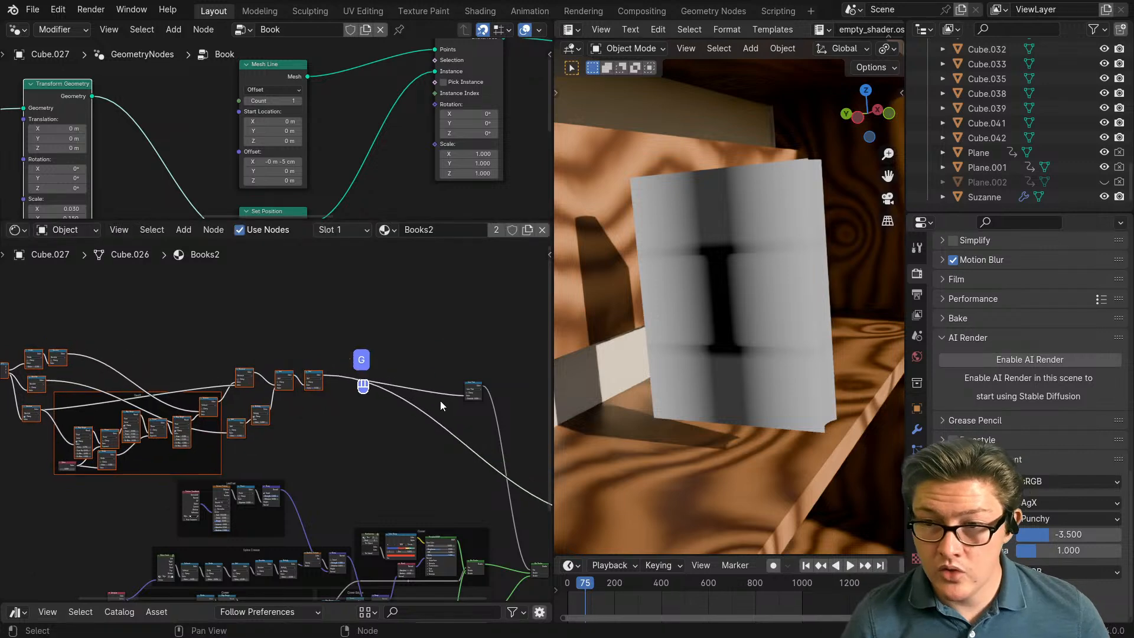
pyautogui.click(472, 385)
pyautogui.scroll(2, 409, 438)
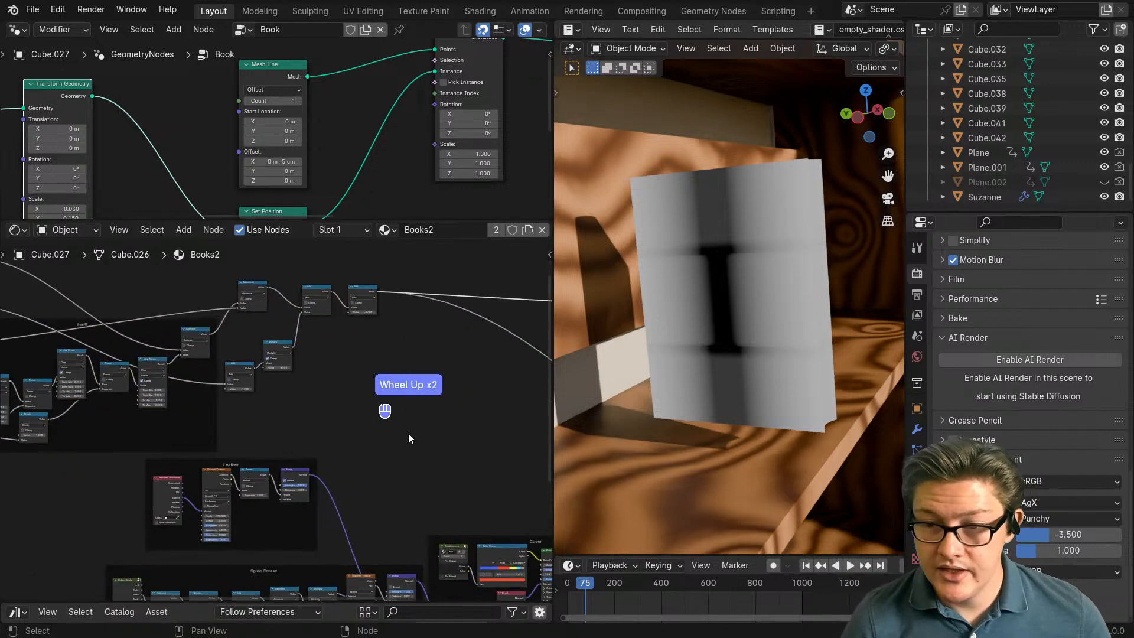
pyautogui.scroll(1, 361, 378)
pyautogui.moveTo(417, 476); pyautogui.dragTo(362, 464, button='middle')
pyautogui.hotkey('ctrl', 'm')
pyautogui.click(335, 378)
pyautogui.scroll(3, 389, 377)
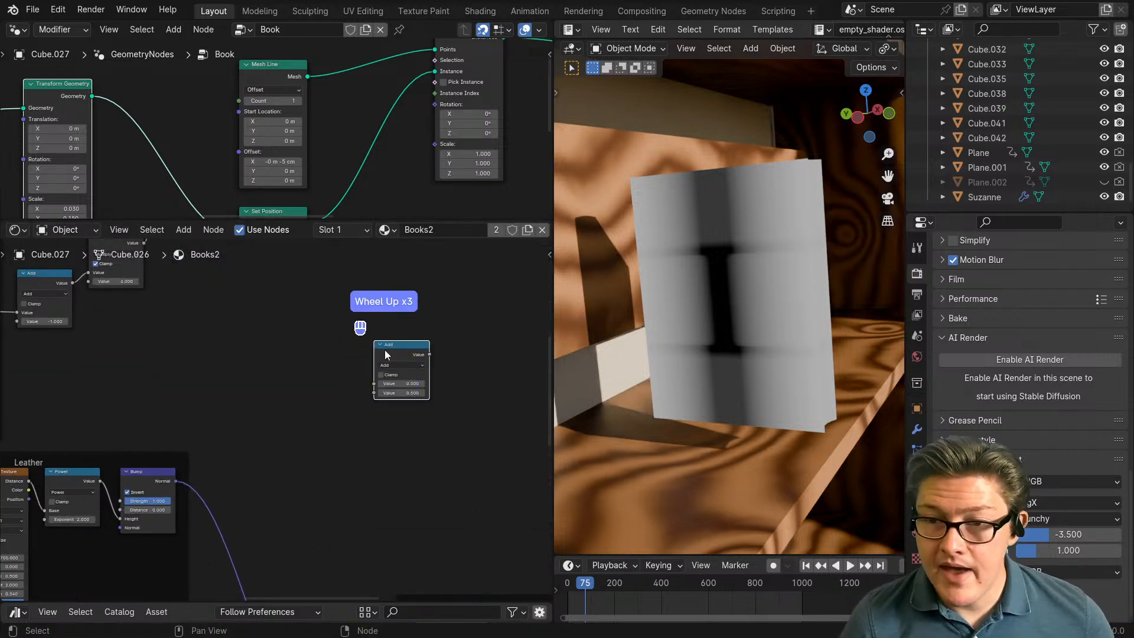
pyautogui.press('x')
# Step: Add a Bump node in the empty space between the letter mask nodes and the Cover frame
pyautogui.hotkey('shift', 'a')
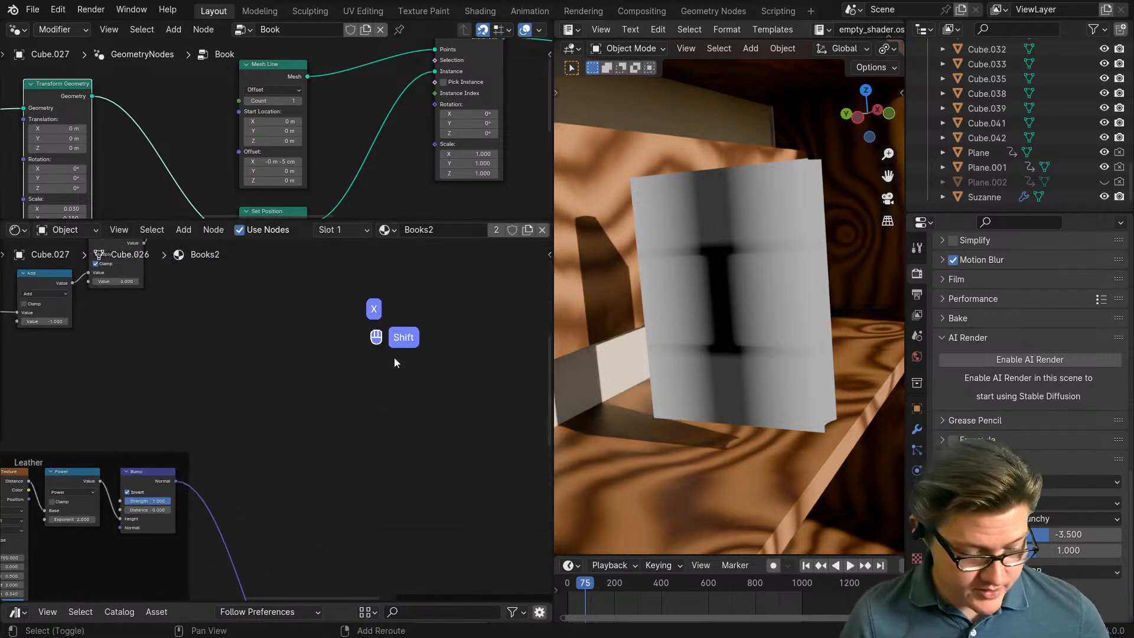
pyautogui.write('bump')
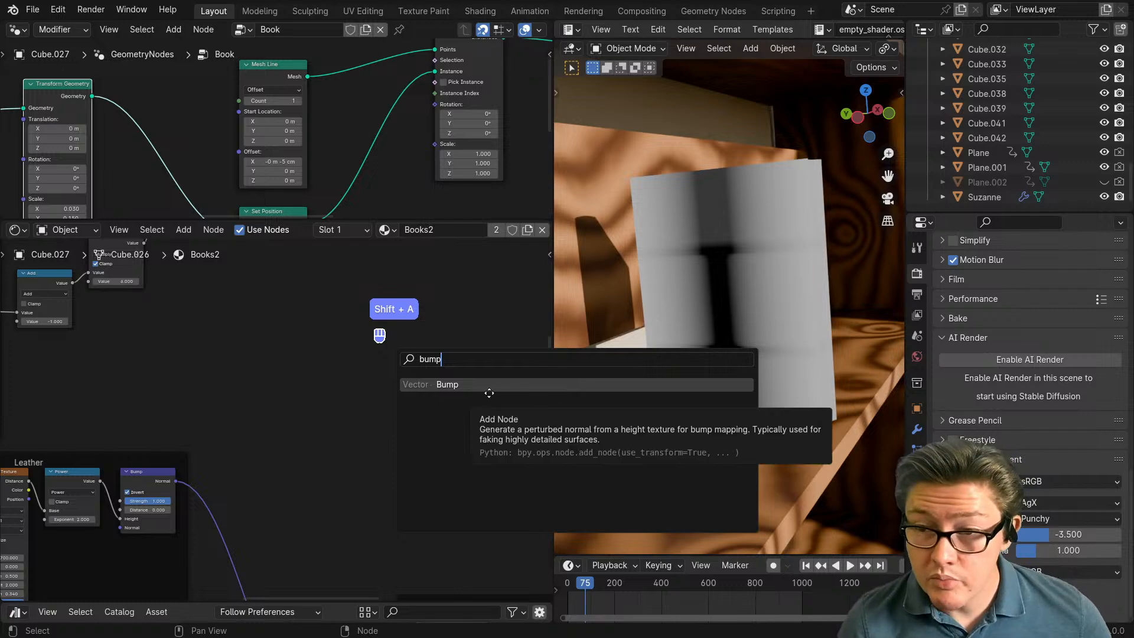
pyautogui.press('Return')
pyautogui.scroll(-3, 416, 413)
pyautogui.moveTo(423, 434); pyautogui.dragTo(409, 359, button='middle')
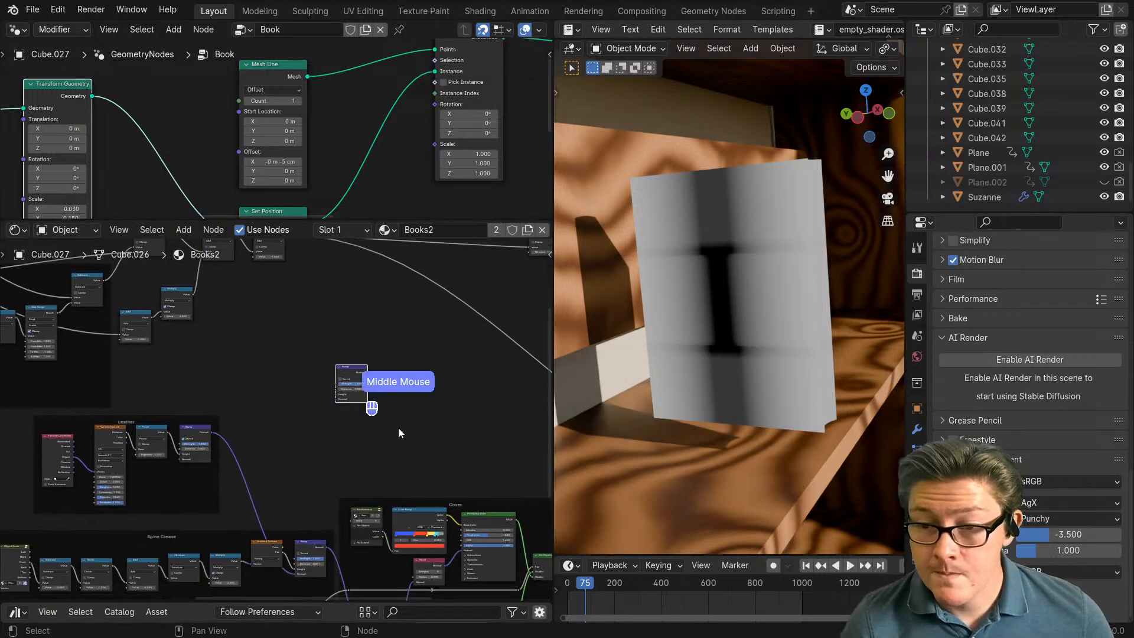
# Step: Examine how the Cover Edges Bump feeds through Bevel into the cover's Principled BSDF in the maximized node editor
pyautogui.moveTo(398, 432); pyautogui.dragTo(366, 389, button='middle')
pyautogui.scroll(1, 412, 528)
pyautogui.moveTo(412, 528); pyautogui.dragTo(333, 479, button='middle')
pyautogui.scroll(4, 331, 460)
pyautogui.moveTo(475, 387); pyautogui.dragTo(391, 404, button='middle')
pyautogui.scroll(2, 390, 404)
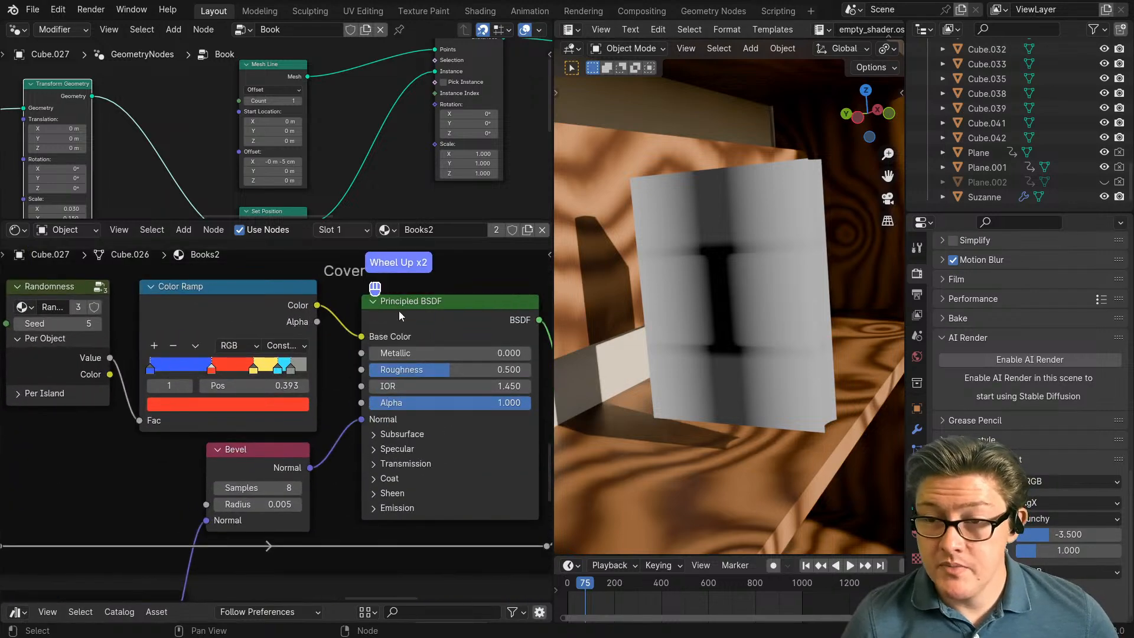
pyautogui.hotkey('ctrl', 'space')
pyautogui.scroll(-3, 466, 402)
pyautogui.scroll(-1, 502, 414)
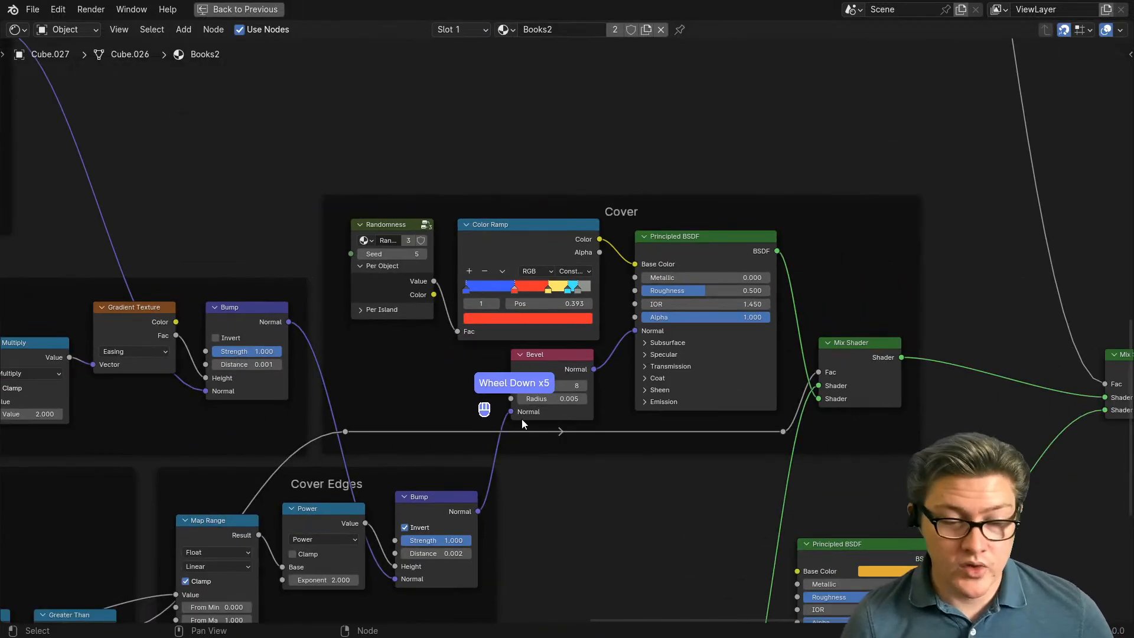
pyautogui.scroll(1, 522, 419)
pyautogui.moveTo(493, 420); pyautogui.dragTo(650, 408, button='middle')
pyautogui.moveTo(694, 371)
pyautogui.mouseDown()
pyautogui.moveTo(715, 371)
pyautogui.moveTo(694, 372)
pyautogui.mouseUp()
pyautogui.scroll(-3, 623, 467)
pyautogui.scroll(-2, 625, 472)
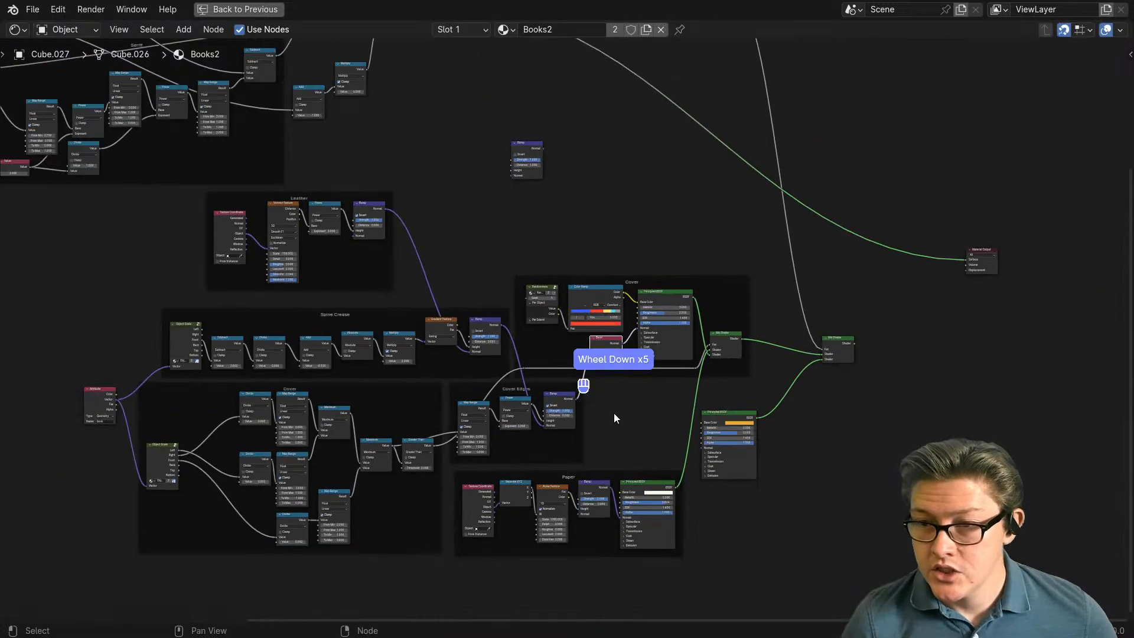
# Step: Move the Cover frame, the gold Principled BSDF and the final Mix Shader away from Cover Edges to make room
pyautogui.moveTo(894, 468); pyautogui.dragTo(709, 330)
pyautogui.keyDown('shift'); pyautogui.click(643, 284); pyautogui.keyUp('shift')
pyautogui.press('g')
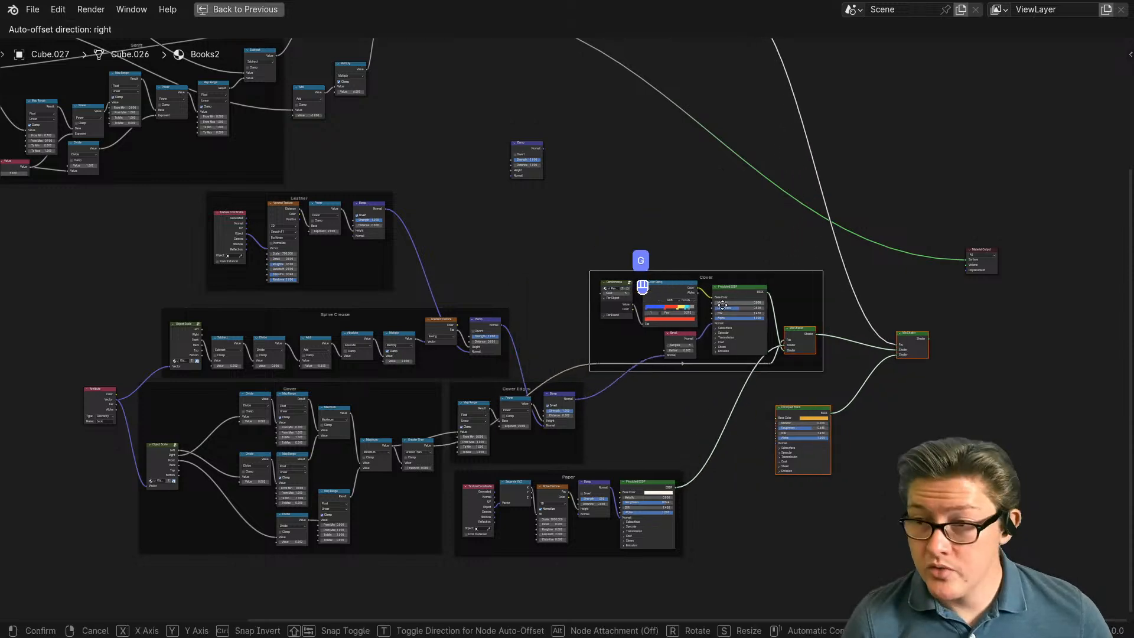
pyautogui.click(618, 239)
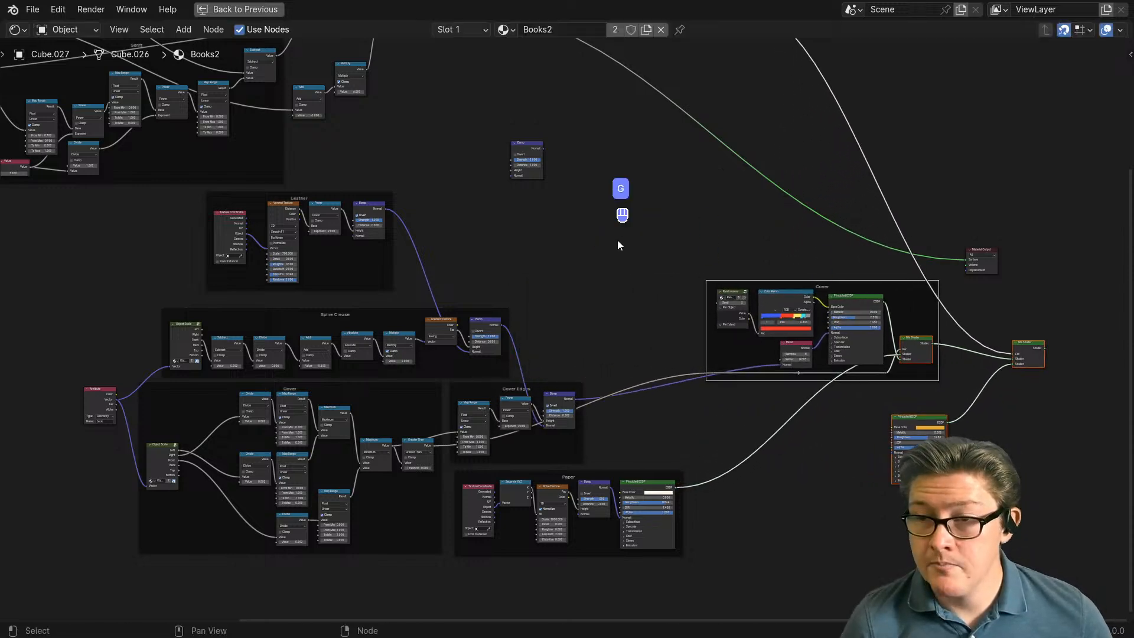
# Step: Insert the new Bump node into the link between the Cover Edges Bump and the Bevel node's Normal
pyautogui.moveTo(617, 239); pyautogui.dragTo(623, 313, button='middle')
pyautogui.scroll(2, 602, 391)
pyautogui.scroll(1, 561, 313)
pyautogui.moveTo(514, 177); pyautogui.dragTo(685, 340)
pyautogui.click(717, 533)
# Step: Reposition the Cover frame together with the shader and output nodes just below the newly inserted Bump node
pyautogui.scroll(-2, 691, 346)
pyautogui.scroll(-2, 851, 414)
pyautogui.moveTo(884, 509); pyautogui.dragTo(679, 304)
pyautogui.scroll(1, 679, 303)
pyautogui.press('g')
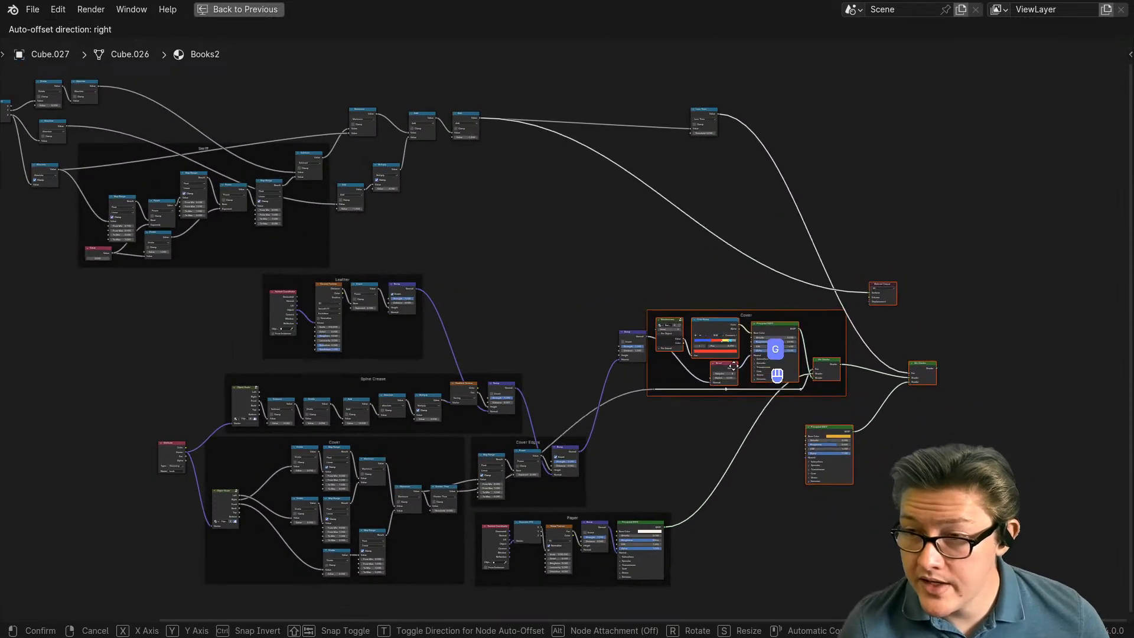
pyautogui.click(722, 419)
# Step: Place the Material Output beyond the final Mix Shader and connect that Mix Shader to it
pyautogui.moveTo(532, 223); pyautogui.dragTo(520, 307, button='middle')
pyautogui.scroll(4, 520, 308)
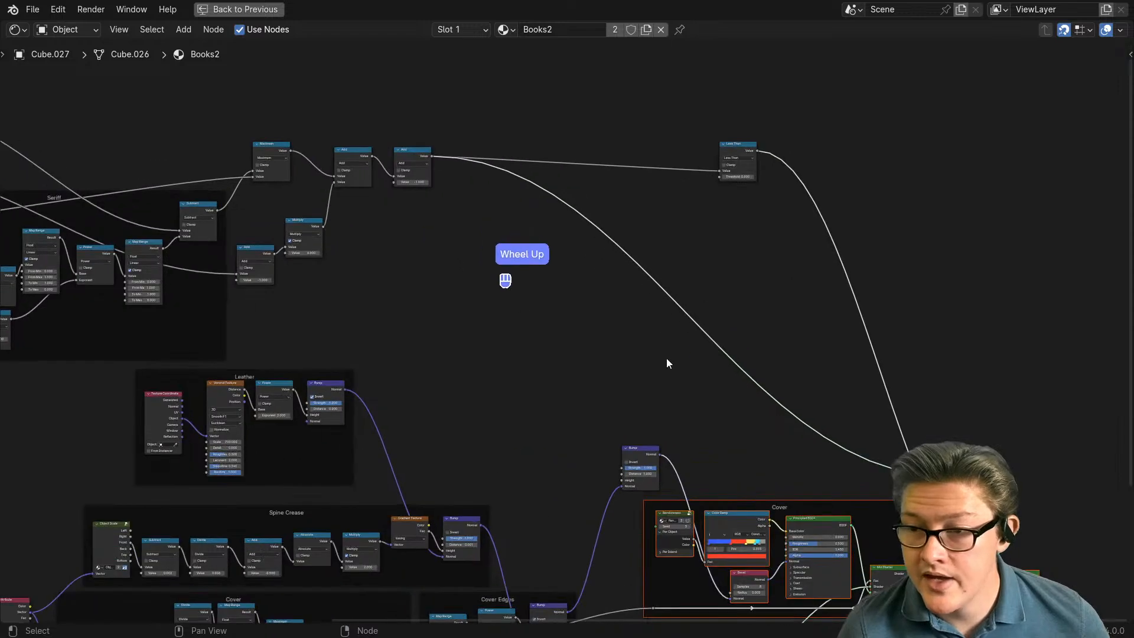
pyautogui.click(961, 474)
pyautogui.scroll(-2, 918, 472)
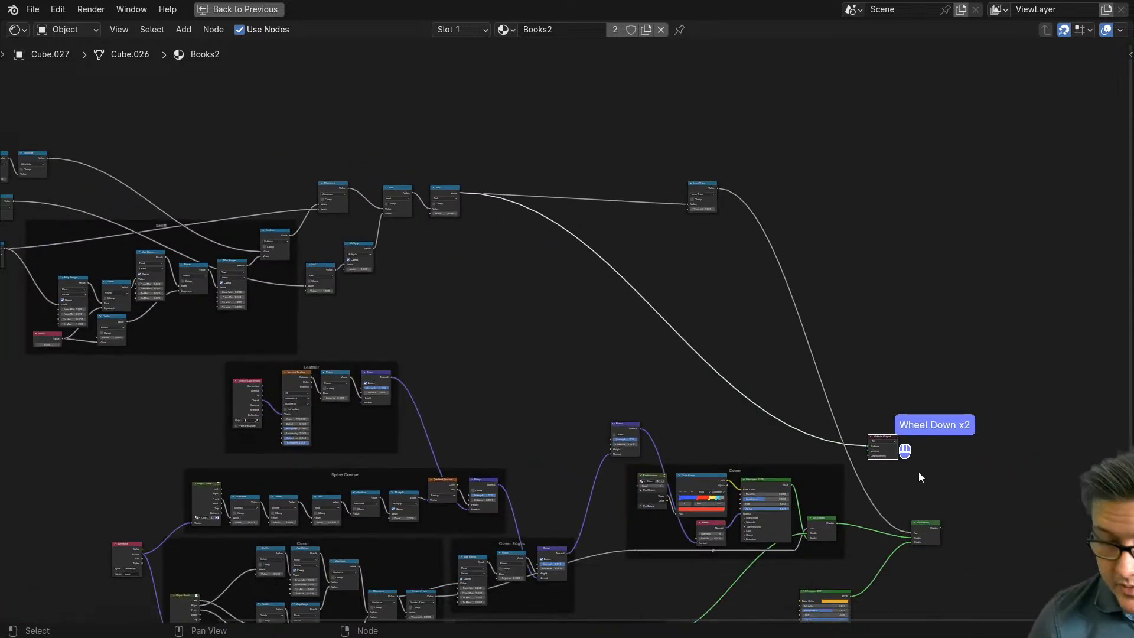
pyautogui.moveTo(919, 473); pyautogui.dragTo(852, 455, button='middle')
pyautogui.press('g')
pyautogui.click(990, 527)
pyautogui.keyDown('ctrl'); pyautogui.keyDown('shift'); pyautogui.click(860, 507); pyautogui.keyUp('shift'); pyautogui.keyUp('ctrl')
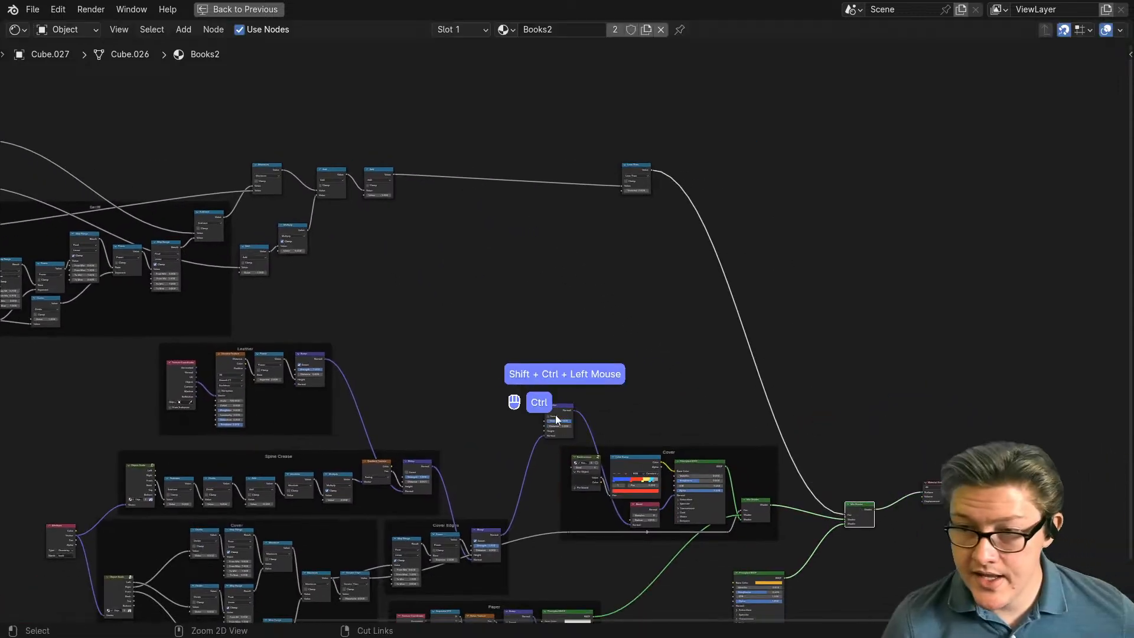
# Step: Restore the full layout and connect the Add node before Less Than to the new Bump node's Height
pyautogui.hotkey('ctrl', 'space')
pyautogui.scroll(4, 218, 372)
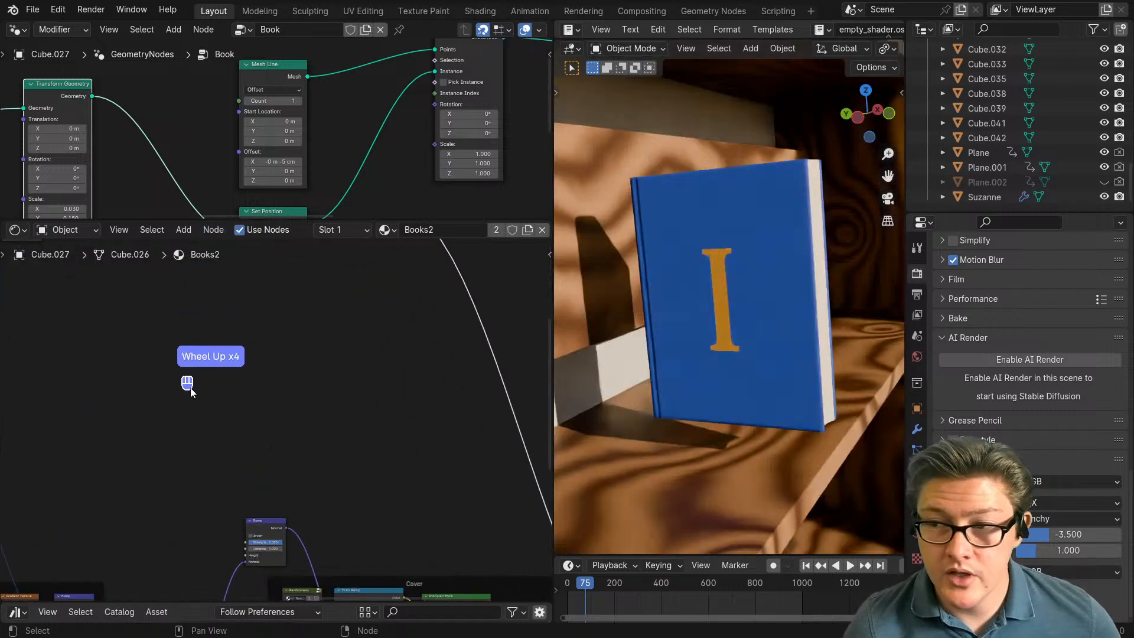
pyautogui.scroll(-2, 259, 413)
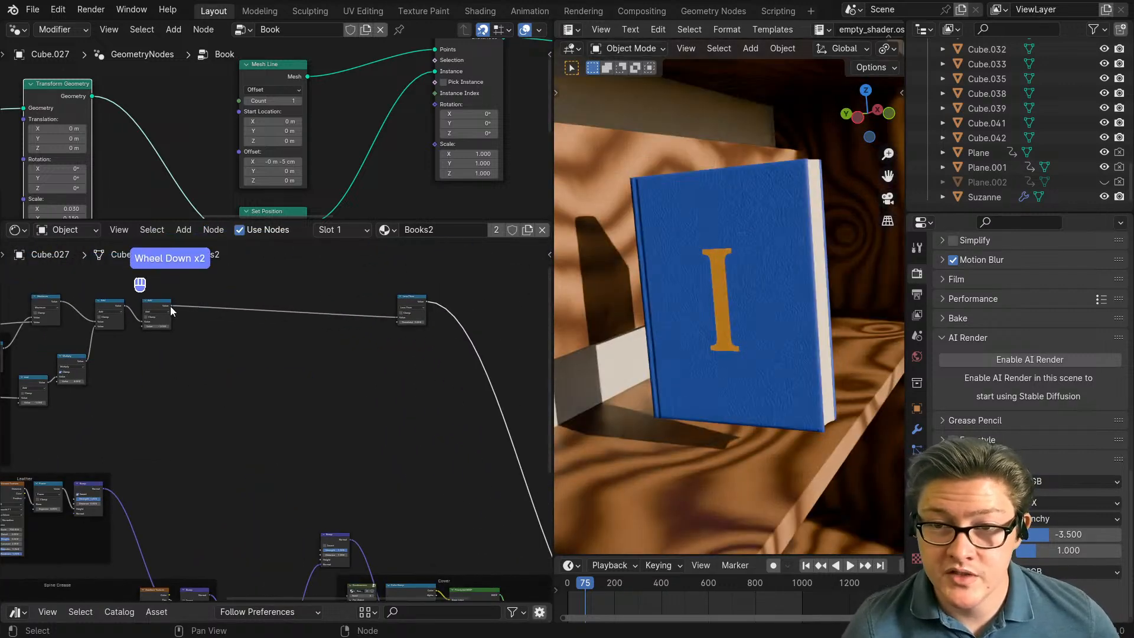
pyautogui.moveTo(170, 306); pyautogui.dragTo(318, 507)
pyautogui.scroll(1, 319, 509)
pyautogui.scroll(1, 334, 538)
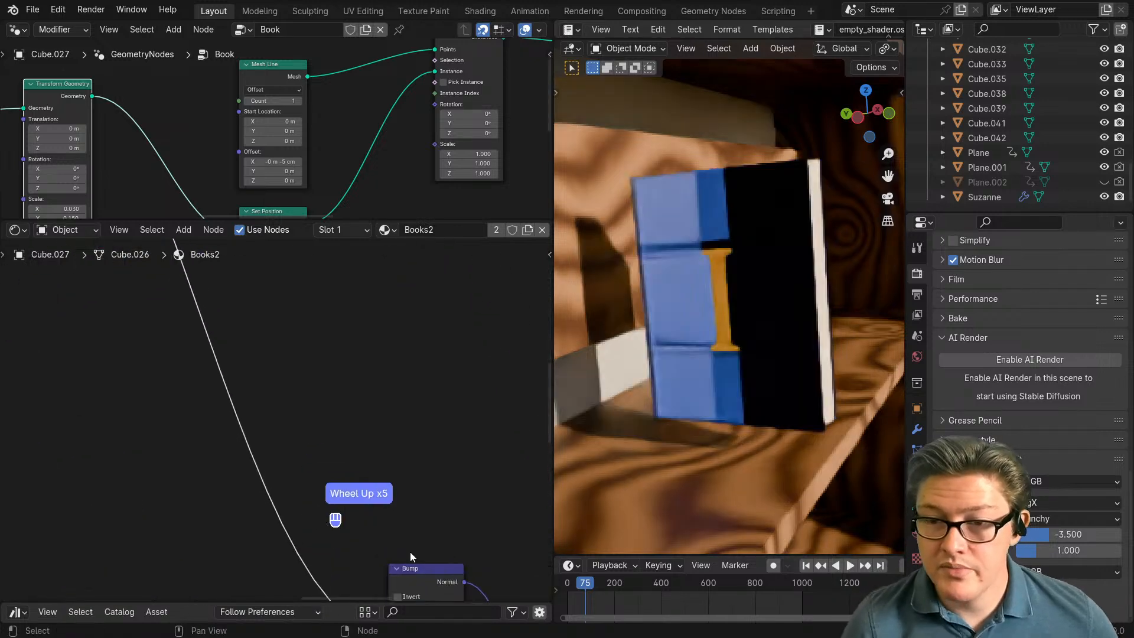
pyautogui.moveTo(410, 551); pyautogui.dragTo(357, 448, button='middle')
pyautogui.scroll(2, 357, 448)
pyautogui.moveTo(385, 528); pyautogui.dragTo(289, 413, button='middle')
pyautogui.scroll(3, 289, 414)
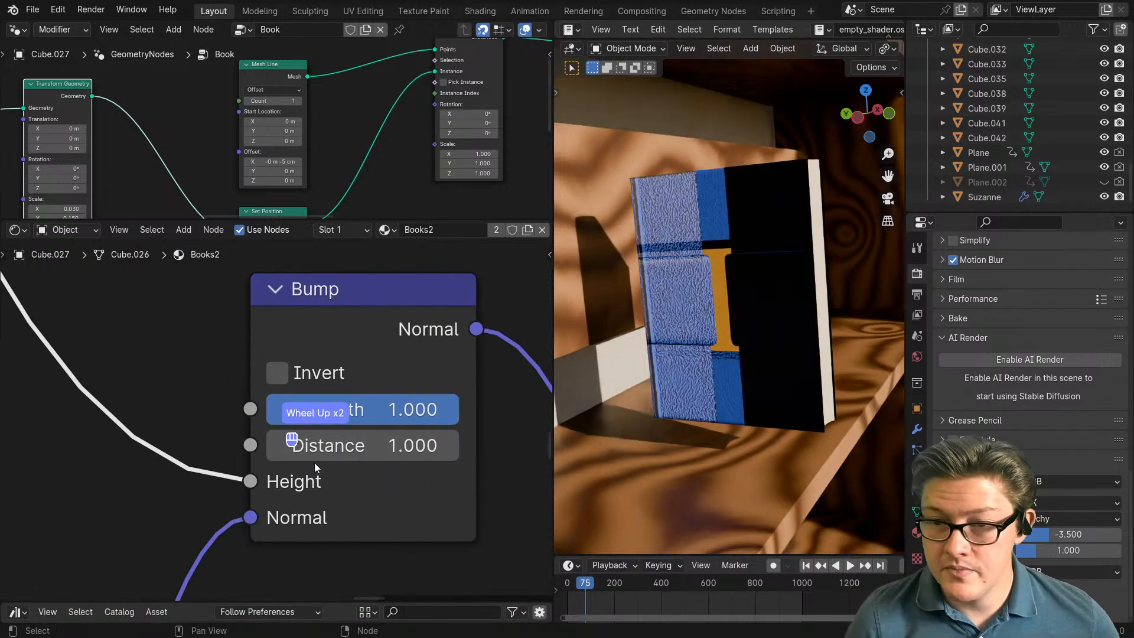
# Step: Try clamping the Add node that feeds the Bump Height and turn its Clamp off again
pyautogui.scroll(-10, 284, 449)
pyautogui.moveTo(211, 335); pyautogui.dragTo(335, 494, button='middle')
pyautogui.scroll(2, 202, 365)
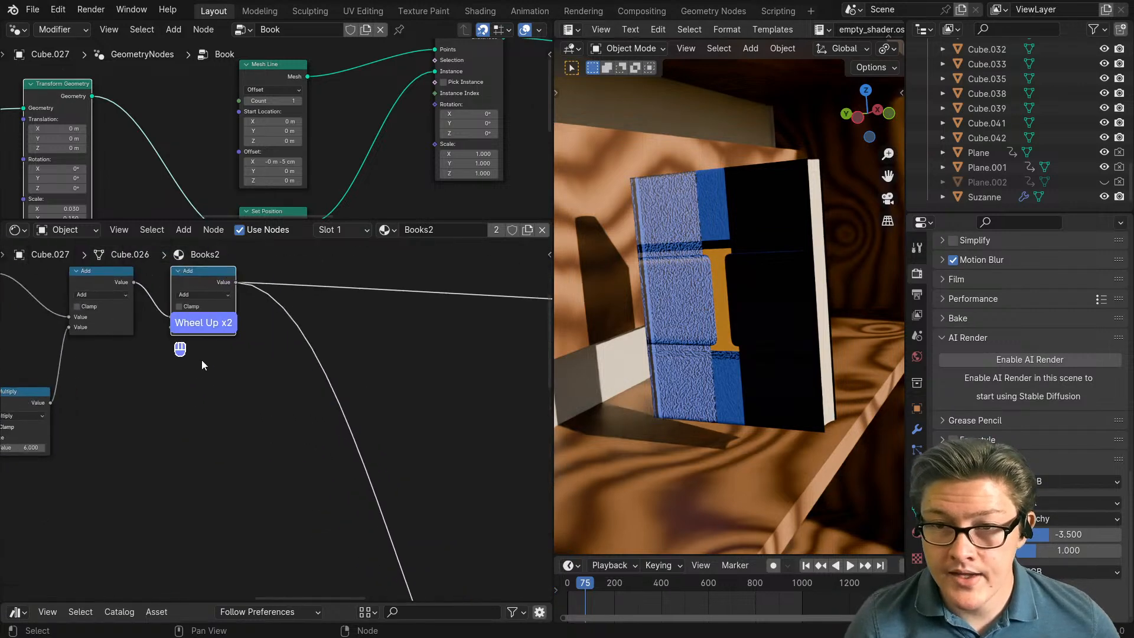
pyautogui.click(314, 461)
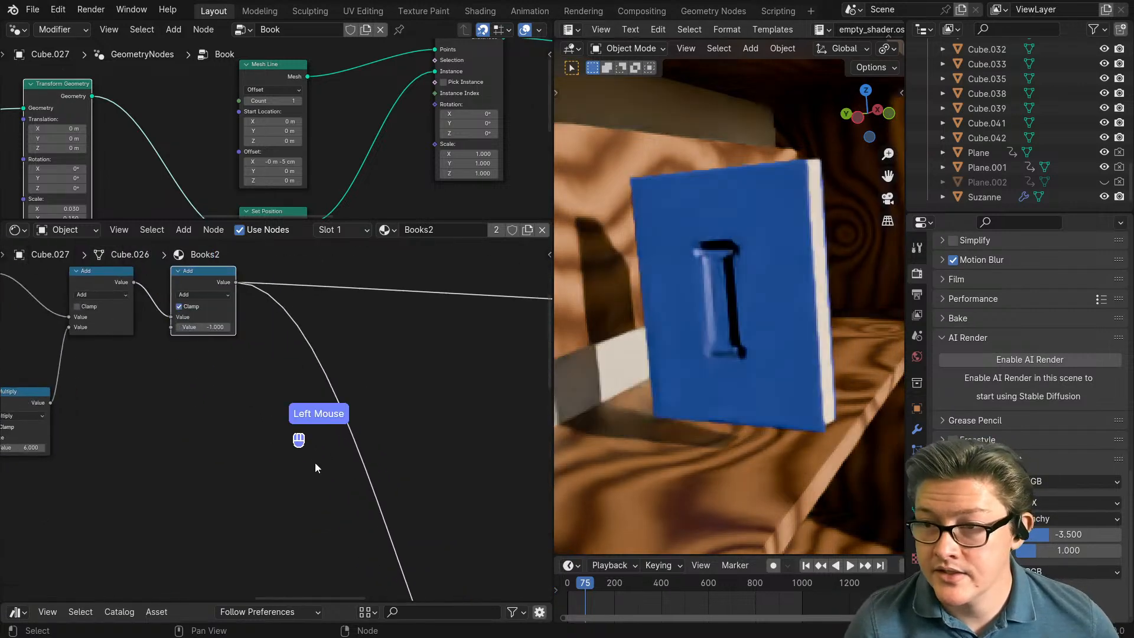
pyautogui.scroll(-4, 332, 469)
pyautogui.moveTo(379, 520); pyautogui.dragTo(283, 425, button='middle')
pyautogui.moveTo(255, 385); pyautogui.dragTo(339, 496, button='middle')
pyautogui.scroll(2, 231, 466)
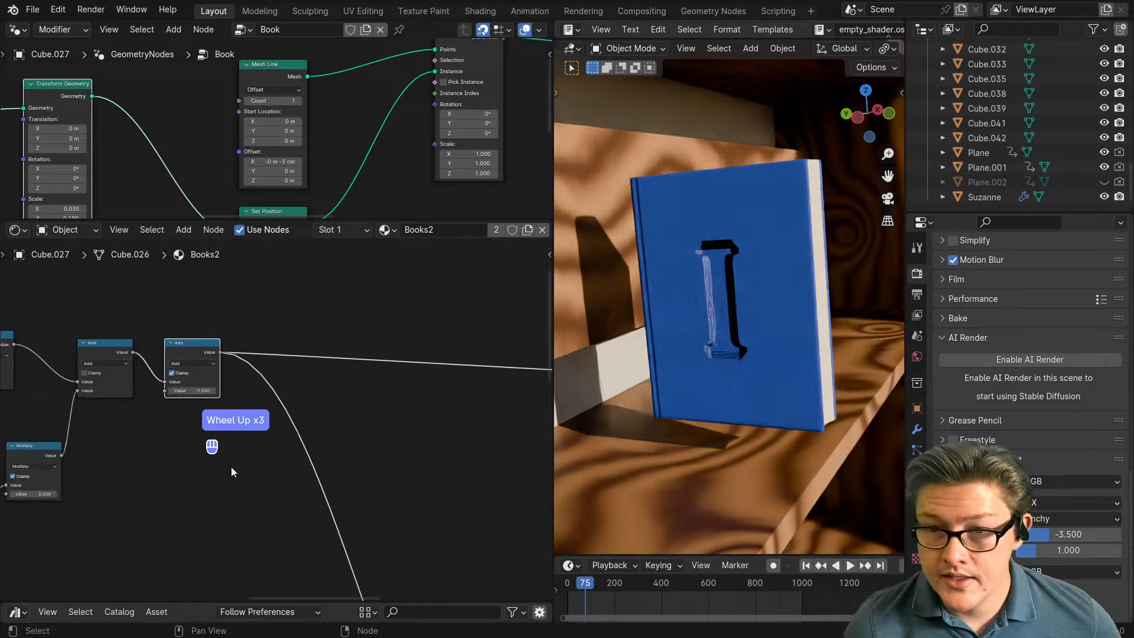
pyautogui.moveTo(215, 405); pyautogui.dragTo(336, 454, button='middle')
pyautogui.click(274, 415)
pyautogui.scroll(2, 274, 418)
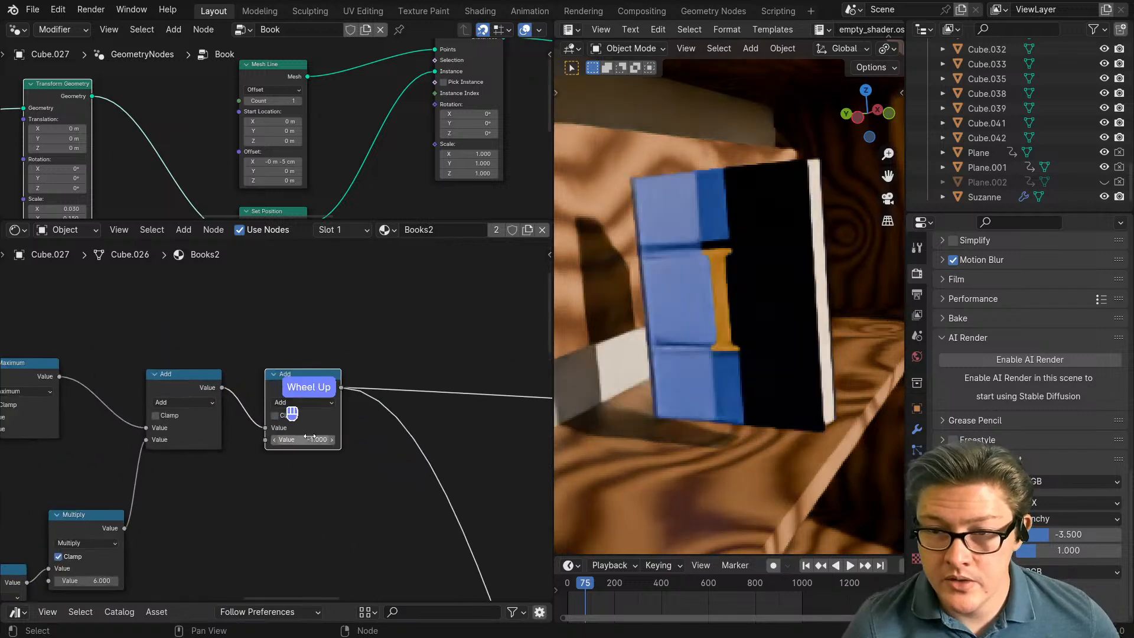
# Step: Insert a Math node set to Minimum between the last Add node and the new Bump node's Height
pyautogui.moveTo(304, 382); pyautogui.dragTo(281, 360)
pyautogui.moveTo(440, 529); pyautogui.dragTo(296, 477, button='middle')
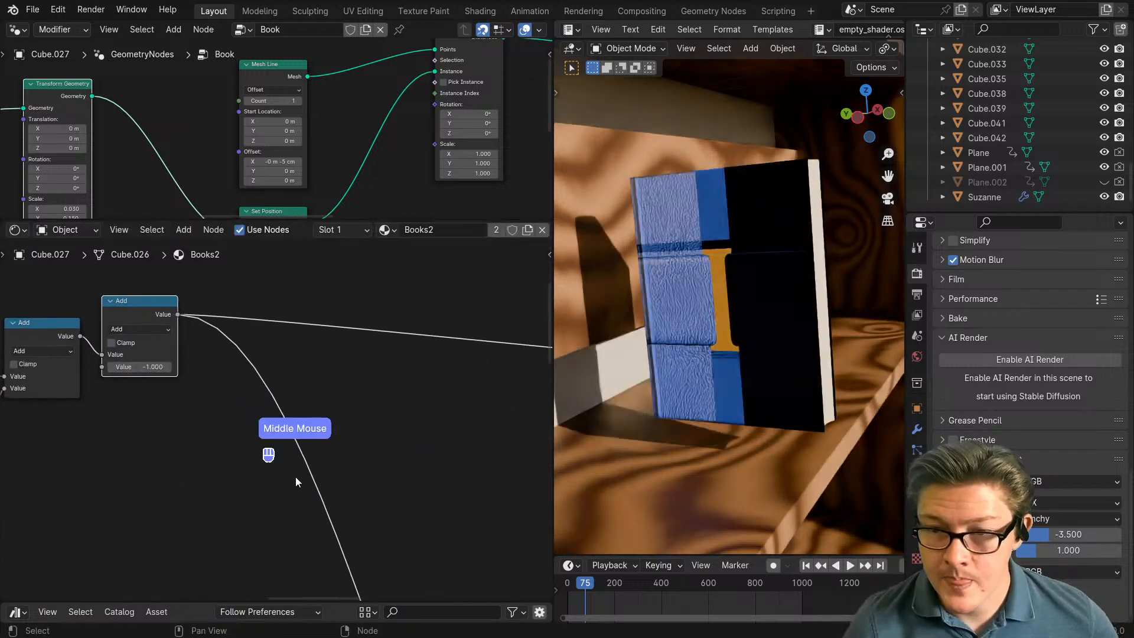
pyautogui.hotkey('ctrl', 'm')
pyautogui.click(316, 489)
pyautogui.scroll(4, 327, 477)
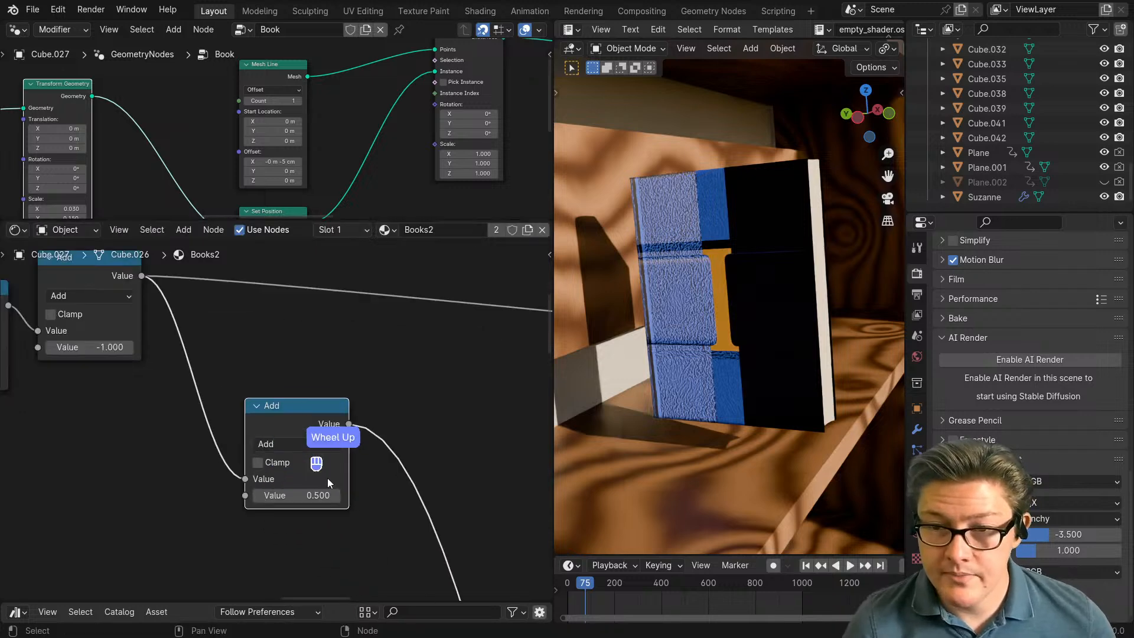
pyautogui.click(299, 442)
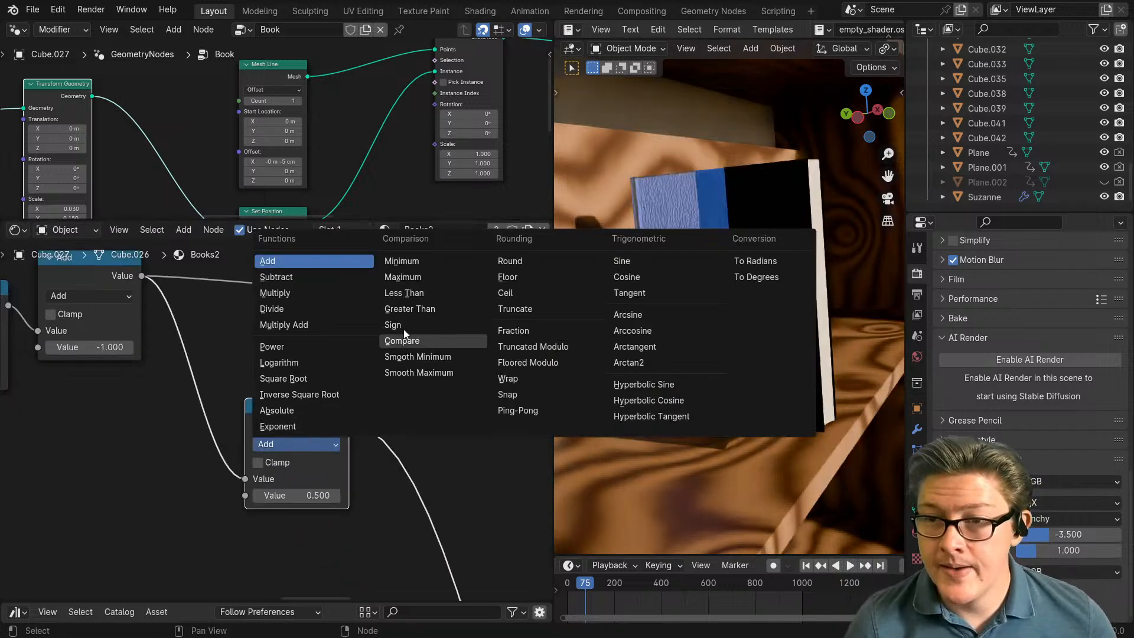
pyautogui.click(408, 262)
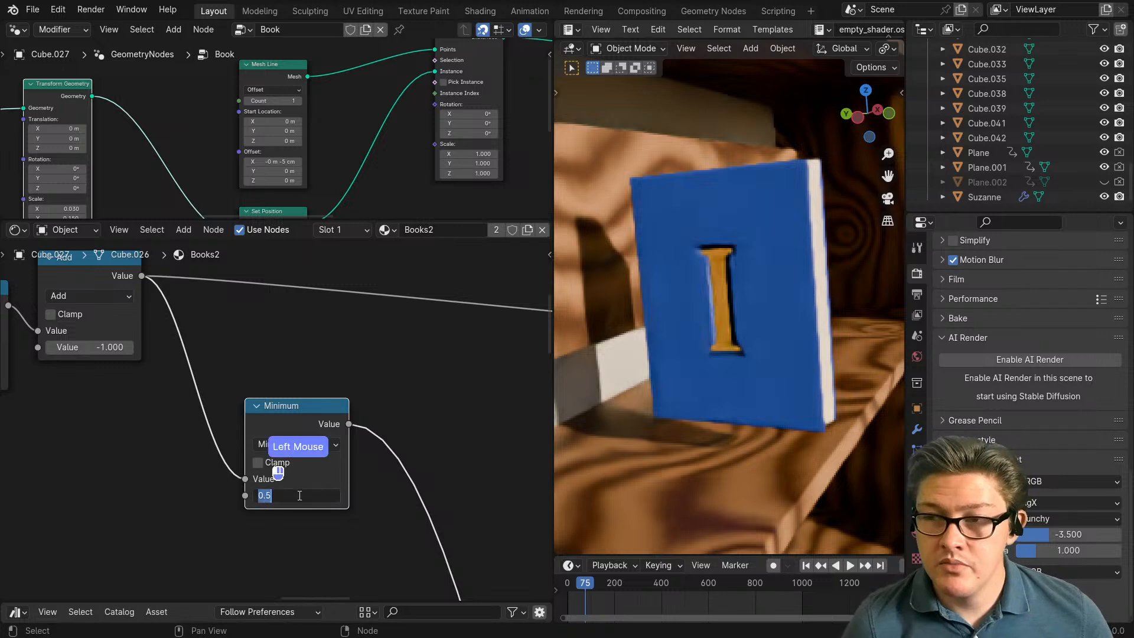
pyautogui.click(300, 529)
pyautogui.scroll(-2, 301, 519)
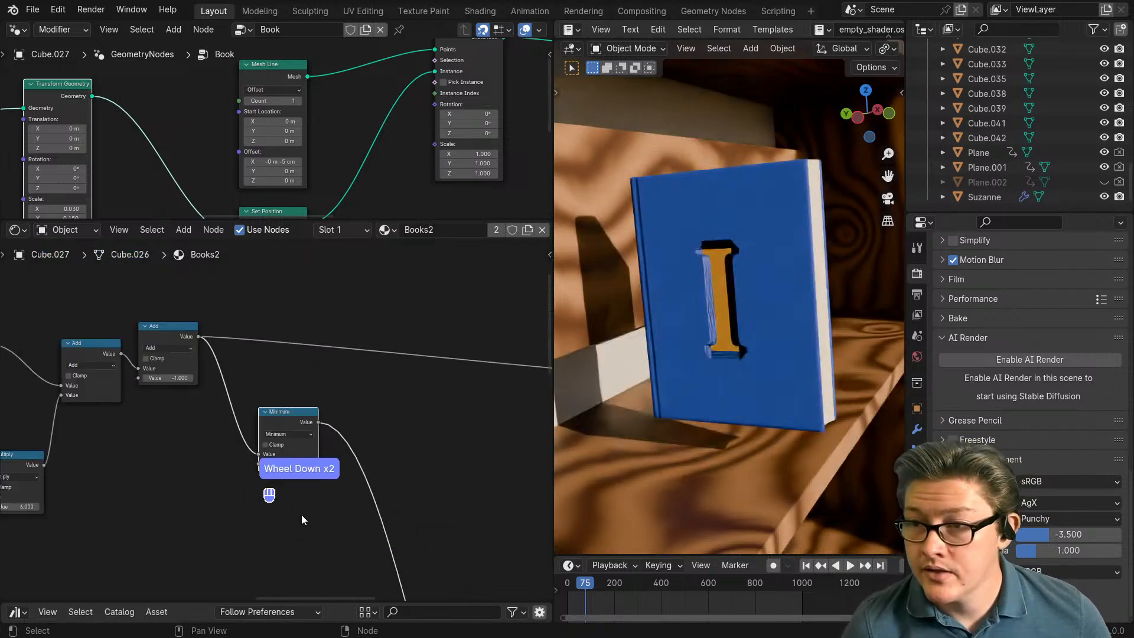
# Step: Set the new Bump node's Distance to 0.01
pyautogui.scroll(-2, 304, 511)
pyautogui.moveTo(395, 531); pyautogui.dragTo(330, 482, button='middle')
pyautogui.scroll(2, 330, 482)
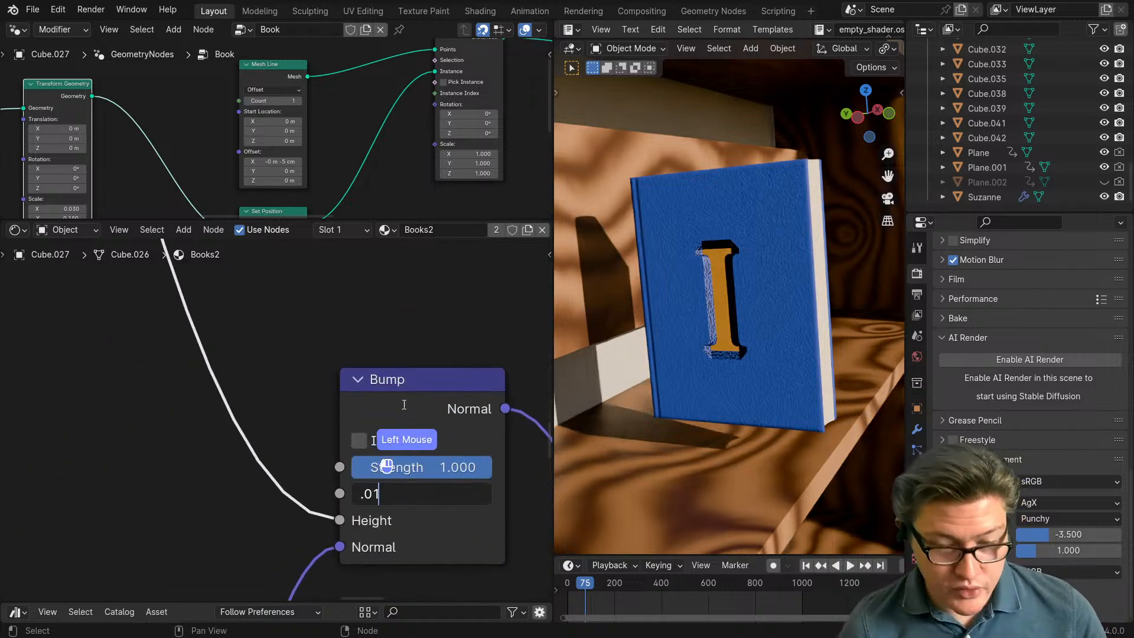
pyautogui.press('Return')
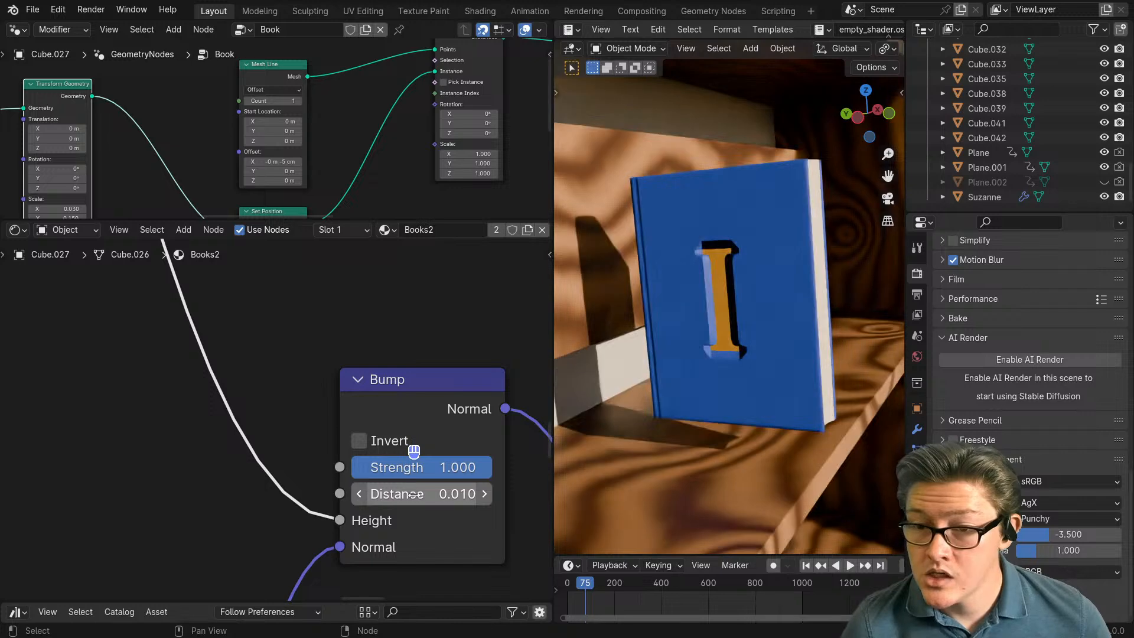
# Step: Set the new Bump node's Distance to 0.001 and check the letter's relief close up on the cover
pyautogui.click(413, 494)
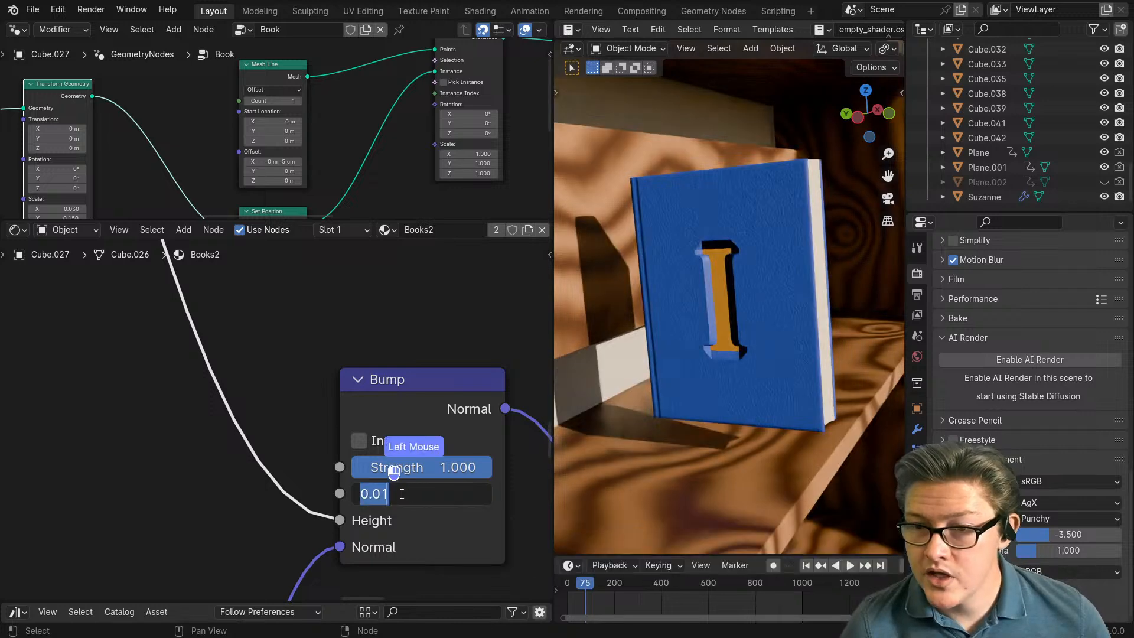
pyautogui.write('.')
pyautogui.click(441, 440)
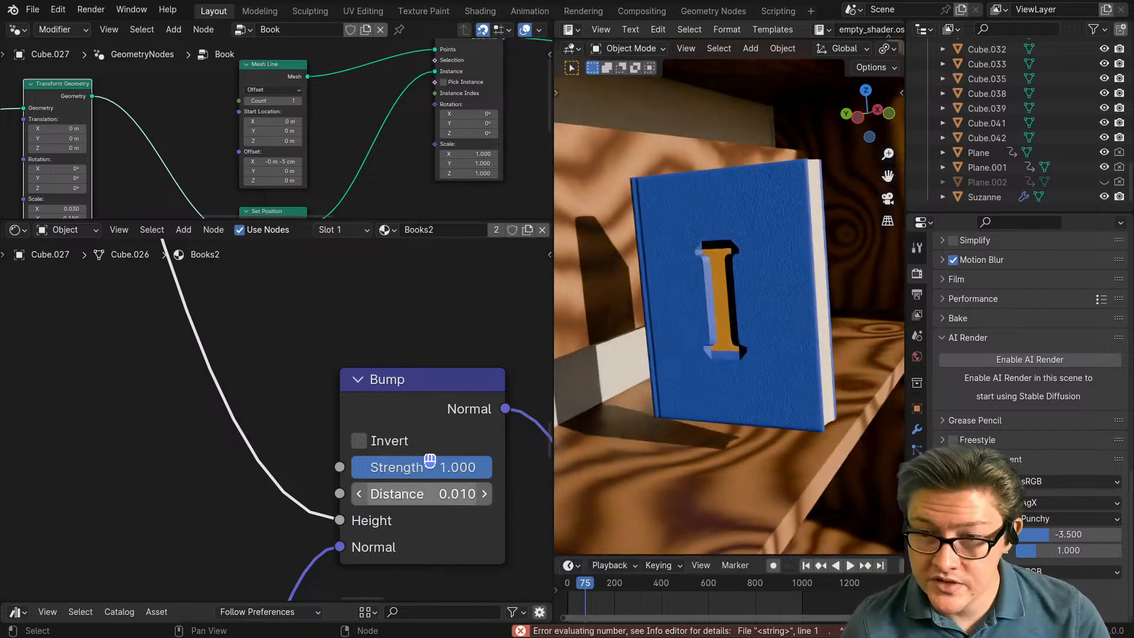
pyautogui.press('Return')
pyautogui.scroll(-2, 392, 378)
pyautogui.scroll(2, 394, 471)
pyautogui.moveTo(420, 496); pyautogui.dragTo(362, 474, button='middle')
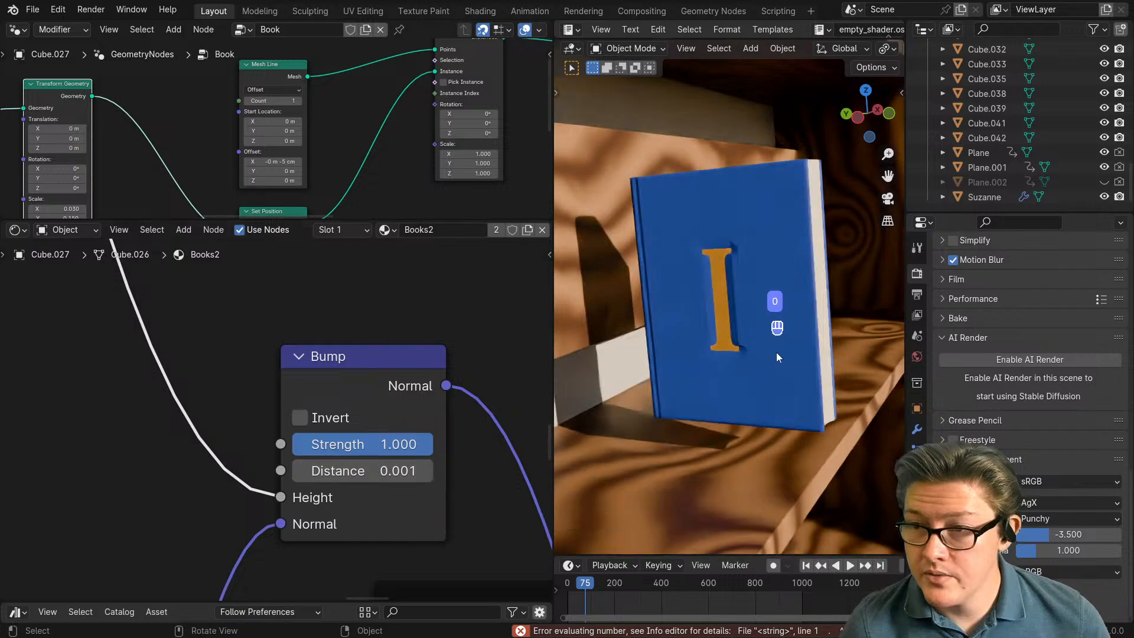
pyautogui.scroll(2, 771, 355)
pyautogui.scroll(-4, 317, 379)
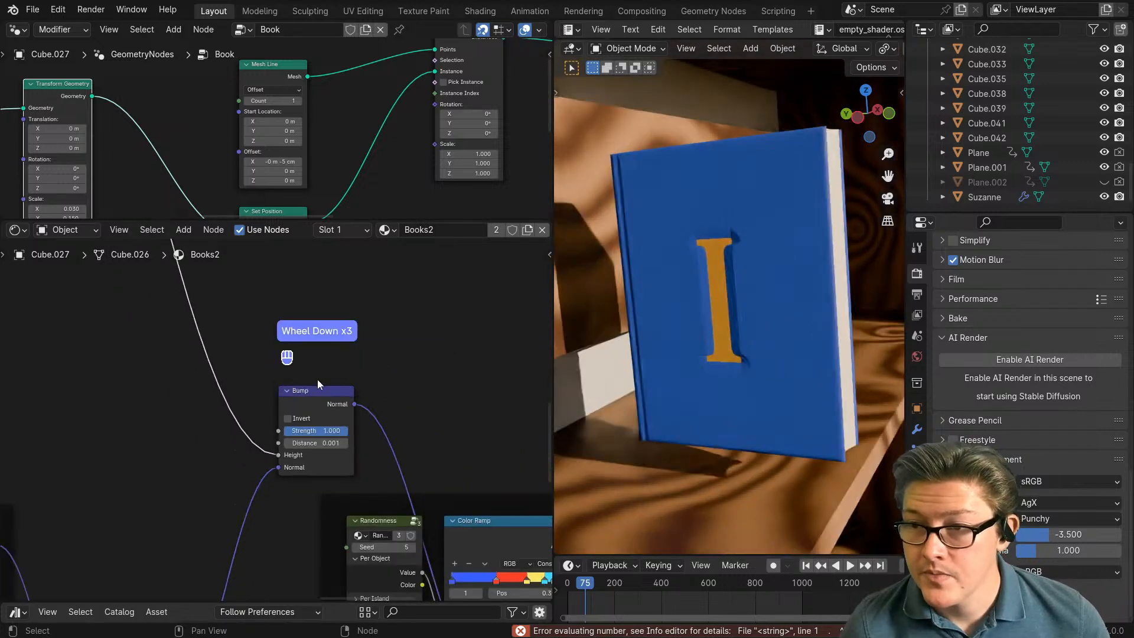
# Step: Set the new Bump node's Distance to 0.005 to exaggerate the letter's relief on the cover
pyautogui.moveTo(244, 375); pyautogui.dragTo(372, 511, button='middle')
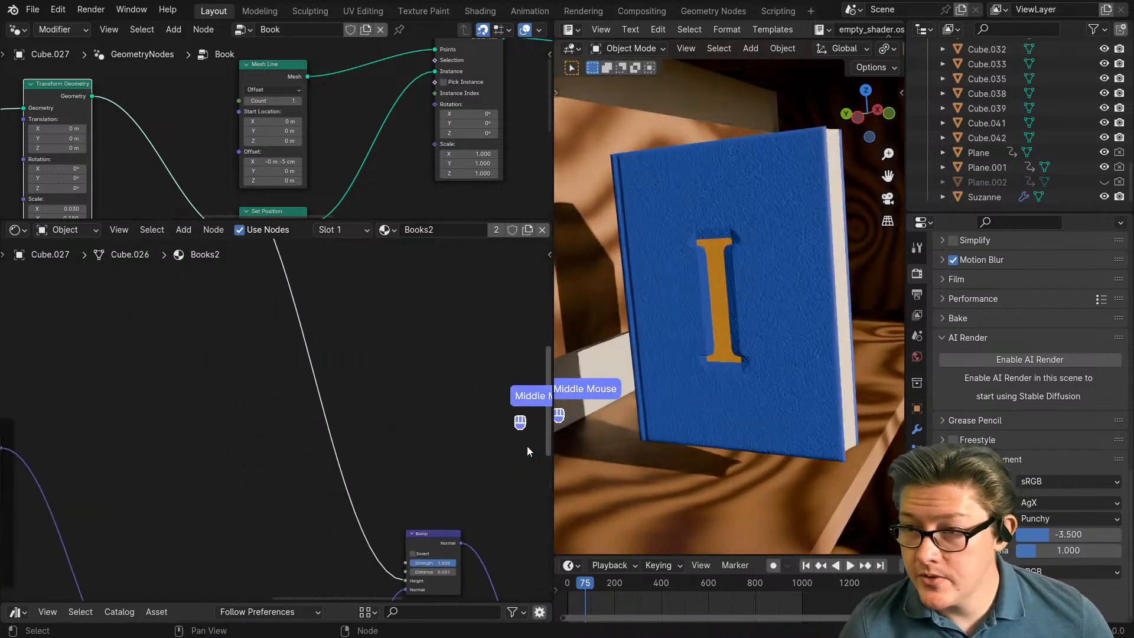
pyautogui.scroll(5, 771, 407)
pyautogui.moveTo(464, 535); pyautogui.dragTo(431, 430, button='middle')
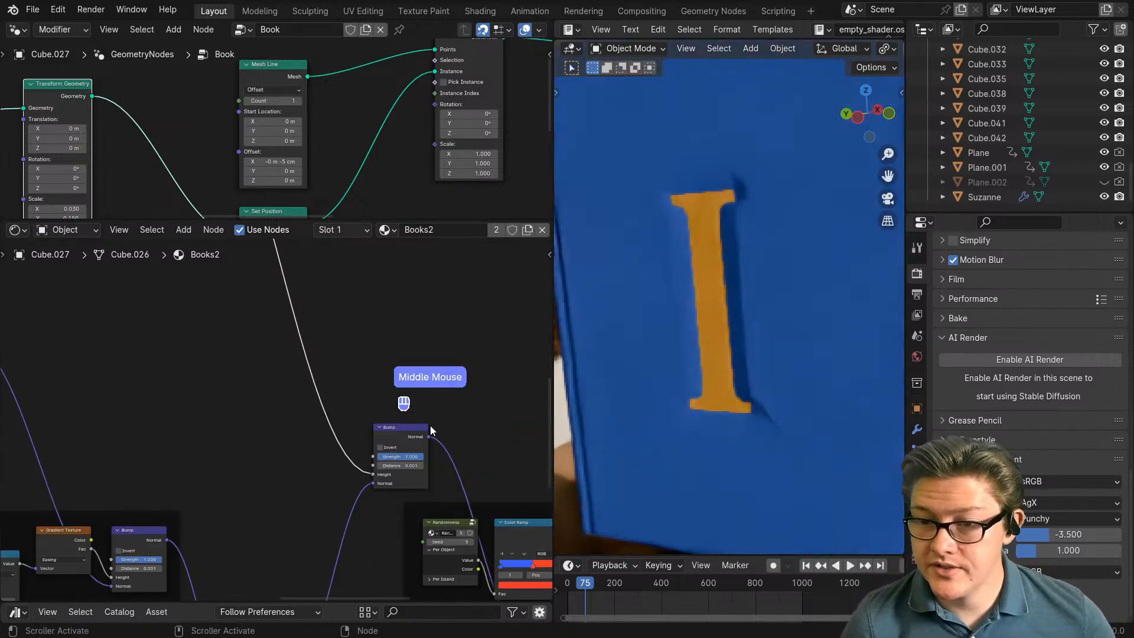
pyautogui.scroll(4, 429, 476)
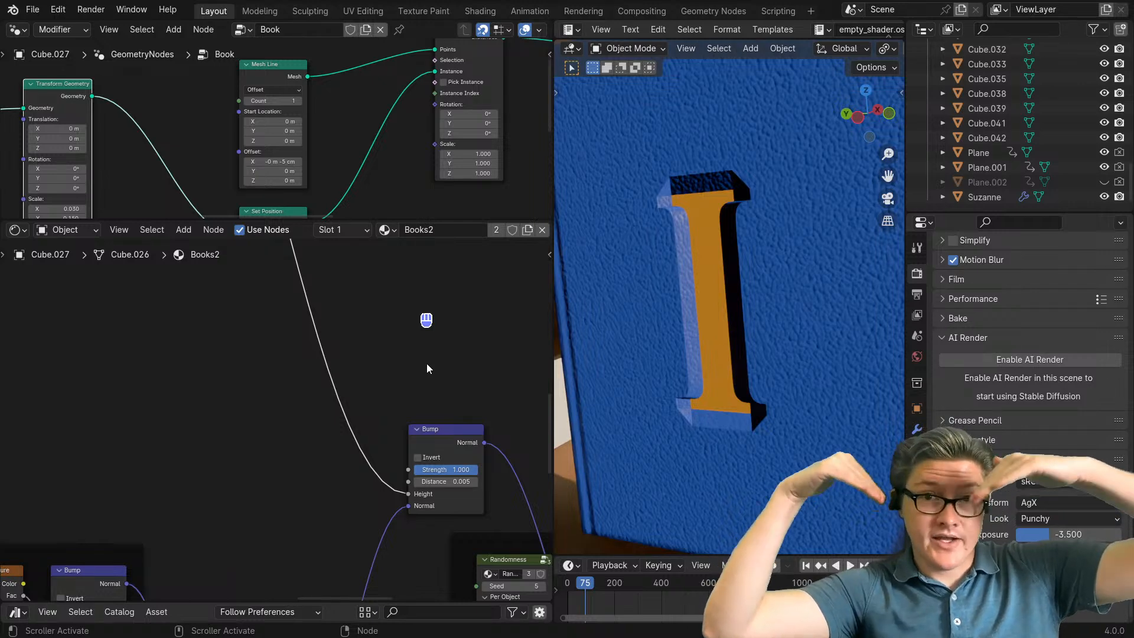
# Step: Preview the Minimum node's output on the book and return the preview to the final shader
pyautogui.scroll(-2, 380, 409)
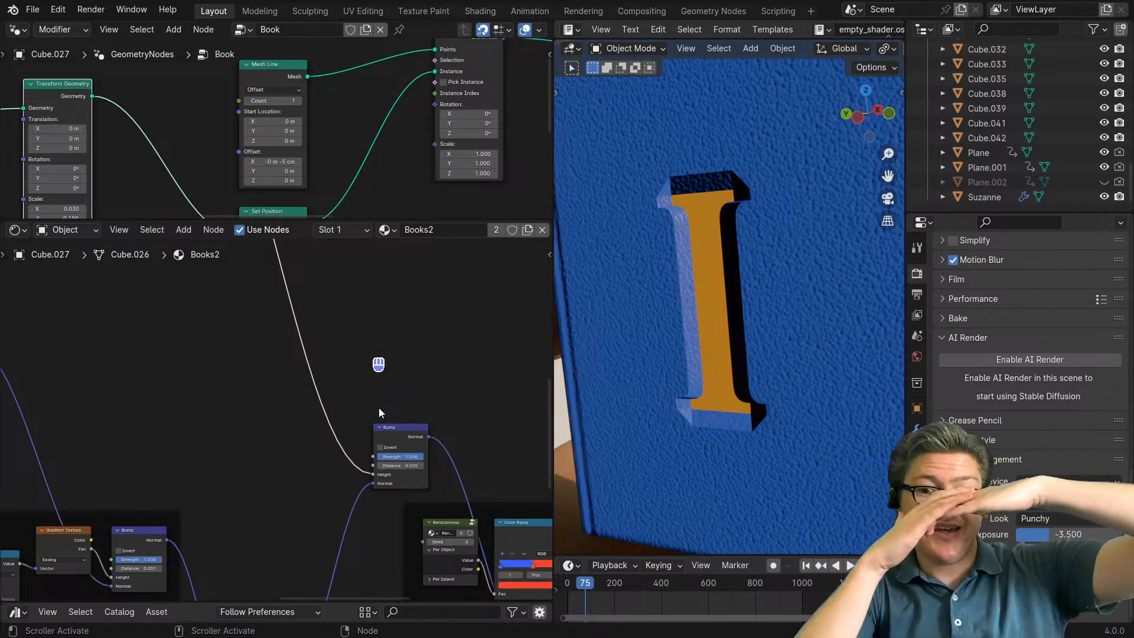
pyautogui.scroll(-2, 378, 408)
pyautogui.moveTo(378, 408); pyautogui.dragTo(404, 435, button='middle')
pyautogui.scroll(-2, 404, 436)
pyautogui.moveTo(334, 337); pyautogui.dragTo(310, 334)
pyautogui.moveTo(462, 502); pyautogui.dragTo(459, 497, button='middle')
pyautogui.scroll(2, 410, 396)
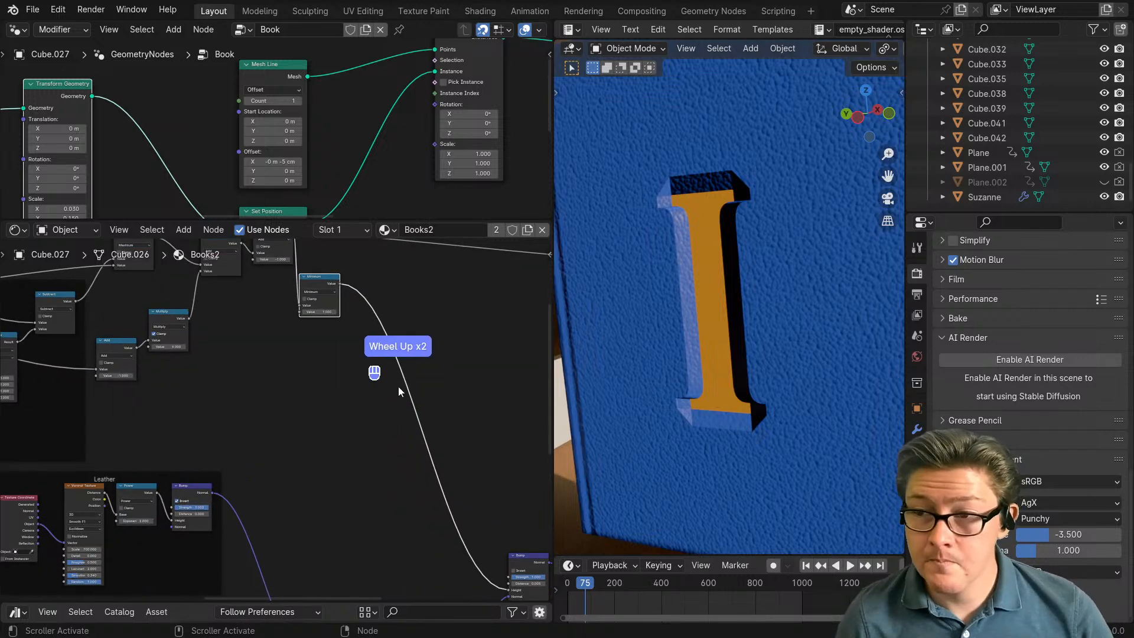
pyautogui.moveTo(399, 386); pyautogui.dragTo(358, 395, button='middle')
pyautogui.keyDown('ctrl'); pyautogui.keyDown('shift'); pyautogui.click(296, 323); pyautogui.keyUp('shift'); pyautogui.keyUp('ctrl')
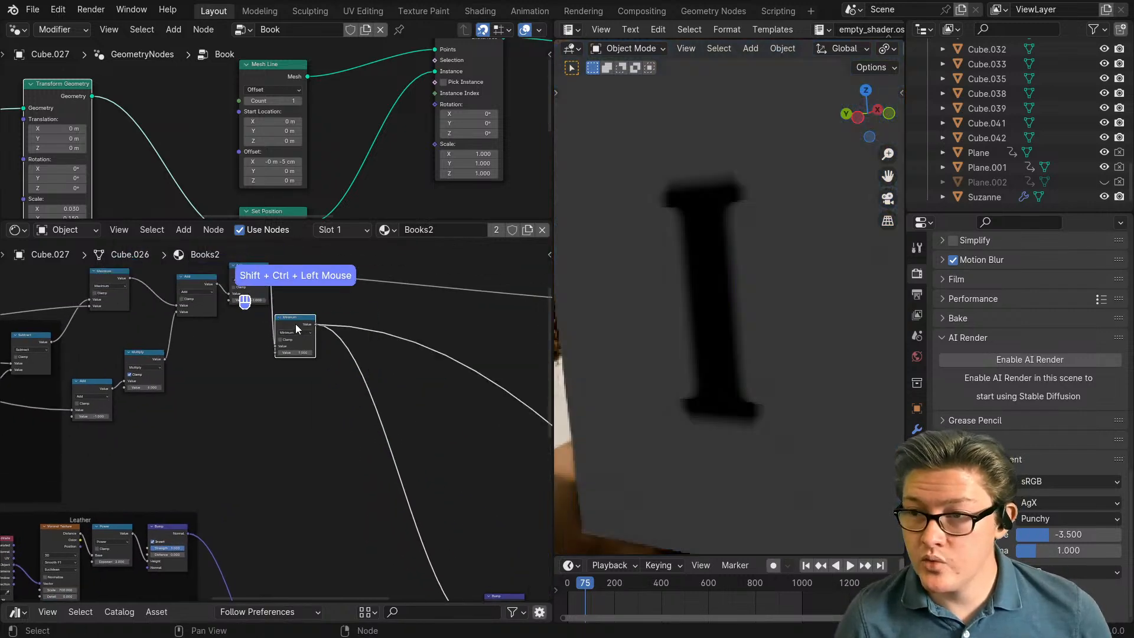
pyautogui.scroll(-6, 332, 431)
pyautogui.moveTo(416, 442); pyautogui.dragTo(196, 357, button='middle')
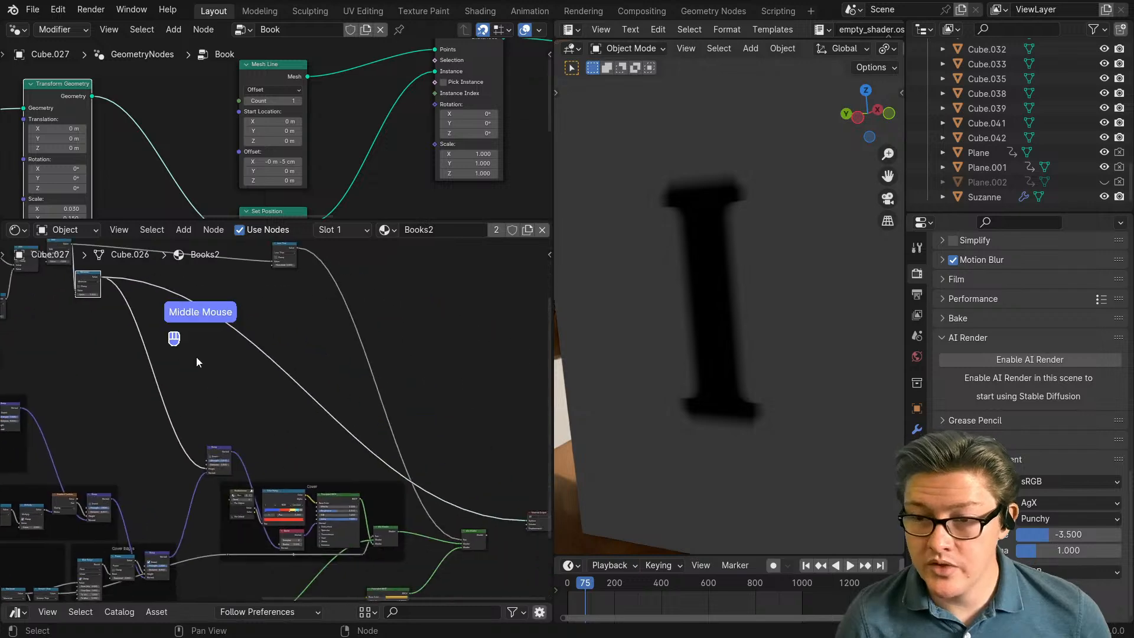
pyautogui.moveTo(492, 543); pyautogui.dragTo(454, 517, button='middle')
pyautogui.keyDown('ctrl'); pyautogui.keyDown('shift'); pyautogui.click(438, 518); pyautogui.keyUp('shift'); pyautogui.keyUp('ctrl')
# Step: Insert a Map Range node between the Minimum node and the Bump Height, with To Min 1 and To Max 0
pyautogui.moveTo(148, 394); pyautogui.dragTo(307, 466, button='middle')
pyautogui.scroll(4, 265, 444)
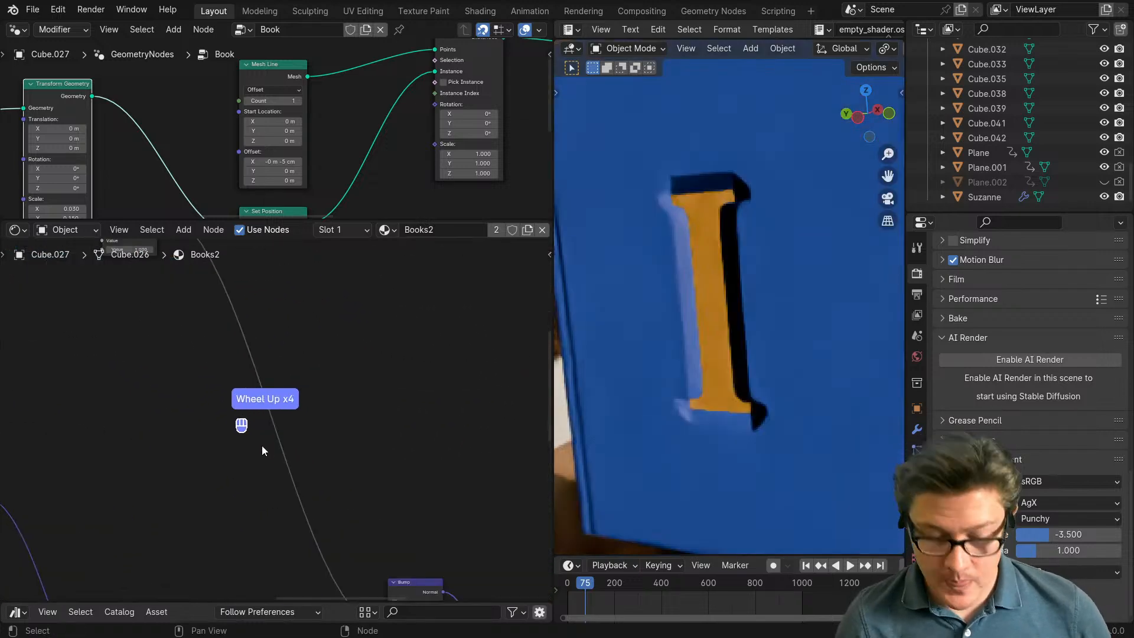
pyautogui.hotkey('shift', 'm')
pyautogui.click(313, 323)
pyautogui.scroll(2, 341, 398)
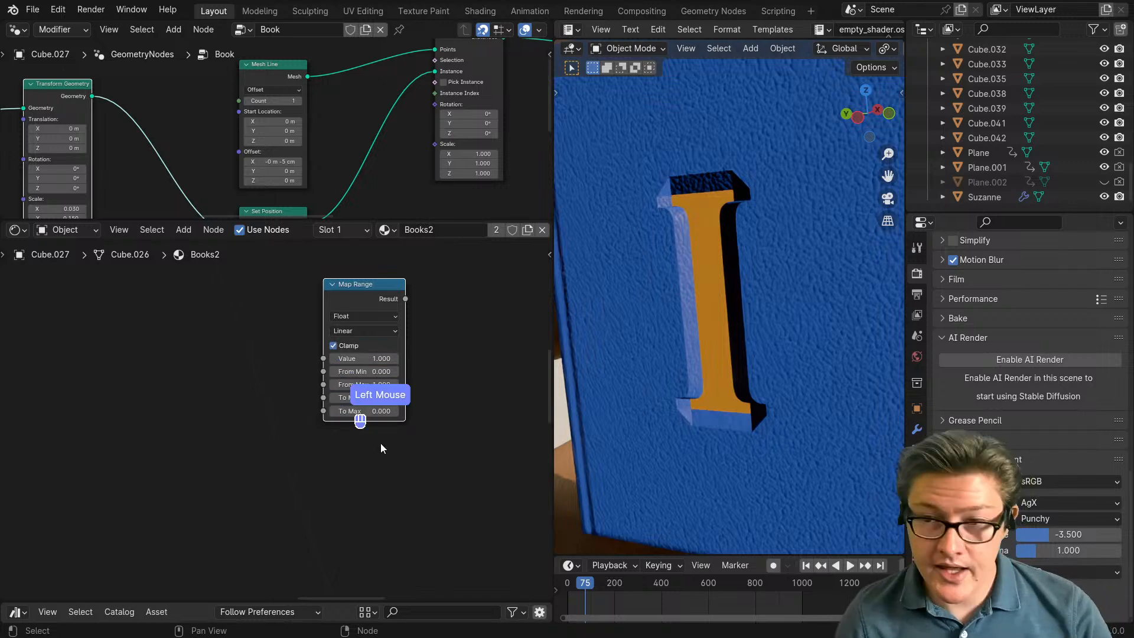
pyautogui.scroll(-2, 381, 448)
pyautogui.moveTo(384, 391); pyautogui.dragTo(396, 425, button='middle')
pyautogui.moveTo(388, 378); pyautogui.dragTo(242, 297)
pyautogui.scroll(2, 239, 378)
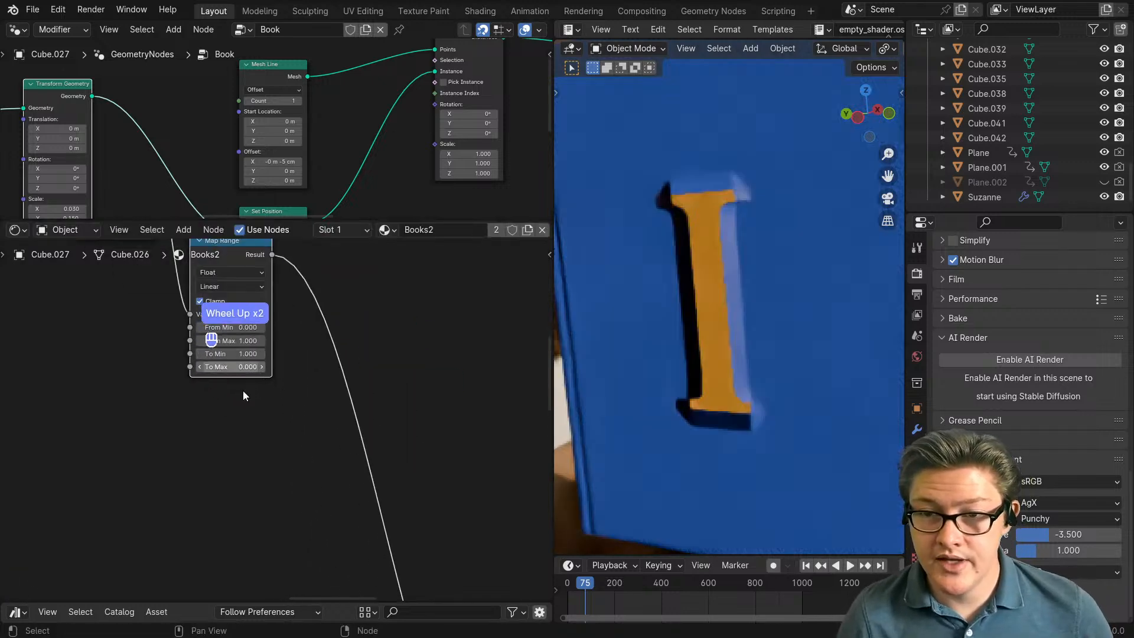
pyautogui.scroll(-2, 223, 295)
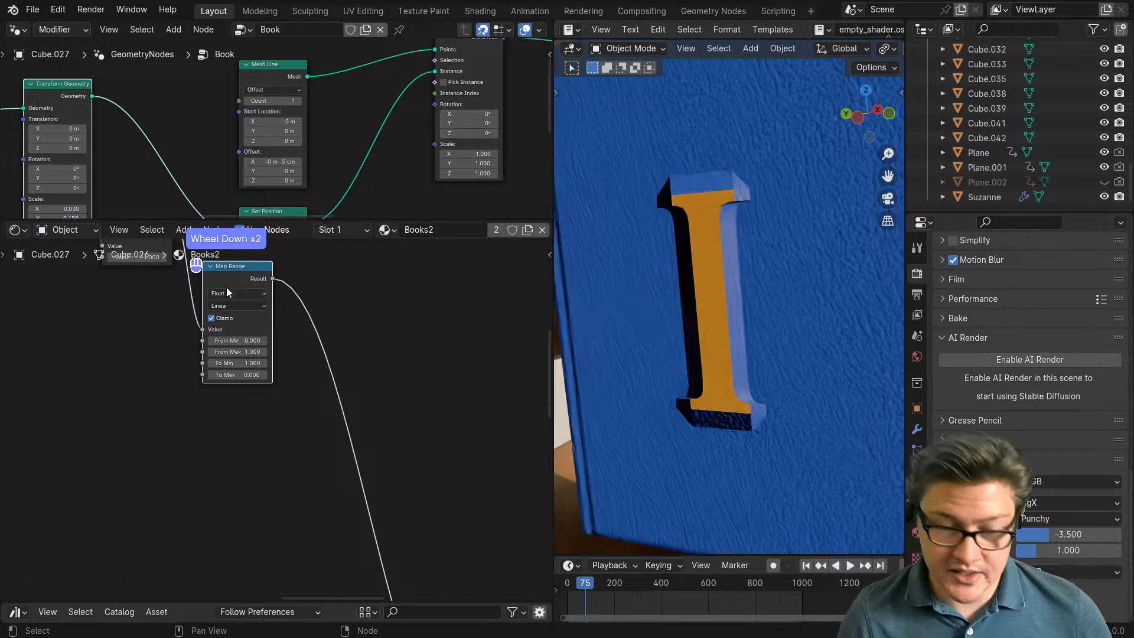
# Step: Turn on Invert for the letter's Bump node
pyautogui.scroll(-11, 265, 409)
pyautogui.moveTo(410, 545); pyautogui.dragTo(318, 416, button='middle')
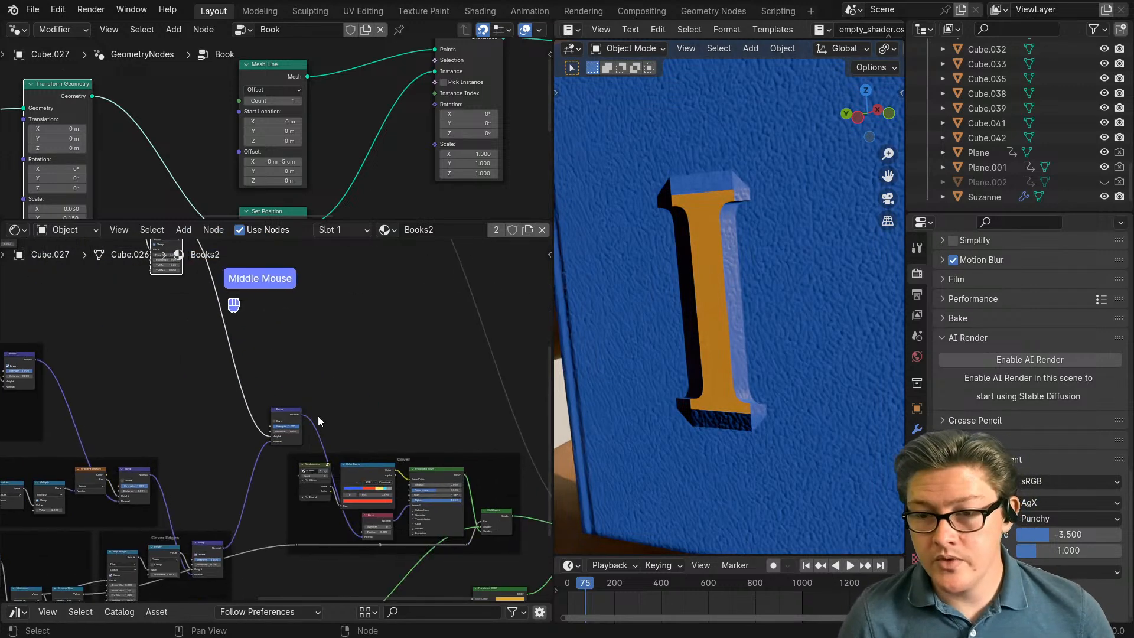
pyautogui.scroll(7, 266, 446)
pyautogui.click(264, 427)
# Step: Insert a Math node between the Map Range node and the letter's Bump Height
pyautogui.scroll(-2, 228, 419)
pyautogui.moveTo(190, 353); pyautogui.dragTo(403, 526, button='middle')
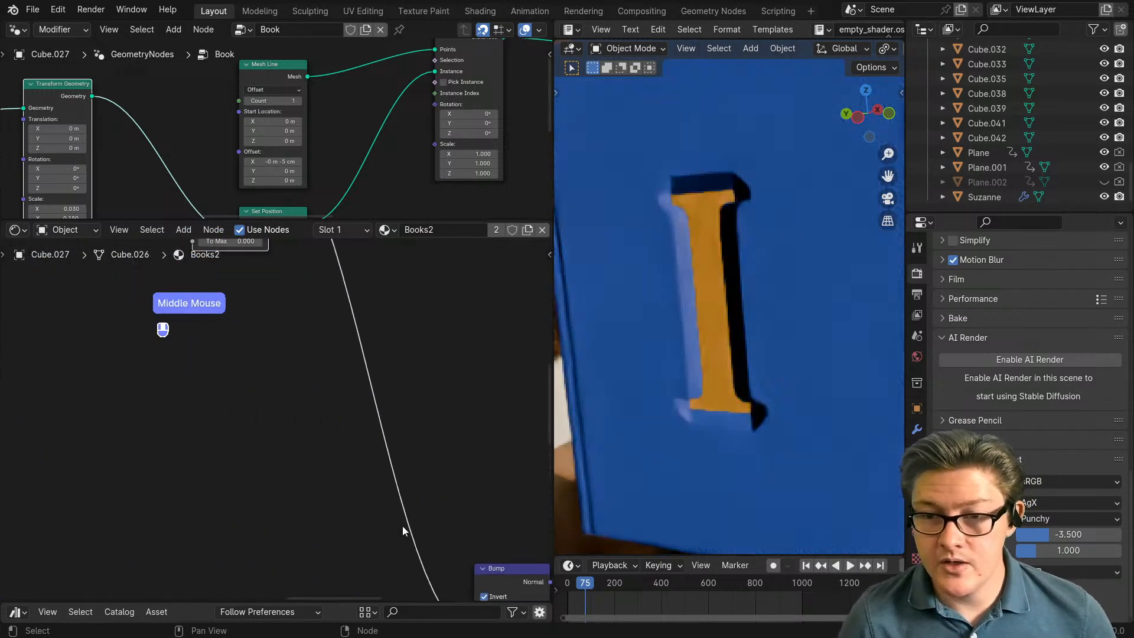
pyautogui.scroll(1, 390, 404)
pyautogui.hotkey('ctrl', 'm')
pyautogui.click(393, 374)
pyautogui.scroll(-3, 382, 411)
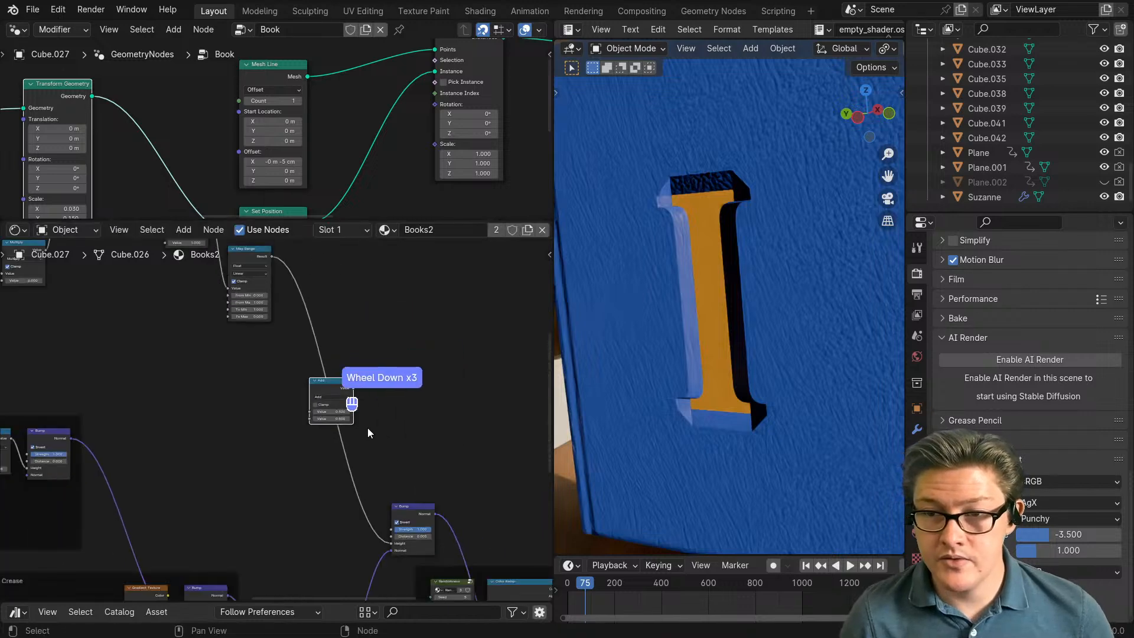
pyautogui.press('g')
pyautogui.click(345, 368)
# Step: Change the new Math node's operation to Power and set its Exponent to 2
pyautogui.scroll(11, 345, 369)
pyautogui.moveTo(376, 269); pyautogui.dragTo(295, 419, button='middle')
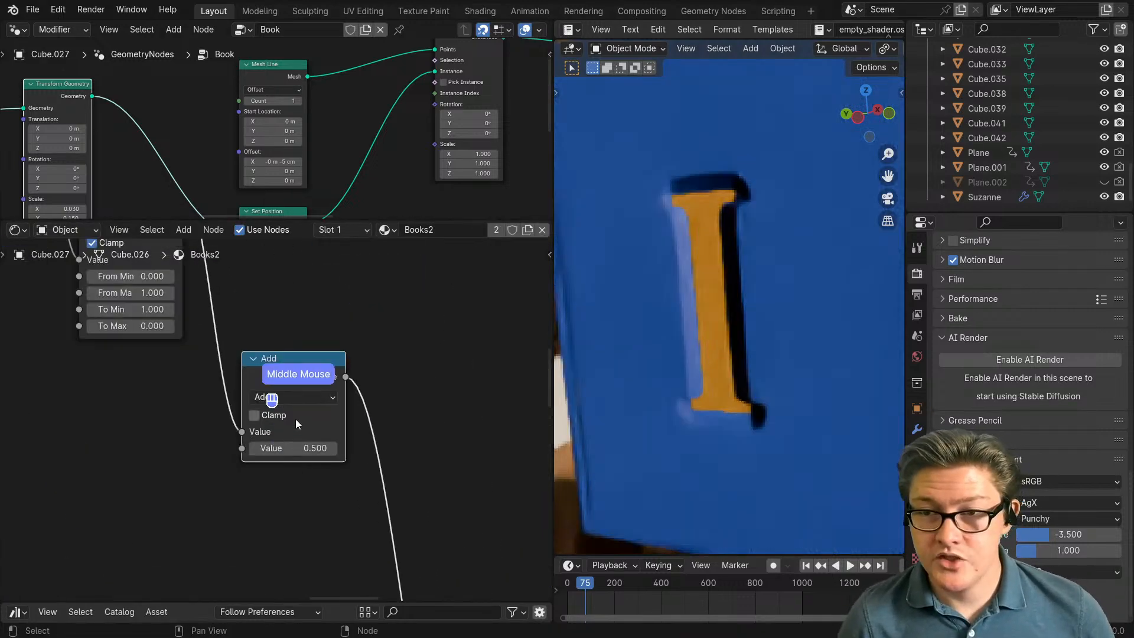
pyautogui.click(294, 399)
pyautogui.click(277, 521)
pyautogui.click(304, 470)
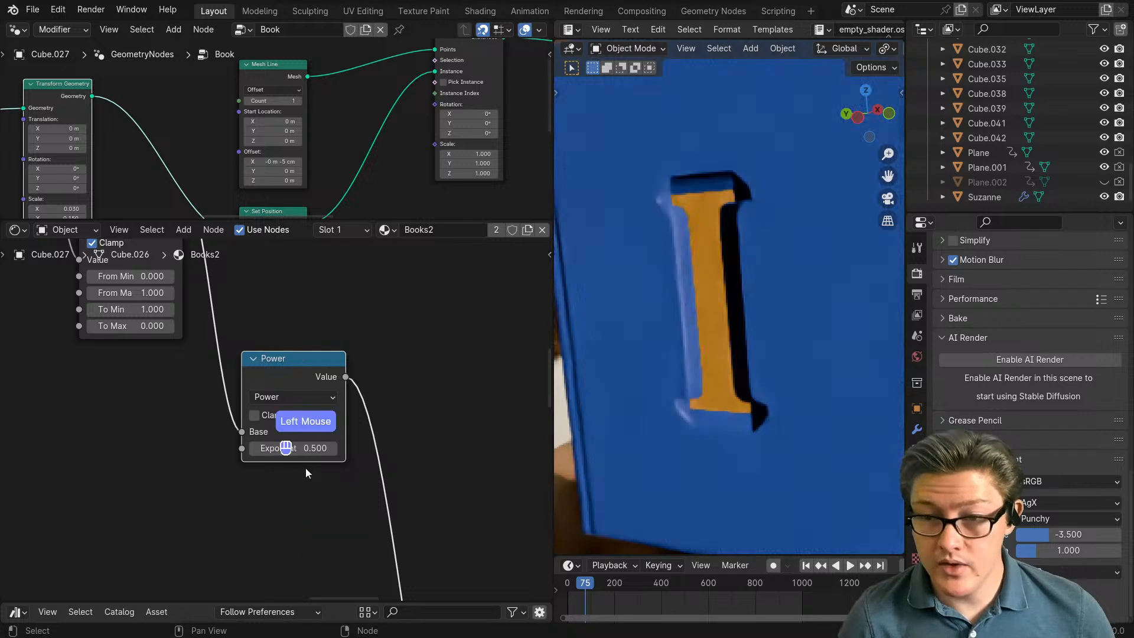
pyautogui.doubleClick(291, 448)
pyautogui.write('2')
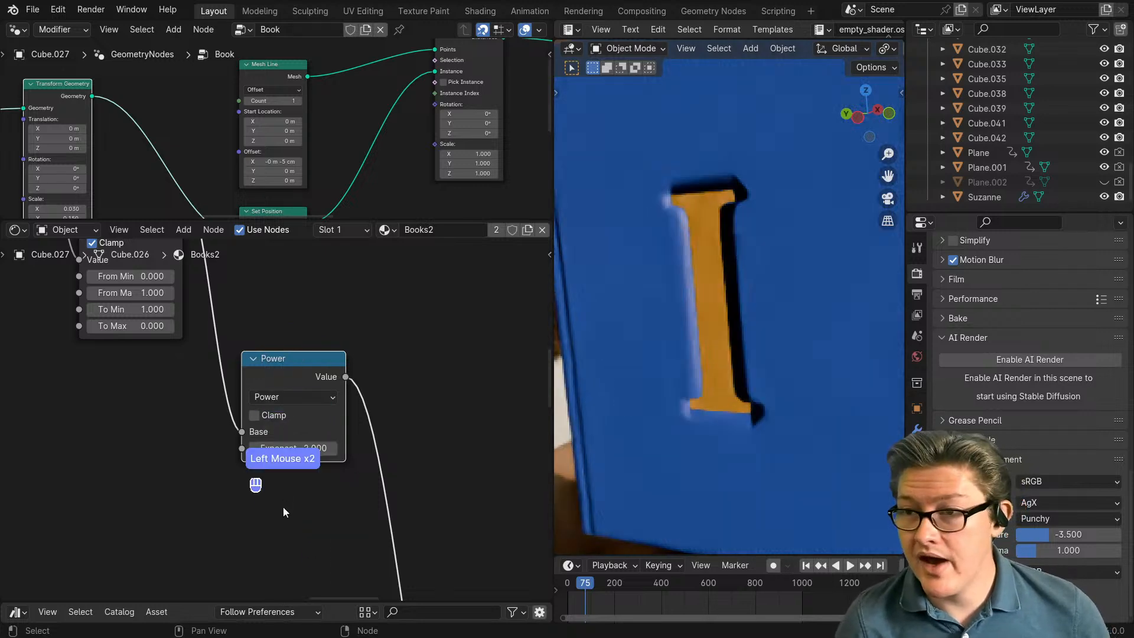
# Step: Set the letter's Bump Distance to 0.001 and check the relief on the cover from another angle
pyautogui.scroll(-2, 286, 514)
pyautogui.scroll(-2, 286, 512)
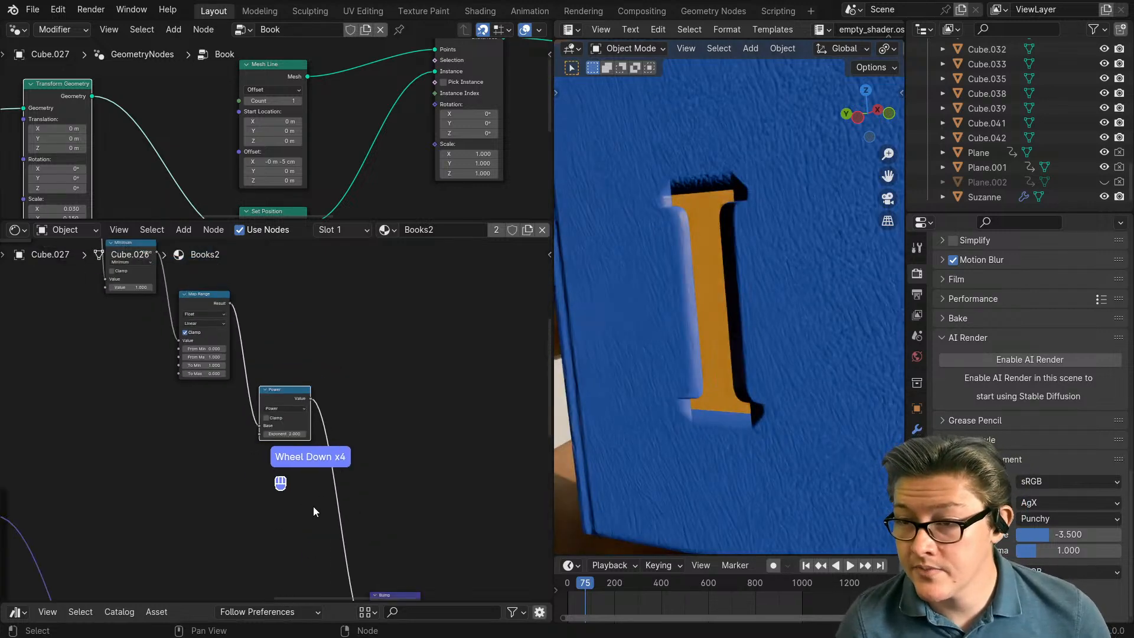
pyautogui.moveTo(313, 506); pyautogui.dragTo(210, 406, button='middle')
pyautogui.scroll(4, 210, 443)
pyautogui.scroll(5, 144, 478)
pyautogui.moveTo(61, 472); pyautogui.dragTo(326, 480, button='middle')
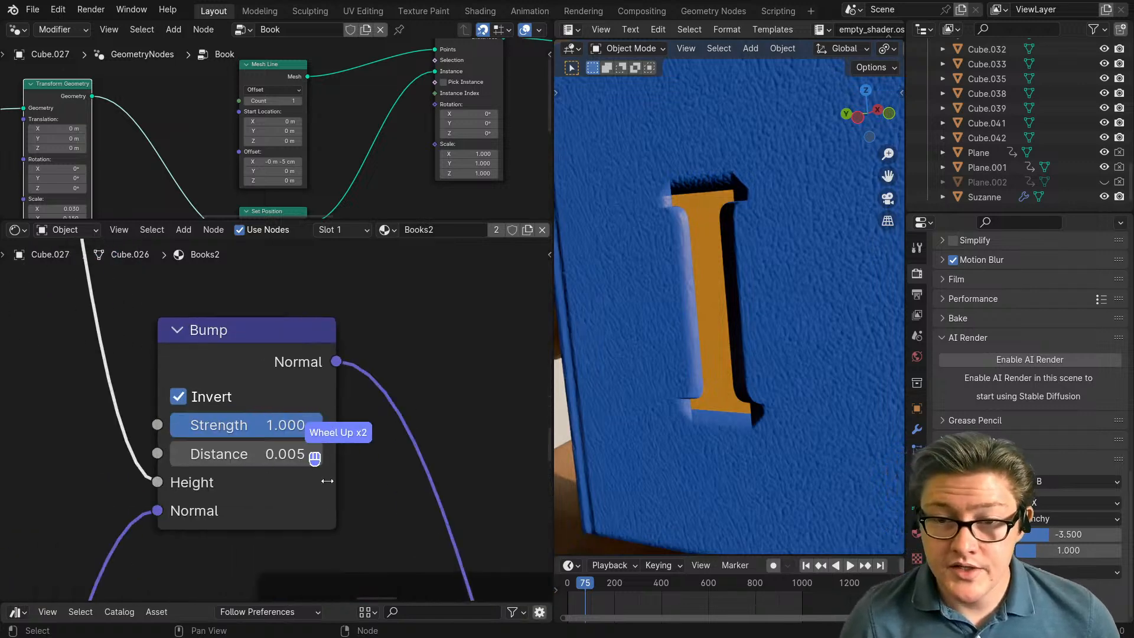
pyautogui.click(222, 458)
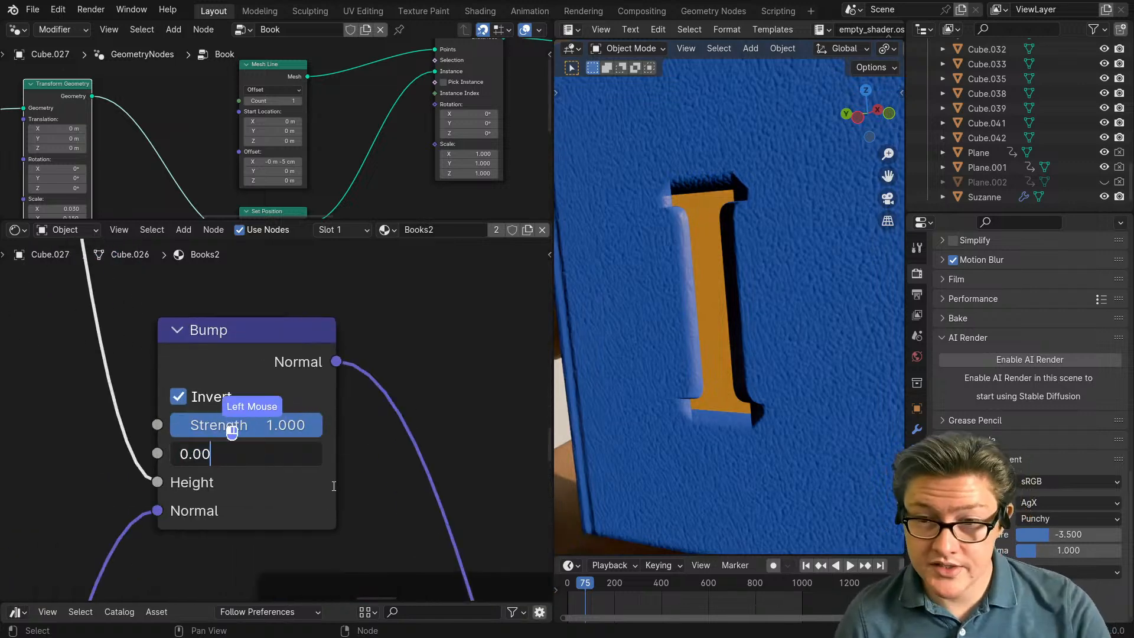
pyautogui.press('Return')
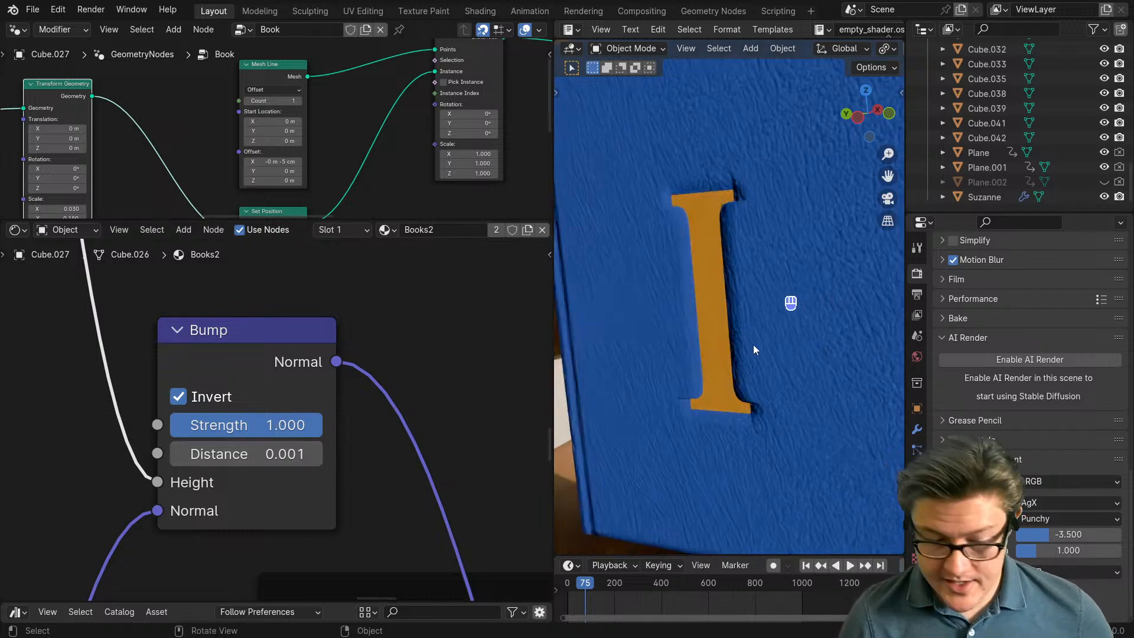
pyautogui.scroll(-2, 736, 340)
pyautogui.moveTo(757, 330)
pyautogui.keyDown('shift'); pyautogui.mouseDown(button='middle')
pyautogui.moveTo(700, 348)
pyautogui.moveTo(753, 342)
pyautogui.mouseUp(button='middle'); pyautogui.keyUp('shift')
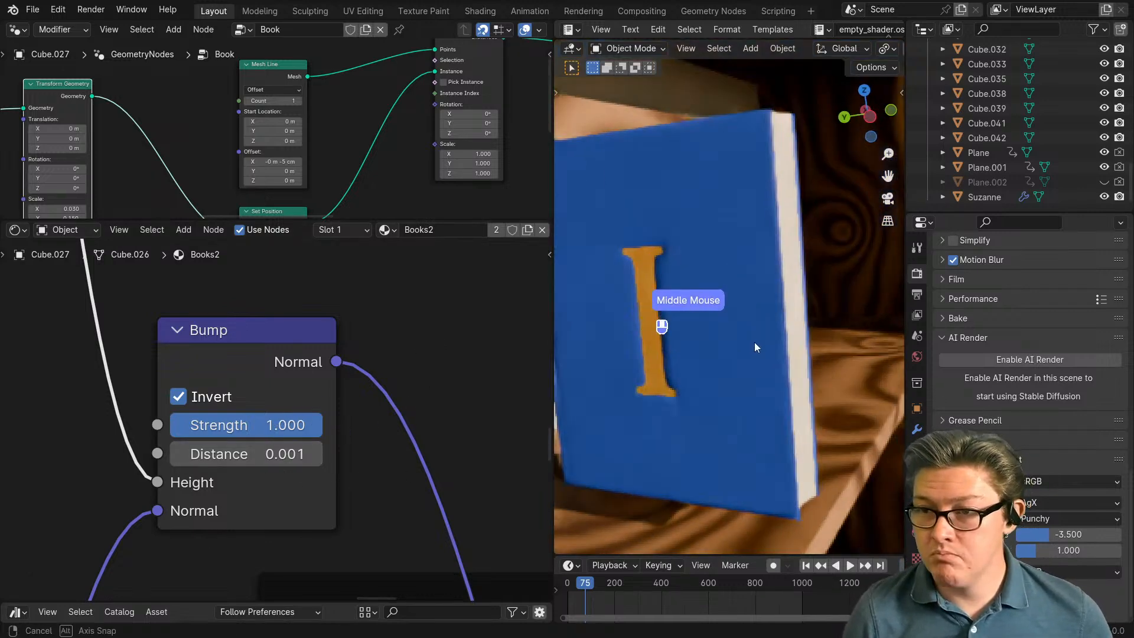
pyautogui.moveTo(681, 367)
pyautogui.mouseDown(button='middle')
pyautogui.moveTo(708, 349)
pyautogui.moveTo(752, 379)
pyautogui.moveTo(667, 365)
pyautogui.mouseUp(button='middle')
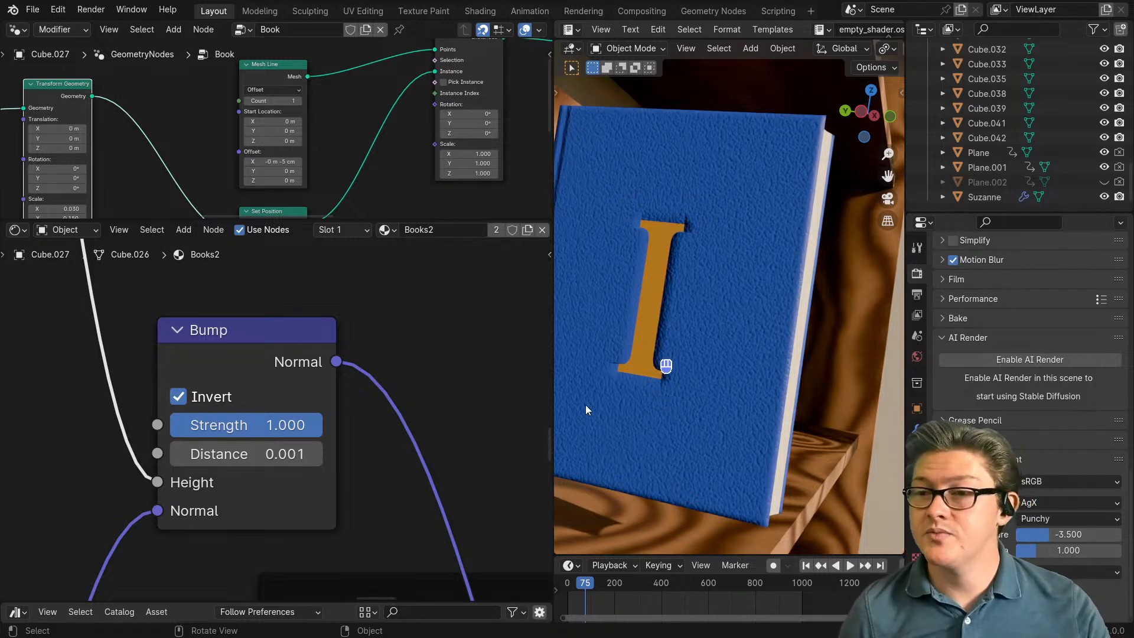
# Step: Arrange the Multiply, Add and Minimum nodes at the end of the letter's node chain more compactly
pyautogui.scroll(-2, 346, 420)
pyautogui.scroll(-10, 345, 418)
pyautogui.moveTo(227, 410); pyautogui.dragTo(445, 501, button='middle')
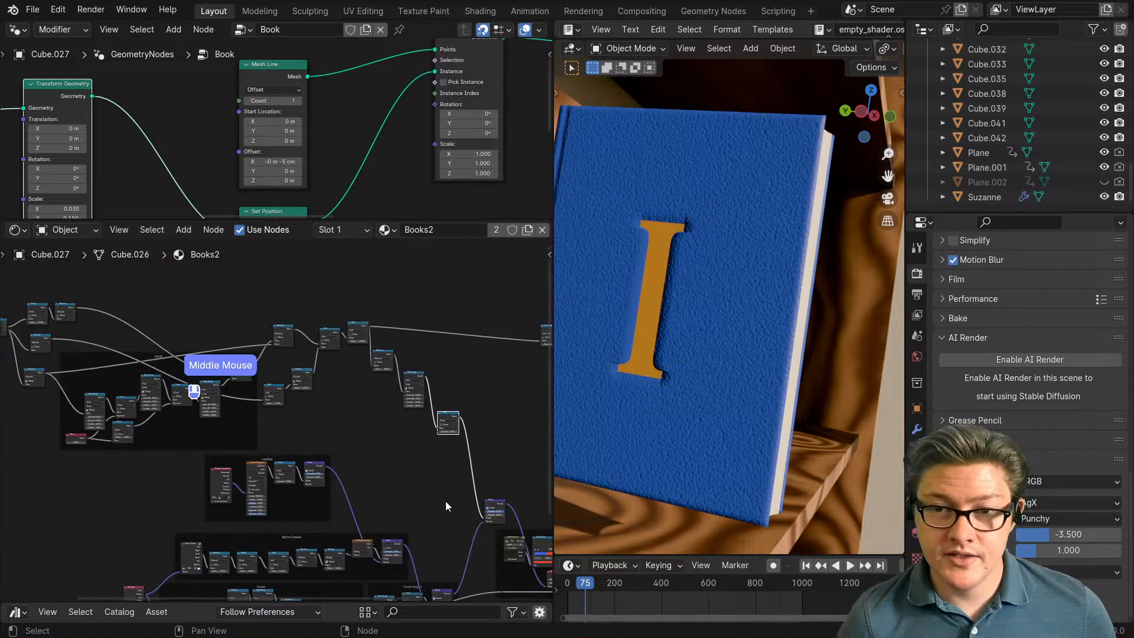
pyautogui.scroll(2, 346, 361)
pyautogui.moveTo(385, 454); pyautogui.dragTo(306, 396)
pyautogui.press('g')
pyautogui.click(324, 361)
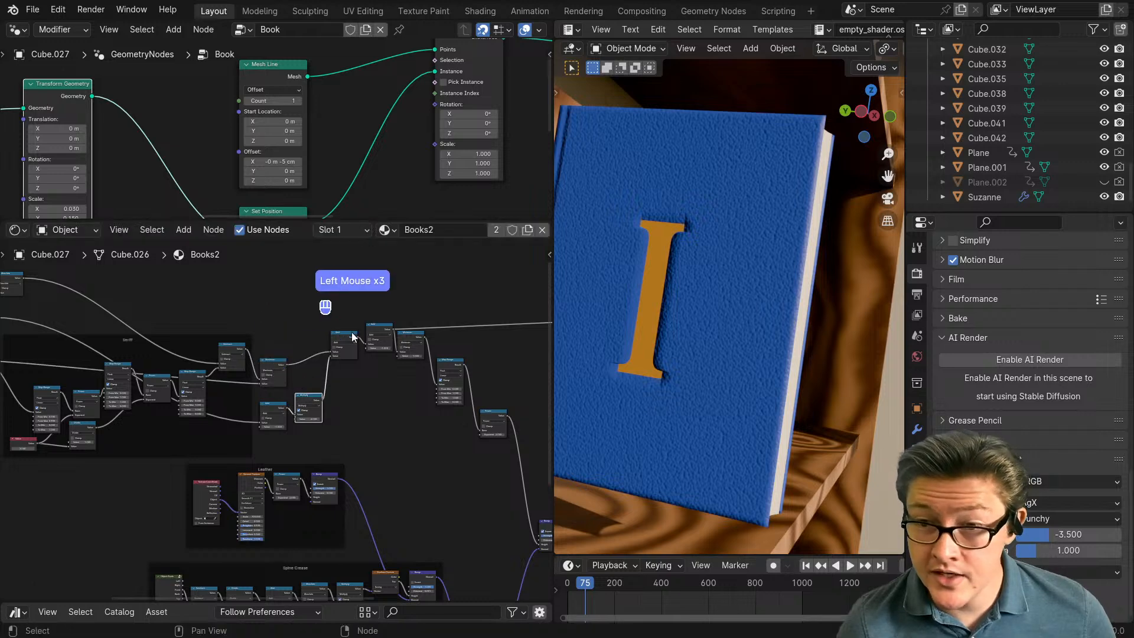
pyautogui.press('g')
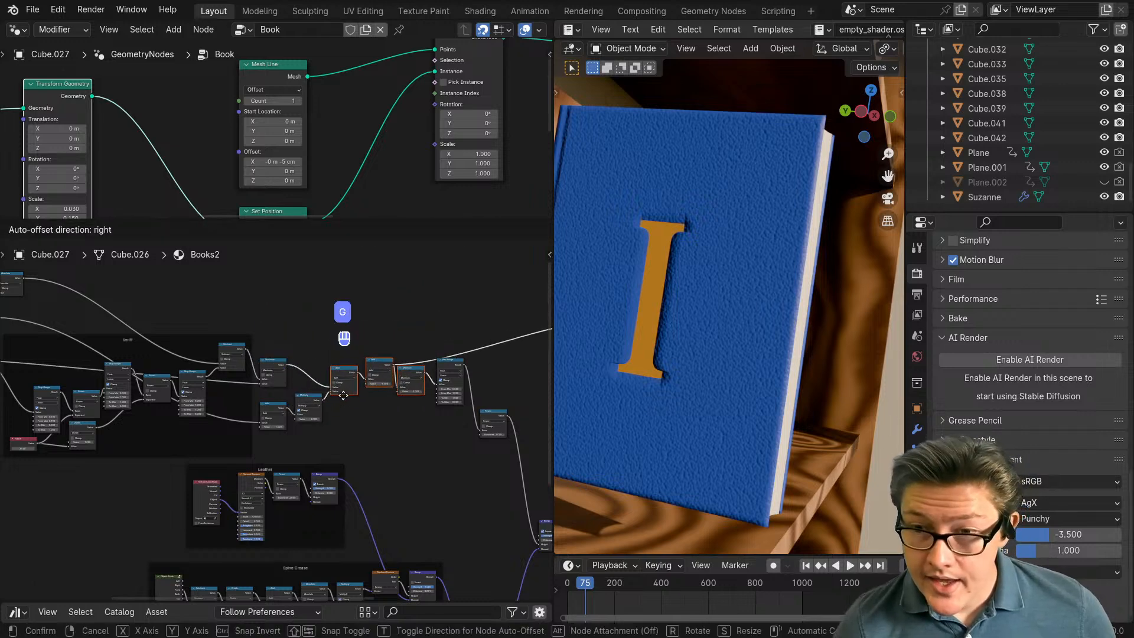
pyautogui.click(345, 397)
# Step: Move the Map Range and Power nodes lower, between the Minimum node and the letter's Bump node
pyautogui.moveTo(382, 404); pyautogui.dragTo(330, 317, button='middle')
pyautogui.scroll(2, 371, 411)
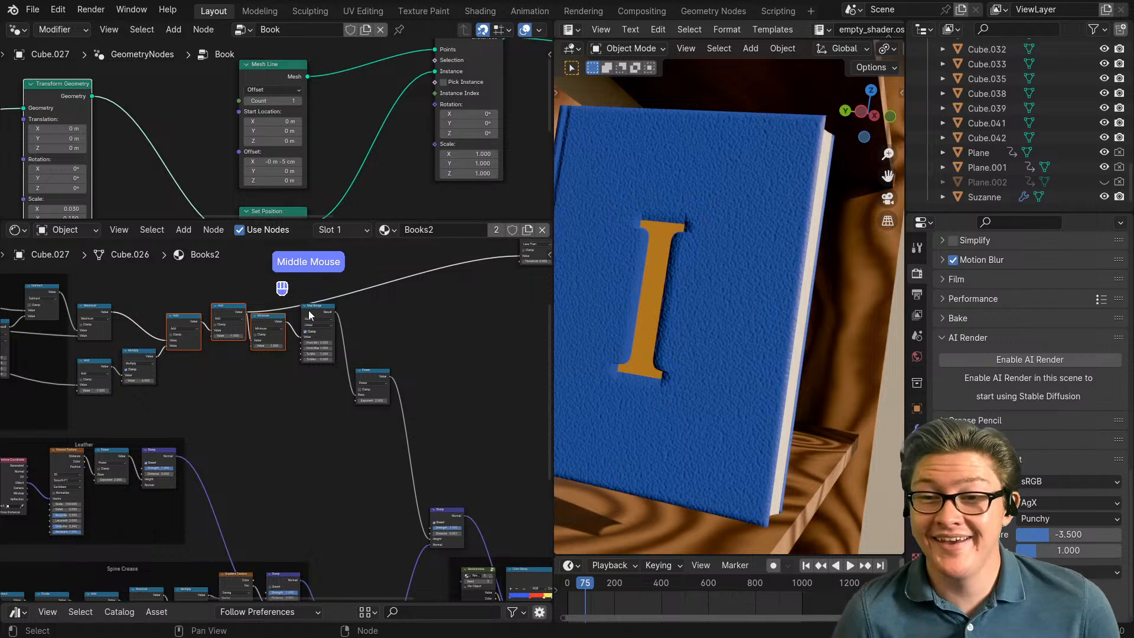
pyautogui.moveTo(309, 312); pyautogui.dragTo(312, 356)
pyautogui.moveTo(377, 378); pyautogui.dragTo(387, 402)
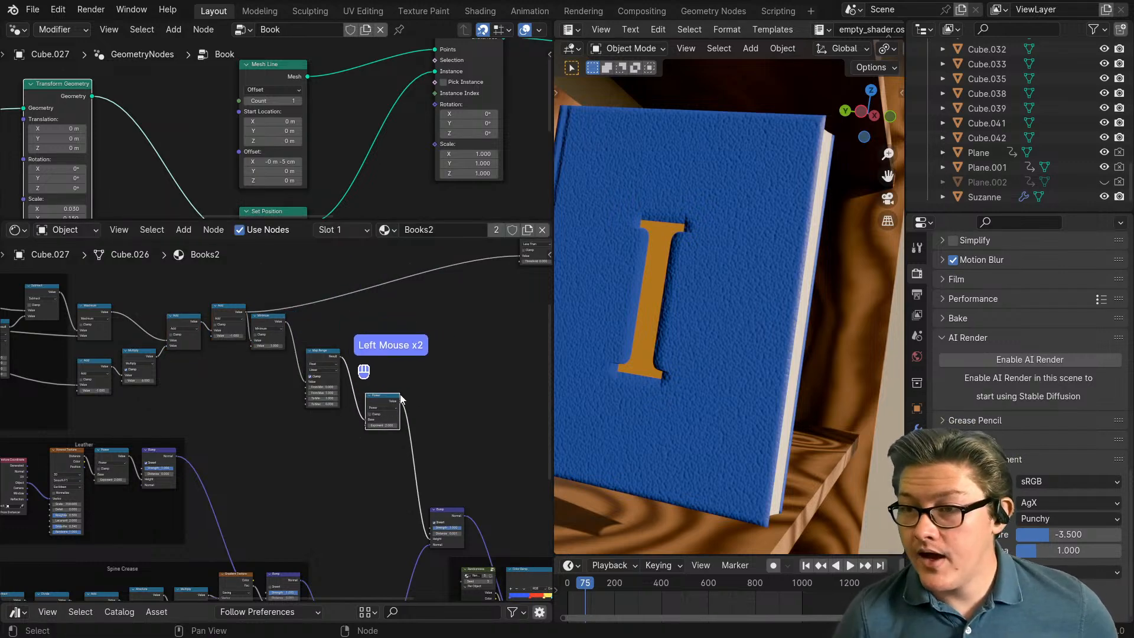
# Step: Rotate the book 180° about the global Z axis to turn its spine into view
pyautogui.scroll(-2, 412, 427)
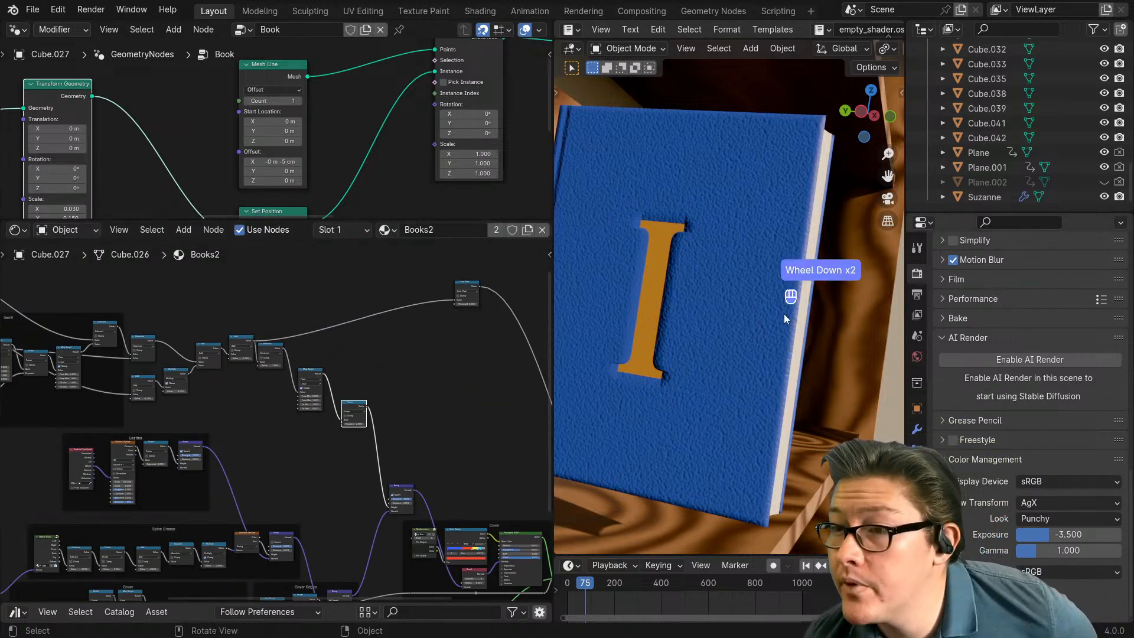
pyautogui.moveTo(784, 314); pyautogui.dragTo(693, 345, button='middle')
pyautogui.scroll(2, 696, 349)
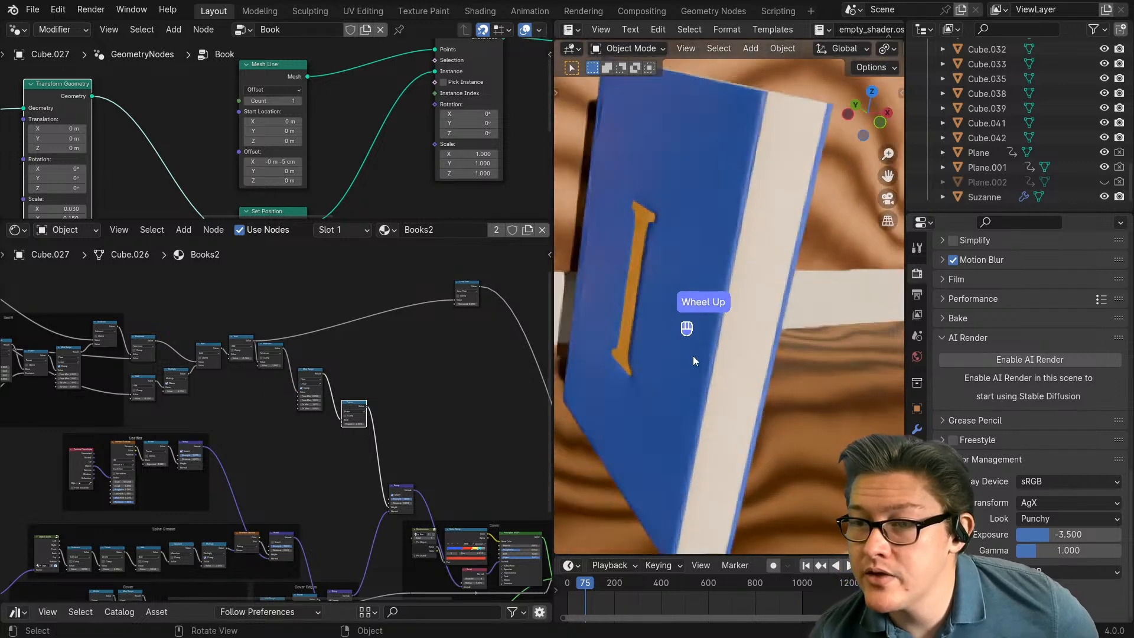
pyautogui.moveTo(747, 293); pyautogui.dragTo(720, 323, button='middle')
pyautogui.write('9')
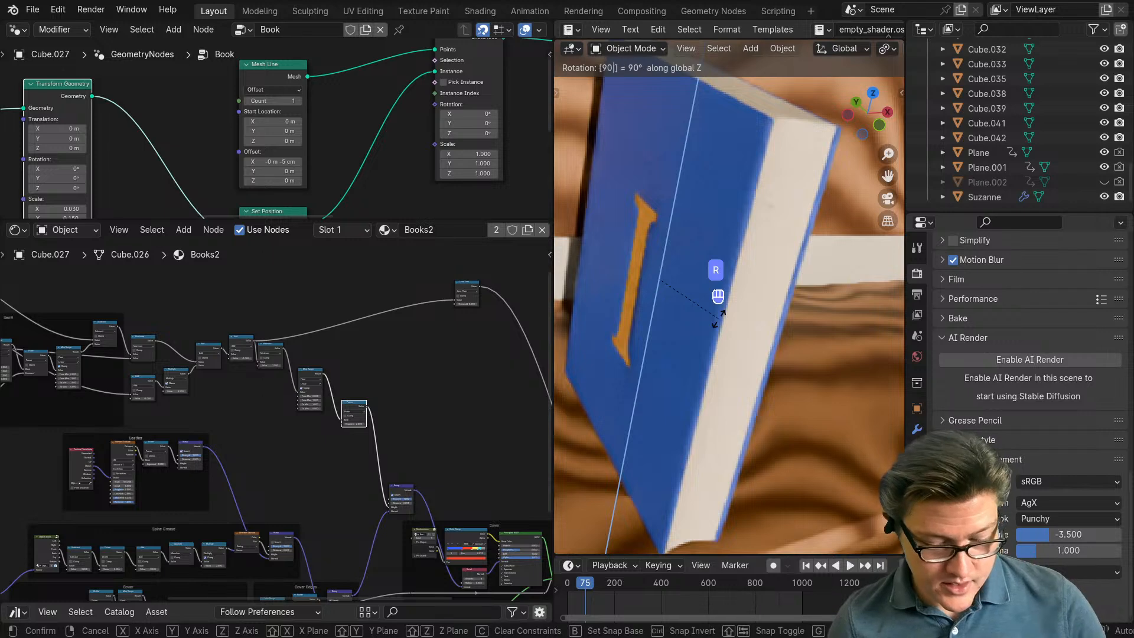
pyautogui.write('0')
pyautogui.press('BackSpace')
pyautogui.press('BackSpace')
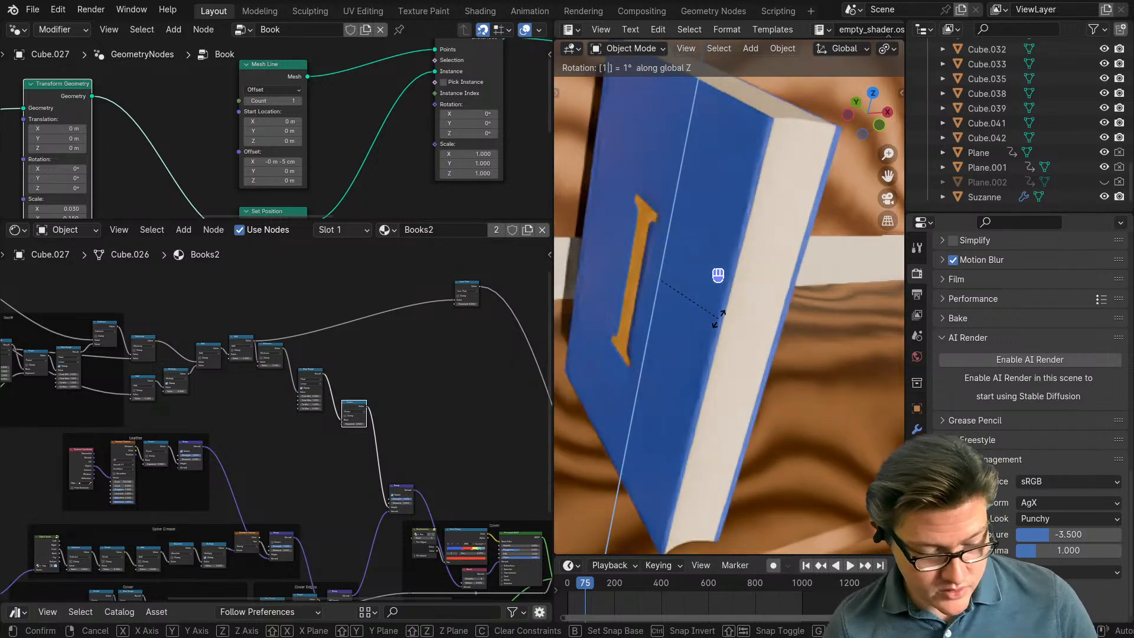
pyautogui.write('180')
pyautogui.click(717, 275)
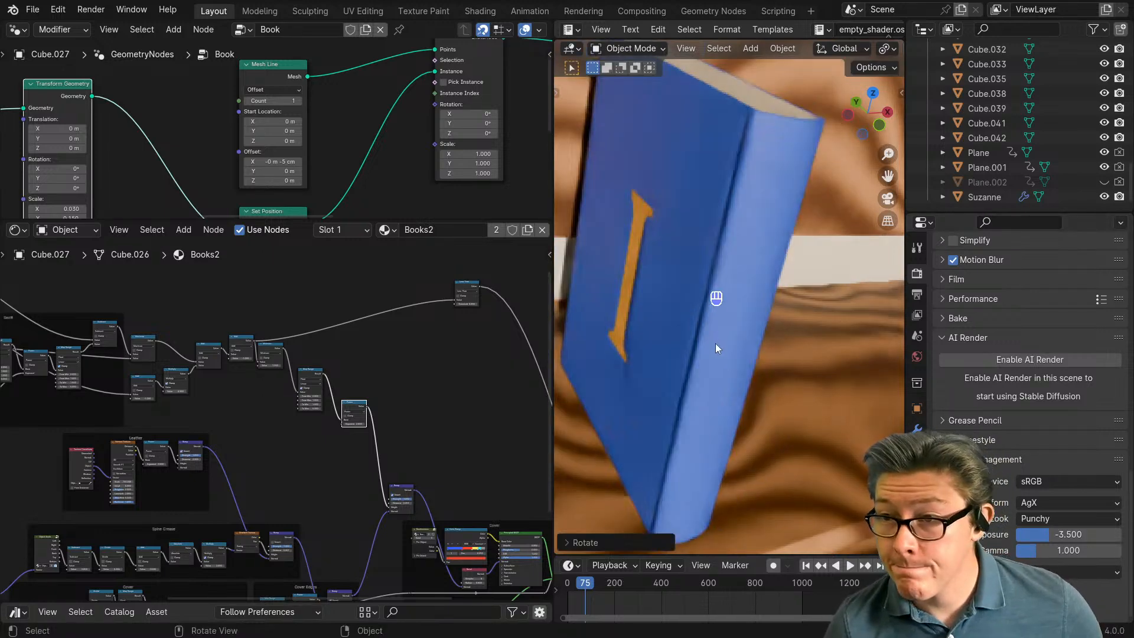
# Step: Set the Distance of the Bump node in the Leather frame to 0.0002
pyautogui.moveTo(314, 557); pyautogui.dragTo(265, 455, button='middle')
pyautogui.scroll(3, 381, 440)
pyautogui.moveTo(216, 484); pyautogui.dragTo(333, 457, button='middle')
pyautogui.scroll(2, 321, 459)
pyautogui.scroll(-4, 325, 472)
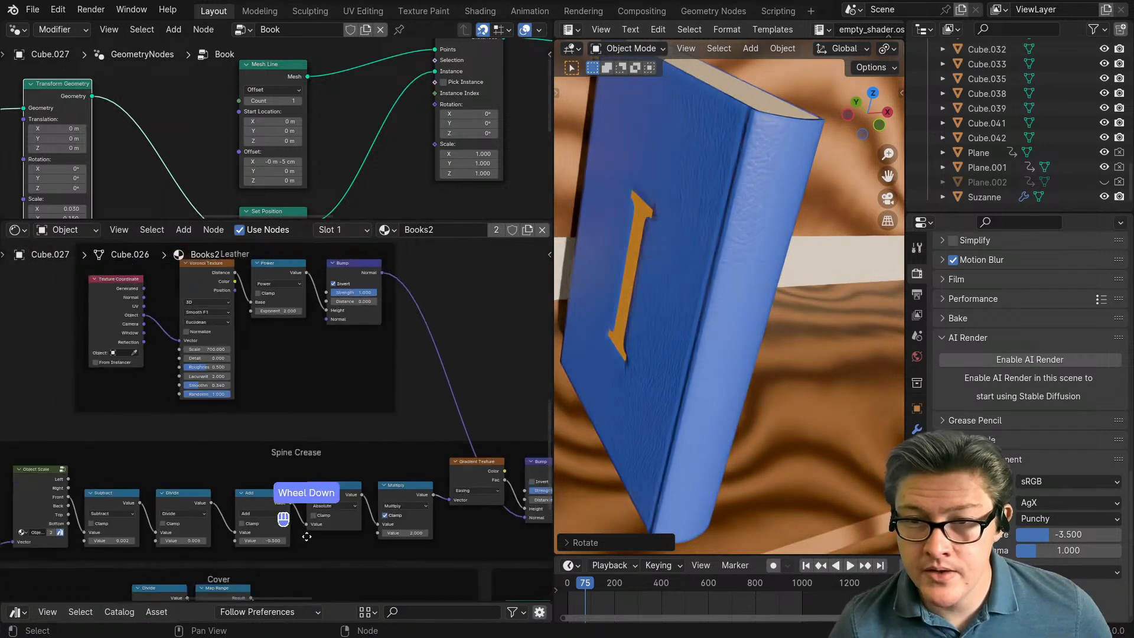
pyautogui.scroll(4, 248, 363)
pyautogui.moveTo(354, 327); pyautogui.dragTo(310, 438, button='middle')
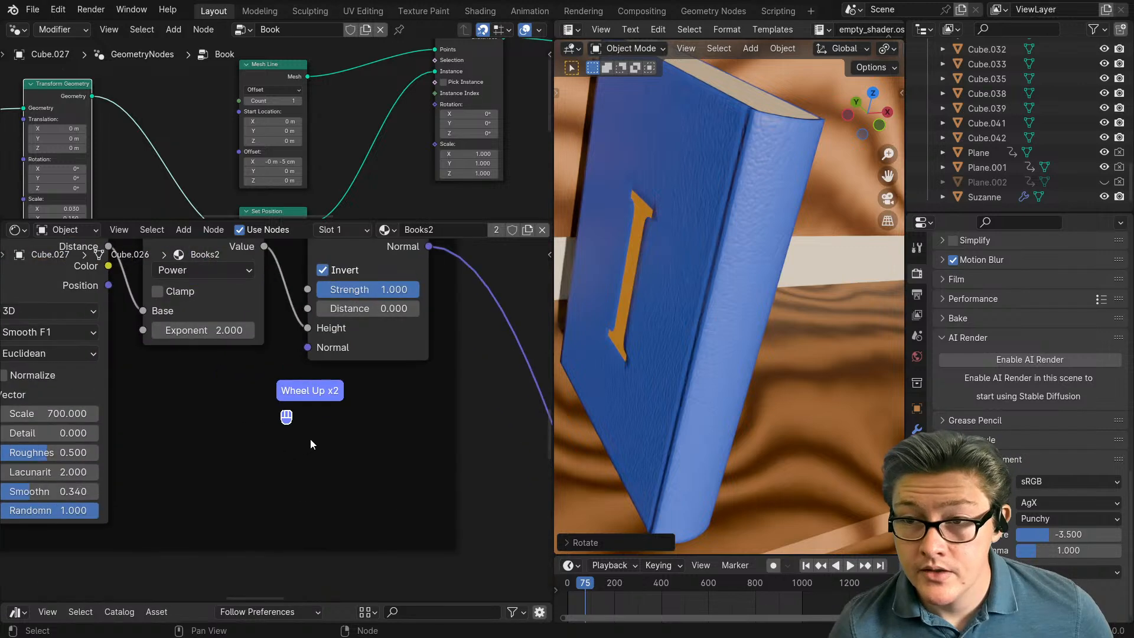
pyautogui.scroll(2, 367, 425)
pyautogui.doubleClick(383, 299)
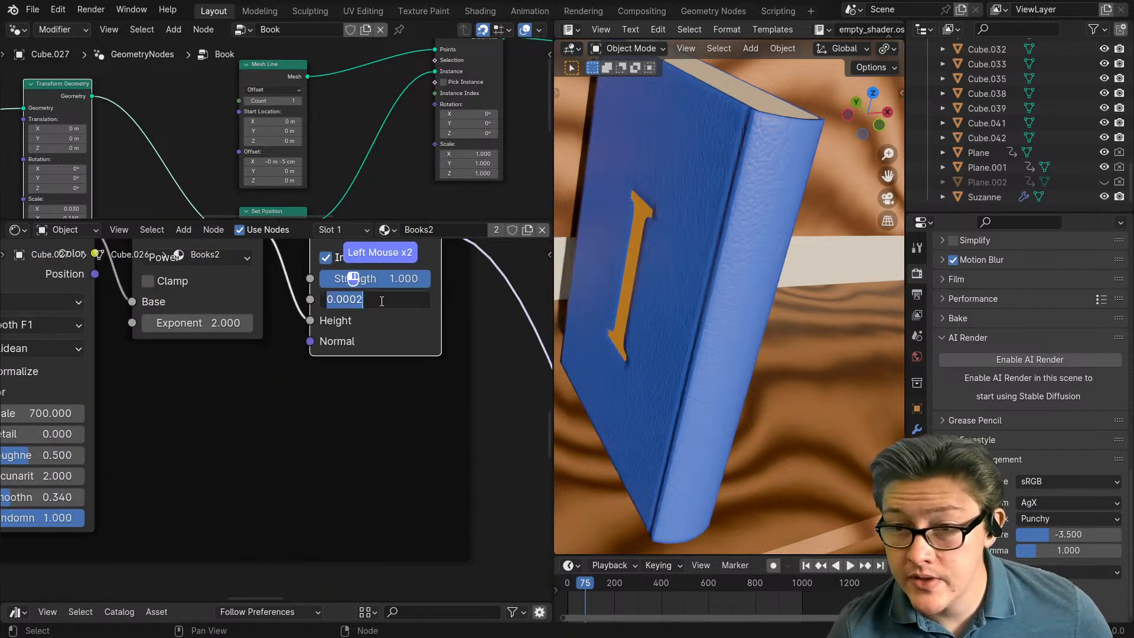
pyautogui.write('0.0002')
pyautogui.press('Return')
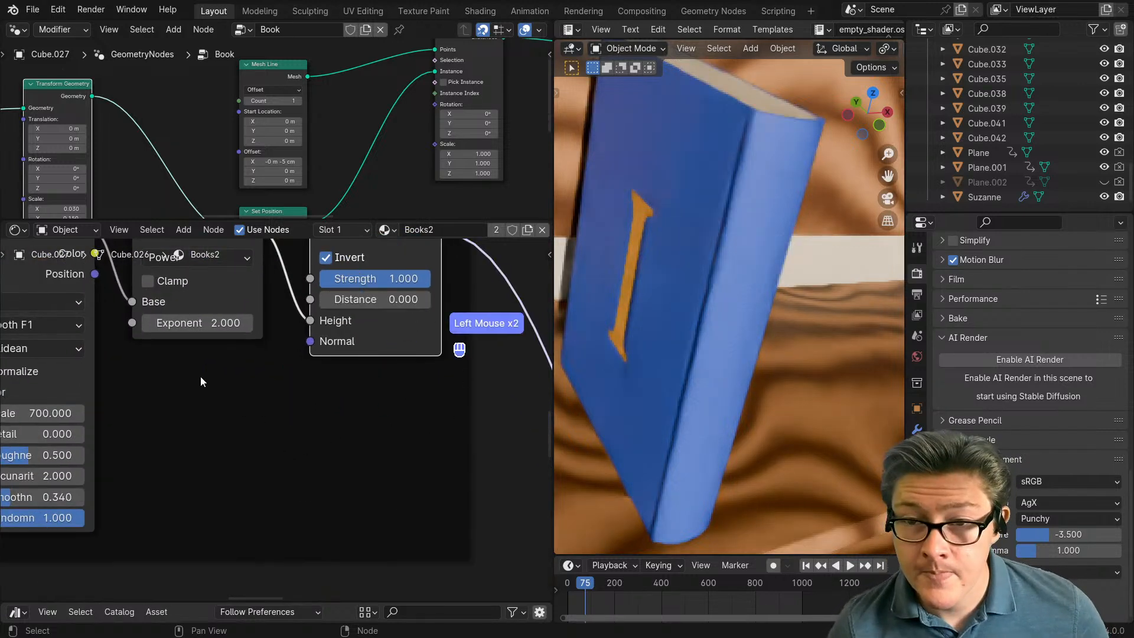
# Step: Set the Scale of the leather's Voronoi Texture to 1000
pyautogui.scroll(-4, 355, 384)
pyautogui.scroll(4, 283, 407)
pyautogui.click(266, 454)
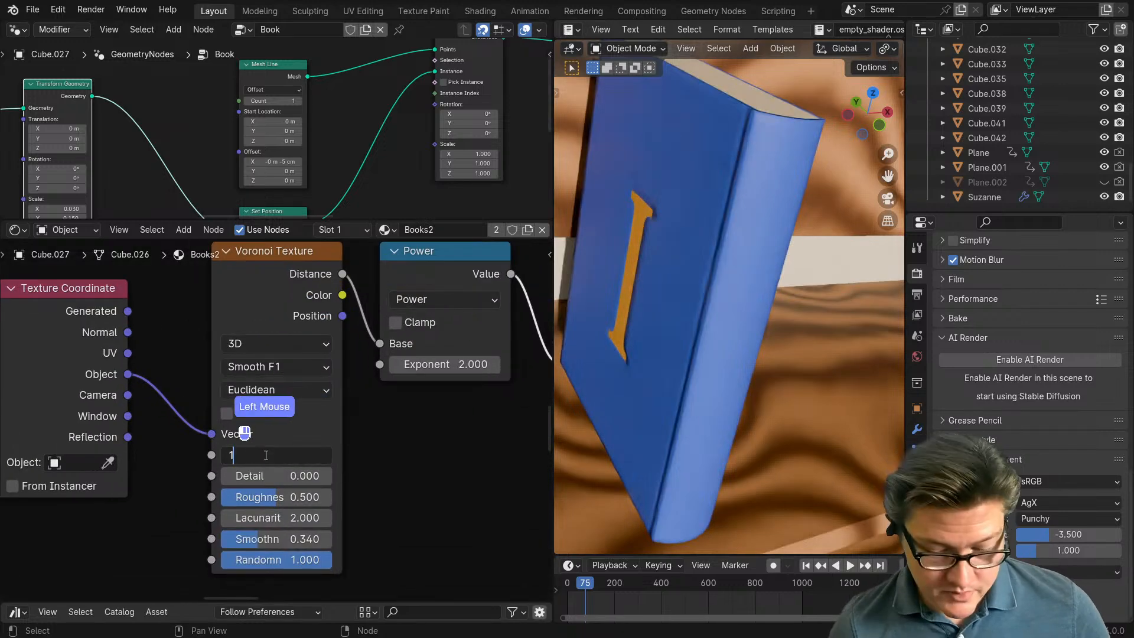
pyautogui.write('1000')
pyautogui.press('Return')
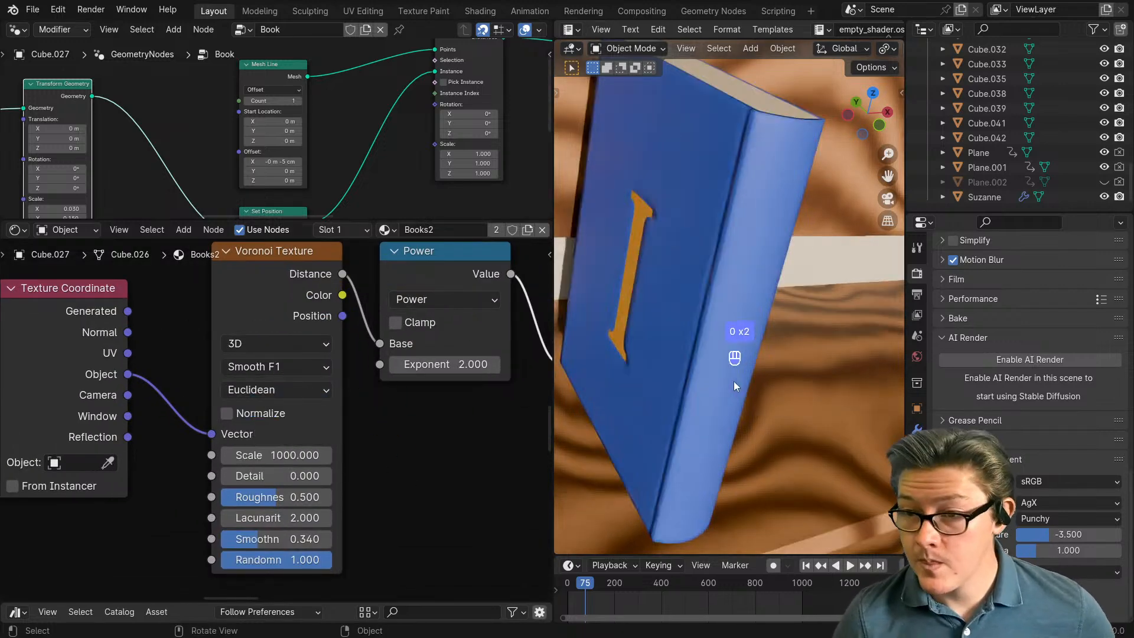
# Step: Examine the leather grain and letter relief on the book from several angles in an enlarged viewport
pyautogui.hotkey('ctrl', 'space')
pyautogui.scroll(-3, 733, 386)
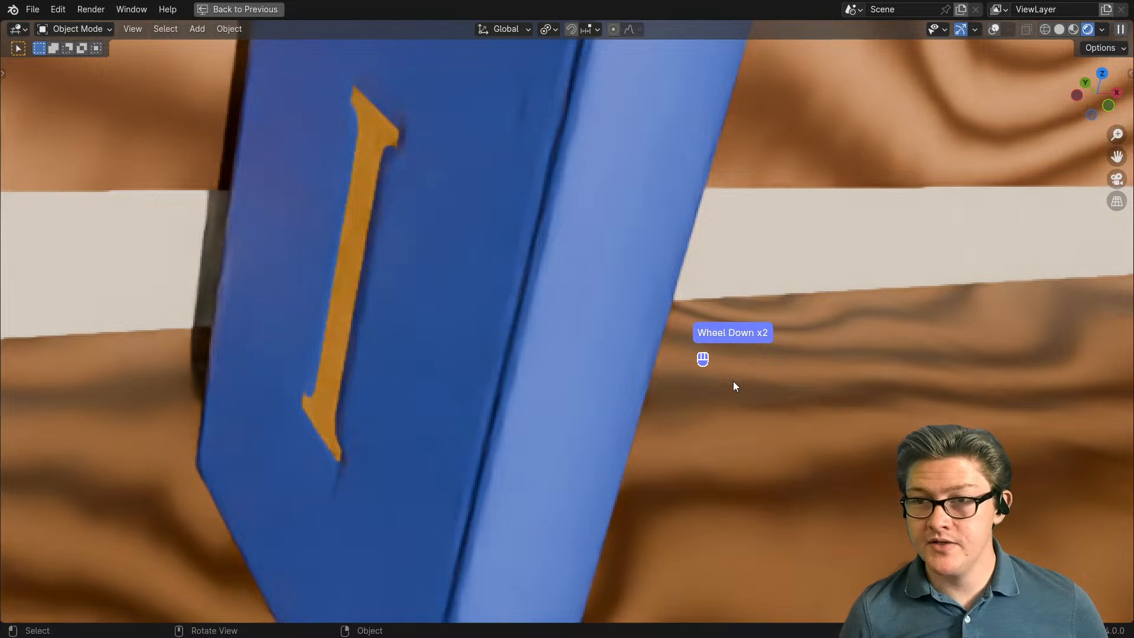
pyautogui.keyDown('shift'); pyautogui.moveTo(730, 386); pyautogui.dragTo(680, 397, button='middle'); pyautogui.keyUp('shift')
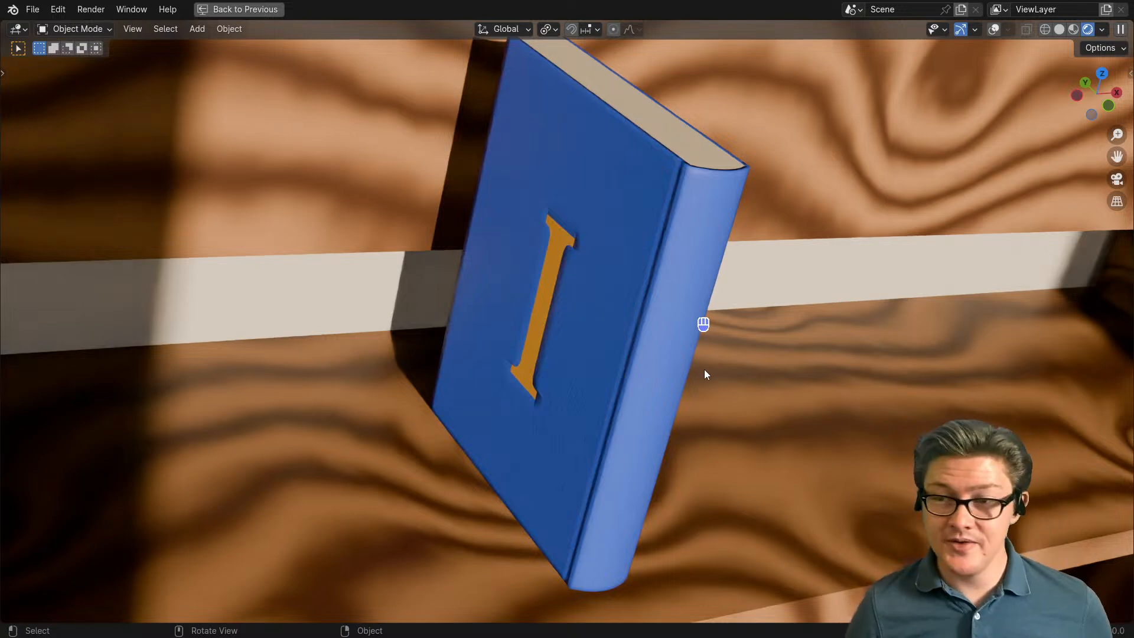
pyautogui.moveTo(820, 398); pyautogui.dragTo(774, 400, button='middle')
pyautogui.scroll(2, 796, 367)
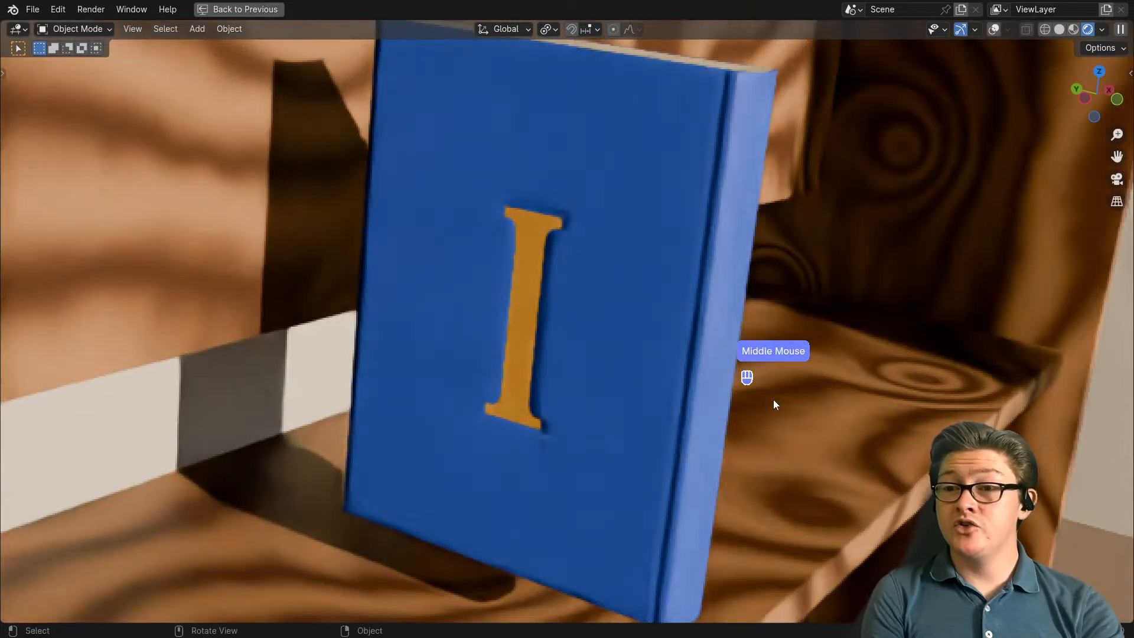
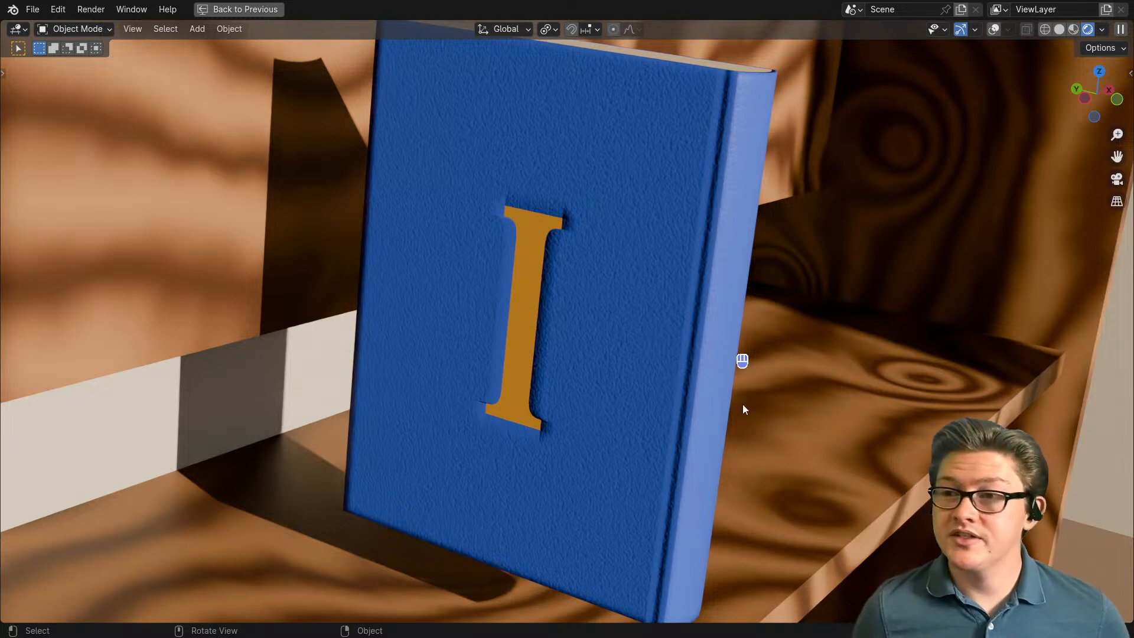
pyautogui.moveTo(697, 414)
pyautogui.mouseDown(button='middle')
pyautogui.moveTo(746, 415)
pyautogui.moveTo(701, 385)
pyautogui.moveTo(640, 374)
pyautogui.moveTo(694, 403)
pyautogui.mouseUp(button='middle')
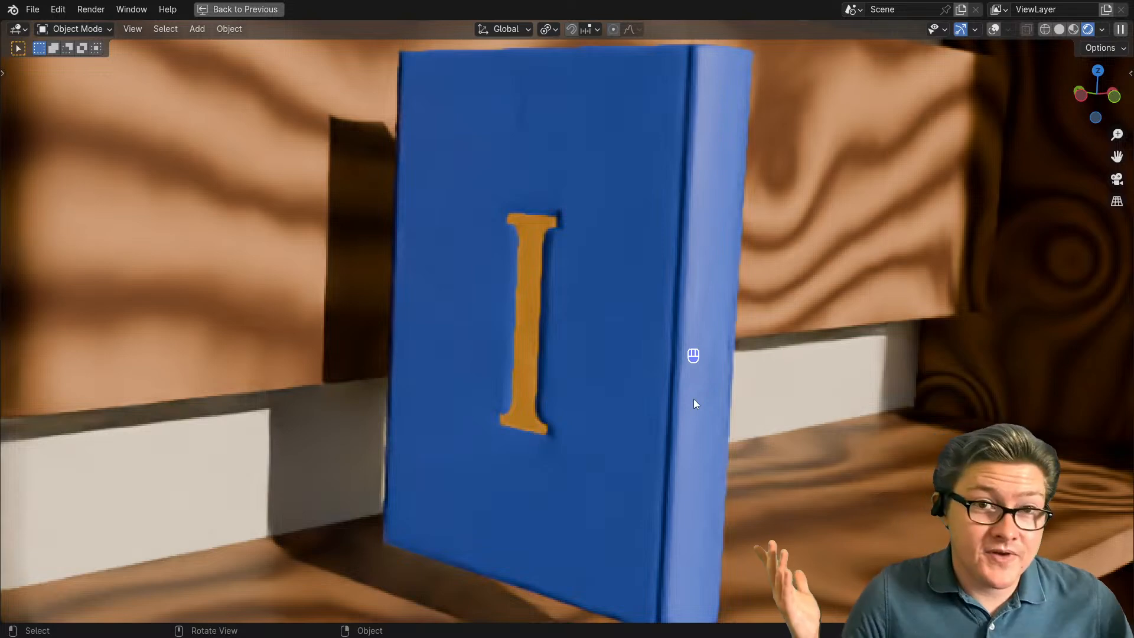
pyautogui.hotkey('ctrl', 'space')
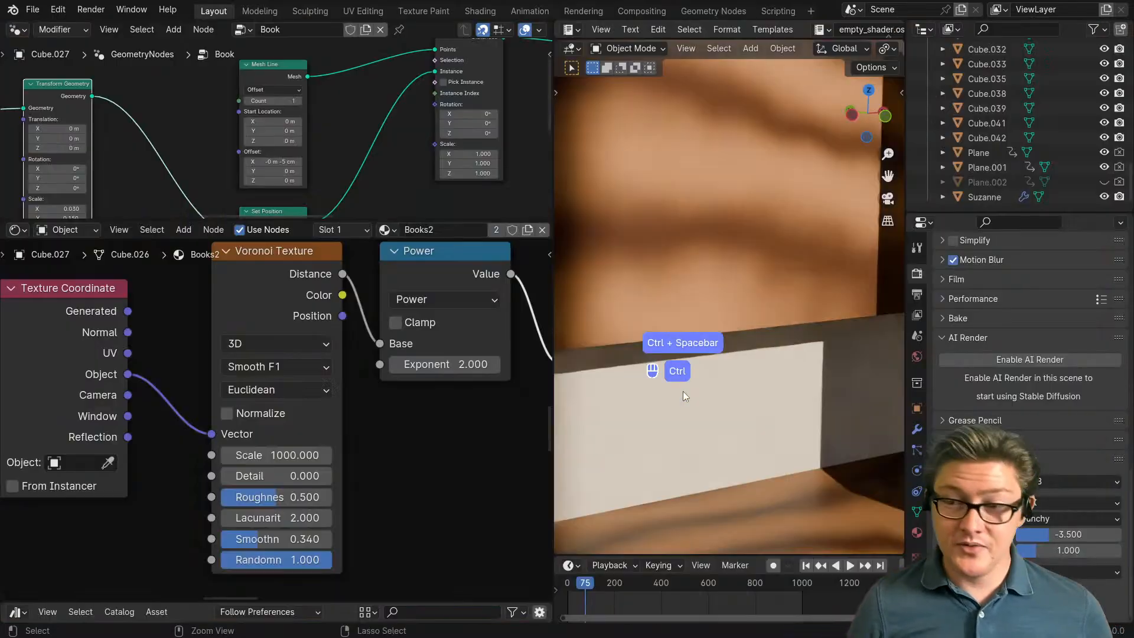
# Step: Move the distant Less Than node back beside the end of the letter's math node chain
pyautogui.scroll(-8, 399, 435)
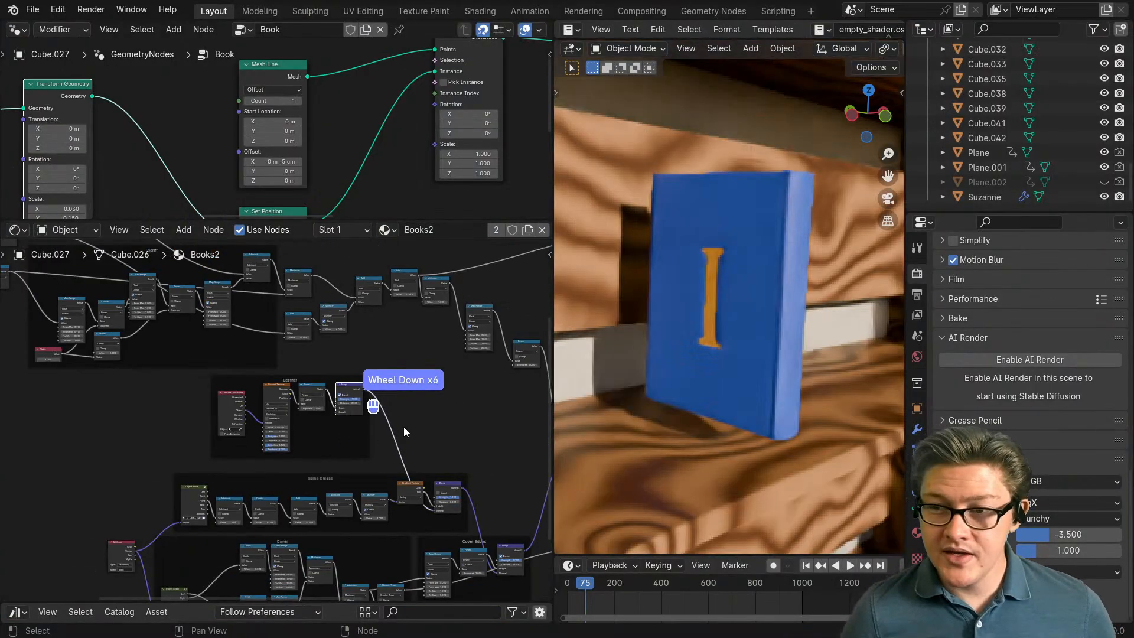
pyautogui.moveTo(403, 427); pyautogui.dragTo(294, 441, button='middle')
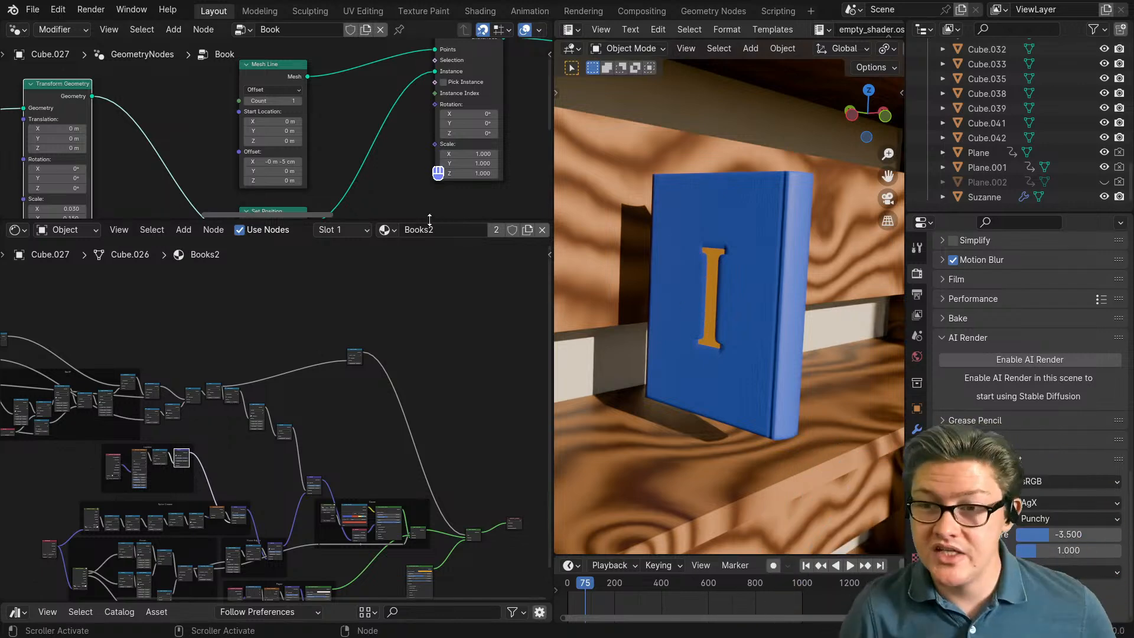
pyautogui.scroll(2, 377, 387)
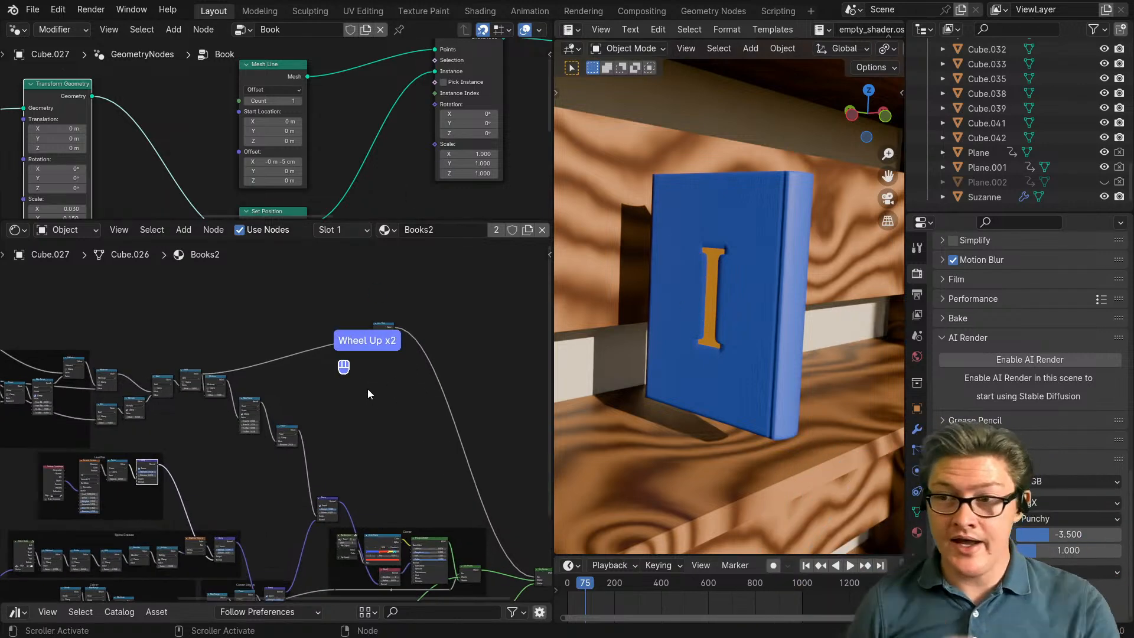
pyautogui.moveTo(368, 372); pyautogui.dragTo(412, 390, button='middle')
pyautogui.moveTo(428, 349); pyautogui.dragTo(314, 390)
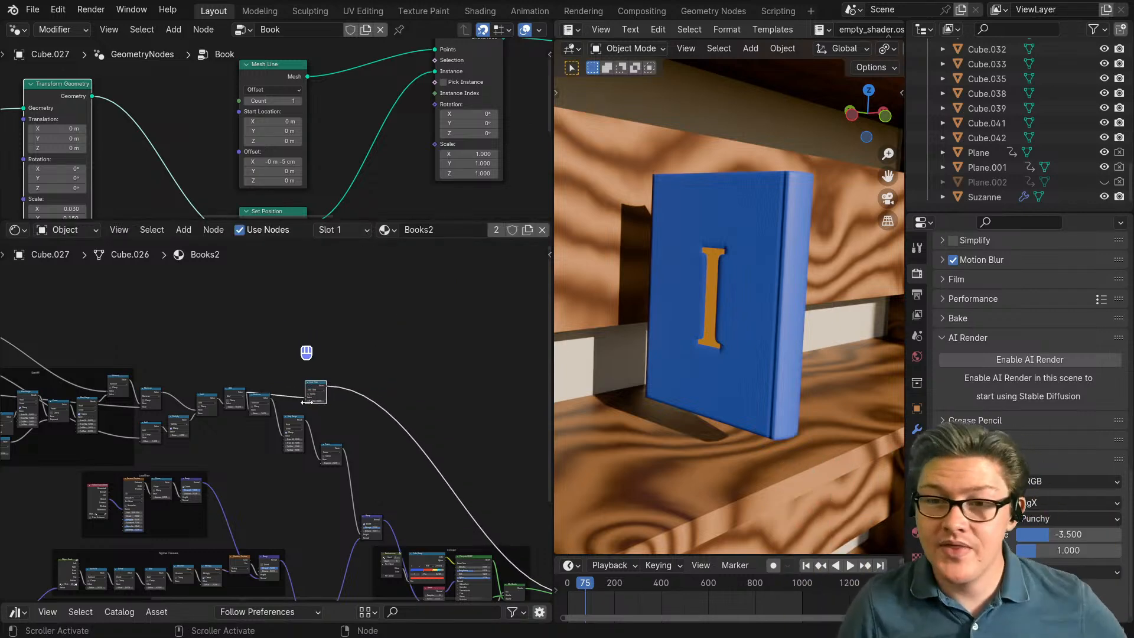
pyautogui.moveTo(371, 437); pyautogui.dragTo(349, 408, button='middle')
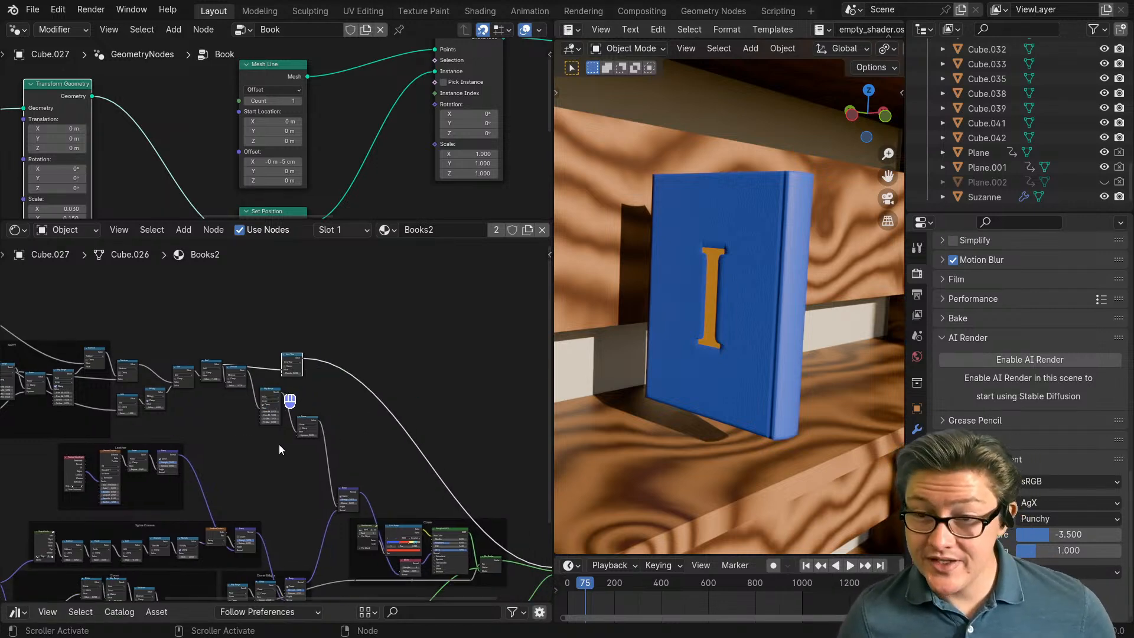
pyautogui.scroll(-2, 276, 420)
pyautogui.moveTo(287, 372); pyautogui.dragTo(276, 363)
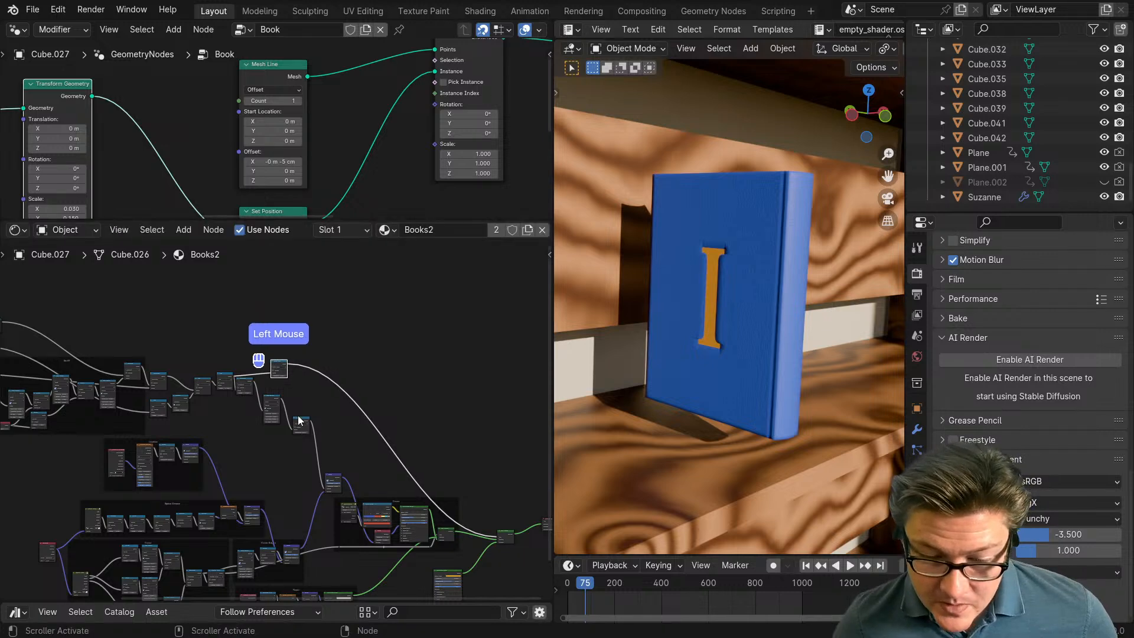
# Step: Shift the Less Than, Map Range and Power nodes together to tidy the end of the letter's chain
pyautogui.scroll(3, 305, 420)
pyautogui.moveTo(336, 447); pyautogui.dragTo(260, 353)
pyautogui.press('g')
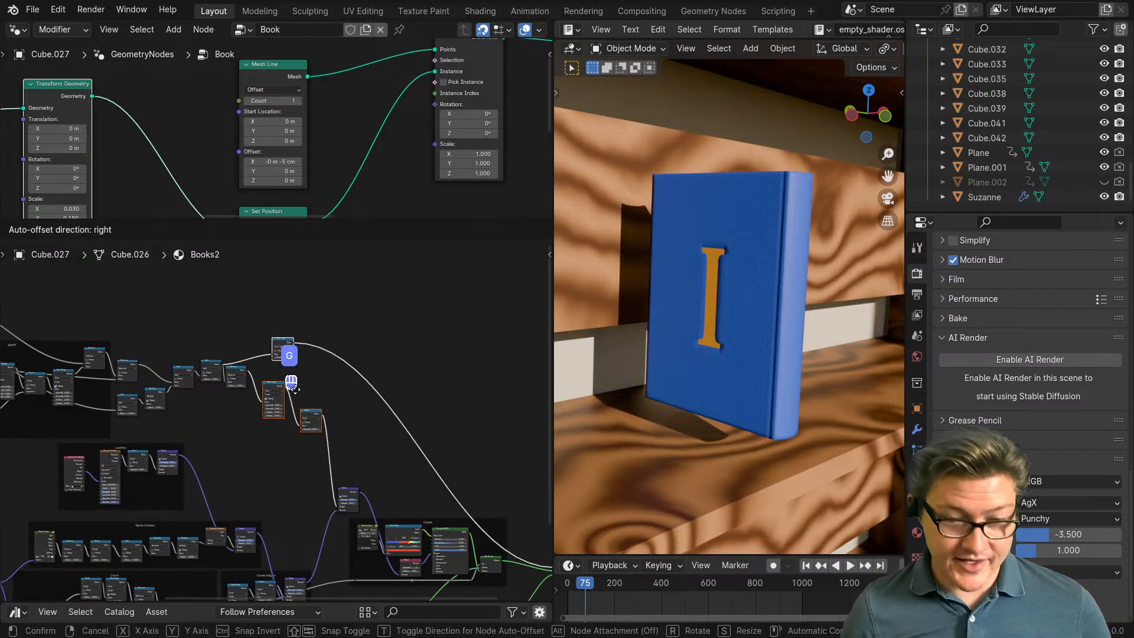
pyautogui.click(289, 385)
# Step: Place the Less Than node just above the Power node
pyautogui.scroll(2, 278, 333)
pyautogui.moveTo(284, 271); pyautogui.dragTo(274, 318, button='middle')
pyautogui.click(266, 315)
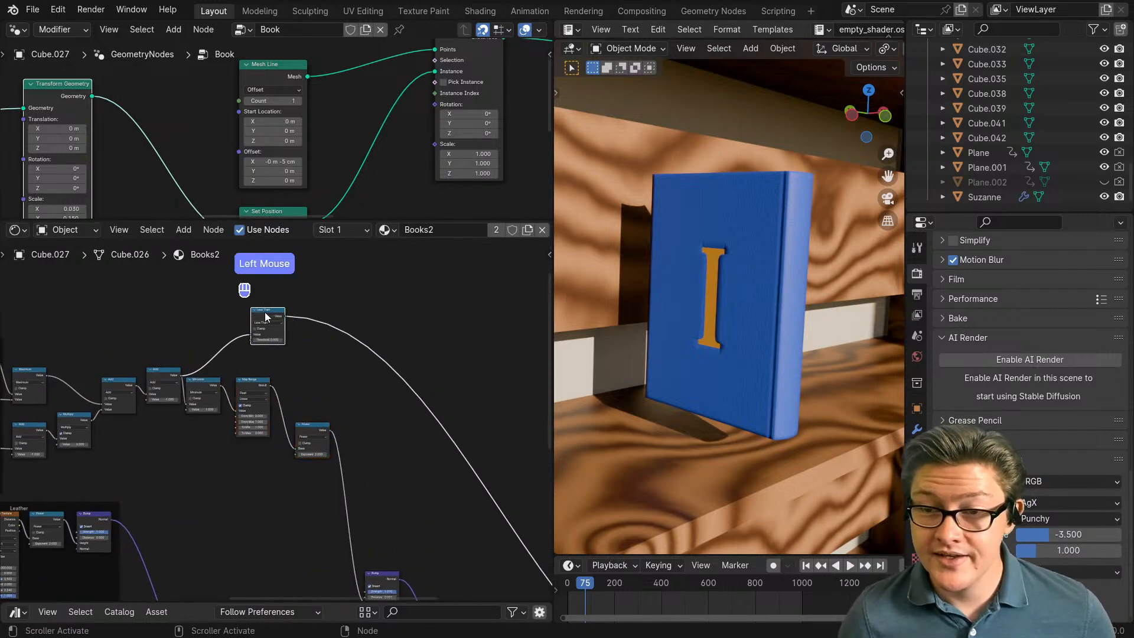
pyautogui.click(267, 319)
pyautogui.press('g')
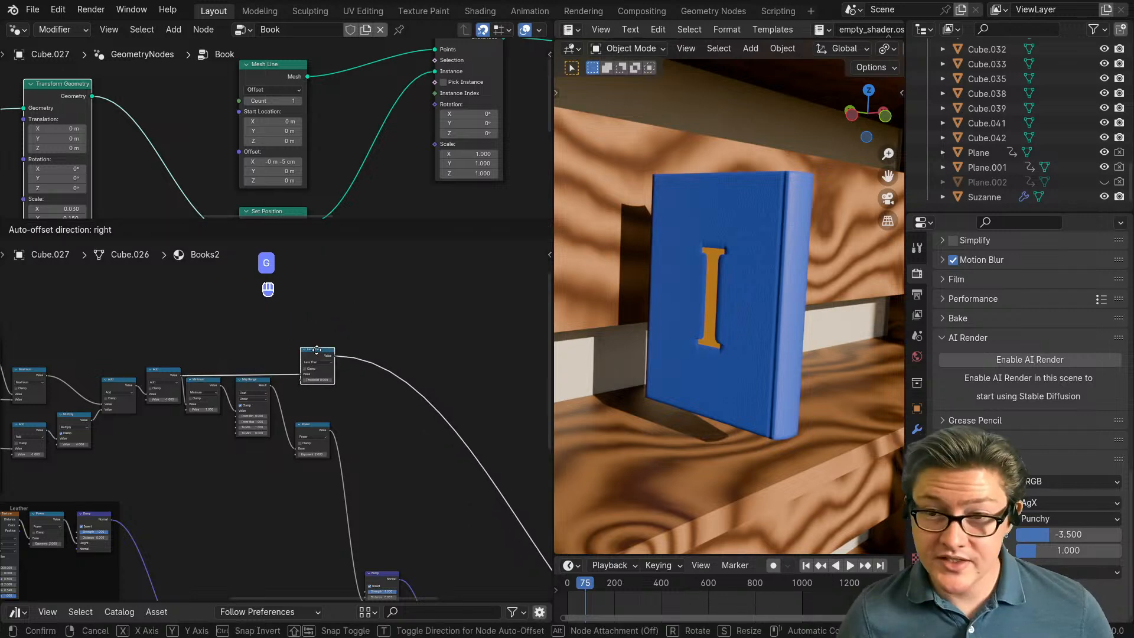
pyautogui.click(310, 350)
# Step: Review the letter's whole node chain, from its final nodes back to the Texture Coordinate node
pyautogui.scroll(-3, 280, 408)
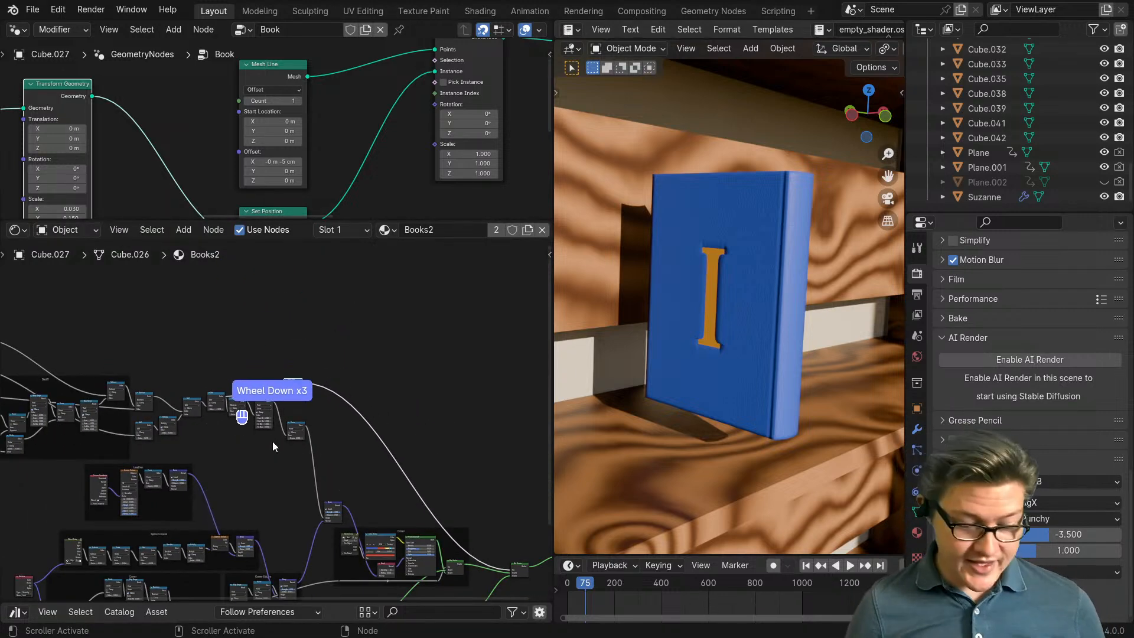
pyautogui.scroll(3, 254, 454)
pyautogui.moveTo(251, 455); pyautogui.dragTo(286, 461, button='middle')
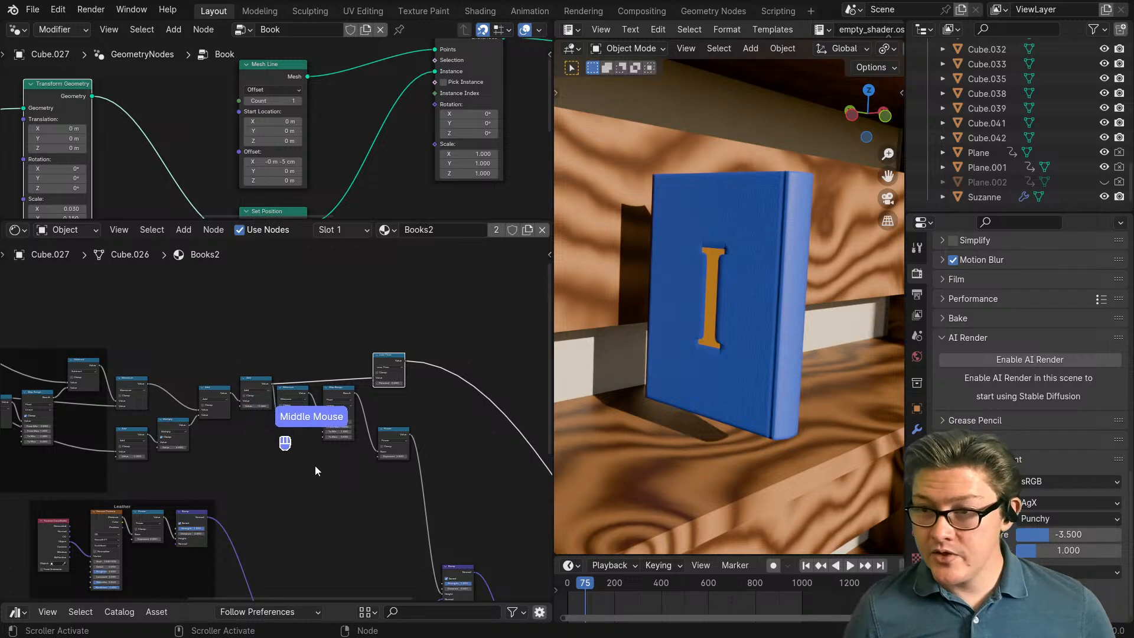
pyautogui.hotkey('ctrl', 'space')
pyautogui.scroll(-3, 378, 450)
pyautogui.moveTo(378, 450); pyautogui.dragTo(279, 400, button='middle')
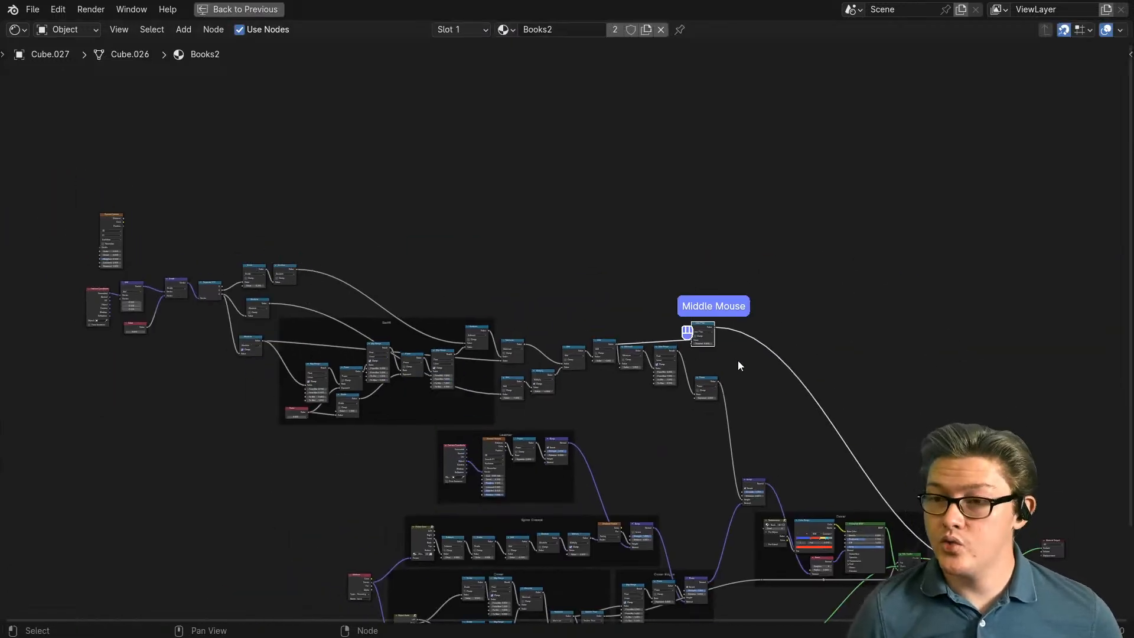
pyautogui.moveTo(738, 362); pyautogui.dragTo(565, 392, button='middle')
pyautogui.scroll(1, 584, 386)
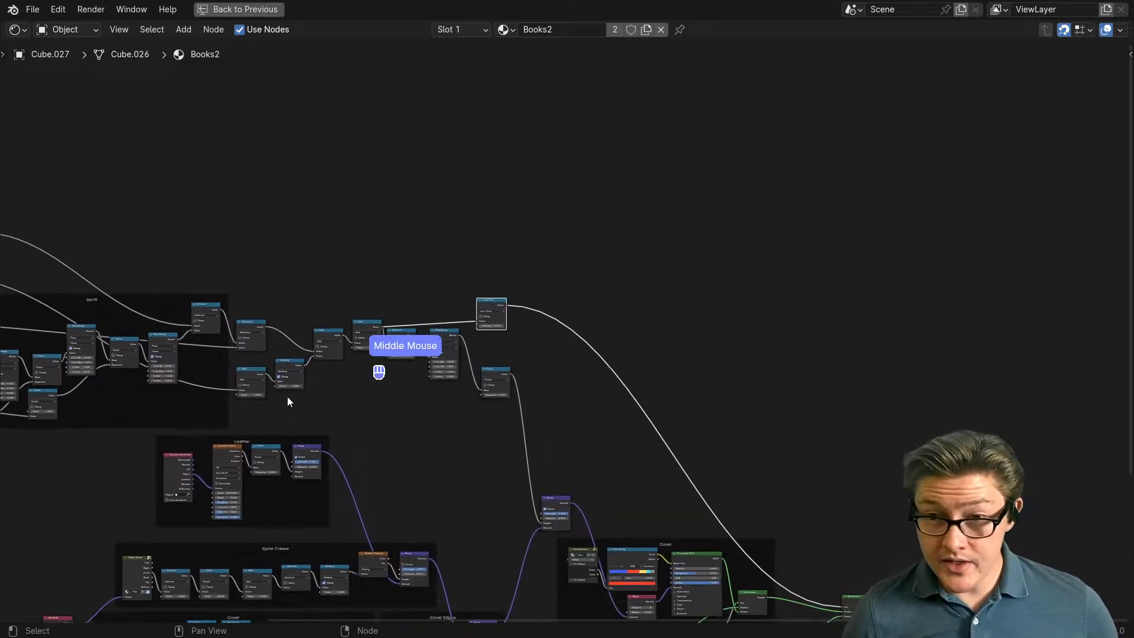
pyautogui.moveTo(287, 395); pyautogui.dragTo(646, 455, button='middle')
pyautogui.hotkey('ctrl', 'space')
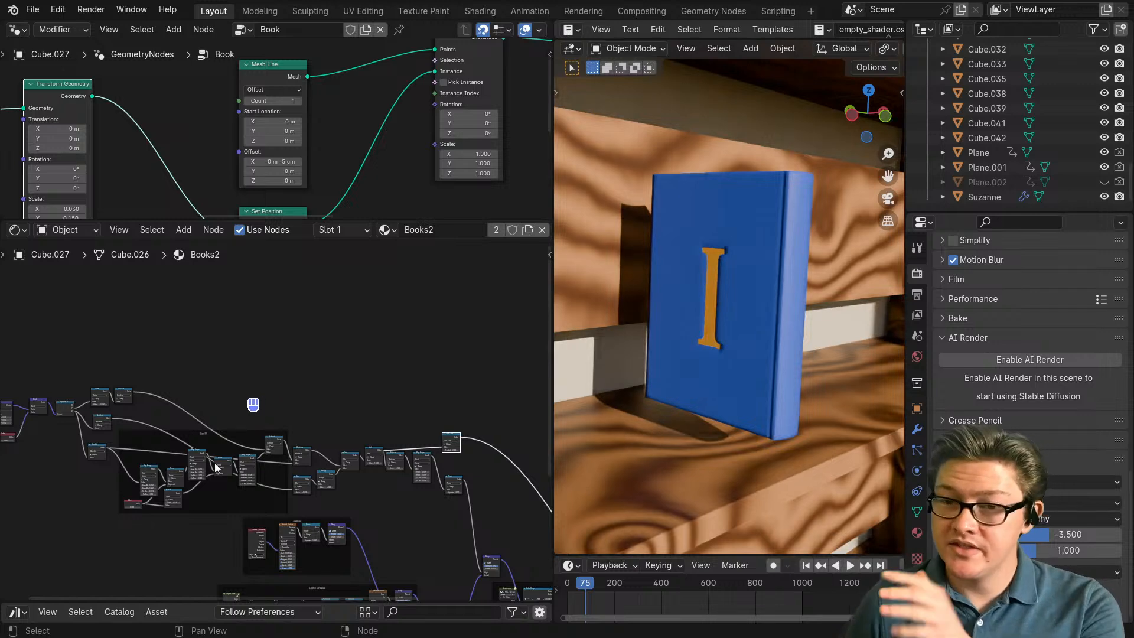
pyautogui.moveTo(88, 467); pyautogui.dragTo(318, 489, button='middle')
pyautogui.scroll(3, 250, 481)
pyautogui.moveTo(190, 481); pyautogui.dragTo(313, 496, button='middle')
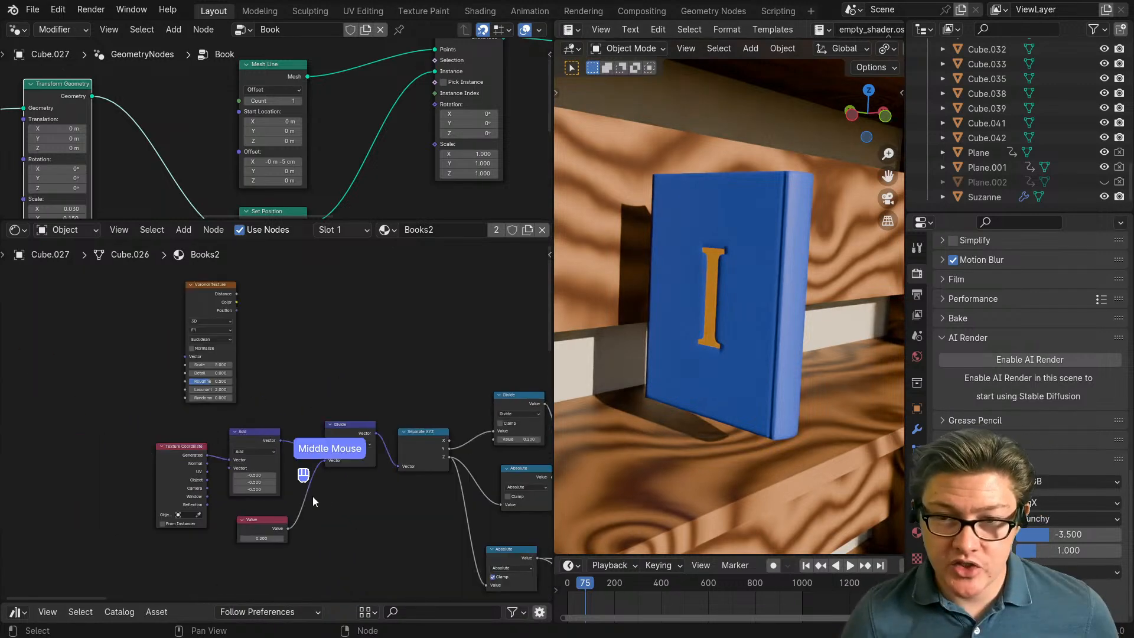
# Step: Preview the letter's Generated texture coordinates and its Less Than mask on the book, restoring the final Mix Shader output
pyautogui.scroll(2, 202, 469)
pyautogui.keyDown('ctrl'); pyautogui.keyDown('shift'); pyautogui.click(143, 477); pyautogui.keyUp('shift'); pyautogui.keyUp('ctrl')
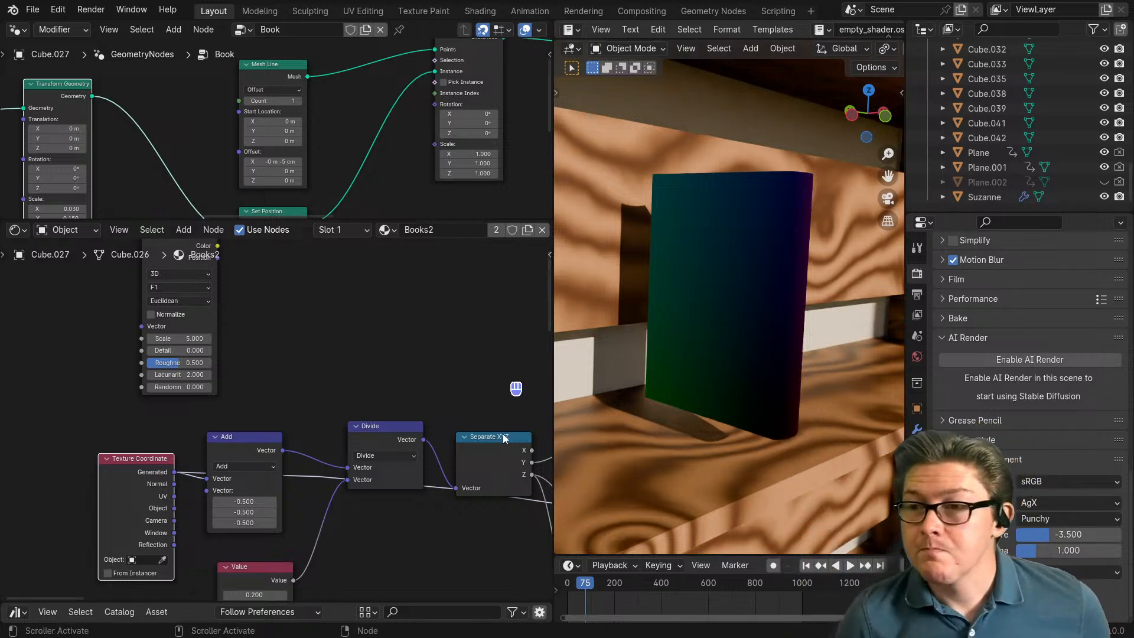
pyautogui.scroll(-5, 394, 481)
pyautogui.scroll(-3, 394, 483)
pyautogui.moveTo(520, 505); pyautogui.dragTo(414, 488, button='middle')
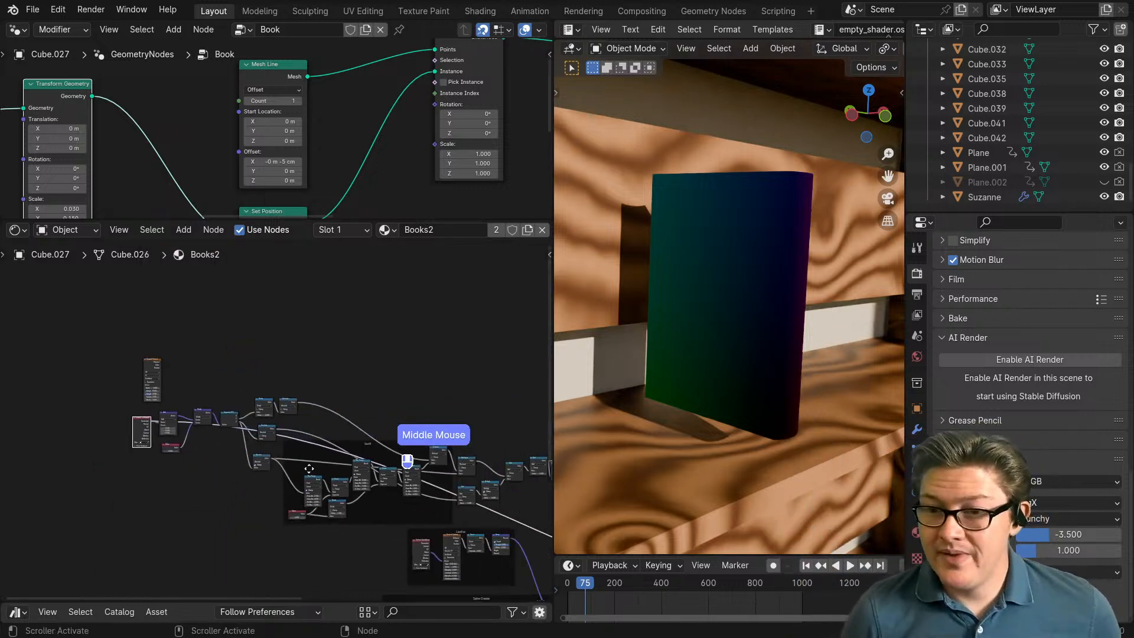
pyautogui.moveTo(532, 475); pyautogui.dragTo(387, 459, button='middle')
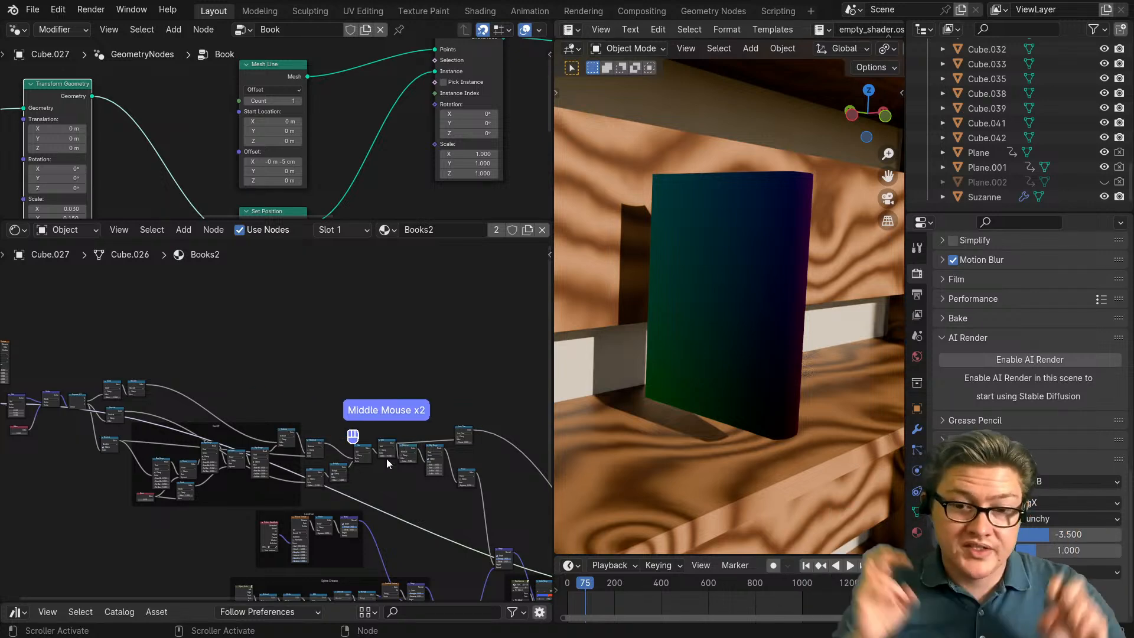
pyautogui.moveTo(478, 451); pyautogui.dragTo(313, 393, button='middle')
pyautogui.keyDown('ctrl'); pyautogui.keyDown('shift'); pyautogui.click(410, 429); pyautogui.keyUp('shift'); pyautogui.keyUp('ctrl')
pyautogui.moveTo(390, 449); pyautogui.dragTo(333, 398, button='middle')
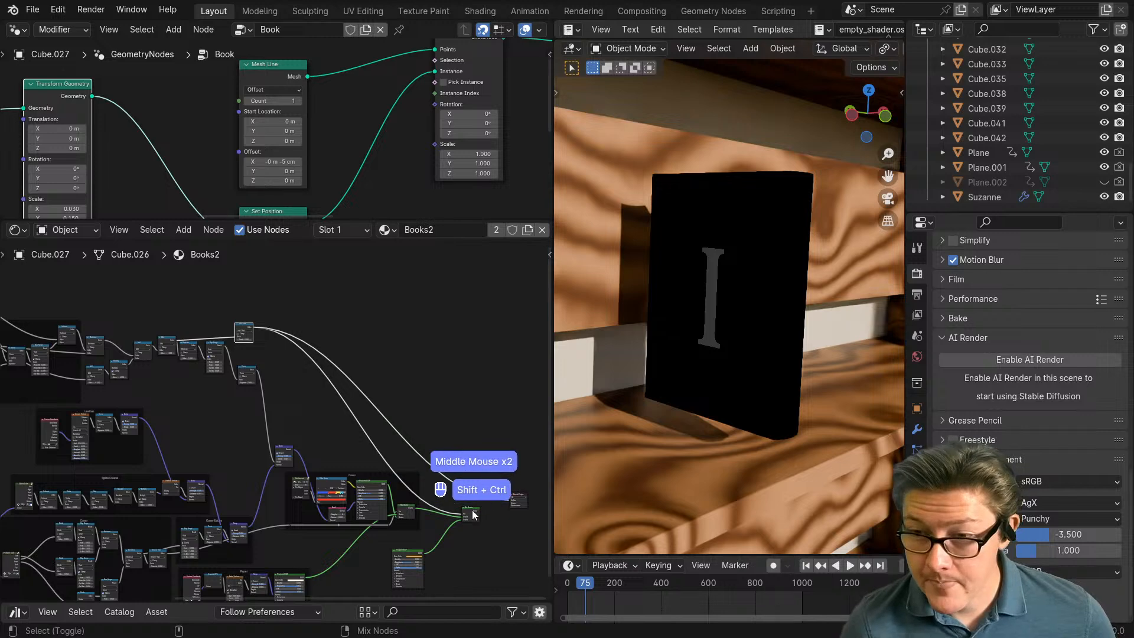
pyautogui.keyDown('ctrl'); pyautogui.keyDown('shift'); pyautogui.click(466, 515); pyautogui.keyUp('shift'); pyautogui.keyUp('ctrl')
# Step: Move the letter's Texture Coordinate node farther away from the Add node that follows it
pyautogui.moveTo(237, 438); pyautogui.dragTo(371, 477, button='middle')
pyautogui.scroll(3, 277, 444)
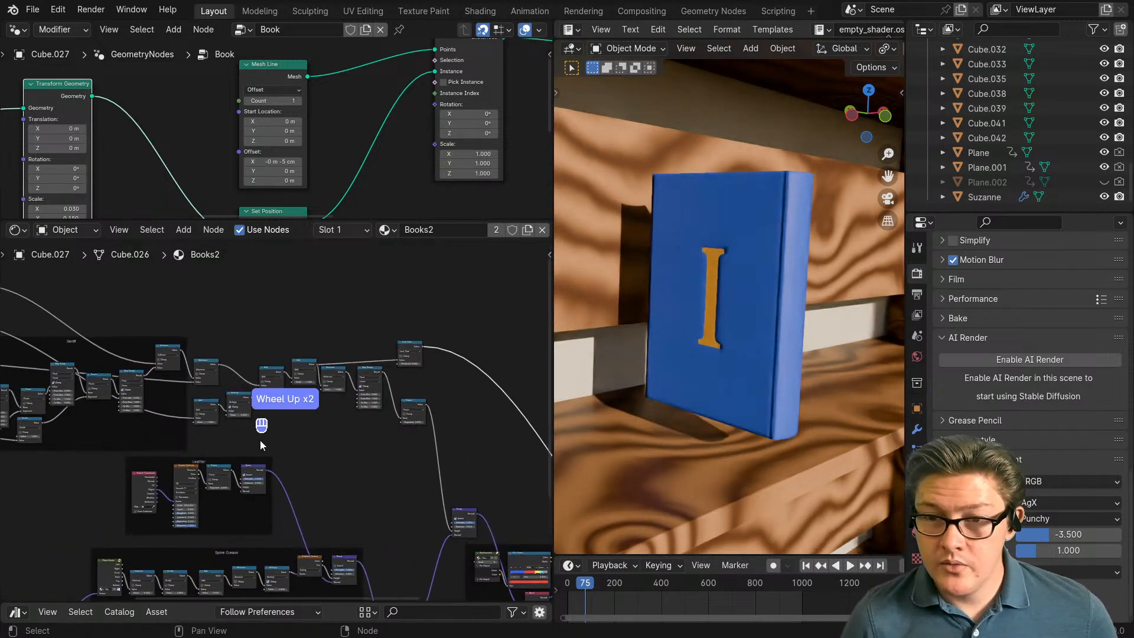
pyautogui.moveTo(195, 439); pyautogui.dragTo(382, 488, button='middle')
pyautogui.moveTo(161, 443); pyautogui.dragTo(373, 472, button='middle')
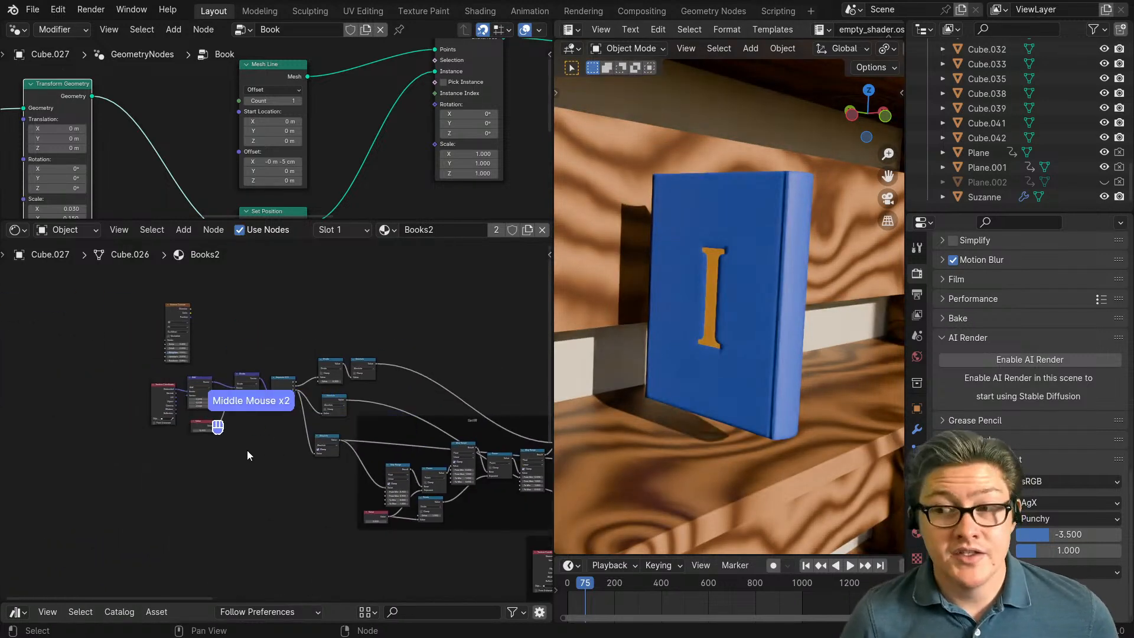
pyautogui.scroll(2, 248, 453)
pyautogui.moveTo(226, 424); pyautogui.dragTo(363, 479, button='middle')
pyautogui.scroll(1, 289, 449)
pyautogui.moveTo(245, 434); pyautogui.dragTo(210, 423)
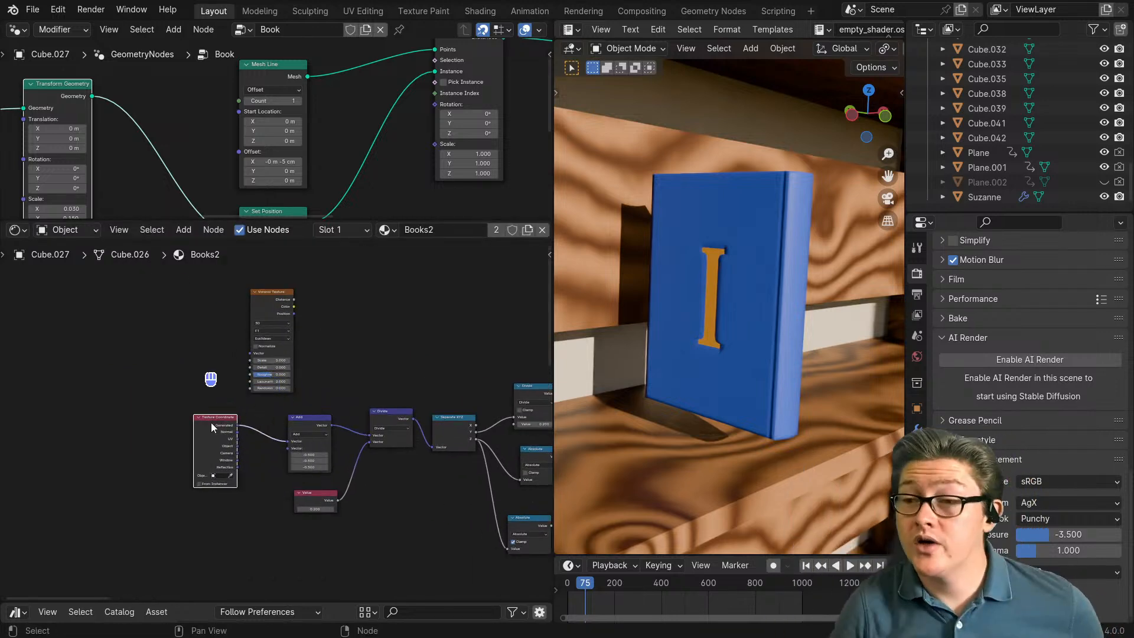
pyautogui.scroll(2, 356, 474)
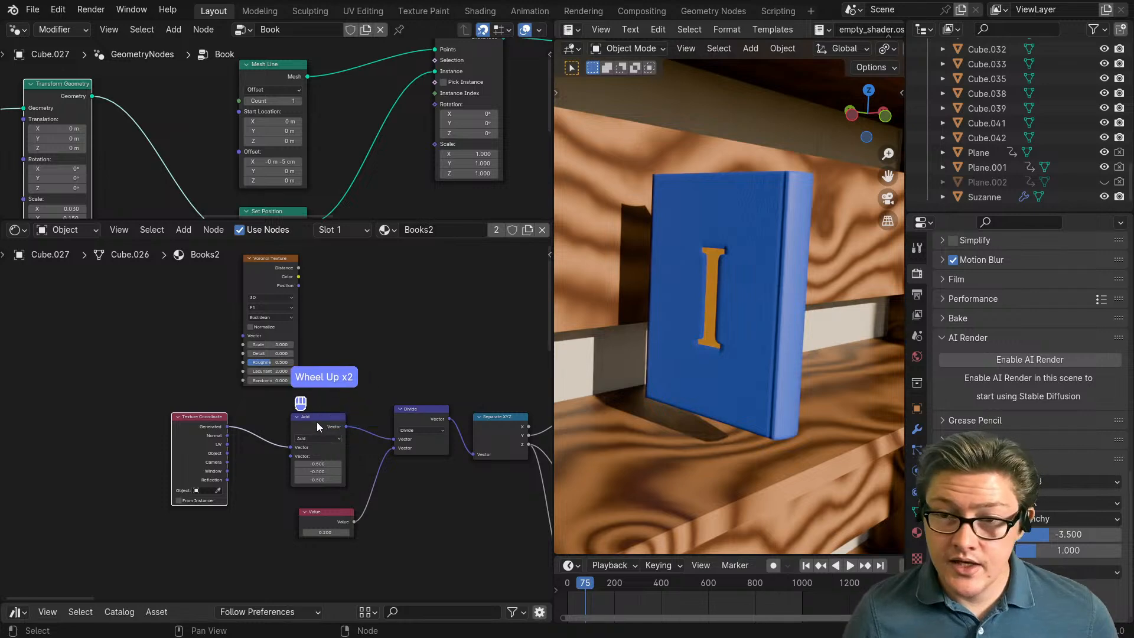
# Step: Move the letter's Add node close to the Texture Coordinate node, with the Value node directly beneath the Add node
pyautogui.moveTo(316, 421); pyautogui.dragTo(293, 422)
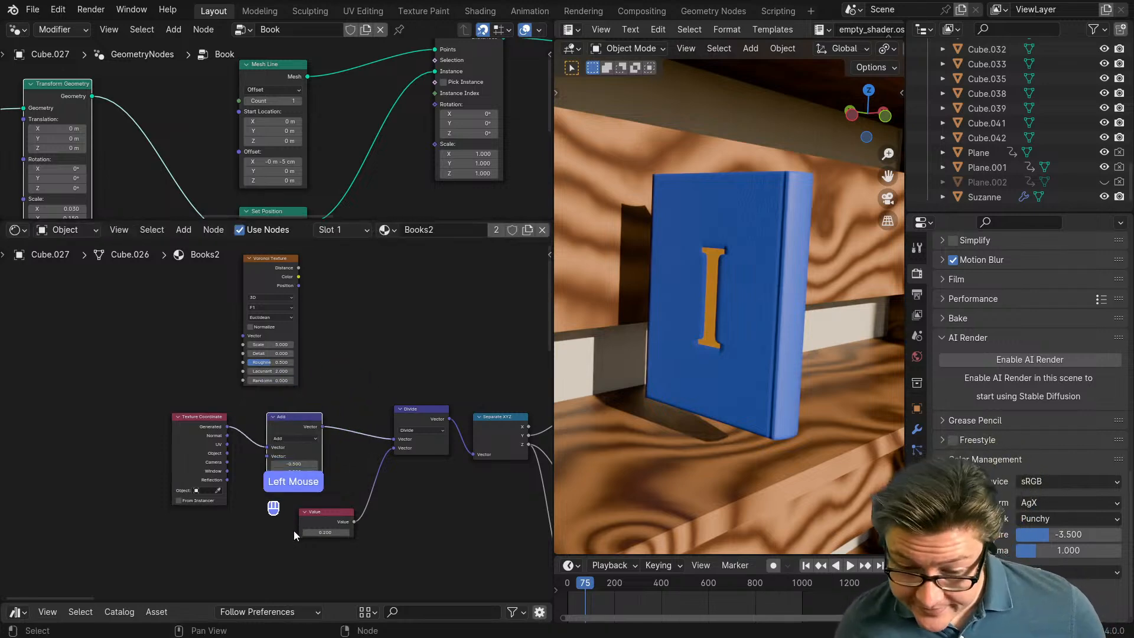
pyautogui.scroll(-1, 308, 483)
pyautogui.moveTo(313, 494); pyautogui.dragTo(287, 488)
pyautogui.moveTo(327, 525); pyautogui.dragTo(283, 437)
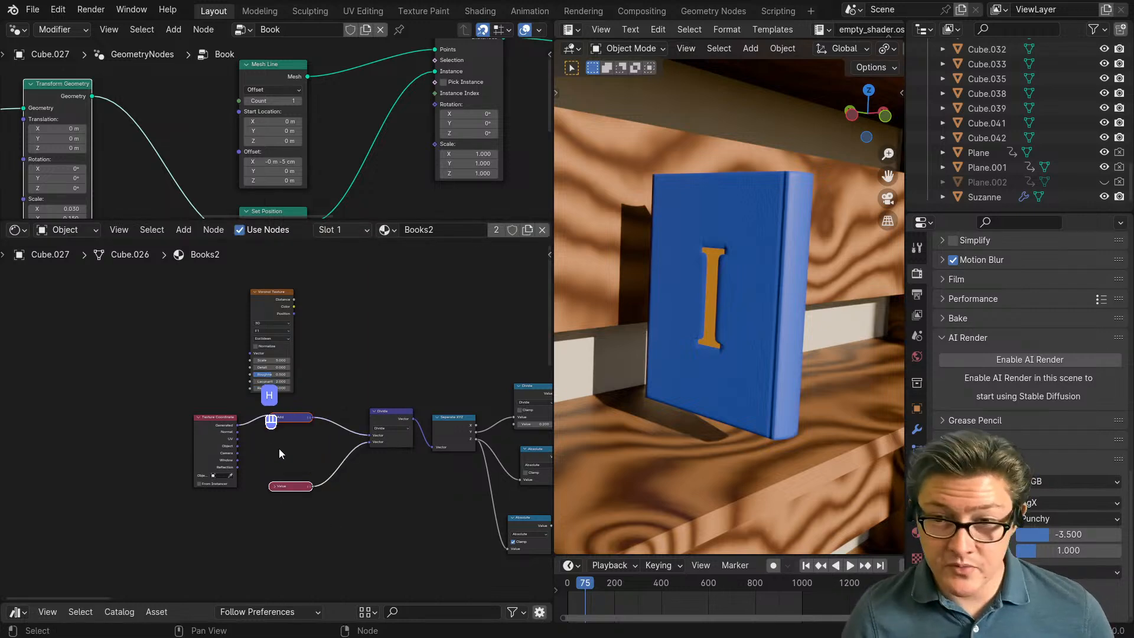
pyautogui.press('g')
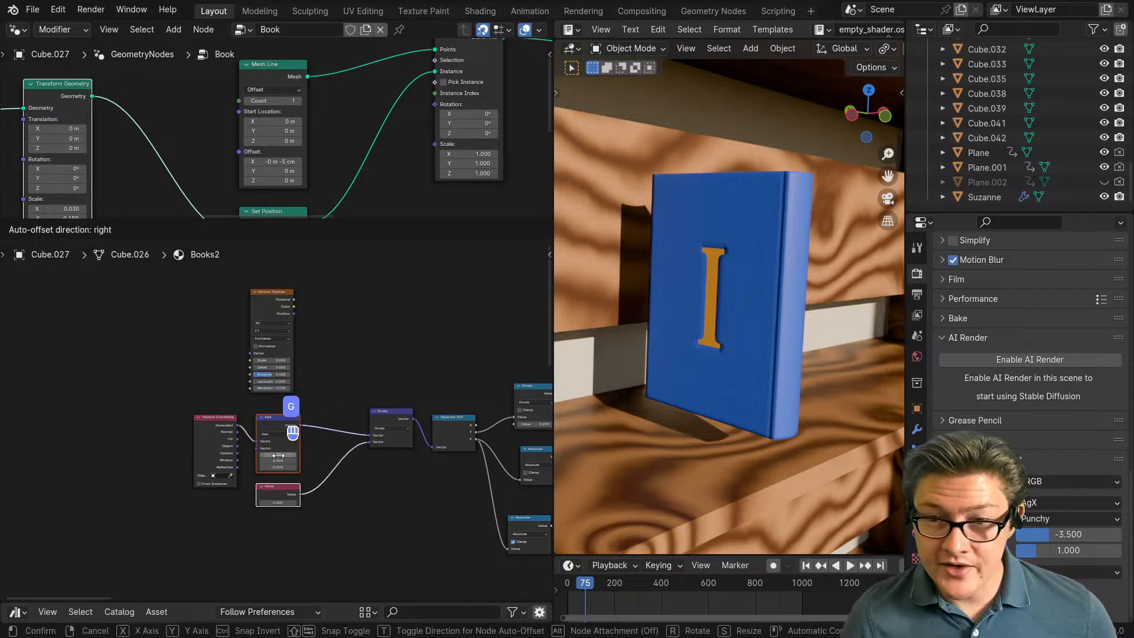
pyautogui.click(269, 455)
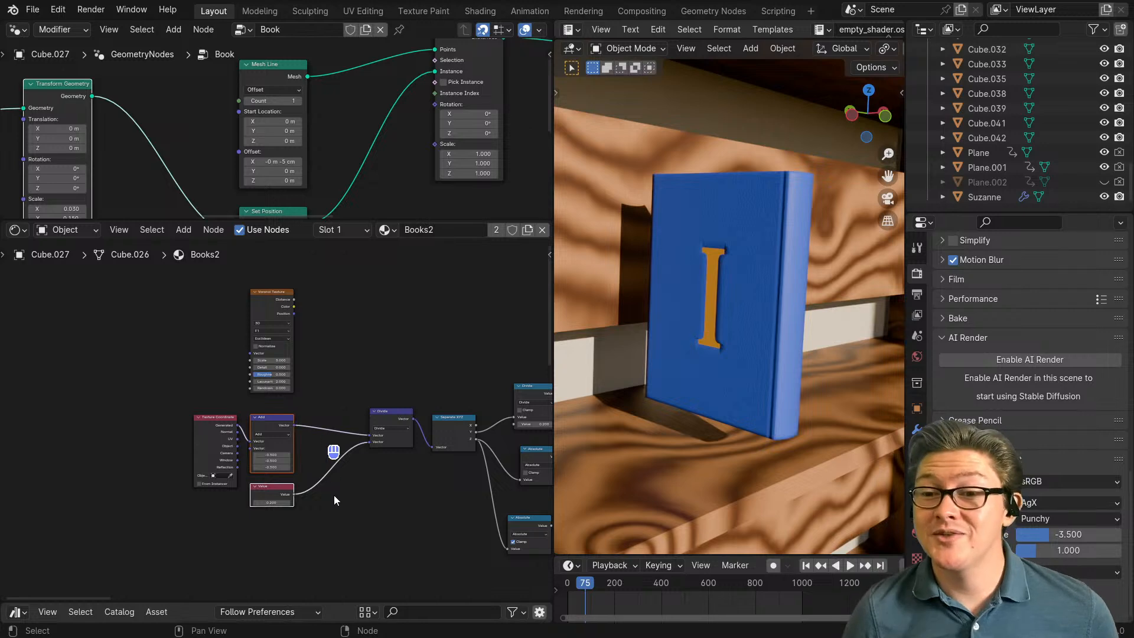
# Step: Place the Add and Value nodes directly before Divide, the Texture Coordinate node directly before Add, and the unconnected Voronoi Texture farther away
pyautogui.scroll(3, 335, 495)
pyautogui.scroll(-1, 322, 523)
pyautogui.press('g')
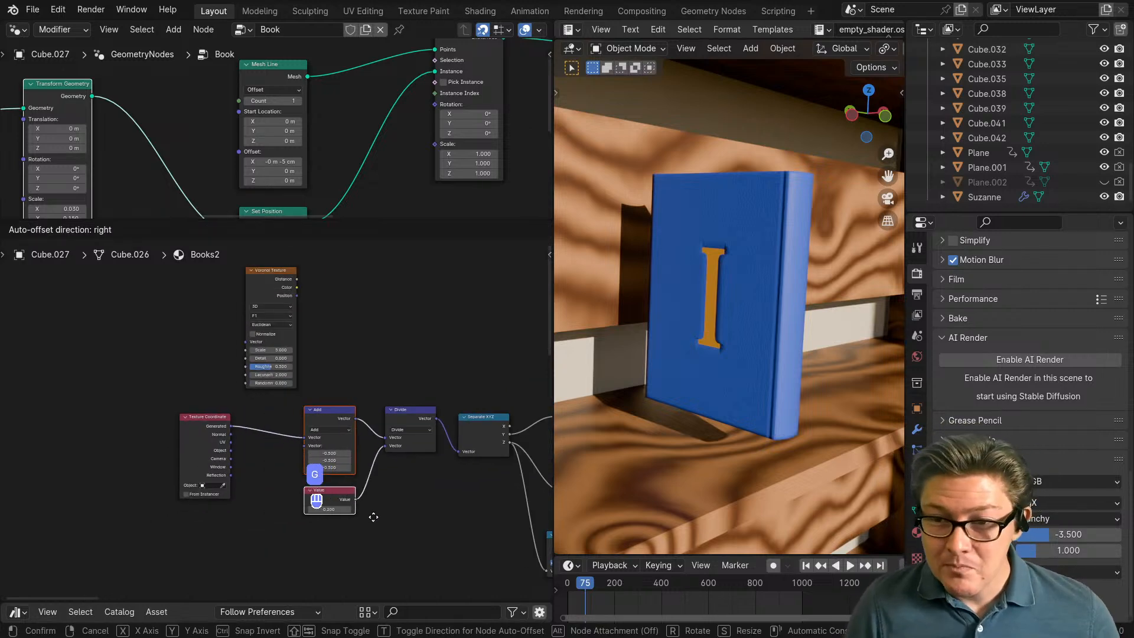
pyautogui.click(388, 516)
pyautogui.click(204, 425)
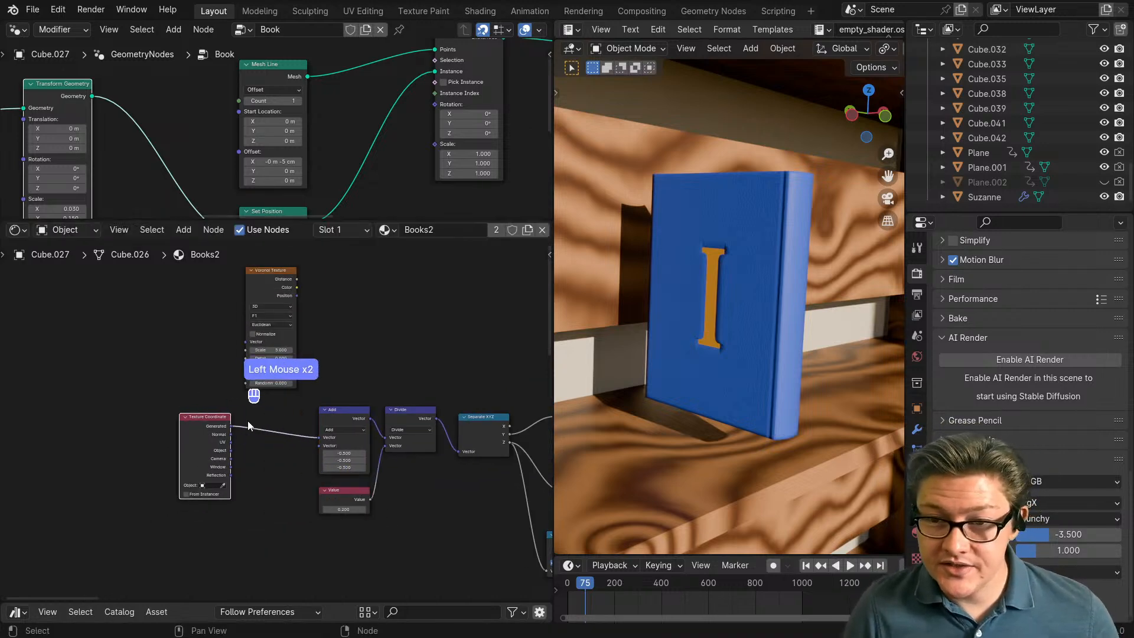
pyautogui.press('g')
pyautogui.click(313, 416)
pyautogui.moveTo(277, 288); pyautogui.dragTo(142, 337)
# Step: Examine the letter's tidied node chain from the Texture Coordinate node through to the serif frame
pyautogui.scroll(-3, 265, 405)
pyautogui.scroll(2, 222, 423)
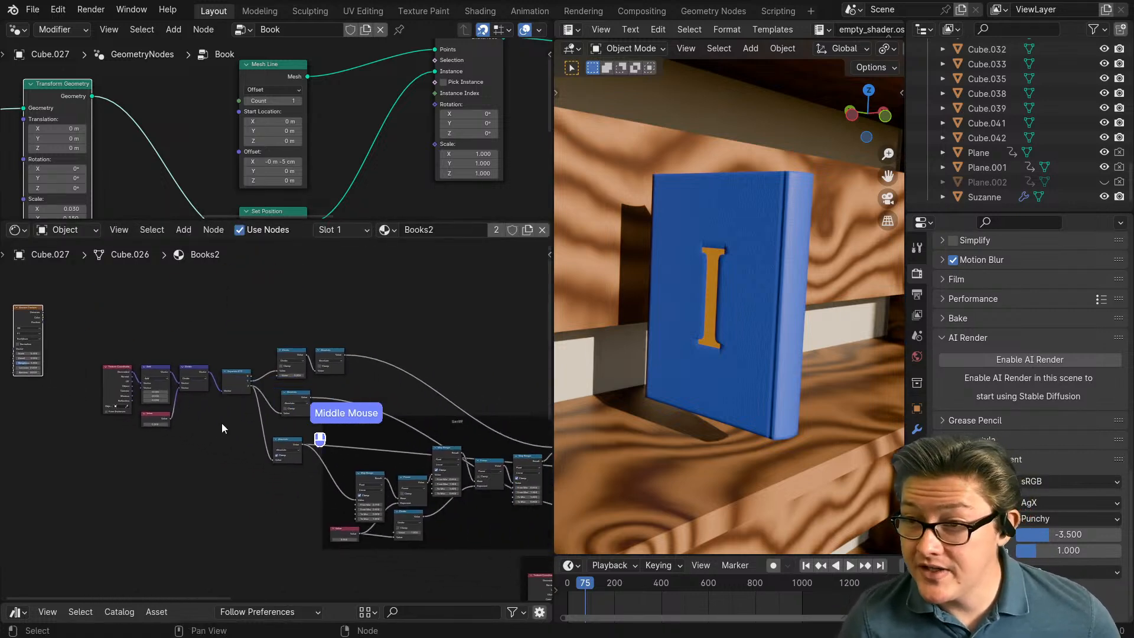
pyautogui.scroll(3, 212, 410)
pyautogui.moveTo(44, 395); pyautogui.dragTo(325, 434, button='middle')
pyautogui.scroll(2, 300, 427)
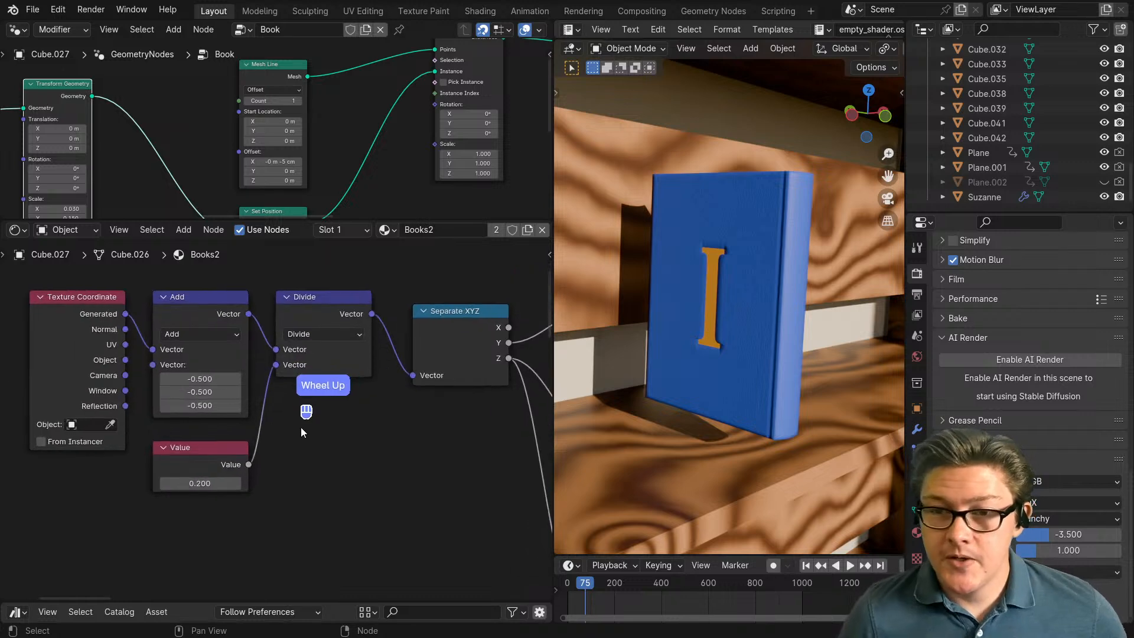
pyautogui.scroll(-2, 302, 415)
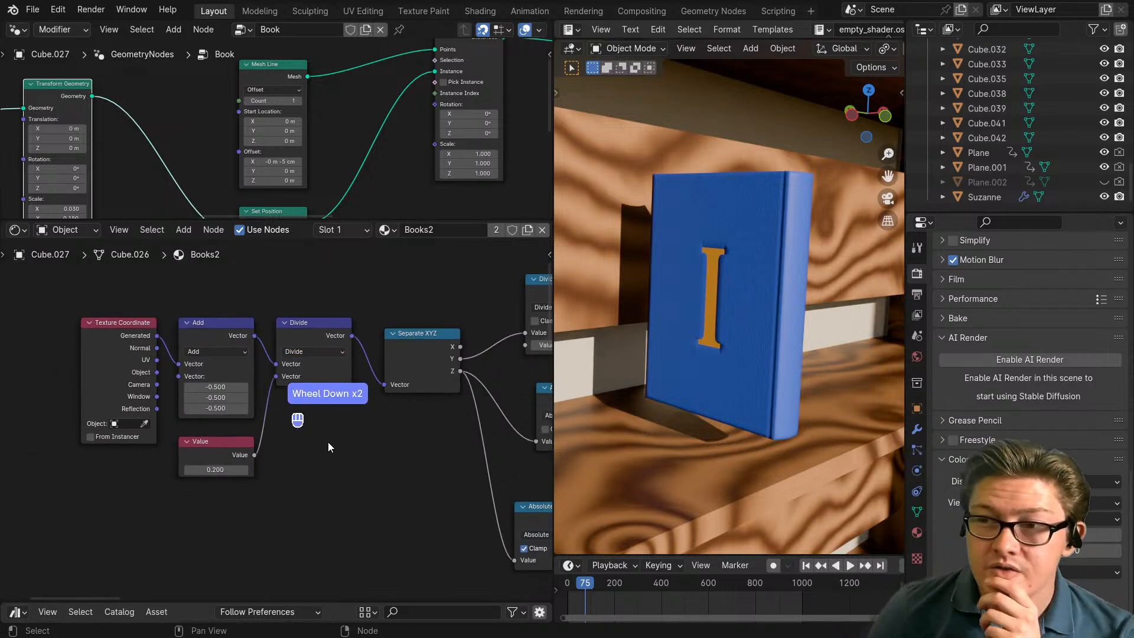
pyautogui.scroll(-5, 329, 443)
pyautogui.scroll(-3, 329, 446)
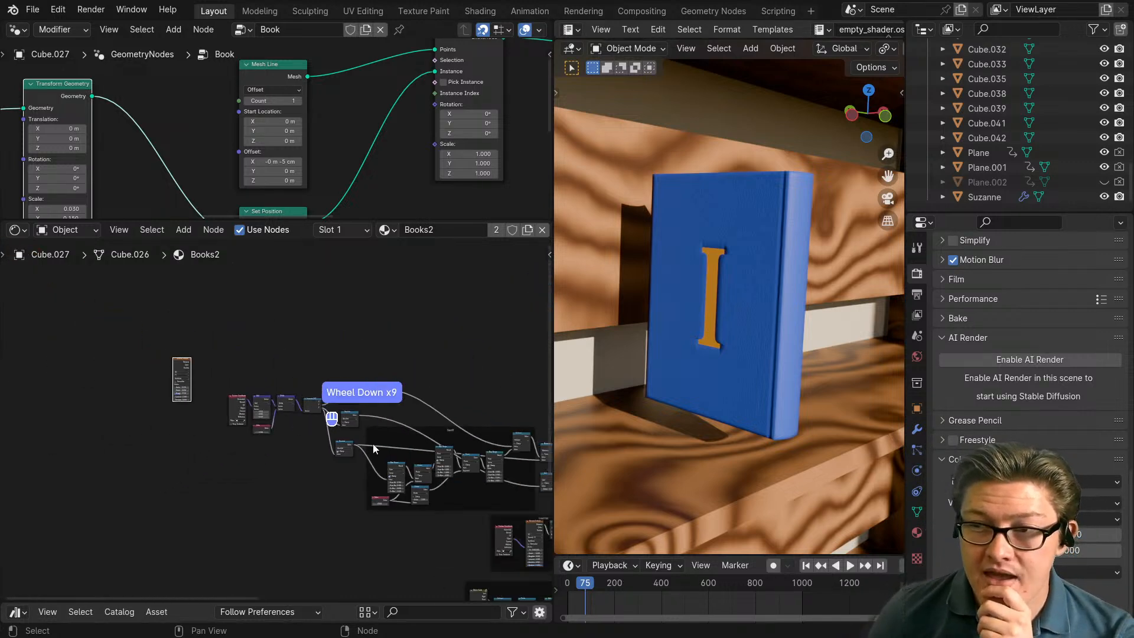
pyautogui.moveTo(427, 454); pyautogui.dragTo(392, 449, button='middle')
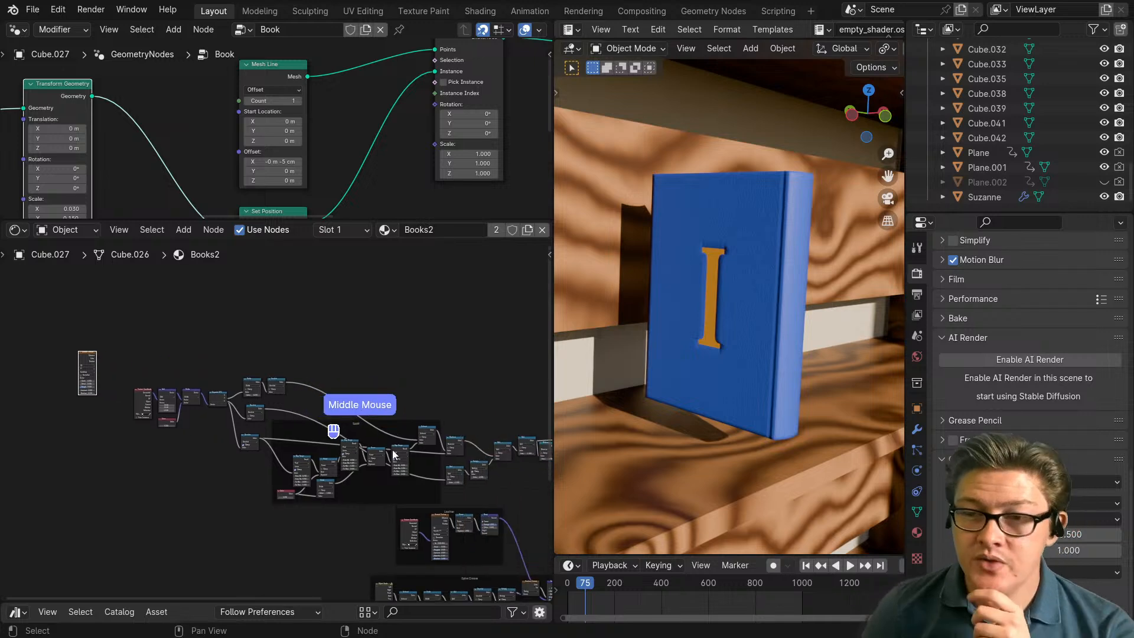
pyautogui.scroll(1, 392, 387)
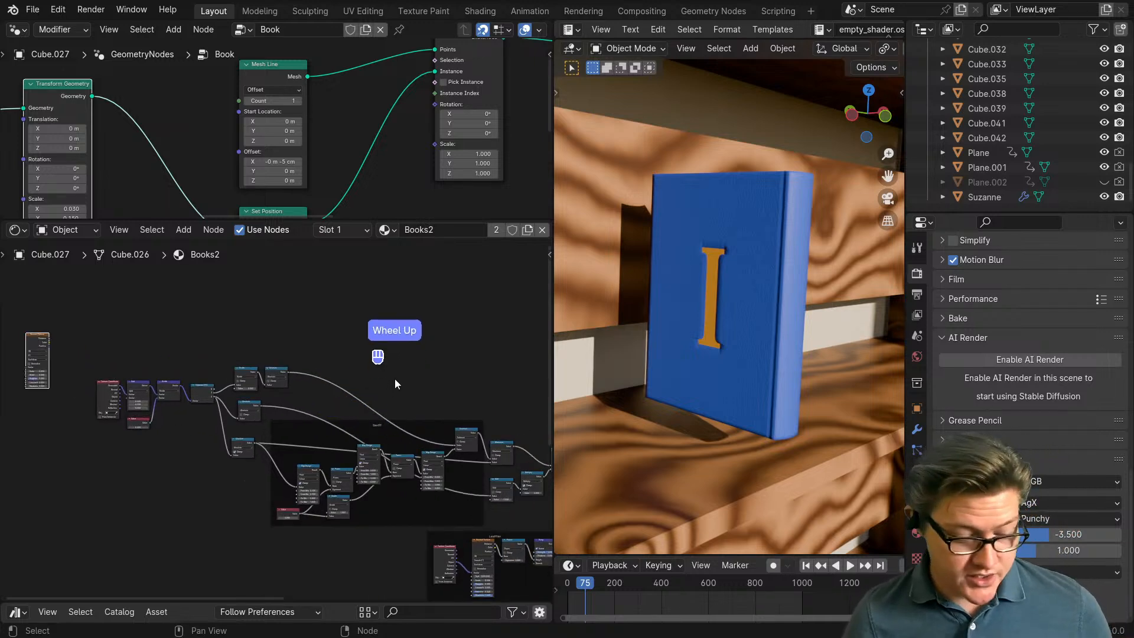
pyautogui.hotkey('shift', 'a')
pyautogui.click(395, 378)
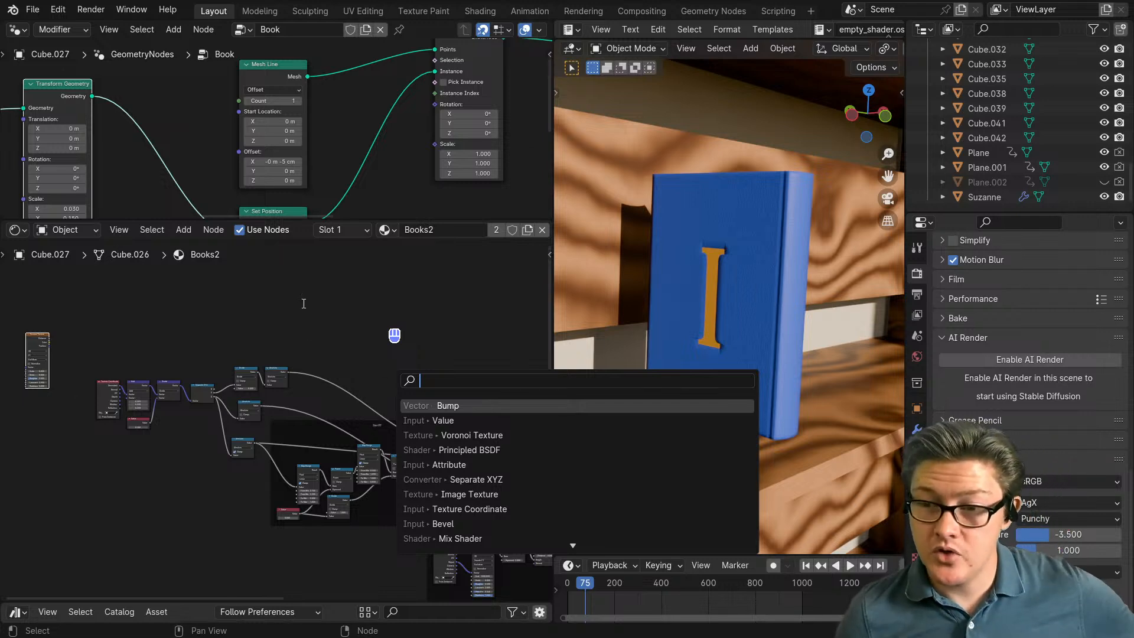
pyautogui.click(352, 343)
# Step: Add a second Voronoi Texture node in the empty space above the serif frame
pyautogui.hotkey('shift', 'a')
pyautogui.write('vor')
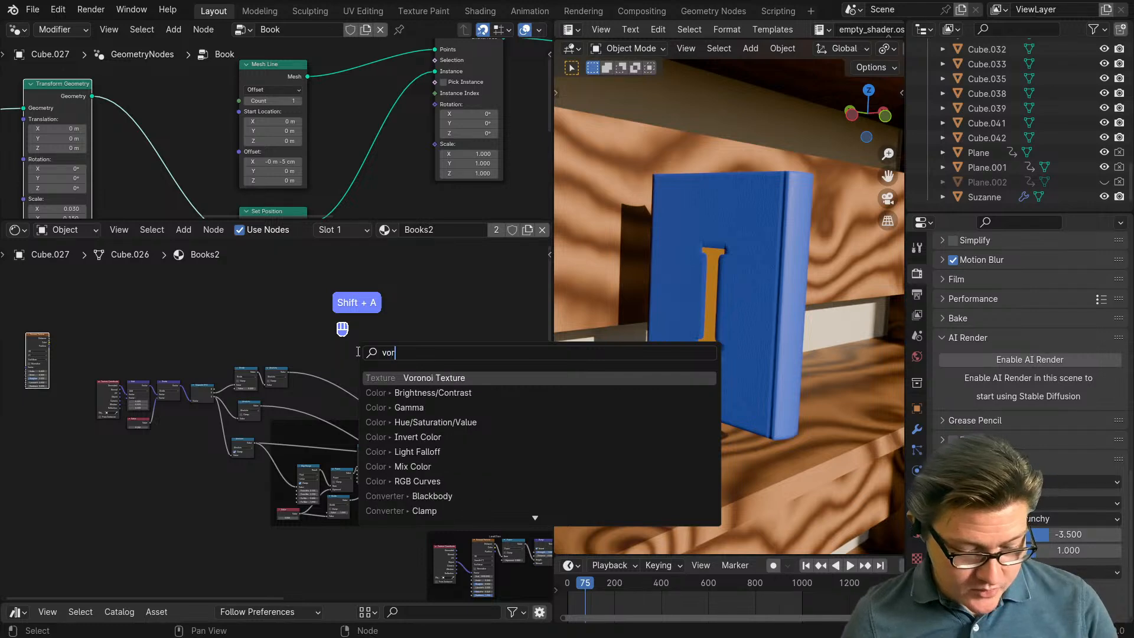
pyautogui.write('o')
pyautogui.press('Return')
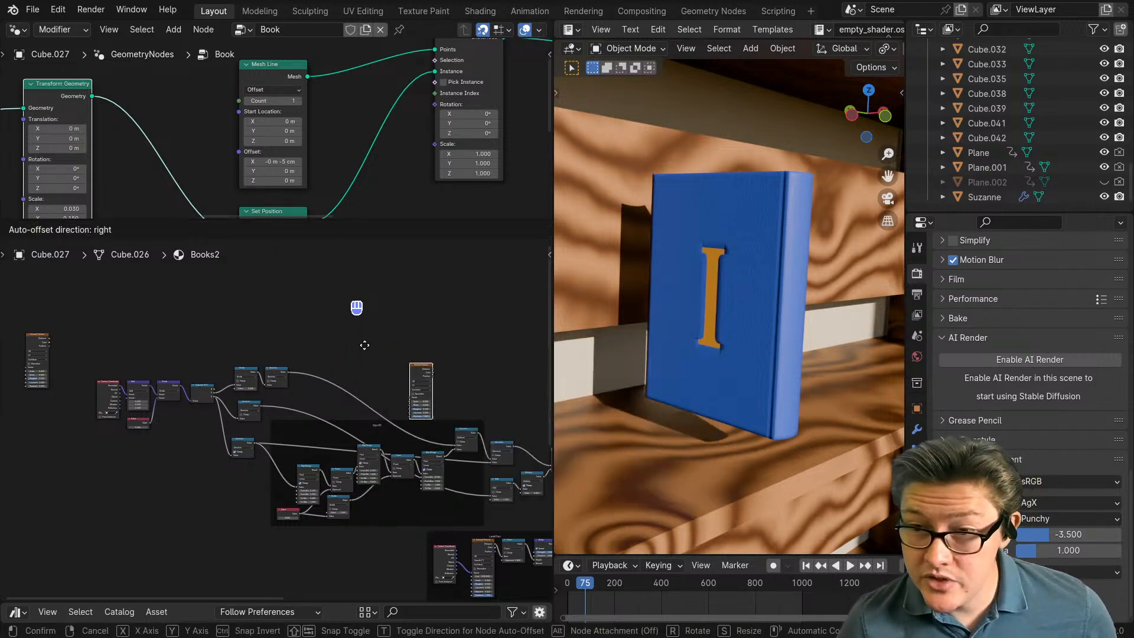
pyautogui.click(414, 358)
# Step: Move the letter's Texture Coordinate node slightly away from the Add node to leave a gap between them
pyautogui.moveTo(415, 359); pyautogui.dragTo(319, 345, button='middle')
pyautogui.scroll(1, 270, 350)
pyautogui.scroll(2, 117, 437)
pyautogui.moveTo(144, 440); pyautogui.dragTo(258, 447, button='middle')
pyautogui.scroll(3, 258, 447)
pyautogui.moveTo(175, 444); pyautogui.dragTo(330, 450, button='middle')
pyautogui.scroll(2, 302, 437)
pyautogui.moveTo(227, 407); pyautogui.dragTo(195, 408)
# Step: Set the Value node feeding the letter's Divide node to 0.1 to shrink the letter
pyautogui.scroll(2, 280, 447)
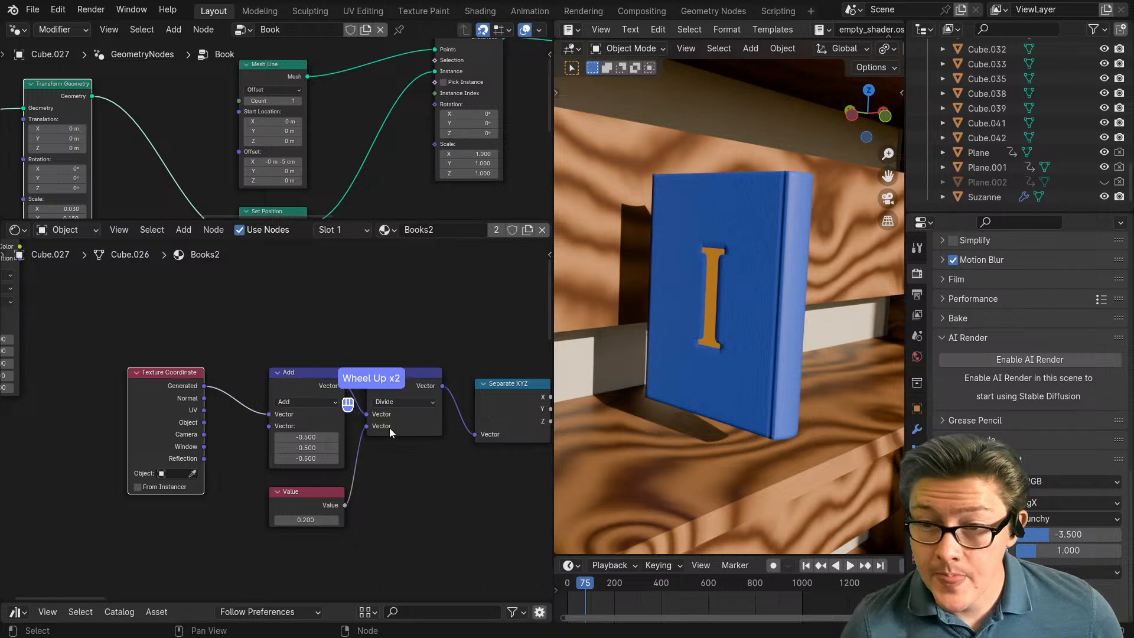
pyautogui.moveTo(388, 427); pyautogui.dragTo(350, 434, button='middle')
pyautogui.scroll(1, 275, 520)
pyautogui.click(211, 527)
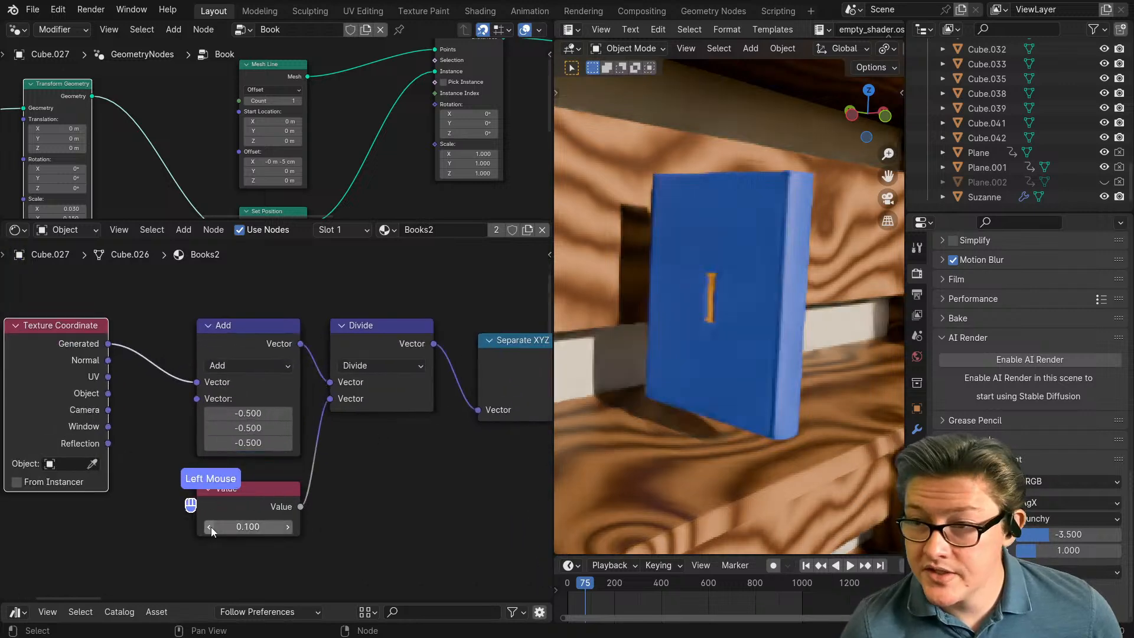
pyautogui.click(210, 526)
pyautogui.click(288, 526)
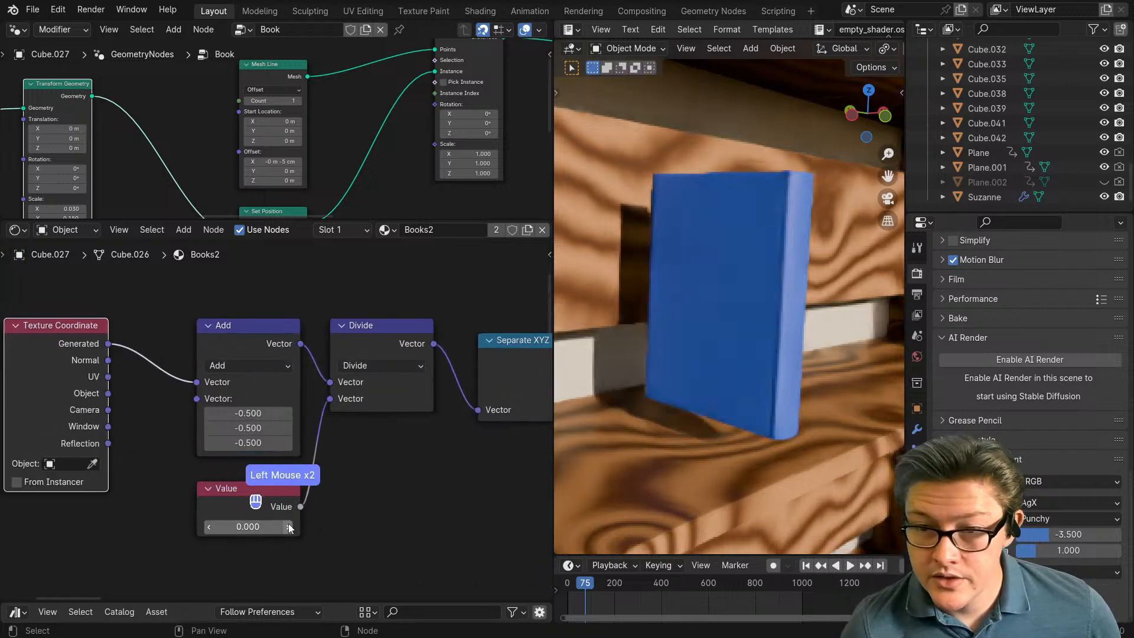
# Step: Open a wide gap between the Texture Coordinate and Add nodes, and move the older Voronoi Texture above their link
pyautogui.scroll(-6, 297, 522)
pyautogui.moveTo(347, 476); pyautogui.dragTo(428, 417, button='middle')
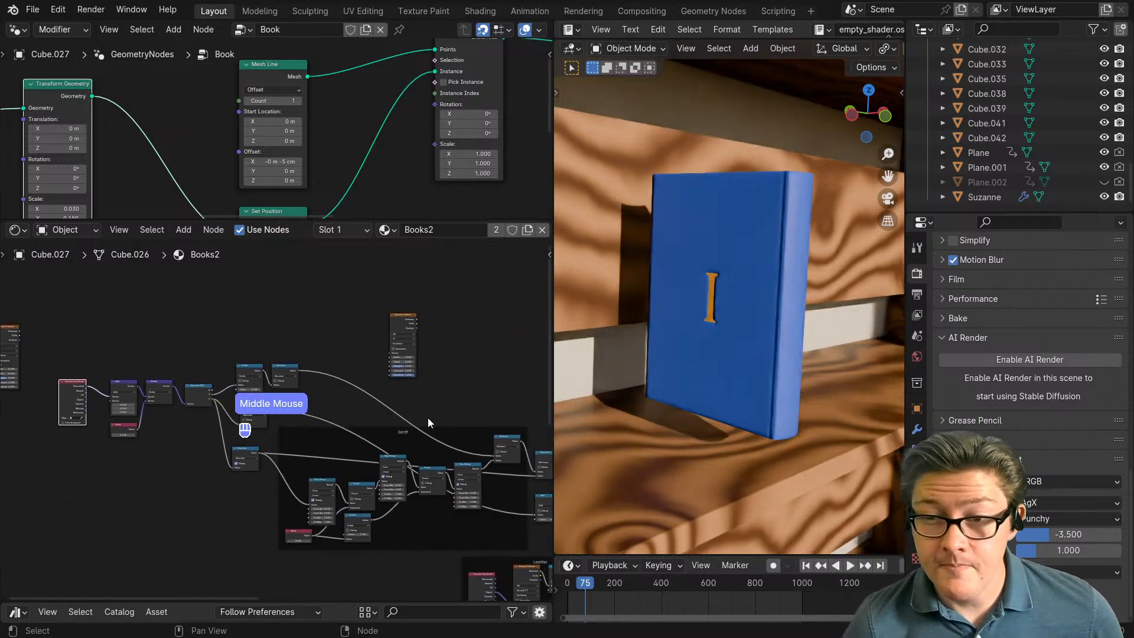
pyautogui.moveTo(94, 402); pyautogui.dragTo(195, 418, button='middle')
pyautogui.scroll(-7, 200, 420)
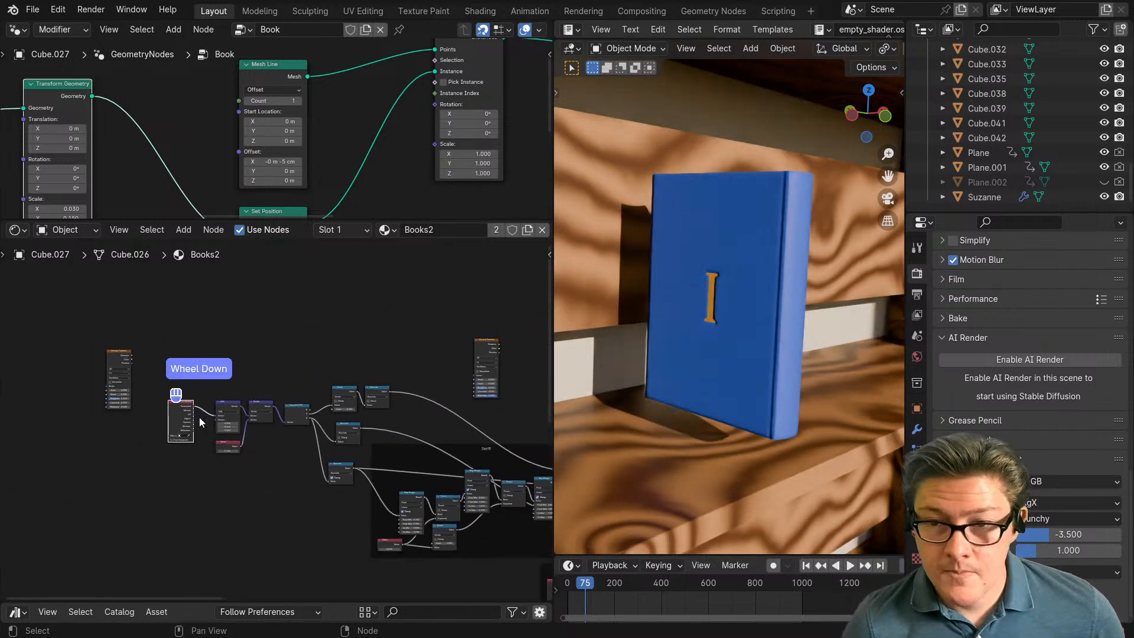
pyautogui.moveTo(295, 448); pyautogui.dragTo(349, 424, button='middle')
pyautogui.moveTo(261, 393); pyautogui.dragTo(74, 402)
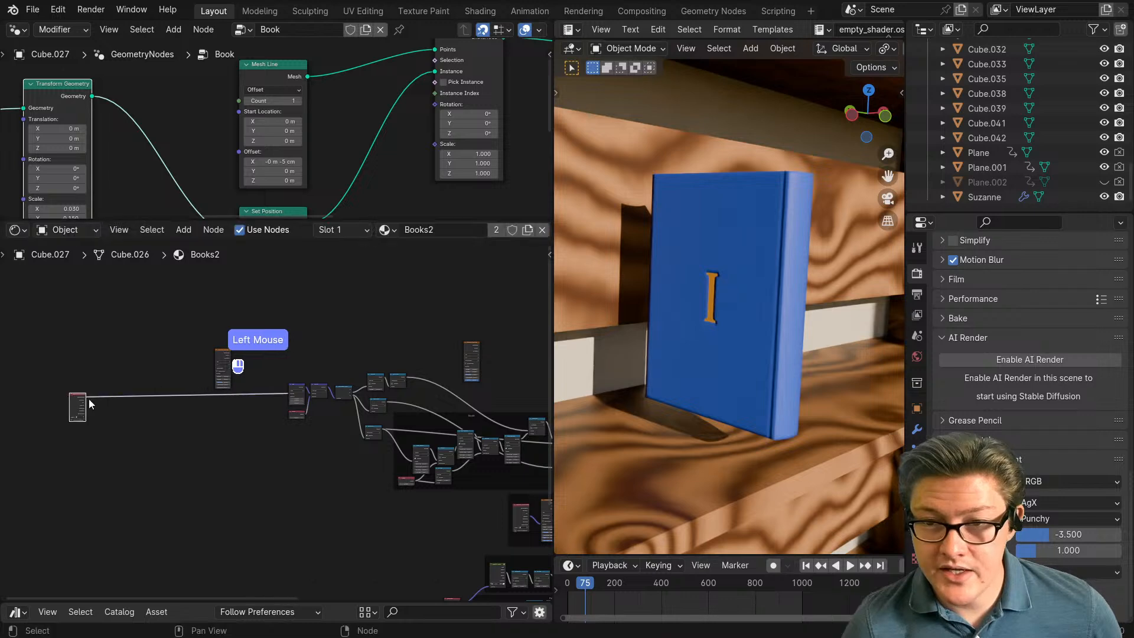
pyautogui.moveTo(216, 357); pyautogui.dragTo(201, 312)
pyautogui.moveTo(477, 345); pyautogui.dragTo(470, 346)
# Step: Preview the Texture Coordinate node's Generated output on the book, and restore the final Mix Shader output
pyautogui.click(80, 407)
pyautogui.keyDown('ctrl'); pyautogui.keyDown('shift'); pyautogui.click(81, 407); pyautogui.keyUp('shift'); pyautogui.keyUp('ctrl')
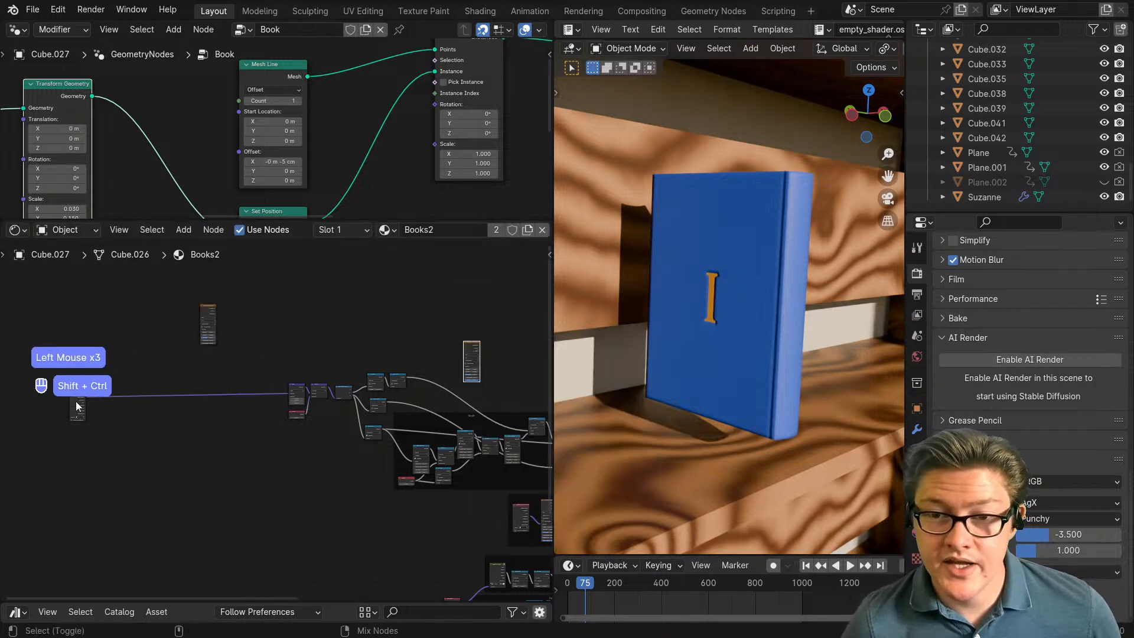
pyautogui.scroll(4, 267, 461)
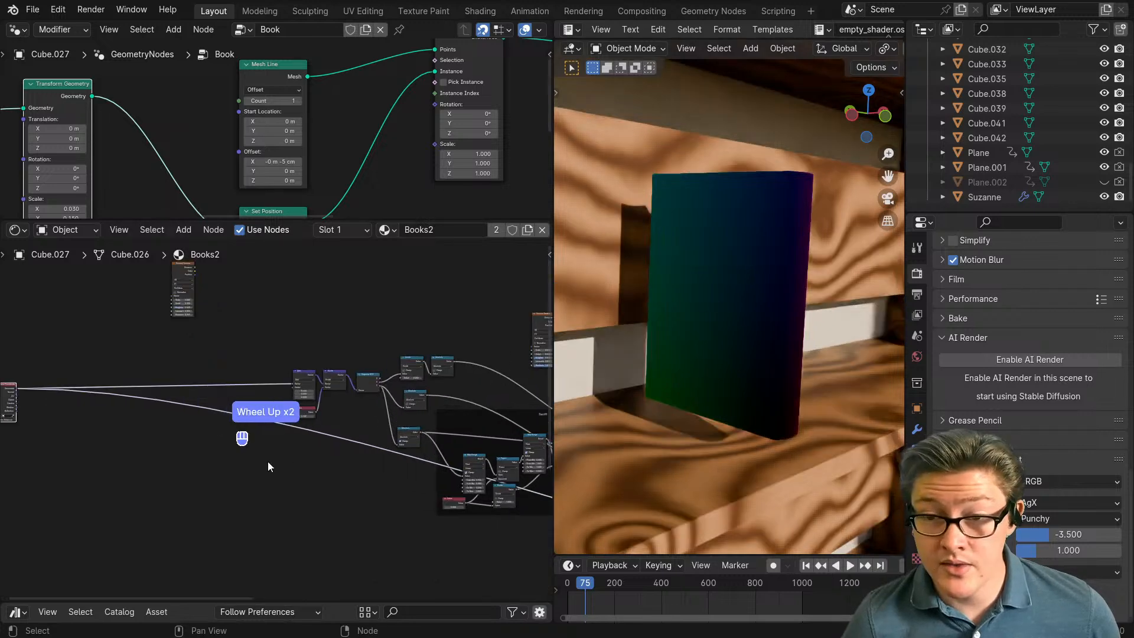
pyautogui.scroll(-8, 319, 460)
pyautogui.moveTo(507, 477); pyautogui.dragTo(405, 458, button='middle')
pyautogui.moveTo(355, 399); pyautogui.dragTo(165, 378, button='middle')
pyautogui.keyDown('ctrl'); pyautogui.keyDown('shift'); pyautogui.click(451, 502); pyautogui.keyUp('shift'); pyautogui.keyUp('ctrl')
pyautogui.scroll(6, 266, 440)
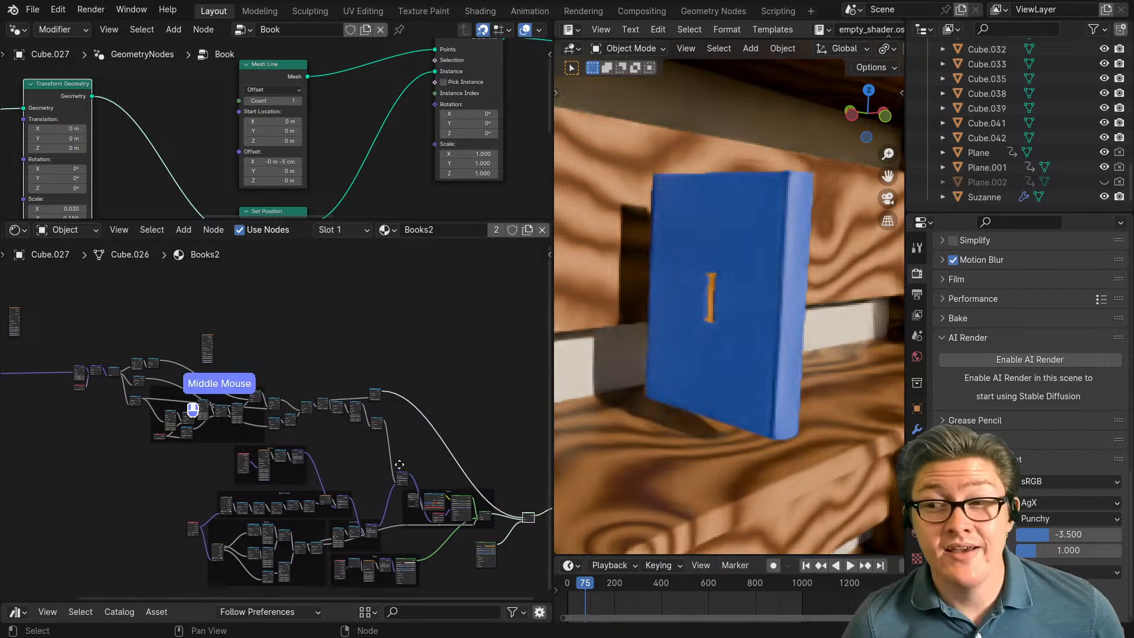
# Step: Move the new Voronoi Texture node below the link between the Texture Coordinate and Add nodes
pyautogui.moveTo(356, 416); pyautogui.dragTo(504, 365, button='middle')
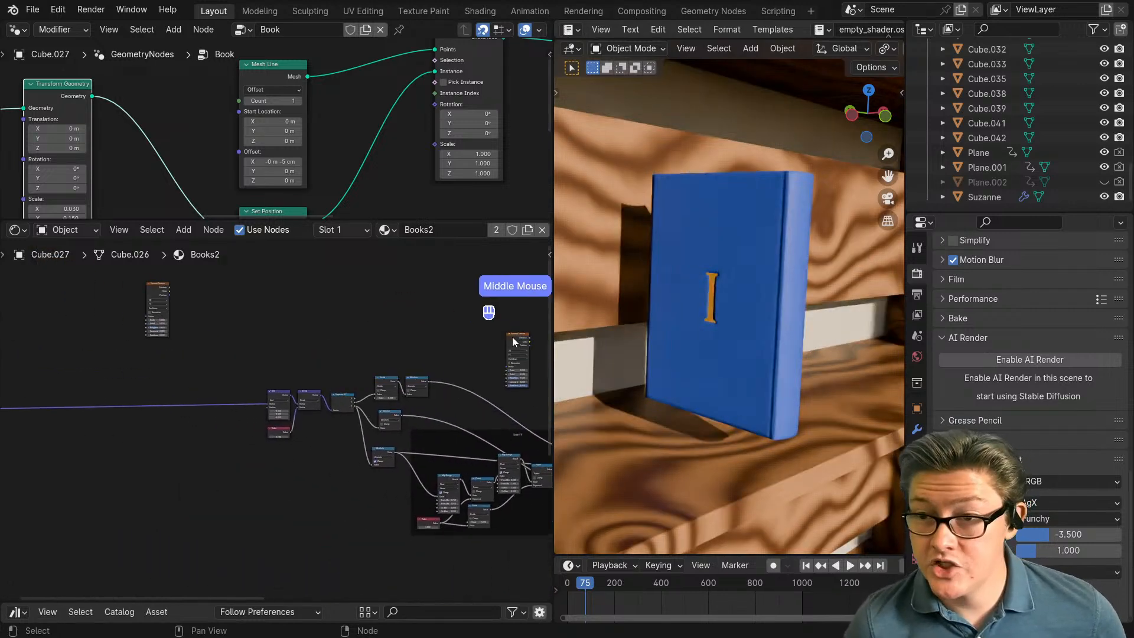
pyautogui.moveTo(512, 337); pyautogui.dragTo(140, 424)
pyautogui.scroll(4, 133, 460)
pyautogui.moveTo(134, 454); pyautogui.dragTo(241, 490, button='middle')
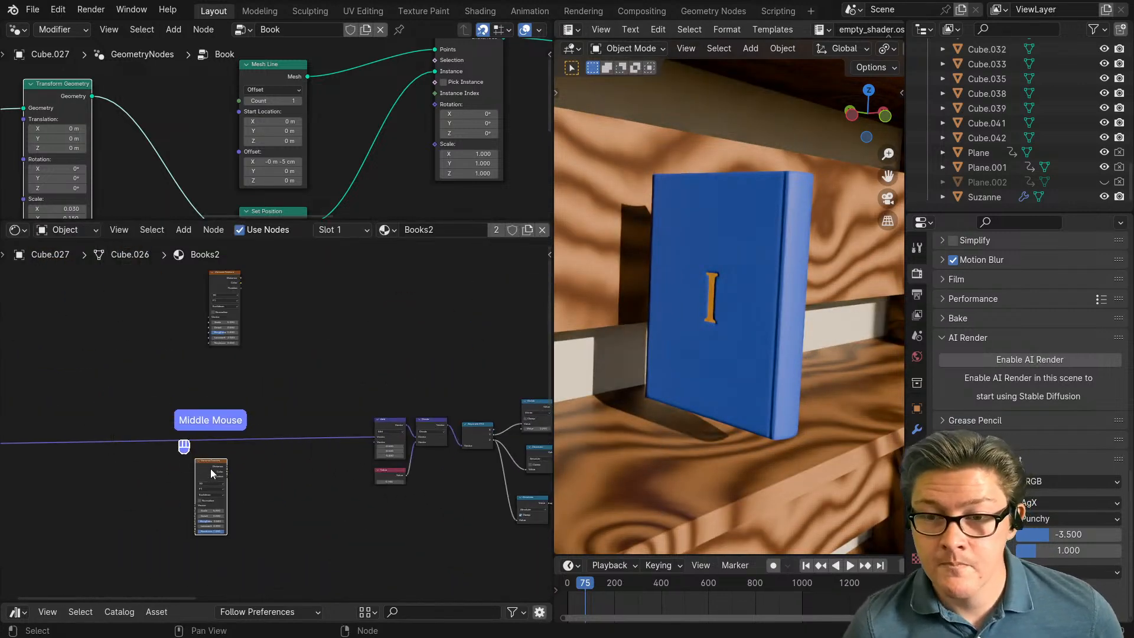
# Step: Preview the new Voronoi Texture's Distance output on the book, and switch the preview to its Color output
pyautogui.scroll(3, 211, 469)
pyautogui.keyDown('ctrl'); pyautogui.keyDown('shift'); pyautogui.click(186, 514); pyautogui.keyUp('shift'); pyautogui.keyUp('ctrl')
pyautogui.scroll(2, 235, 518)
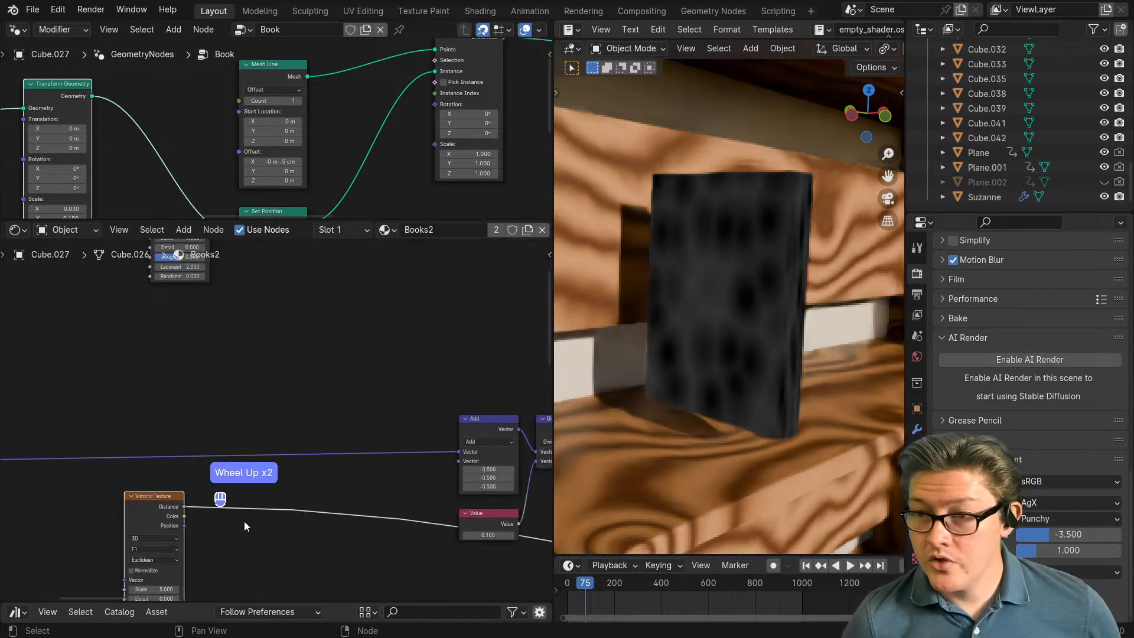
pyautogui.moveTo(243, 520); pyautogui.dragTo(302, 370, button='middle')
pyautogui.scroll(2, 278, 483)
pyautogui.moveTo(269, 518); pyautogui.dragTo(382, 437, button='middle')
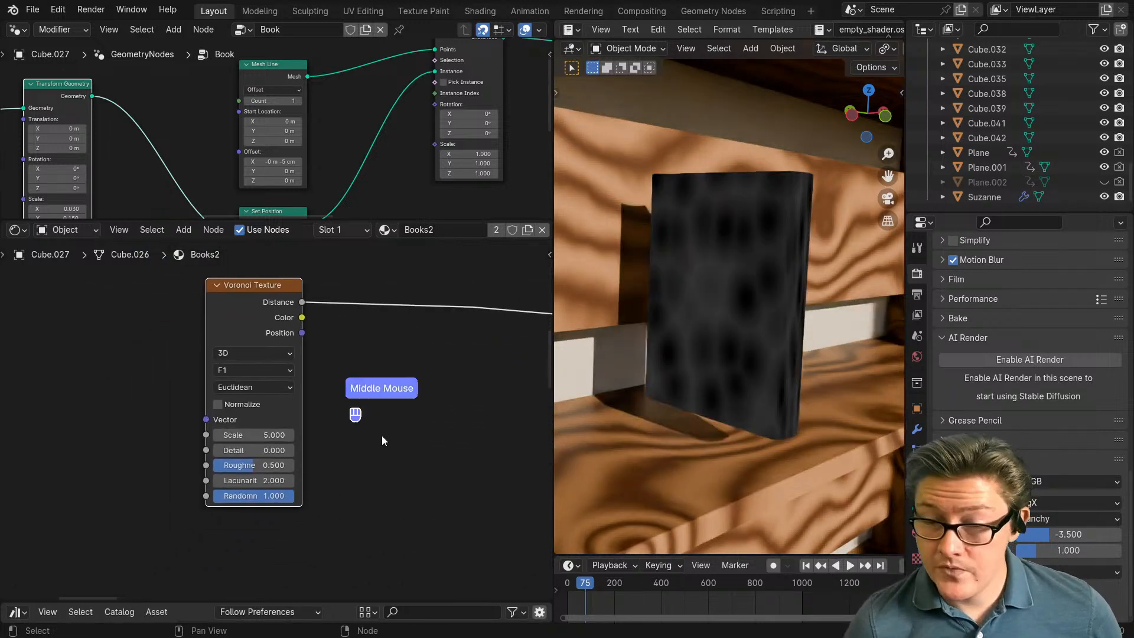
pyautogui.scroll(2, 324, 489)
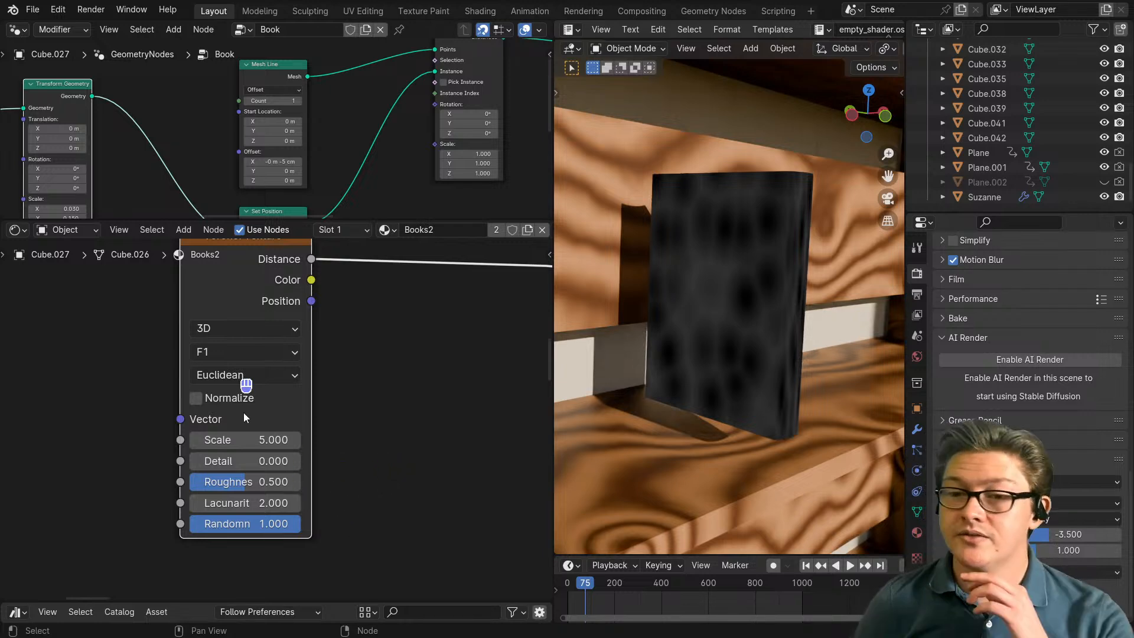
pyautogui.keyDown('ctrl'); pyautogui.keyDown('shift'); pyautogui.click(262, 309); pyautogui.keyUp('shift'); pyautogui.keyUp('ctrl')
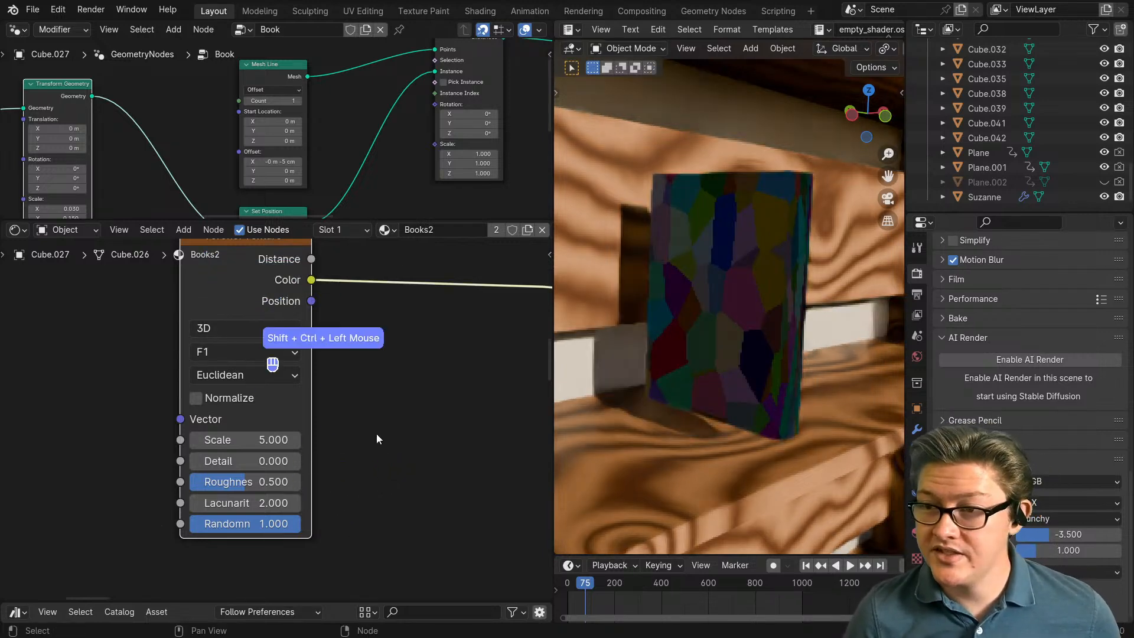
# Step: Set the new Voronoi Texture's Randomness to 0 and inspect the resulting cells around the book
pyautogui.moveTo(798, 401); pyautogui.dragTo(708, 284, button='middle')
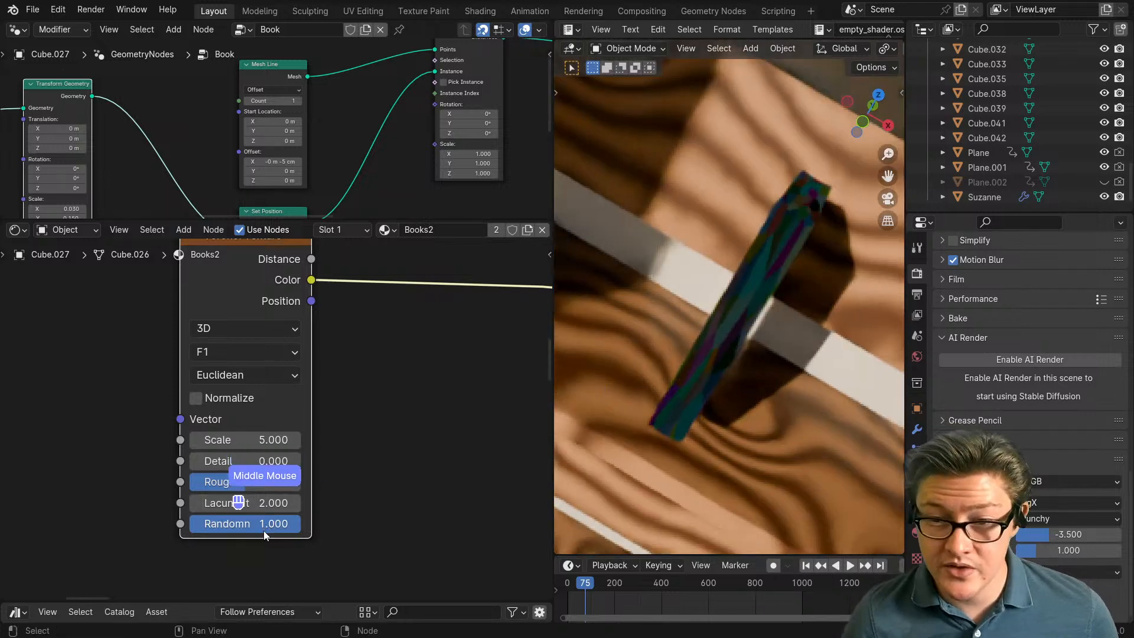
pyautogui.moveTo(263, 526); pyautogui.dragTo(151, 526)
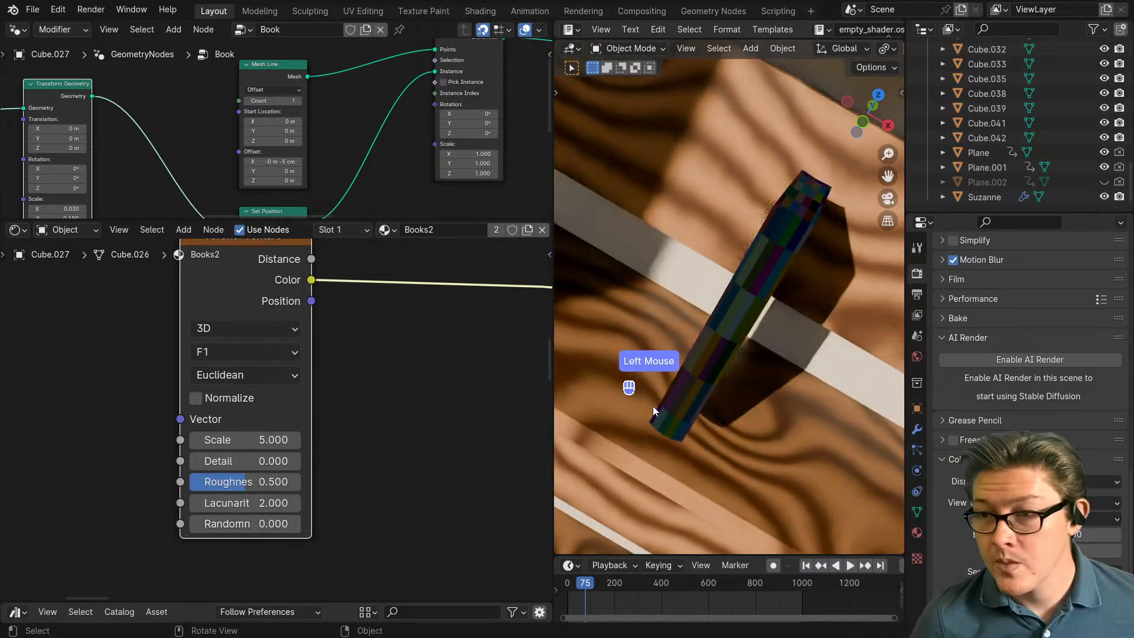
pyautogui.moveTo(653, 406); pyautogui.dragTo(827, 421, button='middle')
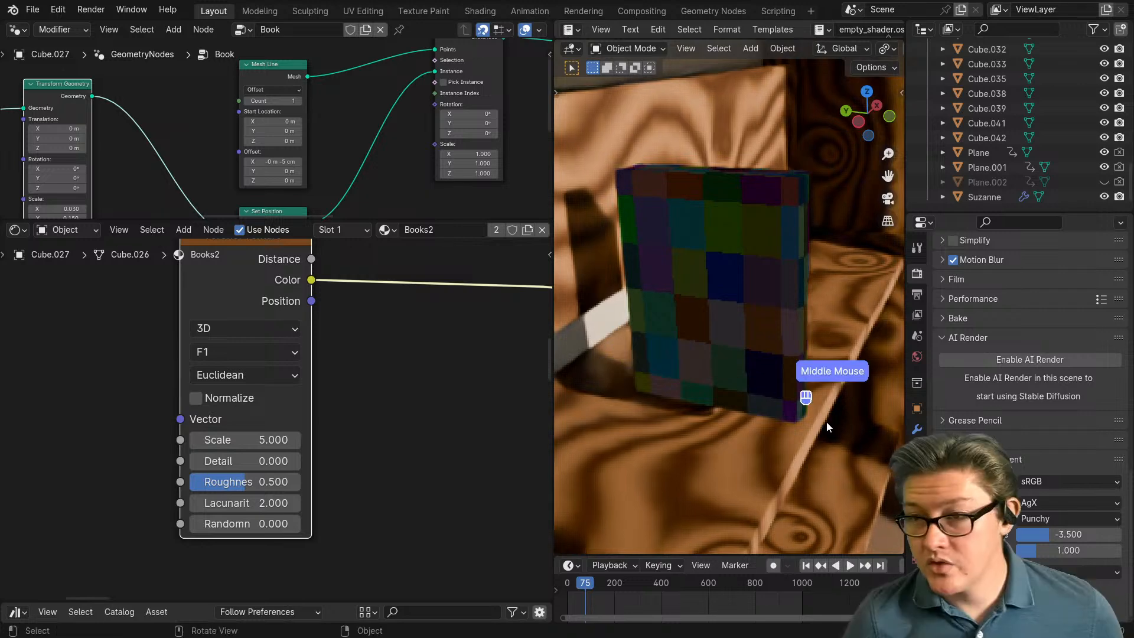
# Step: Move the new Voronoi Texture node lower and farther from the Add node to make room for more nodes
pyautogui.scroll(-4, 314, 461)
pyautogui.scroll(-3, 314, 446)
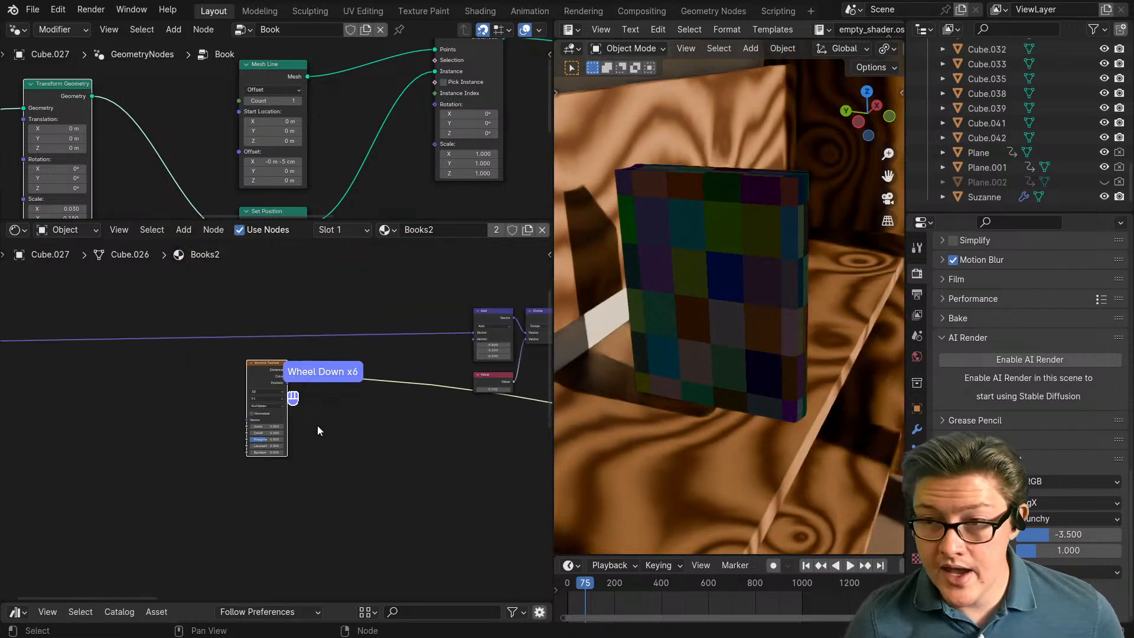
pyautogui.moveTo(319, 427); pyautogui.dragTo(298, 447, button='middle')
pyautogui.moveTo(248, 393); pyautogui.dragTo(198, 412)
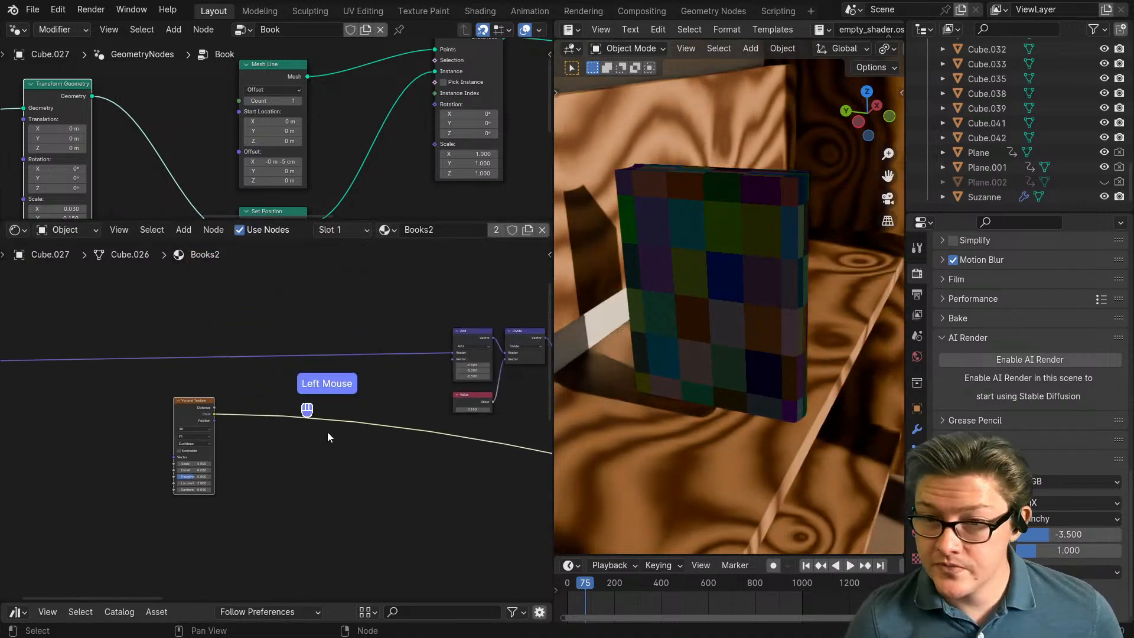
# Step: Preview the new Voronoi Texture's Position output on the book
pyautogui.scroll(-2, 326, 436)
pyautogui.scroll(4, 203, 440)
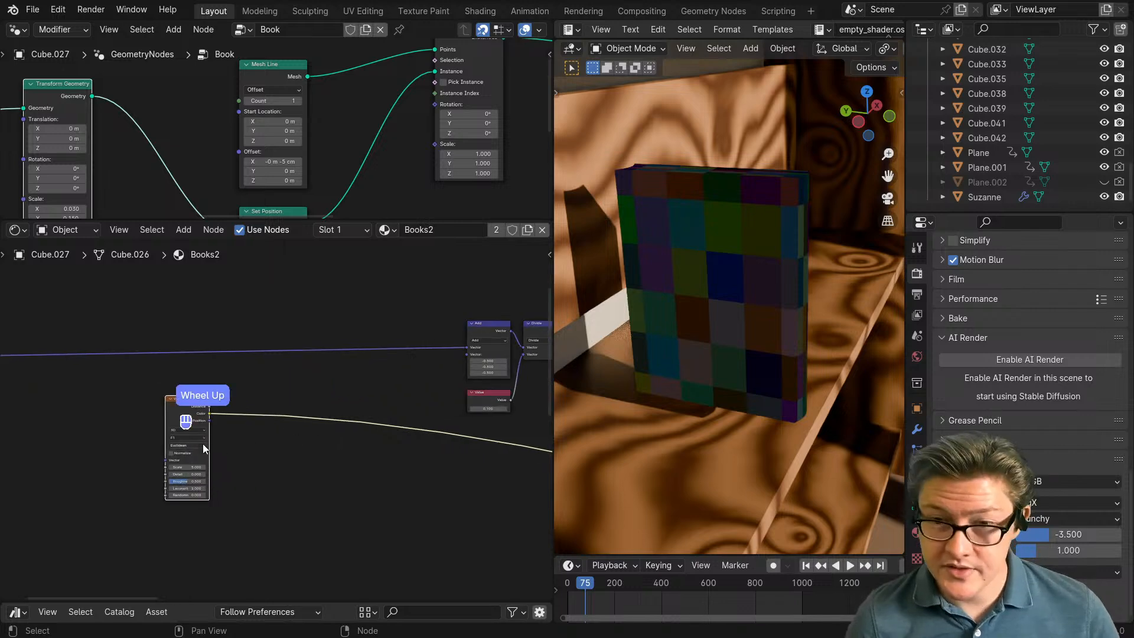
pyautogui.moveTo(330, 432); pyautogui.dragTo(381, 421, button='middle')
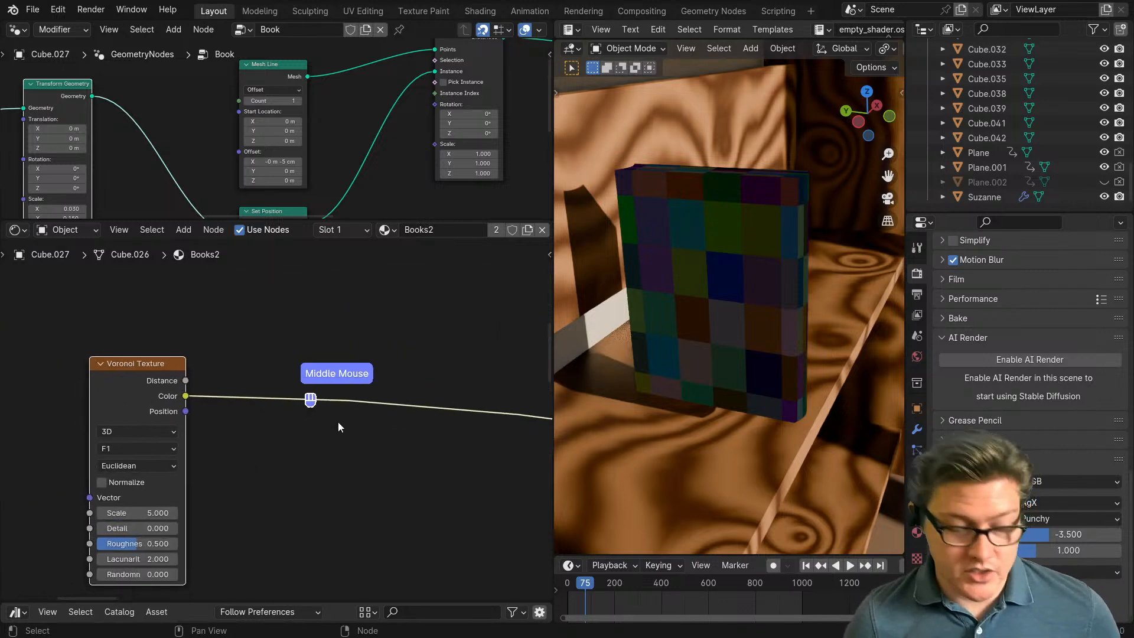
pyautogui.keyDown('ctrl'); pyautogui.keyDown('shift'); pyautogui.click(140, 394); pyautogui.keyUp('shift'); pyautogui.keyUp('ctrl')
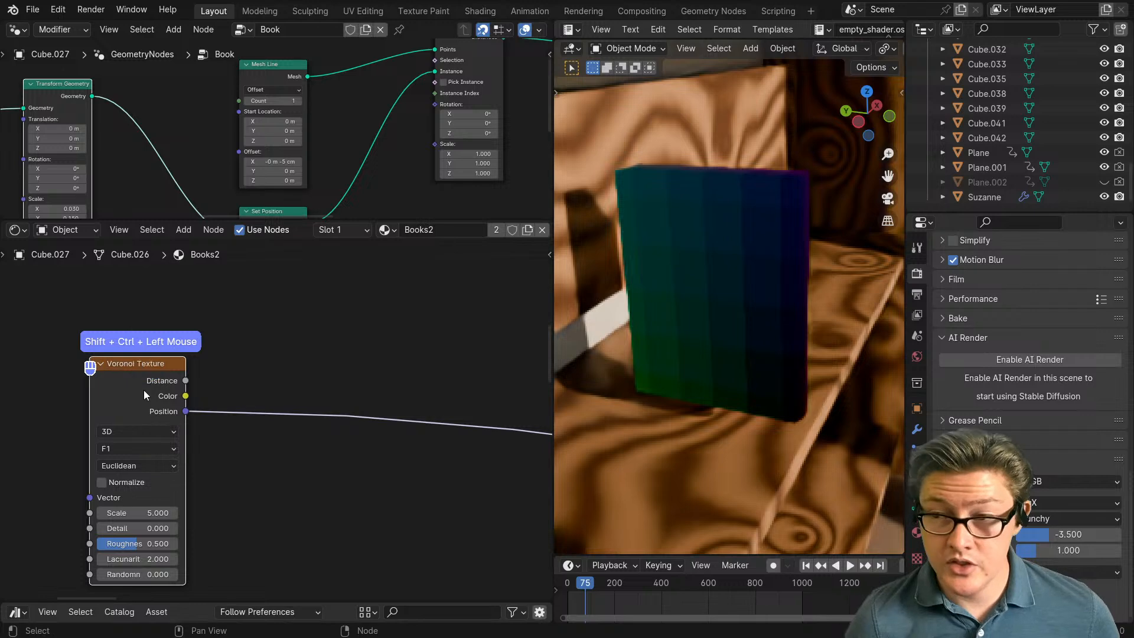
pyautogui.keyDown('ctrl'); pyautogui.keyDown('shift'); pyautogui.click(273, 436); pyautogui.keyUp('shift'); pyautogui.keyUp('ctrl')
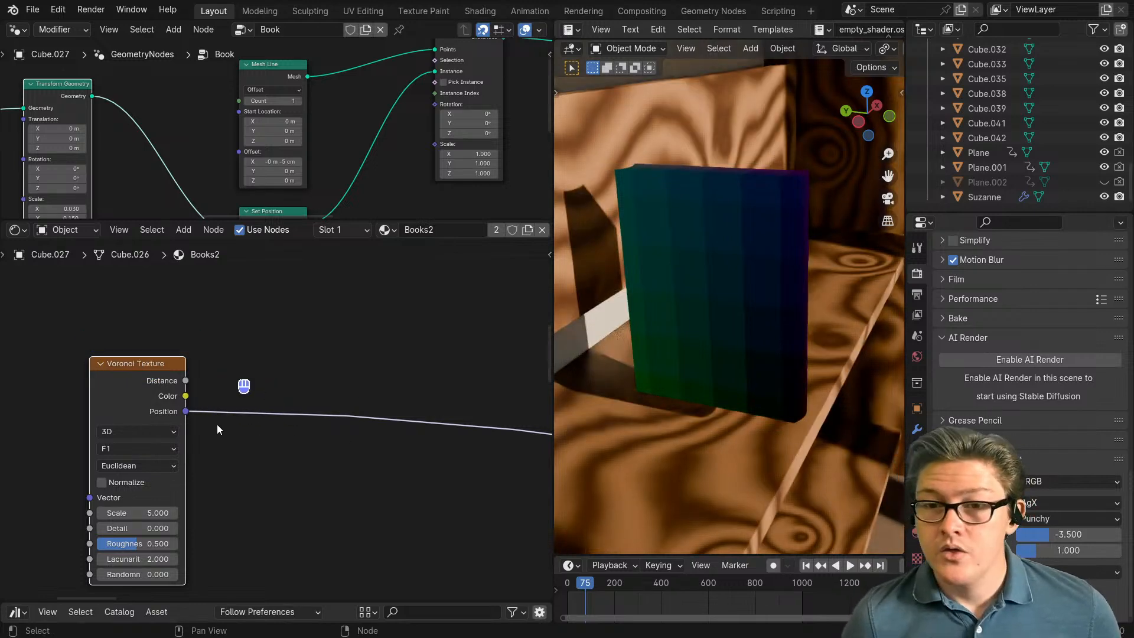
# Step: Compare the Texture Coordinate's Generated output with the Voronoi Texture's outputs on the book, ending on its Position output
pyautogui.scroll(-4, 217, 424)
pyautogui.moveTo(147, 417); pyautogui.dragTo(315, 417, button='middle')
pyautogui.moveTo(314, 417); pyautogui.dragTo(266, 413)
pyautogui.keyDown('ctrl'); pyautogui.keyDown('shift'); pyautogui.click(59, 364); pyautogui.keyUp('shift'); pyautogui.keyUp('ctrl')
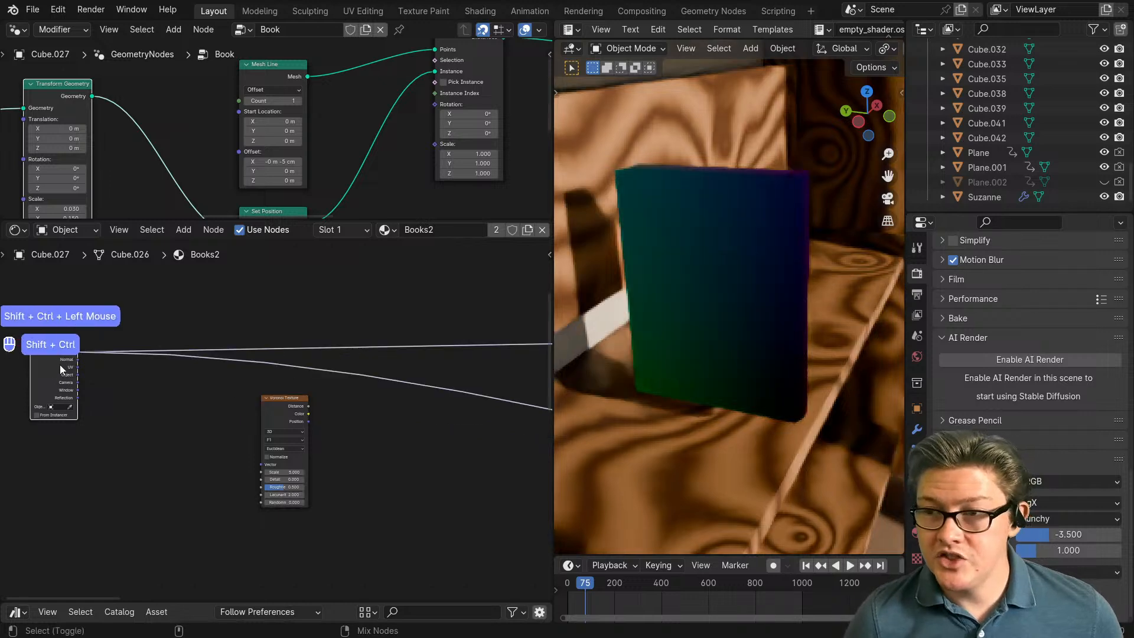
pyautogui.keyDown('ctrl'); pyautogui.keyDown('shift'); pyautogui.click(287, 412); pyautogui.keyUp('shift'); pyautogui.keyUp('ctrl')
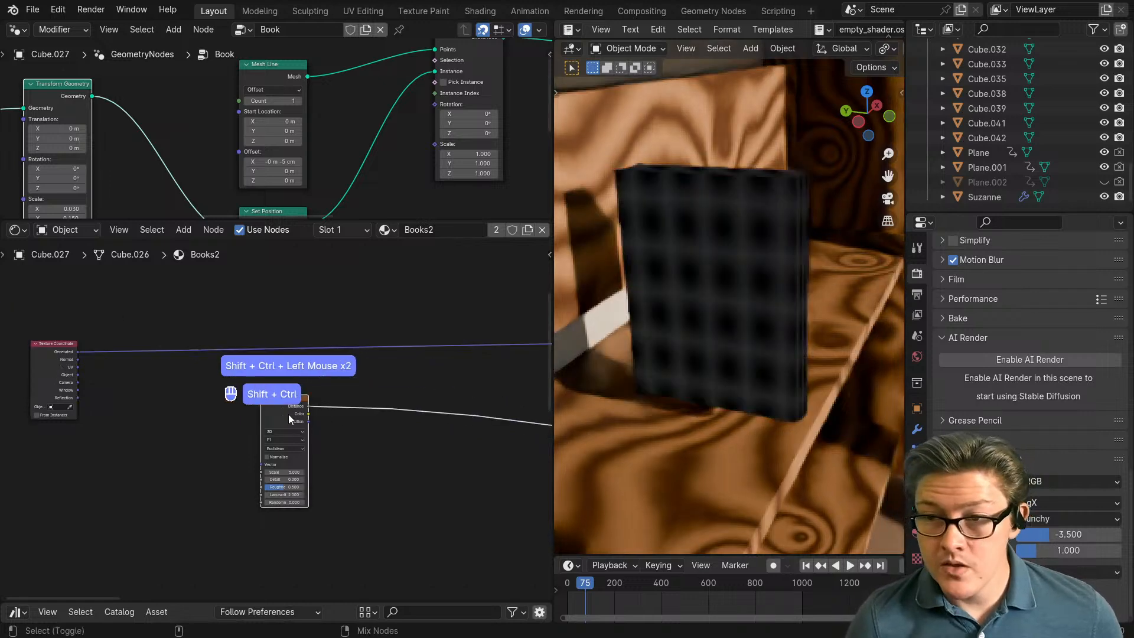
pyautogui.keyDown('ctrl'); pyautogui.keyDown('shift'); pyautogui.click(288, 413); pyautogui.keyUp('shift'); pyautogui.keyUp('ctrl')
pyautogui.keyDown('ctrl'); pyautogui.keyDown('shift'); pyautogui.click(288, 414); pyautogui.keyUp('shift'); pyautogui.keyUp('ctrl')
pyautogui.moveTo(396, 434); pyautogui.dragTo(303, 461, button='middle')
pyautogui.scroll(3, 230, 477)
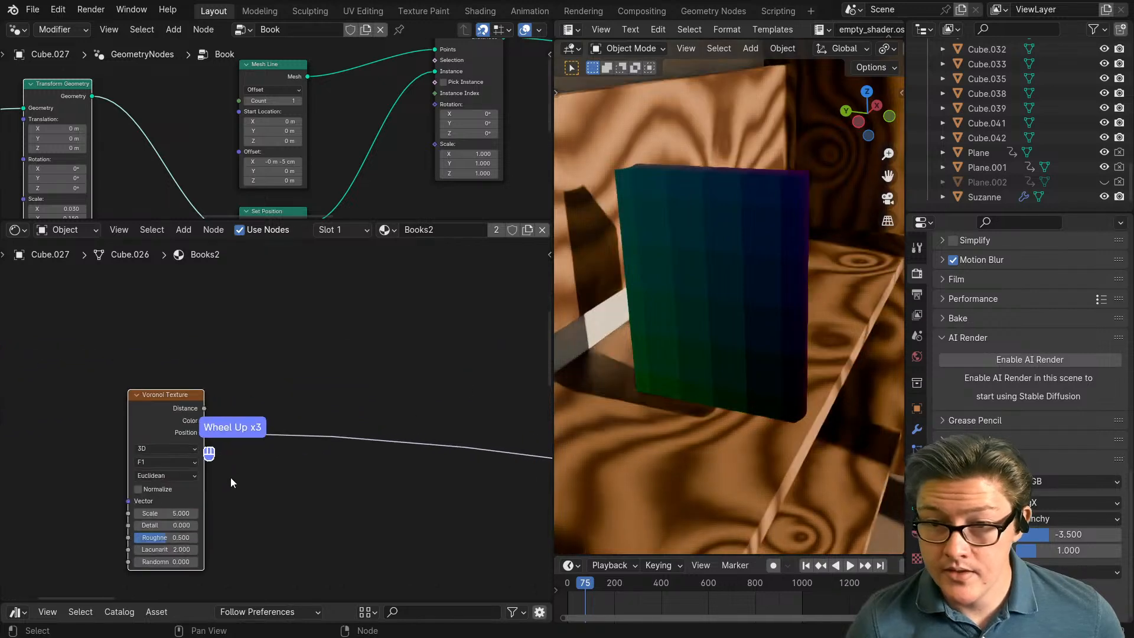
# Step: Move the new Voronoi Texture node slightly farther from the Texture Coordinate node
pyautogui.scroll(-8, 352, 463)
pyautogui.moveTo(390, 485); pyautogui.dragTo(205, 423, button='middle')
pyautogui.scroll(-2, 230, 428)
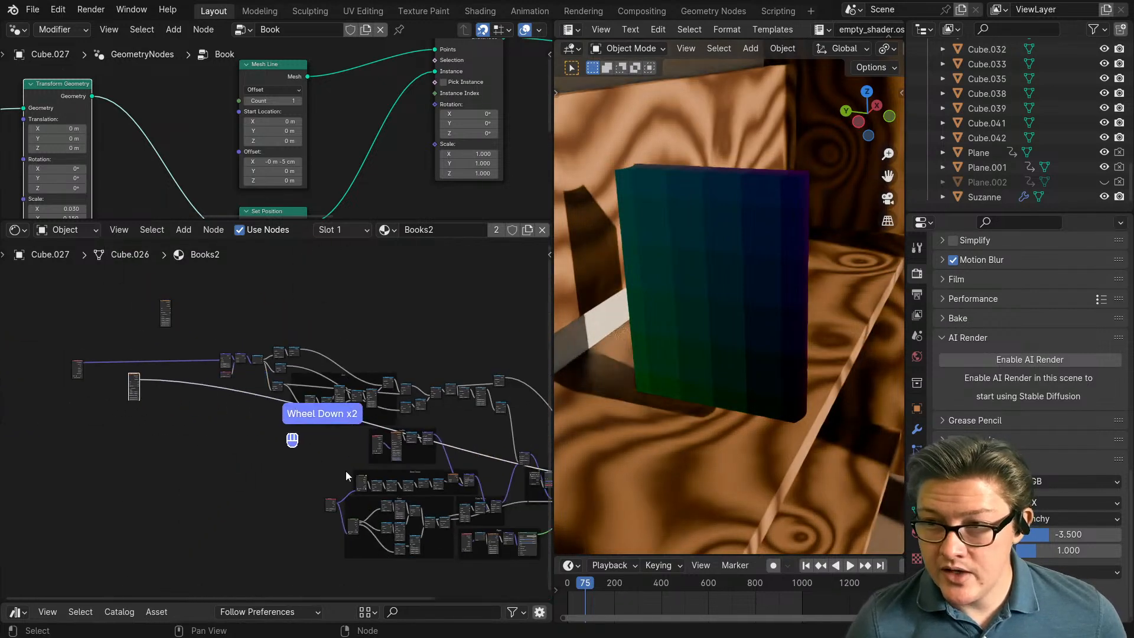
pyautogui.moveTo(345, 470); pyautogui.dragTo(265, 450, button='middle')
pyautogui.moveTo(188, 458); pyautogui.dragTo(392, 483, button='middle')
pyautogui.scroll(2, 296, 467)
pyautogui.scroll(6, 293, 464)
pyautogui.moveTo(276, 387); pyautogui.dragTo(397, 486, button='middle')
pyautogui.moveTo(342, 382); pyautogui.dragTo(383, 391)
pyautogui.scroll(1, 363, 412)
pyautogui.scroll(1, 364, 415)
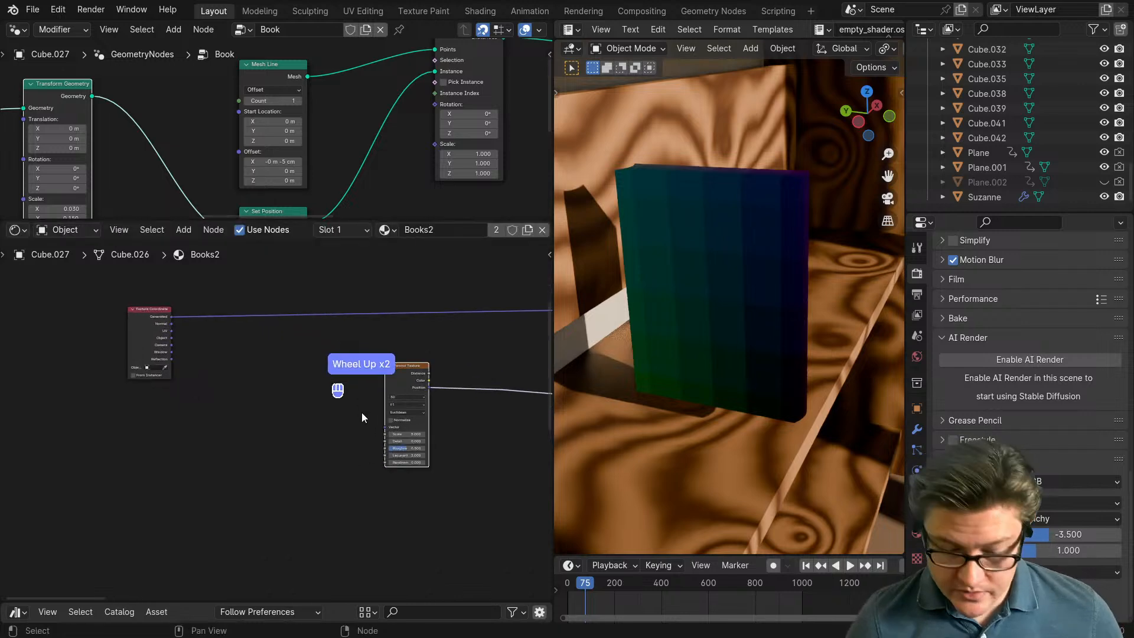
pyautogui.hotkey('ctrl', 'm')
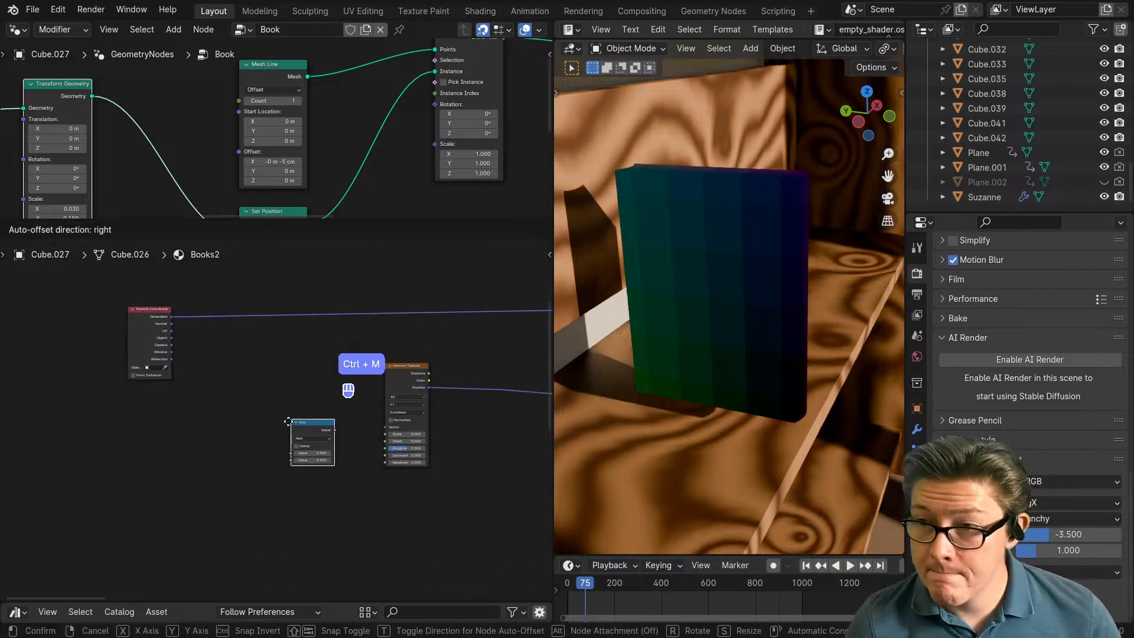
pyautogui.rightClick(293, 426)
pyautogui.scroll(-5, 293, 426)
pyautogui.moveTo(426, 443); pyautogui.dragTo(326, 452, button='middle')
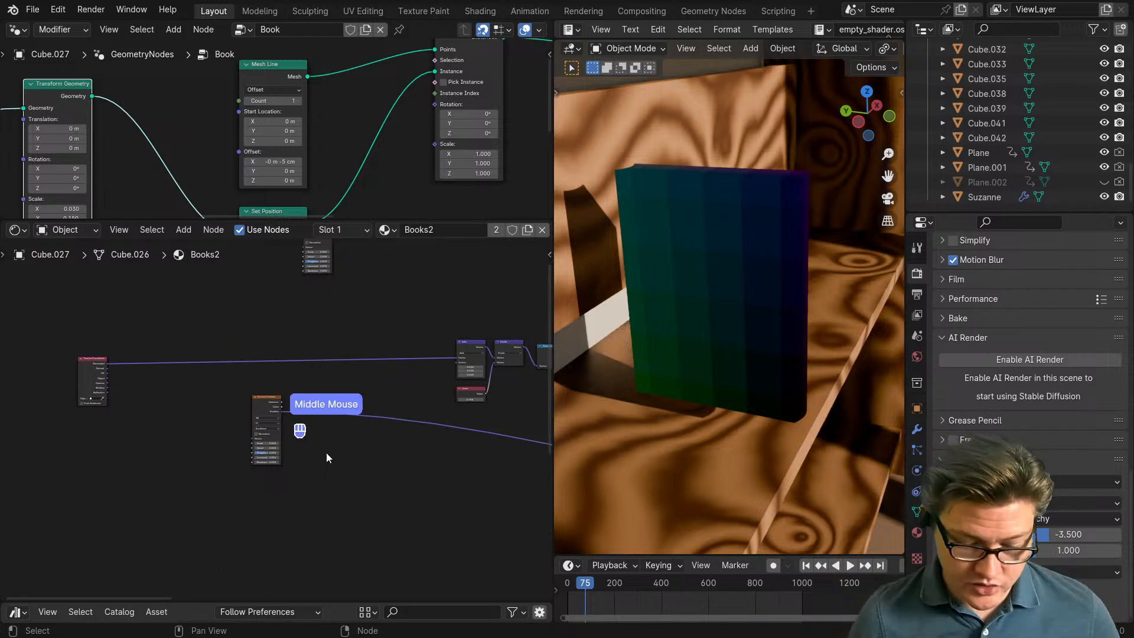
# Step: Insert a Vector Math node set to Subtract between the Texture Coordinate and Add nodes, subtracting the Voronoi Texture's Position output
pyautogui.hotkey('alt', 'm')
pyautogui.click(360, 330)
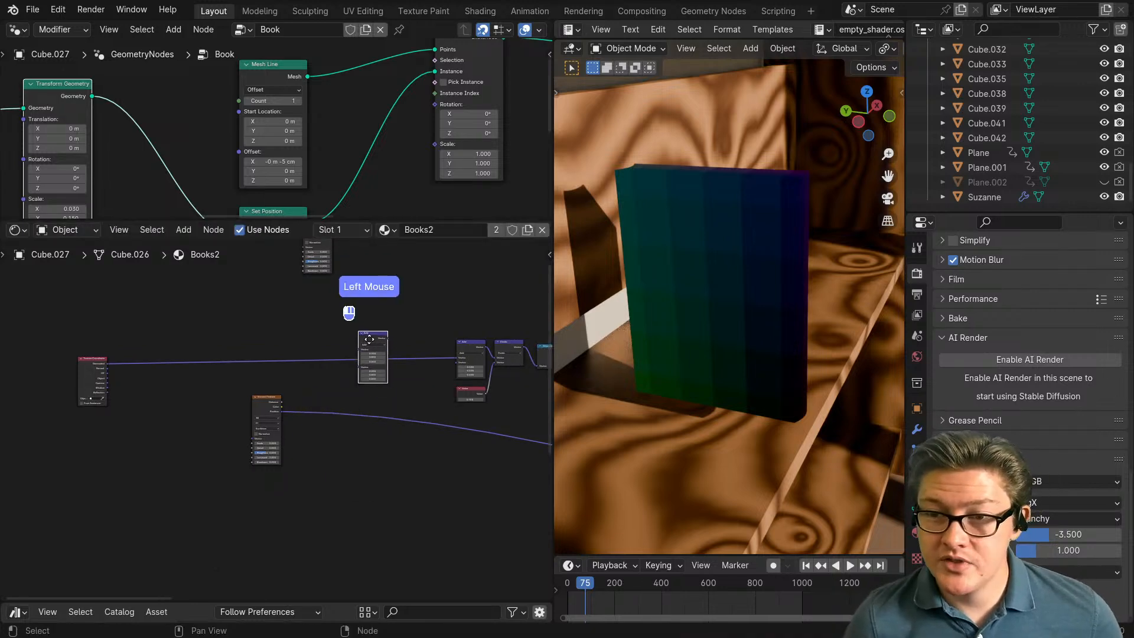
pyautogui.moveTo(367, 338); pyautogui.dragTo(384, 354)
pyautogui.scroll(3, 378, 389)
pyautogui.moveTo(377, 389); pyautogui.dragTo(213, 412, button='middle')
pyautogui.click(399, 337)
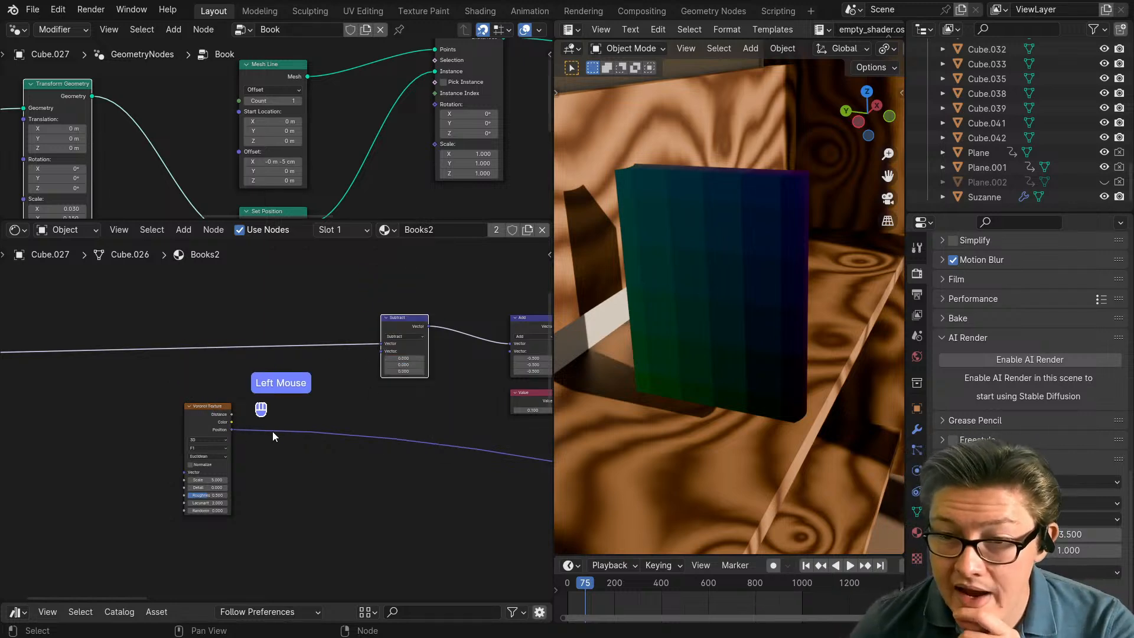
pyautogui.moveTo(232, 429); pyautogui.dragTo(380, 352)
# Step: Preview the last shader node before the Material Output to show the complete material on the book
pyautogui.scroll(-2, 384, 382)
pyautogui.scroll(-2, 379, 407)
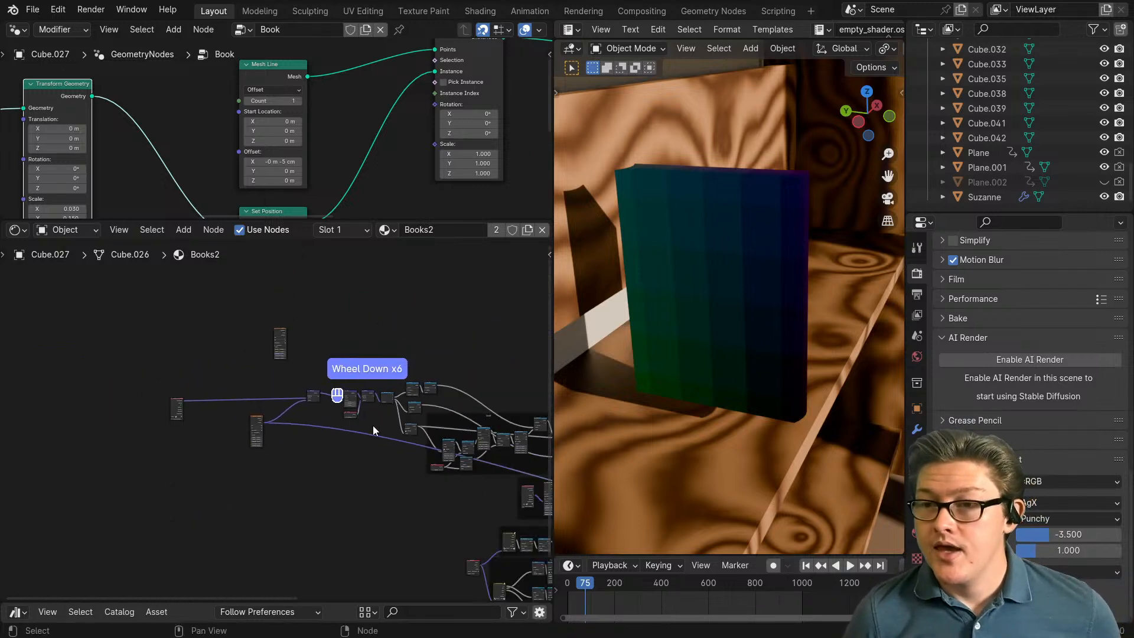
pyautogui.moveTo(389, 441); pyautogui.dragTo(241, 426, button='middle')
pyautogui.moveTo(519, 466); pyautogui.dragTo(369, 453, button='middle')
pyautogui.moveTo(444, 501); pyautogui.dragTo(419, 495, button='middle')
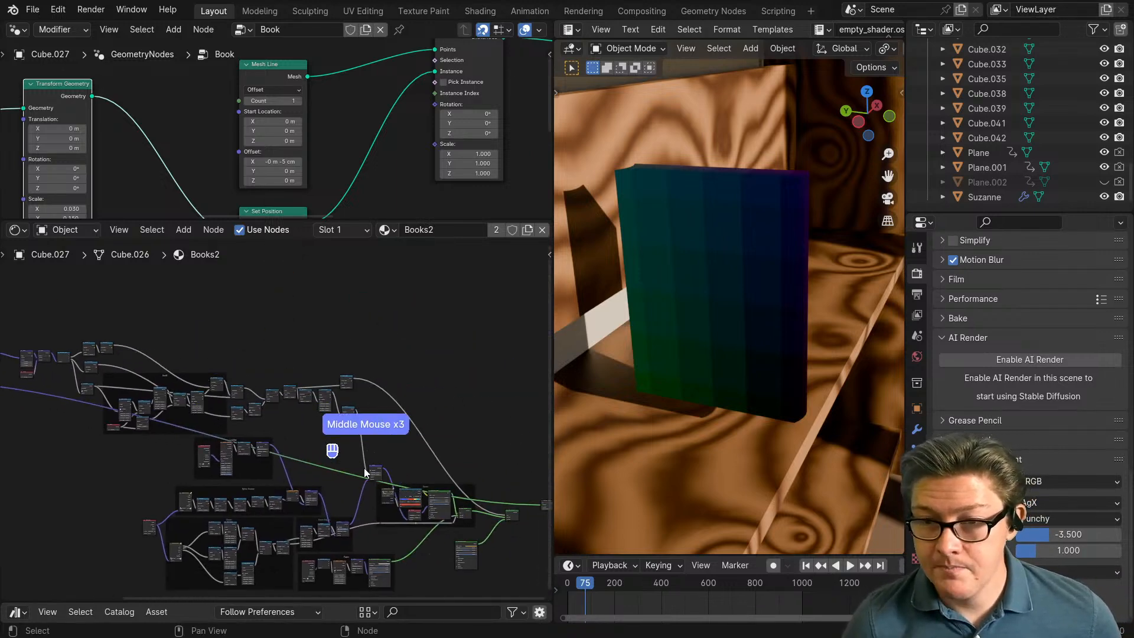
pyautogui.keyDown('ctrl'); pyautogui.keyDown('shift'); pyautogui.click(513, 515); pyautogui.keyUp('shift'); pyautogui.keyUp('ctrl')
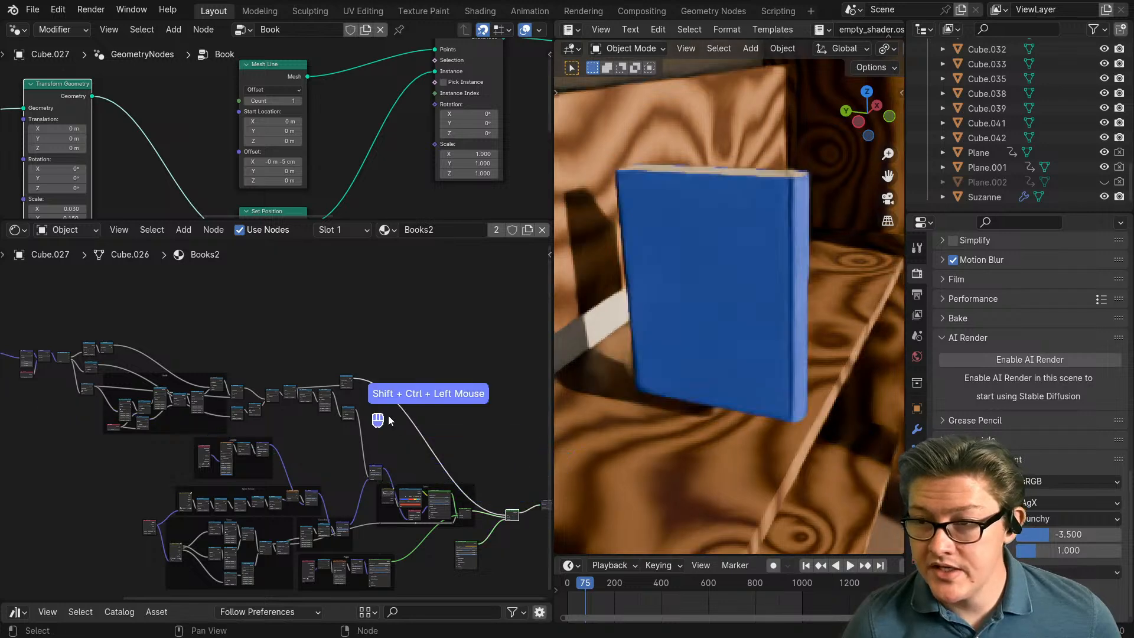
# Step: Move the Voronoi Texture node farther from the Subtract node to make room on their link
pyautogui.scroll(3, 327, 375)
pyautogui.moveTo(203, 397); pyautogui.dragTo(339, 413, button='middle')
pyautogui.moveTo(206, 413); pyautogui.dragTo(245, 418, button='middle')
pyautogui.scroll(2, 117, 418)
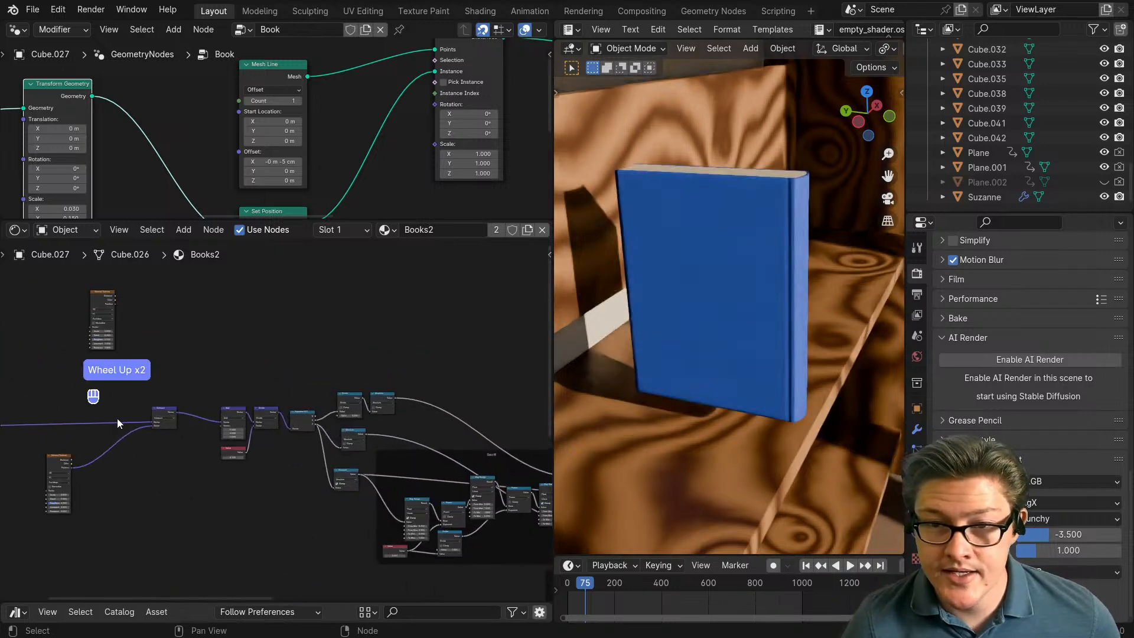
pyautogui.moveTo(117, 418); pyautogui.dragTo(305, 436, button='middle')
pyautogui.scroll(2, 216, 423)
pyautogui.moveTo(217, 423); pyautogui.dragTo(134, 448)
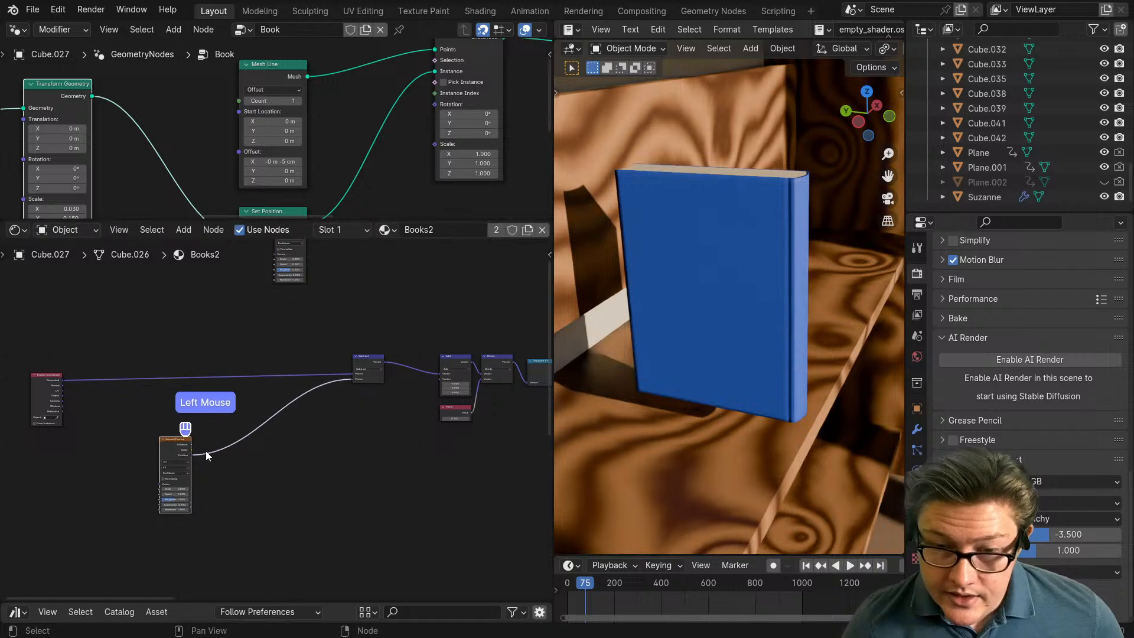
pyautogui.scroll(3, 267, 459)
pyautogui.hotkey('ctrl', 'm')
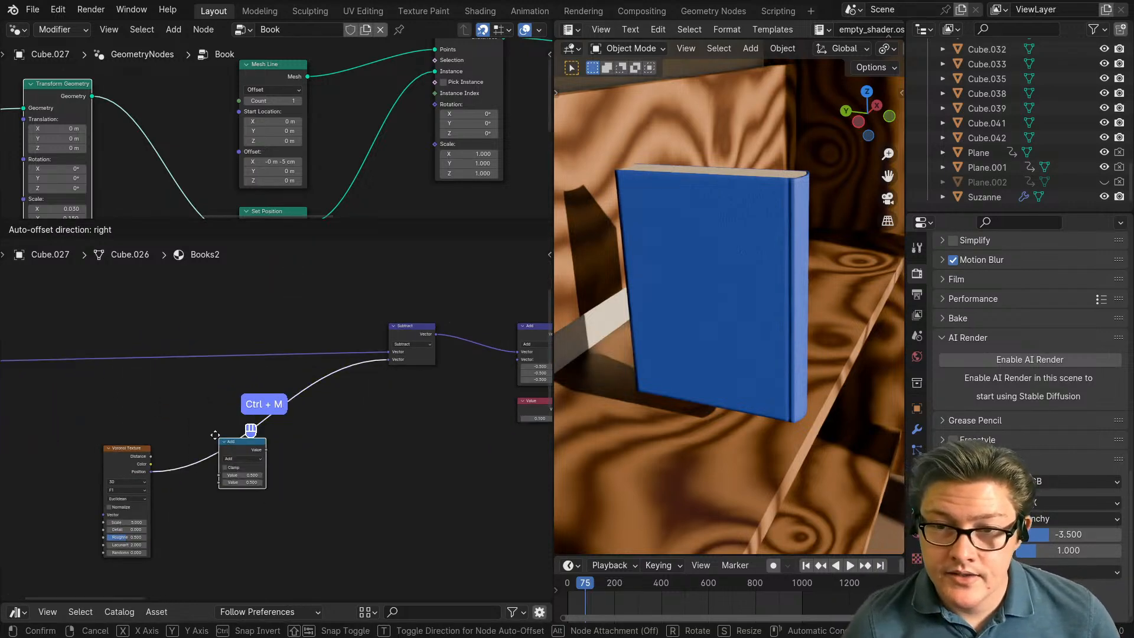
pyautogui.rightClick(289, 492)
# Step: Insert a Vector Math Add node between the Voronoi Texture's Position output and the Subtract node, and space the Voronoi Texture away from it
pyautogui.hotkey('alt', 'm')
pyautogui.click(247, 466)
pyautogui.scroll(2, 247, 466)
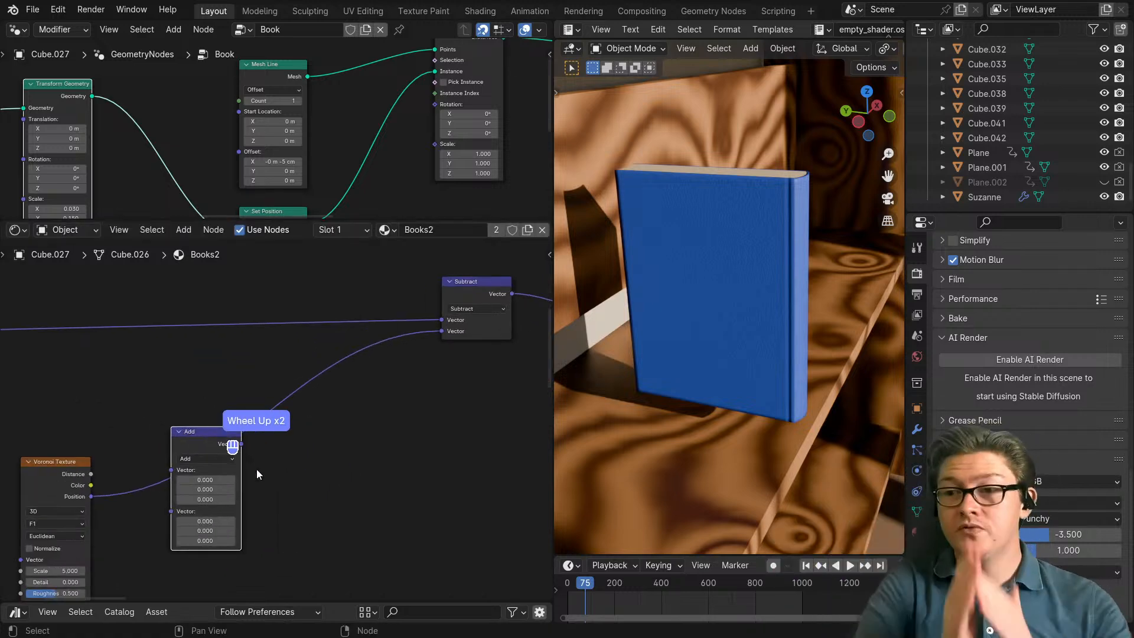
pyautogui.moveTo(208, 445); pyautogui.dragTo(216, 421)
pyautogui.scroll(2, 220, 440)
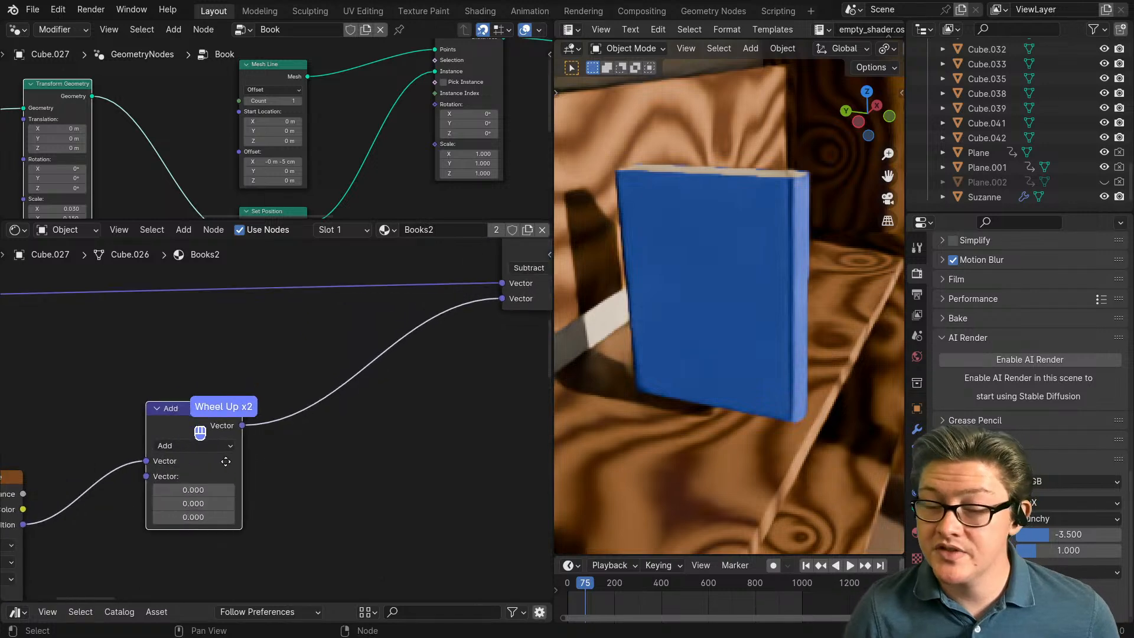
pyautogui.moveTo(225, 461); pyautogui.dragTo(298, 434, button='middle')
pyautogui.scroll(-2, 255, 453)
pyautogui.moveTo(119, 438); pyautogui.dragTo(82, 382)
pyautogui.moveTo(158, 481); pyautogui.dragTo(246, 438, button='middle')
pyautogui.hotkey('alt', 'm')
pyautogui.click(143, 512)
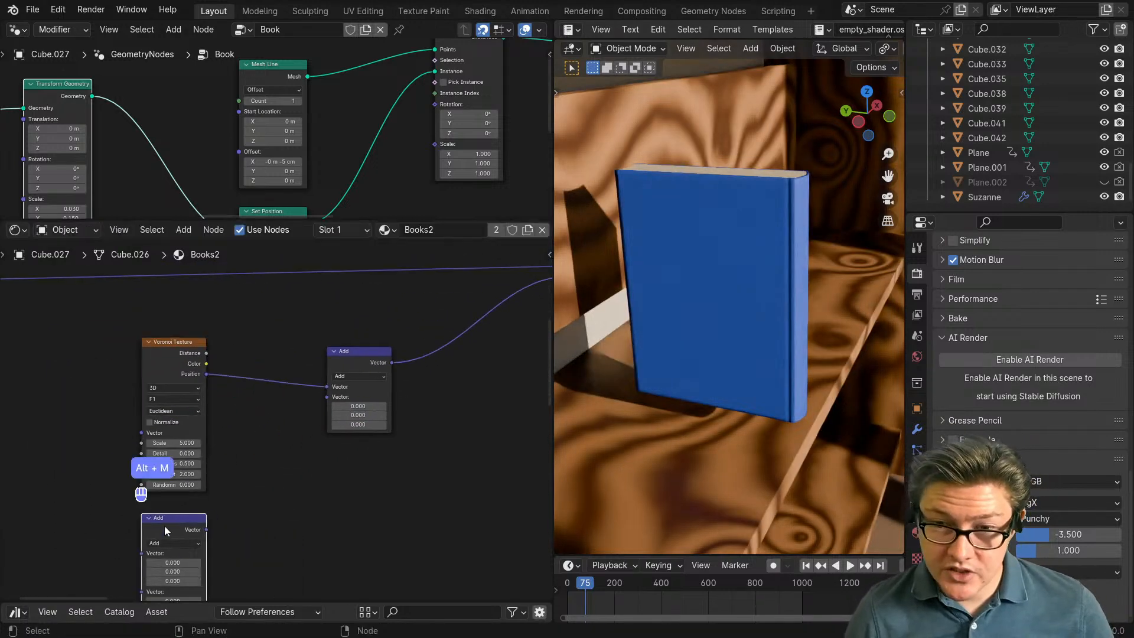
pyautogui.moveTo(165, 525); pyautogui.dragTo(204, 473, button='middle')
pyautogui.press('x')
# Step: Add a Value node below the Voronoi Texture and connect it to the second vector input of the new Add node
pyautogui.hotkey('shift', 'a')
pyautogui.write('v')
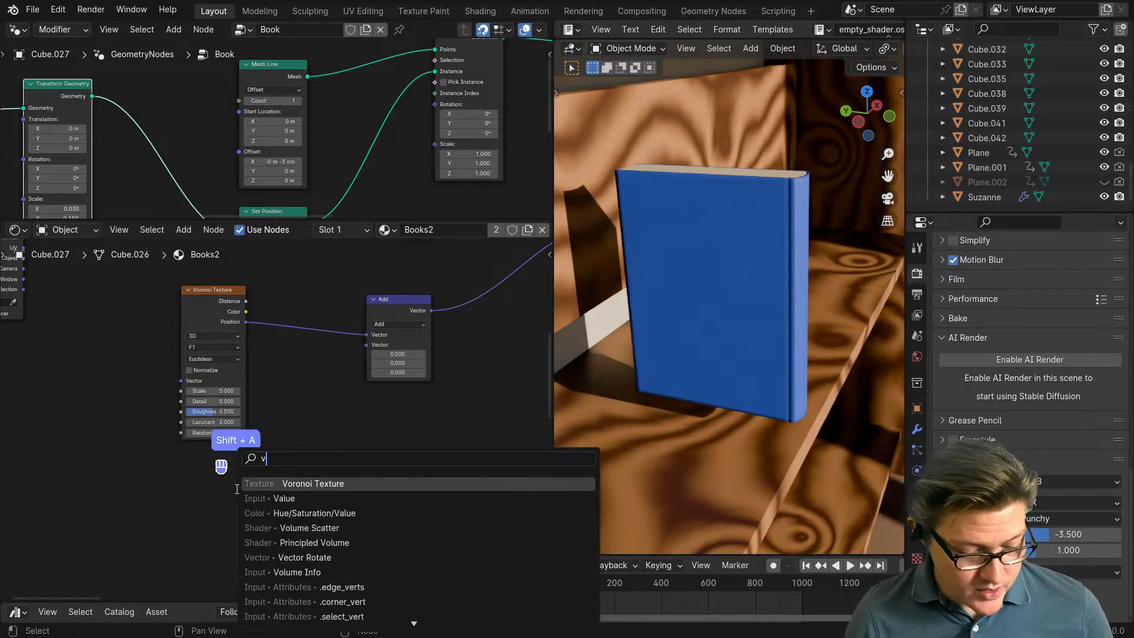
pyautogui.write('alu')
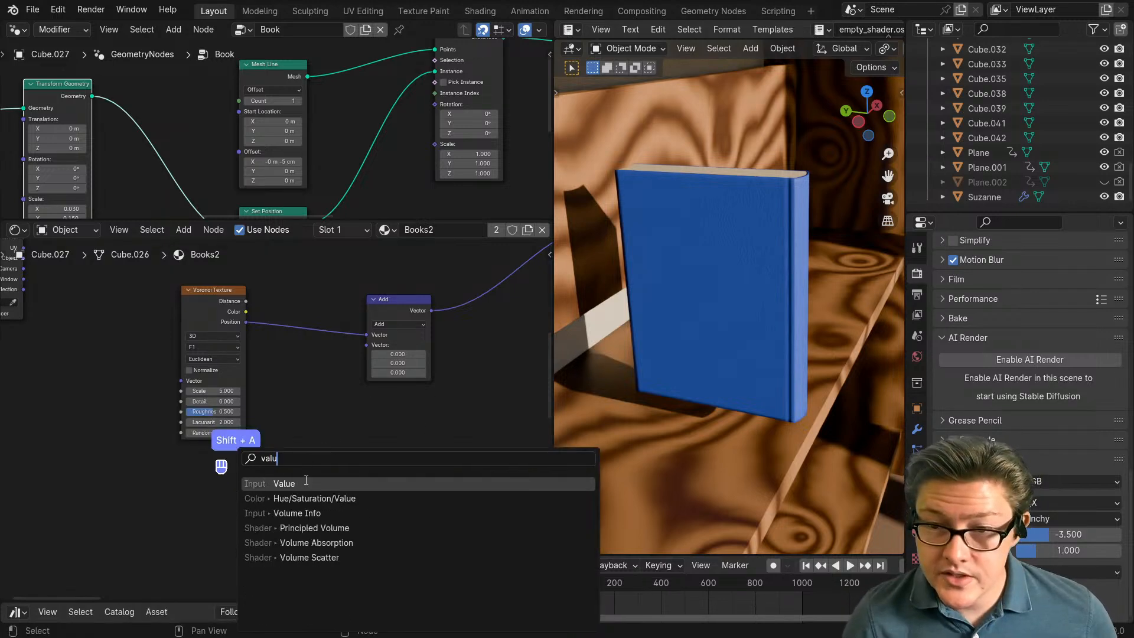
pyautogui.click(306, 483)
pyautogui.click(294, 481)
pyautogui.moveTo(273, 486); pyautogui.dragTo(318, 431)
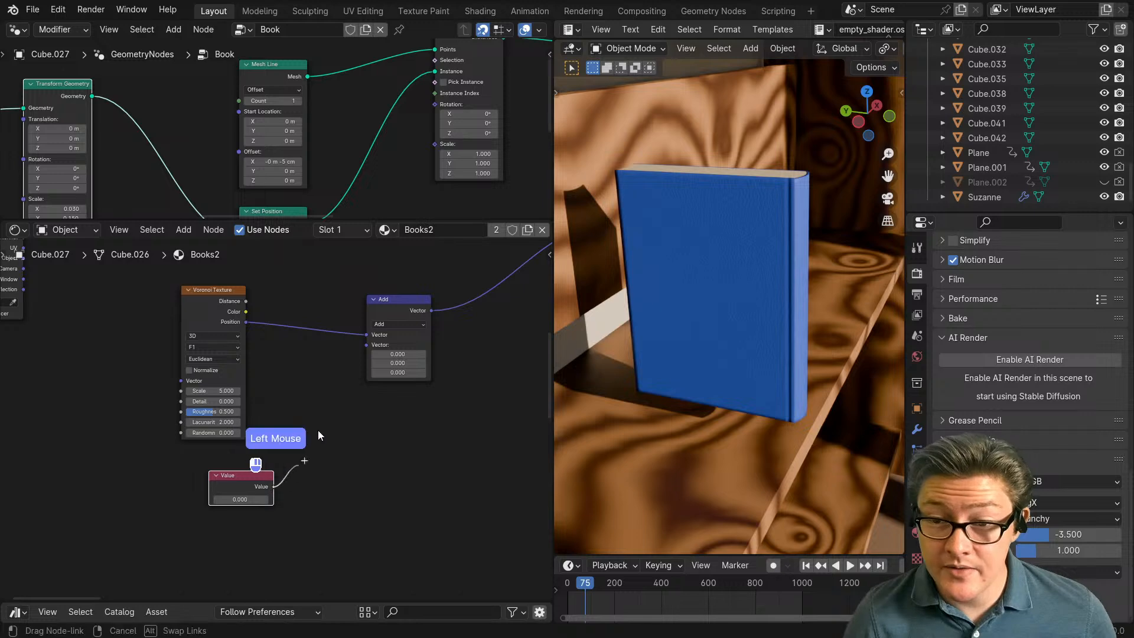
pyautogui.moveTo(364, 347); pyautogui.dragTo(365, 348)
# Step: Set the new Value node that offsets the Voronoi positions to -0.5
pyautogui.scroll(2, 338, 480)
pyautogui.moveTo(338, 479); pyautogui.dragTo(296, 464, button='middle')
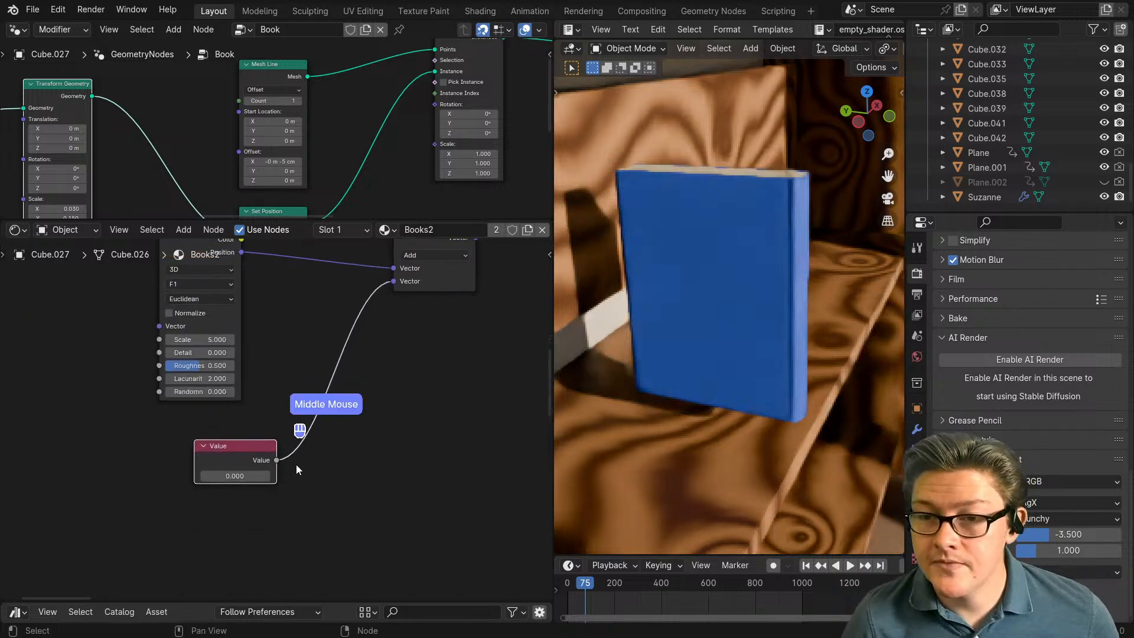
pyautogui.click(267, 477)
pyautogui.click(267, 476)
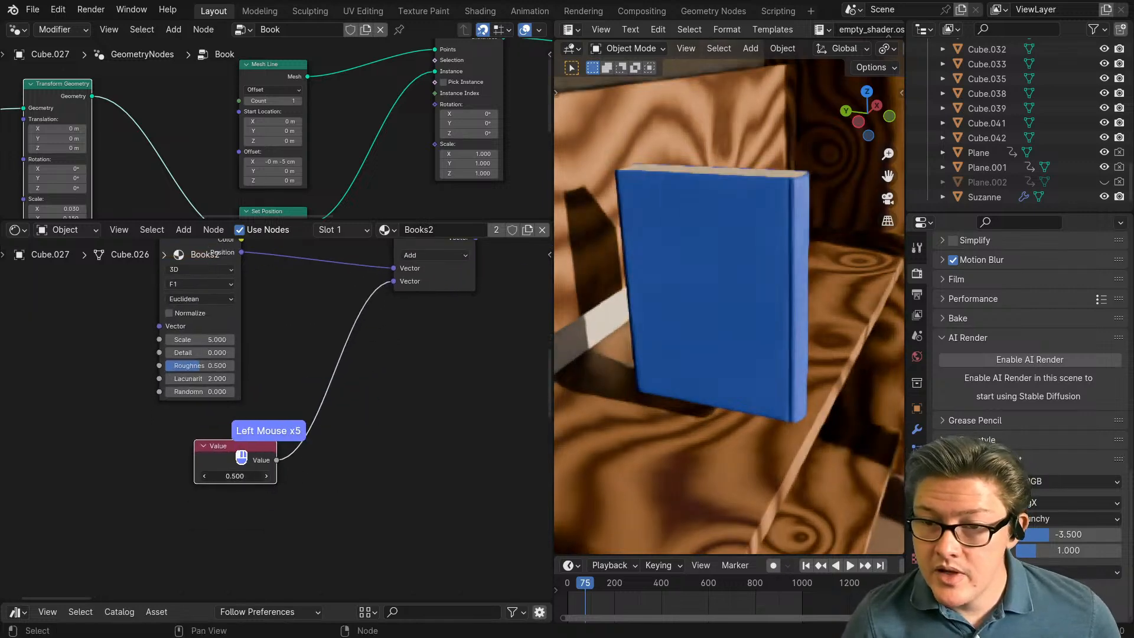
pyautogui.click(267, 476)
pyautogui.click(244, 477)
pyautogui.write('-.5')
pyautogui.click(326, 507)
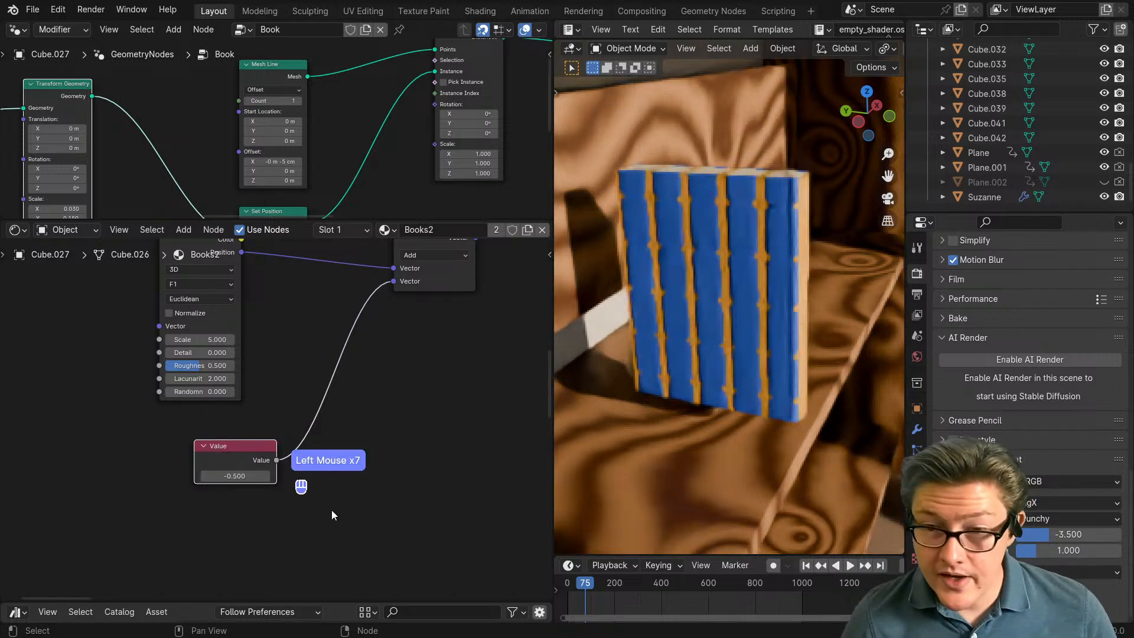
# Step: Set the Value node feeding the Divide node to 0.05 and inspect the repeated letters on the book cover
pyautogui.scroll(-15, 343, 482)
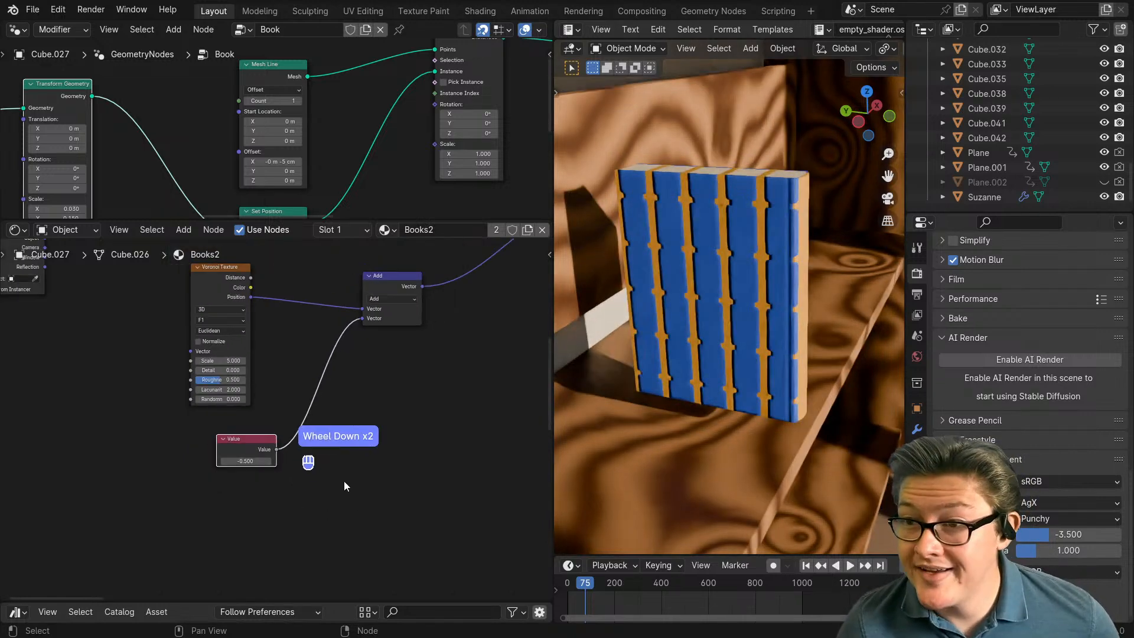
pyautogui.moveTo(397, 432); pyautogui.dragTo(368, 448, button='middle')
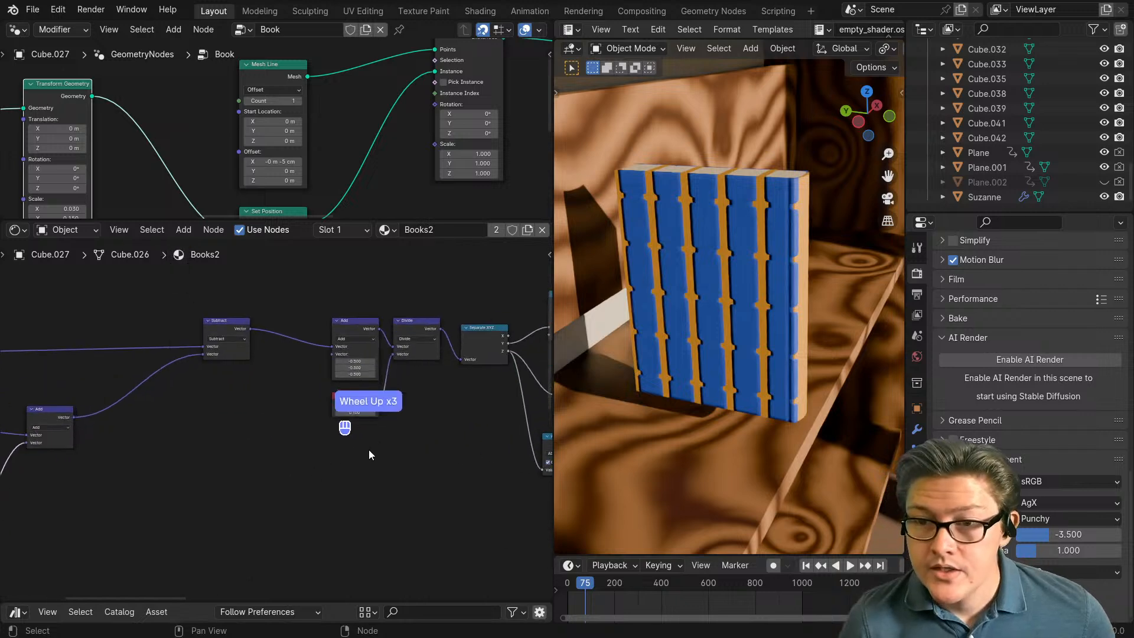
pyautogui.scroll(4, 285, 476)
pyautogui.click(256, 444)
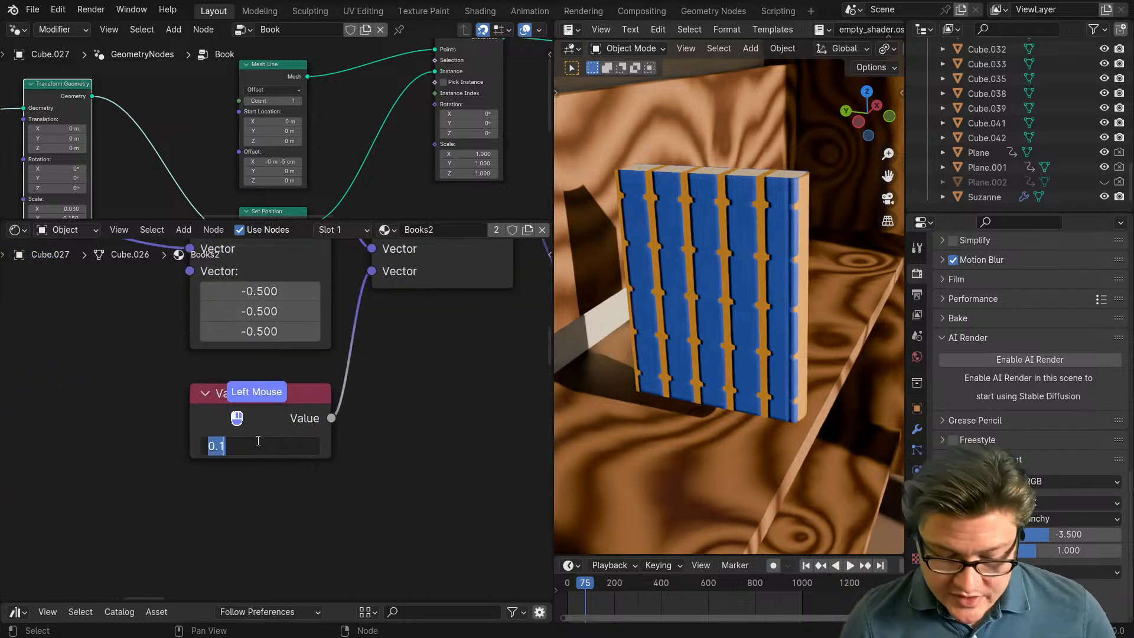
pyautogui.click(287, 509)
pyautogui.click(704, 411)
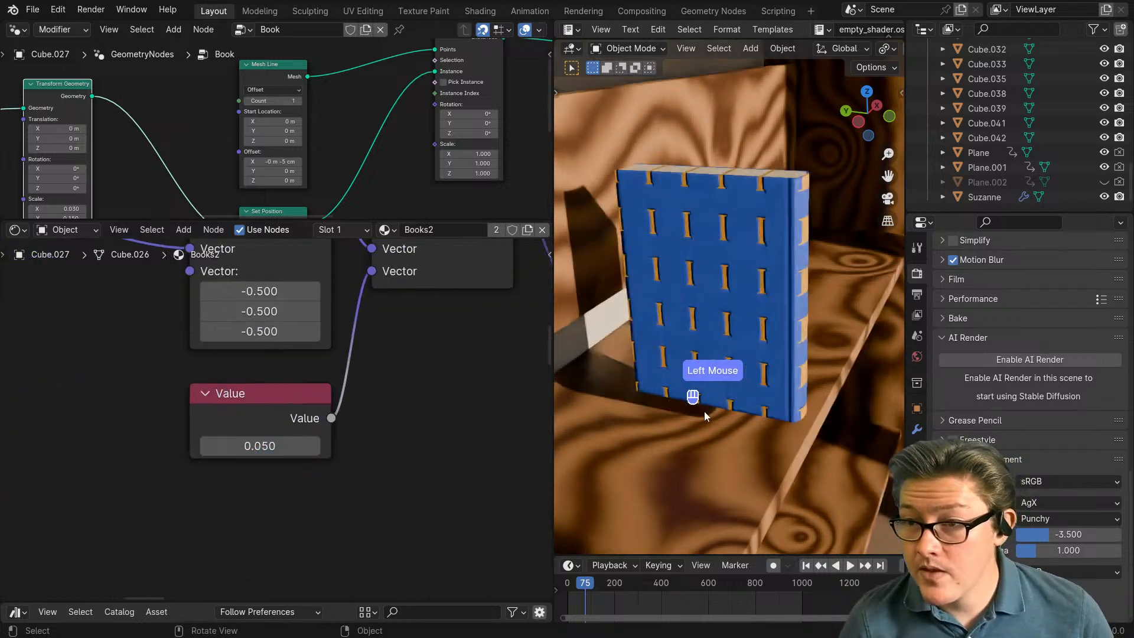
pyautogui.scroll(3, 705, 403)
pyautogui.scroll(2, 706, 406)
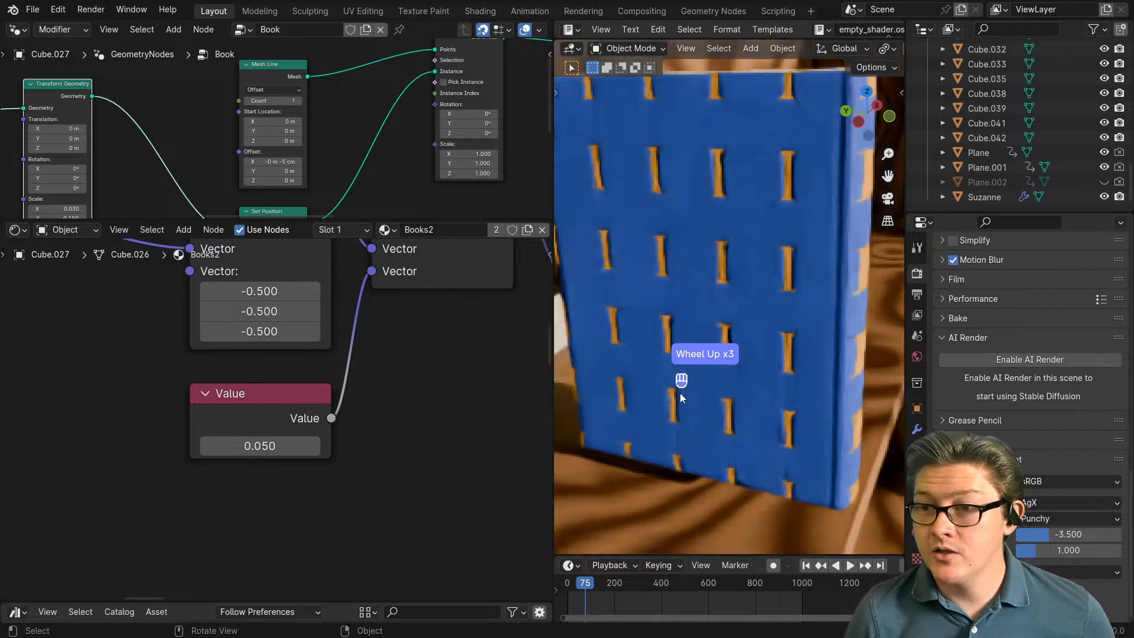
pyautogui.scroll(-4, 248, 394)
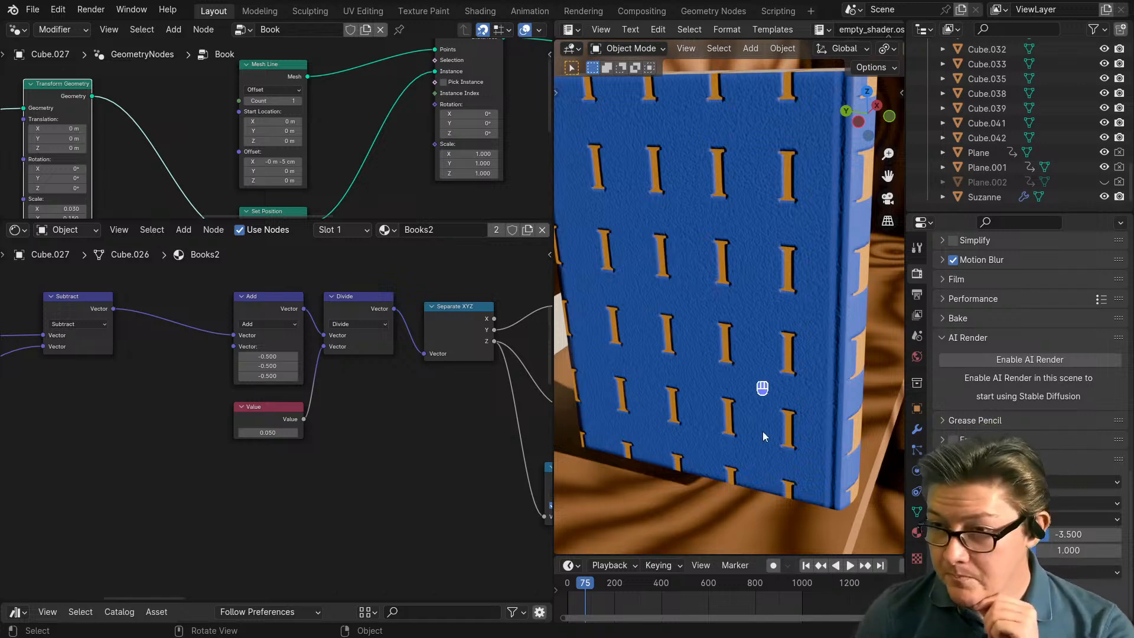
pyautogui.scroll(-1, 766, 381)
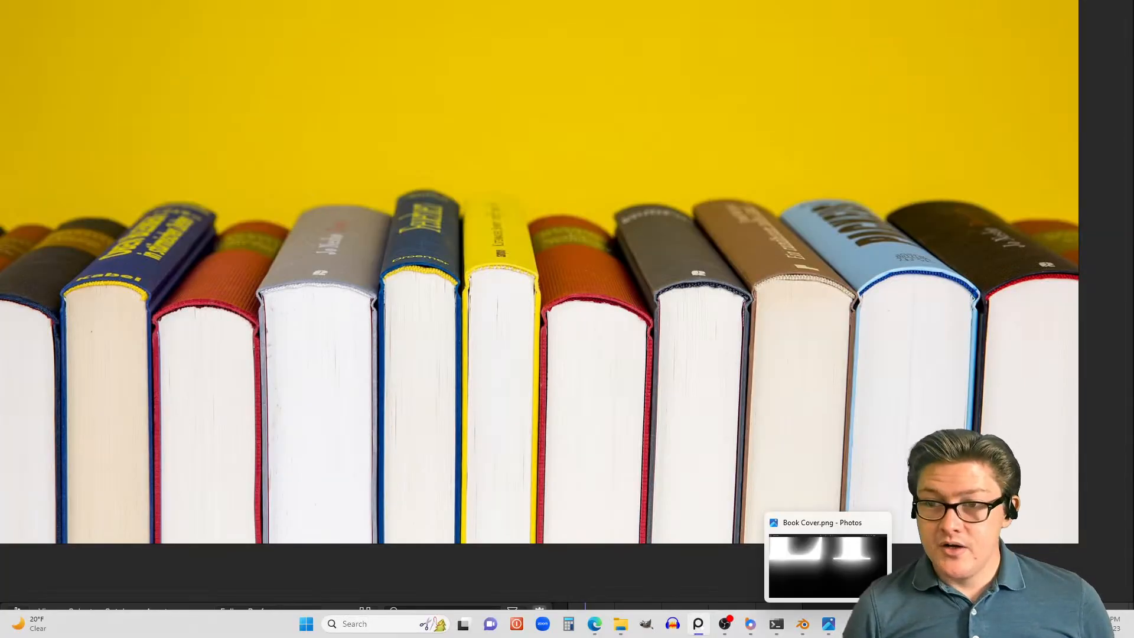
# Step: Examine the bookshelf reference photos for book cover and spine designs, and switch back to Blender
pyautogui.scroll(-5, 429, 286)
pyautogui.moveTo(430, 283); pyautogui.dragTo(715, 318, button='middle')
pyautogui.scroll(10, 566, 244)
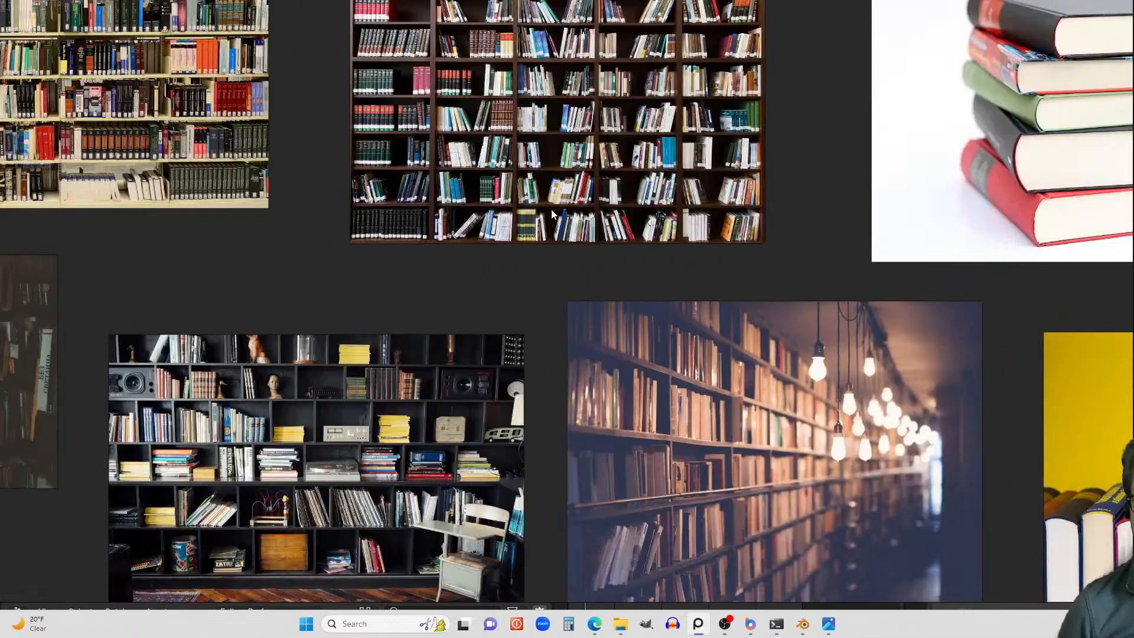
pyautogui.scroll(-3, 605, 295)
pyautogui.moveTo(657, 268); pyautogui.dragTo(669, 353, button='middle')
pyautogui.scroll(4, 668, 352)
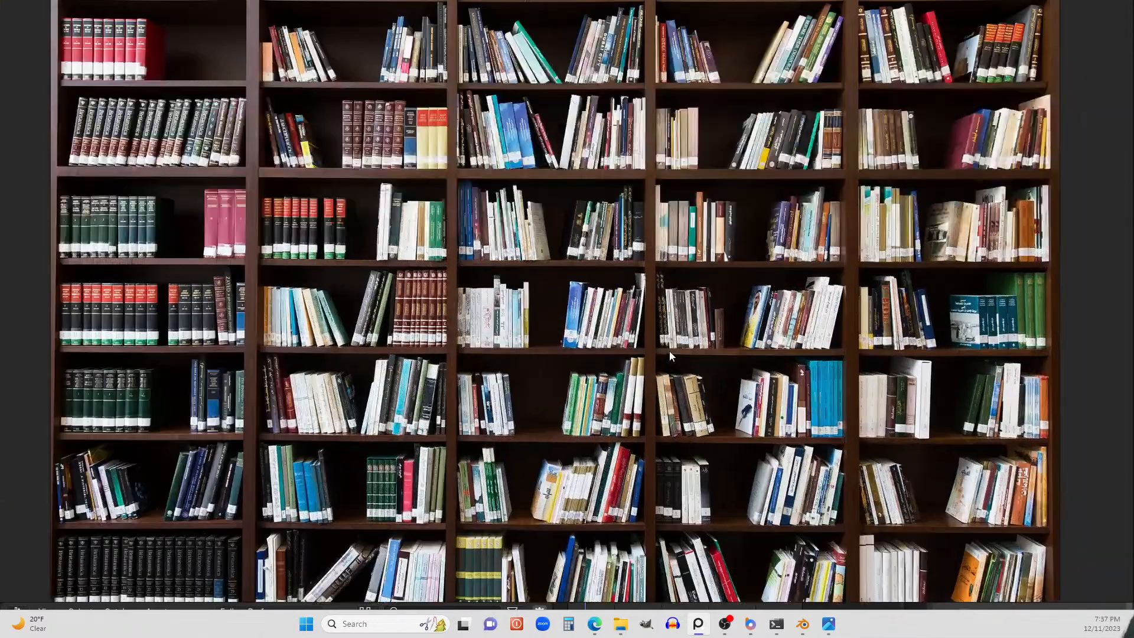
pyautogui.moveTo(564, 299); pyautogui.dragTo(640, 442, button='middle')
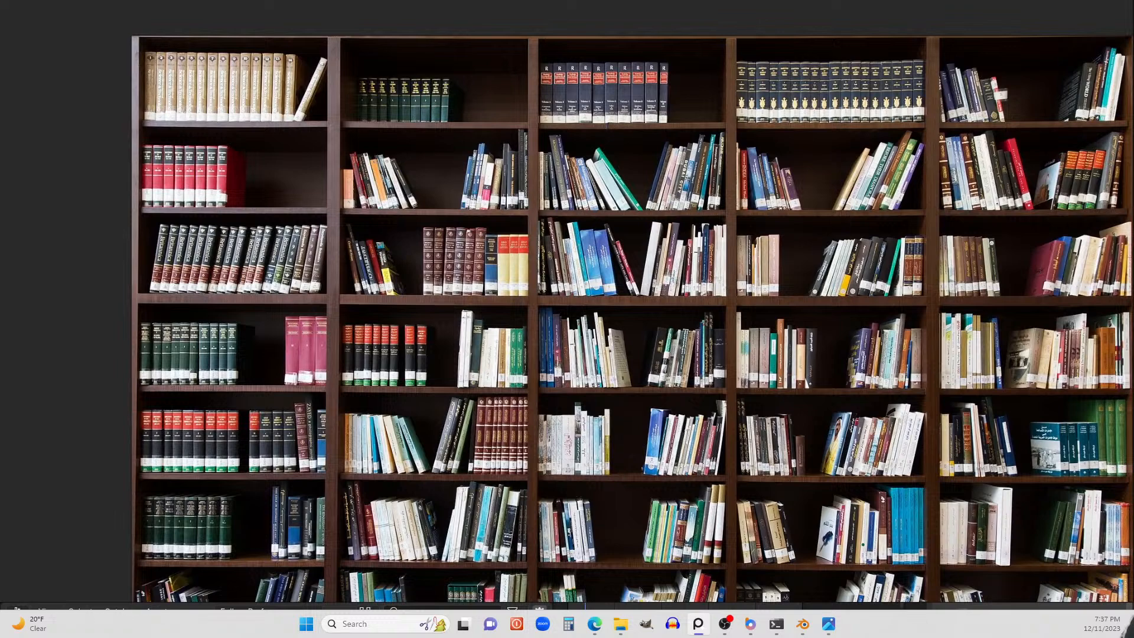
pyautogui.moveTo(803, 624)
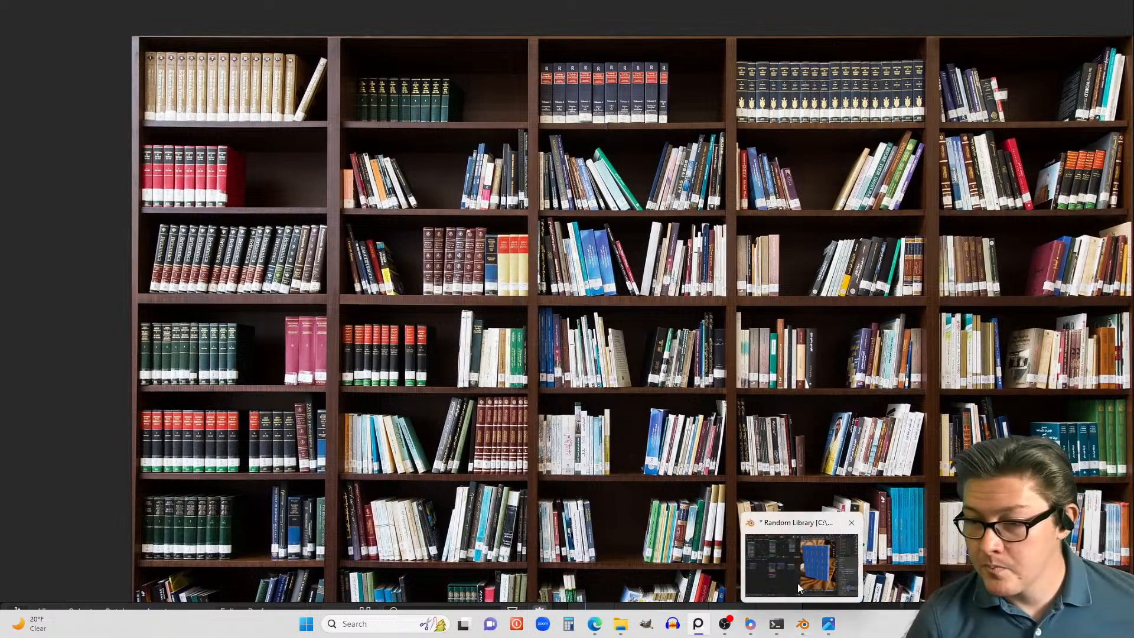
pyautogui.click(798, 581)
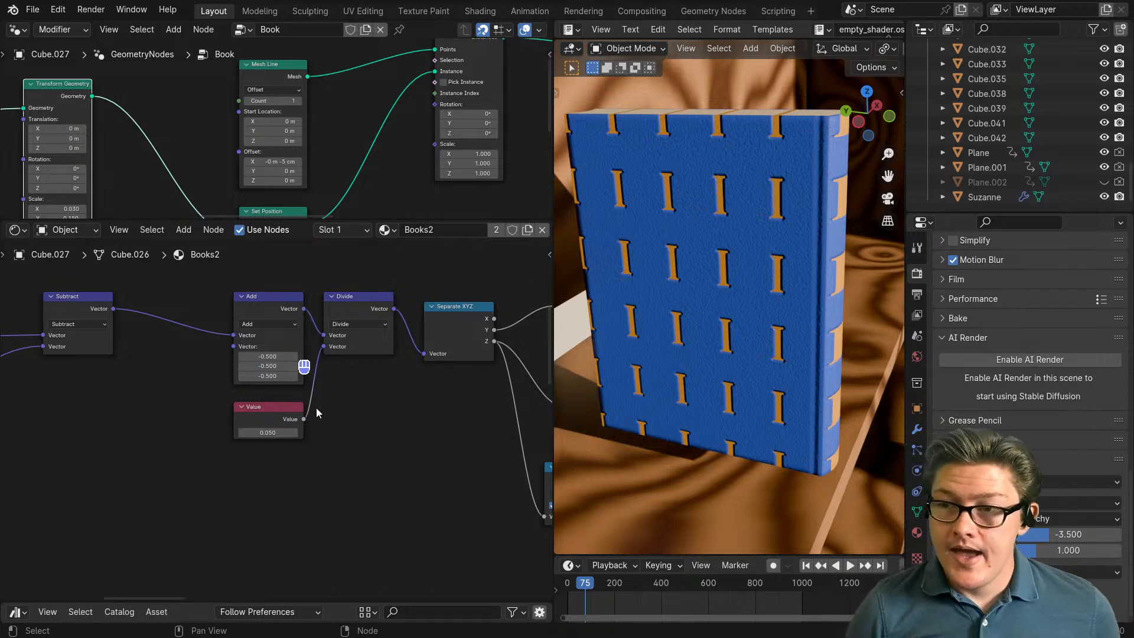
# Step: Select the book and inspect its spine geometry in solid and wireframe shading
pyautogui.press('z')
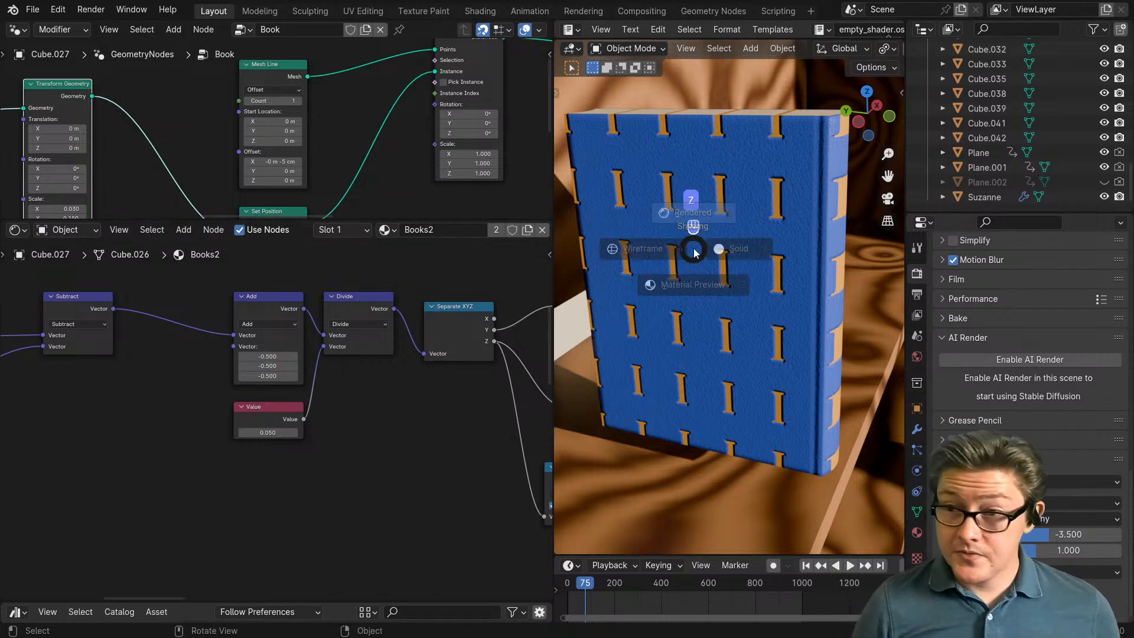
pyautogui.click(771, 260)
pyautogui.scroll(-2, 785, 277)
pyautogui.moveTo(792, 282); pyautogui.dragTo(744, 392, button='middle')
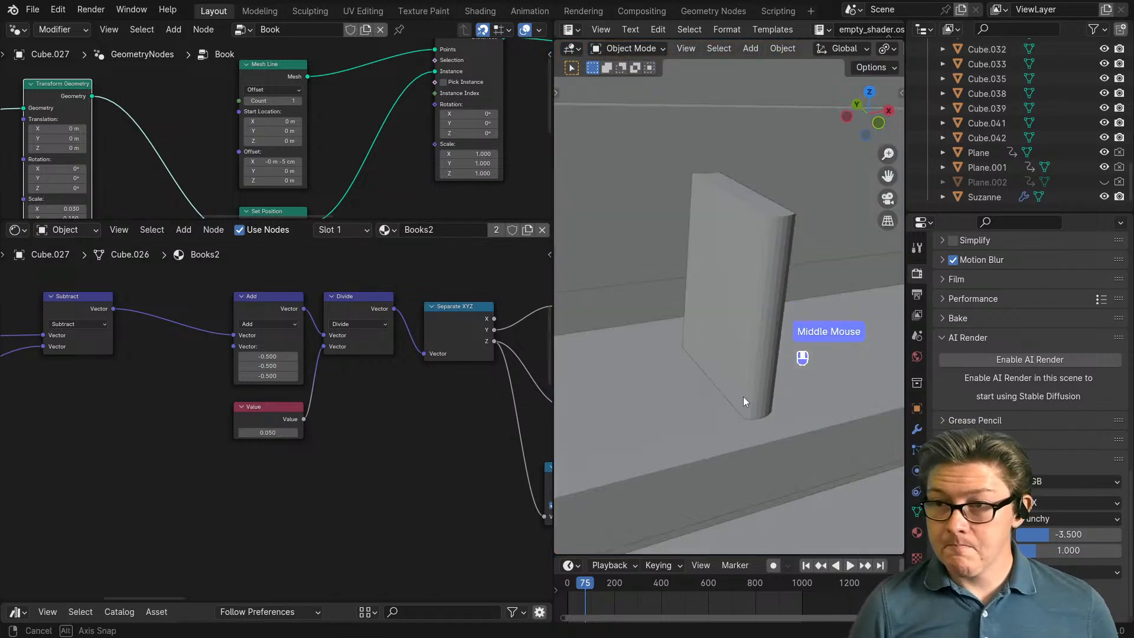
pyautogui.scroll(2, 815, 354)
pyautogui.moveTo(815, 354)
pyautogui.mouseDown(button='middle')
pyautogui.moveTo(734, 303)
pyautogui.moveTo(803, 316)
pyautogui.mouseUp(button='middle')
pyautogui.click(721, 294)
pyautogui.scroll(2, 721, 294)
pyautogui.press('z')
pyautogui.click(707, 325)
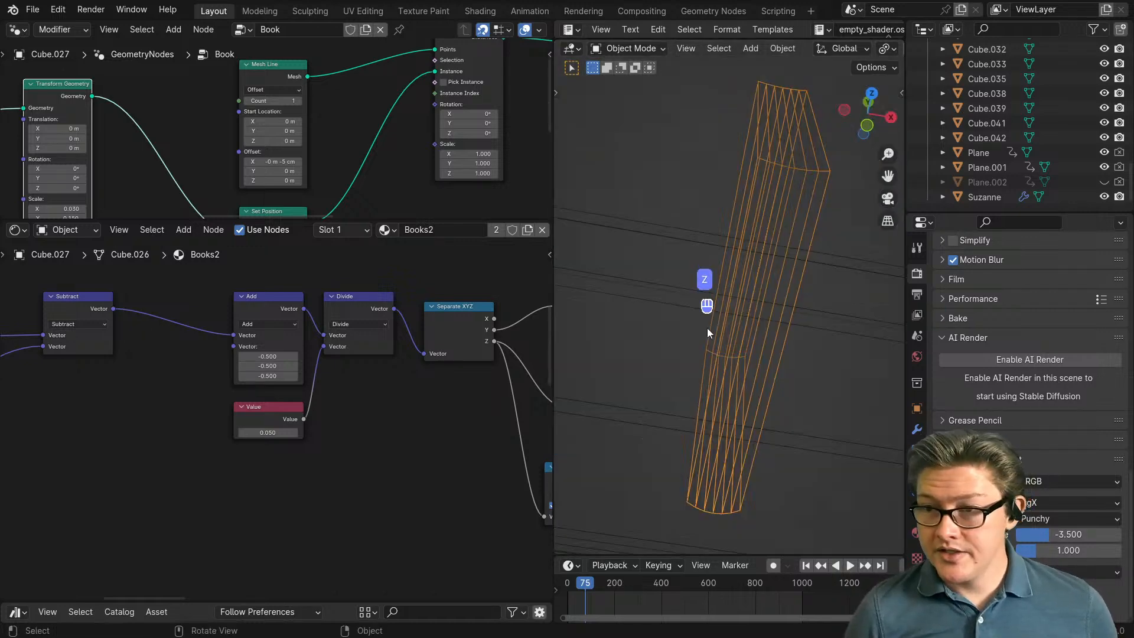
pyautogui.moveTo(706, 327)
pyautogui.mouseDown(button='middle')
pyautogui.moveTo(772, 360)
pyautogui.moveTo(752, 374)
pyautogui.mouseUp(button='middle')
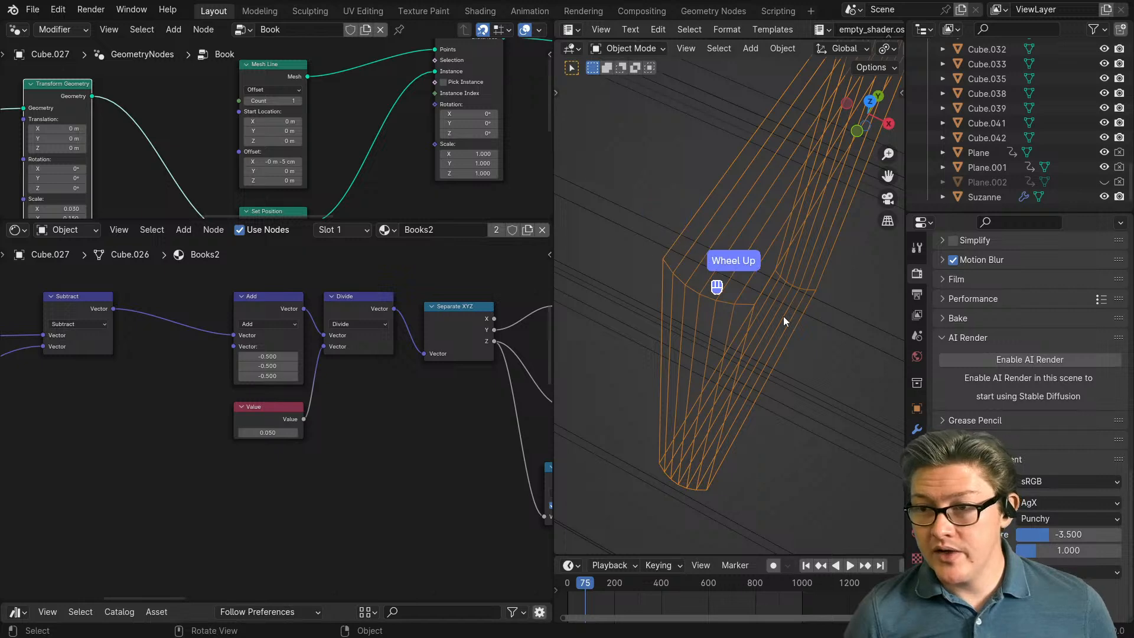
pyautogui.moveTo(783, 317); pyautogui.dragTo(764, 396, button='middle')
pyautogui.hotkey('ctrl', 'space')
pyautogui.scroll(-2, 764, 391)
pyautogui.scroll(3, 713, 329)
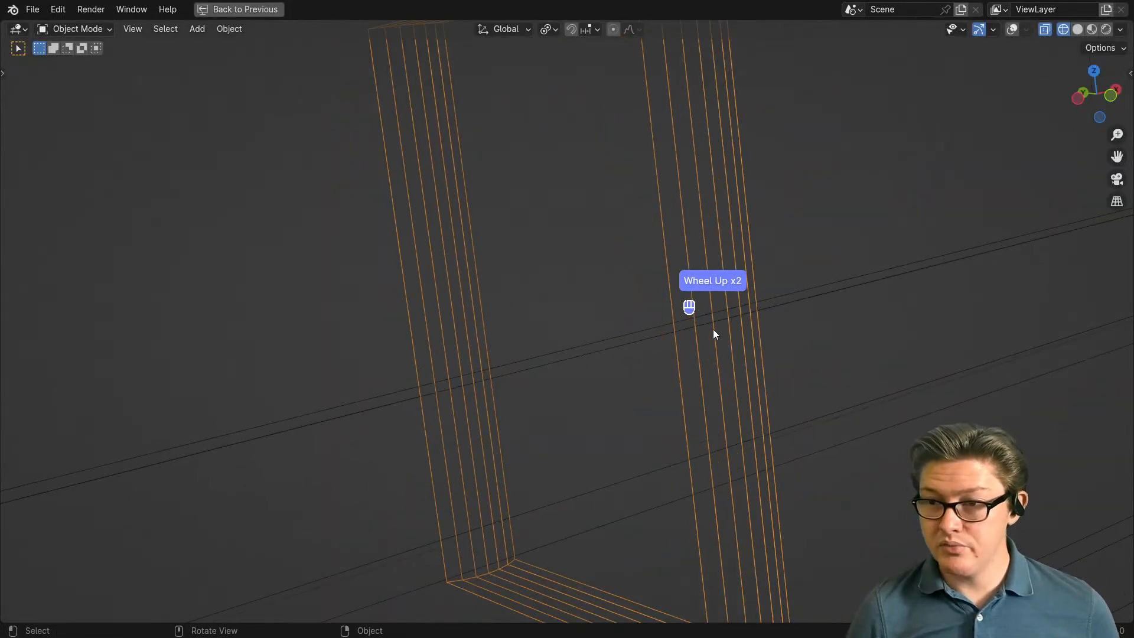
# Step: Return the viewport to rendered shading and inspect the repeated letters on the book's cover, spine and page edges
pyautogui.press('z')
pyautogui.click(724, 243)
pyautogui.scroll(-3, 768, 301)
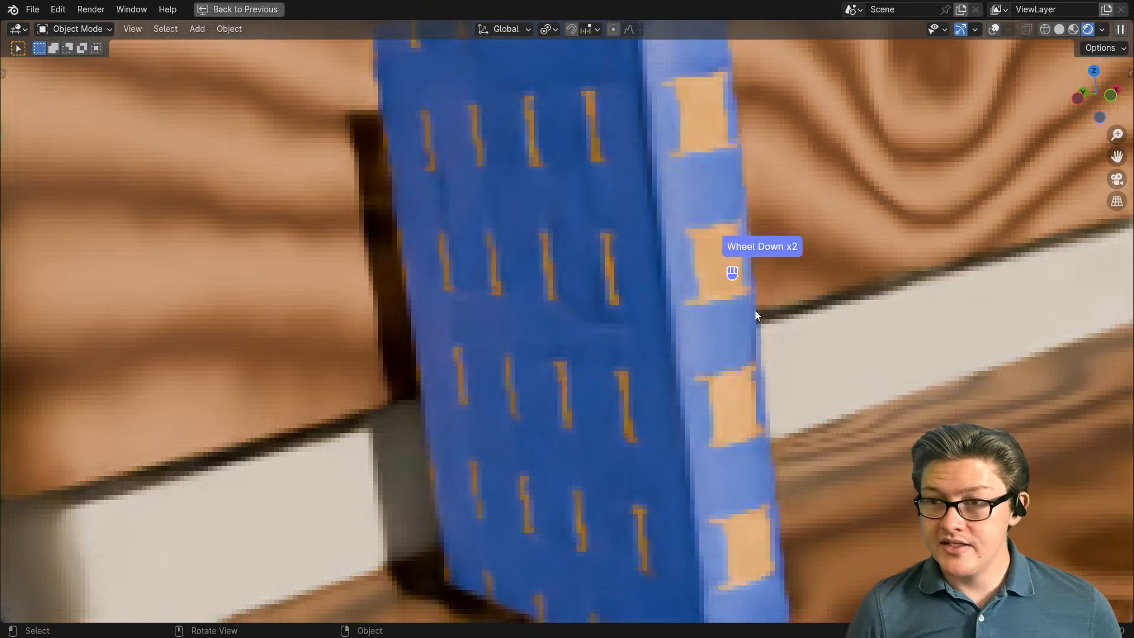
pyautogui.moveTo(754, 310); pyautogui.dragTo(770, 406, button='middle')
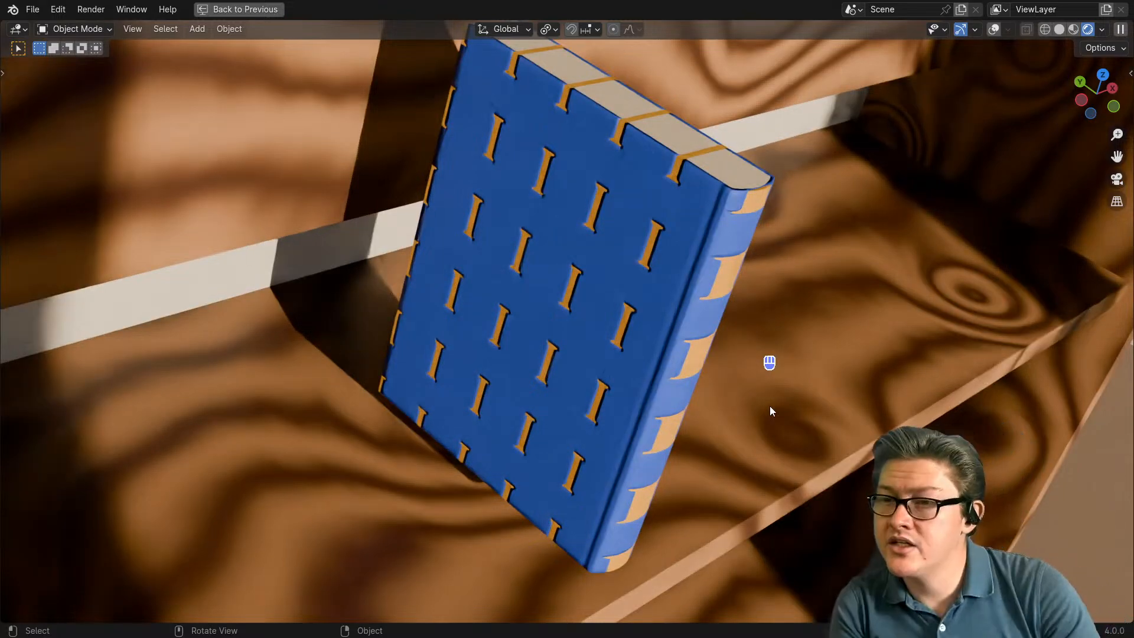
pyautogui.moveTo(808, 353); pyautogui.dragTo(774, 381, button='middle')
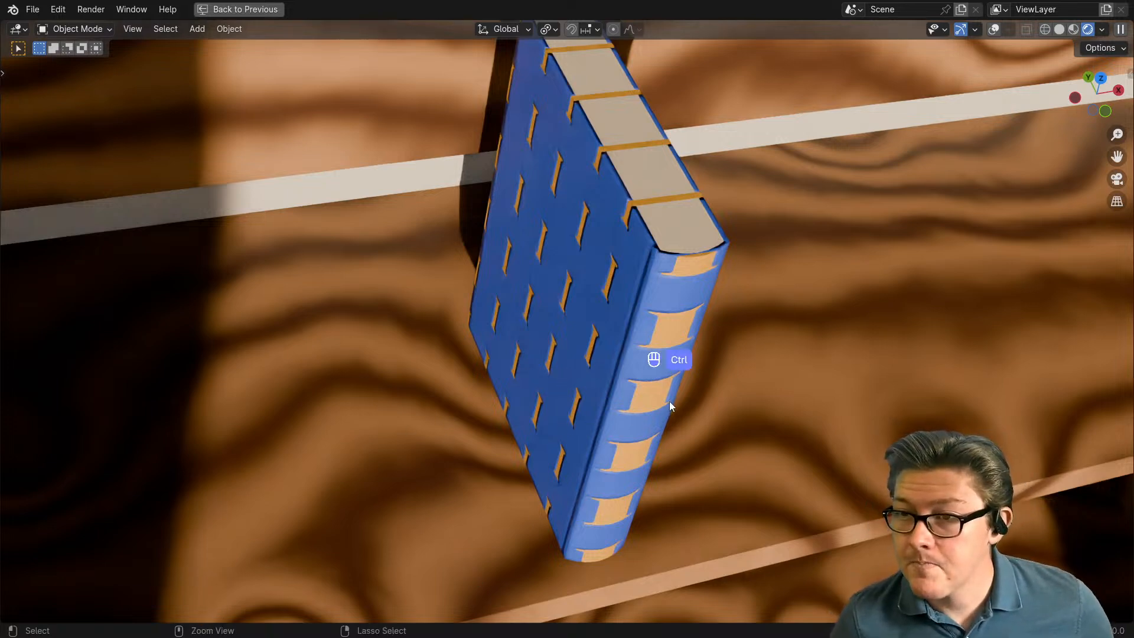
# Step: Insert the gold Mix Shader right after the cover's Principled BSDF and connect the gold Principled BSDF to its second shader input
pyautogui.hotkey('ctrl', 'space')
pyautogui.scroll(-6, 340, 448)
pyautogui.scroll(1, 331, 441)
pyautogui.moveTo(523, 476); pyautogui.dragTo(106, 375, button='middle')
pyautogui.moveTo(304, 393); pyautogui.dragTo(275, 335, button='middle')
pyautogui.scroll(2, 330, 416)
pyautogui.scroll(5, 364, 408)
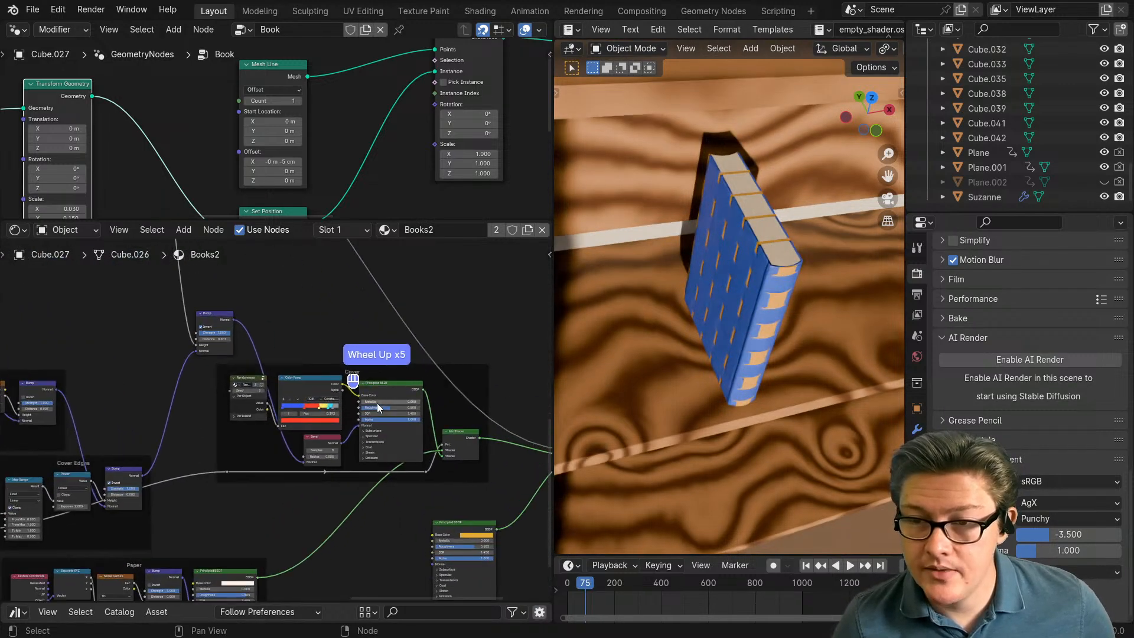
pyautogui.moveTo(349, 391); pyautogui.dragTo(370, 376, button='middle')
pyautogui.moveTo(333, 362); pyautogui.dragTo(286, 367)
pyautogui.moveTo(411, 444); pyautogui.dragTo(274, 363, button='middle')
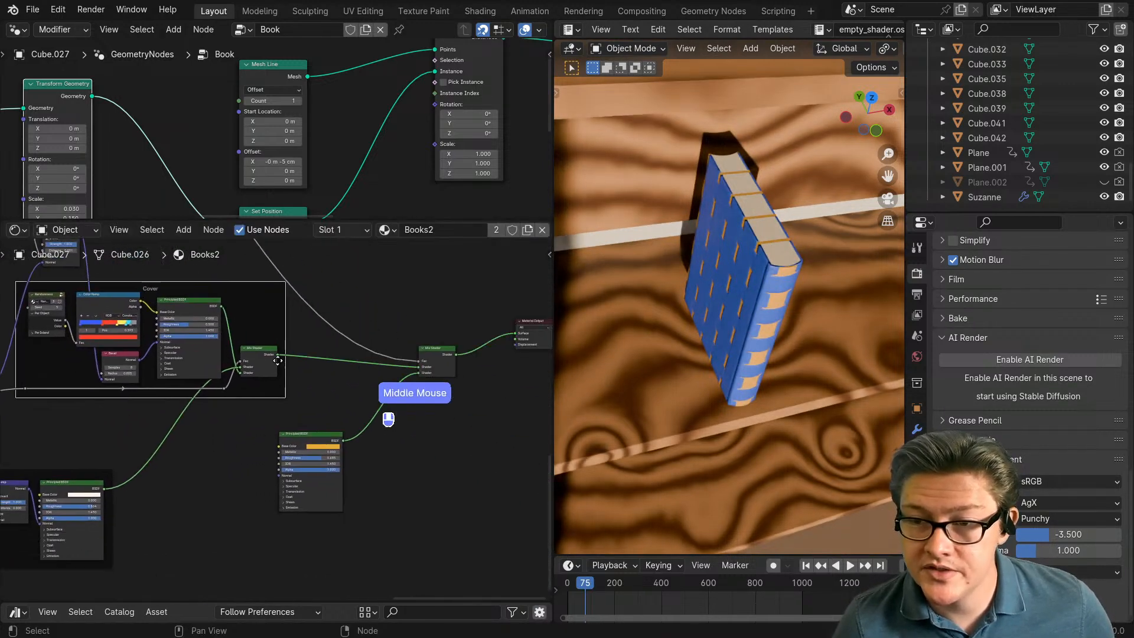
pyautogui.moveTo(263, 359); pyautogui.dragTo(295, 351)
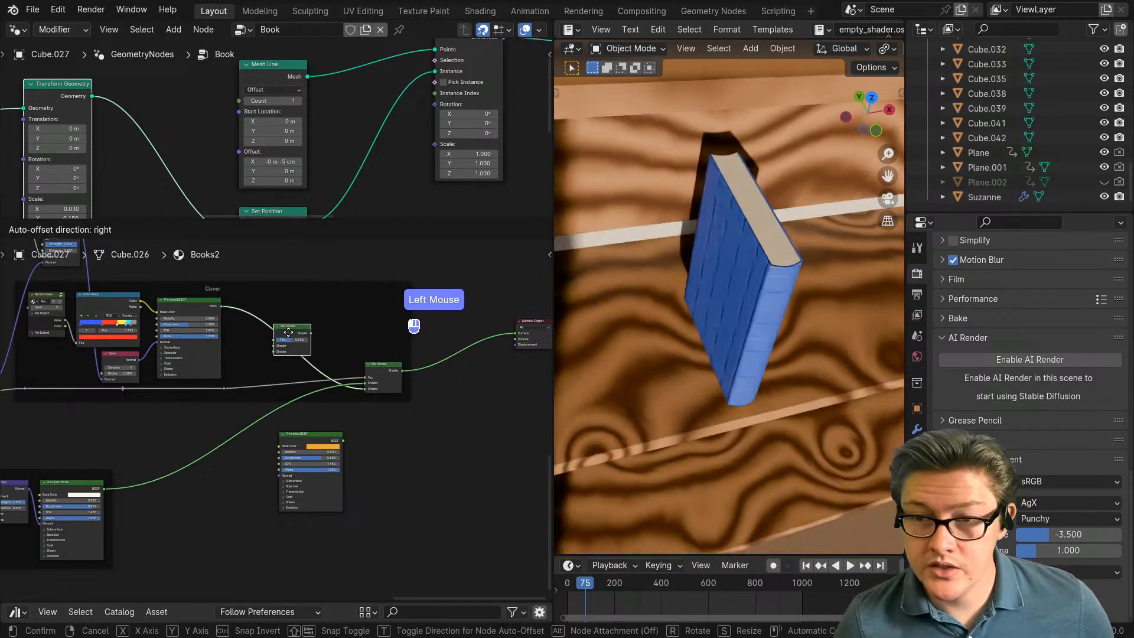
pyautogui.moveTo(325, 446); pyautogui.dragTo(275, 352)
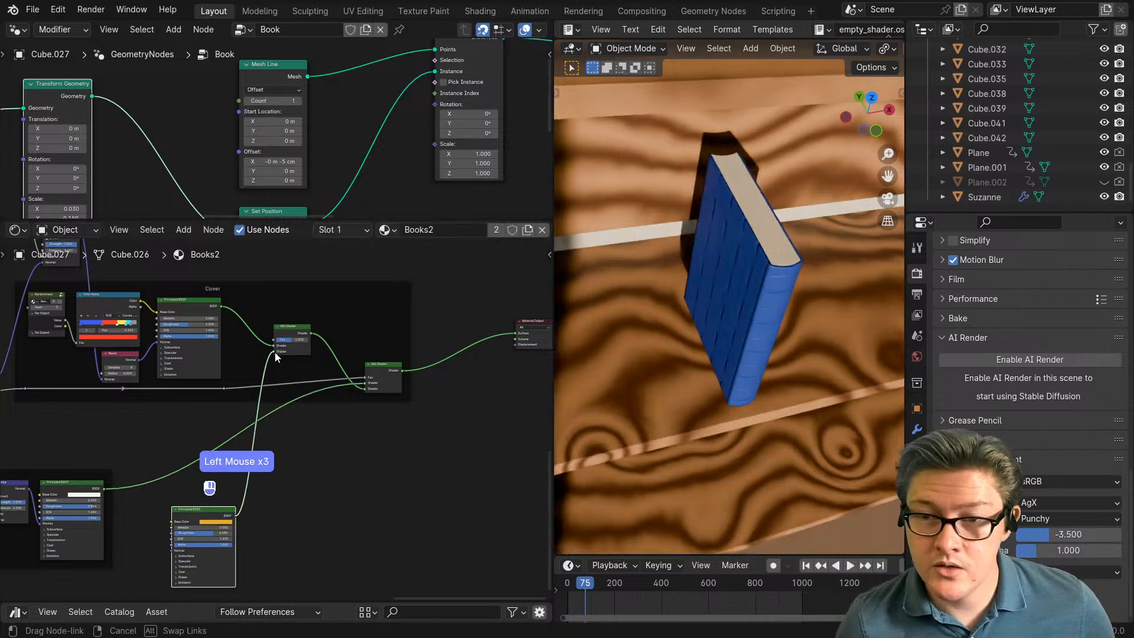
# Step: Connect the letter mask's final Math node to the factor input of the Mix Shader in the Cover frame
pyautogui.scroll(-3, 313, 433)
pyautogui.moveTo(262, 342); pyautogui.dragTo(277, 397, button='middle')
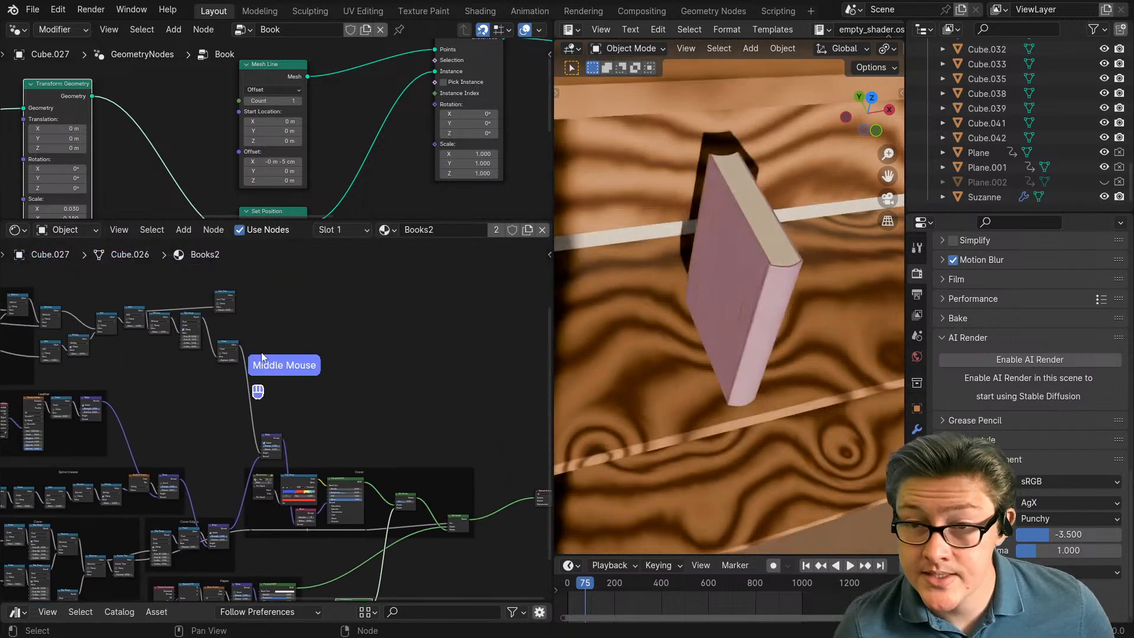
pyautogui.scroll(4, 232, 295)
pyautogui.moveTo(232, 295); pyautogui.dragTo(207, 317, button='middle')
pyautogui.click(188, 298)
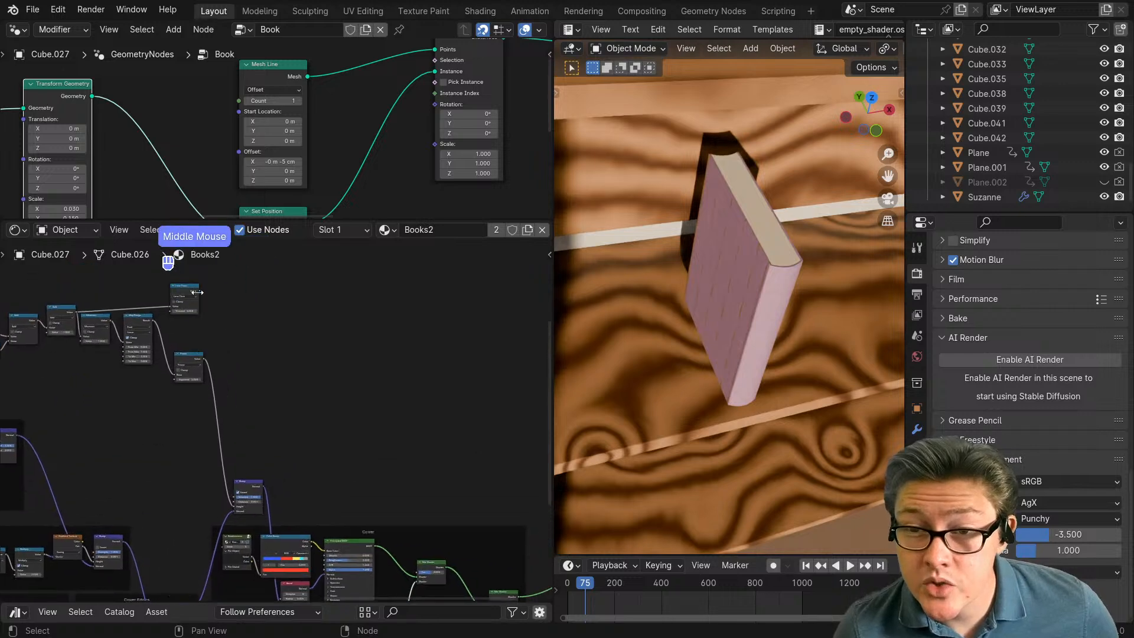
pyautogui.moveTo(199, 292); pyautogui.dragTo(421, 572)
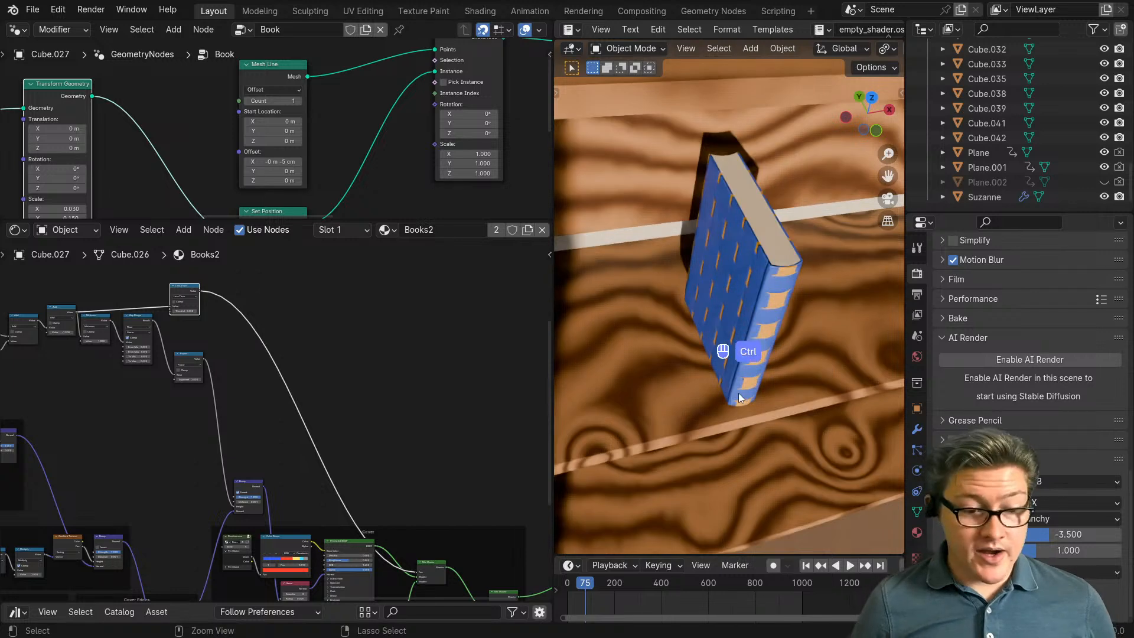
# Step: Inspect the gold letters on the cover, spine and page block in a full-screen rendered view
pyautogui.hotkey('ctrl', 'space')
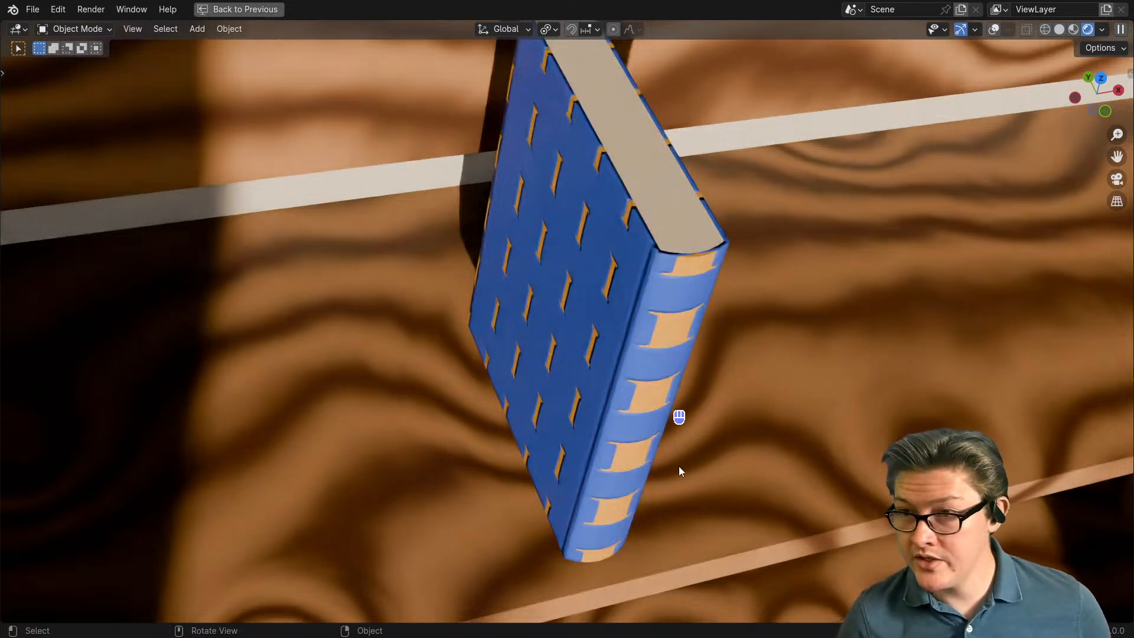
pyautogui.moveTo(731, 453)
pyautogui.mouseDown(button='middle')
pyautogui.moveTo(747, 443)
pyautogui.moveTo(730, 439)
pyautogui.mouseUp(button='middle')
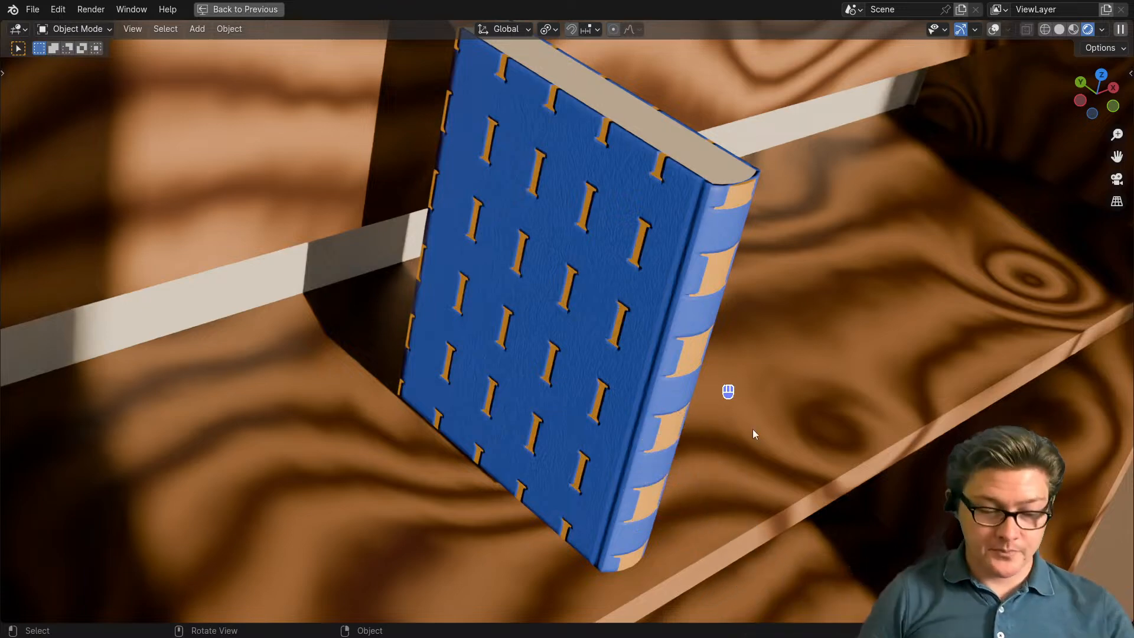
pyautogui.keyDown('shift'); pyautogui.moveTo(756, 239); pyautogui.dragTo(669, 367, button='middle'); pyautogui.keyUp('shift')
pyautogui.scroll(2, 670, 355)
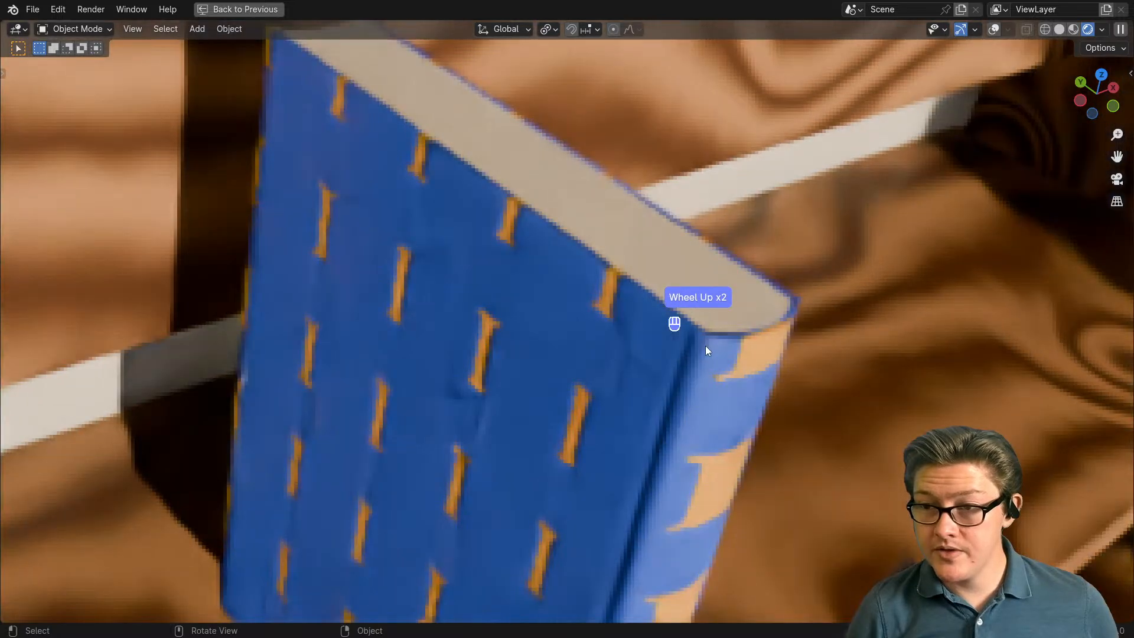
pyautogui.moveTo(761, 365); pyautogui.dragTo(849, 406, button='middle')
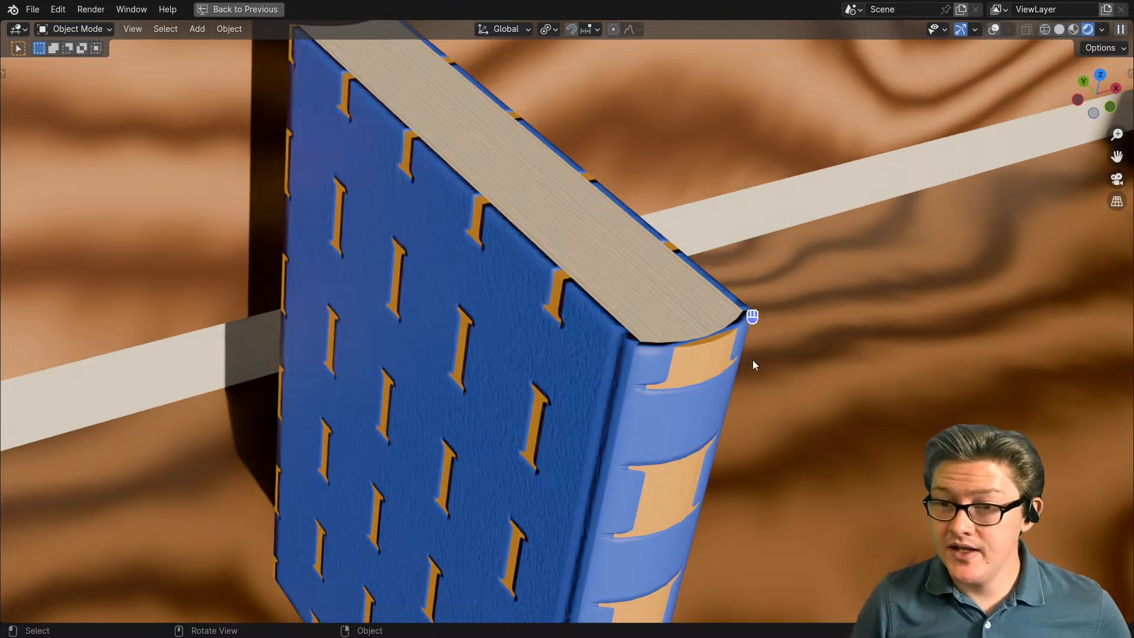
# Step: Maximize the shader editor and move the Texture Coordinate, Voronoi Texture, Value and Add nodes closer to the Subtract node
pyautogui.hotkey('ctrl', 'space')
pyautogui.scroll(-3, 363, 466)
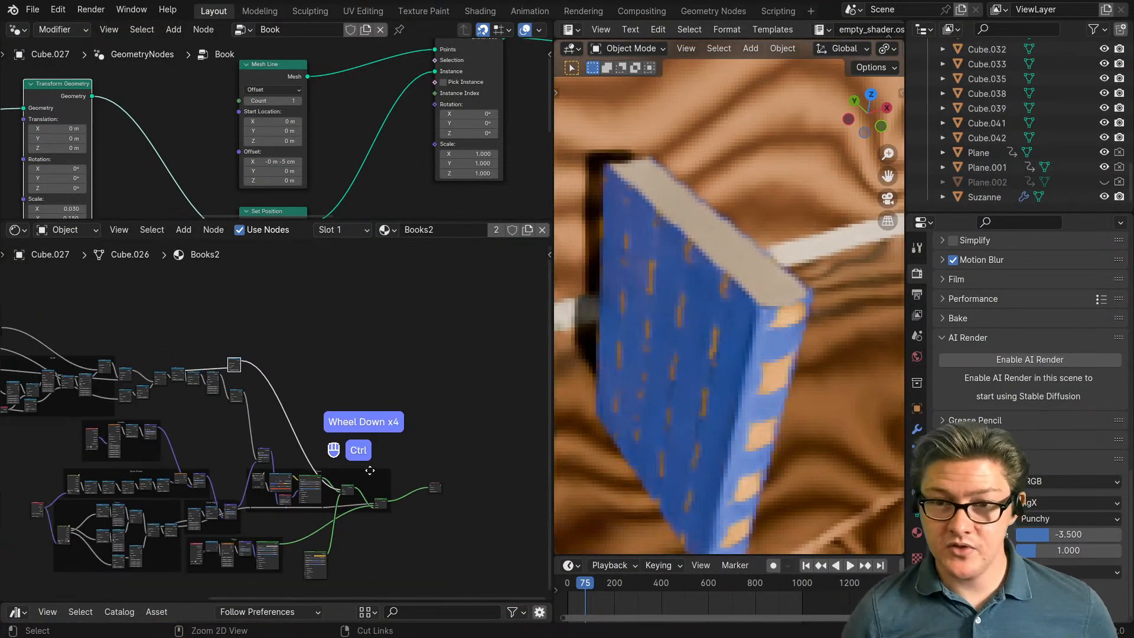
pyautogui.hotkey('ctrl', 'space')
pyautogui.scroll(-1, 399, 473)
pyautogui.moveTo(382, 387); pyautogui.dragTo(514, 456, button='middle')
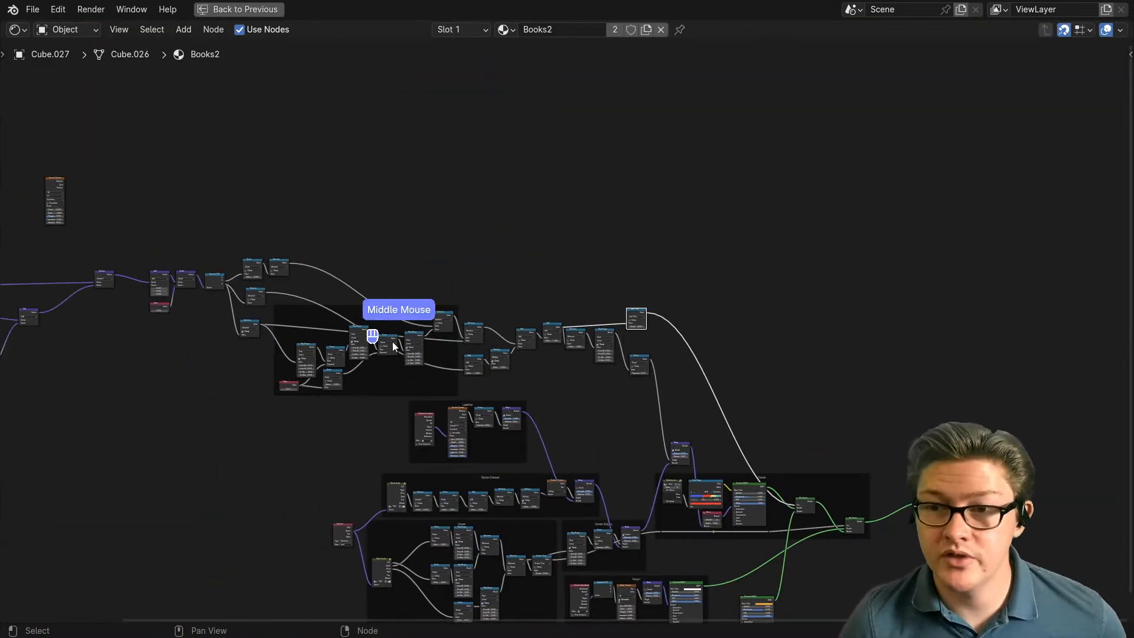
pyautogui.moveTo(259, 338); pyautogui.dragTo(477, 354, button='middle')
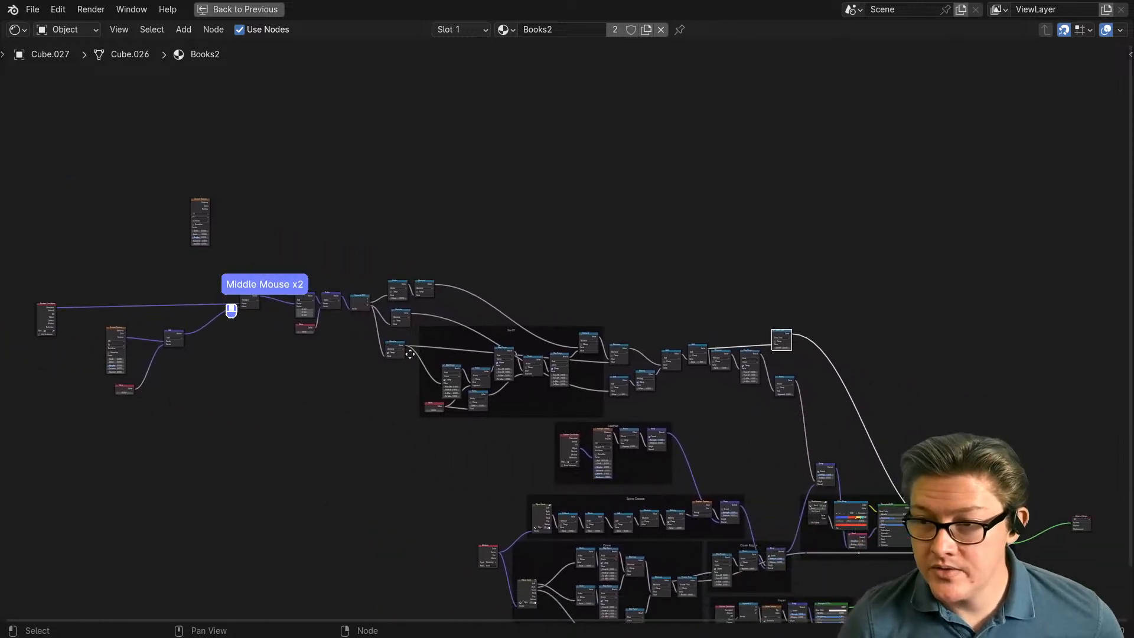
pyautogui.moveTo(395, 475); pyautogui.dragTo(457, 421, button='middle')
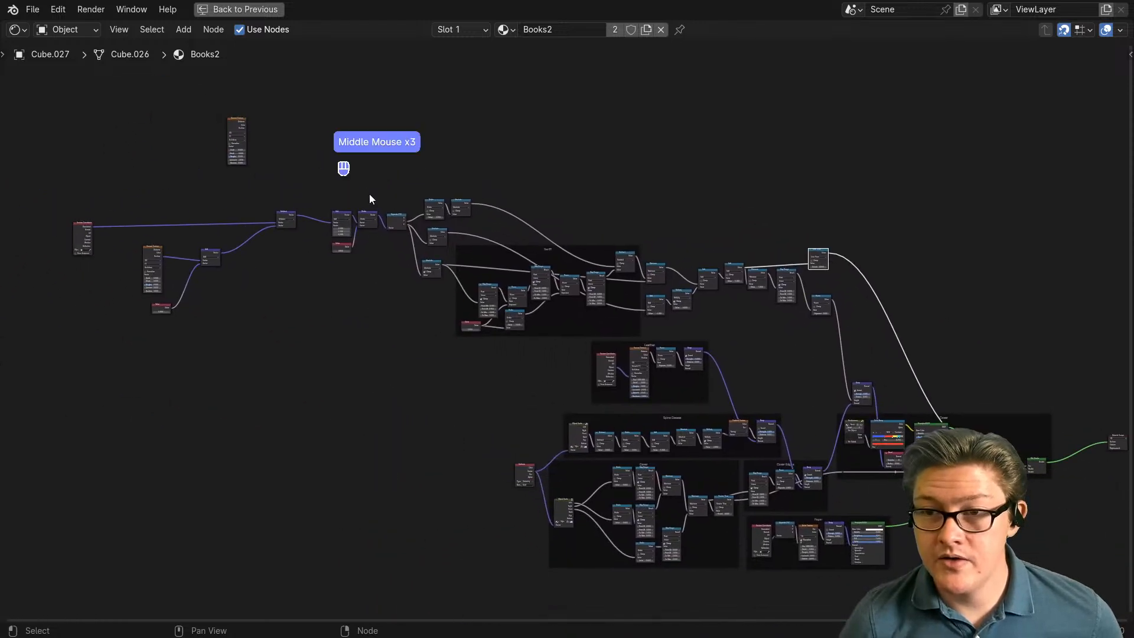
pyautogui.moveTo(236, 388); pyautogui.dragTo(40, 152)
pyautogui.press('g')
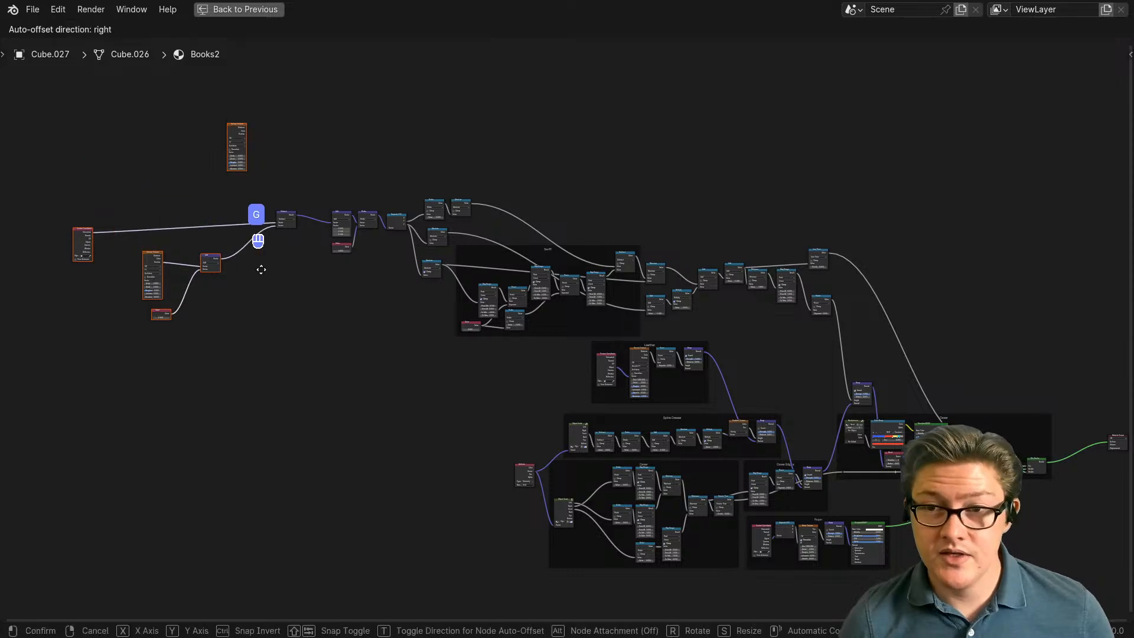
pyautogui.click(302, 252)
# Step: Move the Subtract node and the Voronoi offset's Add node closer to the Add and Divide nodes that follow
pyautogui.moveTo(285, 315); pyautogui.dragTo(251, 207)
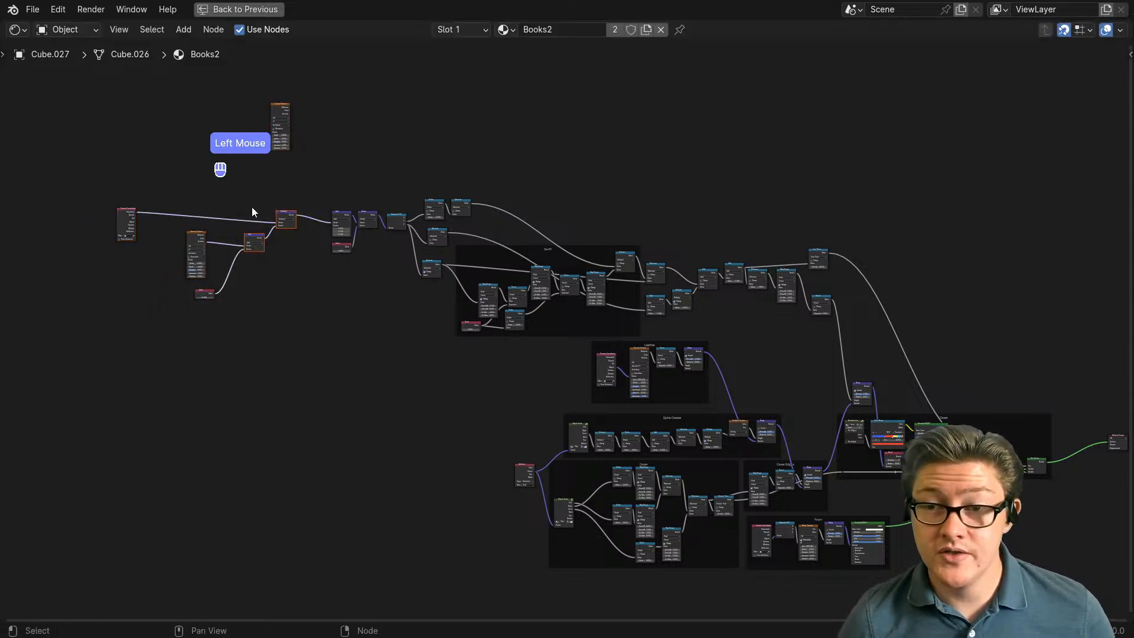
pyautogui.press('g')
pyautogui.click(292, 263)
pyautogui.moveTo(287, 302); pyautogui.dragTo(189, 223)
pyautogui.click(281, 240)
pyautogui.press('g')
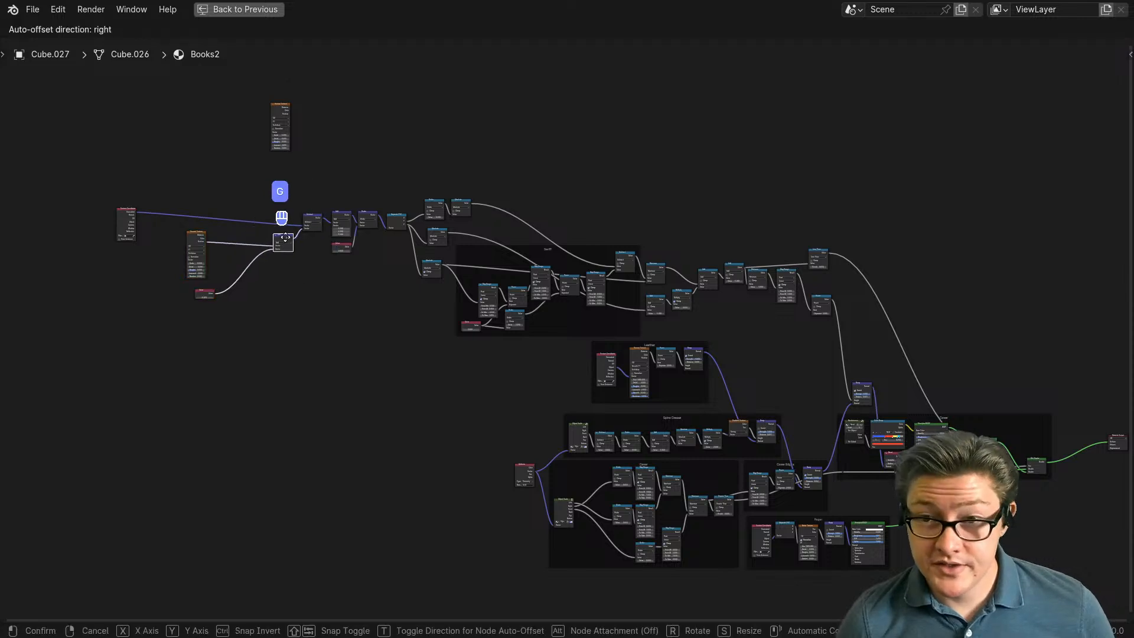
pyautogui.click(284, 238)
# Step: Move the Voronoi Texture and its Value node next to the Add node, and place the Texture Coordinate node above the Voronoi Texture
pyautogui.moveTo(238, 314); pyautogui.dragTo(179, 237)
pyautogui.press('g')
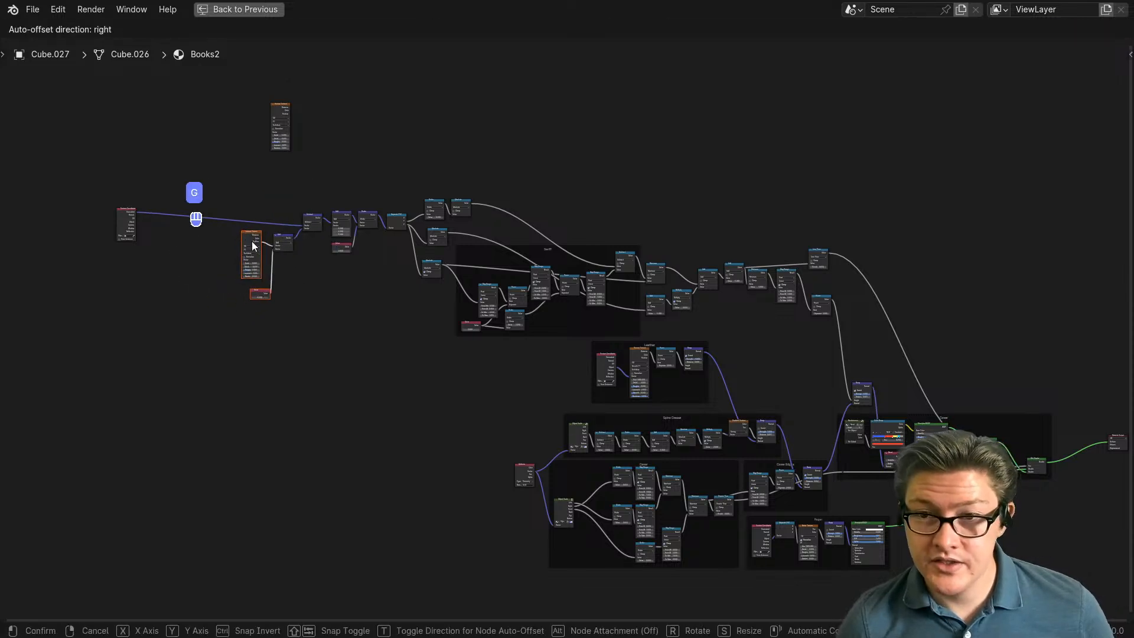
pyautogui.click(234, 236)
pyautogui.click(125, 218)
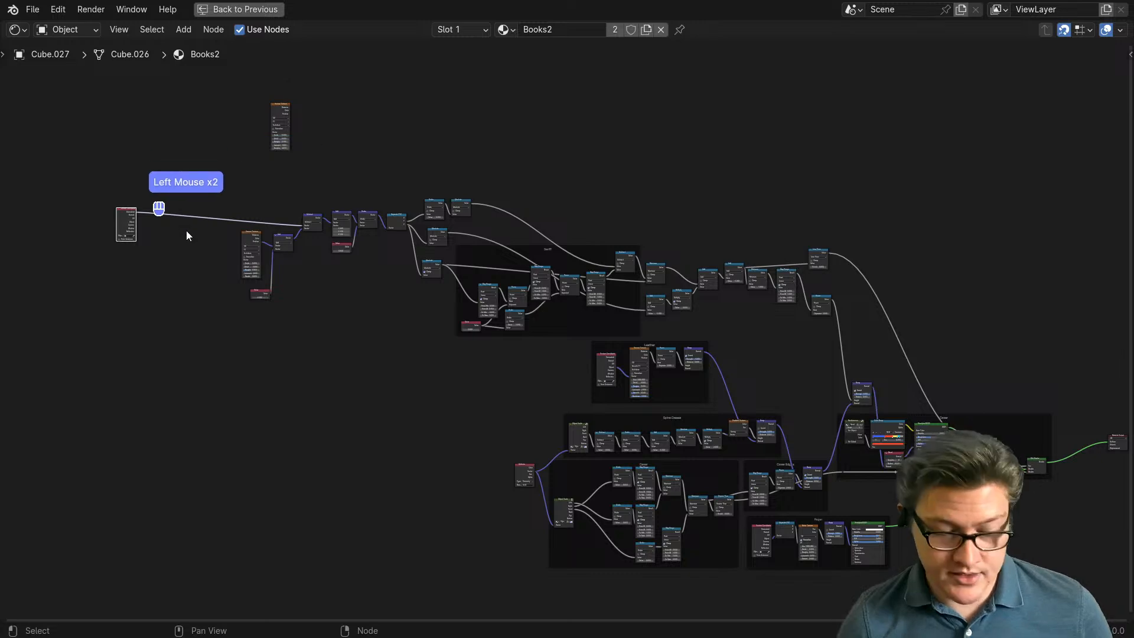
pyautogui.press('g')
pyautogui.click(356, 219)
pyautogui.scroll(-1, 356, 217)
pyautogui.scroll(2, 348, 290)
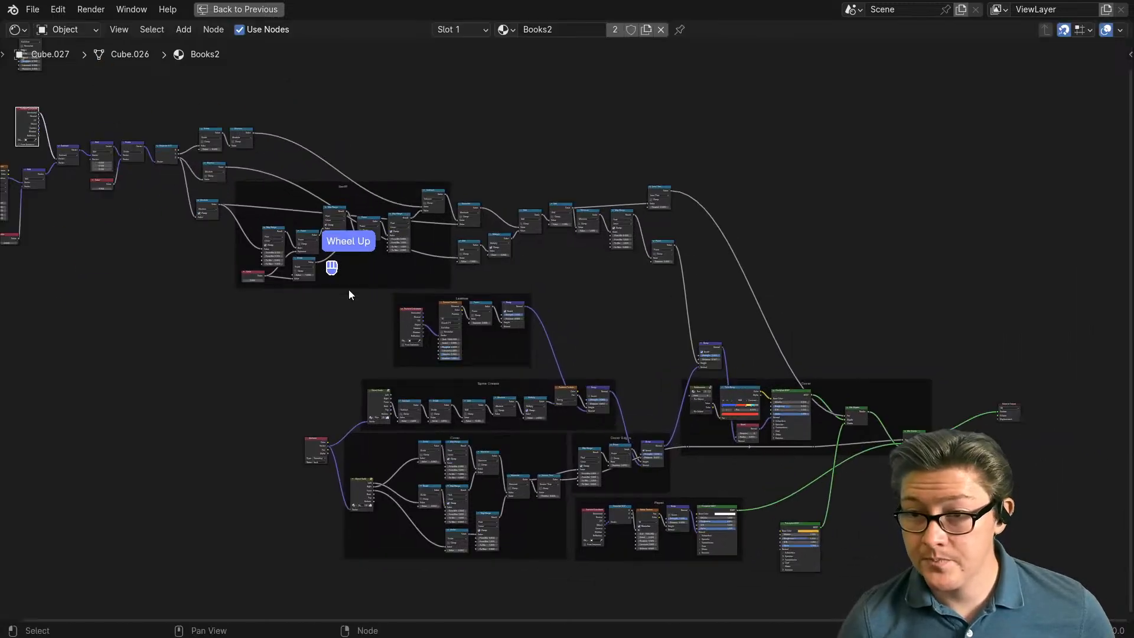
pyautogui.hotkey('ctrl', 'space')
pyautogui.hotkey('ctrl', 'space')
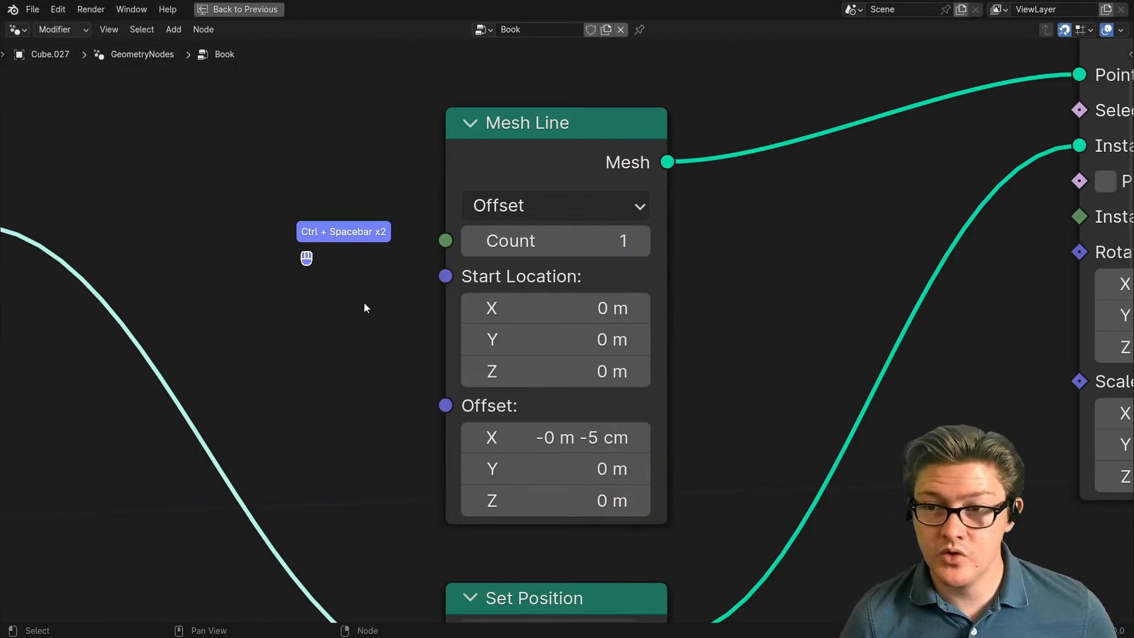
# Step: Restore the split layout, set the Mesh Line count to 5 in the Book geometry nodes, and frame the row of books
pyautogui.scroll(-6, 367, 301)
pyautogui.scroll(-1, 419, 464)
pyautogui.moveTo(400, 473); pyautogui.dragTo(549, 471, button='middle')
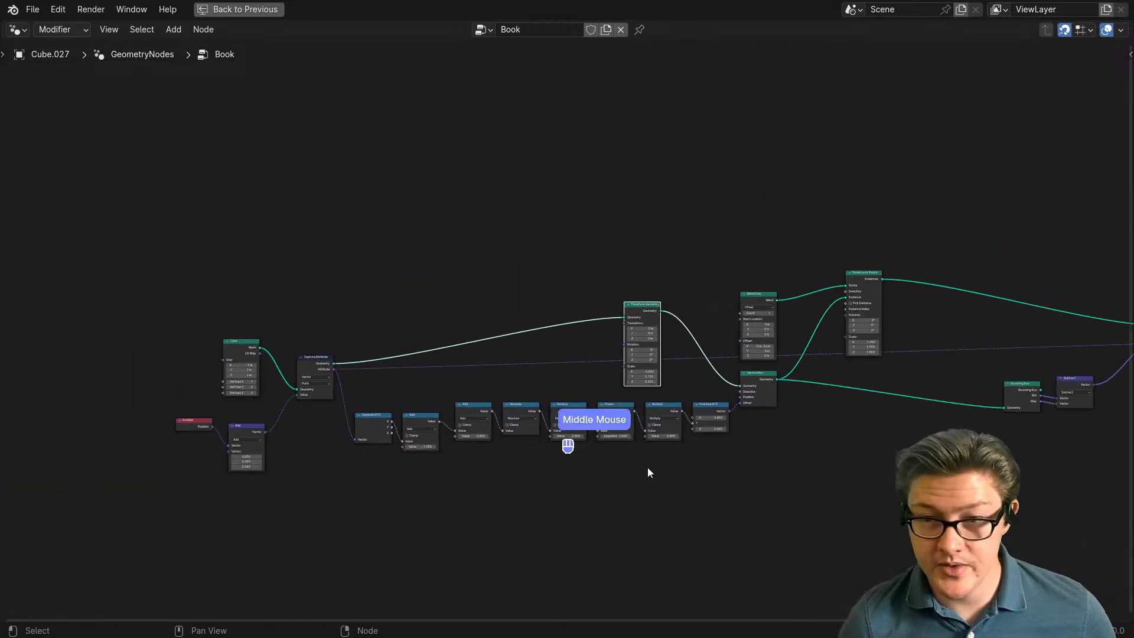
pyautogui.moveTo(648, 471); pyautogui.dragTo(319, 464, button='middle')
pyautogui.scroll(2, 437, 430)
pyautogui.scroll(2, 334, 392)
pyautogui.hotkey('ctrl', 'space')
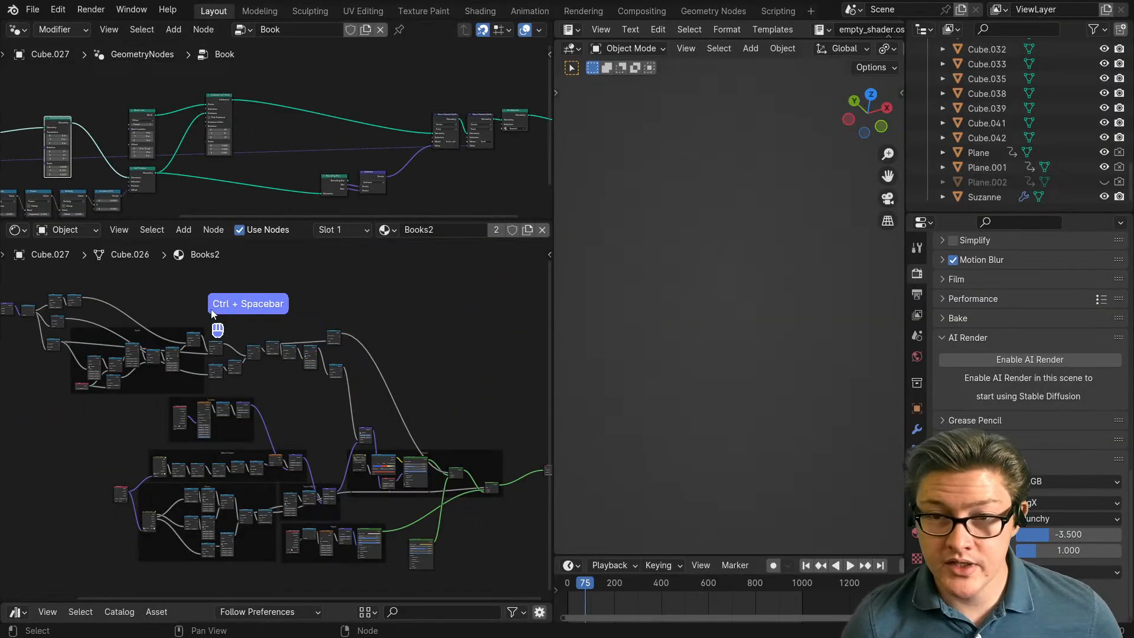
pyautogui.scroll(3, 174, 116)
pyautogui.moveTo(174, 115); pyautogui.dragTo(225, 150, button='middle')
pyautogui.click(174, 145)
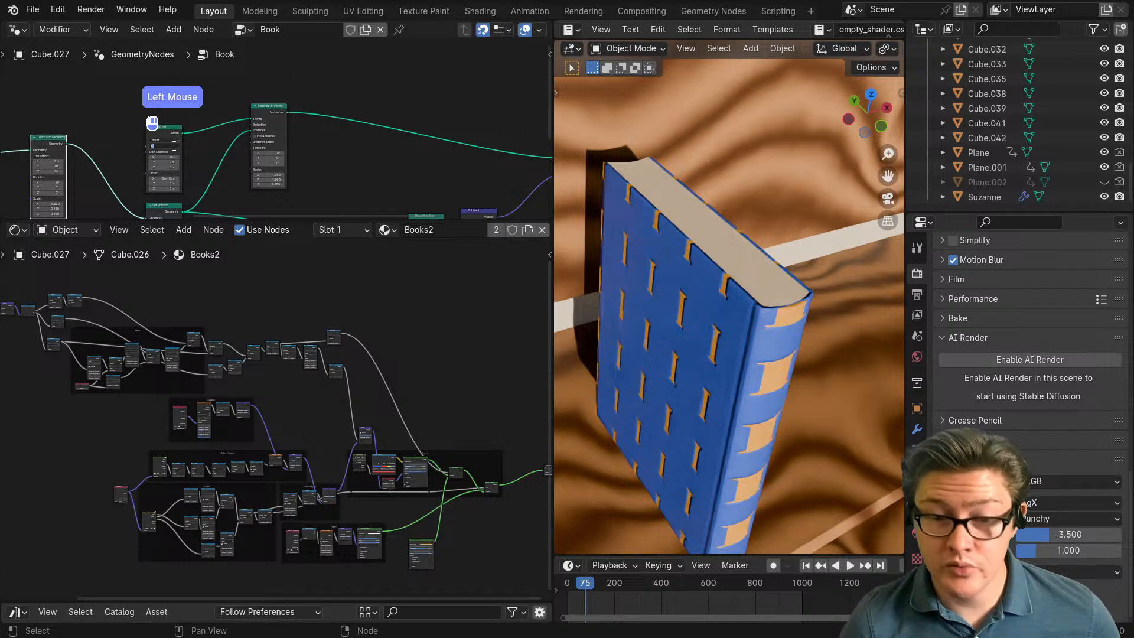
pyautogui.write('5')
pyautogui.press('Return')
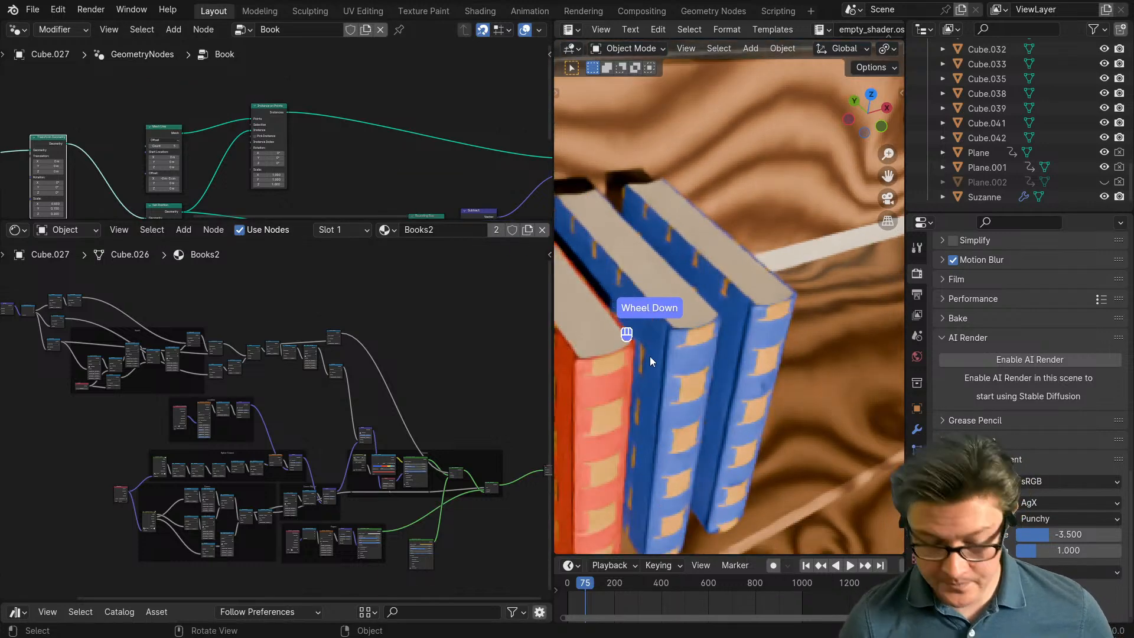
pyautogui.press('KP_Decimal')
pyautogui.moveTo(816, 370); pyautogui.dragTo(795, 414, button='middle')
# Step: Preview the Noise Texture of the Leather frame on the books
pyautogui.scroll(4, 367, 475)
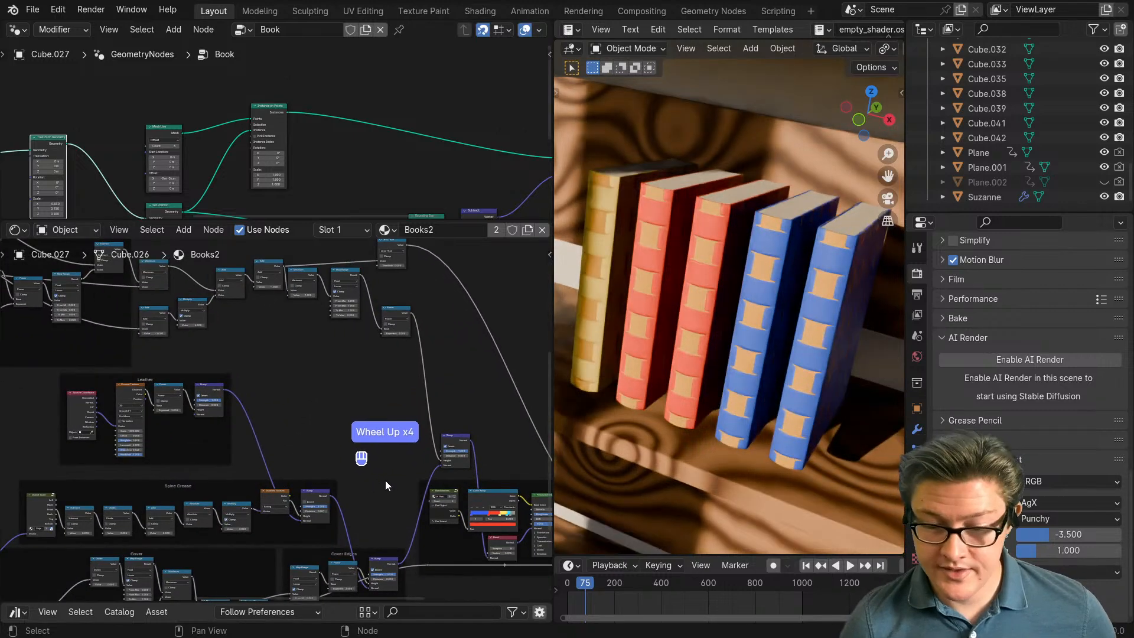
pyautogui.moveTo(389, 481); pyautogui.dragTo(226, 430, button='middle')
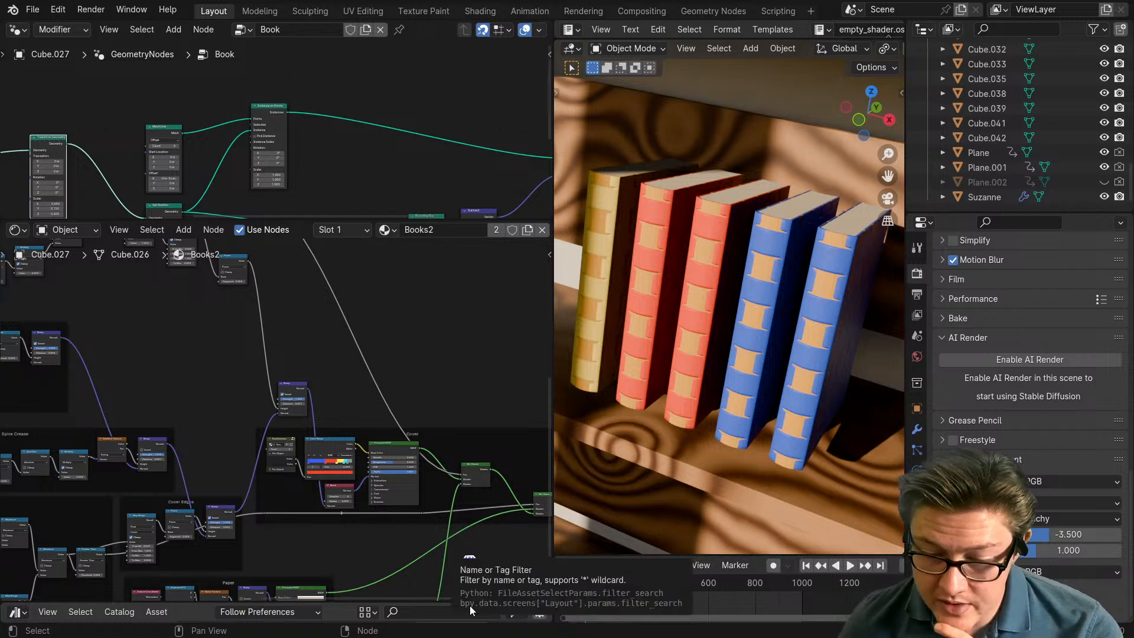
pyautogui.scroll(-3, 295, 400)
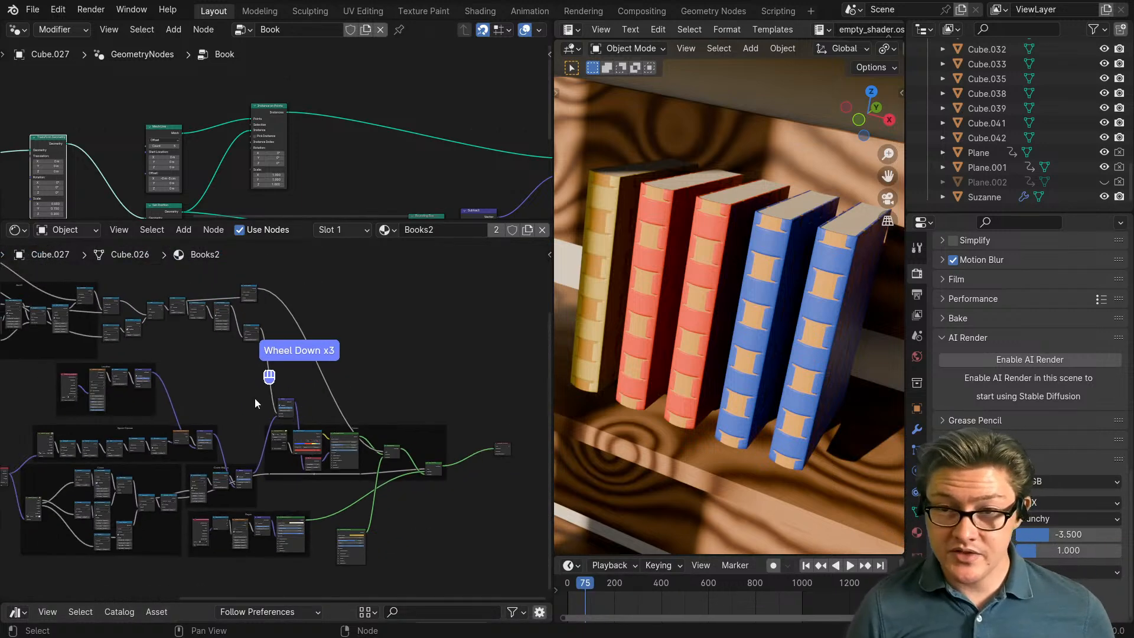
pyautogui.moveTo(162, 379); pyautogui.dragTo(426, 470, button='middle')
pyautogui.moveTo(248, 456); pyautogui.dragTo(472, 454, button='middle')
pyautogui.moveTo(389, 455); pyautogui.dragTo(183, 433, button='middle')
pyautogui.scroll(2, 292, 452)
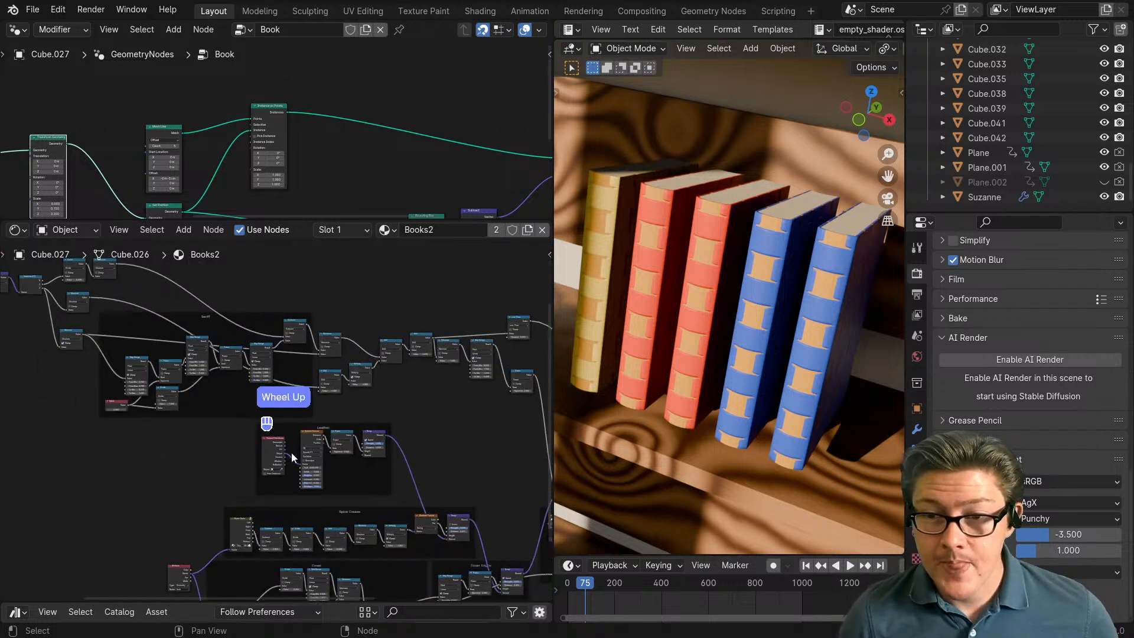
pyautogui.keyDown('ctrl'); pyautogui.keyDown('shift'); pyautogui.click(327, 443); pyautogui.keyUp('shift'); pyautogui.keyUp('ctrl')
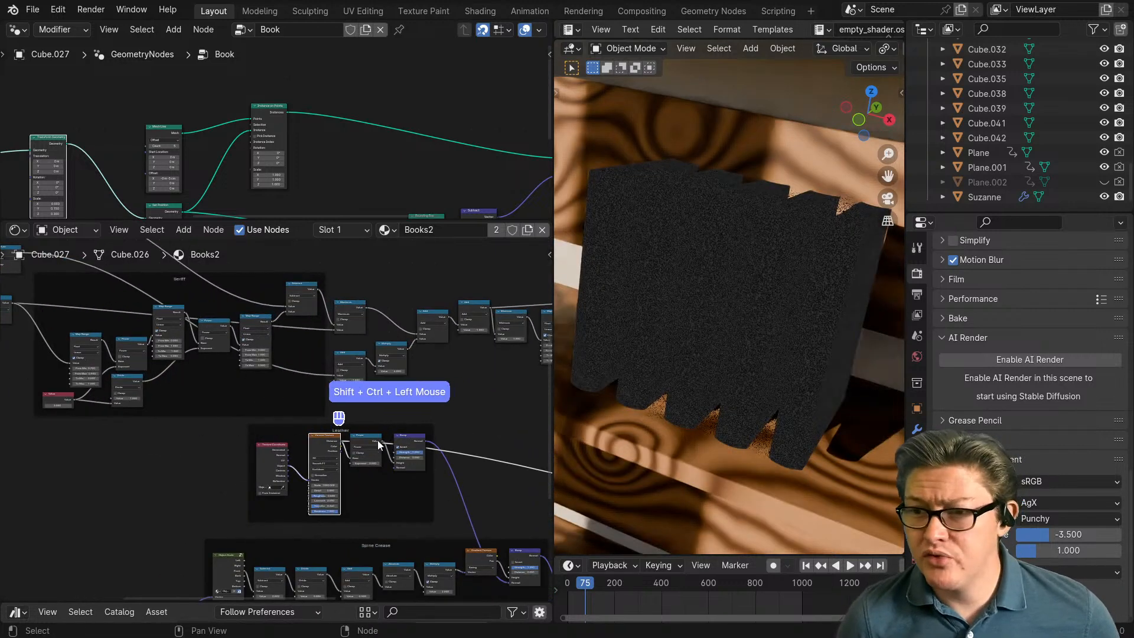
# Step: Preview the letter Voronoi Texture's Distance, Color and Position outputs on the books
pyautogui.scroll(-1, 420, 437)
pyautogui.scroll(-1, 421, 437)
pyautogui.moveTo(254, 394); pyautogui.dragTo(482, 460, button='middle')
pyautogui.moveTo(183, 437); pyautogui.dragTo(243, 385, button='middle')
pyautogui.scroll(4, 319, 455)
pyautogui.keyDown('ctrl'); pyautogui.keyDown('shift'); pyautogui.click(369, 436); pyautogui.keyUp('shift'); pyautogui.keyUp('ctrl')
pyautogui.scroll(4, 261, 416)
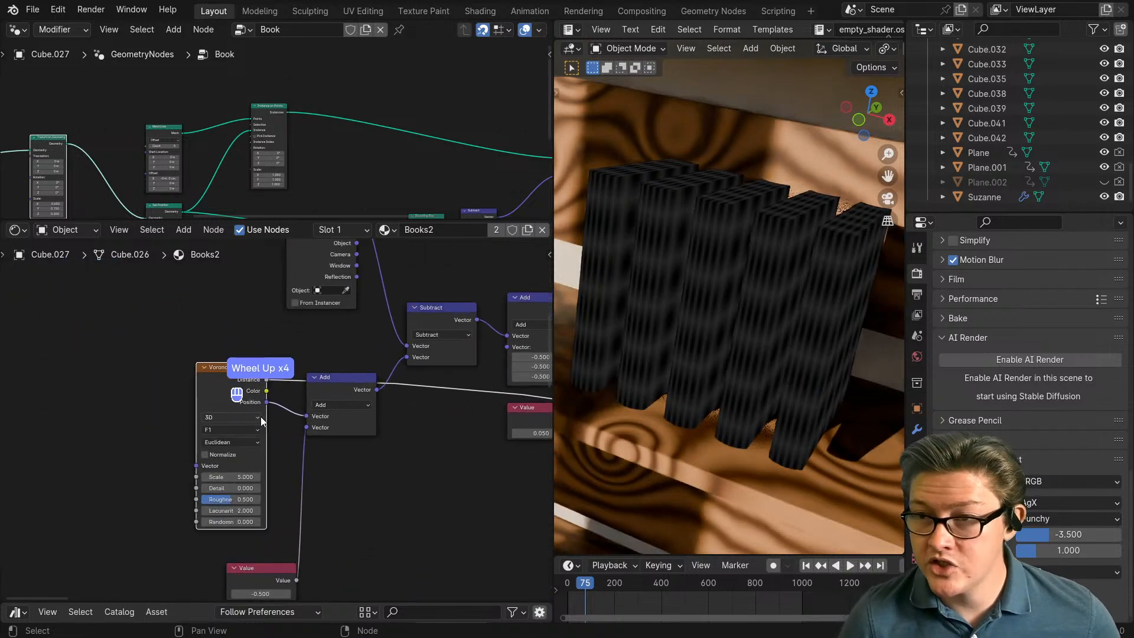
pyautogui.keyDown('ctrl'); pyautogui.keyDown('shift'); pyautogui.click(242, 391); pyautogui.keyUp('shift'); pyautogui.keyUp('ctrl')
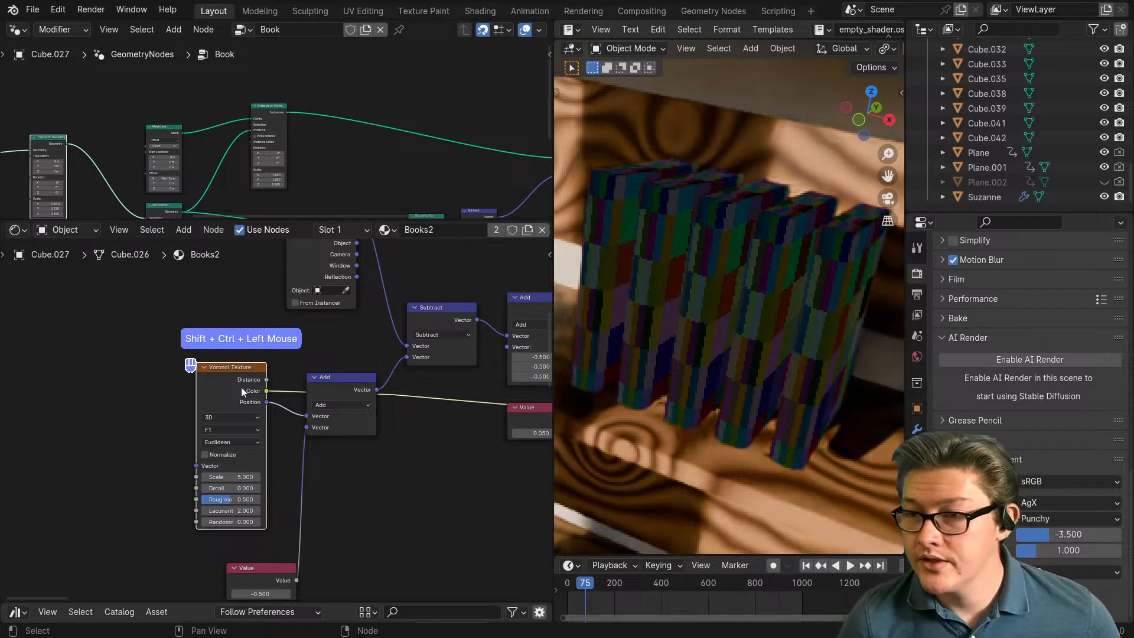
pyautogui.keyDown('ctrl'); pyautogui.keyDown('shift'); pyautogui.click(241, 387); pyautogui.keyUp('shift'); pyautogui.keyUp('ctrl')
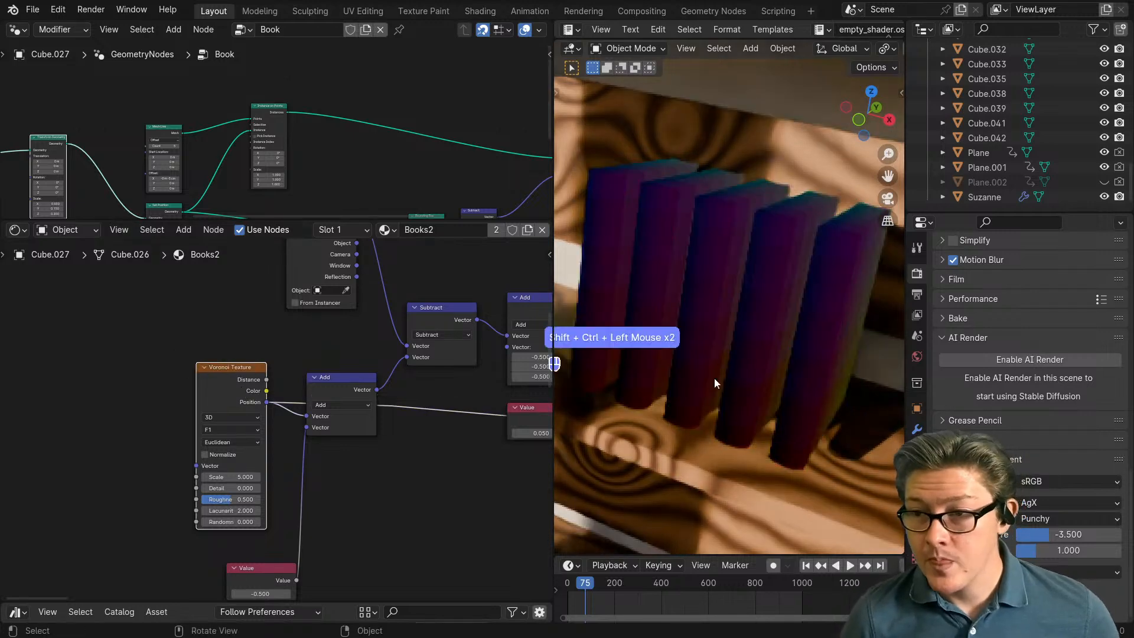
pyautogui.moveTo(626, 383); pyautogui.dragTo(682, 402, button='middle')
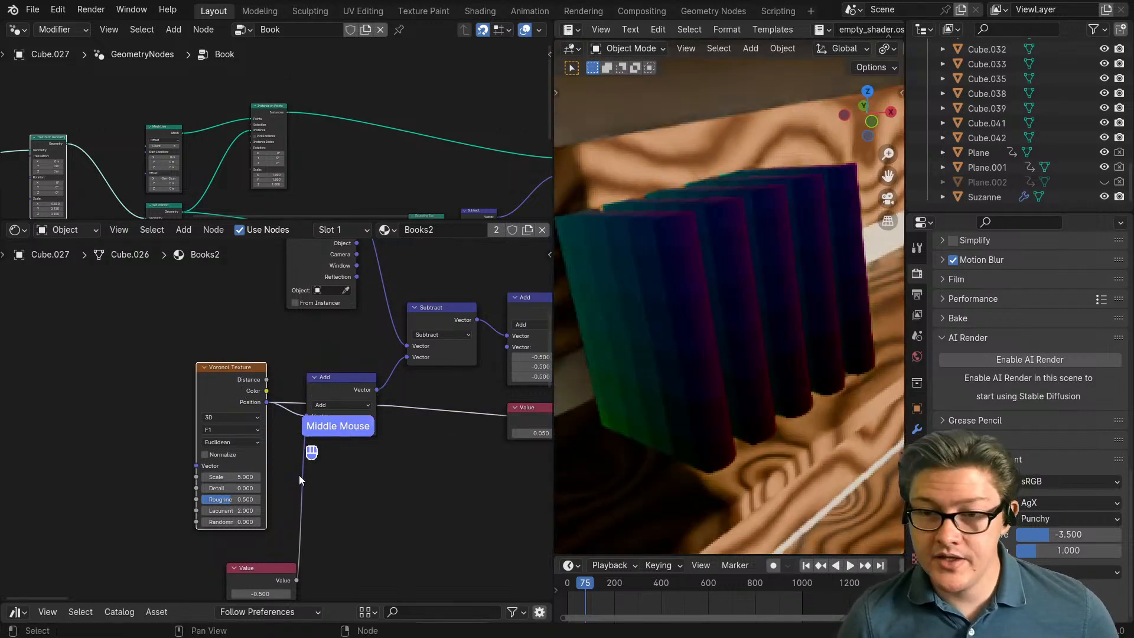
# Step: Set the letter Voronoi Texture's Randomness to 1.000 and view the resulting cells from the cover side
pyautogui.moveTo(299, 474); pyautogui.dragTo(393, 438, button='middle')
pyautogui.moveTo(328, 484); pyautogui.dragTo(487, 473)
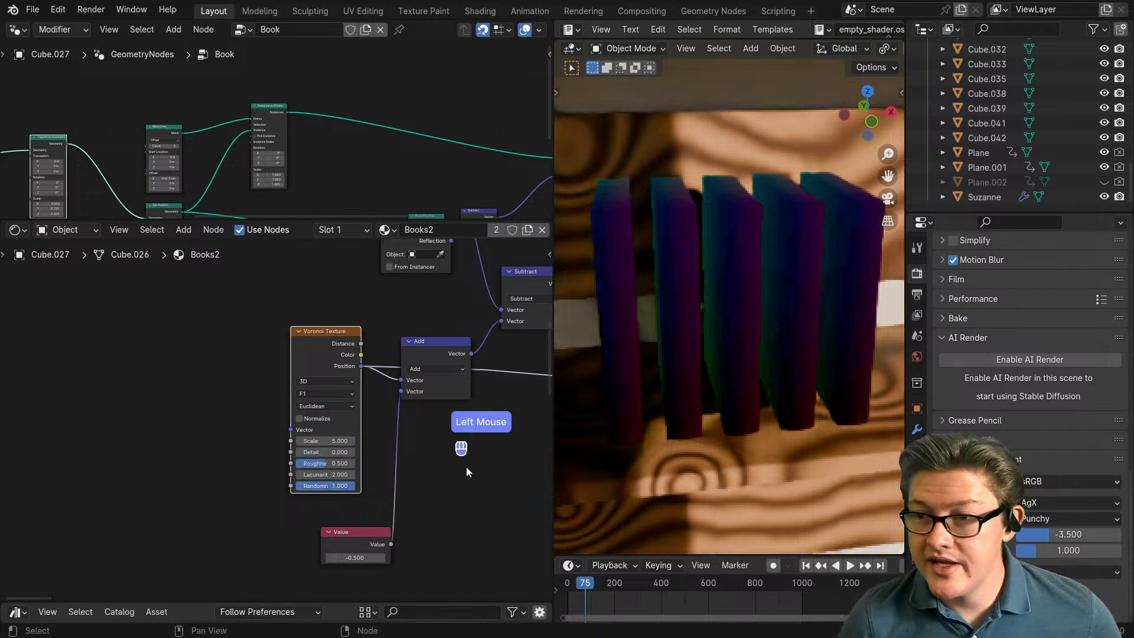
pyautogui.moveTo(766, 378); pyautogui.dragTo(735, 340, button='middle')
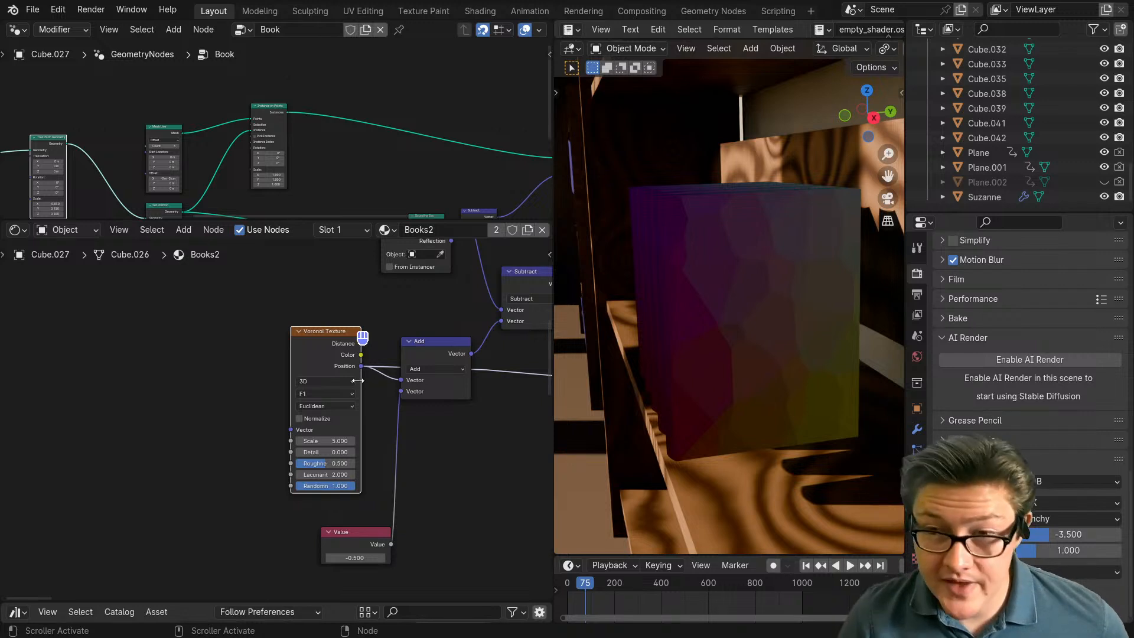
# Step: Place the Voronoi Texture directly above its Value node and lower the Add node they feed so that it sits beside them
pyautogui.scroll(-3, 355, 379)
pyautogui.moveTo(314, 361); pyautogui.dragTo(306, 326)
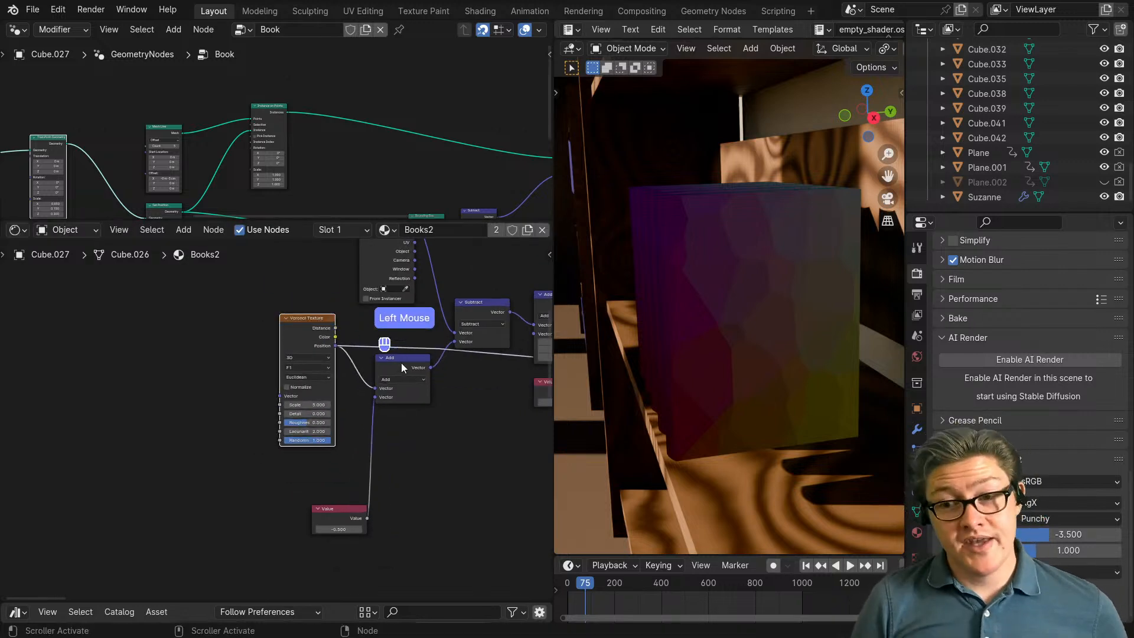
pyautogui.moveTo(402, 363); pyautogui.dragTo(396, 389)
pyautogui.moveTo(345, 511); pyautogui.dragTo(265, 361)
pyautogui.press('g')
pyautogui.click(280, 373)
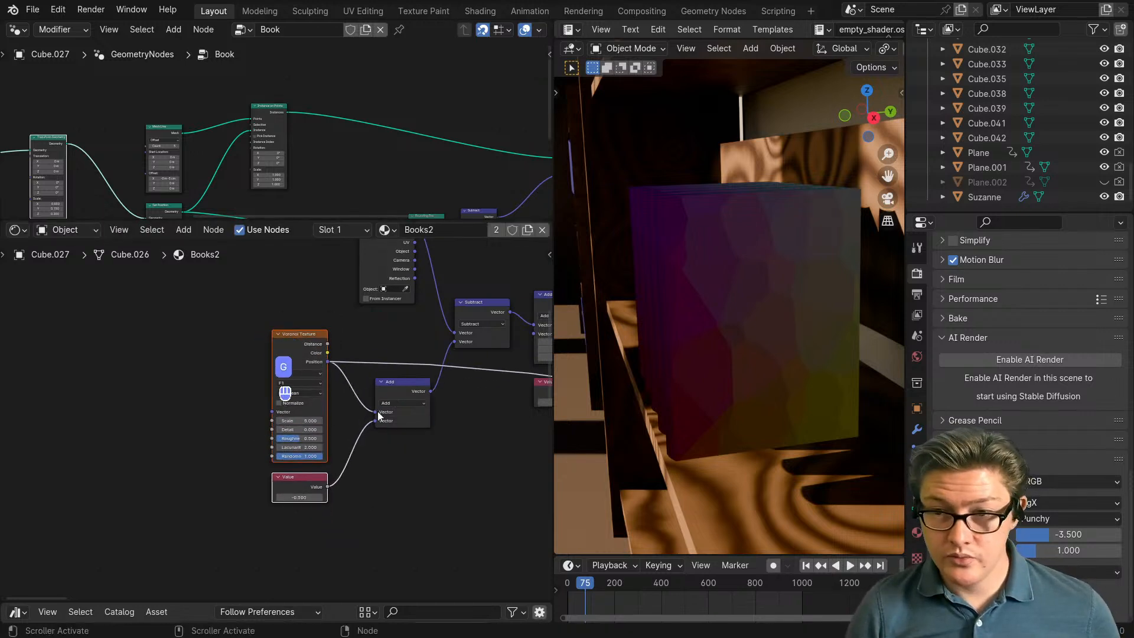
pyautogui.moveTo(404, 388); pyautogui.dragTo(393, 401)
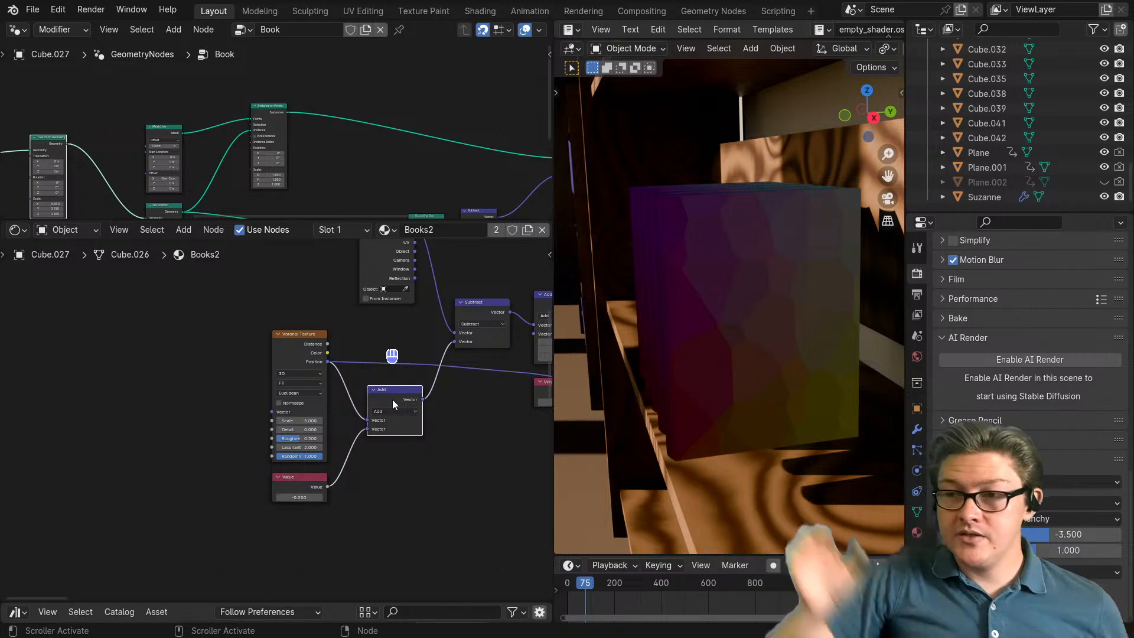
# Step: Inspect the randomized Voronoi cells on the books, and switch the preview back to the final Mix Shader before the Material Output
pyautogui.moveTo(670, 409); pyautogui.dragTo(743, 390, button='middle')
pyautogui.keyDown('shift'); pyautogui.moveTo(807, 350); pyautogui.dragTo(759, 343, button='middle'); pyautogui.keyUp('shift')
pyautogui.scroll(4, 735, 374)
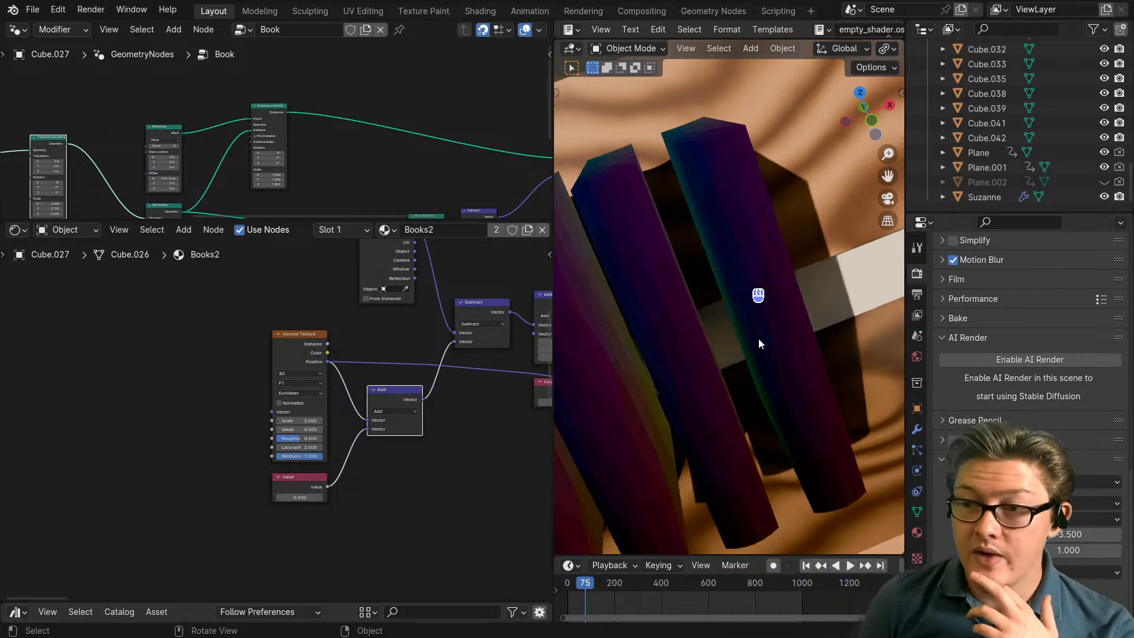
pyautogui.moveTo(758, 339); pyautogui.dragTo(714, 358, button='middle')
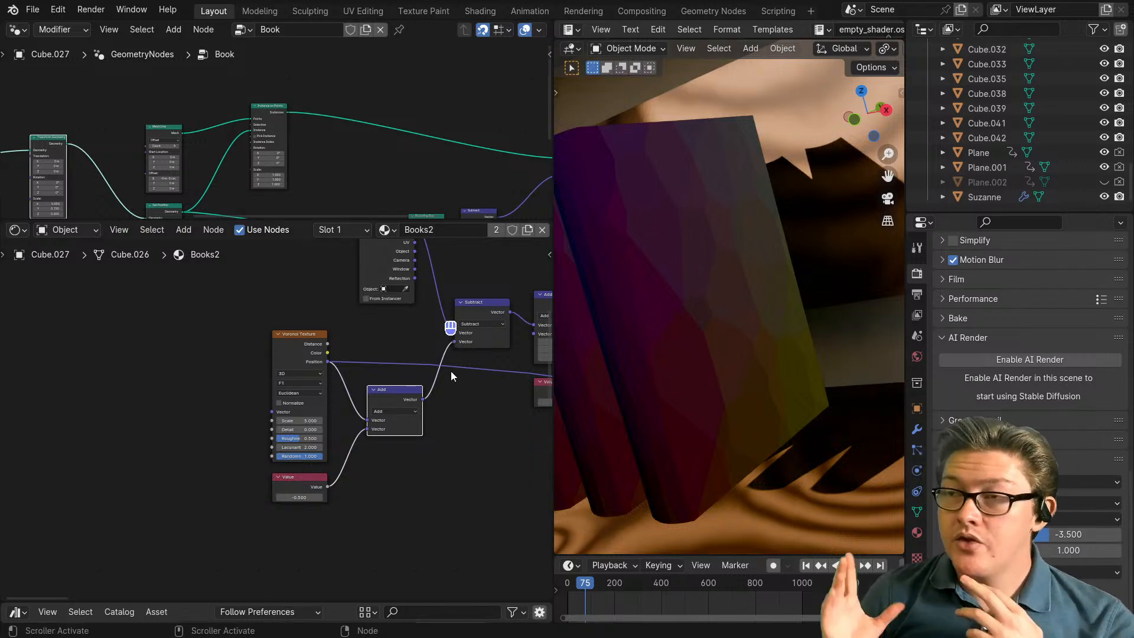
pyautogui.scroll(-4, 410, 388)
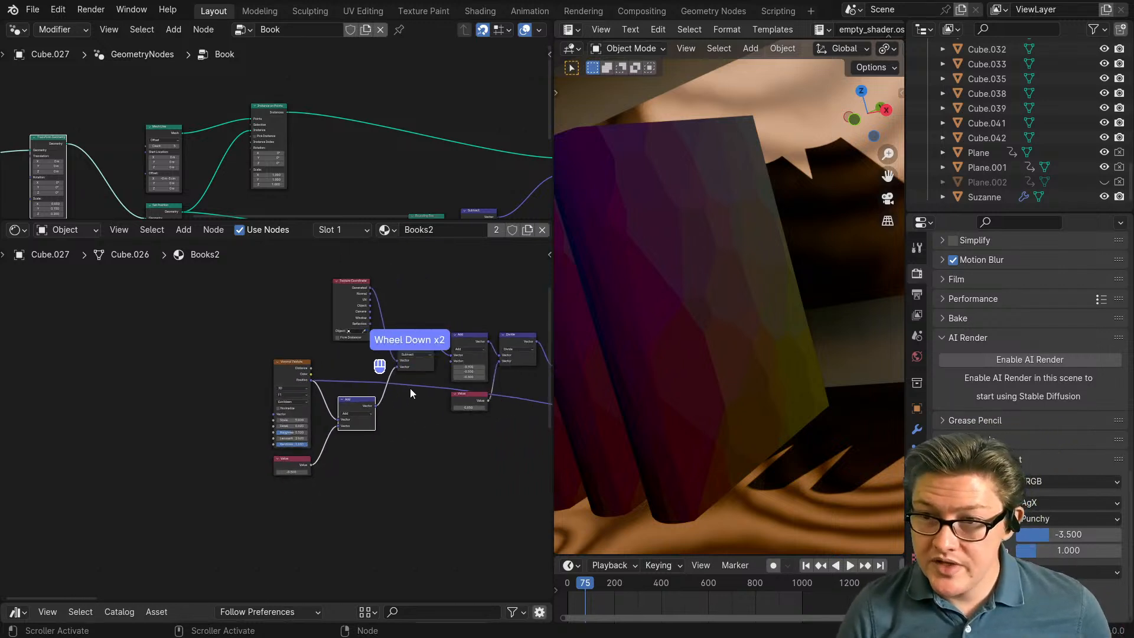
pyautogui.scroll(4, 333, 470)
pyautogui.scroll(-4, 396, 421)
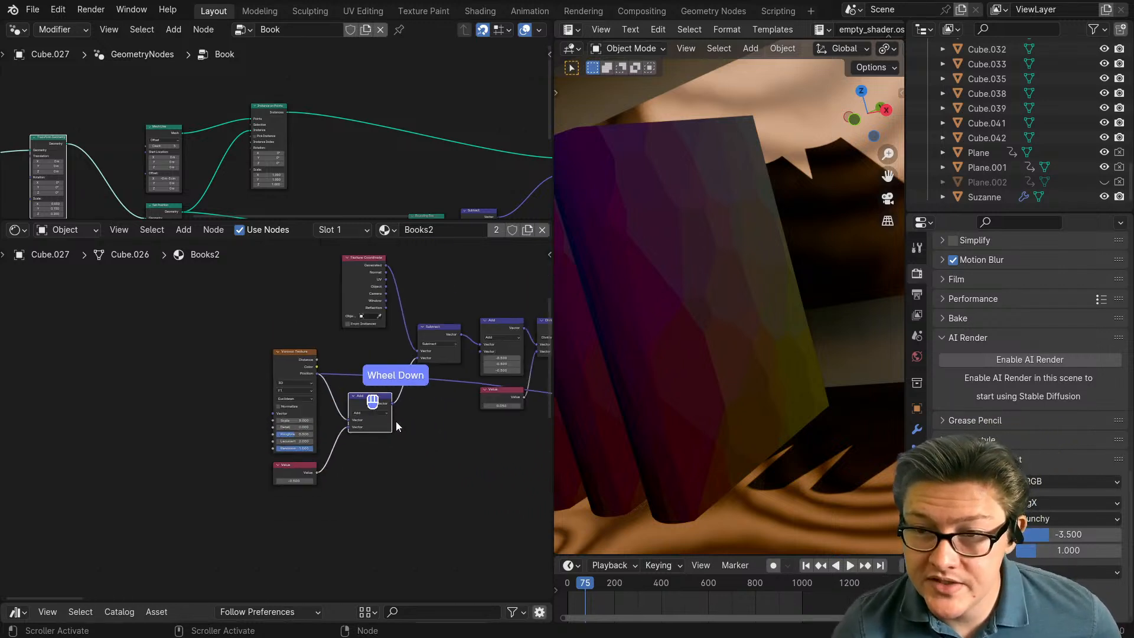
pyautogui.moveTo(380, 466); pyautogui.dragTo(313, 436, button='middle')
pyautogui.keyDown('ctrl'); pyautogui.keyDown('shift'); pyautogui.click(408, 506); pyautogui.keyUp('shift'); pyautogui.keyUp('ctrl')
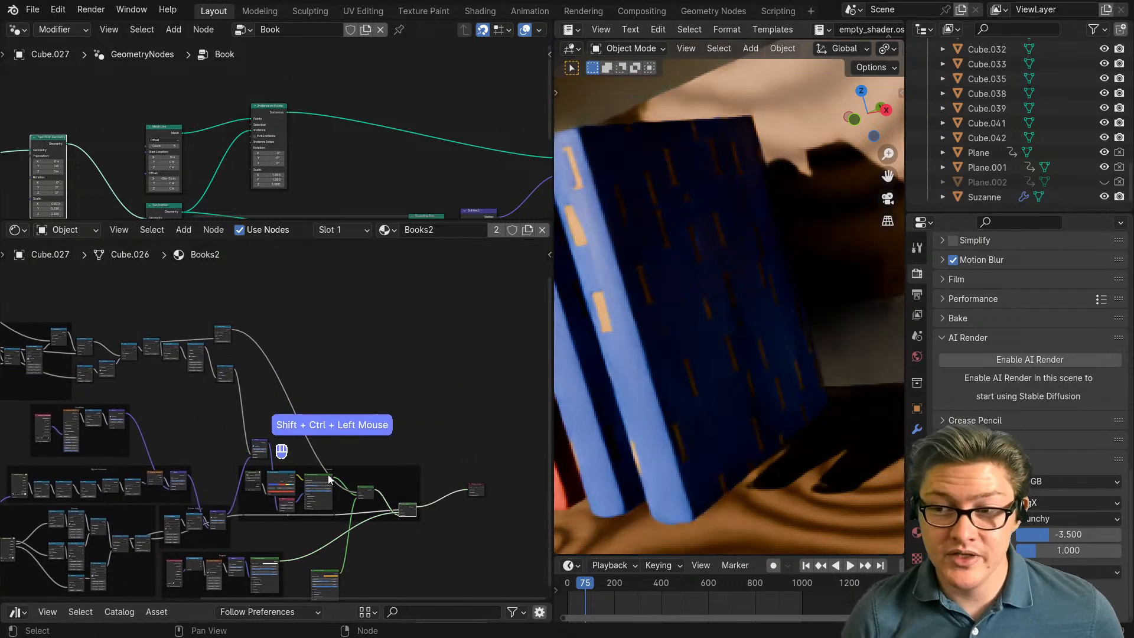
# Step: Examine how the randomized gold letters are distributed and overlap on the book covers and spines
pyautogui.moveTo(253, 464); pyautogui.dragTo(278, 486, button='middle')
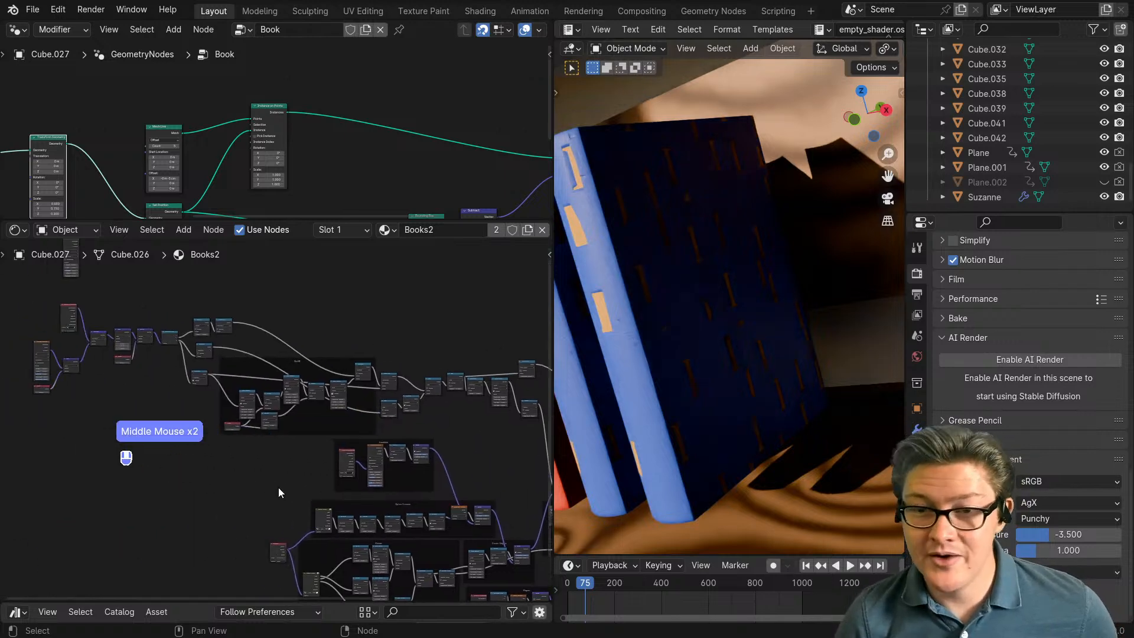
pyautogui.scroll(1, 253, 489)
pyautogui.moveTo(168, 468); pyautogui.dragTo(264, 523, button='middle')
pyautogui.scroll(3, 265, 521)
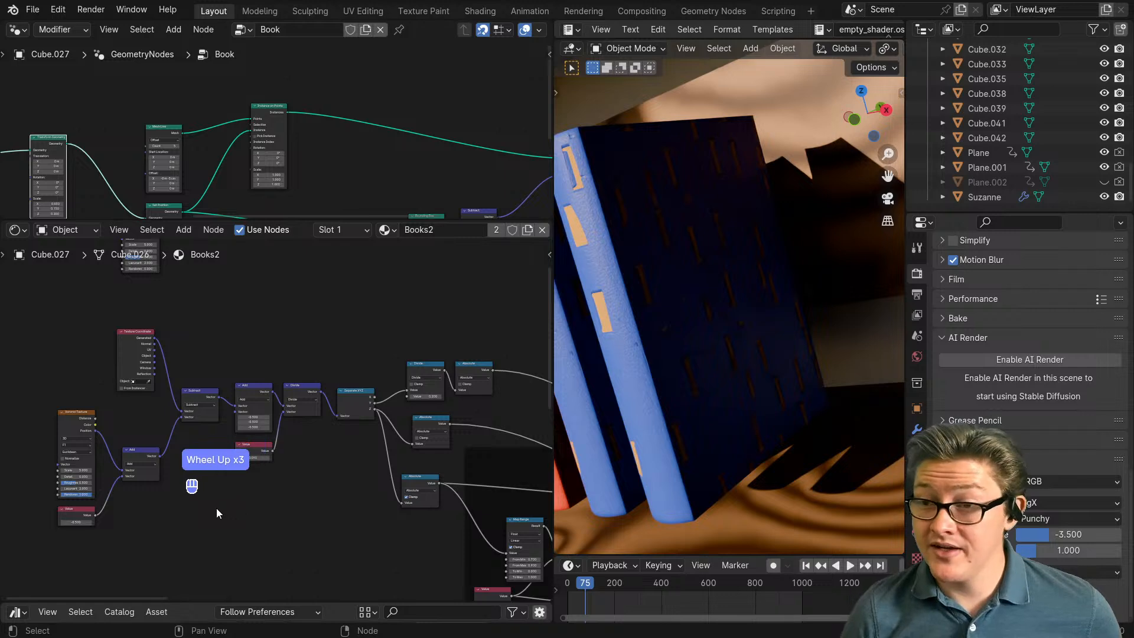
pyautogui.moveTo(196, 507); pyautogui.dragTo(245, 532, button='middle')
pyautogui.scroll(4, 245, 526)
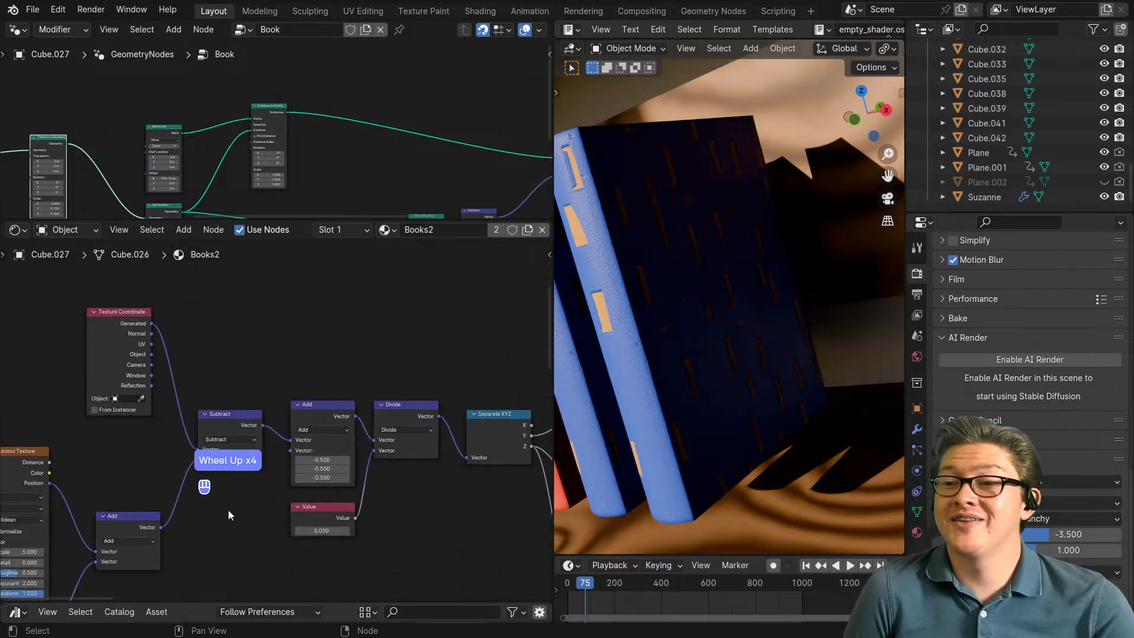
pyautogui.moveTo(587, 381); pyautogui.dragTo(672, 364, button='middle')
pyautogui.scroll(-1, 718, 366)
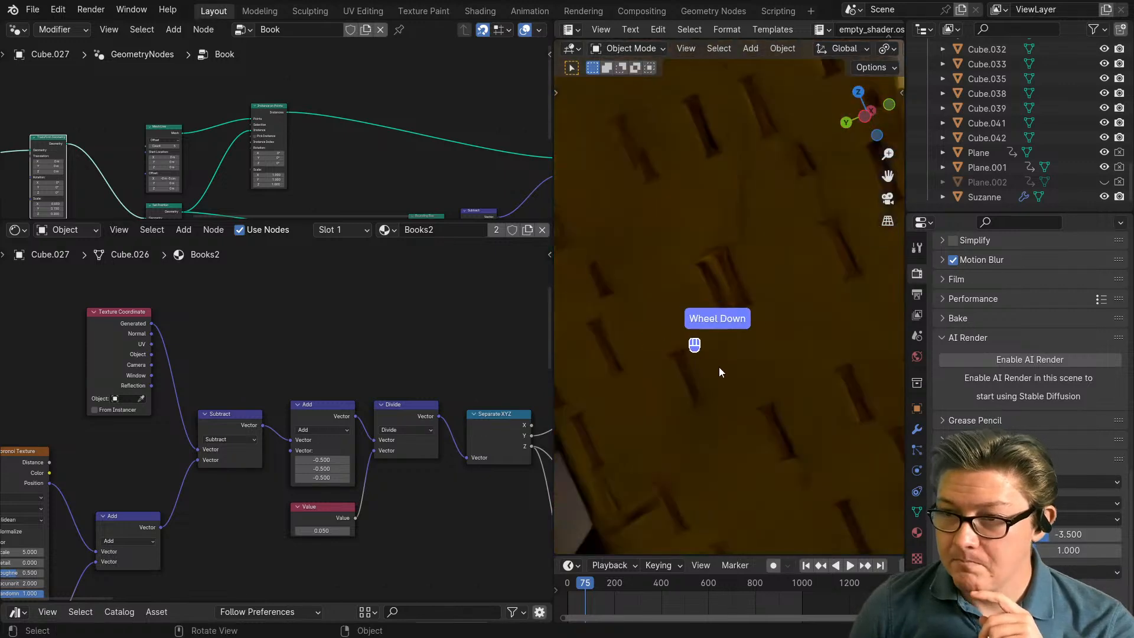
pyautogui.moveTo(783, 414); pyautogui.dragTo(690, 406, button='middle')
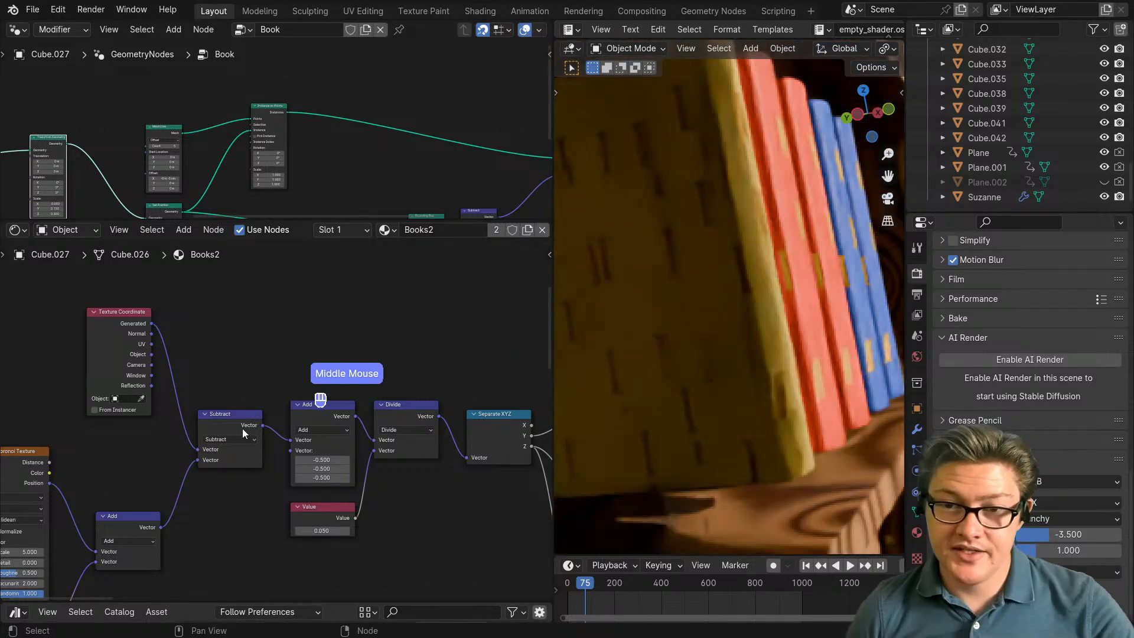
# Step: Preview in turn the Generated coordinates, the Voronoi Position output and the Subtract result on the books
pyautogui.keyDown('ctrl'); pyautogui.keyDown('shift'); pyautogui.click(106, 328); pyautogui.keyUp('shift'); pyautogui.keyUp('ctrl')
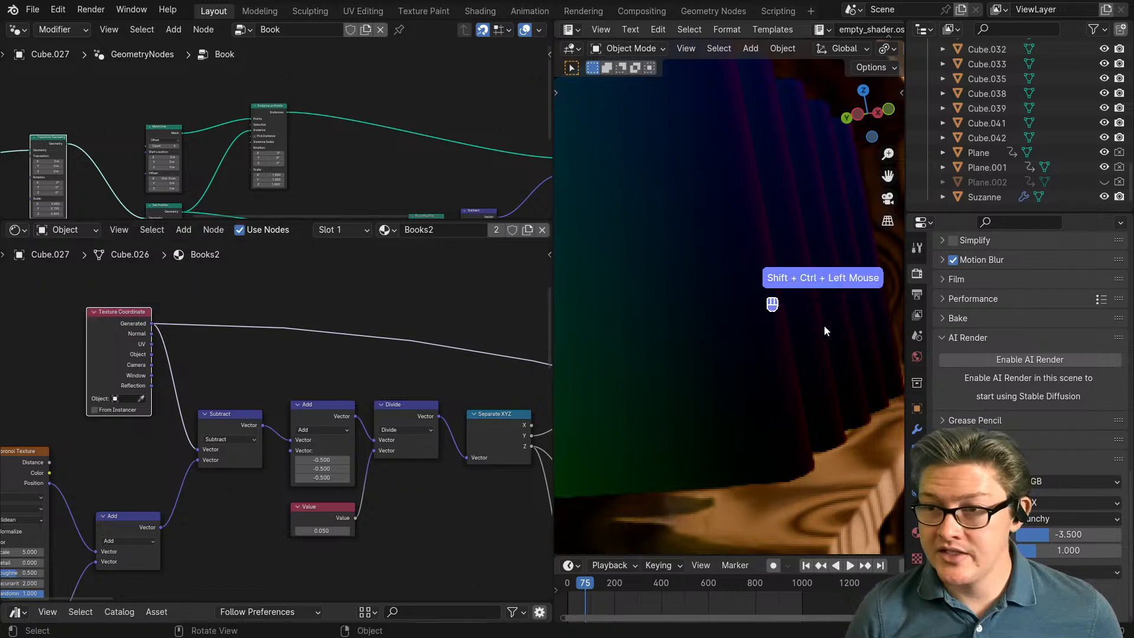
pyautogui.scroll(-1, 799, 319)
pyautogui.moveTo(798, 321); pyautogui.dragTo(614, 373, button='middle')
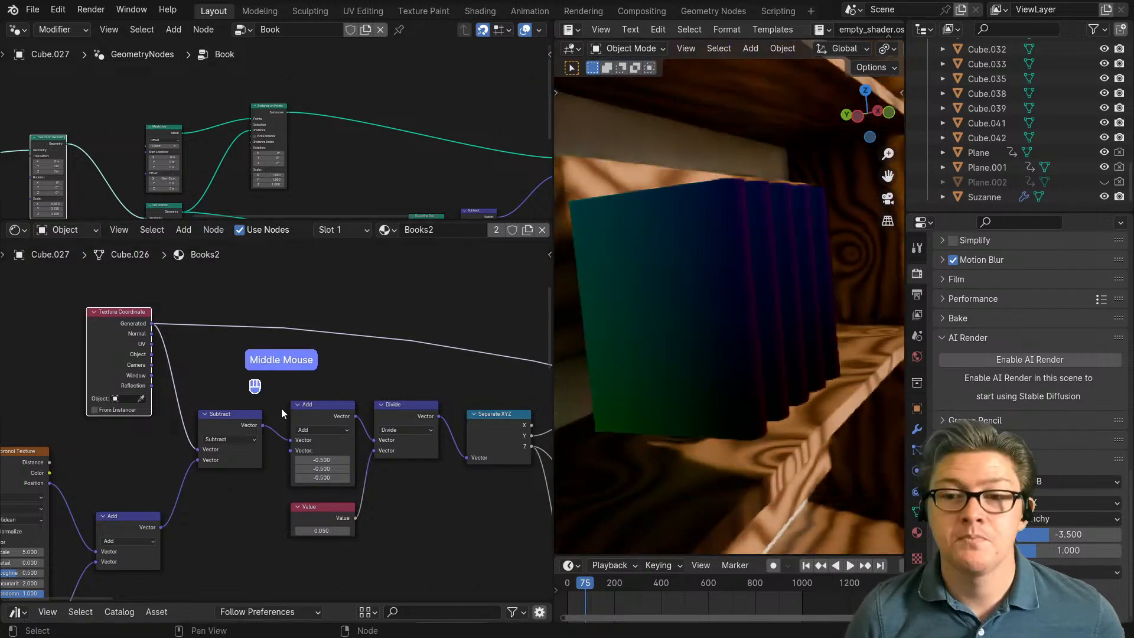
pyautogui.moveTo(231, 457); pyautogui.dragTo(222, 445, button='middle')
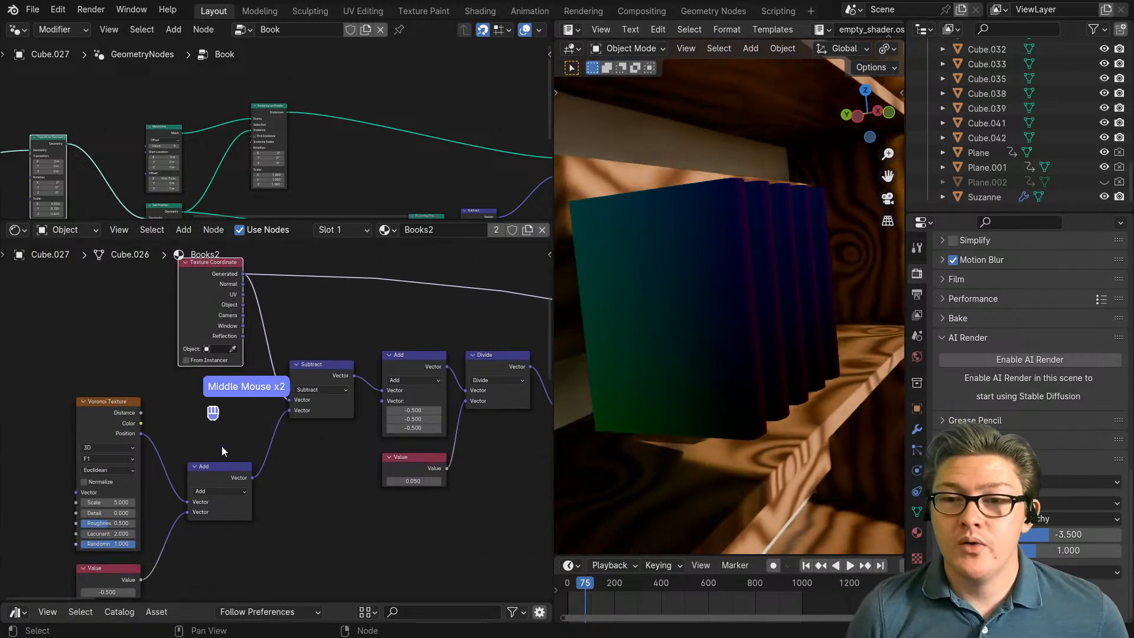
pyautogui.keyDown('ctrl'); pyautogui.keyDown('shift'); pyautogui.click(99, 407); pyautogui.keyUp('shift'); pyautogui.keyUp('ctrl')
pyautogui.keyDown('ctrl'); pyautogui.keyDown('shift'); pyautogui.click(99, 407); pyautogui.keyUp('shift'); pyautogui.keyUp('ctrl')
pyautogui.keyDown('ctrl'); pyautogui.keyDown('shift'); pyautogui.click(99, 406); pyautogui.keyUp('shift'); pyautogui.keyUp('ctrl')
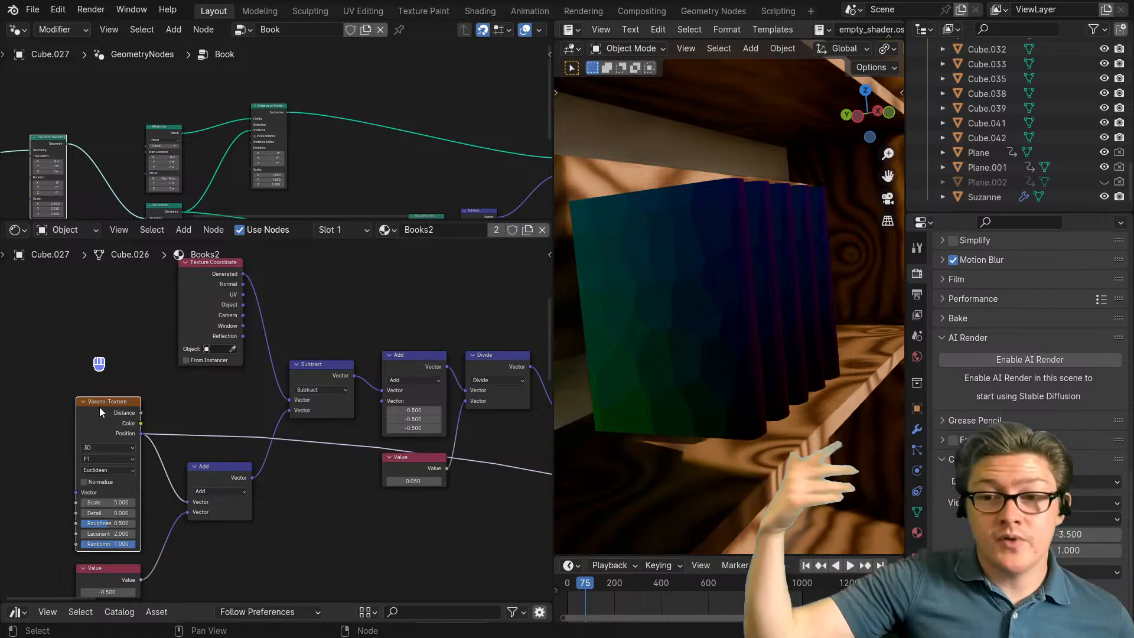
pyautogui.keyDown('ctrl'); pyautogui.keyDown('shift'); pyautogui.click(303, 375); pyautogui.keyUp('shift'); pyautogui.keyUp('ctrl')
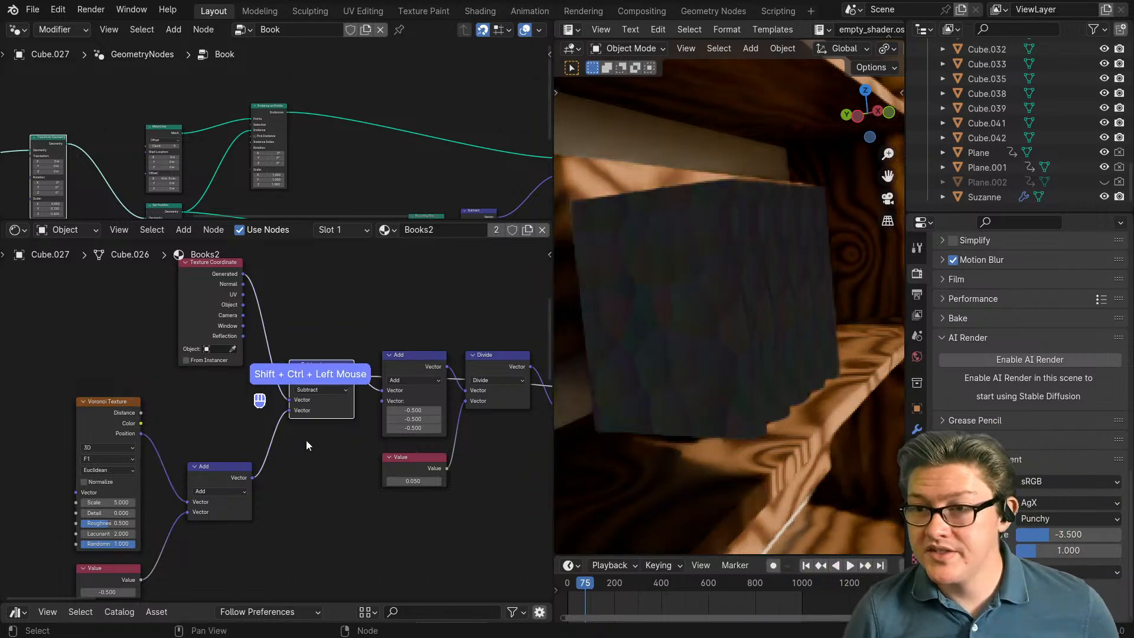
# Step: Move the Texture Coordinate node away from the Subtract node so that it sits above the Voronoi Texture
pyautogui.scroll(-1, 338, 456)
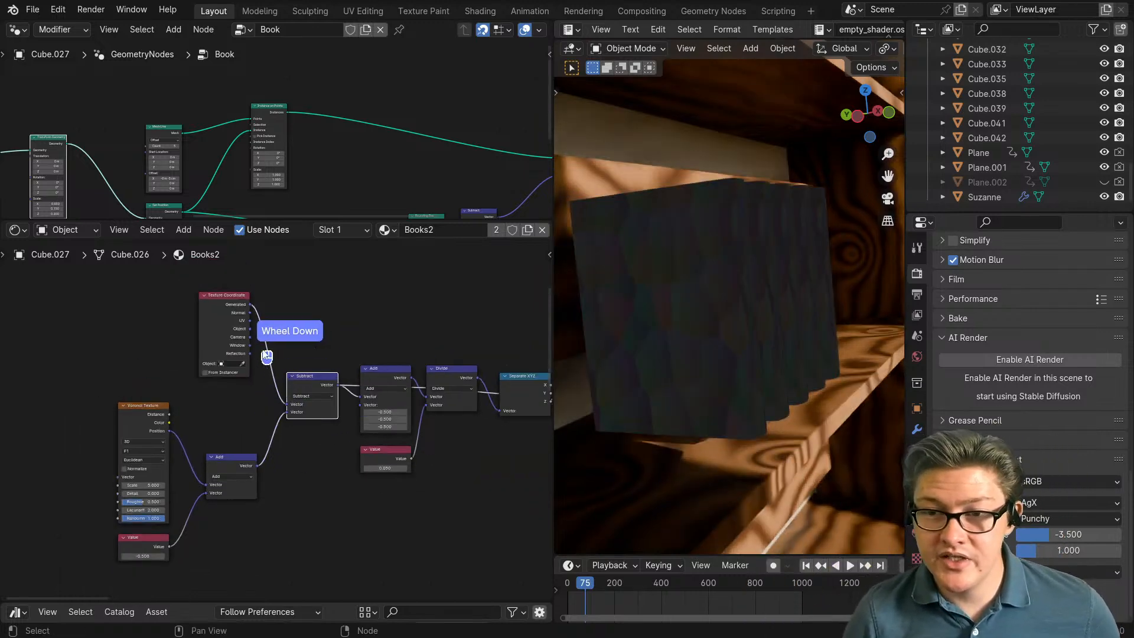
pyautogui.moveTo(214, 345); pyautogui.dragTo(155, 347)
pyautogui.moveTo(319, 403); pyautogui.dragTo(118, 372, button='middle')
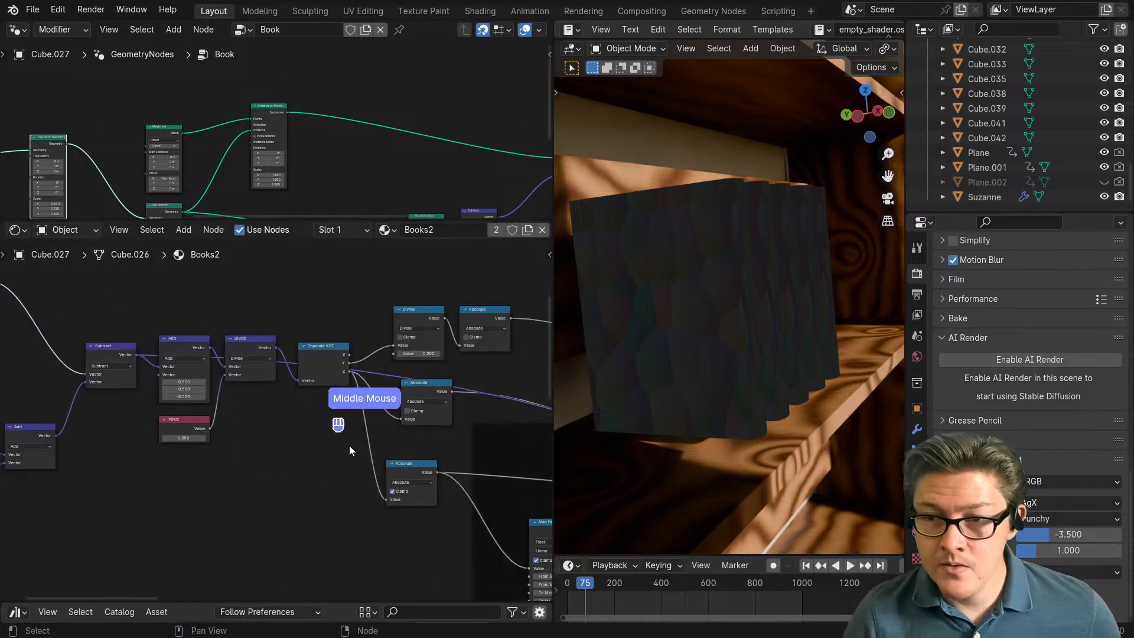
# Step: Feed the Subtract result into a new vector Add node with -0.5 on all three axes and preview it
pyautogui.hotkey('alt', 'm')
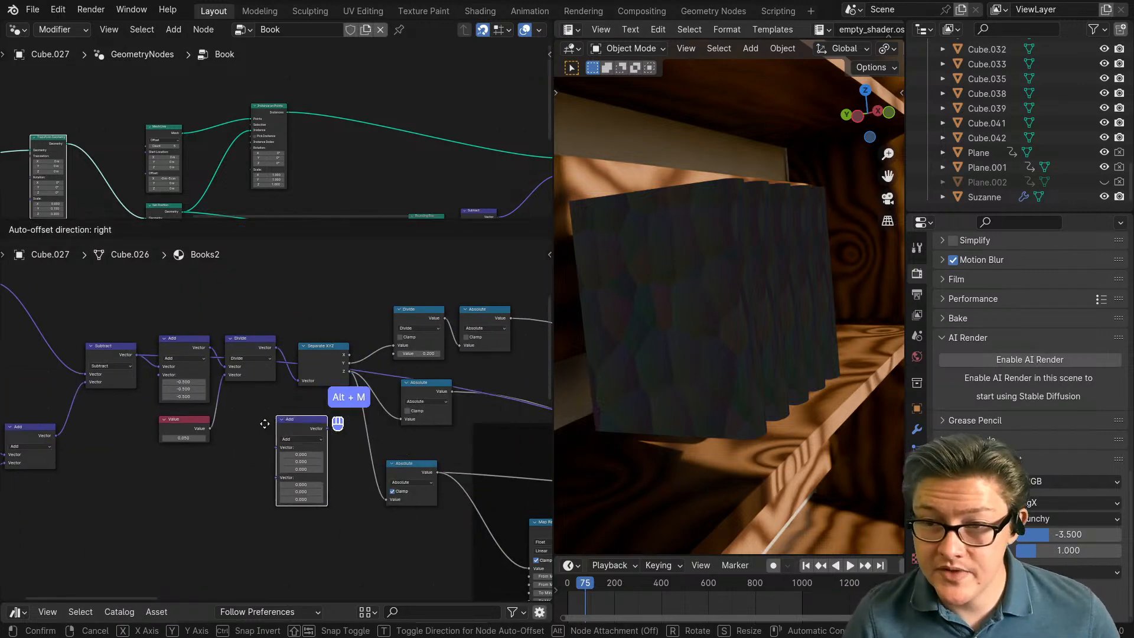
pyautogui.click(249, 419)
pyautogui.moveTo(135, 355); pyautogui.dragTo(247, 446)
pyautogui.keyDown('ctrl'); pyautogui.keyDown('shift'); pyautogui.click(254, 424); pyautogui.keyUp('shift'); pyautogui.keyUp('ctrl')
pyautogui.click(276, 464)
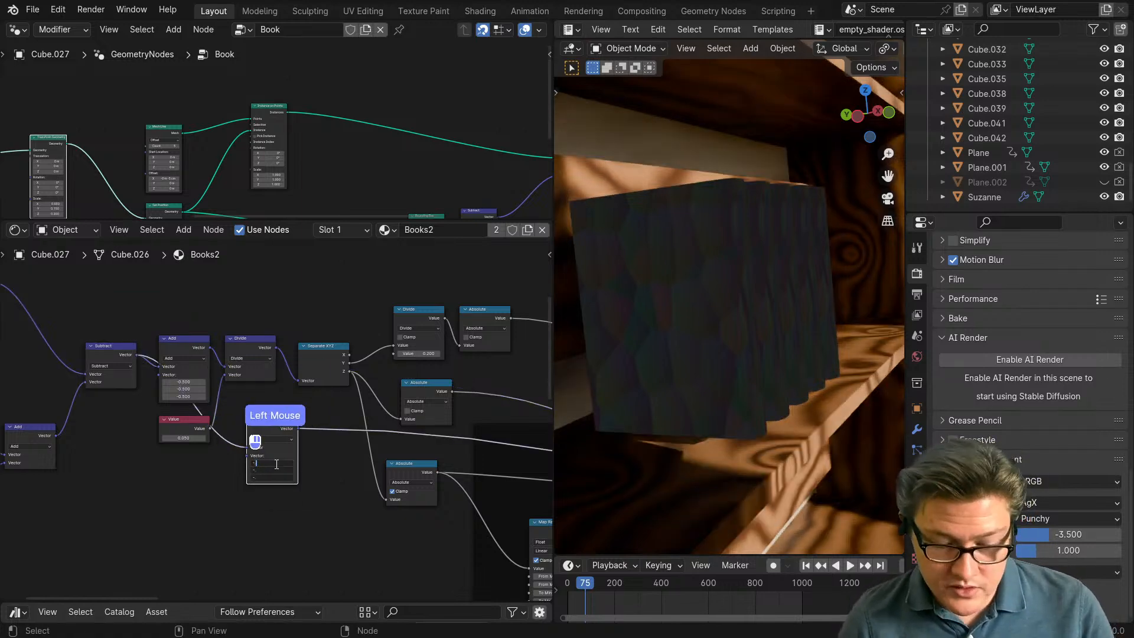
pyautogui.press('Return')
pyautogui.scroll(2, 296, 512)
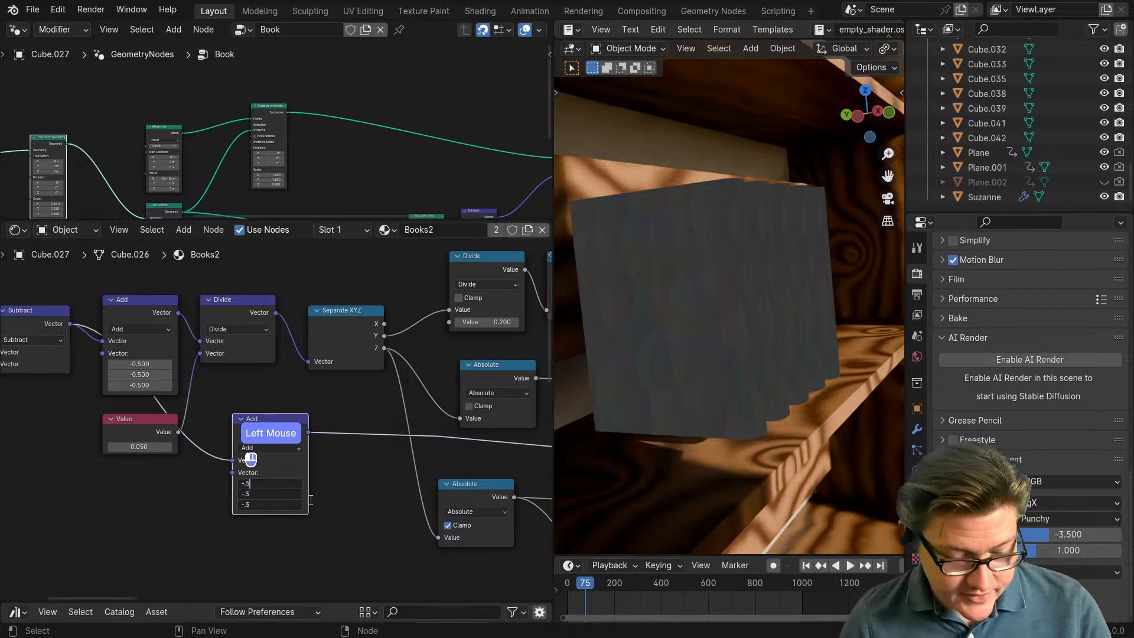
pyautogui.press('Return')
pyautogui.scroll(-2, 307, 501)
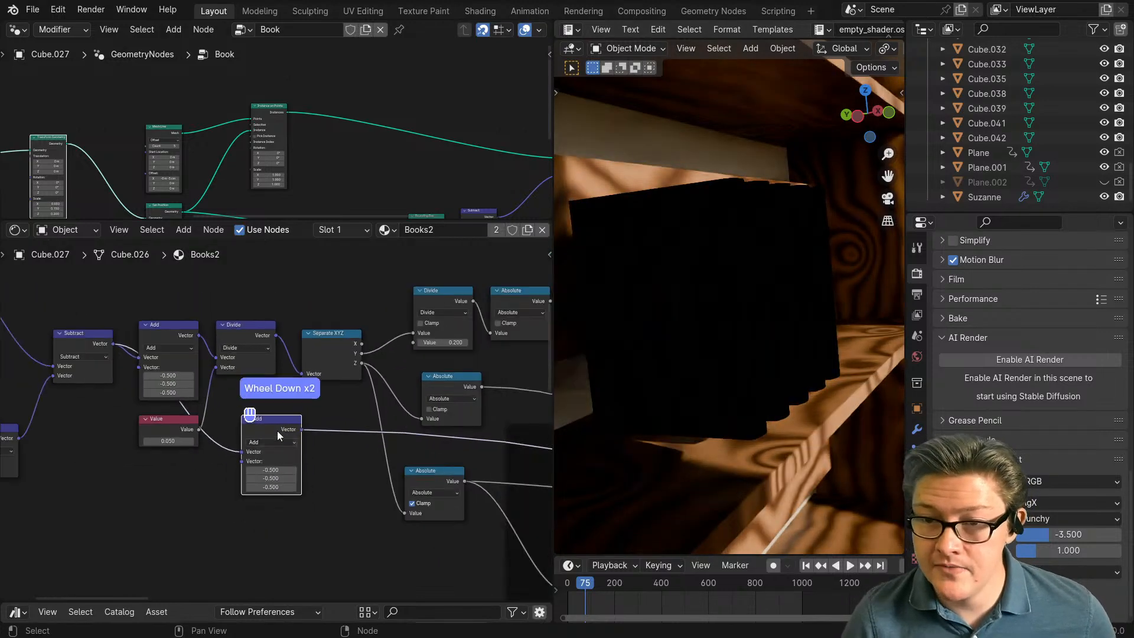
# Step: Insert a vector Multiply node with 10 on all three axes into the preview link after the new Add node
pyautogui.moveTo(277, 430); pyautogui.dragTo(183, 508)
pyautogui.hotkey('alt', 'm')
pyautogui.click(266, 487)
pyautogui.moveTo(268, 486); pyautogui.dragTo(242, 400, button='middle')
pyautogui.click(257, 420)
pyautogui.click(260, 416)
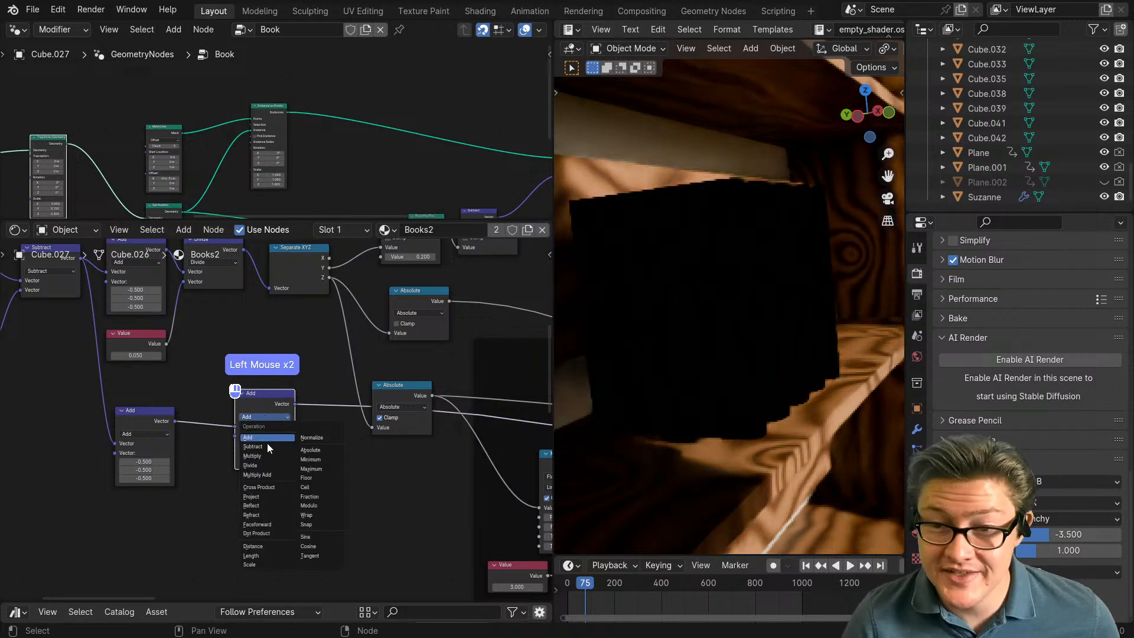
pyautogui.click(261, 456)
pyautogui.scroll(2, 282, 496)
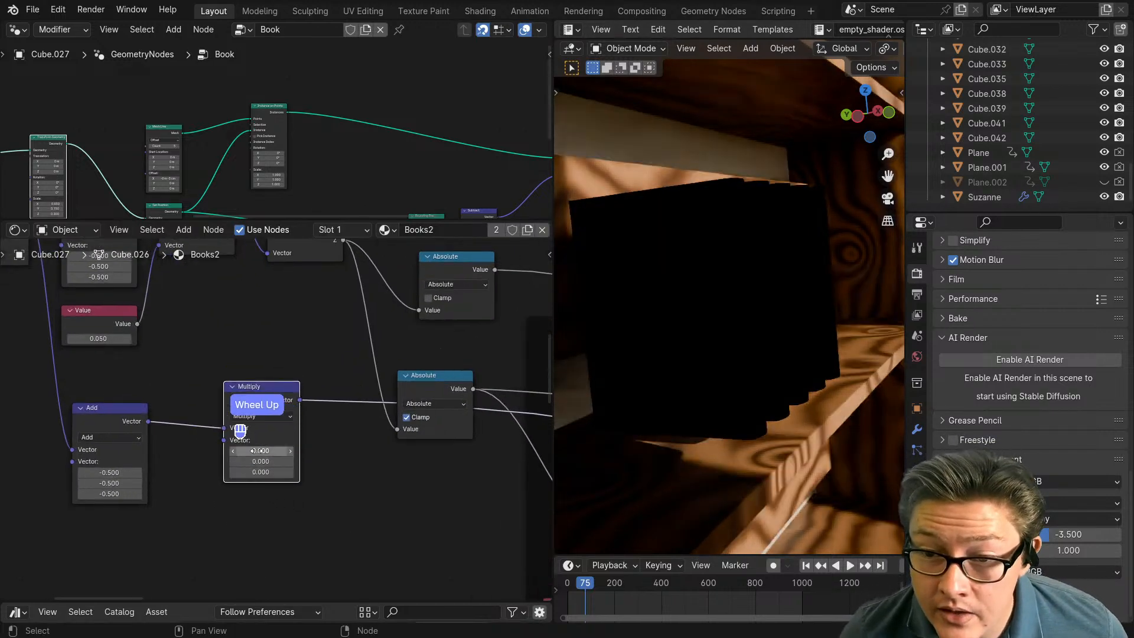
pyautogui.moveTo(254, 450); pyautogui.dragTo(254, 472)
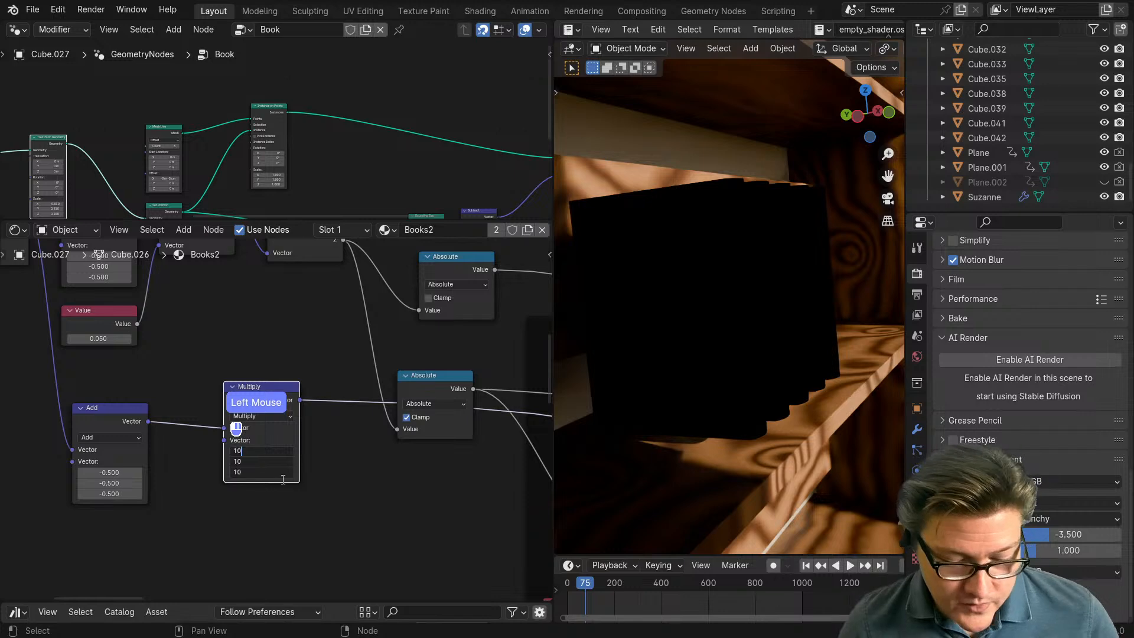
pyautogui.write('10')
pyautogui.click(337, 488)
# Step: Examine the amplified cell gradients on the book cover, and switch the preview back to the final Mix Shader
pyautogui.scroll(5, 725, 335)
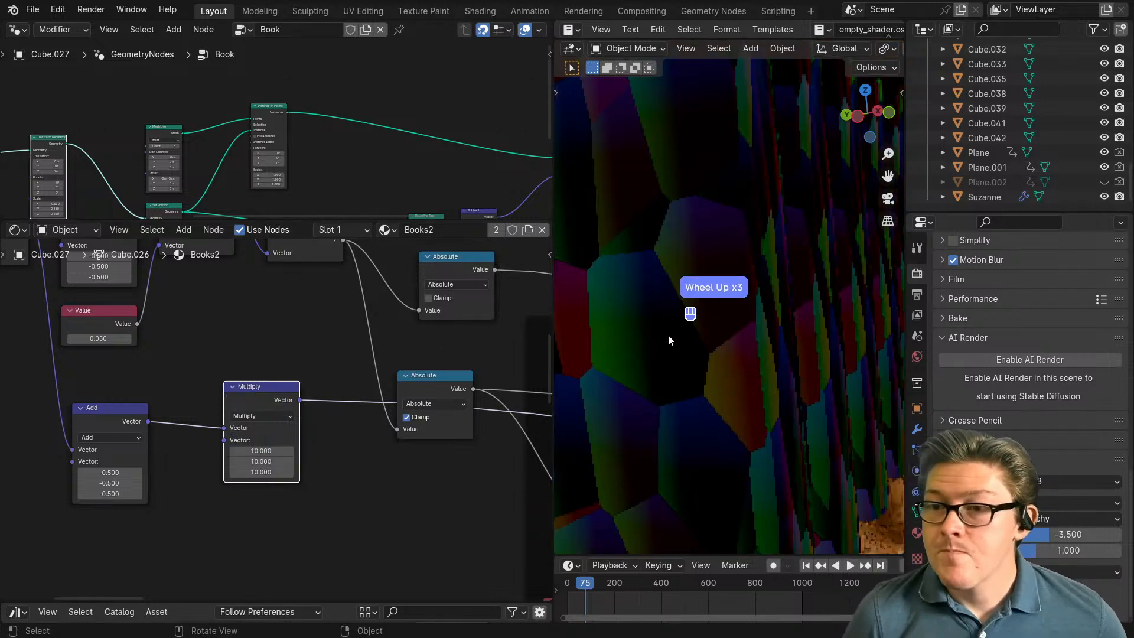
pyautogui.moveTo(650, 313); pyautogui.dragTo(679, 332, button='middle')
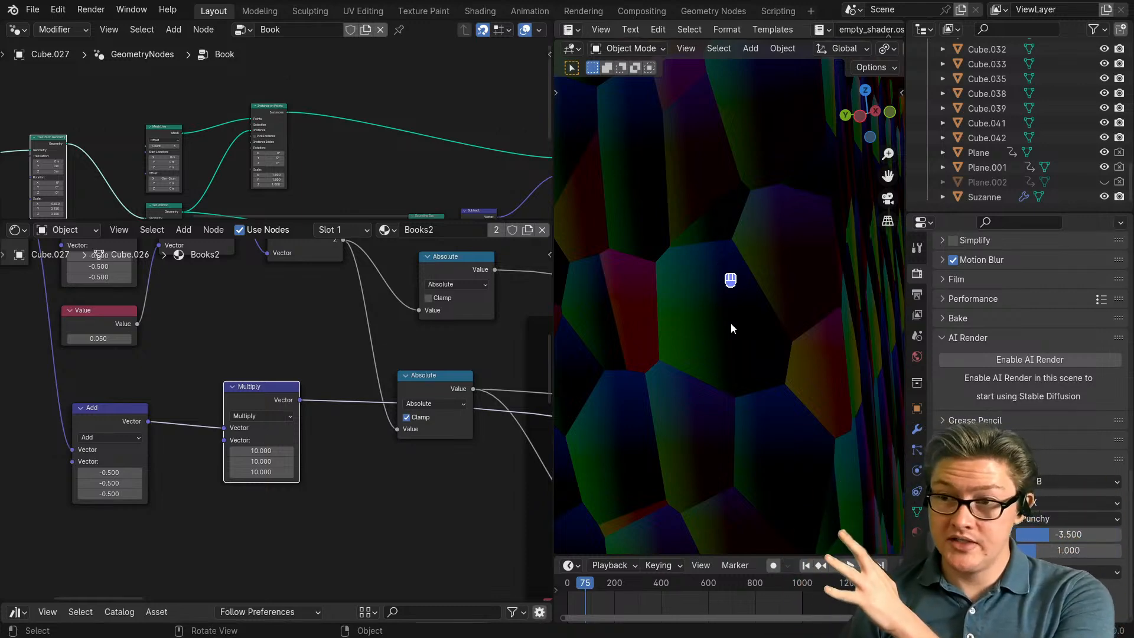
pyautogui.scroll(-3, 366, 352)
pyautogui.moveTo(311, 350); pyautogui.dragTo(251, 390, button='middle')
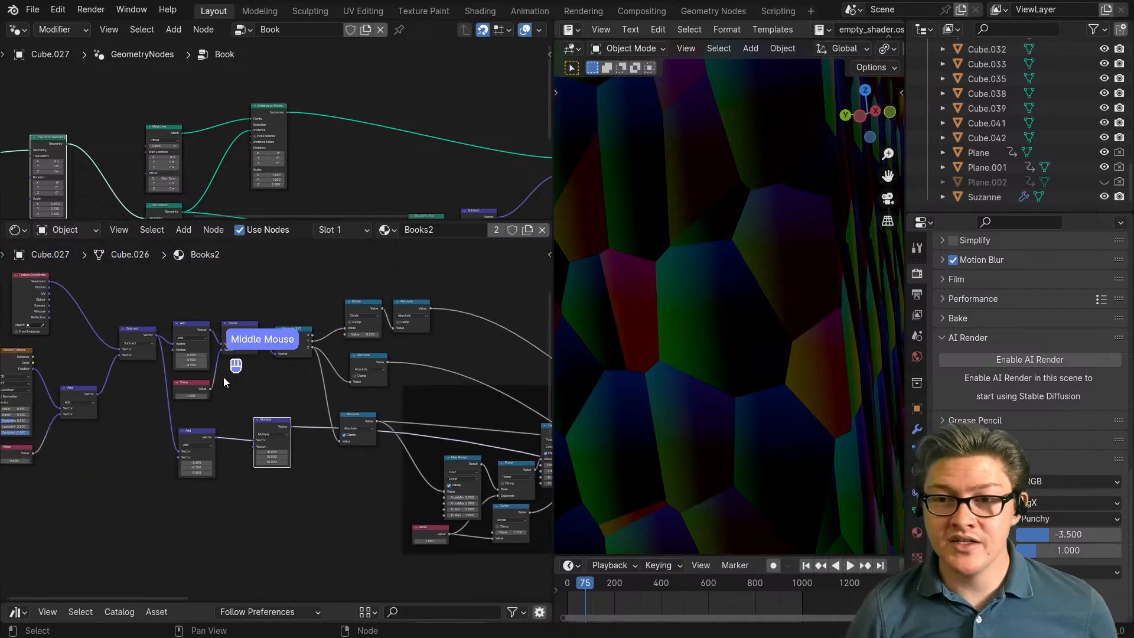
pyautogui.moveTo(88, 345); pyautogui.dragTo(134, 373, button='middle')
pyautogui.moveTo(313, 406); pyautogui.dragTo(133, 393, button='middle')
pyautogui.scroll(-2, 313, 409)
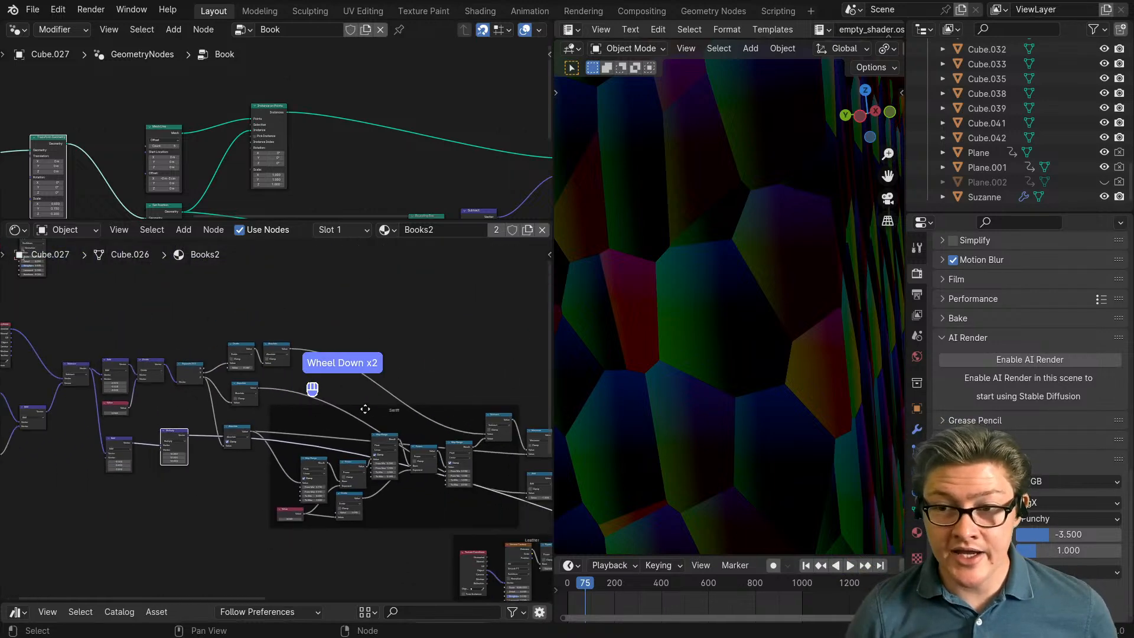
pyautogui.moveTo(365, 408); pyautogui.dragTo(334, 347, button='middle')
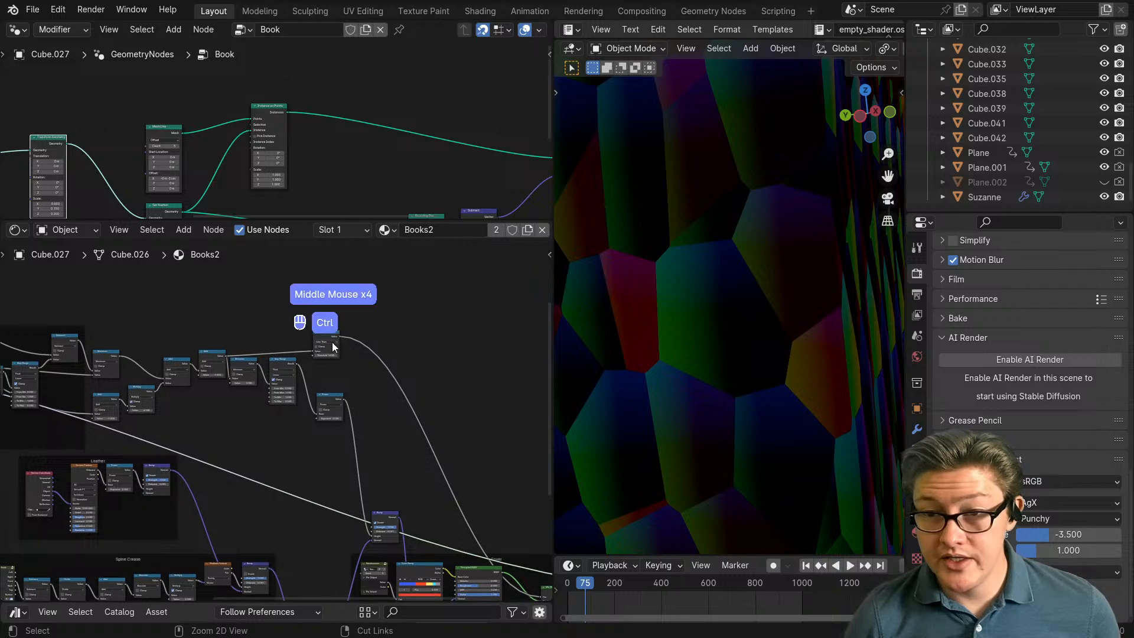
pyautogui.moveTo(436, 462); pyautogui.dragTo(306, 349, button='middle')
pyautogui.keyDown('ctrl'); pyautogui.keyDown('shift'); pyautogui.click(490, 506); pyautogui.keyUp('shift'); pyautogui.keyUp('ctrl')
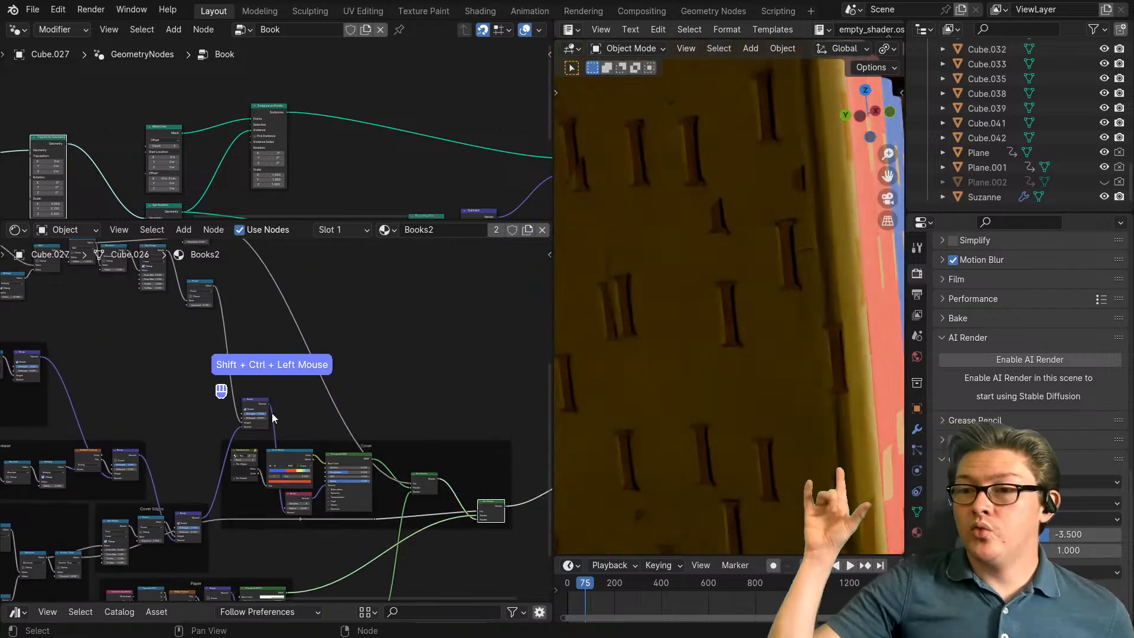
# Step: Set the Voronoi Texture's Randomness to 0 so the letters line up in a regular grid
pyautogui.scroll(-4, 771, 366)
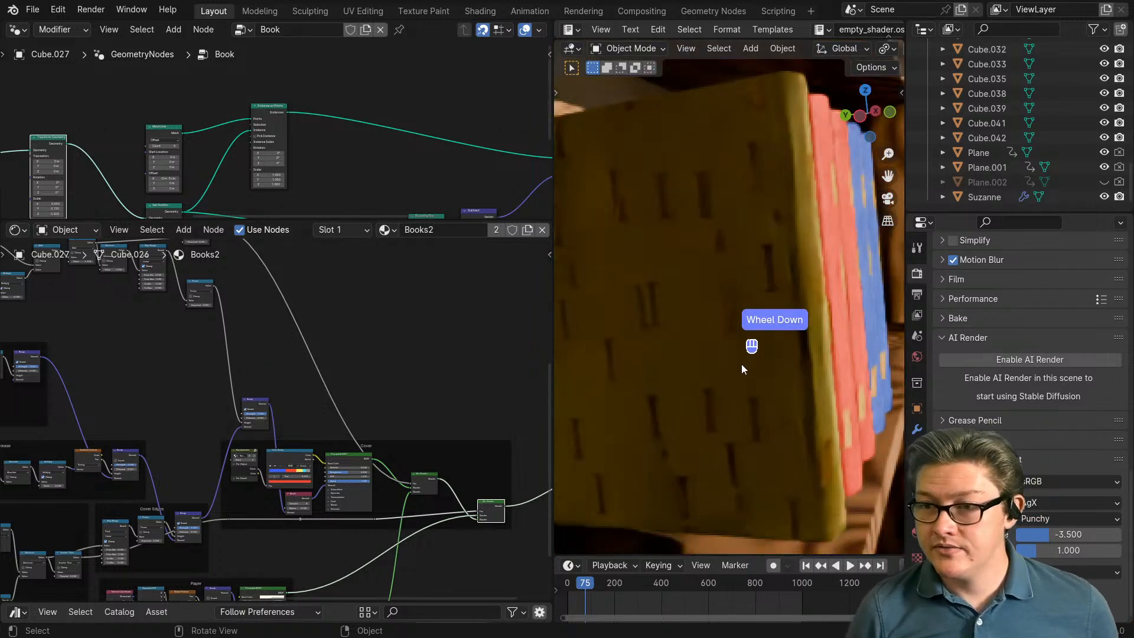
pyautogui.moveTo(129, 387); pyautogui.dragTo(381, 398, button='middle')
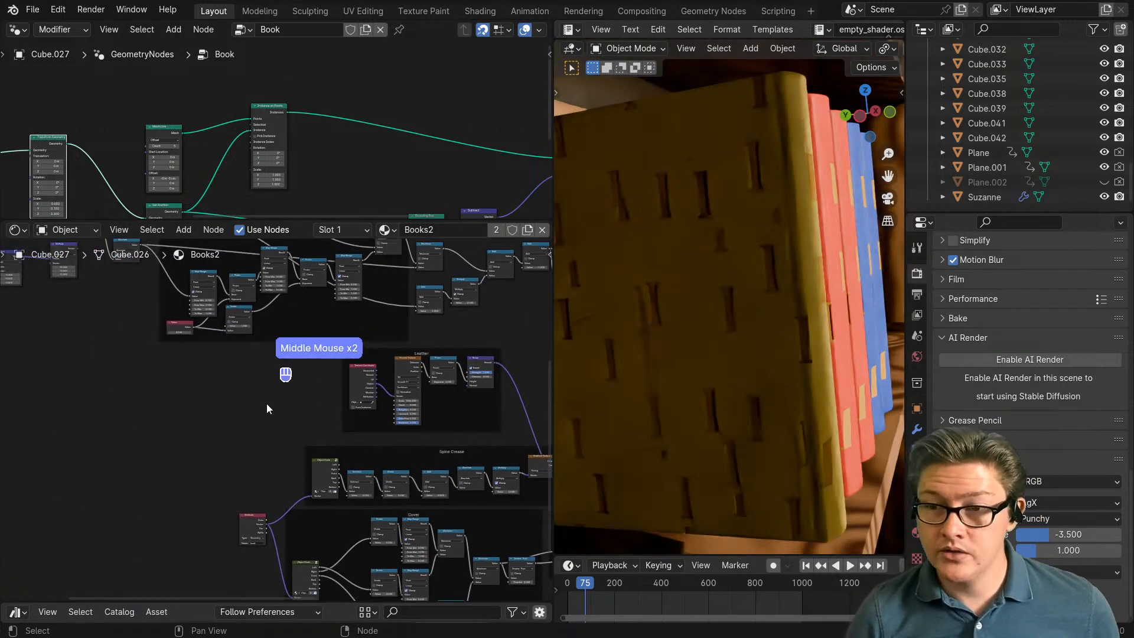
pyautogui.moveTo(267, 402); pyautogui.dragTo(404, 421, button='middle')
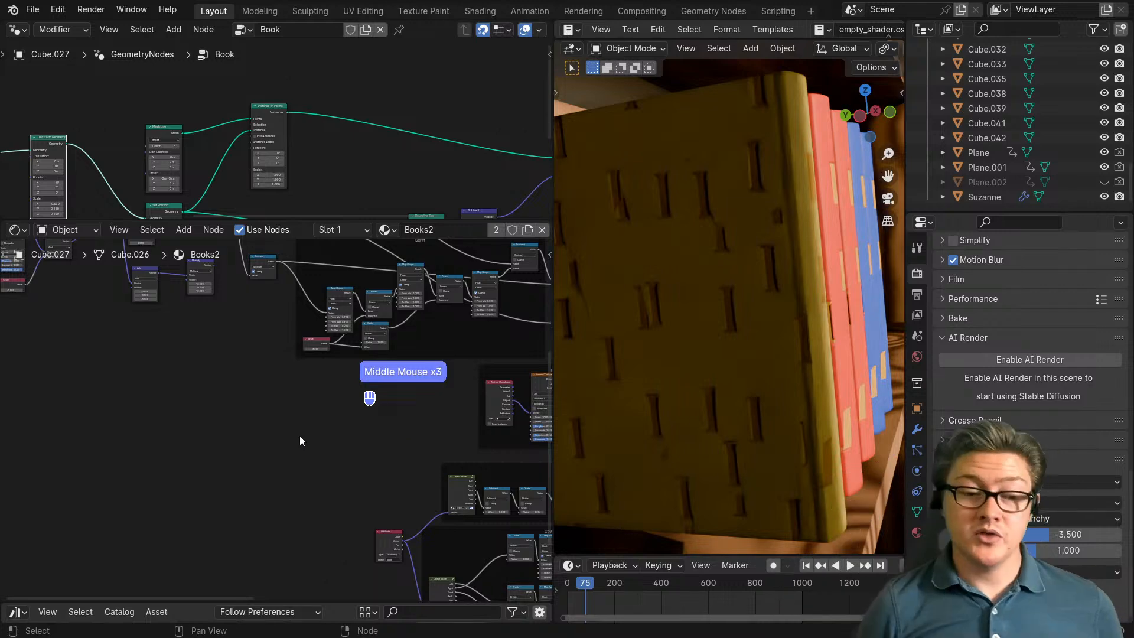
pyautogui.moveTo(210, 440); pyautogui.dragTo(333, 466, button='middle')
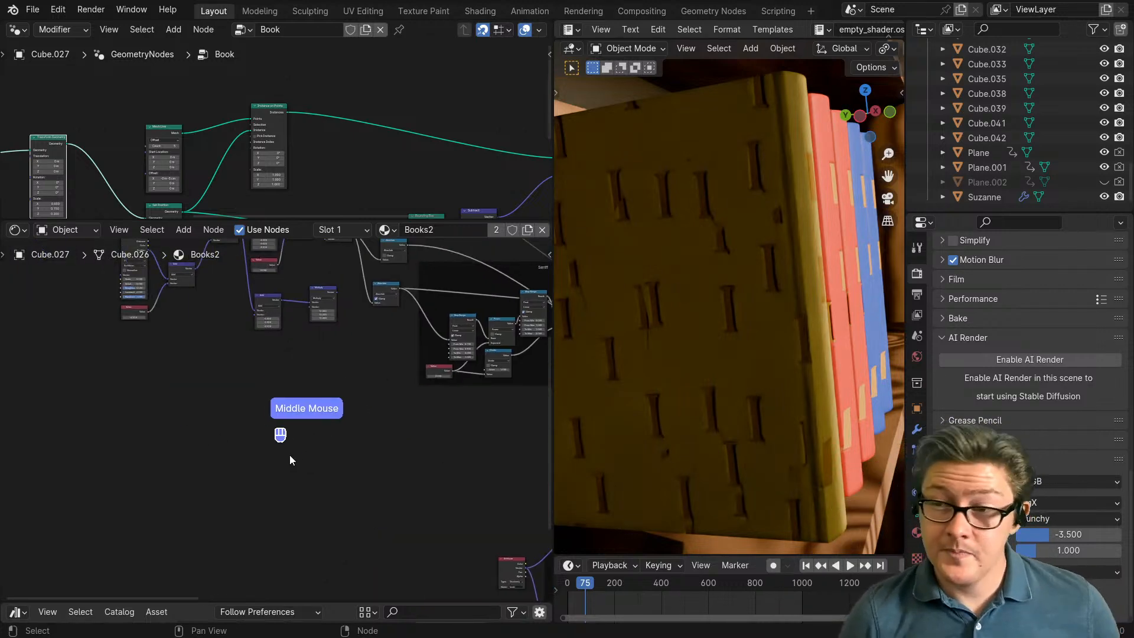
pyautogui.scroll(4, 315, 452)
pyautogui.moveTo(292, 329); pyautogui.dragTo(312, 392, button='middle')
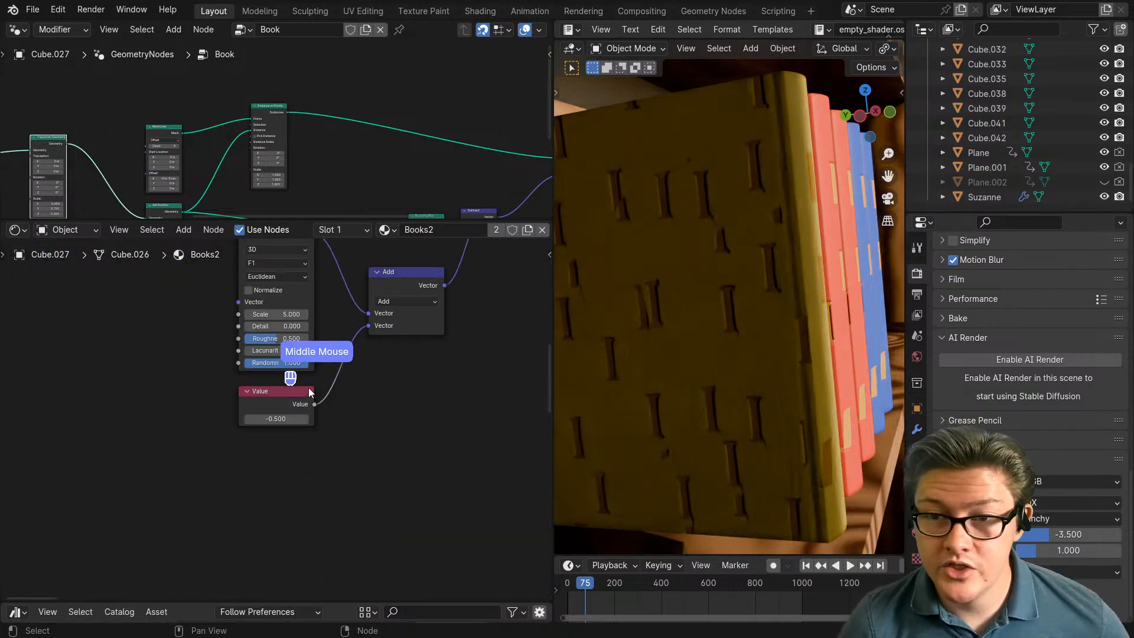
pyautogui.moveTo(295, 363); pyautogui.dragTo(232, 363)
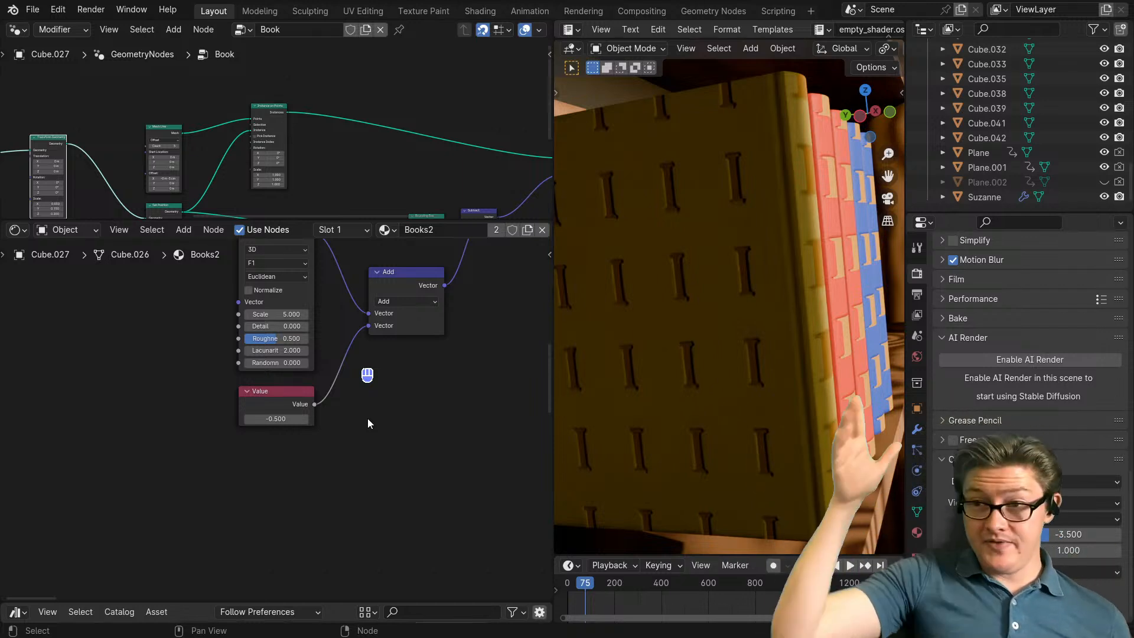
# Step: Move the row of books about 14.5 cm along the global X axis and inspect the cover lettering up close
pyautogui.scroll(-7, 367, 423)
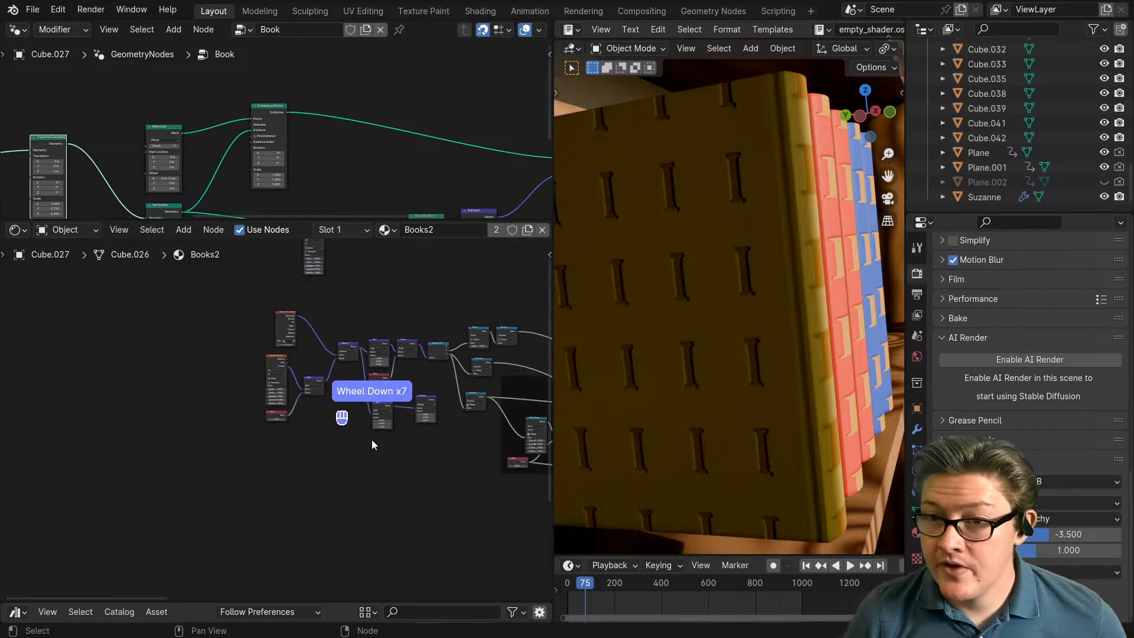
pyautogui.scroll(3, 372, 444)
pyautogui.moveTo(866, 393); pyautogui.dragTo(749, 304, button='middle')
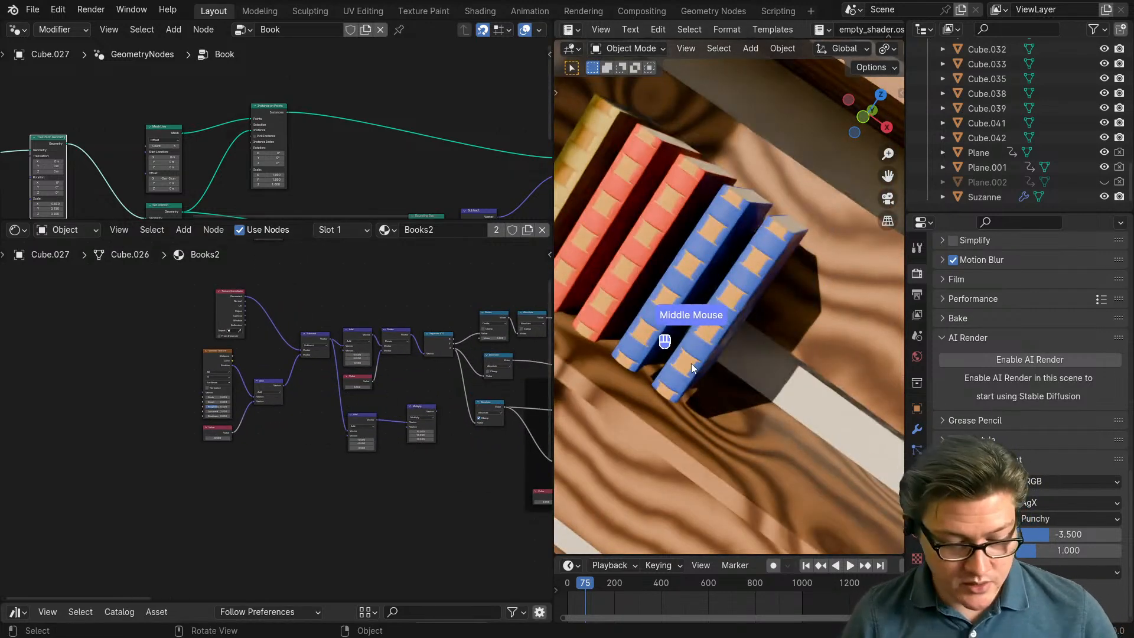
pyautogui.press('g')
pyautogui.press('y')
pyautogui.press('x')
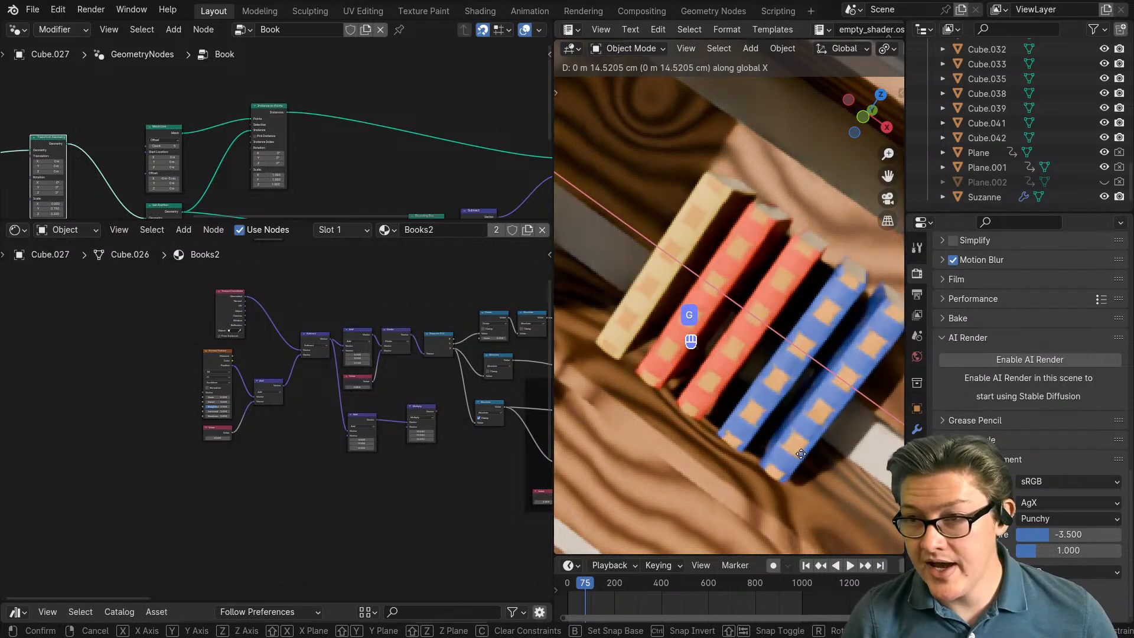
pyautogui.click(801, 454)
pyautogui.moveTo(800, 454); pyautogui.dragTo(777, 434, button='middle')
pyautogui.scroll(2, 777, 434)
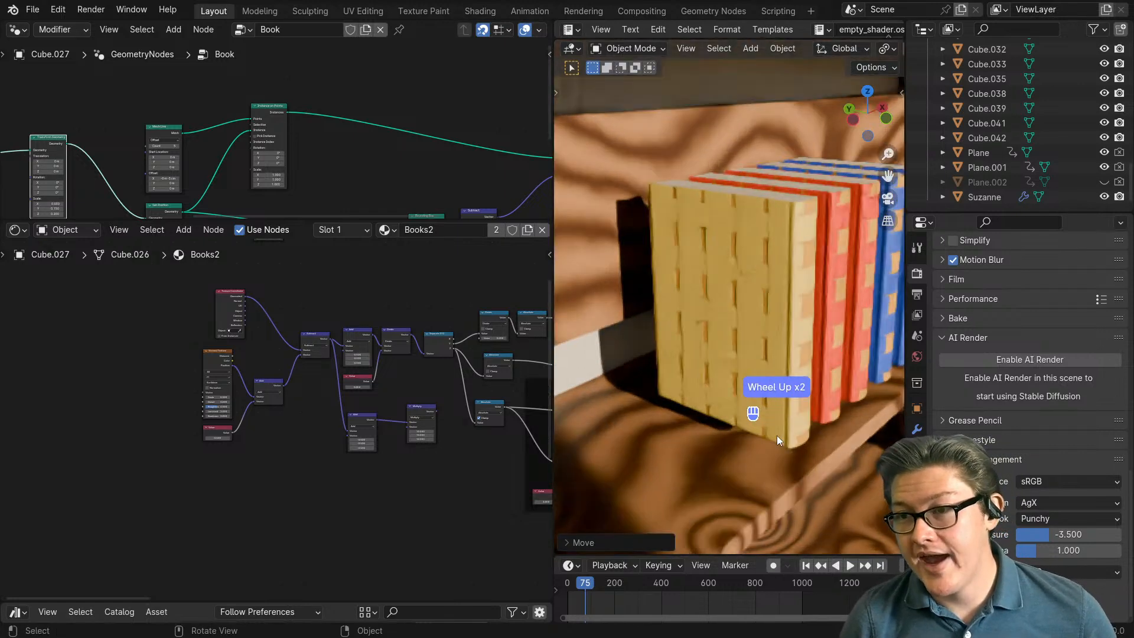
pyautogui.scroll(2, 777, 435)
# Step: Move the group of math nodes that follows the Serif frame further along the chain, clear of the frame
pyautogui.scroll(-3, 307, 421)
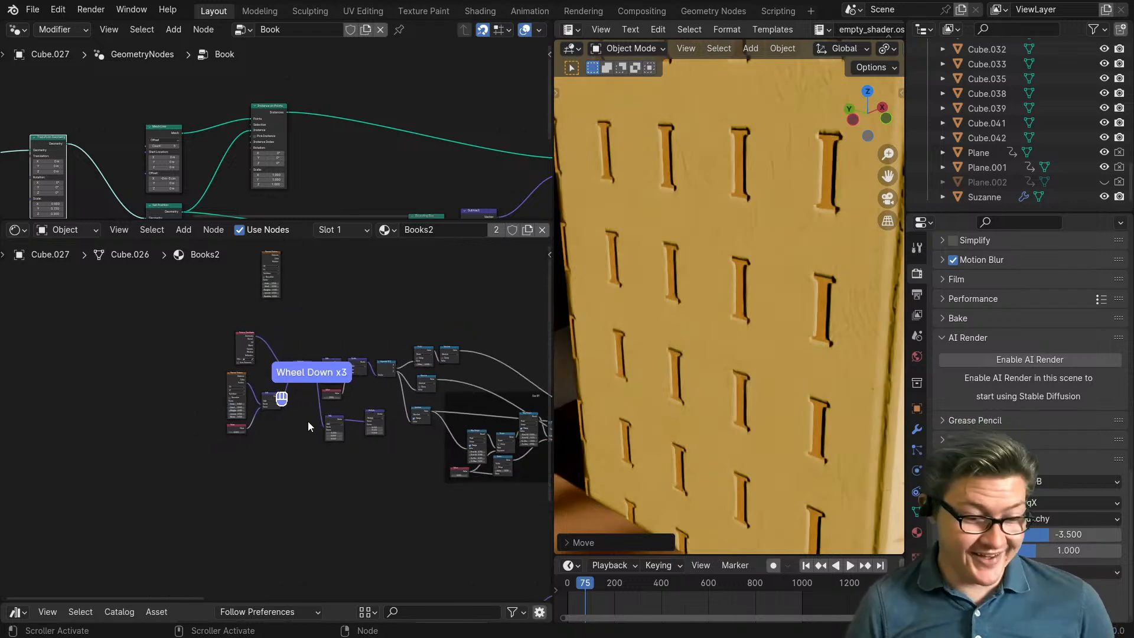
pyautogui.scroll(-3, 355, 449)
pyautogui.scroll(1, 331, 453)
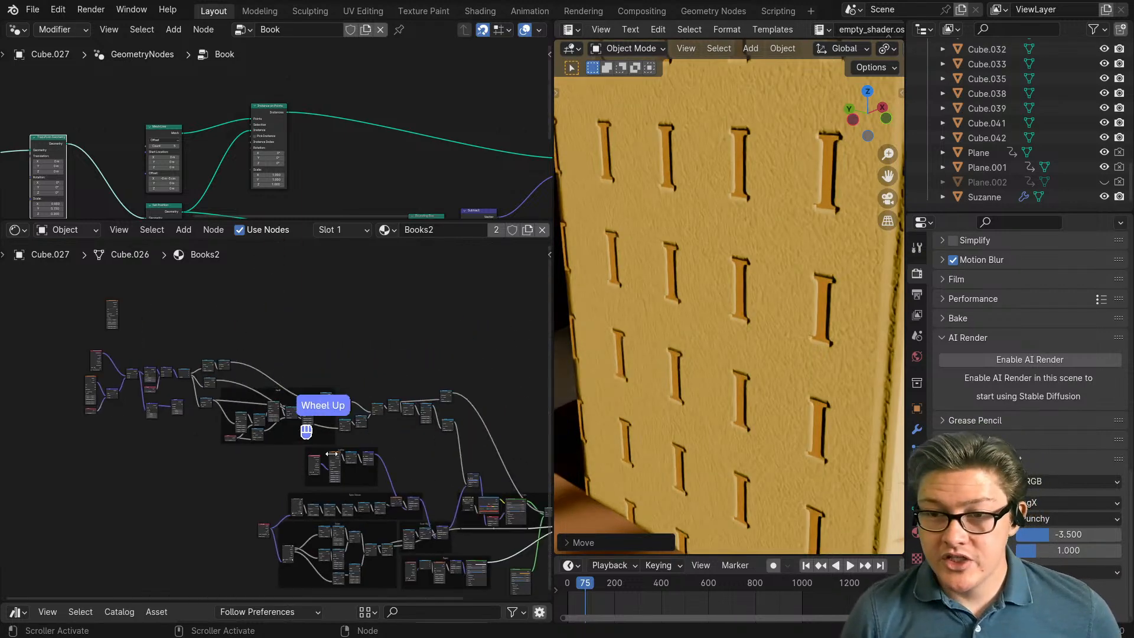
pyautogui.scroll(3, 331, 454)
pyautogui.moveTo(445, 465); pyautogui.dragTo(280, 361)
pyautogui.moveTo(458, 366); pyautogui.dragTo(269, 444)
pyautogui.press('g')
pyautogui.click(311, 378)
pyautogui.scroll(-2, 353, 432)
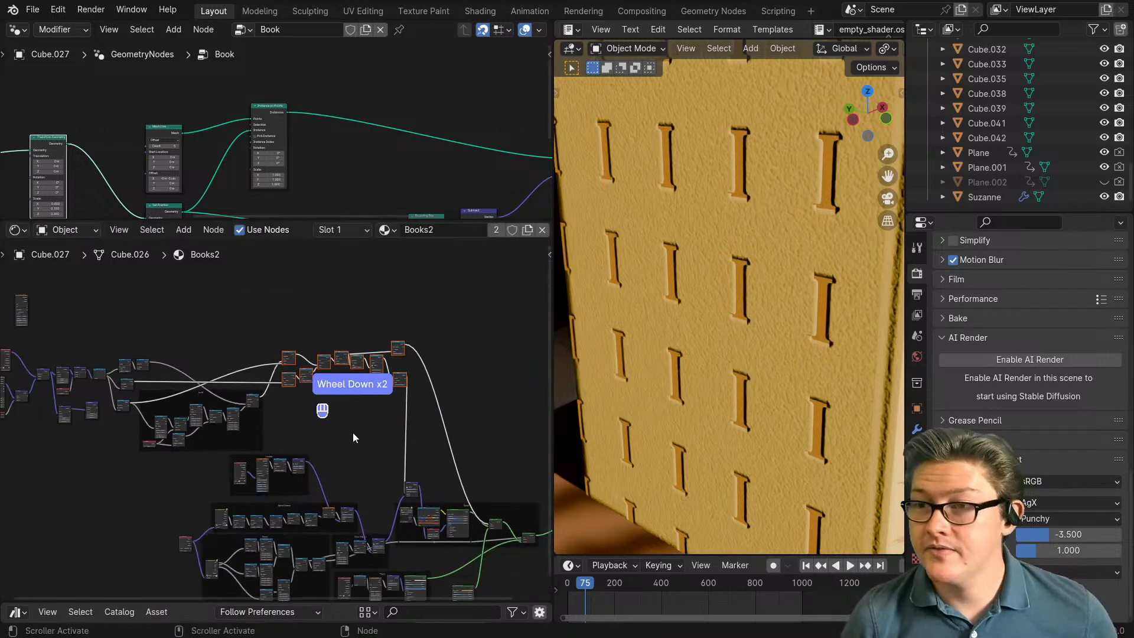
pyautogui.moveTo(379, 480); pyautogui.dragTo(235, 454, button='middle')
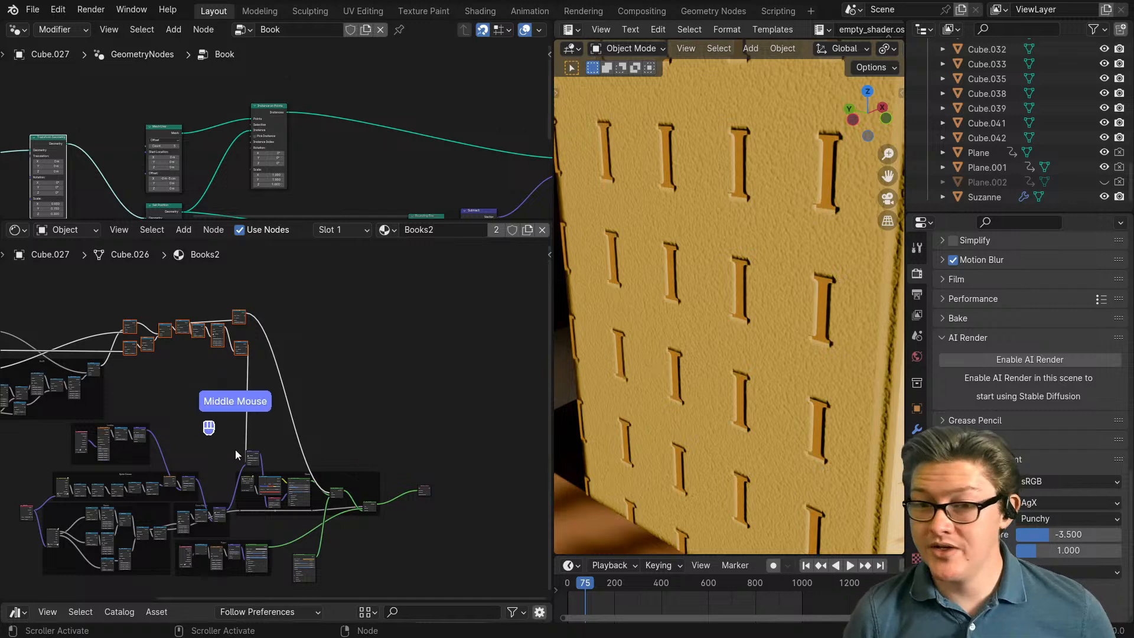